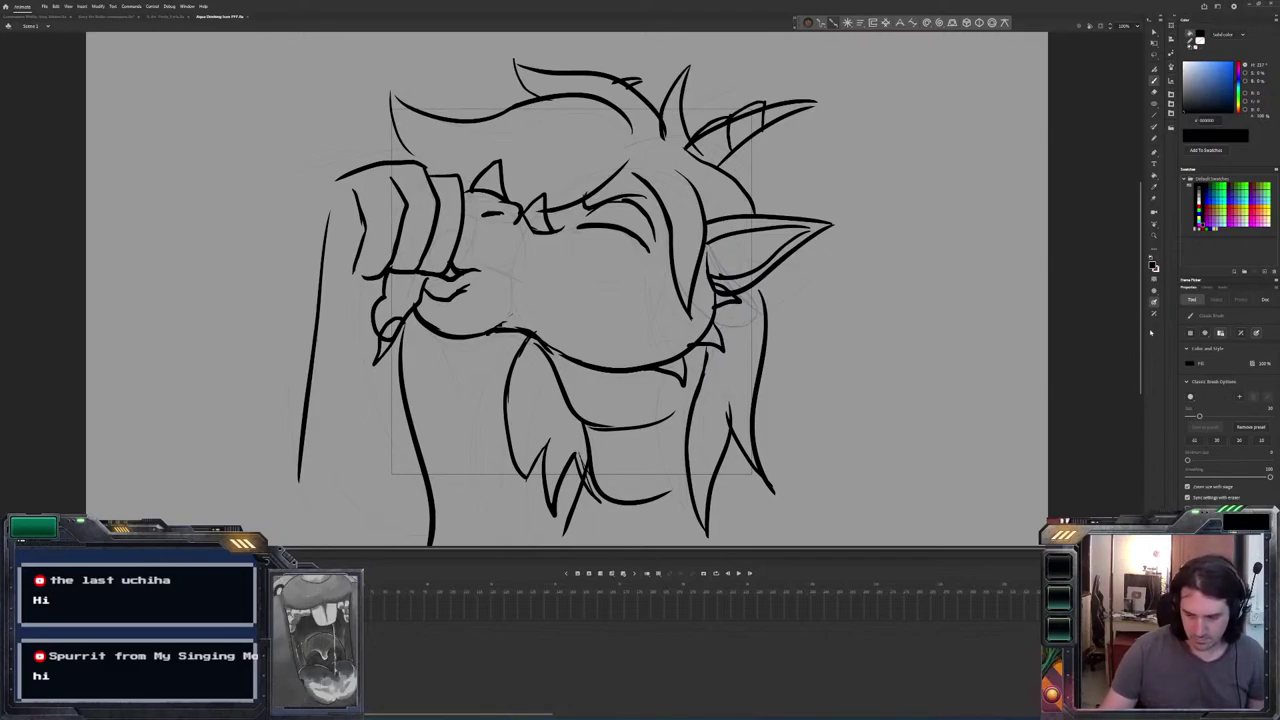
{"action": "key", "text": "period"}
{"action": "key", "text": "comma"}
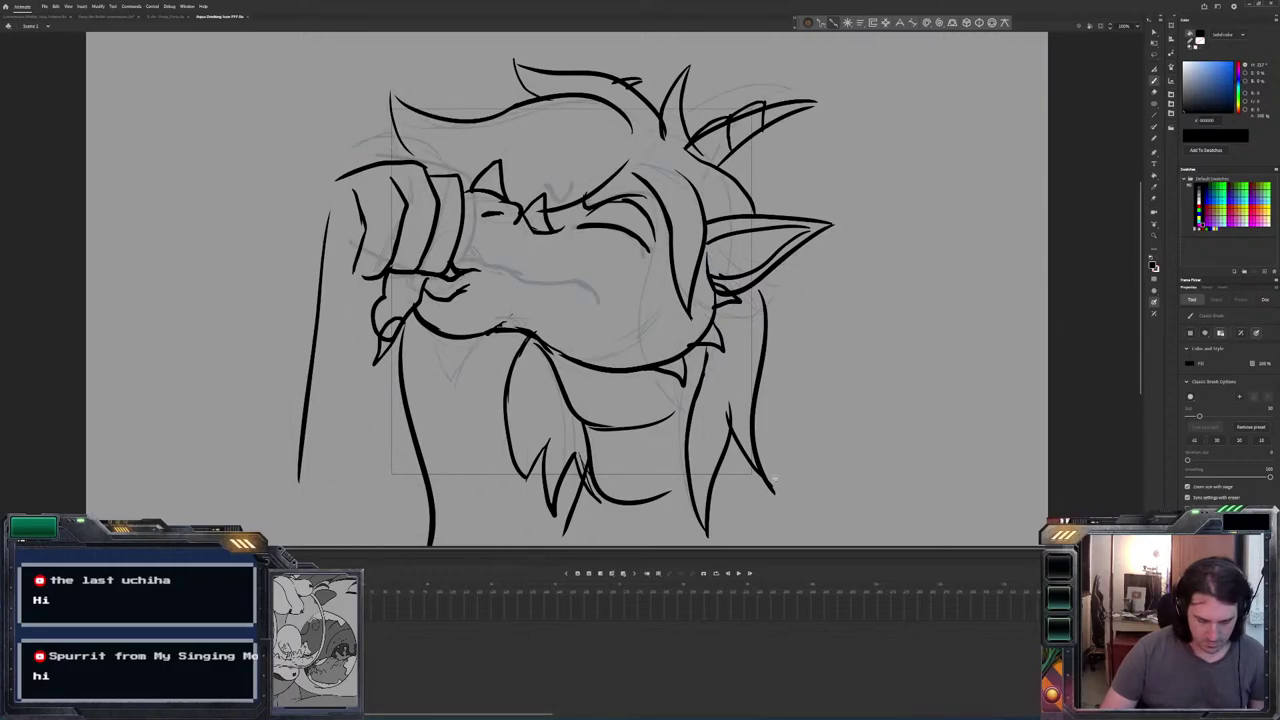
{"action": "key", "text": "period"}
{"action": "key", "text": "comma"}
{"action": "key", "text": "period"}
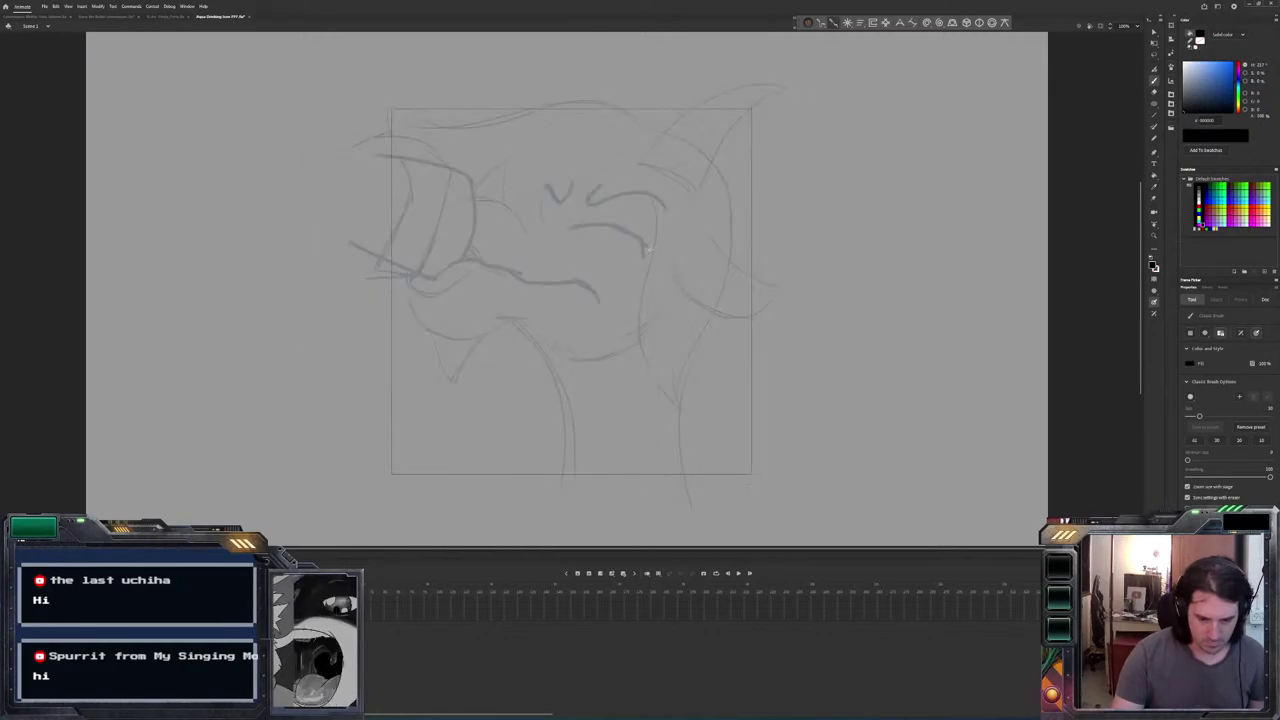
{"action": "left_click_drag", "start_coordinate": [623, 228], "coordinate": [648, 288]}
{"action": "key", "text": "ctrl+z"}
Ink the closed eye as a downward-curving black line over the rough sketch, comparing it with the neighbouring inked frame.
{"action": "key", "text": "comma"}
{"action": "key", "text": "period"}
{"action": "key", "text": "comma"}
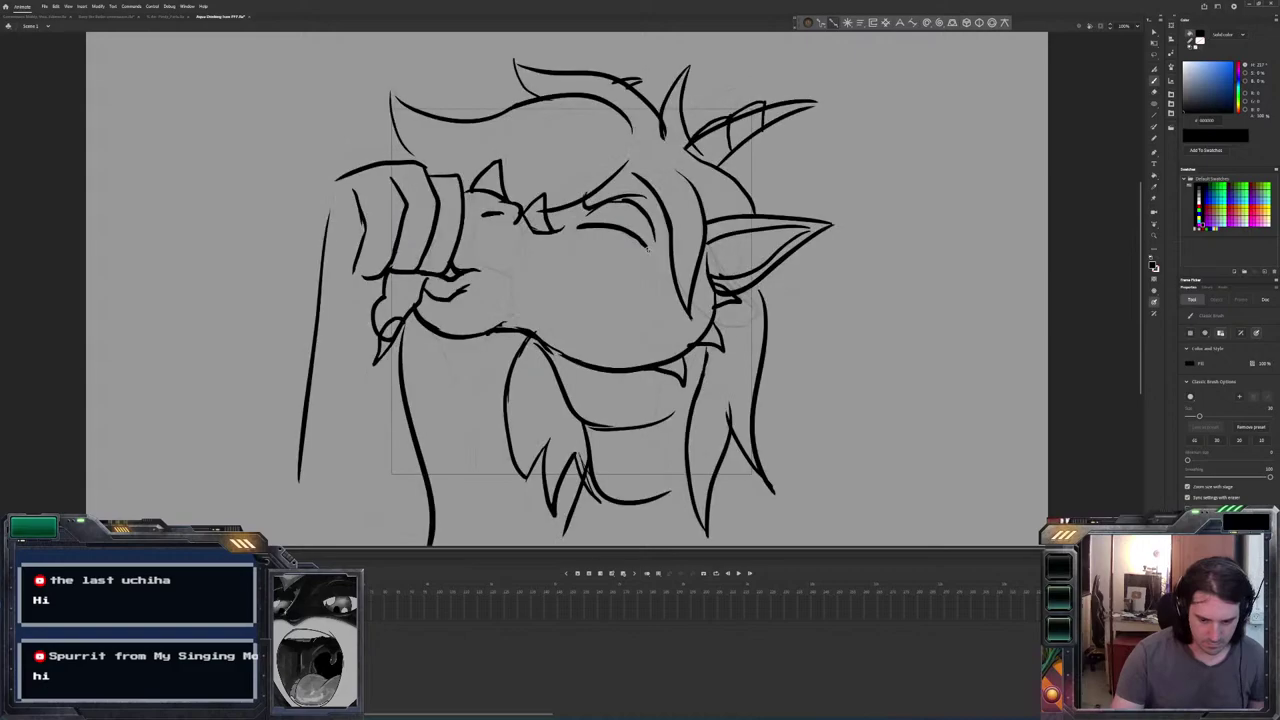
{"action": "key", "text": "period"}
{"action": "left_click_drag", "start_coordinate": [621, 228], "coordinate": [652, 247]}
{"action": "left_click_drag", "start_coordinate": [577, 222], "coordinate": [621, 228]}
{"action": "key", "text": "comma"}
{"action": "key", "text": "period"}
{"action": "key", "text": "comma"}
{"action": "key", "text": "period"}
{"action": "mouse_move", "coordinate": [598, 300]}
{"action": "left_mouse_down"}
{"action": "mouse_move", "coordinate": [586, 284]}
{"action": "mouse_move", "coordinate": [555, 283]}
{"action": "left_mouse_up"}
{"action": "key", "text": "comma"}
{"action": "key", "text": "period"}
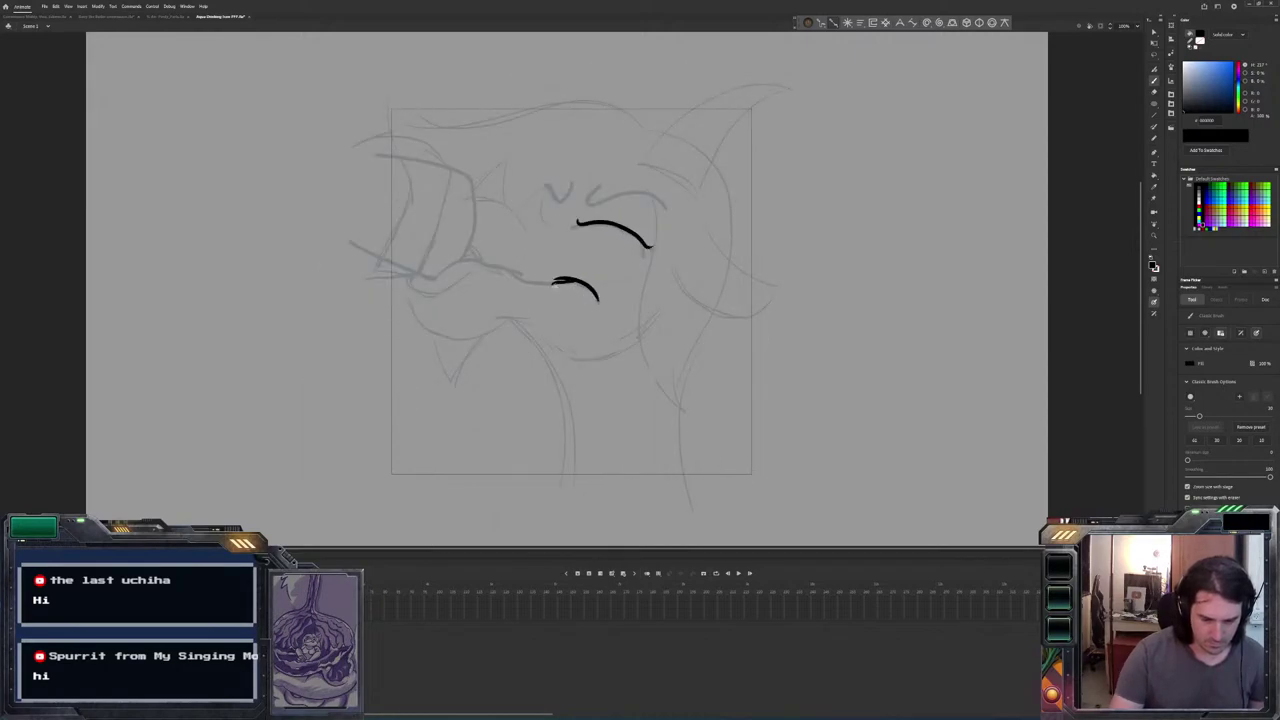
{"action": "key", "text": "ctrl+z"}
Ink the short cheek crease at the corner of the mouth on the sketch frame.
{"action": "left_click_drag", "start_coordinate": [600, 305], "coordinate": [563, 266]}
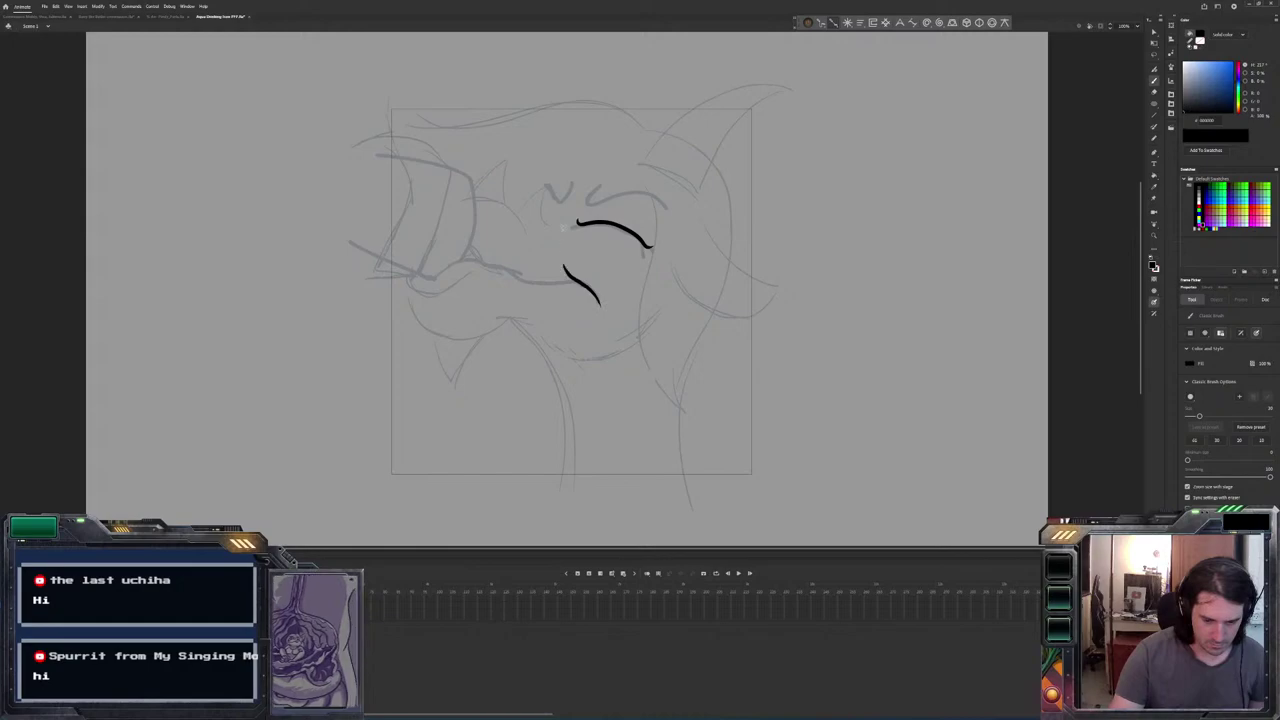
{"action": "key", "text": "comma"}
{"action": "key", "text": "period"}
{"action": "key", "text": "comma"}
{"action": "key", "text": "period"}
Ink the near-vertical curved edge at the front of the snout, where the hand meets it.
{"action": "key", "text": "comma"}
{"action": "key", "text": "period"}
{"action": "left_click_drag", "start_coordinate": [466, 256], "coordinate": [477, 182]}
{"action": "key", "text": "comma"}
{"action": "key", "text": "period"}
{"action": "key", "text": "comma"}
{"action": "key", "text": "period"}
Ink the wavy mouth line from the cheek crease to the lower end of the snout's front edge.
{"action": "key", "text": "period"}
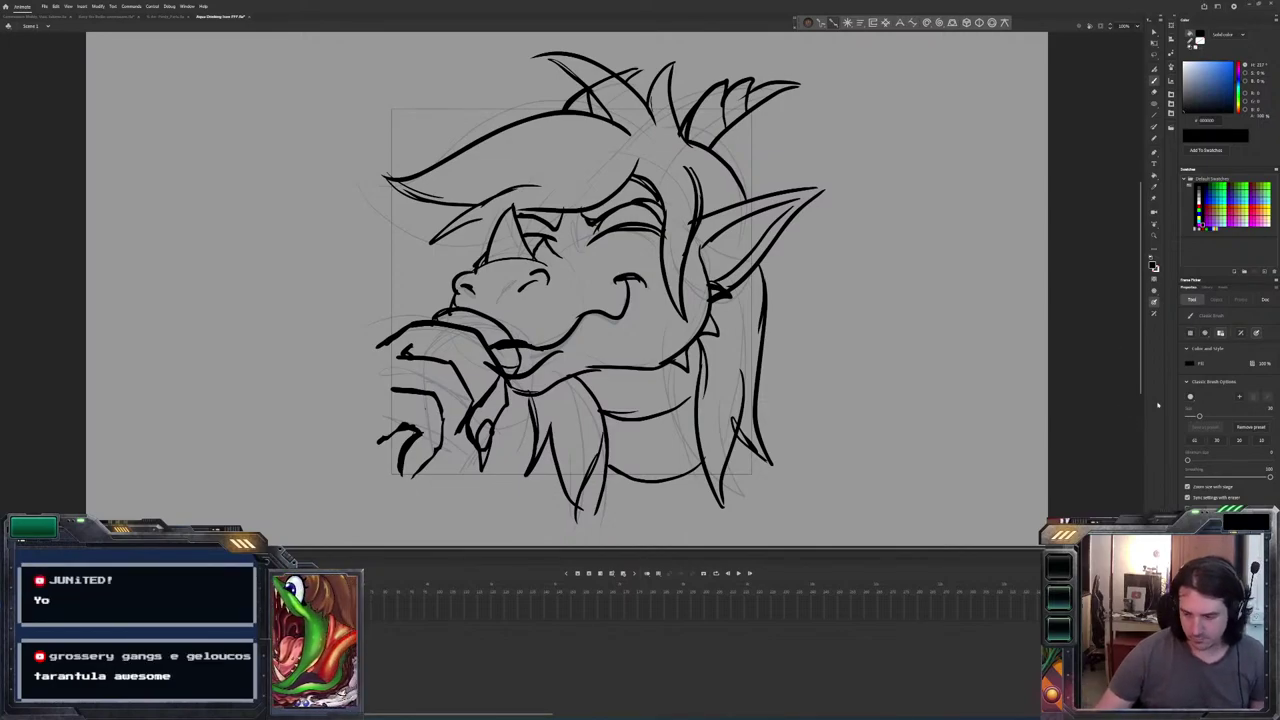
{"action": "key", "text": "period"}
{"action": "key", "text": "period"}
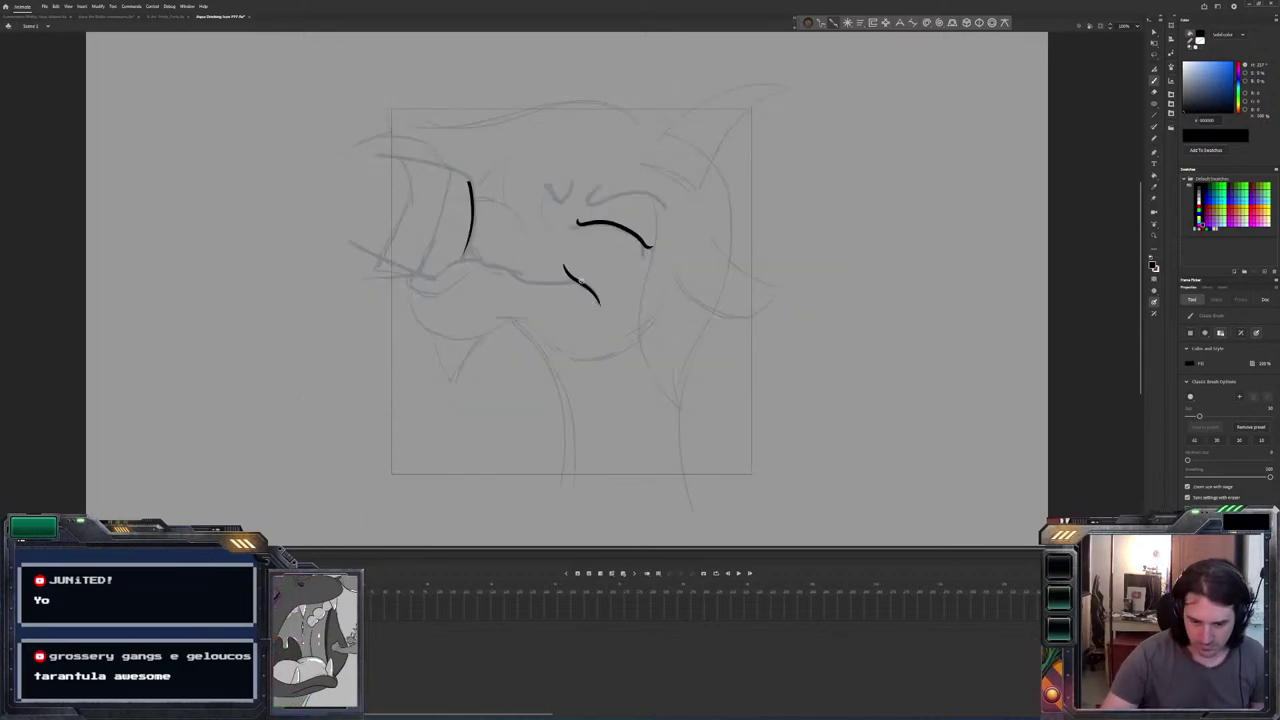
{"action": "mouse_move", "coordinate": [572, 282]}
{"action": "left_mouse_down"}
{"action": "mouse_move", "coordinate": [532, 283]}
{"action": "mouse_move", "coordinate": [469, 255]}
{"action": "left_mouse_up"}
{"action": "key", "text": "comma"}
{"action": "key", "text": "period"}
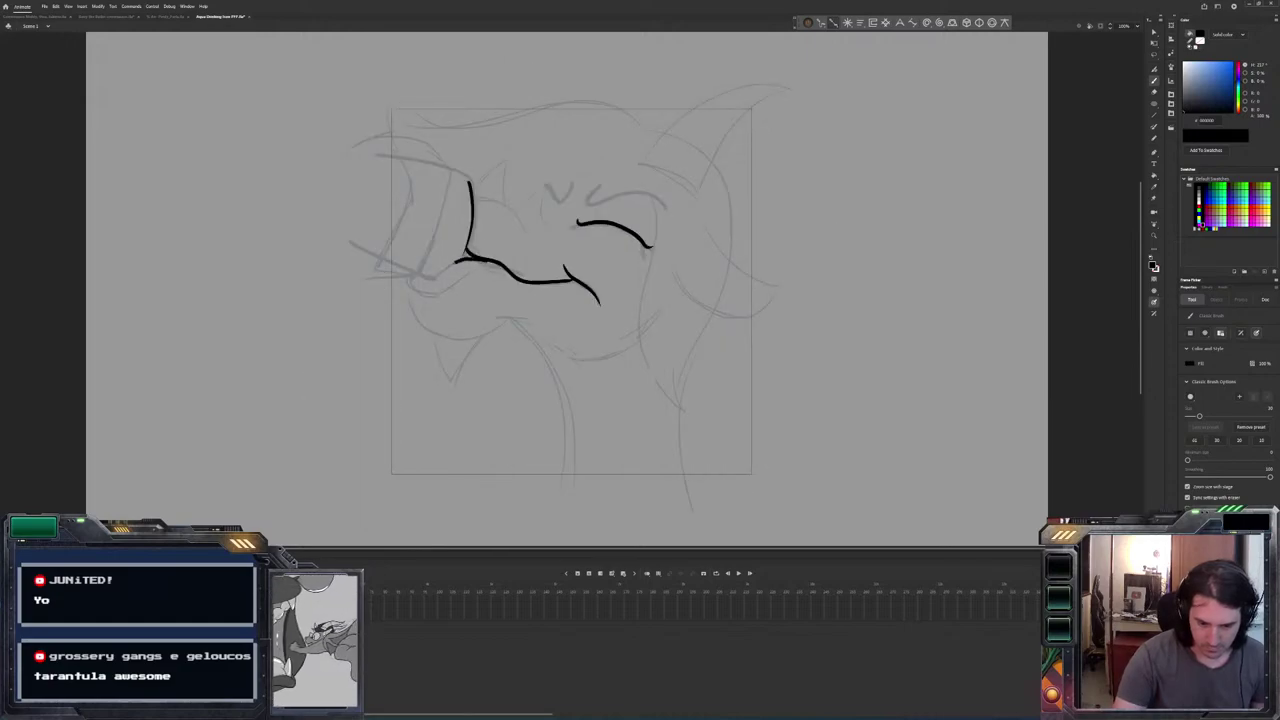
{"action": "key", "text": "comma"}
{"action": "key", "text": "period"}
{"action": "key", "text": "comma"}
{"action": "key", "text": "period"}
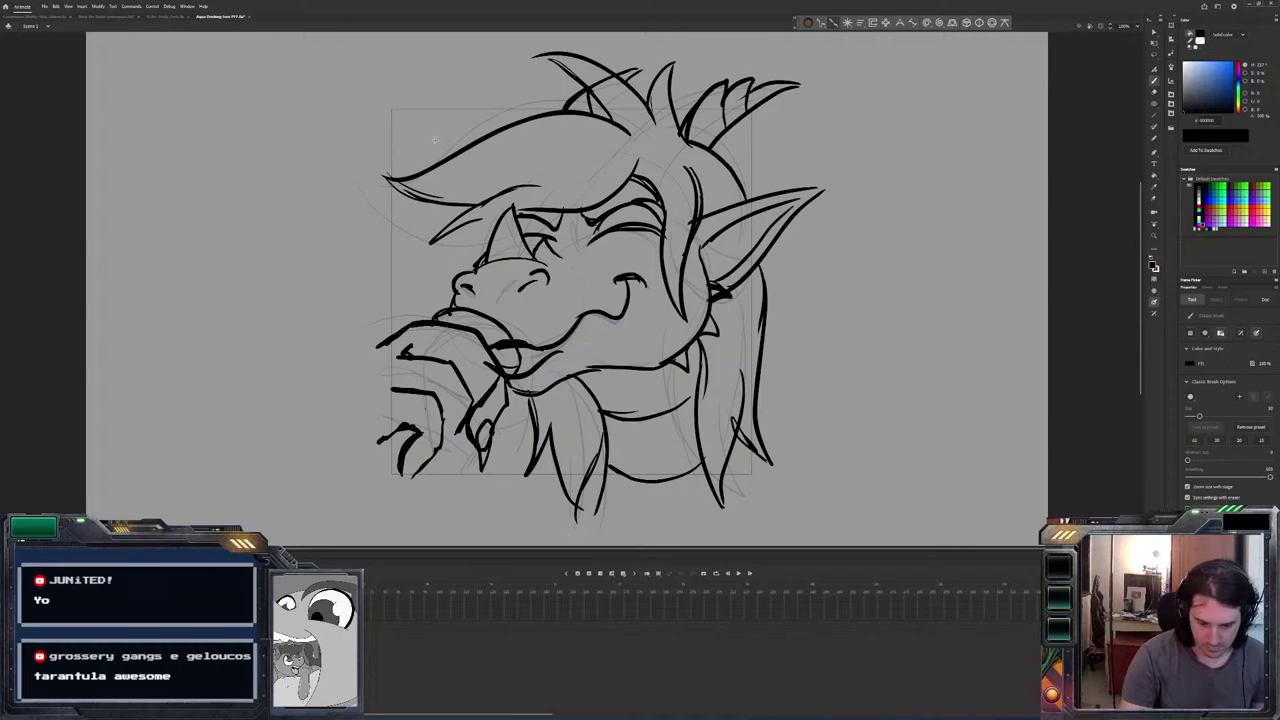
Add the folded tip of the front hair lock above the hand on the neighbouring inked frame.
{"action": "key", "text": "period"}
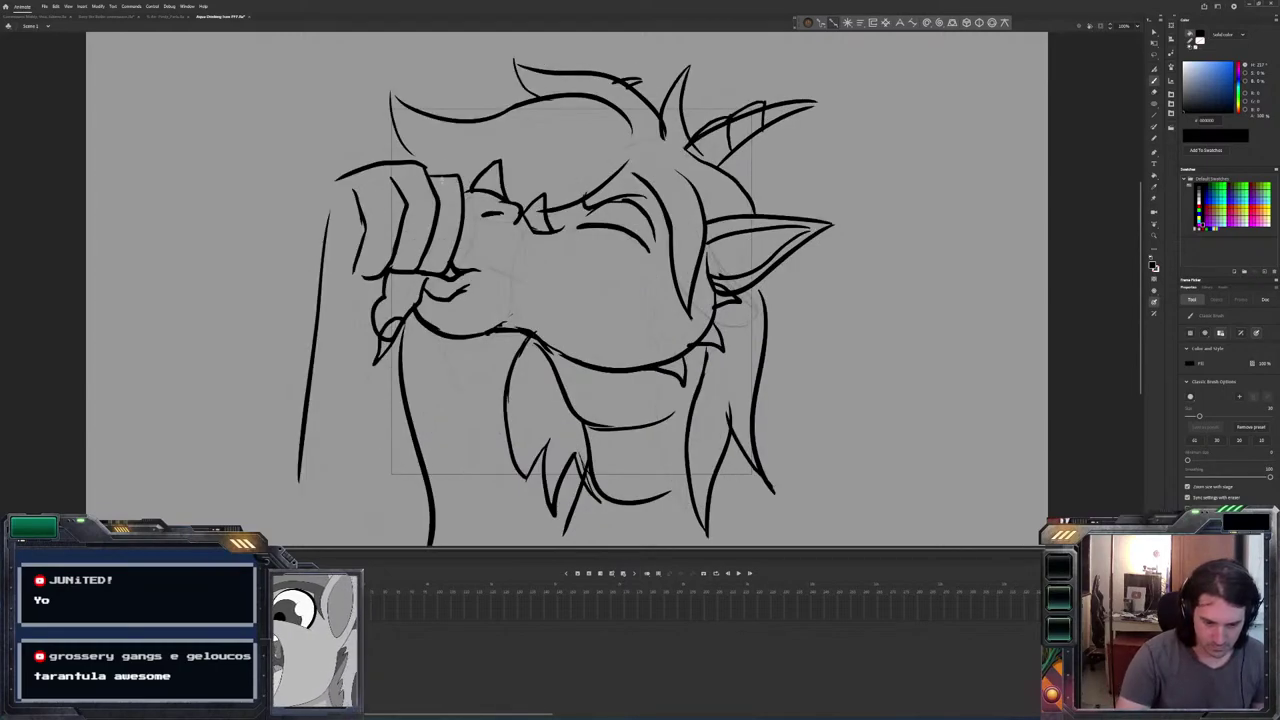
{"action": "left_click_drag", "start_coordinate": [408, 164], "coordinate": [430, 138]}
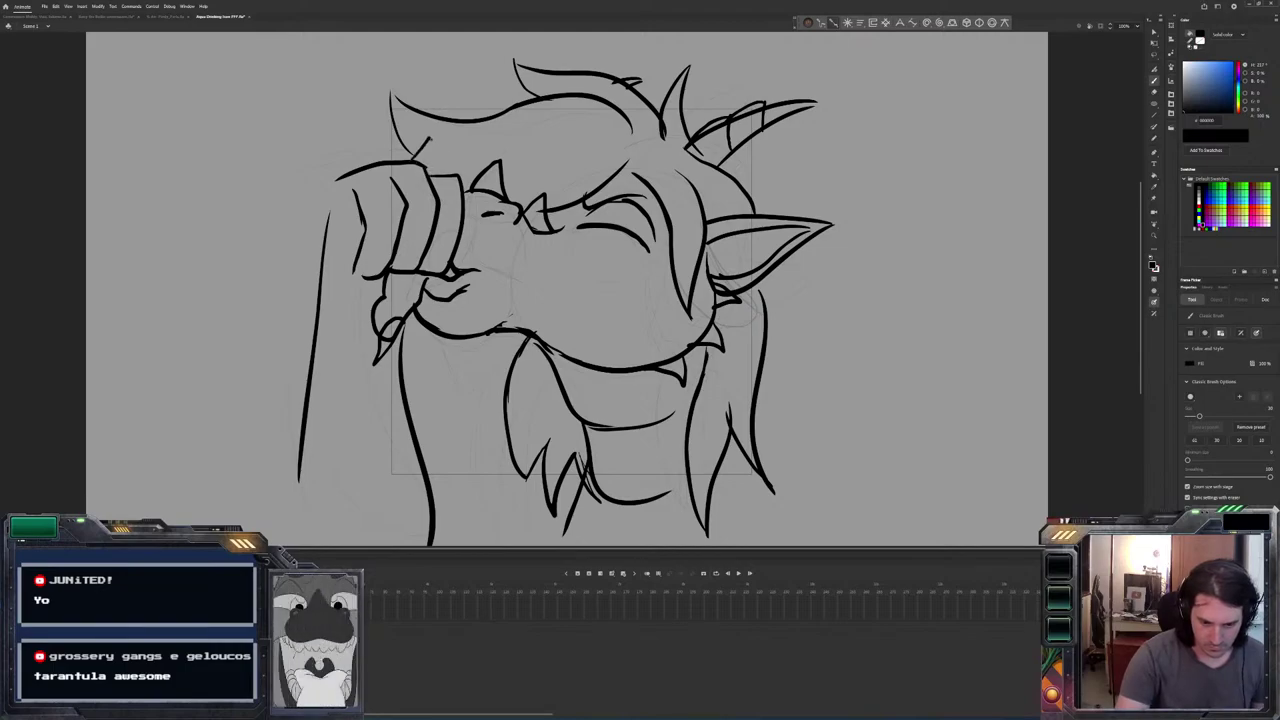
{"action": "key", "text": "comma"}
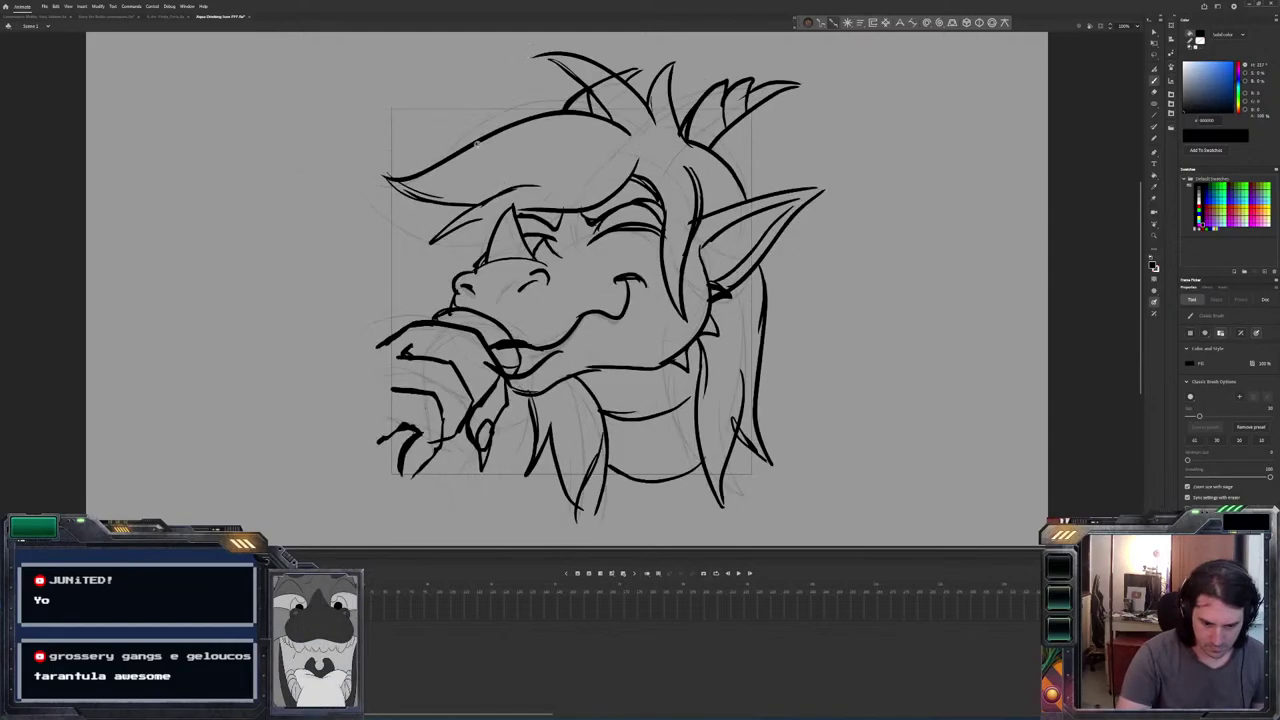
{"action": "key", "text": "period"}
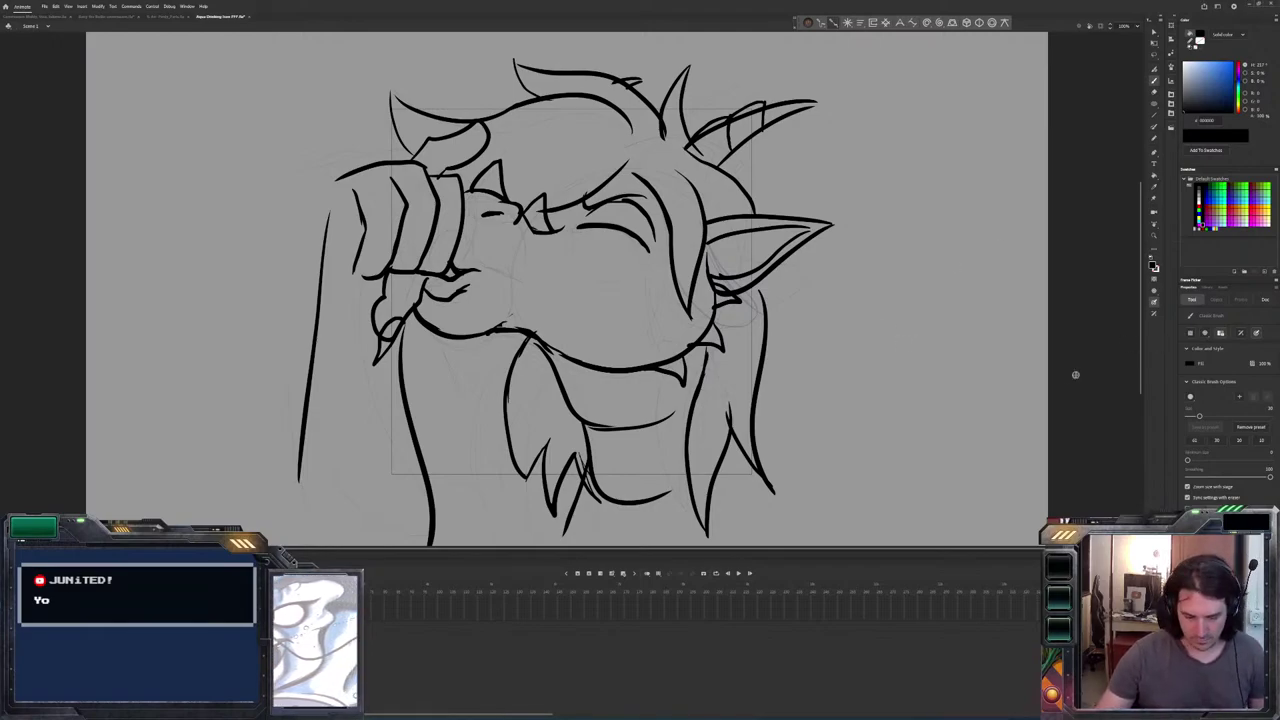
Ink the top of the snout with its nostril on the sketch frame and extend the upper lip line toward the hand.
{"action": "key", "text": "period"}
{"action": "key", "text": "comma"}
{"action": "key", "text": "period"}
{"action": "key", "text": "comma"}
{"action": "key", "text": "period"}
{"action": "key", "text": "comma"}
{"action": "key", "text": "period"}
{"action": "mouse_move", "coordinate": [499, 195]}
{"action": "left_mouse_down"}
{"action": "mouse_move", "coordinate": [520, 208]}
{"action": "mouse_move", "coordinate": [512, 222]}
{"action": "mouse_move", "coordinate": [509, 202]}
{"action": "mouse_move", "coordinate": [469, 180]}
{"action": "left_mouse_up"}
{"action": "key", "text": "comma"}
{"action": "key", "text": "period"}
{"action": "key", "text": "comma"}
{"action": "key", "text": "period"}
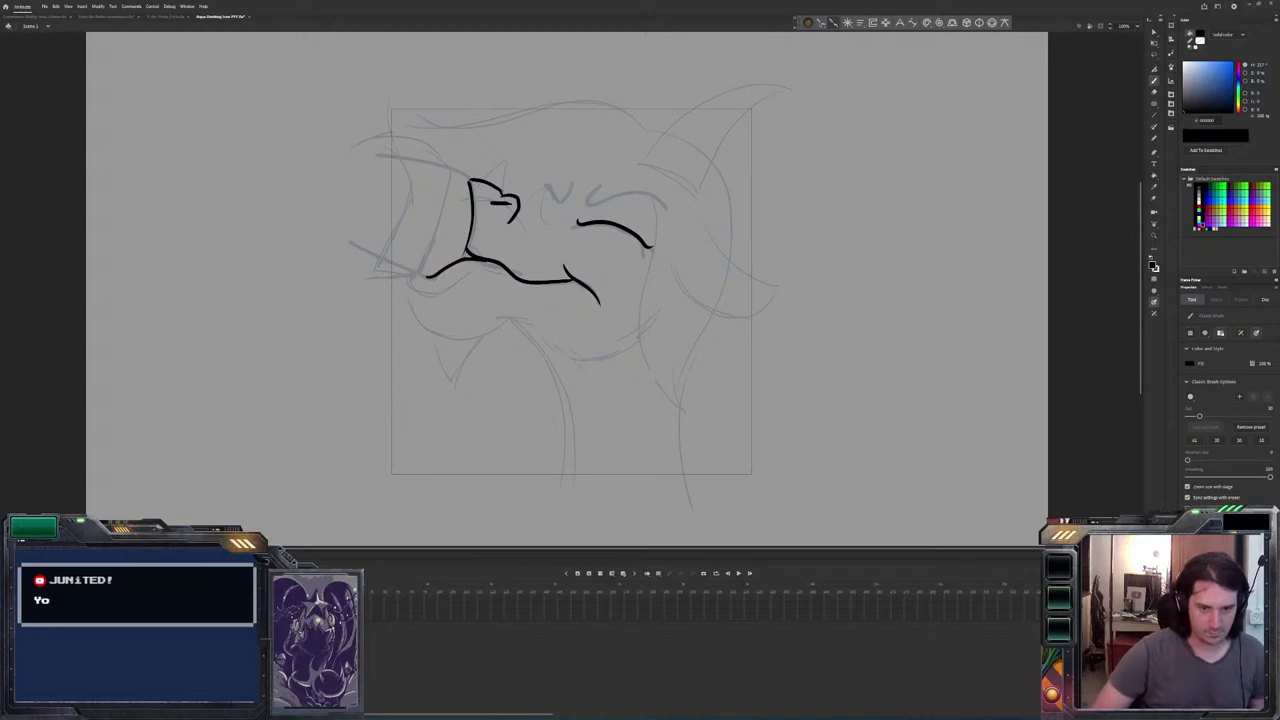
{"action": "key", "text": "comma"}
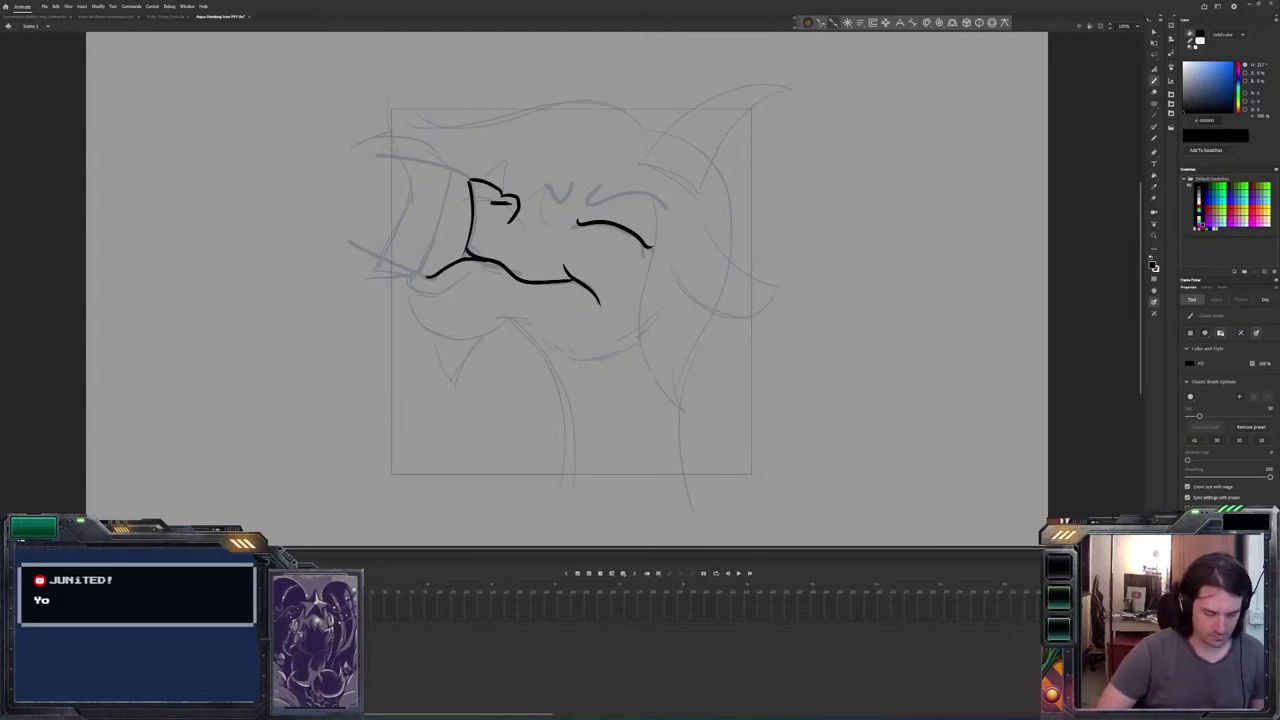
{"action": "key", "text": "period"}
{"action": "key", "text": "comma"}
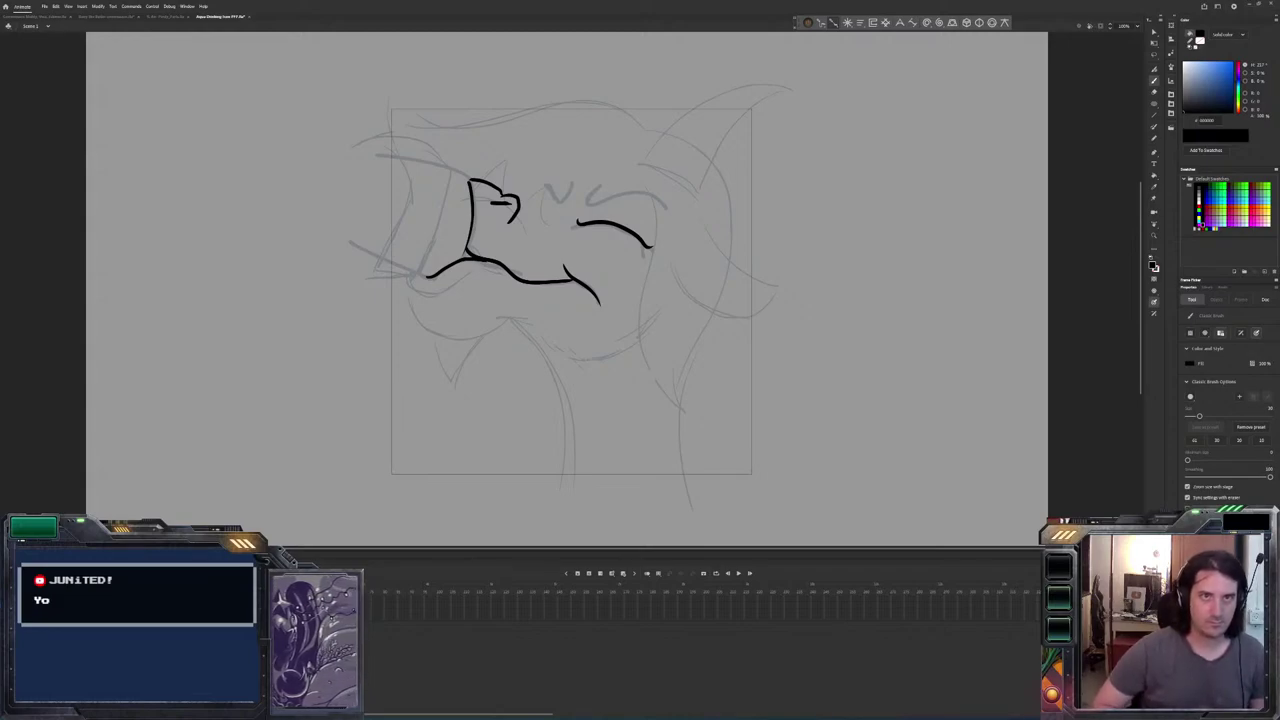
{"action": "key", "text": "period"}
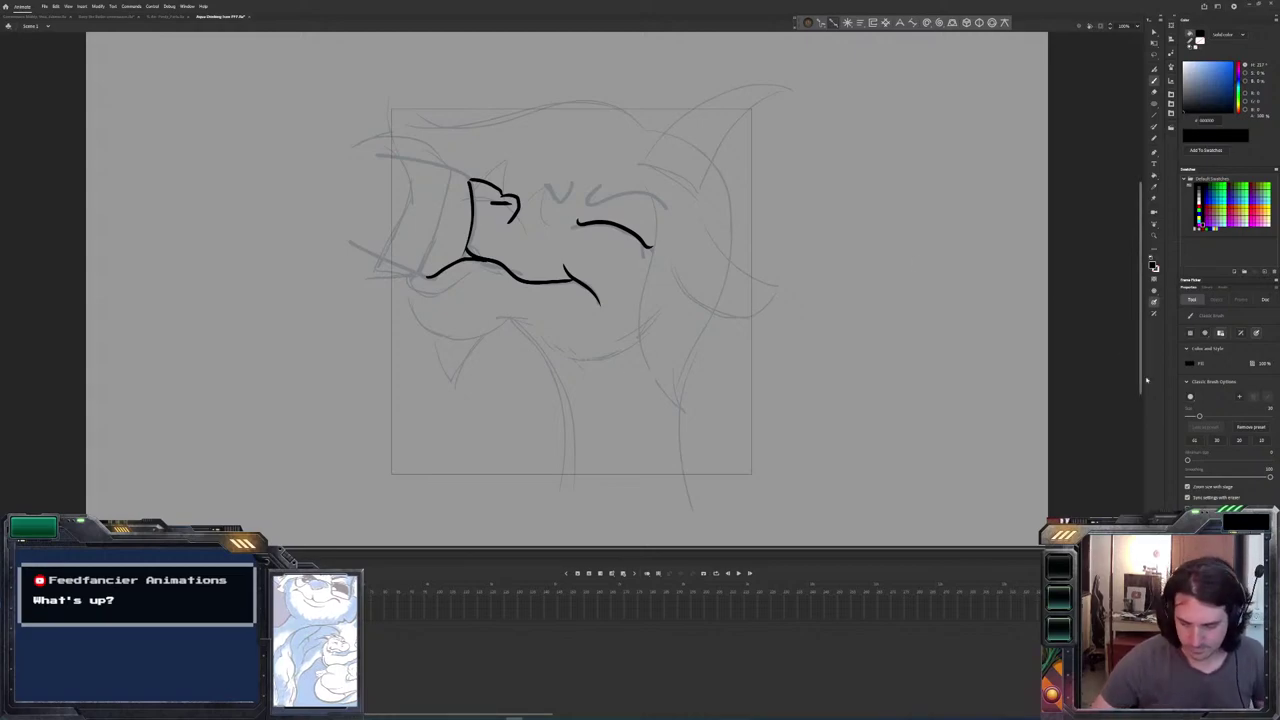
Ink the small pointed horn on the snout and the short strokes joining the snout and lip to the hand.
{"action": "key", "text": "period"}
{"action": "key", "text": "comma"}
{"action": "key", "text": "period"}
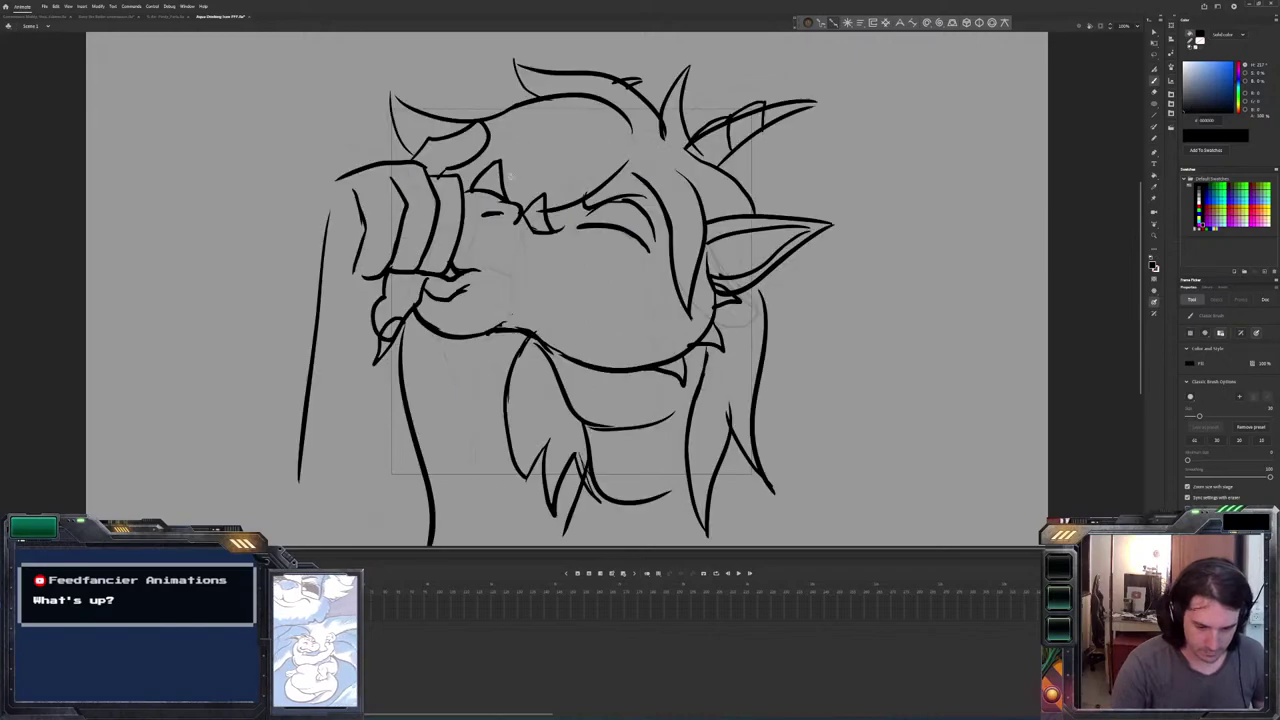
{"action": "key", "text": "comma"}
{"action": "mouse_move", "coordinate": [503, 160]}
{"action": "left_mouse_down"}
{"action": "mouse_move", "coordinate": [506, 193]}
{"action": "mouse_move", "coordinate": [502, 156]}
{"action": "mouse_move", "coordinate": [470, 166]}
{"action": "left_mouse_up"}
{"action": "key", "text": "period"}
{"action": "key", "text": "comma"}
{"action": "key", "text": "period"}
{"action": "key", "text": "comma"}
{"action": "key", "text": "period"}
{"action": "key", "text": "comma"}
{"action": "key", "text": "period"}
{"action": "key", "text": "comma"}
{"action": "left_click_drag", "start_coordinate": [436, 273], "coordinate": [423, 278]}
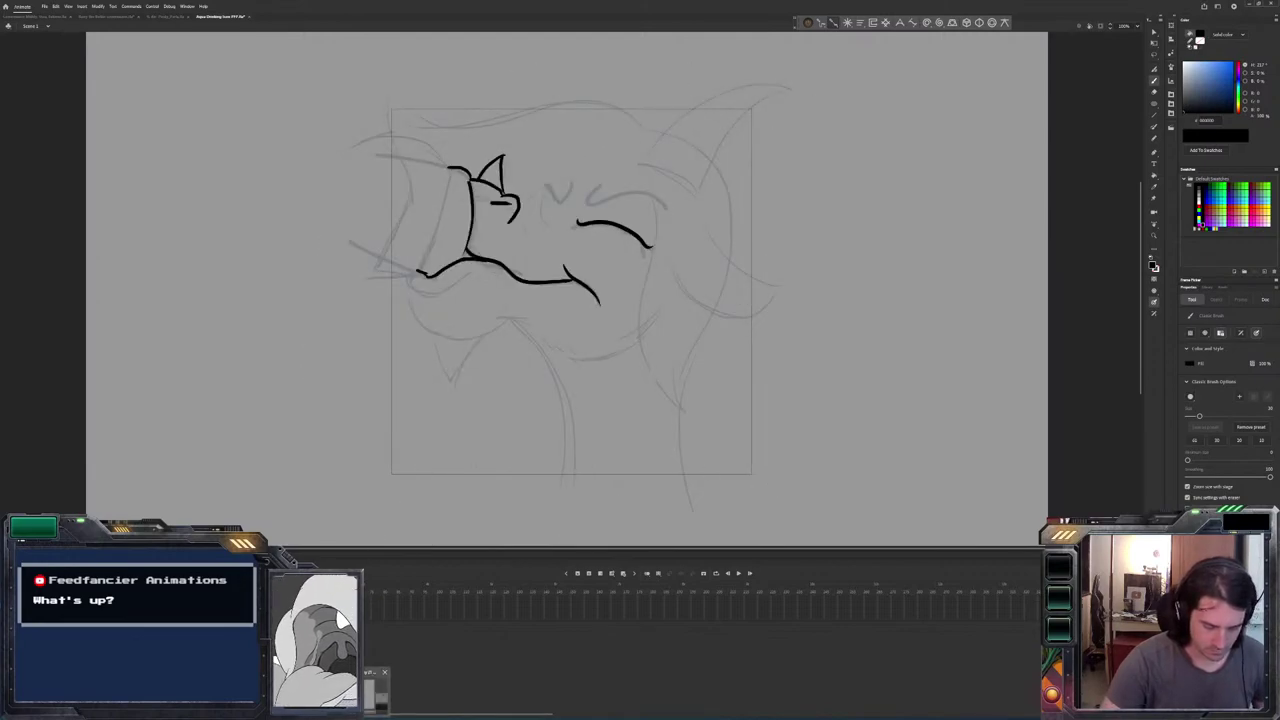
Switch to Toon Boom Harmony and move through the open scene's timeline.
{"action": "key", "text": "alt+Tab"}
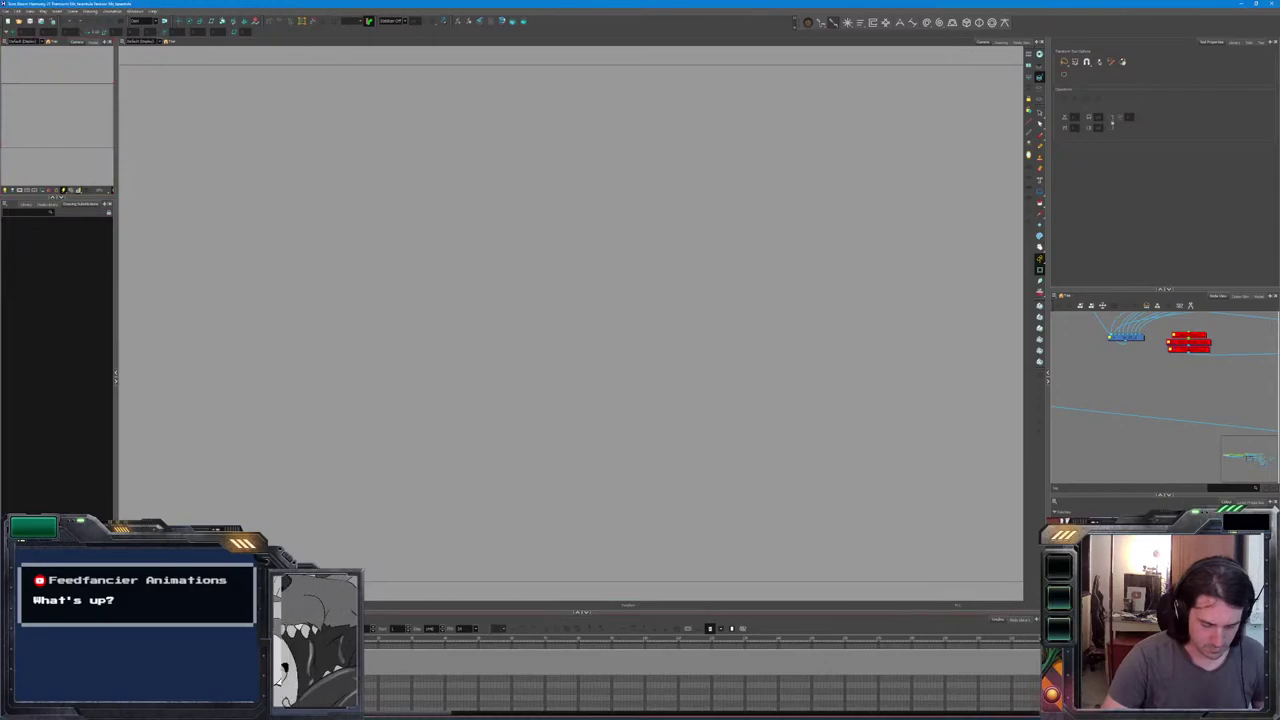
{"action": "left_click_drag", "start_coordinate": [462, 645], "coordinate": [475, 645]}
{"action": "key", "text": "Return"}
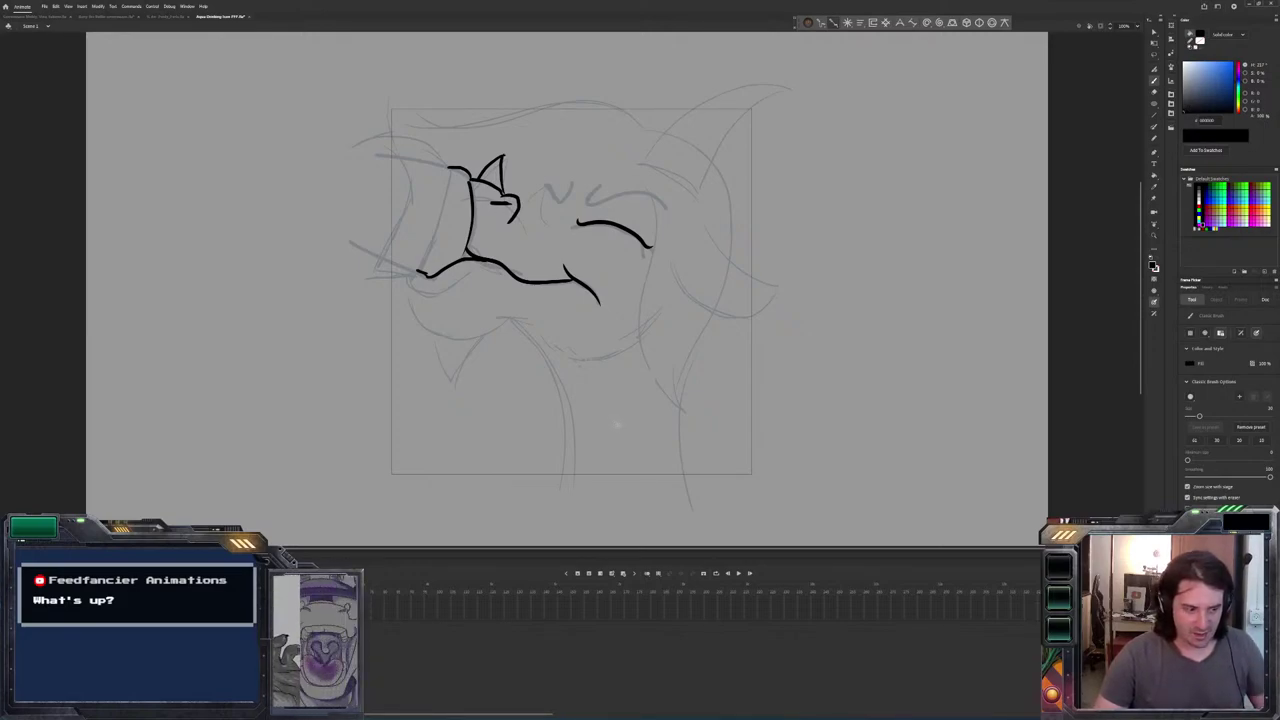
Back in the Animate drawing, ink the rounded lower lip and chin curve beneath the mouth line.
{"action": "key", "text": "comma"}
{"action": "key", "text": "period"}
{"action": "key", "text": "comma"}
{"action": "key", "text": "period"}
{"action": "mouse_move", "coordinate": [522, 311]}
{"action": "left_mouse_down"}
{"action": "mouse_move", "coordinate": [449, 323]}
{"action": "mouse_move", "coordinate": [422, 317]}
{"action": "mouse_move", "coordinate": [409, 286]}
{"action": "left_mouse_up"}
{"action": "key", "text": "comma"}
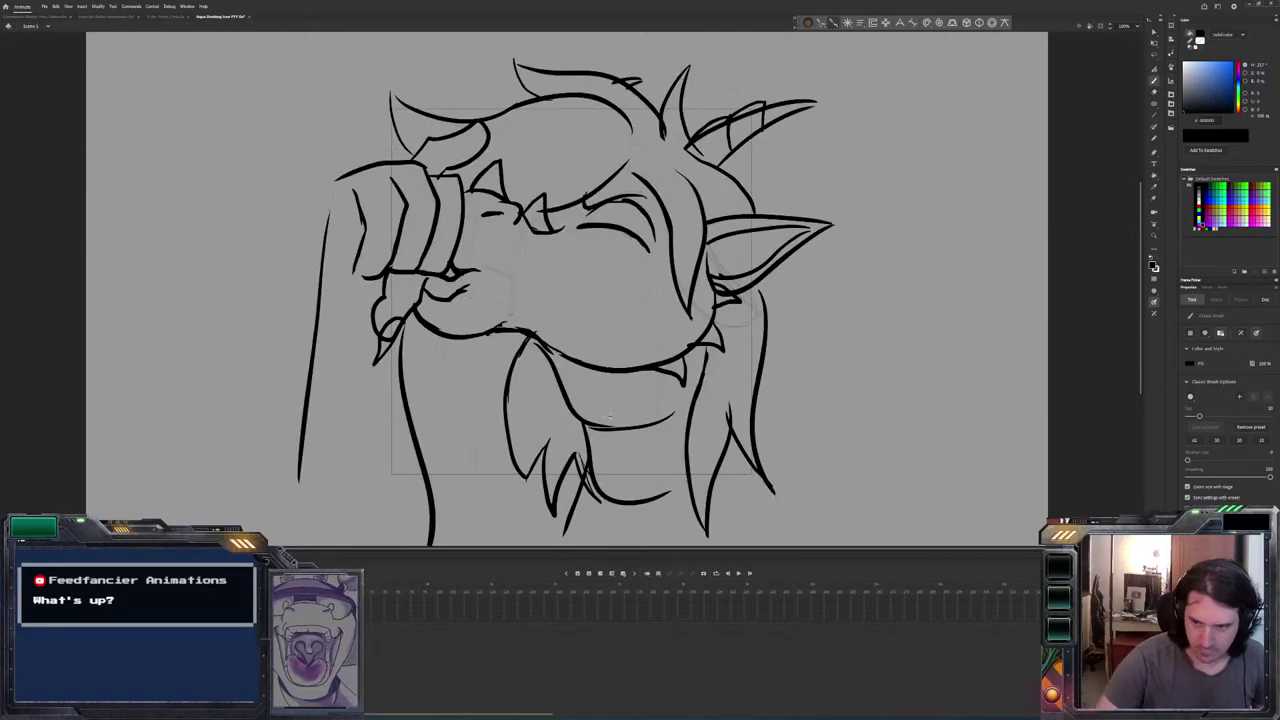
{"action": "key", "text": "period"}
{"action": "key", "text": "comma"}
{"action": "key", "text": "period"}
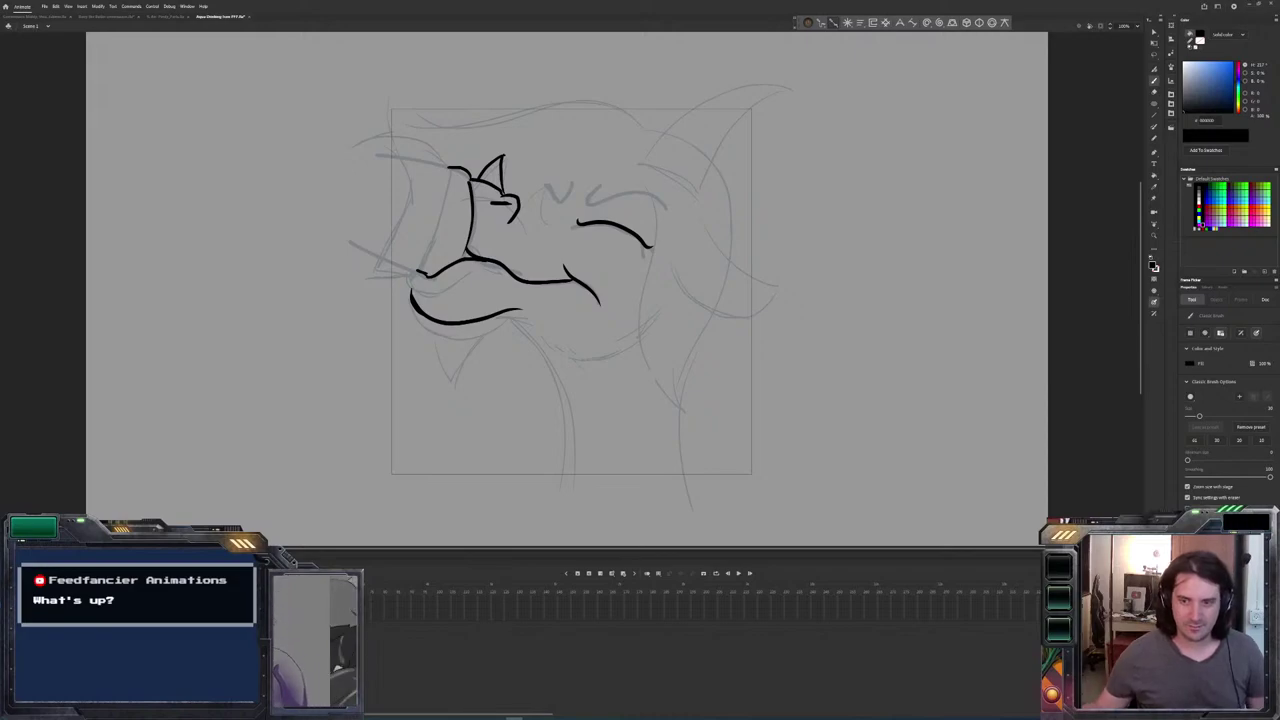
Ink the large curve of the rear jaw, from behind the eye down to the underside of the head.
{"action": "key", "text": "period"}
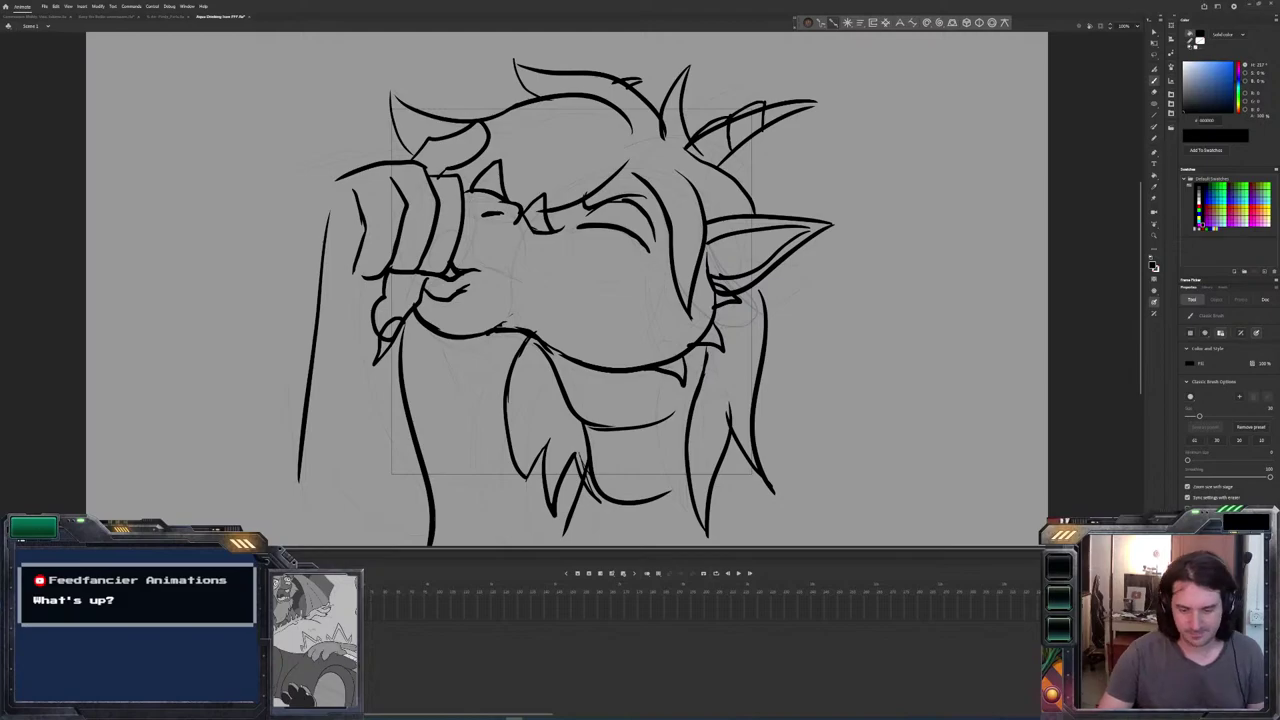
{"action": "key", "text": "."}
{"action": "key", "text": "."}
{"action": "key", "text": "."}
{"action": "key", "text": "comma"}
{"action": "key", "text": "."}
{"action": "mouse_move", "coordinate": [706, 250]}
{"action": "left_mouse_down"}
{"action": "mouse_move", "coordinate": [713, 310]}
{"action": "mouse_move", "coordinate": [696, 345]}
{"action": "mouse_move", "coordinate": [612, 372]}
{"action": "left_mouse_up"}
{"action": "key", "text": "comma"}
{"action": "key", "text": "."}
{"action": "key", "text": "comma"}
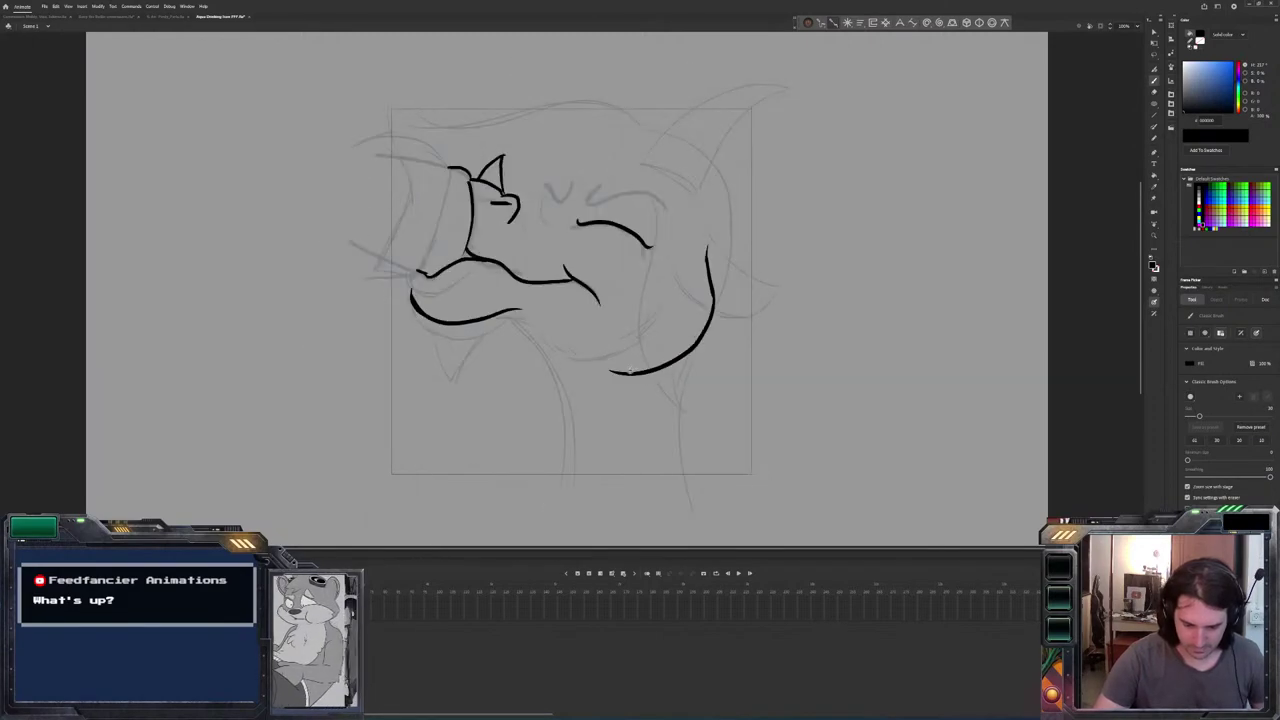
Select the rear jaw curve and stretch its lower end slightly toward the chin.
{"action": "key", "text": "v"}
{"action": "left_click", "coordinate": [699, 345]}
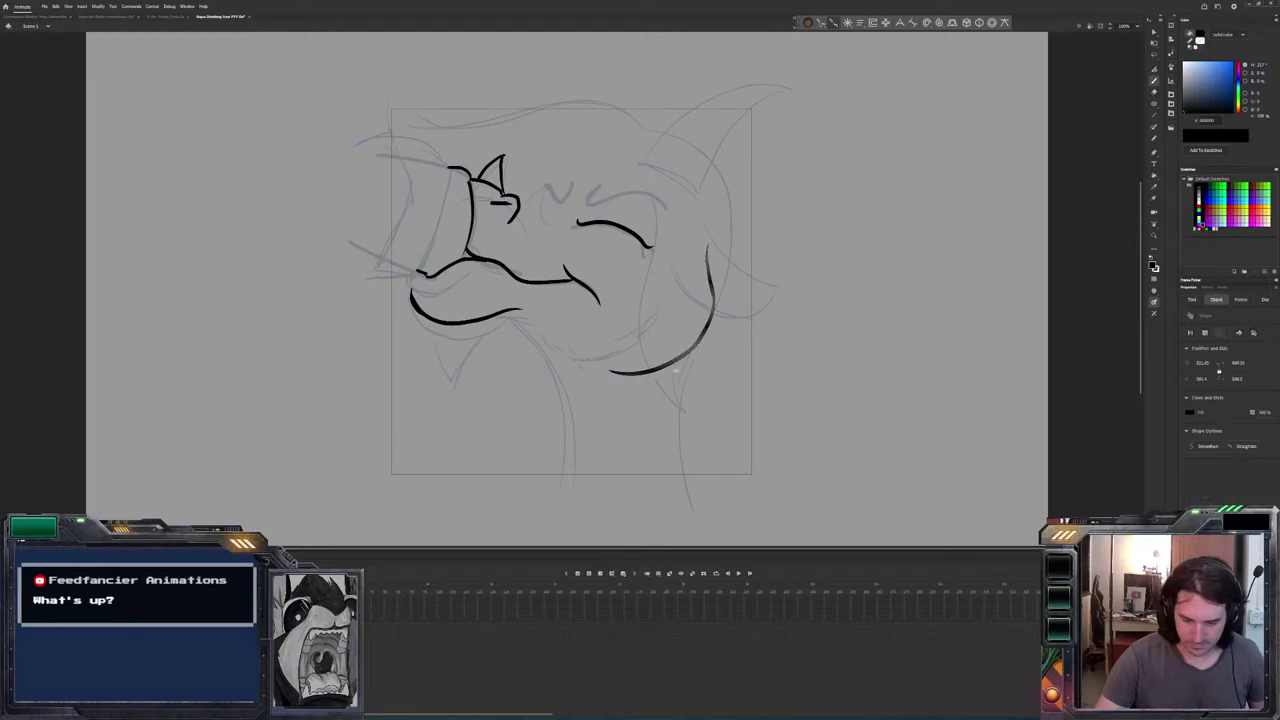
{"action": "left_click_drag", "start_coordinate": [607, 376], "coordinate": [600, 370]}
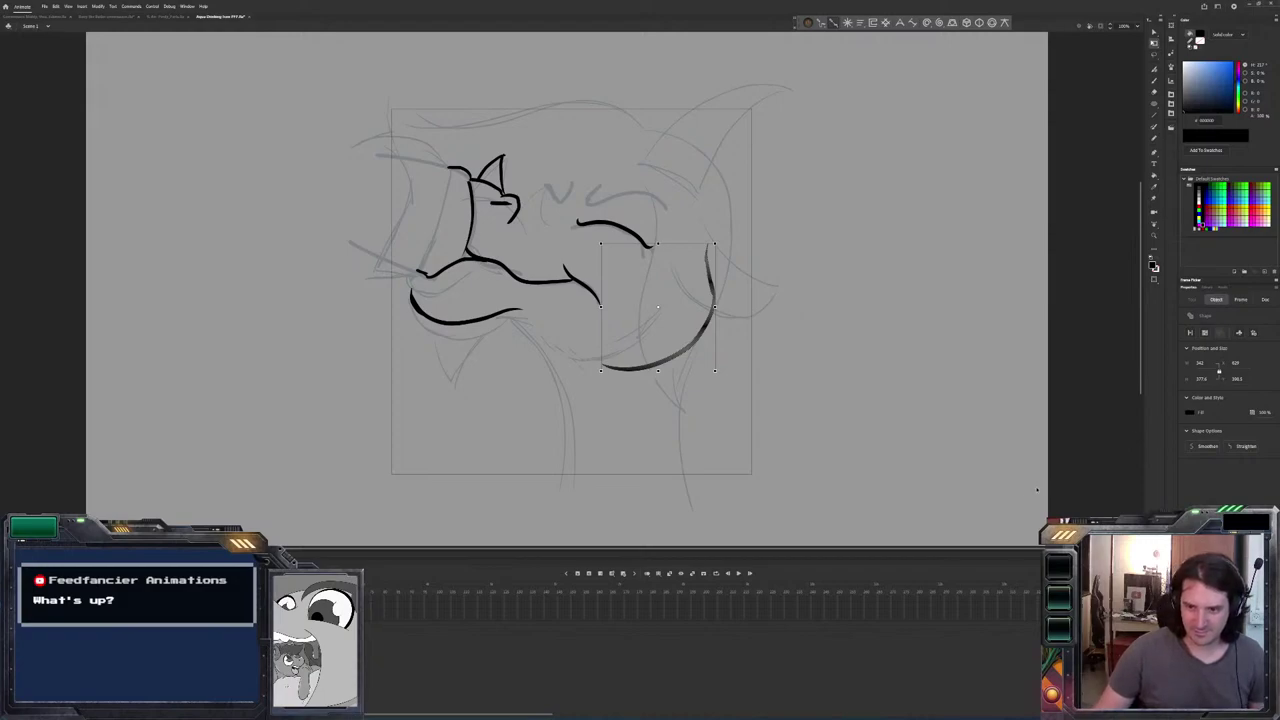
Ink the underside of the jaw from the rear curve to the chin and start the front line of the neck.
{"action": "key", "text": "b"}
{"action": "key", "text": "comma"}
{"action": "key", "text": "period"}
{"action": "key", "text": "comma"}
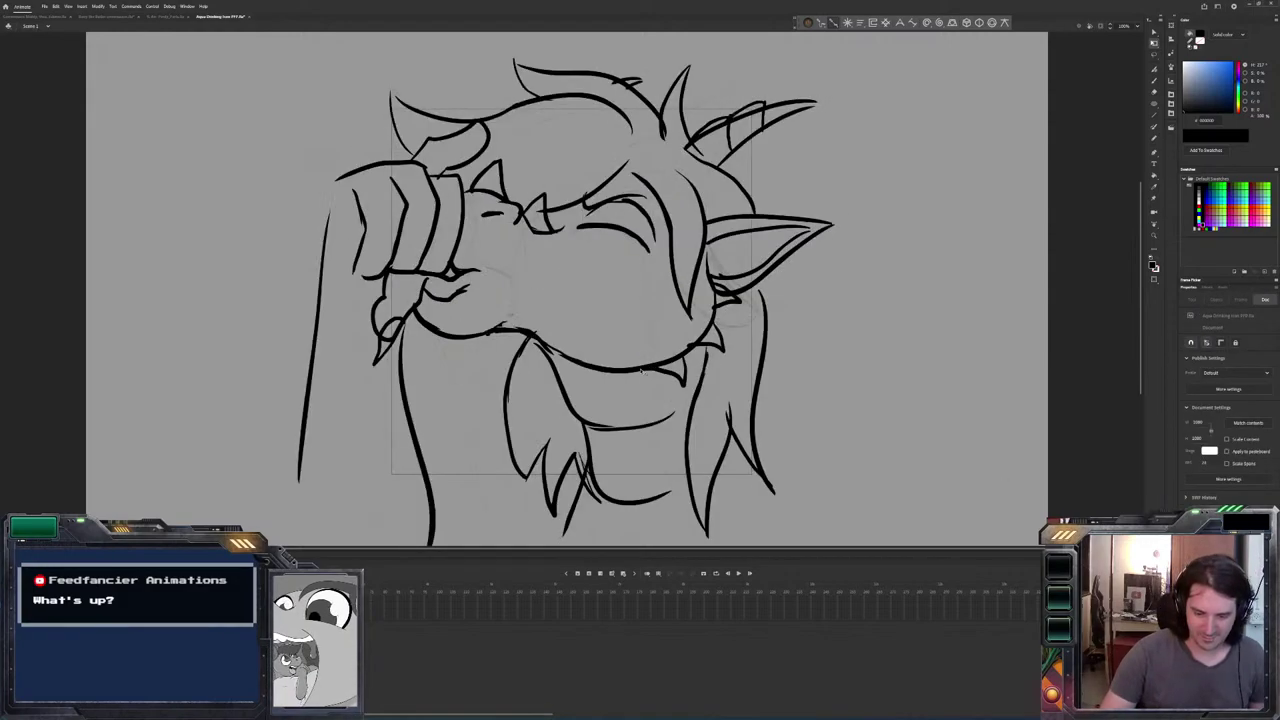
{"action": "key", "text": "period"}
{"action": "mouse_move", "coordinate": [634, 366]}
{"action": "left_mouse_down"}
{"action": "mouse_move", "coordinate": [548, 337]}
{"action": "mouse_move", "coordinate": [534, 316]}
{"action": "mouse_move", "coordinate": [482, 316]}
{"action": "left_mouse_up"}
{"action": "key", "text": "period"}
{"action": "key", "text": "comma"}
{"action": "key", "text": "period"}
{"action": "key", "text": "comma"}
{"action": "key", "text": "period"}
{"action": "key", "text": "comma"}
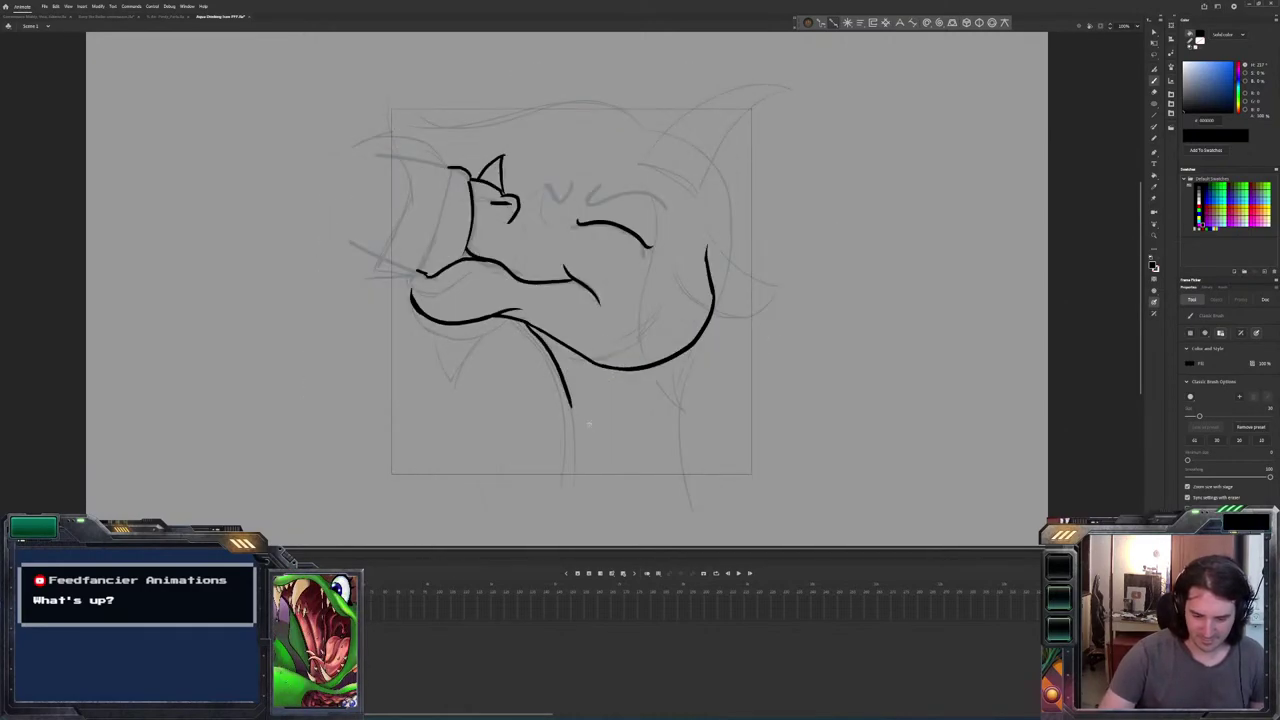
Ink the upper throat contour from below the chin, curving into the first neck fold.
{"action": "key", "text": "period"}
{"action": "key", "text": "comma"}
{"action": "key", "text": "period"}
{"action": "key", "text": "comma"}
{"action": "key", "text": "period"}
{"action": "key", "text": "comma"}
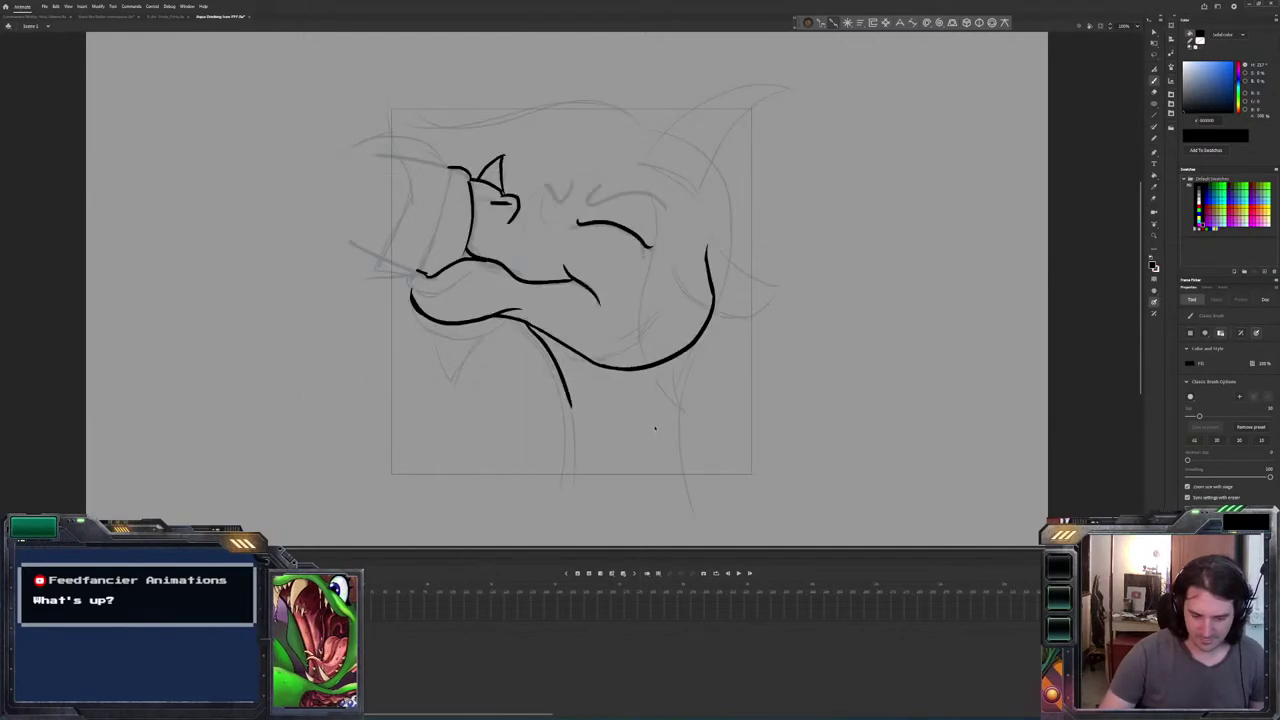
{"action": "key", "text": "period"}
{"action": "key", "text": "comma"}
{"action": "mouse_move", "coordinate": [643, 425]}
{"action": "left_mouse_down"}
{"action": "mouse_move", "coordinate": [572, 413]}
{"action": "mouse_move", "coordinate": [544, 348]}
{"action": "mouse_move", "coordinate": [510, 314]}
{"action": "left_mouse_up"}
{"action": "key", "text": "period"}
{"action": "key", "text": "comma"}
{"action": "key", "text": "period"}
{"action": "key", "text": "comma"}
{"action": "key", "text": "period"}
{"action": "key", "text": "comma"}
Ink the lower front contour of the neck with its second fold, continuing down past the icon frame.
{"action": "mouse_move", "coordinate": [562, 402]}
{"action": "left_mouse_down"}
{"action": "mouse_move", "coordinate": [568, 440]}
{"action": "mouse_move", "coordinate": [612, 492]}
{"action": "mouse_move", "coordinate": [577, 540]}
{"action": "left_mouse_up"}
{"action": "key", "text": "period"}
{"action": "key", "text": "comma"}
{"action": "key", "text": "period"}
{"action": "key", "text": "comma"}
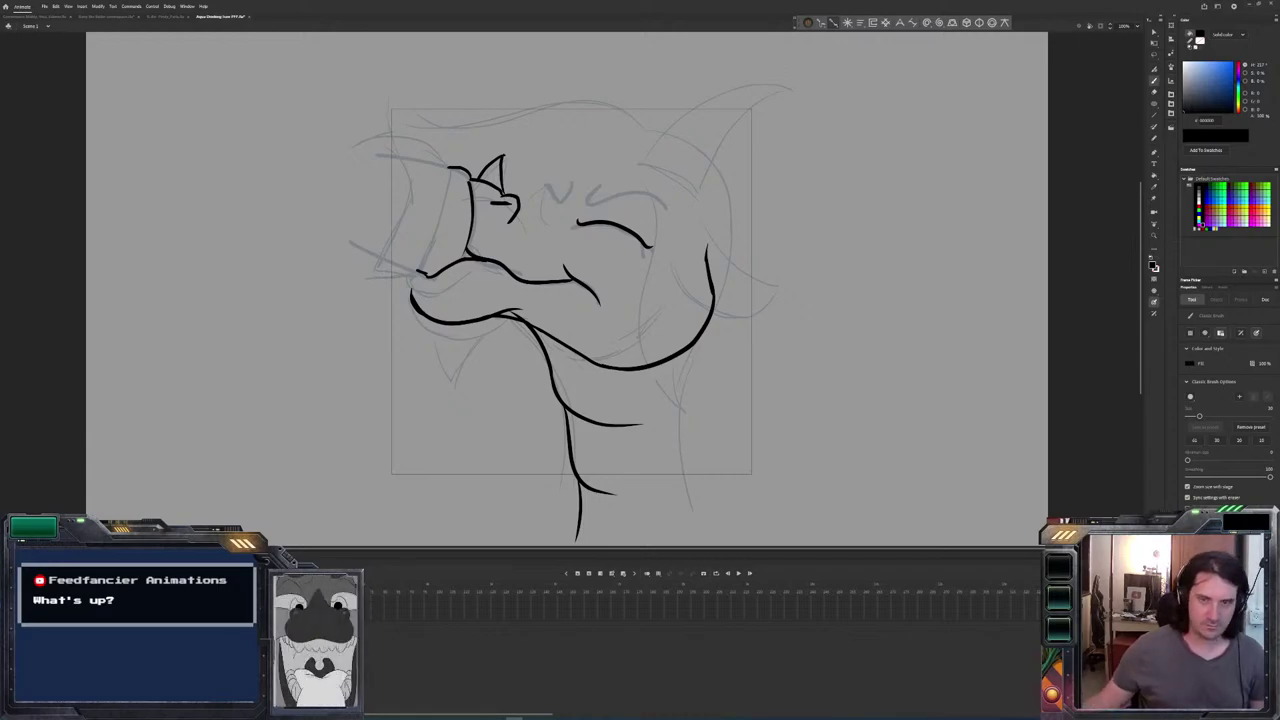
Ink the far eye's short line between the snout and the closed eye, checking it against the neighbouring frame.
{"action": "key", "text": "Return"}
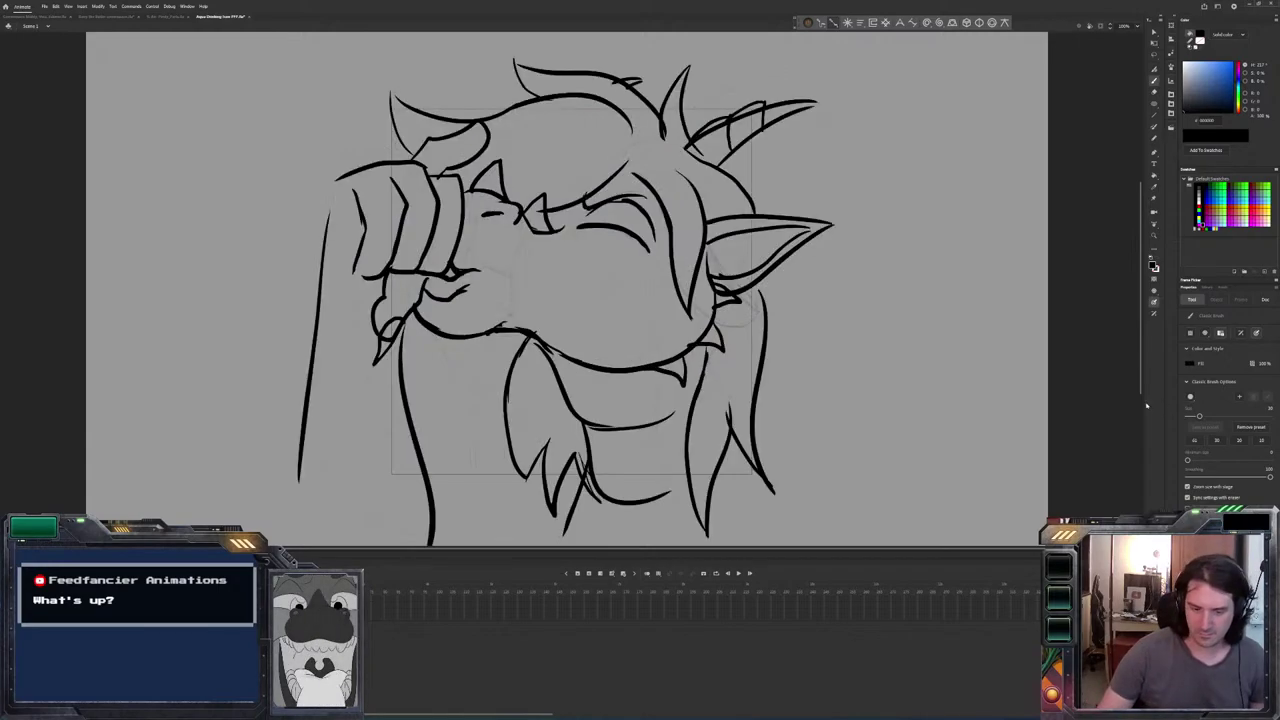
{"action": "left_click_drag", "start_coordinate": [538, 227], "coordinate": [572, 220]}
{"action": "key", "text": "period"}
{"action": "key", "text": "comma"}
{"action": "key", "text": "period"}
{"action": "key", "text": "comma"}
{"action": "key", "text": "period"}
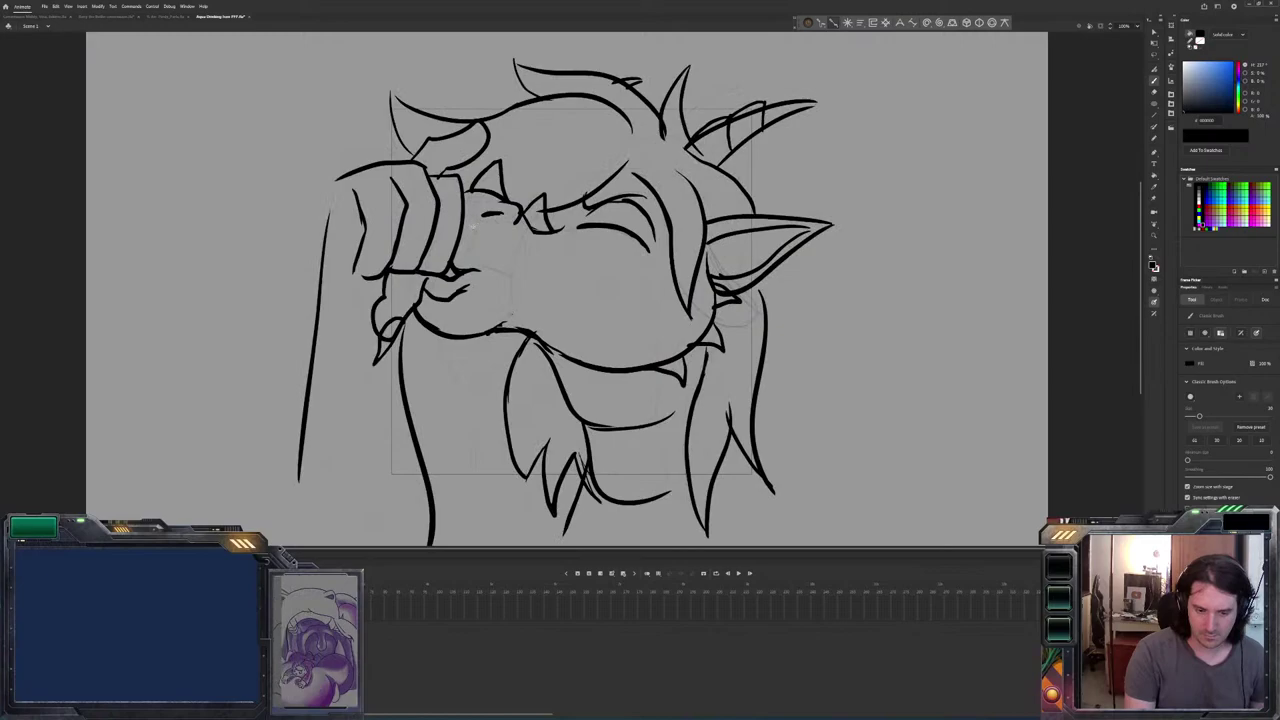
{"action": "key", "text": "comma"}
{"action": "key", "text": "period"}
{"action": "key", "text": "comma"}
Ink the long curved finger edge of the hand in front of the snout.
{"action": "mouse_move", "coordinate": [437, 150]}
{"action": "left_mouse_down"}
{"action": "mouse_move", "coordinate": [449, 172]}
{"action": "mouse_move", "coordinate": [420, 262]}
{"action": "left_mouse_up"}
{"action": "key", "text": "period"}
{"action": "key", "text": "comma"}
Erase the contour lines crossing the thumb's claw on the neighbouring inked frame.
{"action": "key", "text": "period"}
{"action": "key", "text": "period"}
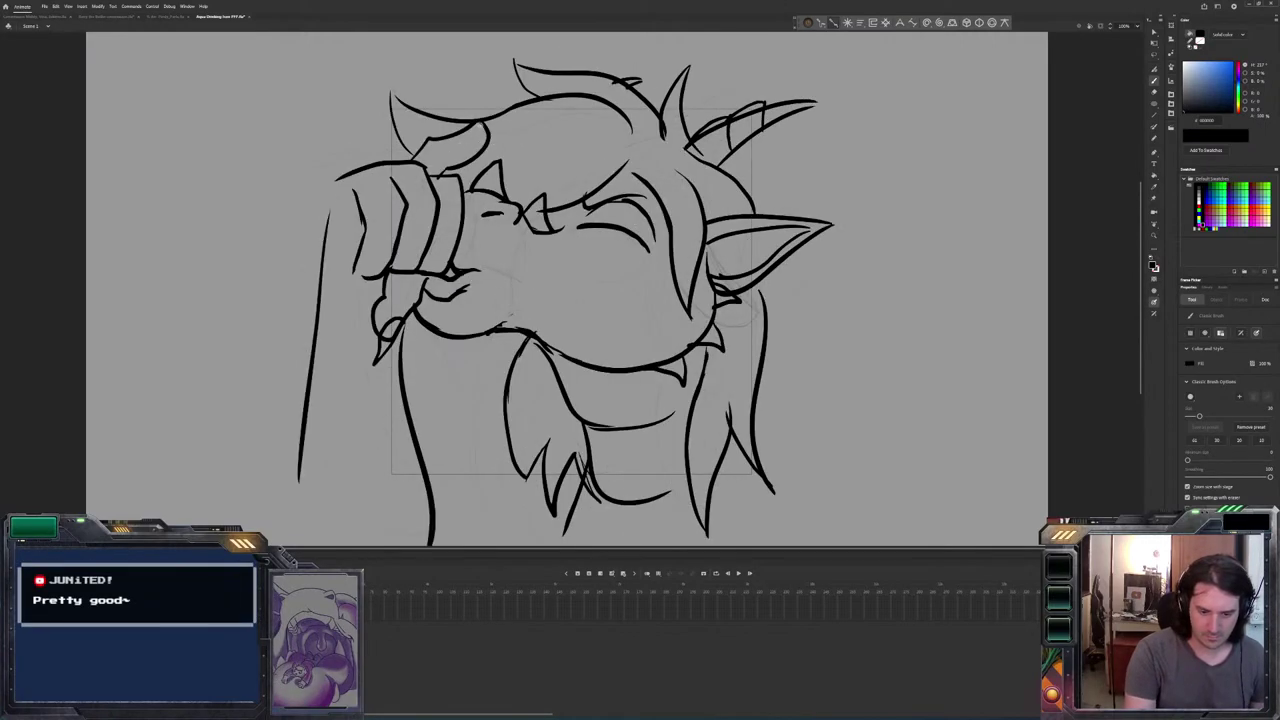
{"action": "key", "text": "e"}
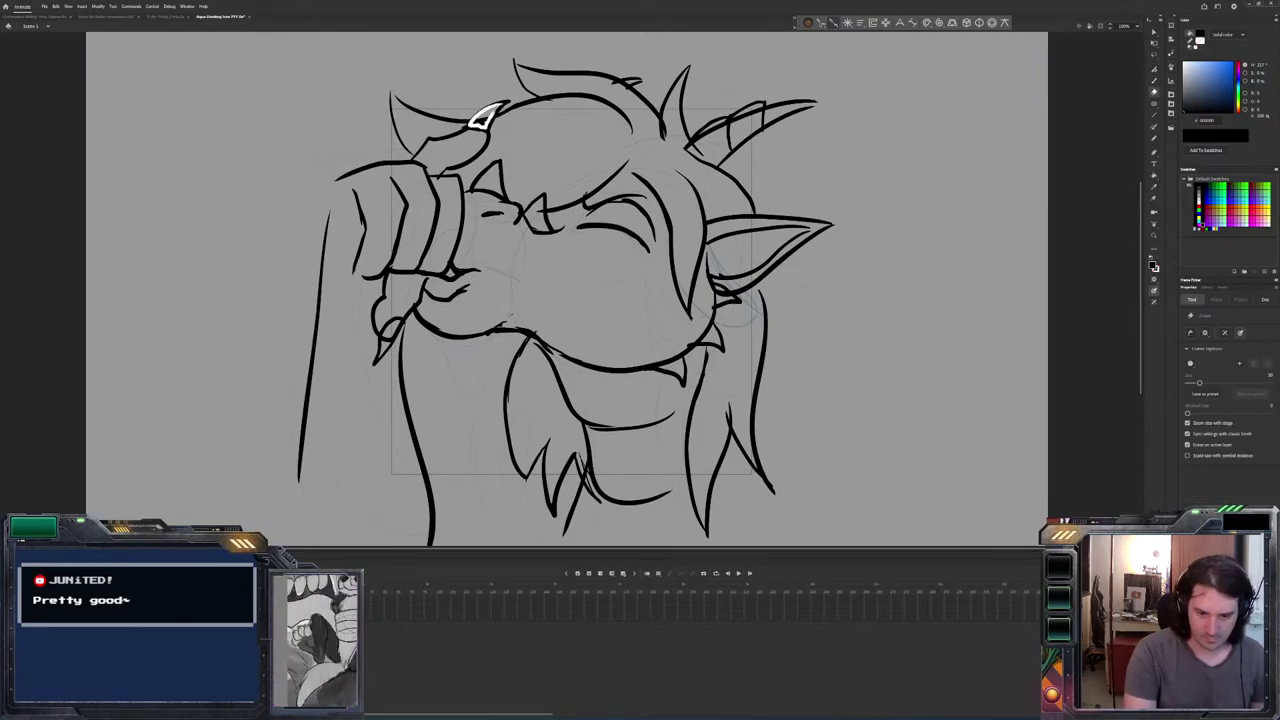
{"action": "key", "text": "period"}
{"action": "key", "text": "comma"}
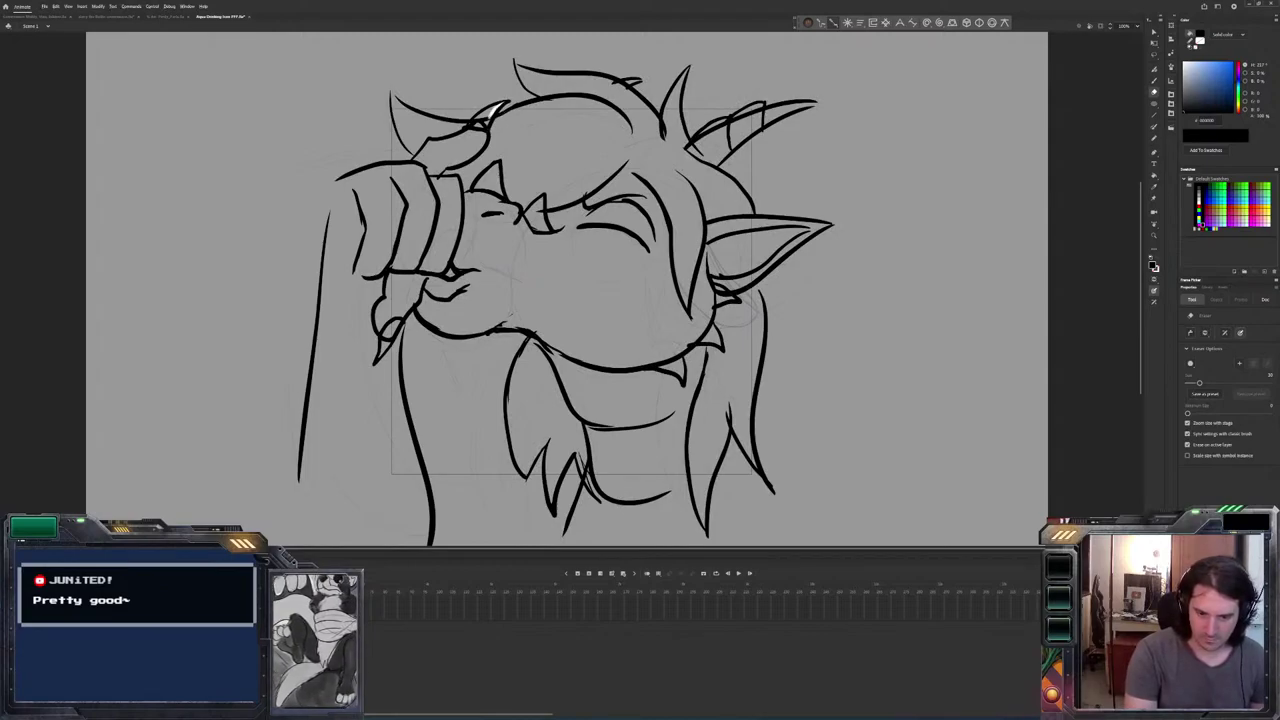
Ink the short line rising from the front finger toward the thumb's base, comparing with the neighbouring frames.
{"action": "key", "text": "b"}
{"action": "key", "text": "period"}
{"action": "key", "text": "comma"}
{"action": "key", "text": "period"}
{"action": "key", "text": "comma"}
{"action": "key", "text": "period"}
{"action": "mouse_move", "coordinate": [448, 170]}
{"action": "left_mouse_down"}
{"action": "mouse_move", "coordinate": [493, 145]}
{"action": "mouse_move", "coordinate": [450, 132]}
{"action": "left_mouse_up"}
{"action": "key", "text": "comma"}
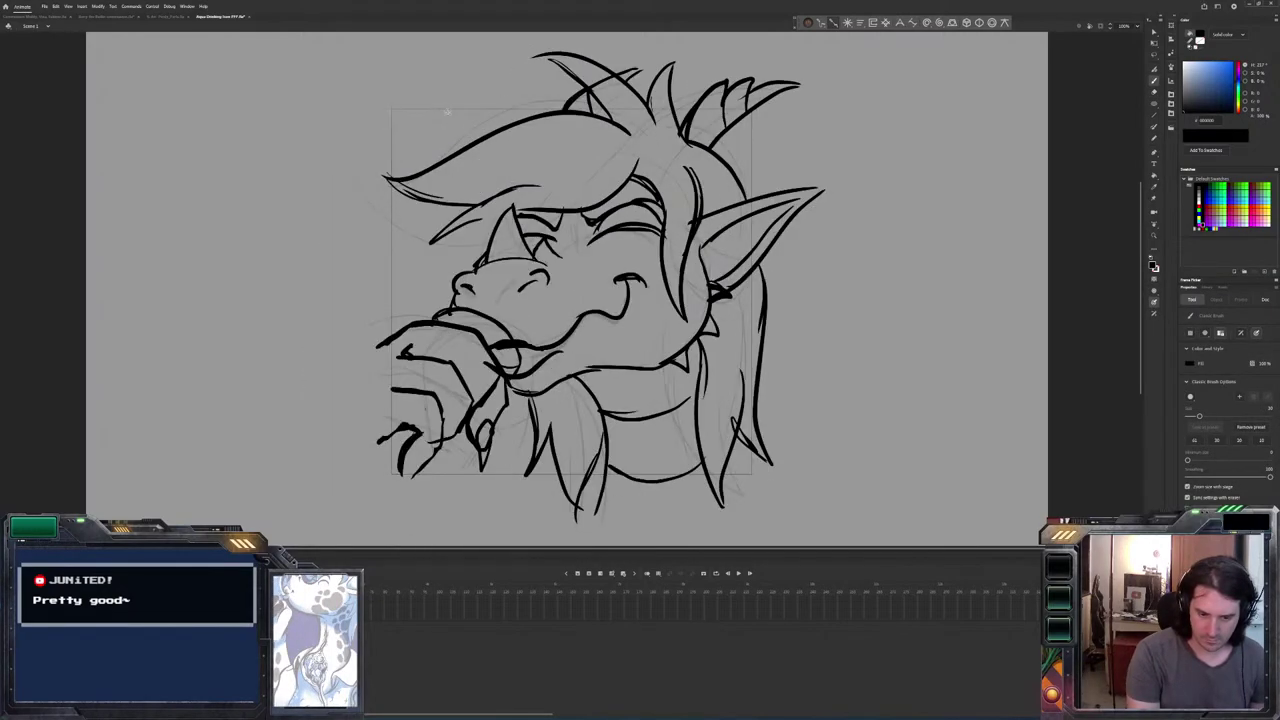
Ink the thumb's small rounded tip above the snout horn on the in-between frame.
{"action": "key", "text": "comma"}
{"action": "key", "text": "period"}
{"action": "key", "text": "period"}
{"action": "key", "text": "comma"}
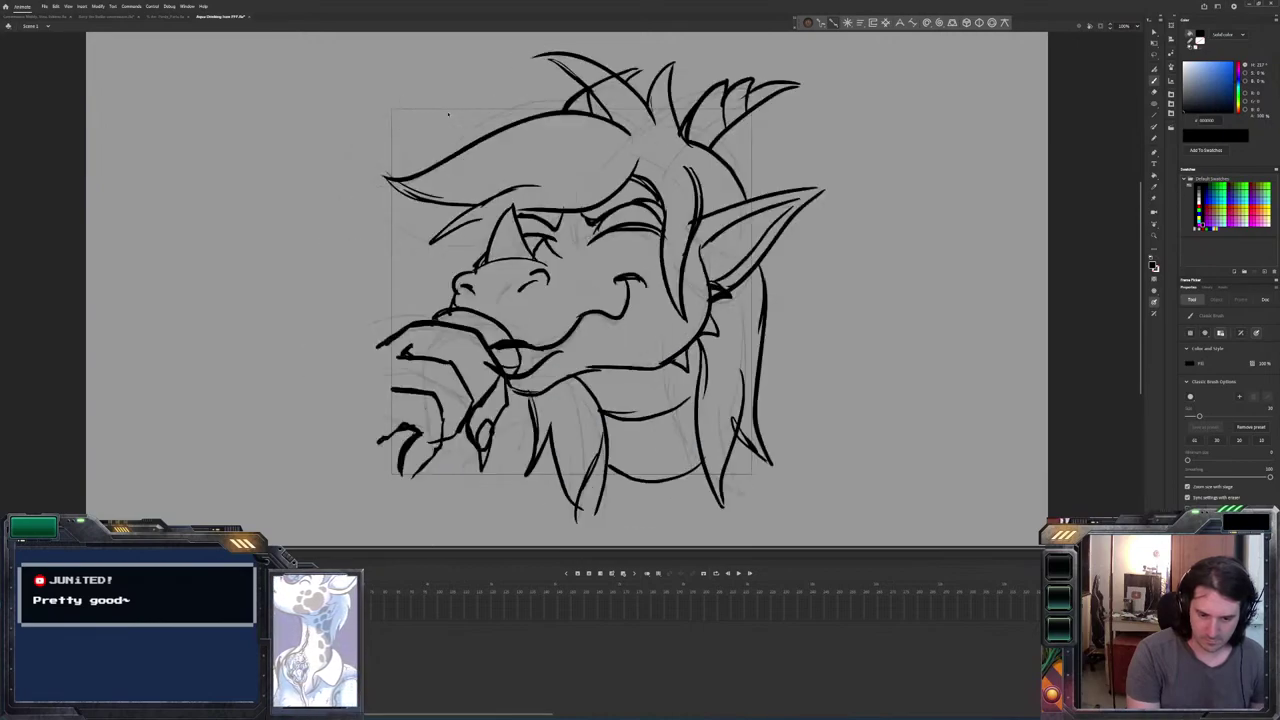
{"action": "key", "text": "comma"}
{"action": "key", "text": "period"}
{"action": "key", "text": "period"}
{"action": "key", "text": "comma"}
{"action": "key", "text": "period"}
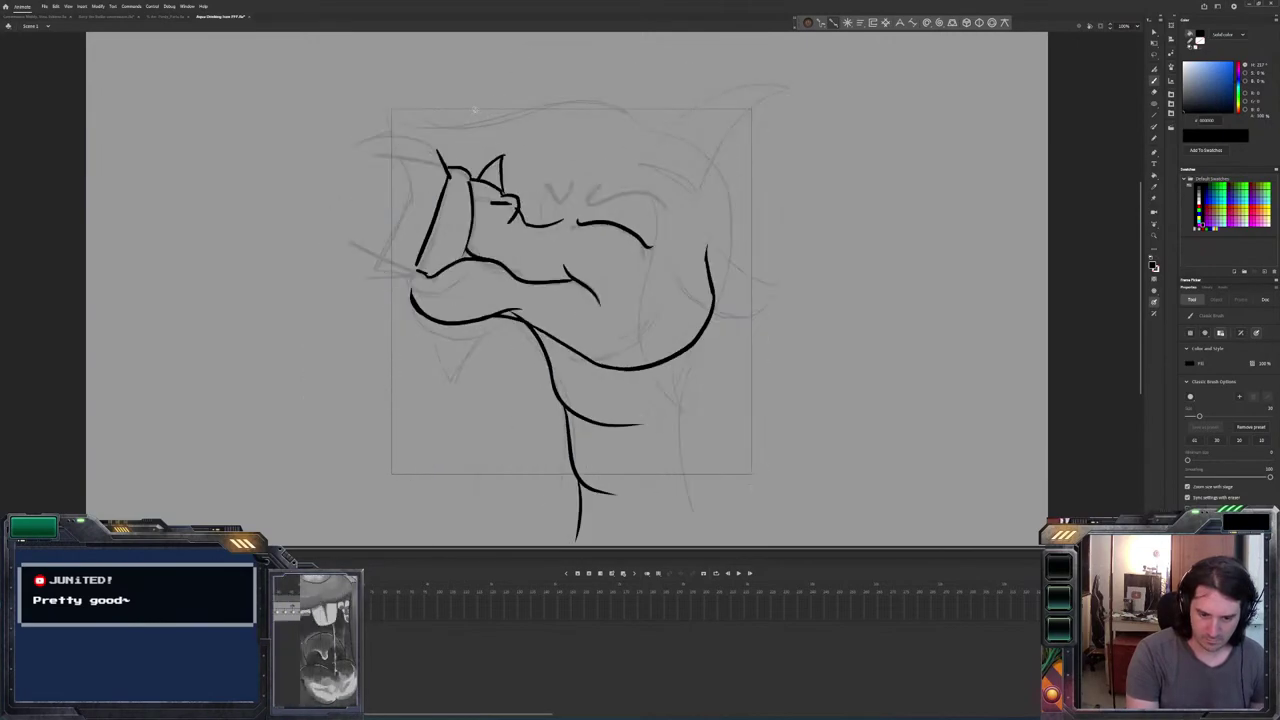
{"action": "left_click_drag", "start_coordinate": [493, 128], "coordinate": [466, 138]}
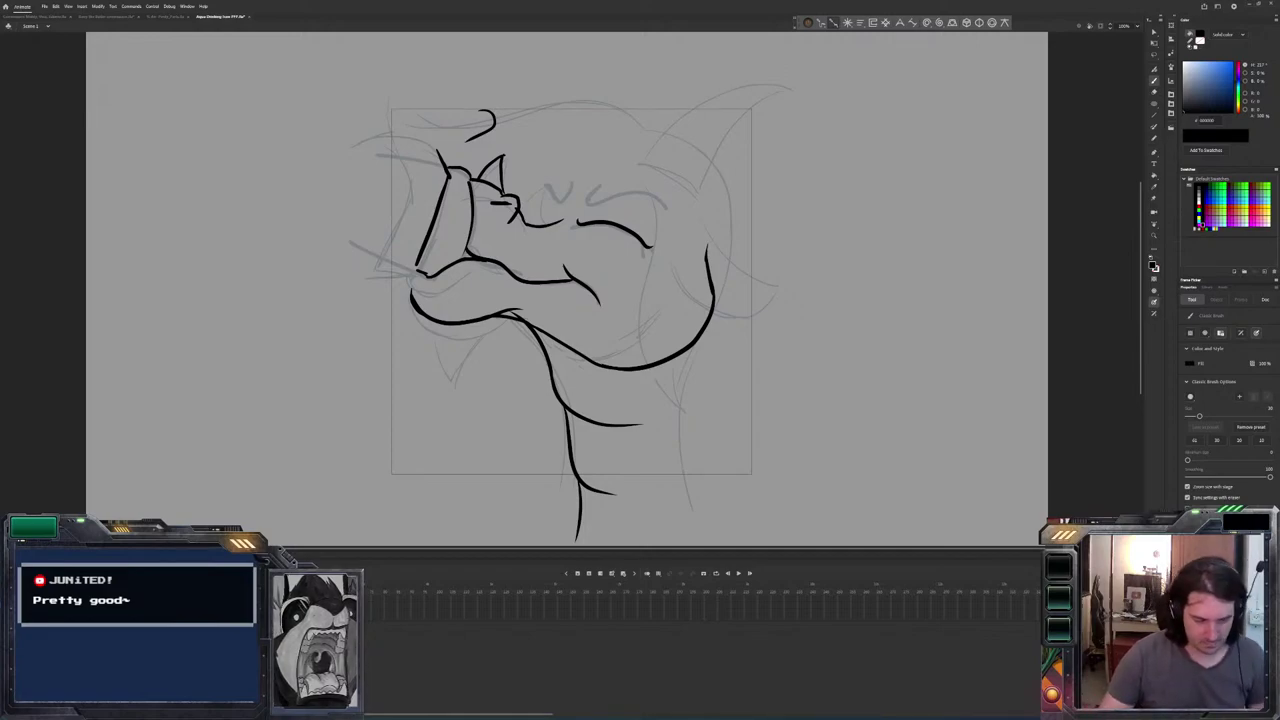
Ink the front edge of the hair lock behind the neck and its split, pointed strand ends.
{"action": "key", "text": "Return"}
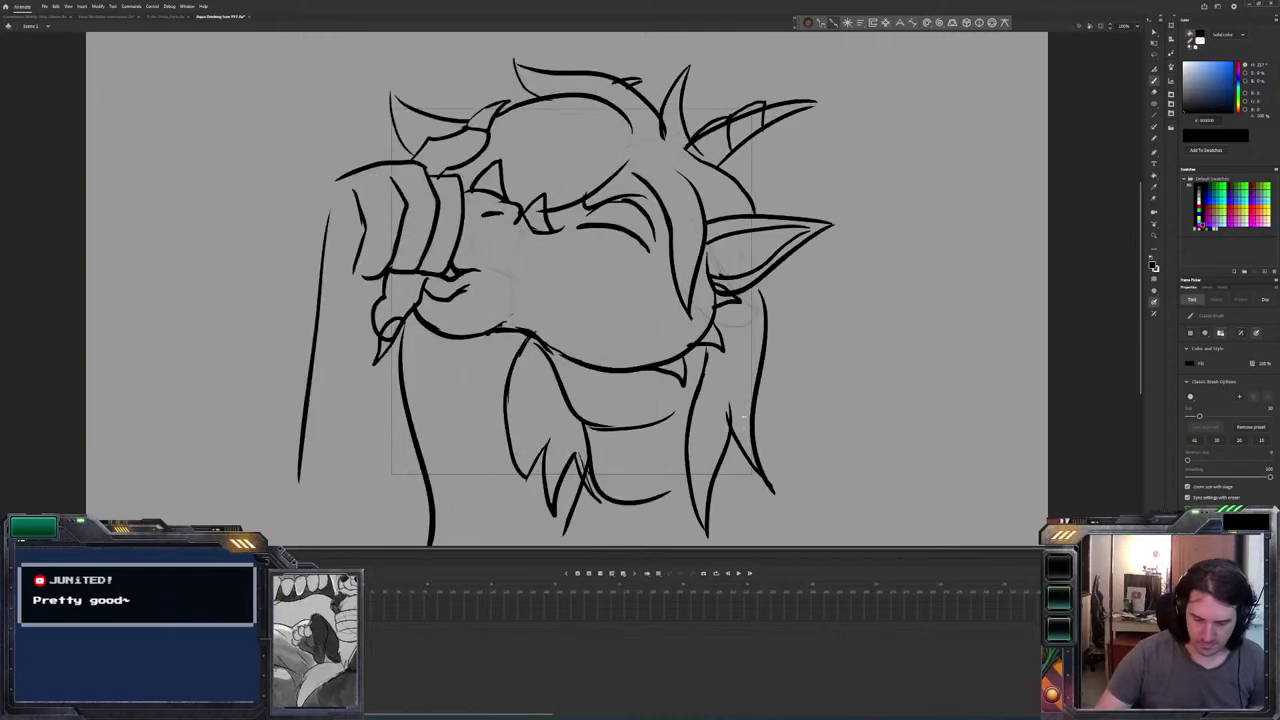
{"action": "left_click_drag", "start_coordinate": [703, 393], "coordinate": [689, 491]}
{"action": "key", "text": "comma"}
{"action": "key", "text": "period"}
{"action": "key", "text": "comma"}
{"action": "key", "text": "period"}
{"action": "key", "text": "comma"}
{"action": "key", "text": "period"}
{"action": "mouse_move", "coordinate": [729, 436]}
{"action": "left_mouse_down"}
{"action": "mouse_move", "coordinate": [744, 492]}
{"action": "mouse_move", "coordinate": [758, 495]}
{"action": "left_mouse_up"}
{"action": "key", "text": "comma"}
{"action": "key", "text": "period"}
Ink the back edge of the rear hair lock, joining its lower tip to the area beneath the ear.
{"action": "mouse_move", "coordinate": [762, 376]}
{"action": "left_mouse_down"}
{"action": "mouse_move", "coordinate": [758, 442]}
{"action": "mouse_move", "coordinate": [749, 296]}
{"action": "left_mouse_up"}
{"action": "key", "text": "comma"}
{"action": "key", "text": "period"}
{"action": "key", "text": "comma"}
{"action": "key", "text": "period"}
{"action": "key", "text": "comma"}
{"action": "key", "text": "period"}
Ink the pointed ear with its upper and lower edges and inner line, matching the neighbouring frame.
{"action": "left_click_drag", "start_coordinate": [832, 234], "coordinate": [703, 214]}
{"action": "key", "text": "comma"}
{"action": "key", "text": "period"}
{"action": "key", "text": "comma"}
{"action": "key", "text": "period"}
{"action": "key", "text": "comma"}
{"action": "key", "text": "period"}
{"action": "key", "text": "comma"}
{"action": "key", "text": "period"}
{"action": "key", "text": "comma"}
{"action": "key", "text": "period"}
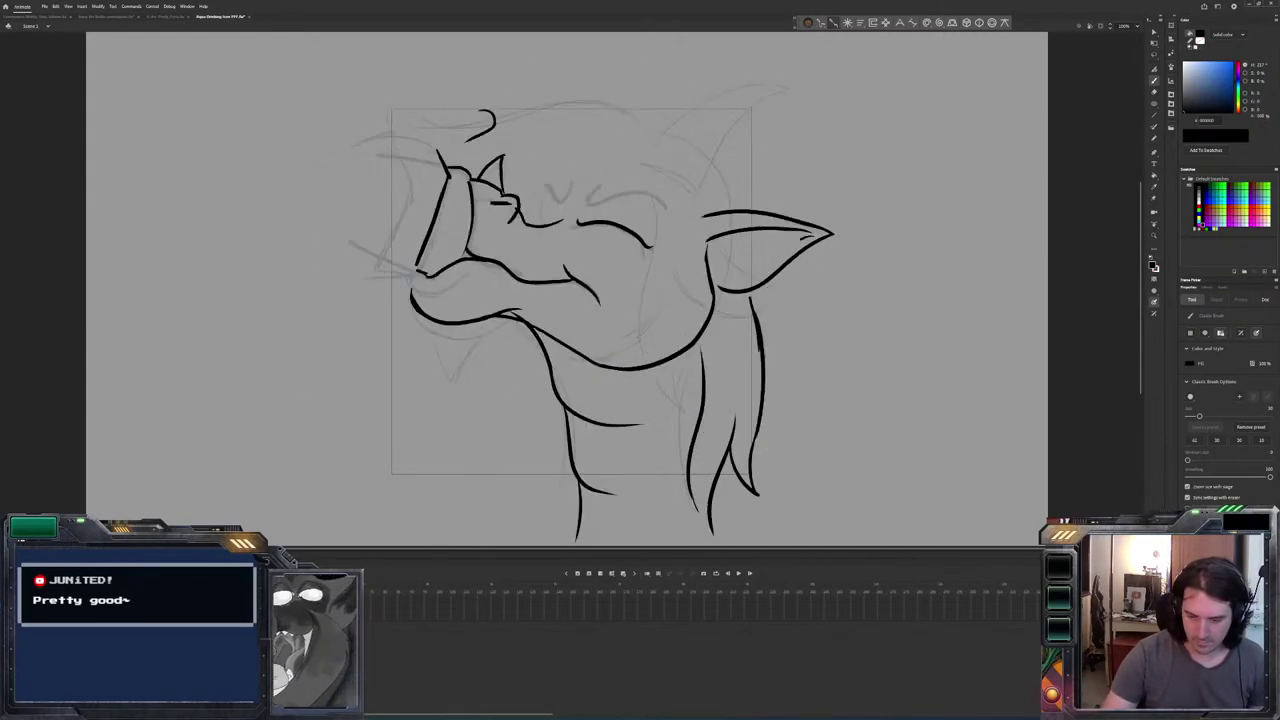
{"action": "key", "text": "comma"}
{"action": "key", "text": "period"}
Ink the back contour of the head from the ear's upper edge up to the horn's base.
{"action": "mouse_move", "coordinate": [756, 218]}
{"action": "left_mouse_down"}
{"action": "mouse_move", "coordinate": [741, 184]}
{"action": "mouse_move", "coordinate": [685, 135]}
{"action": "left_mouse_up"}
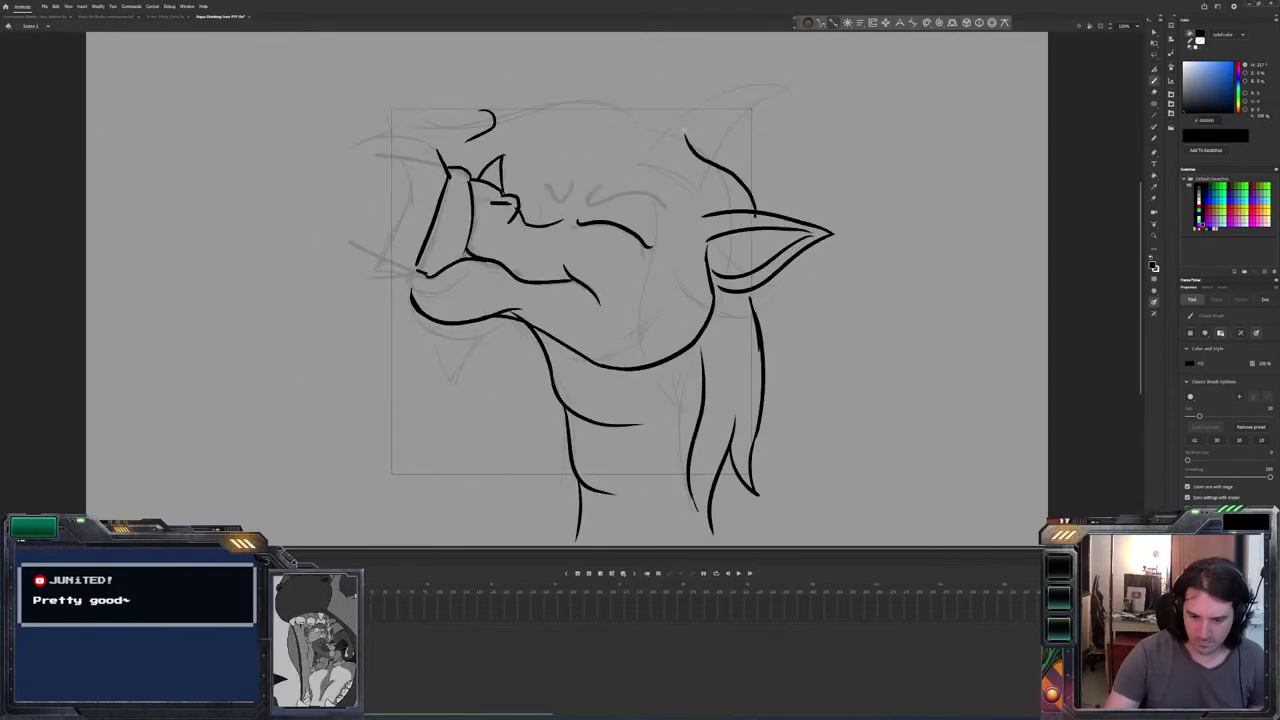
{"action": "key", "text": "comma"}
{"action": "key", "text": "period"}
{"action": "key", "text": "comma"}
{"action": "key", "text": "period"}
Ink both edges of the hair strand hanging in front of the ear, meeting in a point beside the cheek.
{"action": "left_click_drag", "start_coordinate": [666, 208], "coordinate": [690, 312]}
{"action": "key", "text": "comma"}
{"action": "key", "text": "period"}
{"action": "key", "text": "comma"}
{"action": "mouse_move", "coordinate": [684, 250]}
{"action": "left_mouse_down"}
{"action": "mouse_move", "coordinate": [692, 314]}
{"action": "mouse_move", "coordinate": [702, 188]}
{"action": "left_mouse_up"}
{"action": "key", "text": "period"}
{"action": "key", "text": "comma"}
{"action": "key", "text": "period"}
{"action": "key", "text": "comma"}
{"action": "key", "text": "comma"}
{"action": "key", "text": "period"}
{"action": "key", "text": "period"}
Ink the long hair tuft and the upright pointed tuft on top of the head.
{"action": "mouse_move", "coordinate": [650, 50]}
{"action": "left_mouse_down"}
{"action": "mouse_move", "coordinate": [674, 108]}
{"action": "mouse_move", "coordinate": [648, 124]}
{"action": "mouse_move", "coordinate": [576, 84]}
{"action": "mouse_move", "coordinate": [508, 92]}
{"action": "mouse_move", "coordinate": [524, 112]}
{"action": "left_mouse_up"}
{"action": "key", "text": "comma"}
{"action": "key", "text": "period"}
{"action": "key", "text": "comma"}
{"action": "key", "text": "period"}
{"action": "key", "text": "comma"}
{"action": "key", "text": "period"}
{"action": "key", "text": "comma"}
{"action": "key", "text": "period"}
{"action": "key", "text": "comma"}
{"action": "key", "text": "period"}
Ink the thumb's upper edge and extend its lower edge down to meet the front finger.
{"action": "left_click_drag", "start_coordinate": [492, 116], "coordinate": [416, 145]}
{"action": "key", "text": "comma"}
{"action": "key", "text": "period"}
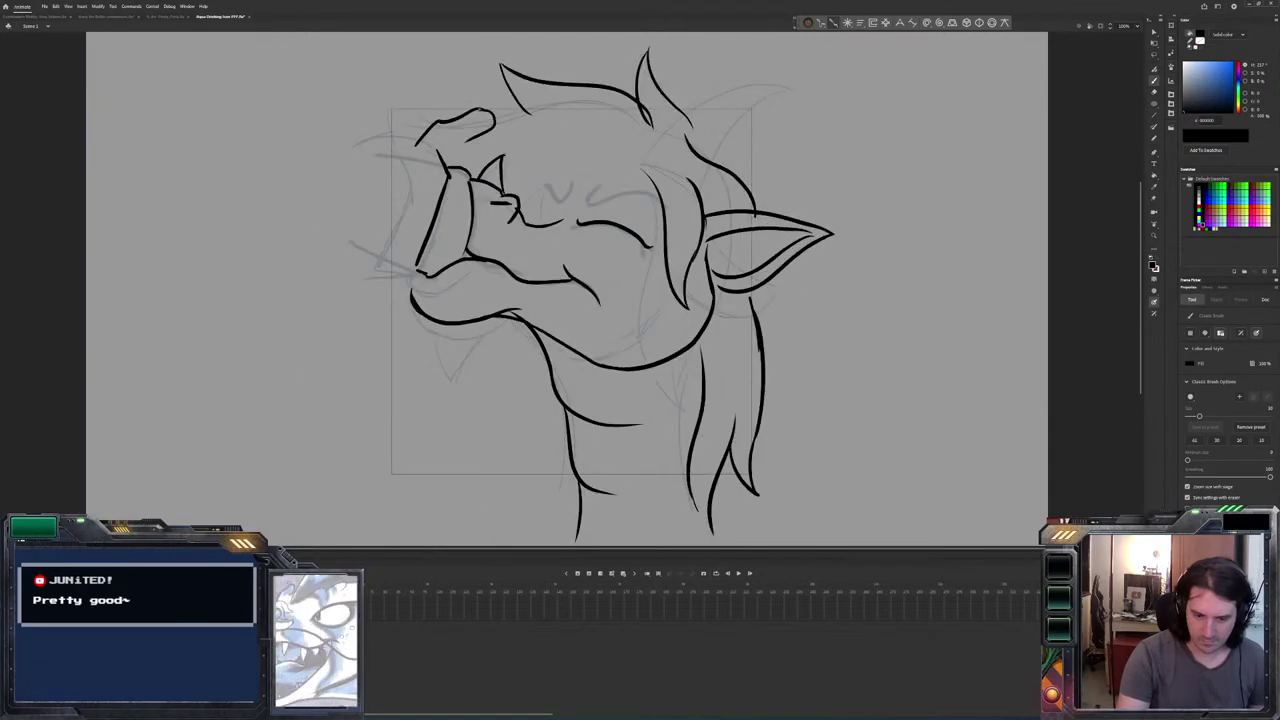
{"action": "key", "text": "comma"}
{"action": "key", "text": "period"}
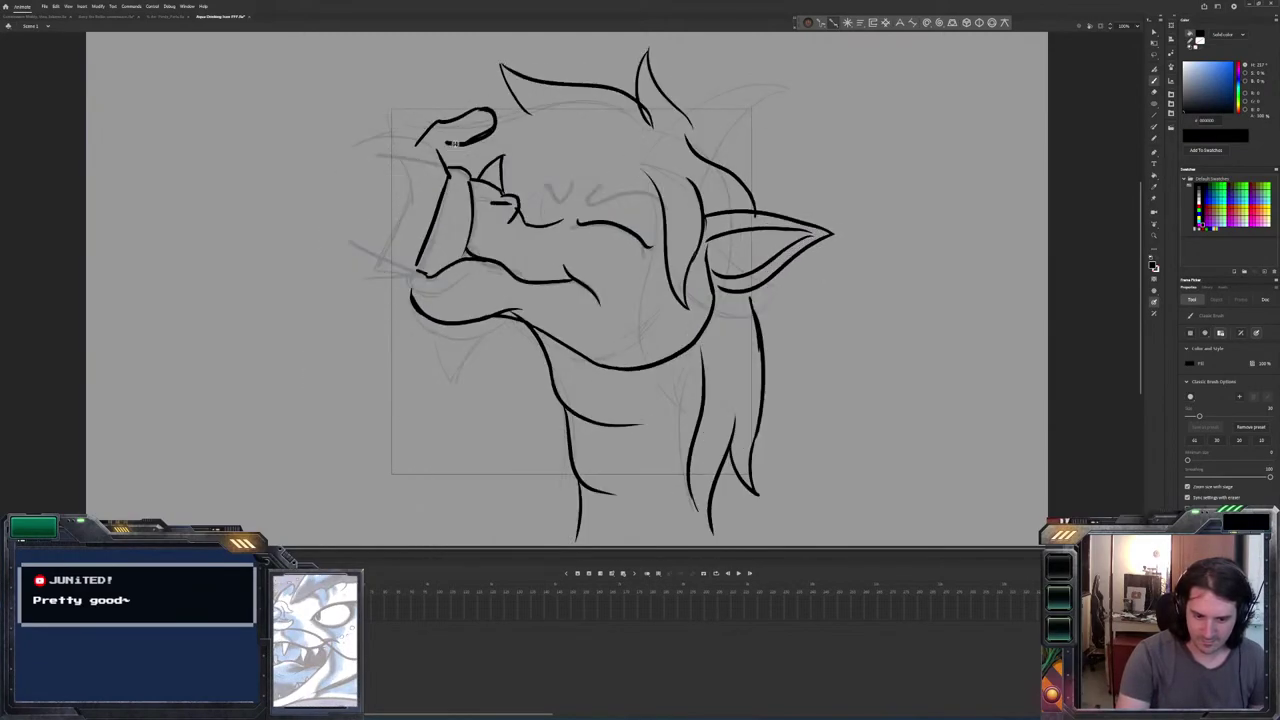
{"action": "key", "text": "comma"}
{"action": "key", "text": "period"}
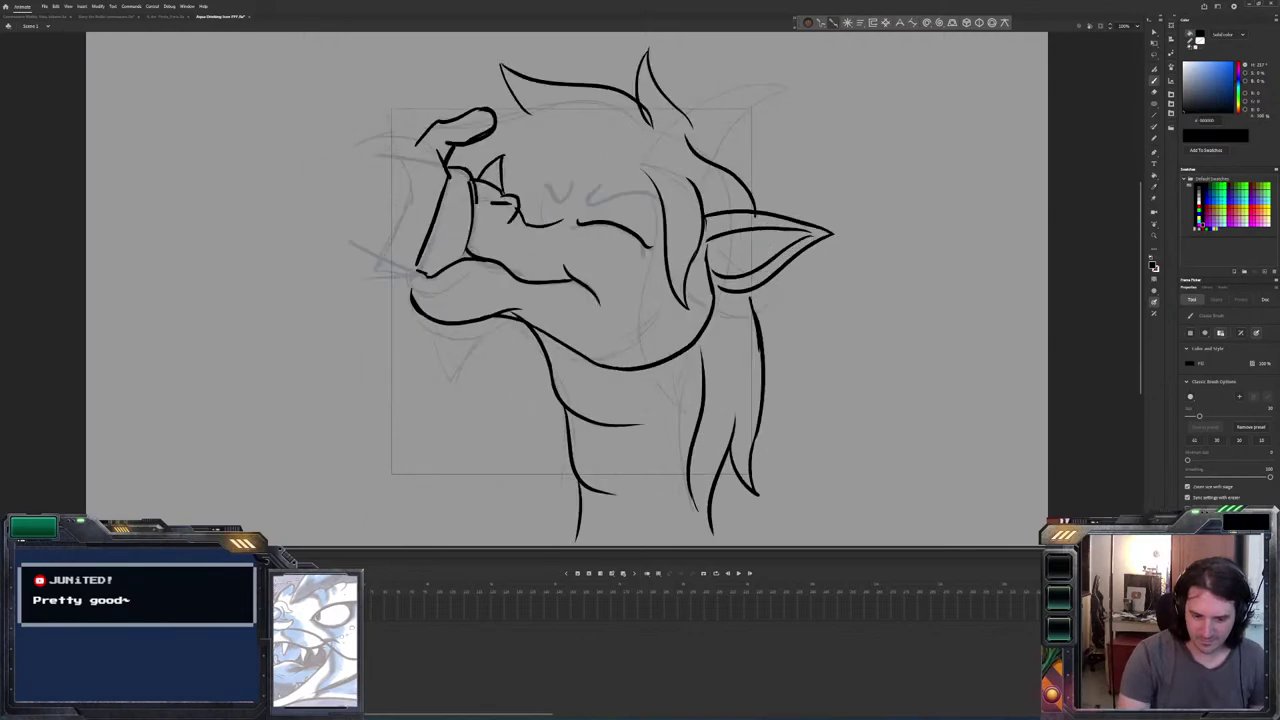
Ink the second finger's bent edge and lower end, and the short lip line beneath the fingers.
{"action": "key", "text": "comma"}
{"action": "key", "text": "period"}
{"action": "key", "text": "comma"}
{"action": "key", "text": "period"}
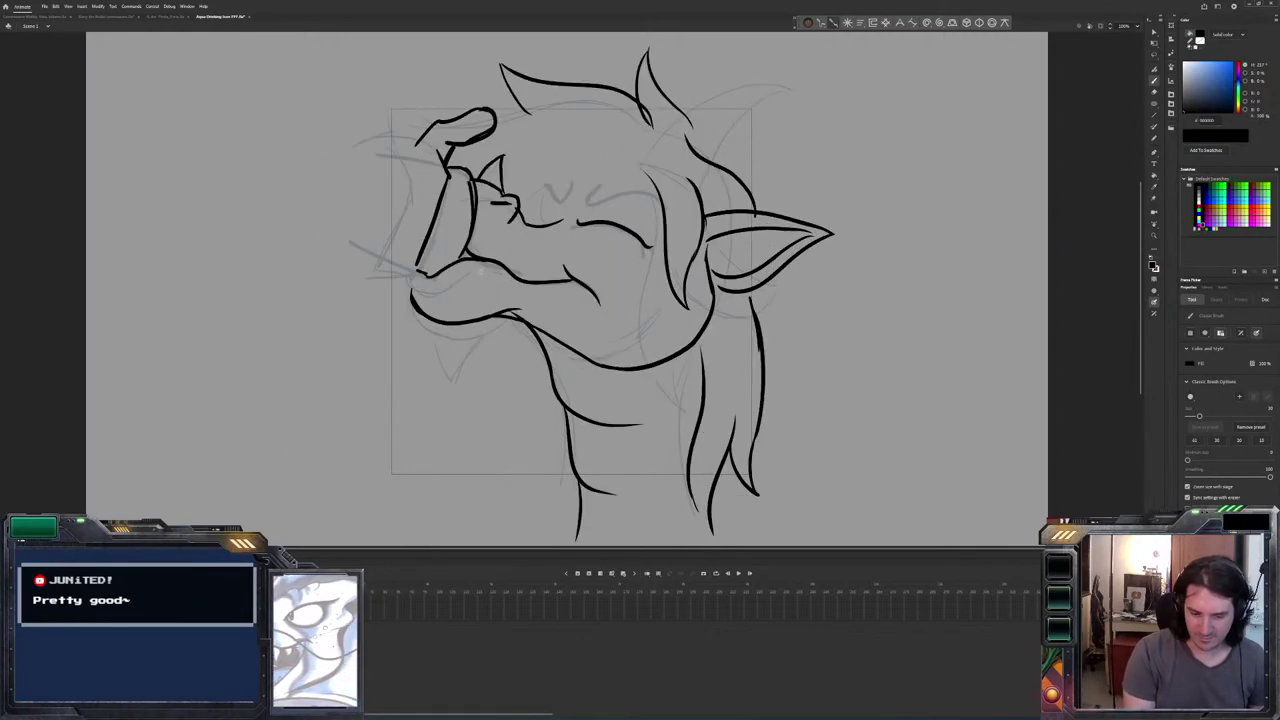
{"action": "key", "text": "comma"}
{"action": "key", "text": "period"}
{"action": "key", "text": "comma"}
{"action": "key", "text": "period"}
{"action": "key", "text": "comma"}
{"action": "key", "text": "period"}
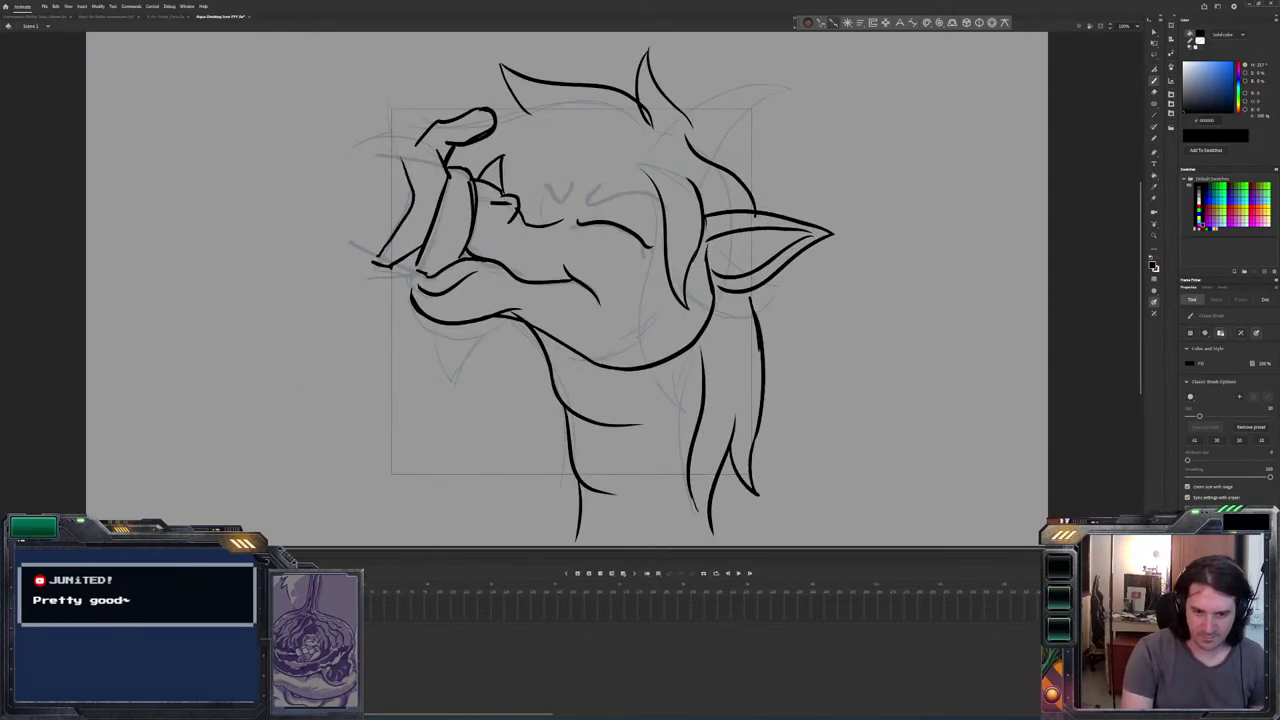
{"action": "key", "text": "comma"}
{"action": "key", "text": "period"}
Ink the upper contour of the back of the hand and the pointed claw on the thumb.
{"action": "mouse_move", "coordinate": [446, 166]}
{"action": "left_mouse_down"}
{"action": "mouse_move", "coordinate": [440, 152]}
{"action": "mouse_move", "coordinate": [344, 146]}
{"action": "left_mouse_up"}
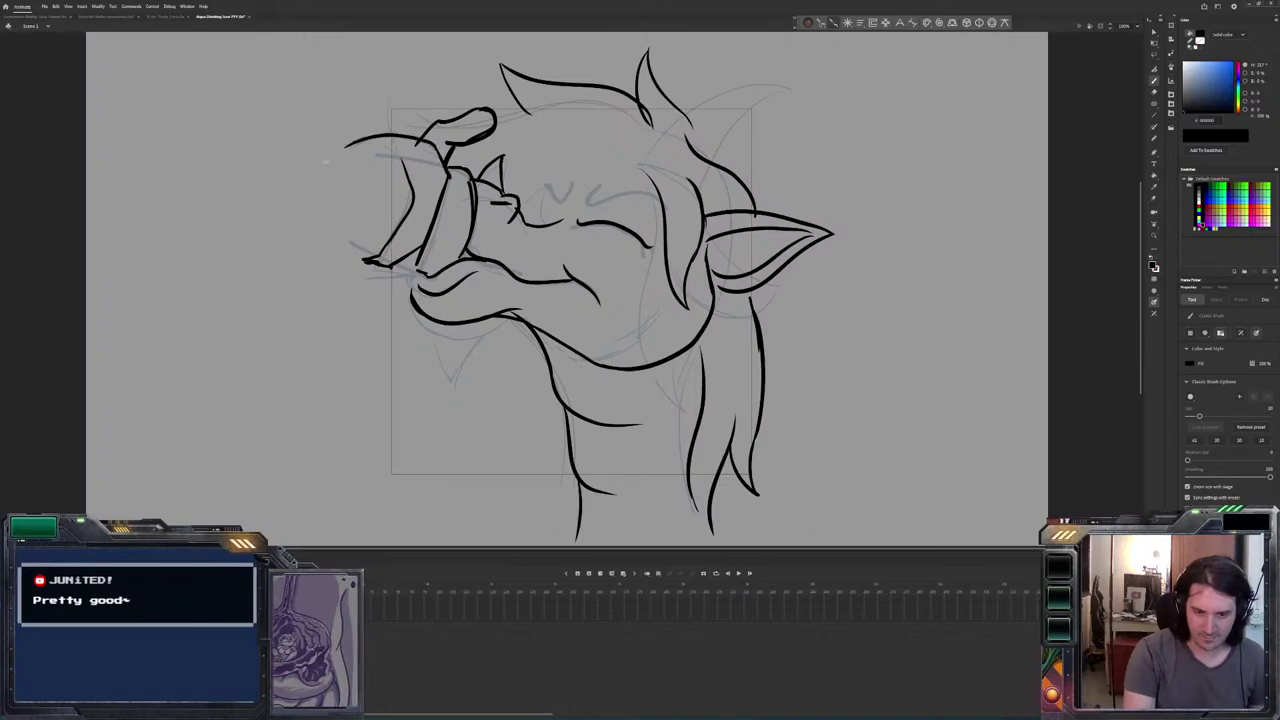
{"action": "key", "text": "comma"}
{"action": "key", "text": "period"}
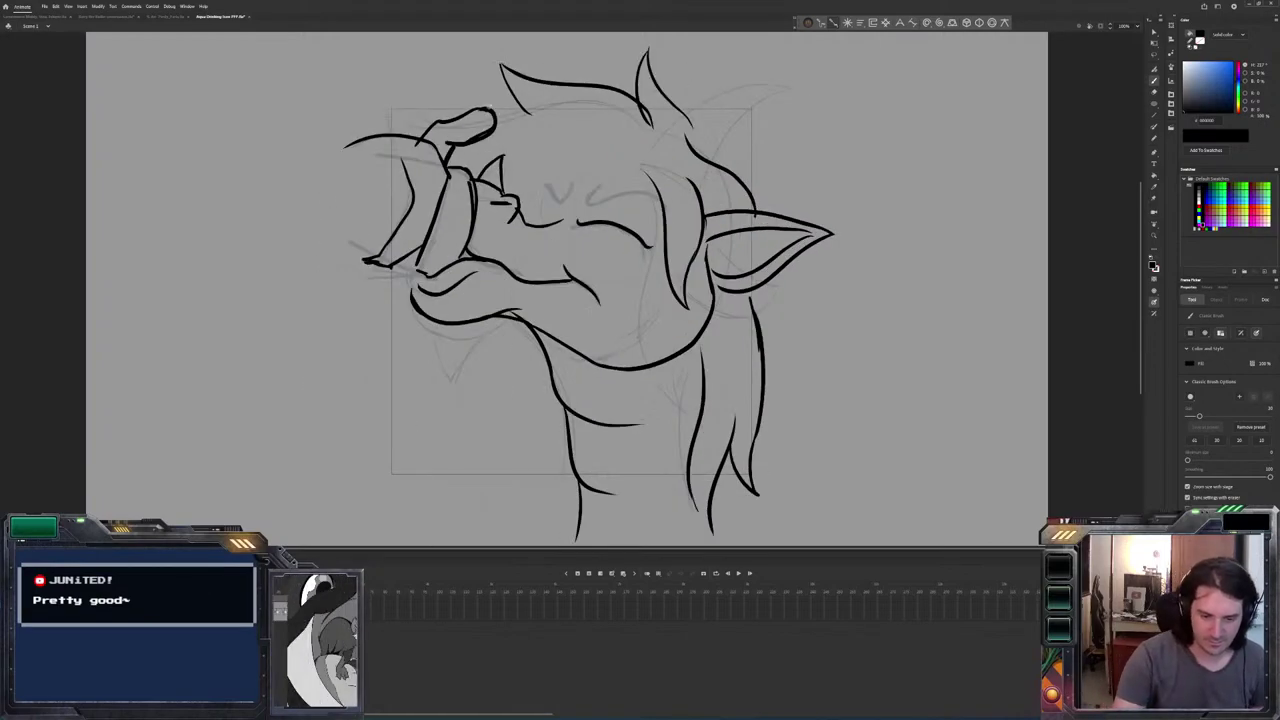
{"action": "key", "text": "comma"}
{"action": "key", "text": "period"}
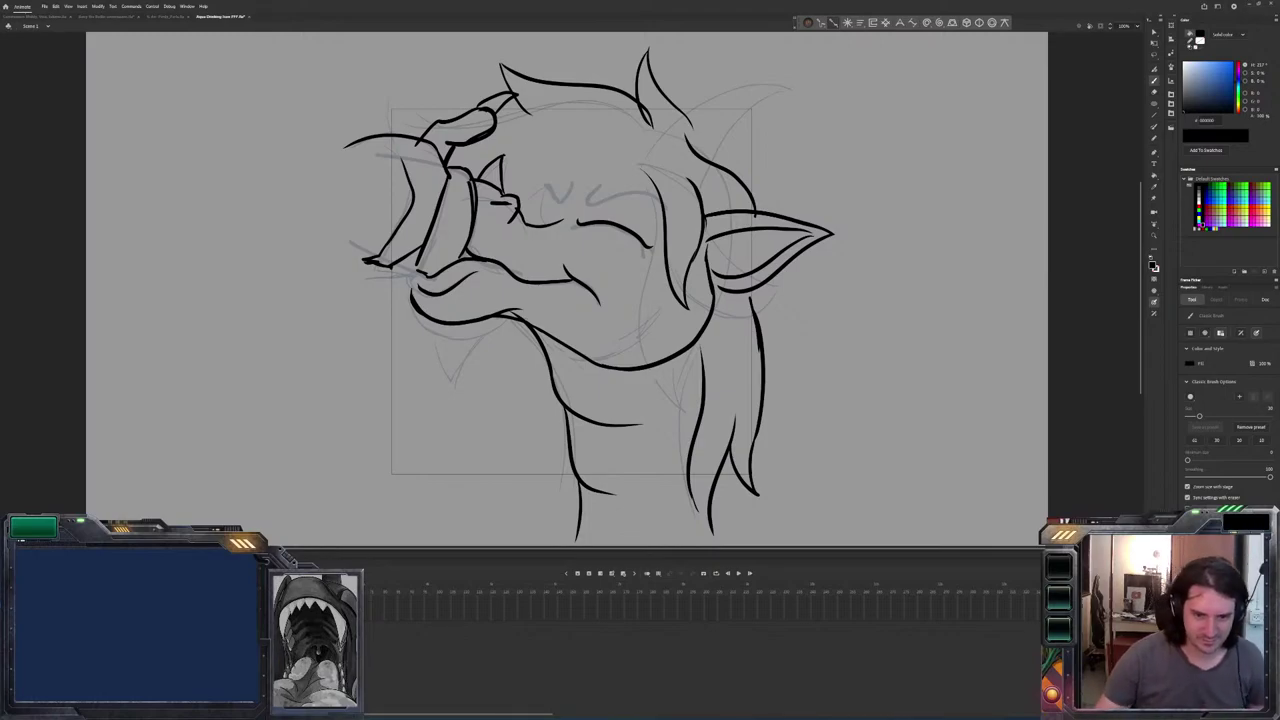
Ink the curved brow line above the closed near eye.
{"action": "key", "text": "period"}
{"action": "key", "text": "comma"}
{"action": "key", "text": "period"}
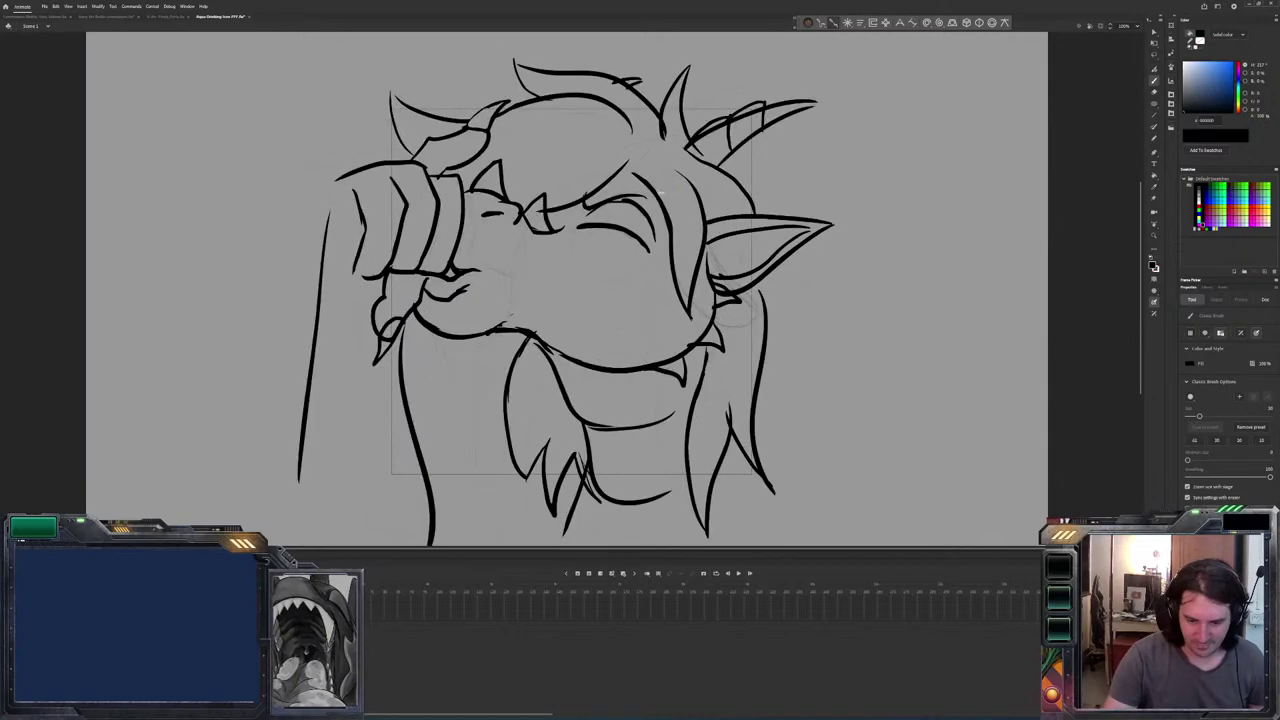
{"action": "key", "text": "comma"}
{"action": "key", "text": "period"}
{"action": "key", "text": "comma"}
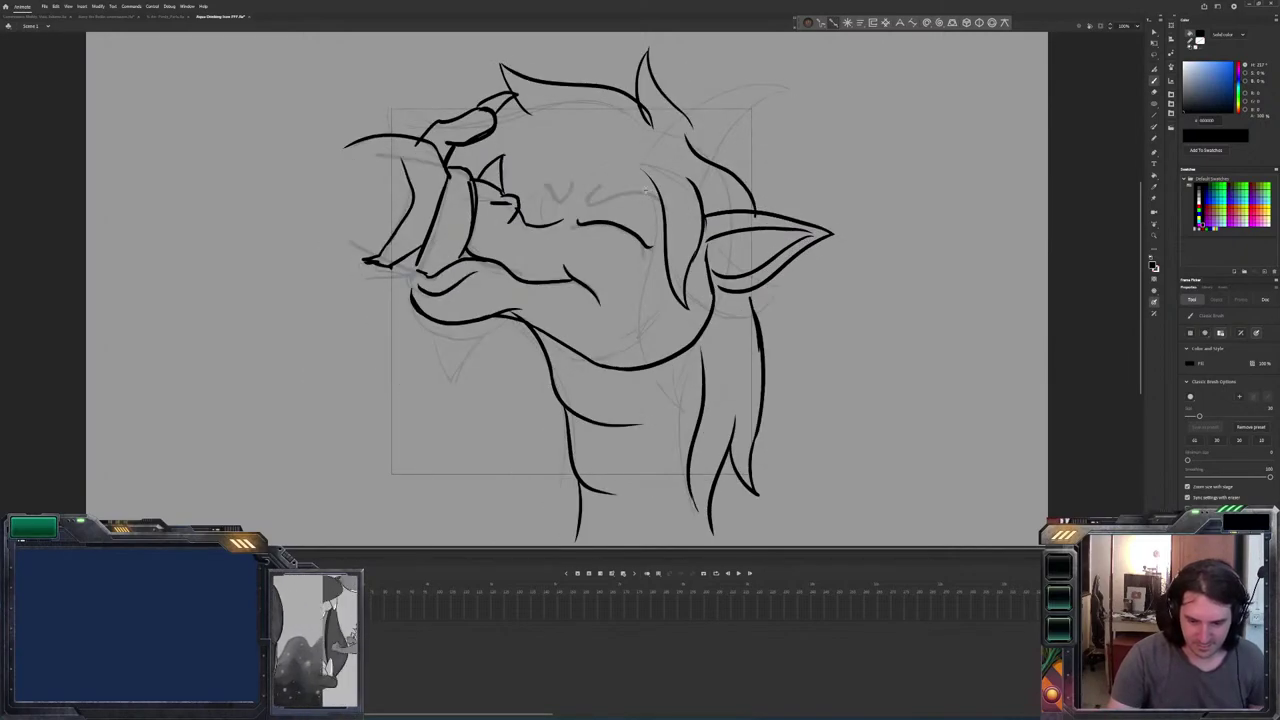
{"action": "key", "text": "period"}
{"action": "key", "text": "comma"}
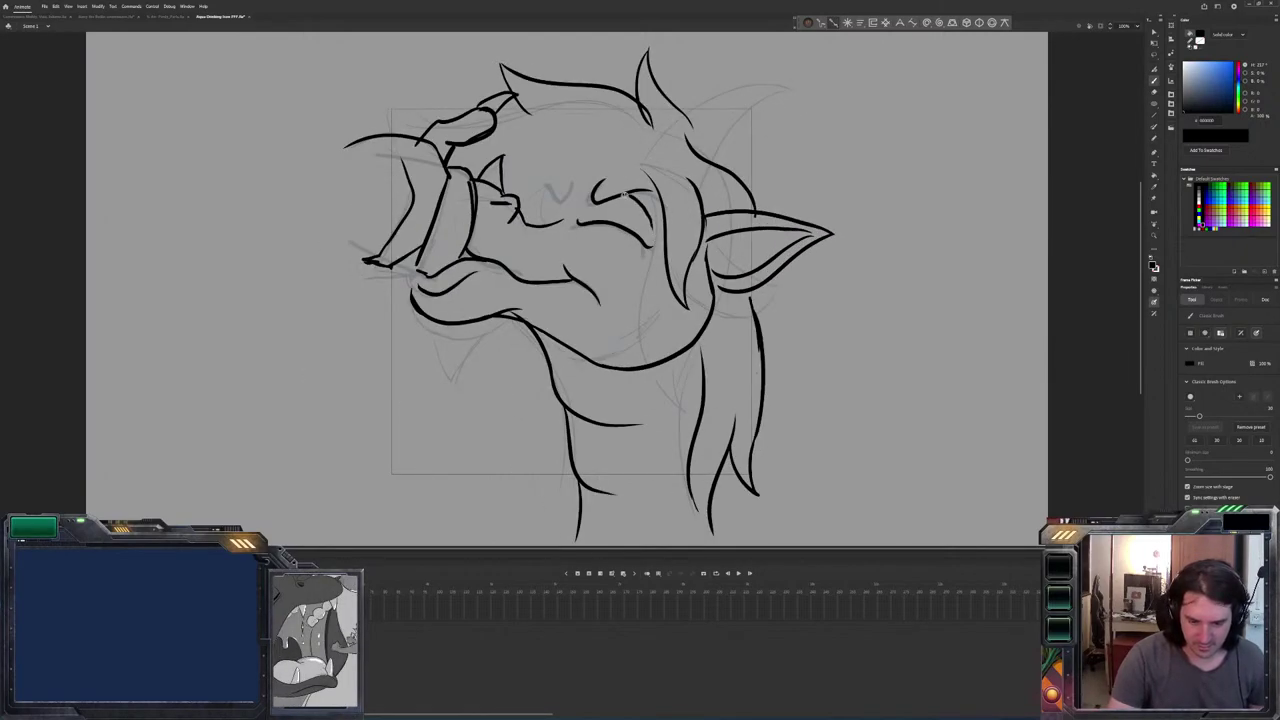
Ink the fringe edge above the near eye and the small pointed shape between the eye and snout.
{"action": "key", "text": "period"}
{"action": "key", "text": "comma"}
{"action": "key", "text": "period"}
{"action": "key", "text": "comma"}
{"action": "key", "text": "period"}
{"action": "key", "text": "comma"}
{"action": "left_click_drag", "start_coordinate": [551, 186], "coordinate": [520, 214]}
{"action": "key", "text": "period"}
{"action": "key", "text": "comma"}
{"action": "key", "text": "period"}
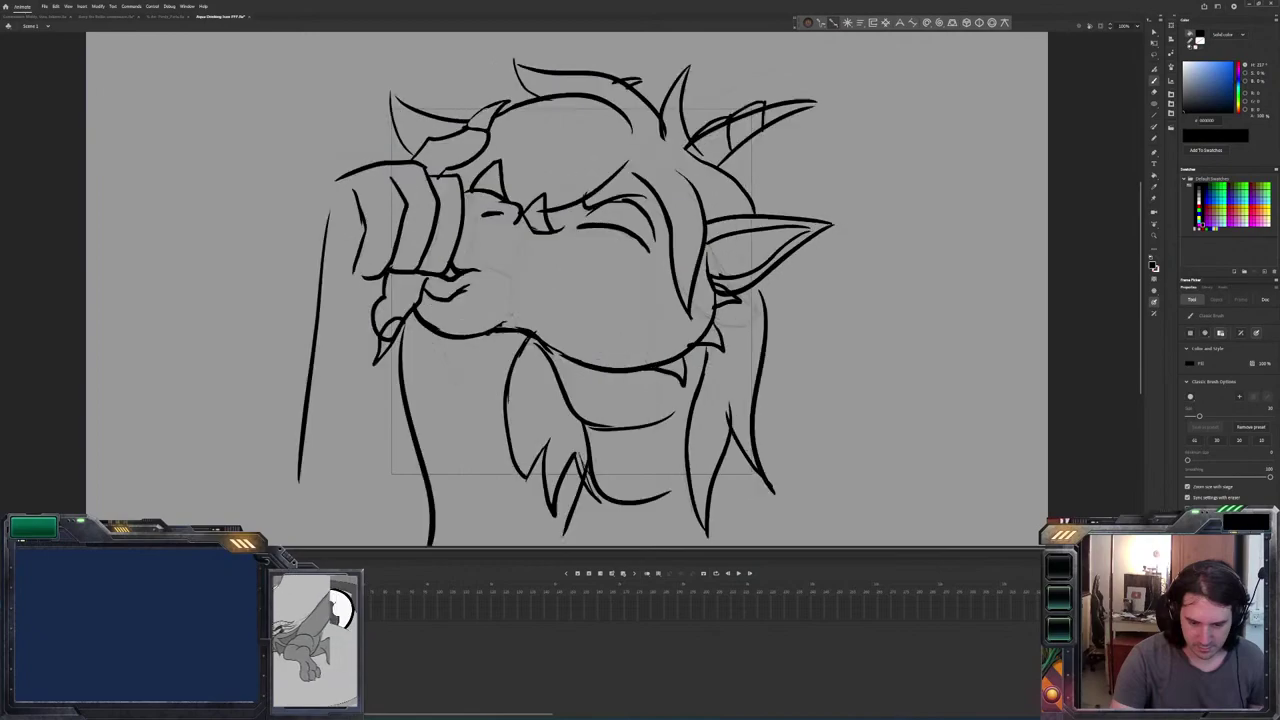
{"action": "key", "text": "comma"}
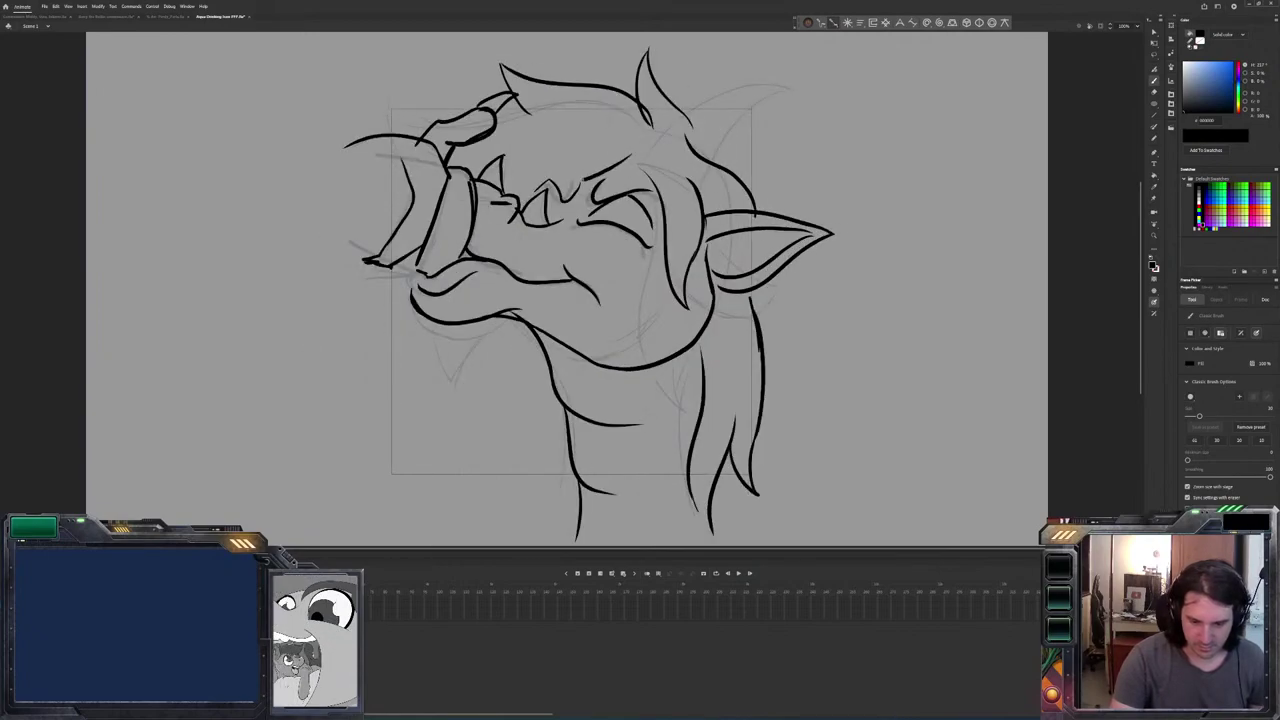
Ink the curved hair contour across the top of the head and the pointed hair tip behind the hand.
{"action": "key", "text": "period"}
{"action": "key", "text": "comma"}
{"action": "key", "text": "period"}
{"action": "key", "text": "comma"}
{"action": "left_click_drag", "start_coordinate": [636, 122], "coordinate": [544, 100]}
{"action": "left_click_drag", "start_coordinate": [384, 121], "coordinate": [411, 116]}
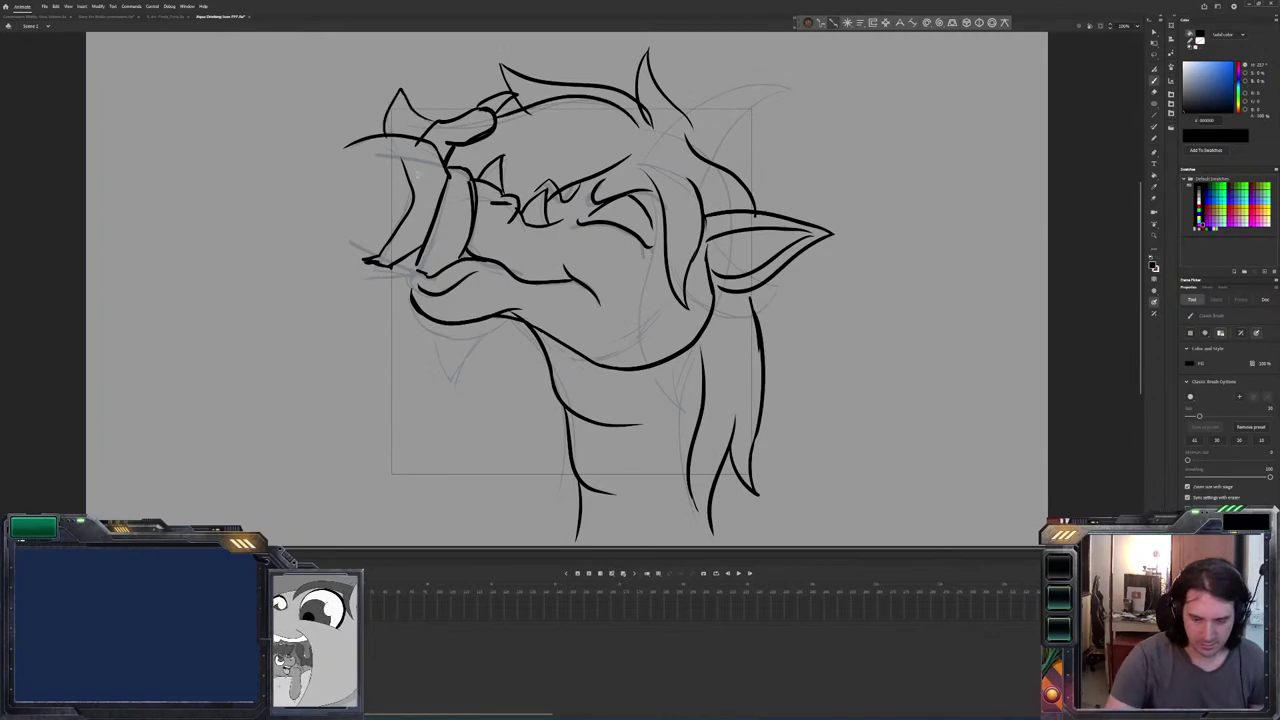
Compare the in-between with the neighbouring inked frame to check the placement of the hair.
{"action": "key", "text": "period"}
{"action": "key", "text": "comma"}
{"action": "key", "text": "period"}
{"action": "key", "text": "period"}
{"action": "key", "text": "comma"}
{"action": "key", "text": "comma"}
{"action": "key", "text": "period"}
{"action": "key", "text": "comma"}
{"action": "key", "text": "period"}
{"action": "key", "text": "comma"}
{"action": "mouse_move", "coordinate": [528, 490]}
{"action": "left_mouse_down"}
{"action": "mouse_move", "coordinate": [504, 365]}
{"action": "mouse_move", "coordinate": [522, 325]}
{"action": "left_mouse_up"}
{"action": "key", "text": "period"}
{"action": "key", "text": "comma"}
{"action": "key", "text": "period"}
{"action": "key", "text": "comma"}
{"action": "key", "text": "ctrl+z"}
Ink the front hair lock hanging beneath the chin, including its split pointed tips.
{"action": "mouse_move", "coordinate": [526, 325]}
{"action": "left_mouse_down"}
{"action": "mouse_move", "coordinate": [500, 415]}
{"action": "mouse_move", "coordinate": [520, 495]}
{"action": "left_mouse_up"}
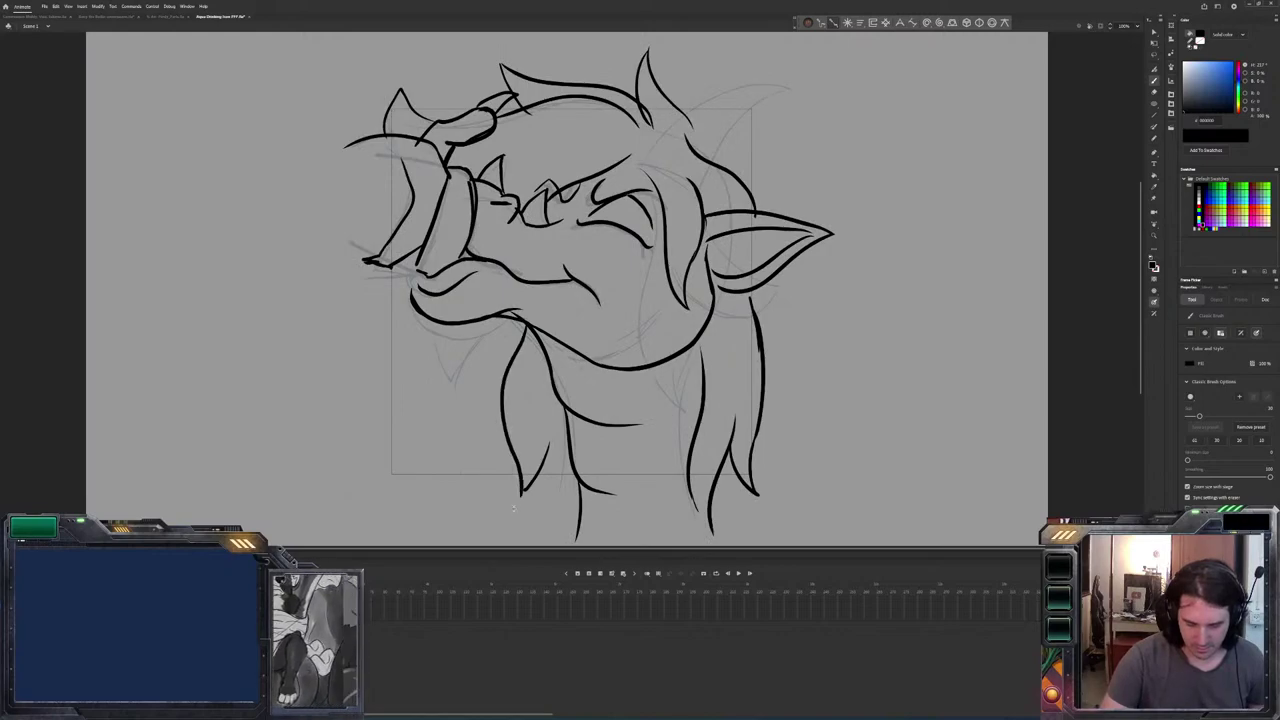
{"action": "key", "text": "period"}
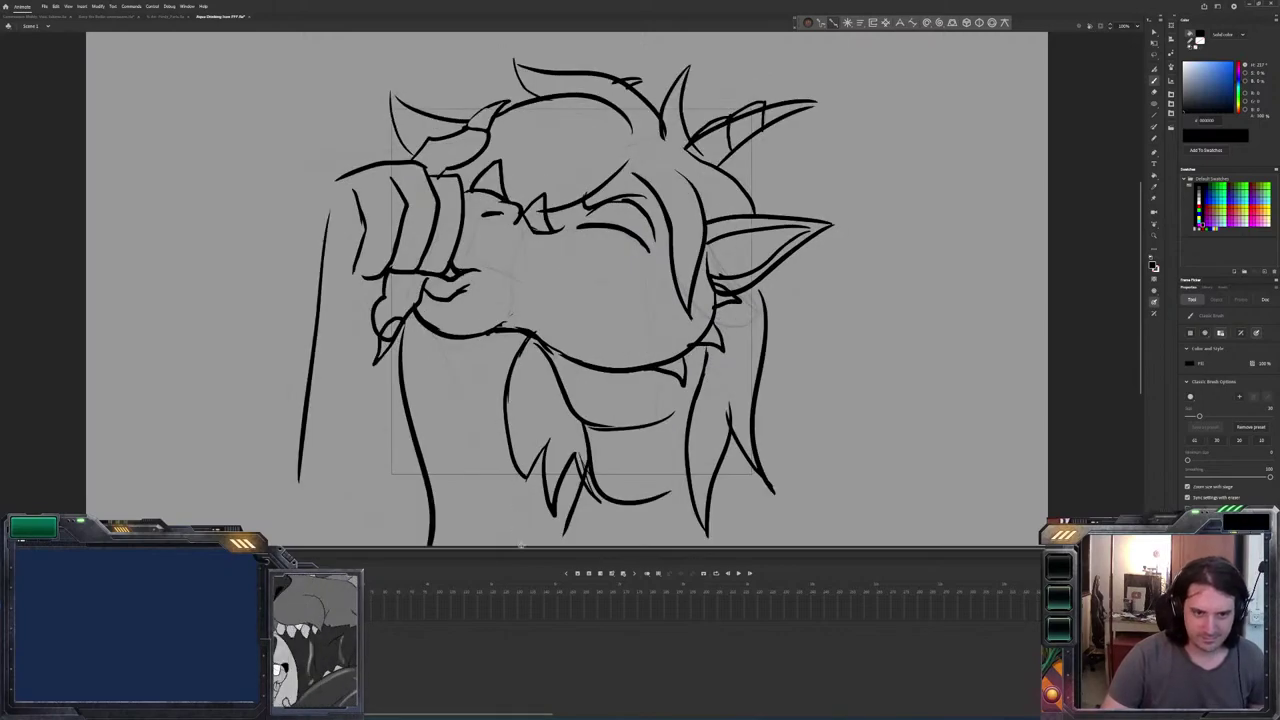
{"action": "key", "text": "comma"}
{"action": "key", "text": "period"}
{"action": "key", "text": "comma"}
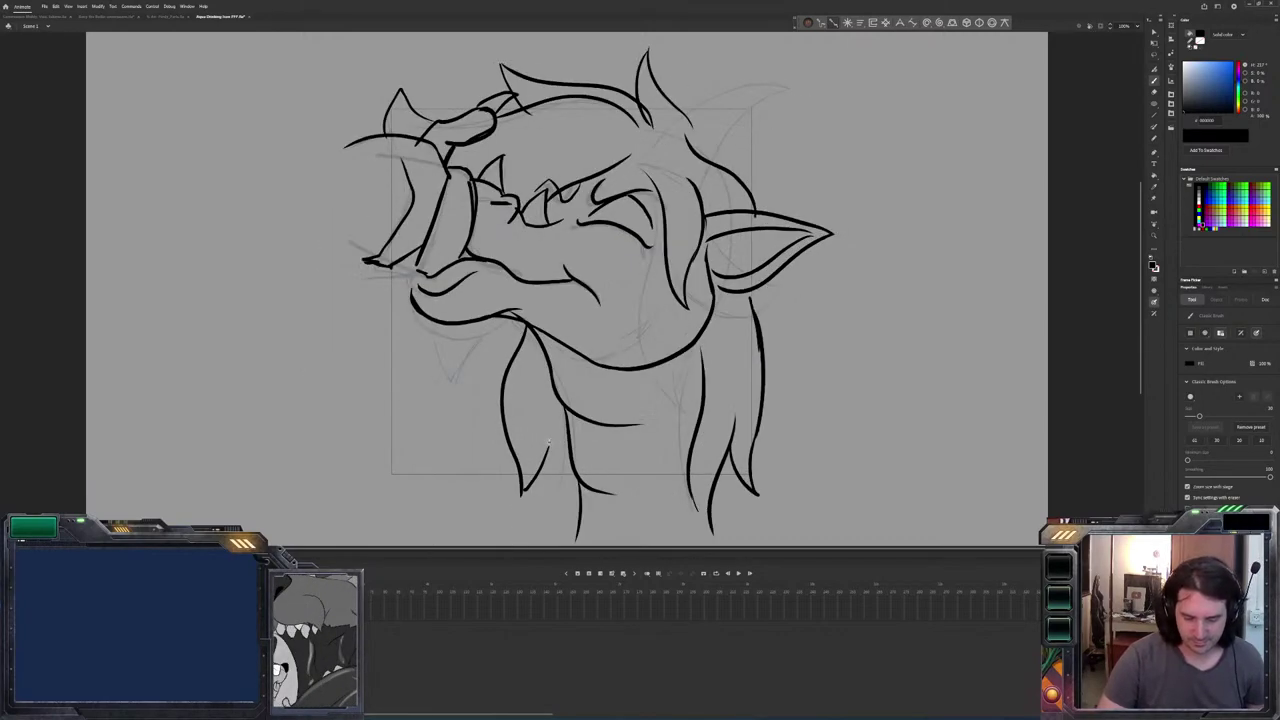
{"action": "key", "text": "period"}
{"action": "key", "text": "comma"}
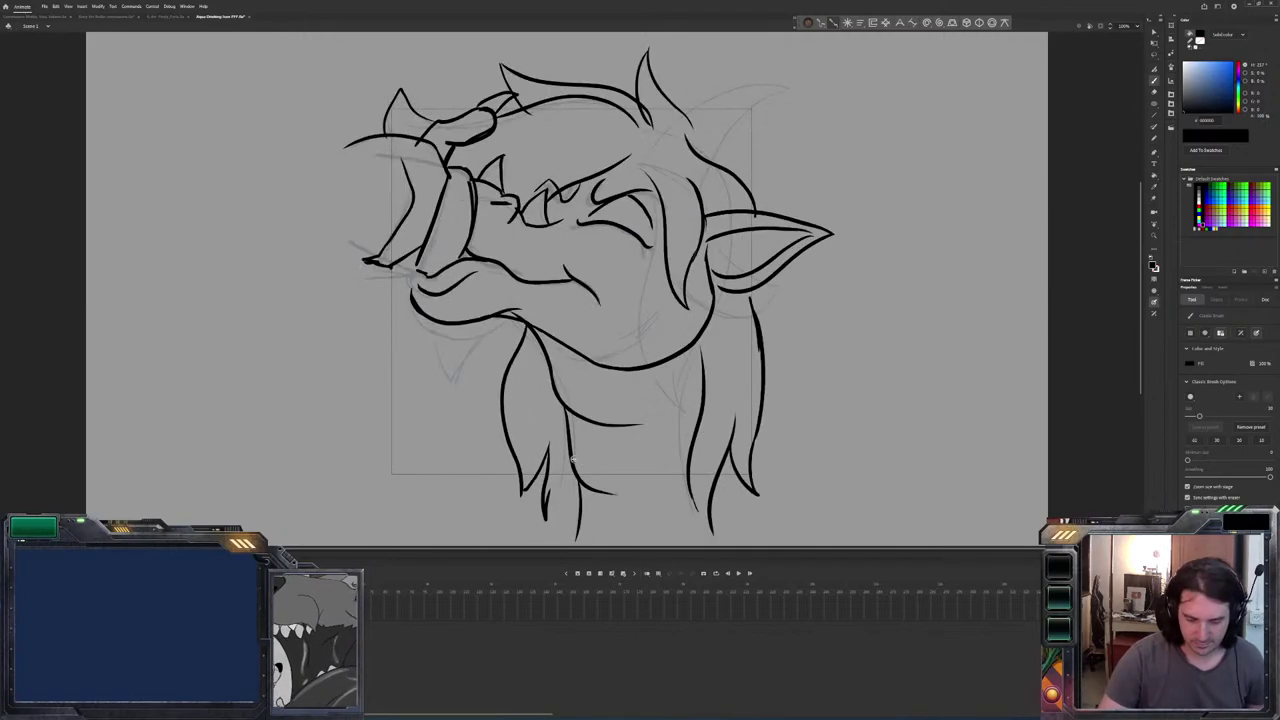
{"action": "key", "text": "period"}
{"action": "key", "text": "comma"}
{"action": "key", "text": "period"}
{"action": "key", "text": "comma"}
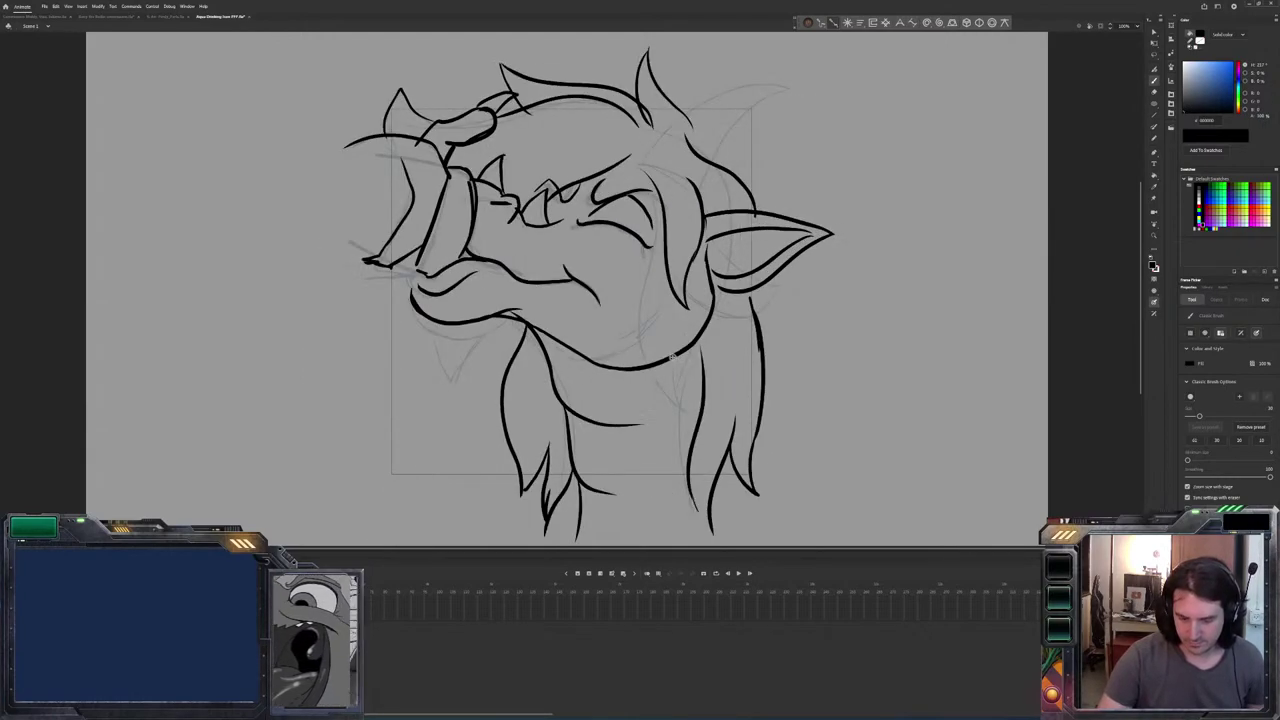
Ink two small pointed spikes along the underside and rear of the jaw.
{"action": "key", "text": "period"}
{"action": "key", "text": "comma"}
{"action": "key", "text": "period"}
{"action": "key", "text": "comma"}
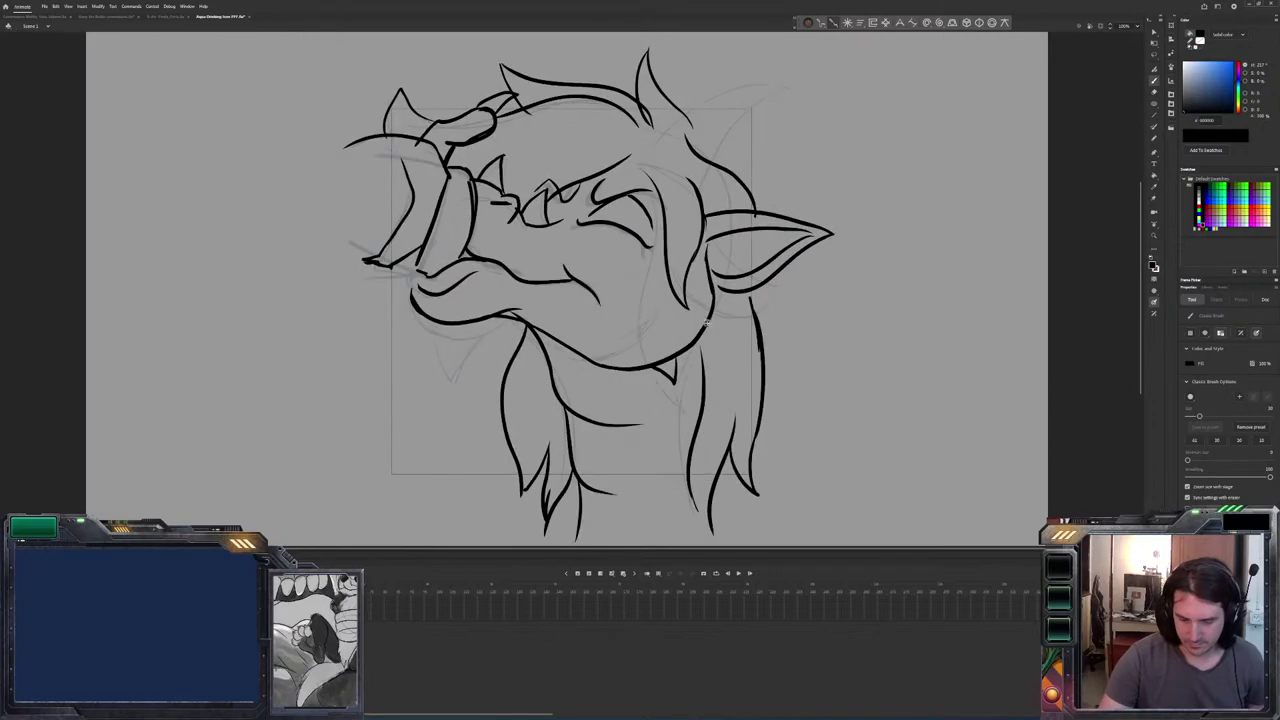
{"action": "key", "text": "period"}
{"action": "key", "text": "comma"}
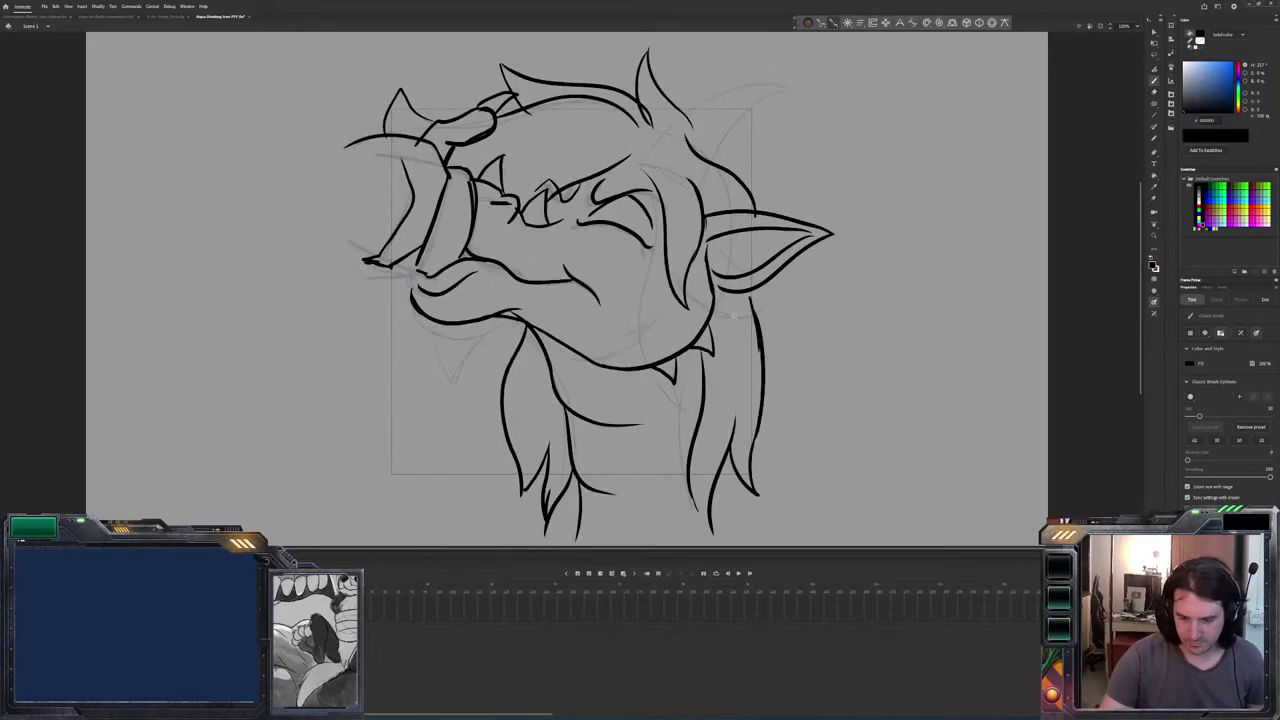
Ink the small pointed spike on the back of the cheek just below the ear, checking it against the neighbouring frame.
{"action": "key", "text": "period"}
{"action": "key", "text": "comma"}
{"action": "key", "text": "period"}
{"action": "key", "text": "comma"}
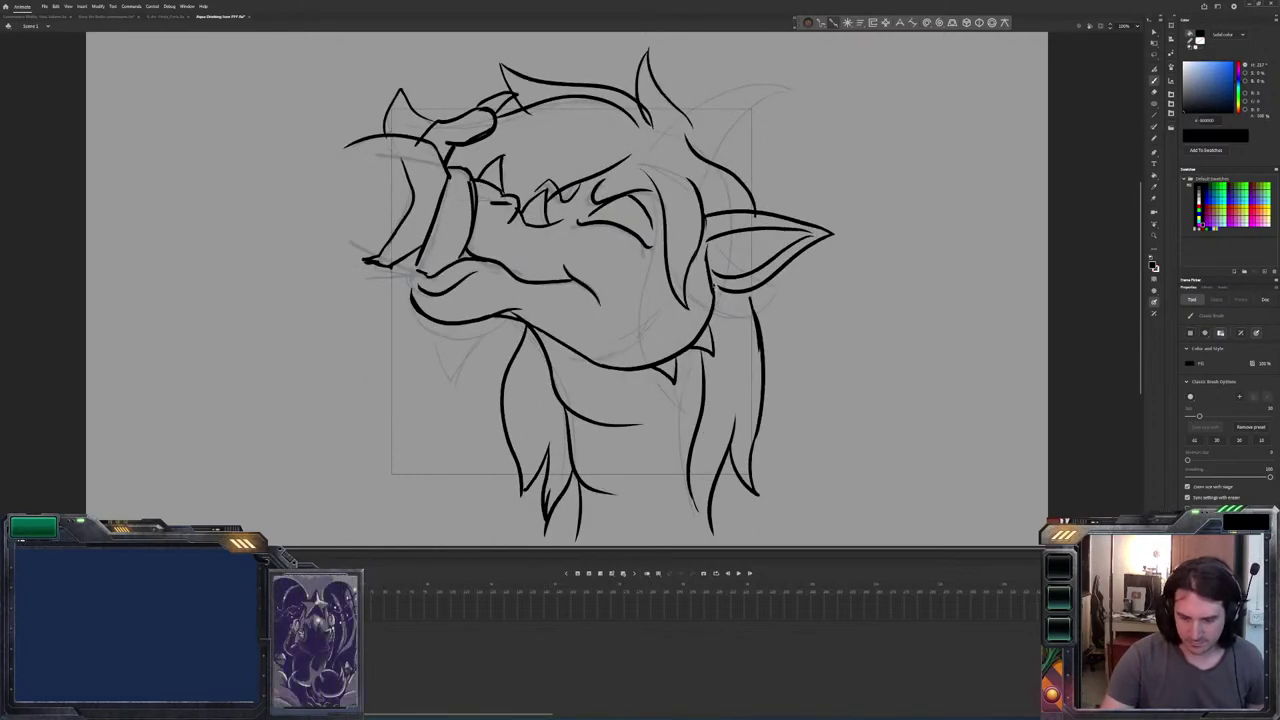
{"action": "key", "text": "period"}
{"action": "key", "text": "comma"}
{"action": "key", "text": "period"}
{"action": "key", "text": "comma"}
Ink the curved lower edge of the near horn above the ear.
{"action": "key", "text": "period"}
{"action": "key", "text": "period"}
{"action": "key", "text": "comma"}
{"action": "key", "text": "comma"}
{"action": "key", "text": "period"}
{"action": "key", "text": "comma"}
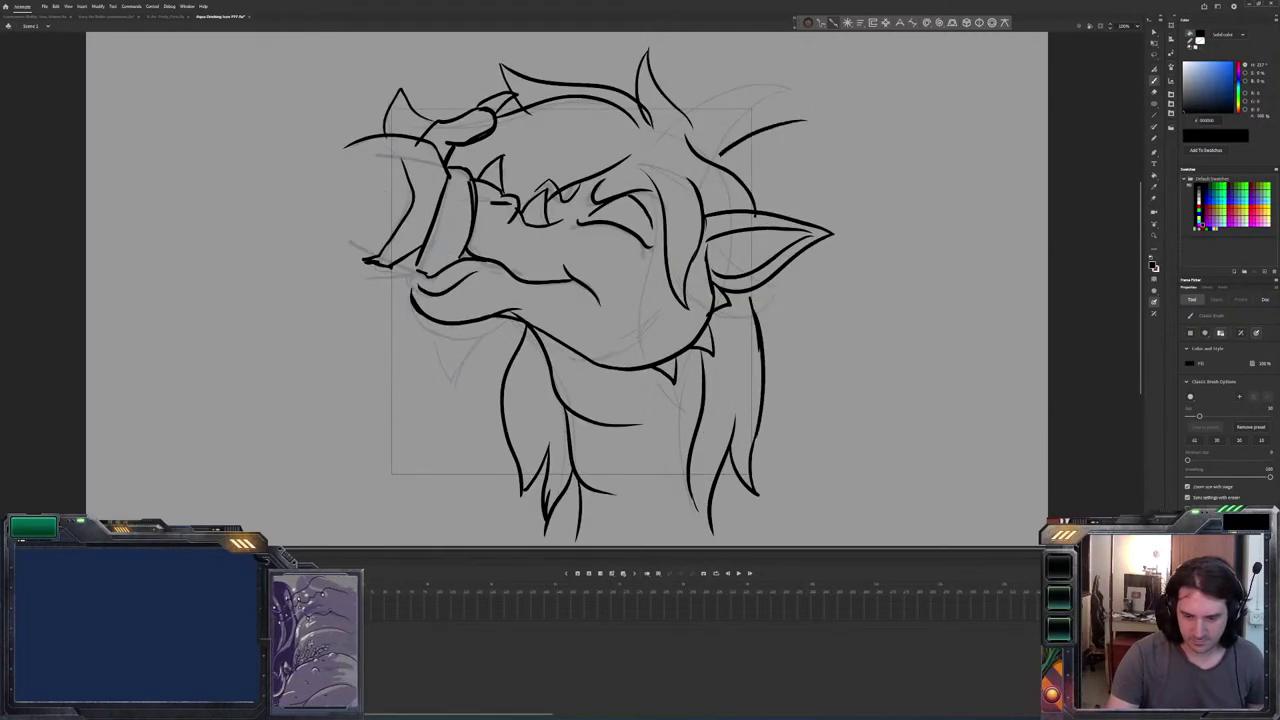
Complete the near horn with its upper edge, pointed tip and ridge lines, matching the neighbouring inked frames.
{"action": "key", "text": "period"}
{"action": "key", "text": "period"}
{"action": "key", "text": "comma"}
{"action": "key", "text": "comma"}
{"action": "key", "text": "period"}
{"action": "key", "text": "period"}
{"action": "key", "text": "comma"}
{"action": "key", "text": "period"}
{"action": "key", "text": "period"}
{"action": "mouse_move", "coordinate": [728, 118]}
{"action": "left_mouse_down"}
{"action": "mouse_move", "coordinate": [811, 101]}
{"action": "mouse_move", "coordinate": [802, 113]}
{"action": "mouse_move", "coordinate": [764, 101]}
{"action": "mouse_move", "coordinate": [824, 104]}
{"action": "left_mouse_up"}
{"action": "key", "text": "comma"}
{"action": "key", "text": "period"}
{"action": "key", "text": "comma"}
{"action": "key", "text": "comma"}
{"action": "key", "text": "comma"}
{"action": "key", "text": "period"}
{"action": "key", "text": "period"}
{"action": "key", "text": "comma"}
{"action": "key", "text": "comma"}
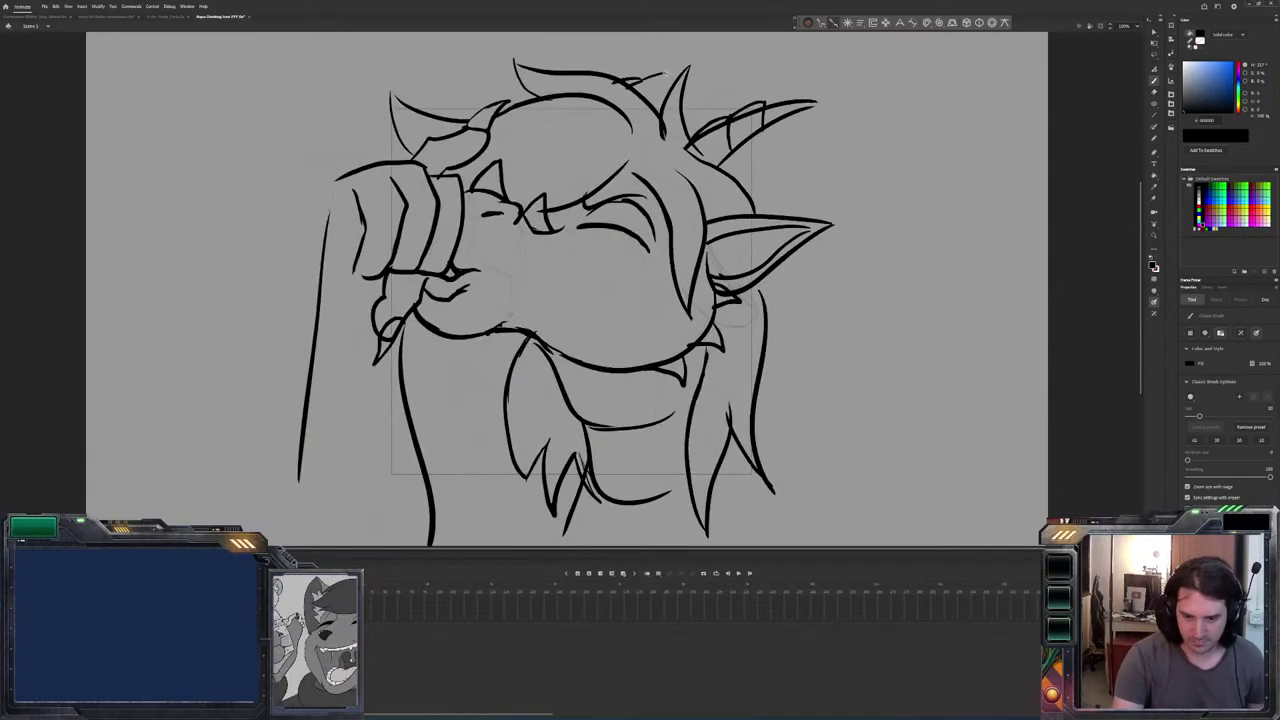
Add a short curved stroke above the hair on the neighbouring inked frame and compare it across the adjacent frames.
{"action": "left_click_drag", "start_coordinate": [640, 80], "coordinate": [660, 73]}
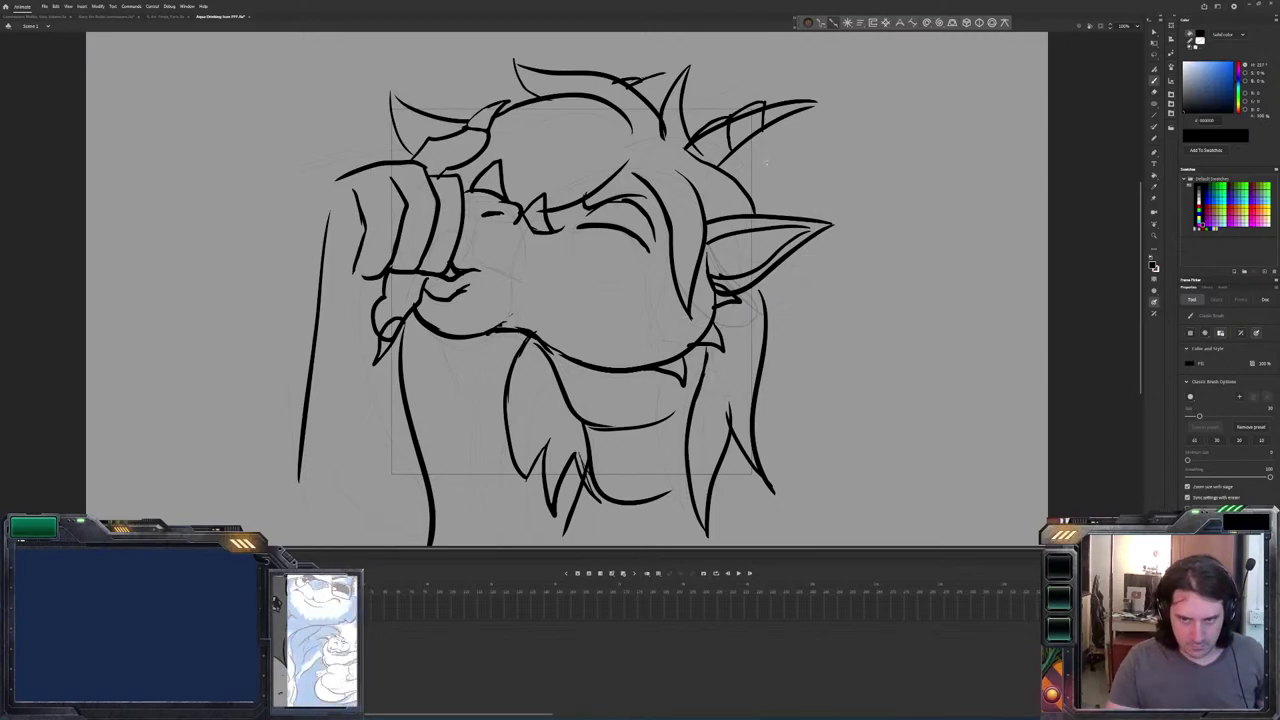
{"action": "key", "text": "comma"}
{"action": "key", "text": "period"}
{"action": "key", "text": "period"}
{"action": "key", "text": "period"}
{"action": "key", "text": "period"}
{"action": "key", "text": "comma"}
{"action": "key", "text": "comma"}
{"action": "key", "text": "comma"}
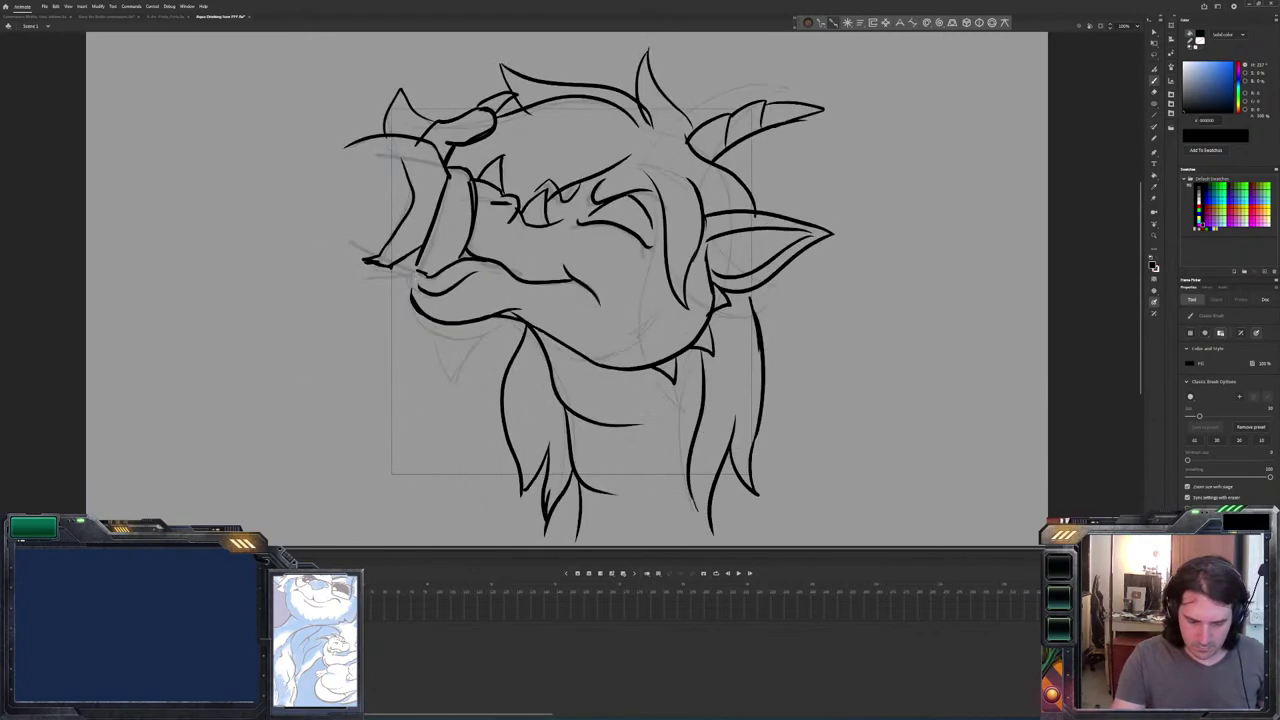
Ink the rounded thumb below the hand in front of the snout.
{"action": "key", "text": "period"}
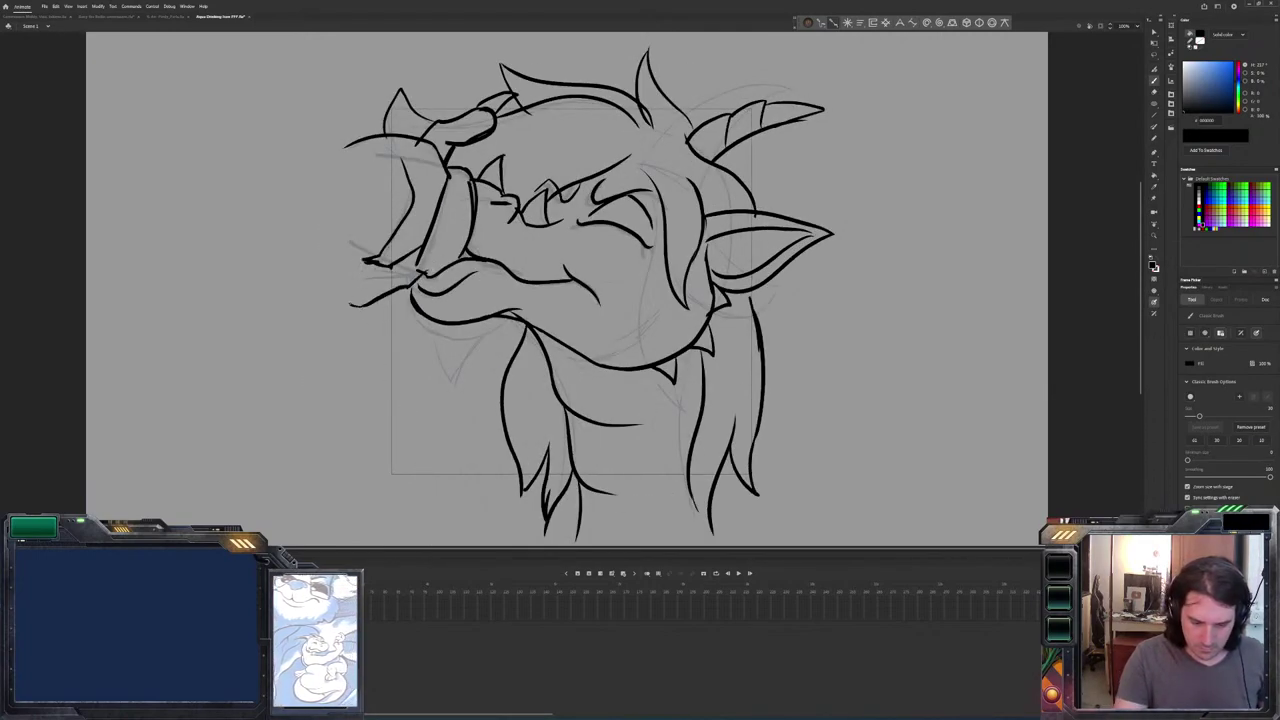
{"action": "key", "text": "period"}
{"action": "key", "text": "comma"}
Ink the inner and outer edges of the raised arm running down from the hand.
{"action": "mouse_move", "coordinate": [414, 284]}
{"action": "left_mouse_down"}
{"action": "mouse_move", "coordinate": [395, 322]}
{"action": "mouse_move", "coordinate": [425, 532]}
{"action": "left_mouse_up"}
{"action": "key", "text": "period"}
{"action": "key", "text": "comma"}
{"action": "key", "text": "period"}
{"action": "key", "text": "comma"}
{"action": "left_click_drag", "start_coordinate": [343, 152], "coordinate": [300, 505]}
{"action": "key", "text": "period"}
{"action": "key", "text": "comma"}
{"action": "mouse_move", "coordinate": [405, 292]}
{"action": "left_mouse_down"}
{"action": "mouse_move", "coordinate": [403, 400]}
{"action": "mouse_move", "coordinate": [428, 496]}
{"action": "left_mouse_up"}
{"action": "key", "text": "period"}
{"action": "key", "text": "comma"}
{"action": "key", "text": "period"}
{"action": "key", "text": "comma"}
Ink the outermost finger of the raised hand, including its inner contour and rounded outer edge.
{"action": "key", "text": "period"}
{"action": "mouse_move", "coordinate": [370, 150]}
{"action": "left_mouse_down"}
{"action": "mouse_move", "coordinate": [373, 188]}
{"action": "mouse_move", "coordinate": [360, 250]}
{"action": "left_mouse_up"}
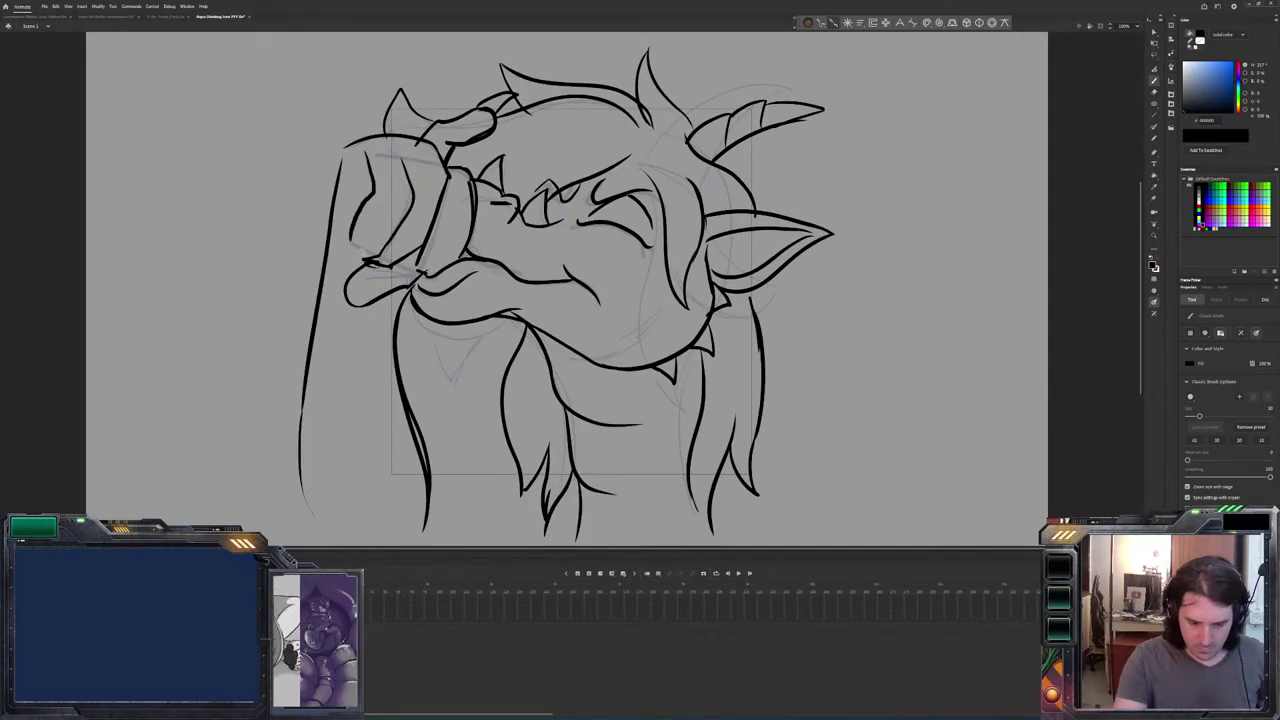
{"action": "key", "text": "comma"}
{"action": "mouse_move", "coordinate": [342, 144]}
{"action": "left_mouse_down"}
{"action": "mouse_move", "coordinate": [356, 200]}
{"action": "mouse_move", "coordinate": [330, 143]}
{"action": "left_mouse_up"}
{"action": "key", "text": "ctrl+z"}
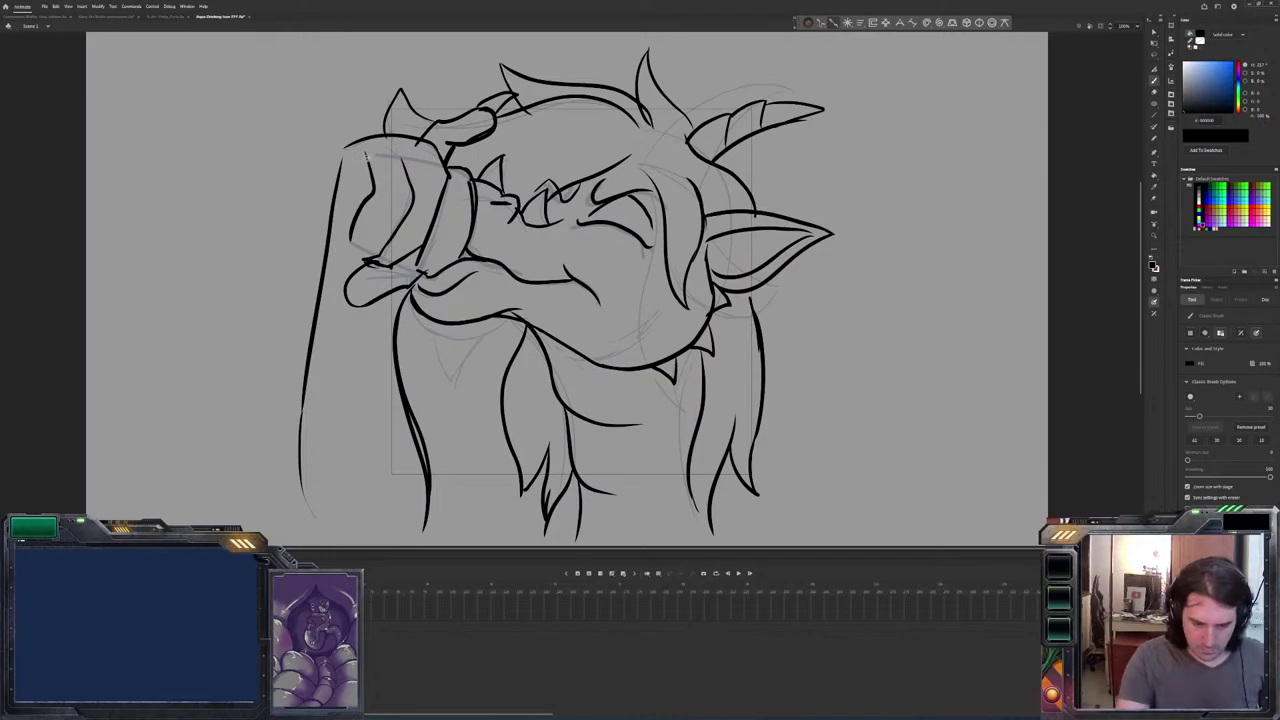
{"action": "key", "text": "period"}
{"action": "key", "text": "comma"}
{"action": "key", "text": "period"}
{"action": "key", "text": "comma"}
{"action": "key", "text": "period"}
{"action": "key", "text": "comma"}
{"action": "key", "text": "period"}
{"action": "key", "text": "comma"}
{"action": "key", "text": "period"}
Ink the curved mouth line from the cheek to the hand on the neighbouring inked frame.
{"action": "mouse_move", "coordinate": [592, 274]}
{"action": "left_mouse_down"}
{"action": "mouse_move", "coordinate": [546, 290]}
{"action": "mouse_move", "coordinate": [466, 276]}
{"action": "mouse_move", "coordinate": [520, 274]}
{"action": "mouse_move", "coordinate": [447, 273]}
{"action": "left_mouse_up"}
{"action": "key", "text": "comma"}
{"action": "key", "text": "period"}
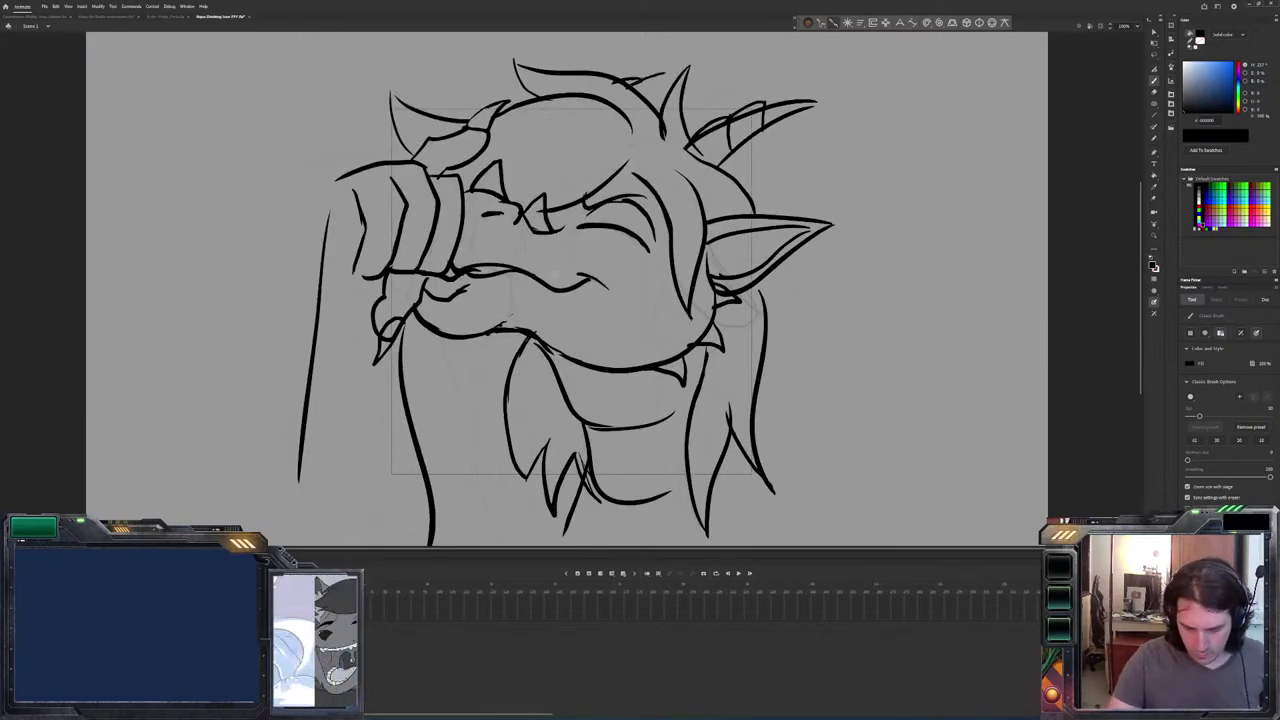
Erase and redraw the front part of the mouth line beside the hand for a cleaner lip contour.
{"action": "key", "text": "e"}
{"action": "left_click_drag", "start_coordinate": [518, 272], "coordinate": [455, 268]}
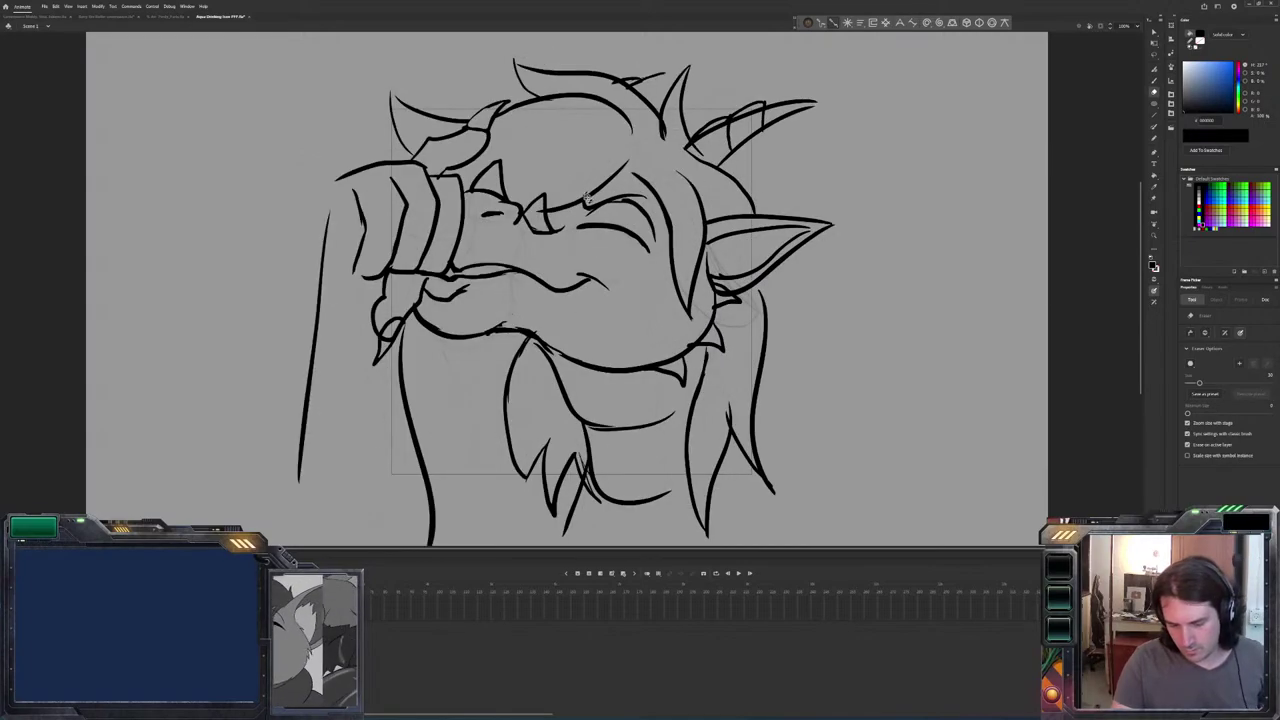
{"action": "key", "text": "b"}
{"action": "left_click_drag", "start_coordinate": [504, 275], "coordinate": [452, 272]}
{"action": "key", "text": "comma"}
{"action": "key", "text": "period"}
{"action": "key", "text": "e"}
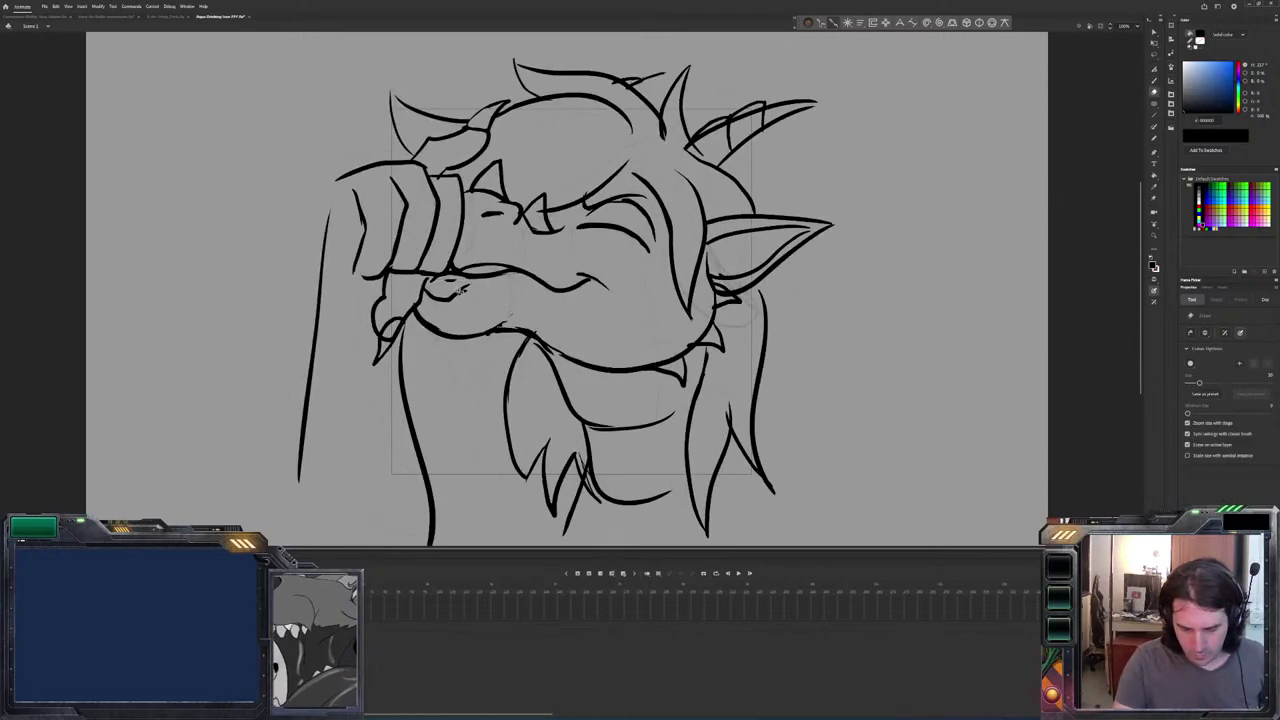
{"action": "mouse_move", "coordinate": [532, 270]}
{"action": "left_mouse_down"}
{"action": "mouse_move", "coordinate": [452, 260]}
{"action": "mouse_move", "coordinate": [466, 266]}
{"action": "mouse_move", "coordinate": [447, 271]}
{"action": "left_mouse_up"}
{"action": "key", "text": "b"}
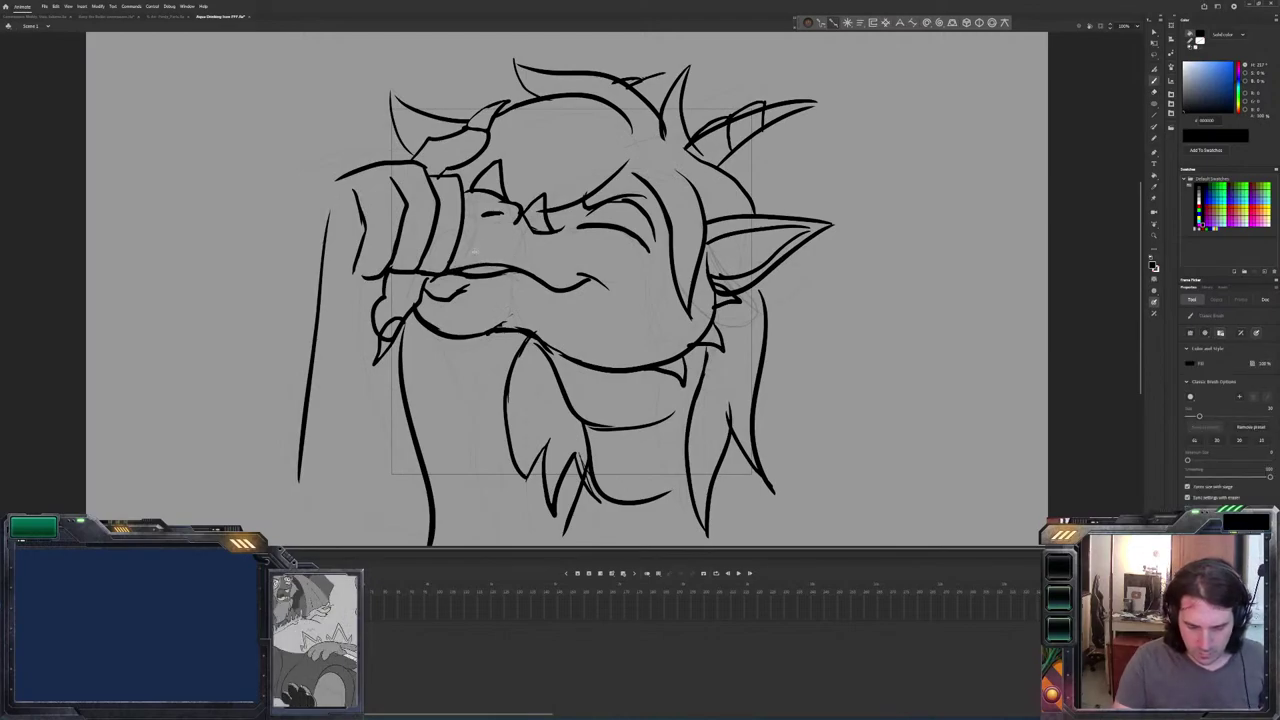
Compare the mouth and arm lines with the adjacent inked frames.
{"action": "key", "text": "comma"}
{"action": "key", "text": "period"}
{"action": "key", "text": "comma"}
{"action": "key", "text": "period"}
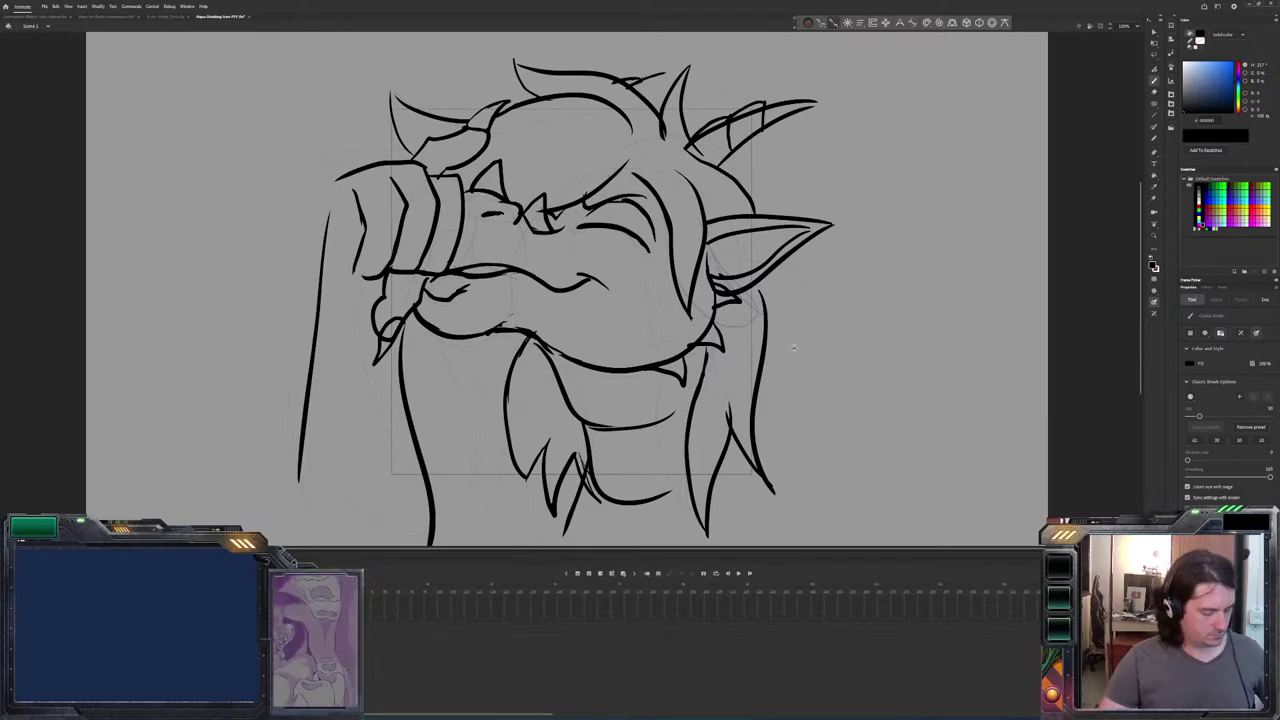
{"action": "key", "text": "period"}
{"action": "key", "text": "comma"}
{"action": "key", "text": "period"}
{"action": "key", "text": "period"}
{"action": "key", "text": "period"}
{"action": "key", "text": "comma"}
{"action": "key", "text": "comma"}
{"action": "key", "text": "comma"}
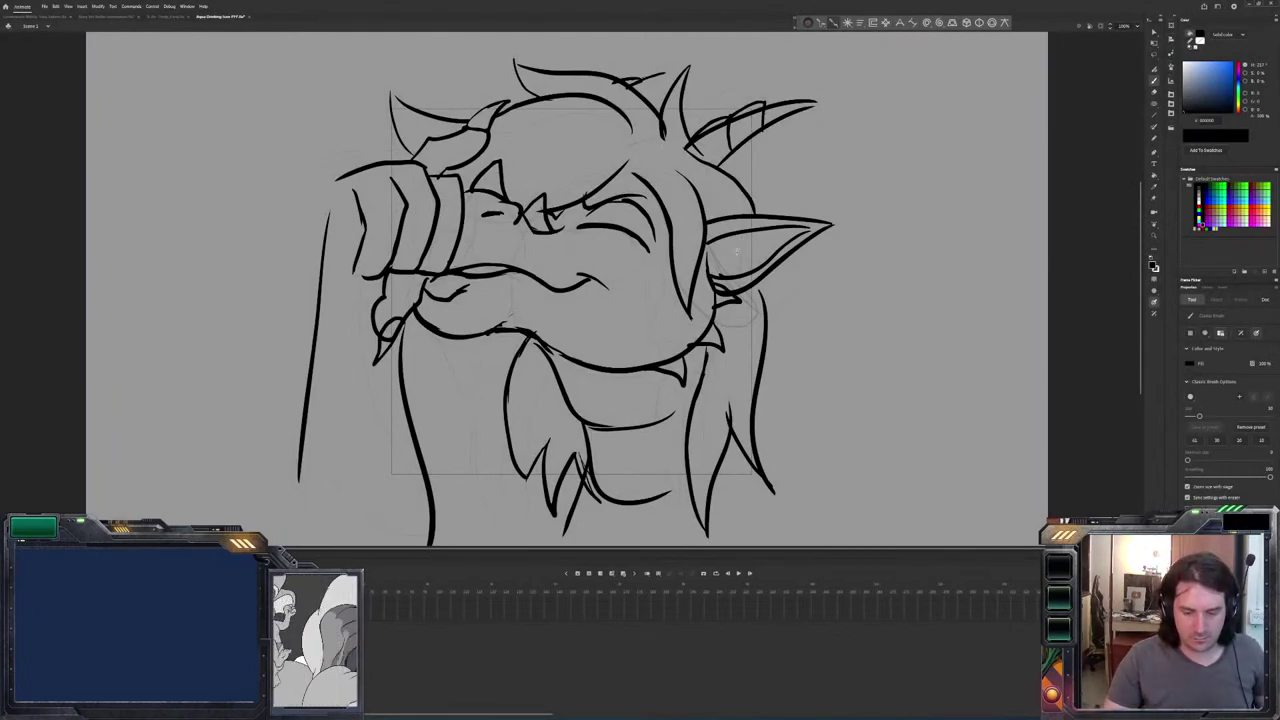
Step forward through the drinking animation's frames to review the inked poses and find the remaining rough sketch.
{"action": "key", "text": "."}
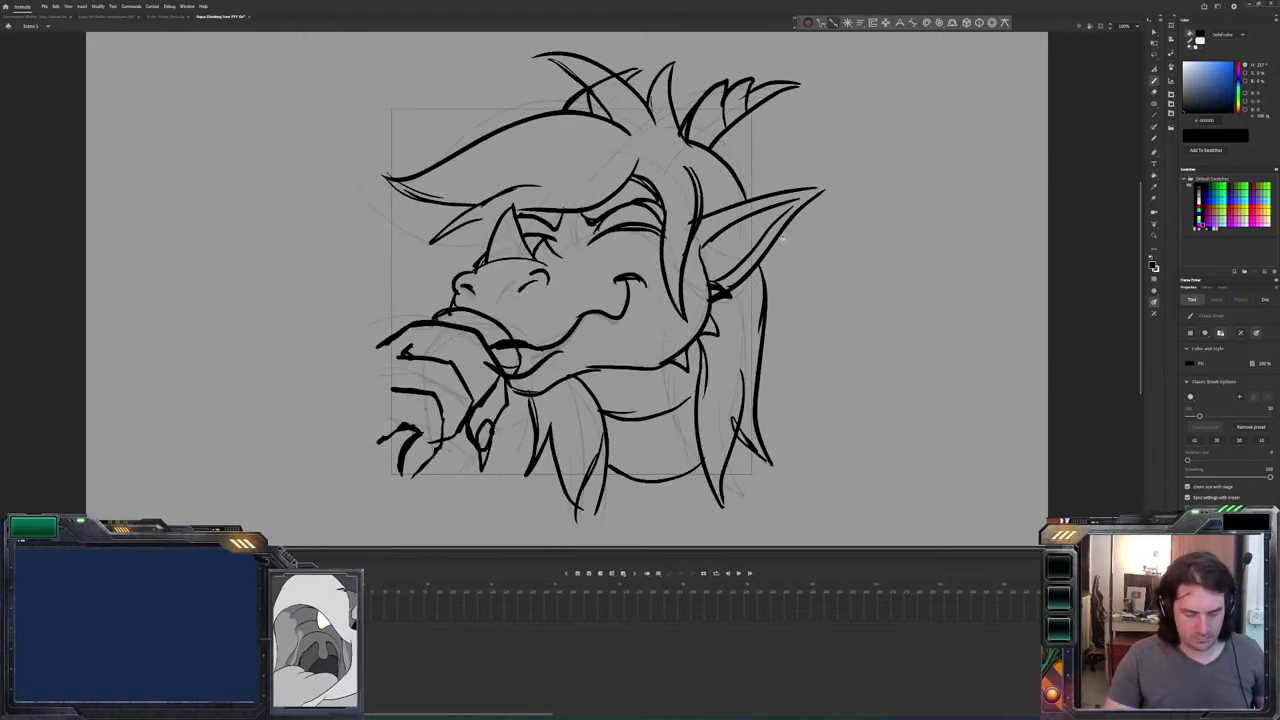
{"action": "key", "text": "."}
{"action": "key", "text": "."}
{"action": "key", "text": "."}
{"action": "key", "text": "."}
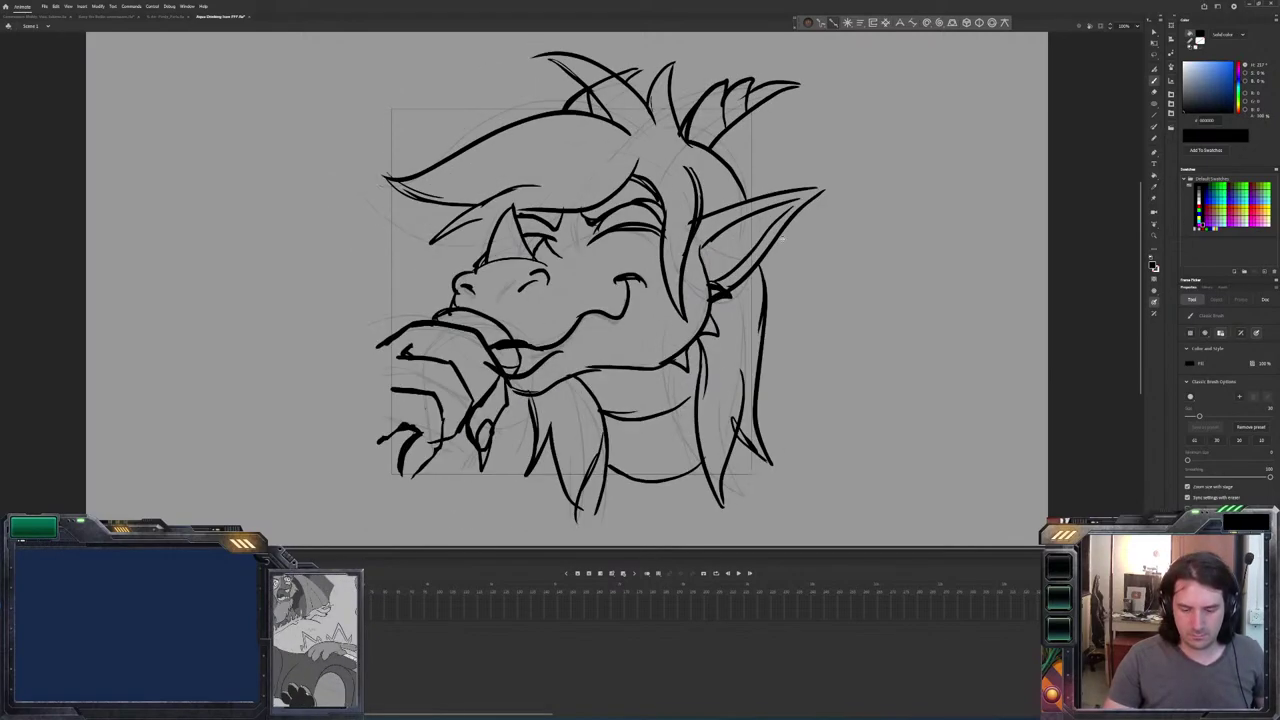
{"action": "key", "text": "period"}
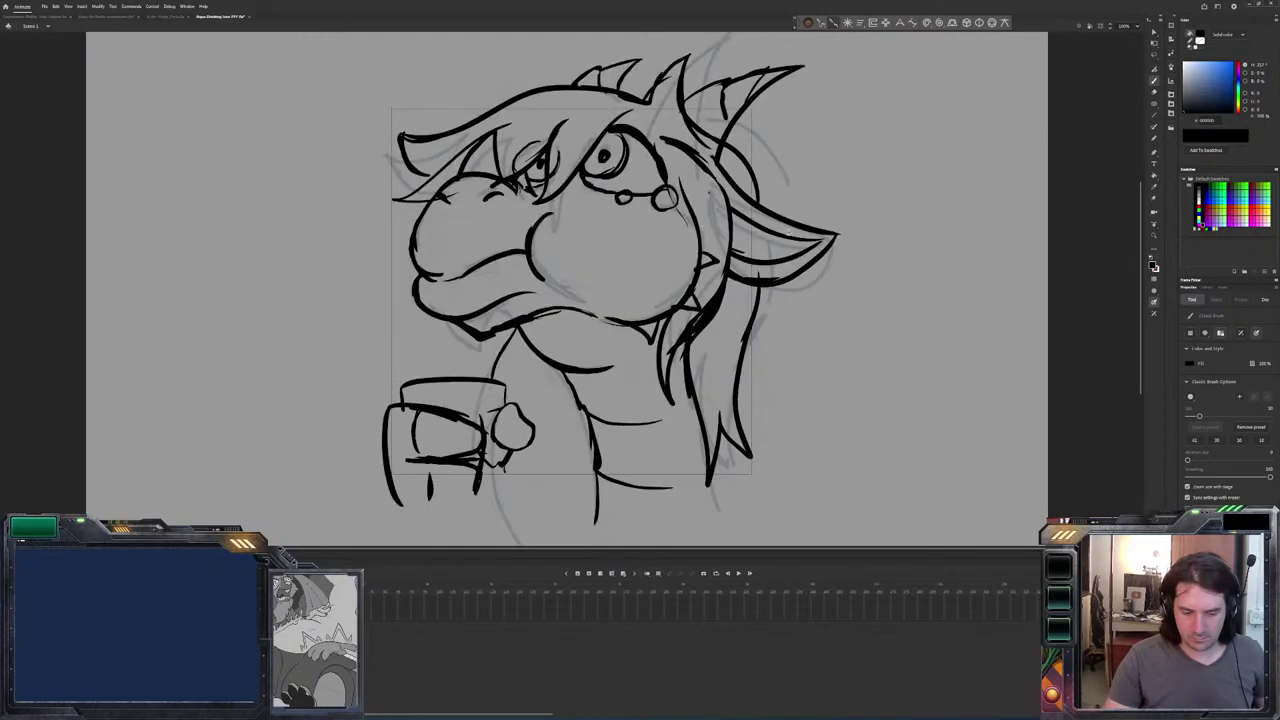
{"action": "key", "text": "period"}
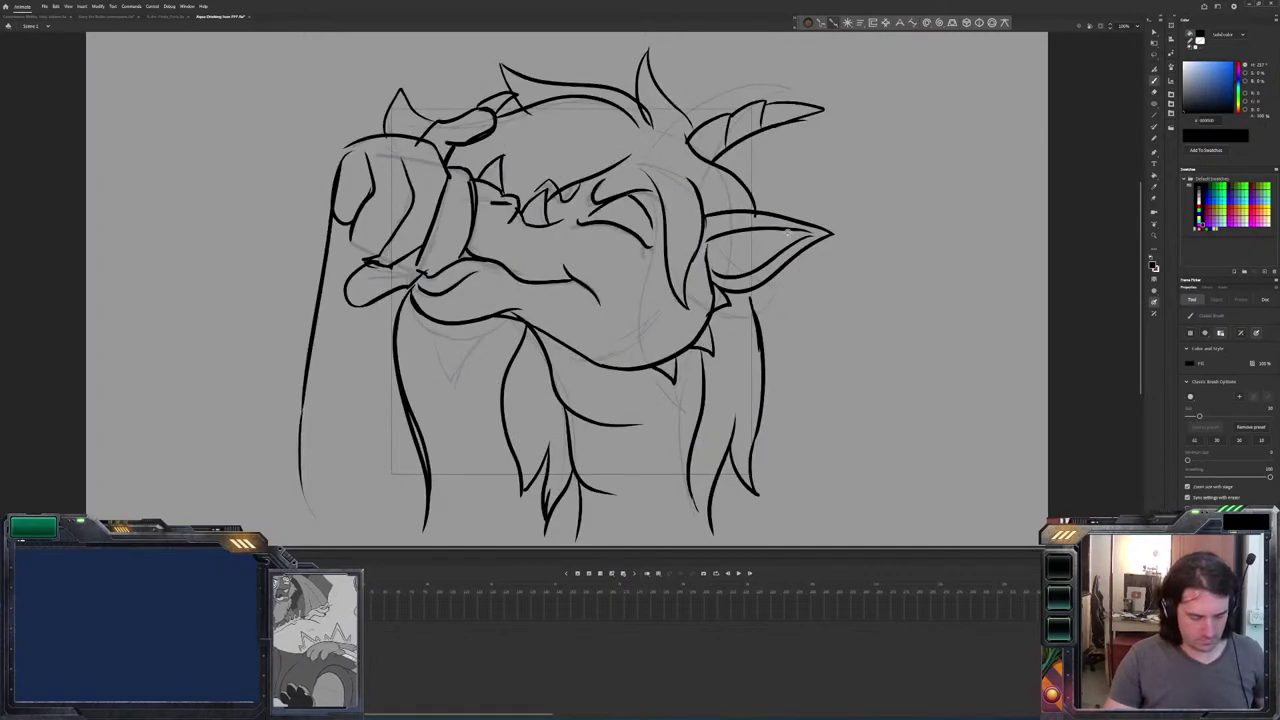
{"action": "key", "text": "period"}
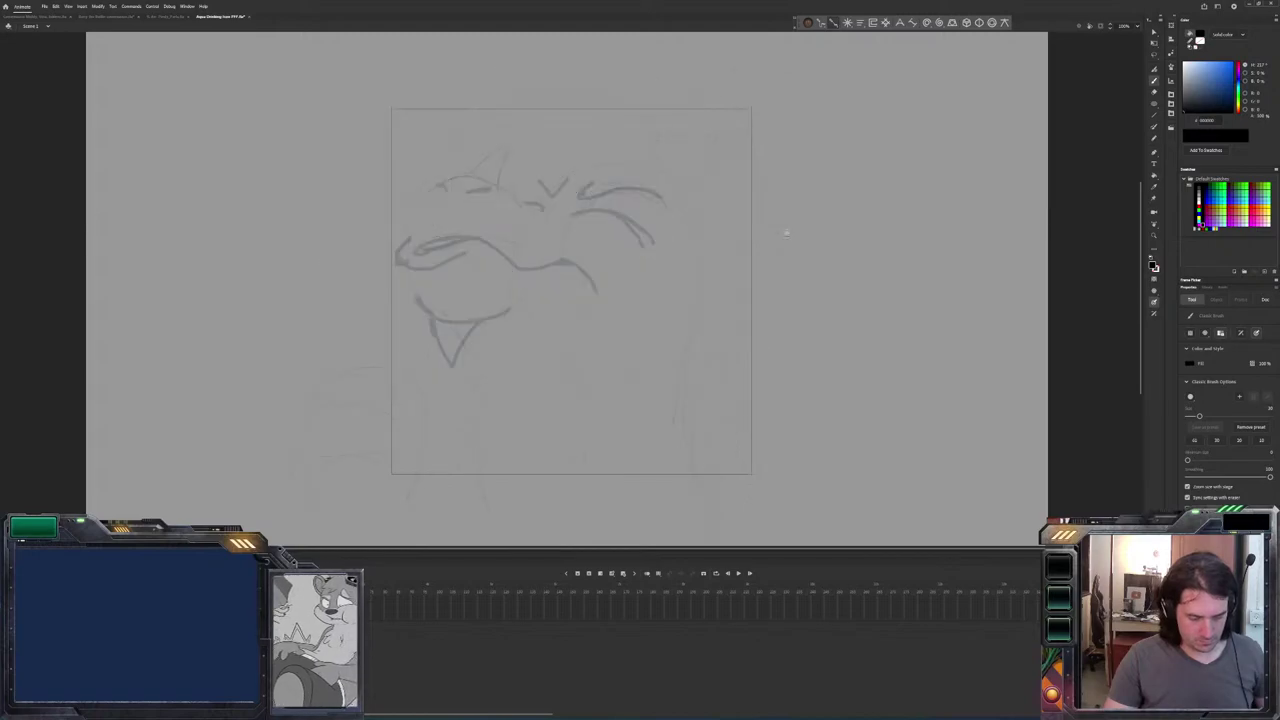
Ink the wavy mouth line over the rough sketch from the cheek corner to the snout tip, matching the neighbouring frames.
{"action": "key", "text": "comma"}
{"action": "key", "text": "comma"}
{"action": "key", "text": "period"}
{"action": "key", "text": "period"}
{"action": "key", "text": "comma"}
{"action": "key", "text": "period"}
{"action": "key", "text": "comma"}
{"action": "key", "text": "period"}
{"action": "mouse_move", "coordinate": [595, 288]}
{"action": "left_mouse_down"}
{"action": "mouse_move", "coordinate": [557, 251]}
{"action": "mouse_move", "coordinate": [521, 268]}
{"action": "mouse_move", "coordinate": [478, 236]}
{"action": "mouse_move", "coordinate": [443, 237]}
{"action": "mouse_move", "coordinate": [445, 265]}
{"action": "mouse_move", "coordinate": [400, 263]}
{"action": "left_mouse_up"}
Ink the curved edge of the raised cup against the snout, in line with the adjacent frames.
{"action": "key", "text": "comma"}
{"action": "key", "text": "period"}
{"action": "key", "text": "comma"}
{"action": "key", "text": "period"}
{"action": "key", "text": "comma"}
{"action": "key", "text": "period"}
{"action": "key", "text": "period"}
{"action": "key", "text": "comma"}
{"action": "key", "text": "comma"}
{"action": "key", "text": "period"}
{"action": "key", "text": "comma"}
{"action": "key", "text": "period"}
{"action": "left_click_drag", "start_coordinate": [470, 230], "coordinate": [460, 165]}
Ink the thumb resting above the snout and the nearest finger contour running down the hand.
{"action": "key", "text": "period"}
{"action": "key", "text": "comma"}
{"action": "key", "text": "period"}
{"action": "key", "text": "comma"}
{"action": "key", "text": "period"}
{"action": "key", "text": "comma"}
{"action": "key", "text": "period"}
{"action": "key", "text": "comma"}
{"action": "mouse_move", "coordinate": [498, 118]}
{"action": "left_mouse_down"}
{"action": "mouse_move", "coordinate": [476, 147]}
{"action": "mouse_move", "coordinate": [450, 145]}
{"action": "mouse_move", "coordinate": [497, 118]}
{"action": "mouse_move", "coordinate": [420, 139]}
{"action": "mouse_move", "coordinate": [447, 167]}
{"action": "mouse_move", "coordinate": [440, 198]}
{"action": "mouse_move", "coordinate": [427, 221]}
{"action": "mouse_move", "coordinate": [376, 240]}
{"action": "left_mouse_up"}
Ink the next finger's line down to the fingertips, spacing it between the neighbouring poses.
{"action": "key", "text": "comma"}
{"action": "key", "text": "period"}
{"action": "key", "text": "comma"}
{"action": "key", "text": "period"}
{"action": "key", "text": "period"}
{"action": "key", "text": "comma"}
{"action": "key", "text": "period"}
{"action": "key", "text": "comma"}
{"action": "key", "text": "period"}
{"action": "key", "text": "comma"}
{"action": "key", "text": "period"}
{"action": "key", "text": "comma"}
{"action": "key", "text": "period"}
{"action": "key", "text": "comma"}
{"action": "key", "text": "period"}
{"action": "key", "text": "comma"}
{"action": "key", "text": "period"}
{"action": "key", "text": "comma"}
{"action": "left_click_drag", "start_coordinate": [407, 153], "coordinate": [370, 237]}
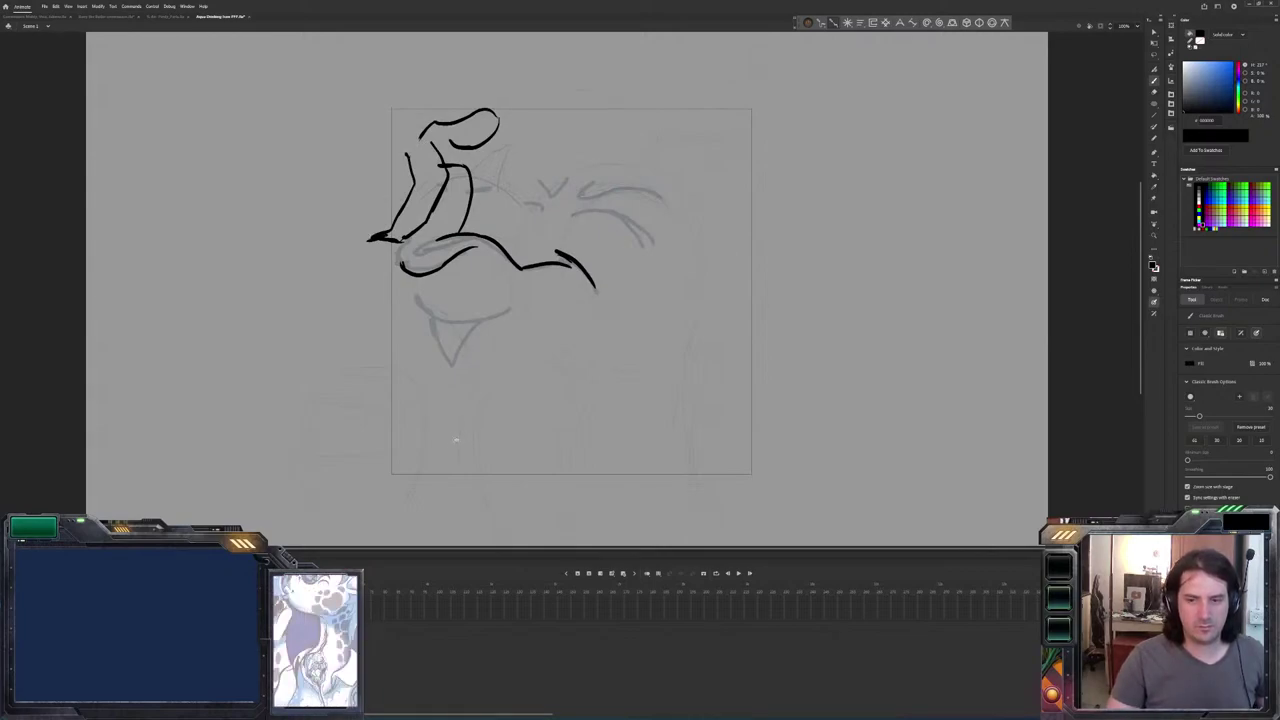
Ink the arched knuckle line and the outermost finger of the gripping hand, checking them against the adjacent frames.
{"action": "key", "text": "period"}
{"action": "key", "text": "comma"}
{"action": "mouse_move", "coordinate": [431, 141]}
{"action": "left_mouse_down"}
{"action": "mouse_move", "coordinate": [394, 128]}
{"action": "mouse_move", "coordinate": [354, 132]}
{"action": "mouse_move", "coordinate": [372, 176]}
{"action": "mouse_move", "coordinate": [349, 230]}
{"action": "mouse_move", "coordinate": [387, 235]}
{"action": "mouse_move", "coordinate": [344, 242]}
{"action": "left_mouse_up"}
{"action": "key", "text": "period"}
{"action": "key", "text": "comma"}
{"action": "key", "text": "period"}
{"action": "key", "text": "comma"}
{"action": "key", "text": "period"}
{"action": "key", "text": "comma"}
{"action": "key", "text": "period"}
{"action": "key", "text": "comma"}
{"action": "key", "text": "period"}
{"action": "key", "text": "comma"}
{"action": "key", "text": "period"}
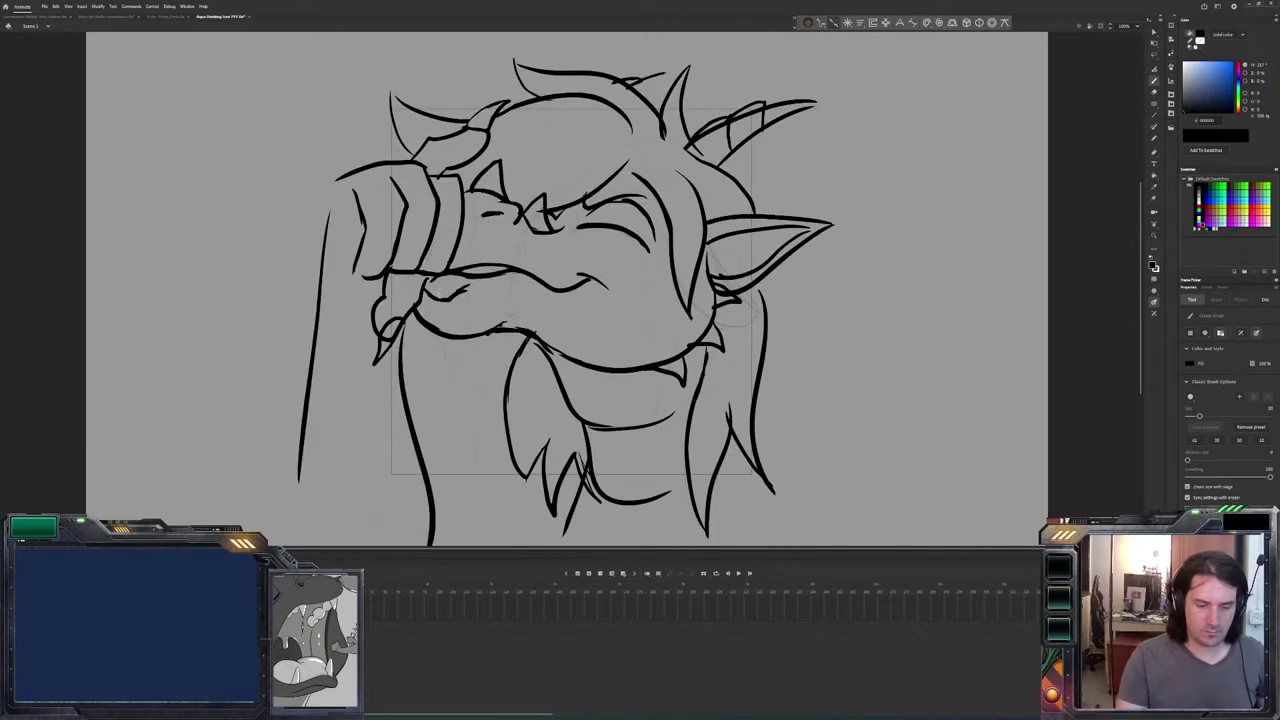
Ink the rounded lower finger beneath the hand, closing its shape near the lips.
{"action": "key", "text": "comma"}
{"action": "key", "text": "comma"}
{"action": "key", "text": "period"}
{"action": "key", "text": "comma"}
{"action": "left_click_drag", "start_coordinate": [371, 243], "coordinate": [358, 280]}
{"action": "key", "text": "period"}
{"action": "key", "text": "comma"}
{"action": "key", "text": "period"}
{"action": "key", "text": "comma"}
{"action": "key", "text": "period"}
{"action": "key", "text": "comma"}
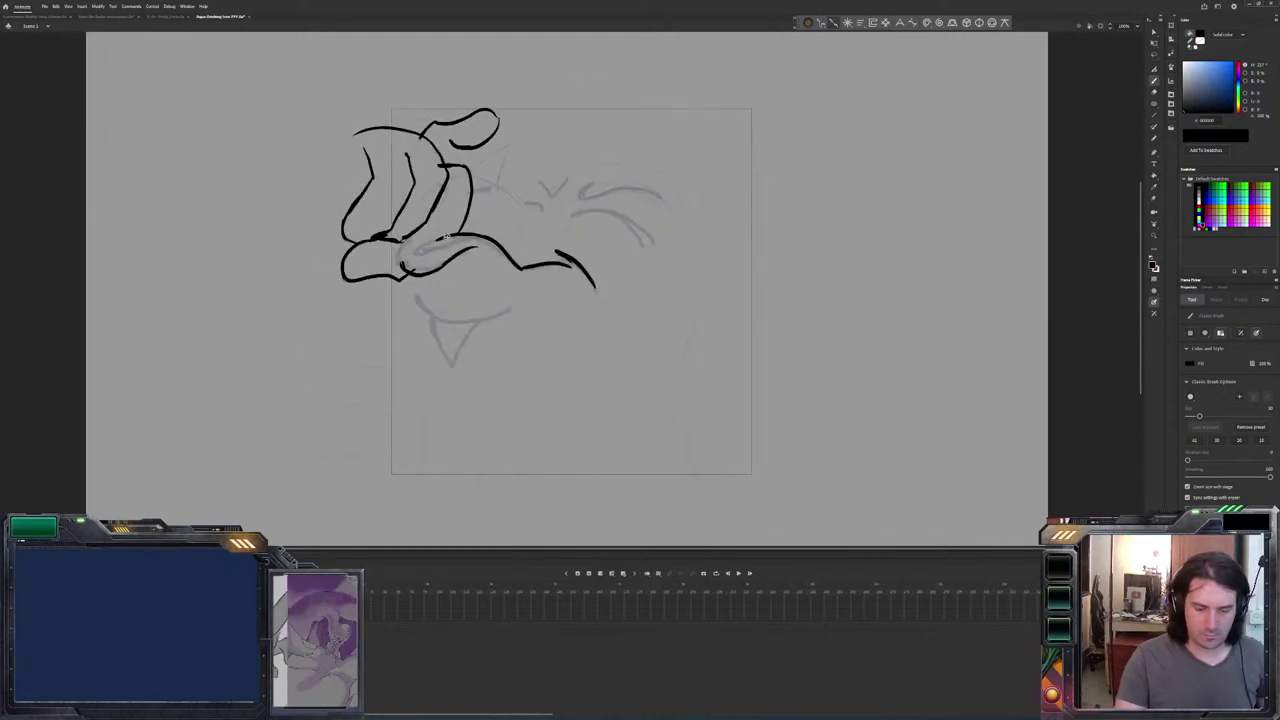
Ink the short connecting lines below the thumb and the hair strand edge above it.
{"action": "key", "text": "period"}
{"action": "key", "text": "comma"}
{"action": "key", "text": "period"}
{"action": "key", "text": "comma"}
{"action": "key", "text": "period"}
{"action": "key", "text": "comma"}
{"action": "key", "text": "period"}
{"action": "key", "text": "comma"}
{"action": "key", "text": "period"}
{"action": "key", "text": "comma"}
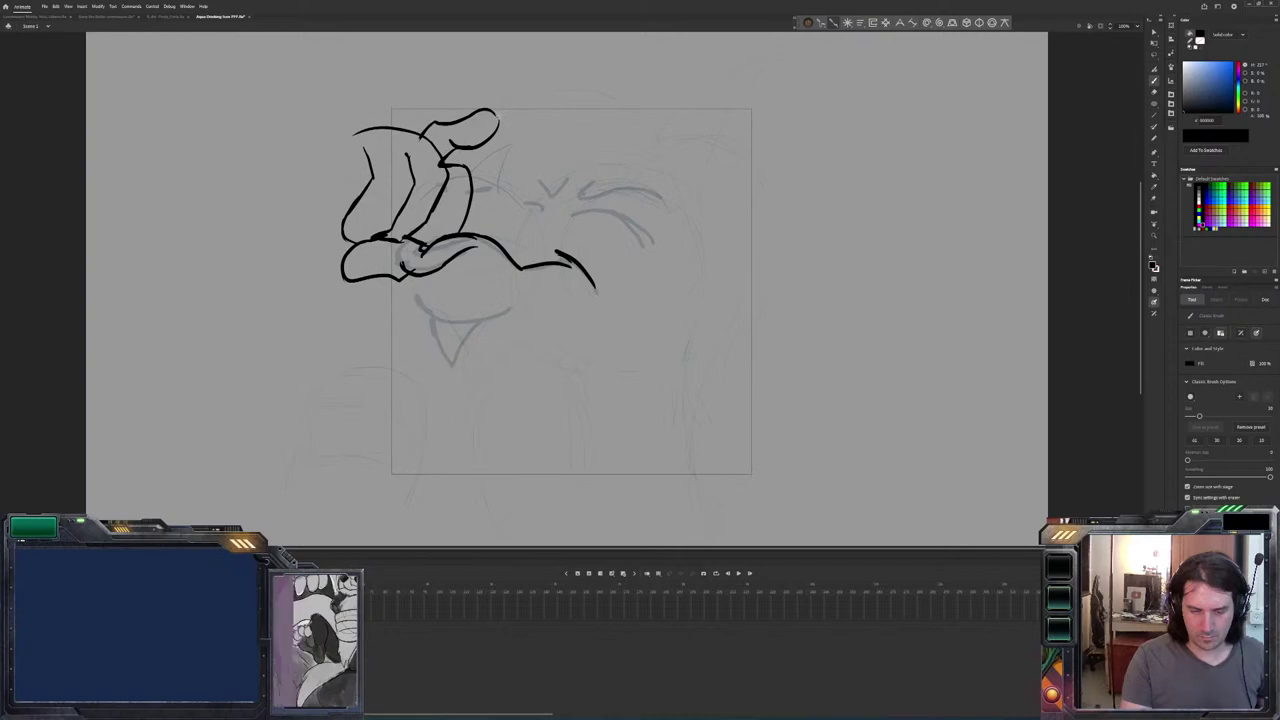
{"action": "left_click_drag", "start_coordinate": [512, 103], "coordinate": [472, 118]}
Ink the swept fringe from the crown to its pointed tip behind the hand, plus the raised upper hair strand.
{"action": "key", "text": "period"}
{"action": "key", "text": "comma"}
{"action": "key", "text": "period"}
{"action": "key", "text": "comma"}
{"action": "mouse_move", "coordinate": [636, 128]}
{"action": "left_mouse_down"}
{"action": "mouse_move", "coordinate": [532, 90]}
{"action": "mouse_move", "coordinate": [444, 120]}
{"action": "mouse_move", "coordinate": [394, 96]}
{"action": "mouse_move", "coordinate": [384, 150]}
{"action": "left_mouse_up"}
{"action": "key", "text": "period"}
{"action": "key", "text": "comma"}
{"action": "key", "text": "period"}
{"action": "key", "text": "comma"}
{"action": "key", "text": "period"}
{"action": "key", "text": "comma"}
{"action": "key", "text": "period"}
{"action": "key", "text": "comma"}
{"action": "mouse_move", "coordinate": [658, 124]}
{"action": "left_mouse_down"}
{"action": "mouse_move", "coordinate": [640, 96]}
{"action": "mouse_move", "coordinate": [575, 76]}
{"action": "mouse_move", "coordinate": [513, 66]}
{"action": "mouse_move", "coordinate": [520, 104]}
{"action": "left_mouse_up"}
Ink the pointed hair tuft on top of the head and begin the contour behind it.
{"action": "key", "text": "period"}
{"action": "key", "text": "comma"}
{"action": "key", "text": "period"}
{"action": "key", "text": "comma"}
{"action": "mouse_move", "coordinate": [690, 127]}
{"action": "left_mouse_down"}
{"action": "mouse_move", "coordinate": [652, 42]}
{"action": "mouse_move", "coordinate": [632, 100]}
{"action": "left_mouse_up"}
{"action": "key", "text": "period"}
{"action": "key", "text": "comma"}
{"action": "key", "text": "period"}
{"action": "key", "text": "comma"}
{"action": "key", "text": "period"}
{"action": "key", "text": "comma"}
{"action": "key", "text": "period"}
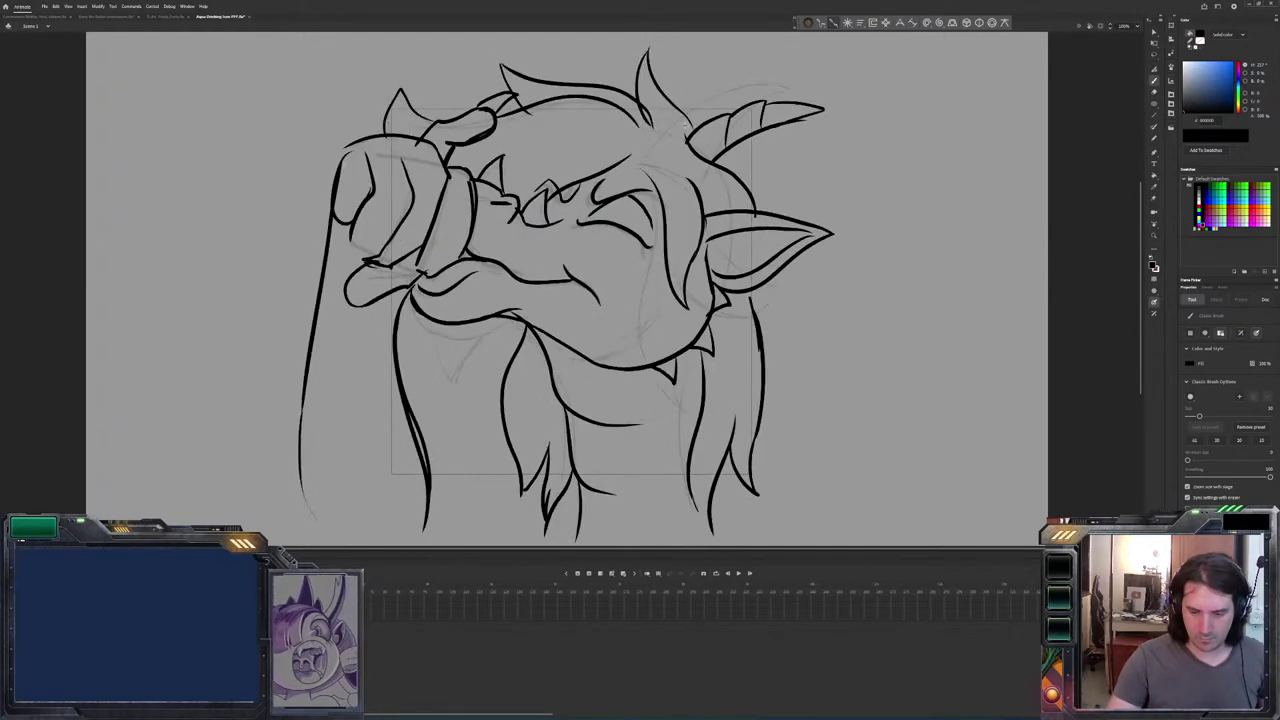
{"action": "key", "text": "comma"}
{"action": "left_click_drag", "start_coordinate": [686, 124], "coordinate": [689, 142]}
Ink the upper edge of the ear from its tip toward the head, following the neighbouring frames.
{"action": "key", "text": "period"}
{"action": "key", "text": "comma"}
{"action": "key", "text": "period"}
{"action": "key", "text": "period"}
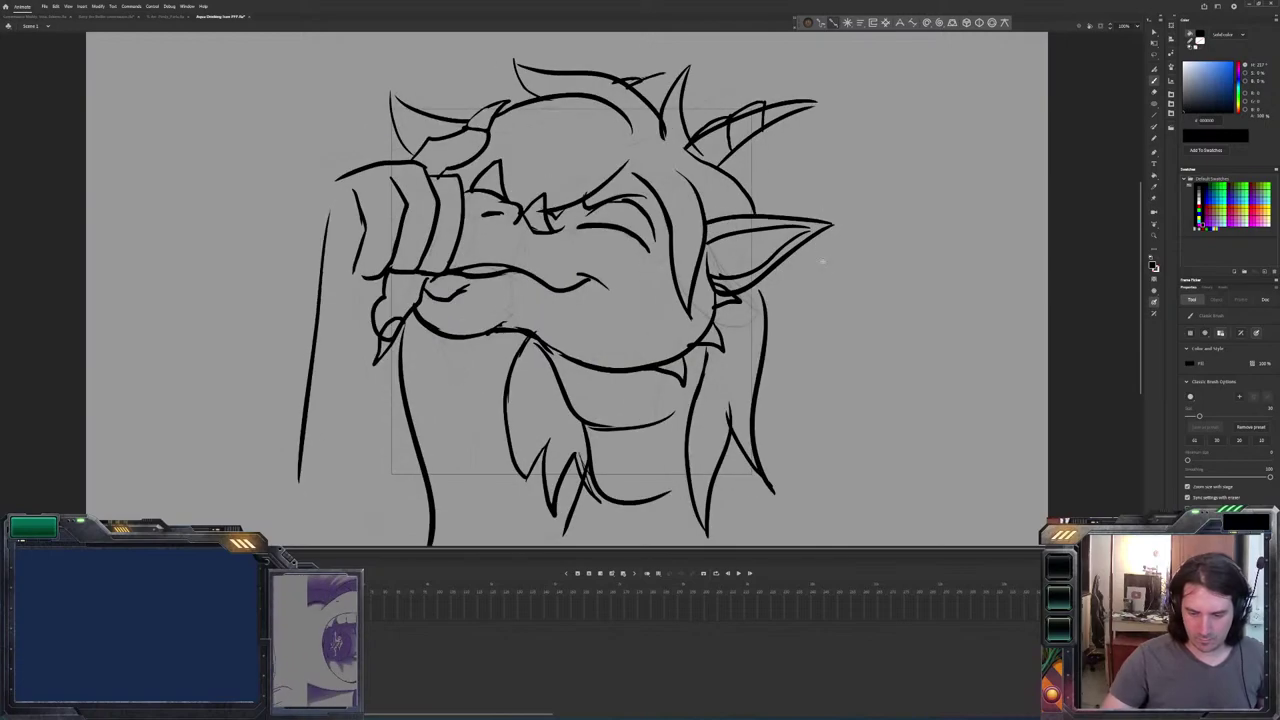
{"action": "key", "text": "period"}
{"action": "key", "text": "comma"}
{"action": "key", "text": "period"}
{"action": "key", "text": "comma"}
{"action": "mouse_move", "coordinate": [832, 236]}
{"action": "left_mouse_down"}
{"action": "mouse_move", "coordinate": [778, 215]}
{"action": "mouse_move", "coordinate": [703, 214]}
{"action": "left_mouse_up"}
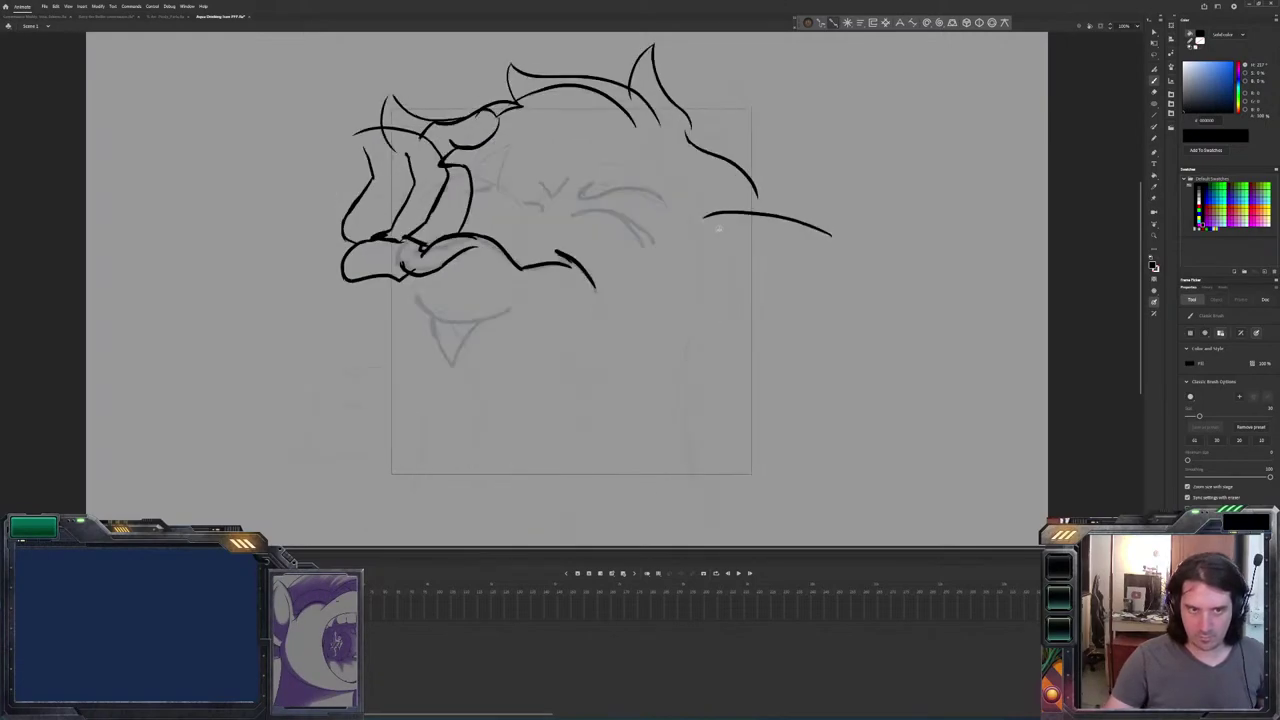
Extend and thicken the back-of-head hair line down to the ear.
{"action": "key", "text": "period"}
{"action": "key", "text": "period"}
{"action": "key", "text": "comma"}
{"action": "key", "text": "comma"}
{"action": "key", "text": "period"}
{"action": "key", "text": "comma"}
{"action": "key", "text": "period"}
{"action": "key", "text": "comma"}
{"action": "left_click_drag", "start_coordinate": [758, 214], "coordinate": [742, 176]}
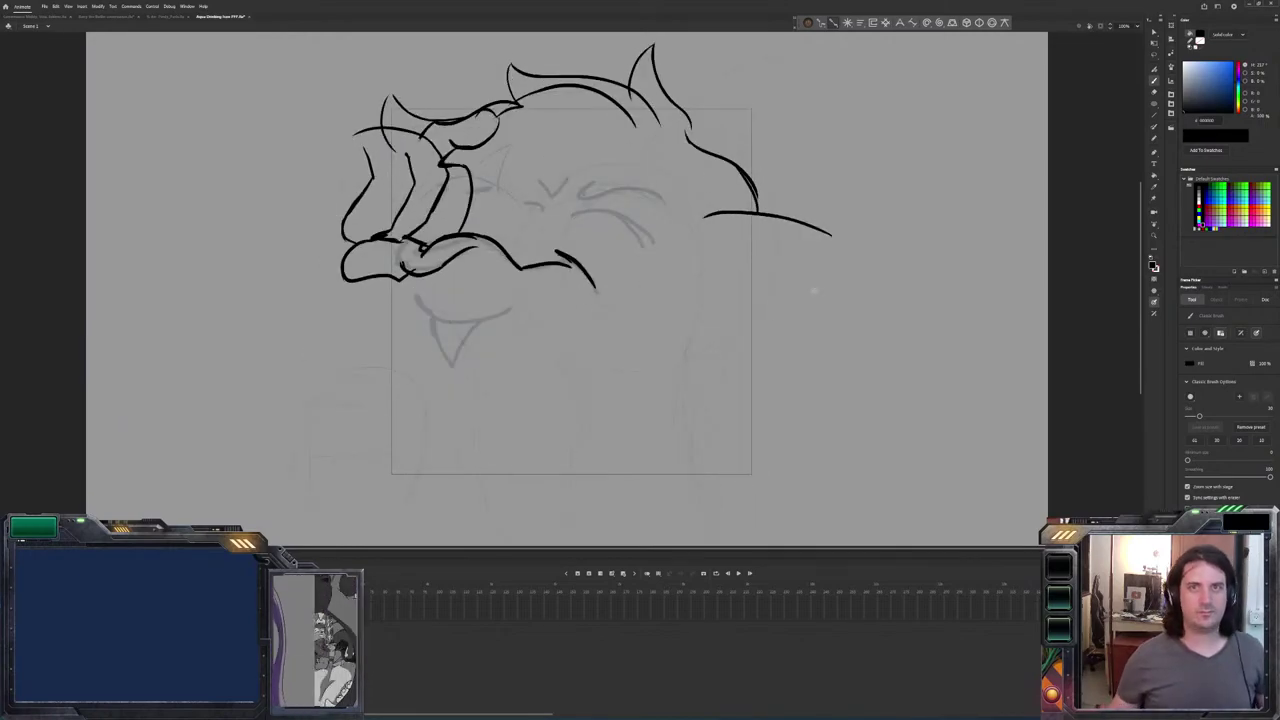
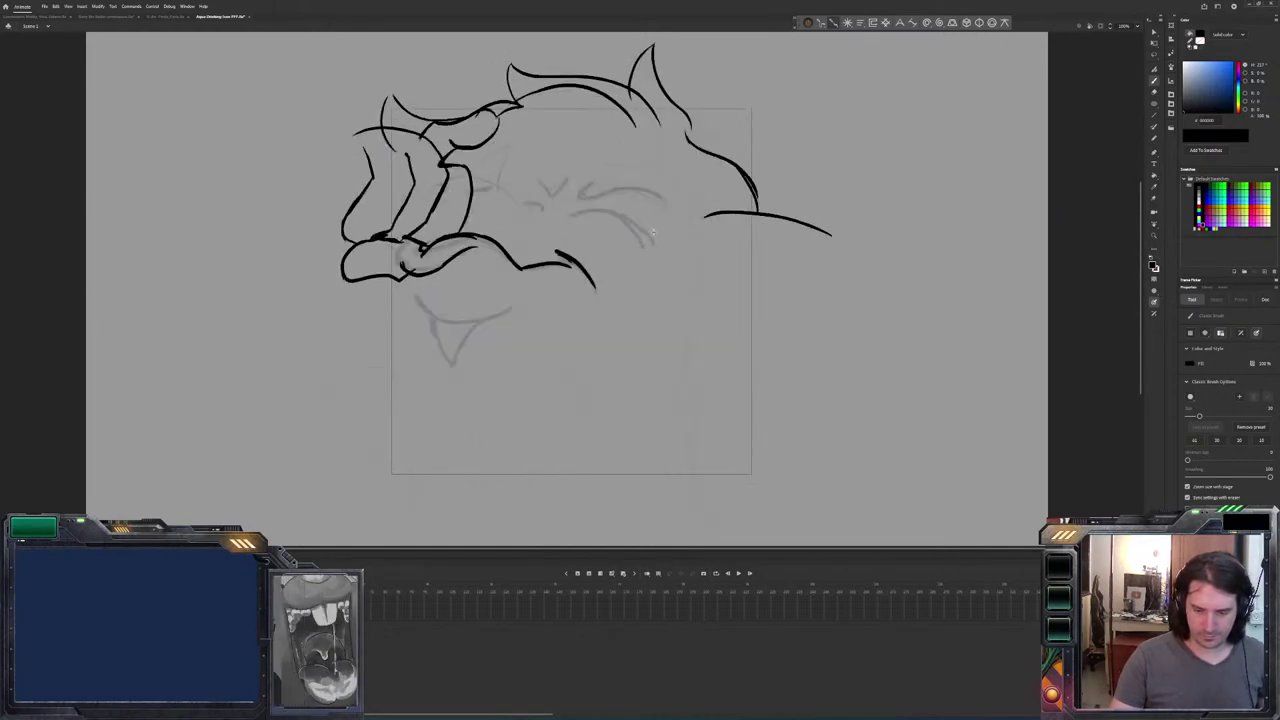
Ink the closed eye, nose spikes, nostril and jaw contour, cleaning up the nostril area with the eraser.
{"action": "left_click_drag", "start_coordinate": [646, 238], "coordinate": [618, 214]}
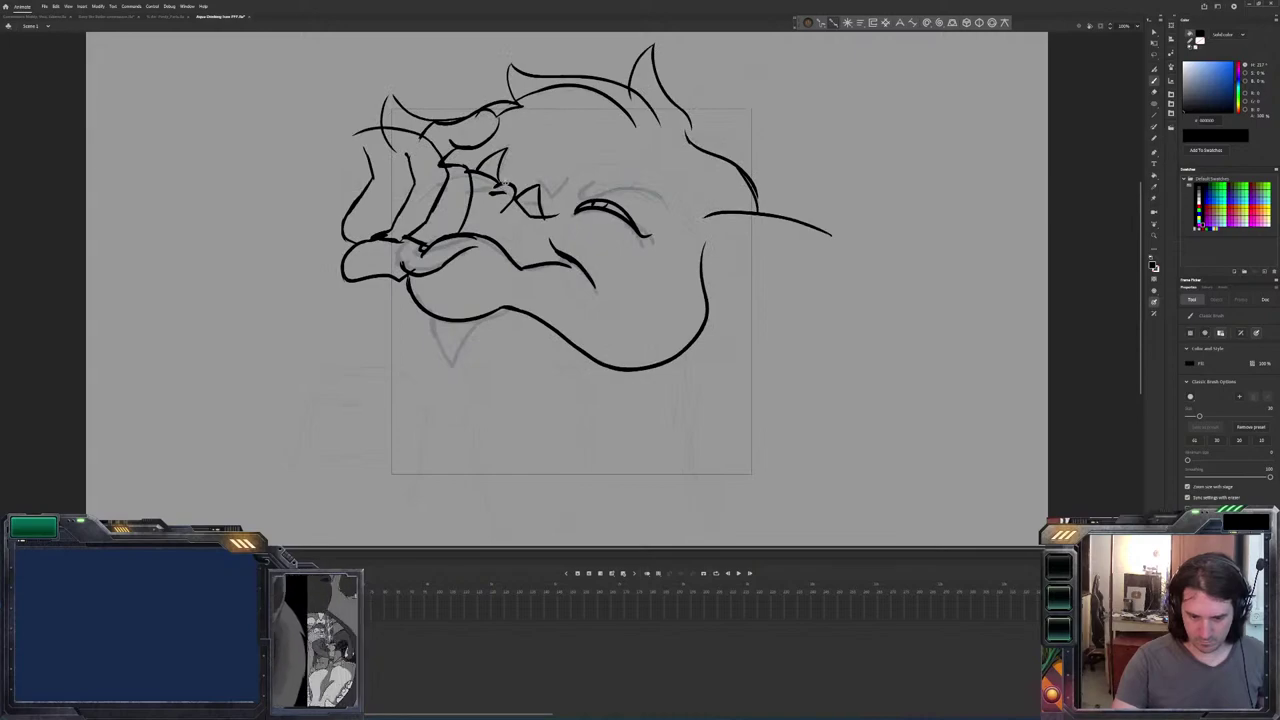
{"action": "key", "text": "e"}
{"action": "left_click_drag", "start_coordinate": [500, 165], "coordinate": [488, 198]}
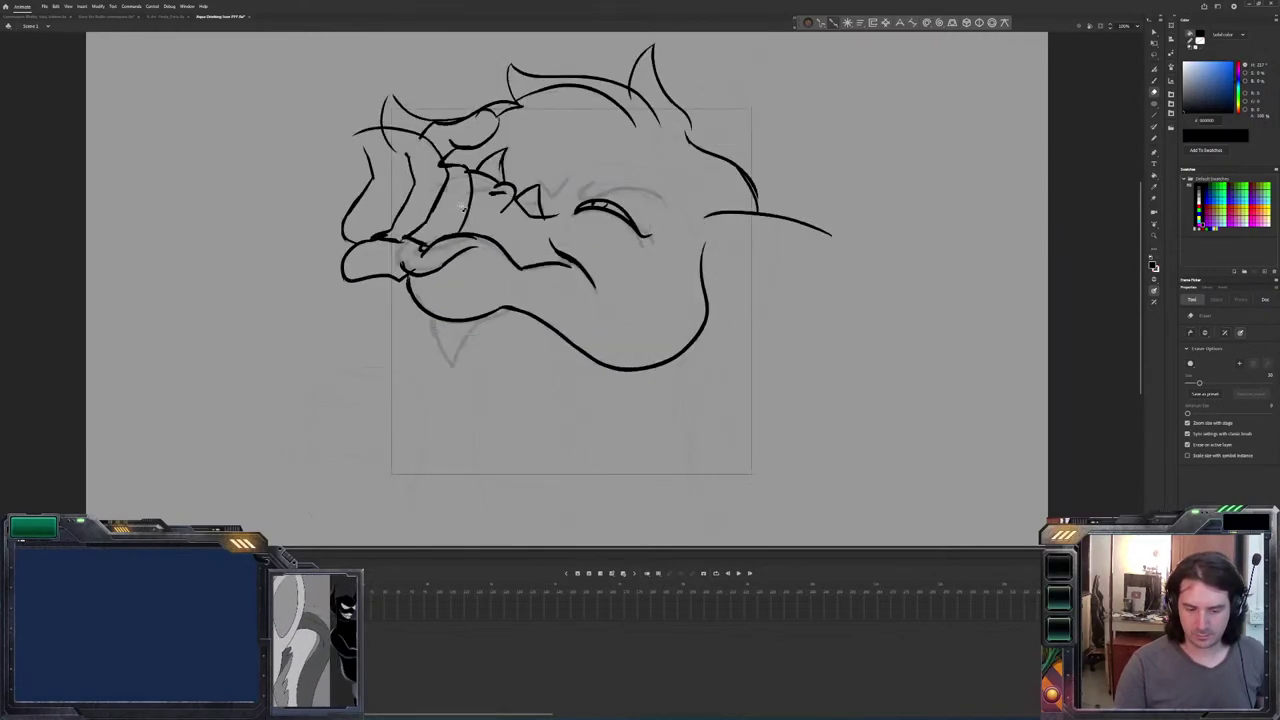
{"action": "key", "text": "b"}
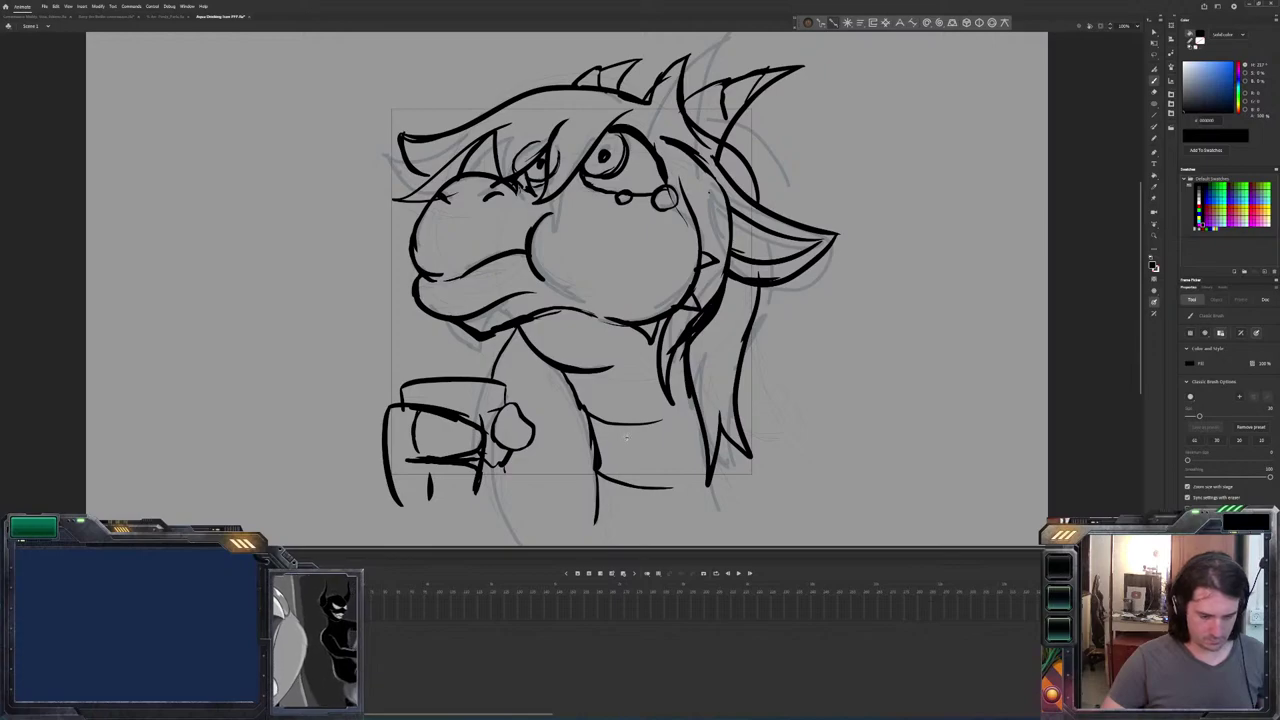
Step through the animation's frames to compare the puffed-cheek, open-mouth and rough gritted-teeth poses.
{"action": "key", "text": "period"}
{"action": "key", "text": "period"}
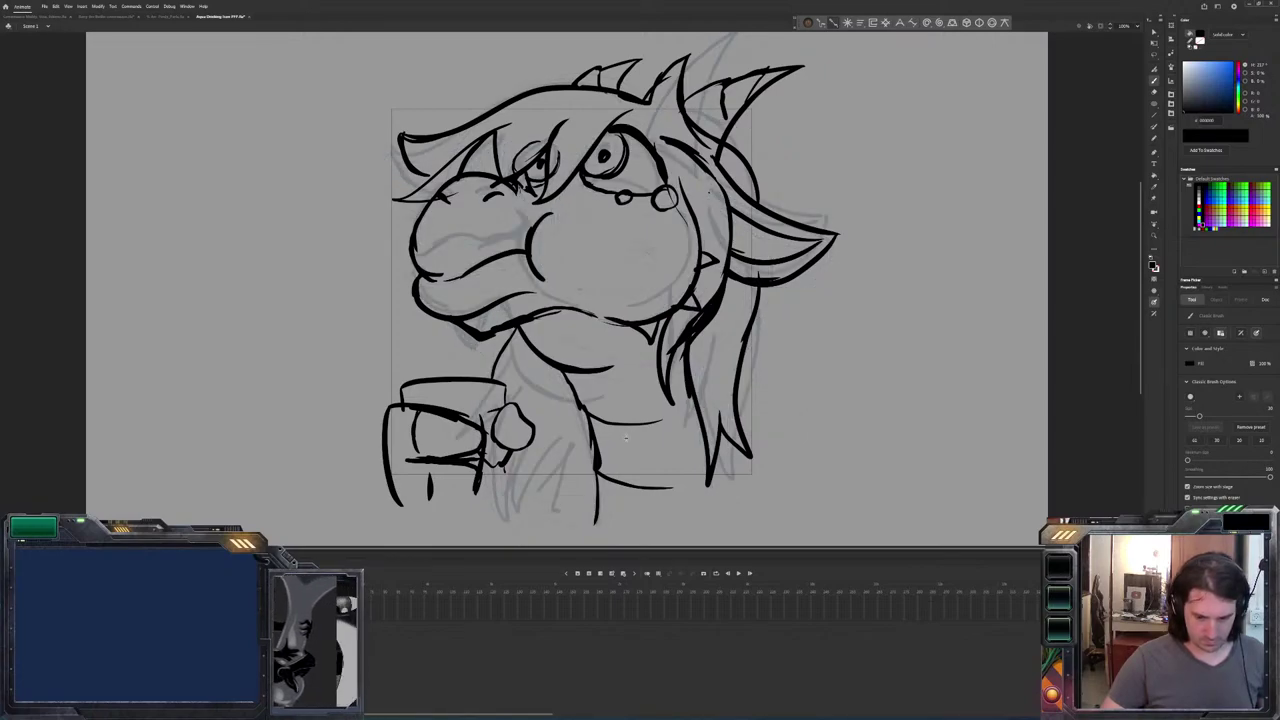
{"action": "key", "text": "period"}
{"action": "key", "text": "period"}
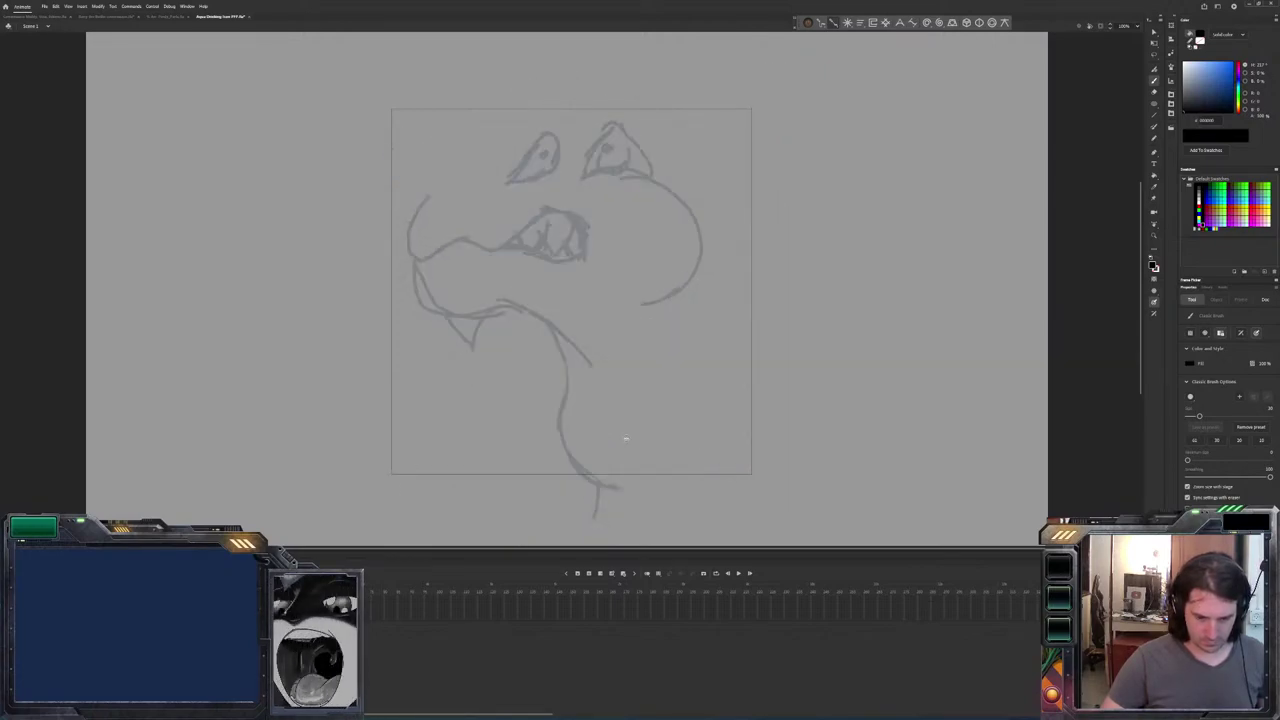
{"action": "key", "text": "period"}
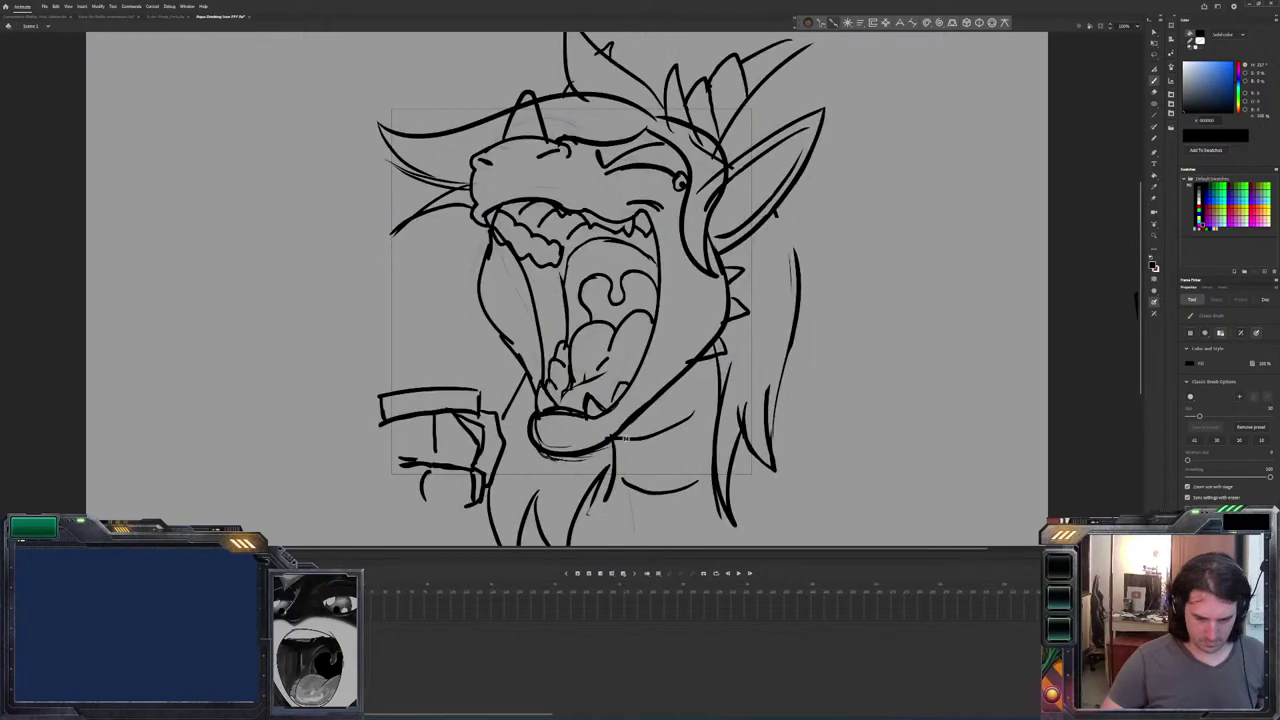
{"action": "key", "text": "period"}
{"action": "key", "text": "period"}
{"action": "key", "text": "period"}
{"action": "key", "text": "period"}
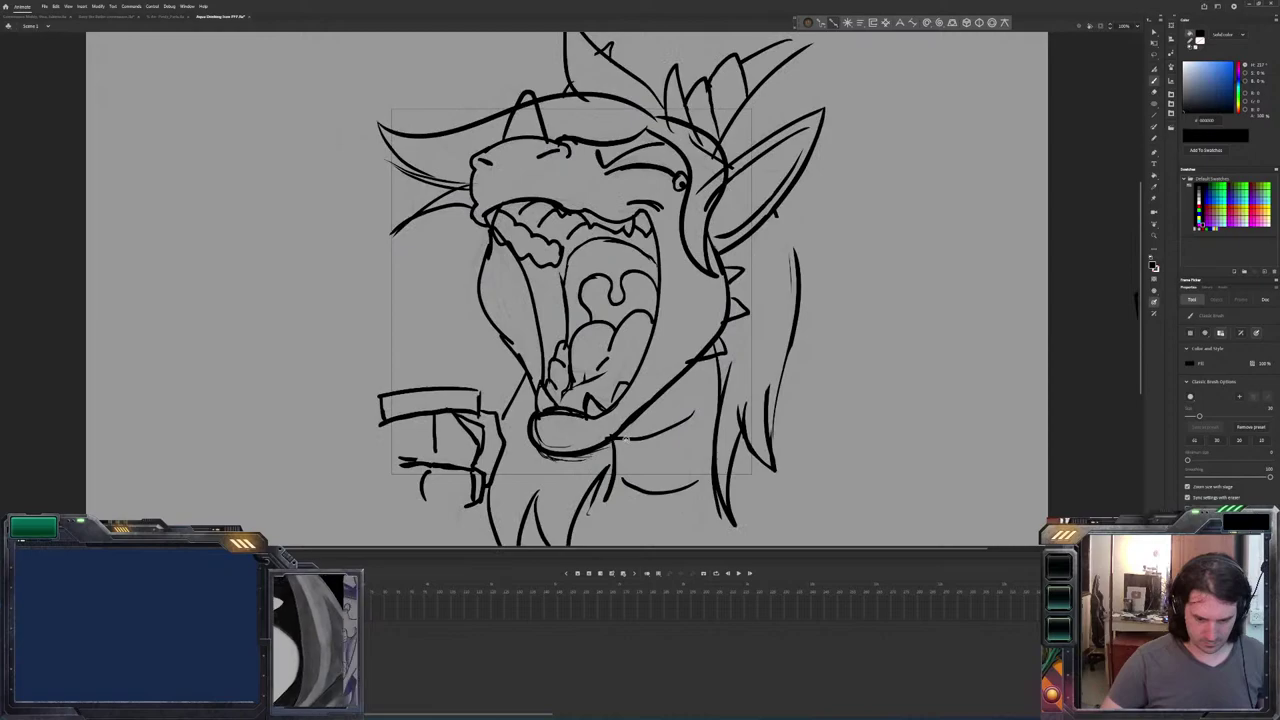
{"action": "key", "text": "period"}
{"action": "key", "text": "period"}
{"action": "key", "text": "period"}
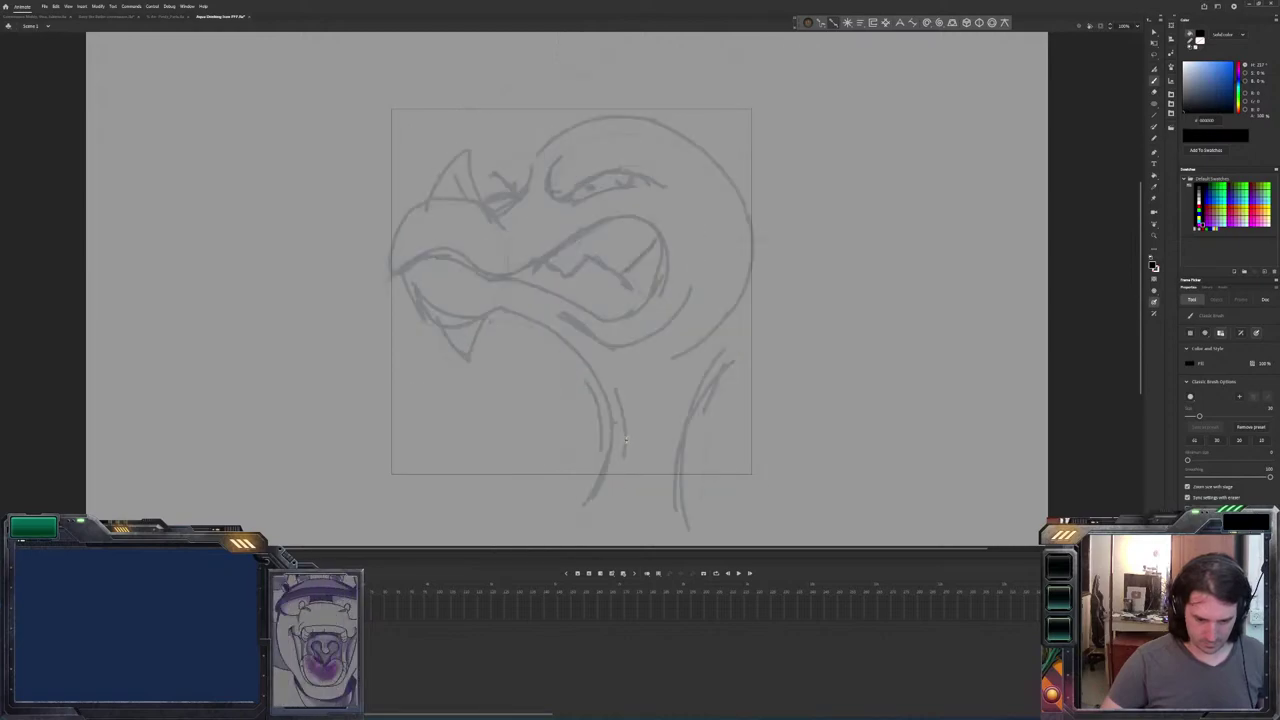
{"action": "key", "text": "period"}
{"action": "key", "text": "period"}
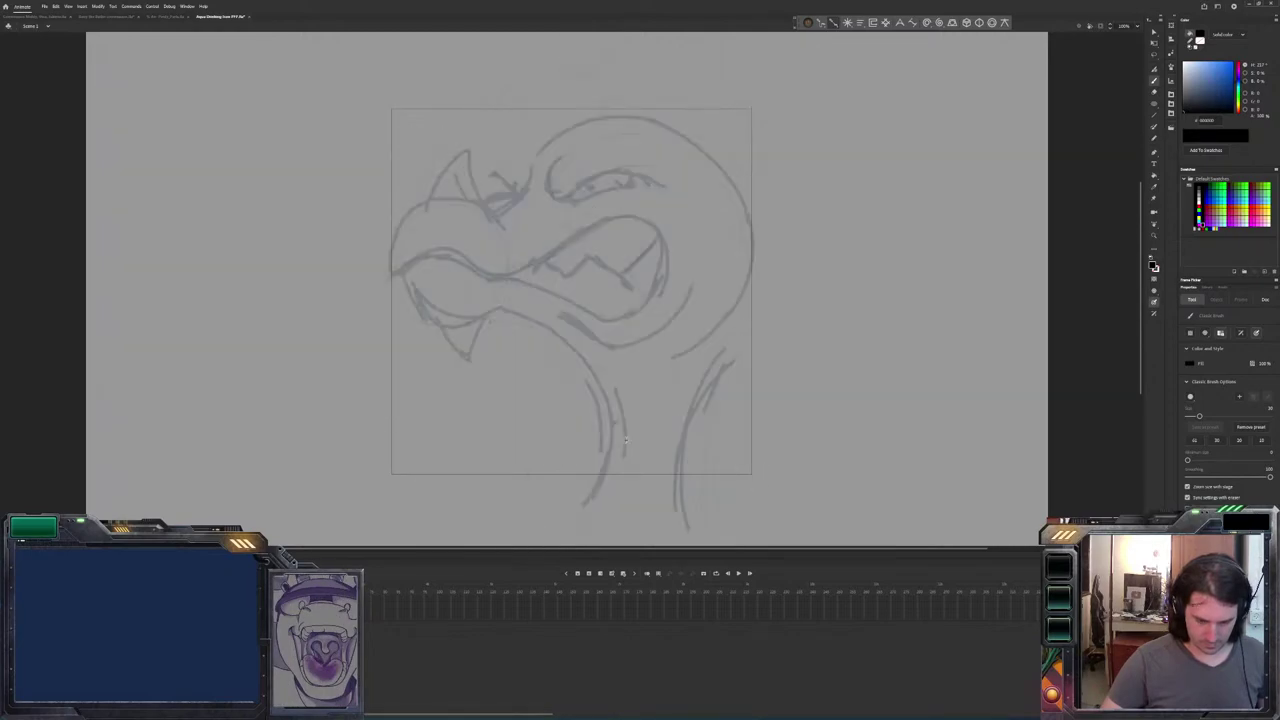
{"action": "key", "text": "period"}
{"action": "key", "text": "comma"}
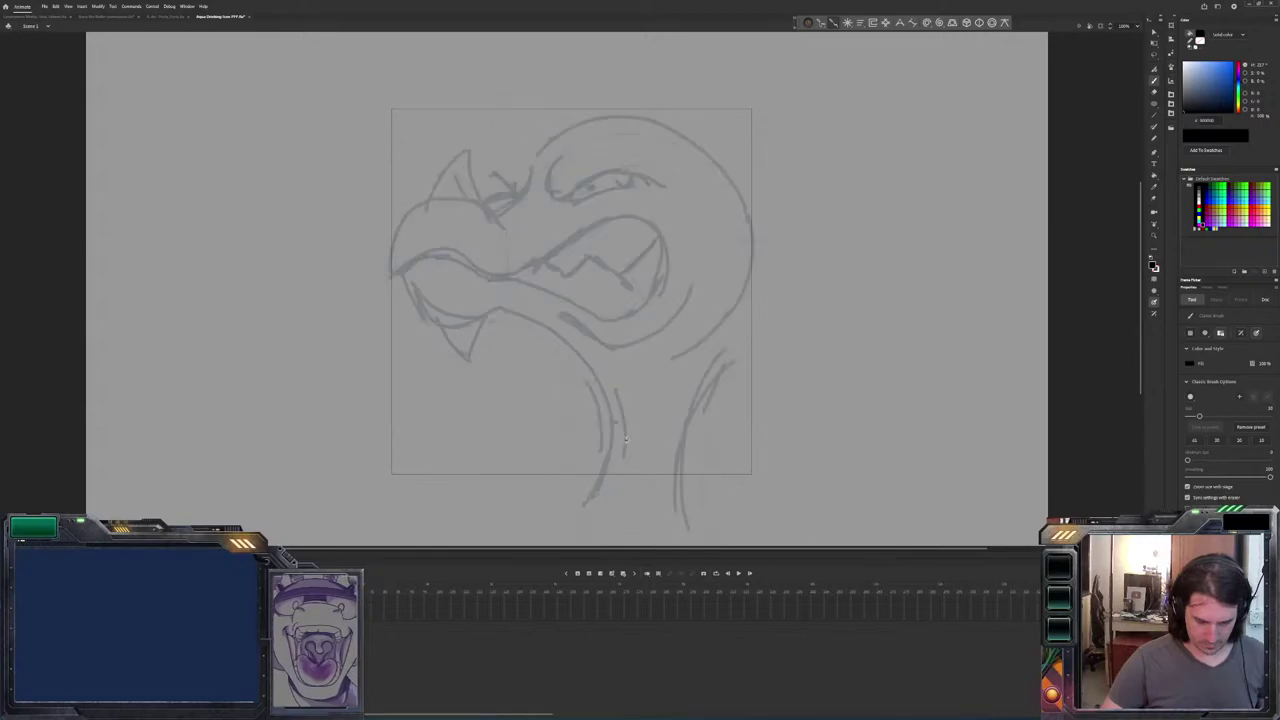
{"action": "key", "text": "period"}
{"action": "key", "text": "comma"}
{"action": "key", "text": "period"}
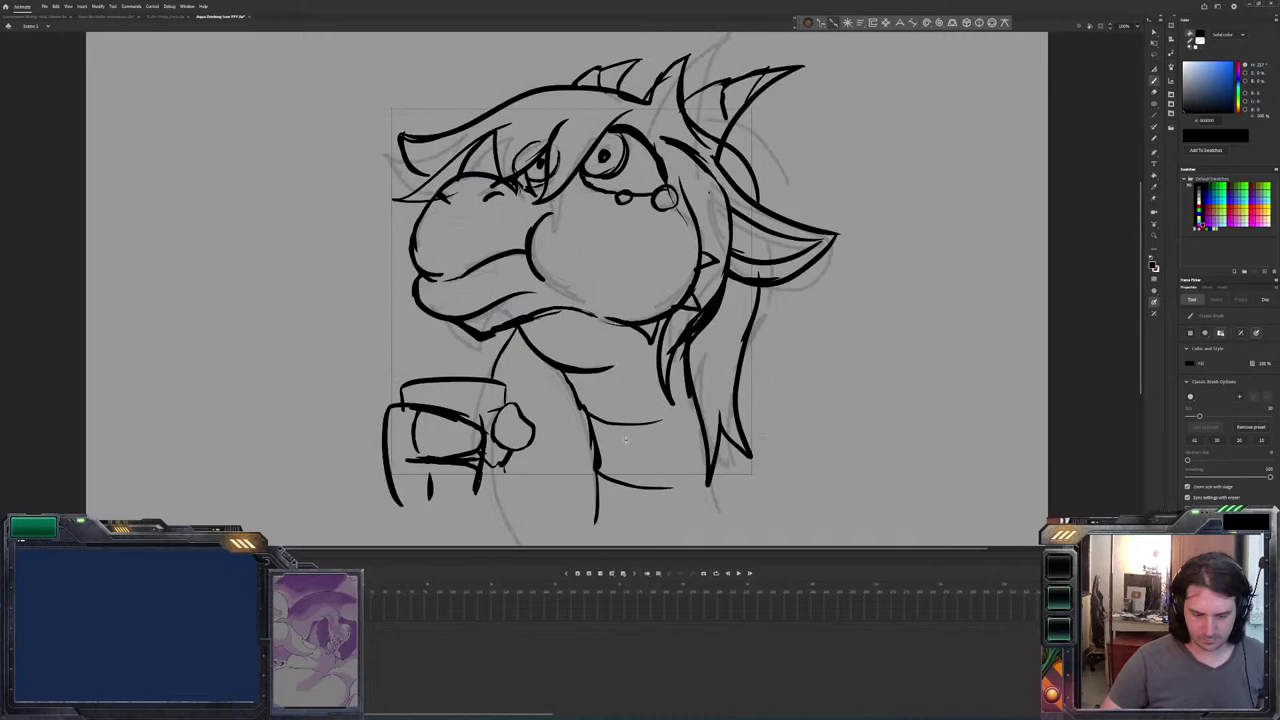
{"action": "key", "text": "comma"}
{"action": "key", "text": "period"}
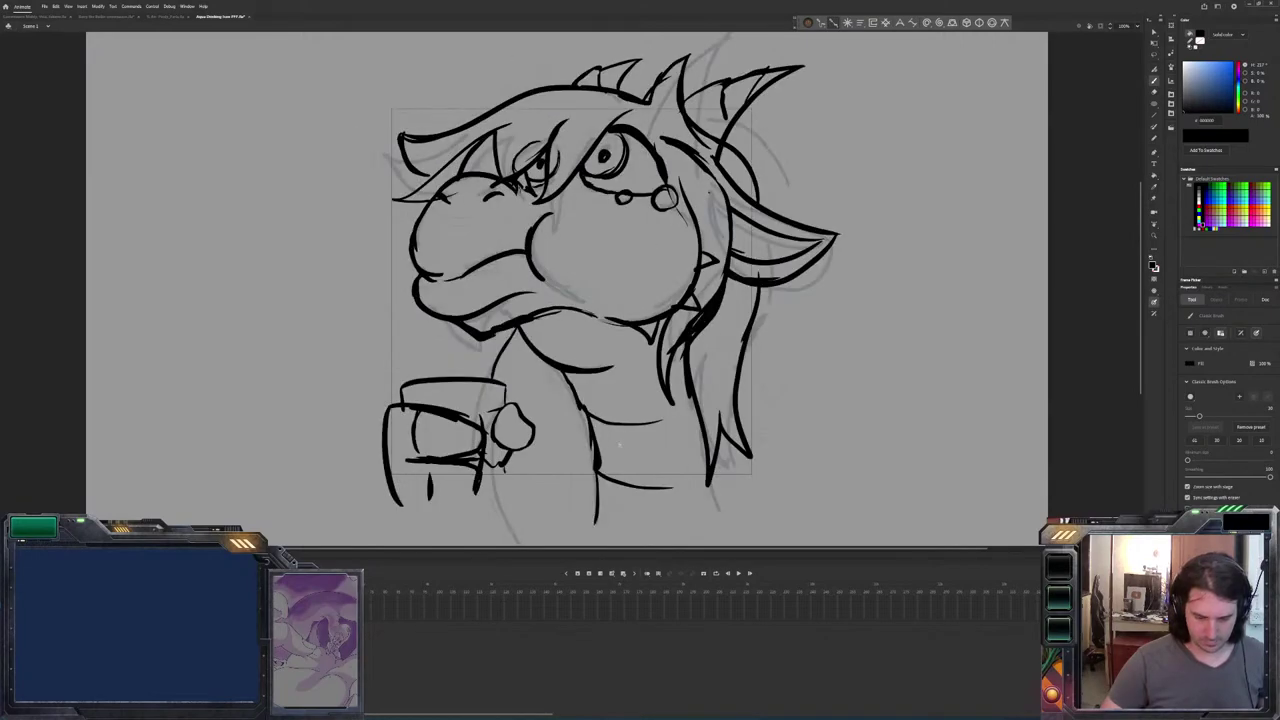
Move the rough mug-and-hand sketch from the inked puffed-cheek frame onto the rough gritted-teeth frame.
{"action": "key", "text": "v"}
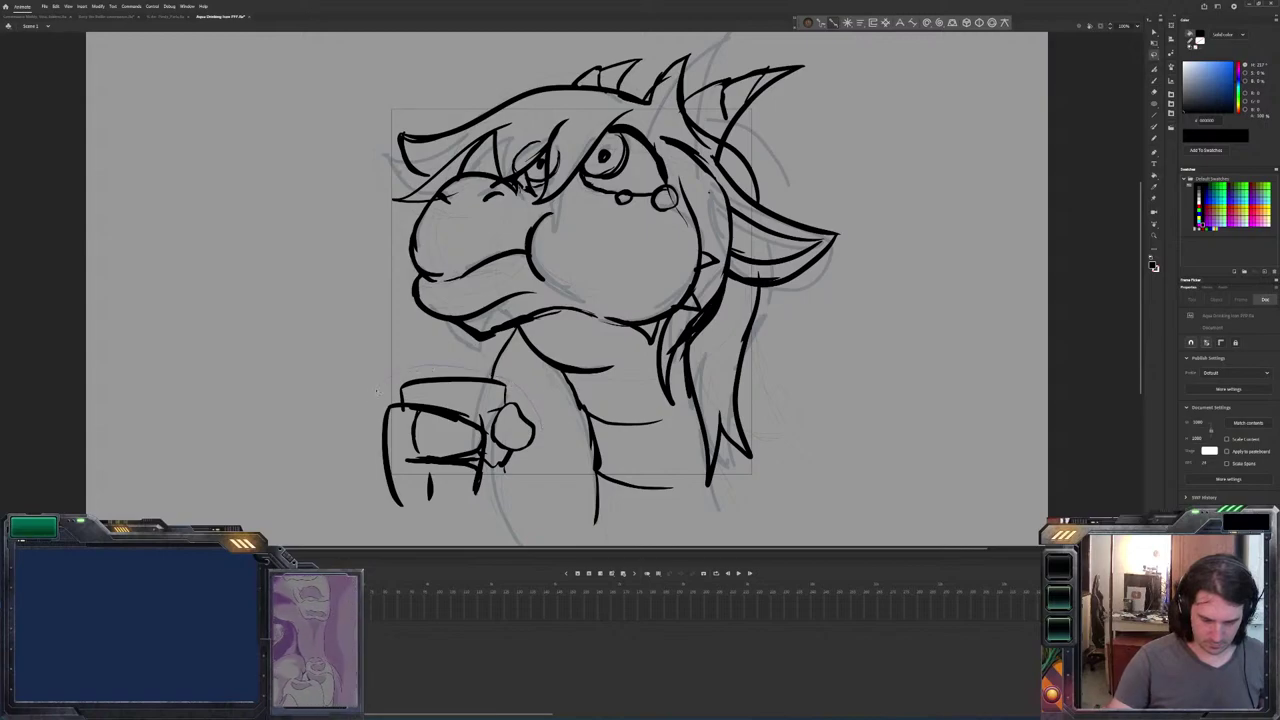
{"action": "left_click", "coordinate": [546, 451]}
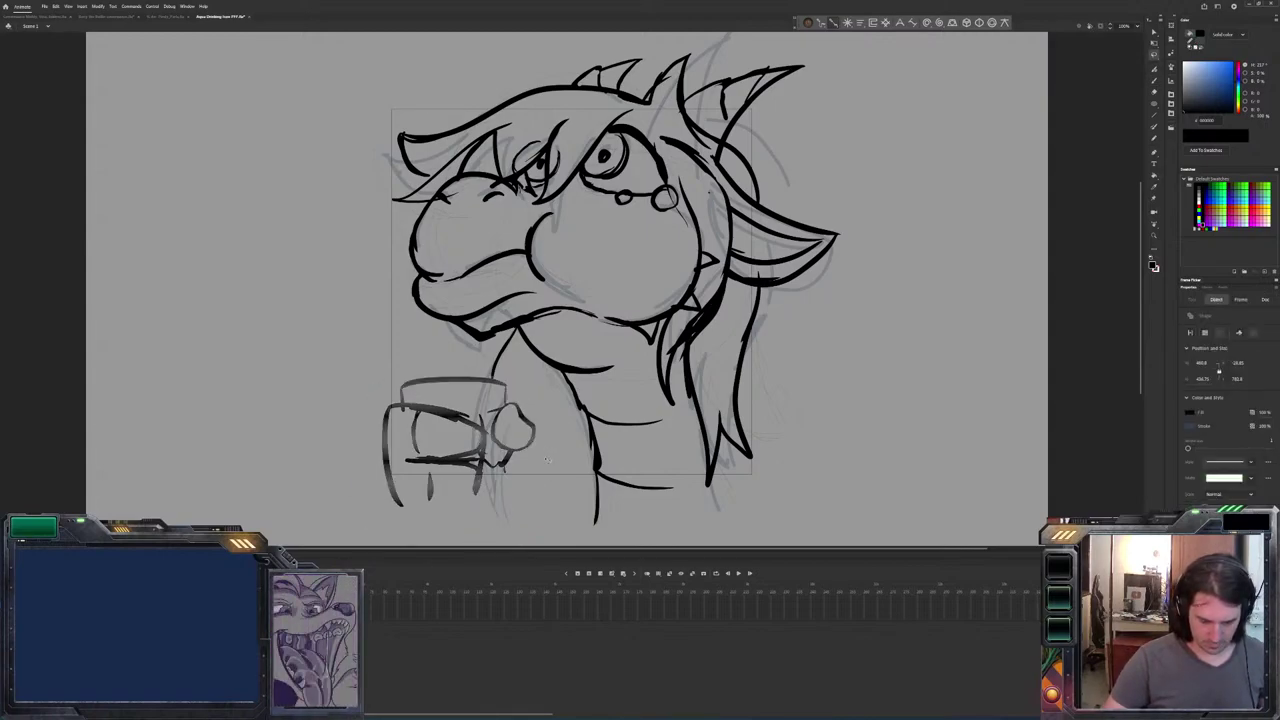
{"action": "left_click", "coordinate": [706, 404]}
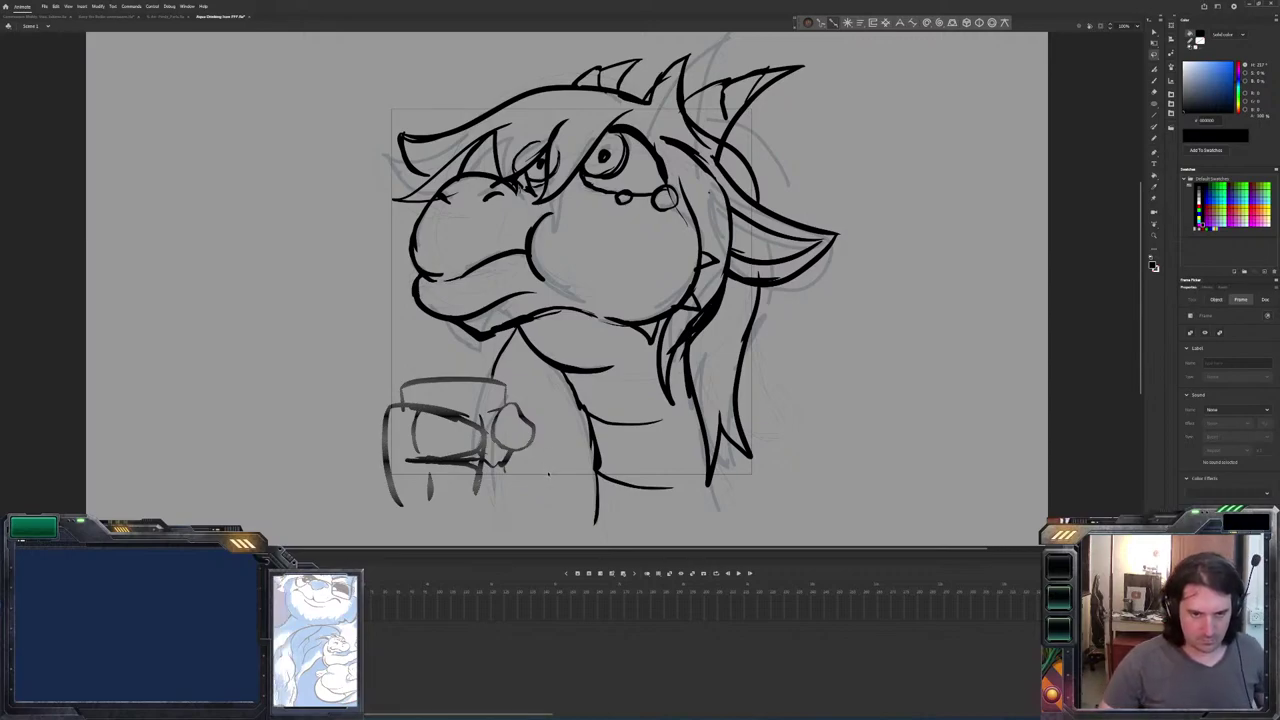
{"action": "key", "text": "period"}
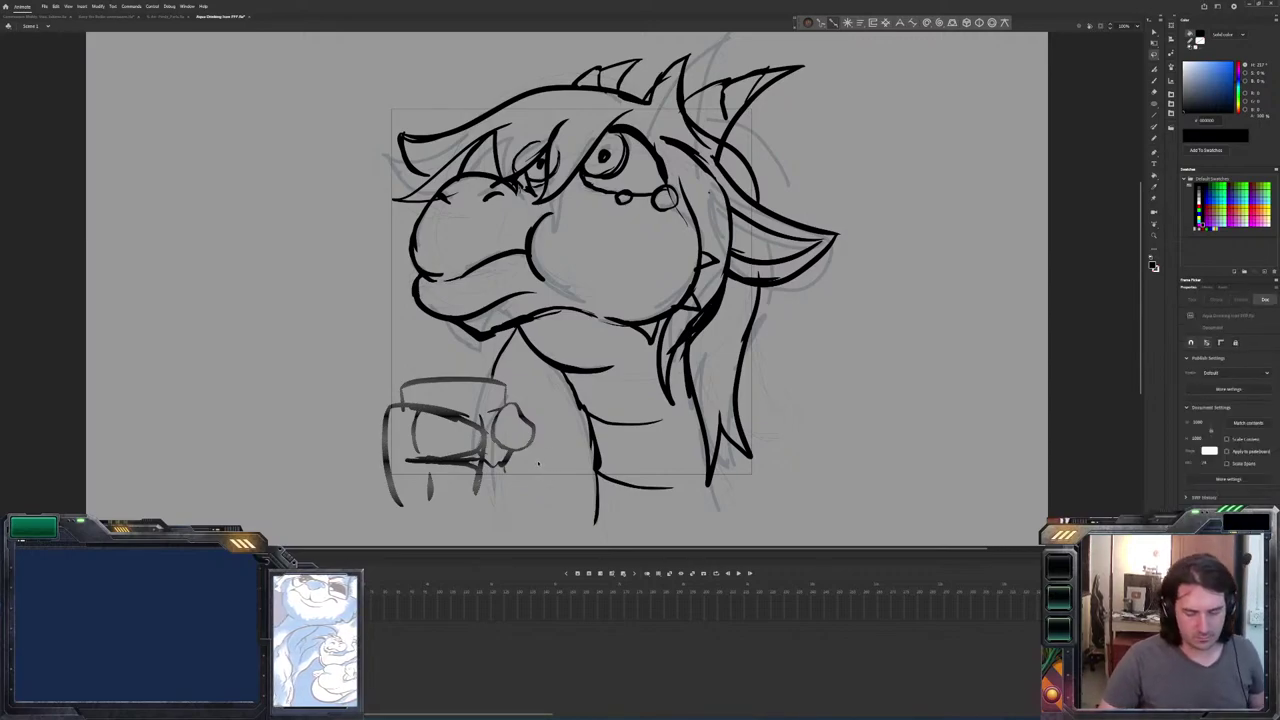
{"action": "key", "text": "period"}
{"action": "key", "text": "period"}
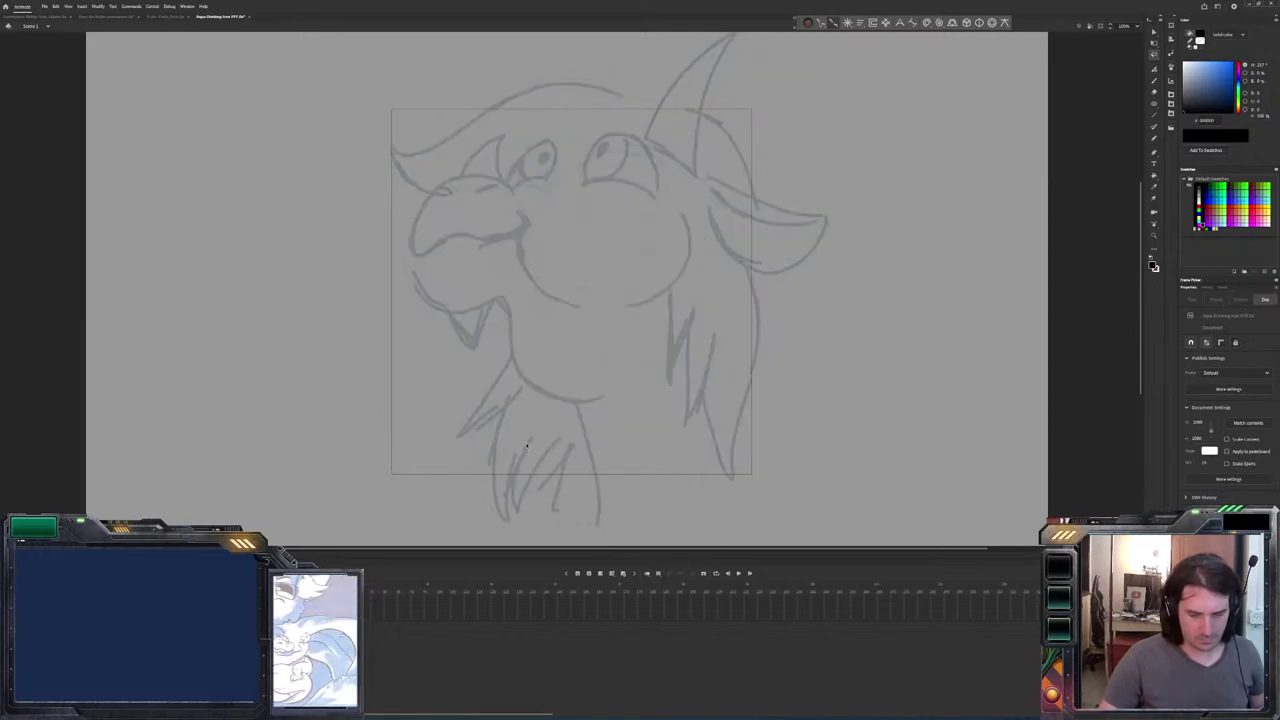
{"action": "key", "text": "comma"}
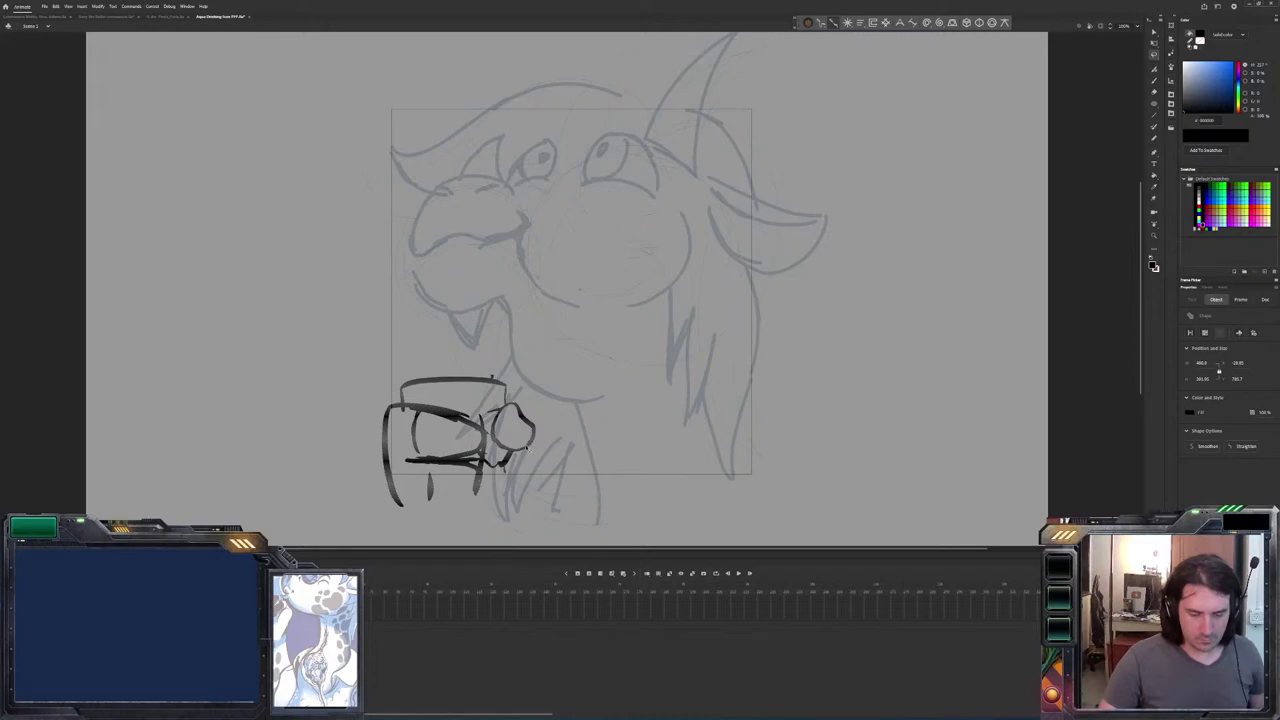
{"action": "key", "text": "period"}
{"action": "key", "text": "period"}
{"action": "key", "text": "comma"}
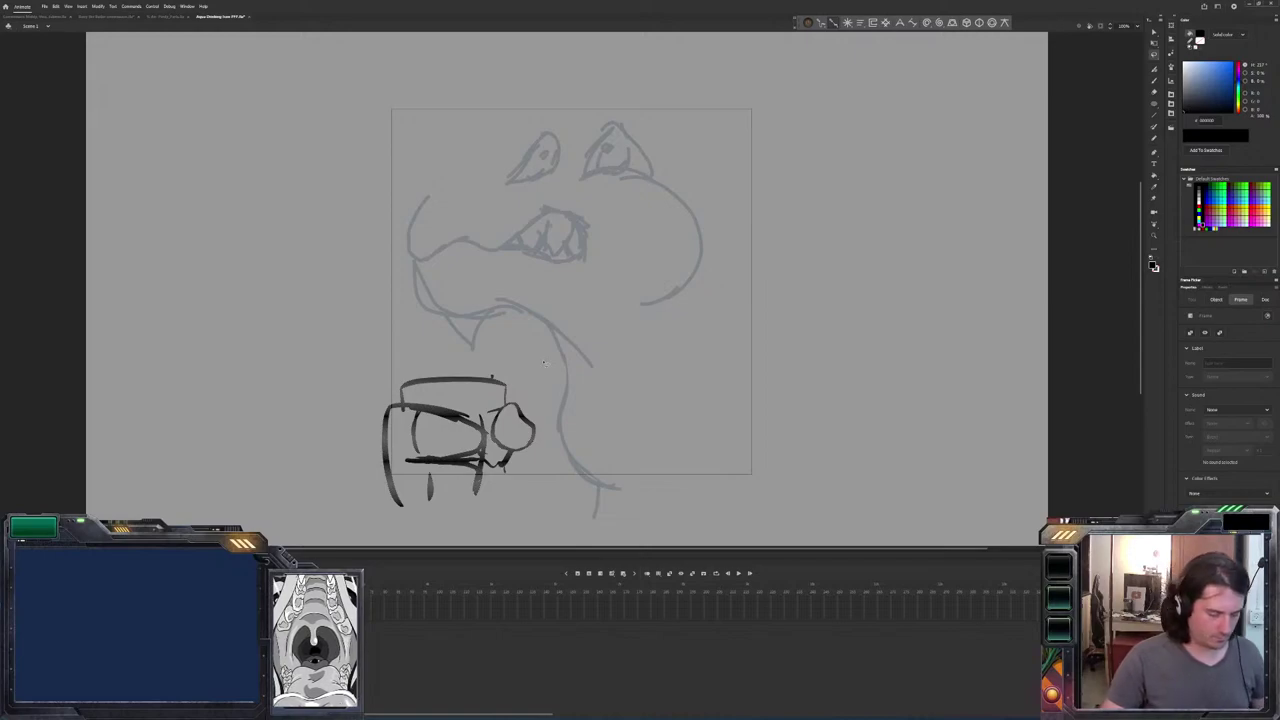
{"action": "left_click", "coordinate": [544, 363]}
Sketch a raised finger shape over the mug on the gritted-teeth frame and erase the mug lines crossing it.
{"action": "key", "text": "b"}
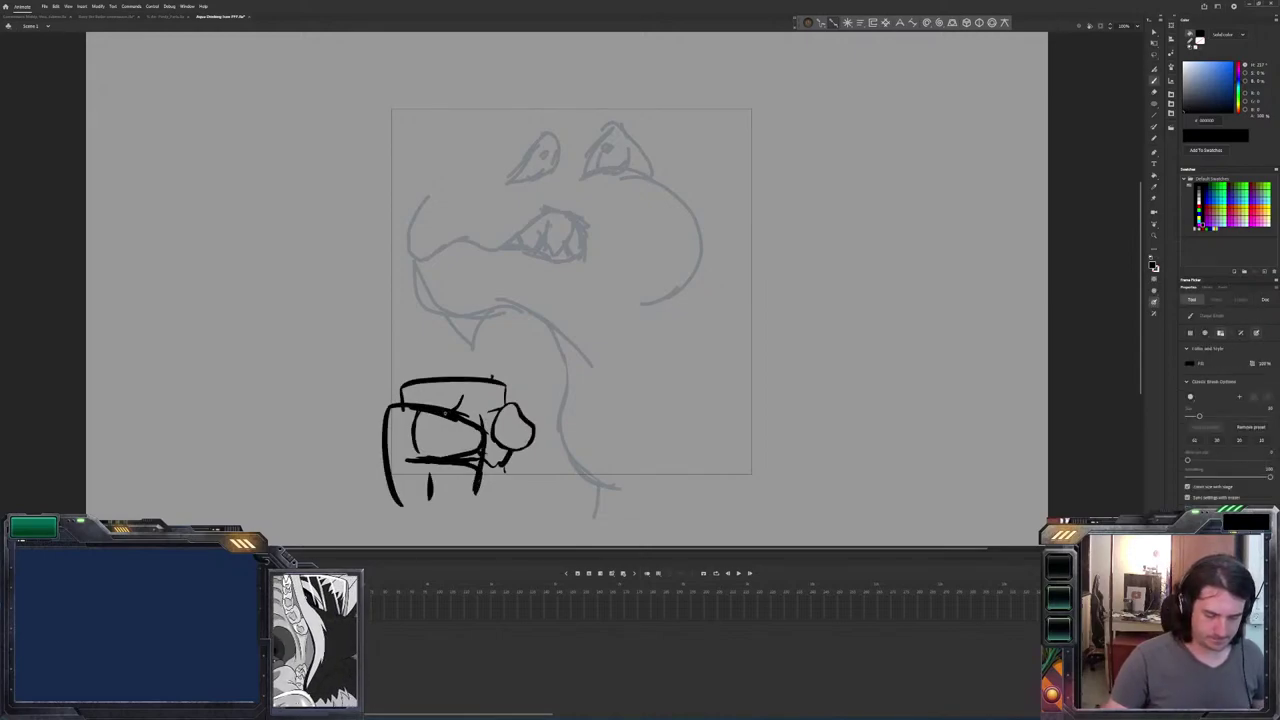
{"action": "mouse_move", "coordinate": [455, 388]}
{"action": "left_mouse_down"}
{"action": "mouse_move", "coordinate": [374, 369]}
{"action": "mouse_move", "coordinate": [382, 426]}
{"action": "mouse_move", "coordinate": [371, 369]}
{"action": "mouse_move", "coordinate": [416, 364]}
{"action": "left_mouse_up"}
{"action": "key", "text": "ctrl+z"}
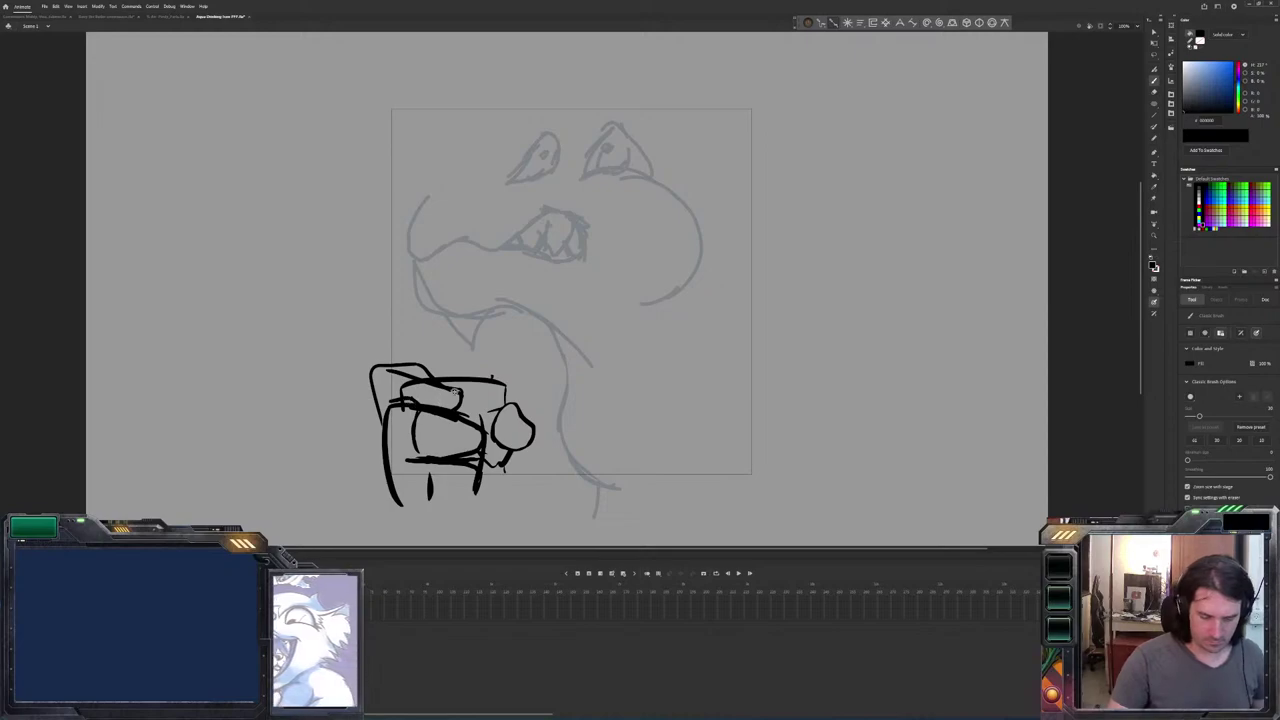
{"action": "key", "text": "e"}
{"action": "left_click_drag", "start_coordinate": [452, 397], "coordinate": [390, 372]}
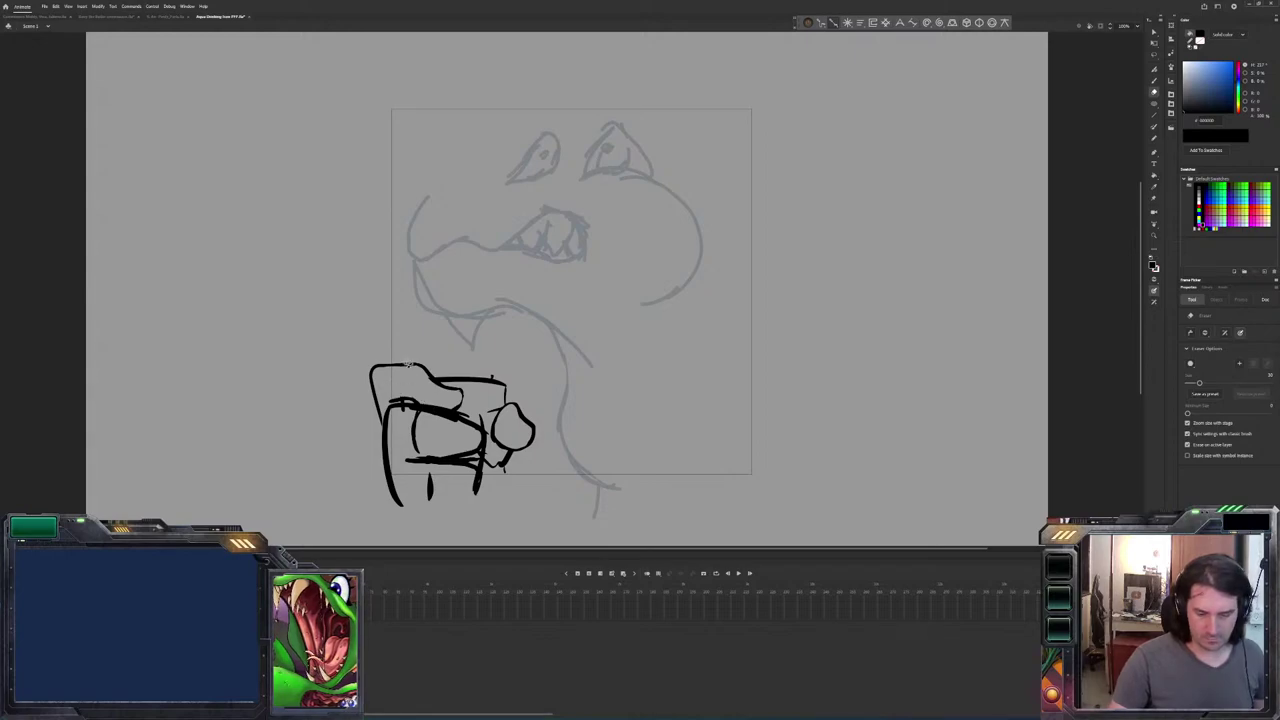
{"action": "key", "text": "period"}
{"action": "key", "text": "comma"}
{"action": "key", "text": "b"}
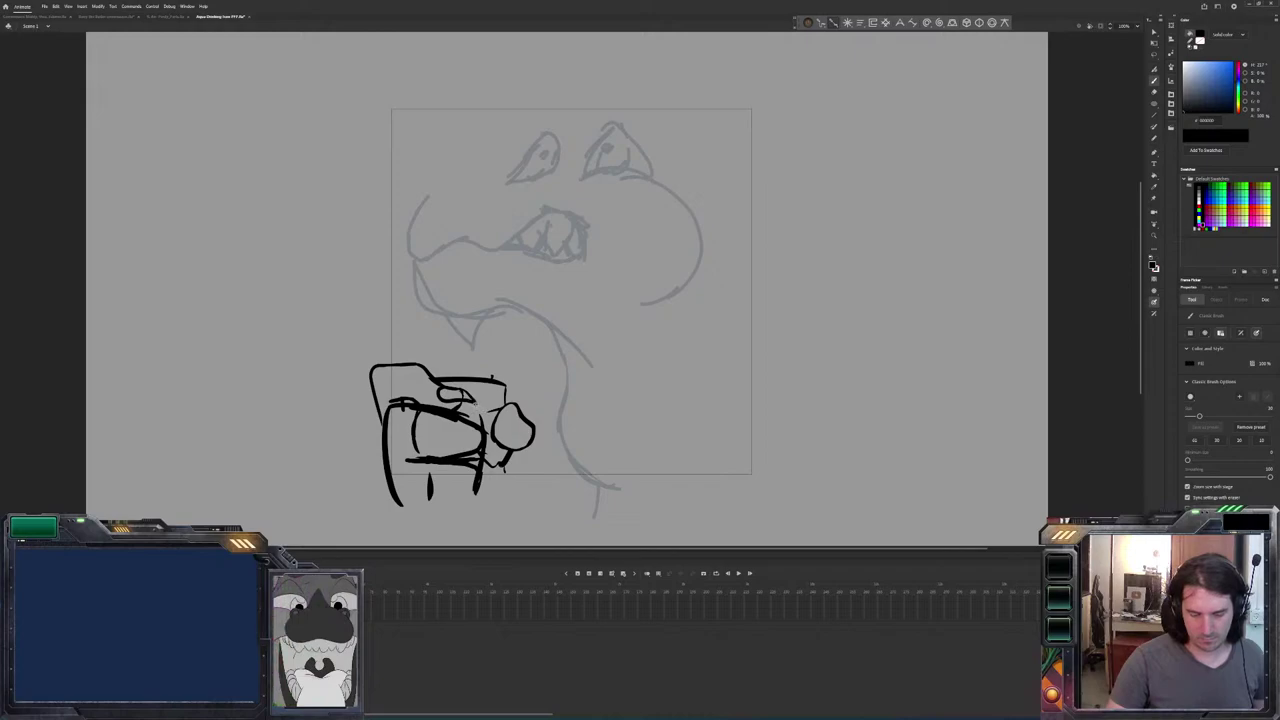
{"action": "key", "text": "e"}
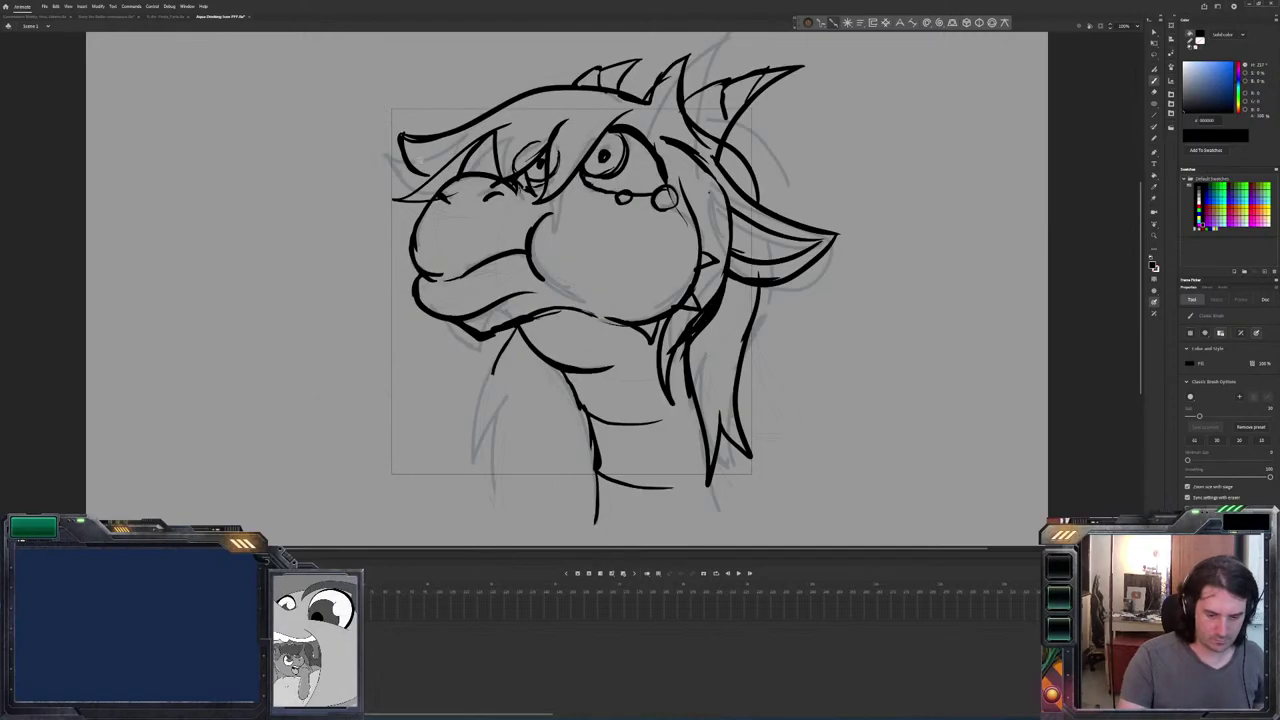
Draw the mug's curved rim and its upper and lower edges against the snout on the inked puffed-cheek frame.
{"action": "mouse_move", "coordinate": [418, 158]}
{"action": "left_mouse_down"}
{"action": "mouse_move", "coordinate": [439, 185]}
{"action": "mouse_move", "coordinate": [457, 266]}
{"action": "left_mouse_up"}
{"action": "left_click_drag", "start_coordinate": [433, 160], "coordinate": [319, 212]}
{"action": "left_click_drag", "start_coordinate": [414, 283], "coordinate": [370, 300]}
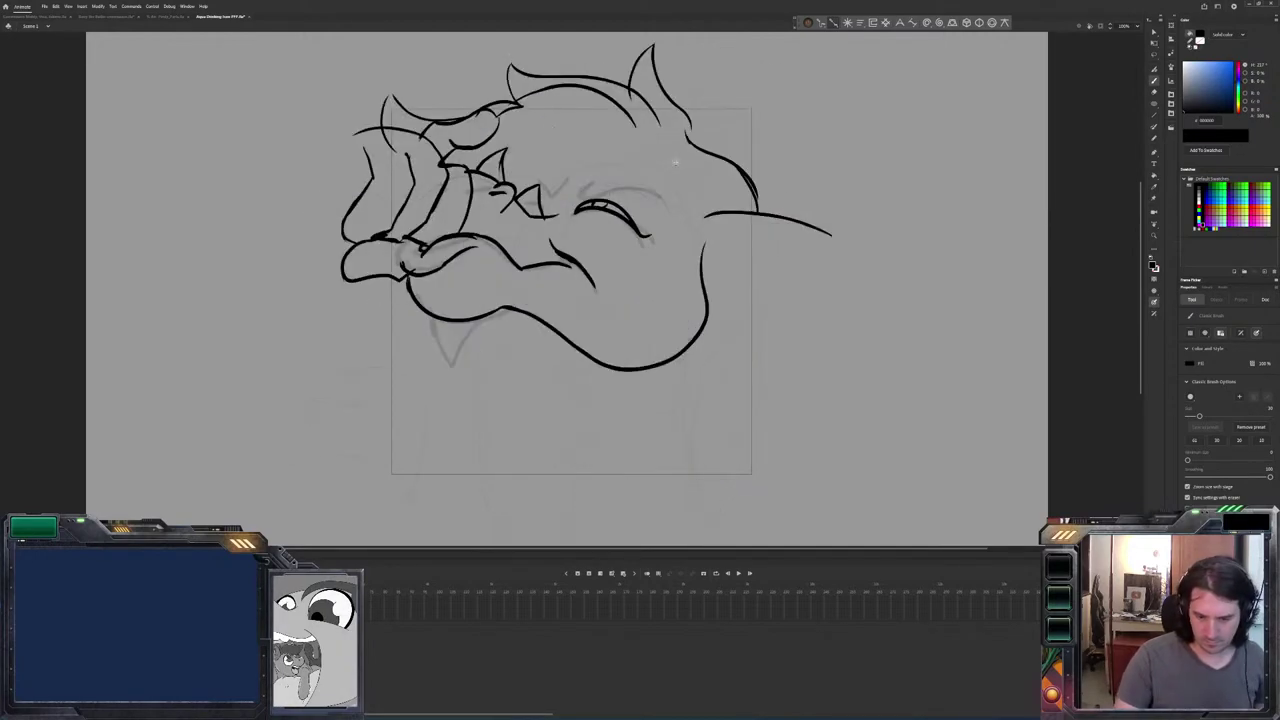
Draw the hand gripping the mug, with the finger contours along its side and a finger across its top.
{"action": "left_click_drag", "start_coordinate": [372, 158], "coordinate": [415, 175]}
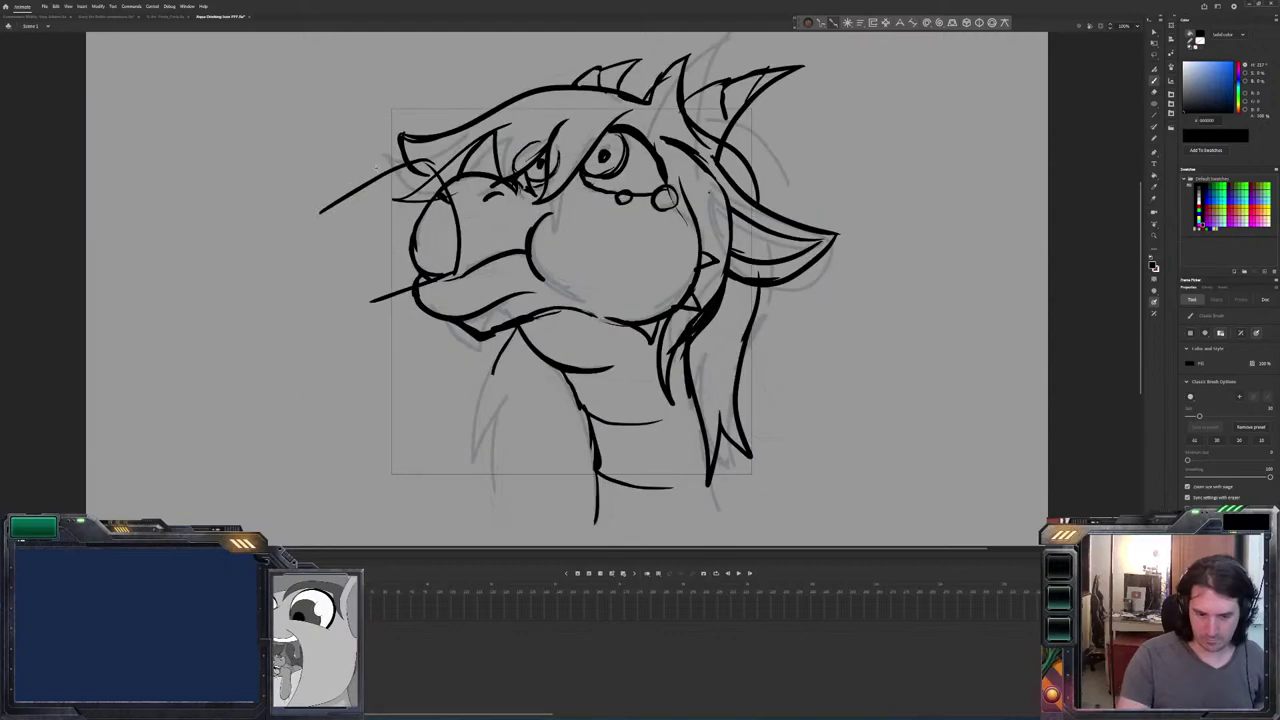
{"action": "left_click_drag", "start_coordinate": [409, 230], "coordinate": [402, 273]}
{"action": "left_click_drag", "start_coordinate": [398, 266], "coordinate": [386, 282]}
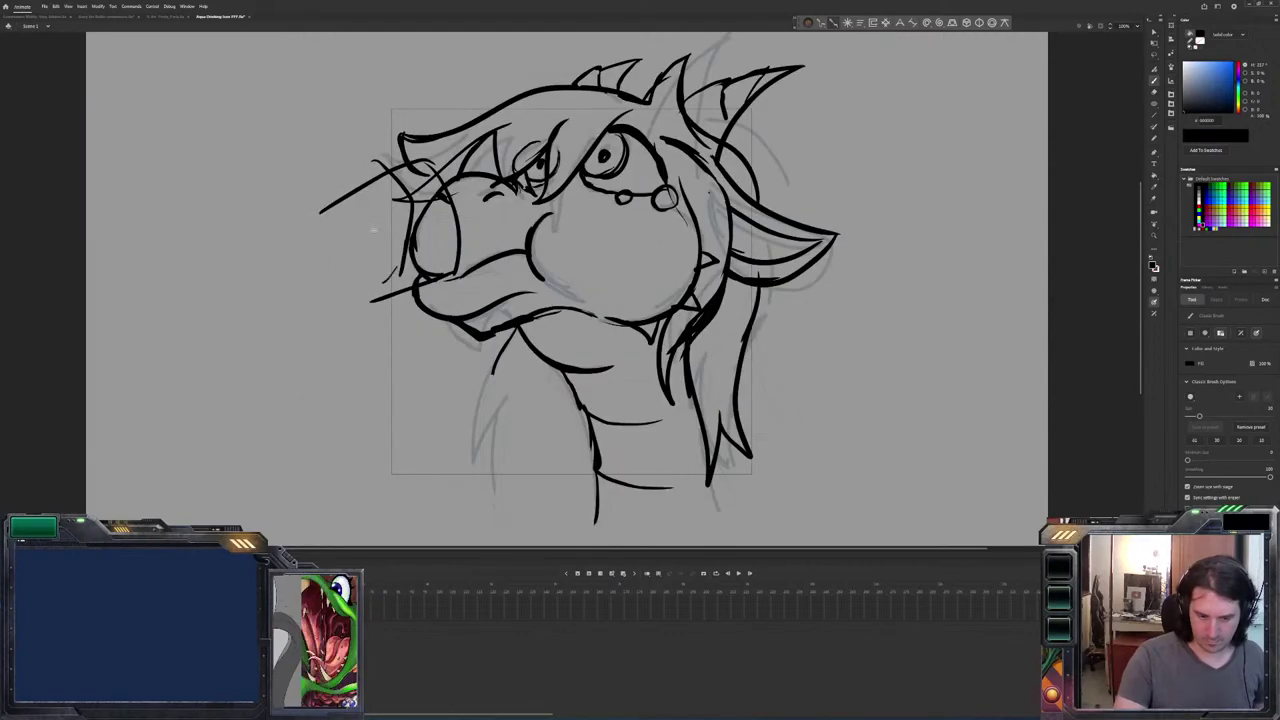
{"action": "left_click_drag", "start_coordinate": [360, 190], "coordinate": [387, 244]}
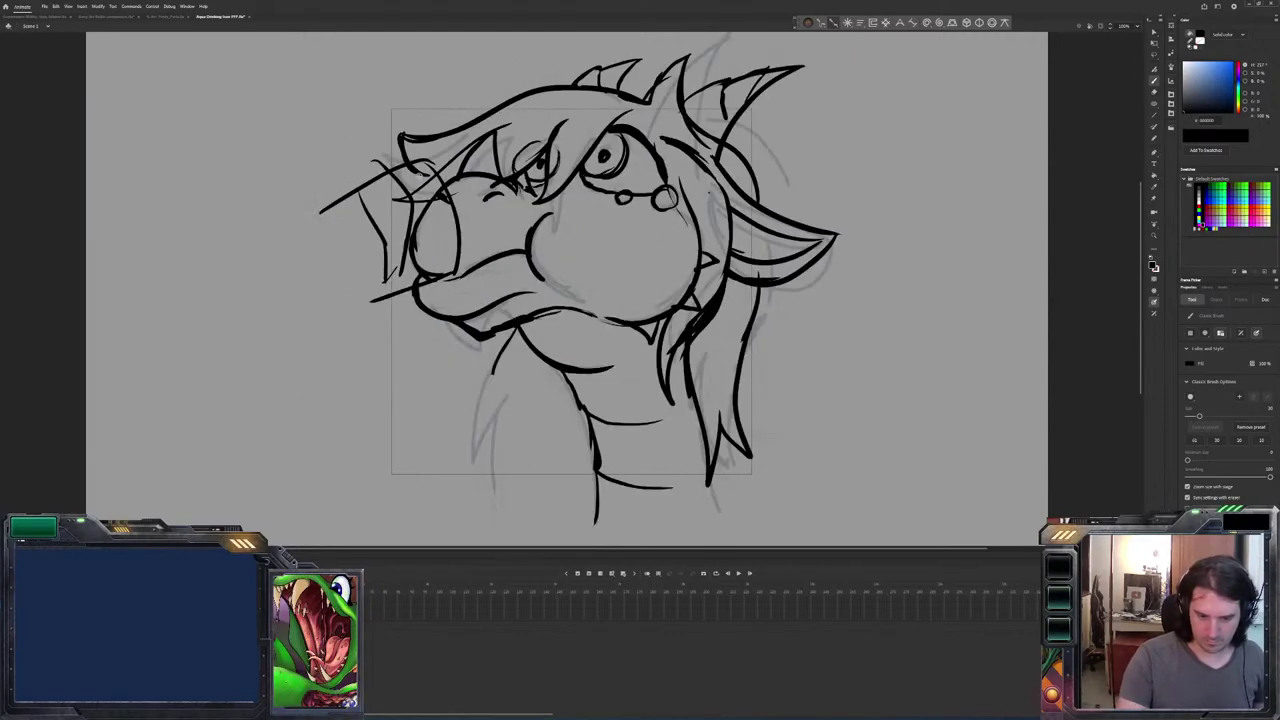
{"action": "key", "text": "ctrl+z"}
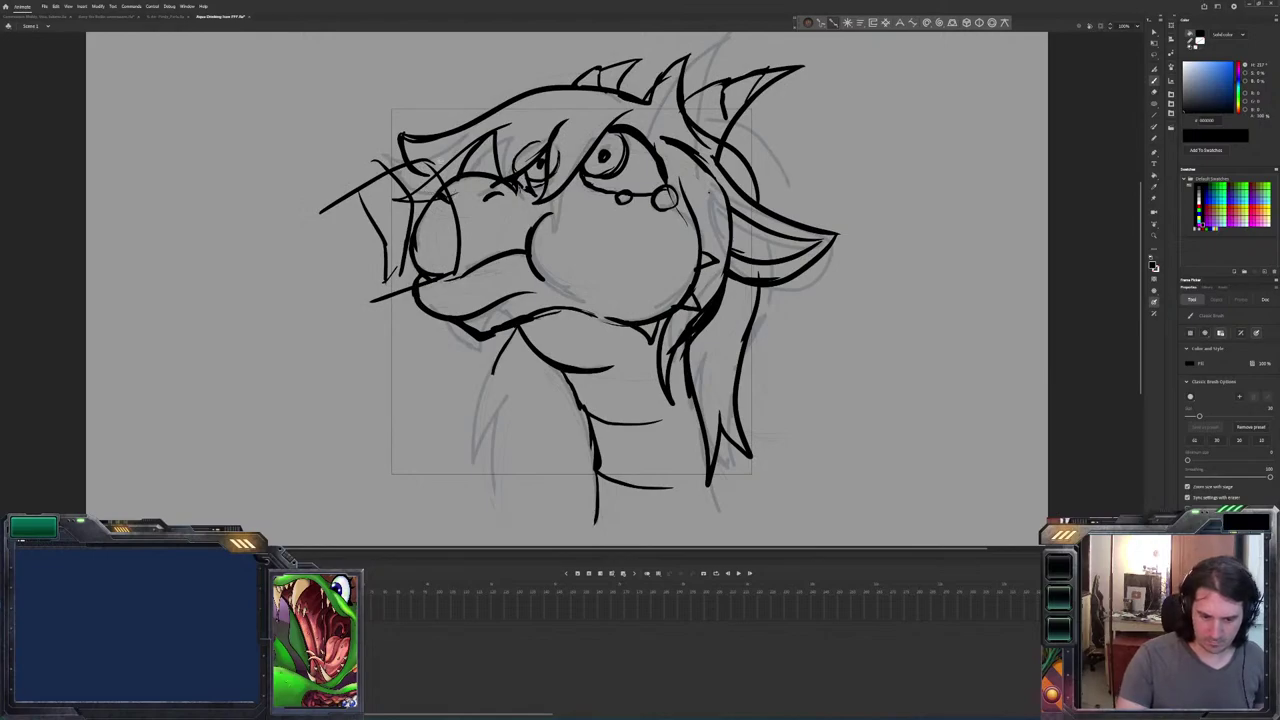
{"action": "mouse_move", "coordinate": [473, 143]}
{"action": "left_mouse_down"}
{"action": "mouse_move", "coordinate": [450, 117]}
{"action": "mouse_move", "coordinate": [387, 153]}
{"action": "left_mouse_up"}
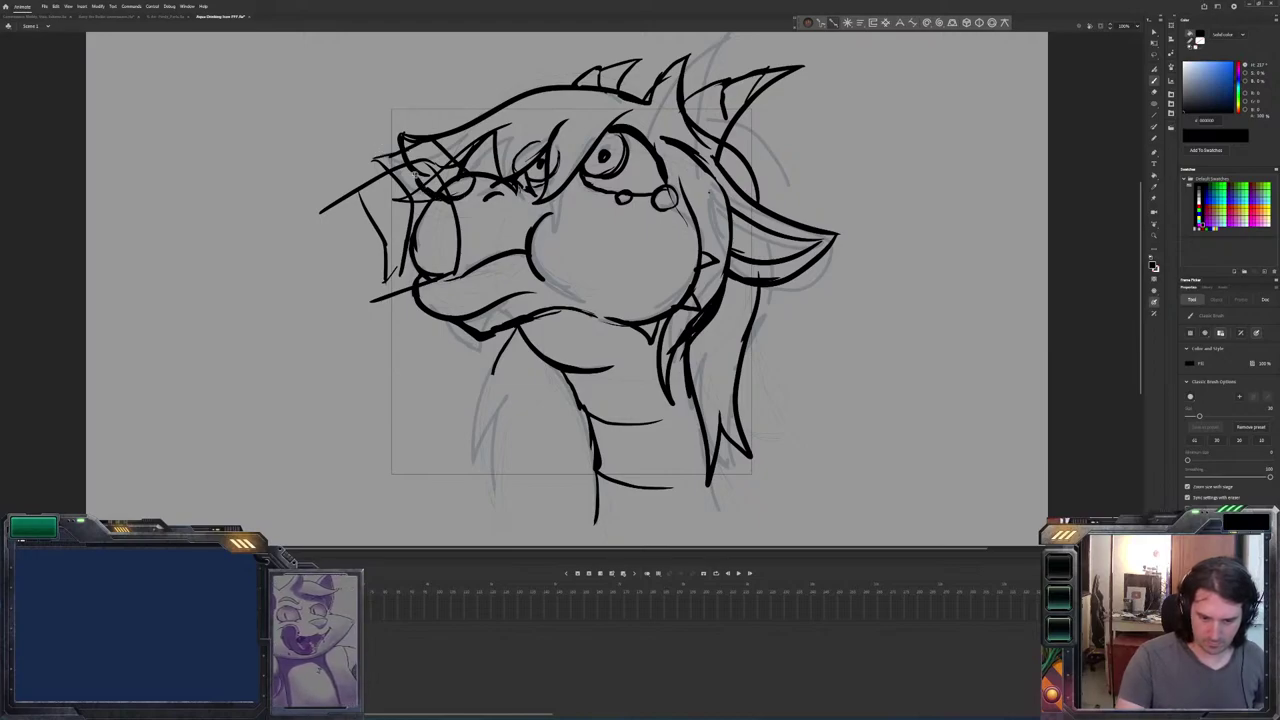
Erase the hair, snout and mug lines that overlap the finger across the mug's top and the finger along its side.
{"action": "key", "text": "e"}
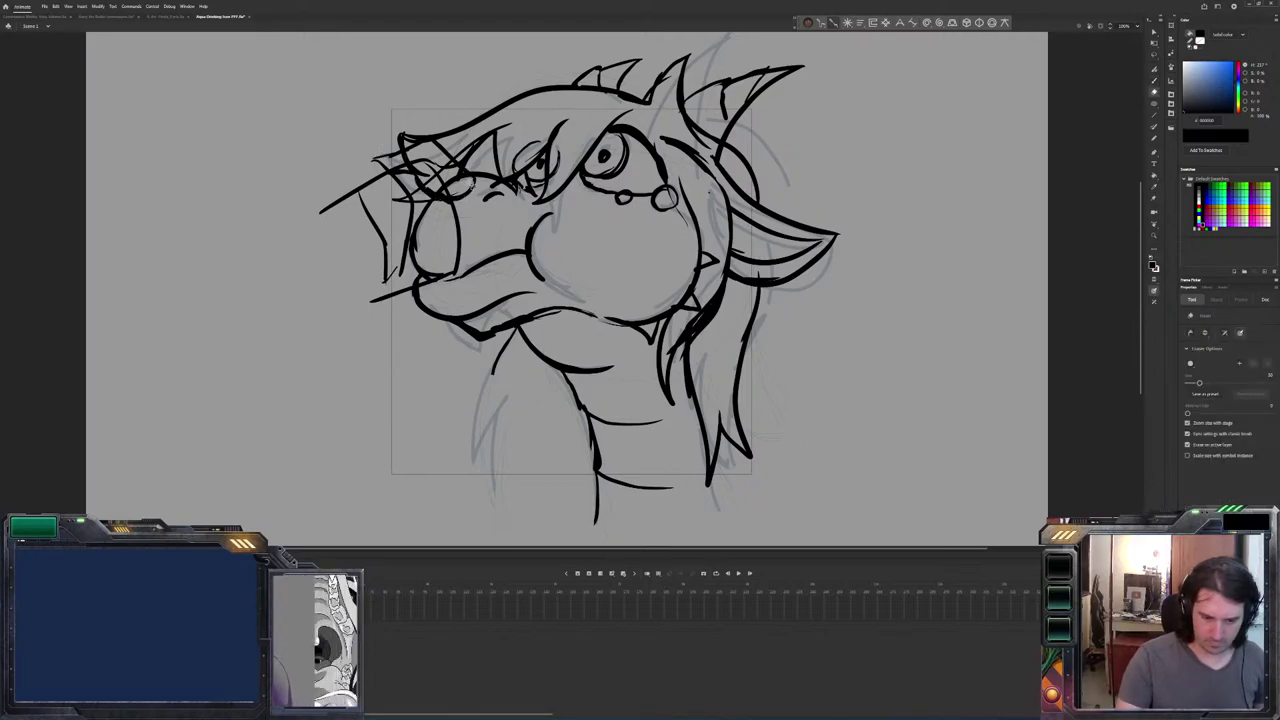
{"action": "mouse_move", "coordinate": [467, 181]}
{"action": "left_mouse_down"}
{"action": "mouse_move", "coordinate": [418, 146]}
{"action": "mouse_move", "coordinate": [396, 150]}
{"action": "left_mouse_up"}
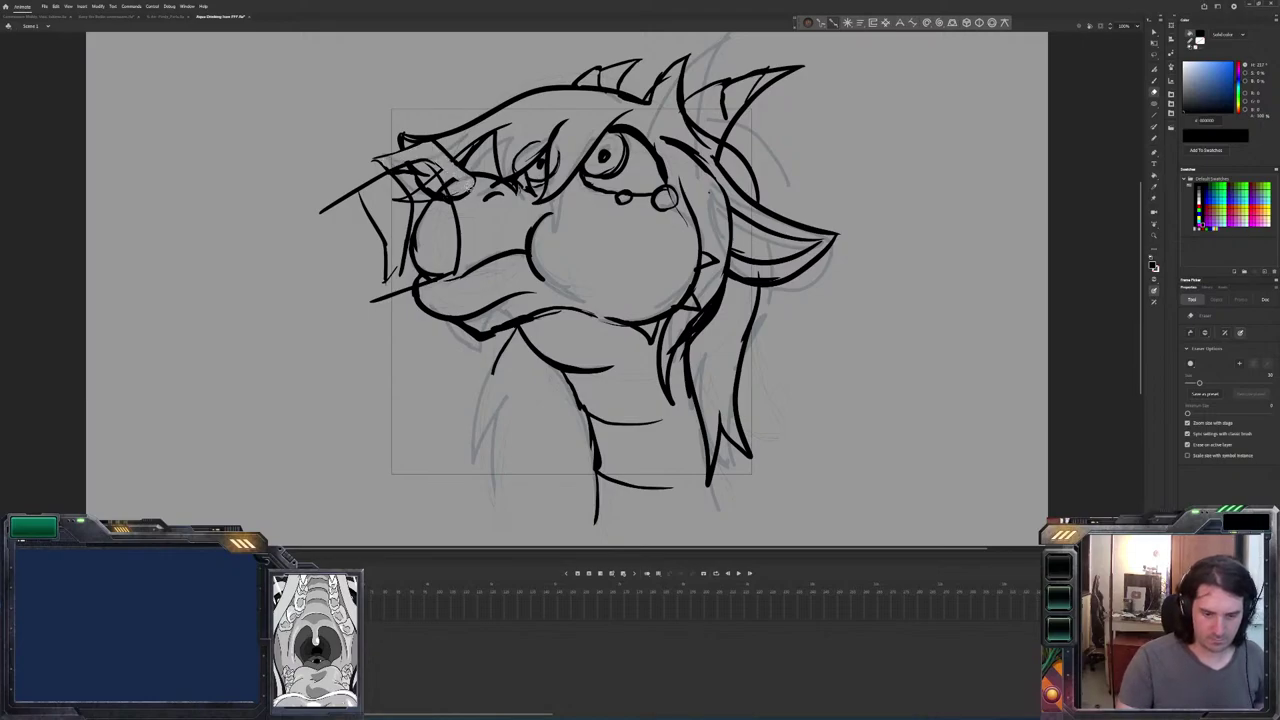
{"action": "left_click_drag", "start_coordinate": [462, 188], "coordinate": [410, 160]}
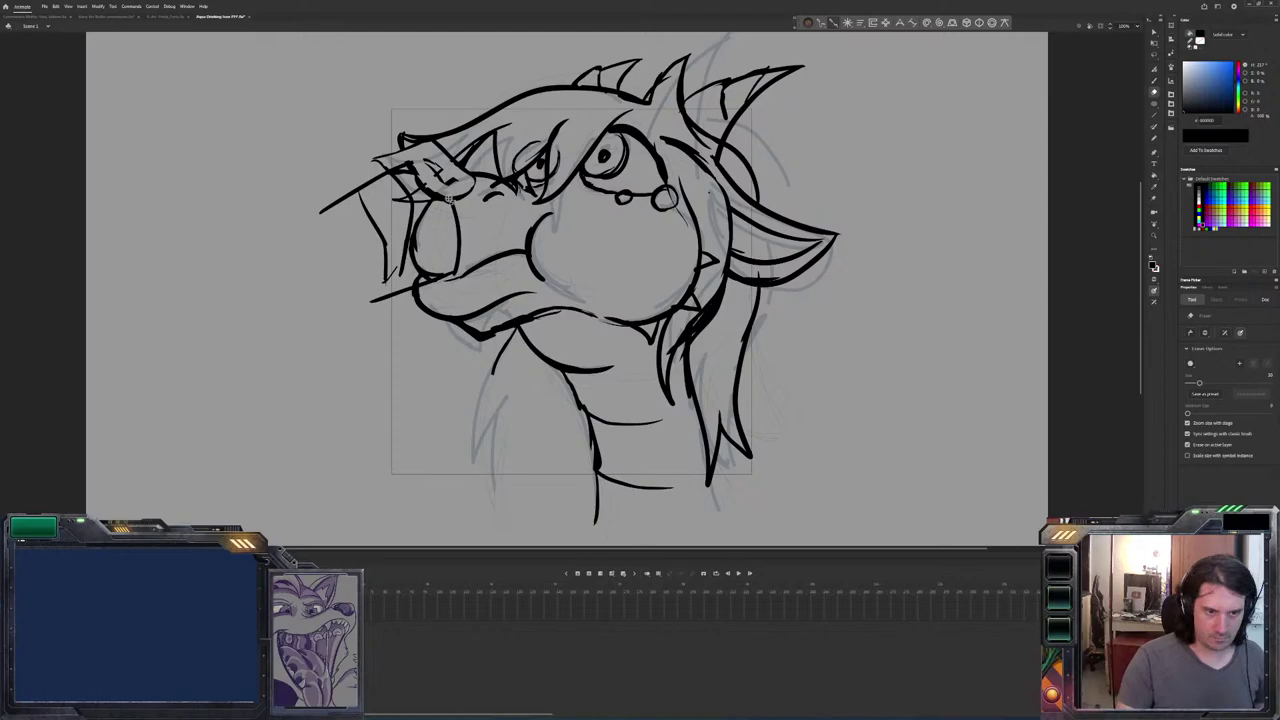
{"action": "left_click_drag", "start_coordinate": [452, 188], "coordinate": [426, 163]}
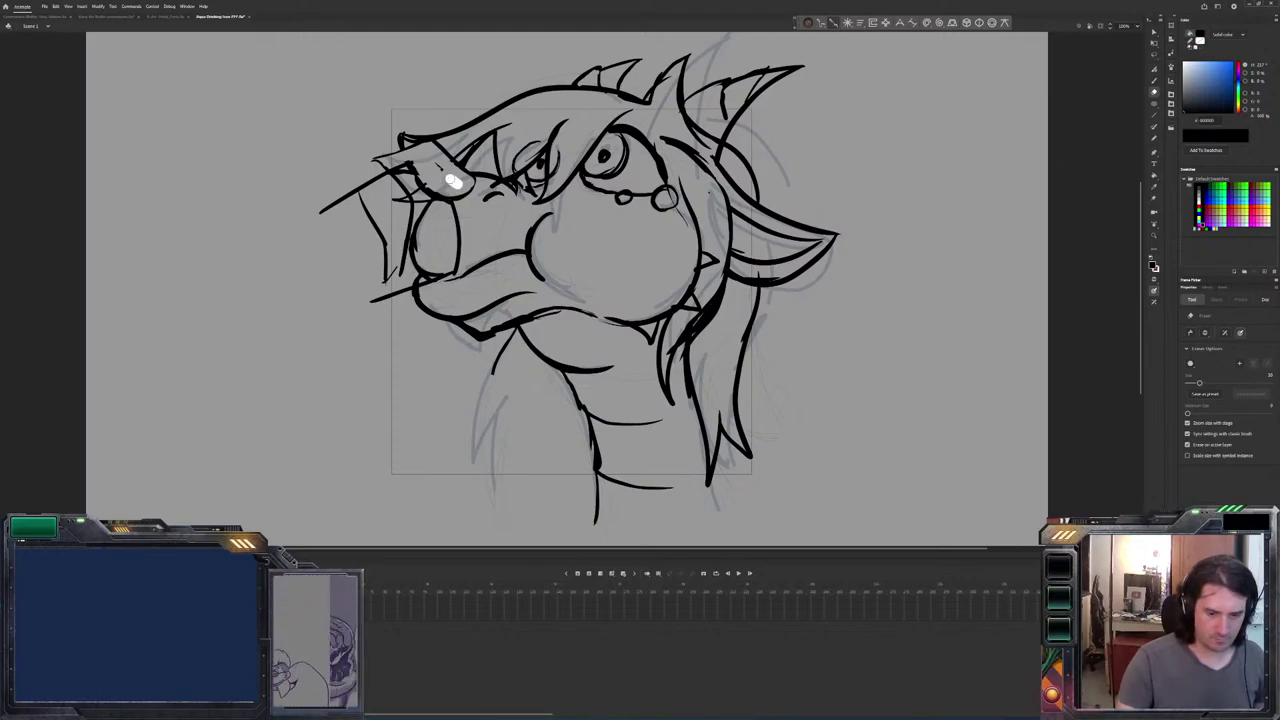
{"action": "key", "text": "period"}
{"action": "key", "text": "comma"}
{"action": "mouse_move", "coordinate": [412, 161]}
{"action": "left_mouse_down"}
{"action": "mouse_move", "coordinate": [406, 250]}
{"action": "mouse_move", "coordinate": [378, 288]}
{"action": "left_mouse_up"}
Add the knuckle line above the mug and tidy the lower finger contour, checking against the neighbouring frames.
{"action": "key", "text": "b"}
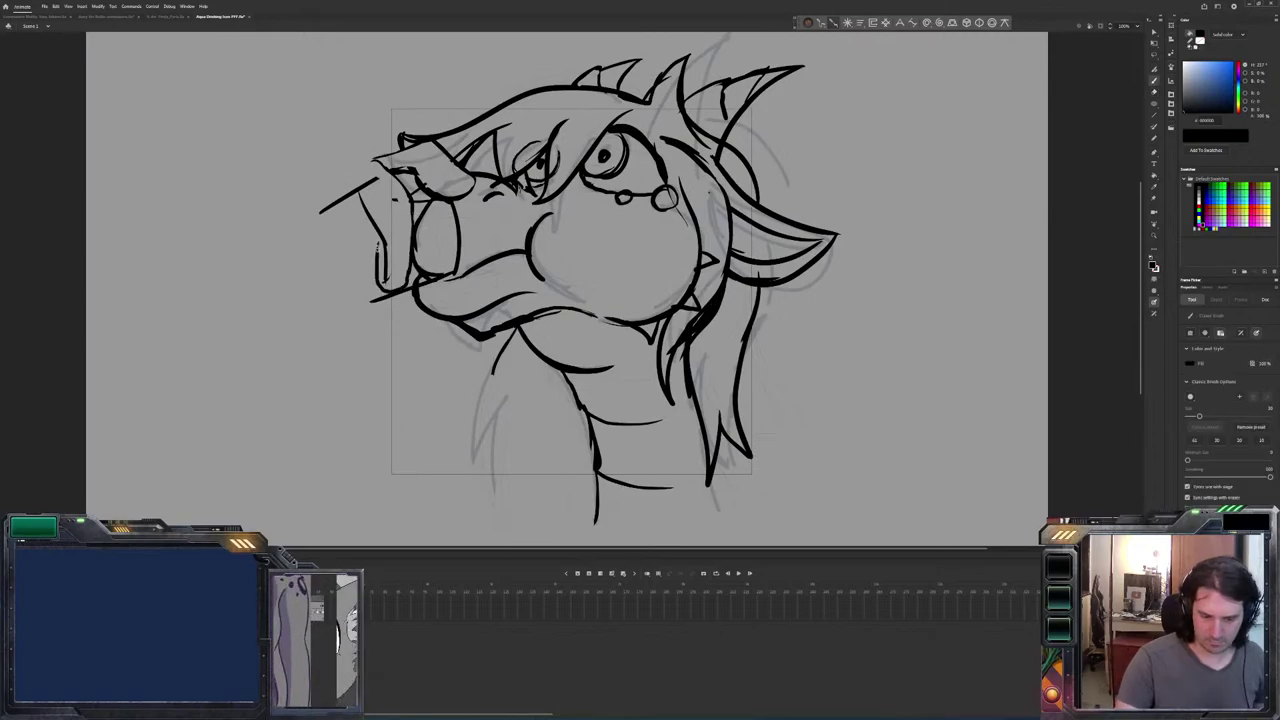
{"action": "left_click_drag", "start_coordinate": [382, 159], "coordinate": [342, 174]}
{"action": "key", "text": "comma"}
{"action": "key", "text": "period"}
{"action": "key", "text": "comma"}
{"action": "key", "text": "period"}
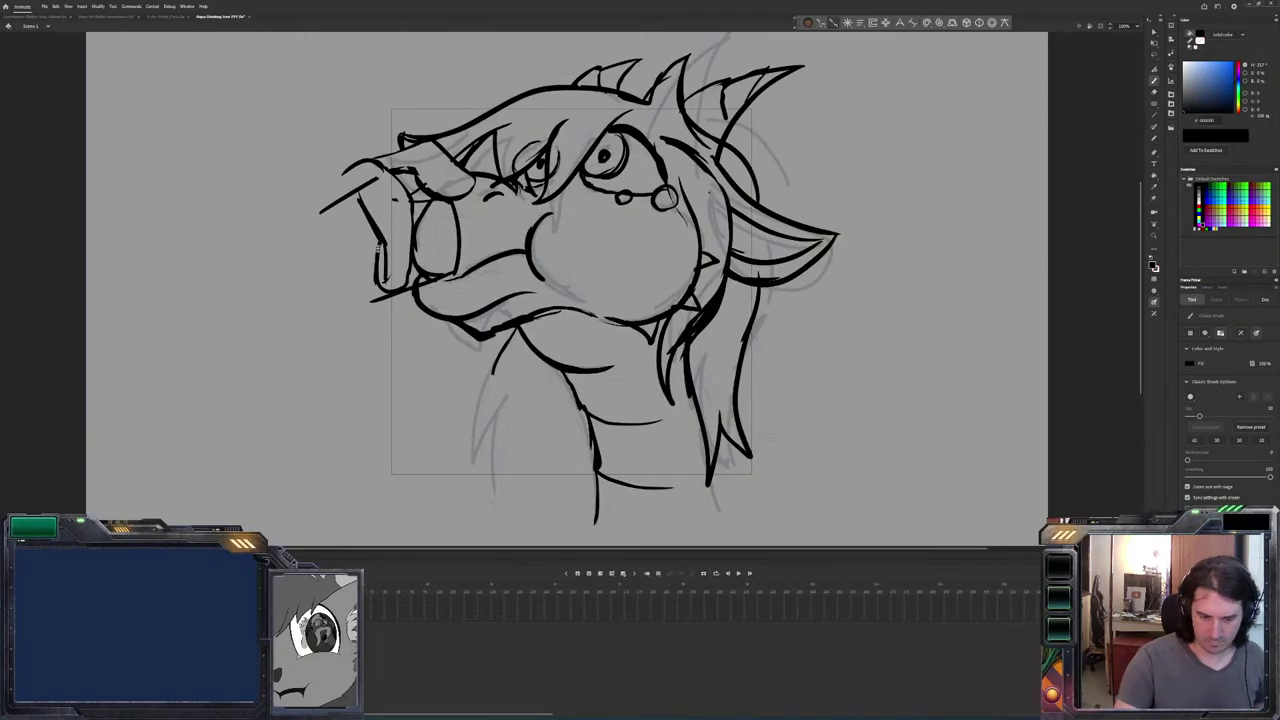
{"action": "key", "text": "e"}
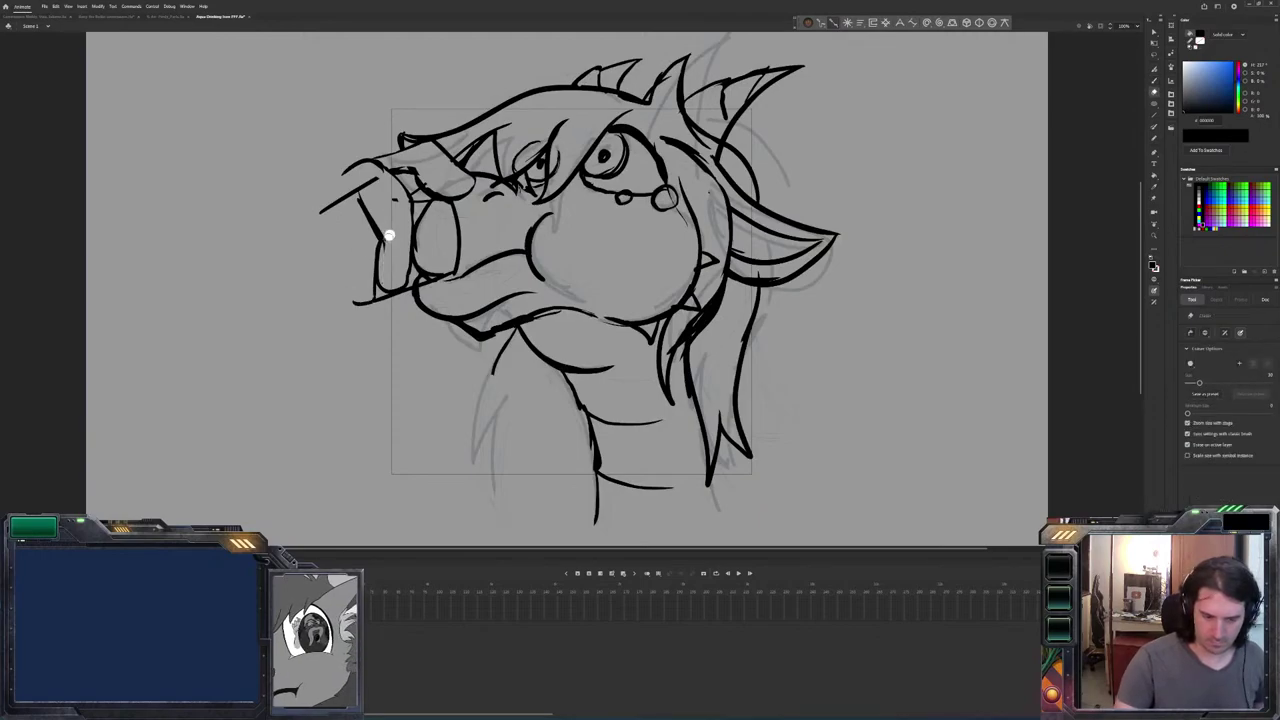
{"action": "key", "text": "period"}
{"action": "key", "text": "comma"}
{"action": "key", "text": "b"}
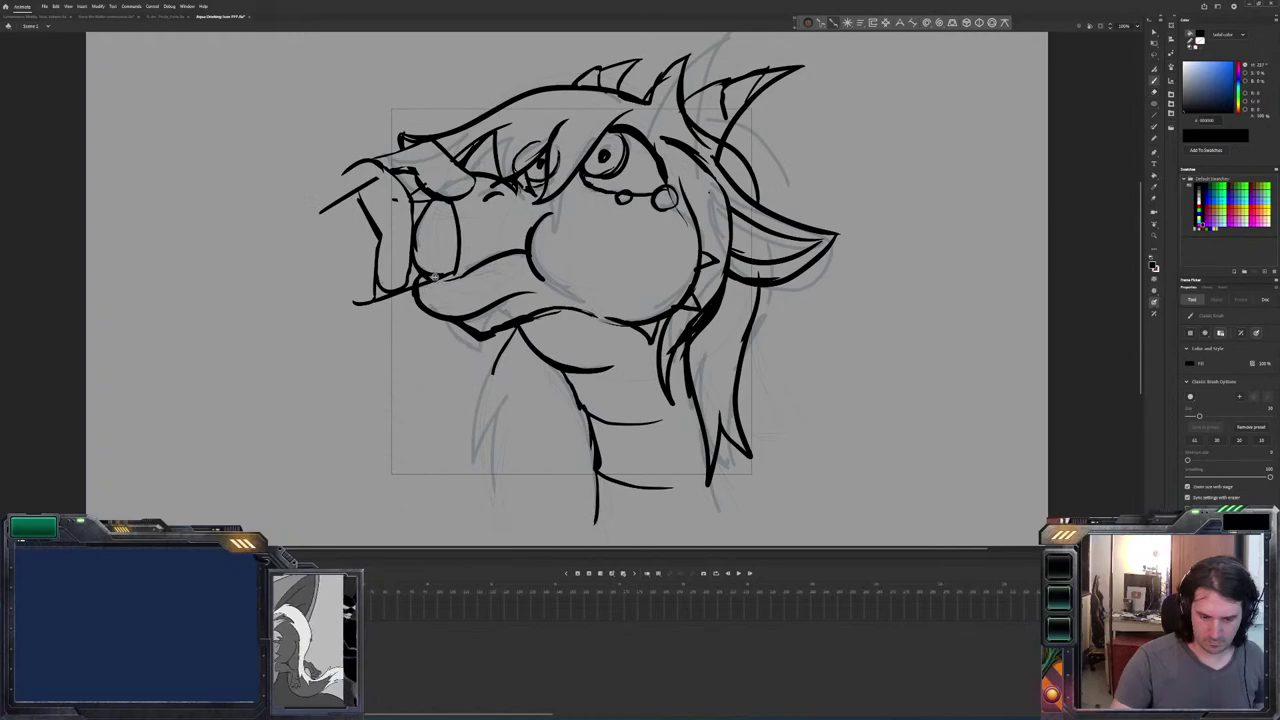
Draw the rounded lower finger beneath the mug and erase the lip line overlapping it.
{"action": "key", "text": "period"}
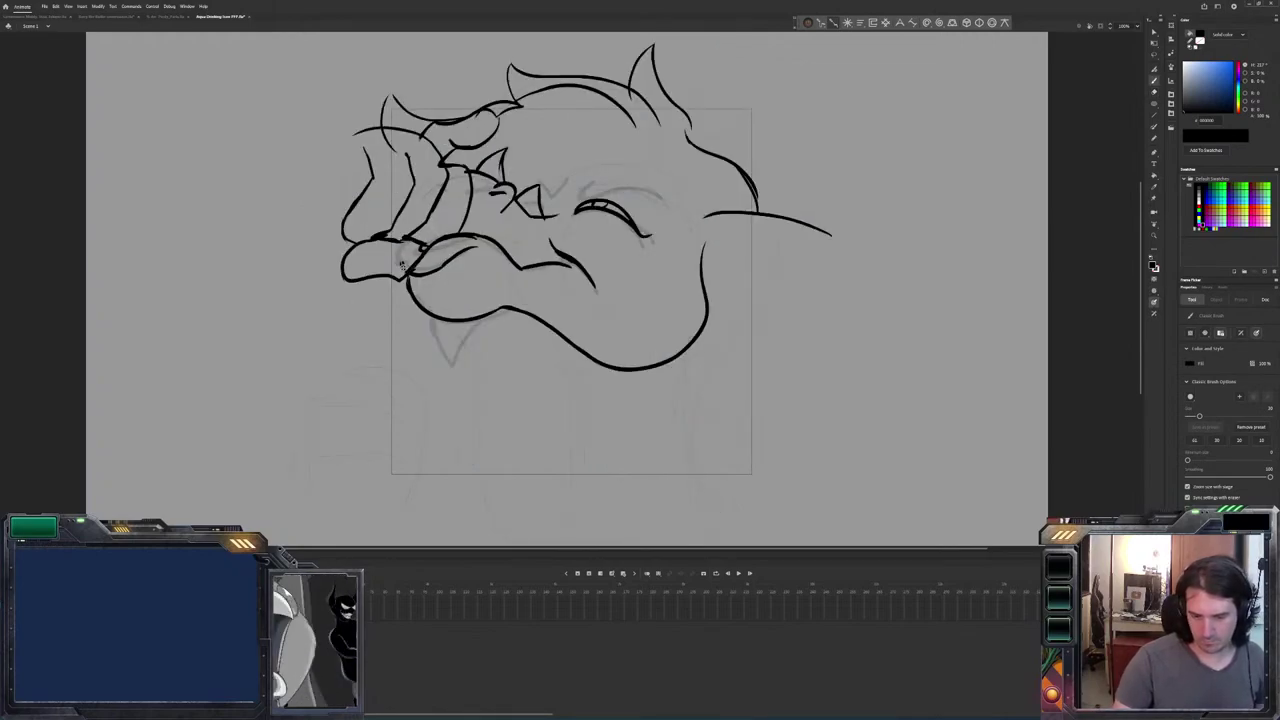
{"action": "key", "text": "period"}
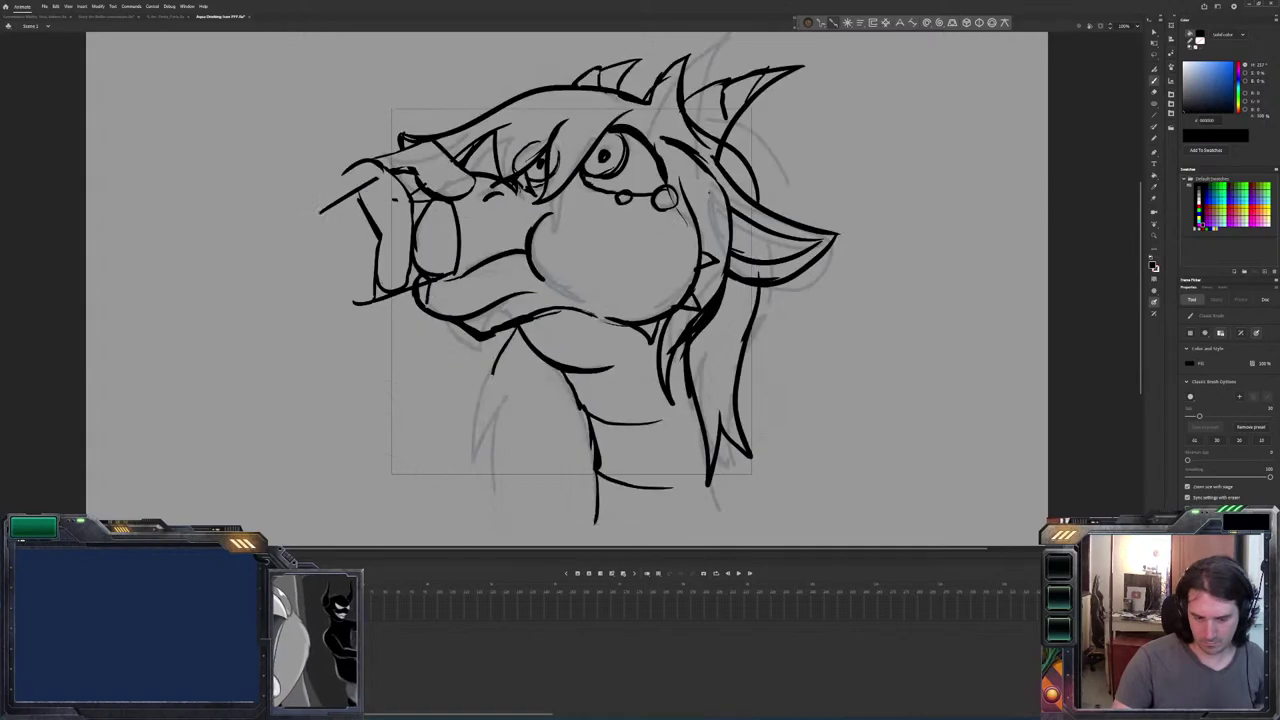
{"action": "key", "text": "comma"}
{"action": "key", "text": "period"}
{"action": "key", "text": "e"}
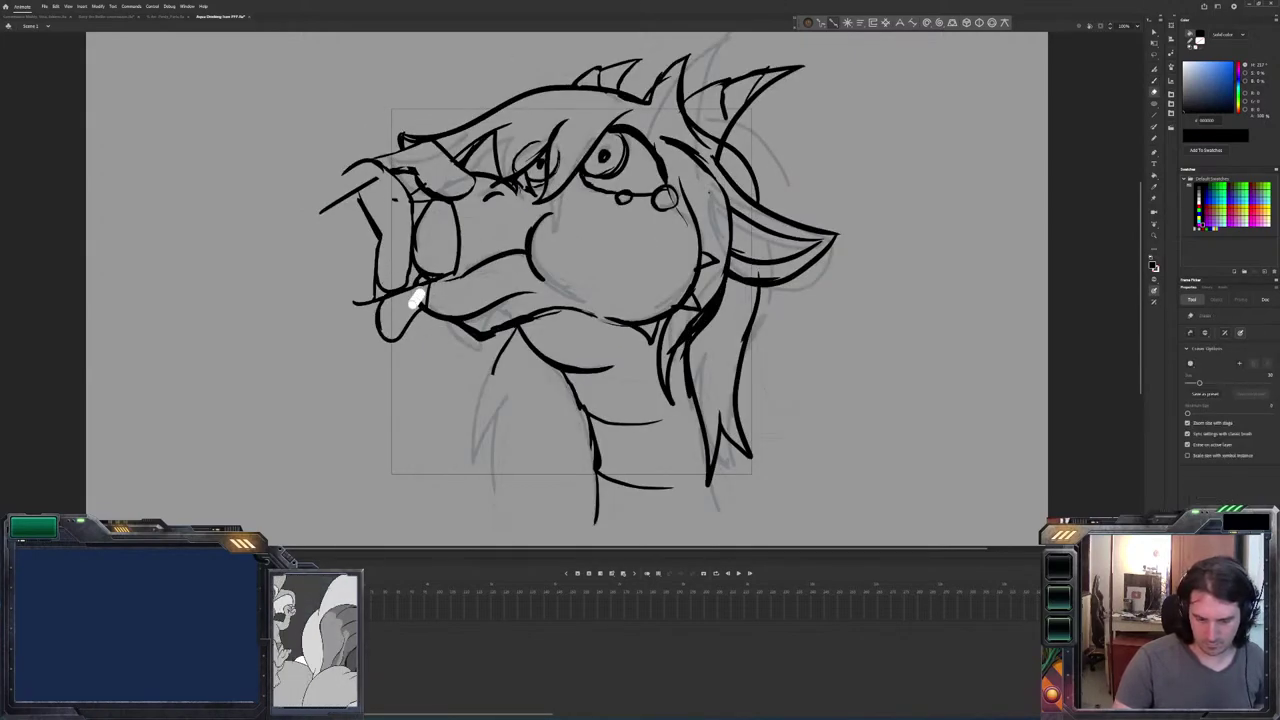
Ink the front of the neck below the jaw on the closed-eye drinking frame, flipping between neighbouring frames for reference.
{"action": "key", "text": "comma"}
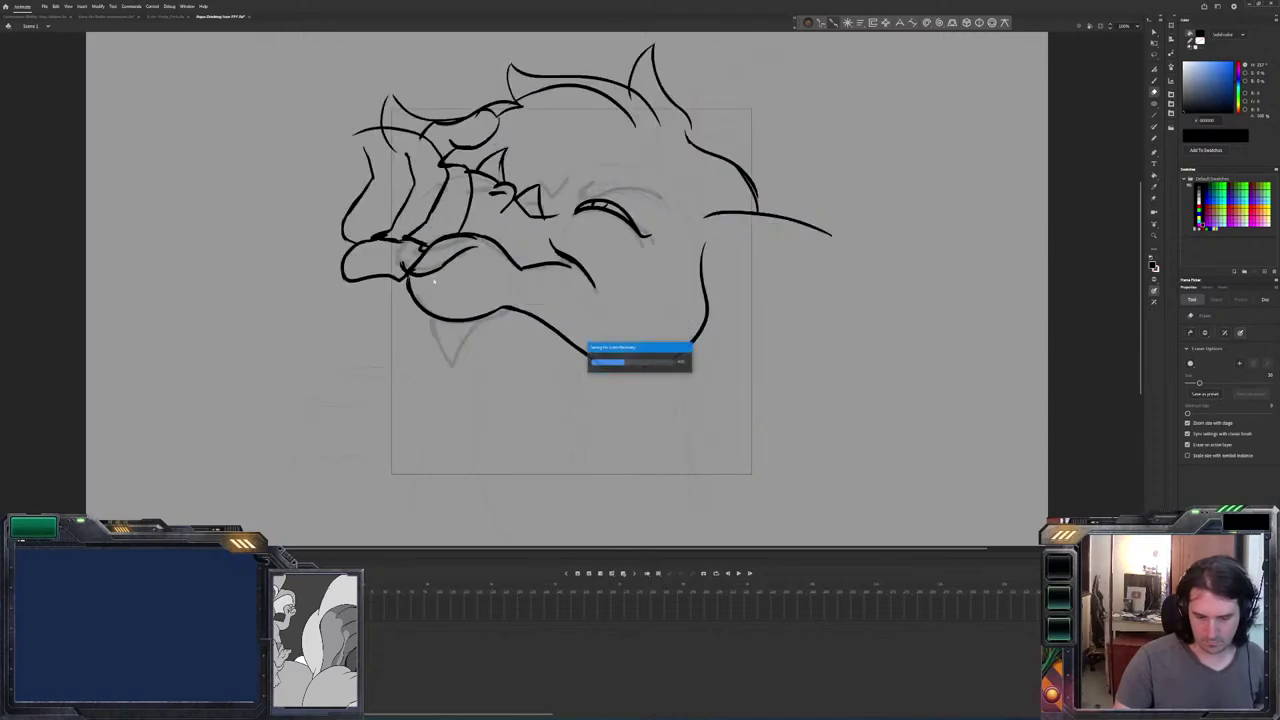
{"action": "key", "text": "period"}
{"action": "key", "text": "comma"}
{"action": "key", "text": "period"}
{"action": "key", "text": "comma"}
{"action": "key", "text": "b"}
{"action": "key", "text": "period"}
{"action": "key", "text": "comma"}
{"action": "left_click_drag", "start_coordinate": [563, 412], "coordinate": [530, 318]}
{"action": "key", "text": "period"}
{"action": "key", "text": "comma"}
{"action": "key", "text": "period"}
{"action": "key", "text": "comma"}
{"action": "left_click_drag", "start_coordinate": [558, 408], "coordinate": [570, 470]}
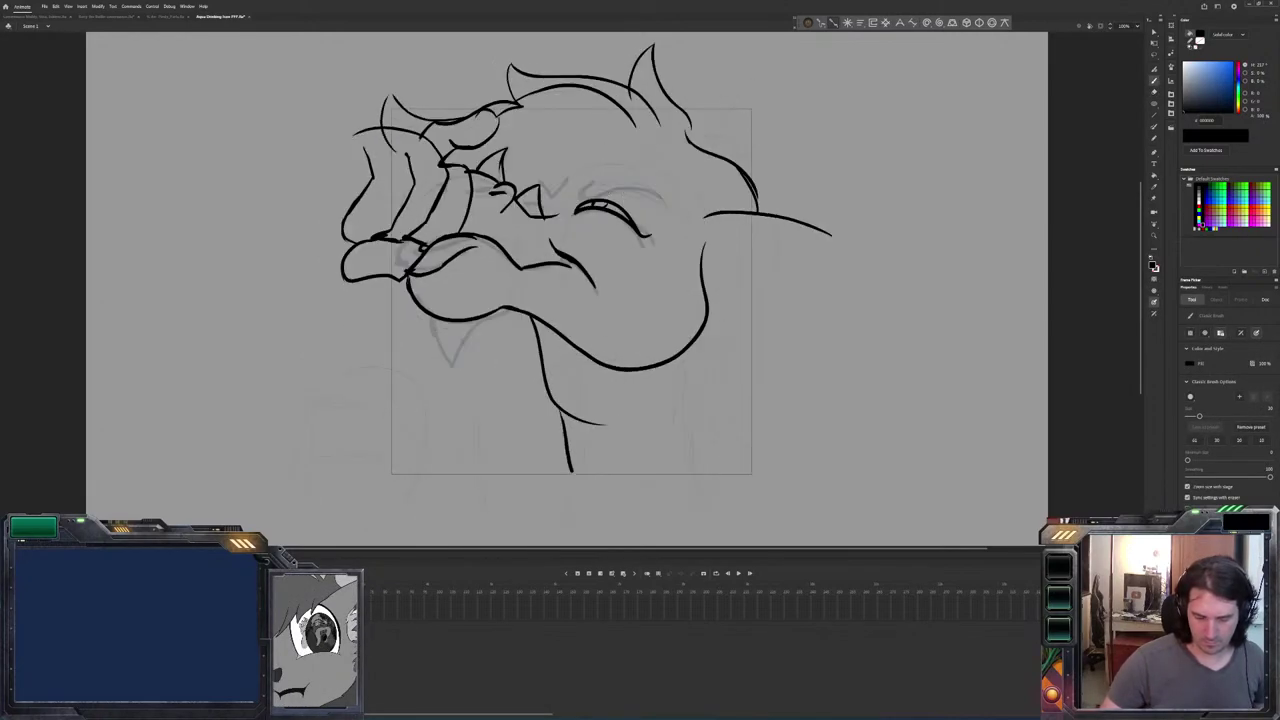
{"action": "key", "text": "period"}
{"action": "key", "text": "comma"}
{"action": "key", "text": "comma"}
{"action": "key", "text": "period"}
{"action": "key", "text": "ctrl+z"}
Turn on onion skinning and ink the lower neck contour curving into the next throat fold.
{"action": "key", "text": "alt+shift+o"}
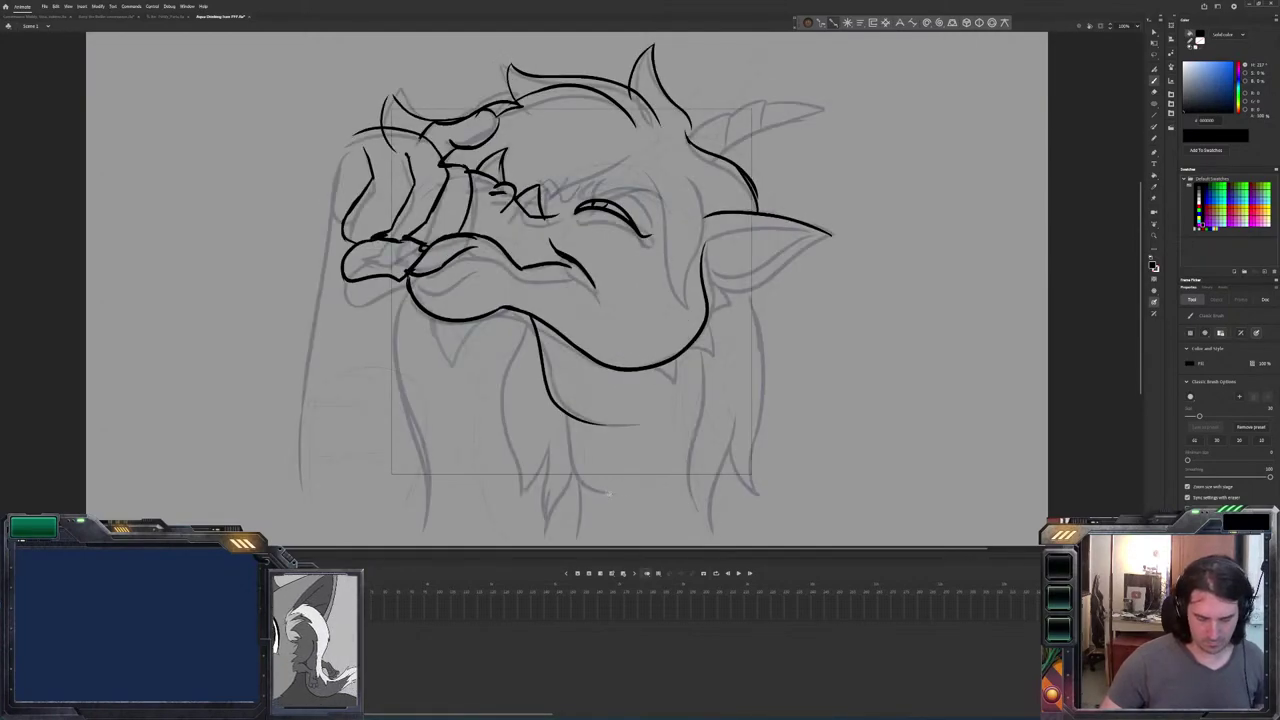
{"action": "left_click_drag", "start_coordinate": [613, 490], "coordinate": [587, 487]}
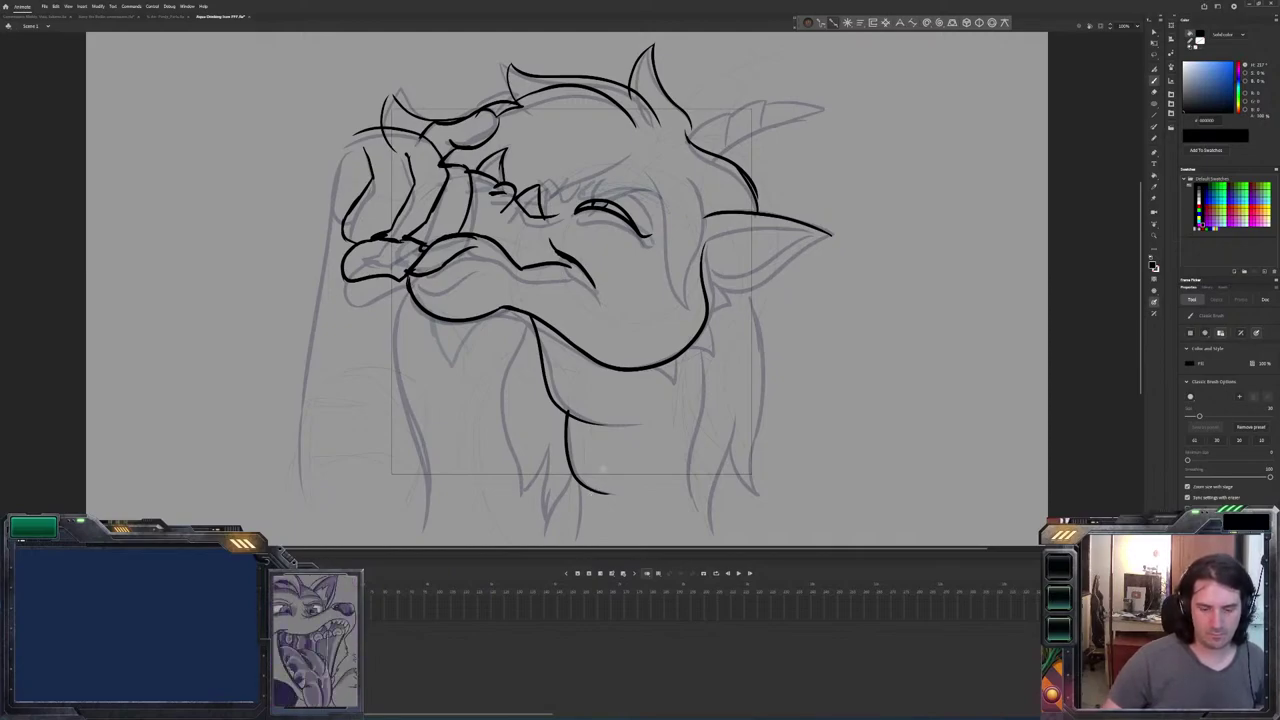
Clean up stray strokes along the hair lock below the cheek tufts, comparing with the neighbouring drinking frames.
{"action": "key", "text": "Return"}
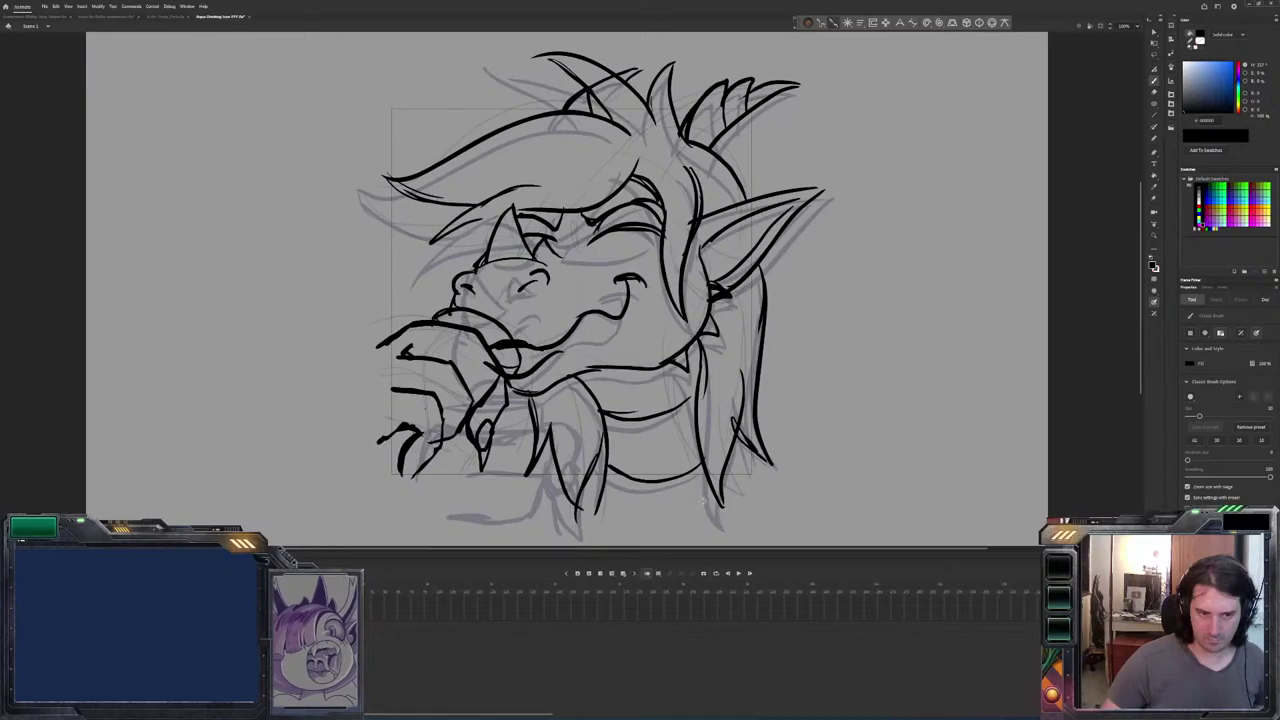
{"action": "key", "text": "alt+e"}
{"action": "left_click_drag", "start_coordinate": [706, 345], "coordinate": [708, 412]}
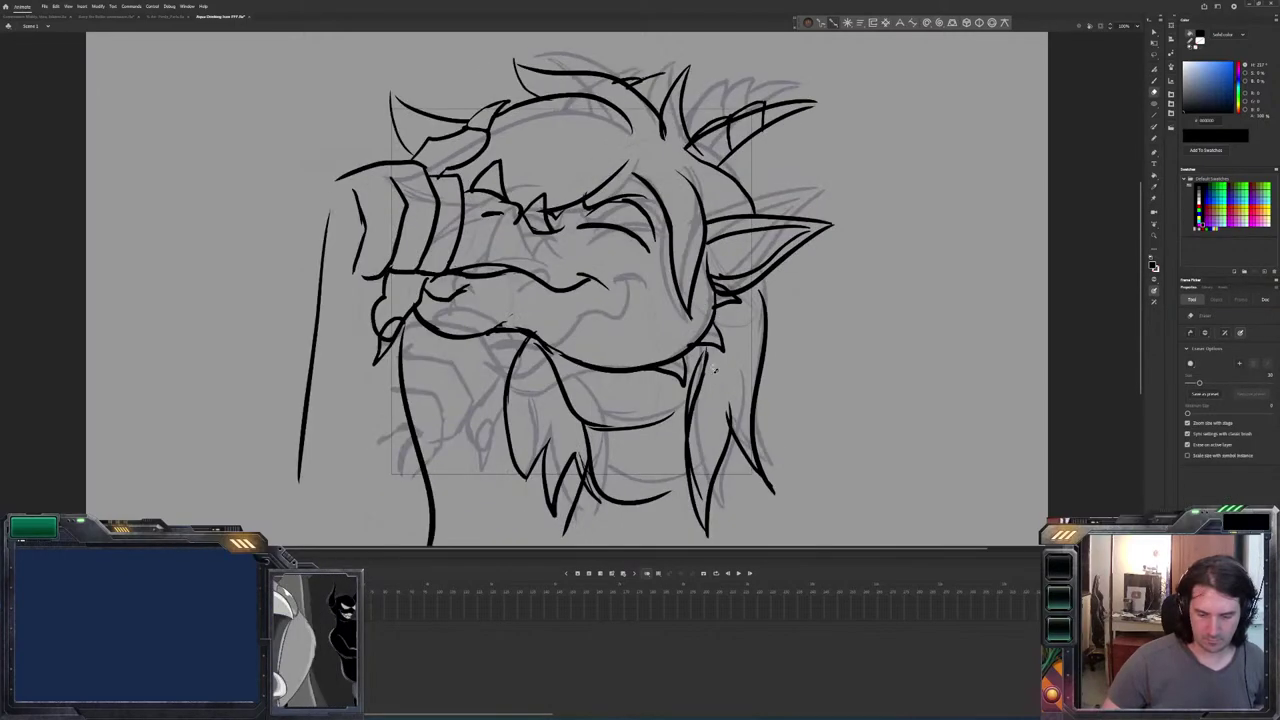
{"action": "left_click_drag", "start_coordinate": [708, 350], "coordinate": [695, 440]}
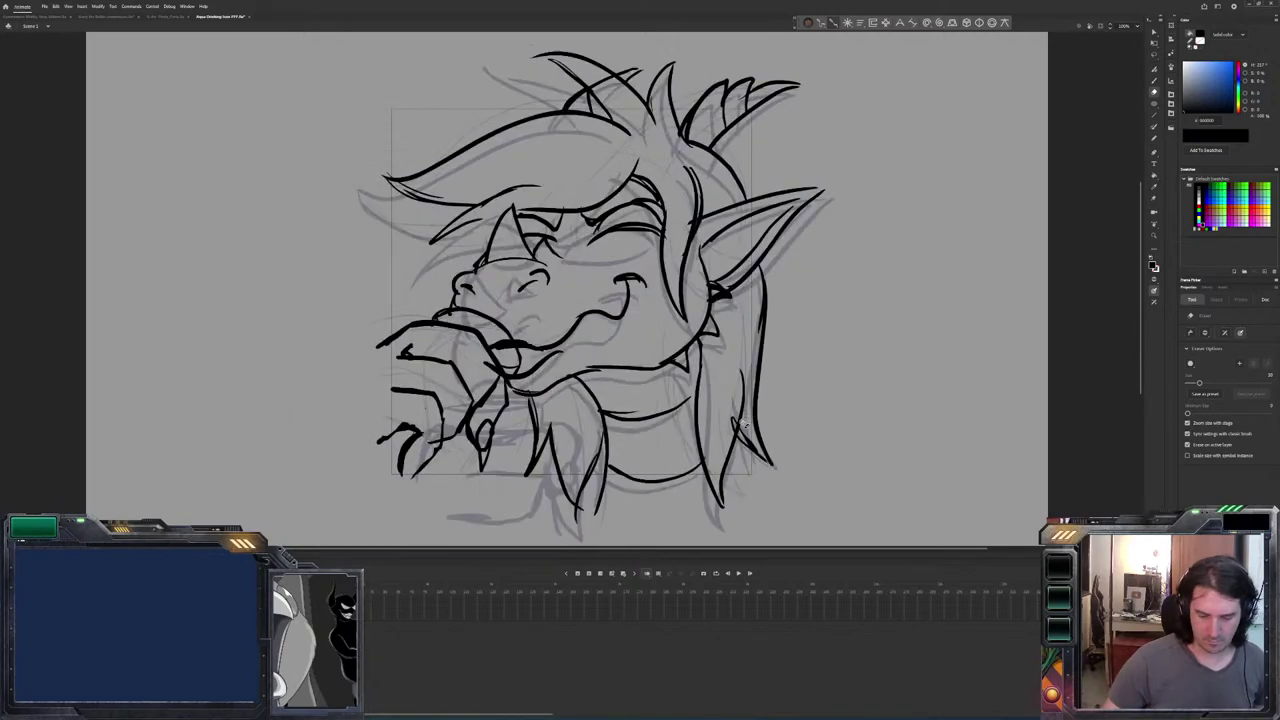
{"action": "mouse_move", "coordinate": [711, 353]}
{"action": "left_mouse_down"}
{"action": "mouse_move", "coordinate": [690, 484]}
{"action": "mouse_move", "coordinate": [705, 538]}
{"action": "mouse_move", "coordinate": [710, 528]}
{"action": "left_mouse_up"}
{"action": "key", "text": "b"}
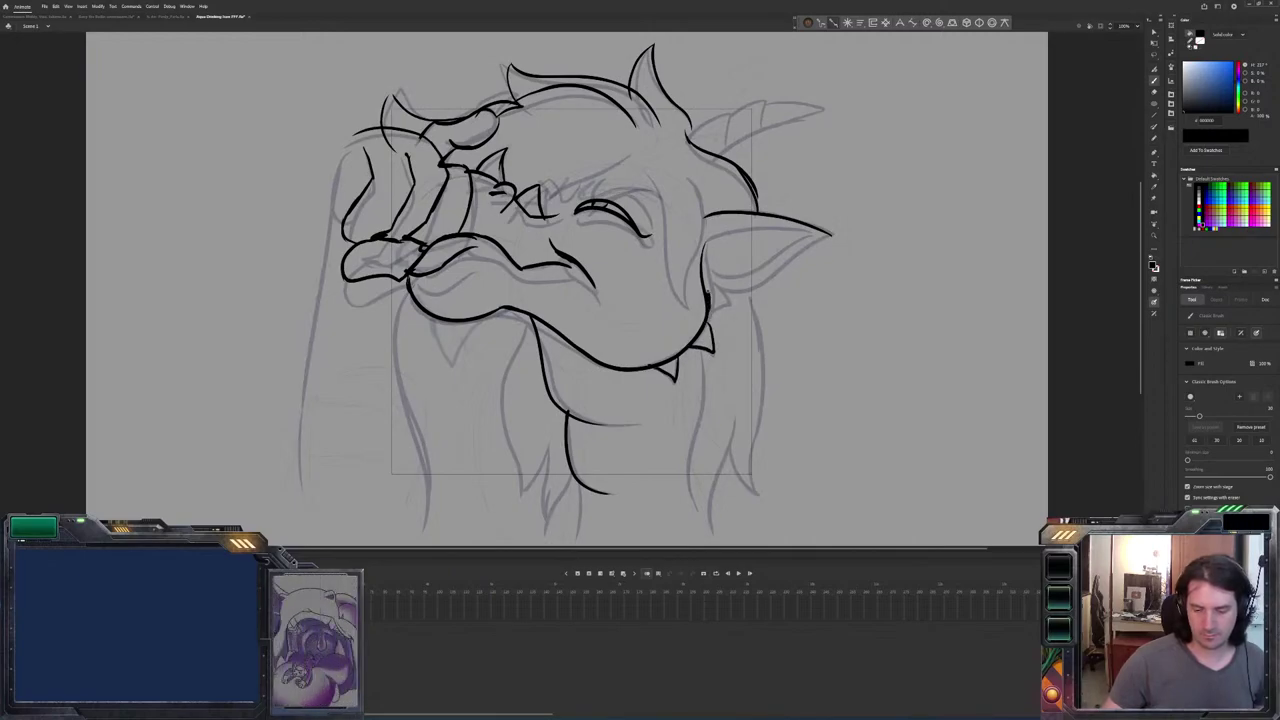
Rework the back of the jaw beneath the ear on the closed-eye drinking frame and add the small cheek tuft behind it.
{"action": "key", "text": "e"}
{"action": "mouse_move", "coordinate": [702, 314]}
{"action": "left_mouse_down"}
{"action": "mouse_move", "coordinate": [701, 243]}
{"action": "mouse_move", "coordinate": [706, 273]}
{"action": "left_mouse_up"}
{"action": "key", "text": "b"}
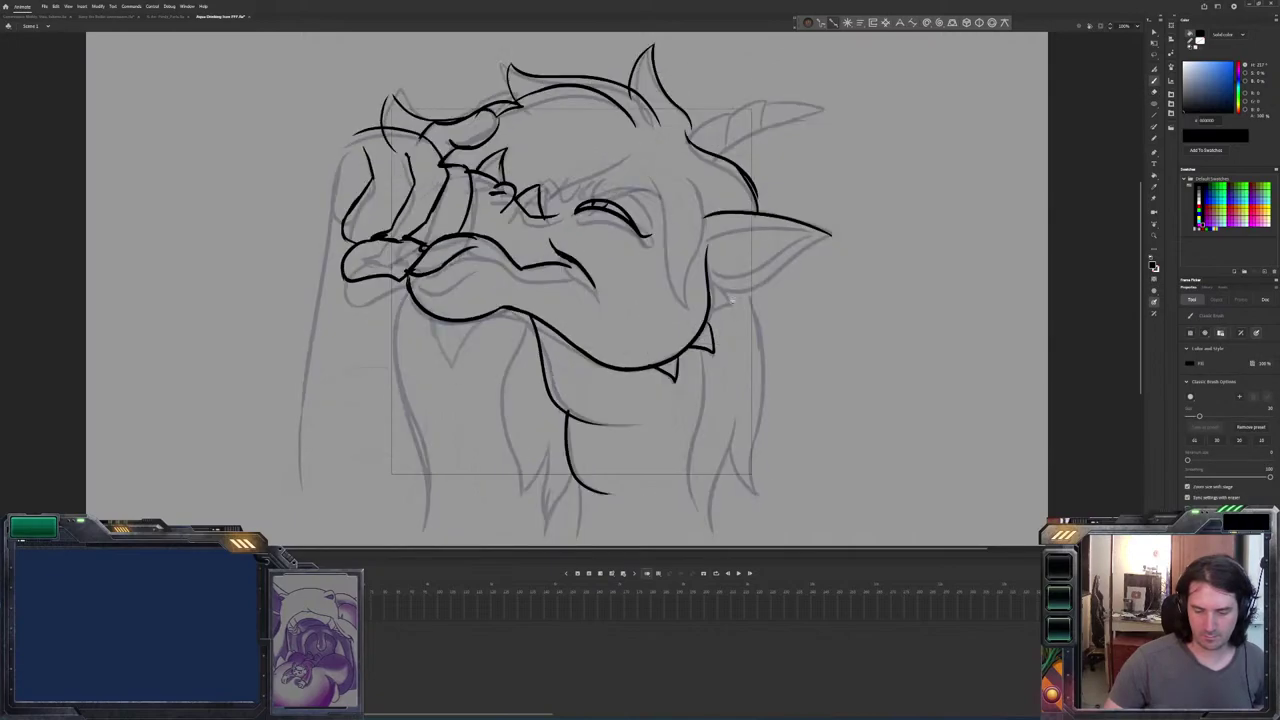
{"action": "key", "text": "."}
{"action": "key", "text": "."}
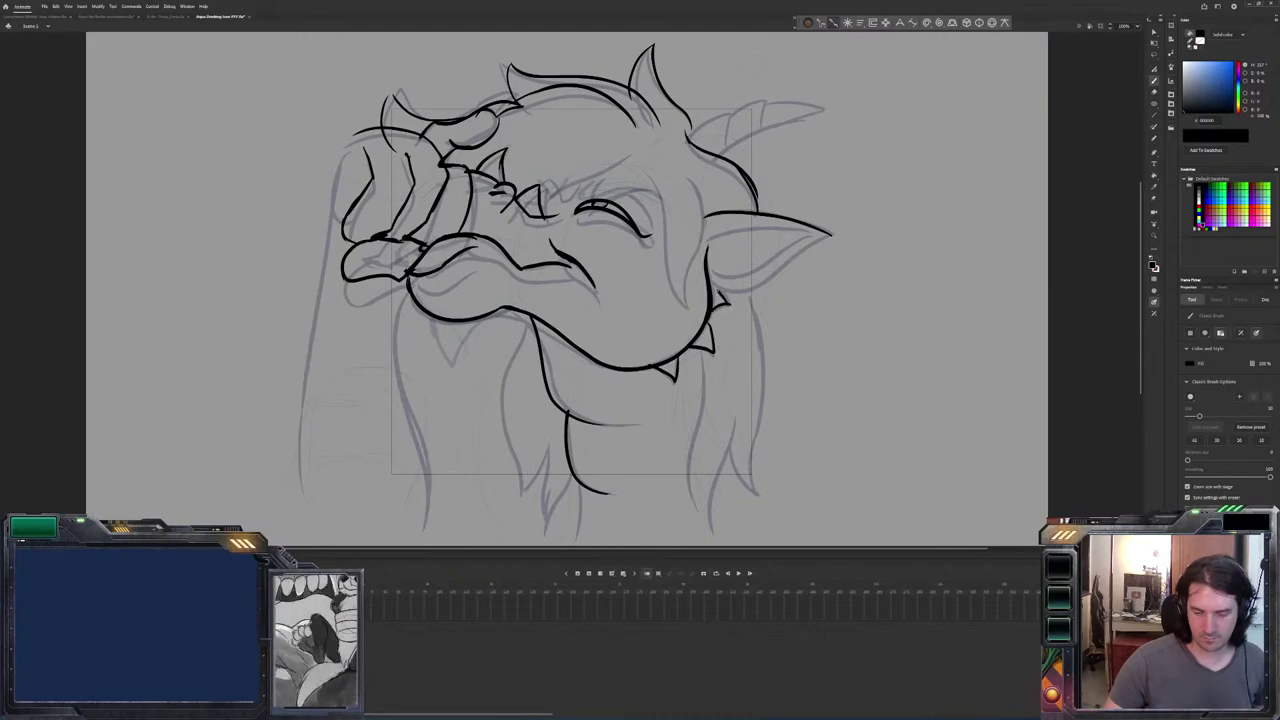
{"action": "key", "text": "."}
{"action": "key", "text": "."}
{"action": "key", "text": "."}
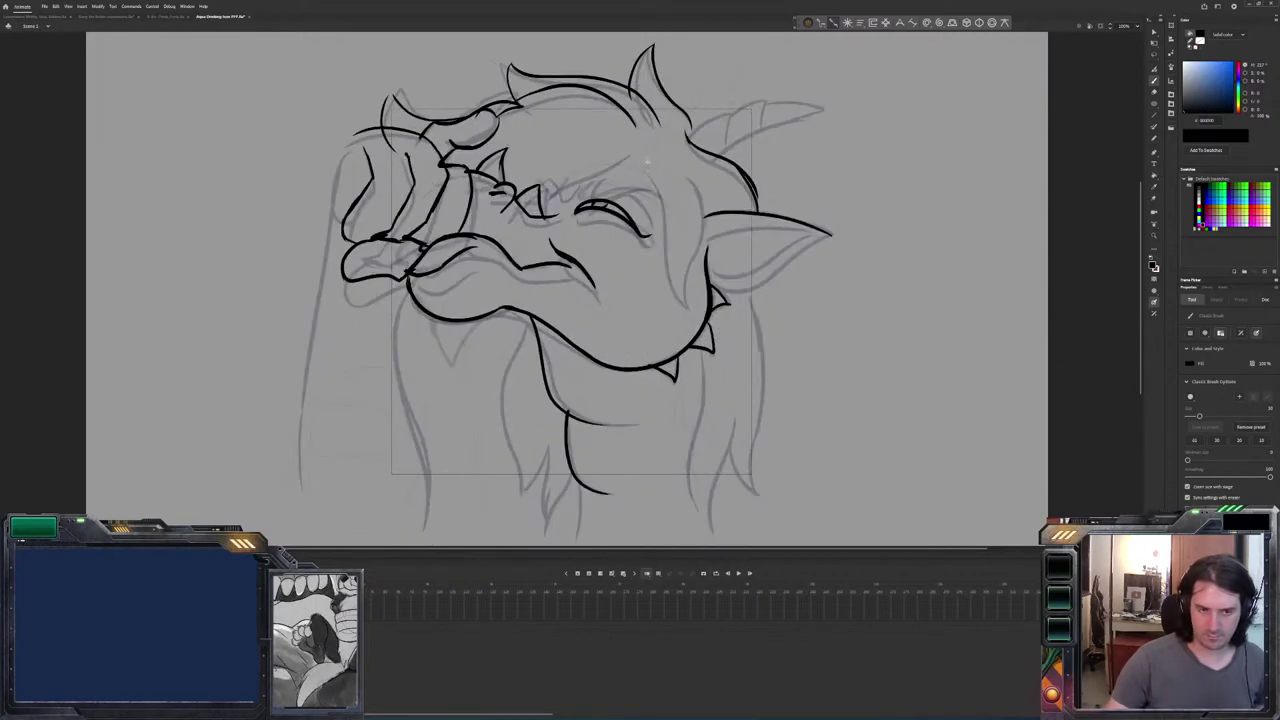
Ink the pointed hair lock in front of the ear and the fringe edge above the closed eye, flipping between frames.
{"action": "left_click_drag", "start_coordinate": [658, 222], "coordinate": [672, 308]}
{"action": "left_click_drag", "start_coordinate": [696, 256], "coordinate": [694, 174]}
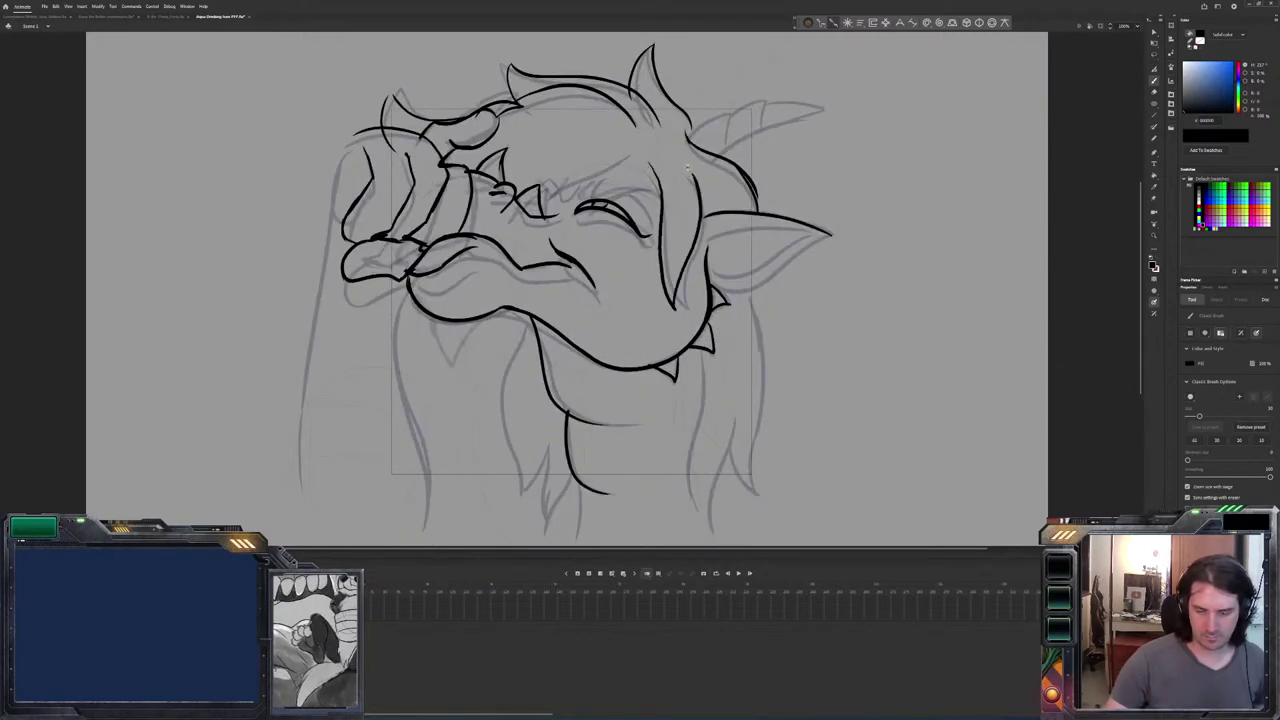
{"action": "key", "text": "."}
{"action": "key", "text": "."}
{"action": "key", "text": "comma"}
{"action": "key", "text": "period"}
{"action": "key", "text": "period"}
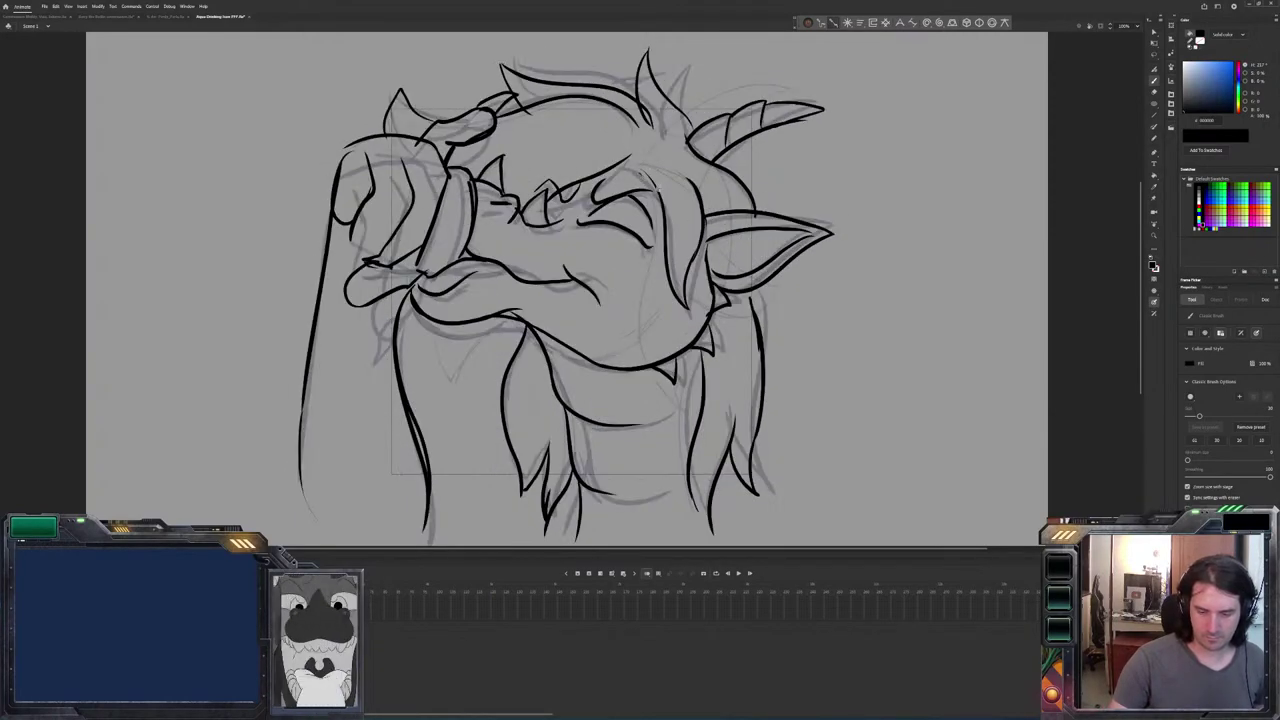
{"action": "key", "text": "period"}
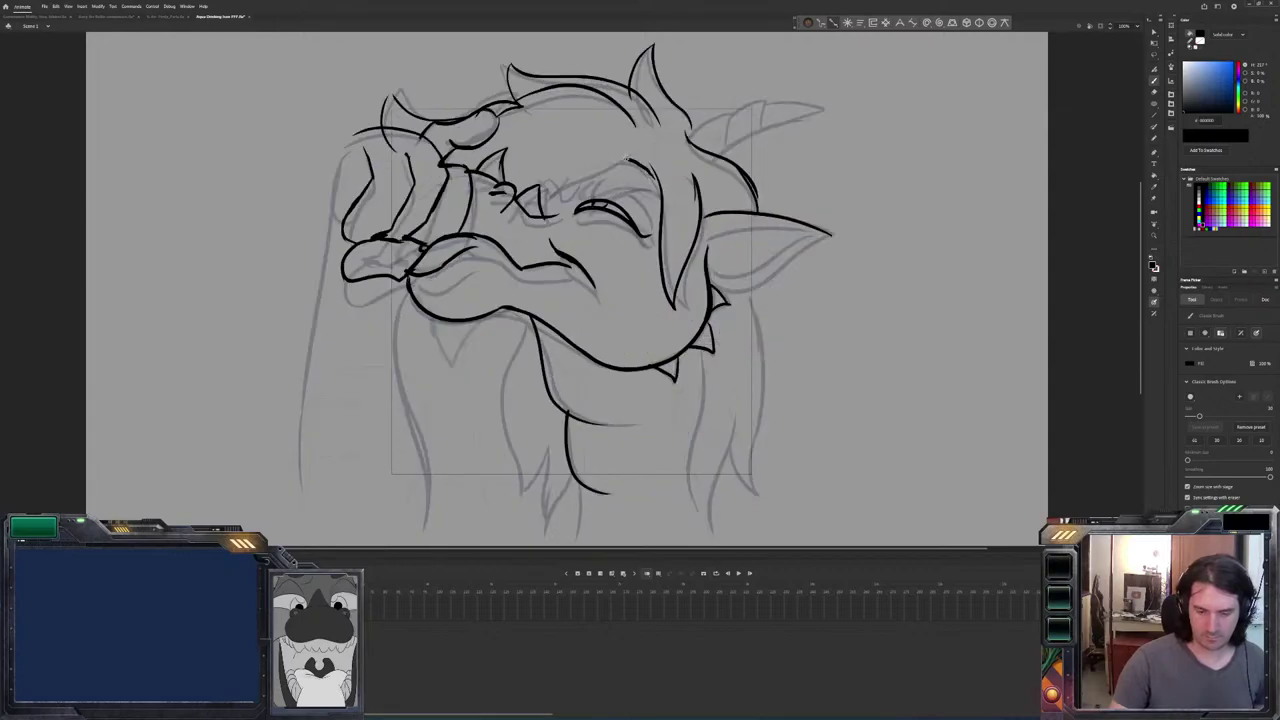
{"action": "key", "text": "comma"}
{"action": "key", "text": "period"}
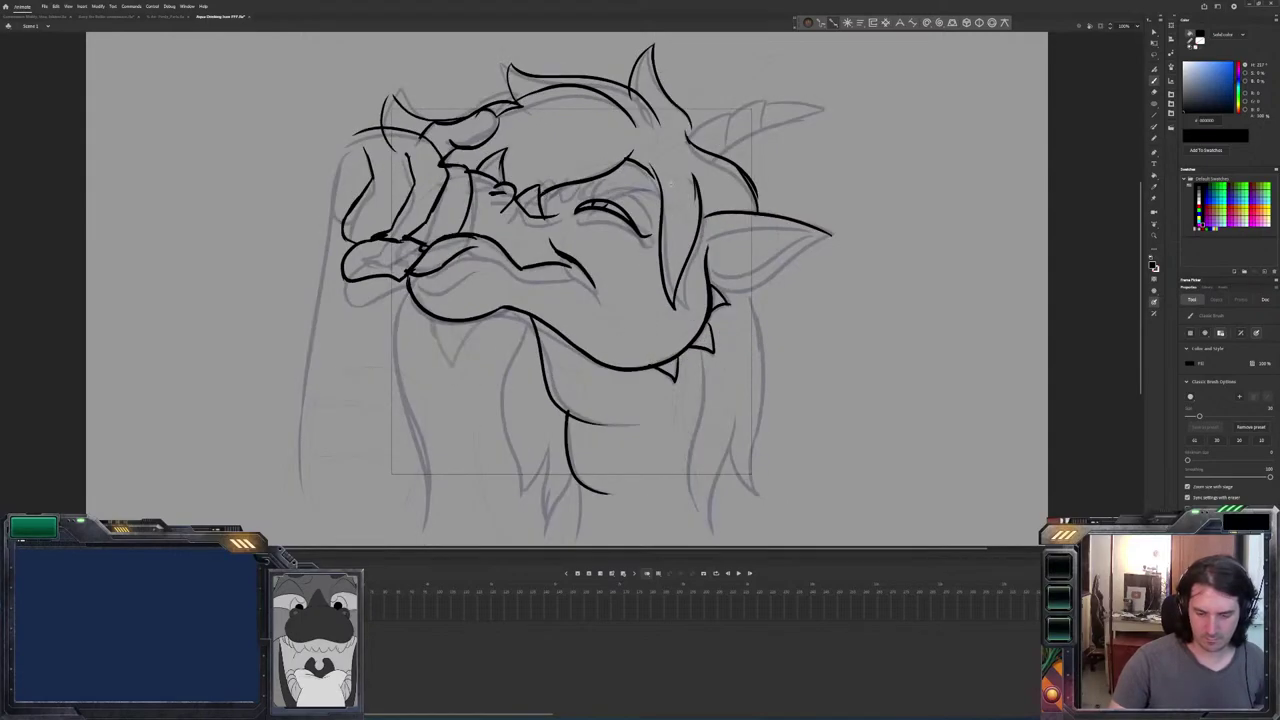
Ink the brow crease above the closed eye, replacing the first stroke and checking it against the neighbouring frames.
{"action": "left_click_drag", "start_coordinate": [660, 190], "coordinate": [606, 190]}
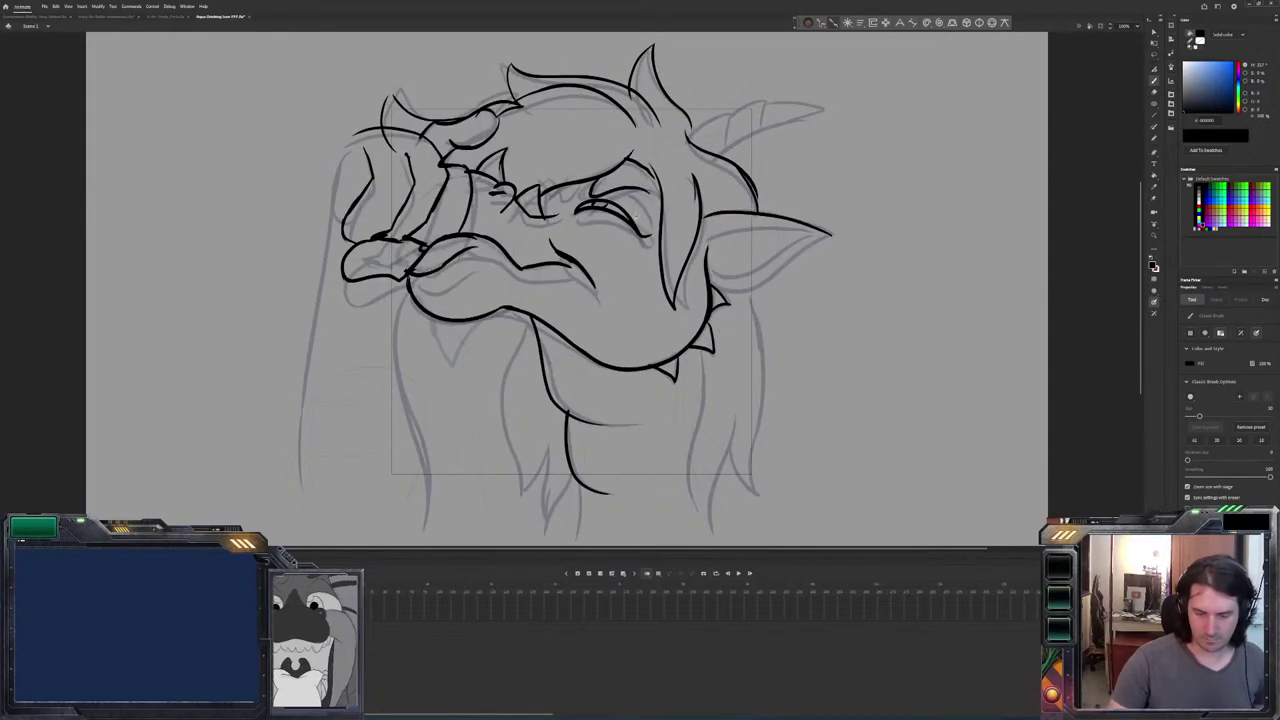
{"action": "key", "text": "ctrl+z"}
{"action": "left_click_drag", "start_coordinate": [628, 188], "coordinate": [612, 194]}
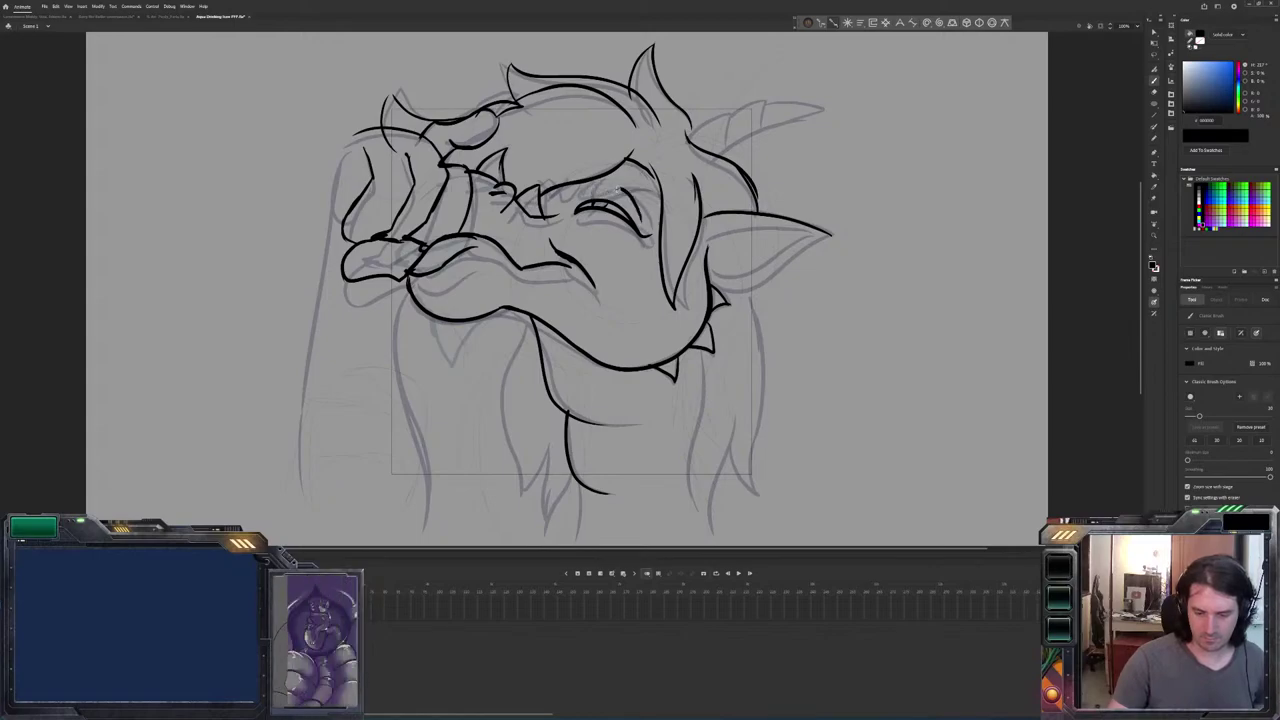
{"action": "key", "text": "comma"}
{"action": "key", "text": "period"}
{"action": "key", "text": "comma"}
{"action": "key", "text": "period"}
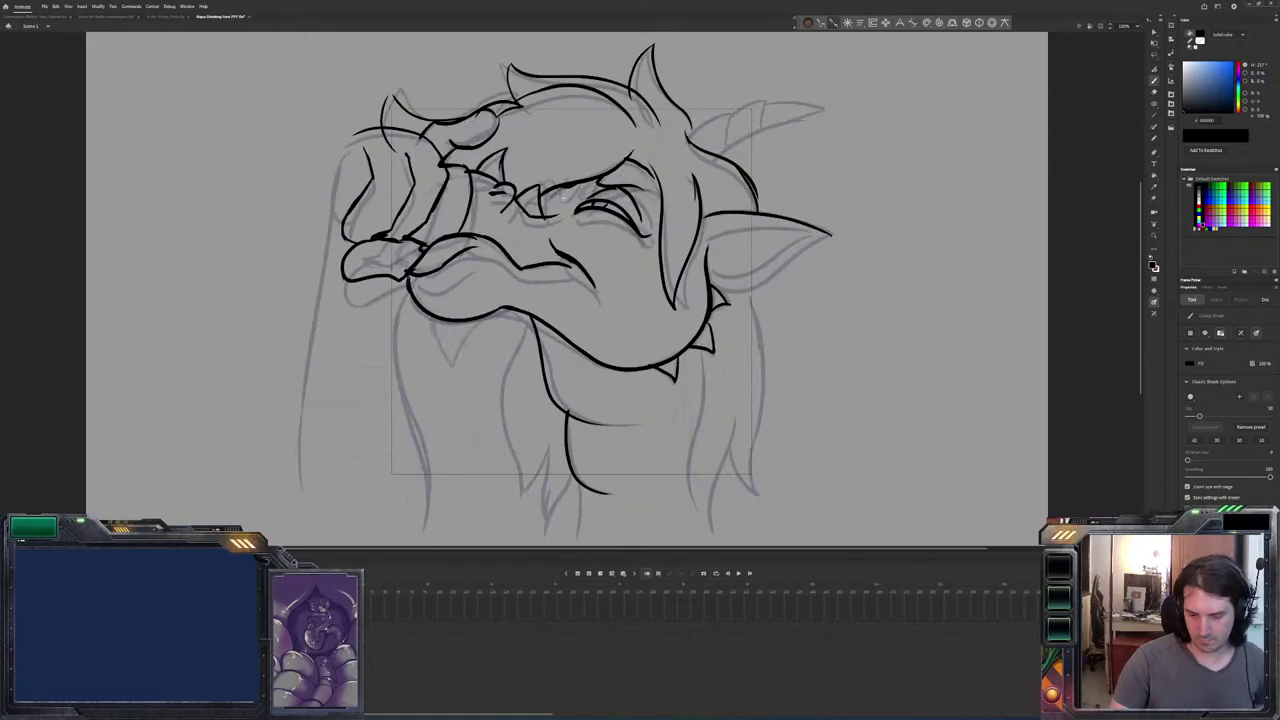
{"action": "key", "text": "comma"}
{"action": "key", "text": "period"}
Ink the small far-eye strokes beside the snout spike and compare them with the neighbouring frames.
{"action": "left_click_drag", "start_coordinate": [536, 200], "coordinate": [558, 208]}
{"action": "key", "text": "comma"}
{"action": "key", "text": "period"}
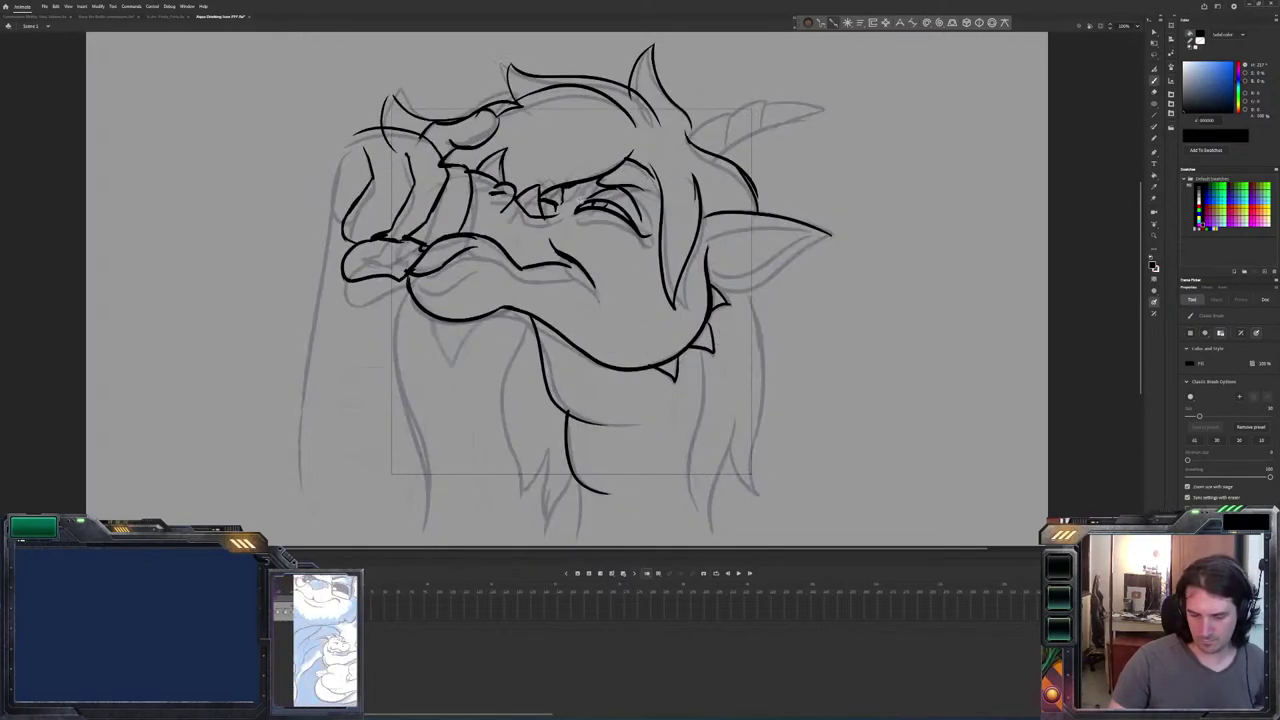
{"action": "key", "text": "comma"}
{"action": "key", "text": "period"}
{"action": "key", "text": "comma"}
{"action": "key", "text": "period"}
{"action": "key", "text": "comma"}
{"action": "key", "text": "period"}
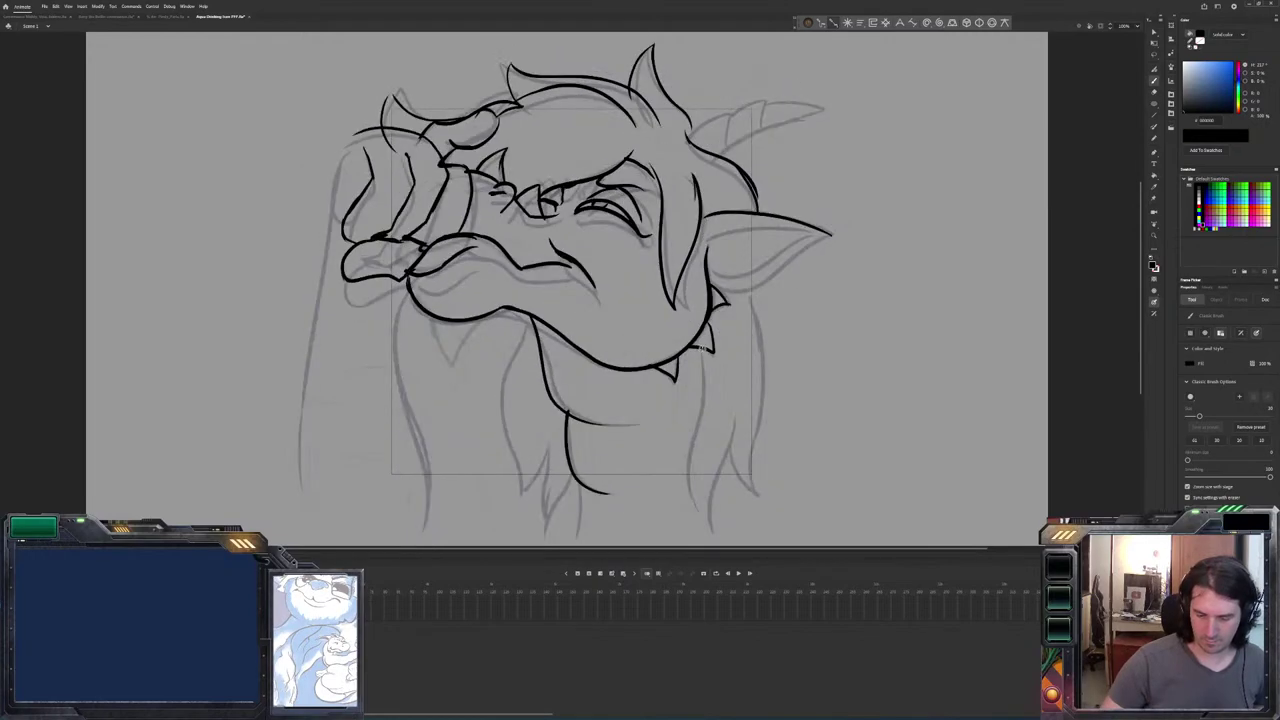
Ink the long split hair lock hanging behind the jaw below the ear, flipping to neighbouring frames for reference.
{"action": "mouse_move", "coordinate": [707, 396]}
{"action": "left_mouse_down"}
{"action": "mouse_move", "coordinate": [694, 456]}
{"action": "mouse_move", "coordinate": [710, 520]}
{"action": "left_mouse_up"}
{"action": "left_click_drag", "start_coordinate": [737, 398], "coordinate": [718, 484]}
{"action": "key", "text": "comma"}
{"action": "key", "text": "period"}
{"action": "key", "text": "comma"}
{"action": "key", "text": "period"}
{"action": "mouse_move", "coordinate": [758, 286]}
{"action": "left_mouse_down"}
{"action": "mouse_move", "coordinate": [766, 396]}
{"action": "mouse_move", "coordinate": [750, 494]}
{"action": "mouse_move", "coordinate": [730, 446]}
{"action": "left_mouse_up"}
{"action": "key", "text": "comma"}
{"action": "key", "text": "period"}
{"action": "key", "text": "comma"}
{"action": "key", "text": "period"}
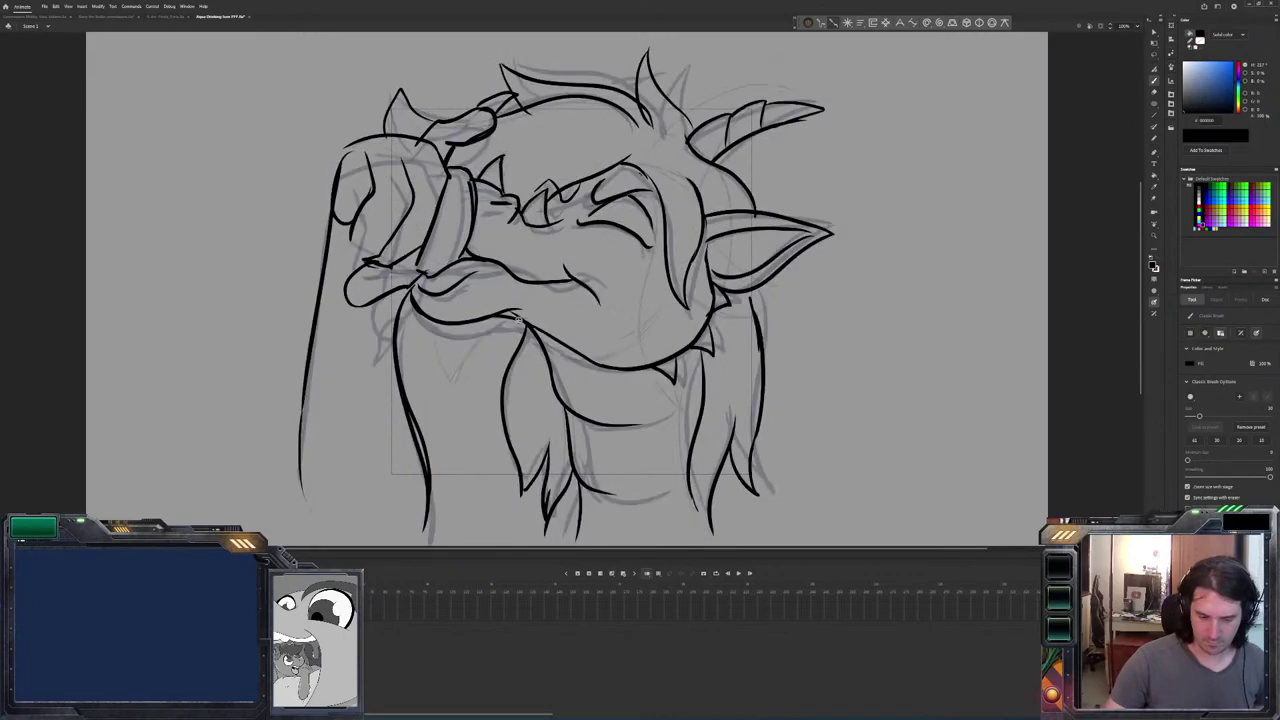
Ink the inner forearm contour running down from the muzzle and the hair lock in front of the neck.
{"action": "left_click_drag", "start_coordinate": [405, 284], "coordinate": [433, 546]}
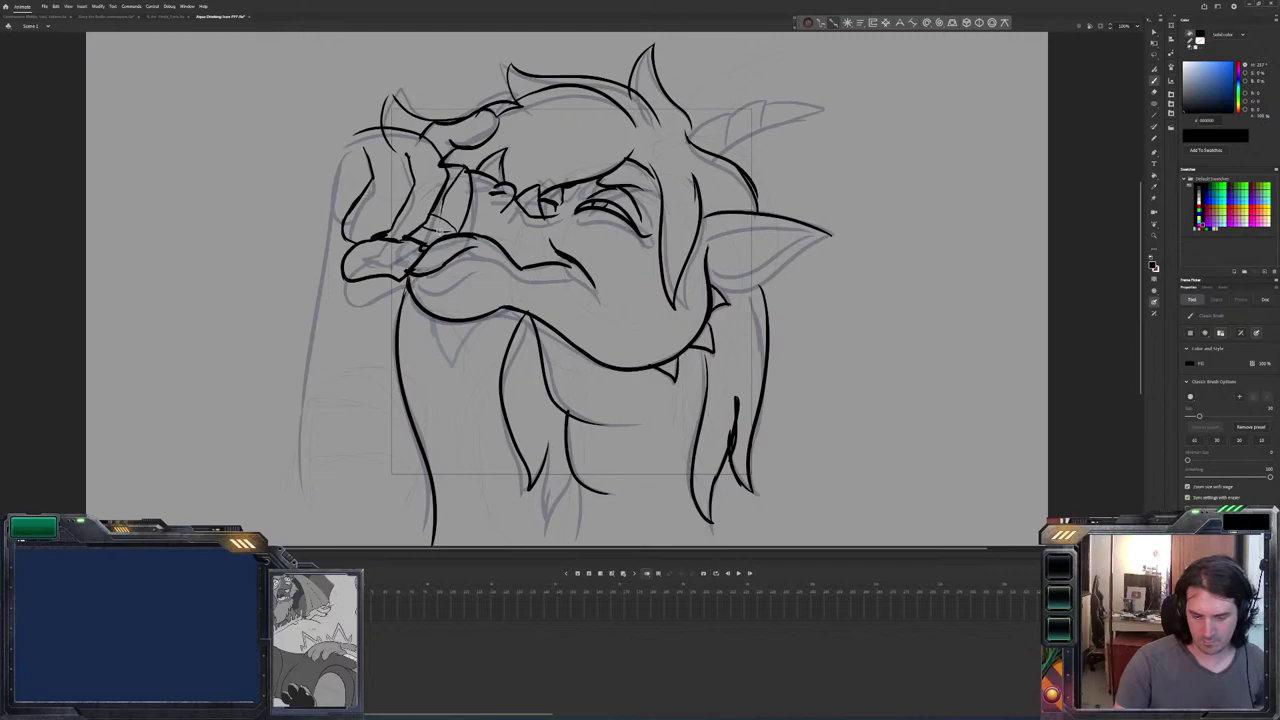
{"action": "key", "text": "space"}
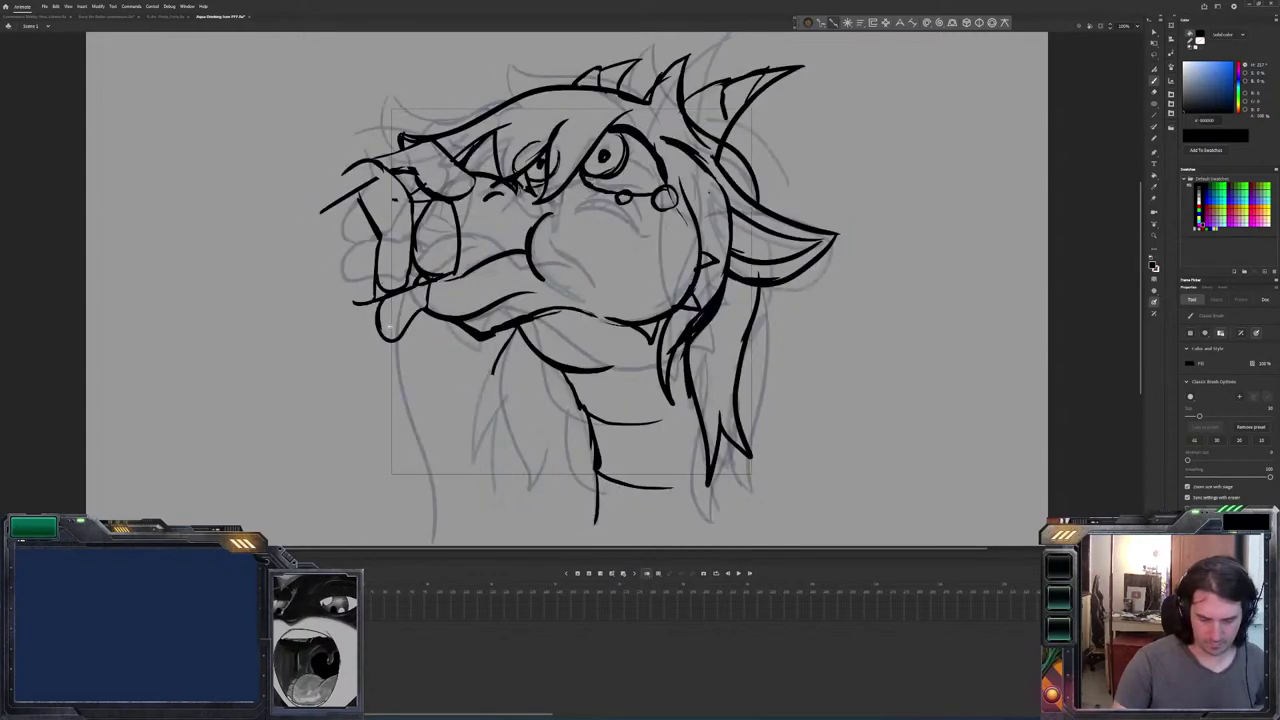
Ink the curved shape below the hand and the gripping finger outlines on the wide-eyed, puffed-cheek frame.
{"action": "left_click_drag", "start_coordinate": [460, 347], "coordinate": [357, 350]}
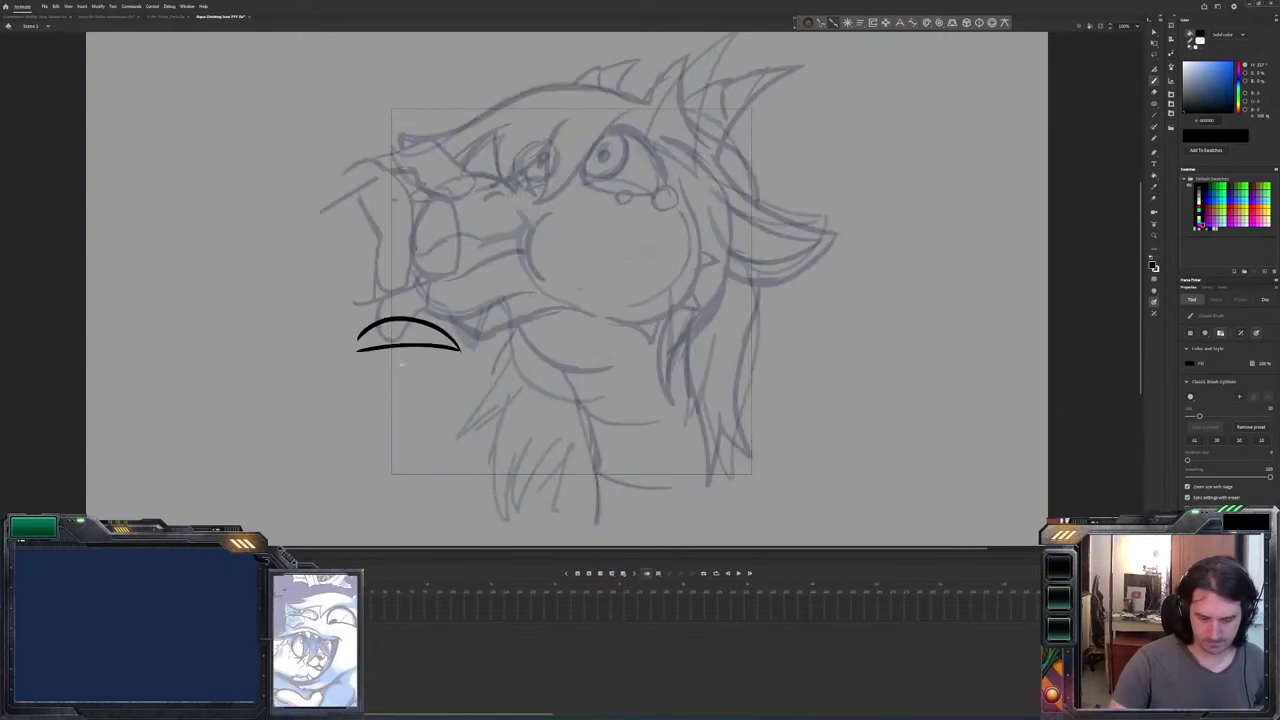
{"action": "mouse_move", "coordinate": [411, 178]}
{"action": "left_mouse_down"}
{"action": "mouse_move", "coordinate": [425, 211]}
{"action": "mouse_move", "coordinate": [462, 212]}
{"action": "left_mouse_up"}
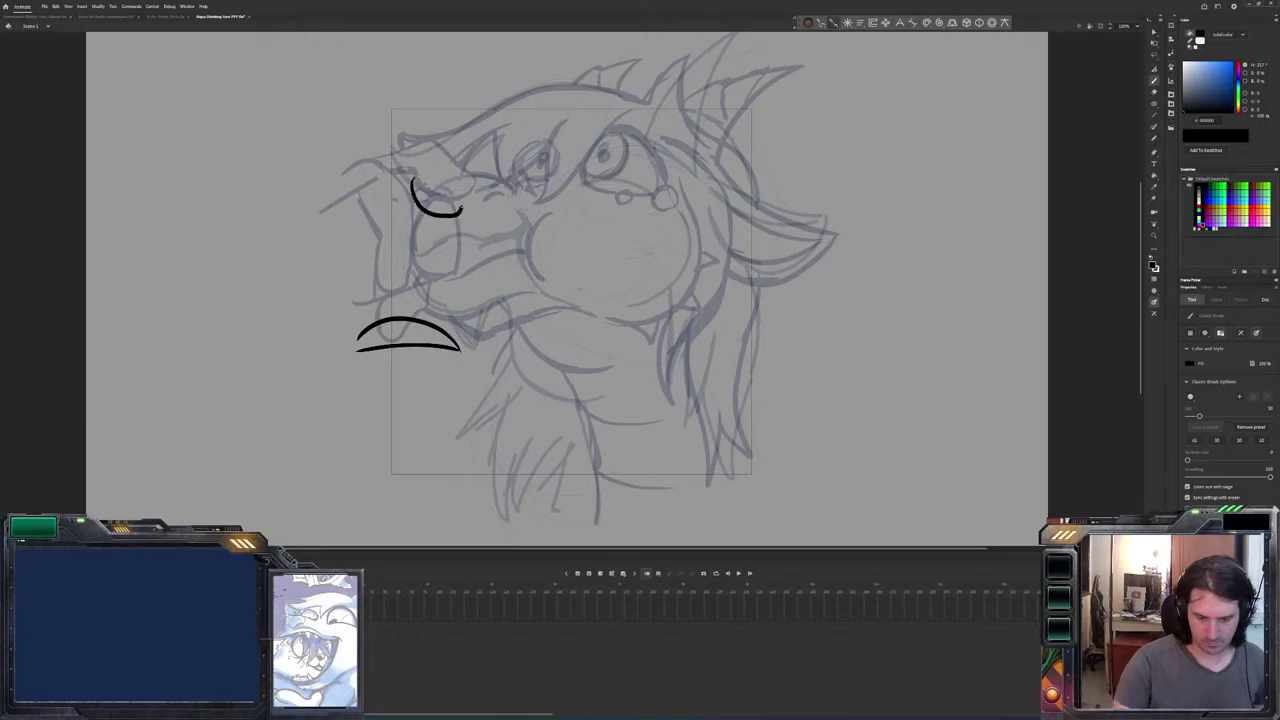
{"action": "mouse_move", "coordinate": [446, 168]}
{"action": "left_mouse_down"}
{"action": "mouse_move", "coordinate": [373, 162]}
{"action": "mouse_move", "coordinate": [400, 170]}
{"action": "mouse_move", "coordinate": [412, 200]}
{"action": "mouse_move", "coordinate": [378, 285]}
{"action": "left_mouse_up"}
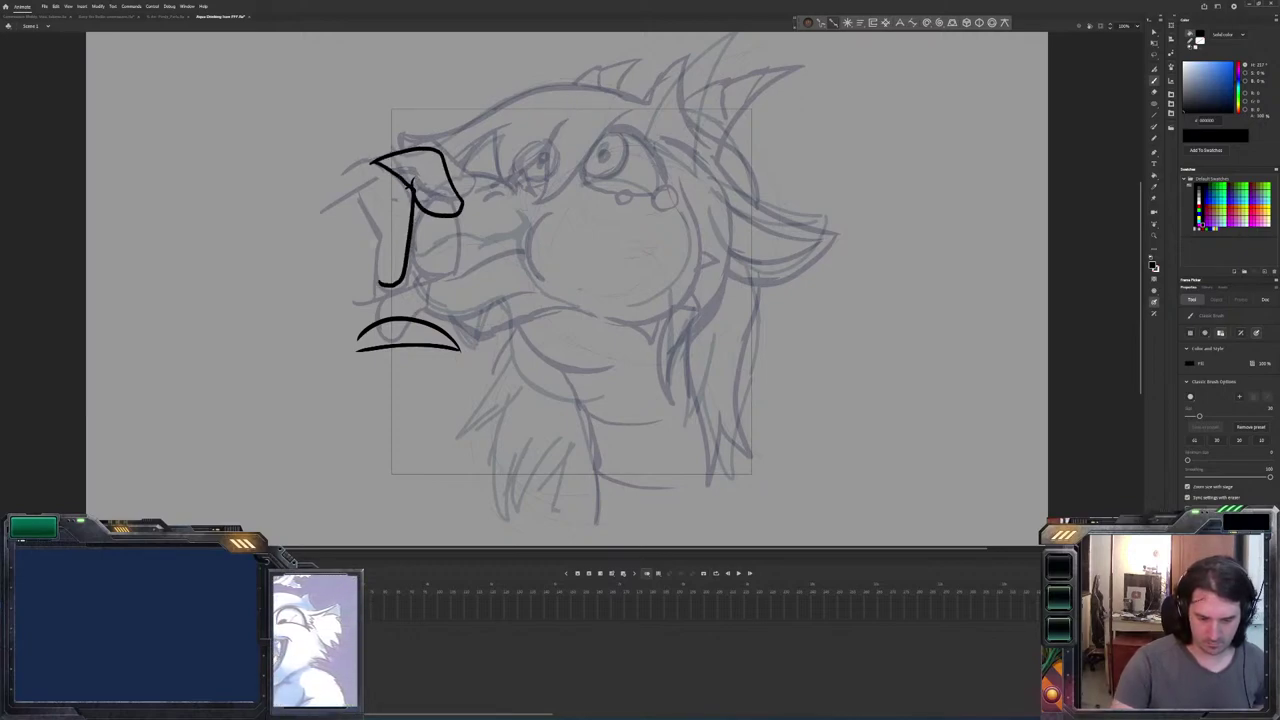
{"action": "mouse_move", "coordinate": [356, 185]}
{"action": "left_mouse_down"}
{"action": "mouse_move", "coordinate": [375, 272]}
{"action": "mouse_move", "coordinate": [338, 278]}
{"action": "left_mouse_up"}
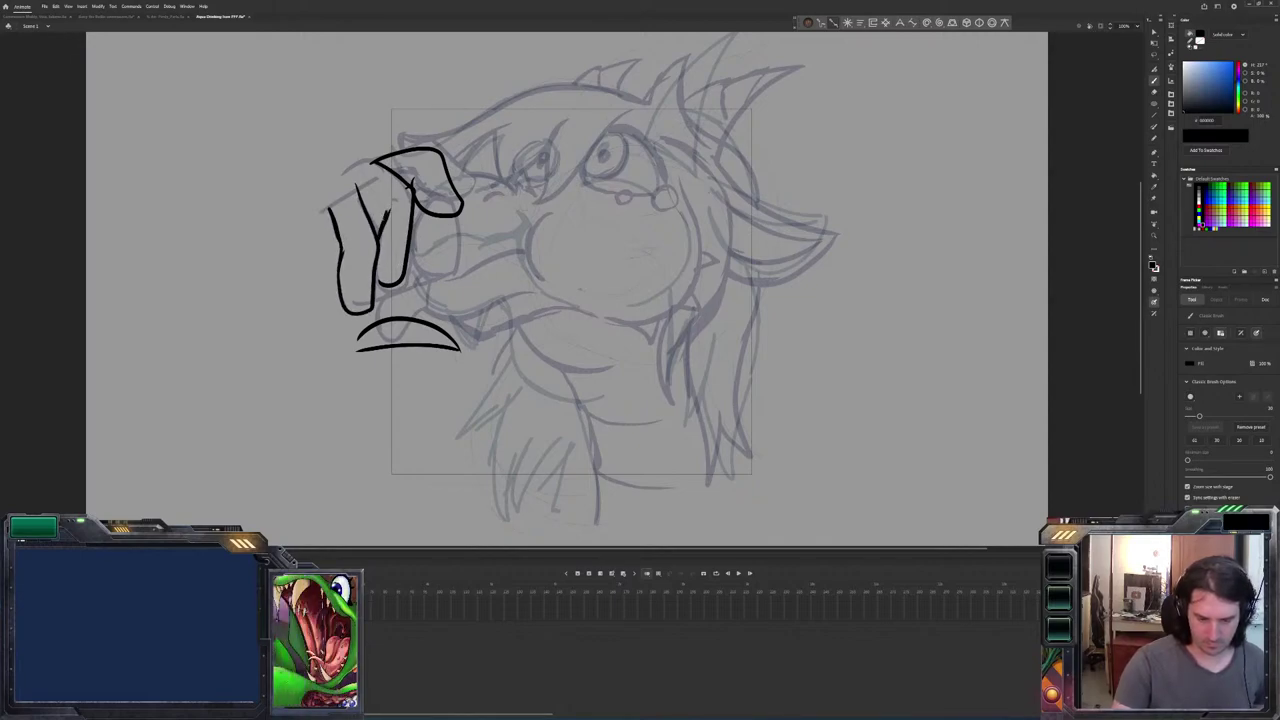
Tidy the seam between the fingers, draw the side of the held mug, and remove the curved shape beneath the hand.
{"action": "key", "text": "e"}
{"action": "mouse_move", "coordinate": [388, 206]}
{"action": "left_mouse_down"}
{"action": "mouse_move", "coordinate": [380, 240]}
{"action": "mouse_move", "coordinate": [376, 206]}
{"action": "mouse_move", "coordinate": [349, 173]}
{"action": "left_mouse_up"}
{"action": "key", "text": "b"}
{"action": "left_click_drag", "start_coordinate": [454, 216], "coordinate": [453, 266]}
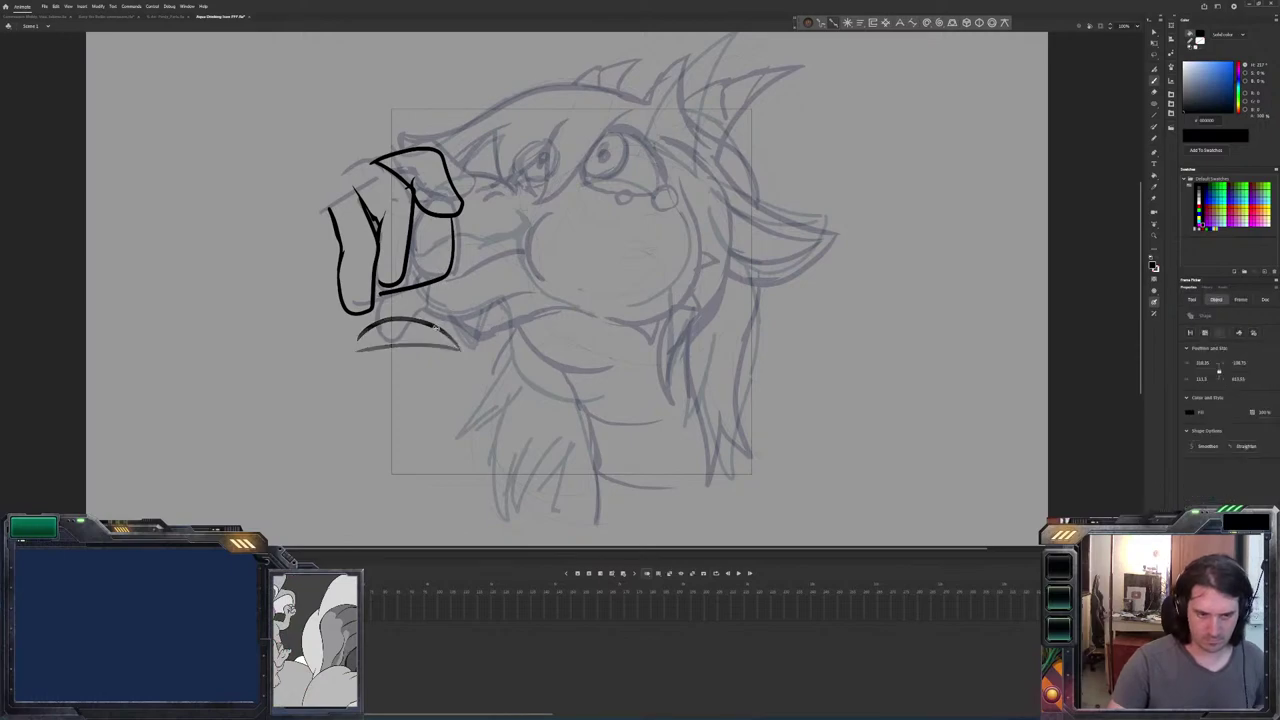
{"action": "key", "text": "ctrl+z"}
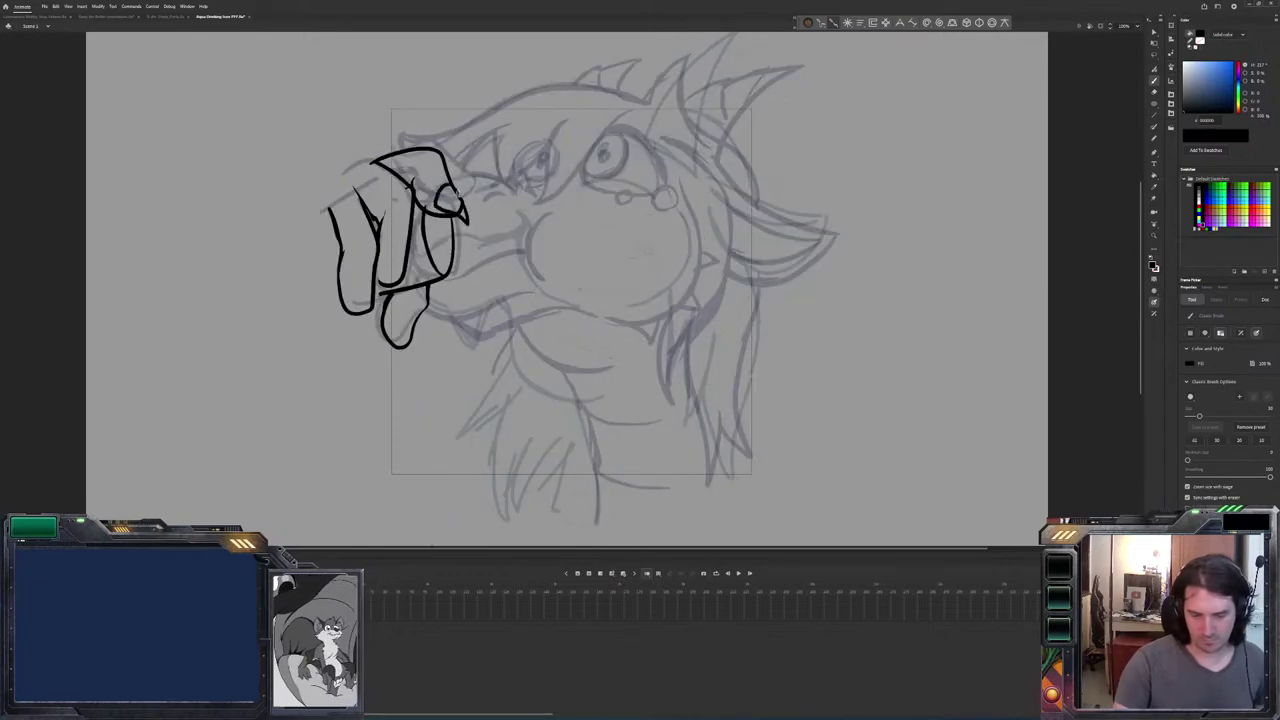
Add claws to the upper and lower fingertips, then rotate and move the whole hand drawing below the muzzle.
{"action": "left_click_drag", "start_coordinate": [437, 190], "coordinate": [464, 216]}
{"action": "left_click_drag", "start_coordinate": [405, 344], "coordinate": [398, 370]}
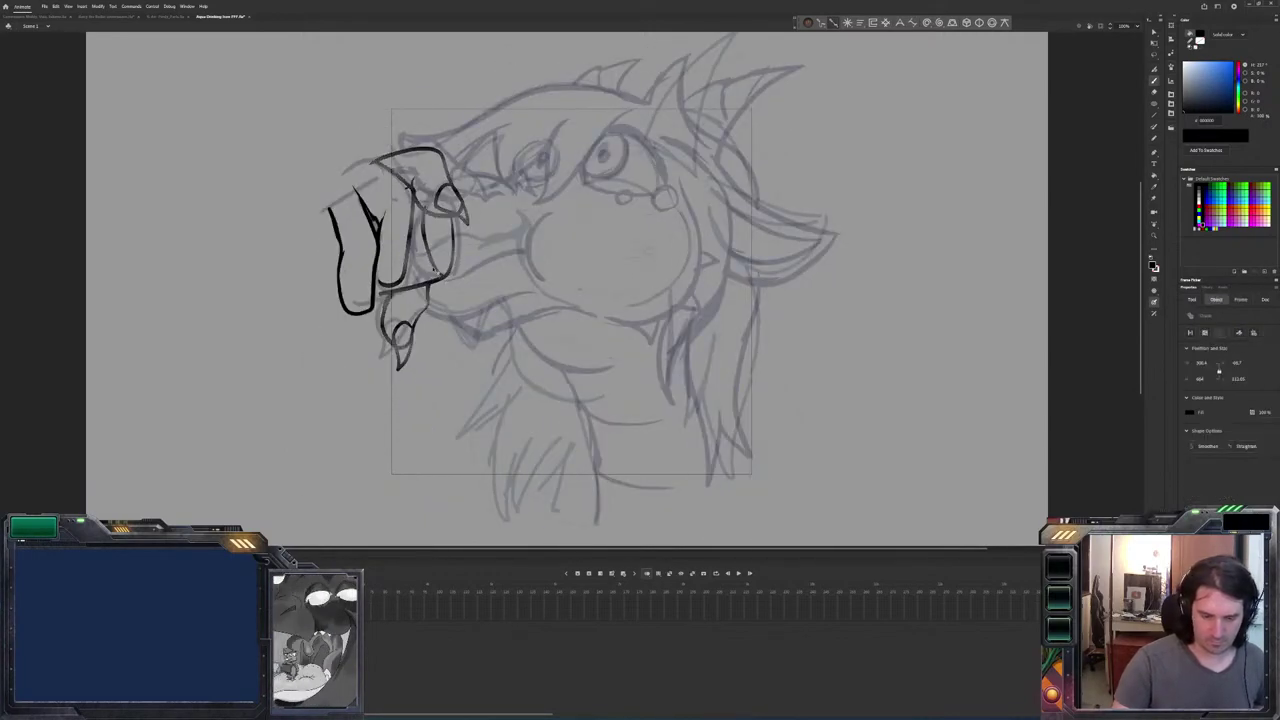
{"action": "key", "text": "ctrl+a"}
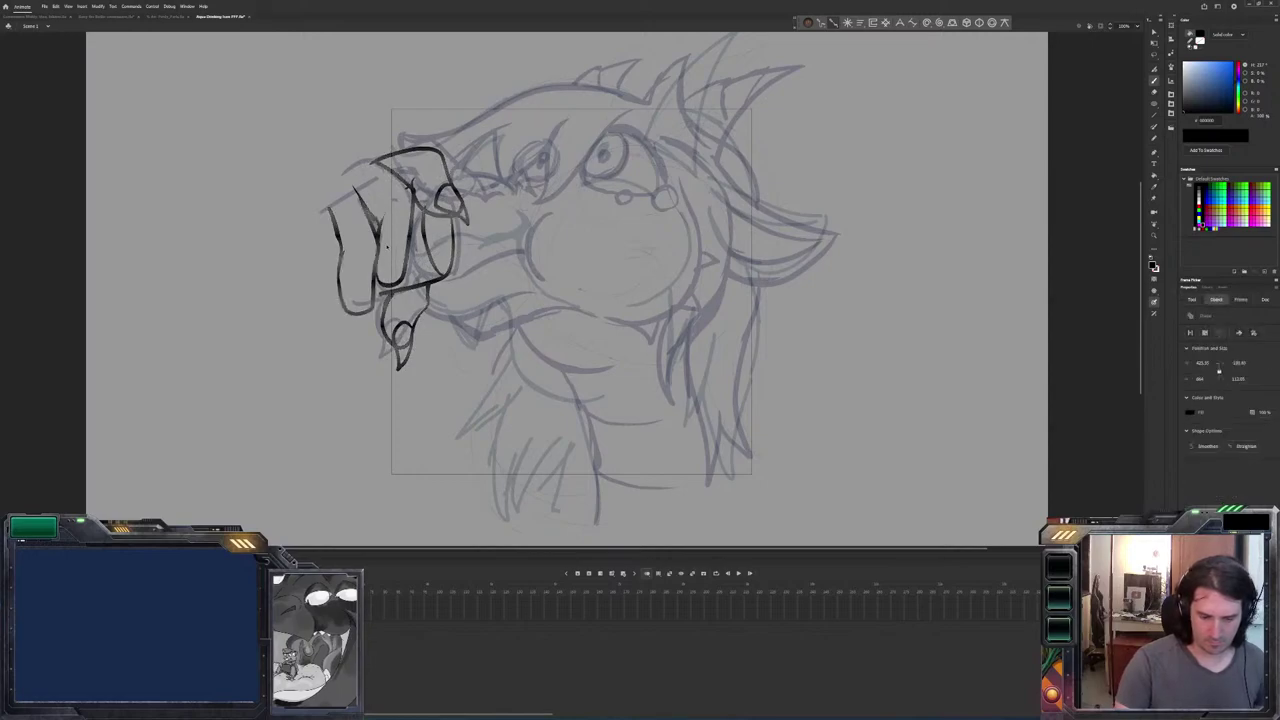
{"action": "mouse_move", "coordinate": [490, 325]}
{"action": "left_mouse_down"}
{"action": "mouse_move", "coordinate": [472, 338]}
{"action": "mouse_move", "coordinate": [484, 327]}
{"action": "left_mouse_up"}
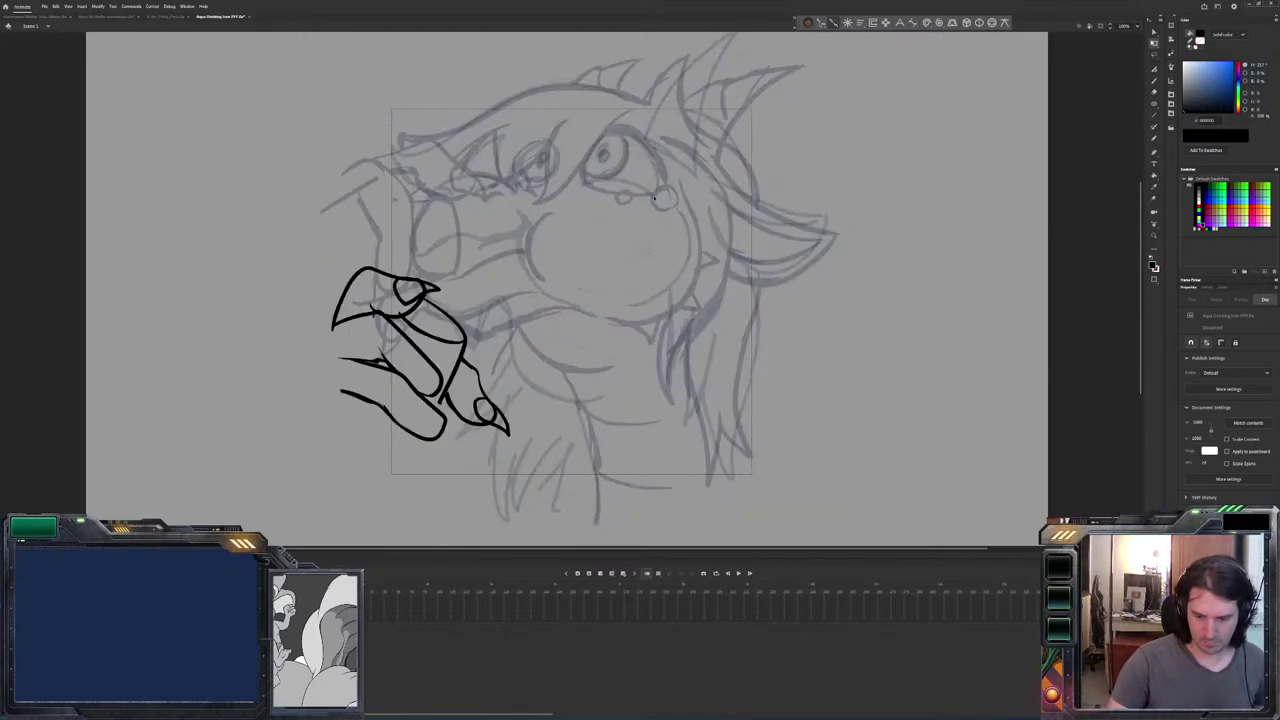
Ink both wide-open eyes with their lids, irises and pupils, and undo the spike stroke beside the far eye.
{"action": "key", "text": "b"}
{"action": "left_click_drag", "start_coordinate": [653, 195], "coordinate": [573, 188]}
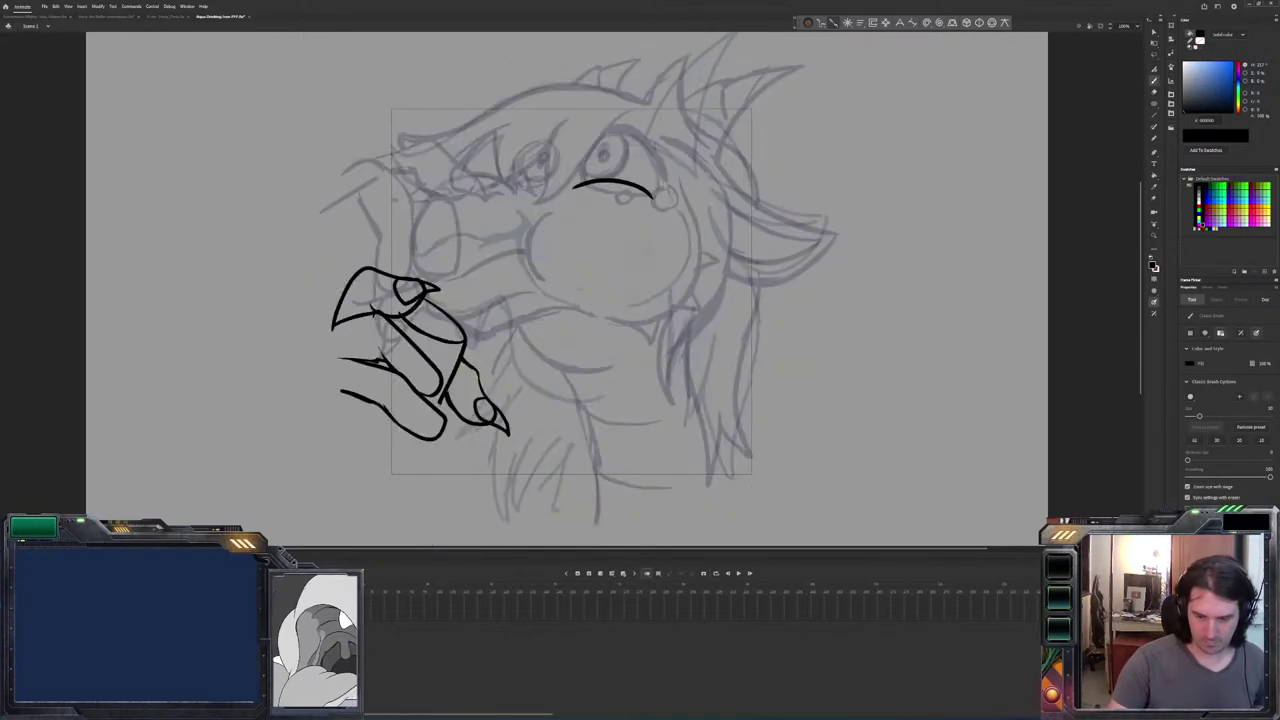
{"action": "mouse_move", "coordinate": [660, 186]}
{"action": "left_mouse_down"}
{"action": "mouse_move", "coordinate": [640, 138]}
{"action": "mouse_move", "coordinate": [598, 128]}
{"action": "left_mouse_up"}
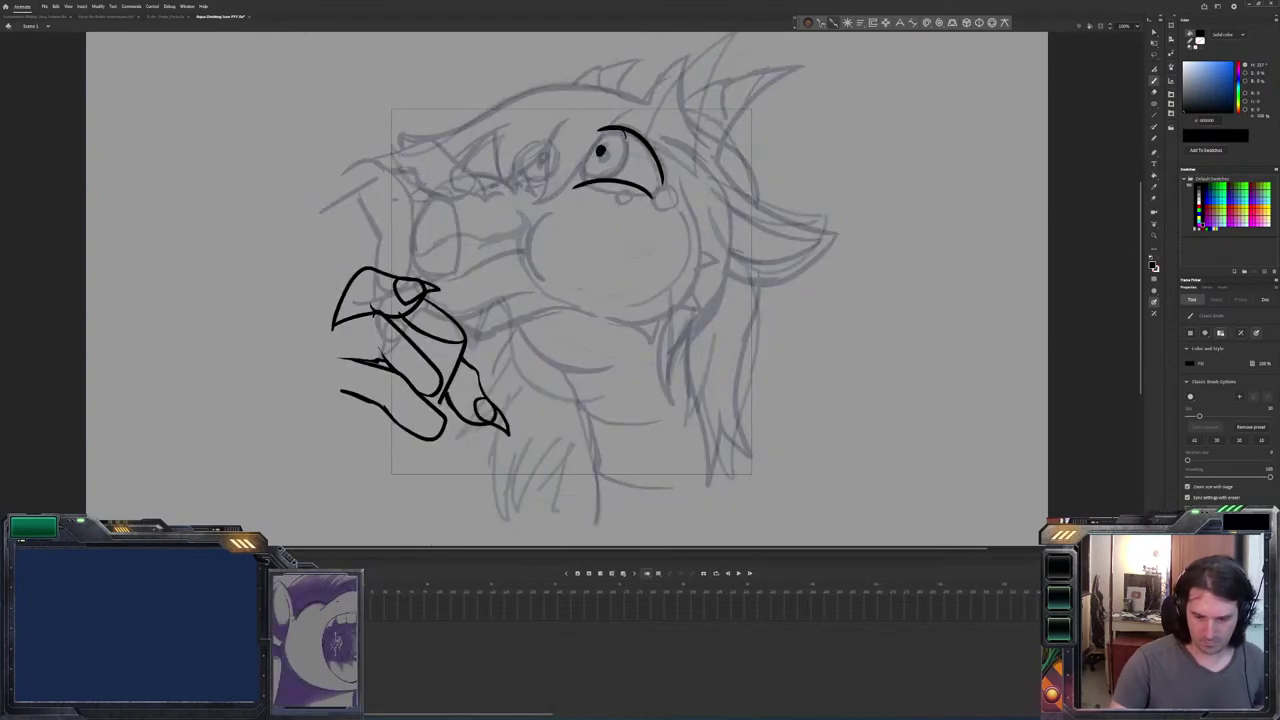
{"action": "mouse_move", "coordinate": [519, 158]}
{"action": "left_mouse_down"}
{"action": "mouse_move", "coordinate": [530, 138]}
{"action": "mouse_move", "coordinate": [552, 143]}
{"action": "mouse_move", "coordinate": [556, 160]}
{"action": "mouse_move", "coordinate": [521, 163]}
{"action": "left_mouse_up"}
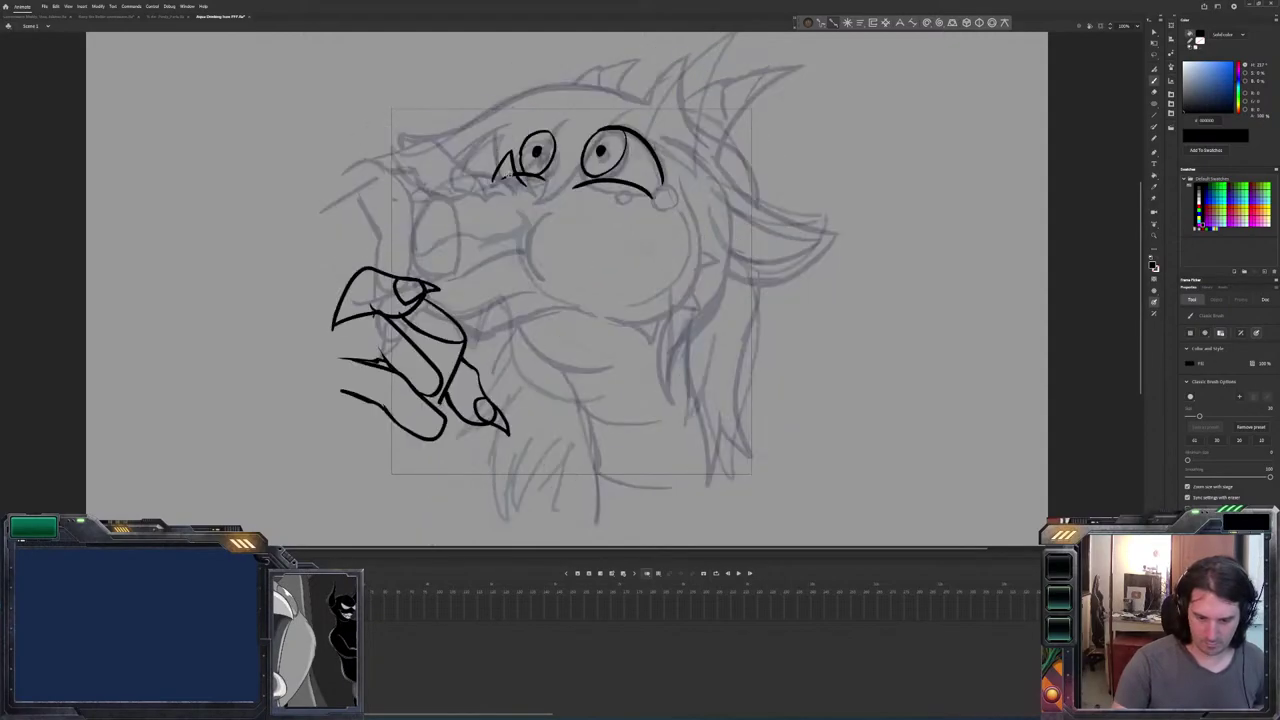
{"action": "key", "text": "ctrl+z"}
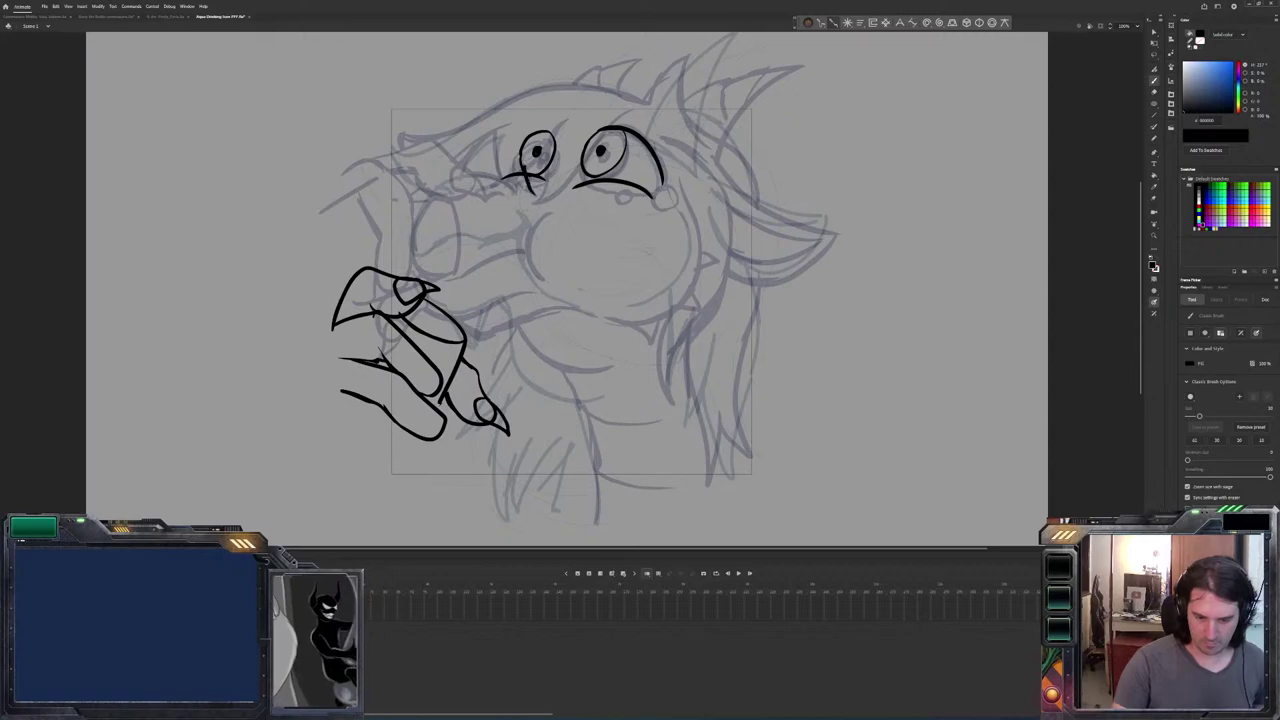
Refine the line beside the far eye and ink the snout spike and upper snout edge, comparing neighbouring frames.
{"action": "key", "text": "alt+e"}
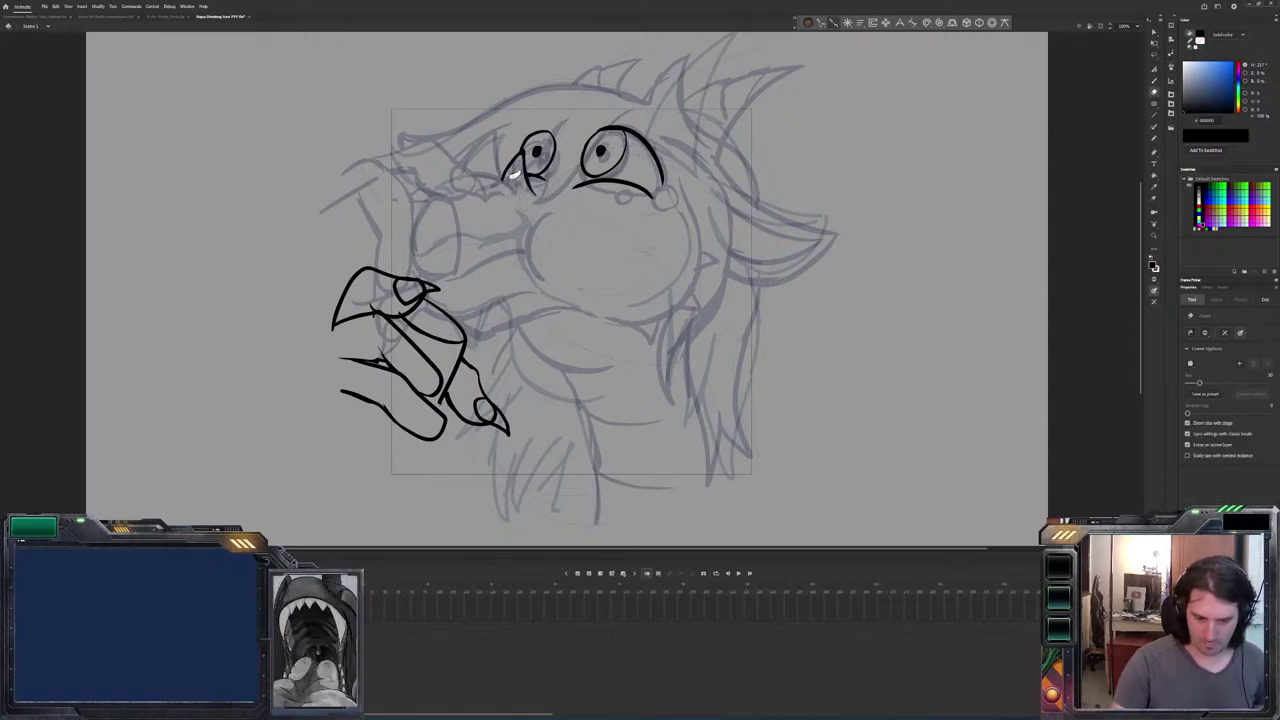
{"action": "key", "text": "b"}
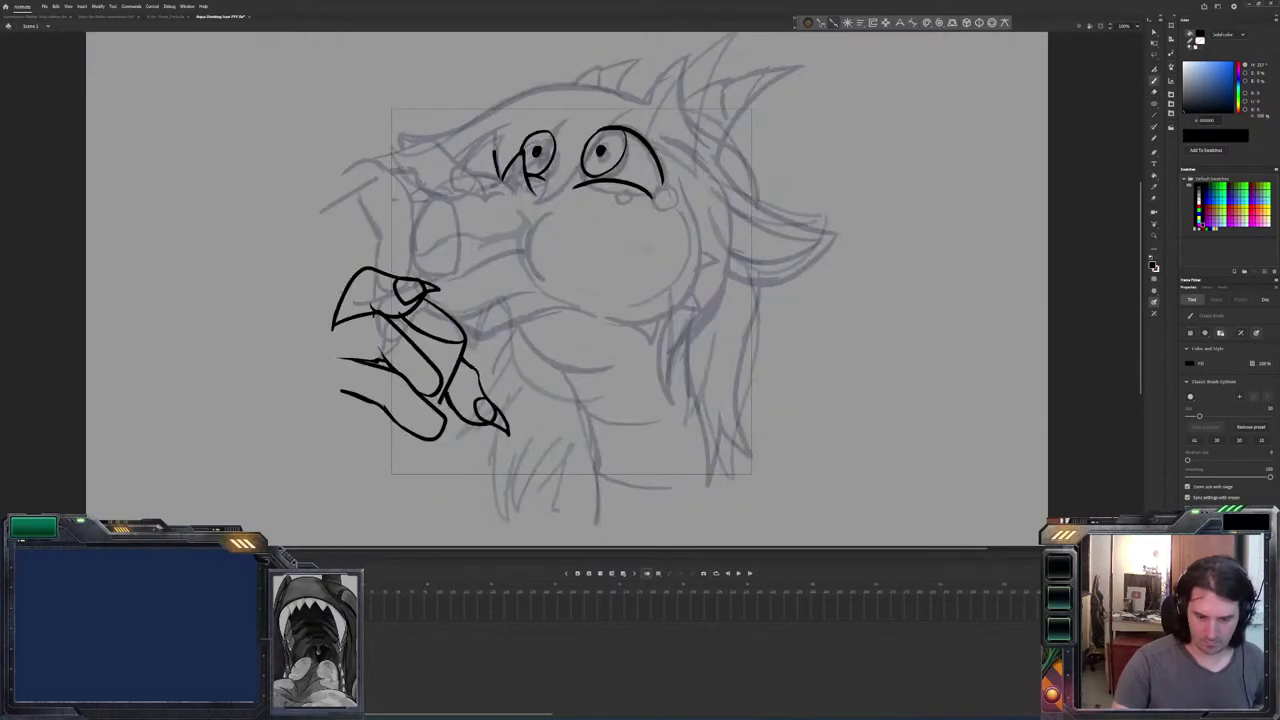
{"action": "mouse_move", "coordinate": [494, 126]}
{"action": "left_mouse_down"}
{"action": "mouse_move", "coordinate": [460, 182]}
{"action": "mouse_move", "coordinate": [512, 188]}
{"action": "mouse_move", "coordinate": [430, 198]}
{"action": "mouse_move", "coordinate": [505, 197]}
{"action": "left_mouse_up"}
{"action": "key", "text": "period"}
{"action": "key", "text": "comma"}
{"action": "key", "text": "period"}
{"action": "key", "text": "comma"}
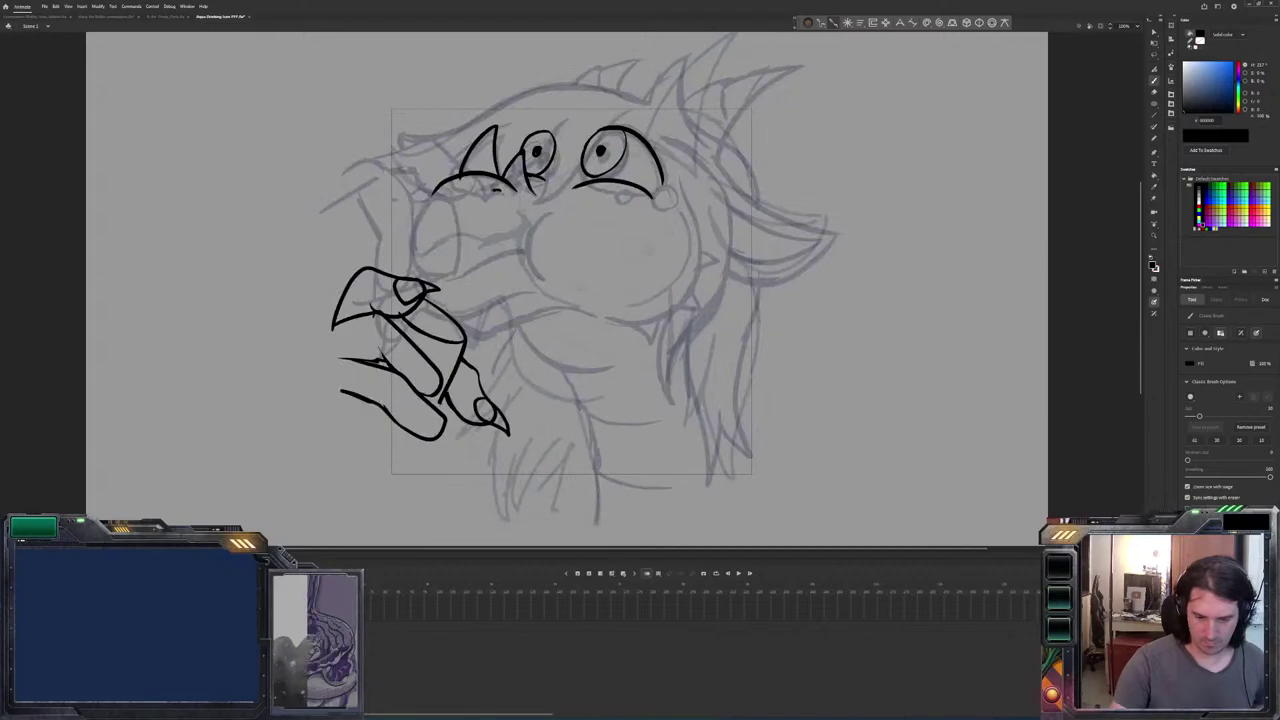
Shape the near nostril and the rear curve of the snout ridge, and trim the ridge's front end.
{"action": "key", "text": "period"}
{"action": "key", "text": "comma"}
{"action": "key", "text": "e"}
{"action": "key", "text": "period"}
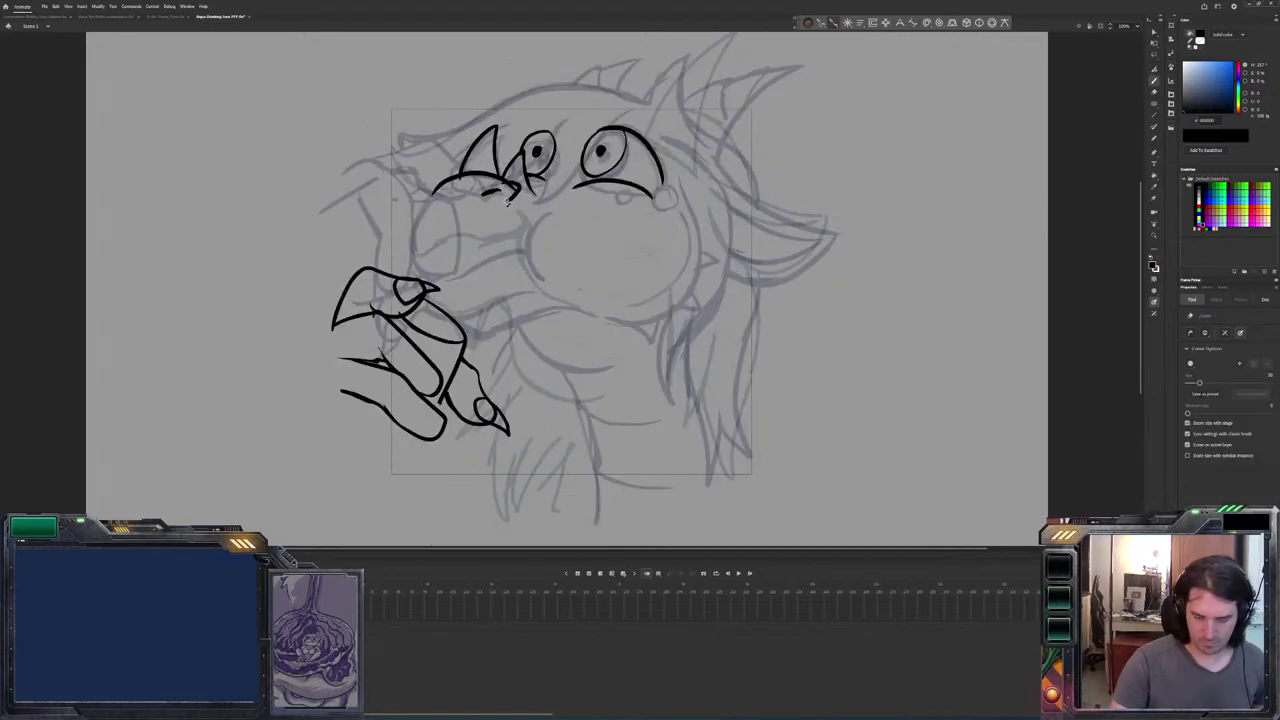
{"action": "key", "text": "comma"}
{"action": "key", "text": "period"}
{"action": "key", "text": "comma"}
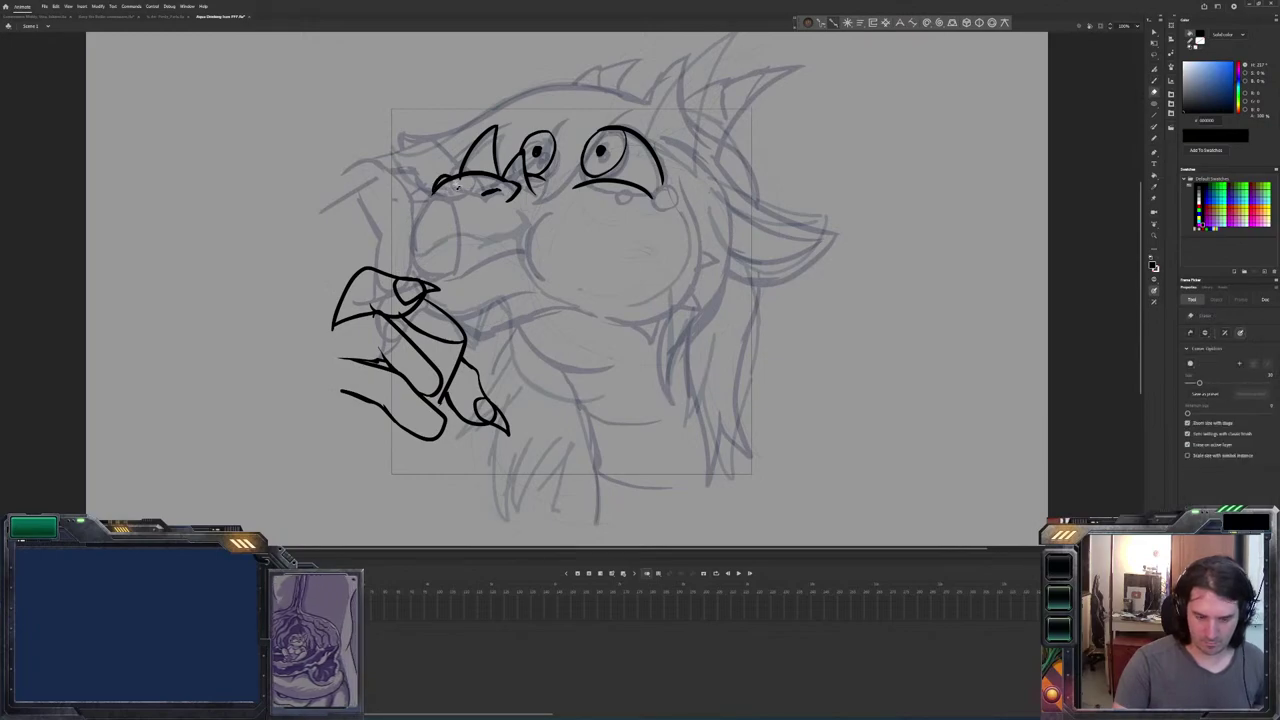
Ink the rounded front tip of the snout and darken the far nostril inside it.
{"action": "key", "text": "b"}
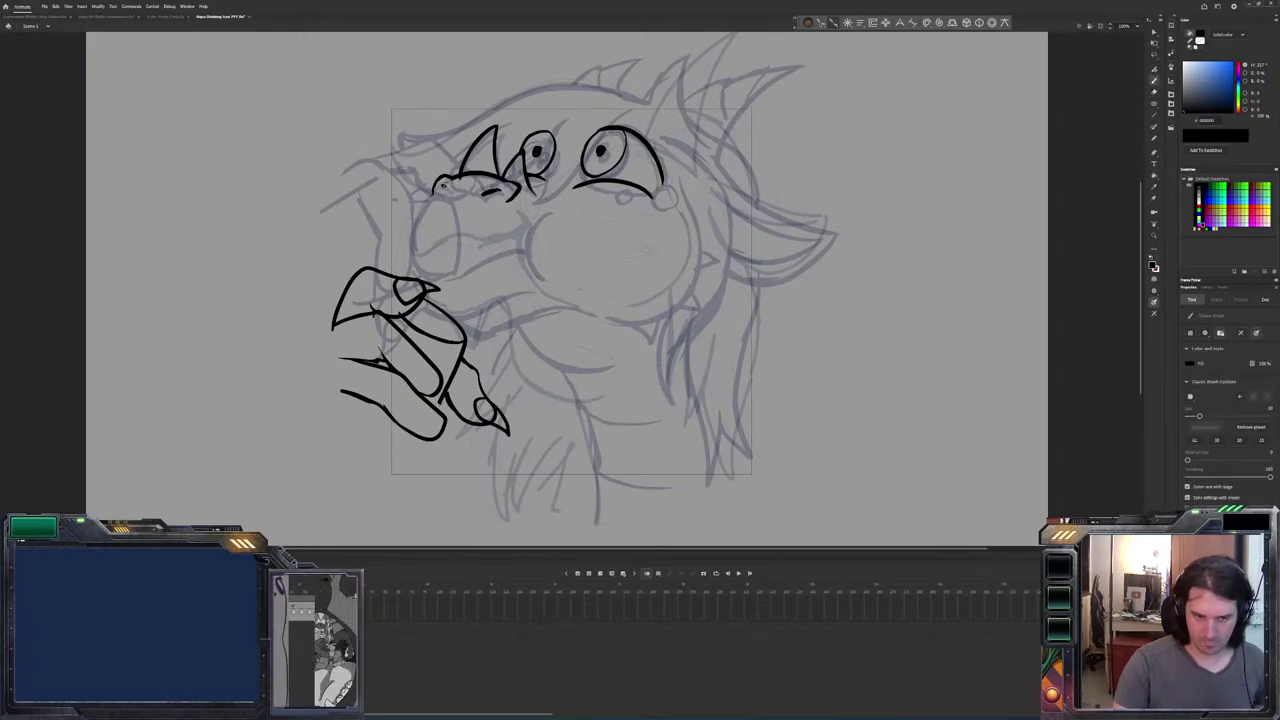
{"action": "key", "text": "period"}
{"action": "key", "text": "comma"}
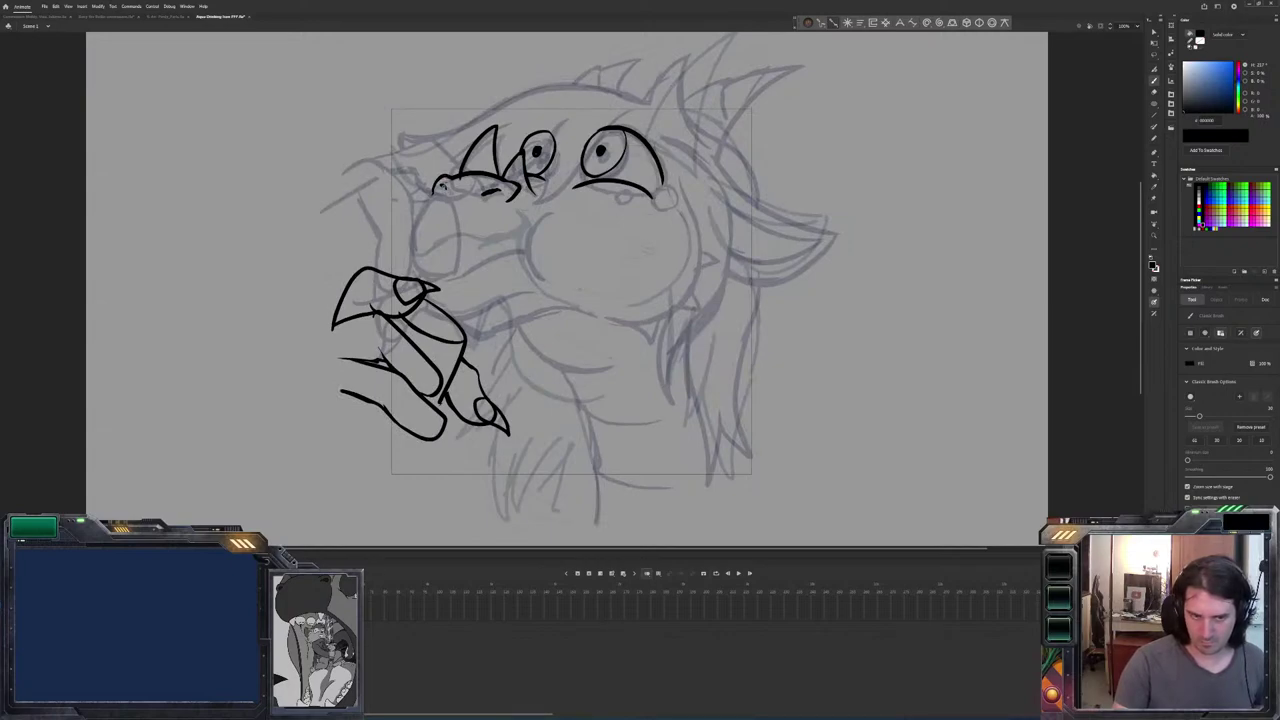
{"action": "key", "text": "e"}
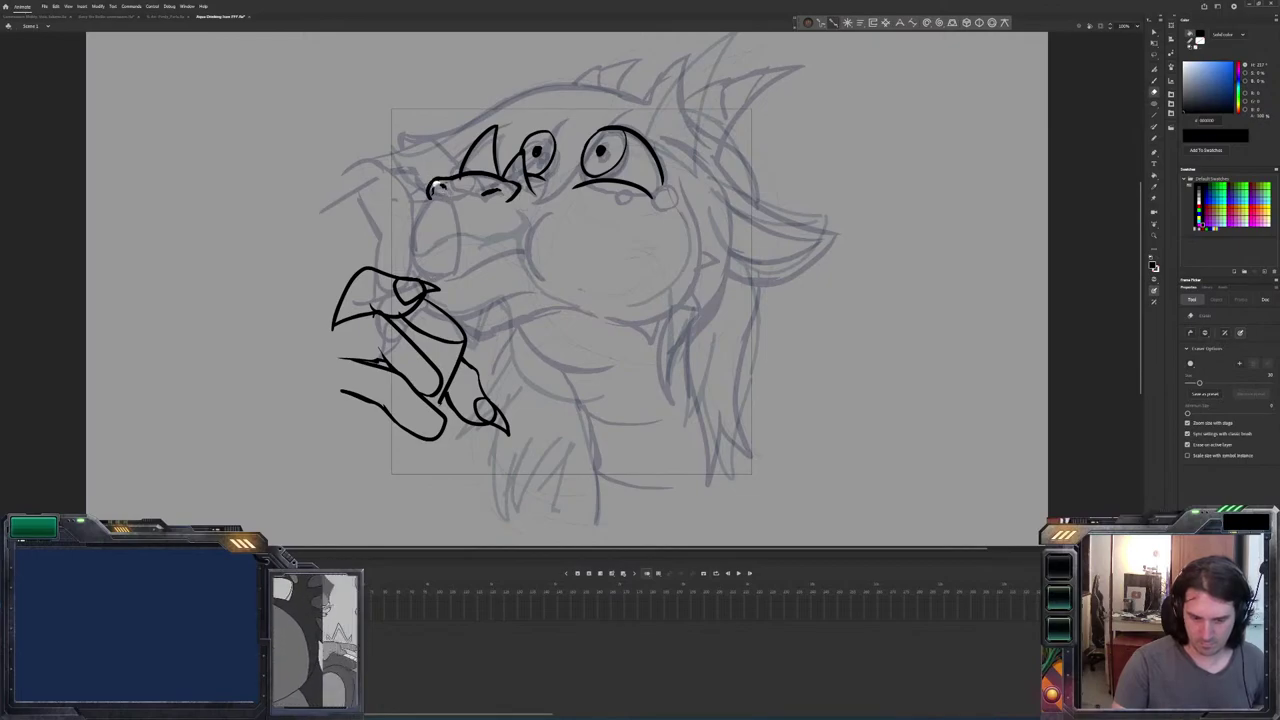
{"action": "key", "text": "b"}
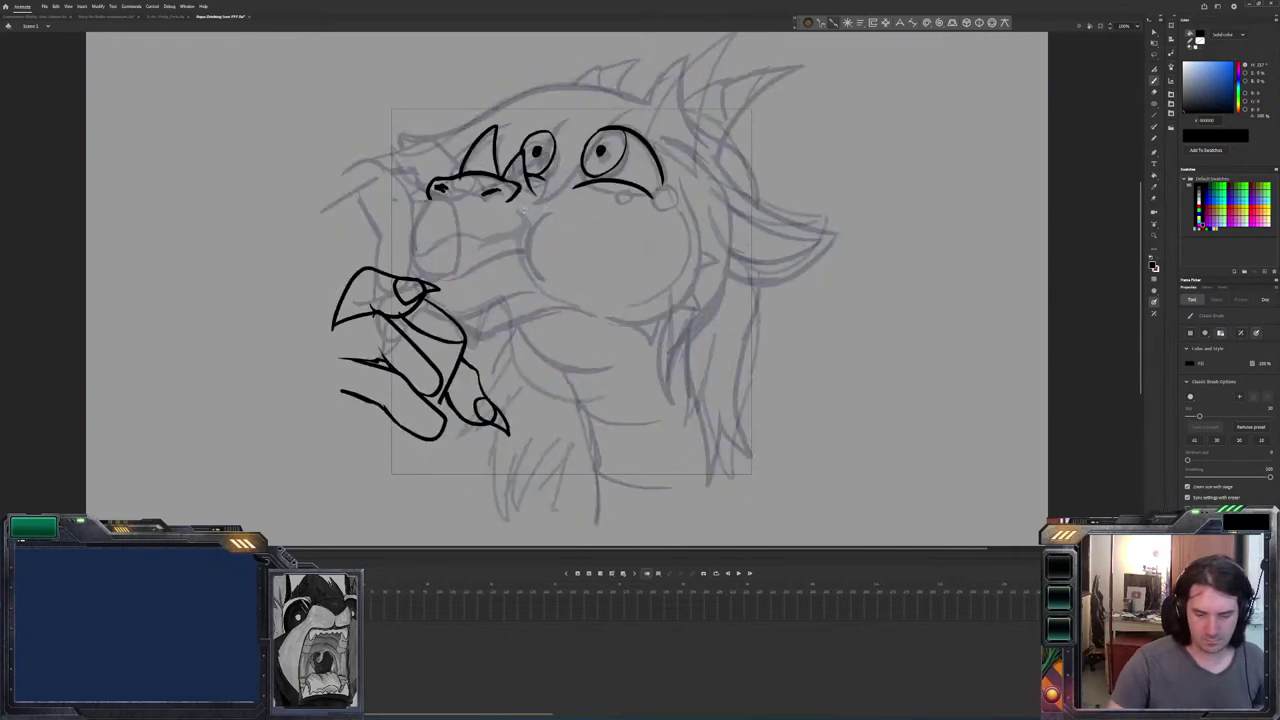
Ink the mouth corner, the upper lip line and the muzzle's front edge with its small bumps at the lip.
{"action": "left_click_drag", "start_coordinate": [520, 256], "coordinate": [540, 277]}
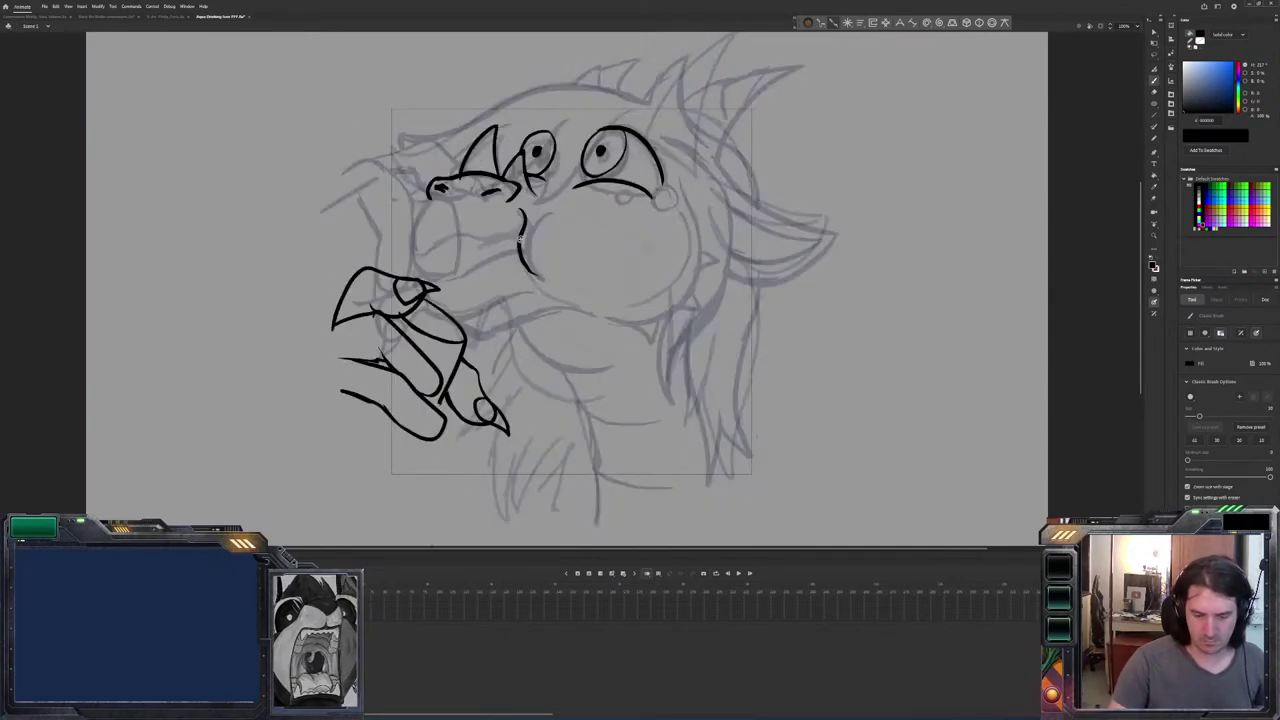
{"action": "left_click_drag", "start_coordinate": [520, 230], "coordinate": [452, 237]}
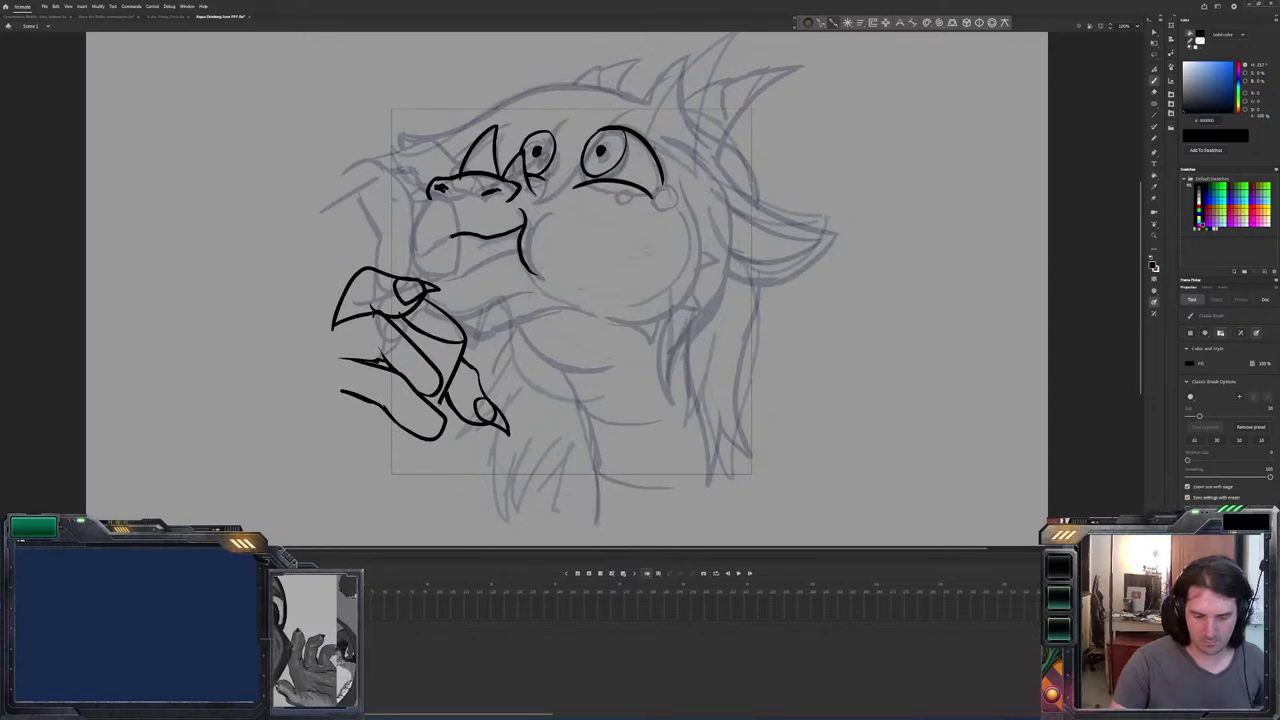
{"action": "left_click_drag", "start_coordinate": [438, 186], "coordinate": [416, 226]}
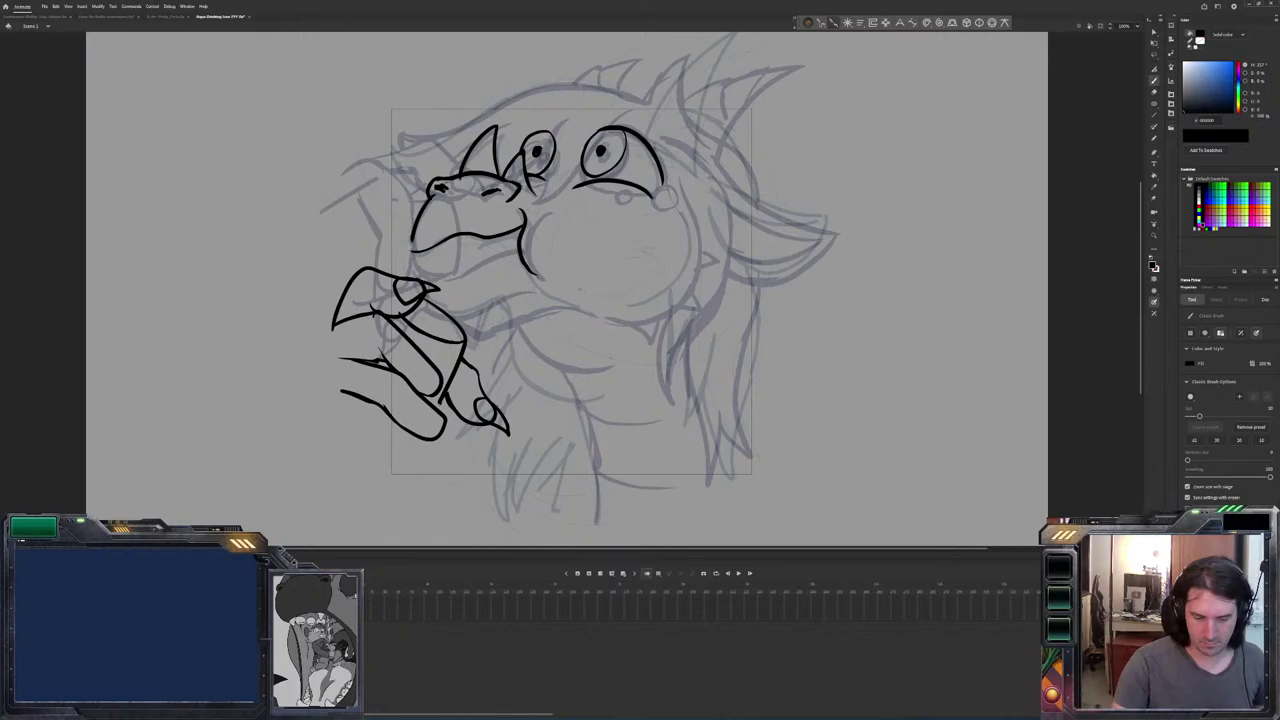
{"action": "mouse_move", "coordinate": [411, 238]}
{"action": "left_mouse_down"}
{"action": "mouse_move", "coordinate": [426, 257]}
{"action": "mouse_move", "coordinate": [405, 265]}
{"action": "left_mouse_up"}
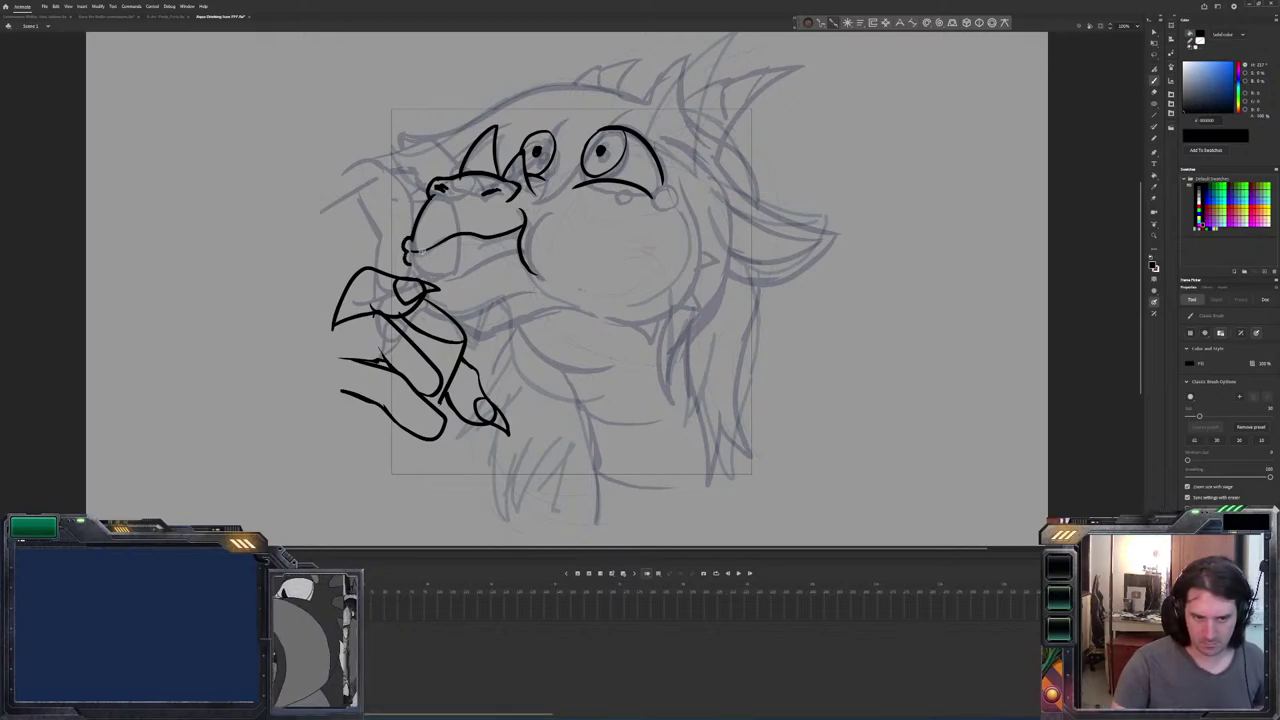
{"action": "key", "text": "e"}
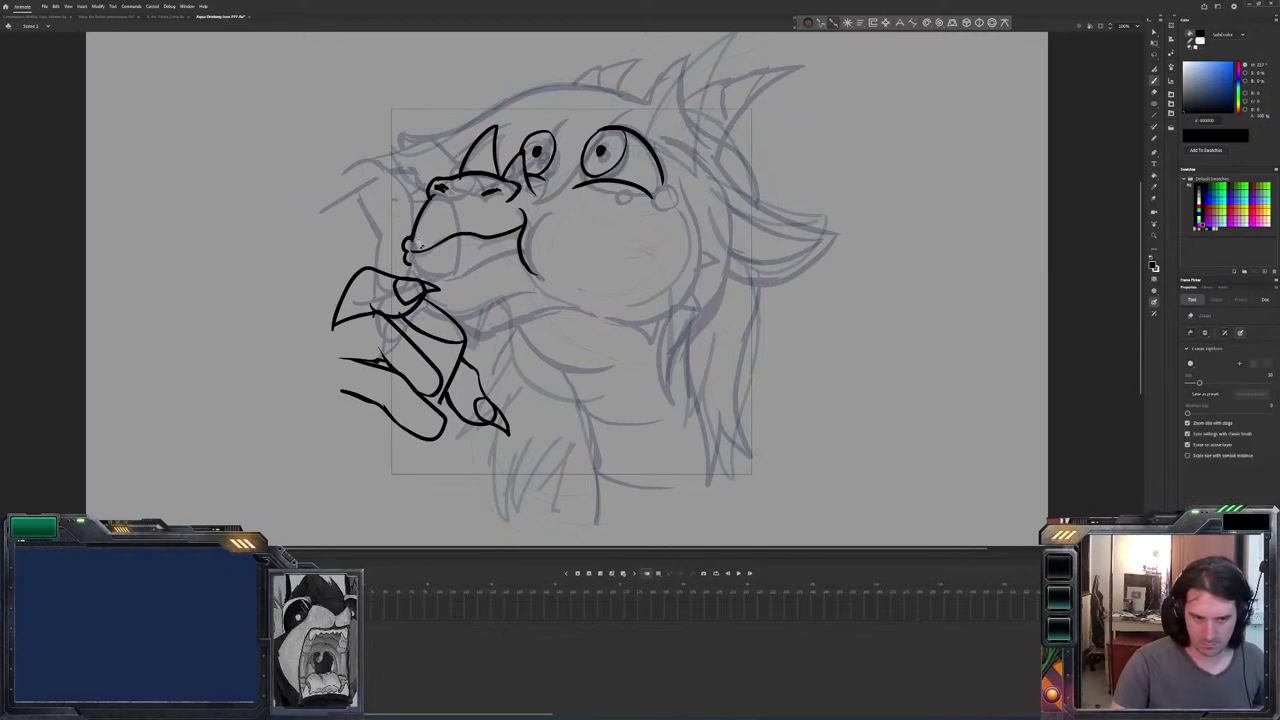
{"action": "left_click_drag", "start_coordinate": [414, 245], "coordinate": [411, 244]}
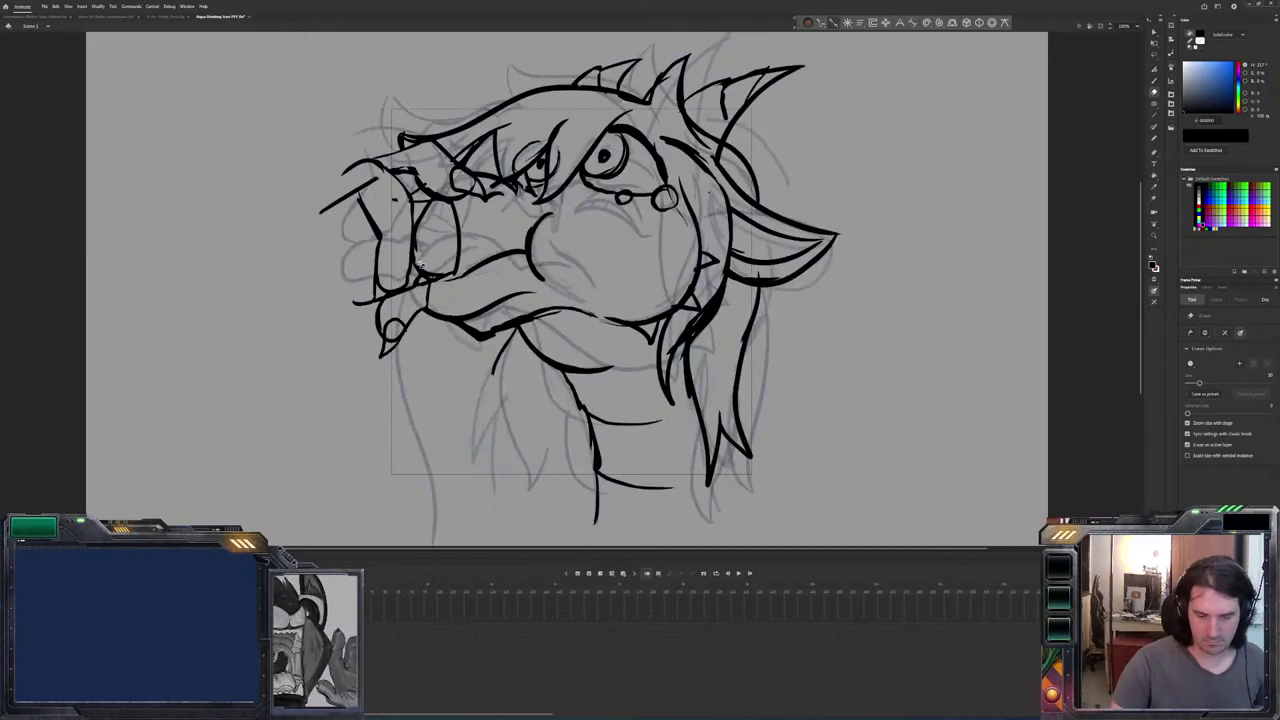
Ink the lower jaw line from the hand back beneath the cheek, replacing the first stroke and comparing neighbouring frames.
{"action": "key", "text": "comma"}
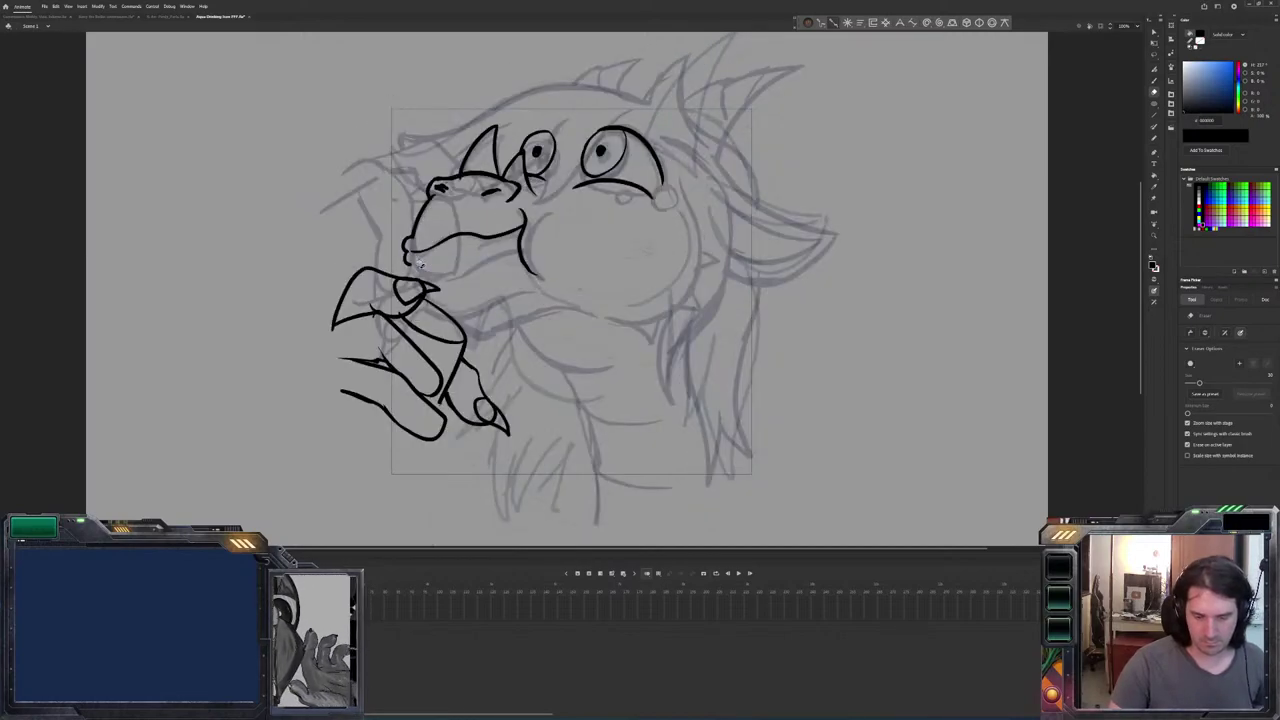
{"action": "key", "text": "period"}
{"action": "key", "text": "comma"}
{"action": "key", "text": "b"}
{"action": "key", "text": "period"}
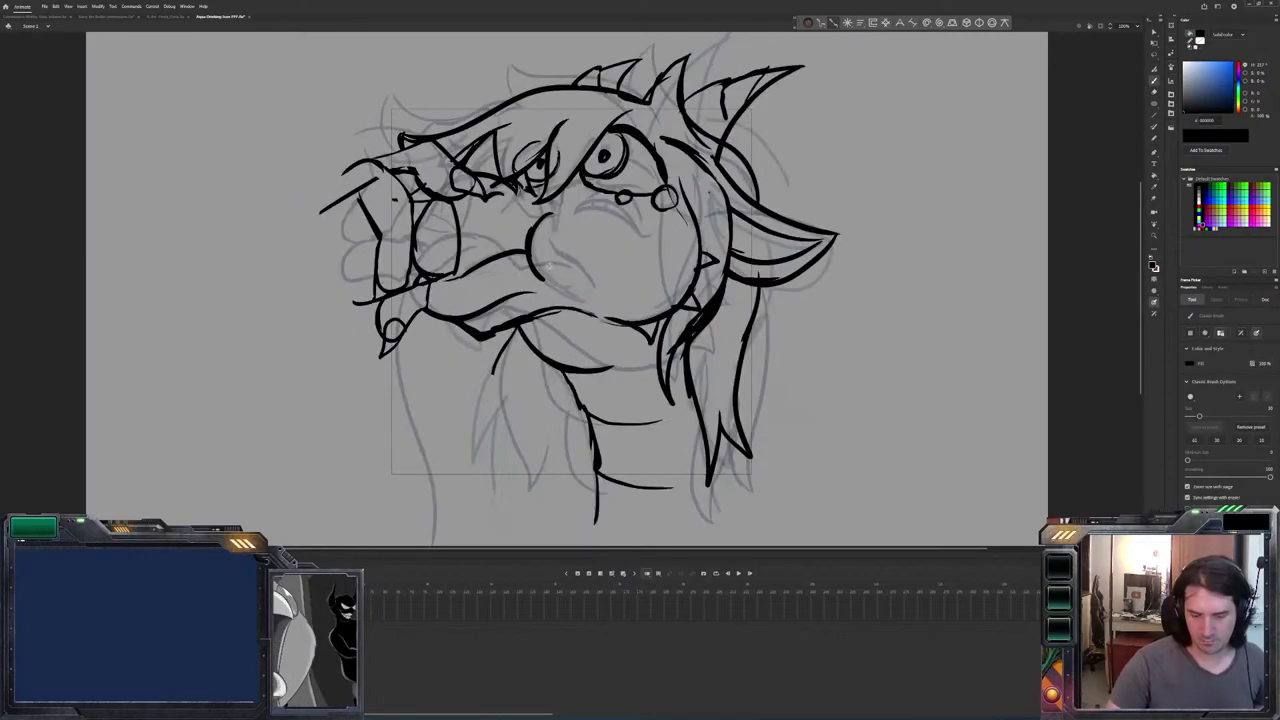
{"action": "key", "text": "period"}
{"action": "mouse_move", "coordinate": [605, 311]}
{"action": "left_mouse_down"}
{"action": "mouse_move", "coordinate": [543, 306]}
{"action": "mouse_move", "coordinate": [476, 327]}
{"action": "mouse_move", "coordinate": [428, 300]}
{"action": "left_mouse_up"}
{"action": "key", "text": "ctrl+z"}
{"action": "left_click_drag", "start_coordinate": [578, 300], "coordinate": [428, 310]}
{"action": "key", "text": "period"}
{"action": "key", "text": "comma"}
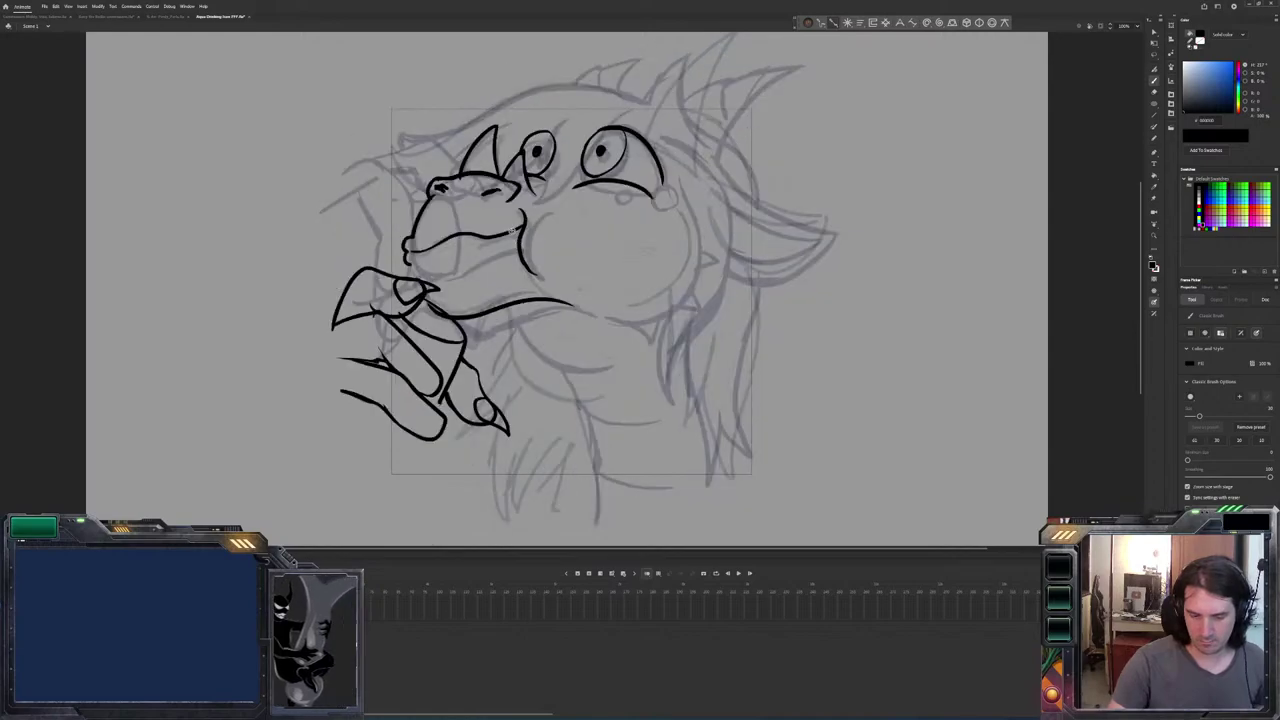
{"action": "key", "text": "period"}
{"action": "key", "text": "comma"}
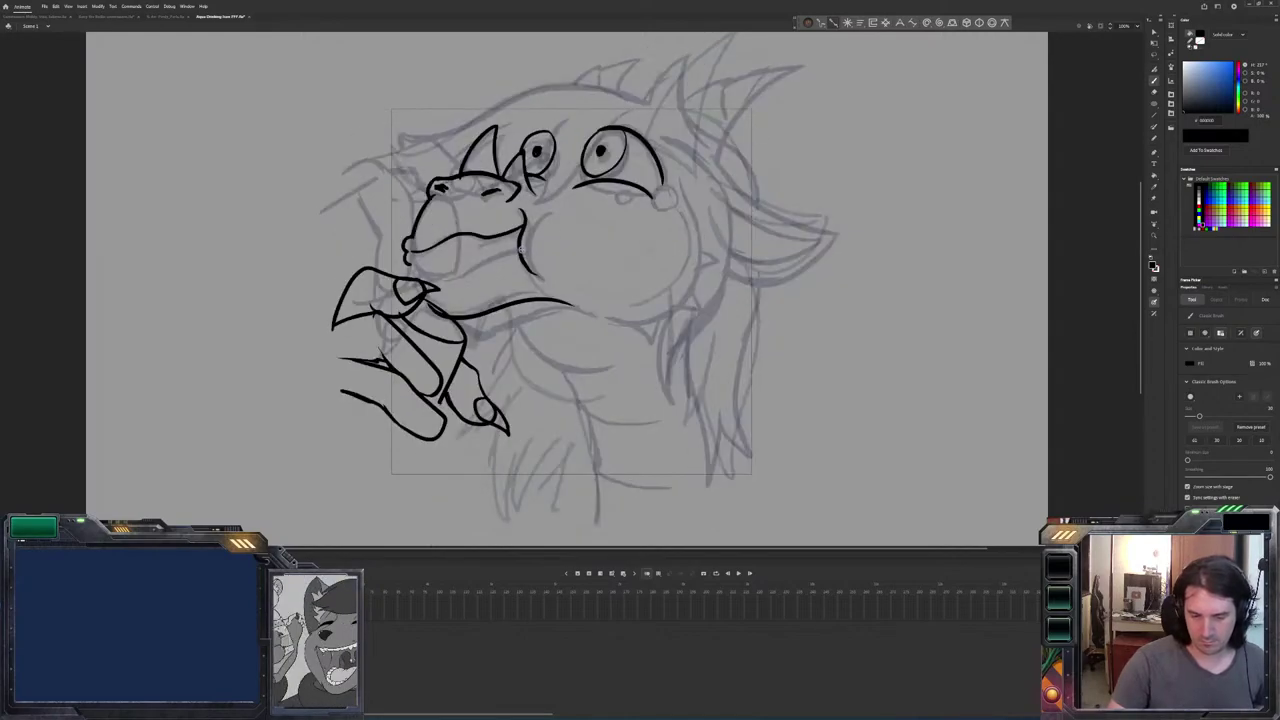
Ink the lower lip line beneath the upper lip and trim the line join at the mouth corner.
{"action": "left_click_drag", "start_coordinate": [523, 241], "coordinate": [418, 255]}
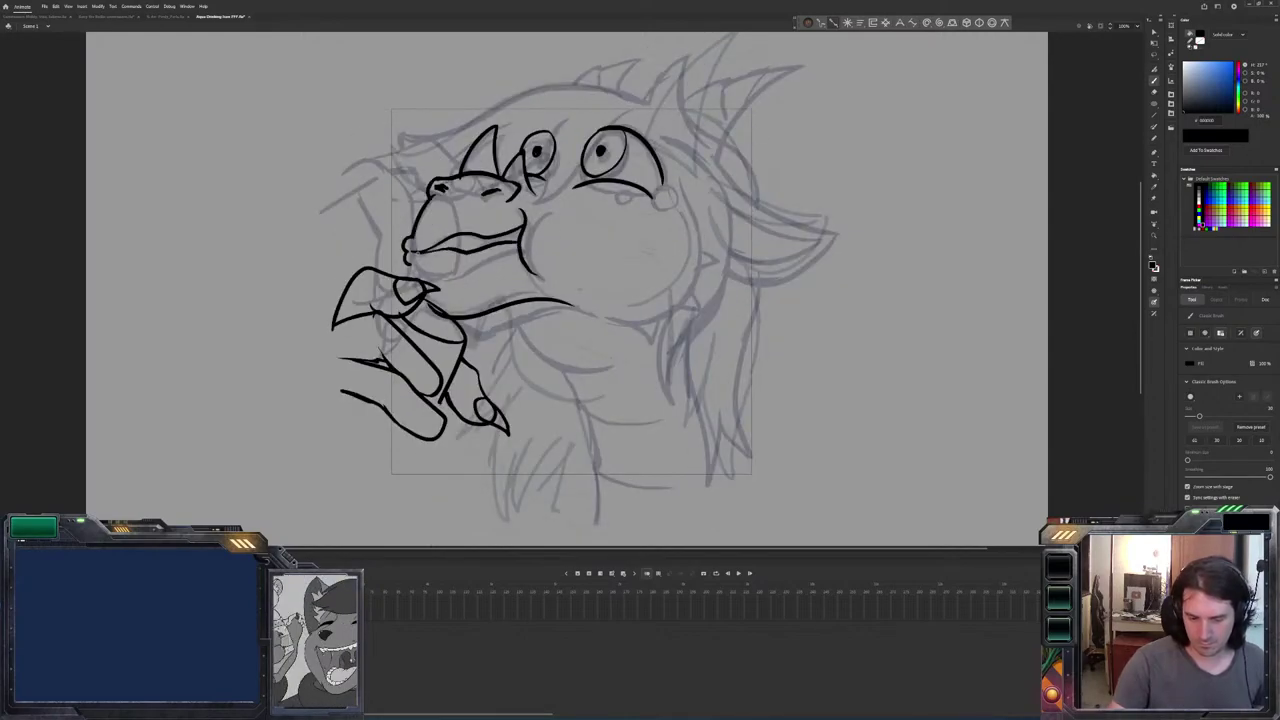
{"action": "key", "text": "period"}
{"action": "key", "text": "comma"}
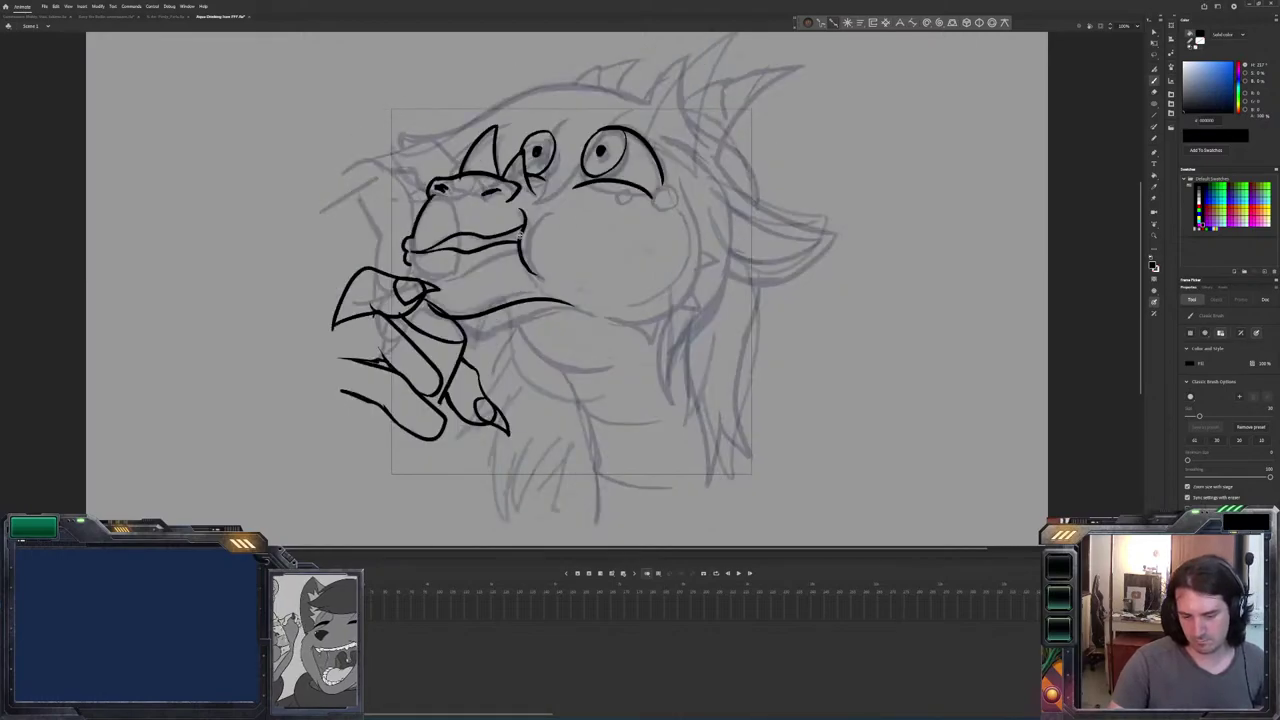
{"action": "key", "text": "period"}
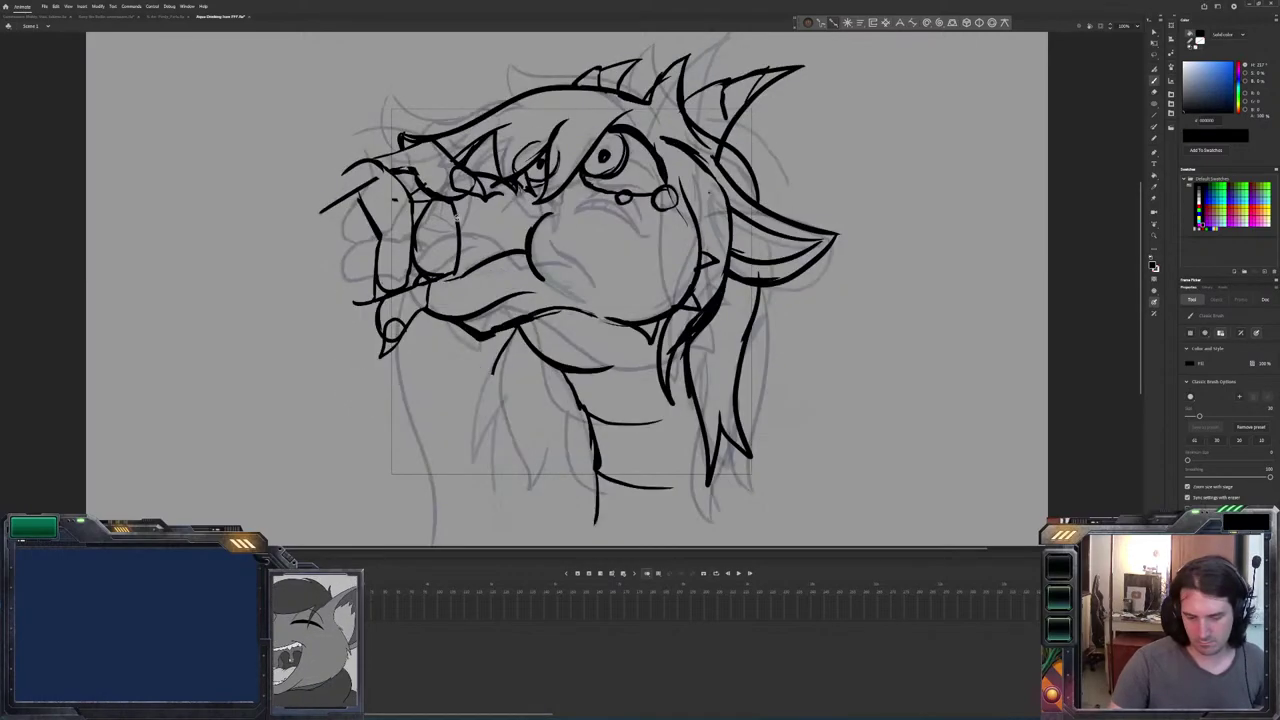
{"action": "key", "text": "comma"}
{"action": "key", "text": "e"}
{"action": "key", "text": "period"}
{"action": "key", "text": "period"}
{"action": "left_click_drag", "start_coordinate": [520, 238], "coordinate": [465, 226]}
Compare the neighbouring frames and ink a short line beneath the far eye, behind the snout.
{"action": "key", "text": "b"}
{"action": "key", "text": "period"}
{"action": "key", "text": "comma"}
{"action": "key", "text": "period"}
{"action": "key", "text": "comma"}
{"action": "key", "text": "period"}
{"action": "key", "text": "comma"}
{"action": "left_click_drag", "start_coordinate": [558, 195], "coordinate": [521, 192]}
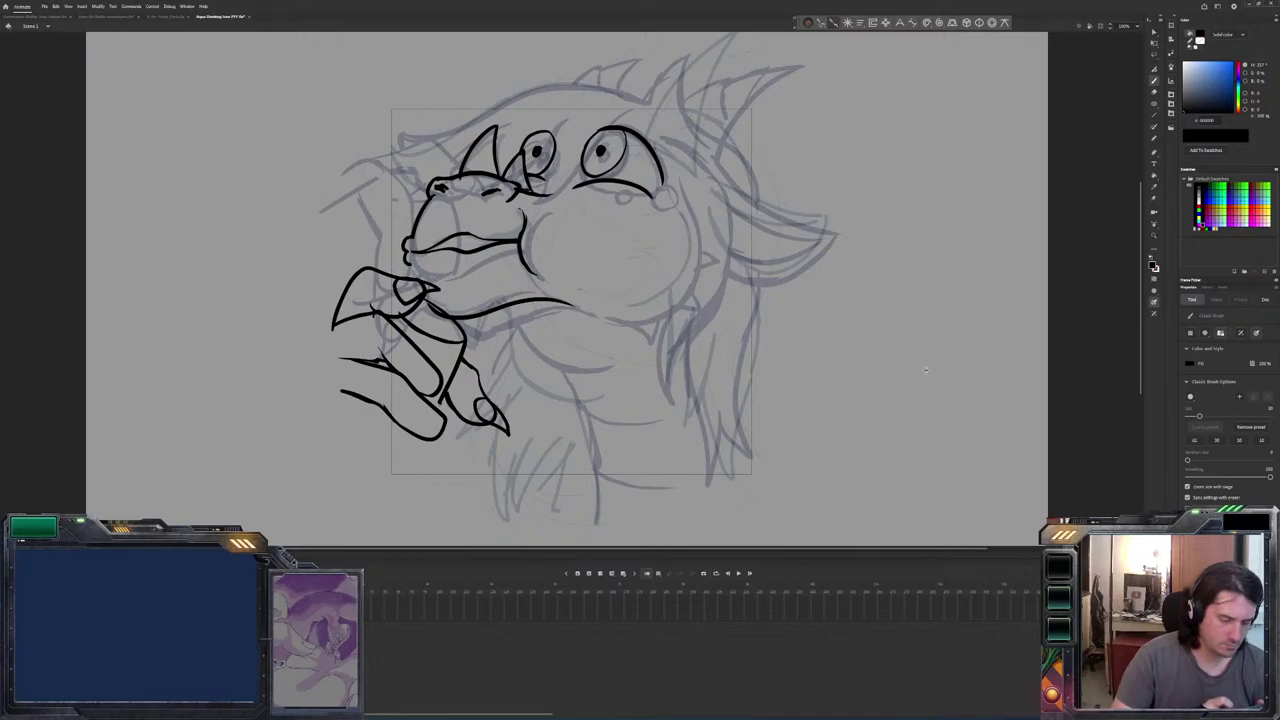
Flip repeatedly between the current frame and its neighbour to compare the head, muzzle and hand poses.
{"action": "key", "text": "period"}
{"action": "key", "text": "comma"}
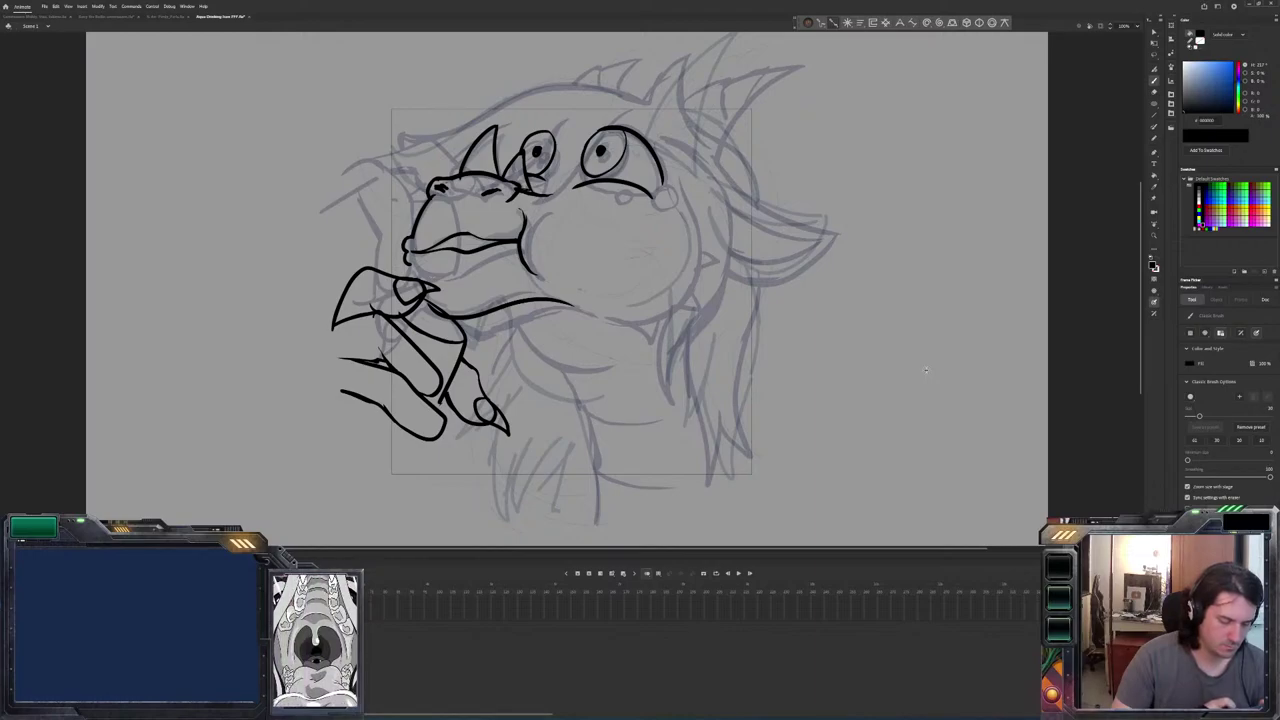
{"action": "key", "text": "period"}
{"action": "key", "text": "comma"}
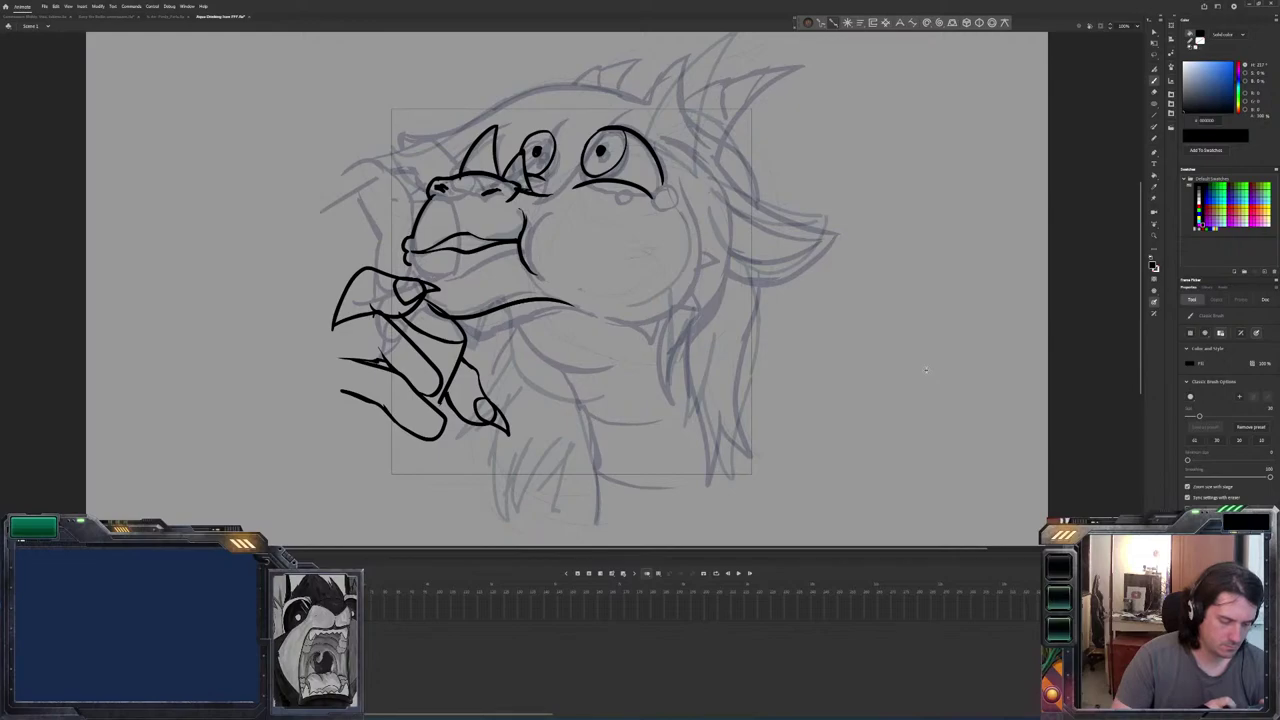
{"action": "key", "text": "period"}
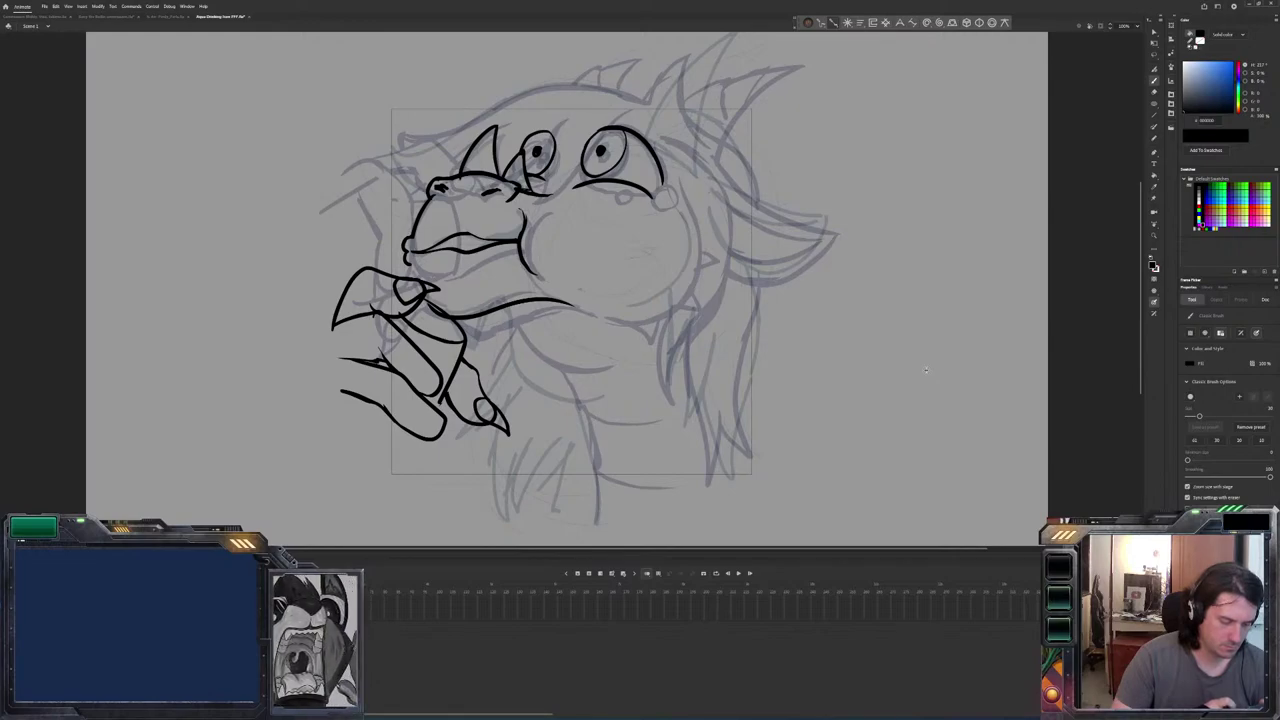
{"action": "key", "text": "comma"}
{"action": "key", "text": "period"}
{"action": "key", "text": "comma"}
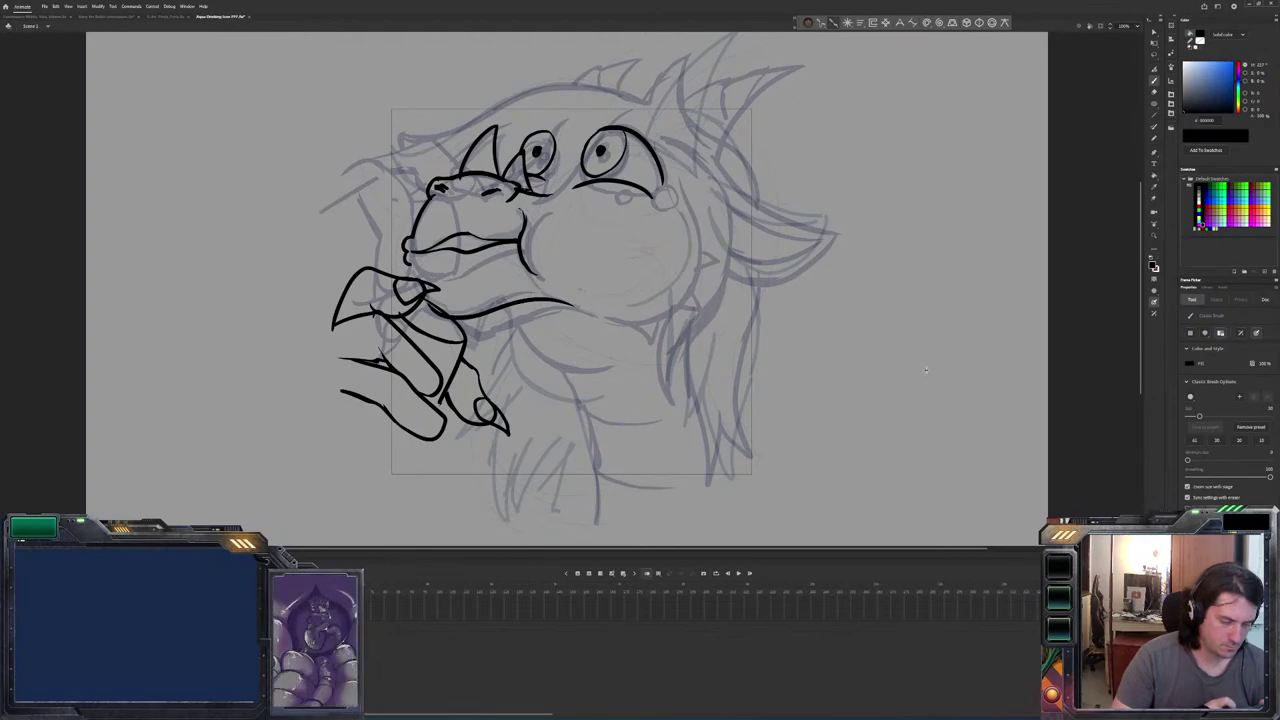
{"action": "key", "text": "period"}
{"action": "key", "text": "comma"}
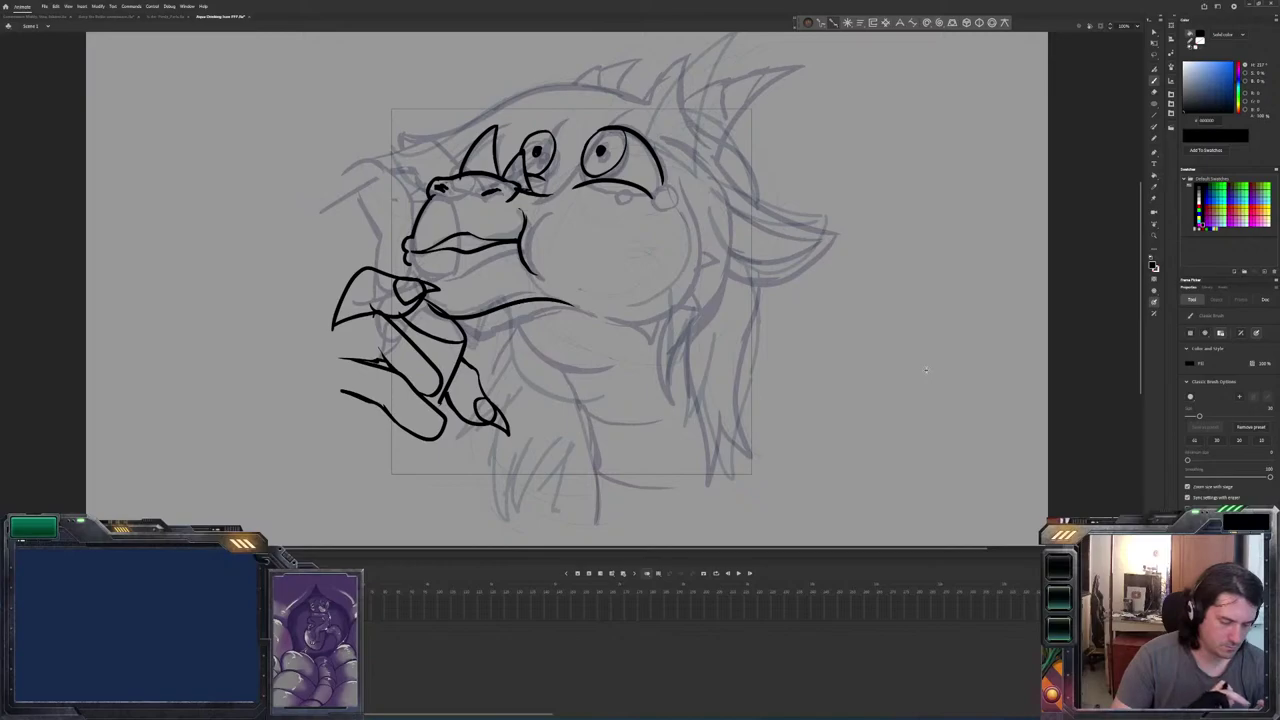
{"action": "key", "text": "period"}
{"action": "key", "text": "comma"}
{"action": "key", "text": "period"}
{"action": "key", "text": "comma"}
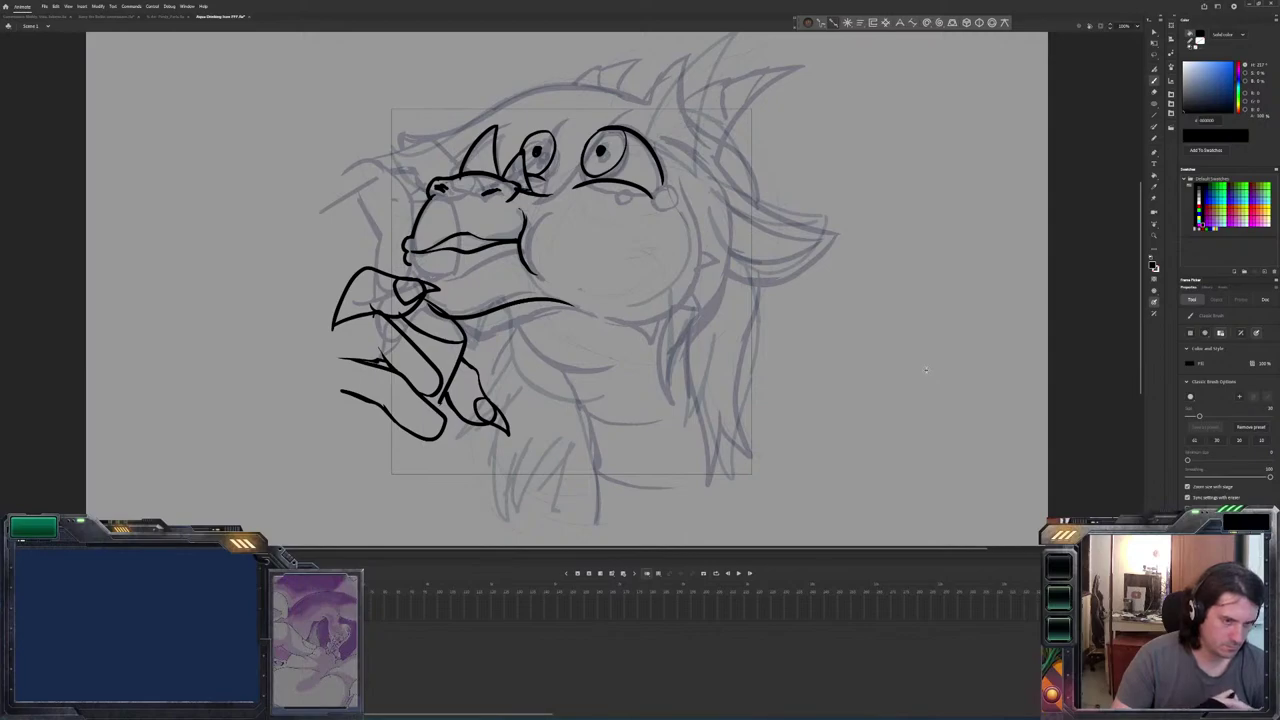
{"action": "key", "text": "period"}
{"action": "key", "text": "comma"}
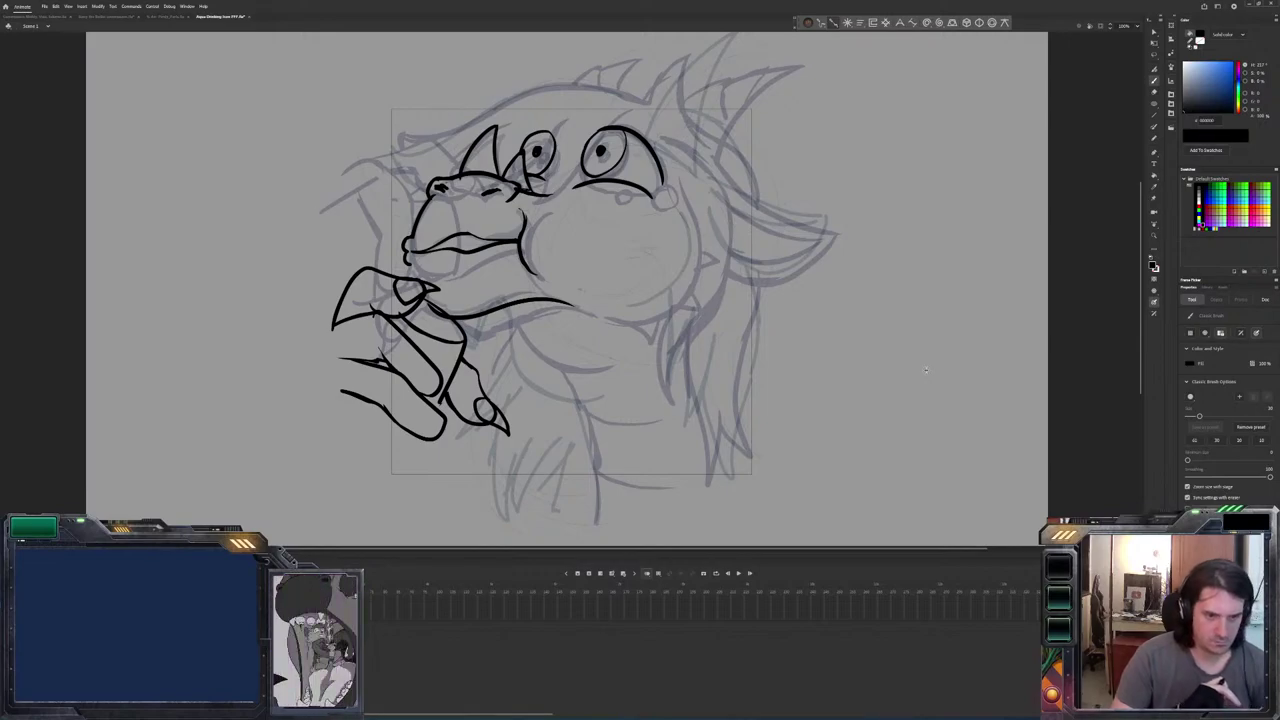
{"action": "key", "text": "period"}
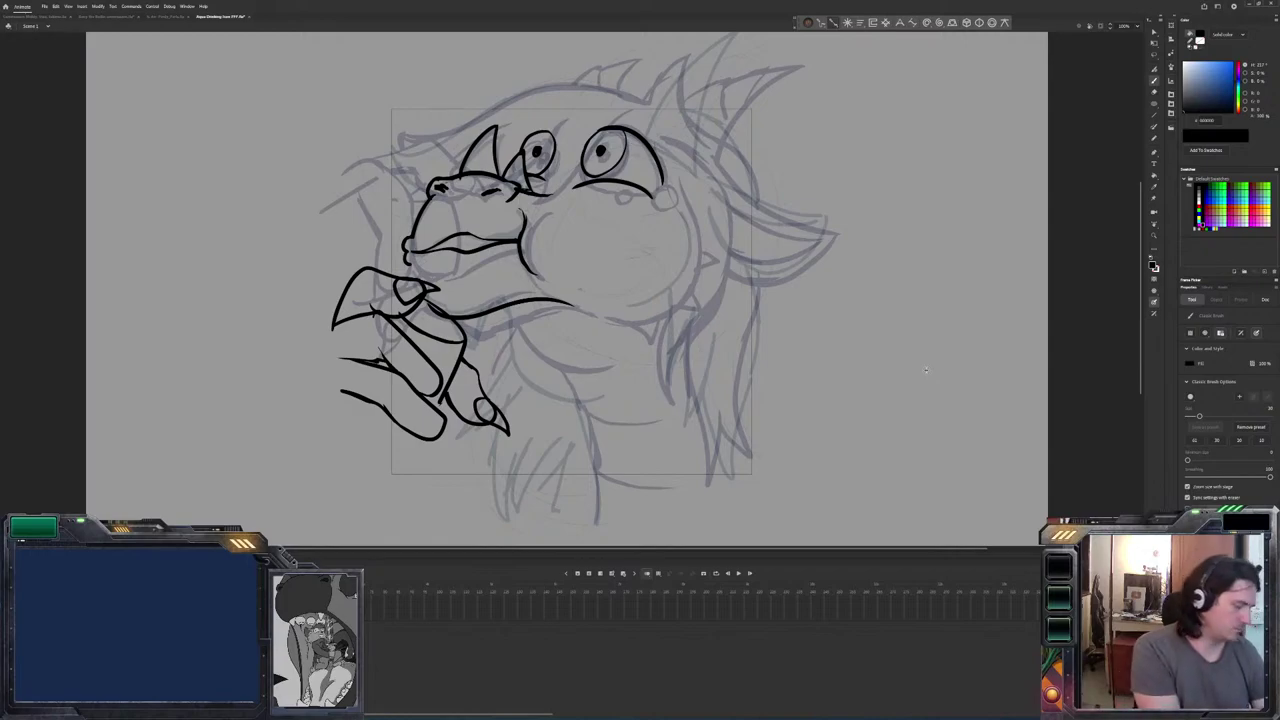
{"action": "key", "text": "comma"}
{"action": "key", "text": "period"}
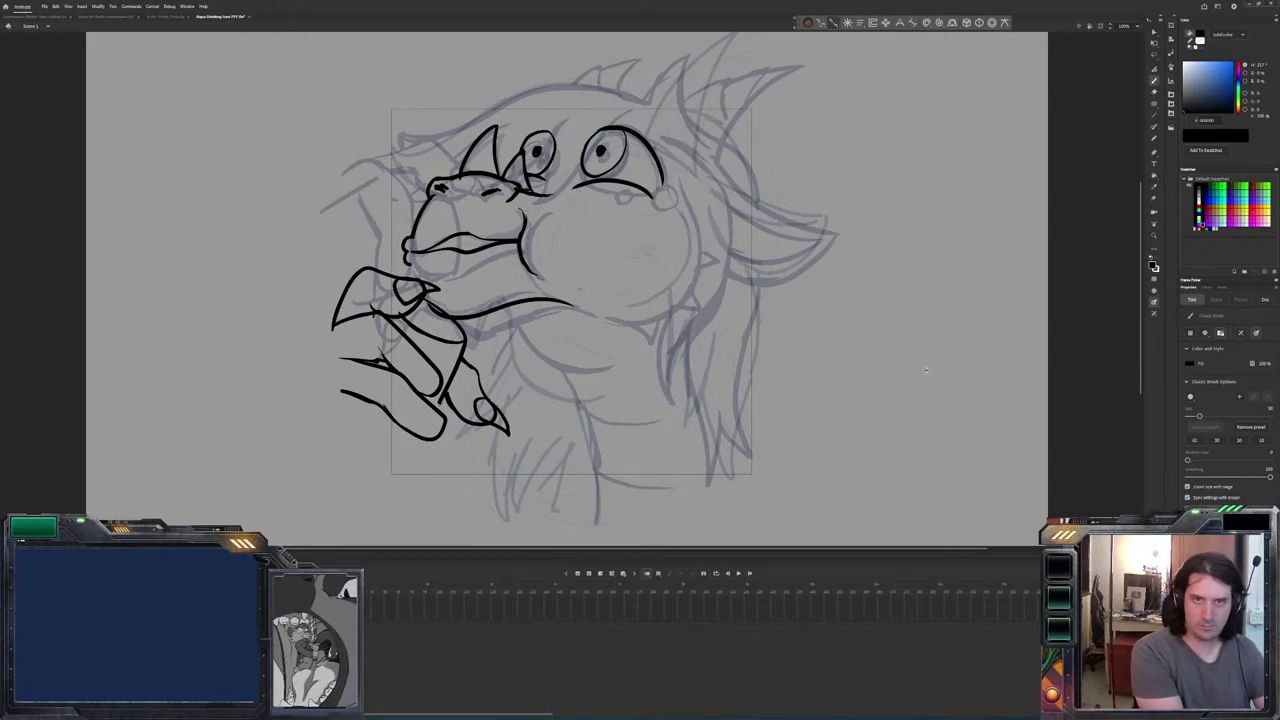
{"action": "key", "text": "comma"}
{"action": "key", "text": "period"}
{"action": "key", "text": "comma"}
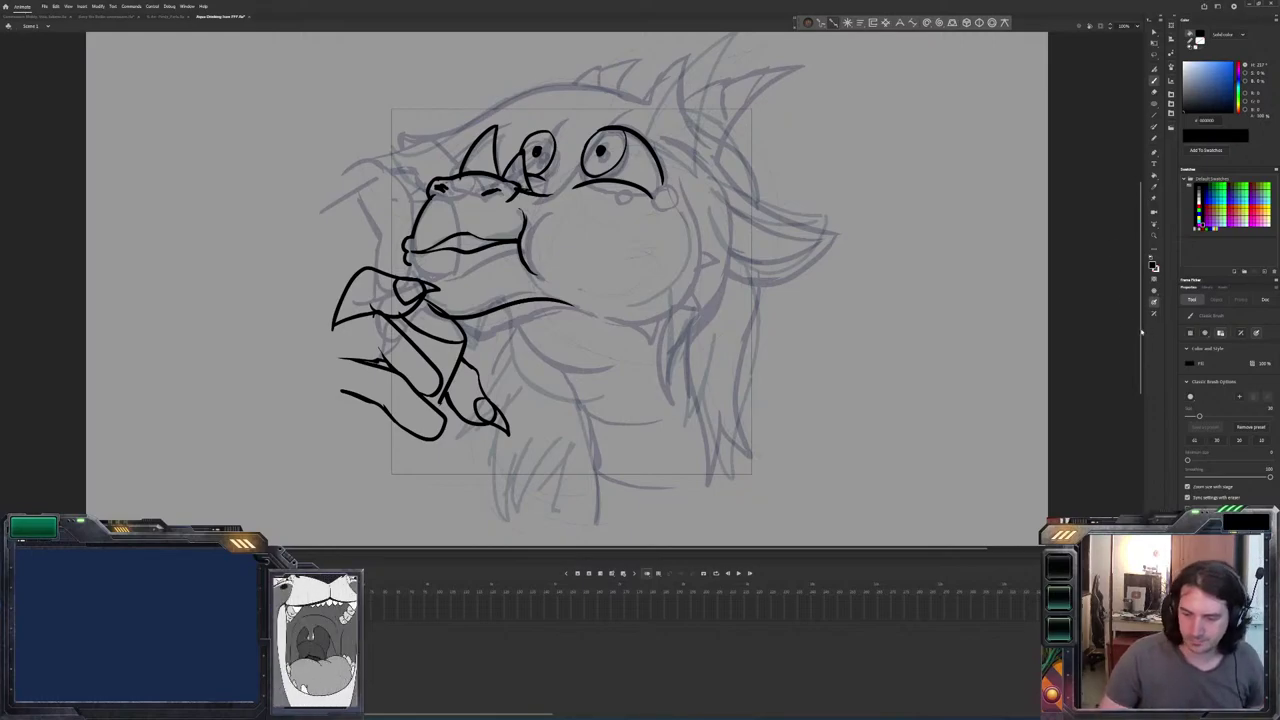
Ink the hair strands crossing both eyes and the long curved outline of the fringe over the forehead.
{"action": "key", "text": "k"}
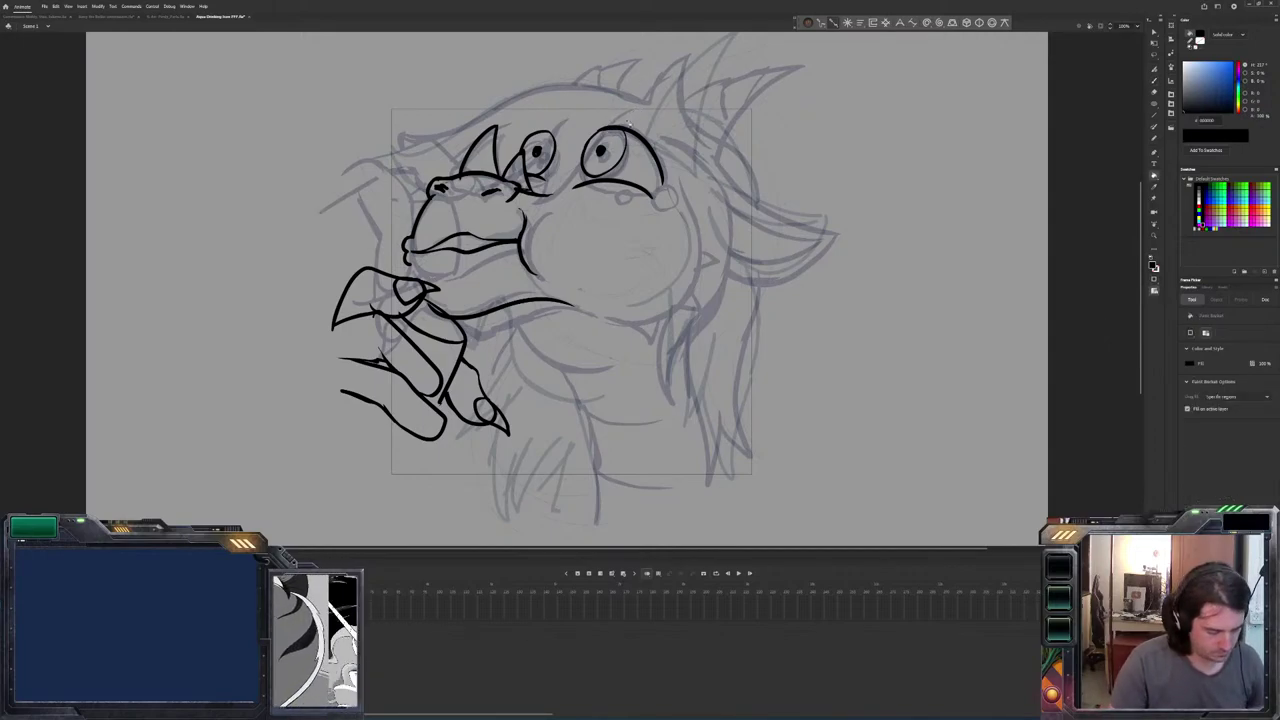
{"action": "key", "text": "b"}
{"action": "key", "text": "period"}
{"action": "key", "text": "comma"}
{"action": "key", "text": "period"}
{"action": "key", "text": "comma"}
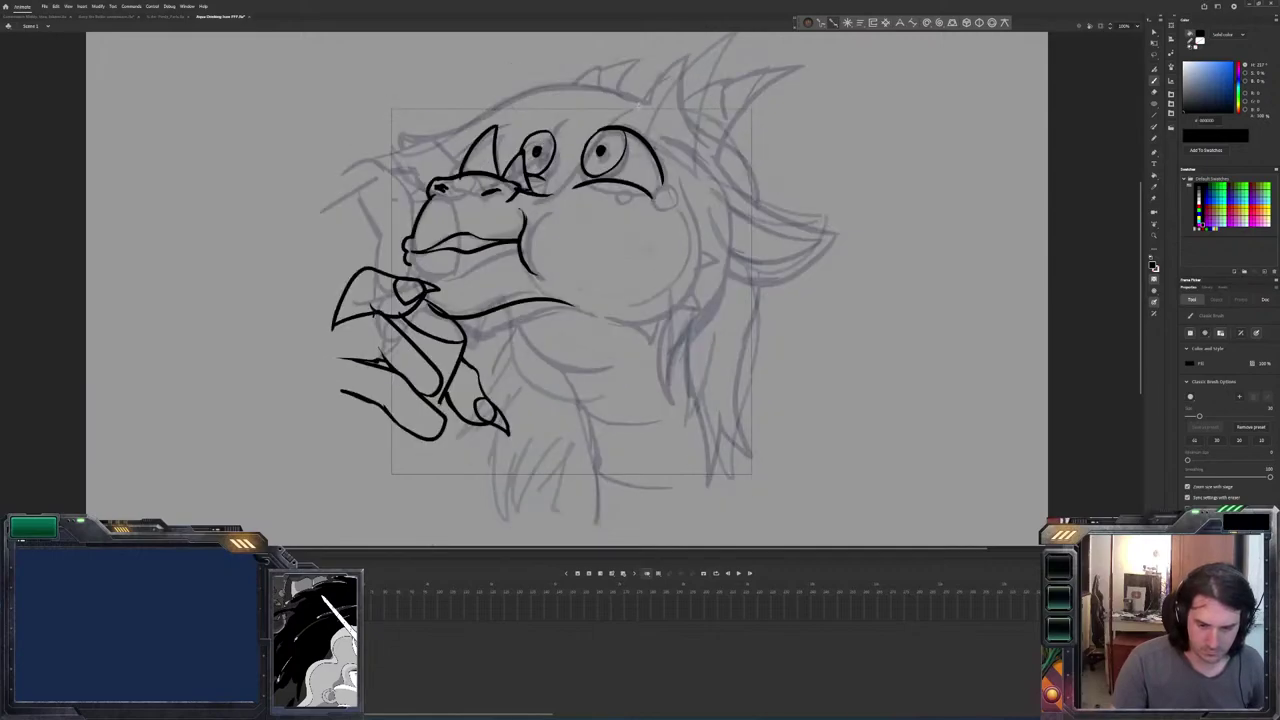
{"action": "left_click_drag", "start_coordinate": [597, 134], "coordinate": [530, 190]}
{"action": "left_click_drag", "start_coordinate": [576, 106], "coordinate": [540, 160]}
{"action": "key", "text": "comma"}
{"action": "mouse_move", "coordinate": [600, 79]}
{"action": "left_mouse_down"}
{"action": "mouse_move", "coordinate": [654, 99]}
{"action": "mouse_move", "coordinate": [399, 127]}
{"action": "mouse_move", "coordinate": [418, 170]}
{"action": "left_mouse_up"}
Compare the fringe against neighbouring frames and ink a short hair stroke between the snout spike and the far eye.
{"action": "key", "text": "comma"}
{"action": "key", "text": "period"}
{"action": "key", "text": "comma"}
{"action": "key", "text": "period"}
{"action": "key", "text": "period"}
{"action": "key", "text": "comma"}
{"action": "key", "text": "period"}
{"action": "key", "text": "comma"}
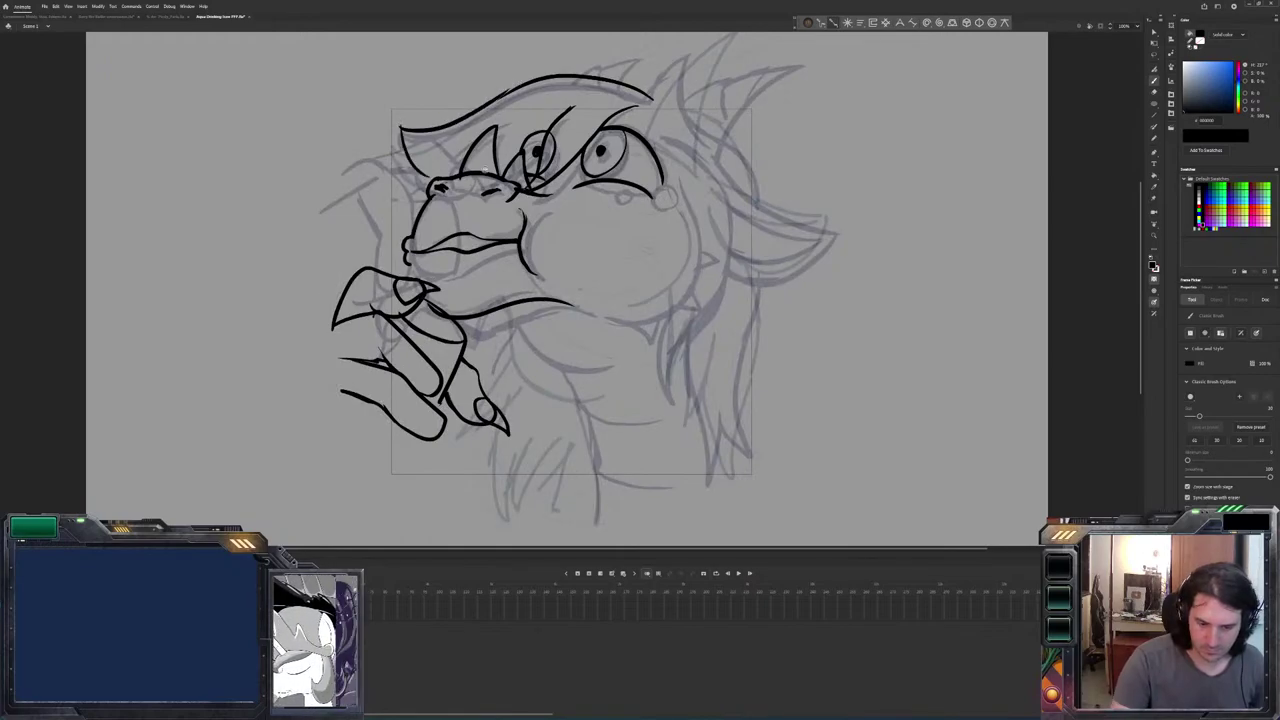
{"action": "key", "text": "comma"}
{"action": "key", "text": "period"}
{"action": "key", "text": "period"}
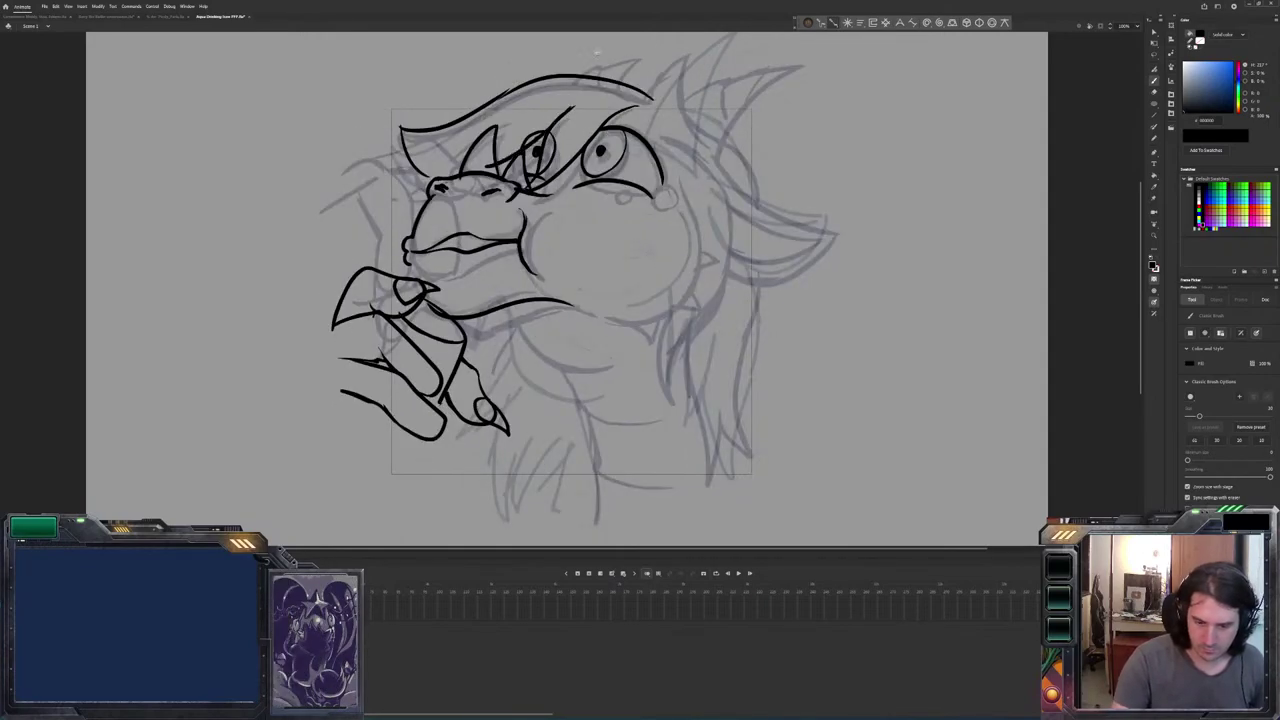
{"action": "key", "text": "comma"}
{"action": "key", "text": "period"}
{"action": "key", "text": "comma"}
{"action": "key", "text": "period"}
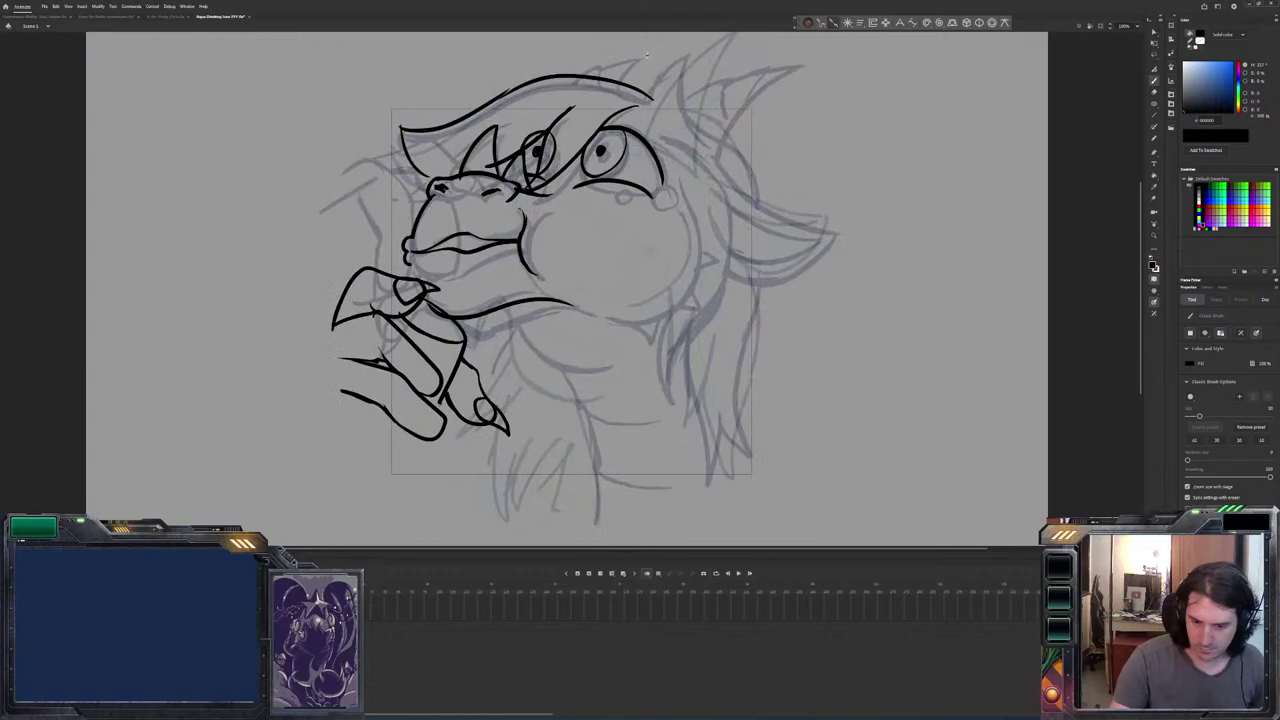
Ink the small hair spikes above the fringe on the wide-eyed frame, checking them against the neighbouring frame.
{"action": "key", "text": "comma"}
{"action": "mouse_move", "coordinate": [575, 75]}
{"action": "left_mouse_down"}
{"action": "mouse_move", "coordinate": [618, 58]}
{"action": "mouse_move", "coordinate": [610, 82]}
{"action": "left_mouse_up"}
{"action": "key", "text": "period"}
{"action": "key", "text": "comma"}
{"action": "key", "text": "period"}
{"action": "key", "text": "comma"}
{"action": "key", "text": "period"}
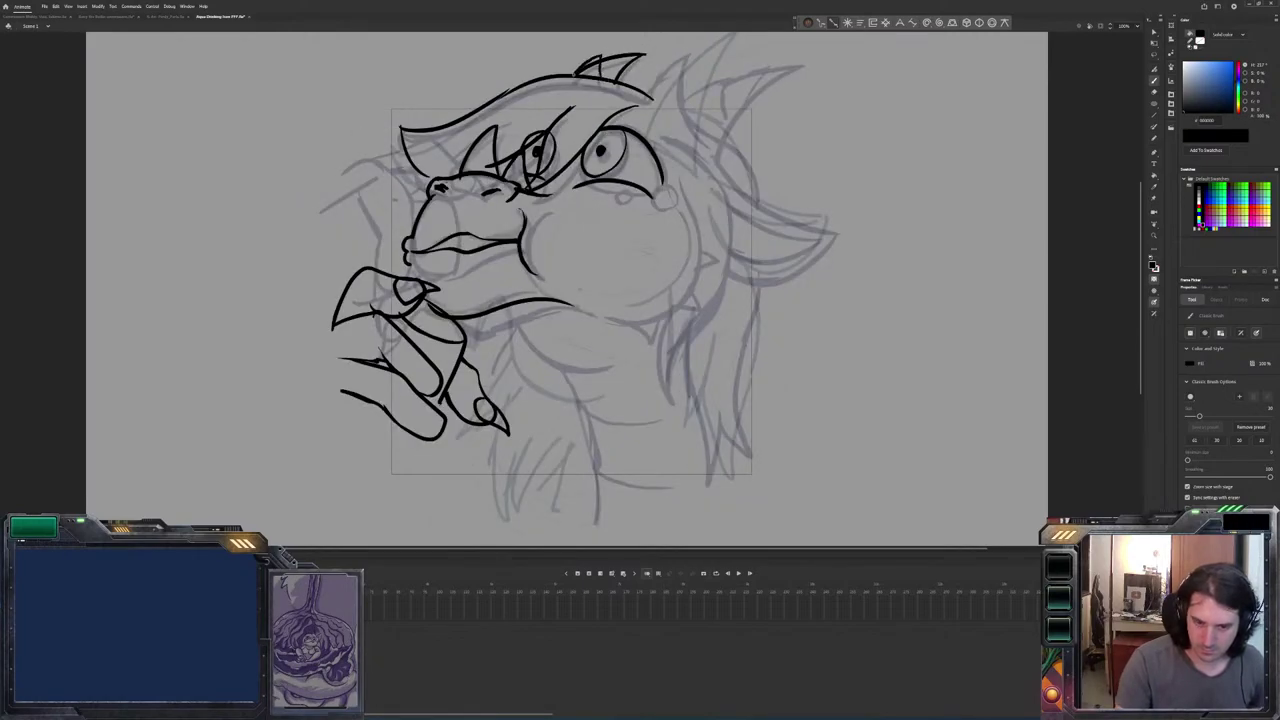
Flip through the neighbouring frames to compare the hair spikes and the tuft at the crown.
{"action": "key", "text": "e"}
{"action": "key", "text": "comma"}
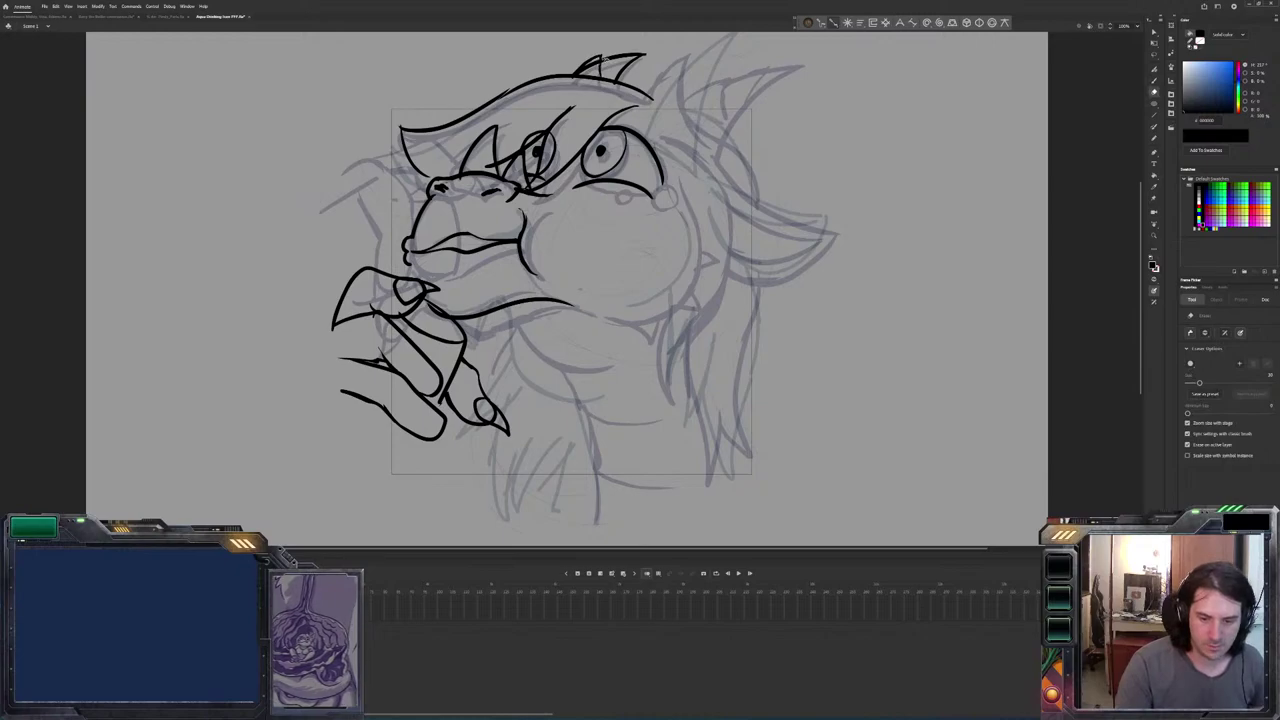
{"action": "key", "text": "period"}
{"action": "key", "text": "comma"}
{"action": "key", "text": "period"}
{"action": "key", "text": "period"}
{"action": "key", "text": "comma"}
{"action": "key", "text": "period"}
{"action": "key", "text": "b"}
{"action": "key", "text": "period"}
{"action": "key", "text": "period"}
{"action": "key", "text": "comma"}
{"action": "key", "text": "comma"}
{"action": "key", "text": "period"}
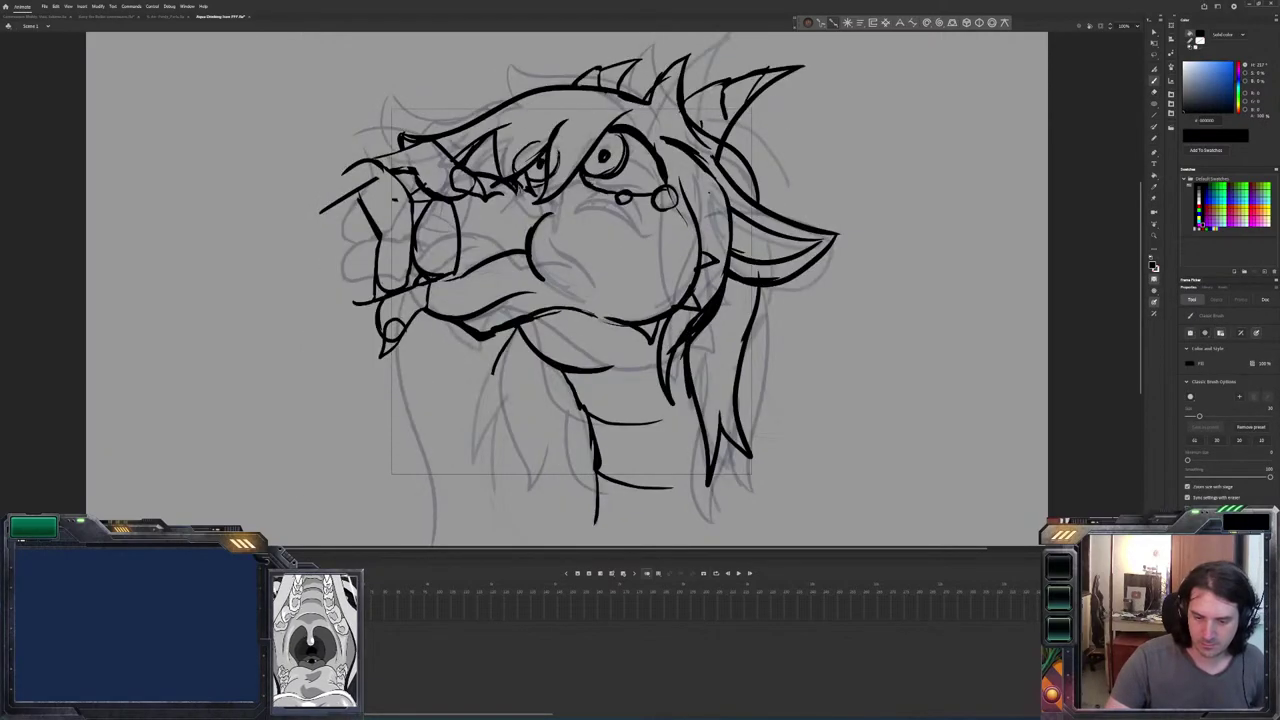
Redraw the pointed hair tuft at the crown of the frame with the raised hand, and erase part of its old outline.
{"action": "key", "text": "comma"}
{"action": "key", "text": "period"}
{"action": "mouse_move", "coordinate": [682, 56]}
{"action": "left_mouse_down"}
{"action": "mouse_move", "coordinate": [682, 92]}
{"action": "mouse_move", "coordinate": [668, 62]}
{"action": "mouse_move", "coordinate": [650, 90]}
{"action": "left_mouse_up"}
{"action": "key", "text": "e"}
{"action": "mouse_move", "coordinate": [677, 46]}
{"action": "left_mouse_down"}
{"action": "mouse_move", "coordinate": [649, 102]}
{"action": "mouse_move", "coordinate": [680, 44]}
{"action": "left_mouse_up"}
{"action": "key", "text": "comma"}
{"action": "key", "text": "period"}
{"action": "mouse_move", "coordinate": [692, 132]}
{"action": "left_mouse_down"}
{"action": "mouse_move", "coordinate": [677, 55]}
{"action": "mouse_move", "coordinate": [692, 104]}
{"action": "mouse_move", "coordinate": [678, 94]}
{"action": "left_mouse_up"}
{"action": "key", "text": "b"}
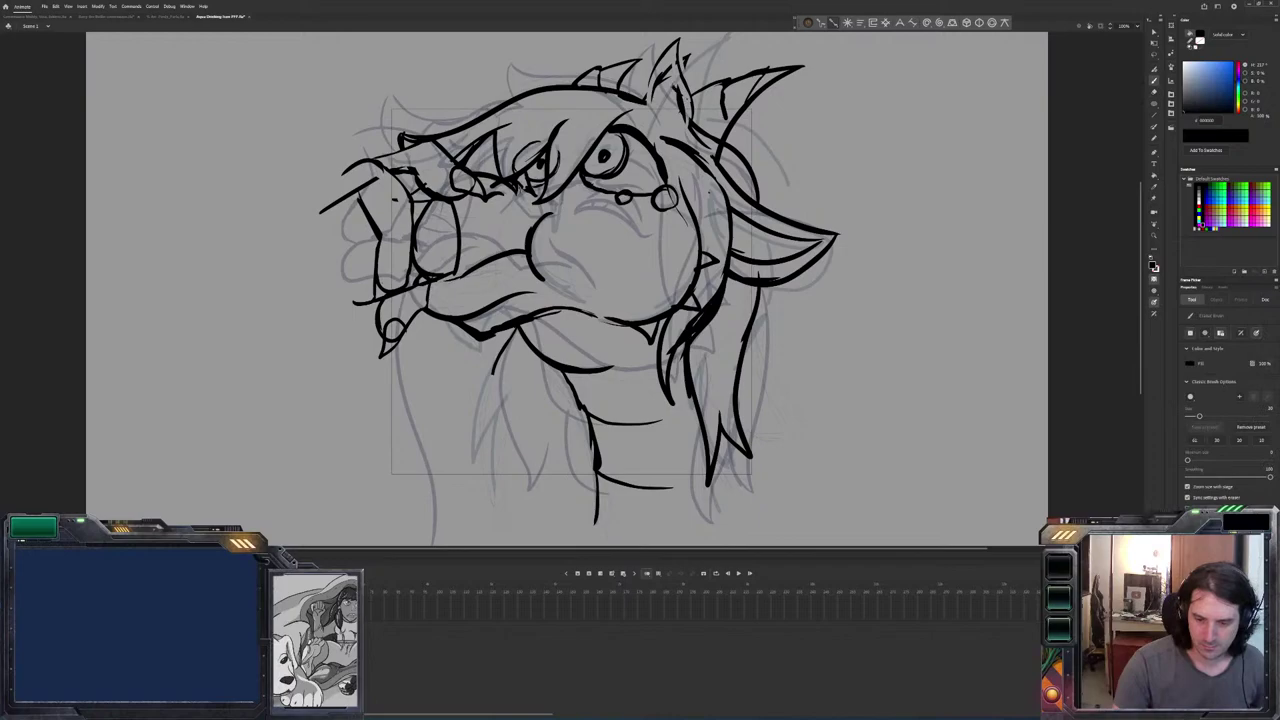
Erase the leftover old strokes inside the redrawn crown tuft.
{"action": "key", "text": "e"}
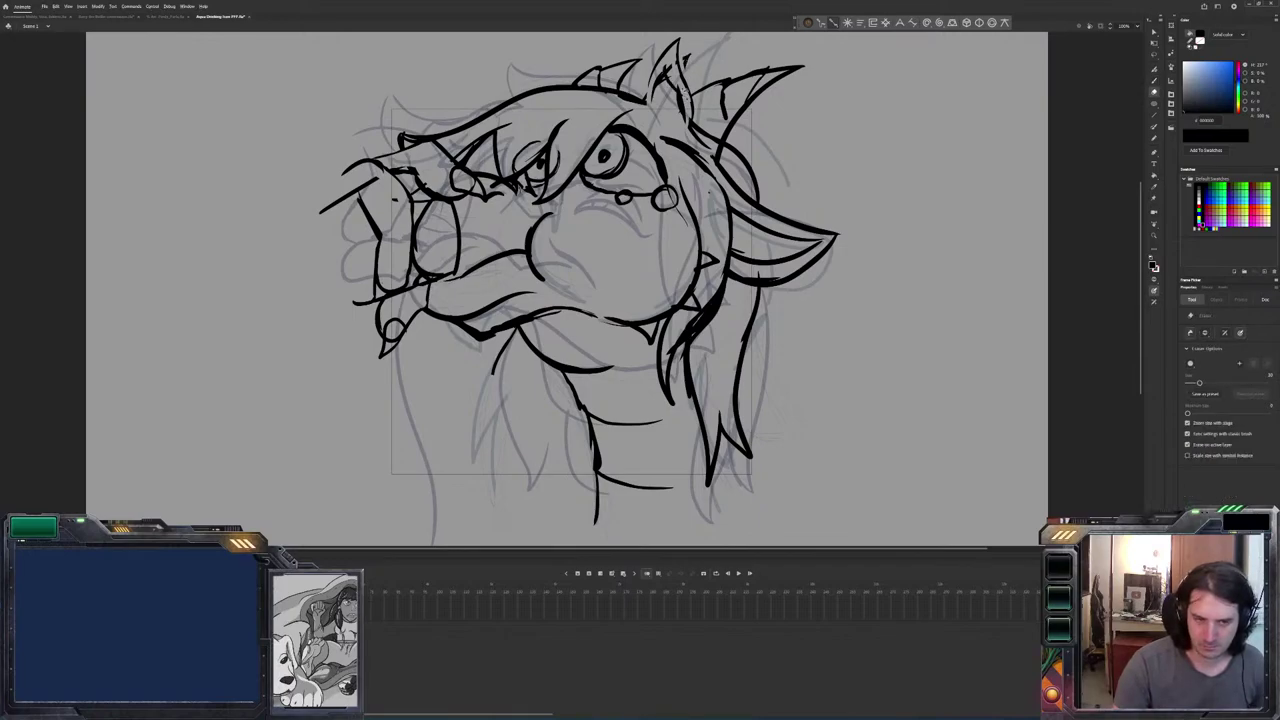
{"action": "left_click_drag", "start_coordinate": [681, 97], "coordinate": [662, 77]}
{"action": "key", "text": "ctrl+a"}
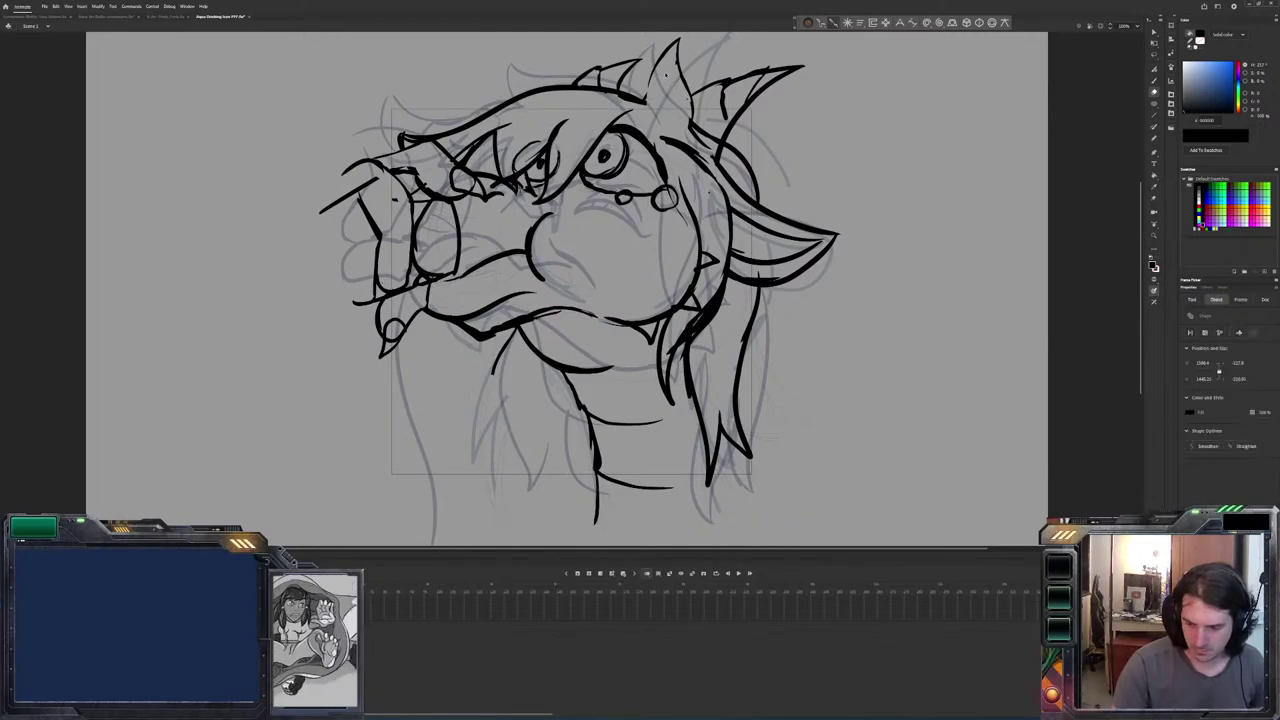
{"action": "key", "text": "q"}
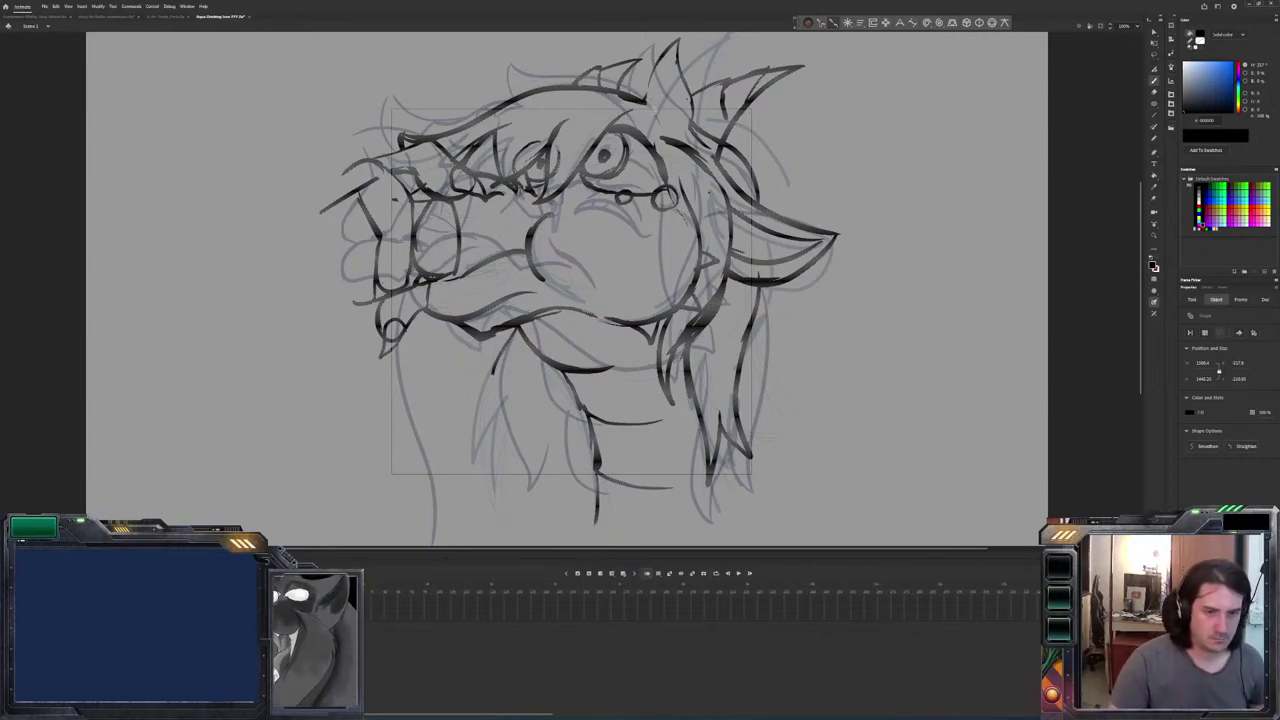
{"action": "key", "text": "b"}
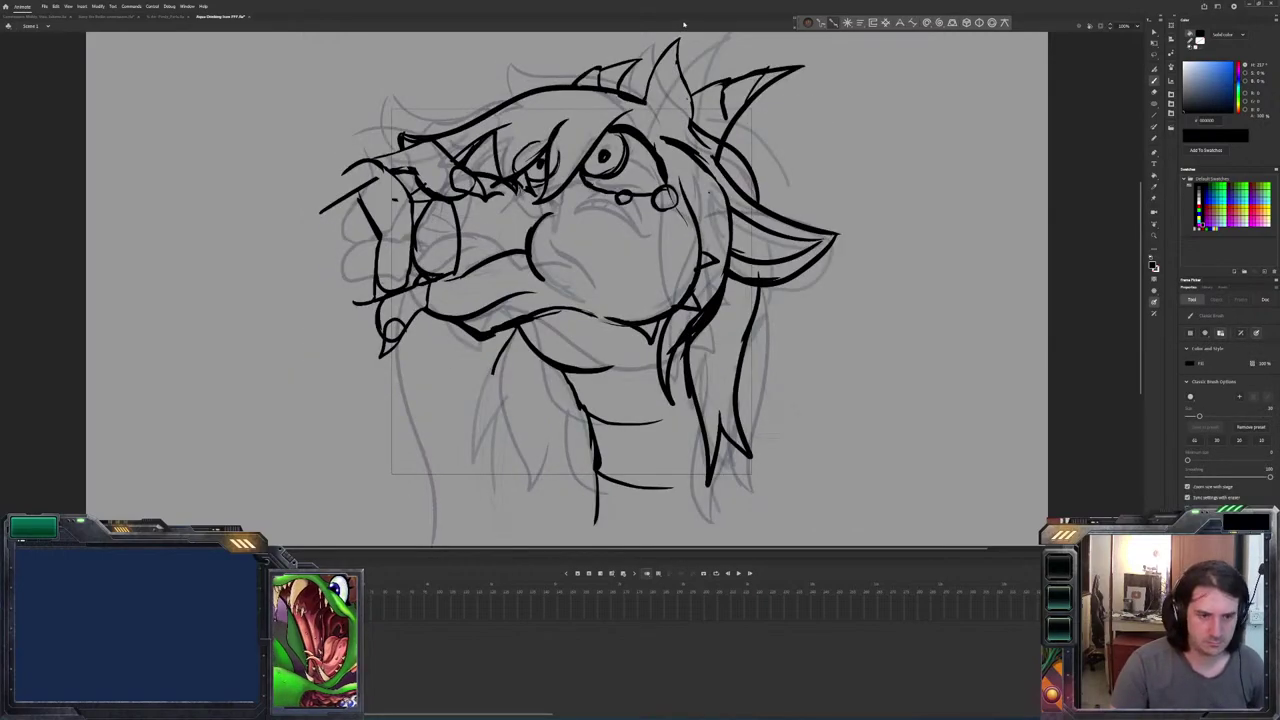
Compare the hair with the squinting frame and ink a long curved lock above the fringe, reaching forward from the crown tuft.
{"action": "key", "text": "."}
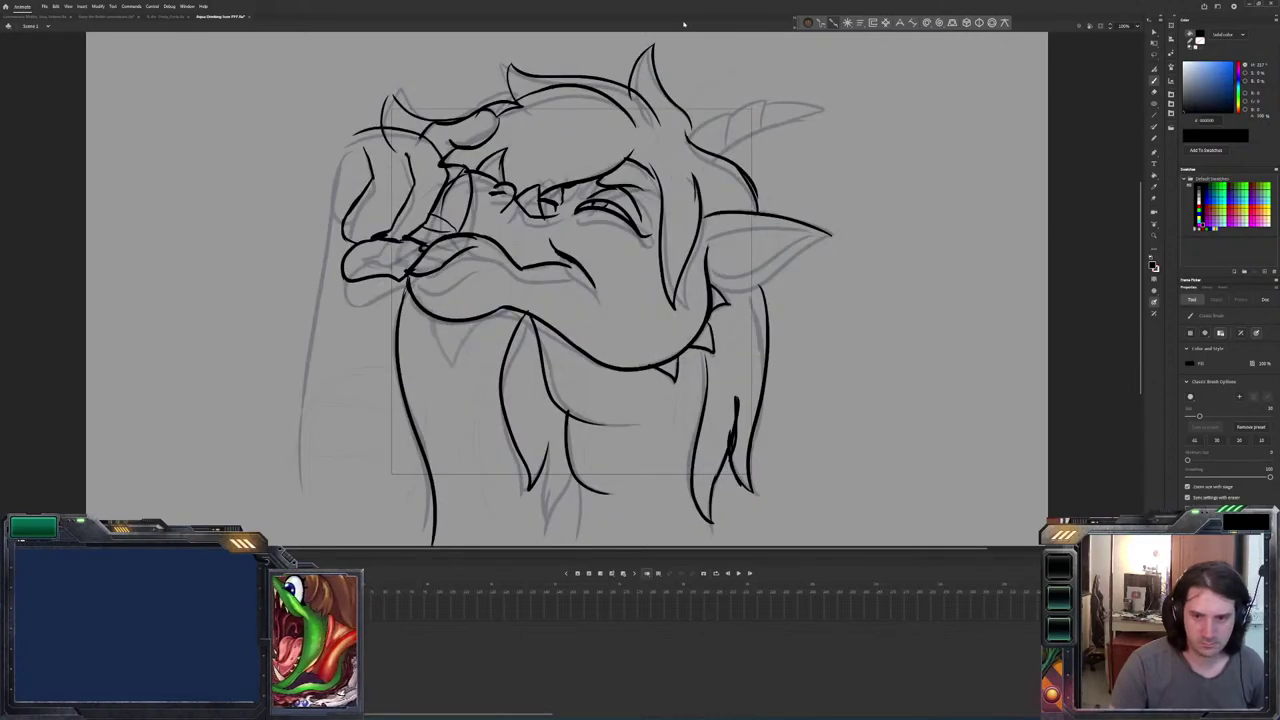
{"action": "key", "text": "comma"}
{"action": "key", "text": "period"}
{"action": "key", "text": "comma"}
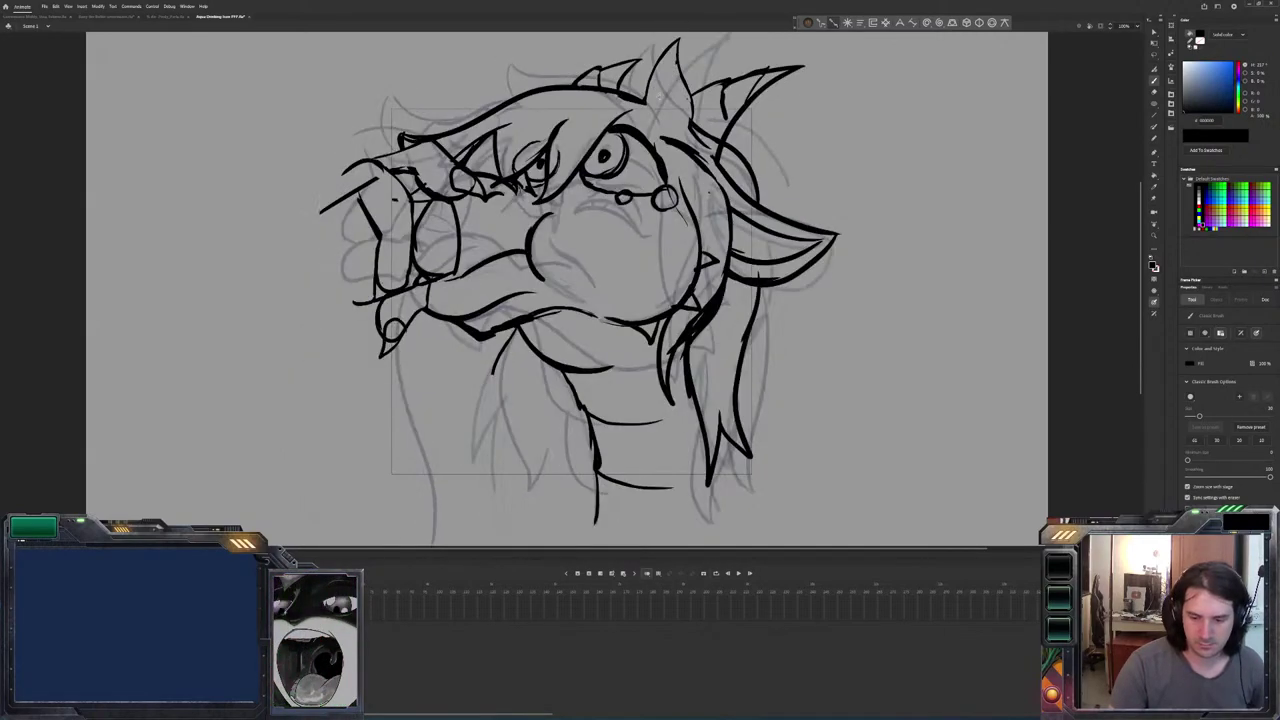
{"action": "key", "text": "period"}
{"action": "key", "text": "comma"}
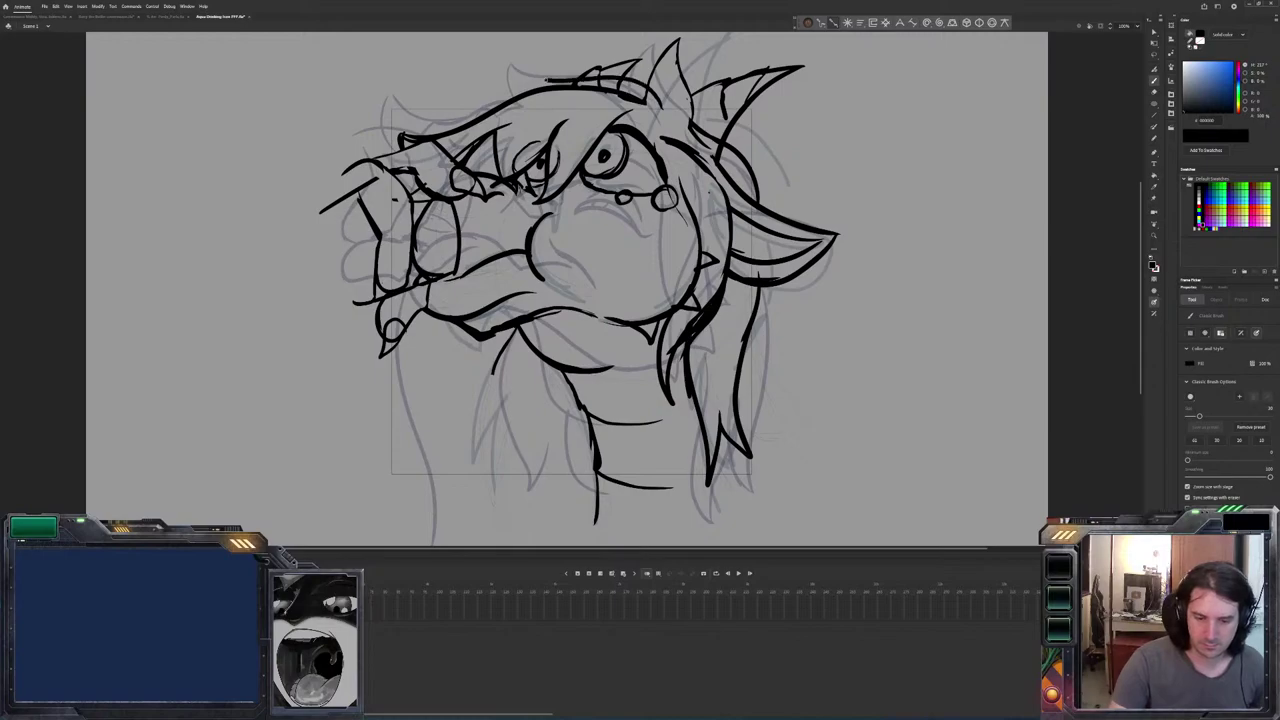
{"action": "key", "text": "ctrl+z"}
{"action": "left_click_drag", "start_coordinate": [648, 80], "coordinate": [510, 66]}
{"action": "key", "text": "period"}
{"action": "key", "text": "comma"}
Erase the old spike lines and the overlapping end of the fringe beneath the new hair lock.
{"action": "key", "text": "e"}
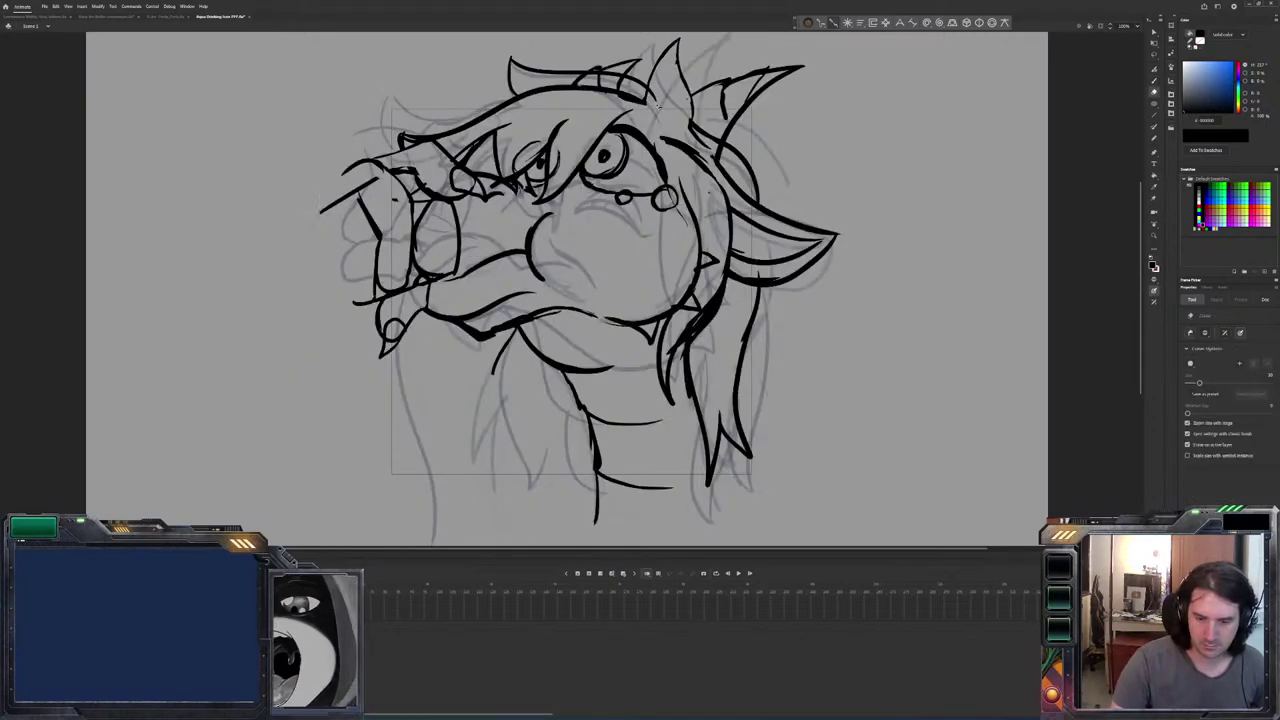
{"action": "left_click_drag", "start_coordinate": [648, 97], "coordinate": [562, 76]}
{"action": "left_click_drag", "start_coordinate": [649, 103], "coordinate": [548, 79]}
{"action": "left_click_drag", "start_coordinate": [646, 106], "coordinate": [540, 102]}
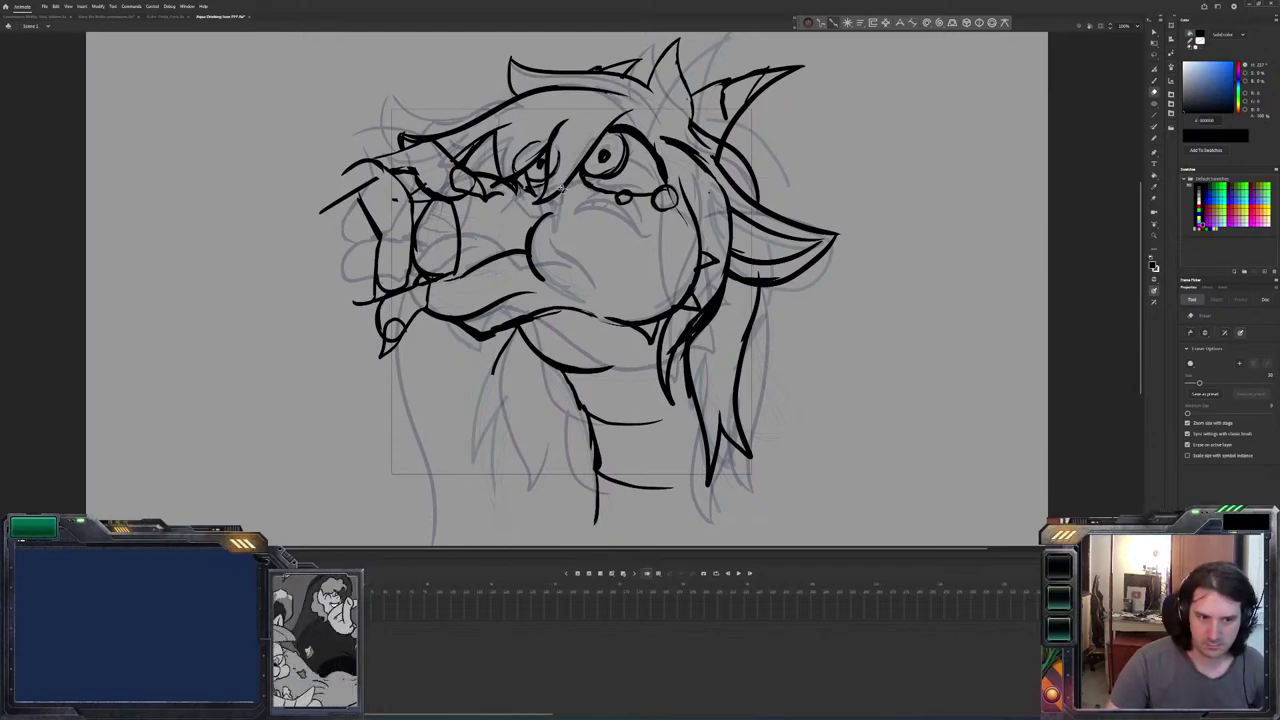
Erase the base of the horn where it overlaps the back of the head, and compare with the neighbouring frames.
{"action": "key", "text": "comma"}
{"action": "key", "text": "period"}
{"action": "key", "text": "comma"}
{"action": "key", "text": "period"}
{"action": "left_click_drag", "start_coordinate": [682, 124], "coordinate": [748, 183]}
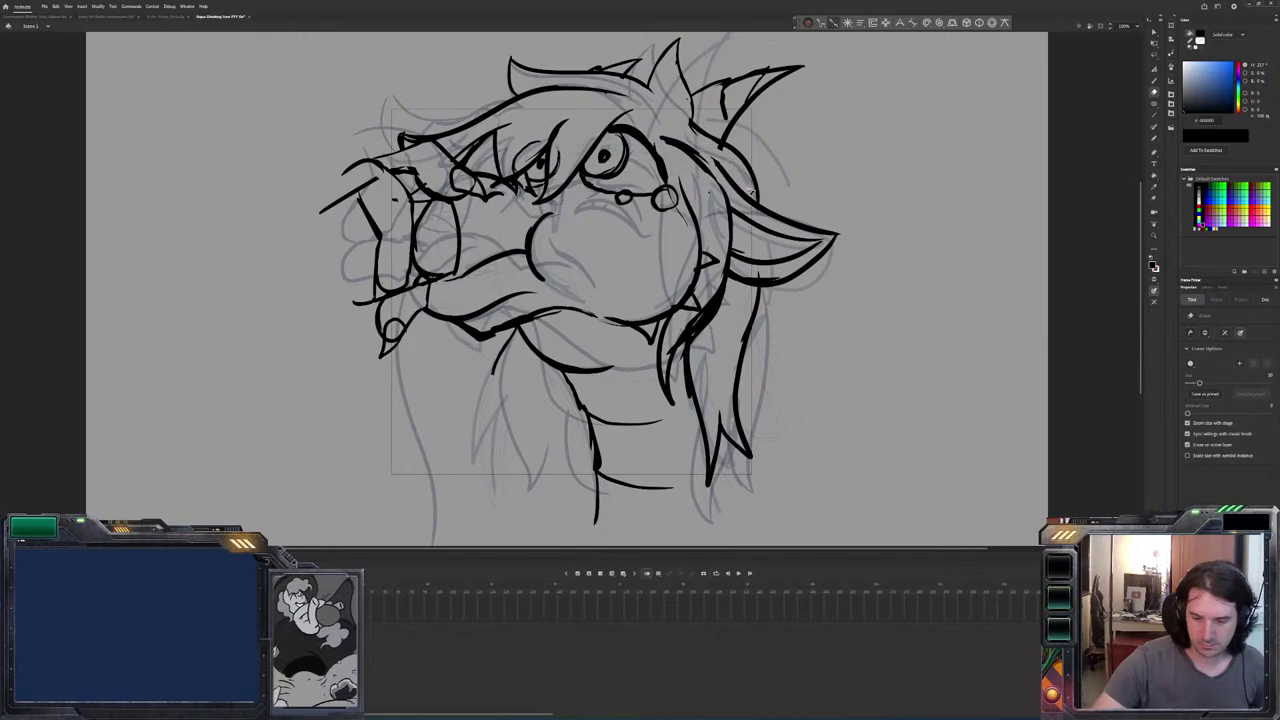
{"action": "key", "text": "period"}
{"action": "key", "text": "comma"}
Erase the hair strand crossing the ear base and back of the cheek, and redraw the ear's lower edge to meet the head.
{"action": "key", "text": "b"}
{"action": "key", "text": "period"}
{"action": "key", "text": "period"}
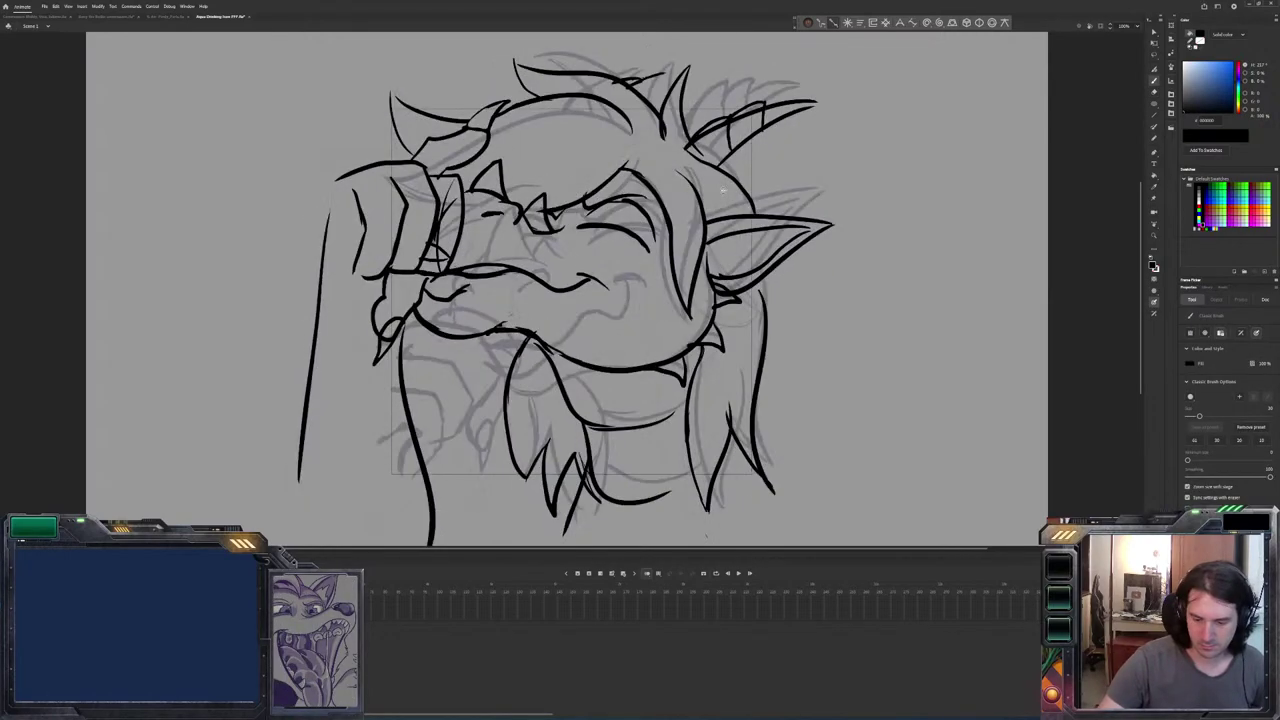
{"action": "key", "text": "period"}
{"action": "key", "text": "period"}
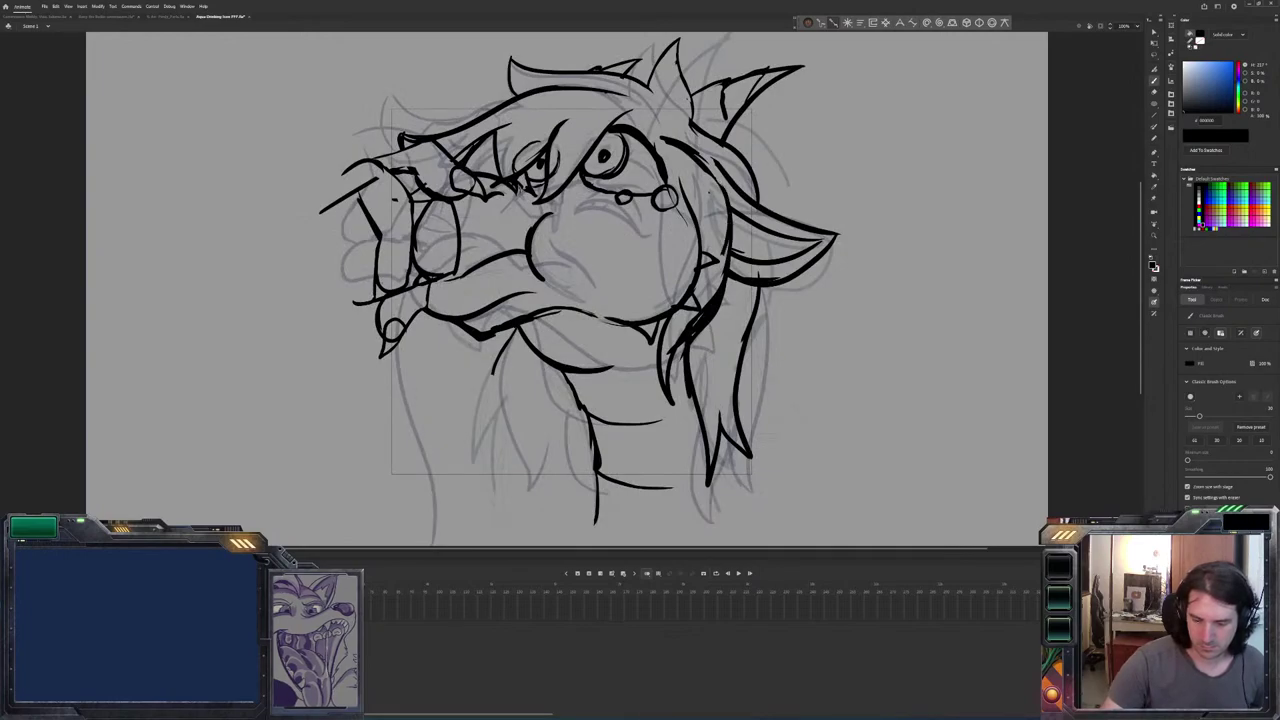
{"action": "key", "text": "e"}
{"action": "mouse_move", "coordinate": [740, 229]}
{"action": "left_mouse_down"}
{"action": "mouse_move", "coordinate": [723, 322]}
{"action": "mouse_move", "coordinate": [696, 335]}
{"action": "mouse_move", "coordinate": [670, 406]}
{"action": "mouse_move", "coordinate": [669, 322]}
{"action": "mouse_move", "coordinate": [716, 293]}
{"action": "mouse_move", "coordinate": [672, 347]}
{"action": "mouse_move", "coordinate": [666, 380]}
{"action": "mouse_move", "coordinate": [714, 300]}
{"action": "left_mouse_up"}
{"action": "key", "text": "b"}
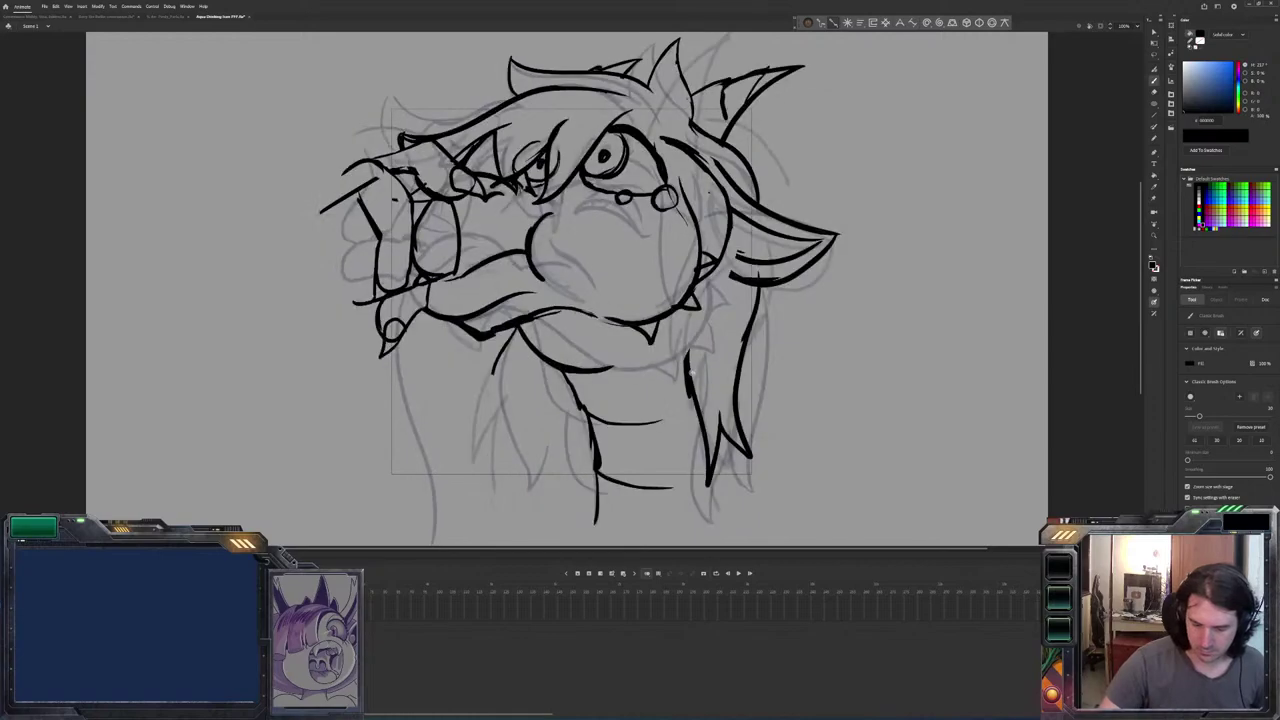
{"action": "mouse_move", "coordinate": [790, 263]}
{"action": "left_mouse_down"}
{"action": "mouse_move", "coordinate": [740, 280]}
{"action": "mouse_move", "coordinate": [752, 262]}
{"action": "left_mouse_up"}
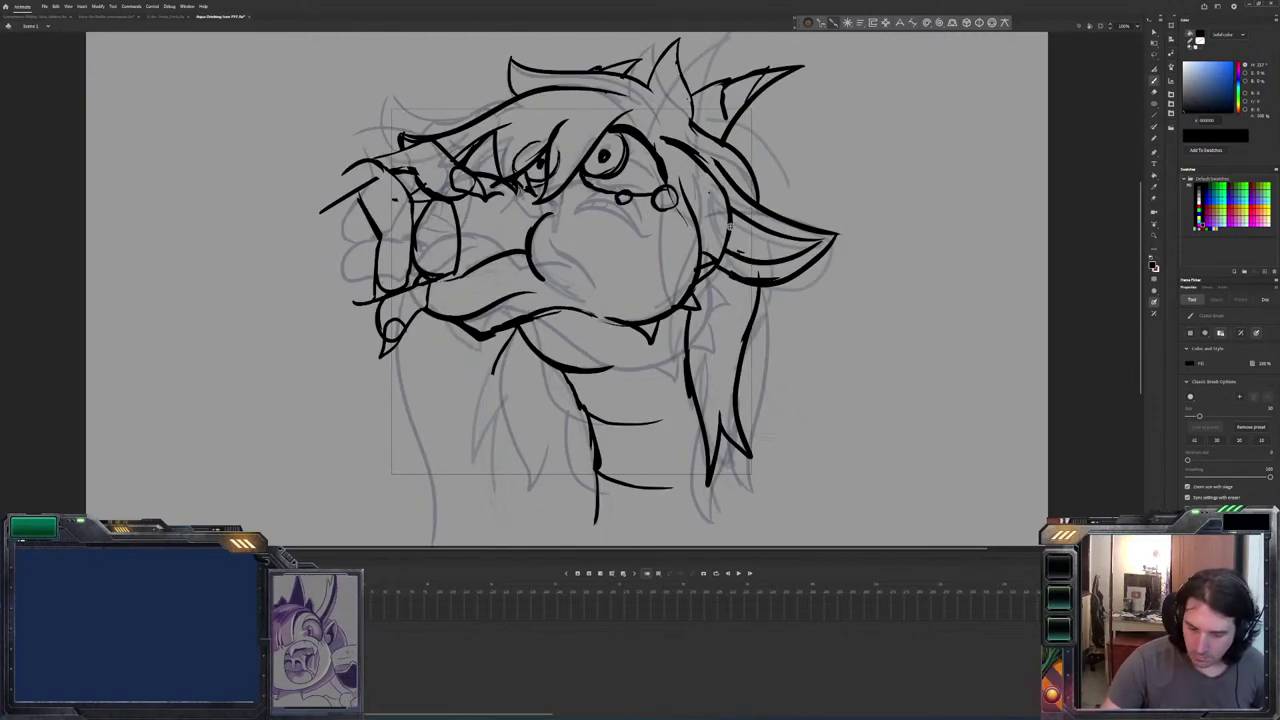
Ink the lower edge and inner fold of the pointed ear on the squinting frame.
{"action": "key", "text": "."}
{"action": "key", "text": "."}
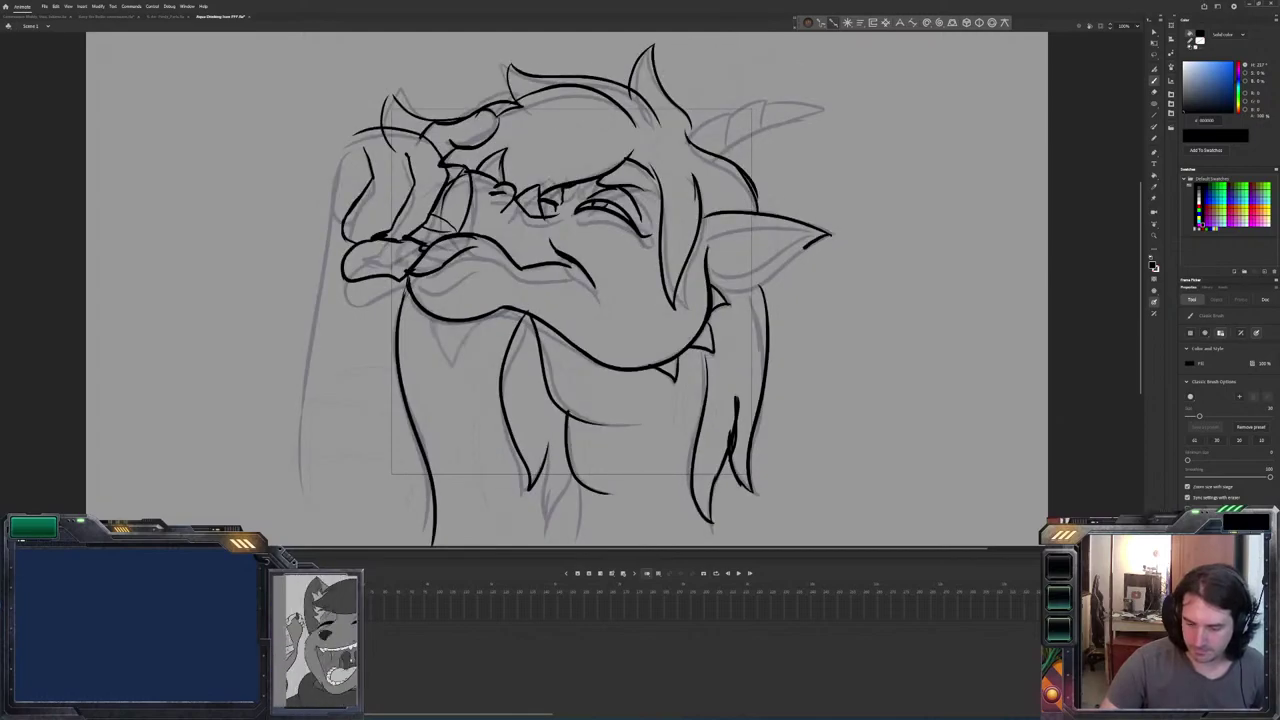
{"action": "left_click_drag", "start_coordinate": [808, 246], "coordinate": [742, 290]}
{"action": "left_click_drag", "start_coordinate": [812, 230], "coordinate": [722, 229]}
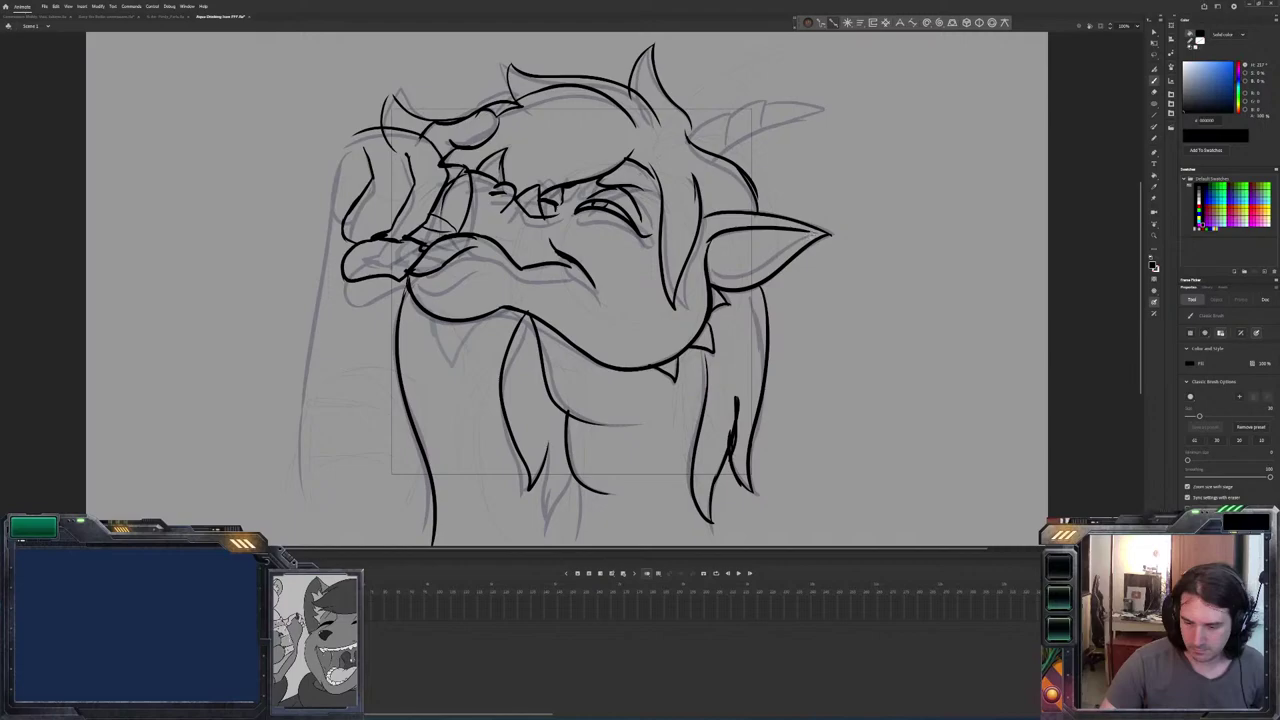
Ink the upper edge and tip of the drooping ear on the wide-eyed frame, comparing it with the adjacent frames.
{"action": "key", "text": "."}
{"action": "key", "text": "."}
{"action": "key", "text": "comma"}
{"action": "key", "text": "period"}
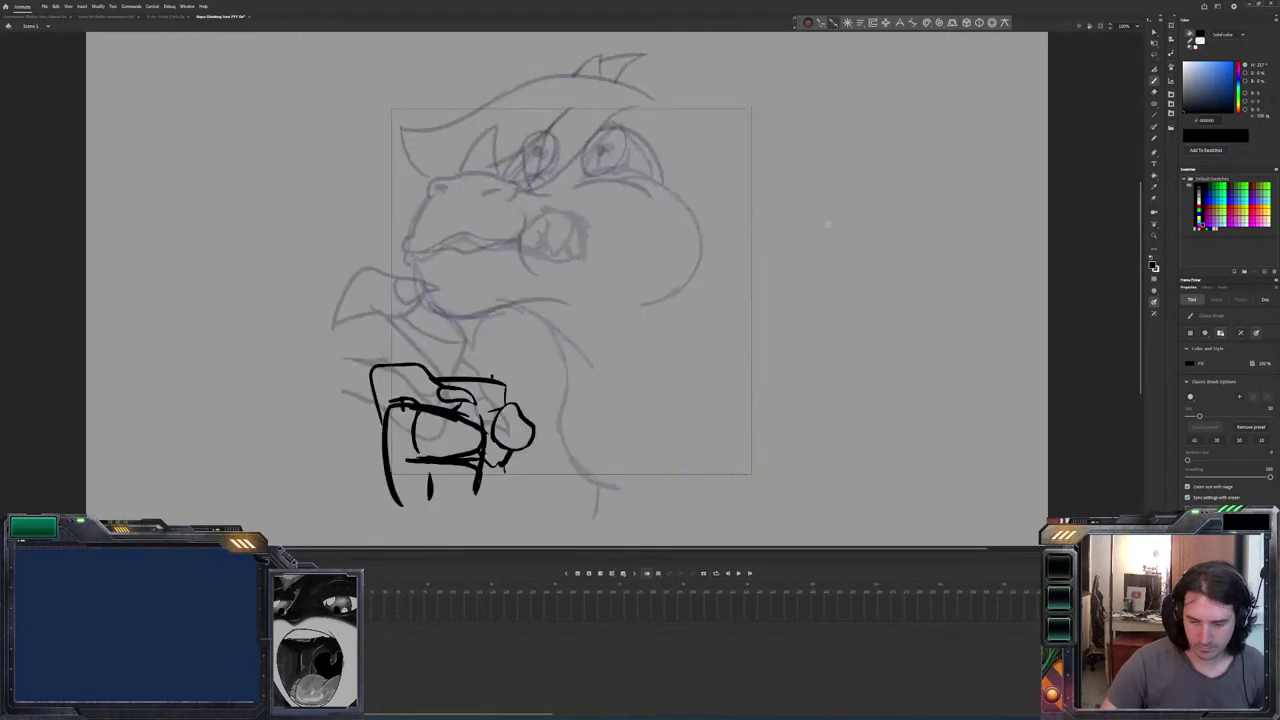
{"action": "mouse_move", "coordinate": [814, 213]}
{"action": "left_mouse_down"}
{"action": "mouse_move", "coordinate": [756, 201]}
{"action": "mouse_move", "coordinate": [720, 168]}
{"action": "left_mouse_up"}
{"action": "key", "text": "comma"}
{"action": "key", "text": "comma"}
{"action": "key", "text": "period"}
{"action": "key", "text": "period"}
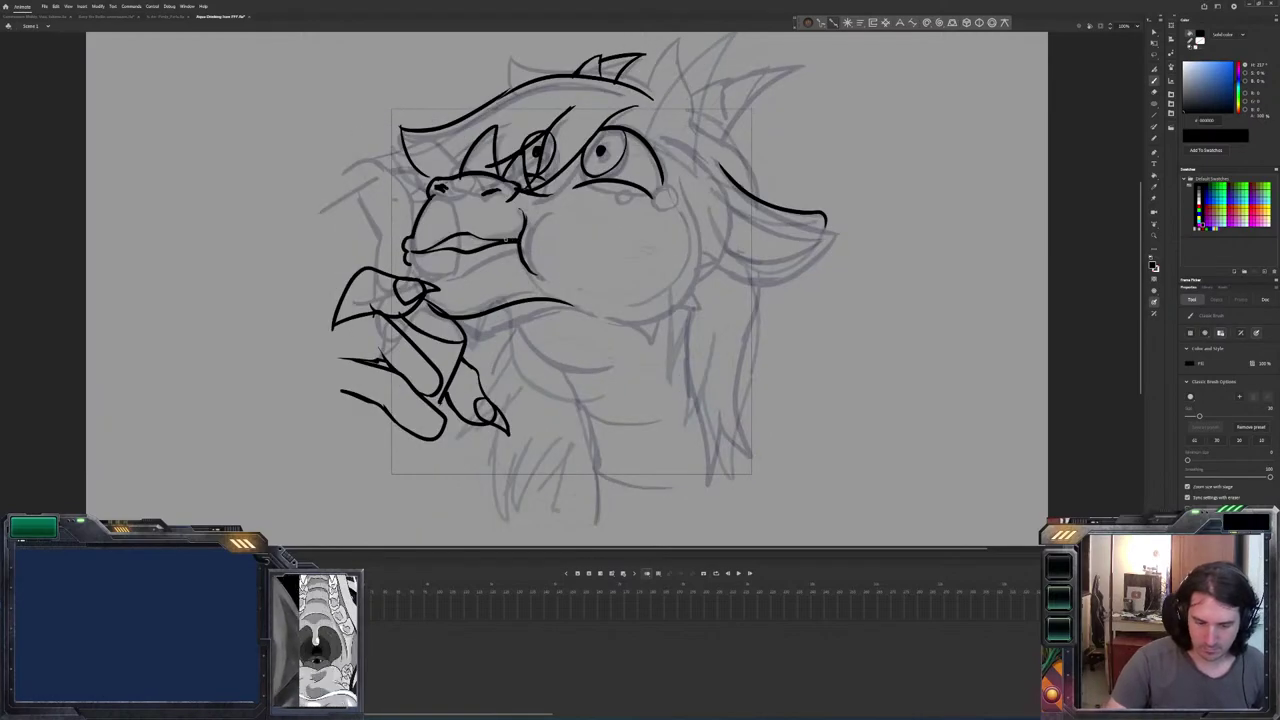
Rework the wide-eyed frame's mouth line by adding a lower stroke and erasing the excess ink along the lips.
{"action": "key", "text": "comma"}
{"action": "key", "text": "period"}
{"action": "mouse_move", "coordinate": [505, 242]}
{"action": "left_mouse_down"}
{"action": "mouse_move", "coordinate": [522, 237]}
{"action": "mouse_move", "coordinate": [472, 248]}
{"action": "left_mouse_up"}
{"action": "key", "text": "comma"}
{"action": "key", "text": "period"}
{"action": "key", "text": "comma"}
{"action": "key", "text": "period"}
{"action": "key", "text": "comma"}
{"action": "key", "text": "e"}
{"action": "key", "text": "period"}
{"action": "left_click_drag", "start_coordinate": [516, 238], "coordinate": [418, 244]}
{"action": "key", "text": "comma"}
{"action": "key", "text": "b"}
{"action": "key", "text": "period"}
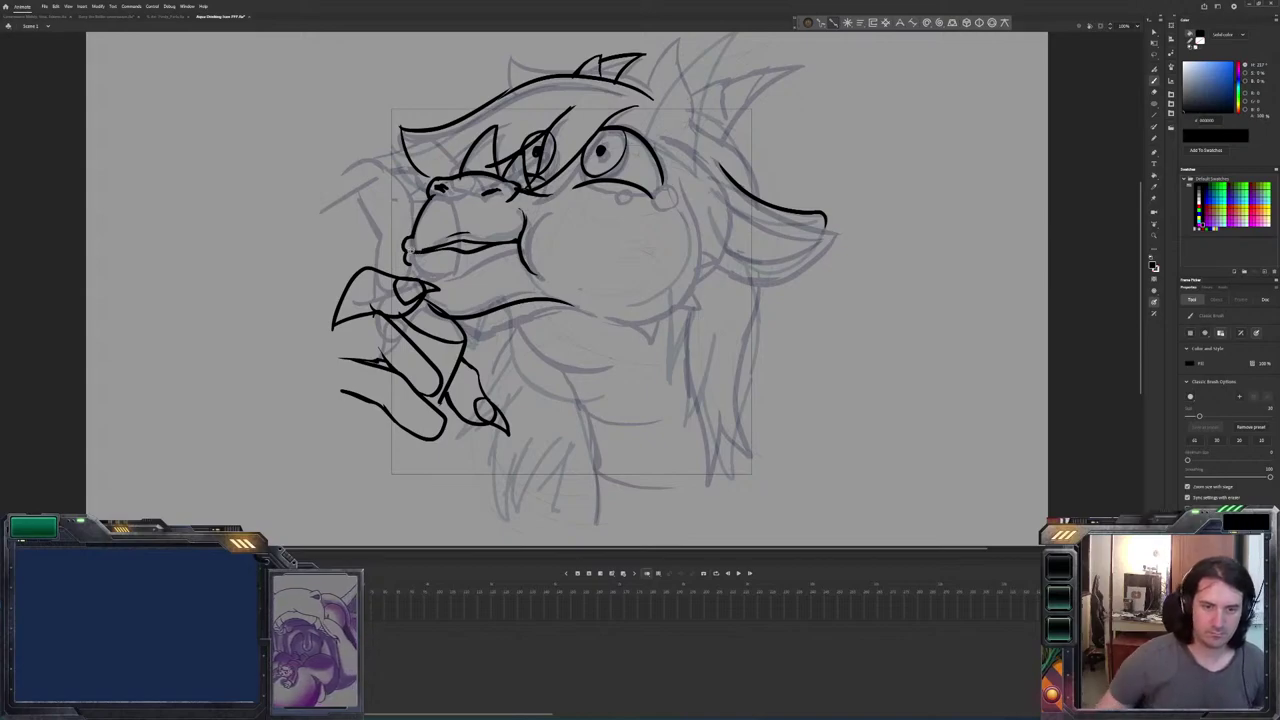
{"action": "key", "text": "comma"}
{"action": "key", "text": "period"}
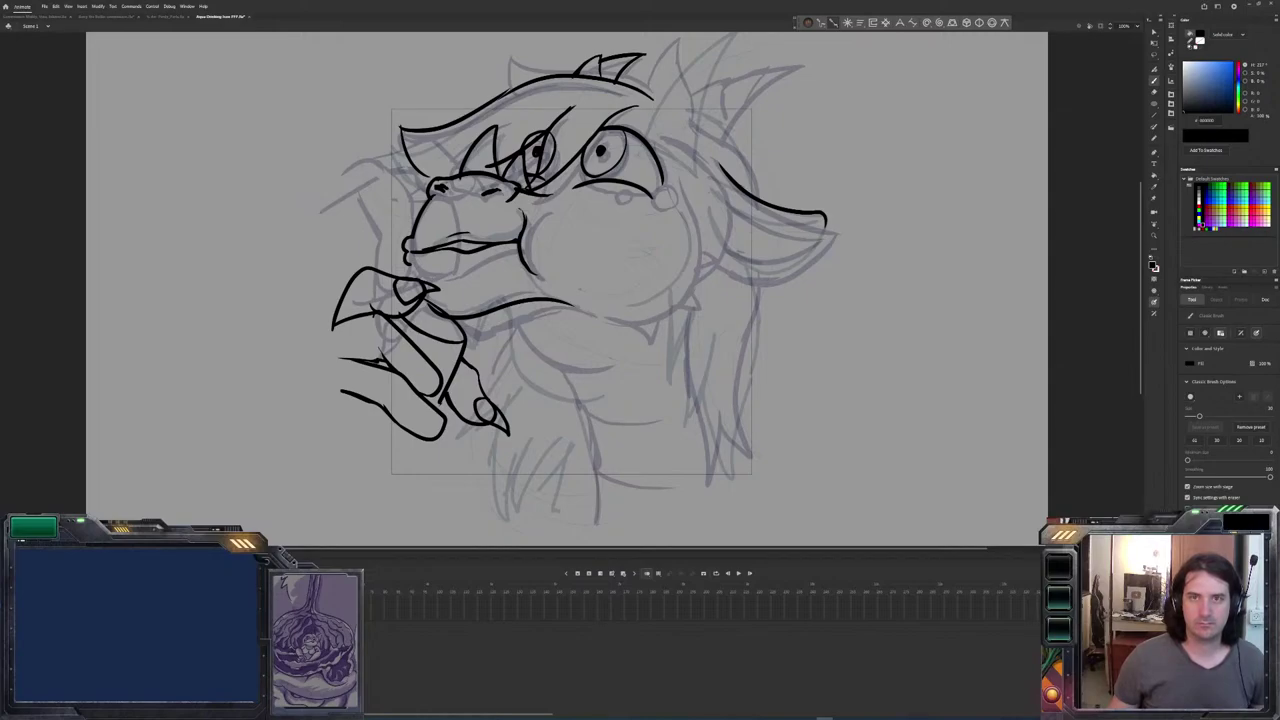
{"action": "key", "text": "comma"}
{"action": "key", "text": "period"}
{"action": "key", "text": "comma"}
{"action": "key", "text": "period"}
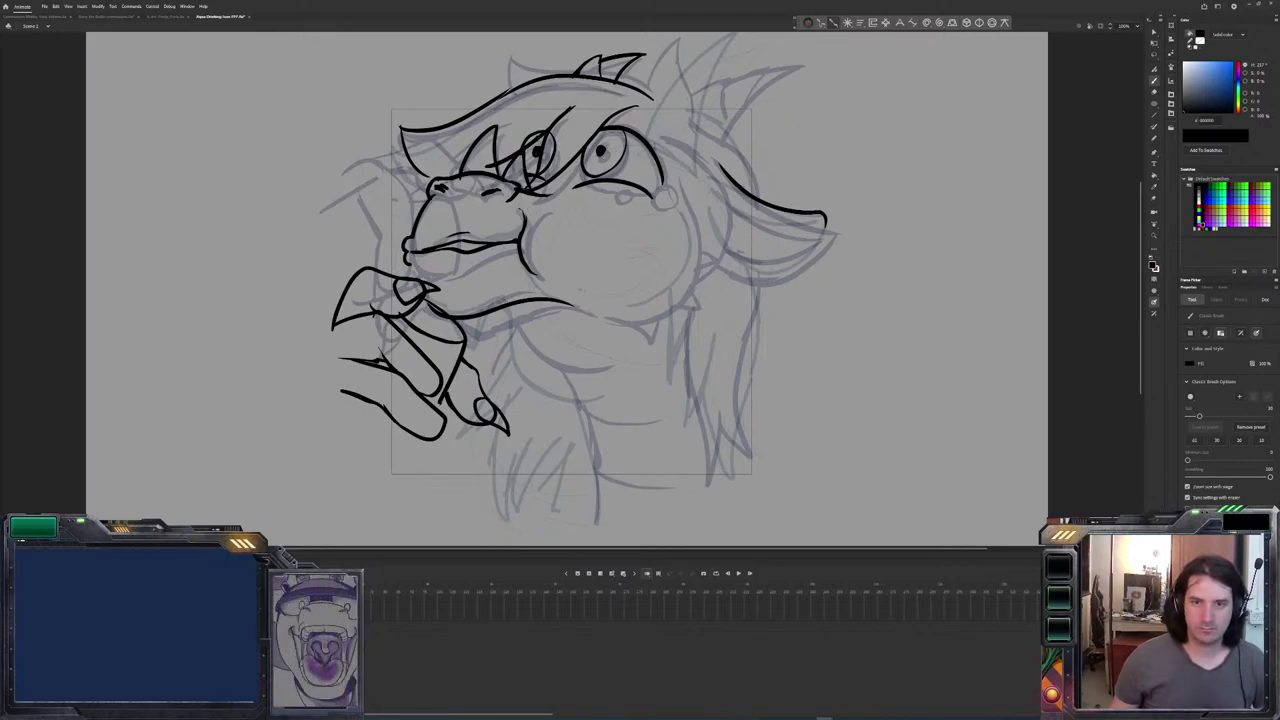
{"action": "key", "text": "comma"}
{"action": "key", "text": "period"}
{"action": "key", "text": "comma"}
{"action": "key", "text": "period"}
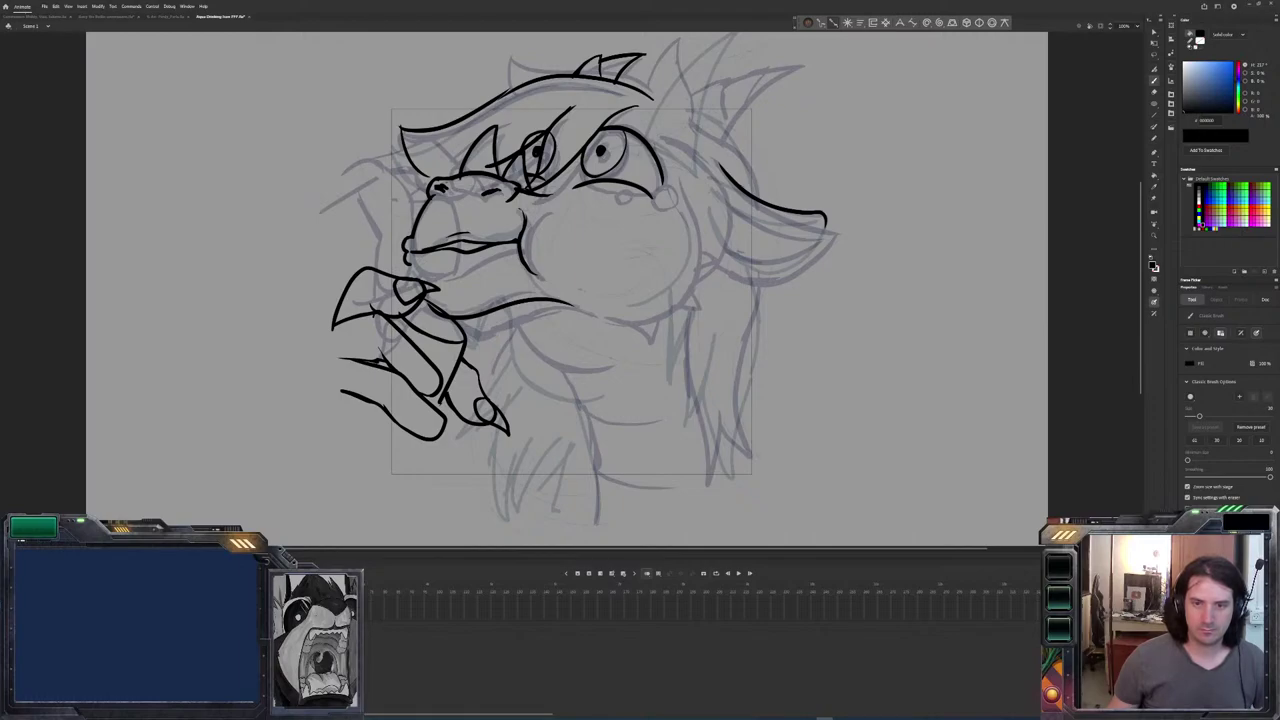
{"action": "key", "text": "comma"}
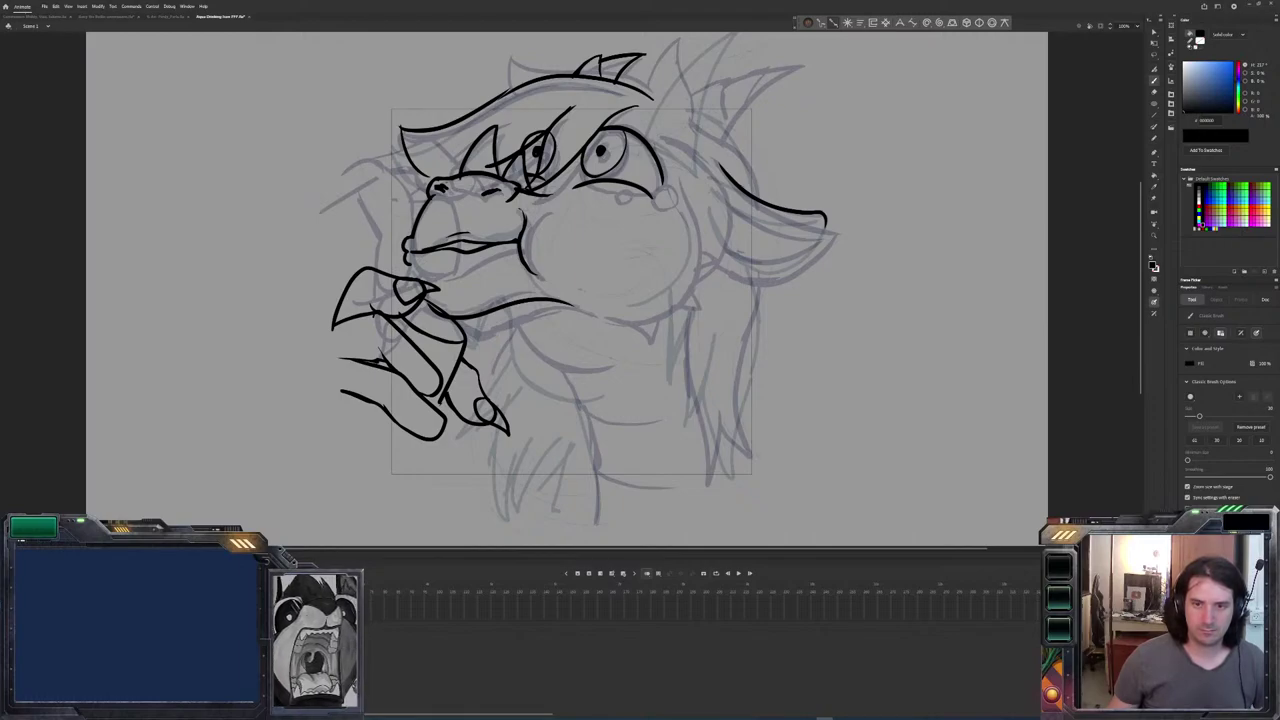
{"action": "key", "text": "period"}
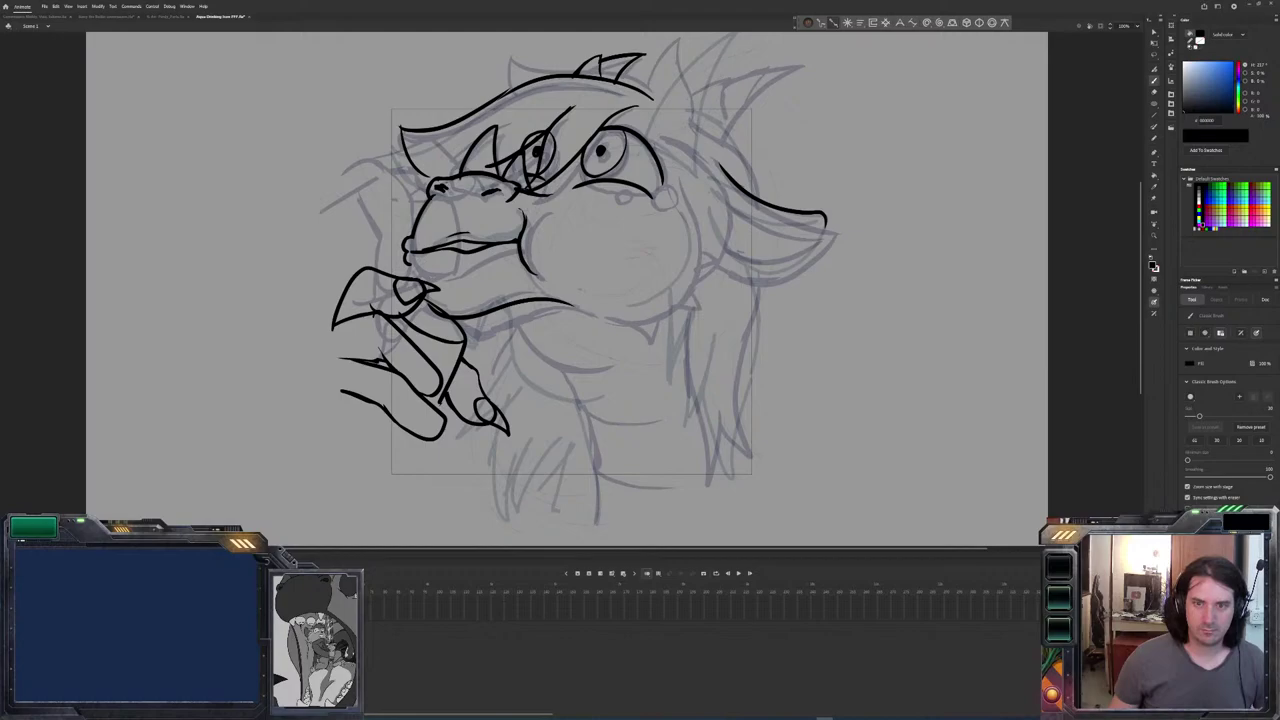
{"action": "key", "text": "comma"}
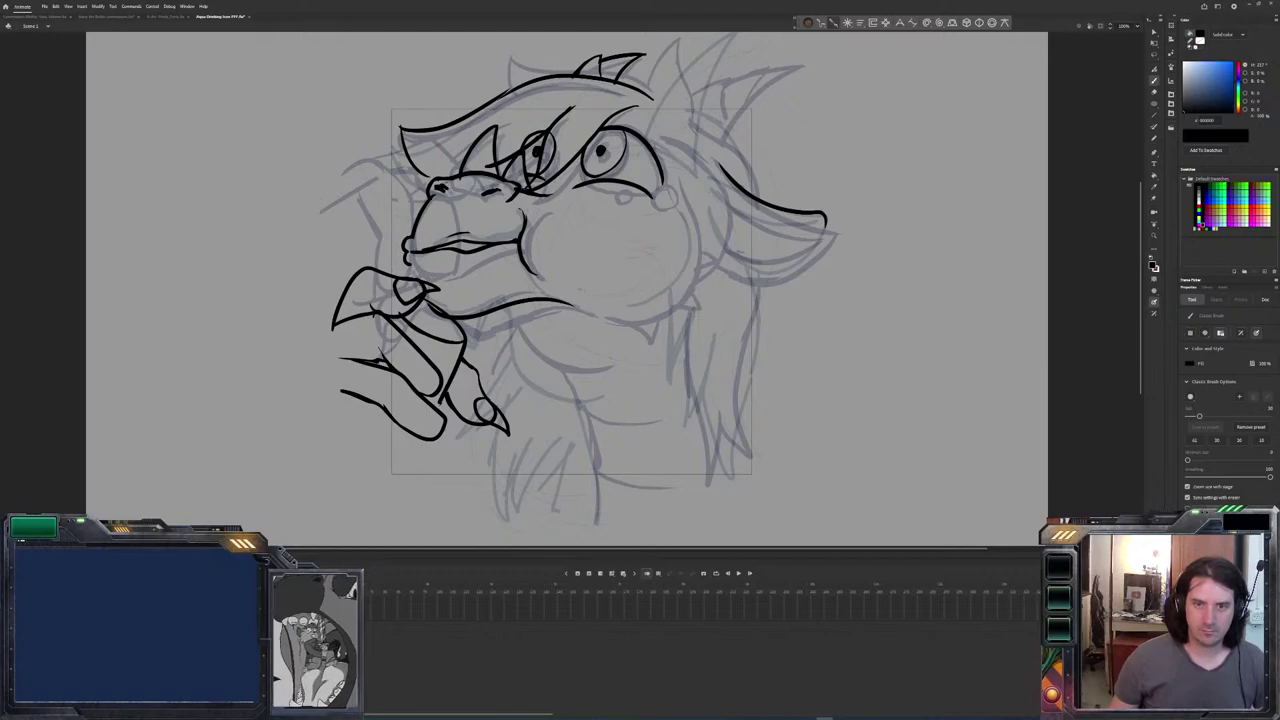
{"action": "key", "text": "period"}
{"action": "key", "text": "comma"}
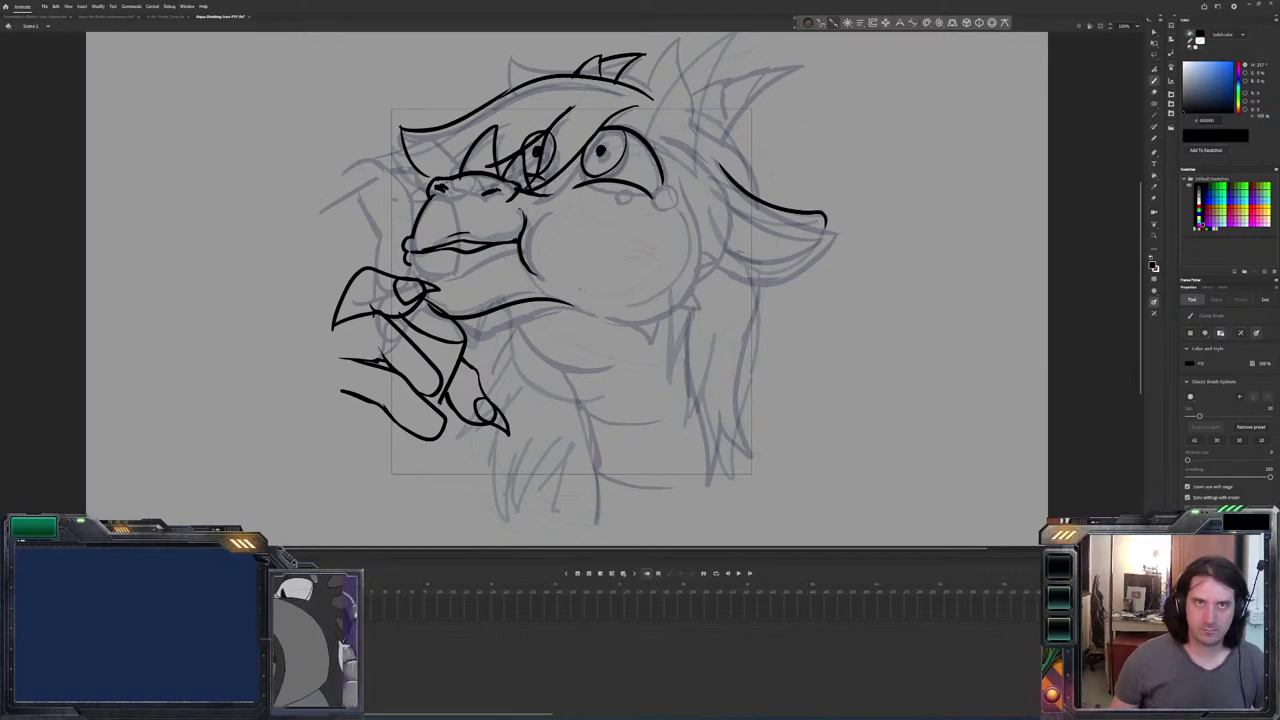
{"action": "key", "text": "period"}
{"action": "key", "text": "comma"}
{"action": "key", "text": "period"}
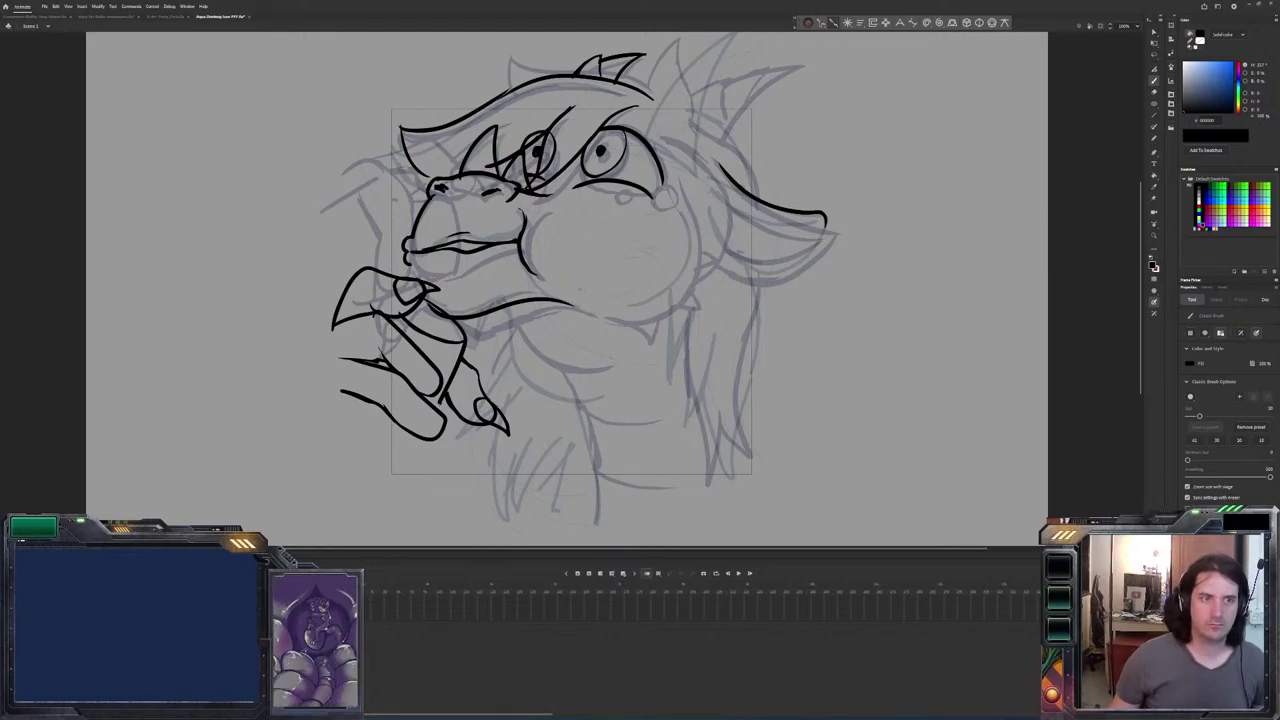
{"action": "key", "text": "comma"}
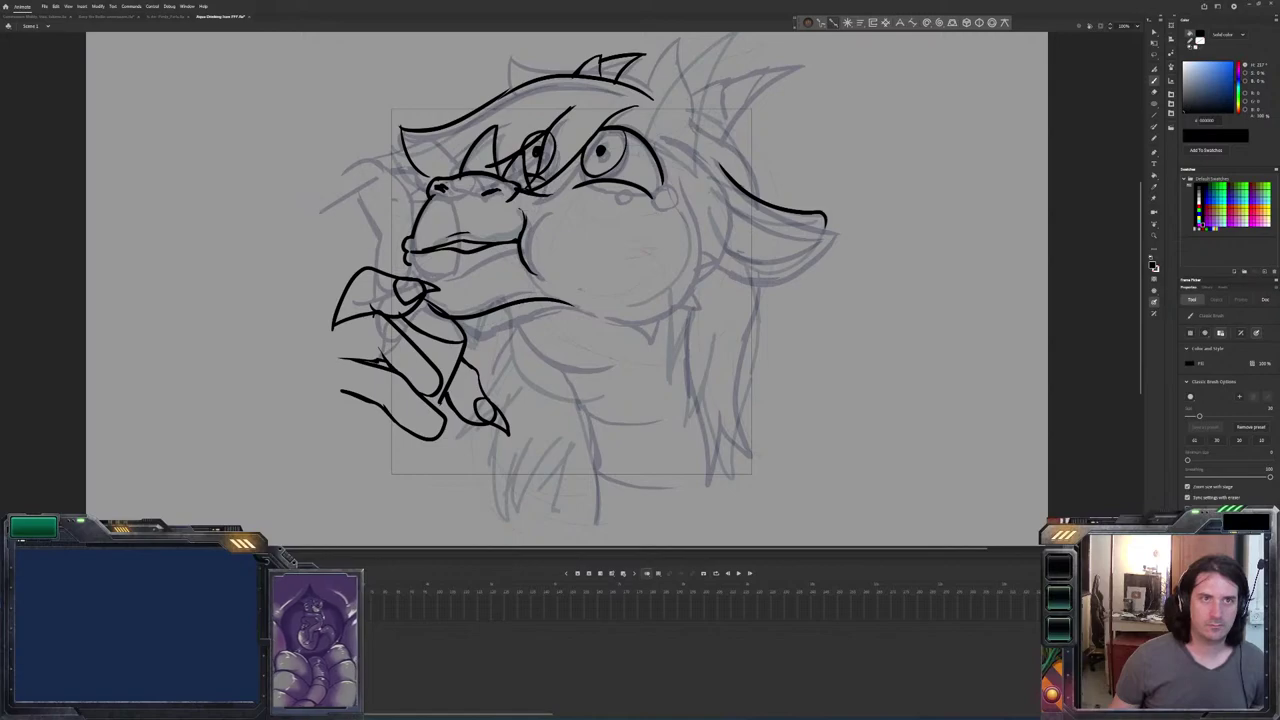
{"action": "key", "text": "period"}
{"action": "key", "text": "comma"}
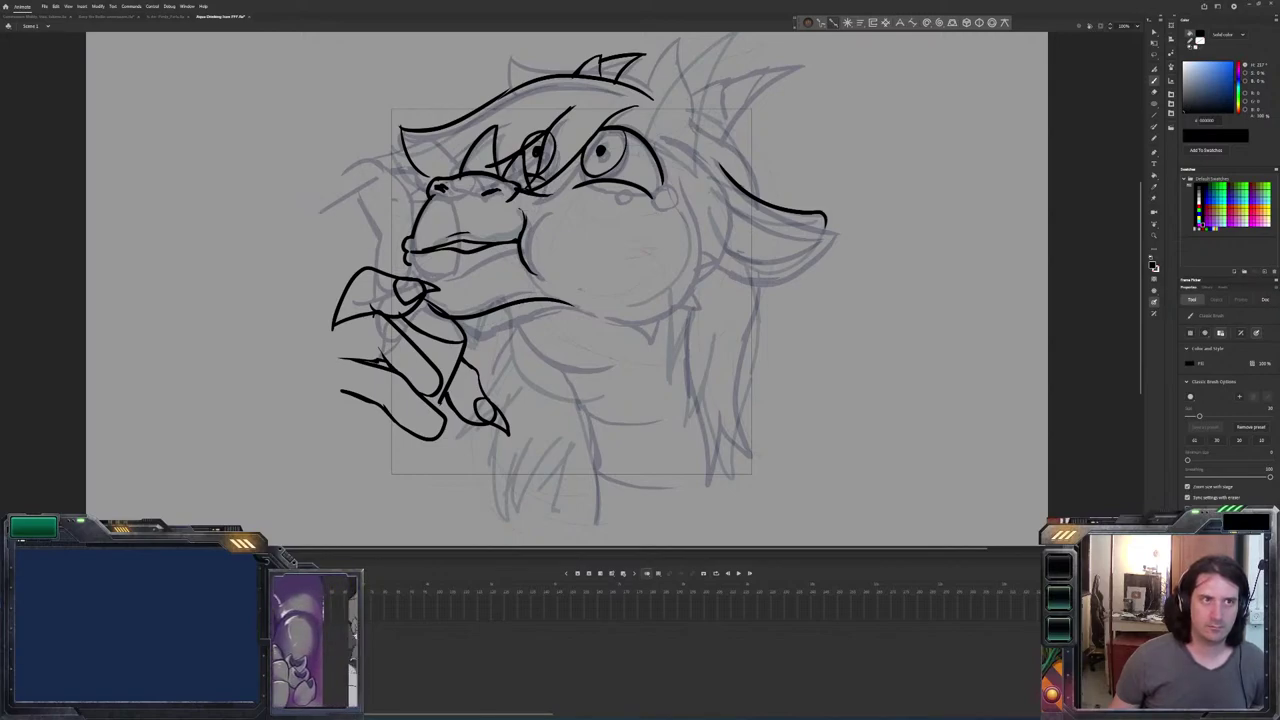
{"action": "key", "text": "period"}
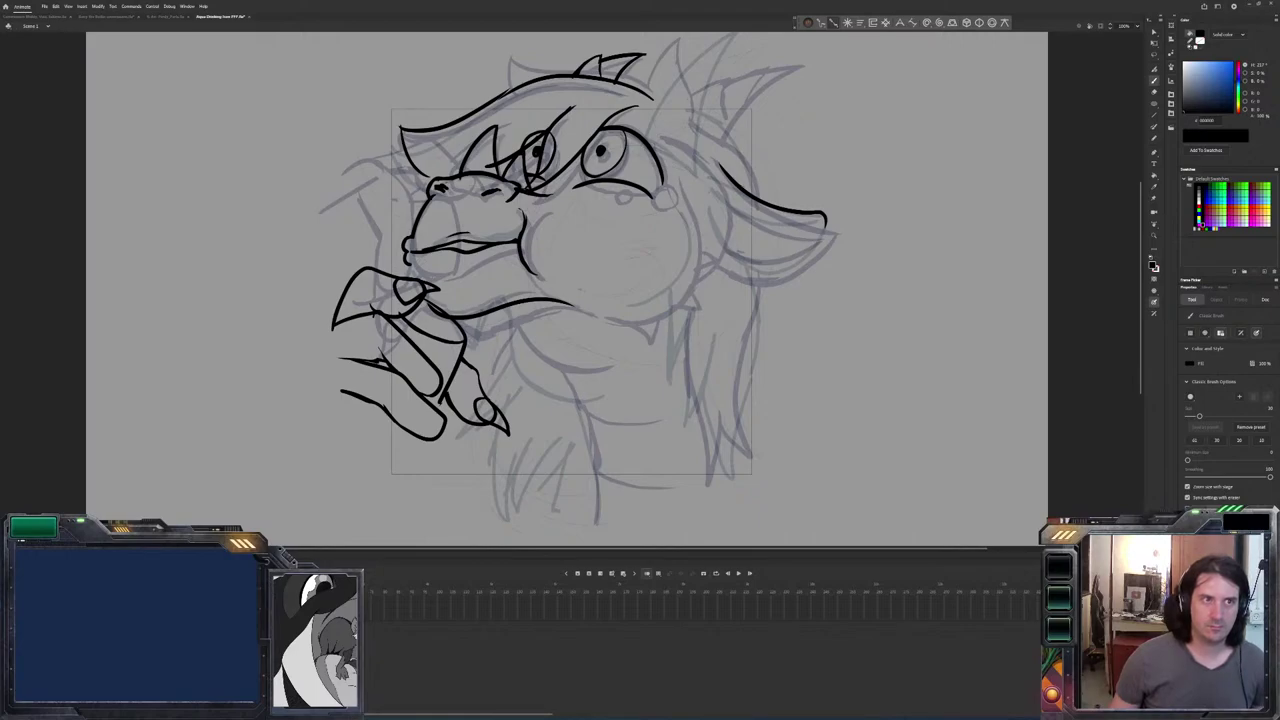
{"action": "key", "text": "comma"}
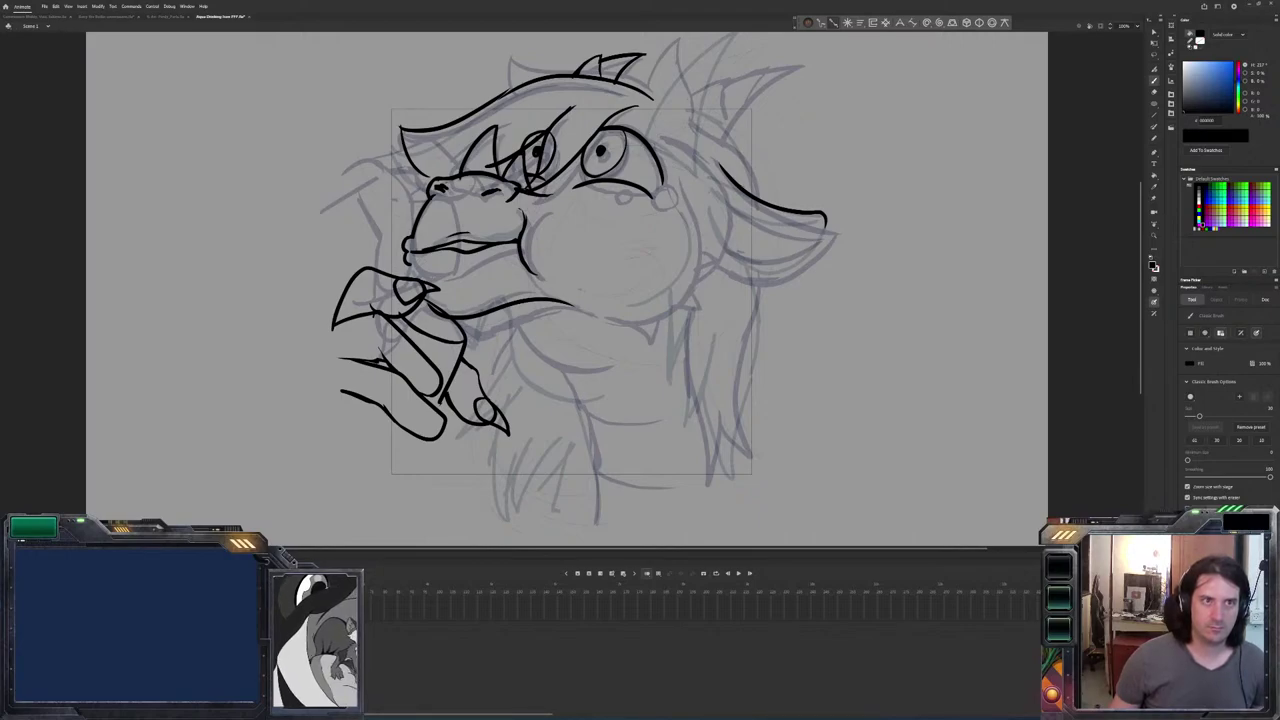
Compare the wide-eyed frame's inked lines with the adjacent frame by flipping back and forth between them.
{"action": "key", "text": "period"}
{"action": "key", "text": "comma"}
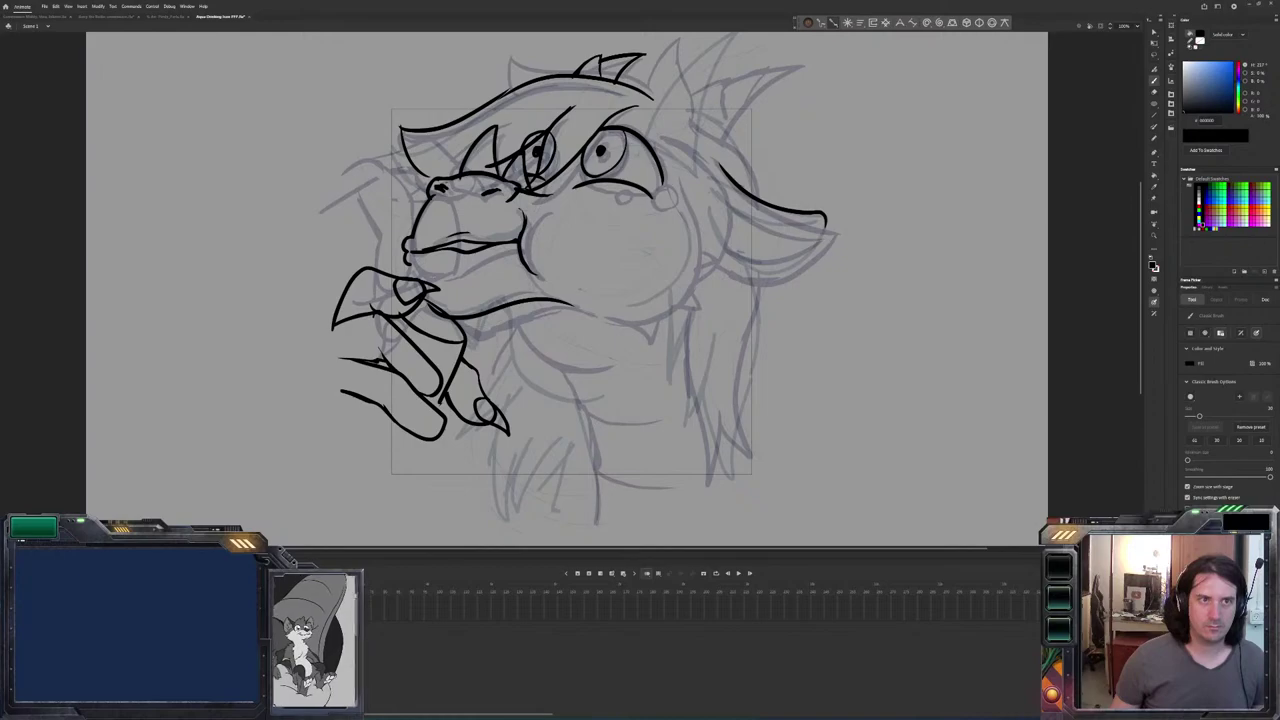
{"action": "key", "text": "period"}
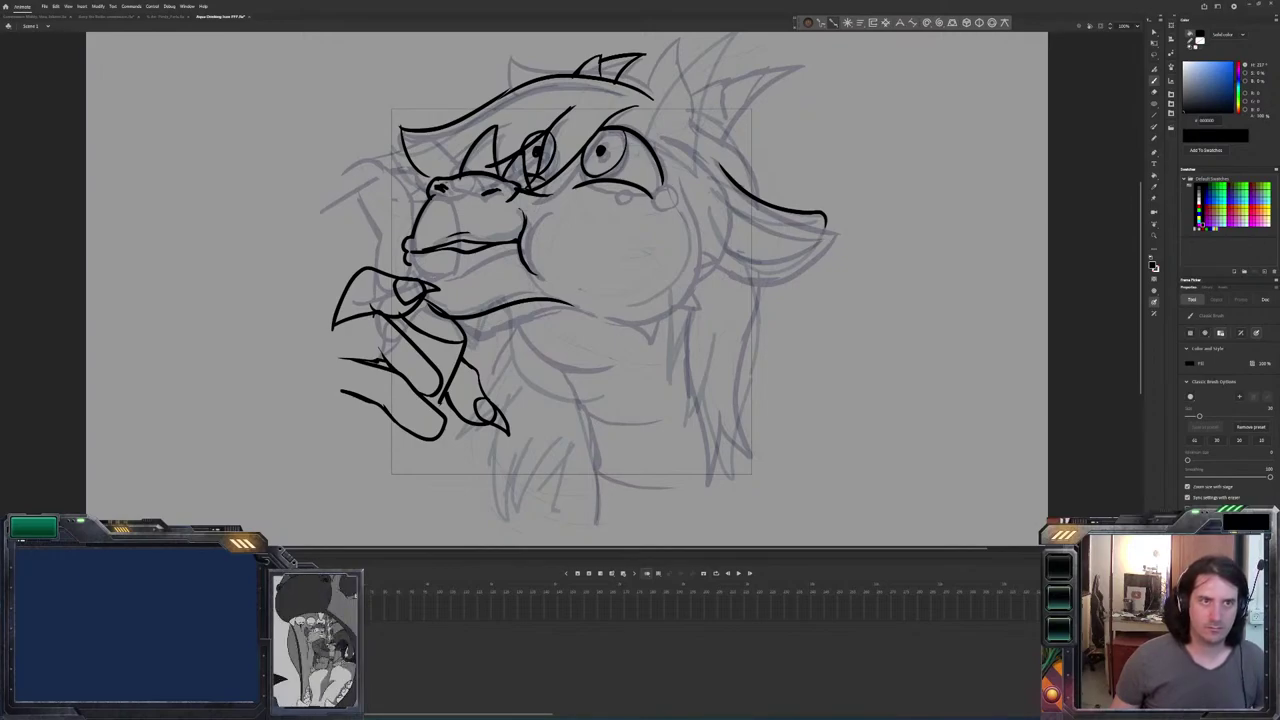
{"action": "key", "text": "comma"}
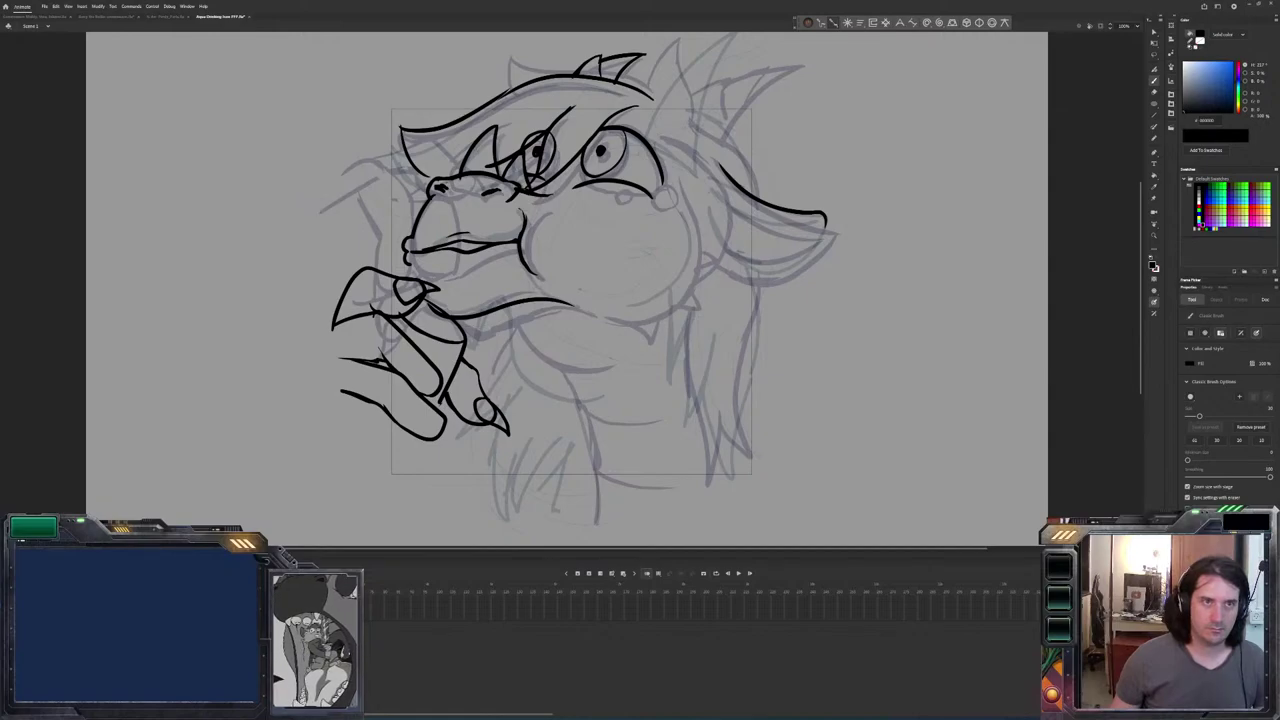
{"action": "key", "text": "period"}
{"action": "key", "text": "comma"}
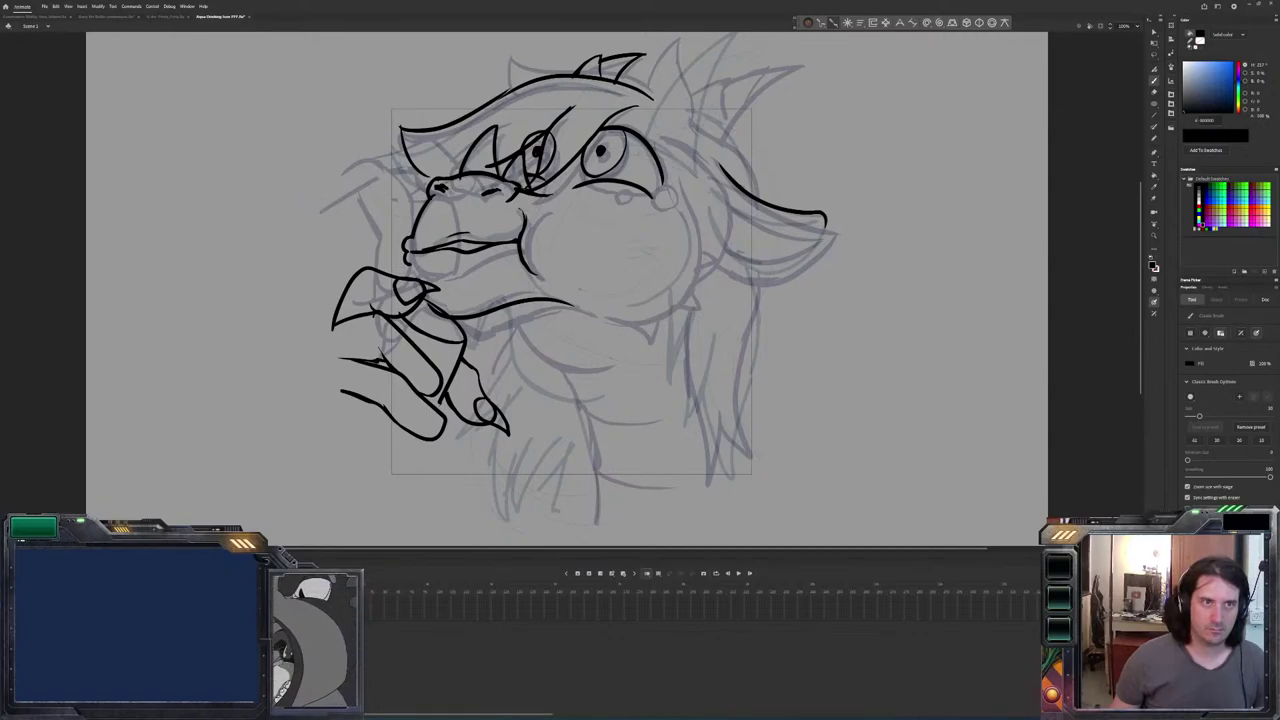
{"action": "key", "text": "period"}
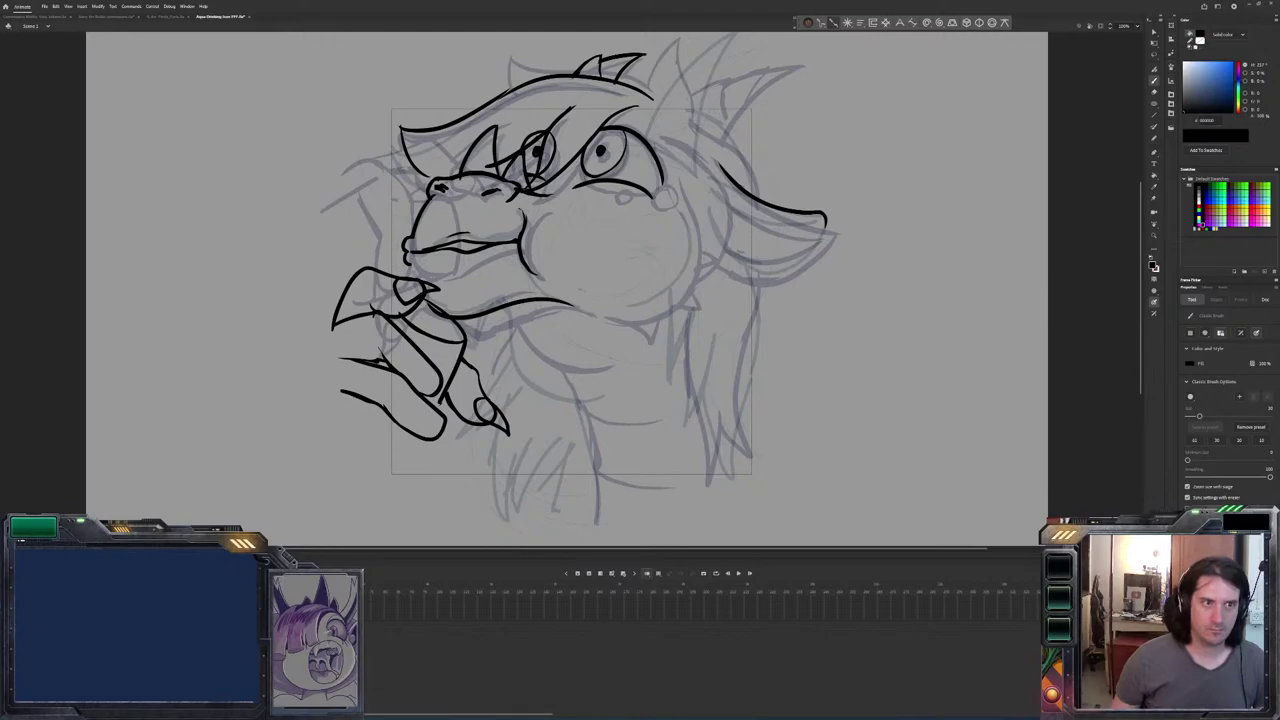
{"action": "key", "text": "comma"}
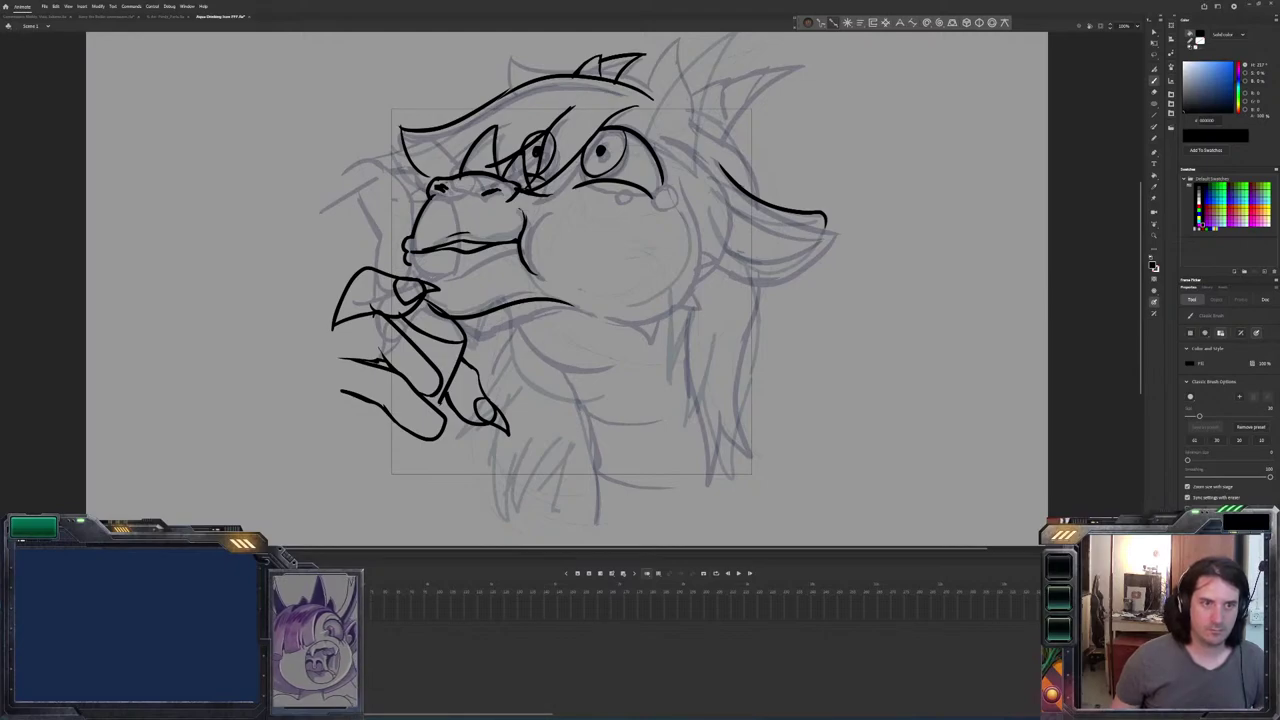
{"action": "key", "text": "period"}
{"action": "key", "text": "comma"}
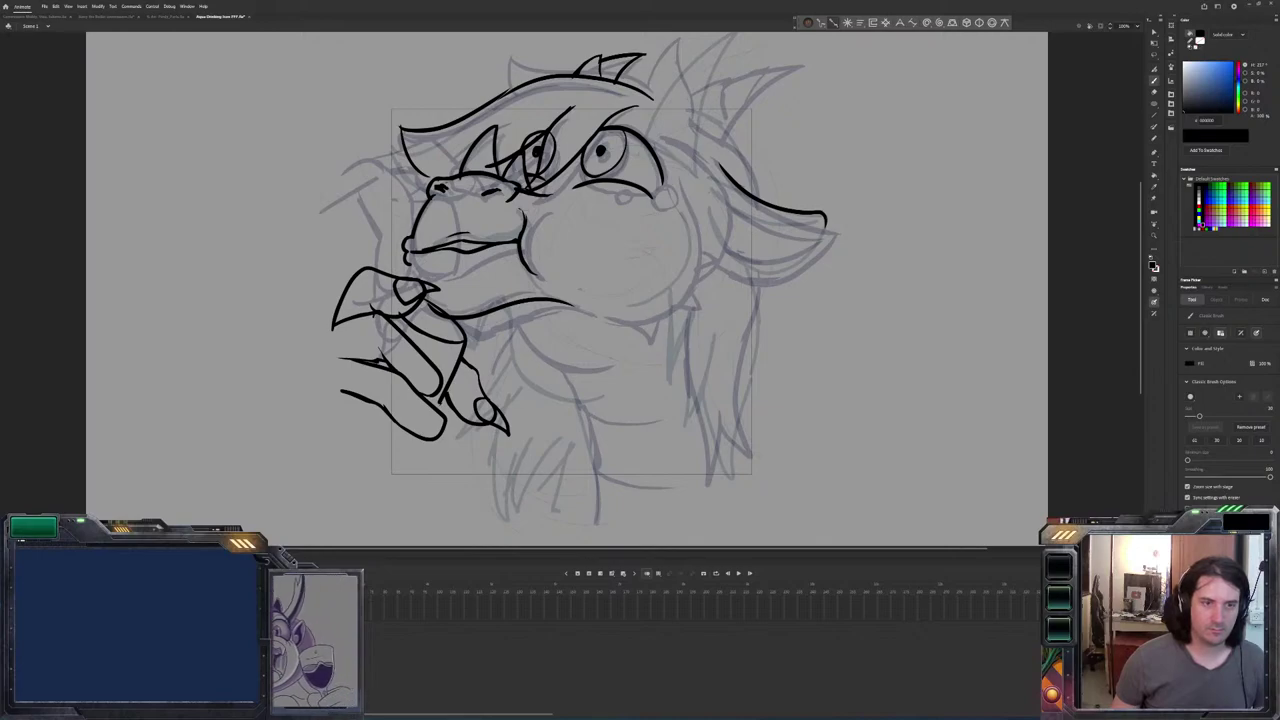
{"action": "key", "text": "period"}
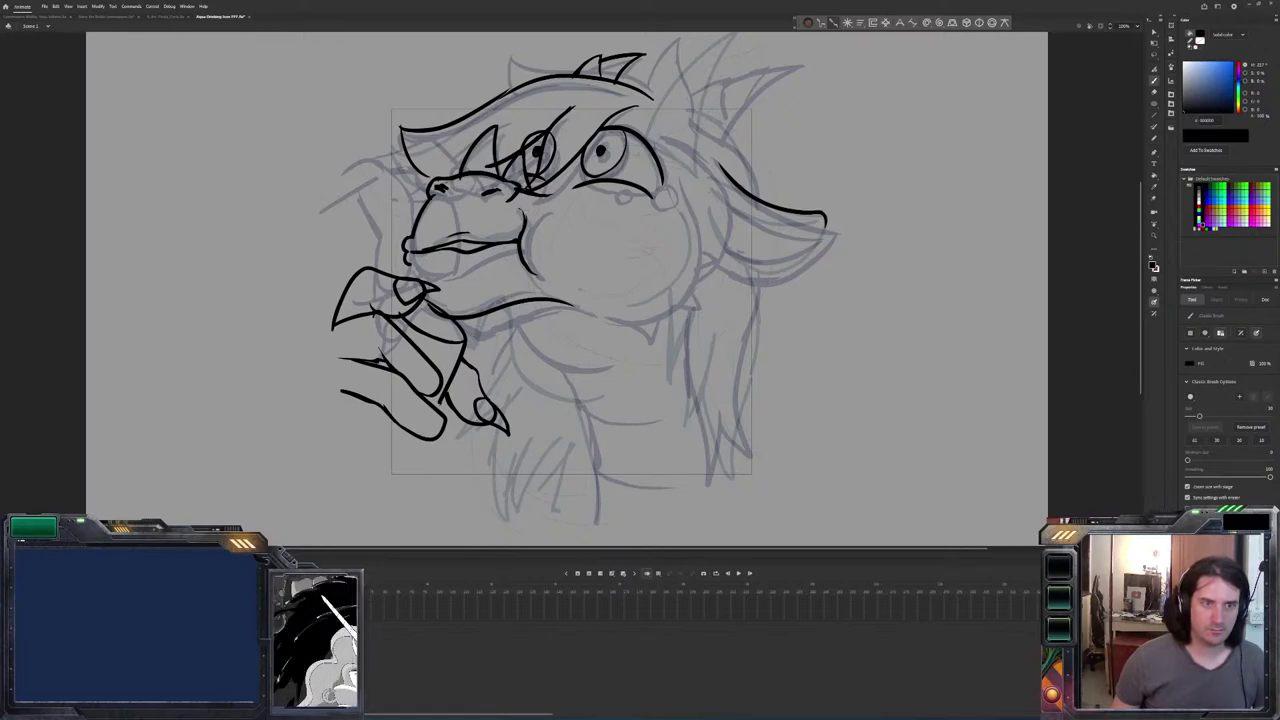
{"action": "key", "text": "comma"}
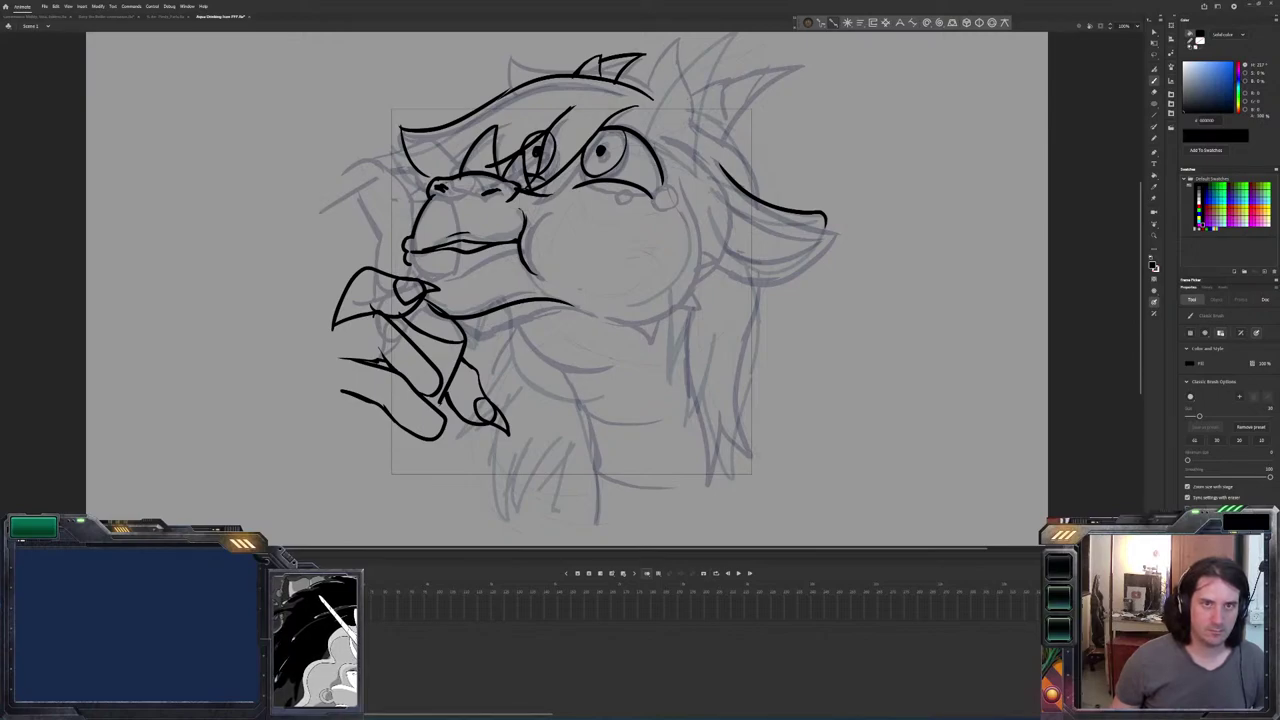
{"action": "key", "text": "period"}
{"action": "key", "text": "comma"}
{"action": "key", "text": "period"}
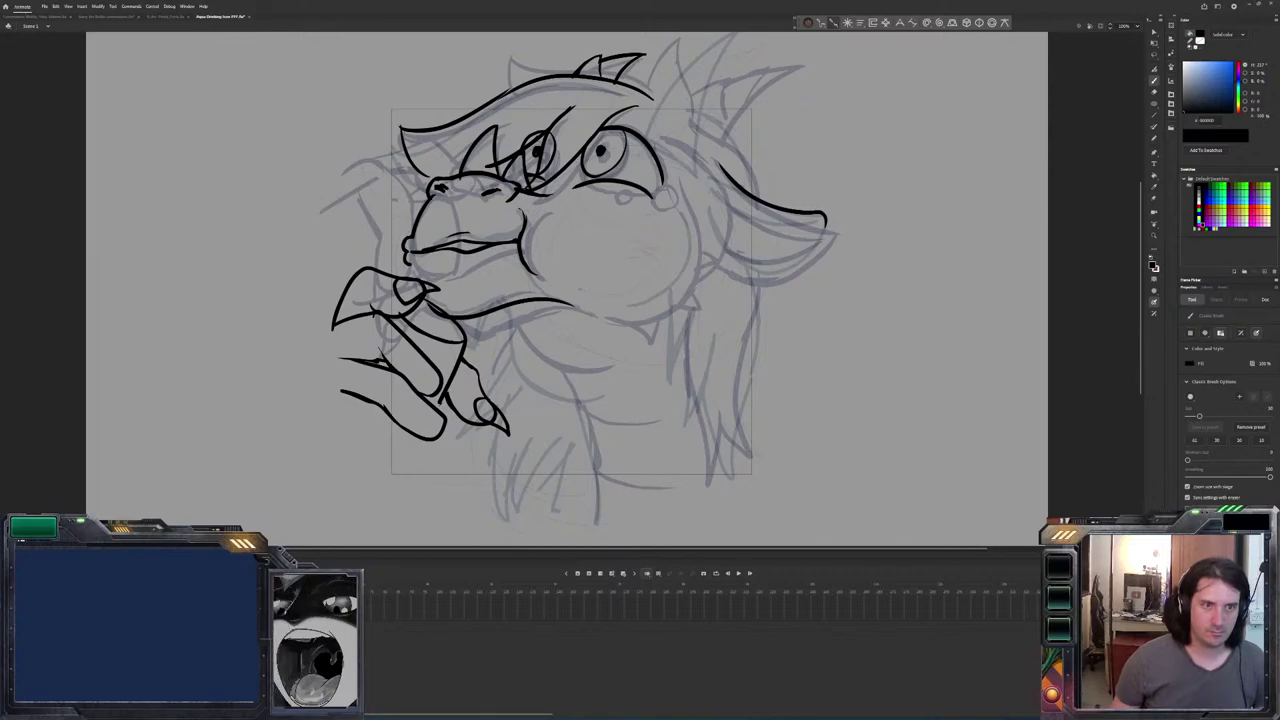
{"action": "key", "text": "comma"}
{"action": "key", "text": "period"}
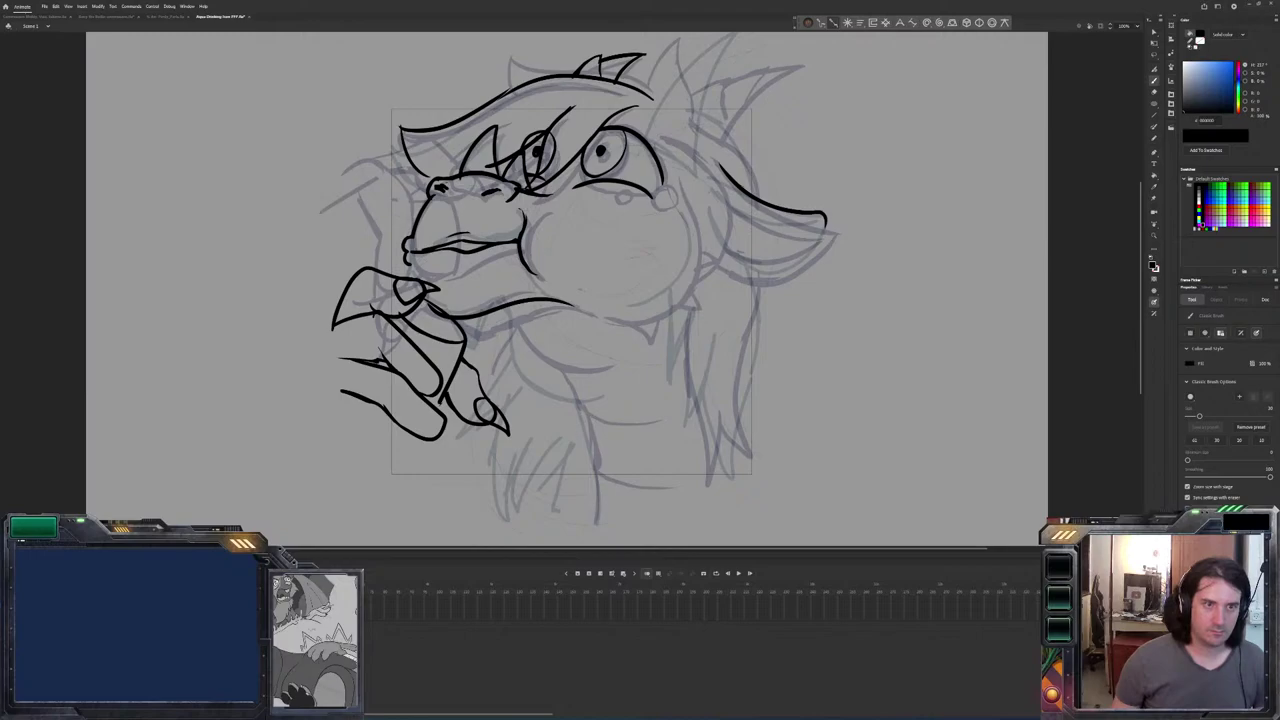
{"action": "key", "text": "comma"}
{"action": "key", "text": "period"}
{"action": "key", "text": "comma"}
{"action": "key", "text": "period"}
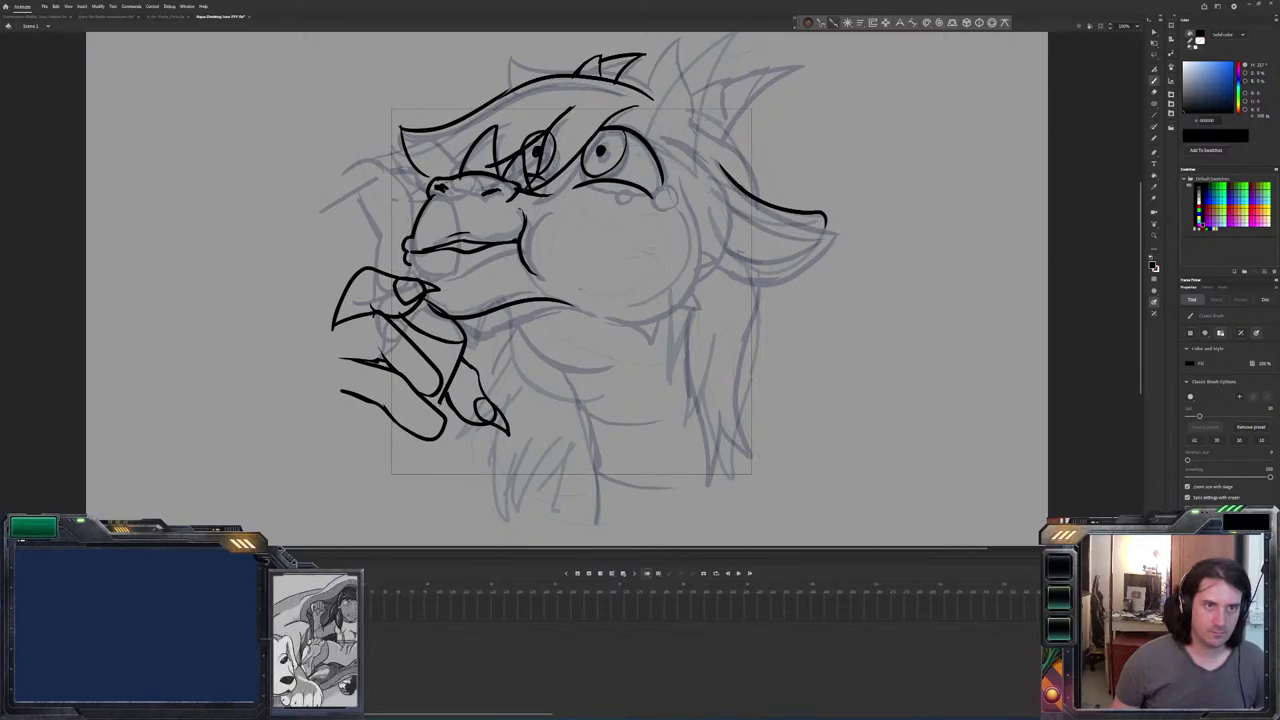
{"action": "key", "text": "comma"}
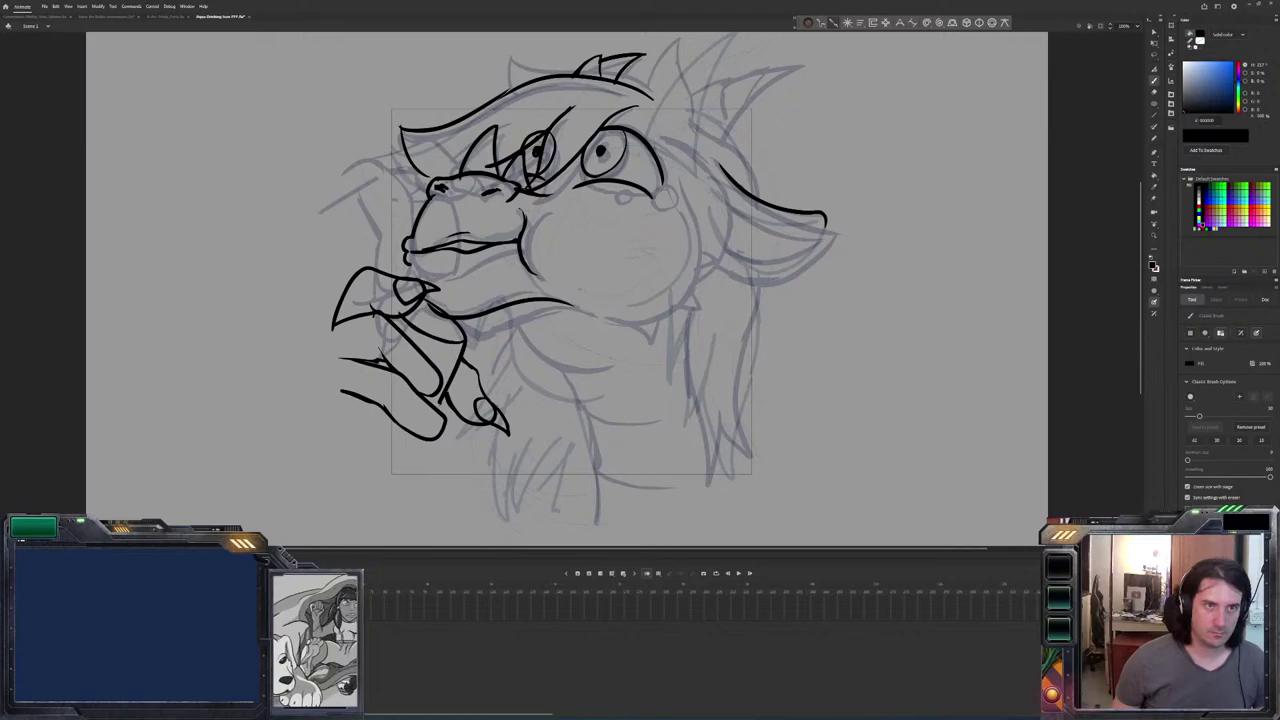
{"action": "key", "text": "period"}
{"action": "key", "text": "comma"}
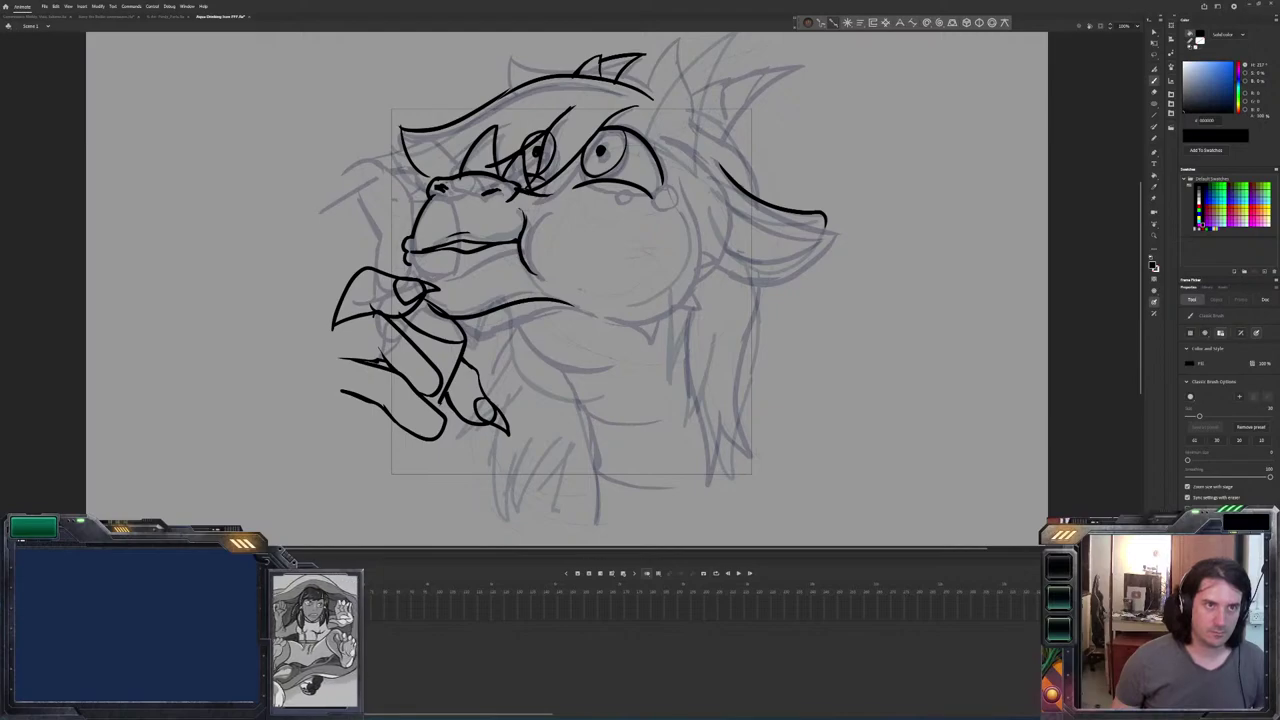
{"action": "key", "text": "period"}
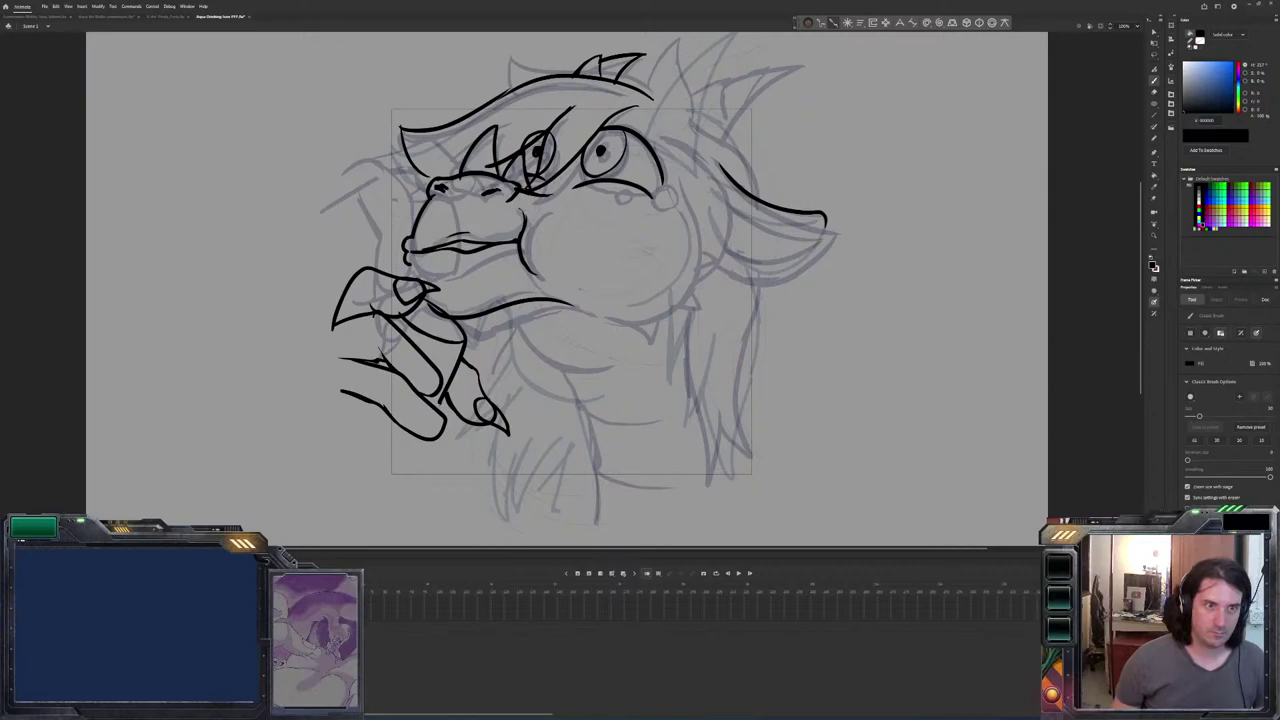
{"action": "key", "text": "comma"}
{"action": "key", "text": "period"}
{"action": "key", "text": "comma"}
{"action": "key", "text": "period"}
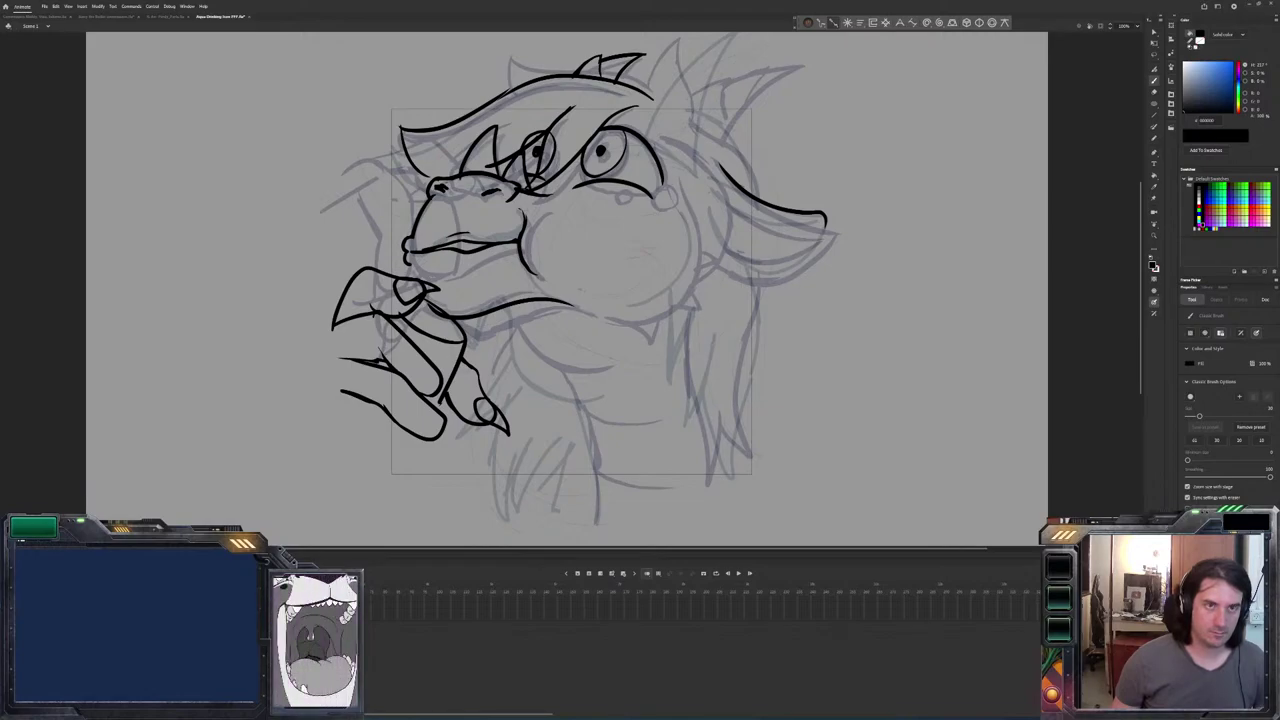
{"action": "key", "text": "comma"}
{"action": "key", "text": "period"}
{"action": "key", "text": "comma"}
{"action": "key", "text": "comma"}
{"action": "key", "text": "period"}
{"action": "key", "text": "period"}
{"action": "key", "text": "comma"}
{"action": "key", "text": "period"}
Ink the round teardrops and lower lid detail beneath the near eye on the wide-eyed frame, checking against the neighbouring frames.
{"action": "left_click_drag", "start_coordinate": [668, 184], "coordinate": [666, 184]}
{"action": "key", "text": "comma"}
{"action": "key", "text": "comma"}
{"action": "key", "text": "period"}
{"action": "key", "text": "period"}
{"action": "mouse_move", "coordinate": [580, 178]}
{"action": "left_mouse_down"}
{"action": "mouse_move", "coordinate": [592, 186]}
{"action": "mouse_move", "coordinate": [575, 178]}
{"action": "left_mouse_up"}
{"action": "key", "text": "period"}
{"action": "key", "text": "period"}
{"action": "key", "text": "comma"}
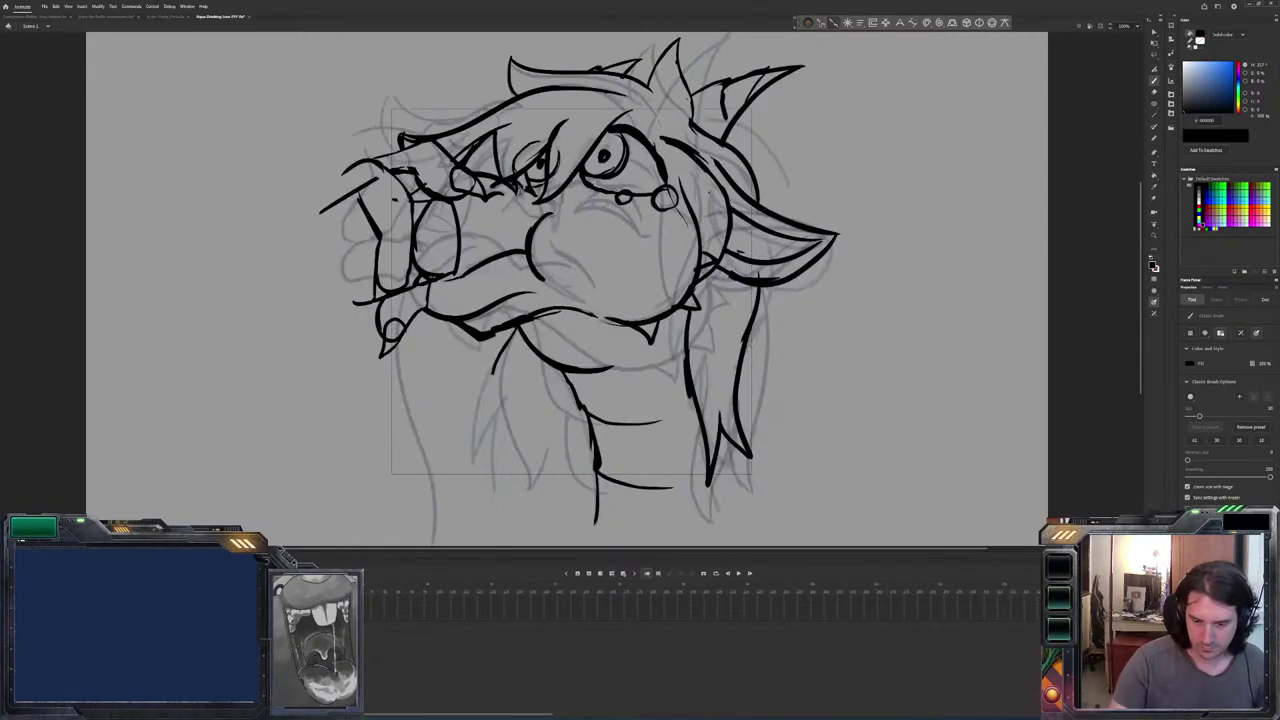
Ink the puffed cheek outline and the pointed hair lock framing the face on the wide-eyed frame.
{"action": "key", "text": "period"}
{"action": "mouse_move", "coordinate": [660, 113]}
{"action": "left_mouse_down"}
{"action": "mouse_move", "coordinate": [712, 168]}
{"action": "mouse_move", "coordinate": [730, 255]}
{"action": "mouse_move", "coordinate": [697, 300]}
{"action": "mouse_move", "coordinate": [695, 235]}
{"action": "mouse_move", "coordinate": [668, 150]}
{"action": "mouse_move", "coordinate": [686, 284]}
{"action": "mouse_move", "coordinate": [640, 310]}
{"action": "mouse_move", "coordinate": [592, 312]}
{"action": "mouse_move", "coordinate": [646, 334]}
{"action": "mouse_move", "coordinate": [626, 314]}
{"action": "left_mouse_up"}
{"action": "key", "text": "comma"}
{"action": "key", "text": "period"}
{"action": "key", "text": "comma"}
{"action": "key", "text": "period"}
{"action": "key", "text": "comma"}
{"action": "key", "text": "period"}
{"action": "left_click_drag", "start_coordinate": [697, 284], "coordinate": [691, 308]}
{"action": "key", "text": "comma"}
{"action": "key", "text": "period"}
{"action": "key", "text": "comma"}
{"action": "key", "text": "period"}
{"action": "key", "text": "period"}
{"action": "key", "text": "period"}
{"action": "key", "text": "period"}
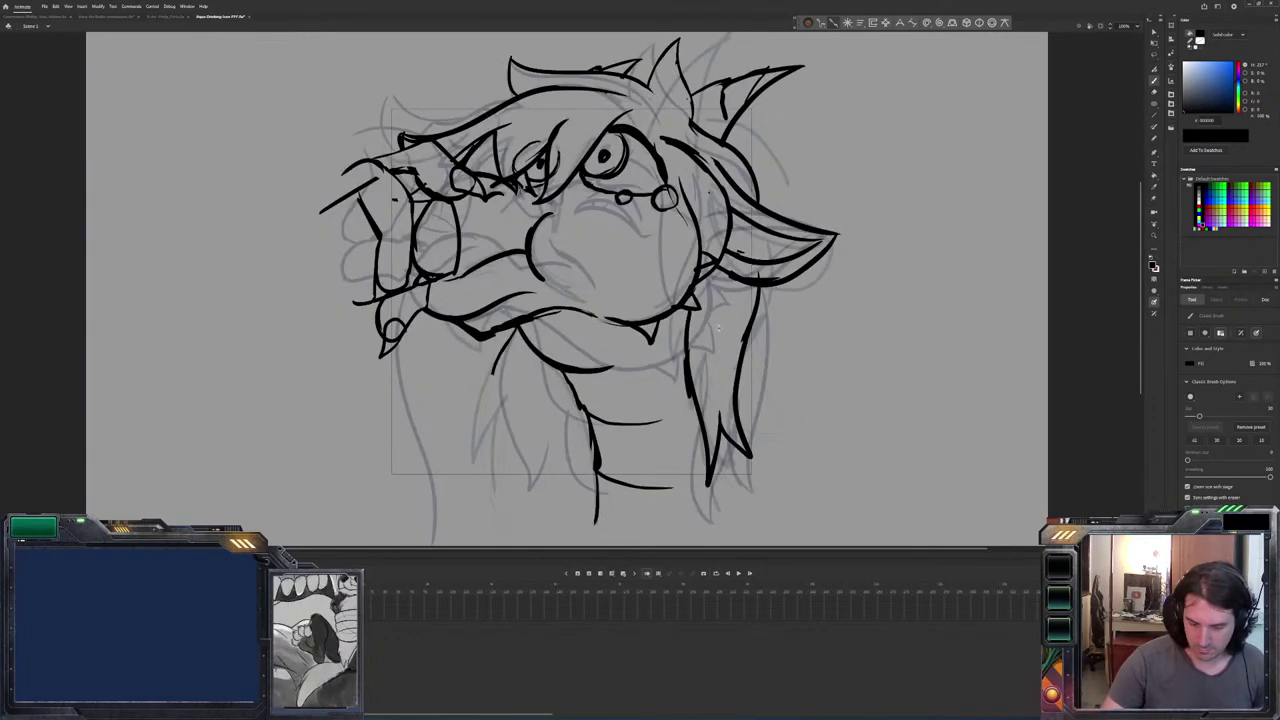
Ink the inner edge and pointed tip of the long hair lock hanging behind the neck, redoing strokes that miss.
{"action": "left_click_drag", "start_coordinate": [684, 314], "coordinate": [650, 440]}
{"action": "key", "text": "comma"}
{"action": "key", "text": "period"}
{"action": "left_click_drag", "start_coordinate": [716, 400], "coordinate": [672, 462]}
{"action": "key", "text": "ctrl+z"}
{"action": "key", "text": "ctrl+z"}
{"action": "key", "text": "comma"}
{"action": "key", "text": "period"}
{"action": "mouse_move", "coordinate": [716, 408]}
{"action": "left_mouse_down"}
{"action": "mouse_move", "coordinate": [694, 462]}
{"action": "mouse_move", "coordinate": [686, 294]}
{"action": "left_mouse_up"}
{"action": "key", "text": "comma"}
{"action": "key", "text": "period"}
{"action": "mouse_move", "coordinate": [716, 416]}
{"action": "left_mouse_down"}
{"action": "mouse_move", "coordinate": [730, 460]}
{"action": "mouse_move", "coordinate": [762, 272]}
{"action": "left_mouse_up"}
{"action": "key", "text": "comma"}
{"action": "key", "text": "period"}
Ink the drooping ear's lower edge and inner folds on the wide-eyed frame, matching the adjacent frame.
{"action": "key", "text": "comma"}
{"action": "key", "text": "period"}
{"action": "key", "text": "comma"}
{"action": "key", "text": "period"}
{"action": "mouse_move", "coordinate": [826, 226]}
{"action": "left_mouse_down"}
{"action": "mouse_move", "coordinate": [800, 258]}
{"action": "mouse_move", "coordinate": [714, 272]}
{"action": "mouse_move", "coordinate": [732, 272]}
{"action": "left_mouse_up"}
{"action": "key", "text": "comma"}
{"action": "key", "text": "period"}
{"action": "key", "text": "comma"}
{"action": "key", "text": "period"}
{"action": "left_click_drag", "start_coordinate": [818, 226], "coordinate": [726, 205]}
{"action": "mouse_move", "coordinate": [772, 212]}
{"action": "left_mouse_down"}
{"action": "mouse_move", "coordinate": [740, 218]}
{"action": "mouse_move", "coordinate": [760, 260]}
{"action": "mouse_move", "coordinate": [722, 262]}
{"action": "left_mouse_up"}
{"action": "key", "text": "comma"}
{"action": "key", "text": "period"}
{"action": "key", "text": "comma"}
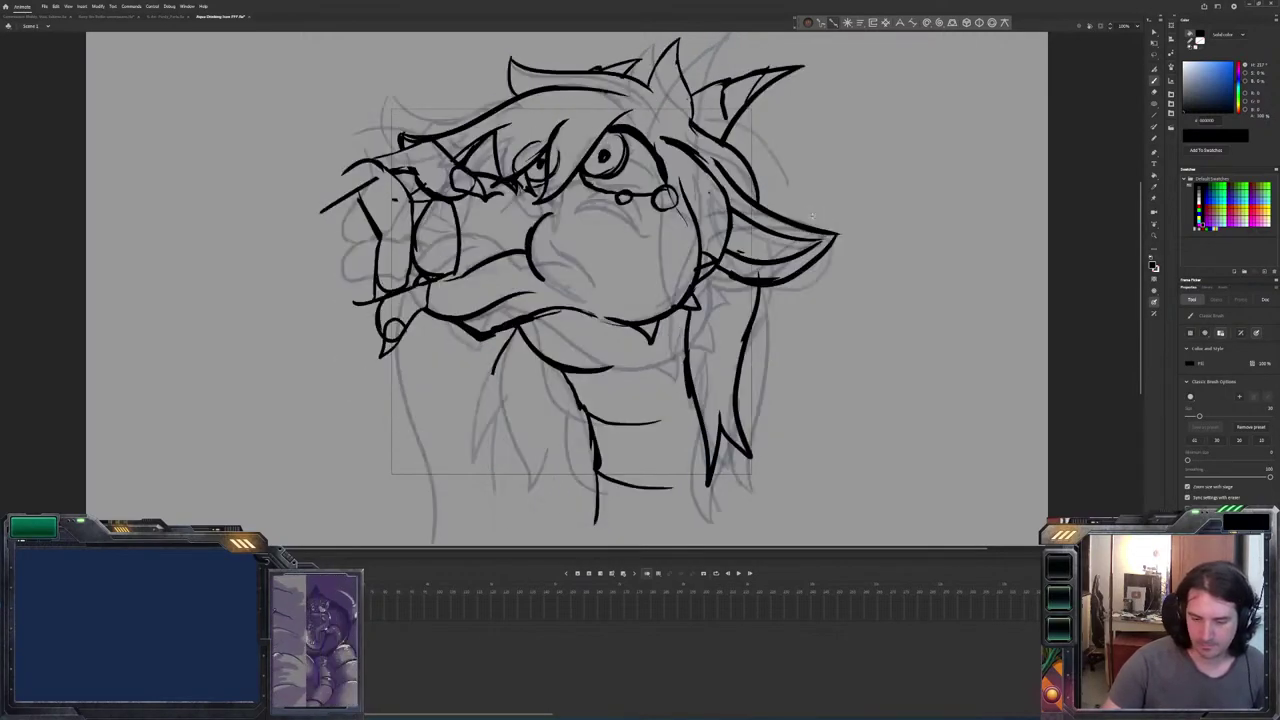
Ink the hair tuft on top of the head beside the fringe and save the file.
{"action": "key", "text": "period"}
{"action": "key", "text": "comma"}
{"action": "key", "text": "comma"}
{"action": "mouse_move", "coordinate": [690, 126]}
{"action": "left_mouse_down"}
{"action": "mouse_move", "coordinate": [658, 36]}
{"action": "mouse_move", "coordinate": [644, 102]}
{"action": "left_mouse_up"}
{"action": "key", "text": "period"}
{"action": "key", "text": "comma"}
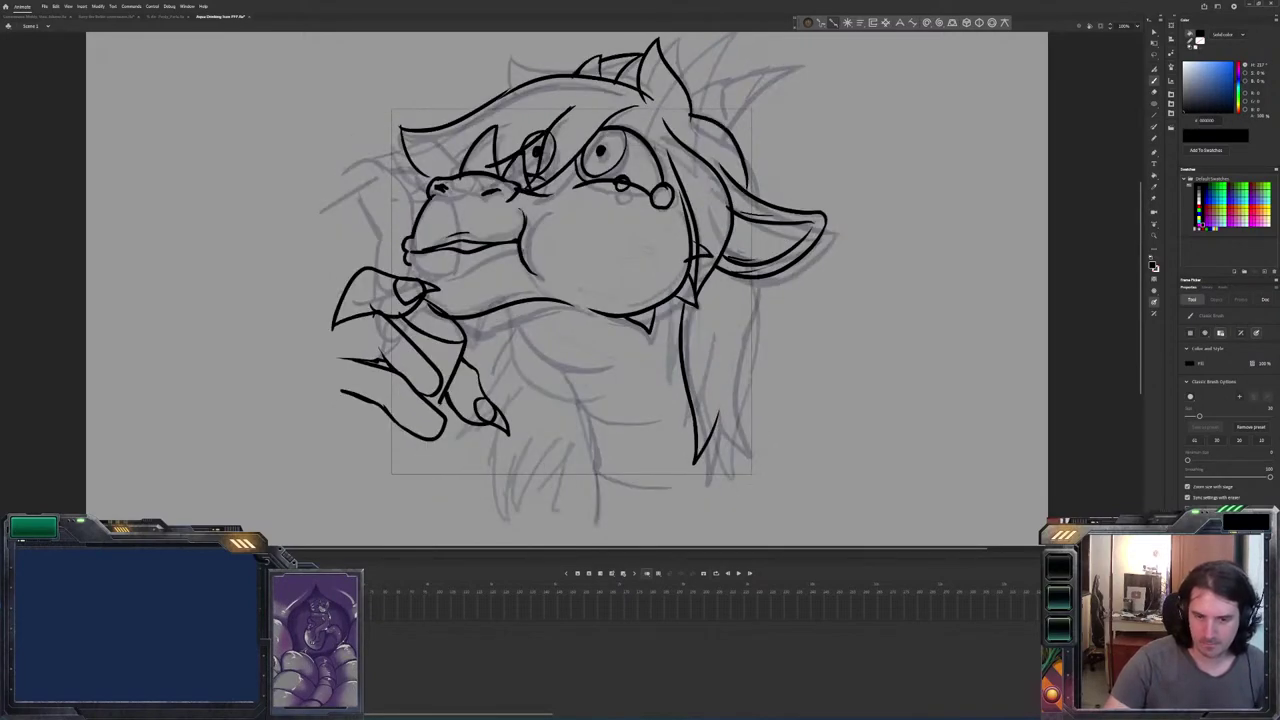
{"action": "key", "text": "ctrl+s"}
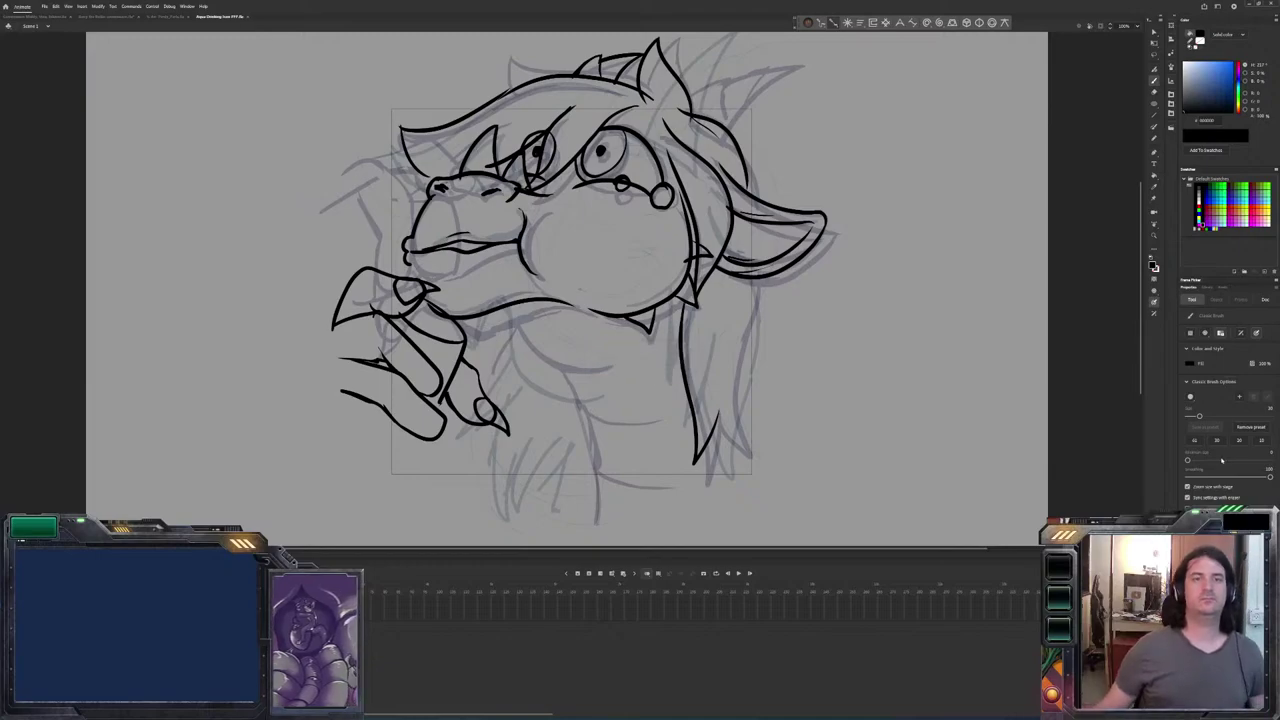
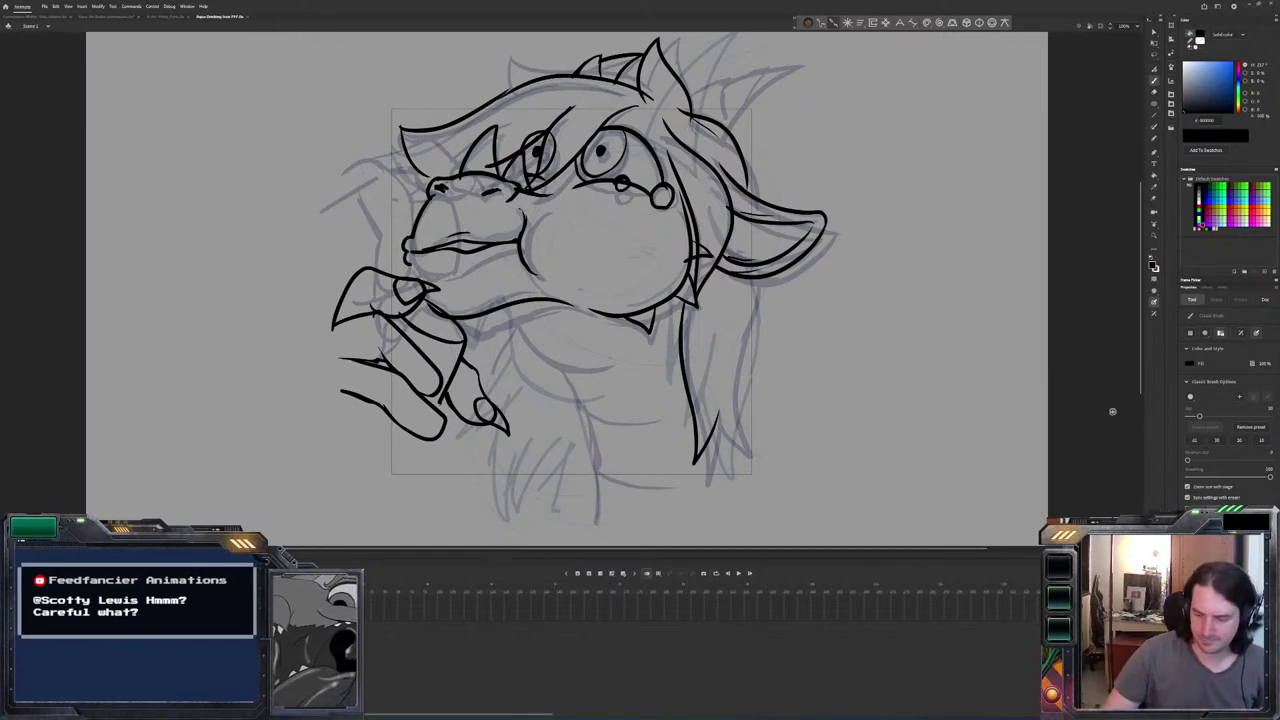
Ink the throat curve and the segmented neck lines below the jaw, redrawing the first throat stroke.
{"action": "key", "text": "."}
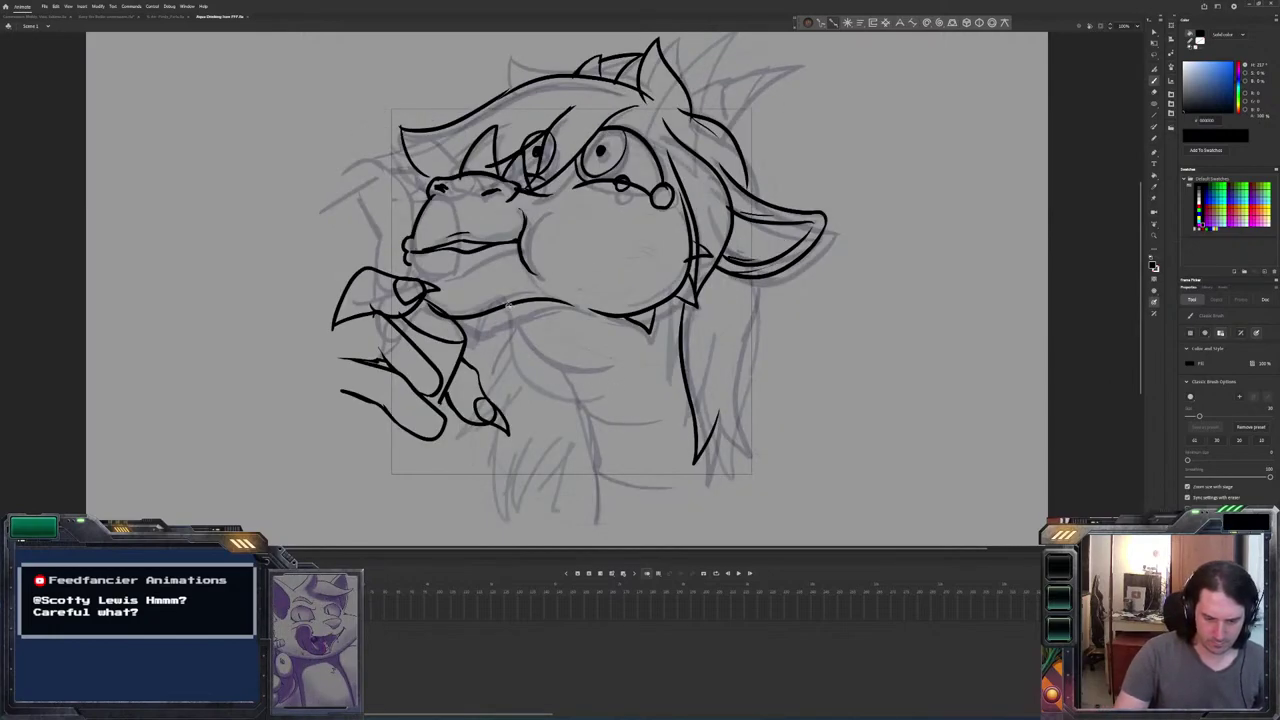
{"action": "mouse_move", "coordinate": [503, 307]}
{"action": "left_mouse_down"}
{"action": "mouse_move", "coordinate": [580, 397]}
{"action": "mouse_move", "coordinate": [616, 394]}
{"action": "left_mouse_up"}
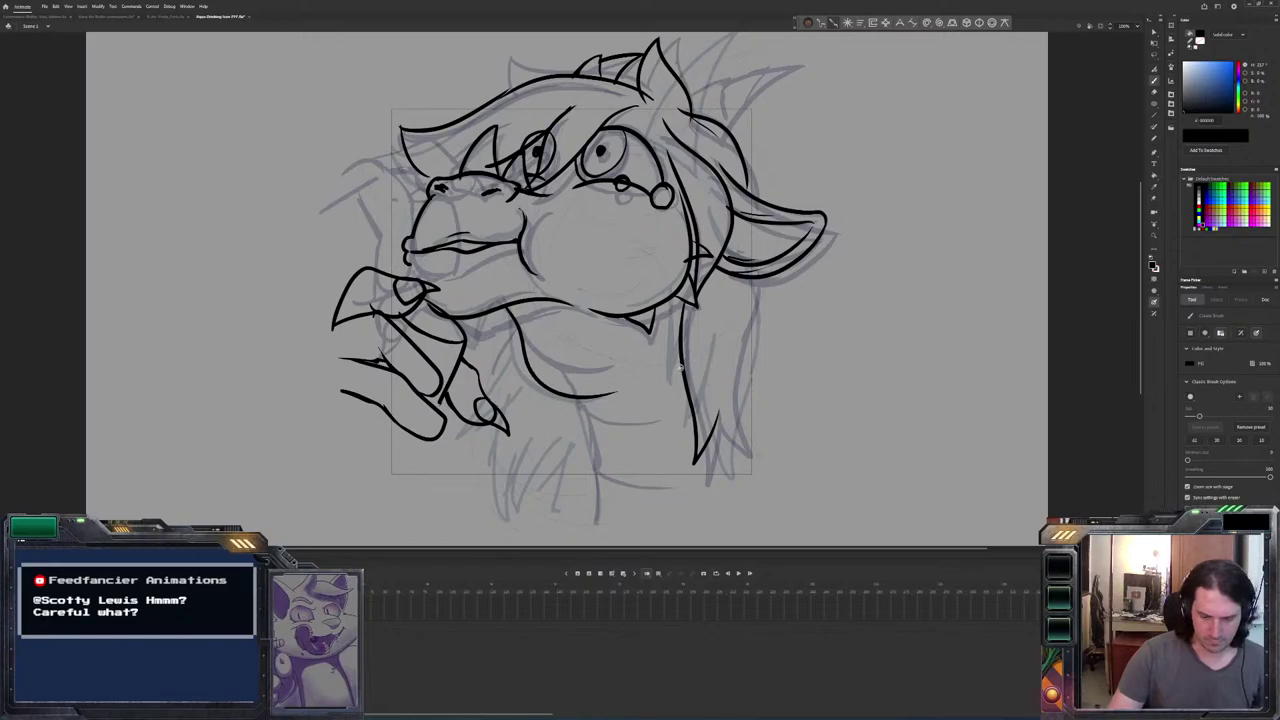
{"action": "key", "text": "."}
{"action": "key", "text": "ctrl+z"}
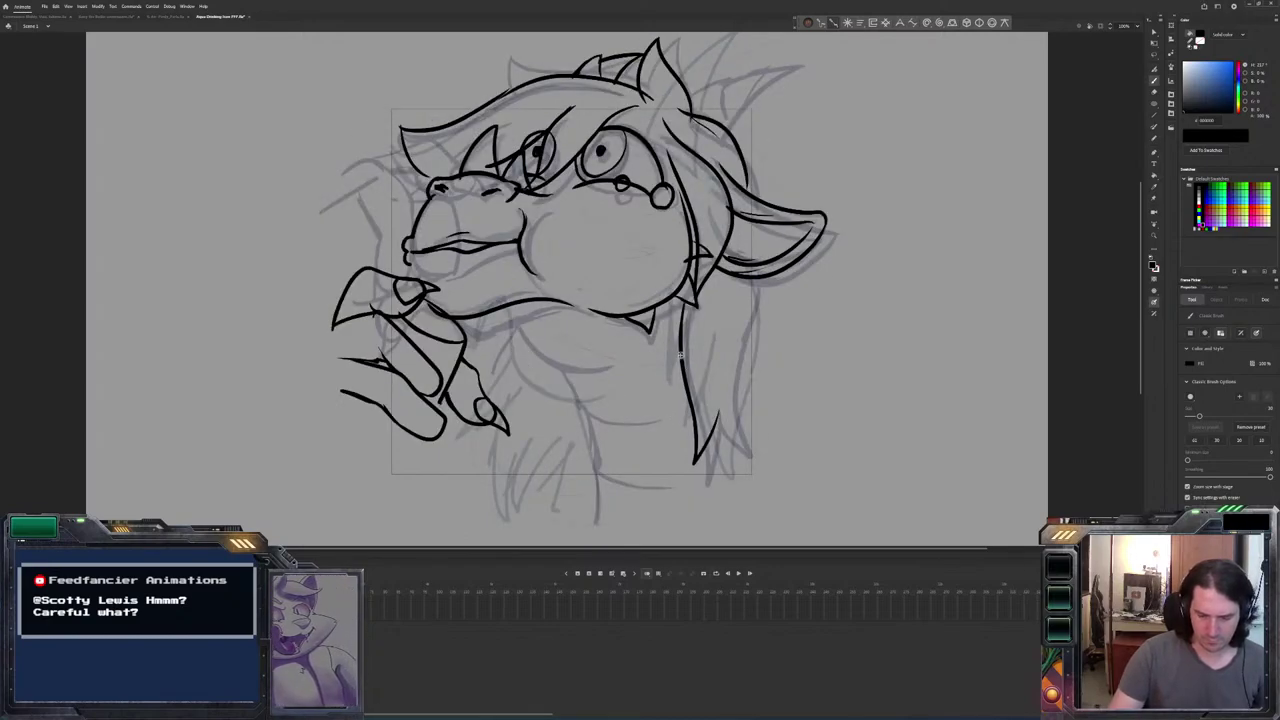
{"action": "mouse_move", "coordinate": [681, 355]}
{"action": "left_mouse_down"}
{"action": "mouse_move", "coordinate": [600, 384]}
{"action": "mouse_move", "coordinate": [528, 358]}
{"action": "mouse_move", "coordinate": [506, 308]}
{"action": "left_mouse_up"}
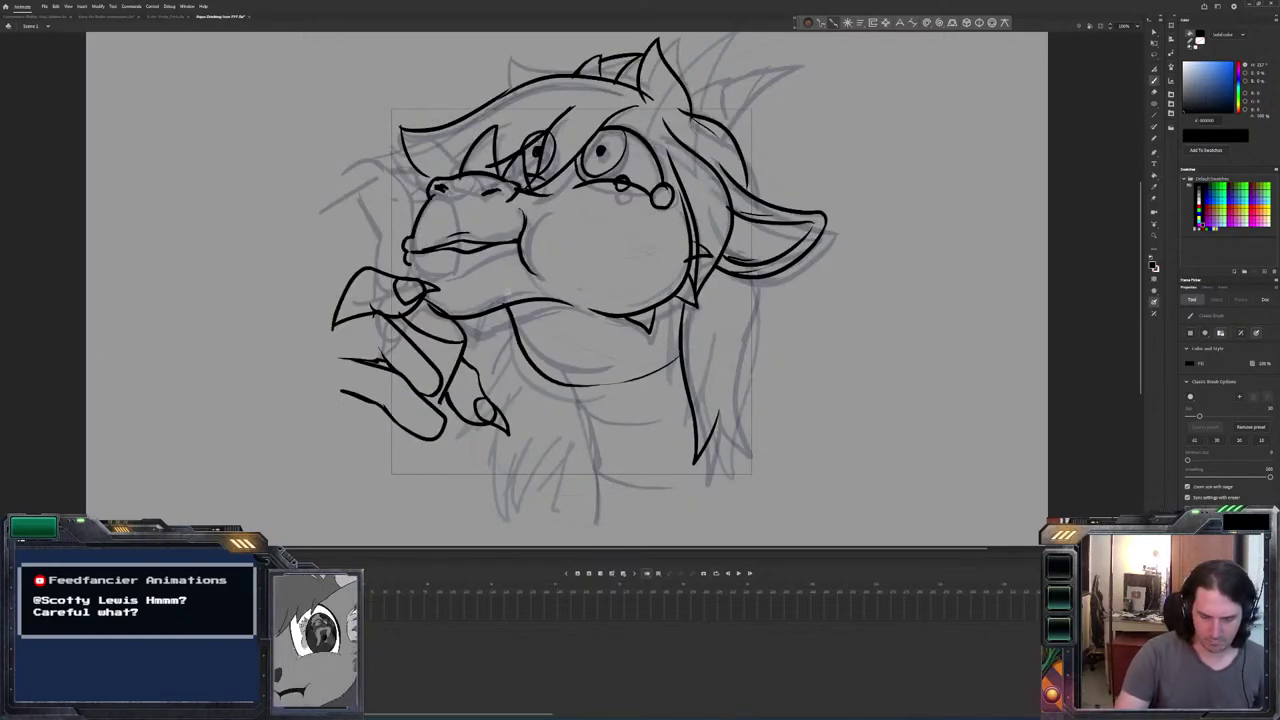
{"action": "key", "text": "."}
{"action": "mouse_move", "coordinate": [698, 410]}
{"action": "left_mouse_down"}
{"action": "mouse_move", "coordinate": [612, 431]}
{"action": "mouse_move", "coordinate": [565, 384]}
{"action": "mouse_move", "coordinate": [700, 478]}
{"action": "left_mouse_up"}
{"action": "key", "text": "."}
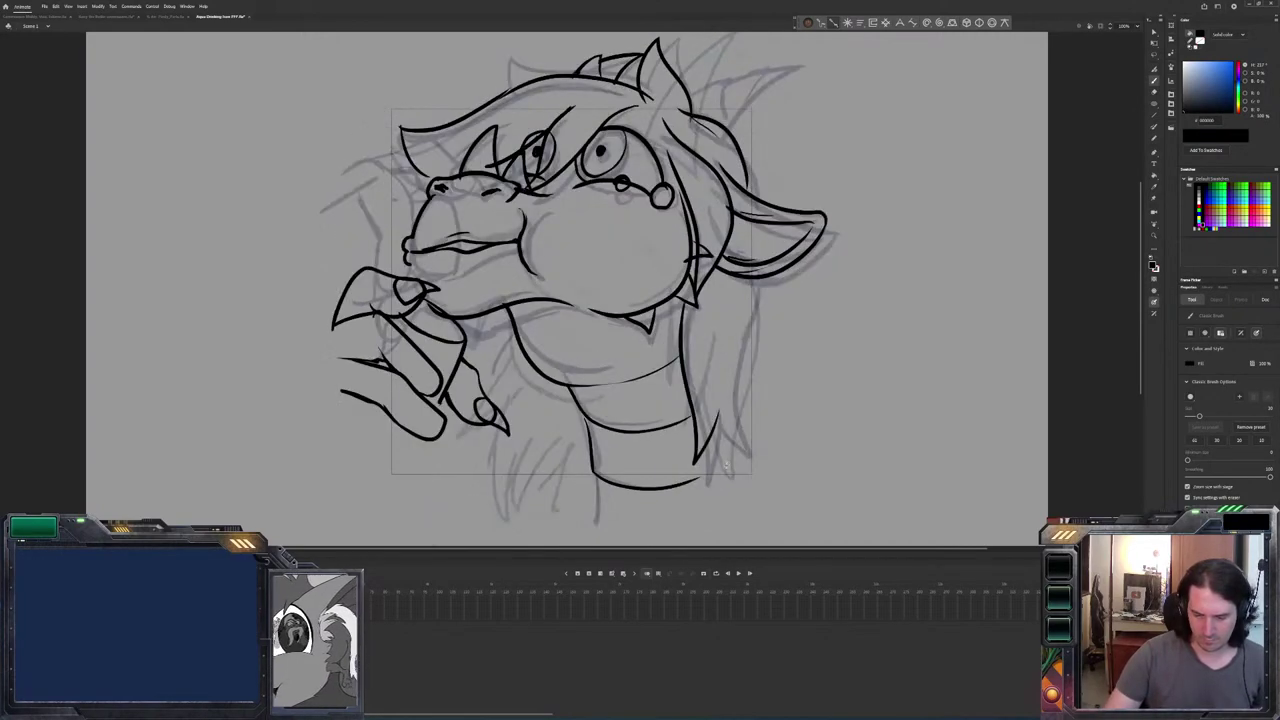
Ink the outer edge and second point of the long hair lock hanging below the ear.
{"action": "left_click_drag", "start_coordinate": [758, 274], "coordinate": [742, 470]}
{"action": "left_click_drag", "start_coordinate": [714, 410], "coordinate": [738, 468]}
{"action": "key", "text": "comma"}
{"action": "key", "text": "period"}
Ink the swept-back horn shapes behind the head on the wide-eyed frame and compare them with the neighbouring frames.
{"action": "mouse_move", "coordinate": [724, 130]}
{"action": "left_mouse_down"}
{"action": "mouse_move", "coordinate": [820, 56]}
{"action": "mouse_move", "coordinate": [775, 46]}
{"action": "mouse_move", "coordinate": [726, 64]}
{"action": "left_mouse_up"}
{"action": "key", "text": "comma"}
{"action": "key", "text": "period"}
{"action": "mouse_move", "coordinate": [722, 126]}
{"action": "left_mouse_down"}
{"action": "mouse_move", "coordinate": [728, 60]}
{"action": "mouse_move", "coordinate": [680, 80]}
{"action": "left_mouse_up"}
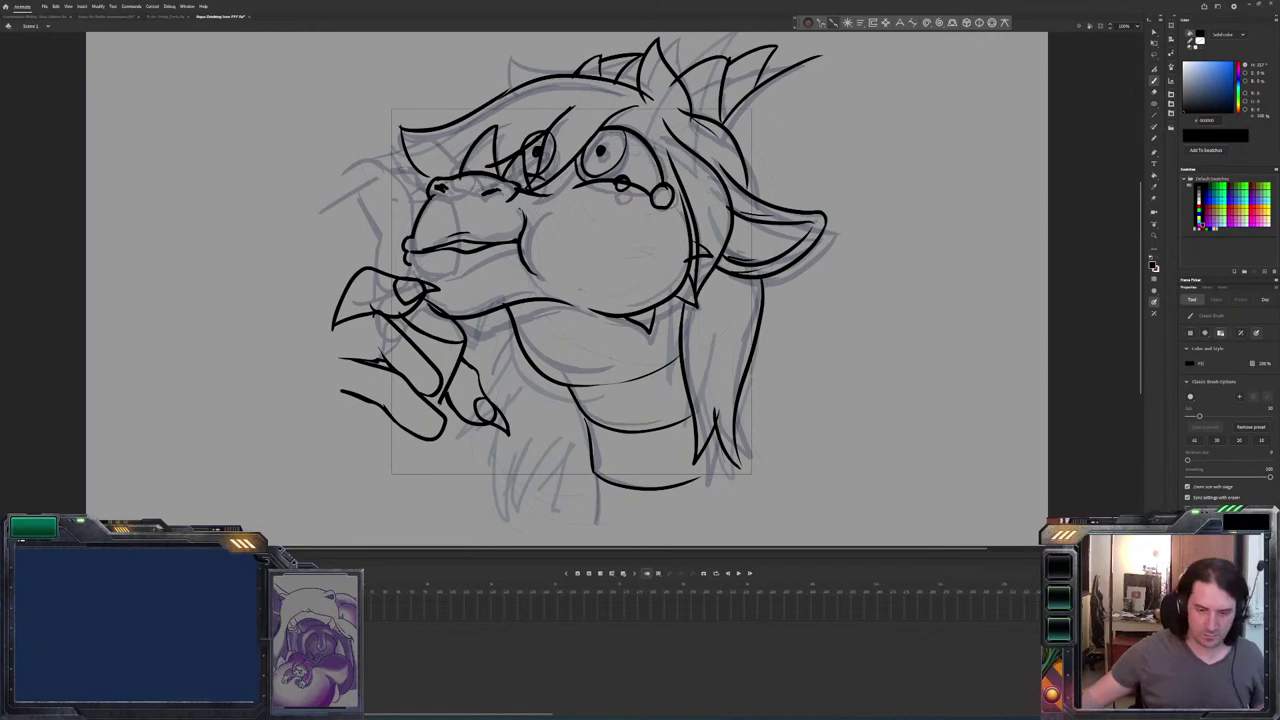
{"action": "key", "text": "period"}
{"action": "key", "text": "comma"}
{"action": "key", "text": "period"}
{"action": "key", "text": "period"}
{"action": "key", "text": "comma"}
{"action": "key", "text": "comma"}
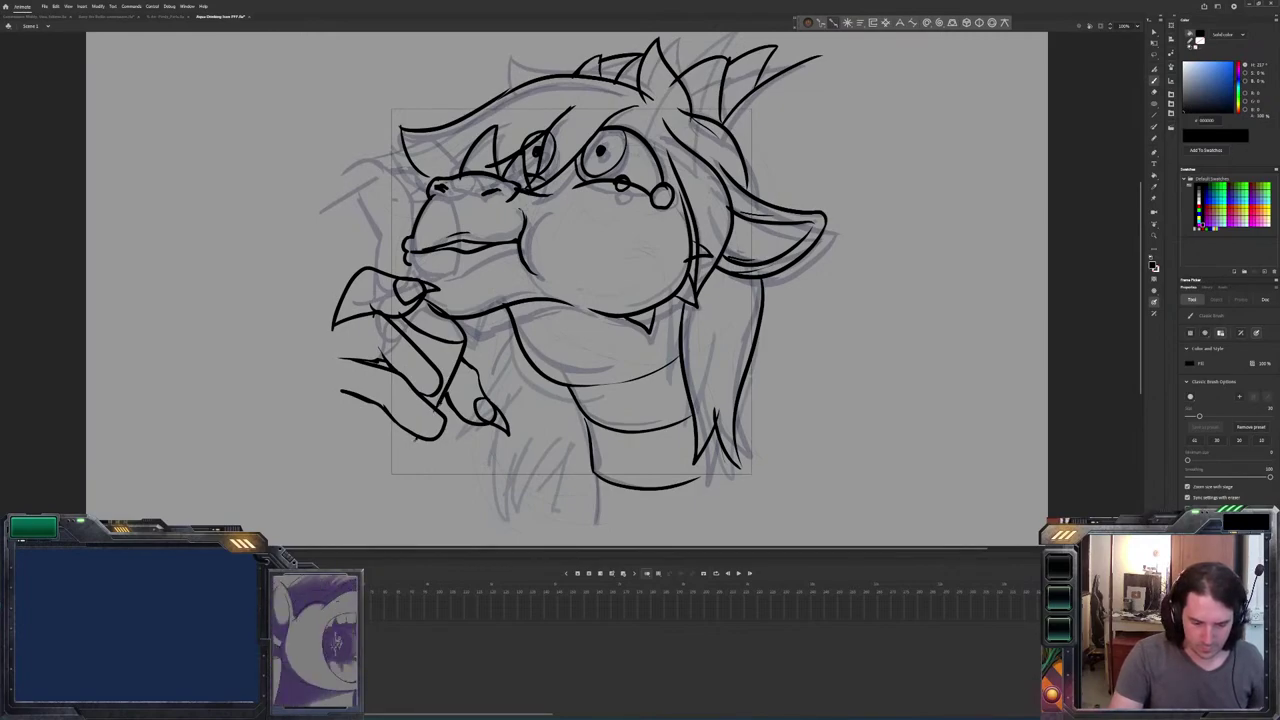
Ink the outer curve of the lowest finger on the raised hand and check it against the next frame.
{"action": "left_click_drag", "start_coordinate": [403, 442], "coordinate": [345, 400]}
{"action": "key", "text": "period"}
{"action": "key", "text": "comma"}
{"action": "key", "text": "period"}
{"action": "key", "text": "comma"}
{"action": "key", "text": "period"}
{"action": "key", "text": "comma"}
{"action": "key", "text": "period"}
{"action": "key", "text": "comma"}
{"action": "key", "text": "period"}
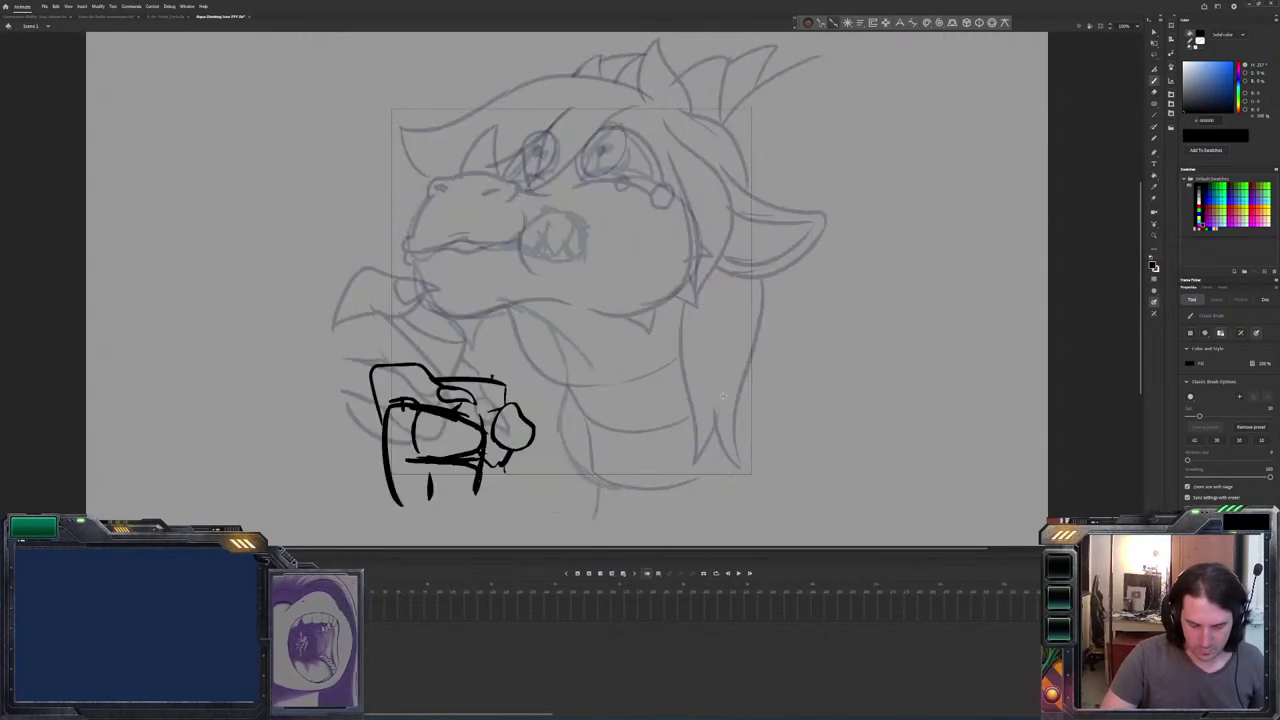
Delete the rough hand-and-cup sketch from the frame following the wide-eyed one, and return to the wide-eyed frame.
{"action": "key", "text": "period"}
{"action": "key", "text": "period"}
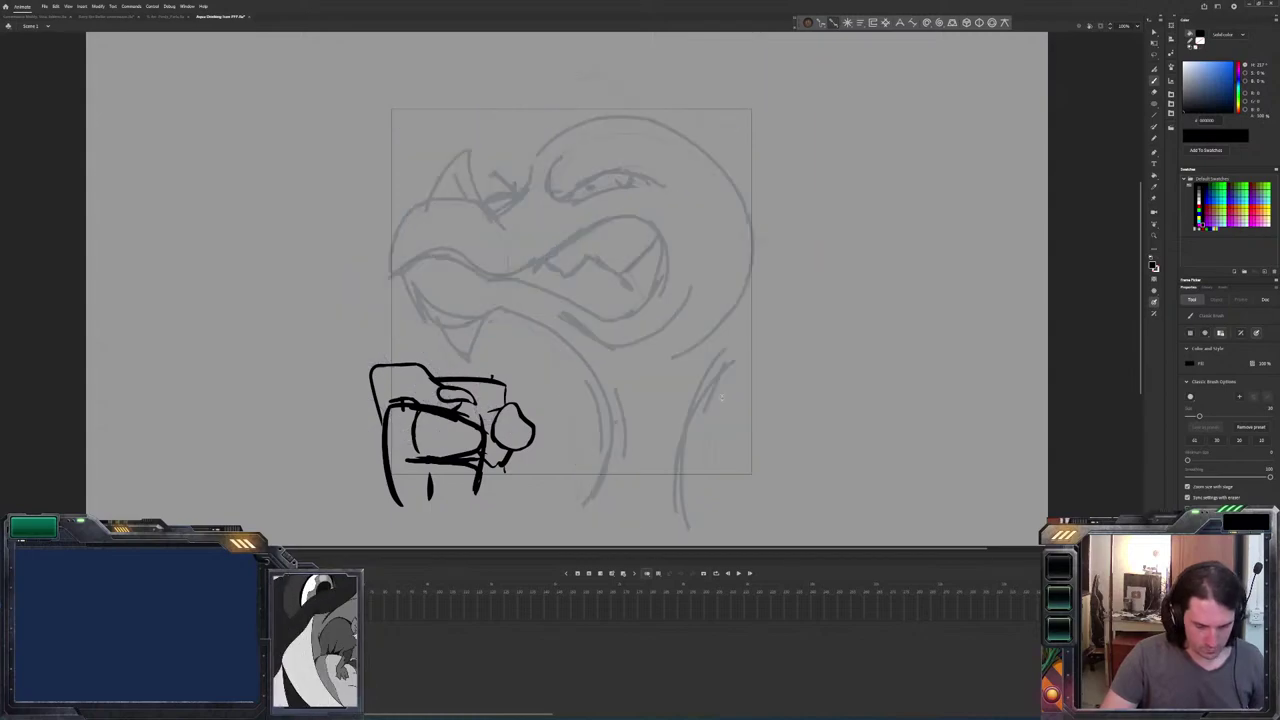
{"action": "key", "text": "period"}
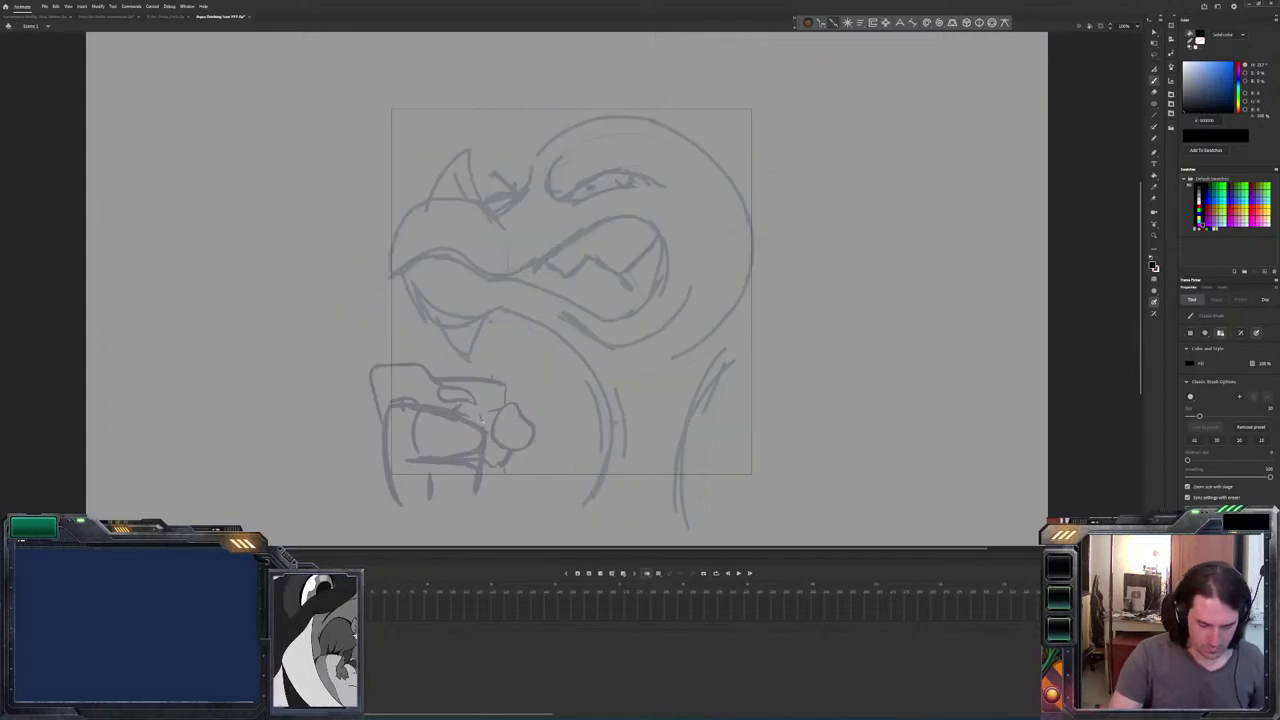
{"action": "key", "text": "comma"}
{"action": "key", "text": "comma"}
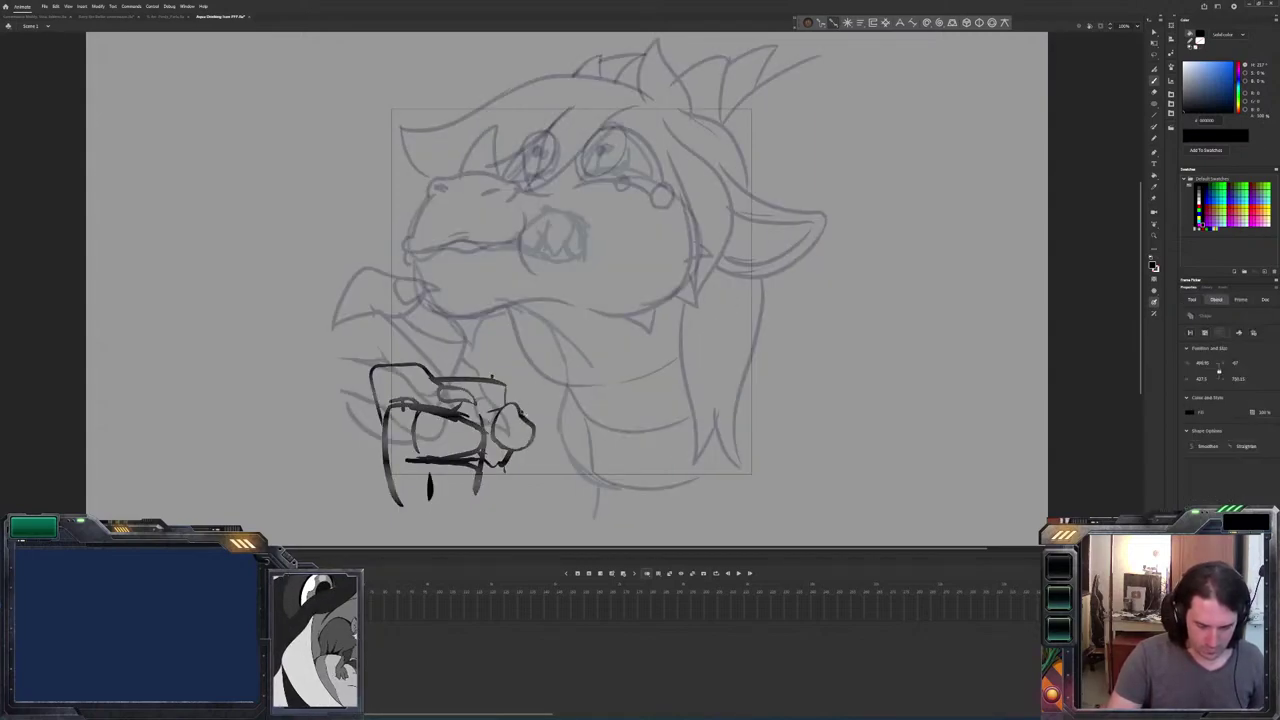
{"action": "key", "text": "period"}
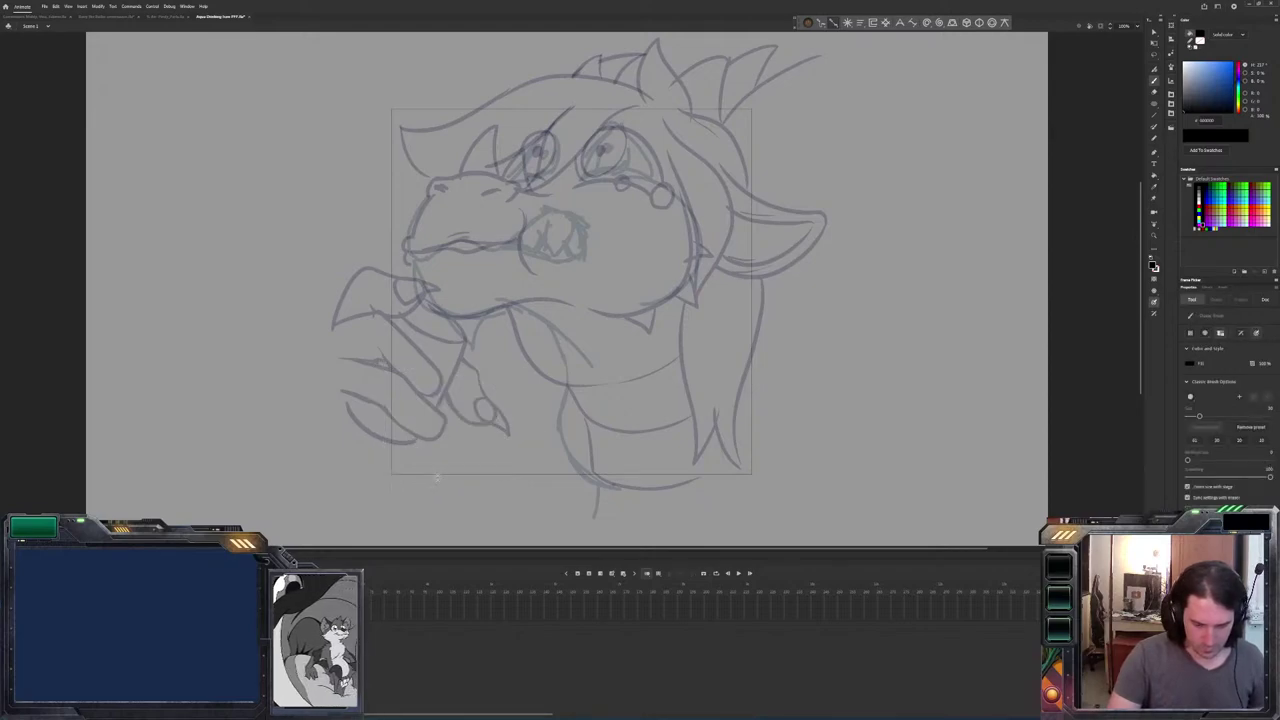
{"action": "key", "text": "period"}
{"action": "key", "text": "period"}
{"action": "key", "text": "comma"}
{"action": "key", "text": "comma"}
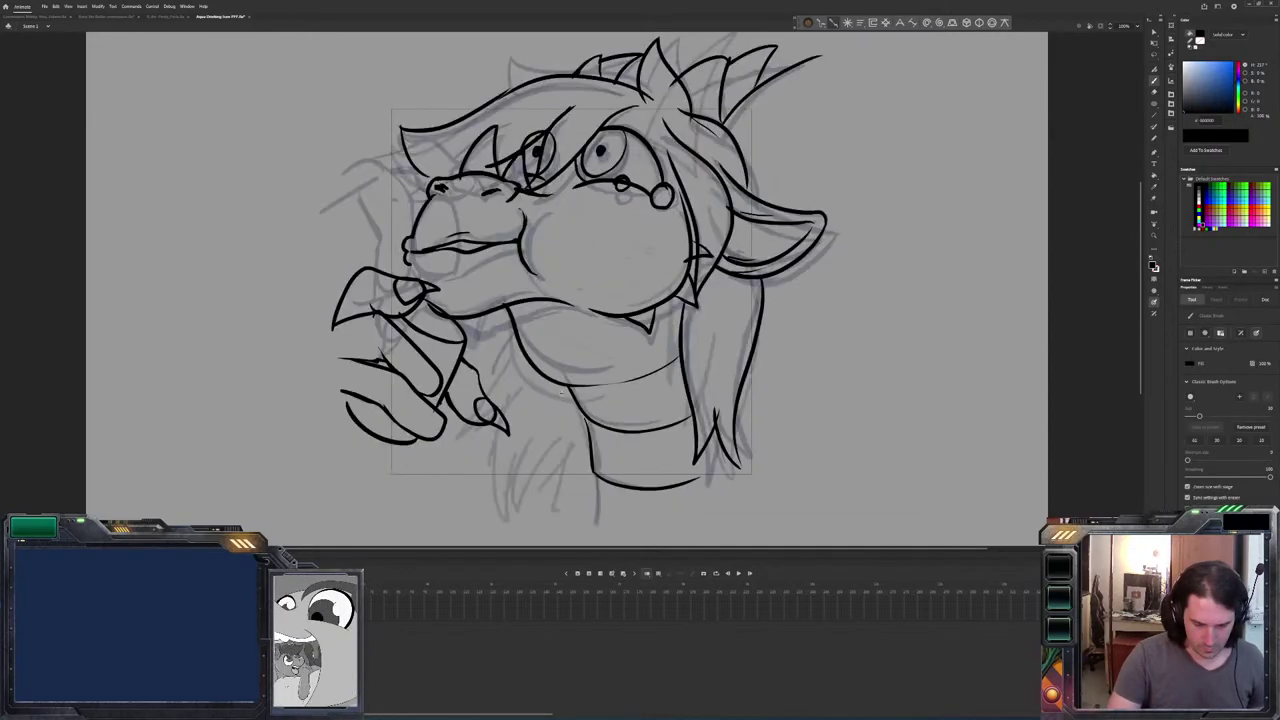
Compare the hand's pose on the wide-eyed frame with the neighbouring frames and return to the blank frame following it.
{"action": "key", "text": "period"}
{"action": "key", "text": "comma"}
{"action": "key", "text": "period"}
{"action": "key", "text": "comma"}
{"action": "key", "text": "period"}
{"action": "mouse_move", "coordinate": [506, 418]}
{"action": "left_mouse_down"}
{"action": "mouse_move", "coordinate": [496, 392]}
{"action": "mouse_move", "coordinate": [526, 424]}
{"action": "mouse_move", "coordinate": [506, 392]}
{"action": "mouse_move", "coordinate": [520, 422]}
{"action": "mouse_move", "coordinate": [505, 398]}
{"action": "mouse_move", "coordinate": [458, 406]}
{"action": "mouse_move", "coordinate": [440, 392]}
{"action": "left_mouse_up"}
{"action": "key", "text": "e"}
{"action": "key", "text": "period"}
{"action": "key", "text": "comma"}
{"action": "key", "text": "b"}
{"action": "key", "text": "e"}
{"action": "key", "text": "period"}
{"action": "key", "text": "comma"}
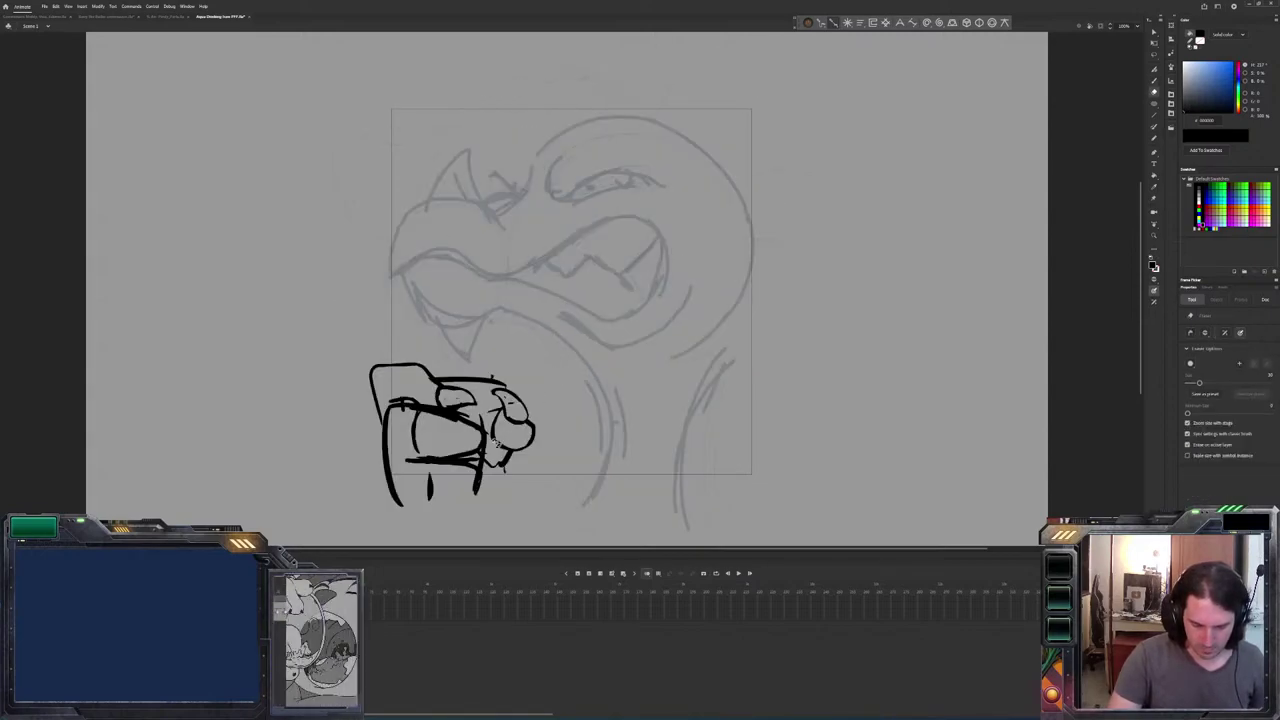
{"action": "key", "text": "period"}
{"action": "key", "text": "b"}
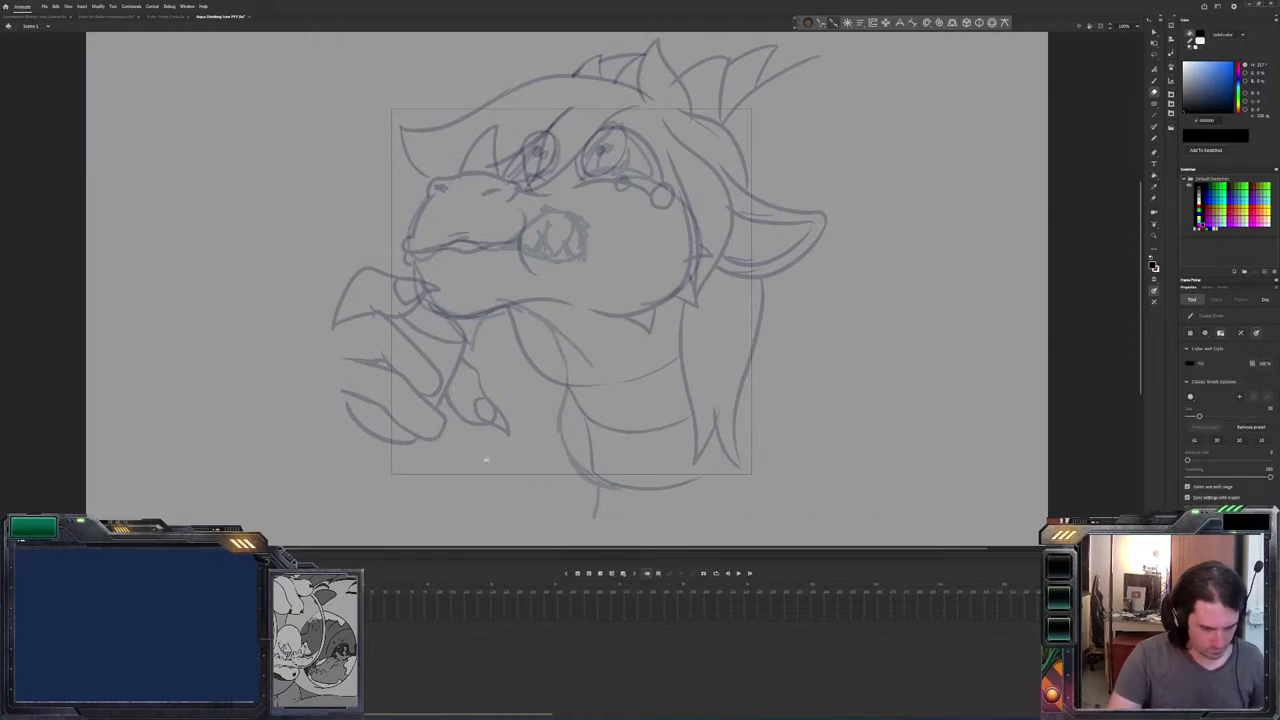
Ink the upper two fingers of the raised hand on the frame following the wide-eyed one and erase their overlapping line.
{"action": "mouse_move", "coordinate": [399, 328]}
{"action": "left_mouse_down"}
{"action": "mouse_move", "coordinate": [434, 318]}
{"action": "mouse_move", "coordinate": [402, 276]}
{"action": "mouse_move", "coordinate": [378, 272]}
{"action": "mouse_move", "coordinate": [336, 316]}
{"action": "left_mouse_up"}
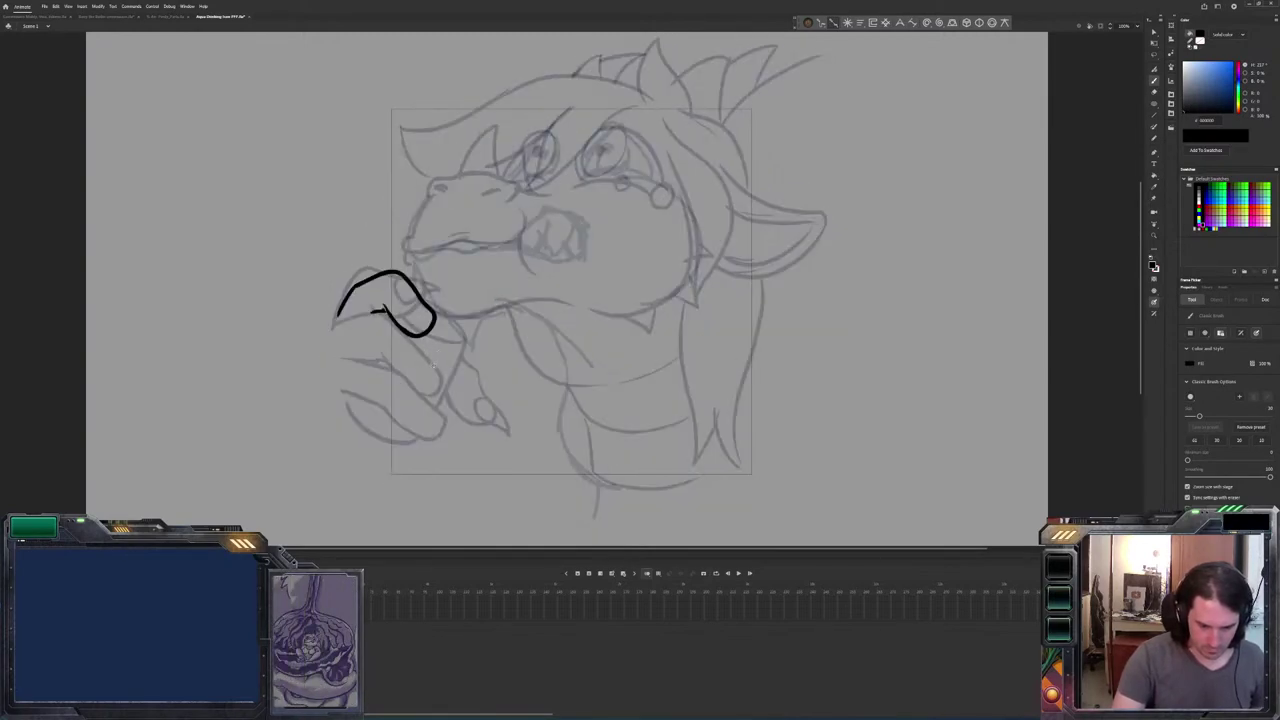
{"action": "mouse_move", "coordinate": [434, 369]}
{"action": "left_mouse_down"}
{"action": "mouse_move", "coordinate": [384, 310]}
{"action": "mouse_move", "coordinate": [331, 322]}
{"action": "left_mouse_up"}
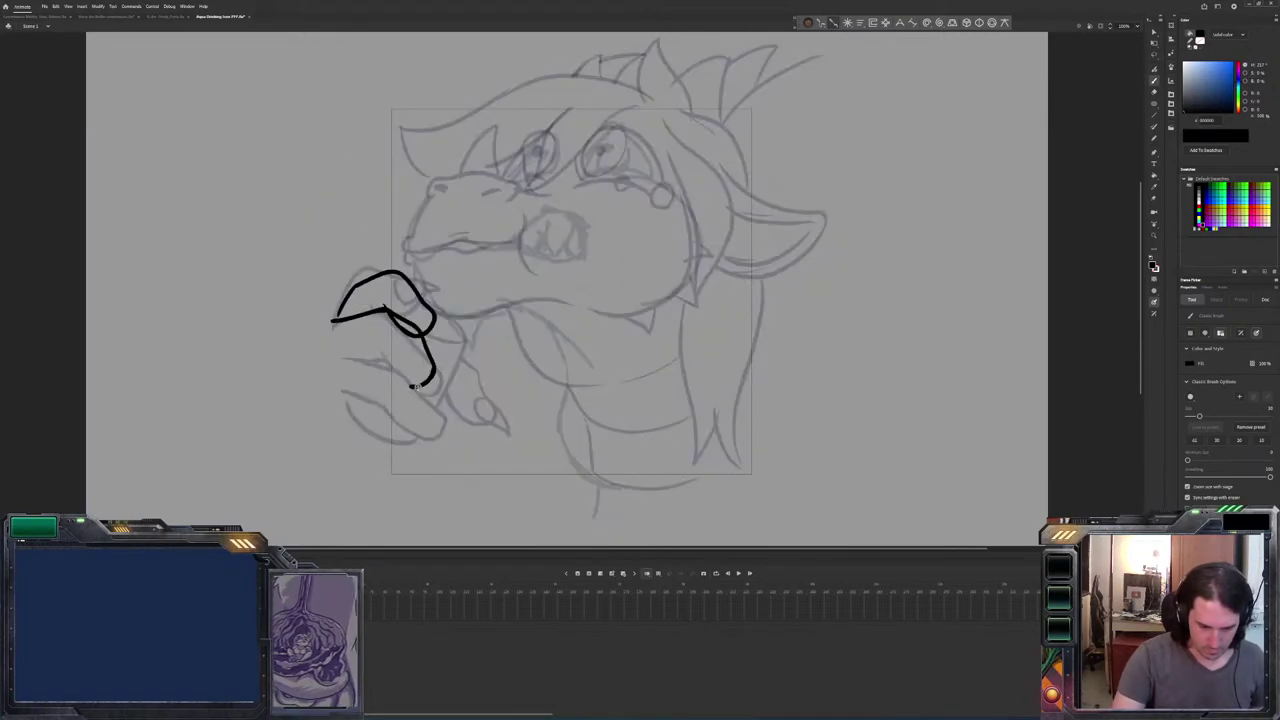
{"action": "left_click_drag", "start_coordinate": [400, 333], "coordinate": [415, 383]}
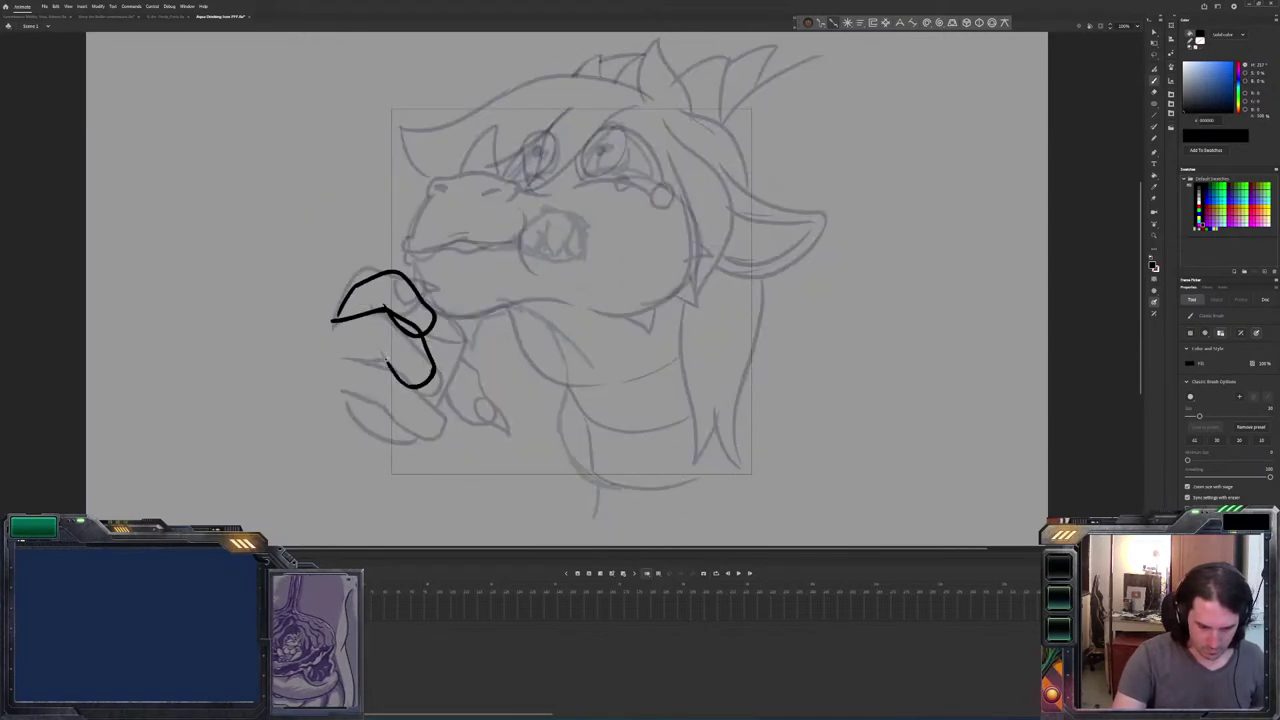
{"action": "left_click_drag", "start_coordinate": [350, 358], "coordinate": [388, 366]}
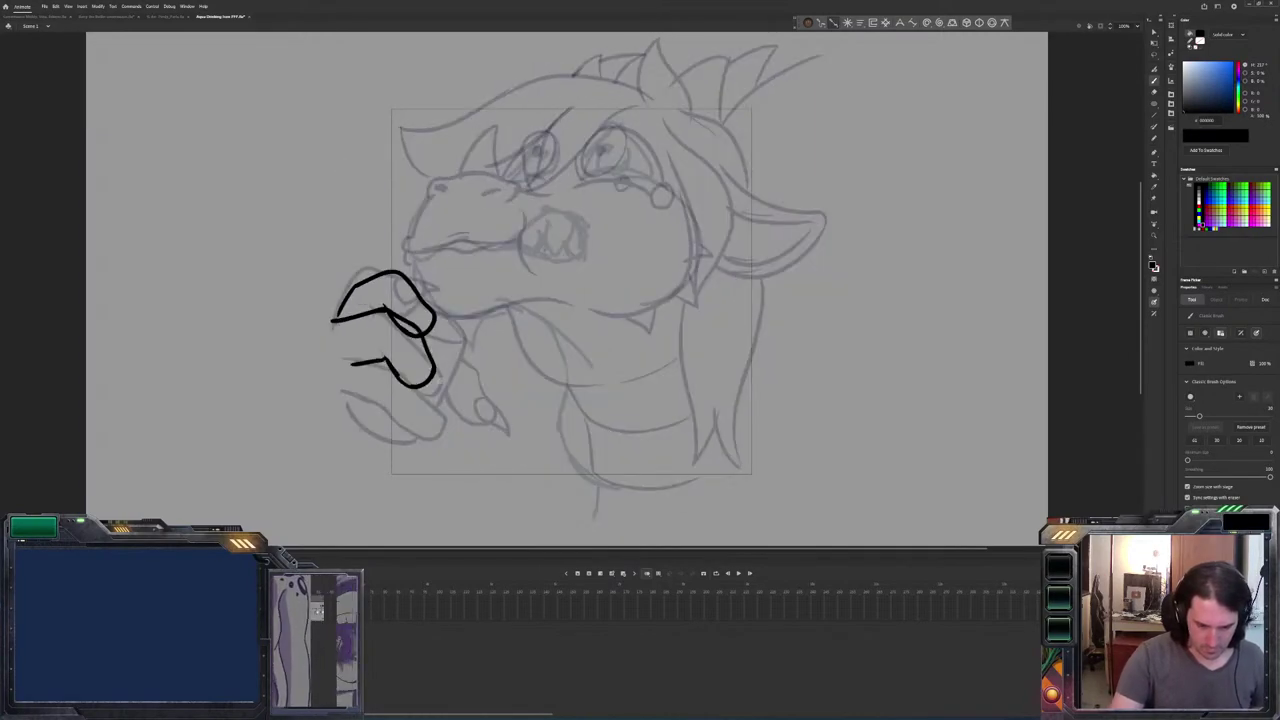
{"action": "key", "text": "alt+e"}
{"action": "left_click_drag", "start_coordinate": [426, 364], "coordinate": [382, 311]}
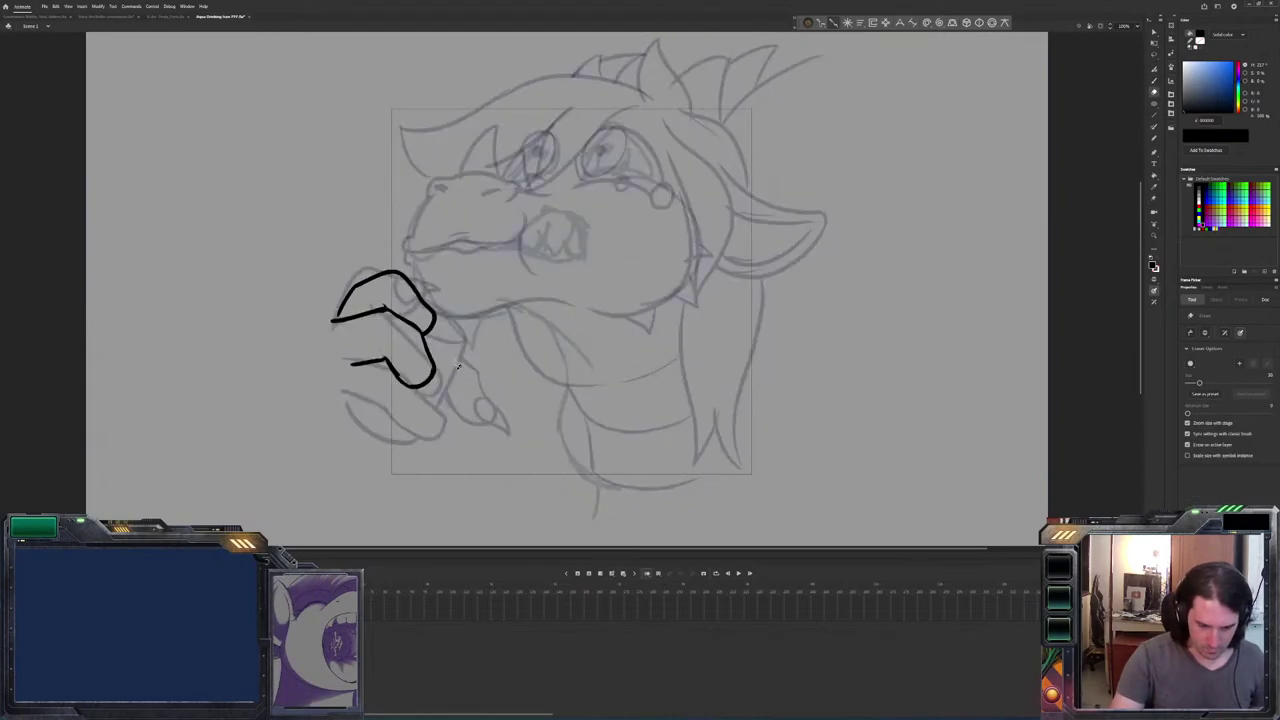
Add a claw to the raised hand's middle finger on the wide-eyed frame, erase the overlap, and draw a matching claw on the preceding frame.
{"action": "key", "text": "b"}
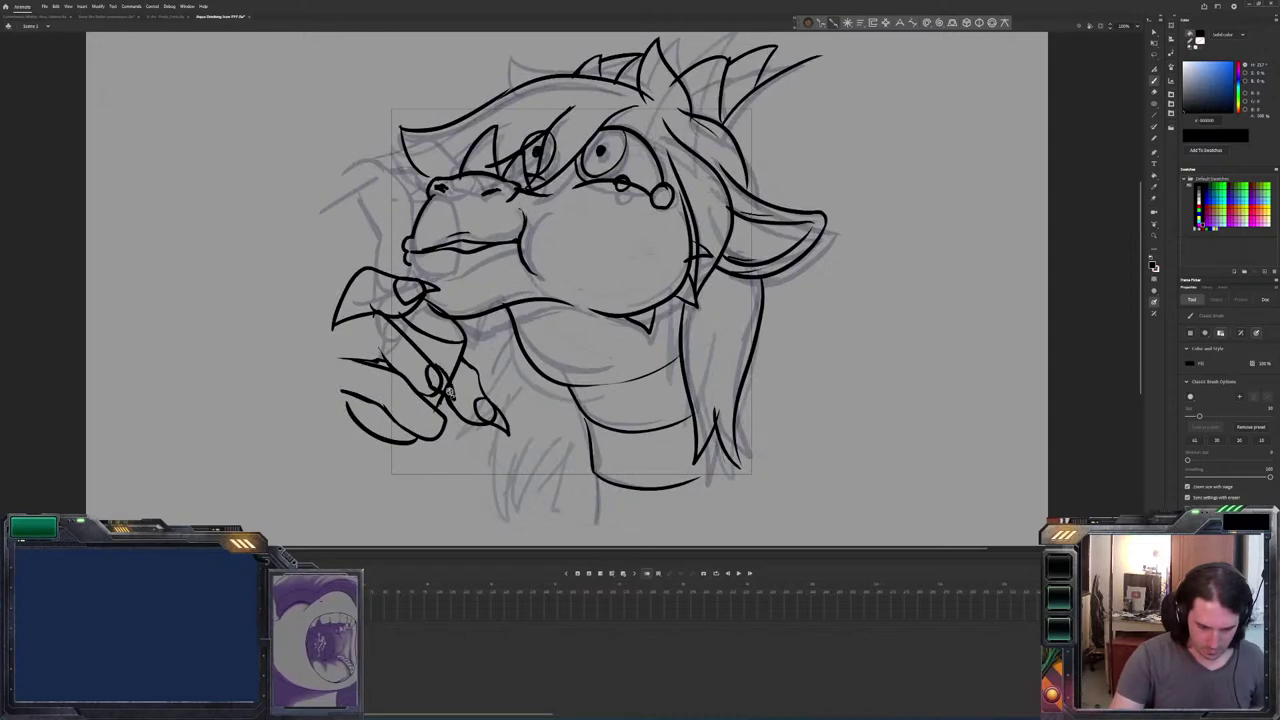
{"action": "key", "text": "e"}
{"action": "mouse_move", "coordinate": [432, 370]}
{"action": "left_mouse_down"}
{"action": "mouse_move", "coordinate": [446, 392]}
{"action": "mouse_move", "coordinate": [434, 376]}
{"action": "left_mouse_up"}
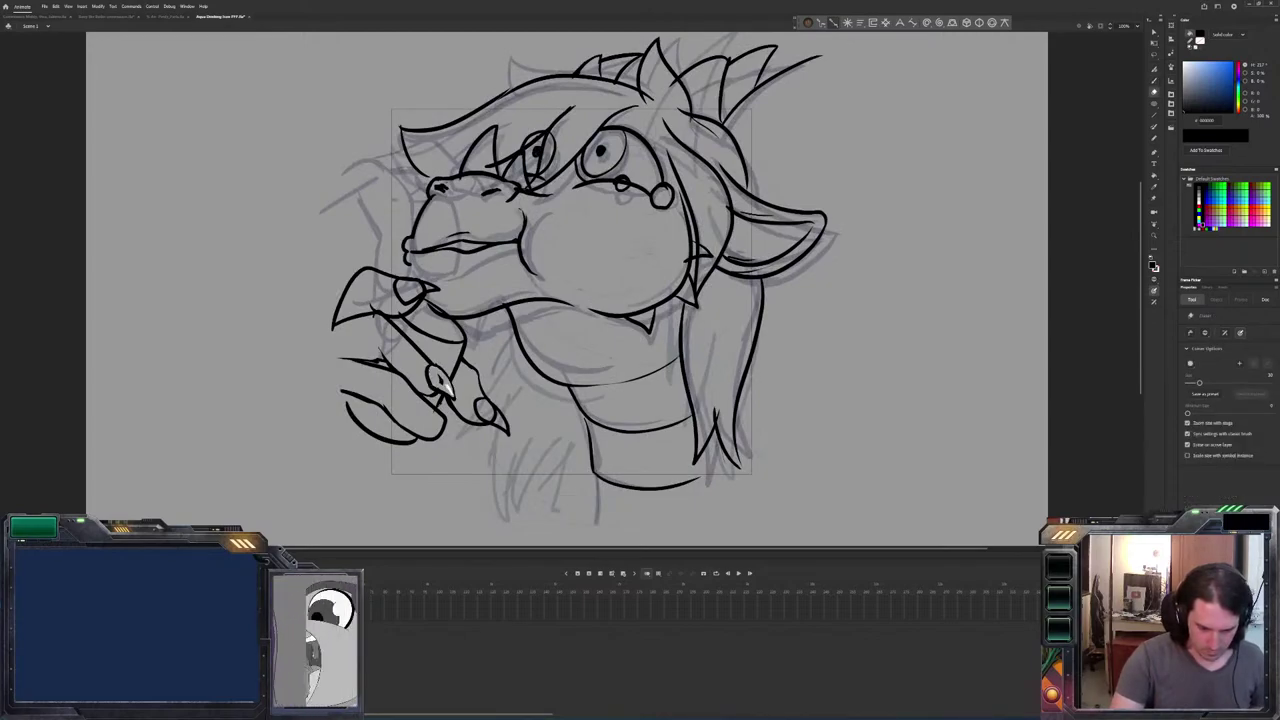
{"action": "key", "text": "b"}
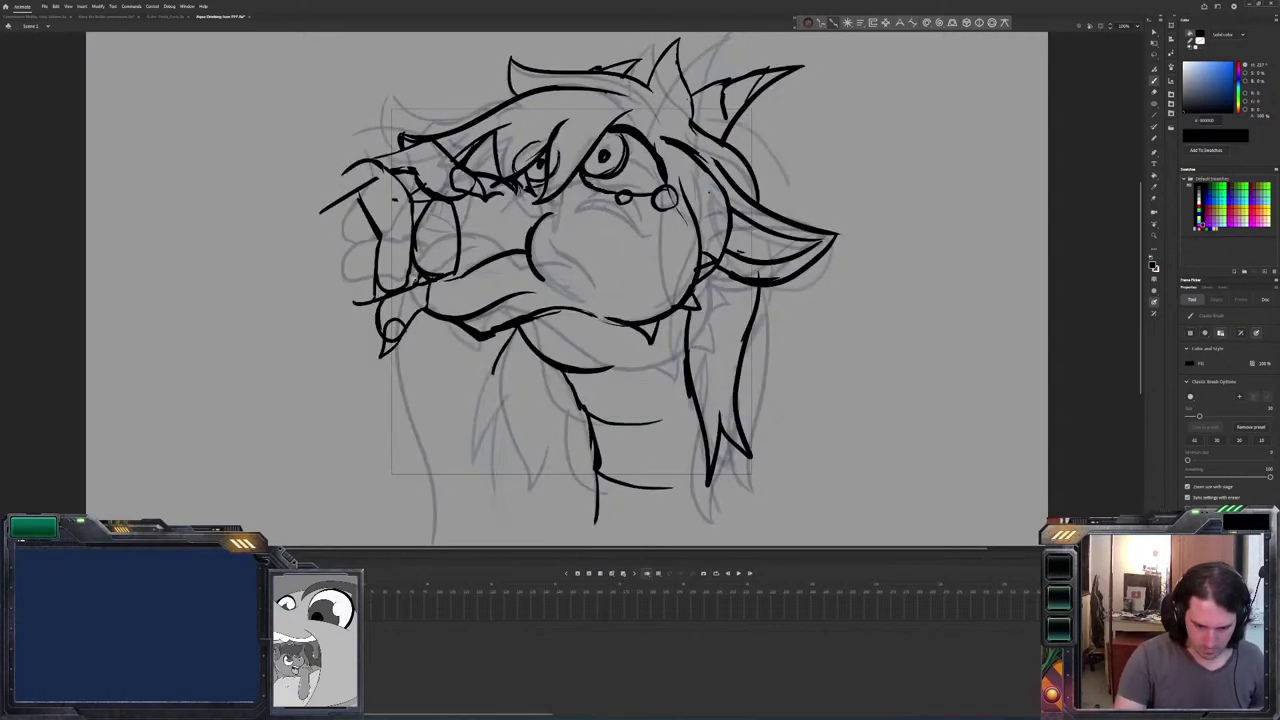
{"action": "left_click_drag", "start_coordinate": [408, 267], "coordinate": [386, 316]}
{"action": "left_click_drag", "start_coordinate": [390, 281], "coordinate": [388, 314]}
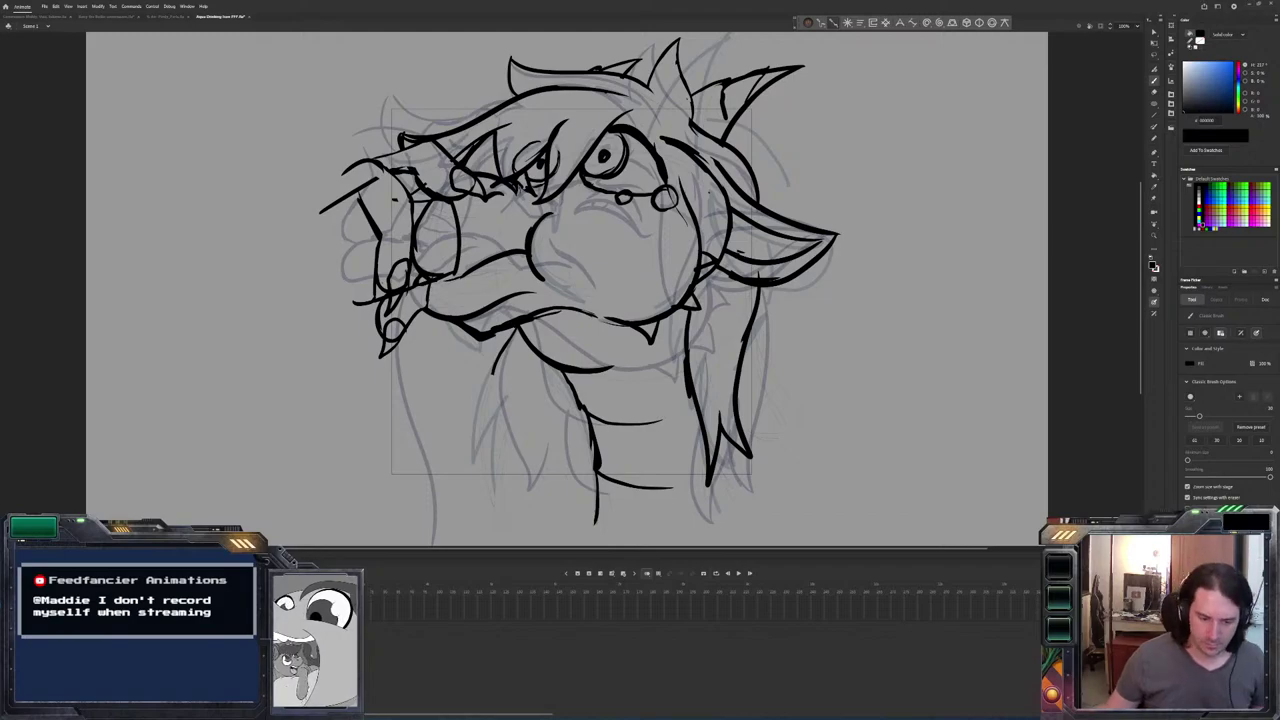
Ink the forearm line below the raised hand on the wide-eyed and preceding frames, and add the lowest finger's claw on the wide-eyed frame.
{"action": "key", "text": "period"}
{"action": "key", "text": "period"}
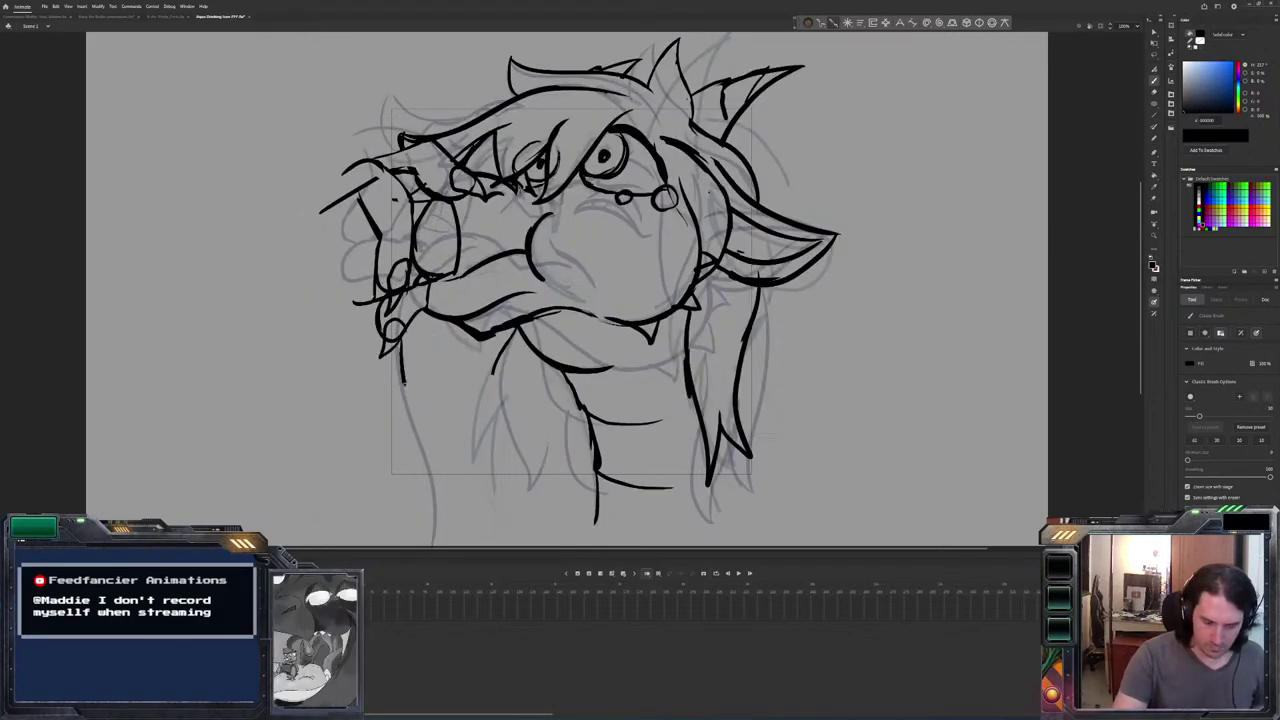
{"action": "key", "text": "period"}
{"action": "key", "text": "period"}
{"action": "key", "text": "period"}
{"action": "key", "text": "period"}
{"action": "key", "text": "period"}
{"action": "key", "text": "period"}
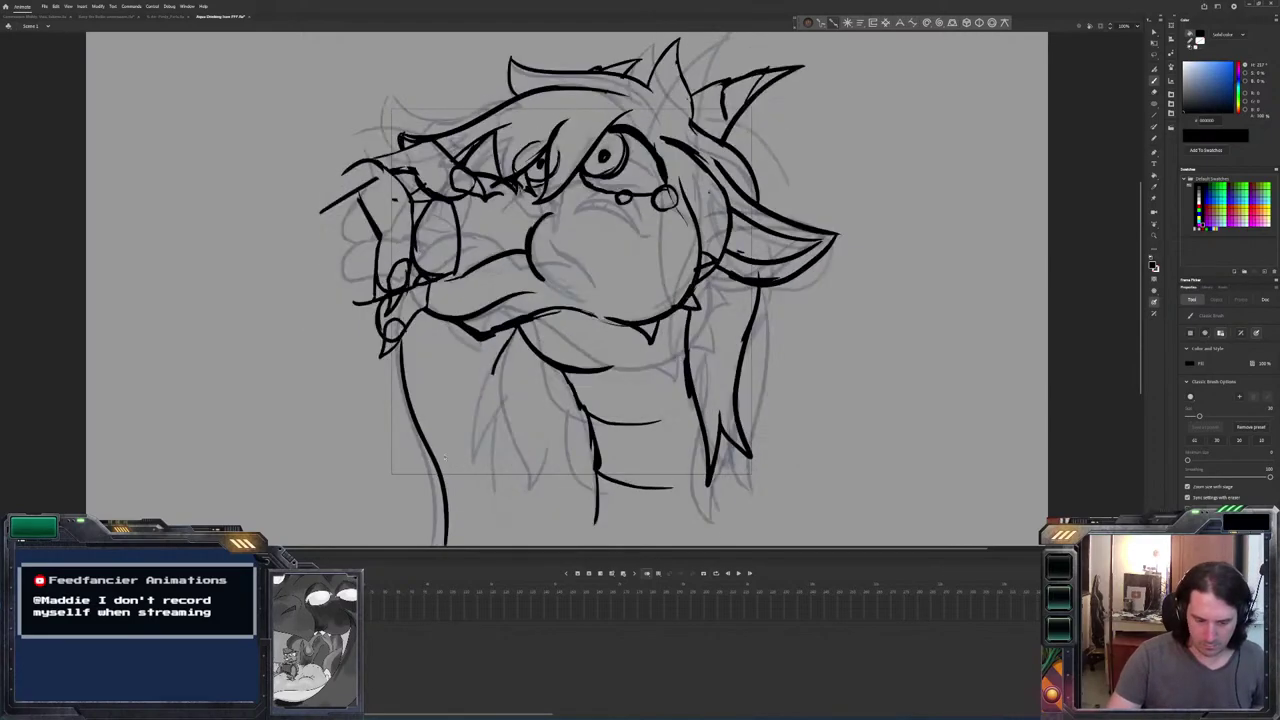
{"action": "key", "text": "period"}
{"action": "key", "text": "period"}
{"action": "key", "text": "comma"}
{"action": "key", "text": "period"}
{"action": "key", "text": "period"}
{"action": "key", "text": "period"}
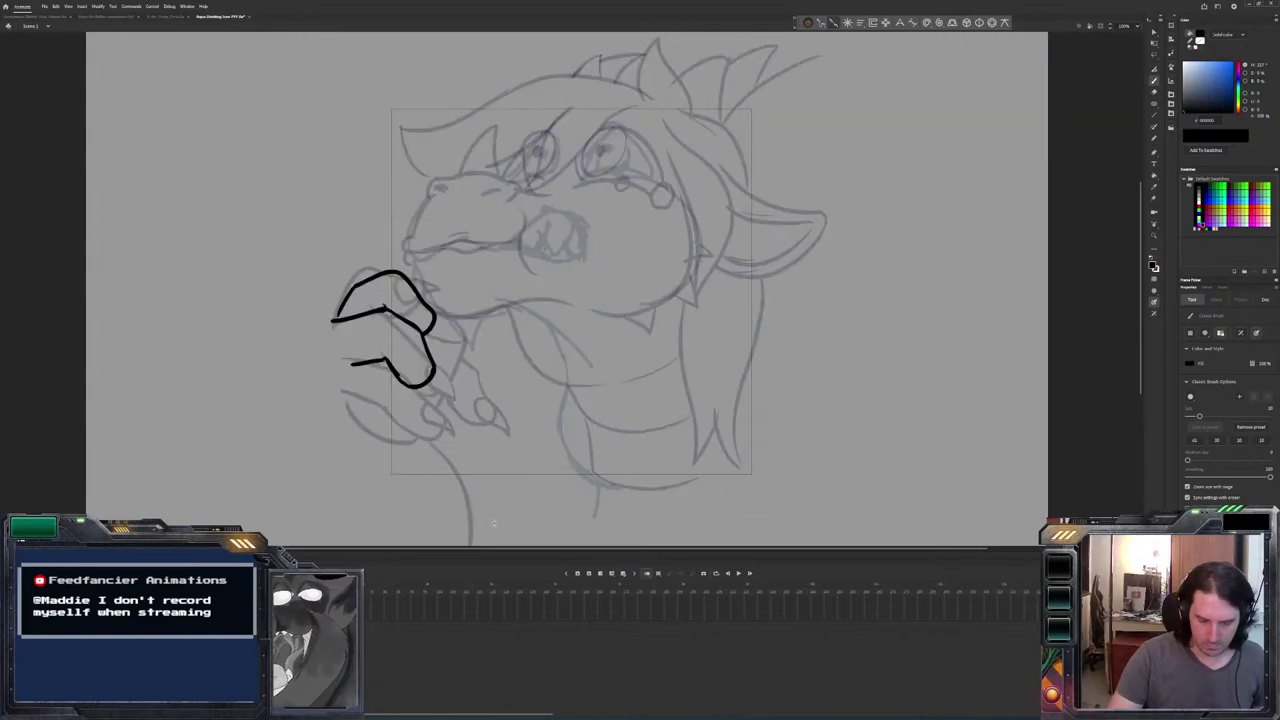
Ink the thumb and its claw on the frame following the wide-eyed one, comparing it with the adjacent frame.
{"action": "left_click_drag", "start_coordinate": [454, 386], "coordinate": [481, 365]}
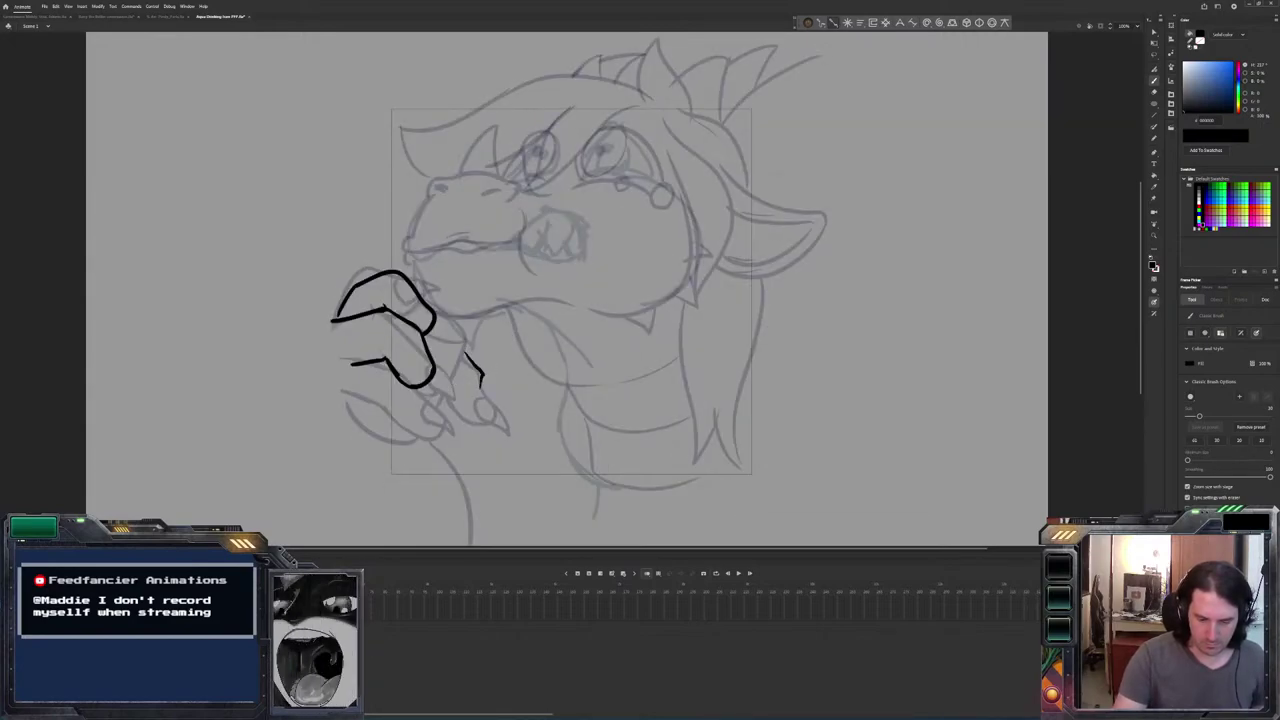
{"action": "left_click_drag", "start_coordinate": [458, 372], "coordinate": [465, 430]}
{"action": "key", "text": "comma"}
{"action": "key", "text": "period"}
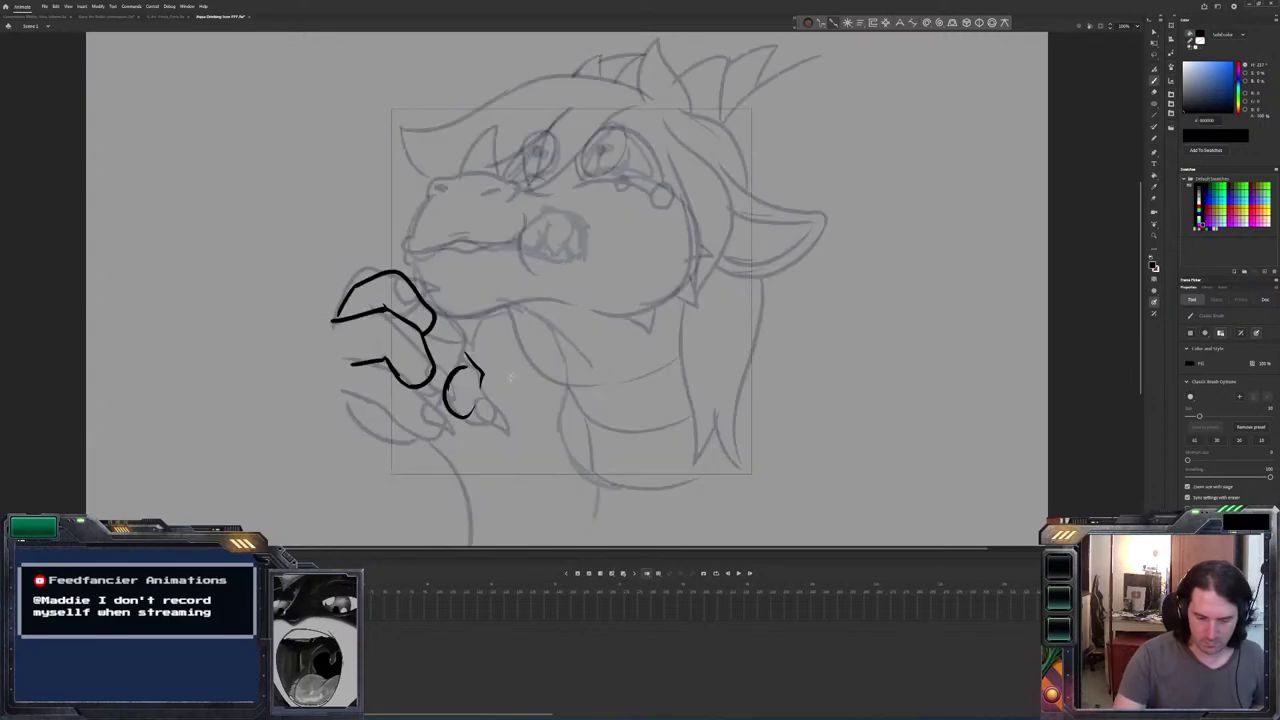
{"action": "key", "text": "comma"}
{"action": "key", "text": "period"}
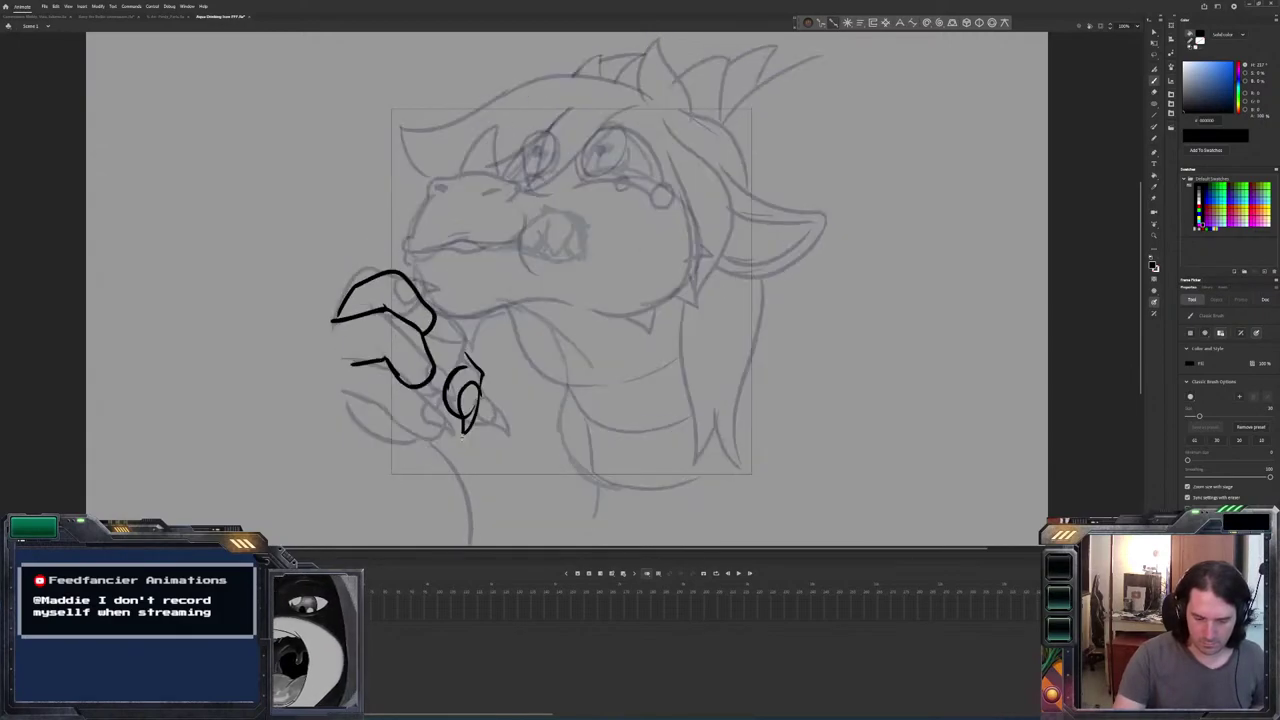
Draw the claws on the middle and upper fingers of the new hand and compare them with the adjacent frame.
{"action": "left_click_drag", "start_coordinate": [430, 370], "coordinate": [440, 400]}
{"action": "left_click_drag", "start_coordinate": [425, 303], "coordinate": [437, 331]}
{"action": "key", "text": "comma"}
{"action": "key", "text": "period"}
{"action": "key", "text": "comma"}
{"action": "key", "text": "period"}
{"action": "key", "text": "comma"}
{"action": "key", "text": "period"}
Ink the lowest finger of the new hand with its claw, checking its shape against the adjacent frame.
{"action": "left_click_drag", "start_coordinate": [366, 361], "coordinate": [388, 366]}
{"action": "mouse_move", "coordinate": [425, 418]}
{"action": "left_mouse_down"}
{"action": "mouse_move", "coordinate": [389, 414]}
{"action": "mouse_move", "coordinate": [342, 396]}
{"action": "left_mouse_up"}
{"action": "key", "text": "comma"}
{"action": "key", "text": "period"}
{"action": "mouse_move", "coordinate": [426, 430]}
{"action": "left_mouse_down"}
{"action": "mouse_move", "coordinate": [430, 462]}
{"action": "mouse_move", "coordinate": [420, 414]}
{"action": "left_mouse_up"}
{"action": "key", "text": "comma"}
{"action": "key", "text": "period"}
Ink the lines joining the upper finger to the thumb and outline the palm's lower edge beneath the lowest finger.
{"action": "left_click_drag", "start_coordinate": [456, 322], "coordinate": [468, 358]}
{"action": "mouse_move", "coordinate": [420, 295]}
{"action": "left_mouse_down"}
{"action": "mouse_move", "coordinate": [456, 322]}
{"action": "mouse_move", "coordinate": [464, 382]}
{"action": "left_mouse_up"}
{"action": "key", "text": "comma"}
{"action": "key", "text": "period"}
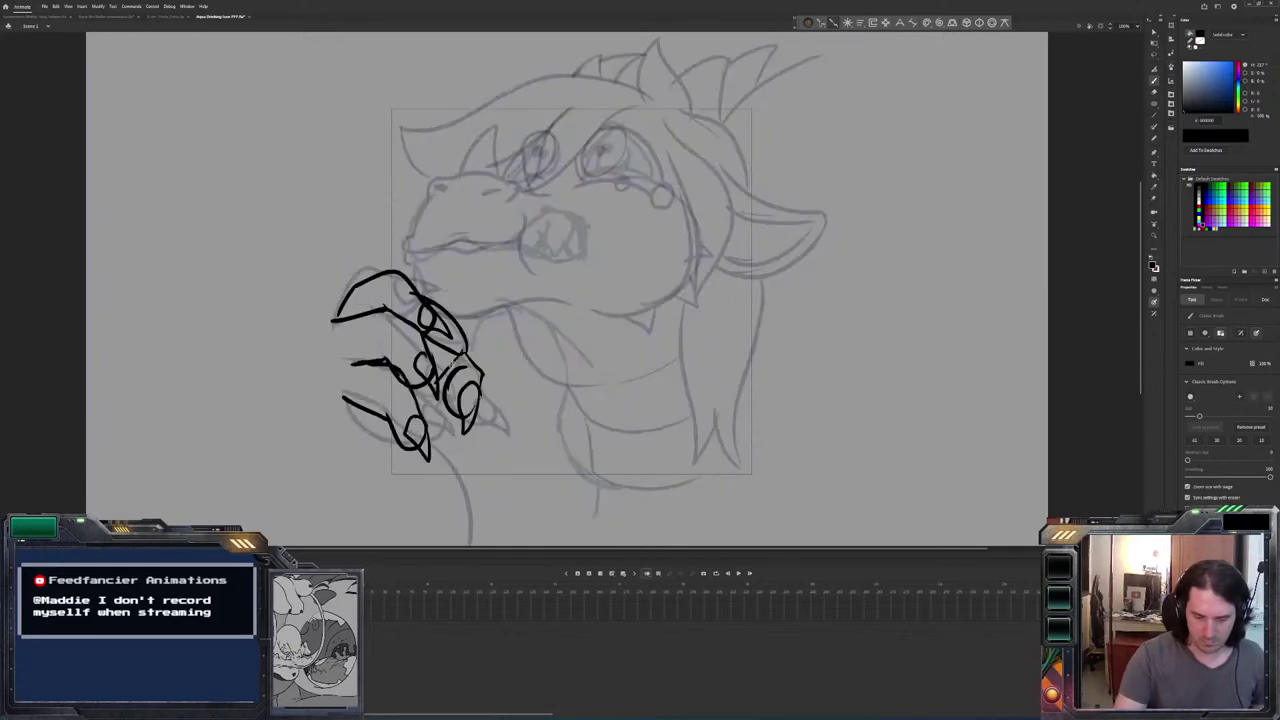
{"action": "left_click_drag", "start_coordinate": [338, 418], "coordinate": [384, 452]}
{"action": "left_click_drag", "start_coordinate": [332, 402], "coordinate": [384, 450]}
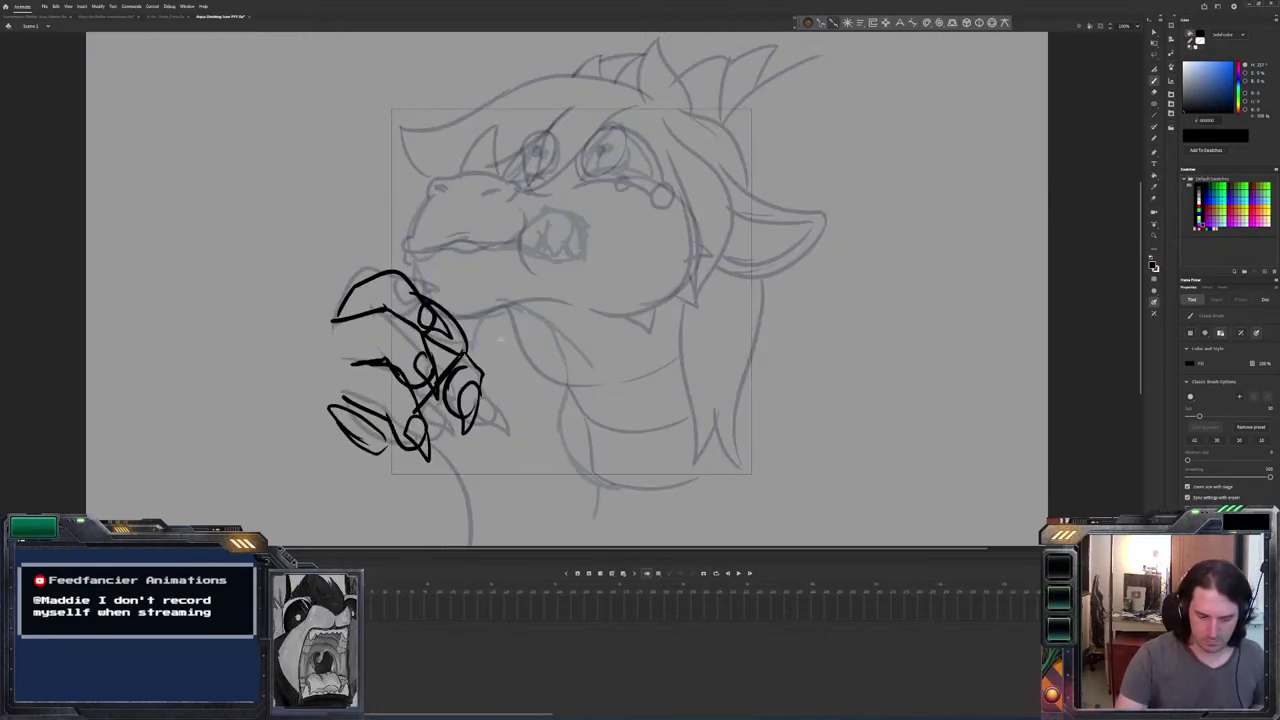
Rotate the whole inked hand clockwise, move it down below the snout, and compare its motion with the neighbouring frames.
{"action": "key", "text": "ctrl+a"}
{"action": "key", "text": "q"}
{"action": "left_click_drag", "start_coordinate": [330, 268], "coordinate": [305, 293]}
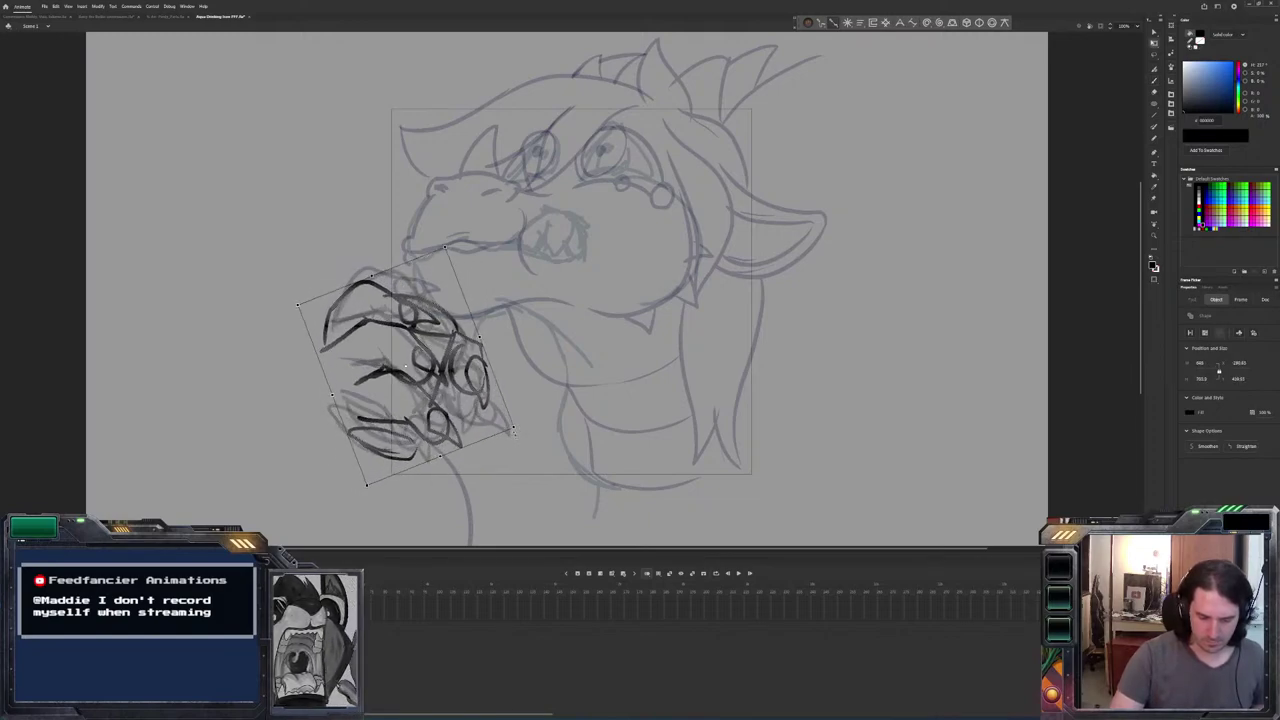
{"action": "left_click_drag", "start_coordinate": [408, 366], "coordinate": [450, 432]}
{"action": "key", "text": "v"}
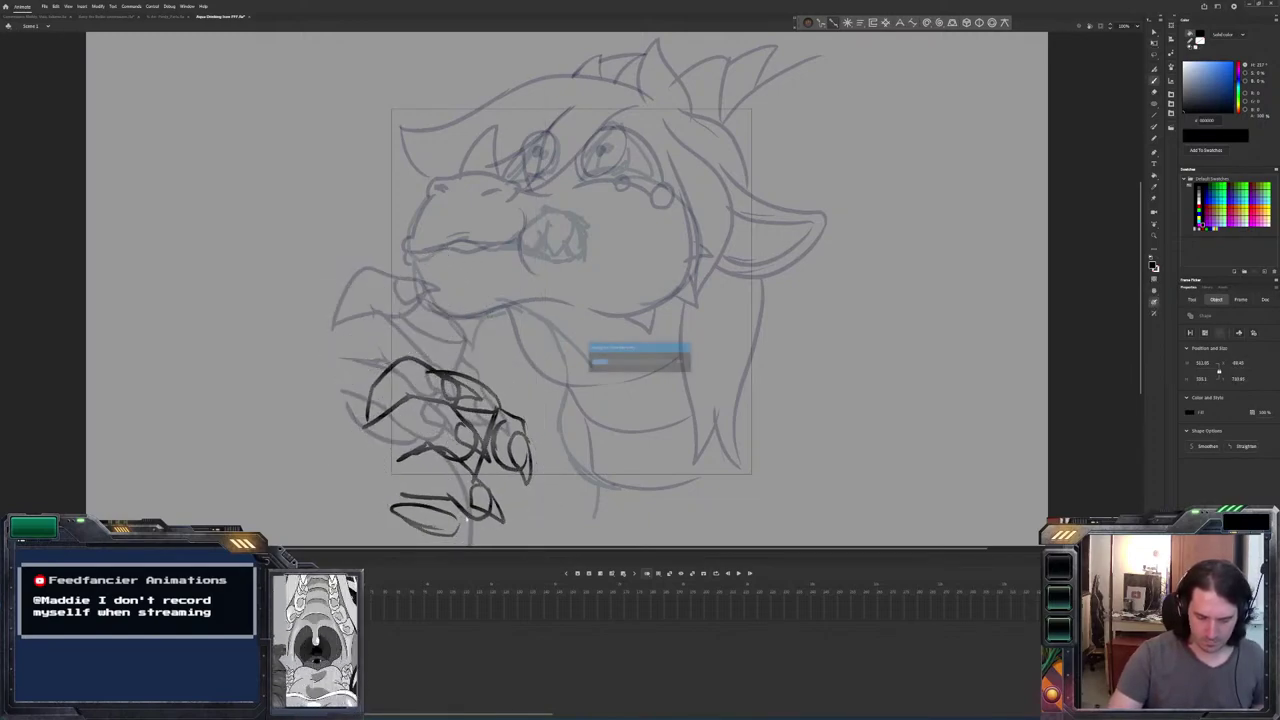
{"action": "key", "text": "b"}
{"action": "key", "text": "."}
{"action": "key", "text": "comma"}
{"action": "key", "text": "period"}
{"action": "key", "text": "period"}
{"action": "key", "text": "comma"}
{"action": "key", "text": "period"}
{"action": "key", "text": "comma"}
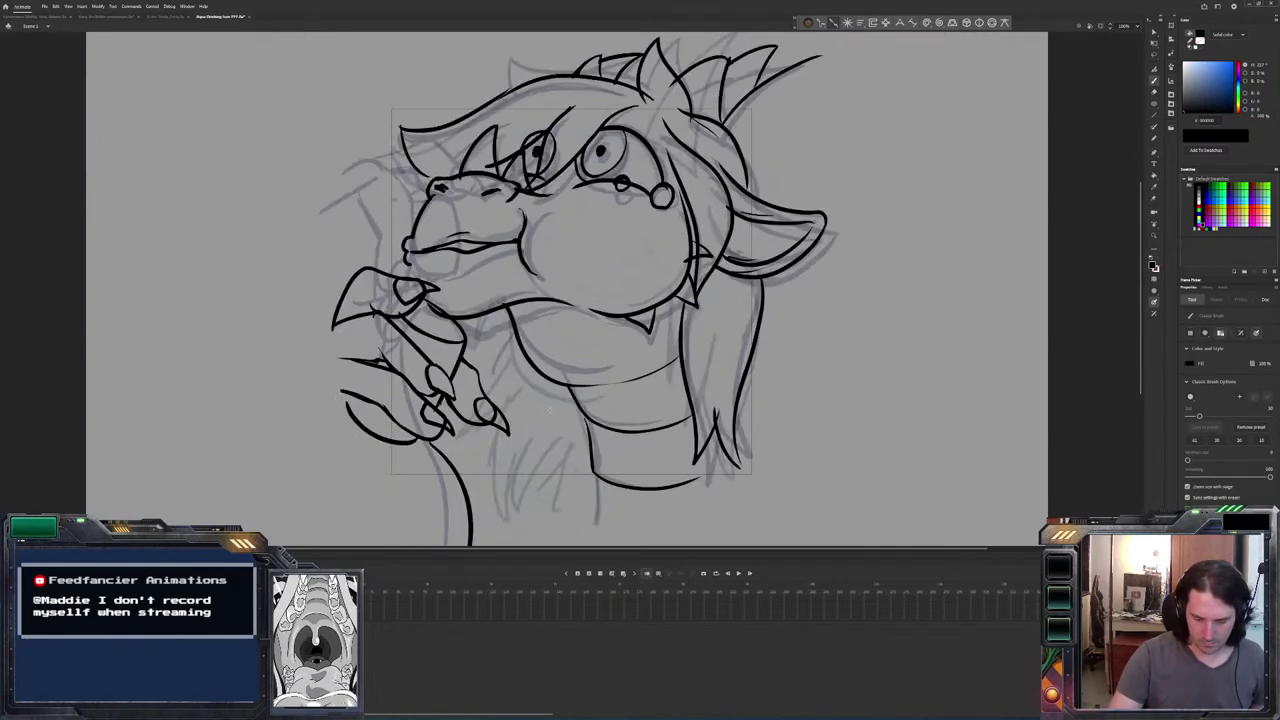
Add the lower fingers and their claws to the cup-holding hand on the snarling frame, comparing with the adjacent frame.
{"action": "key", "text": "comma"}
{"action": "left_click_drag", "start_coordinate": [524, 446], "coordinate": [514, 462]}
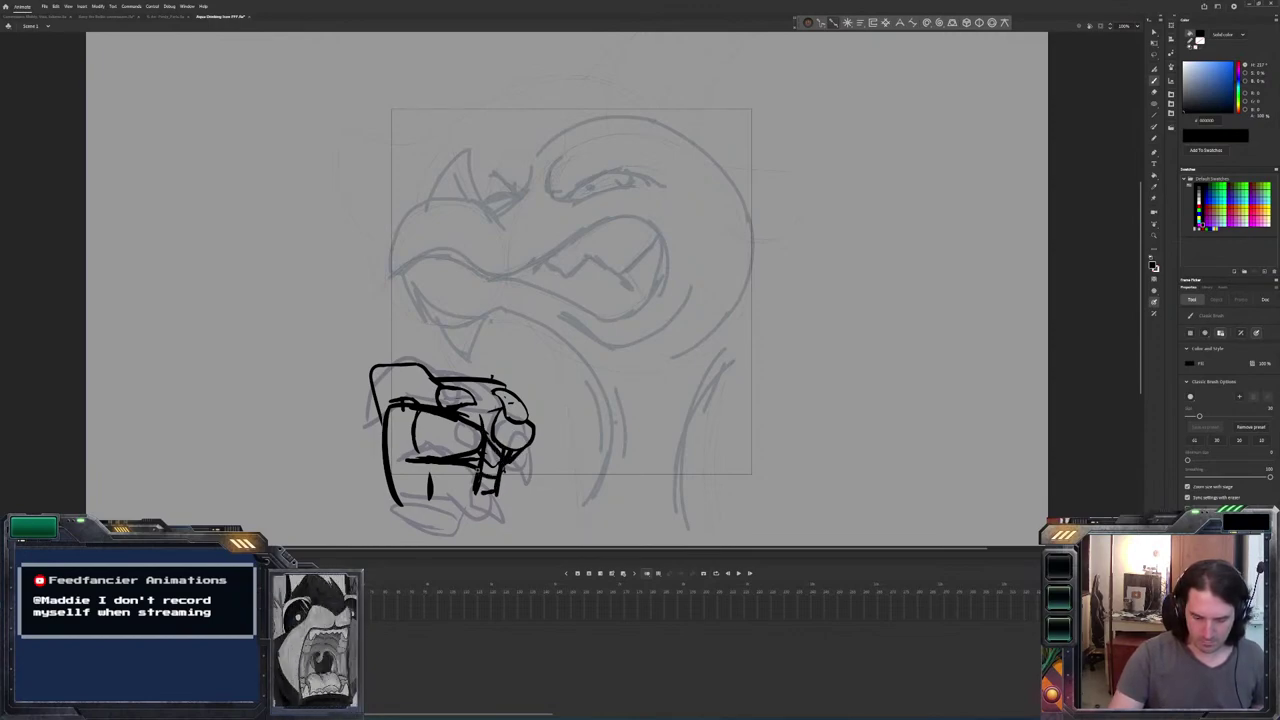
{"action": "key", "text": "comma"}
{"action": "key", "text": "period"}
{"action": "left_click_drag", "start_coordinate": [488, 475], "coordinate": [507, 518]}
{"action": "key", "text": "comma"}
{"action": "key", "text": "period"}
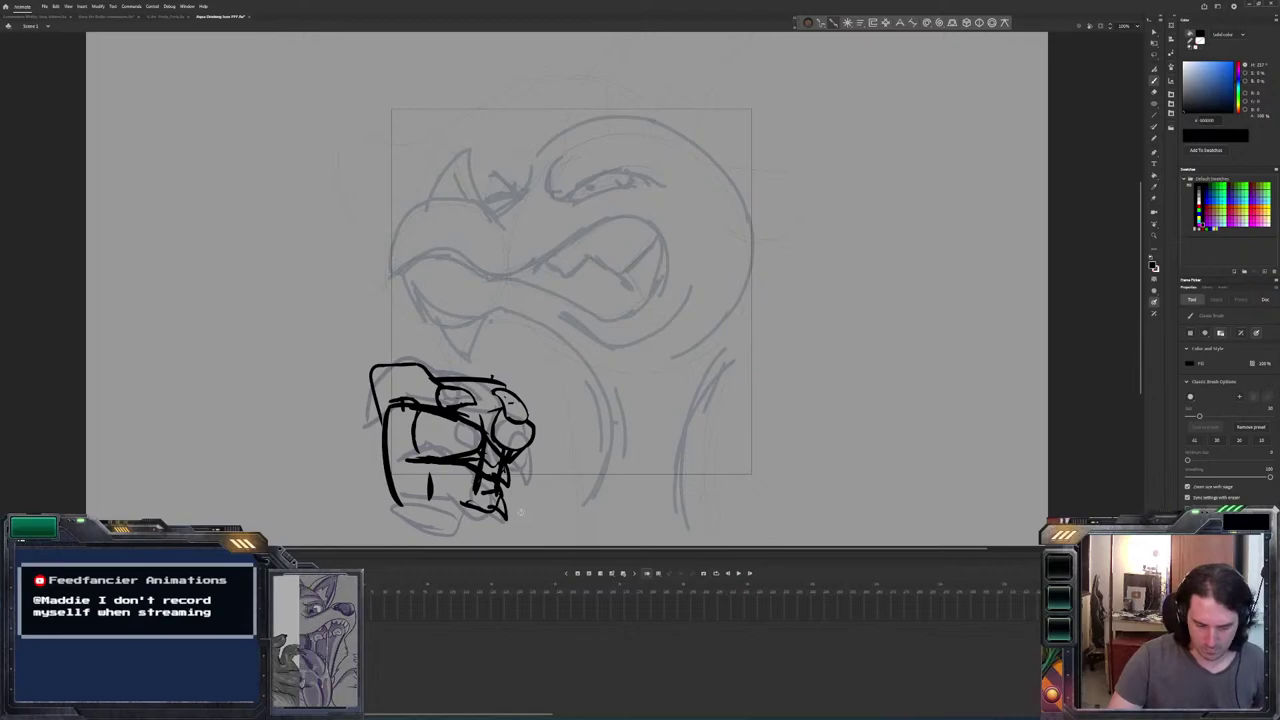
Play the animation in a test preview window and close the preview.
{"action": "key", "text": "Return"}
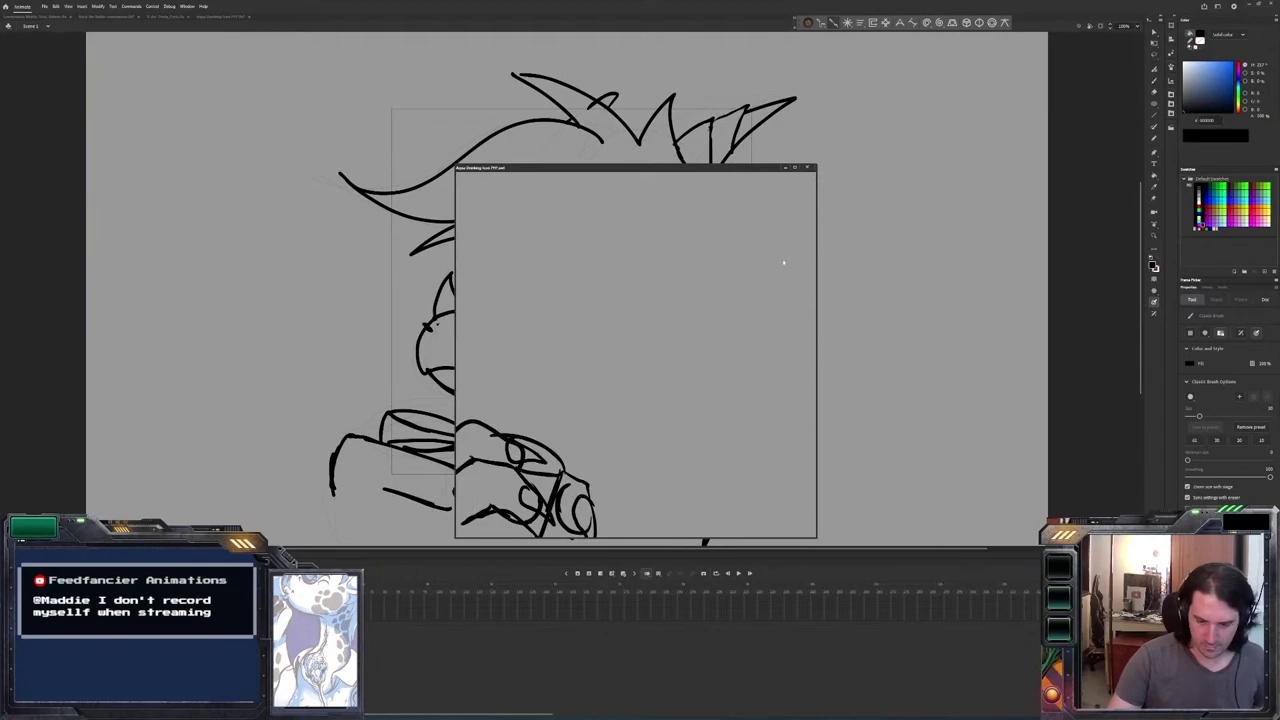
{"action": "left_click", "coordinate": [807, 167]}
{"action": "key", "text": "Return"}
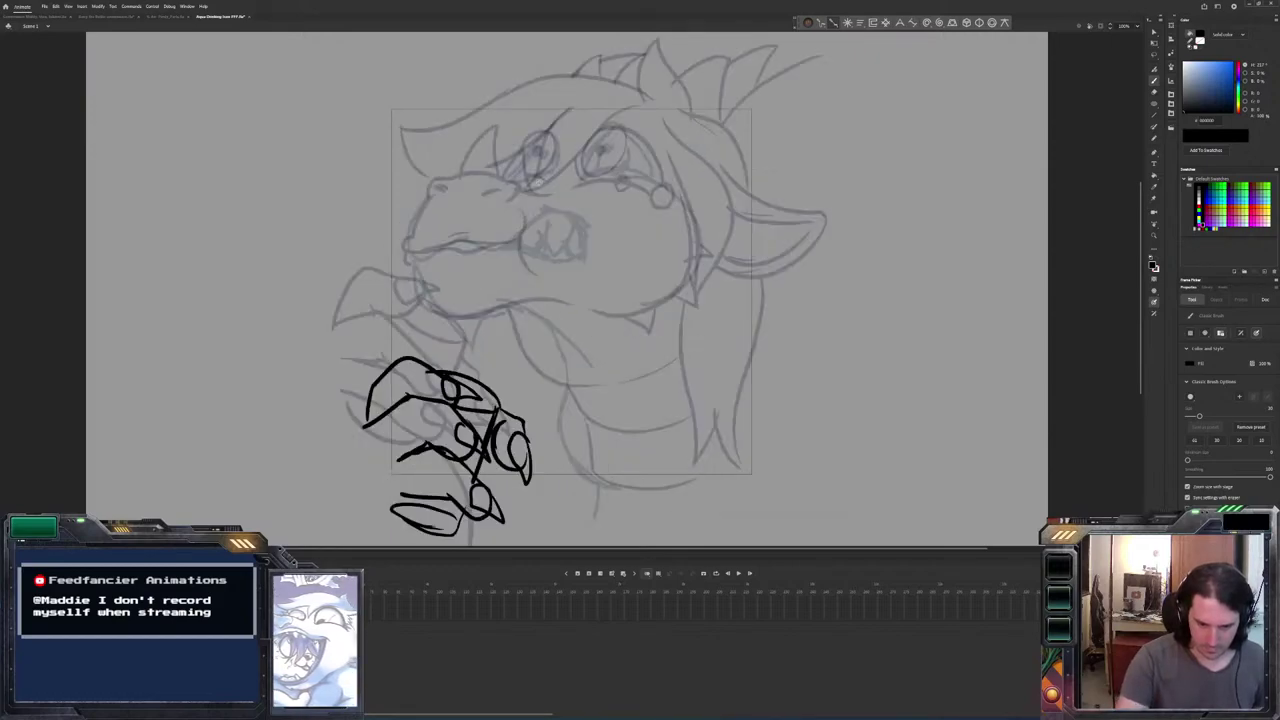
Ink the snout's top edge with its horn, the small brow spike and both nostrils on the snarling frame.
{"action": "mouse_move", "coordinate": [503, 172]}
{"action": "left_mouse_down"}
{"action": "mouse_move", "coordinate": [533, 183]}
{"action": "mouse_move", "coordinate": [487, 220]}
{"action": "left_mouse_up"}
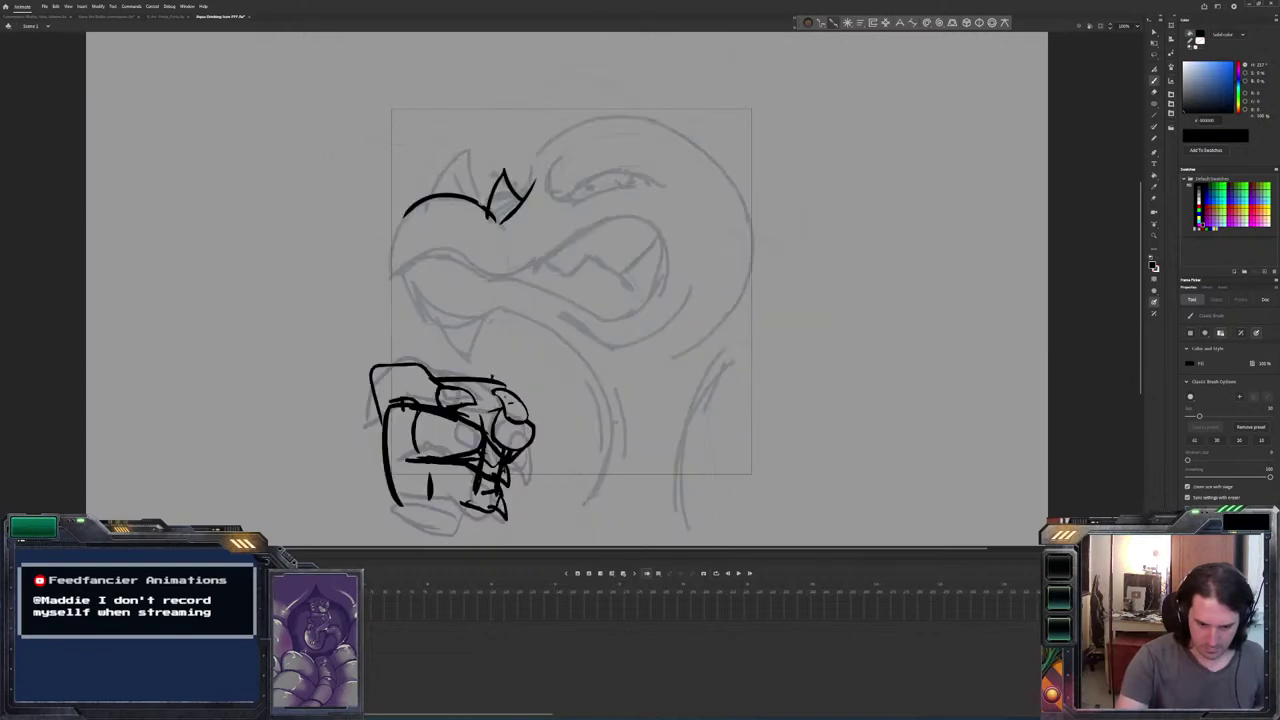
{"action": "left_click_drag", "start_coordinate": [467, 160], "coordinate": [425, 197]}
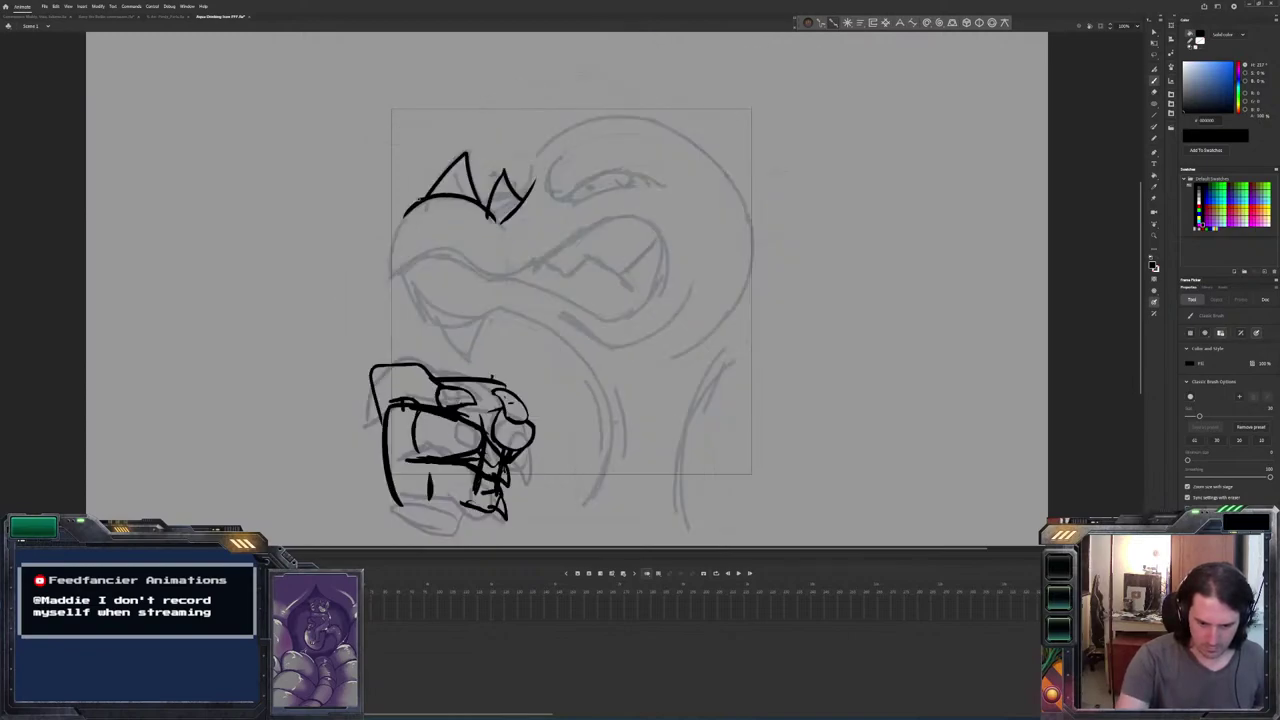
{"action": "key", "text": "e"}
{"action": "key", "text": "period"}
{"action": "key", "text": "comma"}
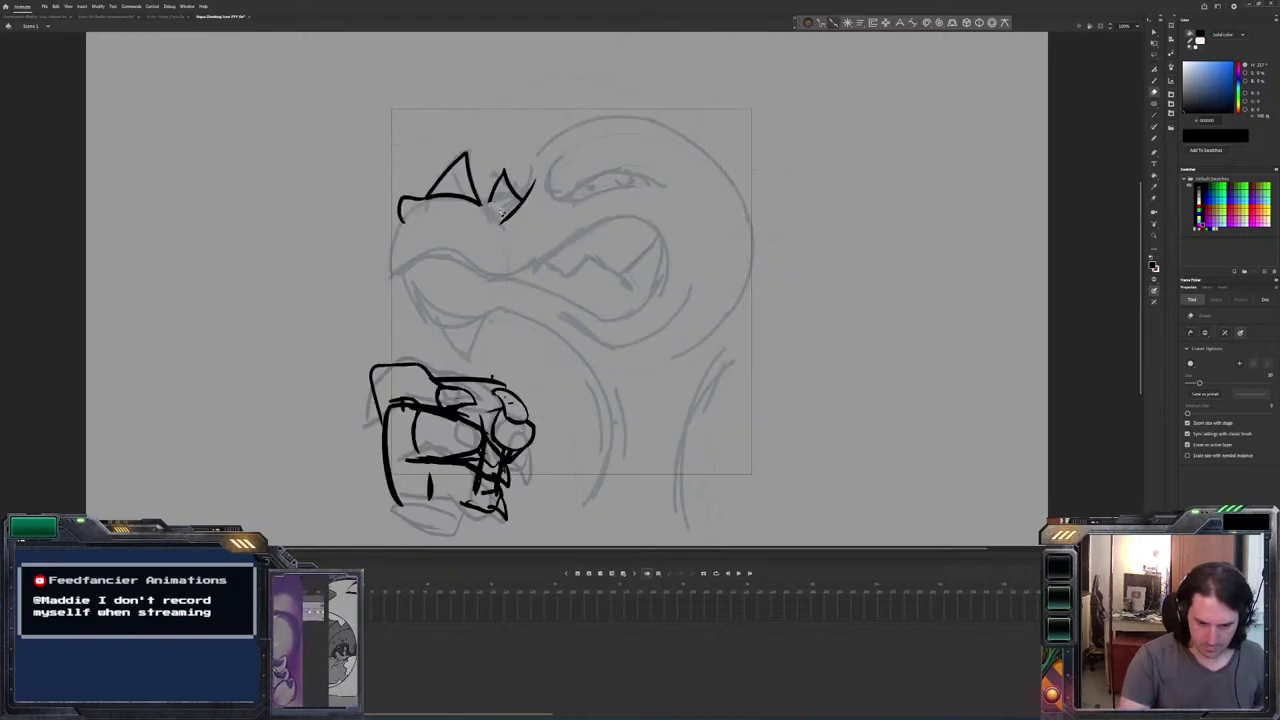
{"action": "key", "text": "b"}
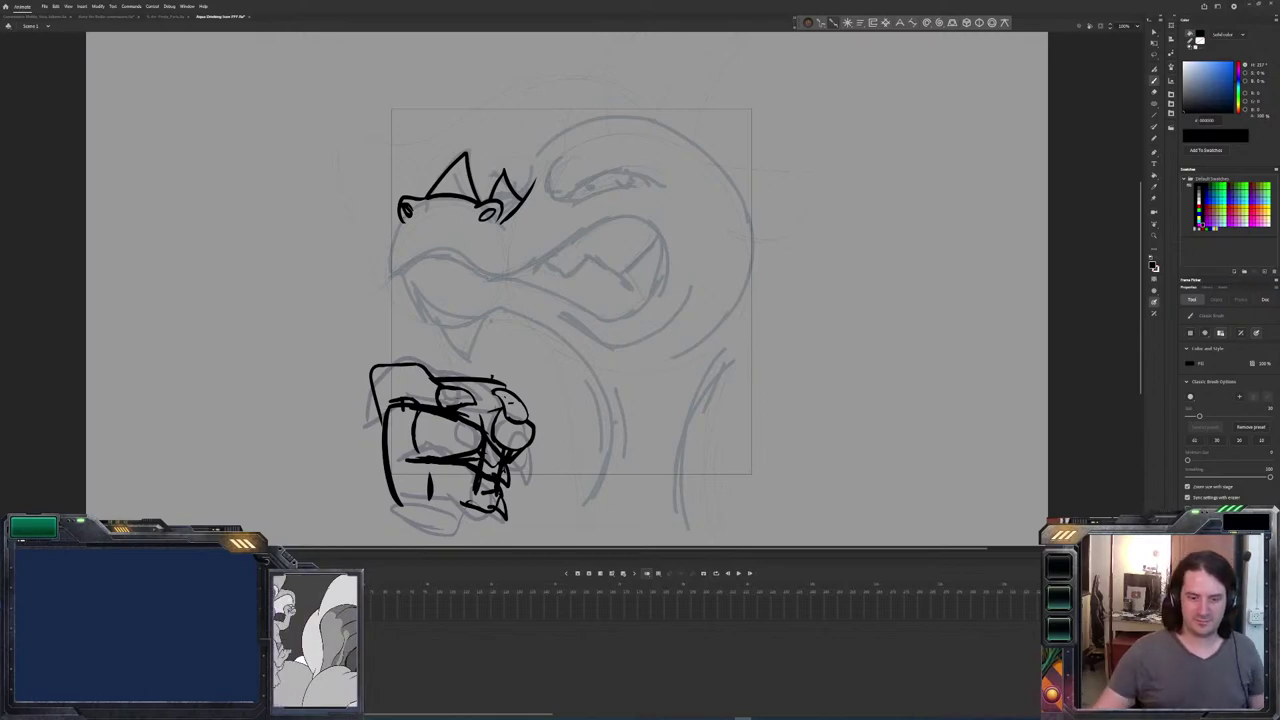
Ink the snarling frame's wavy upper lip, the front of the snout and the bared mouth's outline.
{"action": "key", "text": "period"}
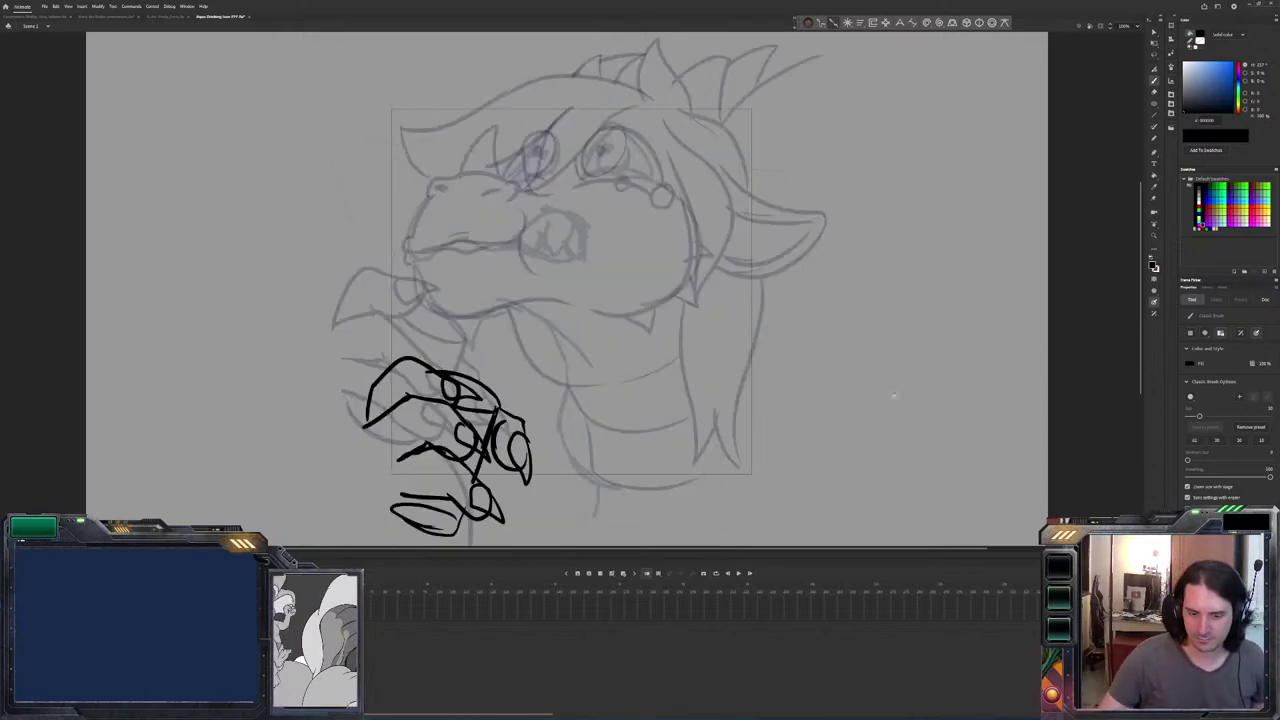
{"action": "key", "text": "comma"}
{"action": "mouse_move", "coordinate": [665, 256]}
{"action": "left_mouse_down"}
{"action": "mouse_move", "coordinate": [642, 213]}
{"action": "mouse_move", "coordinate": [602, 210]}
{"action": "mouse_move", "coordinate": [650, 222]}
{"action": "mouse_move", "coordinate": [492, 274]}
{"action": "mouse_move", "coordinate": [427, 246]}
{"action": "mouse_move", "coordinate": [394, 270]}
{"action": "left_mouse_up"}
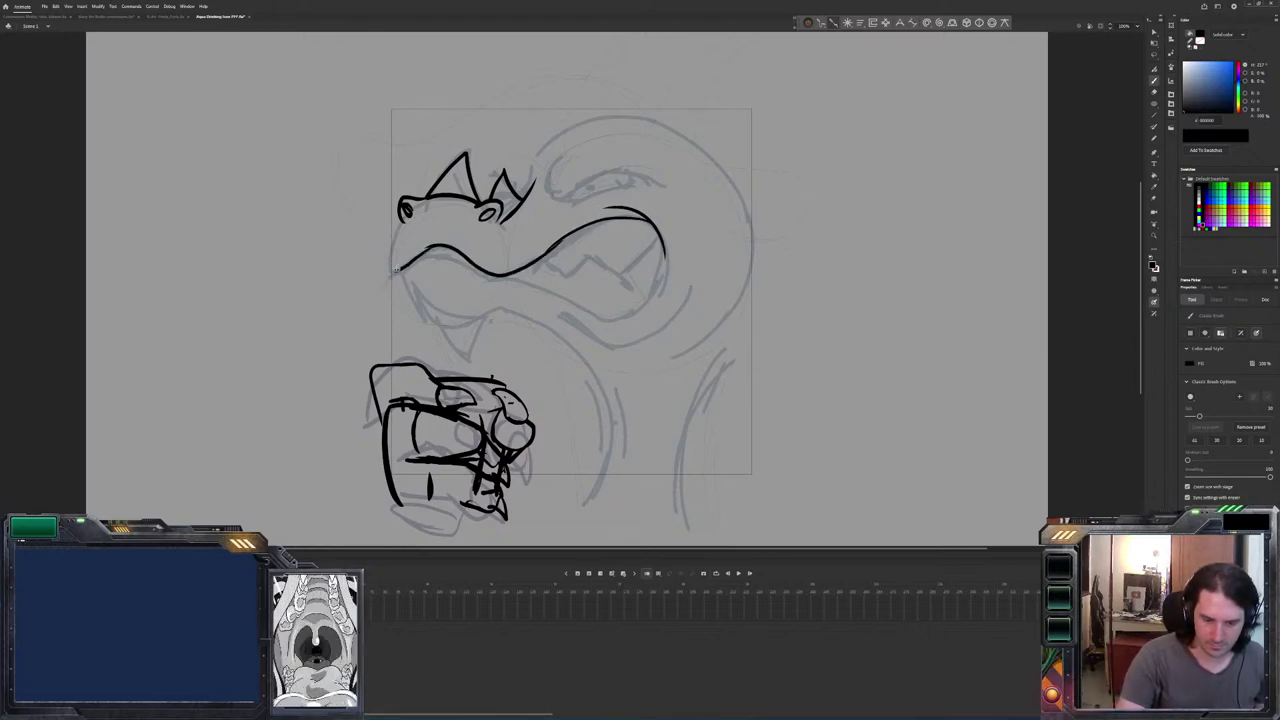
{"action": "left_click_drag", "start_coordinate": [398, 218], "coordinate": [400, 284]}
{"action": "mouse_move", "coordinate": [655, 224]}
{"action": "left_mouse_down"}
{"action": "mouse_move", "coordinate": [660, 285]}
{"action": "mouse_move", "coordinate": [642, 310]}
{"action": "mouse_move", "coordinate": [620, 322]}
{"action": "mouse_move", "coordinate": [560, 302]}
{"action": "left_mouse_up"}
{"action": "left_click_drag", "start_coordinate": [472, 262], "coordinate": [406, 256]}
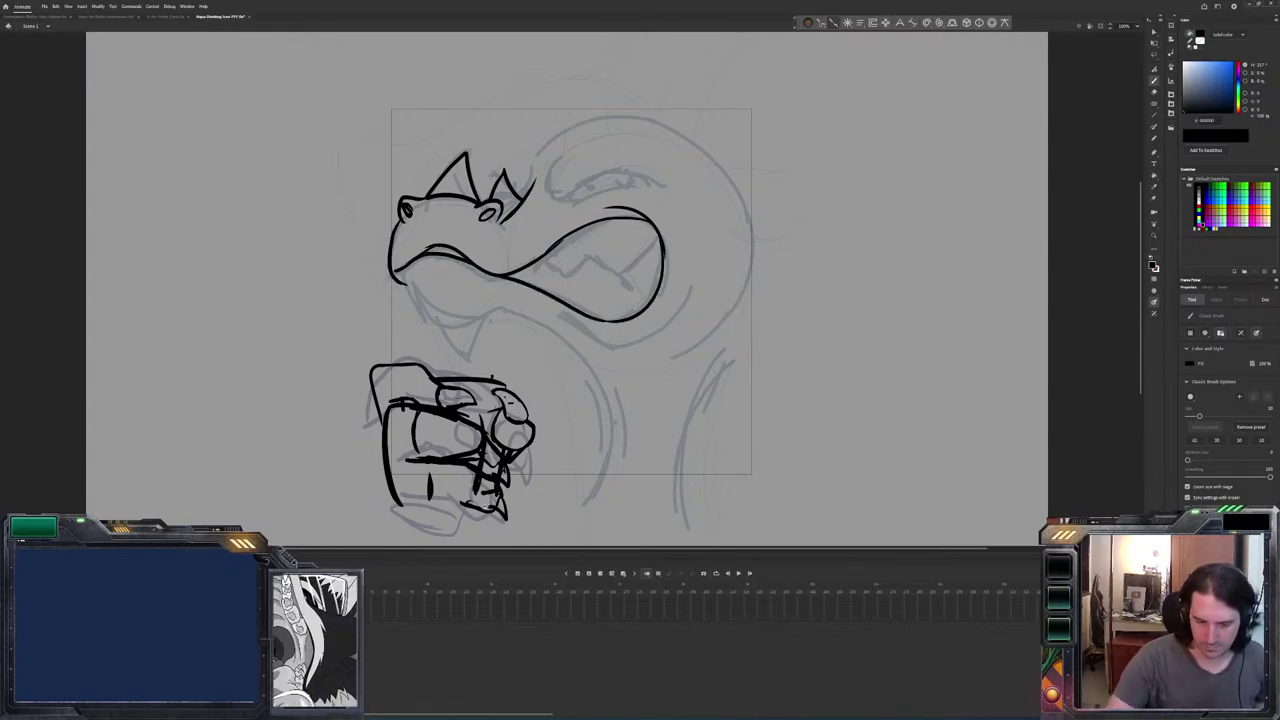
Ink the curved cheek opening of the mouth on the frame following the wide-eyed one and compare it with the adjacent frame.
{"action": "key", "text": "period"}
{"action": "key", "text": "period"}
{"action": "key", "text": "comma"}
{"action": "left_click_drag", "start_coordinate": [545, 207], "coordinate": [591, 266]}
{"action": "left_click_drag", "start_coordinate": [545, 210], "coordinate": [521, 233]}
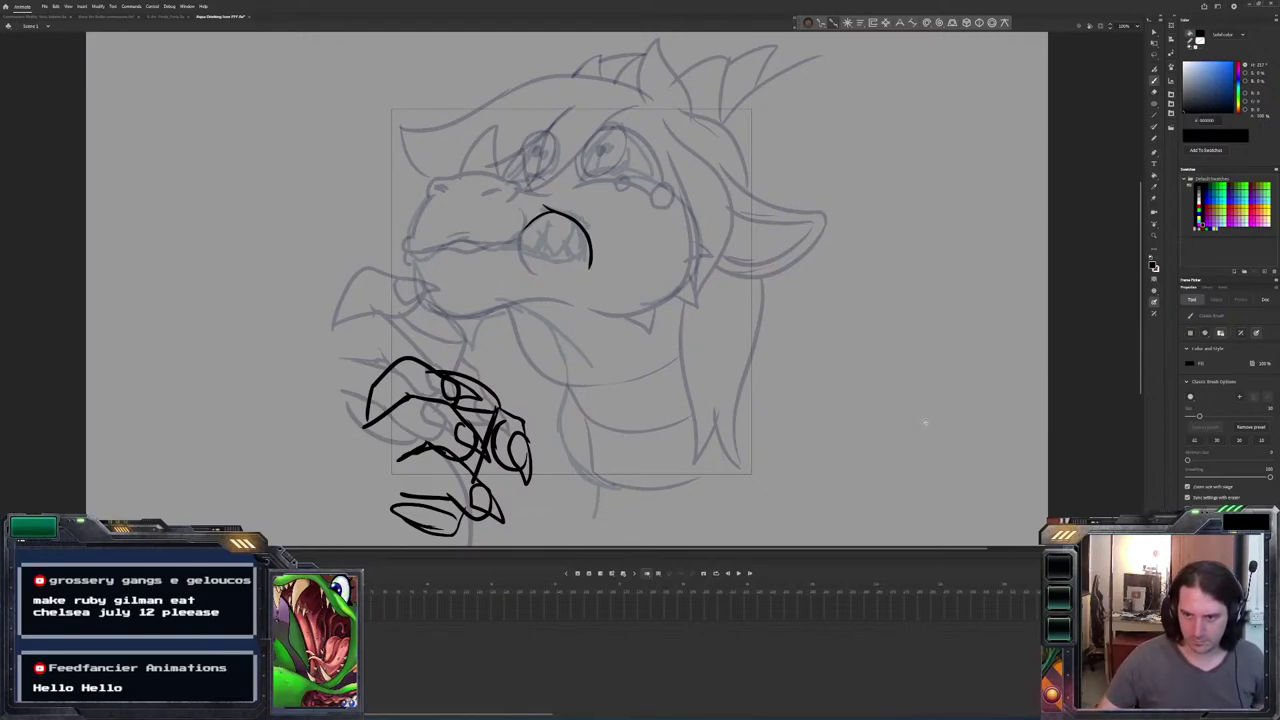
{"action": "key", "text": "period"}
{"action": "key", "text": "comma"}
{"action": "key", "text": "period"}
{"action": "key", "text": "comma"}
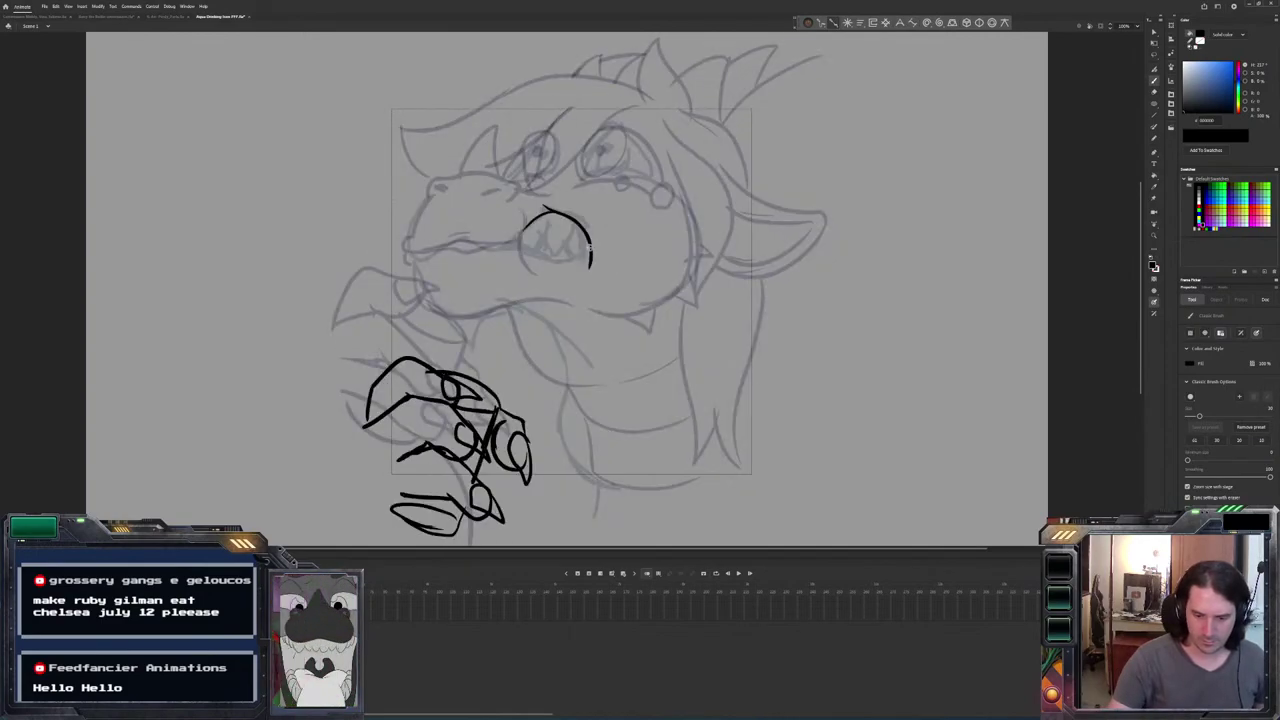
Erase the excess of the cheek opening's curve and ink the lip line forward to the snout's tip.
{"action": "key", "text": "e"}
{"action": "mouse_move", "coordinate": [586, 279]}
{"action": "left_mouse_down"}
{"action": "mouse_move", "coordinate": [593, 233]}
{"action": "mouse_move", "coordinate": [575, 264]}
{"action": "mouse_move", "coordinate": [504, 247]}
{"action": "left_mouse_up"}
{"action": "key", "text": "period"}
{"action": "key", "text": "comma"}
{"action": "key", "text": "b"}
{"action": "key", "text": "period"}
{"action": "key", "text": "comma"}
{"action": "key", "text": "period"}
{"action": "key", "text": "comma"}
{"action": "left_click_drag", "start_coordinate": [522, 234], "coordinate": [404, 254]}
Compare the new mouth line with the mouth on the snarling frame and neighbouring frames.
{"action": "key", "text": "period"}
{"action": "key", "text": "comma"}
{"action": "key", "text": "period"}
{"action": "key", "text": "comma"}
{"action": "key", "text": "period"}
{"action": "key", "text": "comma"}
{"action": "key", "text": "period"}
{"action": "key", "text": "comma"}
{"action": "key", "text": "period"}
{"action": "key", "text": "period"}
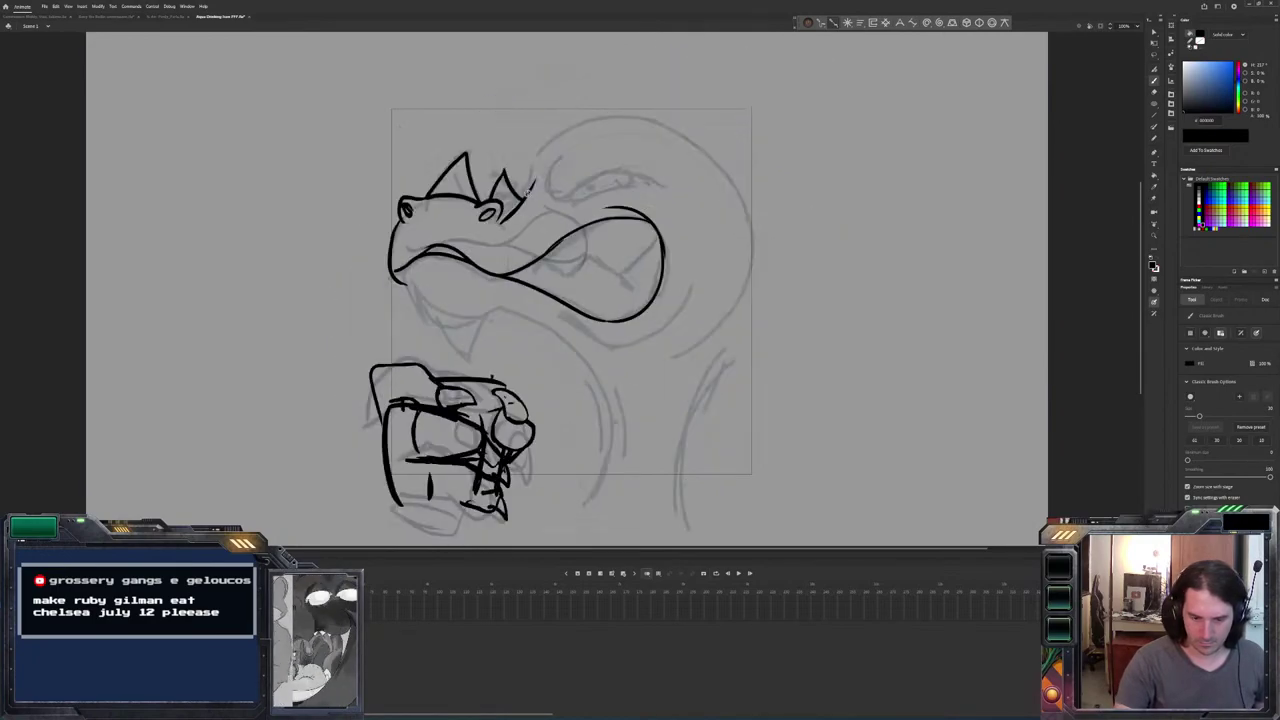
On the frame with the clenched teeth, ink the dragon's upper snout with its nostrils and the two spikes on top of it.
{"action": "key", "text": "comma"}
{"action": "key", "text": "comma"}
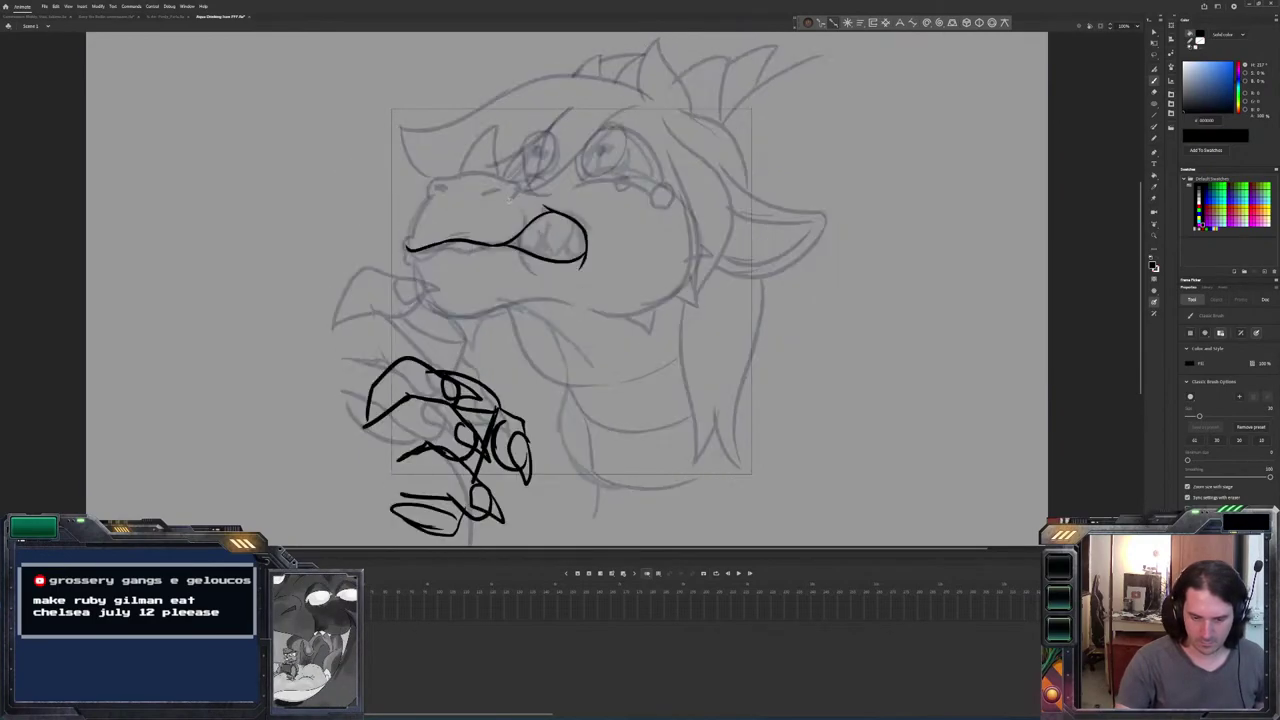
{"action": "key", "text": "period"}
{"action": "mouse_move", "coordinate": [514, 190]}
{"action": "left_mouse_down"}
{"action": "mouse_move", "coordinate": [450, 178]}
{"action": "mouse_move", "coordinate": [433, 198]}
{"action": "mouse_move", "coordinate": [429, 185]}
{"action": "mouse_move", "coordinate": [403, 246]}
{"action": "left_mouse_up"}
{"action": "key", "text": "comma"}
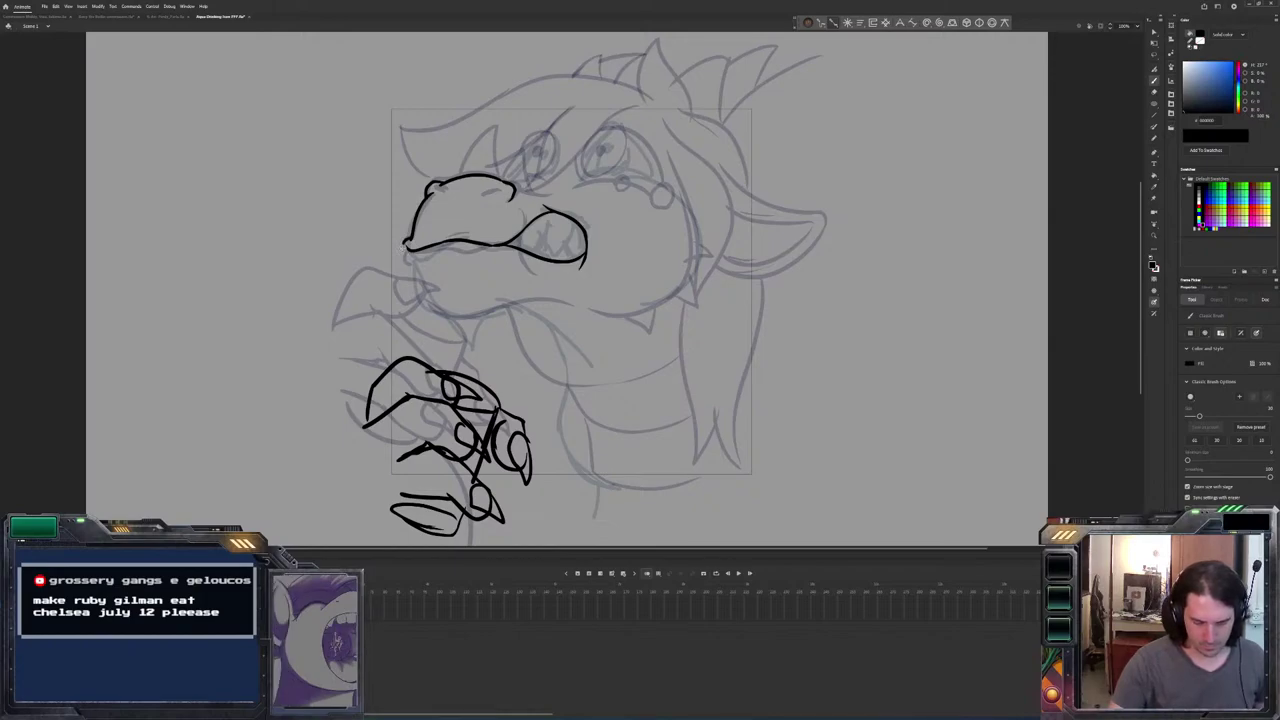
{"action": "left_click_drag", "start_coordinate": [486, 192], "coordinate": [506, 190]}
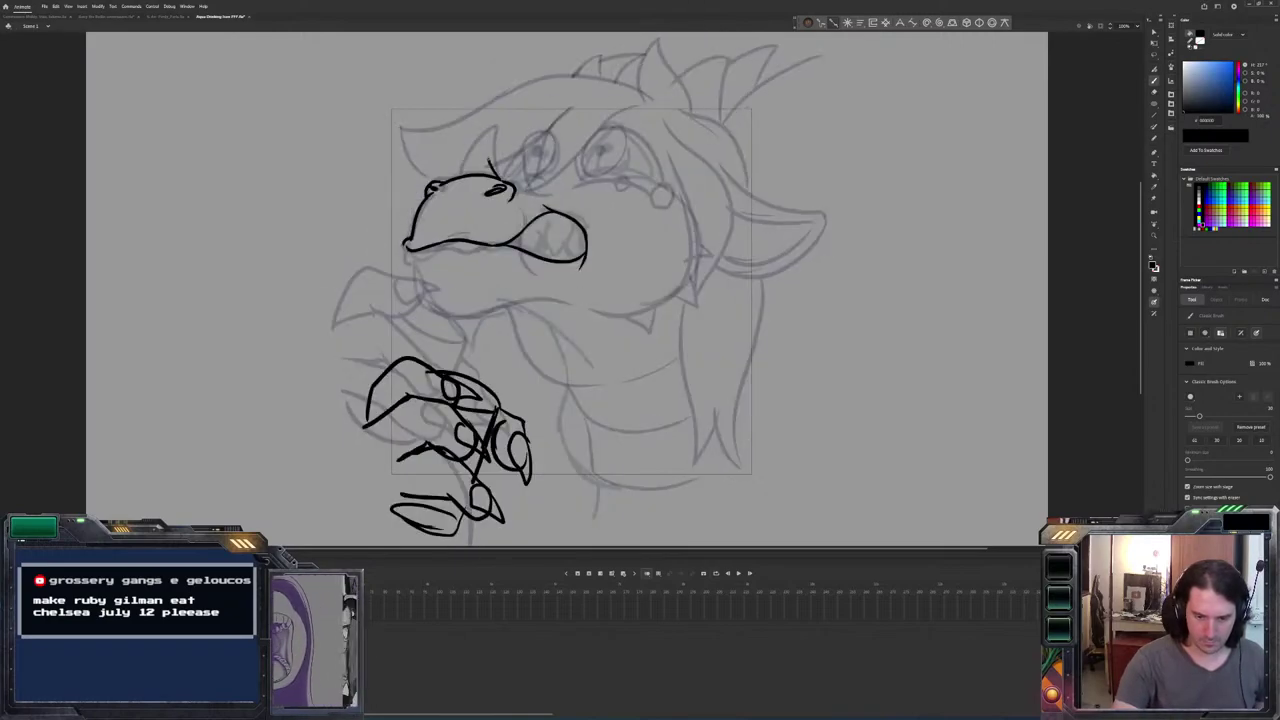
{"action": "mouse_move", "coordinate": [487, 127]}
{"action": "left_mouse_down"}
{"action": "mouse_move", "coordinate": [489, 163]}
{"action": "mouse_move", "coordinate": [457, 178]}
{"action": "left_mouse_up"}
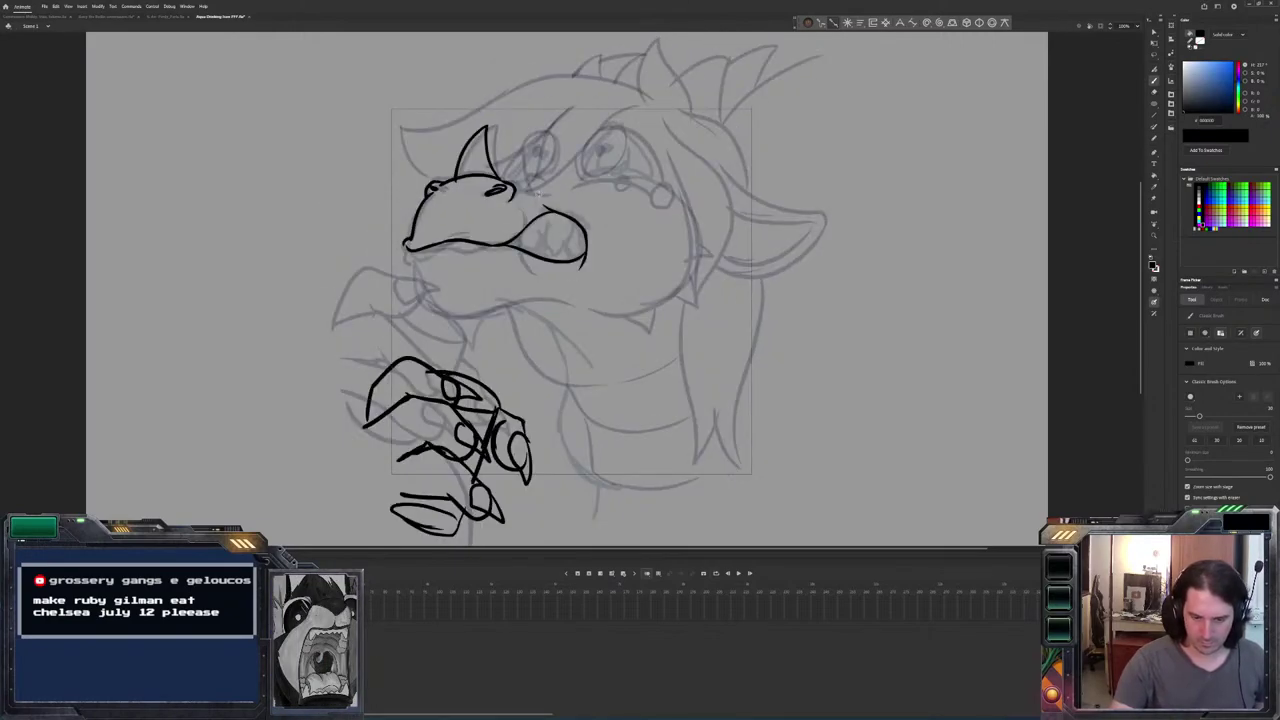
{"action": "mouse_move", "coordinate": [538, 192]}
{"action": "left_mouse_down"}
{"action": "mouse_move", "coordinate": [521, 154]}
{"action": "mouse_move", "coordinate": [499, 180]}
{"action": "left_mouse_up"}
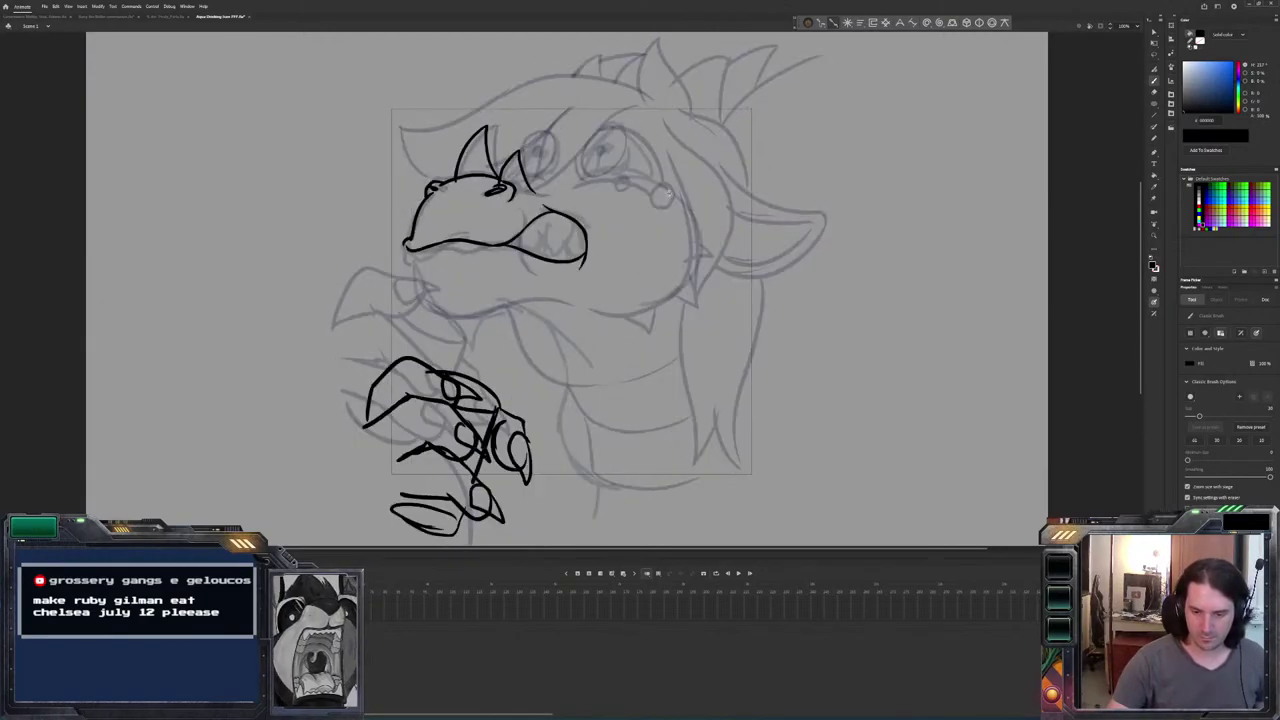
Ink the dragon's near eye with curved lower lid, pointed outer corner, round iris and dot pupil.
{"action": "left_click_drag", "start_coordinate": [668, 190], "coordinate": [612, 166]}
{"action": "left_click_drag", "start_coordinate": [612, 166], "coordinate": [570, 176]}
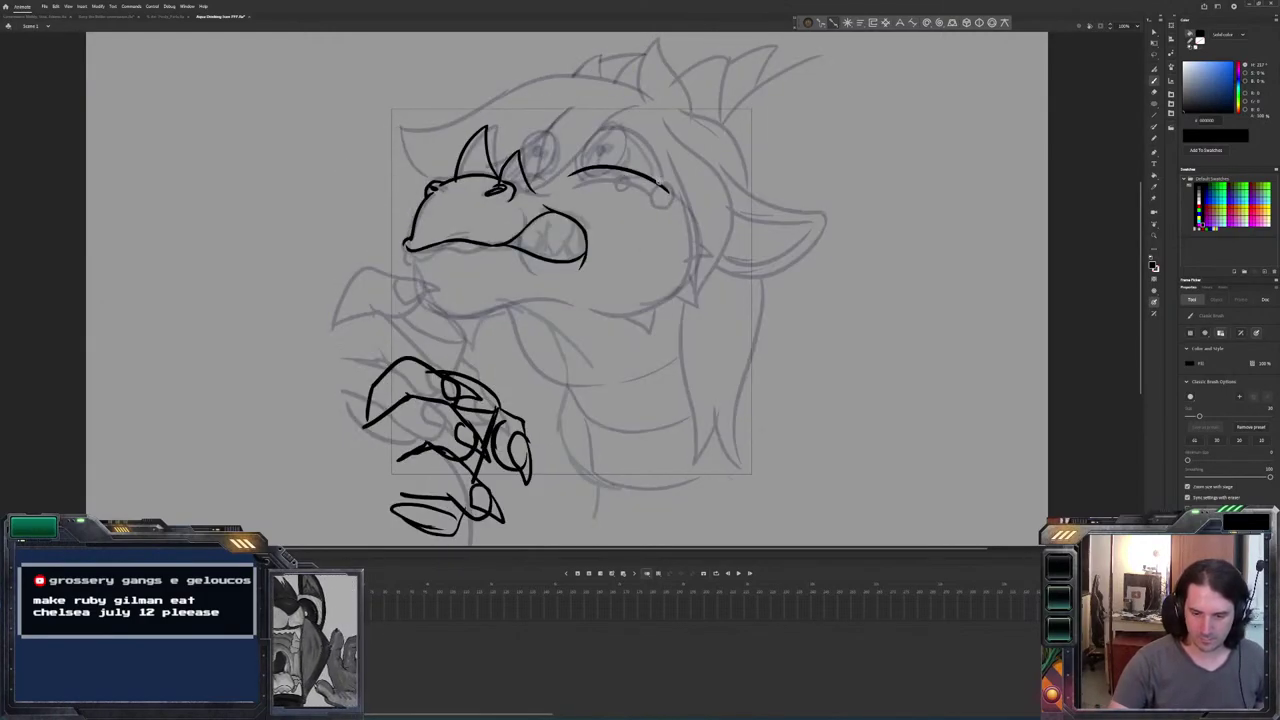
{"action": "left_click_drag", "start_coordinate": [655, 162], "coordinate": [660, 186]}
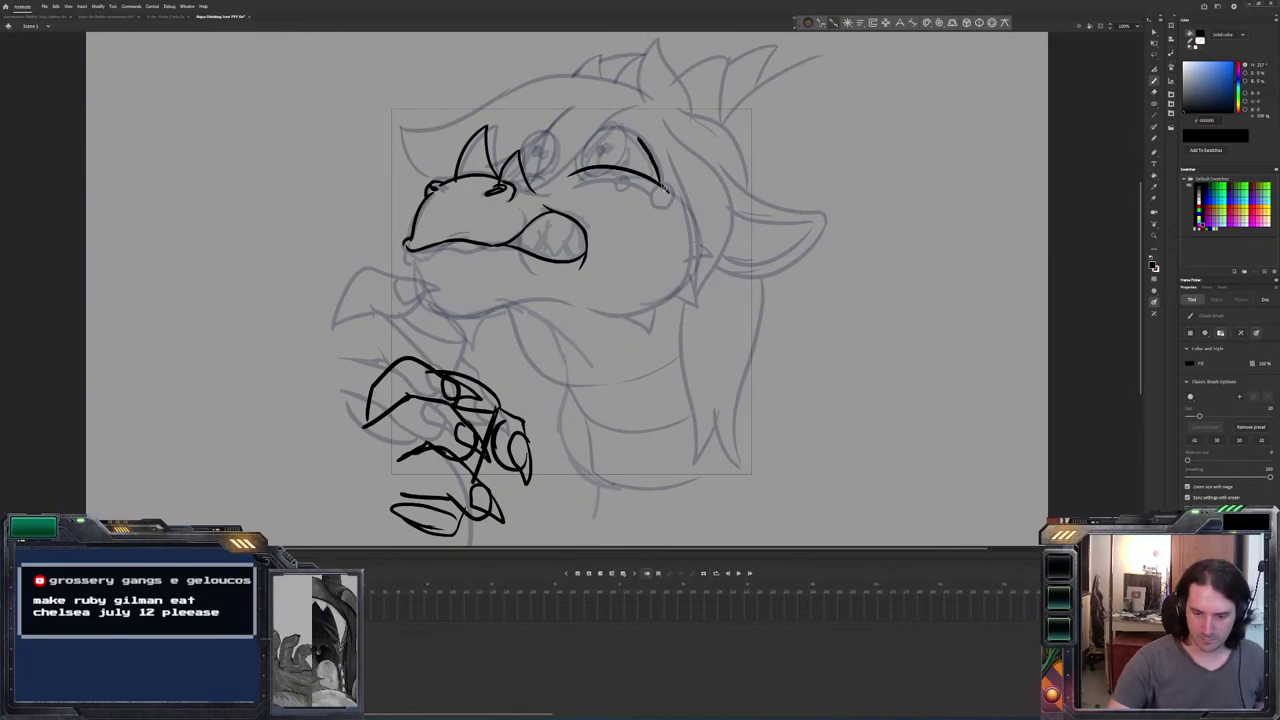
{"action": "left_click_drag", "start_coordinate": [660, 186], "coordinate": [608, 122]}
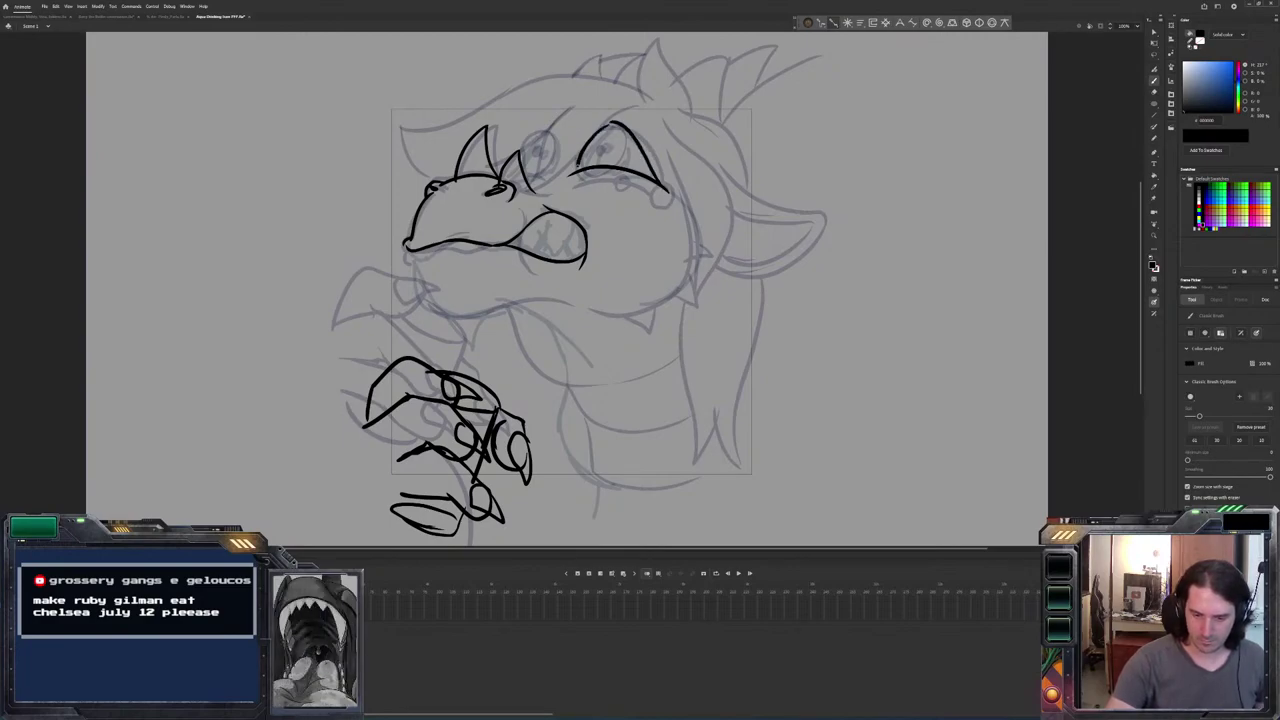
{"action": "left_click_drag", "start_coordinate": [610, 122], "coordinate": [570, 175]}
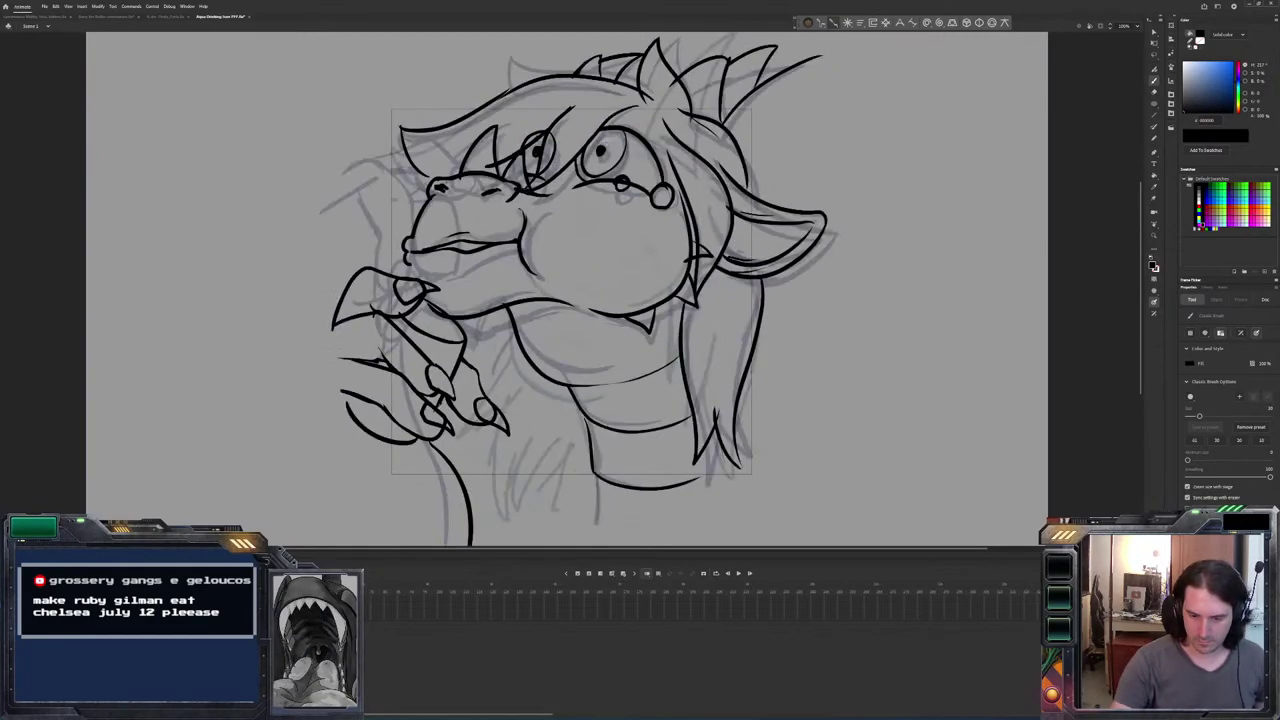
{"action": "left_click", "coordinate": [596, 145]}
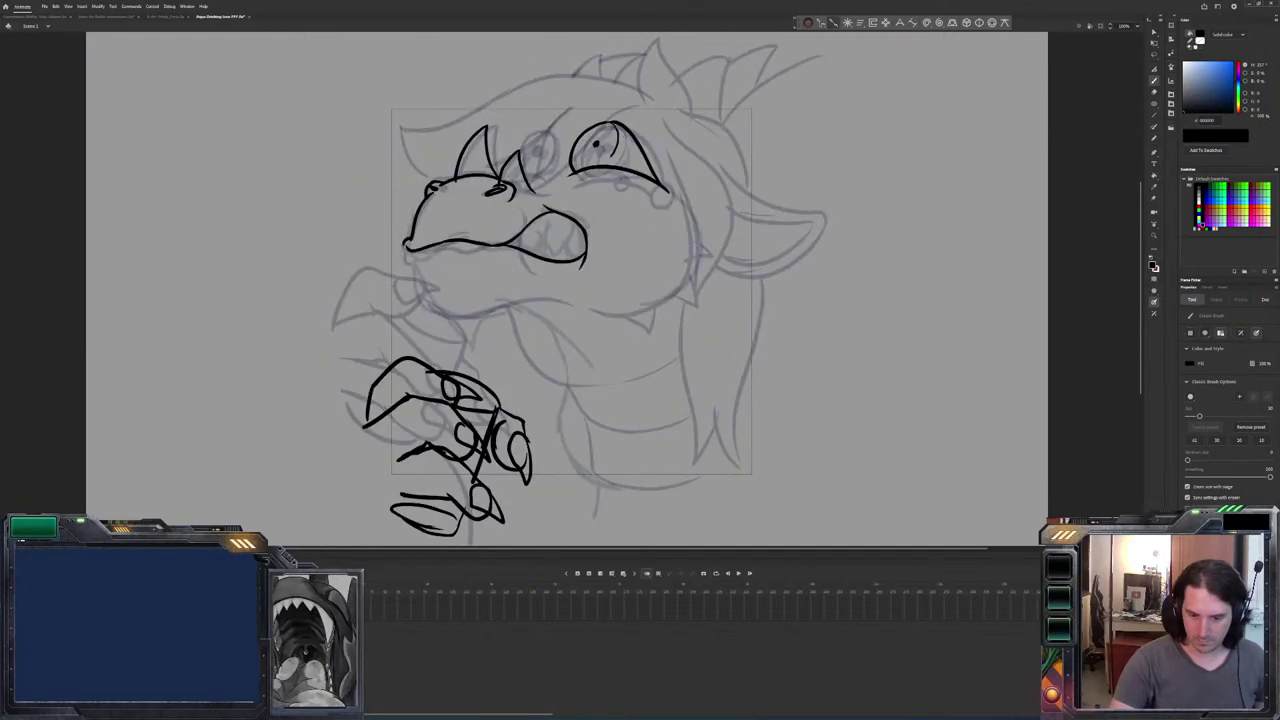
{"action": "left_click_drag", "start_coordinate": [608, 122], "coordinate": [576, 142]}
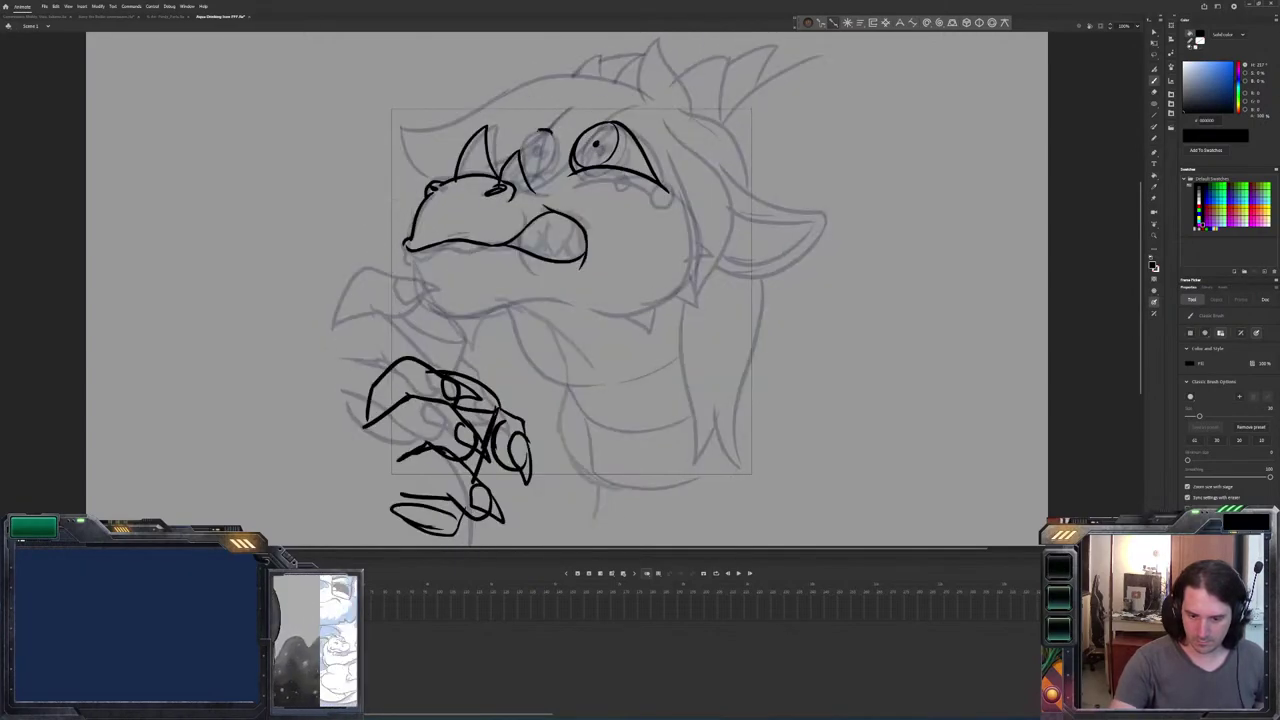
Ink the far eye with its dot pupil and add the slanted brow lines over both eyes.
{"action": "left_click_drag", "start_coordinate": [550, 128], "coordinate": [530, 172]}
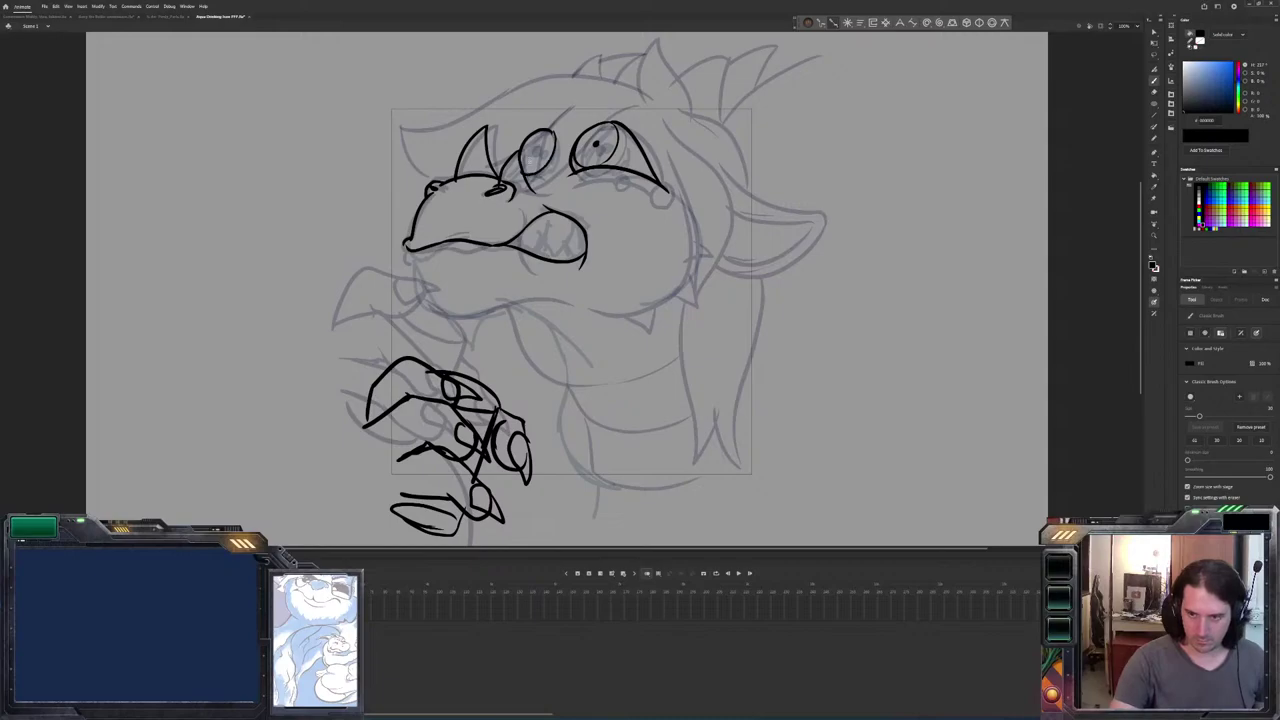
{"action": "left_click", "coordinate": [536, 150]}
{"action": "left_click_drag", "start_coordinate": [641, 100], "coordinate": [525, 172]}
{"action": "left_click_drag", "start_coordinate": [525, 176], "coordinate": [568, 104]}
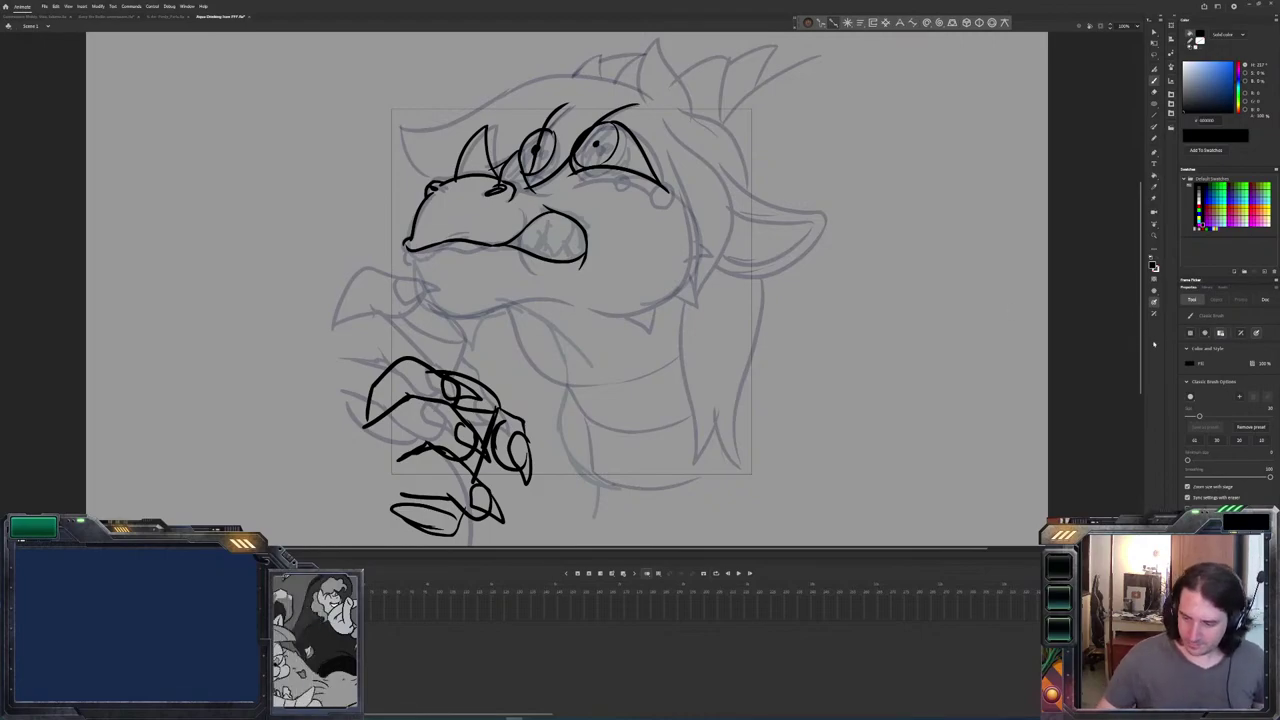
Ink the tooth divisions inside the dragon's bared mouth.
{"action": "left_click_drag", "start_coordinate": [578, 222], "coordinate": [585, 252]}
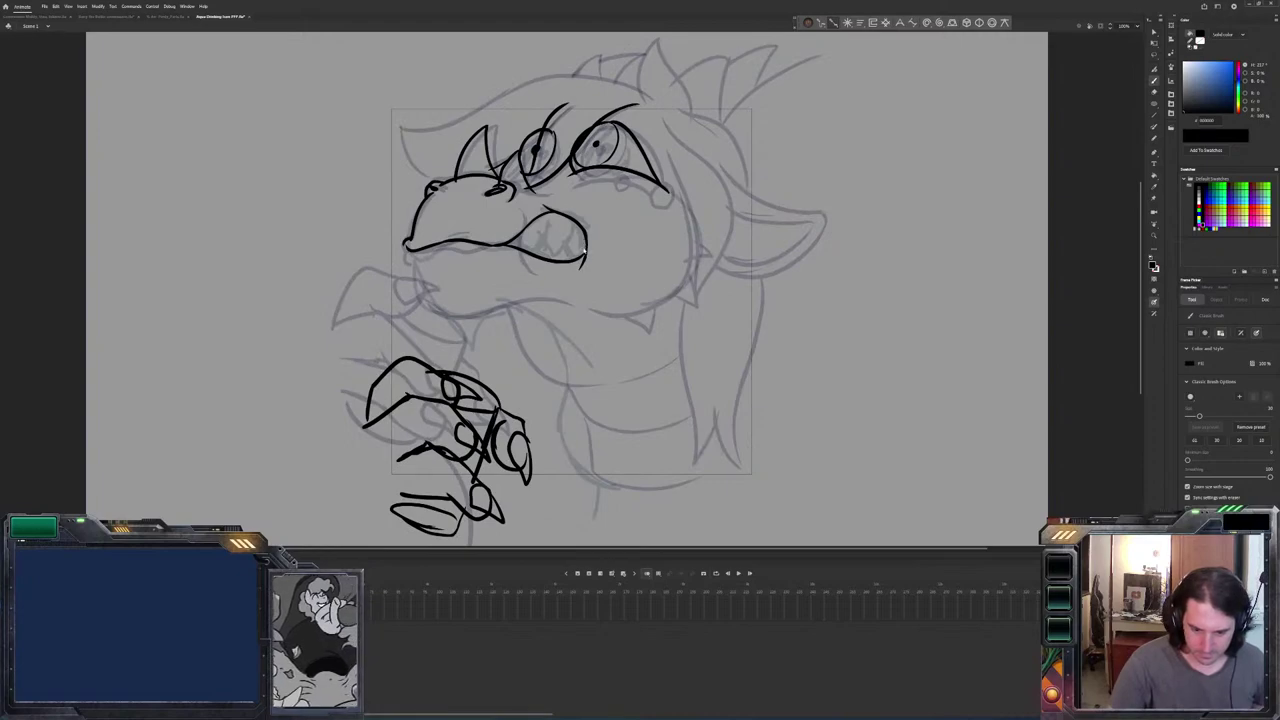
{"action": "left_click_drag", "start_coordinate": [574, 228], "coordinate": [568, 241]}
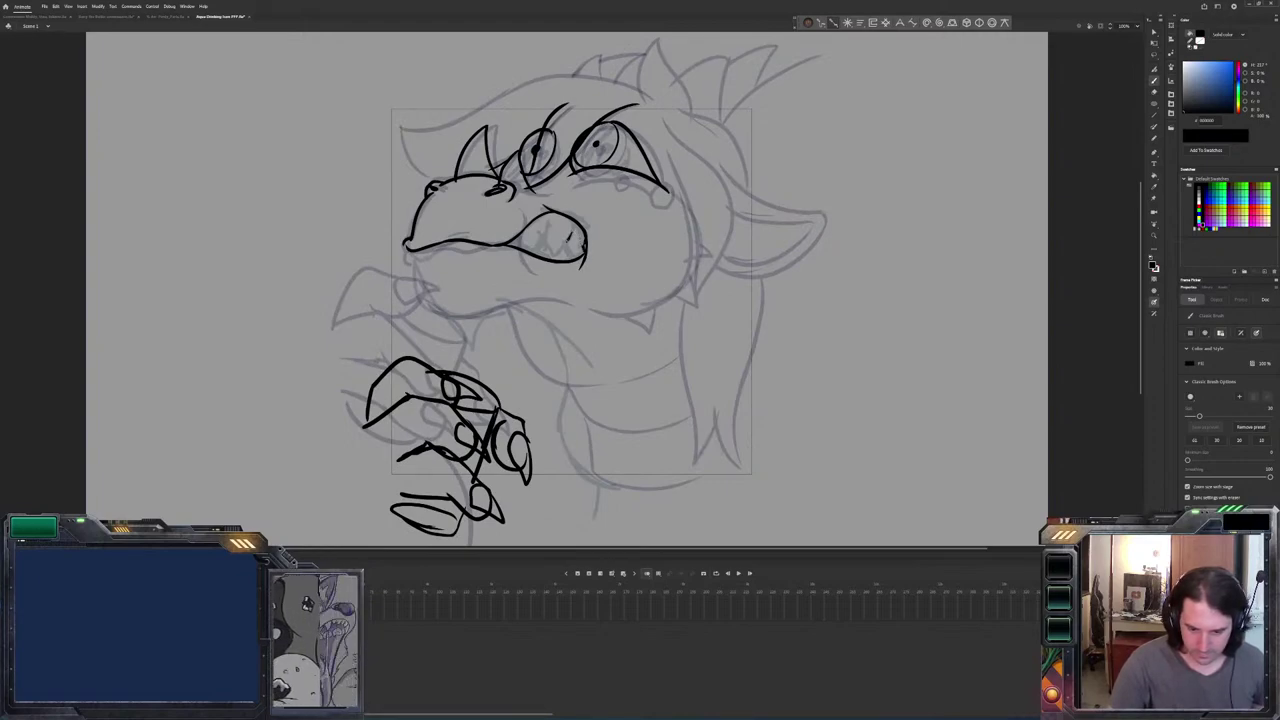
{"action": "left_click_drag", "start_coordinate": [537, 247], "coordinate": [548, 247]}
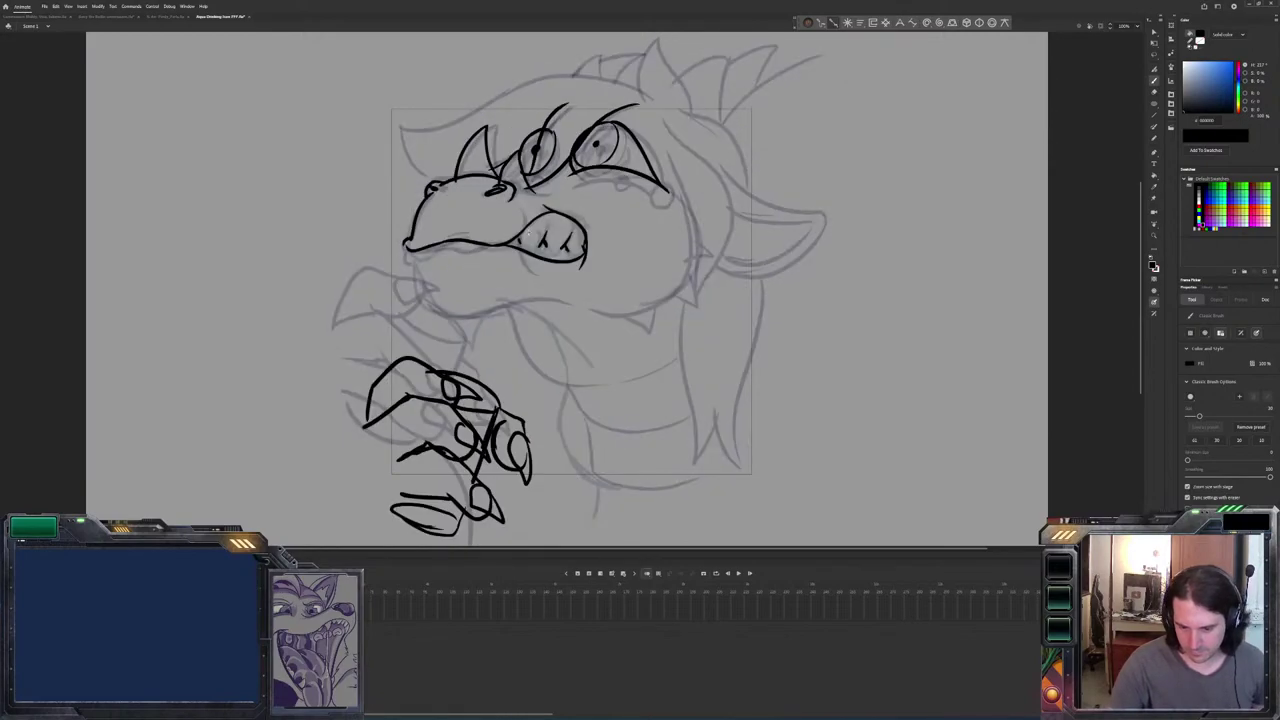
Ink the cheek and lower jaw forward to the lip, plus the throat line down to the first neck fold.
{"action": "mouse_move", "coordinate": [680, 182]}
{"action": "left_mouse_down"}
{"action": "mouse_move", "coordinate": [690, 235]}
{"action": "mouse_move", "coordinate": [677, 290]}
{"action": "mouse_move", "coordinate": [614, 310]}
{"action": "left_mouse_up"}
{"action": "left_click_drag", "start_coordinate": [614, 310], "coordinate": [598, 310]}
{"action": "mouse_move", "coordinate": [598, 310]}
{"action": "left_mouse_down"}
{"action": "mouse_move", "coordinate": [468, 312]}
{"action": "mouse_move", "coordinate": [420, 284]}
{"action": "left_mouse_up"}
{"action": "left_click_drag", "start_coordinate": [420, 284], "coordinate": [405, 245]}
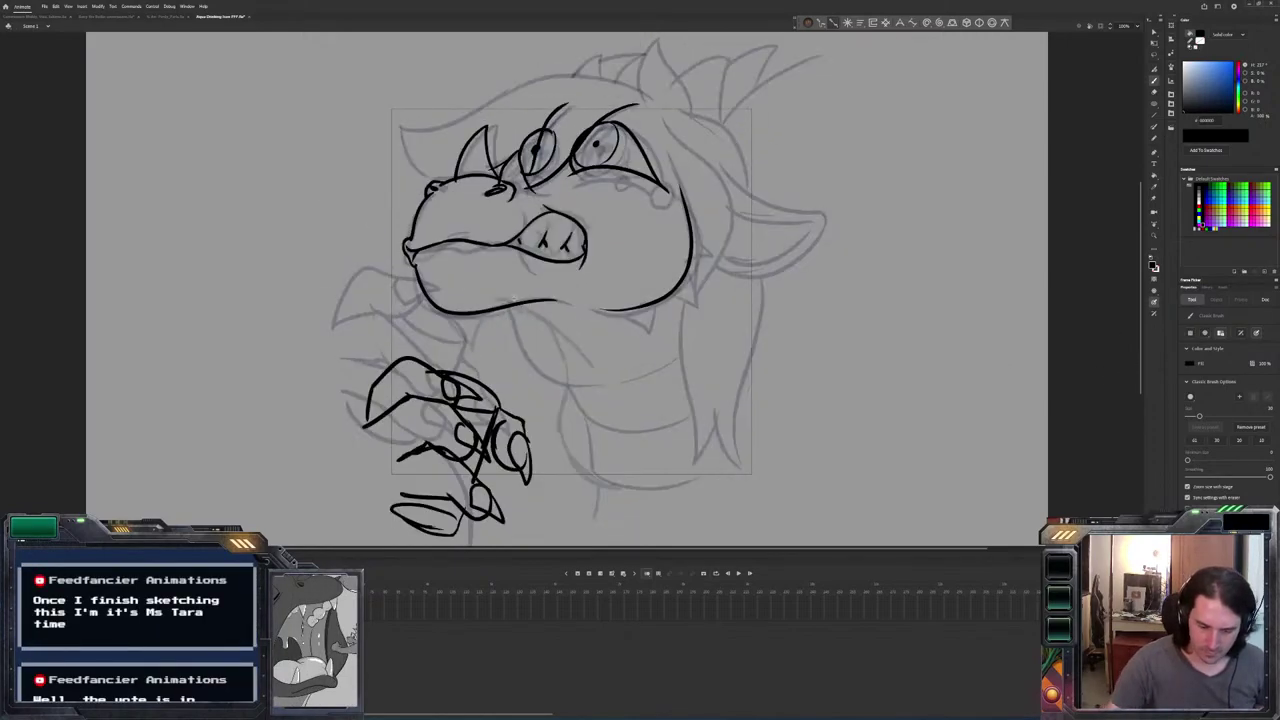
{"action": "left_click_drag", "start_coordinate": [510, 297], "coordinate": [566, 366]}
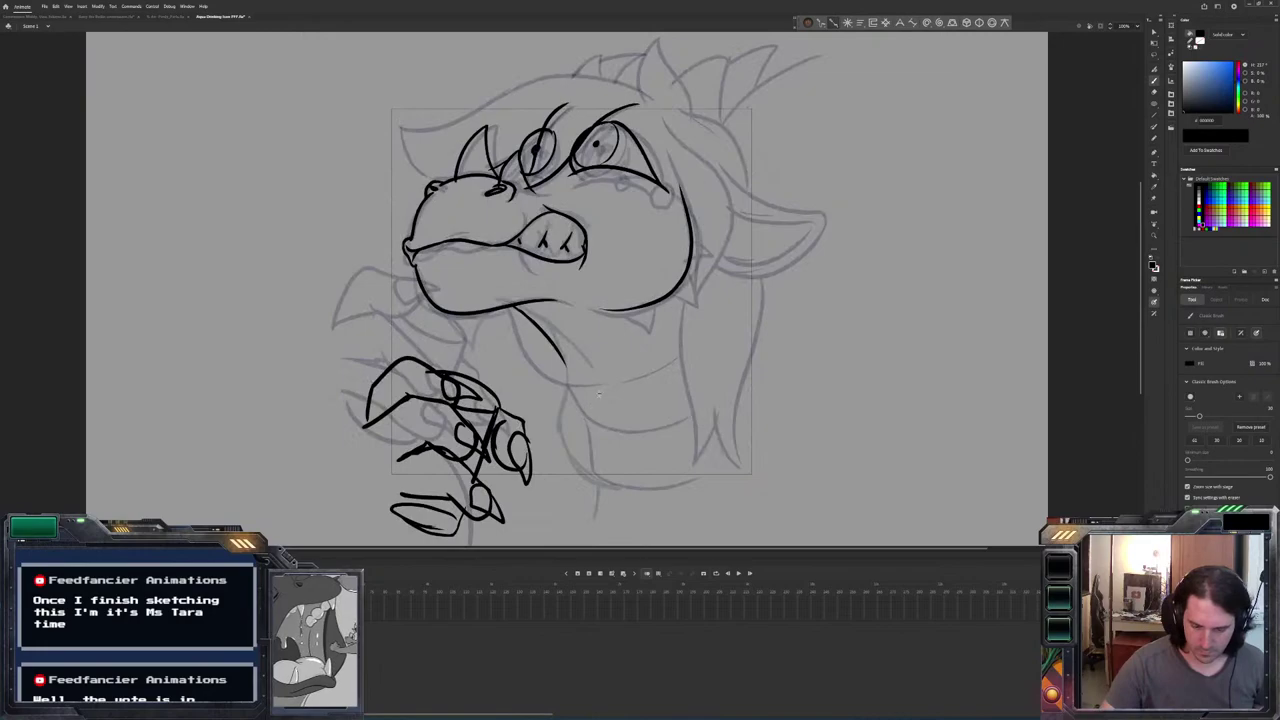
{"action": "left_click_drag", "start_coordinate": [566, 368], "coordinate": [612, 384]}
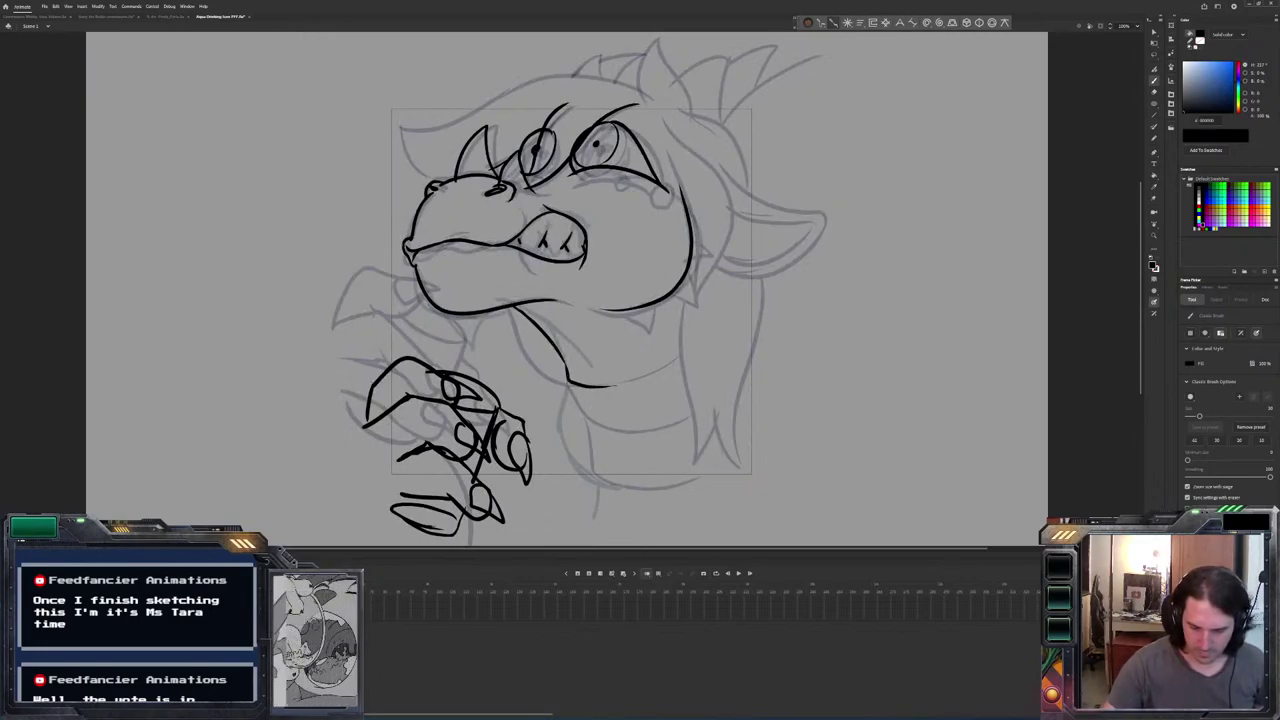
{"action": "mouse_move", "coordinate": [568, 382]}
{"action": "left_mouse_down"}
{"action": "mouse_move", "coordinate": [564, 421]}
{"action": "mouse_move", "coordinate": [583, 435]}
{"action": "mouse_move", "coordinate": [575, 454]}
{"action": "mouse_move", "coordinate": [644, 476]}
{"action": "left_mouse_up"}
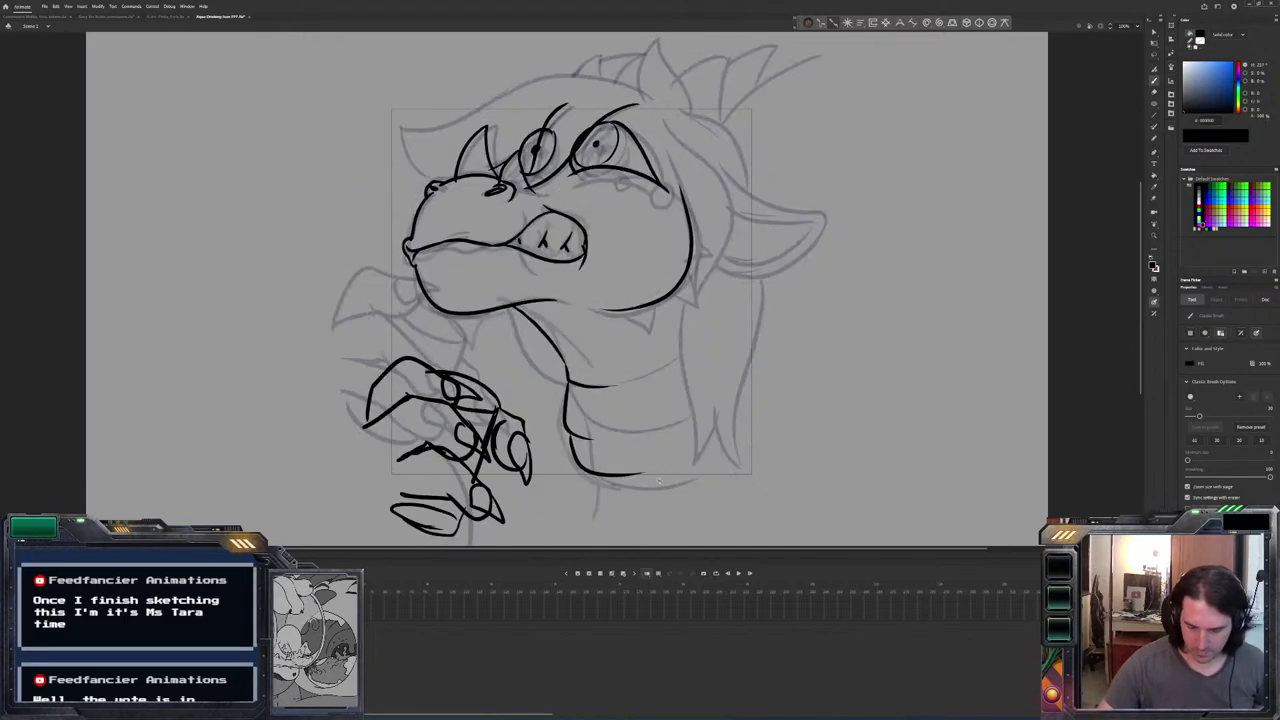
{"action": "key", "text": "ctrl+z"}
{"action": "key", "text": "ctrl+z"}
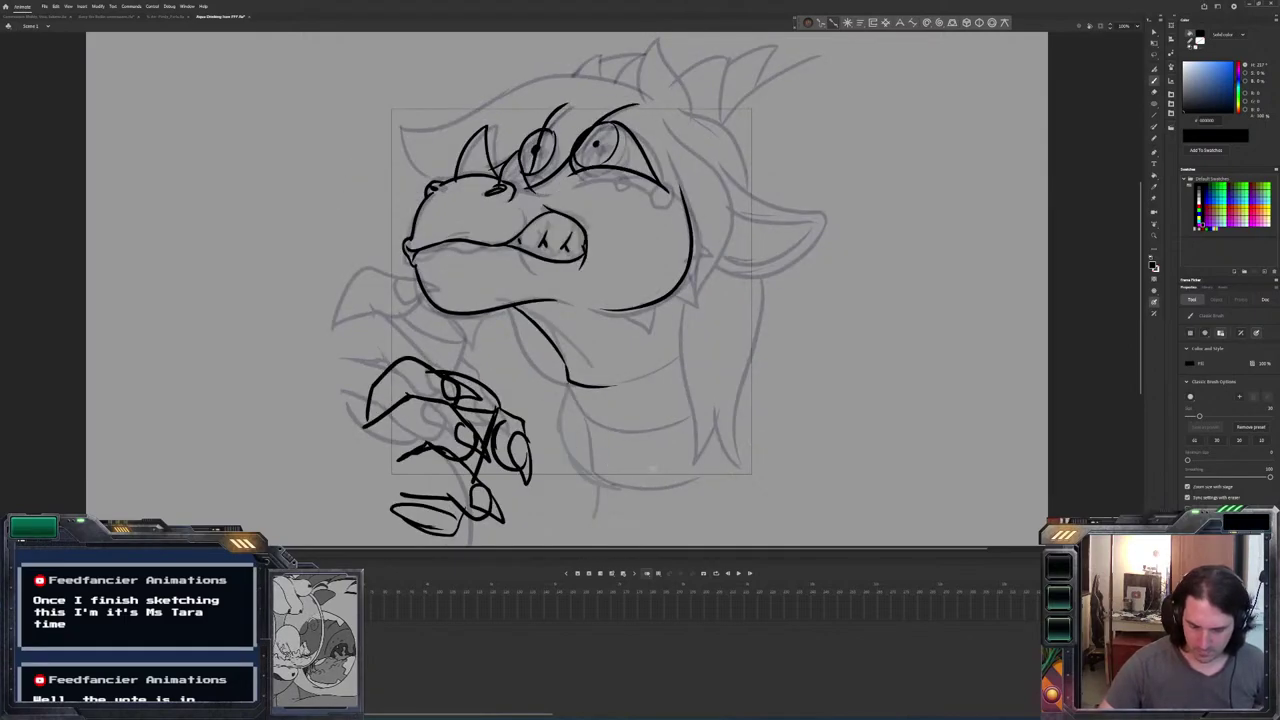
Ink the front contour of the neck with its second fold and the curved line at its base.
{"action": "mouse_move", "coordinate": [568, 382]}
{"action": "left_mouse_down"}
{"action": "mouse_move", "coordinate": [566, 414]}
{"action": "mouse_move", "coordinate": [628, 435]}
{"action": "mouse_move", "coordinate": [686, 428]}
{"action": "left_mouse_up"}
{"action": "key", "text": "comma"}
{"action": "key", "text": "period"}
{"action": "left_click_drag", "start_coordinate": [662, 487], "coordinate": [698, 479]}
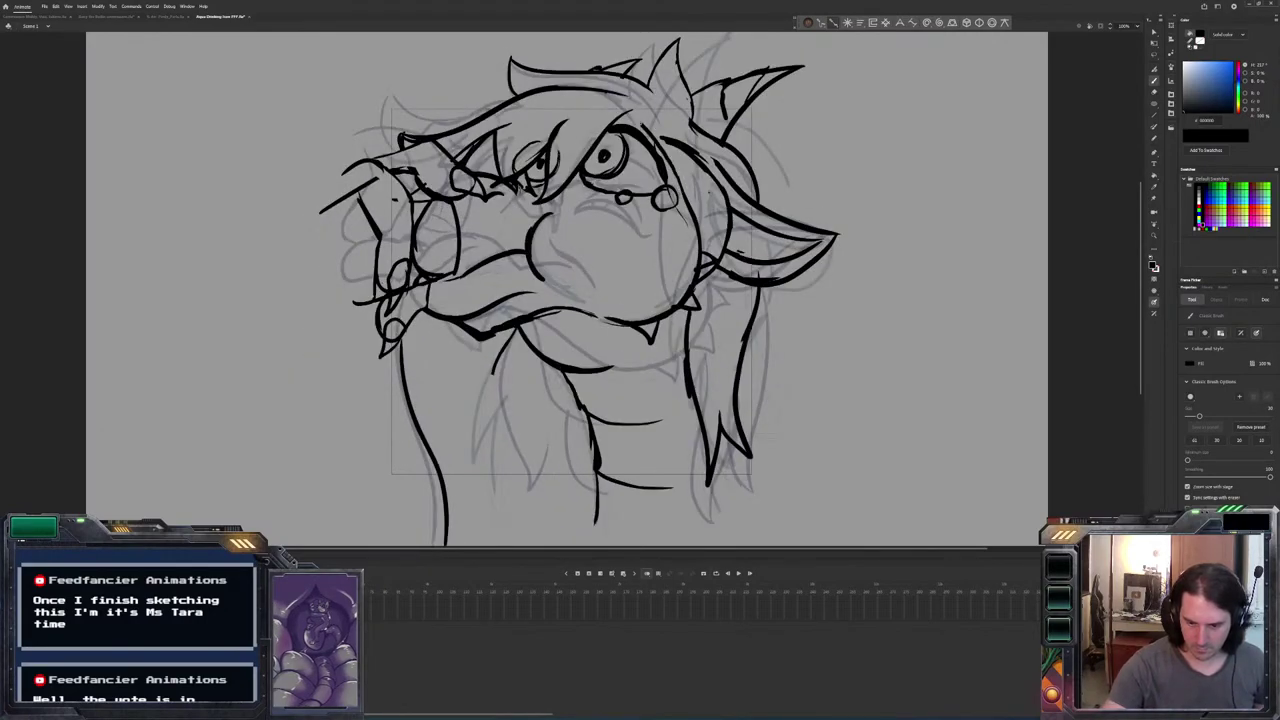
Erase parts of the hair line beside the near eye on the neighbouring inked frames.
{"action": "key", "text": "e"}
{"action": "left_click_drag", "start_coordinate": [716, 214], "coordinate": [663, 137]}
{"action": "key", "text": "period"}
{"action": "key", "text": "comma"}
{"action": "key", "text": "period"}
{"action": "key", "text": "period"}
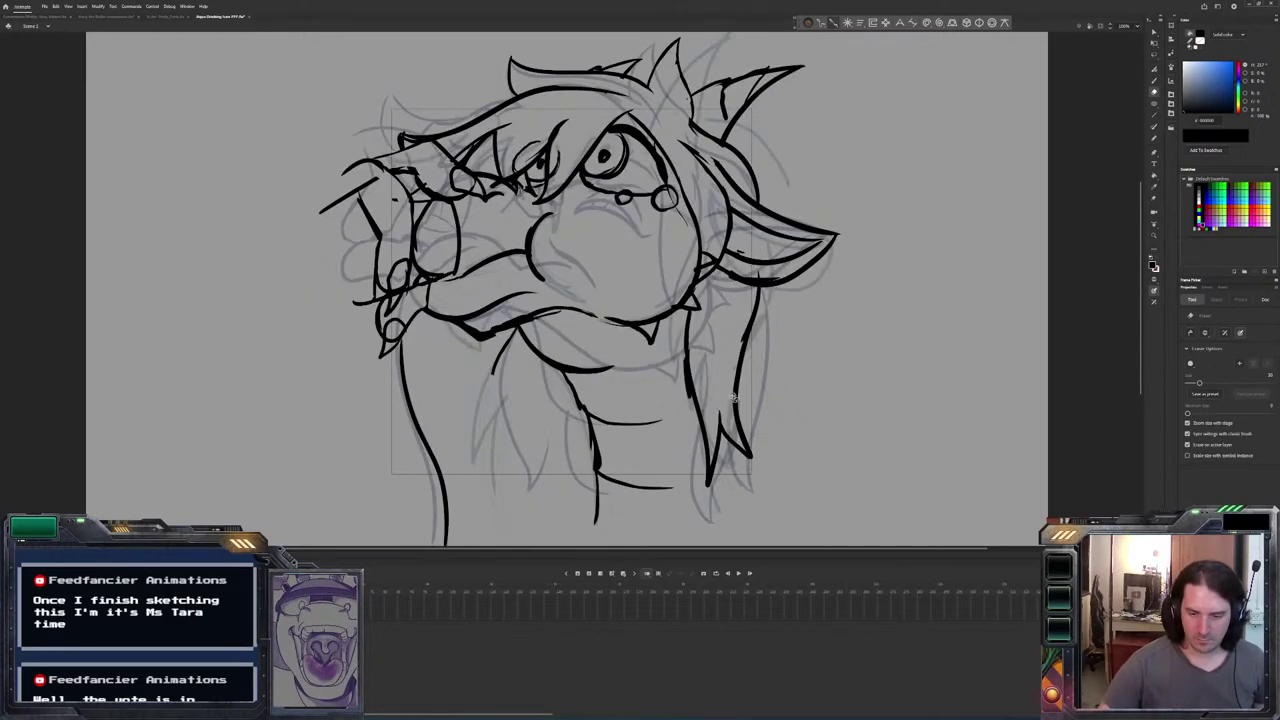
{"action": "key", "text": "period"}
{"action": "left_click_drag", "start_coordinate": [721, 209], "coordinate": [663, 120]}
With the brush, ink the hair edge beside the near eye and the curved hair lock behind the cheek.
{"action": "key", "text": "alt+b"}
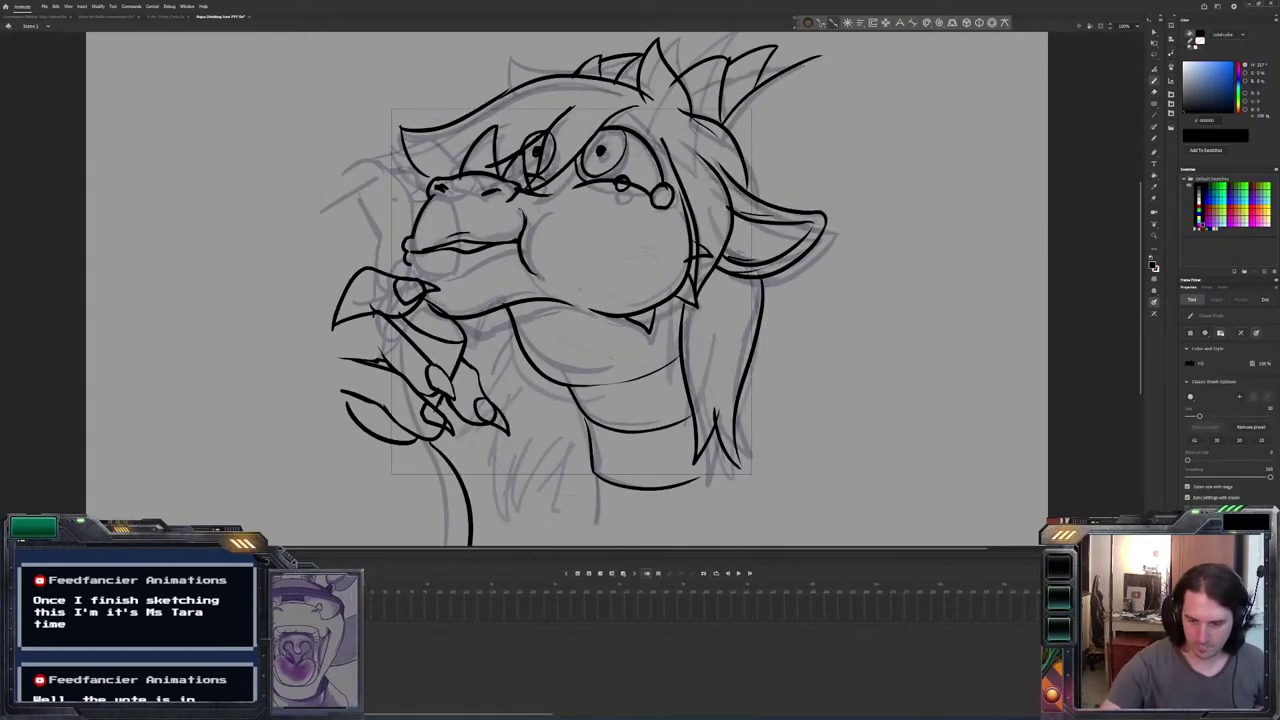
{"action": "key", "text": "comma"}
{"action": "key", "text": "period"}
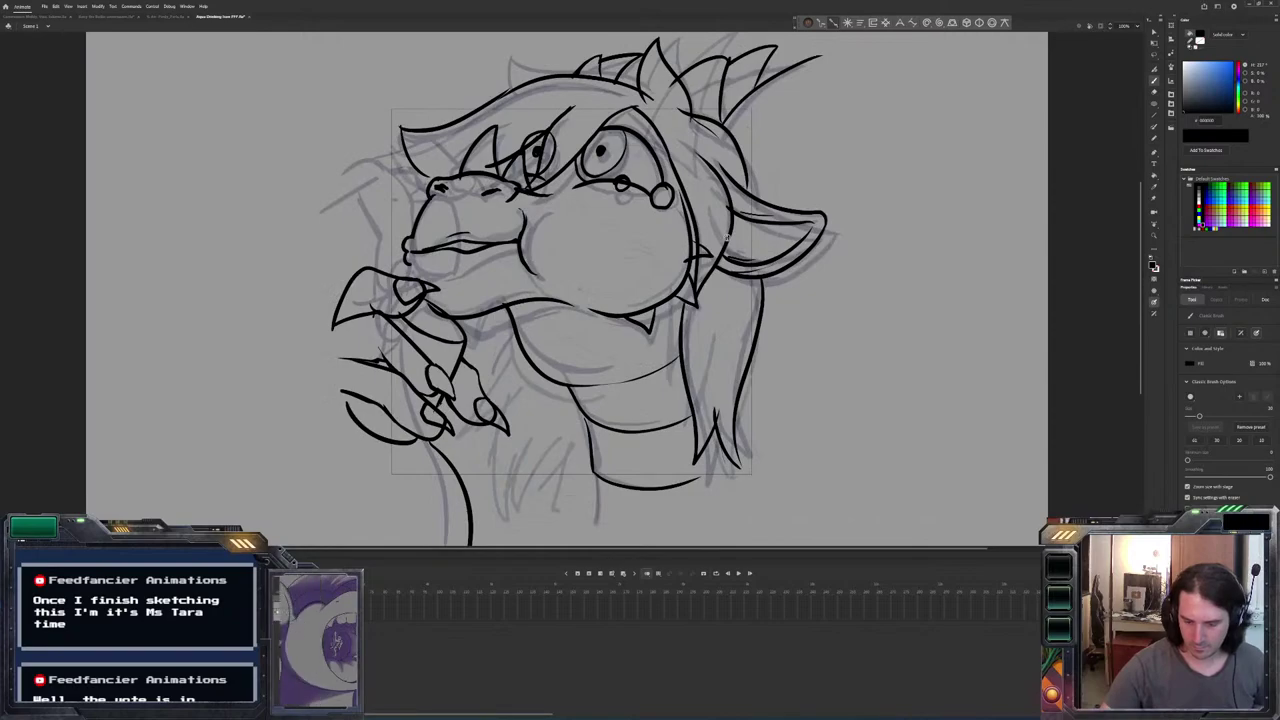
{"action": "key", "text": "comma"}
{"action": "key", "text": "period"}
{"action": "key", "text": "comma"}
{"action": "mouse_move", "coordinate": [706, 278]}
{"action": "left_mouse_down"}
{"action": "mouse_move", "coordinate": [718, 222]}
{"action": "mouse_move", "coordinate": [707, 155]}
{"action": "left_mouse_up"}
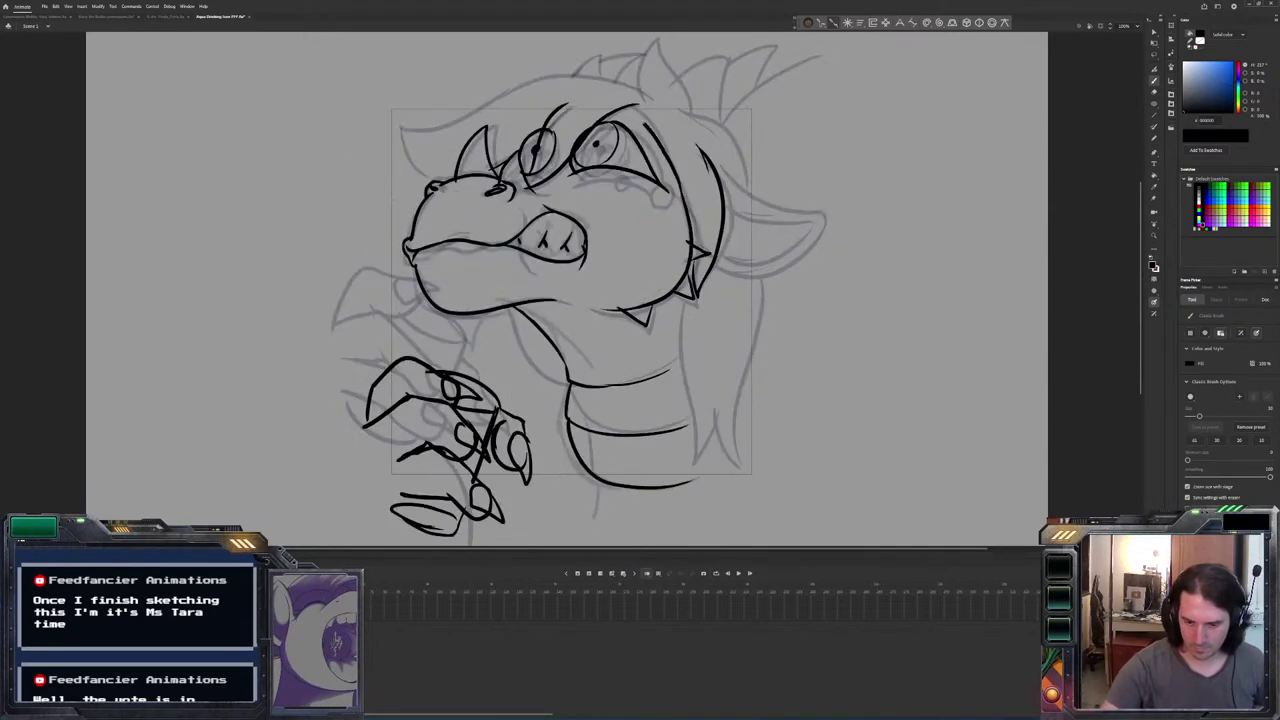
Ink the forward-swept fringe, the pointed tuft on top of the head and the back edge of the hair, checking against neighbouring frames.
{"action": "mouse_move", "coordinate": [632, 80]}
{"action": "left_mouse_down"}
{"action": "mouse_move", "coordinate": [533, 70]}
{"action": "mouse_move", "coordinate": [390, 133]}
{"action": "left_mouse_up"}
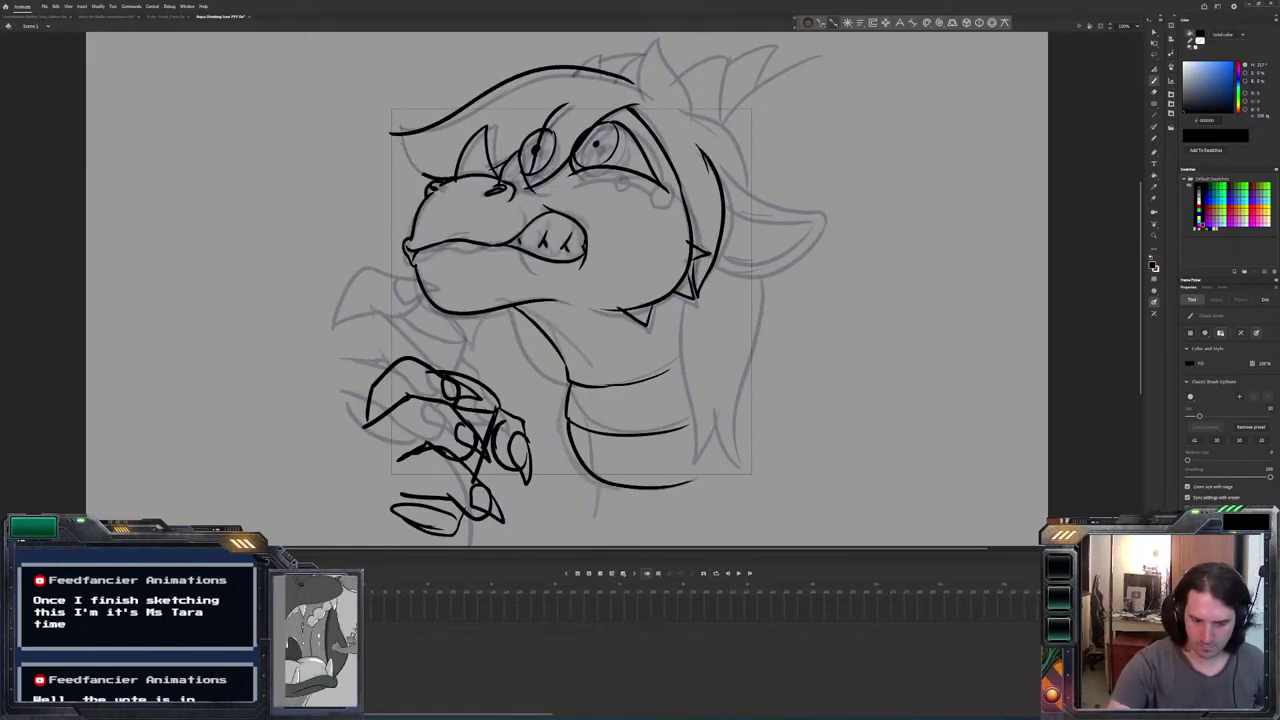
{"action": "key", "text": "comma"}
{"action": "key", "text": "period"}
{"action": "key", "text": "comma"}
{"action": "key", "text": "period"}
{"action": "key", "text": "comma"}
{"action": "key", "text": "period"}
{"action": "key", "text": "comma"}
{"action": "key", "text": "period"}
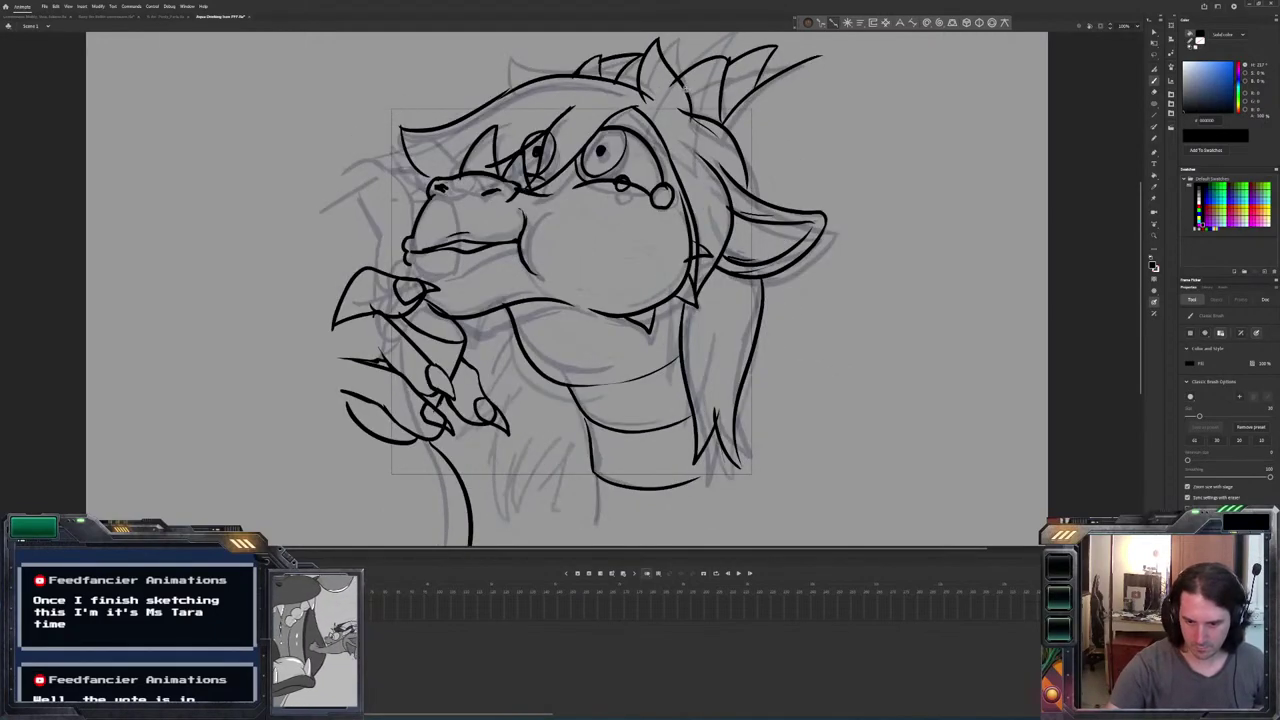
{"action": "key", "text": "period"}
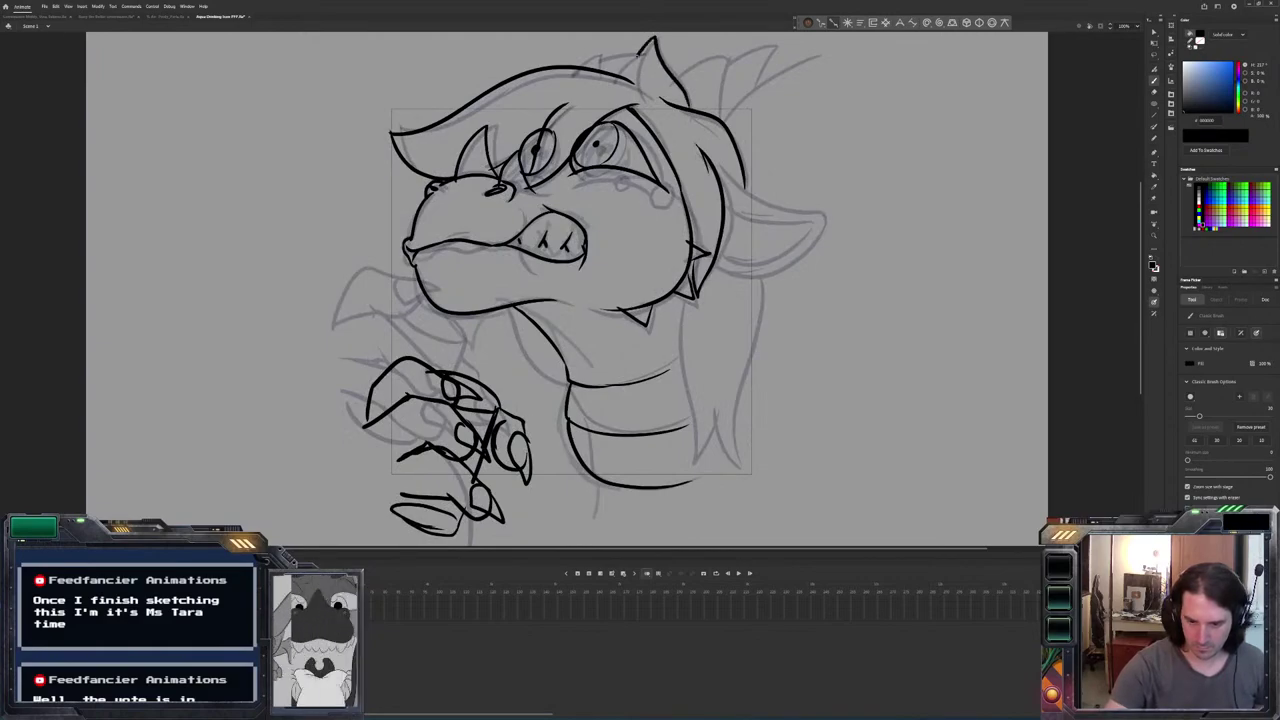
Ink the small spikes along the top of the head between the fringe and the pointed tuft.
{"action": "key", "text": "comma"}
{"action": "key", "text": "period"}
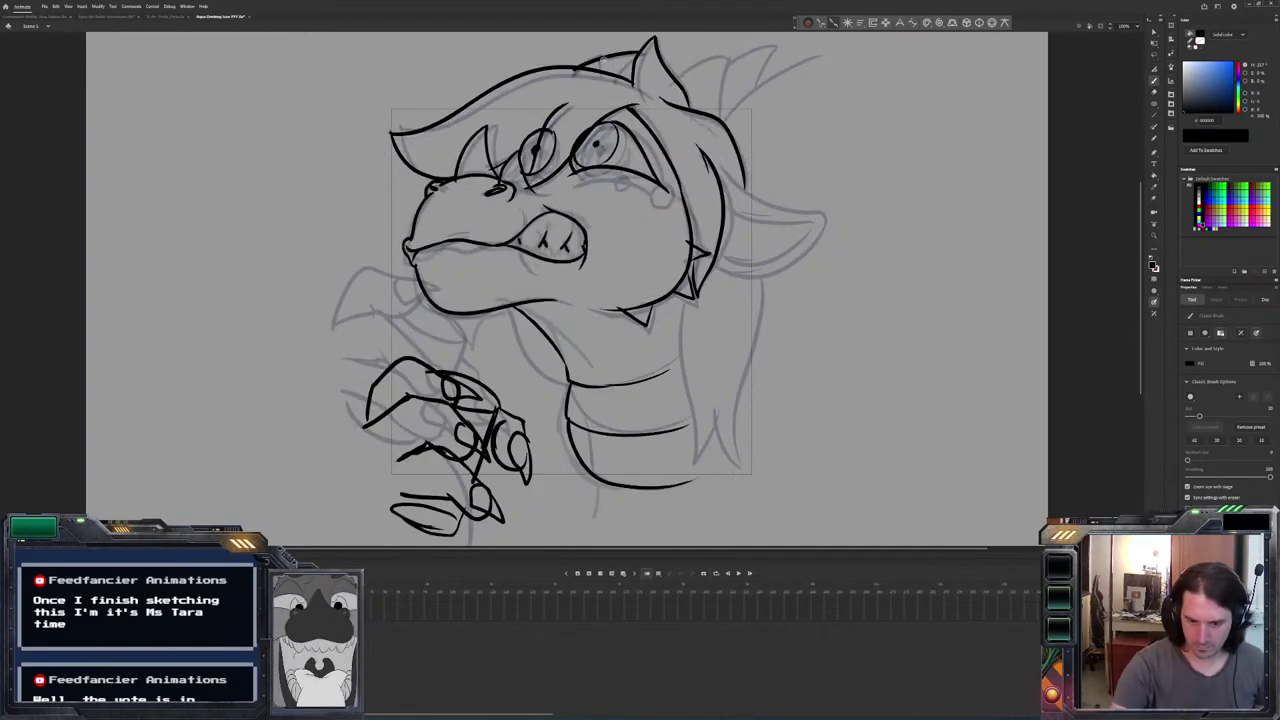
{"action": "key", "text": "comma"}
{"action": "key", "text": "period"}
{"action": "key", "text": "comma"}
{"action": "key", "text": "period"}
{"action": "key", "text": "comma"}
{"action": "key", "text": "period"}
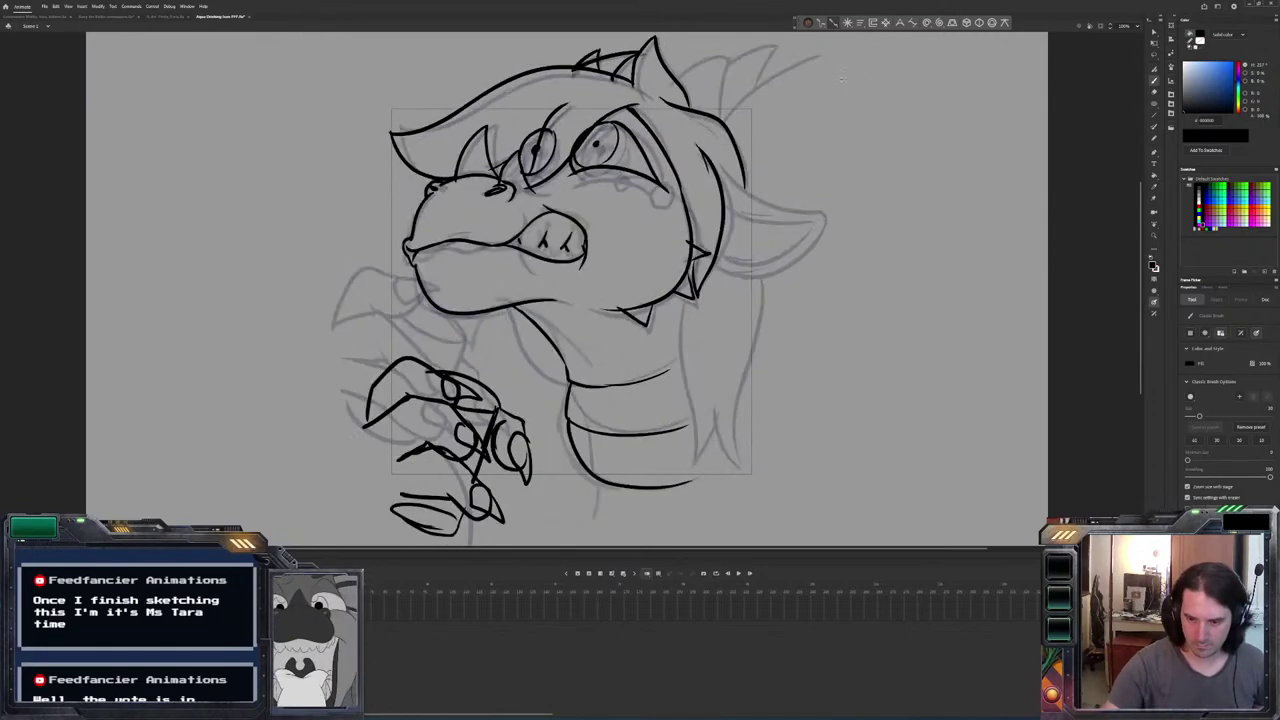
Ink the long curved spikes sweeping back behind the head tuft, comparing them with the neighbouring frames.
{"action": "mouse_move", "coordinate": [728, 110]}
{"action": "left_mouse_down"}
{"action": "mouse_move", "coordinate": [727, 52]}
{"action": "mouse_move", "coordinate": [785, 66]}
{"action": "mouse_move", "coordinate": [758, 82]}
{"action": "mouse_move", "coordinate": [771, 44]}
{"action": "left_mouse_up"}
{"action": "key", "text": "comma"}
{"action": "key", "text": "period"}
{"action": "key", "text": "comma"}
{"action": "key", "text": "period"}
{"action": "key", "text": "period"}
{"action": "key", "text": "comma"}
{"action": "key", "text": "comma"}
{"action": "key", "text": "period"}
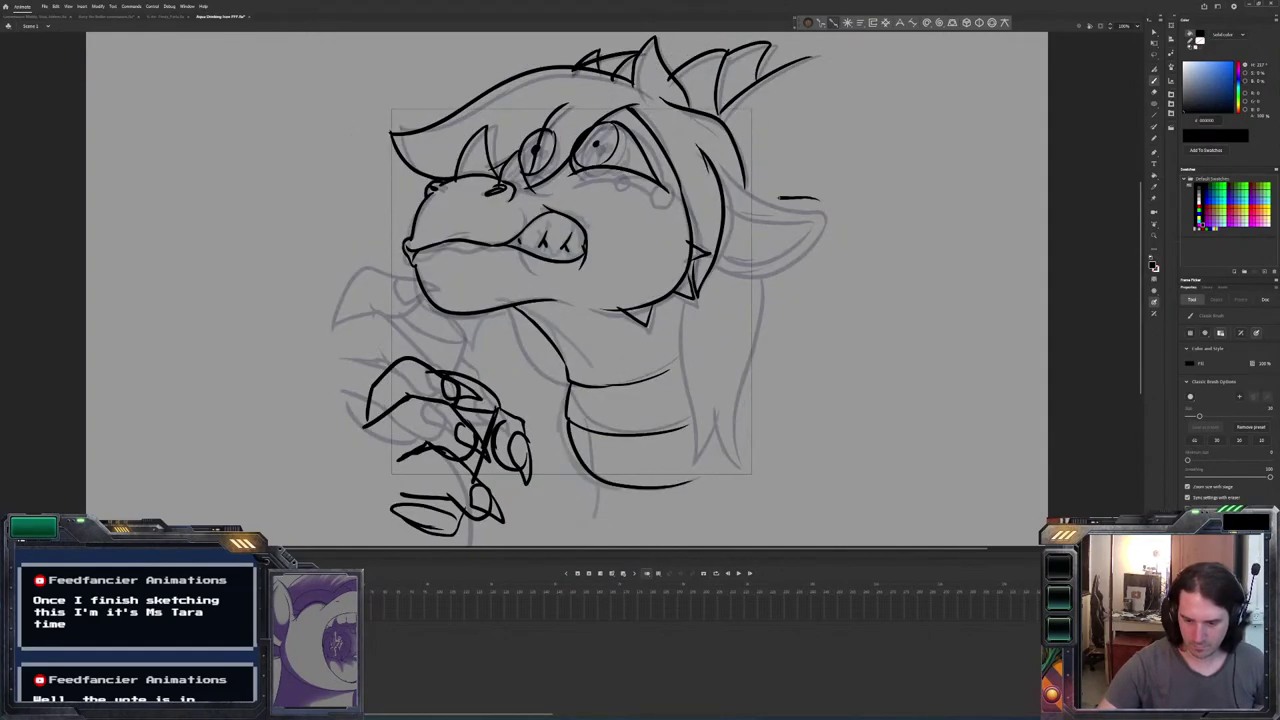
Ink the dragon's ear with its outer contour and inner rim, matching its placement to the neighbouring frames.
{"action": "key", "text": "comma"}
{"action": "key", "text": "comma"}
{"action": "key", "text": "period"}
{"action": "key", "text": "period"}
{"action": "left_click_drag", "start_coordinate": [722, 198], "coordinate": [707, 256]}
{"action": "key", "text": "comma"}
{"action": "key", "text": "period"}
{"action": "left_click_drag", "start_coordinate": [812, 210], "coordinate": [720, 196]}
{"action": "key", "text": "comma"}
{"action": "key", "text": "period"}
{"action": "left_click_drag", "start_coordinate": [808, 234], "coordinate": [768, 258]}
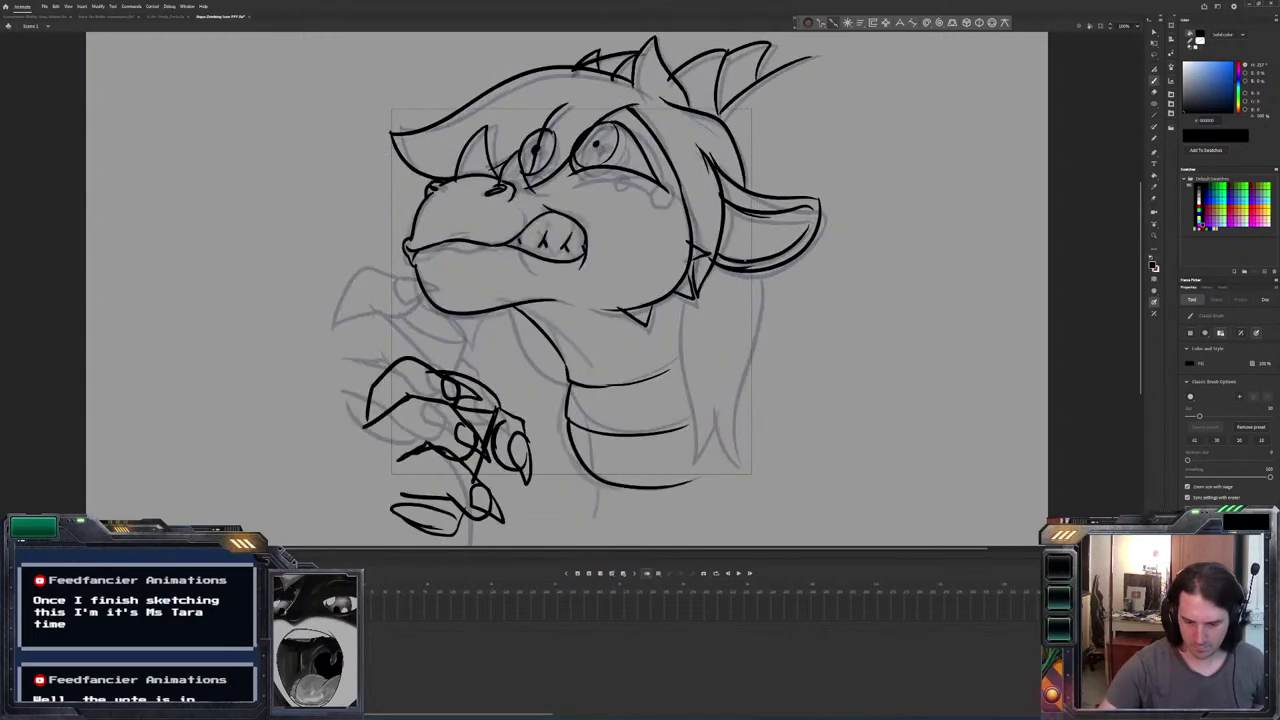
Ink the long hair lock with forked tips hanging below the ear behind the neck.
{"action": "key", "text": "comma"}
{"action": "key", "text": "period"}
{"action": "key", "text": "period"}
{"action": "key", "text": "comma"}
{"action": "key", "text": "comma"}
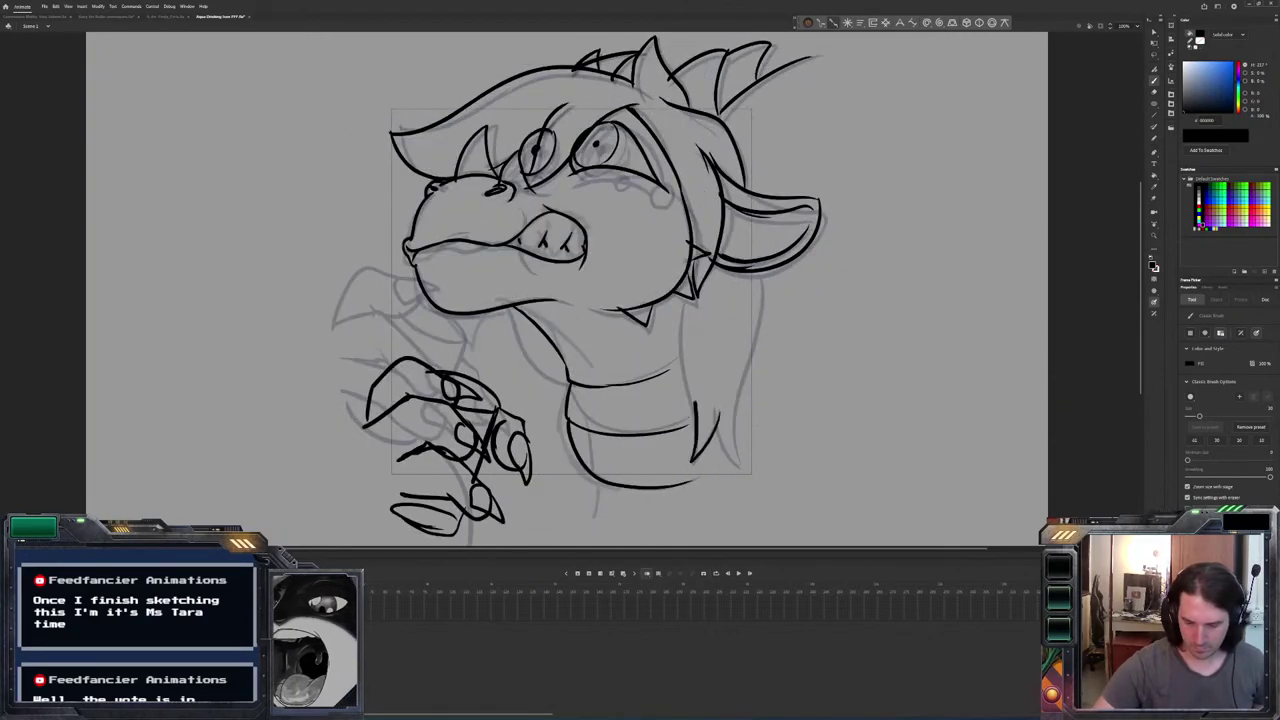
{"action": "key", "text": "comma"}
{"action": "key", "text": "period"}
{"action": "mouse_move", "coordinate": [714, 413]}
{"action": "left_mouse_down"}
{"action": "mouse_move", "coordinate": [741, 466]}
{"action": "mouse_move", "coordinate": [741, 411]}
{"action": "mouse_move", "coordinate": [766, 343]}
{"action": "mouse_move", "coordinate": [768, 268]}
{"action": "left_mouse_up"}
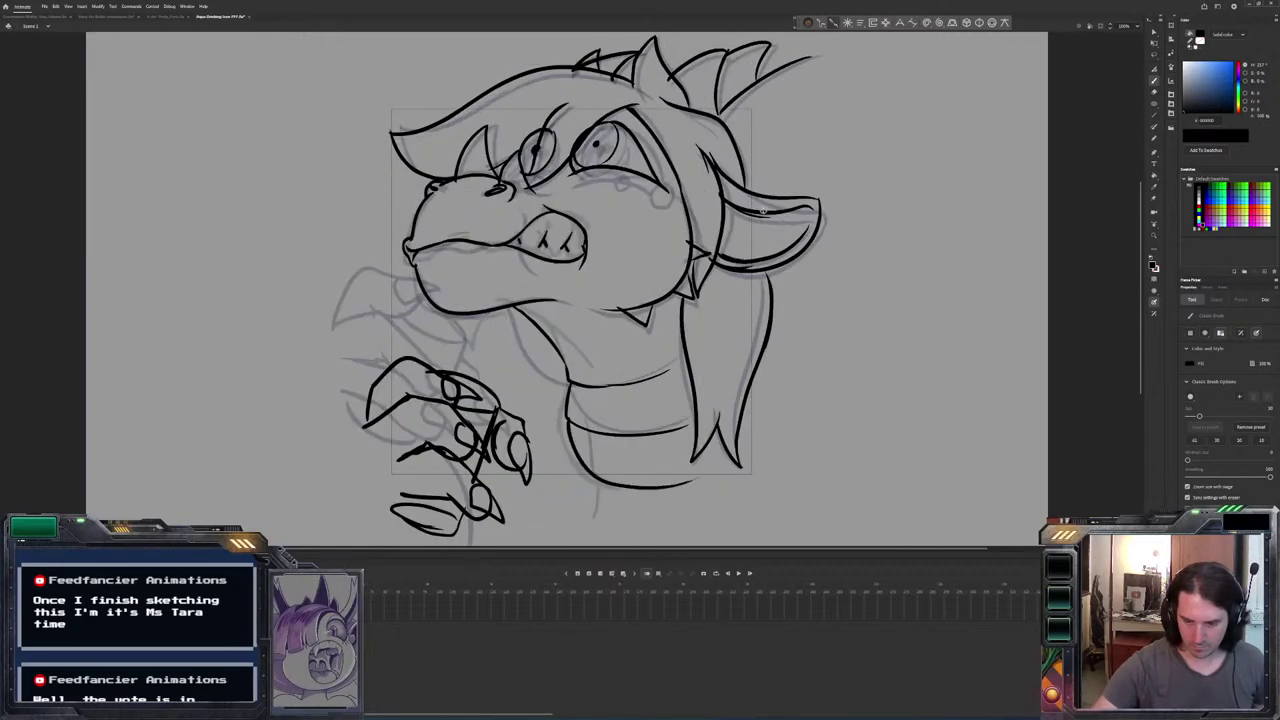
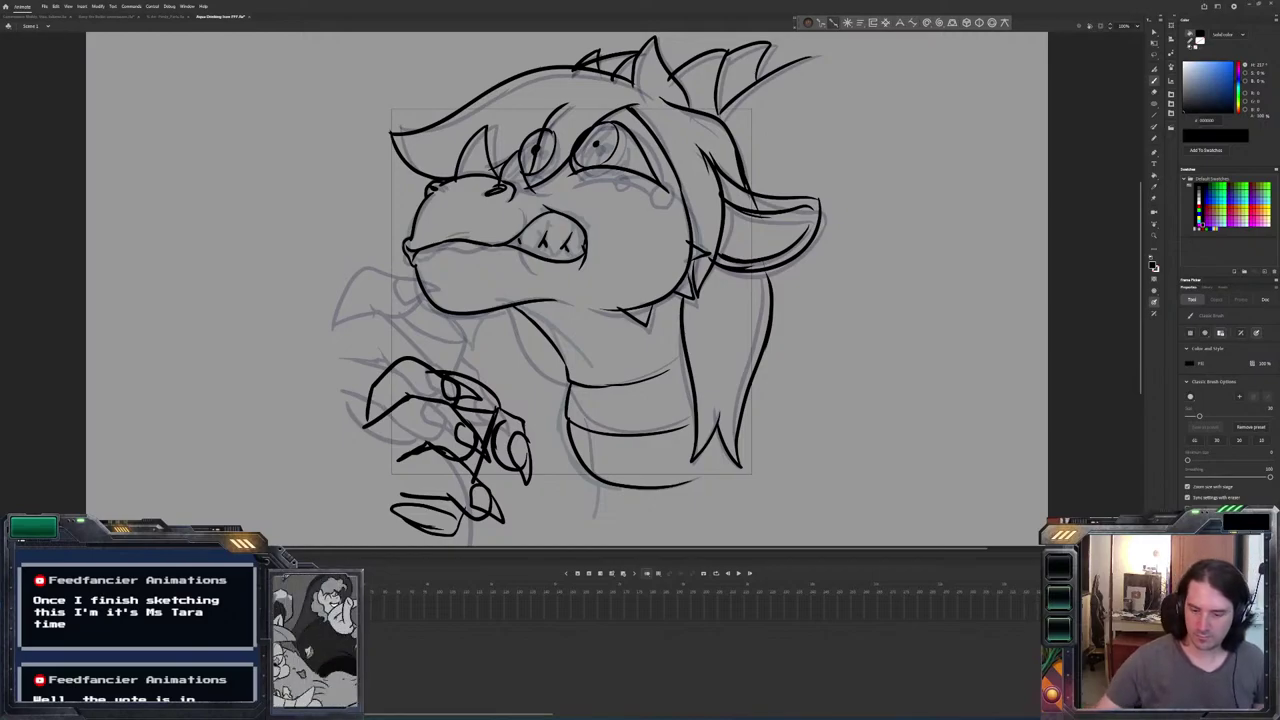
Ink the back contour below the hair lock and the two round tears under the near eye, comparing with the neighbouring frame.
{"action": "left_click_drag", "start_coordinate": [748, 385], "coordinate": [786, 523]}
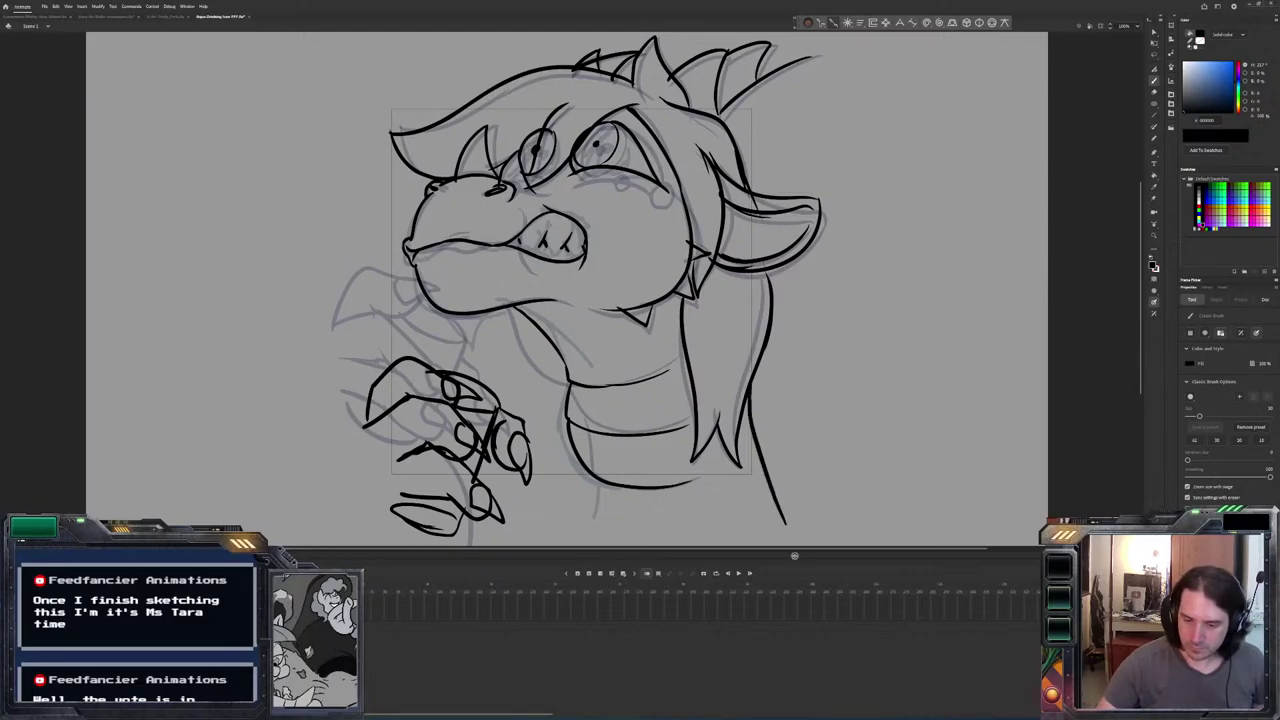
{"action": "left_click_drag", "start_coordinate": [653, 176], "coordinate": [660, 178]}
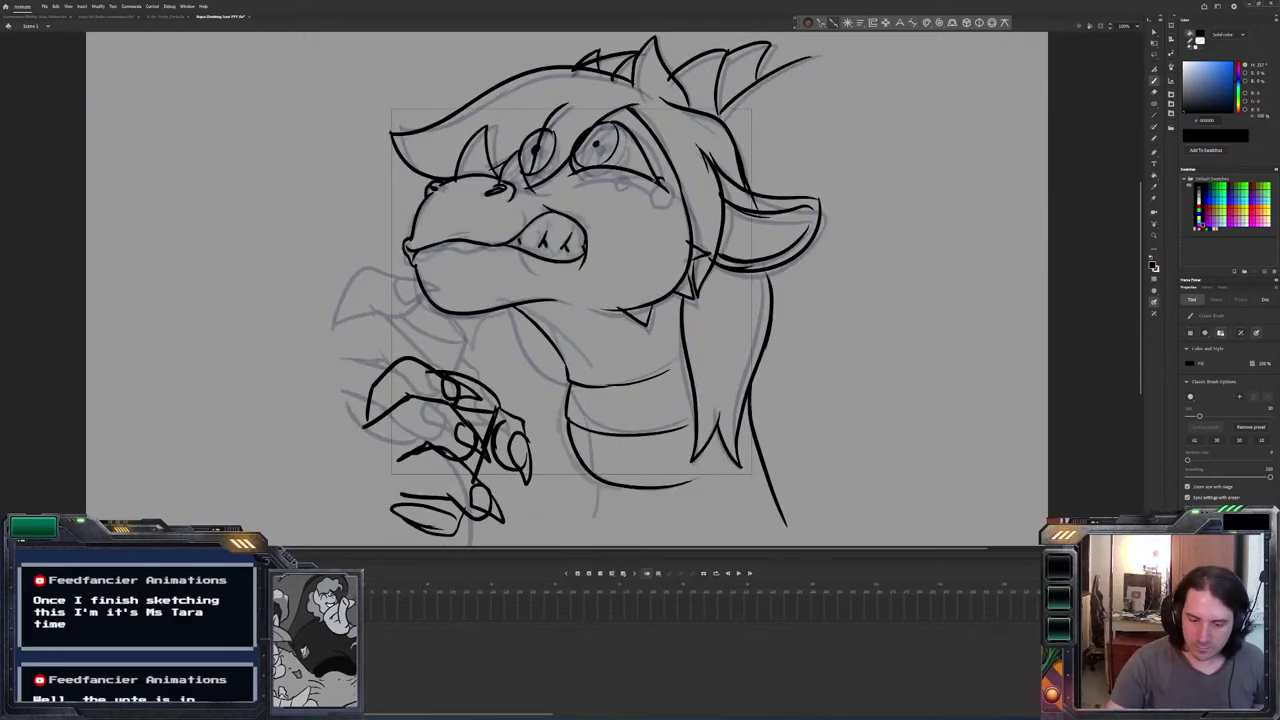
{"action": "key", "text": "period"}
{"action": "key", "text": "comma"}
{"action": "key", "text": "period"}
{"action": "key", "text": "comma"}
Ink the jagged upper and lower teeth inside the open mouth of the snarling frame, checking them against the previous frame.
{"action": "key", "text": "period"}
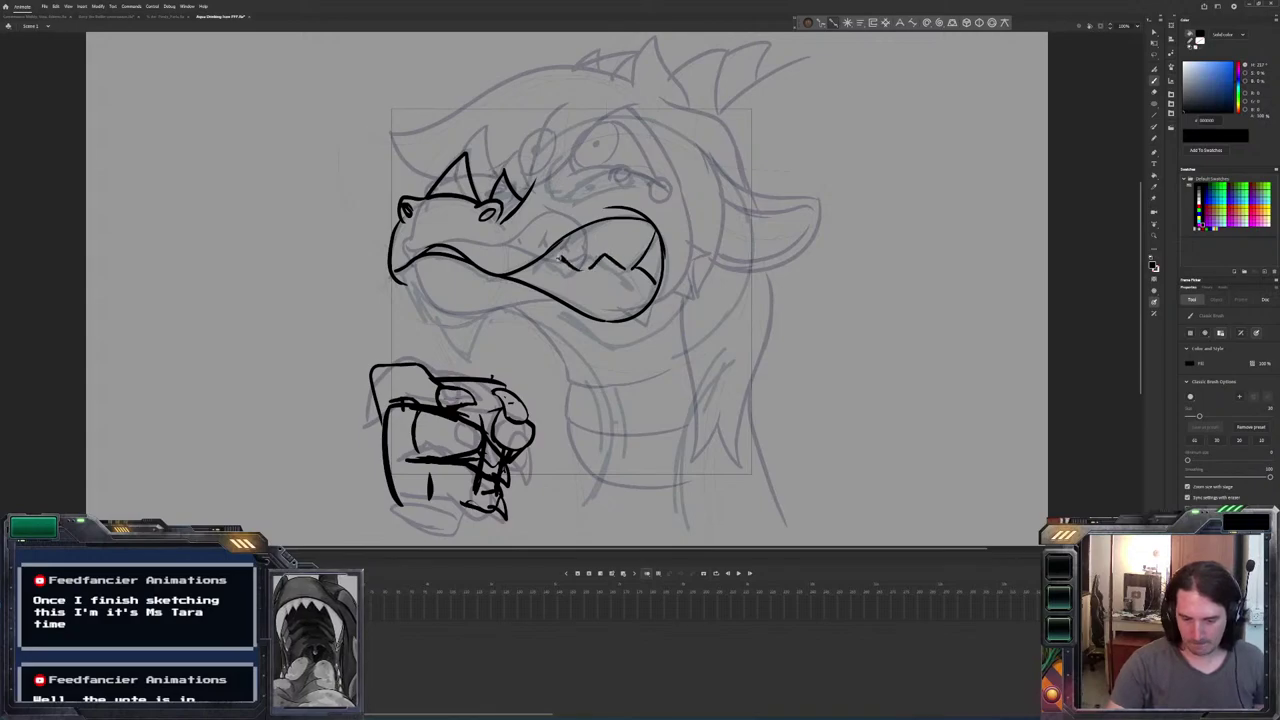
{"action": "key", "text": "comma"}
{"action": "key", "text": "period"}
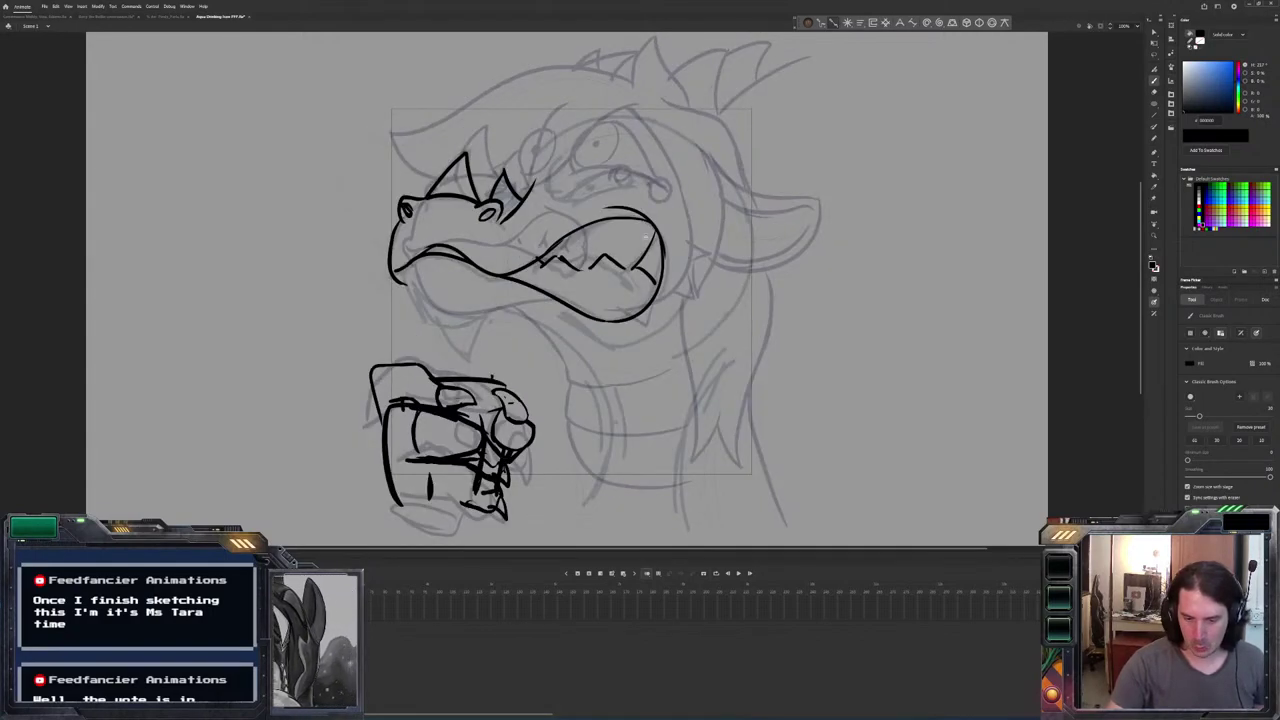
{"action": "key", "text": "comma"}
{"action": "key", "text": "period"}
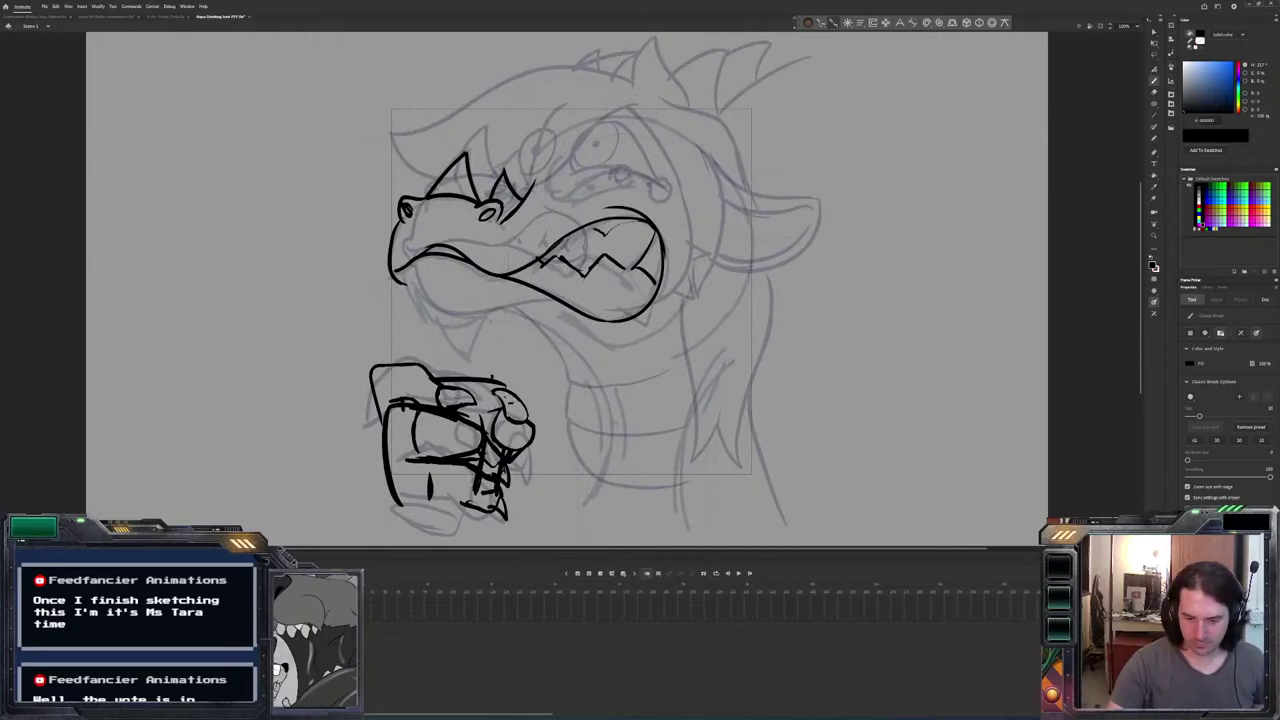
{"action": "key", "text": "comma"}
{"action": "key", "text": "period"}
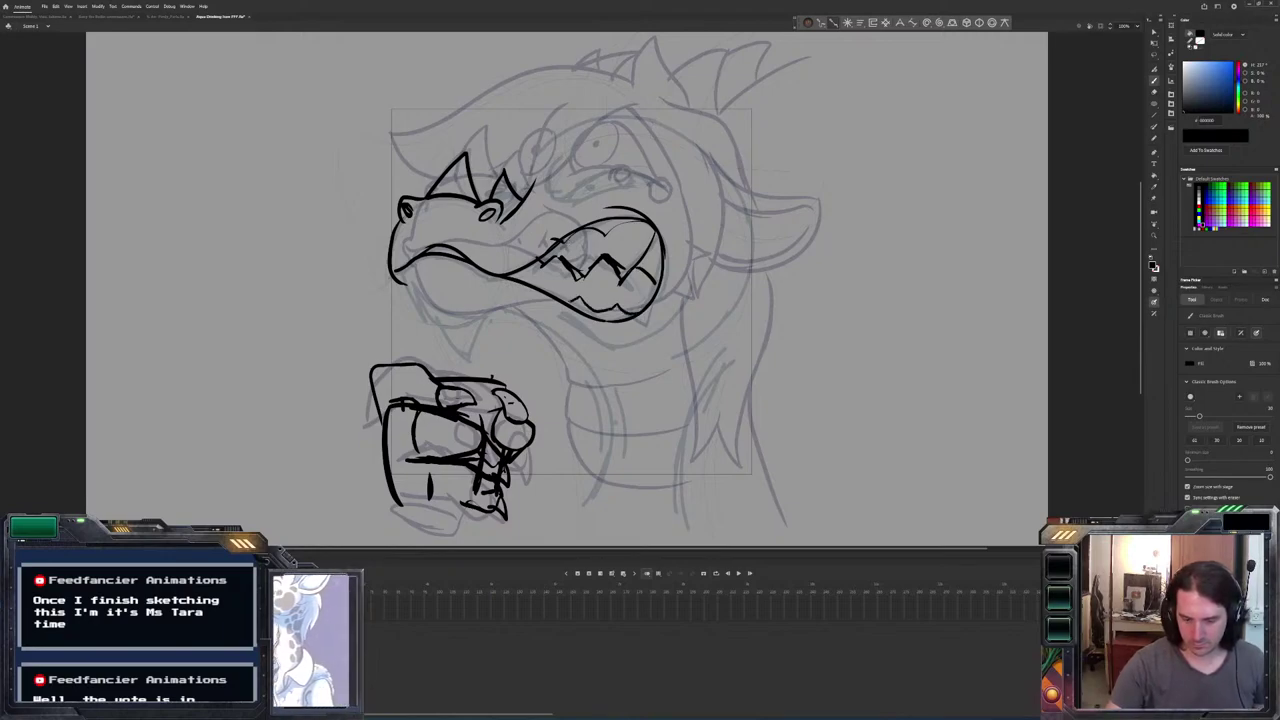
{"action": "key", "text": "comma"}
{"action": "key", "text": "period"}
Ink the underside of the lower jaw and chin on the snarling frame, joining it to the front of the lips.
{"action": "mouse_move", "coordinate": [523, 305]}
{"action": "left_mouse_down"}
{"action": "mouse_move", "coordinate": [550, 302]}
{"action": "mouse_move", "coordinate": [434, 320]}
{"action": "left_mouse_up"}
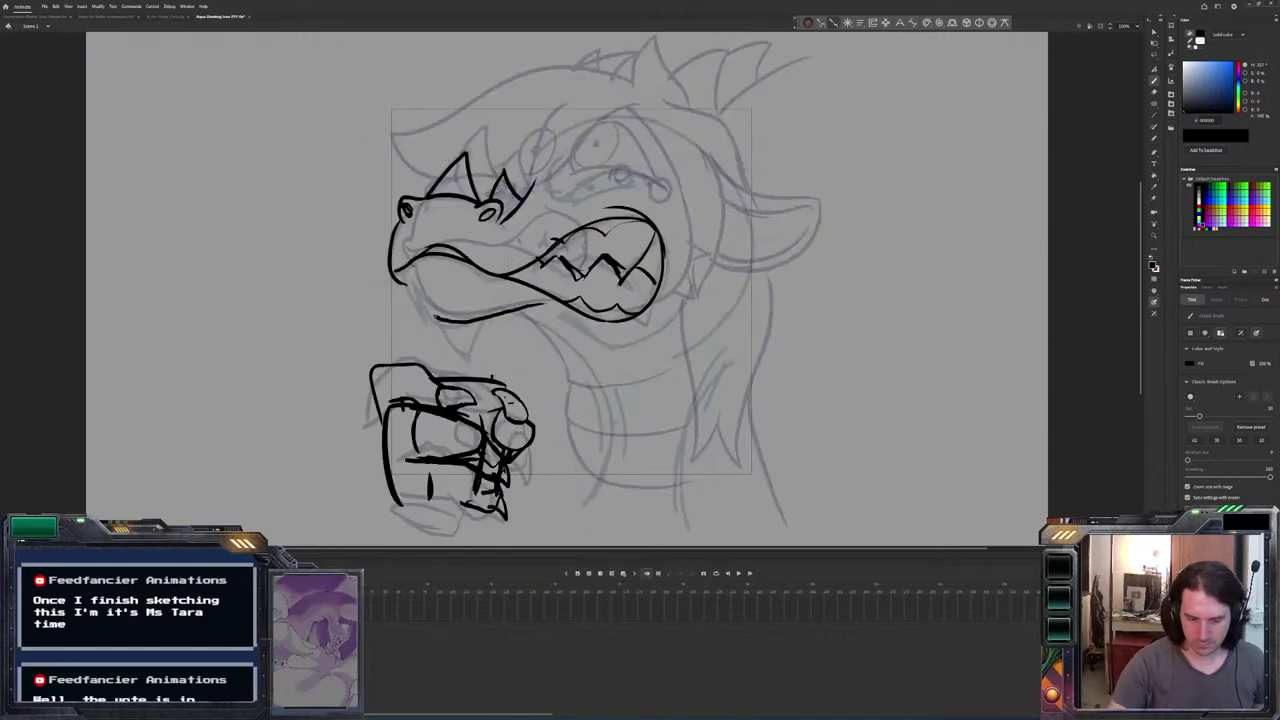
{"action": "key", "text": "comma"}
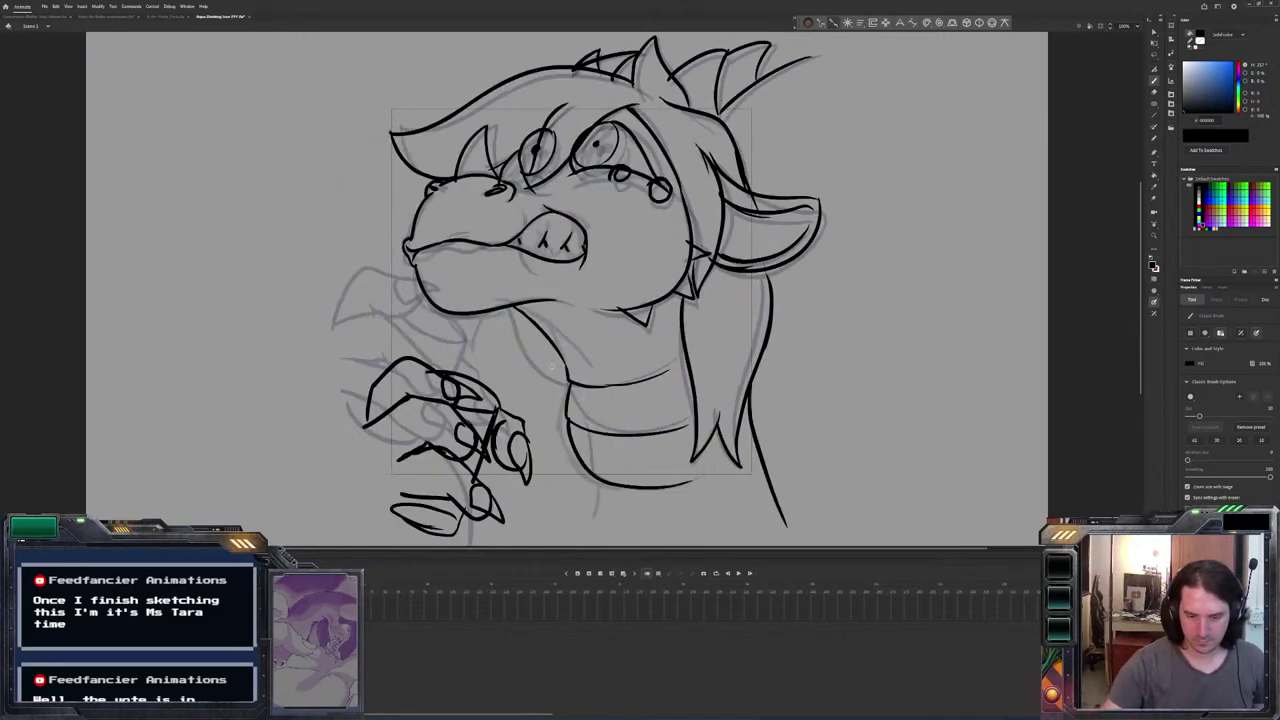
{"action": "key", "text": "period"}
{"action": "key", "text": "comma"}
{"action": "key", "text": "period"}
Ink the neck's front contour, its curved belly-plate lines and the back line, matching their placement to the previous frame.
{"action": "left_click_drag", "start_coordinate": [587, 372], "coordinate": [670, 372]}
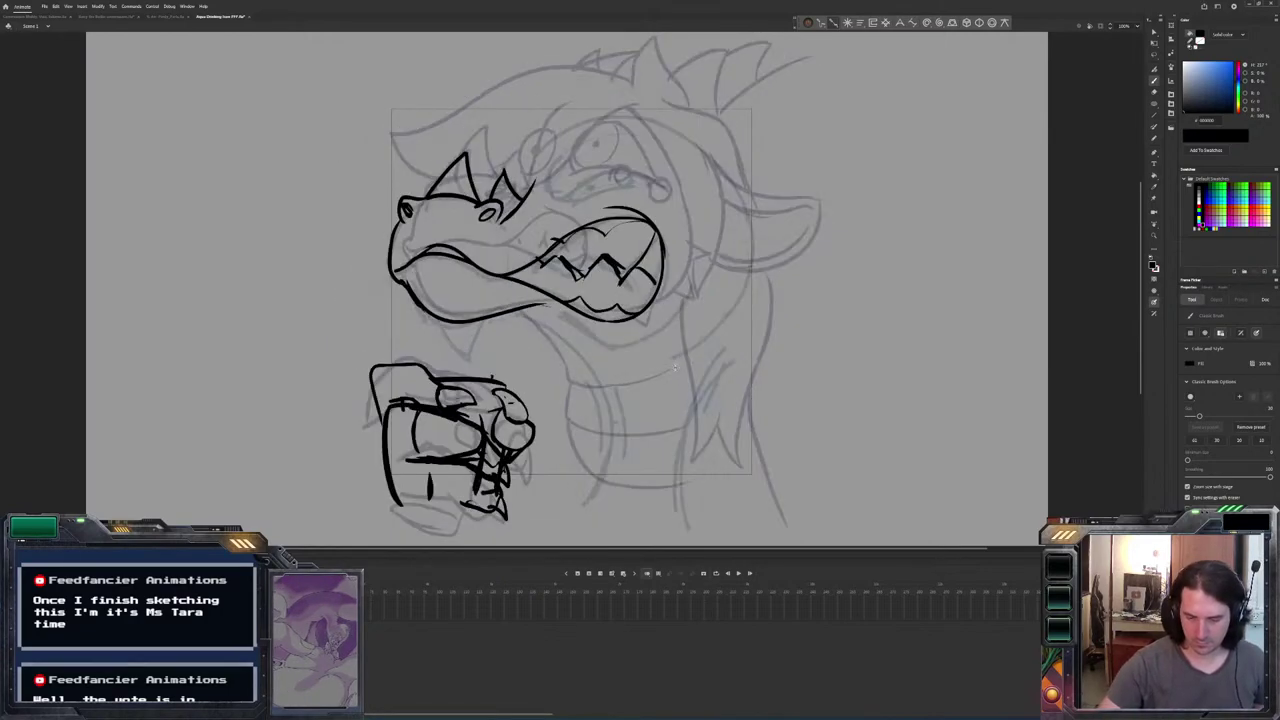
{"action": "key", "text": "comma"}
{"action": "key", "text": "period"}
{"action": "left_click_drag", "start_coordinate": [540, 332], "coordinate": [590, 384]}
{"action": "mouse_move", "coordinate": [668, 434]}
{"action": "left_mouse_down"}
{"action": "mouse_move", "coordinate": [610, 436]}
{"action": "mouse_move", "coordinate": [596, 387]}
{"action": "mouse_move", "coordinate": [590, 500]}
{"action": "left_mouse_up"}
{"action": "key", "text": "comma"}
{"action": "key", "text": "period"}
{"action": "key", "text": "comma"}
{"action": "key", "text": "period"}
{"action": "key", "text": "comma"}
{"action": "key", "text": "period"}
{"action": "key", "text": "comma"}
{"action": "key", "text": "period"}
{"action": "key", "text": "comma"}
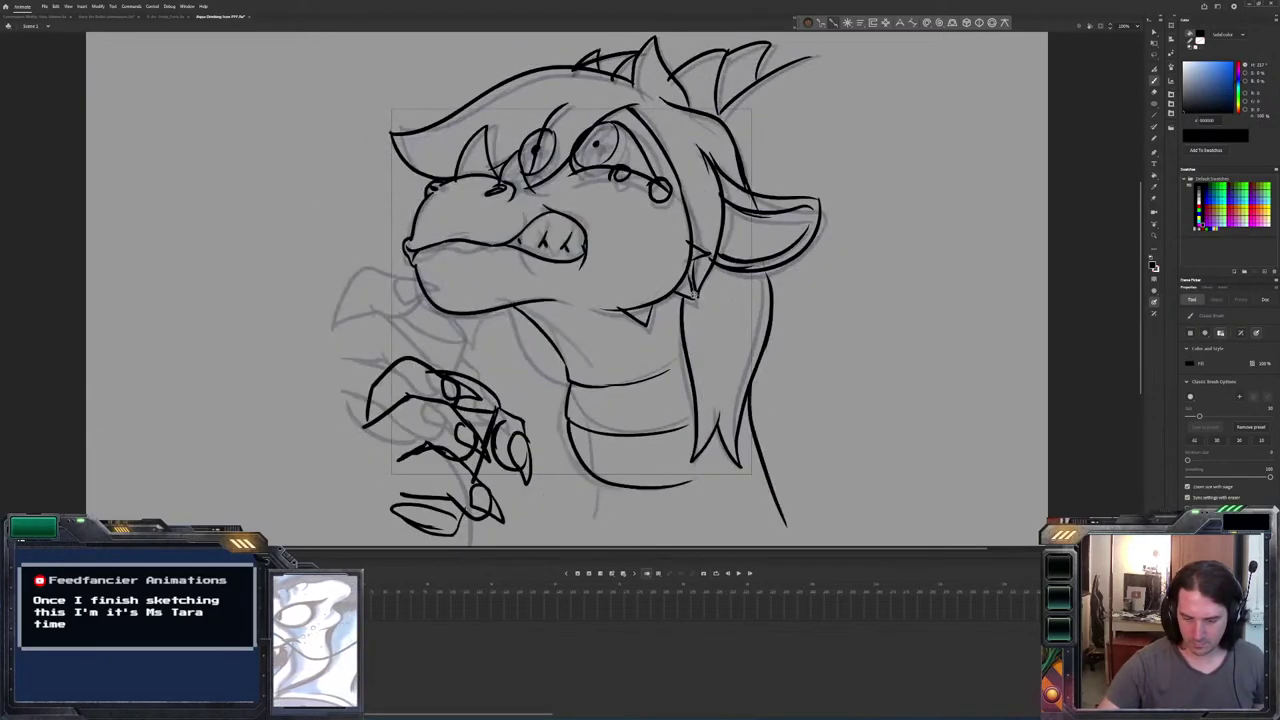
{"action": "key", "text": "period"}
{"action": "key", "text": "comma"}
{"action": "key", "text": "period"}
Ink the rounded cheek and rear jaw contour sweeping behind and beneath the snarling mouth.
{"action": "left_click_drag", "start_coordinate": [688, 197], "coordinate": [702, 249]}
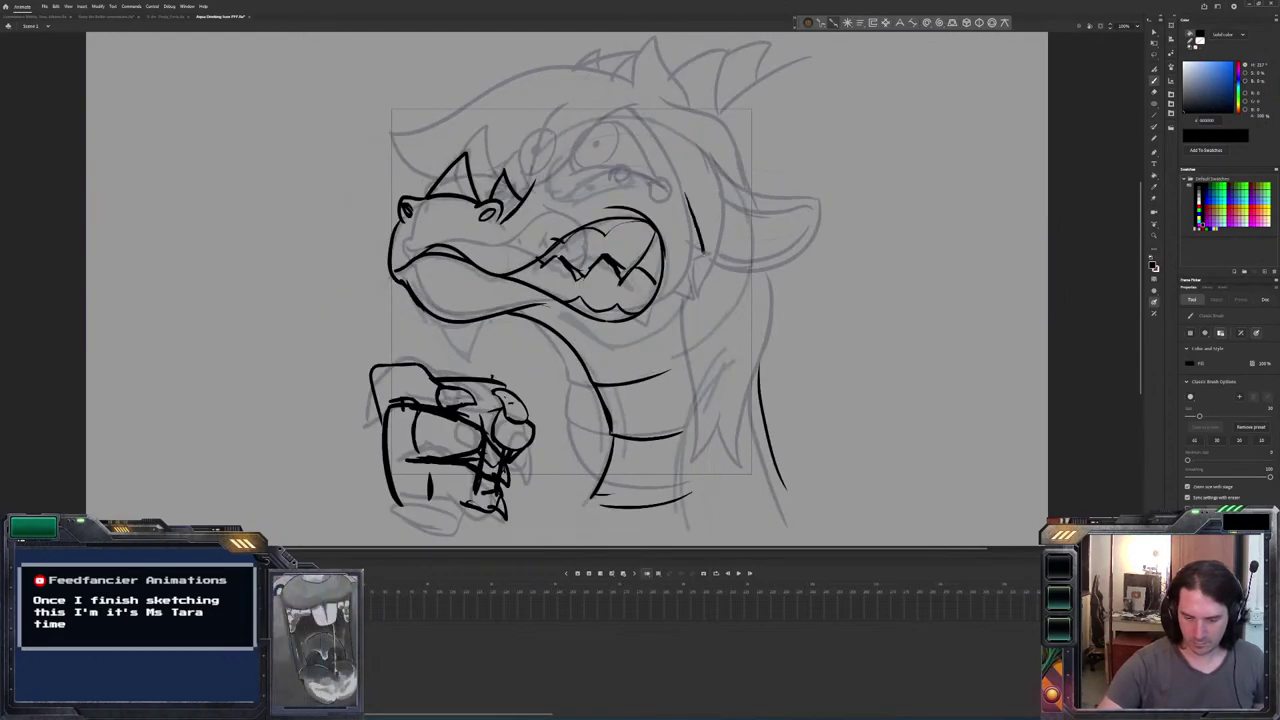
{"action": "left_click_drag", "start_coordinate": [660, 342], "coordinate": [560, 317]}
{"action": "key", "text": "comma"}
{"action": "key", "text": "period"}
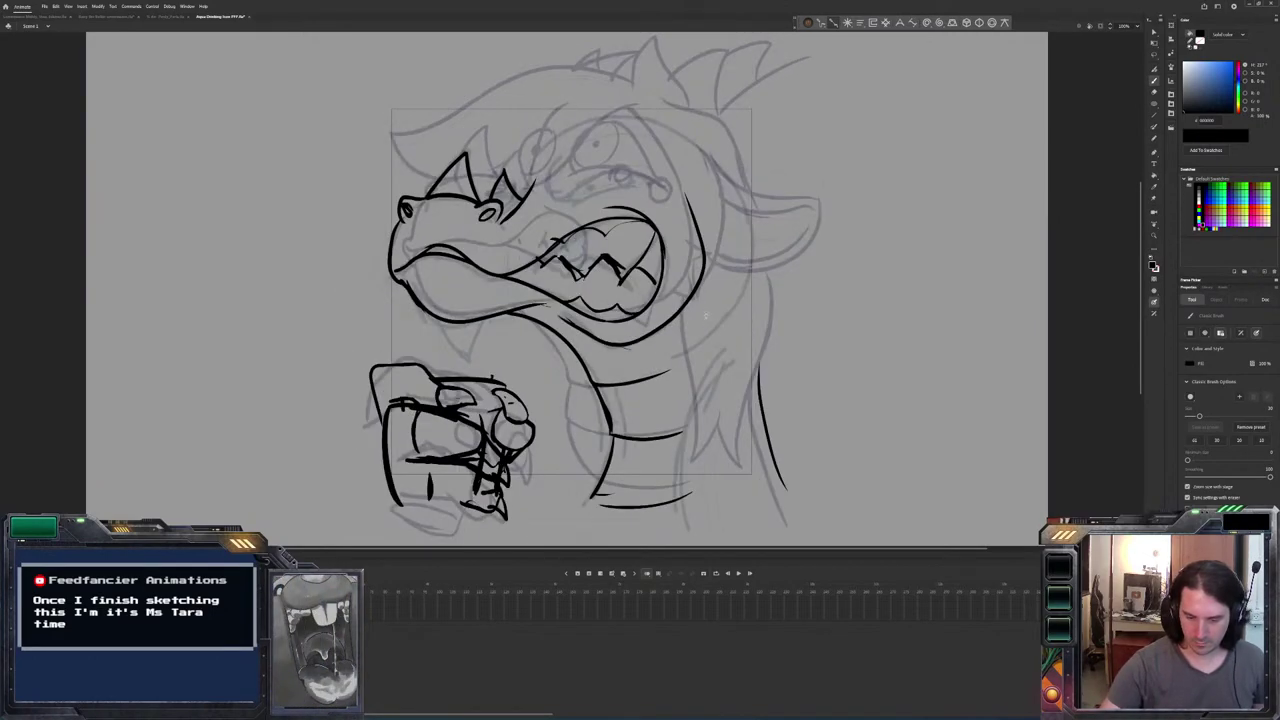
{"action": "key", "text": "comma"}
{"action": "key", "text": "period"}
Ink the small pointed spikes along the cheek and jaw contour.
{"action": "left_click_drag", "start_coordinate": [696, 284], "coordinate": [706, 322]}
{"action": "key", "text": "comma"}
{"action": "key", "text": "period"}
{"action": "left_click_drag", "start_coordinate": [702, 252], "coordinate": [708, 268]}
{"action": "key", "text": "comma"}
{"action": "key", "text": "period"}
Ink the narrowed near eye with its curved lid lines above the snarling mouth.
{"action": "mouse_move", "coordinate": [668, 192]}
{"action": "left_mouse_down"}
{"action": "mouse_move", "coordinate": [656, 182]}
{"action": "mouse_move", "coordinate": [581, 194]}
{"action": "left_mouse_up"}
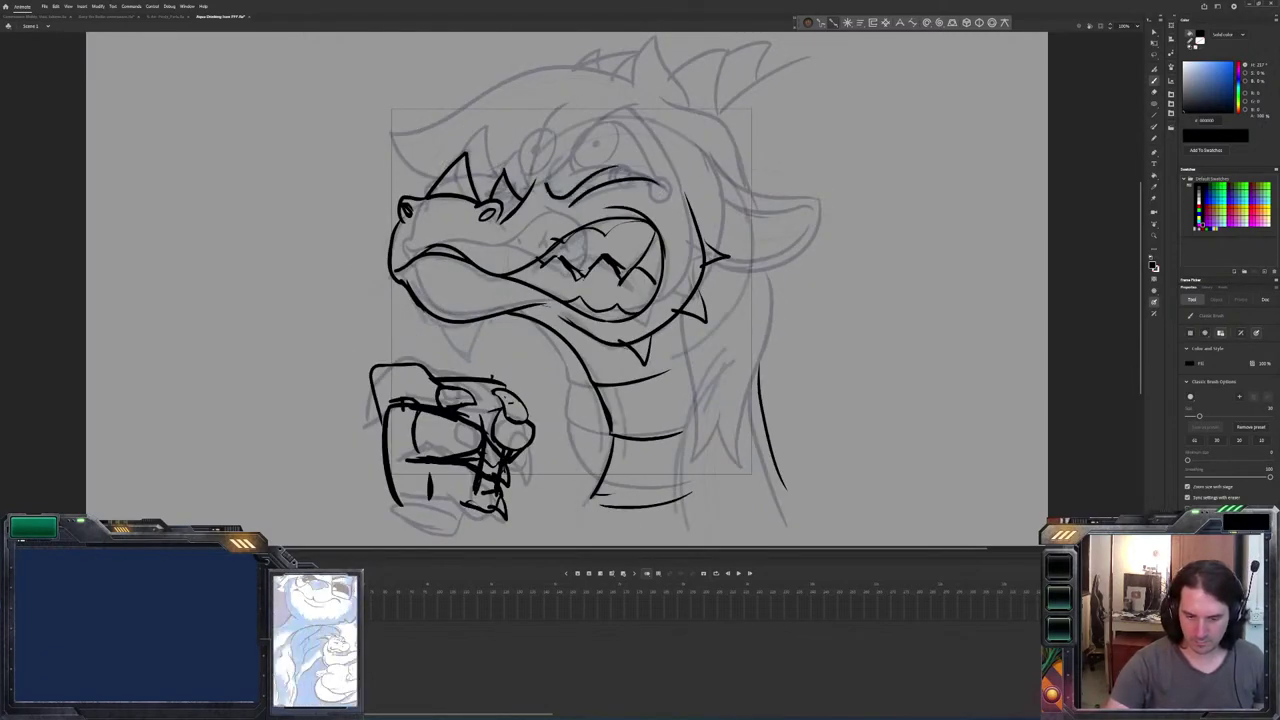
{"action": "key", "text": "comma"}
{"action": "key", "text": "period"}
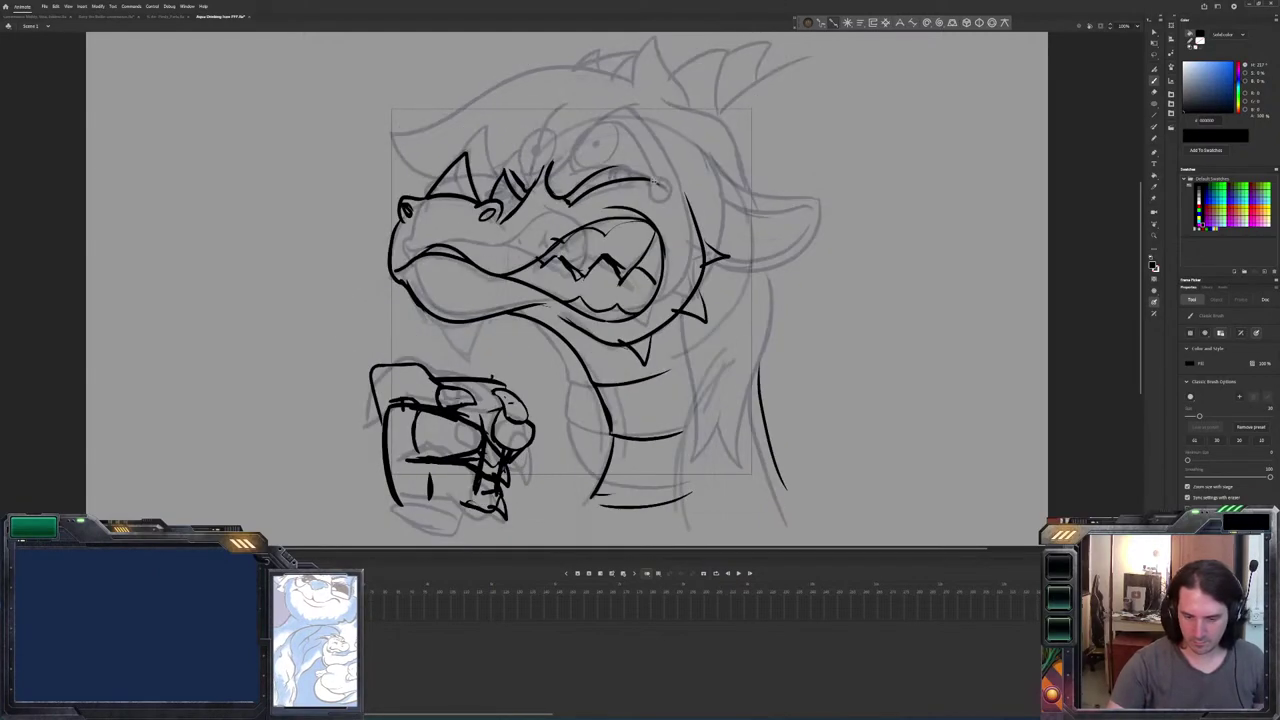
{"action": "key", "text": "comma"}
{"action": "key", "text": "period"}
{"action": "key", "text": "comma"}
{"action": "key", "text": "period"}
Ink the furrowed brow, the far eye and the hair strands falling between the eyes.
{"action": "left_click_drag", "start_coordinate": [632, 104], "coordinate": [536, 188]}
{"action": "left_click_drag", "start_coordinate": [490, 190], "coordinate": [508, 170]}
{"action": "left_click_drag", "start_coordinate": [486, 178], "coordinate": [564, 88]}
{"action": "left_click_drag", "start_coordinate": [568, 92], "coordinate": [532, 156]}
{"action": "key", "text": "comma"}
{"action": "key", "text": "period"}
Ink the large swept fringe from the top of the head to its pointed tip above the snout.
{"action": "mouse_move", "coordinate": [626, 64]}
{"action": "left_mouse_down"}
{"action": "mouse_move", "coordinate": [438, 118]}
{"action": "mouse_move", "coordinate": [398, 160]}
{"action": "left_mouse_up"}
{"action": "key", "text": "comma"}
{"action": "key", "text": "period"}
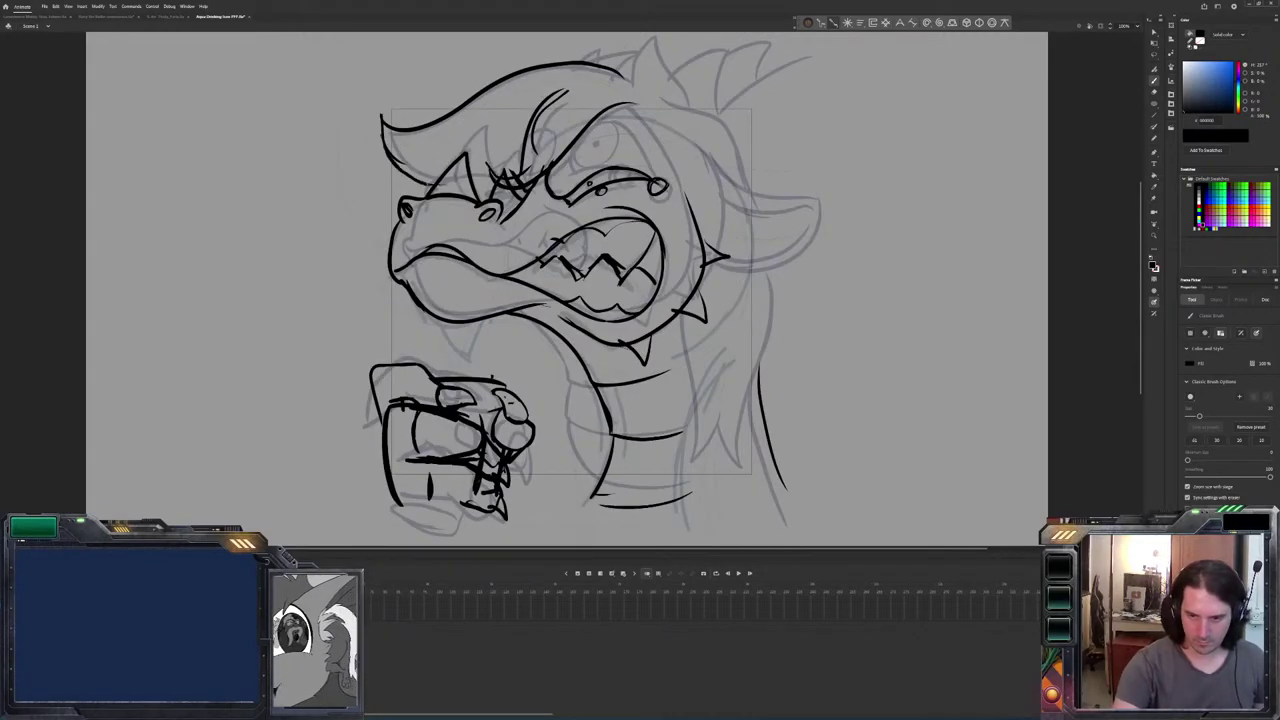
{"action": "key", "text": "comma"}
{"action": "key", "text": "period"}
Ink the hair contour curving from the back of the head down to the base of the ear, comparing several frames.
{"action": "mouse_move", "coordinate": [650, 92]}
{"action": "left_mouse_down"}
{"action": "mouse_move", "coordinate": [758, 164]}
{"action": "mouse_move", "coordinate": [752, 207]}
{"action": "left_mouse_up"}
{"action": "key", "text": "period"}
{"action": "key", "text": "period"}
{"action": "key", "text": "period"}
{"action": "key", "text": "period"}
{"action": "key", "text": "comma"}
{"action": "key", "text": "comma"}
{"action": "key", "text": "comma"}
{"action": "key", "text": "comma"}
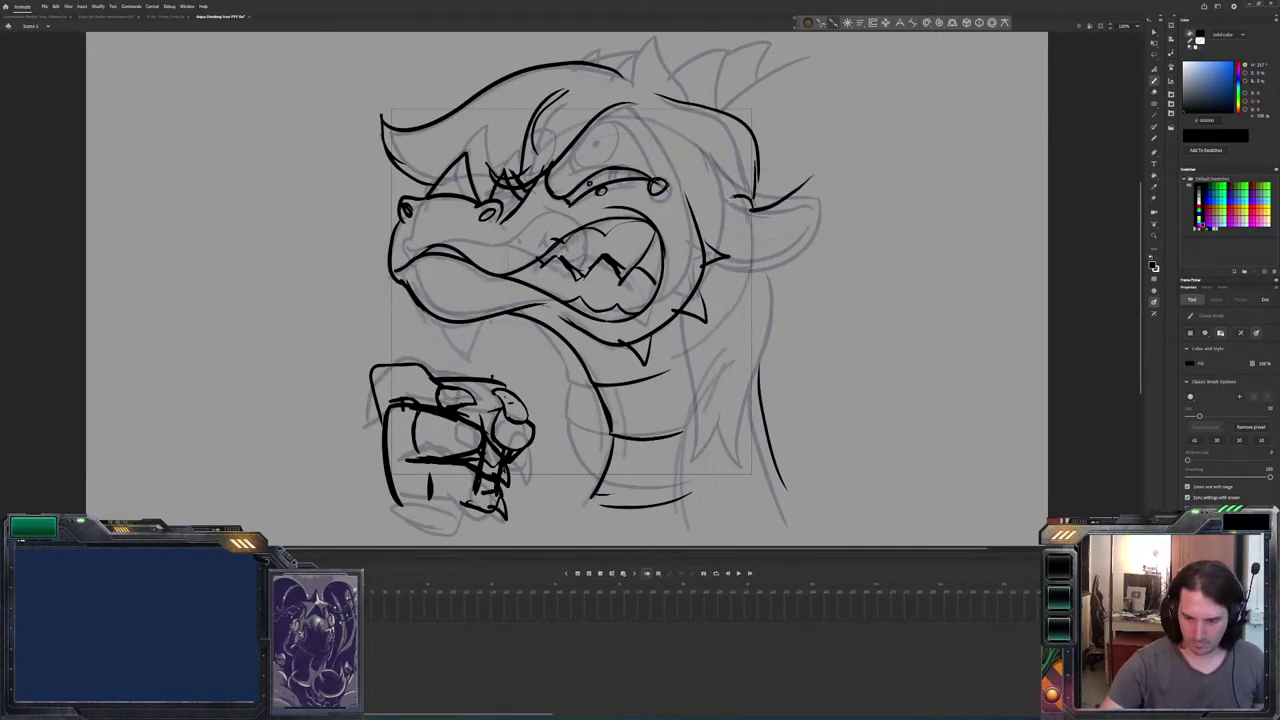
{"action": "key", "text": "comma"}
{"action": "key", "text": "period"}
Ink the hair strand in front of the ear and the upturned ear with its outer contour and inner rim.
{"action": "left_click_drag", "start_coordinate": [710, 161], "coordinate": [734, 198]}
{"action": "key", "text": "comma"}
{"action": "key", "text": "period"}
{"action": "mouse_move", "coordinate": [812, 180]}
{"action": "left_mouse_down"}
{"action": "mouse_move", "coordinate": [818, 232]}
{"action": "mouse_move", "coordinate": [728, 262]}
{"action": "mouse_move", "coordinate": [760, 216]}
{"action": "left_mouse_up"}
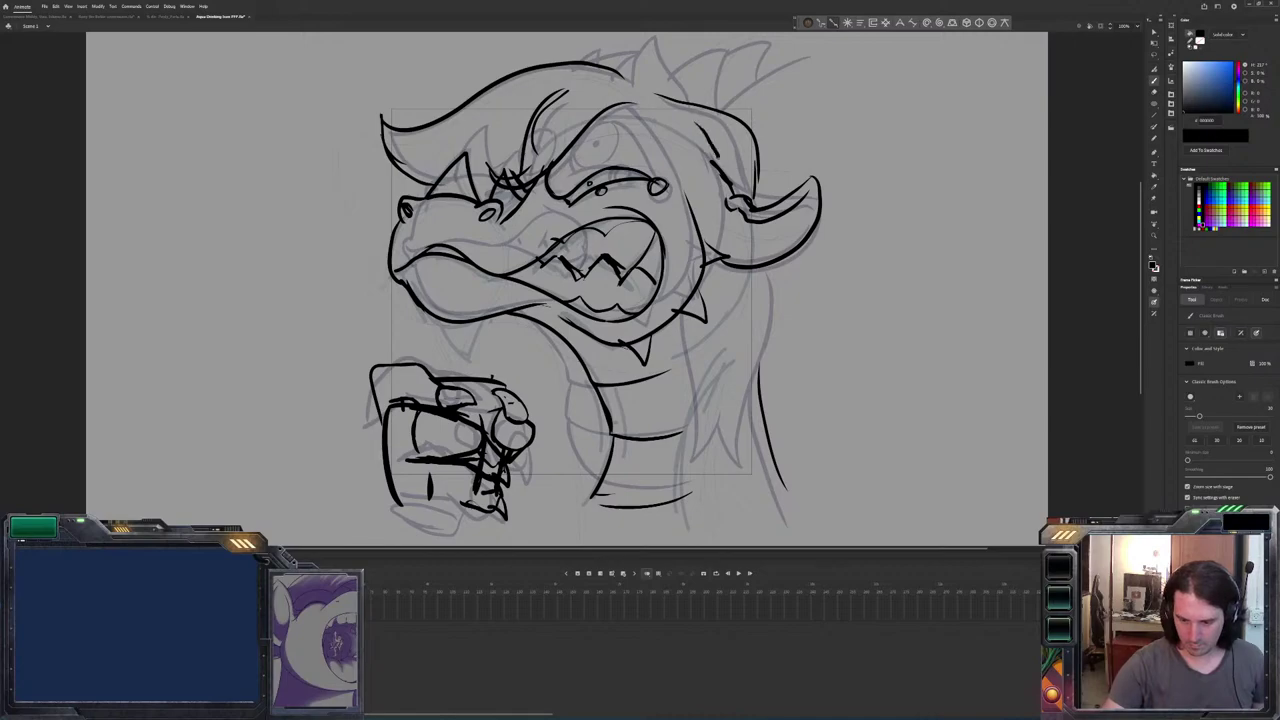
{"action": "key", "text": "comma"}
{"action": "key", "text": "period"}
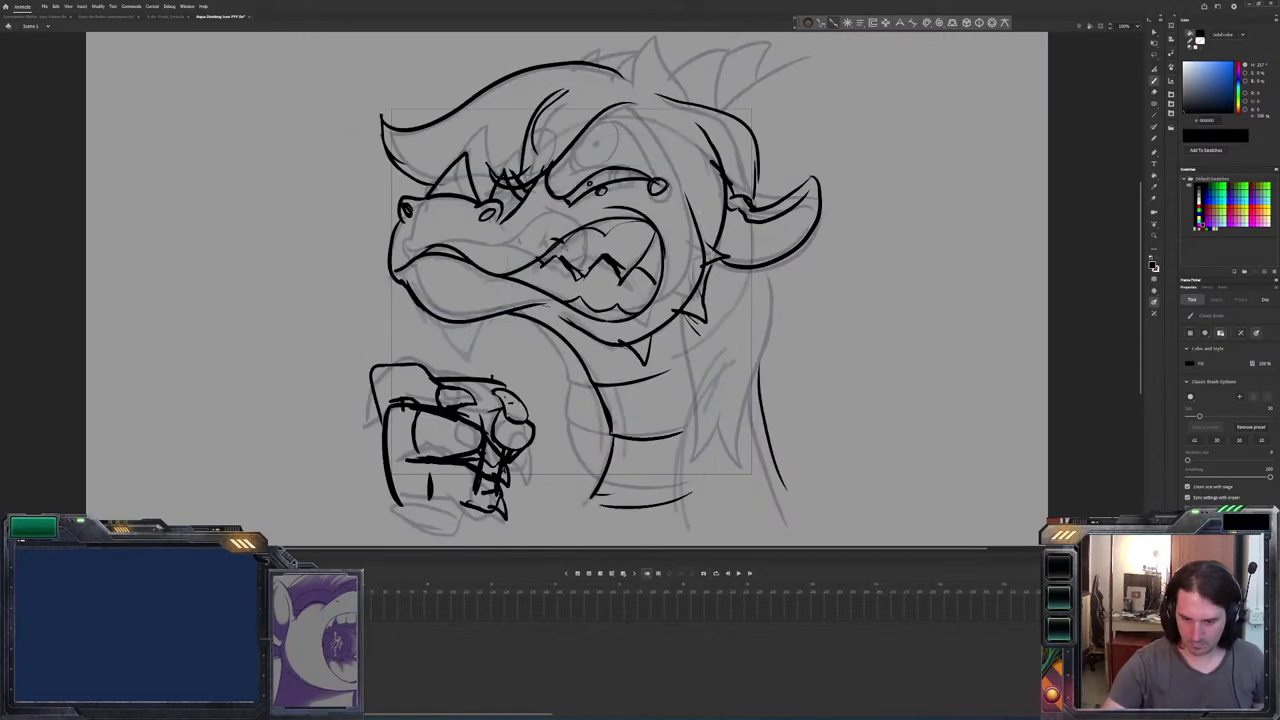
Ink the hair edge framing the face and the curved line above the near eye.
{"action": "mouse_move", "coordinate": [692, 202]}
{"action": "left_mouse_down"}
{"action": "mouse_move", "coordinate": [608, 110]}
{"action": "mouse_move", "coordinate": [662, 176]}
{"action": "mouse_move", "coordinate": [584, 132]}
{"action": "left_mouse_up"}
{"action": "key", "text": "comma"}
{"action": "key", "text": "period"}
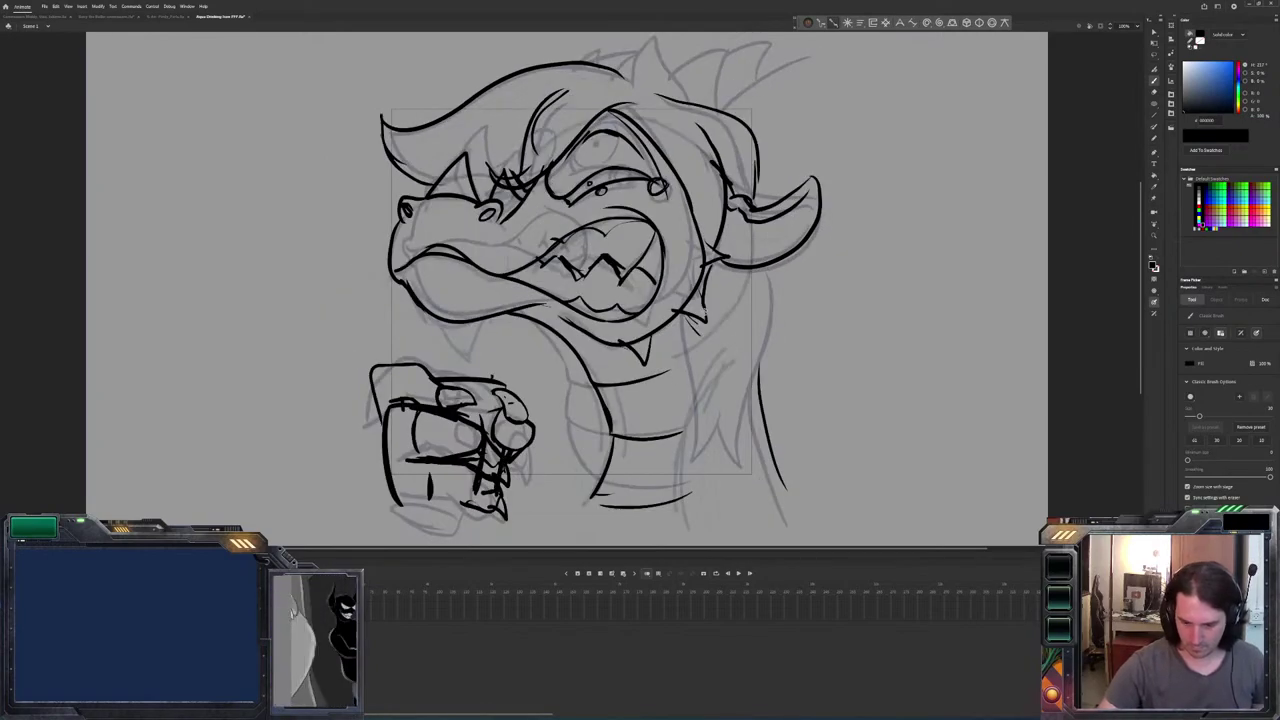
Ink the long spike sweeping back behind the head and the rear edge of the pointed tuft.
{"action": "key", "text": "period"}
{"action": "key", "text": "period"}
{"action": "key", "text": "comma"}
{"action": "key", "text": "comma"}
{"action": "key", "text": "period"}
{"action": "key", "text": "comma"}
{"action": "left_click_drag", "start_coordinate": [712, 108], "coordinate": [800, 50]}
{"action": "key", "text": "period"}
{"action": "key", "text": "comma"}
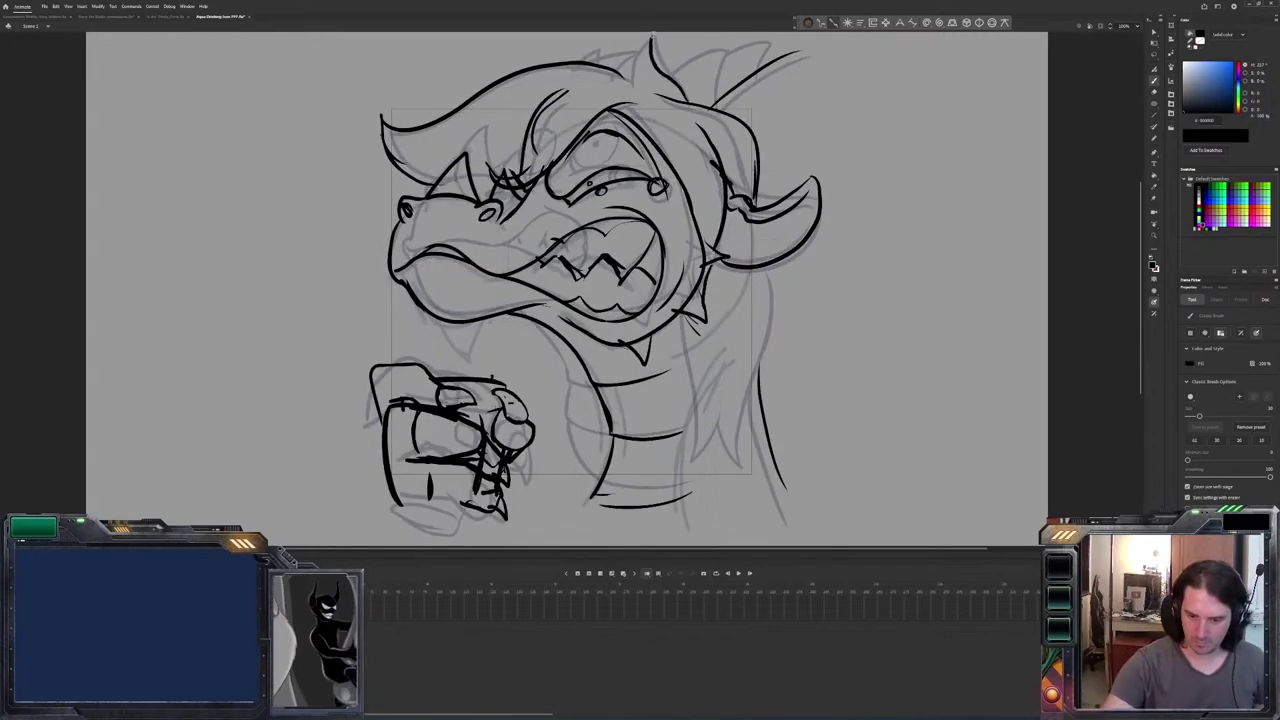
Complete the pointed head tuft and add the remaining spike strokes behind it, flipping between neighbouring frames.
{"action": "left_click_drag", "start_coordinate": [620, 76], "coordinate": [662, 78]}
{"action": "key", "text": "period"}
{"action": "key", "text": "comma"}
{"action": "mouse_move", "coordinate": [710, 42]}
{"action": "left_mouse_down"}
{"action": "mouse_move", "coordinate": [716, 92]}
{"action": "mouse_move", "coordinate": [712, 40]}
{"action": "left_mouse_up"}
{"action": "key", "text": "period"}
{"action": "key", "text": "comma"}
{"action": "key", "text": "period"}
{"action": "key", "text": "comma"}
Ink the long hair lock with forked tips hanging below the ear on the snarling frame.
{"action": "left_click_drag", "start_coordinate": [714, 348], "coordinate": [680, 446]}
{"action": "mouse_move", "coordinate": [720, 400]}
{"action": "left_mouse_down"}
{"action": "mouse_move", "coordinate": [678, 470]}
{"action": "mouse_move", "coordinate": [730, 466]}
{"action": "mouse_move", "coordinate": [756, 386]}
{"action": "left_mouse_up"}
{"action": "left_click_drag", "start_coordinate": [772, 300], "coordinate": [748, 398]}
Go back to the frame with the hand at the mouth and ink the far-side hair lock hanging in front of the neck.
{"action": "key", "text": "comma"}
{"action": "key", "text": "comma"}
{"action": "key", "text": "comma"}
{"action": "key", "text": "period"}
{"action": "key", "text": "comma"}
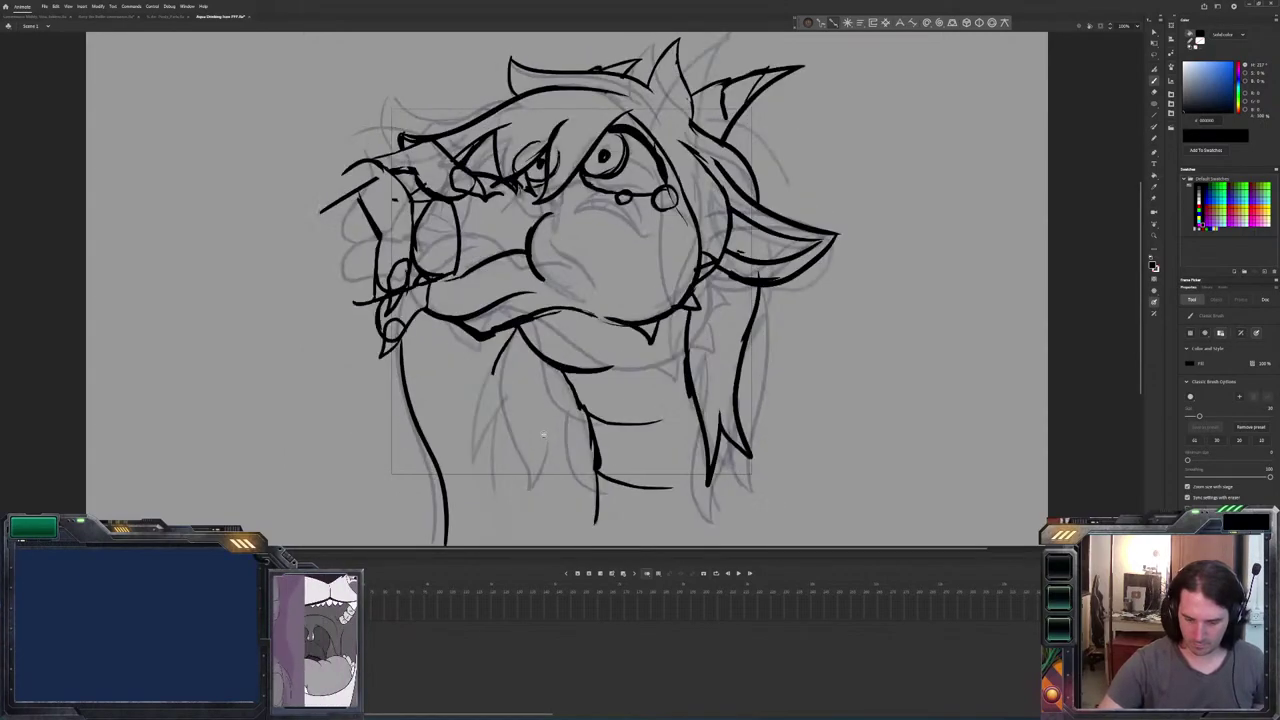
{"action": "left_click_drag", "start_coordinate": [510, 398], "coordinate": [468, 470]}
{"action": "mouse_move", "coordinate": [468, 470]}
{"action": "left_mouse_down"}
{"action": "mouse_move", "coordinate": [486, 380]}
{"action": "mouse_move", "coordinate": [530, 496]}
{"action": "left_mouse_up"}
{"action": "mouse_move", "coordinate": [528, 444]}
{"action": "left_mouse_down"}
{"action": "mouse_move", "coordinate": [542, 517]}
{"action": "mouse_move", "coordinate": [586, 434]}
{"action": "left_mouse_up"}
{"action": "left_click_drag", "start_coordinate": [578, 420], "coordinate": [588, 456]}
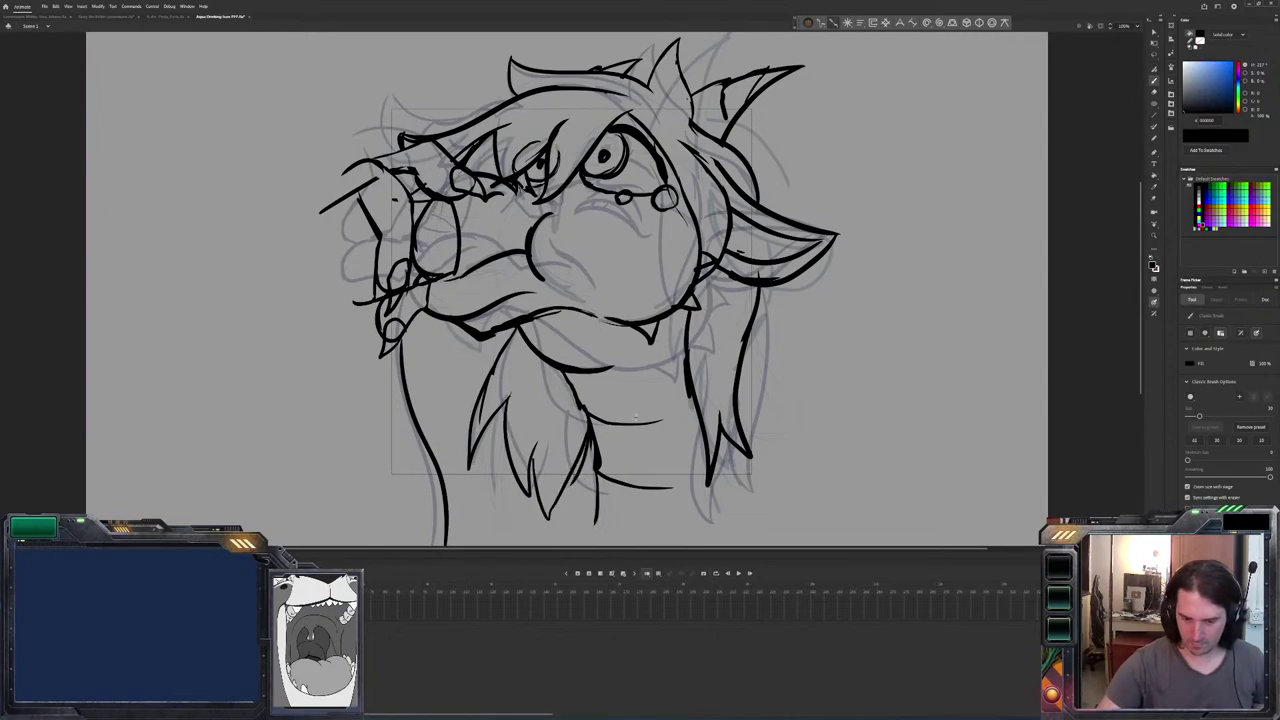
Ink the forked tips of the far-side hair lock on the frame with the hand lowered beneath the chin.
{"action": "key", "text": "comma"}
{"action": "key", "text": "period"}
{"action": "key", "text": "comma"}
{"action": "key", "text": "period"}
{"action": "key", "text": "comma"}
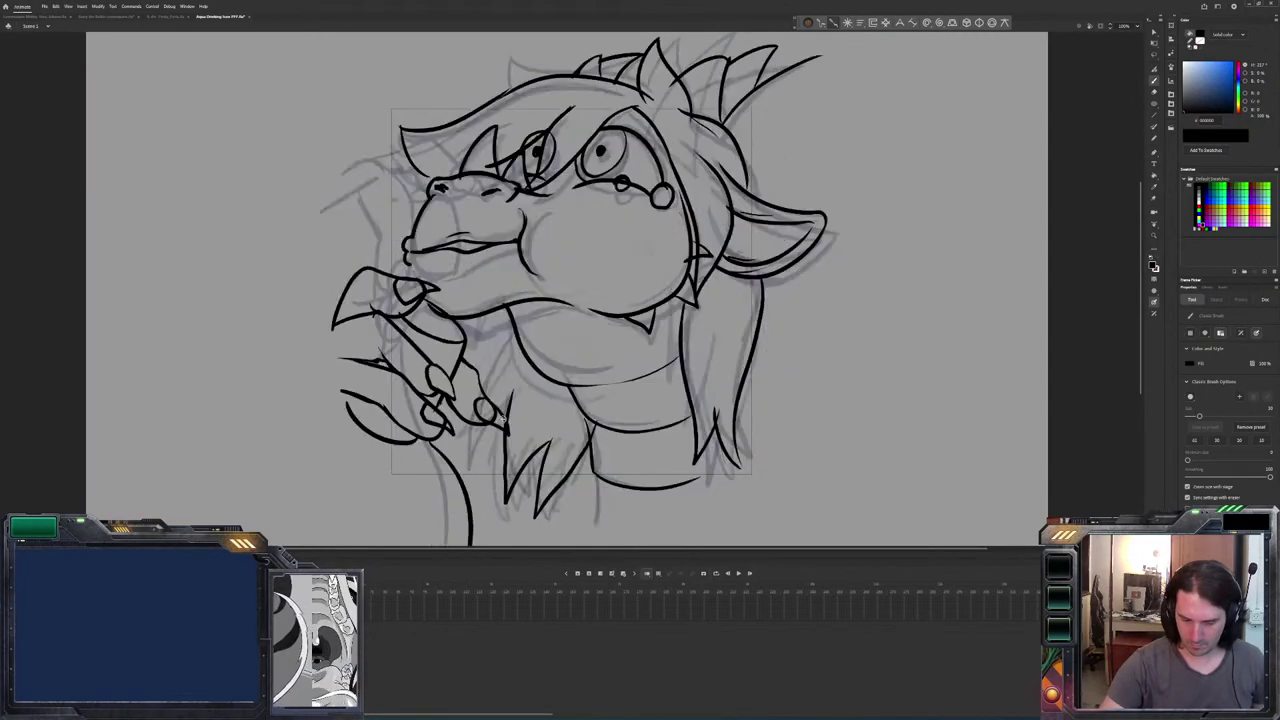
Ink and refine the front edge of the far-side hair lock behind the lowered hand, comparing it with the adjacent frame.
{"action": "key", "text": "period"}
{"action": "key", "text": "comma"}
{"action": "key", "text": "period"}
{"action": "key", "text": "comma"}
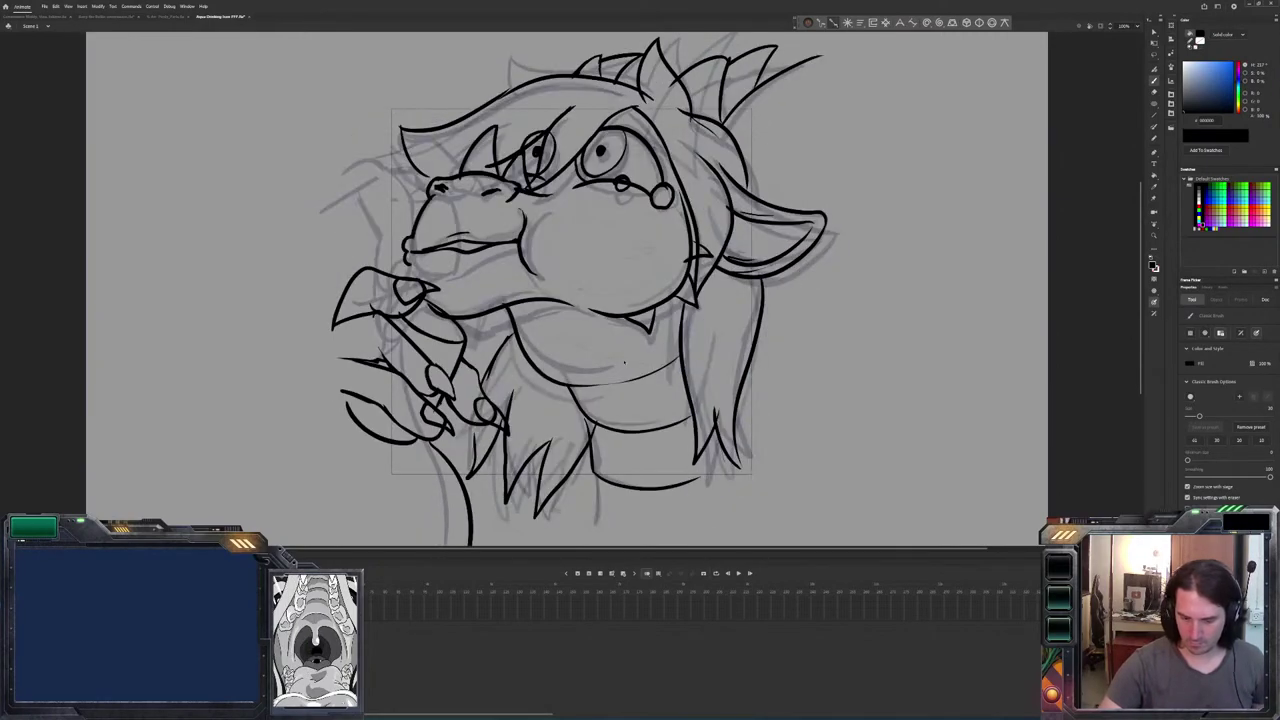
{"action": "key", "text": "period"}
{"action": "key", "text": "period"}
{"action": "key", "text": "comma"}
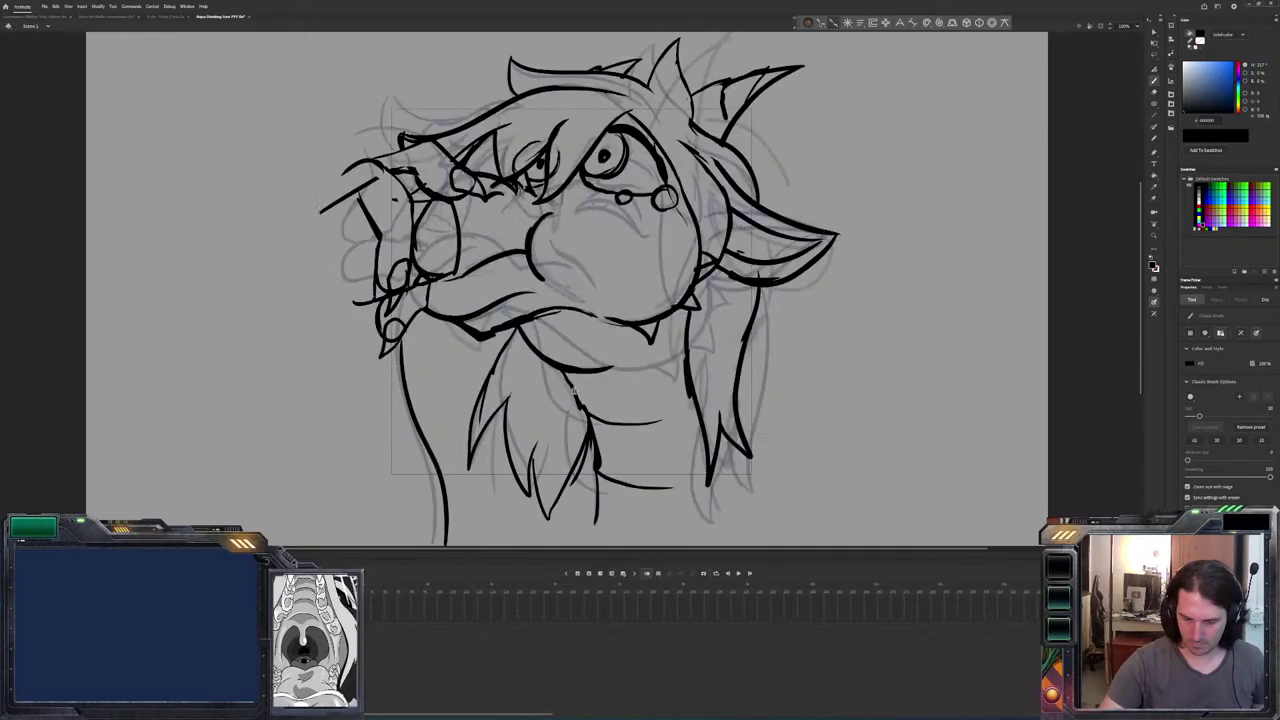
{"action": "key", "text": "comma"}
{"action": "key", "text": "period"}
{"action": "key", "text": "comma"}
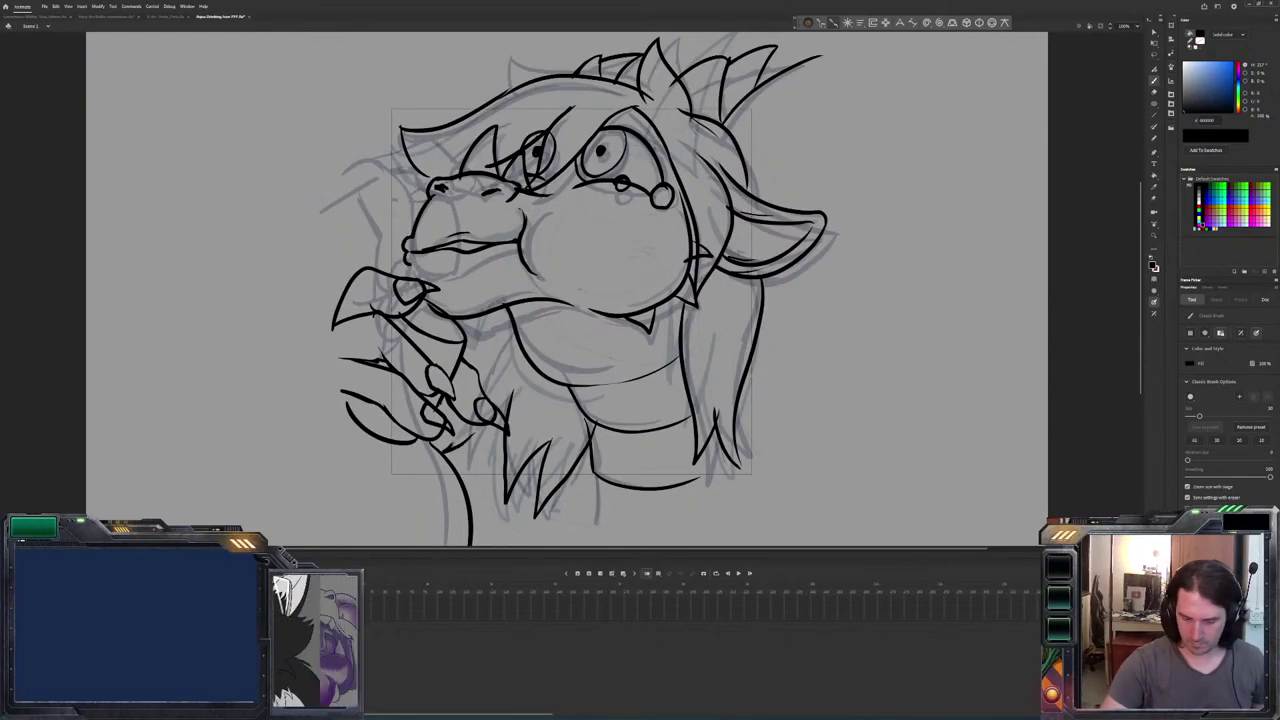
{"action": "key", "text": "period"}
{"action": "key", "text": "comma"}
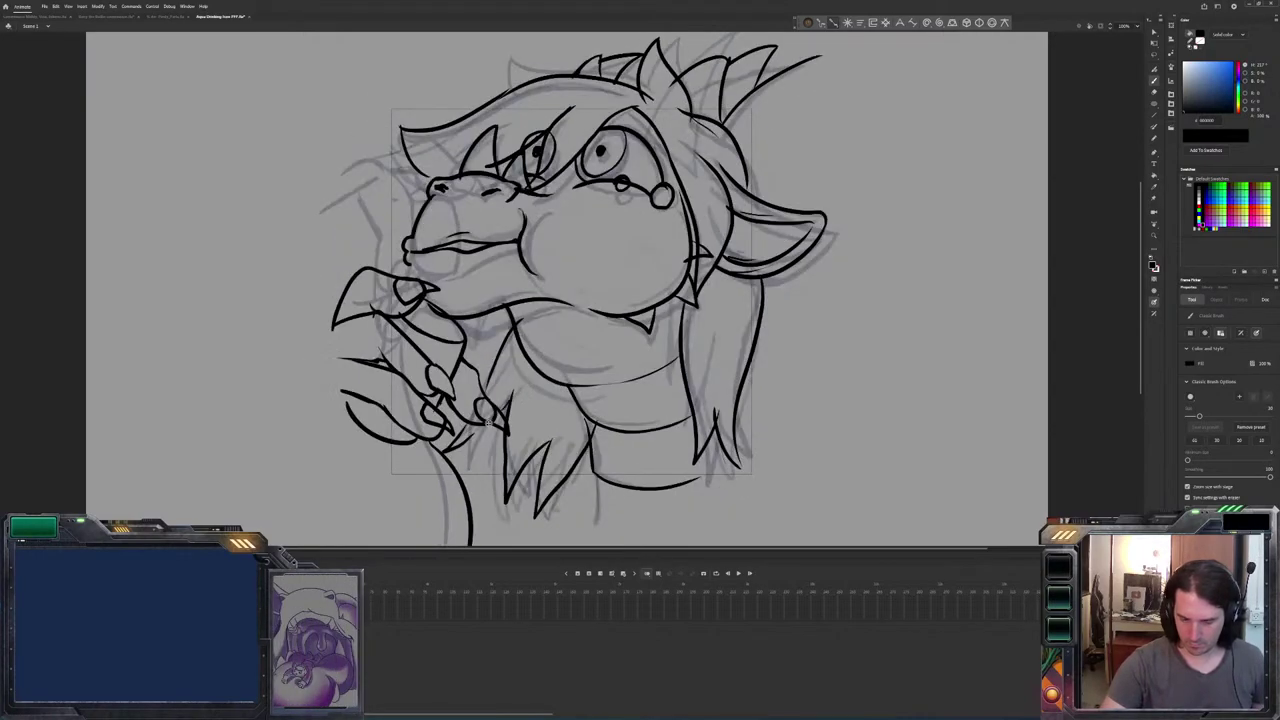
Ink the forked tip of the far-side hair lock in front of the neck on the clenched-teeth frame.
{"action": "key", "text": "period"}
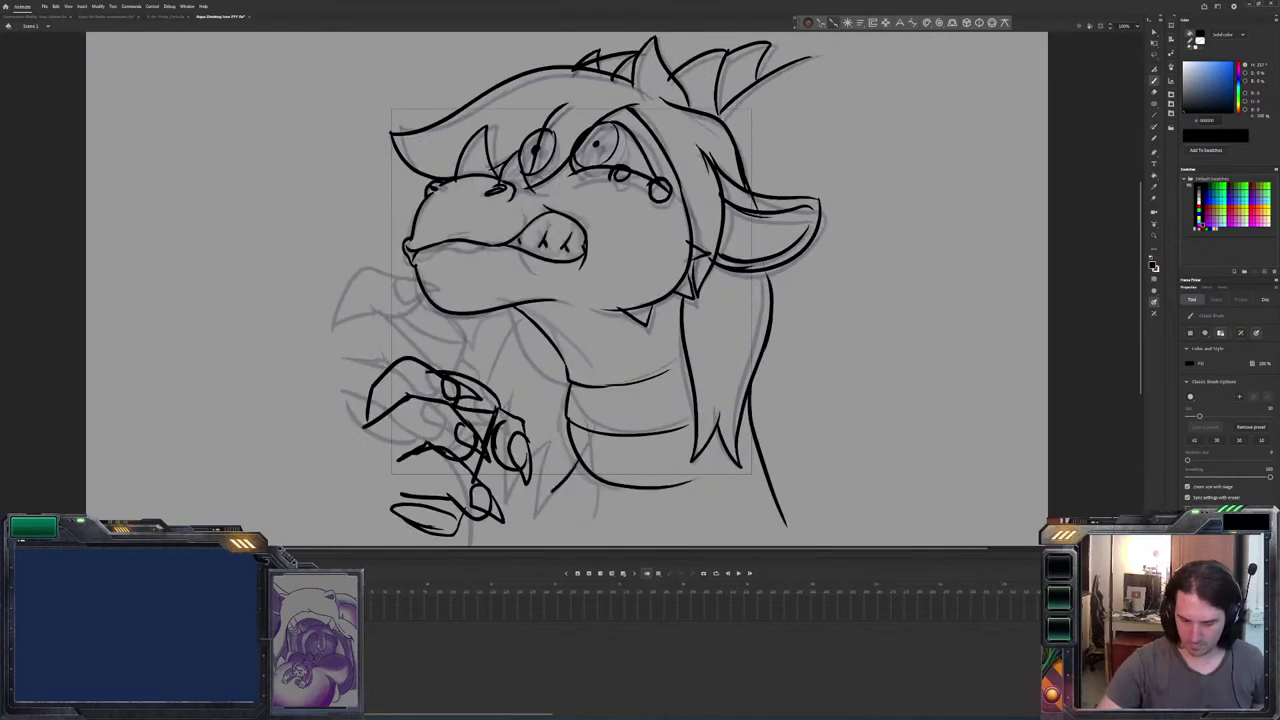
{"action": "left_click_drag", "start_coordinate": [545, 429], "coordinate": [536, 493]}
{"action": "left_click_drag", "start_coordinate": [549, 409], "coordinate": [543, 431]}
{"action": "key", "text": "comma"}
{"action": "key", "text": "period"}
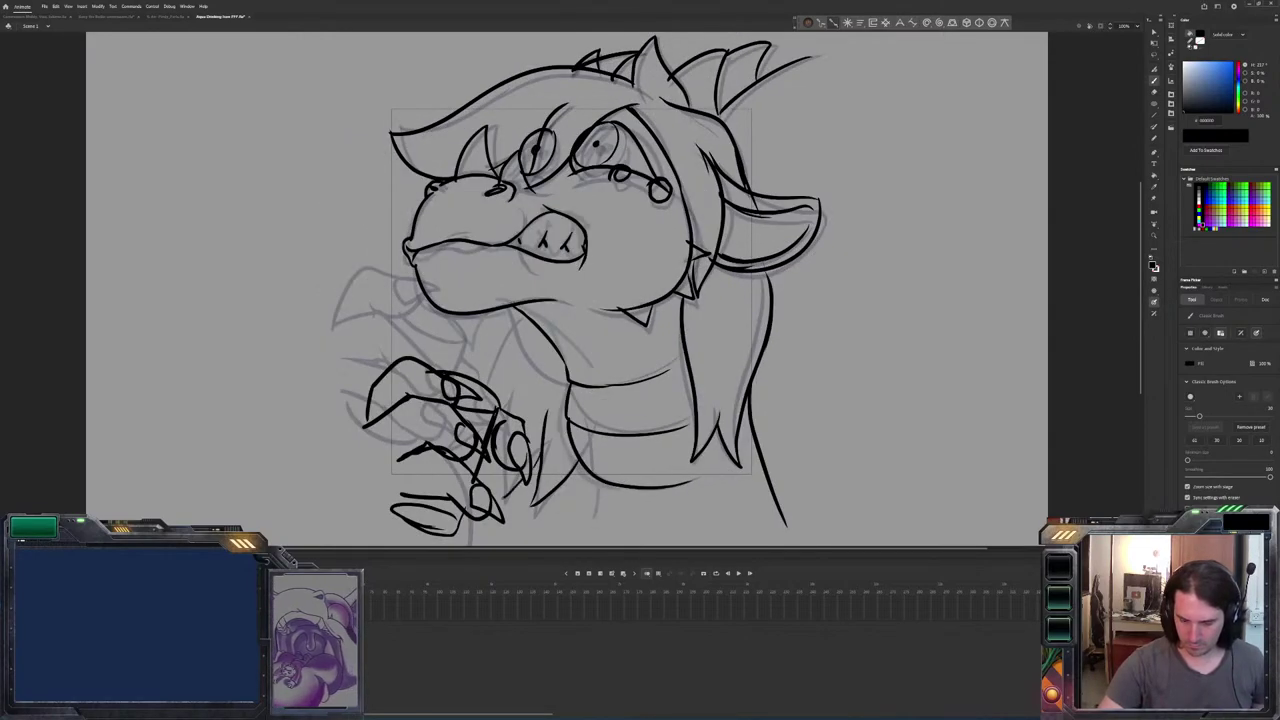
Ink the front edge of the far-side hair lock from the jaw to the hand on the clenched-teeth frame.
{"action": "key", "text": "comma"}
{"action": "key", "text": "comma"}
{"action": "key", "text": "period"}
{"action": "key", "text": "period"}
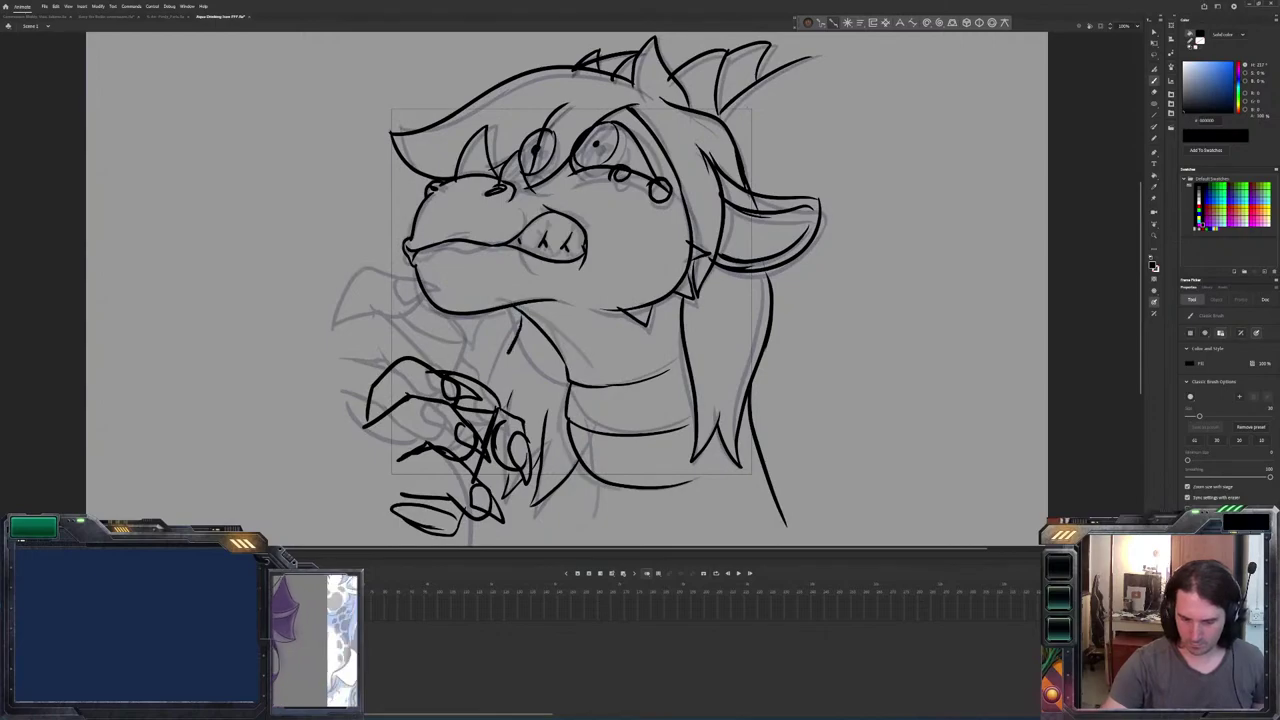
{"action": "key", "text": "comma"}
{"action": "key", "text": "period"}
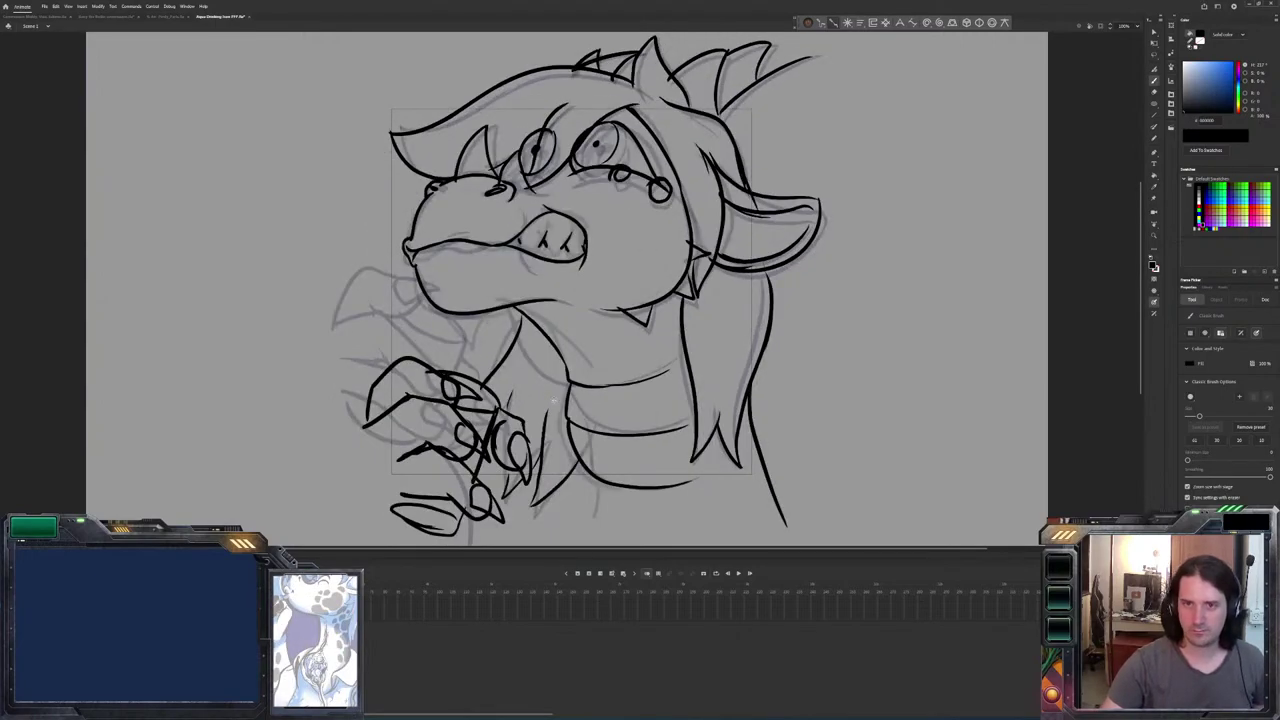
Ink the back edge of the far-side hair lock's long tip and its short upper edge under the jaw on the clenched-teeth frame.
{"action": "key", "text": "period"}
{"action": "key", "text": "comma"}
{"action": "key", "text": "comma"}
{"action": "key", "text": "period"}
{"action": "key", "text": "period"}
{"action": "left_click_drag", "start_coordinate": [545, 533], "coordinate": [552, 434]}
{"action": "key", "text": "comma"}
{"action": "key", "text": "period"}
{"action": "left_click_drag", "start_coordinate": [538, 350], "coordinate": [530, 320]}
Erase the surplus hair-lock line running down from the jaw to the hand on the clenched-teeth frame.
{"action": "key", "text": "comma"}
{"action": "key", "text": "comma"}
{"action": "key", "text": "comma"}
{"action": "key", "text": "period"}
{"action": "key", "text": "period"}
{"action": "key", "text": "period"}
{"action": "key", "text": "e"}
{"action": "left_click_drag", "start_coordinate": [540, 346], "coordinate": [523, 394]}
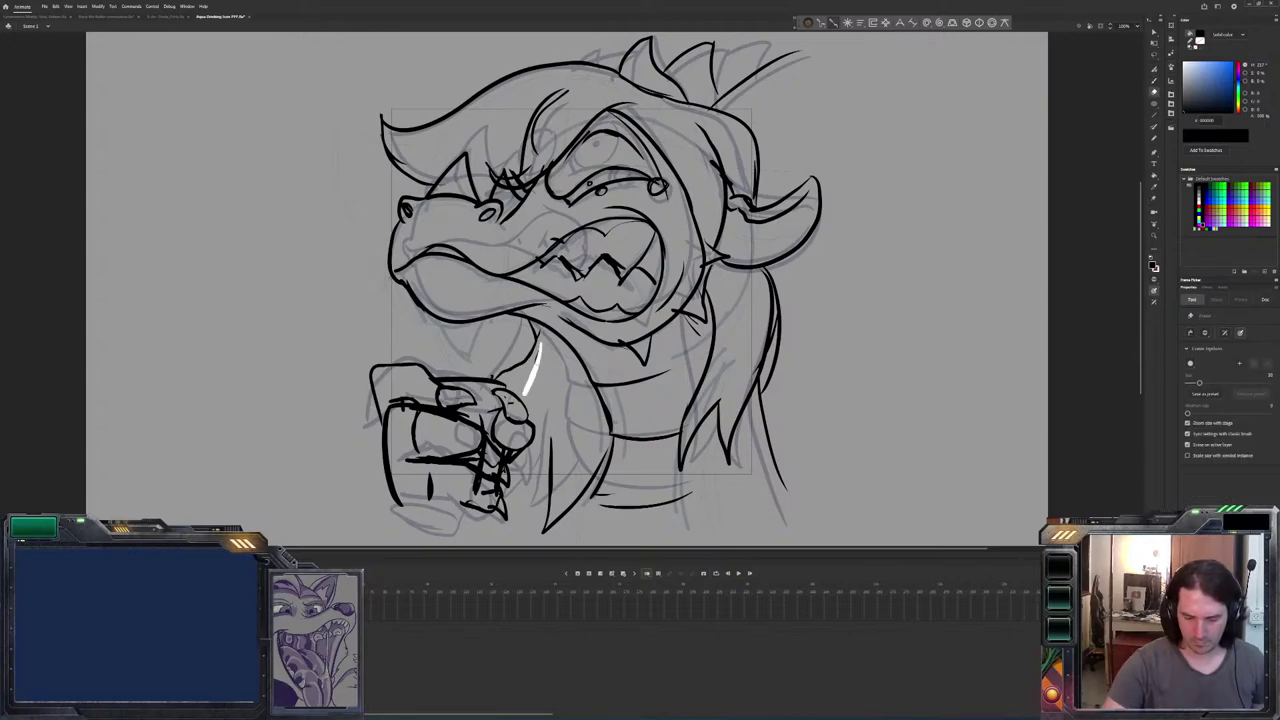
{"action": "key", "text": "b"}
Ink a second, shorter tip of the far-side hair lock beside the hand on the clenched-teeth frame.
{"action": "key", "text": "comma"}
{"action": "key", "text": "period"}
{"action": "key", "text": "comma"}
{"action": "key", "text": "period"}
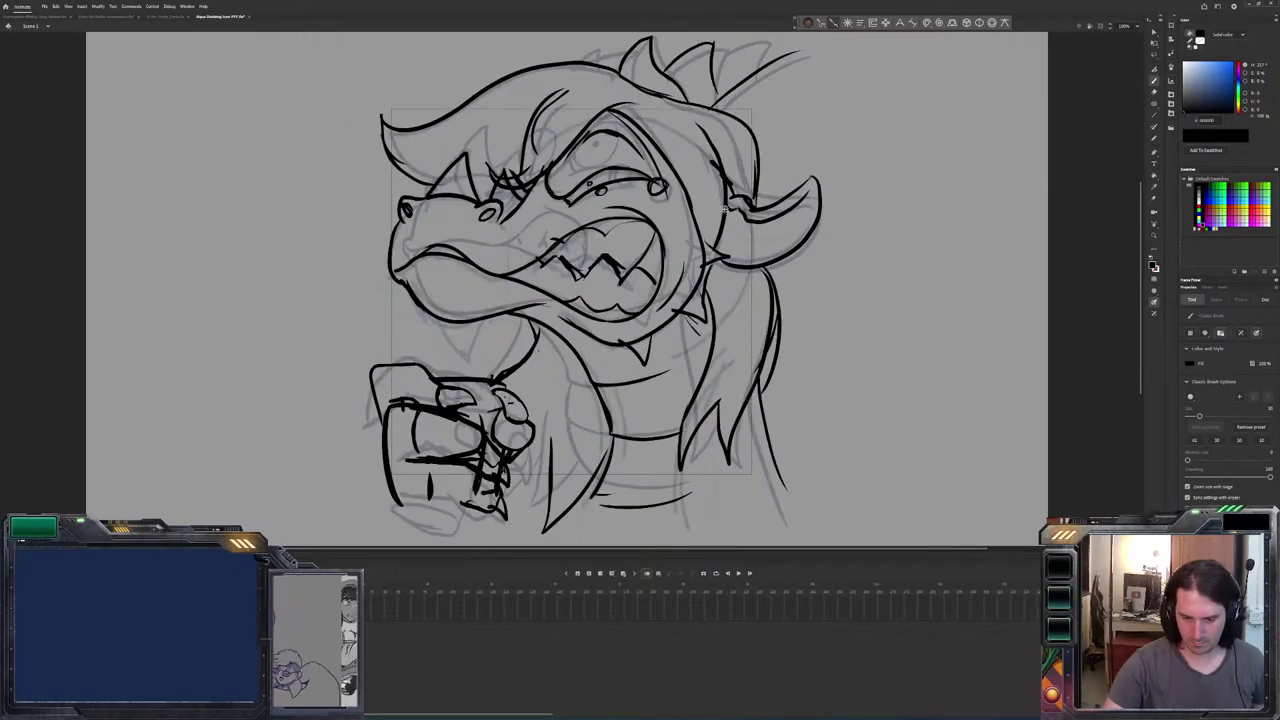
{"action": "key", "text": "period"}
{"action": "key", "text": "comma"}
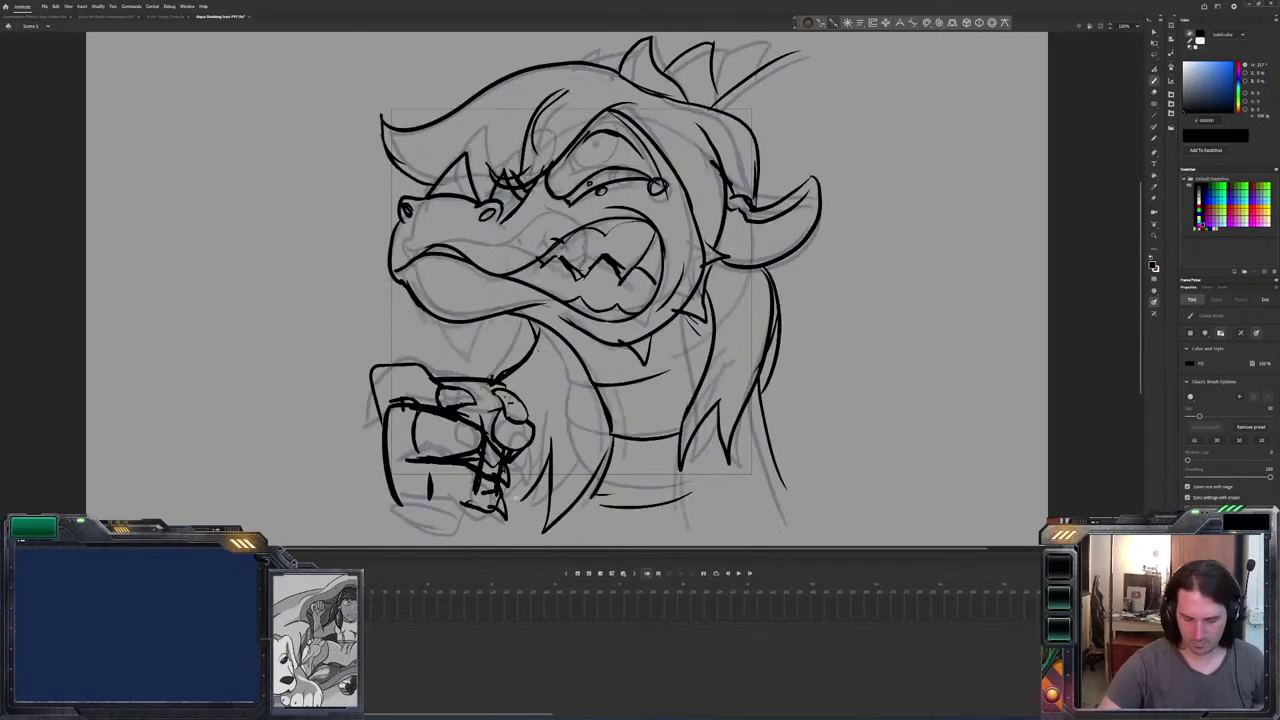
{"action": "key", "text": "period"}
{"action": "key", "text": "comma"}
Compare the raised hand and hair lock on the open-mouth frame with those on the clenched-teeth frame.
{"action": "key", "text": "period"}
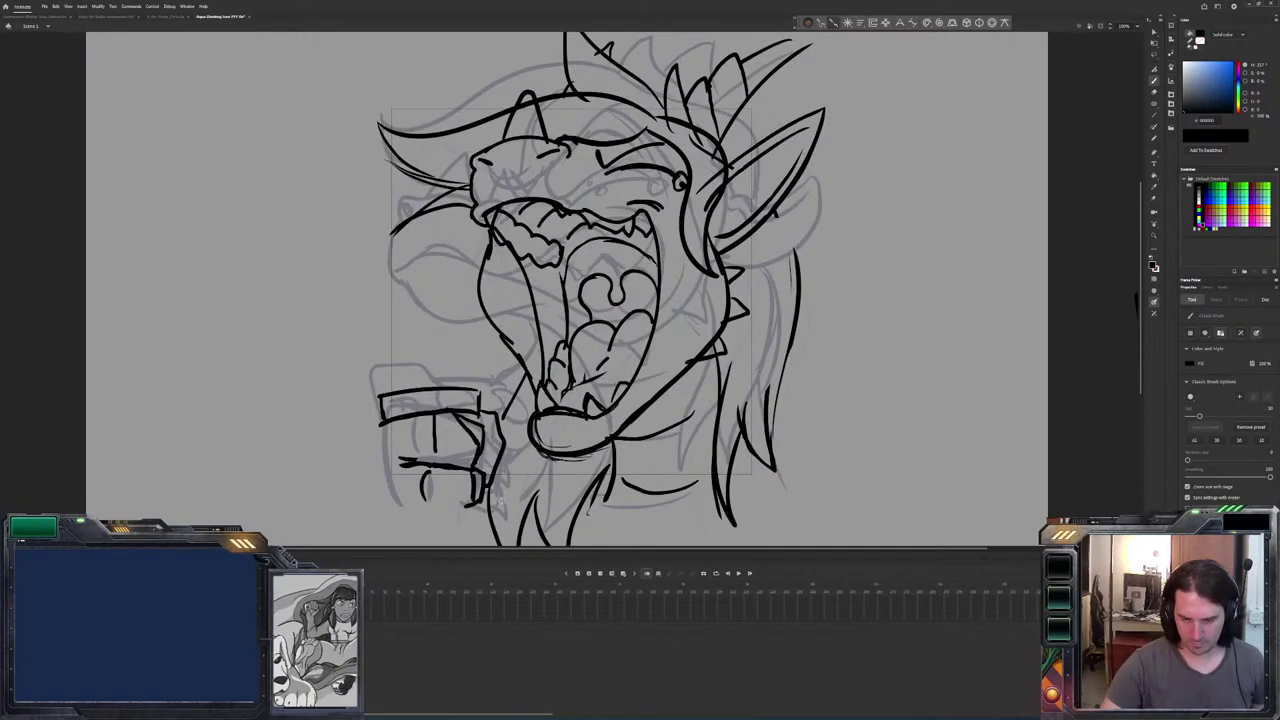
{"action": "key", "text": "period"}
{"action": "key", "text": "comma"}
{"action": "key", "text": "comma"}
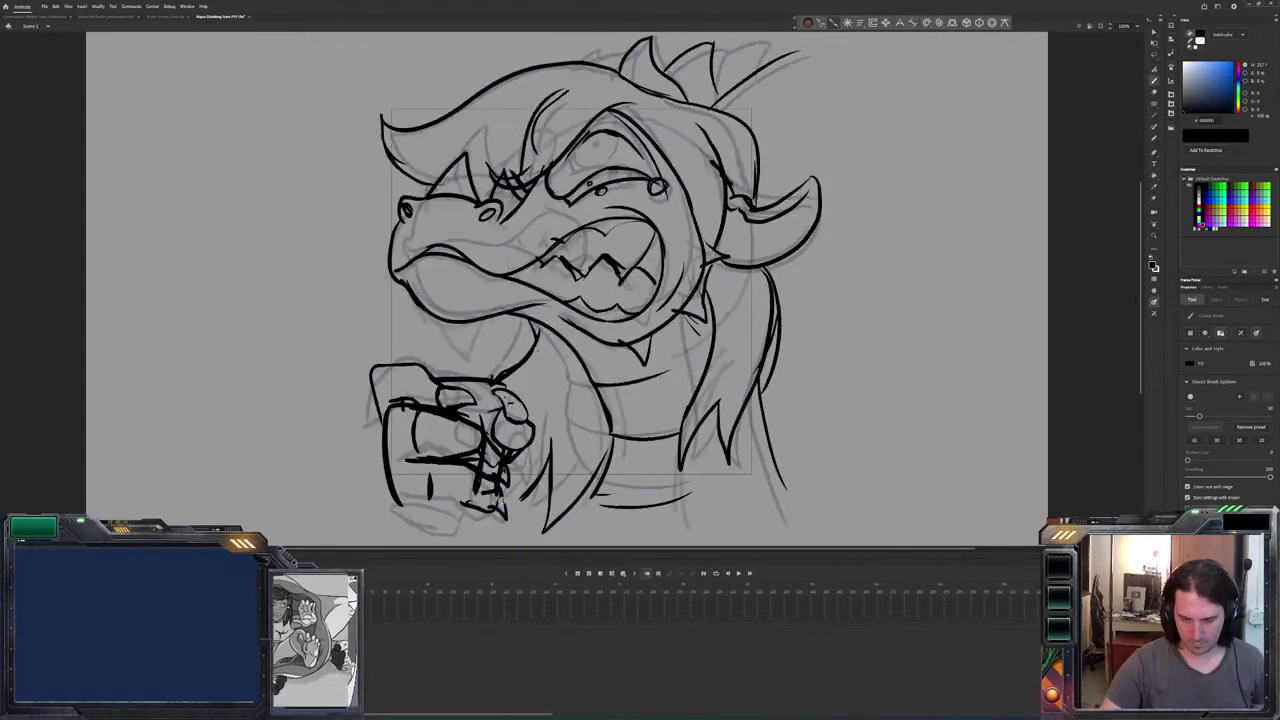
{"action": "key", "text": "period"}
{"action": "key", "text": "comma"}
{"action": "key", "text": "period"}
{"action": "key", "text": "comma"}
{"action": "key", "text": "period"}
{"action": "key", "text": "comma"}
{"action": "key", "text": "period"}
Try to rework the outline and wrist of the existing hand on the open-mouth frame.
{"action": "left_click_drag", "start_coordinate": [392, 389], "coordinate": [364, 422]}
{"action": "key", "text": "ctrl+z"}
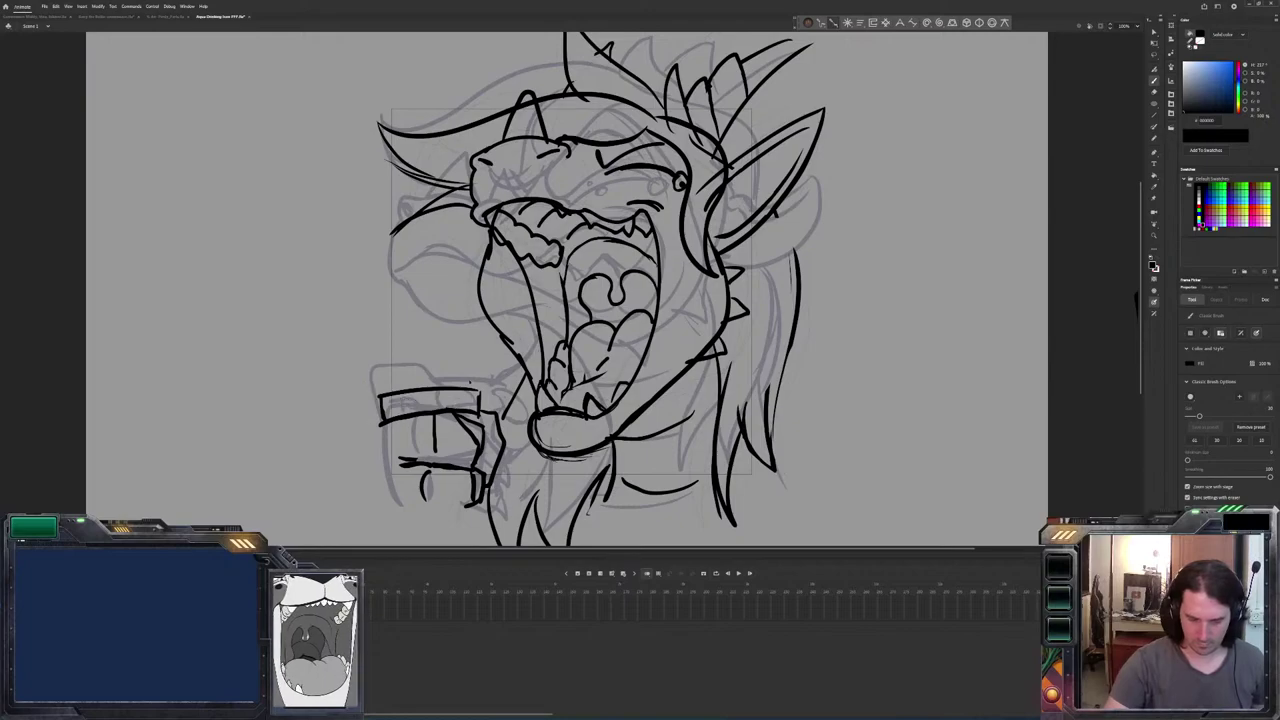
{"action": "key", "text": "comma"}
{"action": "key", "text": "period"}
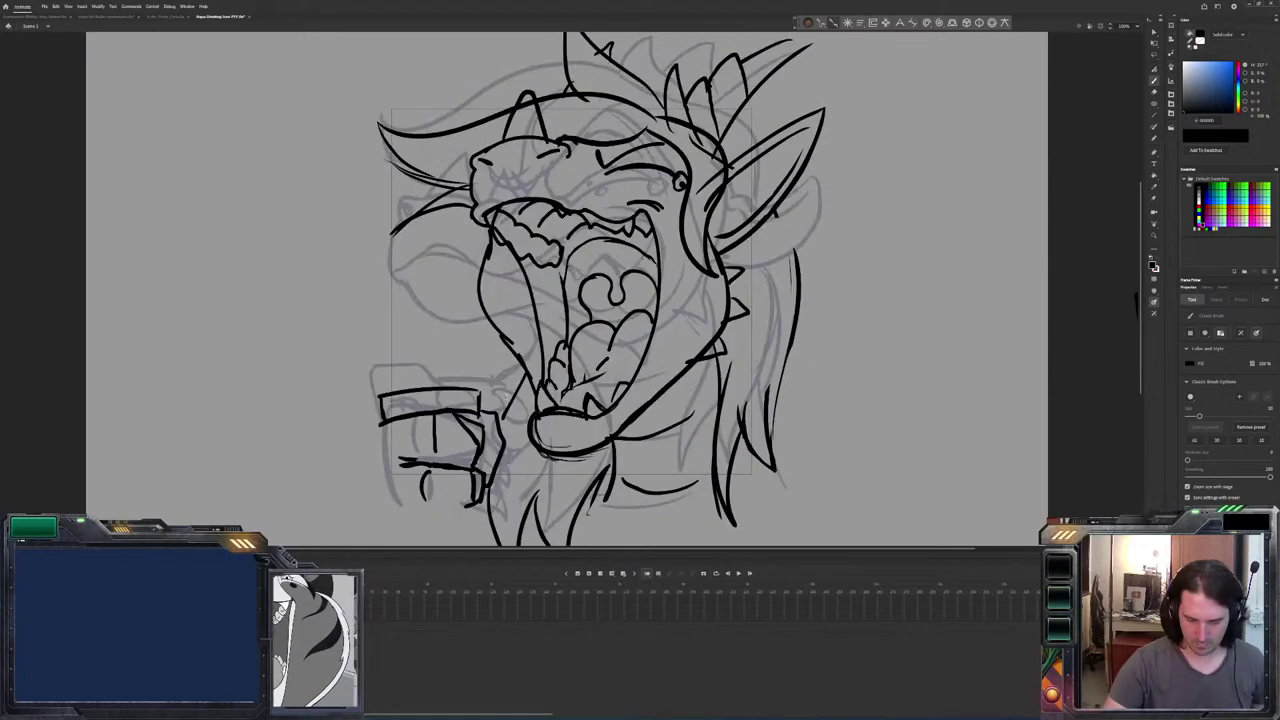
{"action": "key", "text": "comma"}
{"action": "key", "text": "period"}
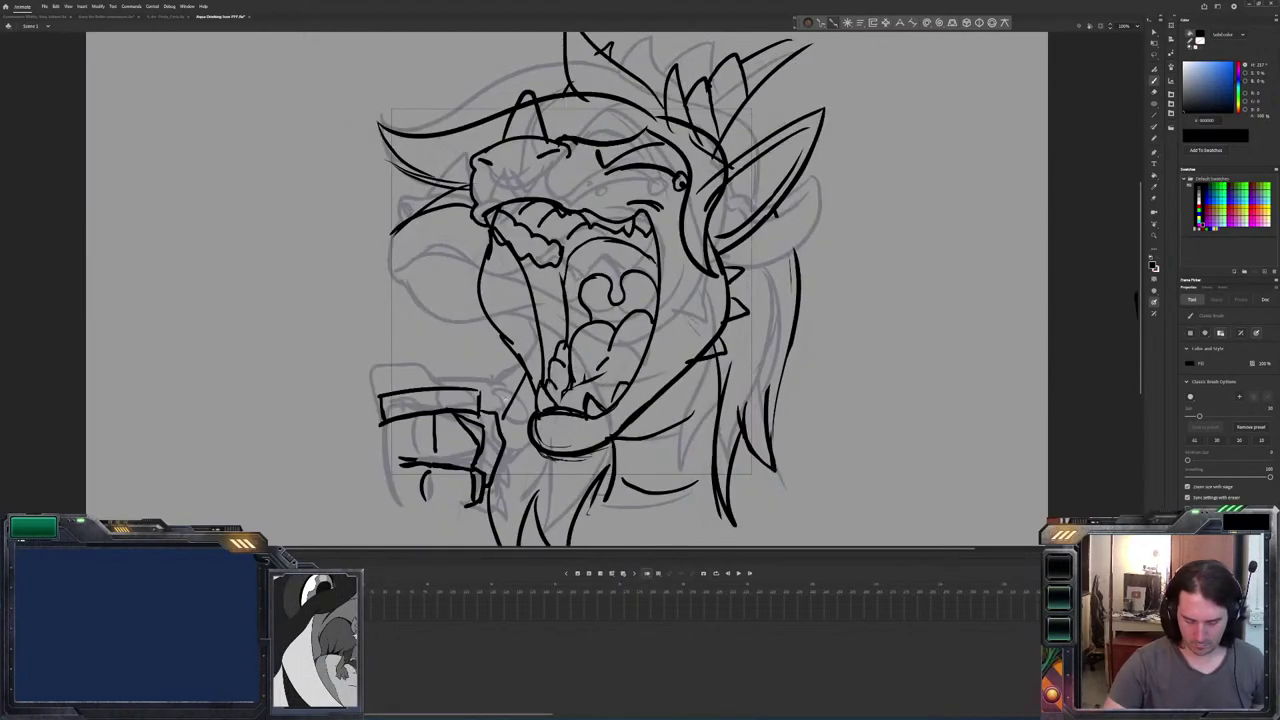
{"action": "key", "text": "comma"}
{"action": "key", "text": "period"}
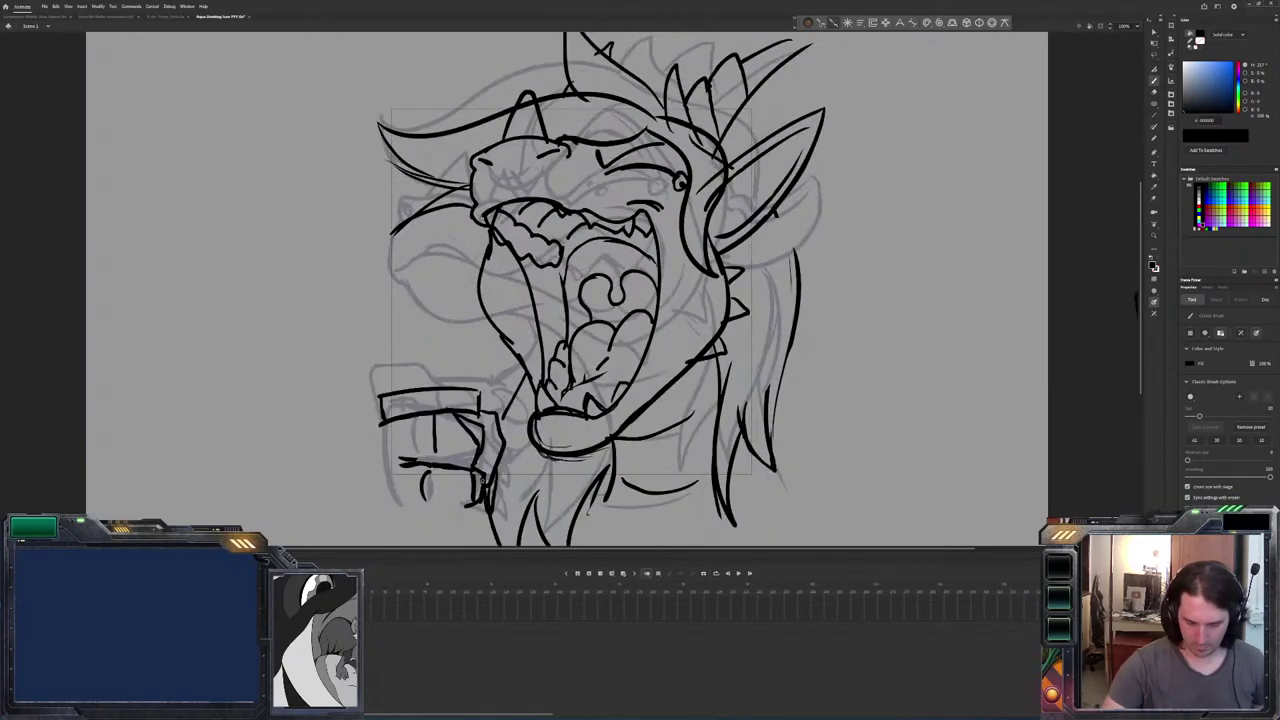
{"action": "key", "text": "comma"}
{"action": "key", "text": "period"}
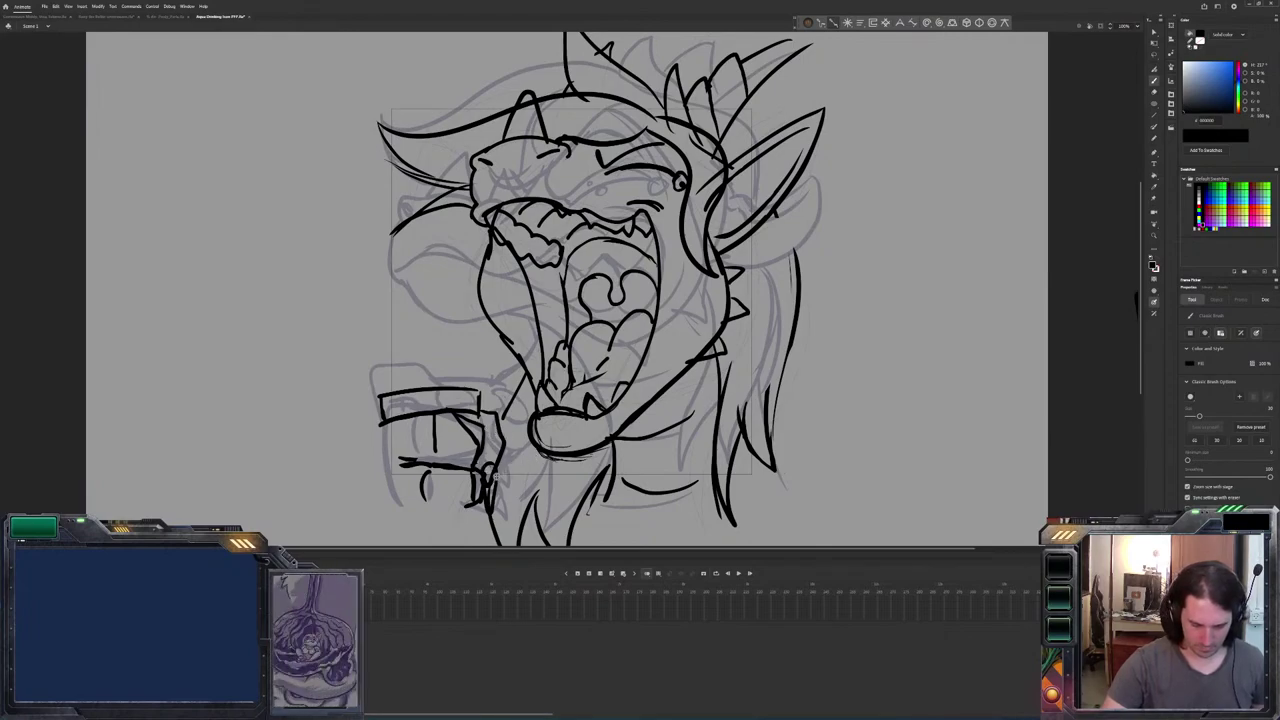
Lasso the hand drawing on the open-mouth frame and delete it.
{"action": "key", "text": "v"}
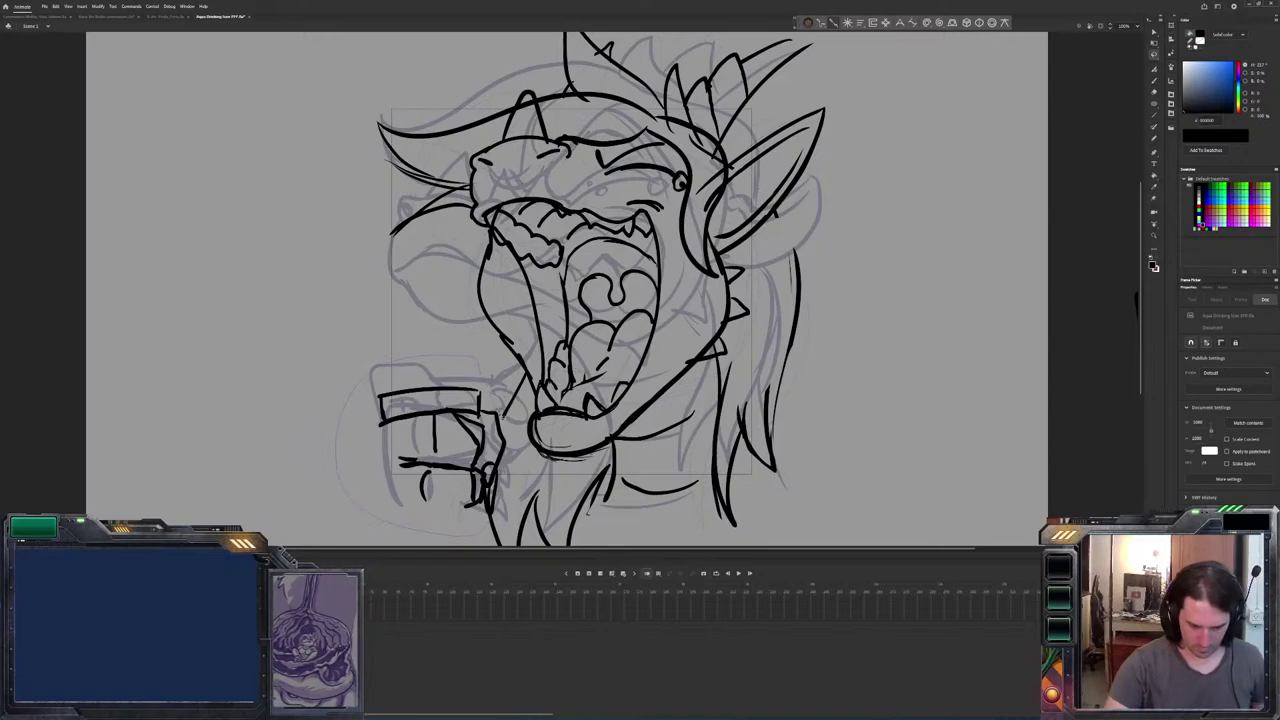
{"action": "left_click_drag", "start_coordinate": [372, 382], "coordinate": [514, 518]}
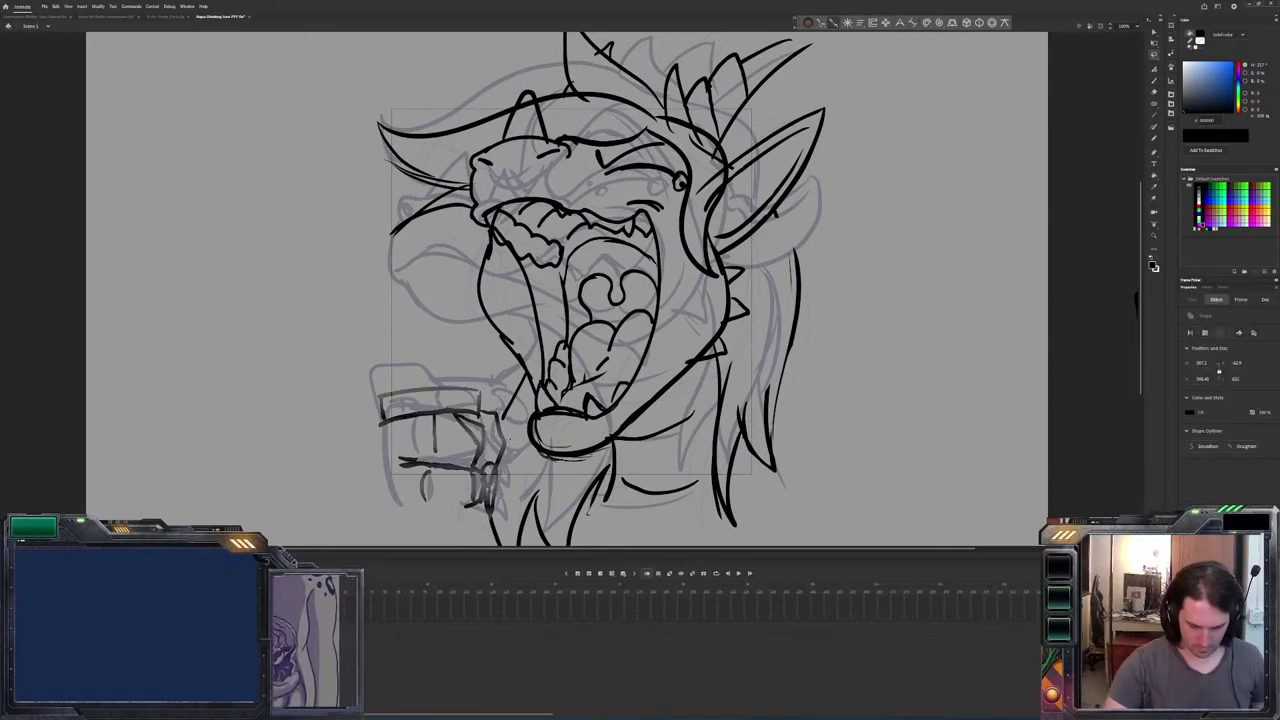
{"action": "key", "text": "Delete"}
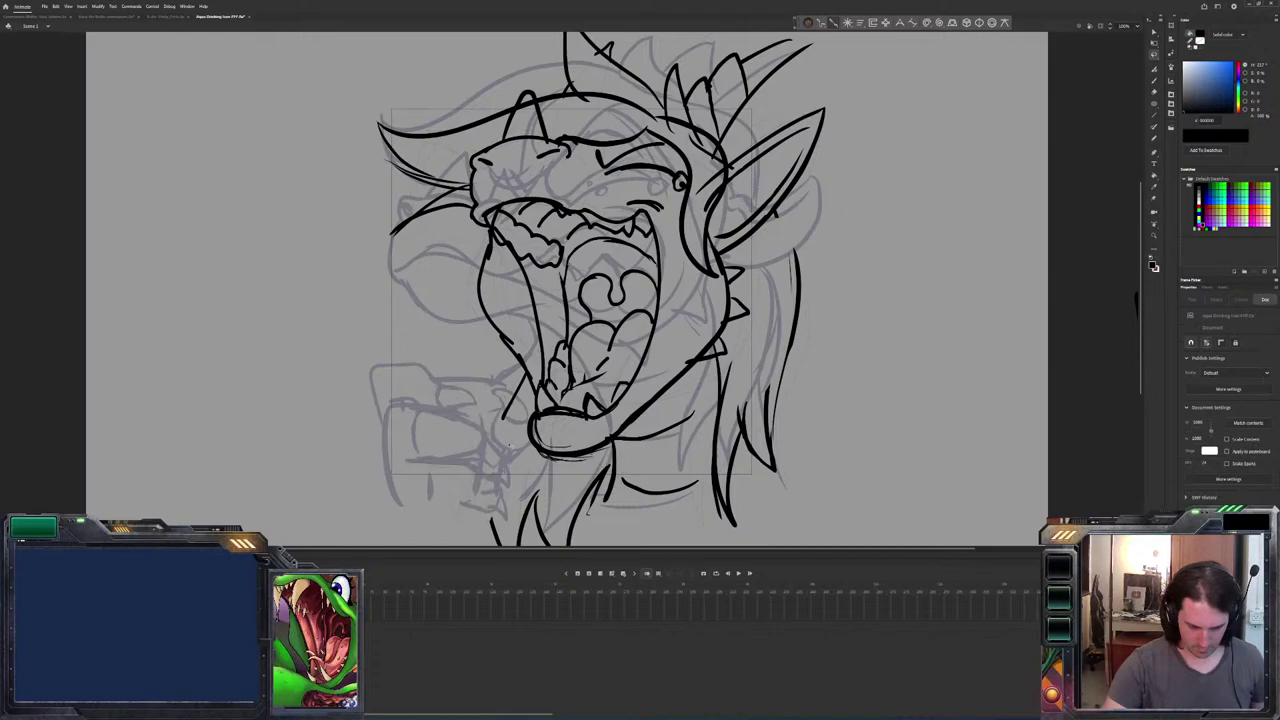
Look through the rough sketches on the frames following the open-mouth frame.
{"action": "key", "text": "F7"}
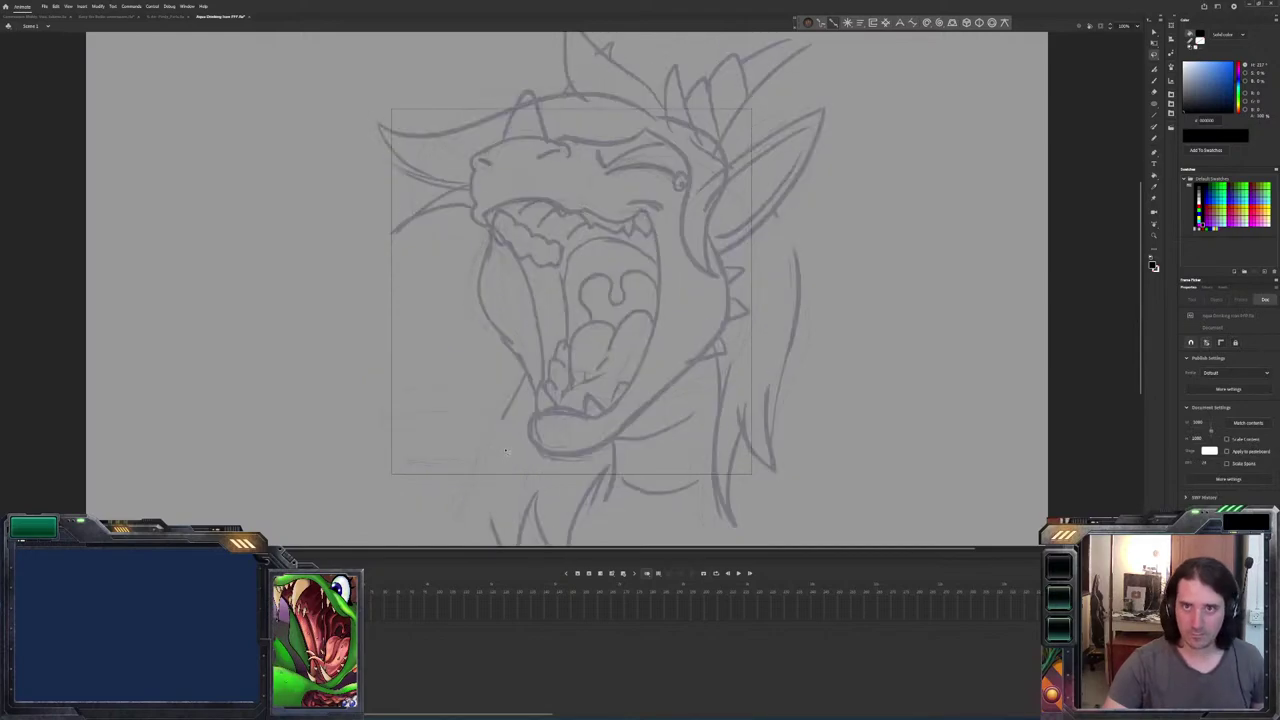
{"action": "key", "text": "F7"}
{"action": "key", "text": "alt+shift+o"}
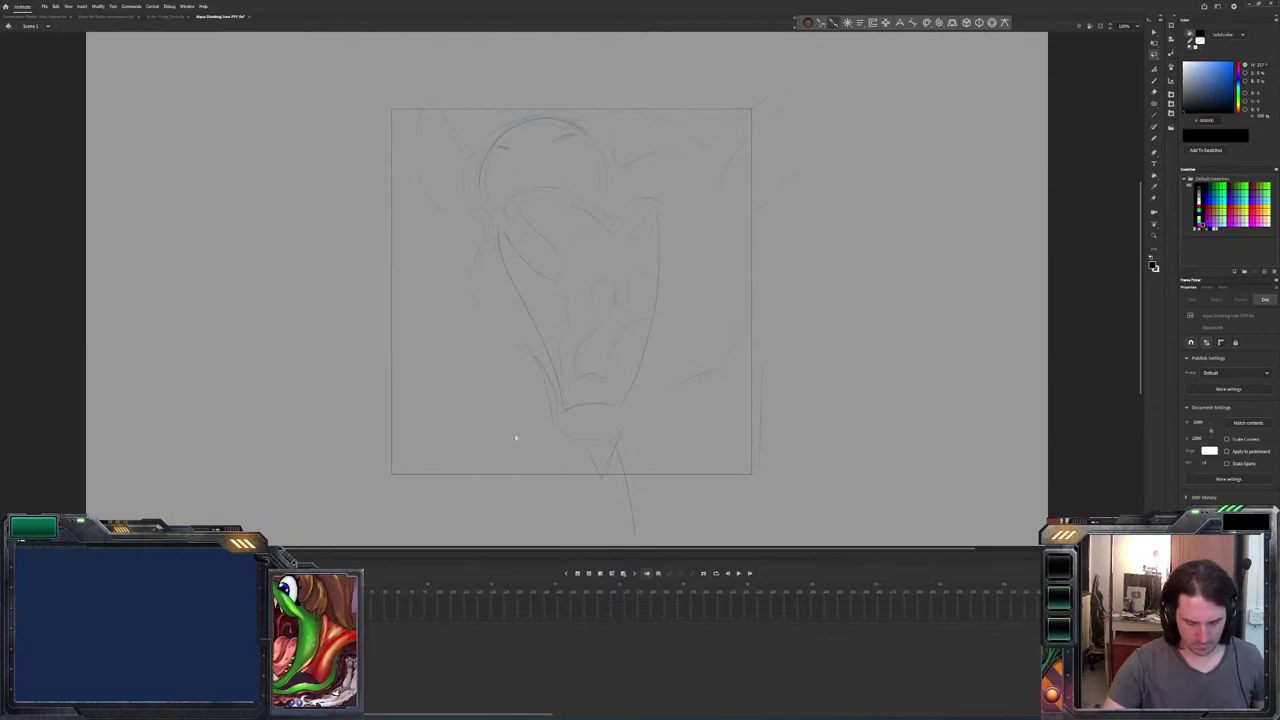
{"action": "key", "text": "ctrl+z"}
{"action": "key", "text": "F7"}
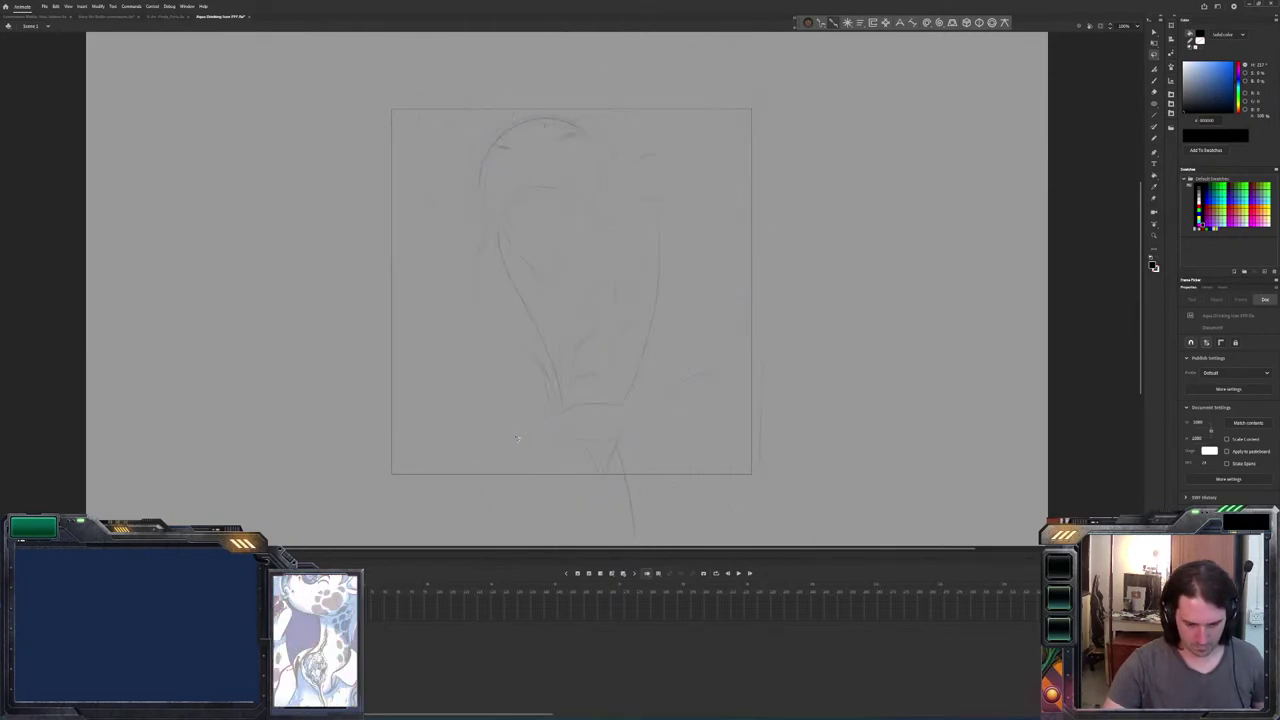
{"action": "key", "text": "period"}
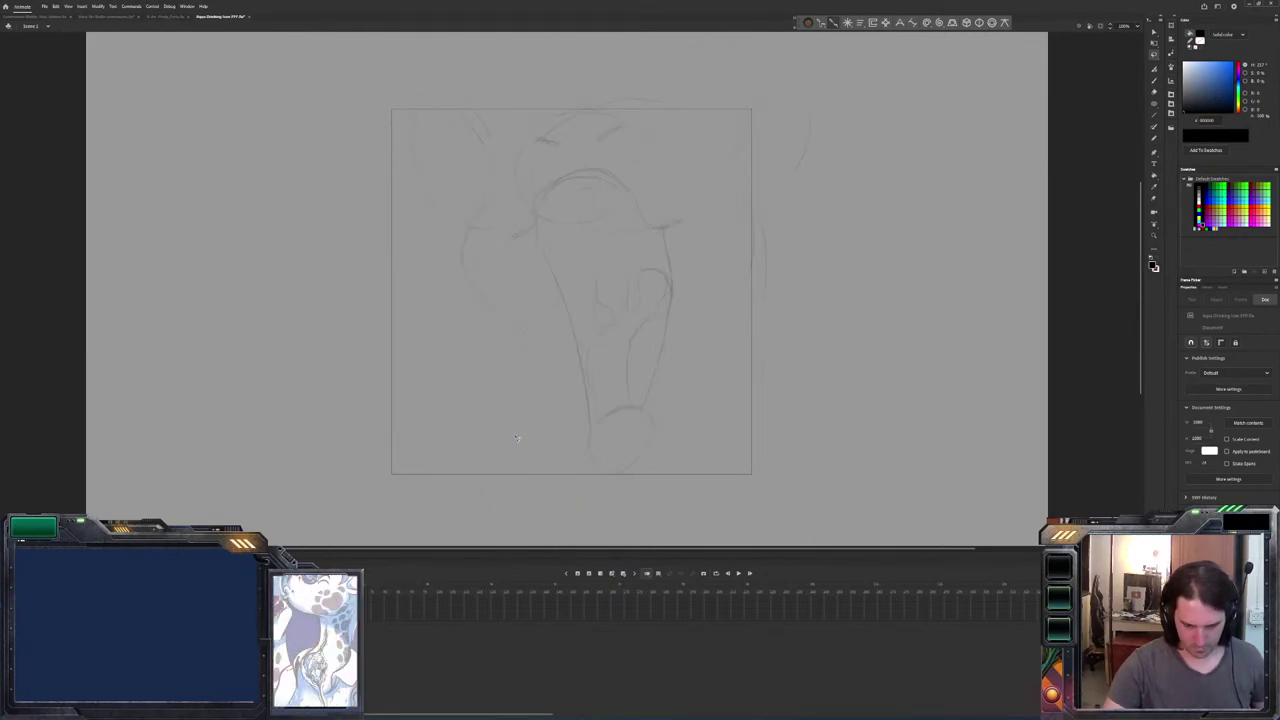
{"action": "key", "text": "period"}
{"action": "key", "text": "period"}
{"action": "key", "text": "period"}
{"action": "key", "text": "period"}
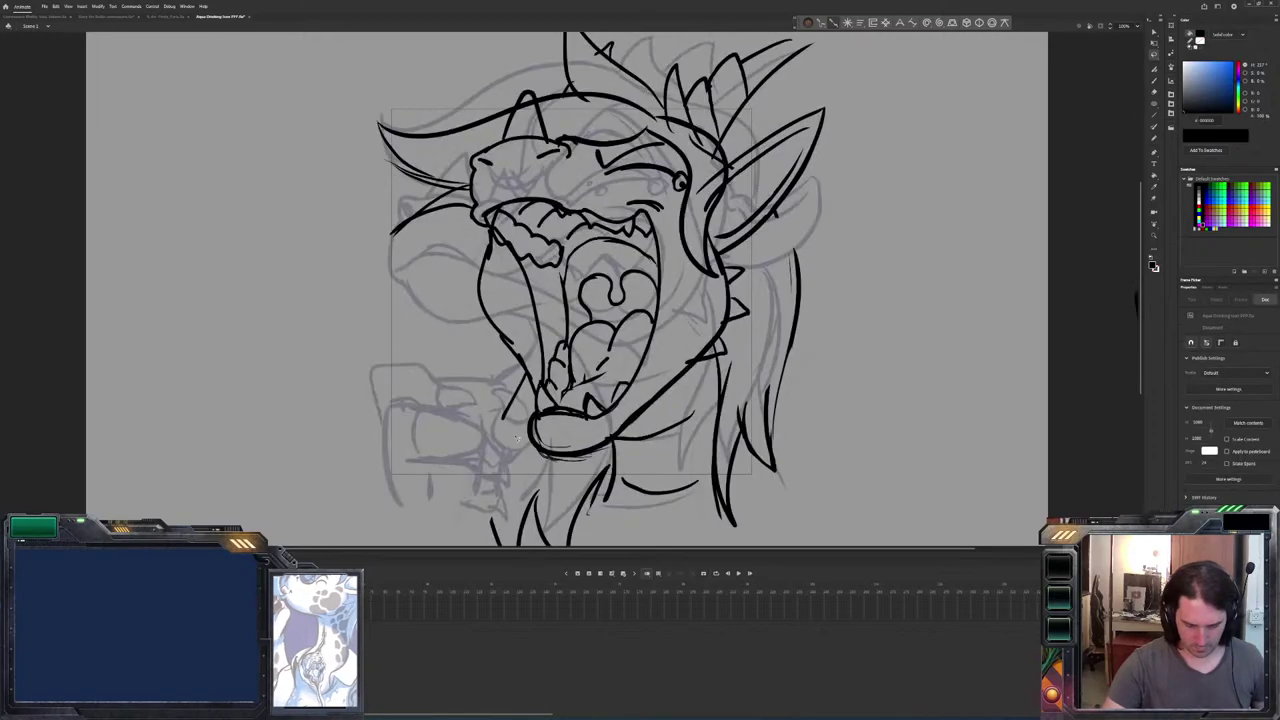
{"action": "key", "text": "period"}
Ink a new angled top contour for the hand below the muzzle on the open-mouth frame.
{"action": "key", "text": "b"}
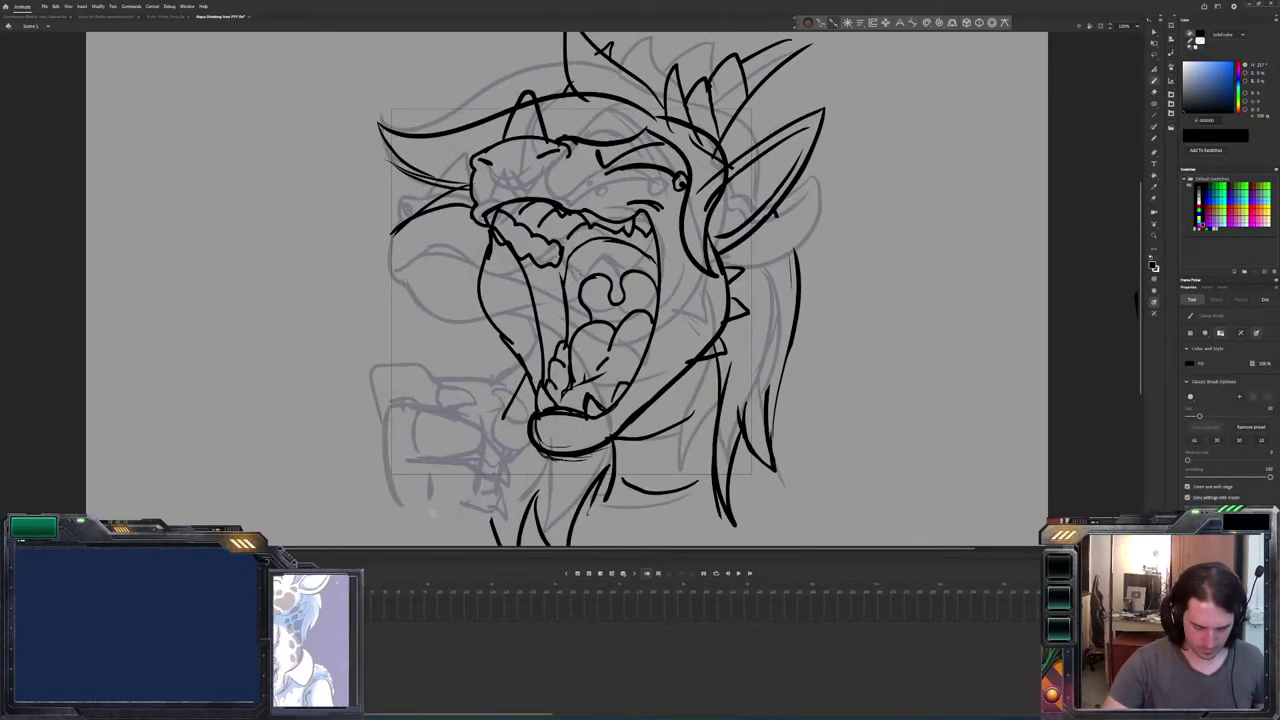
{"action": "key", "text": "comma"}
{"action": "key", "text": "period"}
{"action": "key", "text": "comma"}
{"action": "key", "text": "comma"}
{"action": "key", "text": "period"}
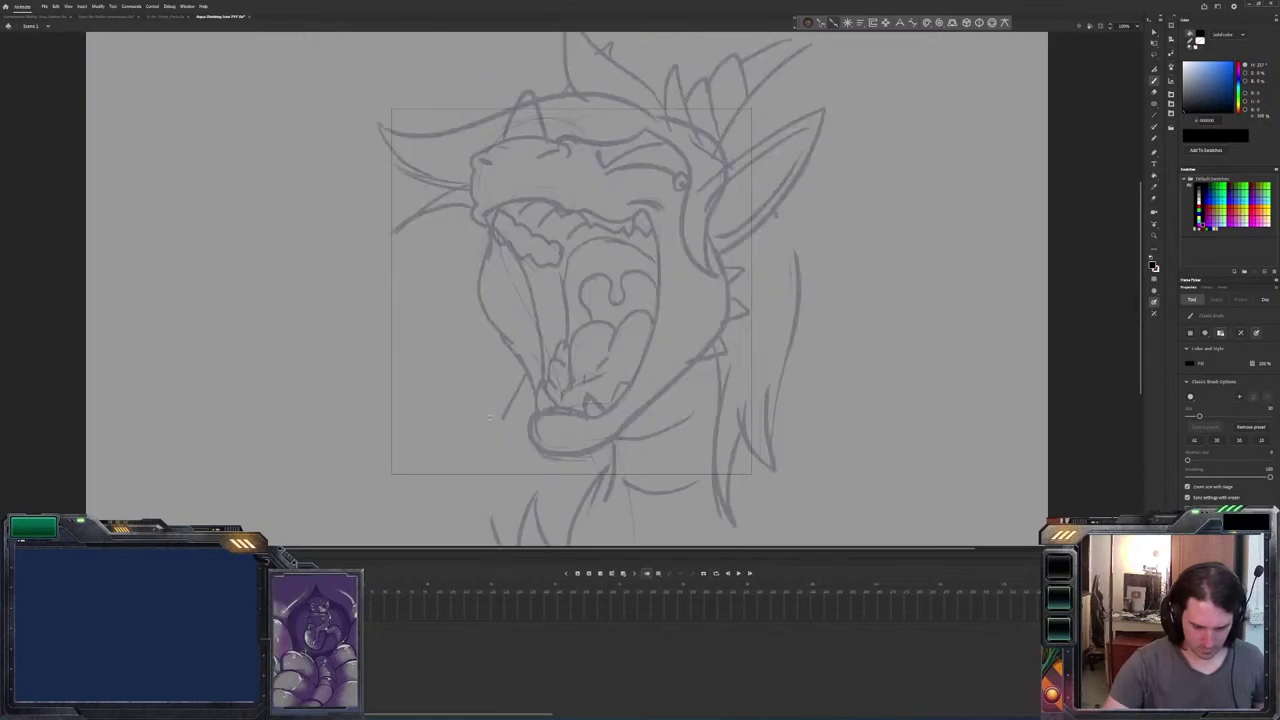
{"action": "key", "text": "period"}
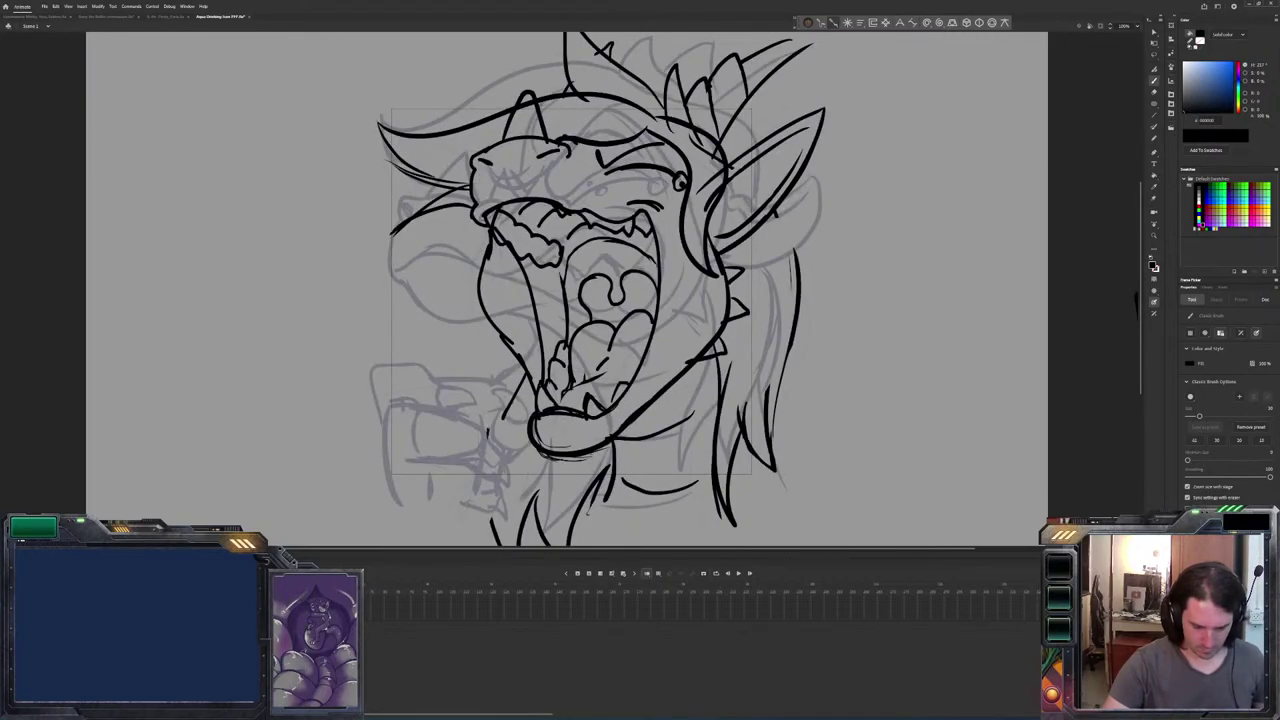
{"action": "left_click_drag", "start_coordinate": [420, 378], "coordinate": [375, 420]}
{"action": "key", "text": "period"}
Ink the inner and lower finger contours of the new hand on the open-mouth frame.
{"action": "key", "text": "comma"}
{"action": "mouse_move", "coordinate": [494, 466]}
{"action": "left_mouse_down"}
{"action": "mouse_move", "coordinate": [482, 434]}
{"action": "mouse_move", "coordinate": [402, 405]}
{"action": "left_mouse_up"}
{"action": "key", "text": "period"}
{"action": "key", "text": "comma"}
{"action": "left_click_drag", "start_coordinate": [498, 468], "coordinate": [430, 458]}
{"action": "key", "text": "period"}
{"action": "key", "text": "comma"}
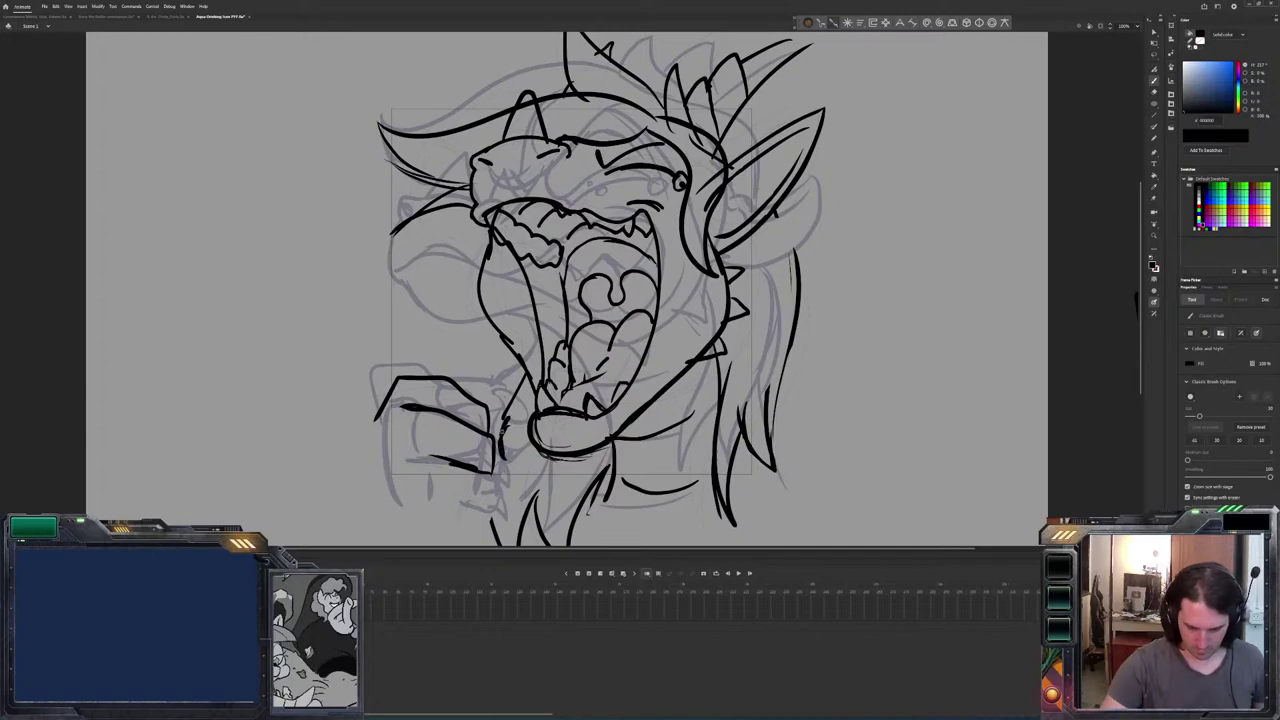
Ink the rounded fingertip beside the chin and the upper line joining it to the hand on the open-mouth frame.
{"action": "key", "text": "Return"}
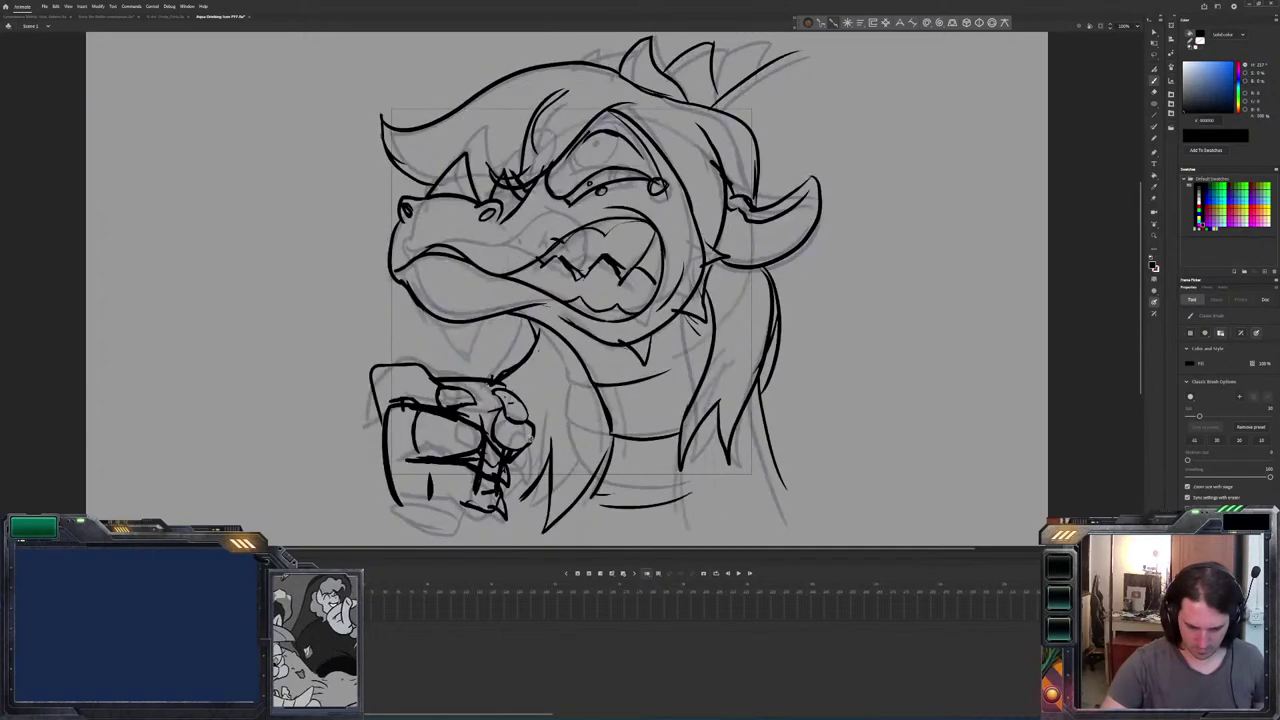
{"action": "left_click_drag", "start_coordinate": [512, 412], "coordinate": [506, 438]}
{"action": "key", "text": "period"}
{"action": "key", "text": "comma"}
{"action": "left_click_drag", "start_coordinate": [505, 390], "coordinate": [456, 382]}
Ink the remaining knuckle, finger division and wrist lines of the hand on the open-mouth frame.
{"action": "key", "text": "period"}
{"action": "key", "text": "comma"}
{"action": "key", "text": "period"}
{"action": "key", "text": "comma"}
{"action": "key", "text": "period"}
{"action": "key", "text": "comma"}
{"action": "key", "text": "period"}
{"action": "key", "text": "comma"}
{"action": "key", "text": "period"}
{"action": "key", "text": "comma"}
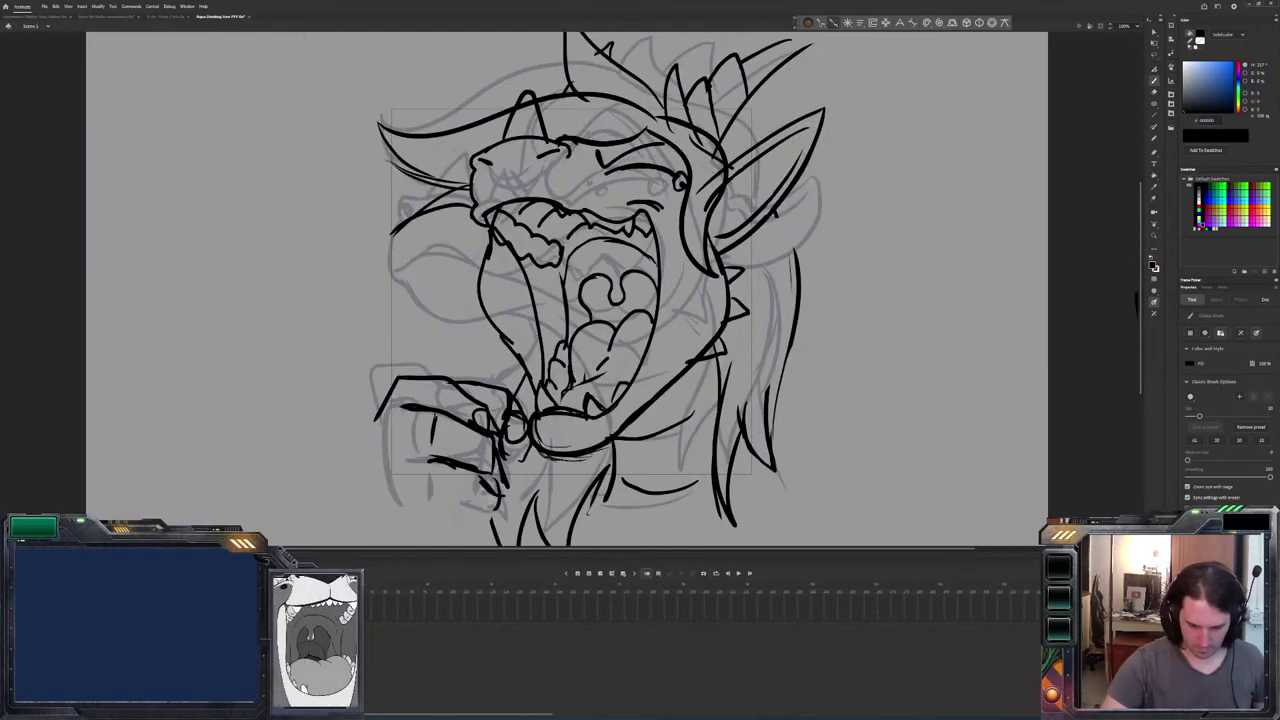
Refine the short wrist strokes beneath the fingertip on the open-mouth frame, checking against the neighbouring frames.
{"action": "key", "text": "period"}
{"action": "key", "text": "period"}
{"action": "key", "text": "comma"}
{"action": "key", "text": "comma"}
{"action": "key", "text": "period"}
{"action": "key", "text": "period"}
{"action": "key", "text": "comma"}
{"action": "key", "text": "comma"}
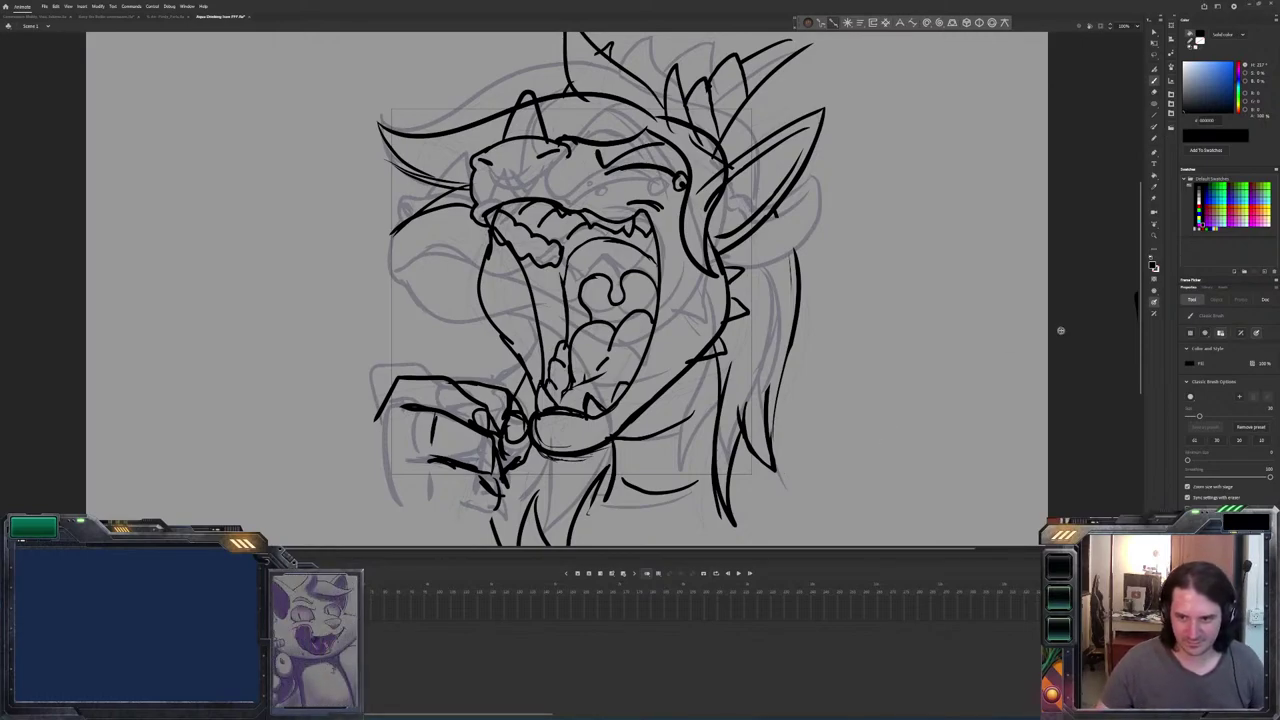
Review the motion between the clenched-teeth frame, the open-mouth frame and the blank frame after it.
{"action": "key", "text": "comma"}
{"action": "key", "text": "period"}
{"action": "key", "text": "period"}
{"action": "key", "text": "comma"}
{"action": "key", "text": "comma"}
{"action": "key", "text": "period"}
{"action": "key", "text": "period"}
{"action": "key", "text": "comma"}
{"action": "key", "text": "comma"}
{"action": "key", "text": "comma"}
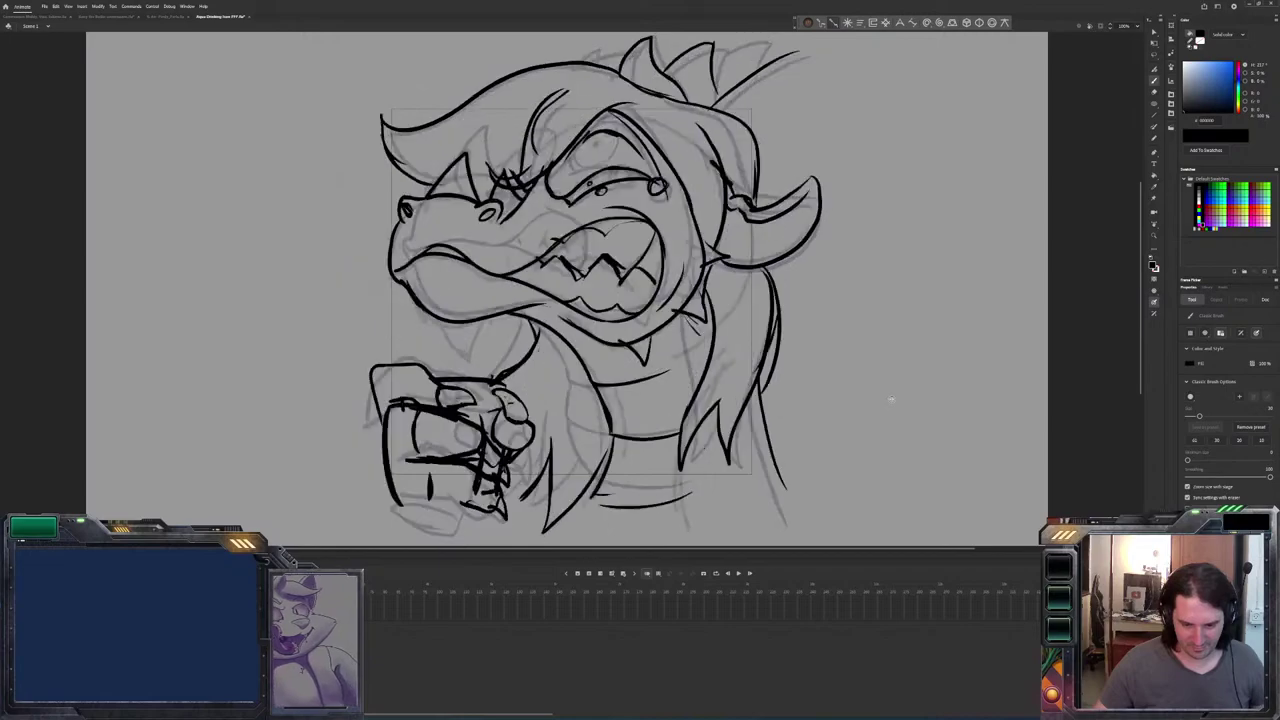
{"action": "key", "text": "period"}
{"action": "key", "text": "period"}
{"action": "key", "text": "period"}
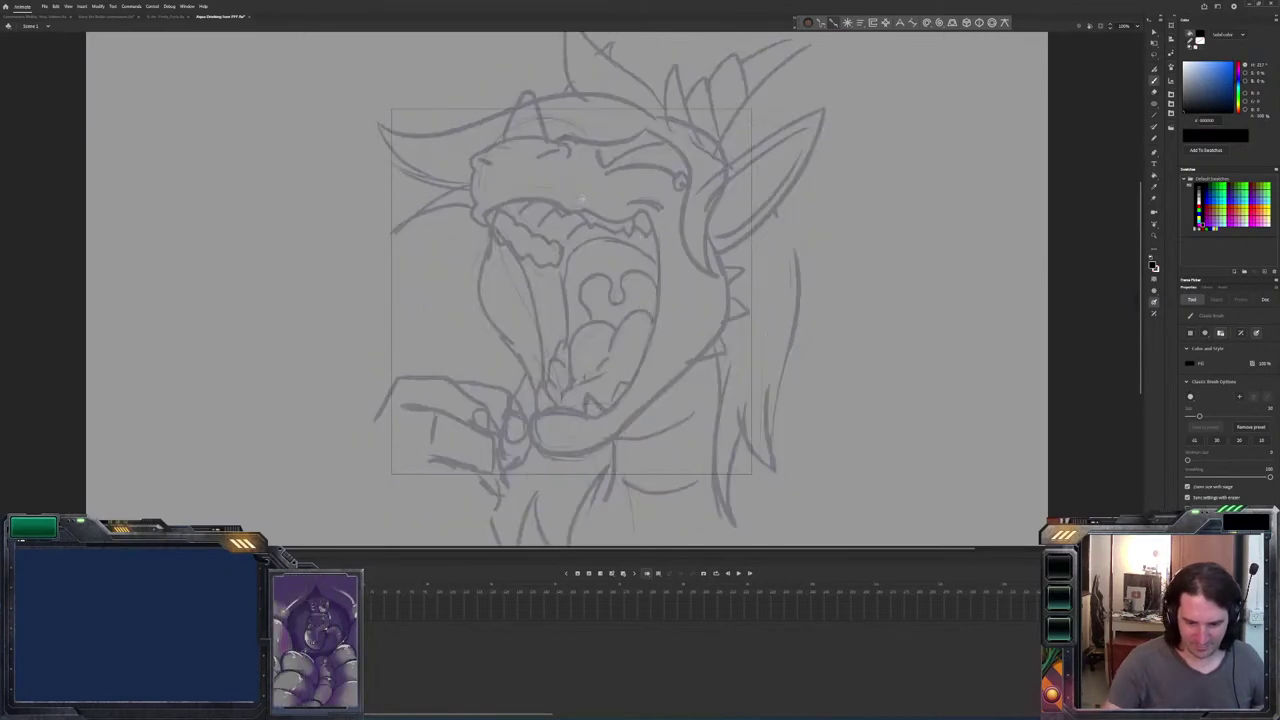
Ink the muzzle outline, upper lip and nostrils on the blank frame after the open-mouth frame.
{"action": "key", "text": "comma"}
{"action": "key", "text": "period"}
{"action": "mouse_move", "coordinate": [576, 204]}
{"action": "left_mouse_down"}
{"action": "mouse_move", "coordinate": [522, 190]}
{"action": "mouse_move", "coordinate": [480, 212]}
{"action": "mouse_move", "coordinate": [480, 145]}
{"action": "mouse_move", "coordinate": [479, 162]}
{"action": "mouse_move", "coordinate": [470, 155]}
{"action": "mouse_move", "coordinate": [567, 147]}
{"action": "mouse_move", "coordinate": [577, 158]}
{"action": "mouse_move", "coordinate": [564, 147]}
{"action": "left_mouse_up"}
{"action": "key", "text": "comma"}
{"action": "key", "text": "period"}
{"action": "key", "text": "comma"}
{"action": "key", "text": "period"}
{"action": "key", "text": "comma"}
{"action": "key", "text": "period"}
{"action": "key", "text": "comma"}
{"action": "key", "text": "period"}
Clean up the muzzle and nostril lines on the new frame, comparing them with the open-mouth frame.
{"action": "key", "text": "e"}
{"action": "key", "text": "b"}
{"action": "key", "text": "comma"}
{"action": "key", "text": "period"}
{"action": "key", "text": "comma"}
{"action": "key", "text": "period"}
{"action": "key", "text": "comma"}
{"action": "key", "text": "period"}
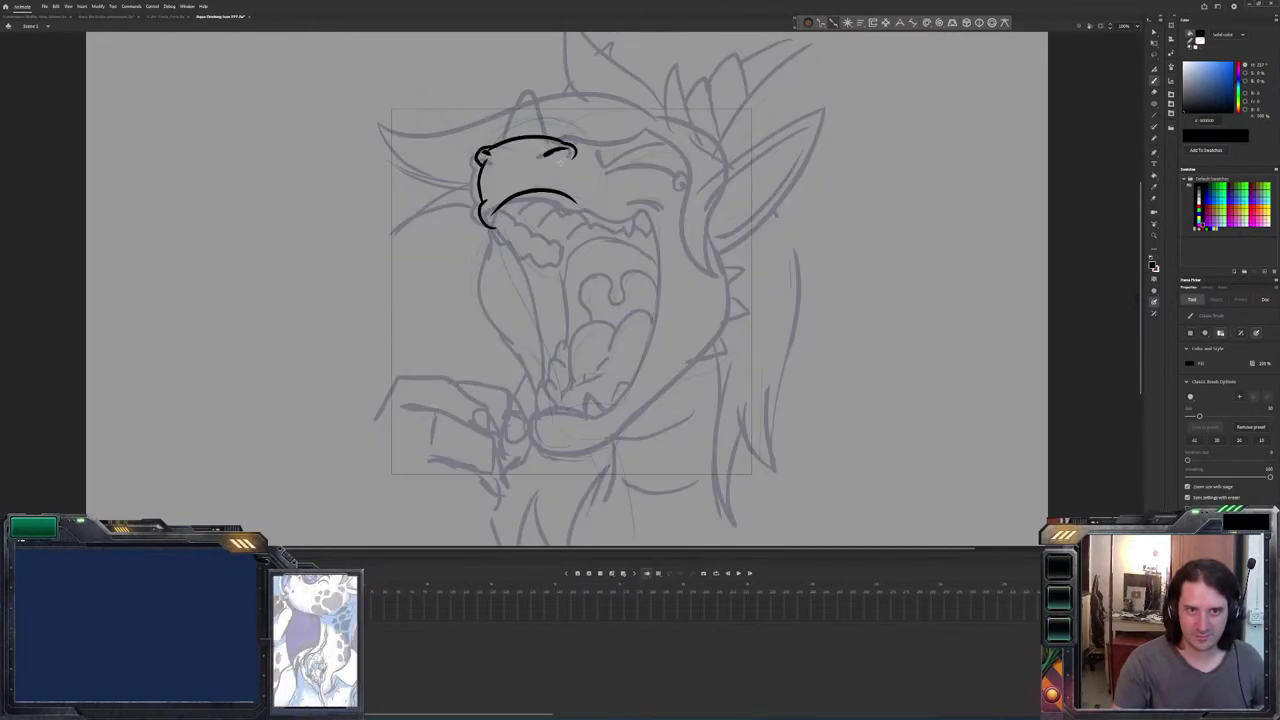
Ink the pointed horn on top of the muzzle on the frame after the open-mouth frame.
{"action": "key", "text": "comma"}
{"action": "key", "text": "period"}
{"action": "mouse_move", "coordinate": [547, 131]}
{"action": "left_mouse_down"}
{"action": "mouse_move", "coordinate": [555, 143]}
{"action": "mouse_move", "coordinate": [531, 90]}
{"action": "mouse_move", "coordinate": [510, 143]}
{"action": "mouse_move", "coordinate": [568, 130]}
{"action": "mouse_move", "coordinate": [579, 144]}
{"action": "left_mouse_up"}
{"action": "key", "text": "comma"}
{"action": "key", "text": "period"}
{"action": "key", "text": "comma"}
Ink a small spike behind the muzzle horn on both the open-mouth frame and the frame after it.
{"action": "key", "text": "comma"}
{"action": "key", "text": "period"}
{"action": "key", "text": "comma"}
{"action": "key", "text": "period"}
{"action": "key", "text": "period"}
{"action": "left_click_drag", "start_coordinate": [560, 138], "coordinate": [570, 126]}
{"action": "key", "text": "comma"}
{"action": "key", "text": "period"}
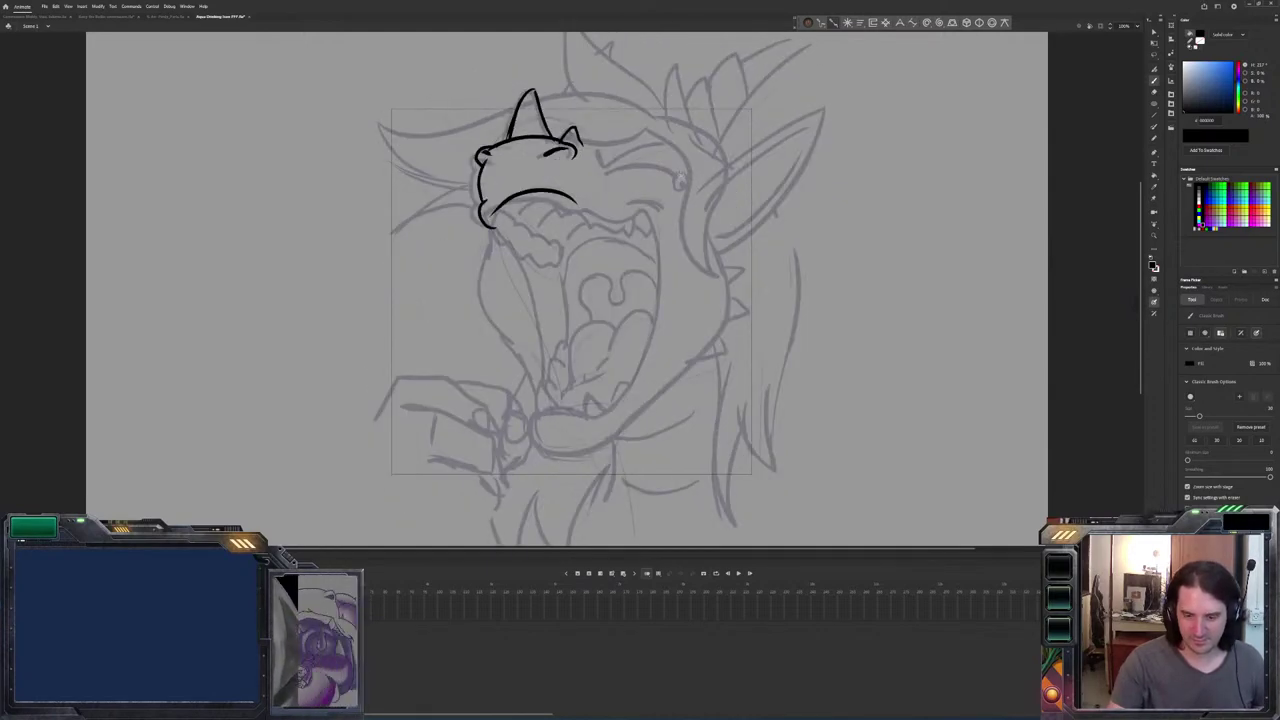
Ink the curved upper lid of the closed eye on the new frame, comparing it with the open-mouth frame.
{"action": "mouse_move", "coordinate": [680, 178]}
{"action": "left_mouse_down"}
{"action": "mouse_move", "coordinate": [645, 163]}
{"action": "mouse_move", "coordinate": [603, 177]}
{"action": "left_mouse_up"}
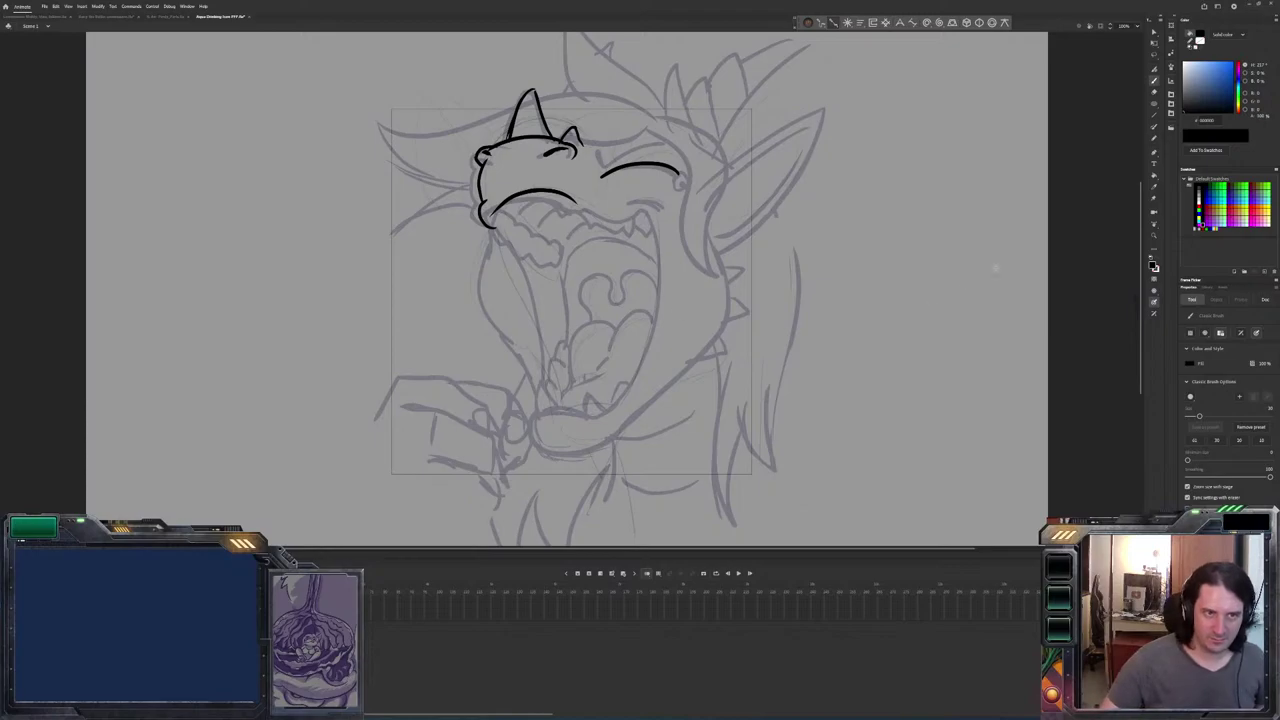
{"action": "key", "text": "period"}
{"action": "key", "text": "comma"}
{"action": "key", "text": "period"}
{"action": "key", "text": "comma"}
{"action": "key", "text": "period"}
{"action": "key", "text": "comma"}
Ink the cheek crease beneath the closed eye and the slanted brow above it on the new frame.
{"action": "left_click_drag", "start_coordinate": [667, 208], "coordinate": [640, 201]}
{"action": "key", "text": "period"}
{"action": "key", "text": "comma"}
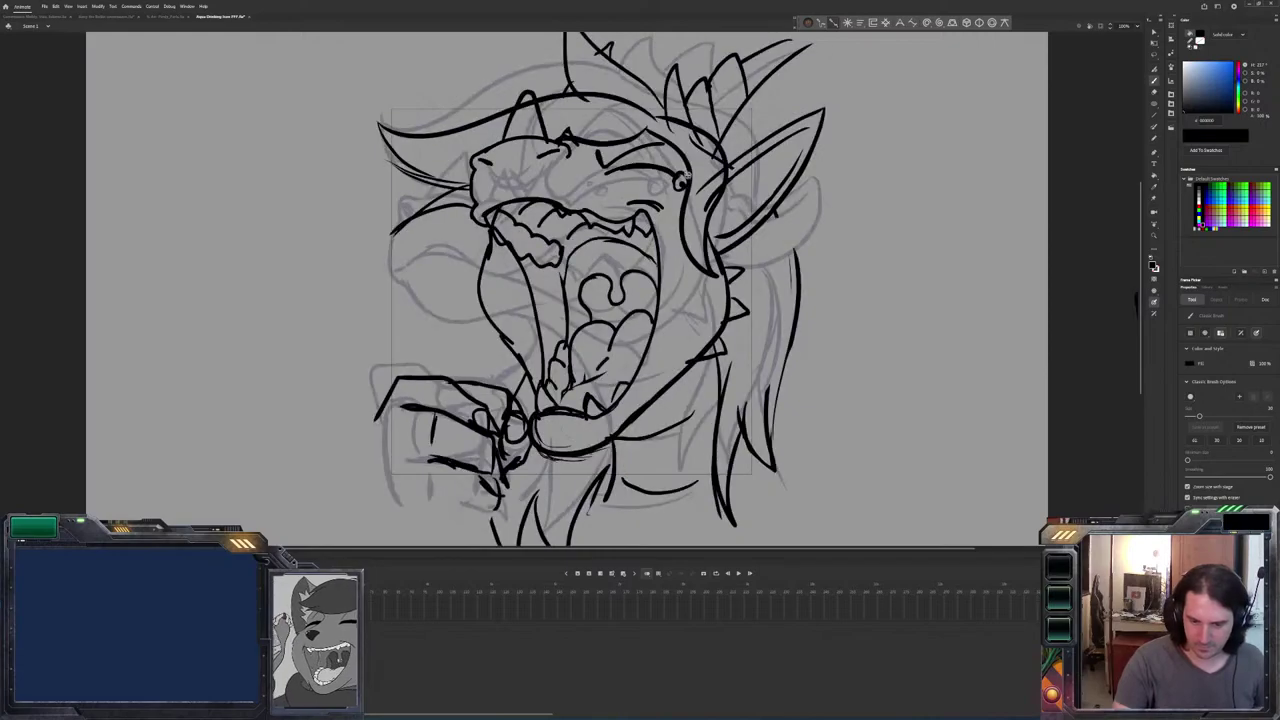
{"action": "left_click_drag", "start_coordinate": [652, 140], "coordinate": [586, 158]}
{"action": "key", "text": "comma"}
{"action": "key", "text": "period"}
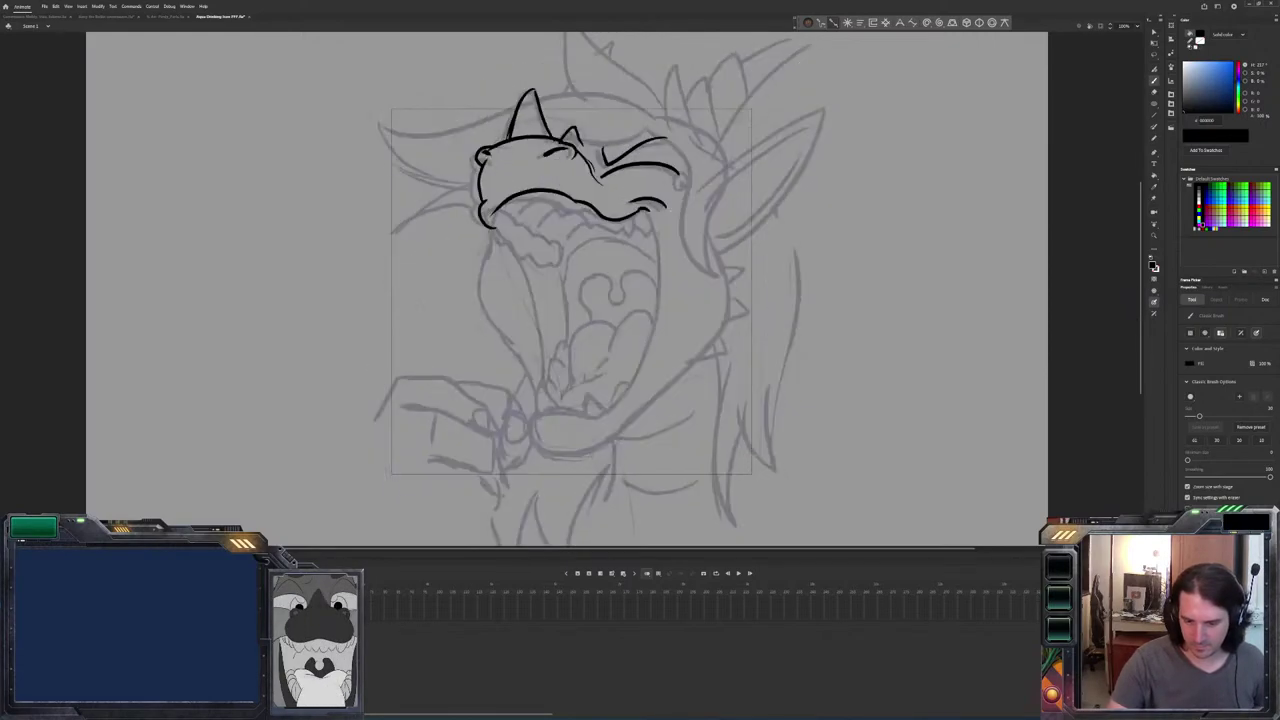
Ink the near edge of the open mouth down from its corner and along the lower lip on the new frame.
{"action": "key", "text": "comma"}
{"action": "key", "text": "period"}
{"action": "key", "text": "comma"}
{"action": "key", "text": "period"}
{"action": "mouse_move", "coordinate": [656, 262]}
{"action": "left_mouse_down"}
{"action": "mouse_move", "coordinate": [630, 381]}
{"action": "mouse_move", "coordinate": [610, 408]}
{"action": "mouse_move", "coordinate": [563, 408]}
{"action": "left_mouse_up"}
{"action": "key", "text": "comma"}
{"action": "key", "text": "period"}
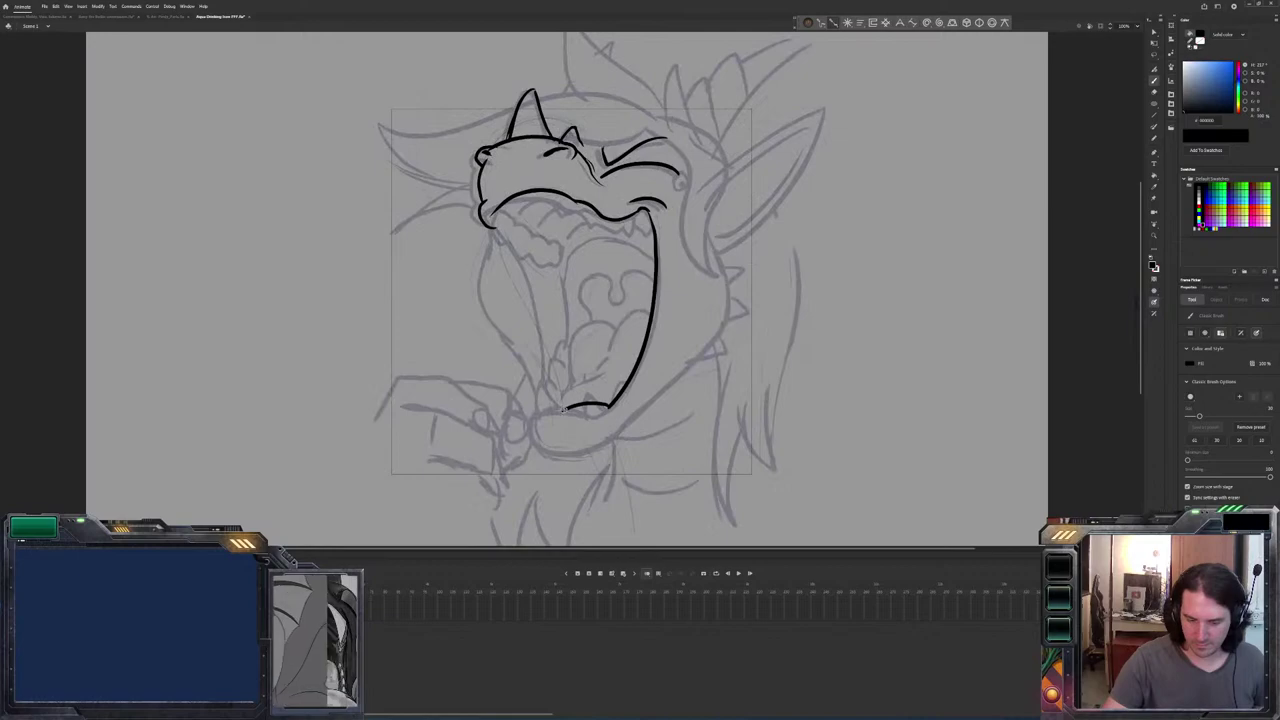
Ink the two small lower fangs and the near lobe of the tongue inside the mouth.
{"action": "key", "text": "comma"}
{"action": "key", "text": "period"}
{"action": "key", "text": "comma"}
{"action": "key", "text": "period"}
{"action": "key", "text": "comma"}
{"action": "key", "text": "period"}
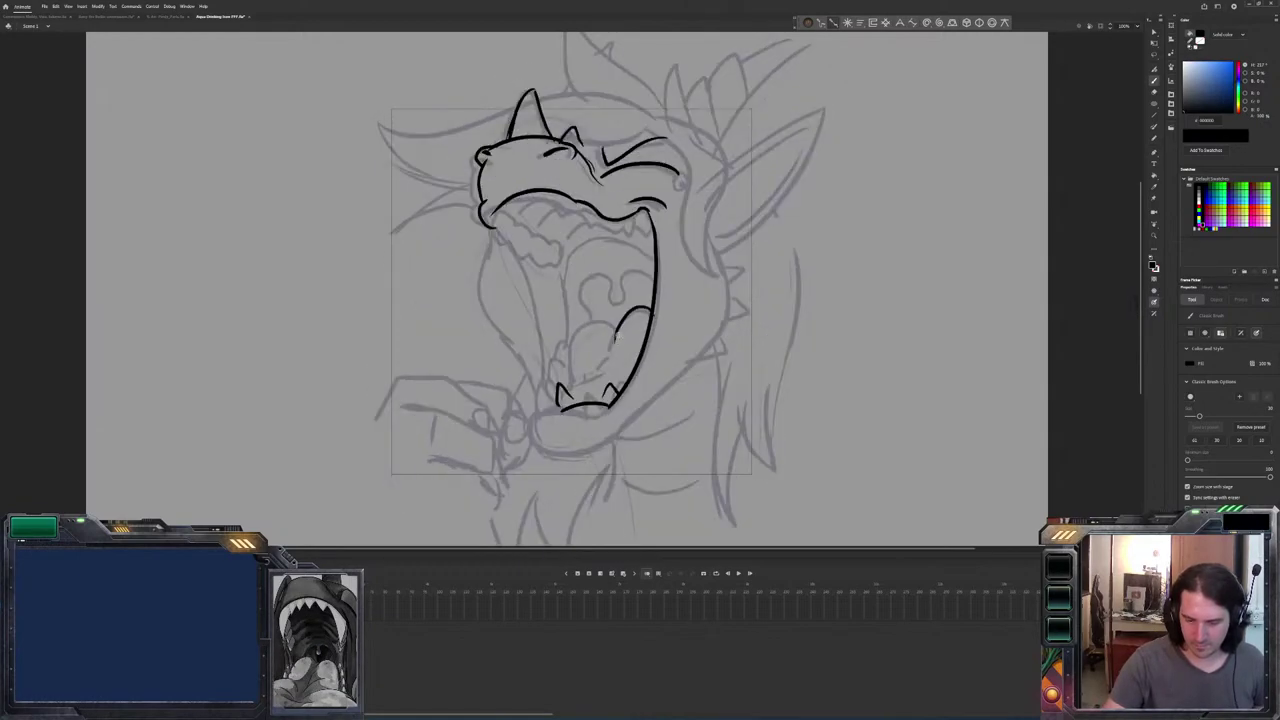
Ink the far lobe of the tongue and the short fold lines on its surface, comparing with the neighbouring frame.
{"action": "key", "text": "comma"}
{"action": "key", "text": "period"}
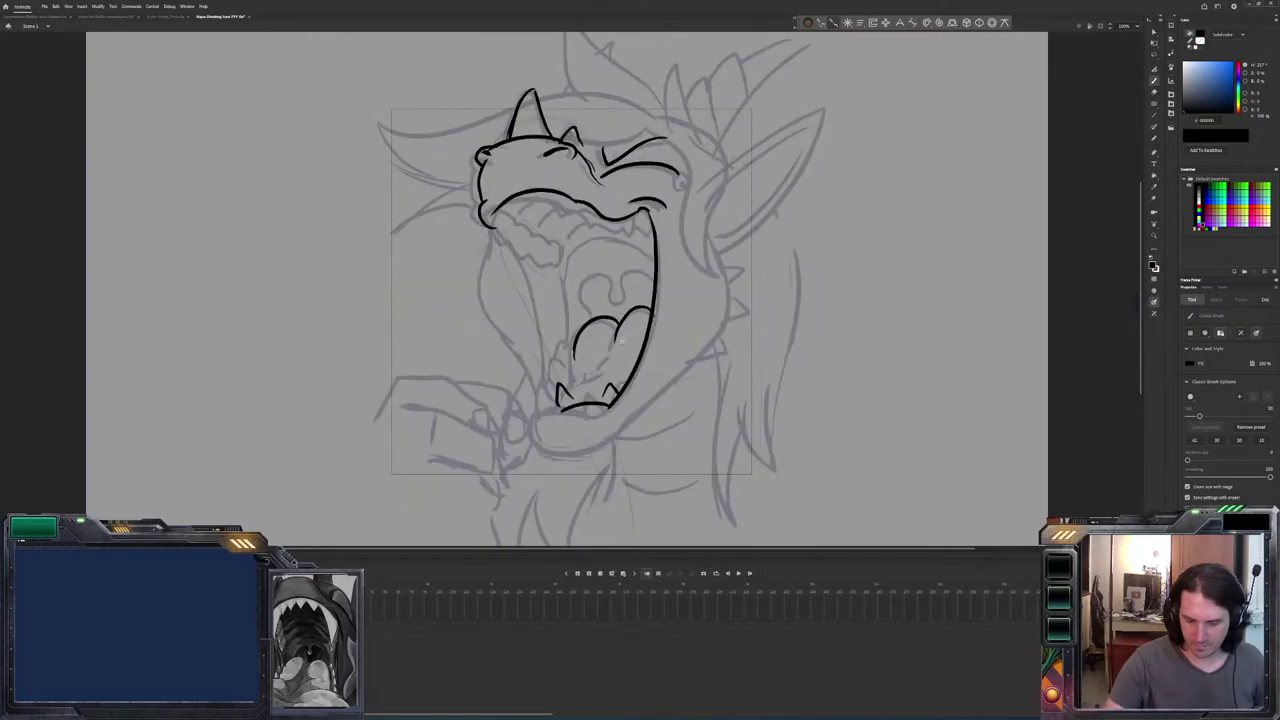
{"action": "key", "text": "comma"}
{"action": "key", "text": "period"}
{"action": "left_click_drag", "start_coordinate": [618, 368], "coordinate": [594, 376]}
{"action": "mouse_move", "coordinate": [600, 372]}
{"action": "left_mouse_down"}
{"action": "mouse_move", "coordinate": [572, 394]}
{"action": "mouse_move", "coordinate": [586, 384]}
{"action": "left_mouse_up"}
{"action": "key", "text": "comma"}
{"action": "key", "text": "period"}
{"action": "key", "text": "comma"}
{"action": "key", "text": "period"}
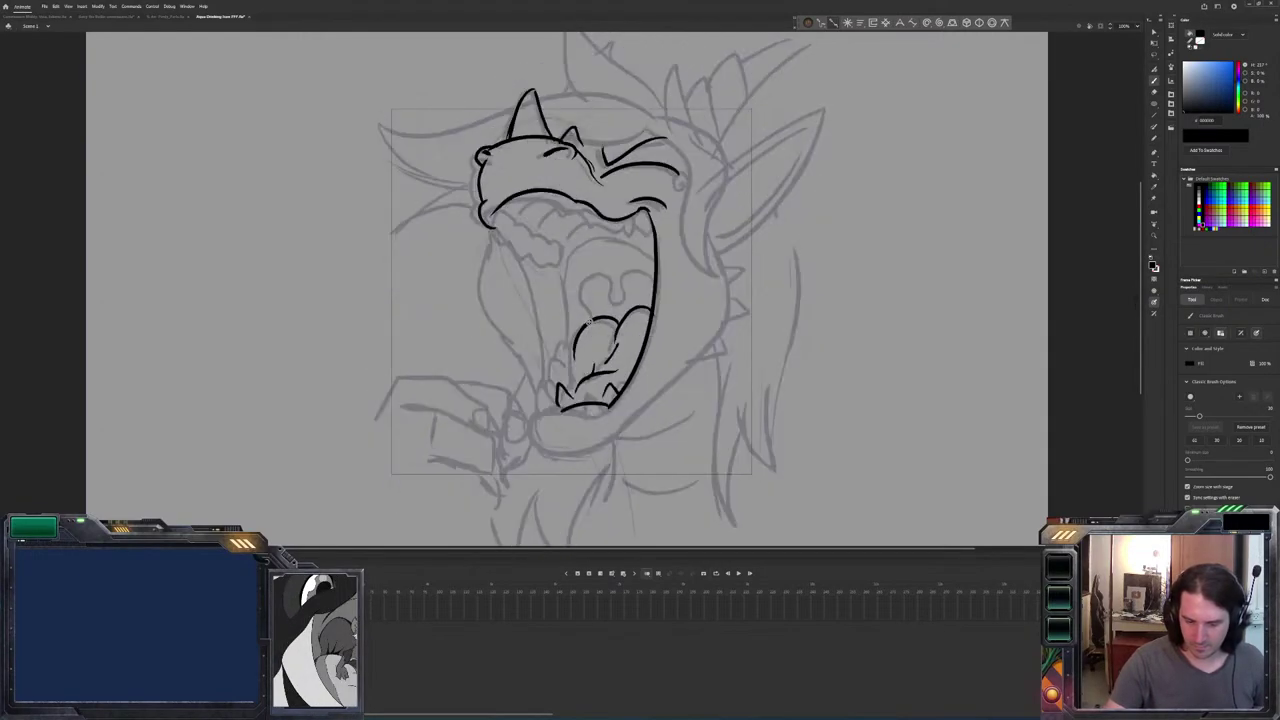
Ink the uvula and the curved throat opening around it above the tongue.
{"action": "key", "text": "comma"}
{"action": "left_click_drag", "start_coordinate": [592, 282], "coordinate": [653, 294]}
{"action": "key", "text": "period"}
{"action": "mouse_move", "coordinate": [630, 277]}
{"action": "left_mouse_down"}
{"action": "mouse_move", "coordinate": [650, 267]}
{"action": "mouse_move", "coordinate": [626, 300]}
{"action": "left_mouse_up"}
{"action": "mouse_move", "coordinate": [612, 298]}
{"action": "left_mouse_down"}
{"action": "mouse_move", "coordinate": [628, 309]}
{"action": "mouse_move", "coordinate": [616, 288]}
{"action": "left_mouse_up"}
{"action": "key", "text": "comma"}
{"action": "key", "text": "period"}
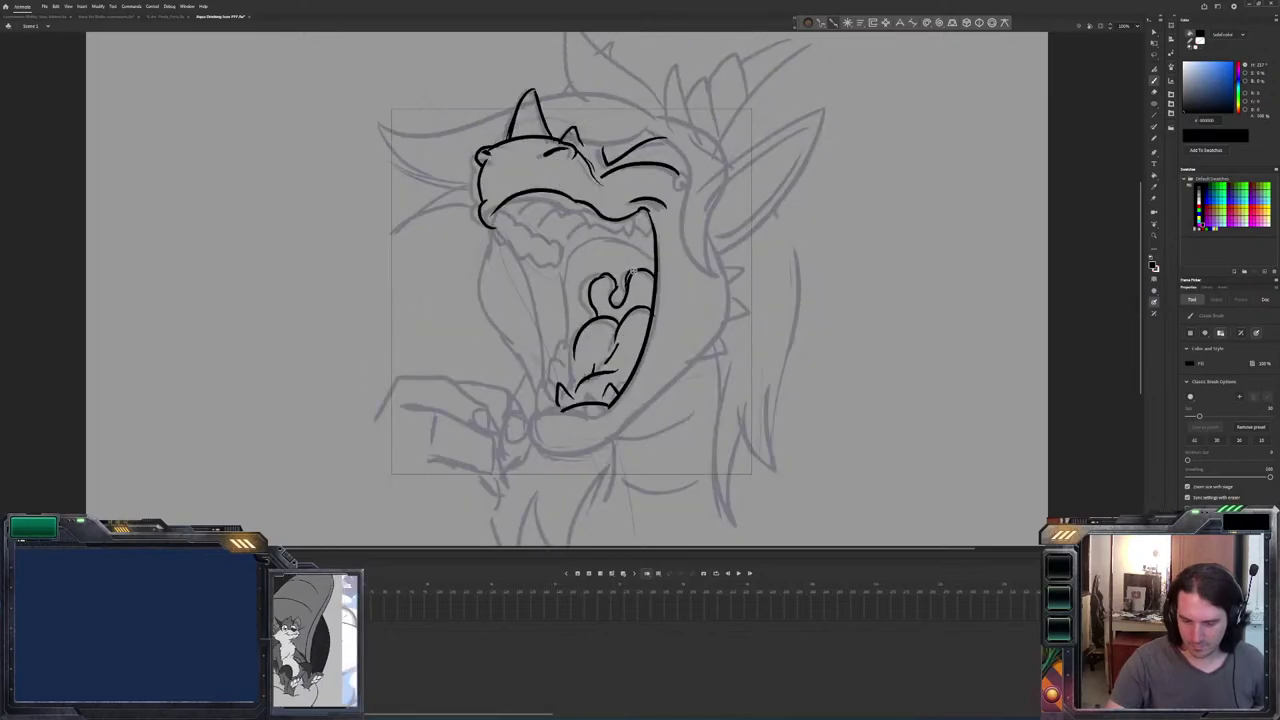
Ink the arch at the back of the mouth from the near edge over the uvula and down to the tongue.
{"action": "key", "text": "comma"}
{"action": "key", "text": "period"}
{"action": "left_click_drag", "start_coordinate": [656, 262], "coordinate": [632, 238]}
{"action": "mouse_move", "coordinate": [632, 240]}
{"action": "left_mouse_down"}
{"action": "mouse_move", "coordinate": [579, 248]}
{"action": "mouse_move", "coordinate": [573, 352]}
{"action": "left_mouse_up"}
{"action": "key", "text": "comma"}
{"action": "key", "text": "period"}
{"action": "key", "text": "comma"}
{"action": "key", "text": "period"}
{"action": "key", "text": "comma"}
{"action": "key", "text": "period"}
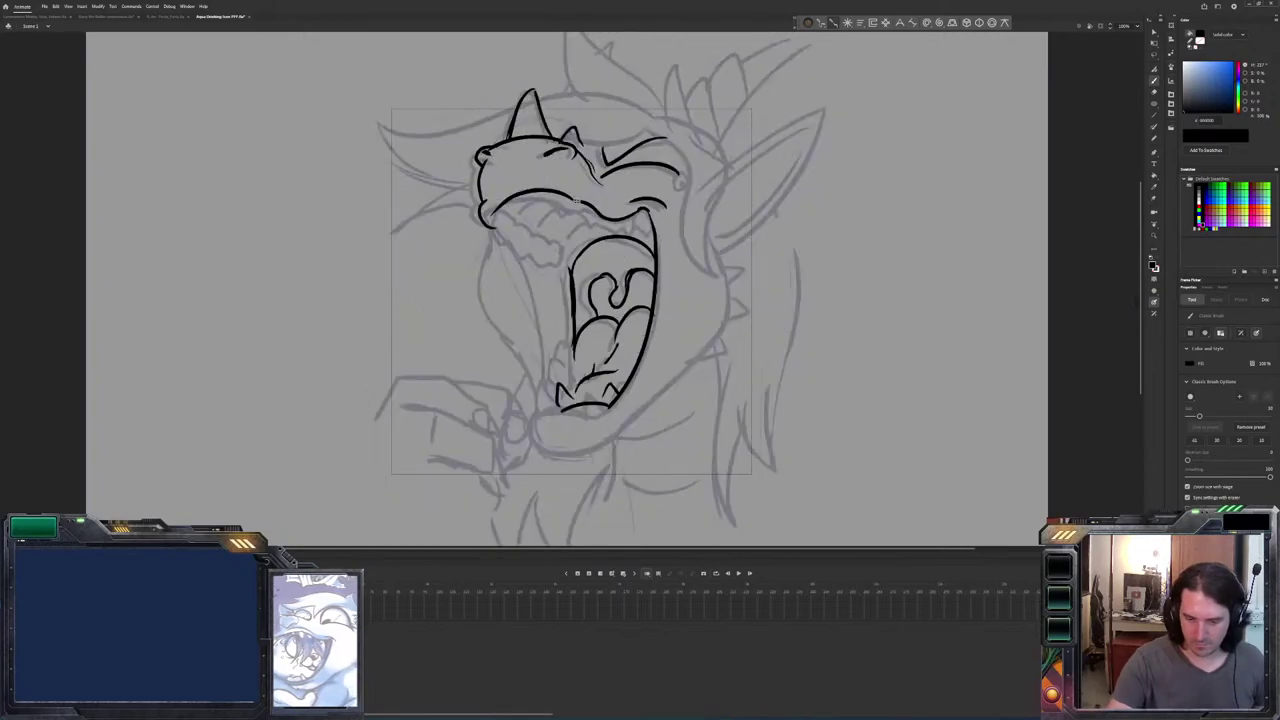
Ink the short line of the front tooth beneath the tip of the upper lip.
{"action": "key", "text": "comma"}
{"action": "key", "text": "period"}
{"action": "left_click_drag", "start_coordinate": [502, 206], "coordinate": [499, 224]}
{"action": "key", "text": "comma"}
{"action": "key", "text": "period"}
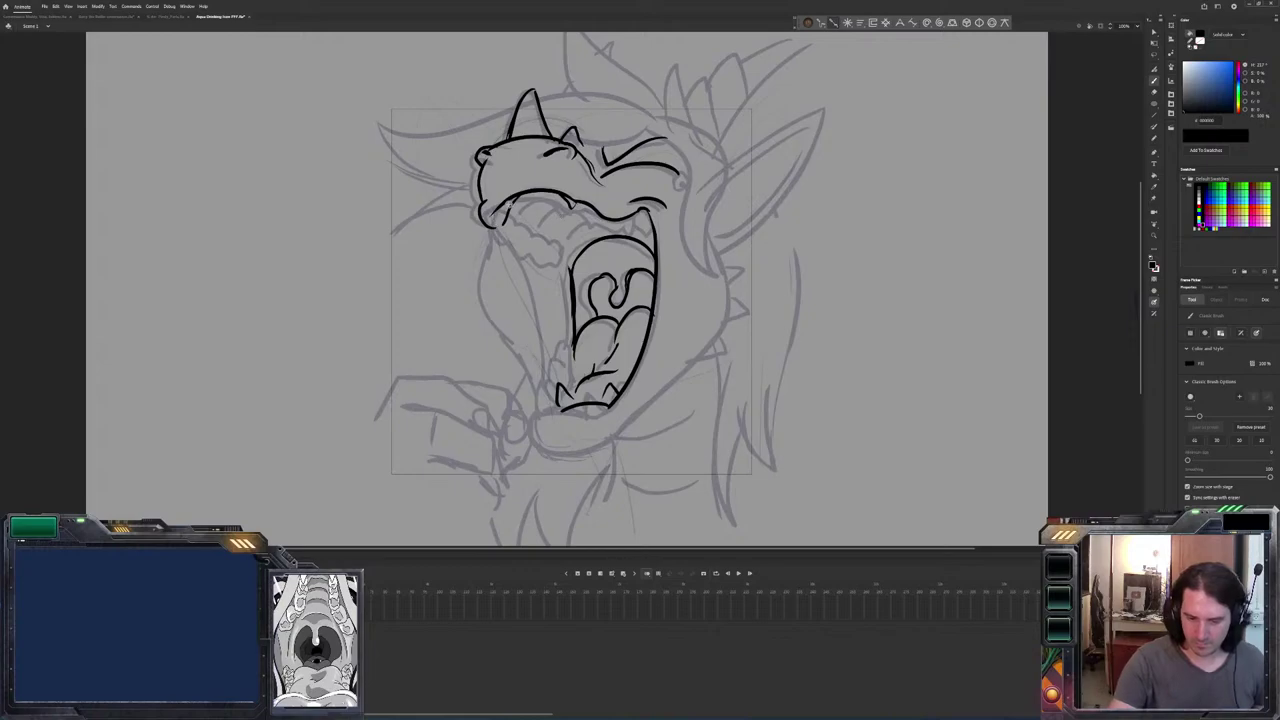
Ink the jagged far tooth row, the palate ridges and the upper corner fangs, undoing strokes that miss.
{"action": "key", "text": "comma"}
{"action": "key", "text": "period"}
{"action": "key", "text": "comma"}
{"action": "key", "text": "period"}
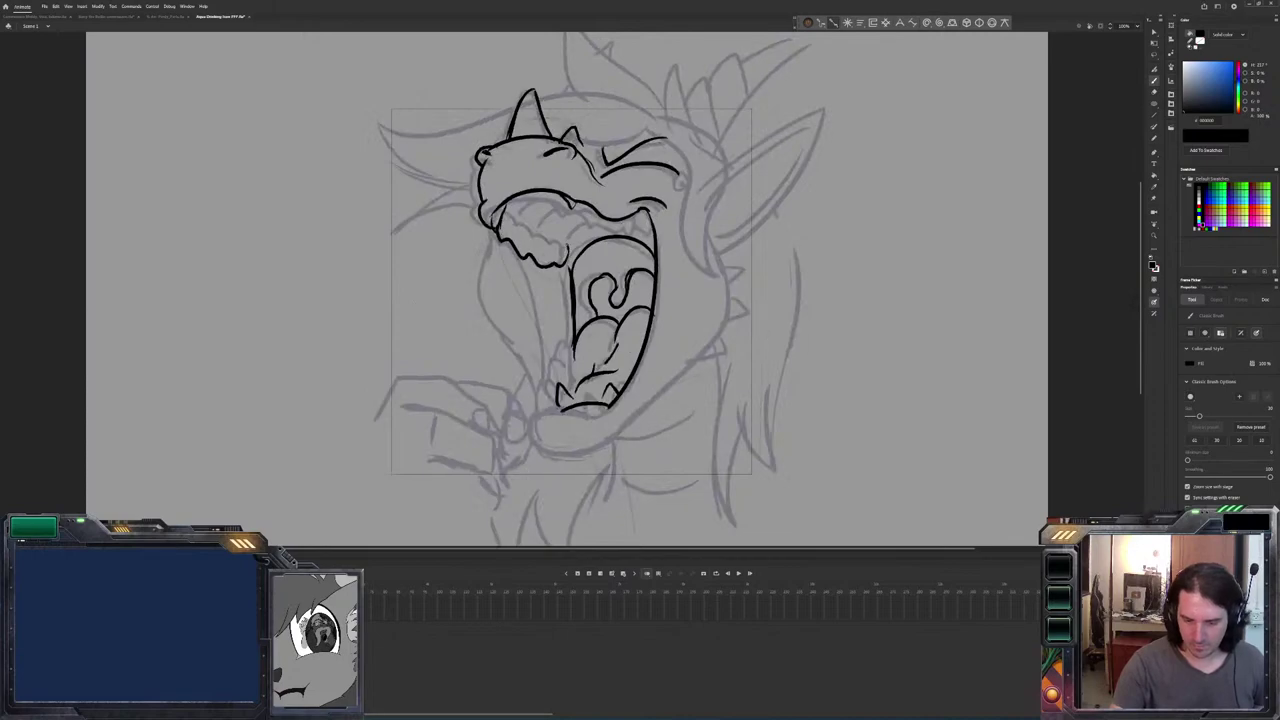
{"action": "key", "text": "ctrl+z"}
{"action": "key", "text": "ctrl+z"}
{"action": "key", "text": "ctrl+z"}
{"action": "key", "text": "ctrl+z"}
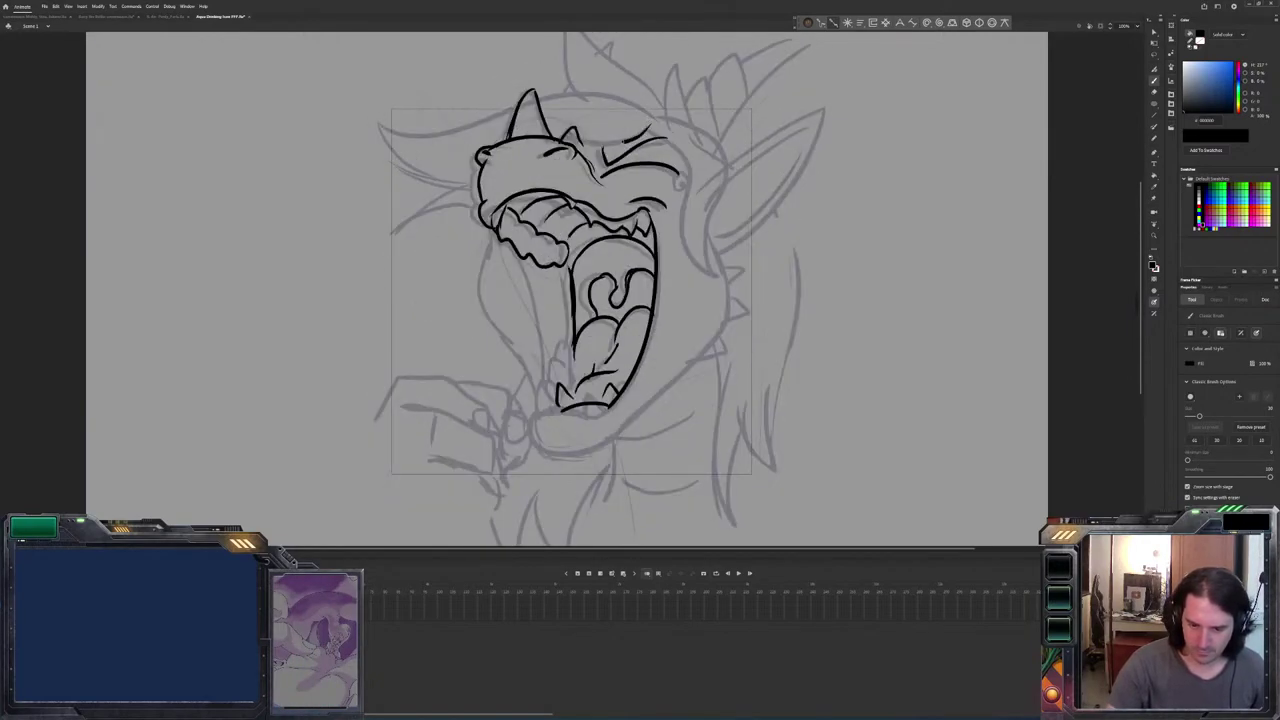
Ink the pointed spike beside the muzzle and the rounded ear-like outline crossing it behind the snout.
{"action": "left_click_drag", "start_coordinate": [477, 170], "coordinate": [406, 230]}
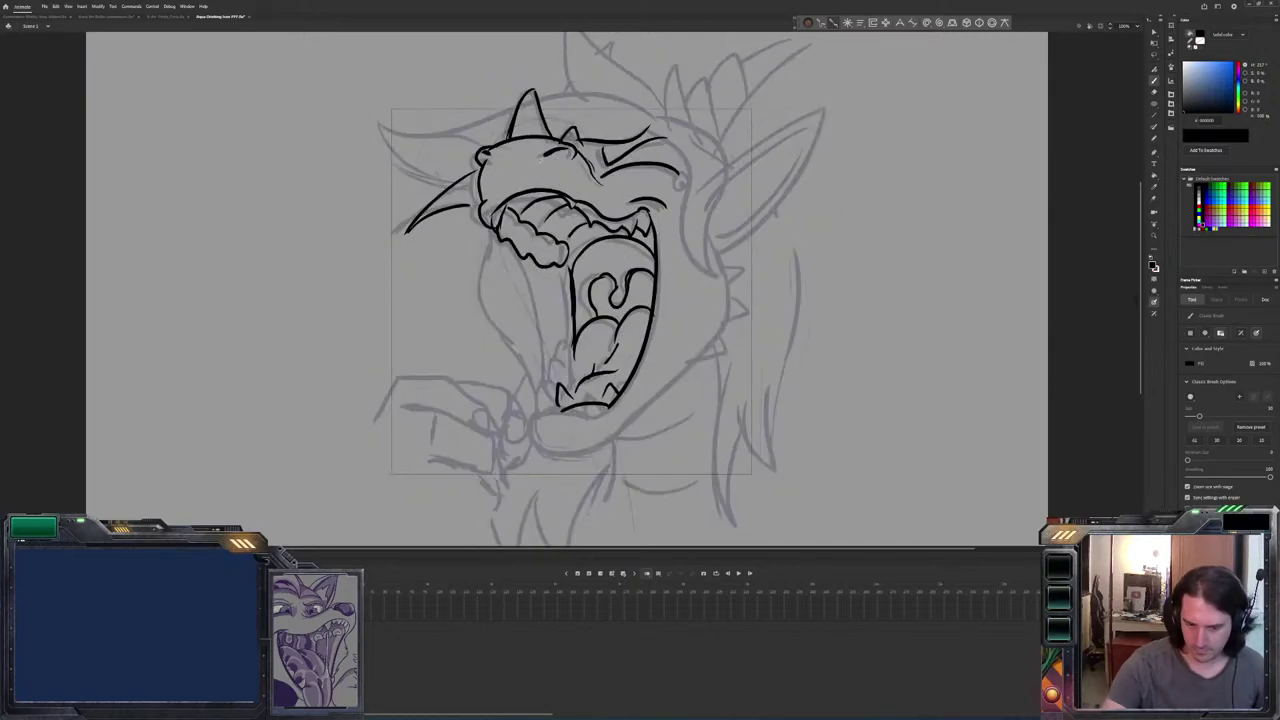
{"action": "mouse_move", "coordinate": [495, 145]}
{"action": "left_mouse_down"}
{"action": "mouse_move", "coordinate": [439, 108]}
{"action": "mouse_move", "coordinate": [426, 122]}
{"action": "mouse_move", "coordinate": [430, 218]}
{"action": "left_mouse_up"}
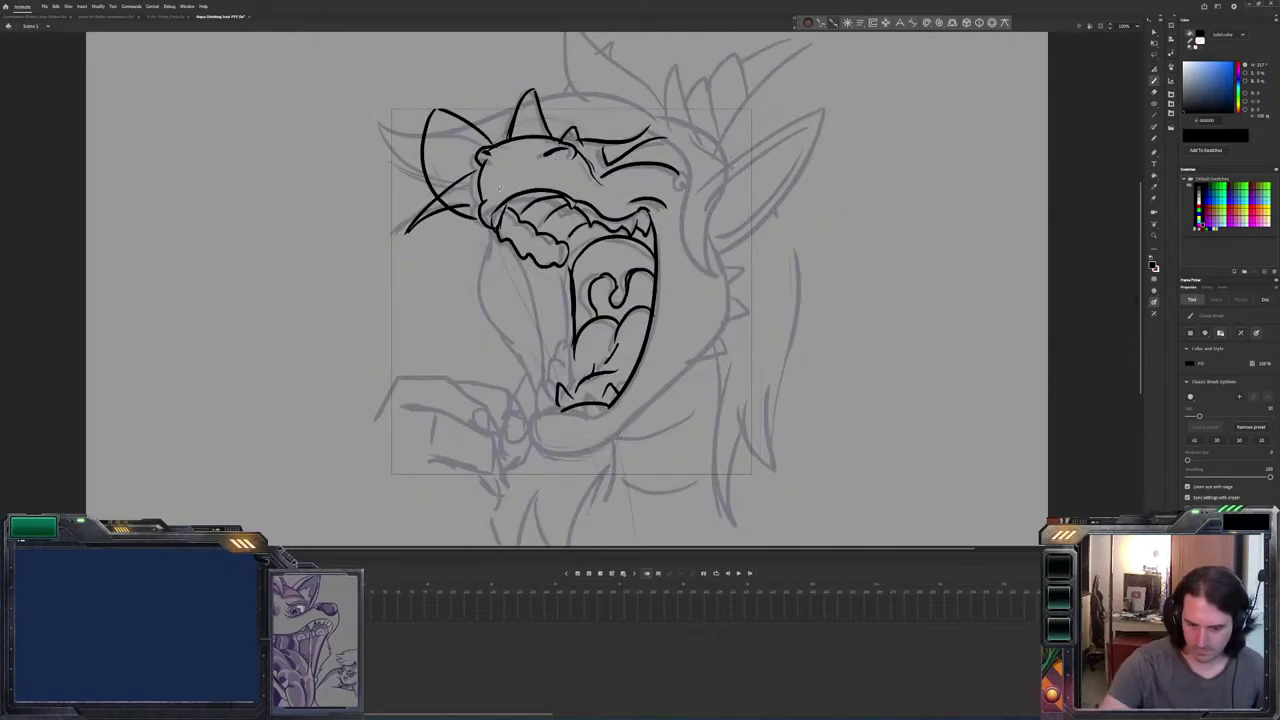
{"action": "left_click_drag", "start_coordinate": [478, 160], "coordinate": [433, 106]}
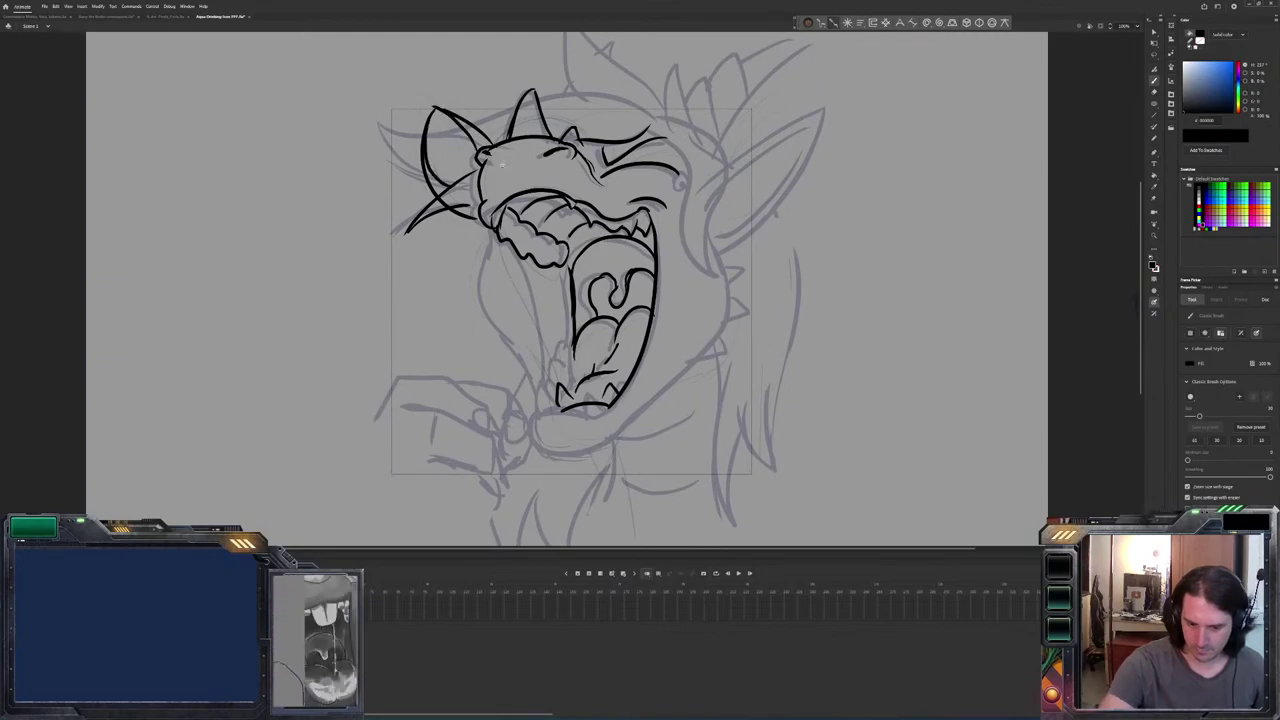
Ink the fringe sweeping over the forehead to a point beyond the muzzle and the lock hanging behind the eye.
{"action": "mouse_move", "coordinate": [662, 118]}
{"action": "left_mouse_down"}
{"action": "mouse_move", "coordinate": [625, 90]}
{"action": "mouse_move", "coordinate": [524, 100]}
{"action": "mouse_move", "coordinate": [398, 140]}
{"action": "mouse_move", "coordinate": [405, 176]}
{"action": "left_mouse_up"}
{"action": "mouse_move", "coordinate": [665, 112]}
{"action": "left_mouse_down"}
{"action": "mouse_move", "coordinate": [583, 33]}
{"action": "mouse_move", "coordinate": [562, 78]}
{"action": "mouse_move", "coordinate": [705, 126]}
{"action": "mouse_move", "coordinate": [726, 200]}
{"action": "mouse_move", "coordinate": [712, 270]}
{"action": "mouse_move", "coordinate": [660, 132]}
{"action": "mouse_move", "coordinate": [684, 179]}
{"action": "mouse_move", "coordinate": [676, 166]}
{"action": "left_mouse_up"}
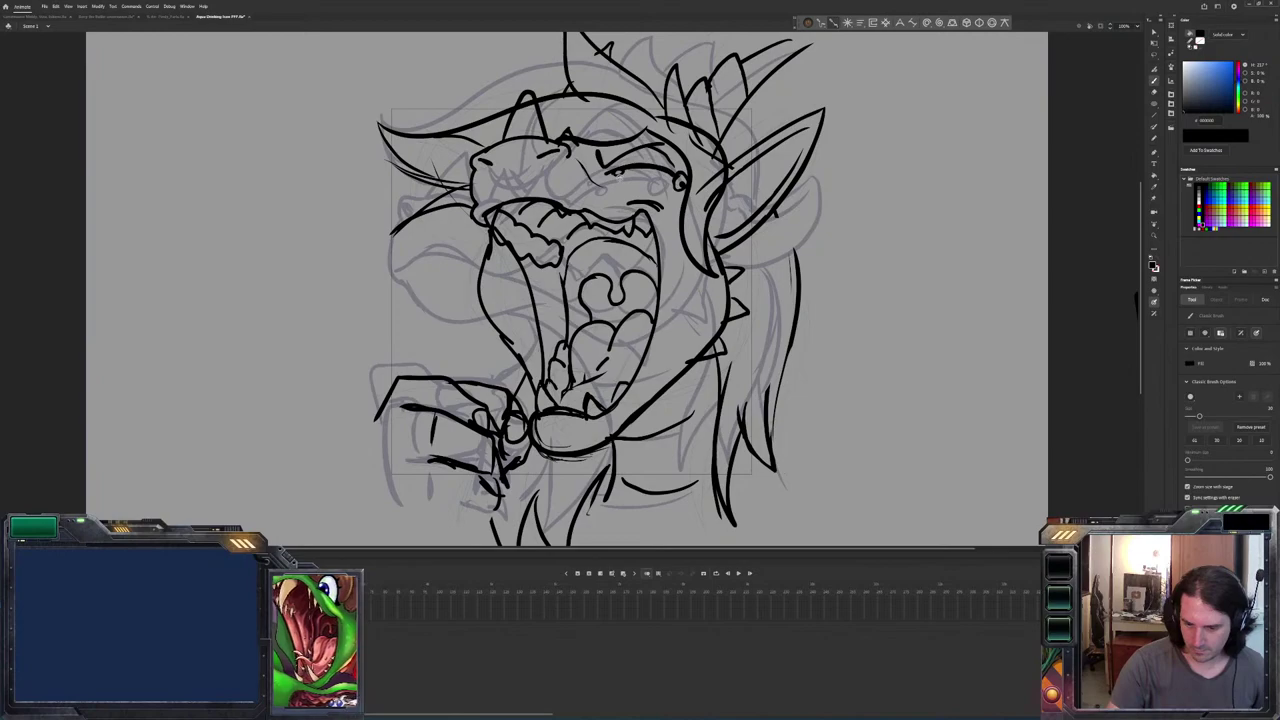
{"action": "key", "text": "ctrl+z"}
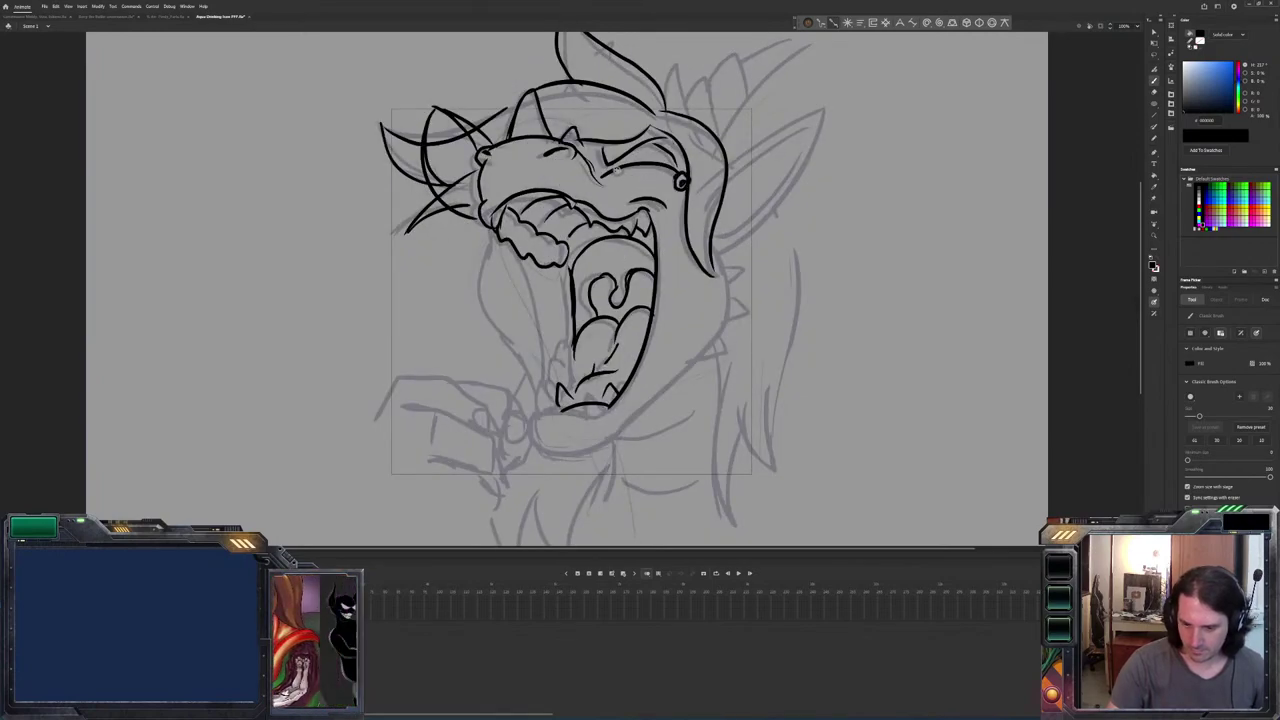
Erase the stray lines at the inner corner of the eye and rework the small details there.
{"action": "key", "text": "e"}
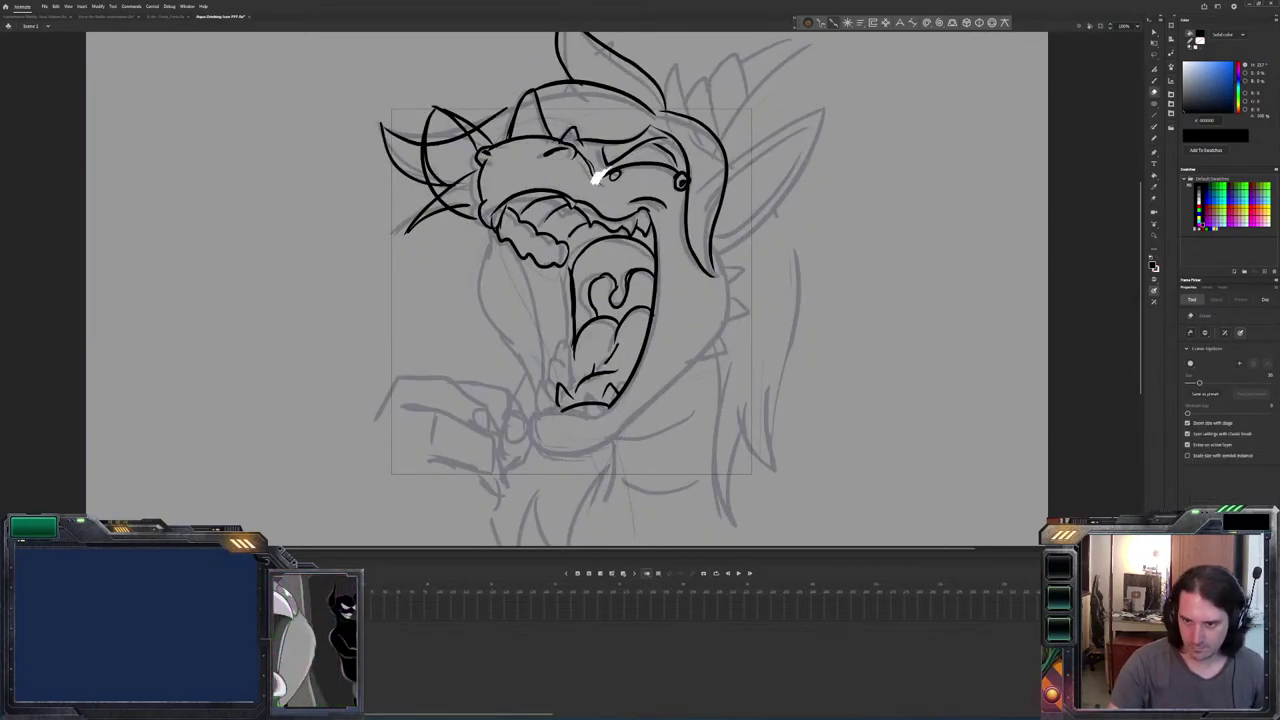
{"action": "left_click_drag", "start_coordinate": [606, 170], "coordinate": [619, 172]}
{"action": "key", "text": "b"}
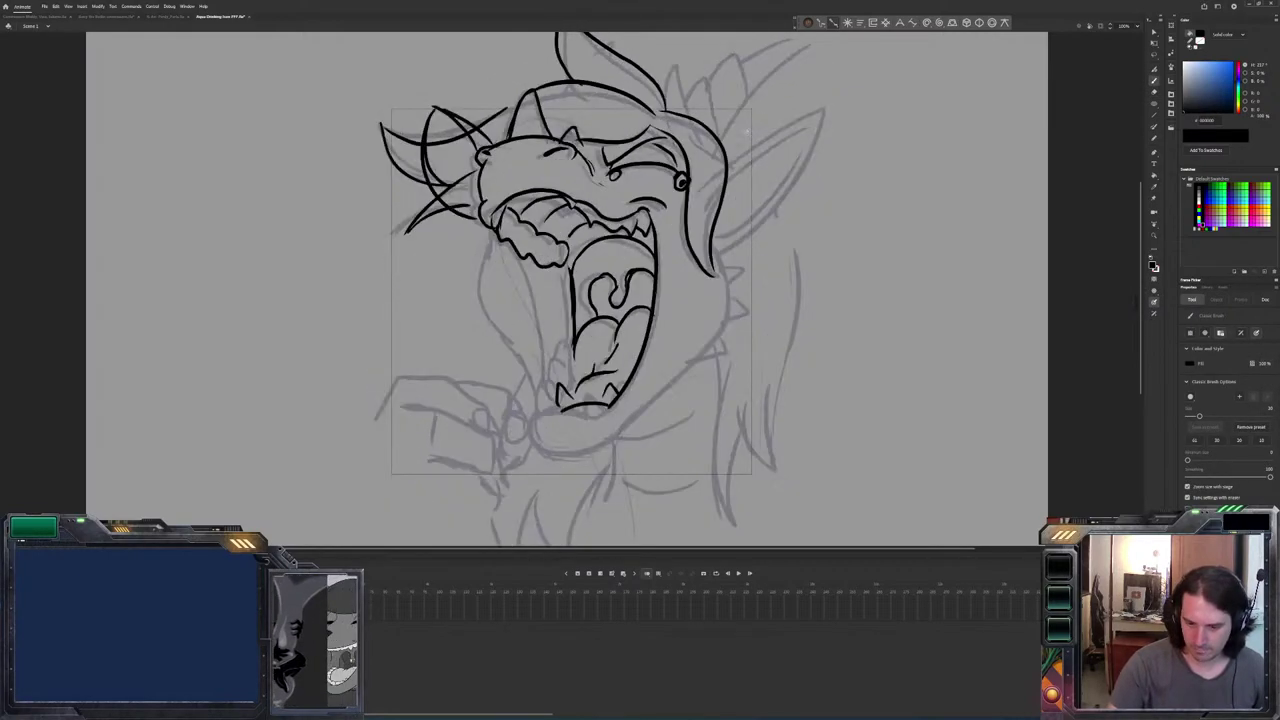
Ink the pointed hair tufts and the long trailing strand on the back of the head.
{"action": "mouse_move", "coordinate": [718, 142]}
{"action": "left_mouse_down"}
{"action": "mouse_move", "coordinate": [824, 50]}
{"action": "mouse_move", "coordinate": [744, 104]}
{"action": "mouse_move", "coordinate": [718, 145]}
{"action": "left_mouse_up"}
{"action": "key", "text": "ctrl+z"}
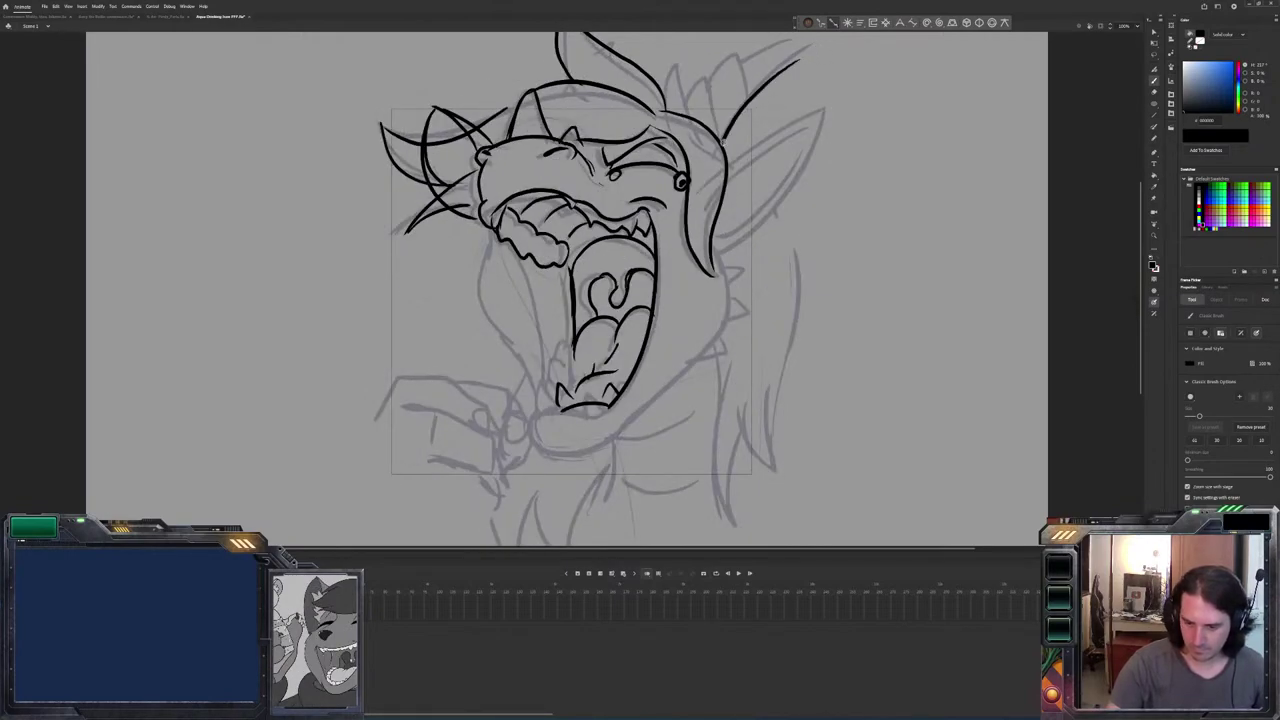
{"action": "key", "text": "Return"}
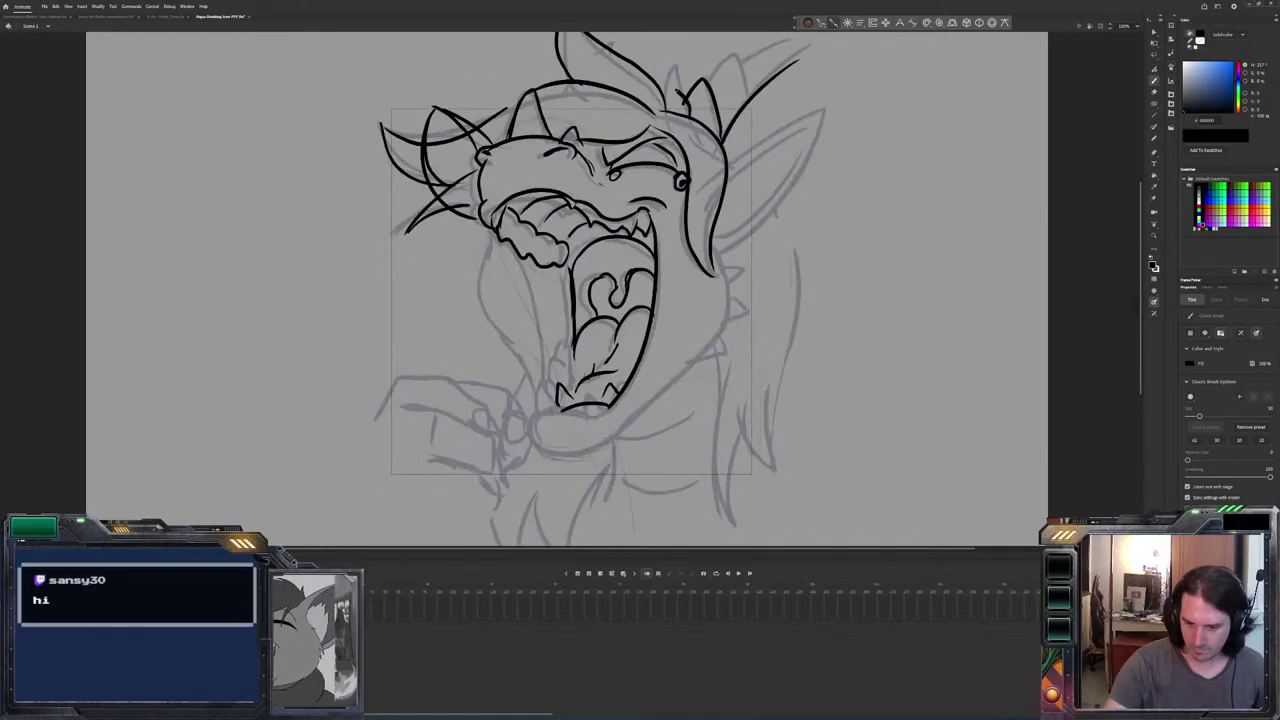
{"action": "mouse_move", "coordinate": [754, 100]}
{"action": "left_mouse_down"}
{"action": "mouse_move", "coordinate": [738, 55]}
{"action": "mouse_move", "coordinate": [698, 98]}
{"action": "left_mouse_up"}
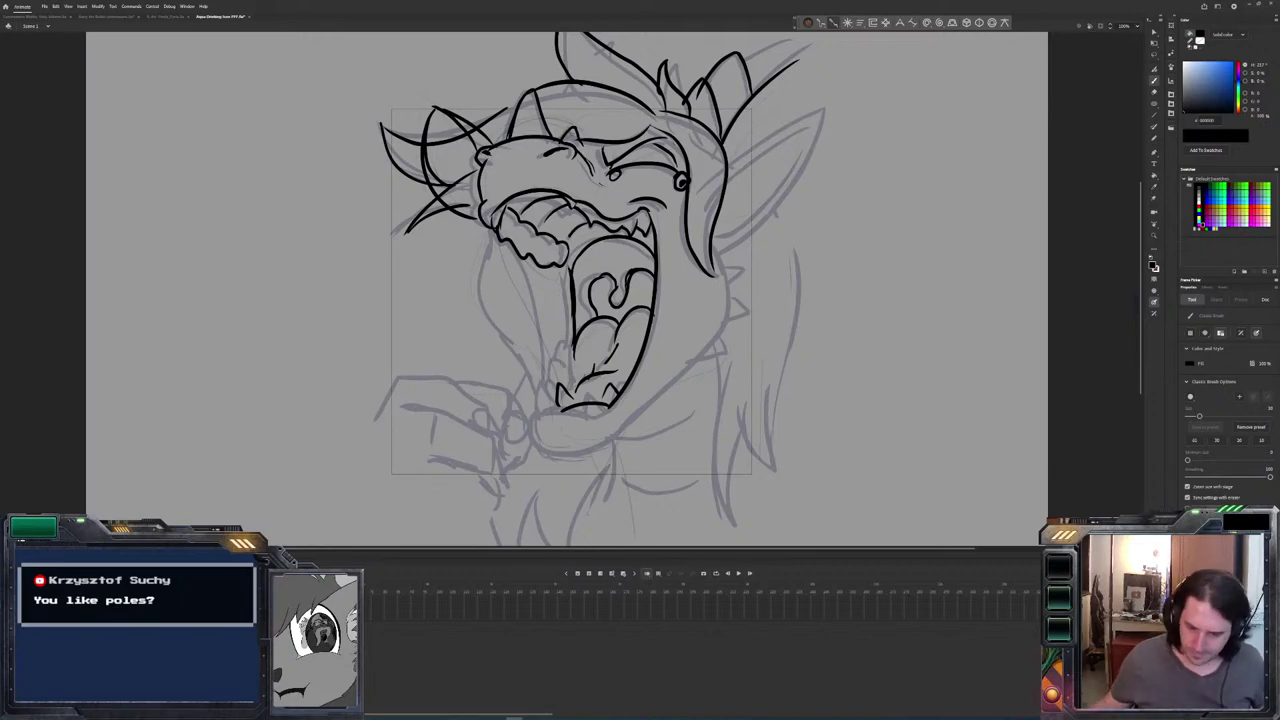
Ink the outer contour of the stretched far cheek from beneath the muzzle toward the jaw, undoing a misplaced stroke.
{"action": "key", "text": "period"}
{"action": "key", "text": "comma"}
{"action": "key", "text": "period"}
{"action": "key", "text": "comma"}
{"action": "mouse_move", "coordinate": [490, 250]}
{"action": "left_mouse_down"}
{"action": "mouse_move", "coordinate": [501, 320]}
{"action": "mouse_move", "coordinate": [559, 417]}
{"action": "mouse_move", "coordinate": [524, 355]}
{"action": "mouse_move", "coordinate": [548, 425]}
{"action": "mouse_move", "coordinate": [514, 352]}
{"action": "left_mouse_up"}
{"action": "key", "text": "period"}
{"action": "key", "text": "comma"}
{"action": "key", "text": "ctrl+z"}
{"action": "key", "text": "period"}
{"action": "key", "text": "comma"}
Ink the inner edge of the far cheek between the lower lip and the upper tooth row.
{"action": "key", "text": "e"}
{"action": "key", "text": "period"}
{"action": "key", "text": "comma"}
{"action": "key", "text": "b"}
{"action": "key", "text": "period"}
{"action": "key", "text": "comma"}
{"action": "left_click_drag", "start_coordinate": [558, 414], "coordinate": [496, 240]}
{"action": "key", "text": "period"}
{"action": "key", "text": "comma"}
{"action": "key", "text": "period"}
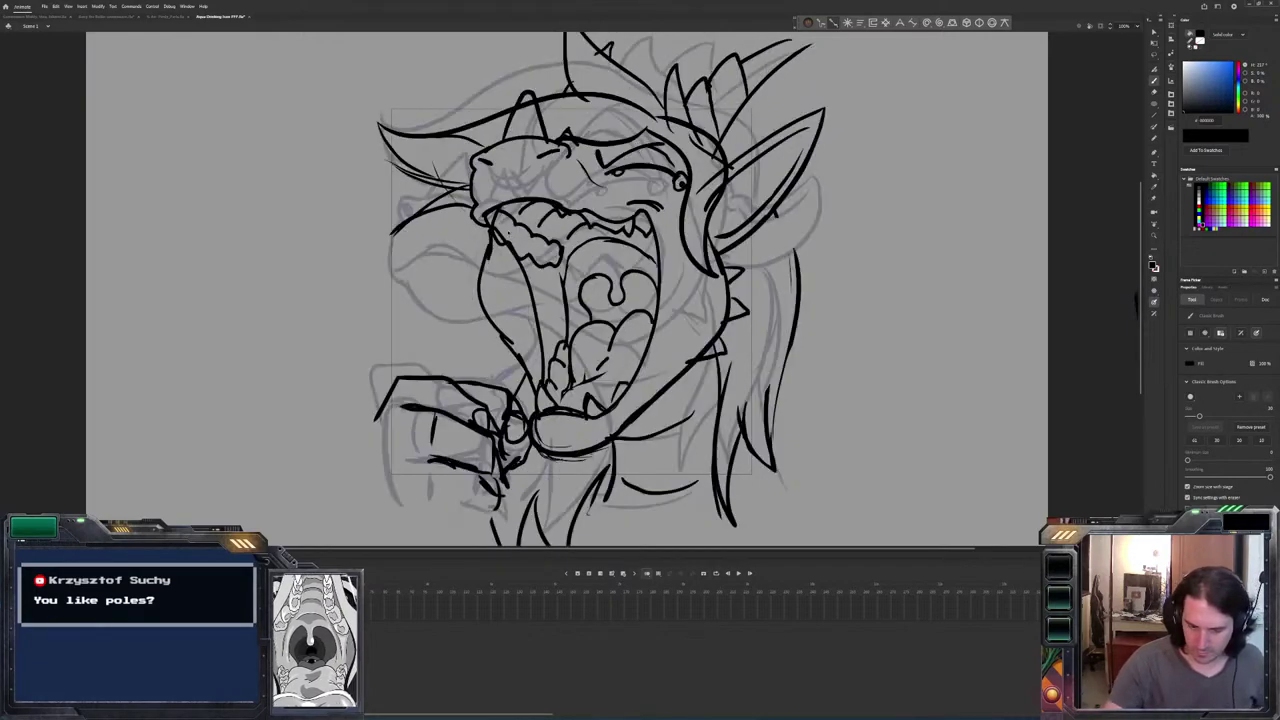
Clean up the far cheek's inner line with the eraser and ink the underside of the chin.
{"action": "key", "text": "comma"}
{"action": "key", "text": "period"}
{"action": "key", "text": "e"}
{"action": "mouse_move", "coordinate": [506, 243]}
{"action": "left_mouse_down"}
{"action": "mouse_move", "coordinate": [500, 229]}
{"action": "mouse_move", "coordinate": [548, 362]}
{"action": "left_mouse_up"}
{"action": "key", "text": "period"}
{"action": "key", "text": "b"}
{"action": "key", "text": "e"}
{"action": "left_click_drag", "start_coordinate": [500, 243], "coordinate": [541, 373]}
{"action": "left_click_drag", "start_coordinate": [520, 296], "coordinate": [545, 378]}
{"action": "key", "text": "b"}
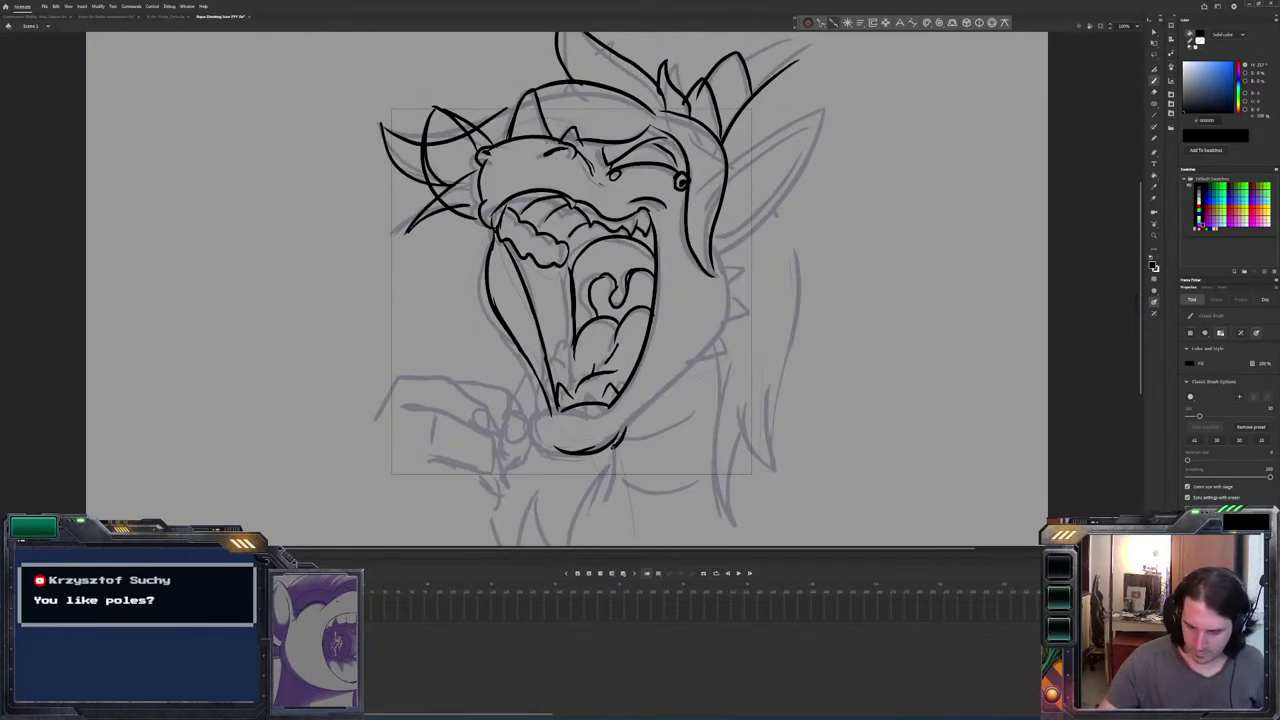
Erase the misplaced chin curve and re-ink the rounded chin under the lower lip.
{"action": "key", "text": "e"}
{"action": "left_click_drag", "start_coordinate": [622, 426], "coordinate": [568, 443]}
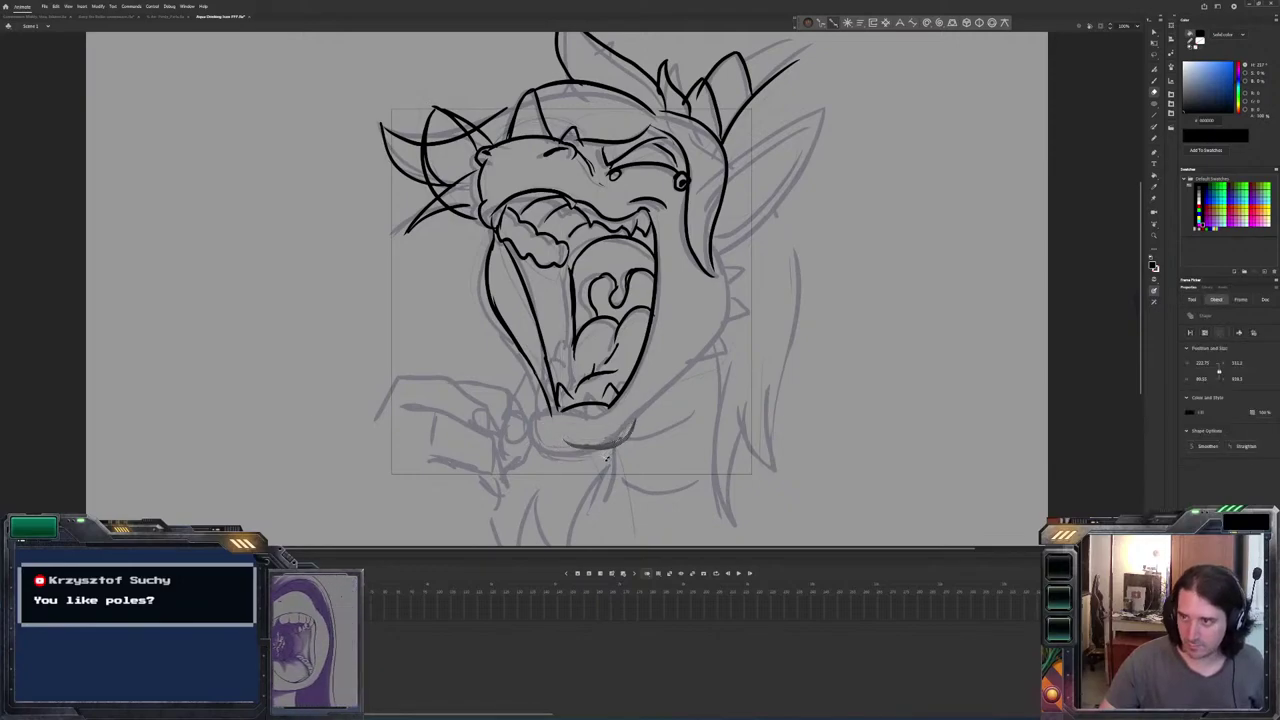
{"action": "key", "text": "b"}
{"action": "mouse_move", "coordinate": [582, 450]}
{"action": "left_mouse_down"}
{"action": "mouse_move", "coordinate": [552, 420]}
{"action": "mouse_move", "coordinate": [560, 446]}
{"action": "left_mouse_up"}
Ink the near jawline from the chin up to the back of the cheek, comparing with the neighbouring frame.
{"action": "key", "text": "period"}
{"action": "key", "text": "comma"}
{"action": "key", "text": "period"}
{"action": "key", "text": "comma"}
{"action": "key", "text": "period"}
{"action": "key", "text": "comma"}
{"action": "key", "text": "period"}
{"action": "key", "text": "comma"}
{"action": "key", "text": "period"}
{"action": "key", "text": "comma"}
Ink the outline and inner contour of the pointed near ear.
{"action": "key", "text": "period"}
{"action": "key", "text": "comma"}
{"action": "mouse_move", "coordinate": [812, 106]}
{"action": "left_mouse_down"}
{"action": "mouse_move", "coordinate": [766, 218]}
{"action": "mouse_move", "coordinate": [721, 252]}
{"action": "left_mouse_up"}
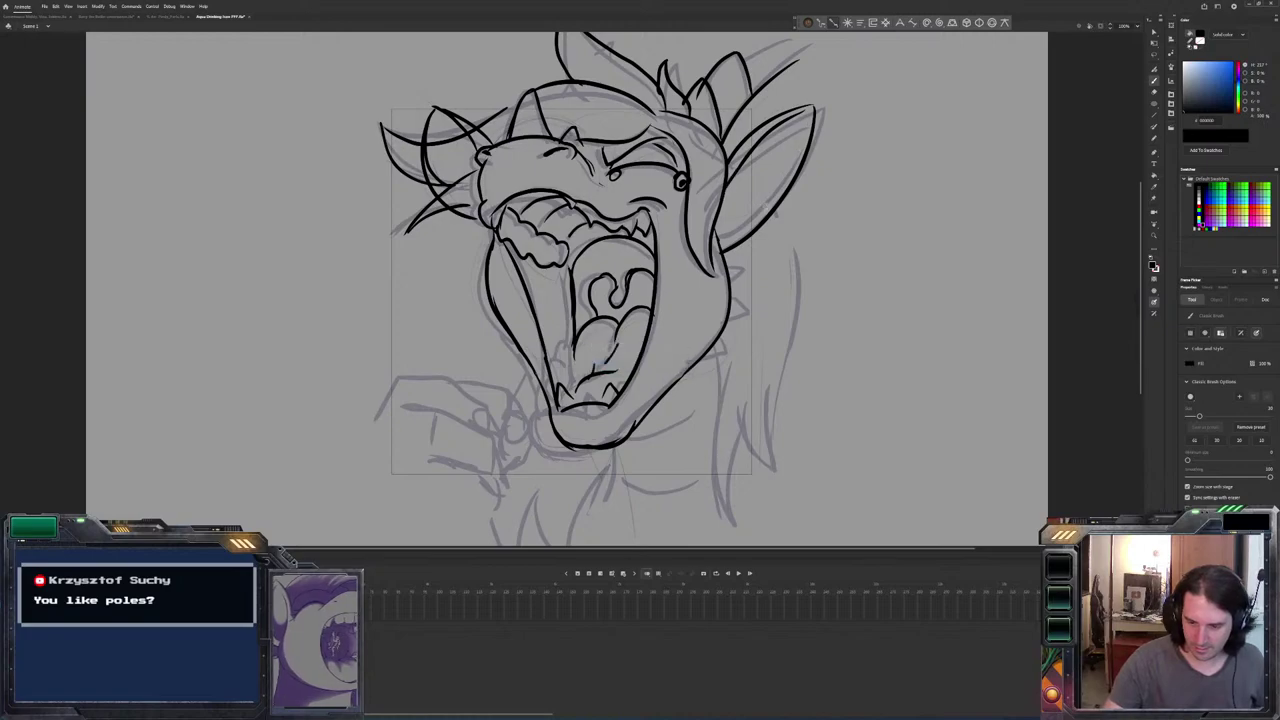
{"action": "key", "text": "Right"}
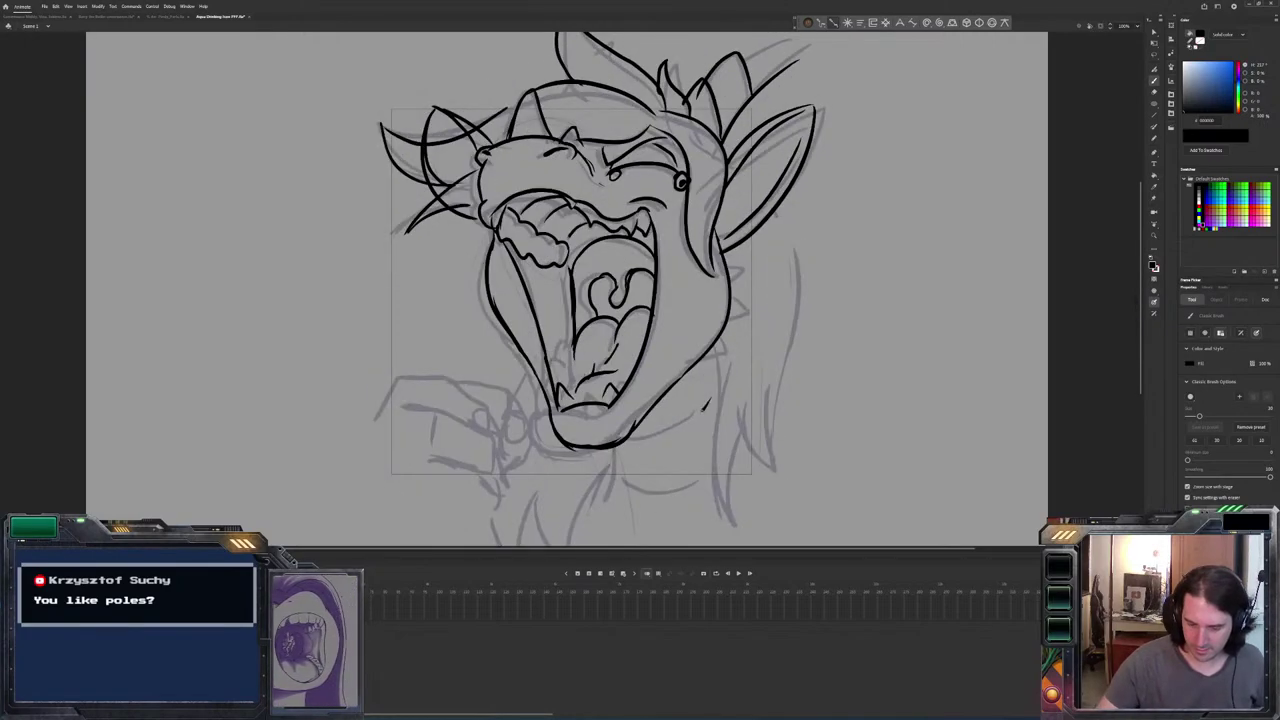
Ink the throat crease below the jaw, the front line of the neck and the curved band beneath it.
{"action": "key", "text": "Left"}
{"action": "key", "text": "Right"}
{"action": "mouse_move", "coordinate": [711, 469]}
{"action": "left_mouse_down"}
{"action": "mouse_move", "coordinate": [640, 492]}
{"action": "mouse_move", "coordinate": [618, 476]}
{"action": "left_mouse_up"}
{"action": "key", "text": "Right"}
{"action": "key", "text": "Right"}
{"action": "key", "text": "Left"}
{"action": "key", "text": "Left"}
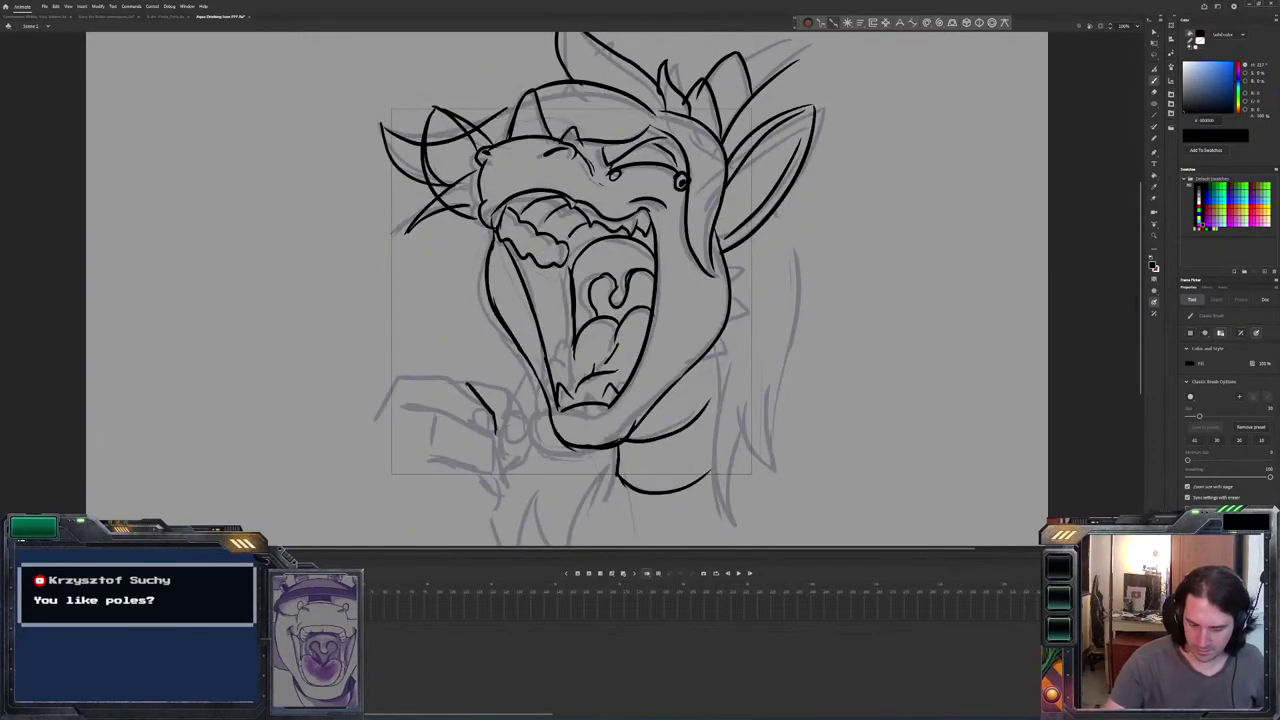
Ink the back of the raised hand and the folded finger lines below it.
{"action": "key", "text": "Right"}
{"action": "key", "text": "Left"}
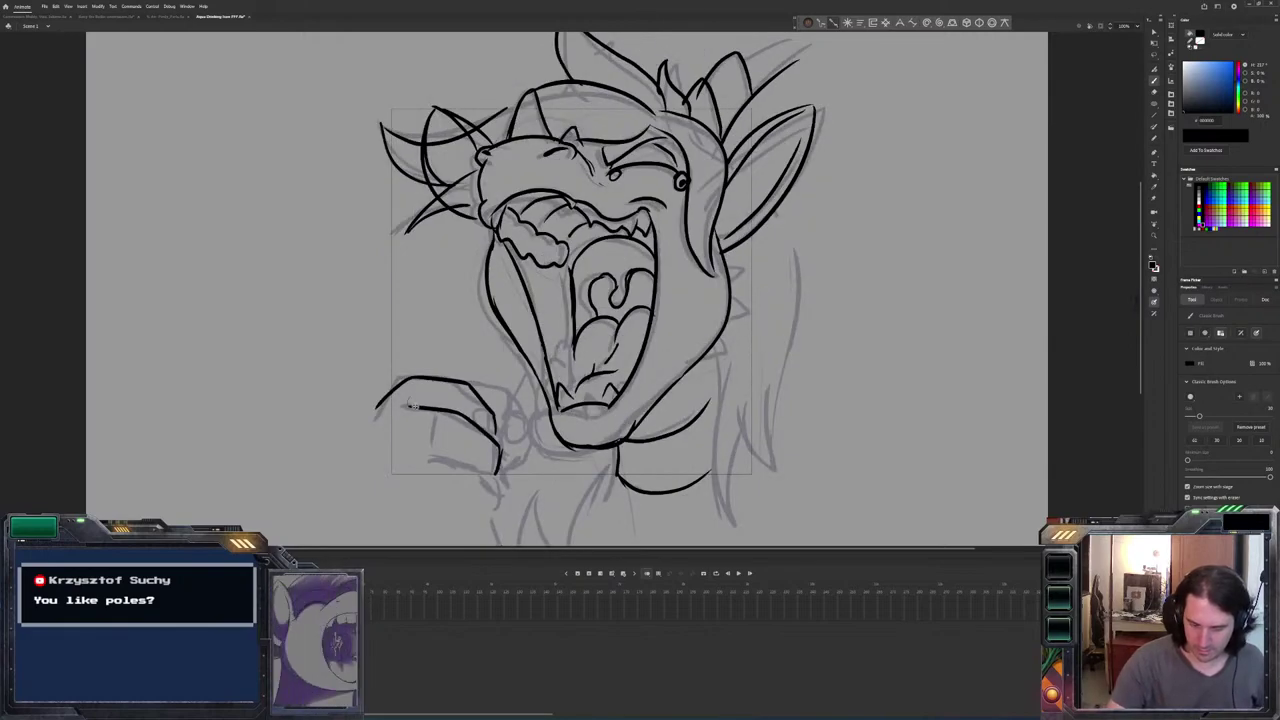
{"action": "key", "text": "Right"}
{"action": "key", "text": "Left"}
{"action": "left_click_drag", "start_coordinate": [431, 460], "coordinate": [500, 477]}
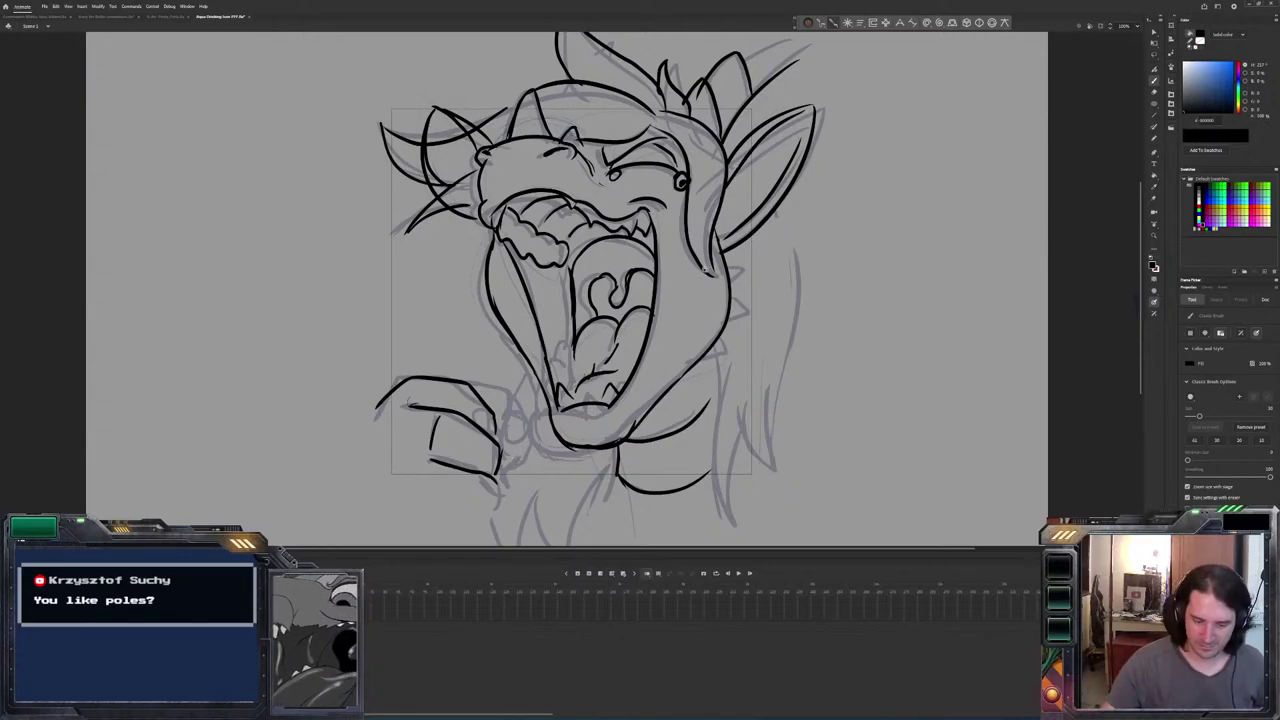
Erase part of the raised hand's fingertip on the rough open-mouth frame and redraw the upper finger.
{"action": "key", "text": "period"}
{"action": "key", "text": "period"}
{"action": "key", "text": "comma"}
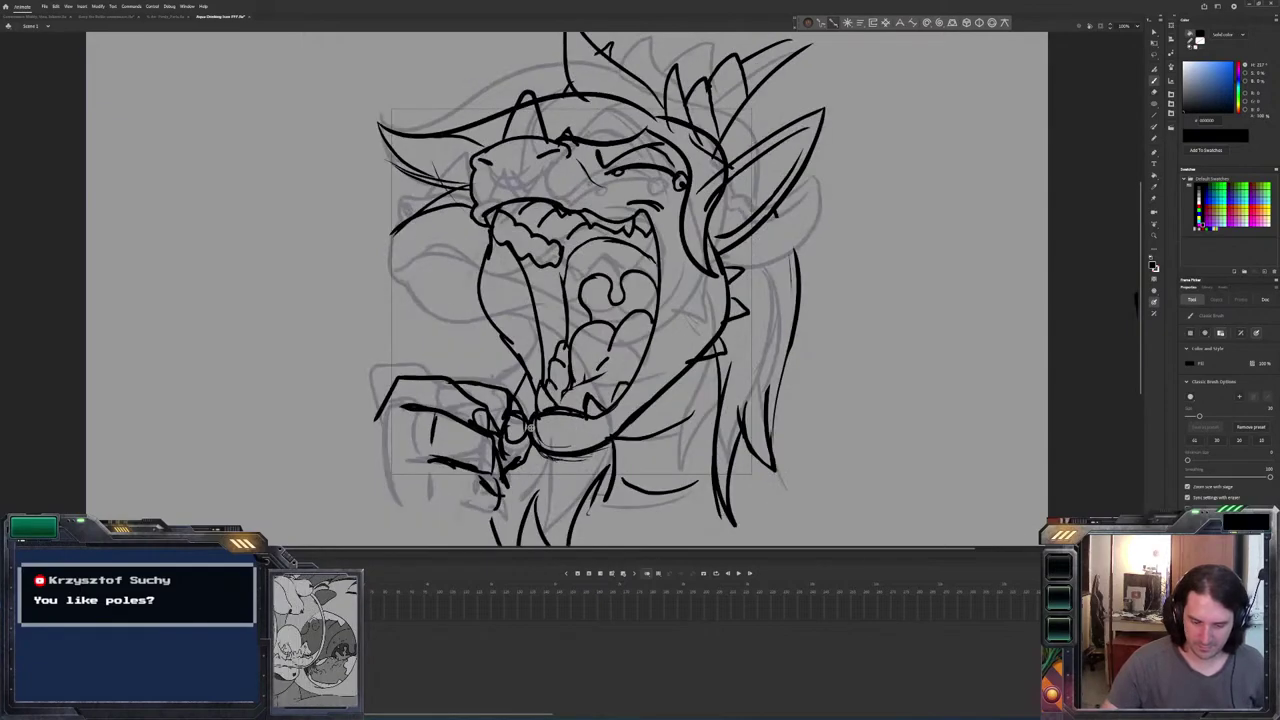
{"action": "key", "text": "e"}
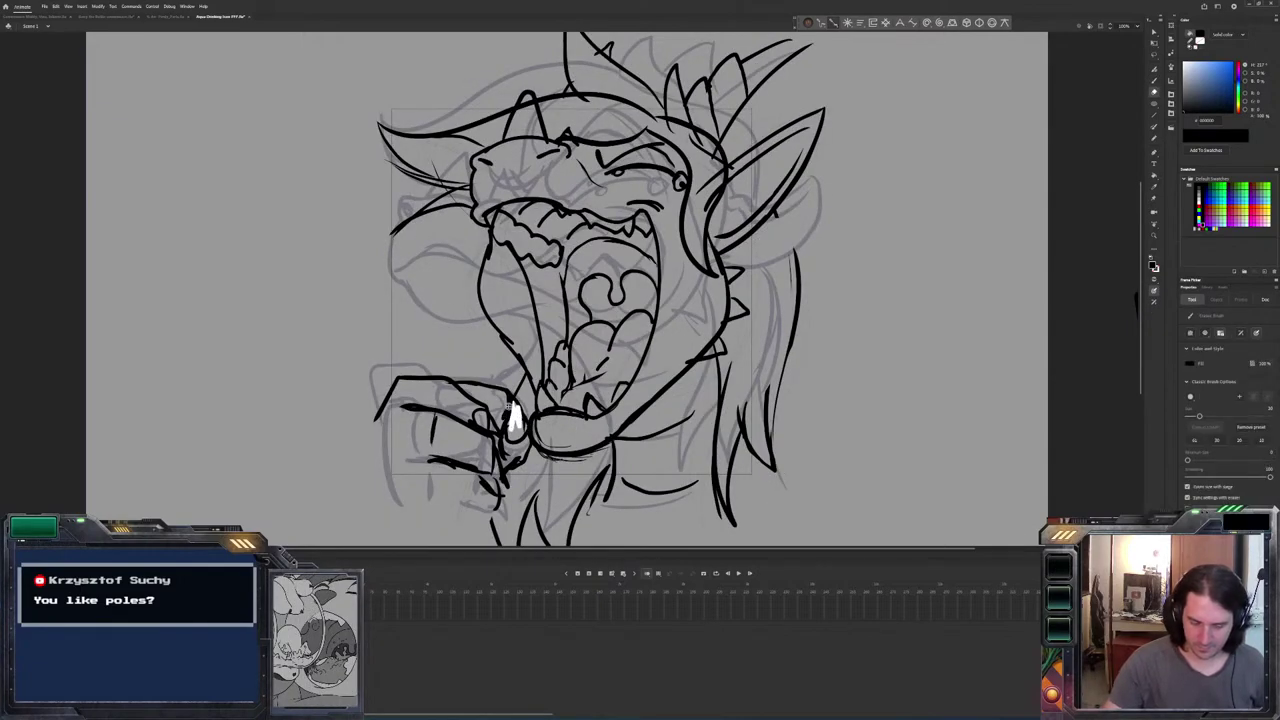
{"action": "left_click_drag", "start_coordinate": [499, 385], "coordinate": [454, 380]}
{"action": "key", "text": "e"}
{"action": "key", "text": "period"}
{"action": "key", "text": "comma"}
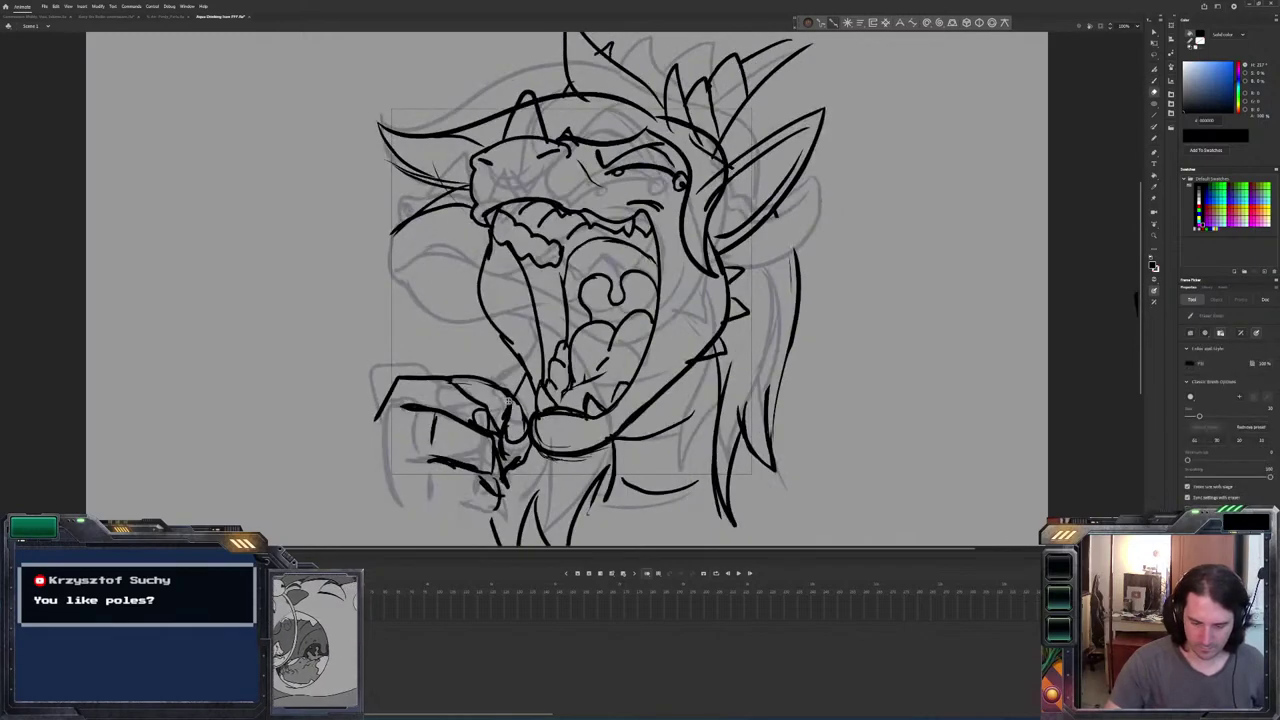
{"action": "key", "text": "period"}
{"action": "key", "text": "b"}
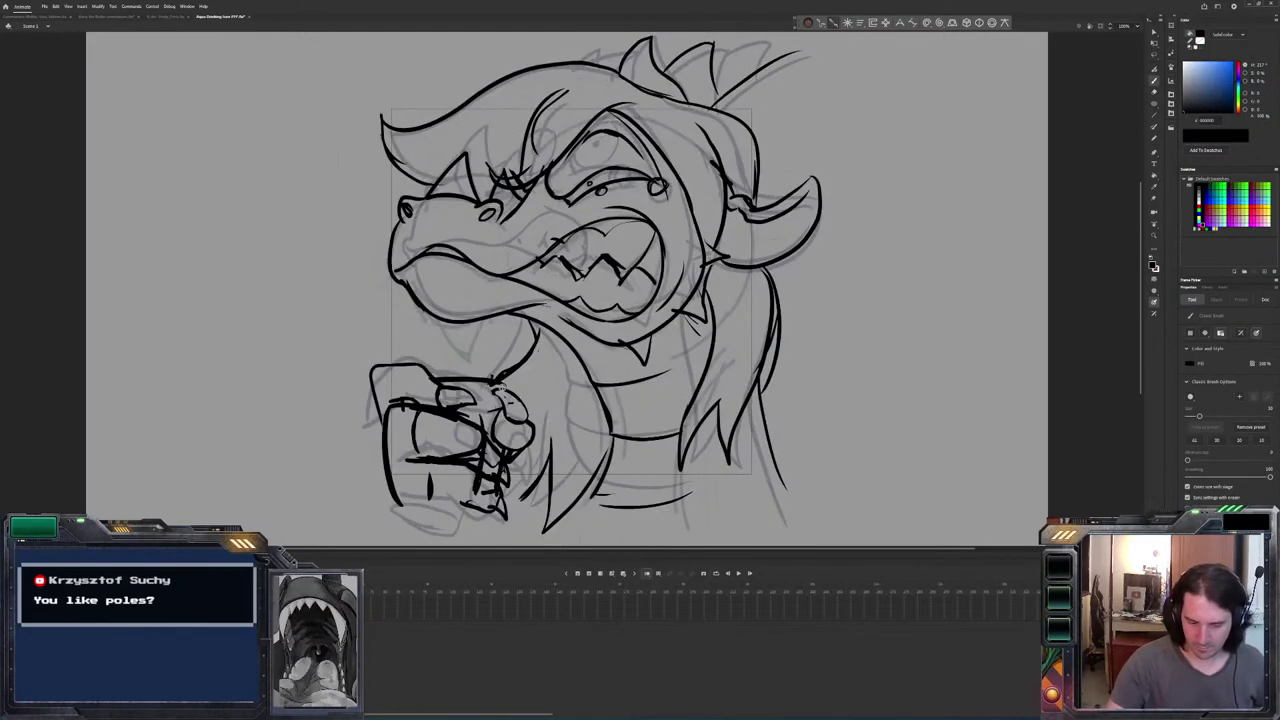
Ink the curved upper finger of the raised hand on the new frame, comparing it with the rough open-mouth frame.
{"action": "key", "text": "comma"}
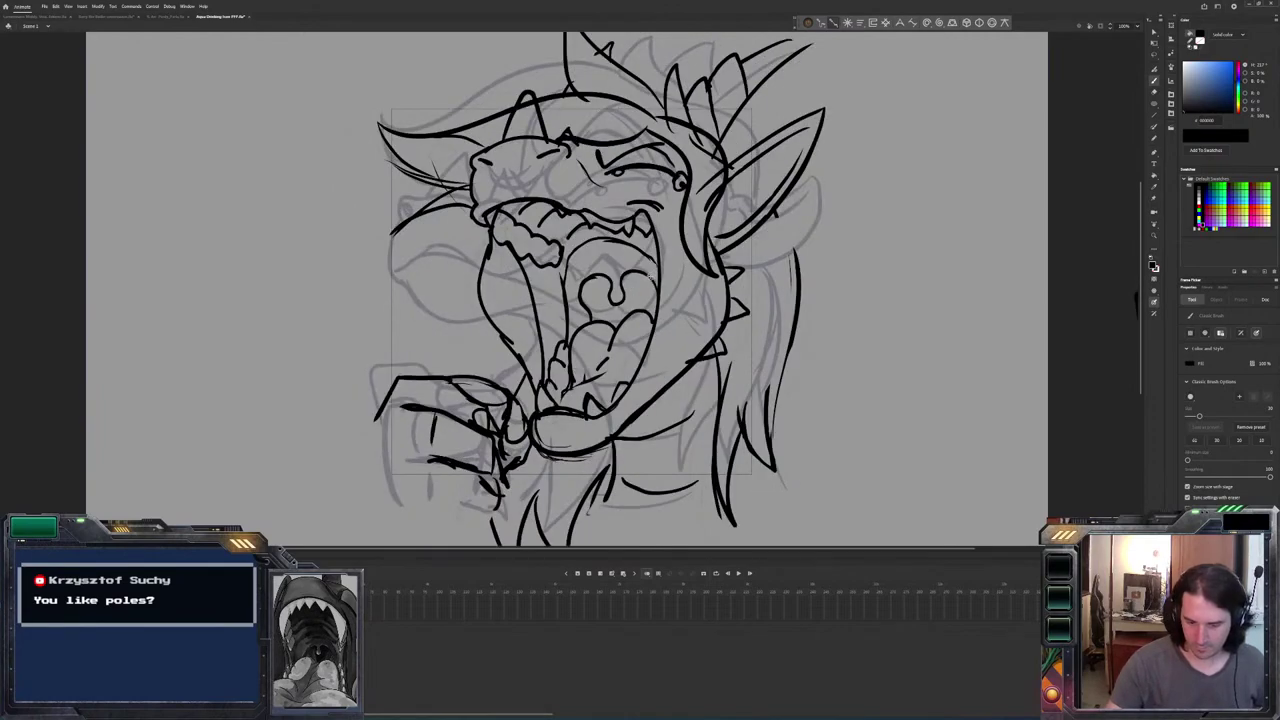
{"action": "key", "text": "period"}
{"action": "left_click_drag", "start_coordinate": [494, 381], "coordinate": [441, 373]}
{"action": "key", "text": "comma"}
{"action": "key", "text": "period"}
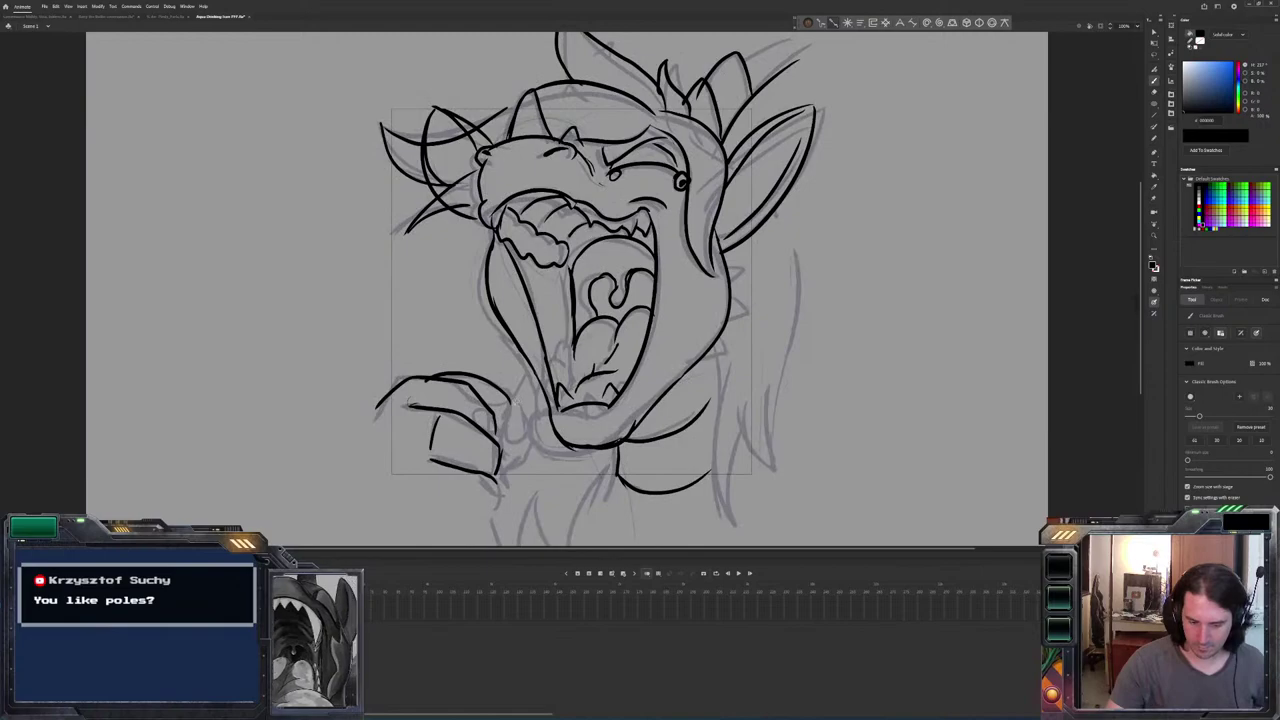
{"action": "key", "text": "comma"}
{"action": "key", "text": "period"}
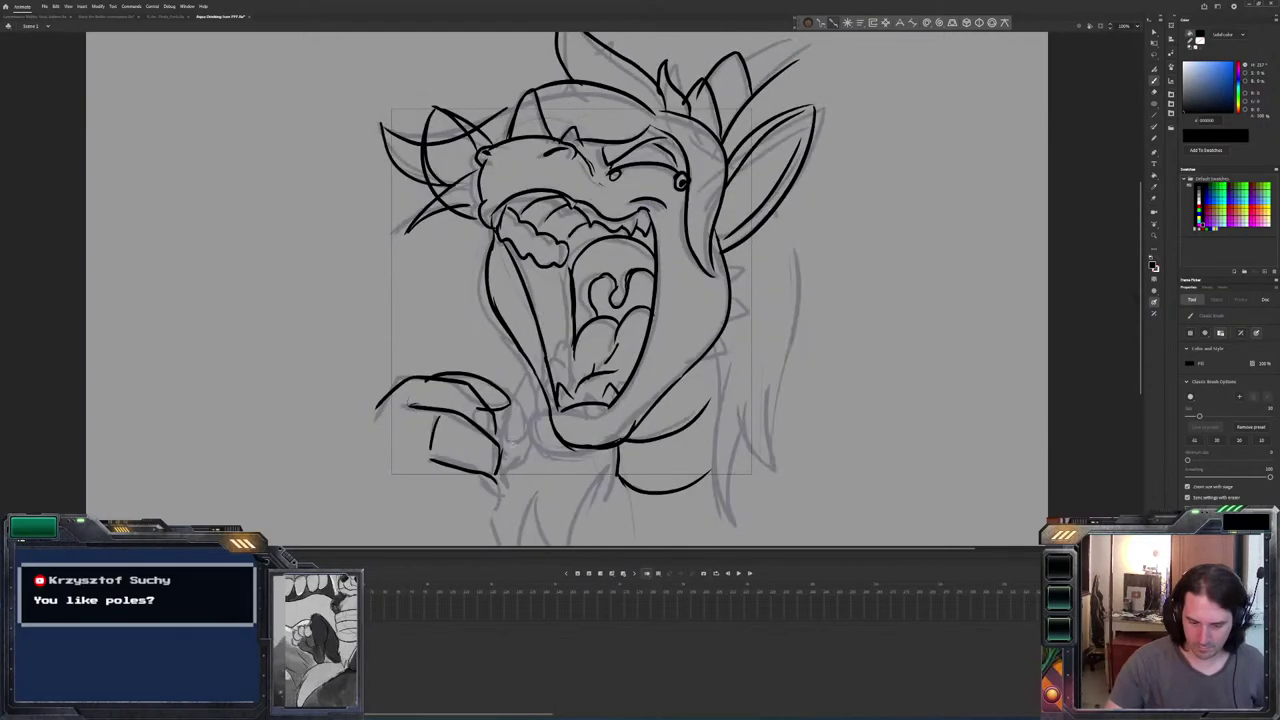
{"action": "key", "text": "comma"}
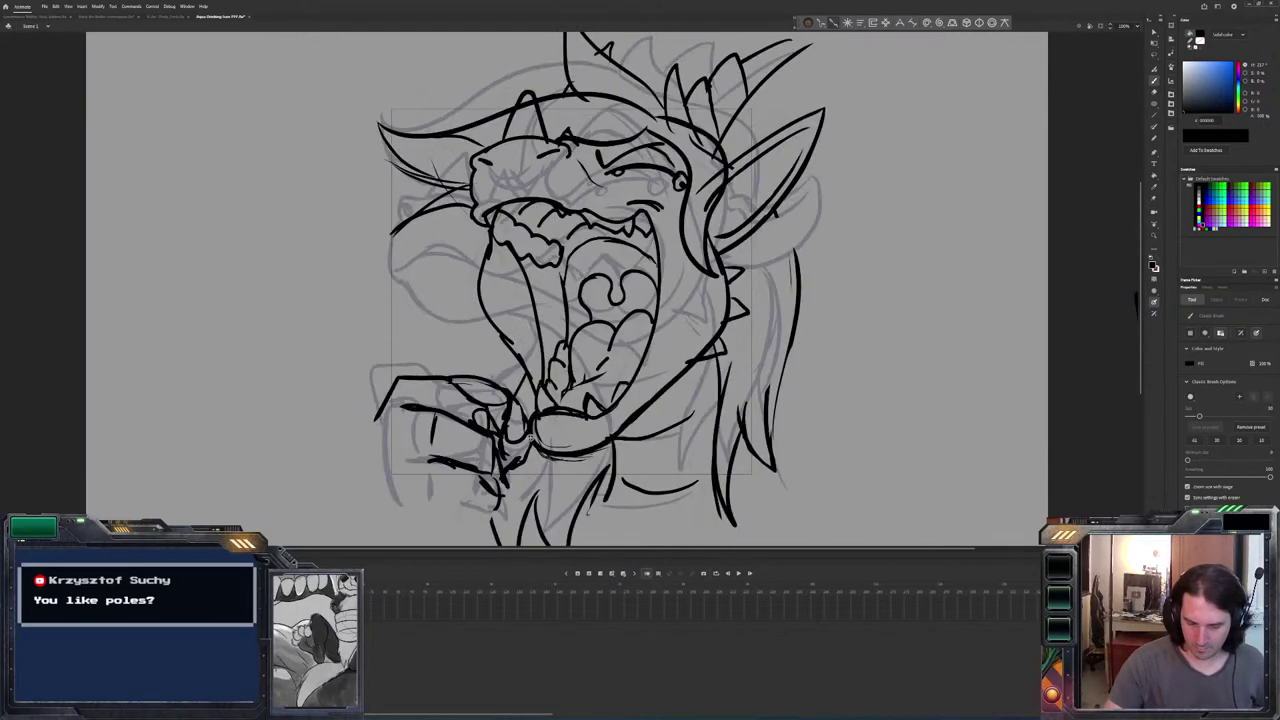
Ink the curved outer finger and its pointed tip on the raised hand of the open-mouth frame, comparing it with the neighbouring rough.
{"action": "key", "text": "period"}
{"action": "key", "text": "period"}
{"action": "key", "text": "comma"}
{"action": "key", "text": "comma"}
{"action": "key", "text": "period"}
{"action": "left_click_drag", "start_coordinate": [500, 476], "coordinate": [526, 450]}
{"action": "mouse_move", "coordinate": [528, 390]}
{"action": "left_mouse_down"}
{"action": "mouse_move", "coordinate": [514, 430]}
{"action": "mouse_move", "coordinate": [506, 420]}
{"action": "left_mouse_up"}
{"action": "key", "text": "comma"}
{"action": "key", "text": "period"}
{"action": "key", "text": "comma"}
{"action": "key", "text": "period"}
{"action": "key", "text": "comma"}
{"action": "key", "text": "period"}
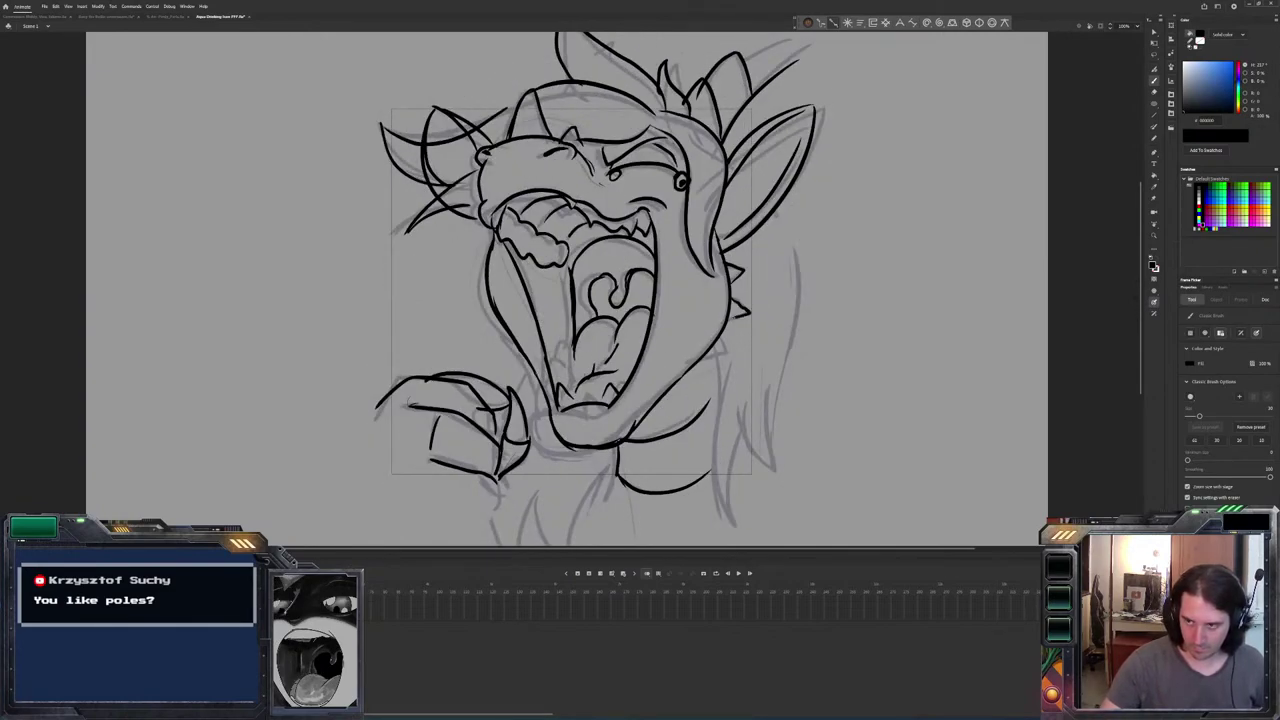
Ink the lowest spike behind the jaw and the small rear tooth beside the tongue, checking them against the rough frame.
{"action": "key", "text": "comma"}
{"action": "key", "text": "period"}
{"action": "key", "text": "comma"}
{"action": "key", "text": "period"}
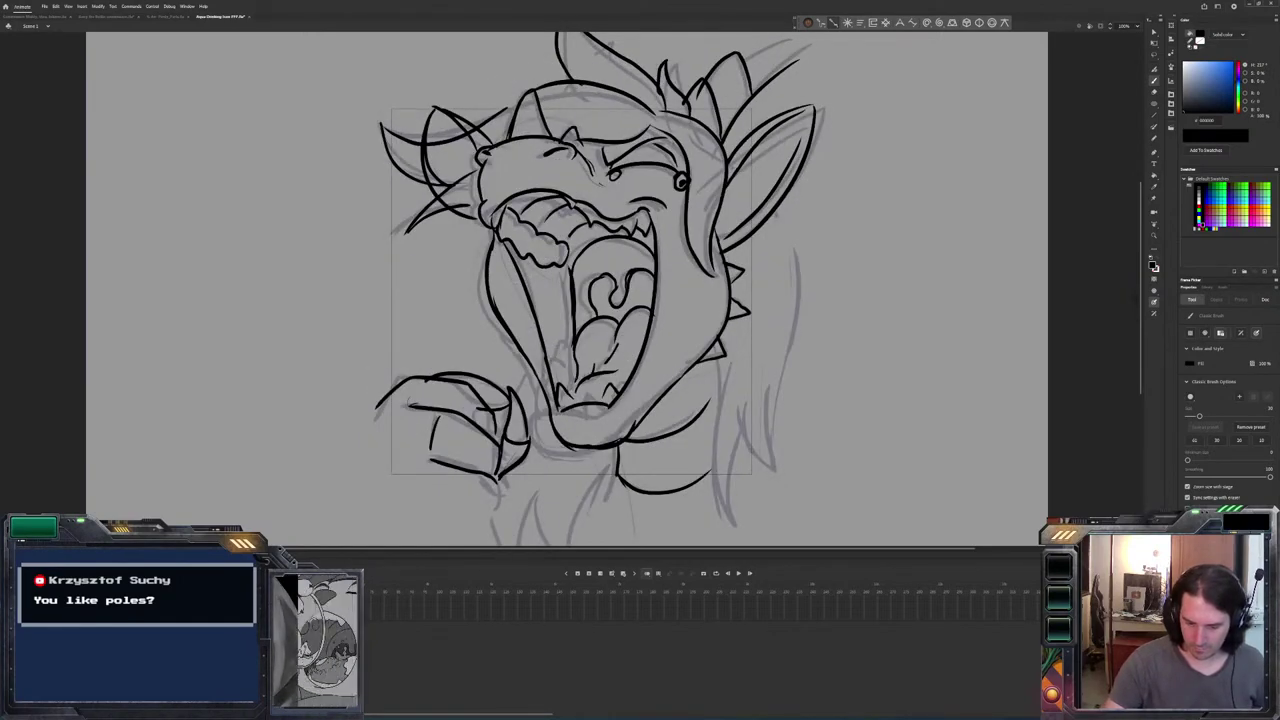
{"action": "key", "text": "comma"}
{"action": "key", "text": "period"}
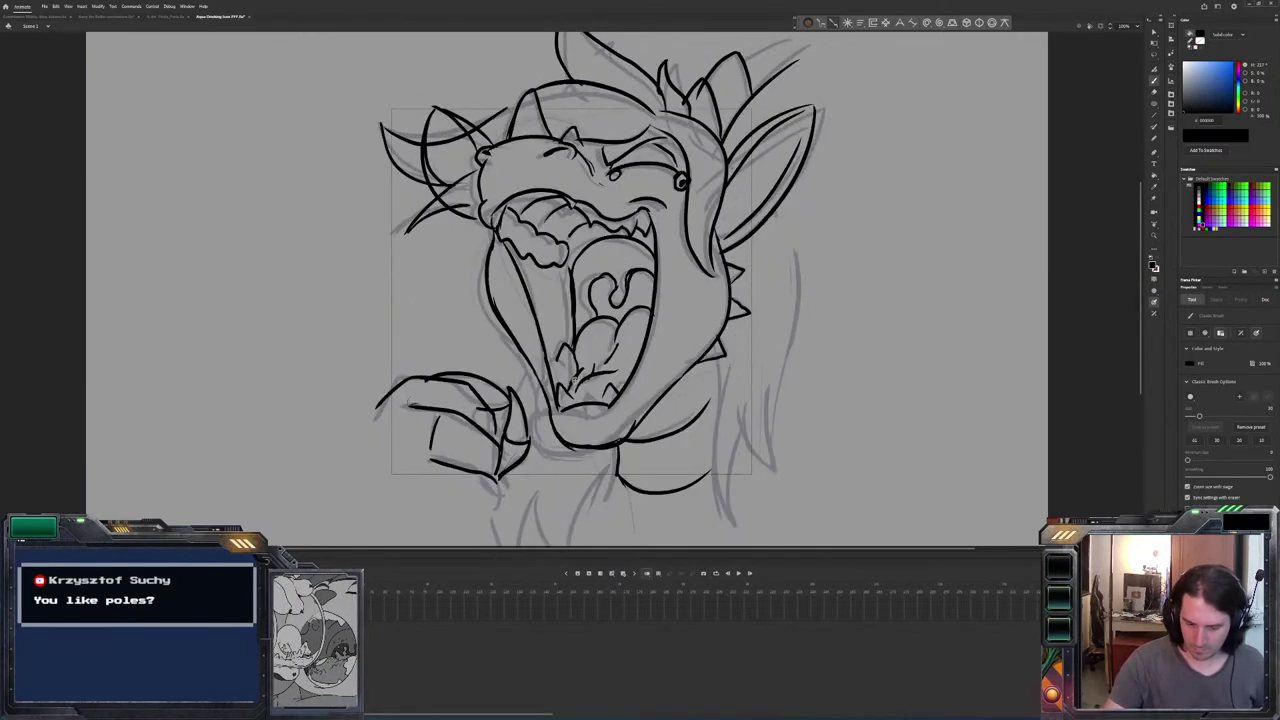
{"action": "key", "text": "comma"}
{"action": "key", "text": "period"}
{"action": "key", "text": "comma"}
{"action": "key", "text": "period"}
{"action": "key", "text": "comma"}
{"action": "key", "text": "comma"}
{"action": "key", "text": "period"}
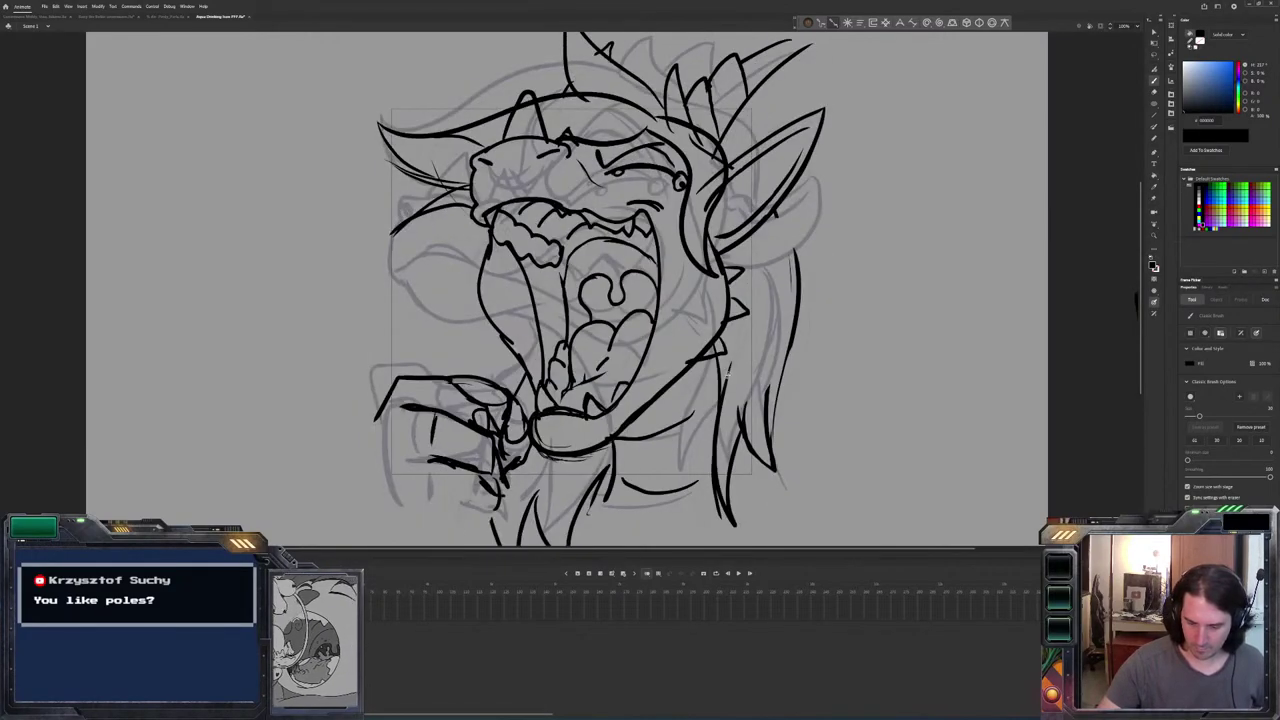
{"action": "key", "text": "period"}
Ink the long pointed hair strands hanging behind the neck on the open-mouth frame, from ear height down to their tips.
{"action": "mouse_move", "coordinate": [740, 449]}
{"action": "left_mouse_down"}
{"action": "mouse_move", "coordinate": [744, 527]}
{"action": "mouse_move", "coordinate": [719, 363]}
{"action": "left_mouse_up"}
{"action": "key", "text": "comma"}
{"action": "key", "text": "period"}
{"action": "mouse_move", "coordinate": [744, 430]}
{"action": "left_mouse_down"}
{"action": "mouse_move", "coordinate": [776, 490]}
{"action": "mouse_move", "coordinate": [790, 228]}
{"action": "left_mouse_up"}
{"action": "left_click_drag", "start_coordinate": [775, 296], "coordinate": [794, 234]}
Ink the pointed hair tips below the chin and the short hair line between the jaw and the raised hand.
{"action": "key", "text": "period"}
{"action": "key", "text": "period"}
{"action": "mouse_move", "coordinate": [617, 445]}
{"action": "left_mouse_down"}
{"action": "mouse_move", "coordinate": [572, 534]}
{"action": "mouse_move", "coordinate": [545, 477]}
{"action": "mouse_move", "coordinate": [536, 514]}
{"action": "mouse_move", "coordinate": [522, 474]}
{"action": "left_mouse_up"}
{"action": "key", "text": "comma"}
{"action": "key", "text": "period"}
{"action": "left_click_drag", "start_coordinate": [524, 356], "coordinate": [522, 402]}
Flip through the neighbouring key frames and preview the animation to check the finished open-mouth drawing in motion.
{"action": "key", "text": "comma"}
{"action": "key", "text": "period"}
{"action": "key", "text": "comma"}
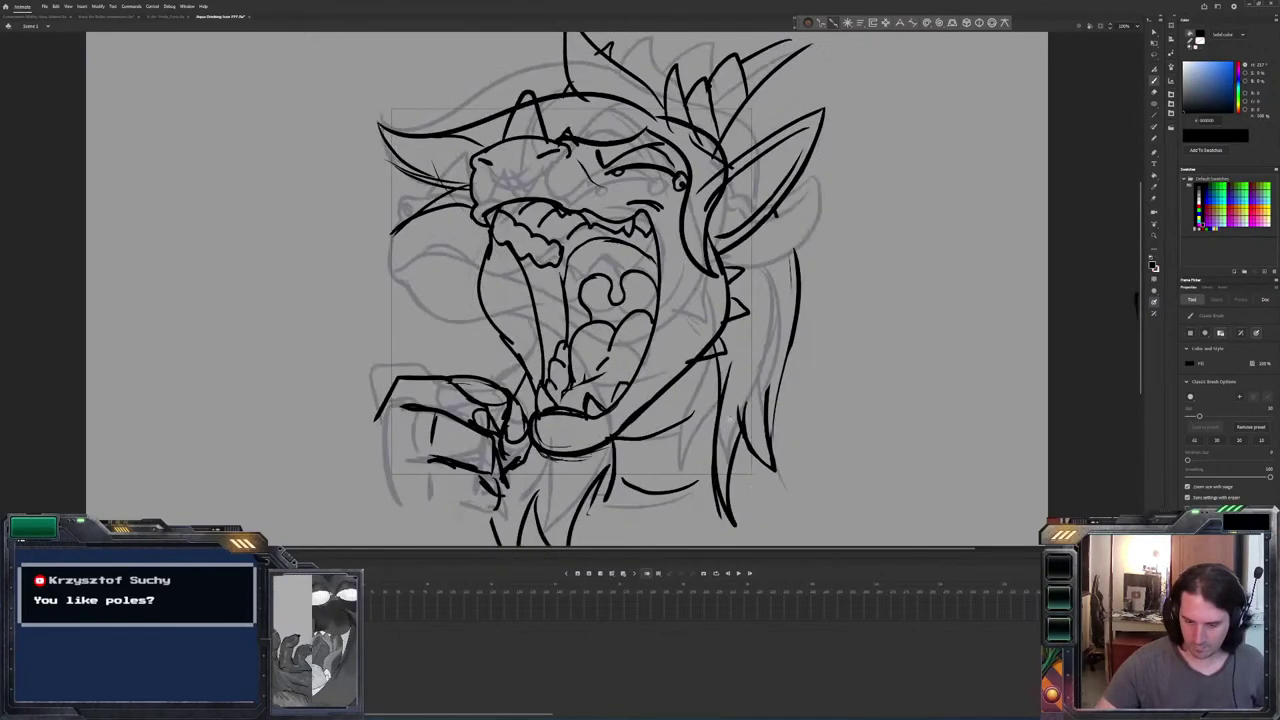
{"action": "key", "text": "period"}
{"action": "key", "text": "period"}
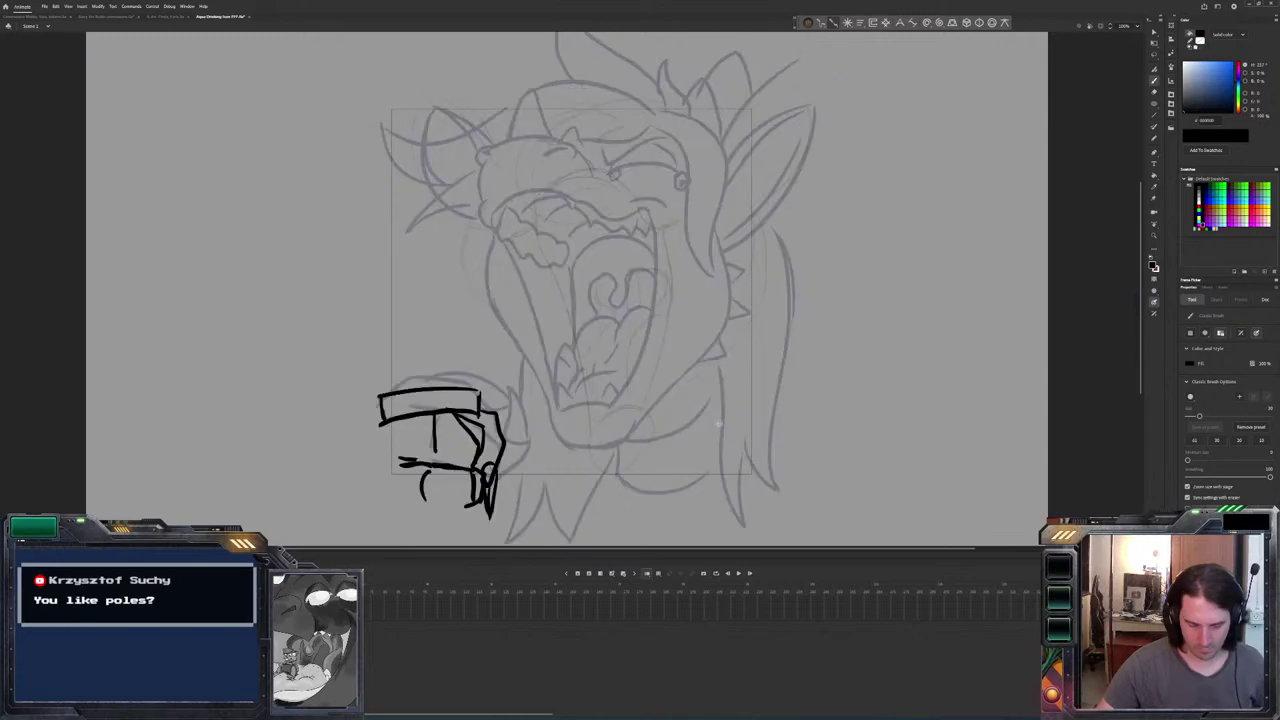
{"action": "key", "text": "period"}
{"action": "key", "text": "period"}
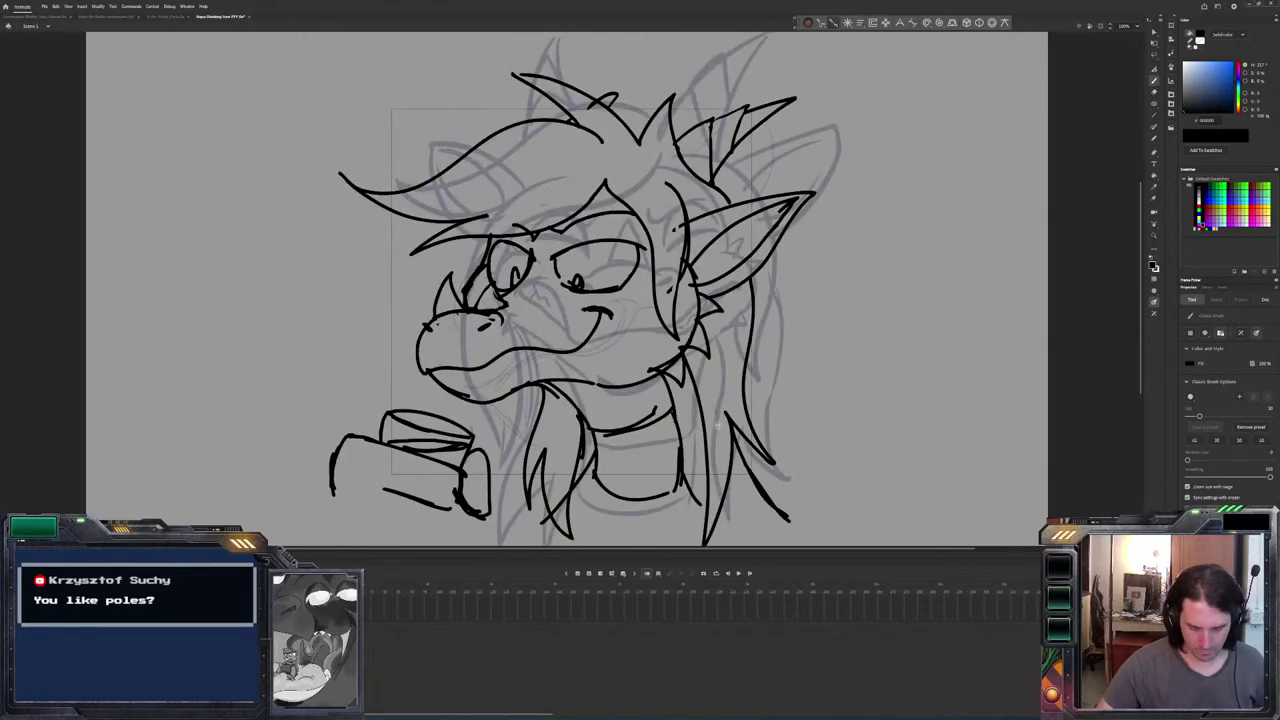
{"action": "key", "text": "ctrl+Return"}
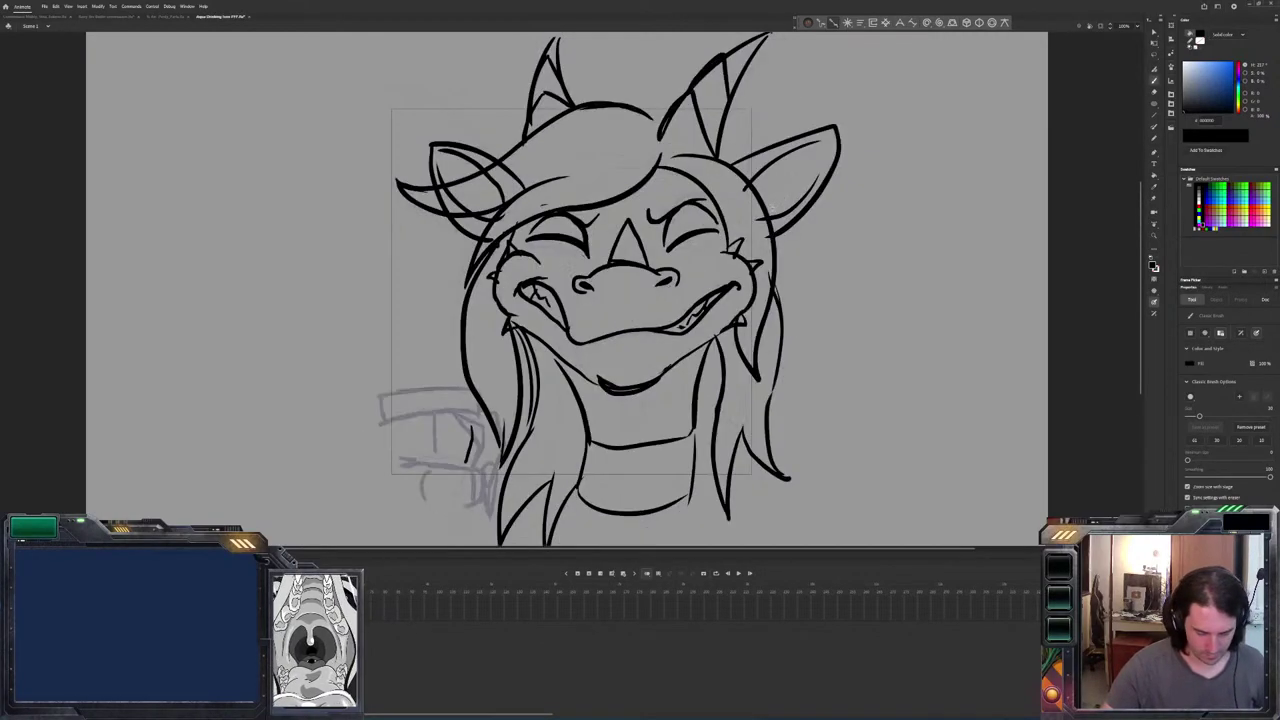
Ink the snout outline, the arched upper lip and the row of upper teeth on the next frame with the boxy rough hand.
{"action": "mouse_move", "coordinate": [634, 198]}
{"action": "left_mouse_down"}
{"action": "mouse_move", "coordinate": [610, 180]}
{"action": "mouse_move", "coordinate": [528, 208]}
{"action": "left_mouse_up"}
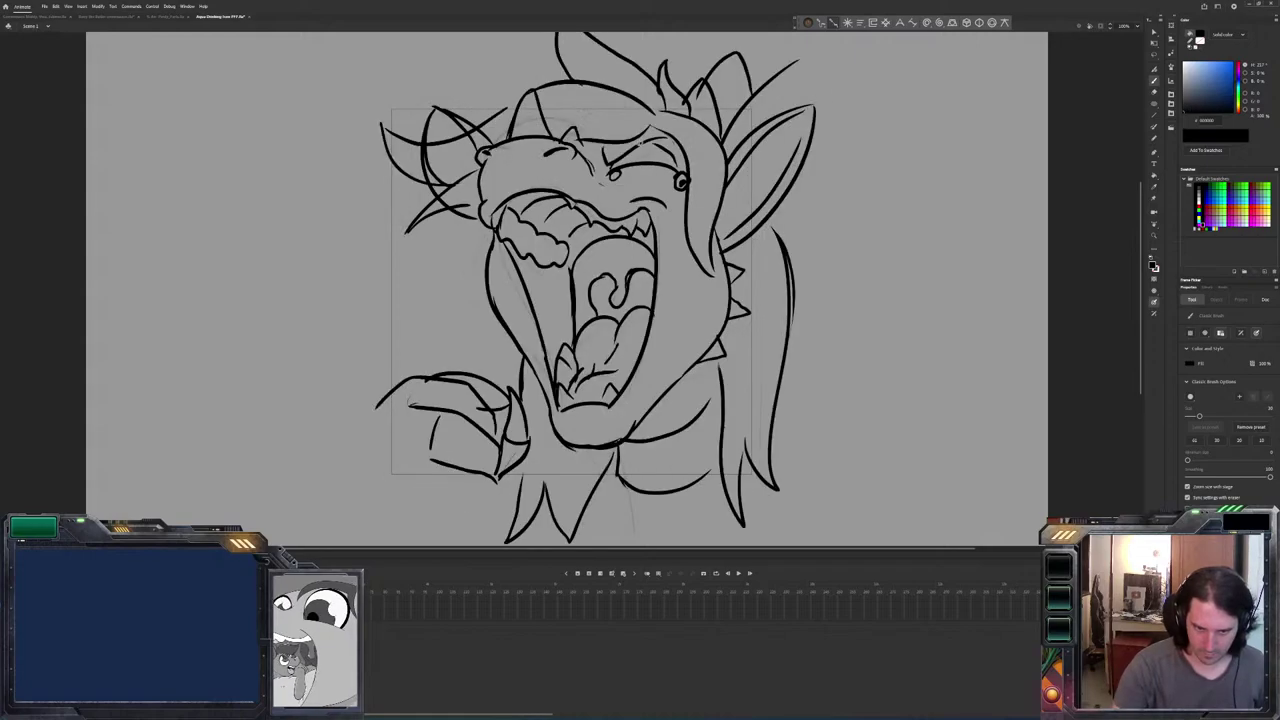
{"action": "mouse_move", "coordinate": [624, 126]}
{"action": "left_mouse_down"}
{"action": "mouse_move", "coordinate": [578, 112]}
{"action": "mouse_move", "coordinate": [541, 128]}
{"action": "mouse_move", "coordinate": [529, 203]}
{"action": "left_mouse_up"}
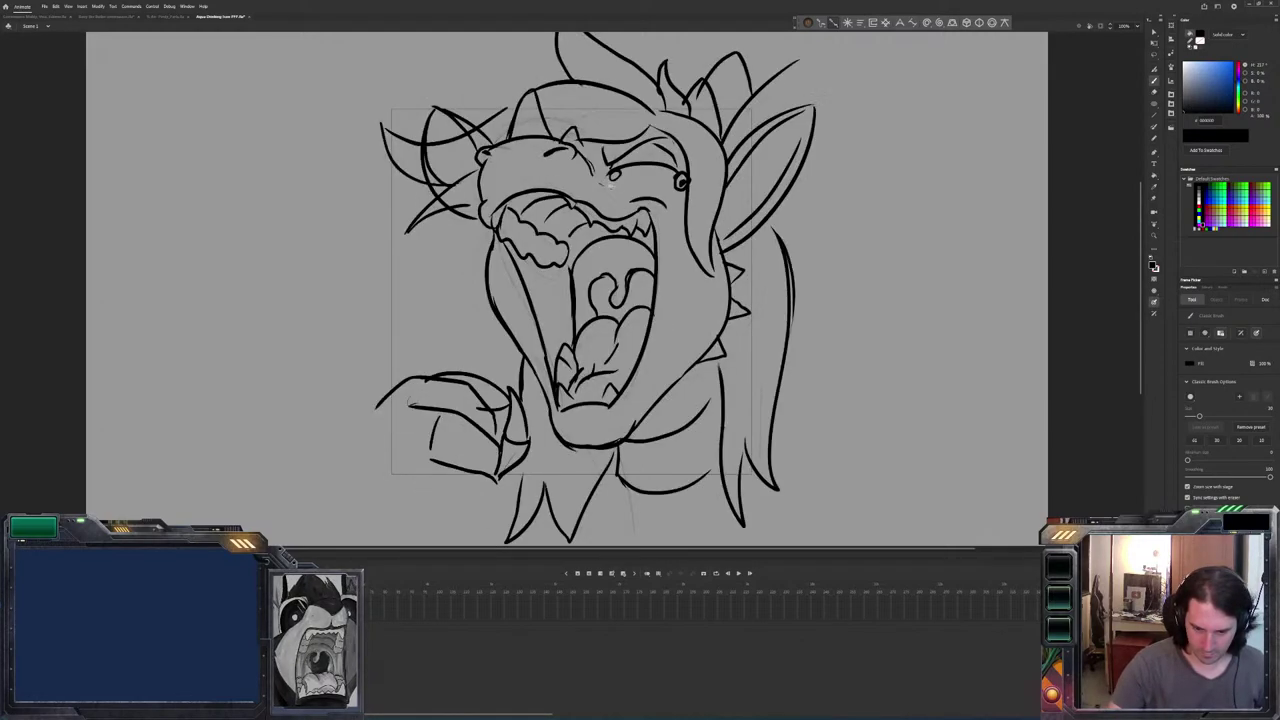
{"action": "mouse_move", "coordinate": [578, 242]}
{"action": "left_mouse_down"}
{"action": "mouse_move", "coordinate": [574, 254]}
{"action": "mouse_move", "coordinate": [560, 241]}
{"action": "left_mouse_up"}
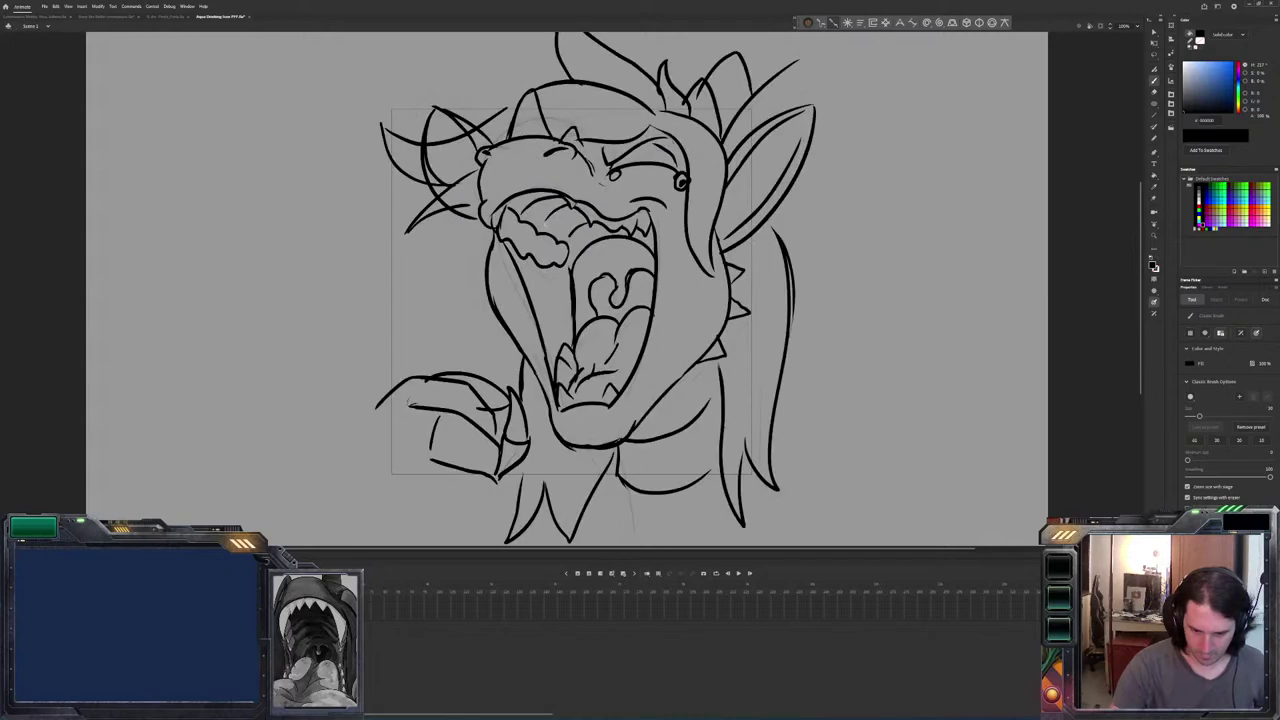
{"action": "left_click_drag", "start_coordinate": [536, 198], "coordinate": [548, 224]}
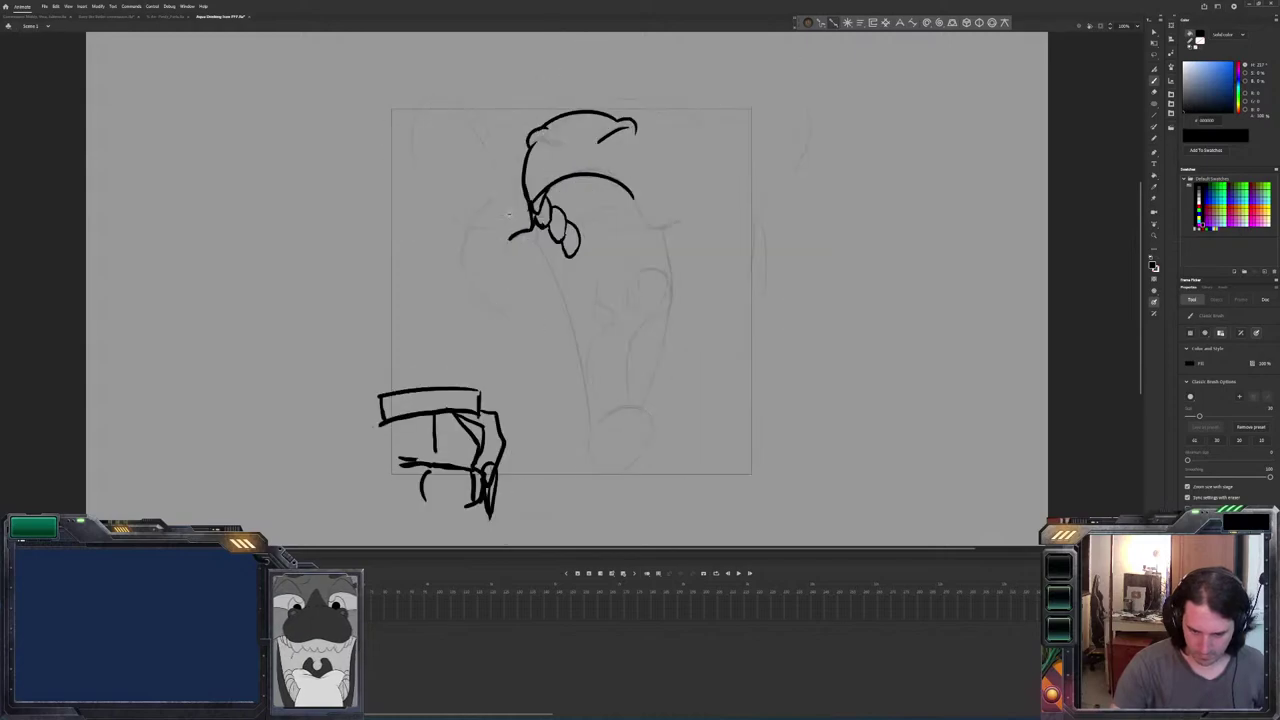
Ink the outer cheek curve, the long mouth edge down to the lower lip and the curled mouth corner, and save the file.
{"action": "mouse_move", "coordinate": [503, 216]}
{"action": "left_mouse_down"}
{"action": "mouse_move", "coordinate": [484, 248]}
{"action": "mouse_move", "coordinate": [516, 318]}
{"action": "left_mouse_up"}
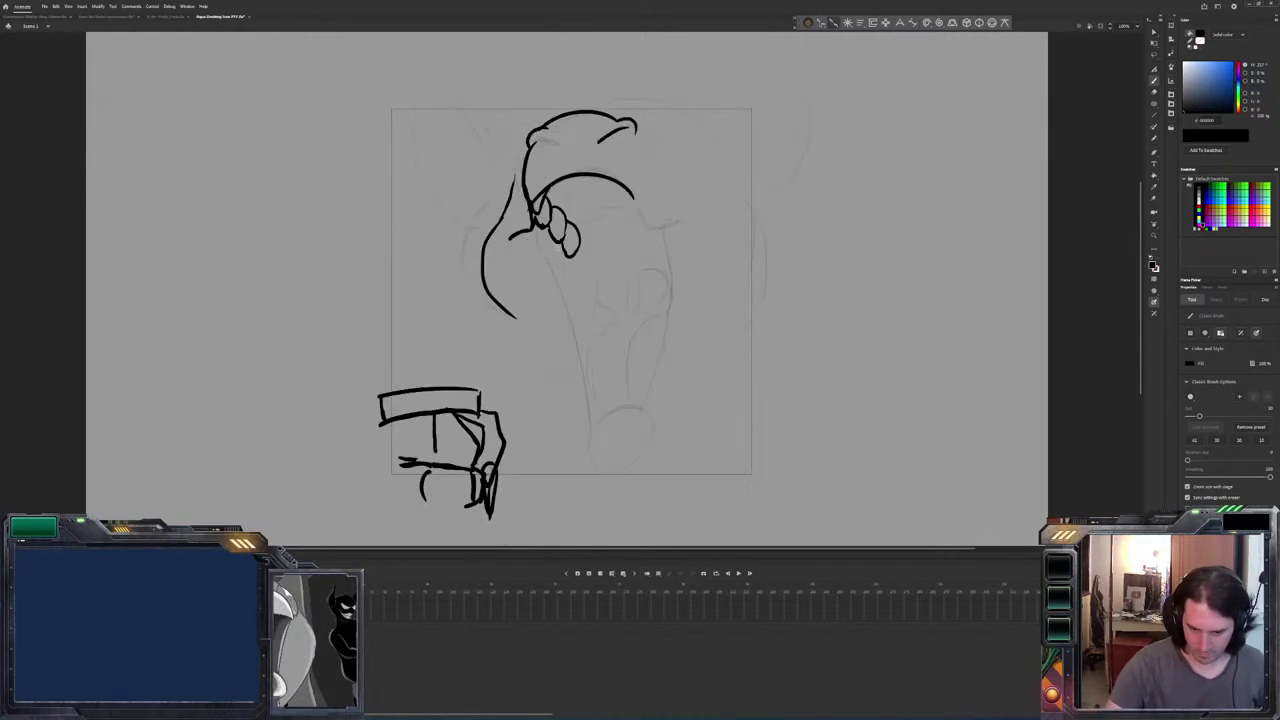
{"action": "mouse_move", "coordinate": [512, 236]}
{"action": "left_mouse_down"}
{"action": "mouse_move", "coordinate": [577, 372]}
{"action": "mouse_move", "coordinate": [617, 412]}
{"action": "mouse_move", "coordinate": [590, 428]}
{"action": "mouse_move", "coordinate": [642, 413]}
{"action": "left_mouse_up"}
{"action": "left_click_drag", "start_coordinate": [670, 210], "coordinate": [694, 211]}
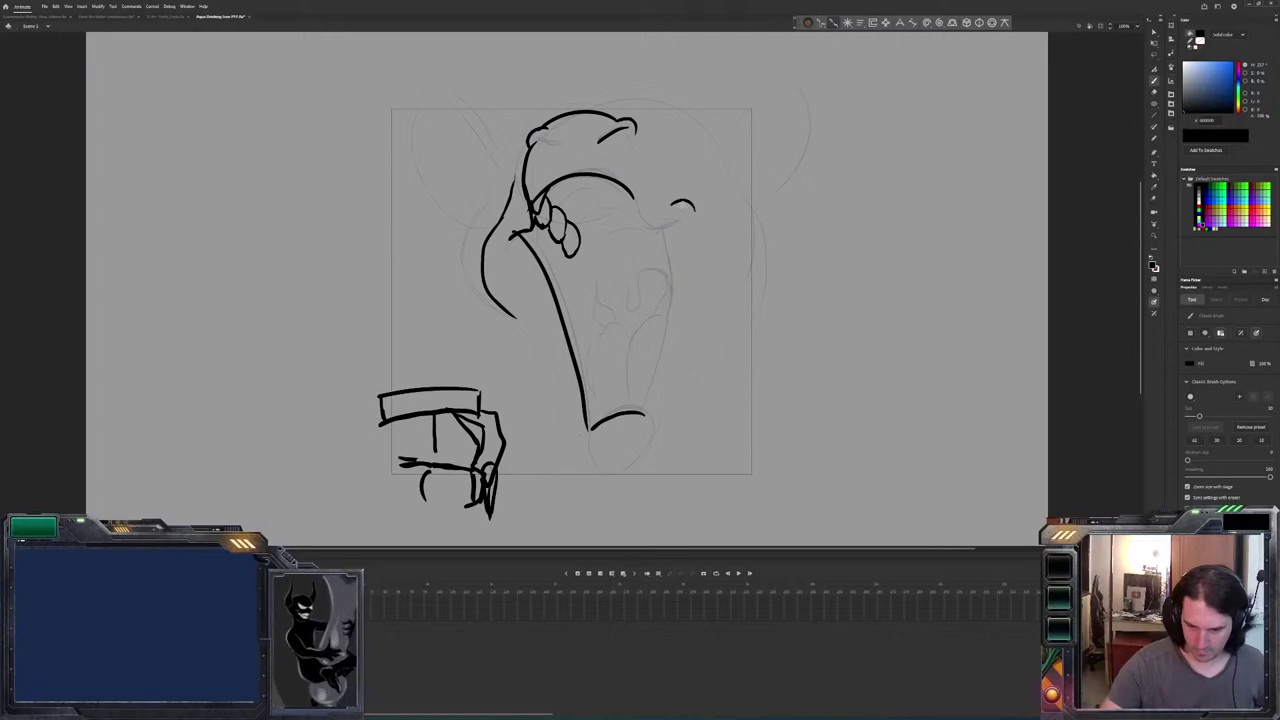
{"action": "left_click_drag", "start_coordinate": [622, 186], "coordinate": [648, 221]}
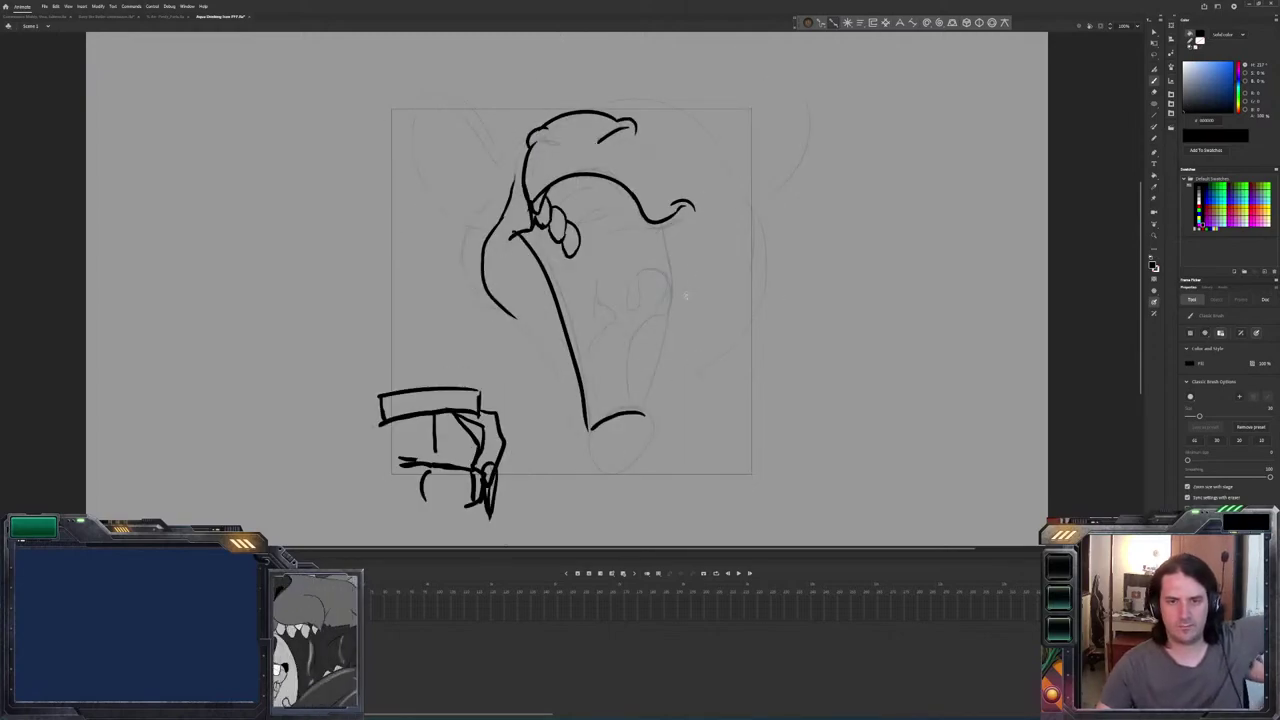
{"action": "key", "text": "ctrl+s"}
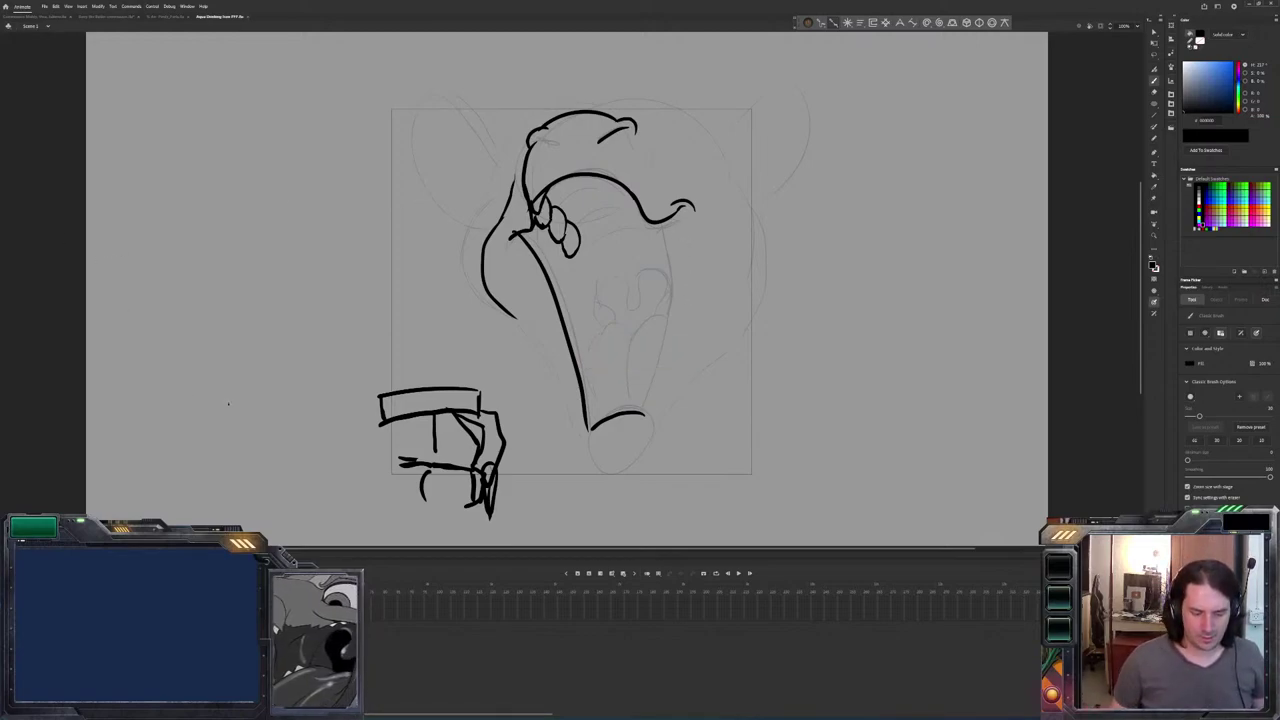
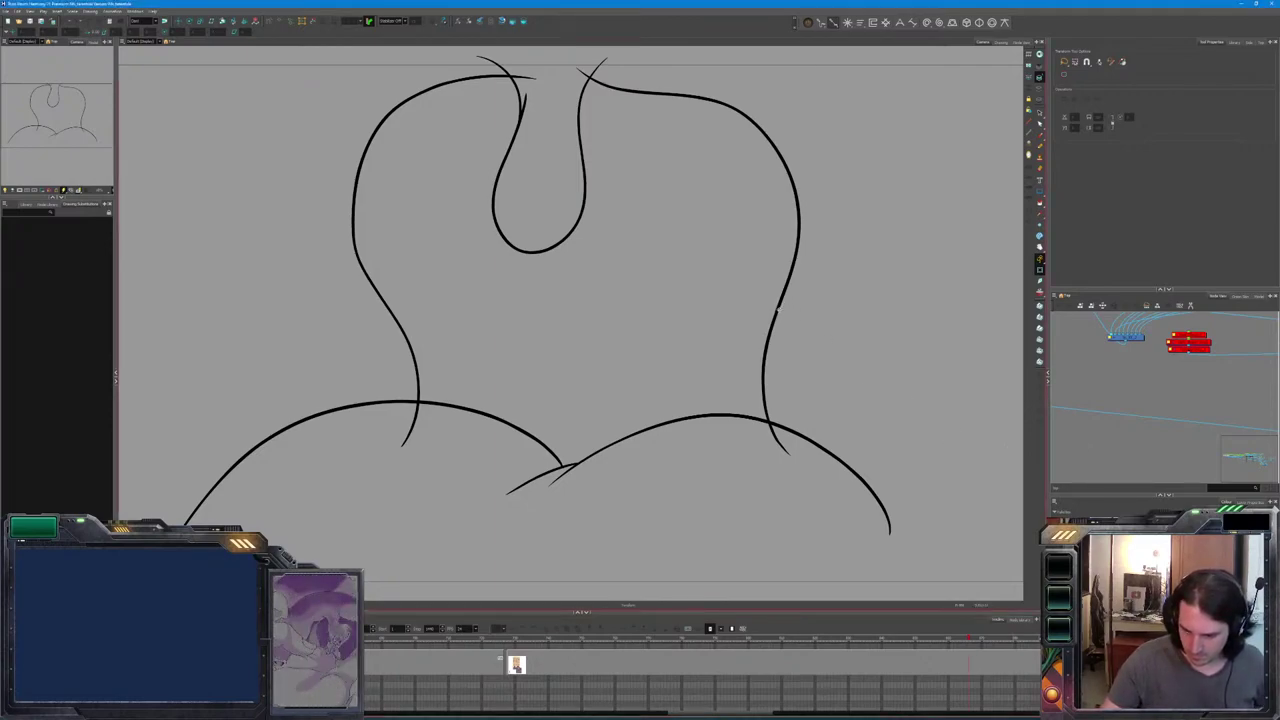
Switch to Toon Boom Harmony, select the throat wall outline and pick the start of its layer exposure in the timeline.
{"action": "left_click", "coordinate": [779, 313]}
{"action": "scroll", "coordinate": [831, 665], "scroll_direction": "down", "scroll_amount": 2}
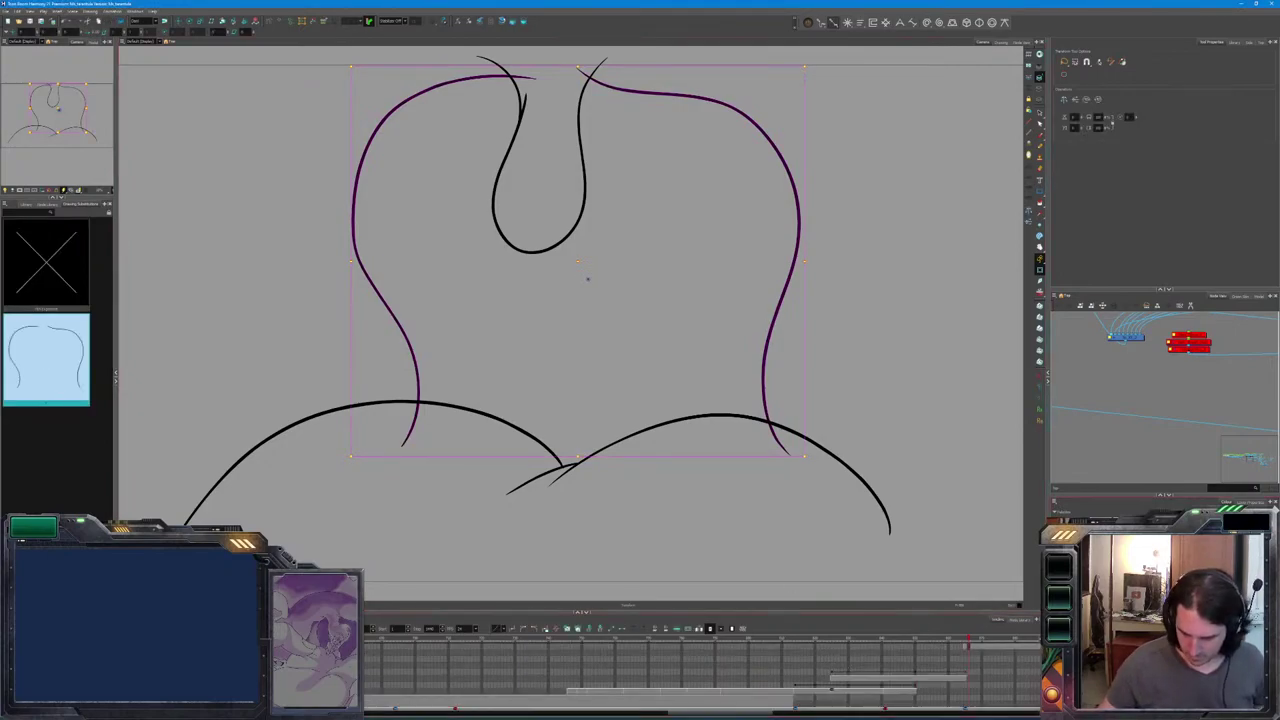
{"action": "scroll", "coordinate": [976, 645], "scroll_direction": "down", "scroll_amount": 2}
{"action": "left_click", "coordinate": [970, 662]}
{"action": "left_click", "coordinate": [968, 678]}
{"action": "left_click", "coordinate": [968, 646]}
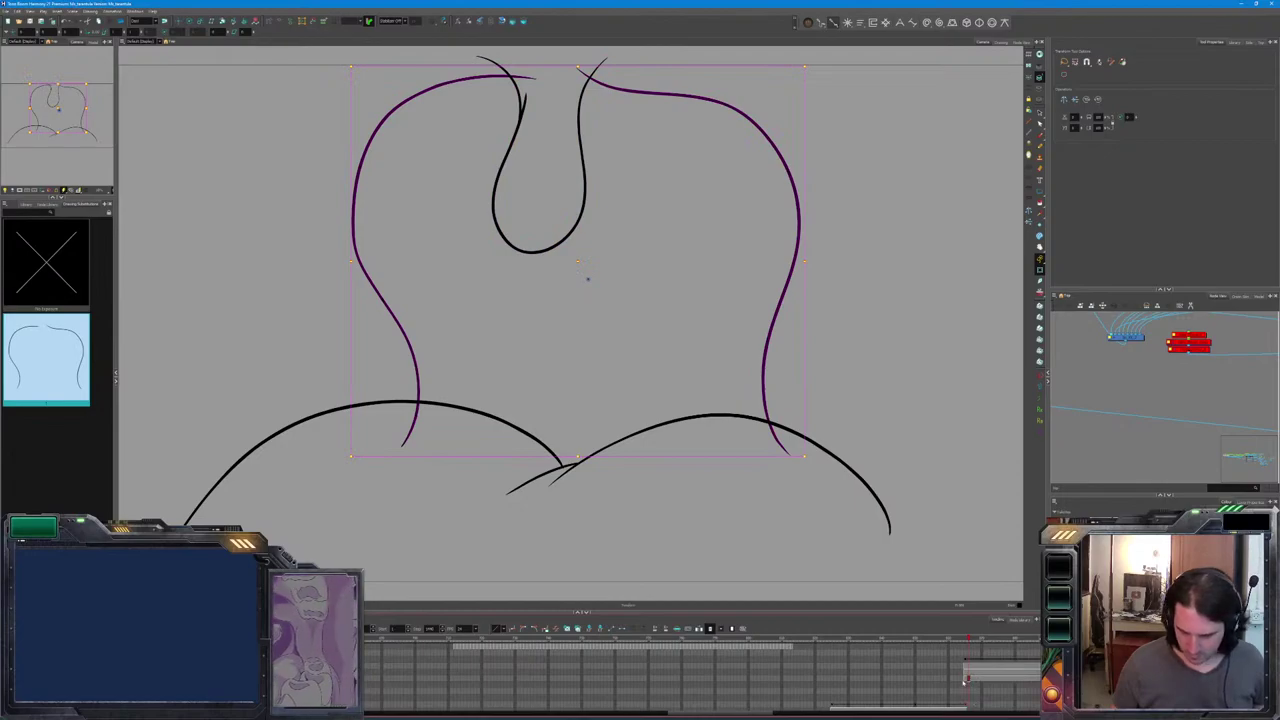
Sketch long curved fold lines around both sides and above the throat opening with the brush, extending past the camera frame.
{"action": "scroll", "coordinate": [752, 516], "scroll_direction": "down", "scroll_amount": 3}
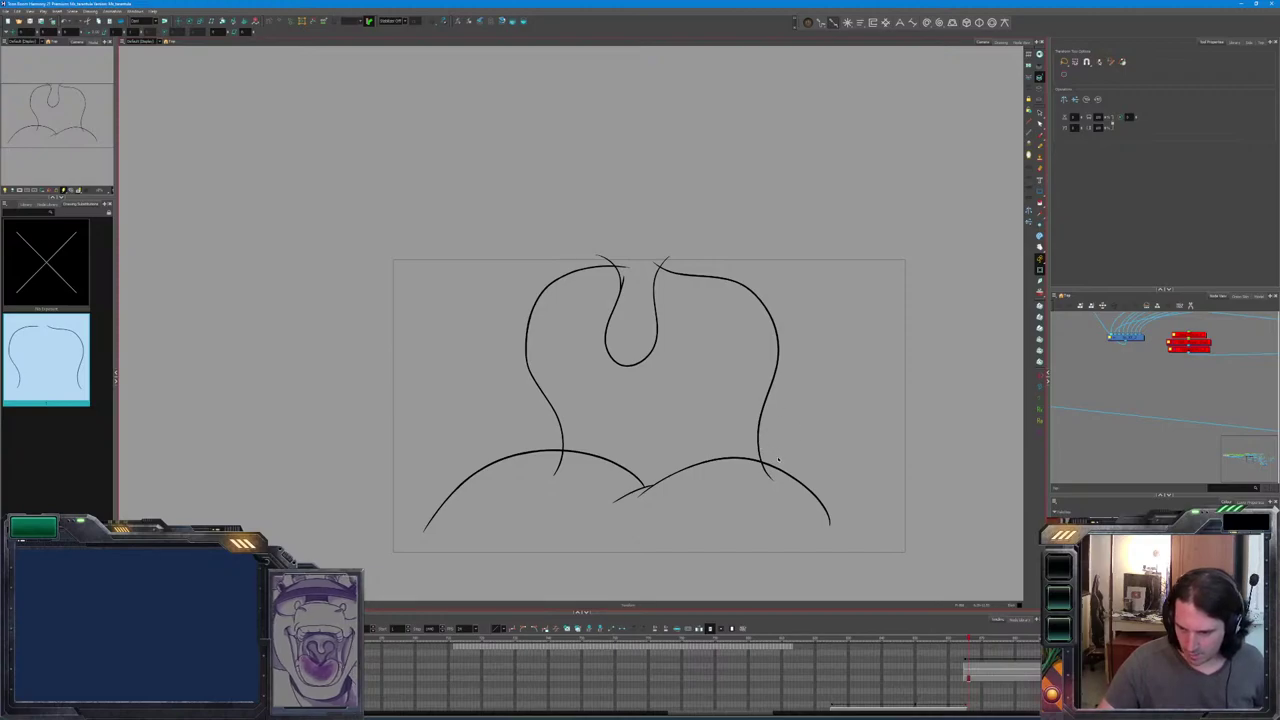
{"action": "key", "text": "alt+b"}
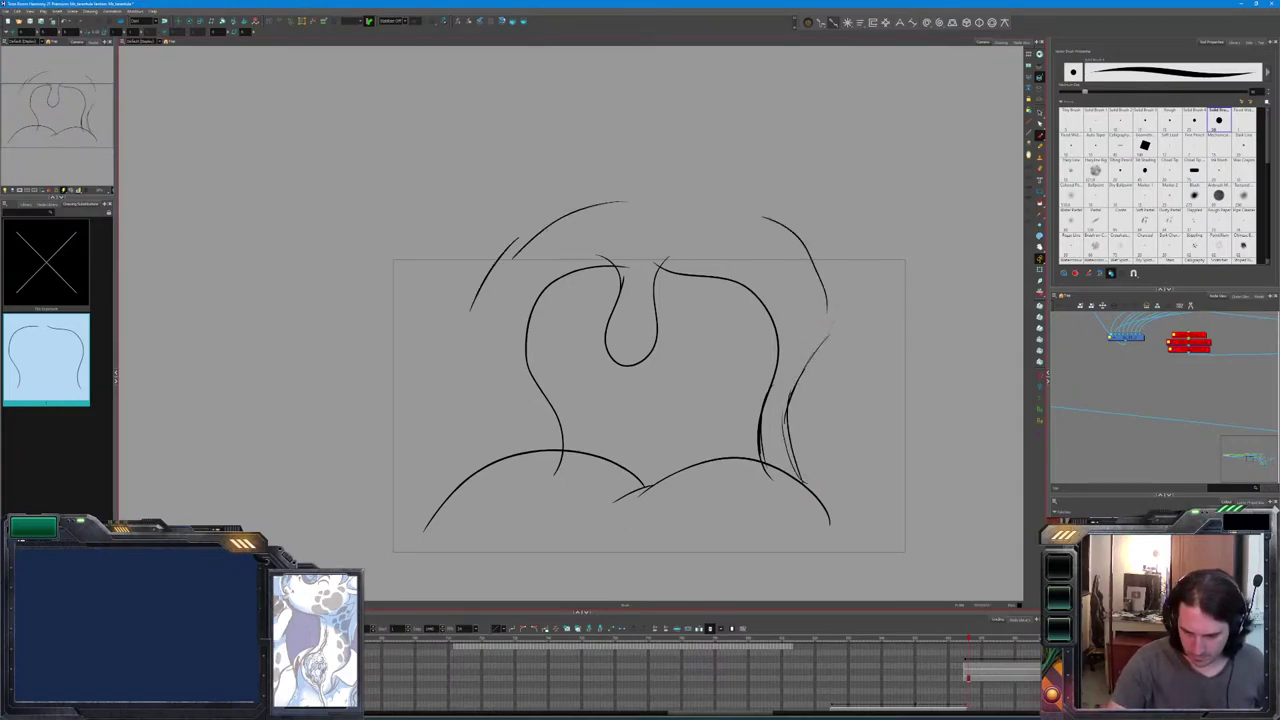
{"action": "left_click_drag", "start_coordinate": [388, 395], "coordinate": [372, 502]}
{"action": "left_click_drag", "start_coordinate": [922, 298], "coordinate": [925, 528]}
{"action": "mouse_move", "coordinate": [898, 263]}
{"action": "left_mouse_down"}
{"action": "mouse_move", "coordinate": [930, 378]}
{"action": "mouse_move", "coordinate": [893, 552]}
{"action": "left_mouse_up"}
{"action": "left_click_drag", "start_coordinate": [858, 282], "coordinate": [890, 432]}
{"action": "left_click_drag", "start_coordinate": [660, 184], "coordinate": [298, 425]}
{"action": "left_click_drag", "start_coordinate": [760, 208], "coordinate": [905, 292]}
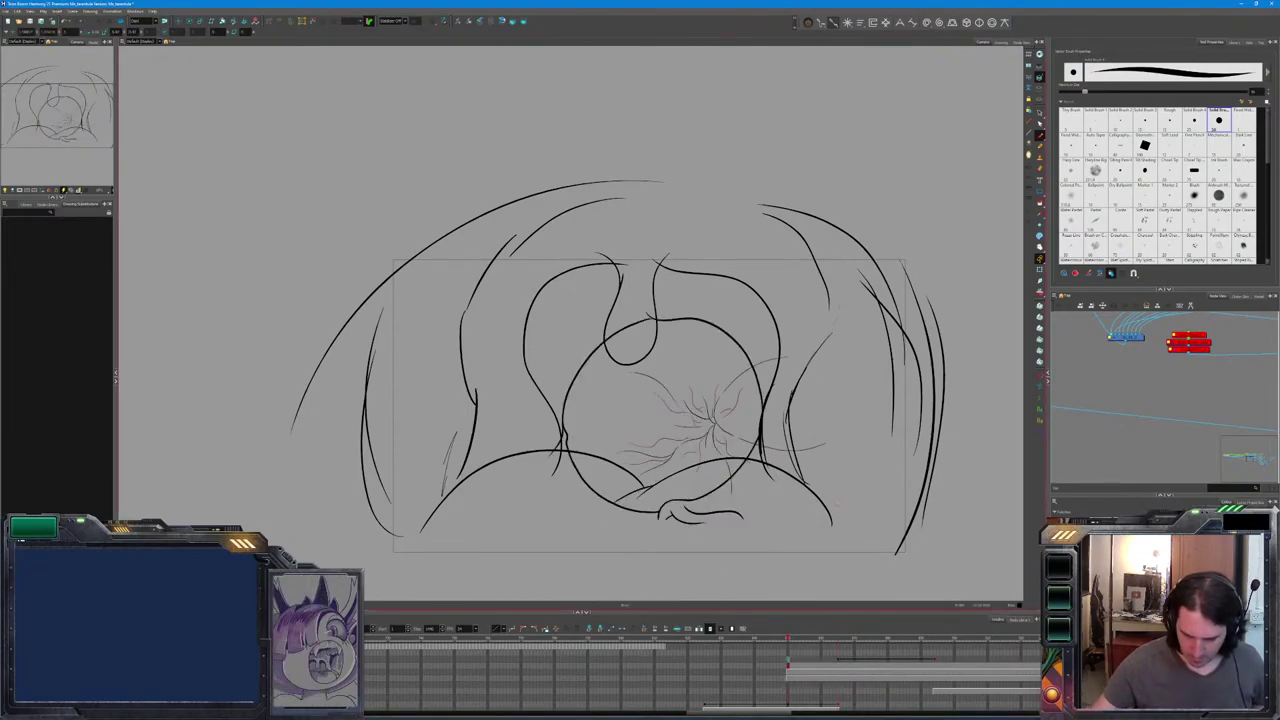
Enlarge the throat drawing layers so their outlines spread out around the veined ball.
{"action": "key", "text": "space"}
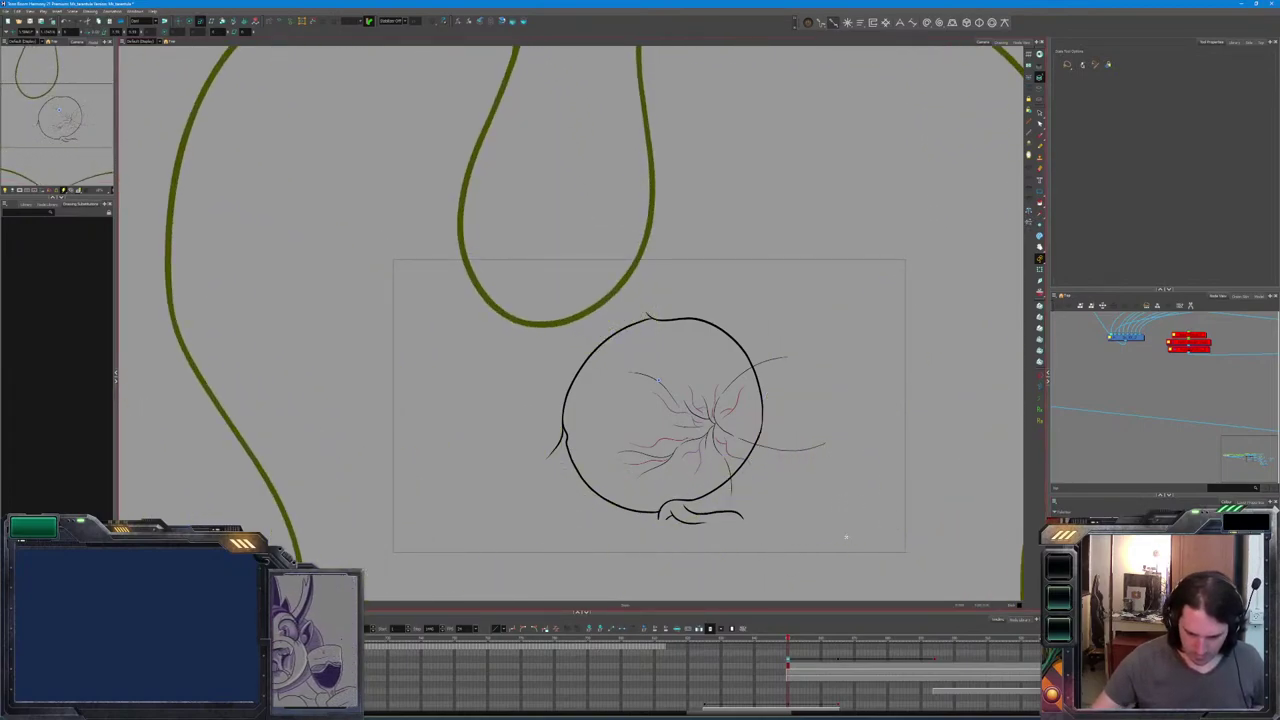
{"action": "key", "text": "shift+t"}
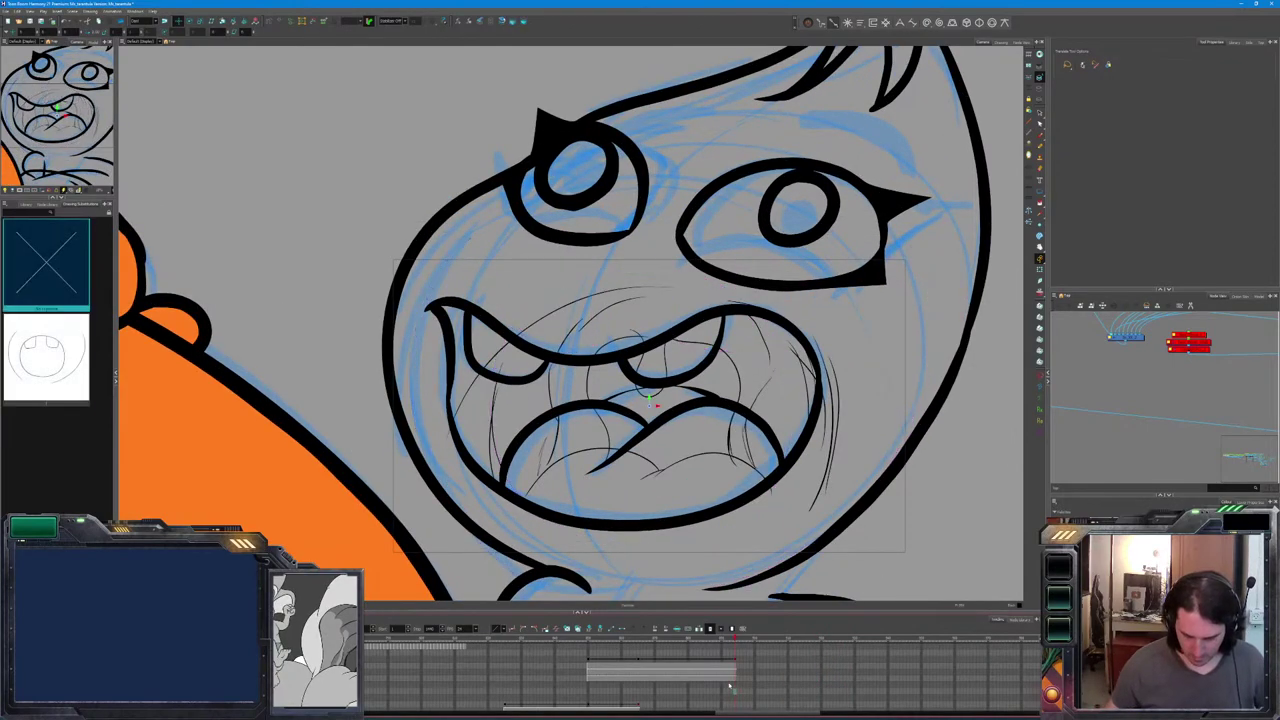
Find the character's layers in the timeline and go to the frame where the throat drawing starts over the open mouth.
{"action": "scroll", "coordinate": [738, 683], "scroll_direction": "up", "scroll_amount": 3}
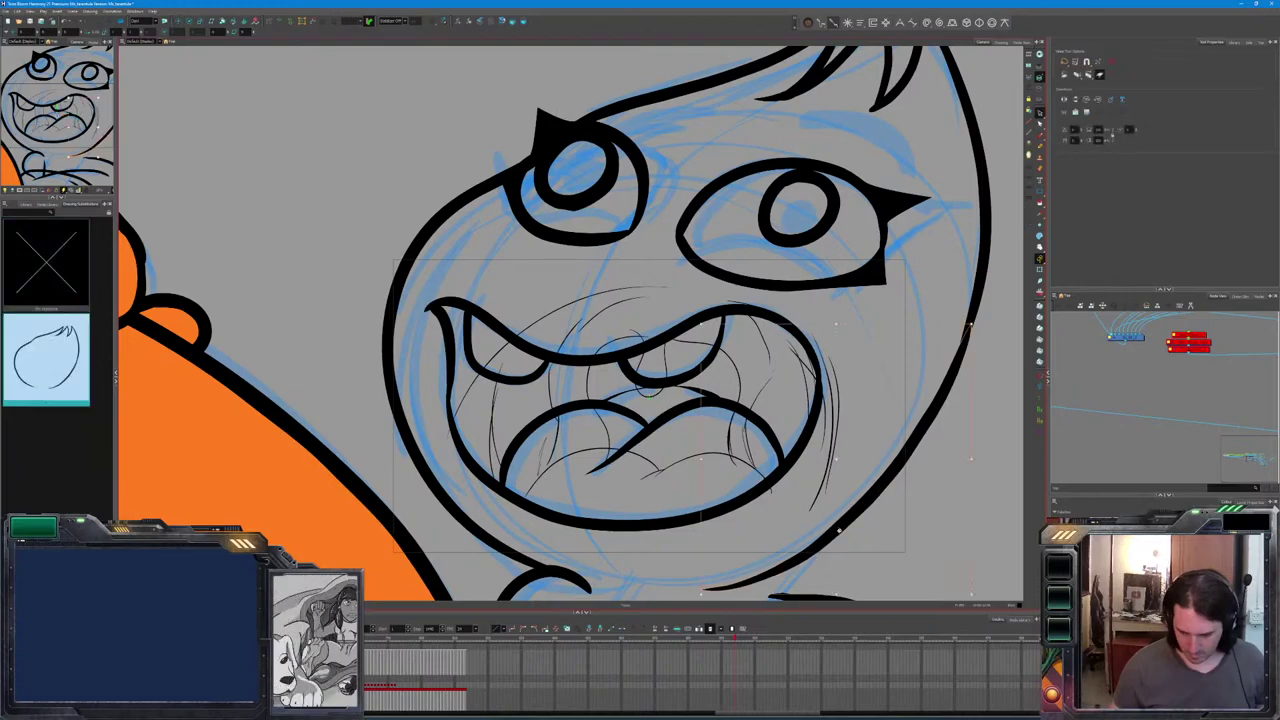
{"action": "scroll", "coordinate": [717, 673], "scroll_direction": "down", "scroll_amount": 1}
{"action": "left_click", "coordinate": [724, 672]}
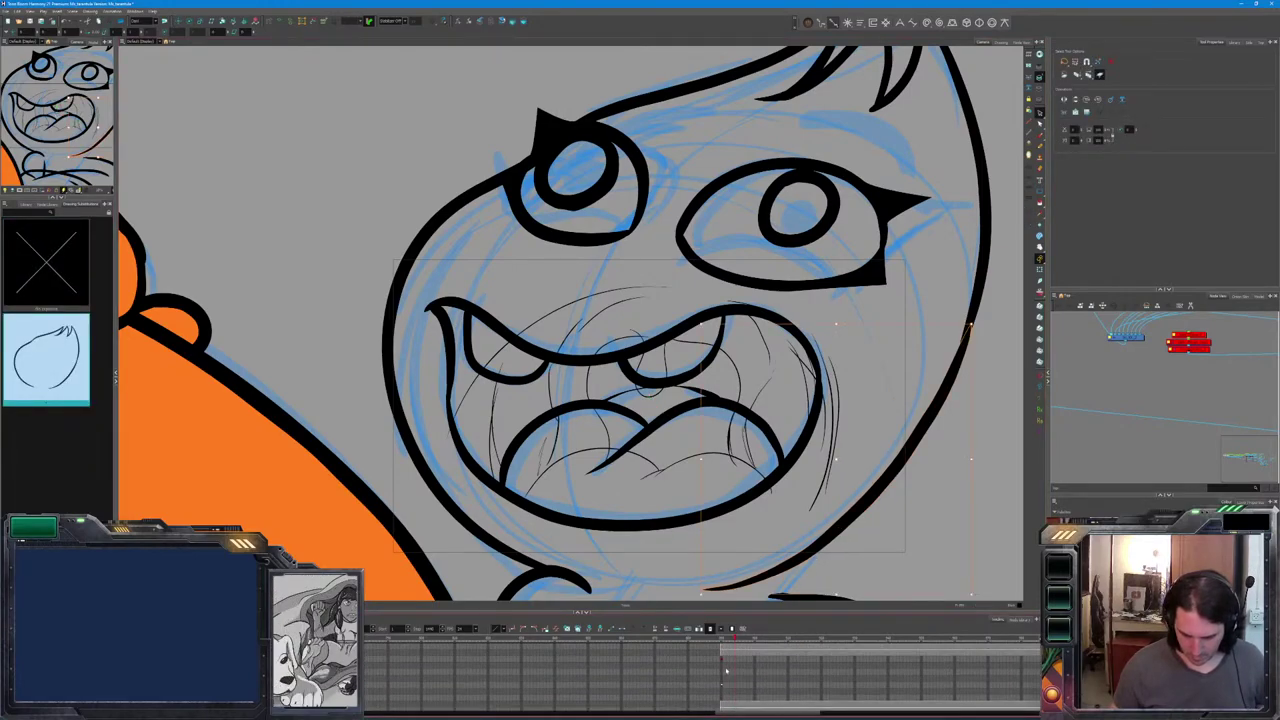
{"action": "scroll", "coordinate": [722, 684], "scroll_direction": "down", "scroll_amount": 3}
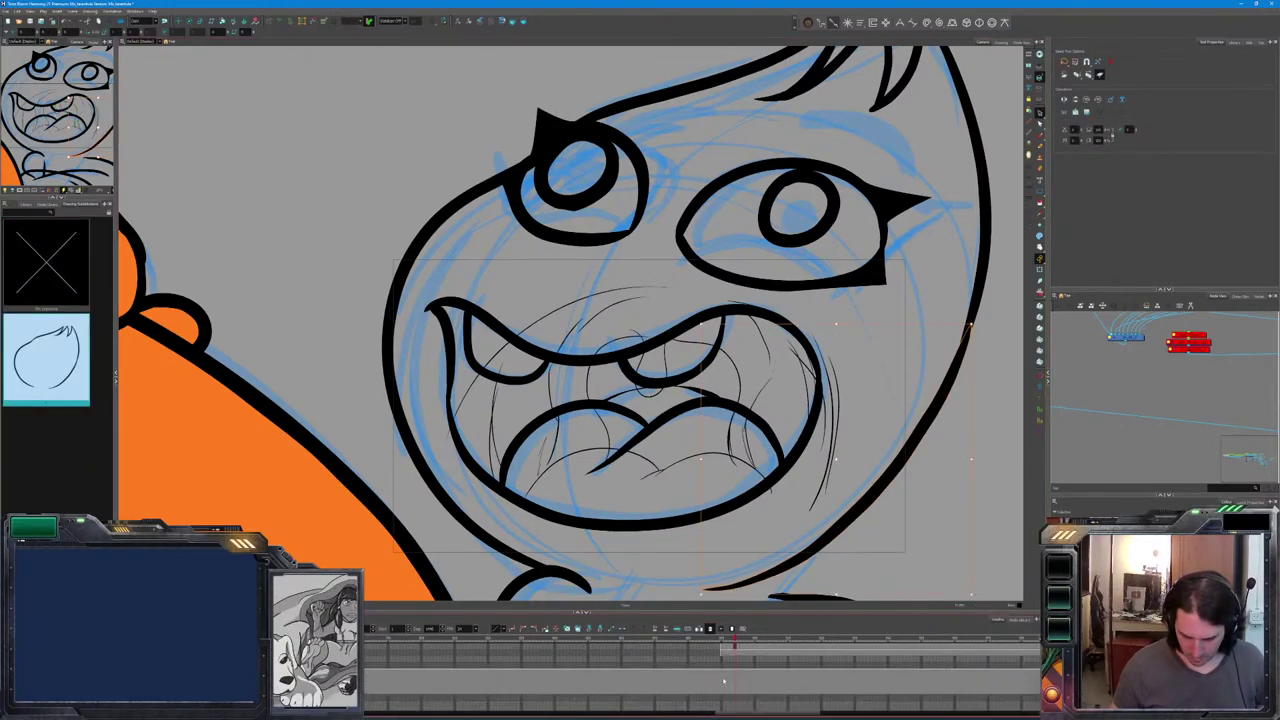
{"action": "scroll", "coordinate": [722, 678], "scroll_direction": "down", "scroll_amount": 3}
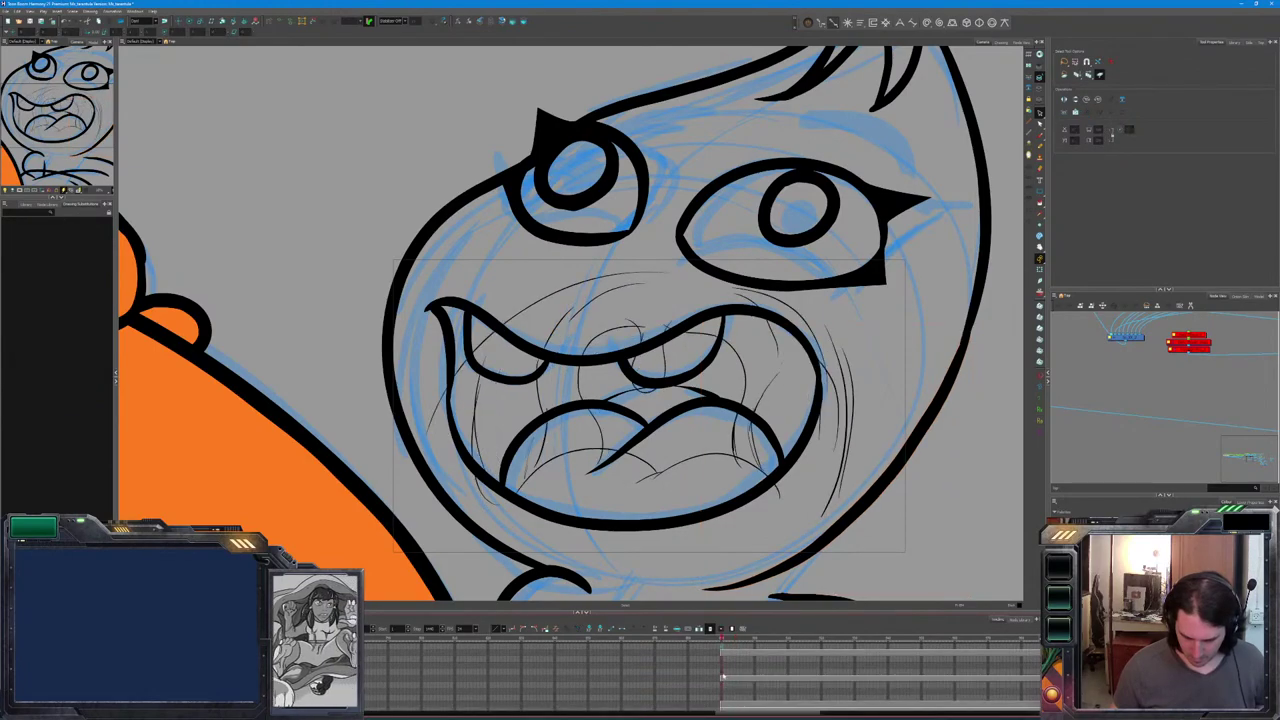
{"action": "scroll", "coordinate": [722, 680], "scroll_direction": "down", "scroll_amount": 3}
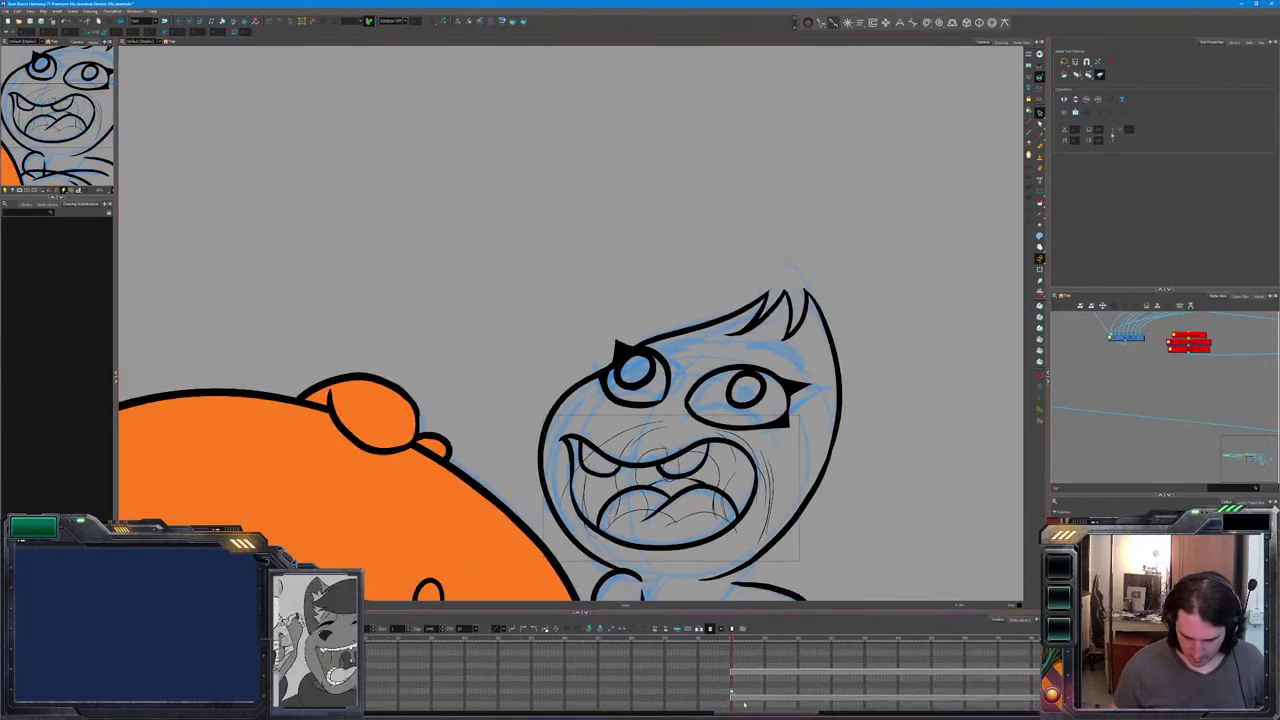
{"action": "scroll", "coordinate": [733, 705], "scroll_direction": "down", "scroll_amount": 2}
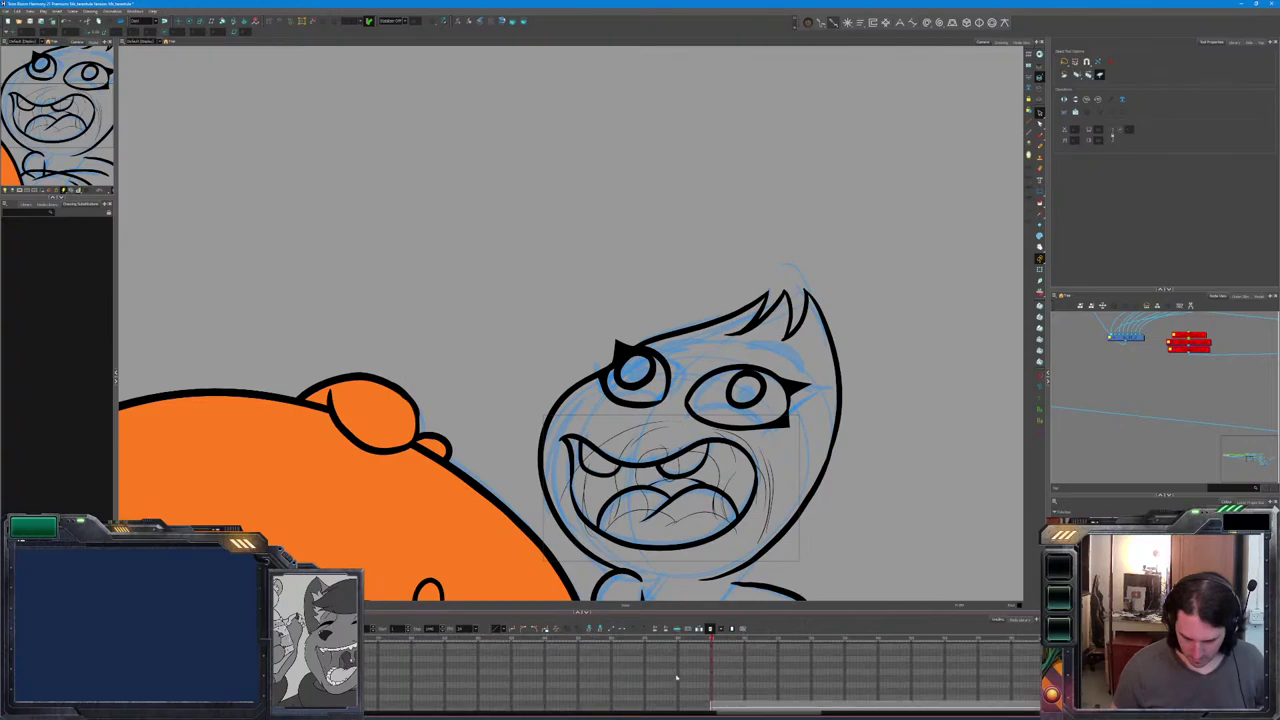
{"action": "scroll", "coordinate": [729, 679], "scroll_direction": "down", "scroll_amount": 1}
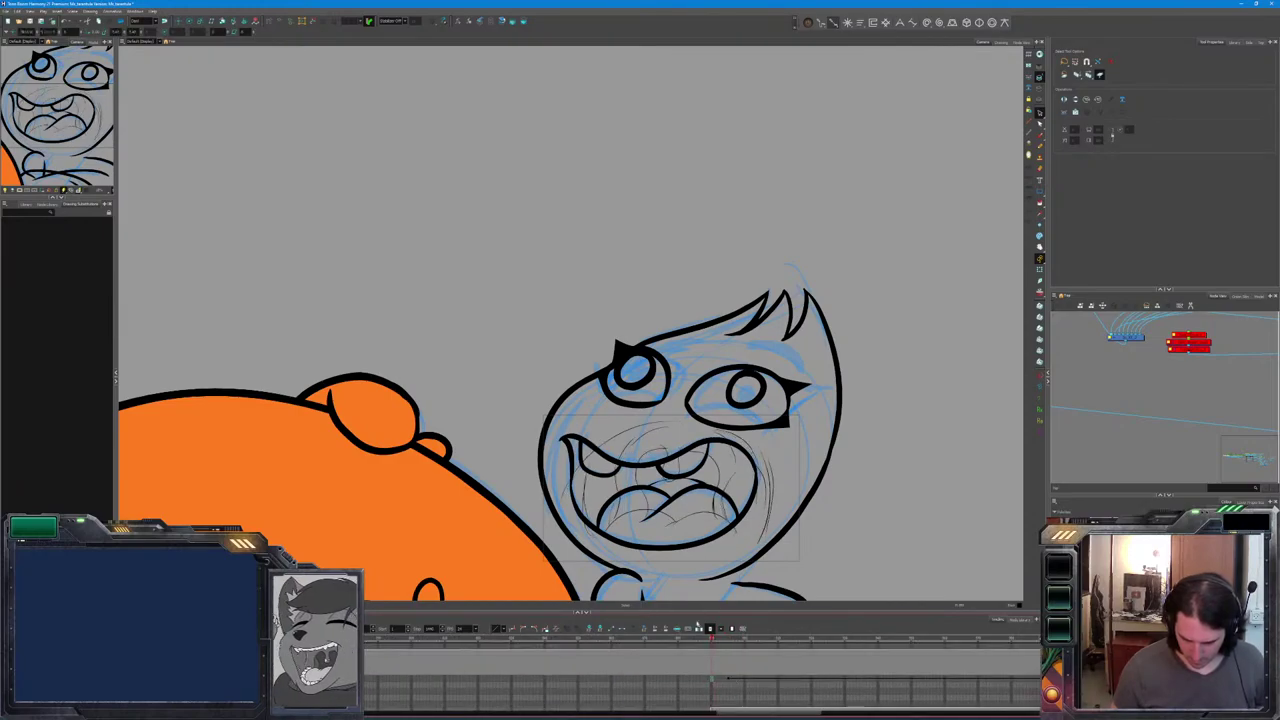
Reposition and enlarge the whole character so its open mouth surrounds the throat drawing, and scrub the timeline around that frame.
{"action": "scroll", "coordinate": [710, 679], "scroll_direction": "down", "scroll_amount": 5}
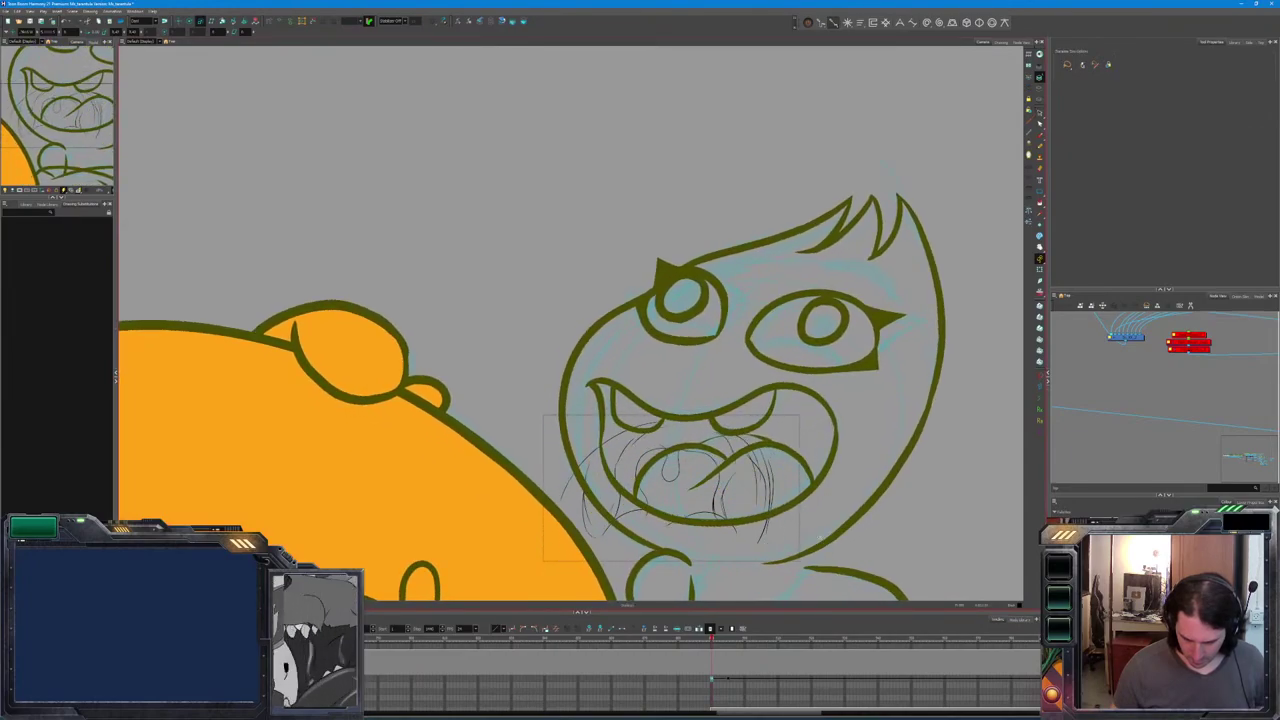
{"action": "scroll", "coordinate": [710, 679], "scroll_direction": "down", "scroll_amount": 3}
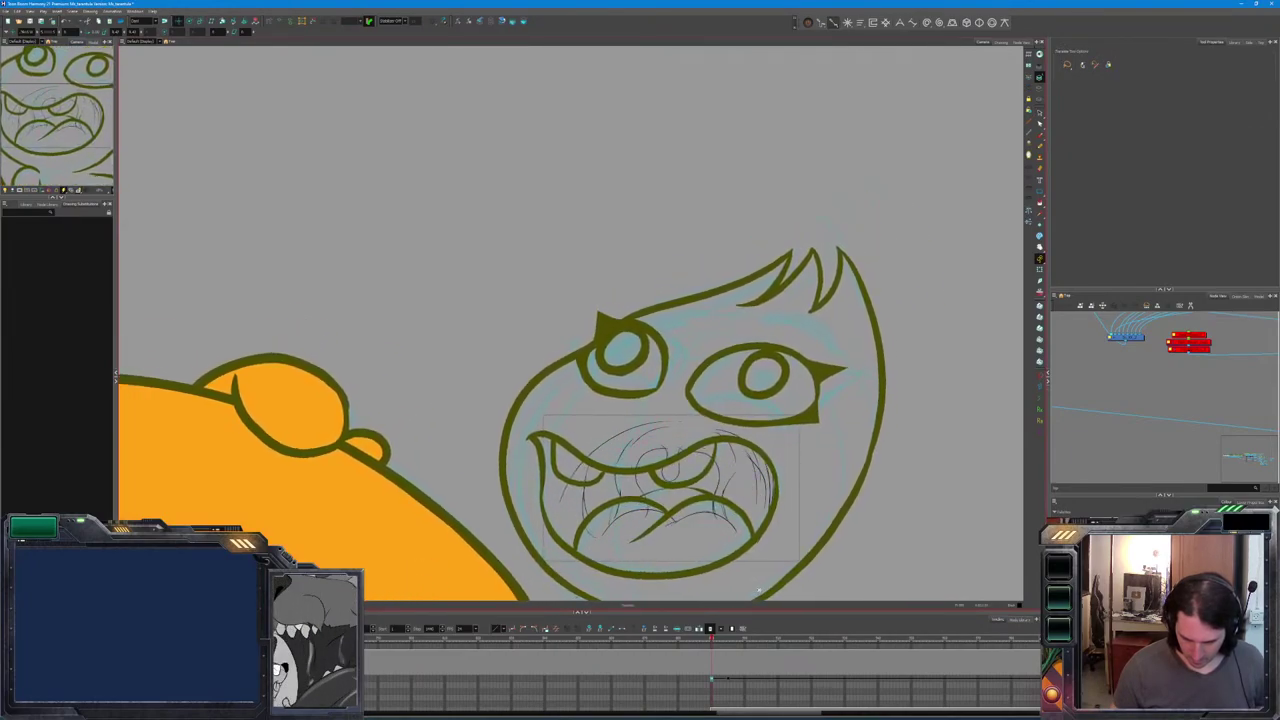
{"action": "mouse_move", "coordinate": [707, 640]}
{"action": "left_mouse_down"}
{"action": "mouse_move", "coordinate": [725, 645]}
{"action": "mouse_move", "coordinate": [712, 656]}
{"action": "left_mouse_up"}
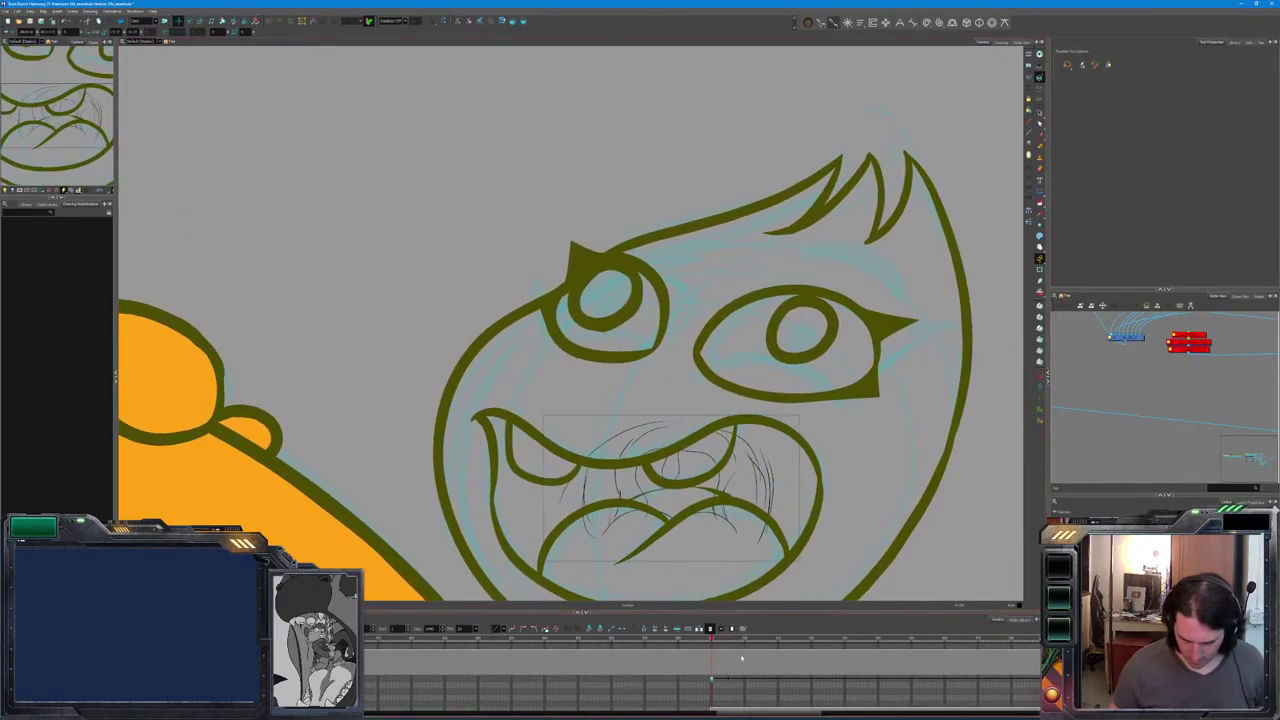
{"action": "mouse_move", "coordinate": [705, 640]}
{"action": "left_mouse_down"}
{"action": "mouse_move", "coordinate": [866, 648]}
{"action": "mouse_move", "coordinate": [760, 652]}
{"action": "mouse_move", "coordinate": [838, 663]}
{"action": "mouse_move", "coordinate": [698, 660]}
{"action": "left_mouse_up"}
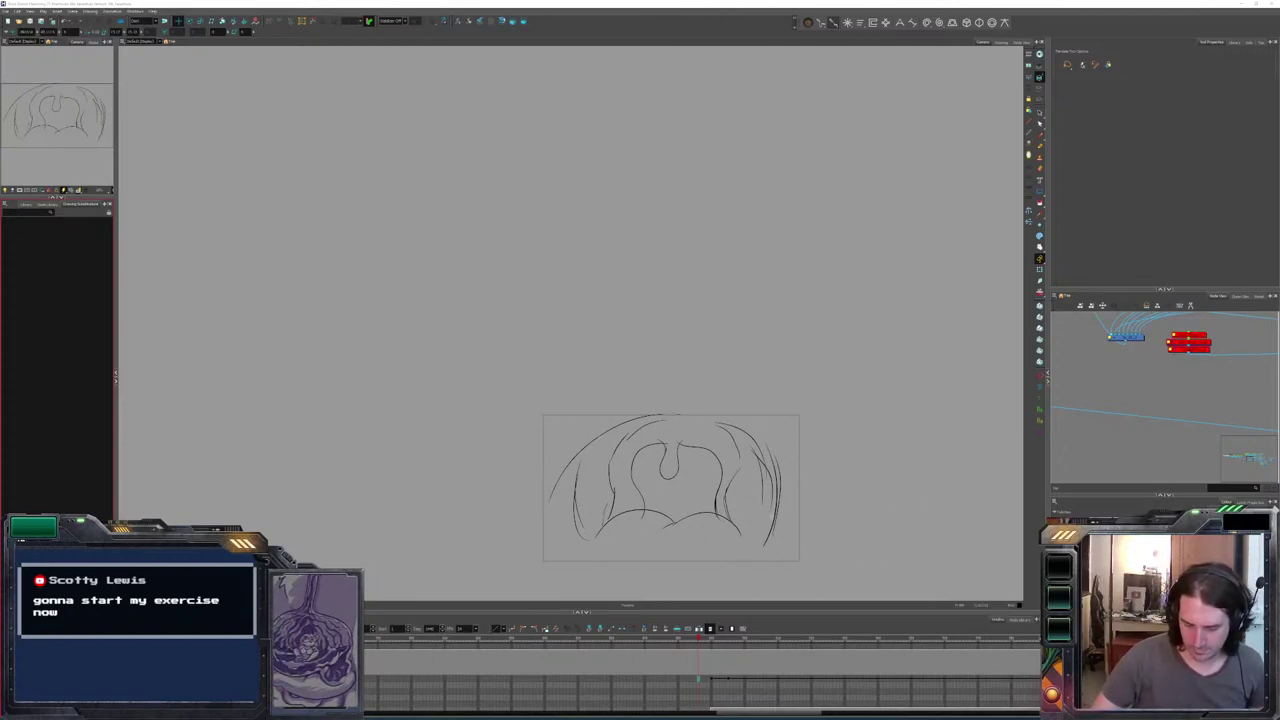
Set the timeline colour of the character's peg layer to blue in its layer properties.
{"action": "left_click", "coordinate": [716, 684]}
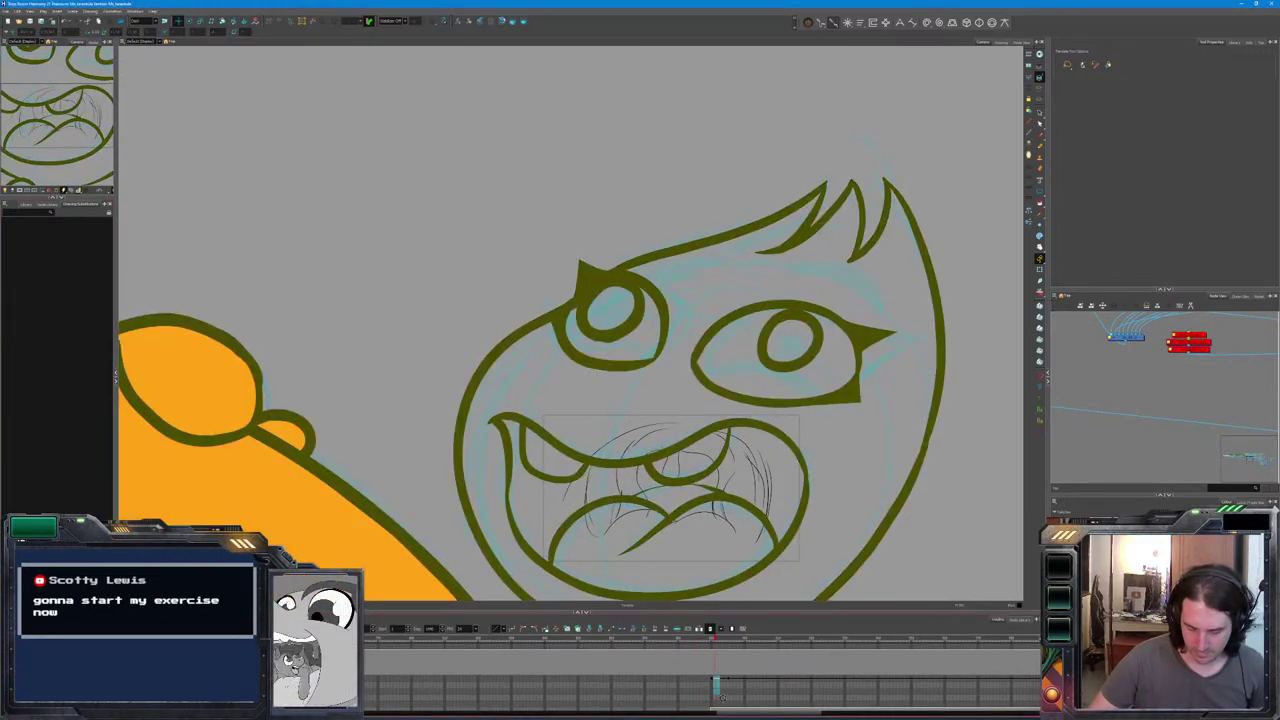
{"action": "left_click_drag", "start_coordinate": [716, 684], "coordinate": [719, 686]}
{"action": "left_click", "coordinate": [714, 651]}
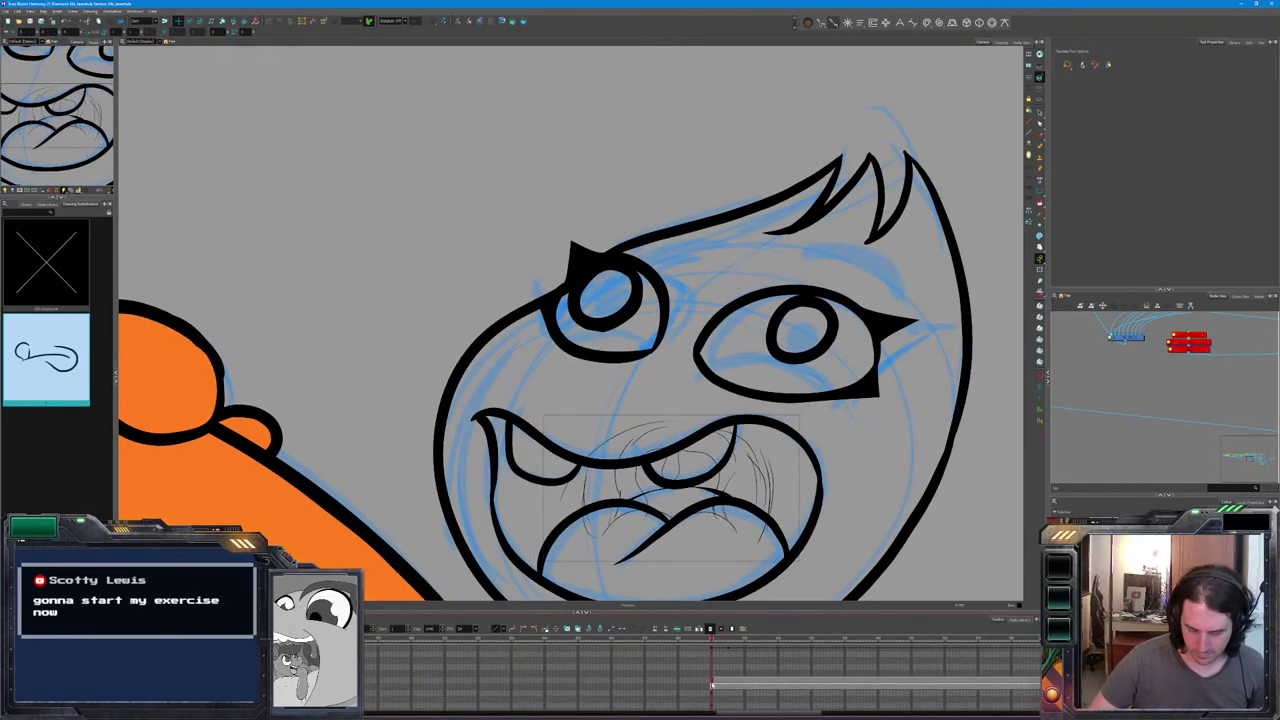
{"action": "left_click", "coordinate": [712, 651]}
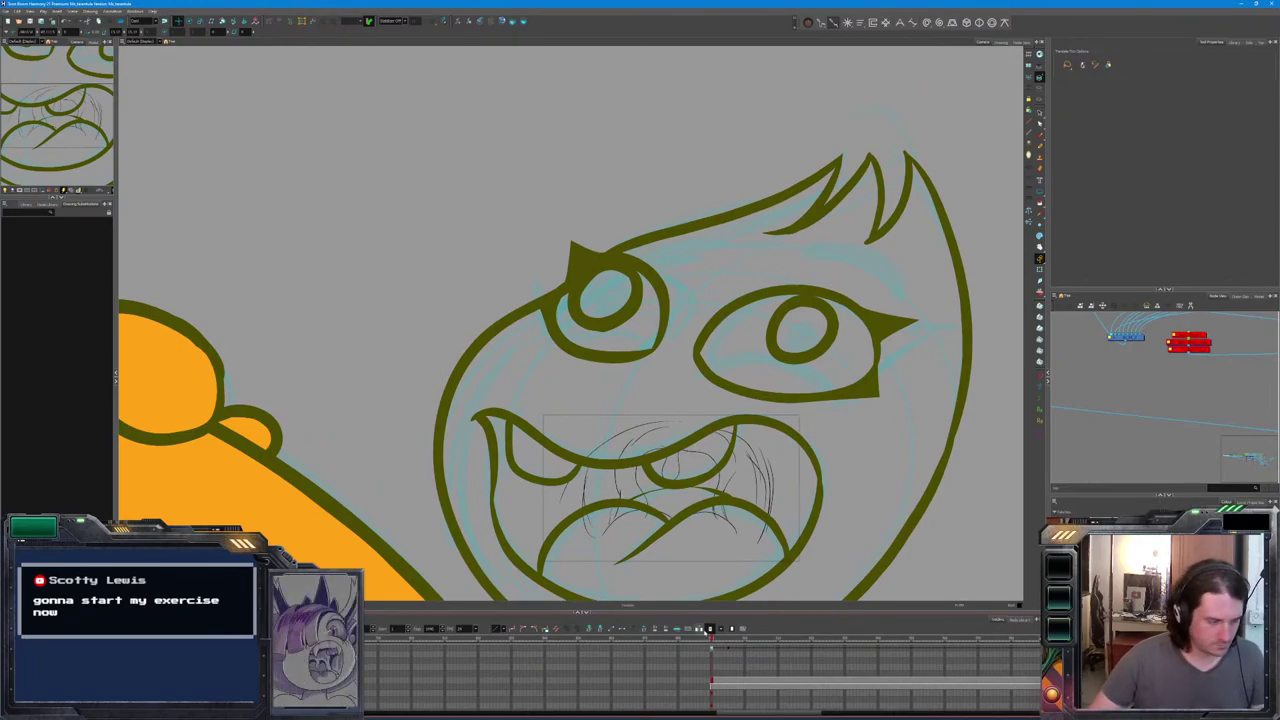
{"action": "double_click", "coordinate": [711, 651]}
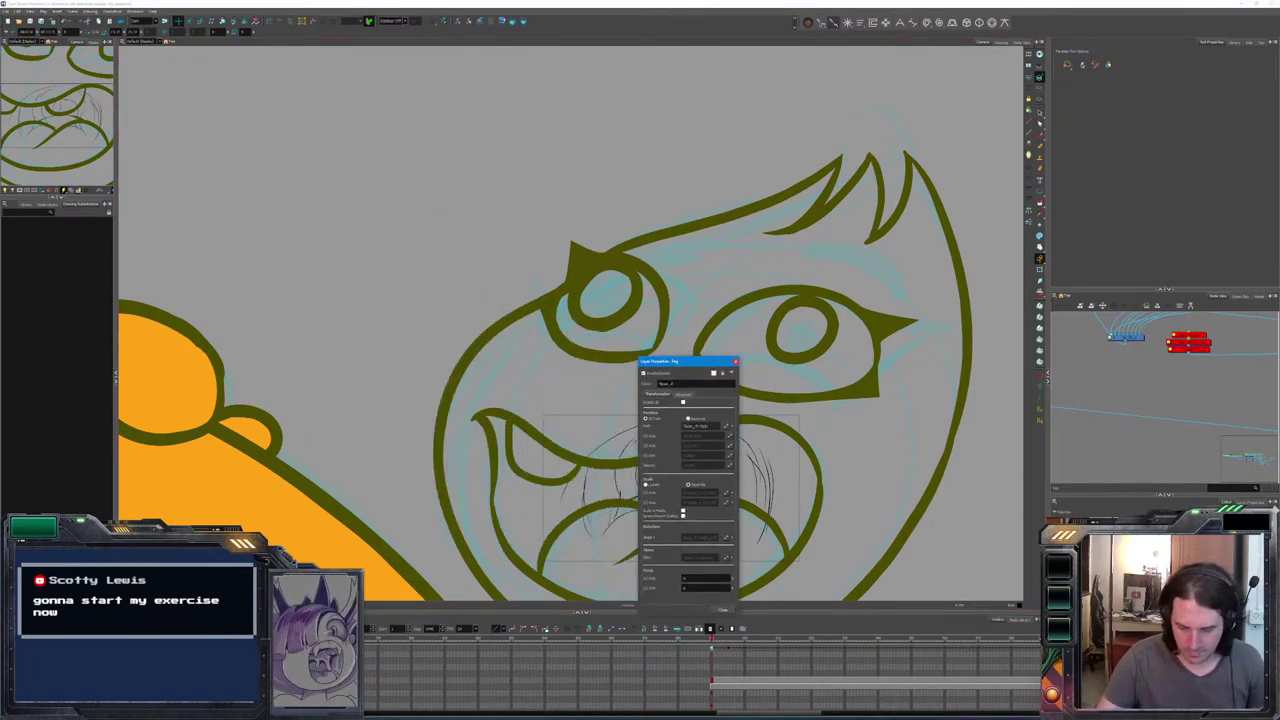
{"action": "left_click", "coordinate": [713, 372]}
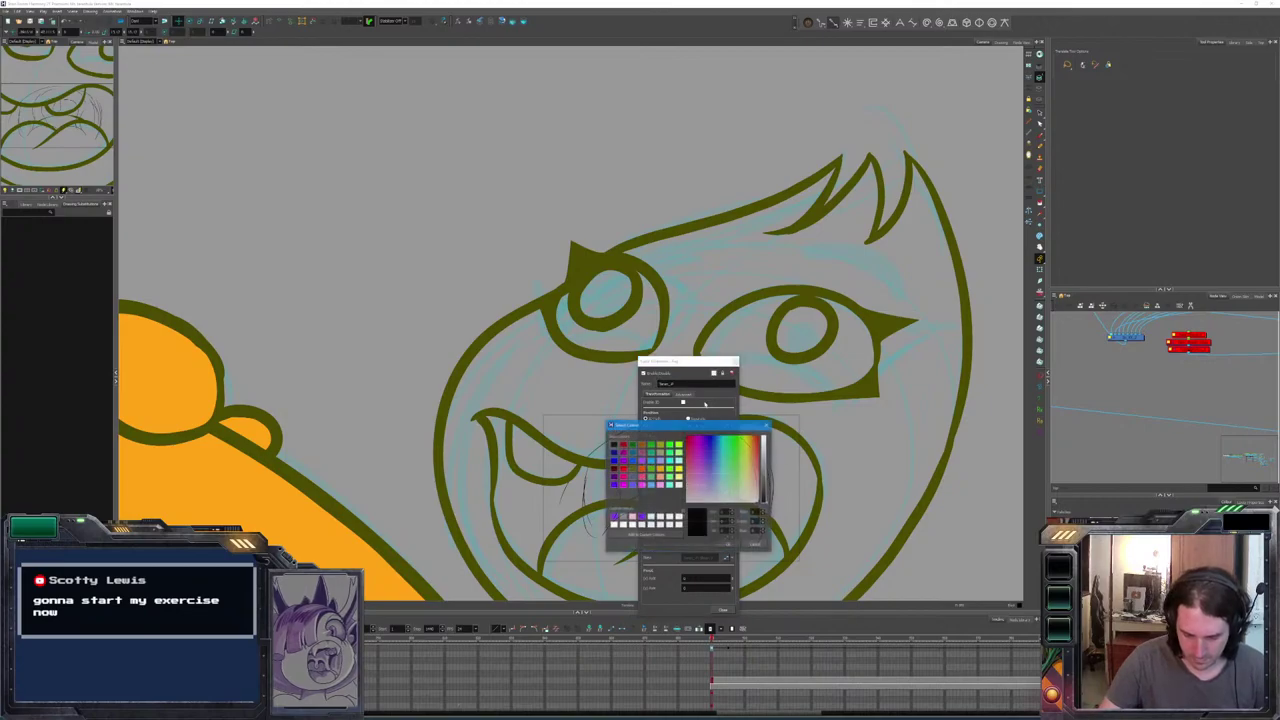
{"action": "left_click", "coordinate": [757, 460]}
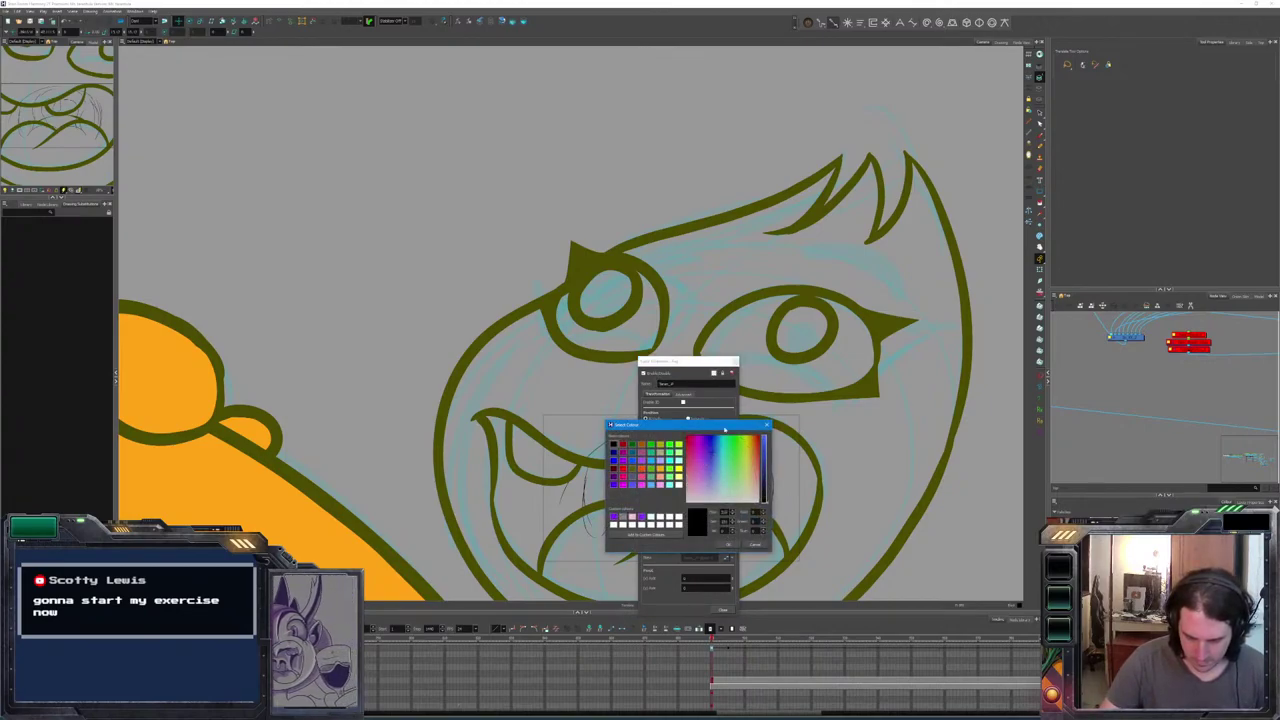
{"action": "left_click", "coordinate": [765, 440]}
{"action": "left_click", "coordinate": [729, 543]}
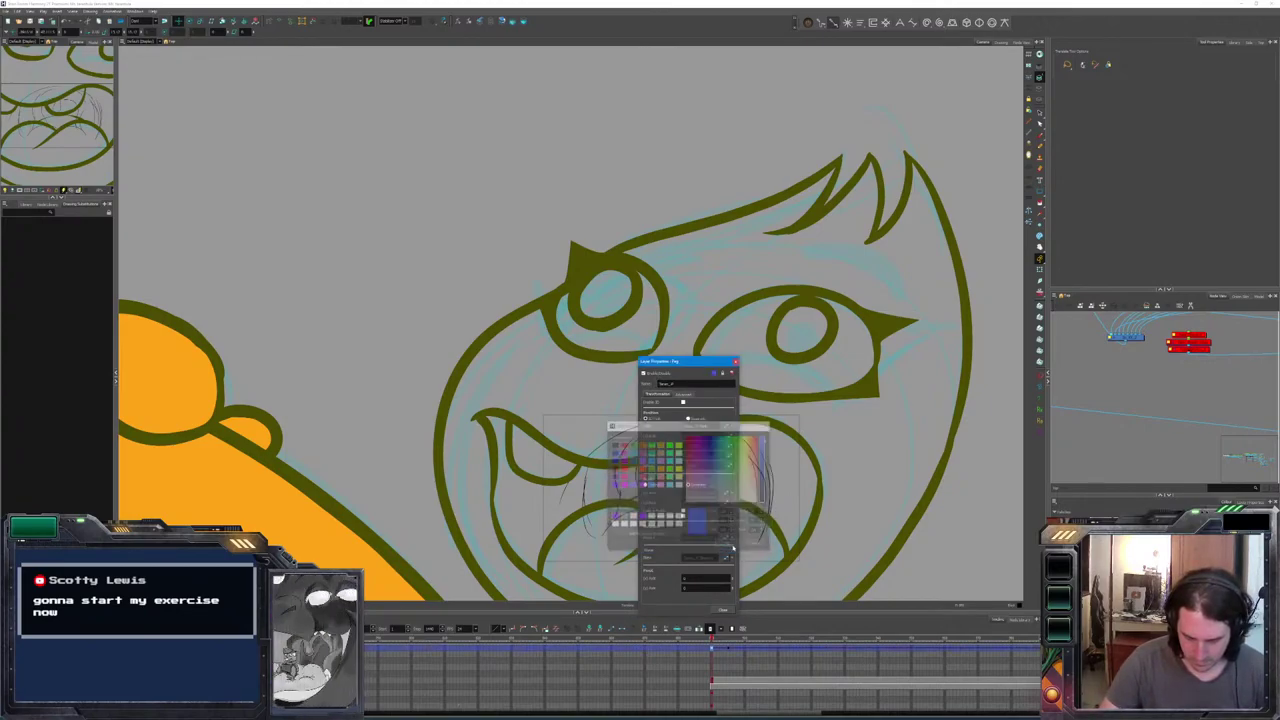
{"action": "left_click", "coordinate": [736, 361]}
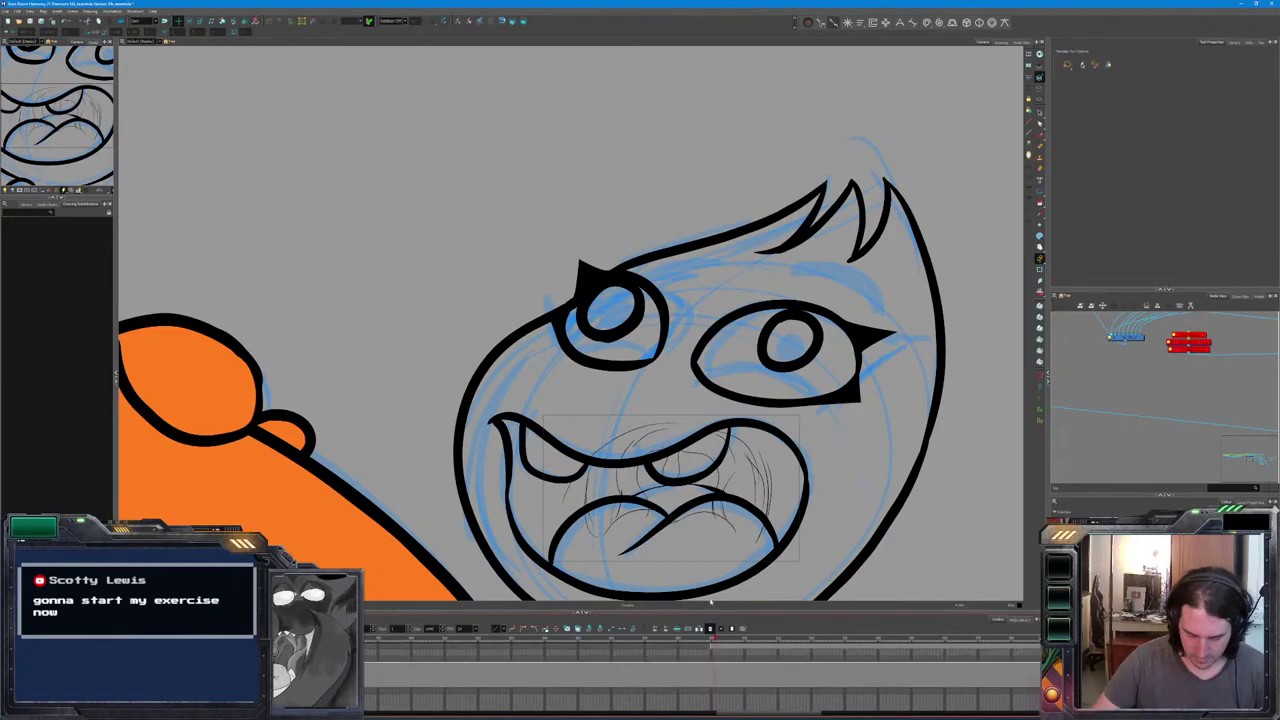
Set the timeline colour of the throat drawing's parent peg layer to purple in its layer properties.
{"action": "left_click", "coordinate": [725, 483]}
{"action": "left_click", "coordinate": [725, 483]}
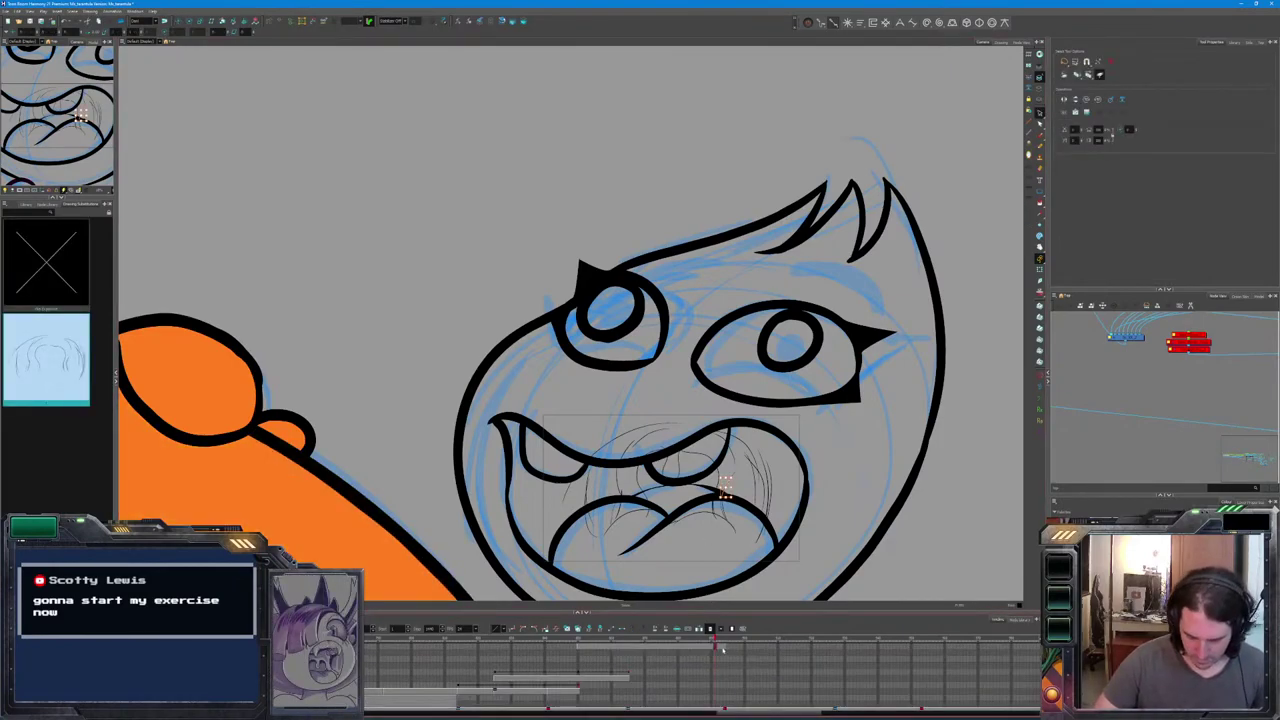
{"action": "left_click", "coordinate": [578, 648]}
{"action": "double_click", "coordinate": [690, 480]}
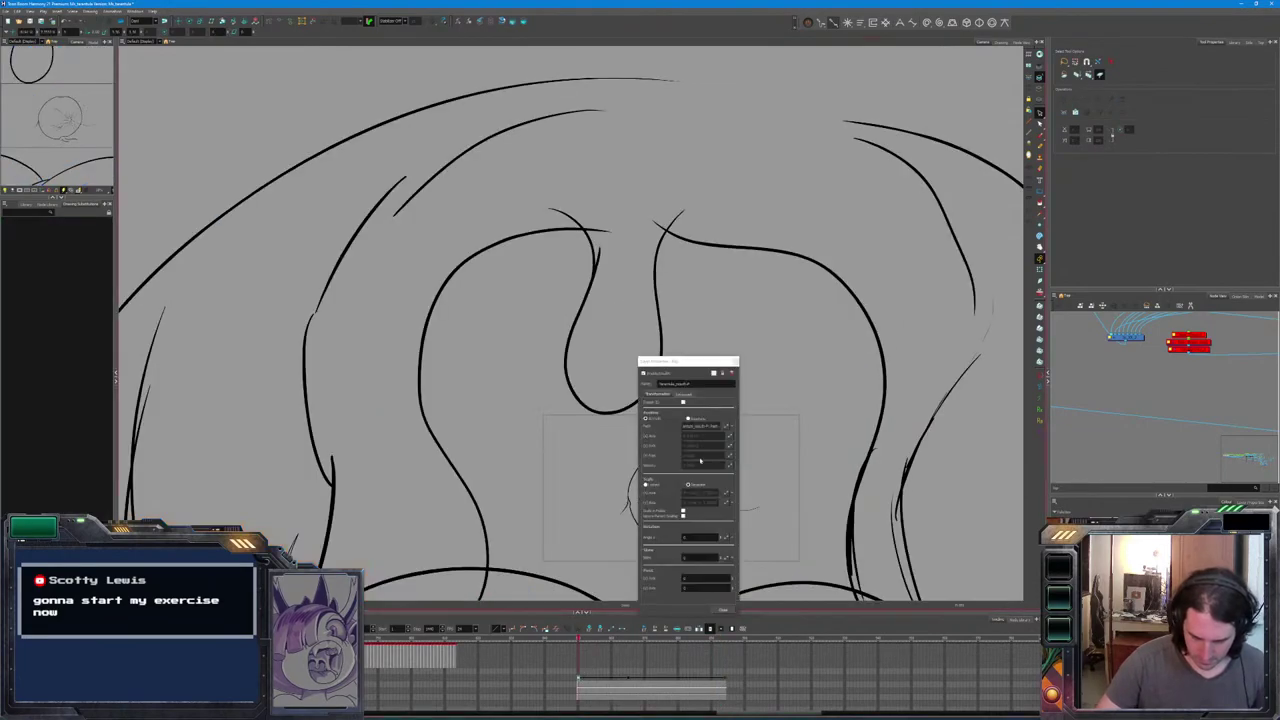
{"action": "left_click", "coordinate": [690, 482]}
{"action": "left_click", "coordinate": [614, 517]}
{"action": "left_click", "coordinate": [727, 545]}
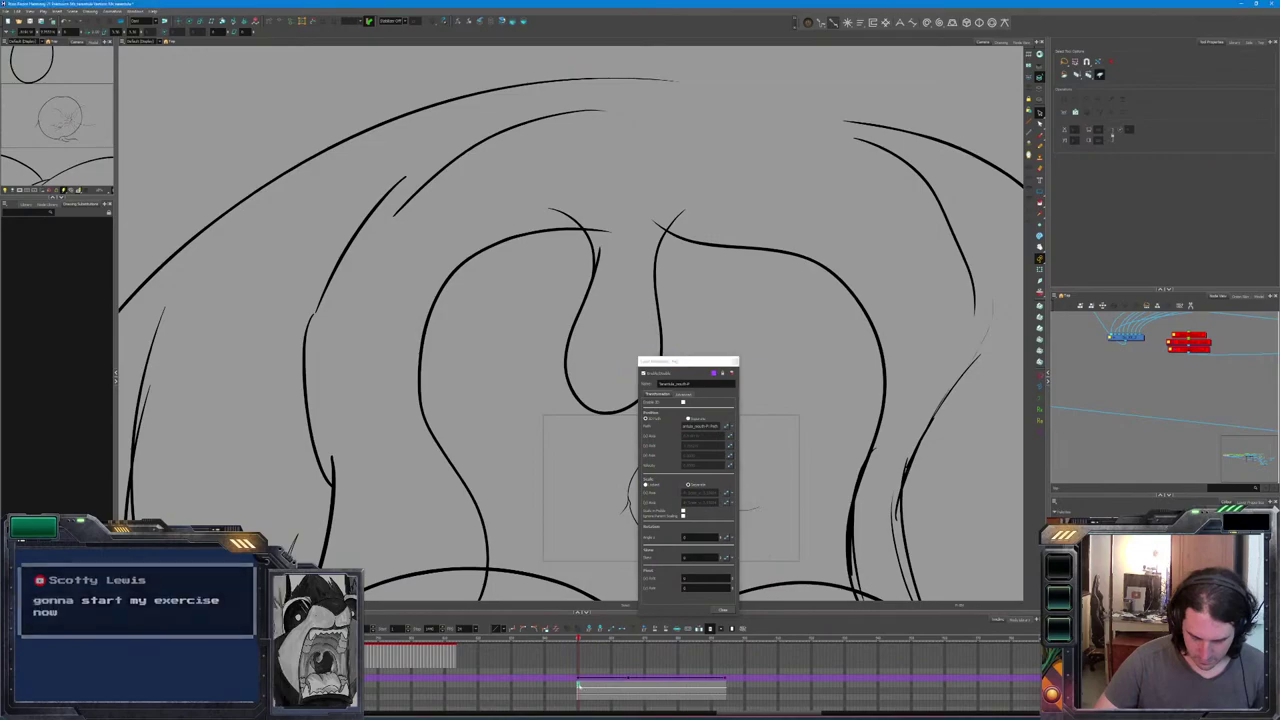
{"action": "left_click", "coordinate": [723, 610]}
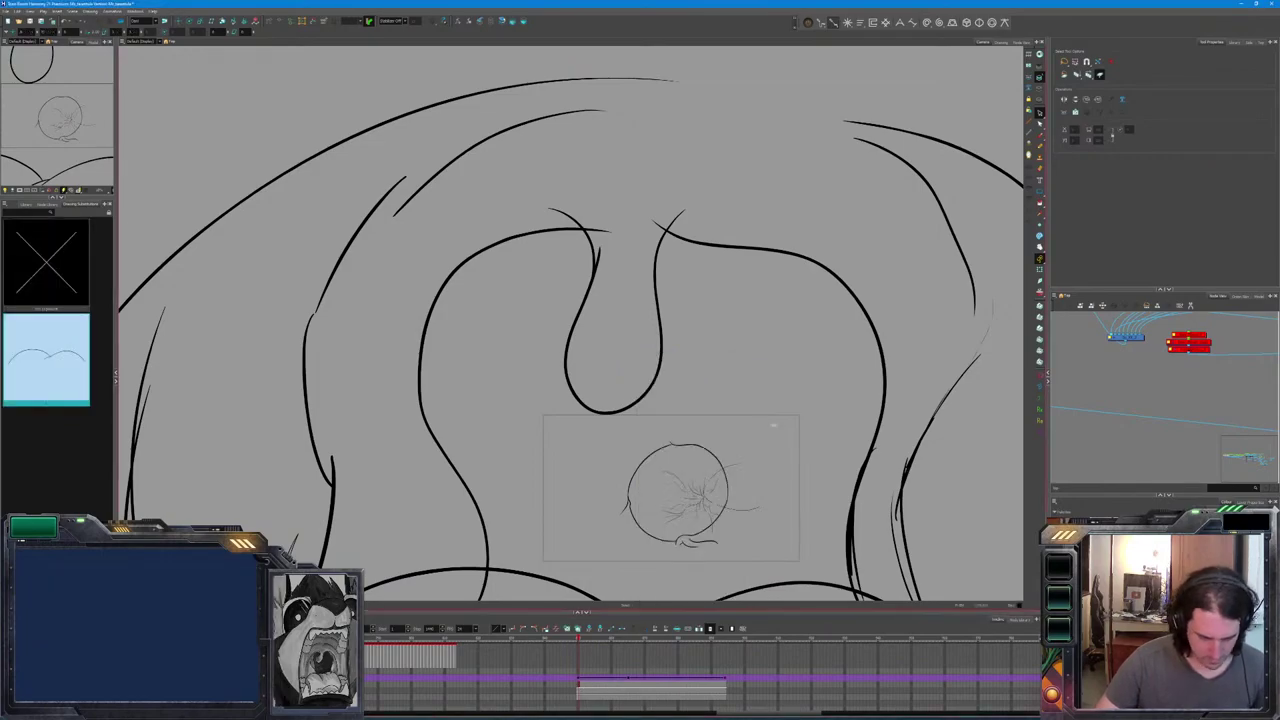
Brush a small red C-shaped detail mark on the right tongue hump below the camera frame.
{"action": "key", "text": "alt+b"}
{"action": "scroll", "coordinate": [767, 449], "scroll_direction": "down", "scroll_amount": 1}
{"action": "scroll", "coordinate": [767, 449], "scroll_direction": "down", "scroll_amount": 2}
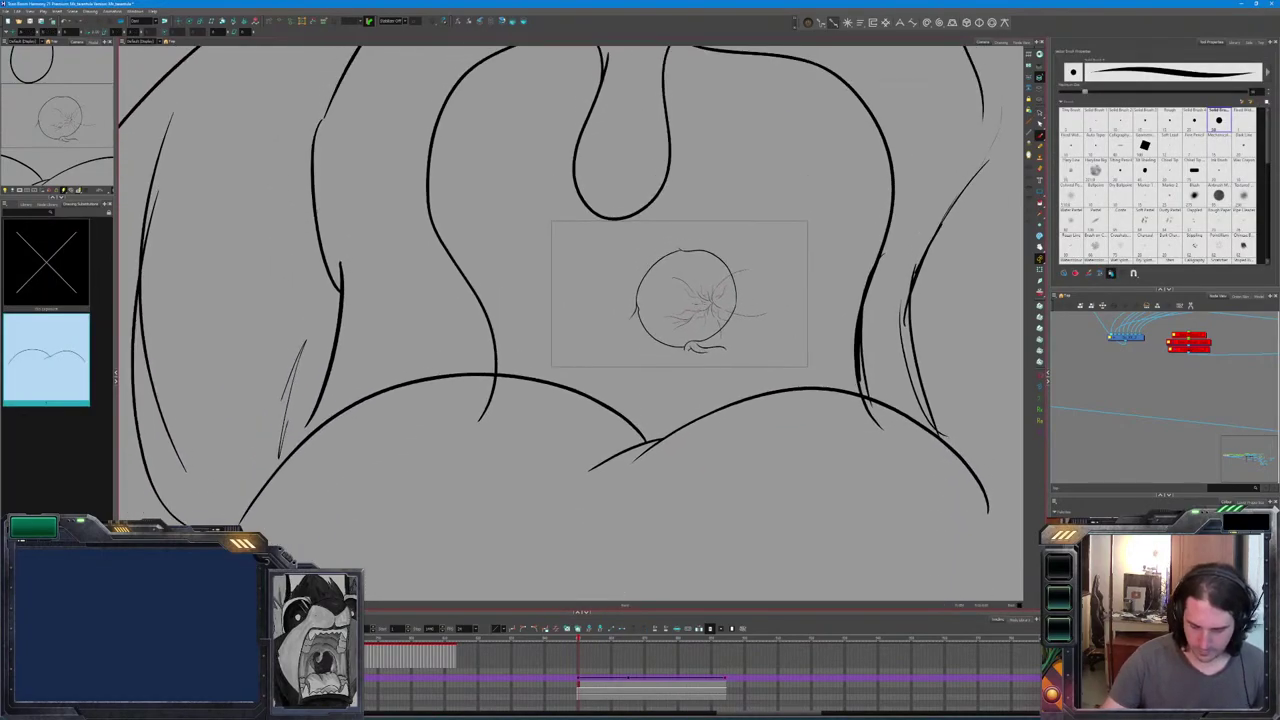
{"action": "left_click_drag", "start_coordinate": [487, 408], "coordinate": [498, 394]}
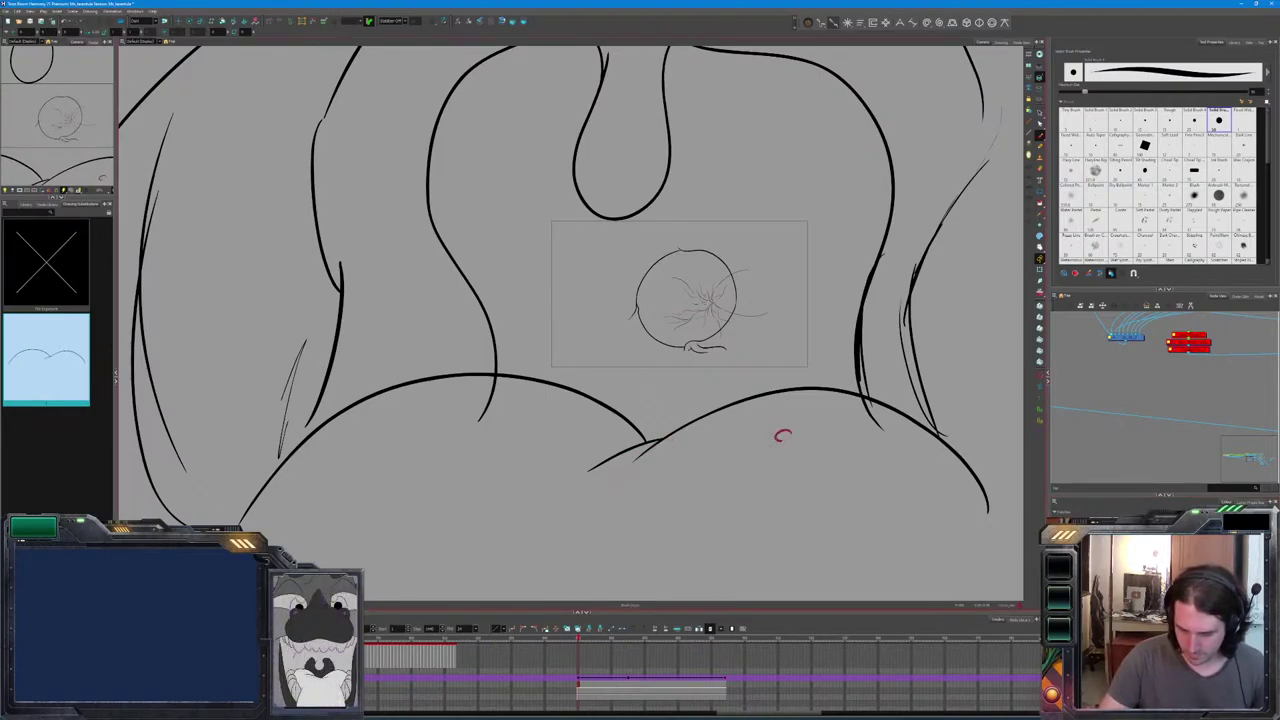
Try repainting the short overlapping lines where the two tongue humps meet in red.
{"action": "left_click", "coordinate": [625, 458]}
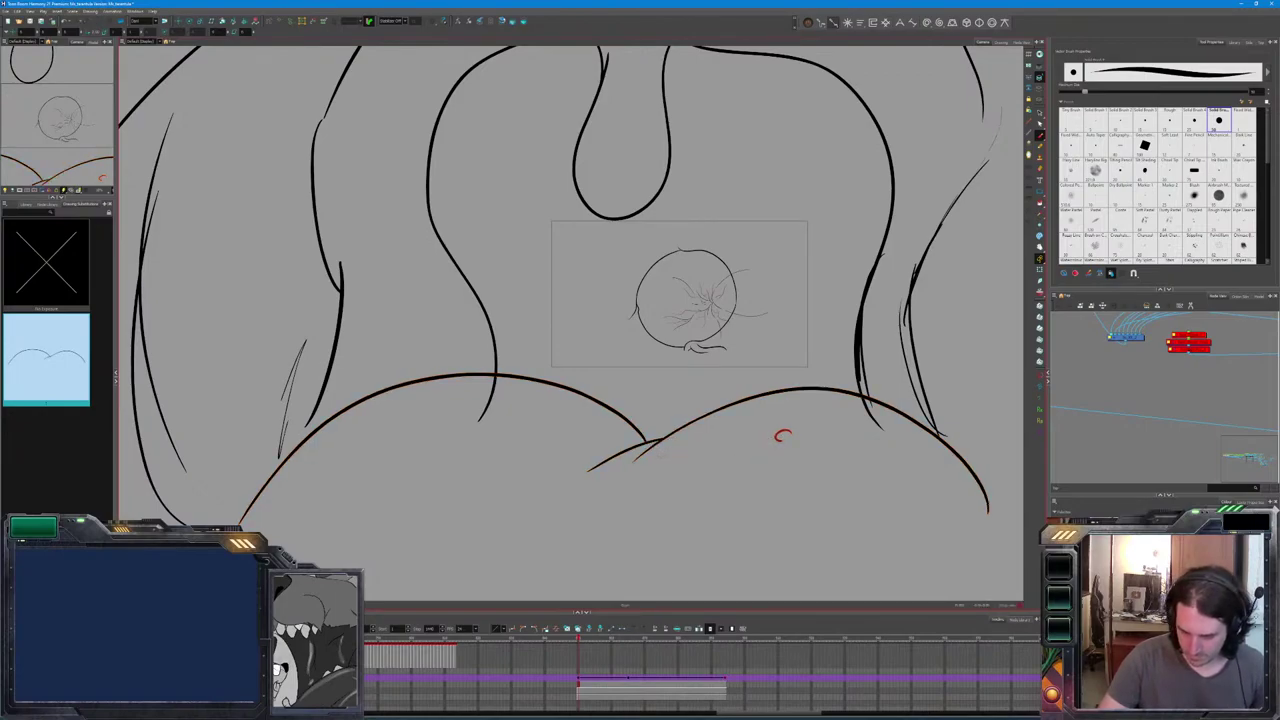
{"action": "left_click_drag", "start_coordinate": [655, 442], "coordinate": [610, 488]}
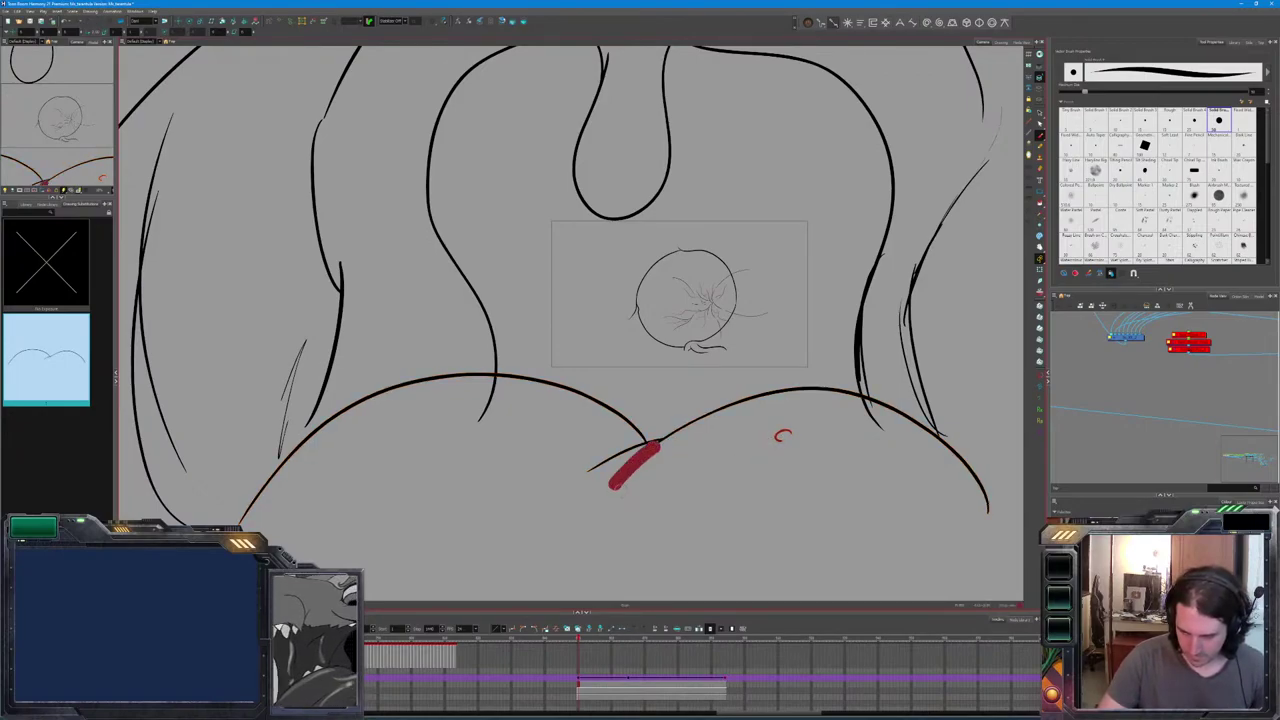
{"action": "left_click", "coordinate": [657, 441]}
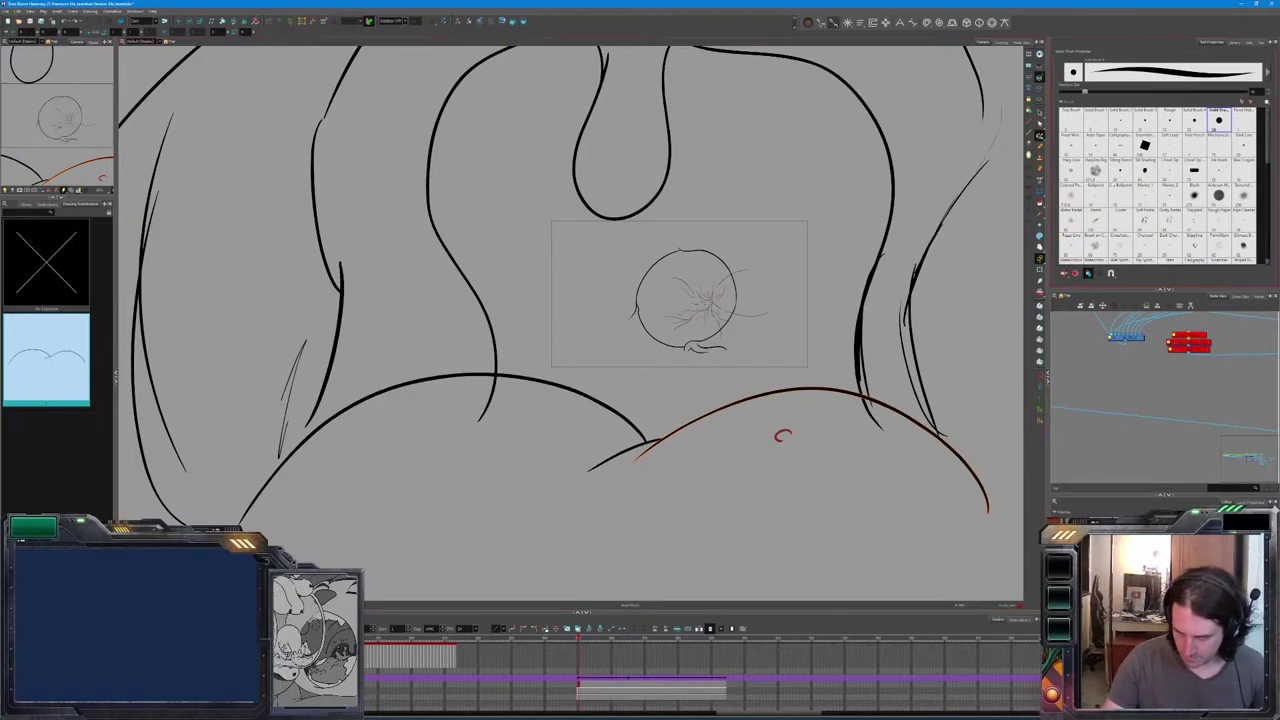
{"action": "left_click_drag", "start_coordinate": [684, 405], "coordinate": [687, 410]}
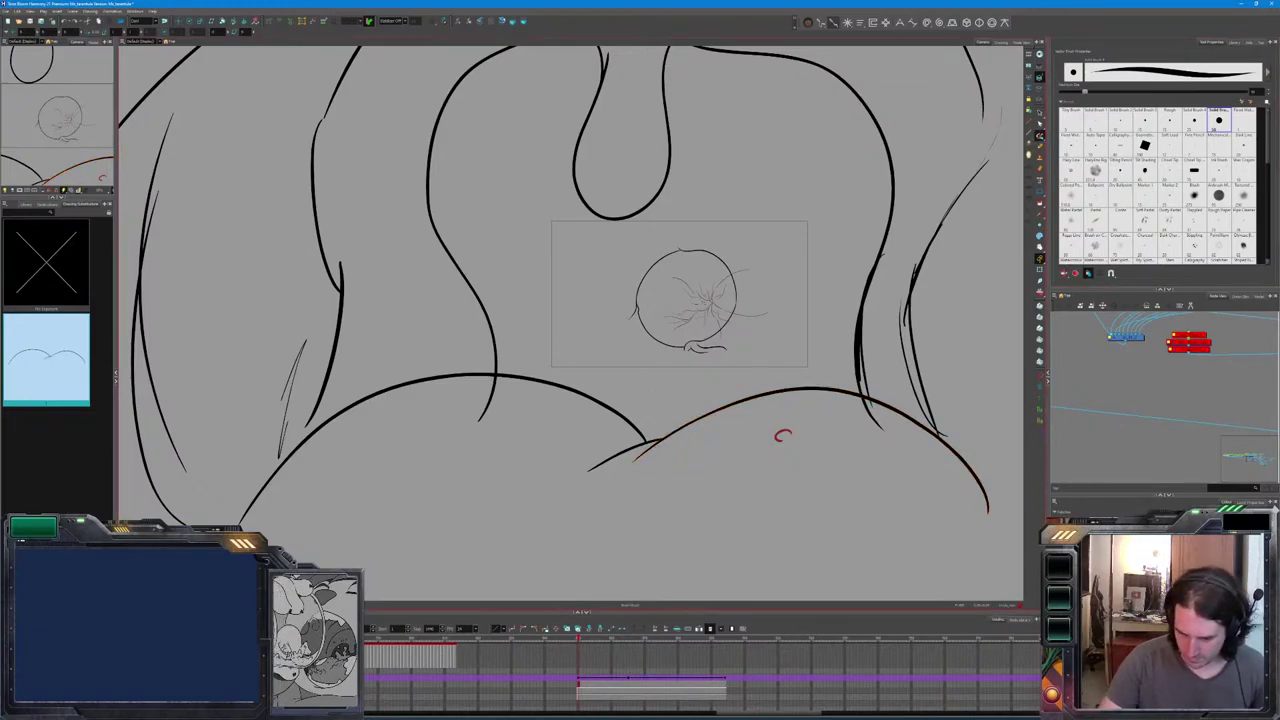
{"action": "key", "text": "ctrl+z"}
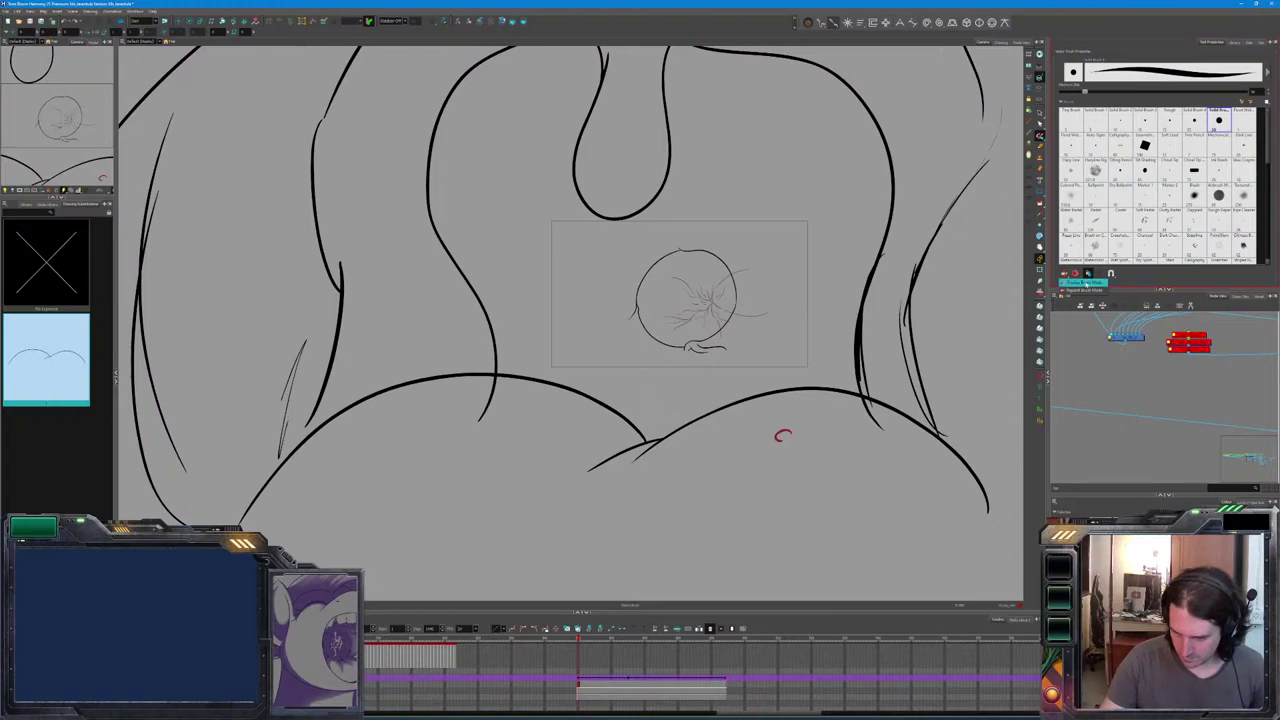
{"action": "left_click_drag", "start_coordinate": [668, 434], "coordinate": [619, 478]}
{"action": "key", "text": "ctrl+z"}
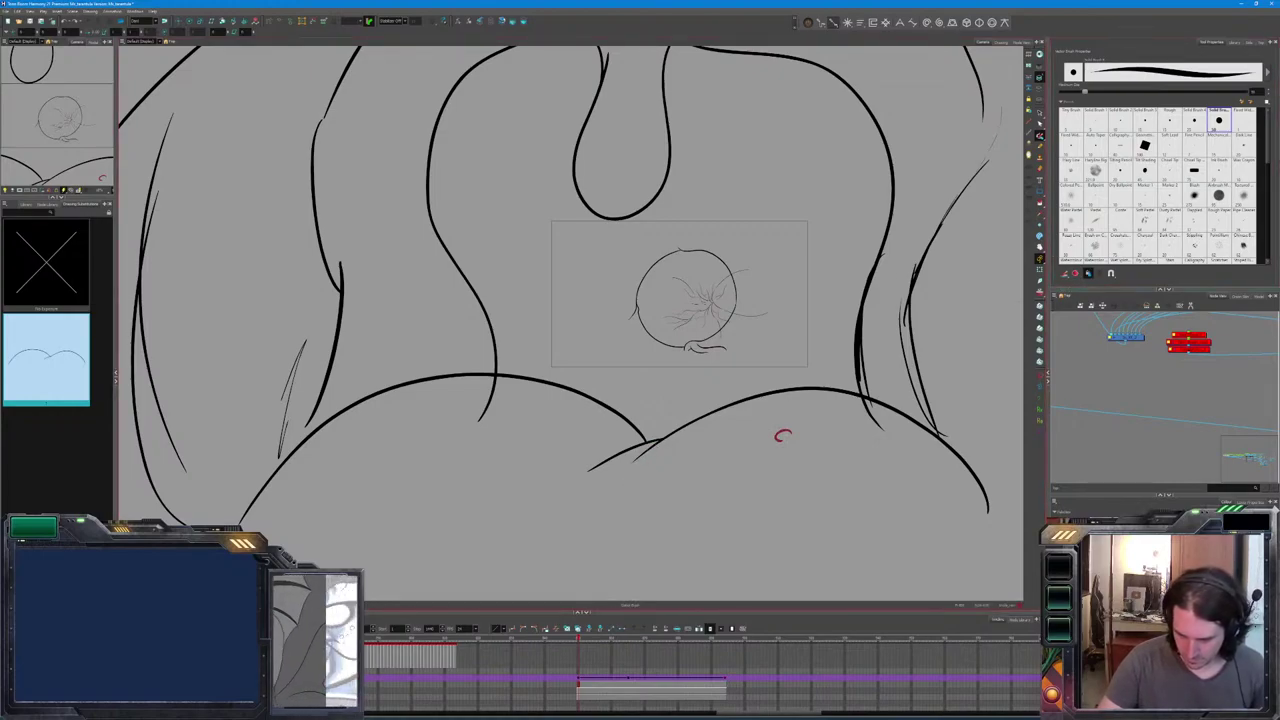
{"action": "left_click_drag", "start_coordinate": [600, 466], "coordinate": [676, 434]}
{"action": "key", "text": "ctrl+z"}
{"action": "key", "text": "ctrl+z"}
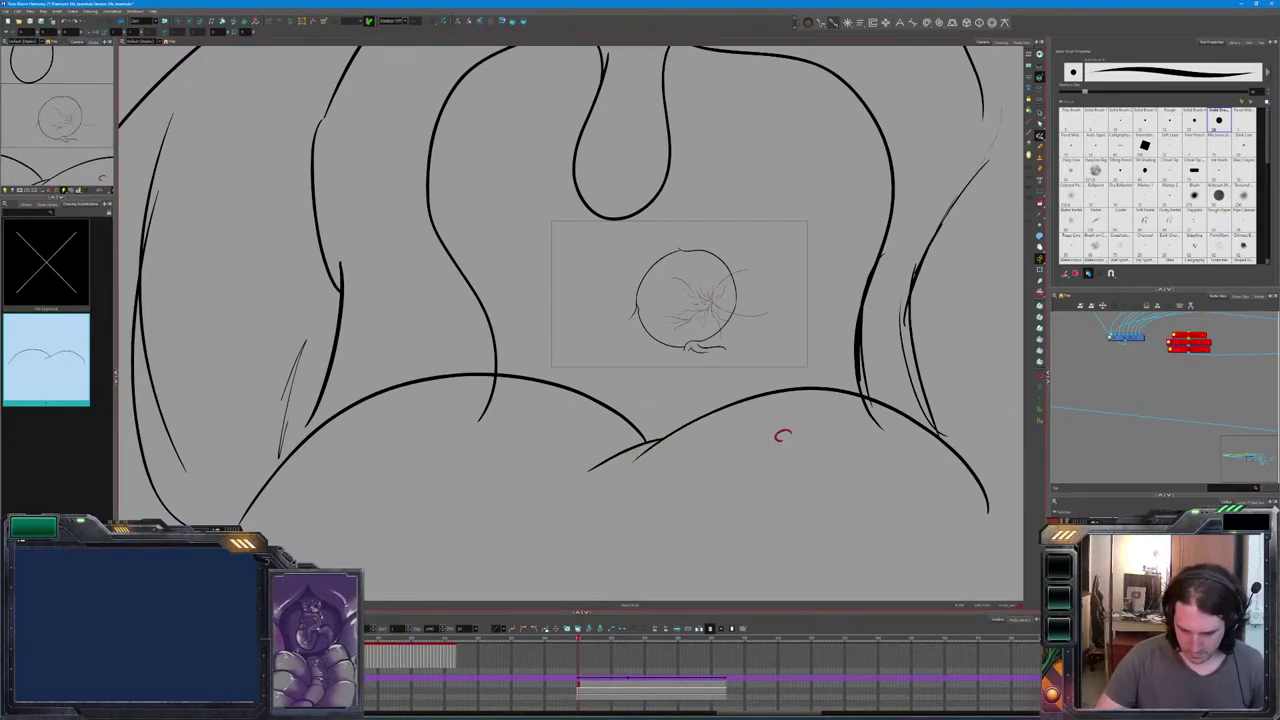
Try deleting the black tongue outline strokes, and undo the deletion.
{"action": "left_click", "coordinate": [645, 437]}
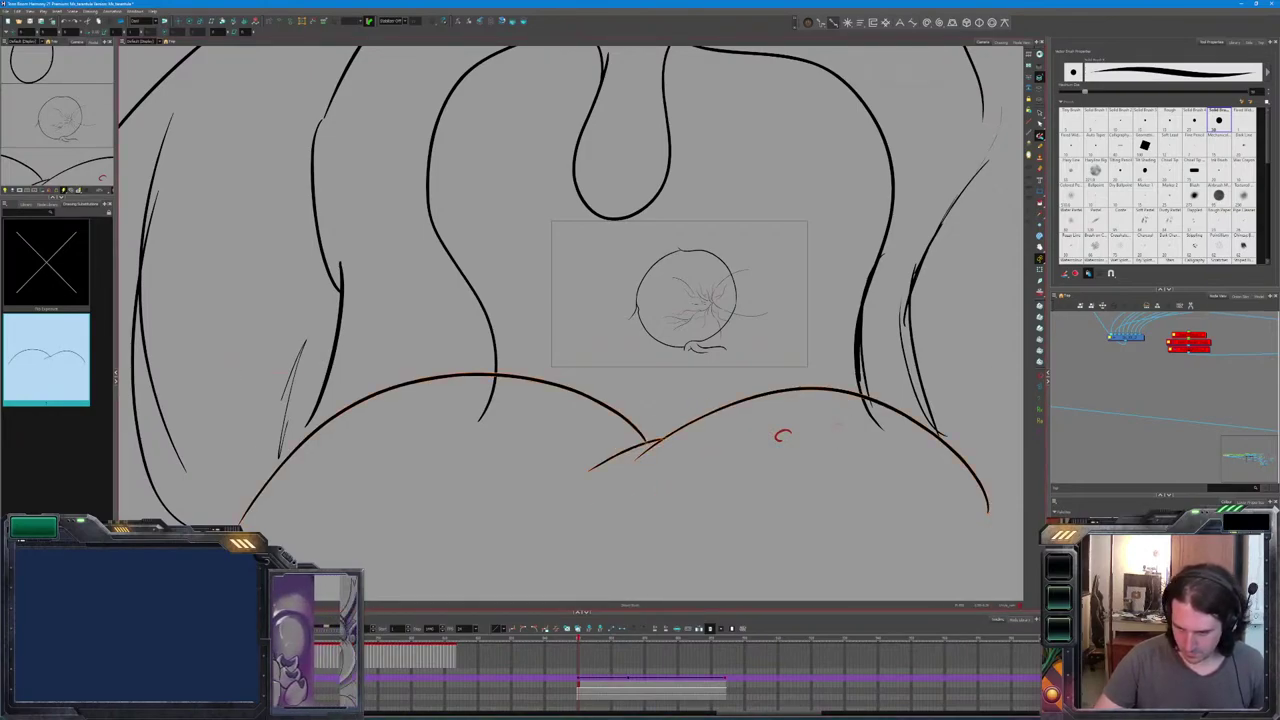
{"action": "key", "text": "alt+s"}
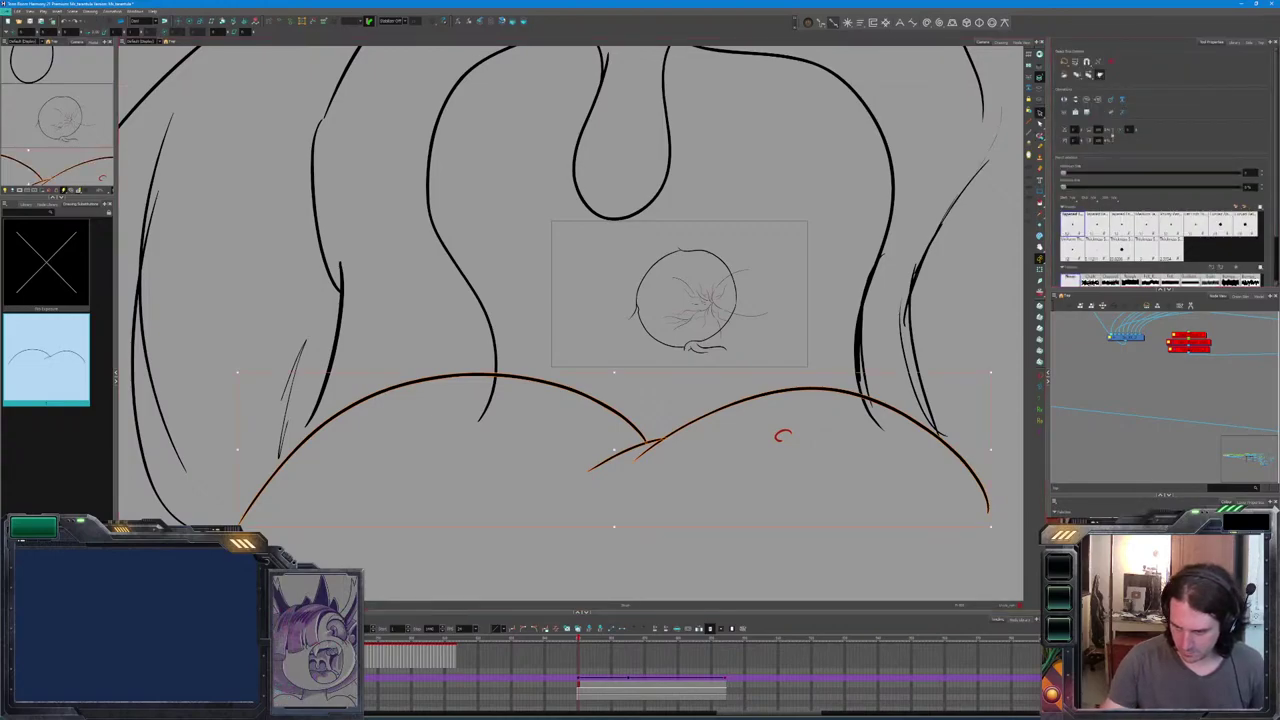
{"action": "left_click", "coordinate": [782, 435]}
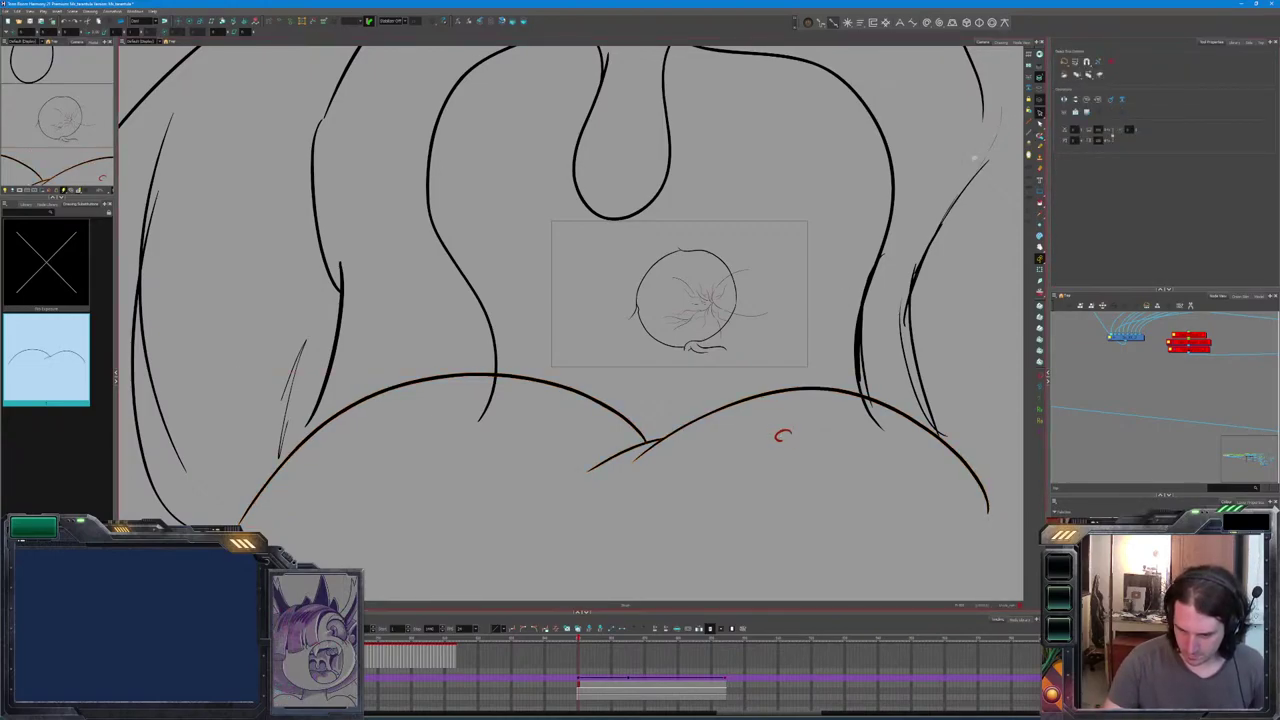
{"action": "key", "text": "ctrl+a"}
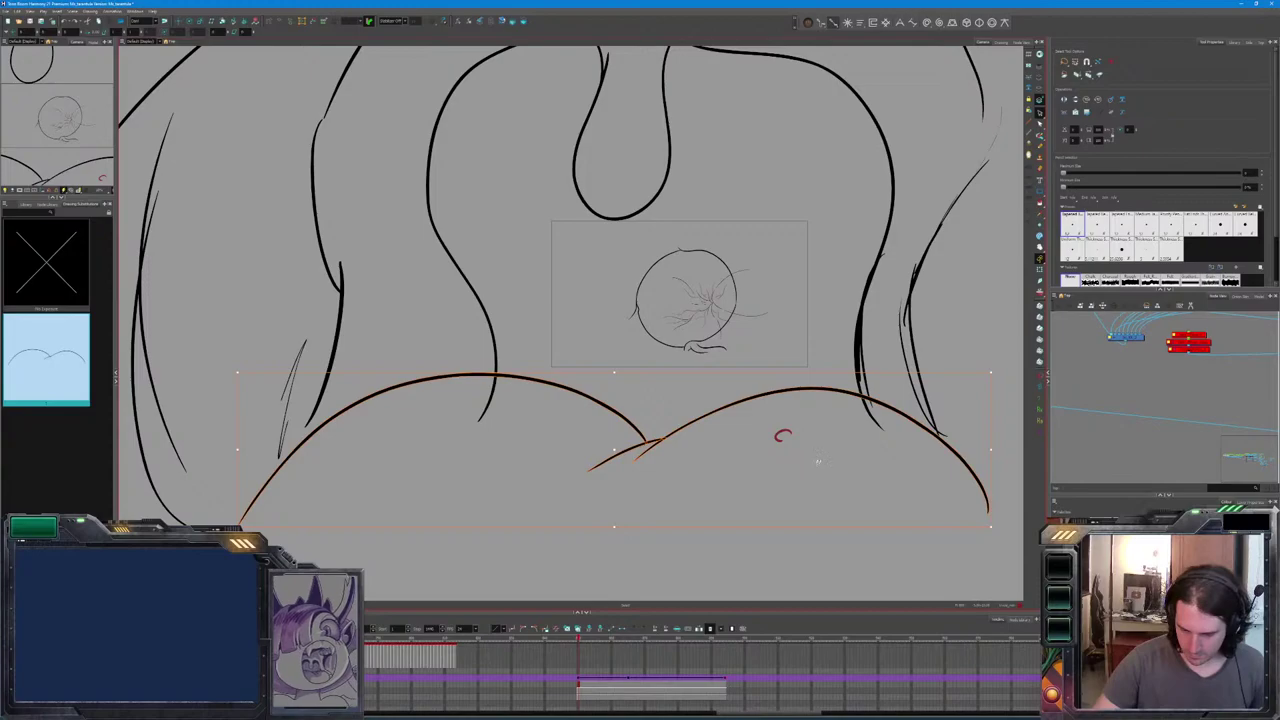
{"action": "key", "text": "Delete"}
{"action": "key", "text": "ctrl+z"}
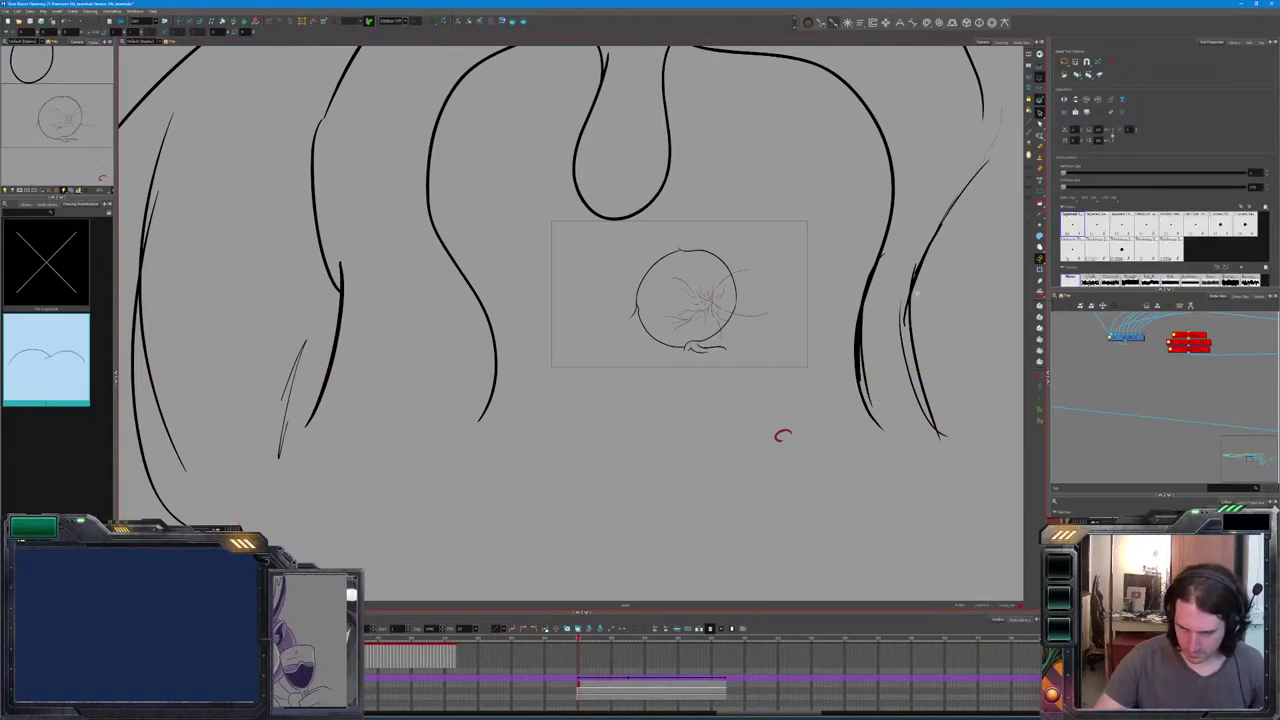
Repaint the crossing line ends between the tongue humps red and add small red C-shaped marks on both humps.
{"action": "key", "text": "alt+b"}
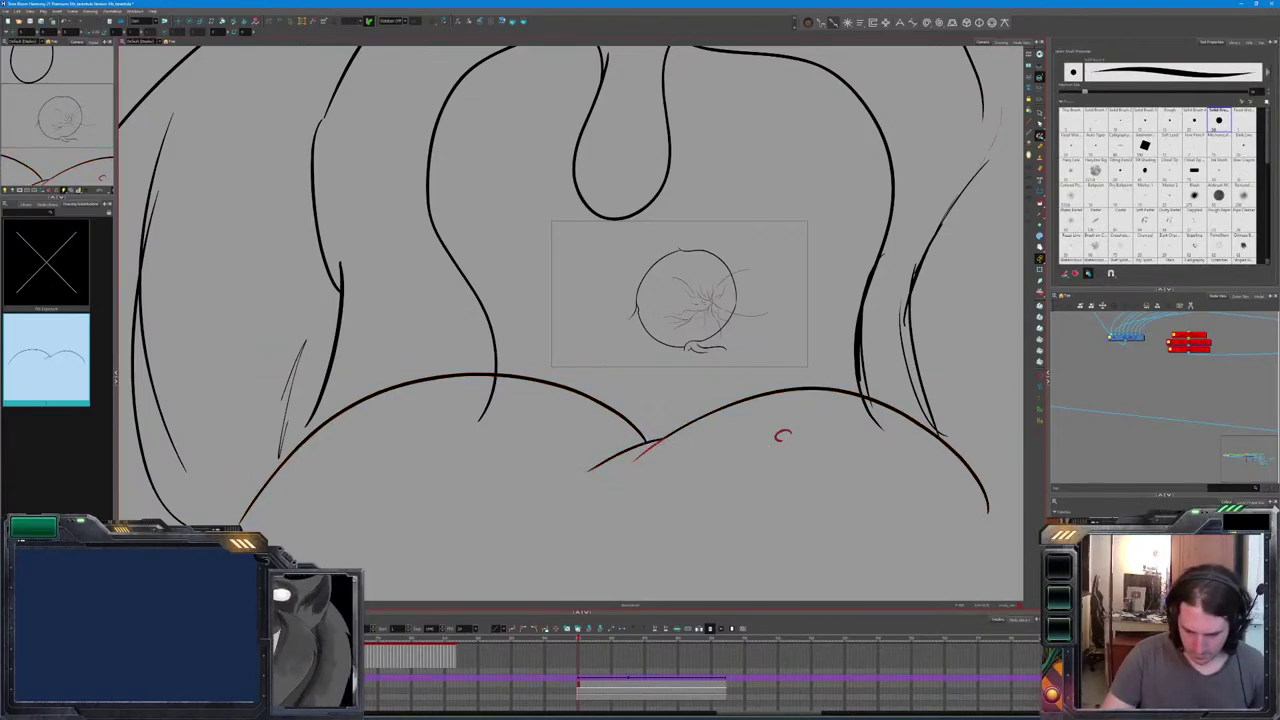
{"action": "left_click", "coordinate": [632, 452]}
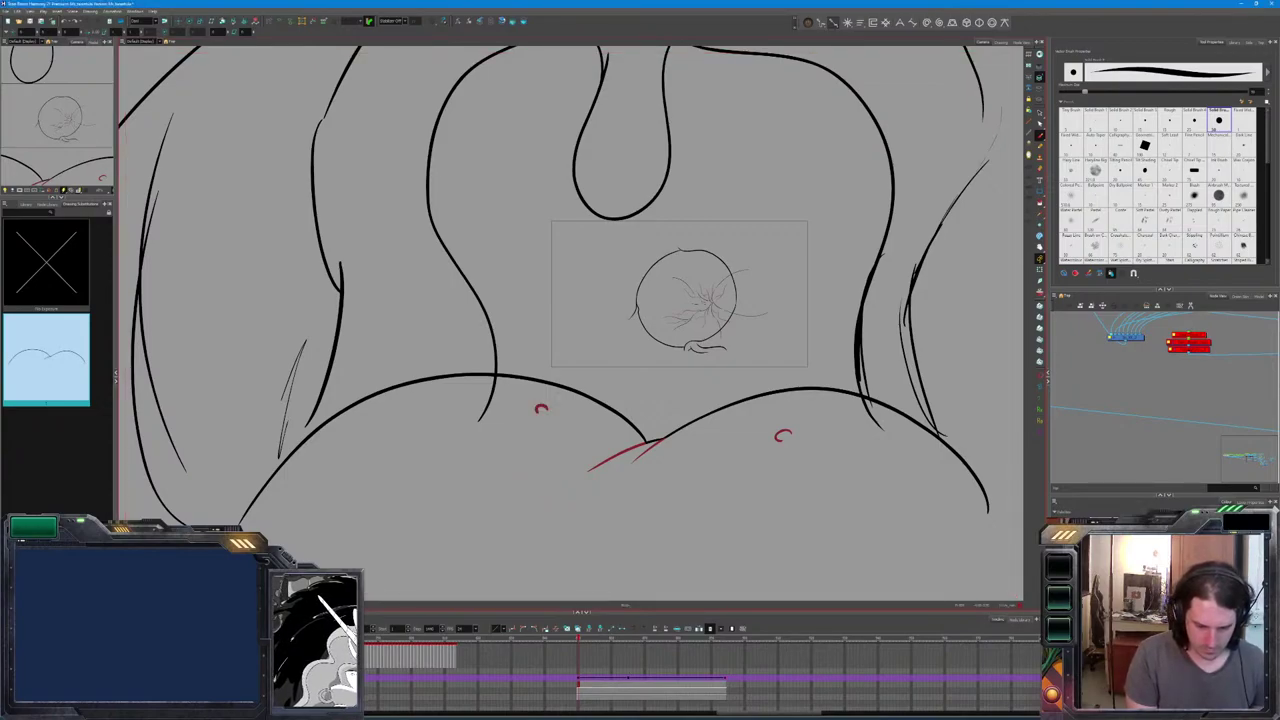
{"action": "left_click_drag", "start_coordinate": [548, 407], "coordinate": [546, 414]}
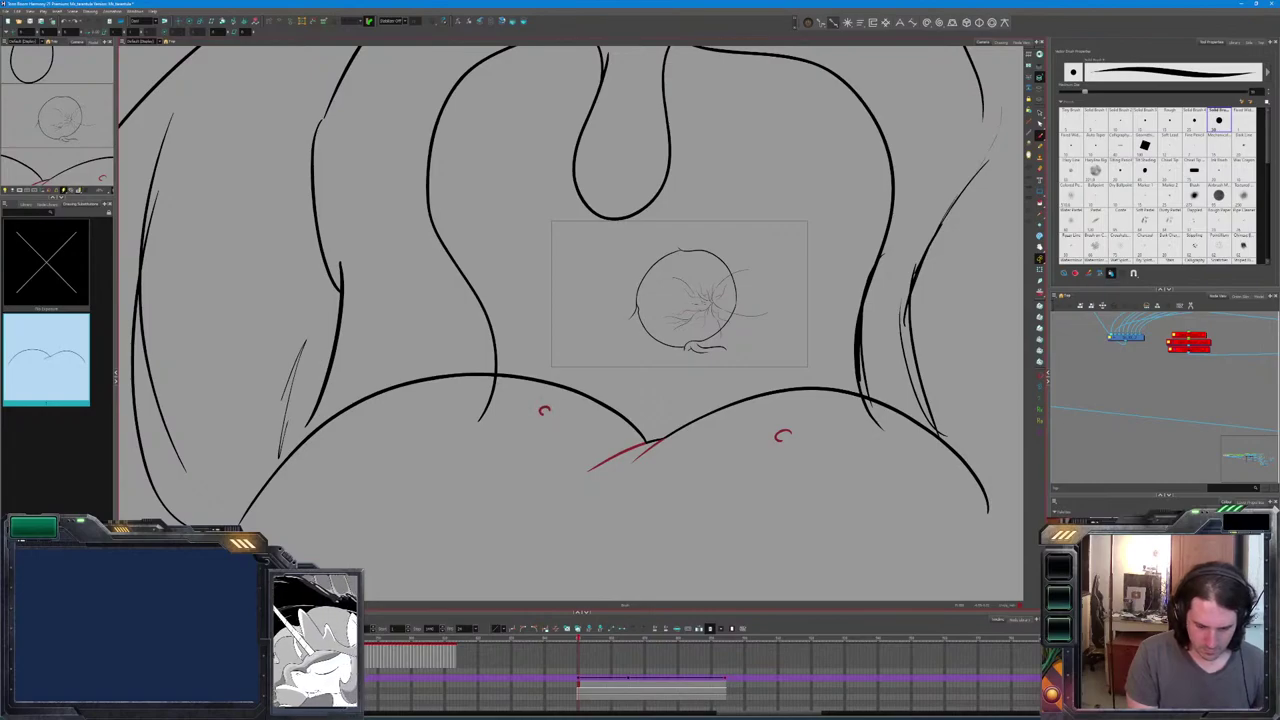
{"action": "left_click_drag", "start_coordinate": [856, 416], "coordinate": [860, 420]}
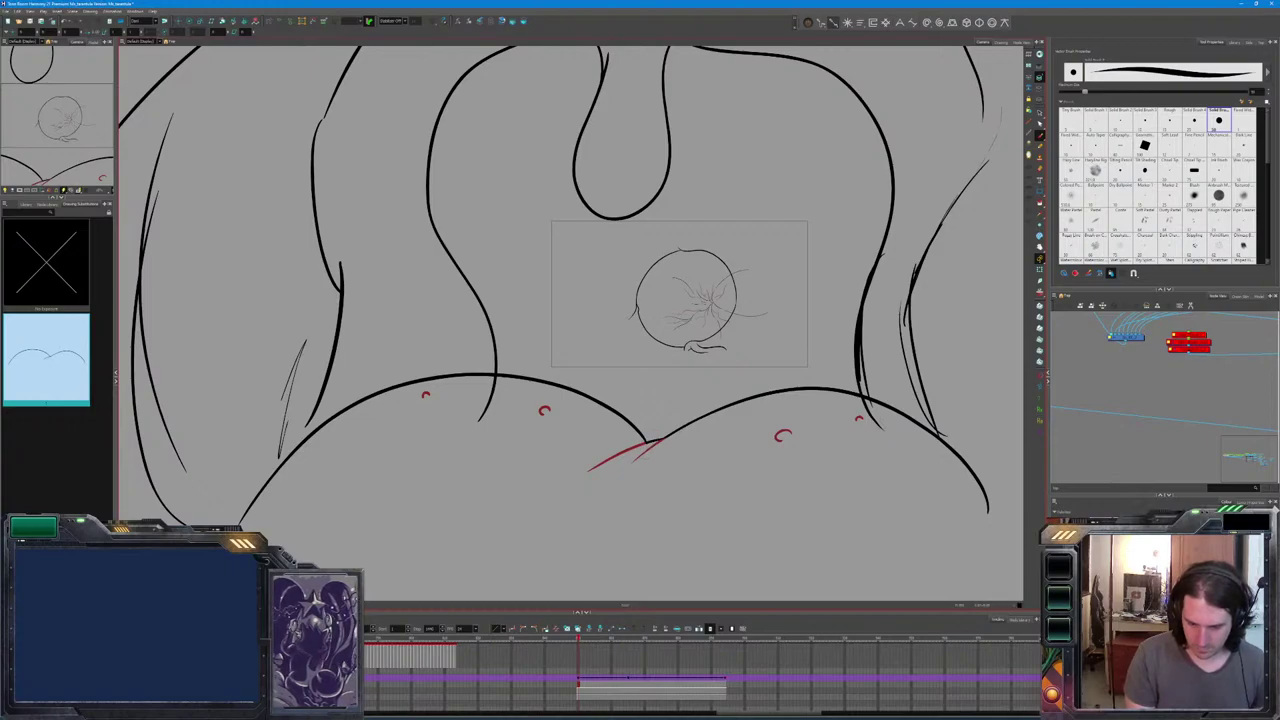
Draw a smooth black curve joining the left tongue hump to the right one, and repaint the old inner edge red.
{"action": "left_click_drag", "start_coordinate": [678, 428], "coordinate": [552, 380]}
{"action": "key", "text": "ctrl+z"}
{"action": "left_click_drag", "start_coordinate": [700, 422], "coordinate": [528, 378]}
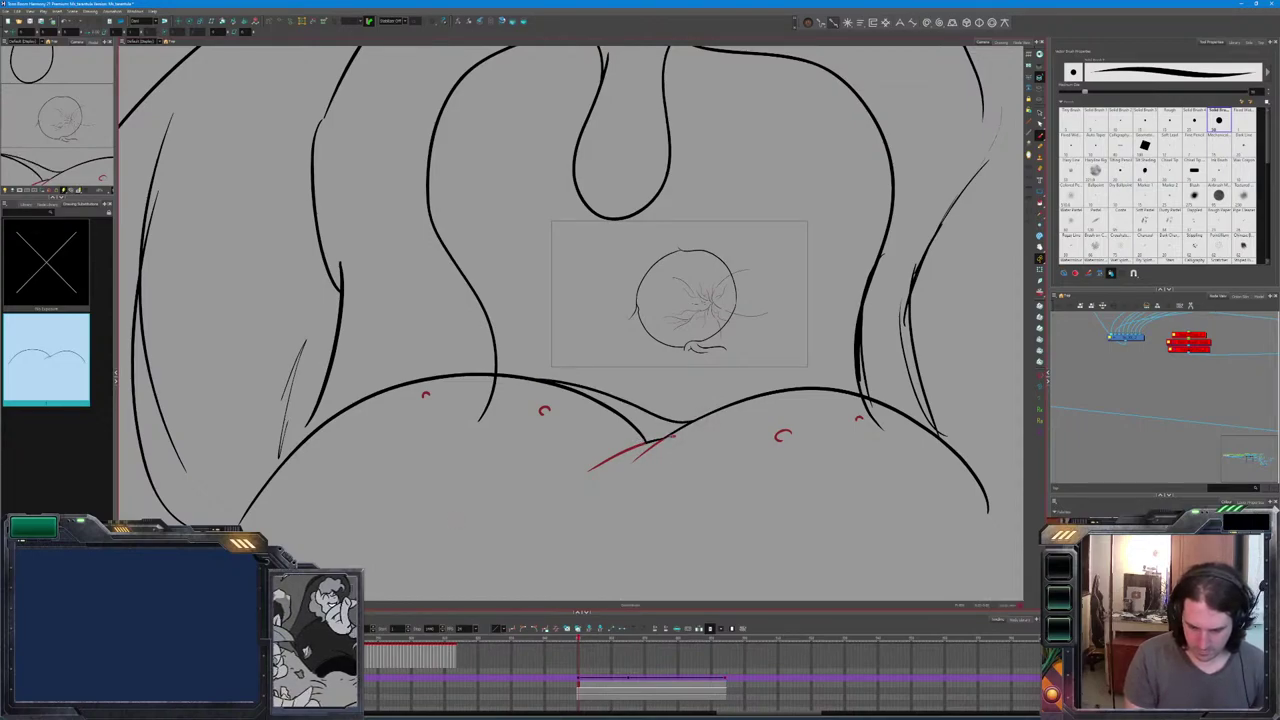
{"action": "mouse_move", "coordinate": [684, 428]}
{"action": "left_mouse_down"}
{"action": "mouse_move", "coordinate": [703, 421]}
{"action": "mouse_move", "coordinate": [610, 412]}
{"action": "mouse_move", "coordinate": [540, 383]}
{"action": "left_mouse_up"}
{"action": "key", "text": "ctrl+z"}
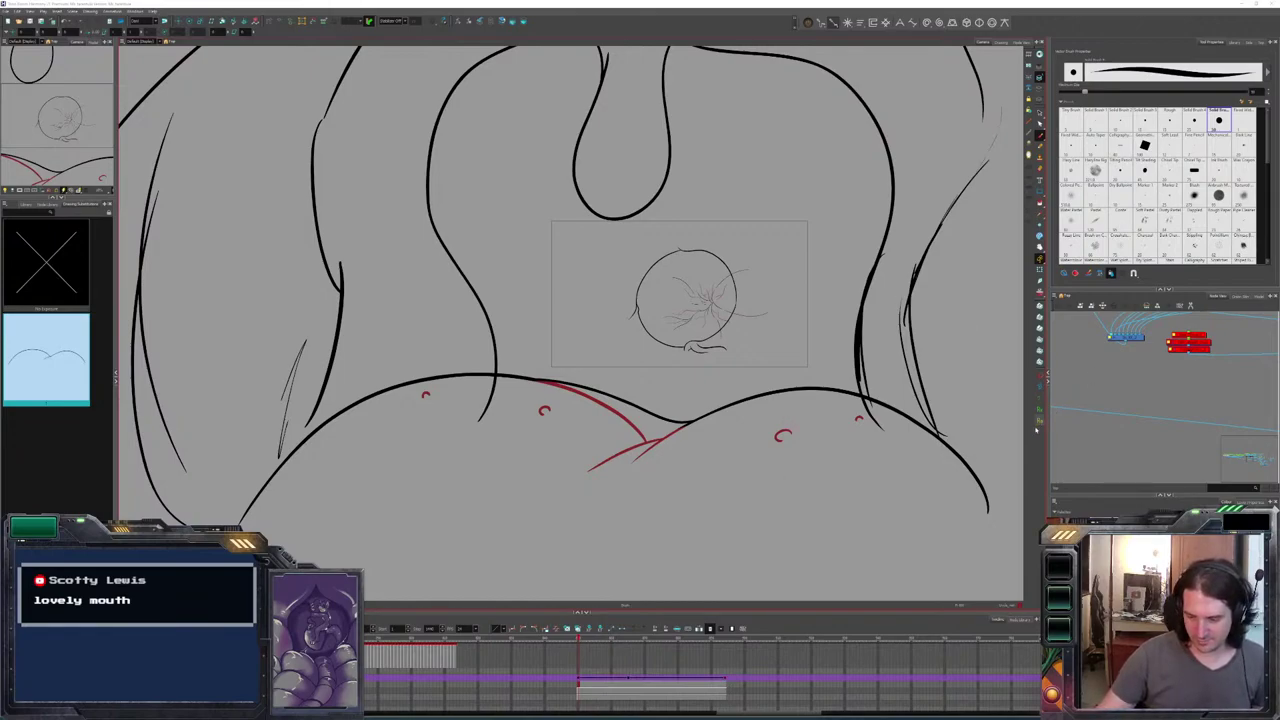
Close the tongue's underside with a wide stroke-only curve between its outer ends and fill the tongue salmon pink.
{"action": "left_click", "coordinate": [829, 459]}
{"action": "key", "text": "ctrl+z"}
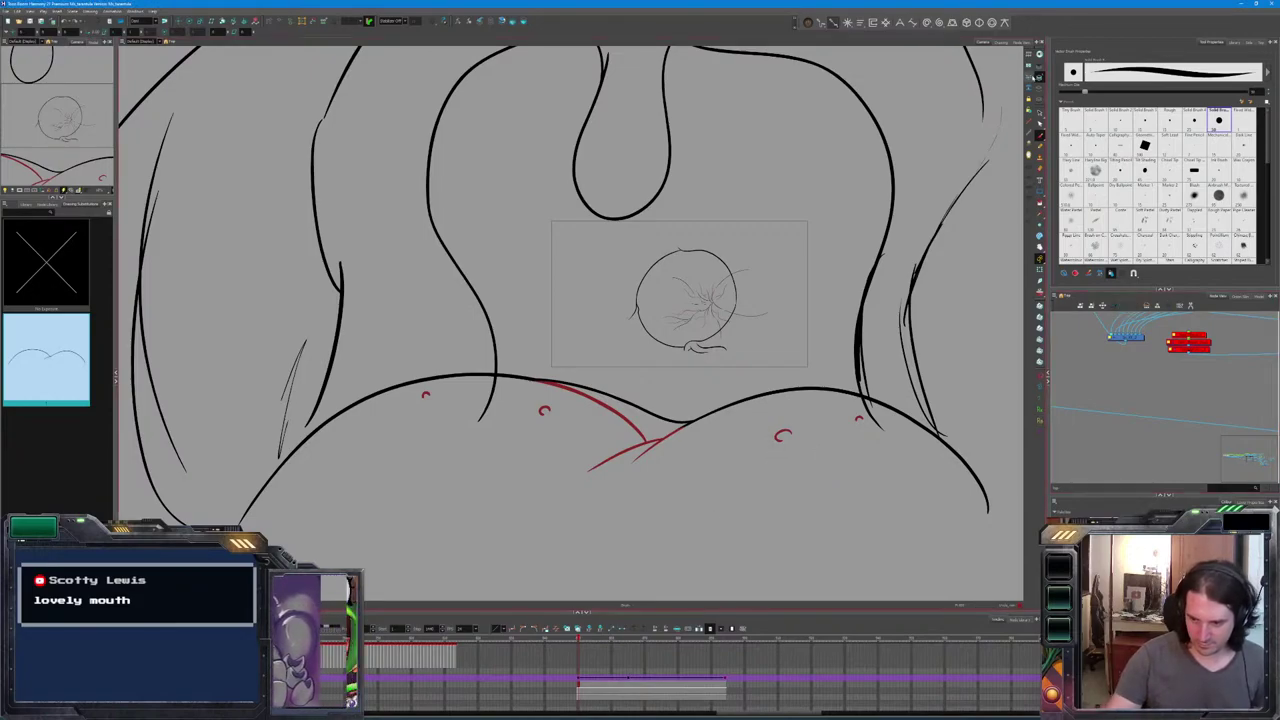
{"action": "key", "text": "ctrl+a"}
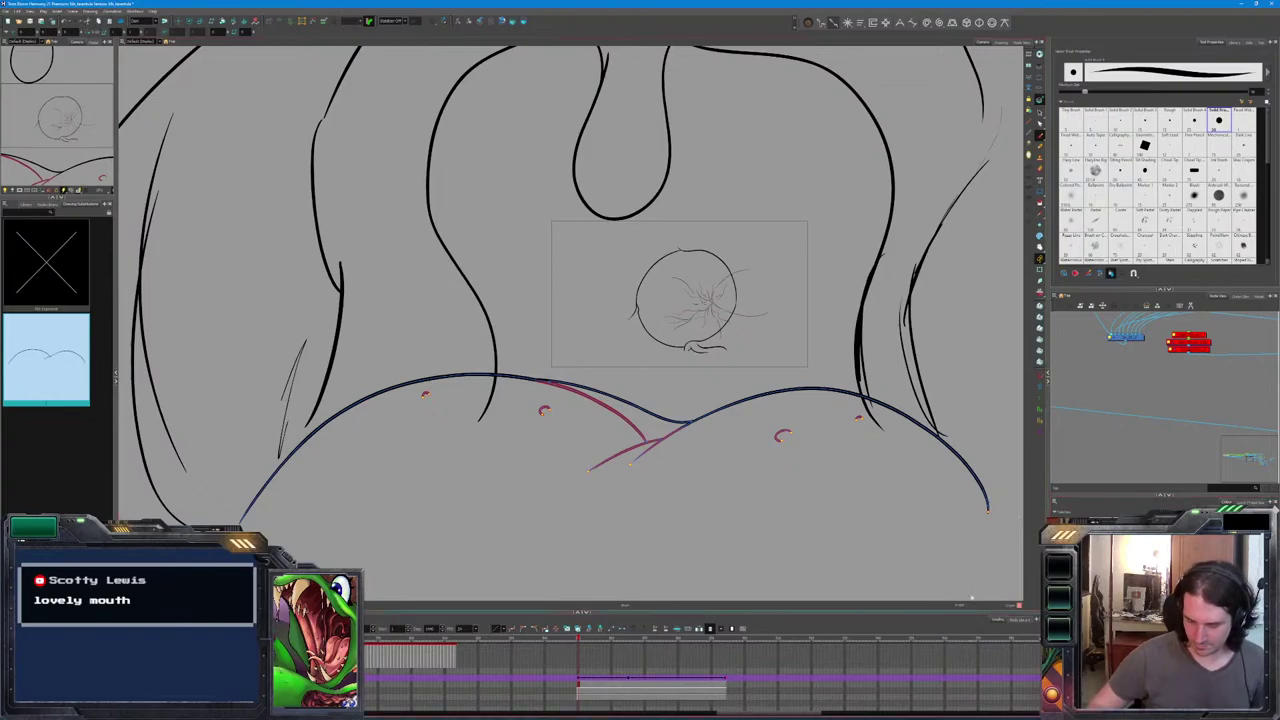
{"action": "scroll", "coordinate": [969, 470], "scroll_direction": "down", "scroll_amount": 1}
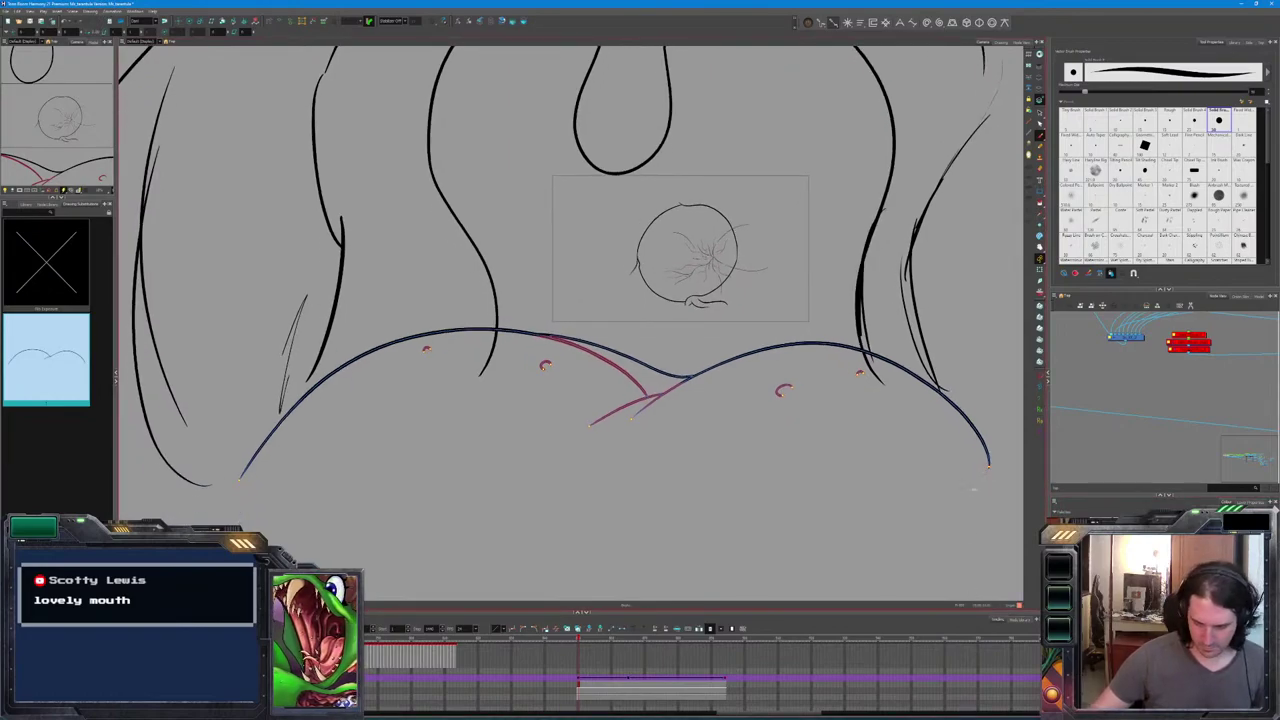
{"action": "mouse_move", "coordinate": [985, 492]}
{"action": "left_mouse_down"}
{"action": "mouse_move", "coordinate": [246, 517]}
{"action": "mouse_move", "coordinate": [238, 484]}
{"action": "left_mouse_up"}
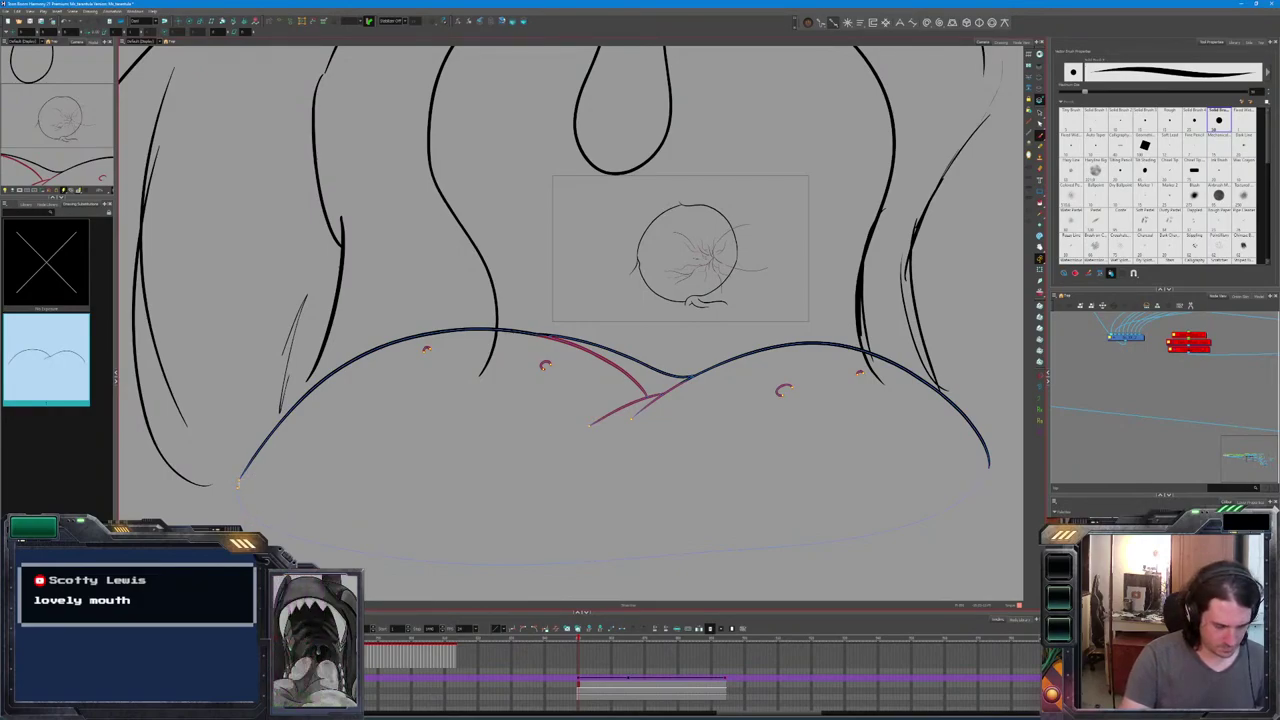
{"action": "left_click", "coordinate": [725, 524]}
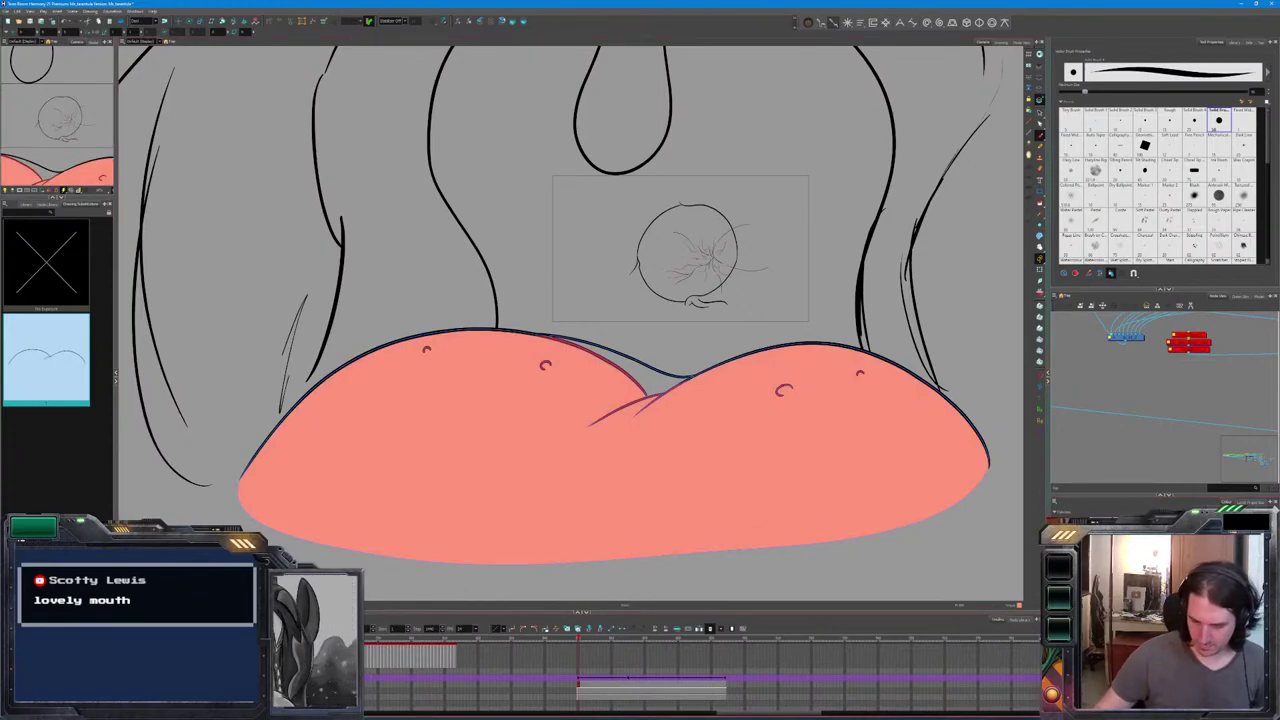
Fill the gap between the tongue humps and the small round marks dark maroon, and dab pale cream highlights on the marks.
{"action": "left_click", "coordinate": [666, 386]}
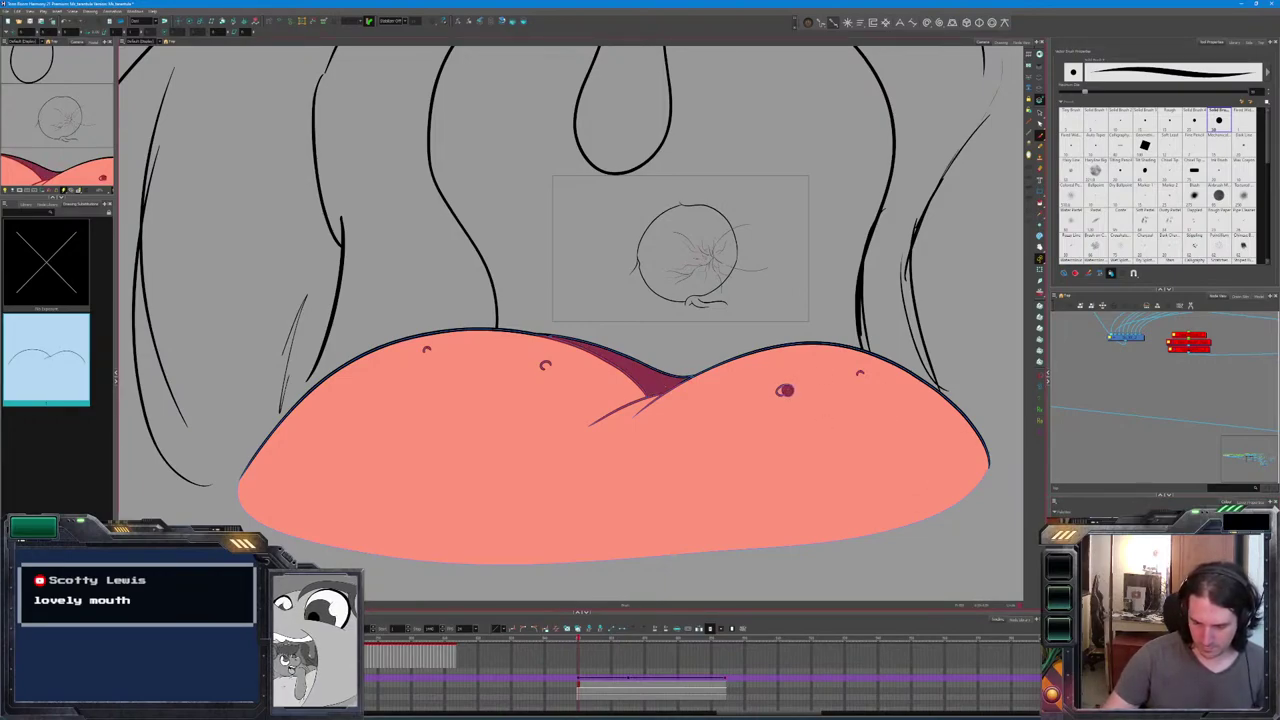
{"action": "left_click", "coordinate": [785, 390]}
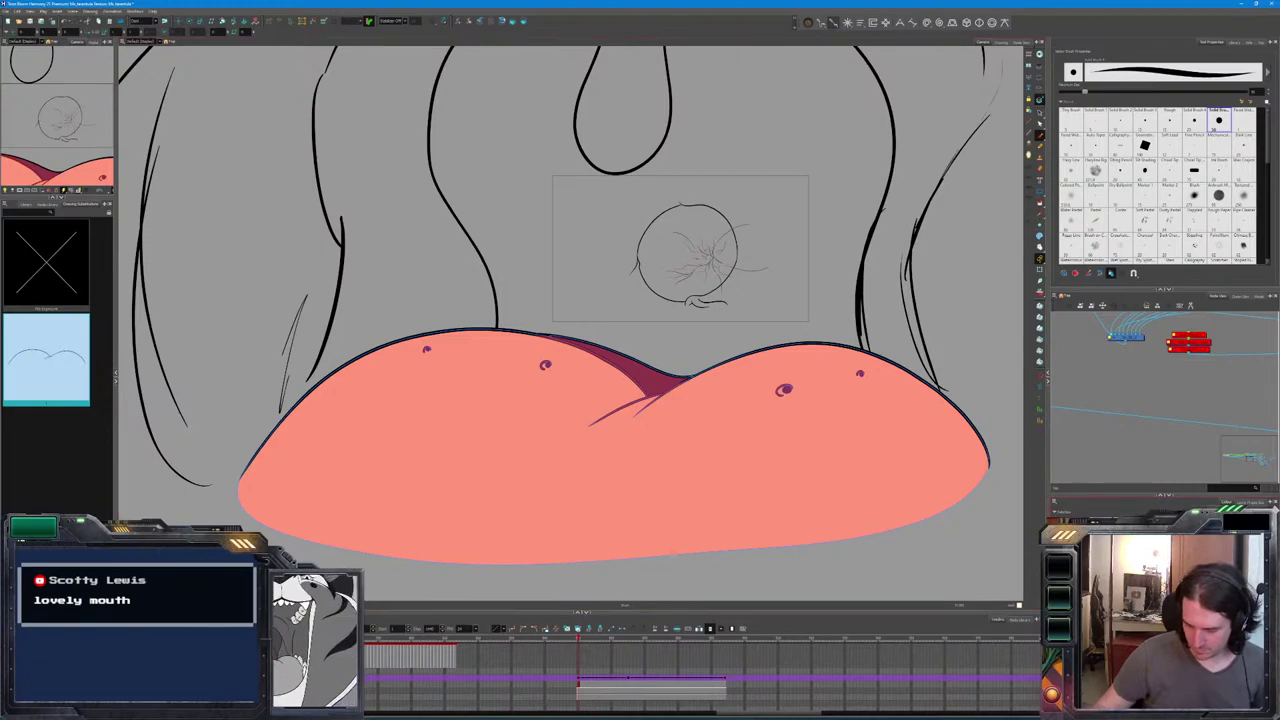
{"action": "key", "text": "ctrl+shift+c"}
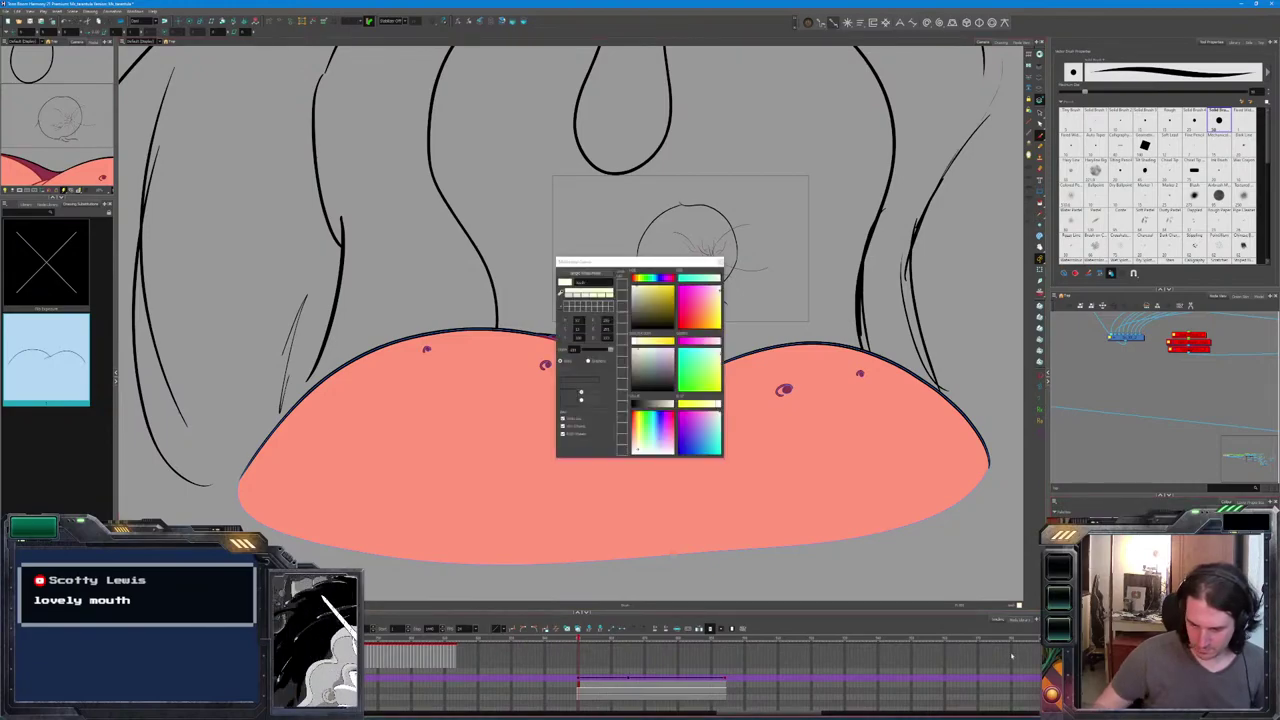
{"action": "left_click", "coordinate": [636, 277]}
{"action": "left_click", "coordinate": [670, 278]}
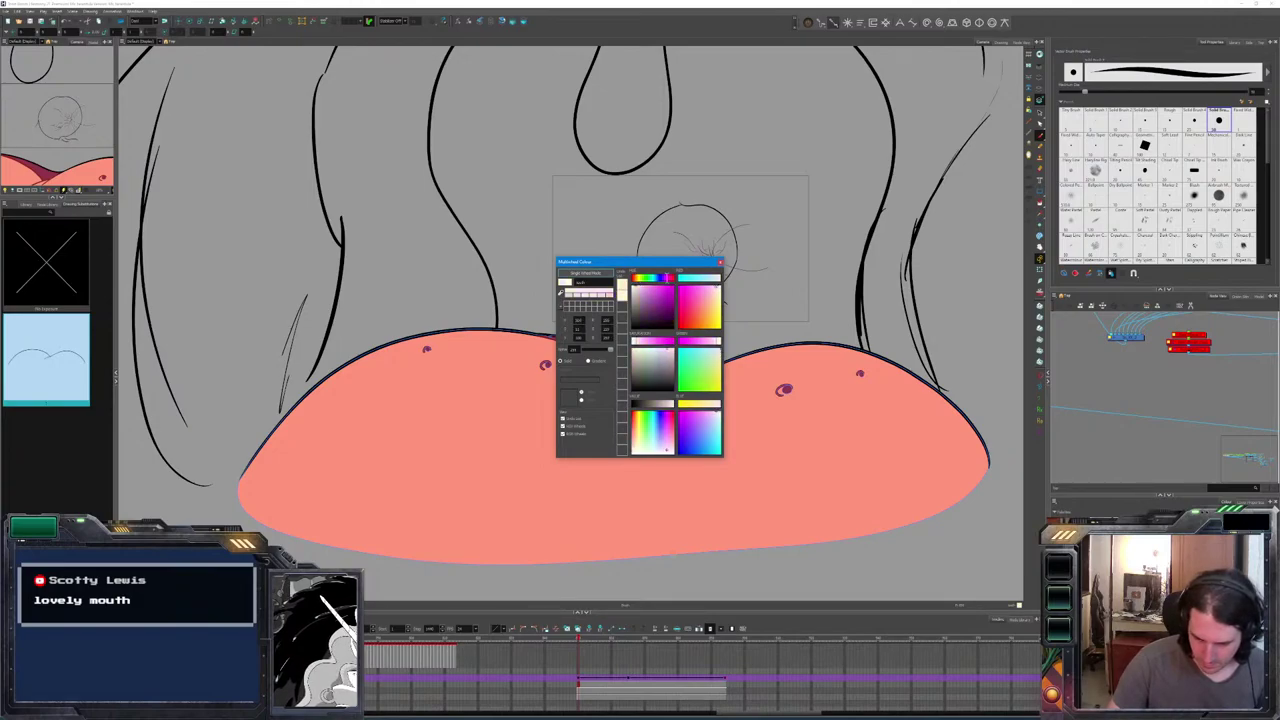
{"action": "left_click", "coordinate": [636, 277]}
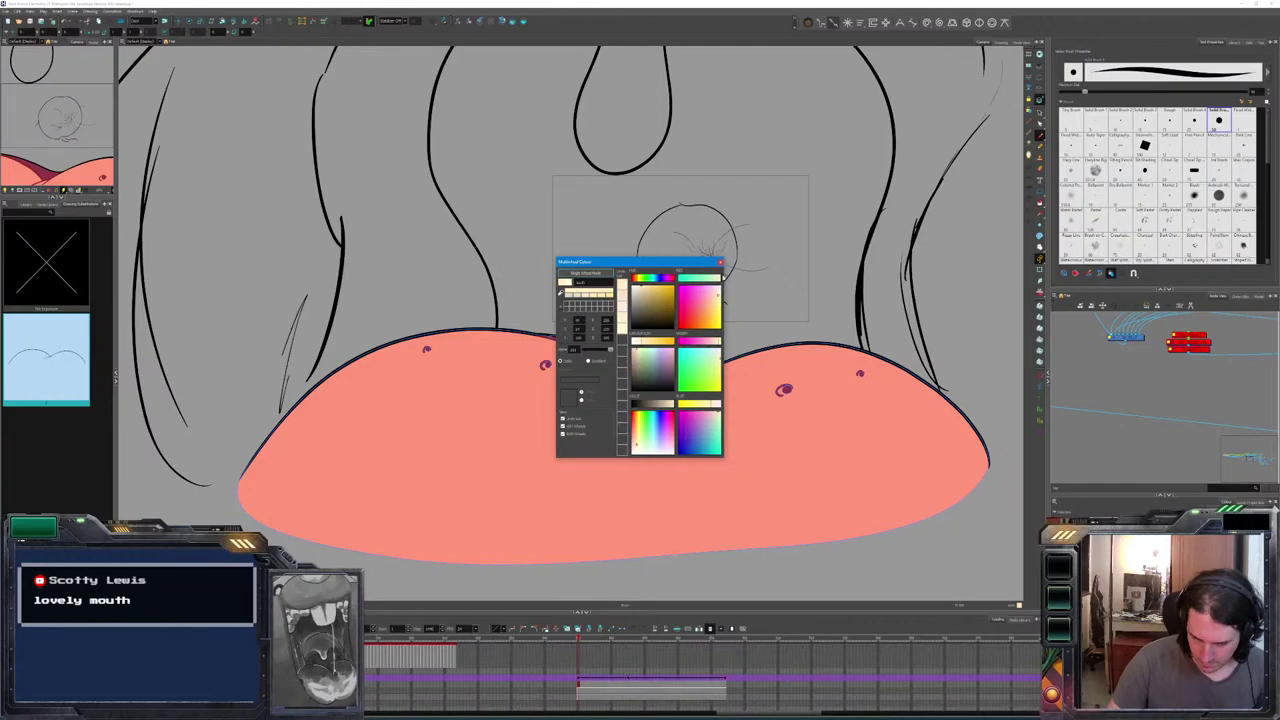
{"action": "key", "text": "Escape"}
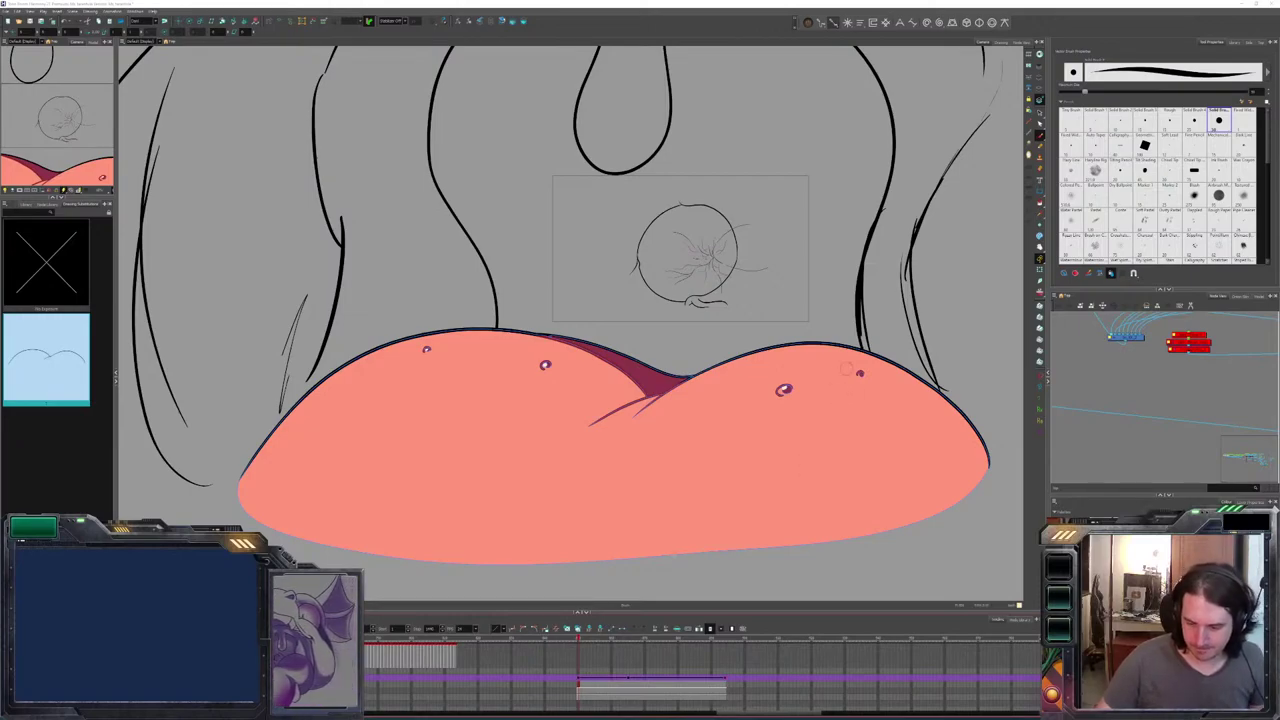
{"action": "left_click_drag", "start_coordinate": [856, 370], "coordinate": [864, 376]}
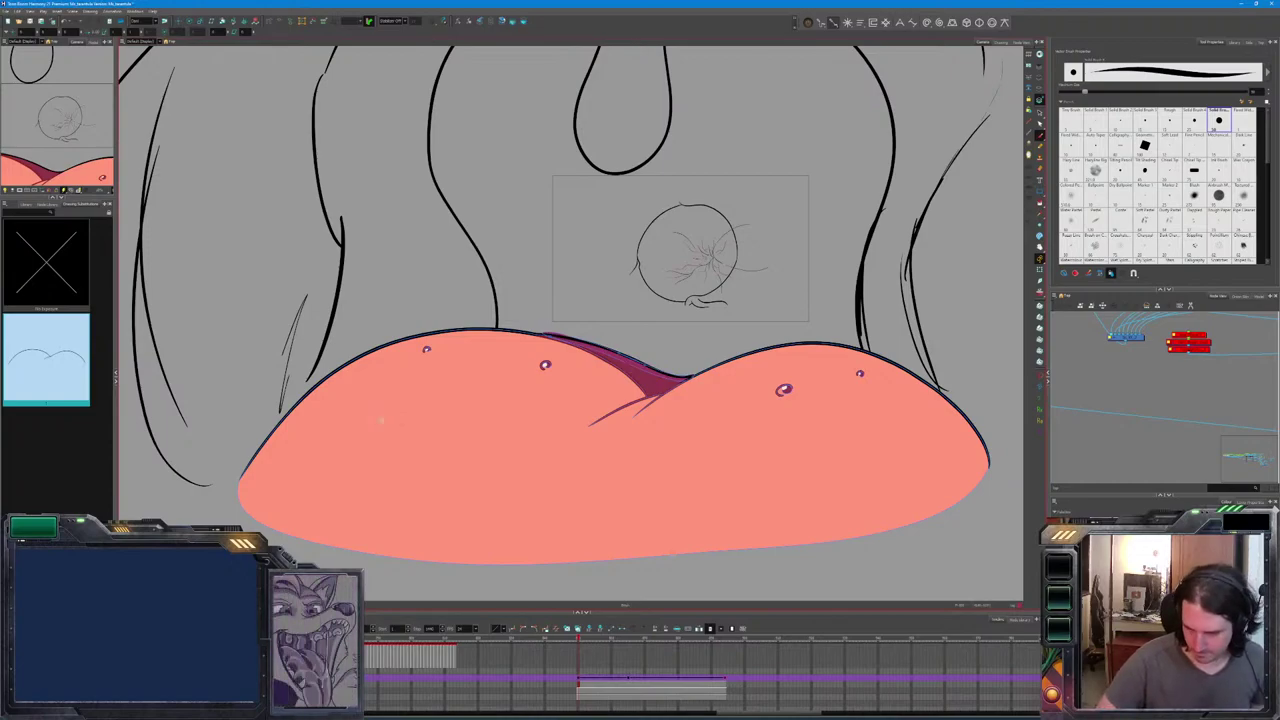
Divide the dark gap between the tongue humps with a curve and fill the upper part with a brighter magenta-red.
{"action": "left_click_drag", "start_coordinate": [688, 377], "coordinate": [545, 333]}
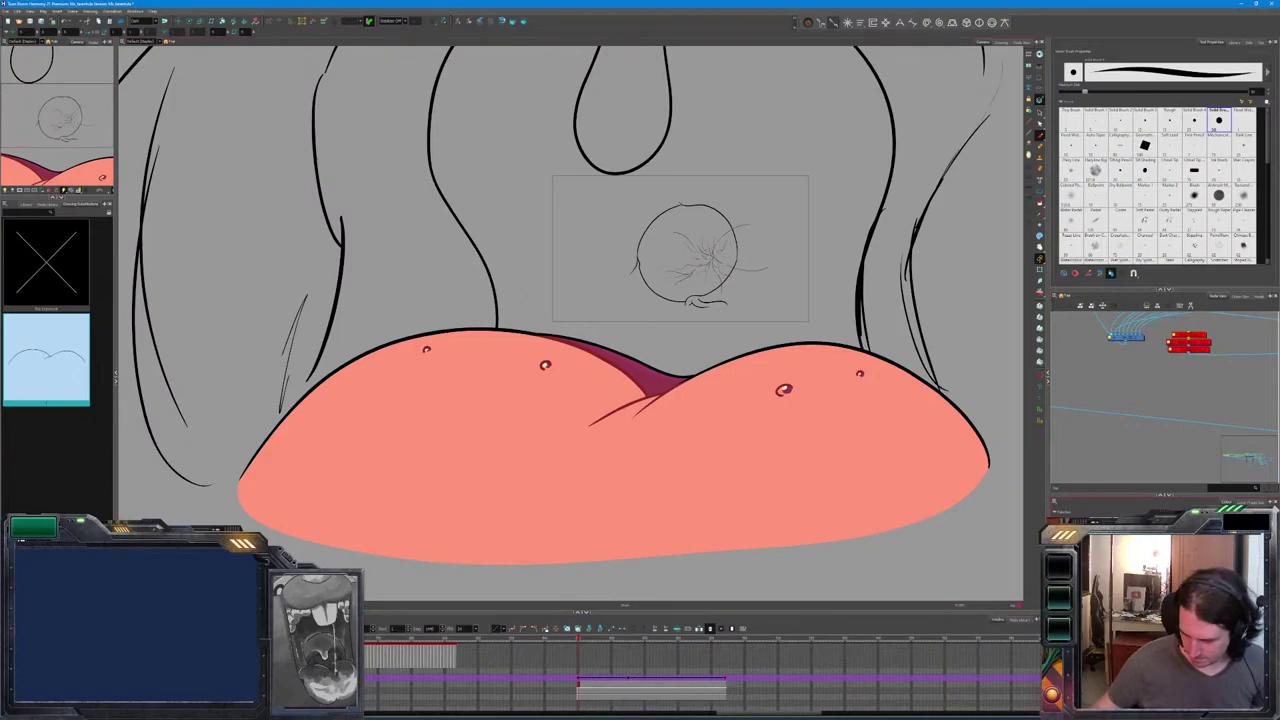
{"action": "key", "text": "c"}
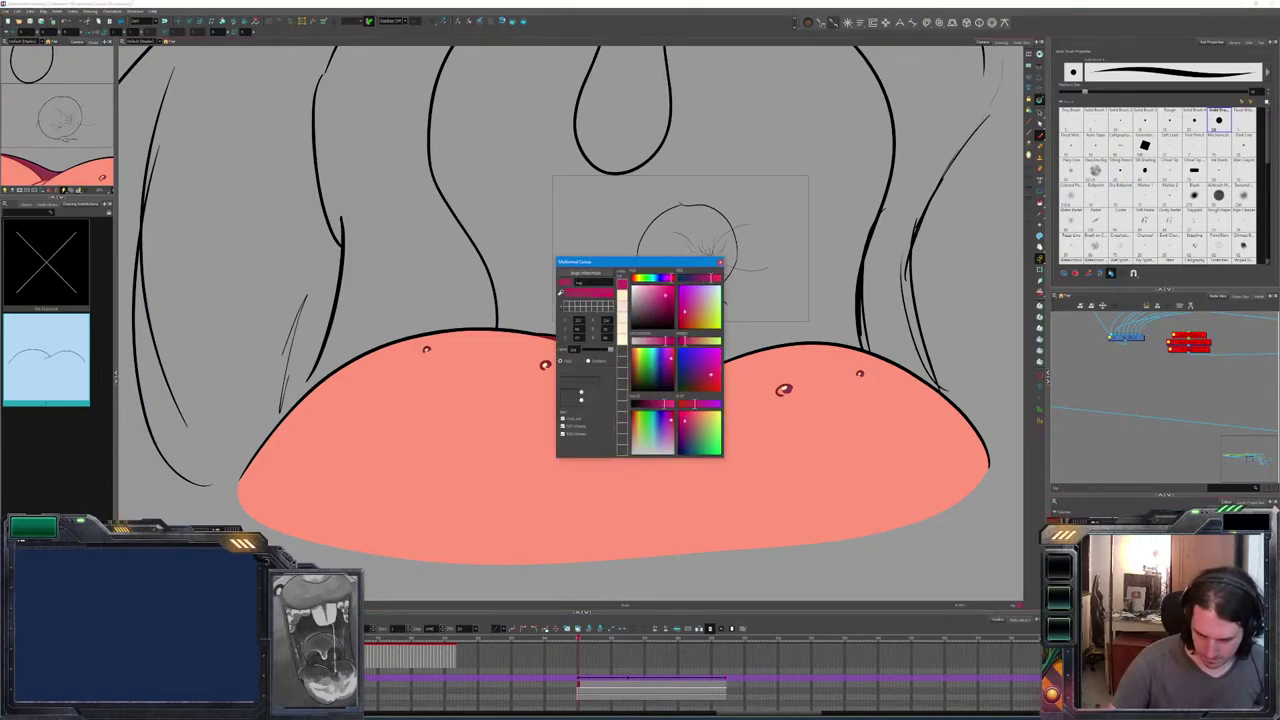
{"action": "left_click_drag", "start_coordinate": [600, 262], "coordinate": [891, 114]}
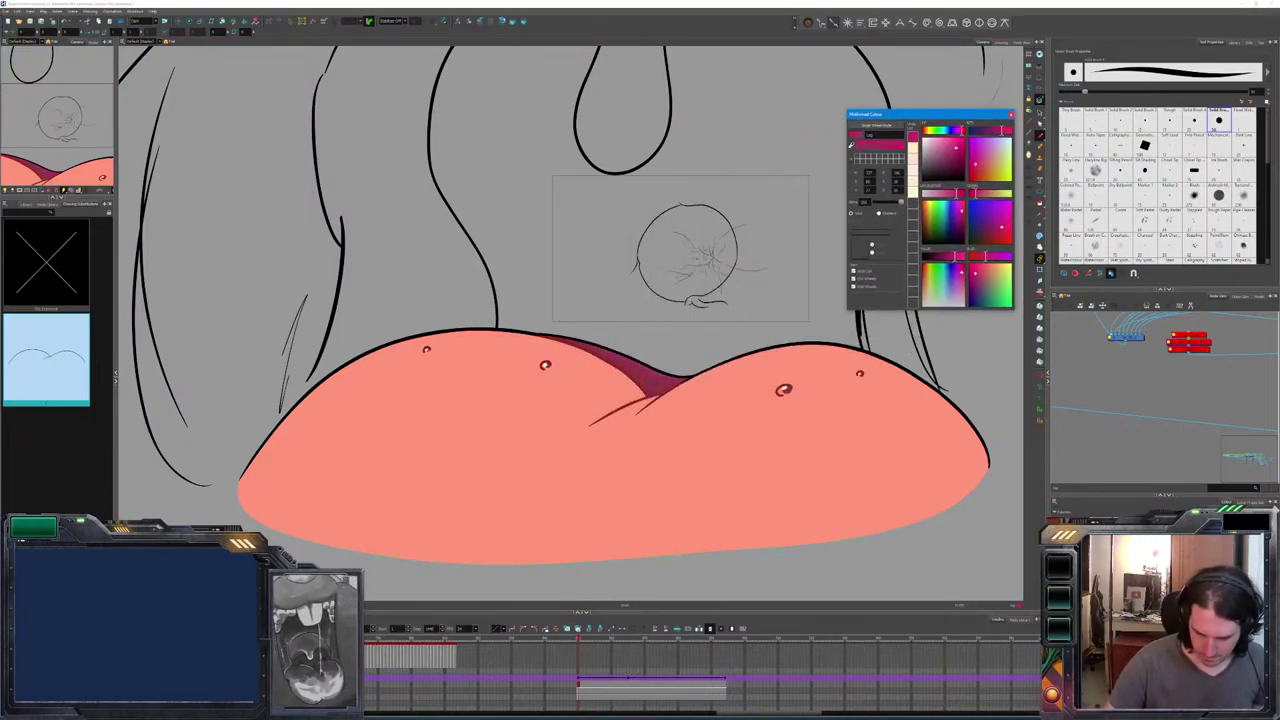
{"action": "left_click", "coordinate": [658, 372]}
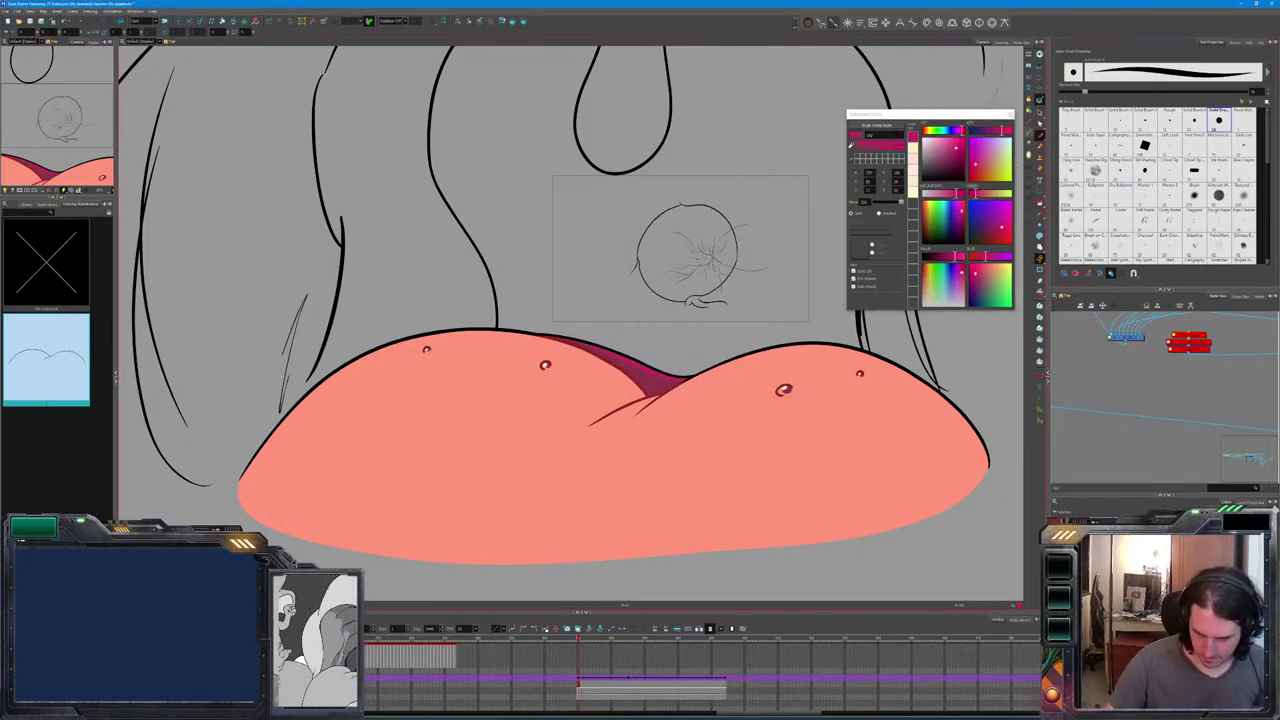
{"action": "key", "text": "Escape"}
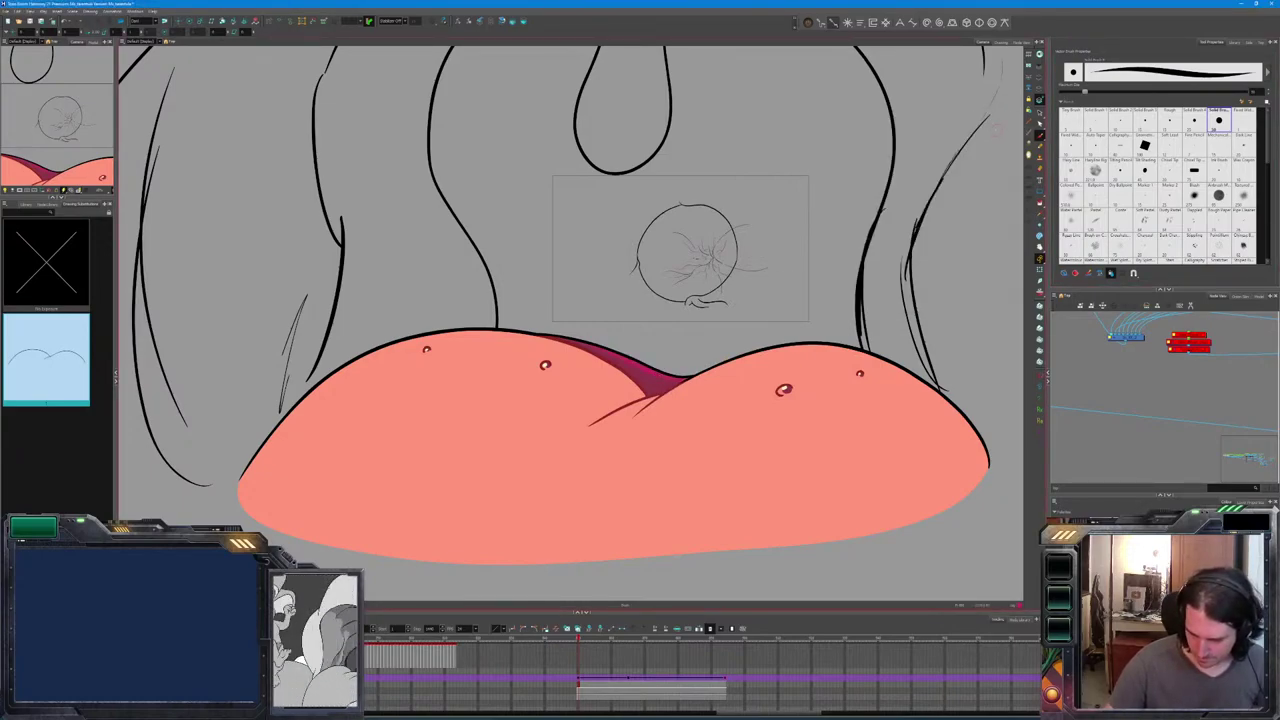
Select the uvula layer's first drawing and open it in the Drawing view.
{"action": "scroll", "coordinate": [570, 320], "scroll_direction": "up", "scroll_amount": 3}
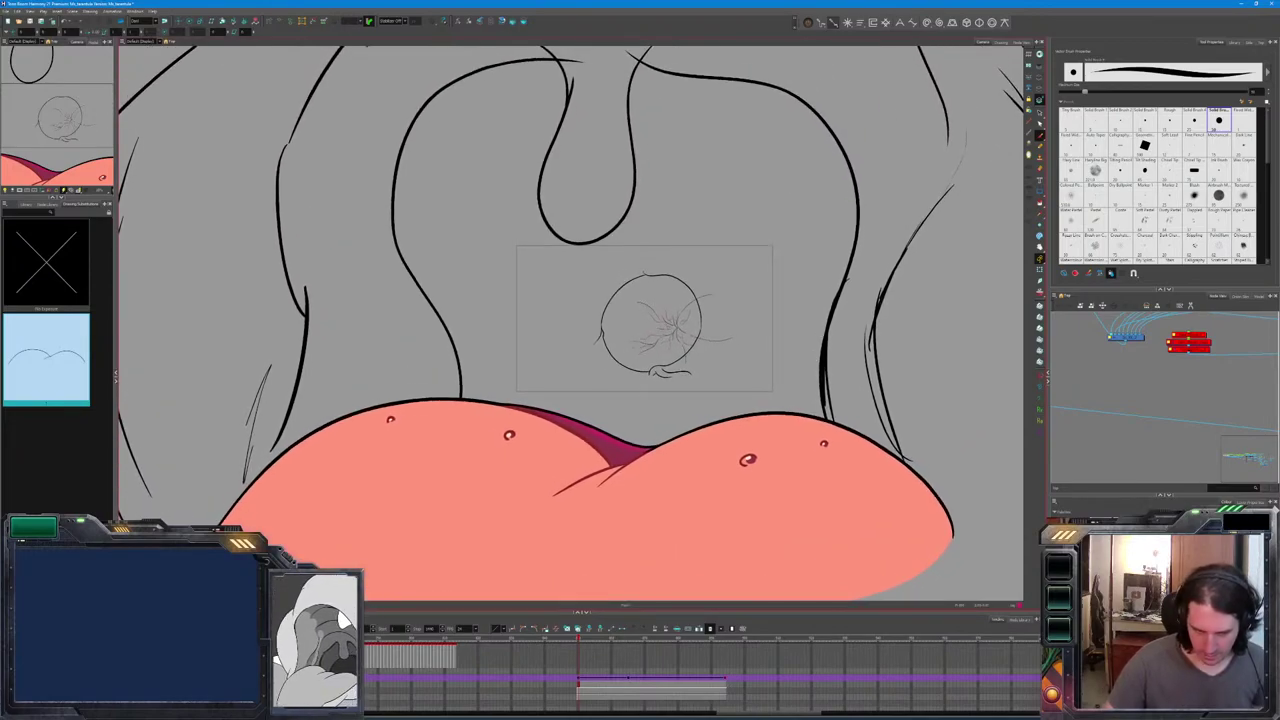
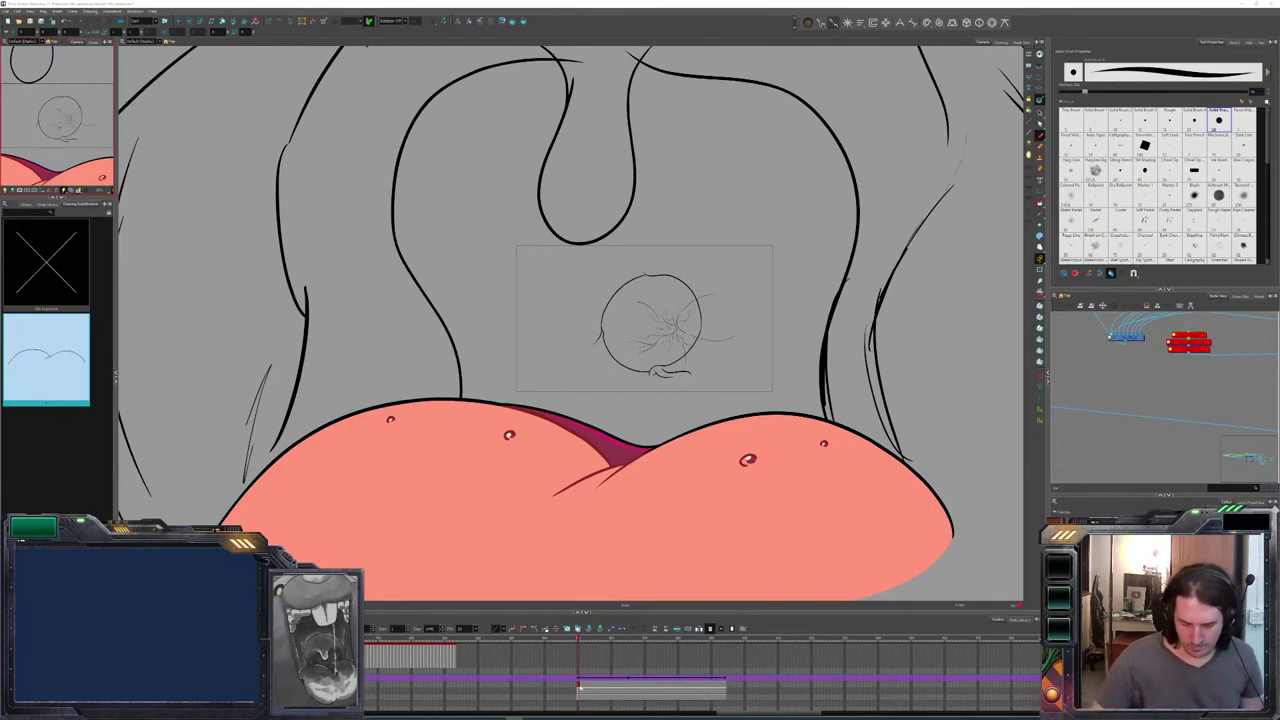
{"action": "left_click", "coordinate": [578, 697]}
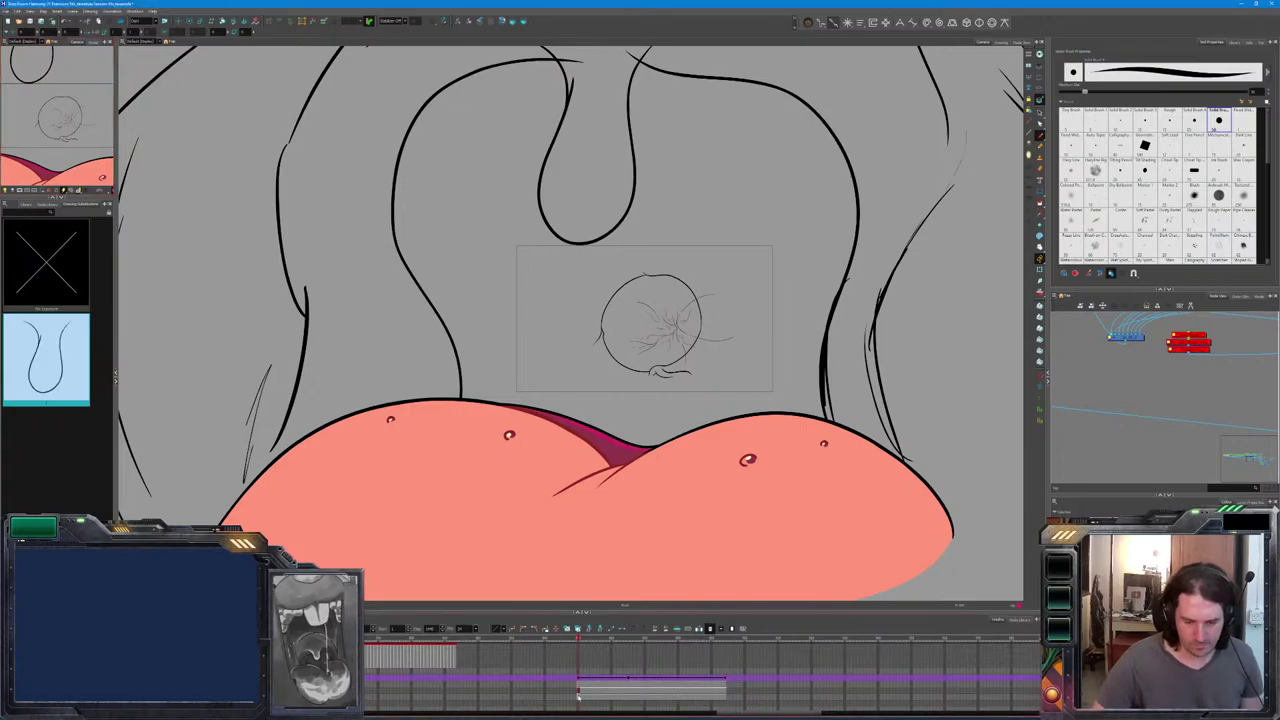
{"action": "left_click_drag", "start_coordinate": [893, 372], "coordinate": [882, 428]}
{"action": "key", "text": "ctrl+z"}
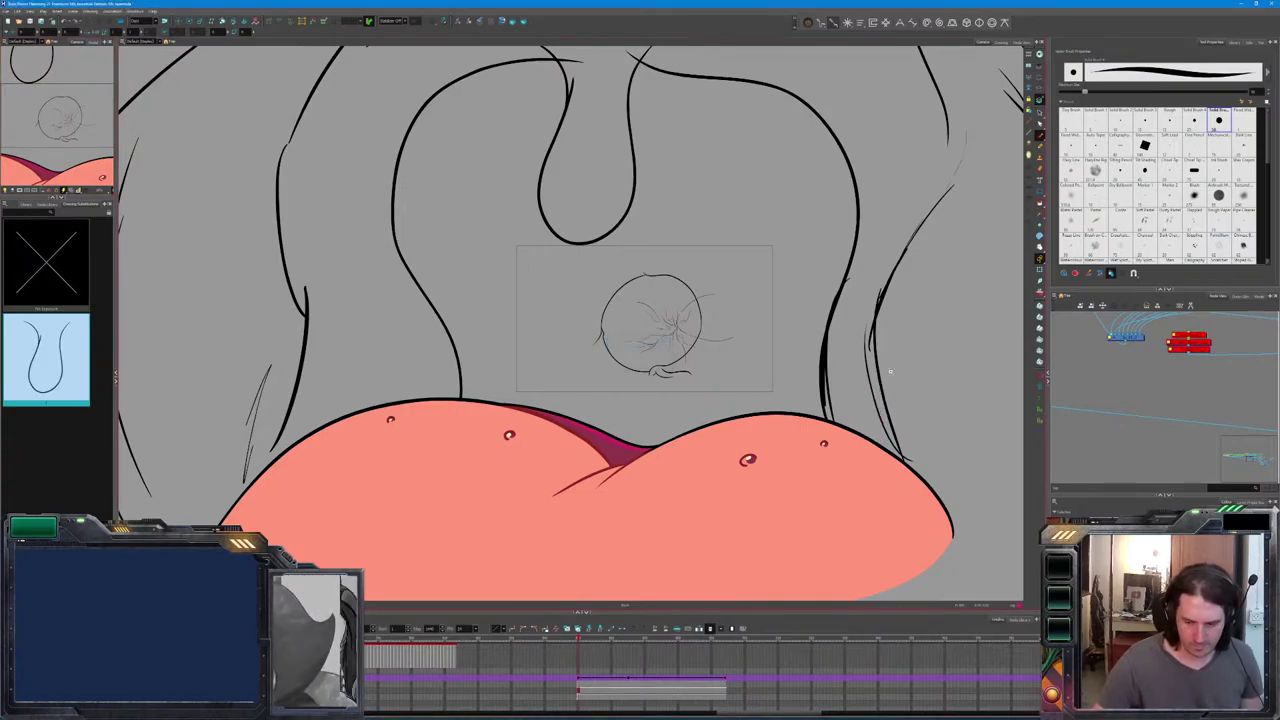
{"action": "left_click_drag", "start_coordinate": [825, 338], "coordinate": [807, 523]}
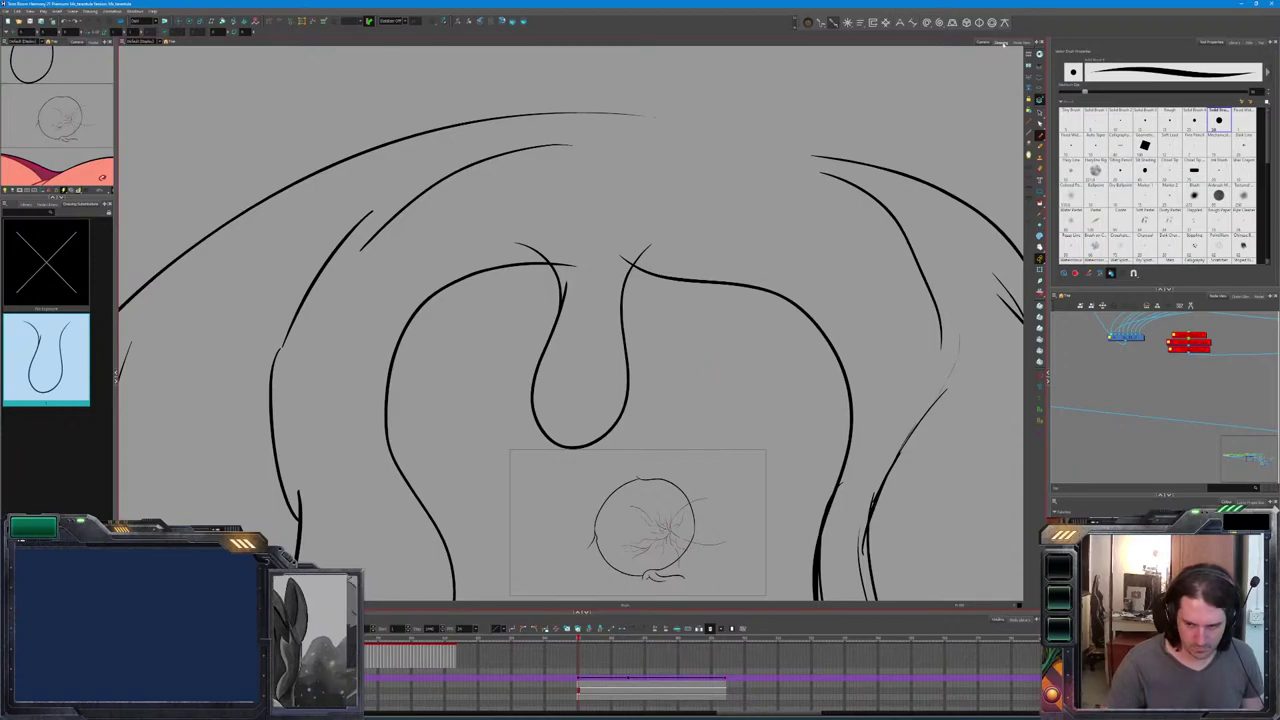
{"action": "left_click", "coordinate": [999, 42]}
{"action": "left_click_drag", "start_coordinate": [728, 377], "coordinate": [773, 512]}
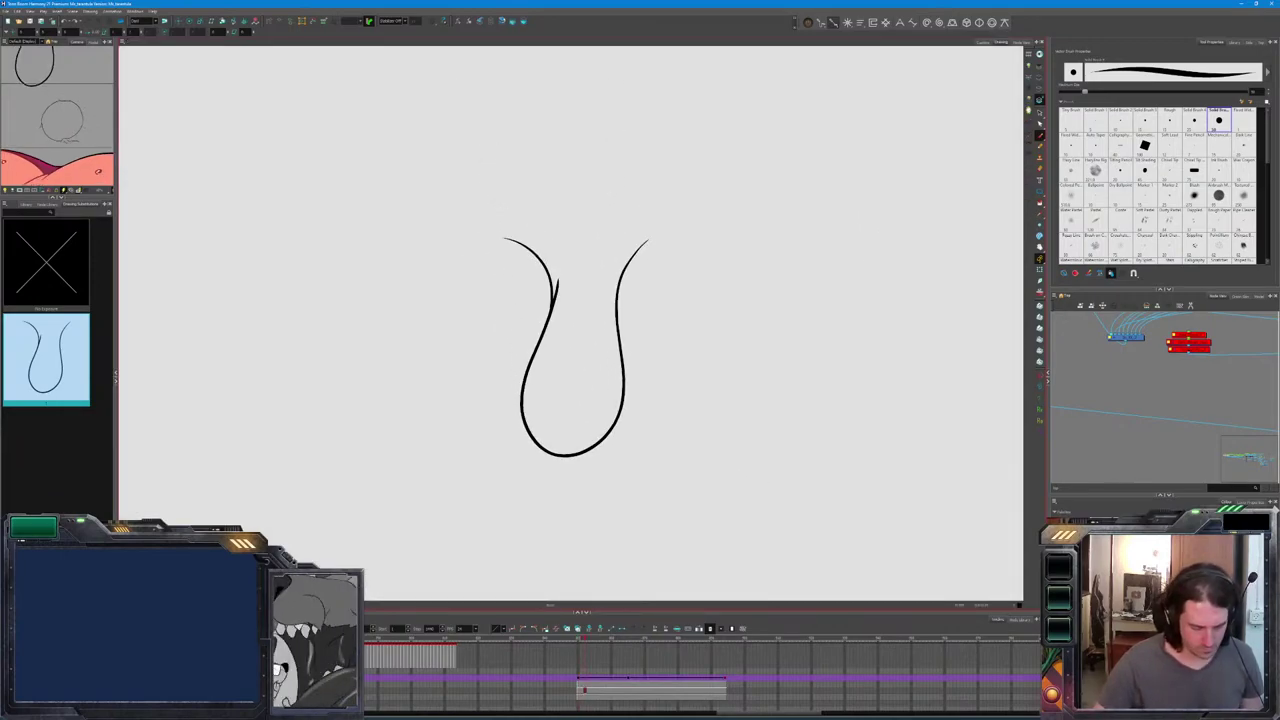
Create an empty second drawing on the uvula layer and show the first drawing as an onion skin.
{"action": "key", "text": "alt+shift+r"}
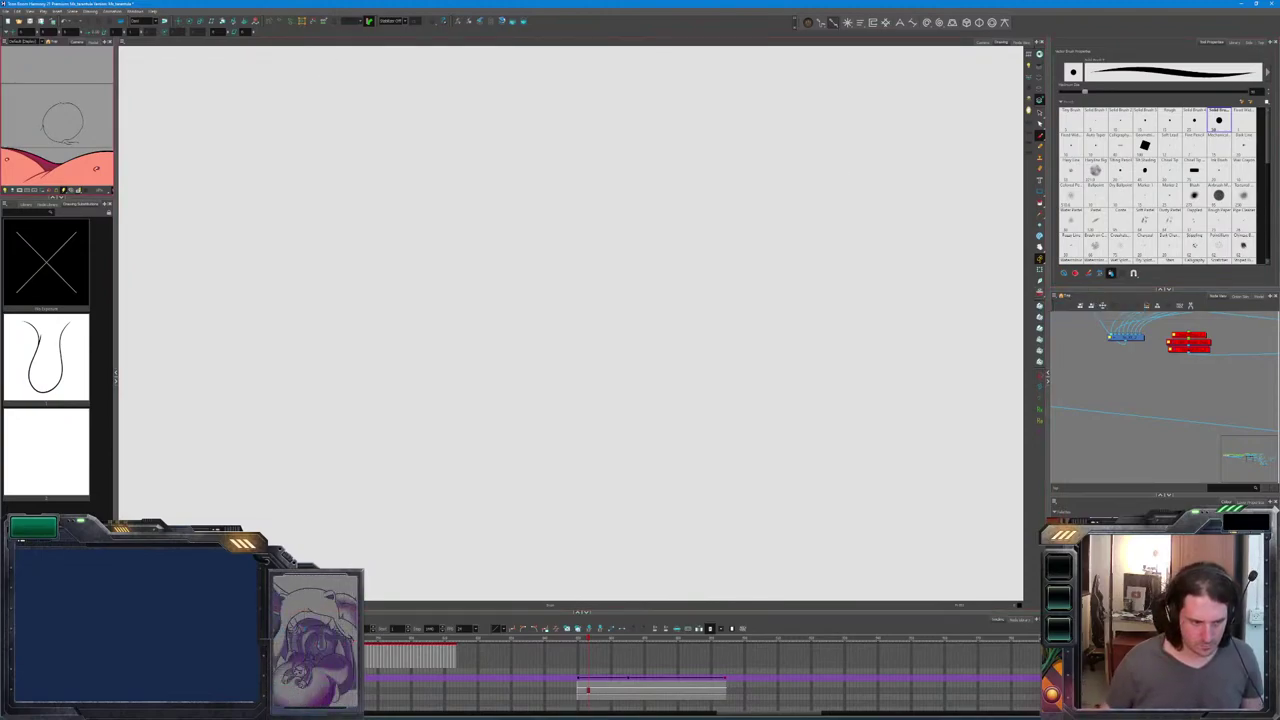
{"action": "key", "text": "shift+l"}
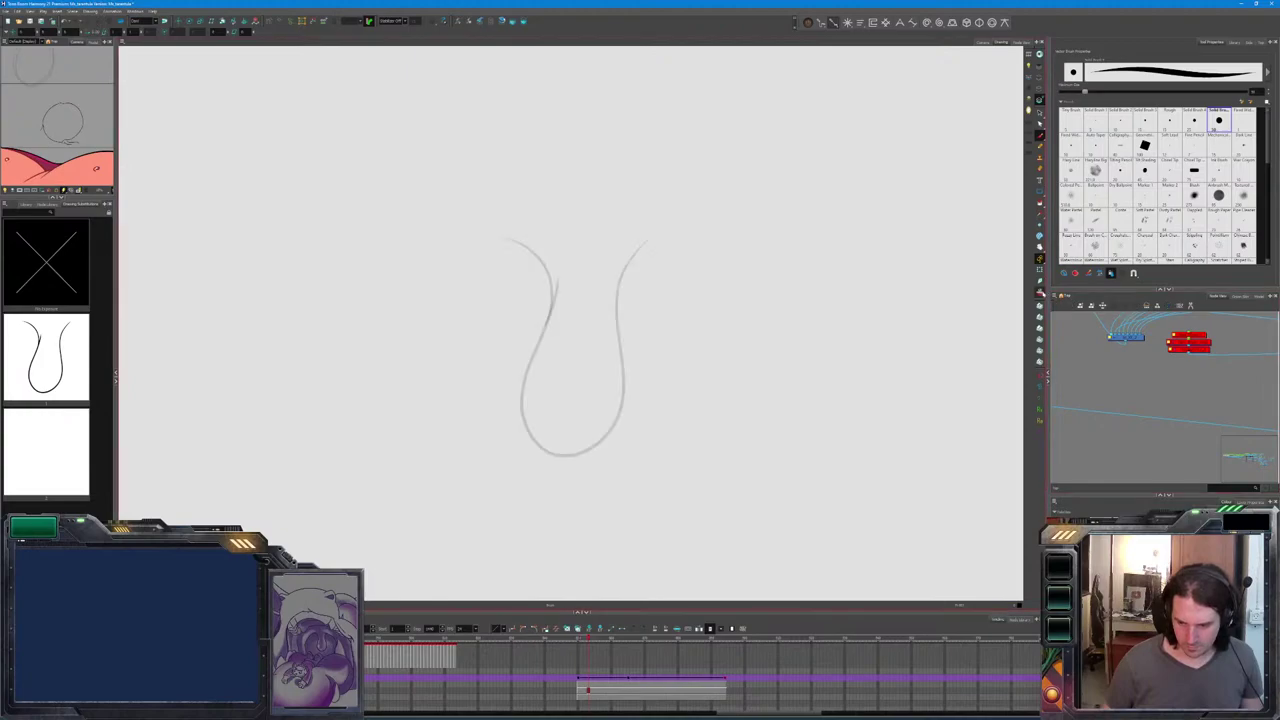
{"action": "key", "text": "shift+l"}
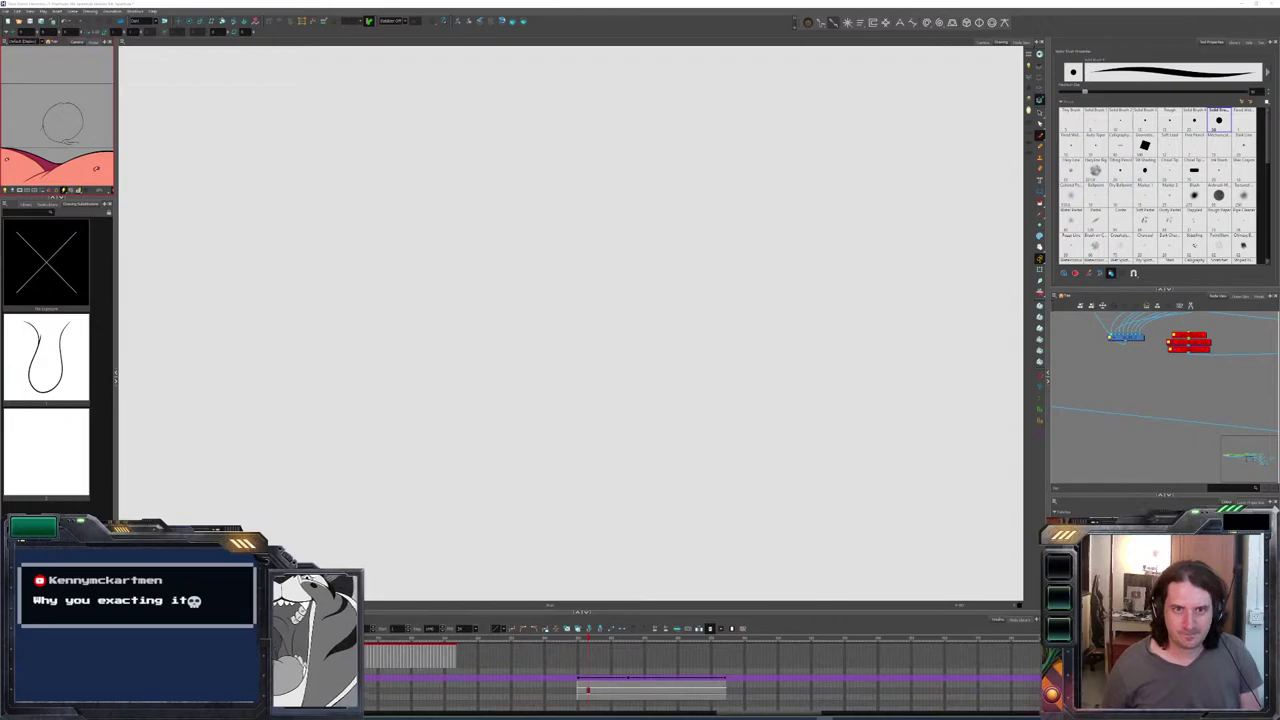
{"action": "left_click", "coordinate": [594, 663]}
{"action": "key", "text": "minus"}
{"action": "key", "text": "equal"}
{"action": "key", "text": "minus"}
{"action": "key", "text": "equal"}
{"action": "key", "text": "minus"}
{"action": "key", "text": "minus"}
{"action": "key", "text": "equal"}
{"action": "left_click_drag", "start_coordinate": [561, 280], "coordinate": [540, 370]}
{"action": "key", "text": "ctrl+z"}
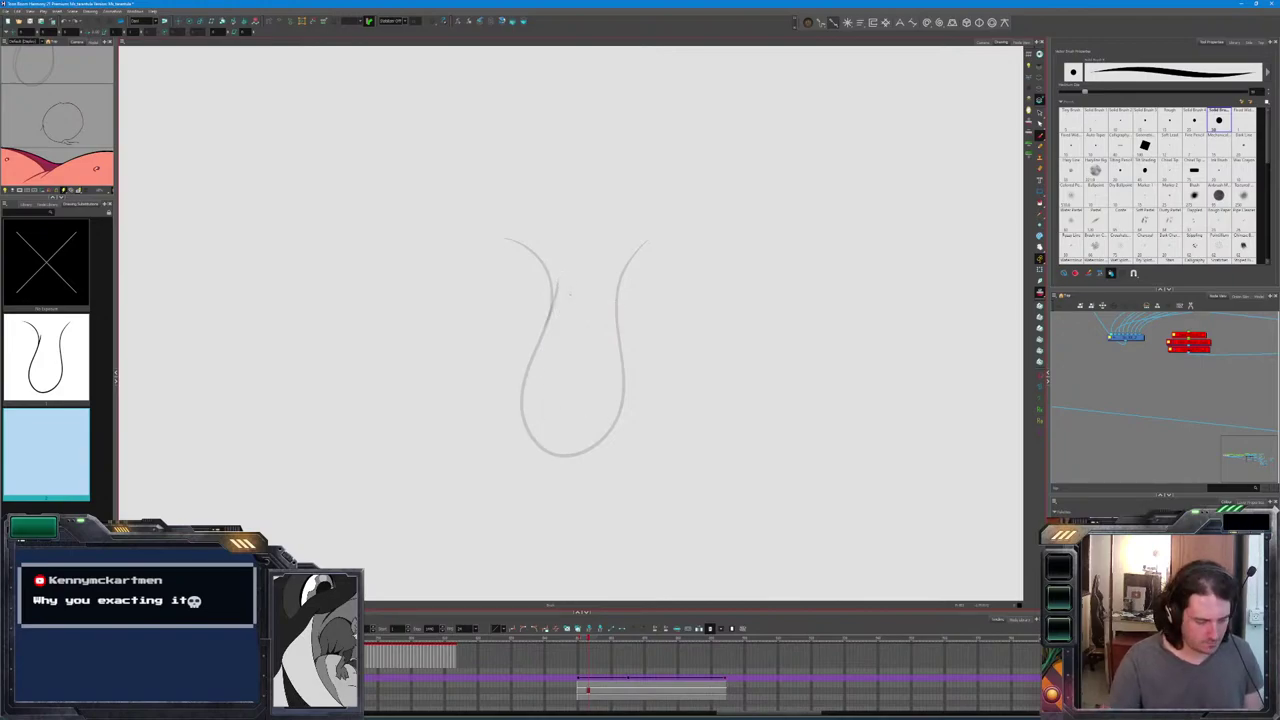
{"action": "left_click_drag", "start_coordinate": [561, 280], "coordinate": [546, 336]}
{"action": "key", "text": "ctrl+z"}
{"action": "mouse_move", "coordinate": [562, 282]}
{"action": "left_mouse_down"}
{"action": "mouse_move", "coordinate": [535, 359]}
{"action": "mouse_move", "coordinate": [532, 416]}
{"action": "left_mouse_up"}
{"action": "key", "text": "ctrl+z"}
Draw the second uvula outline, narrower and swung right, redo its upper left curve, and compare it with the first drawing.
{"action": "mouse_move", "coordinate": [656, 234]}
{"action": "left_mouse_down"}
{"action": "mouse_move", "coordinate": [628, 312]}
{"action": "mouse_move", "coordinate": [639, 420]}
{"action": "mouse_move", "coordinate": [572, 442]}
{"action": "mouse_move", "coordinate": [568, 290]}
{"action": "mouse_move", "coordinate": [572, 440]}
{"action": "left_mouse_up"}
{"action": "left_click_drag", "start_coordinate": [573, 290], "coordinate": [510, 238]}
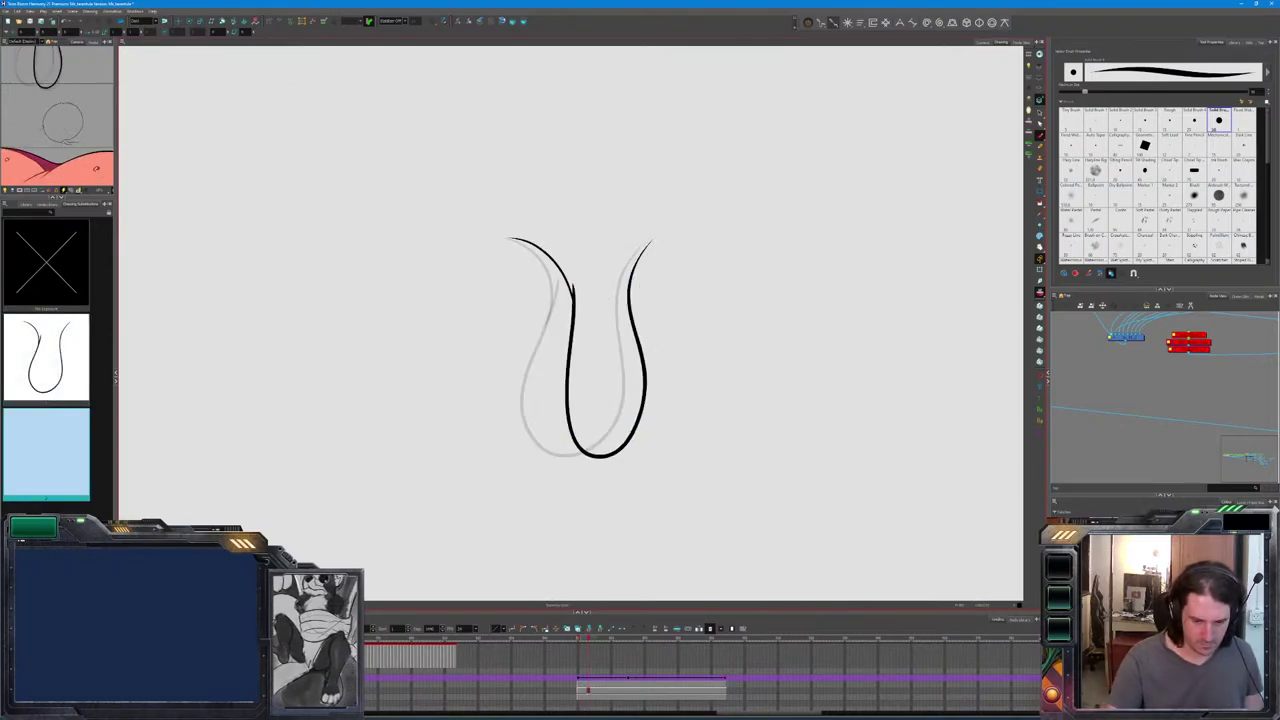
{"action": "left_click_drag", "start_coordinate": [573, 290], "coordinate": [505, 238]}
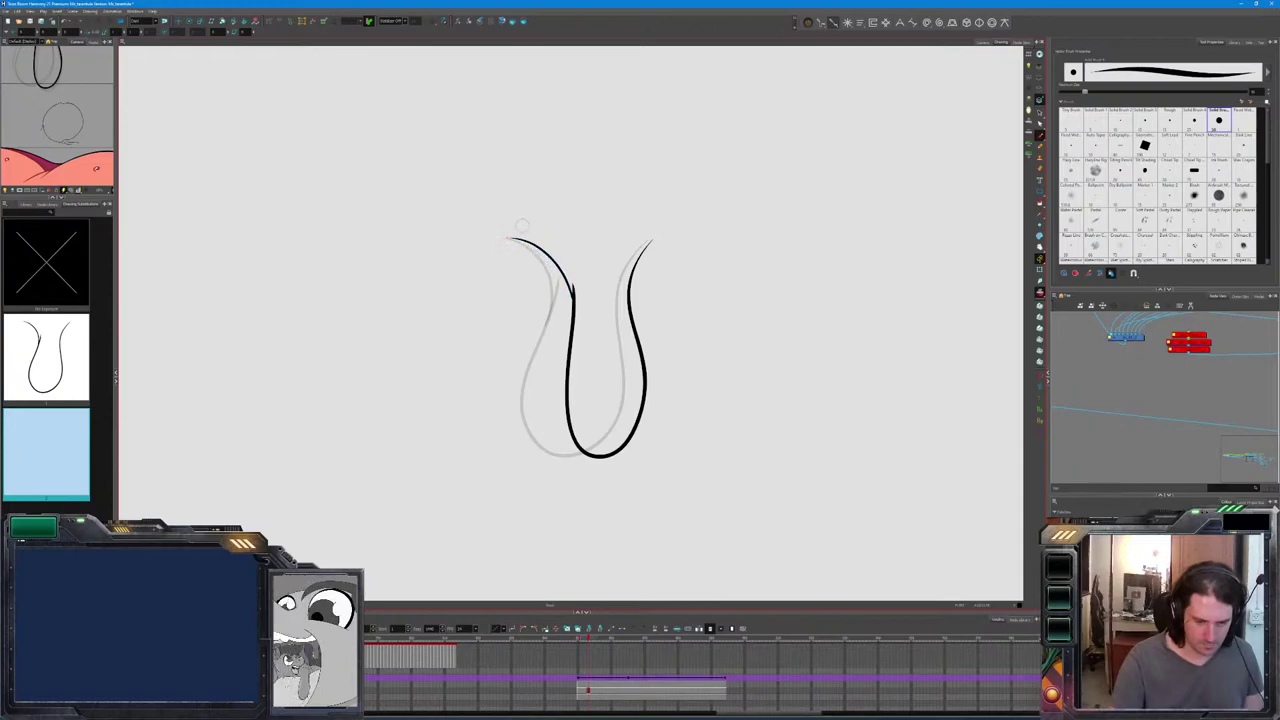
{"action": "left_click_drag", "start_coordinate": [573, 290], "coordinate": [502, 238]}
{"action": "left_click_drag", "start_coordinate": [573, 290], "coordinate": [505, 238]}
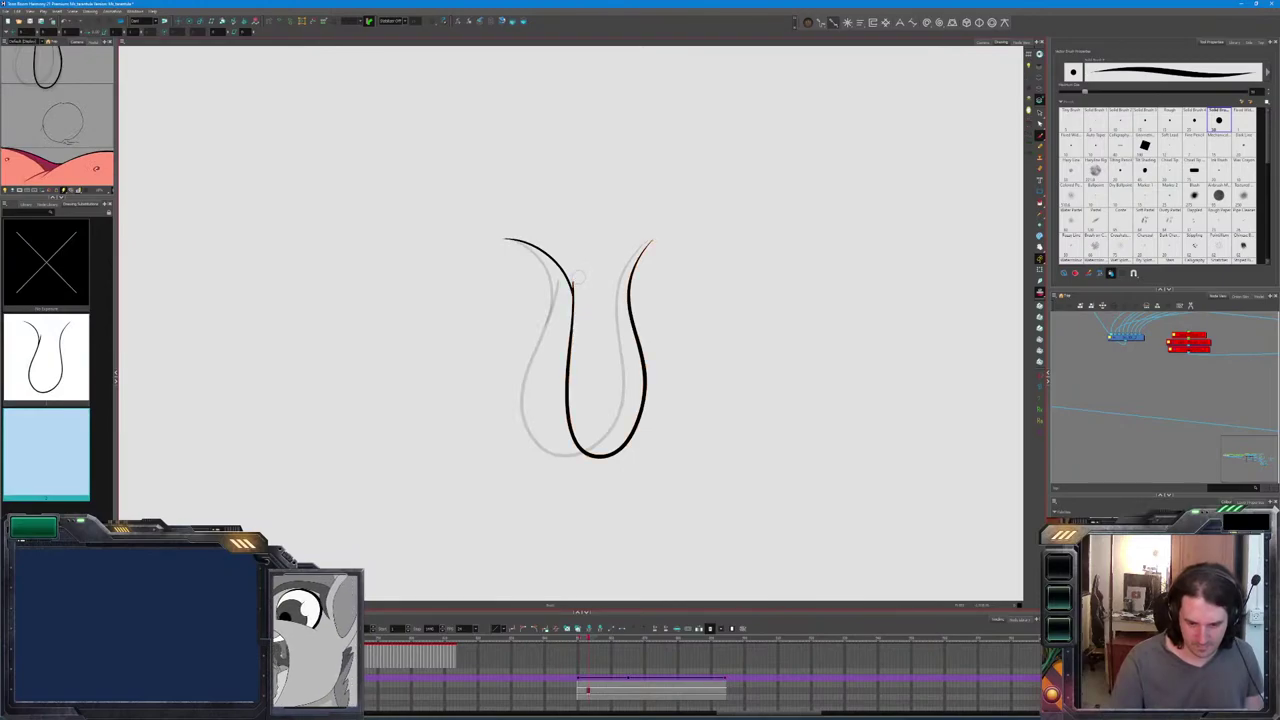
{"action": "key", "text": "comma"}
{"action": "key", "text": "period"}
{"action": "key", "text": "comma"}
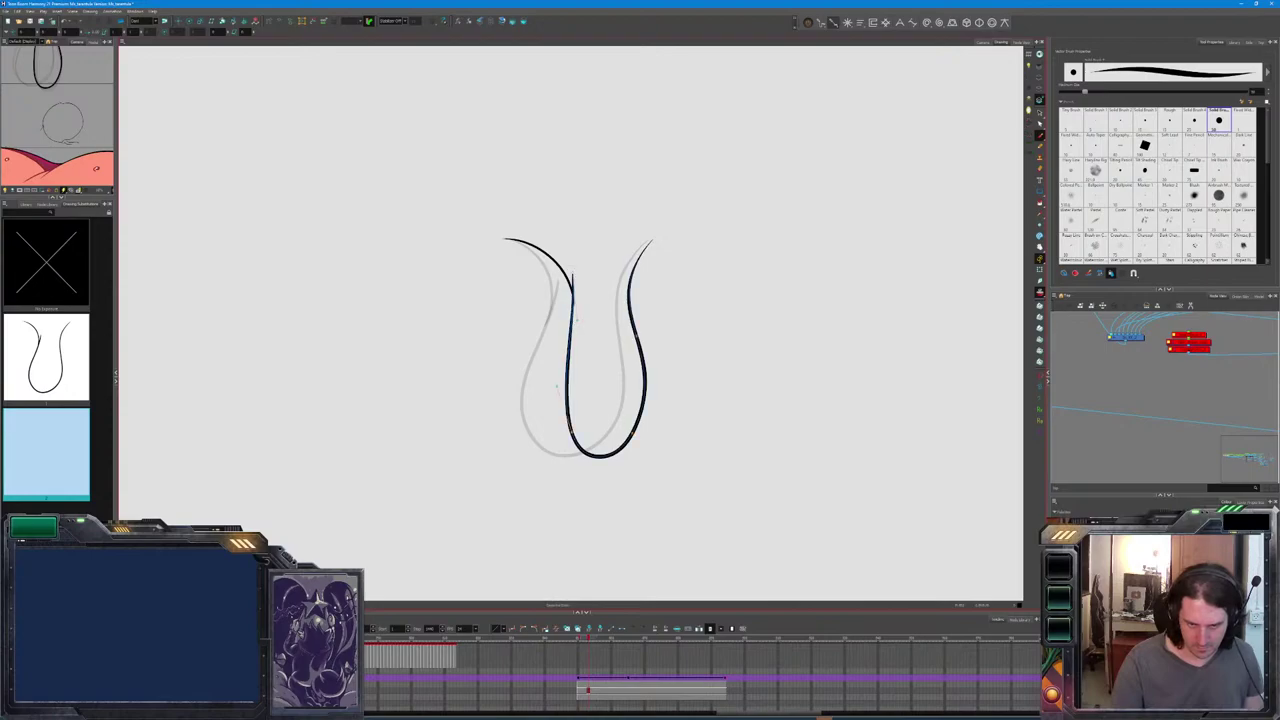
{"action": "key", "text": "period"}
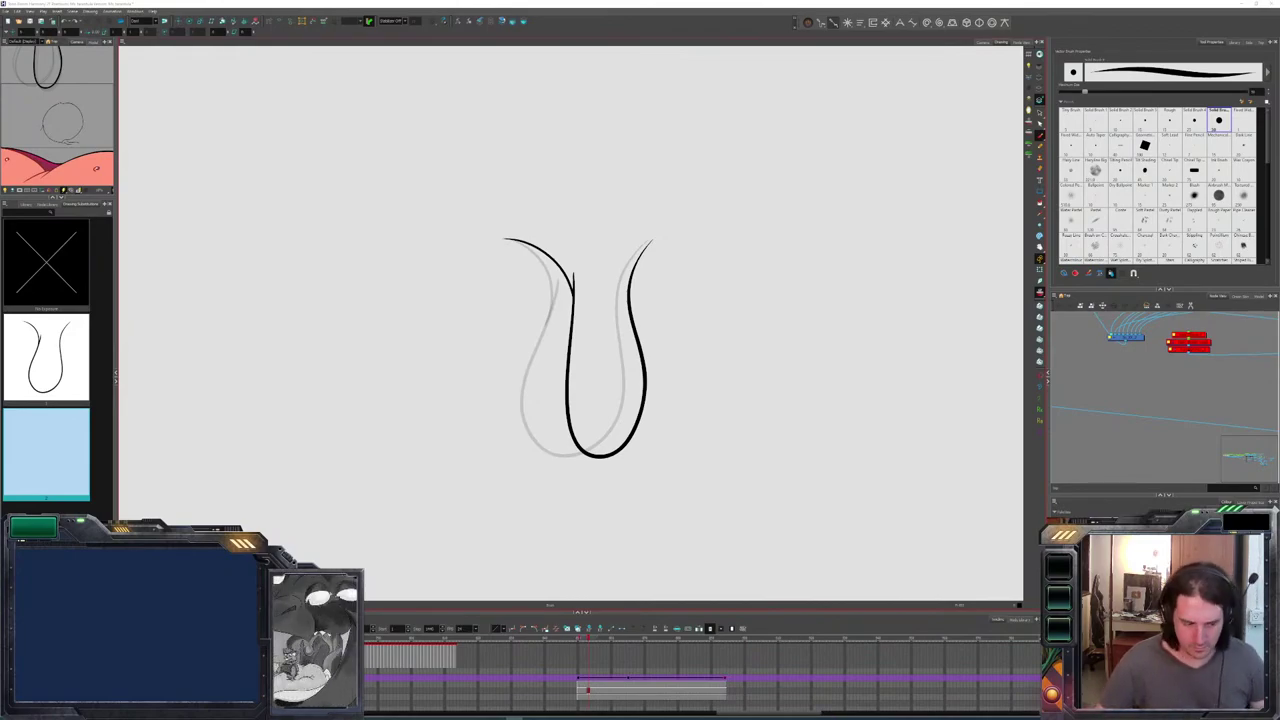
Add an empty third drawing to the uvula layer a few frames after the second one.
{"action": "left_click", "coordinate": [598, 691]}
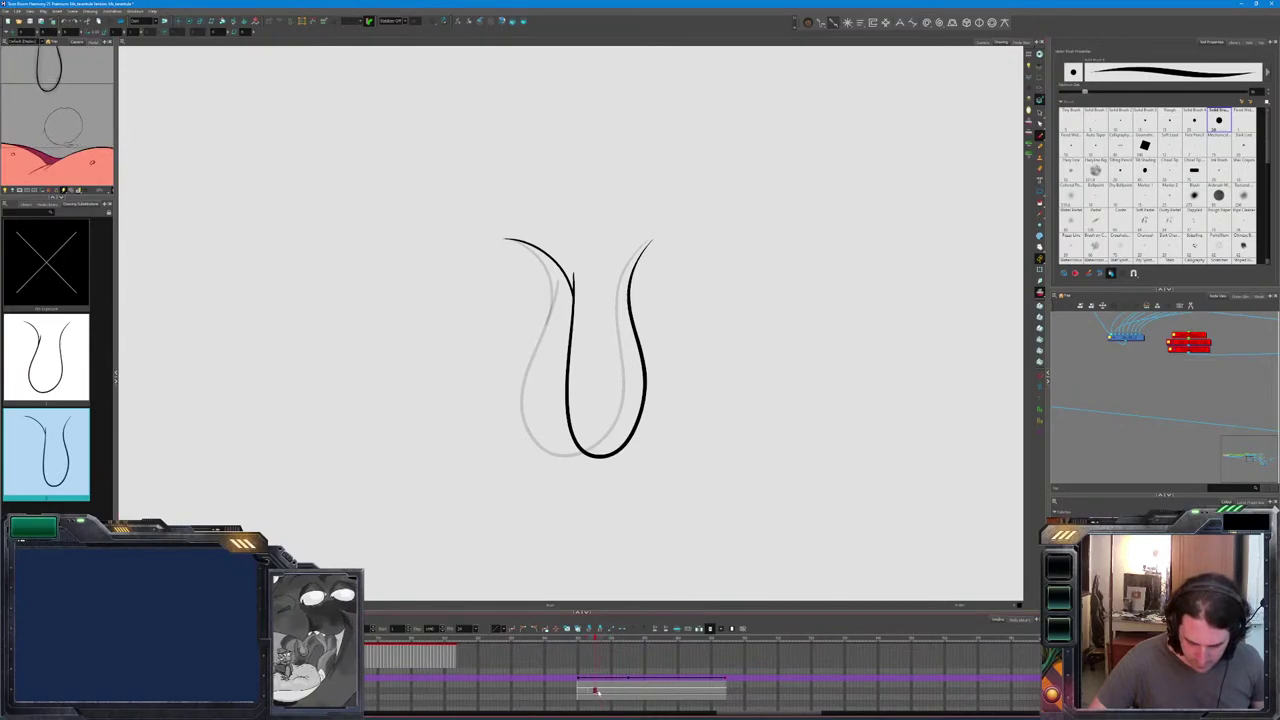
{"action": "key", "text": "alt+shift+r"}
Bend the right side of the second uvula outline outward to make the lower bulb wider.
{"action": "key", "text": "comma"}
{"action": "key", "text": "period"}
{"action": "key", "text": "comma"}
{"action": "key", "text": "ctrl+a"}
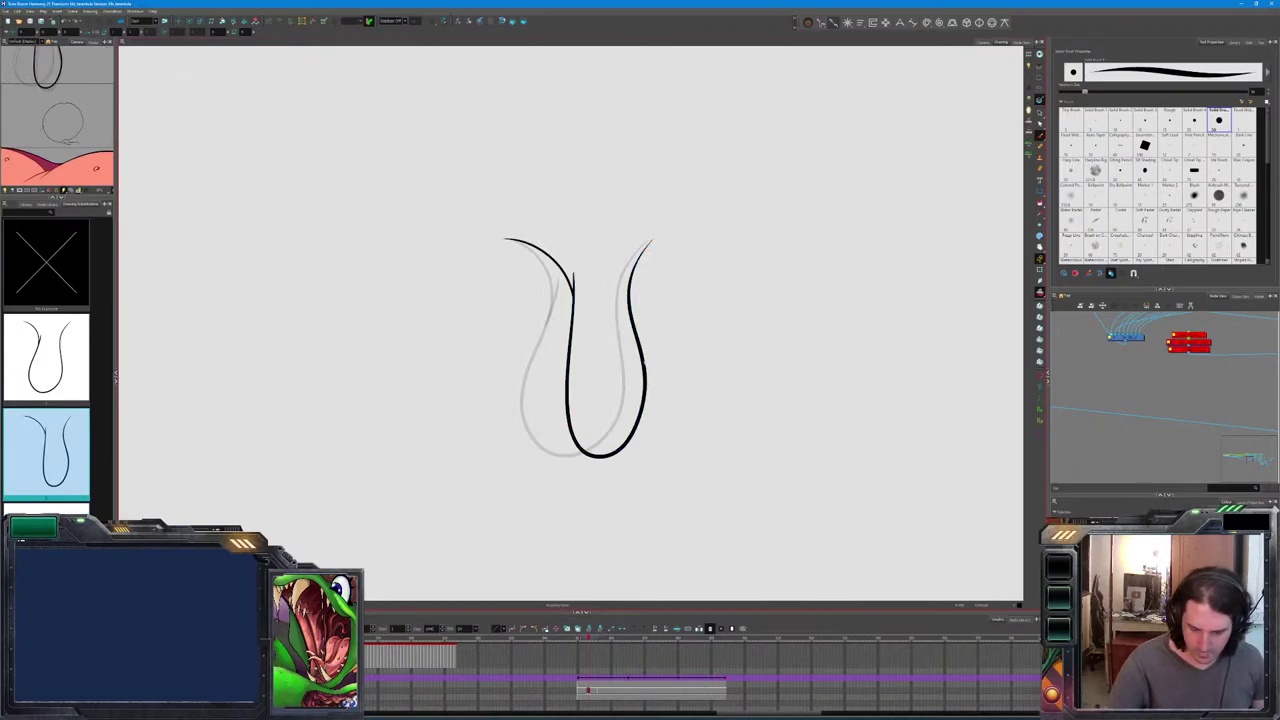
{"action": "left_click_drag", "start_coordinate": [641, 360], "coordinate": [645, 437]}
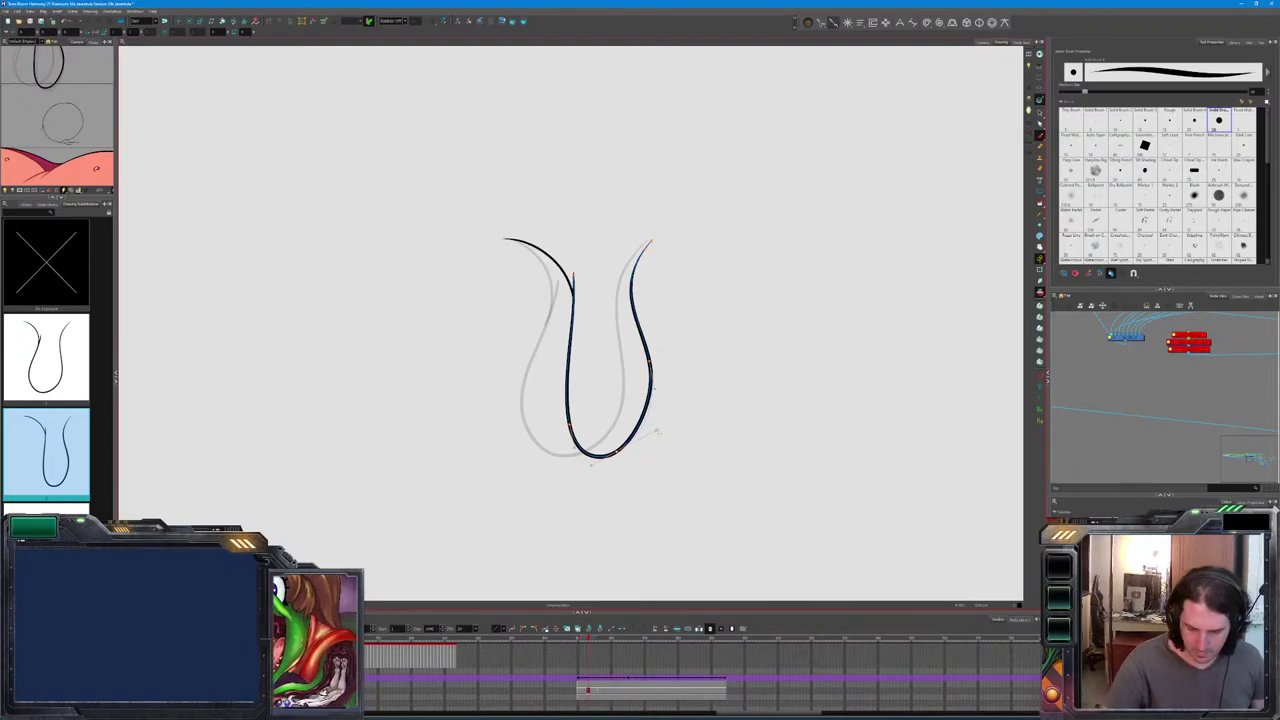
{"action": "key", "text": "."}
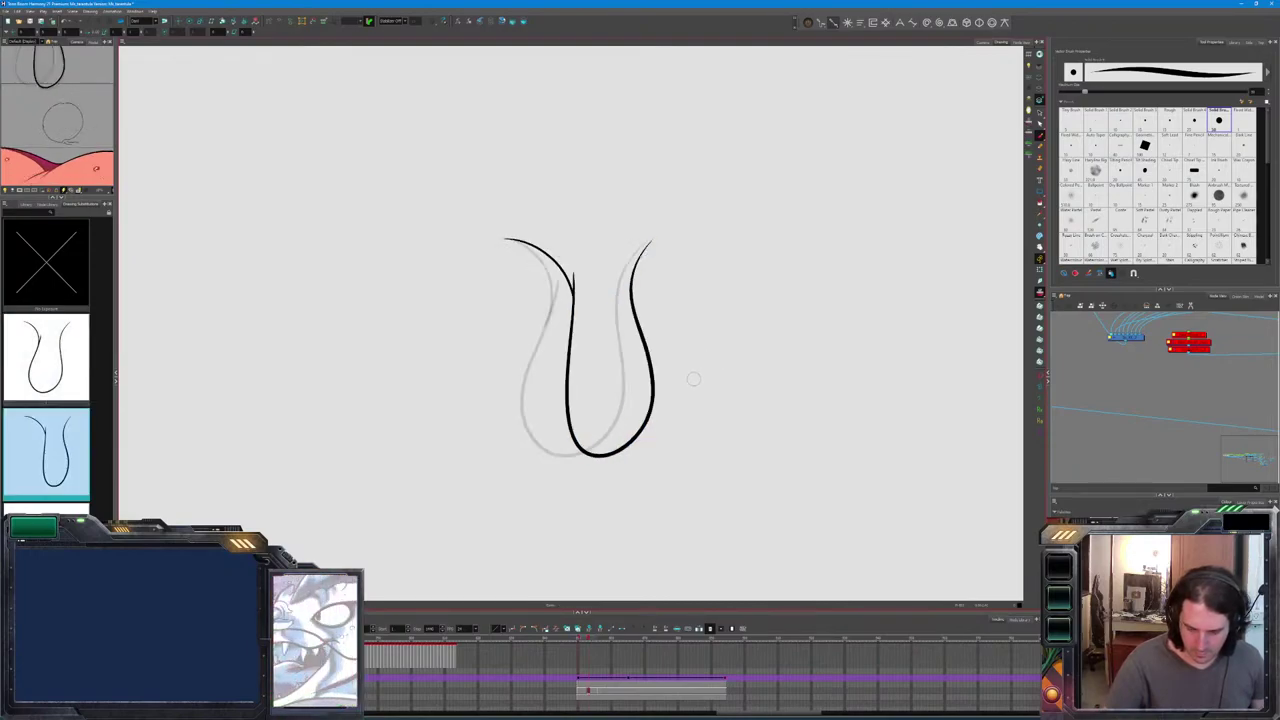
{"action": "left_click_drag", "start_coordinate": [651, 381], "coordinate": [665, 376]}
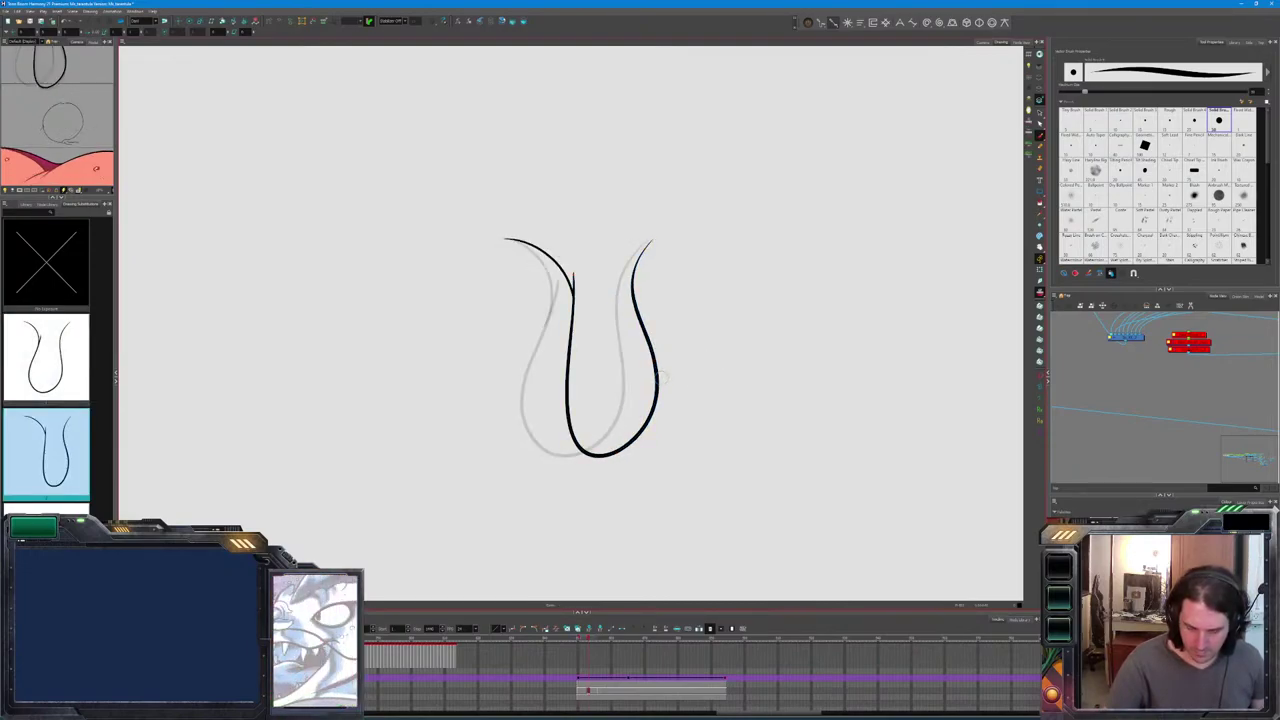
{"action": "key", "text": "."}
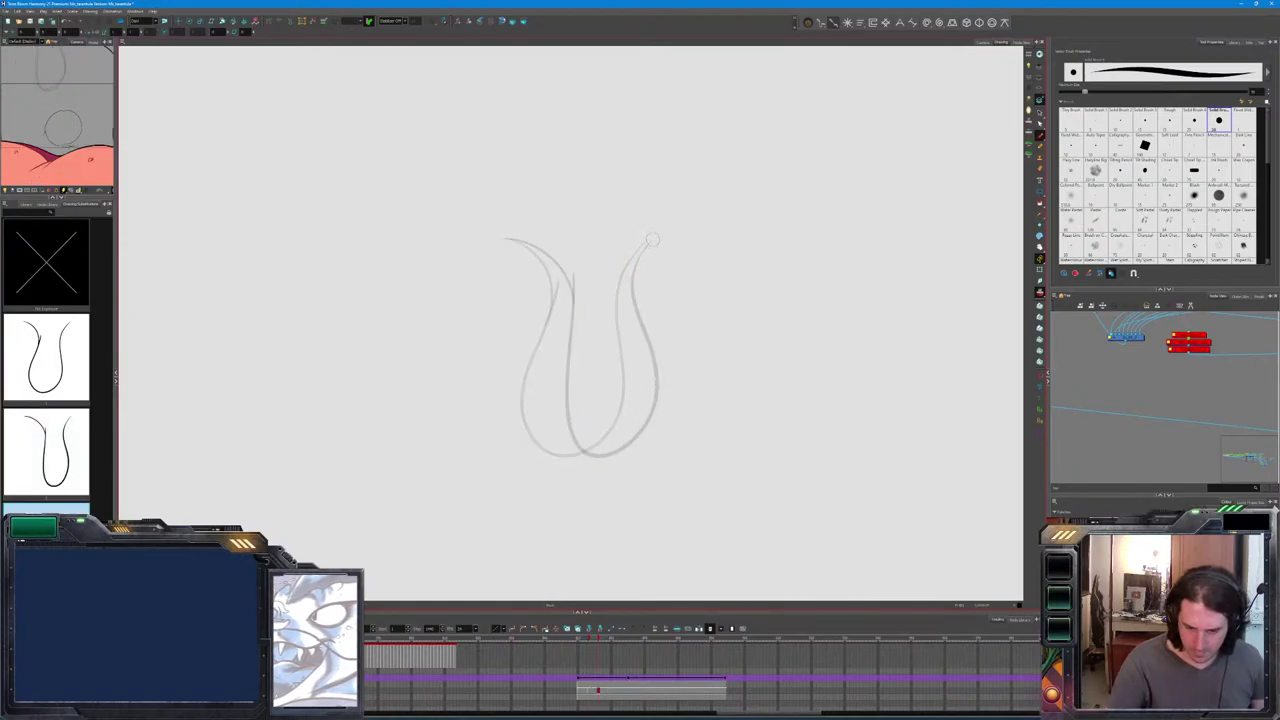
Draw a third uvula outline between the first two swing positions and compare it with the second drawing.
{"action": "mouse_move", "coordinate": [652, 240]}
{"action": "left_mouse_down"}
{"action": "mouse_move", "coordinate": [625, 293]}
{"action": "mouse_move", "coordinate": [632, 366]}
{"action": "left_mouse_up"}
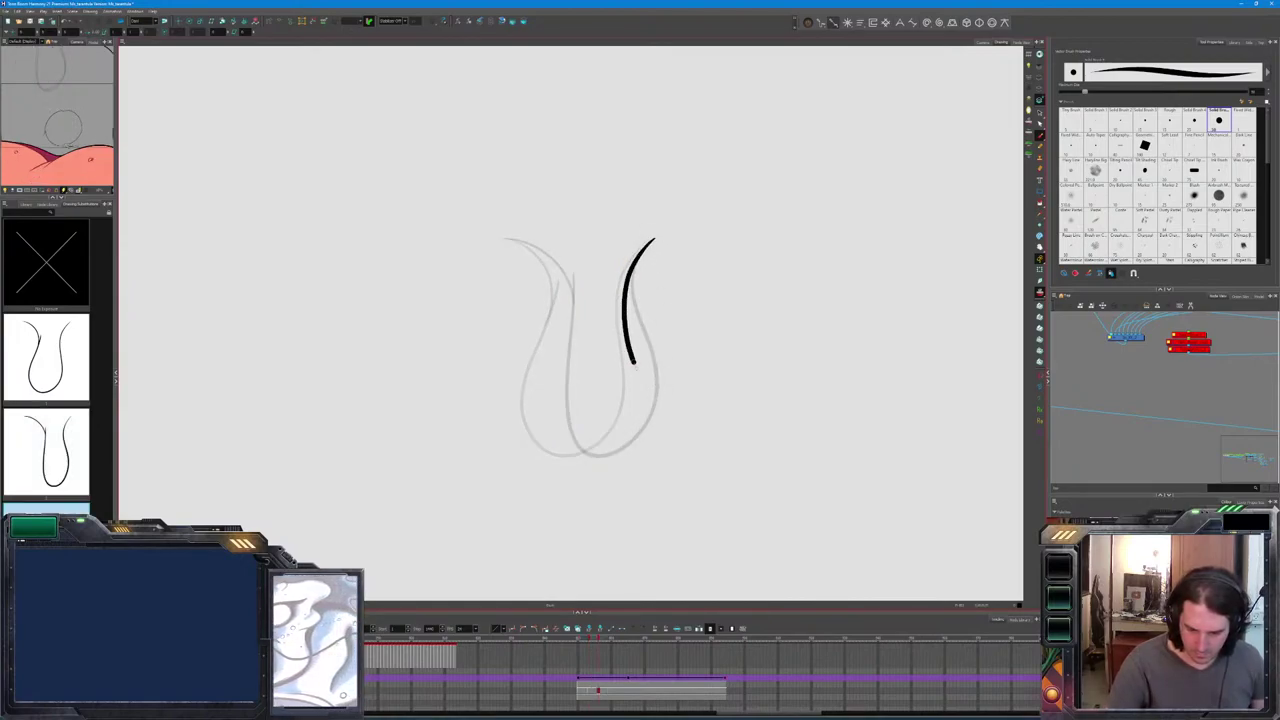
{"action": "key", "text": "ctrl+z"}
{"action": "mouse_move", "coordinate": [648, 241]}
{"action": "left_mouse_down"}
{"action": "mouse_move", "coordinate": [620, 298]}
{"action": "mouse_move", "coordinate": [639, 403]}
{"action": "mouse_move", "coordinate": [613, 444]}
{"action": "mouse_move", "coordinate": [571, 452]}
{"action": "mouse_move", "coordinate": [541, 411]}
{"action": "mouse_move", "coordinate": [565, 285]}
{"action": "mouse_move", "coordinate": [534, 249]}
{"action": "mouse_move", "coordinate": [504, 240]}
{"action": "left_mouse_up"}
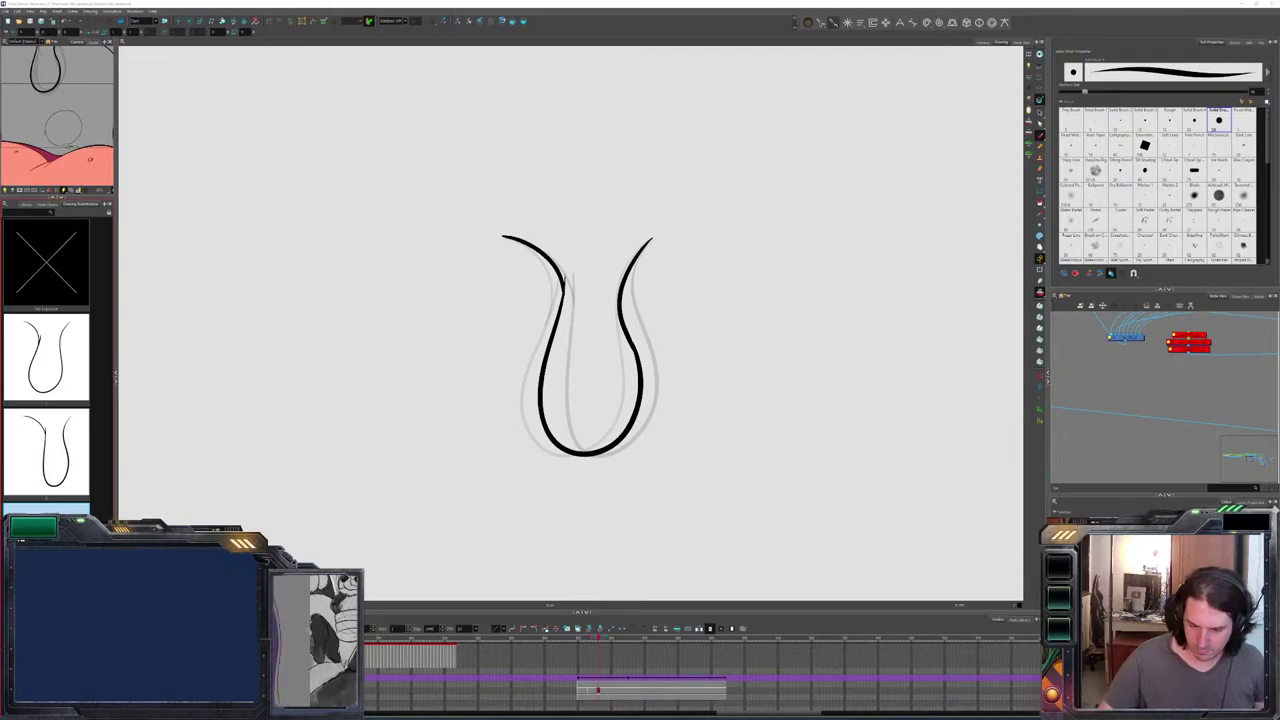
{"action": "key", "text": "comma"}
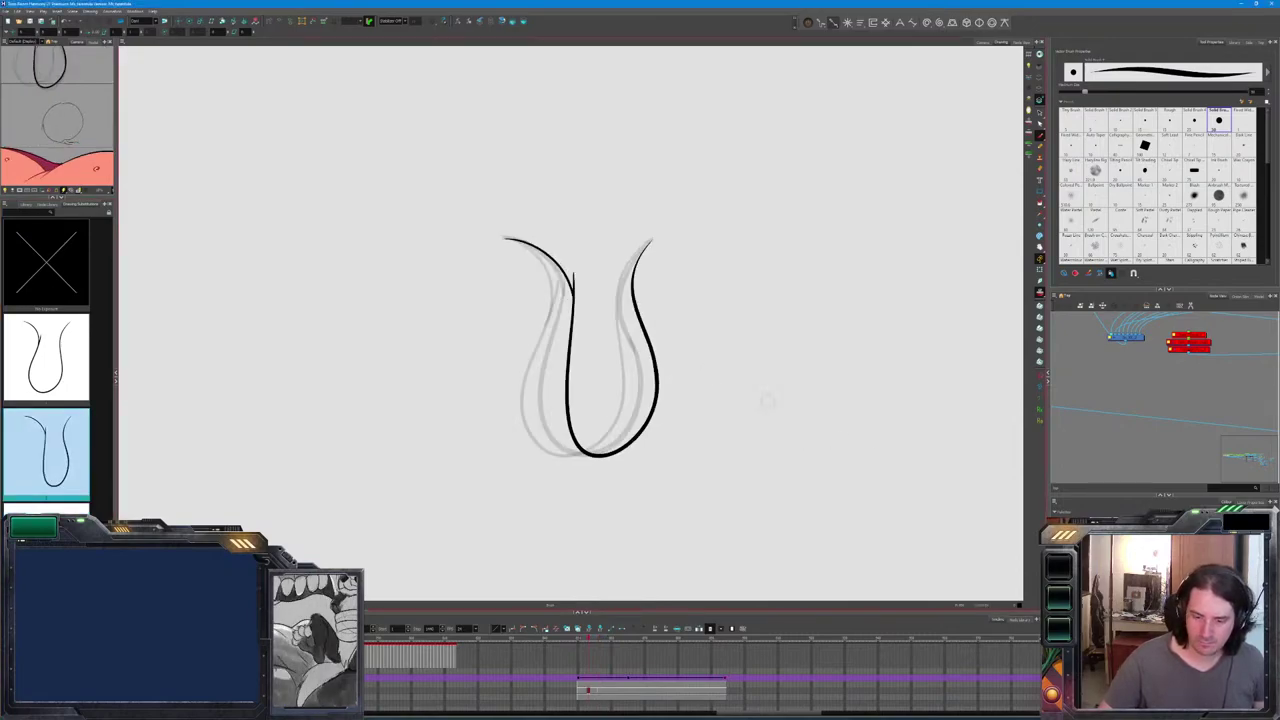
{"action": "key", "text": "period"}
Smooth the right side of the third uvula outline, pull it slightly inward, and compare it with the neighbouring drawings.
{"action": "left_click", "coordinate": [631, 343]}
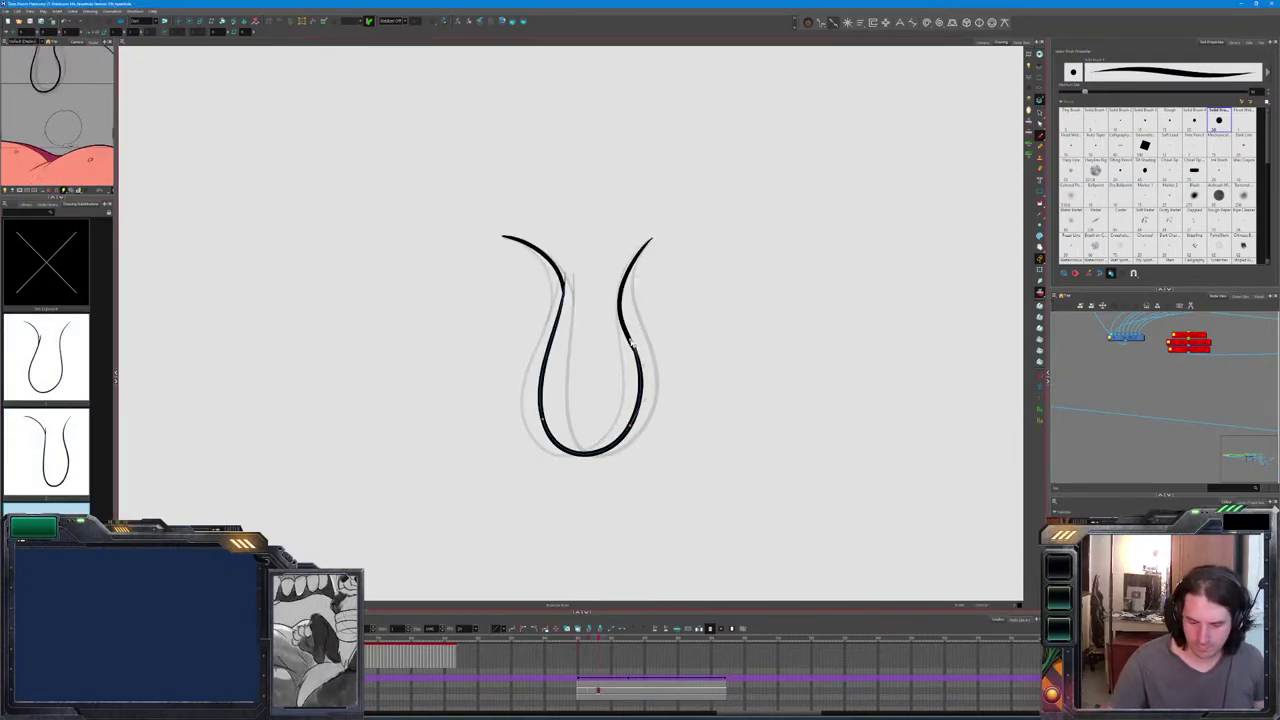
{"action": "mouse_move", "coordinate": [631, 343]}
{"action": "left_mouse_down"}
{"action": "mouse_move", "coordinate": [625, 330]}
{"action": "mouse_move", "coordinate": [636, 362]}
{"action": "mouse_move", "coordinate": [630, 280]}
{"action": "mouse_move", "coordinate": [630, 342]}
{"action": "left_mouse_up"}
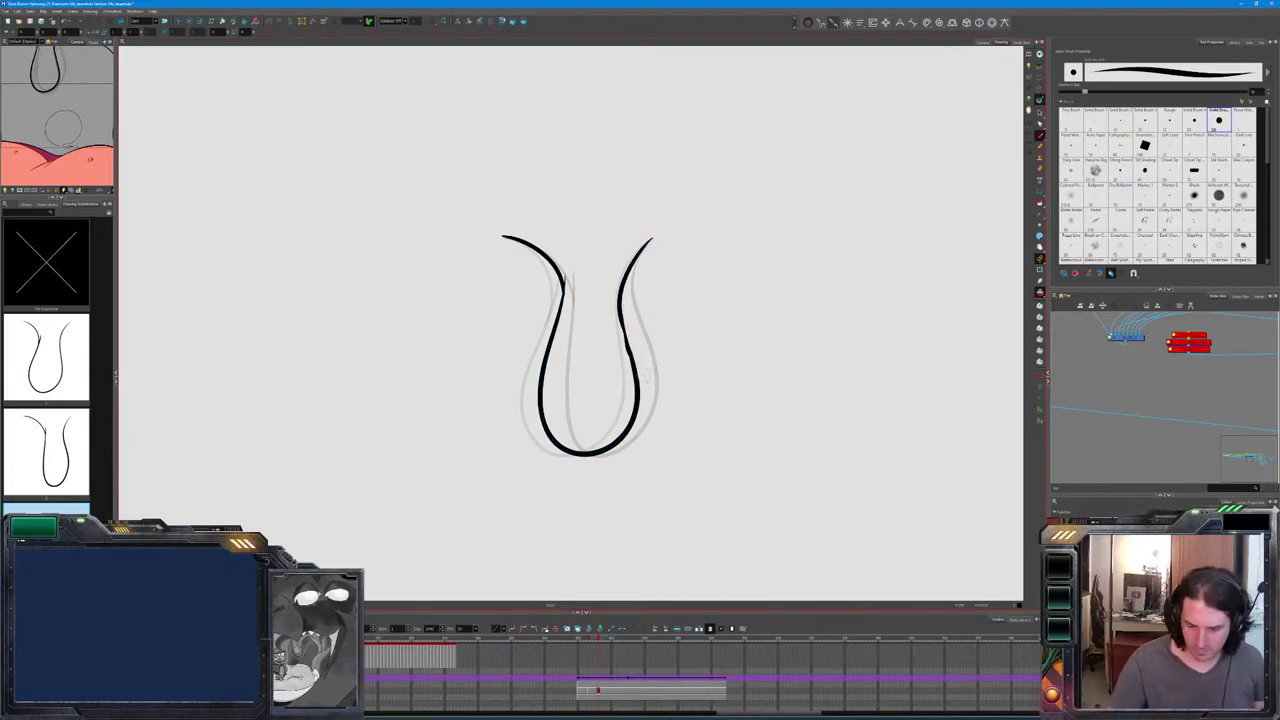
{"action": "key", "text": "comma"}
{"action": "key", "text": "period"}
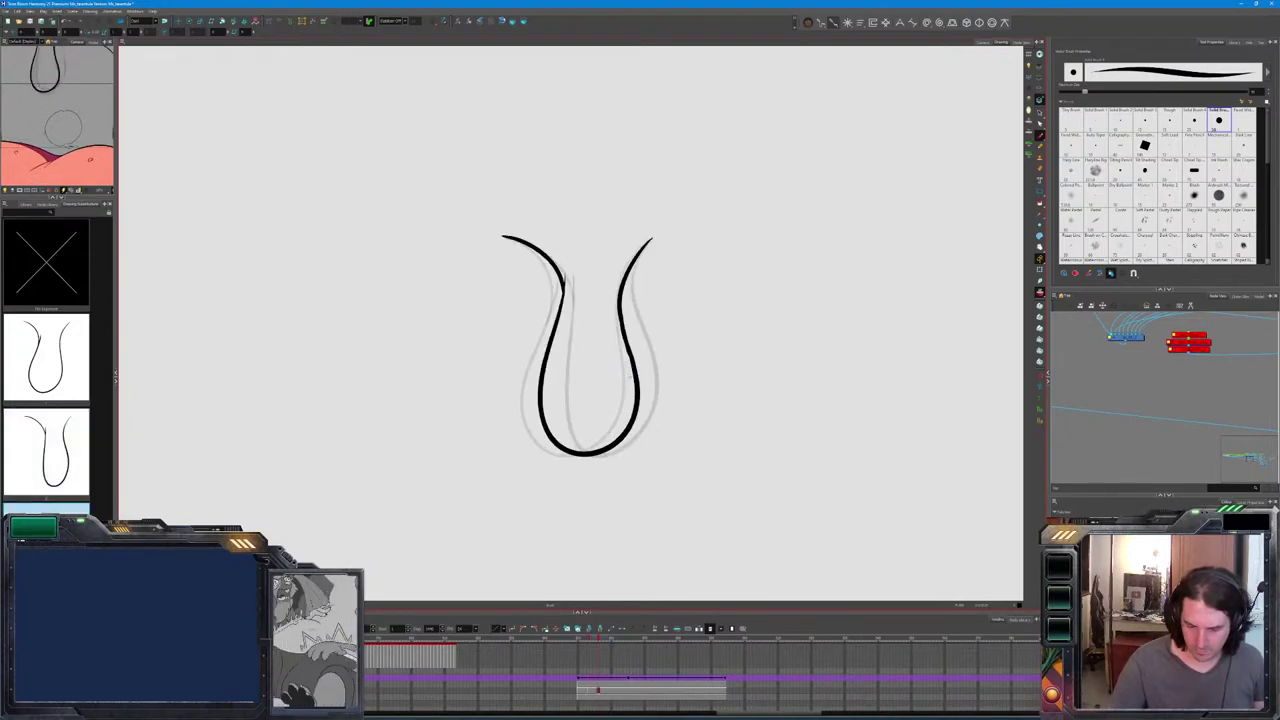
{"action": "left_click_drag", "start_coordinate": [620, 325], "coordinate": [618, 300]}
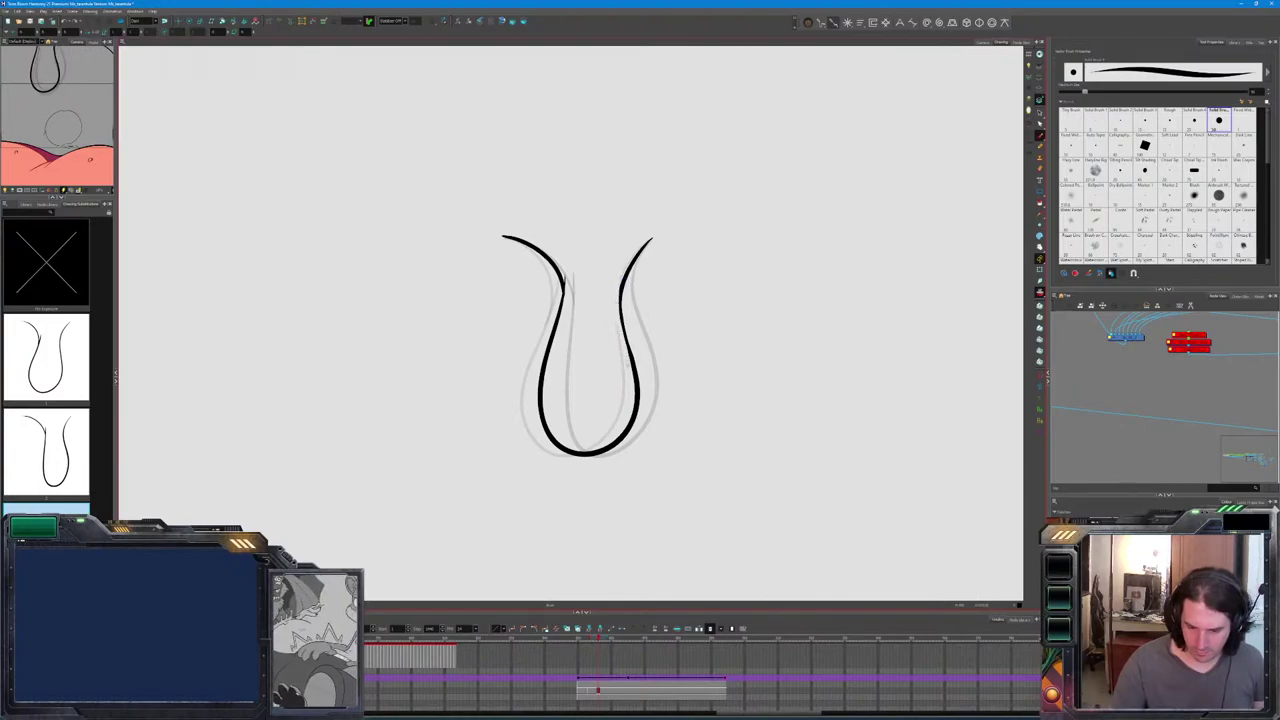
{"action": "key", "text": "comma"}
{"action": "key", "text": "period"}
{"action": "key", "text": "comma"}
{"action": "key", "text": "comma"}
{"action": "key", "text": "period"}
{"action": "key", "text": "period"}
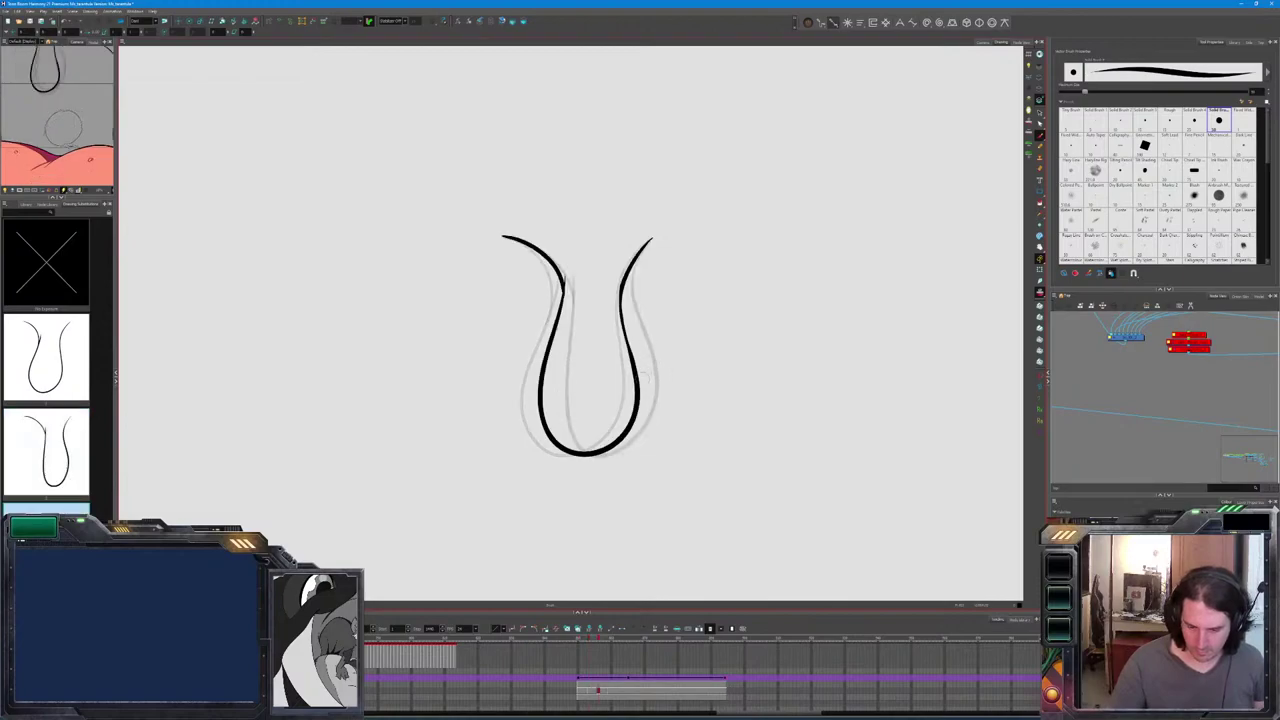
Try reshaping and redrawing the right side of the third uvula outline, and undo the strokes.
{"action": "left_click_drag", "start_coordinate": [624, 290], "coordinate": [643, 394]}
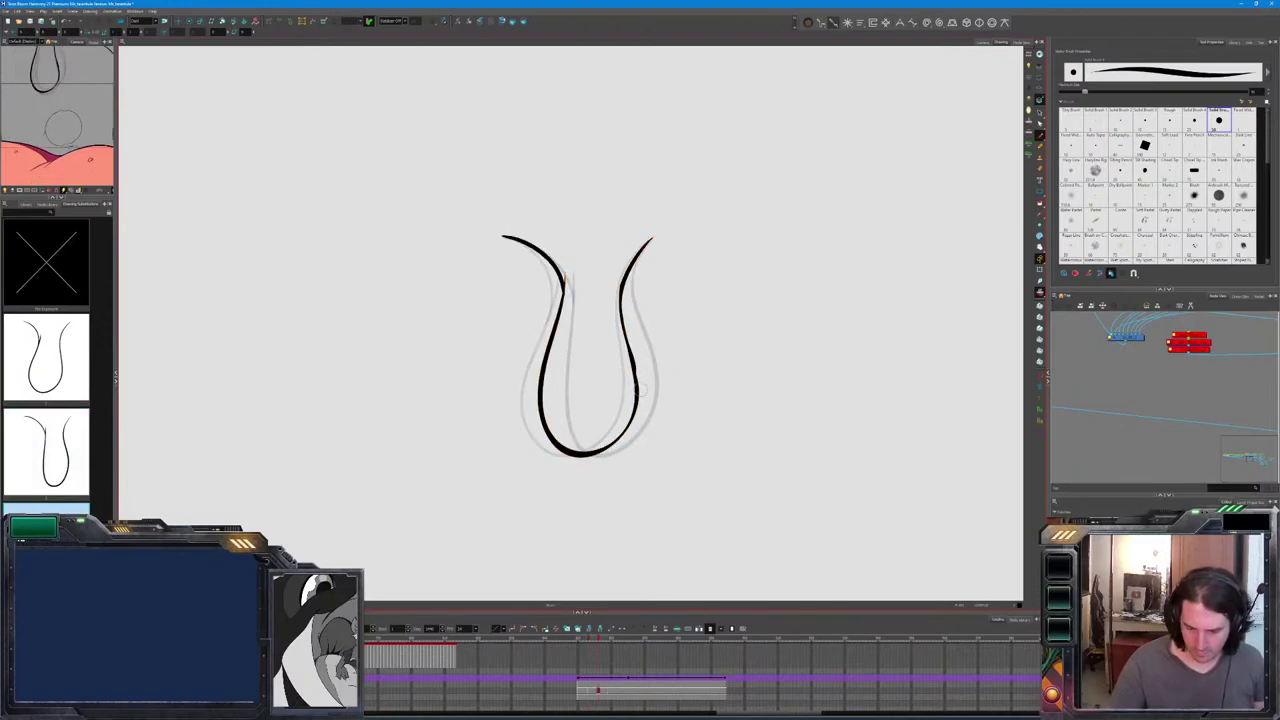
{"action": "left_click_drag", "start_coordinate": [720, 267], "coordinate": [685, 400]}
{"action": "key", "text": "period"}
{"action": "mouse_move", "coordinate": [654, 238]}
{"action": "left_mouse_down"}
{"action": "mouse_move", "coordinate": [623, 334]}
{"action": "mouse_move", "coordinate": [636, 401]}
{"action": "mouse_move", "coordinate": [622, 436]}
{"action": "mouse_move", "coordinate": [645, 390]}
{"action": "mouse_move", "coordinate": [625, 277]}
{"action": "mouse_move", "coordinate": [639, 250]}
{"action": "mouse_move", "coordinate": [659, 246]}
{"action": "mouse_move", "coordinate": [619, 445]}
{"action": "mouse_move", "coordinate": [557, 446]}
{"action": "mouse_move", "coordinate": [537, 414]}
{"action": "mouse_move", "coordinate": [561, 280]}
{"action": "left_mouse_up"}
{"action": "key", "text": "ctrl+z"}
{"action": "key", "text": "ctrl+z"}
{"action": "key", "text": "ctrl+z"}
{"action": "key", "text": "ctrl+z"}
Redraw the third uvula outline with a thinner brush, and redo its upper left curve so it meets the body lower.
{"action": "mouse_move", "coordinate": [538, 418]}
{"action": "left_mouse_down"}
{"action": "mouse_move", "coordinate": [563, 276]}
{"action": "mouse_move", "coordinate": [503, 238]}
{"action": "left_mouse_up"}
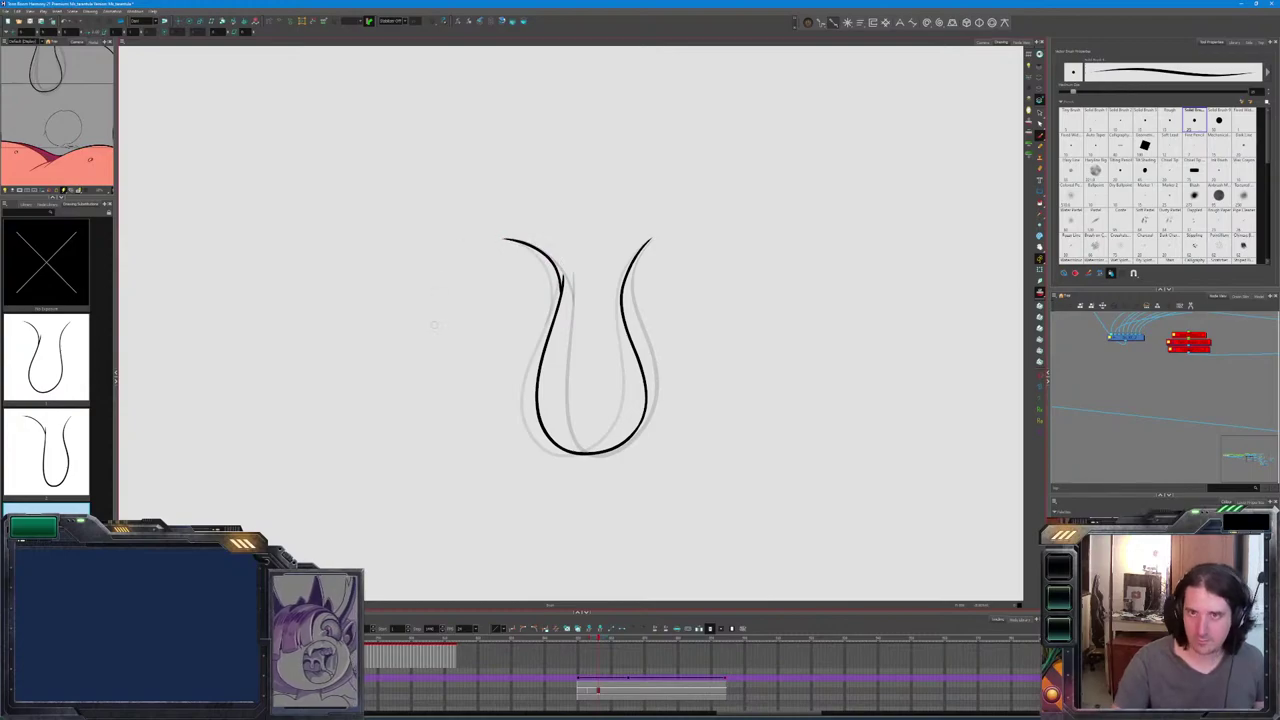
{"action": "key", "text": "ctrl+z"}
{"action": "mouse_move", "coordinate": [560, 292]}
{"action": "left_mouse_down"}
{"action": "mouse_move", "coordinate": [552, 266]}
{"action": "mouse_move", "coordinate": [500, 239]}
{"action": "left_mouse_up"}
{"action": "left_click_drag", "start_coordinate": [561, 294], "coordinate": [534, 248]}
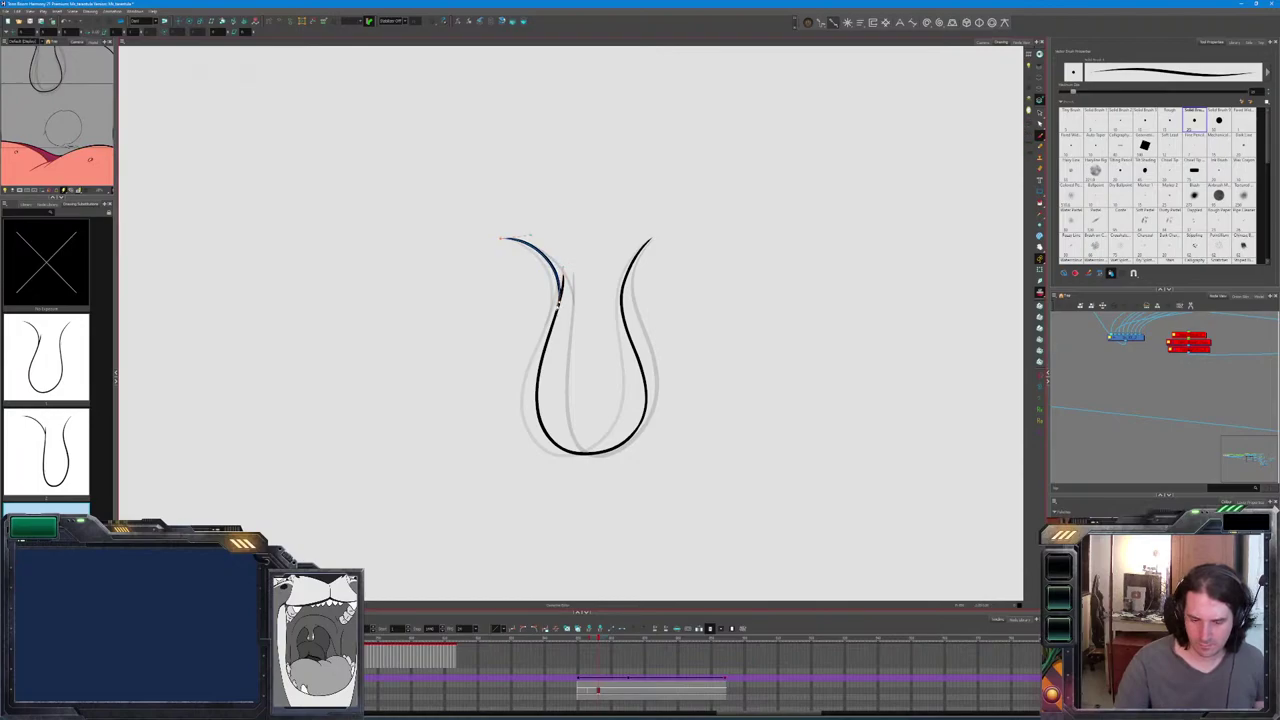
{"action": "left_click_drag", "start_coordinate": [558, 306], "coordinate": [504, 238]}
{"action": "mouse_move", "coordinate": [600, 454]}
{"action": "left_mouse_down"}
{"action": "mouse_move", "coordinate": [537, 380]}
{"action": "mouse_move", "coordinate": [558, 285]}
{"action": "left_mouse_up"}
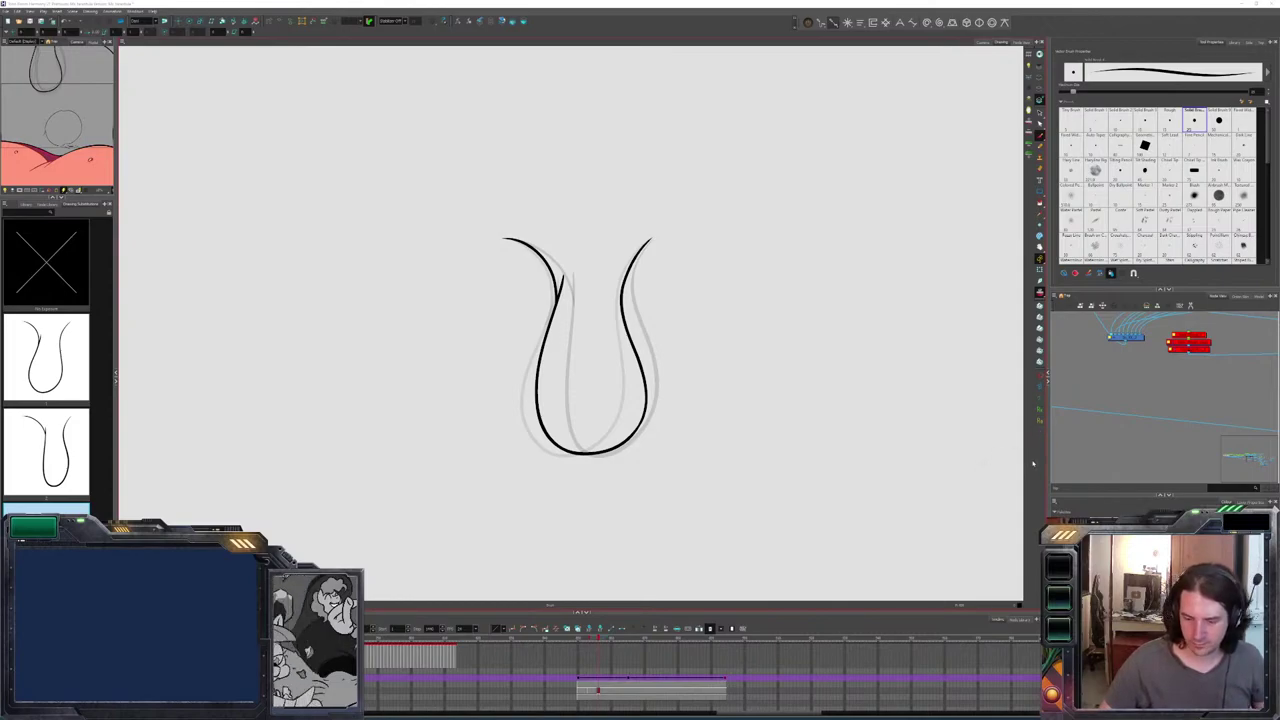
Compare the uvula drawings, bulging the second one's lower right curve outward and pulling the third one's right side inward.
{"action": "left_click", "coordinate": [836, 452]}
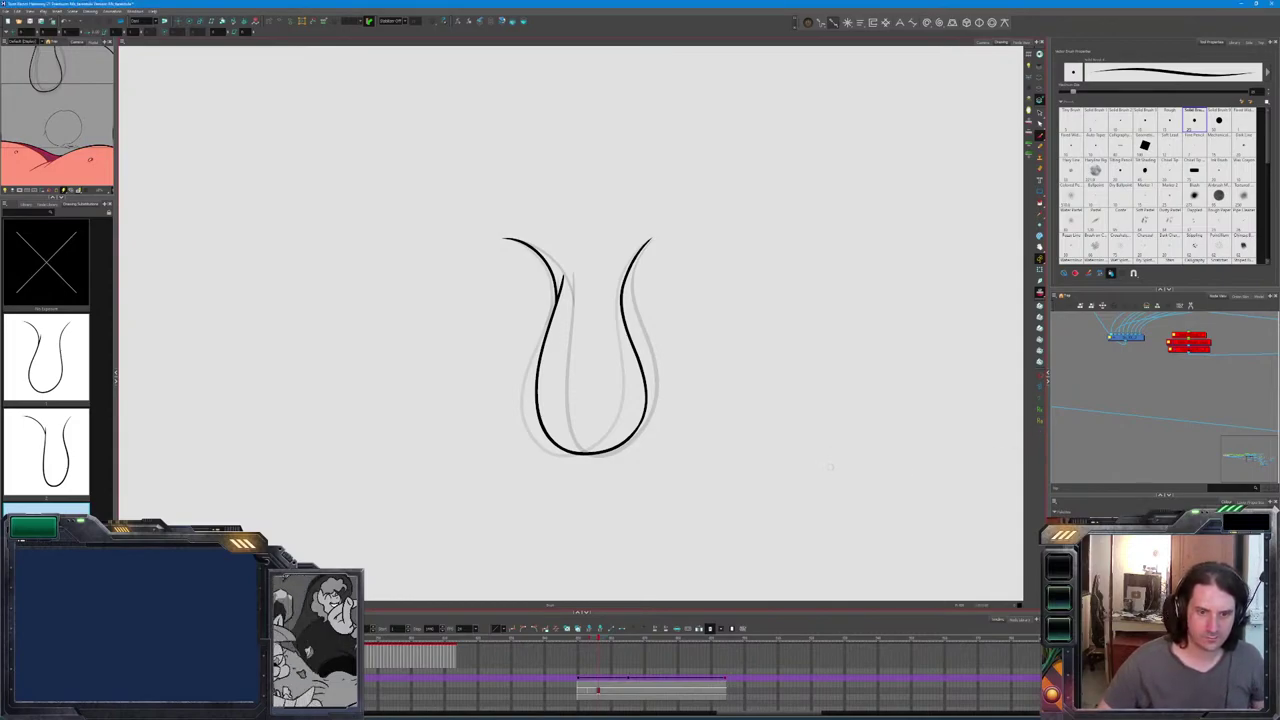
{"action": "key", "text": "comma"}
{"action": "key", "text": "period"}
{"action": "key", "text": "comma"}
{"action": "key", "text": "period"}
{"action": "key", "text": "comma"}
{"action": "key", "text": "comma"}
{"action": "key", "text": "period"}
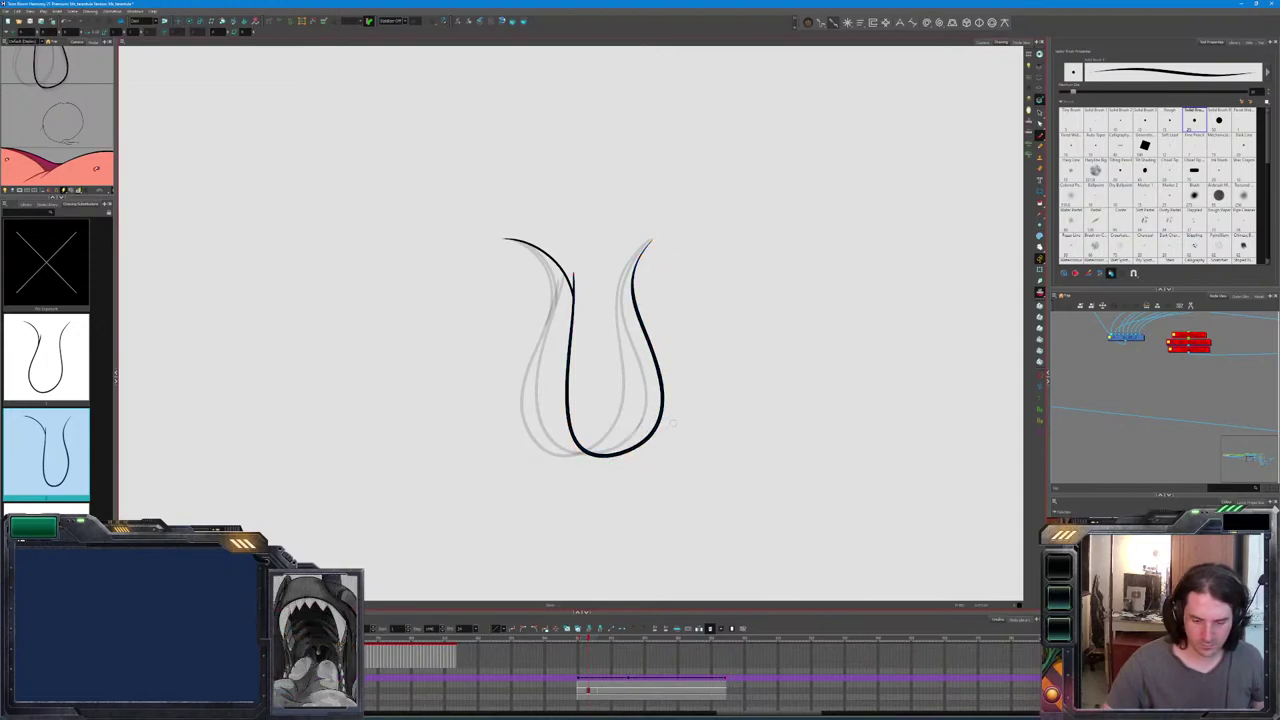
{"action": "key", "text": "period"}
{"action": "key", "text": "comma"}
{"action": "key", "text": "period"}
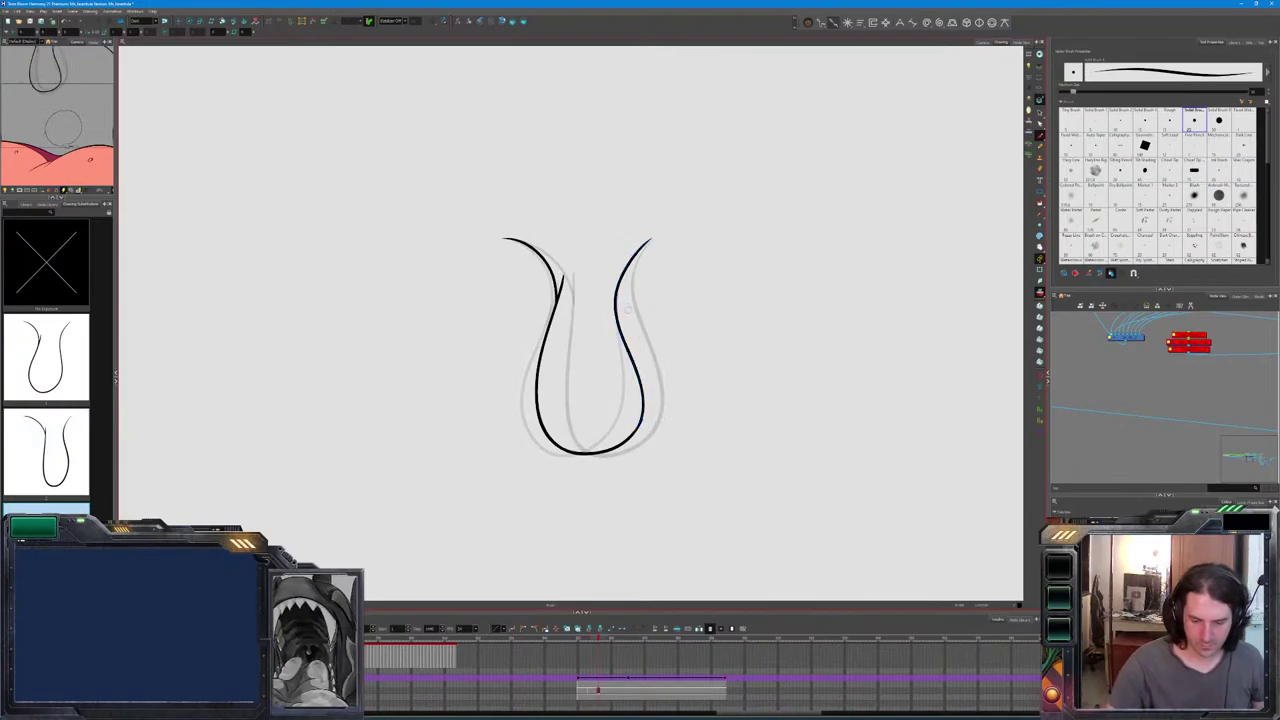
Draw the body of the fourth uvula outline swung to the left, just past the end of the existing exposure.
{"action": "key", "text": "period"}
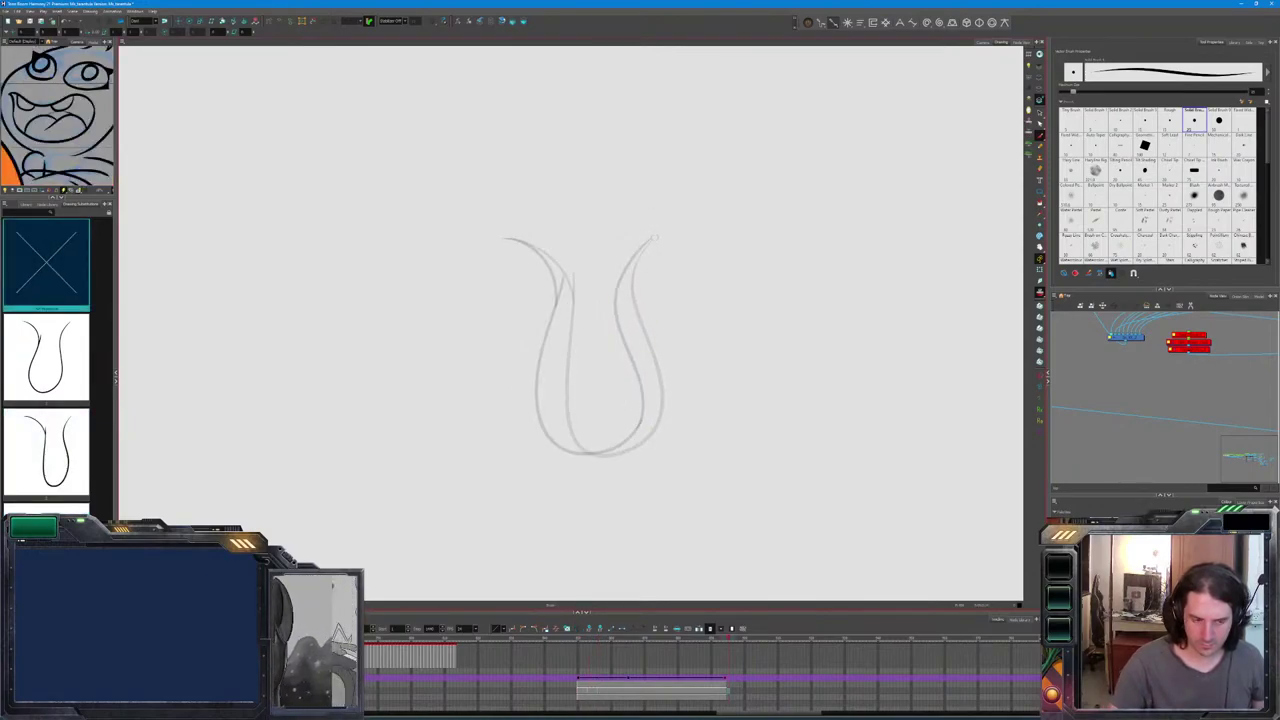
{"action": "mouse_move", "coordinate": [620, 352]}
{"action": "left_mouse_down"}
{"action": "mouse_move", "coordinate": [594, 439]}
{"action": "mouse_move", "coordinate": [558, 448]}
{"action": "mouse_move", "coordinate": [522, 423]}
{"action": "mouse_move", "coordinate": [527, 347]}
{"action": "left_mouse_up"}
{"action": "left_click_drag", "start_coordinate": [556, 293], "coordinate": [562, 270]}
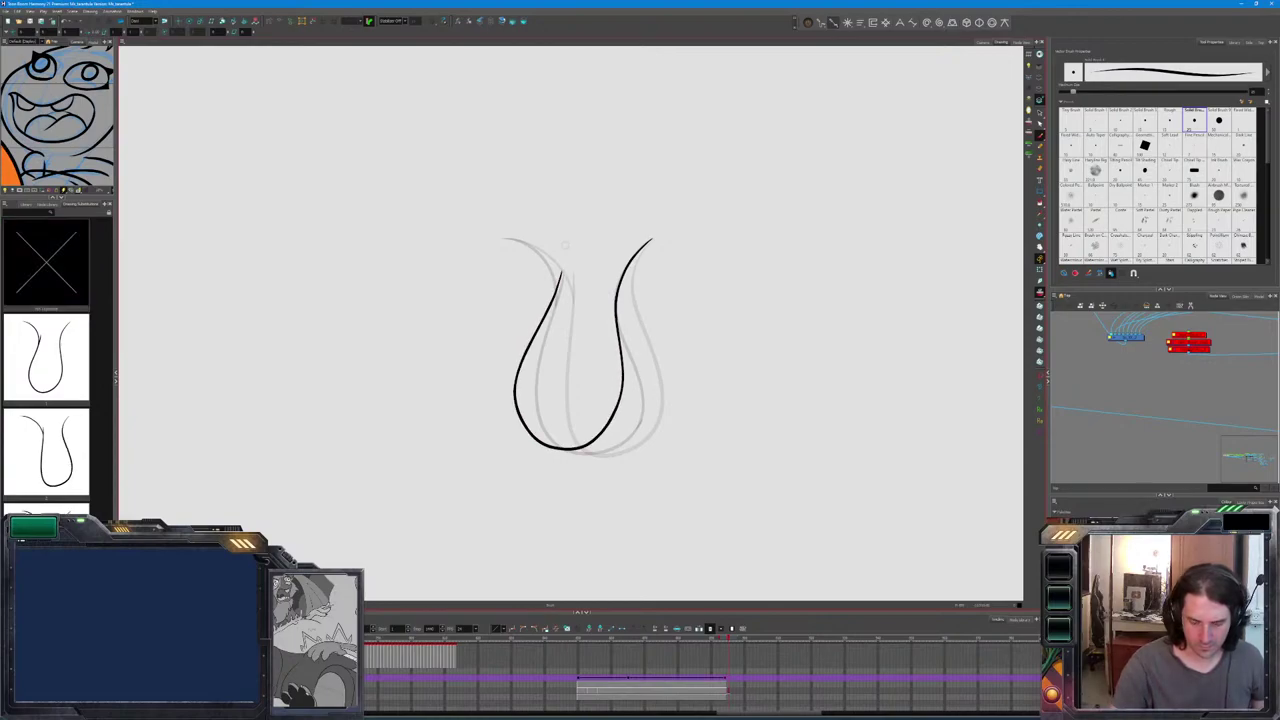
{"action": "key", "text": "period"}
{"action": "key", "text": "comma"}
{"action": "key", "text": "period"}
{"action": "key", "text": "comma"}
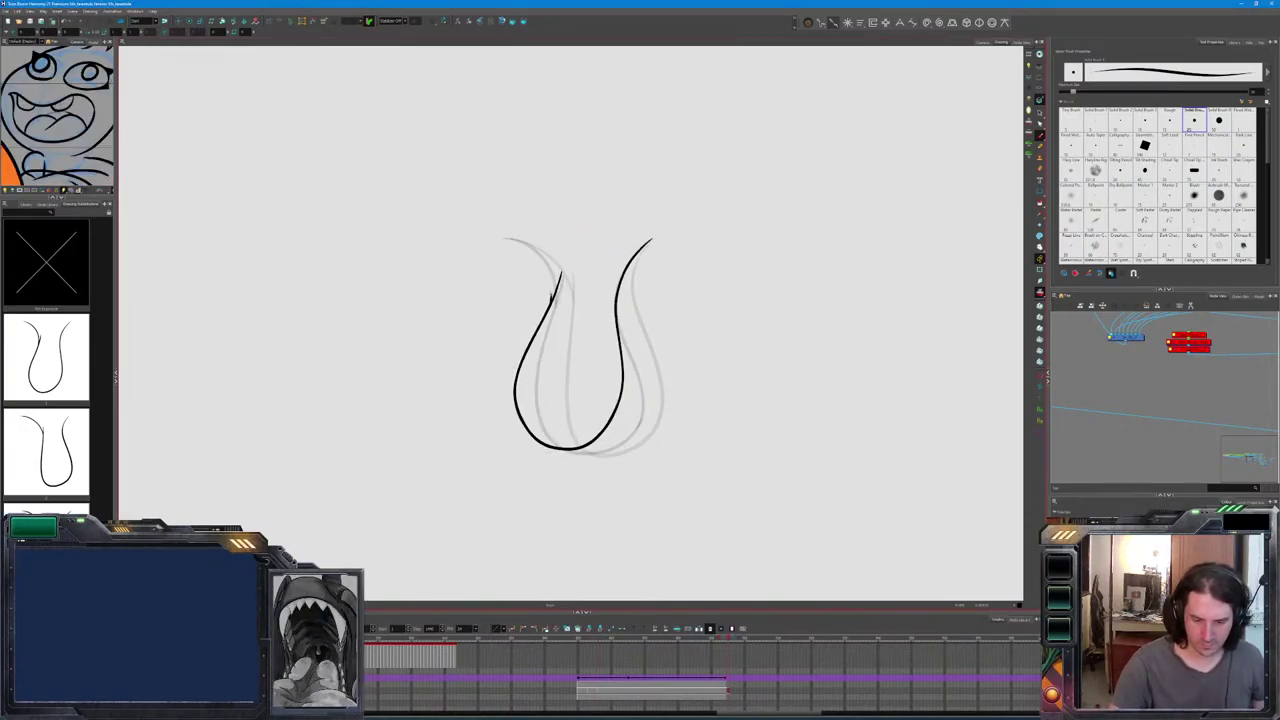
Add the fourth outline's upper left curve, shorten the overlapping line end, and push the bulb farther left and up.
{"action": "key", "text": "ctrl+z"}
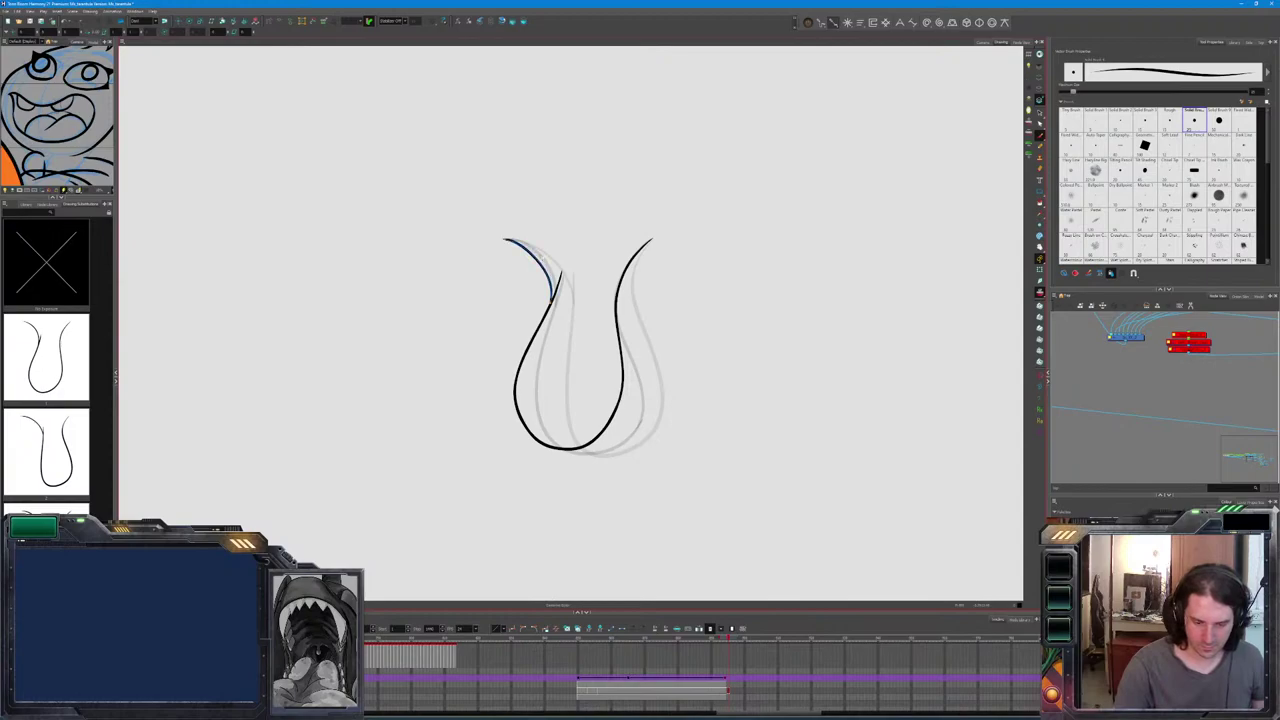
{"action": "key", "text": "ctrl+shift+z"}
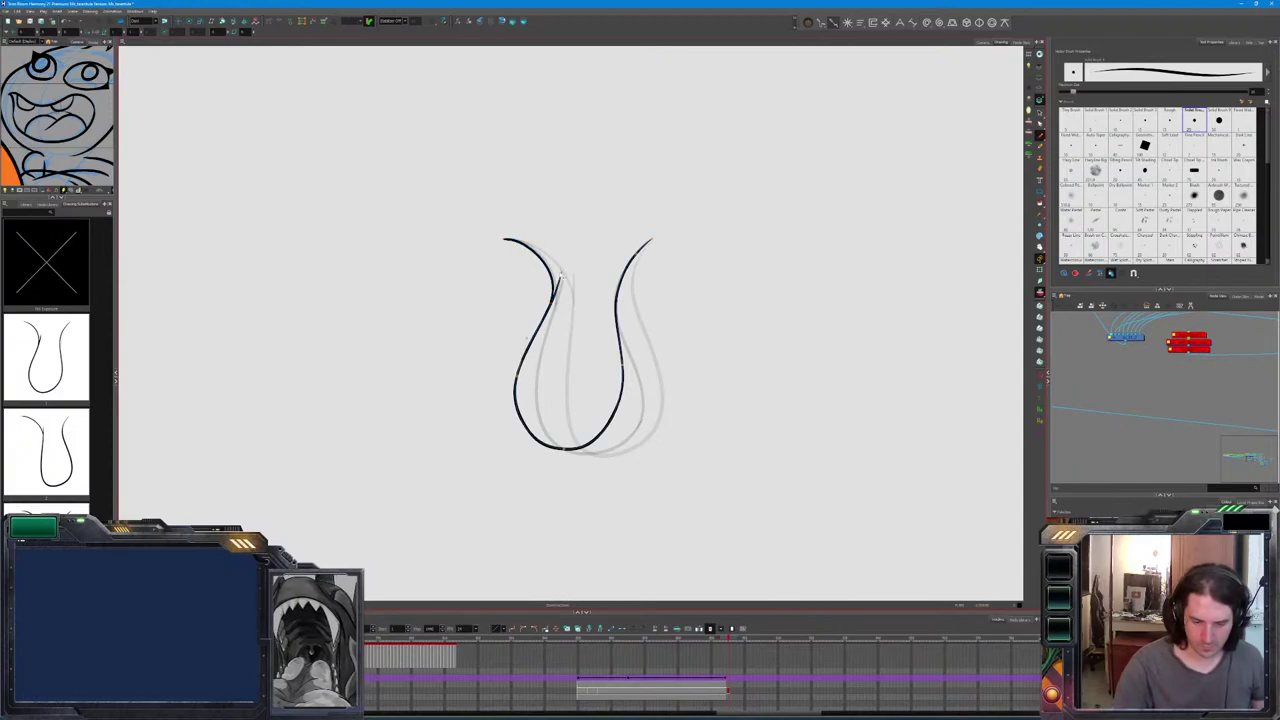
{"action": "key", "text": "Escape"}
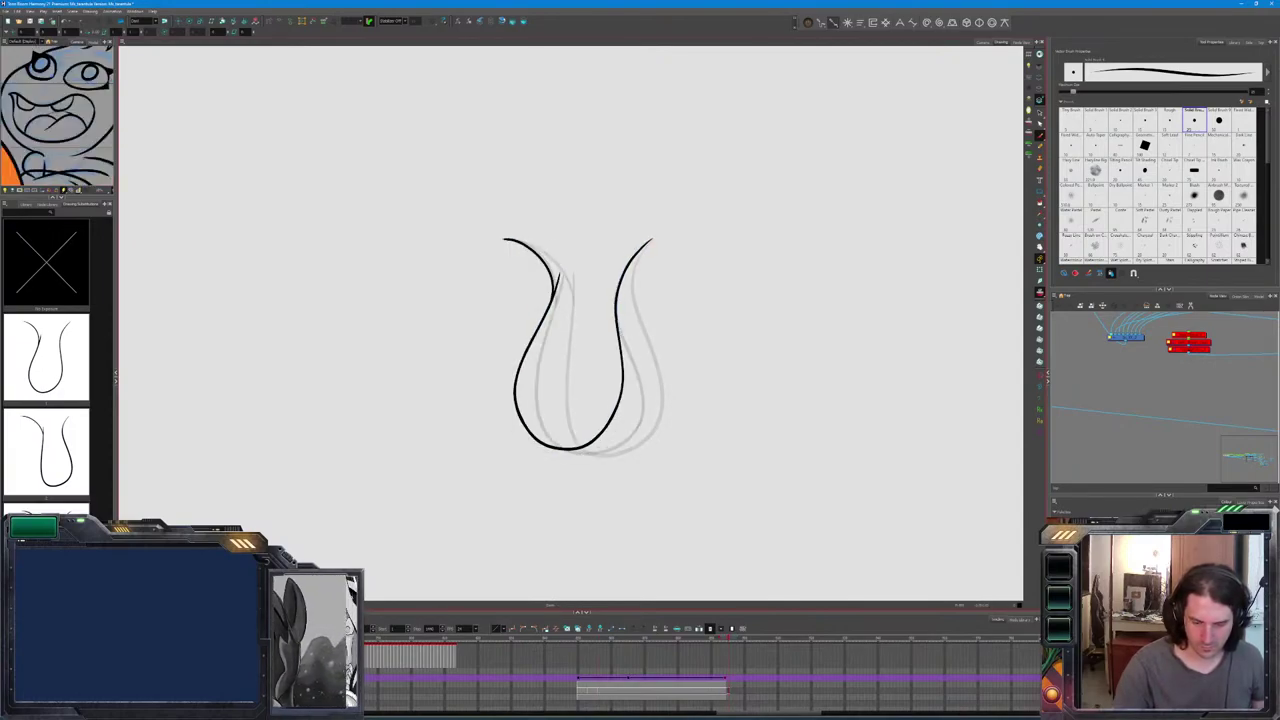
{"action": "key", "text": "ctrl+z"}
{"action": "key", "text": "Return"}
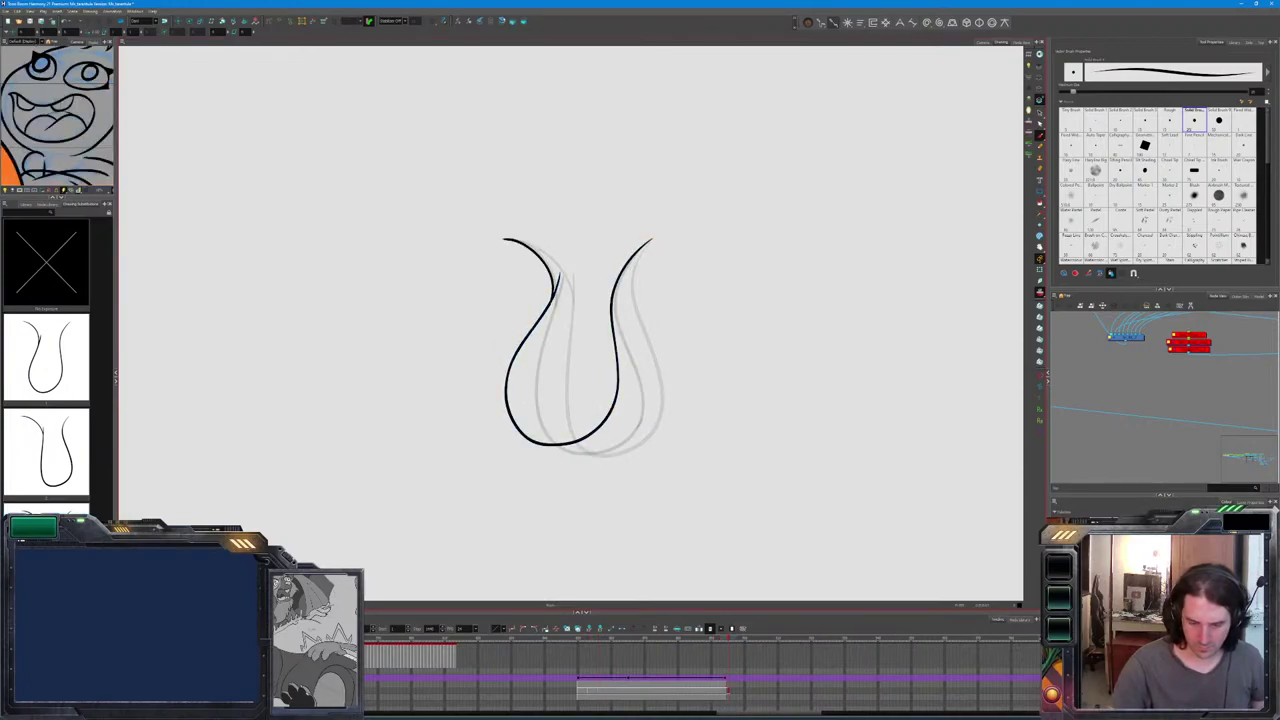
Place the fourth uvula drawing right after the third in the timeline and repeat the first drawing after it.
{"action": "left_click", "coordinate": [606, 693]}
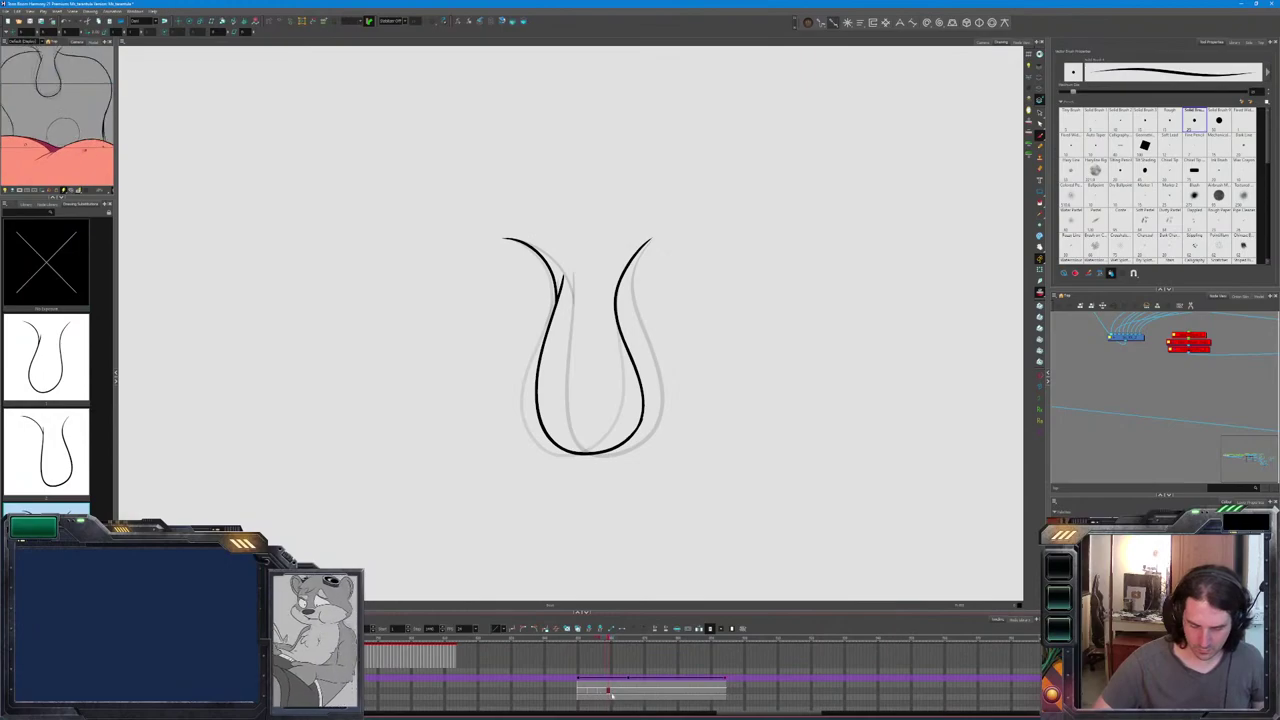
{"action": "left_click", "coordinate": [610, 693]}
{"action": "left_click", "coordinate": [597, 692]}
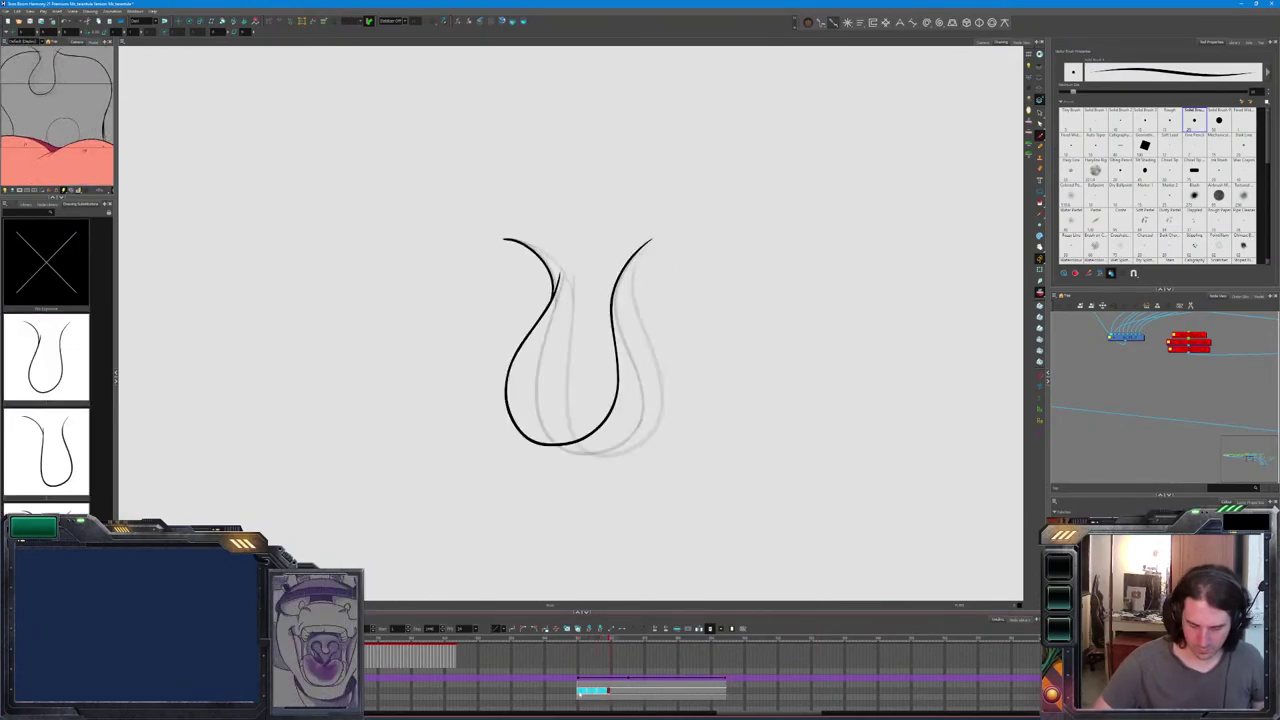
{"action": "left_click", "coordinate": [615, 692]}
{"action": "left_click", "coordinate": [617, 691]}
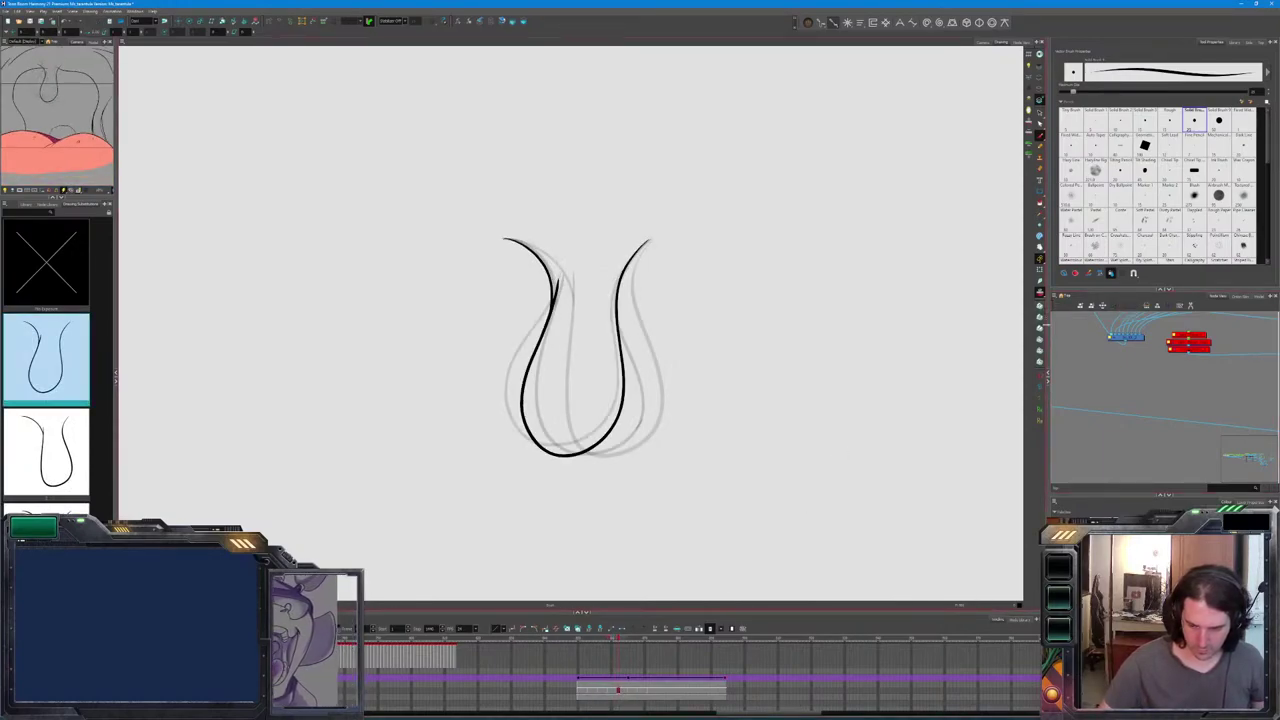
Flip back and forth through the uvula drawings to check the swing motion.
{"action": "key", "text": "bracketright"}
{"action": "key", "text": "bracketleft"}
{"action": "key", "text": "bracketleft"}
{"action": "key", "text": "bracketright"}
{"action": "key", "text": "bracketright"}
{"action": "key", "text": "bracketleft"}
{"action": "key", "text": "bracketleft"}
{"action": "key", "text": "bracketright"}
{"action": "key", "text": "bracketright"}
{"action": "key", "text": "bracketleft"}
Raise and round the bottom curve of the second uvula drawing, and compare it with the neighbouring drawings.
{"action": "key", "text": "bracketright"}
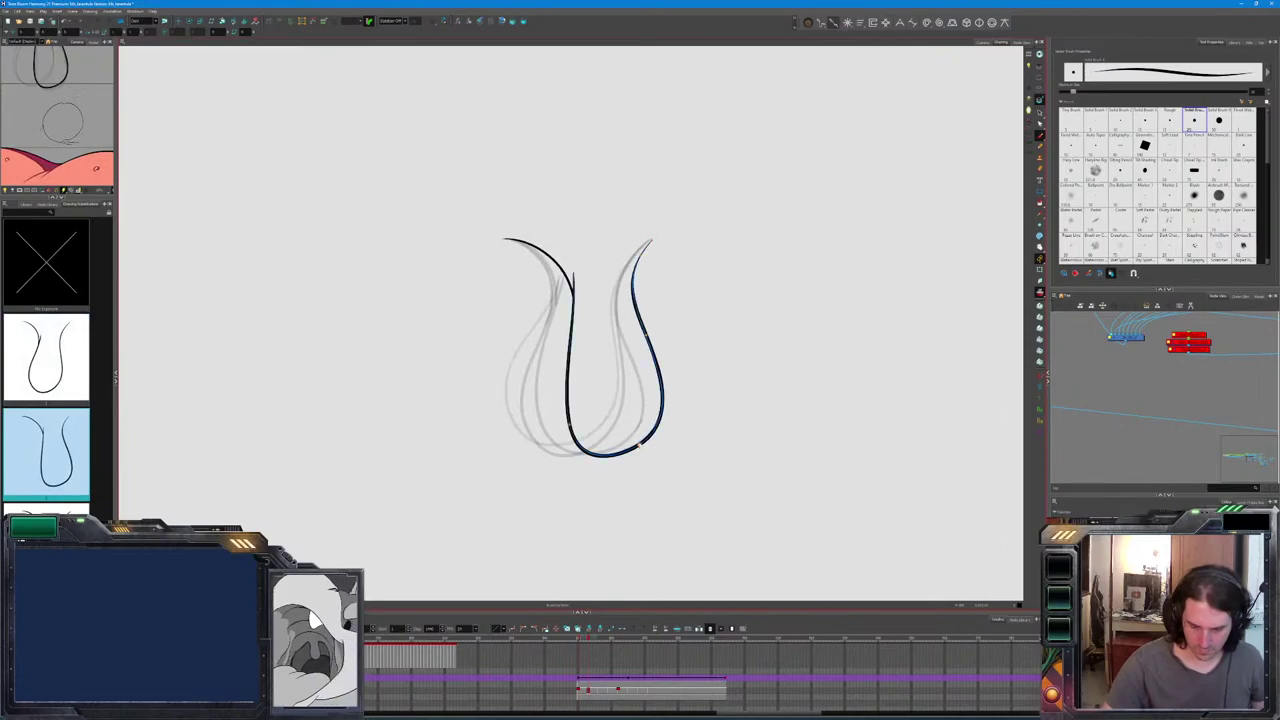
{"action": "key", "text": "ctrl+z"}
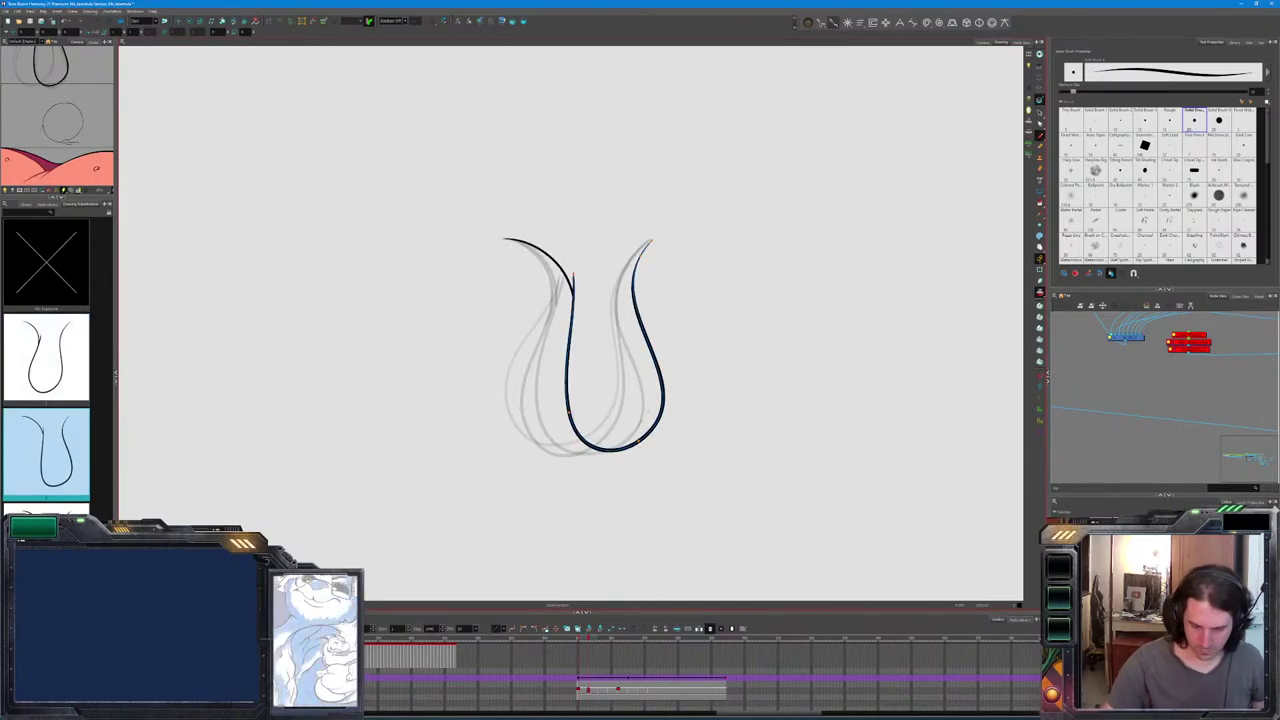
{"action": "key", "text": "ctrl+z"}
{"action": "key", "text": "ctrl+z"}
{"action": "key", "text": "ctrl+z"}
{"action": "key", "text": "minus"}
{"action": "key", "text": "equal"}
{"action": "key", "text": "minus"}
{"action": "key", "text": "equal"}
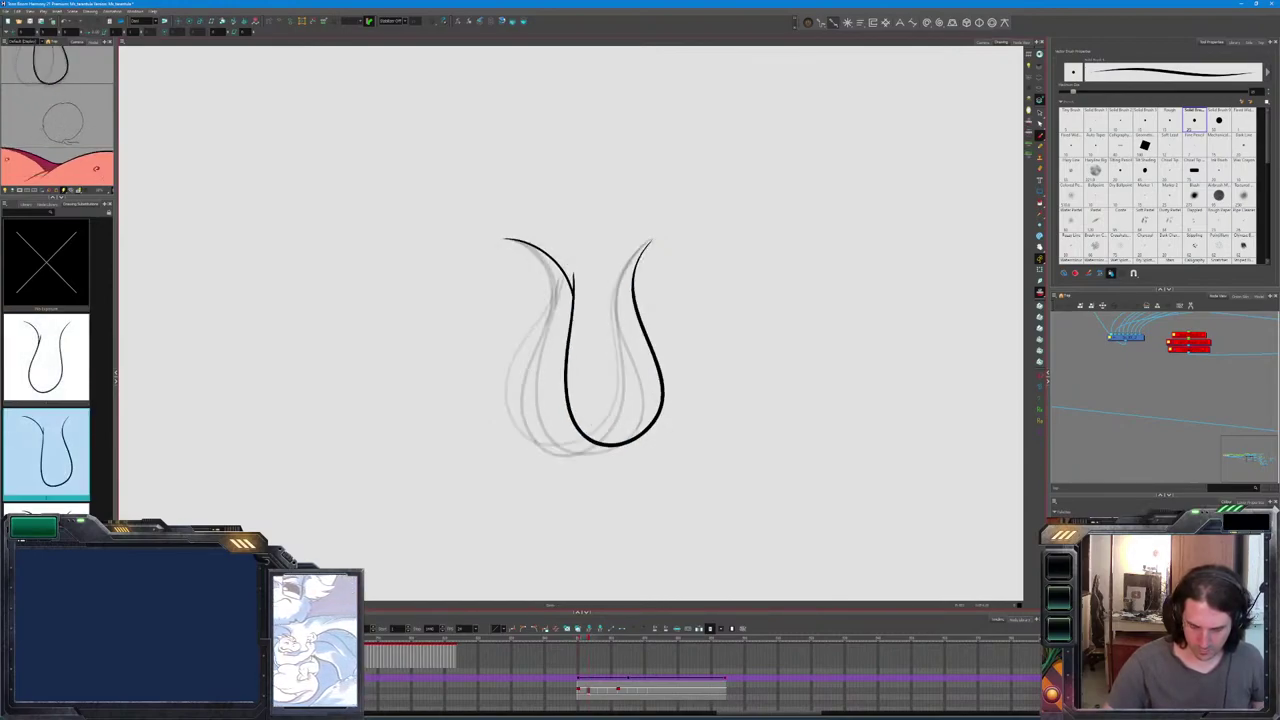
Make room in the timeline after the first uvula drawing and insert an empty drawing before the second.
{"action": "key", "text": "minus"}
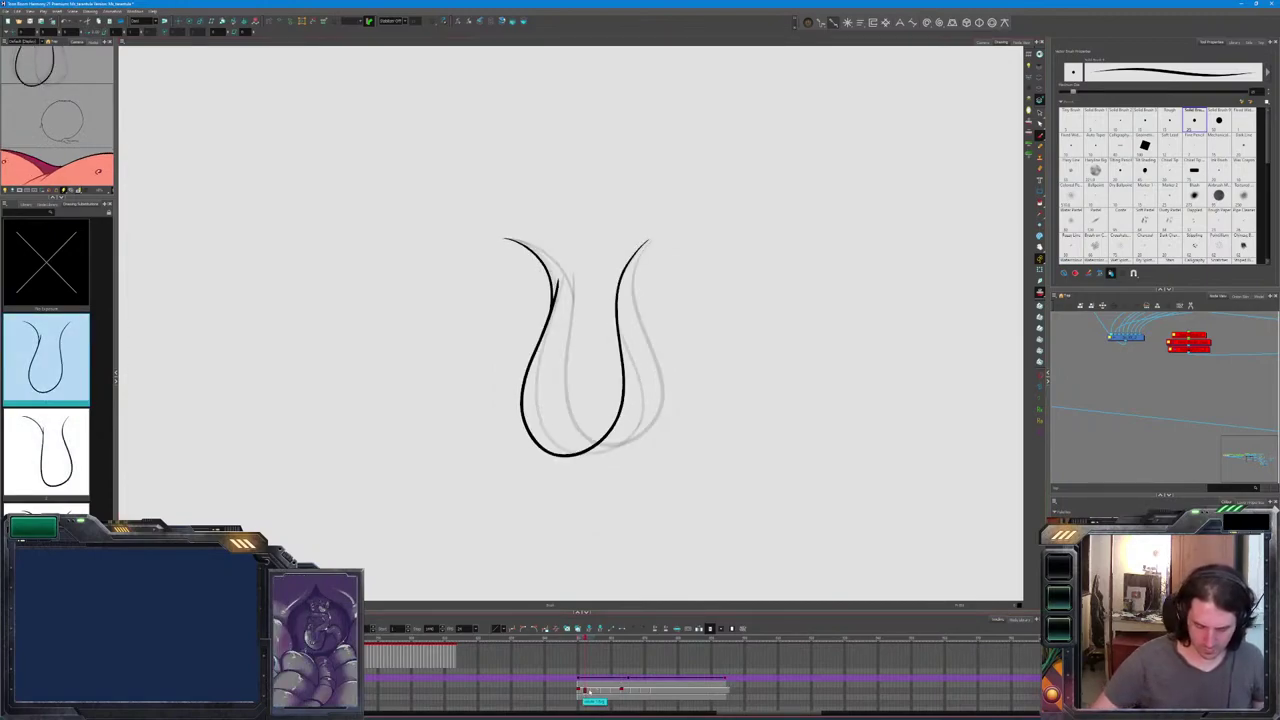
{"action": "key", "text": "period"}
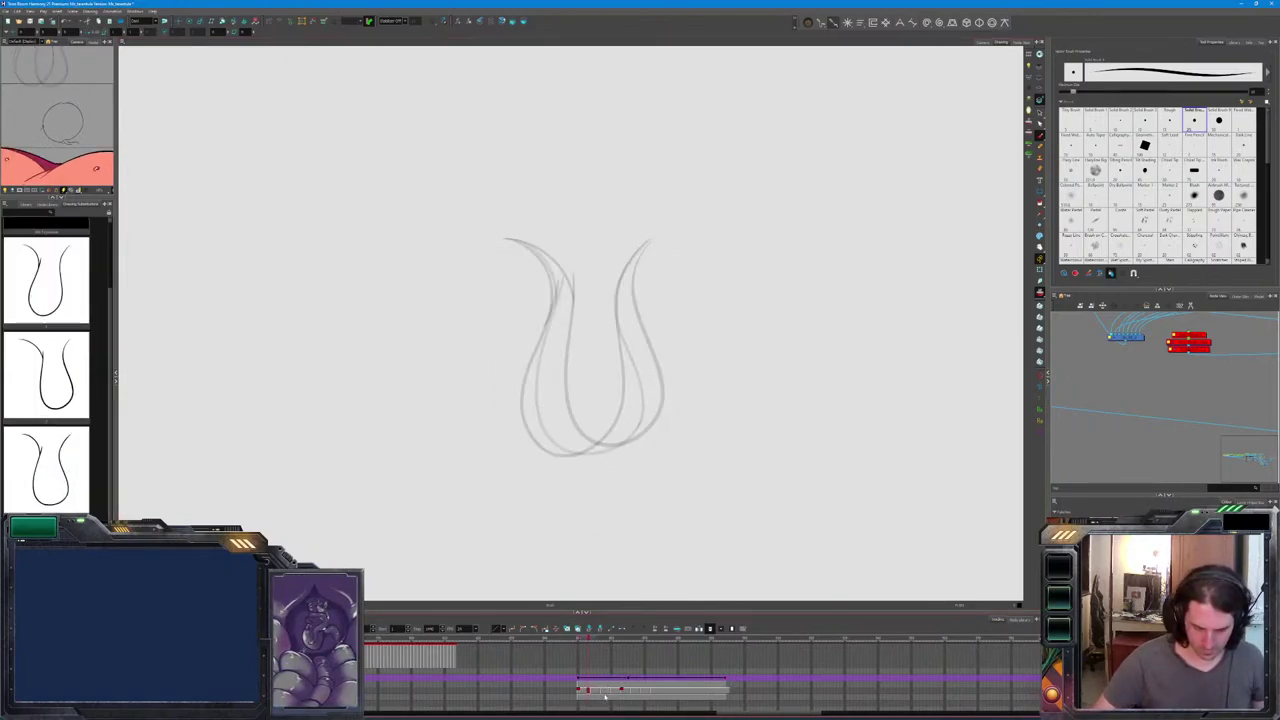
Rename the new empty drawing after the first uvula drawing and refill the swing cycle's exposures in the timeline.
{"action": "key", "text": "ctrl+d"}
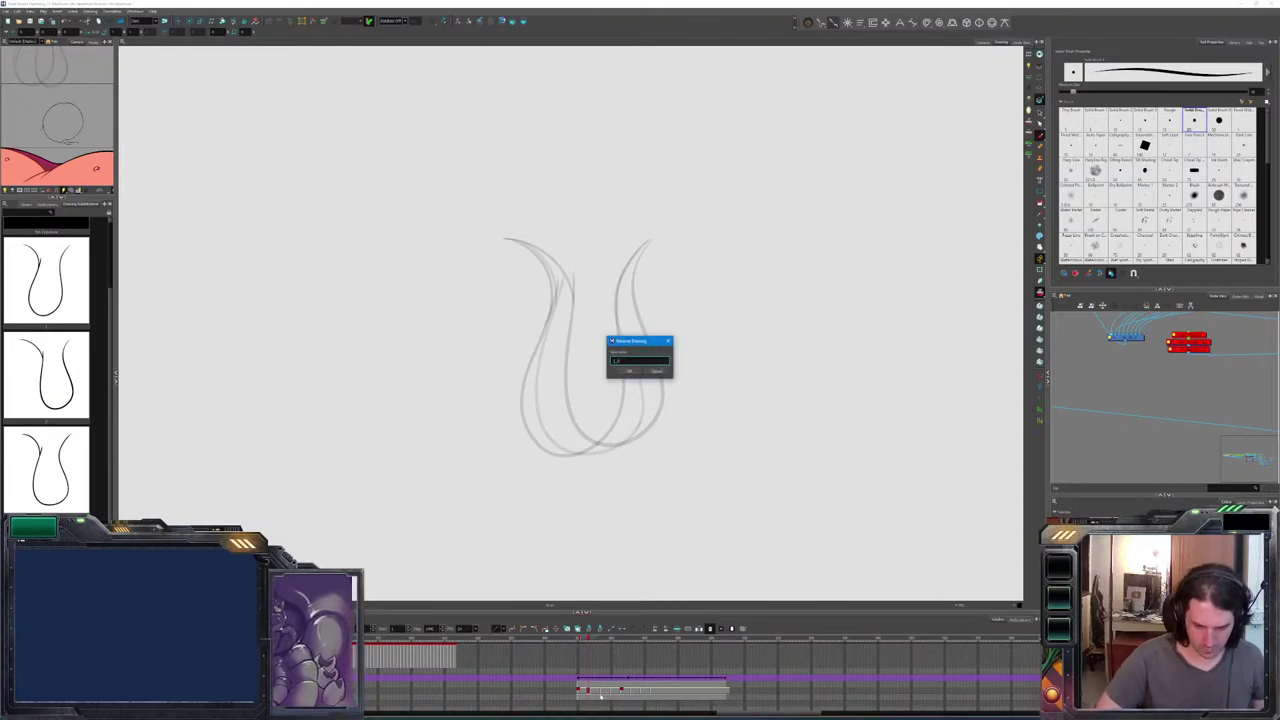
{"action": "key", "text": "Return"}
{"action": "key", "text": "ctrl+v"}
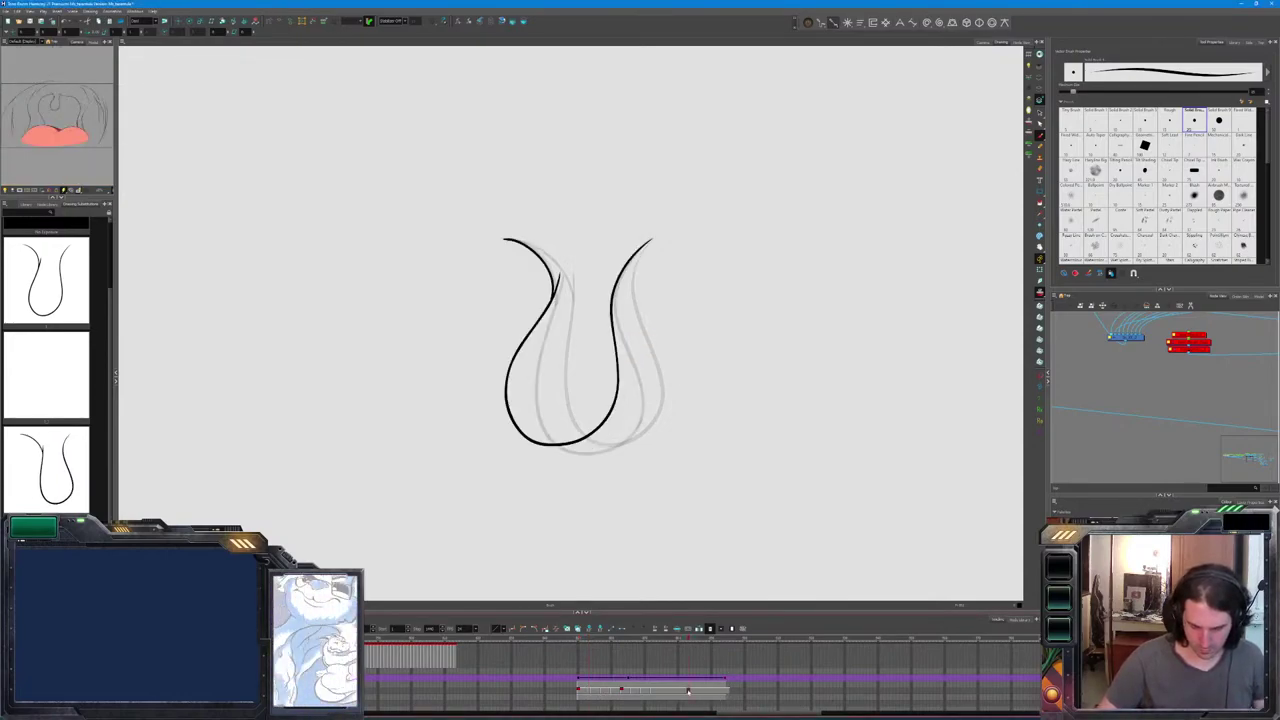
{"action": "key", "text": "period"}
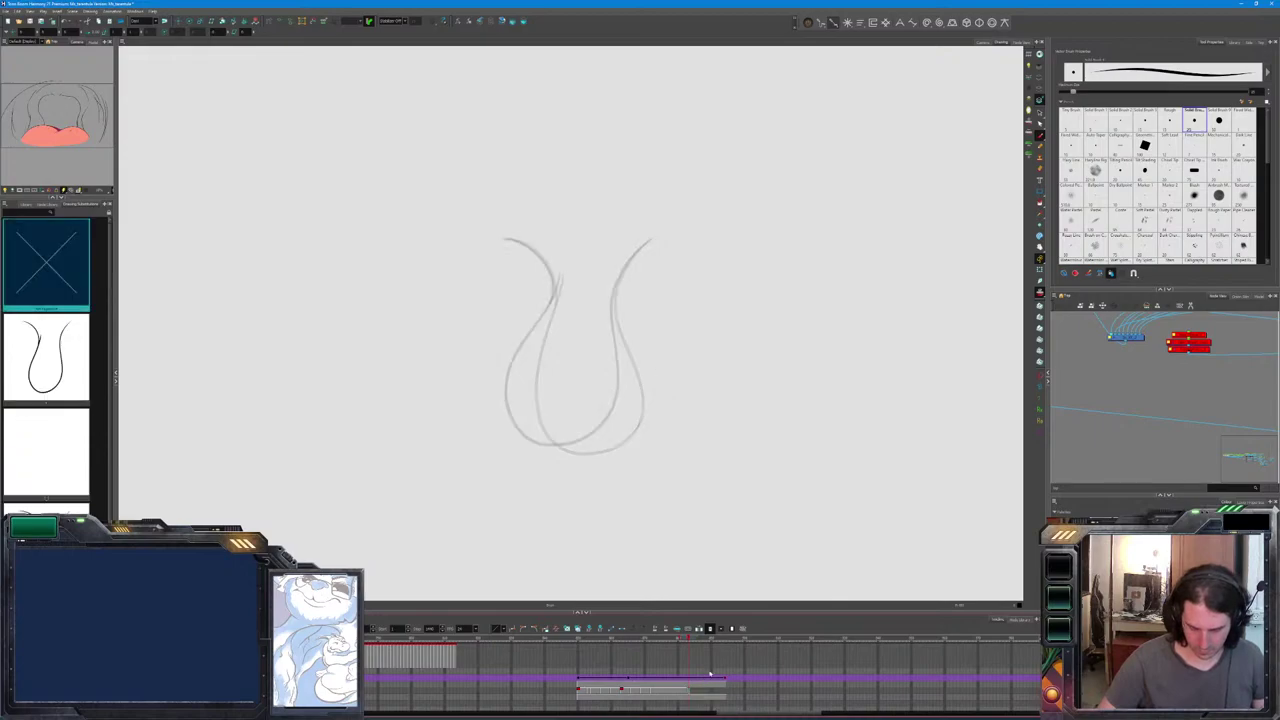
{"action": "key", "text": "comma"}
{"action": "key", "text": "comma"}
{"action": "key", "text": "comma"}
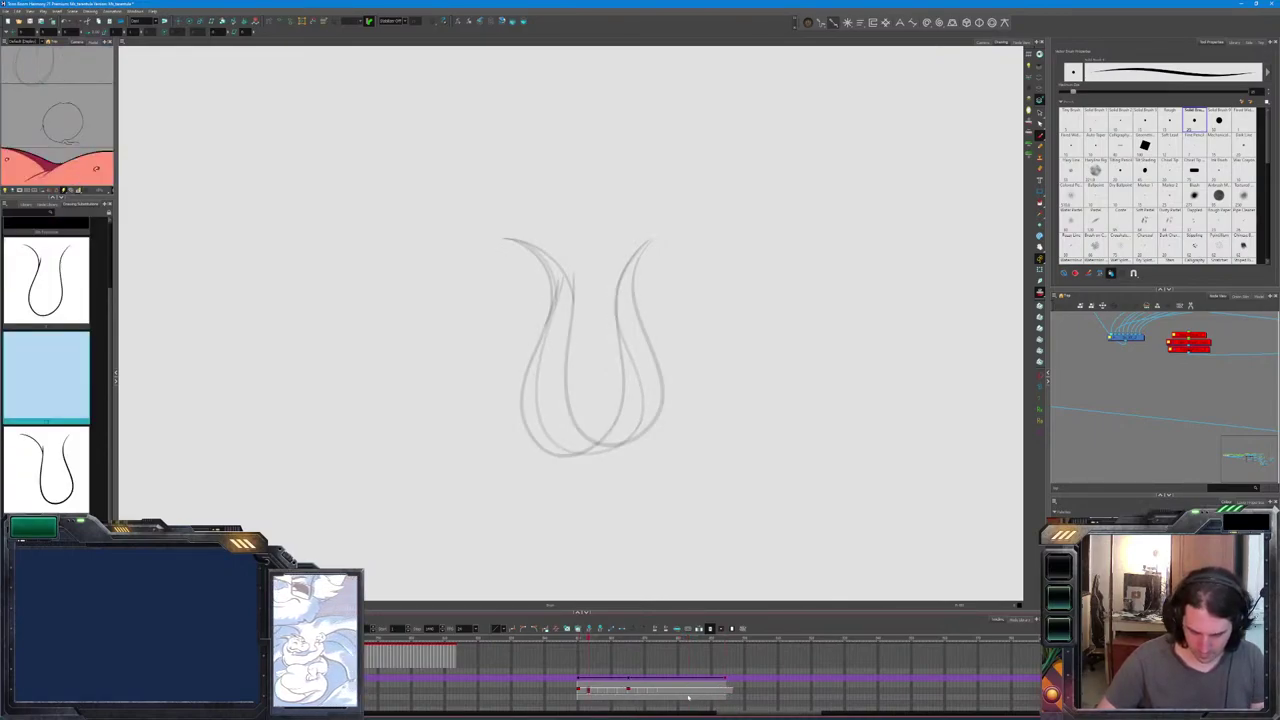
{"action": "left_click_drag", "start_coordinate": [504, 239], "coordinate": [651, 241]}
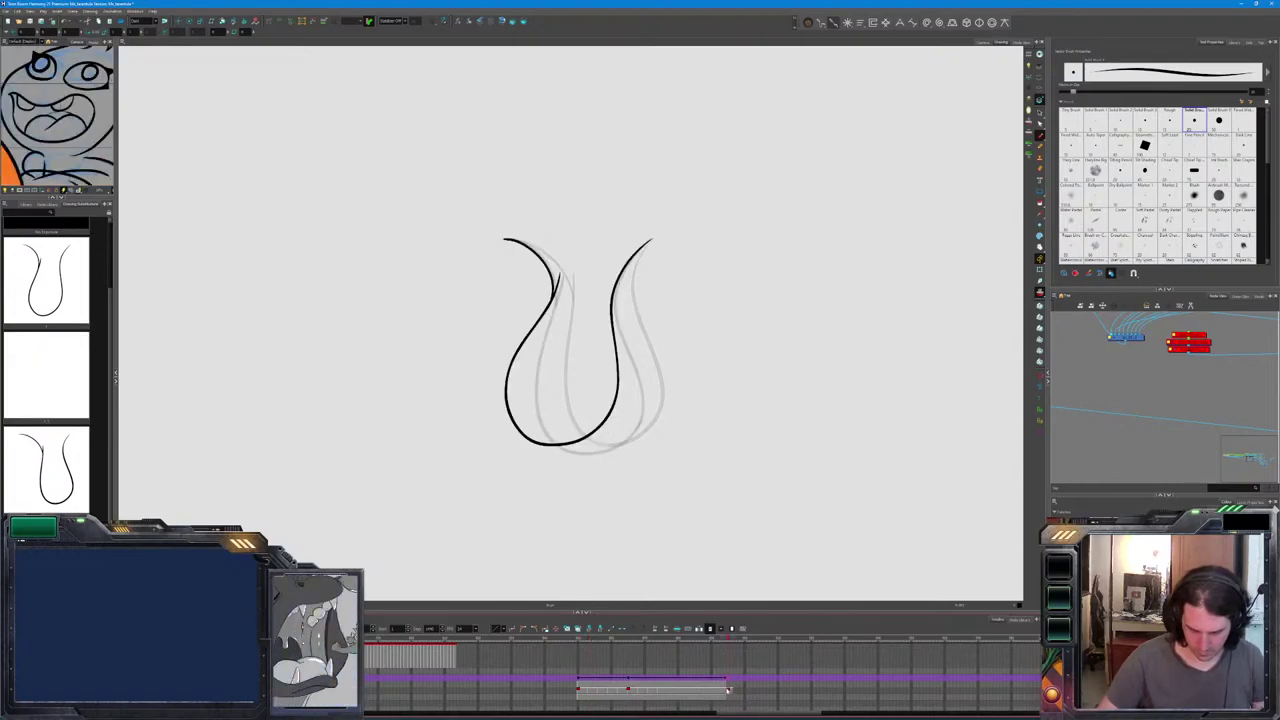
Draw the inner left line of the in-between following the first uvula drawing, comparing it with the first drawing.
{"action": "key", "text": "period"}
{"action": "key", "text": "comma"}
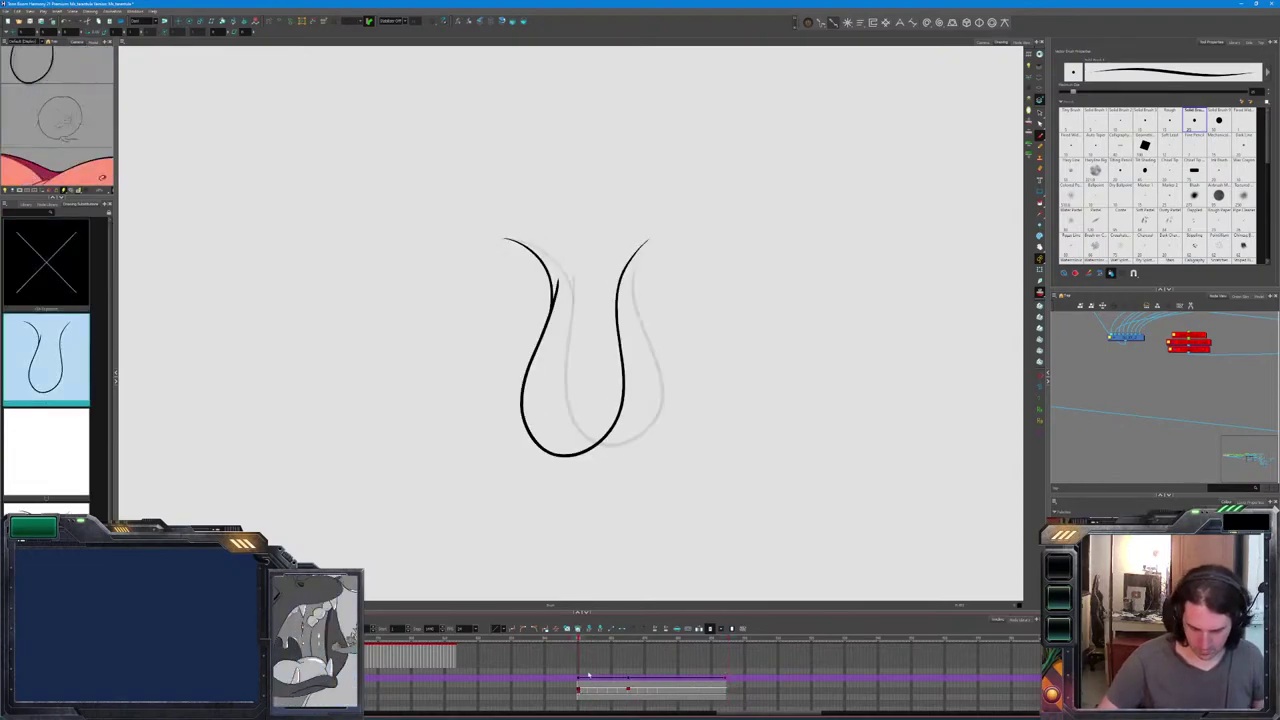
{"action": "key", "text": "period"}
{"action": "key", "text": "comma"}
{"action": "key", "text": "comma"}
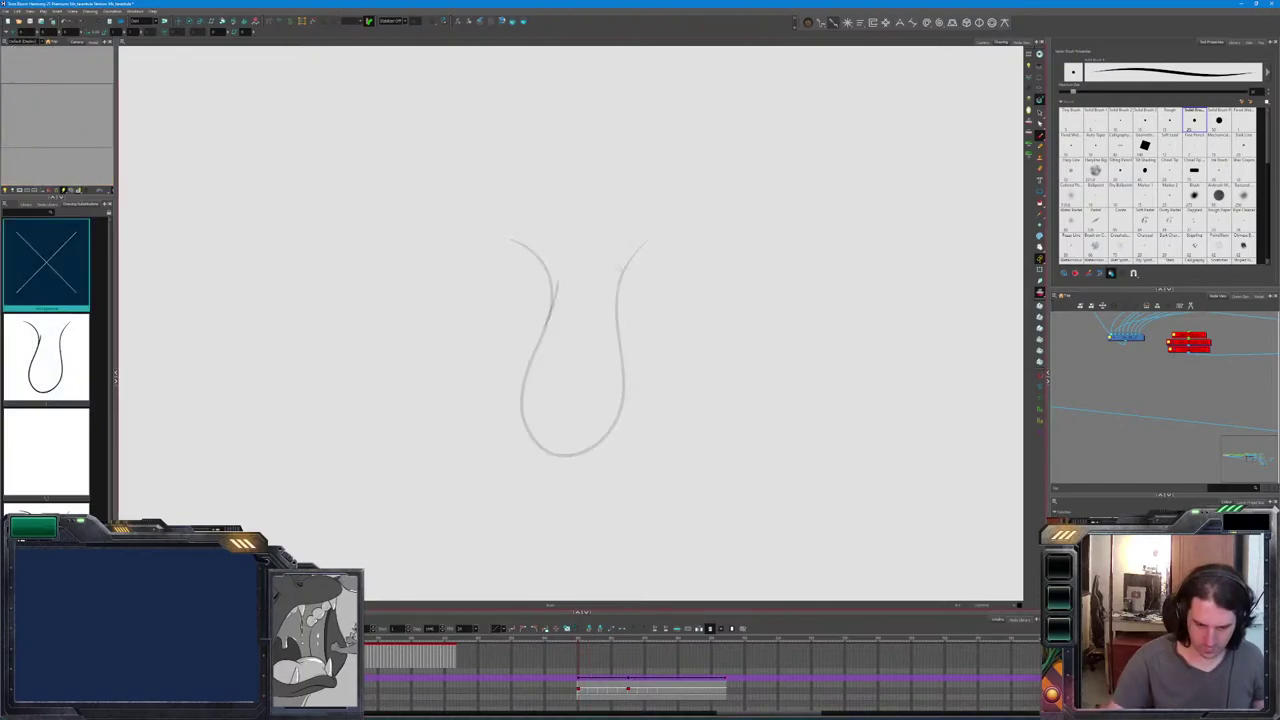
{"action": "key", "text": "period"}
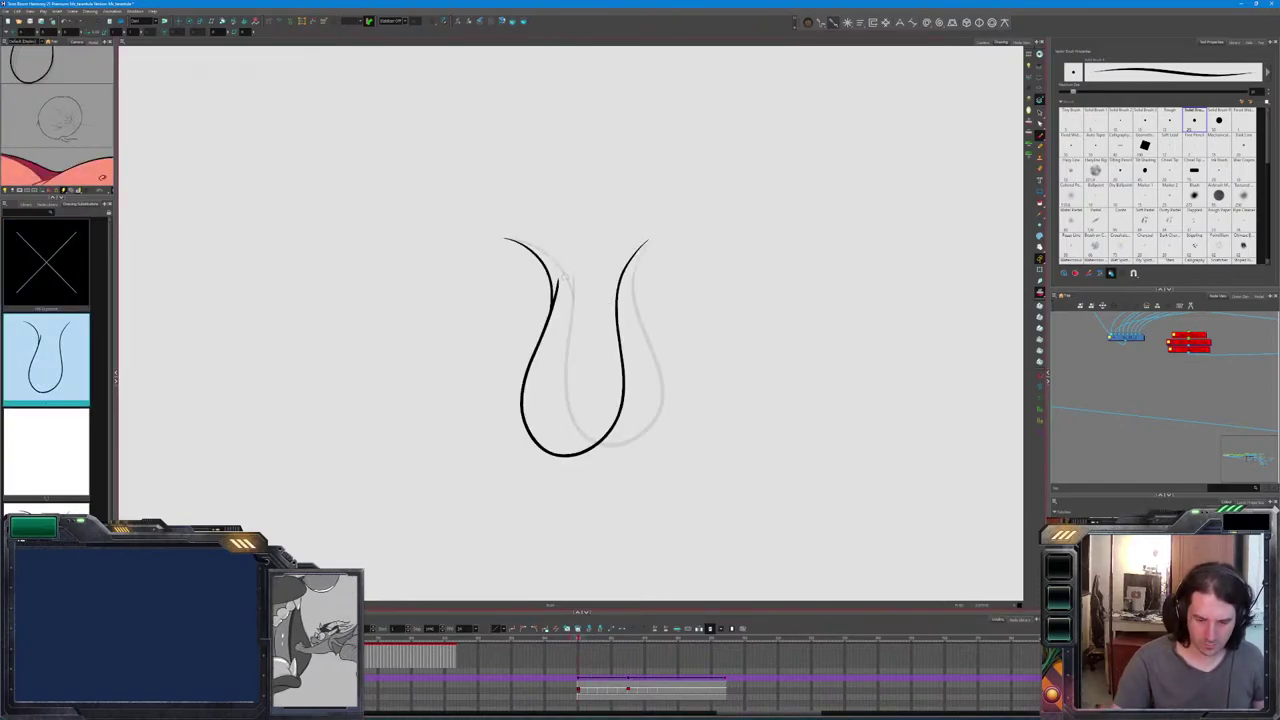
{"action": "key", "text": "period"}
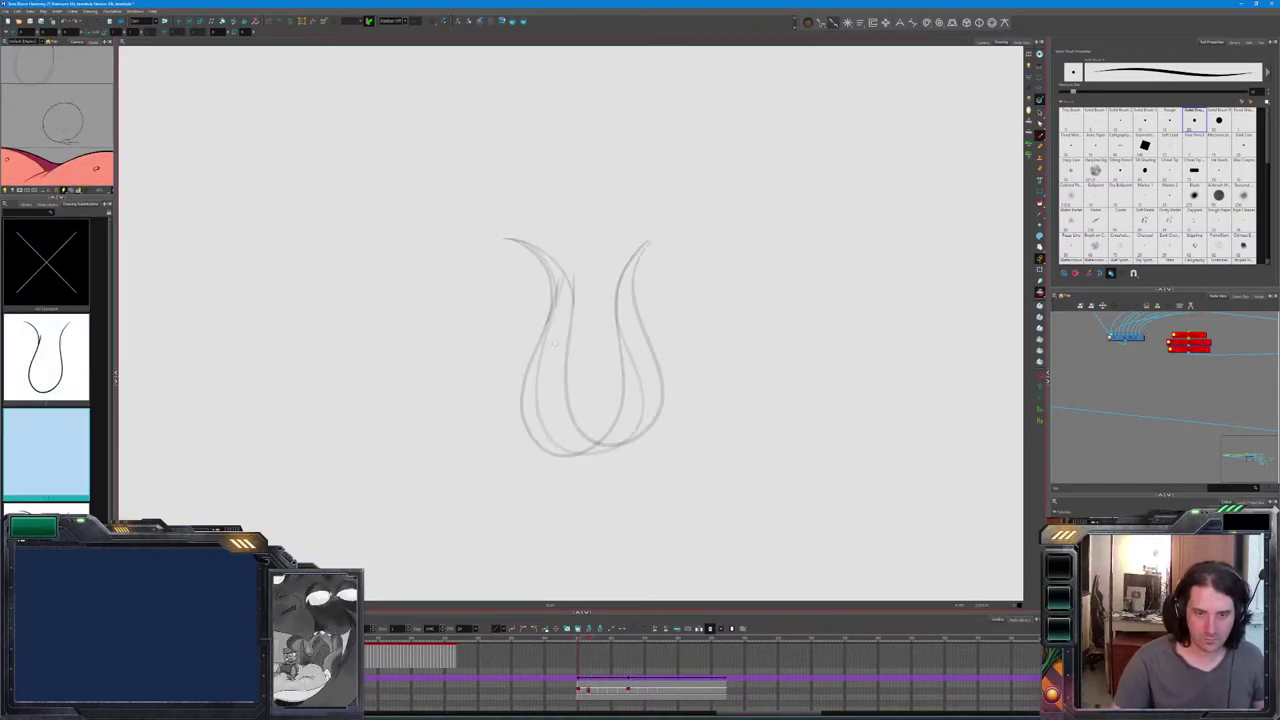
{"action": "left_click_drag", "start_coordinate": [563, 312], "coordinate": [550, 344]}
{"action": "key", "text": "comma"}
{"action": "key", "text": "period"}
{"action": "key", "text": "comma"}
{"action": "key", "text": "period"}
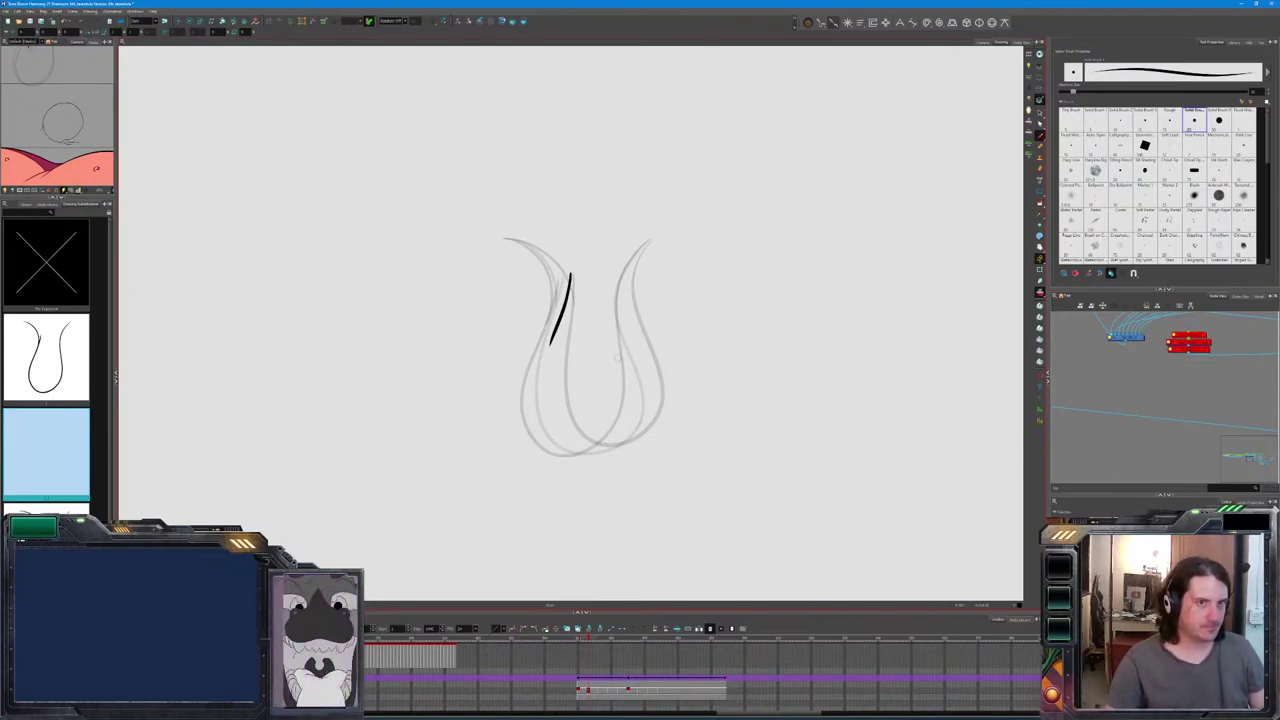
Draw the in-between's rounded bottom curve and its right side line up to the upper-right tip.
{"action": "key", "text": "-"}
{"action": "key", "text": "="}
{"action": "mouse_move", "coordinate": [625, 302]}
{"action": "left_mouse_down"}
{"action": "mouse_move", "coordinate": [634, 385]}
{"action": "mouse_move", "coordinate": [611, 436]}
{"action": "mouse_move", "coordinate": [580, 454]}
{"action": "mouse_move", "coordinate": [540, 448]}
{"action": "left_mouse_up"}
{"action": "key", "text": "comma"}
{"action": "key", "text": "period"}
{"action": "key", "text": "period"}
{"action": "key", "text": "comma"}
{"action": "left_click_drag", "start_coordinate": [652, 238], "coordinate": [632, 420]}
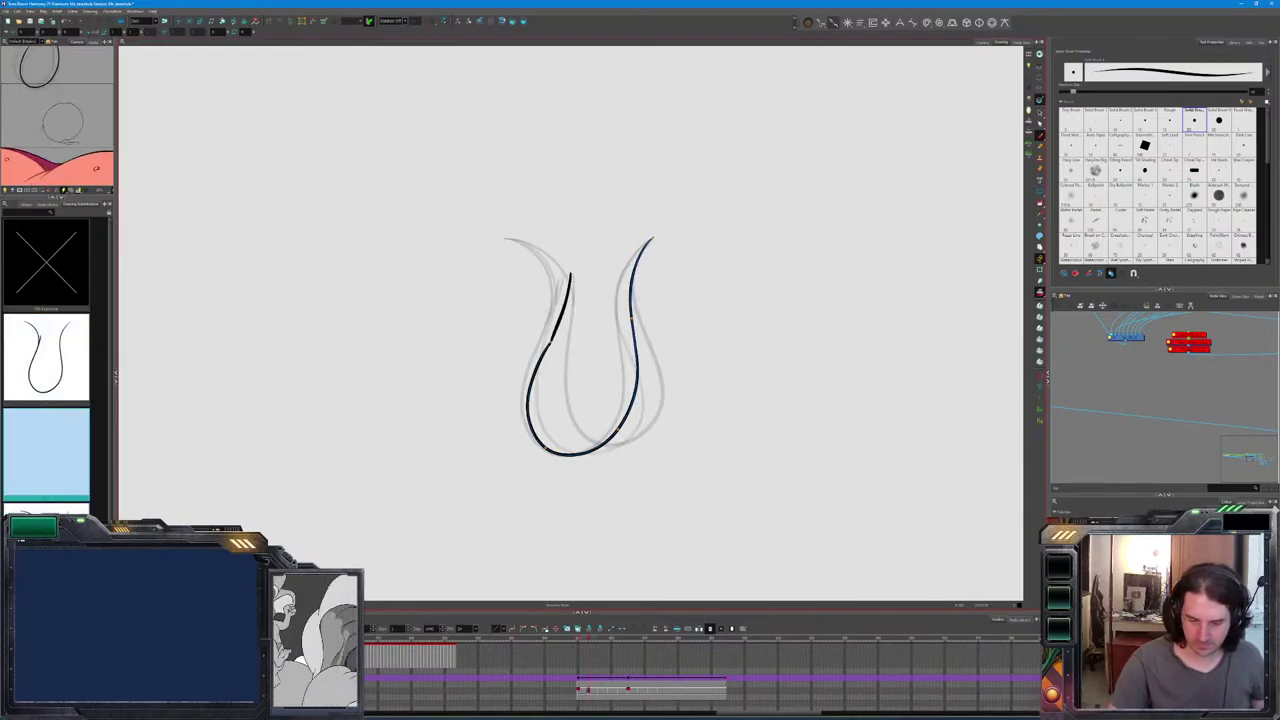
Rework the in-between's right side into a straighter line from the upper tip to the bottom curve, checking against the neighbouring drawings.
{"action": "key", "text": "period"}
{"action": "key", "text": "comma"}
{"action": "key", "text": "ctrl+z"}
{"action": "key", "text": "period"}
{"action": "key", "text": "comma"}
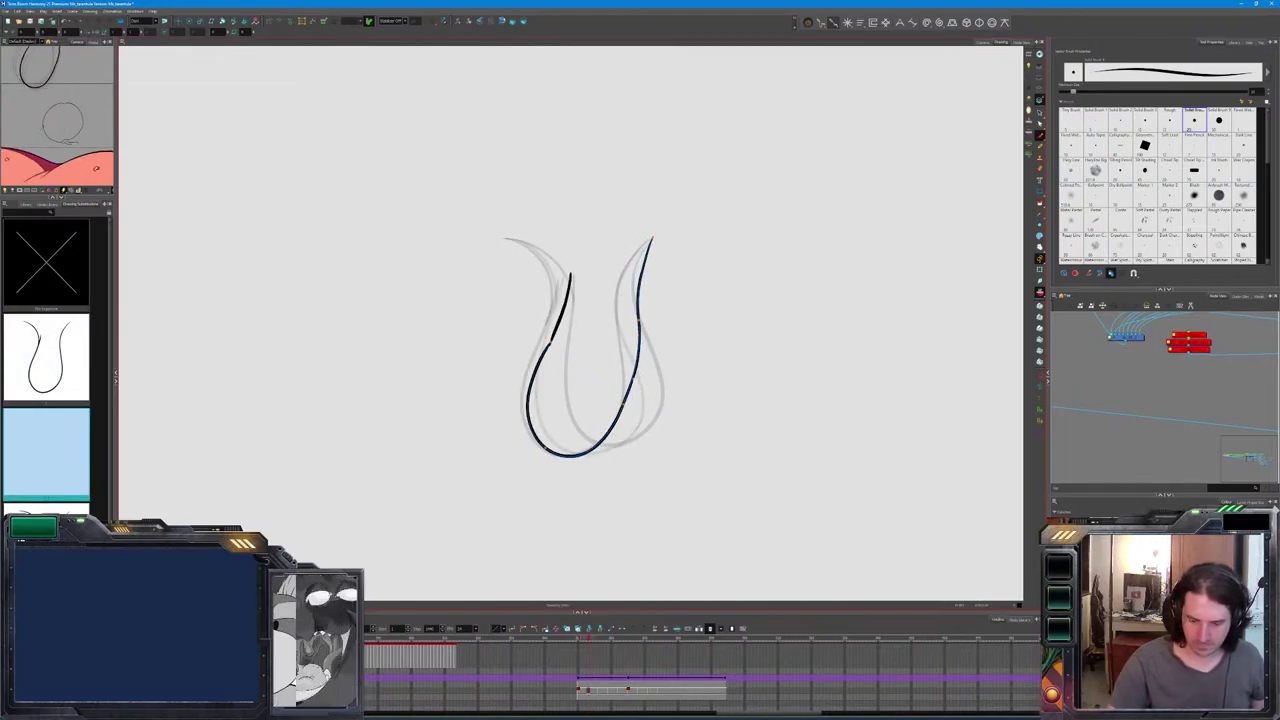
{"action": "left_click_drag", "start_coordinate": [640, 322], "coordinate": [578, 455]}
{"action": "key", "text": "ctrl+z"}
{"action": "key", "text": "comma"}
{"action": "key", "text": "period"}
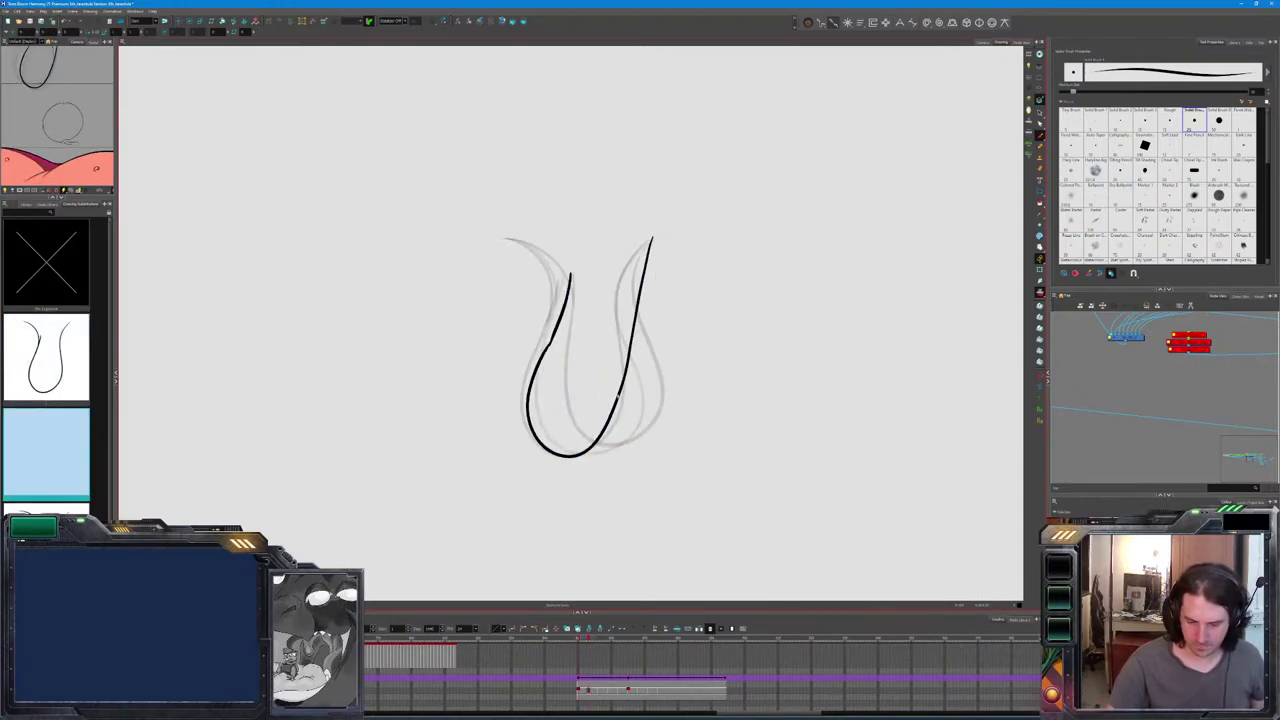
{"action": "key", "text": "ctrl+a"}
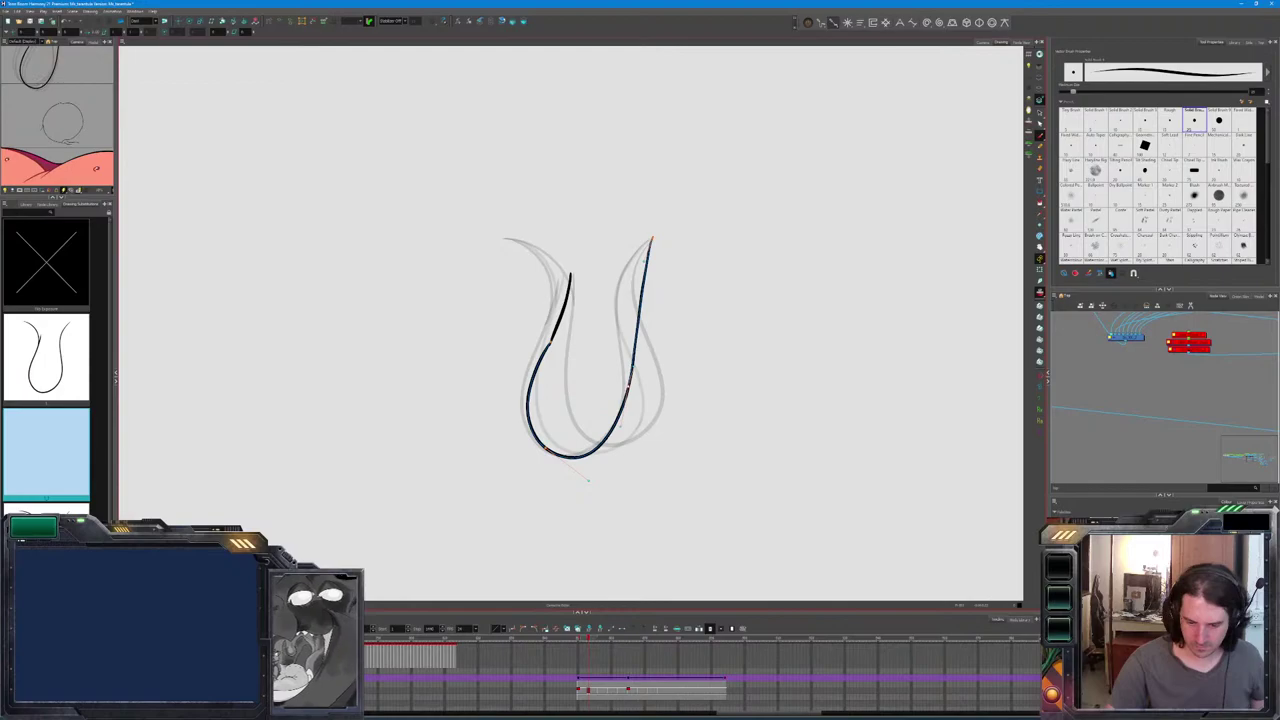
{"action": "left_click_drag", "start_coordinate": [651, 240], "coordinate": [600, 448]}
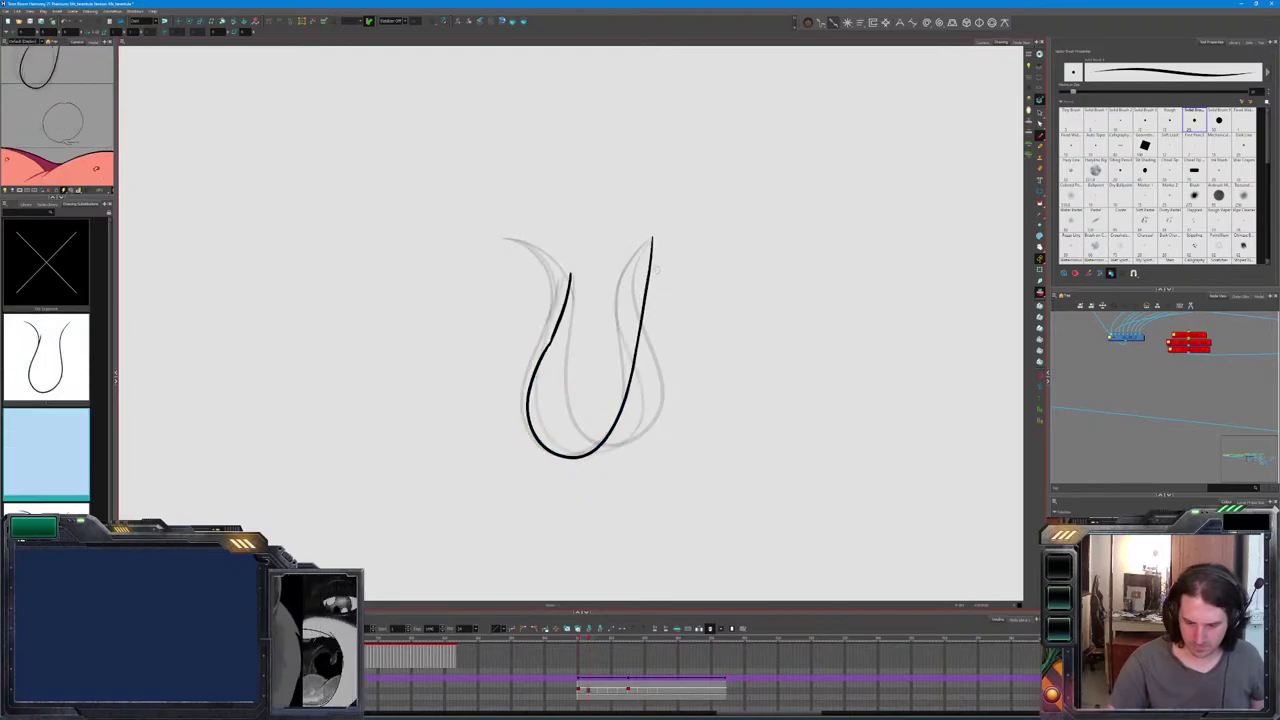
{"action": "key", "text": "comma"}
{"action": "key", "text": "period"}
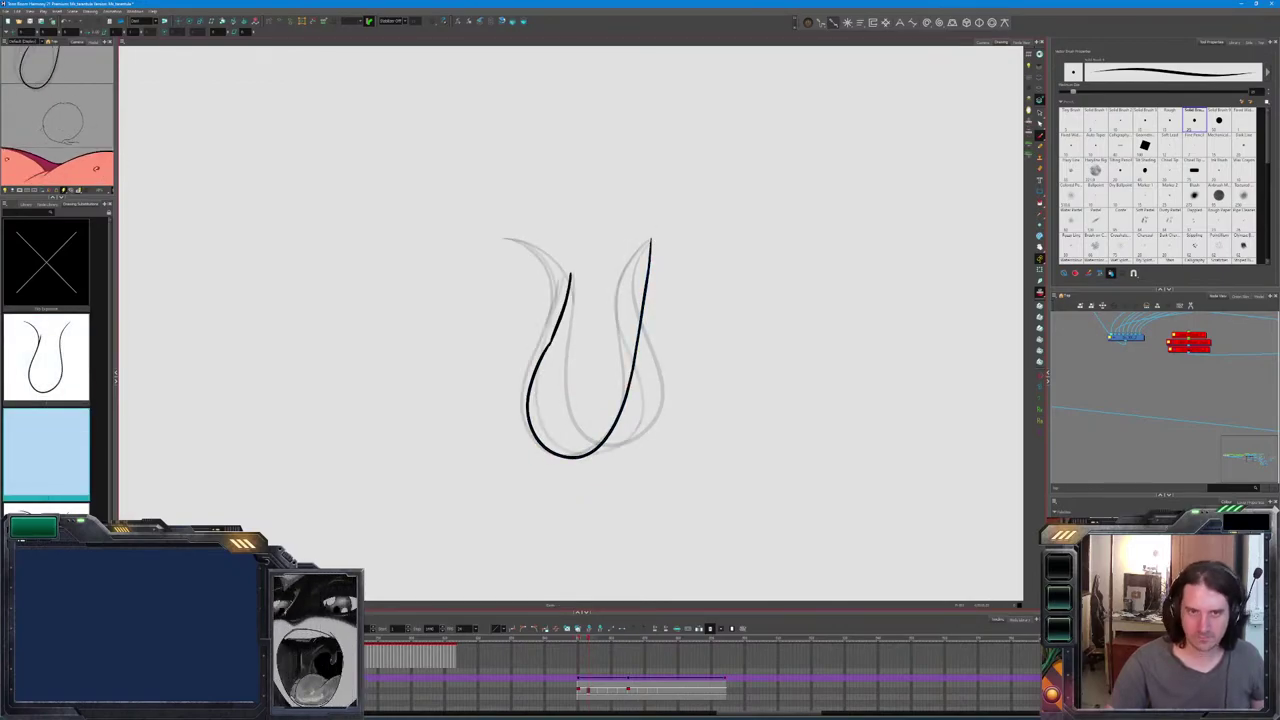
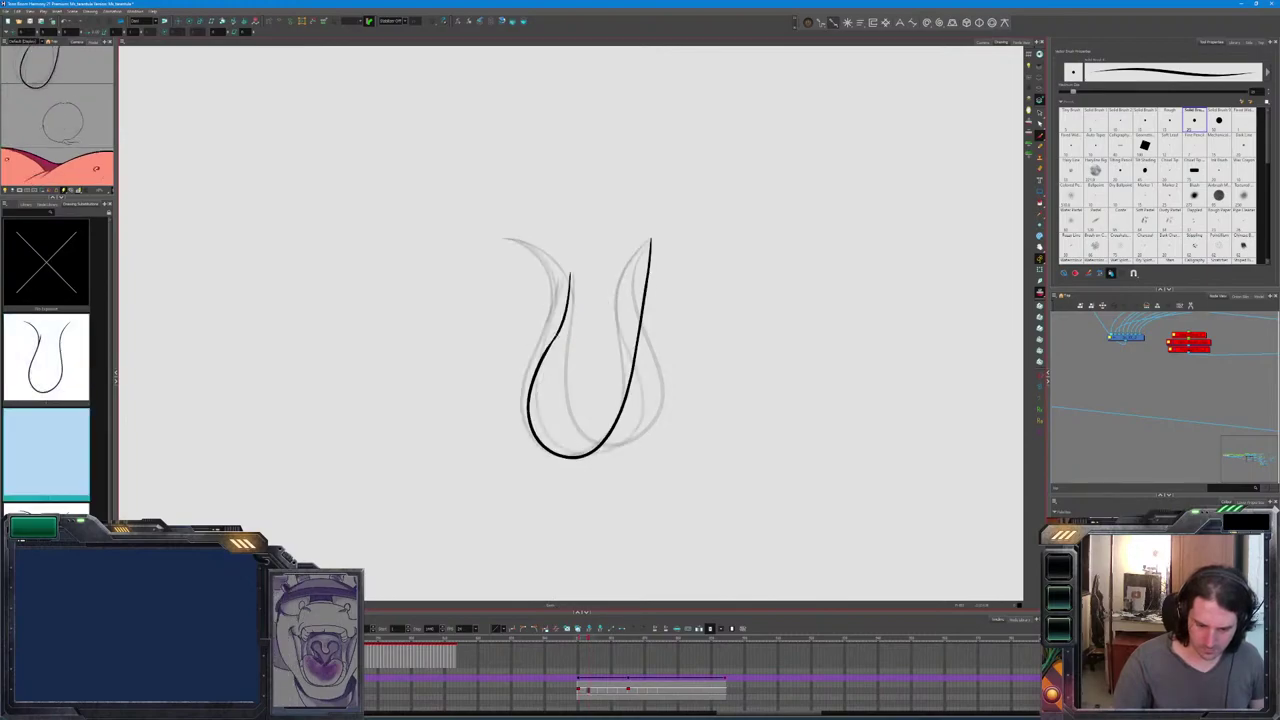
Draw the in-between's upper-left curve into the left line, fit the line's overlapping tip to it, and compare with the neighbouring drawings.
{"action": "mouse_move", "coordinate": [568, 300]}
{"action": "left_mouse_down"}
{"action": "mouse_move", "coordinate": [530, 243]}
{"action": "mouse_move", "coordinate": [503, 238]}
{"action": "left_mouse_up"}
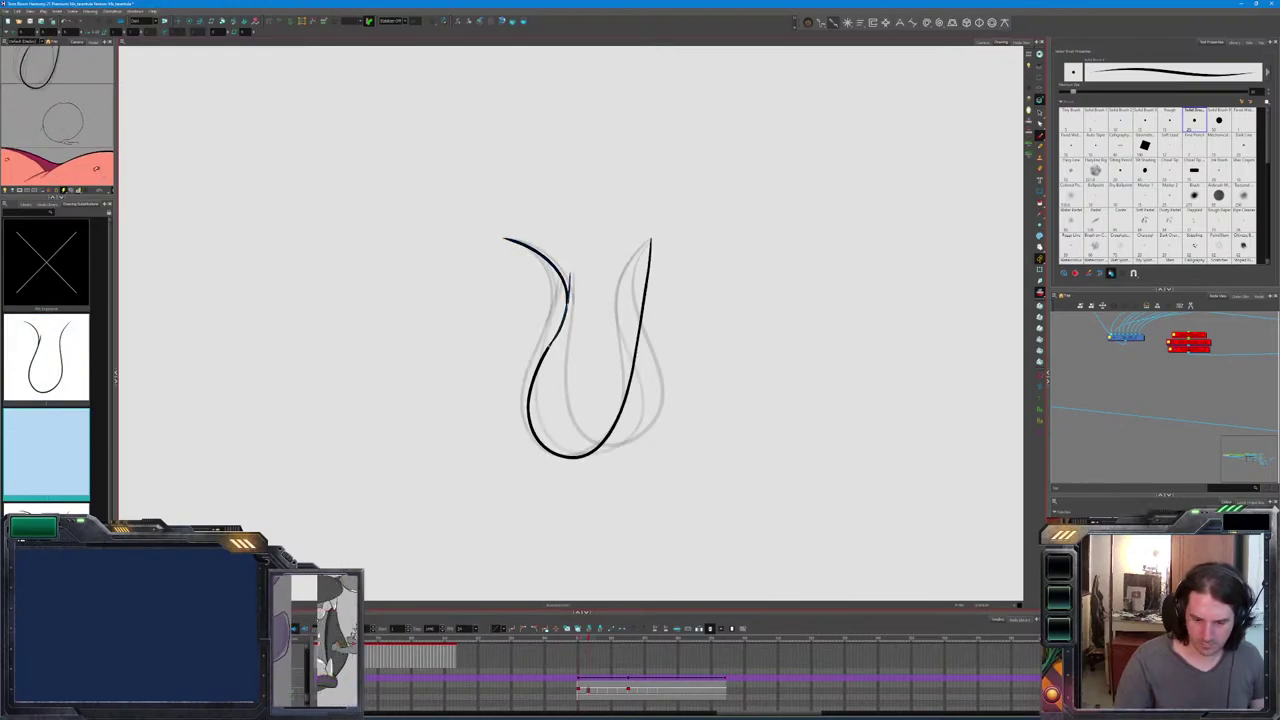
{"action": "key", "text": "f"}
{"action": "key", "text": "g"}
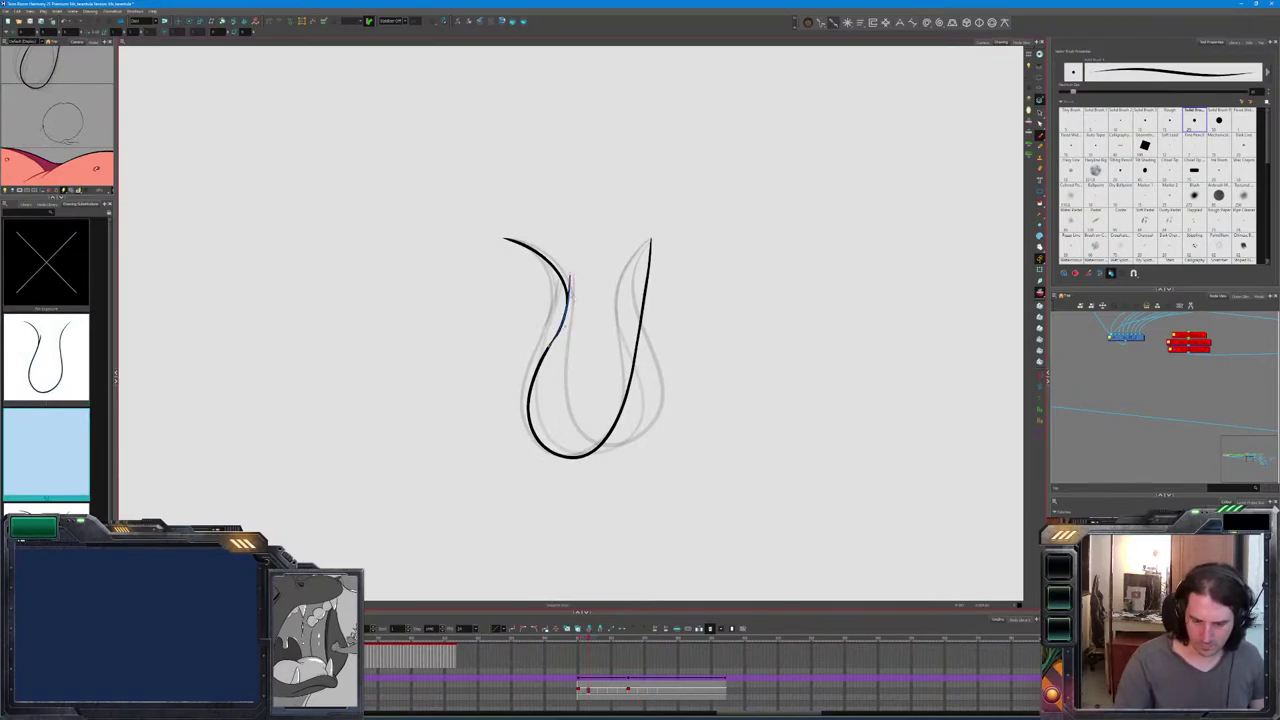
{"action": "key", "text": "f"}
{"action": "key", "text": "g"}
{"action": "key", "text": "f"}
{"action": "key", "text": "g"}
{"action": "key", "text": "f"}
{"action": "key", "text": "g"}
{"action": "key", "text": "f"}
{"action": "key", "text": "g"}
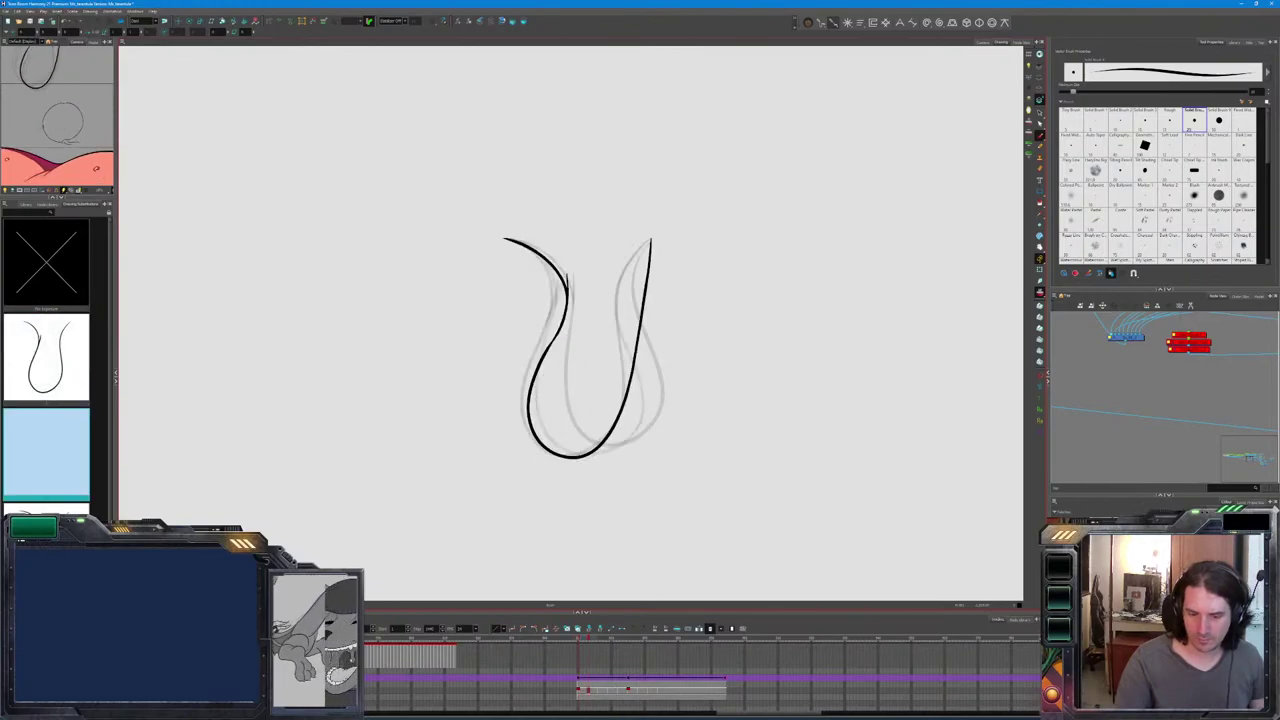
Flip through the uvula drawings to check how the new in-between moves into the second and third drawings.
{"action": "key", "text": "g"}
{"action": "key", "text": "f"}
{"action": "key", "text": "f"}
{"action": "key", "text": "g"}
{"action": "key", "text": "g"}
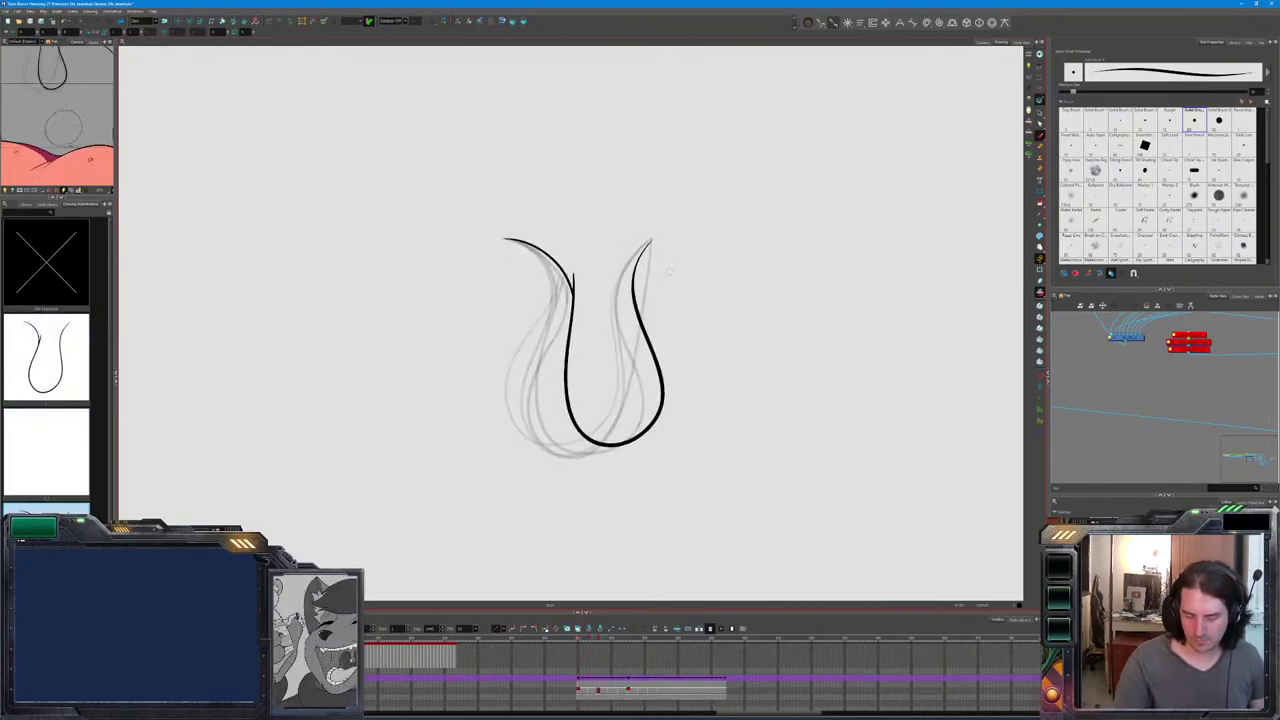
{"action": "key", "text": "g"}
{"action": "key", "text": "f"}
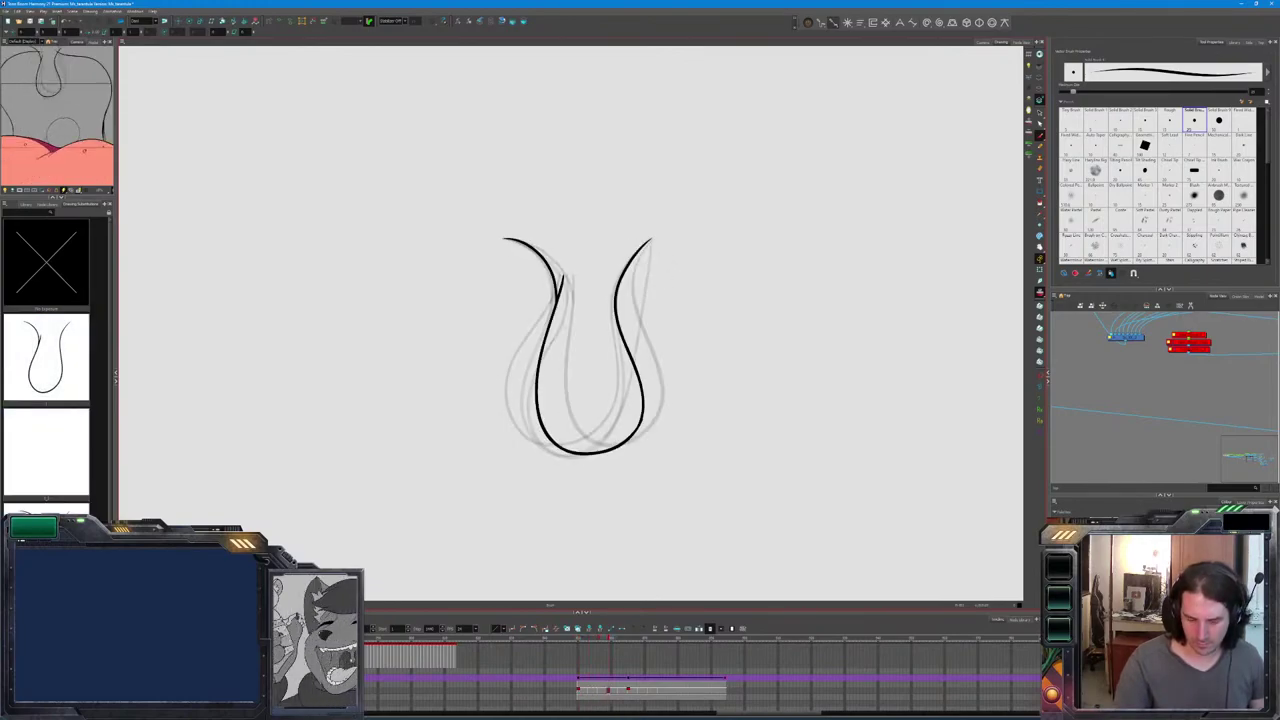
{"action": "key", "text": "g"}
{"action": "key", "text": "f"}
{"action": "key", "text": "g"}
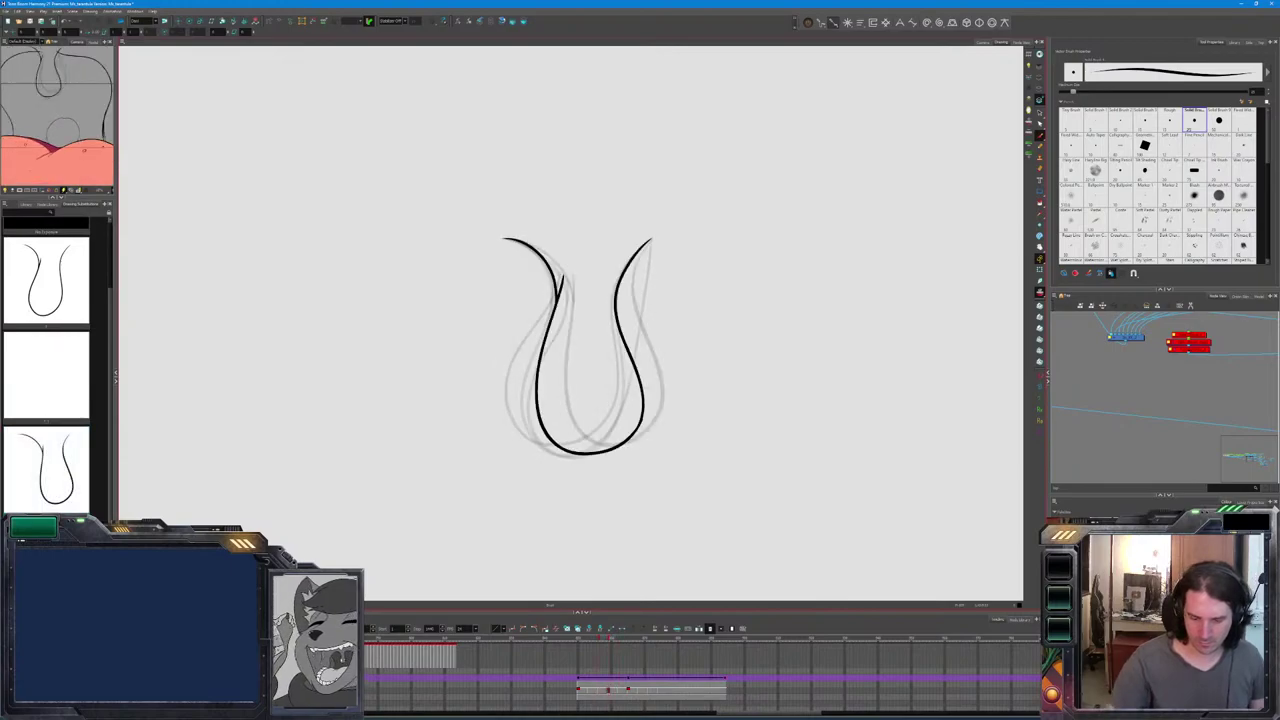
Reshape the third uvula drawing by swinging its right side, bottom curve and left side farther right.
{"action": "left_click_drag", "start_coordinate": [650, 242], "coordinate": [640, 428]}
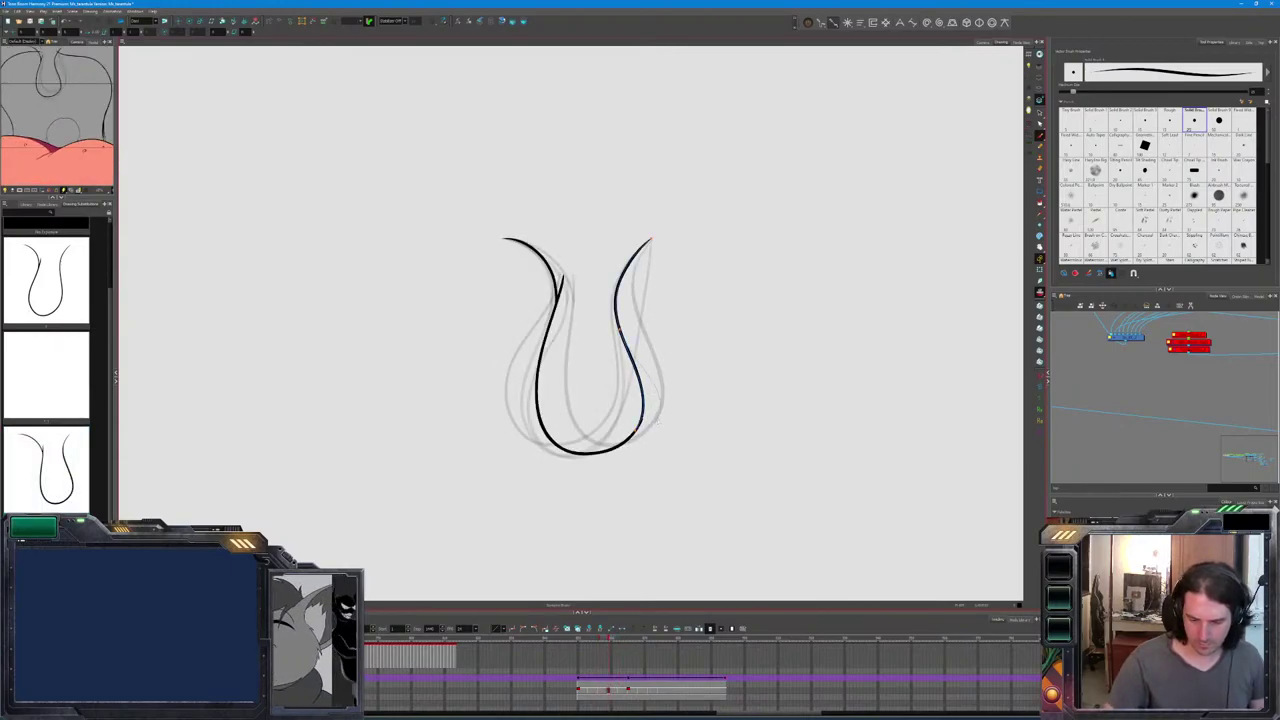
{"action": "left_click_drag", "start_coordinate": [618, 320], "coordinate": [660, 415]}
{"action": "left_click_drag", "start_coordinate": [650, 242], "coordinate": [660, 412]}
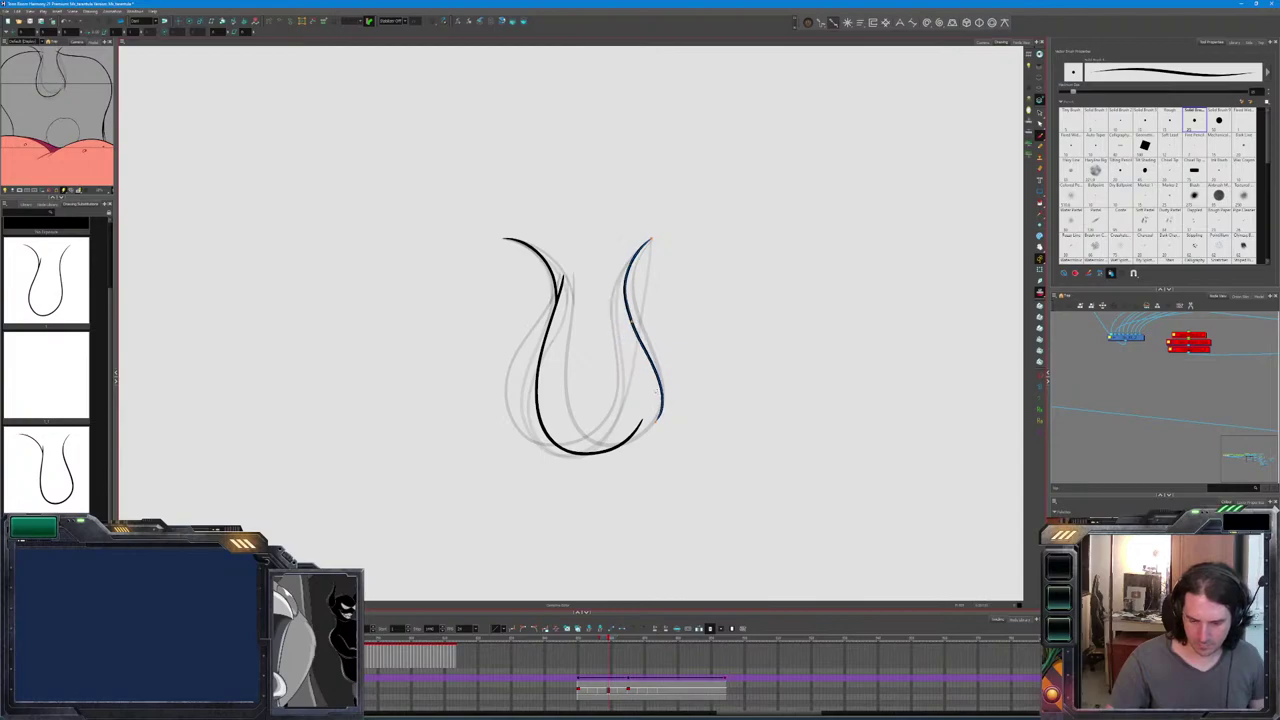
{"action": "mouse_move", "coordinate": [560, 276]}
{"action": "left_mouse_down"}
{"action": "mouse_move", "coordinate": [600, 455]}
{"action": "mouse_move", "coordinate": [655, 420]}
{"action": "left_mouse_up"}
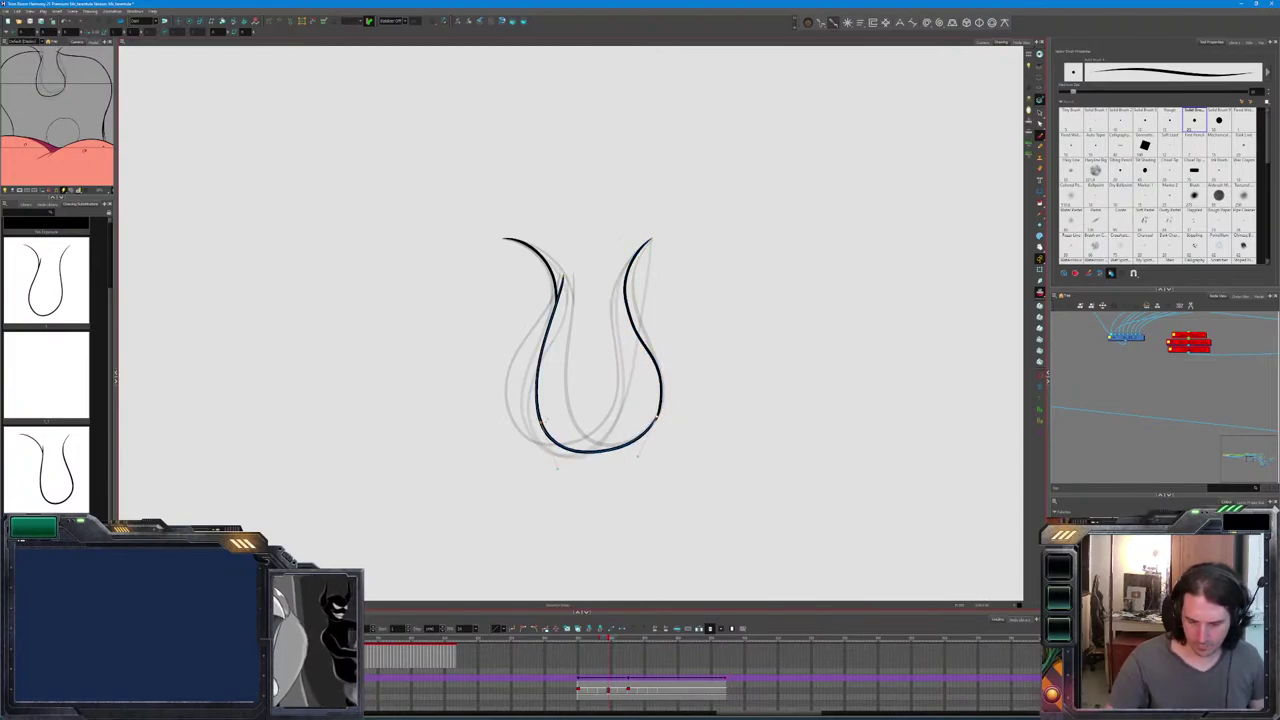
{"action": "left_click_drag", "start_coordinate": [562, 285], "coordinate": [553, 420]}
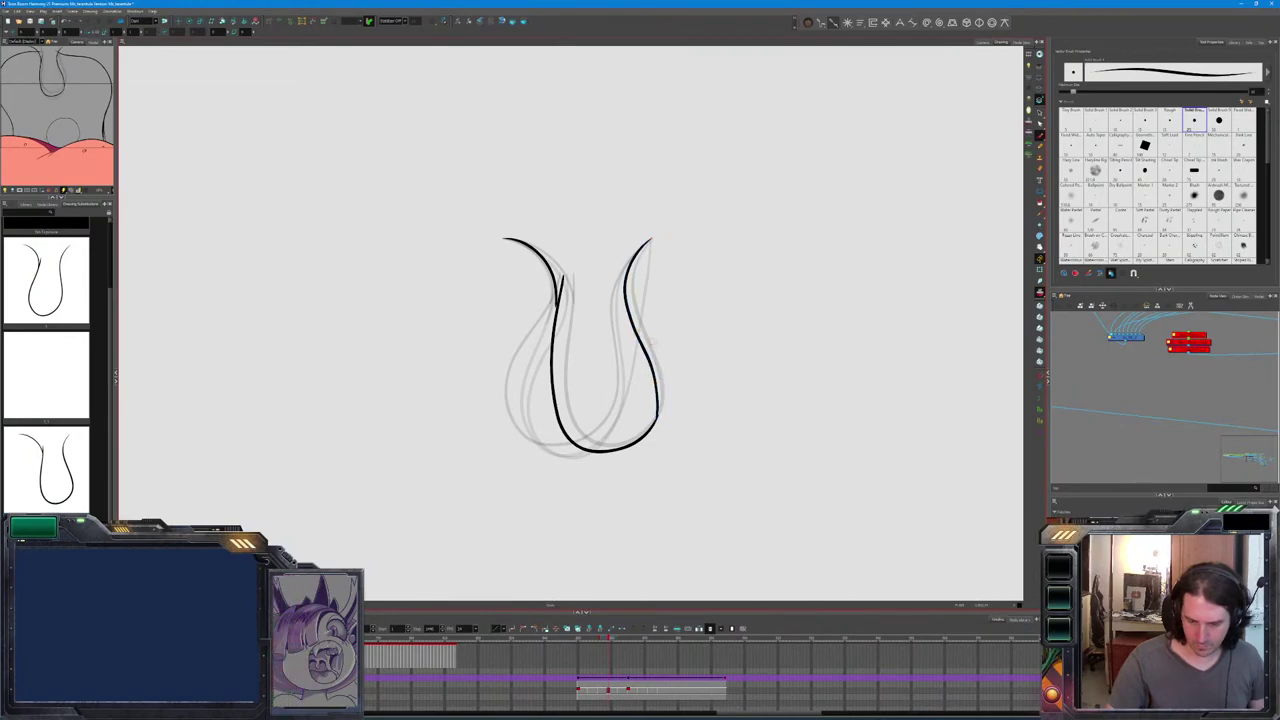
{"action": "mouse_move", "coordinate": [650, 240]}
{"action": "left_mouse_down"}
{"action": "mouse_move", "coordinate": [620, 300]}
{"action": "mouse_move", "coordinate": [660, 410]}
{"action": "left_mouse_up"}
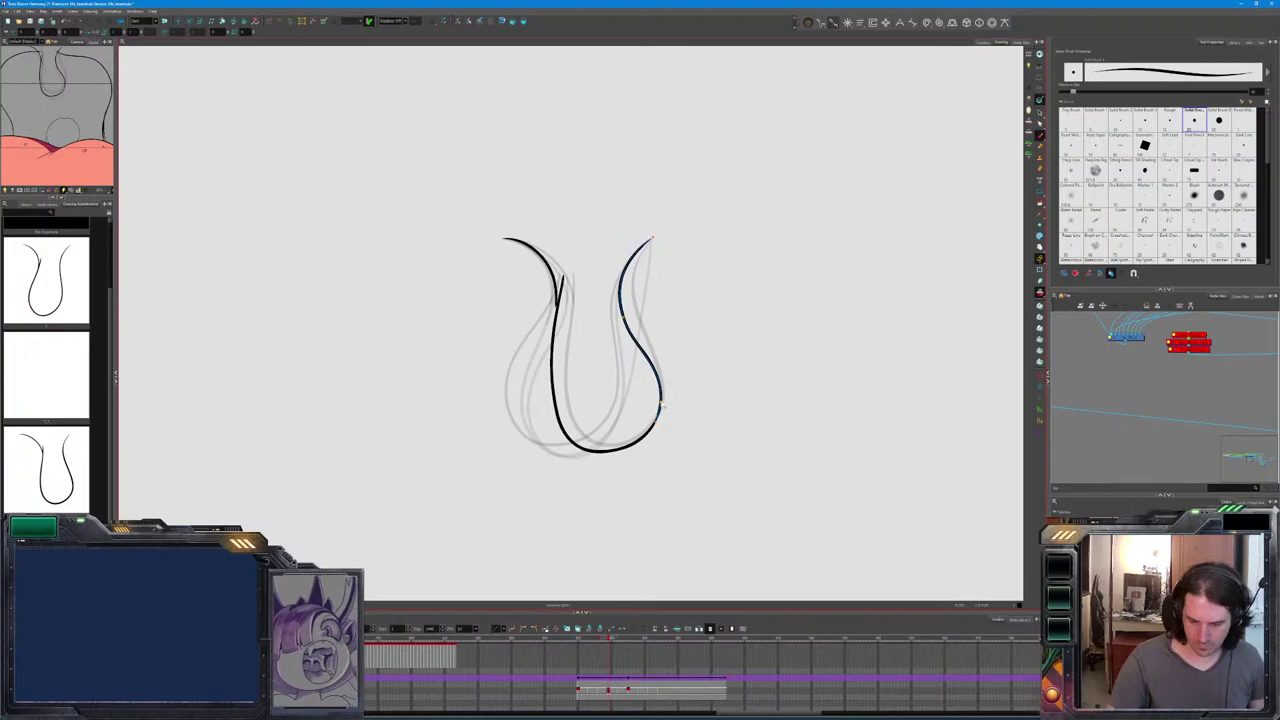
Adjust the upper tip and curve of the third uvula drawing's left line, comparing it with the second drawing.
{"action": "key", "text": "comma"}
{"action": "key", "text": "period"}
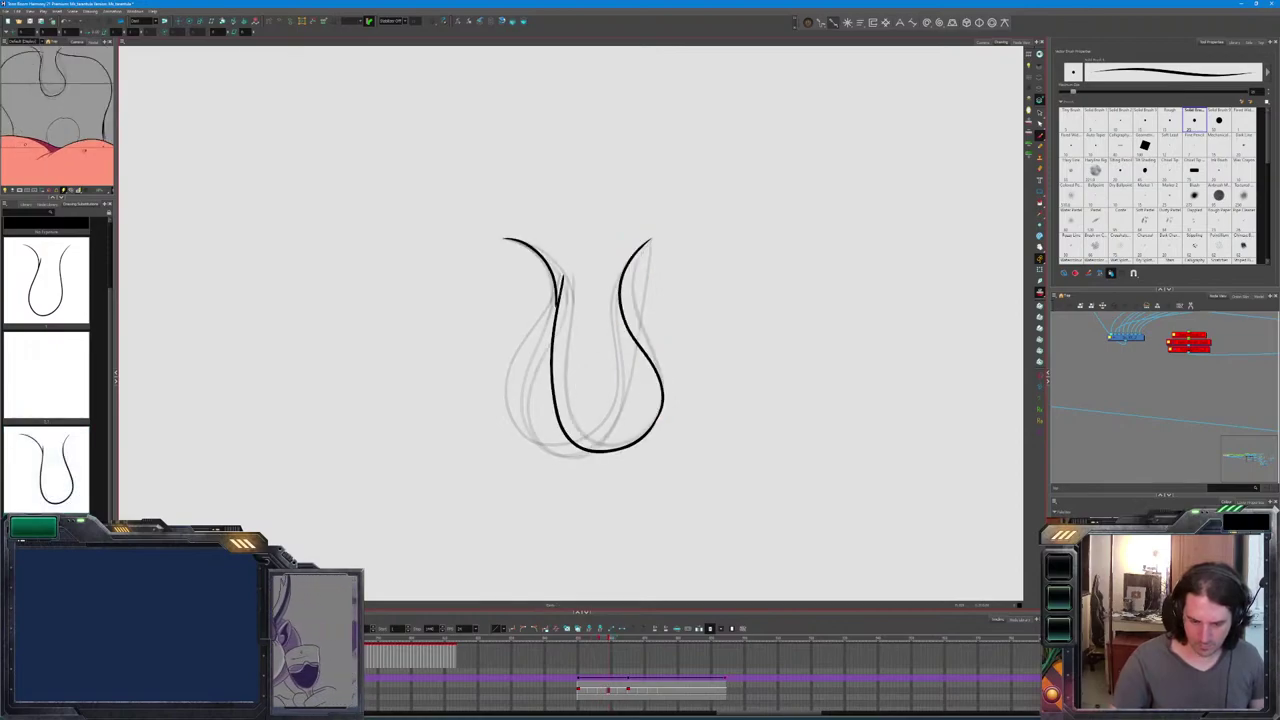
{"action": "key", "text": "comma"}
{"action": "key", "text": "period"}
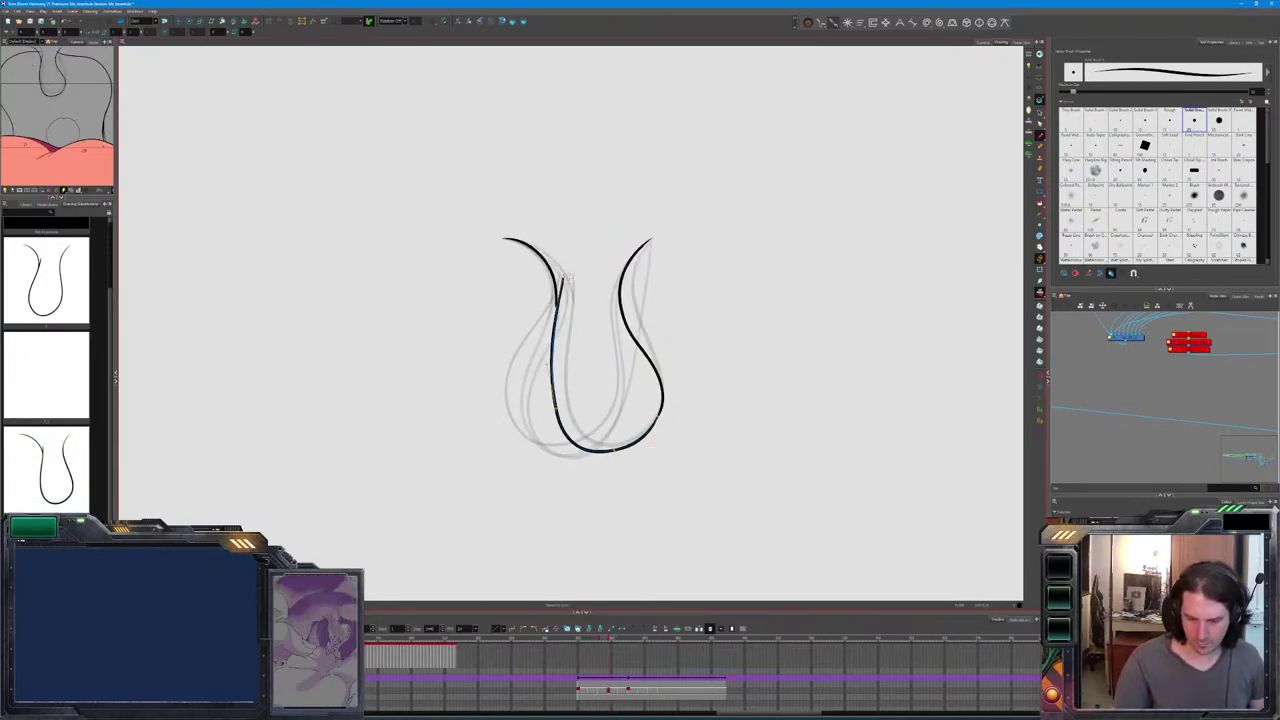
{"action": "key", "text": "comma"}
{"action": "key", "text": "period"}
{"action": "left_click", "coordinate": [566, 278]}
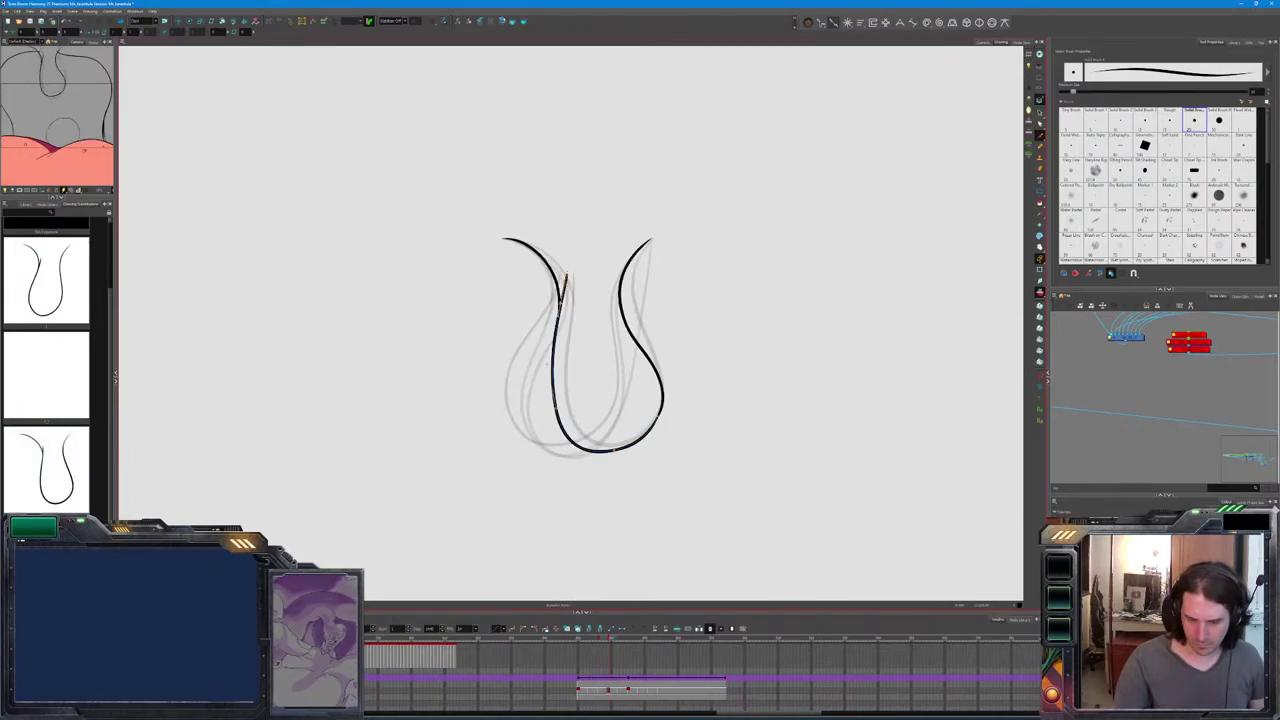
{"action": "key", "text": "comma"}
{"action": "key", "text": "period"}
{"action": "key", "text": "comma"}
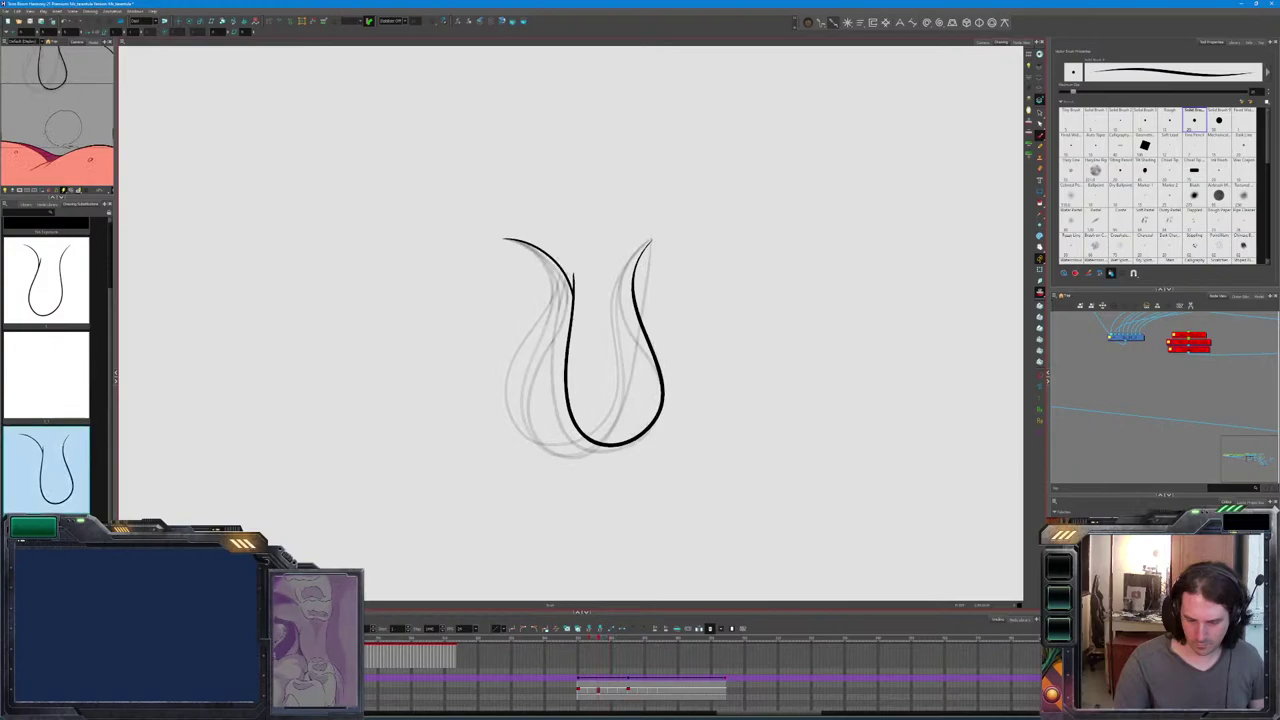
{"action": "key", "text": "period"}
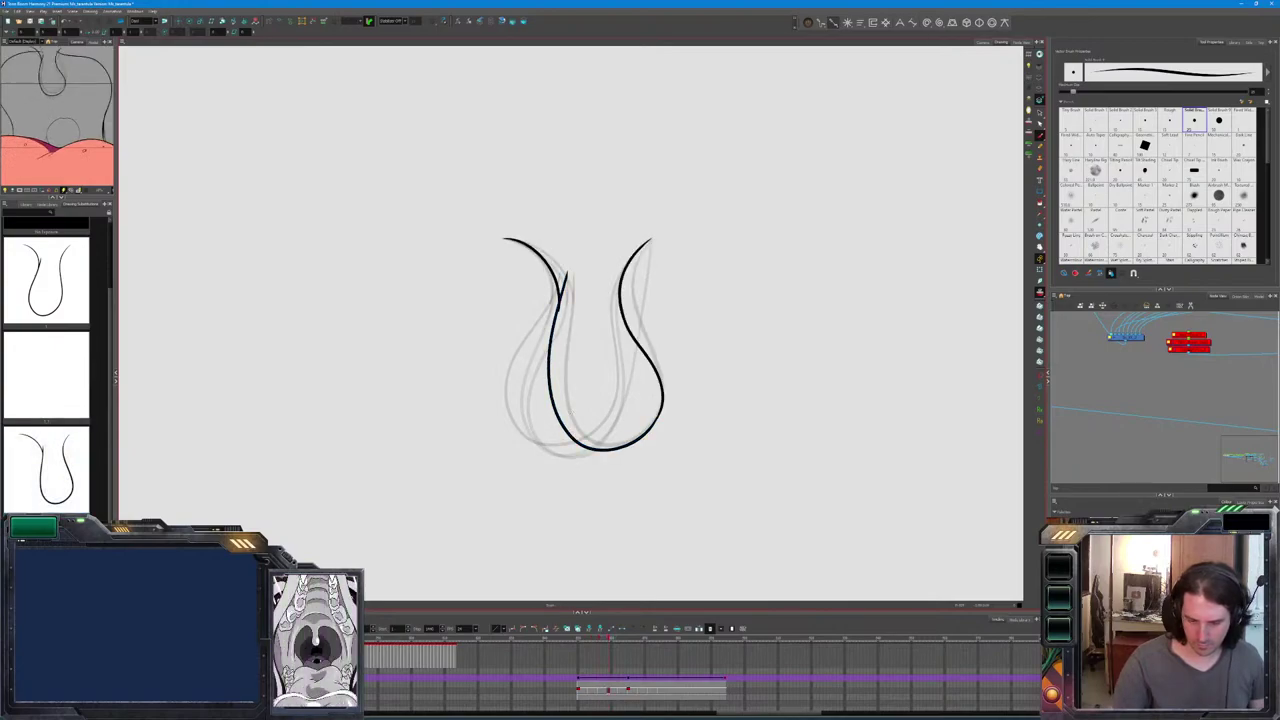
Undo the last change to the third drawing's left line and flip back through the uvula drawings to the first.
{"action": "key", "text": "ctrl+z"}
{"action": "key", "text": "period"}
{"action": "key", "text": "comma"}
{"action": "key", "text": "comma"}
{"action": "key", "text": "period"}
{"action": "key", "text": "comma"}
{"action": "key", "text": "comma"}
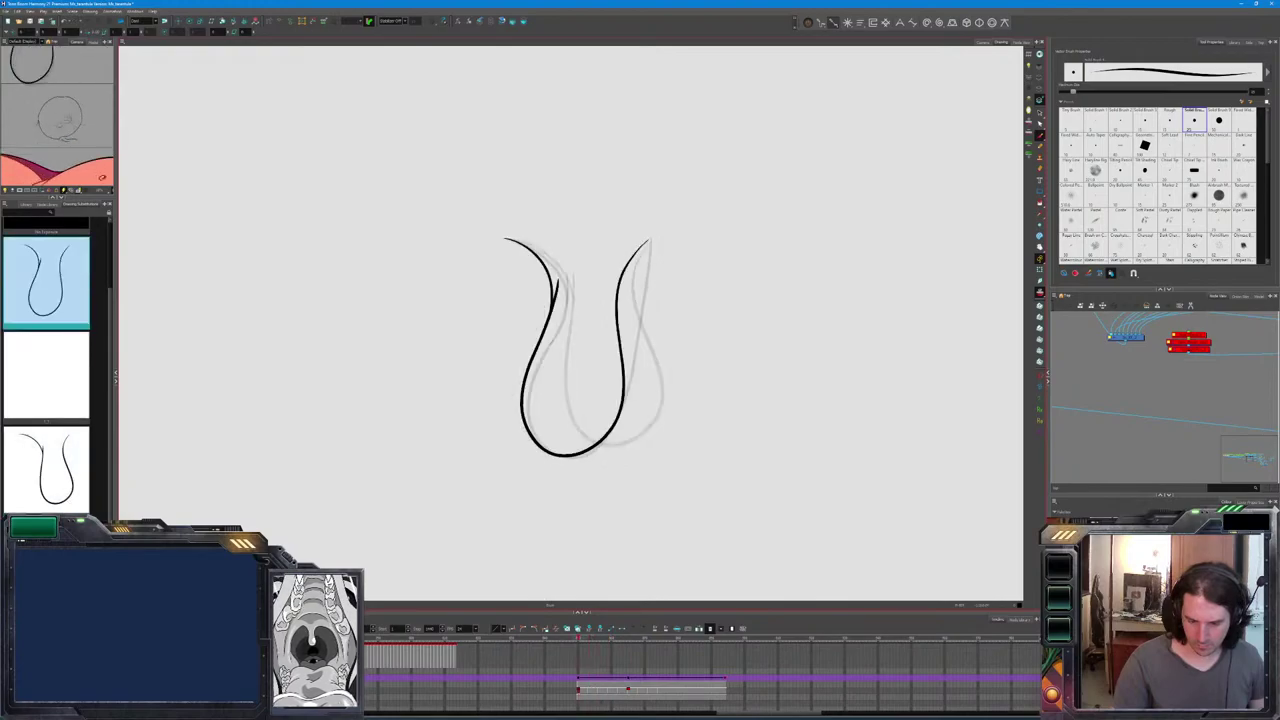
{"action": "key", "text": "period"}
{"action": "key", "text": "comma"}
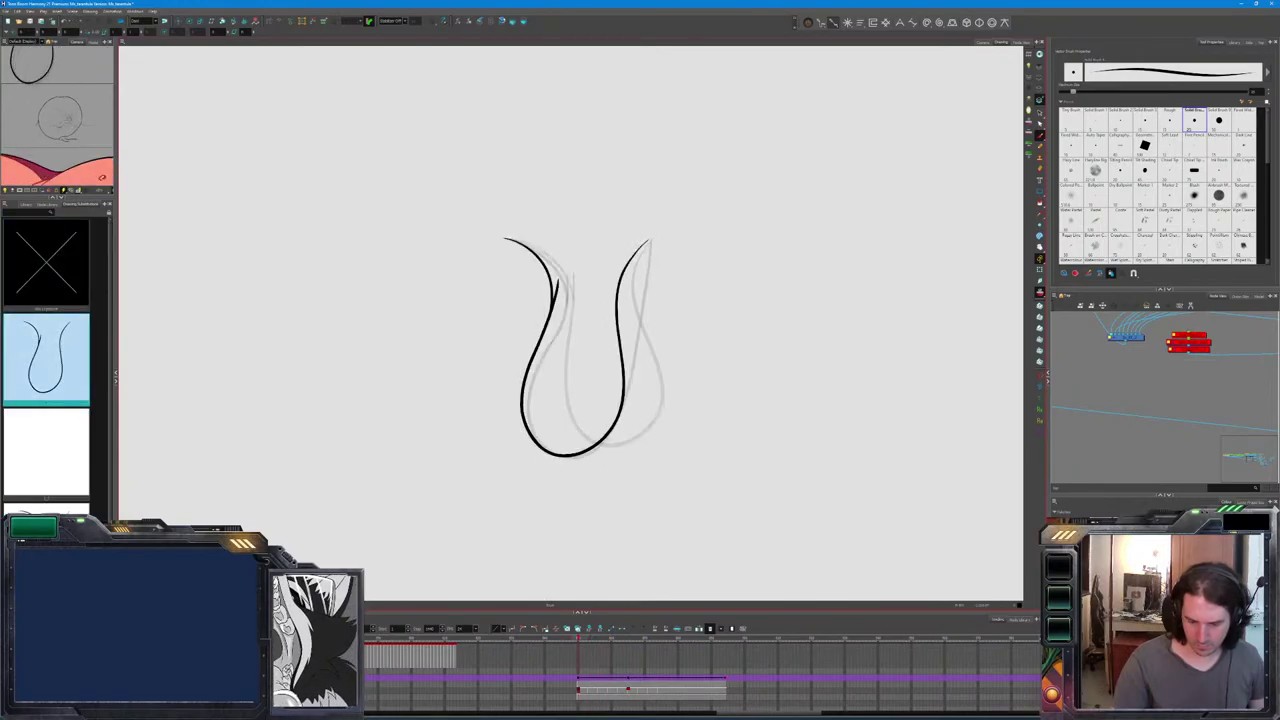
Swing the third uvula drawing's sides and bottom curve slightly farther right and lower, comparing it with the neighbouring drawings.
{"action": "key", "text": "period"}
{"action": "key", "text": "comma"}
{"action": "key", "text": "period"}
{"action": "key", "text": "period"}
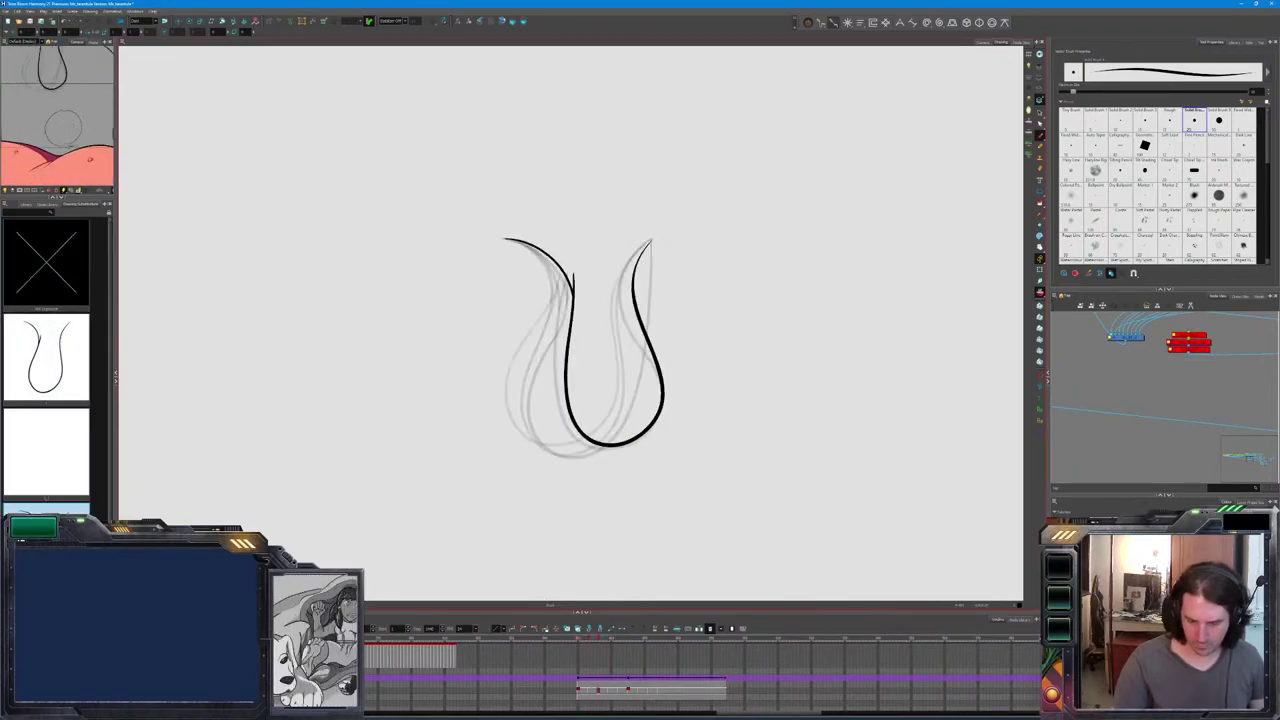
{"action": "key", "text": "comma"}
{"action": "key", "text": "period"}
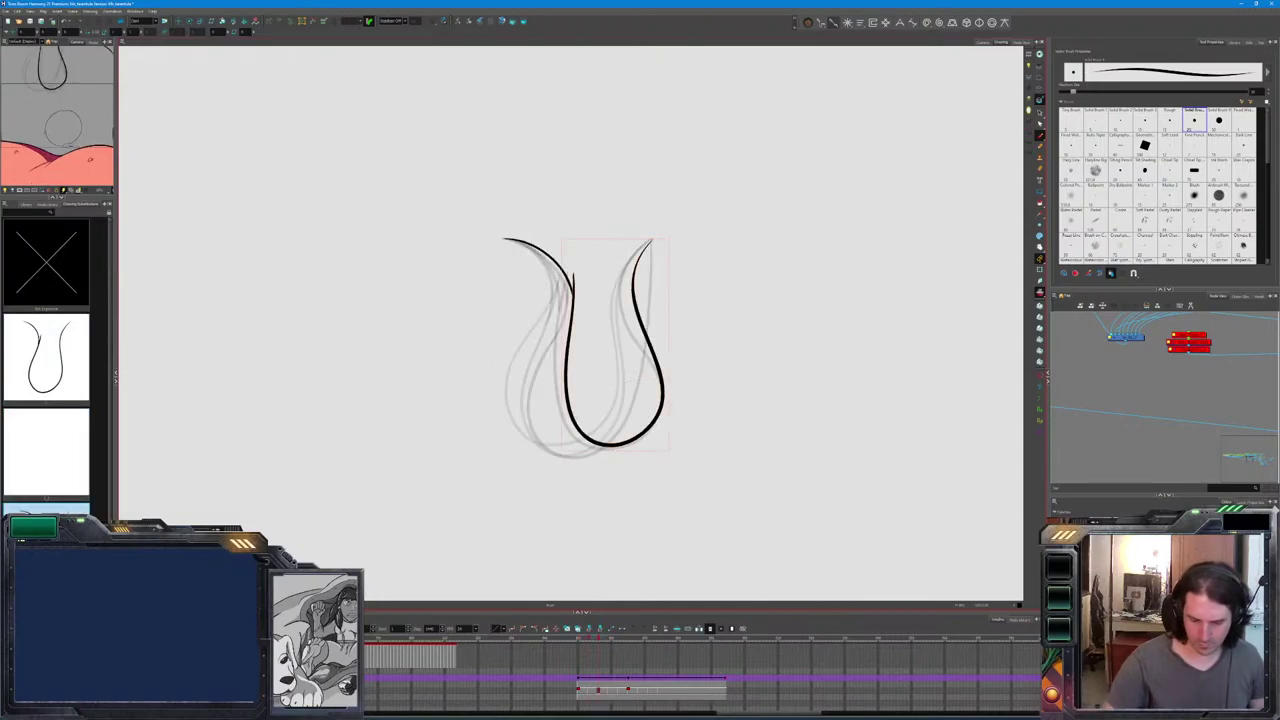
{"action": "key", "text": "comma"}
{"action": "key", "text": "period"}
{"action": "key", "text": "comma"}
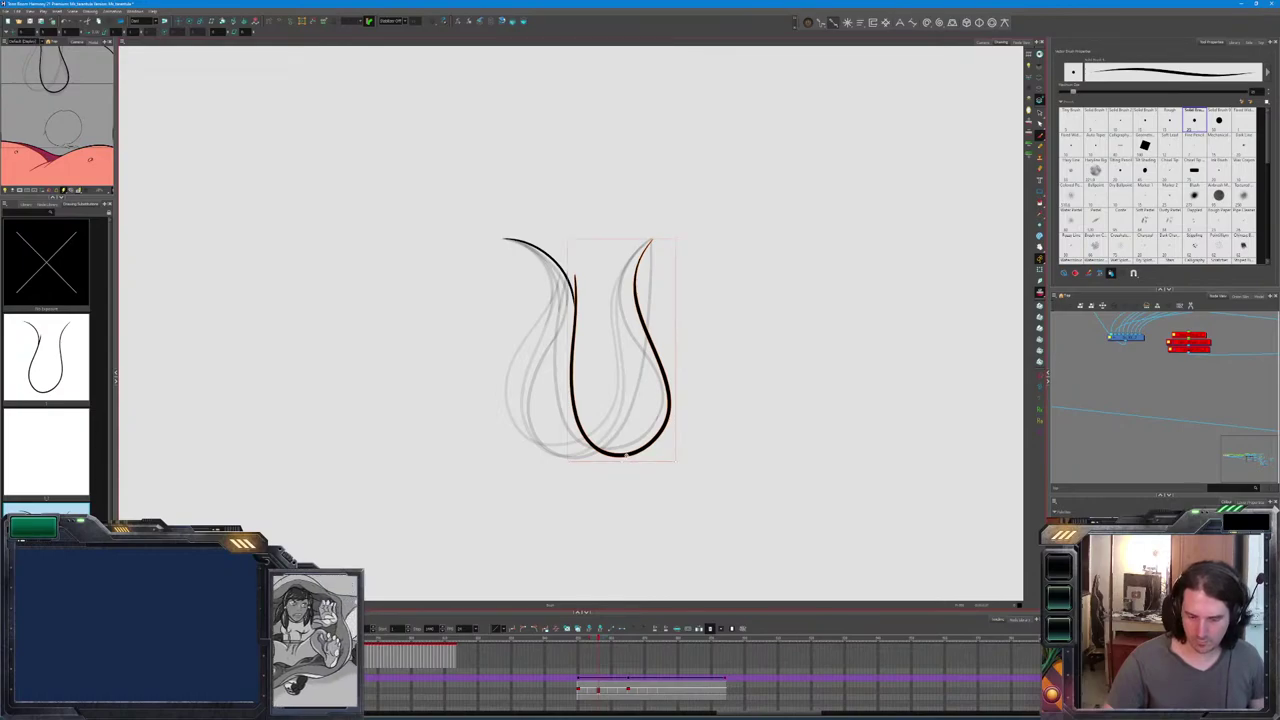
{"action": "key", "text": "comma"}
{"action": "key", "text": "period"}
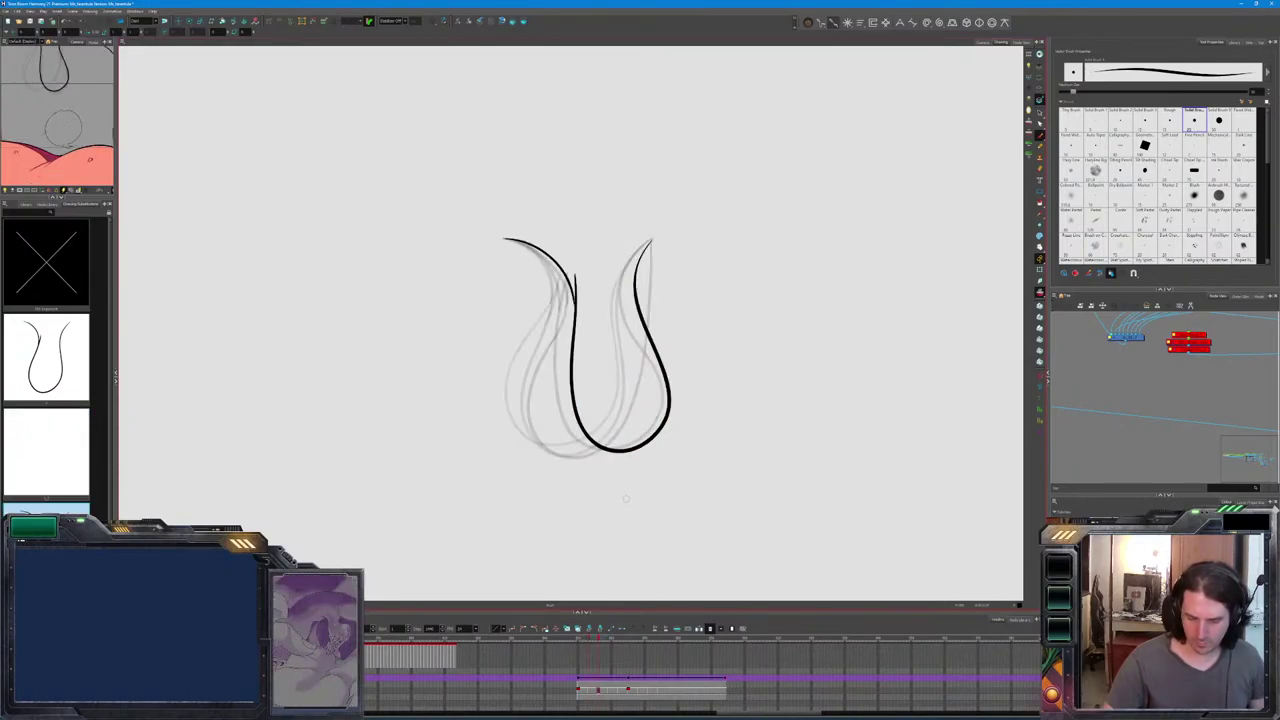
Reshape the fourth uvula drawing by pulling its sides and bottom curve left and slightly lower, comparing it with the adjacent drawings.
{"action": "key", "text": "comma"}
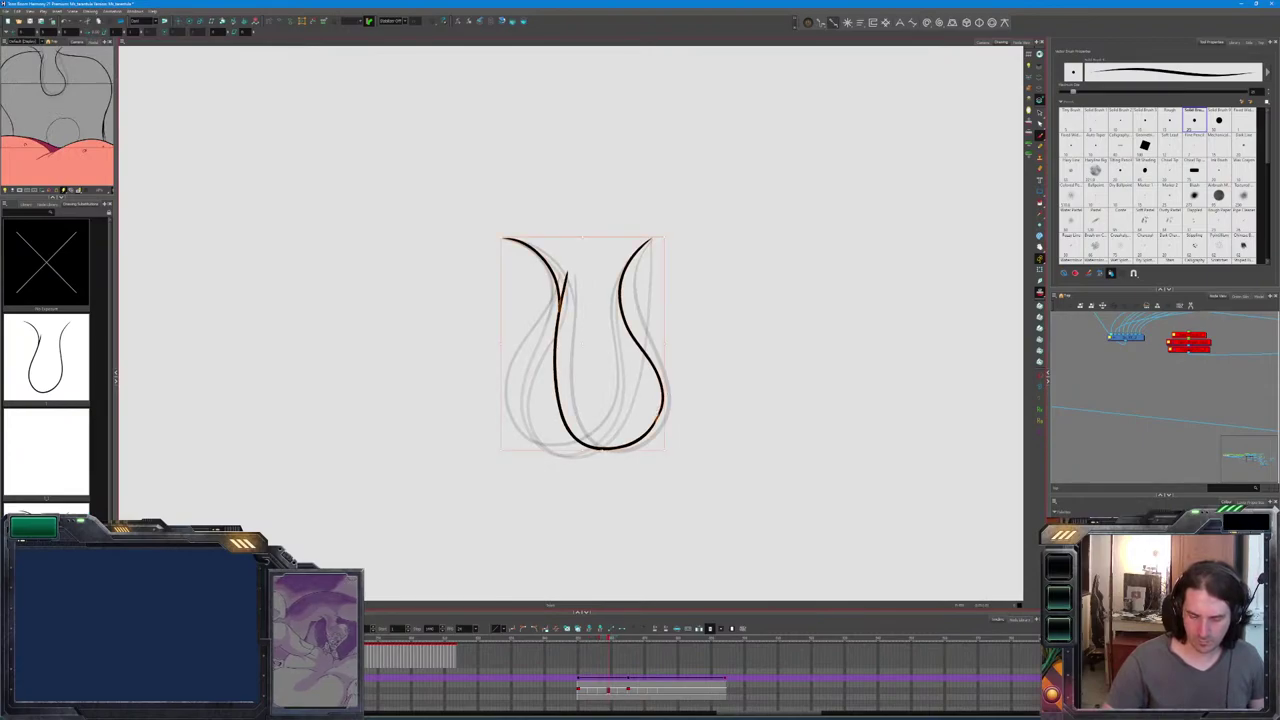
{"action": "key", "text": "comma"}
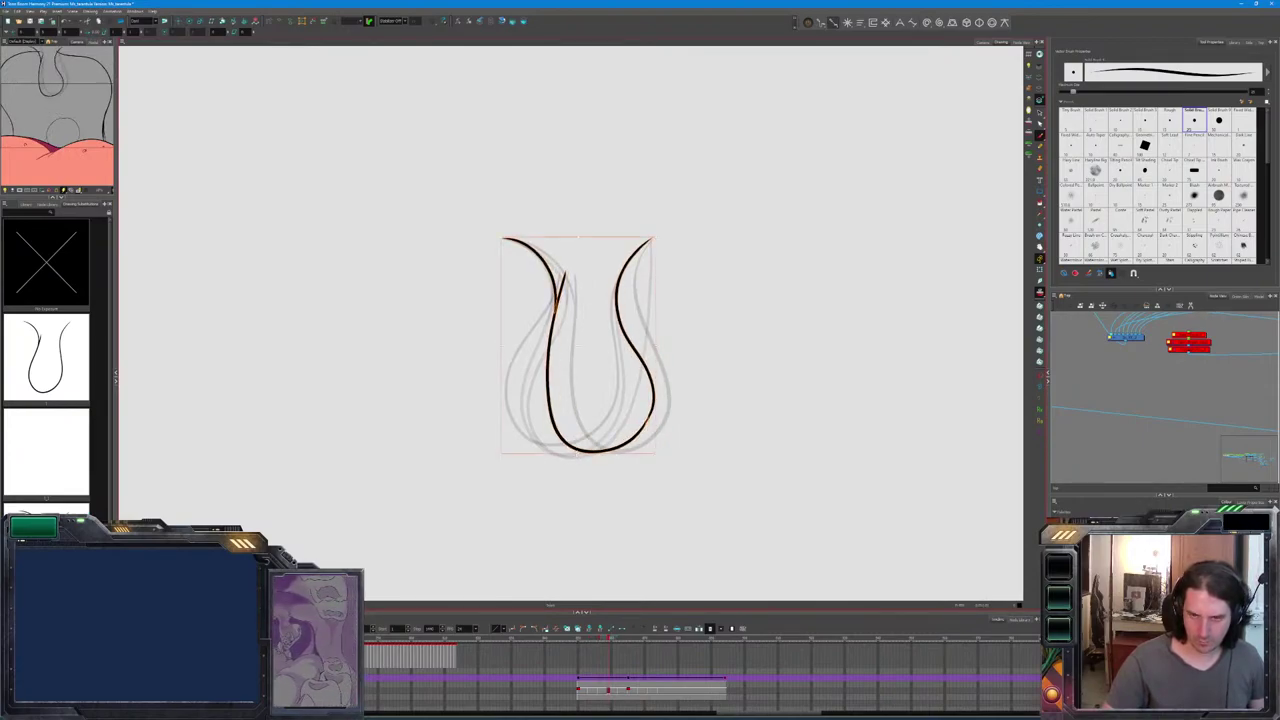
{"action": "key", "text": "period"}
{"action": "key", "text": "comma"}
{"action": "key", "text": "period"}
{"action": "key", "text": "comma"}
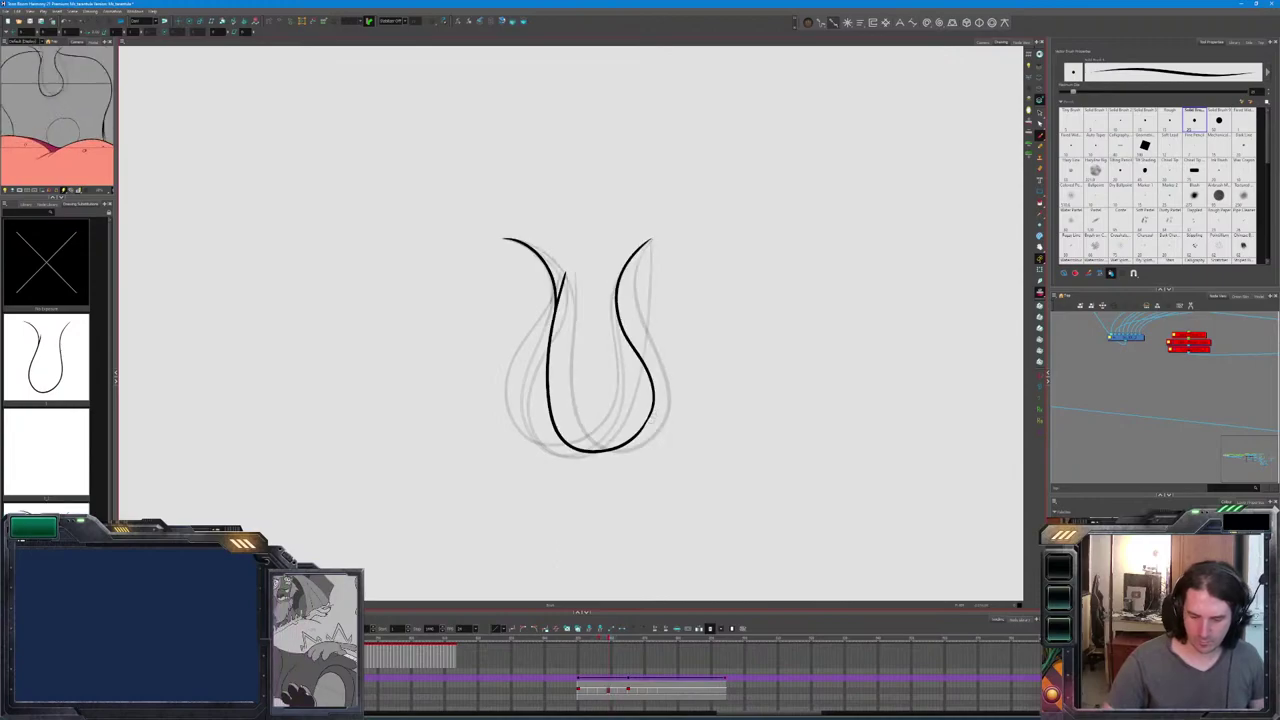
Flip through the uvula drawings to check the swing from the reshaped in-betweens to the last drawing and back to the first.
{"action": "key", "text": "period"}
{"action": "key", "text": "comma"}
{"action": "key", "text": "period"}
{"action": "key", "text": "comma"}
{"action": "key", "text": "period"}
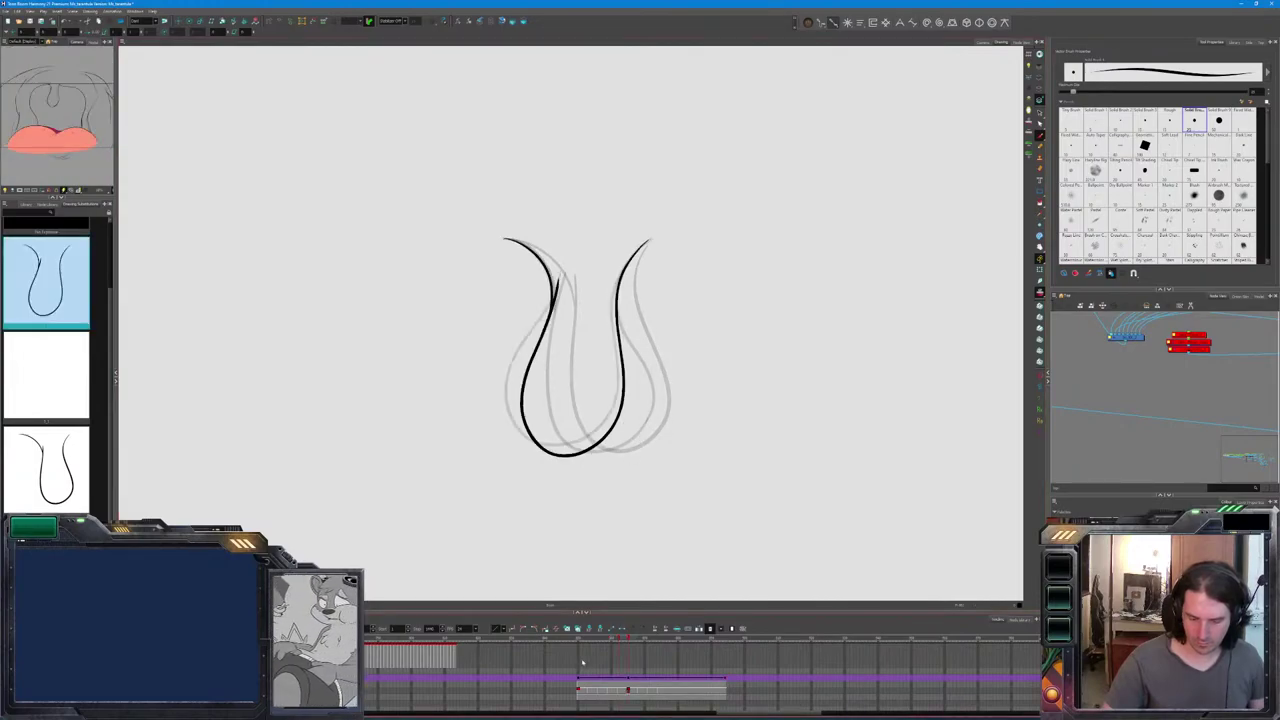
{"action": "key", "text": "comma"}
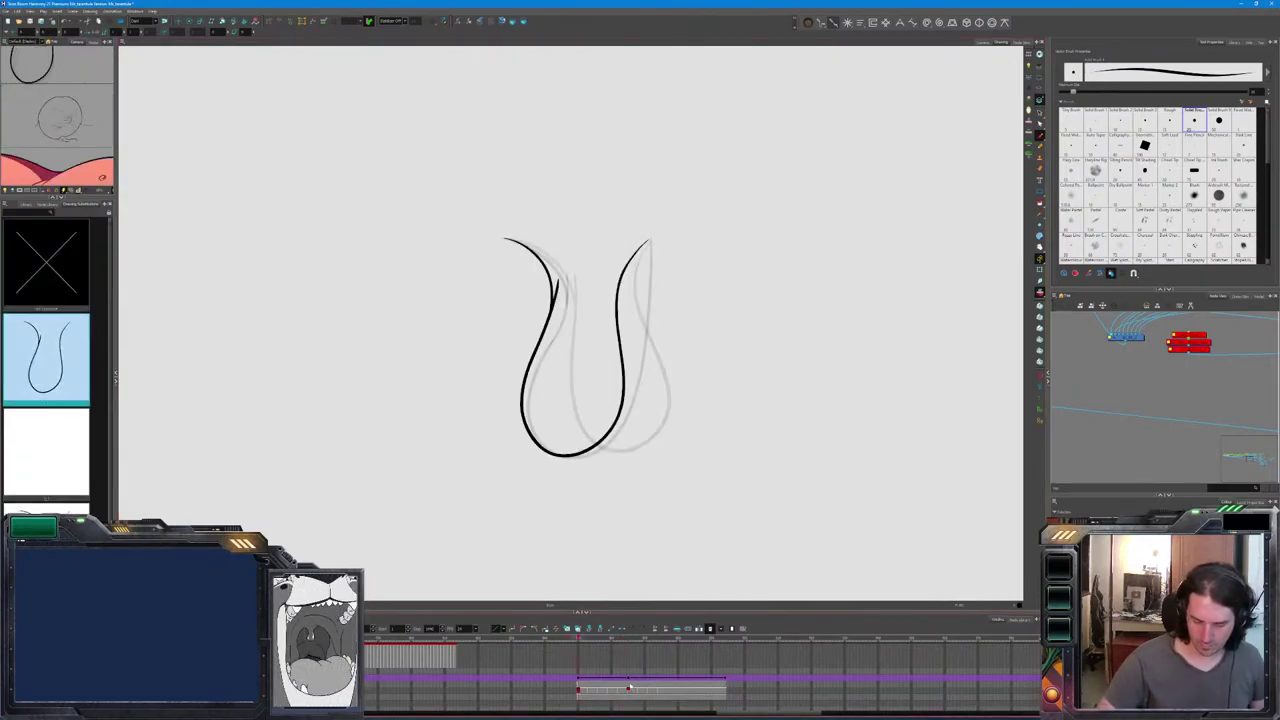
Step back and forth through the uvula drawings on the timeline to check the swinging motion.
{"action": "key", "text": "period"}
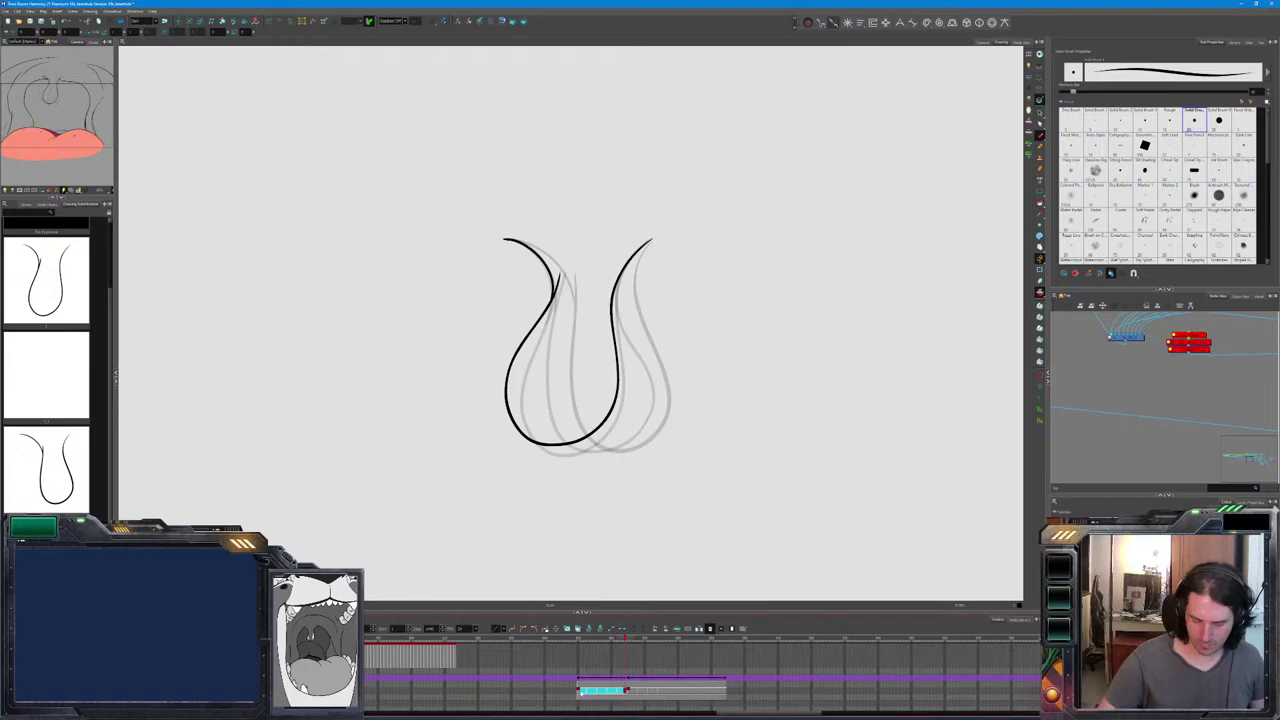
{"action": "key", "text": "comma"}
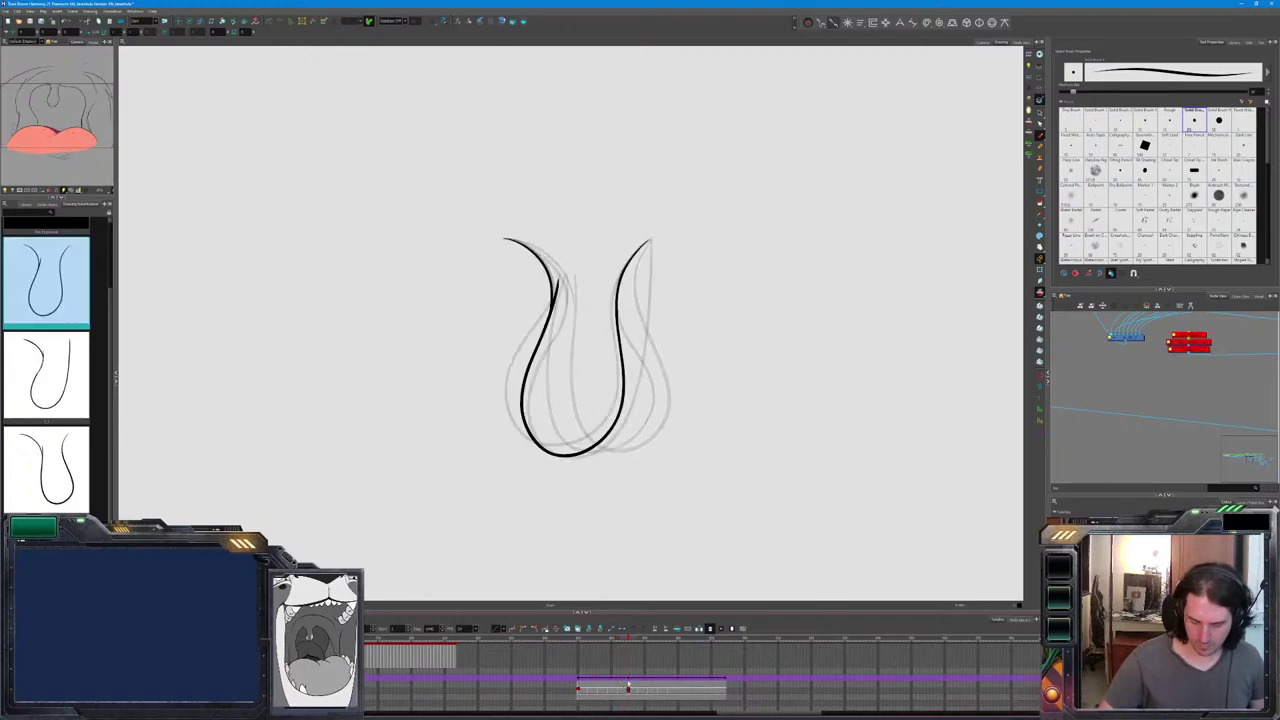
{"action": "key", "text": "period"}
{"action": "key", "text": "period"}
{"action": "key", "text": "period"}
{"action": "key", "text": "period"}
{"action": "key", "text": "period"}
{"action": "key", "text": "period"}
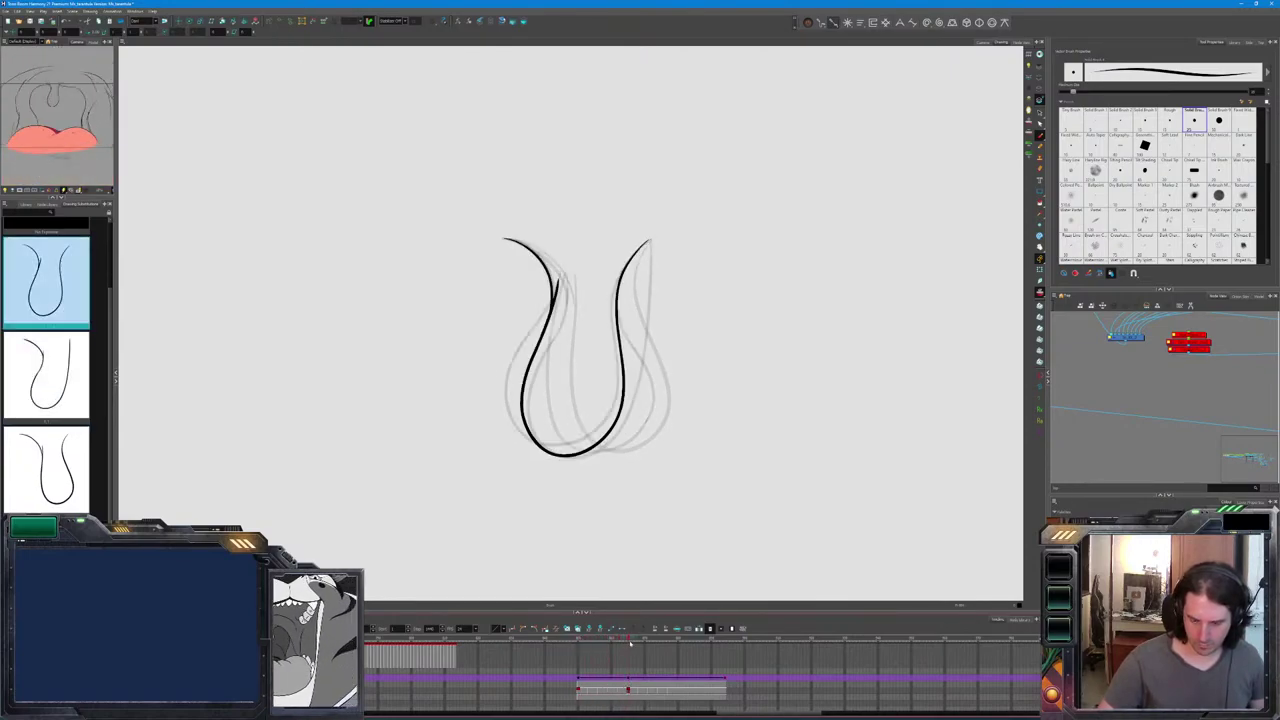
{"action": "key", "text": "comma"}
{"action": "key", "text": "comma"}
{"action": "key", "text": "comma"}
{"action": "key", "text": "comma"}
{"action": "key", "text": "comma"}
{"action": "key", "text": "comma"}
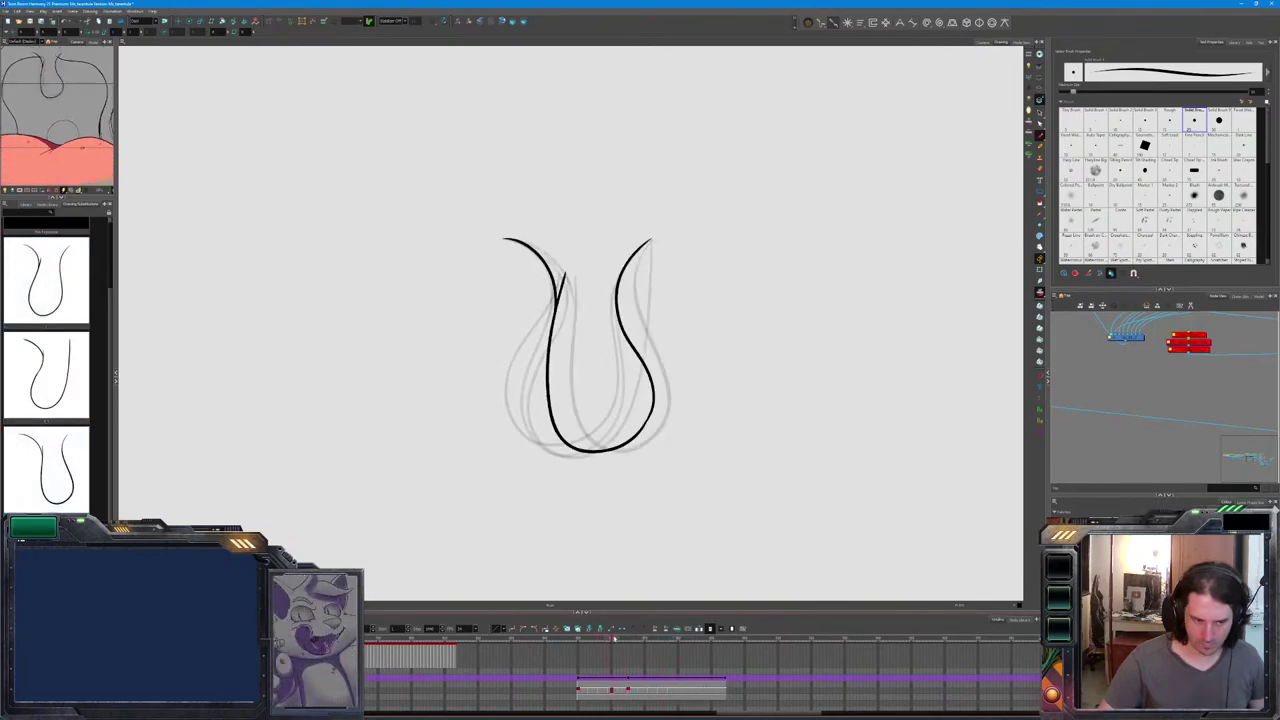
{"action": "key", "text": "comma"}
{"action": "key", "text": "comma"}
{"action": "key", "text": "comma"}
{"action": "key", "text": "comma"}
{"action": "key", "text": "comma"}
{"action": "key", "text": "comma"}
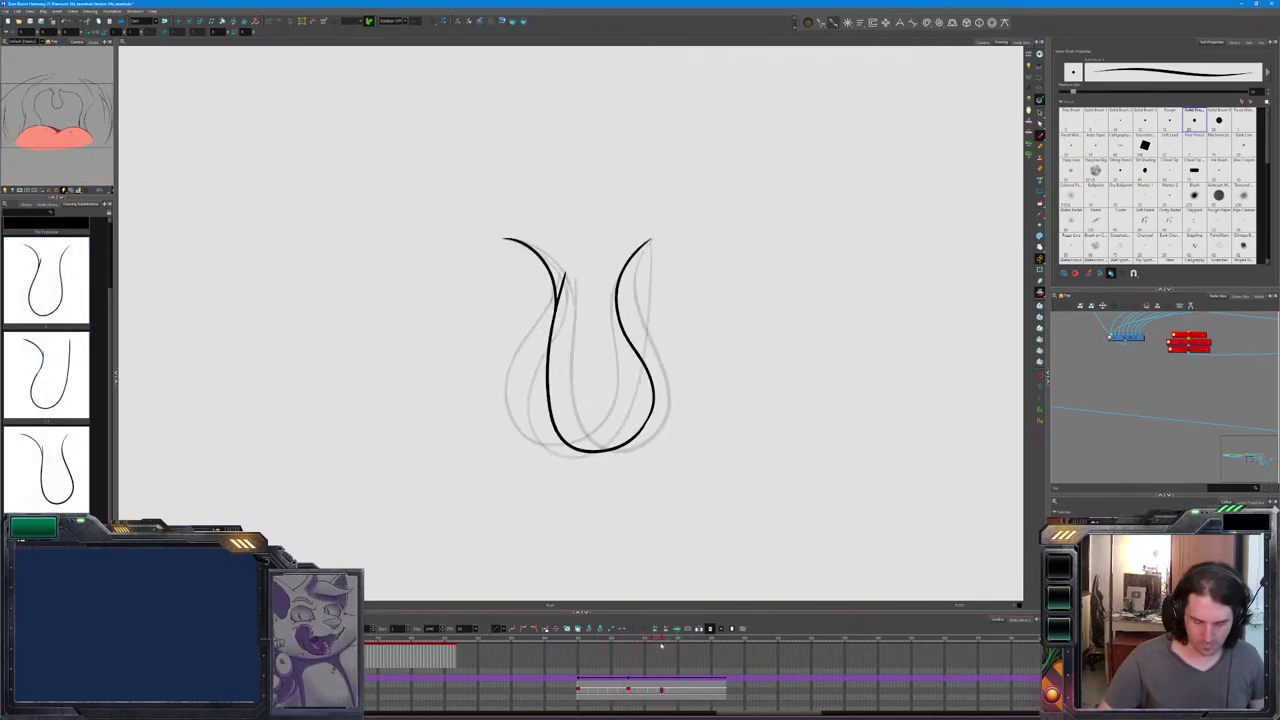
{"action": "key", "text": "comma"}
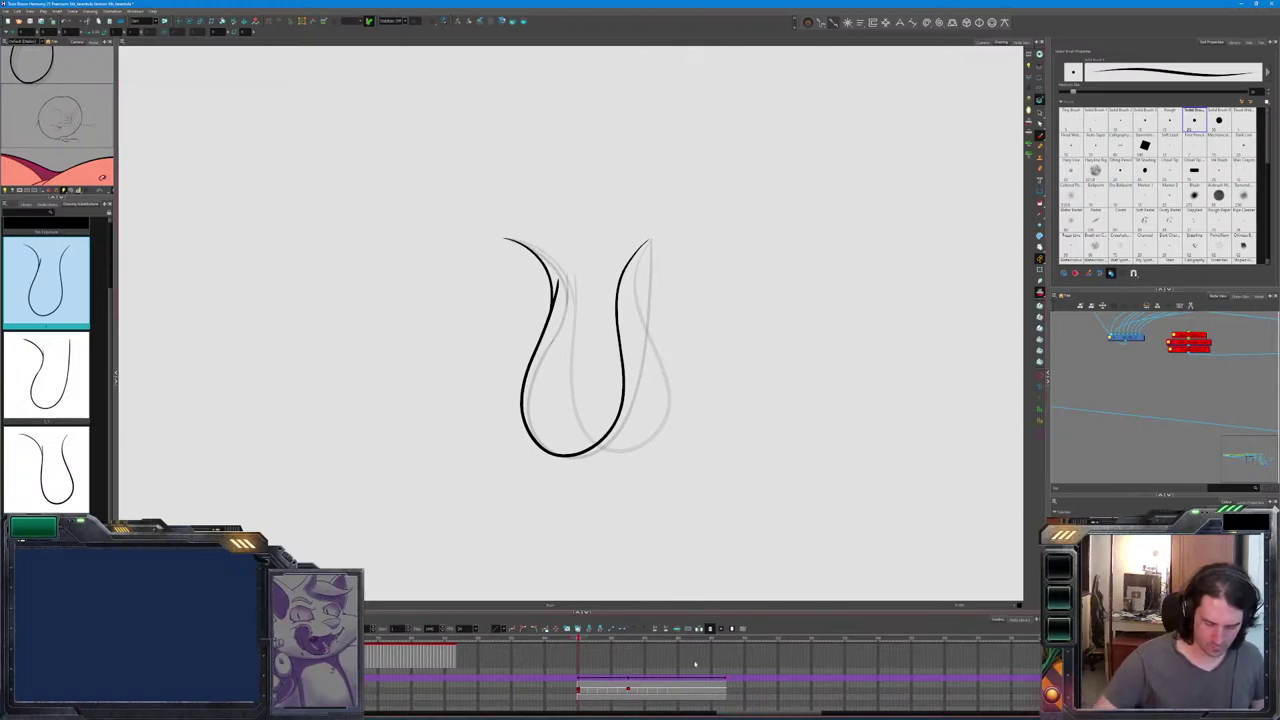
{"action": "key", "text": "period"}
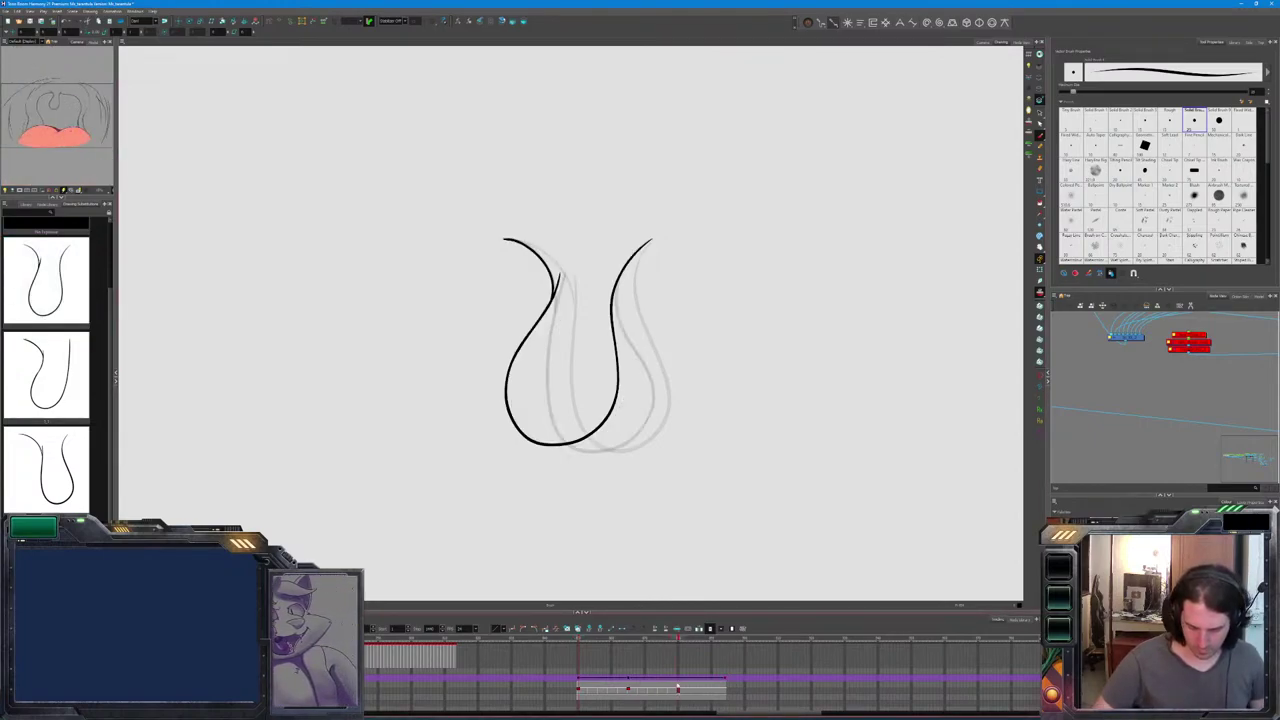
{"action": "key", "text": "comma"}
{"action": "key", "text": "period"}
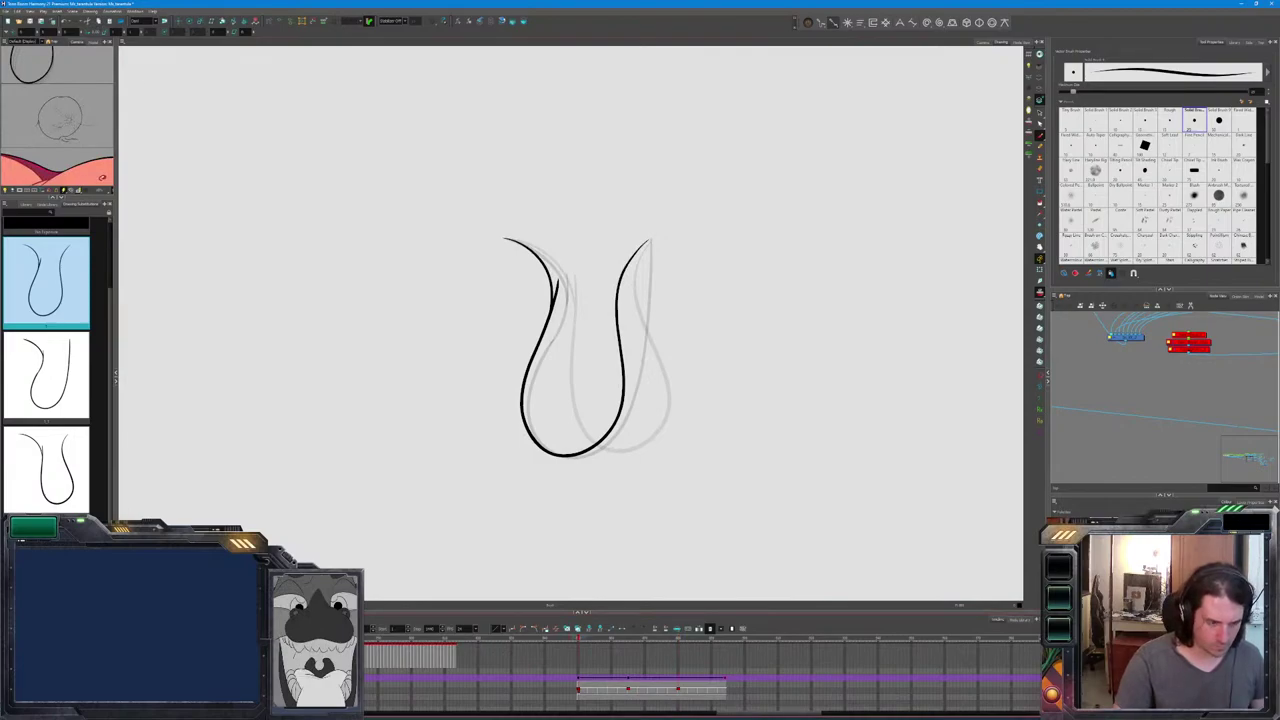
{"action": "mouse_move", "coordinate": [590, 648]}
{"action": "left_mouse_down"}
{"action": "mouse_move", "coordinate": [625, 648]}
{"action": "mouse_move", "coordinate": [580, 648]}
{"action": "left_mouse_up"}
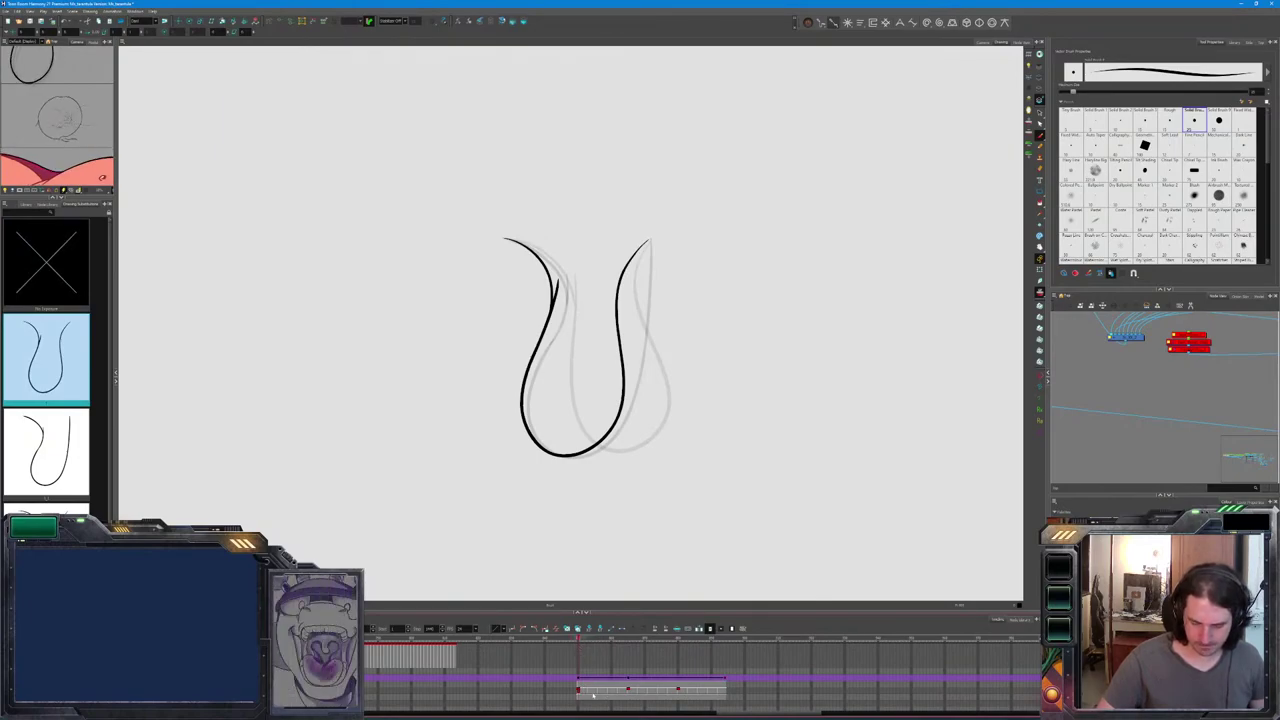
Select the throat drawing layer, display its rough sketch in faded blue, and go to the blank drawing at the second uvula key.
{"action": "left_click", "coordinate": [593, 694]}
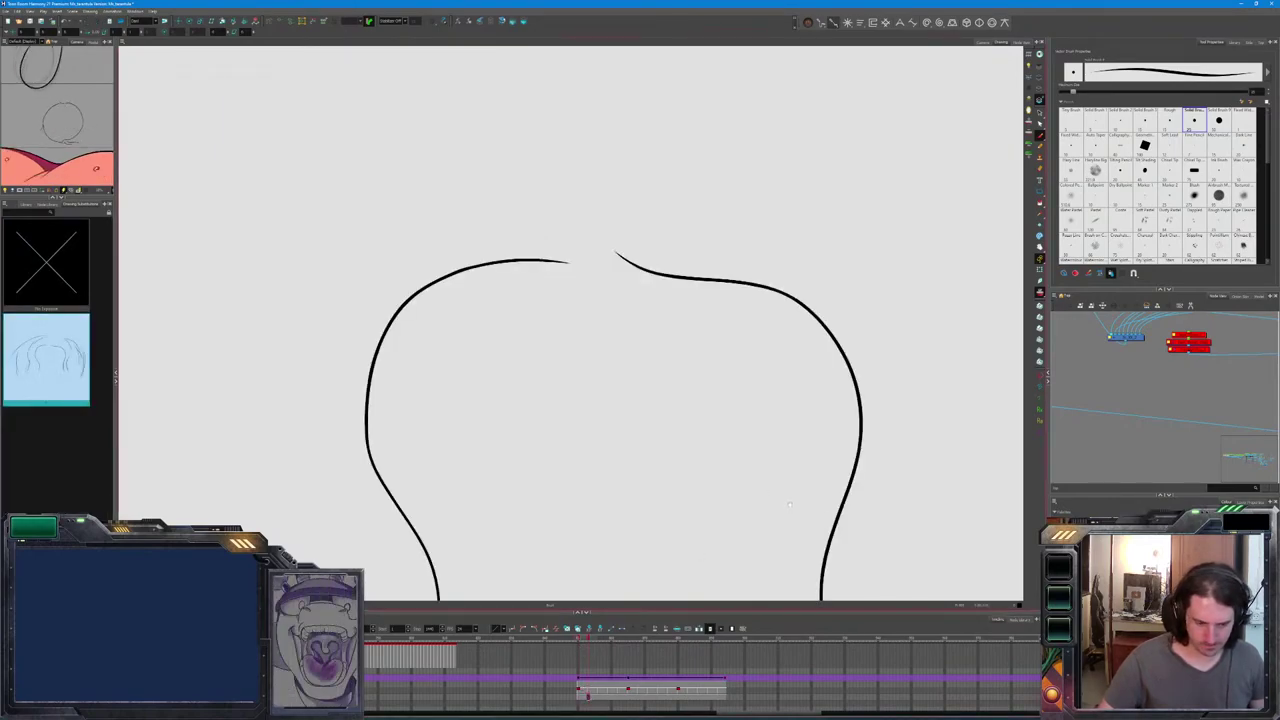
{"action": "scroll", "coordinate": [789, 480], "scroll_direction": "down", "scroll_amount": 3}
{"action": "scroll", "coordinate": [789, 480], "scroll_direction": "right", "scroll_amount": 1}
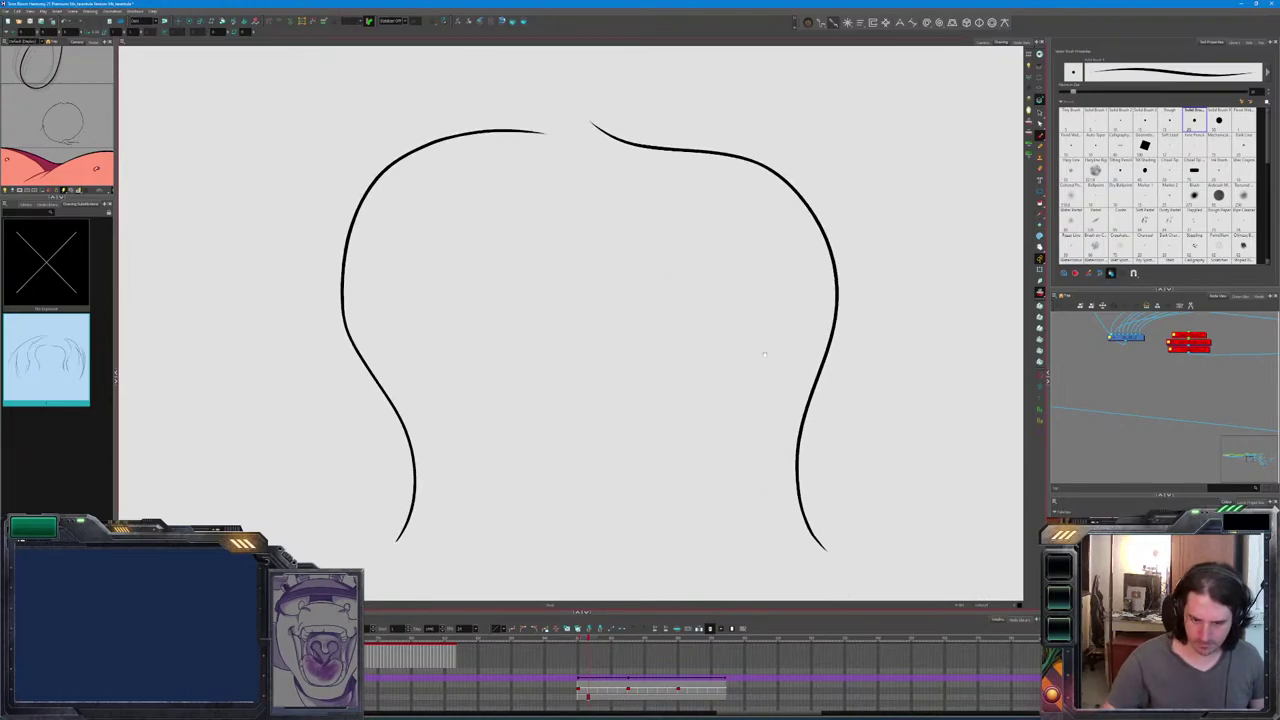
{"action": "scroll", "coordinate": [570, 320], "scroll_direction": "down", "scroll_amount": 5}
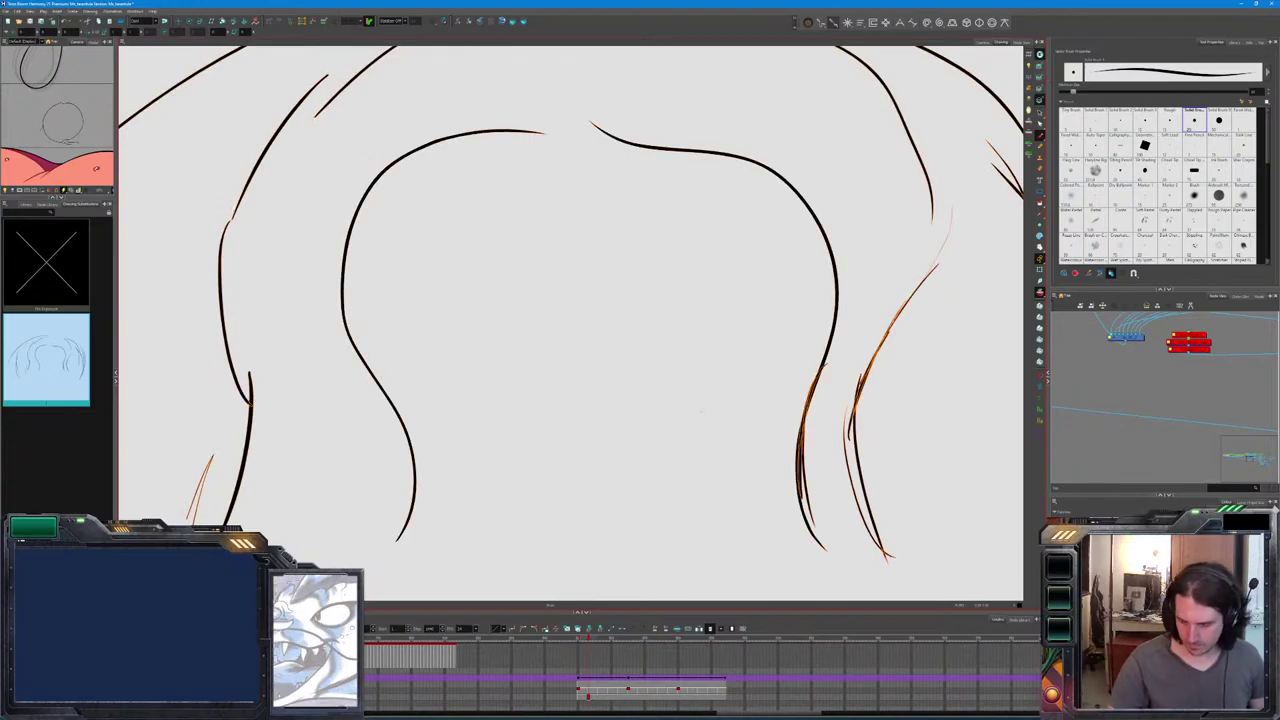
{"action": "scroll", "coordinate": [570, 320], "scroll_direction": "down", "scroll_amount": 3}
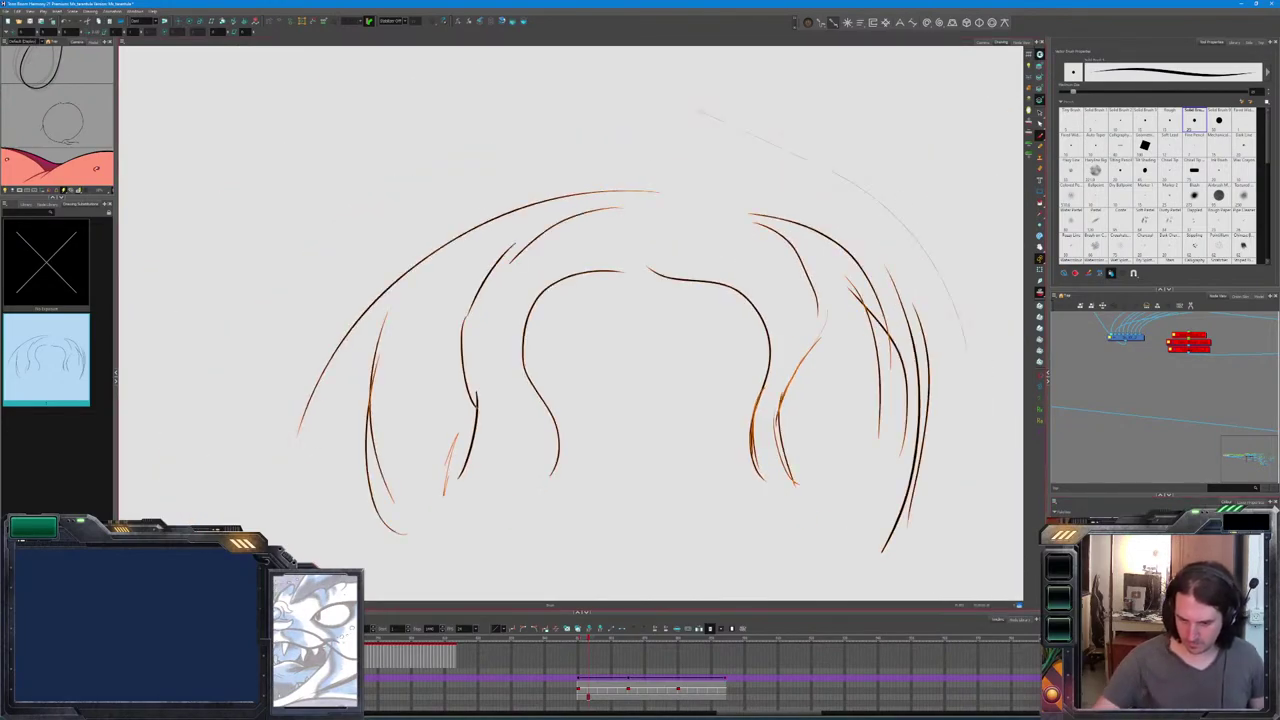
{"action": "key", "text": "shift+l"}
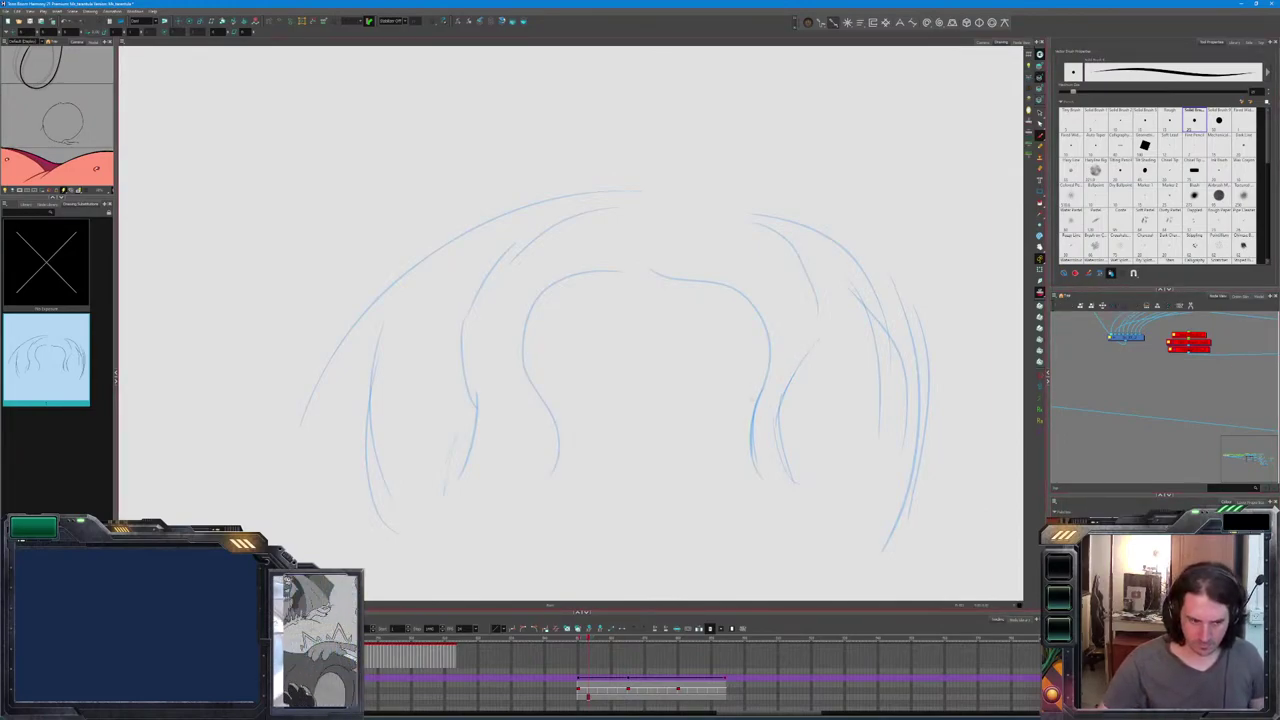
{"action": "left_click", "coordinate": [625, 642]}
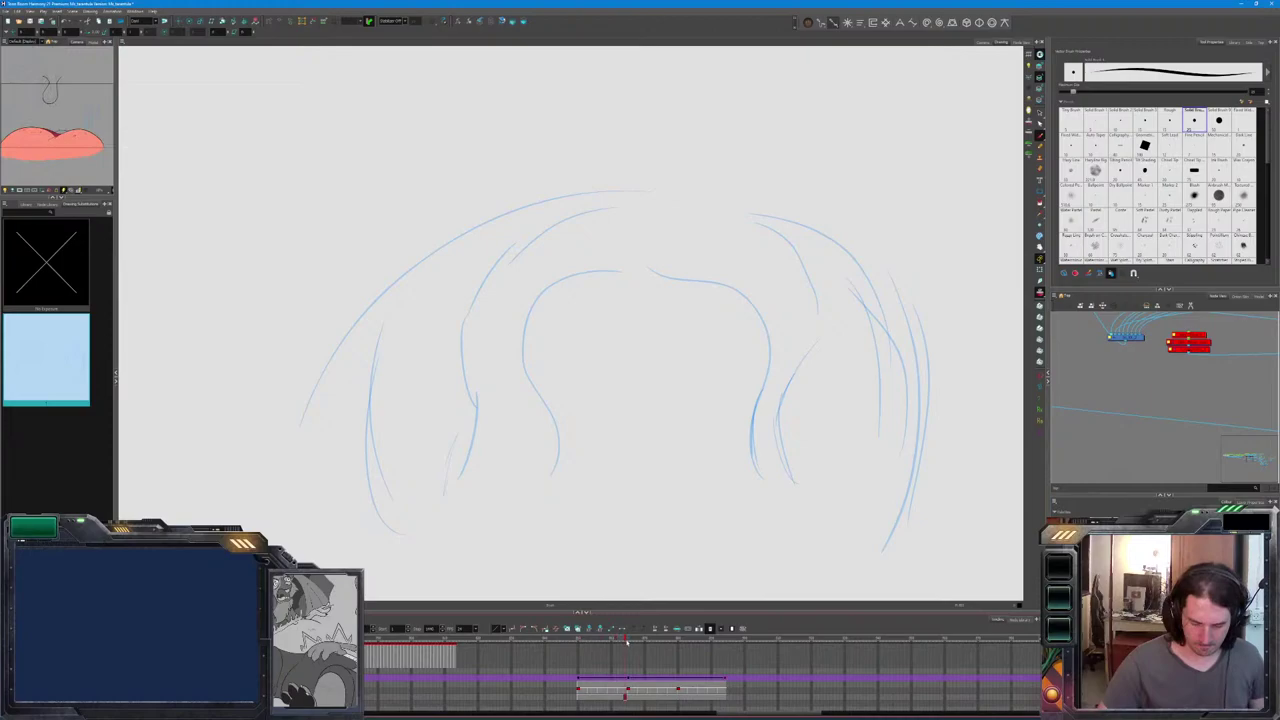
Switch to the Camera view framed on the mouth and turn off onion skinning.
{"action": "scroll", "coordinate": [824, 308], "scroll_direction": "up", "scroll_amount": 3}
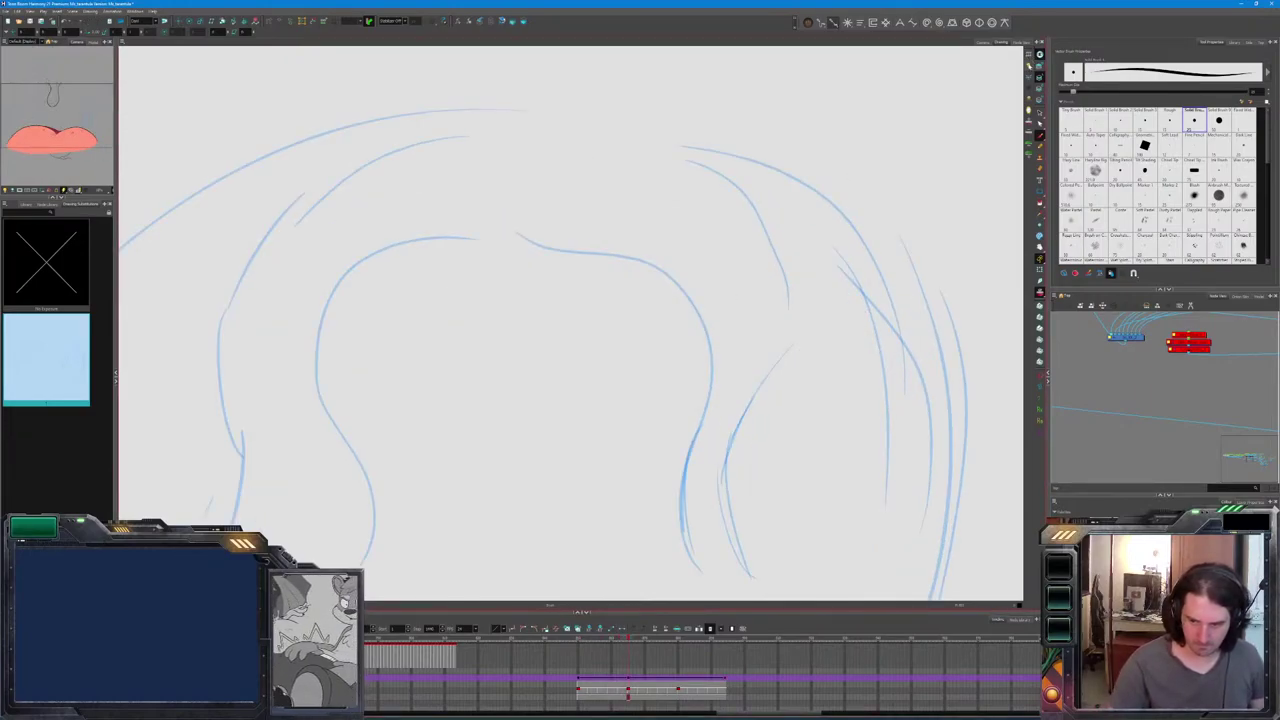
{"action": "key", "text": "shift+m"}
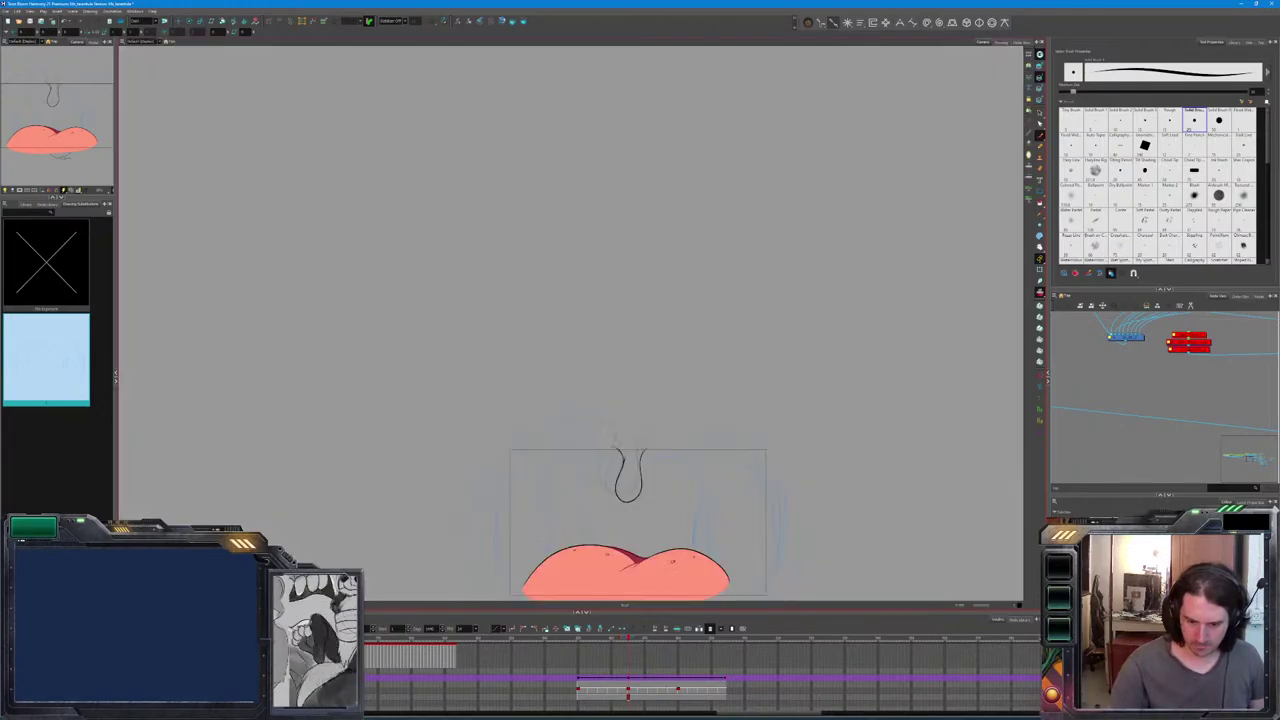
{"action": "scroll", "coordinate": [651, 228], "scroll_direction": "up", "scroll_amount": 5}
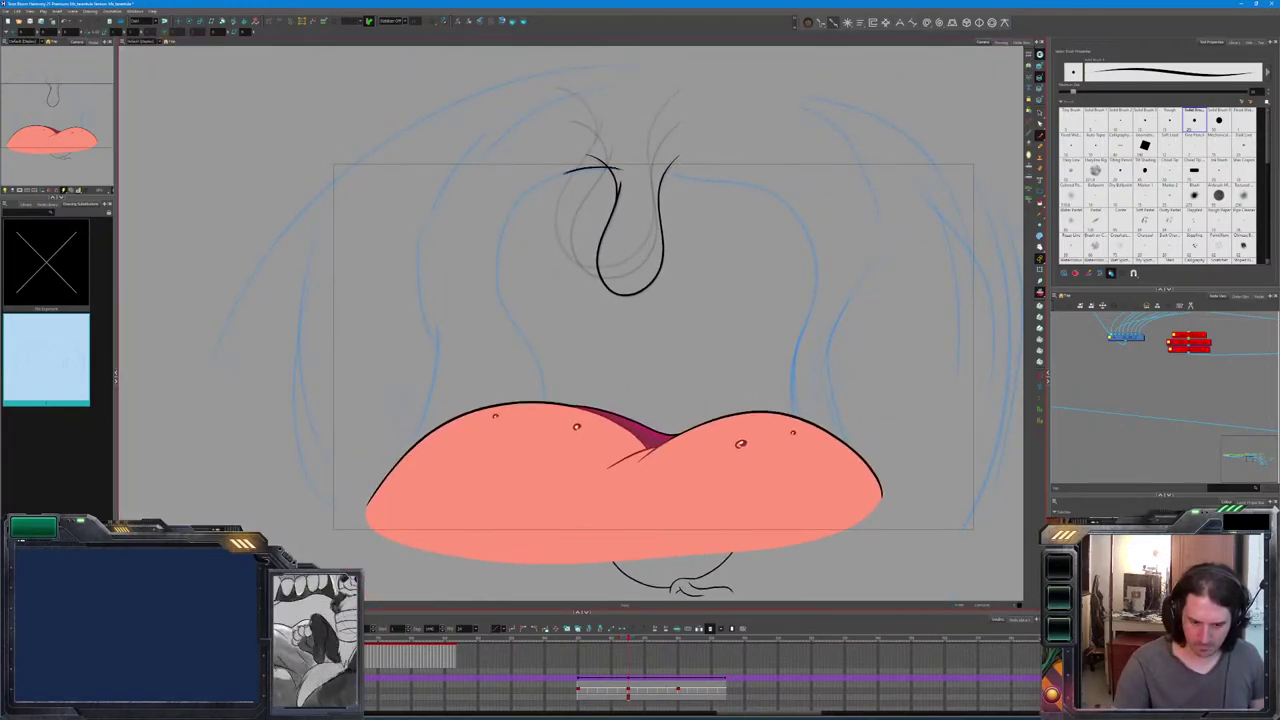
{"action": "key", "text": "alt+o"}
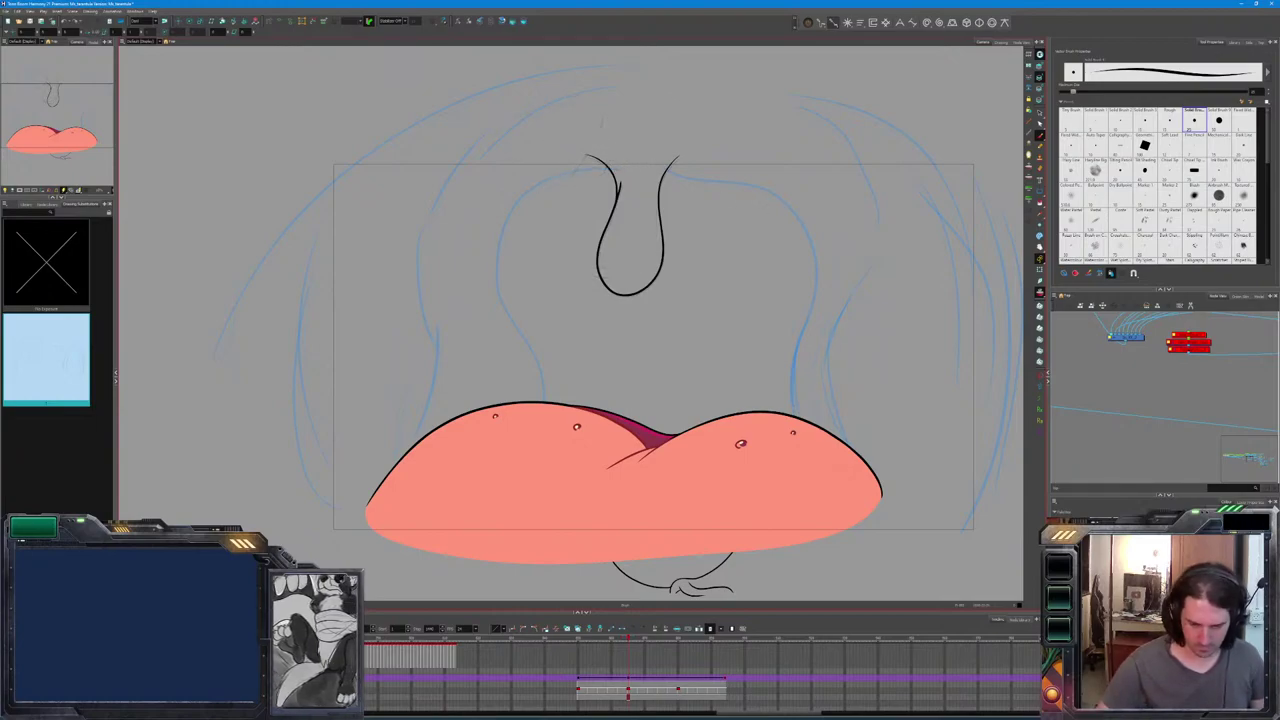
Ink the throat opening's outline from the tongue up its right side, over the top and partway down the left side.
{"action": "left_click_drag", "start_coordinate": [800, 420], "coordinate": [818, 446]}
{"action": "key", "text": "ctrl+z"}
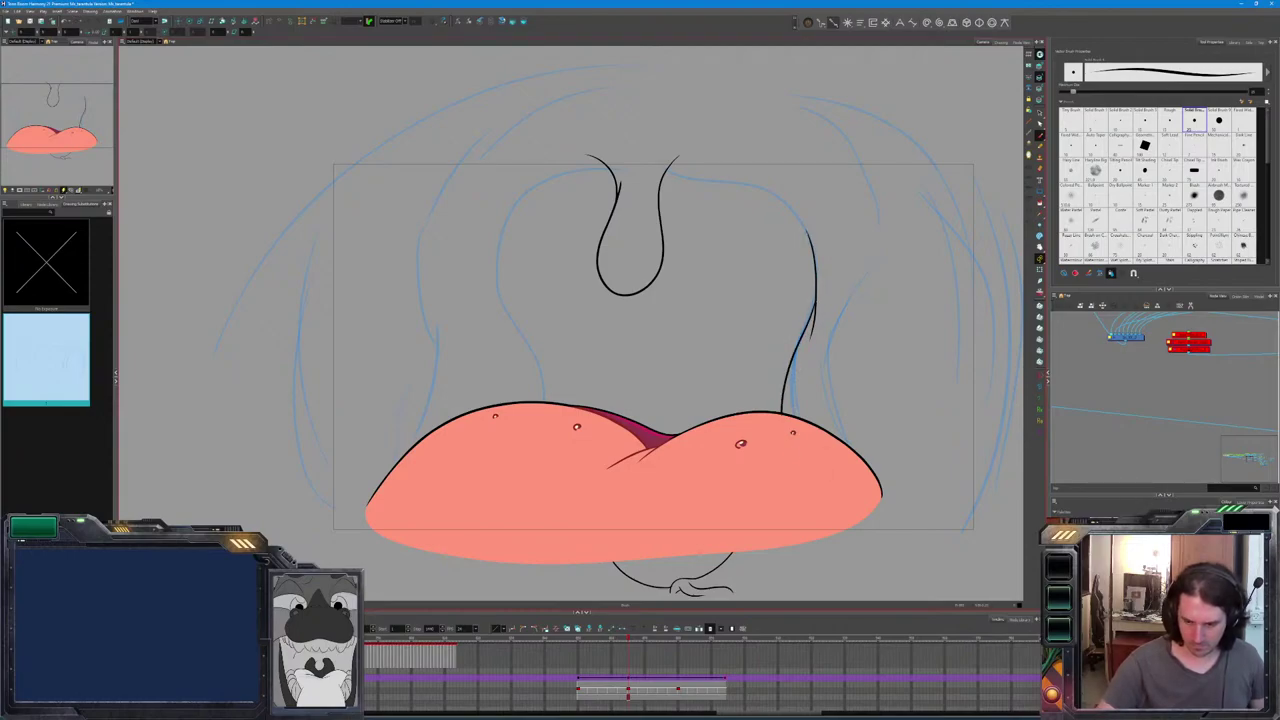
{"action": "mouse_move", "coordinate": [806, 224]}
{"action": "left_mouse_down"}
{"action": "mouse_move", "coordinate": [772, 186]}
{"action": "mouse_move", "coordinate": [660, 162]}
{"action": "mouse_move", "coordinate": [572, 173]}
{"action": "mouse_move", "coordinate": [514, 204]}
{"action": "mouse_move", "coordinate": [494, 280]}
{"action": "mouse_move", "coordinate": [505, 322]}
{"action": "left_mouse_up"}
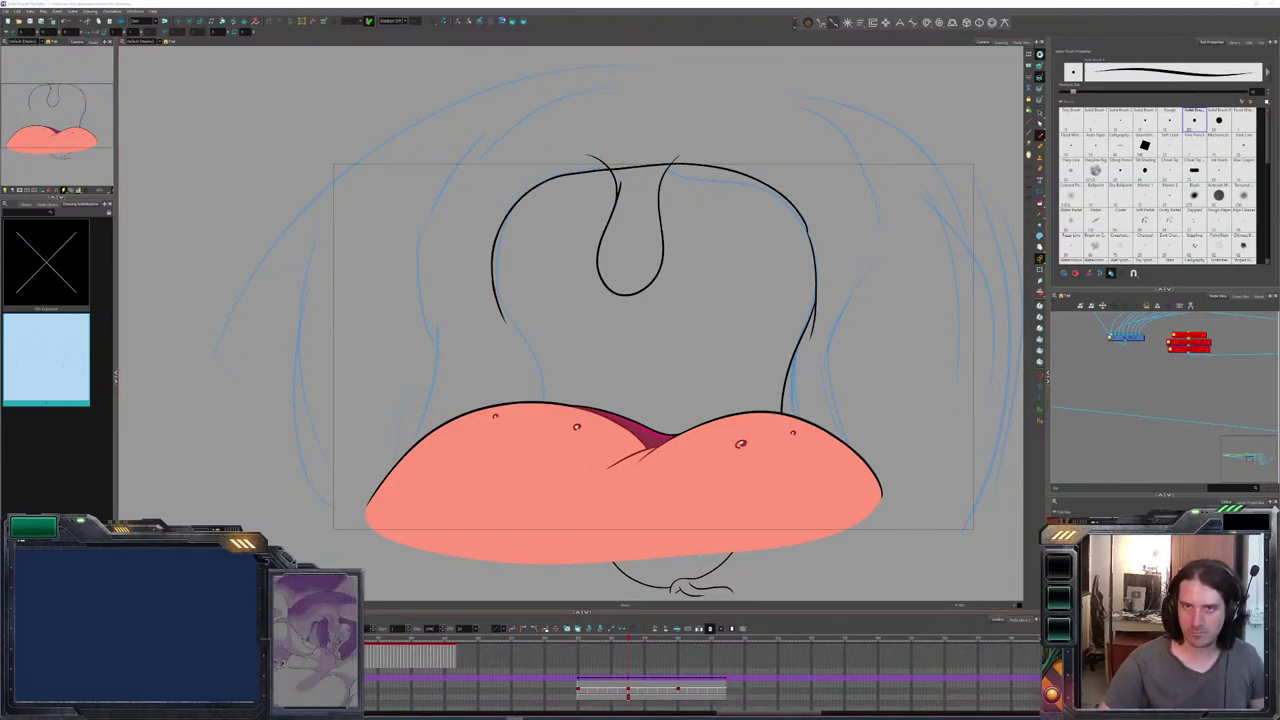
{"action": "mouse_move", "coordinate": [513, 717]}
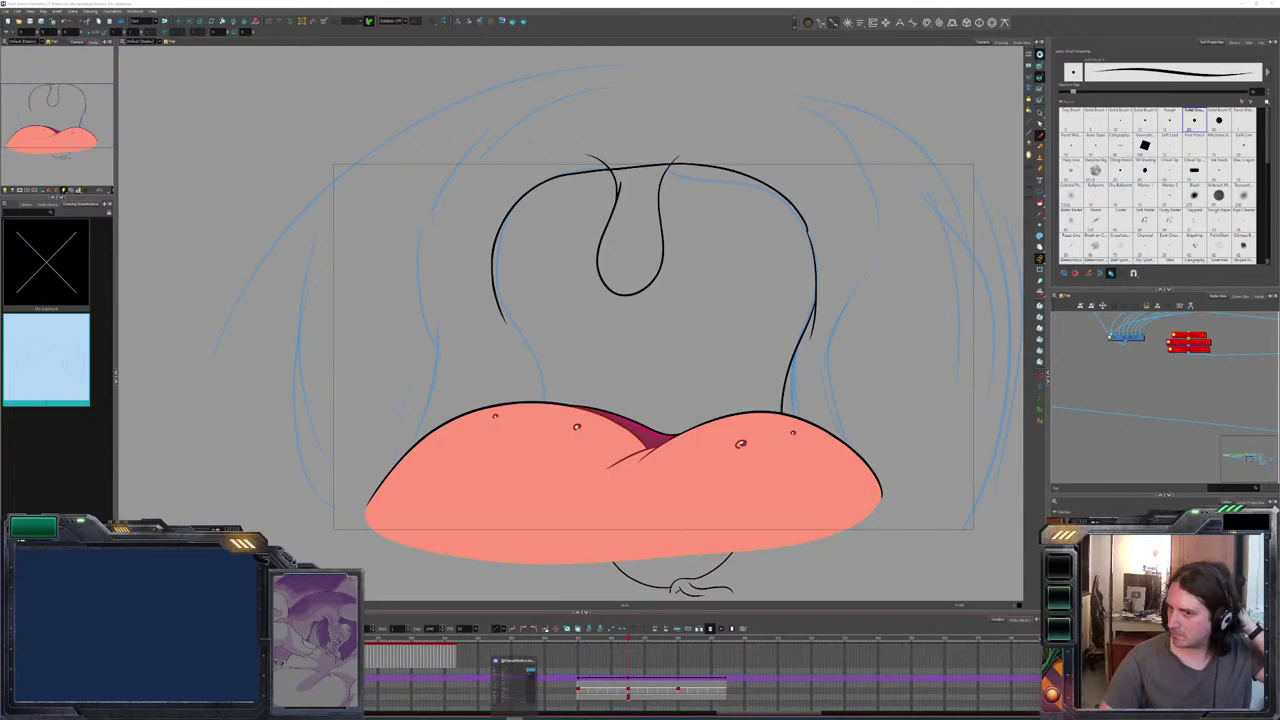
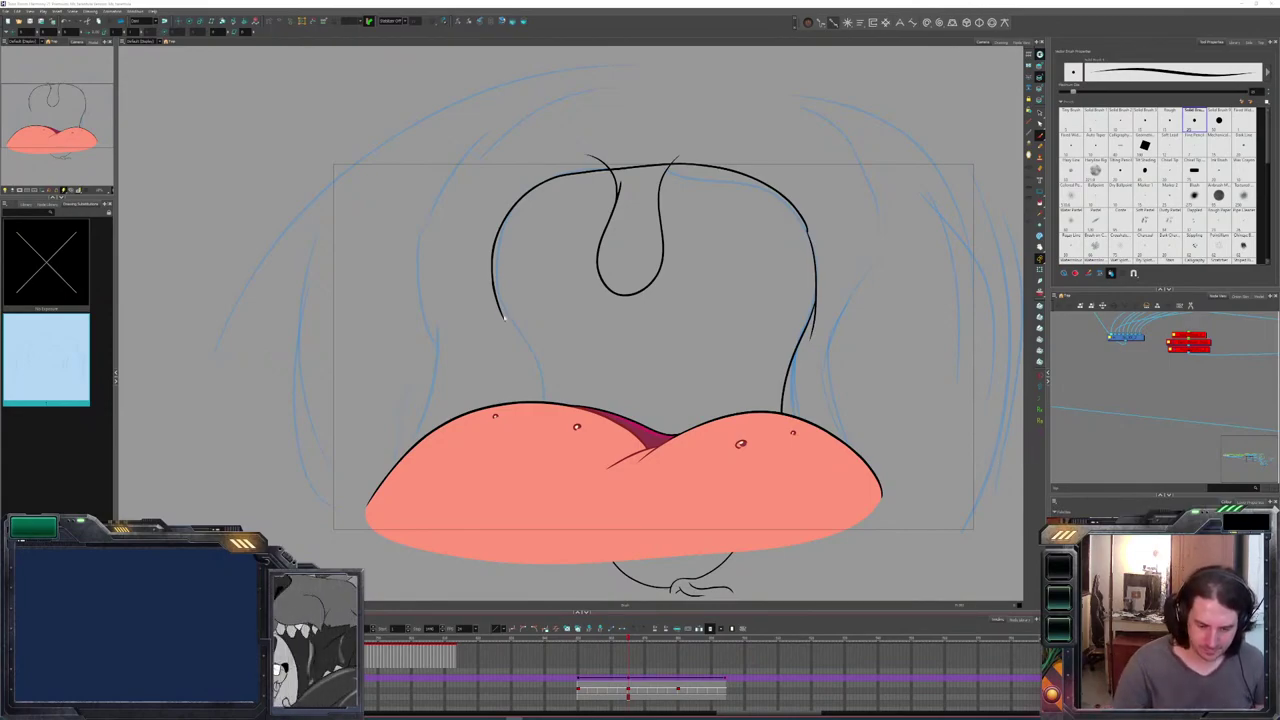
Ink the throat opening's lower left edge down to the tongue and redraw the arch over the top more smoothly.
{"action": "left_click_drag", "start_coordinate": [502, 317], "coordinate": [531, 401]}
{"action": "key", "text": "ctrl+z"}
{"action": "left_click_drag", "start_coordinate": [536, 452], "coordinate": [520, 345]}
{"action": "key", "text": "ctrl+z"}
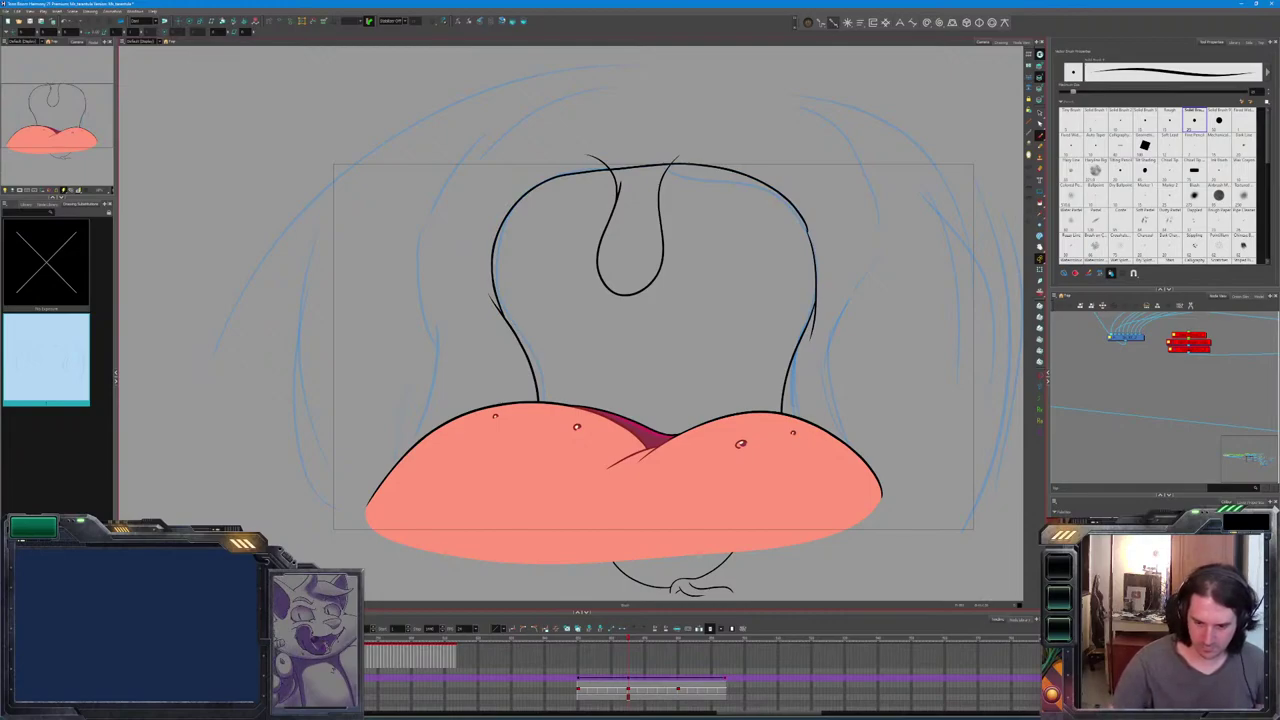
{"action": "mouse_move", "coordinate": [492, 290]}
{"action": "left_mouse_down"}
{"action": "mouse_move", "coordinate": [808, 232]}
{"action": "mouse_move", "coordinate": [813, 254]}
{"action": "left_mouse_up"}
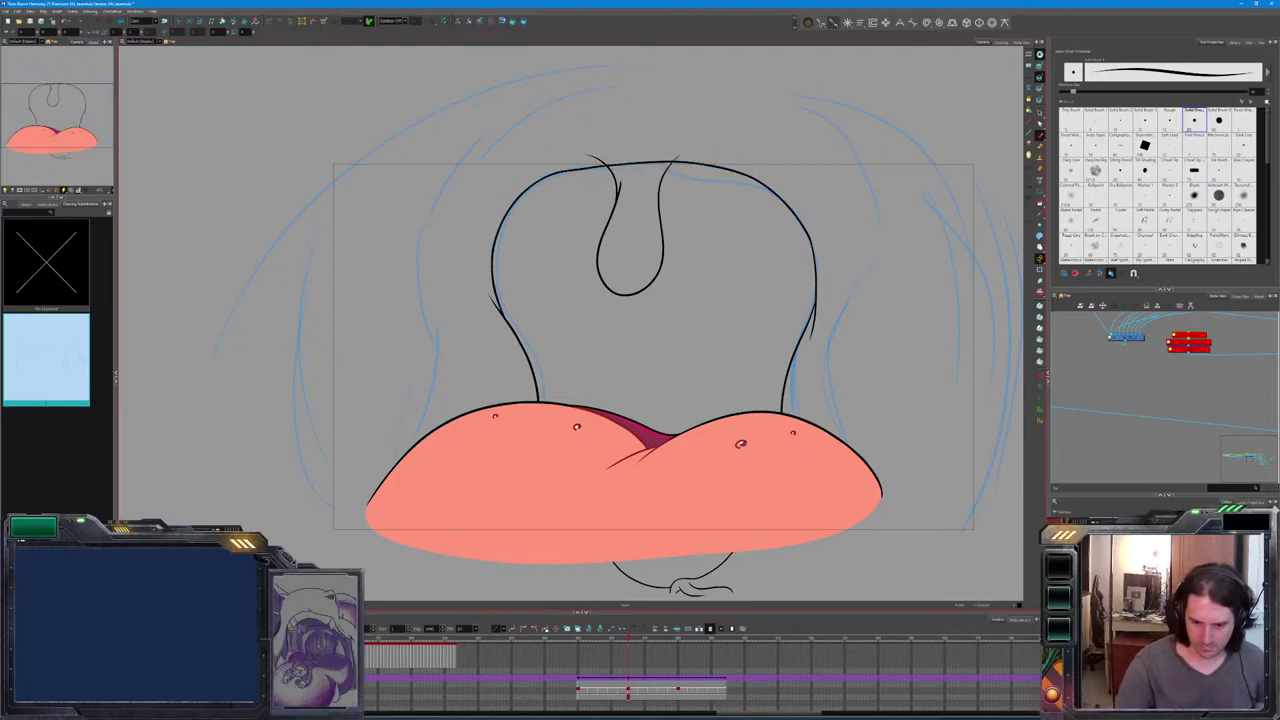
{"action": "key", "text": "ctrl+z"}
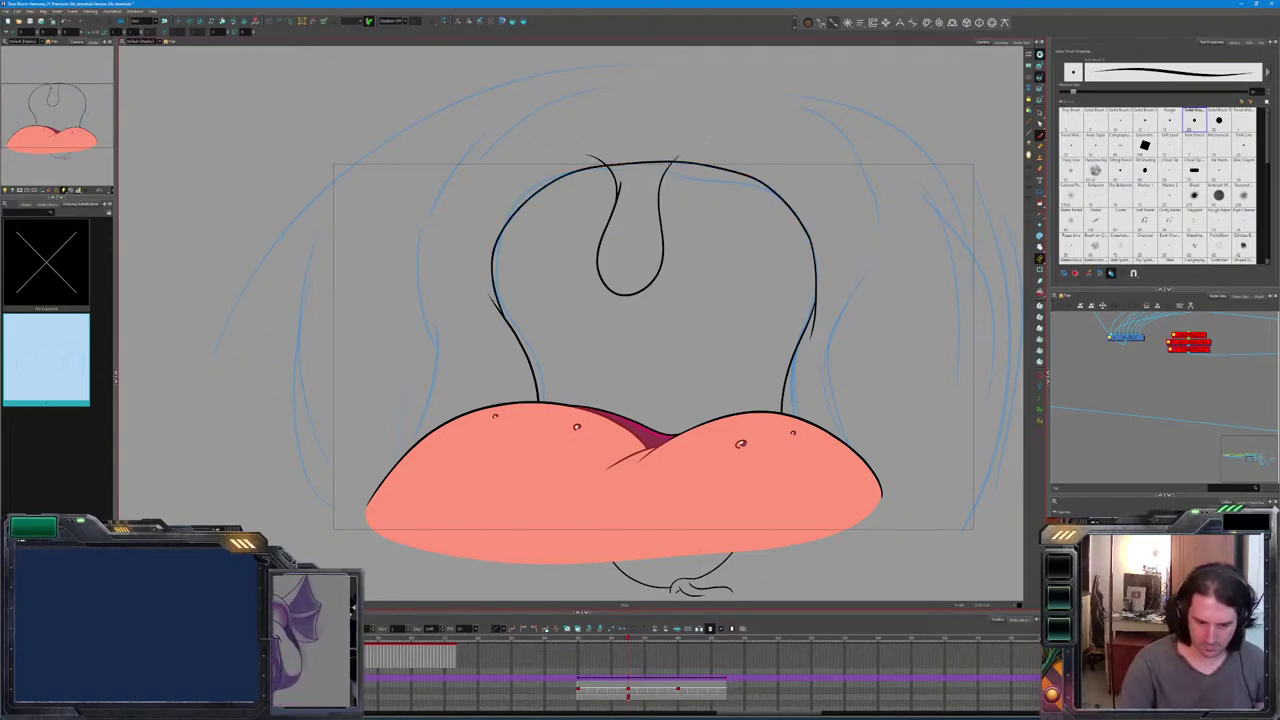
Ink the fold lines on both sides of the throat opening and the long outer arc on the far left.
{"action": "left_click_drag", "start_coordinate": [437, 322], "coordinate": [411, 448]}
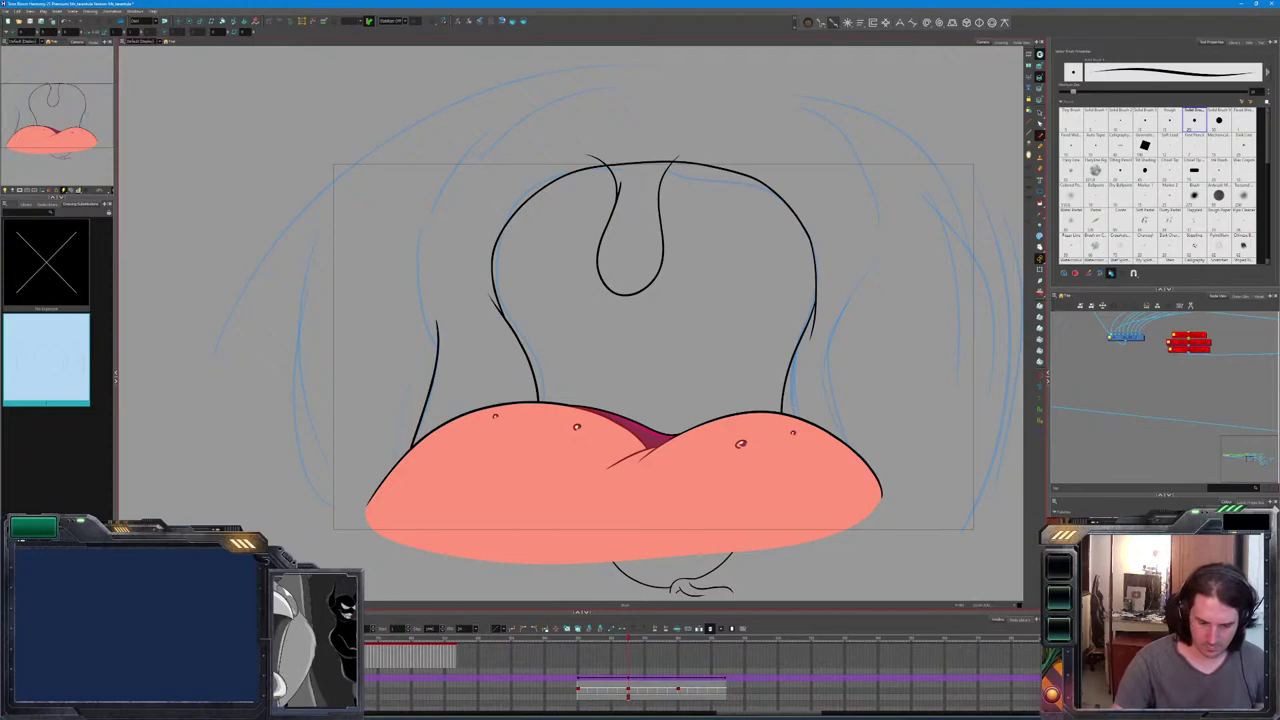
{"action": "mouse_move", "coordinate": [394, 394]}
{"action": "left_mouse_down"}
{"action": "mouse_move", "coordinate": [383, 303]}
{"action": "mouse_move", "coordinate": [403, 184]}
{"action": "left_mouse_up"}
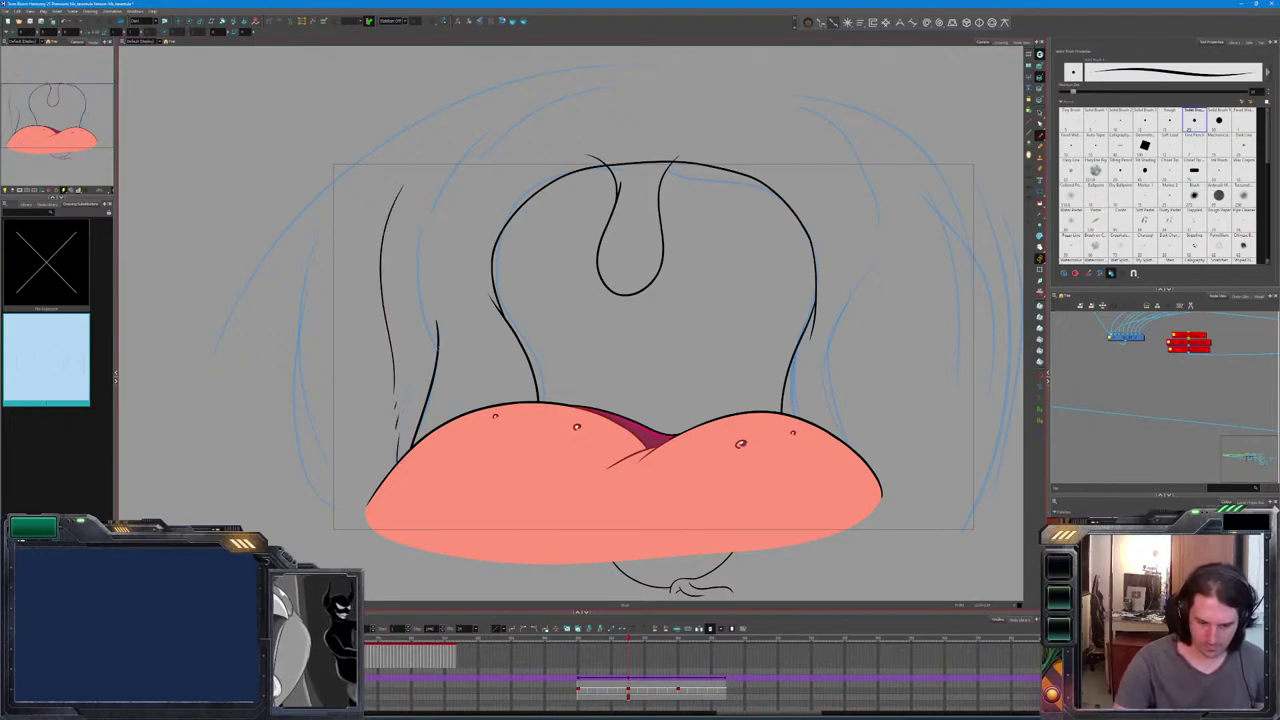
{"action": "left_click_drag", "start_coordinate": [437, 318], "coordinate": [447, 152]}
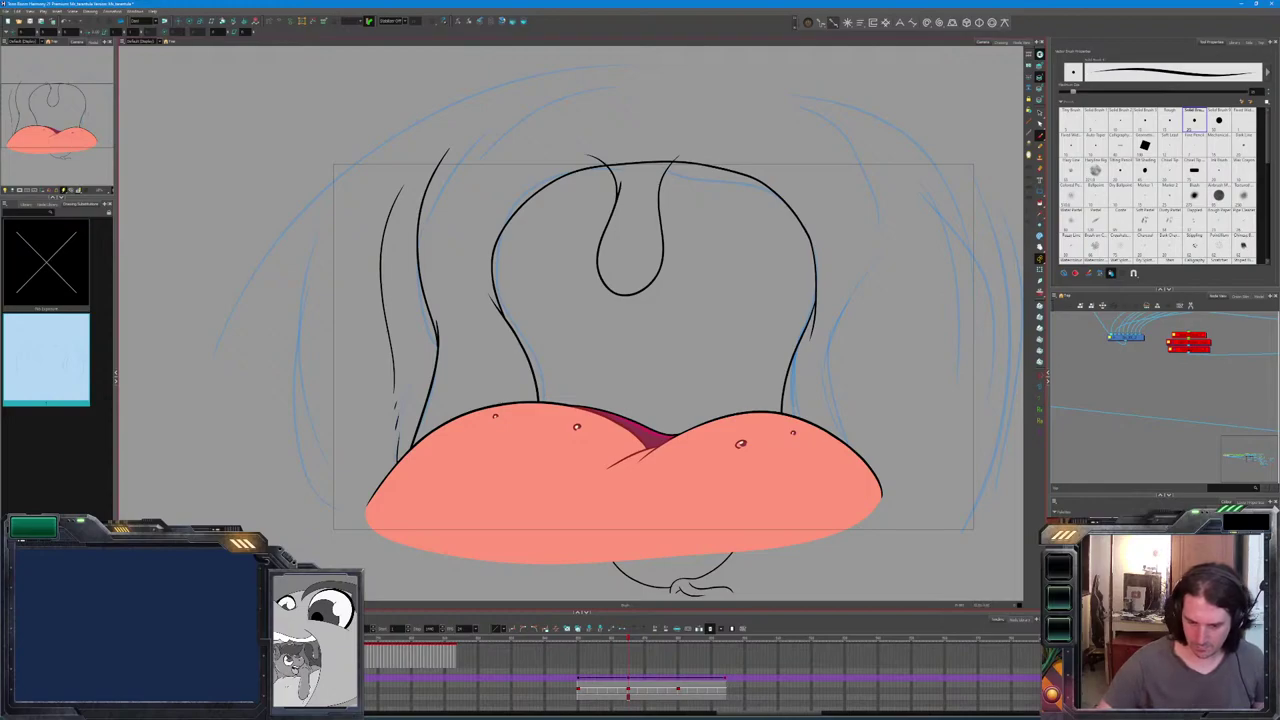
{"action": "left_click_drag", "start_coordinate": [874, 472], "coordinate": [842, 92]}
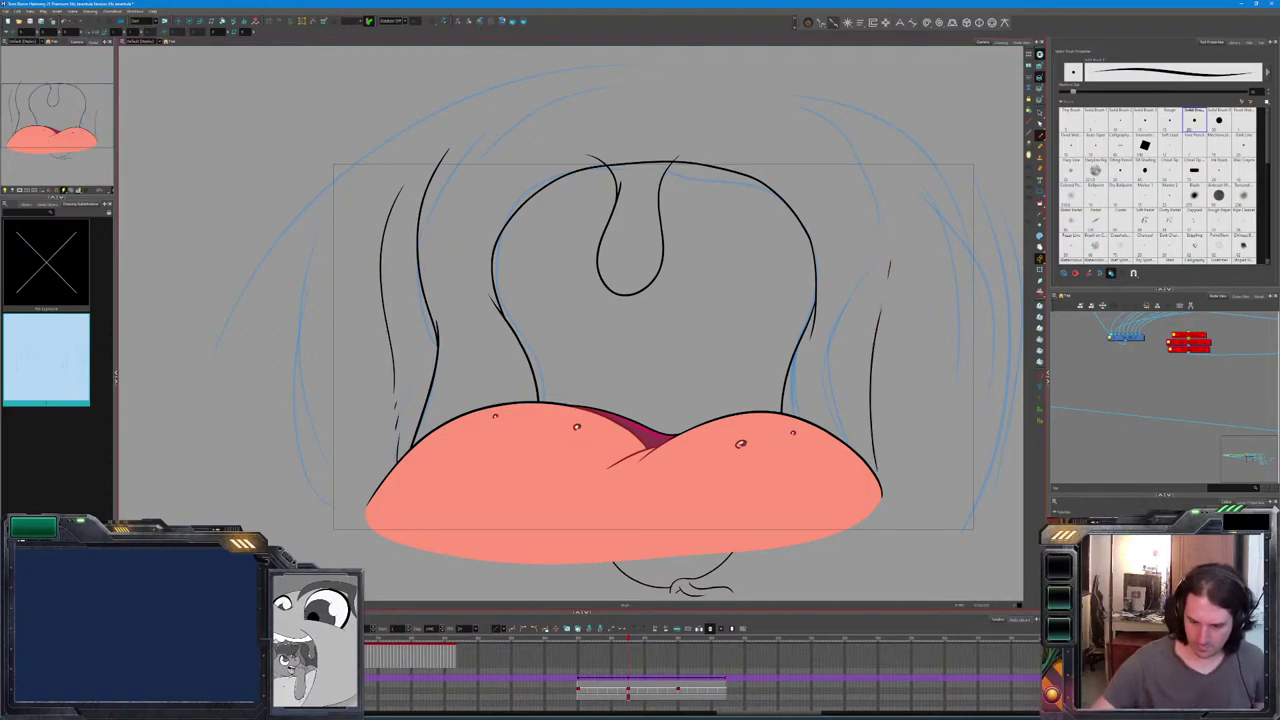
{"action": "mouse_move", "coordinate": [447, 98]}
{"action": "left_mouse_down"}
{"action": "mouse_move", "coordinate": [263, 230]}
{"action": "mouse_move", "coordinate": [232, 352]}
{"action": "left_mouse_up"}
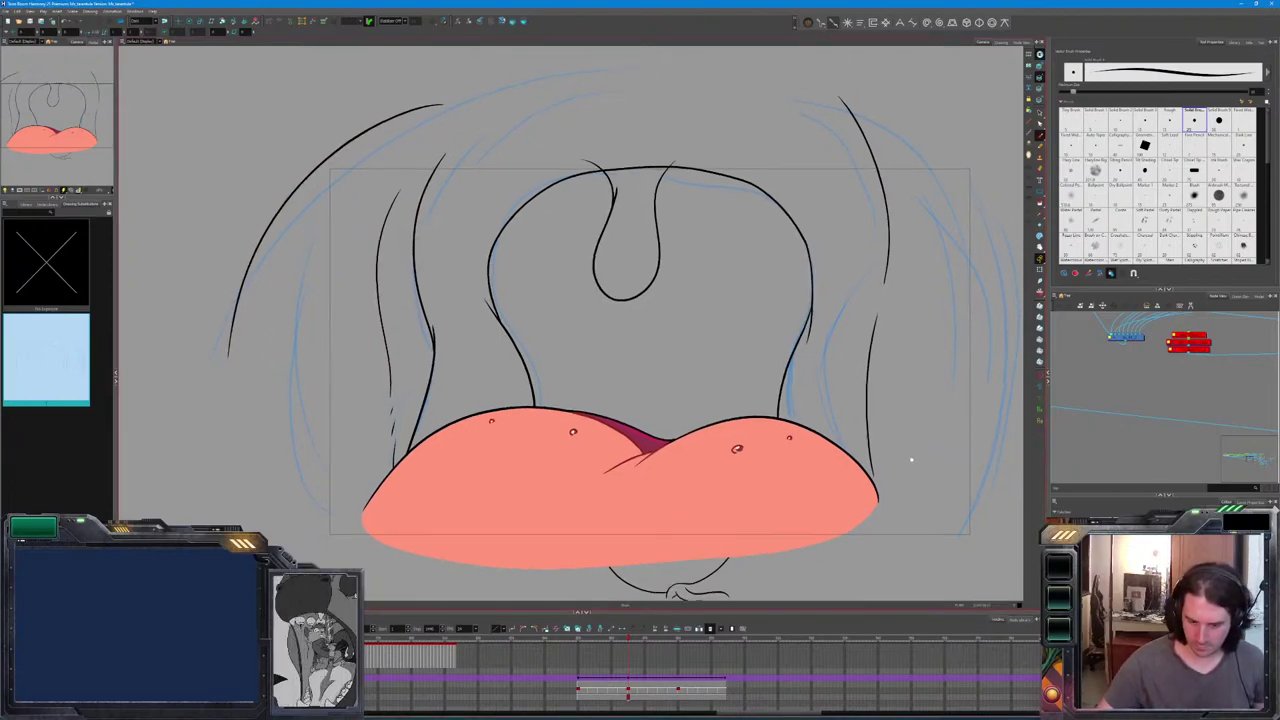
Recolour the outer fold lines and the small overhang on the throat opening's left edge dark red.
{"action": "left_click_drag", "start_coordinate": [909, 457], "coordinate": [849, 491]}
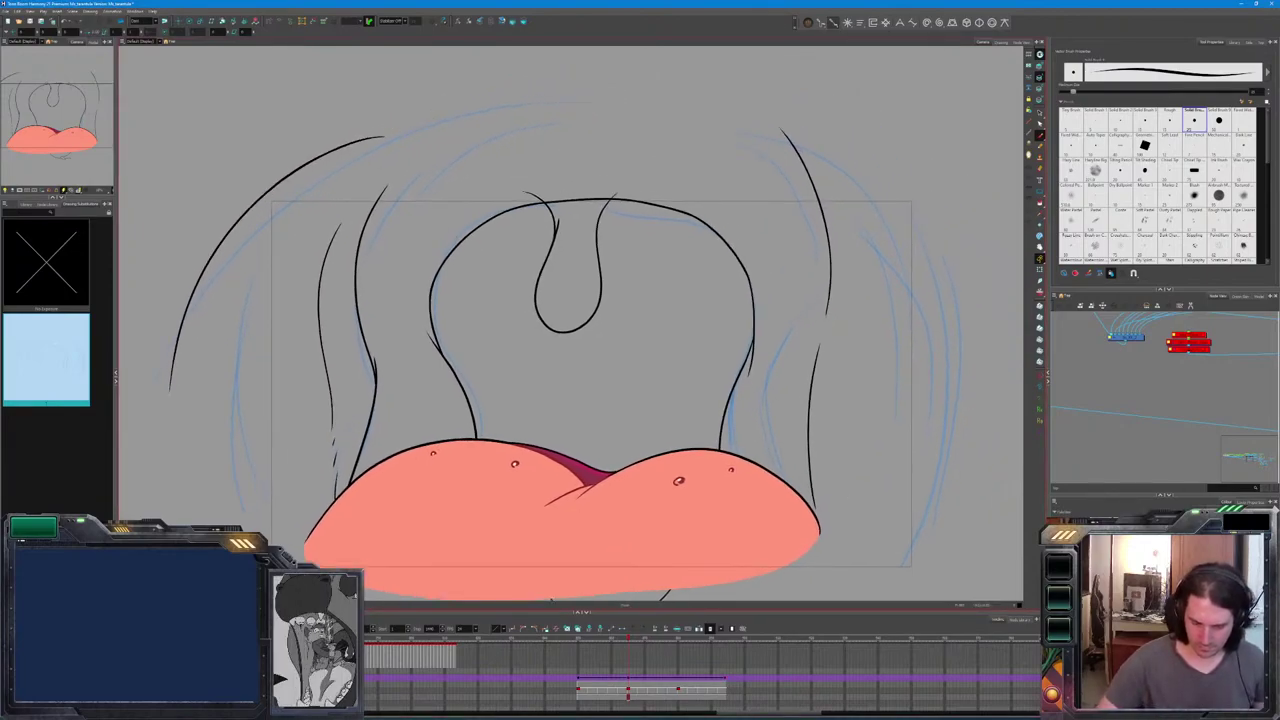
{"action": "left_click_drag", "start_coordinate": [582, 491], "coordinate": [592, 480]}
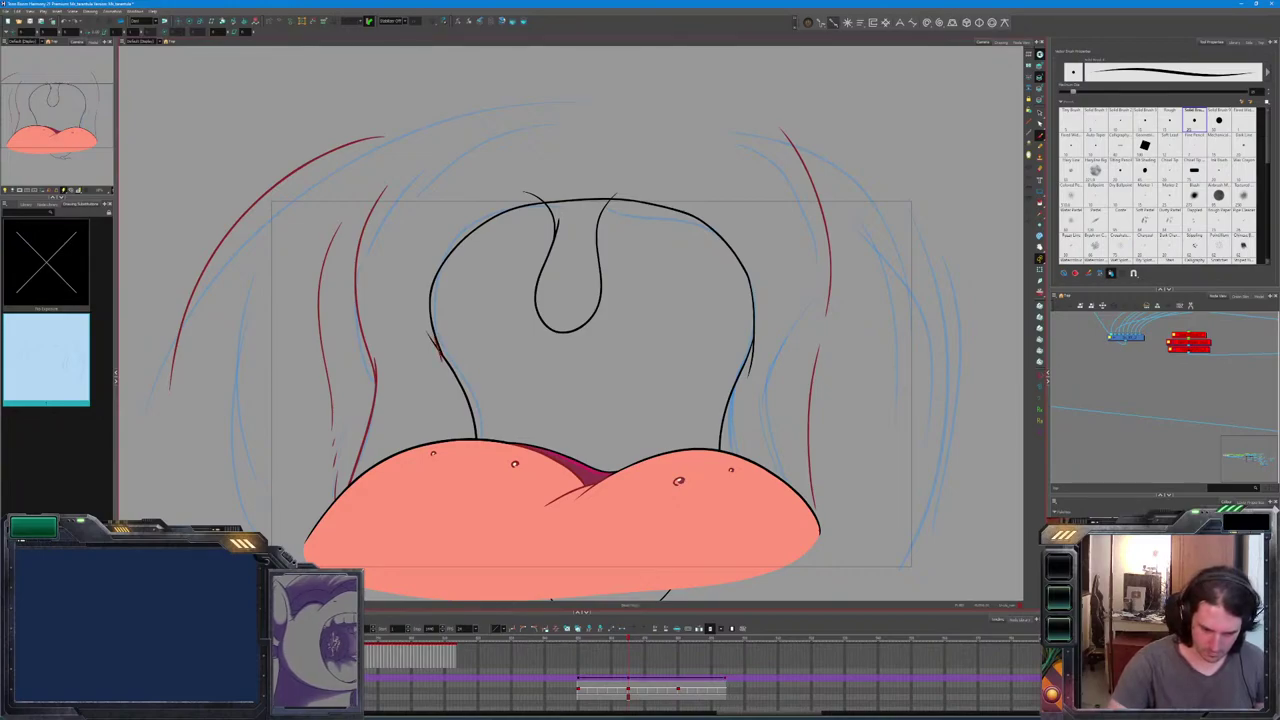
{"action": "left_click_drag", "start_coordinate": [422, 321], "coordinate": [436, 354]}
{"action": "key", "text": "ctrl+z"}
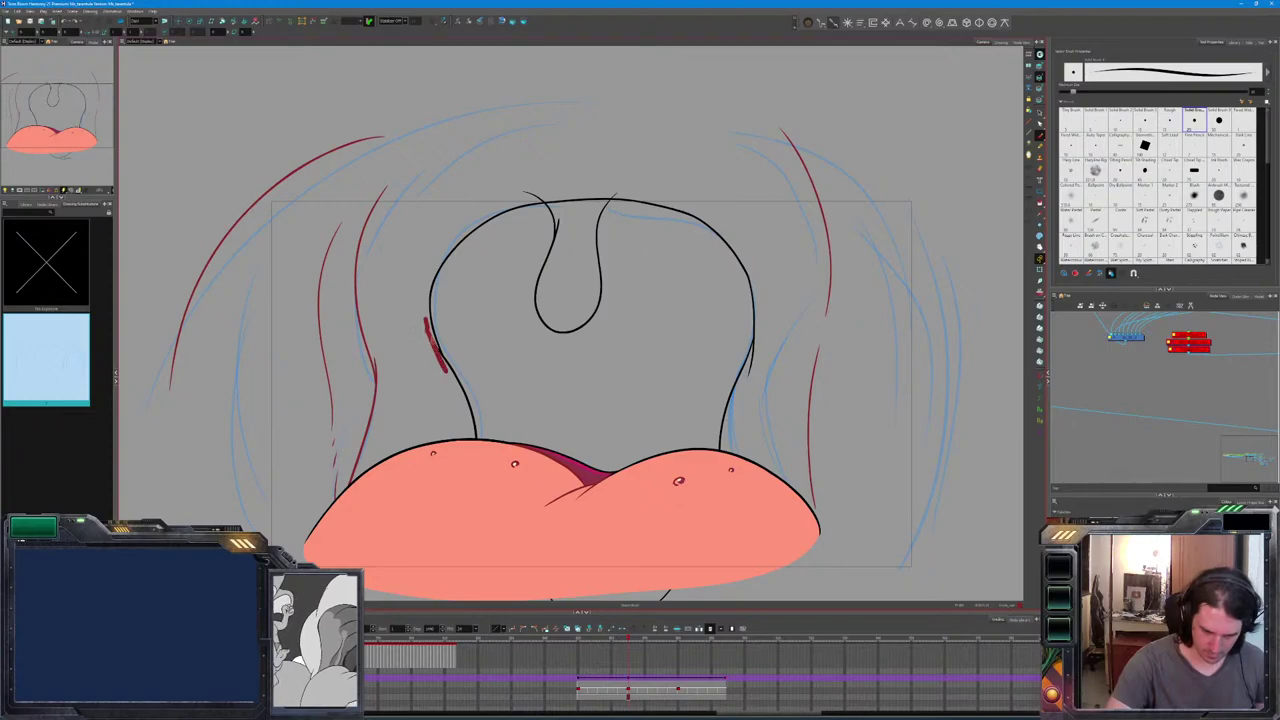
{"action": "key", "text": "ctrl+z"}
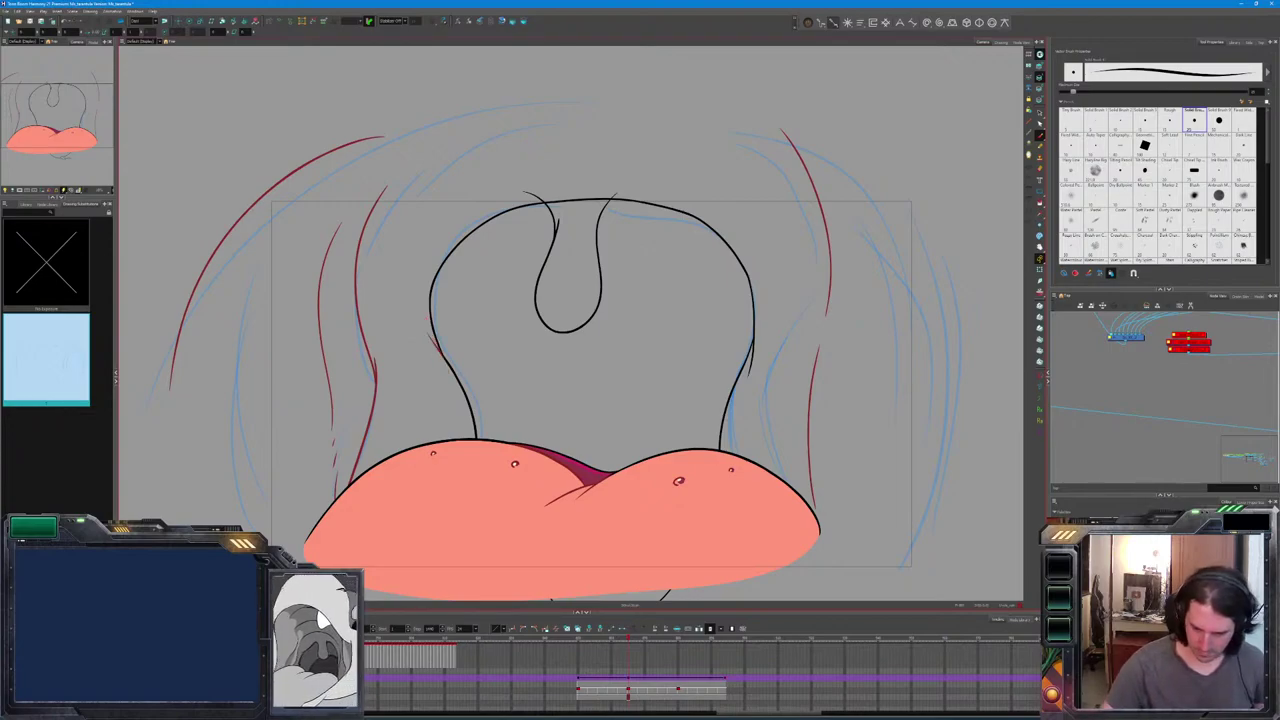
Recolour the small overhang on the throat opening's right edge dark red.
{"action": "left_click_drag", "start_coordinate": [760, 334], "coordinate": [750, 374]}
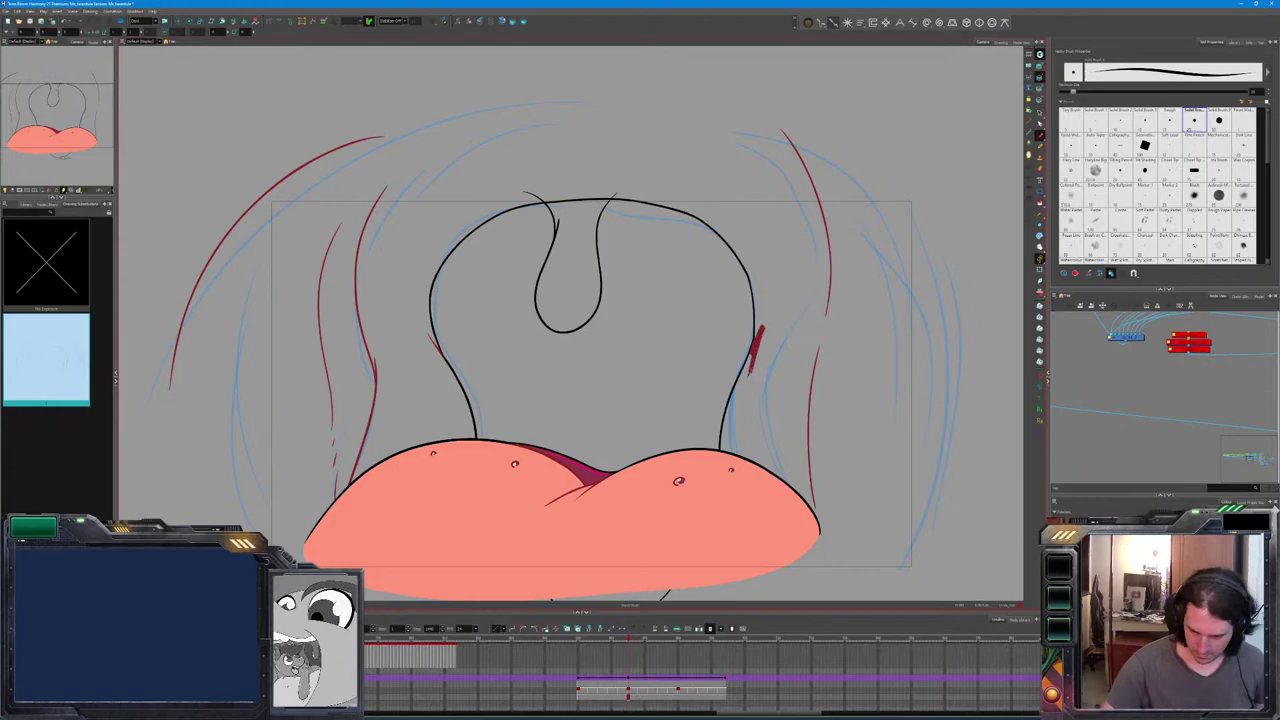
{"action": "key", "text": "ctrl+z"}
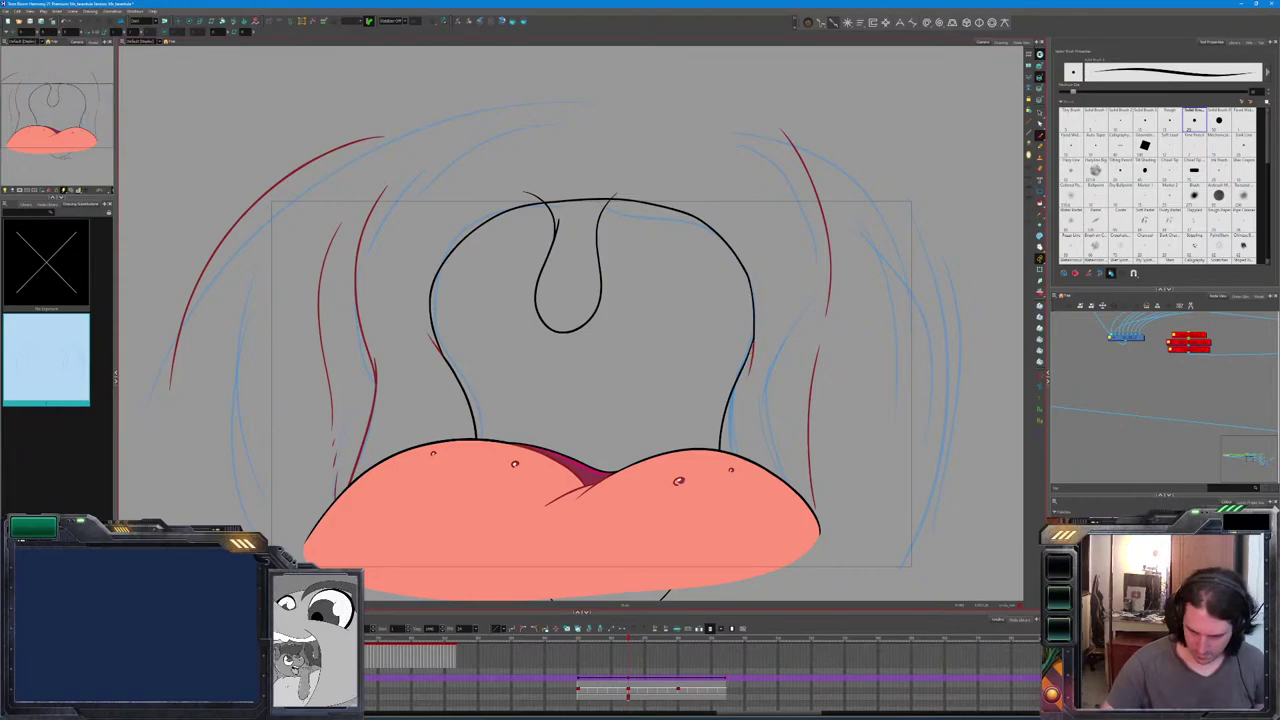
{"action": "left_click_drag", "start_coordinate": [757, 334], "coordinate": [750, 372]}
{"action": "key", "text": "ctrl+z"}
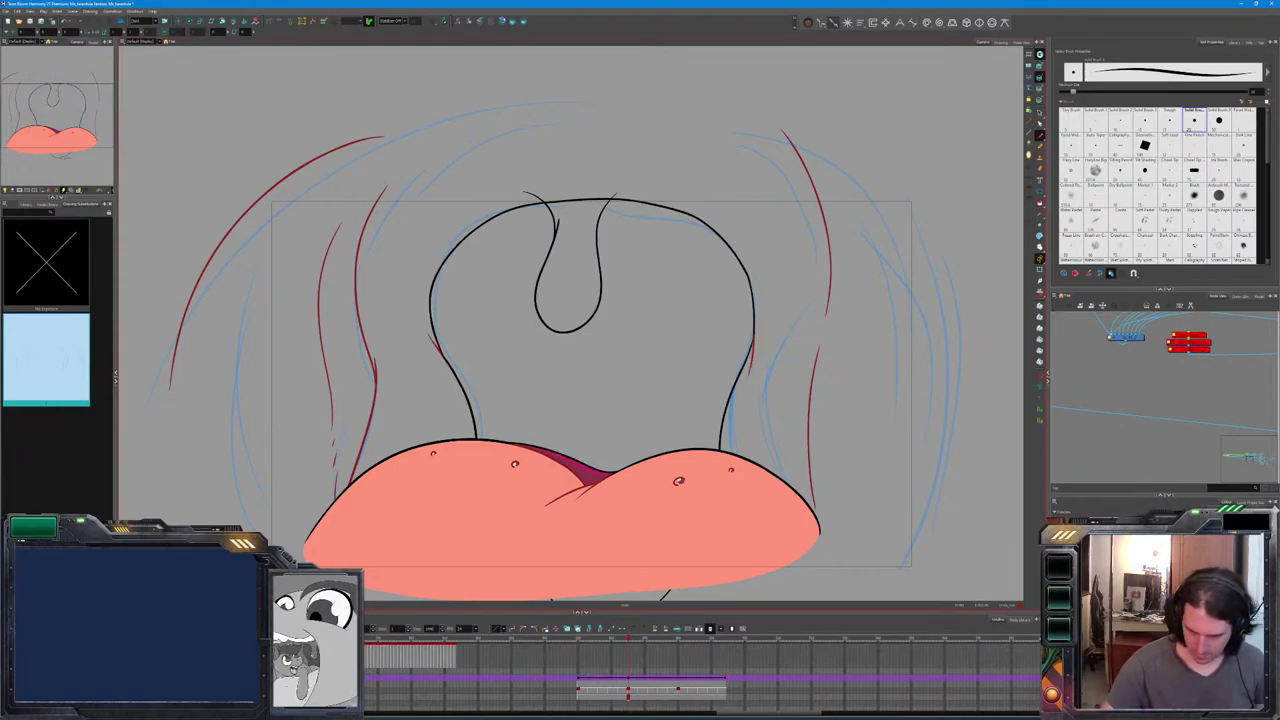
Ink the long outer arc and the fold line below it on the far right in dark red, following the sketch.
{"action": "key", "text": "alt+o"}
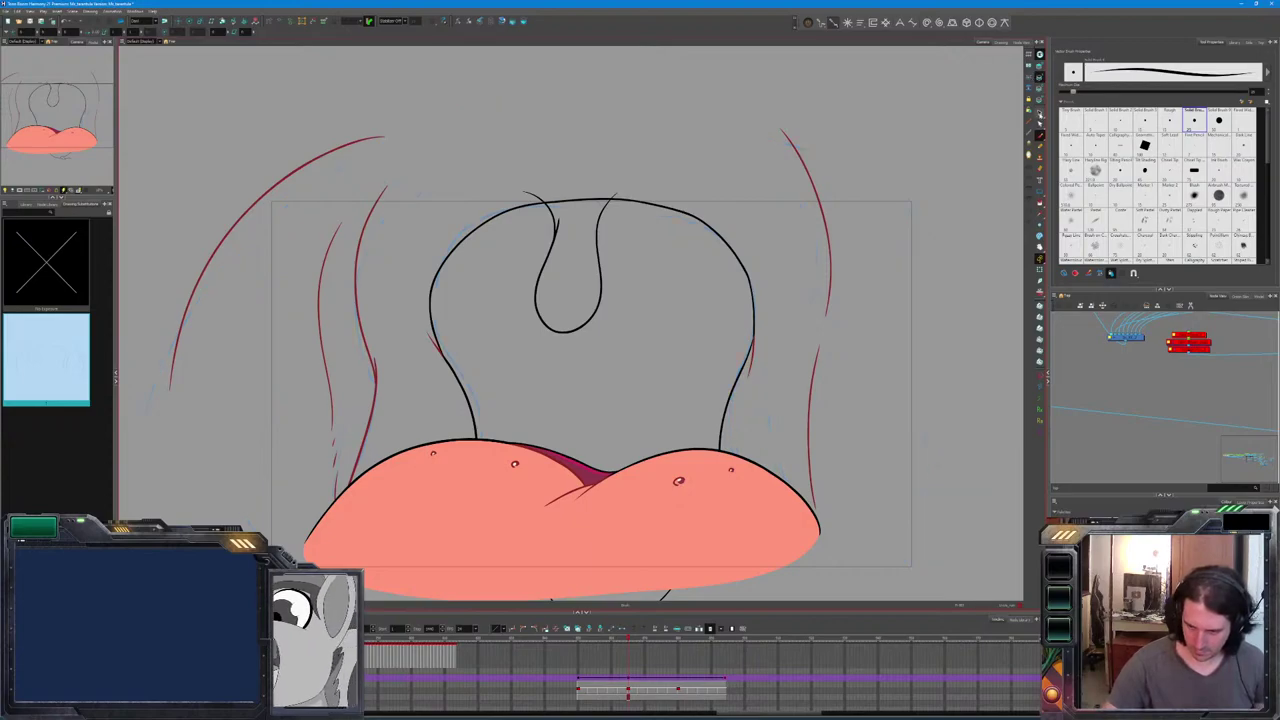
{"action": "key", "text": "alt+o"}
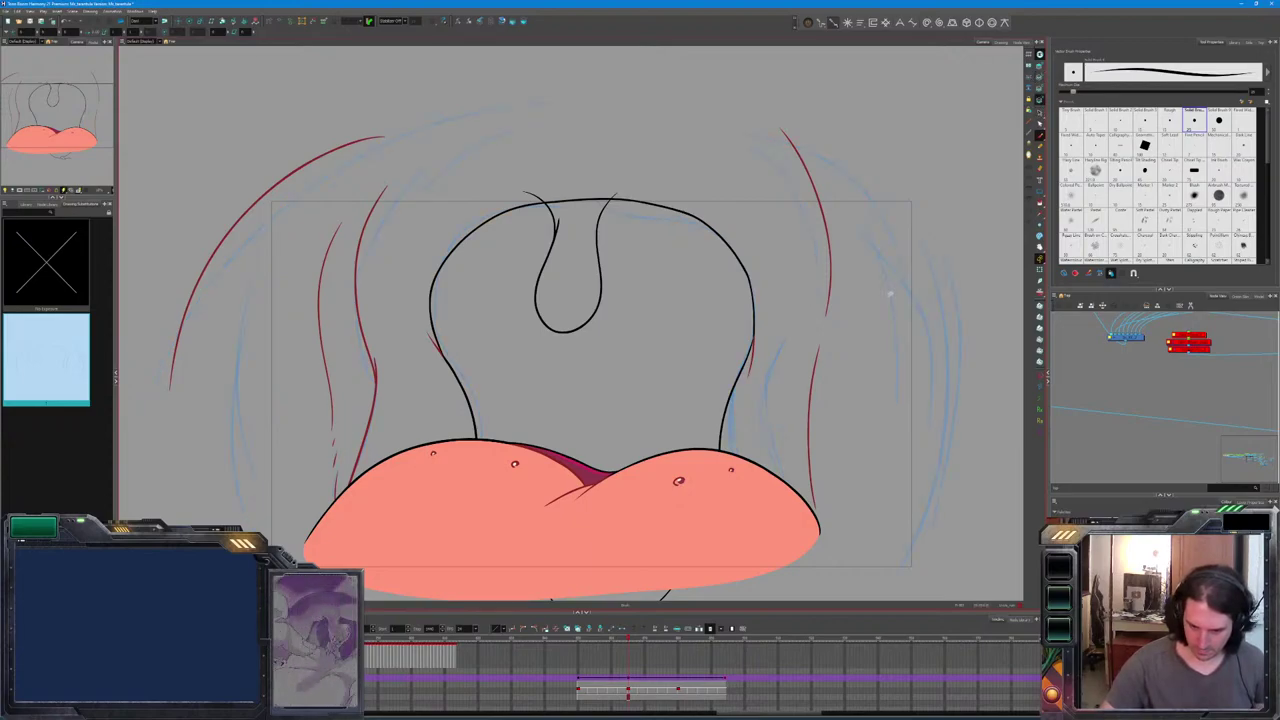
{"action": "mouse_move", "coordinate": [848, 155]}
{"action": "left_mouse_down"}
{"action": "mouse_move", "coordinate": [926, 302]}
{"action": "mouse_move", "coordinate": [931, 392]}
{"action": "left_mouse_up"}
{"action": "left_click_drag", "start_coordinate": [921, 435], "coordinate": [910, 598]}
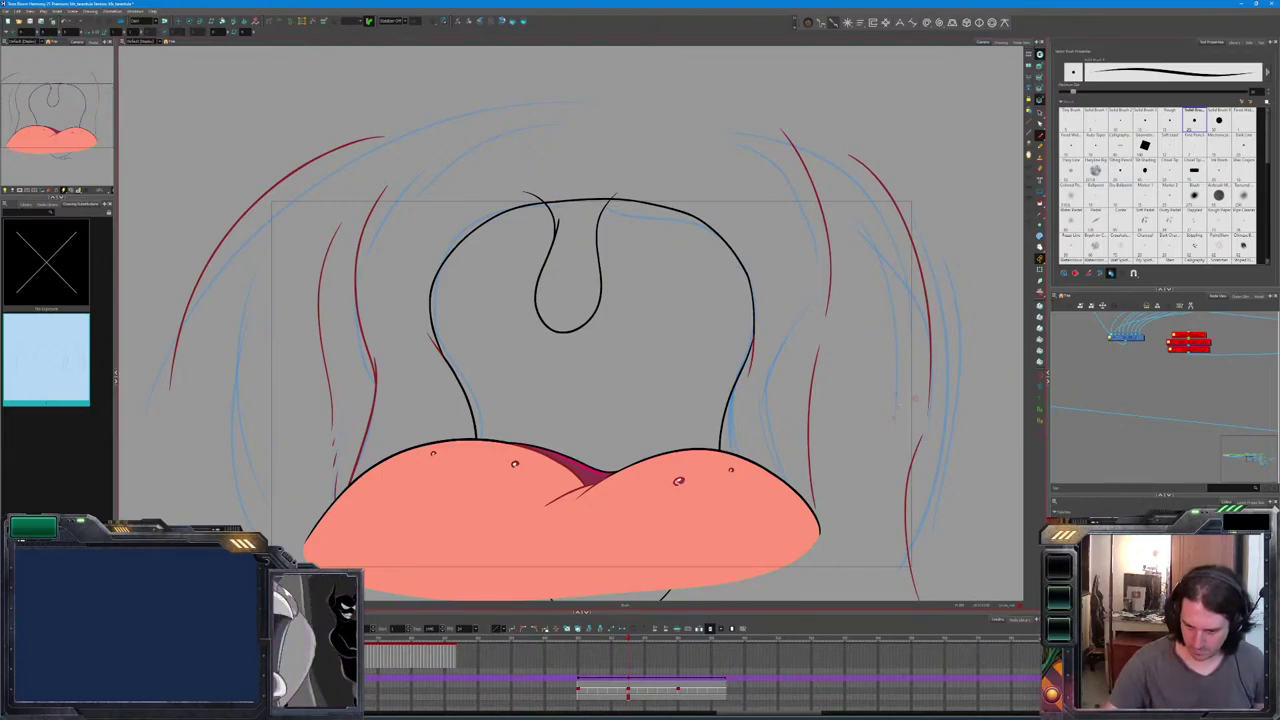
Redraw the lower fold line on the far right shorter and ink a long dark red fold line on the left inside the outer arc.
{"action": "scroll", "coordinate": [771, 370], "scroll_direction": "down", "scroll_amount": 3}
{"action": "left_click_drag", "start_coordinate": [668, 390], "coordinate": [734, 409]}
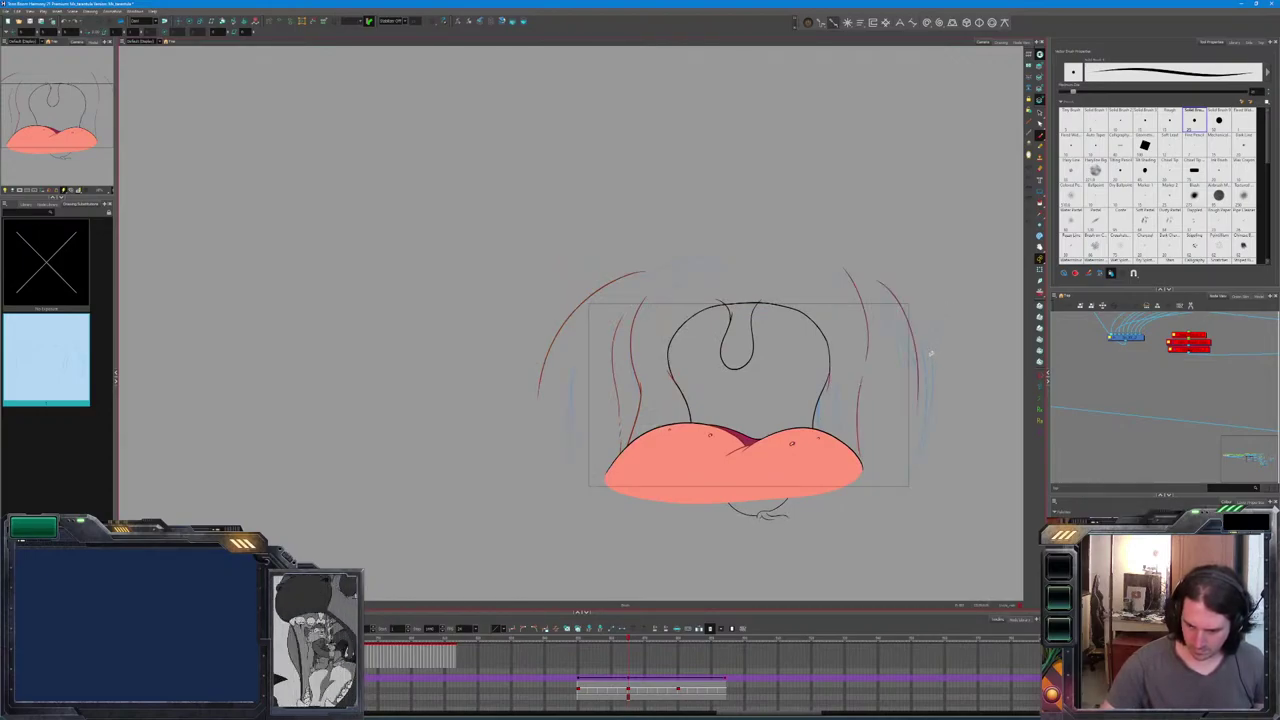
{"action": "left_click_drag", "start_coordinate": [880, 272], "coordinate": [915, 420]}
{"action": "left_click_drag", "start_coordinate": [900, 290], "coordinate": [930, 400]}
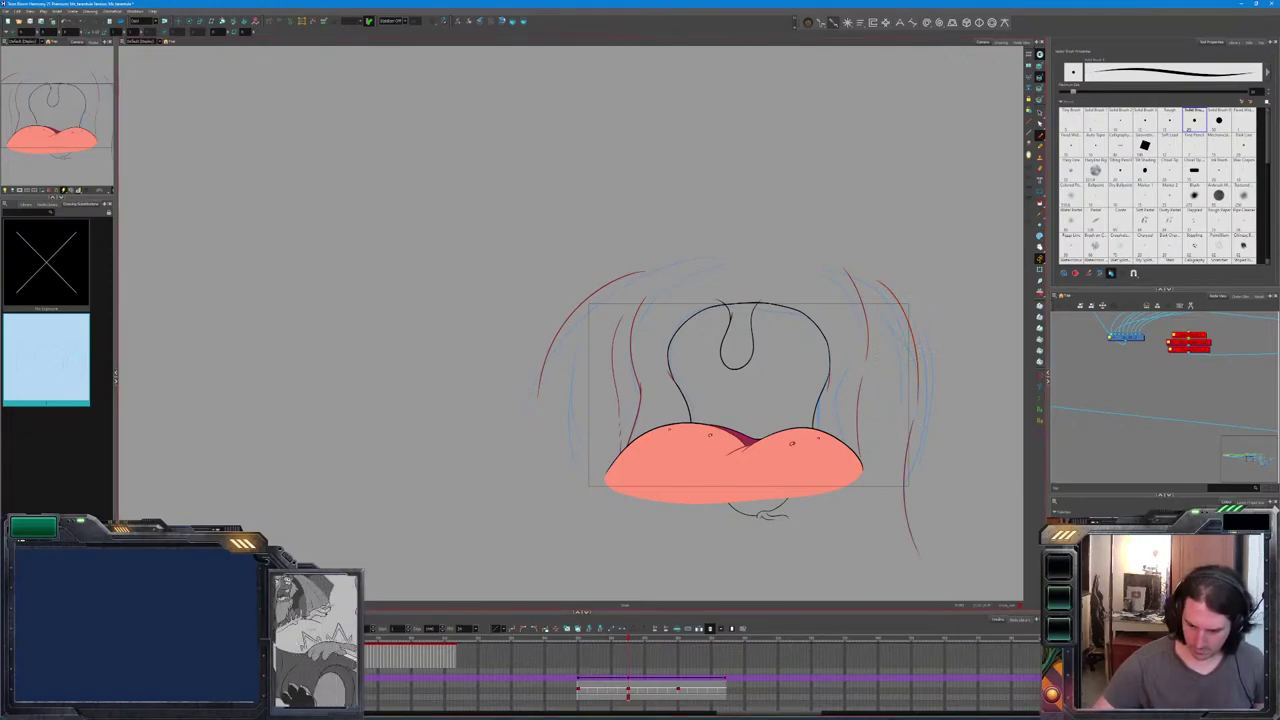
{"action": "left_click_drag", "start_coordinate": [907, 433], "coordinate": [918, 516]}
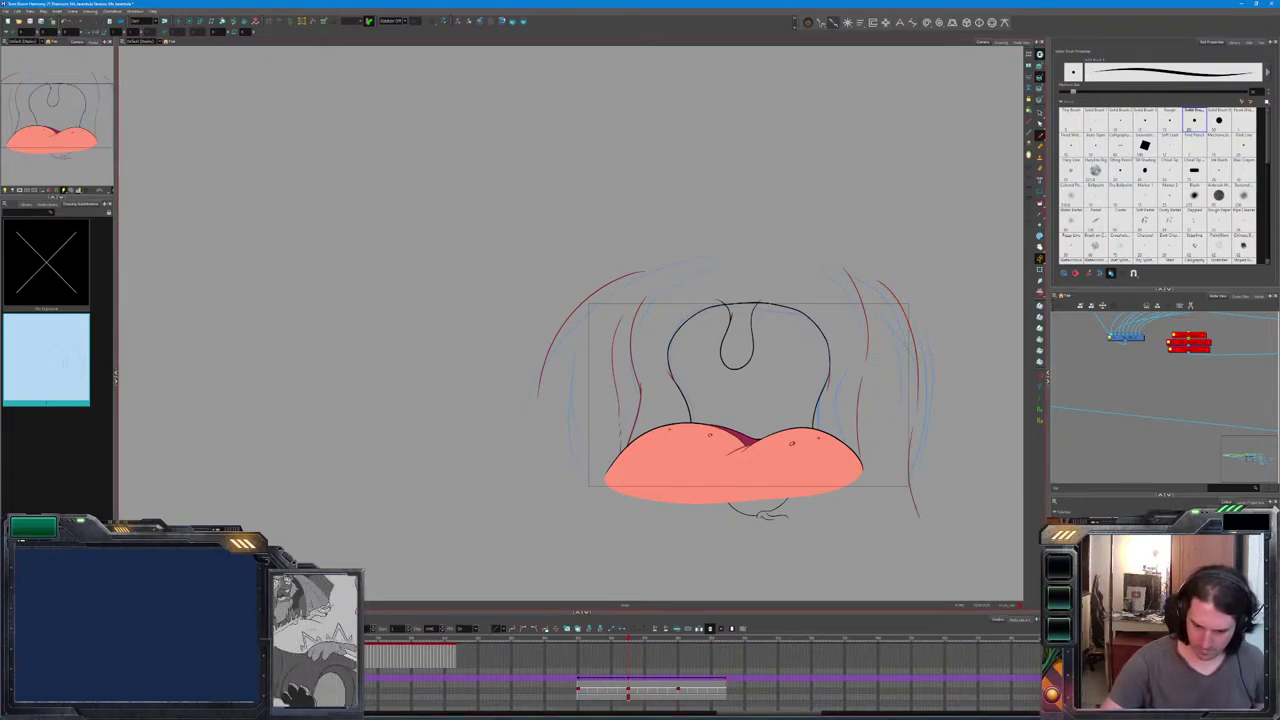
{"action": "left_click_drag", "start_coordinate": [572, 360], "coordinate": [590, 508]}
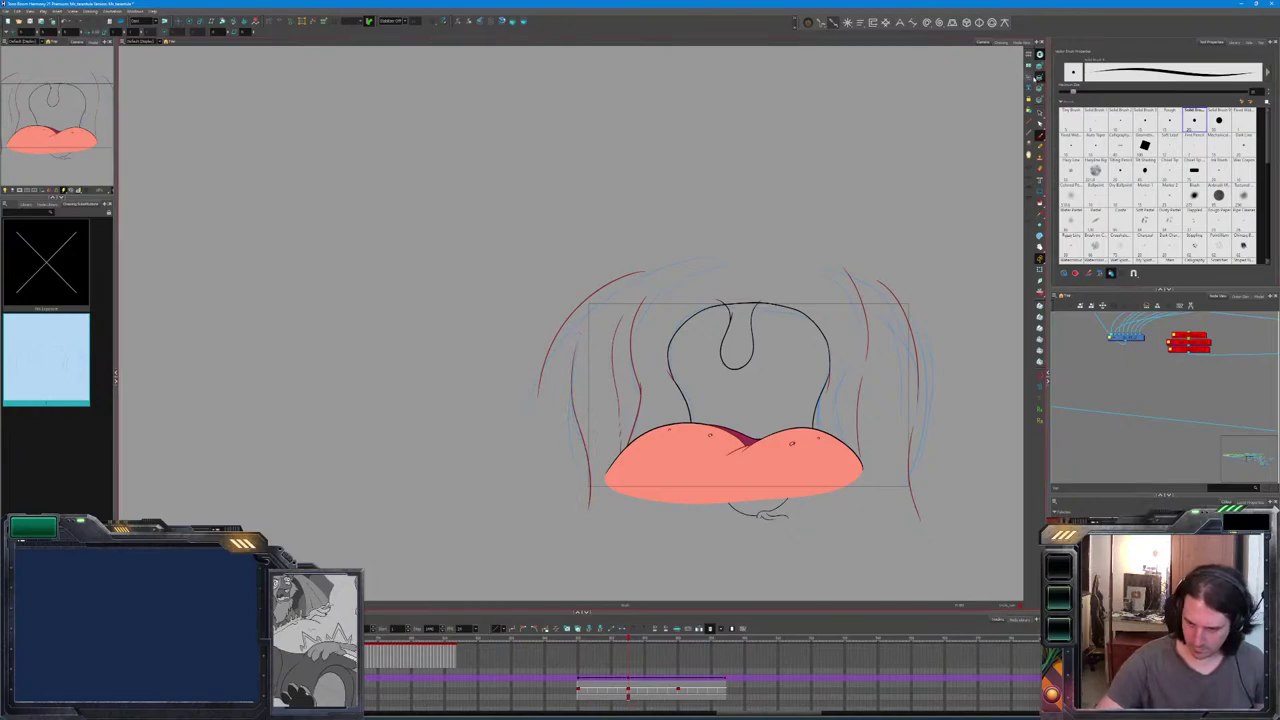
Enclose the throat lines in a large box-shaped invisible outline and fill the mouth wall around the throat opening maroon.
{"action": "key", "text": "alt+q"}
{"action": "key", "text": "ctrl+a"}
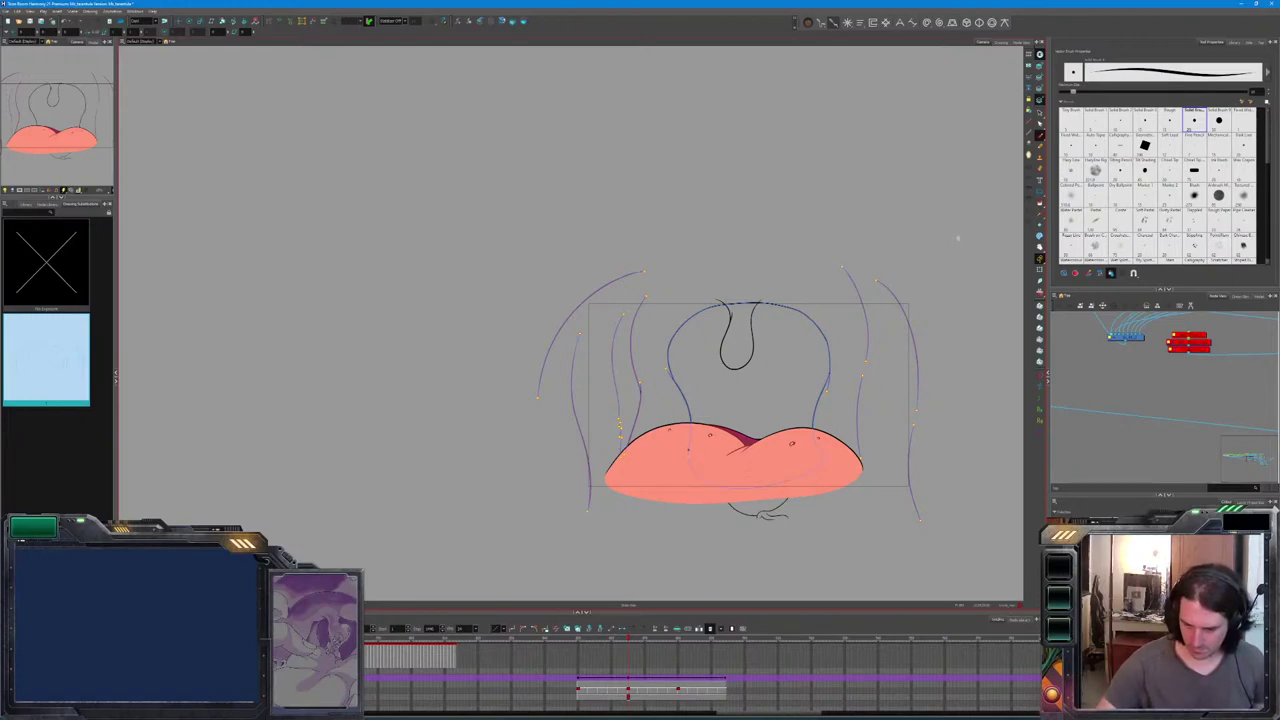
{"action": "key", "text": "shift+t"}
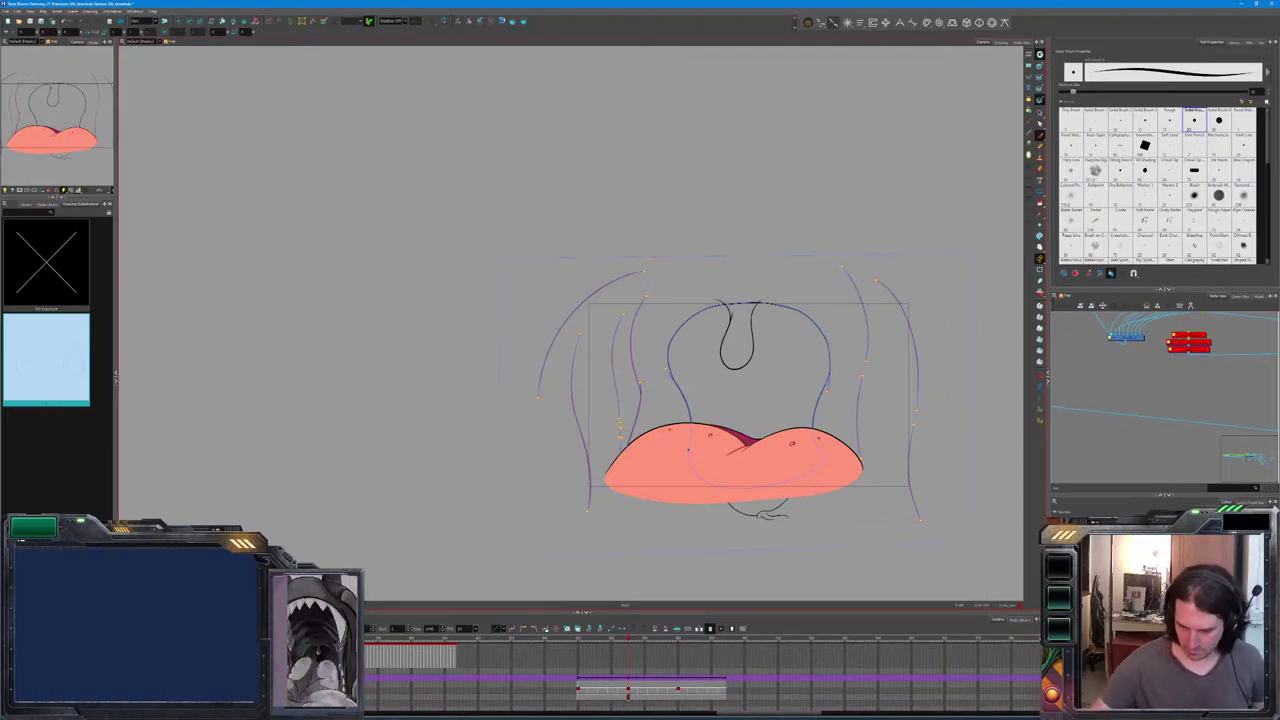
{"action": "left_click", "coordinate": [915, 372]}
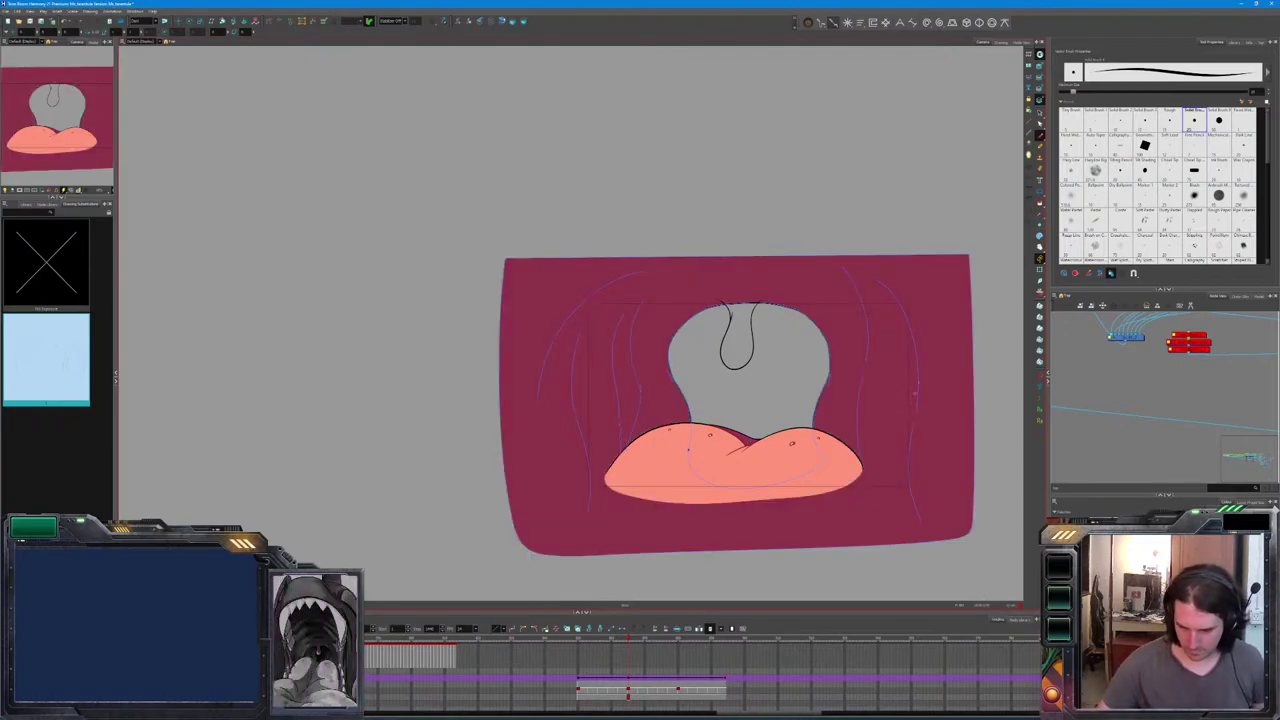
Draw invisible strokes closing off the right fold at its ends and the two left folds into shadow shapes.
{"action": "scroll", "coordinate": [957, 432], "scroll_direction": "up", "scroll_amount": 5}
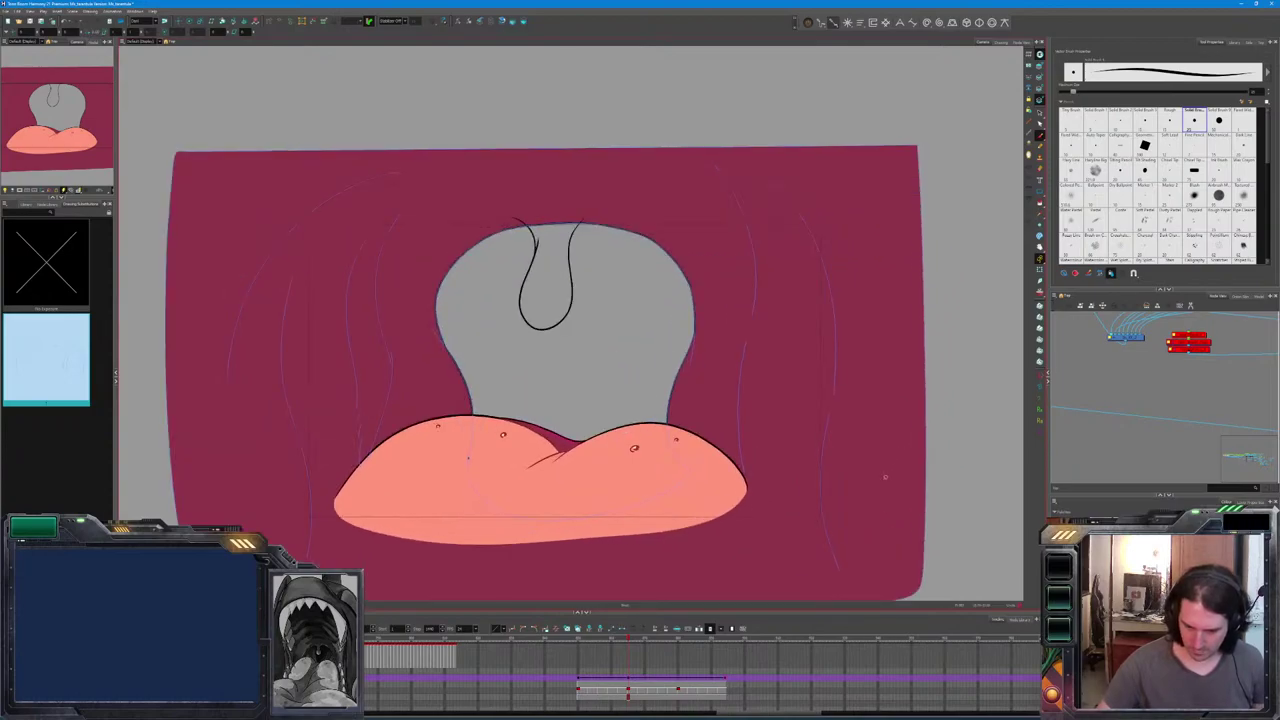
{"action": "scroll", "coordinate": [777, 443], "scroll_direction": "down", "scroll_amount": 1}
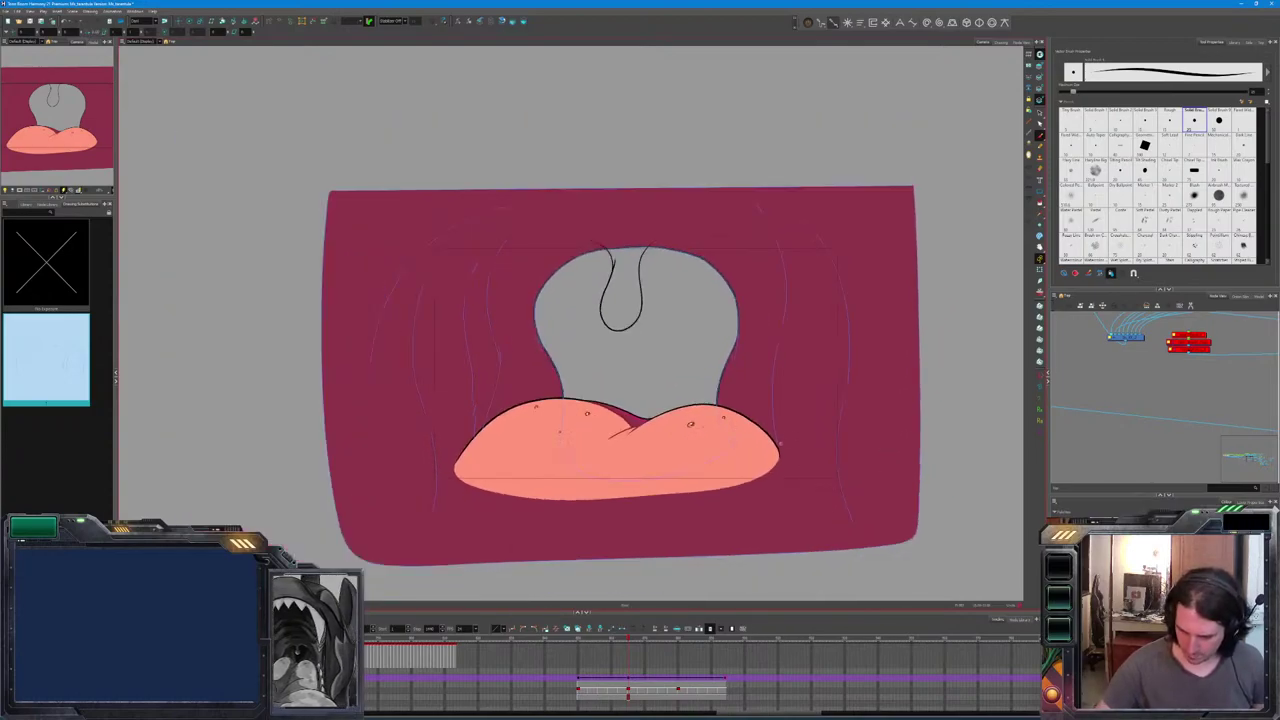
{"action": "left_click_drag", "start_coordinate": [790, 472], "coordinate": [824, 548]}
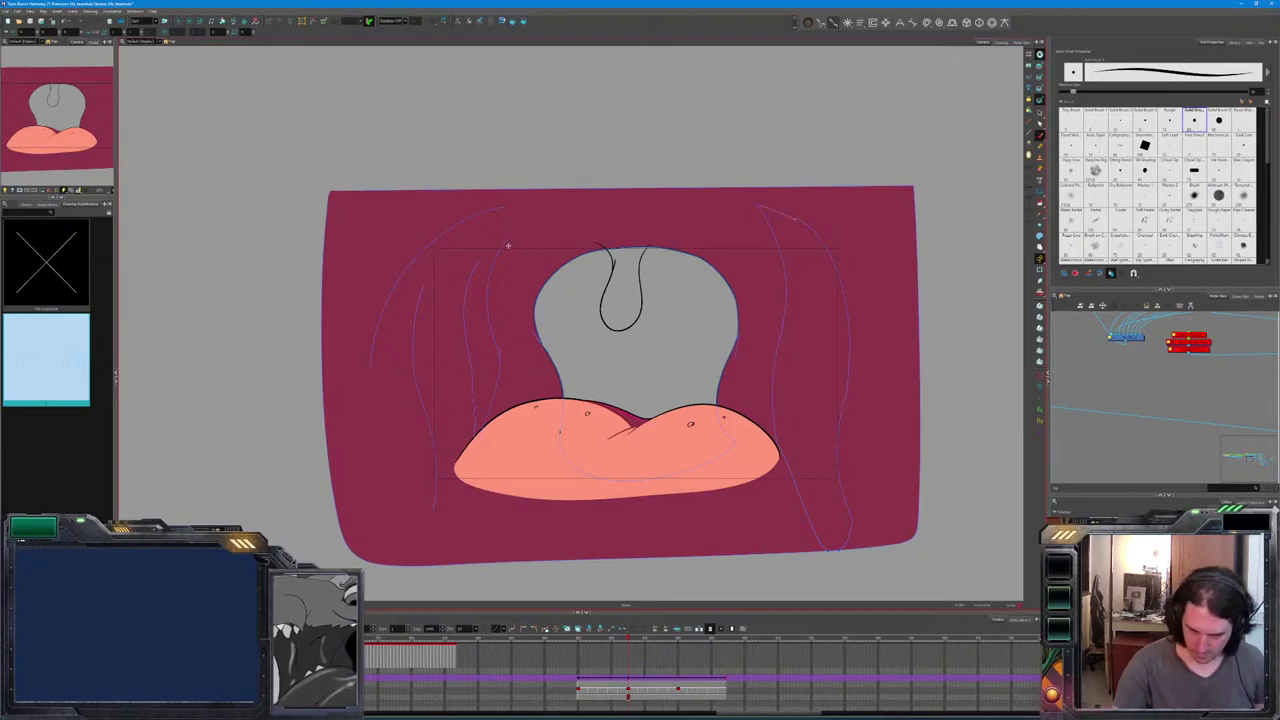
{"action": "left_click_drag", "start_coordinate": [491, 244], "coordinate": [480, 257]}
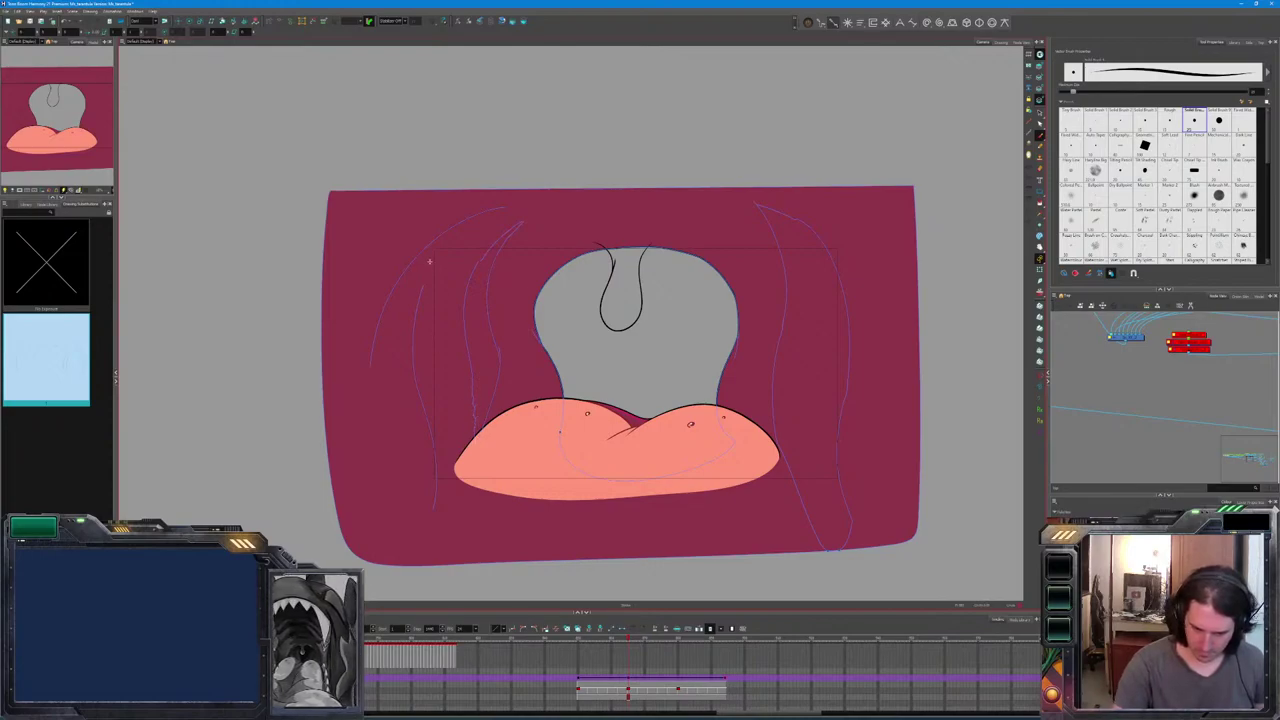
{"action": "mouse_move", "coordinate": [424, 285]}
{"action": "left_mouse_down"}
{"action": "mouse_move", "coordinate": [470, 215]}
{"action": "mouse_move", "coordinate": [519, 208]}
{"action": "mouse_move", "coordinate": [481, 221]}
{"action": "mouse_move", "coordinate": [433, 295]}
{"action": "left_mouse_up"}
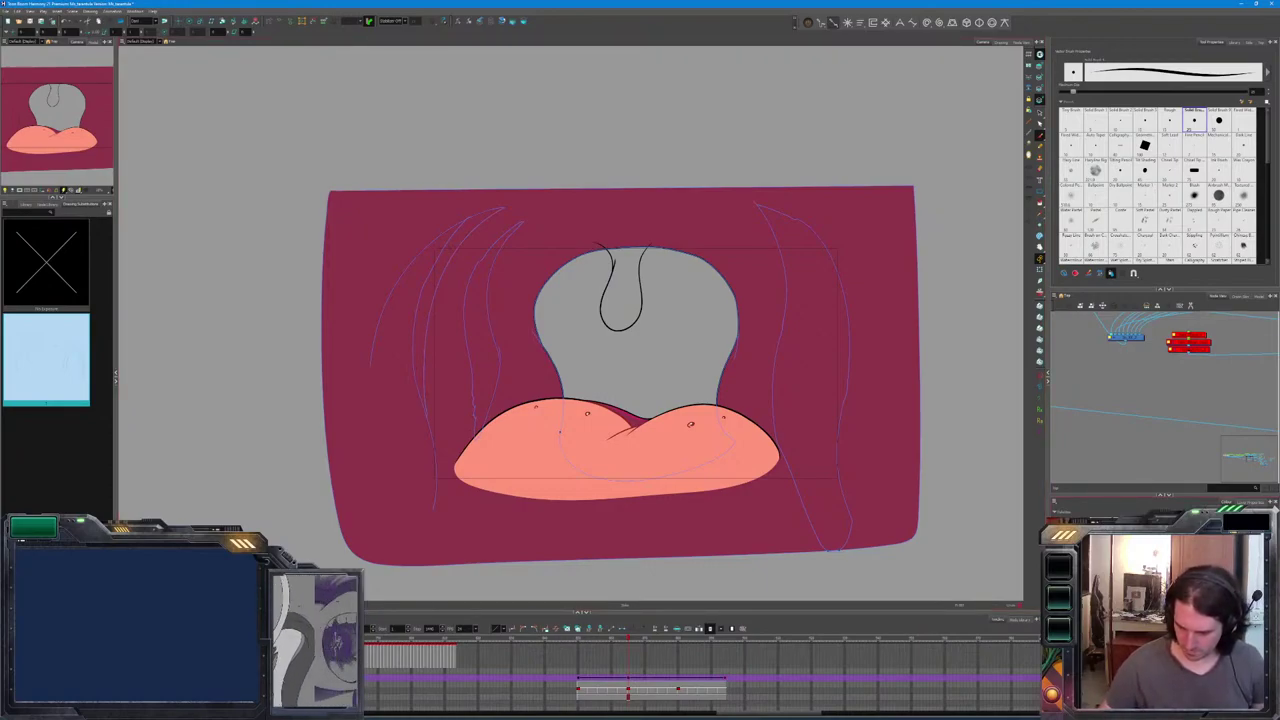
Fill the closed right fold and both left folds with dark purple shadow colour.
{"action": "left_click", "coordinate": [798, 387]}
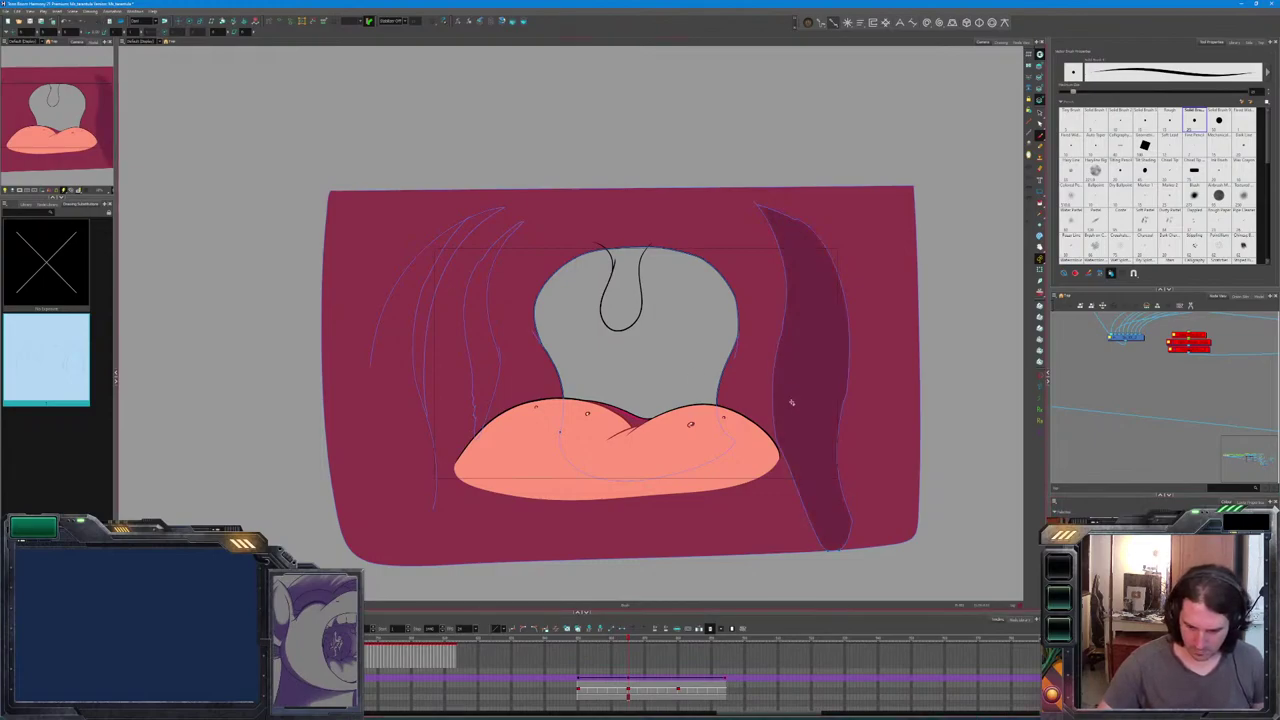
{"action": "left_click", "coordinate": [507, 331]}
{"action": "left_click", "coordinate": [443, 349]}
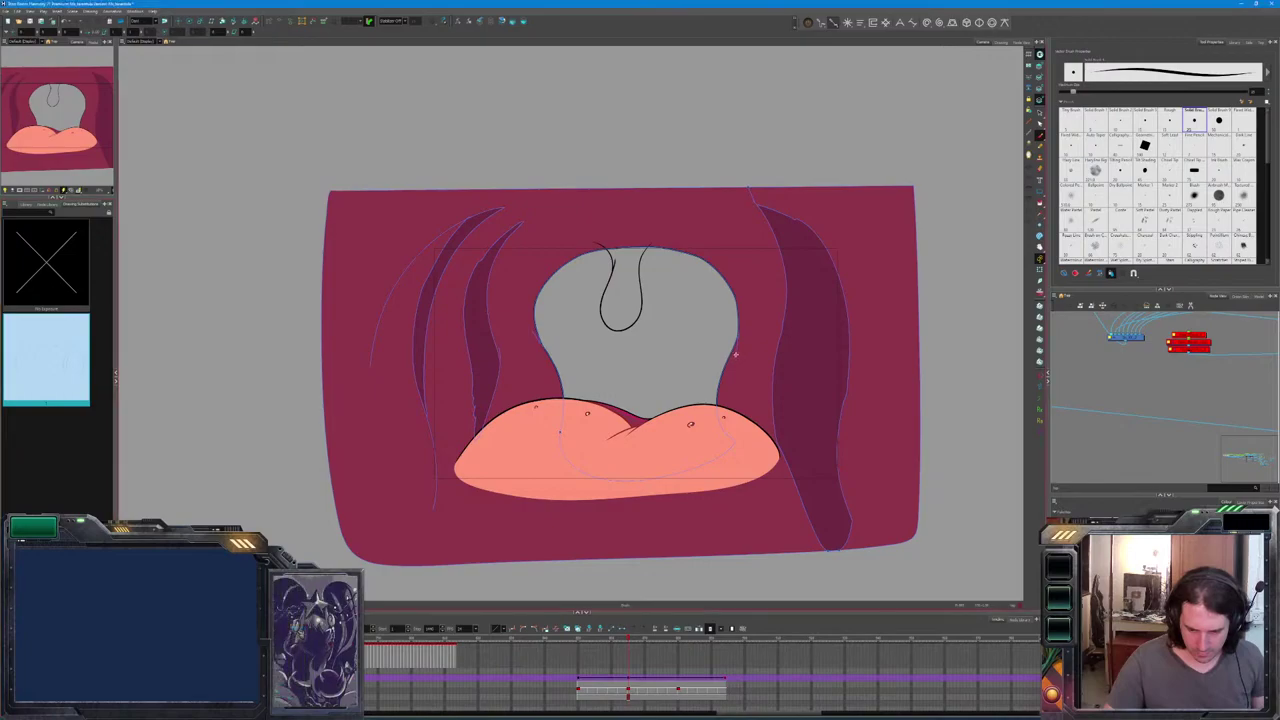
Outline narrow slivers along both lower sides of the throat opening and fill them bright magenta.
{"action": "left_click_drag", "start_coordinate": [733, 359], "coordinate": [729, 410]}
{"action": "left_click_drag", "start_coordinate": [558, 395], "coordinate": [537, 340]}
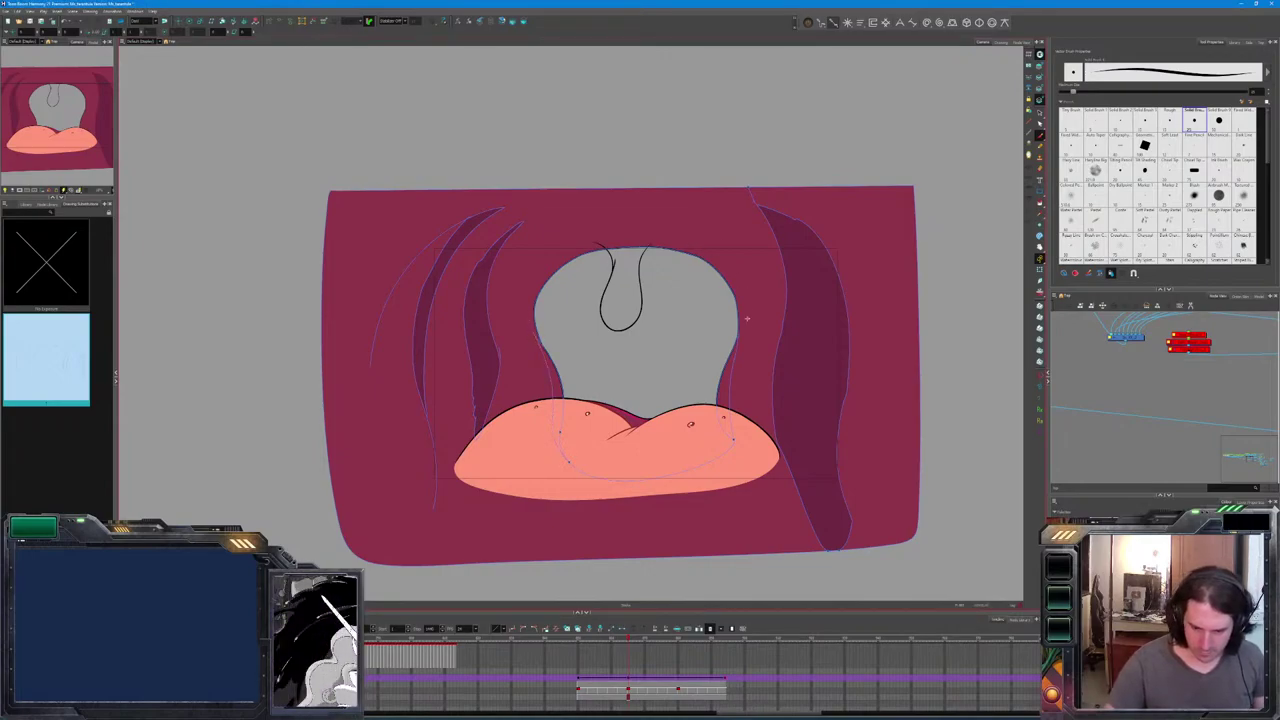
{"action": "mouse_move", "coordinate": [741, 311]}
{"action": "left_mouse_down"}
{"action": "mouse_move", "coordinate": [715, 255]}
{"action": "mouse_move", "coordinate": [652, 234]}
{"action": "mouse_move", "coordinate": [586, 236]}
{"action": "mouse_move", "coordinate": [540, 269]}
{"action": "left_mouse_up"}
{"action": "key", "text": "ctrl+z"}
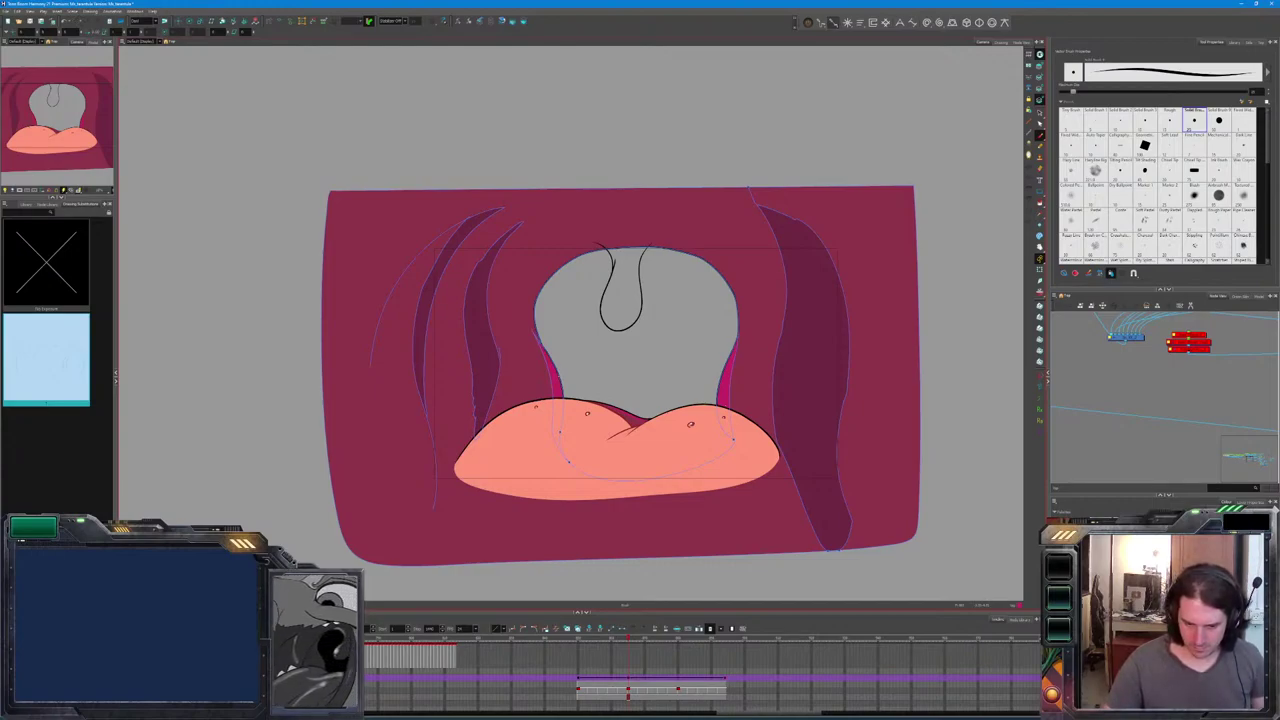
Extend the outer left fold's boundary to the mouth wall's lower edge and add inner shading contours to the right and inner left folds.
{"action": "left_click_drag", "start_coordinate": [456, 230], "coordinate": [390, 298]}
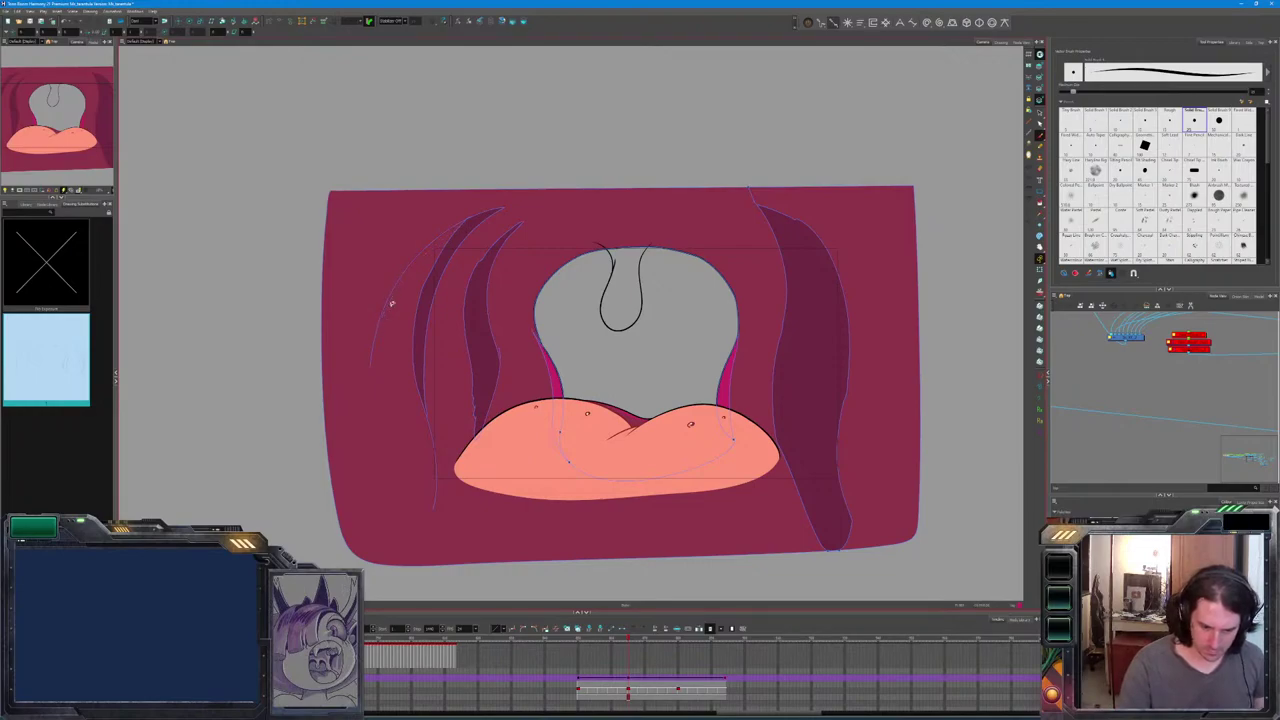
{"action": "left_click_drag", "start_coordinate": [364, 385], "coordinate": [376, 540]}
{"action": "left_click_drag", "start_coordinate": [434, 491], "coordinate": [409, 563]}
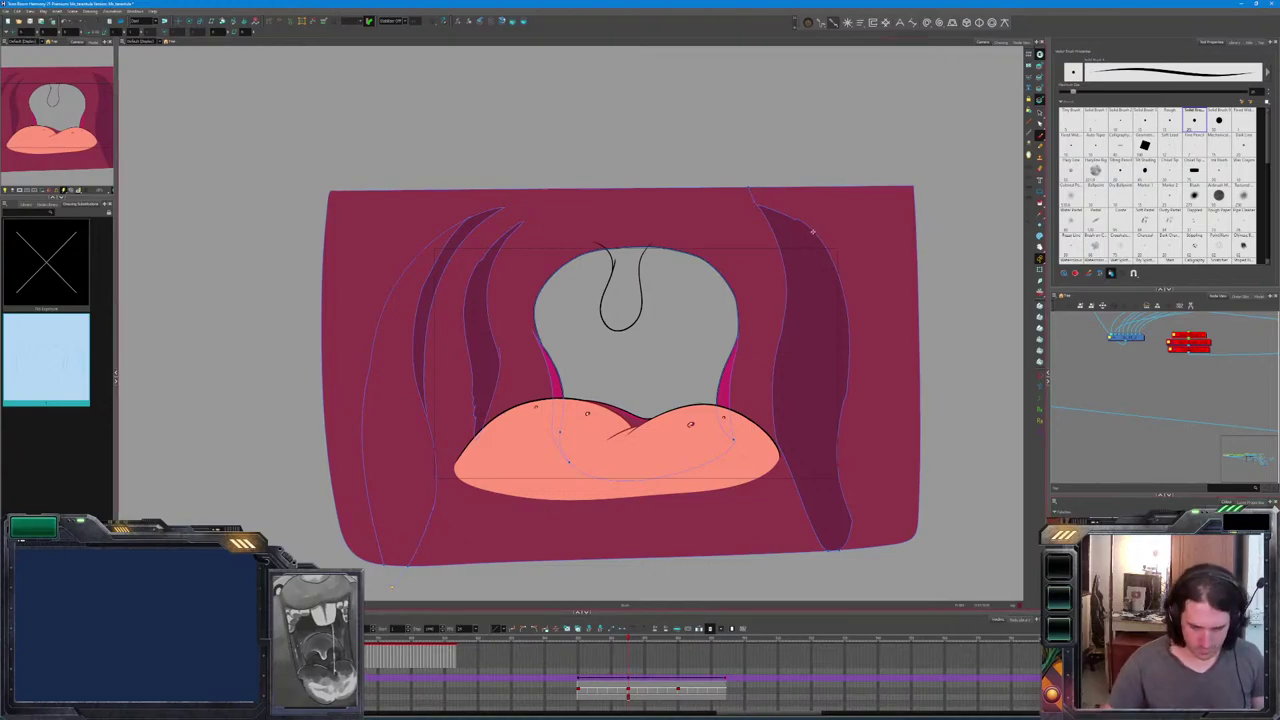
{"action": "mouse_move", "coordinate": [806, 228]}
{"action": "left_mouse_down"}
{"action": "mouse_move", "coordinate": [791, 243]}
{"action": "mouse_move", "coordinate": [800, 291]}
{"action": "mouse_move", "coordinate": [781, 456]}
{"action": "left_mouse_up"}
{"action": "left_click_drag", "start_coordinate": [484, 309], "coordinate": [485, 268]}
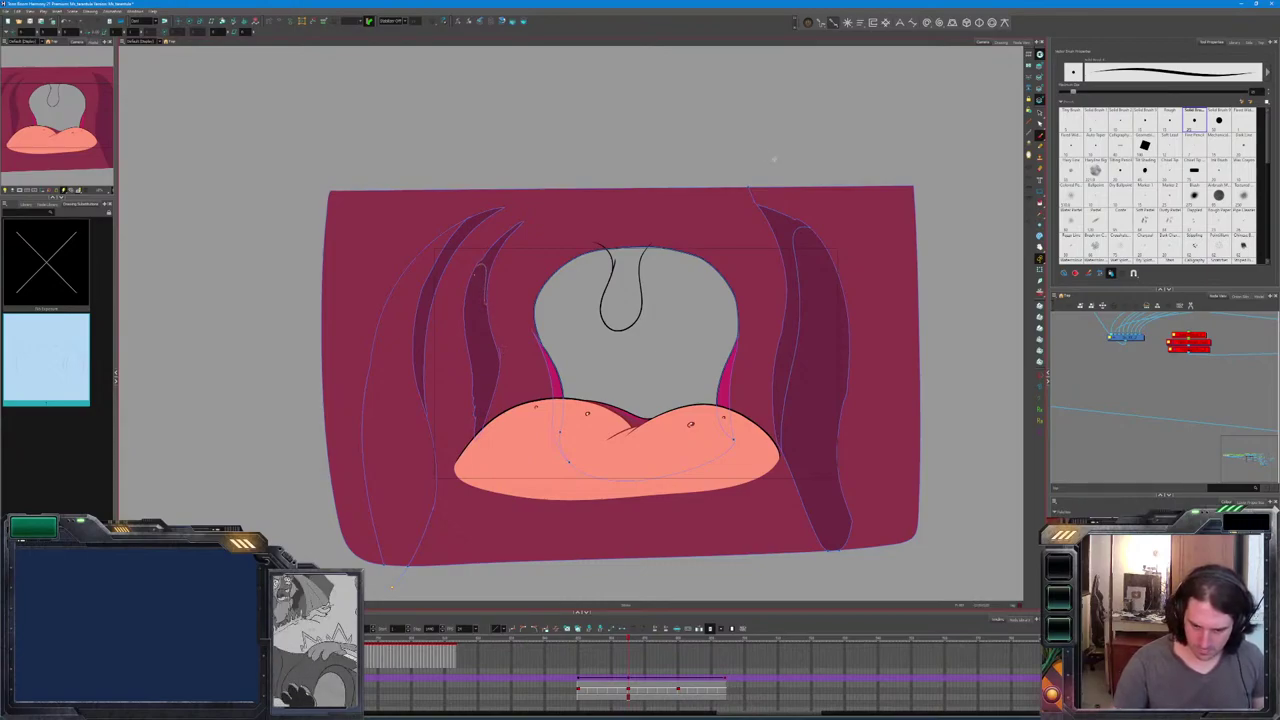
Draw an invisible arc above the throat opening and fill the area around the opening with the darkest purple.
{"action": "left_click_drag", "start_coordinate": [533, 224], "coordinate": [582, 190]}
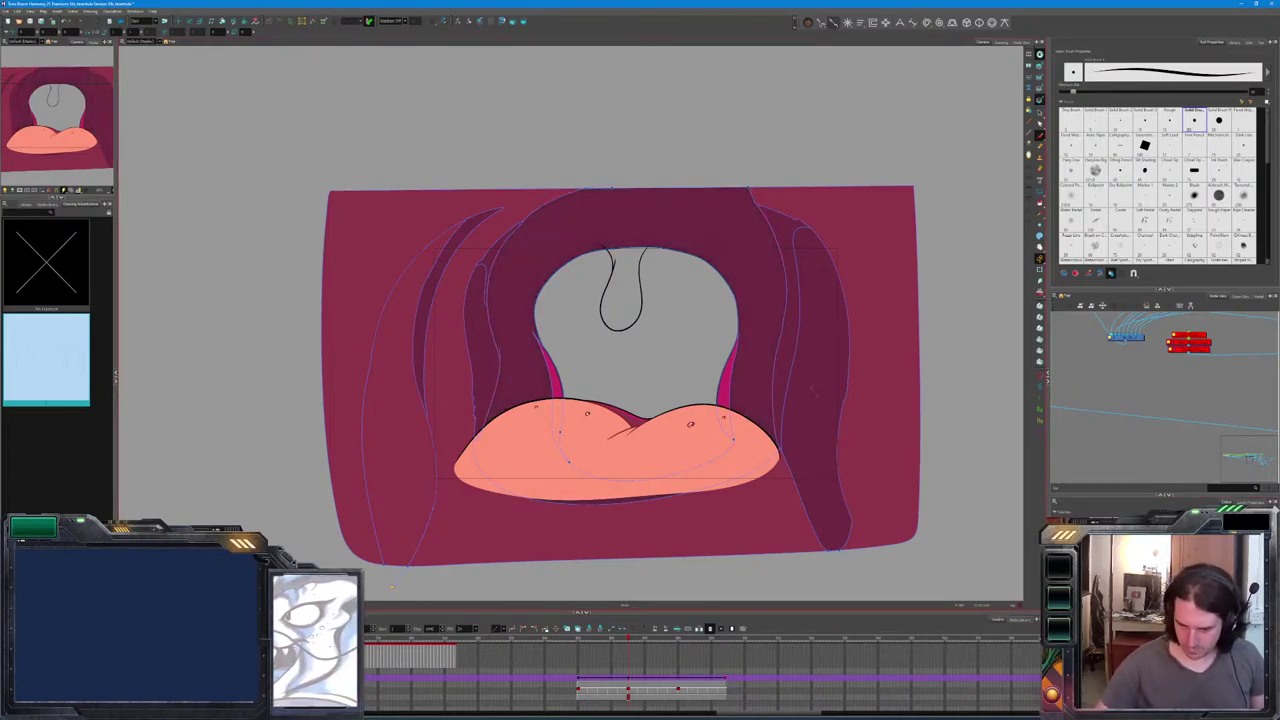
{"action": "key", "text": "ctrl+z"}
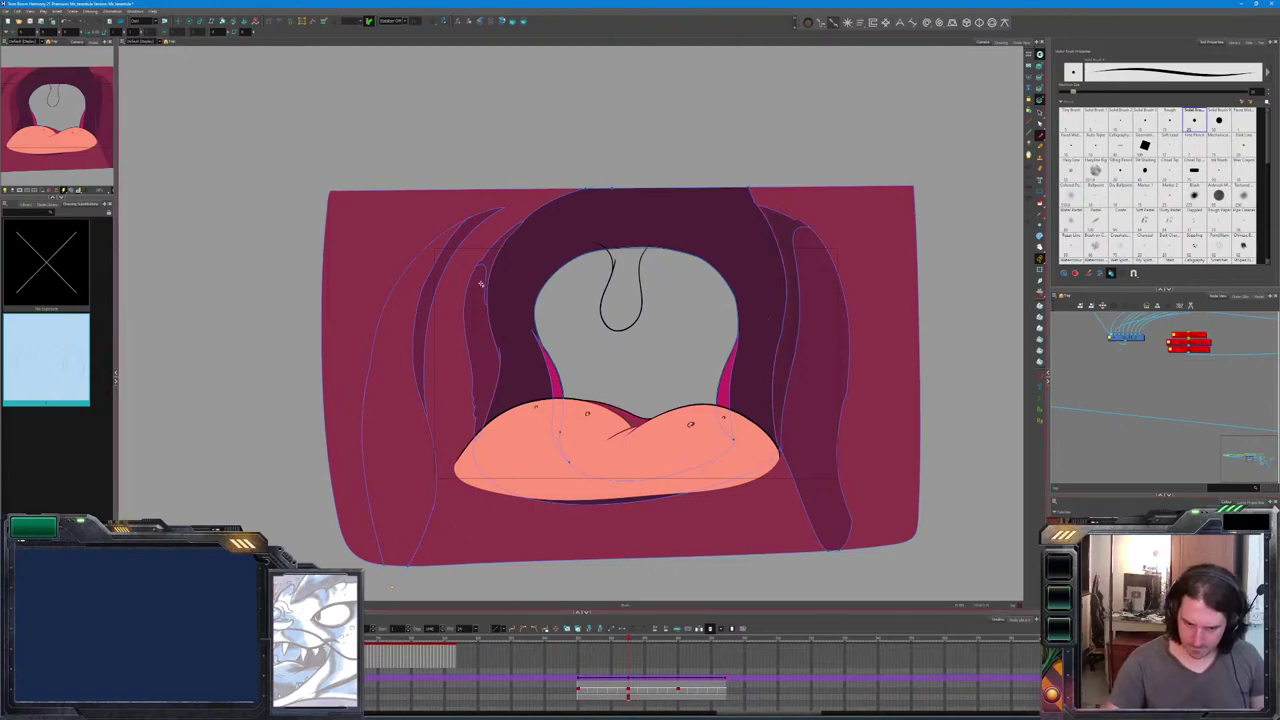
{"action": "key", "text": "Escape"}
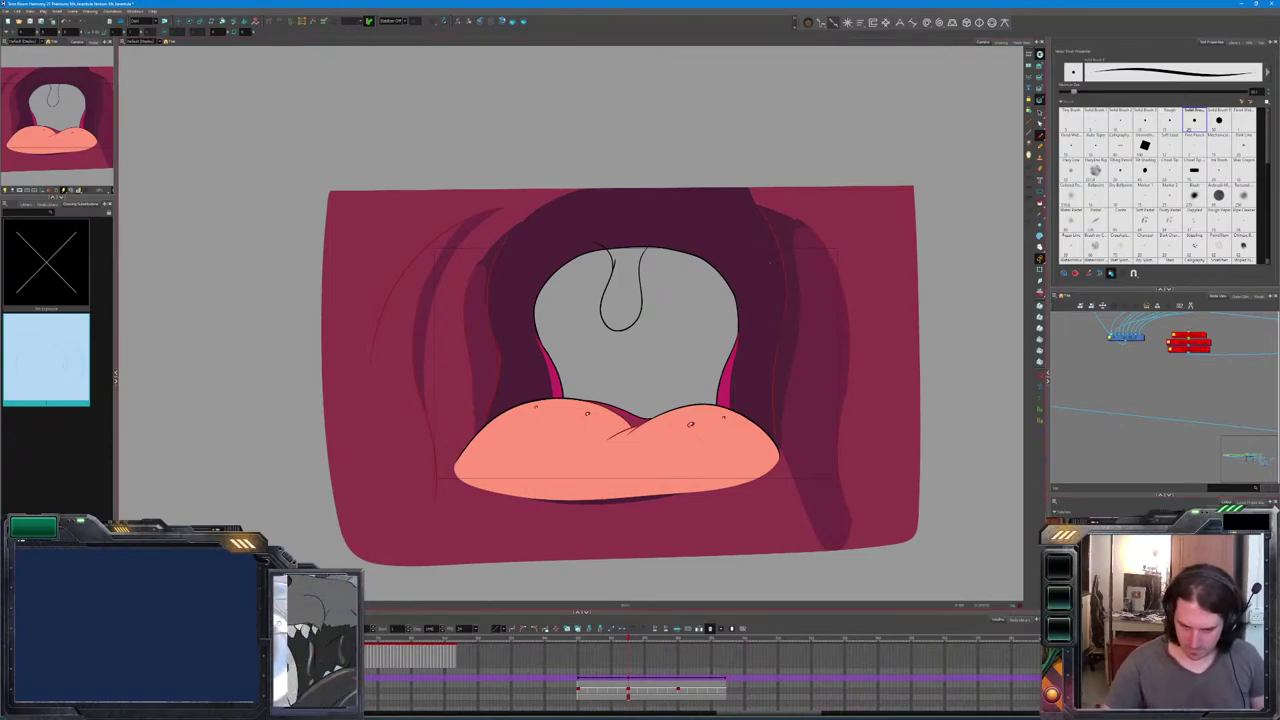
Fill the right fold with the darkest purple, keeping the strip between it and the throat area in a lighter purple.
{"action": "left_click", "coordinate": [486, 290]}
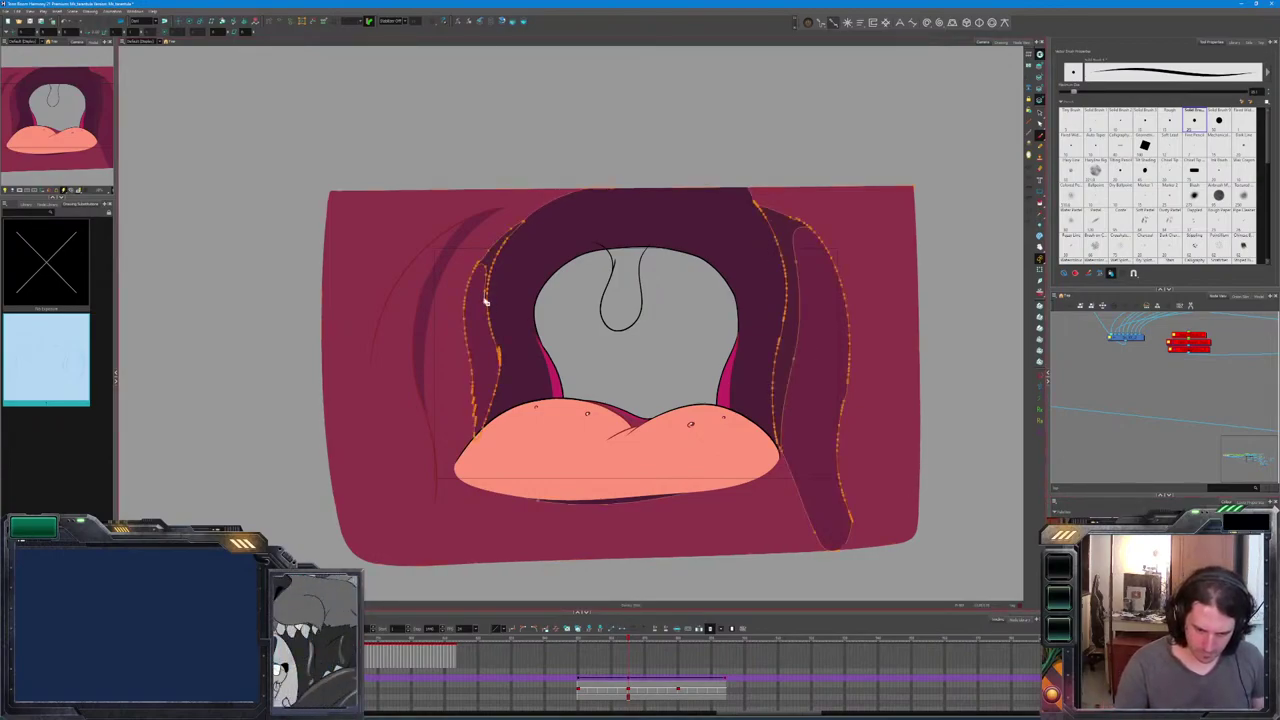
{"action": "key", "text": "Escape"}
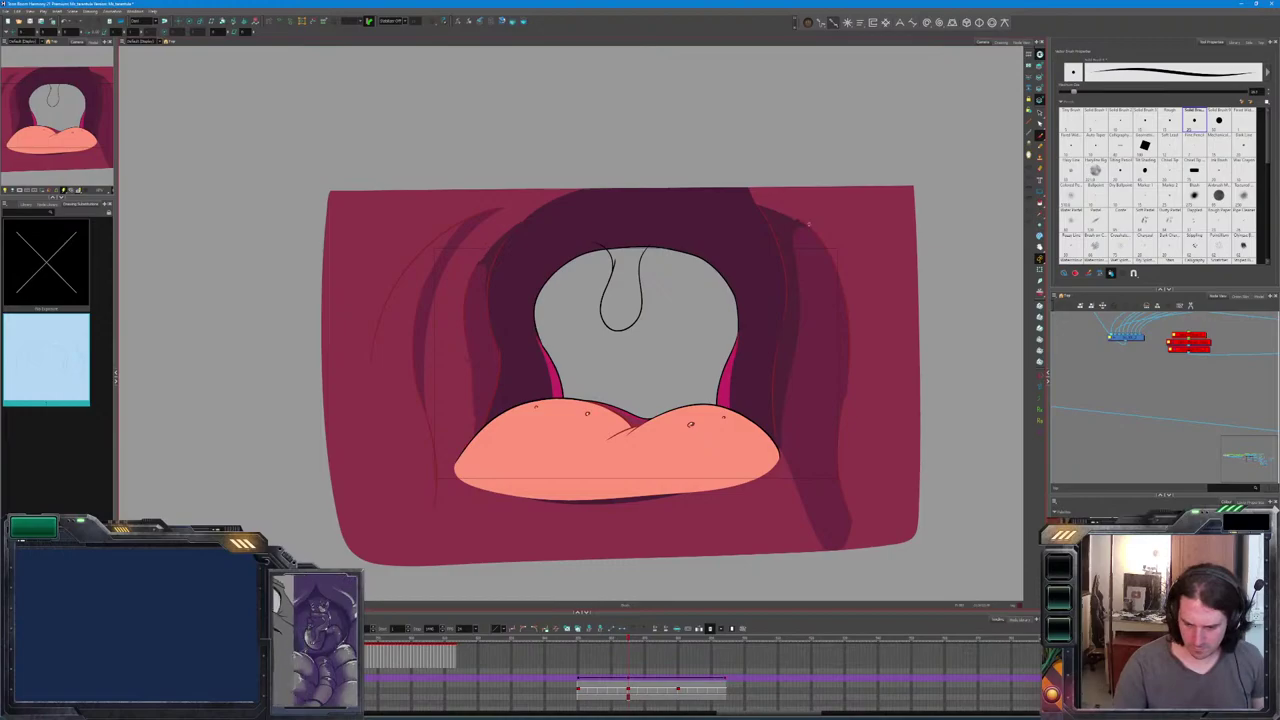
{"action": "left_click", "coordinate": [806, 294]}
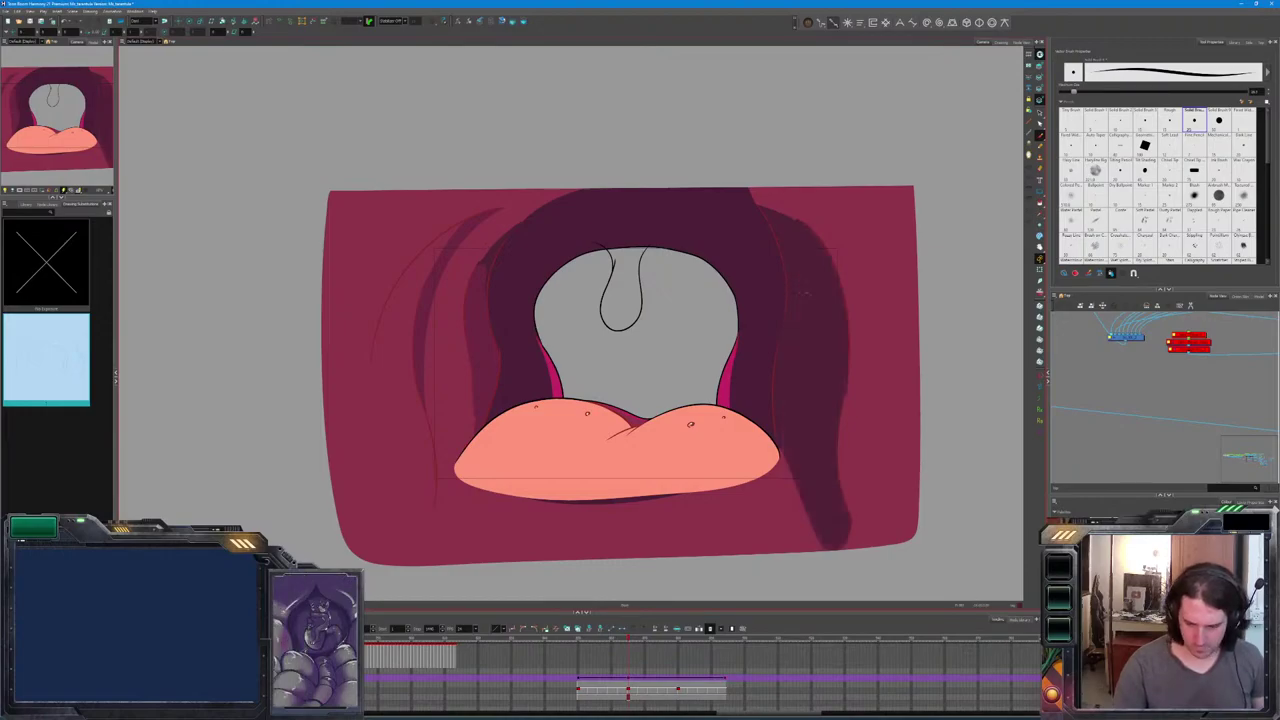
{"action": "left_click", "coordinate": [795, 301]}
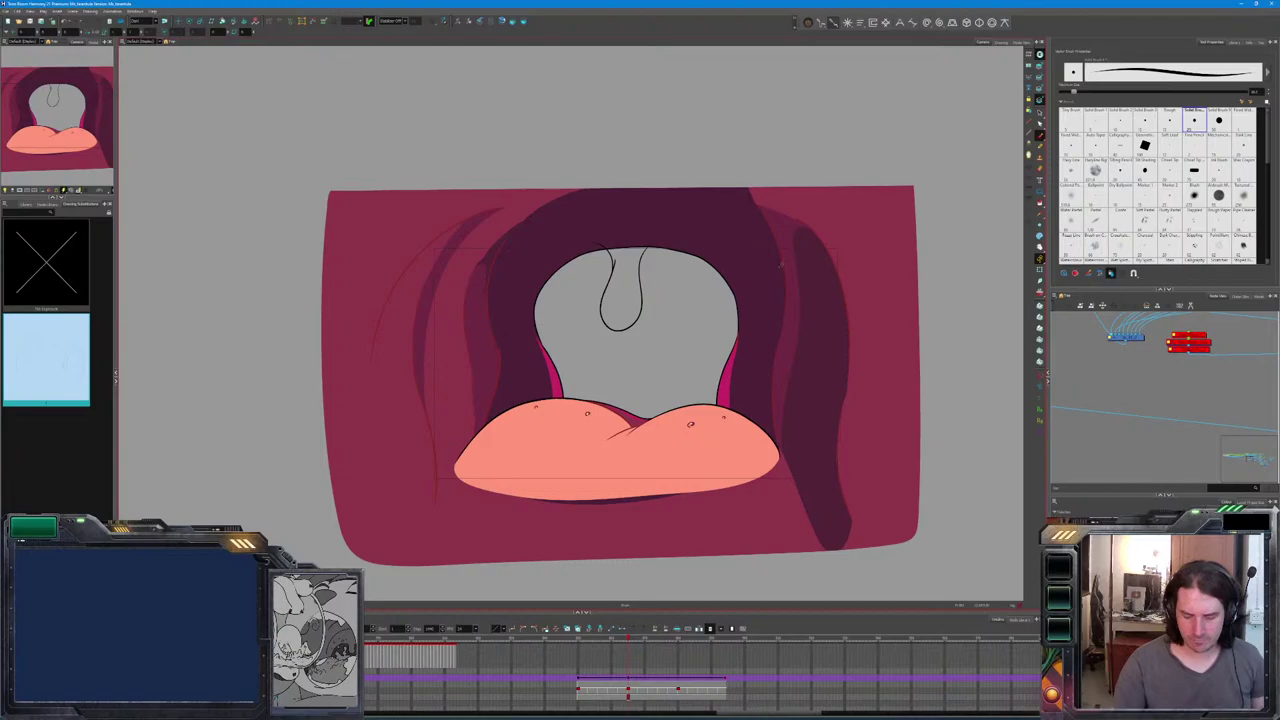
Isolate the first uvula drawing for editing and merge all of its art layers with the art layer wizard.
{"action": "left_click_drag", "start_coordinate": [628, 692], "coordinate": [578, 695]}
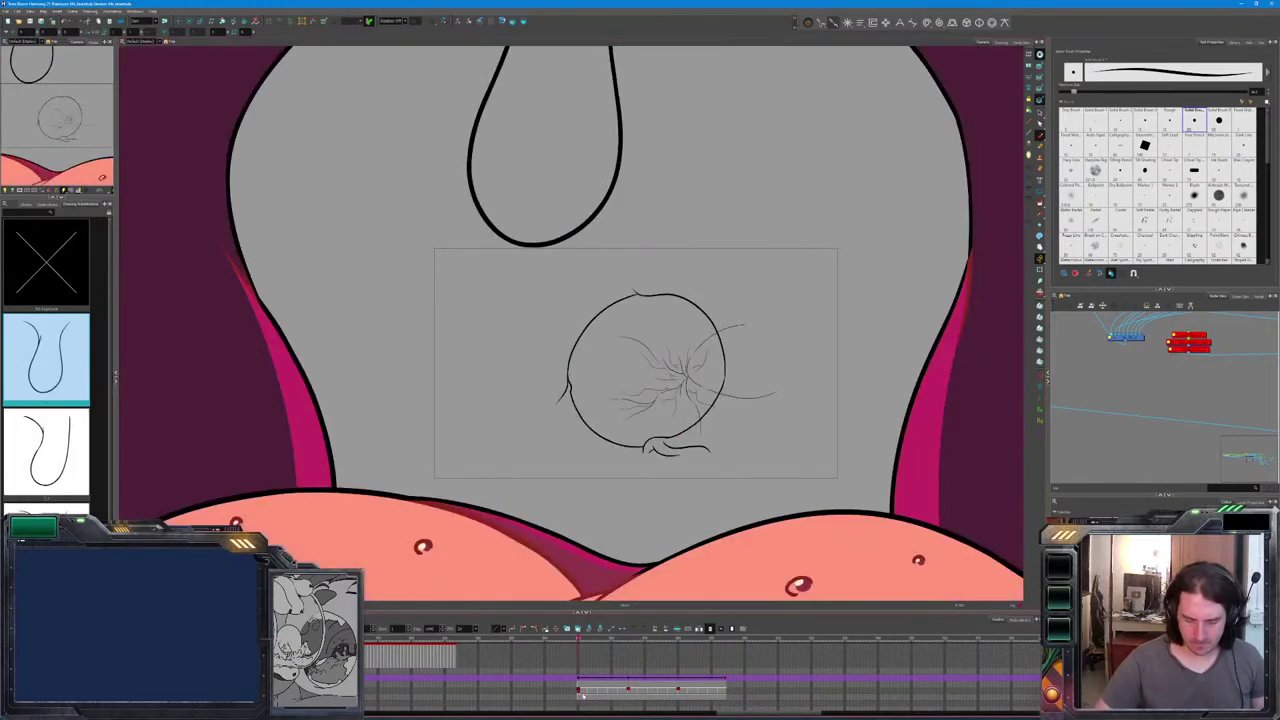
{"action": "key", "text": "ctrl+tab"}
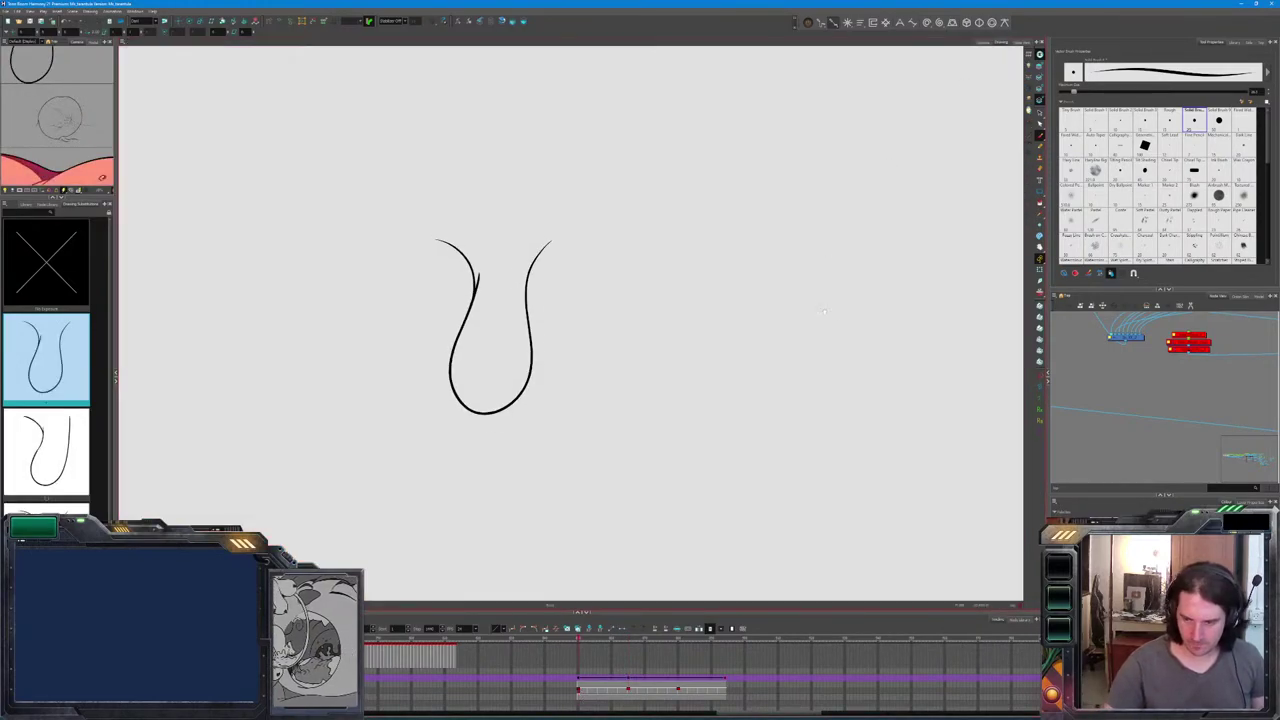
{"action": "left_click", "coordinate": [1039, 112]}
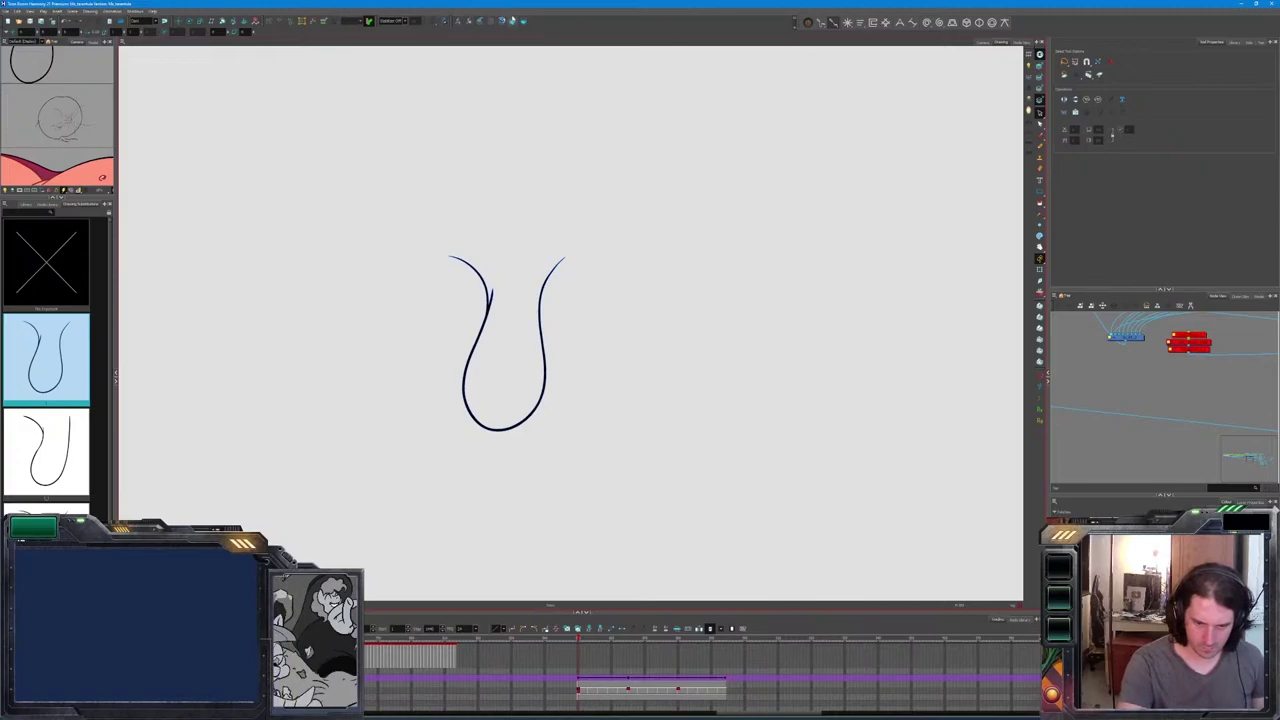
{"action": "left_click", "coordinate": [475, 21]}
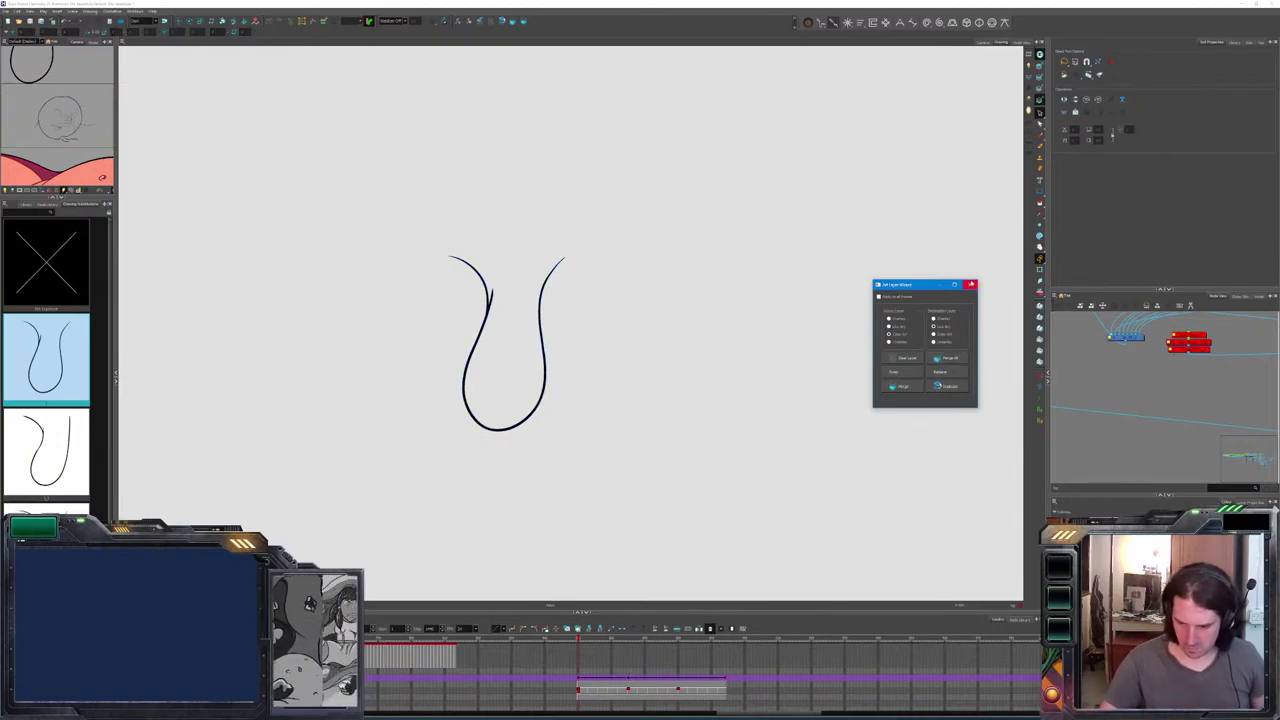
{"action": "left_click", "coordinate": [945, 358]}
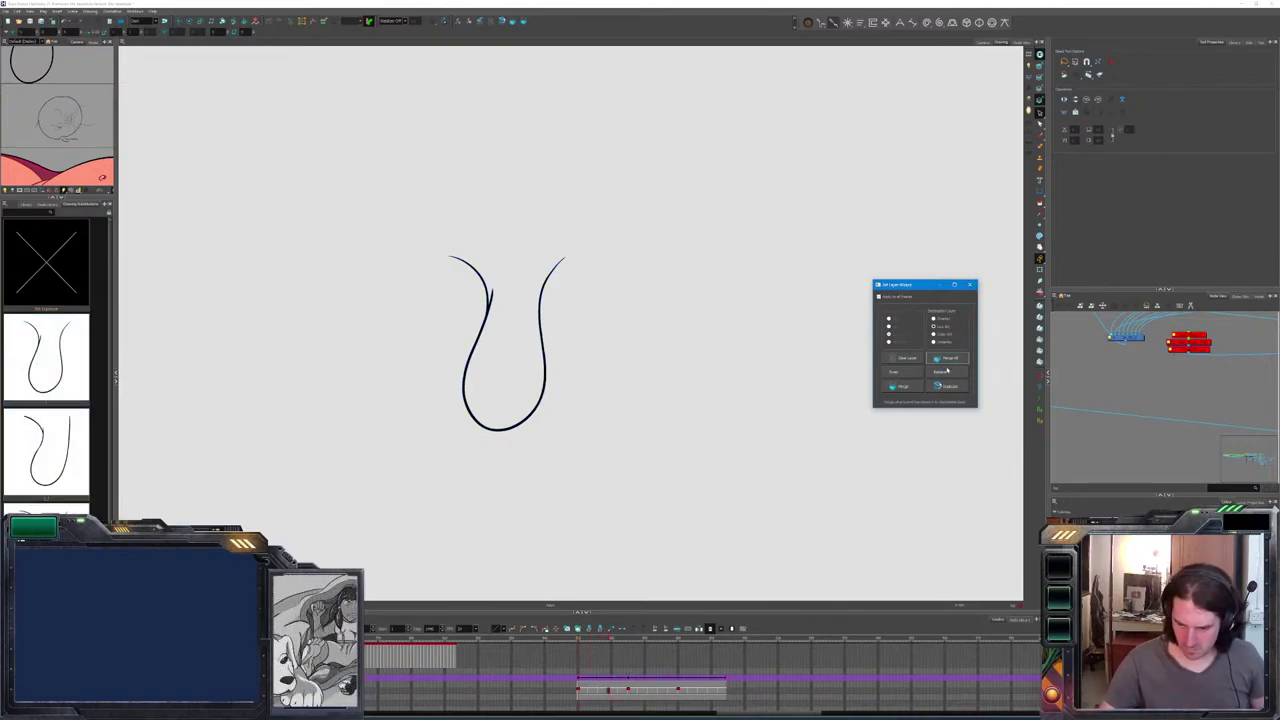
{"action": "left_click", "coordinate": [970, 285]}
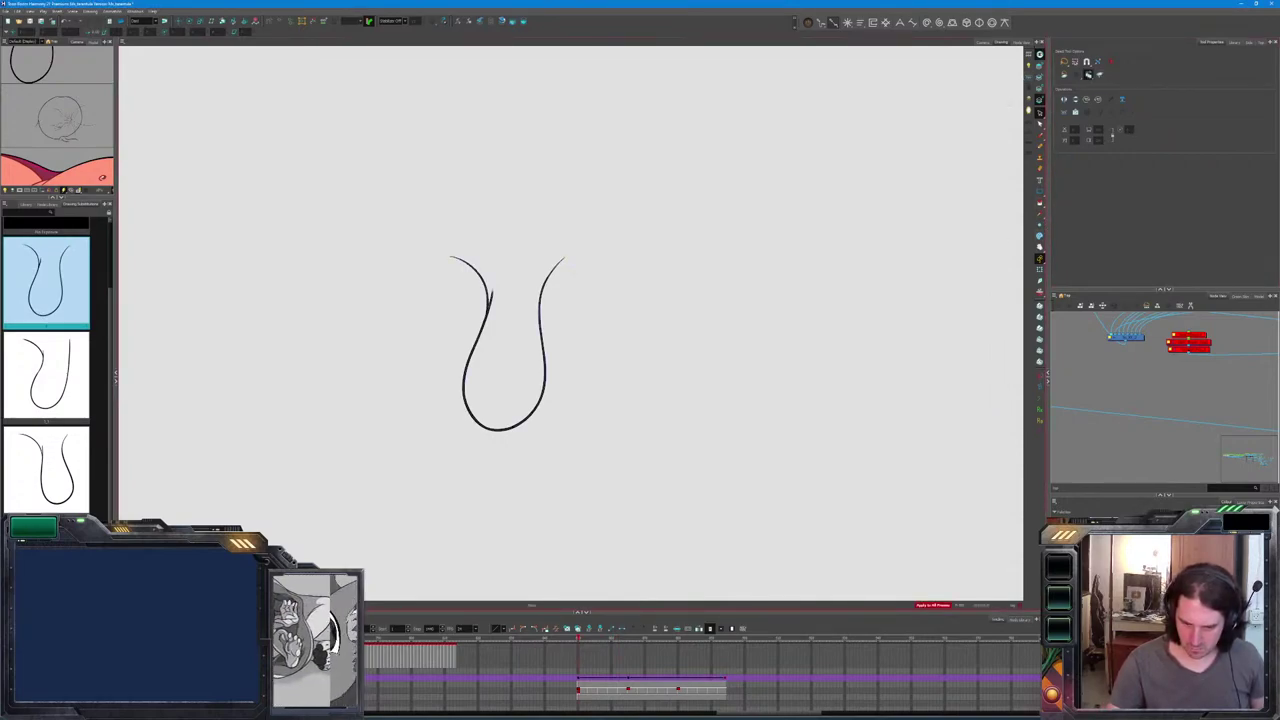
Close the open tops of the successive uvula drawings with invisible arcs joining both line ends.
{"action": "left_click", "coordinate": [1039, 112]}
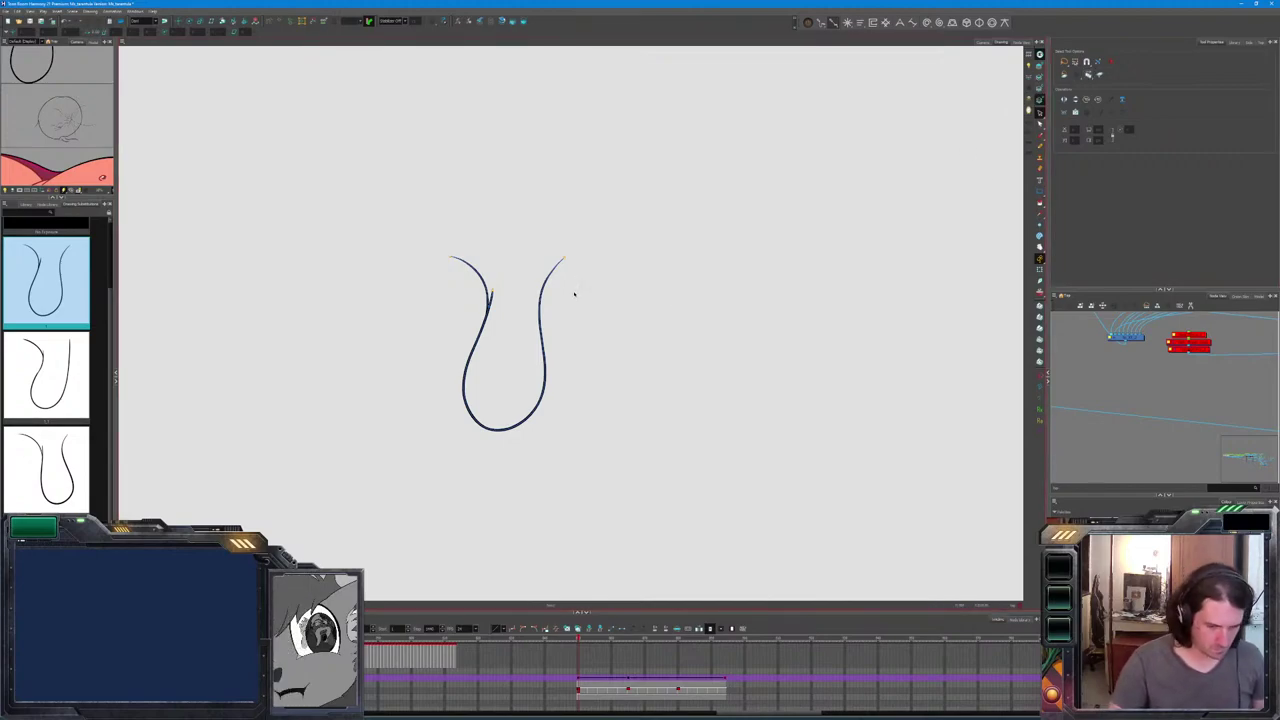
{"action": "key", "text": "alt+e"}
{"action": "left_click_drag", "start_coordinate": [450, 256], "coordinate": [565, 258]}
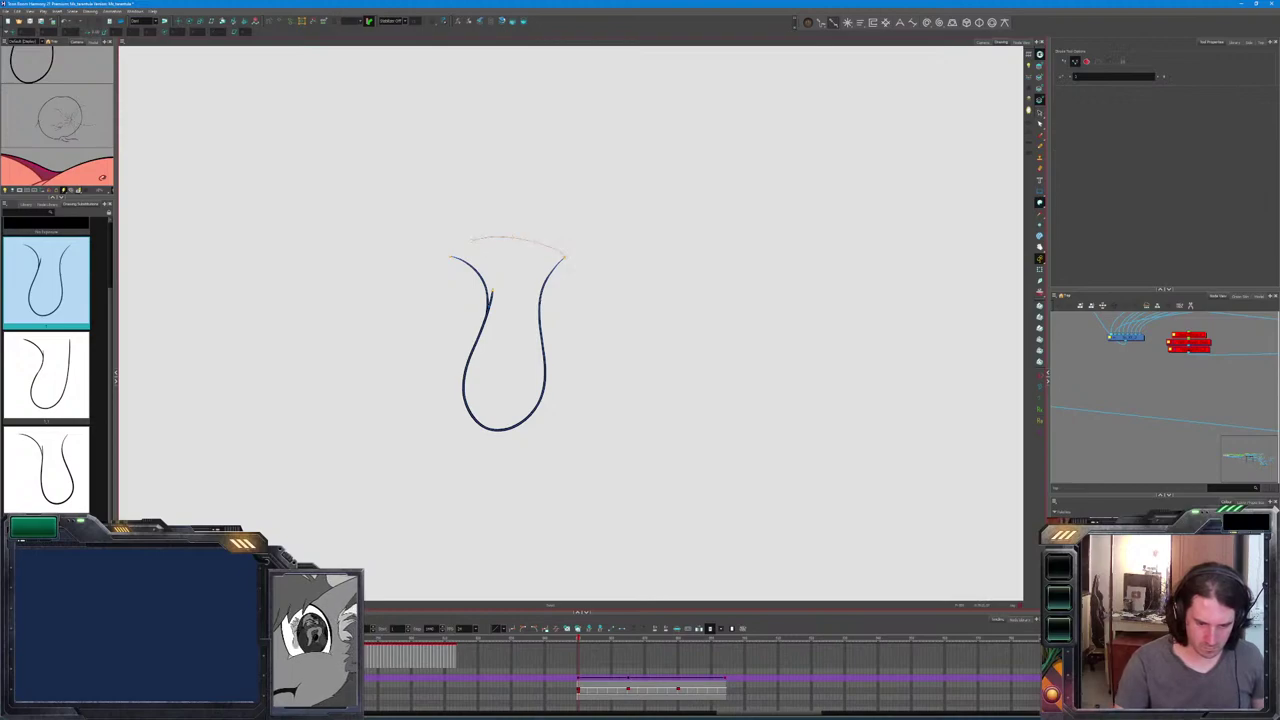
{"action": "left_click", "coordinate": [46, 375]}
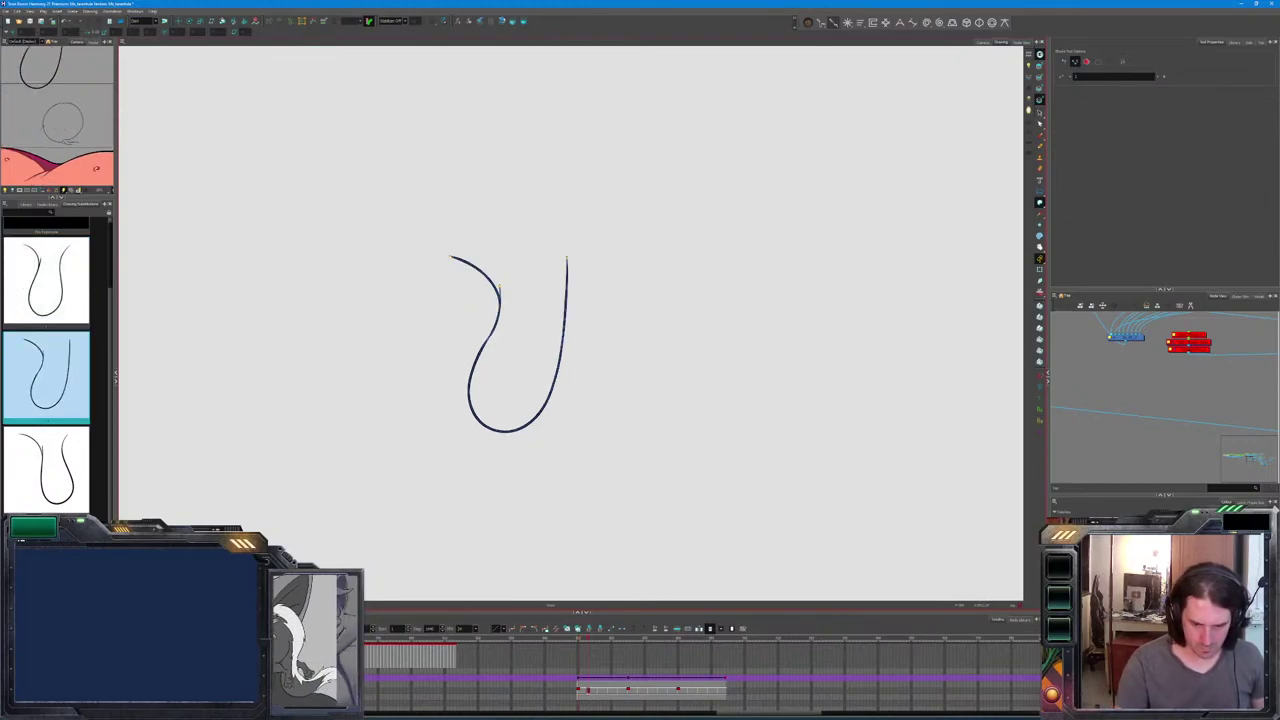
{"action": "left_click", "coordinate": [46, 468]}
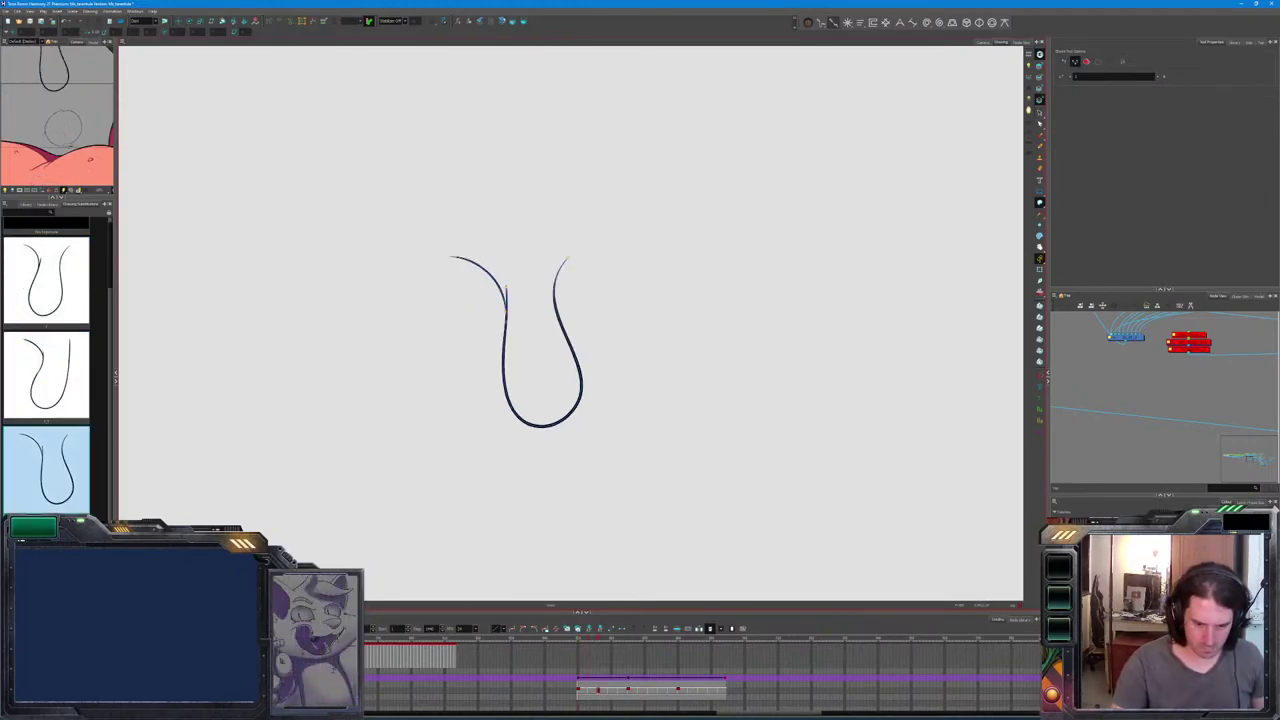
{"action": "left_click_drag", "start_coordinate": [565, 258], "coordinate": [513, 228]}
{"action": "key", "text": "period"}
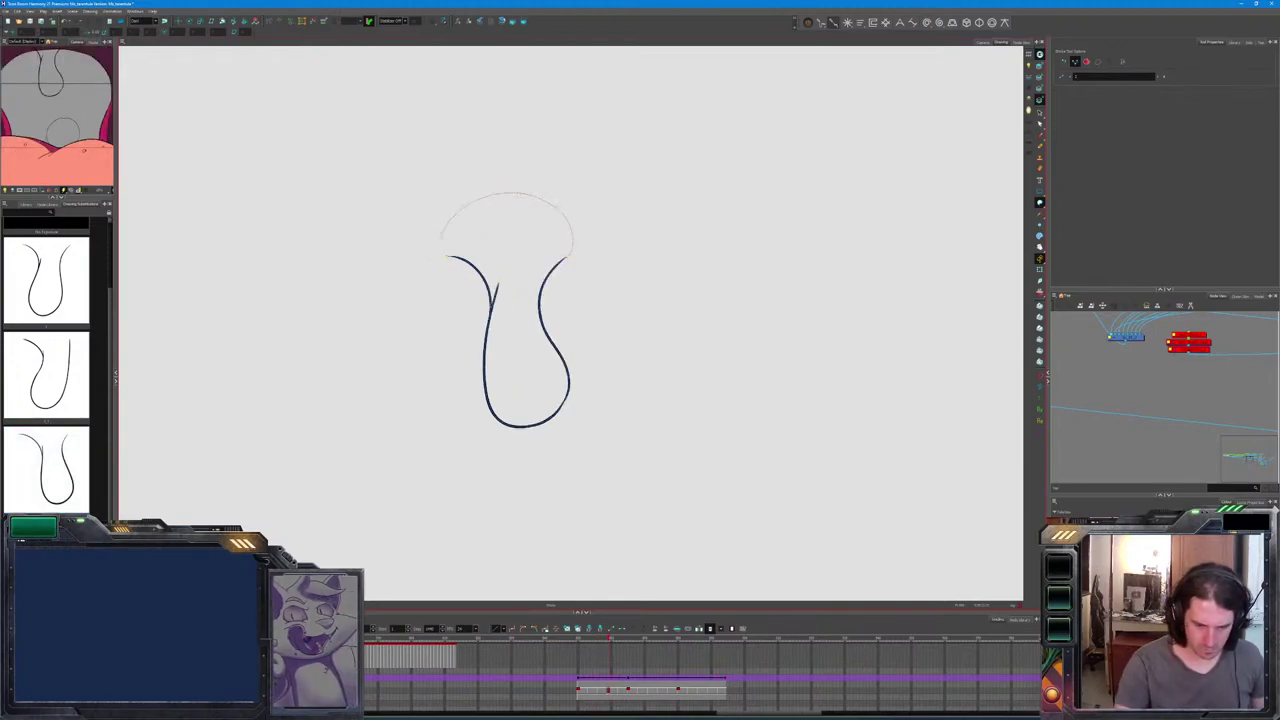
{"action": "key", "text": "period"}
{"action": "mouse_move", "coordinate": [568, 256]}
{"action": "left_mouse_down"}
{"action": "mouse_move", "coordinate": [548, 215]}
{"action": "mouse_move", "coordinate": [478, 210]}
{"action": "mouse_move", "coordinate": [449, 255]}
{"action": "left_mouse_up"}
{"action": "key", "text": "period"}
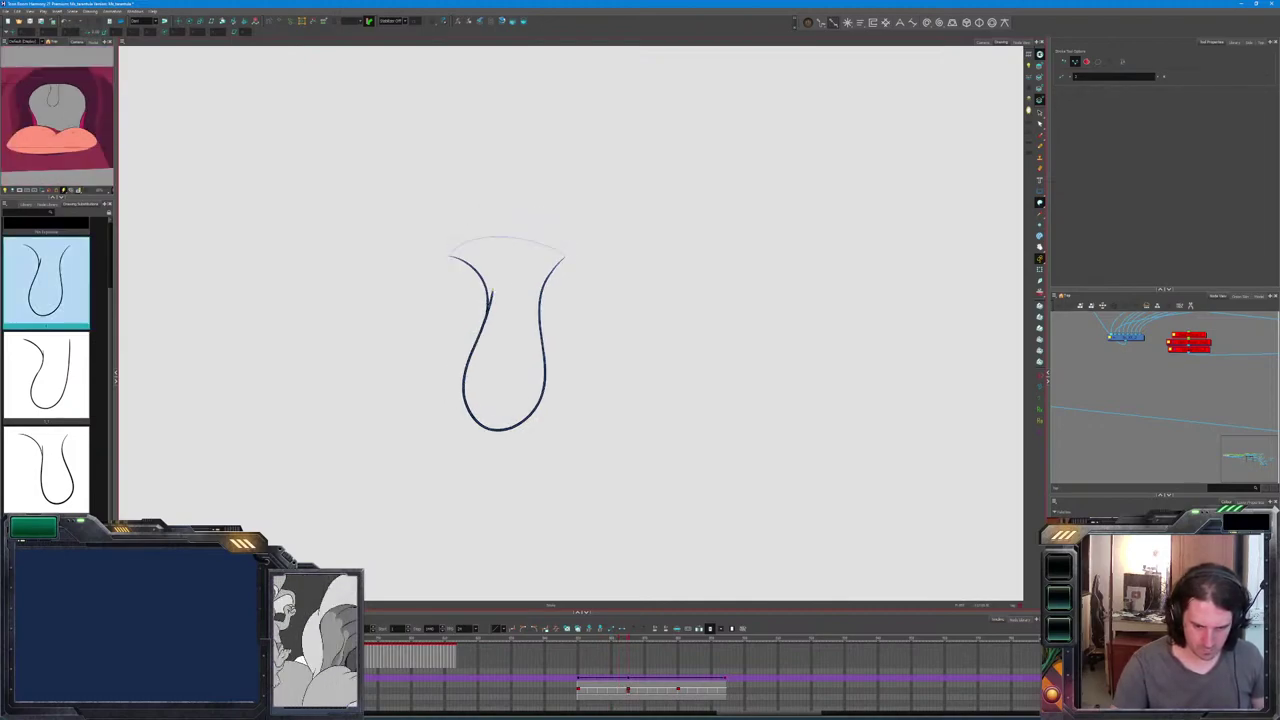
Enable onion skin with the neighbouring uvula drawings tinted red and green.
{"action": "key", "text": "alt+o"}
{"action": "key", "text": "alt+o"}
{"action": "key", "text": "alt+o"}
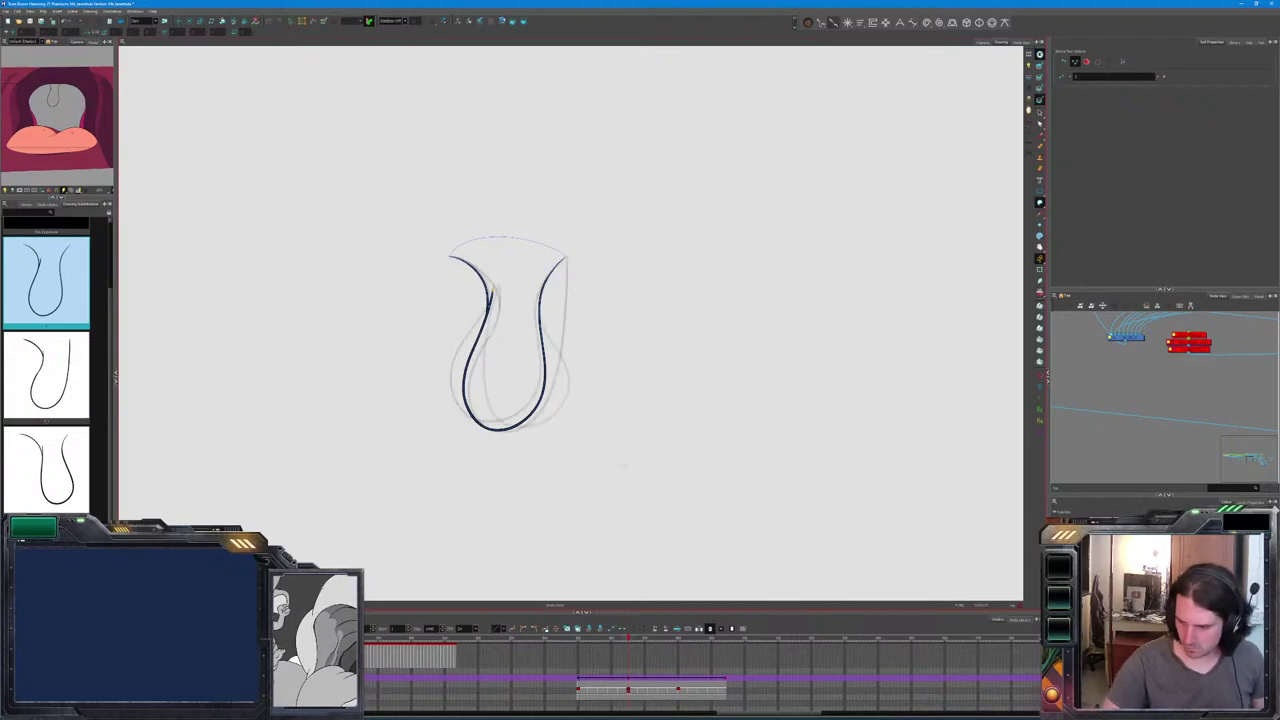
{"action": "left_click", "coordinate": [1240, 297]}
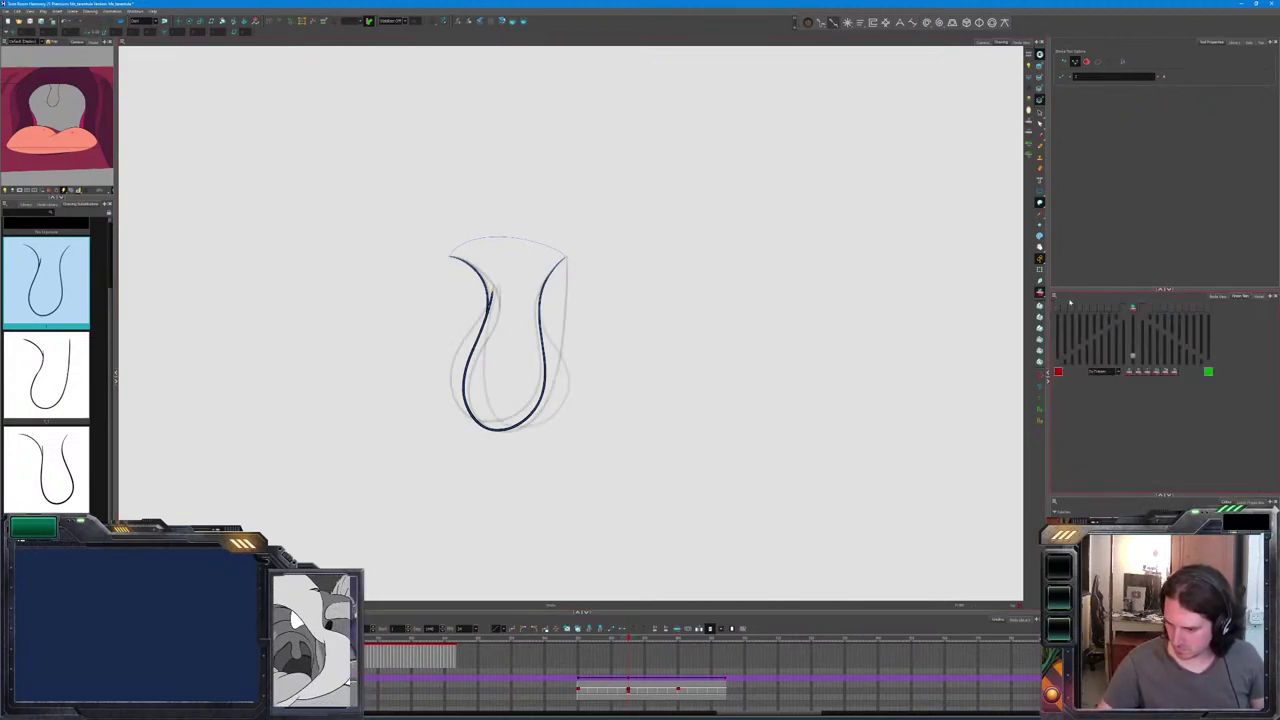
{"action": "left_click", "coordinate": [1095, 327]}
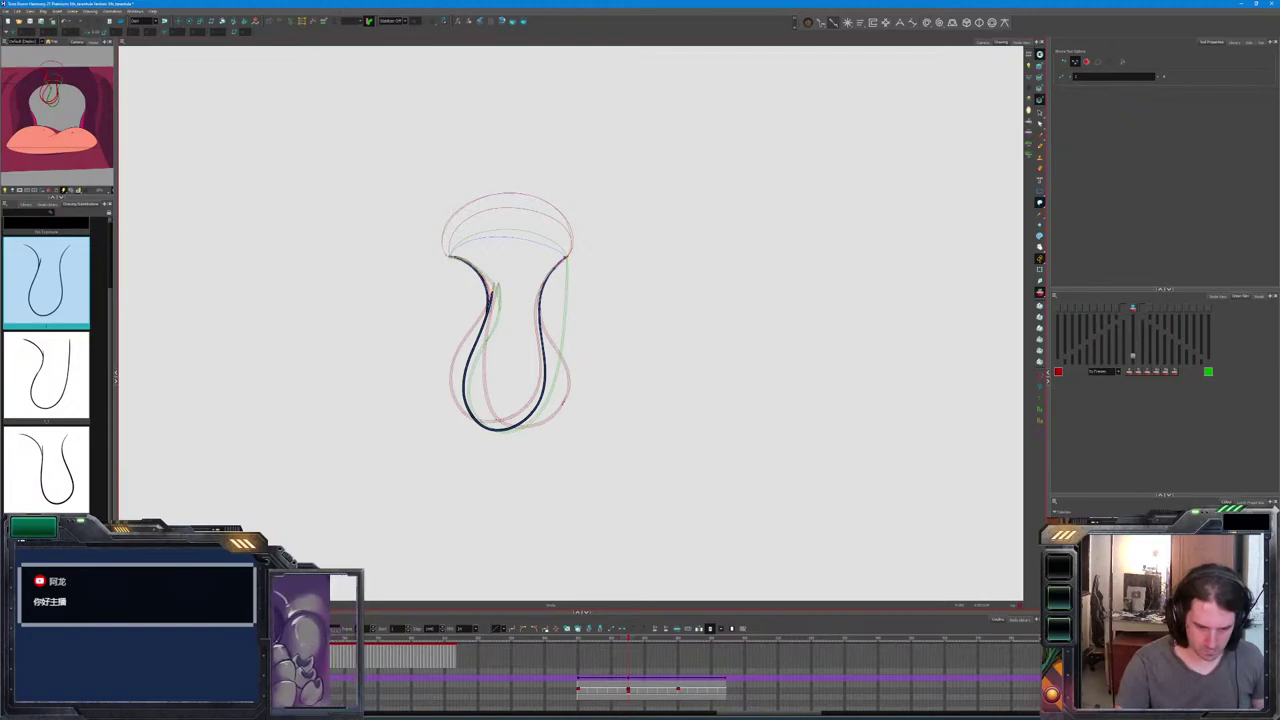
Match the invisible closing arcs across the uvula drawings to the same tall dome shape using the onion skin.
{"action": "key", "text": "period"}
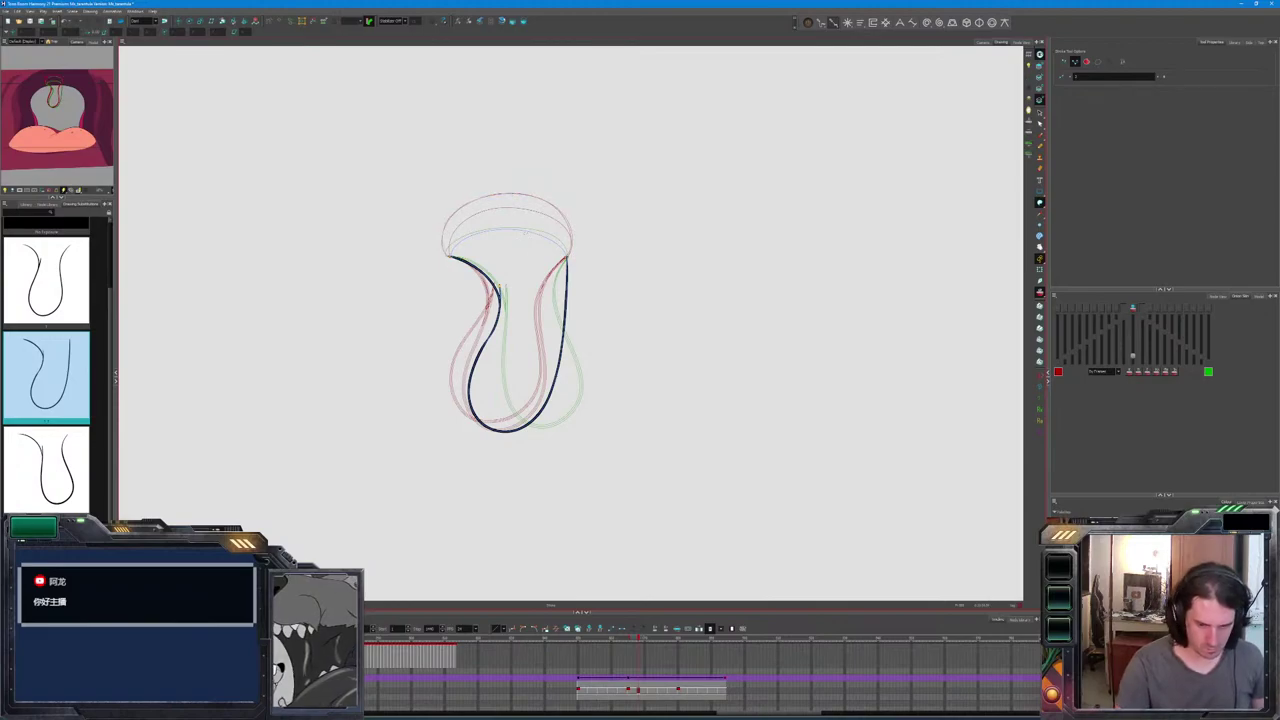
{"action": "key", "text": "period"}
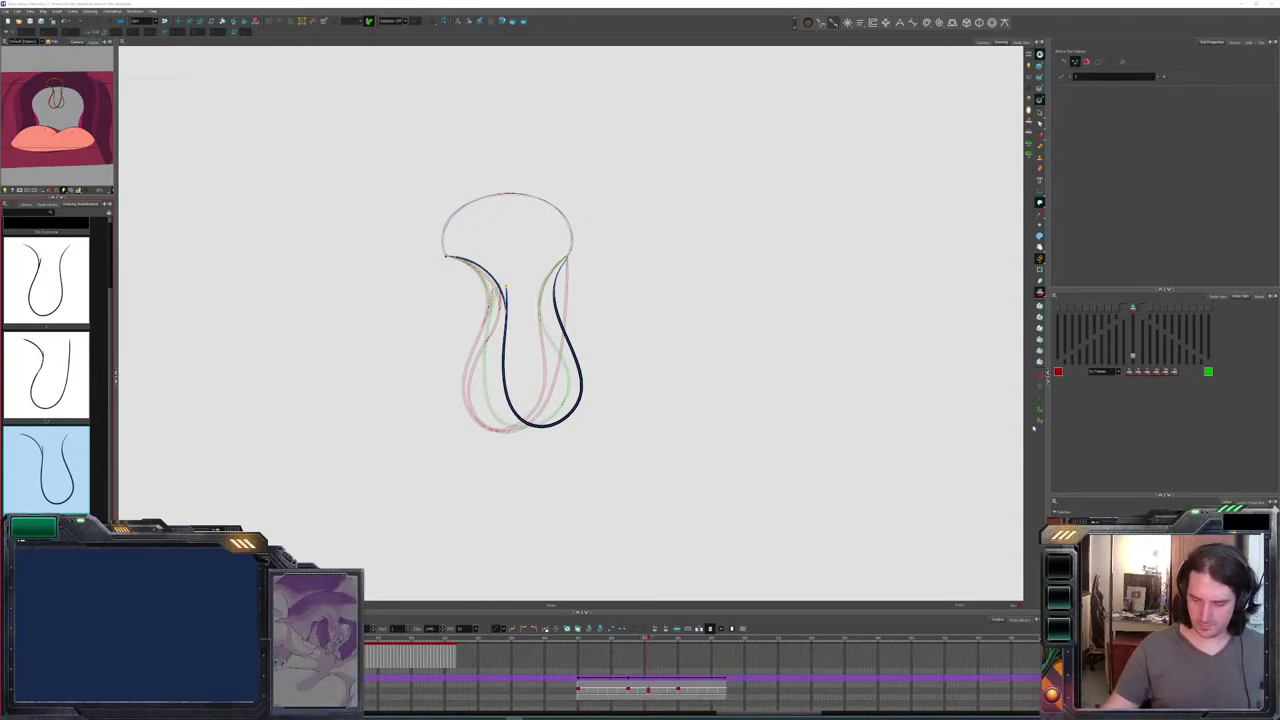
{"action": "key", "text": "period"}
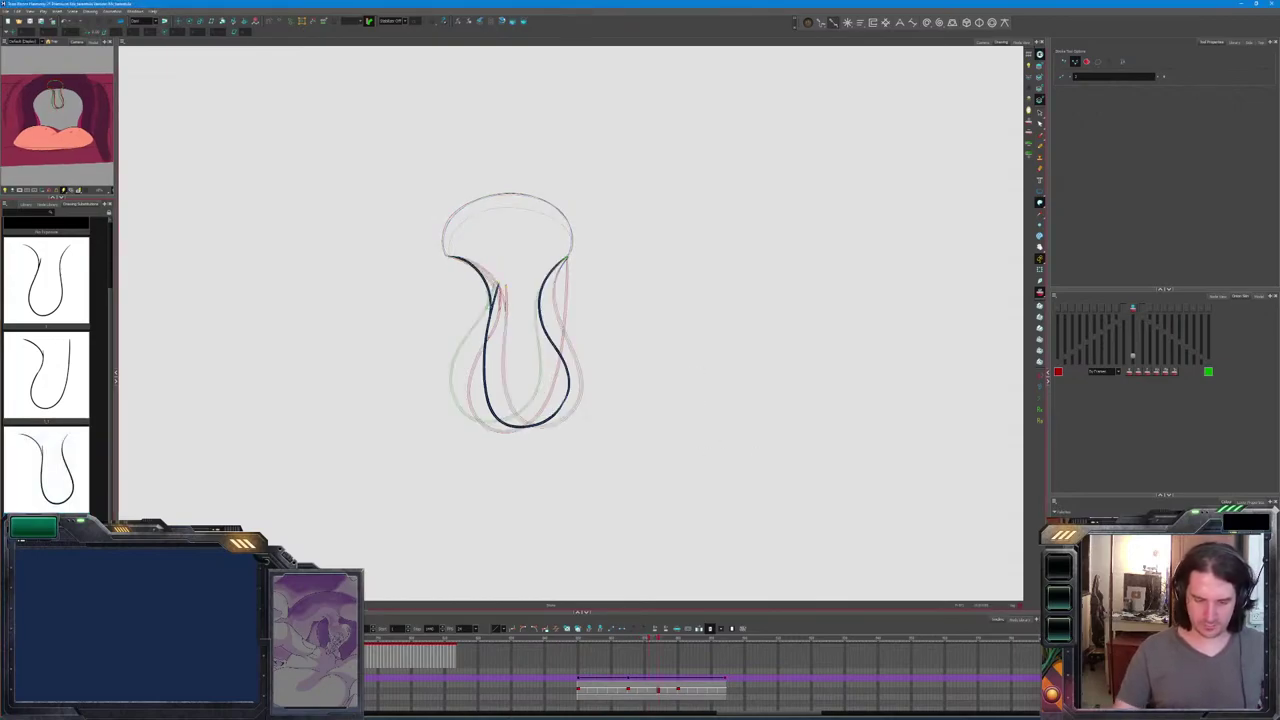
{"action": "key", "text": "period"}
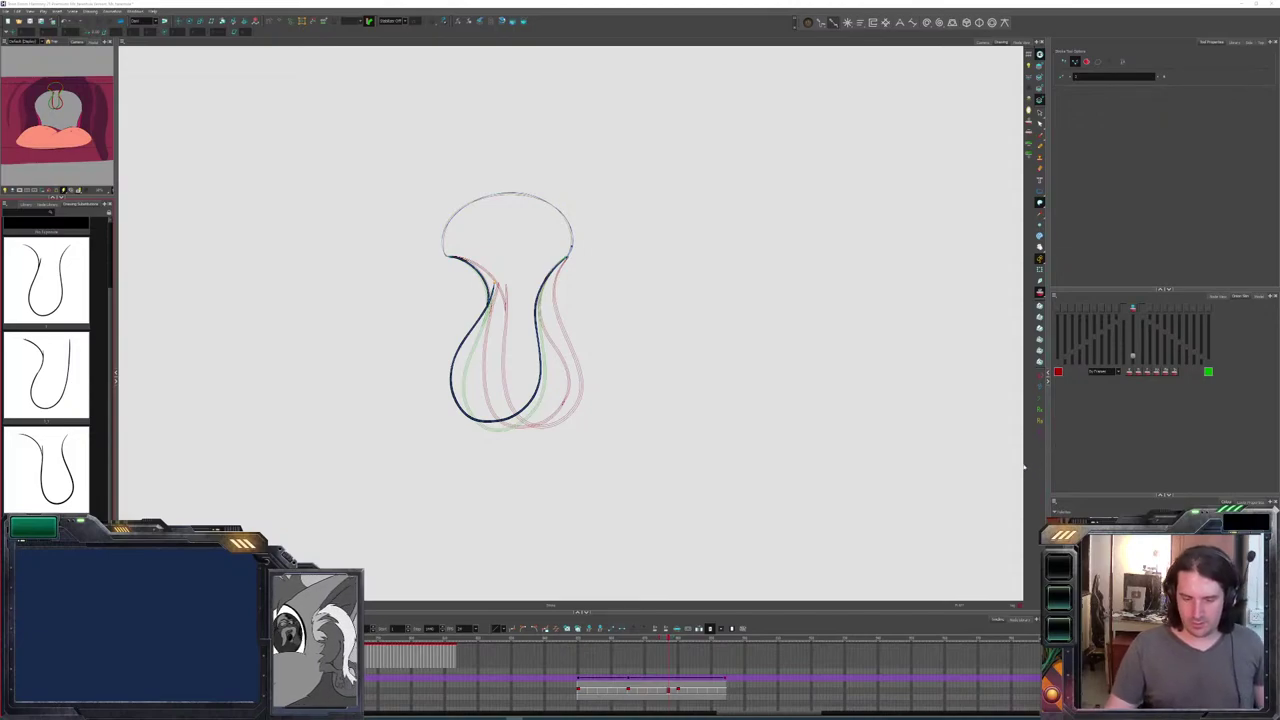
{"action": "key", "text": "period"}
{"action": "key", "text": "period"}
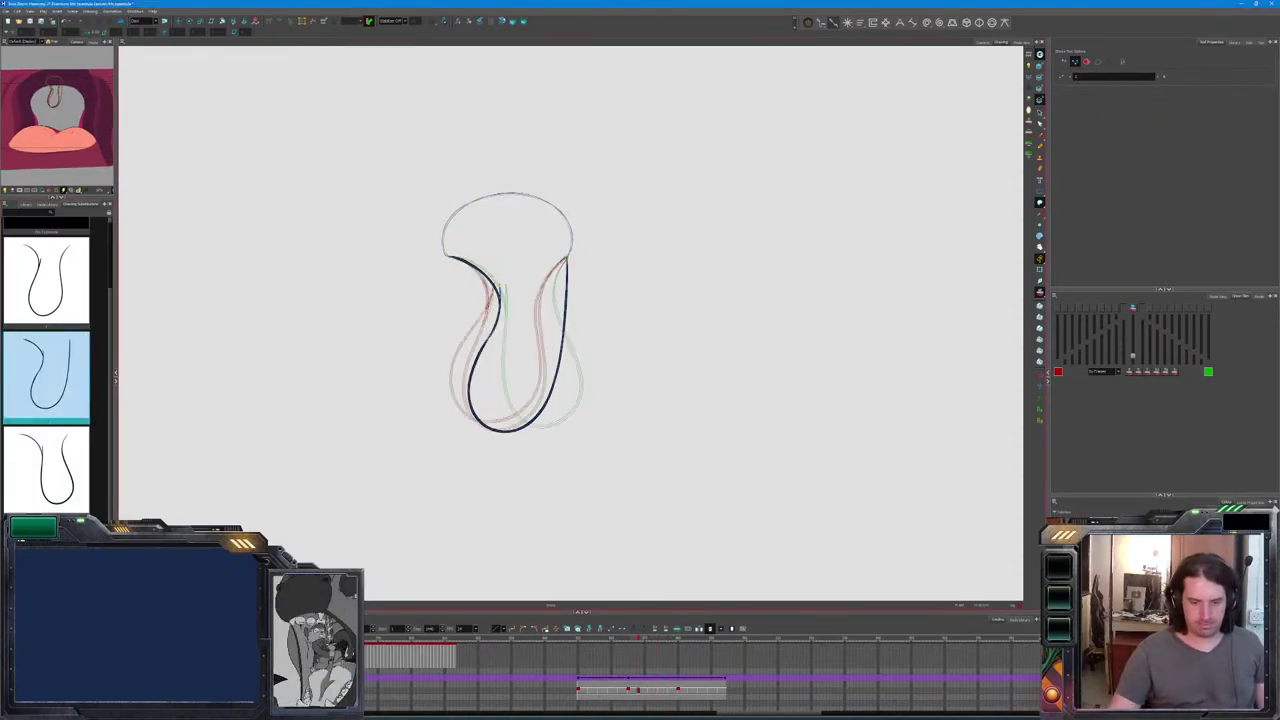
{"action": "key", "text": "period"}
Hide the onion skin and draw an invisible shading contour with a small oval inside the first uvula's left edge.
{"action": "key", "text": "alt+o"}
{"action": "key", "text": "comma"}
{"action": "key", "text": "comma"}
{"action": "key", "text": "comma"}
{"action": "key", "text": "period"}
{"action": "key", "text": "comma"}
{"action": "key", "text": "period"}
{"action": "key", "text": "comma"}
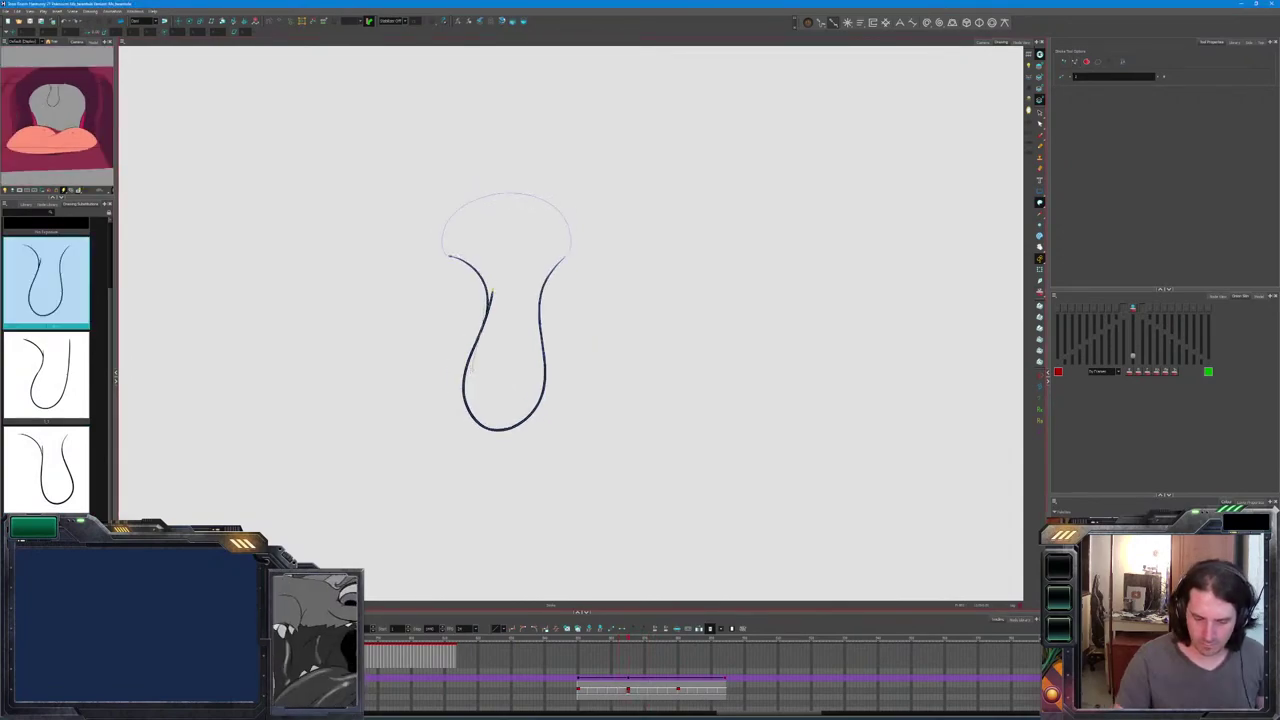
{"action": "key", "text": "period"}
{"action": "key", "text": "comma"}
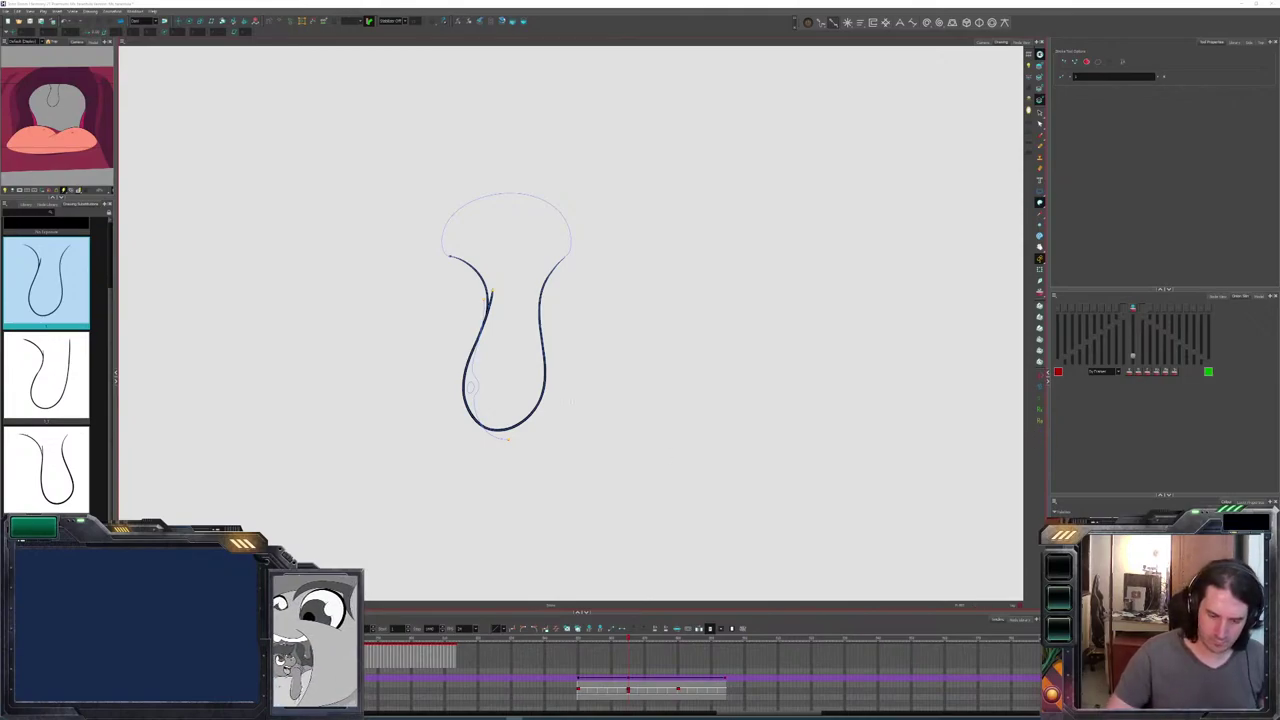
Draw the matching left shading contour and small oval in the second uvula drawing, flipping against the first for placement.
{"action": "key", "text": "period"}
{"action": "key", "text": "comma"}
{"action": "key", "text": "period"}
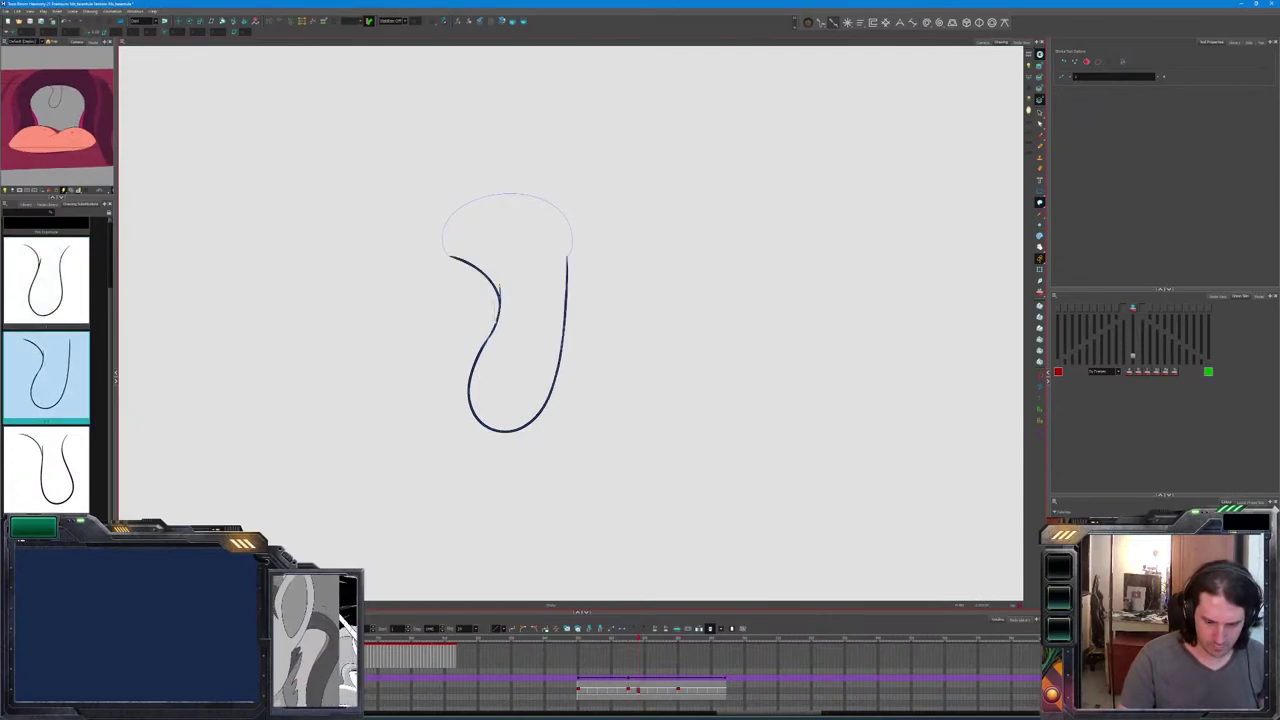
{"action": "key", "text": "comma"}
{"action": "key", "text": "period"}
{"action": "key", "text": "comma"}
{"action": "key", "text": "period"}
{"action": "key", "text": "comma"}
{"action": "key", "text": "period"}
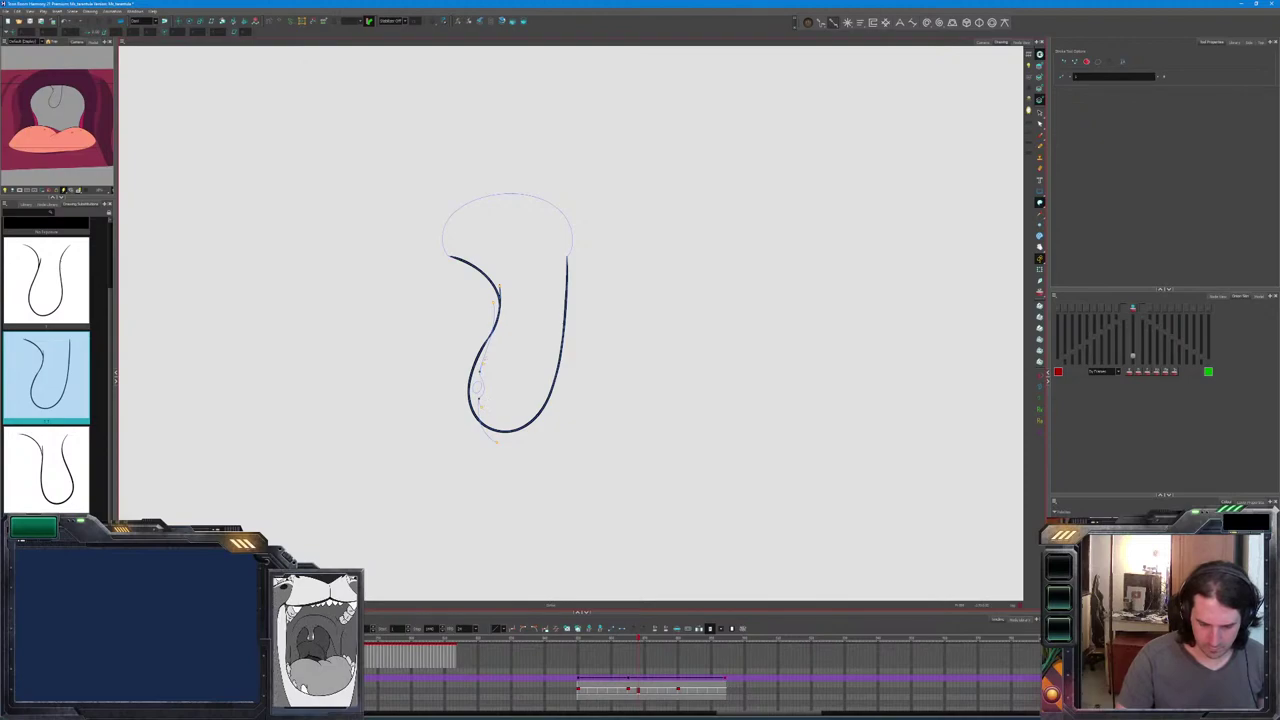
{"action": "key", "text": "comma"}
{"action": "key", "text": "period"}
Draw the left shading contour and small oval in the third uvula drawing, flipping against the second for placement.
{"action": "key", "text": "period"}
{"action": "key", "text": "comma"}
{"action": "key", "text": "period"}
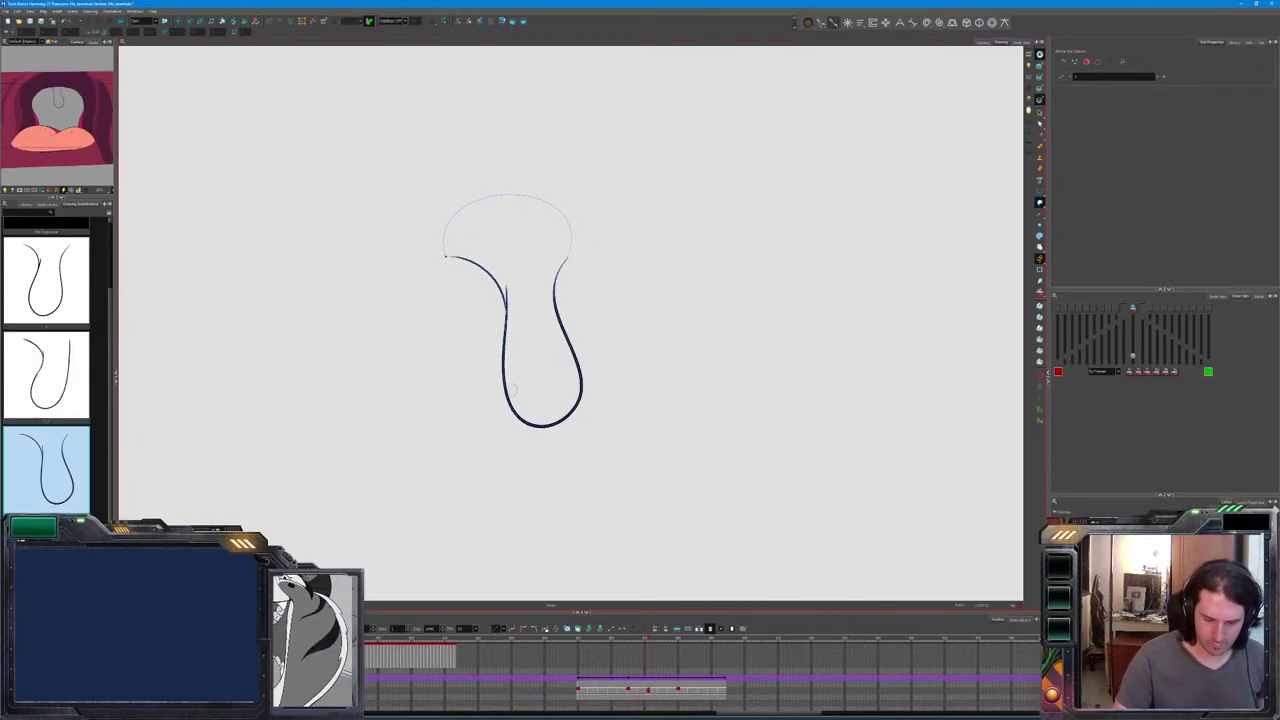
{"action": "key", "text": "comma"}
{"action": "key", "text": "period"}
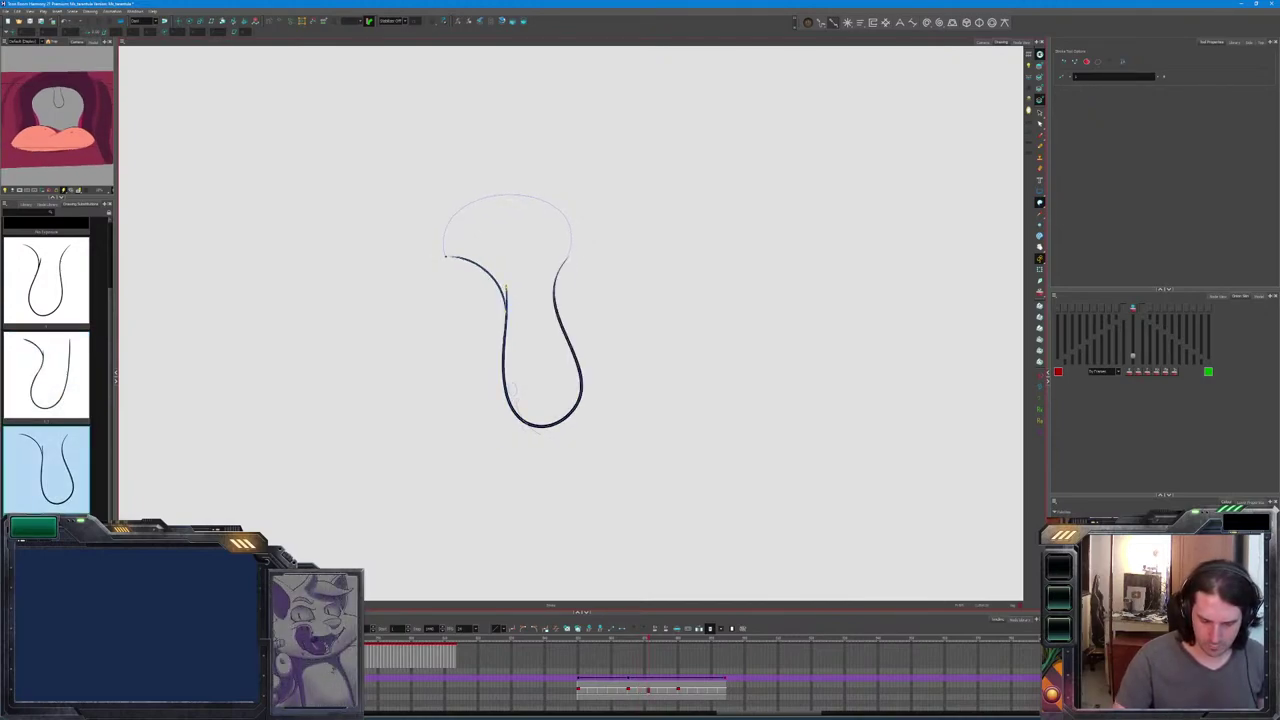
{"action": "left_click_drag", "start_coordinate": [503, 305], "coordinate": [506, 345]}
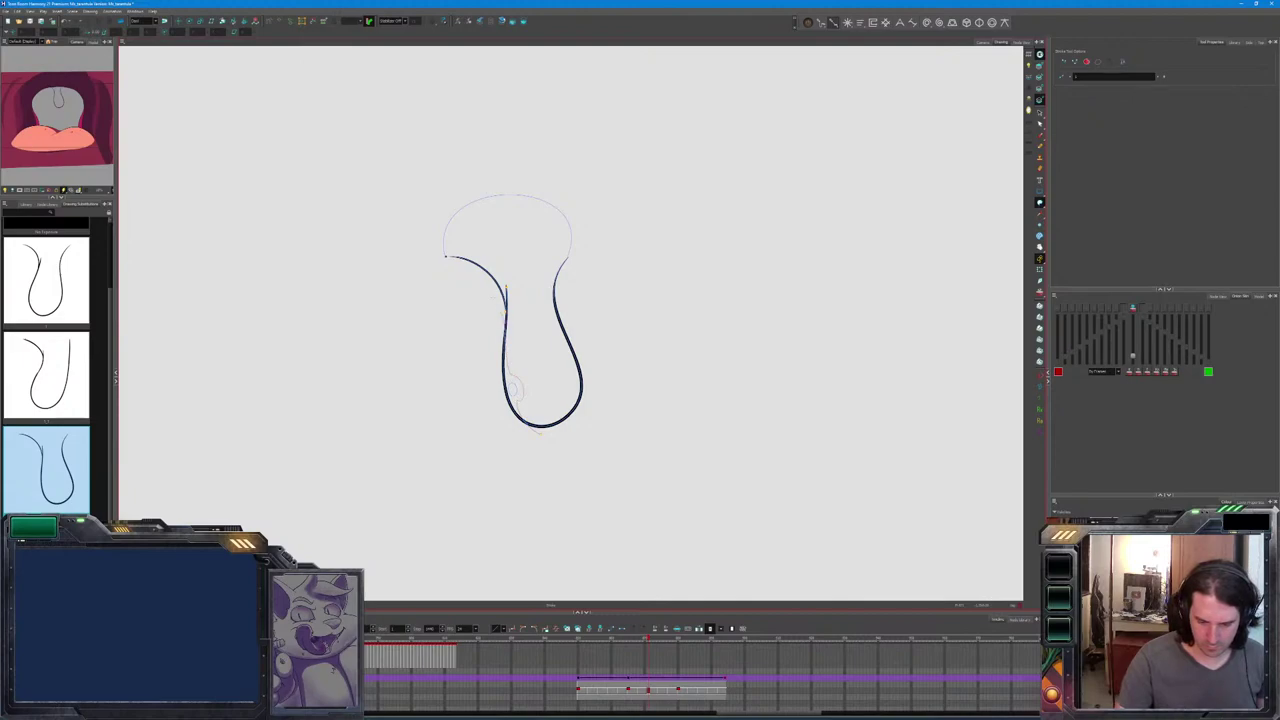
{"action": "key", "text": "comma"}
{"action": "key", "text": "period"}
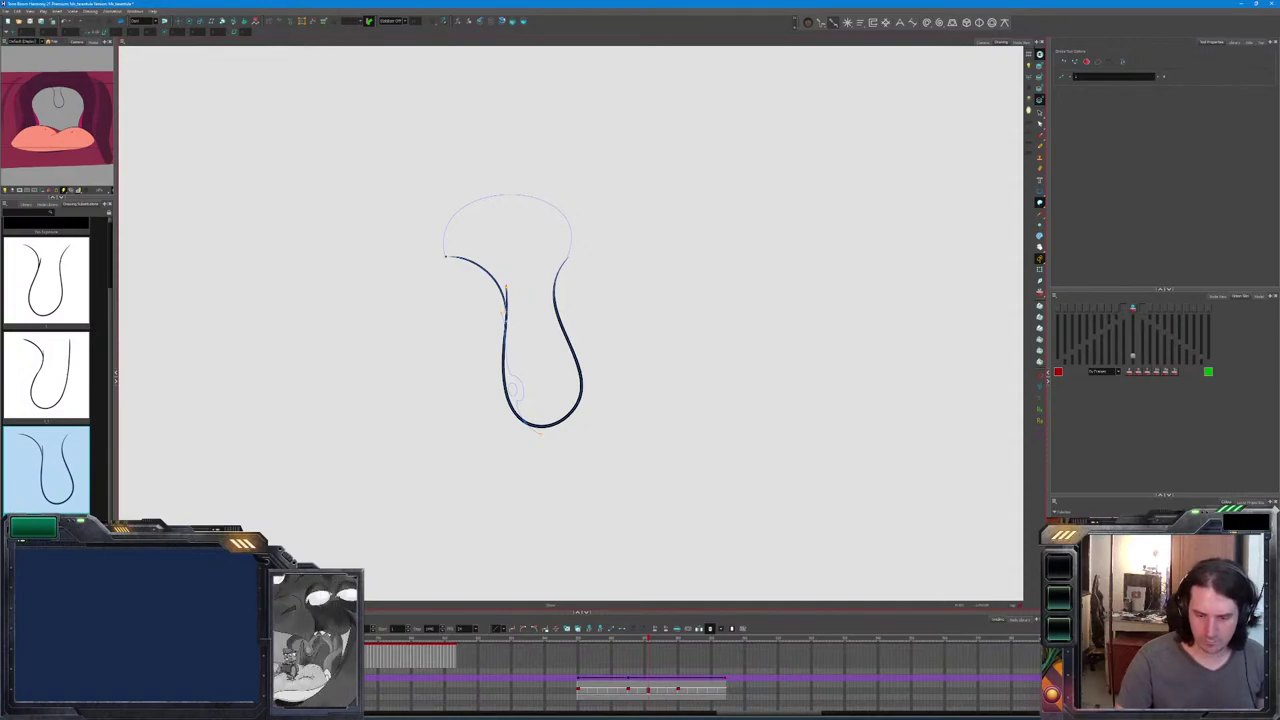
{"action": "left_click_drag", "start_coordinate": [446, 256], "coordinate": [507, 317]}
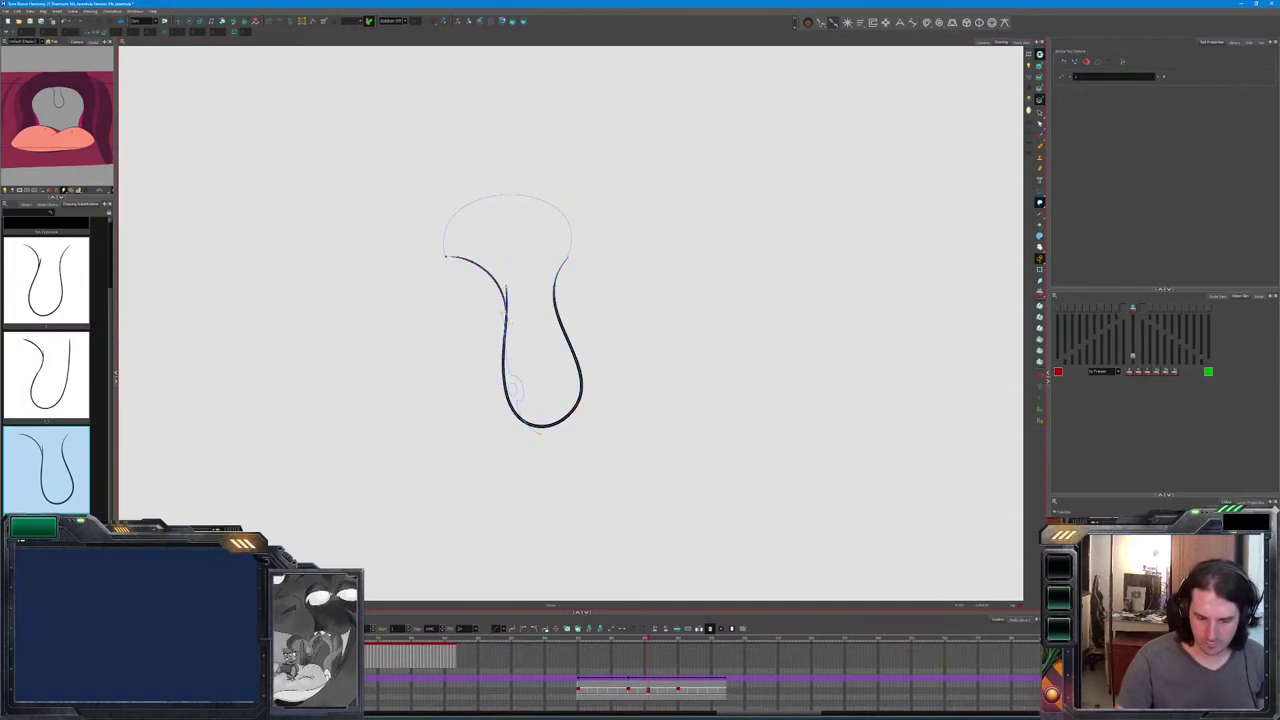
{"action": "key", "text": "comma"}
{"action": "key", "text": "period"}
{"action": "key", "text": "comma"}
{"action": "key", "text": "period"}
{"action": "key", "text": "comma"}
{"action": "key", "text": "period"}
Draw the left shading contour and small oval in the fourth uvula drawing, flipping between neighbouring frames for placement.
{"action": "key", "text": "comma"}
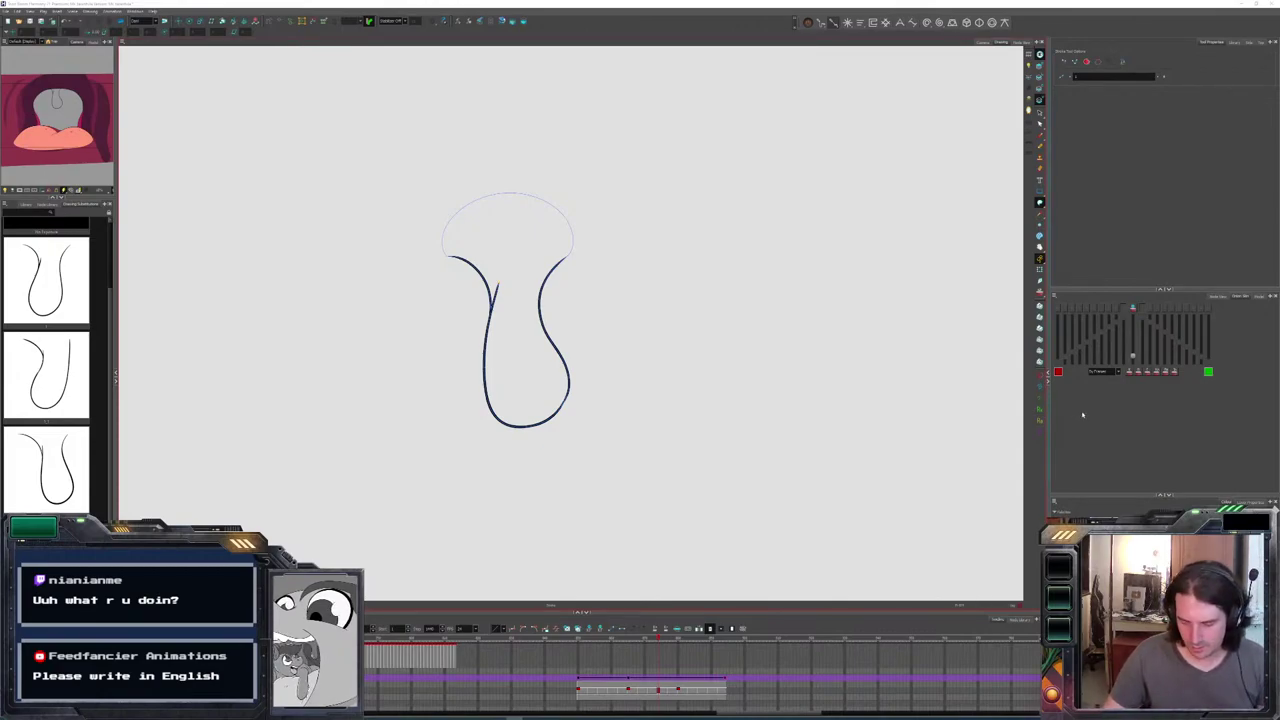
{"action": "key", "text": "period"}
{"action": "key", "text": "period"}
{"action": "key", "text": "period"}
{"action": "key", "text": "period"}
{"action": "key", "text": "comma"}
{"action": "key", "text": "period"}
{"action": "key", "text": "comma"}
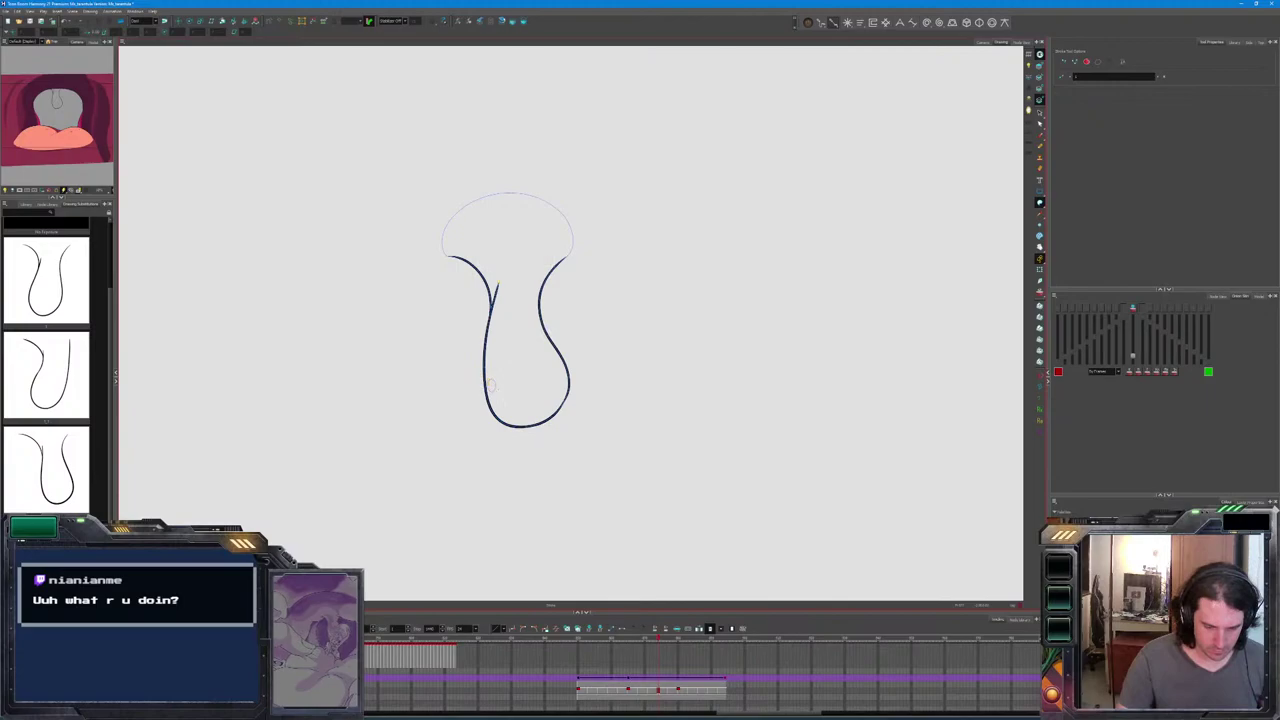
{"action": "key", "text": "period"}
{"action": "key", "text": "comma"}
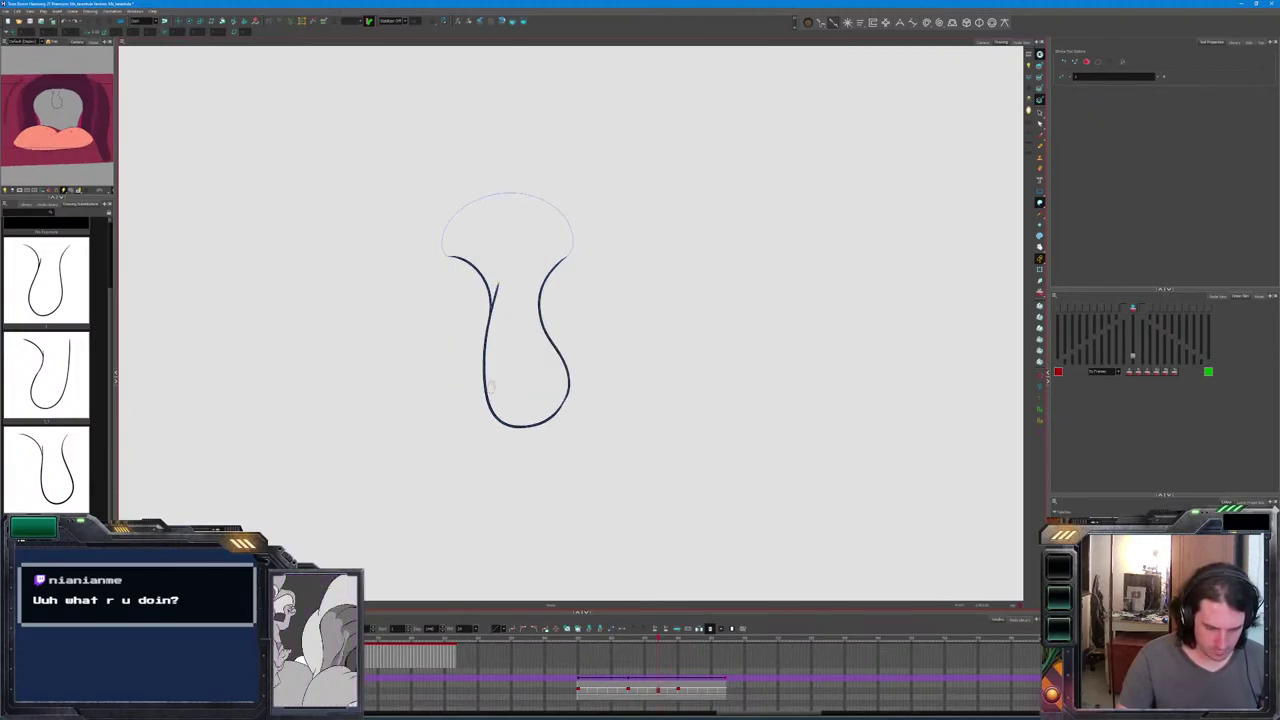
Draw the left shading contour and small oval in the fifth uvula drawing, comparing it with the fourth.
{"action": "key", "text": "period"}
{"action": "key", "text": "comma"}
{"action": "key", "text": "period"}
{"action": "key", "text": "comma"}
{"action": "key", "text": "period"}
{"action": "key", "text": "comma"}
Add invisible shading contours along the inner right edge of the uvula drawings, stepping through the cycle to align them.
{"action": "key", "text": "comma"}
{"action": "key", "text": "comma"}
{"action": "key", "text": "period"}
{"action": "key", "text": "comma"}
{"action": "key", "text": "comma"}
{"action": "key", "text": "comma"}
{"action": "key", "text": "period"}
{"action": "key", "text": "period"}
{"action": "key", "text": "period"}
{"action": "key", "text": "period"}
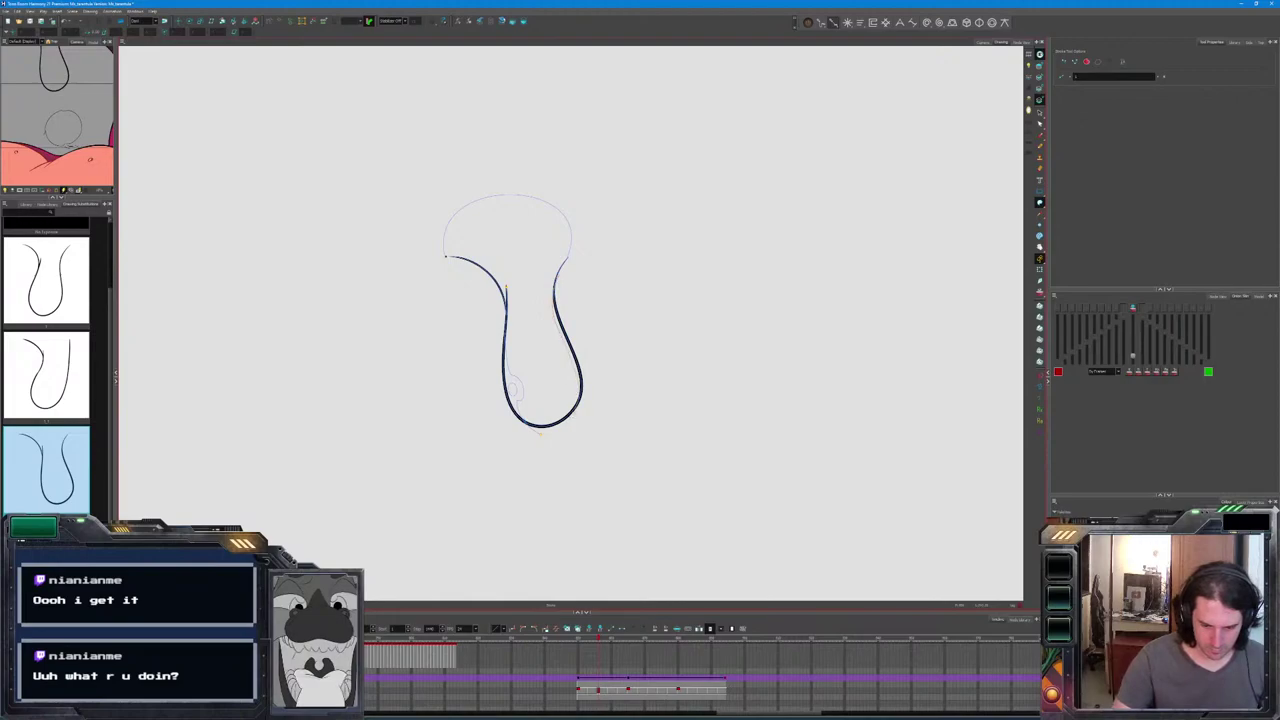
{"action": "key", "text": "period"}
{"action": "key", "text": "period"}
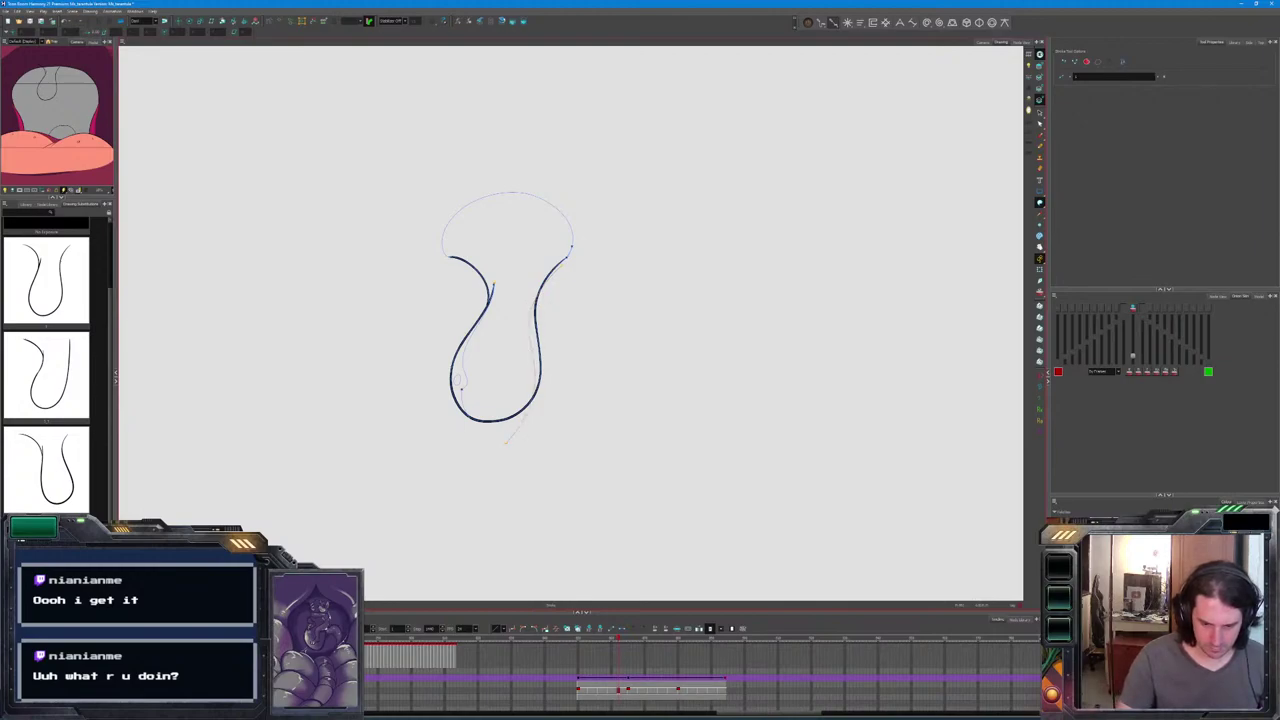
{"action": "left_click", "coordinate": [46, 280]}
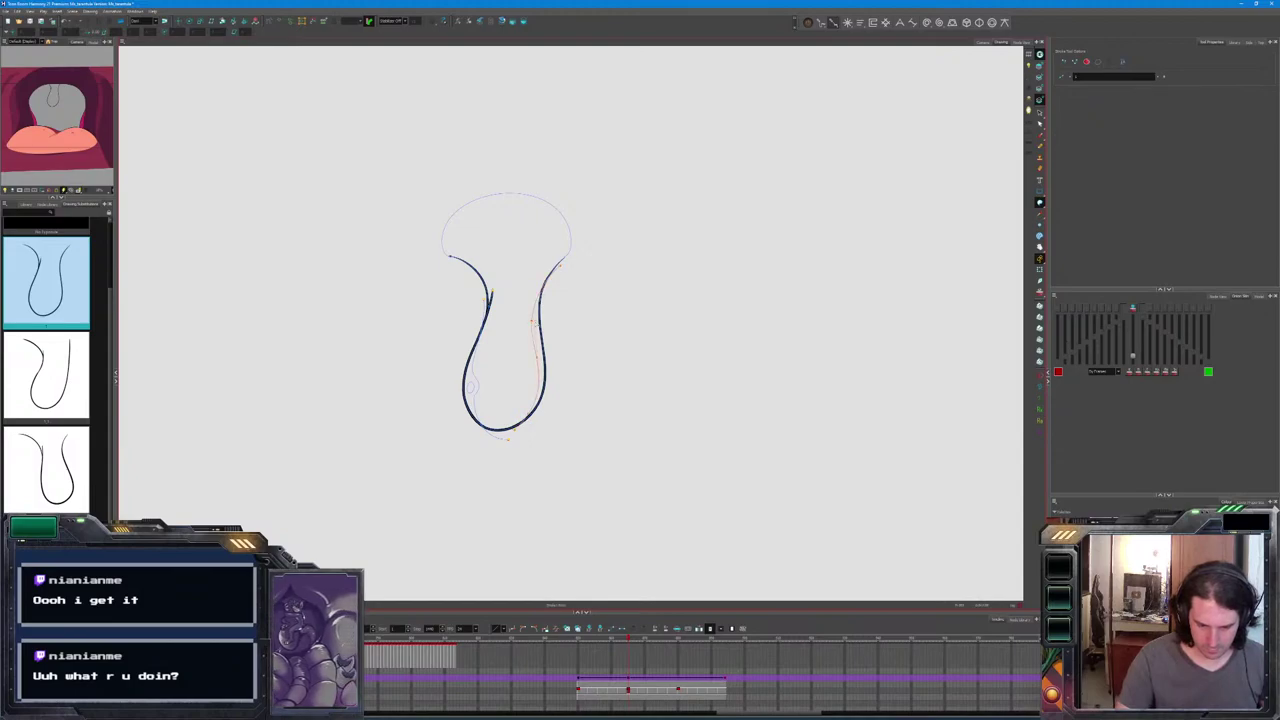
Step through the uvula drawings to compare the placement of their right shading contours across the swing cycle.
{"action": "key", "text": "period"}
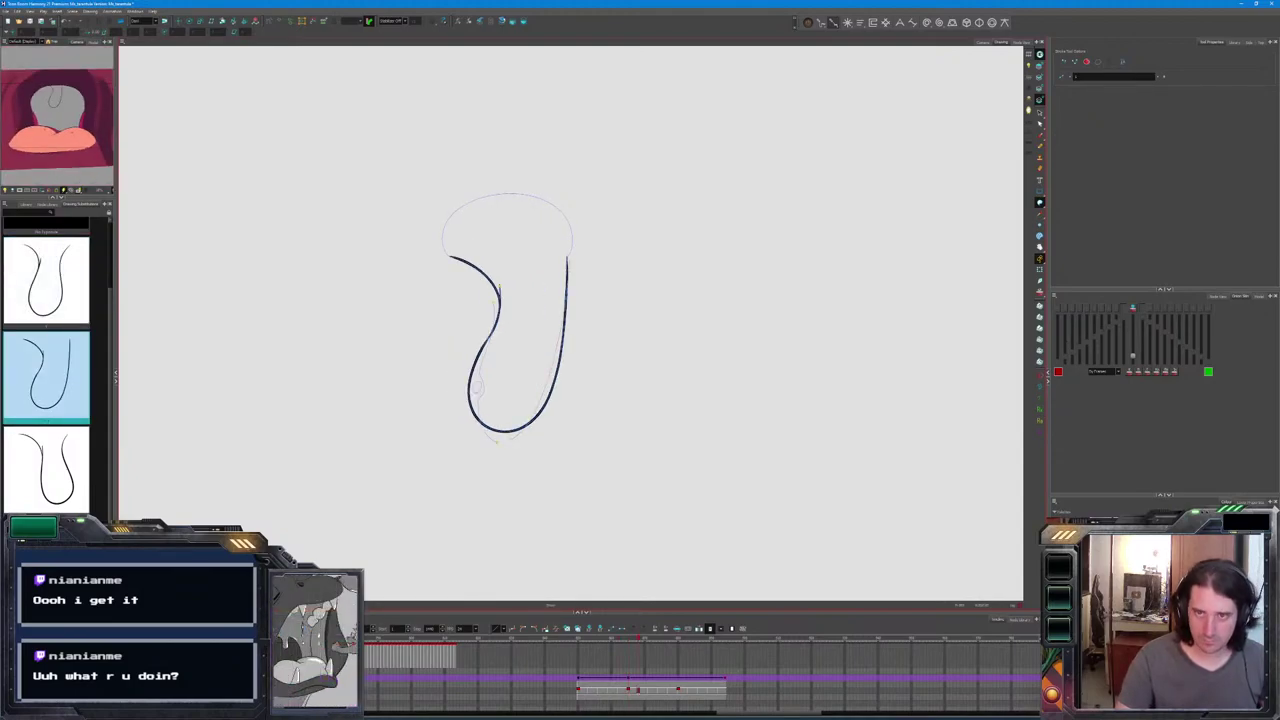
{"action": "key", "text": "period"}
{"action": "key", "text": "period"}
{"action": "key", "text": "period"}
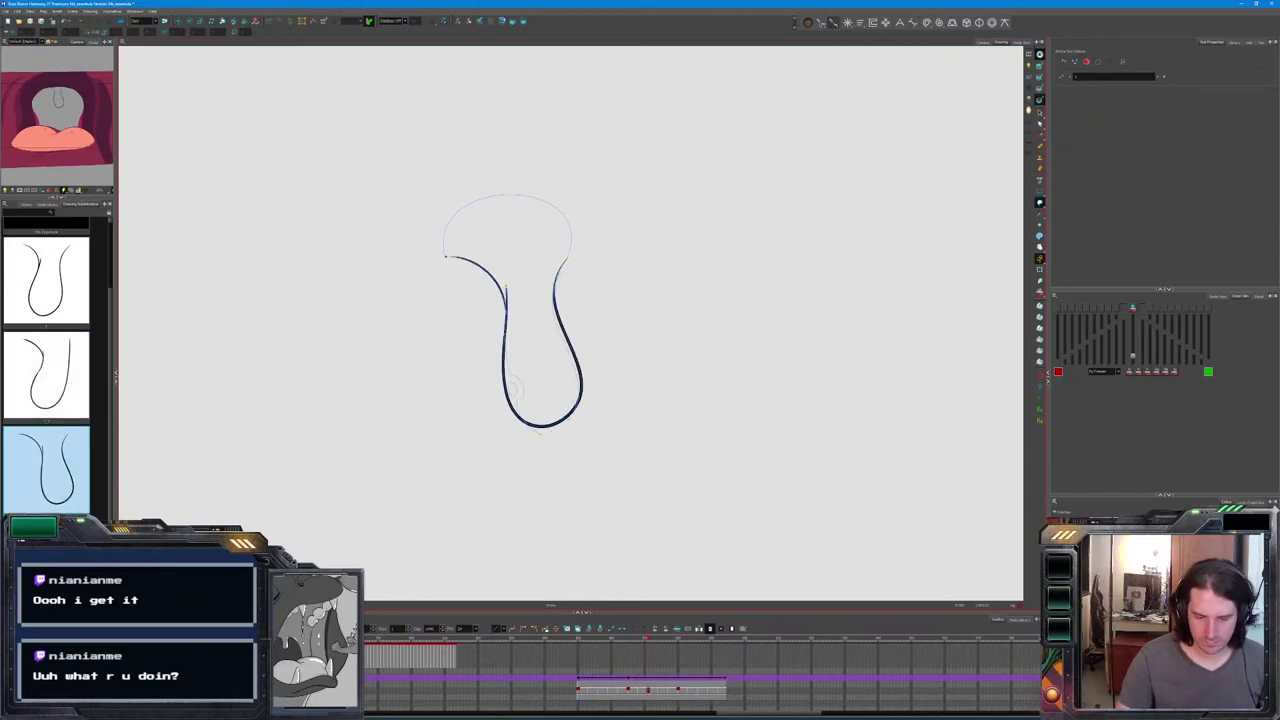
{"action": "key", "text": "period"}
{"action": "key", "text": "period"}
{"action": "key", "text": "comma"}
{"action": "key", "text": "comma"}
{"action": "key", "text": "period"}
{"action": "key", "text": "comma"}
{"action": "key", "text": "period"}
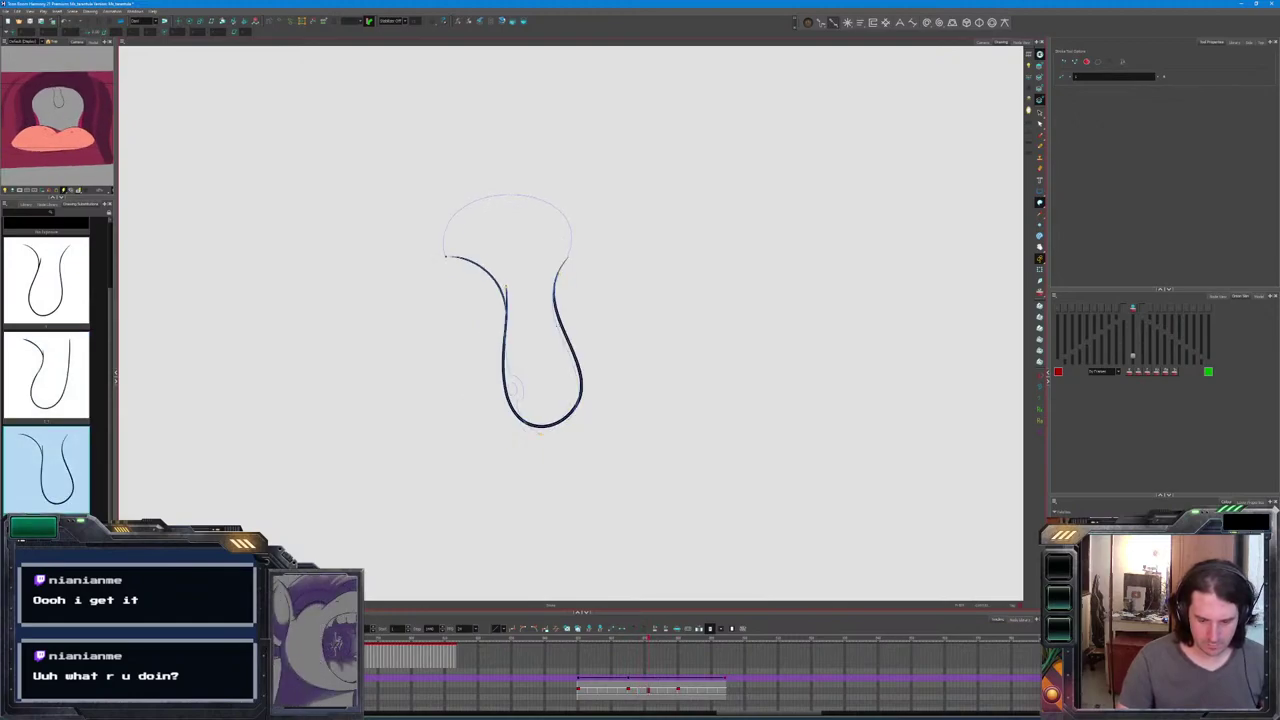
Draw an invisible arc across the neck of each uvula drawing to separate its upper shadow area from the body.
{"action": "left_click", "coordinate": [1075, 61]}
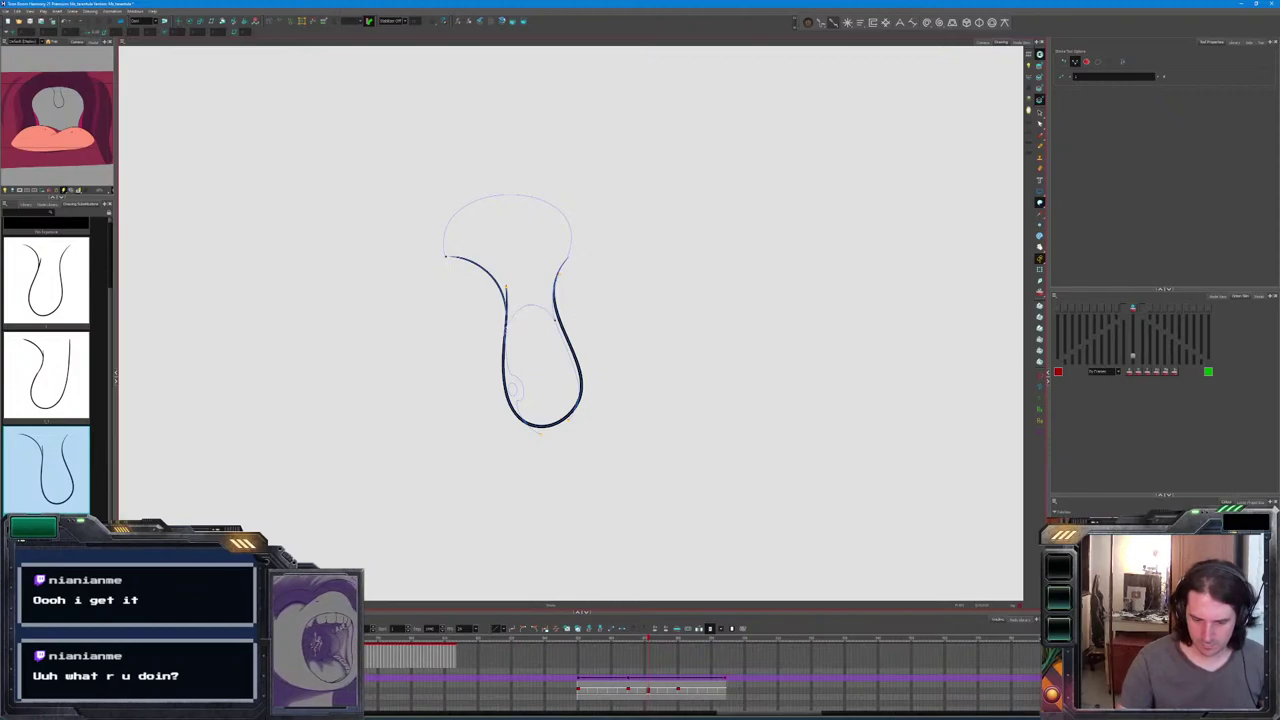
{"action": "key", "text": "period"}
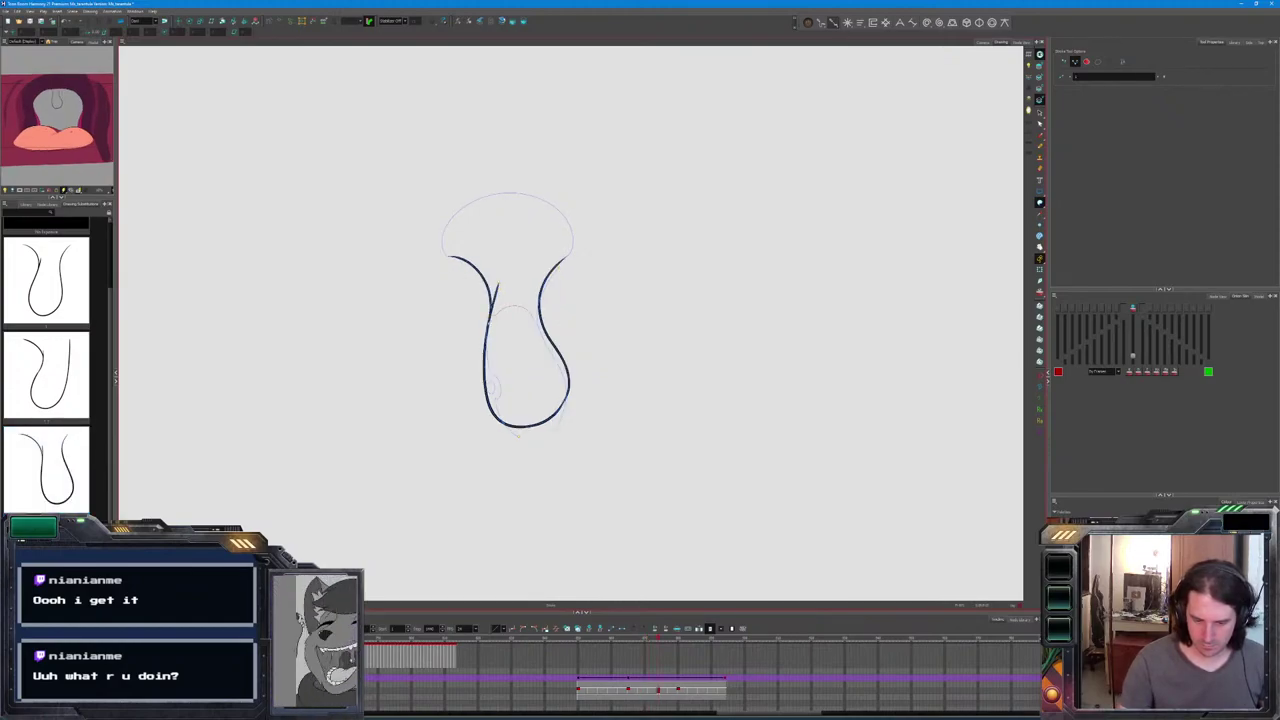
{"action": "key", "text": "period"}
{"action": "key", "text": "period"}
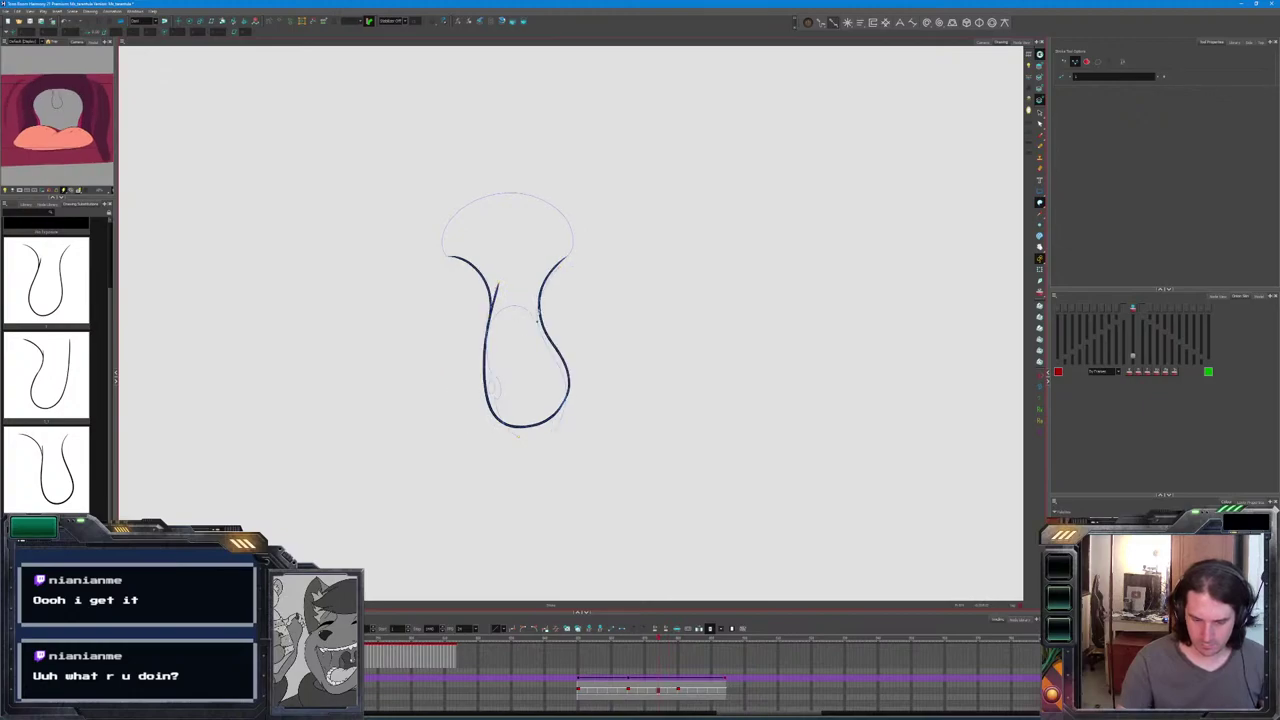
{"action": "key", "text": "period"}
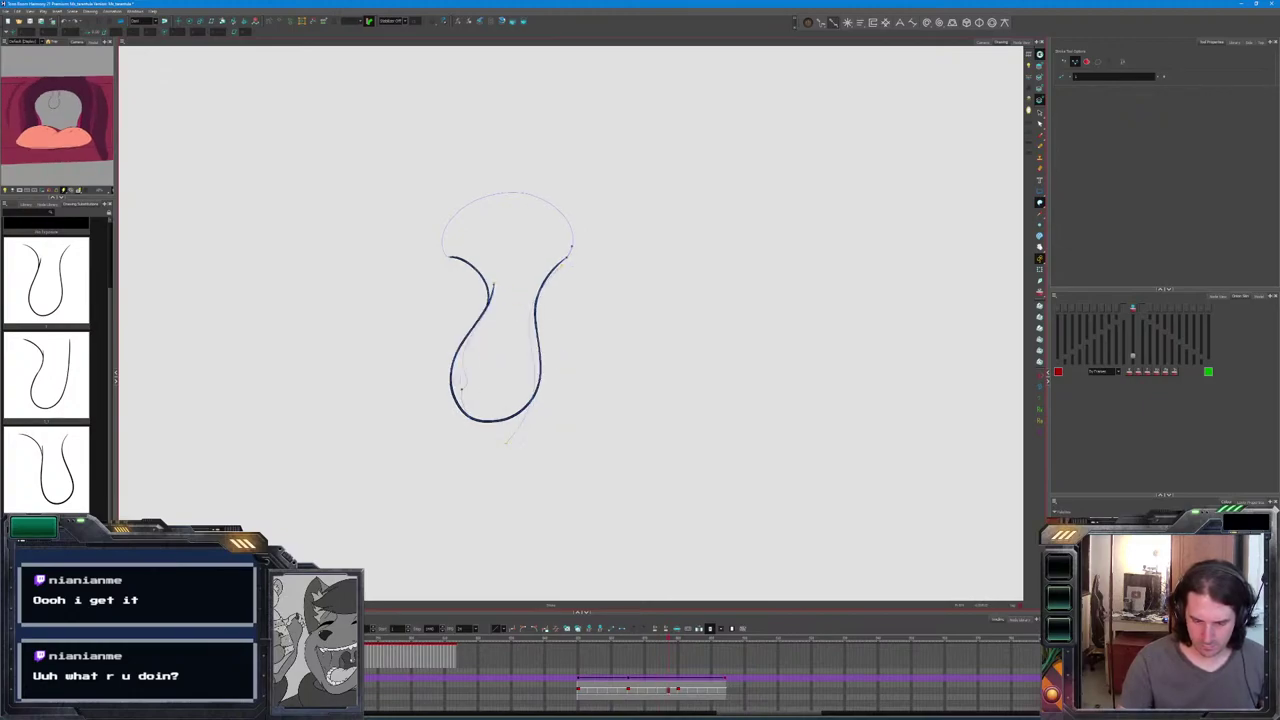
{"action": "key", "text": "period"}
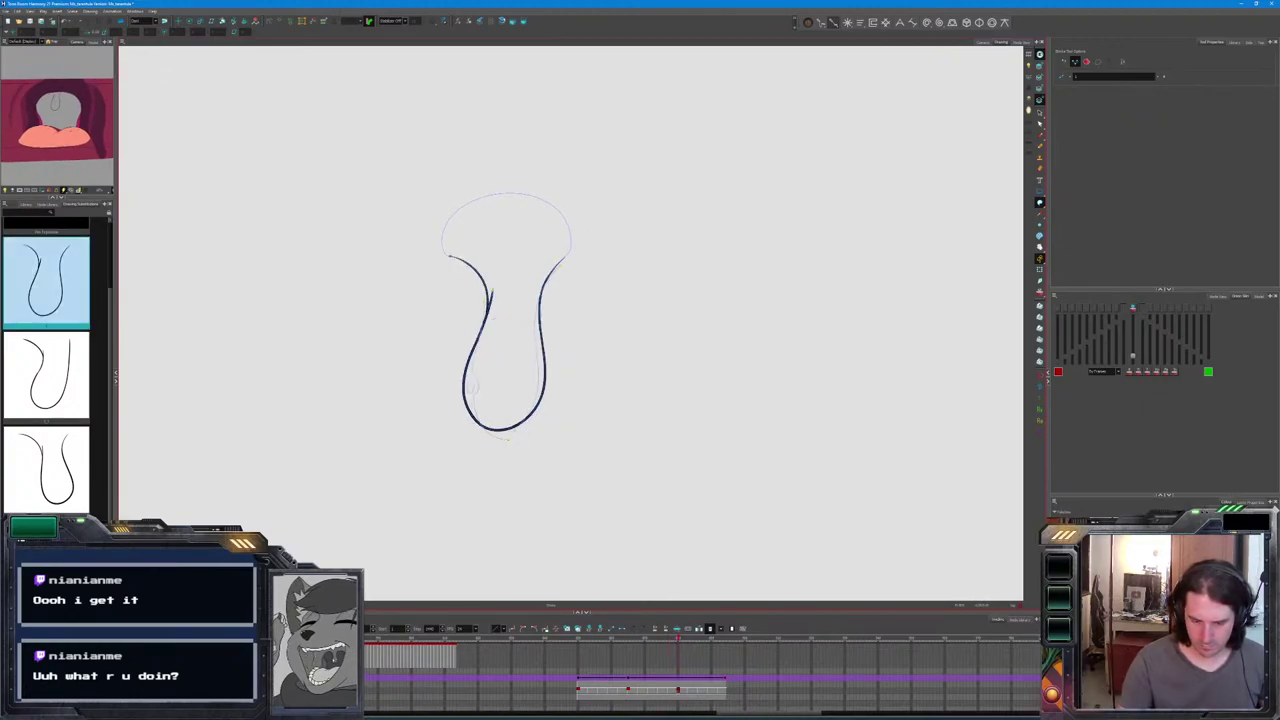
{"action": "left_click_drag", "start_coordinate": [492, 312], "coordinate": [545, 398]}
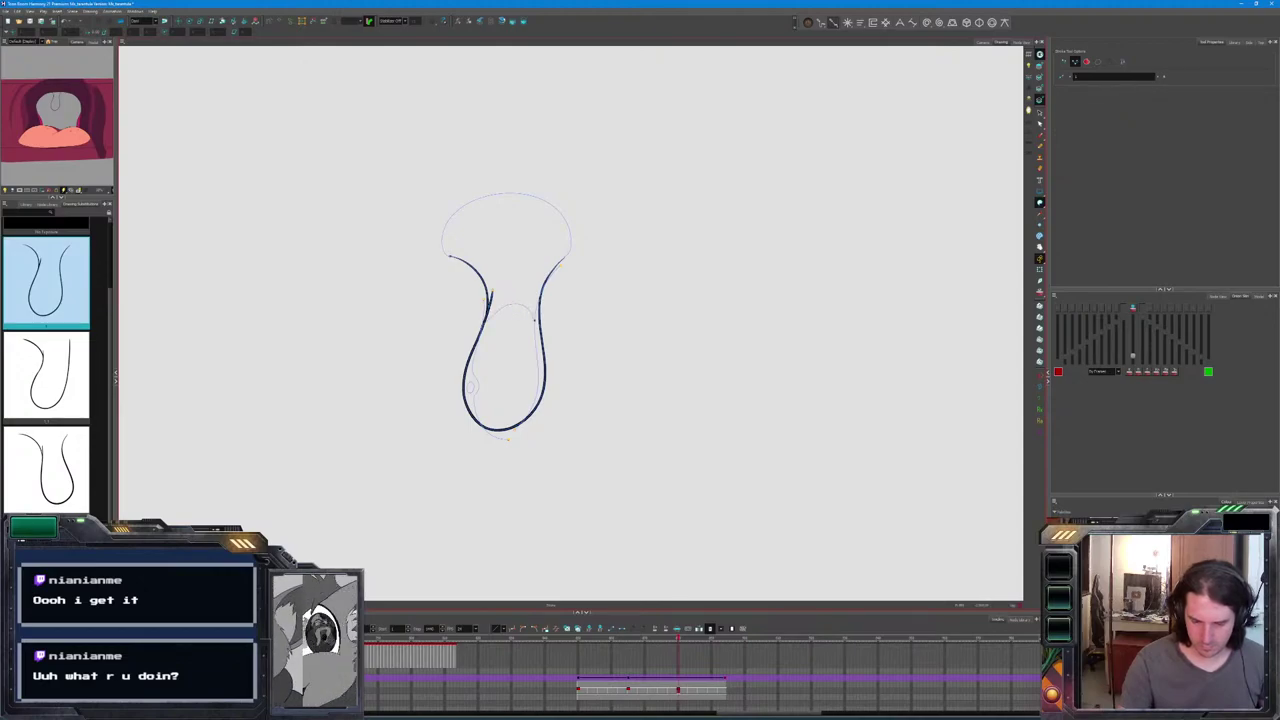
{"action": "key", "text": "period"}
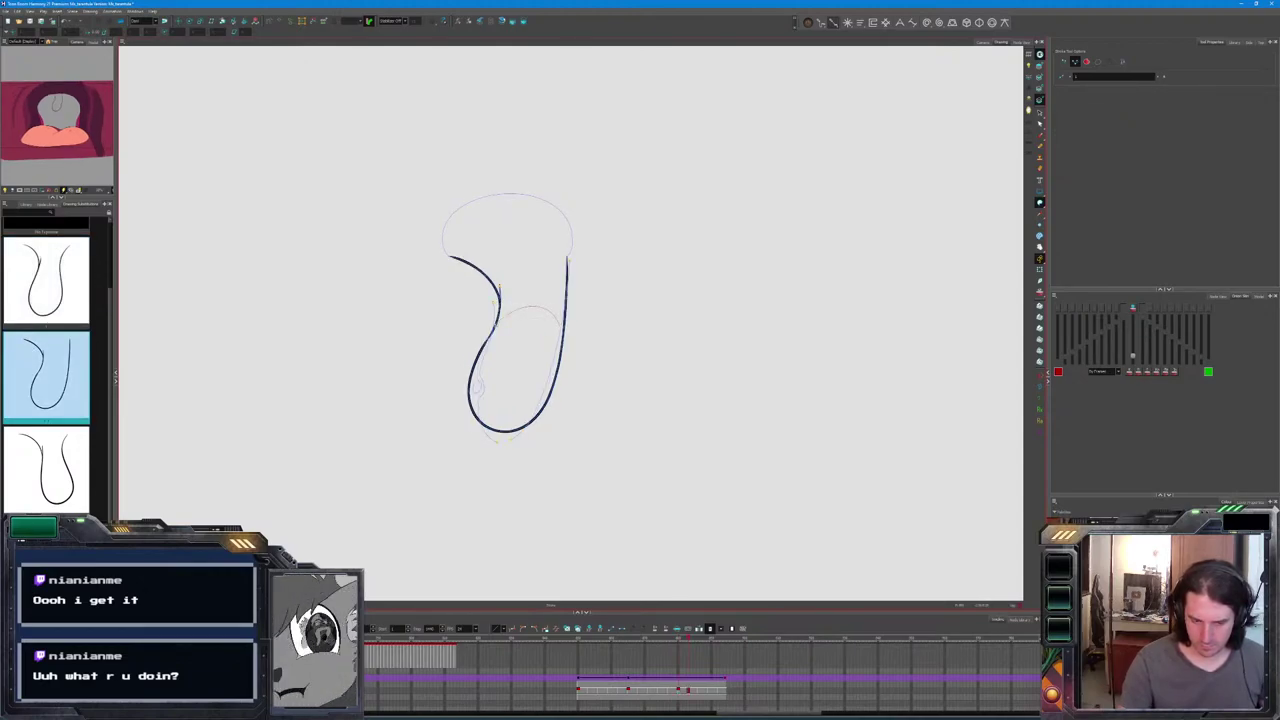
{"action": "key", "text": "period"}
{"action": "key", "text": "comma"}
Fill the upper neck area of the uvula drawings with the dark purple shadow colour in the composite view.
{"action": "key", "text": "alt+b"}
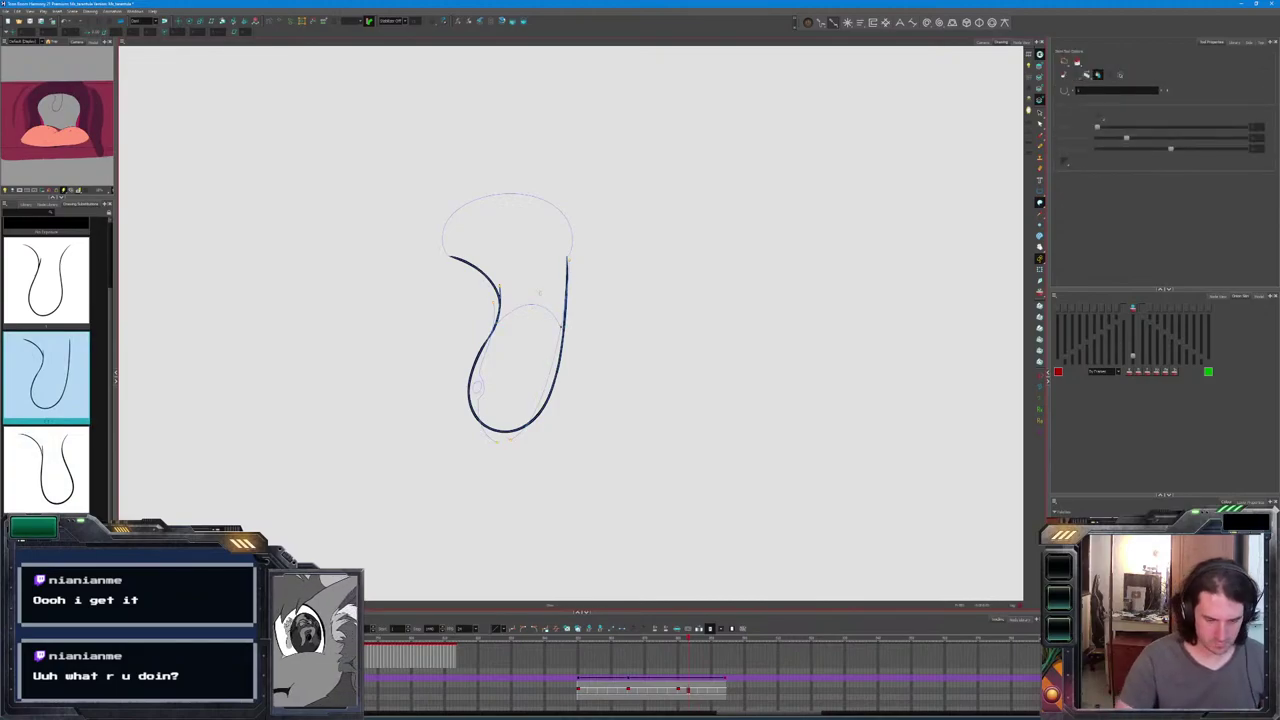
{"action": "key", "text": "shift+l"}
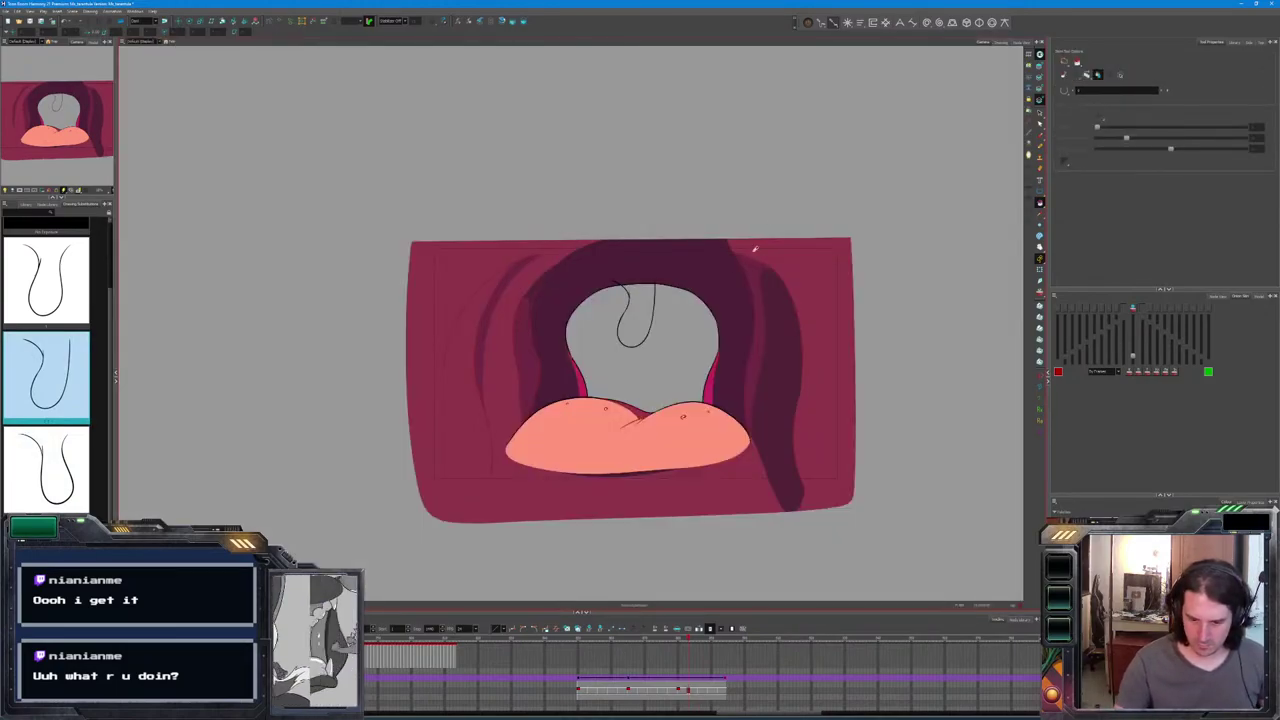
{"action": "key", "text": "period"}
{"action": "key", "text": "period"}
{"action": "key", "text": "period"}
{"action": "key", "text": "period"}
{"action": "key", "text": "period"}
{"action": "key", "text": "period"}
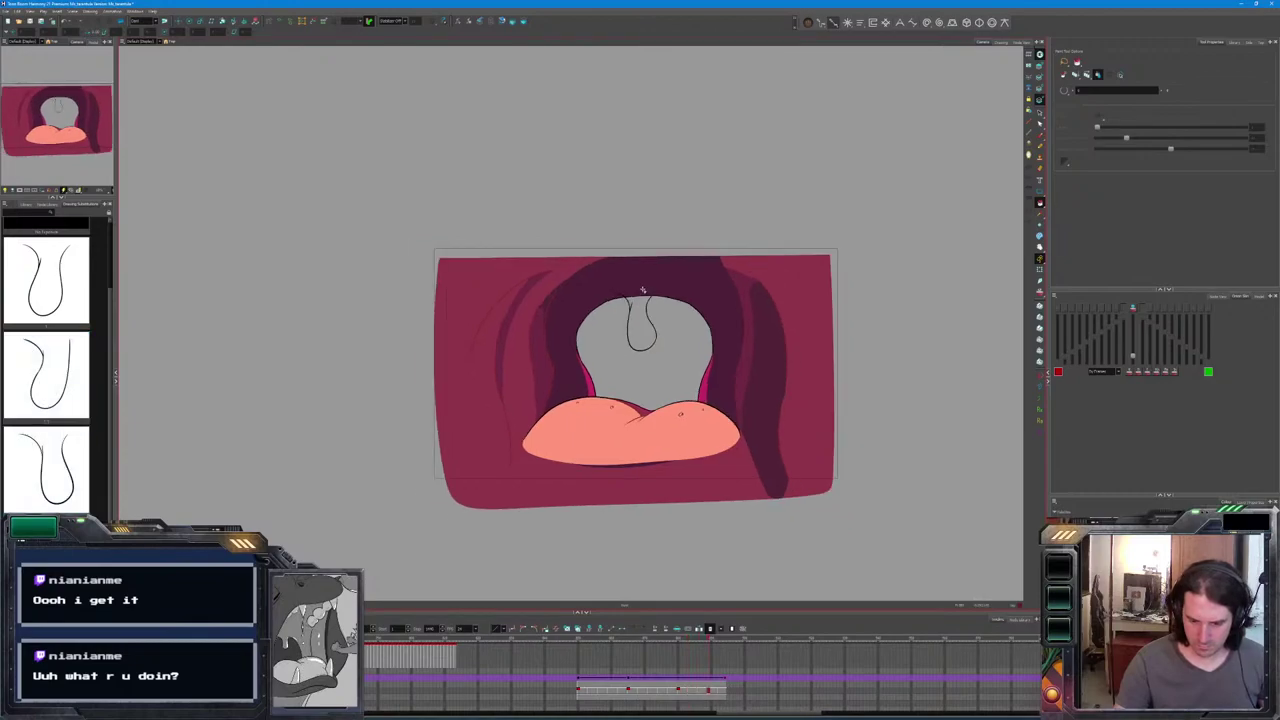
{"action": "key", "text": "period"}
{"action": "key", "text": "comma"}
{"action": "key", "text": "comma"}
{"action": "key", "text": "comma"}
{"action": "key", "text": "comma"}
{"action": "key", "text": "comma"}
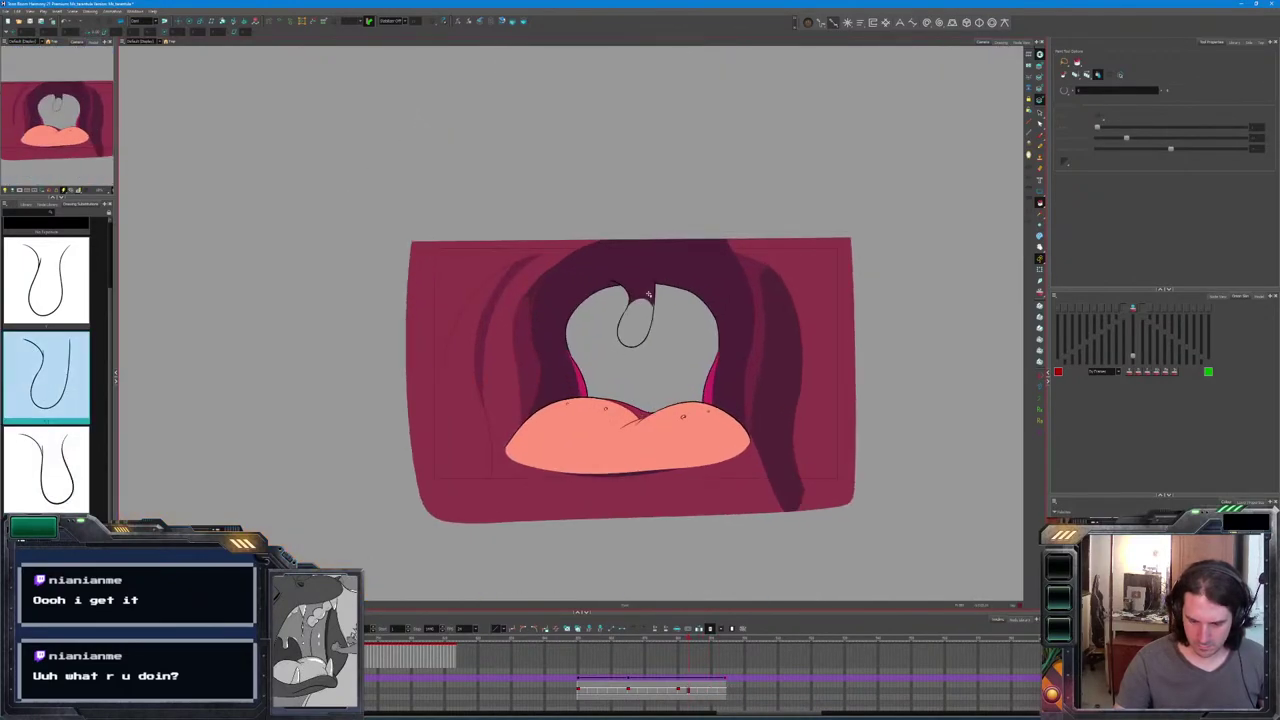
{"action": "key", "text": "period"}
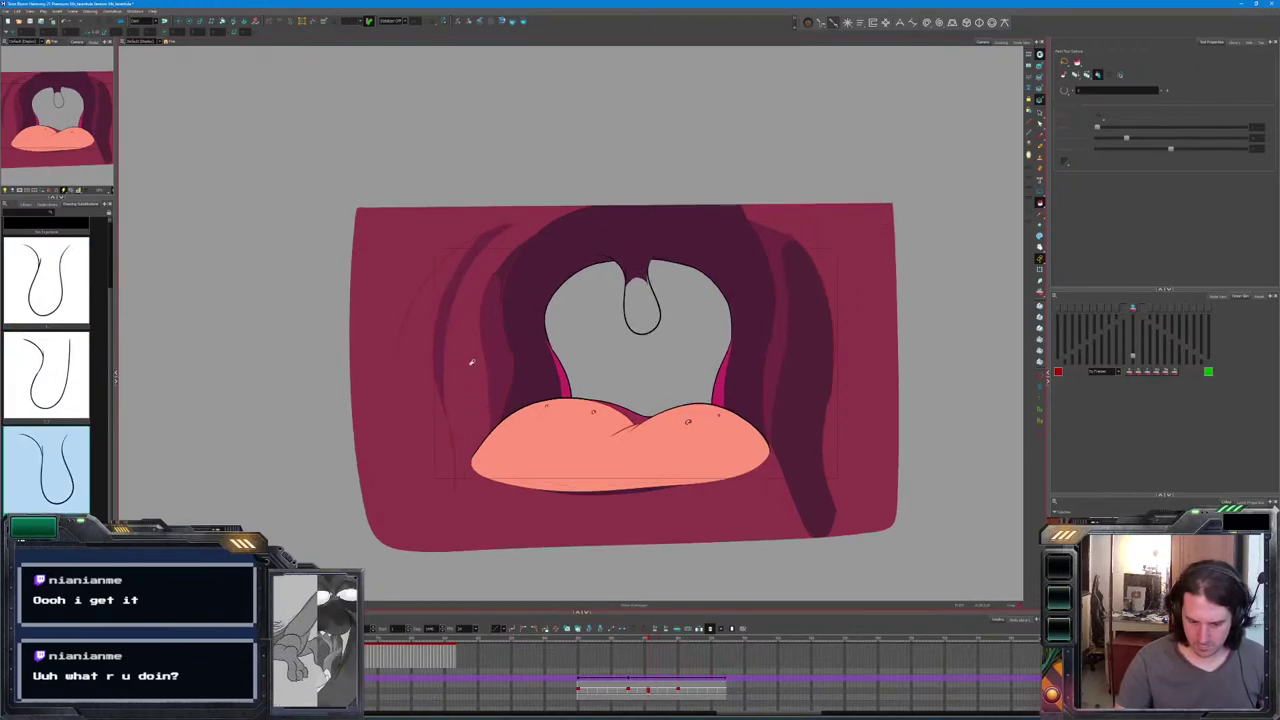
Fill the main body of the uvula drawings with the dark red mouth-wall colour, leaving the edge areas unpainted.
{"action": "key", "text": "comma"}
{"action": "key", "text": "comma"}
{"action": "scroll", "coordinate": [630, 293], "scroll_direction": "up", "scroll_amount": 3}
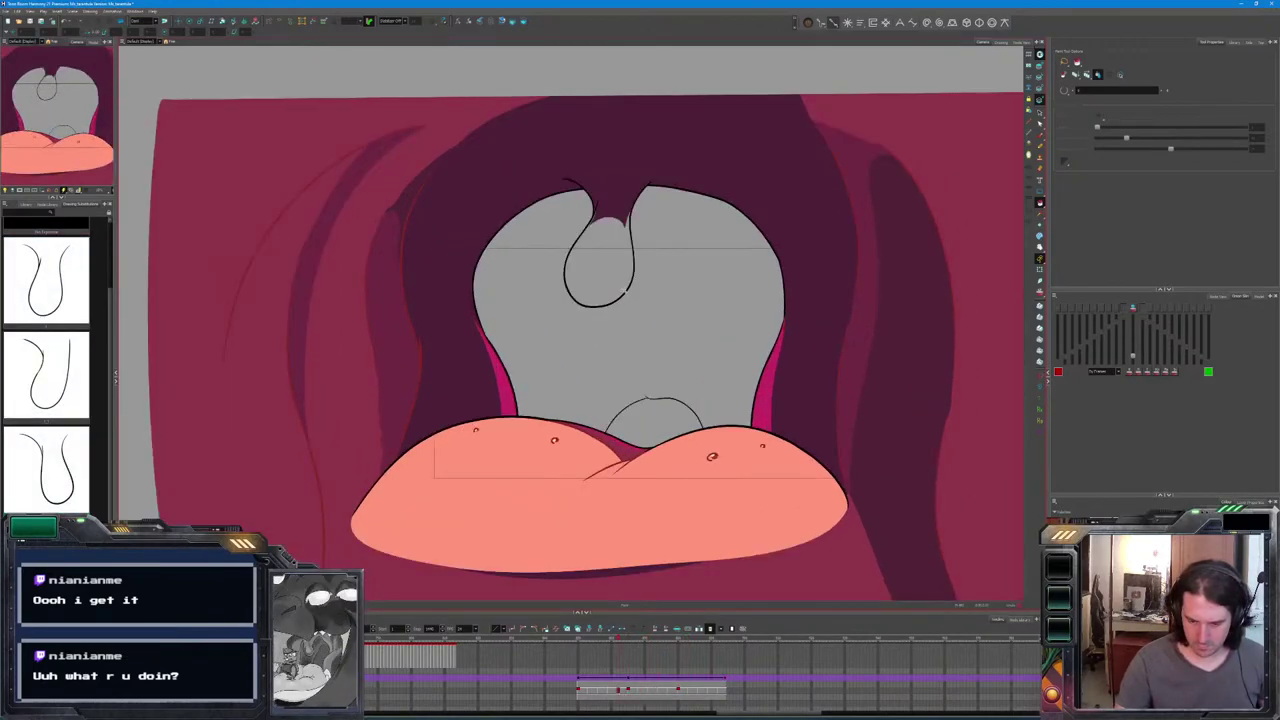
{"action": "left_click", "coordinate": [608, 228]}
{"action": "key", "text": "comma"}
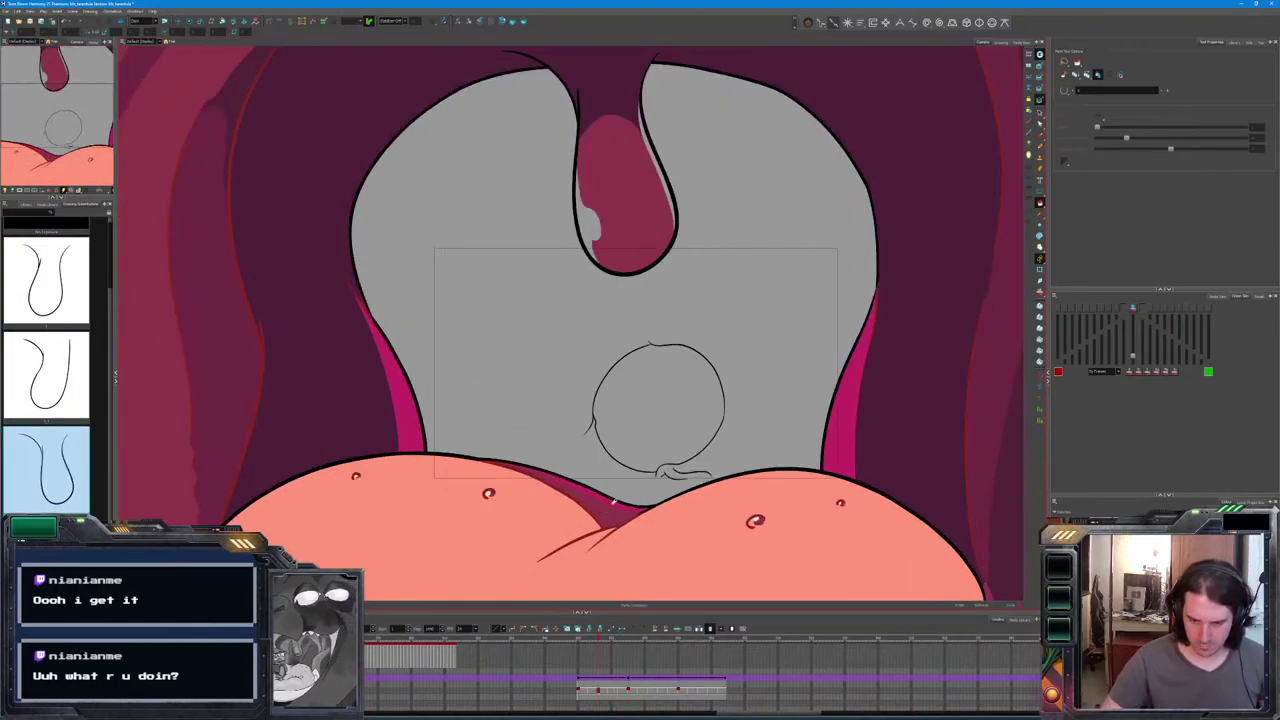
Fill the narrow left and right edge areas of the uvula drawings with magenta, leaving the small ovals unpainted.
{"action": "left_click", "coordinate": [594, 230]}
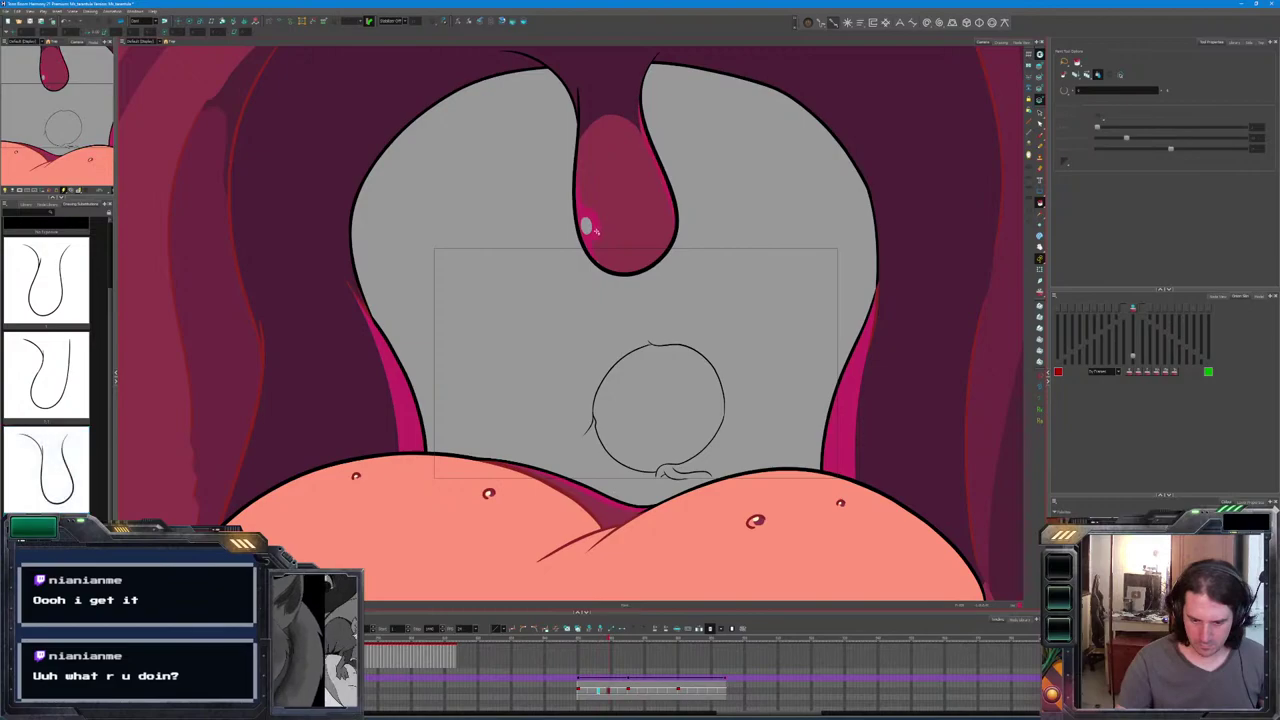
{"action": "scroll", "coordinate": [594, 230], "scroll_direction": "down", "scroll_amount": 2}
{"action": "scroll", "coordinate": [577, 268], "scroll_direction": "up", "scroll_amount": 1}
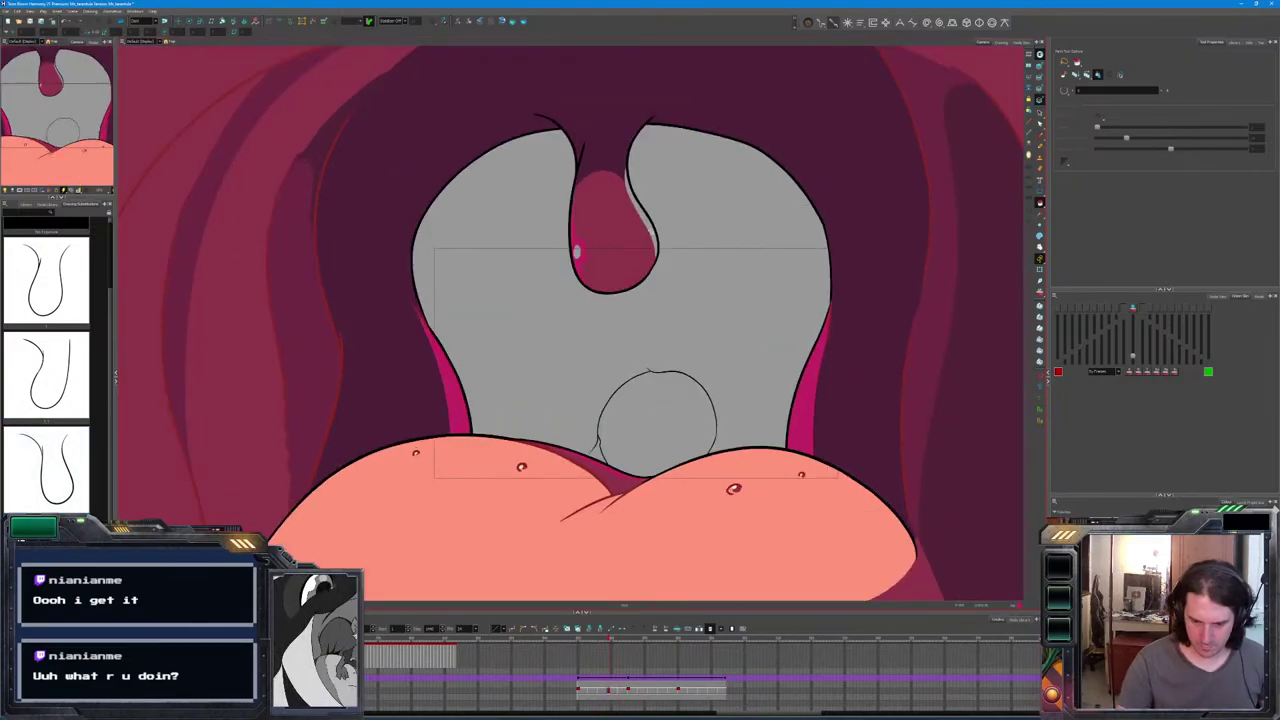
{"action": "scroll", "coordinate": [638, 247], "scroll_direction": "down", "scroll_amount": 1}
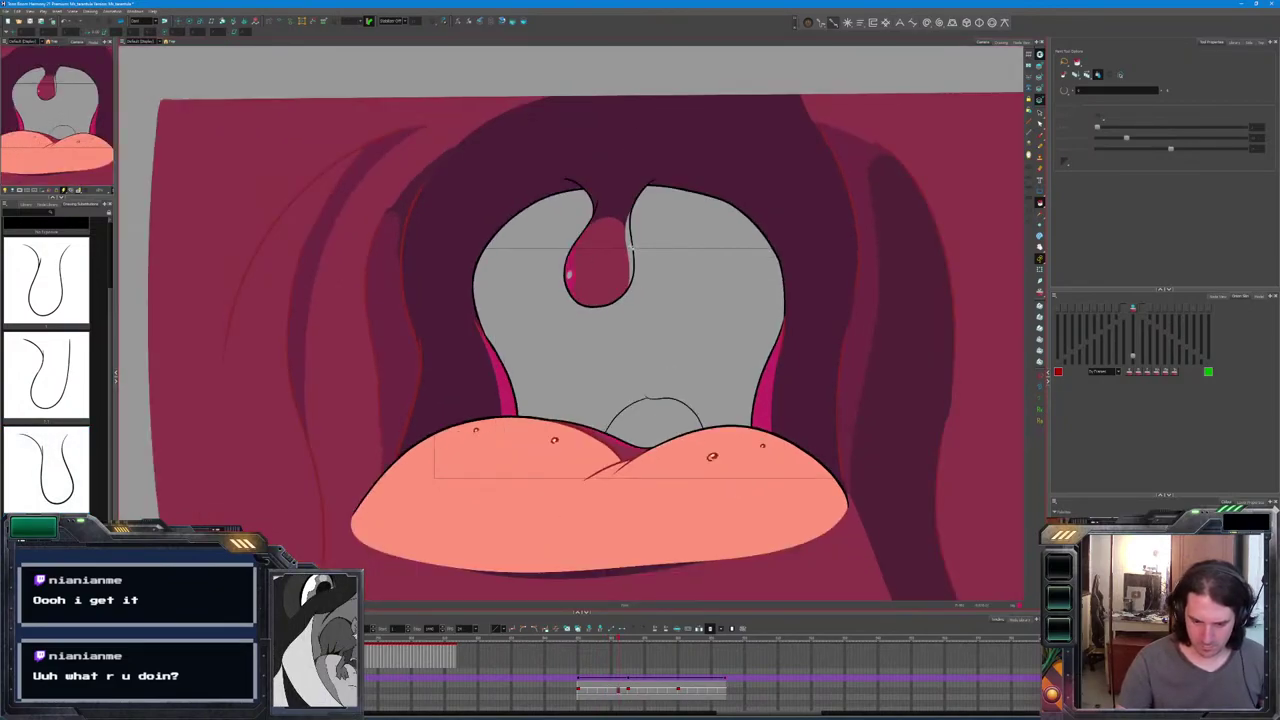
{"action": "scroll", "coordinate": [630, 242], "scroll_direction": "down", "scroll_amount": 1}
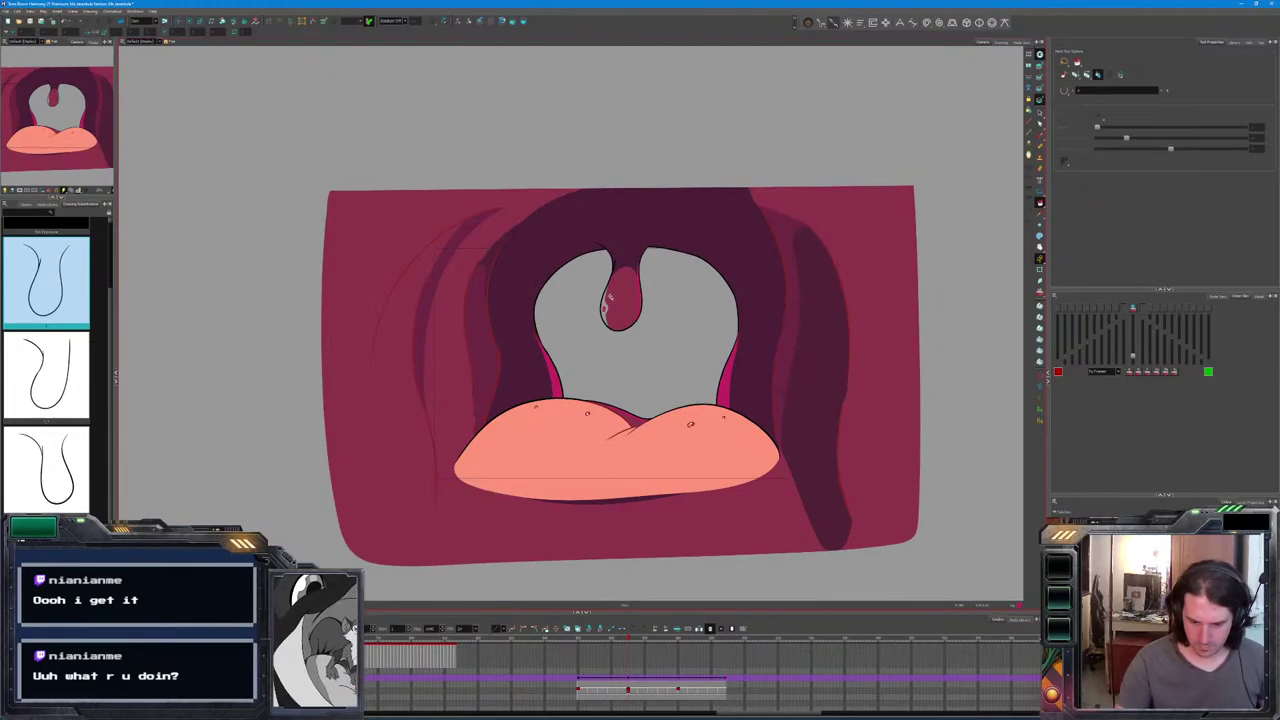
{"action": "key", "text": "period"}
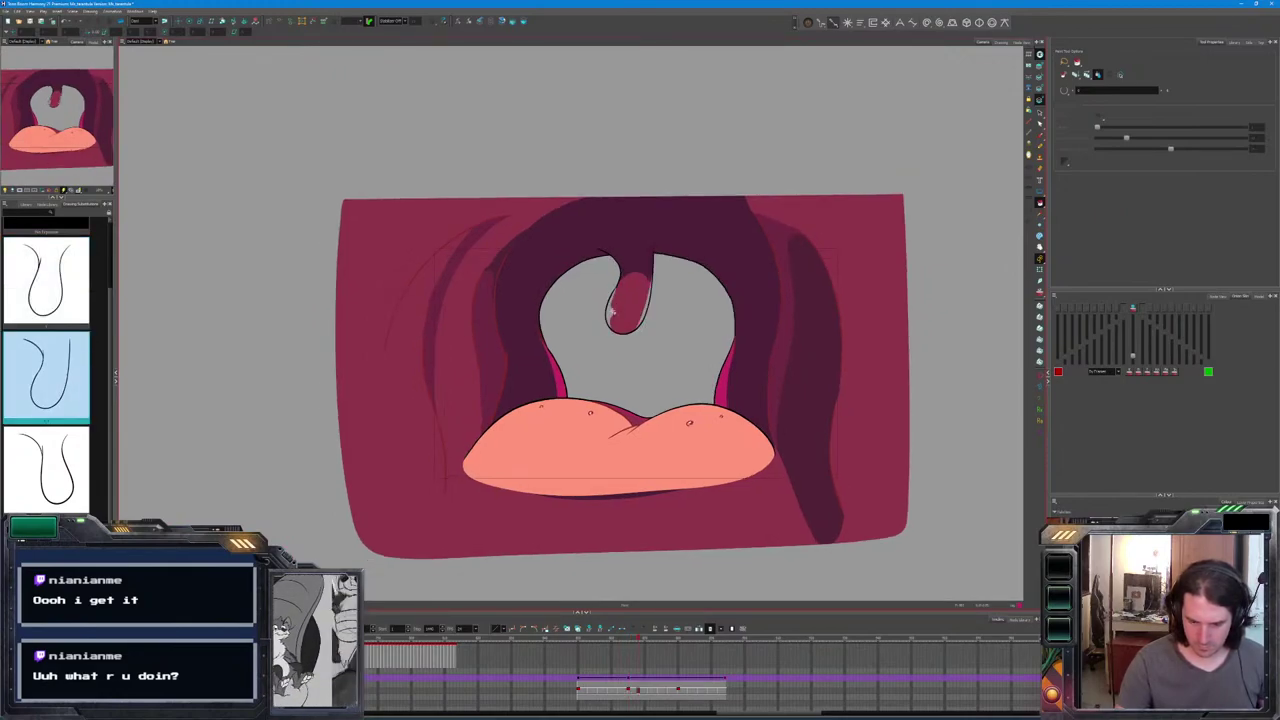
{"action": "key", "text": "period"}
{"action": "key", "text": "comma"}
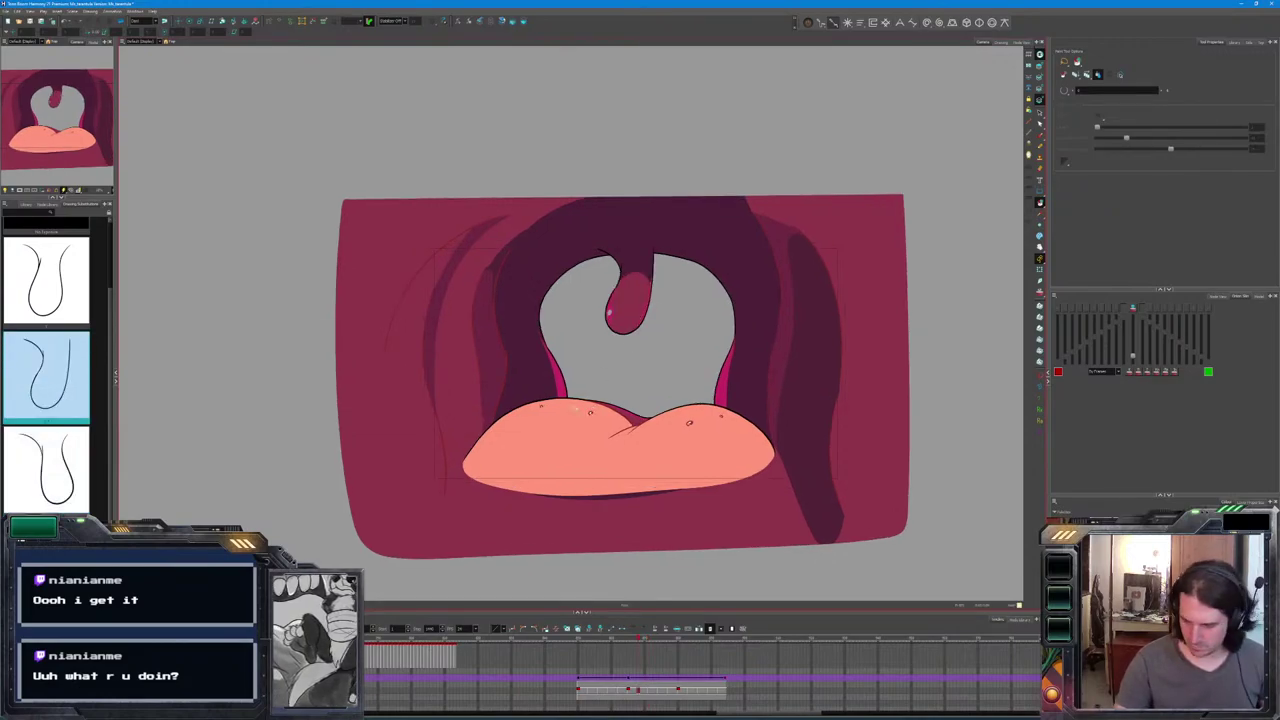
Fill the small highlight oval on the left side of the uvula drawings with a pale cream colour.
{"action": "key", "text": "comma"}
{"action": "key", "text": "period"}
{"action": "key", "text": "period"}
{"action": "key", "text": "comma"}
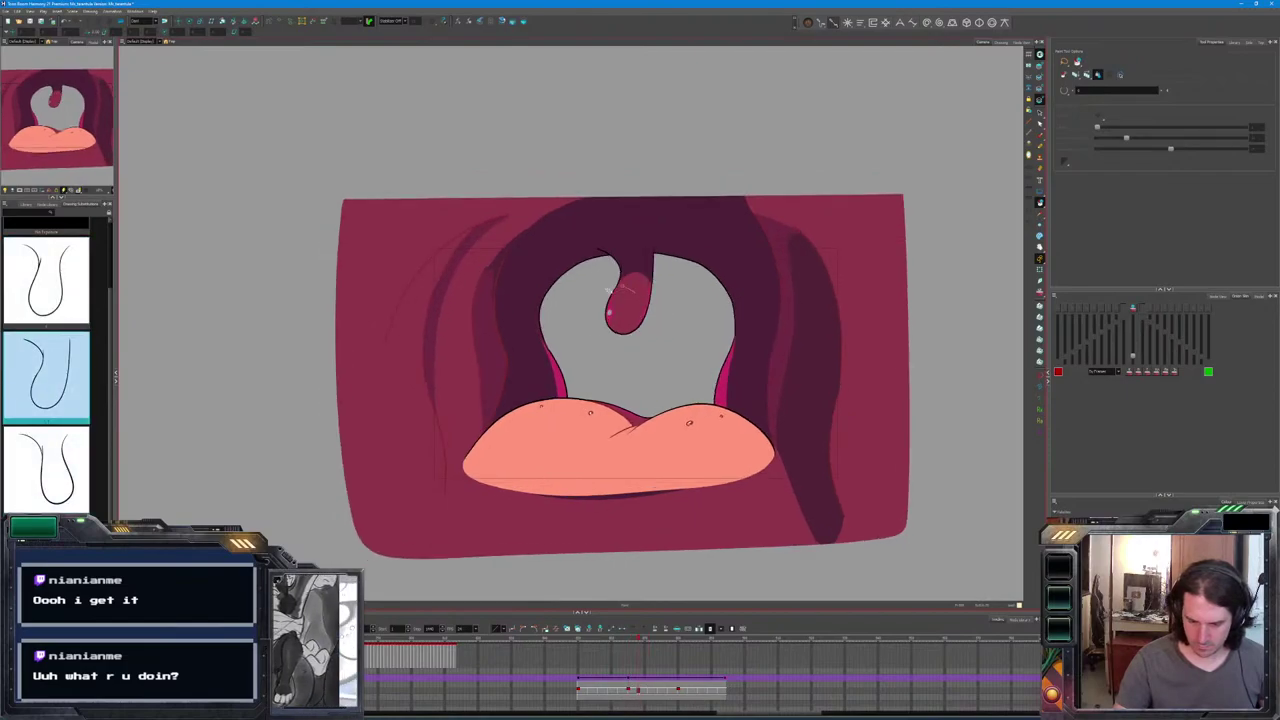
{"action": "key", "text": "comma"}
{"action": "scroll", "coordinate": [620, 290], "scroll_direction": "up", "scroll_amount": 2}
{"action": "scroll", "coordinate": [516, 326], "scroll_direction": "up", "scroll_amount": 2}
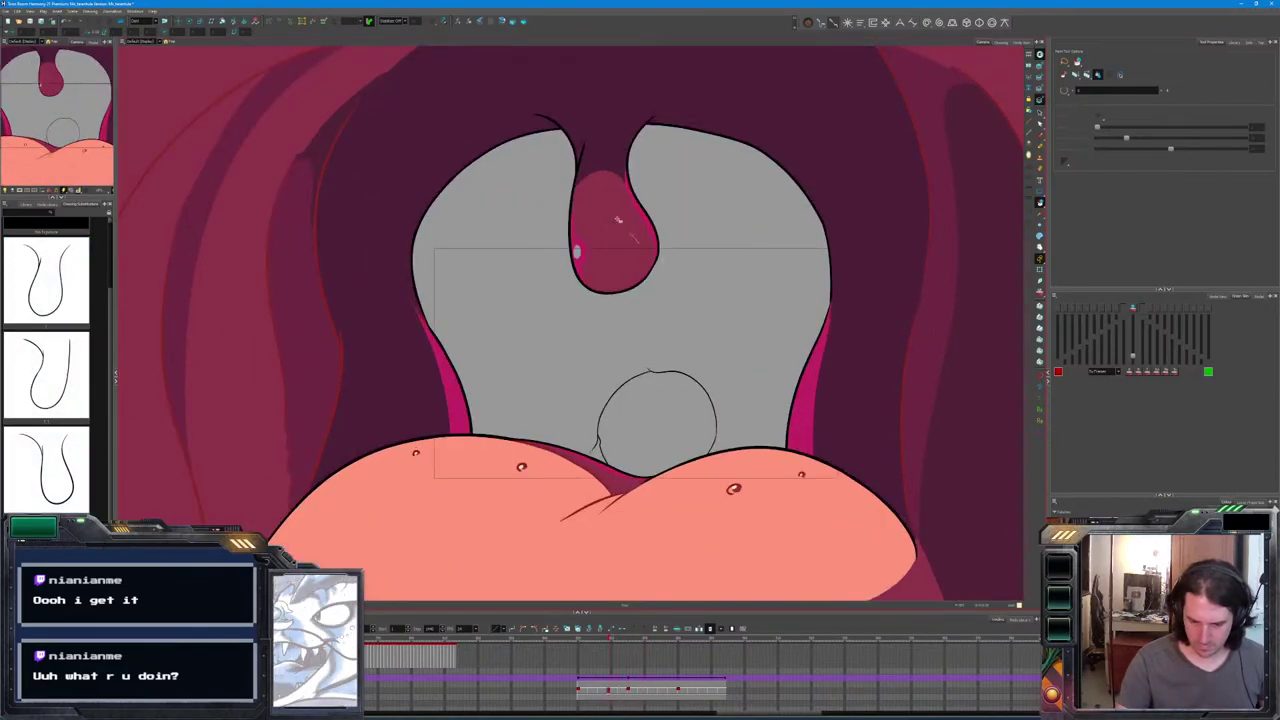
{"action": "key", "text": "period"}
{"action": "key", "text": "period"}
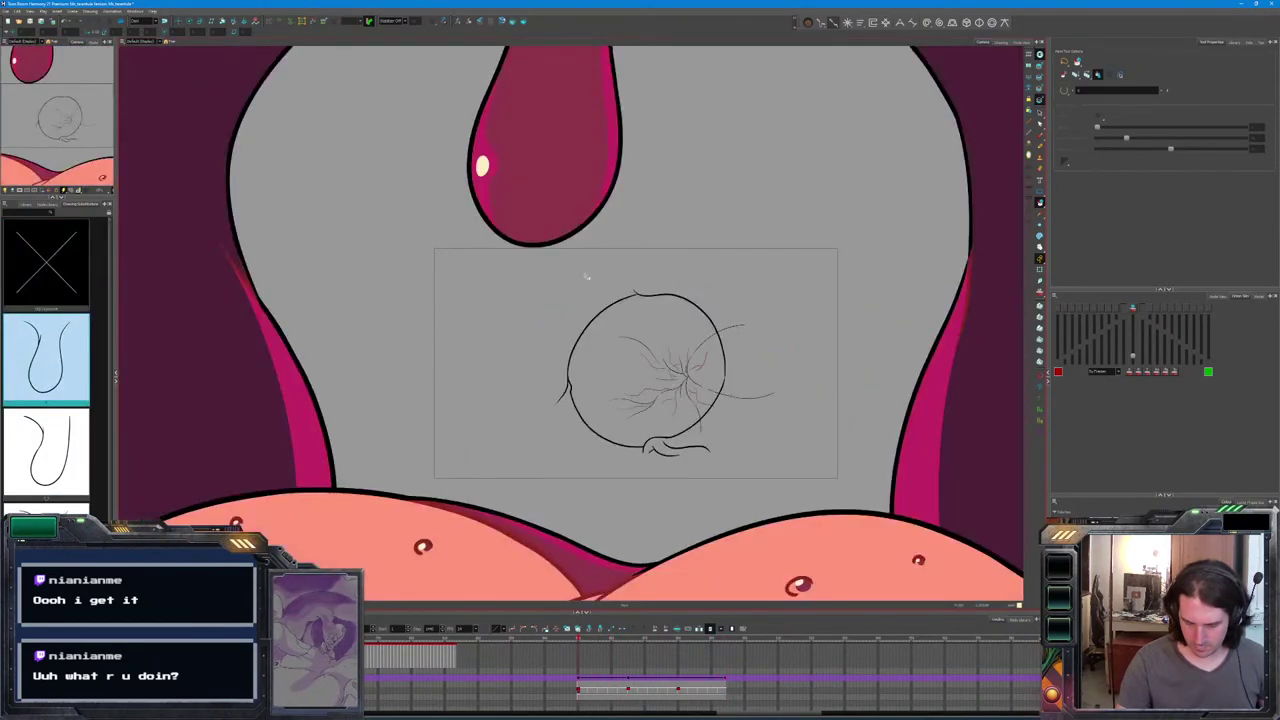
Select the round throat outline below the uvula and bring up its layers in the timeline.
{"action": "key", "text": "alt+s"}
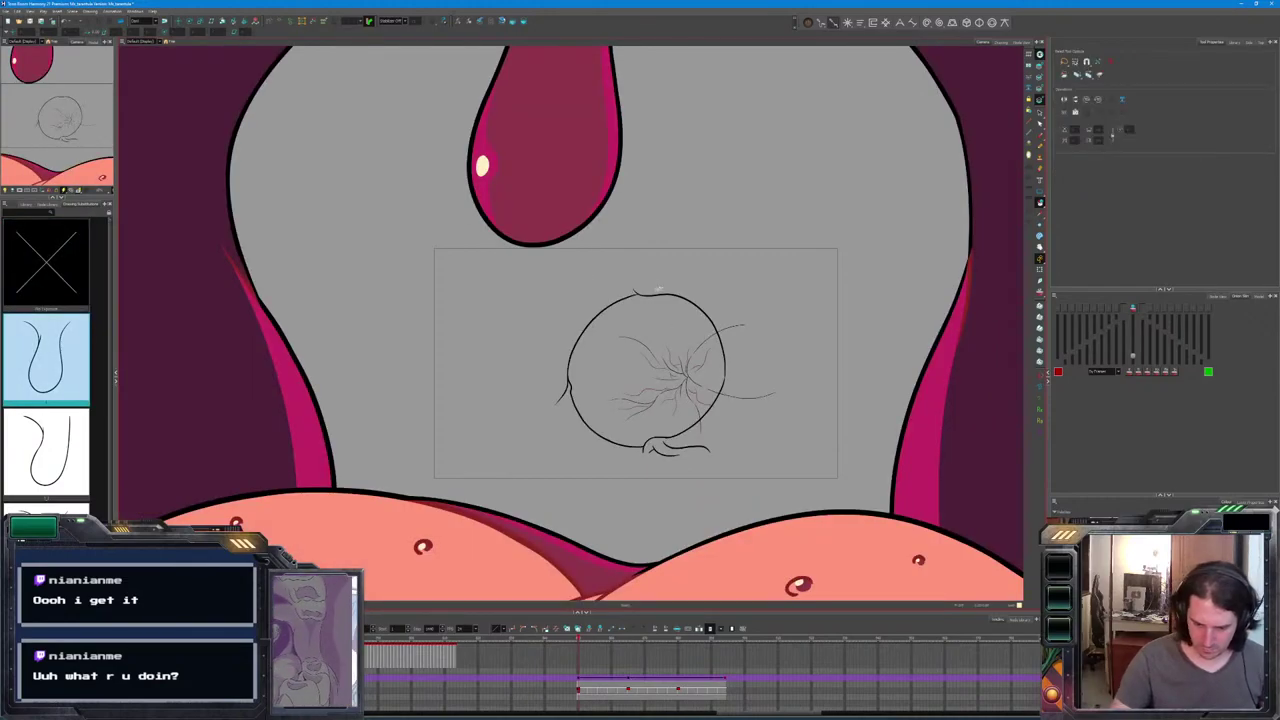
{"action": "left_click", "coordinate": [655, 294]}
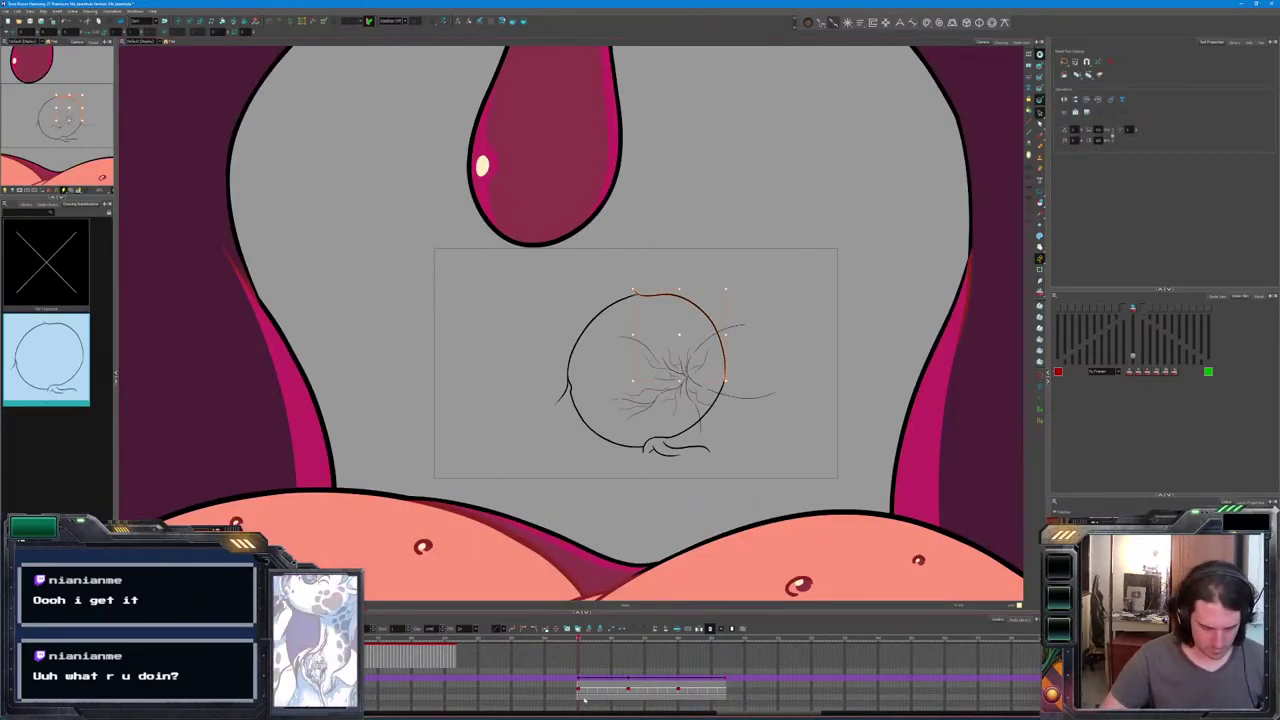
{"action": "left_click", "coordinate": [665, 630]}
{"action": "key", "text": "Return"}
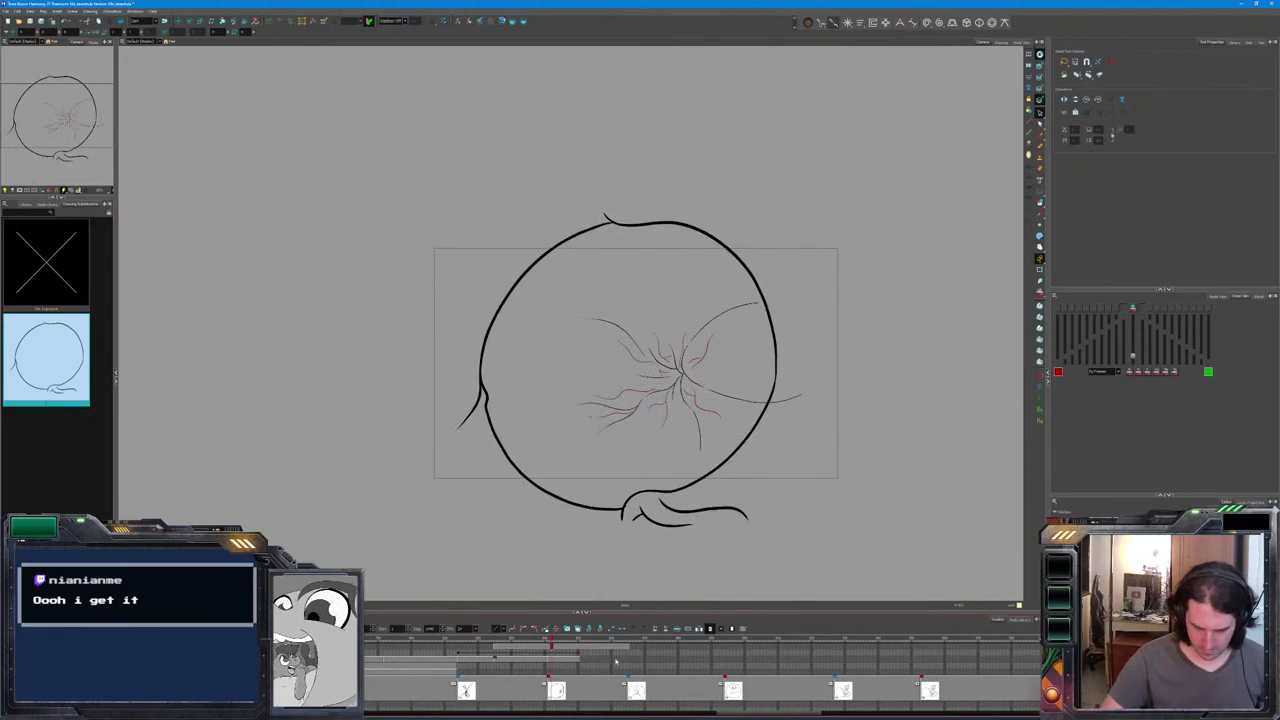
Scale the branching crease lines of the throat down to about a third on the pulled-back frame and compare with other frames.
{"action": "key", "text": "shift+t"}
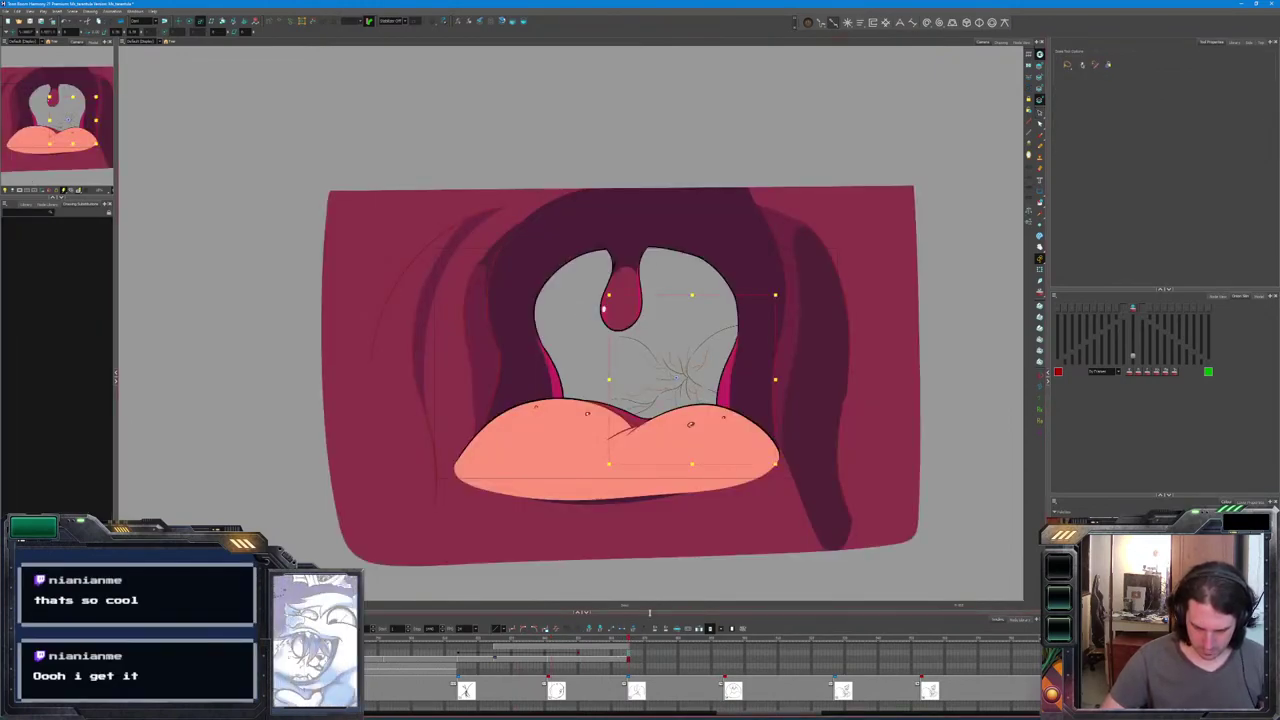
{"action": "left_click_drag", "start_coordinate": [773, 462], "coordinate": [709, 407]}
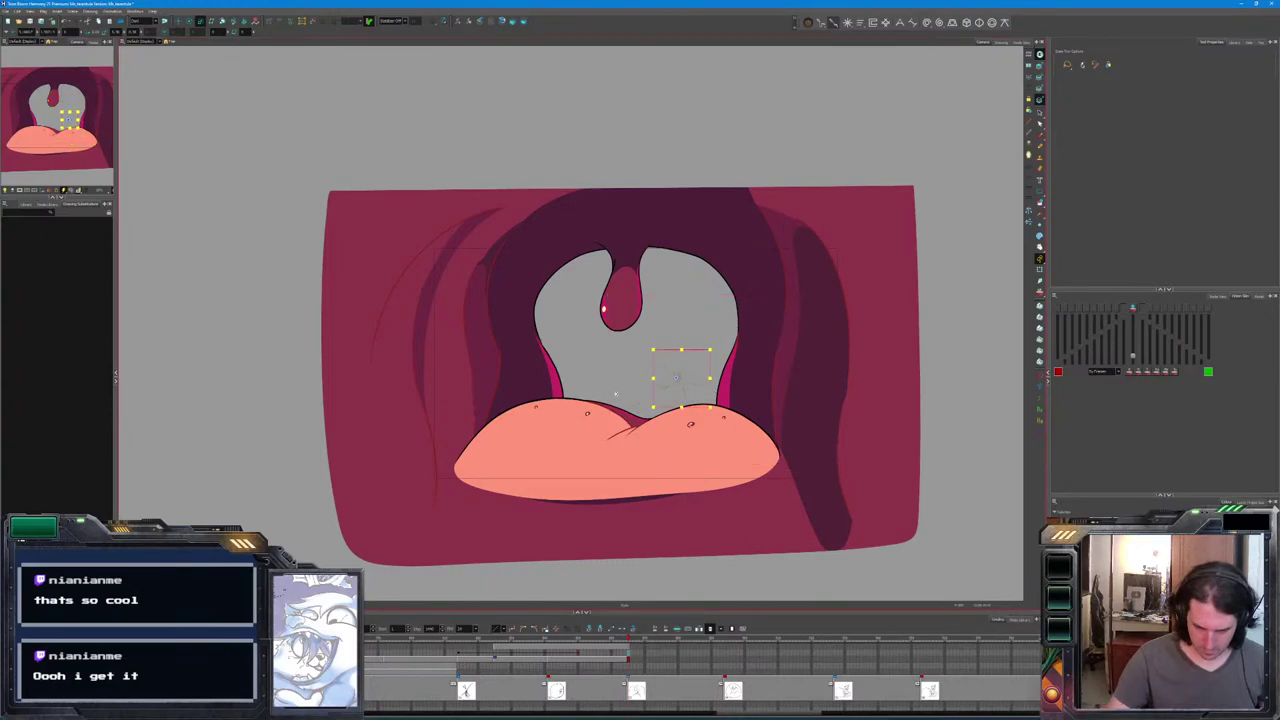
{"action": "left_click_drag", "start_coordinate": [577, 653], "coordinate": [547, 655]}
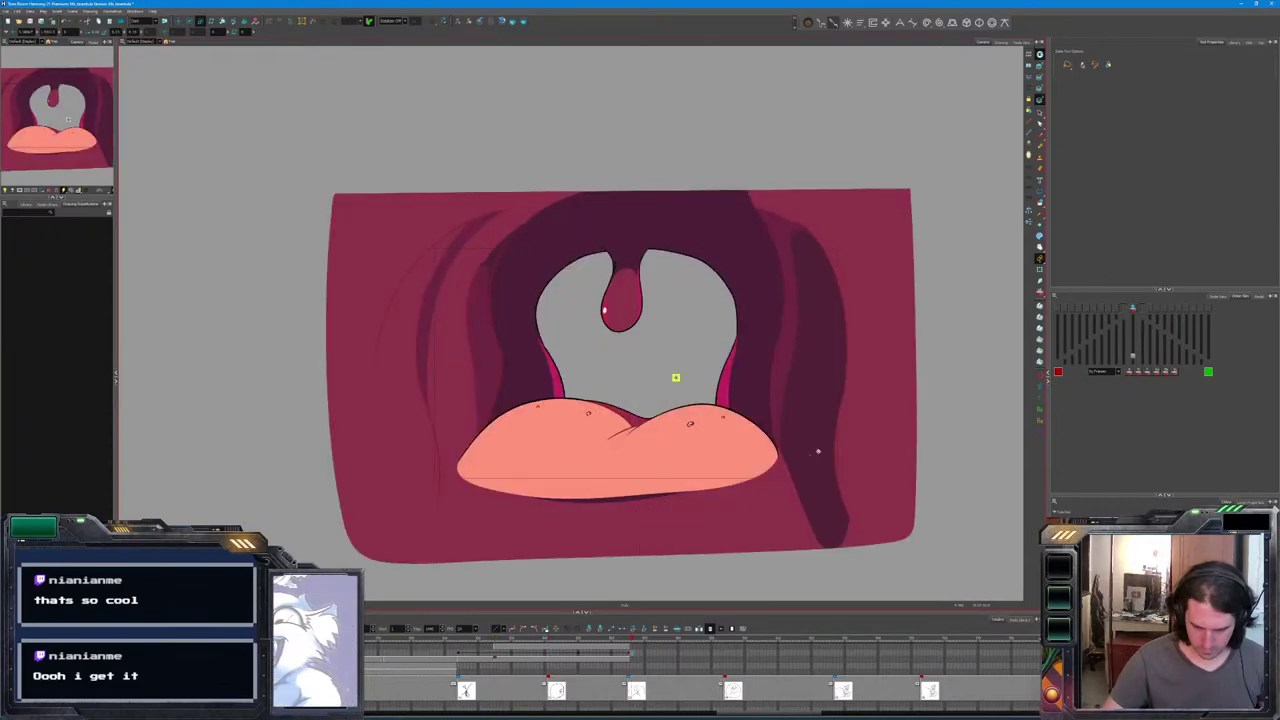
{"action": "key", "text": "period"}
{"action": "key", "text": "alt+b"}
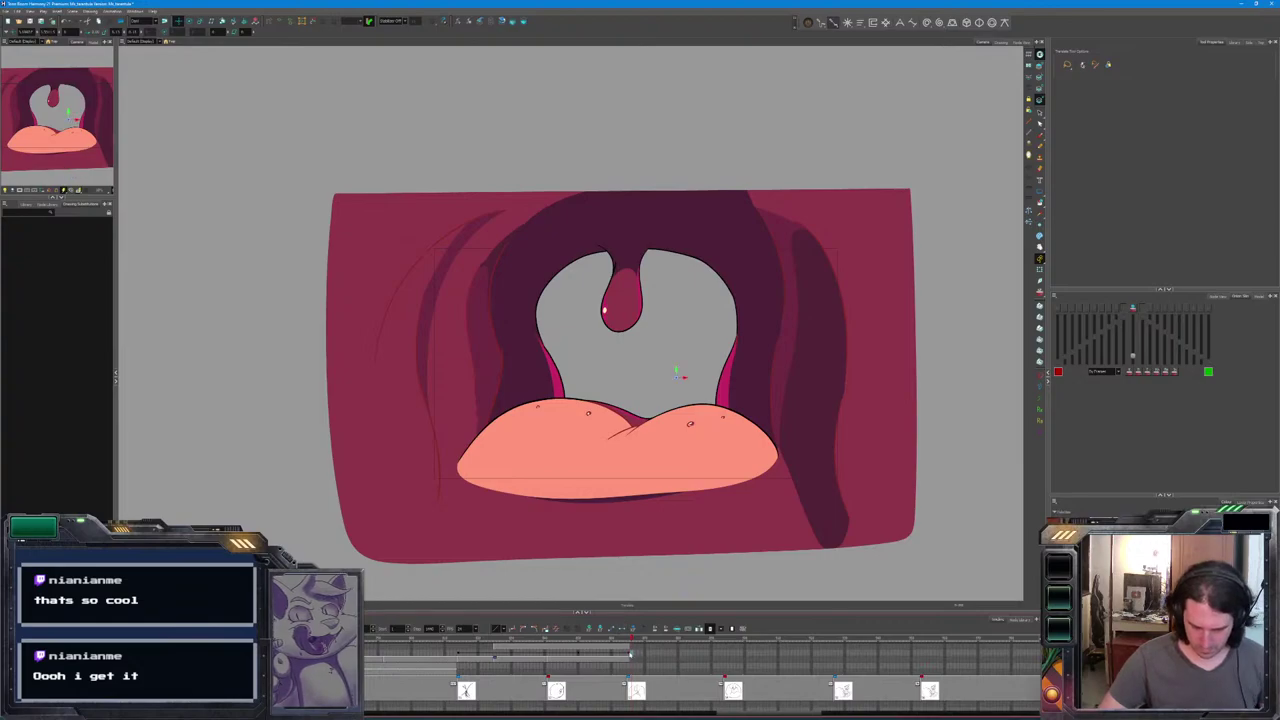
{"action": "key", "text": "comma"}
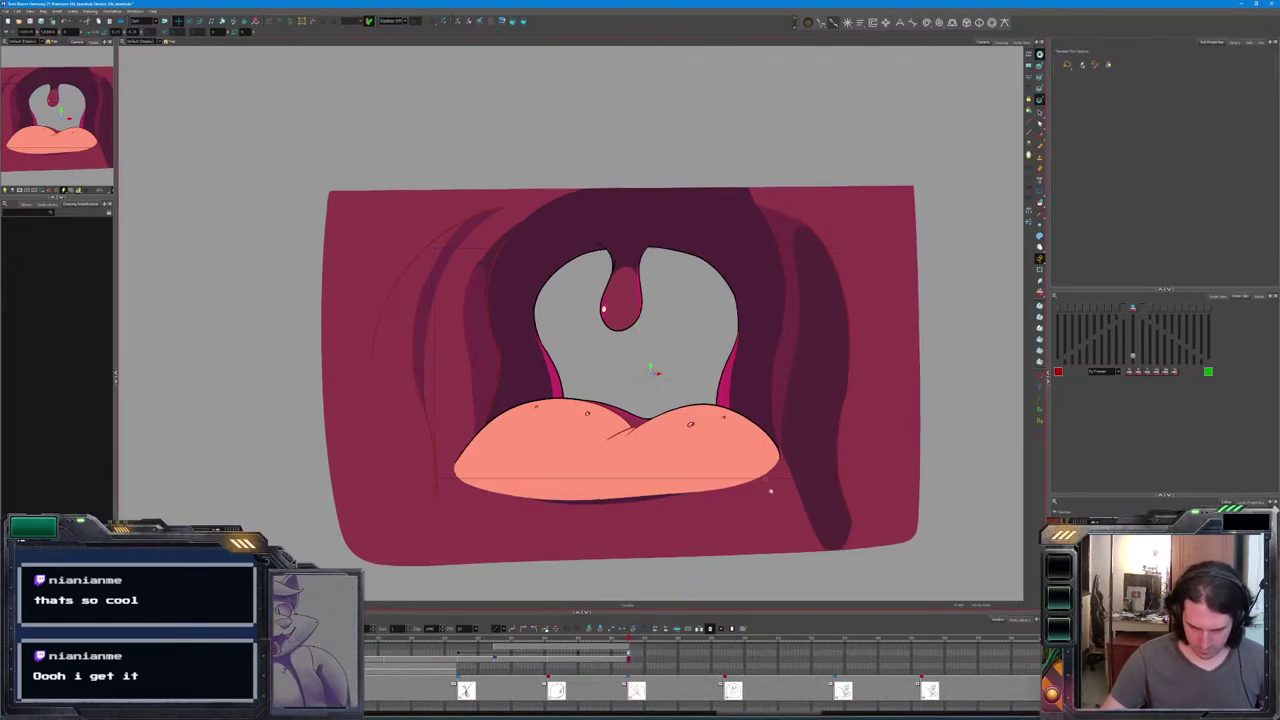
{"action": "key", "text": "Home"}
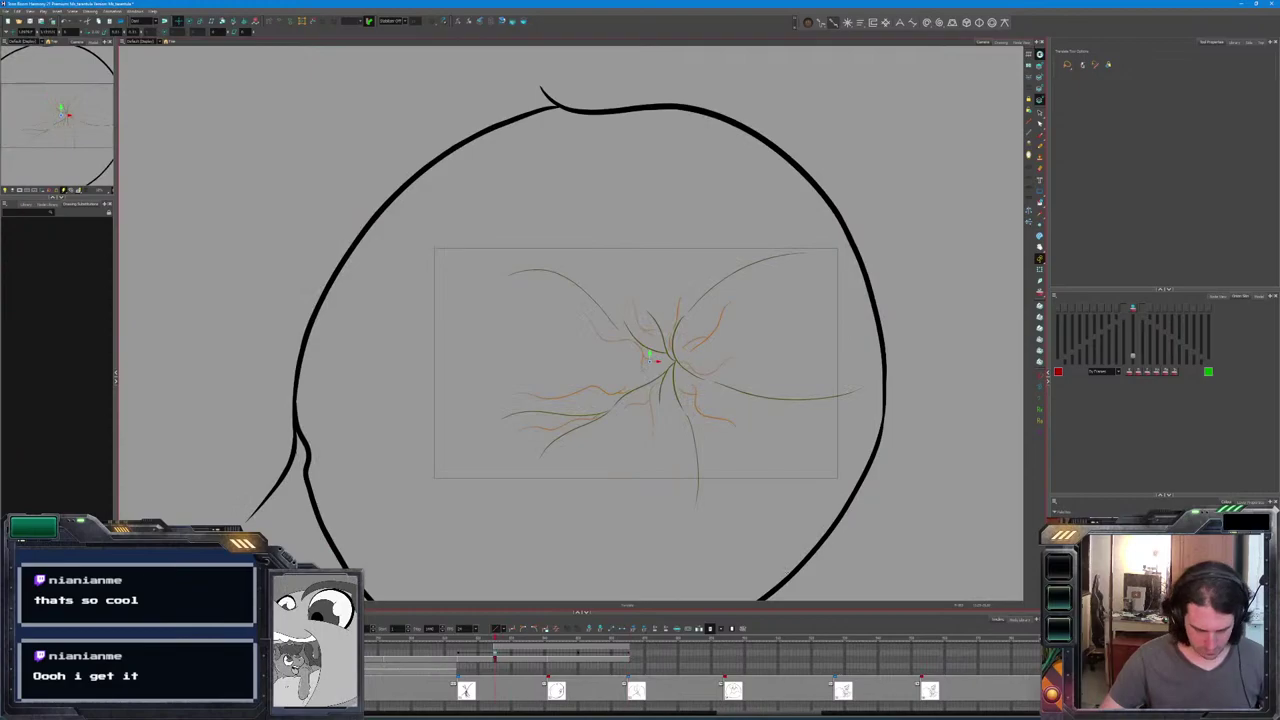
Draw a large rounded rectangular shape around the small throat outline, behind the mouth opening, and fill it with dark purple.
{"action": "key", "text": "Return"}
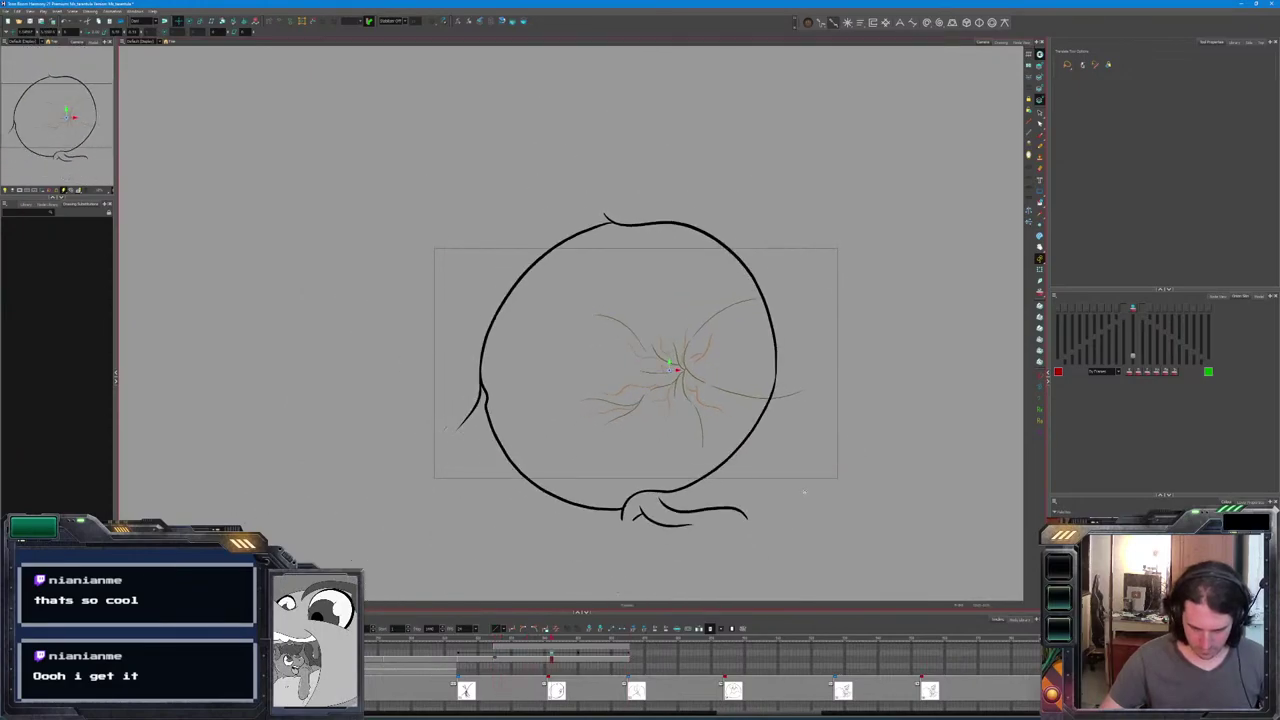
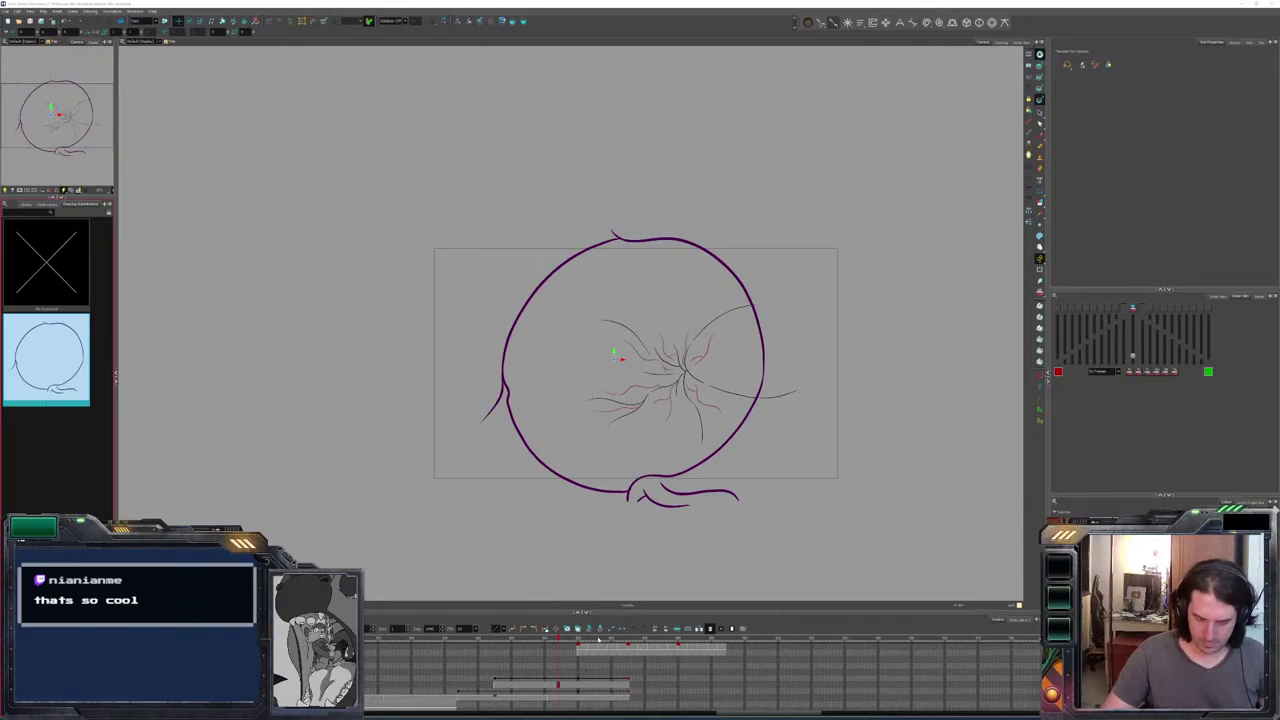
{"action": "left_click", "coordinate": [598, 640]}
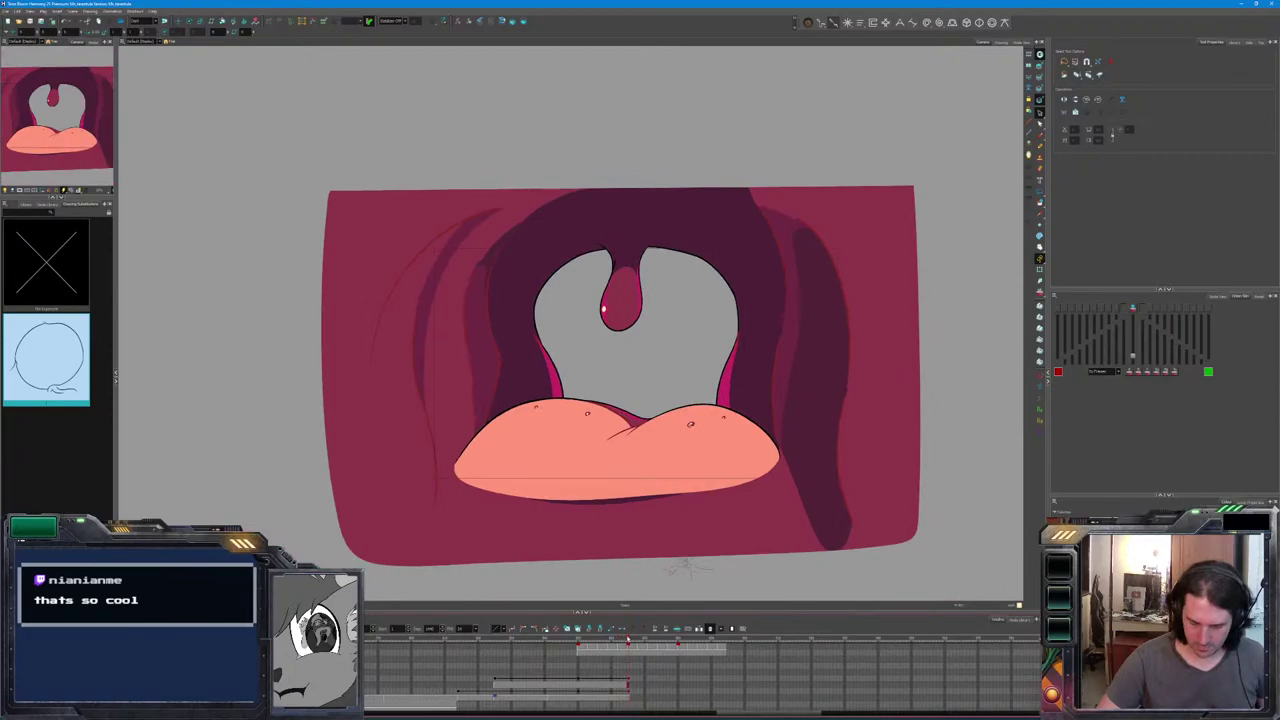
{"action": "scroll", "coordinate": [764, 491], "scroll_direction": "down", "scroll_amount": 3}
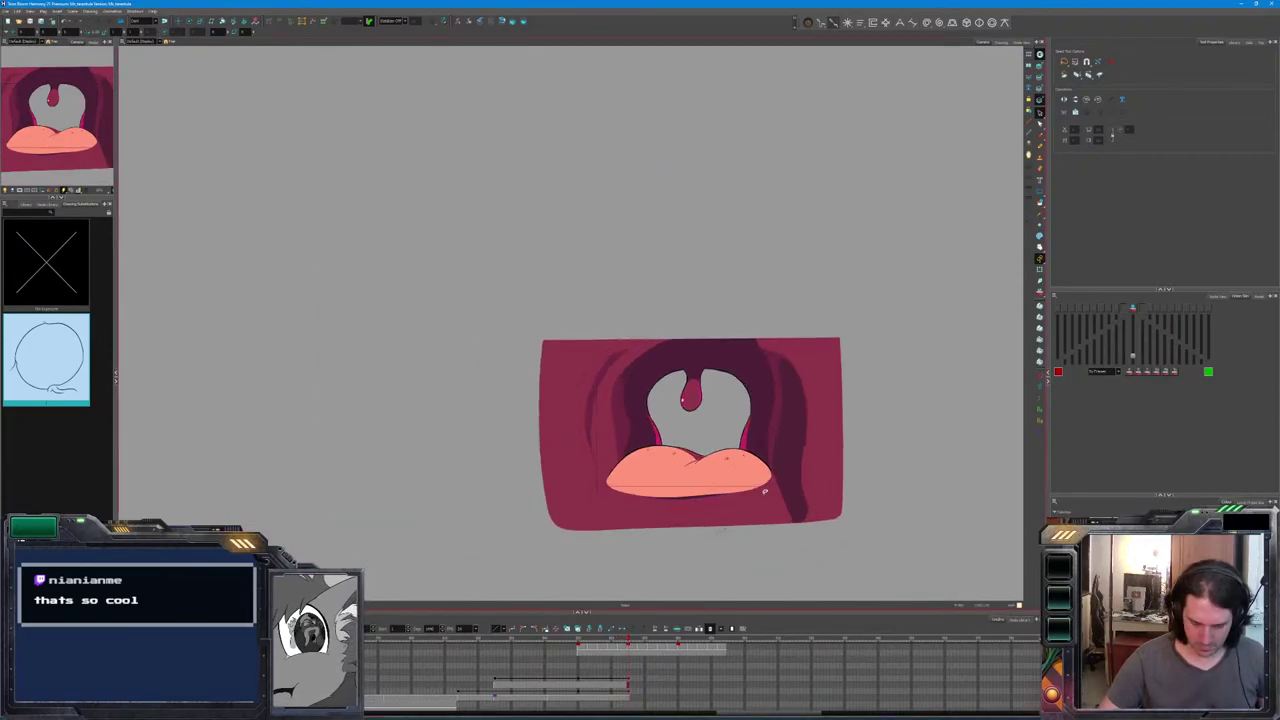
{"action": "key", "text": "alt+s"}
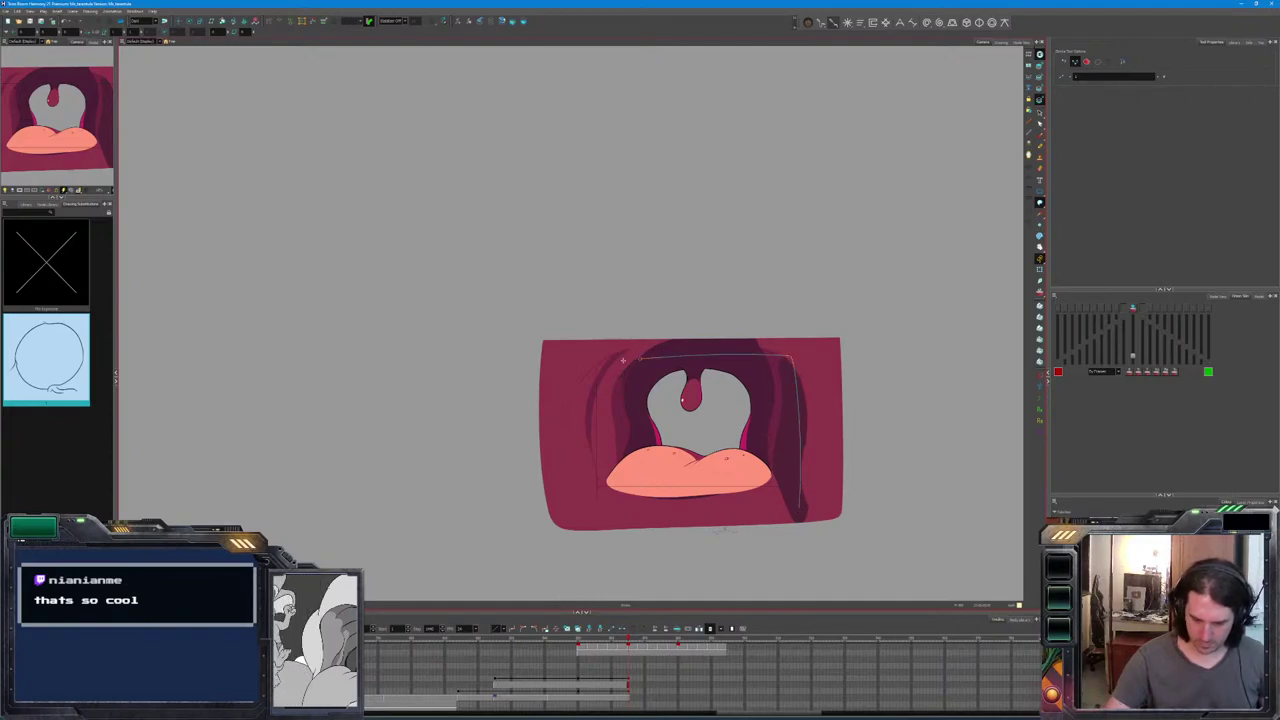
{"action": "left_click", "coordinate": [795, 563]}
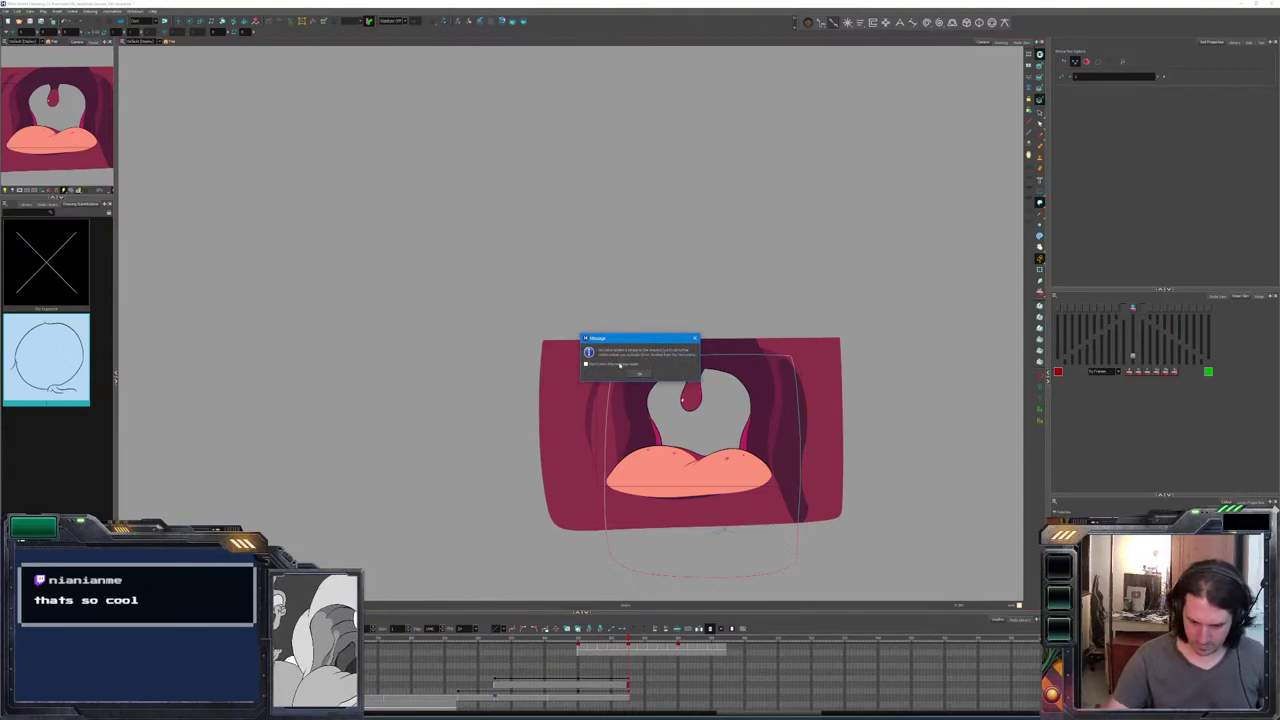
{"action": "left_click", "coordinate": [638, 373]}
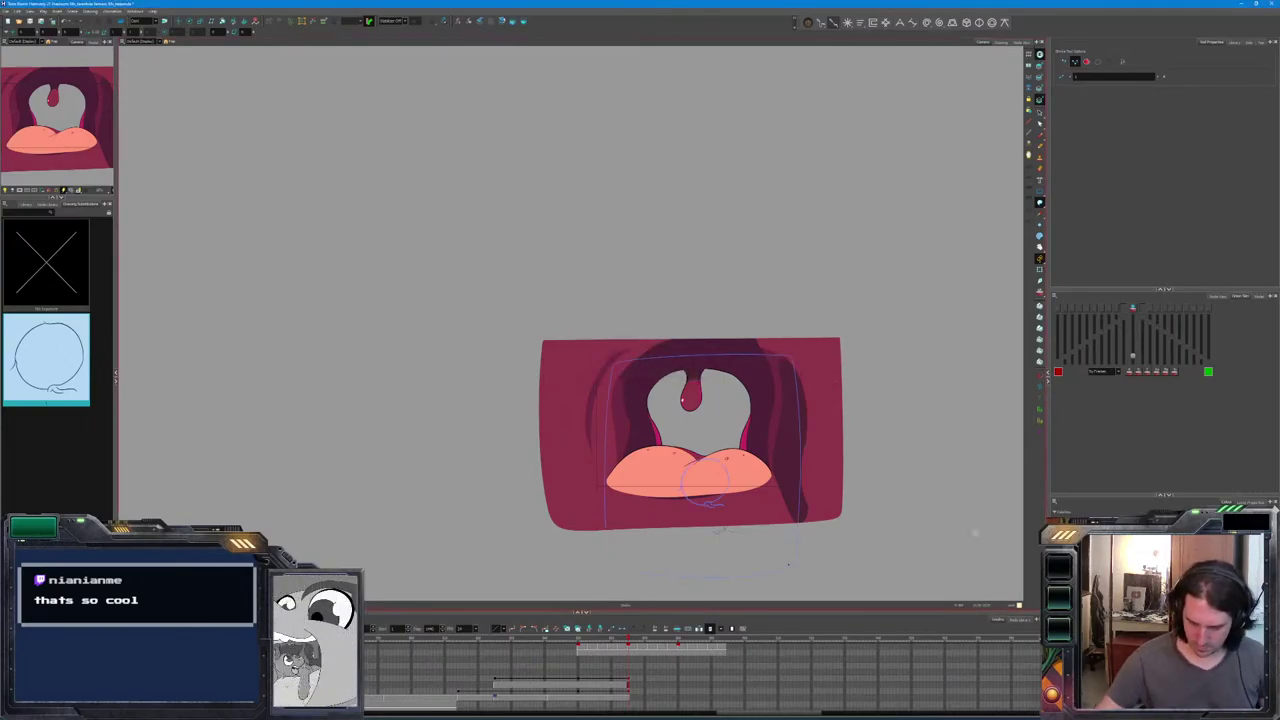
{"action": "left_click", "coordinate": [756, 548]}
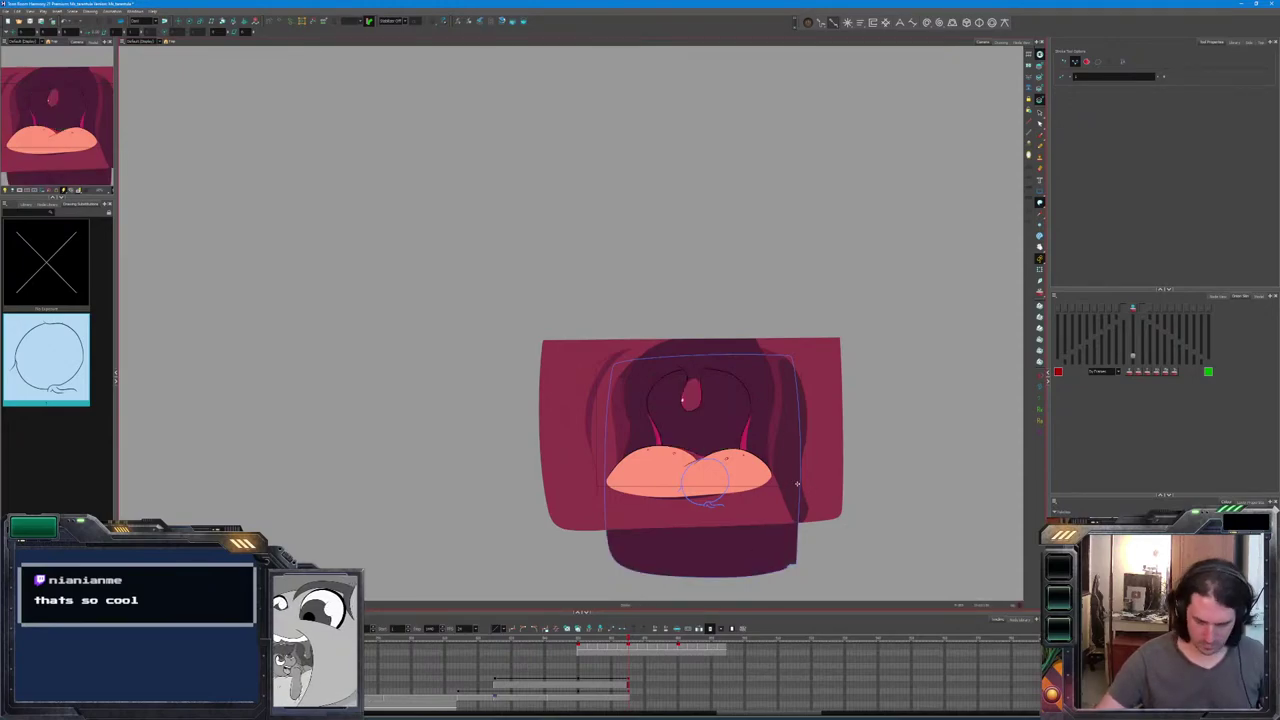
Divide the purple backdrop with an arched line, colour the area above it dark brown, and check the backdrop through the zoom-out frames.
{"action": "mouse_move", "coordinate": [790, 489]}
{"action": "left_mouse_down"}
{"action": "mouse_move", "coordinate": [648, 401]}
{"action": "mouse_move", "coordinate": [608, 440]}
{"action": "mouse_move", "coordinate": [587, 503]}
{"action": "left_mouse_up"}
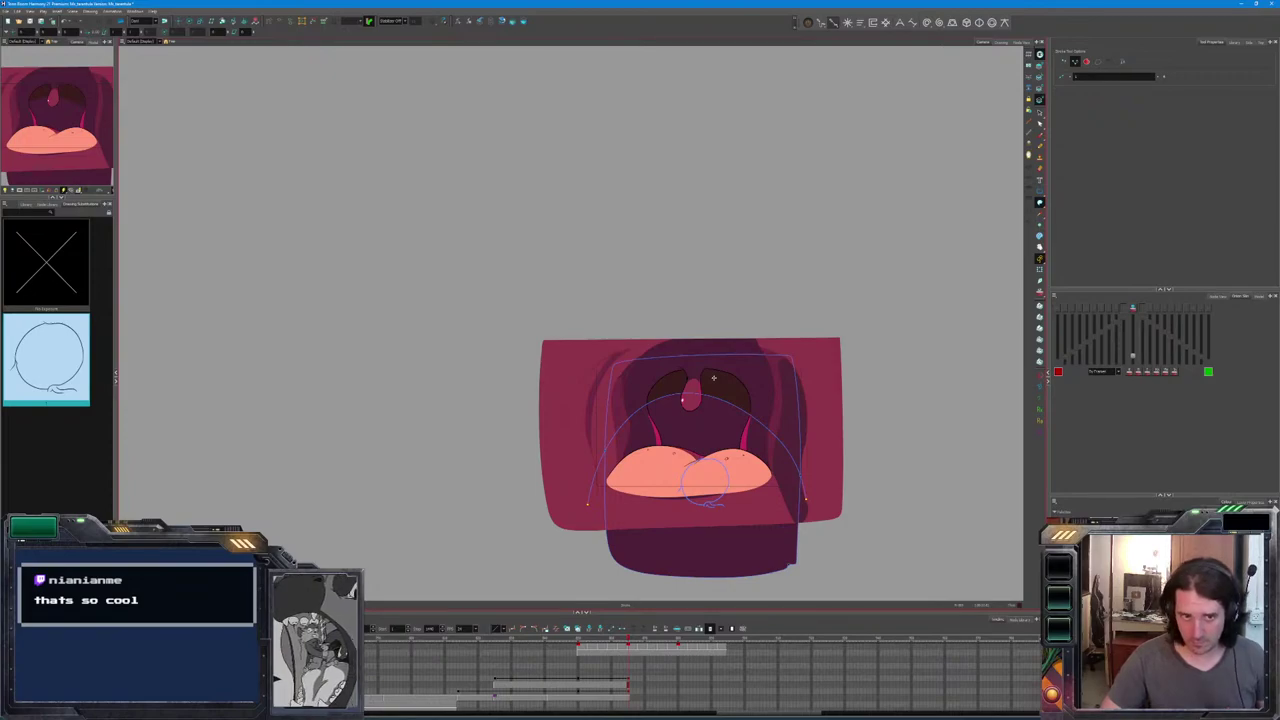
{"action": "scroll", "coordinate": [713, 378], "scroll_direction": "up", "scroll_amount": 5}
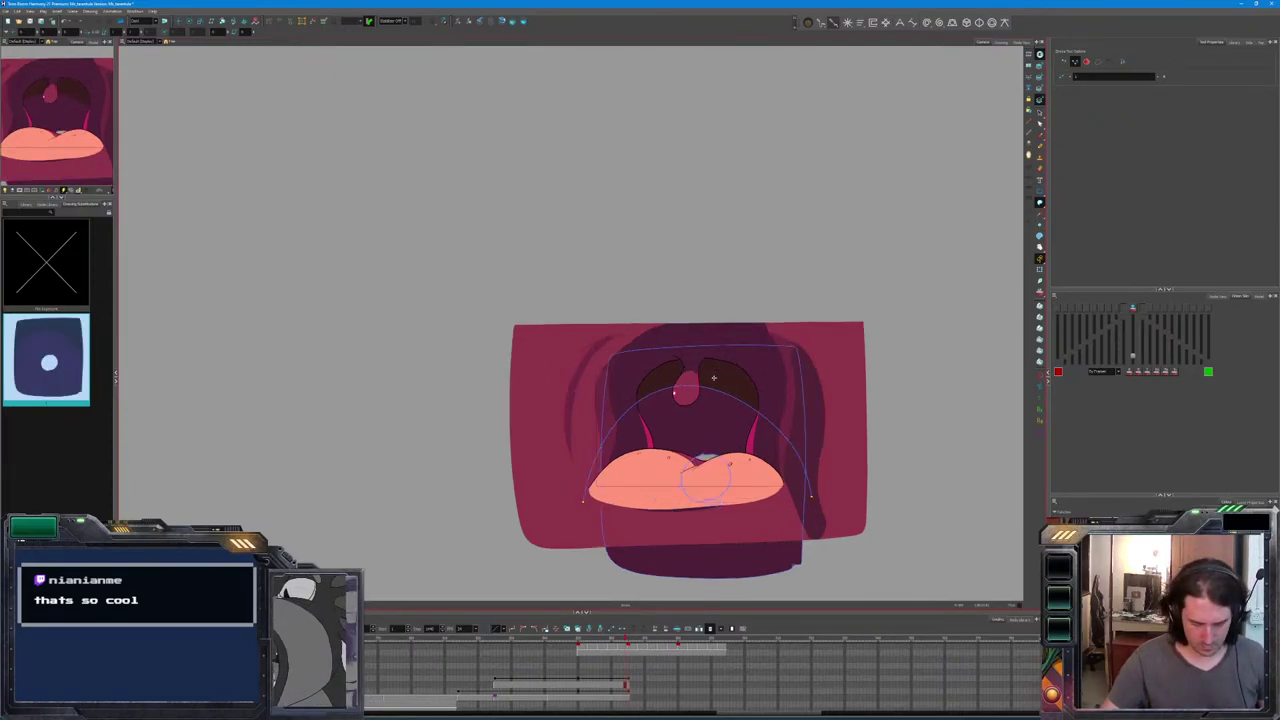
{"action": "scroll", "coordinate": [713, 378], "scroll_direction": "up", "scroll_amount": 5}
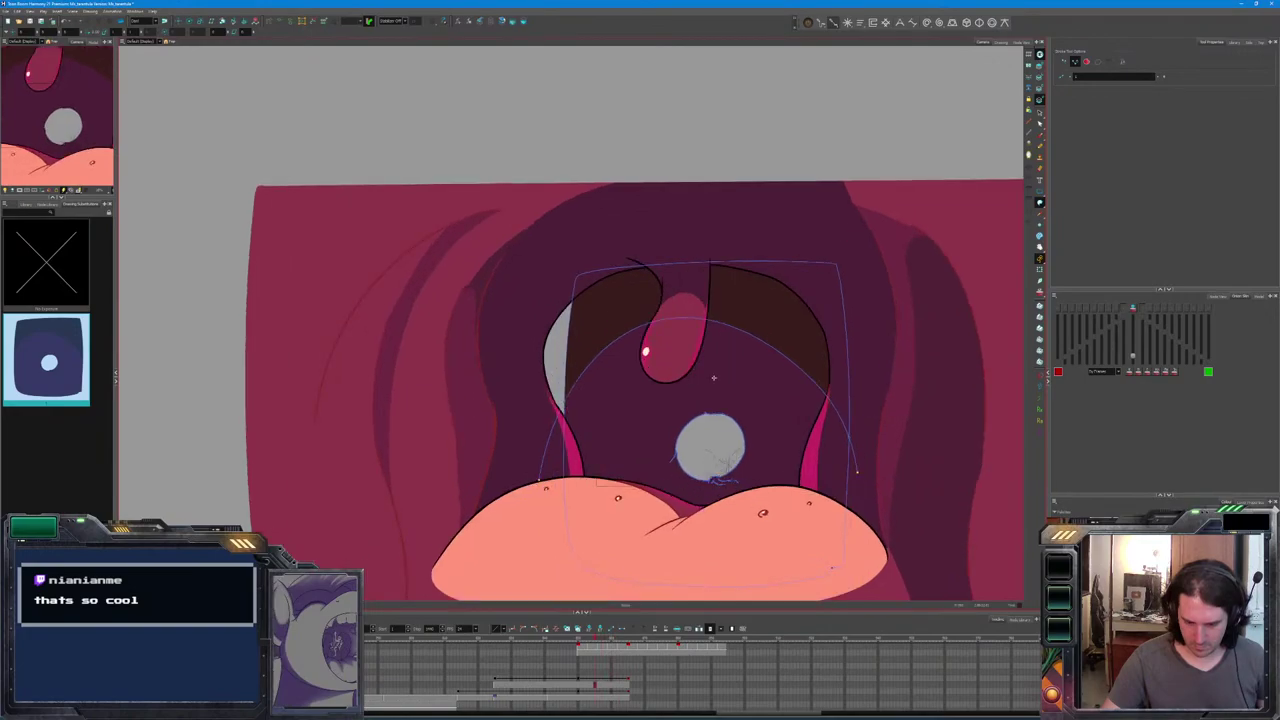
{"action": "scroll", "coordinate": [713, 378], "scroll_direction": "up", "scroll_amount": 5}
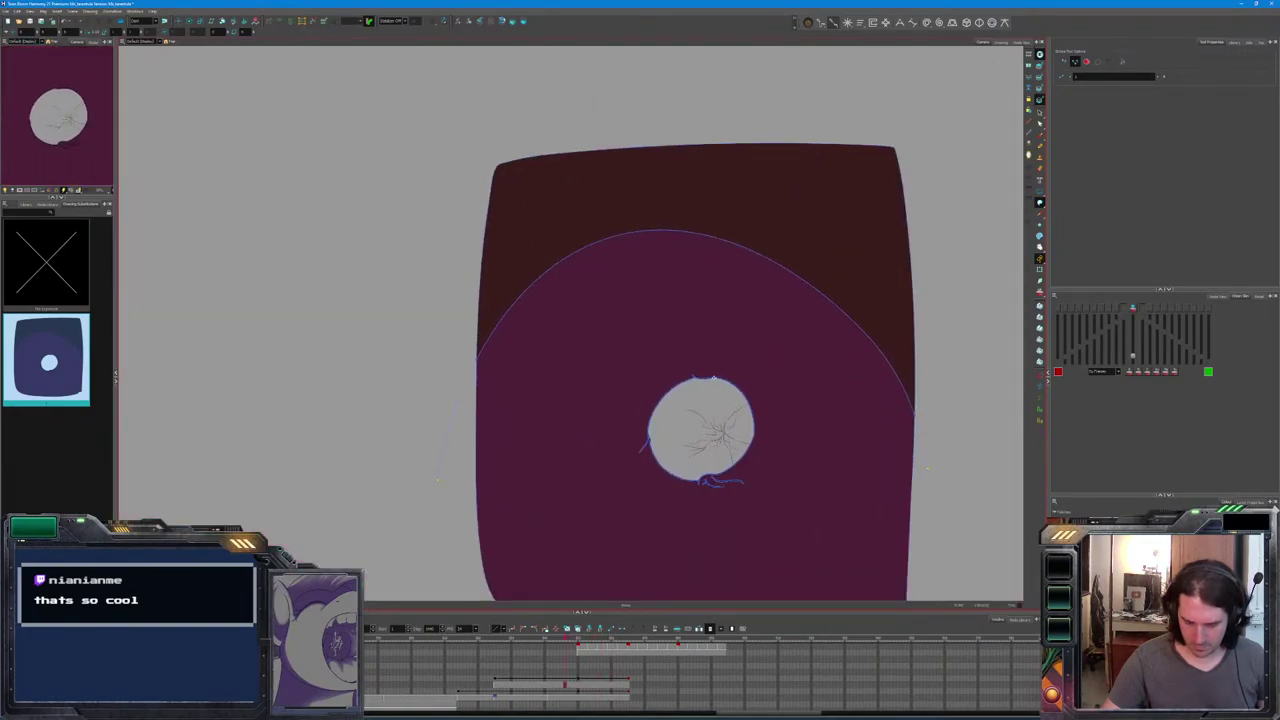
{"action": "scroll", "coordinate": [713, 378], "scroll_direction": "up", "scroll_amount": 4}
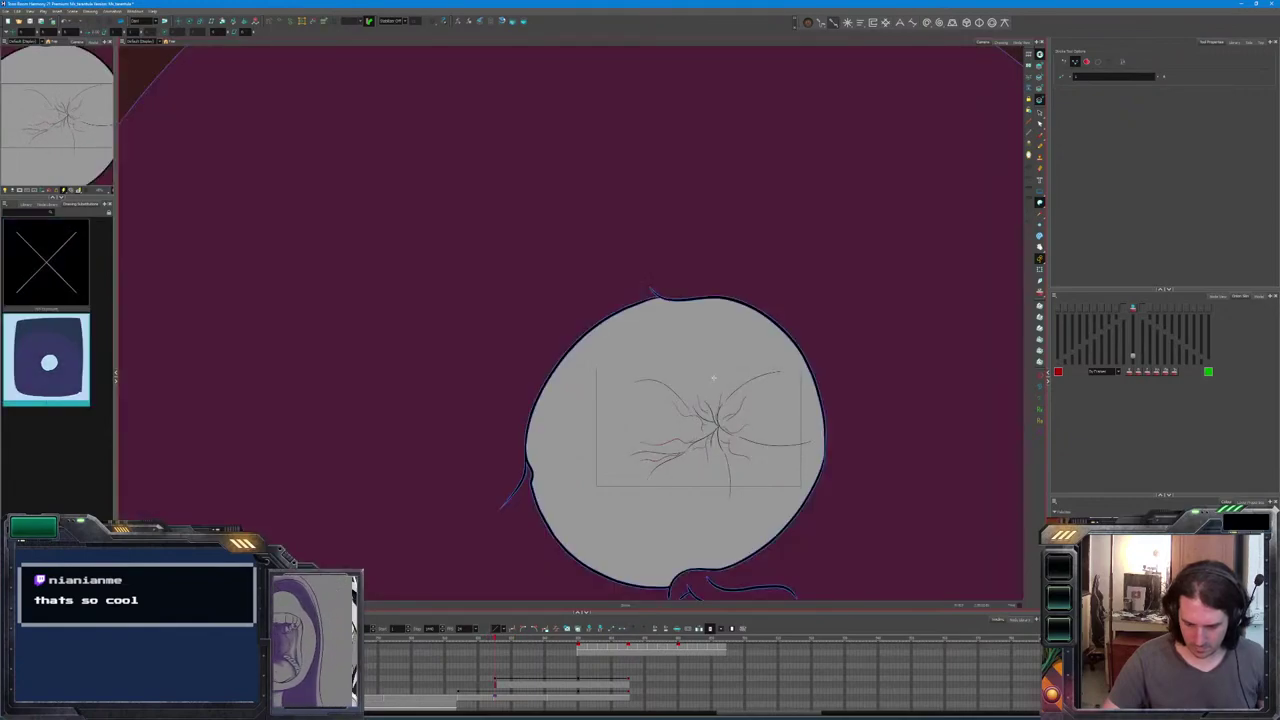
{"action": "key", "text": "."}
{"action": "scroll", "coordinate": [713, 378], "scroll_direction": "down", "scroll_amount": 8}
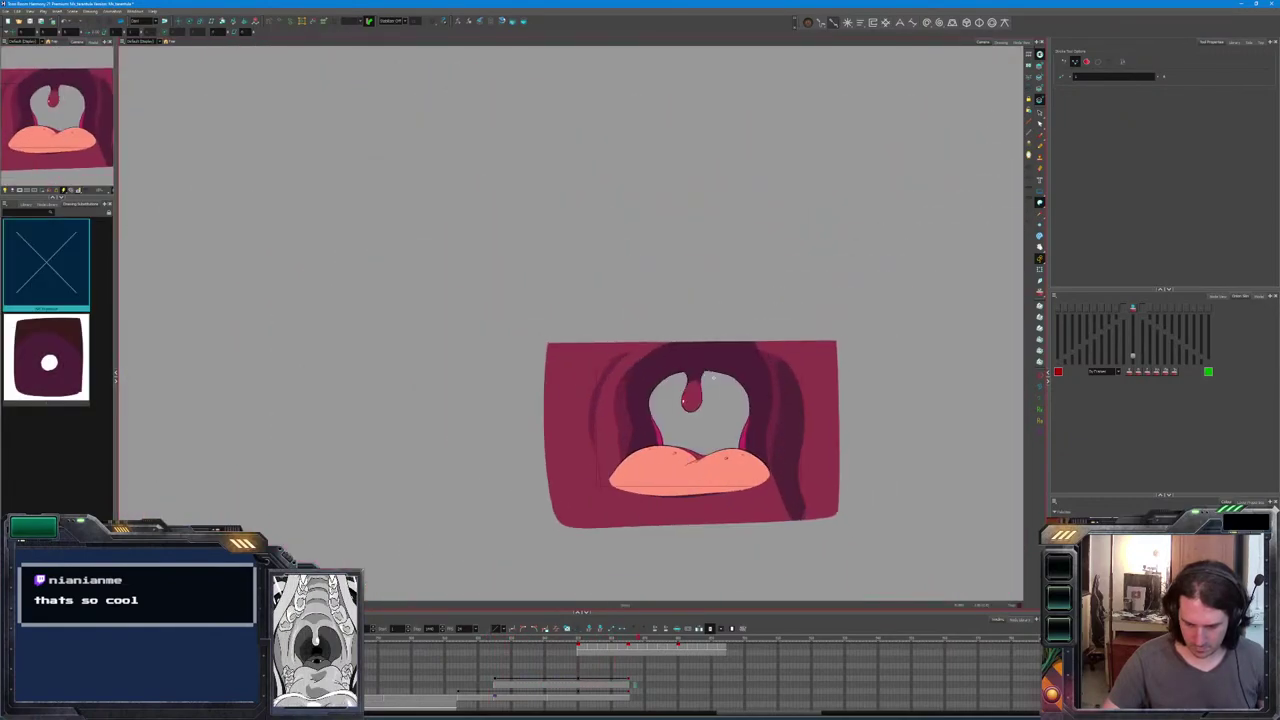
On the second mouth drawing, paint the opening dark purple with a dark brown upper area bounded by an arched line from wall to wall.
{"action": "key", "text": "]"}
{"action": "key", "text": "["}
{"action": "key", "text": "]"}
{"action": "key", "text": "["}
{"action": "key", "text": "]"}
{"action": "key", "text": "["}
{"action": "key", "text": "]"}
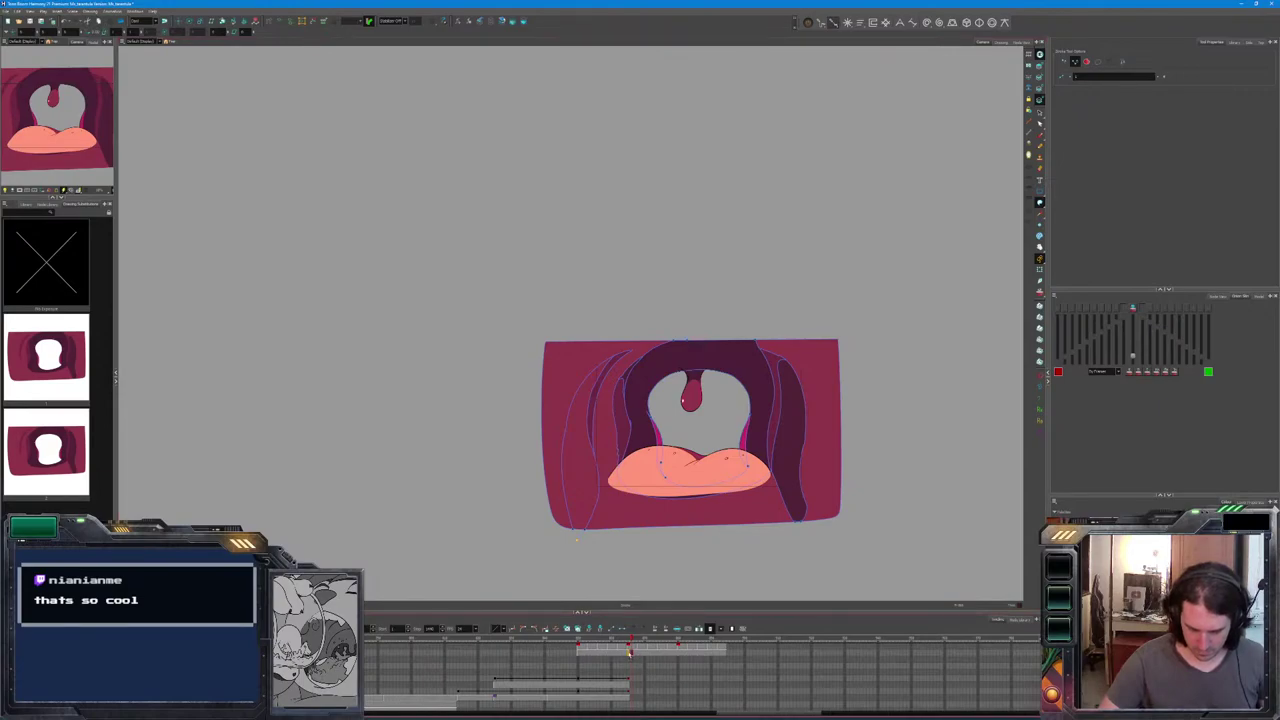
{"action": "scroll", "coordinate": [724, 387], "scroll_direction": "up", "scroll_amount": 5}
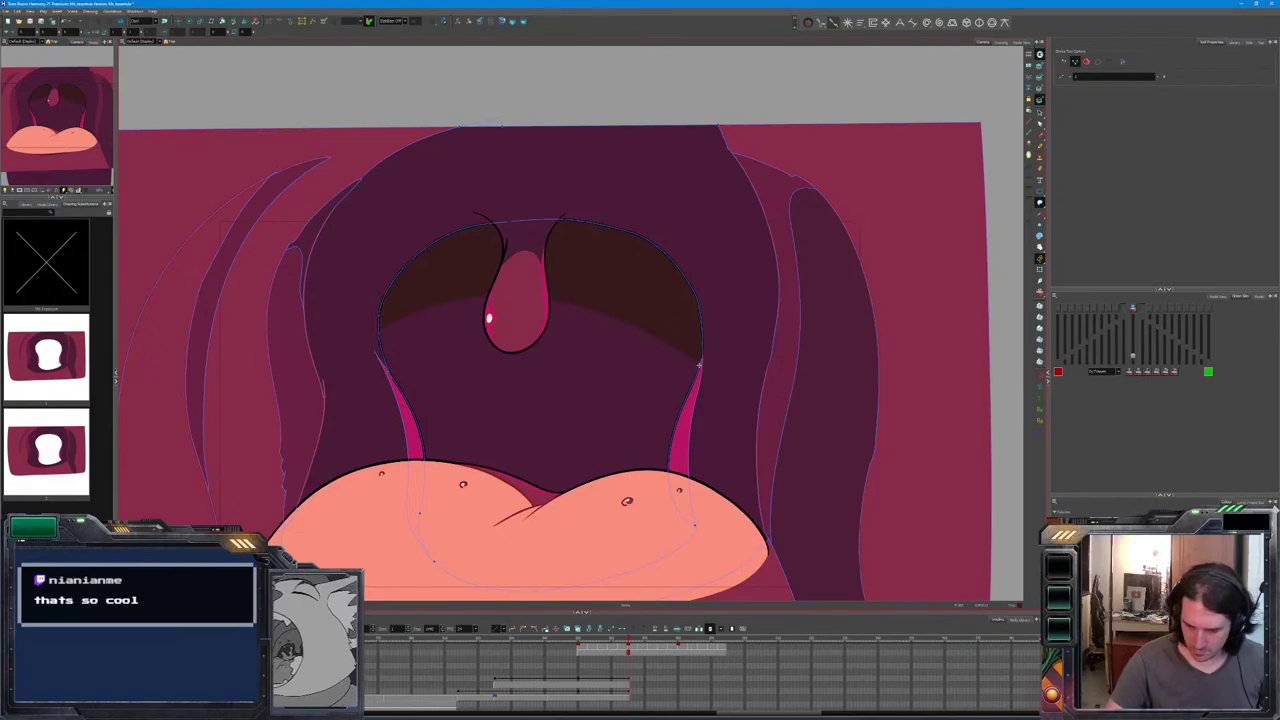
{"action": "mouse_move", "coordinate": [622, 318]}
{"action": "left_mouse_down"}
{"action": "mouse_move", "coordinate": [525, 296]}
{"action": "mouse_move", "coordinate": [383, 319]}
{"action": "left_mouse_up"}
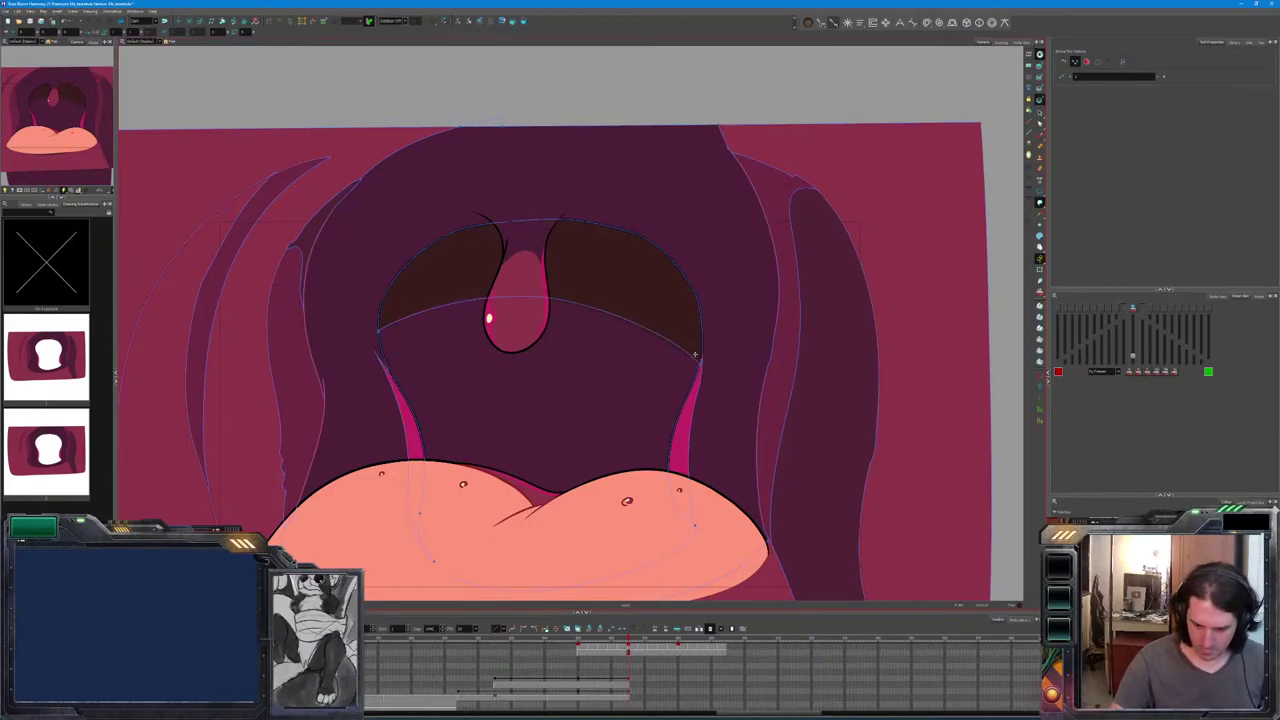
{"action": "left_click", "coordinate": [697, 360]}
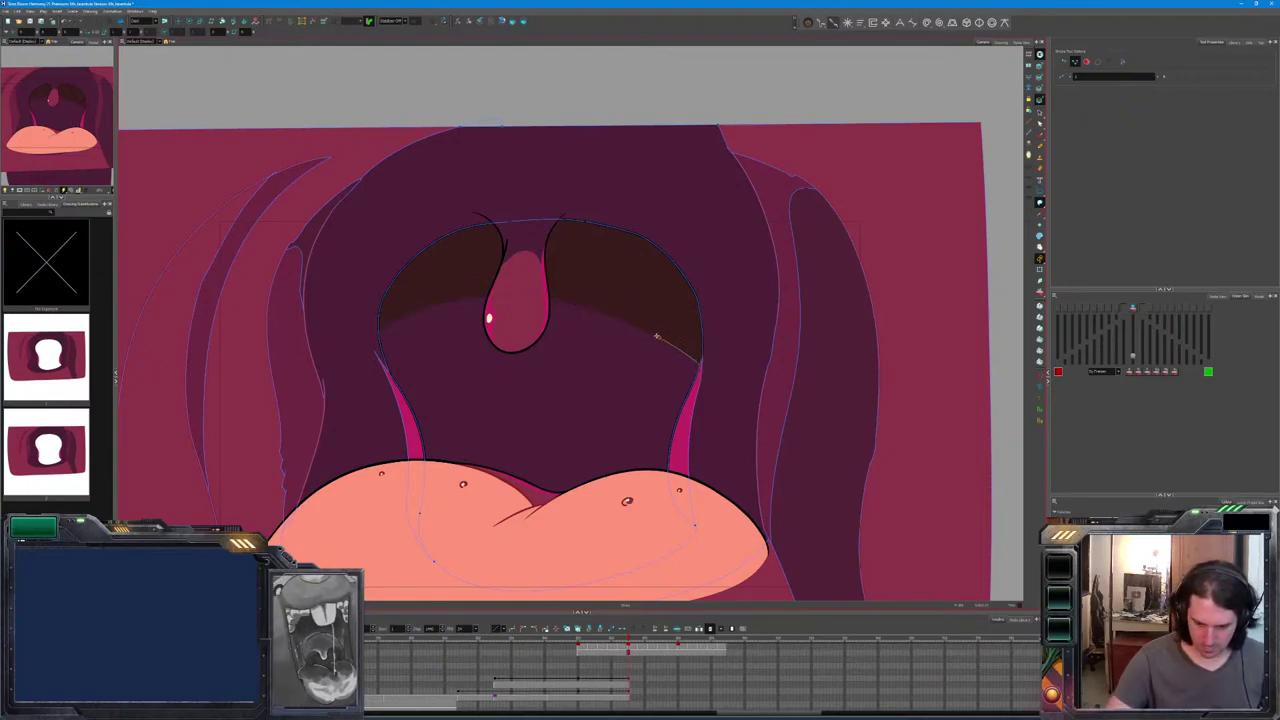
{"action": "left_click", "coordinate": [379, 328]}
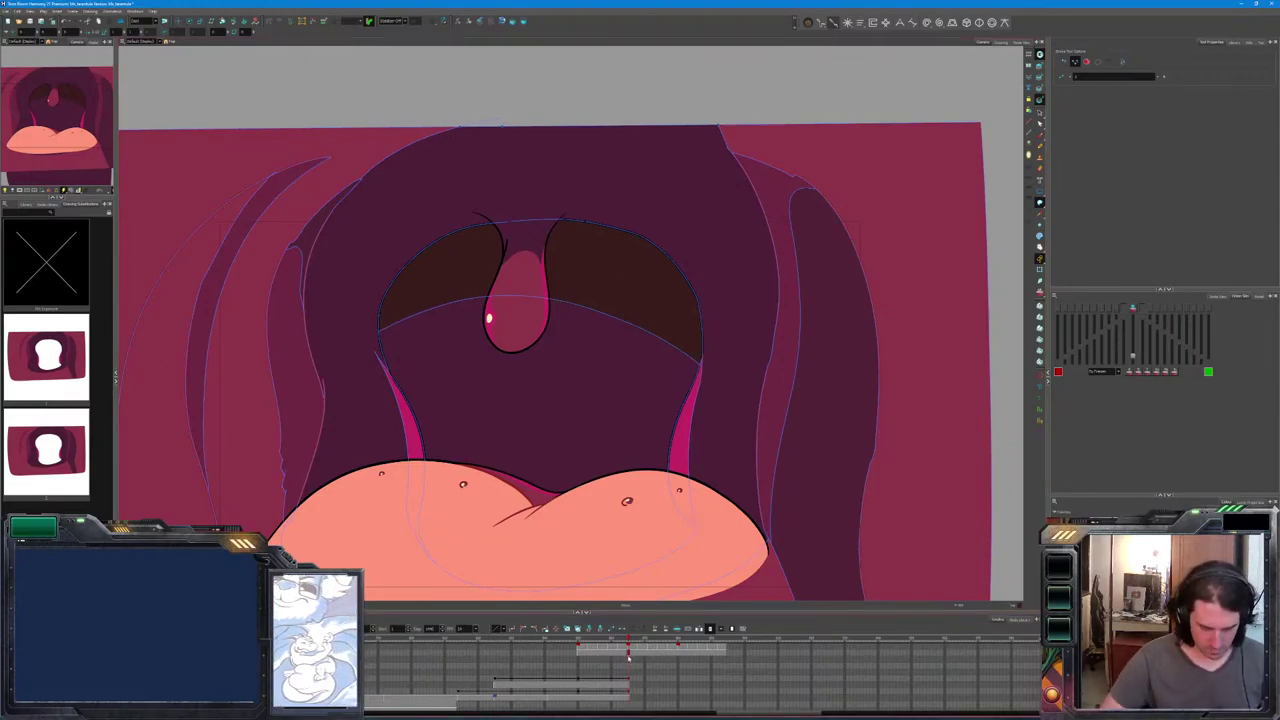
Compare the filled mouth opening with the neighbouring frames of the zoom-out.
{"action": "key", "text": "g"}
{"action": "key", "text": "f"}
{"action": "key", "text": "g"}
{"action": "key", "text": "f"}
{"action": "key", "text": "g"}
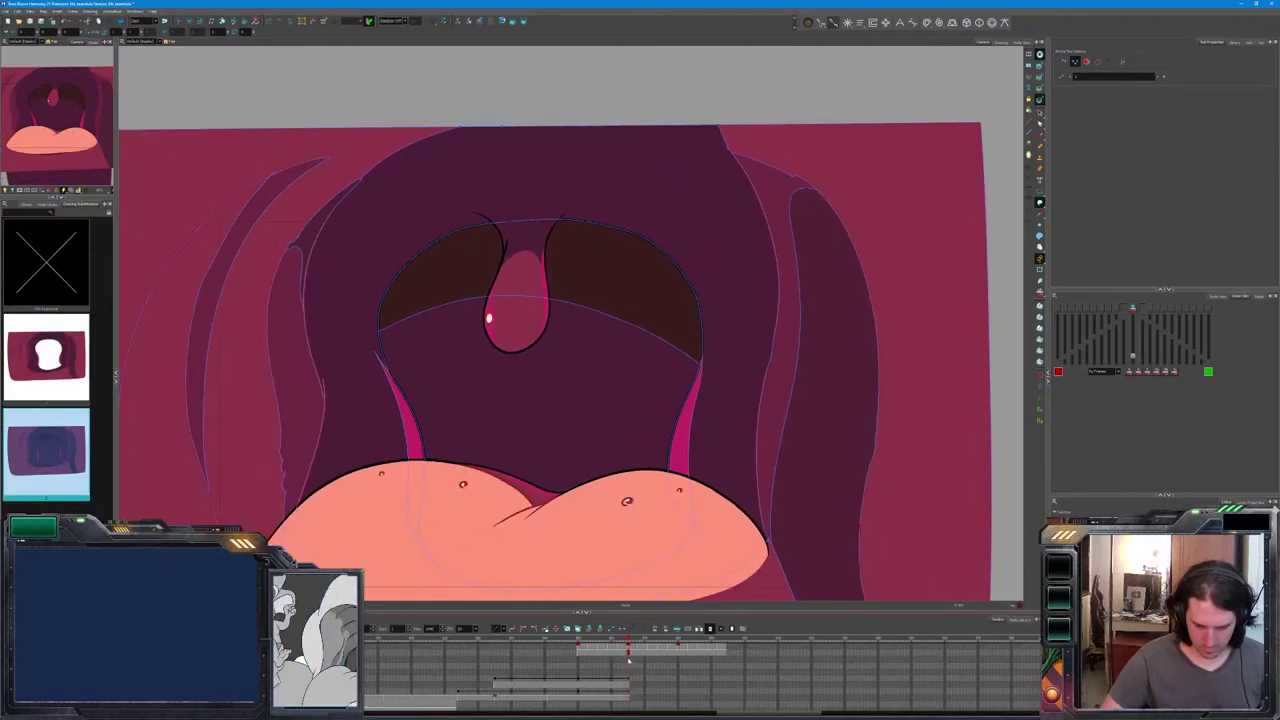
{"action": "key", "text": "g"}
{"action": "key", "text": "g"}
{"action": "key", "text": "g"}
{"action": "key", "text": "g"}
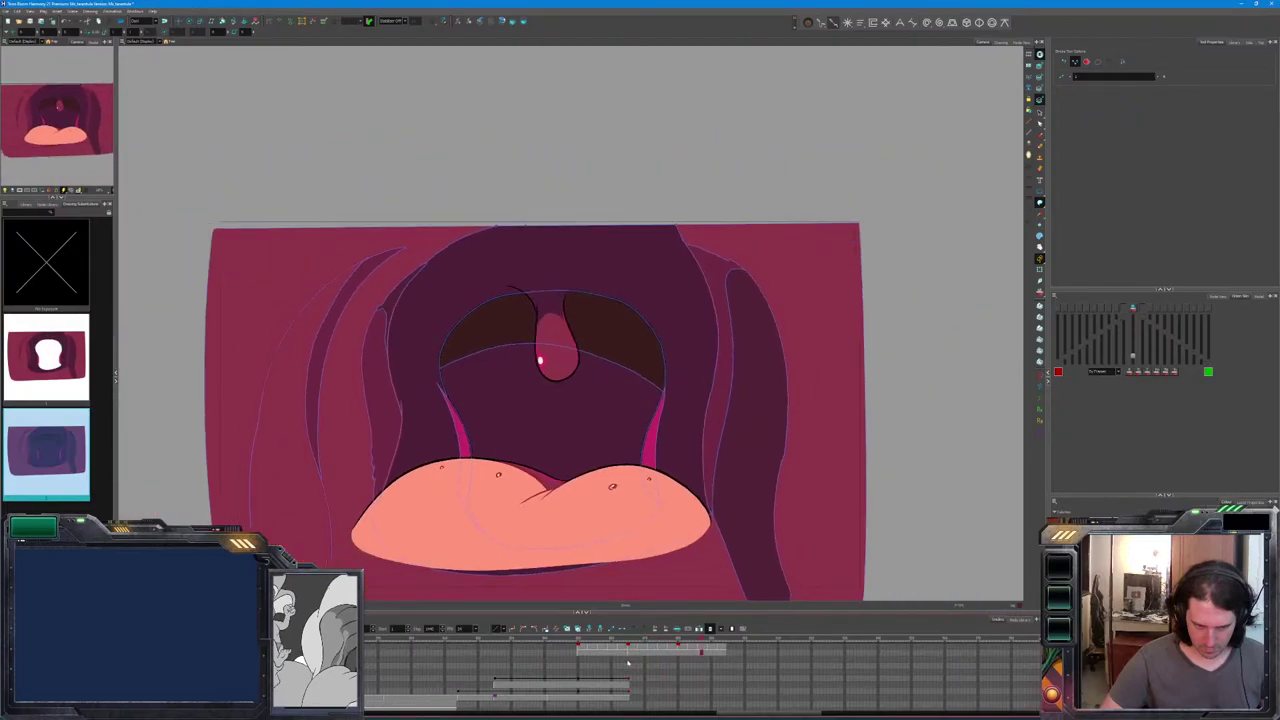
{"action": "key", "text": "g"}
{"action": "key", "text": "g"}
{"action": "key", "text": "g"}
{"action": "key", "text": "g"}
{"action": "key", "text": "g"}
{"action": "key", "text": "g"}
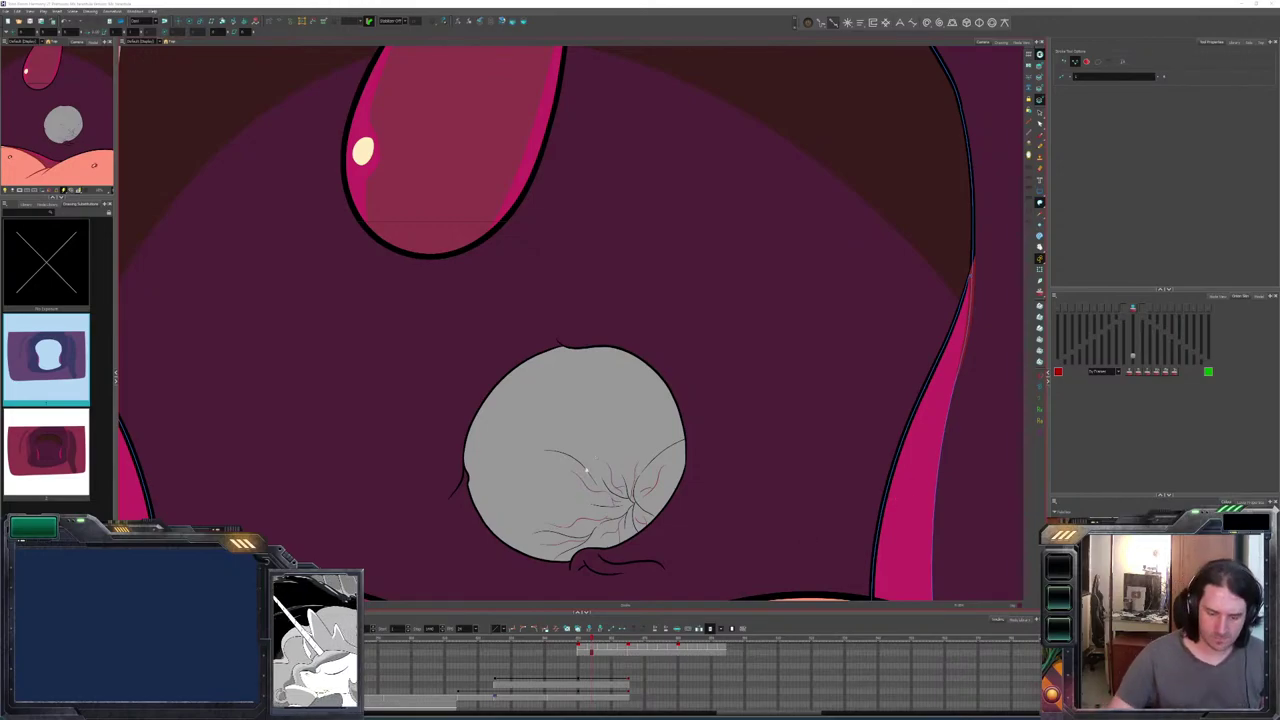
Merge all art layers of the throat's branching crease drawings into the Line Art layer.
{"action": "left_click_drag", "start_coordinate": [590, 648], "coordinate": [719, 625]}
{"action": "left_click", "coordinate": [719, 625]}
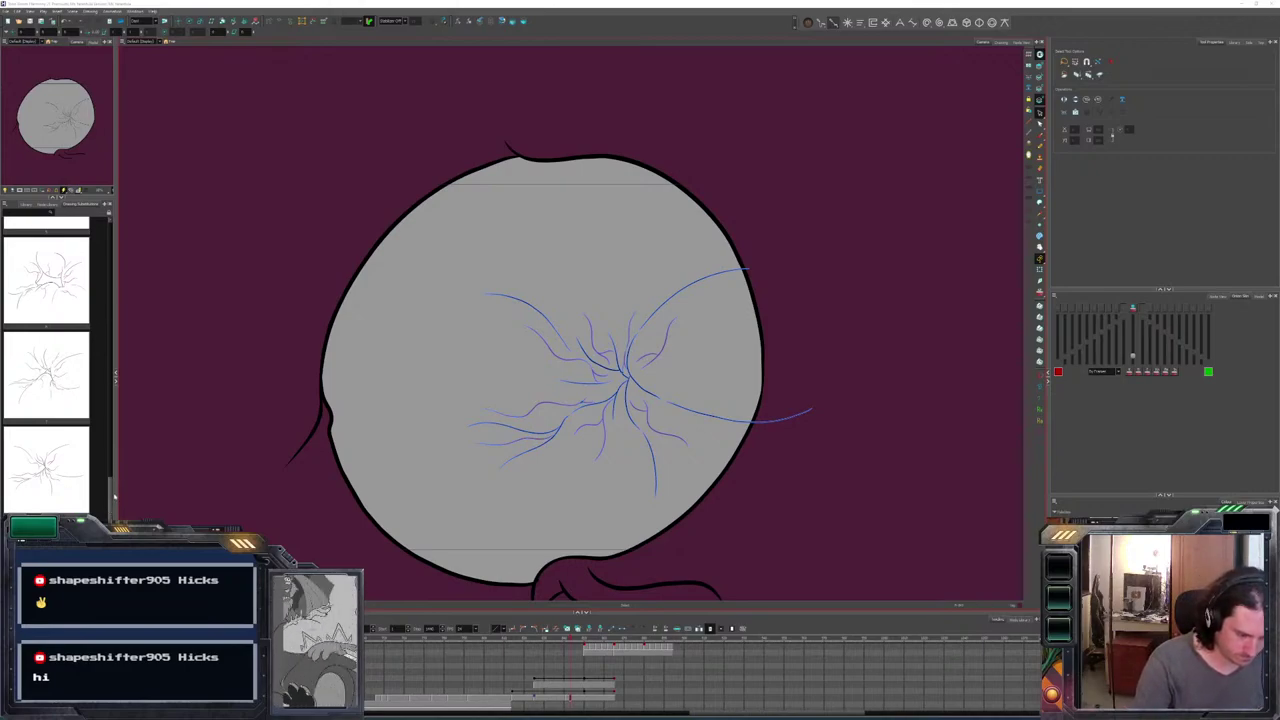
{"action": "scroll", "coordinate": [114, 496], "scroll_direction": "up", "scroll_amount": 5}
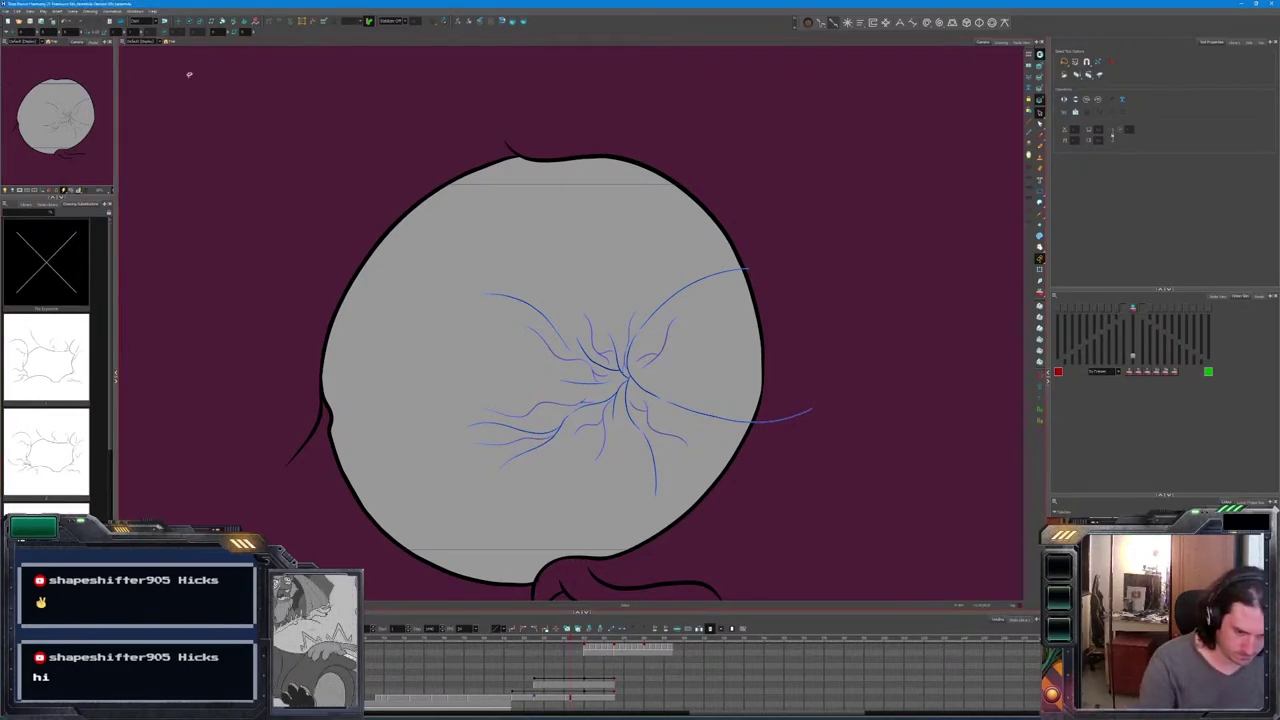
{"action": "left_click", "coordinate": [479, 21]}
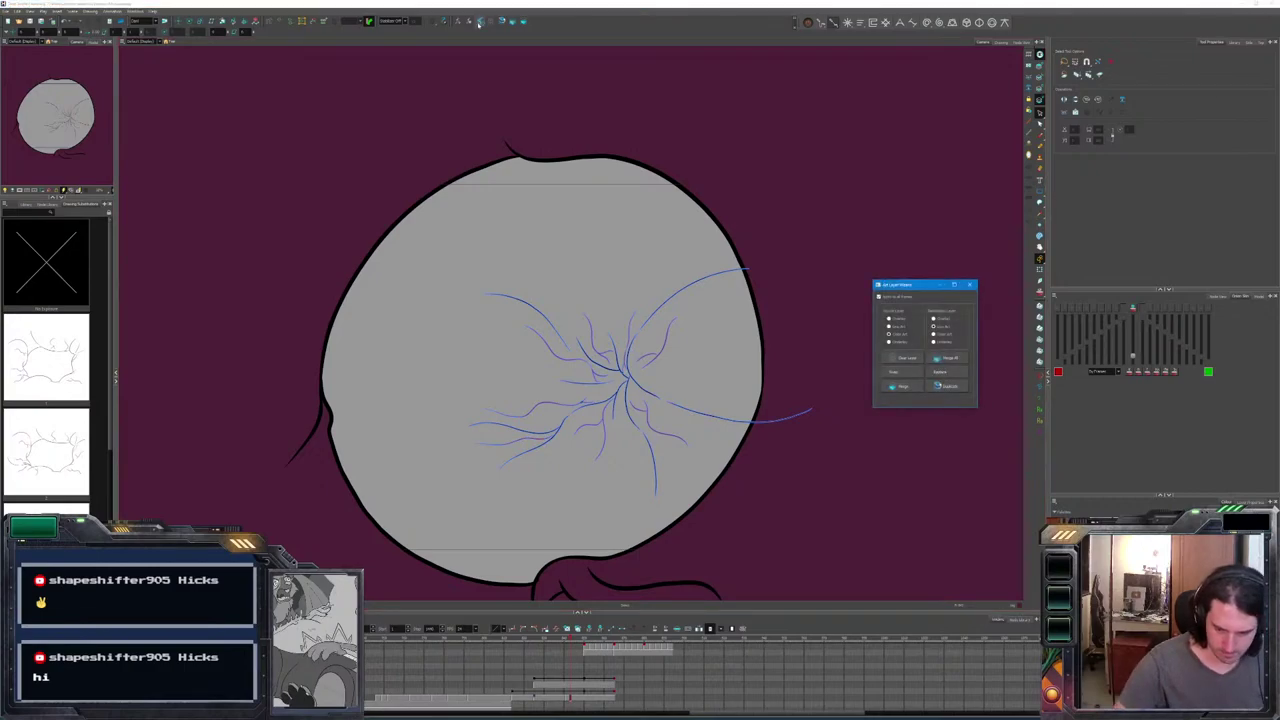
{"action": "left_click", "coordinate": [950, 359]}
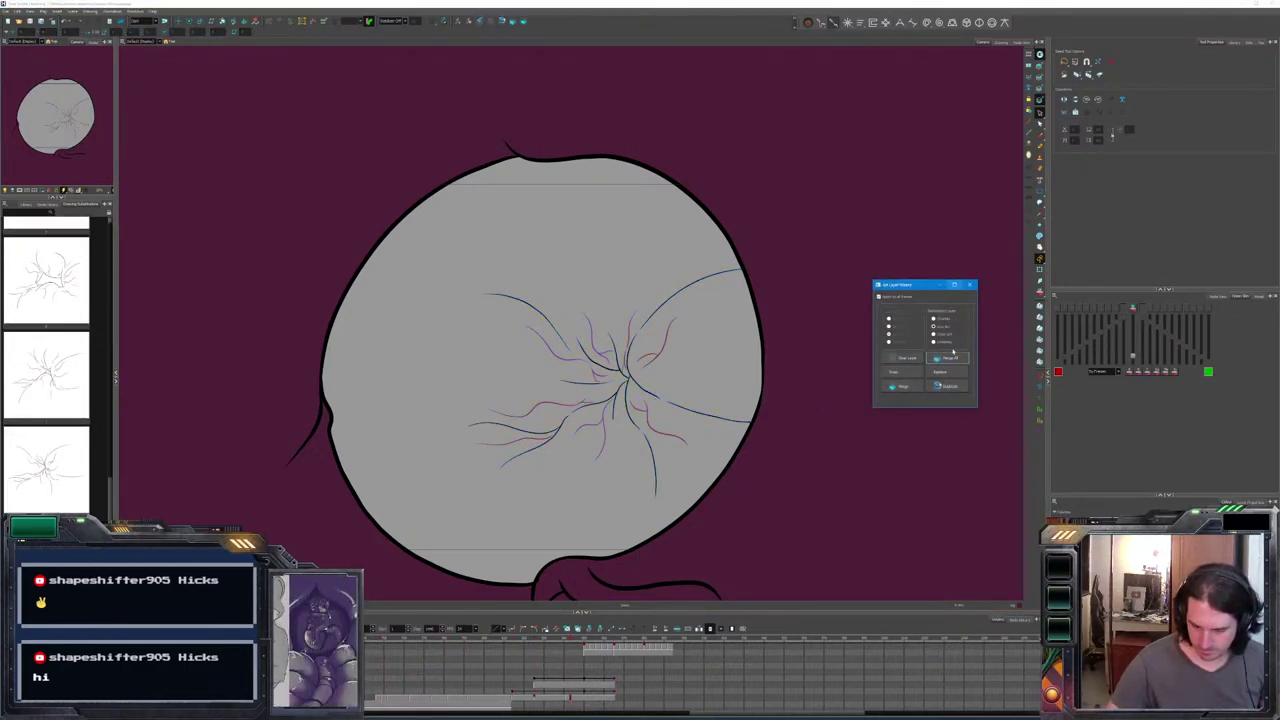
{"action": "left_click", "coordinate": [969, 285]}
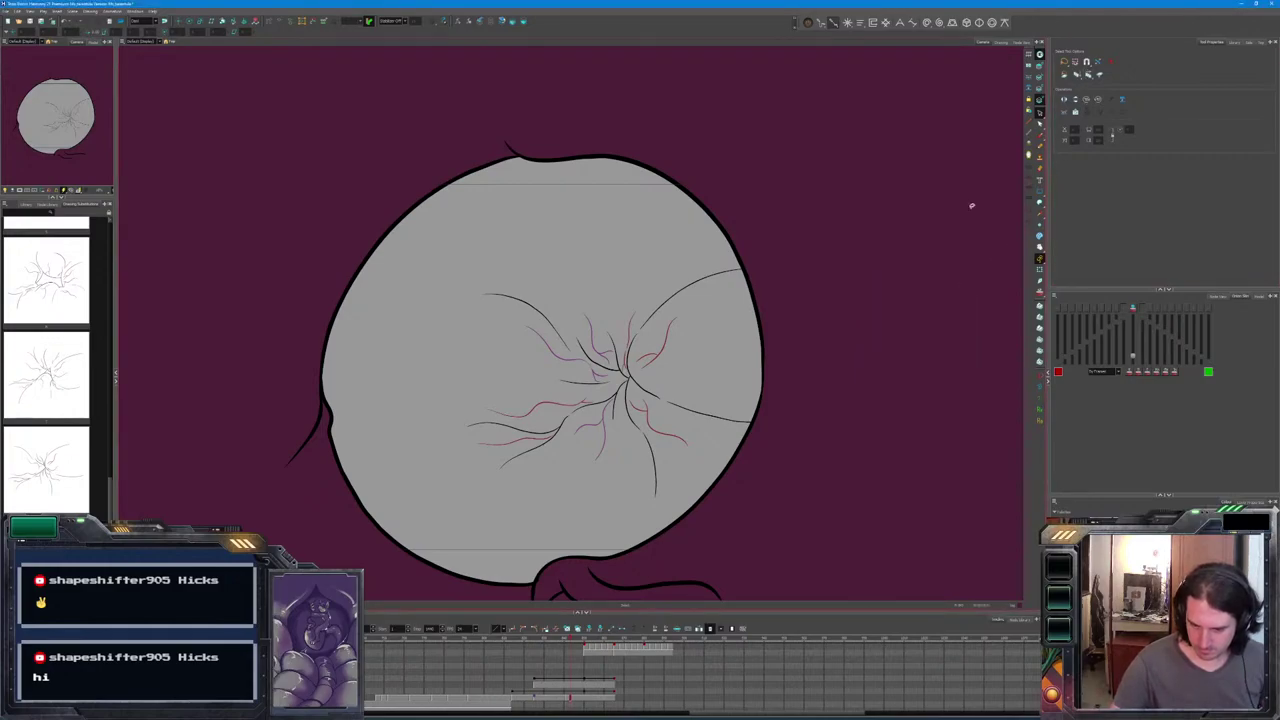
Draw a wider rounded shape behind the throat backdrop on the pulled-back frame, fill it with dark brown, and check earlier frames.
{"action": "key", "text": "Return"}
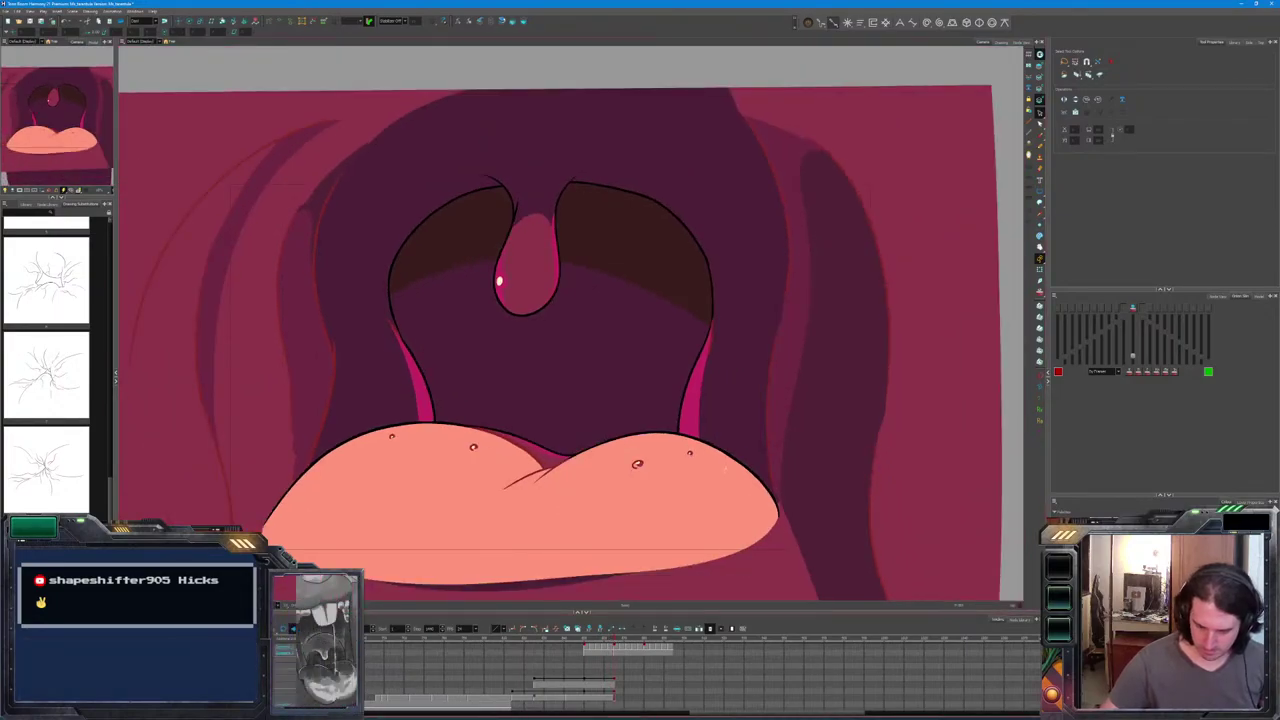
{"action": "left_click", "coordinate": [612, 640]}
{"action": "key", "text": "Return"}
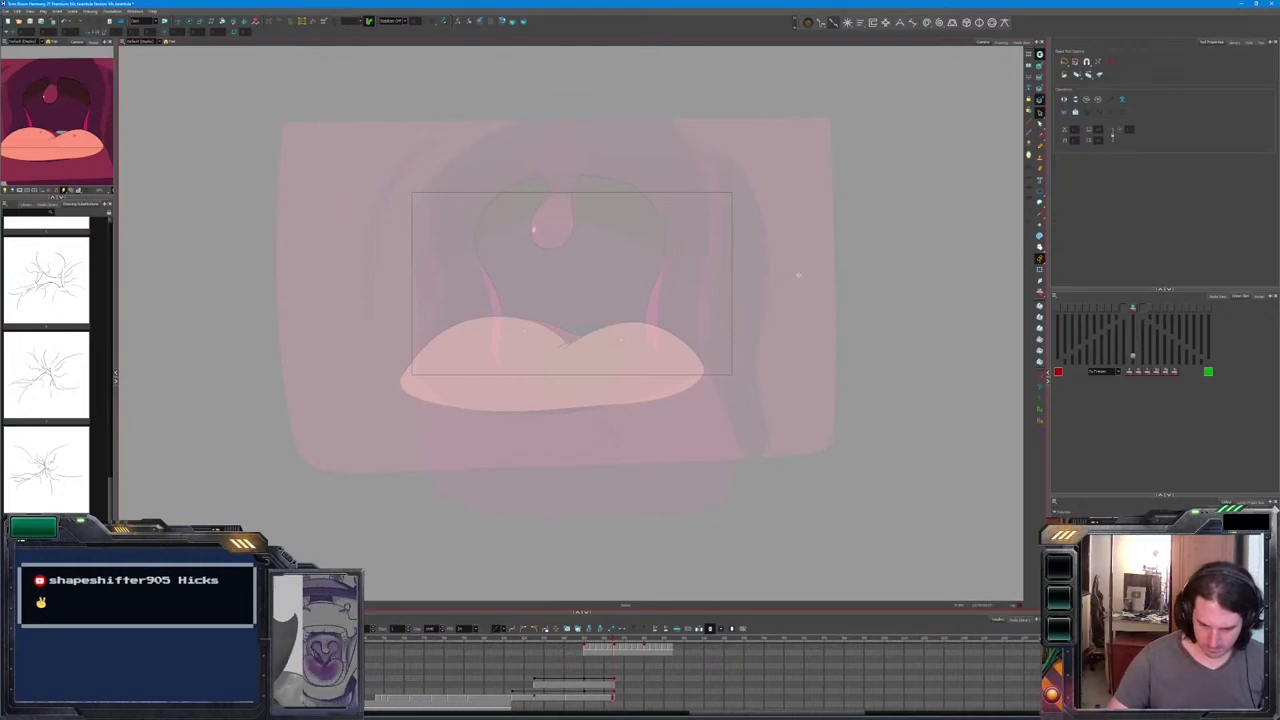
{"action": "mouse_move", "coordinate": [654, 563]}
{"action": "left_mouse_down"}
{"action": "mouse_move", "coordinate": [490, 566]}
{"action": "mouse_move", "coordinate": [389, 538]}
{"action": "mouse_move", "coordinate": [378, 220]}
{"action": "left_mouse_up"}
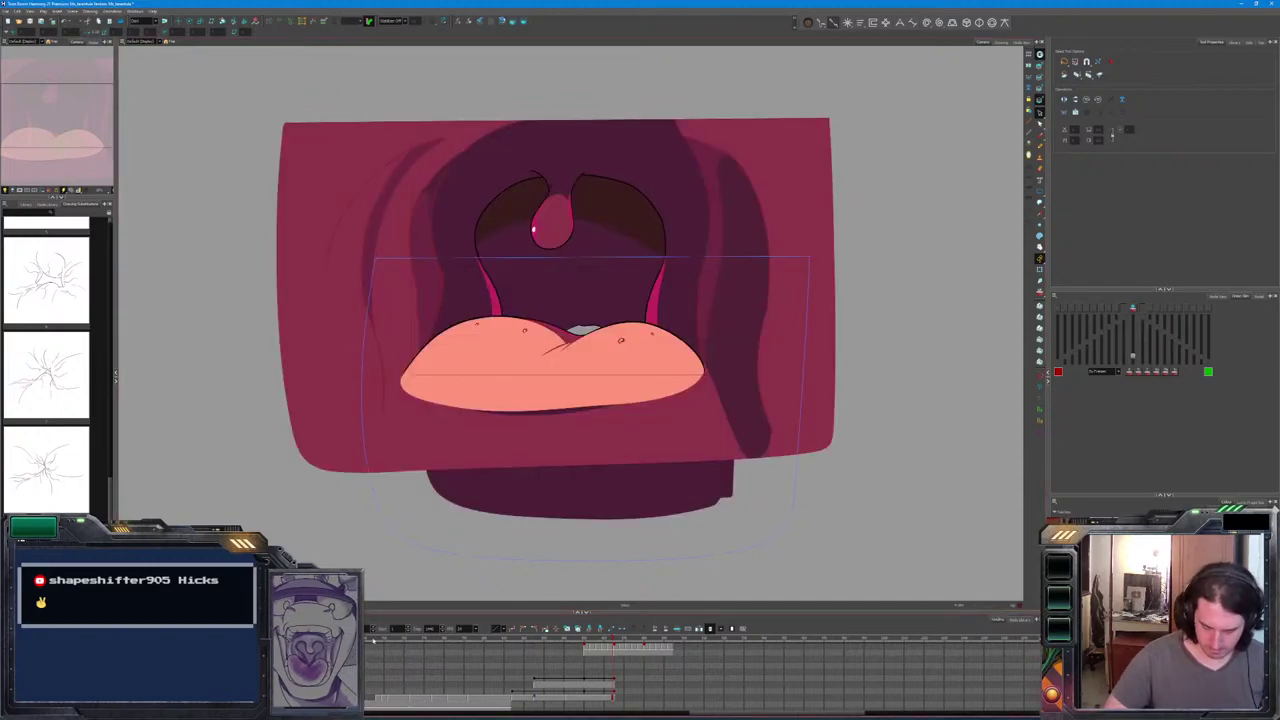
{"action": "left_click", "coordinate": [660, 459]}
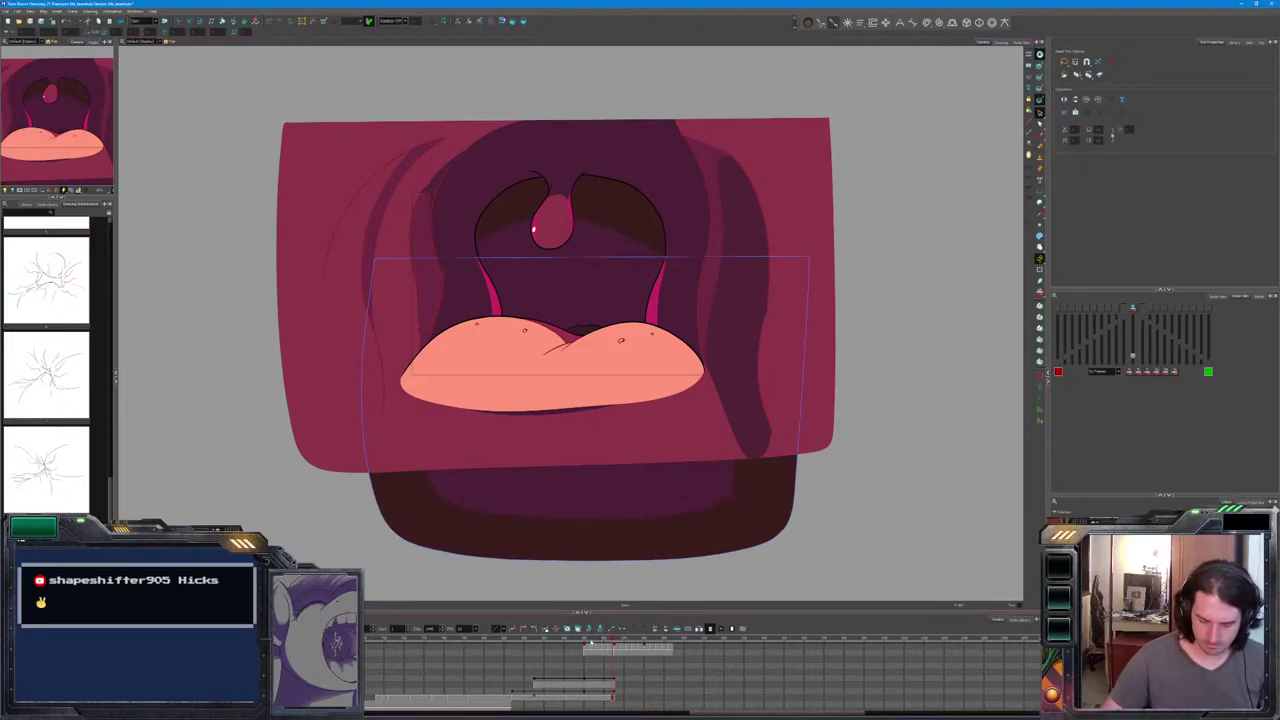
{"action": "key", "text": "space"}
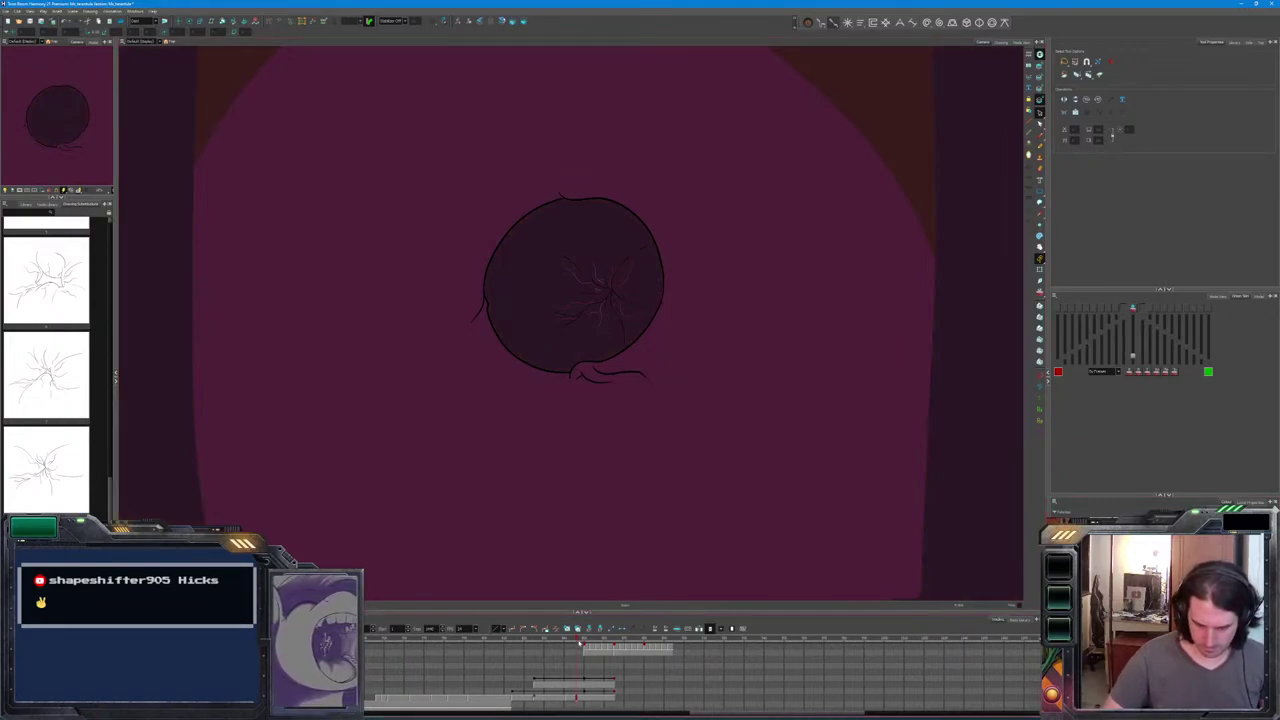
{"action": "left_click_drag", "start_coordinate": [580, 645], "coordinate": [559, 644]}
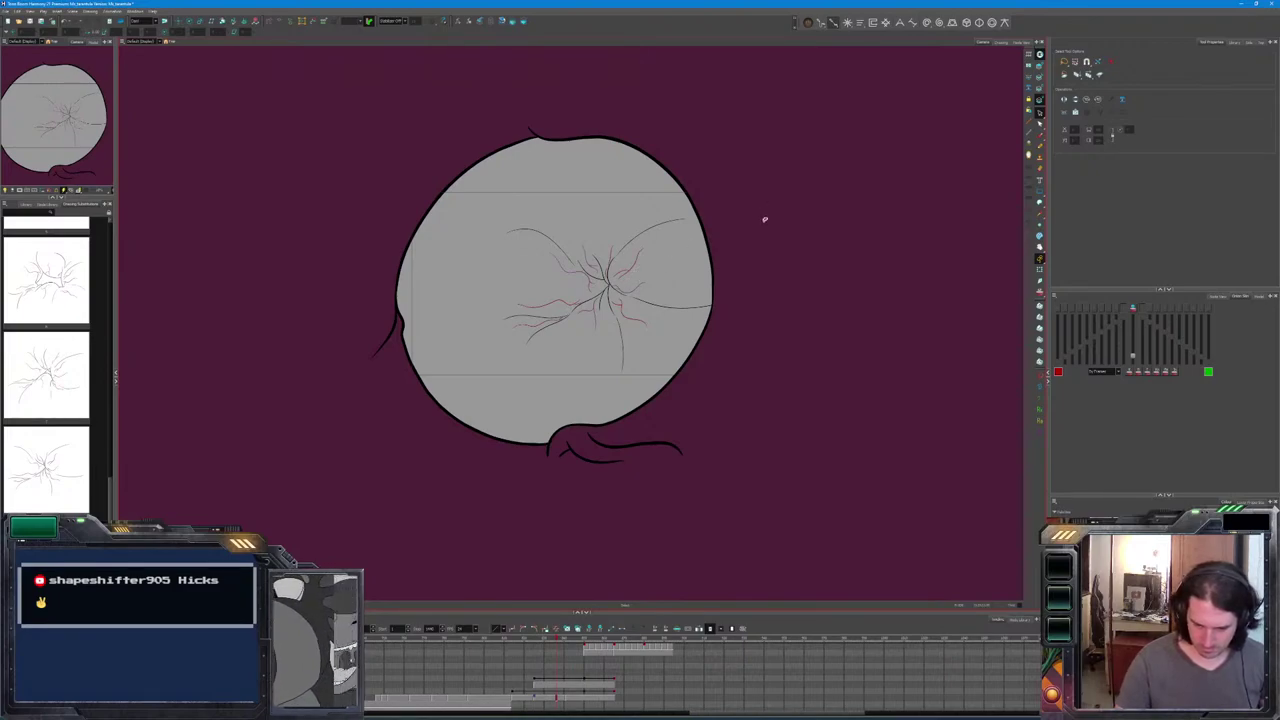
Bring up the branching crease drawing on the character's frame and switch the light table display.
{"action": "key", "text": "."}
{"action": "key", "text": "."}
{"action": "key", "text": "."}
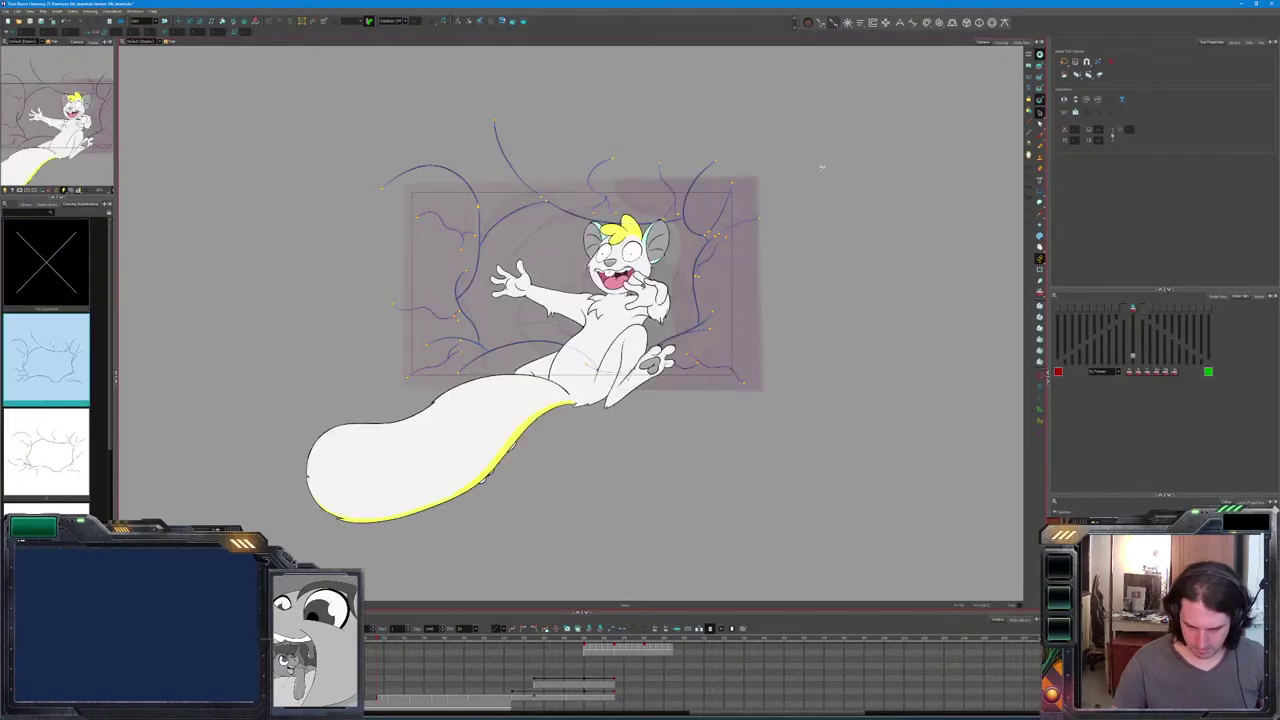
{"action": "key", "text": "shift+l"}
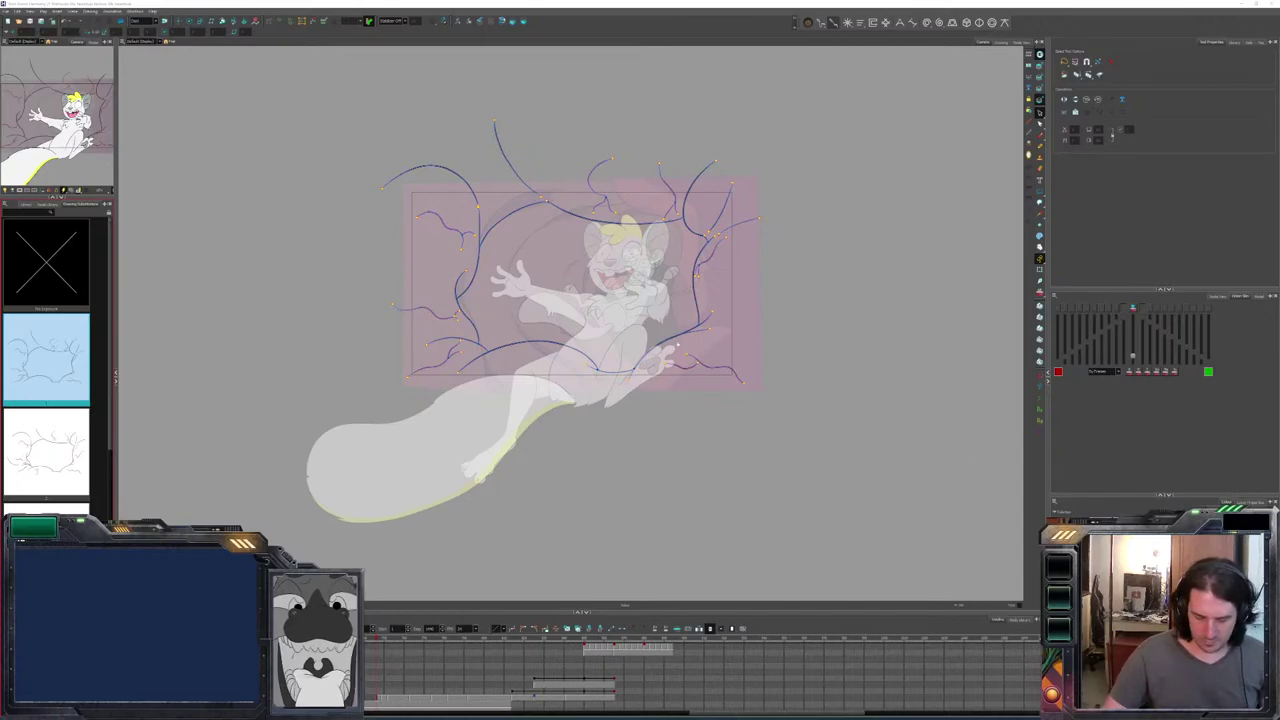
Draw a large rounded border around the first branching crease drawing and fill the throat wall around the opening with dark plum.
{"action": "left_click", "coordinate": [534, 330]}
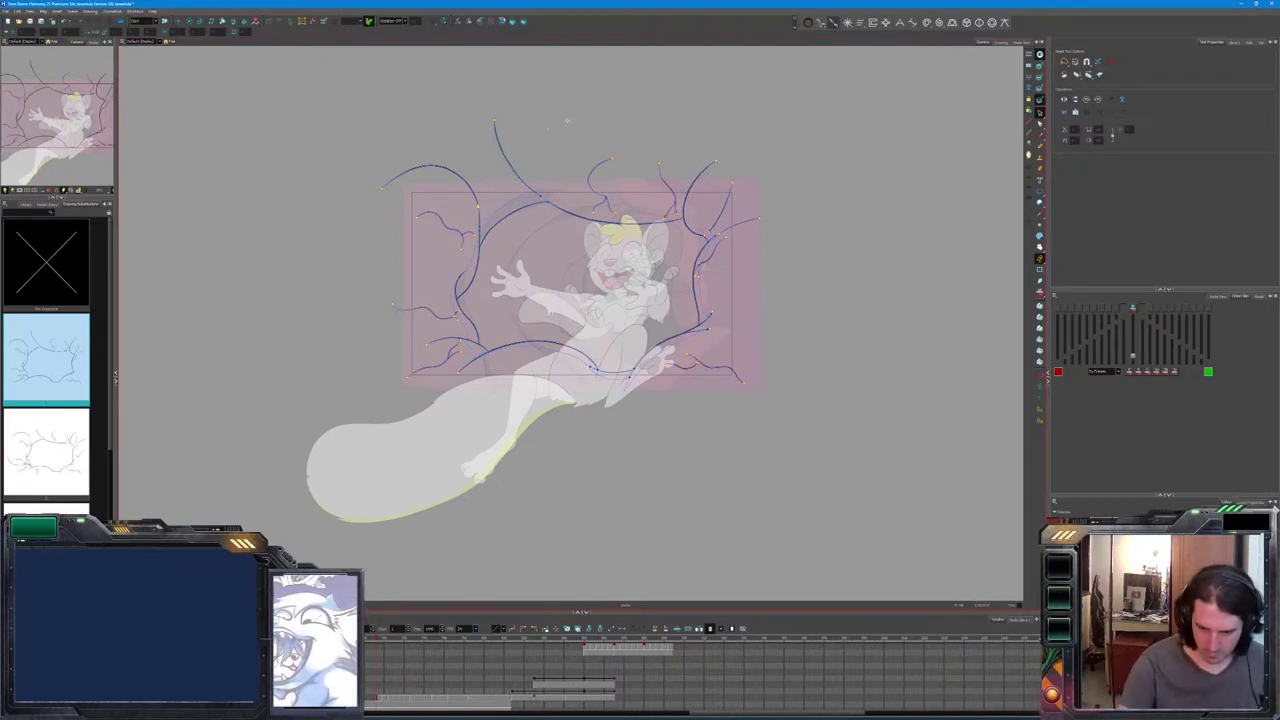
{"action": "mouse_move", "coordinate": [812, 93]}
{"action": "left_mouse_down"}
{"action": "mouse_move", "coordinate": [316, 184]}
{"action": "mouse_move", "coordinate": [695, 480]}
{"action": "mouse_move", "coordinate": [860, 440]}
{"action": "left_mouse_up"}
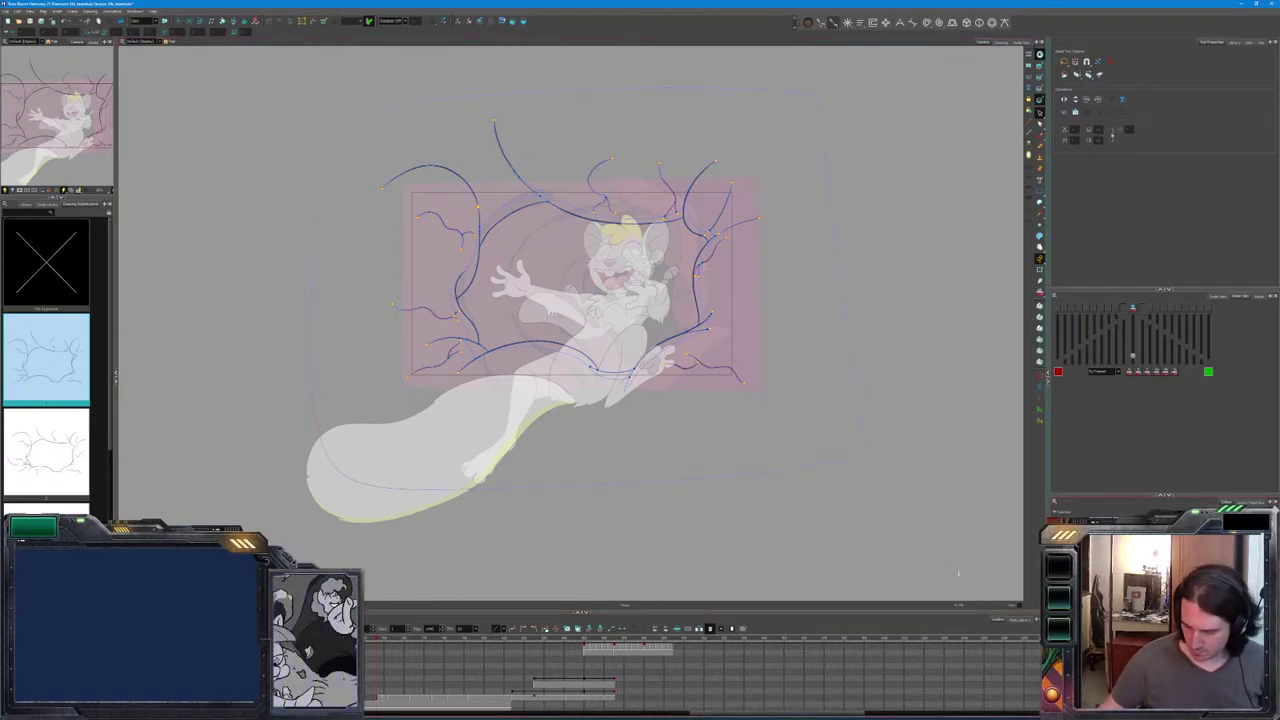
{"action": "left_click", "coordinate": [784, 436]}
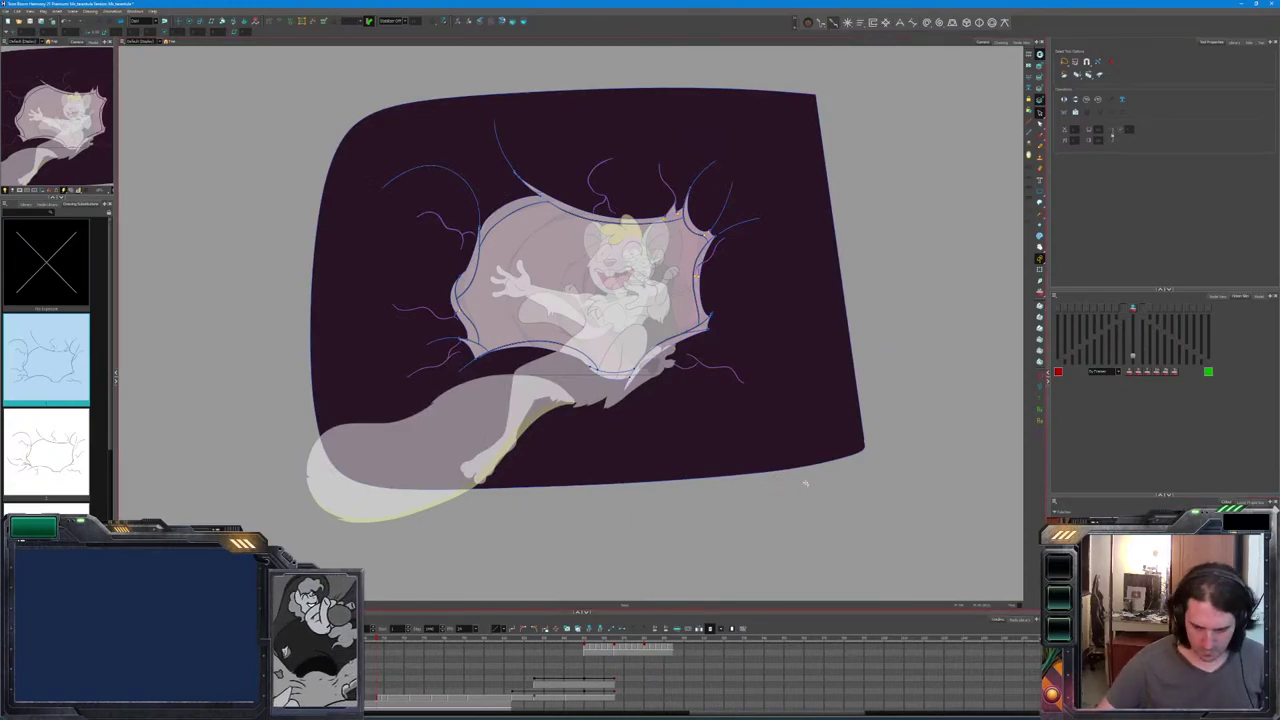
{"action": "left_click", "coordinate": [804, 426]}
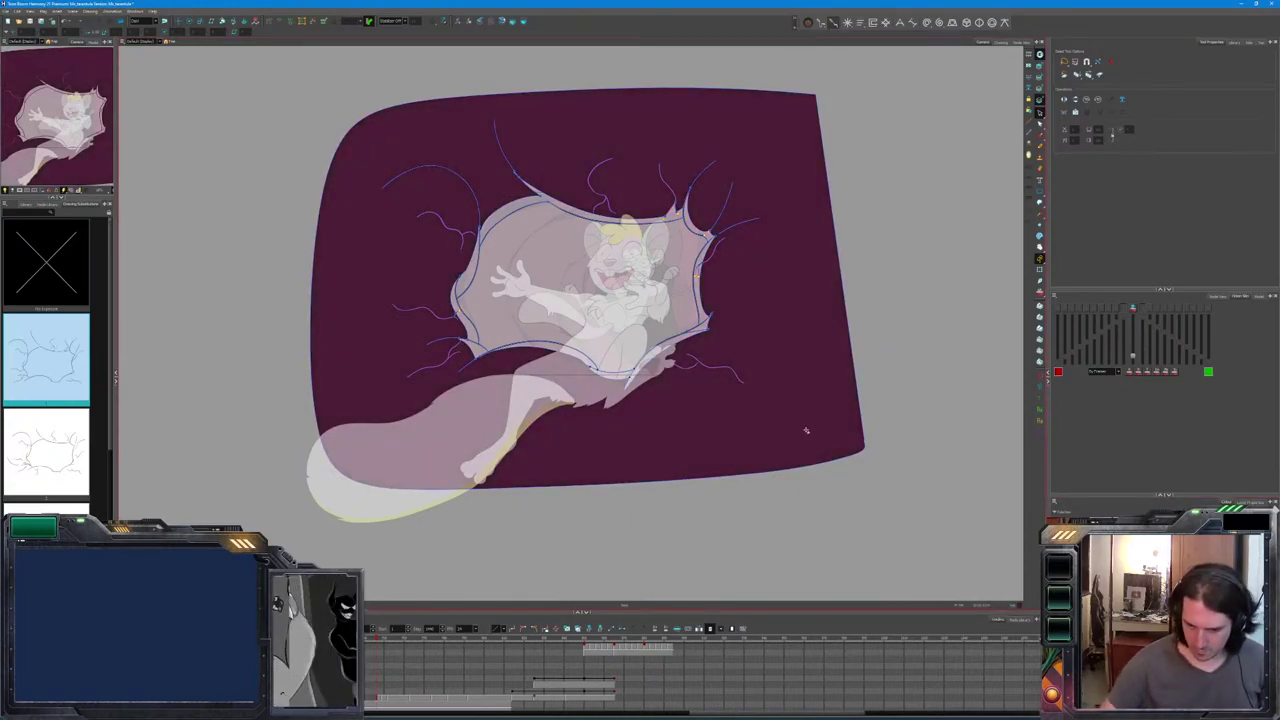
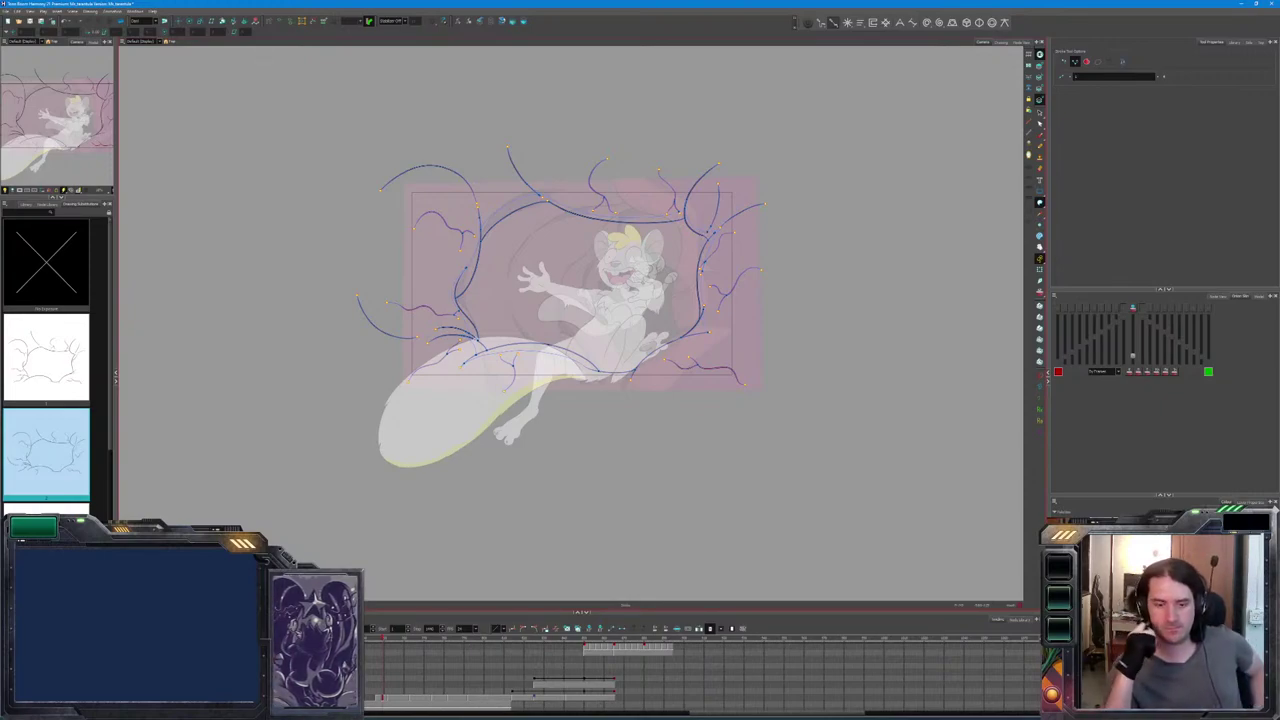
Compare the second branching crease drawing with the filled throat wall on the preceding frame.
{"action": "key", "text": "comma"}
{"action": "key", "text": "period"}
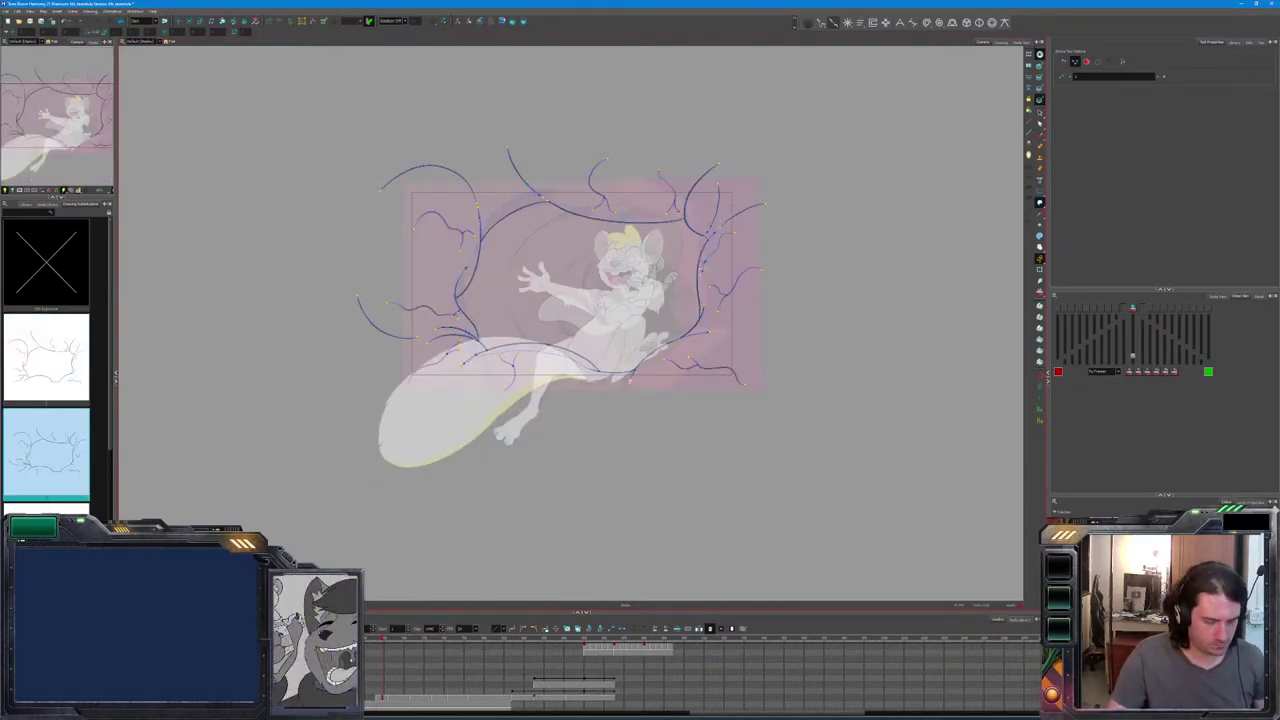
{"action": "key", "text": "comma"}
{"action": "key", "text": "period"}
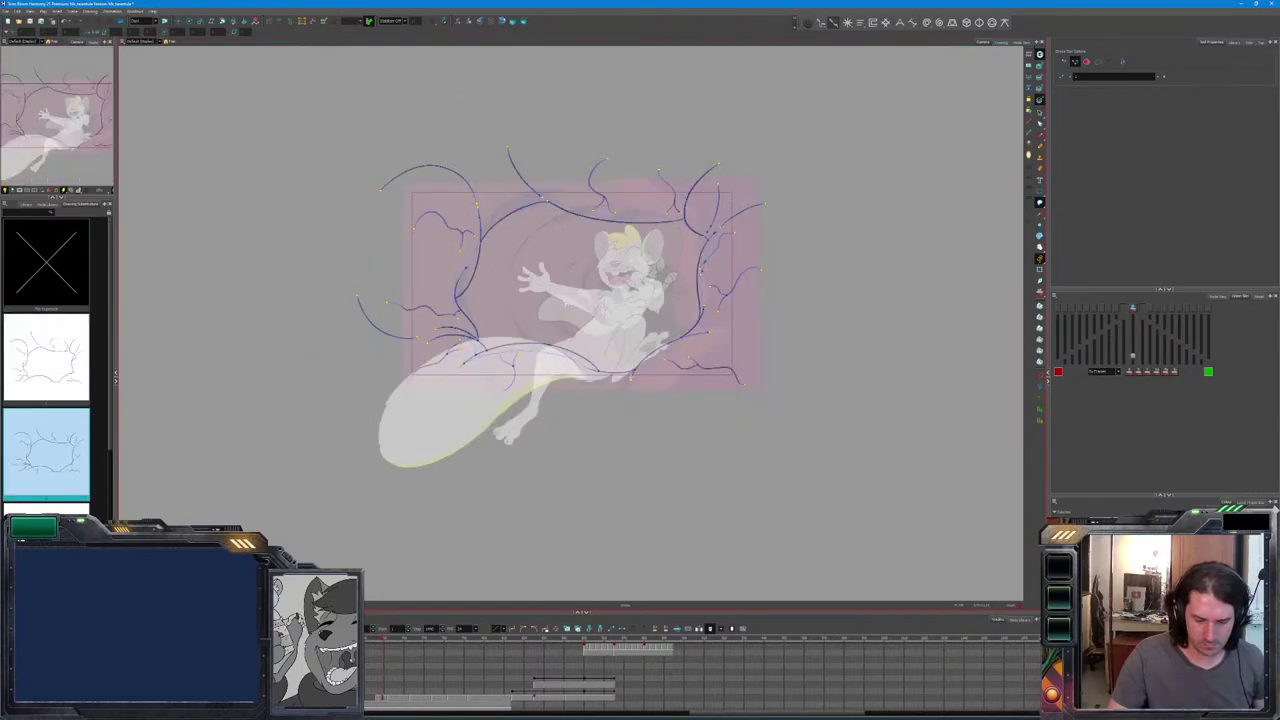
{"action": "key", "text": "comma"}
{"action": "key", "text": "period"}
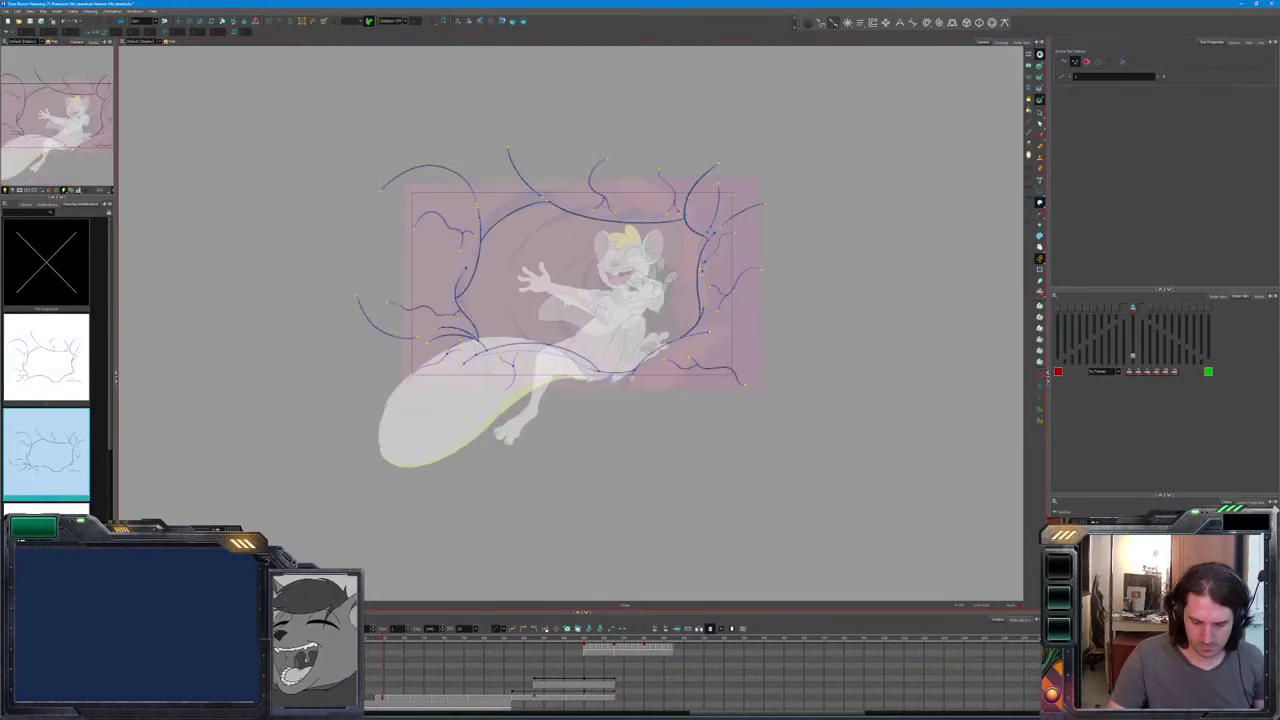
{"action": "key", "text": "comma"}
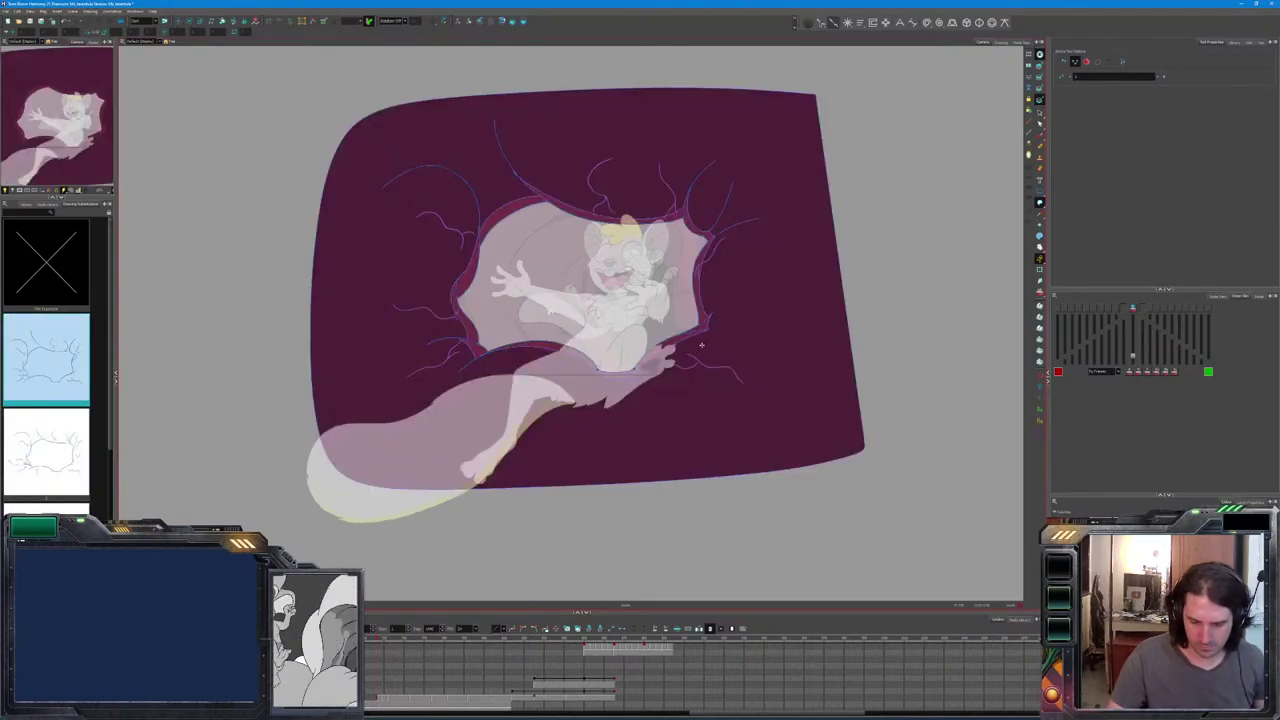
{"action": "key", "text": "period"}
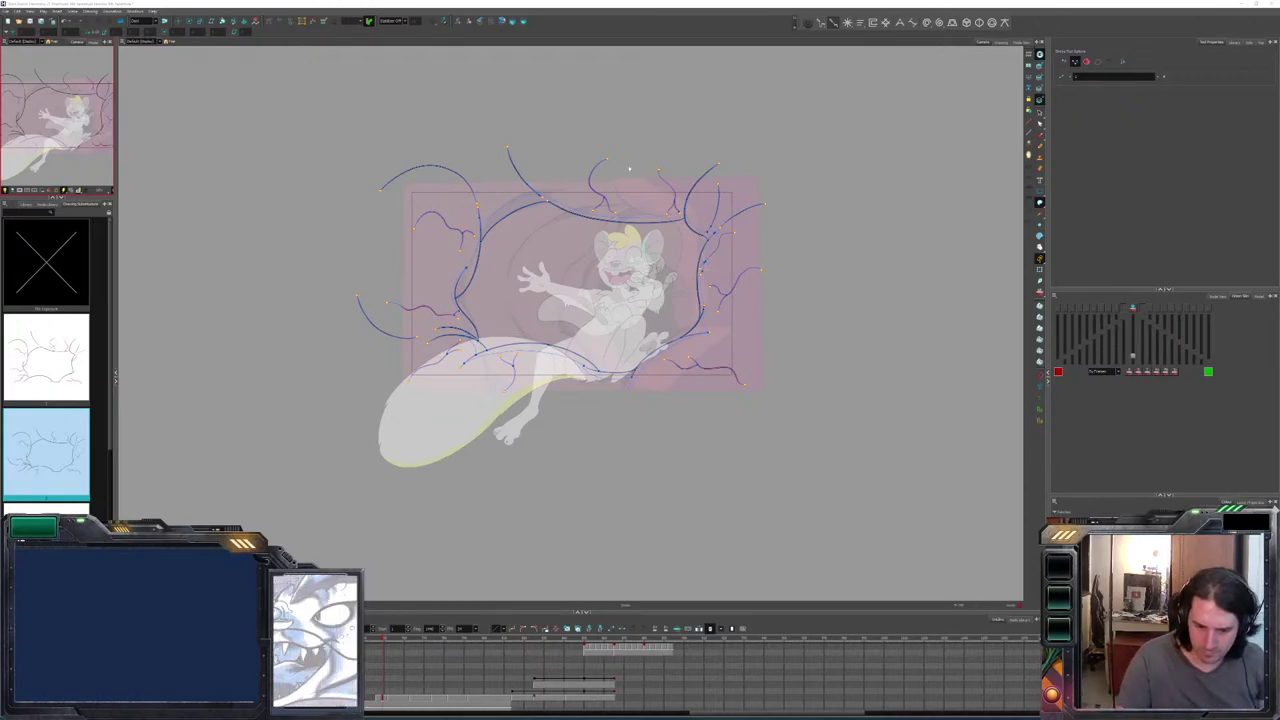
{"action": "key", "text": "comma"}
{"action": "key", "text": "period"}
{"action": "key", "text": "comma"}
{"action": "key", "text": "period"}
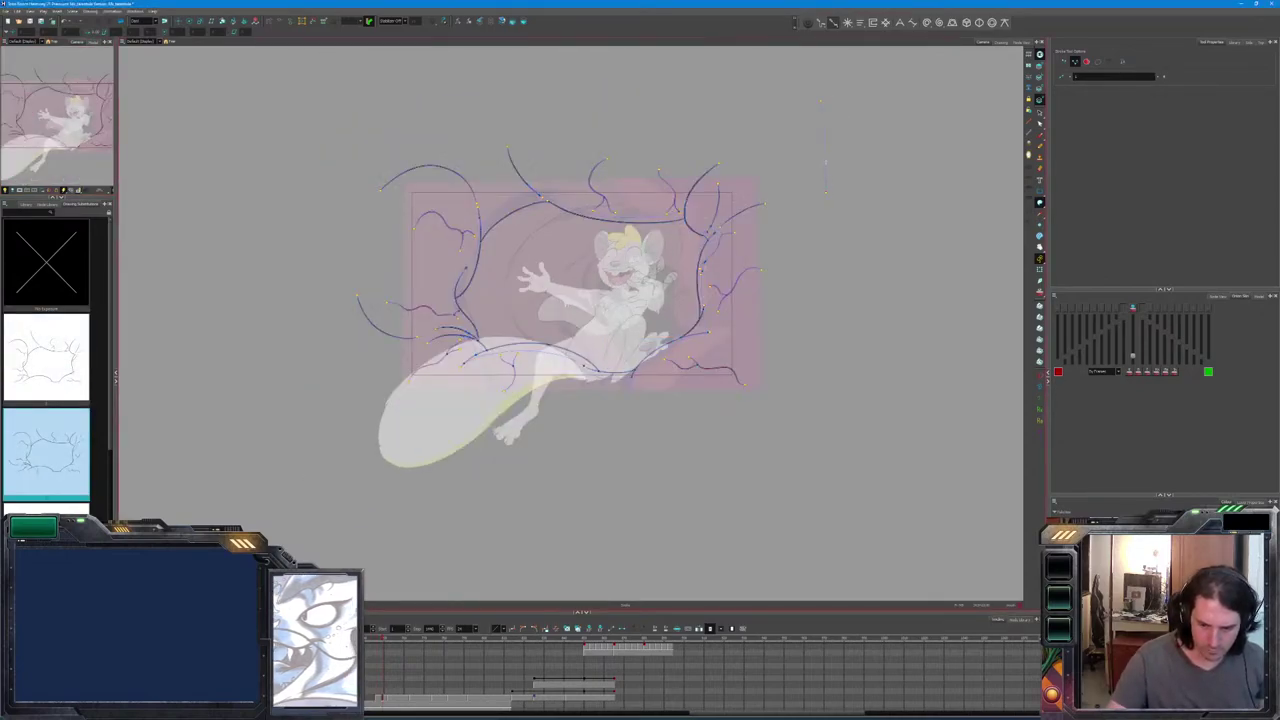
Draw a border around the second crease drawing, fill its throat wall with dark plum, and check it against the preceding frame.
{"action": "left_click_drag", "start_coordinate": [826, 130], "coordinate": [835, 465]}
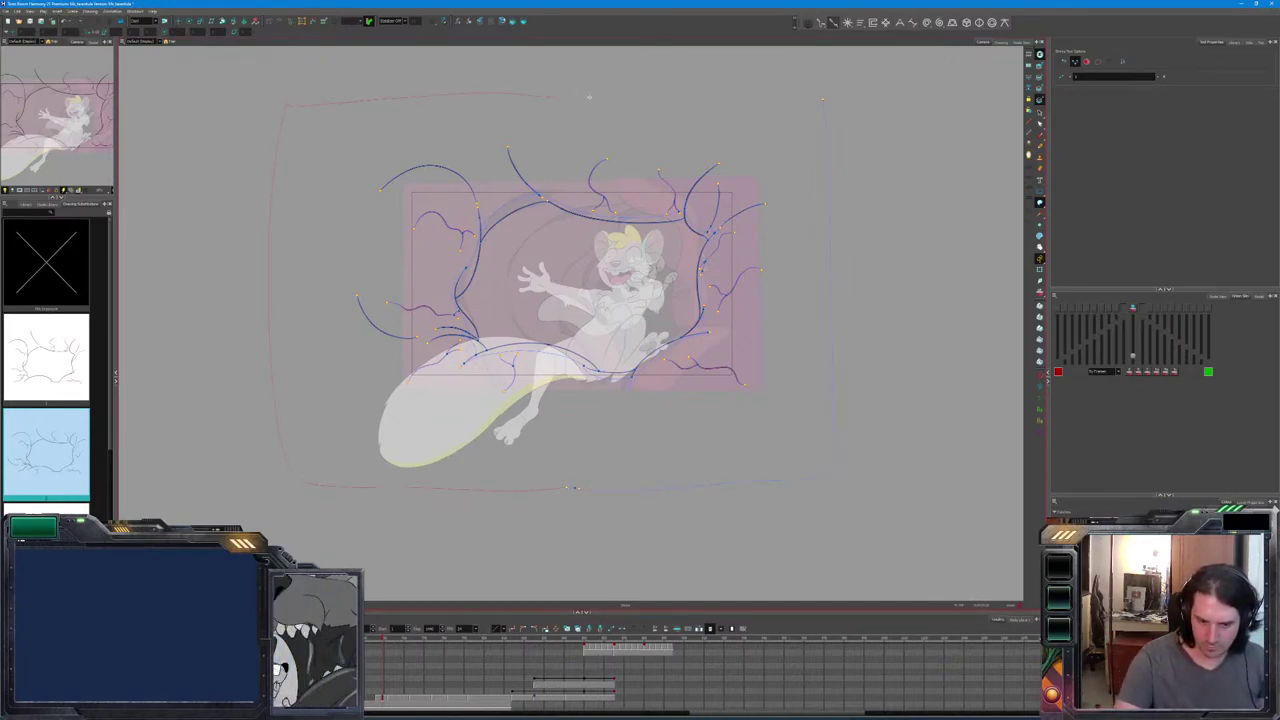
{"action": "left_click", "coordinate": [816, 165]}
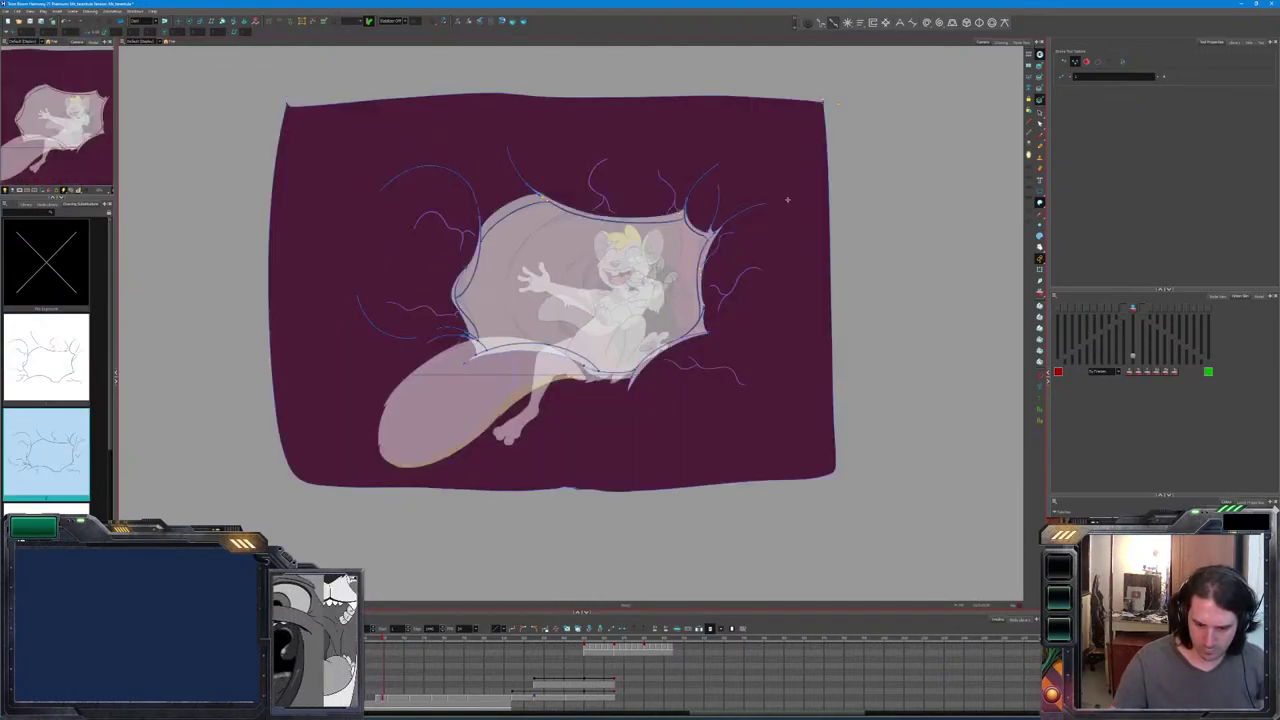
{"action": "key", "text": "comma"}
{"action": "key", "text": "period"}
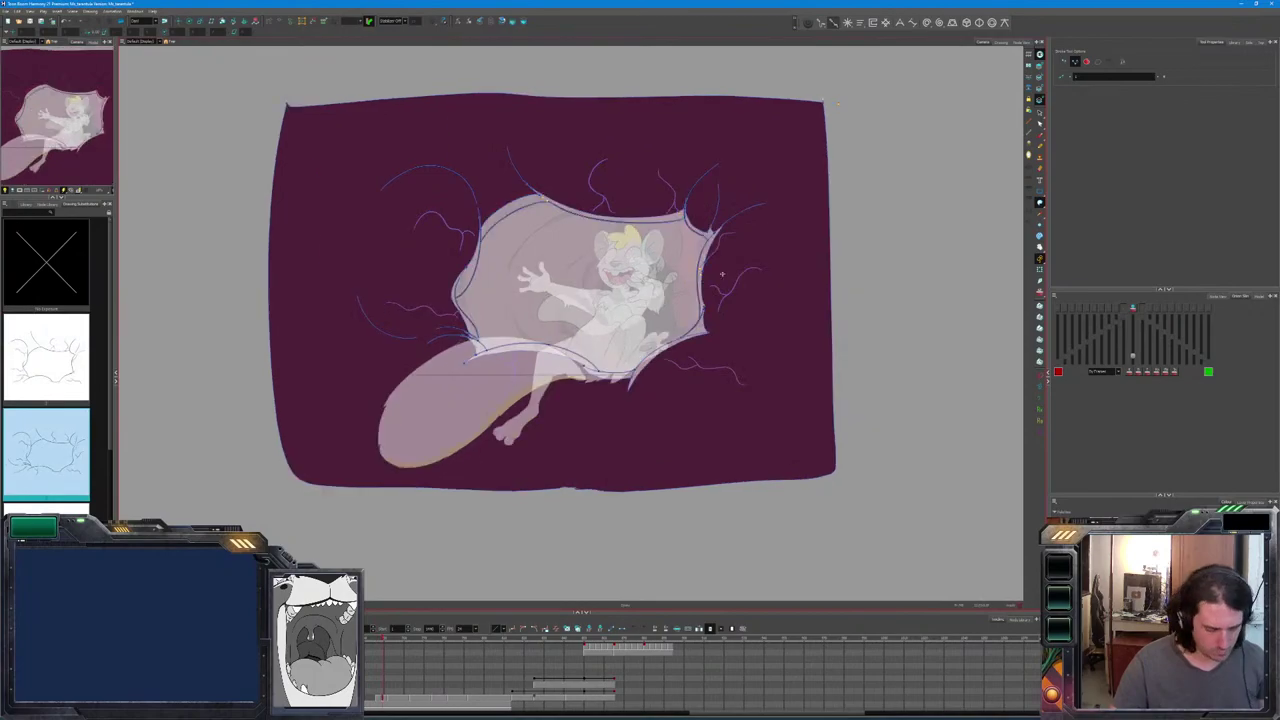
Undo the crimson fill across the second drawing's whole opening and colour only the thin rim around it.
{"action": "left_click", "coordinate": [690, 320]}
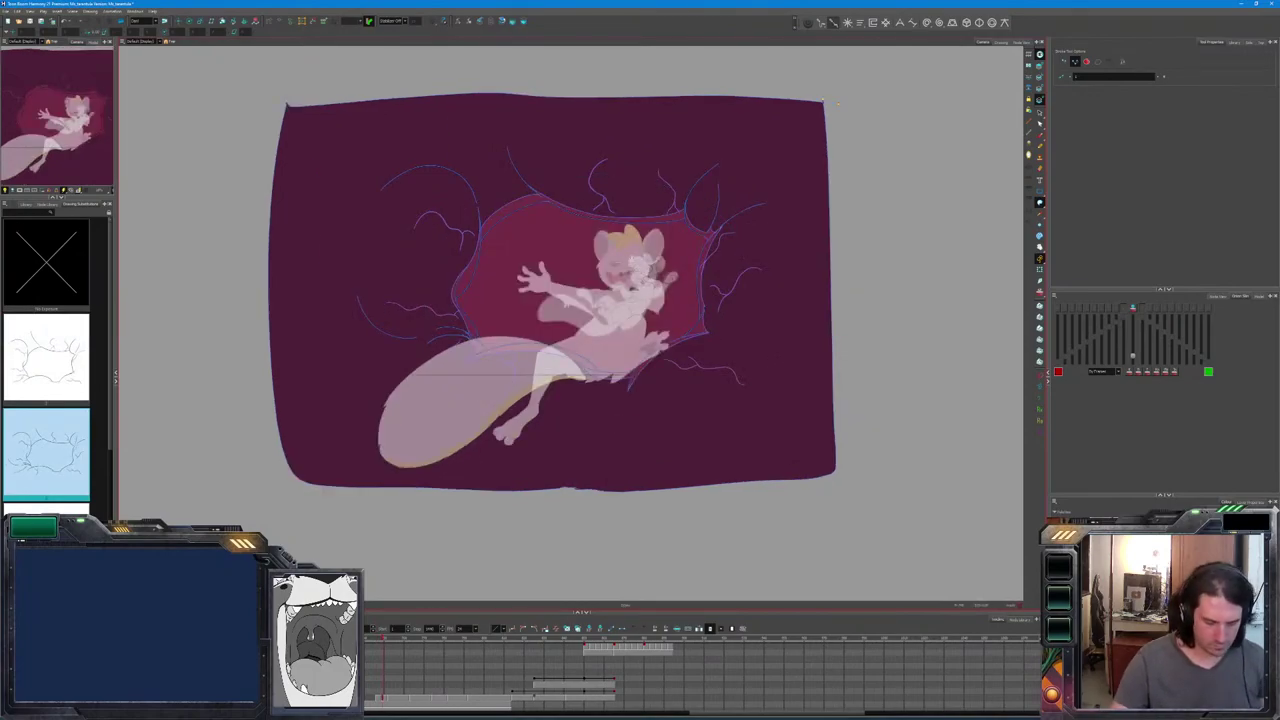
{"action": "key", "text": "ctrl+z"}
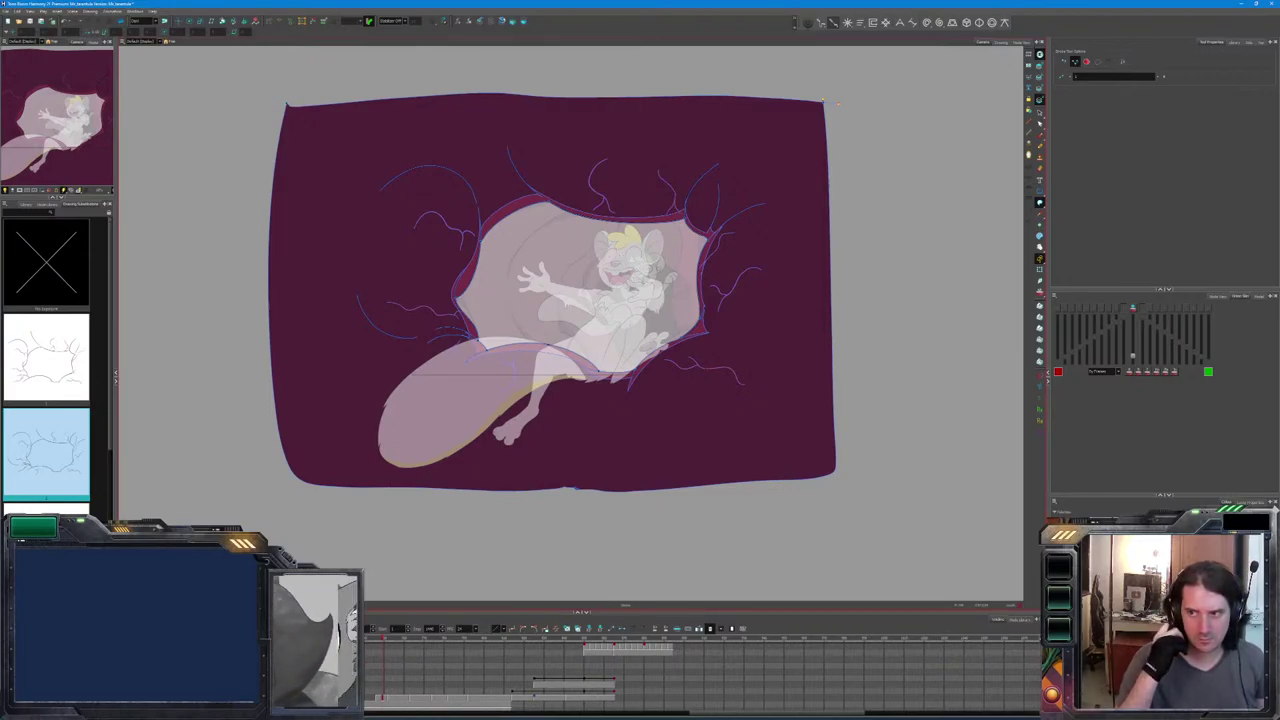
{"action": "key", "text": "Return"}
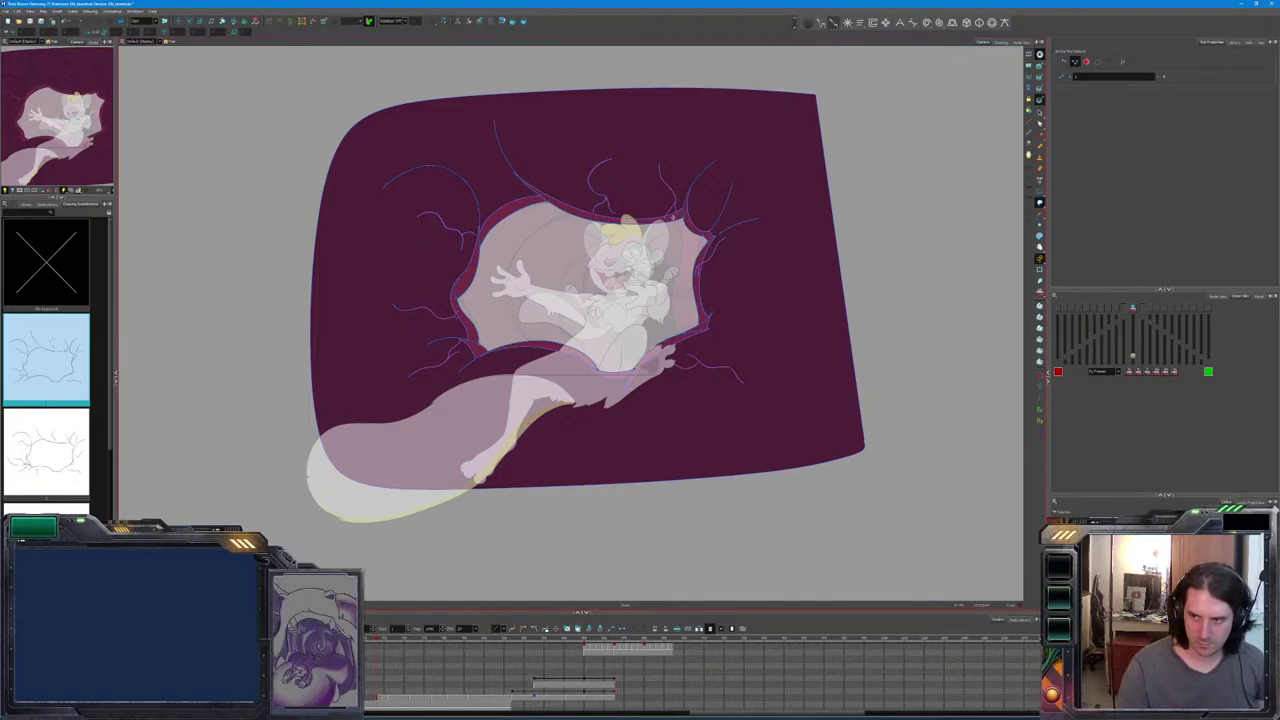
{"action": "key", "text": "Return"}
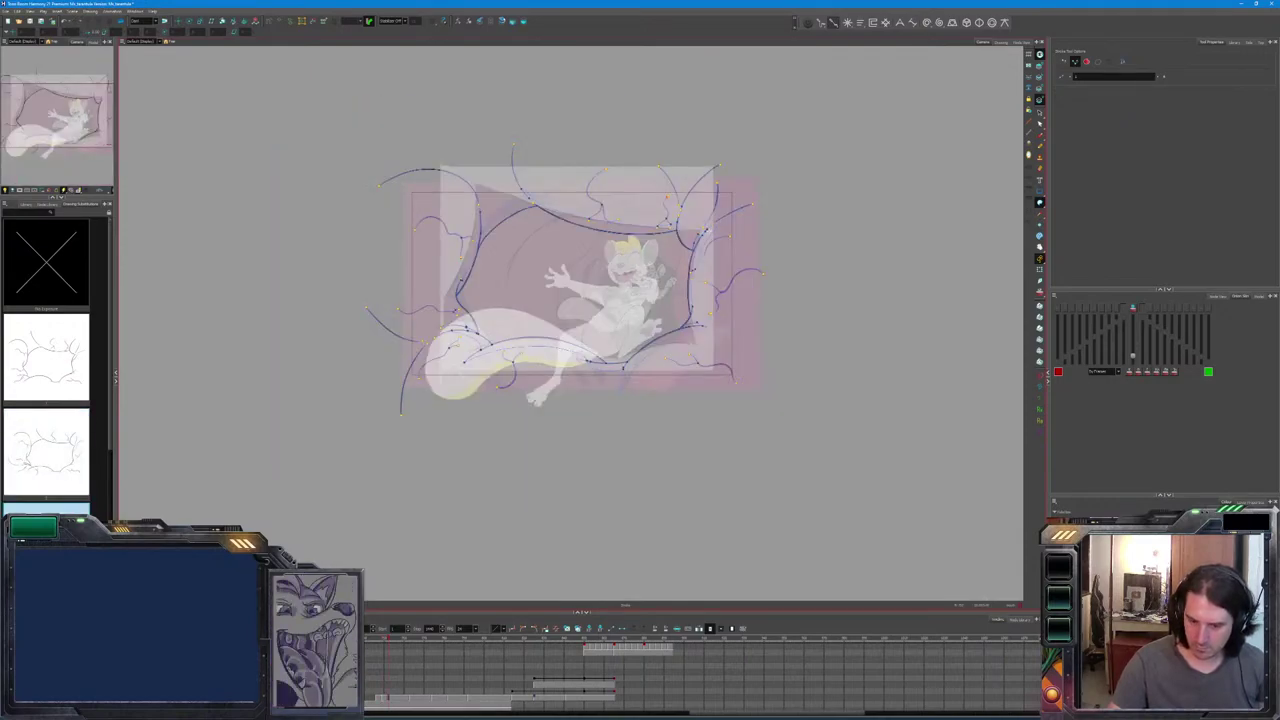
Draw a wide border around the third crease drawing, filling the throat wall with dark plum and the opening's rim with crimson.
{"action": "mouse_move", "coordinate": [820, 145]}
{"action": "left_mouse_down"}
{"action": "mouse_move", "coordinate": [386, 458]}
{"action": "mouse_move", "coordinate": [300, 260]}
{"action": "mouse_move", "coordinate": [820, 143]}
{"action": "left_mouse_up"}
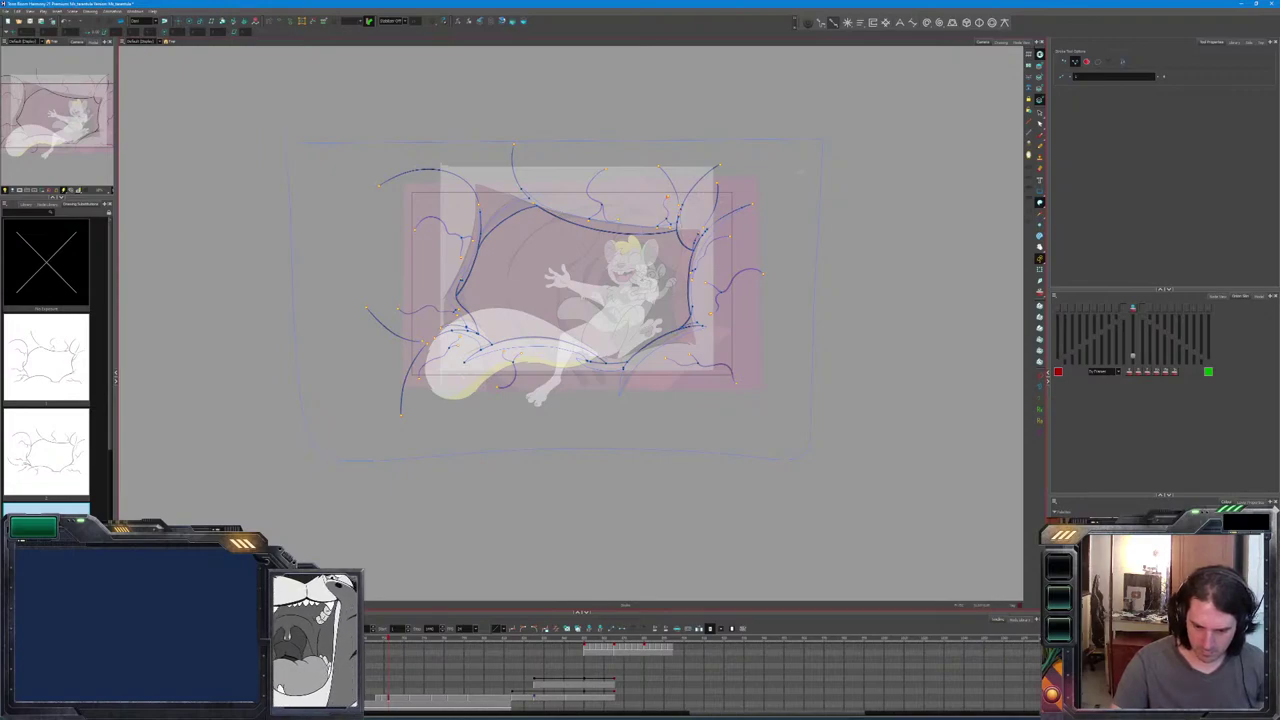
{"action": "left_click", "coordinate": [798, 172]}
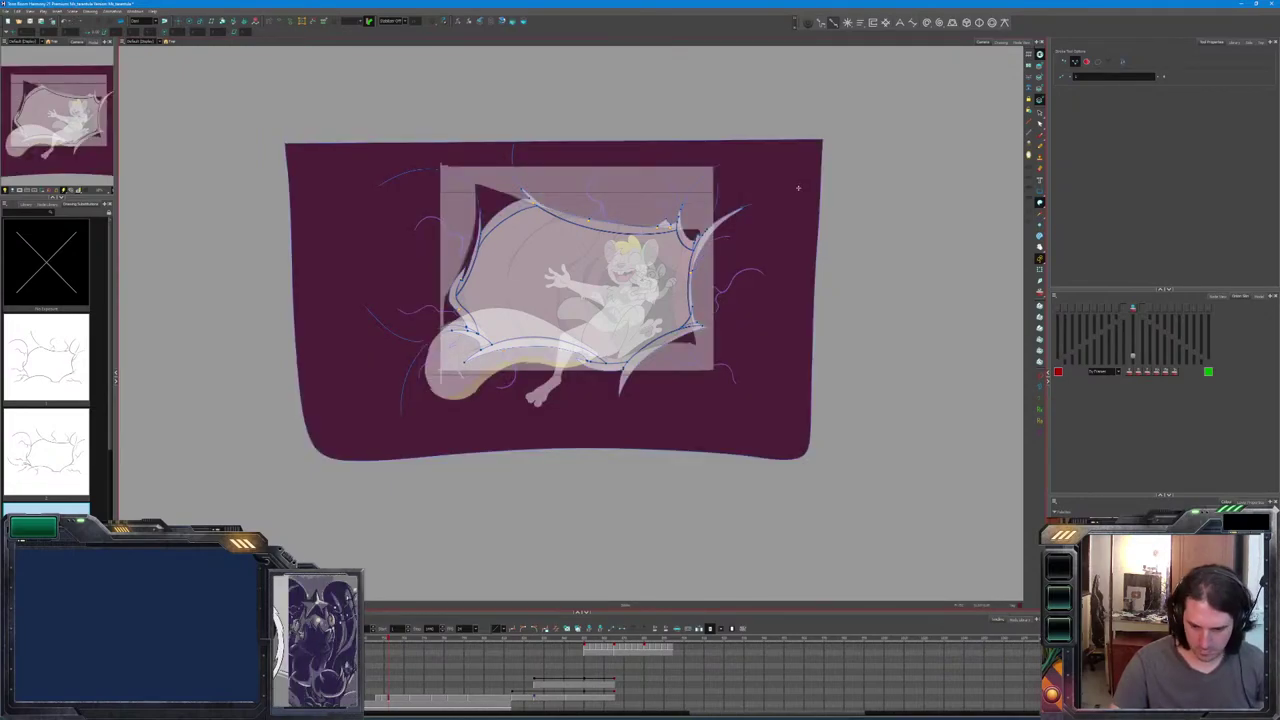
{"action": "key", "text": "period"}
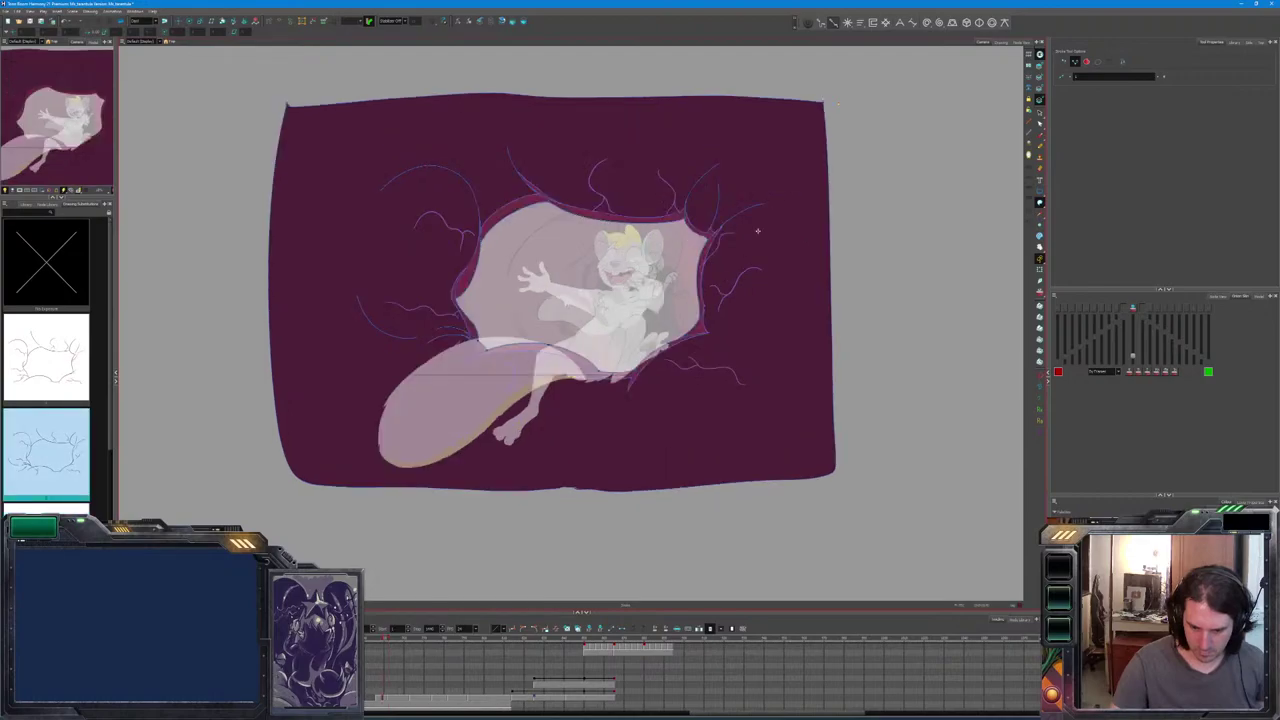
{"action": "key", "text": "period"}
{"action": "mouse_move", "coordinate": [736, 292]}
{"action": "left_mouse_down"}
{"action": "mouse_move", "coordinate": [741, 268]}
{"action": "mouse_move", "coordinate": [690, 168]}
{"action": "mouse_move", "coordinate": [467, 422]}
{"action": "mouse_move", "coordinate": [690, 392]}
{"action": "left_mouse_up"}
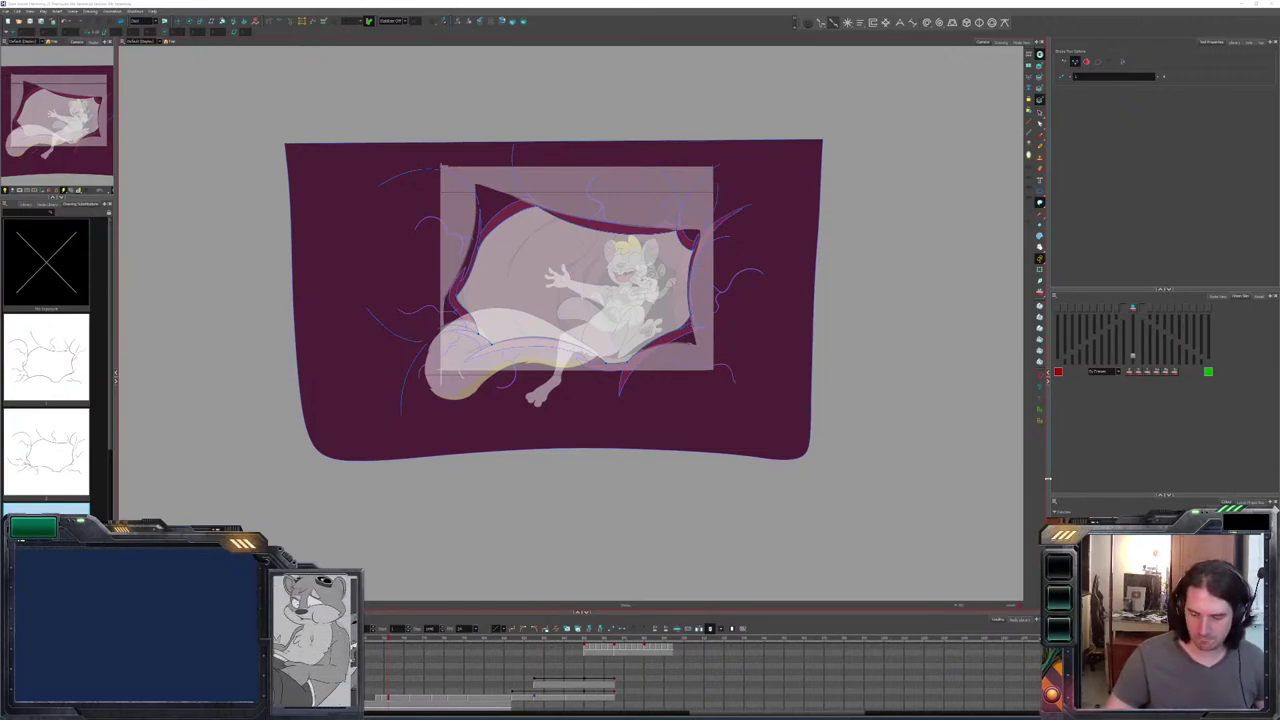
Move ahead to the next unfilled crease drawing and check it against the filled third drawing.
{"action": "key", "text": "period"}
{"action": "key", "text": "period"}
{"action": "key", "text": "period"}
{"action": "key", "text": "period"}
{"action": "key", "text": "period"}
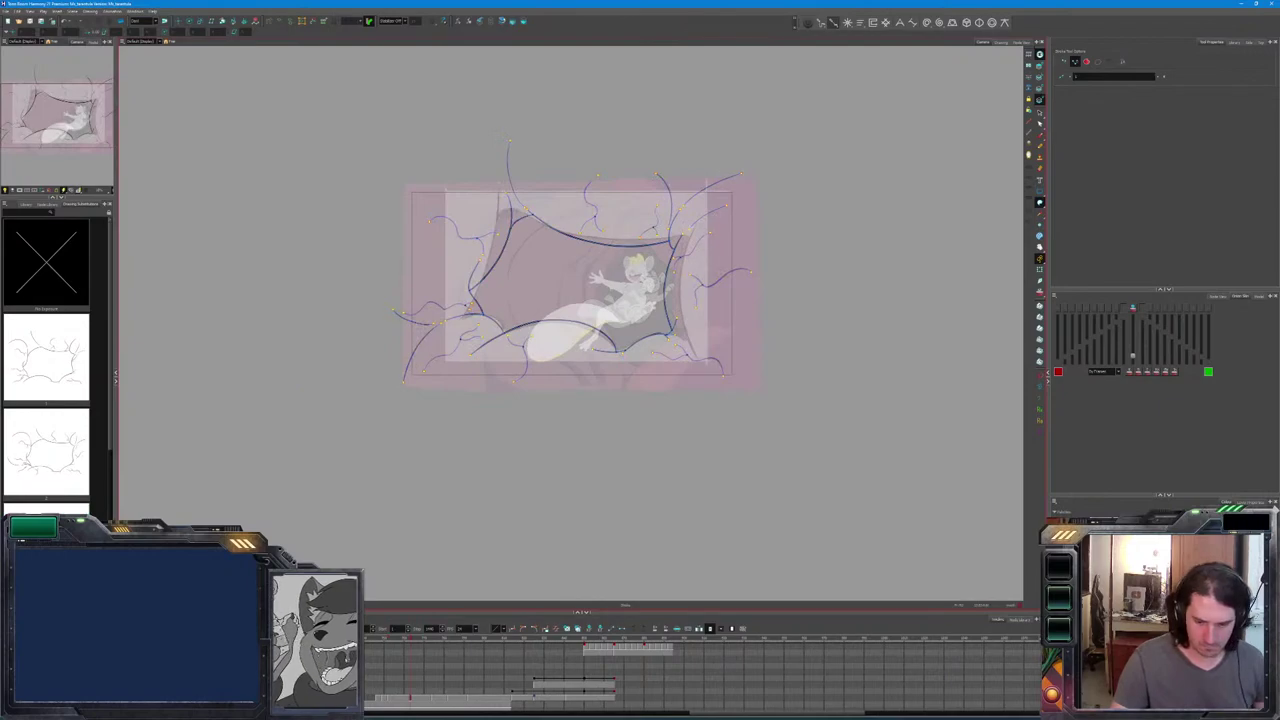
{"action": "key", "text": "period"}
{"action": "key", "text": "period"}
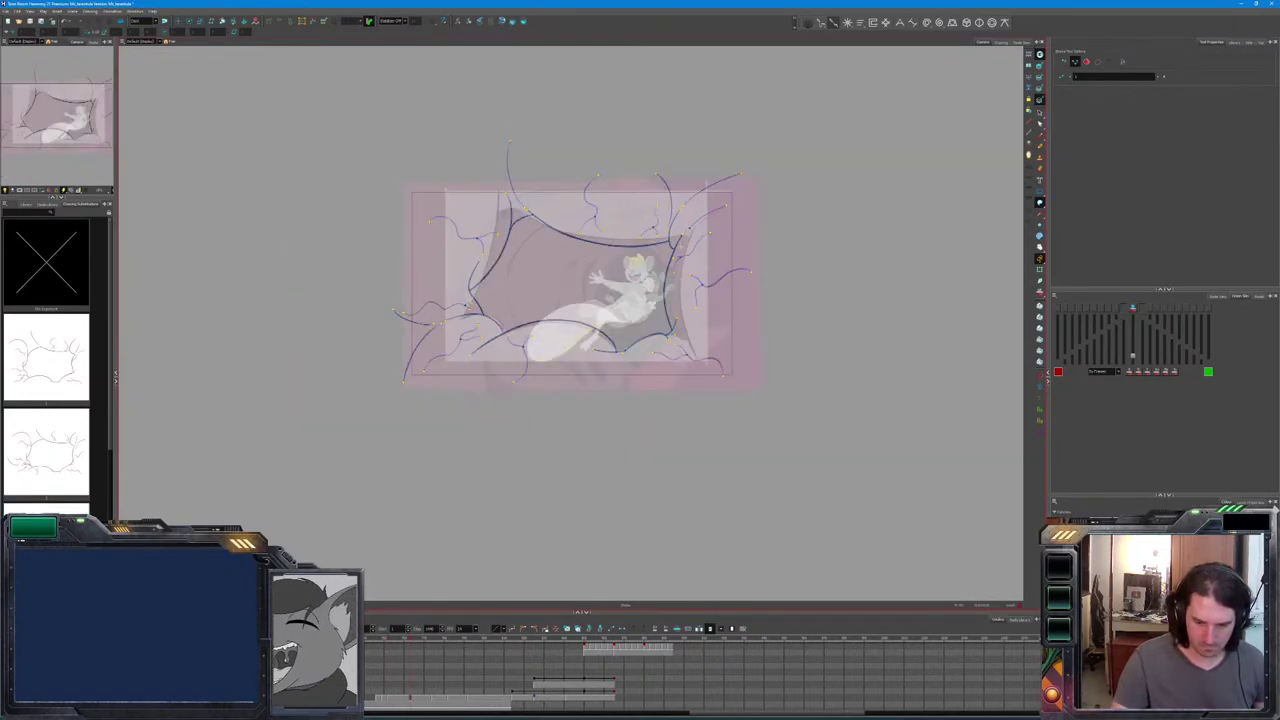
{"action": "key", "text": "period"}
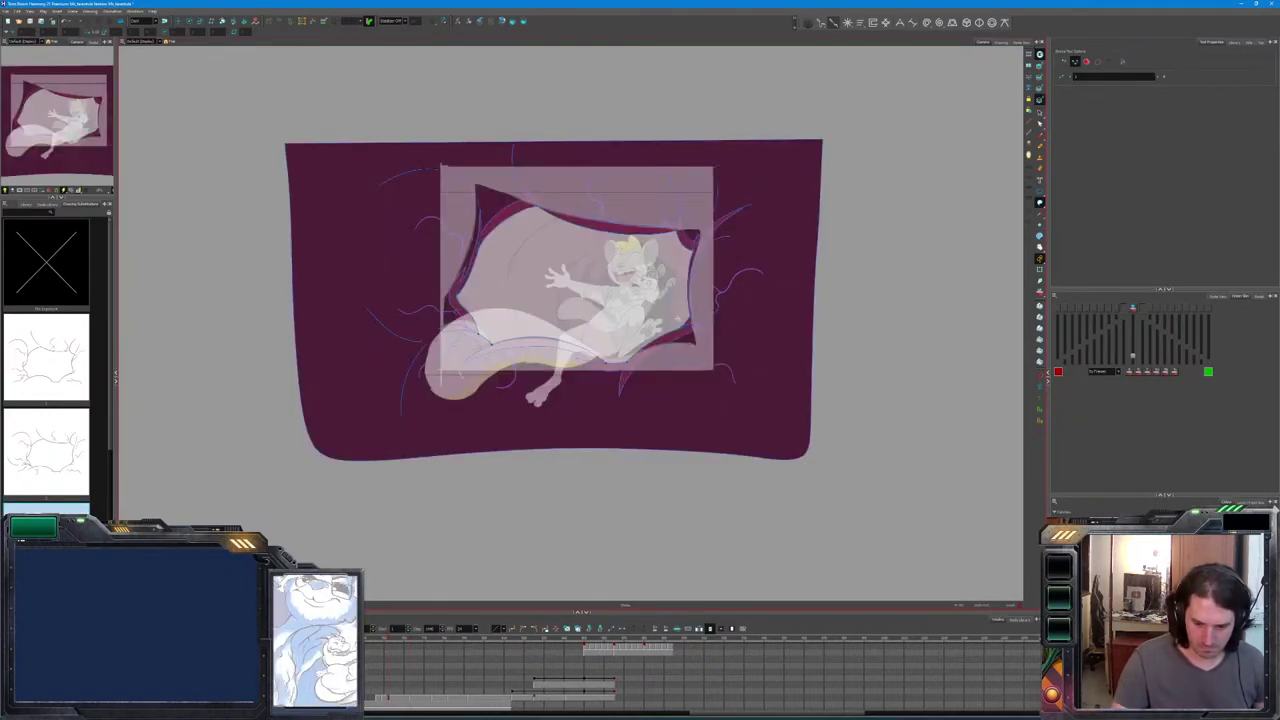
{"action": "key", "text": "period"}
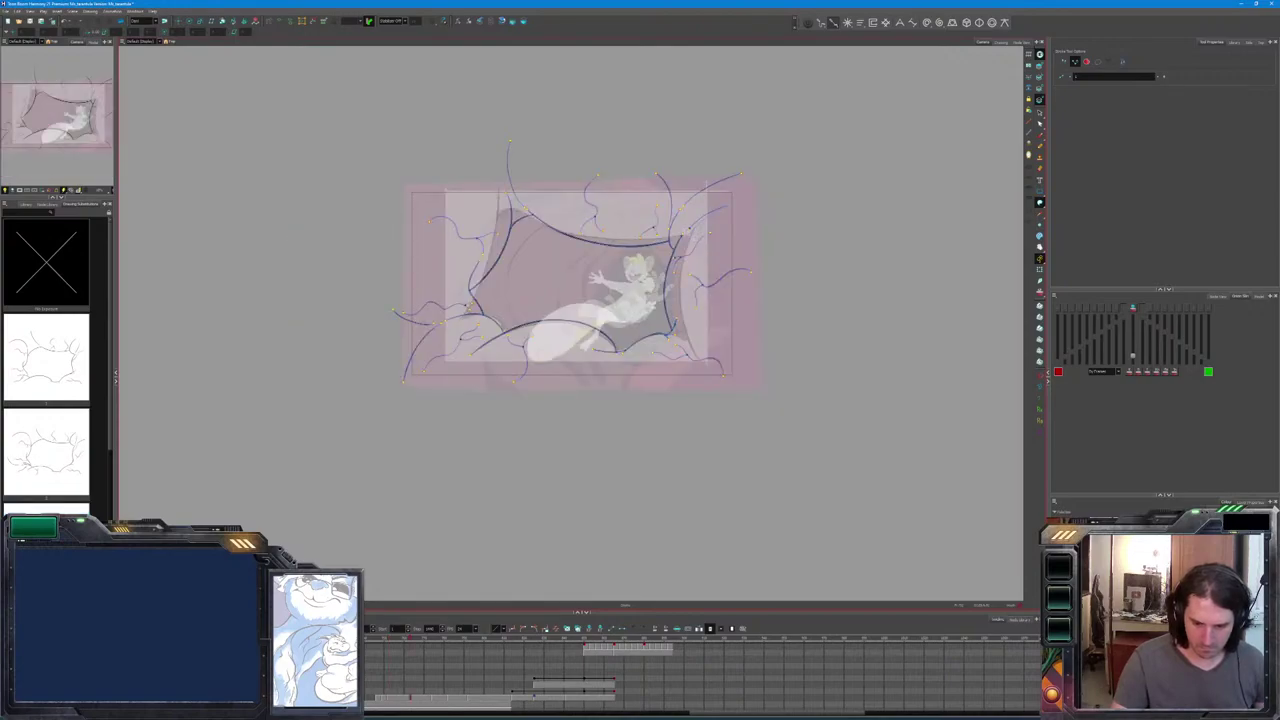
Compare the opening outline and crease lines of the unfilled drawing with the adjacent frame.
{"action": "key", "text": "period"}
{"action": "key", "text": "comma"}
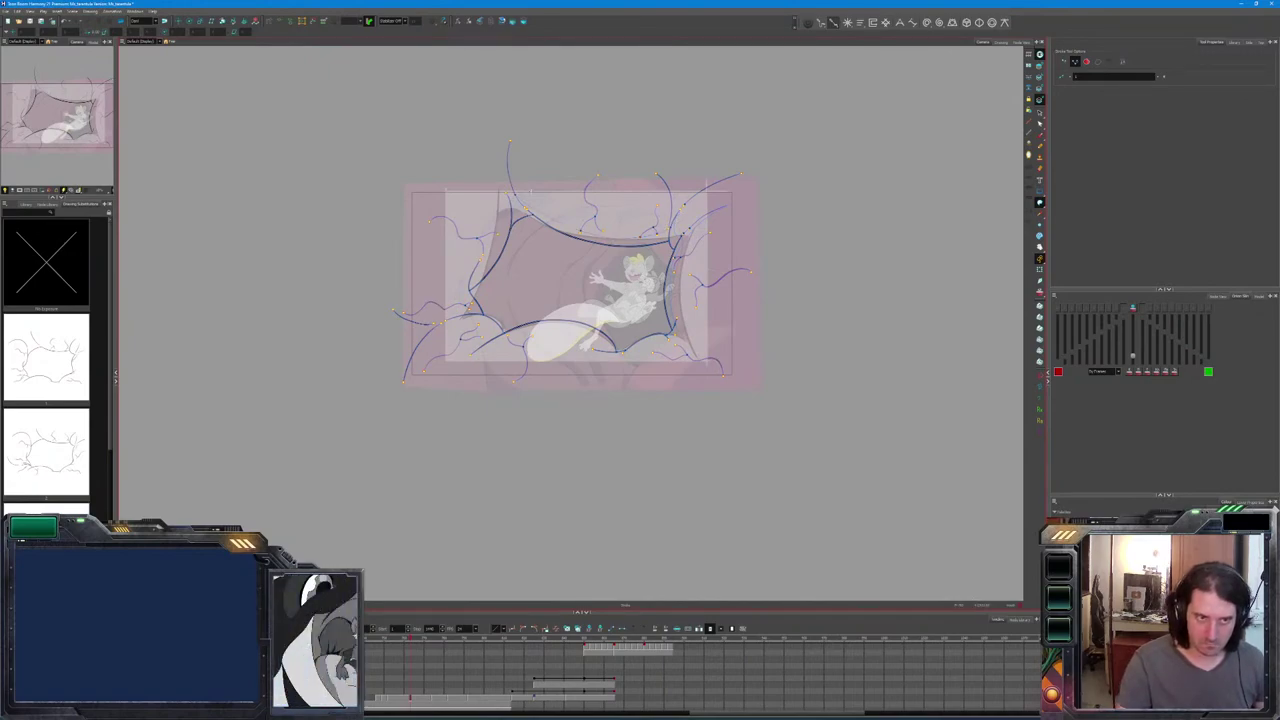
{"action": "key", "text": "period"}
{"action": "key", "text": "comma"}
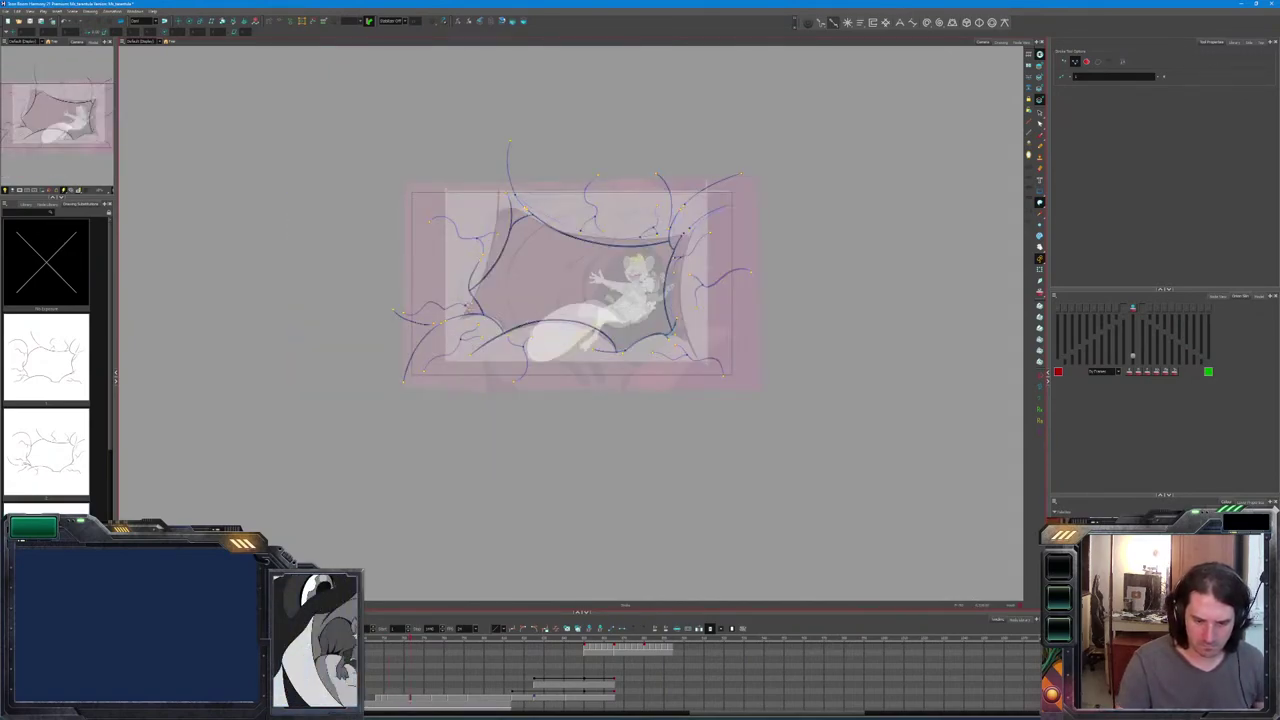
{"action": "key", "text": "period"}
{"action": "key", "text": "comma"}
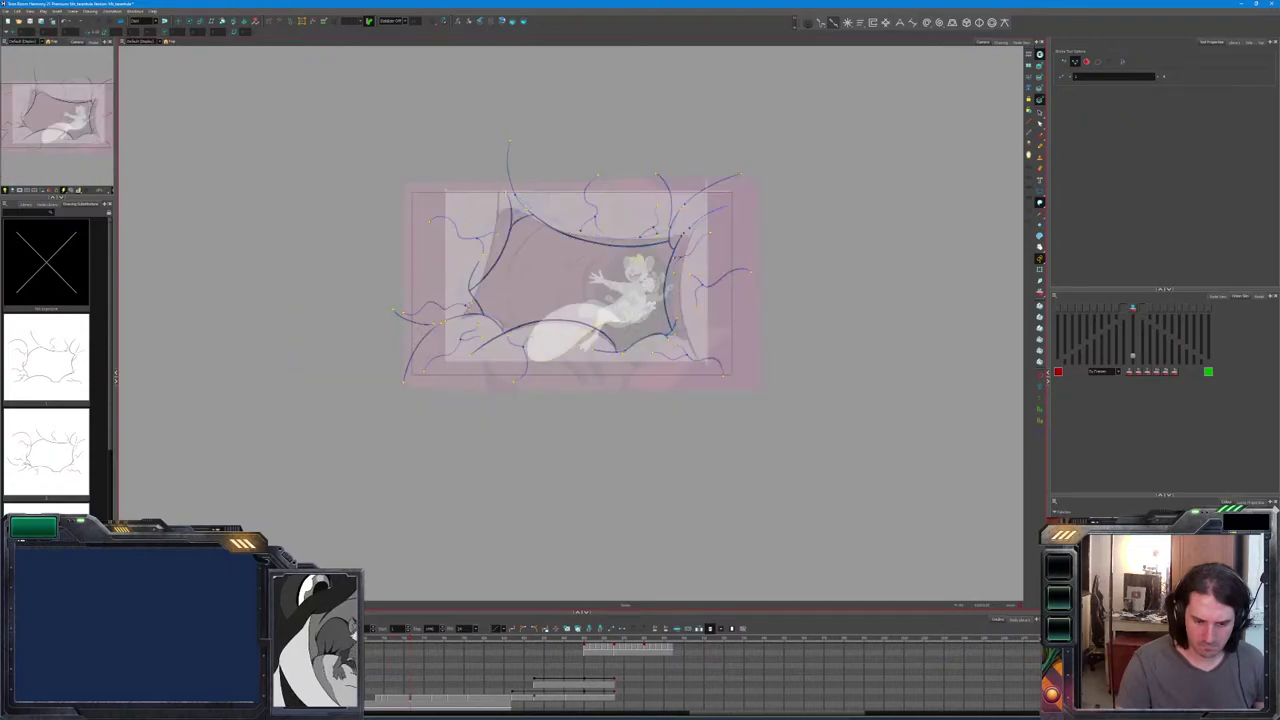
{"action": "key", "text": "period"}
{"action": "key", "text": "comma"}
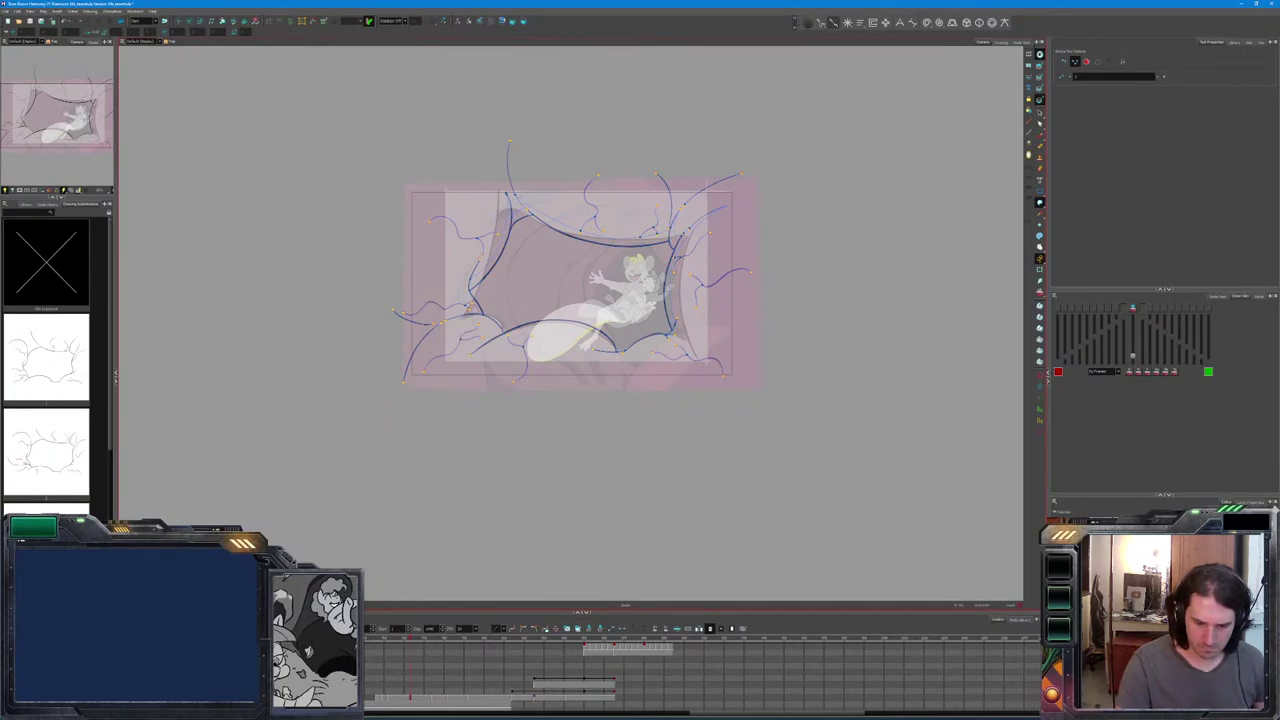
{"action": "key", "text": "period"}
{"action": "key", "text": "comma"}
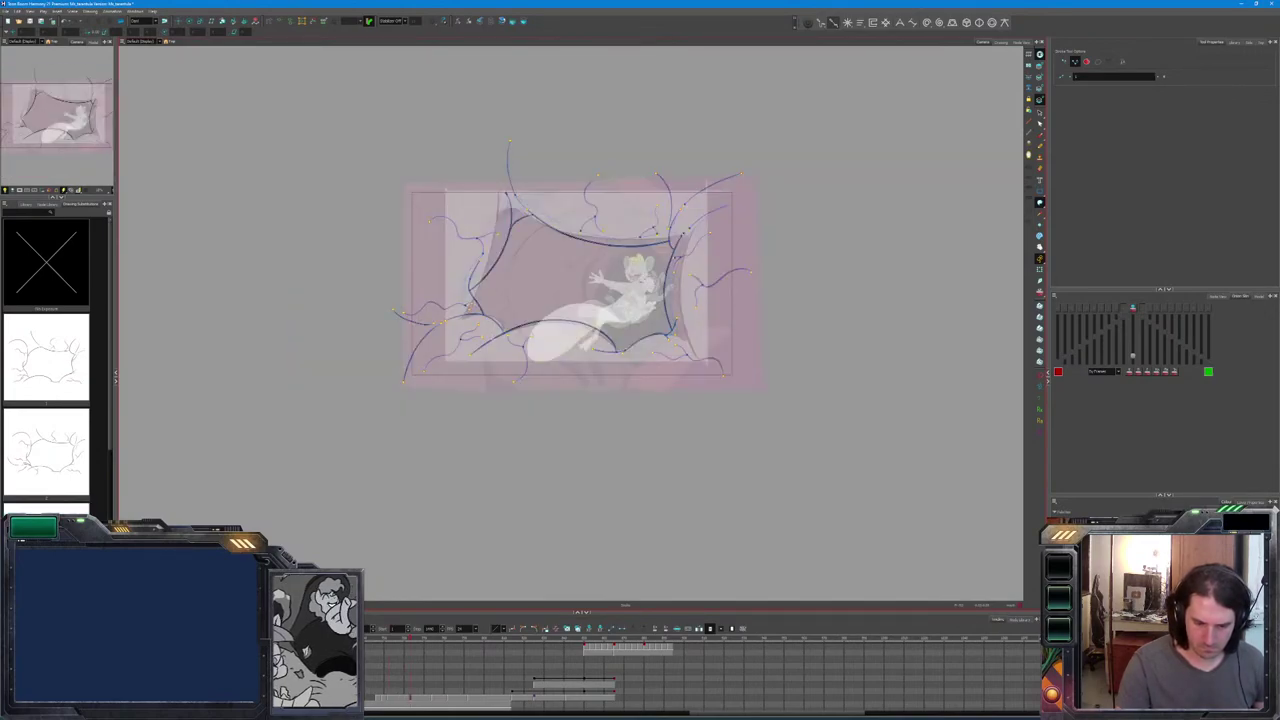
{"action": "key", "text": "period"}
{"action": "key", "text": "comma"}
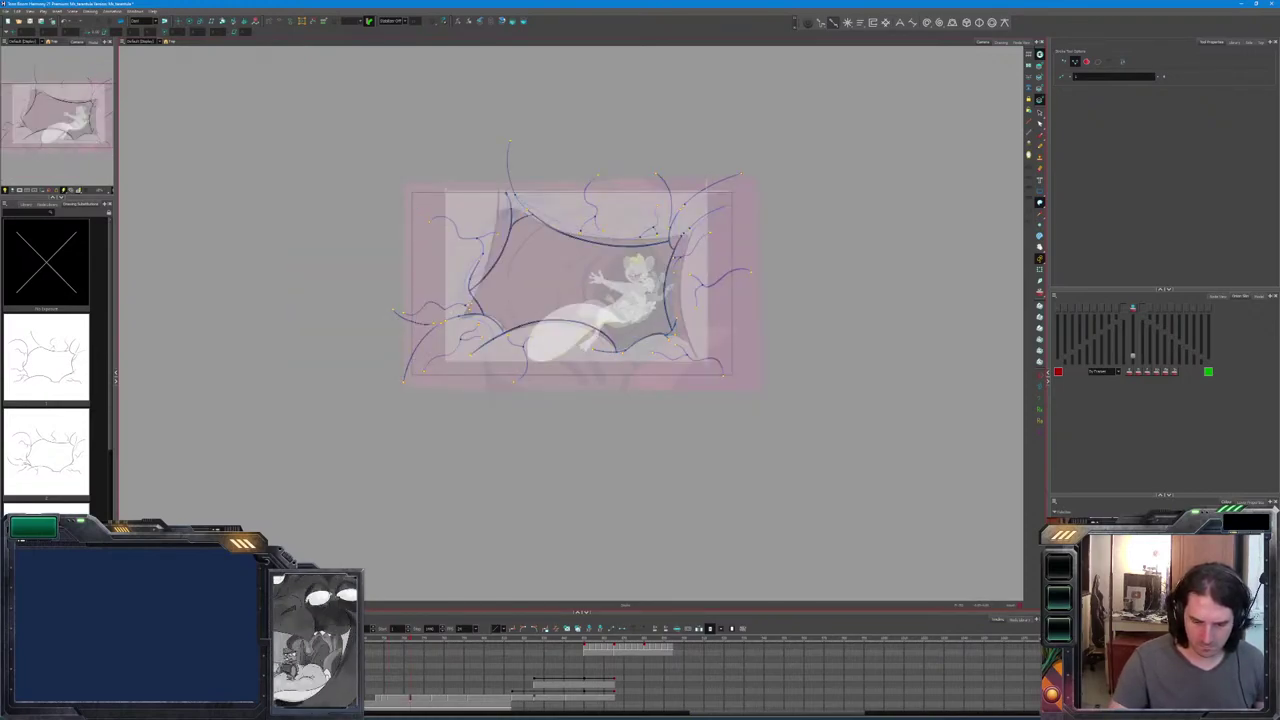
{"action": "key", "text": "period"}
{"action": "key", "text": "comma"}
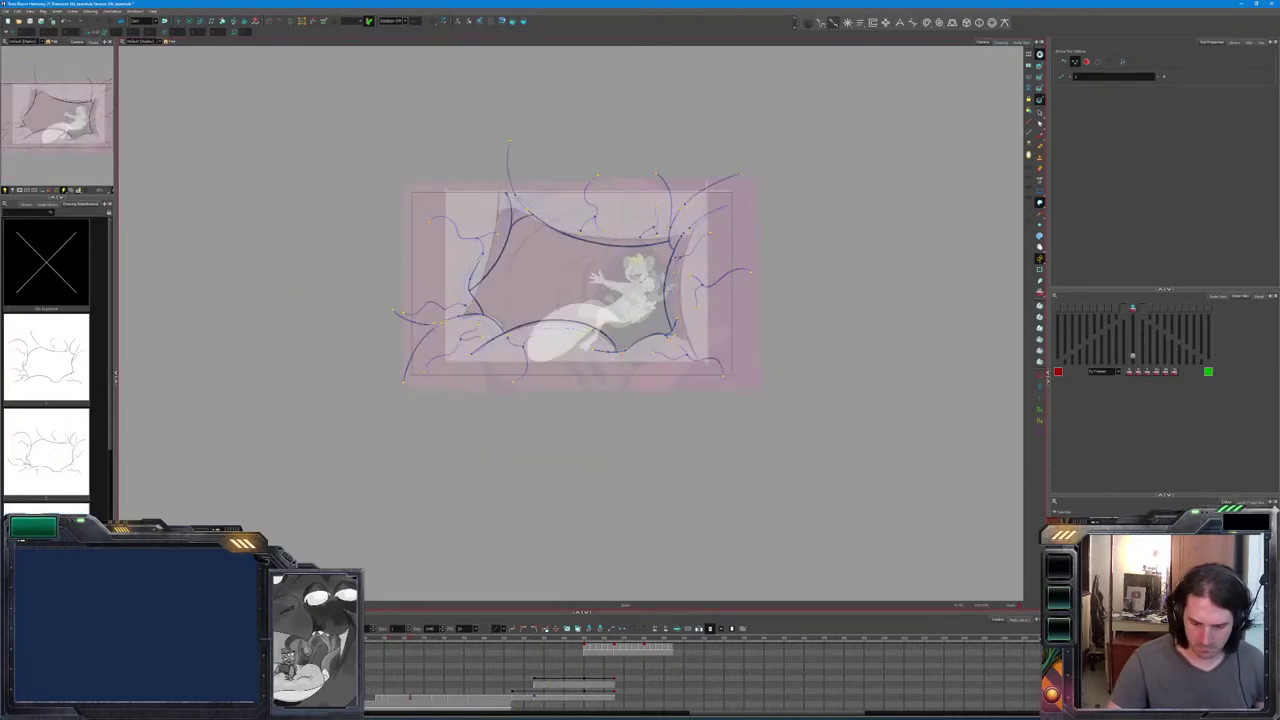
{"action": "key", "text": "period"}
{"action": "key", "text": "comma"}
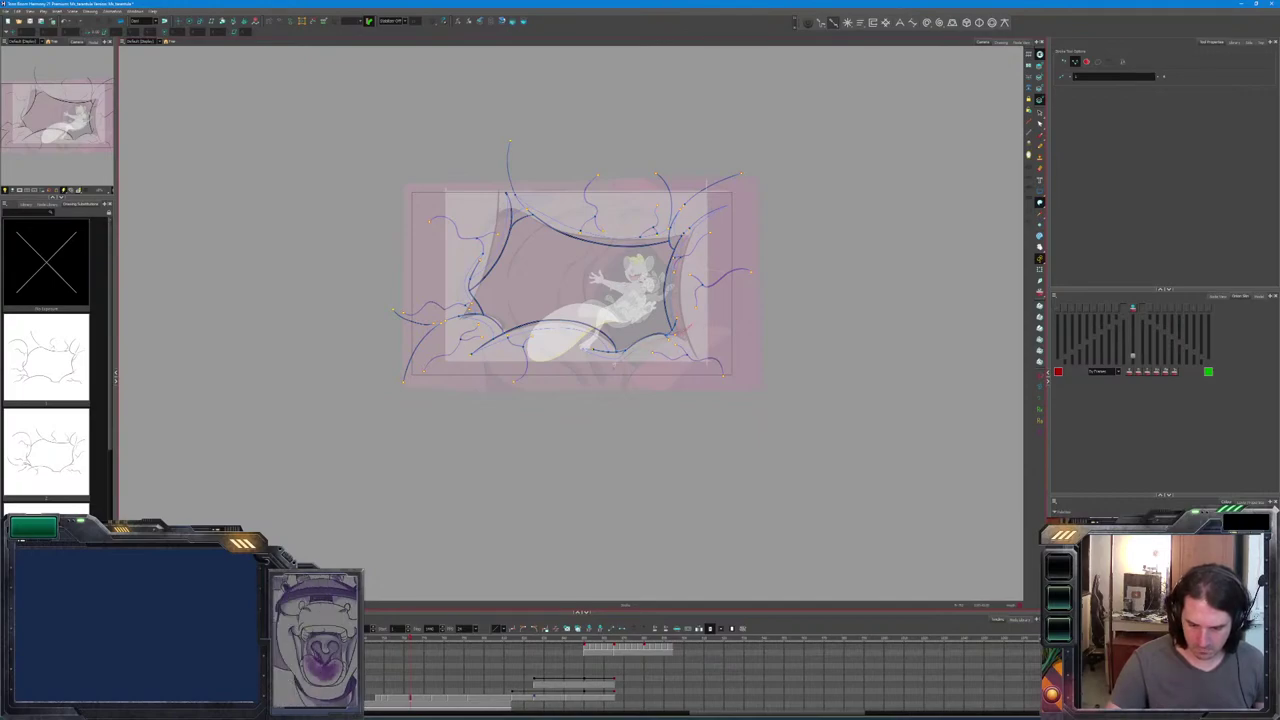
{"action": "key", "text": "period"}
{"action": "key", "text": "comma"}
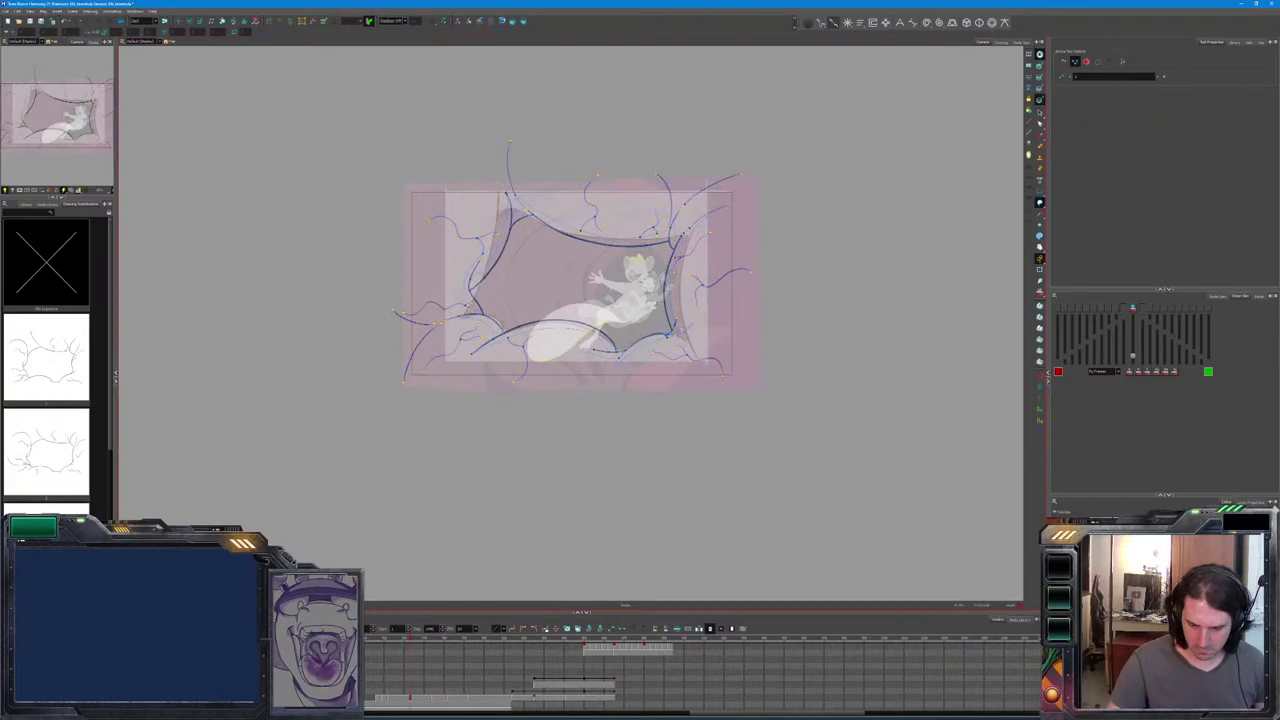
Draw a wide border around the fourth crease drawing, filling the throat wall with dark plum and the opening's rim with crimson.
{"action": "mouse_move", "coordinate": [368, 146]}
{"action": "left_mouse_down"}
{"action": "mouse_move", "coordinate": [810, 290]}
{"action": "mouse_move", "coordinate": [630, 442]}
{"action": "mouse_move", "coordinate": [460, 440]}
{"action": "mouse_move", "coordinate": [352, 200]}
{"action": "left_mouse_up"}
{"action": "left_click", "coordinate": [785, 241]}
{"action": "key", "text": "ctrl+z"}
{"action": "left_click", "coordinate": [778, 242]}
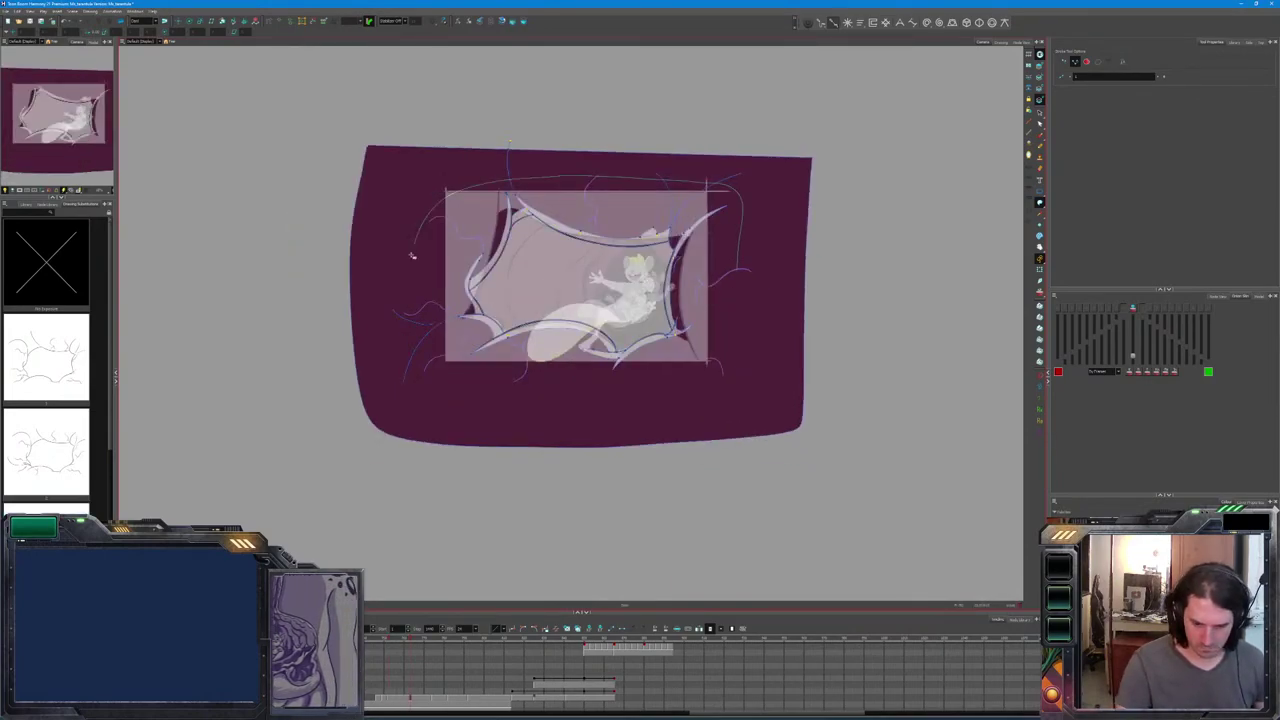
{"action": "left_click", "coordinate": [590, 270]}
{"action": "key", "text": "ctrl+z"}
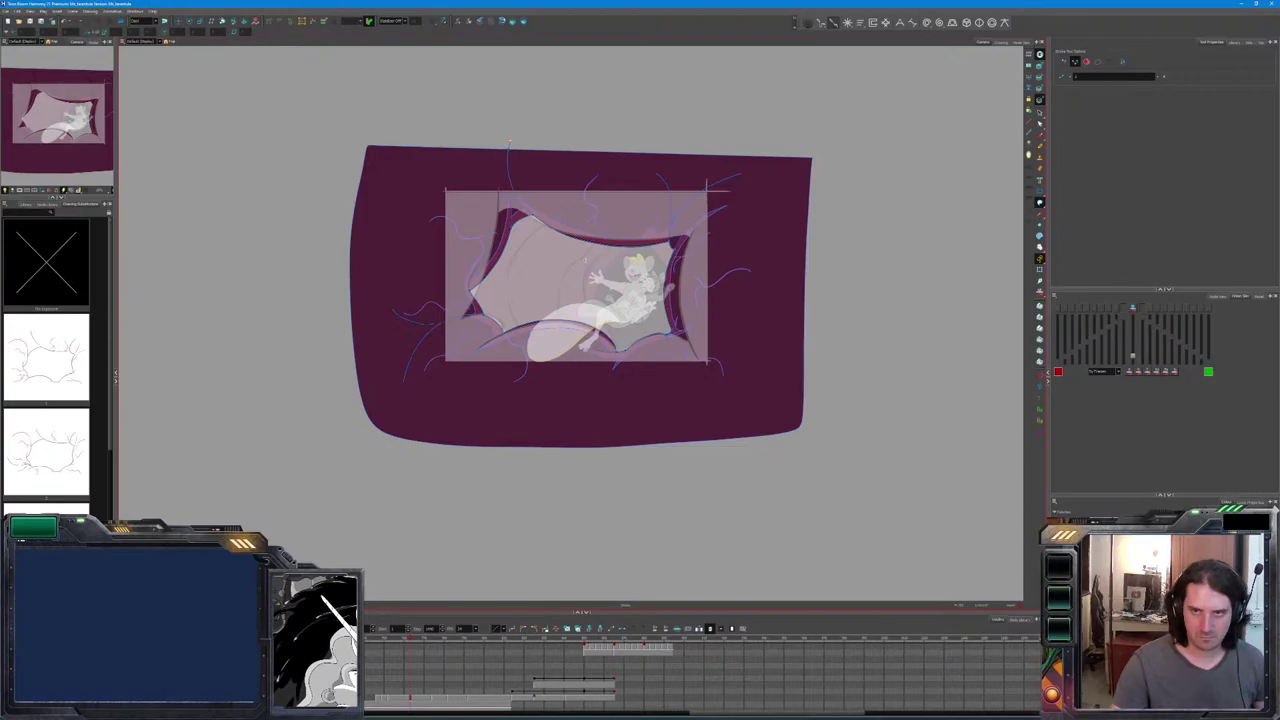
Step back and forth through the filled crease drawings and compare them with the next unfilled drawing.
{"action": "key", "text": "period"}
{"action": "key", "text": "period"}
{"action": "key", "text": "period"}
{"action": "key", "text": "period"}
{"action": "key", "text": "period"}
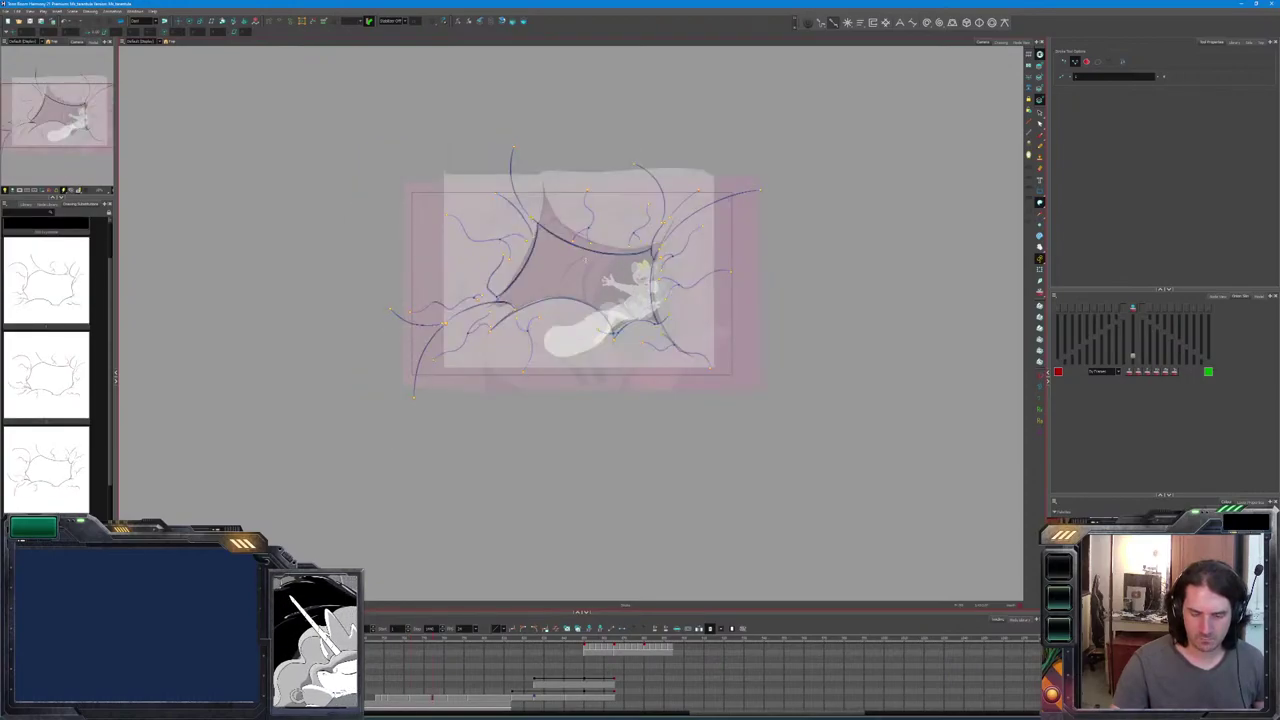
{"action": "key", "text": "comma"}
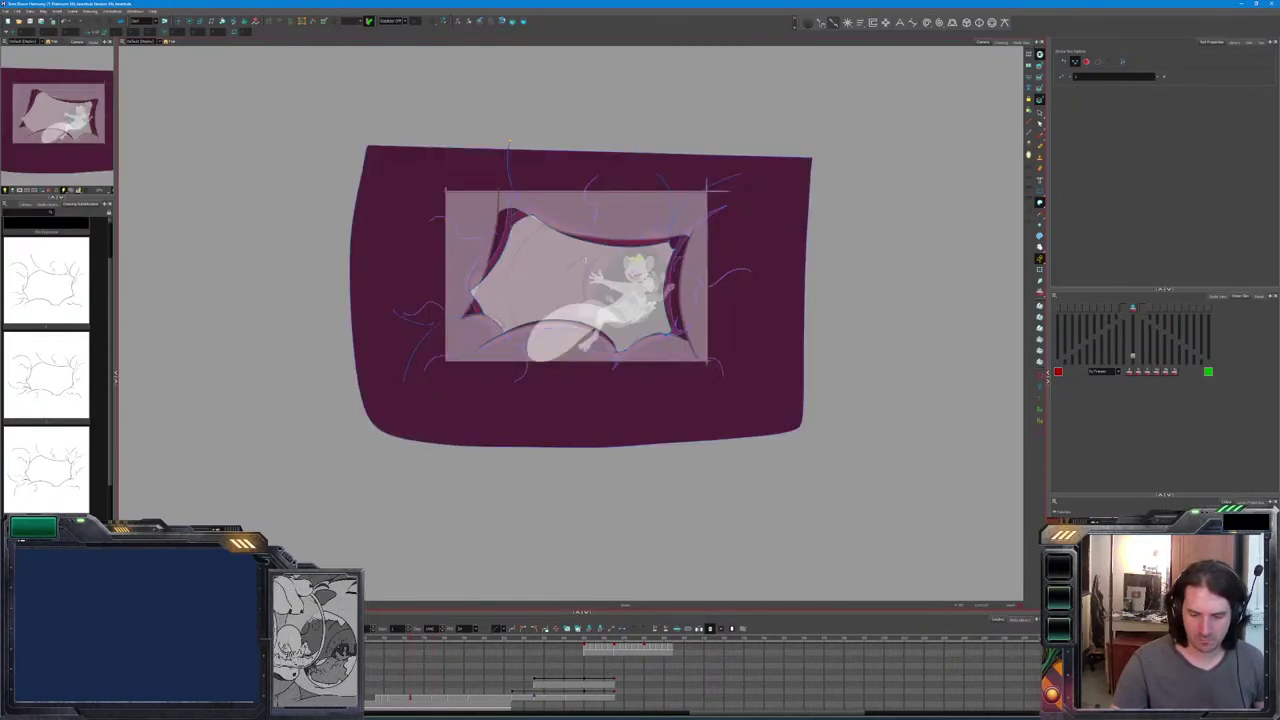
{"action": "key", "text": "comma"}
{"action": "key", "text": "comma"}
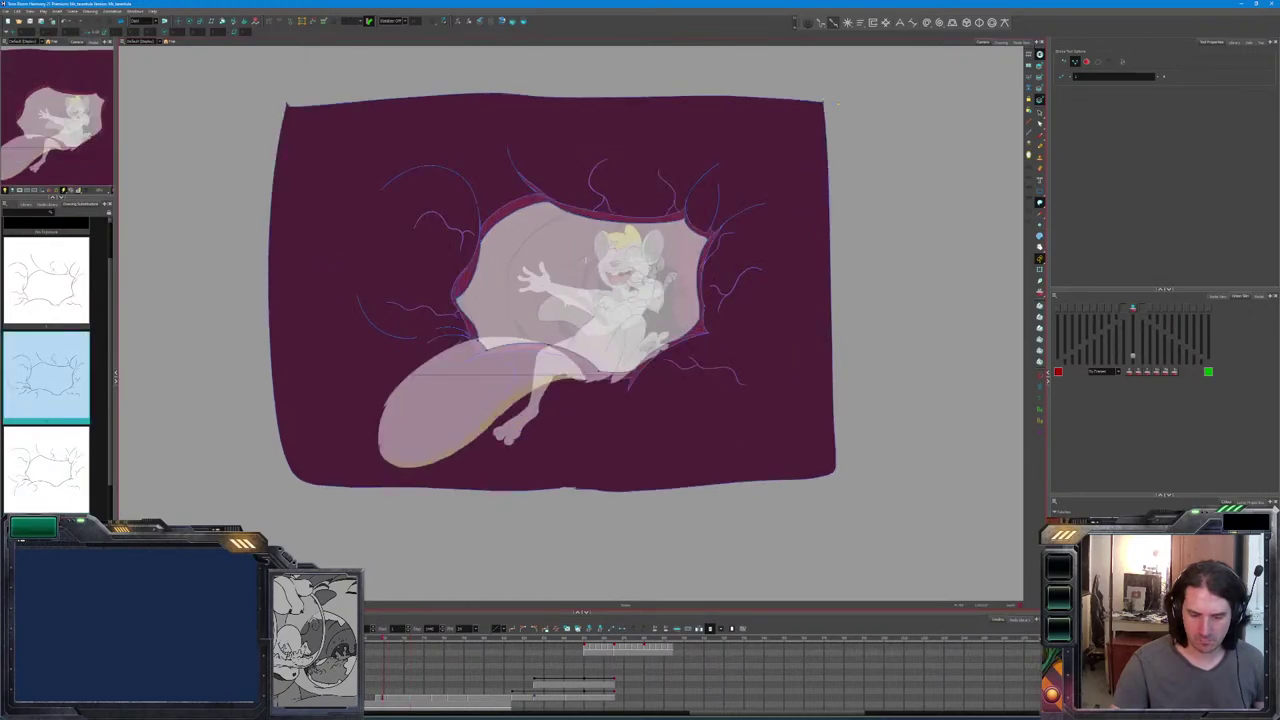
{"action": "key", "text": "comma"}
{"action": "key", "text": "comma"}
{"action": "key", "text": "period"}
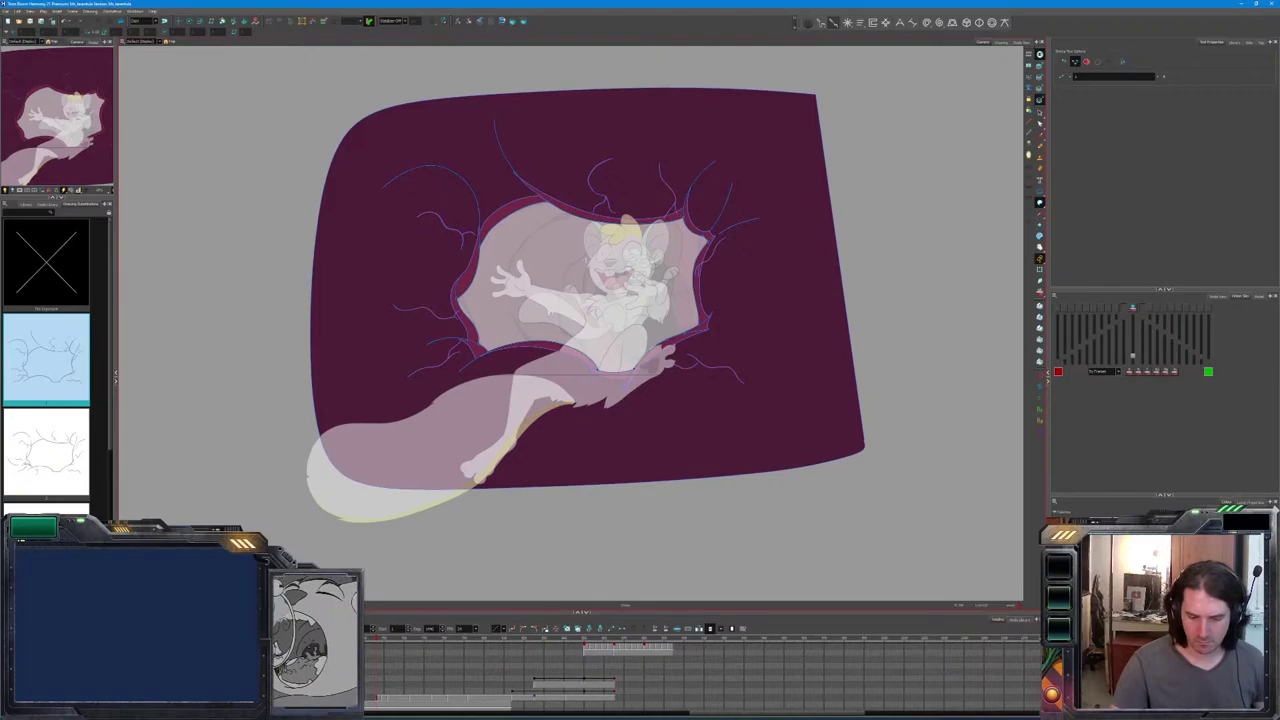
{"action": "key", "text": "period"}
{"action": "key", "text": "period"}
{"action": "key", "text": "period"}
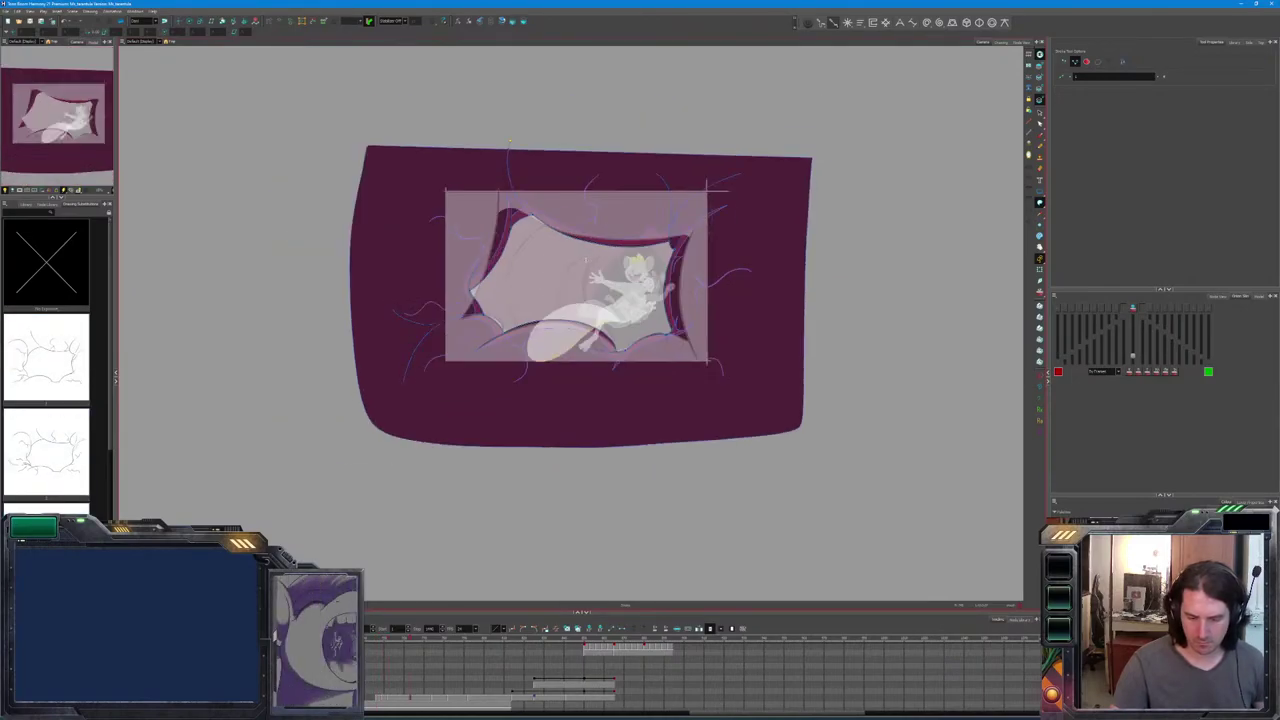
{"action": "key", "text": "period"}
{"action": "key", "text": "comma"}
{"action": "key", "text": "period"}
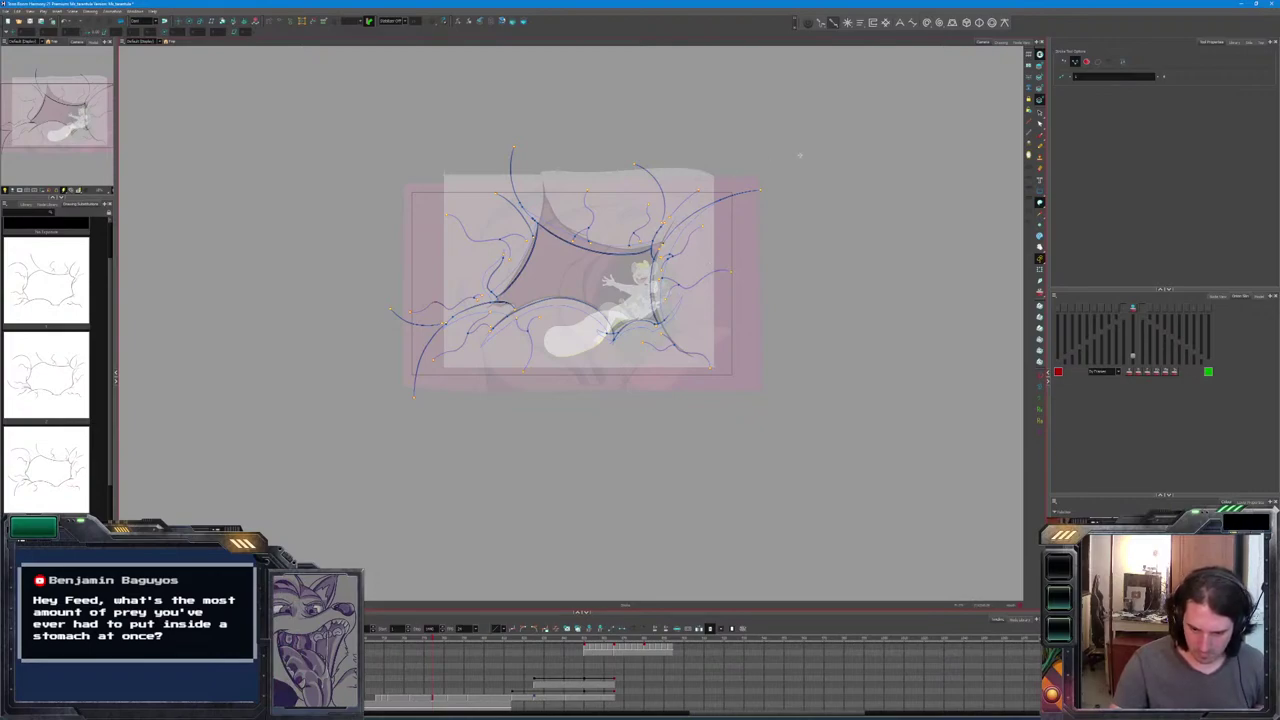
Draw a wide border around the fifth crease drawing and fill its throat wall with dark plum and the opening's rim with crimson.
{"action": "key", "text": "b"}
{"action": "key", "text": "comma"}
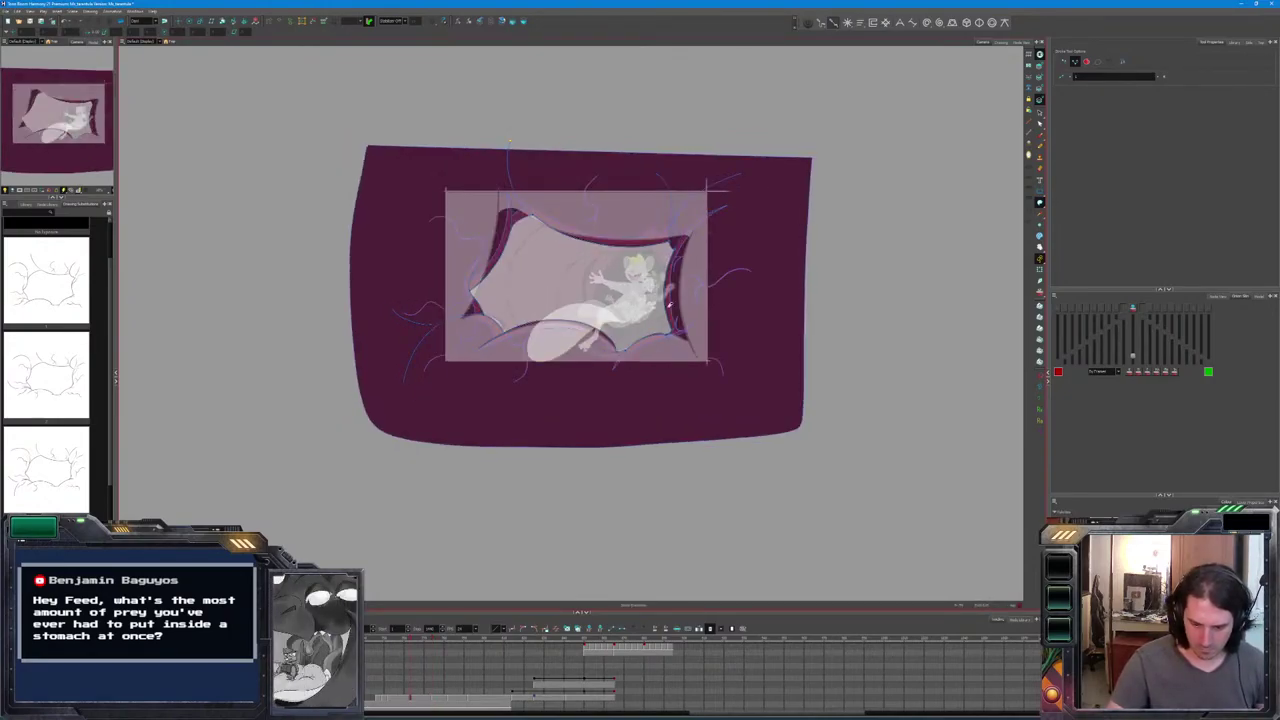
{"action": "key", "text": "period"}
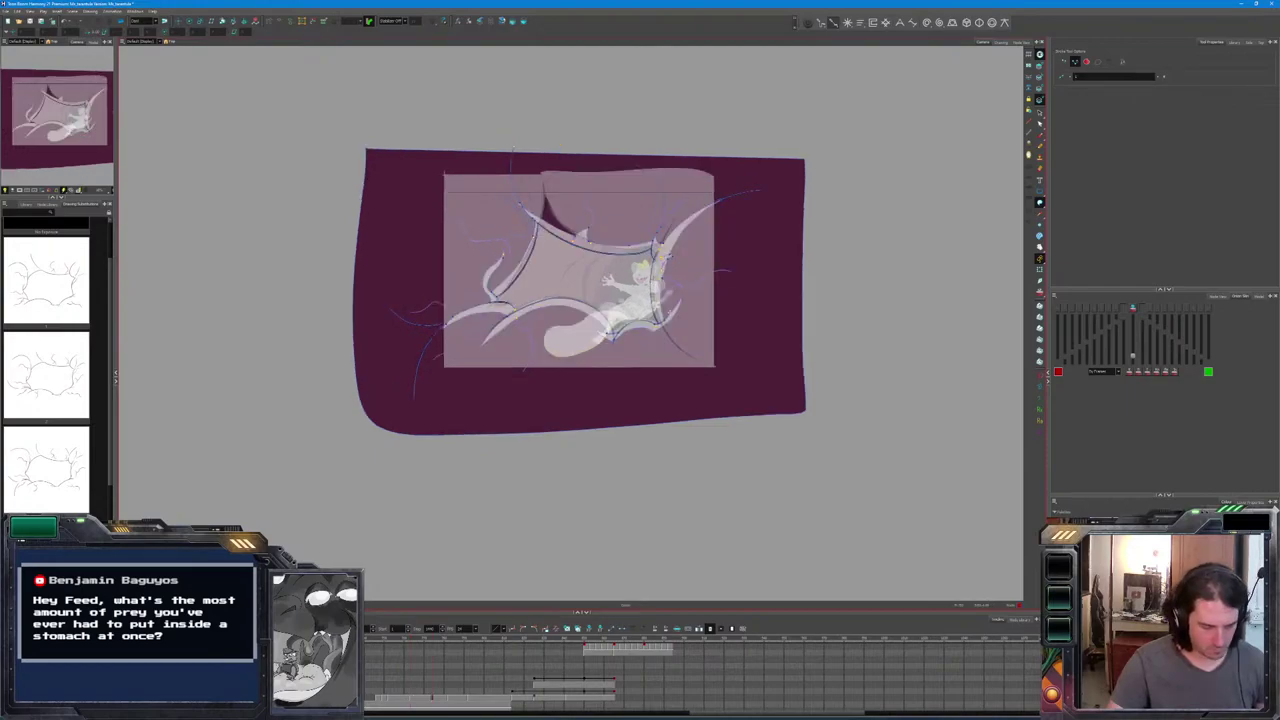
{"action": "key", "text": "period"}
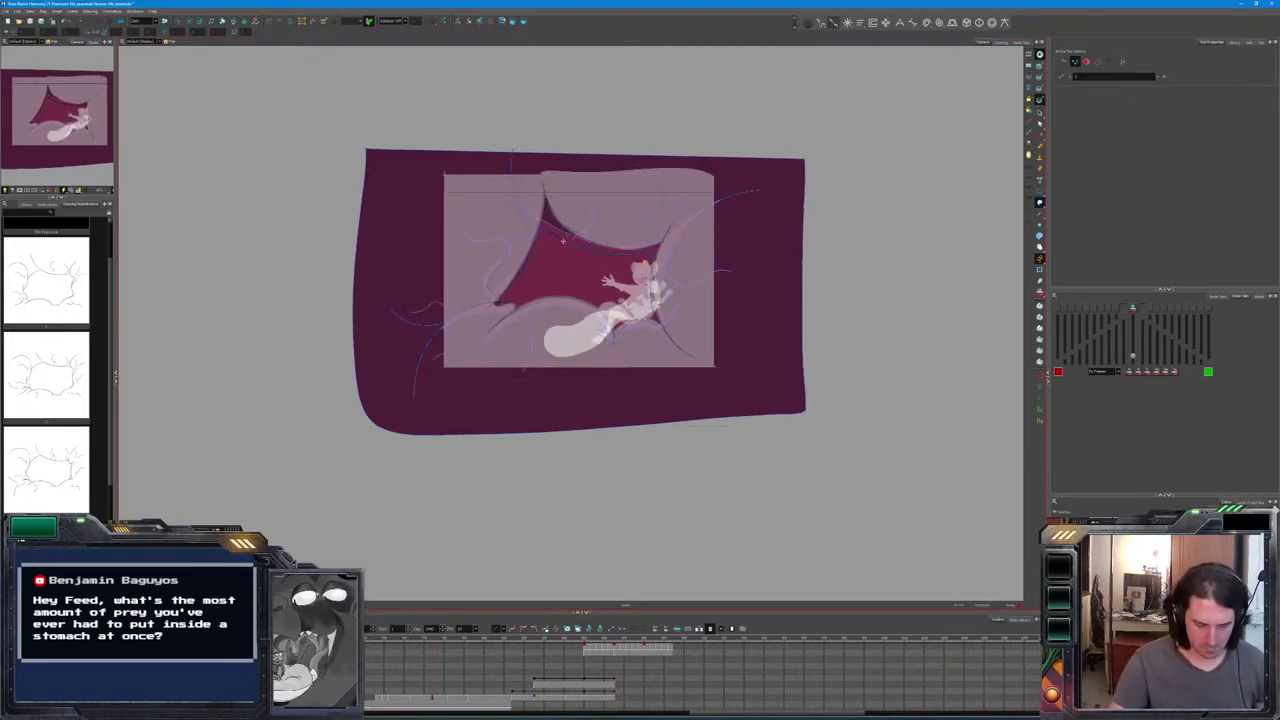
{"action": "key", "text": "period"}
{"action": "key", "text": "period"}
{"action": "key", "text": "comma"}
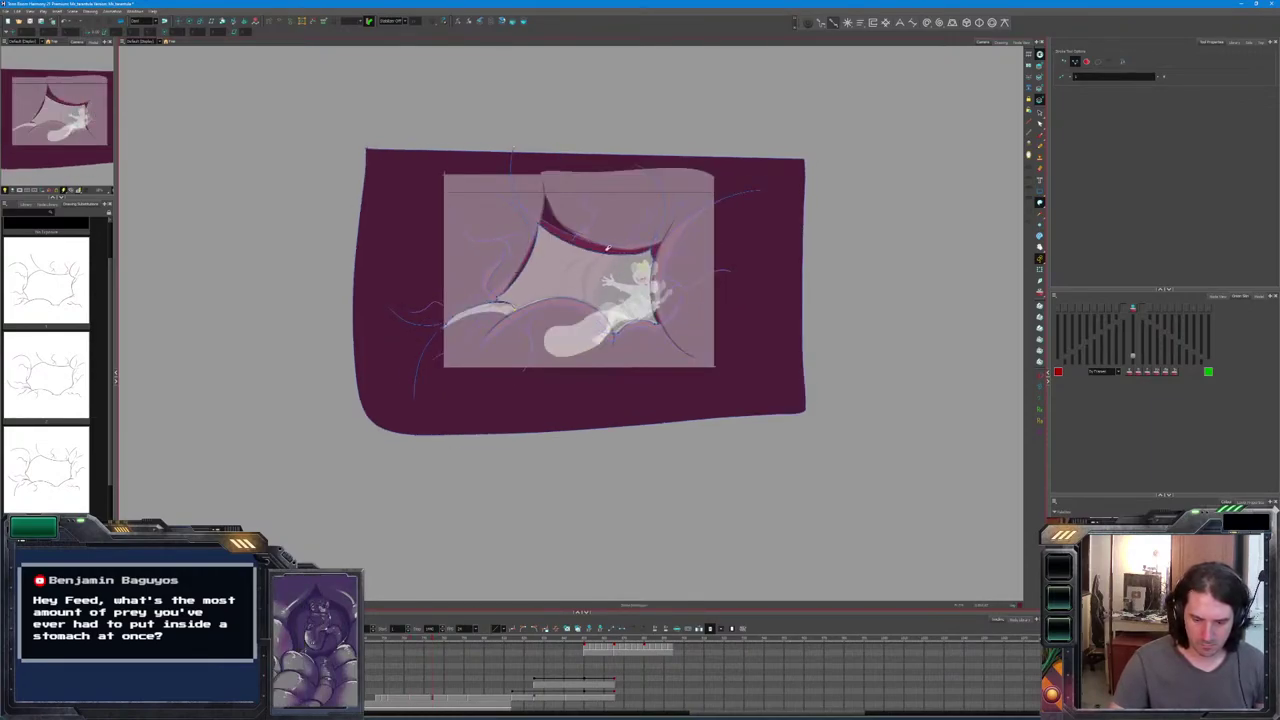
Undo the crimson fill across the fifth drawing's throat wall, then close and fill the gap at the opening's left corner.
{"action": "key", "text": "period"}
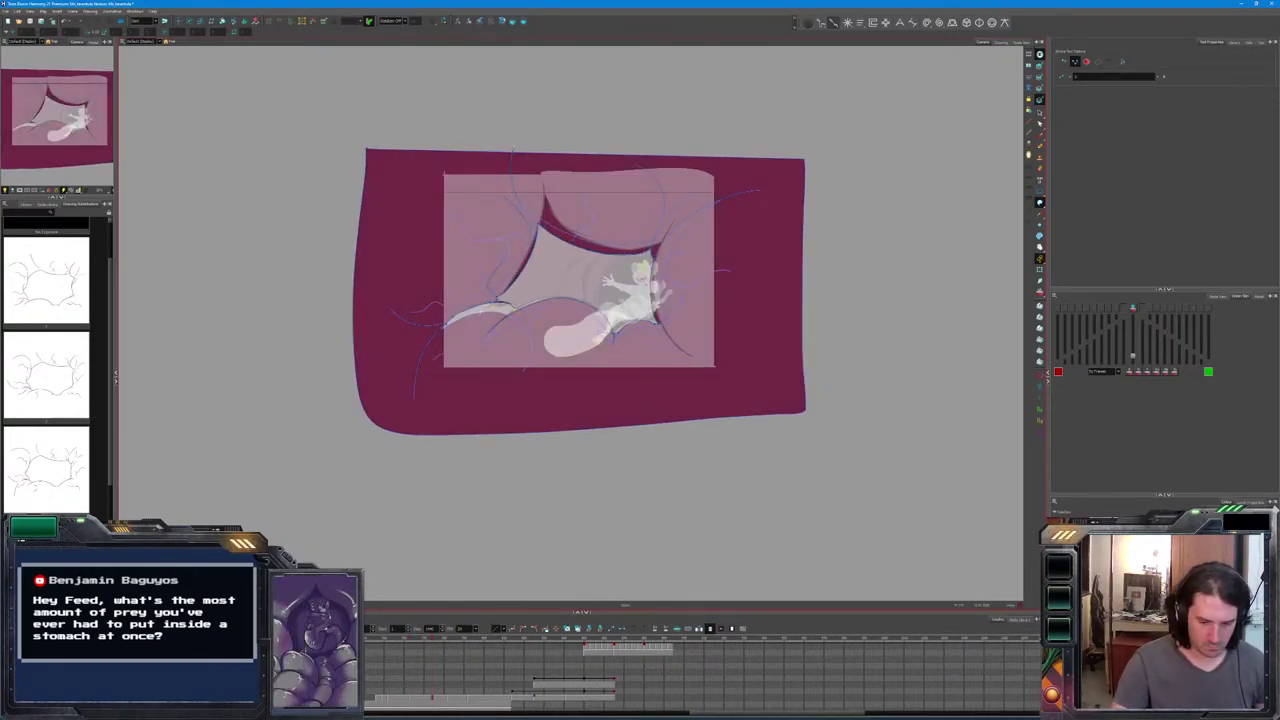
{"action": "key", "text": "period"}
{"action": "key", "text": "period"}
{"action": "key", "text": "comma"}
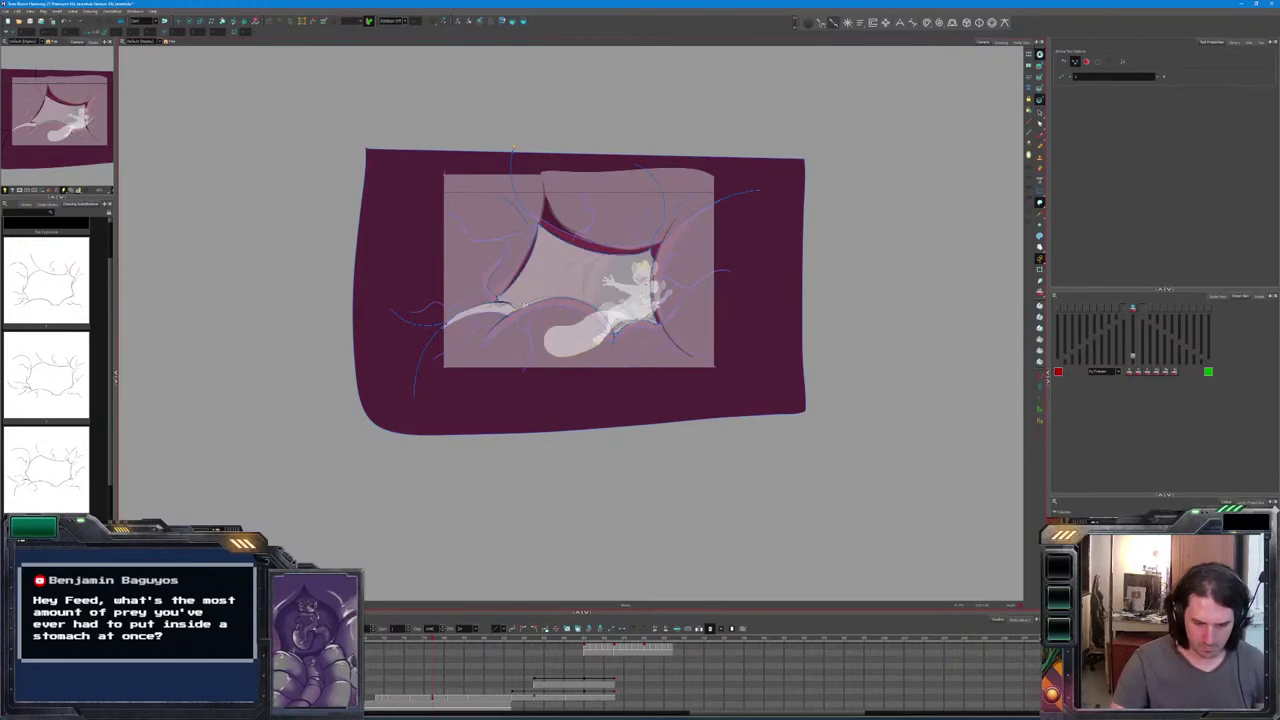
{"action": "left_click_drag", "start_coordinate": [496, 302], "coordinate": [510, 318]}
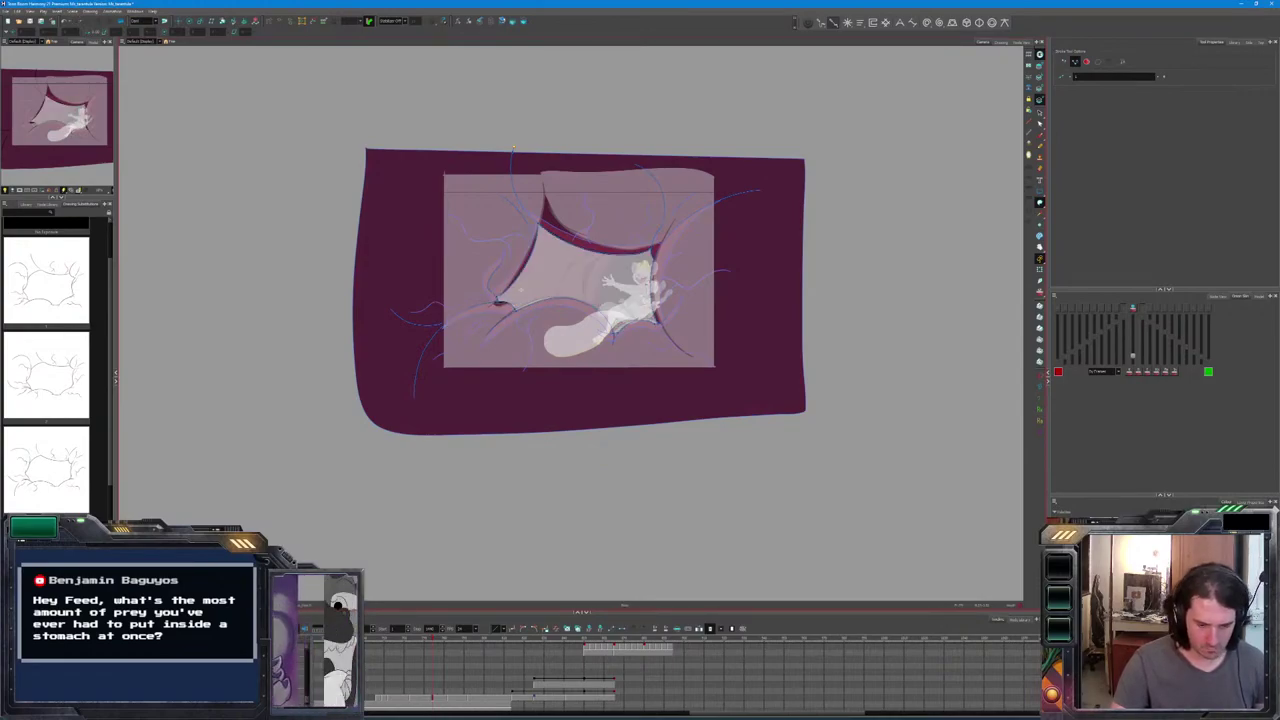
Border the sixth crease drawing, filling its throat wall with dark plum and the rim around its narrower opening with crimson.
{"action": "key", "text": "comma"}
{"action": "key", "text": "period"}
{"action": "key", "text": "comma"}
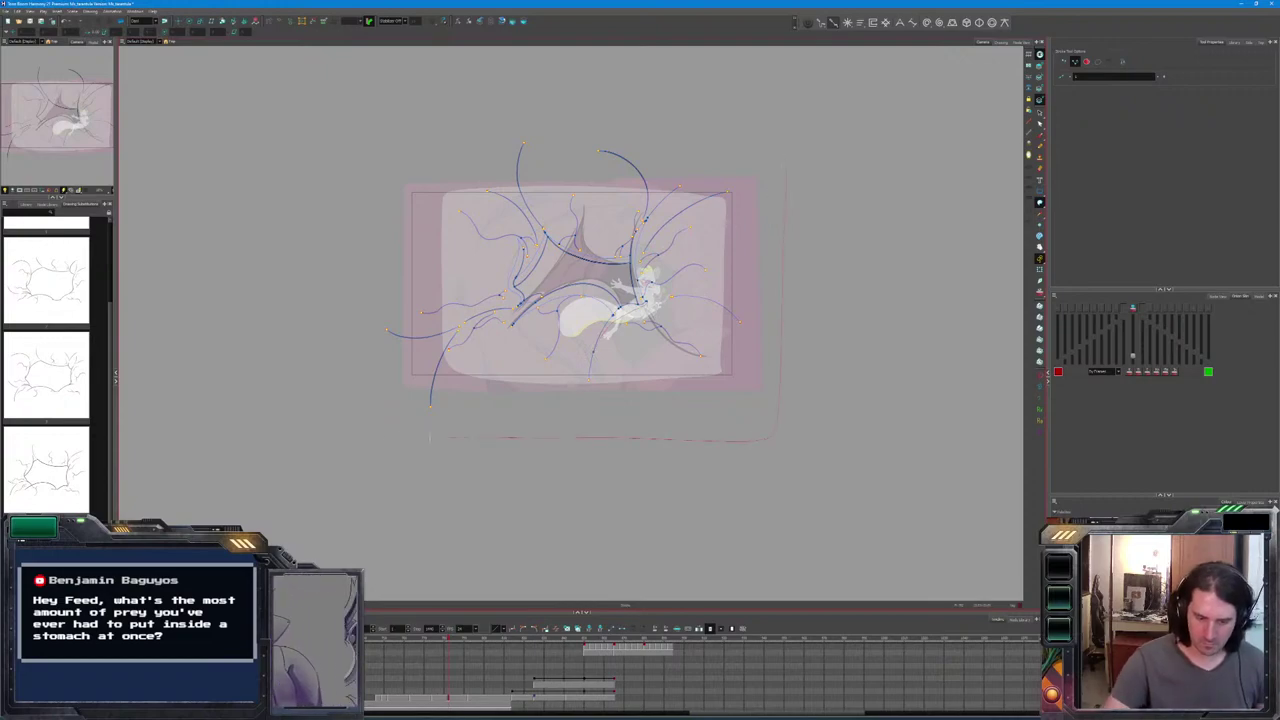
{"action": "left_click", "coordinate": [752, 217]}
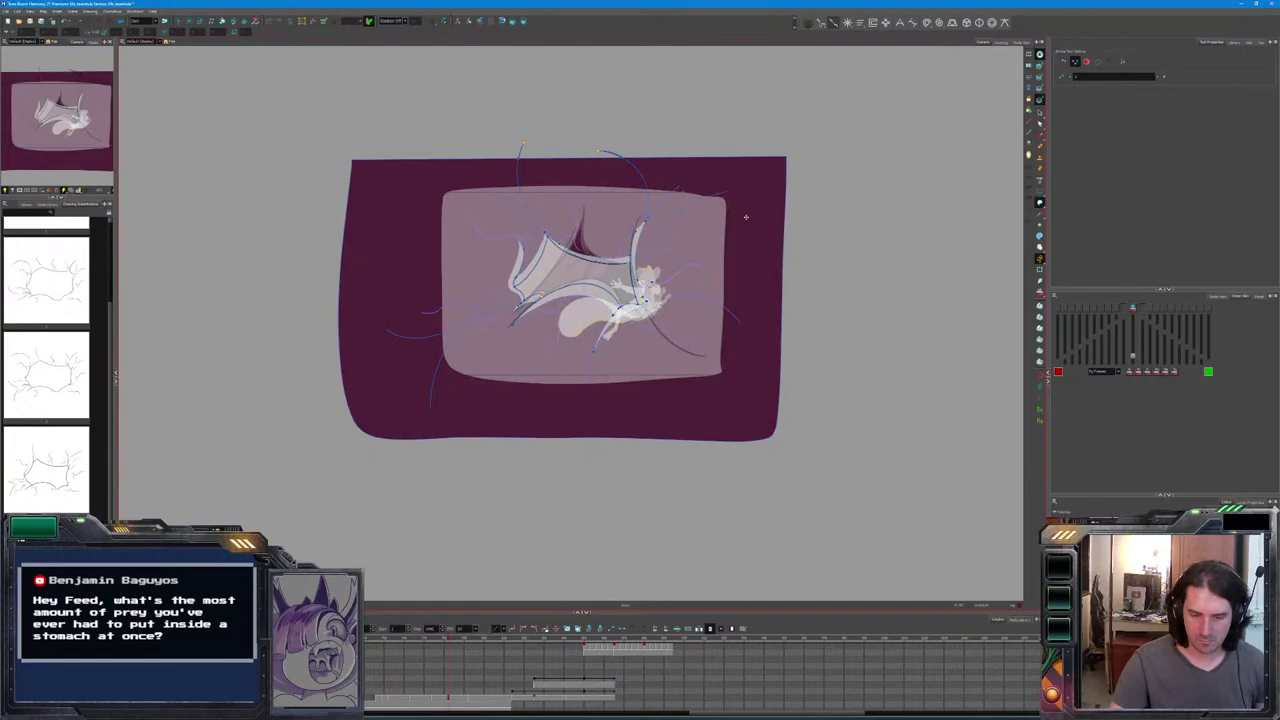
{"action": "key", "text": "comma"}
{"action": "key", "text": "period"}
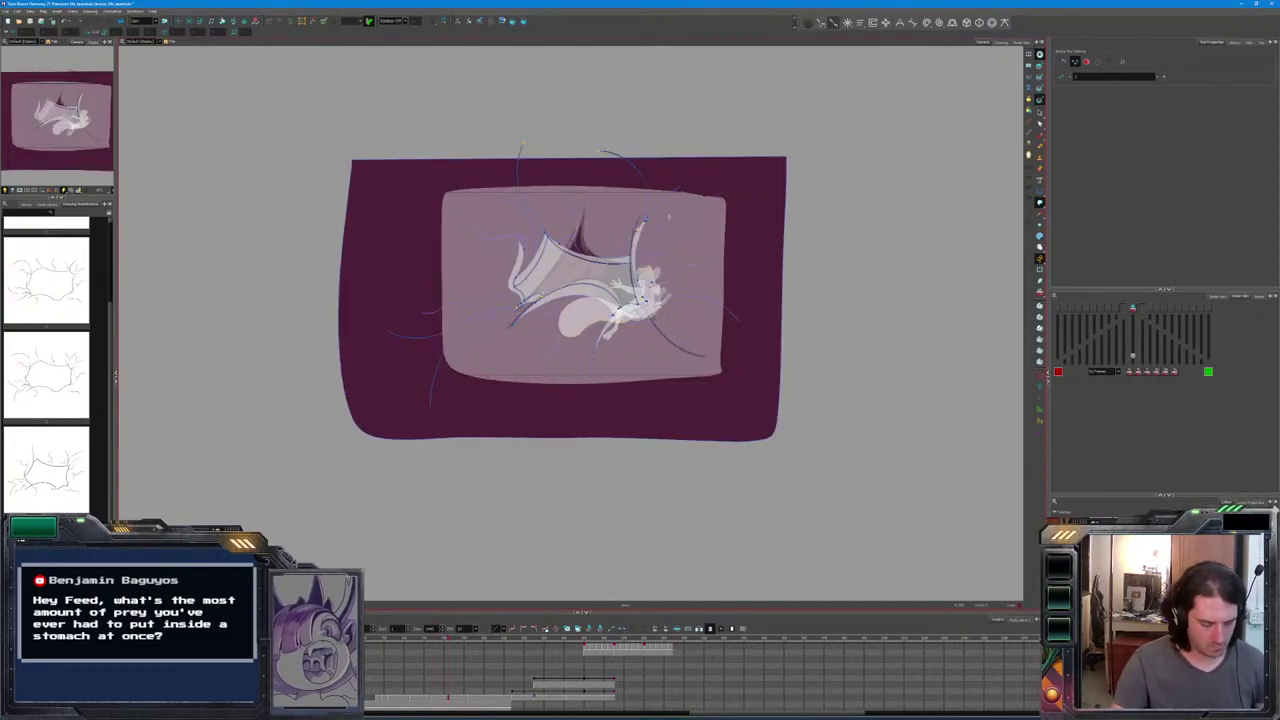
{"action": "key", "text": "comma"}
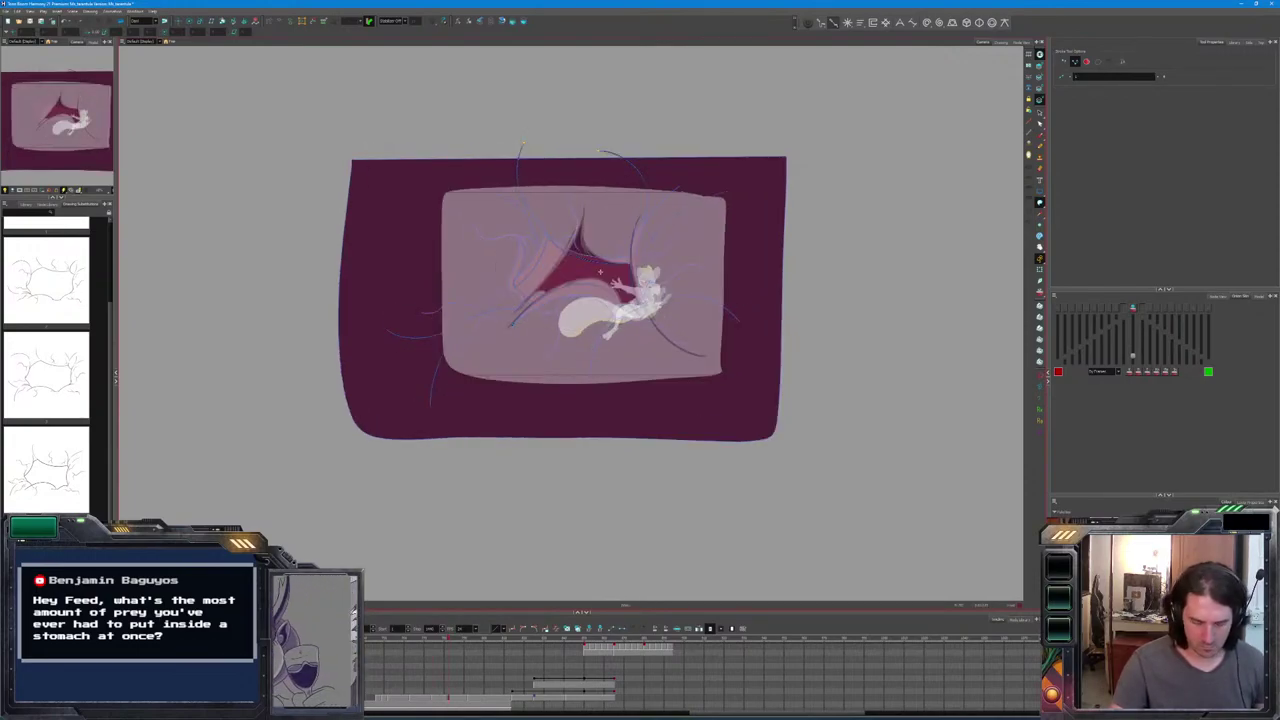
{"action": "key", "text": "period"}
{"action": "key", "text": "period"}
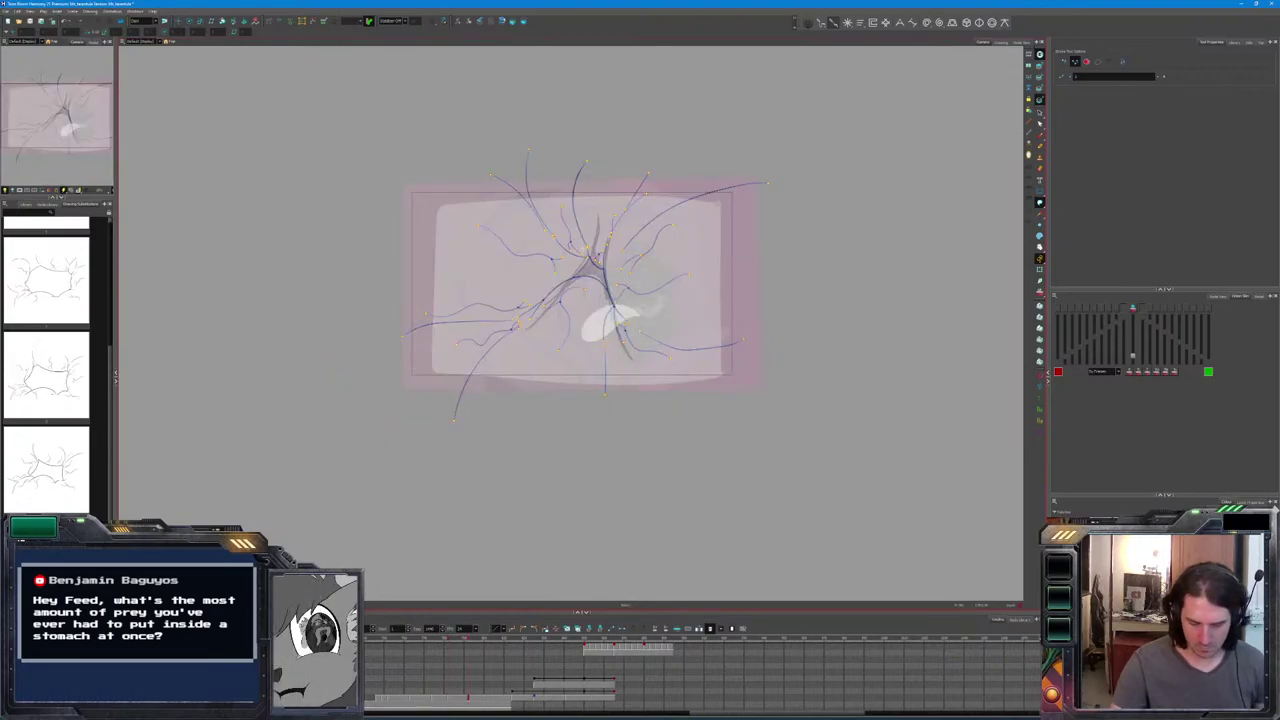
Move ahead to the closed-throat crease drawing and draw a large border around it, extending beyond the round mouth outline.
{"action": "key", "text": "period"}
{"action": "key", "text": "period"}
{"action": "key", "text": "period"}
{"action": "key", "text": "period"}
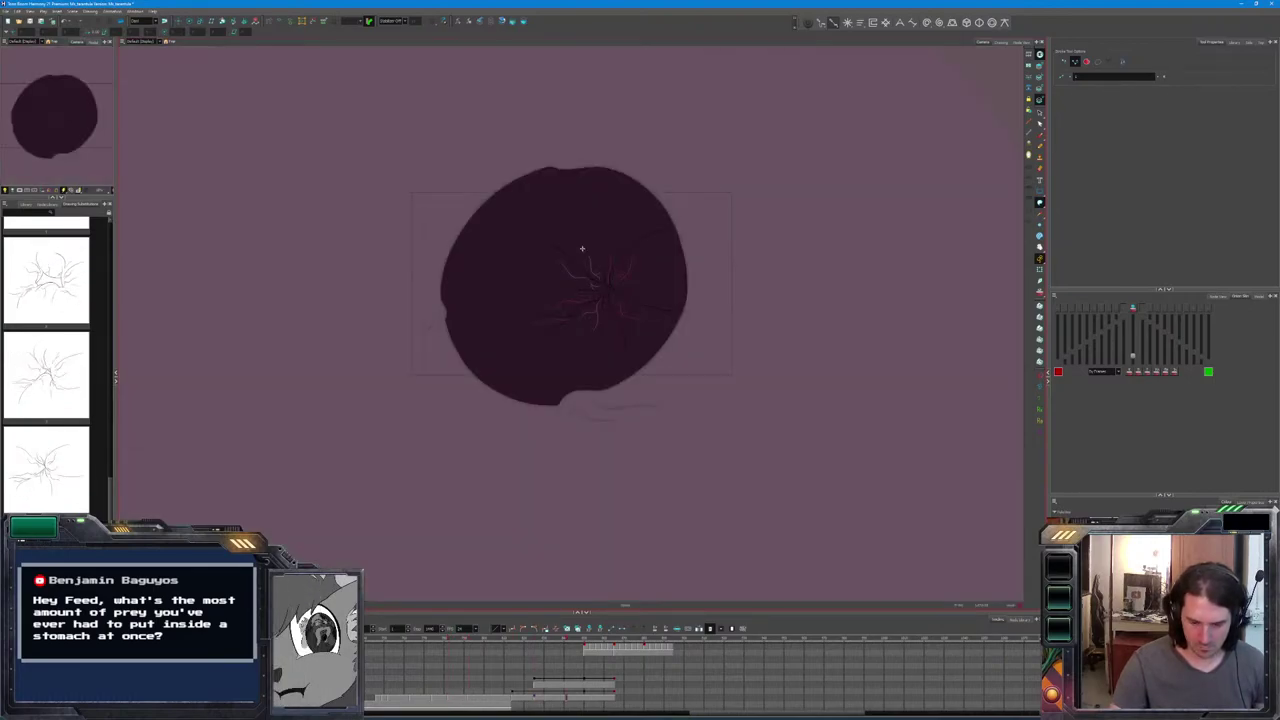
{"action": "key", "text": "period"}
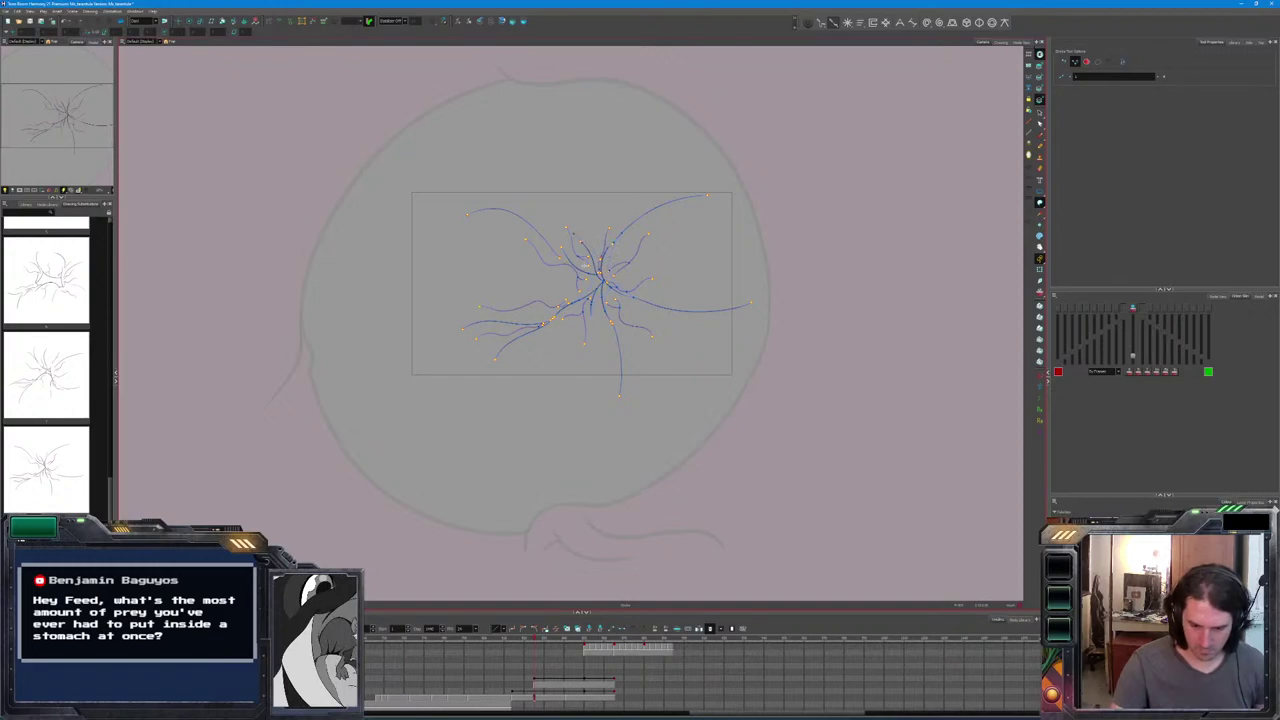
{"action": "mouse_move", "coordinate": [795, 155]}
{"action": "left_mouse_down"}
{"action": "mouse_move", "coordinate": [794, 200]}
{"action": "mouse_move", "coordinate": [580, 412]}
{"action": "mouse_move", "coordinate": [366, 240]}
{"action": "left_mouse_up"}
{"action": "left_click_drag", "start_coordinate": [370, 187], "coordinate": [371, 140]}
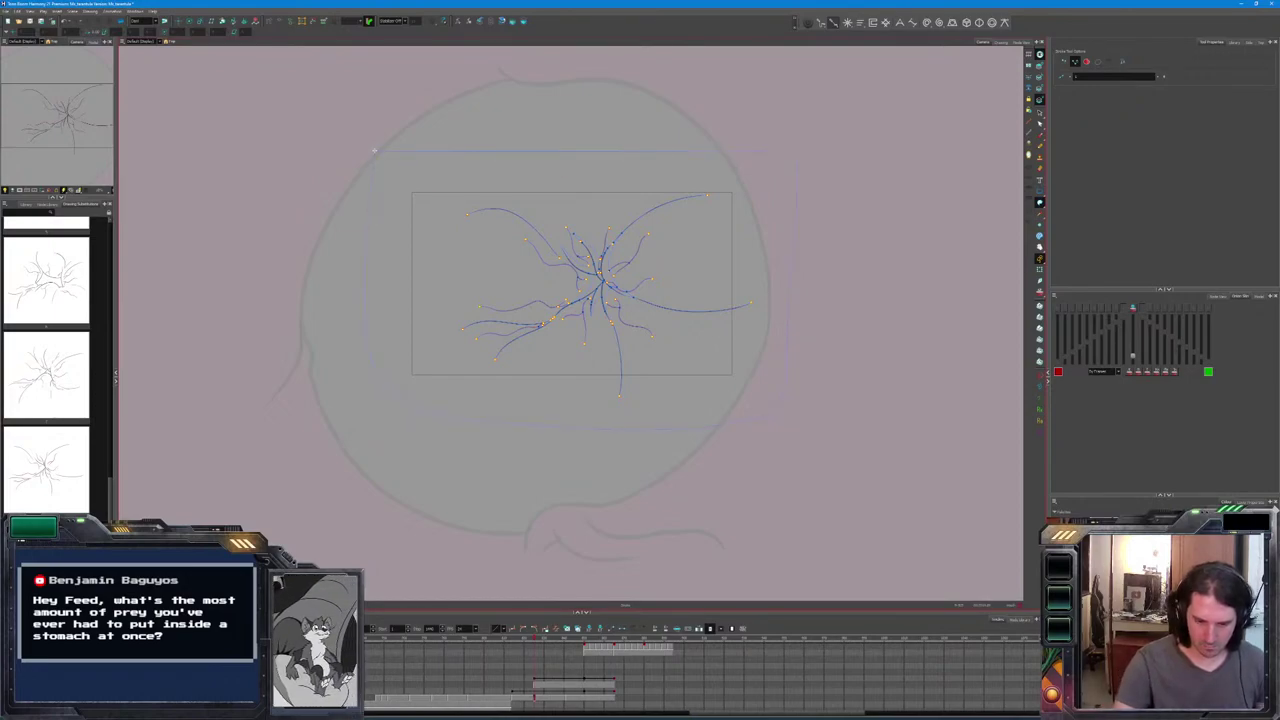
{"action": "mouse_move", "coordinate": [869, 56]}
{"action": "left_mouse_down"}
{"action": "mouse_move", "coordinate": [878, 285]}
{"action": "mouse_move", "coordinate": [858, 522]}
{"action": "mouse_move", "coordinate": [595, 576]}
{"action": "mouse_move", "coordinate": [383, 568]}
{"action": "mouse_move", "coordinate": [269, 121]}
{"action": "mouse_move", "coordinate": [300, 70]}
{"action": "left_mouse_up"}
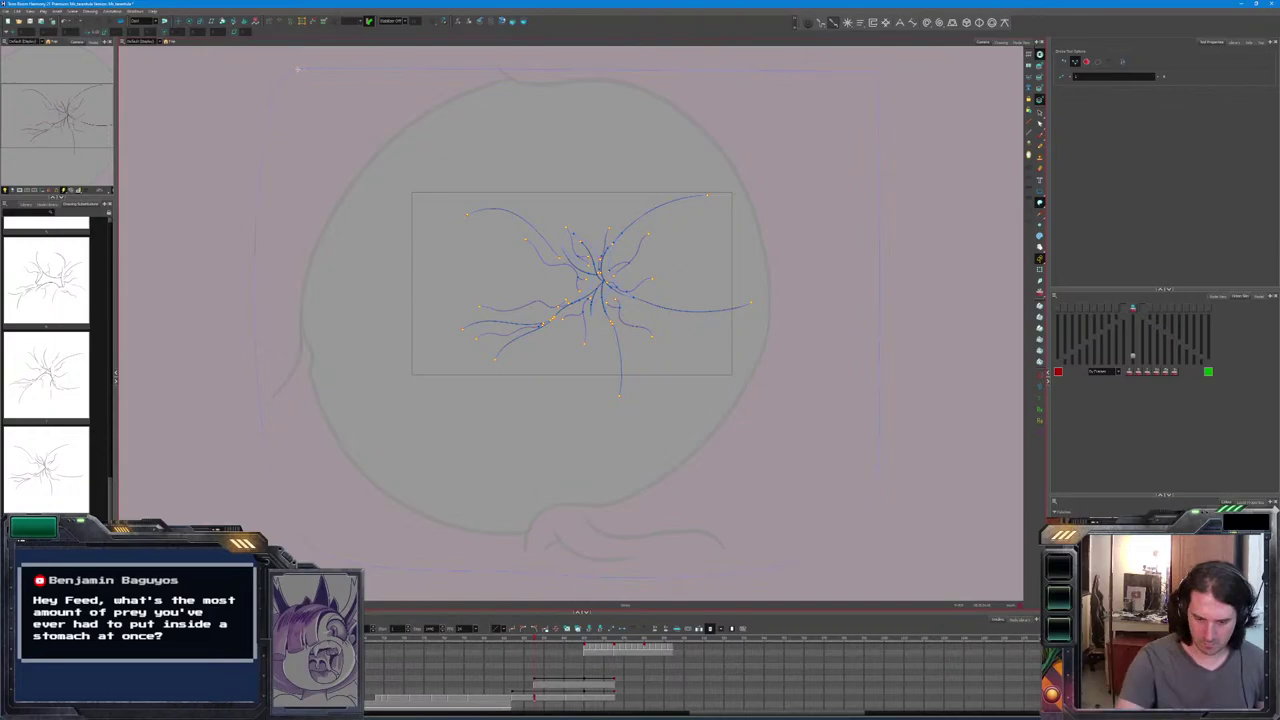
{"action": "key", "text": "ctrl+z"}
Check the sixth drawing's wall and rim colours against the closed-throat crease drawing.
{"action": "key", "text": "period"}
{"action": "key", "text": "period"}
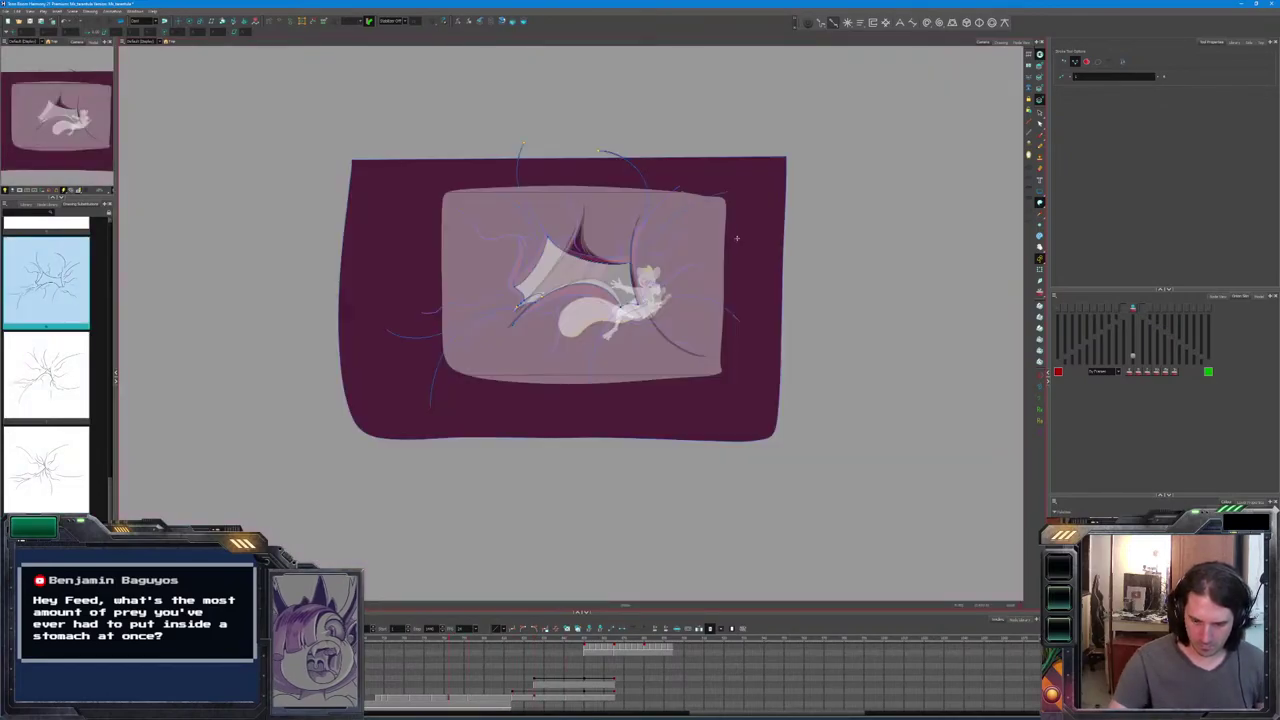
{"action": "key", "text": "period"}
{"action": "key", "text": "period"}
{"action": "key", "text": "period"}
{"action": "key", "text": "period"}
{"action": "key", "text": "period"}
{"action": "key", "text": "comma"}
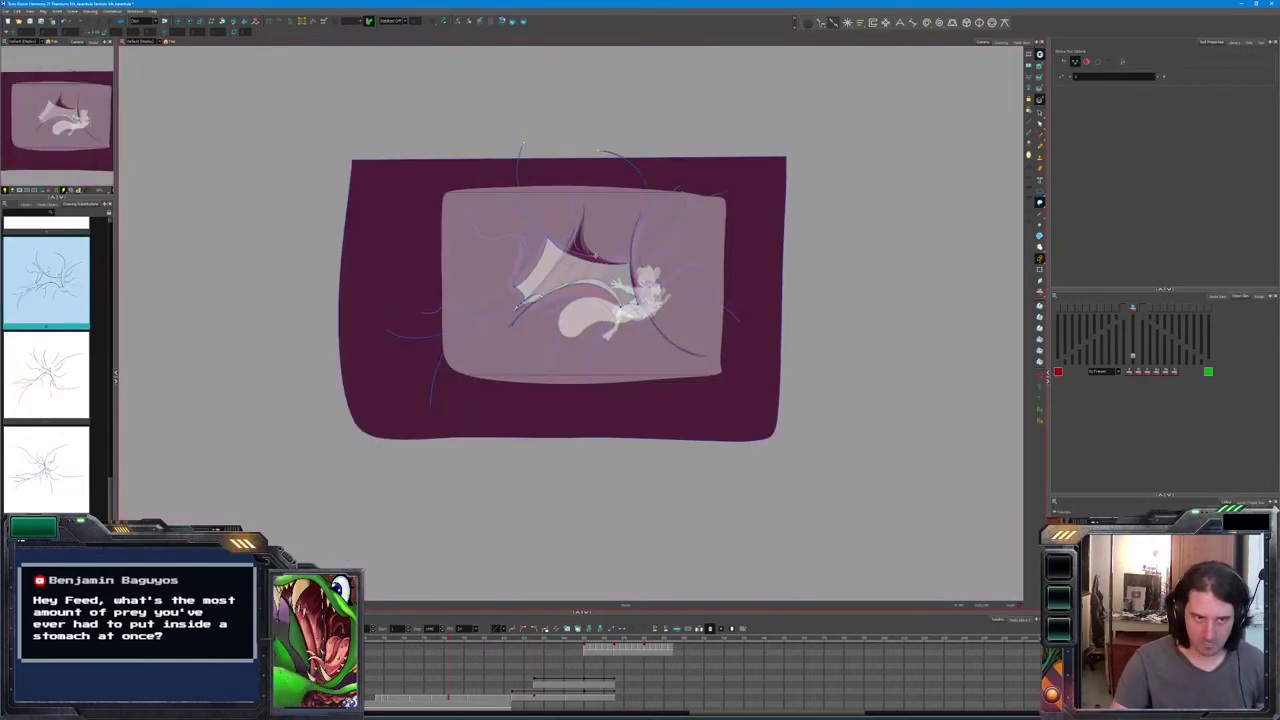
Fill the closed-throat drawing's wall with dark plum and the small creases at its centre with crimson.
{"action": "key", "text": "period"}
{"action": "key", "text": "period"}
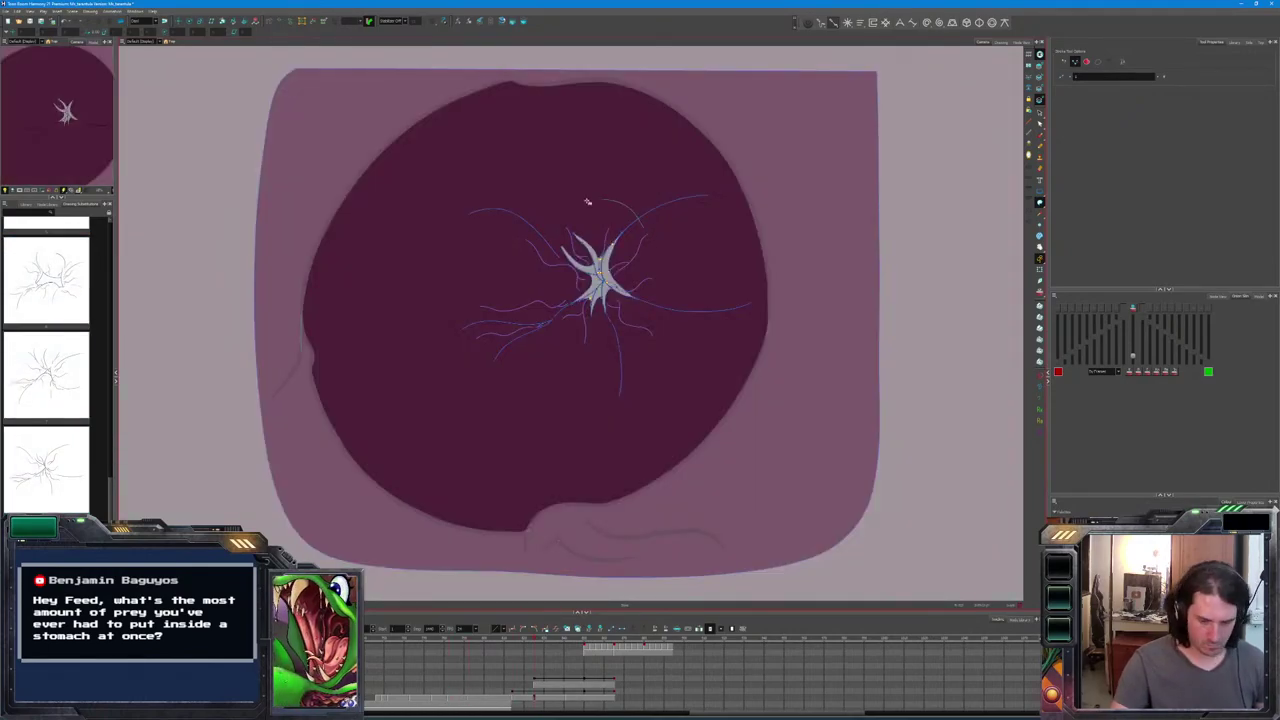
{"action": "key", "text": "period"}
{"action": "key", "text": "period"}
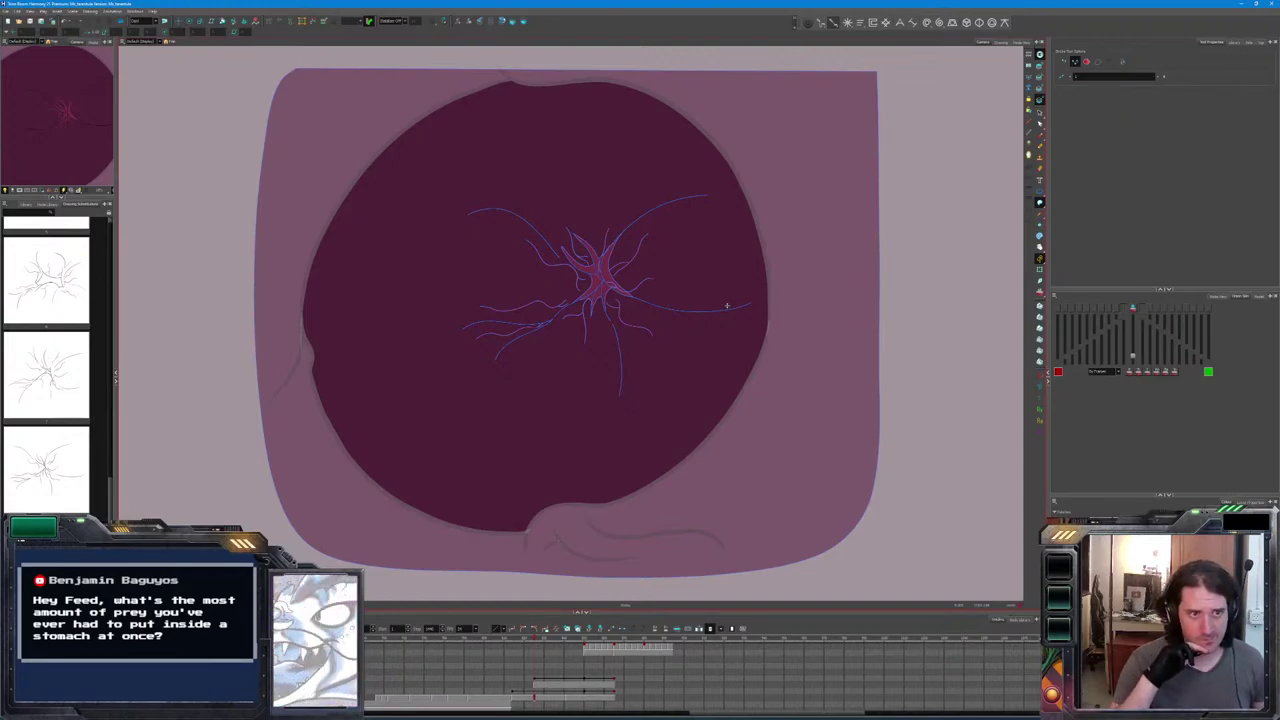
Go back to the crease drawing just before the closed-throat one and close the line gaps around its narrow central opening.
{"action": "key", "text": "shift+l"}
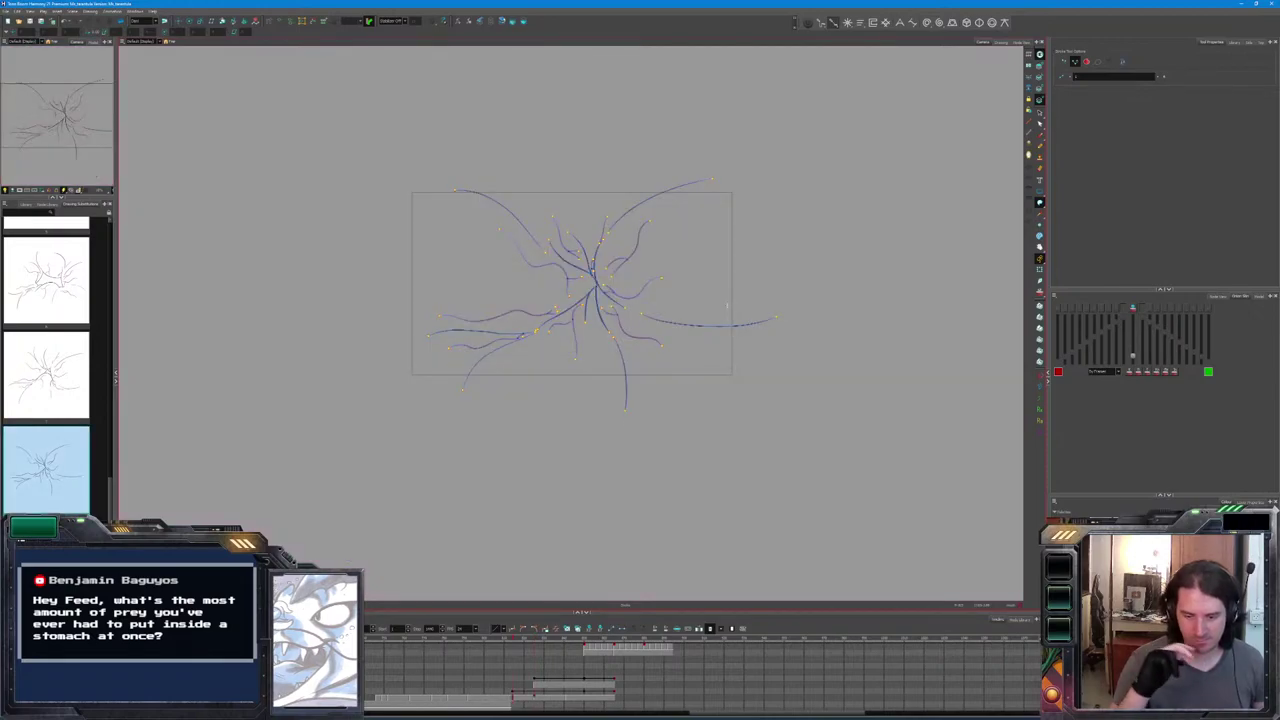
{"action": "key", "text": "shift+l"}
{"action": "key", "text": "shift+l"}
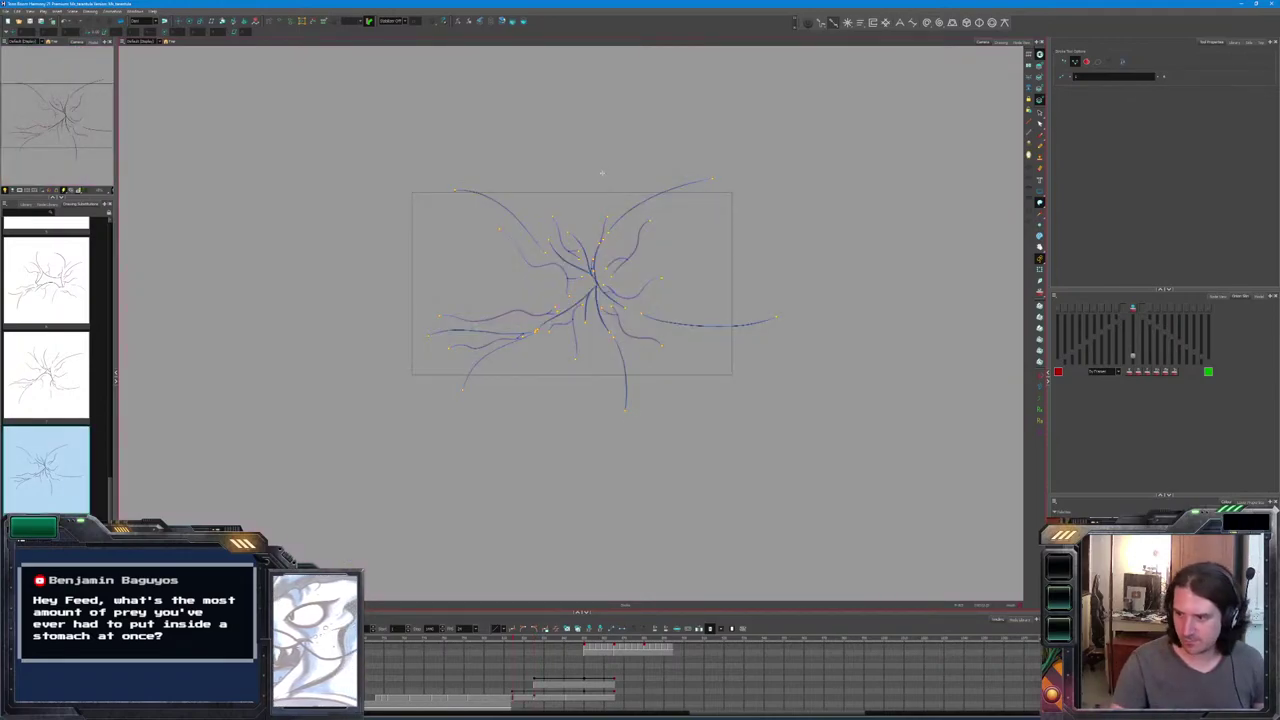
{"action": "key", "text": "shift+l"}
{"action": "key", "text": "shift+l"}
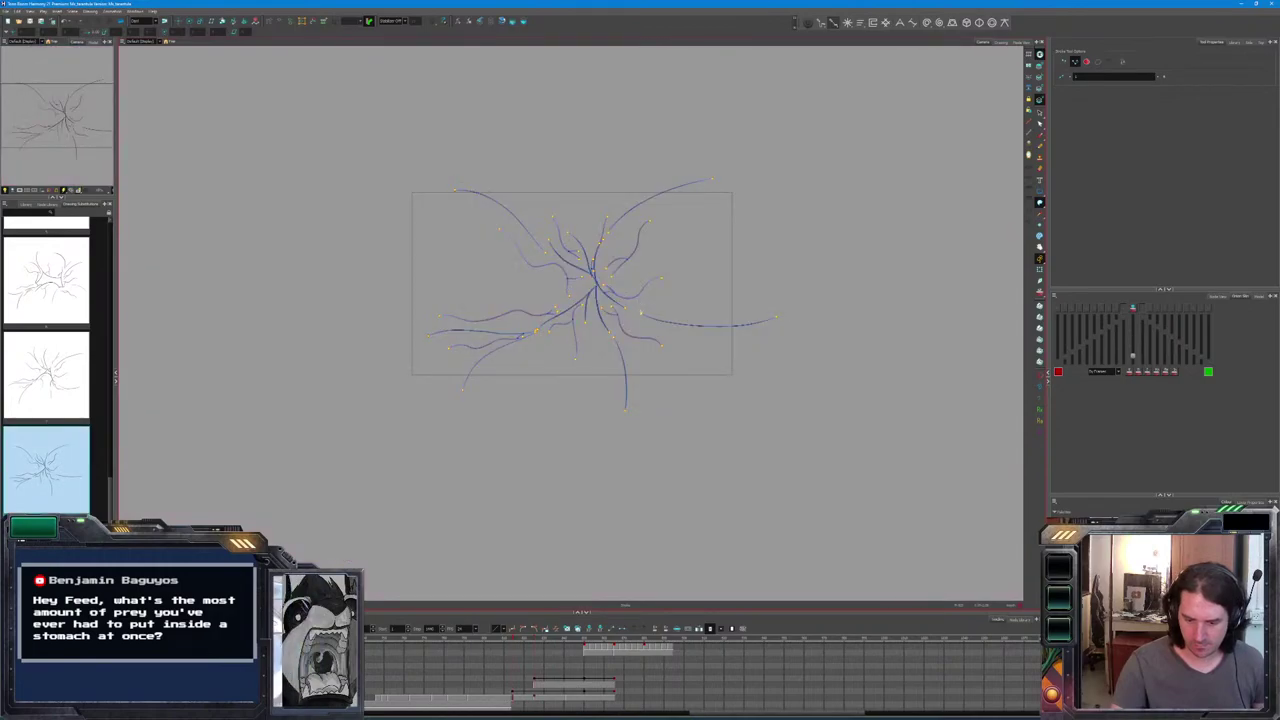
{"action": "key", "text": "shift+l"}
{"action": "key", "text": "shift+l"}
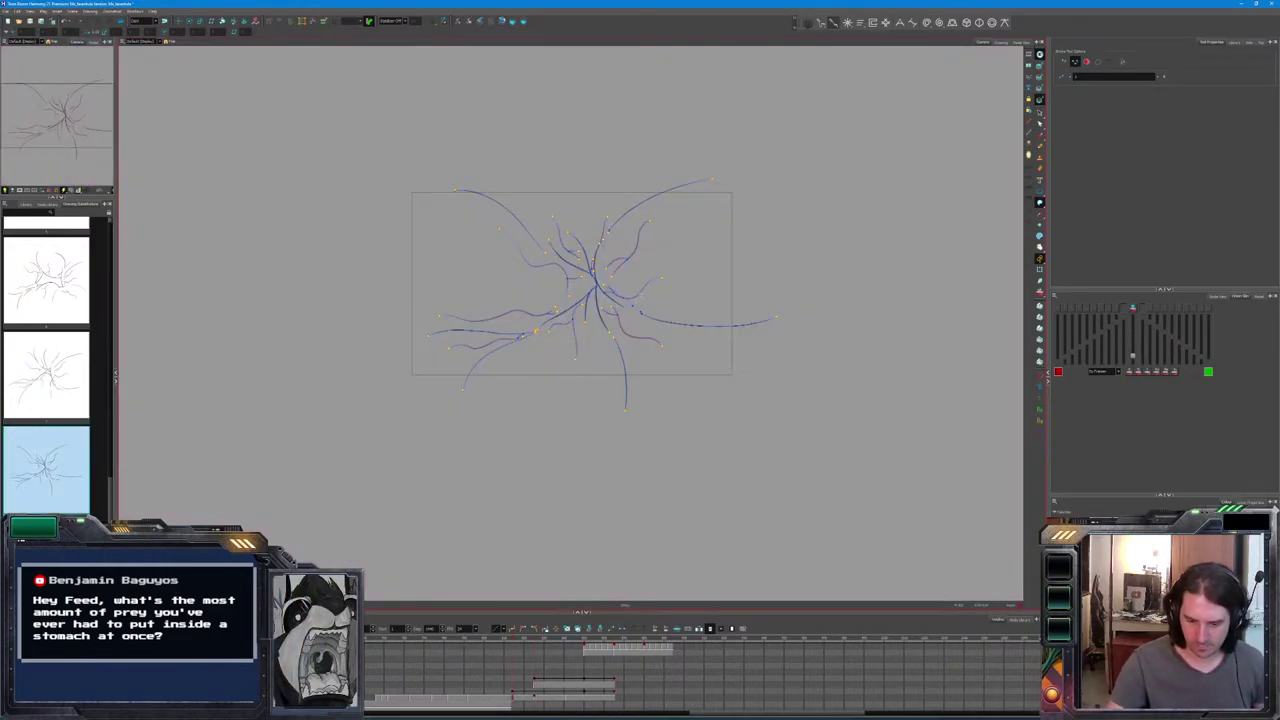
{"action": "key", "text": "shift+l"}
{"action": "key", "text": "shift+l"}
{"action": "key", "text": "shift+l"}
{"action": "key", "text": "shift+l"}
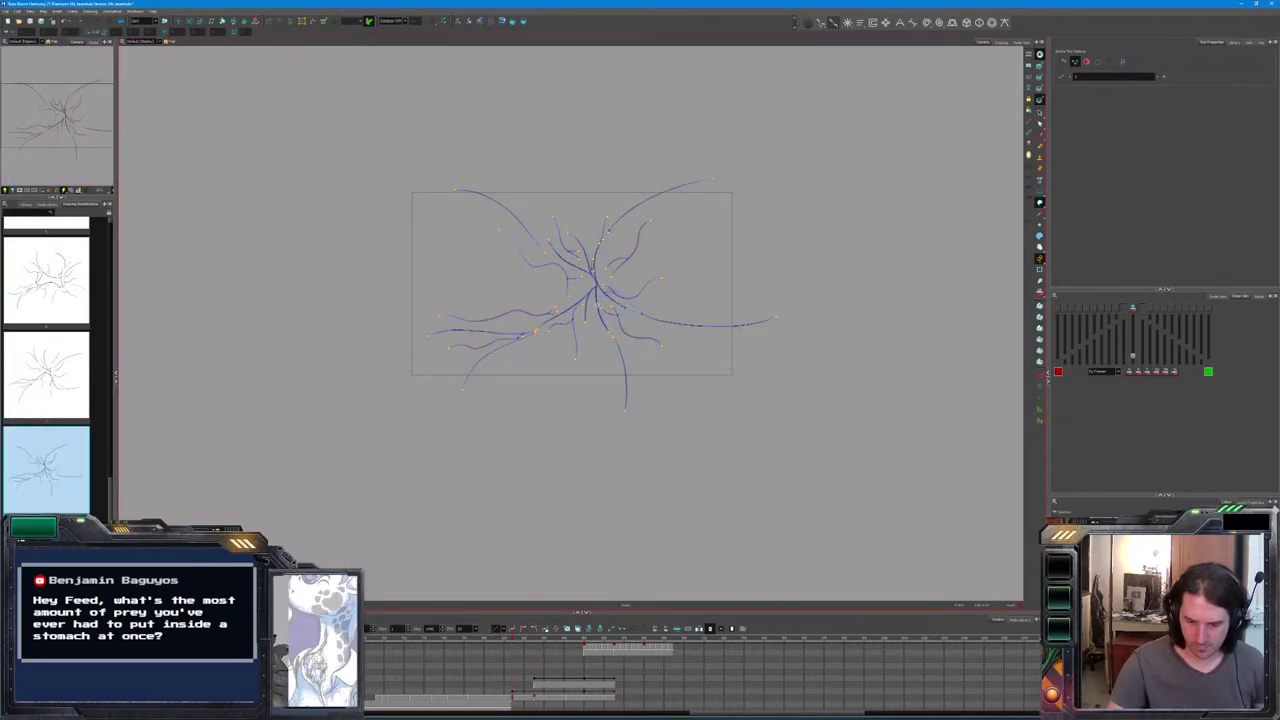
{"action": "key", "text": "shift+l"}
{"action": "key", "text": "shift+l"}
{"action": "key", "text": "shift+l"}
{"action": "key", "text": "shift+l"}
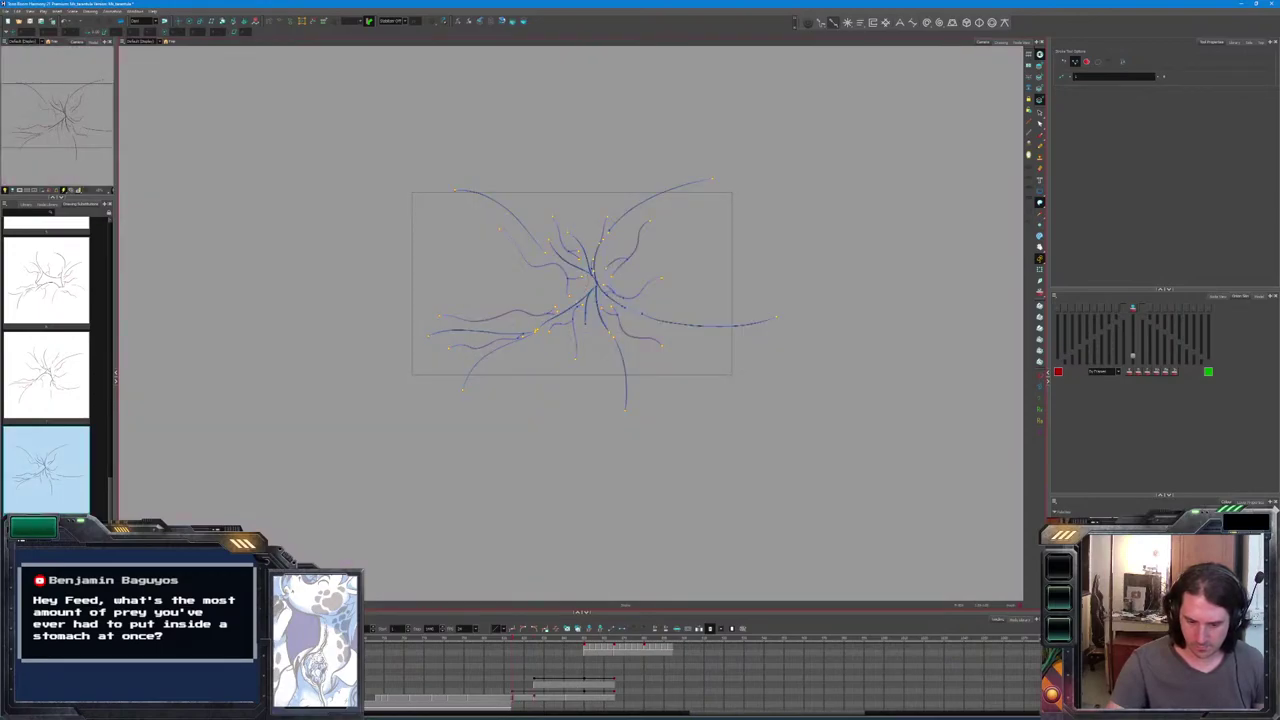
{"action": "key", "text": "shift+l"}
{"action": "key", "text": "shift+l"}
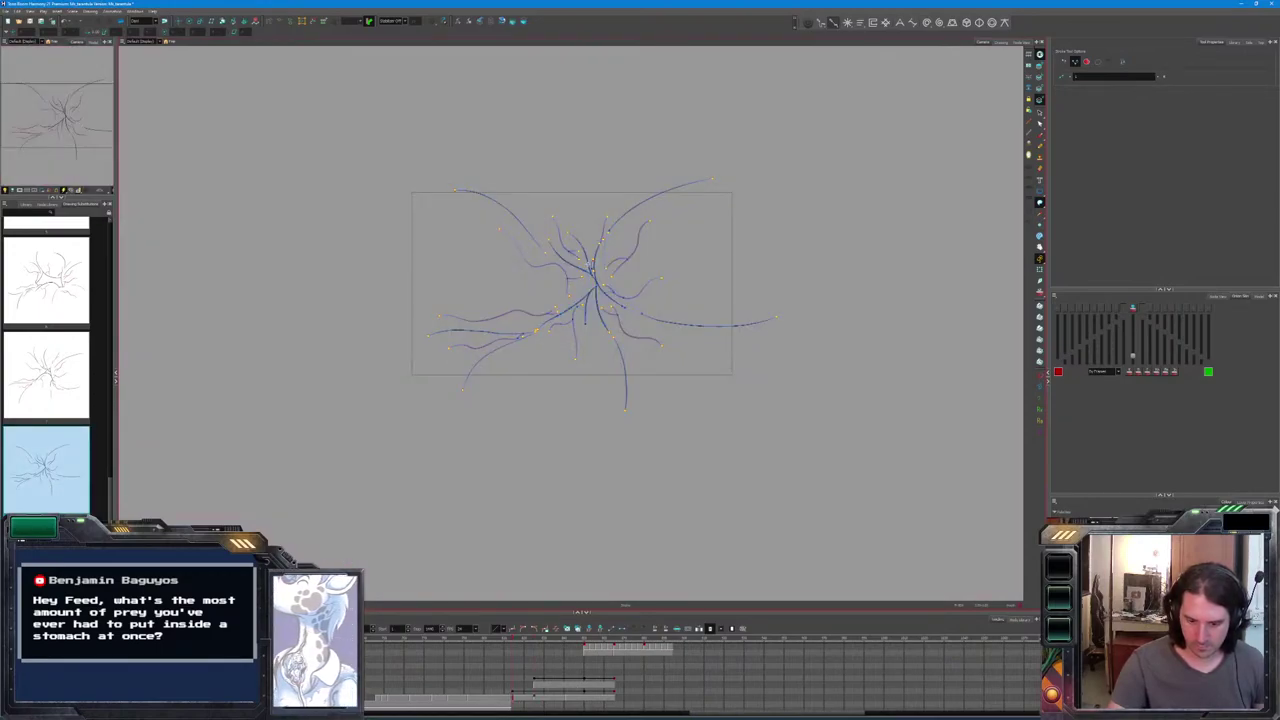
{"action": "key", "text": "shift+l"}
{"action": "key", "text": "shift+l"}
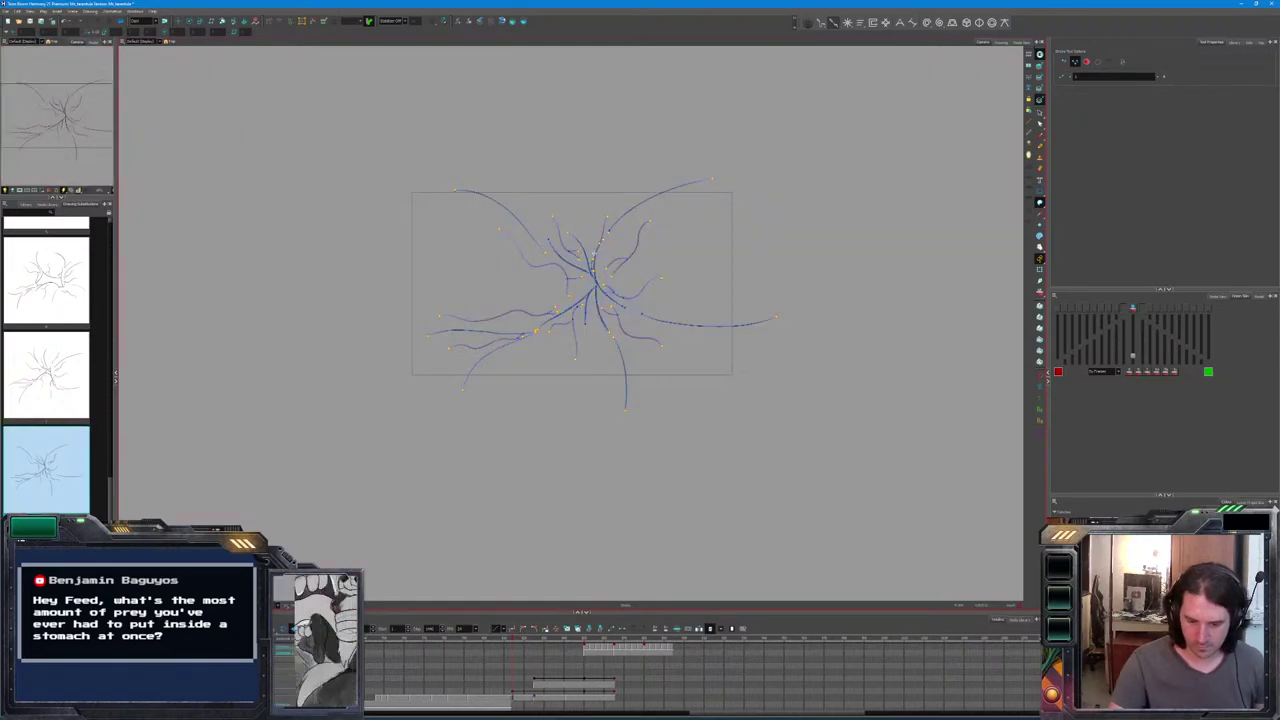
{"action": "key", "text": "shift+l"}
{"action": "key", "text": "shift+l"}
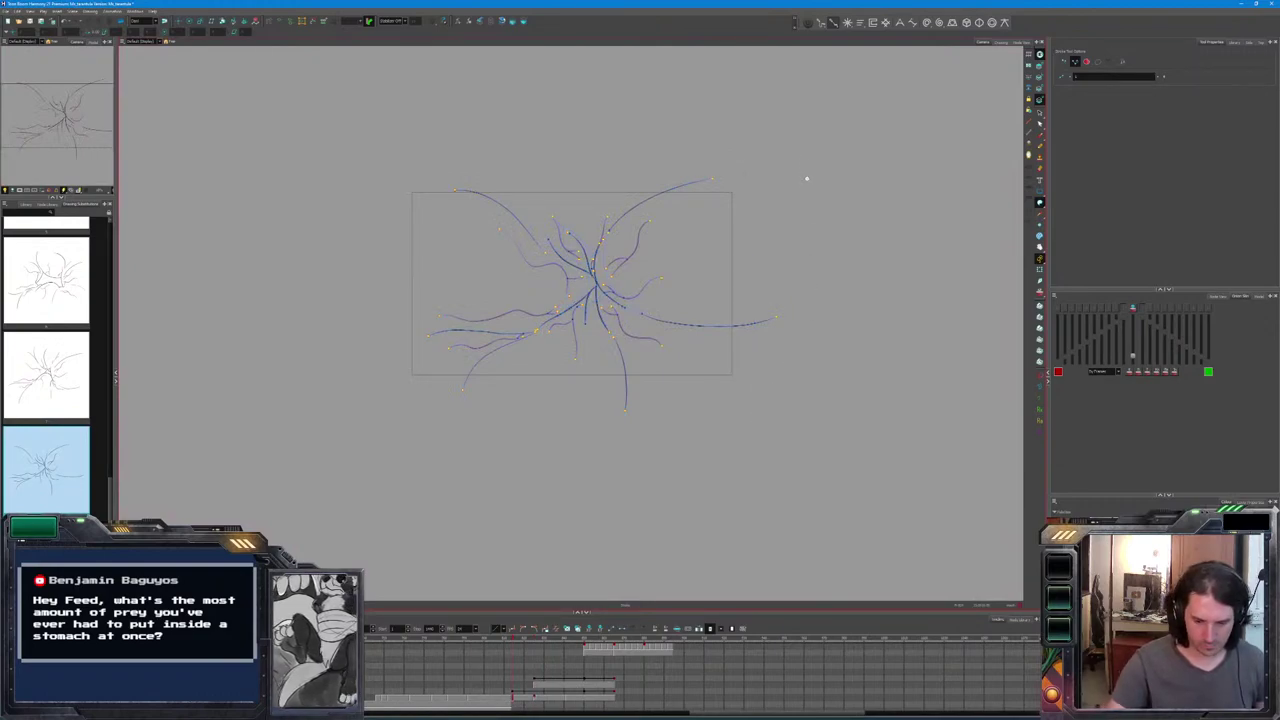
Border this crease drawing with a large outline, filling its throat wall with dark plum and its central creases with crimson.
{"action": "mouse_move", "coordinate": [836, 155]}
{"action": "left_mouse_down"}
{"action": "mouse_move", "coordinate": [706, 465]}
{"action": "mouse_move", "coordinate": [305, 428]}
{"action": "left_mouse_up"}
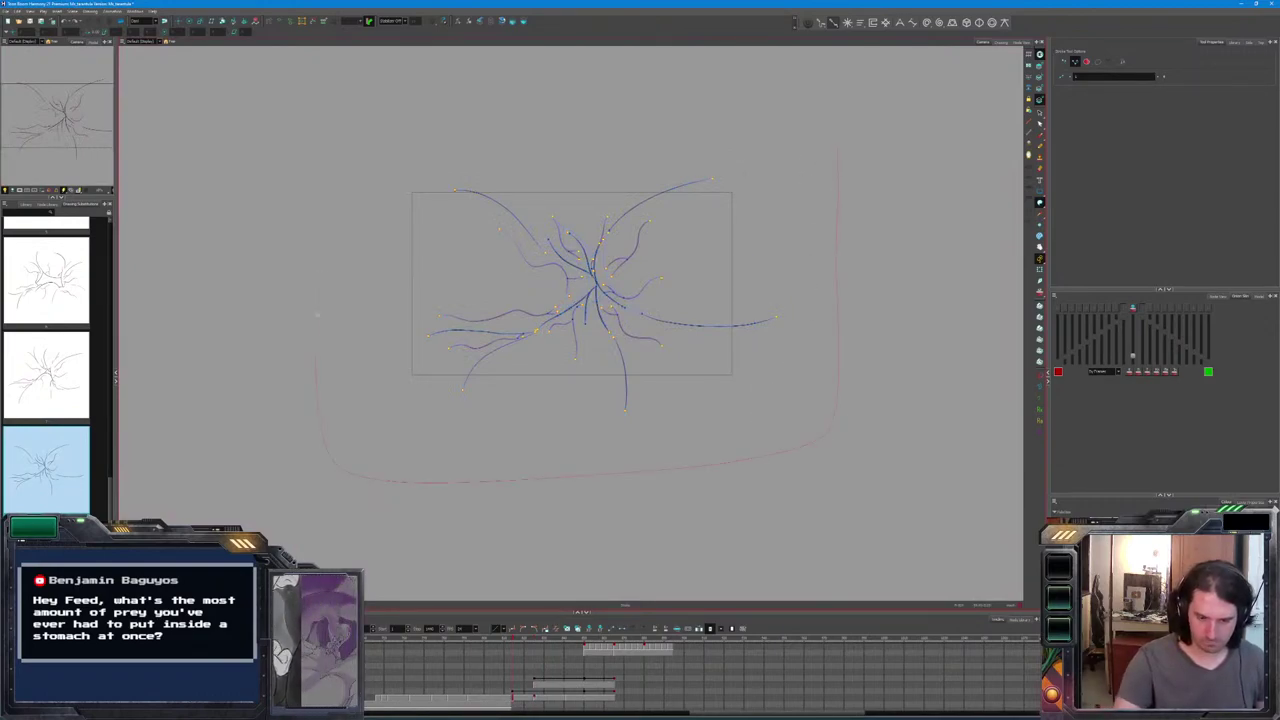
{"action": "key", "text": "shift+l"}
{"action": "key", "text": "."}
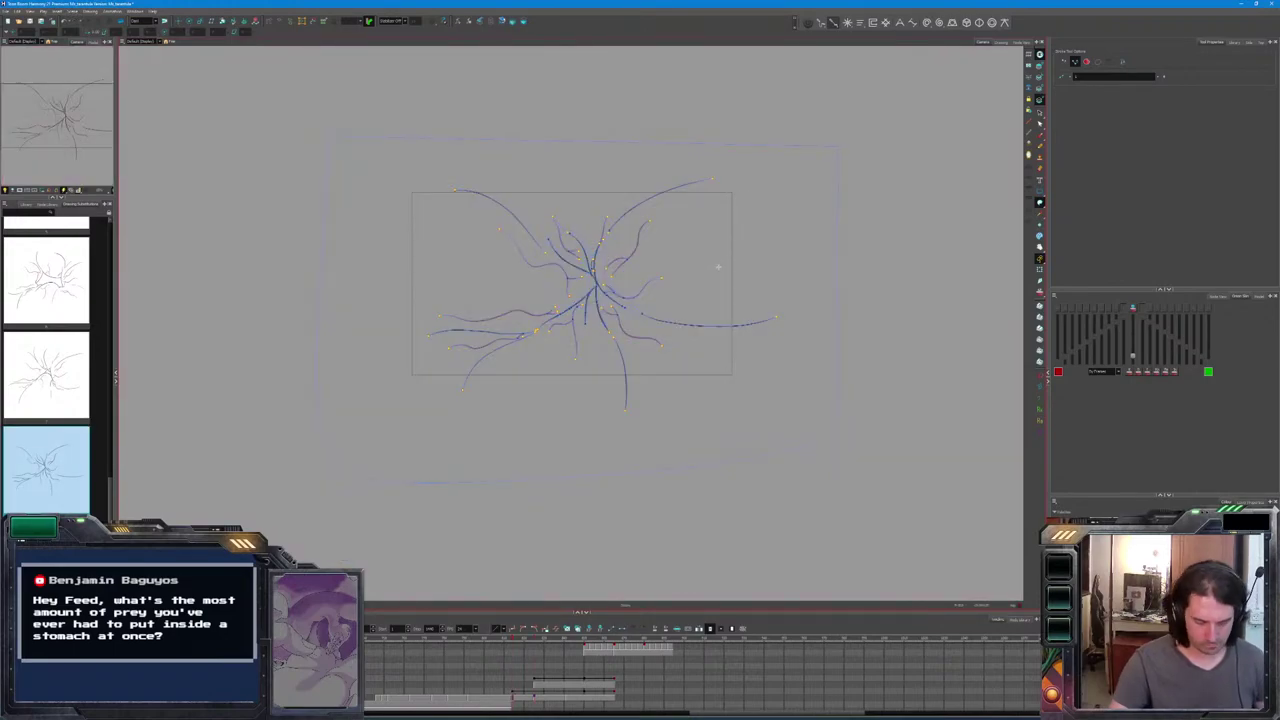
{"action": "key", "text": "period"}
{"action": "key", "text": "comma"}
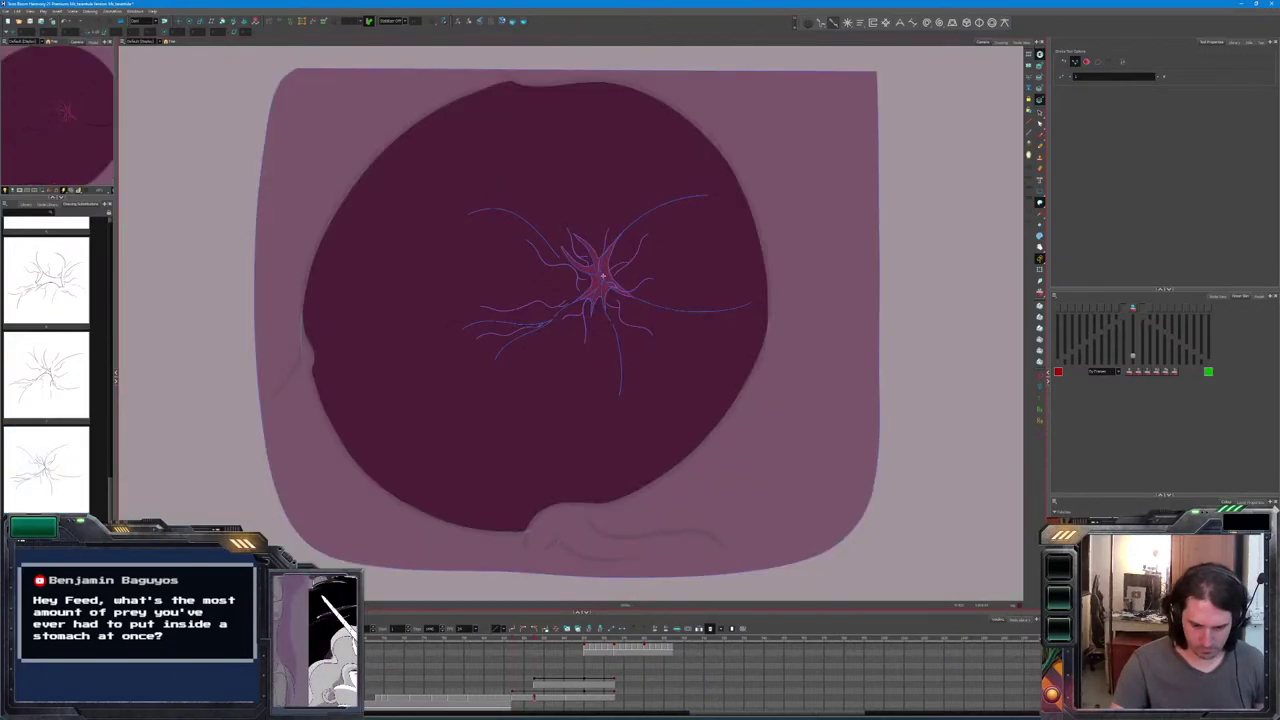
{"action": "key", "text": "period"}
{"action": "key", "text": "comma"}
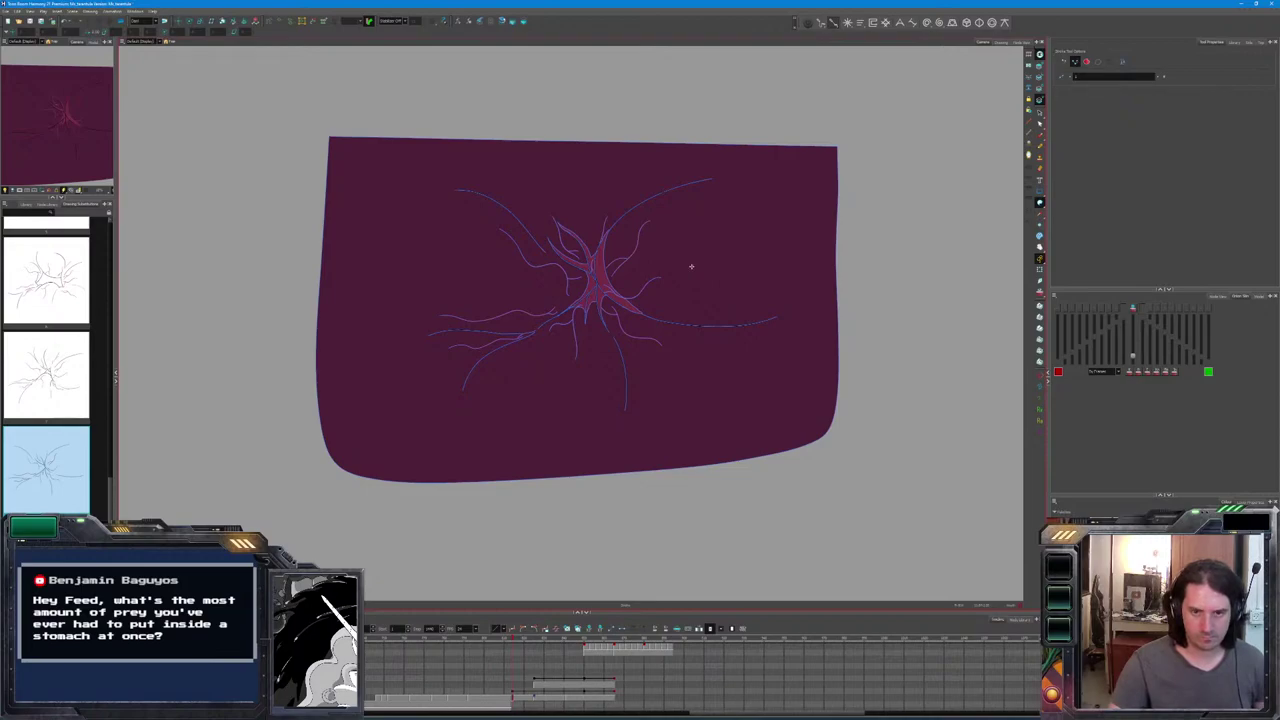
Go back one more crease drawing and close the line gaps around its branching throat opening.
{"action": "key", "text": "comma"}
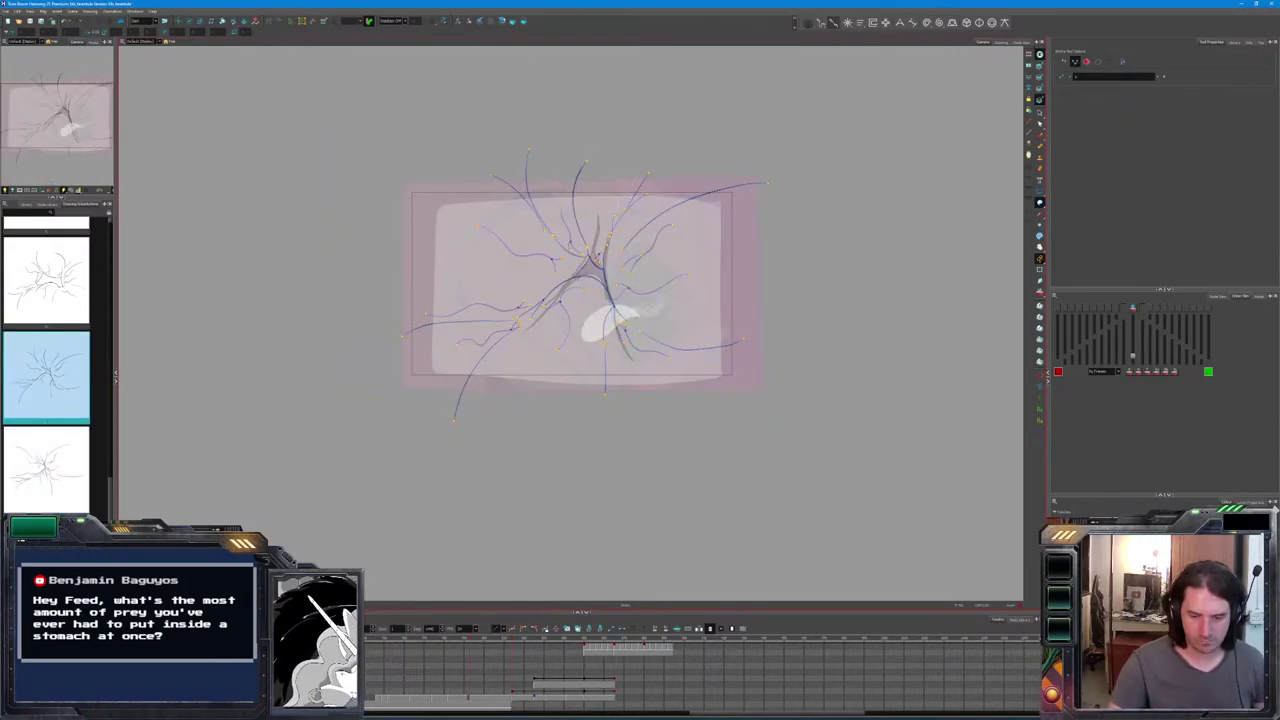
{"action": "key", "text": "period"}
{"action": "key", "text": "comma"}
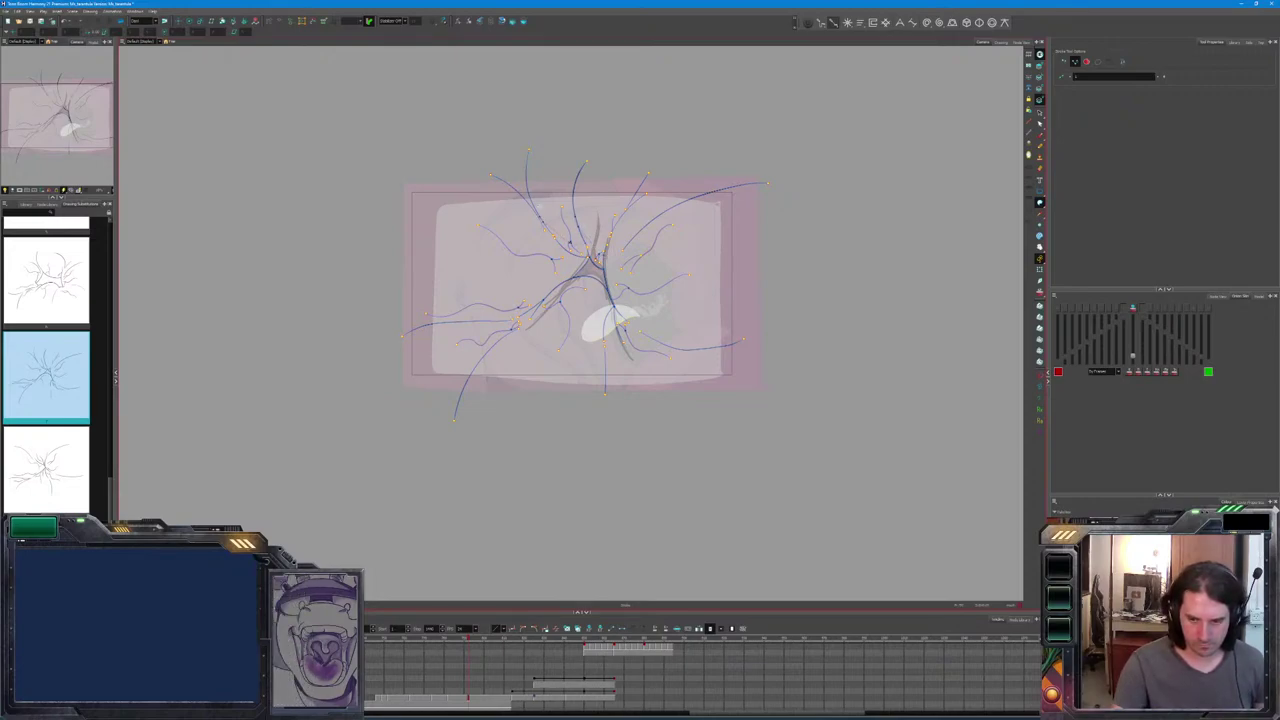
{"action": "key", "text": "period"}
{"action": "key", "text": "comma"}
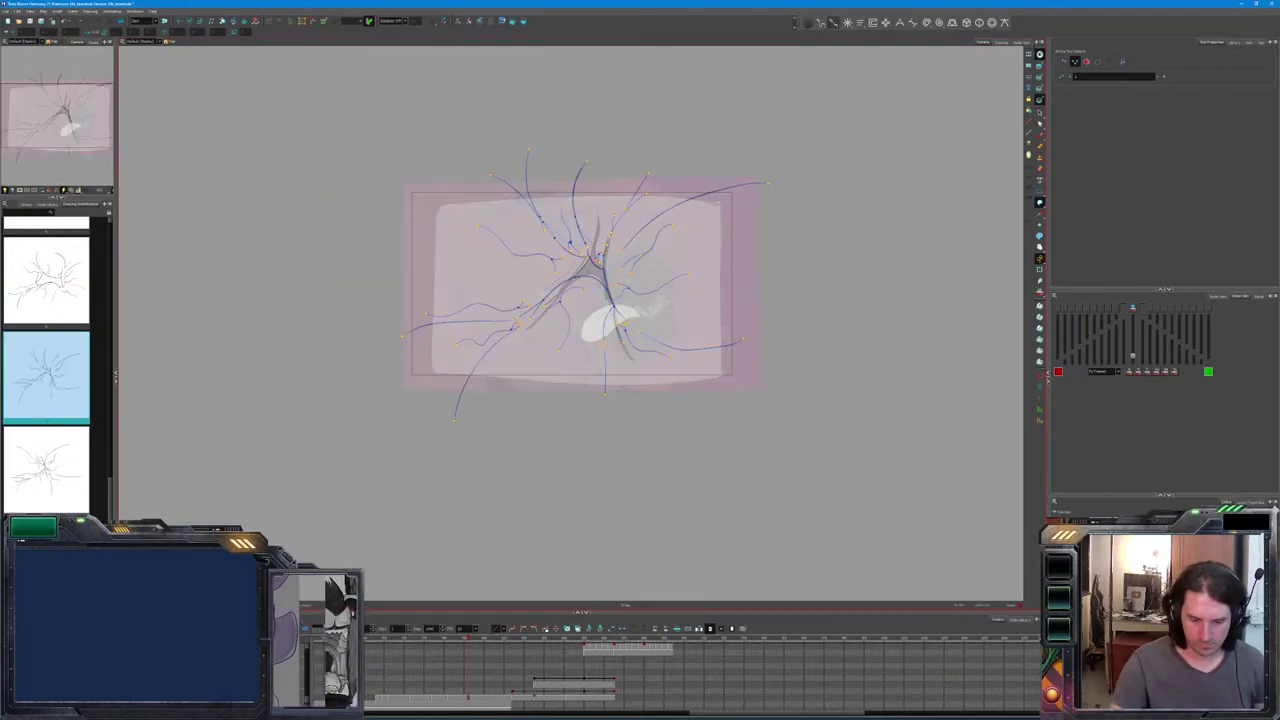
{"action": "key", "text": "period"}
{"action": "key", "text": "comma"}
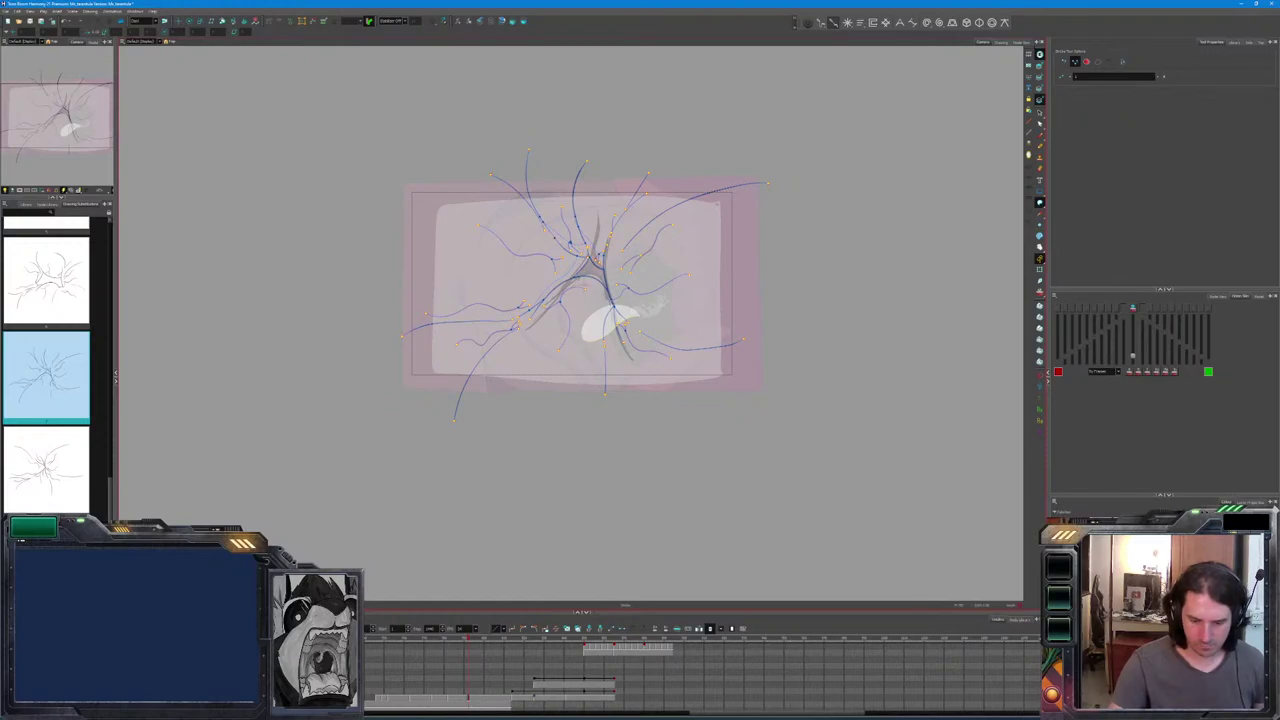
{"action": "key", "text": "period"}
{"action": "key", "text": "comma"}
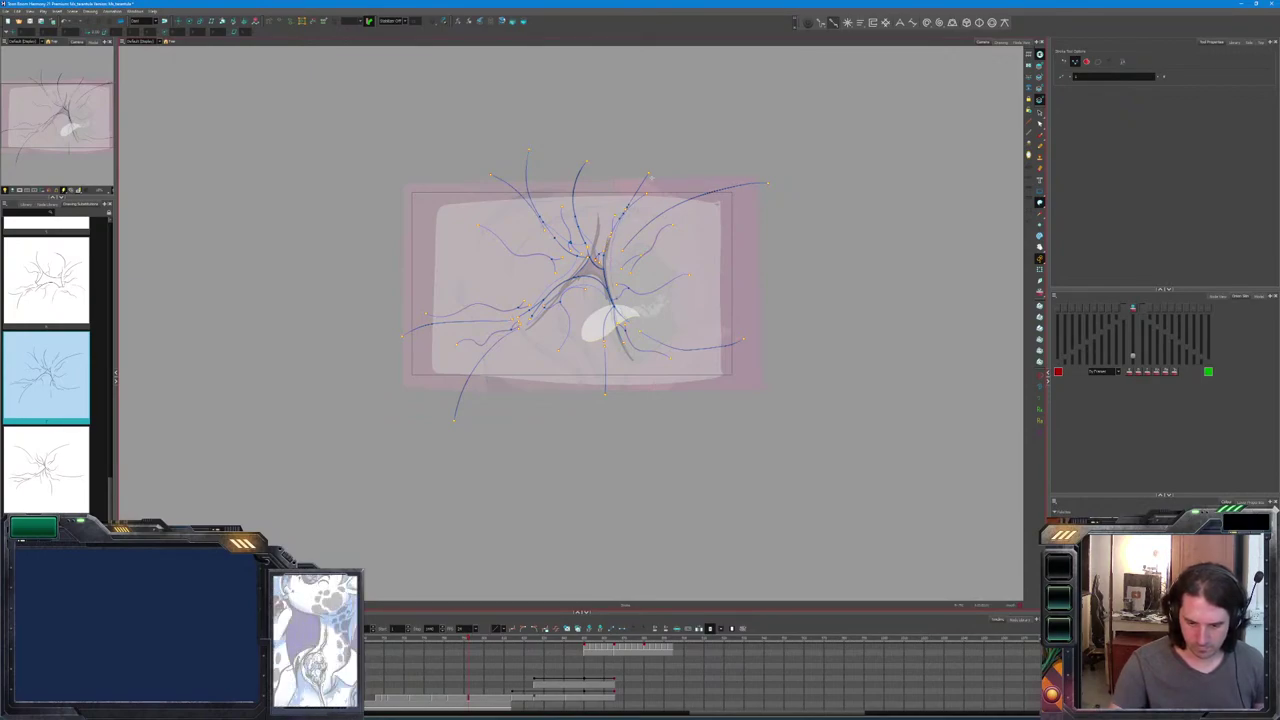
Border the branching-opening drawing, filling its throat wall with dark plum and the rim around the opening with crimson.
{"action": "mouse_move", "coordinate": [809, 128]}
{"action": "left_mouse_down"}
{"action": "mouse_move", "coordinate": [350, 300]}
{"action": "mouse_move", "coordinate": [357, 131]}
{"action": "mouse_move", "coordinate": [800, 145]}
{"action": "left_mouse_up"}
{"action": "key", "text": "period"}
{"action": "key", "text": "comma"}
{"action": "left_click", "coordinate": [747, 283]}
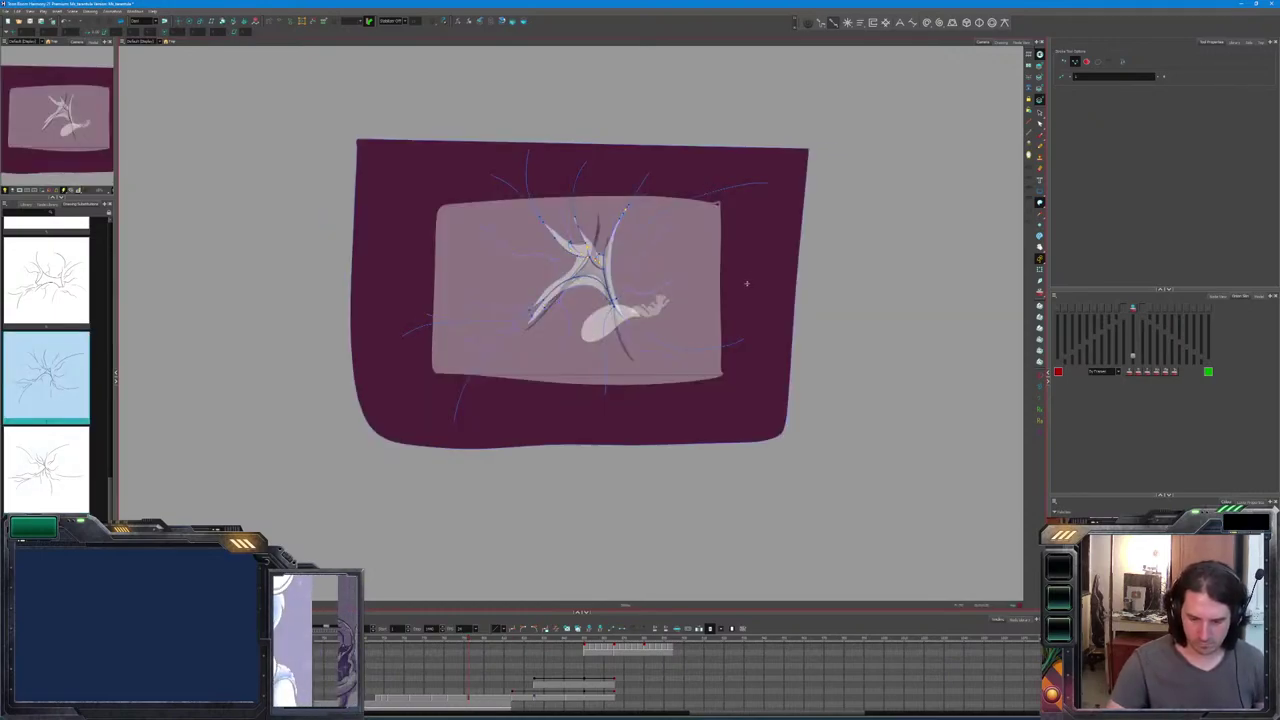
{"action": "key", "text": "period"}
{"action": "key", "text": "comma"}
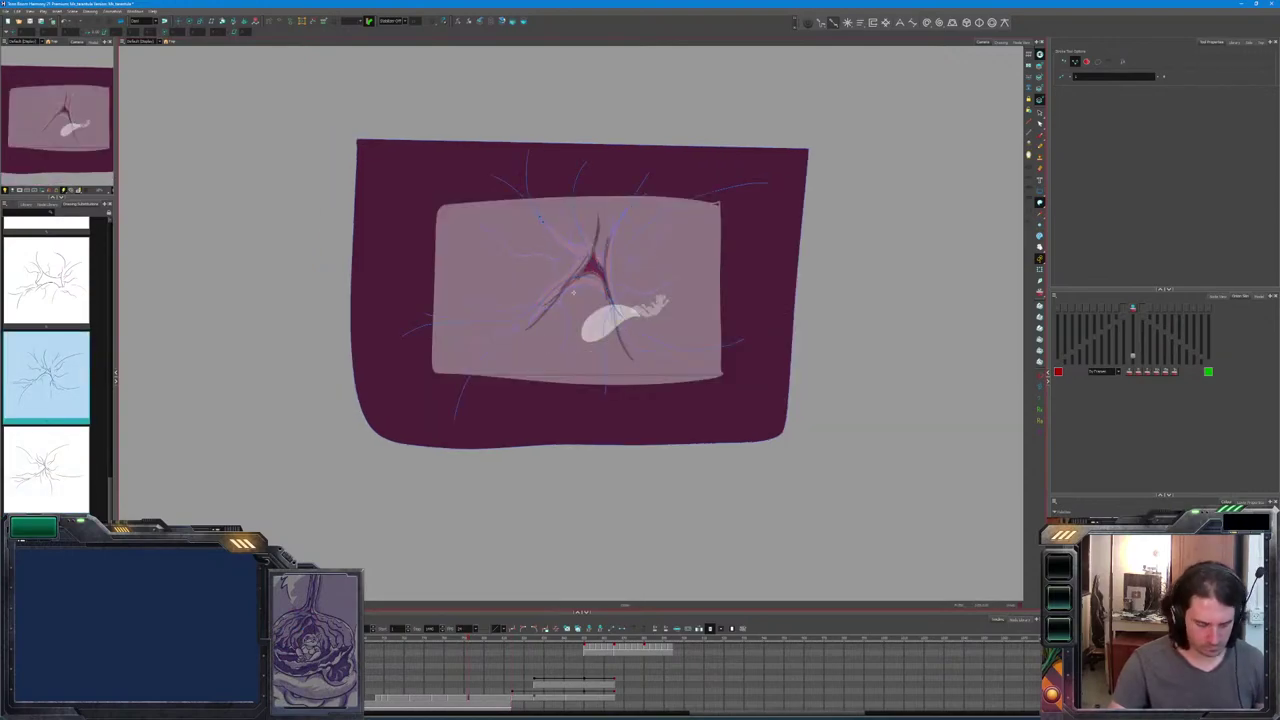
Flip through the coloured crease drawings from closed throat to wide opening to check the wall and rim fills.
{"action": "key", "text": "comma"}
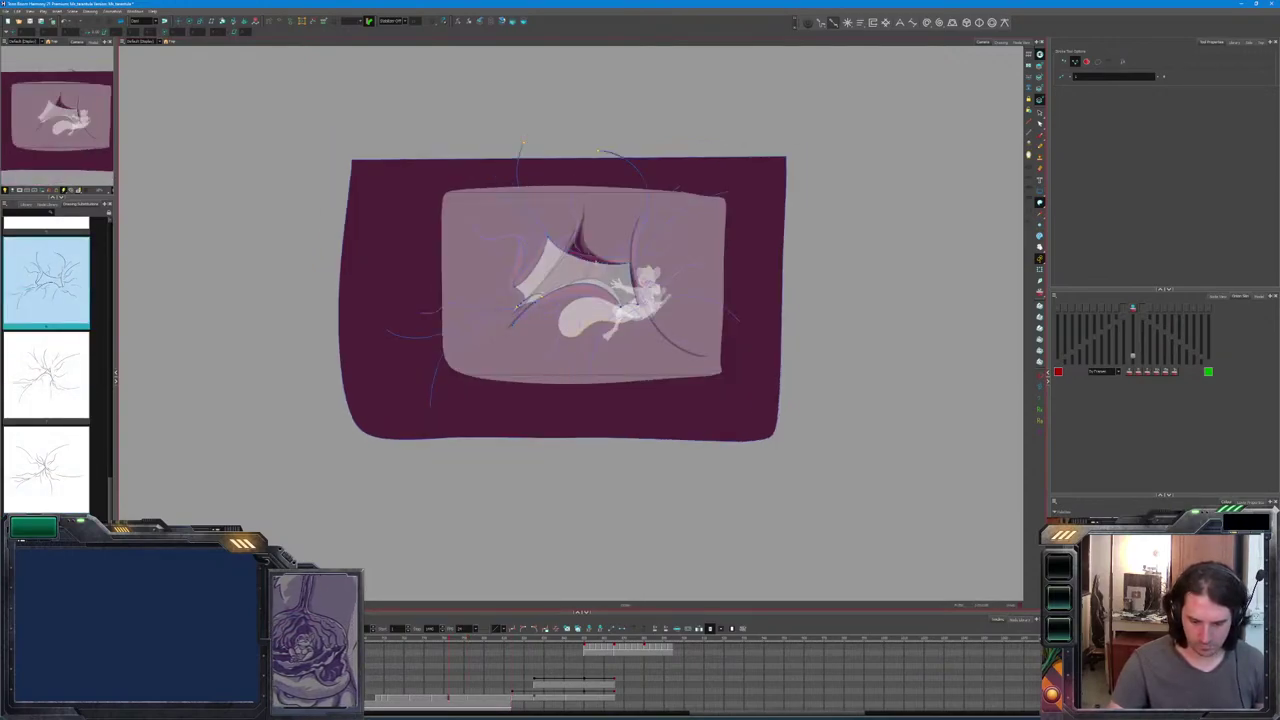
{"action": "key", "text": "period"}
{"action": "key", "text": "period"}
{"action": "key", "text": "period"}
{"action": "key", "text": "period"}
{"action": "key", "text": "comma"}
{"action": "key", "text": "comma"}
{"action": "key", "text": "period"}
{"action": "key", "text": "period"}
{"action": "key", "text": "period"}
{"action": "key", "text": "period"}
{"action": "key", "text": "period"}
{"action": "key", "text": "period"}
{"action": "key", "text": "comma"}
{"action": "key", "text": "comma"}
{"action": "key", "text": "period"}
{"action": "key", "text": "period"}
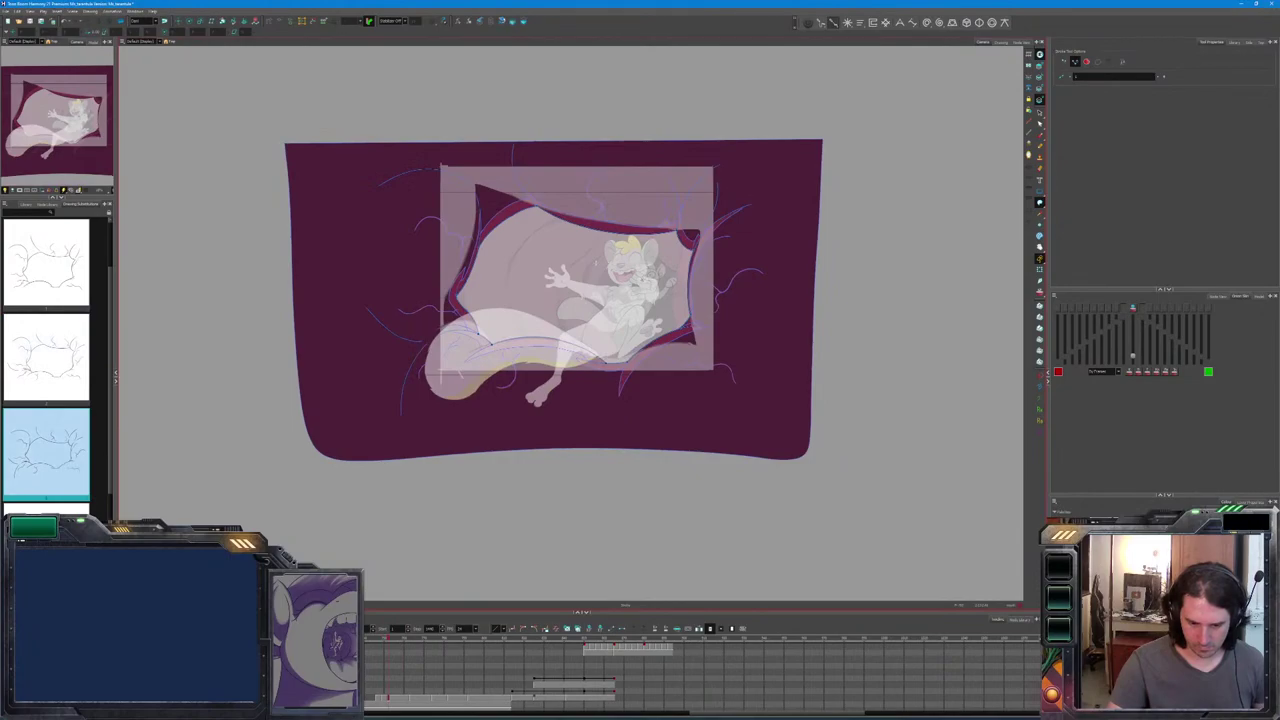
Select the wide-opening throat artwork and take it out of view, exposing the rough throat backdrop behind the character.
{"action": "key", "text": "alt+s"}
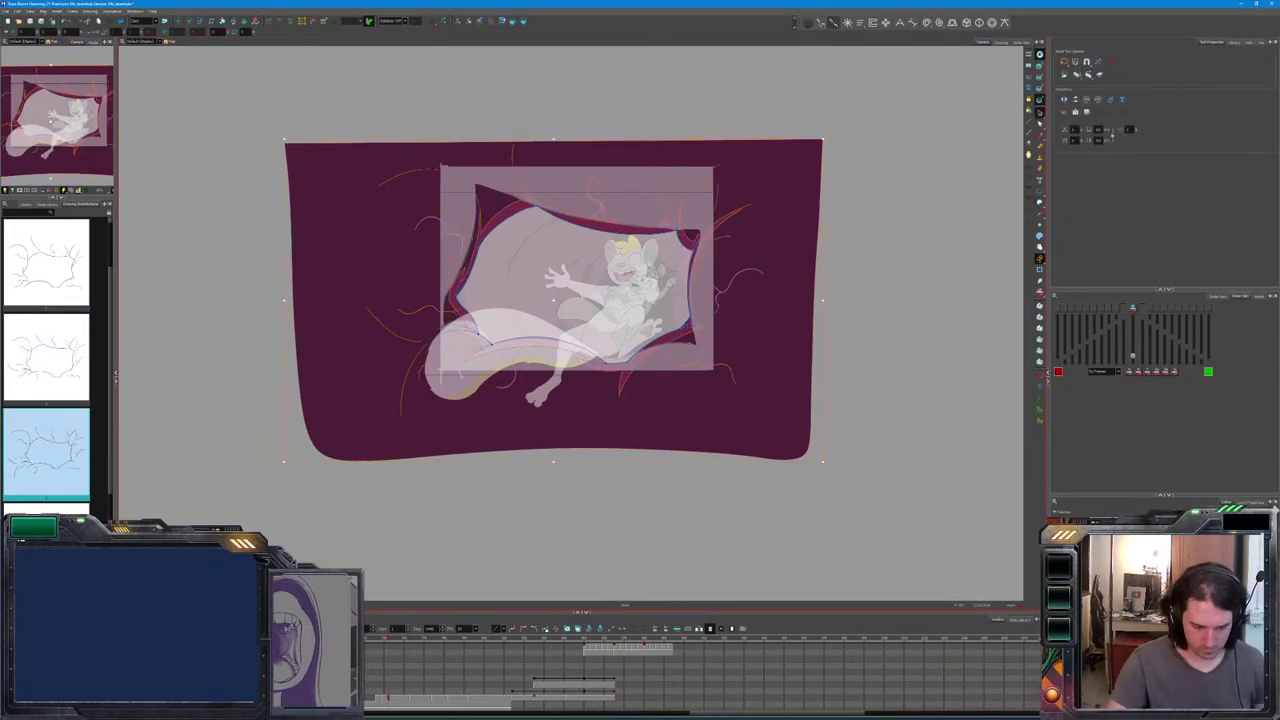
{"action": "key", "text": "shift+l"}
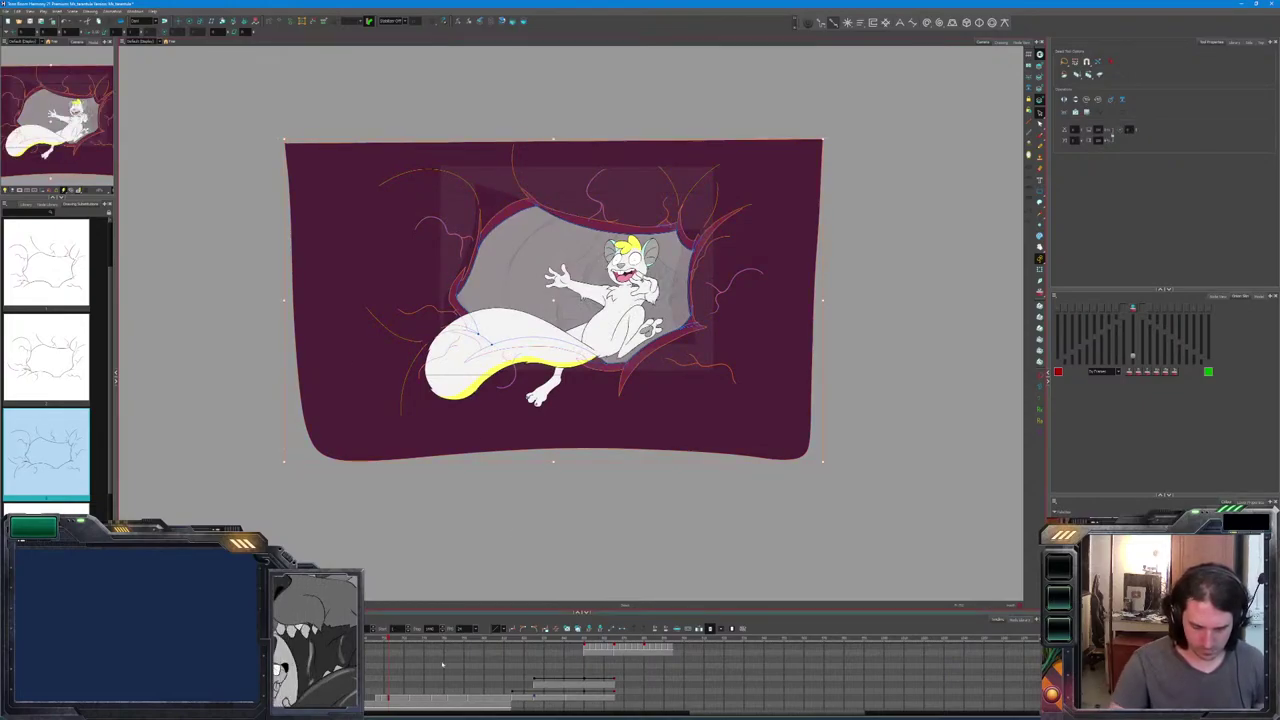
{"action": "key", "text": "Delete"}
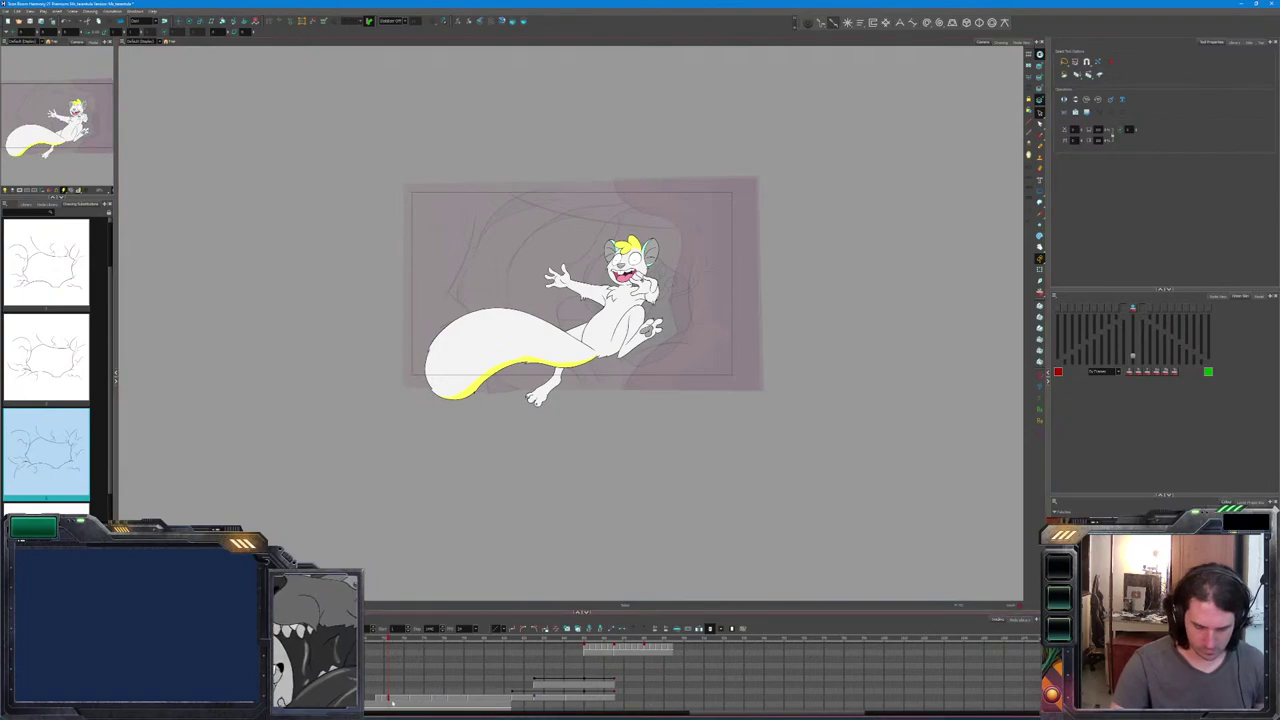
Select the large rough throat backdrop behind the character and take it out of view.
{"action": "left_click", "coordinate": [594, 206]}
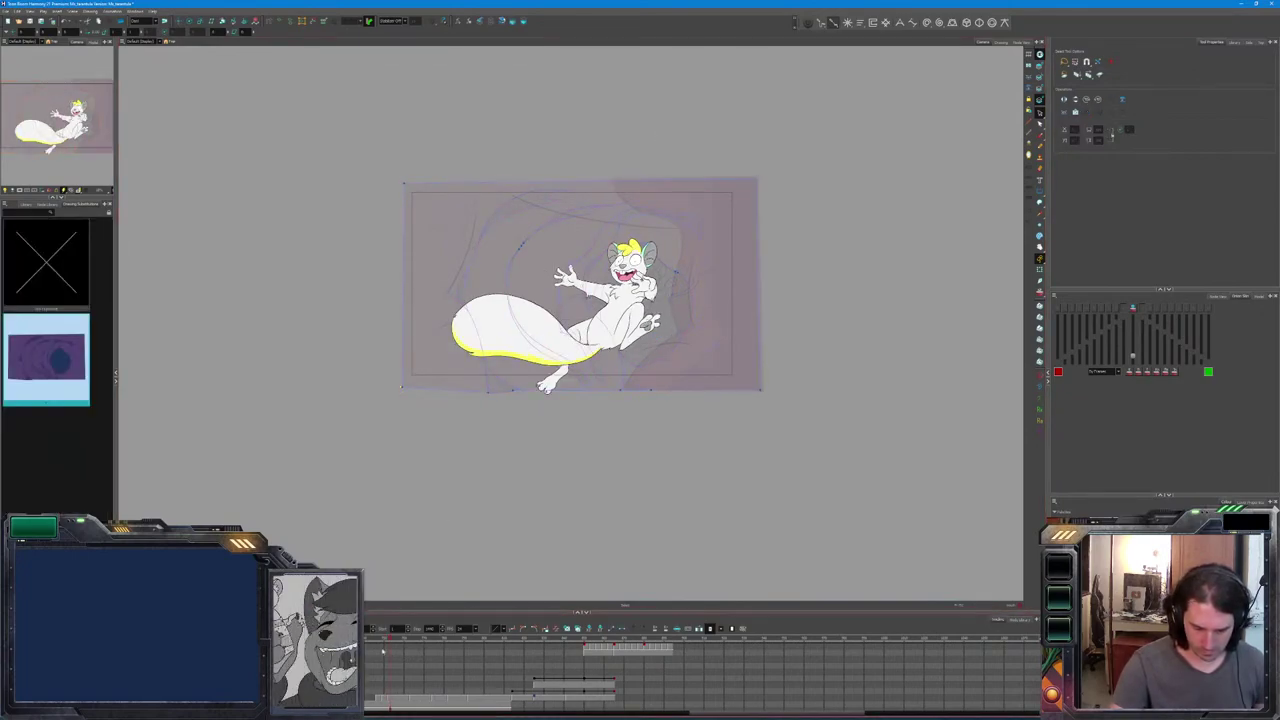
{"action": "left_click", "coordinate": [379, 643]}
{"action": "key", "text": "period"}
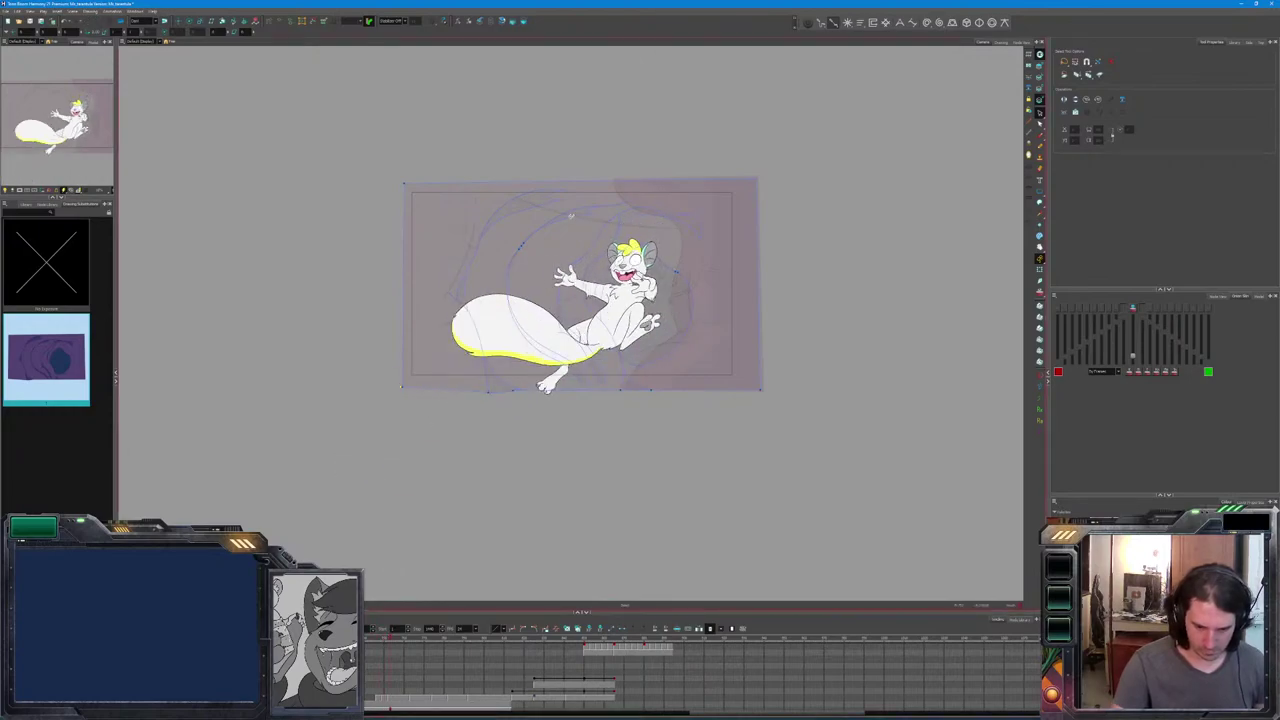
{"action": "left_click", "coordinate": [557, 207]}
{"action": "key", "text": "period"}
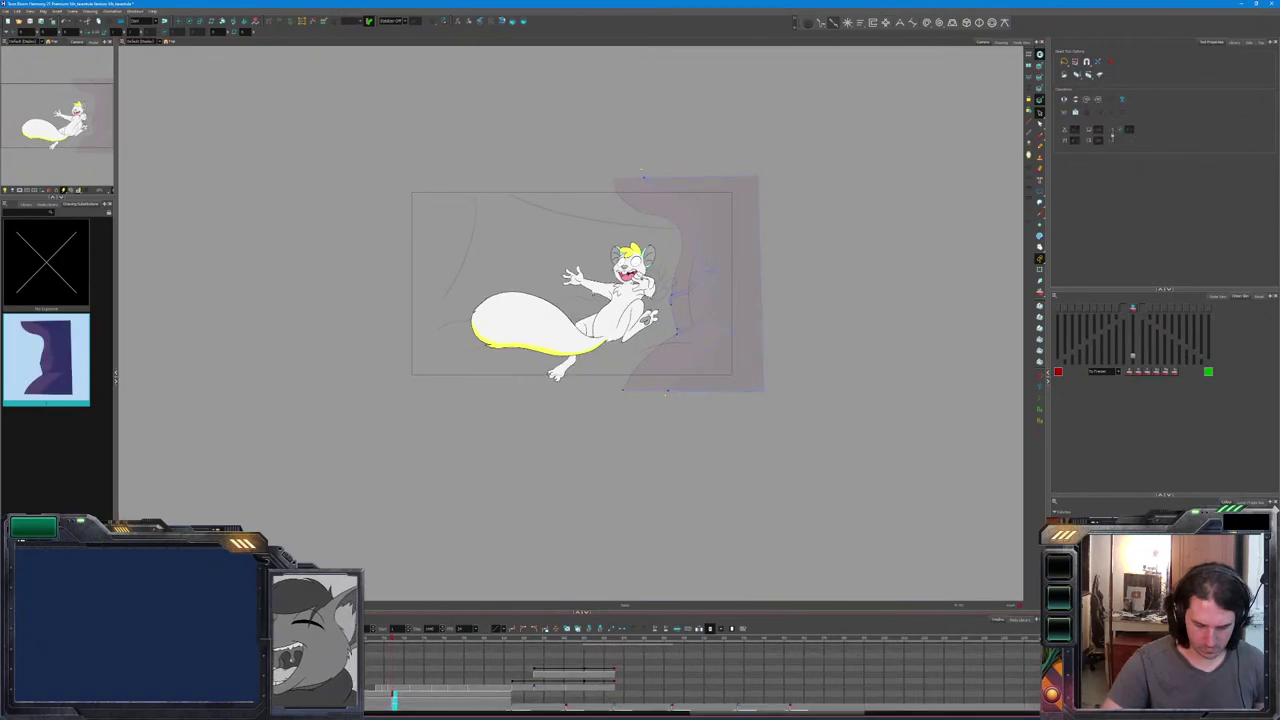
{"action": "key", "text": "comma"}
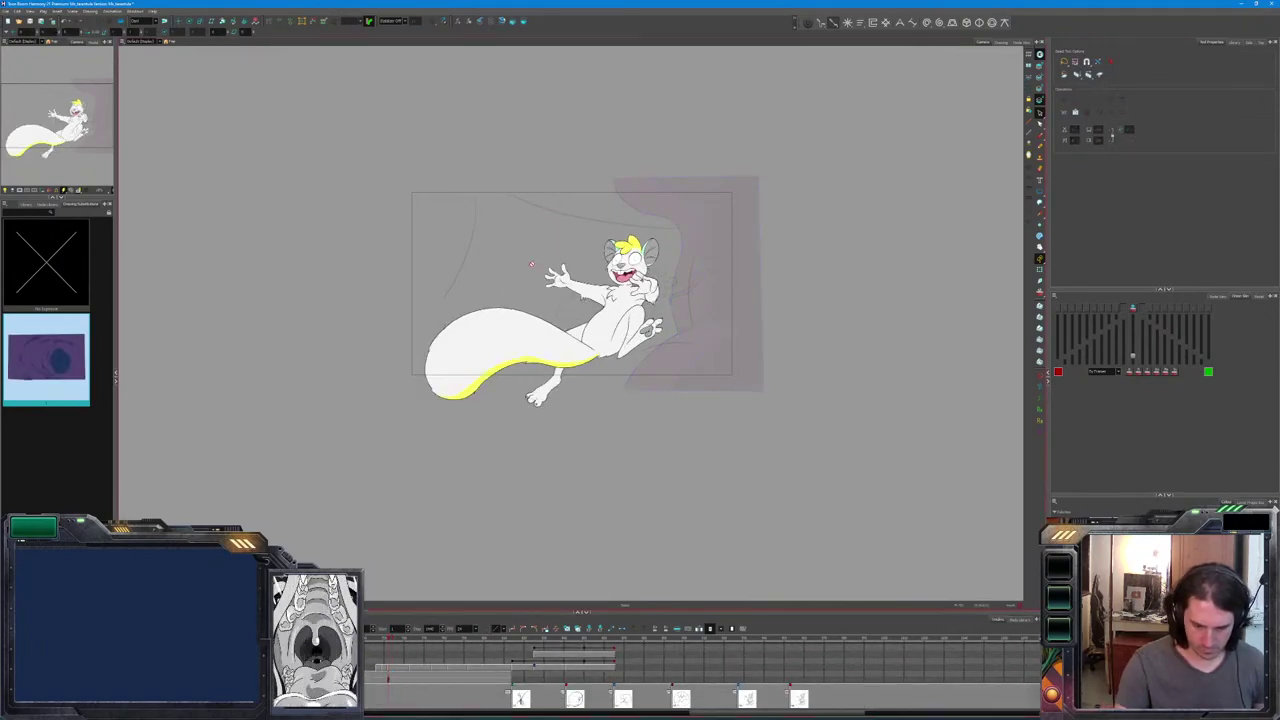
Select the rough throat backdrop and the rough outline sketch in turn to locate their layers in the timeline.
{"action": "left_click", "coordinate": [388, 677]}
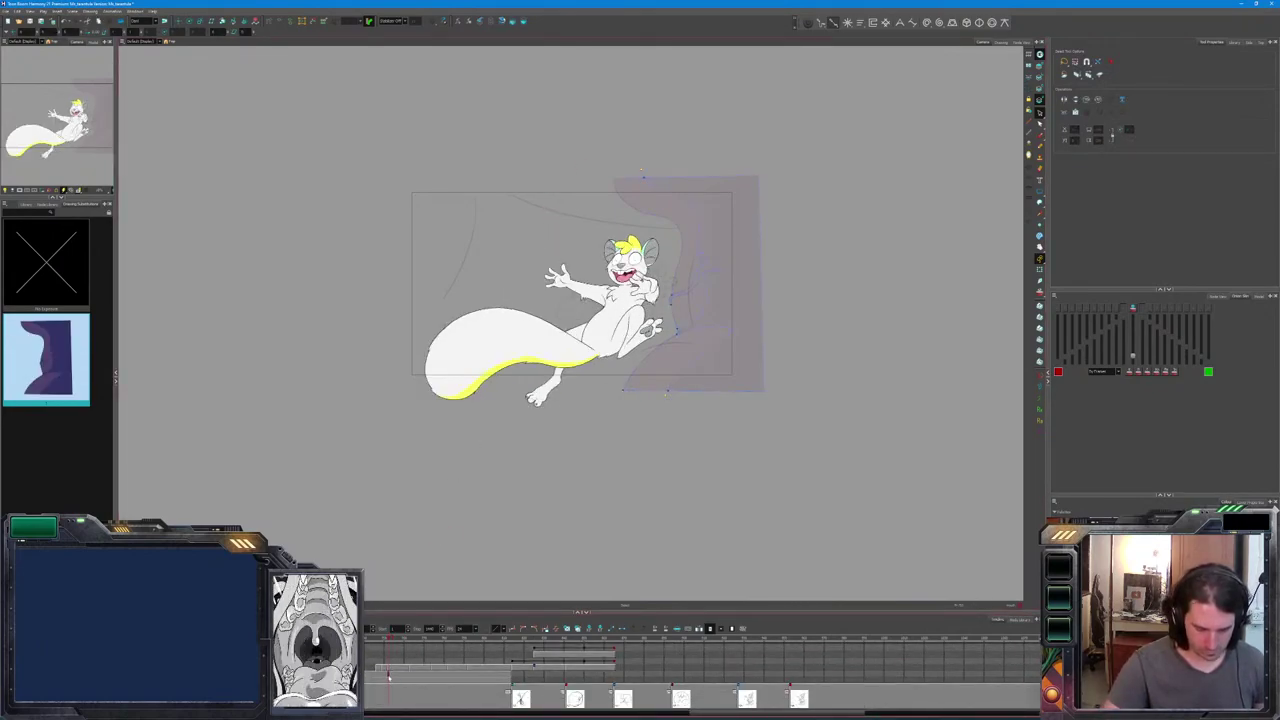
{"action": "left_click", "coordinate": [587, 216]}
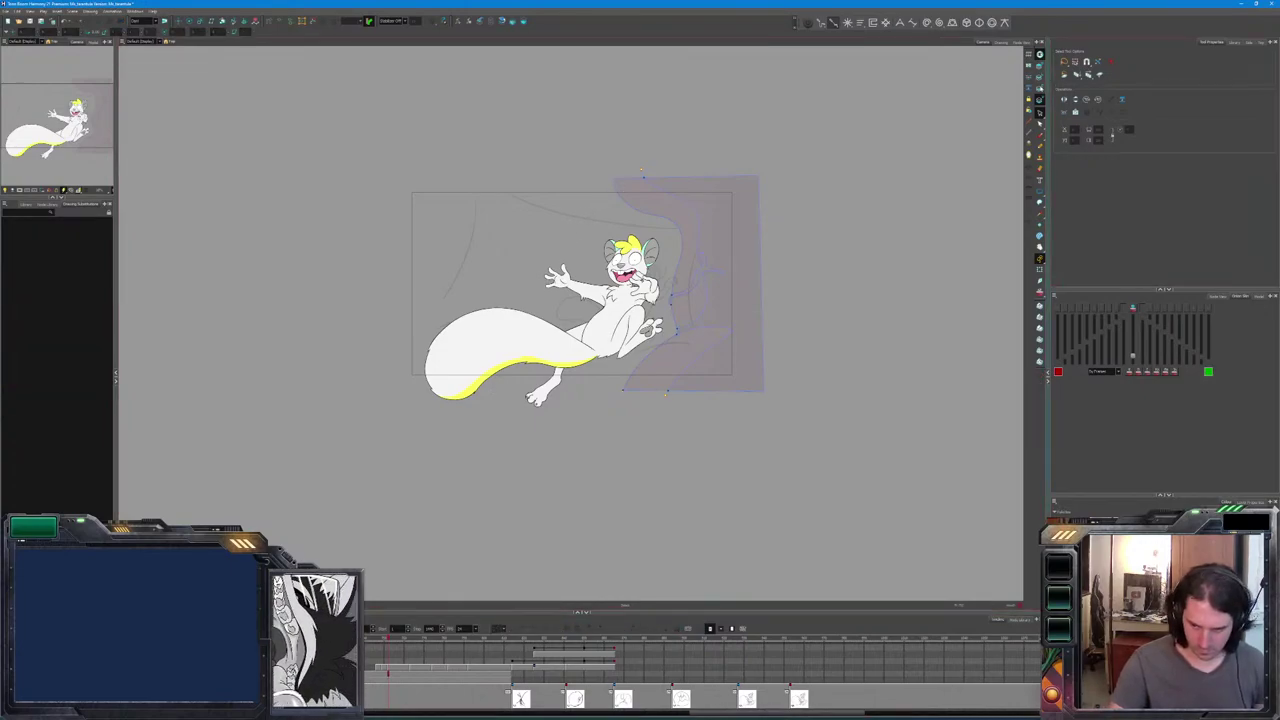
{"action": "left_click", "coordinate": [560, 208]}
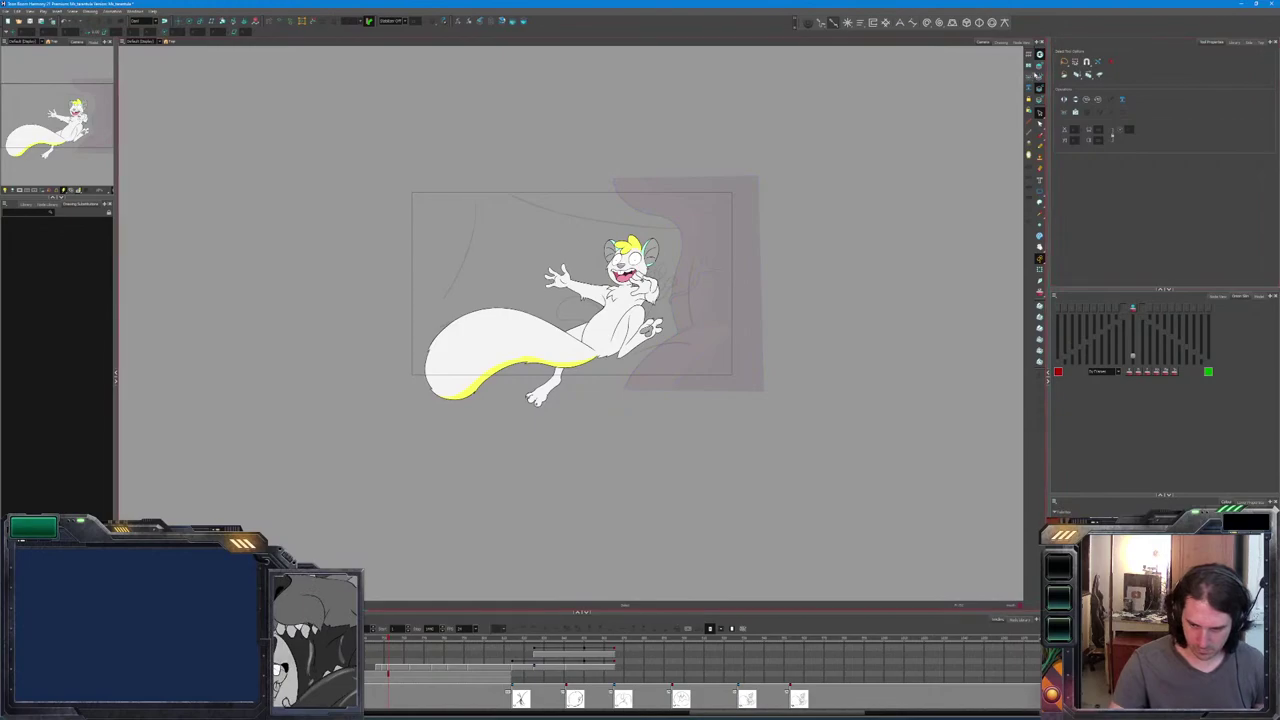
{"action": "left_click", "coordinate": [588, 218]}
{"action": "left_click", "coordinate": [538, 688]}
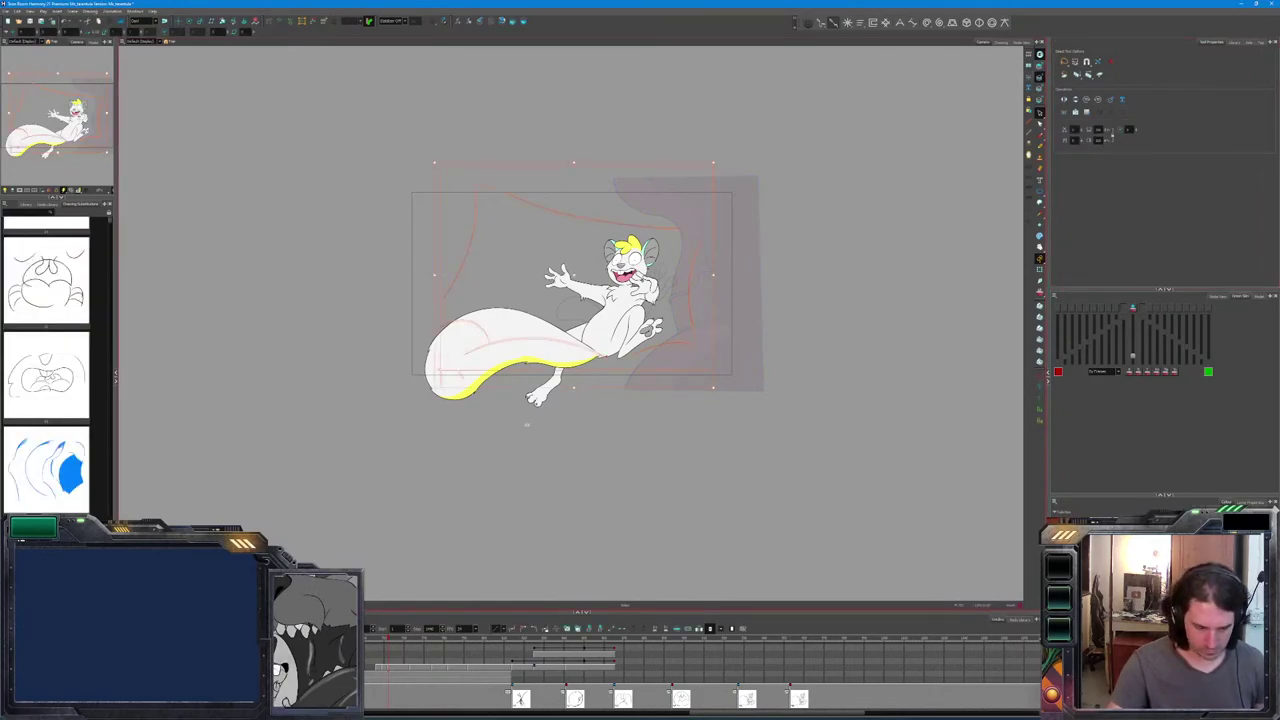
{"action": "left_click", "coordinate": [535, 690]}
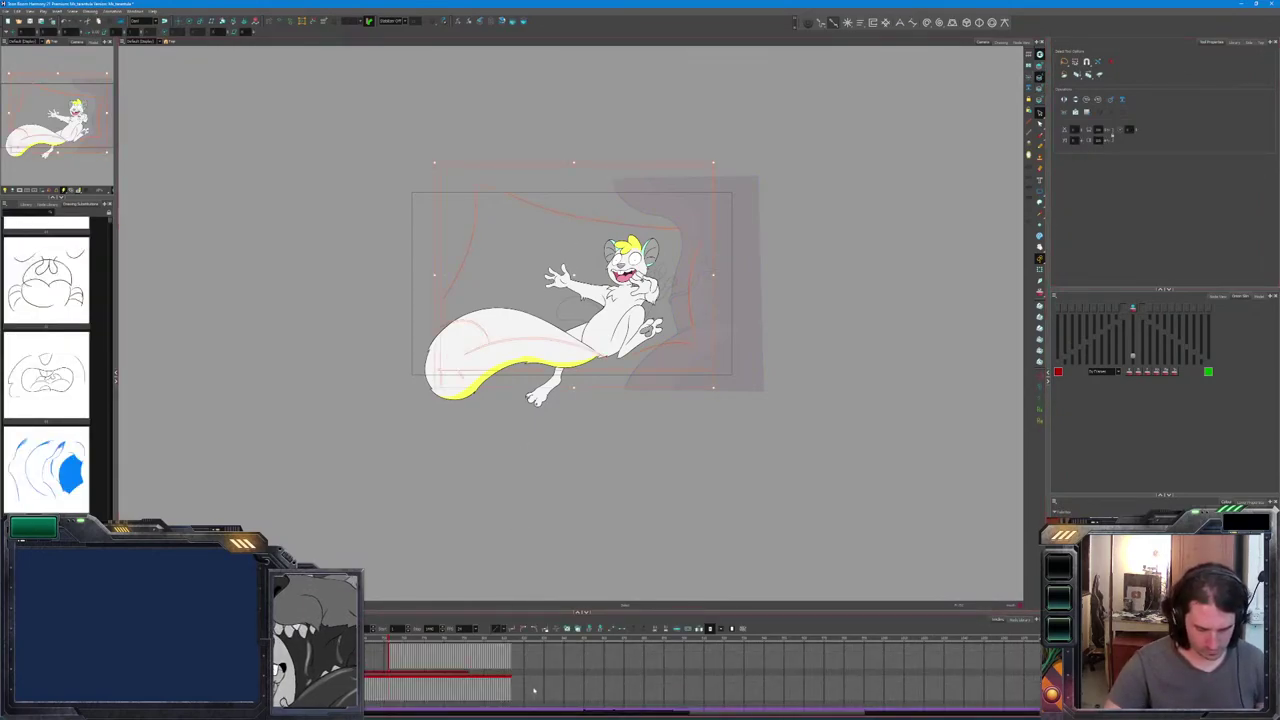
{"action": "scroll", "coordinate": [466, 669], "scroll_direction": "up", "scroll_amount": 1}
{"action": "scroll", "coordinate": [466, 669], "scroll_direction": "up", "scroll_amount": 1}
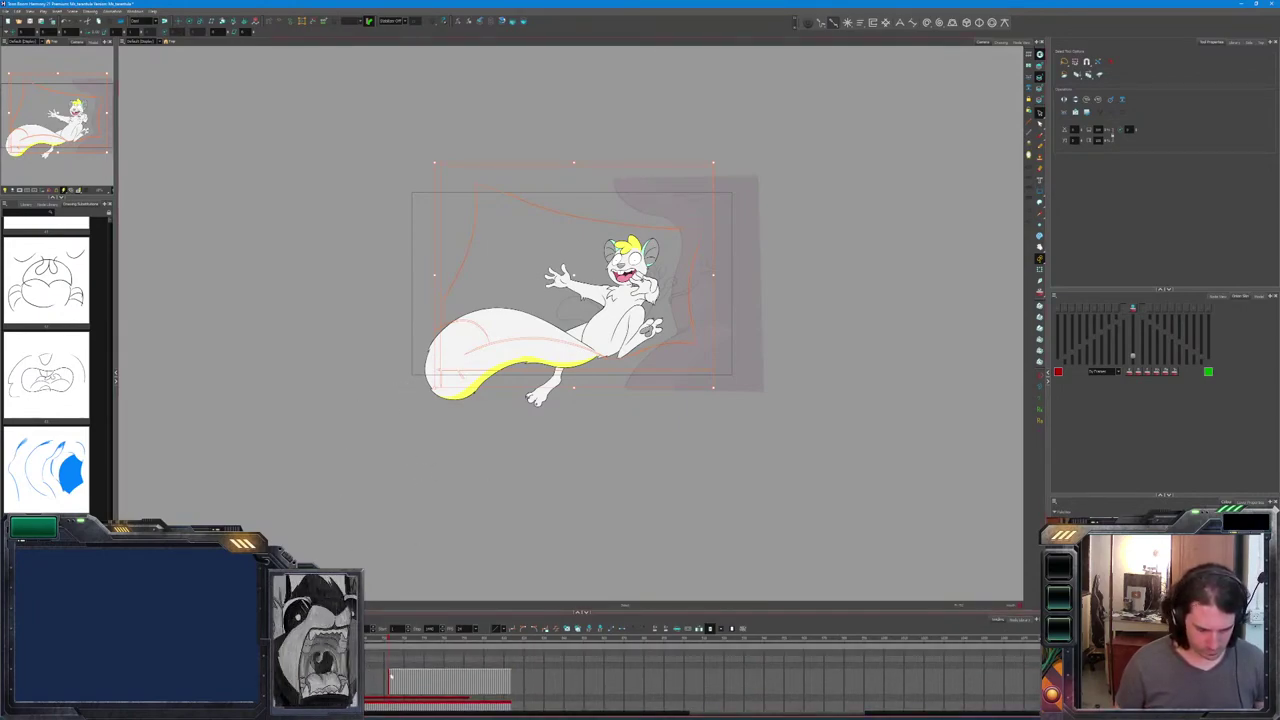
Open the node network and bring the coloured throat-opening drawing back into view around the character.
{"action": "key", "text": "Return"}
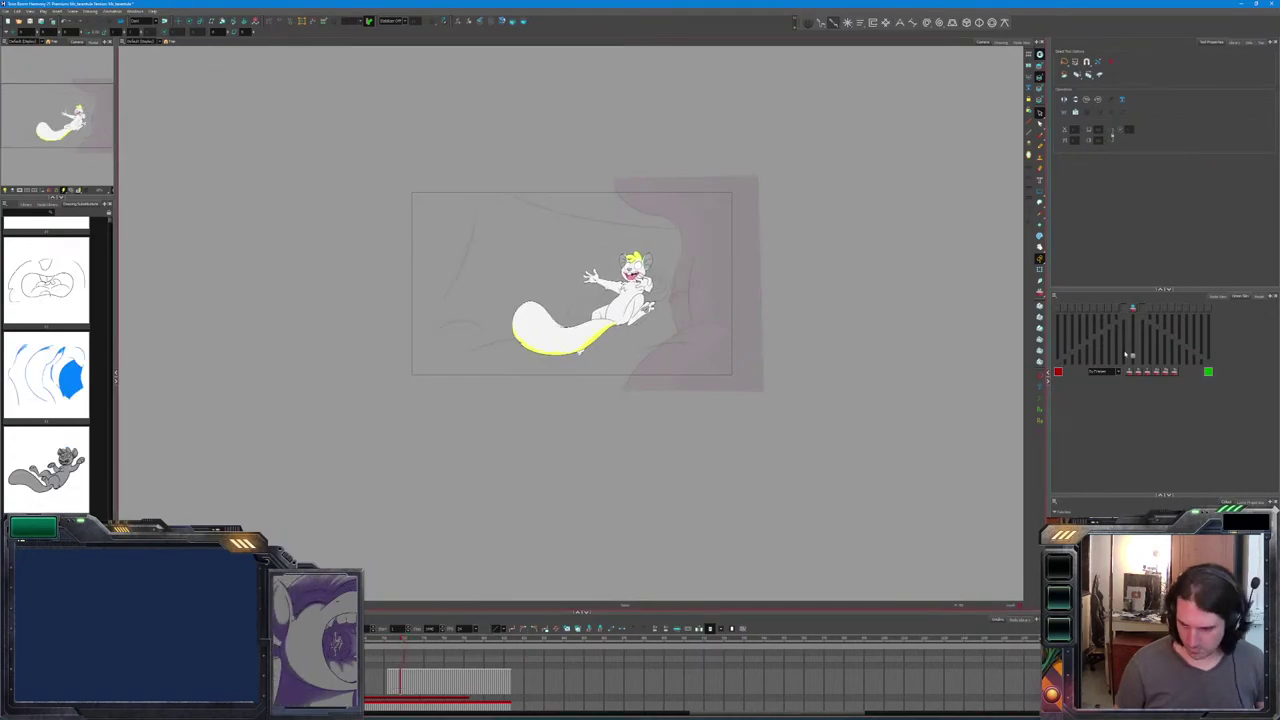
{"action": "left_click", "coordinate": [1220, 297]}
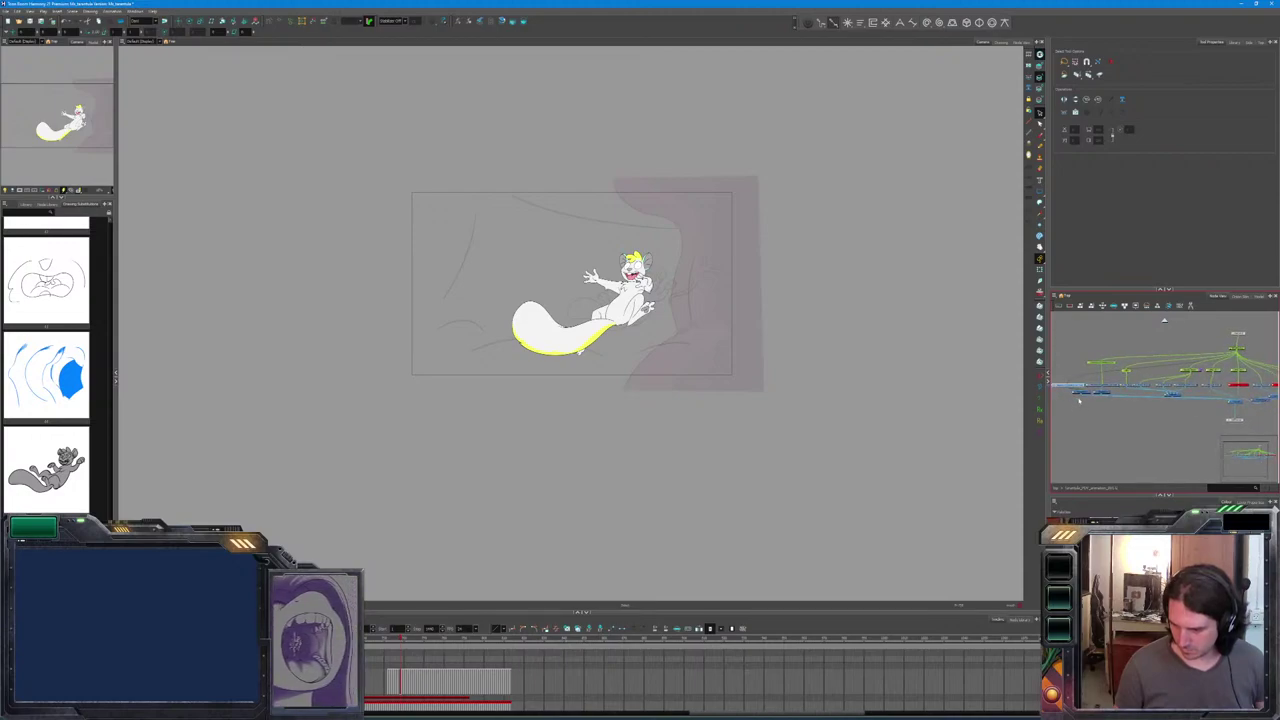
{"action": "scroll", "coordinate": [1164, 320], "scroll_direction": "up", "scroll_amount": 2}
{"action": "scroll", "coordinate": [1164, 320], "scroll_direction": "up", "scroll_amount": 1}
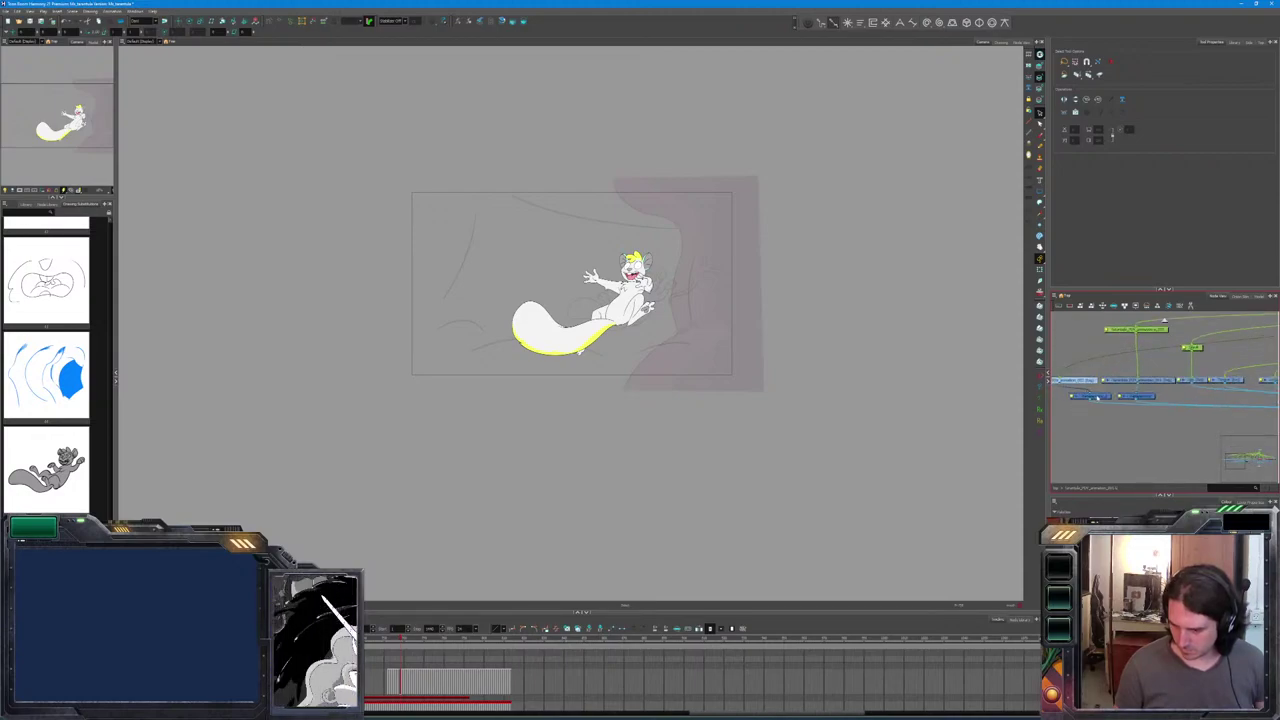
{"action": "scroll", "coordinate": [1152, 420], "scroll_direction": "up", "scroll_amount": 2}
{"action": "scroll", "coordinate": [1164, 320], "scroll_direction": "right", "scroll_amount": 2}
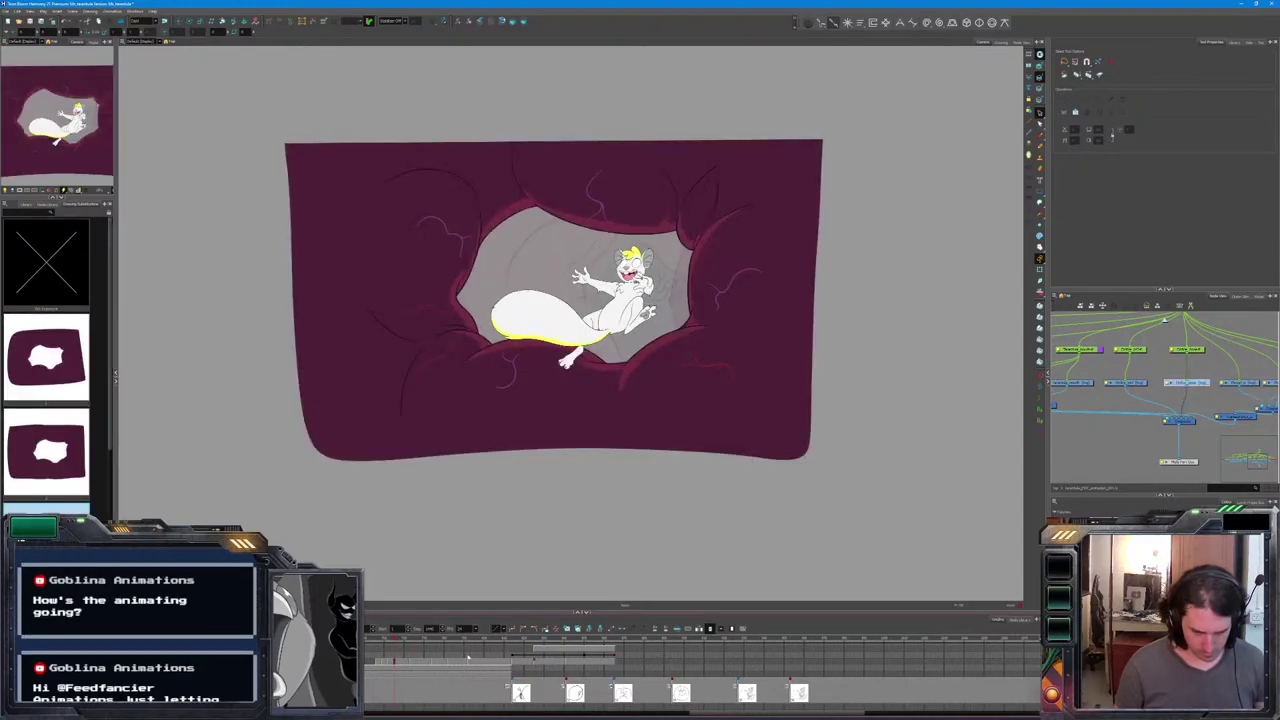
Disable the rough throat backdrop's nodes and bring the coloured inner throat into view behind the character.
{"action": "left_click", "coordinate": [393, 677]}
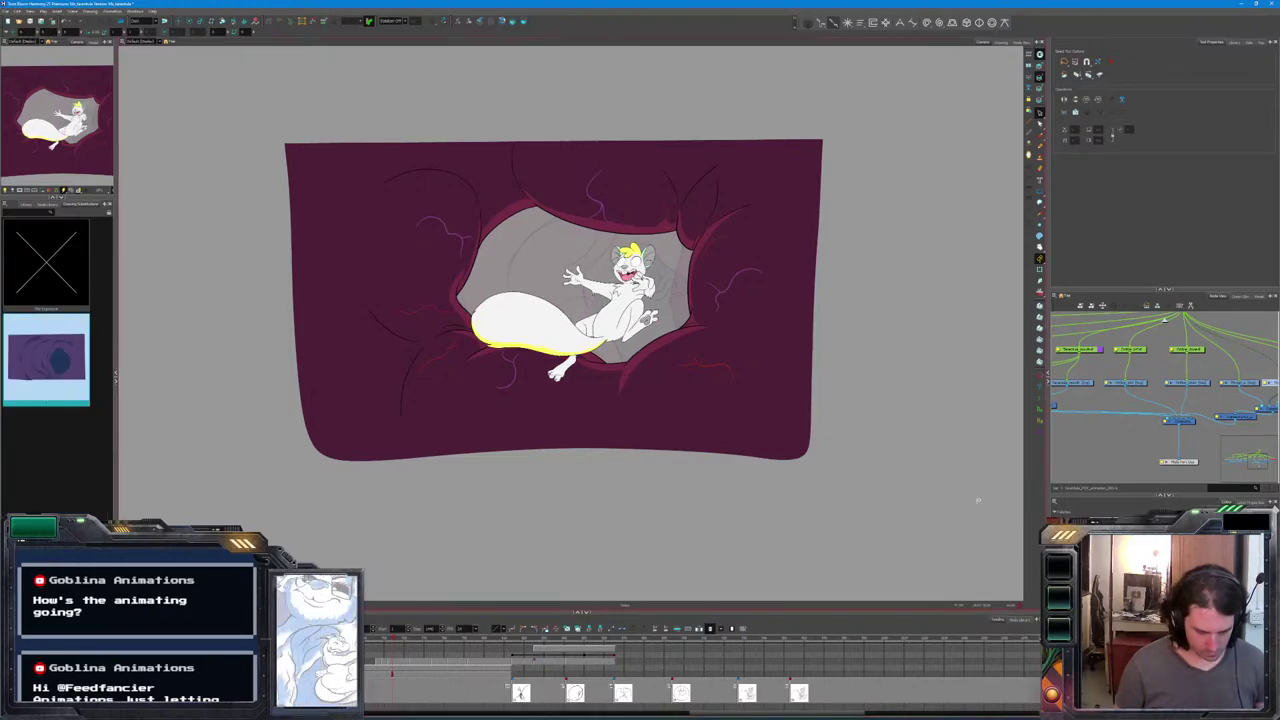
{"action": "left_click", "coordinate": [1184, 428]}
{"action": "left_click_drag", "start_coordinate": [1133, 437], "coordinate": [1163, 449]}
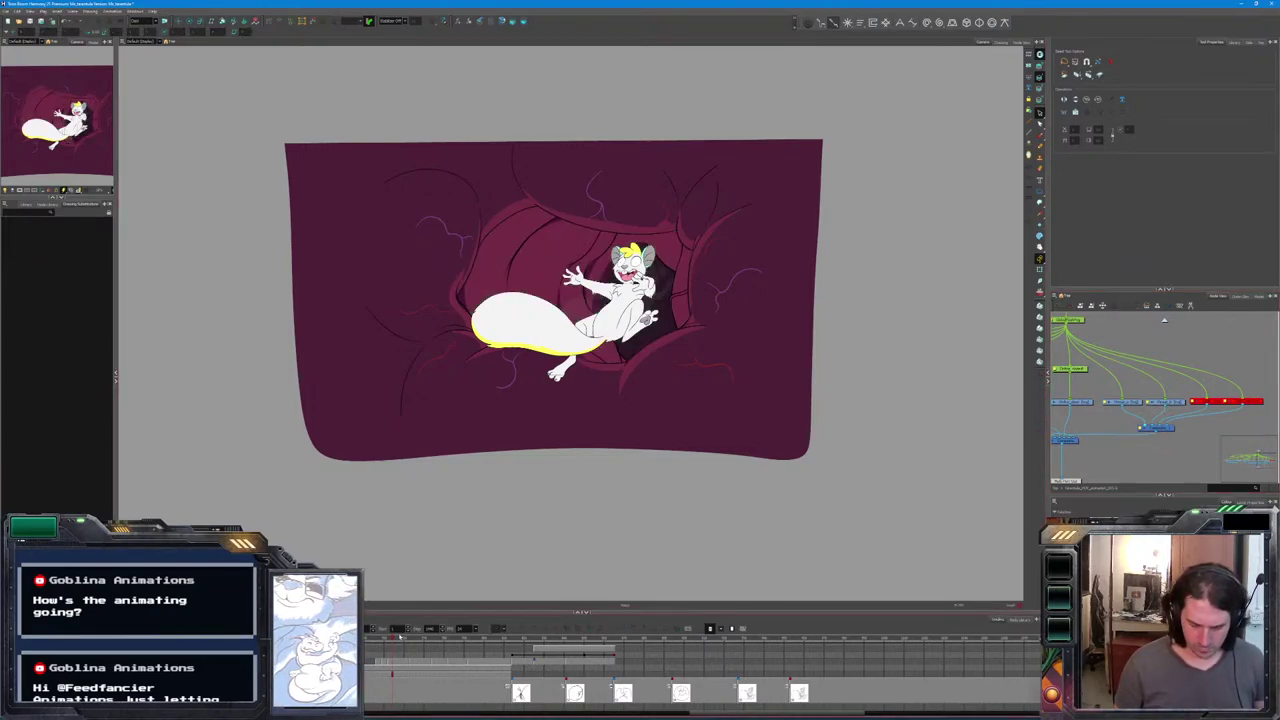
Examine how the throat, rough sketch and character layers are connected in the node network.
{"action": "scroll", "coordinate": [1170, 445], "scroll_direction": "up", "scroll_amount": 2}
{"action": "scroll", "coordinate": [1086, 402], "scroll_direction": "up", "scroll_amount": 4}
{"action": "scroll", "coordinate": [1210, 420], "scroll_direction": "up", "scroll_amount": 3}
{"action": "left_click", "coordinate": [1215, 420]}
{"action": "scroll", "coordinate": [1175, 415], "scroll_direction": "up", "scroll_amount": 2}
{"action": "scroll", "coordinate": [1150, 400], "scroll_direction": "down", "scroll_amount": 4}
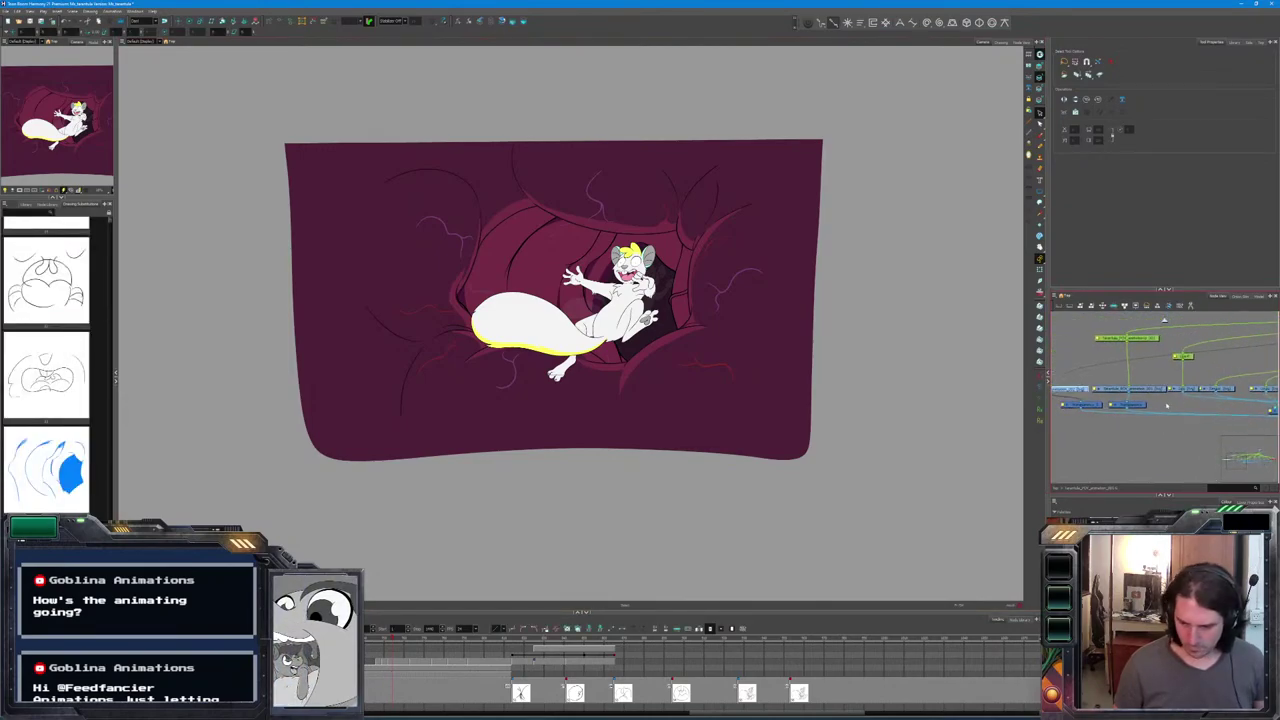
{"action": "left_click", "coordinate": [1120, 386]}
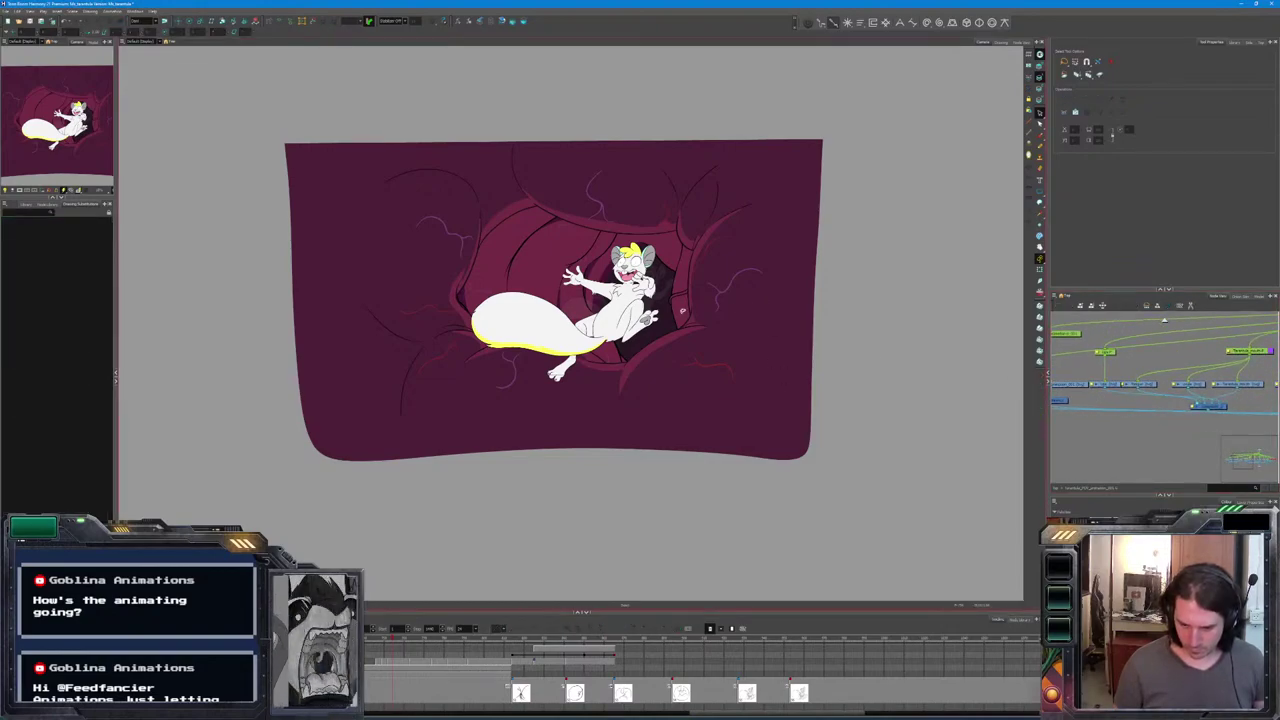
{"action": "left_click", "coordinate": [688, 325]}
Add a new effect node in the throat group, in free space beside the throat's composite.
{"action": "left_click", "coordinate": [1167, 429]}
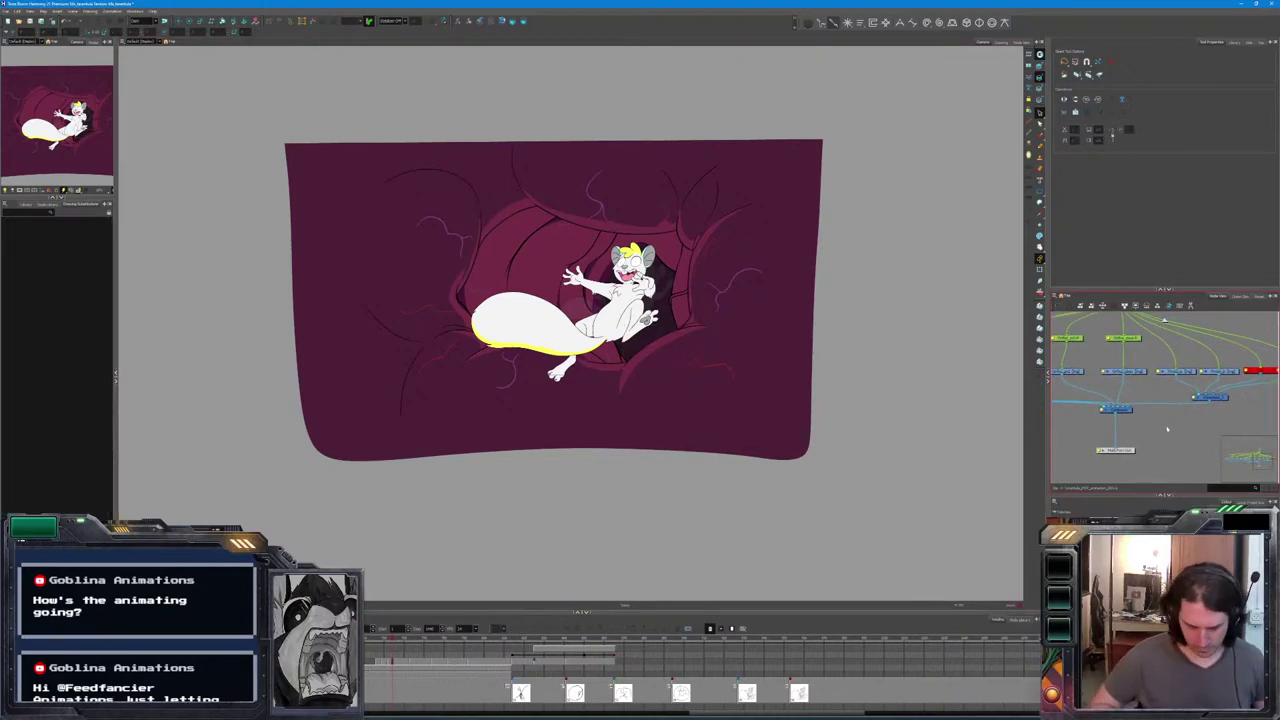
{"action": "key", "text": "Tab"}
{"action": "key", "text": "Return"}
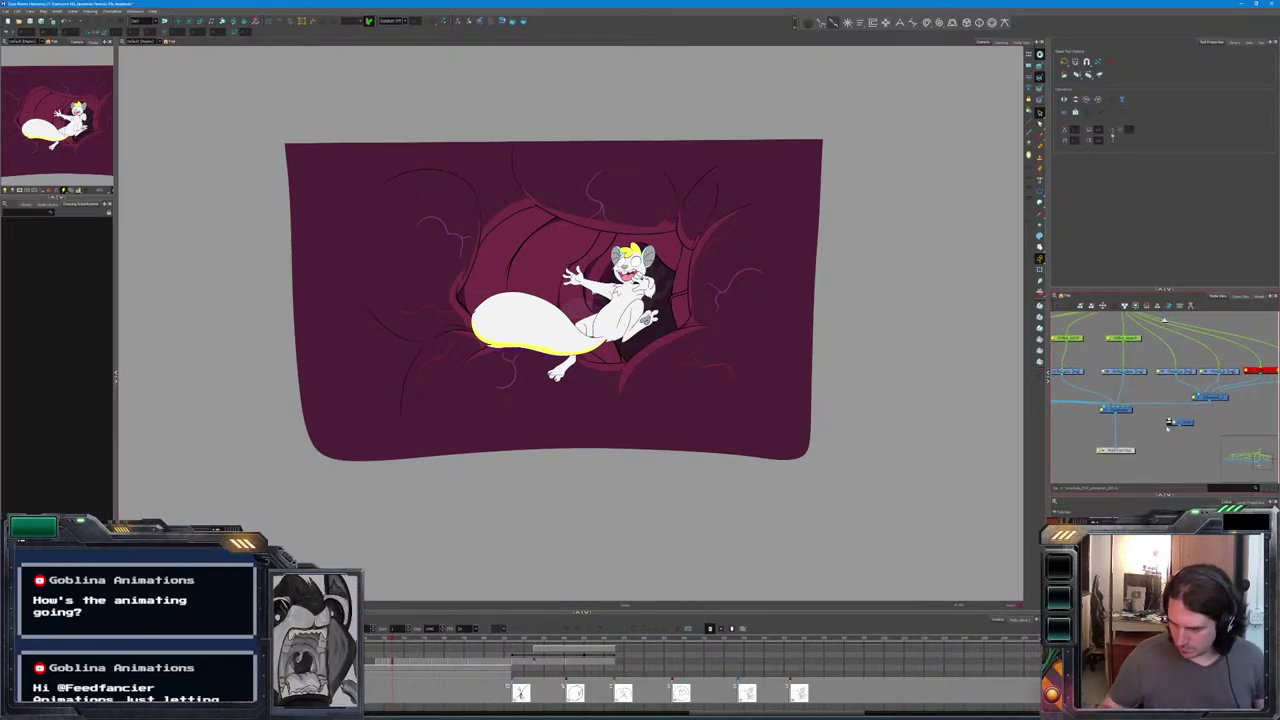
Copy the character's tail and body drawing nodes into the throat group and join them in a composite.
{"action": "left_click", "coordinate": [1170, 422]}
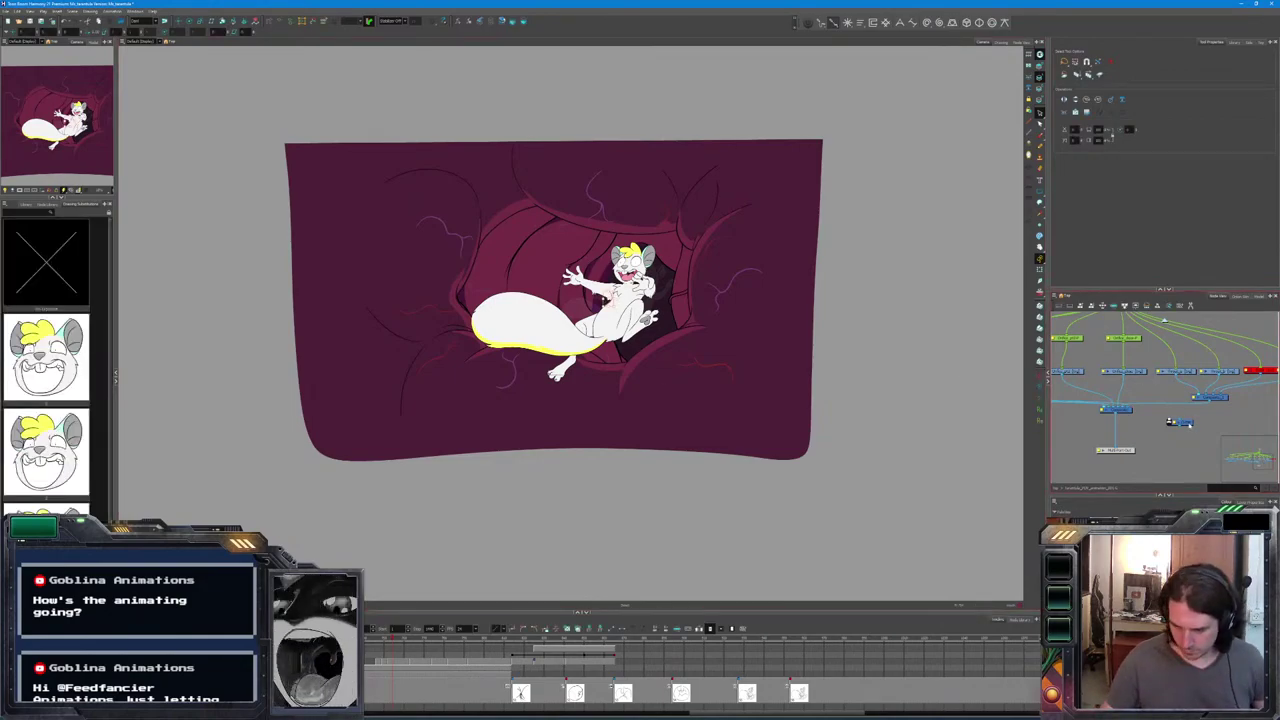
{"action": "scroll", "coordinate": [1188, 423], "scroll_direction": "down", "scroll_amount": 2}
{"action": "left_click_drag", "start_coordinate": [1238, 432], "coordinate": [1178, 388]}
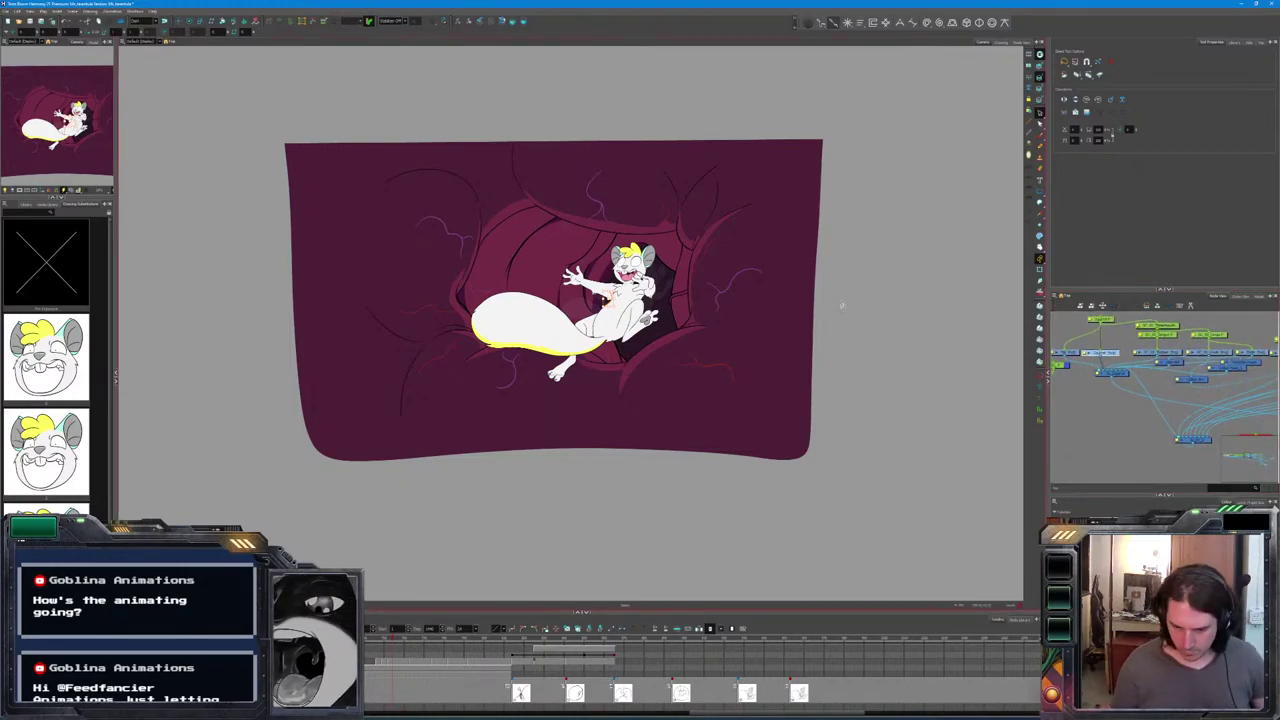
{"action": "left_click_drag", "start_coordinate": [1098, 374], "coordinate": [1124, 424]}
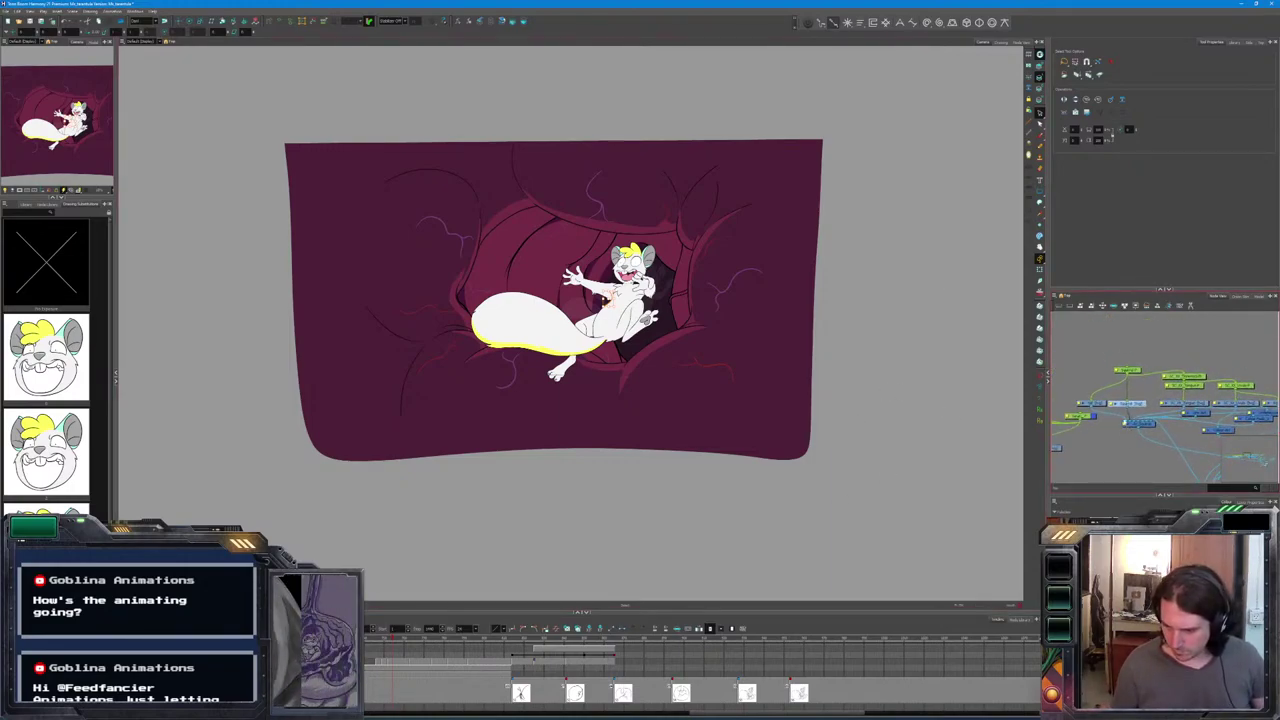
{"action": "left_click", "coordinate": [1105, 404]}
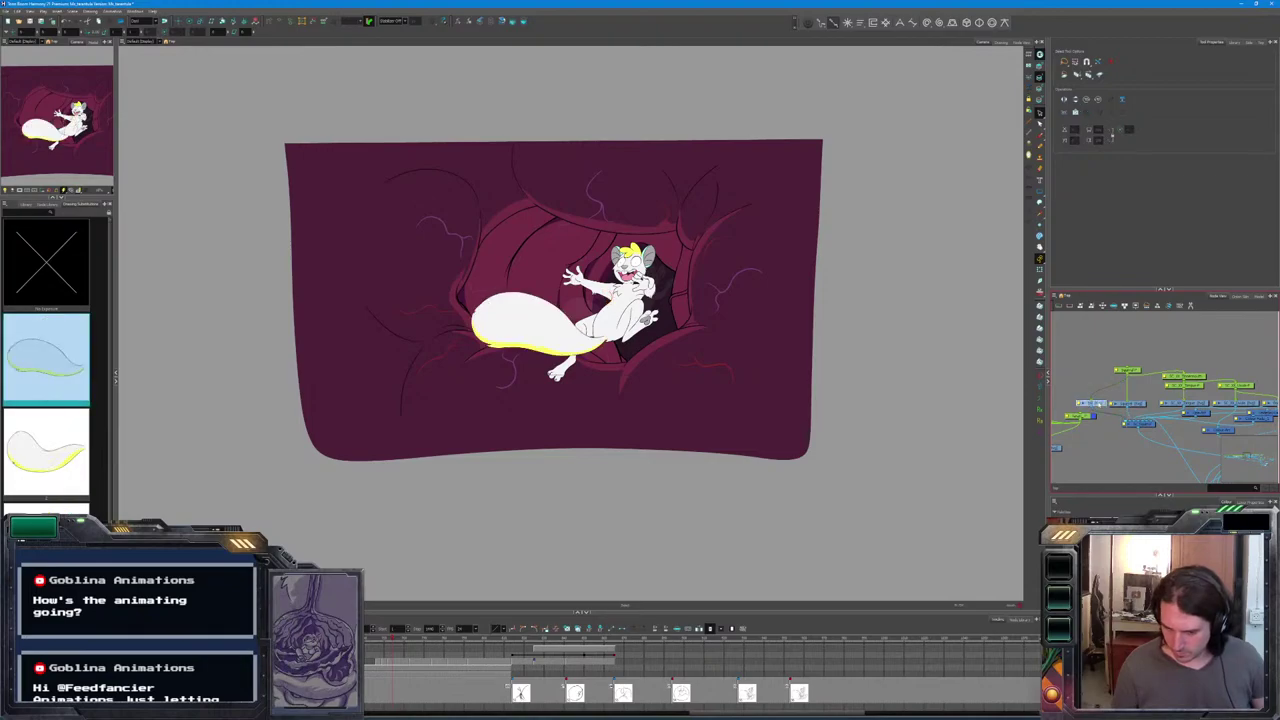
{"action": "left_click", "coordinate": [1094, 411]}
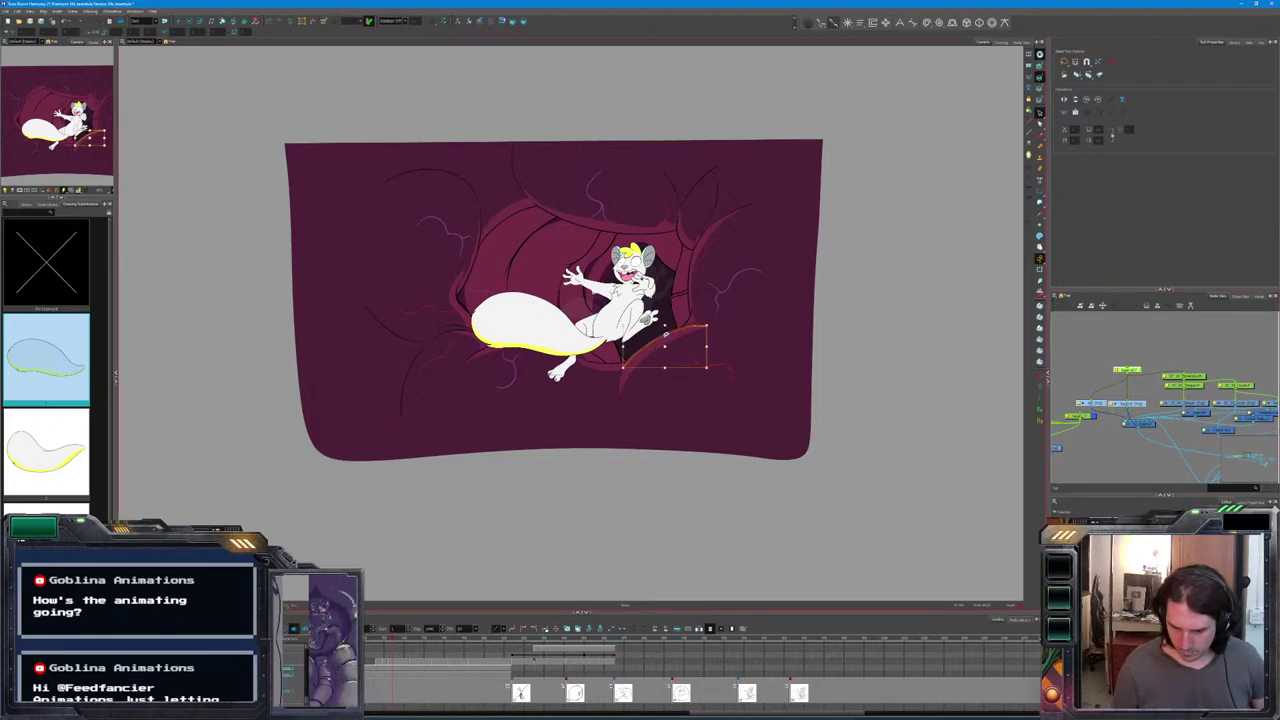
{"action": "scroll", "coordinate": [1181, 418], "scroll_direction": "down", "scroll_amount": 3}
{"action": "scroll", "coordinate": [1181, 418], "scroll_direction": "up", "scroll_amount": 2}
{"action": "left_click", "coordinate": [1135, 378]}
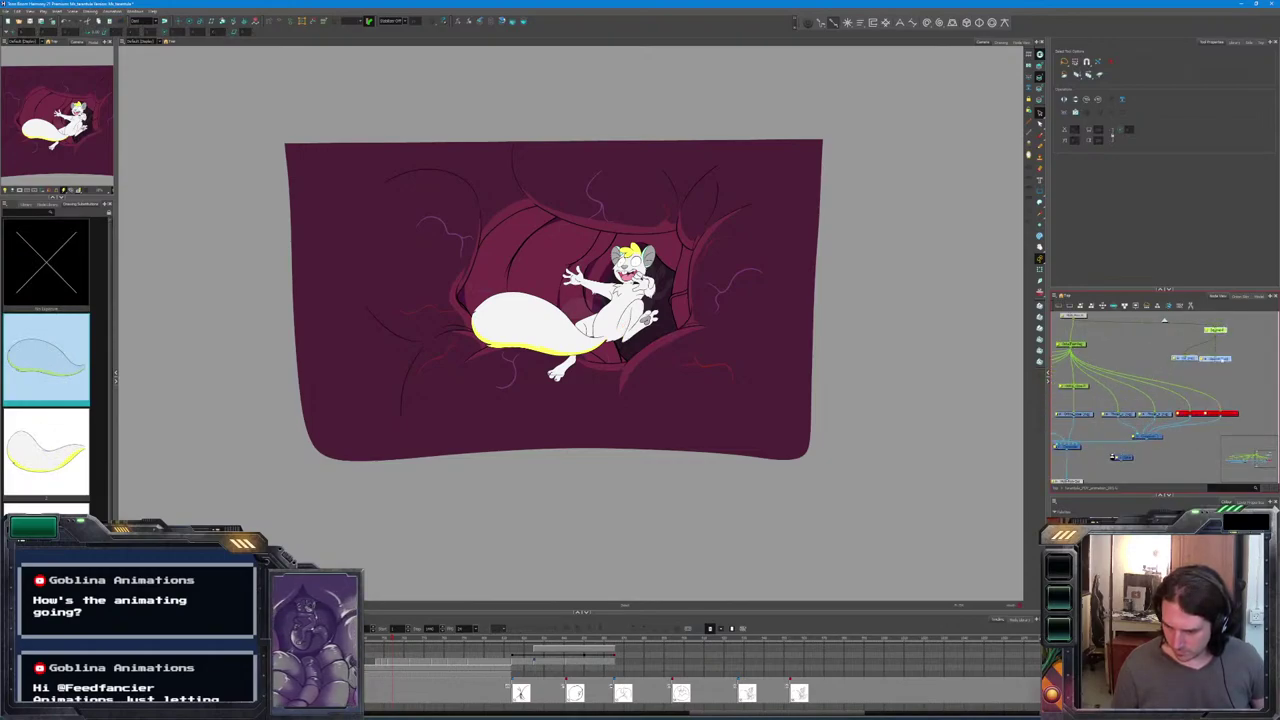
{"action": "left_click", "coordinate": [1206, 383]}
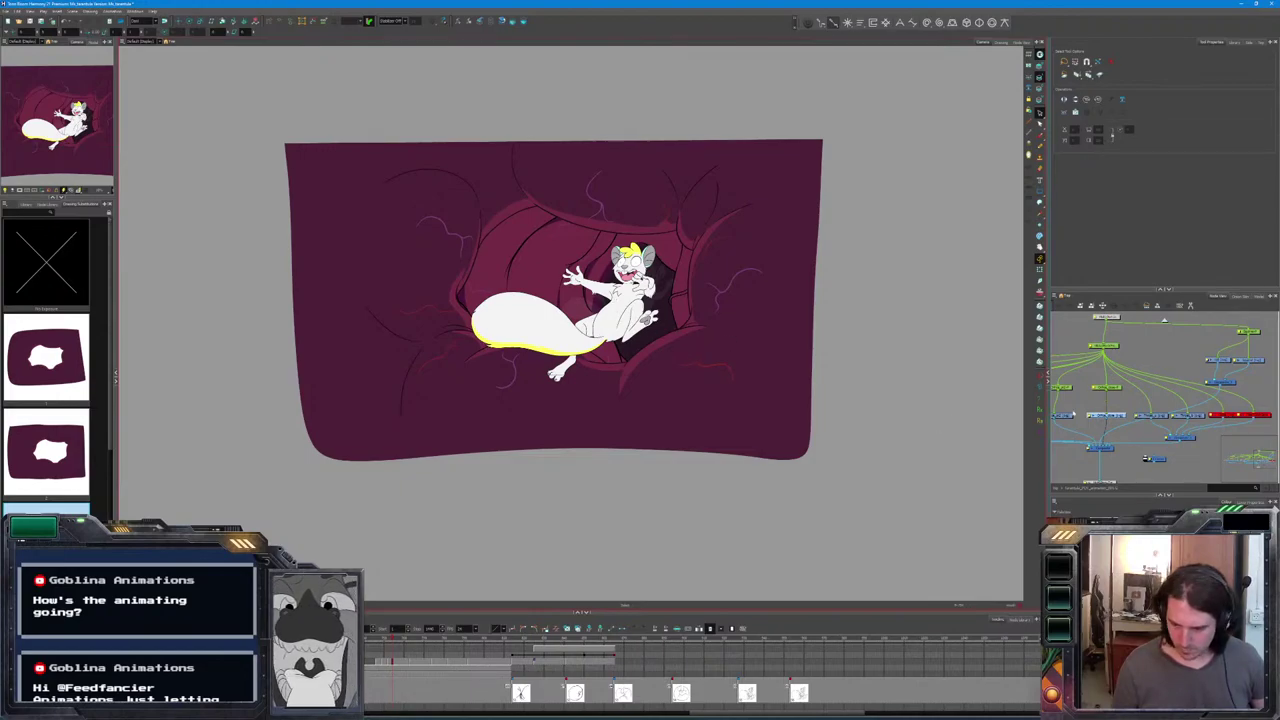
Disable the copied tail and body nodes and their composite in the throat group.
{"action": "left_click", "coordinate": [1107, 415]}
{"action": "left_click", "coordinate": [1113, 440]}
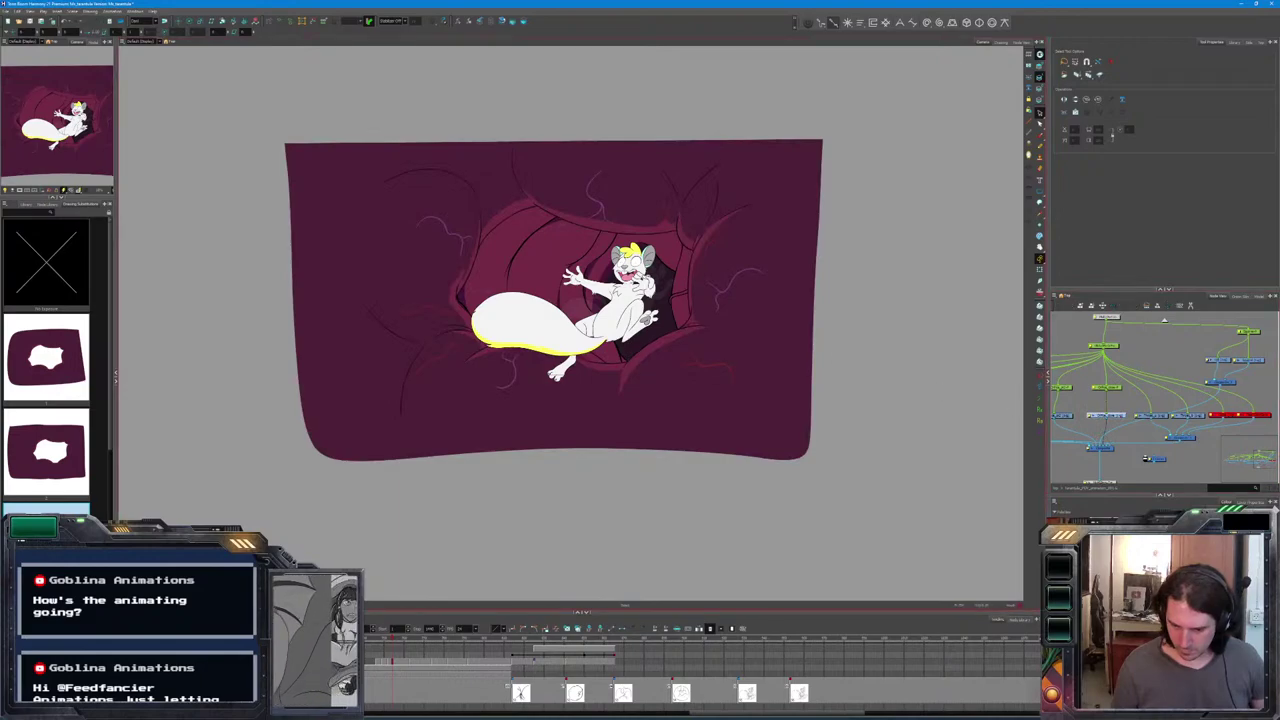
{"action": "left_click", "coordinate": [1220, 381]}
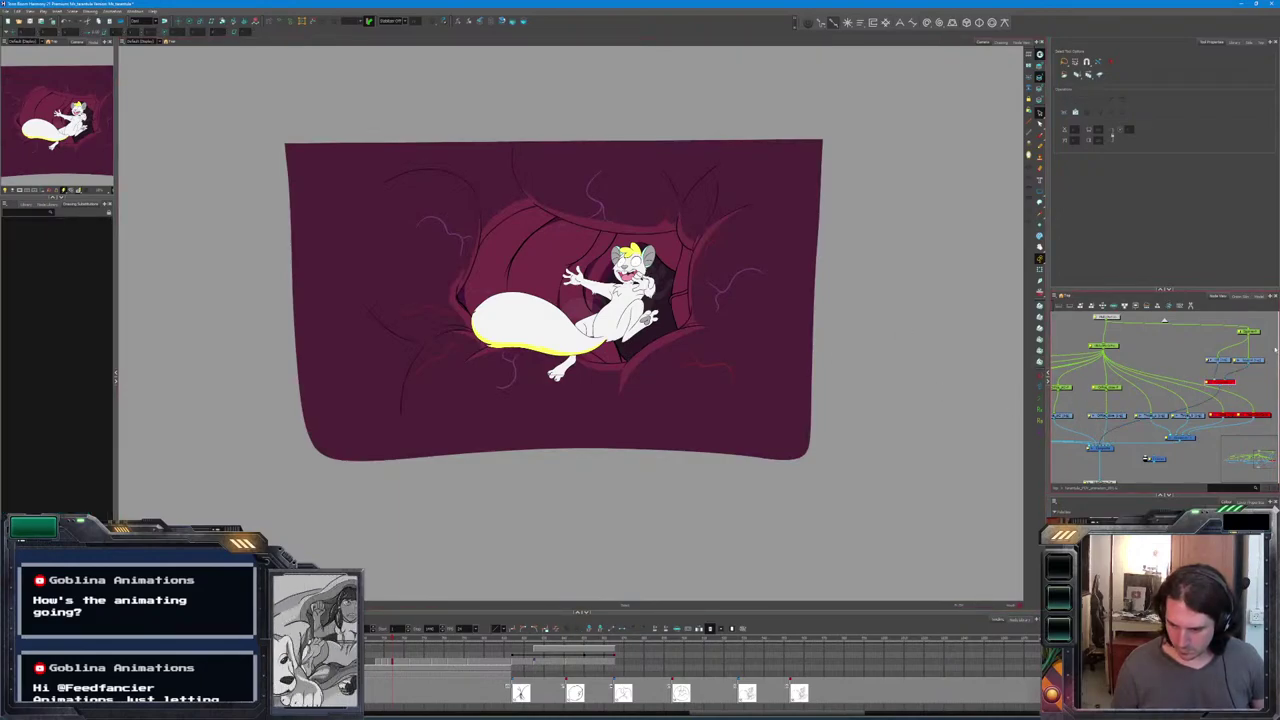
{"action": "left_click", "coordinate": [1235, 360], "text": "shift"}
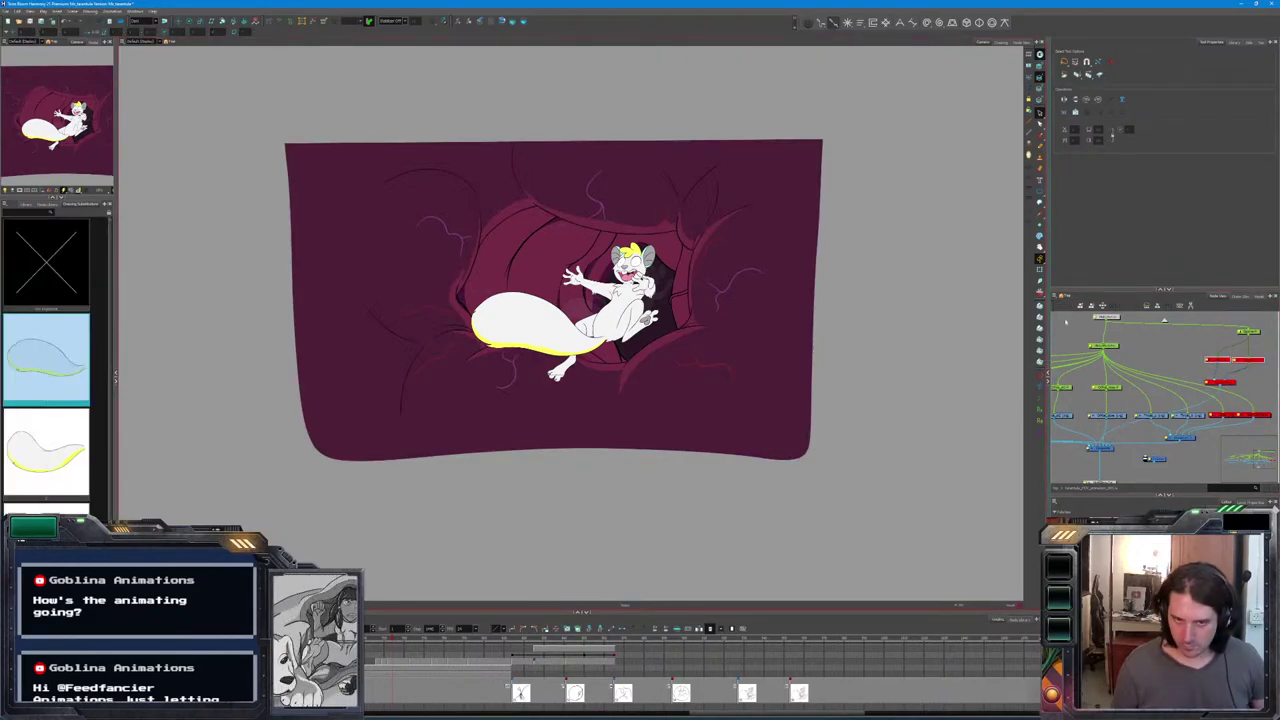
Disable the character's original tail and body drawing nodes in the main network, clearing the rough sketch selection first.
{"action": "scroll", "coordinate": [1164, 321], "scroll_direction": "up", "scroll_amount": 3}
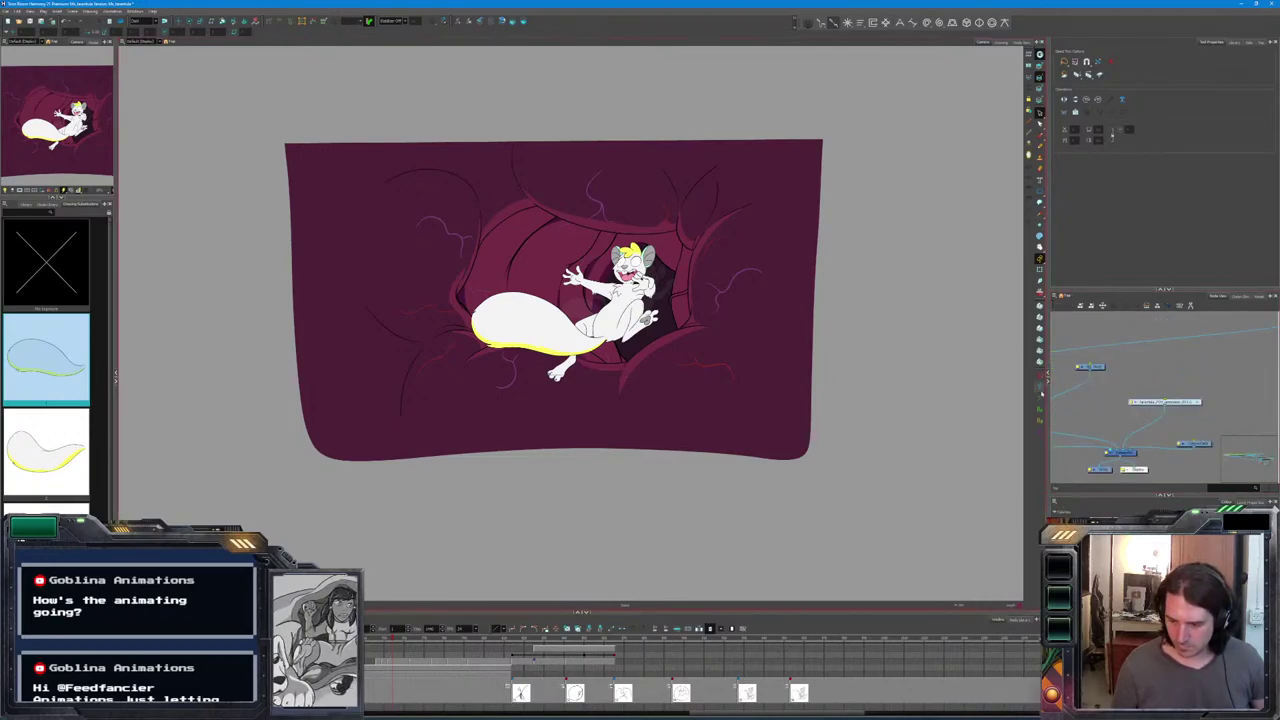
{"action": "left_click", "coordinate": [618, 296]}
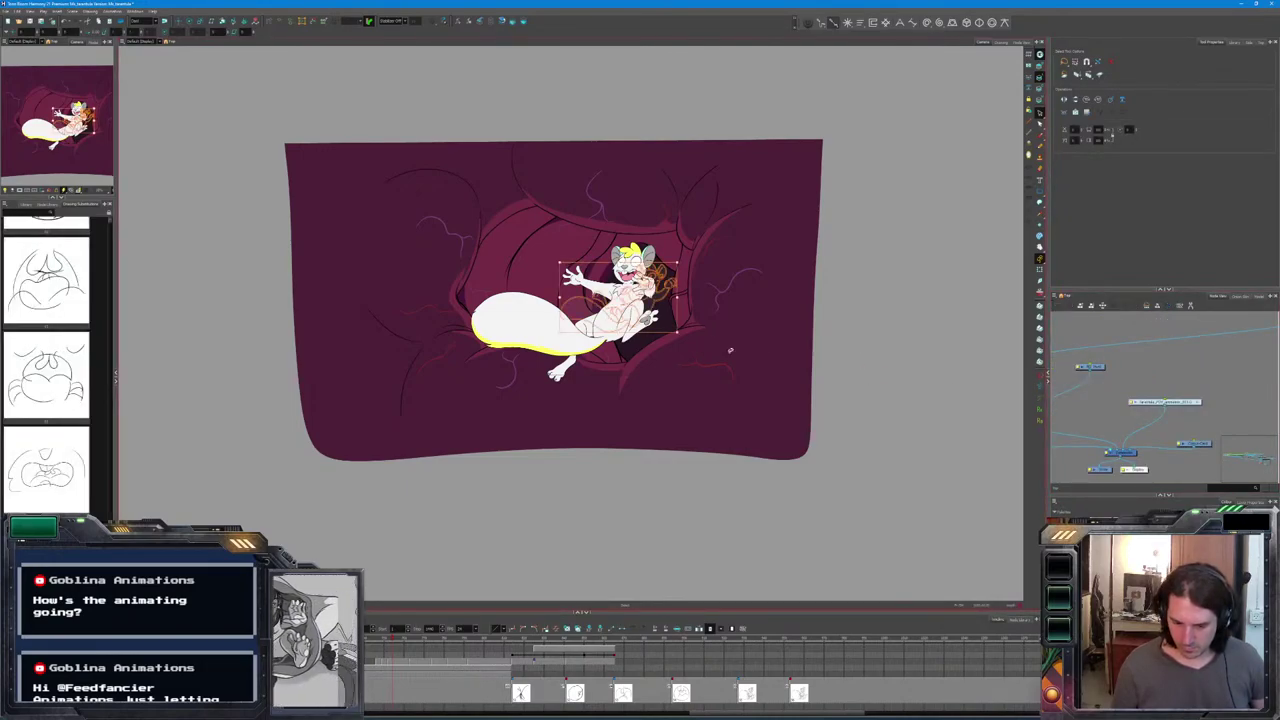
{"action": "key", "text": "slash"}
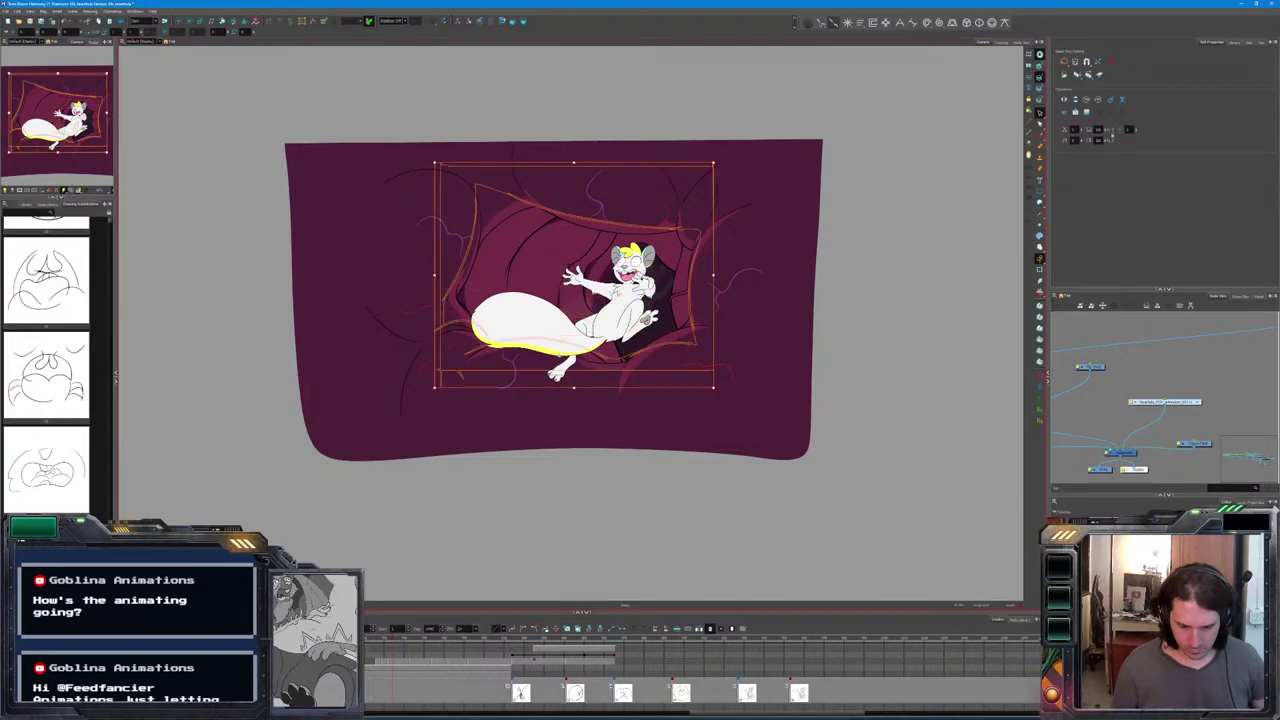
{"action": "key", "text": "Escape"}
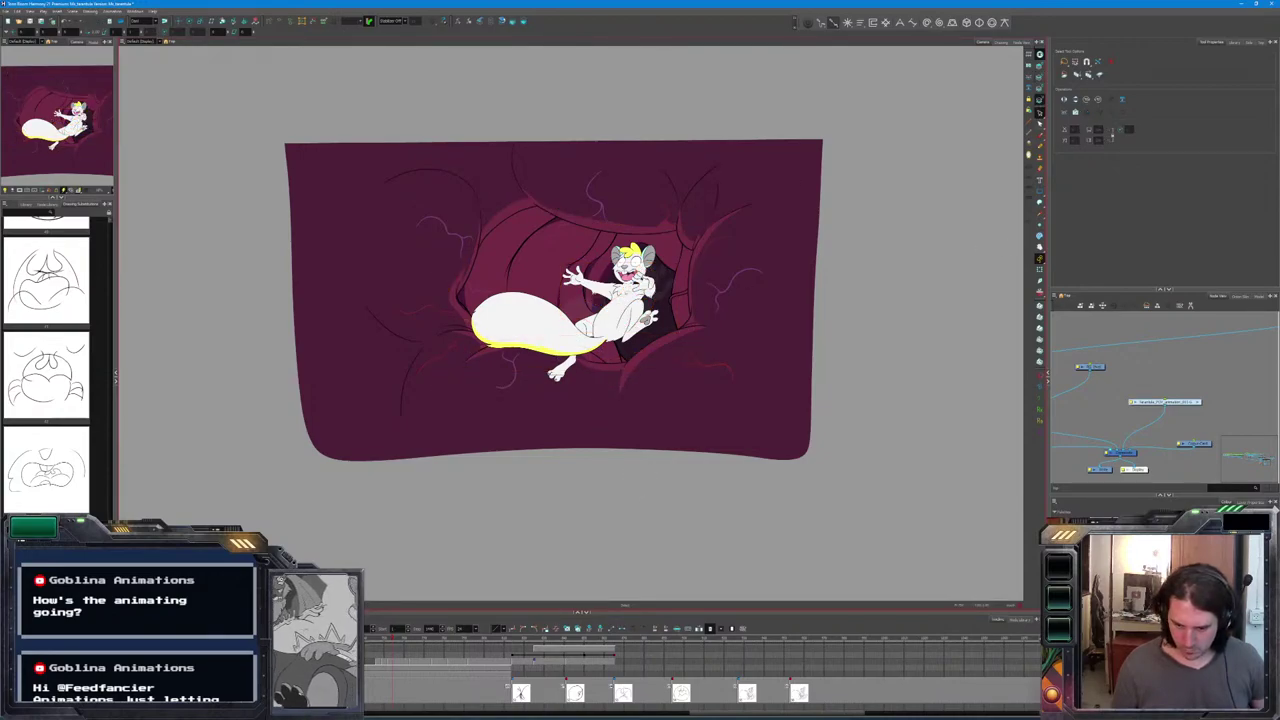
{"action": "left_click", "coordinate": [618, 296]}
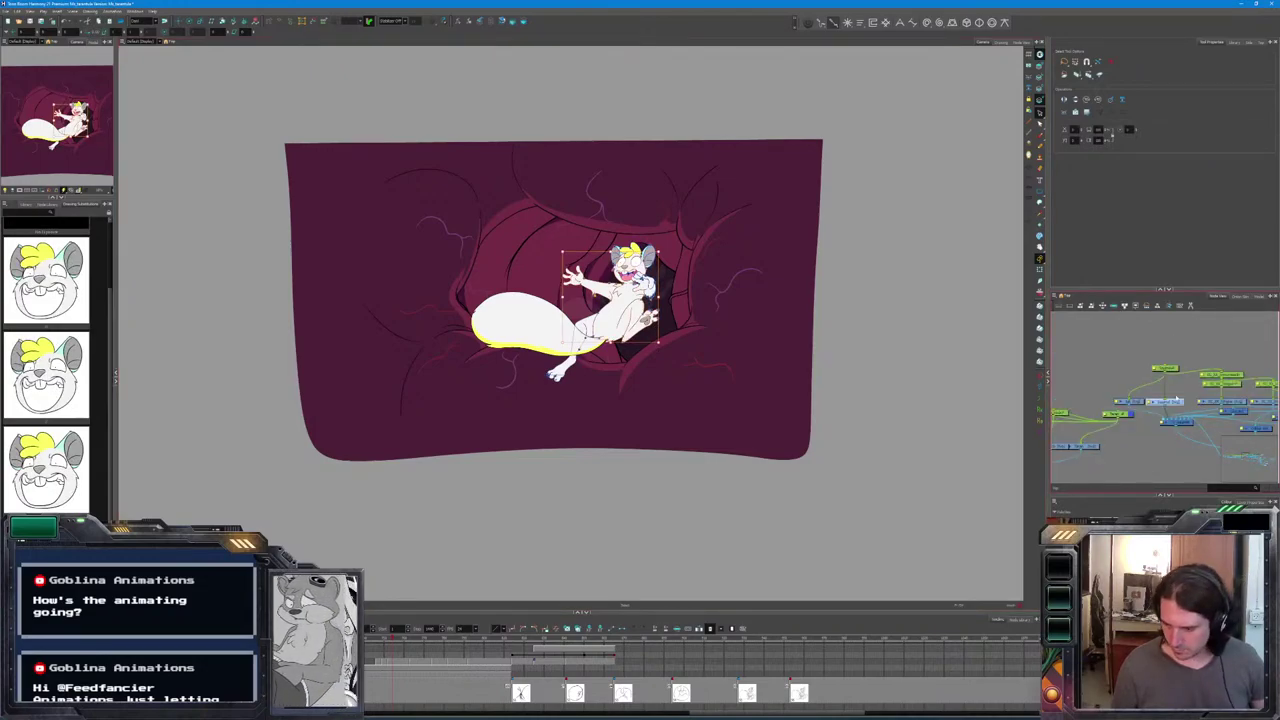
{"action": "key", "text": "d"}
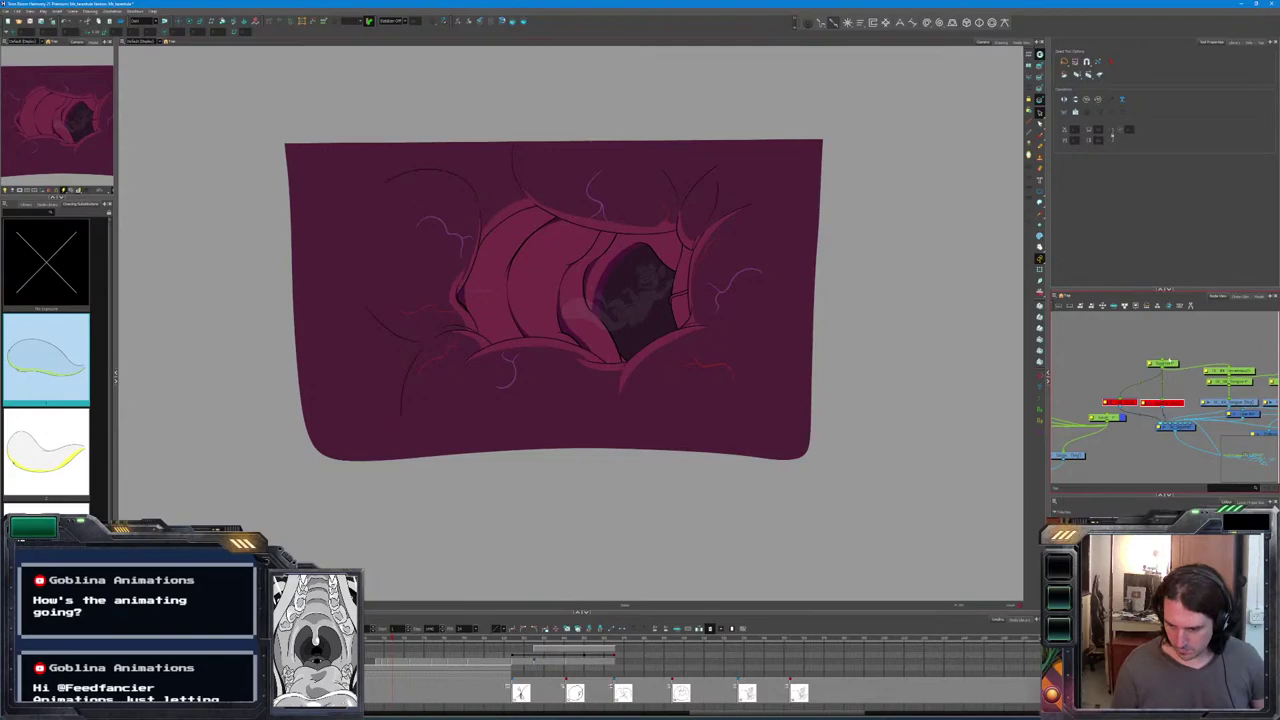
Return to the throat group through the throat-opening drawing and re-enable the copied tail and body nodes with their composite.
{"action": "left_click", "coordinate": [1157, 348]}
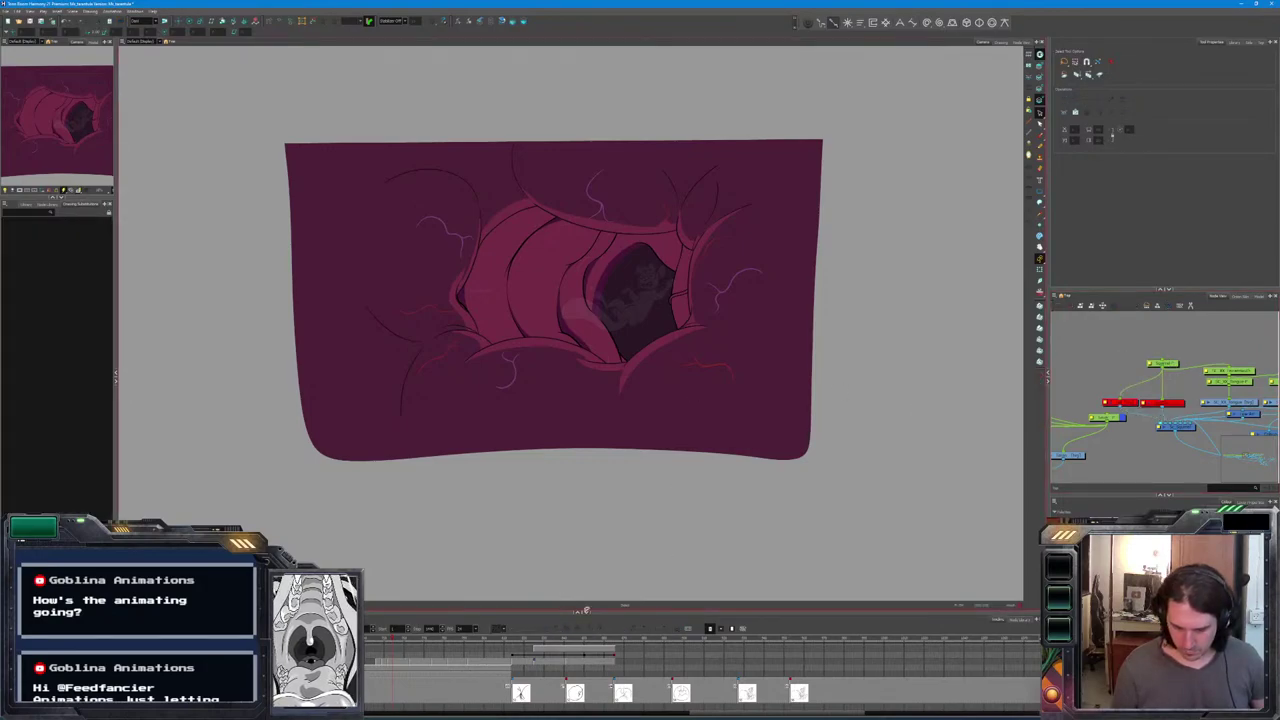
{"action": "left_click", "coordinate": [646, 377]}
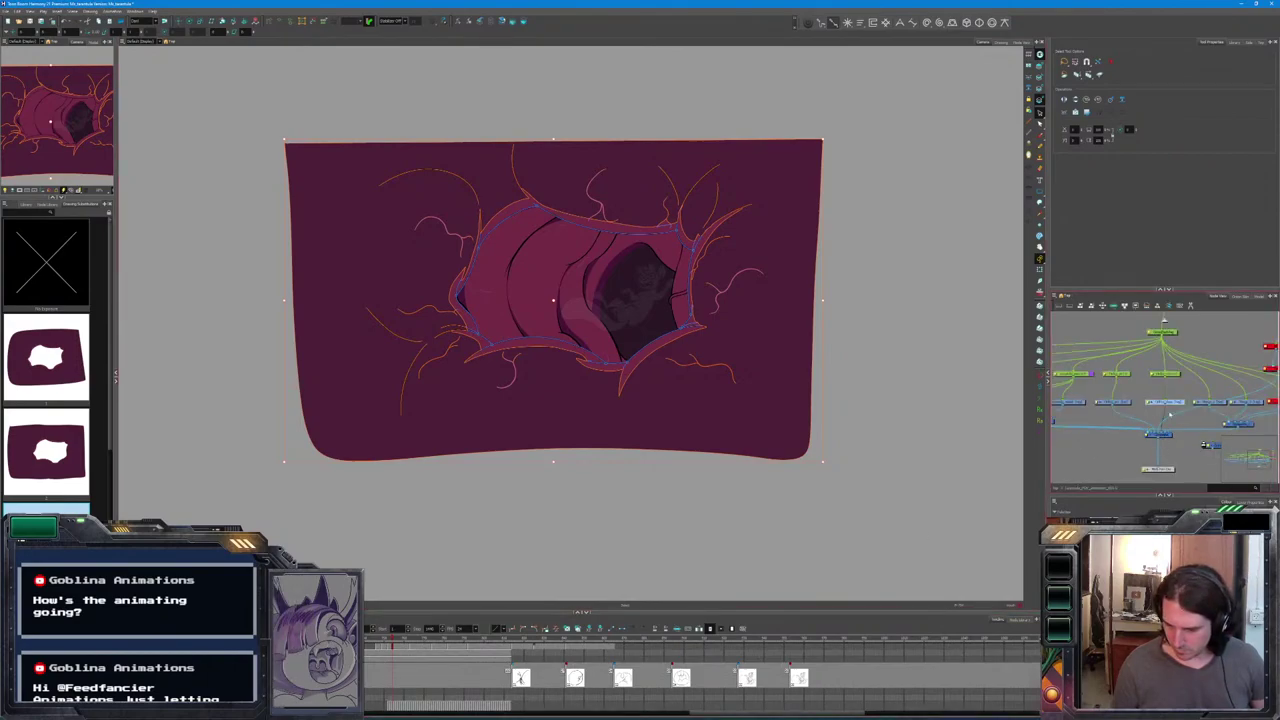
{"action": "left_click", "coordinate": [1202, 393]}
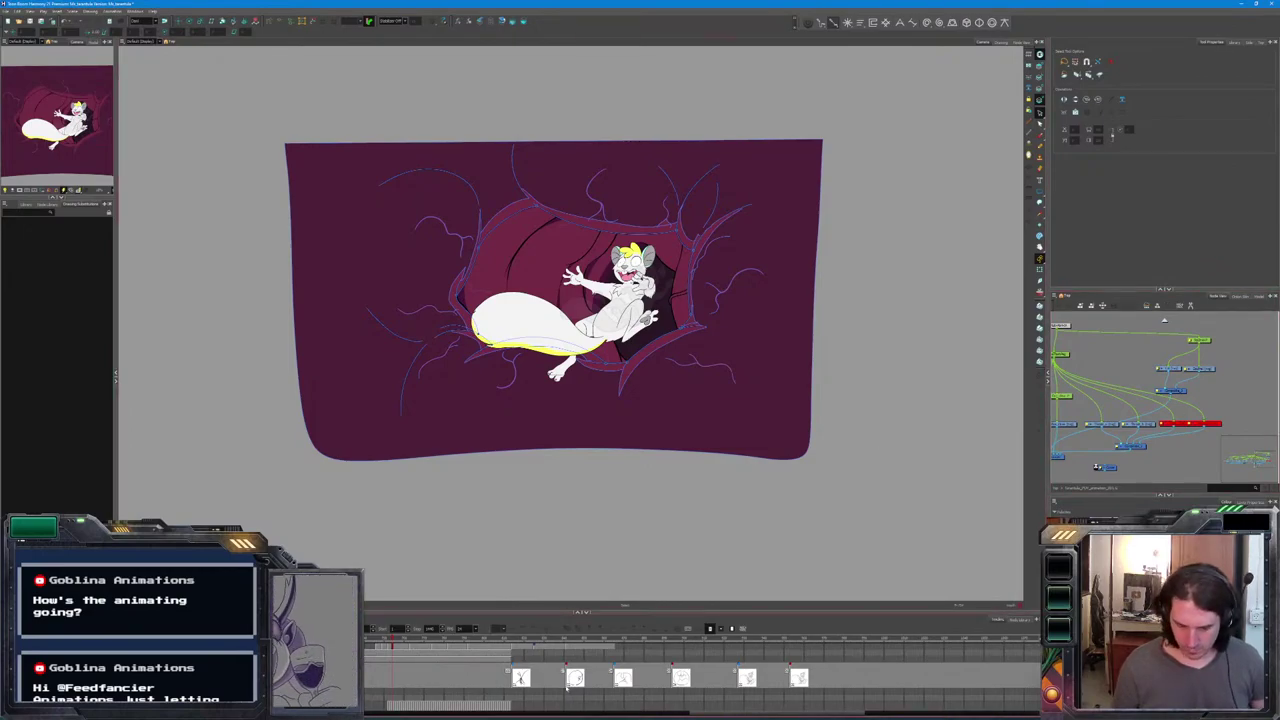
Reorder the character's connection in the throat group composite so the tail and body sit behind the throat-opening drawing.
{"action": "scroll", "coordinate": [393, 657], "scroll_direction": "up", "scroll_amount": 2}
{"action": "key", "text": "Return"}
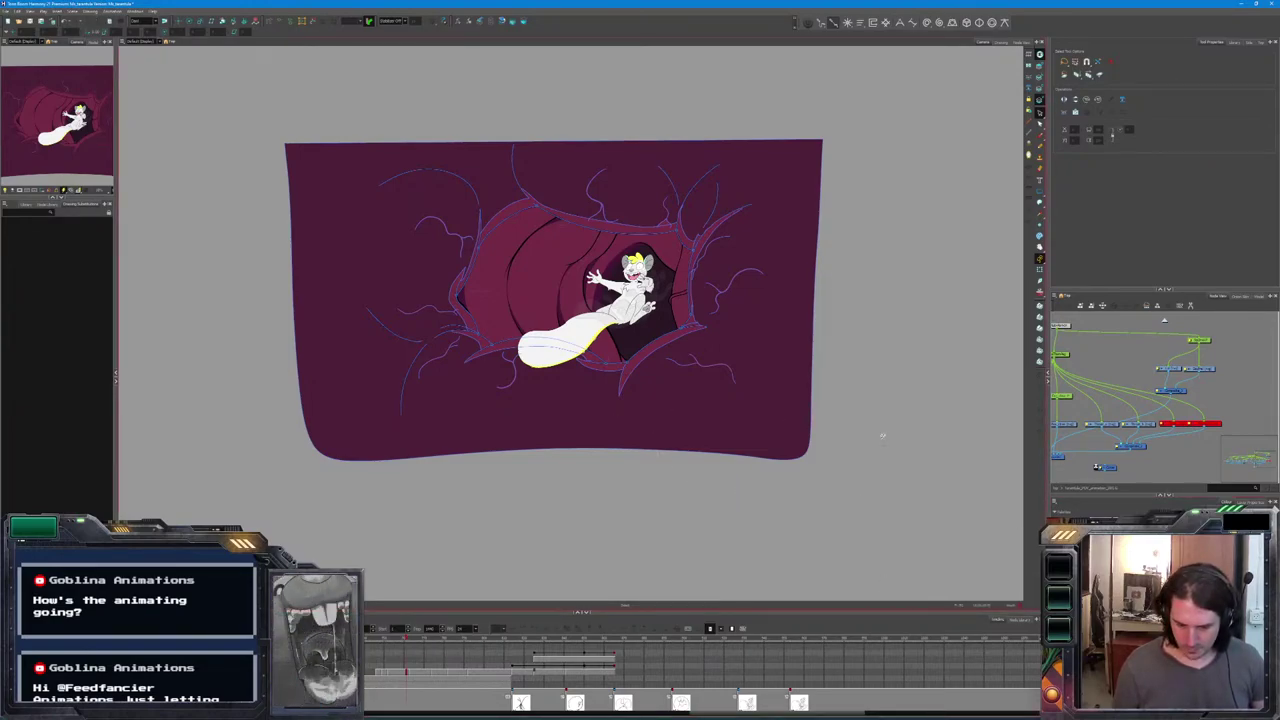
{"action": "scroll", "coordinate": [1081, 437], "scroll_direction": "up", "scroll_amount": 2}
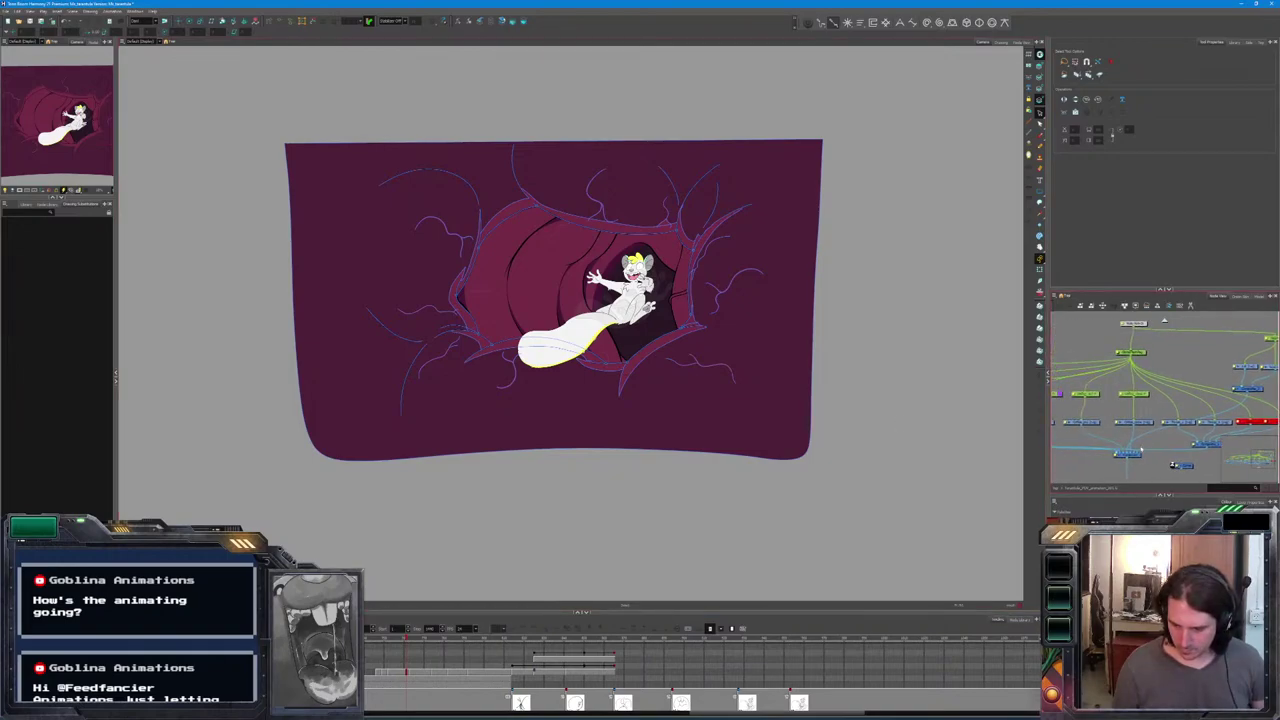
{"action": "left_click", "coordinate": [1128, 454]}
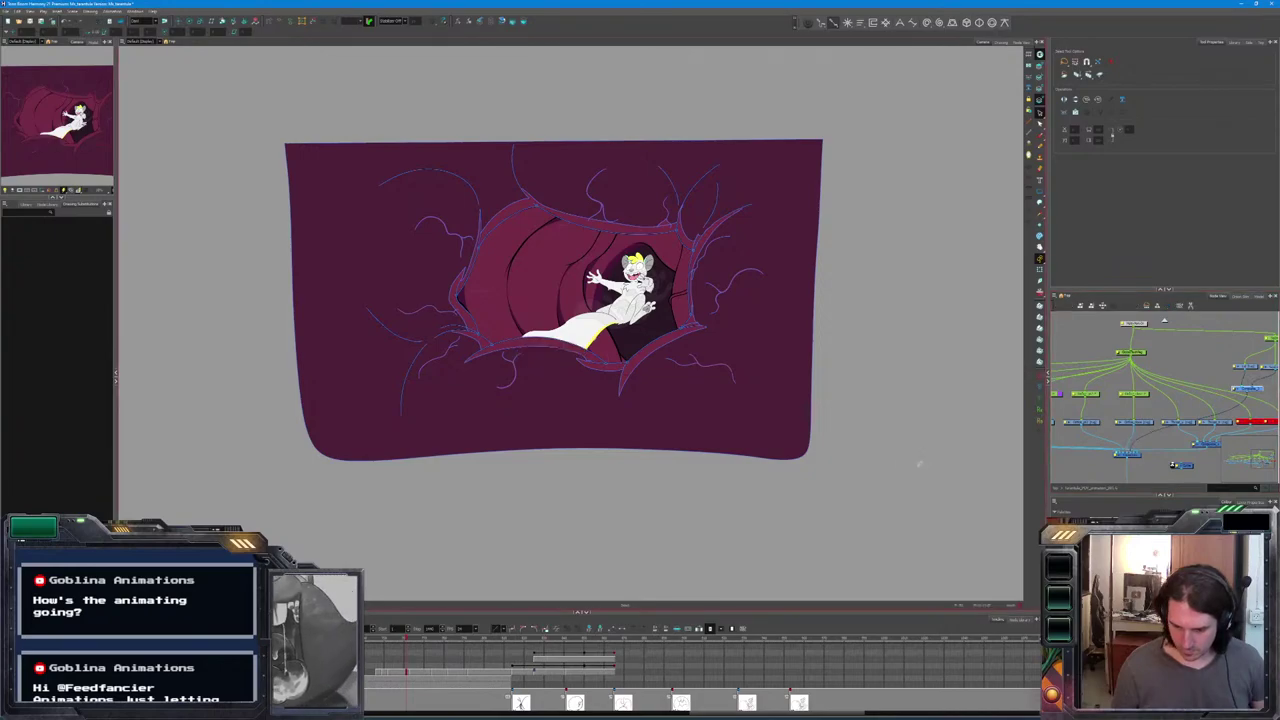
Duplicate the throat-opening drawing node at an earlier frame and connect it as the matte of a cutter on the character's composite.
{"action": "left_click", "coordinate": [391, 641]}
{"action": "mouse_move", "coordinate": [391, 641]}
{"action": "left_mouse_down"}
{"action": "mouse_move", "coordinate": [376, 641]}
{"action": "mouse_move", "coordinate": [390, 643]}
{"action": "left_mouse_up"}
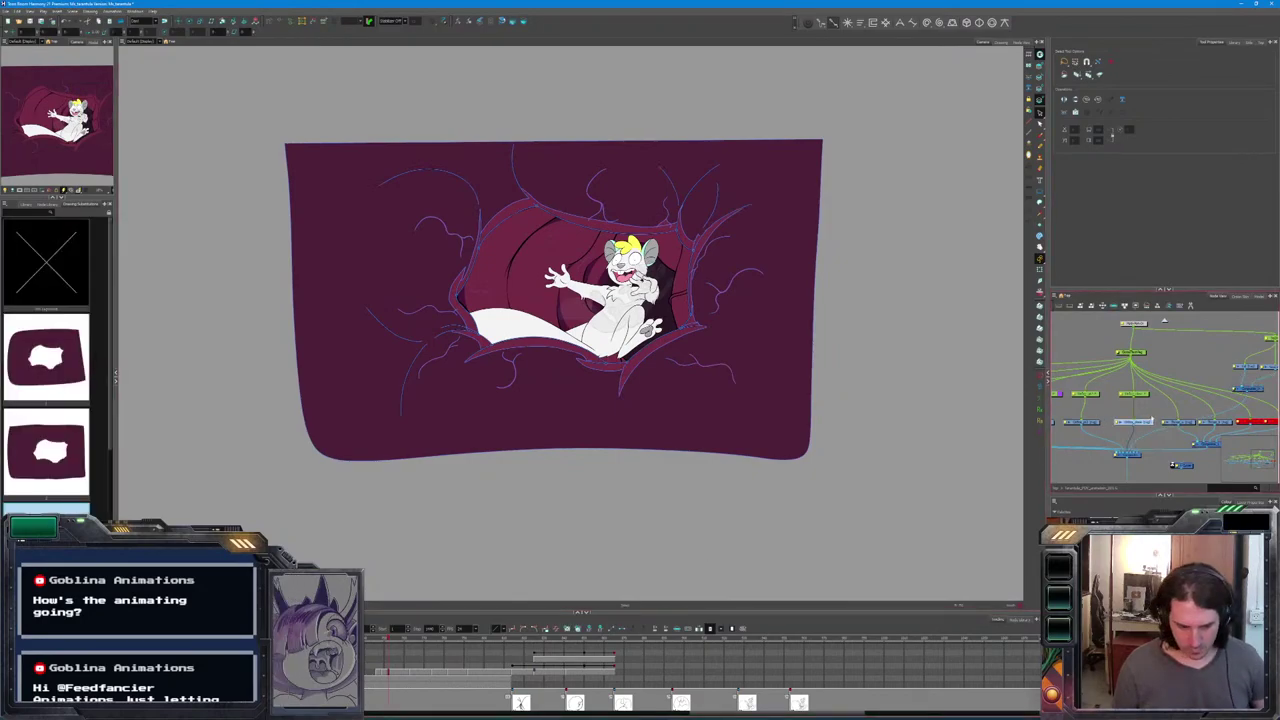
{"action": "key", "text": "Return"}
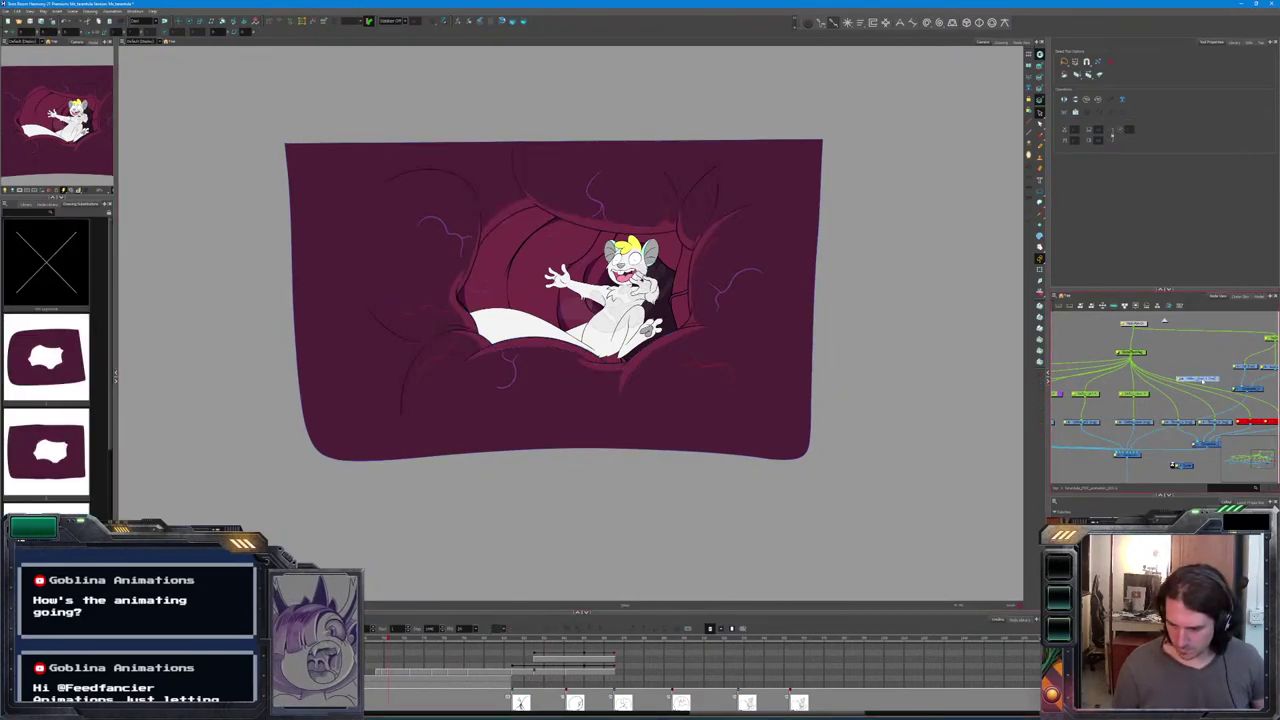
{"action": "left_click_drag", "start_coordinate": [1173, 465], "coordinate": [1138, 450]}
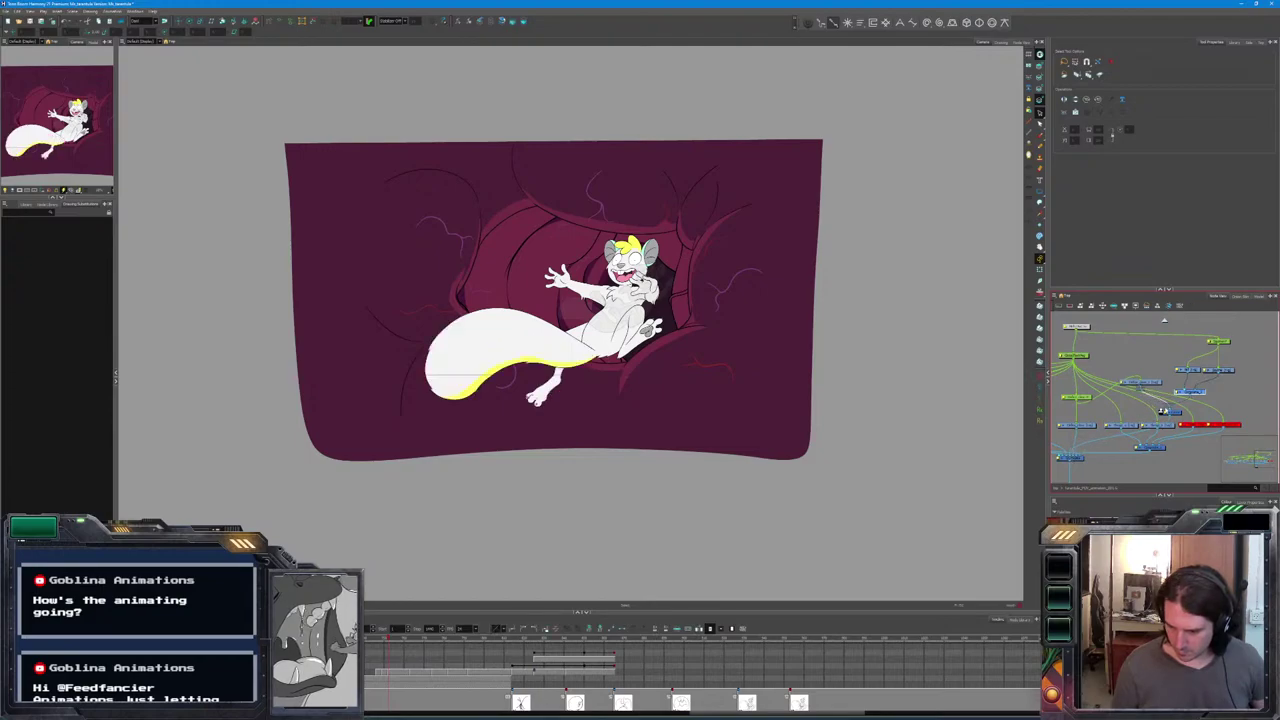
Clear the duplicated throat-opening matte's exposure on the early frames so it starts cutting only once the tail is inside the opening.
{"action": "left_click", "coordinate": [1158, 383]}
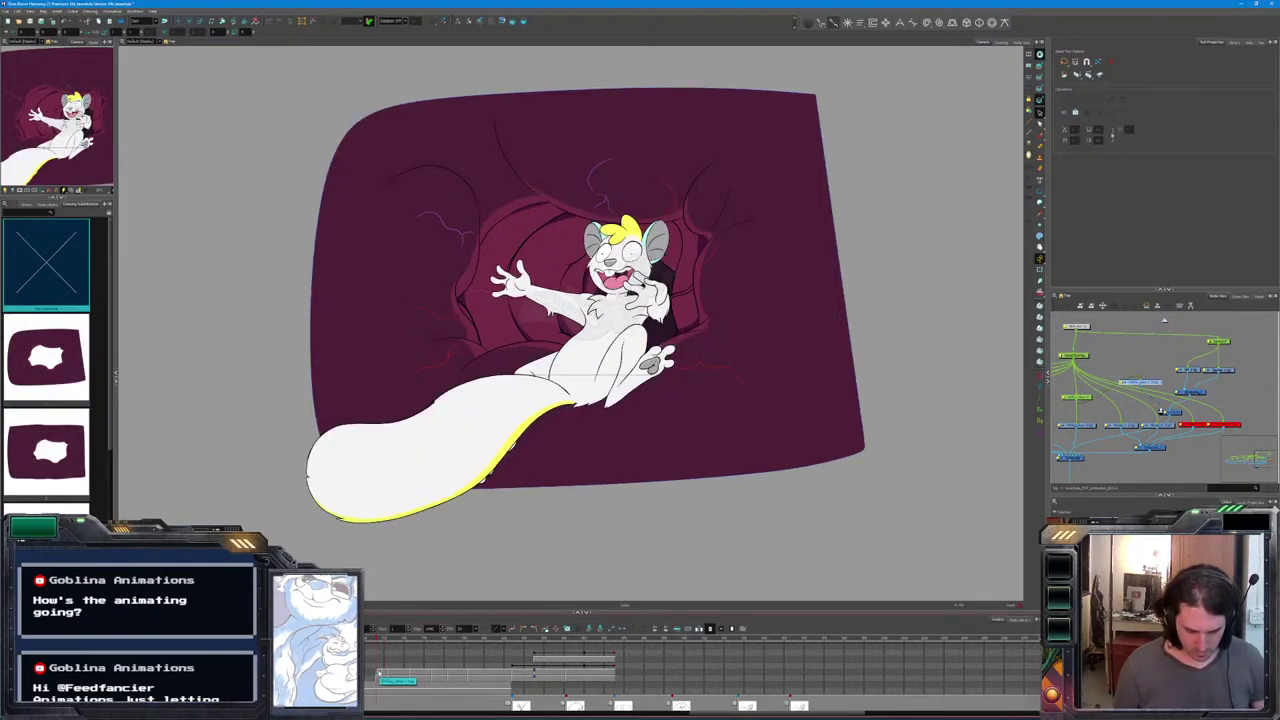
{"action": "left_click", "coordinate": [384, 652]}
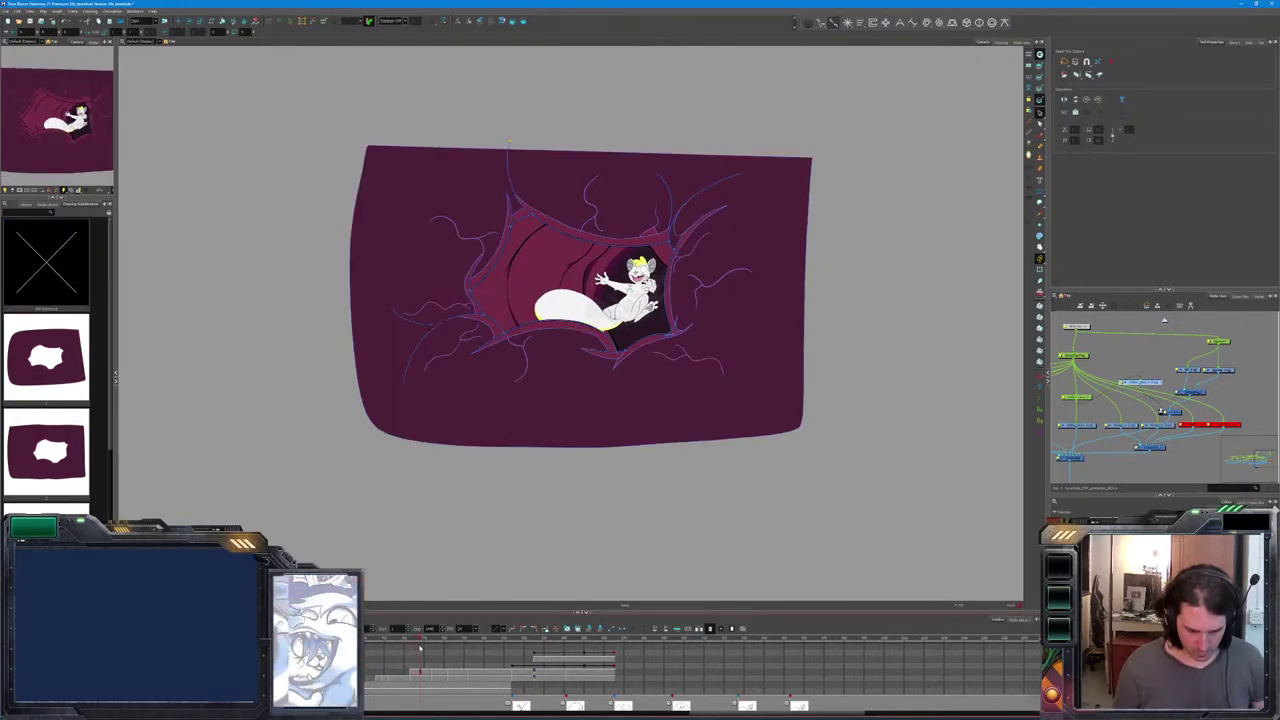
{"action": "left_click", "coordinate": [418, 675]}
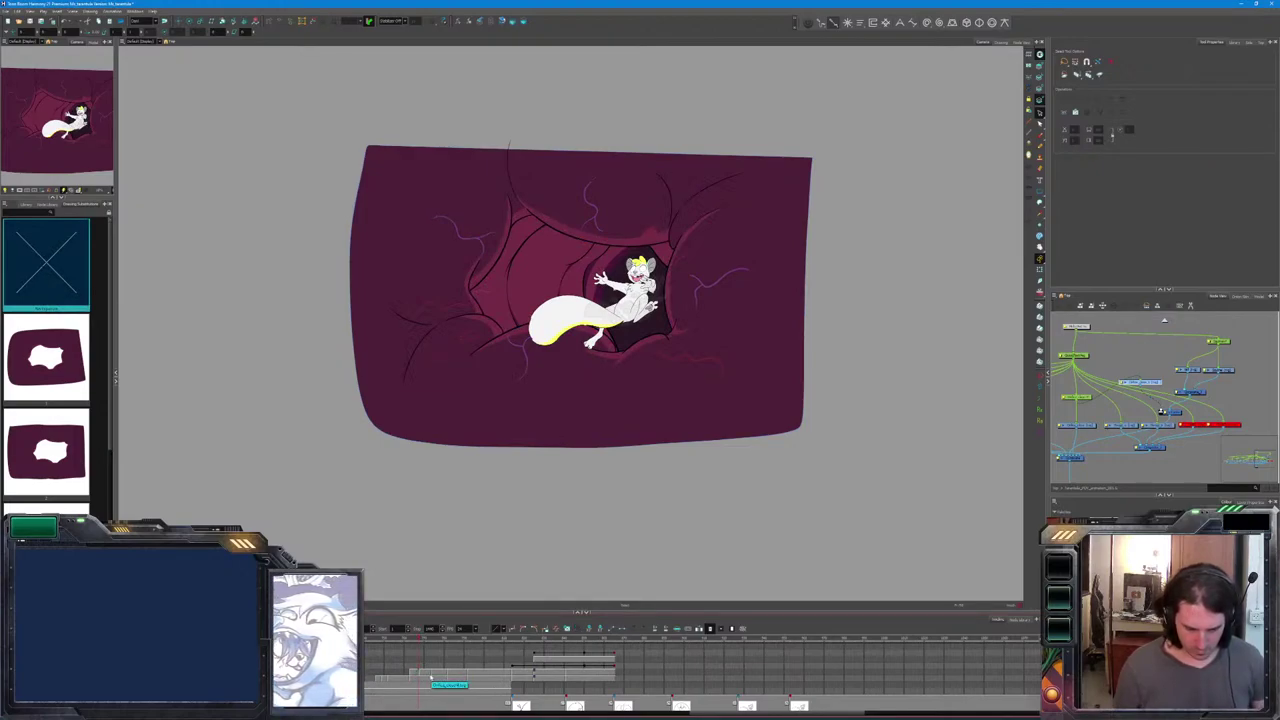
{"action": "key", "text": "ctrl+v"}
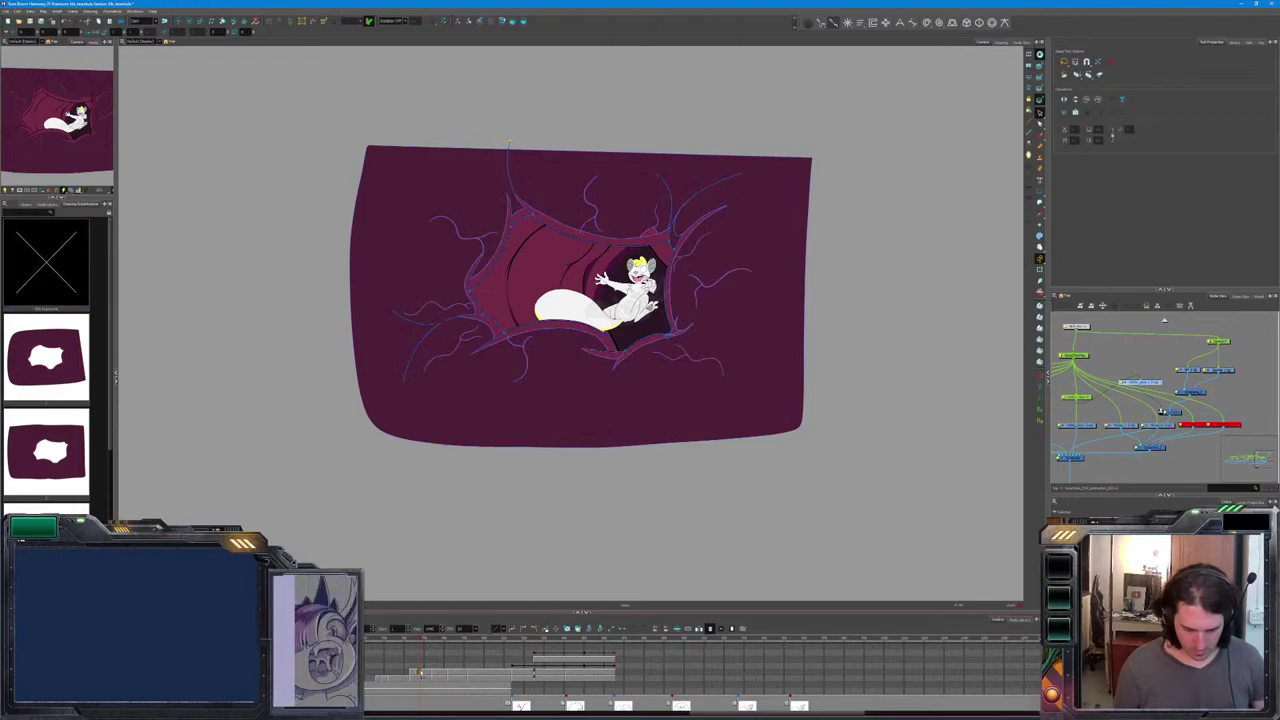
{"action": "left_click", "coordinate": [412, 673]}
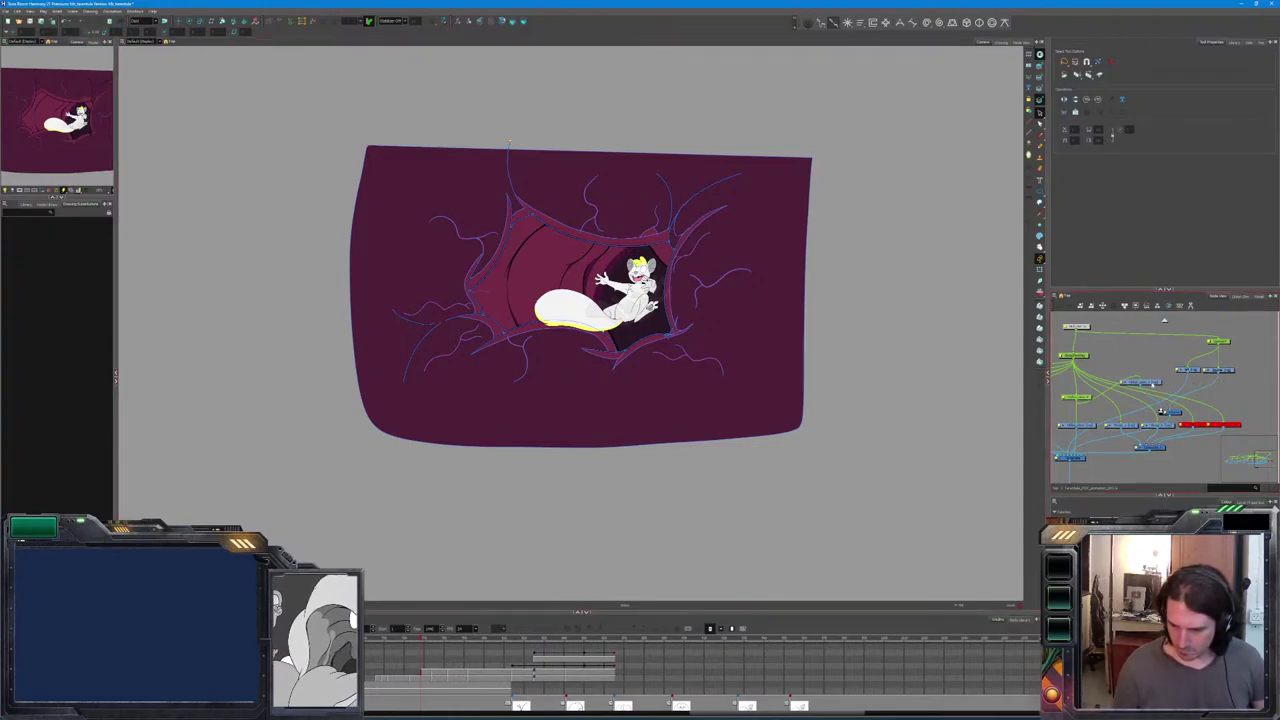
Duplicate the throat-opening matte node again and connect the copy to a second cutter beside the character's drawing nodes.
{"action": "left_click", "coordinate": [1145, 380]}
{"action": "left_click", "coordinate": [1175, 370]}
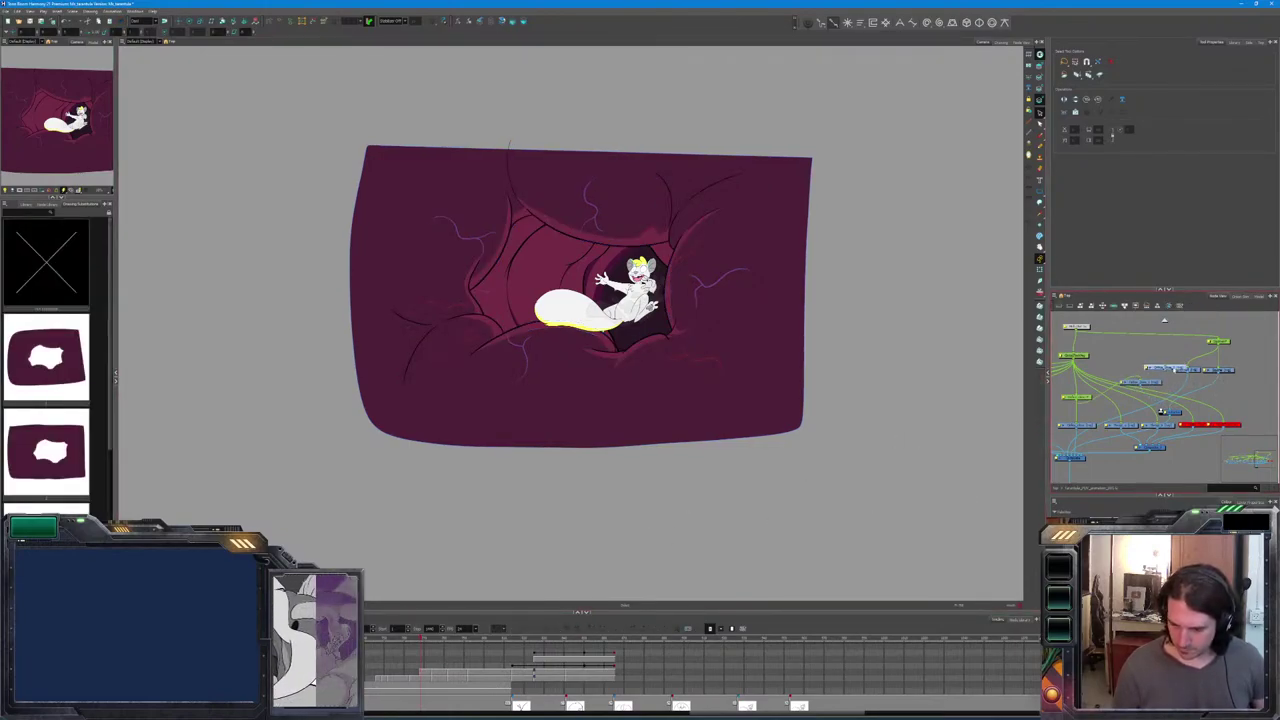
{"action": "left_click", "coordinate": [1162, 410]}
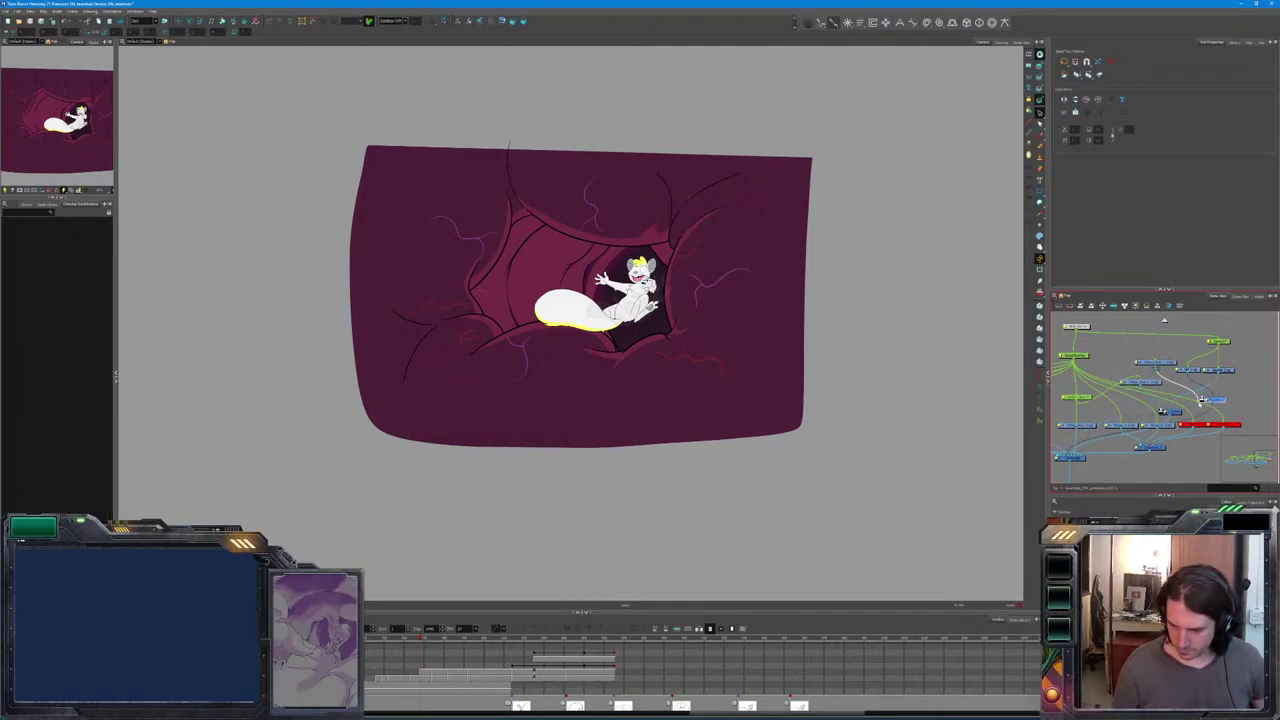
Select the dark purple foreground opening drawing and compare its shape on neighbouring frames of the throat shot.
{"action": "left_click", "coordinate": [1162, 370]}
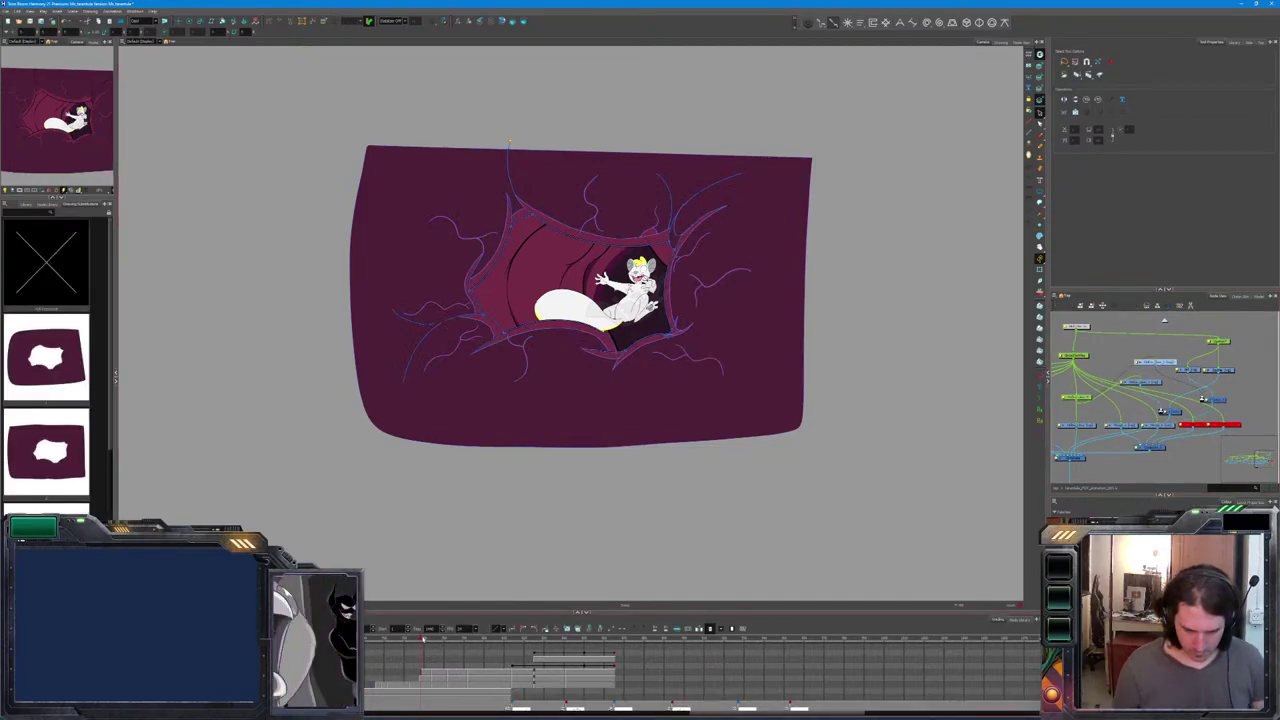
{"action": "left_click", "coordinate": [422, 640]}
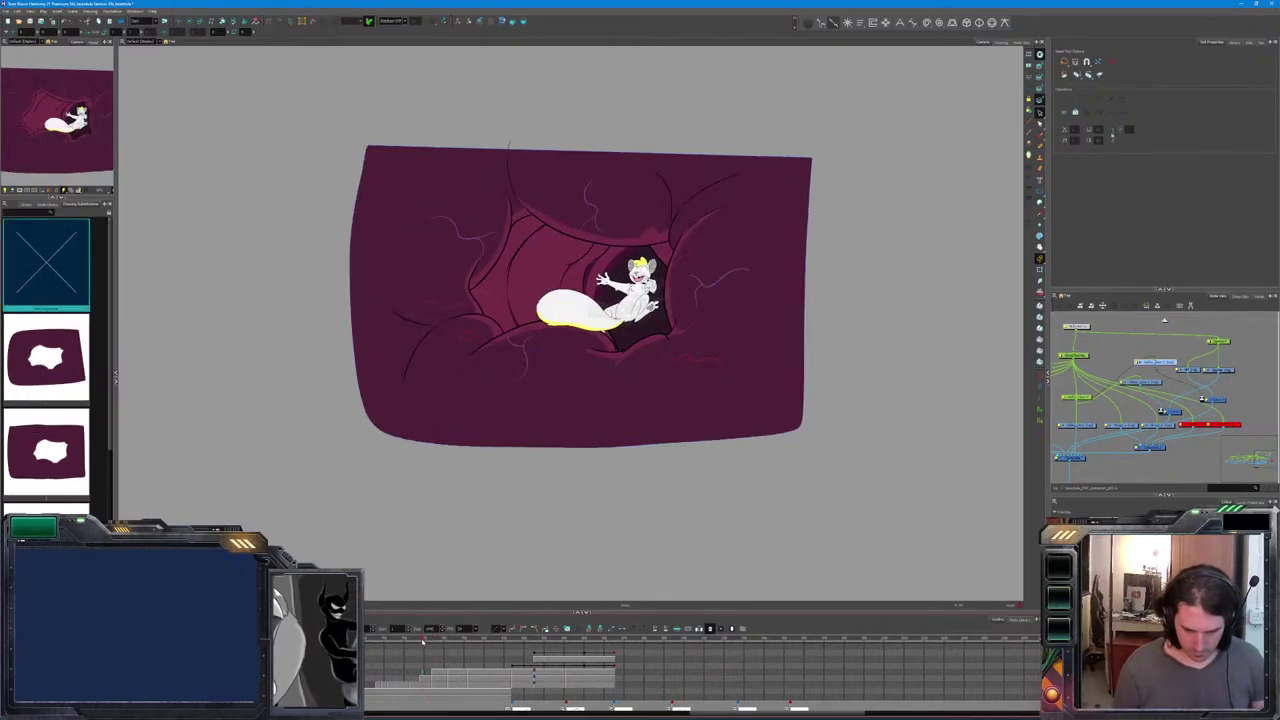
{"action": "left_click", "coordinate": [442, 640]}
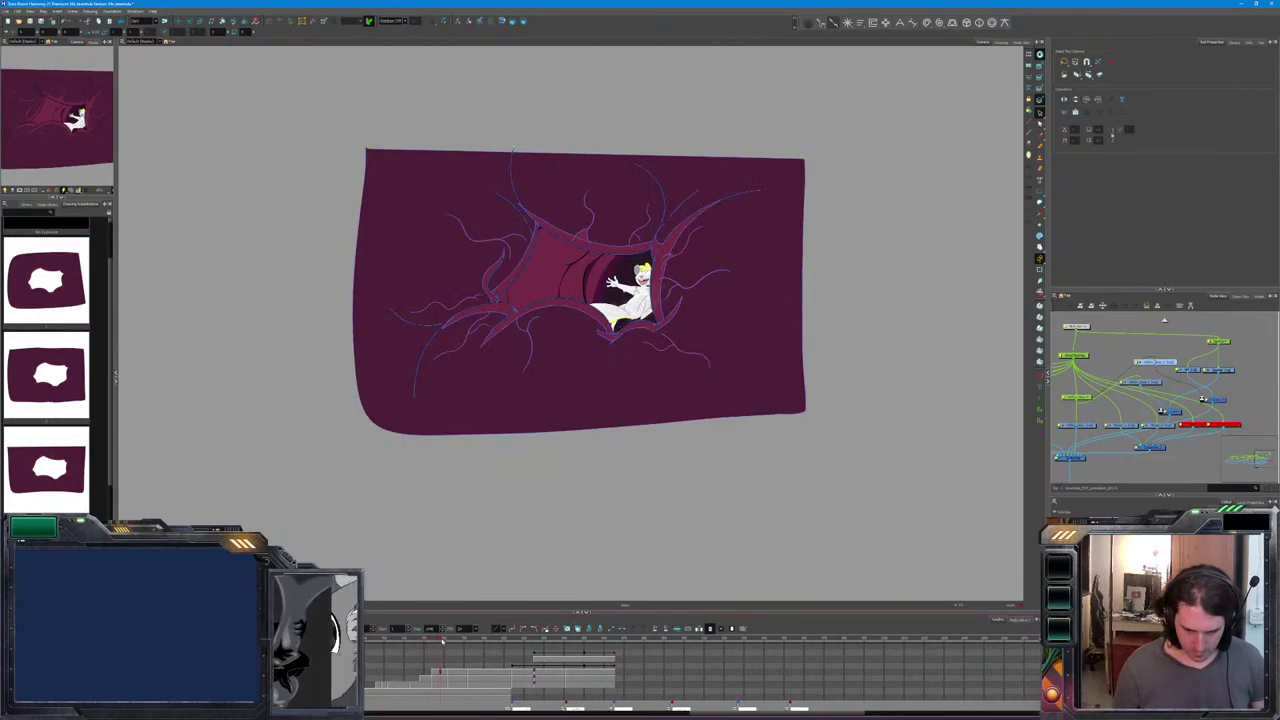
{"action": "left_click", "coordinate": [425, 645]}
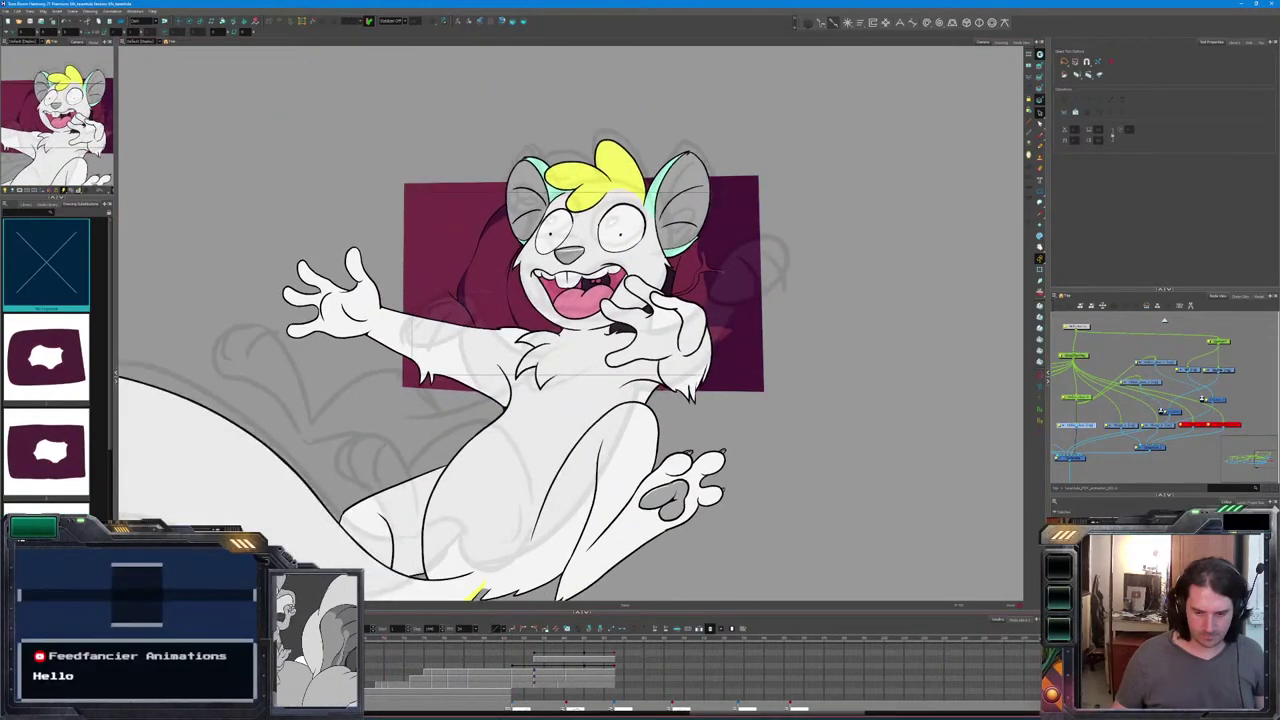
Find the grey rough animation sketch overlapping the white mouse character and disable its drawing layer.
{"action": "left_click", "coordinate": [378, 396]}
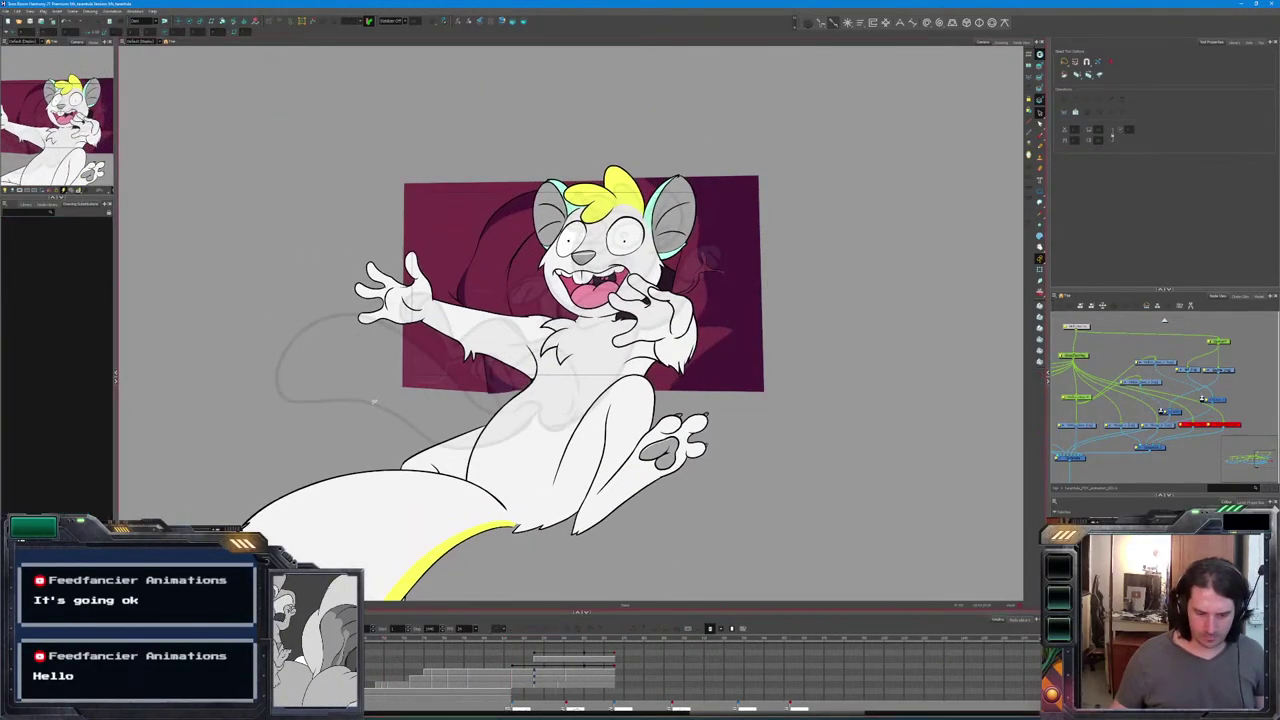
{"action": "scroll", "coordinate": [1096, 451], "scroll_direction": "up", "scroll_amount": 5}
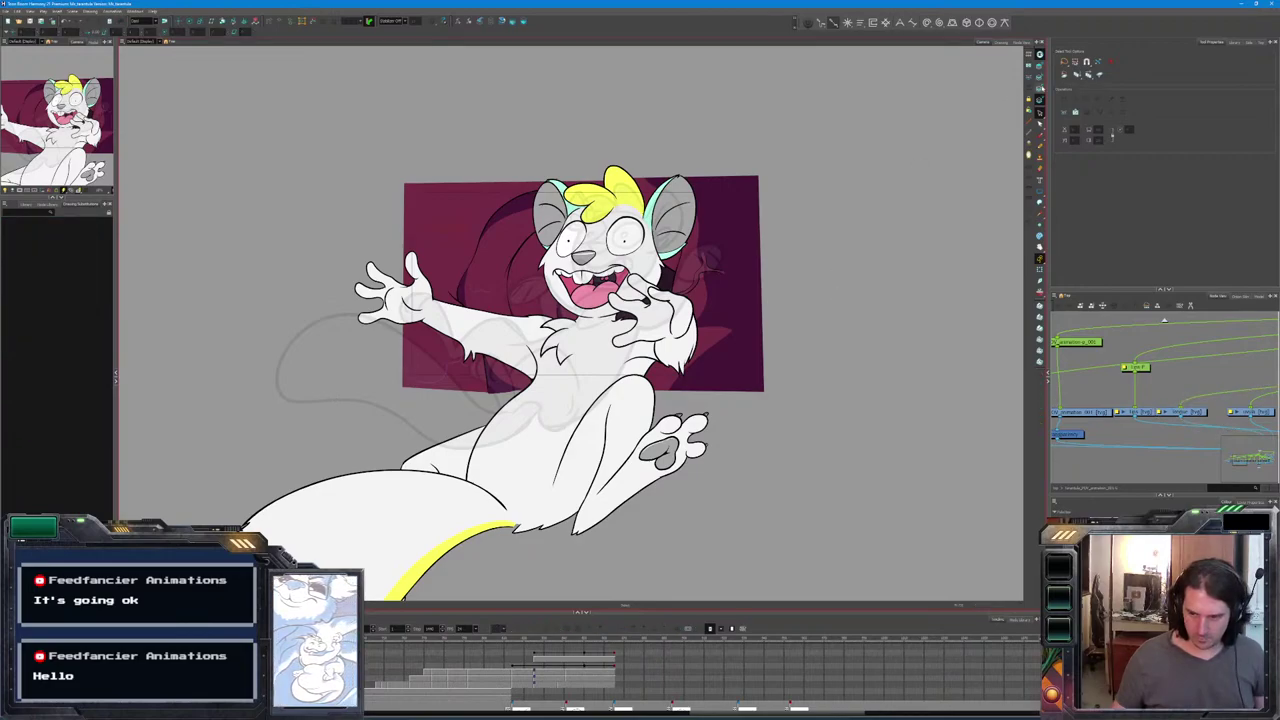
{"action": "left_click", "coordinate": [534, 686]}
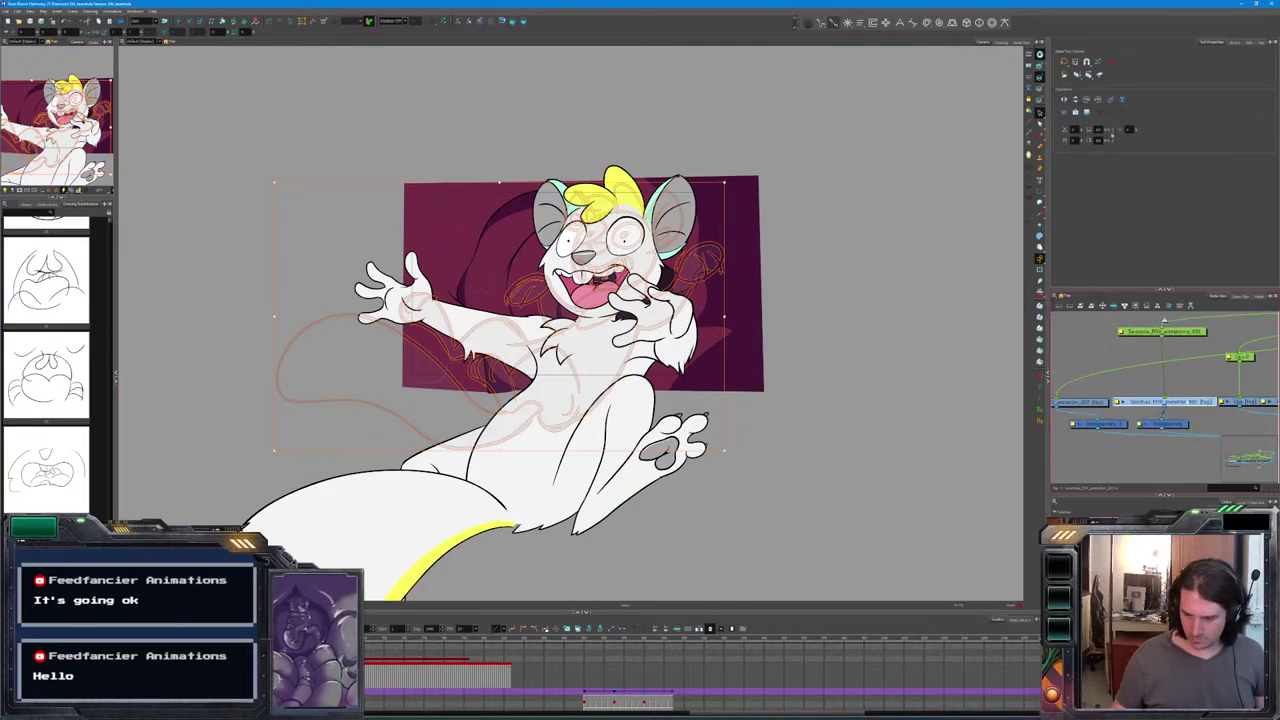
{"action": "left_click", "coordinate": [1063, 435]}
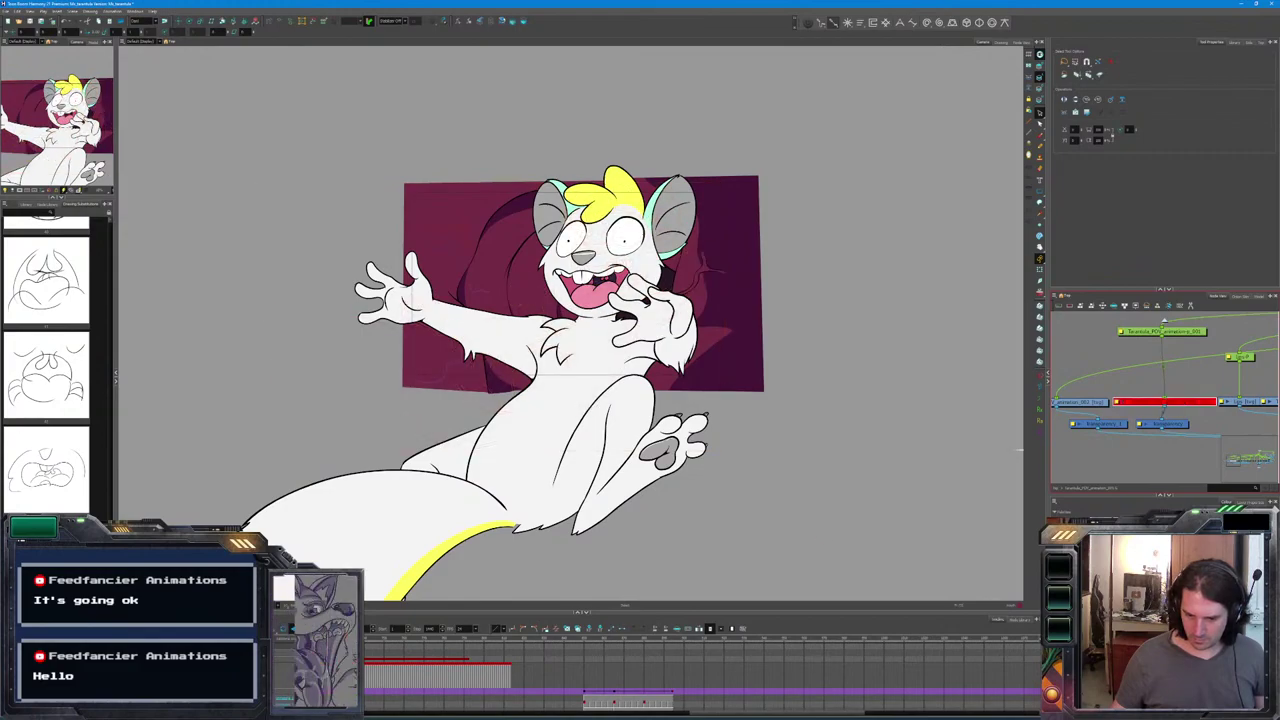
In the open-mouth close-up, enlarge the dark red mouth-interior backdrop so it extends beyond the mouth outline.
{"action": "left_click_drag", "start_coordinate": [372, 645], "coordinate": [683, 650]}
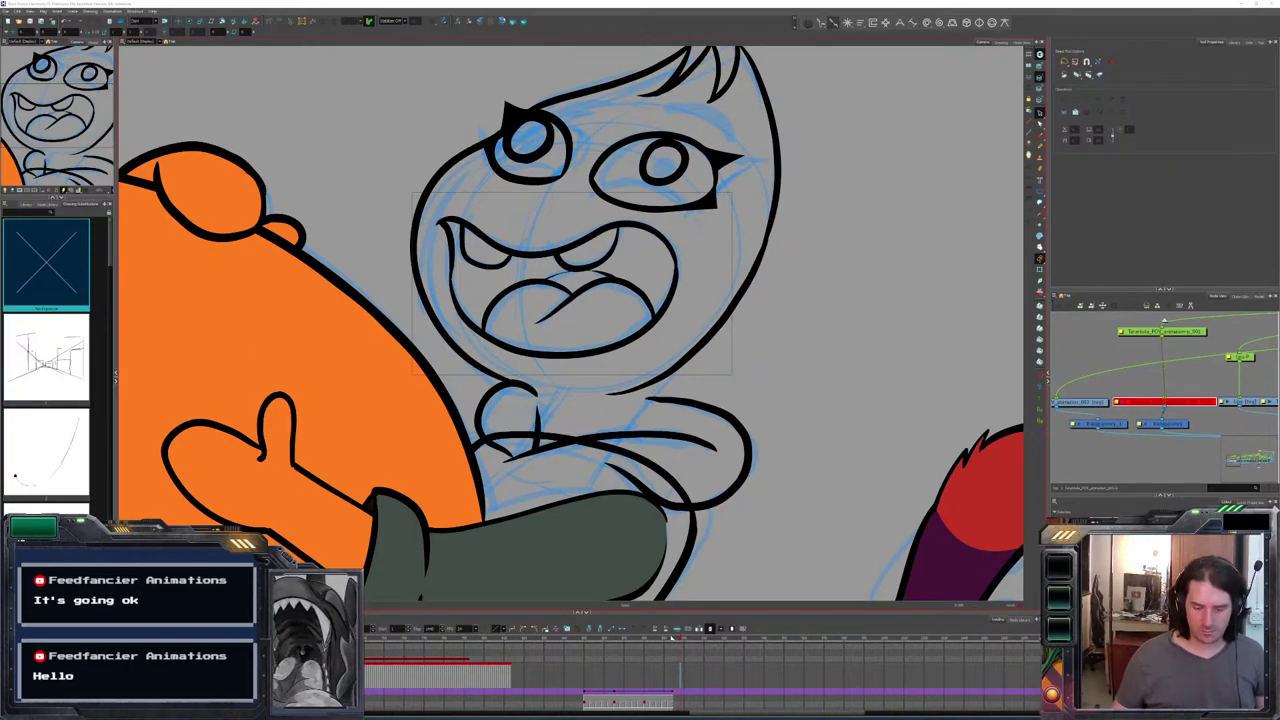
{"action": "mouse_move", "coordinate": [665, 640]}
{"action": "left_mouse_down"}
{"action": "mouse_move", "coordinate": [640, 646]}
{"action": "mouse_move", "coordinate": [662, 648]}
{"action": "left_mouse_up"}
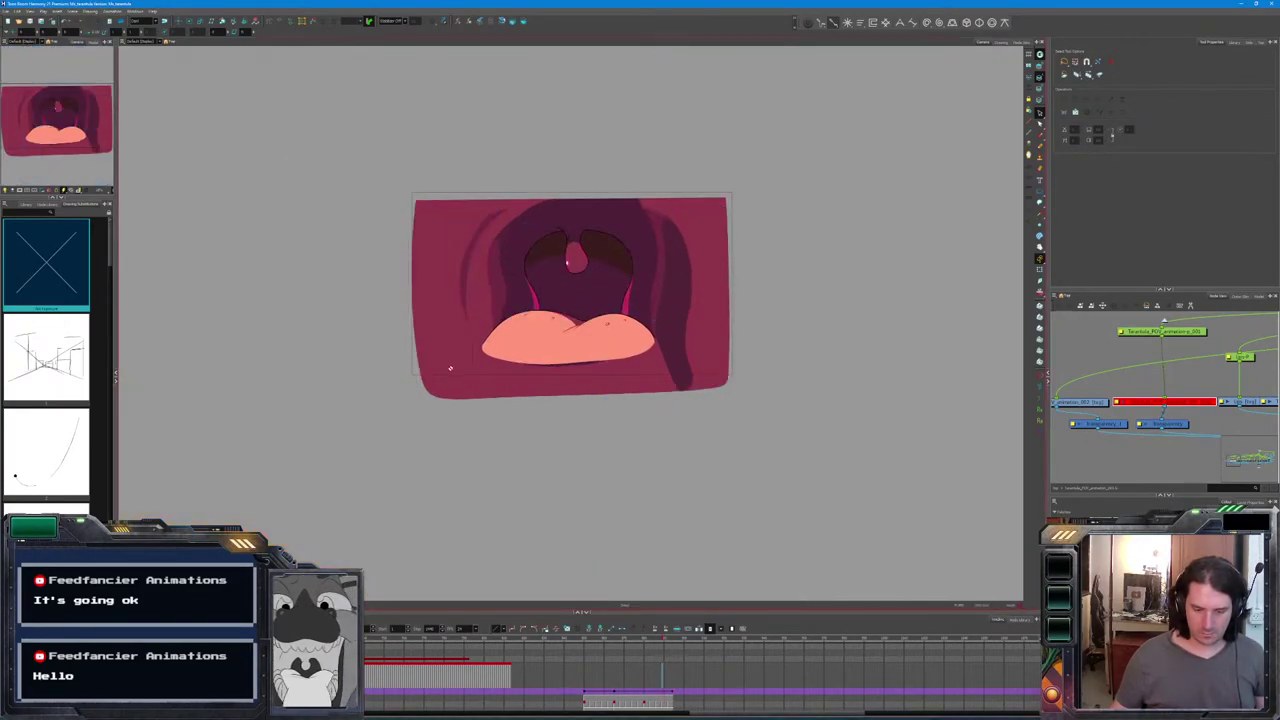
{"action": "left_click", "coordinate": [638, 672]}
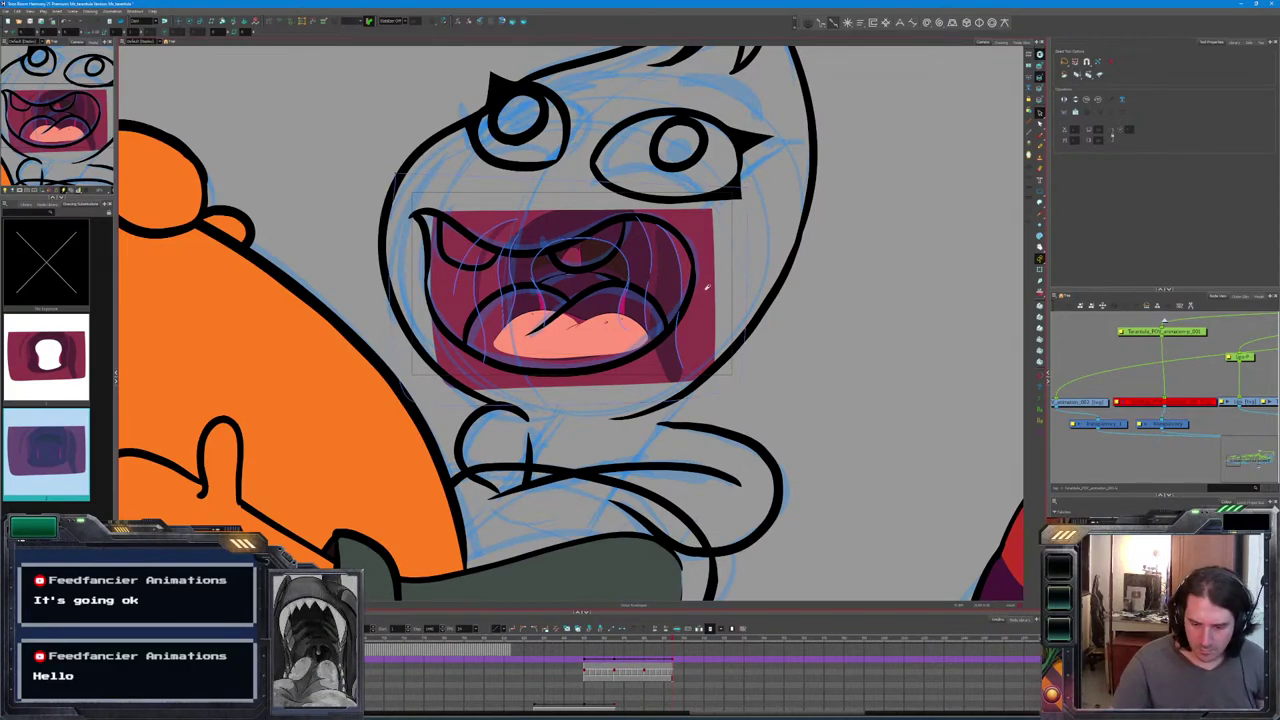
{"action": "left_click_drag", "start_coordinate": [710, 292], "coordinate": [727, 288]}
{"action": "key", "text": "ctrl+z"}
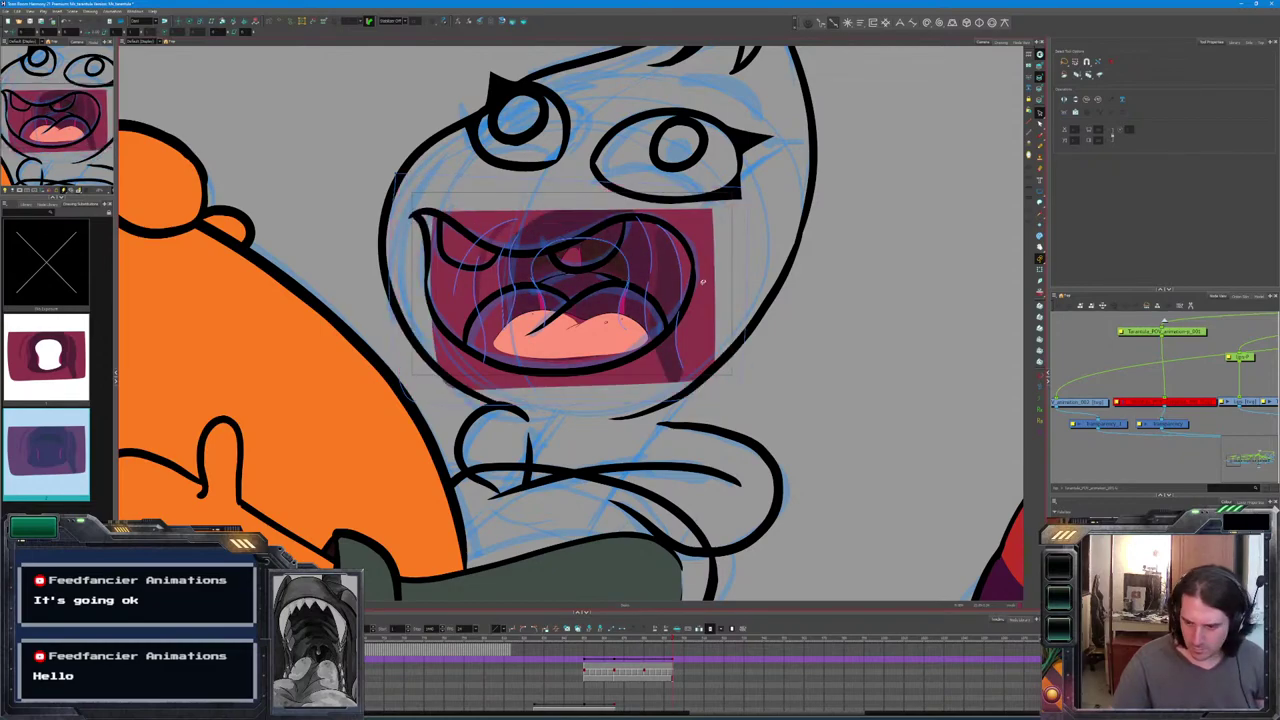
{"action": "key", "text": "ctrl+a"}
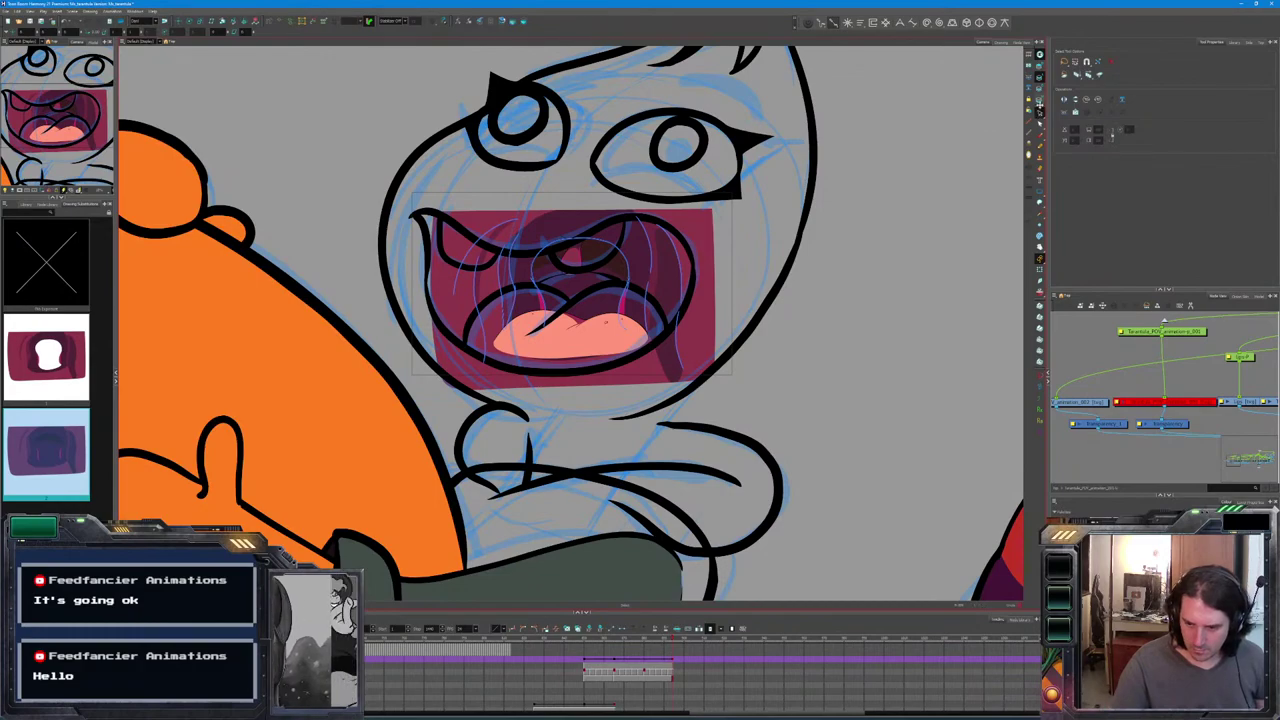
{"action": "key", "text": "ctrl+shift+z"}
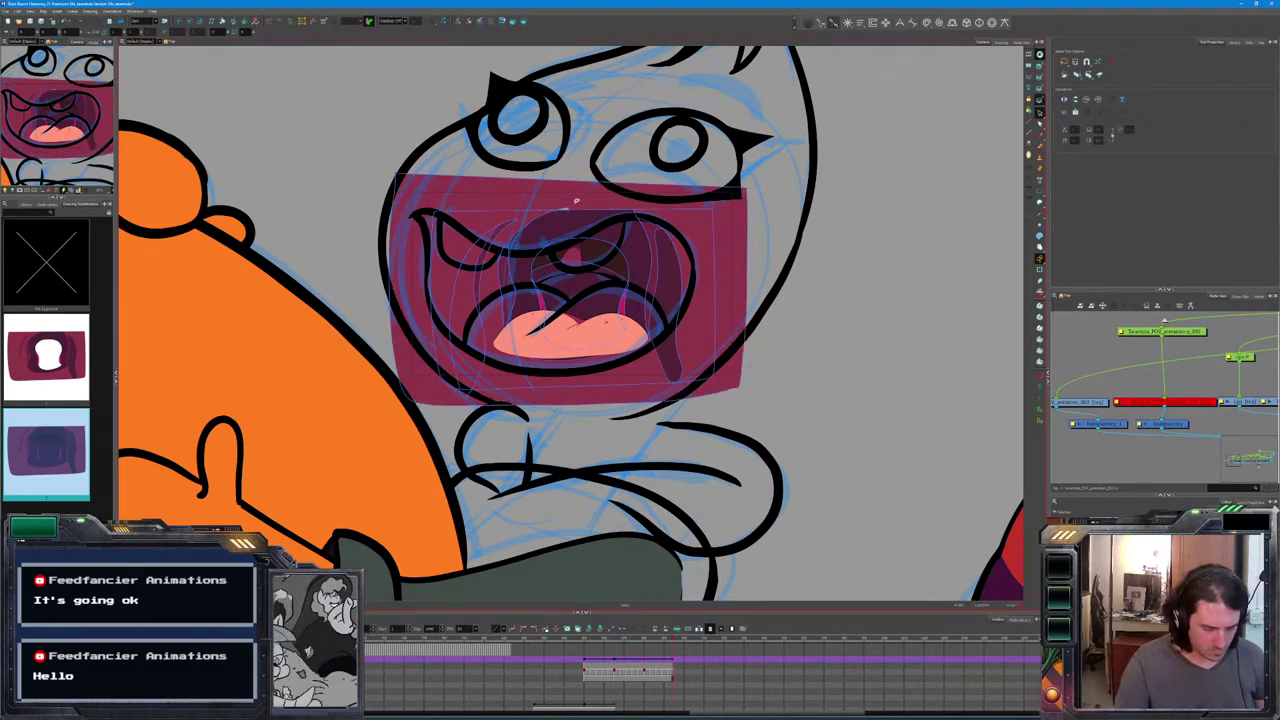
{"action": "key", "text": "ctrl+z"}
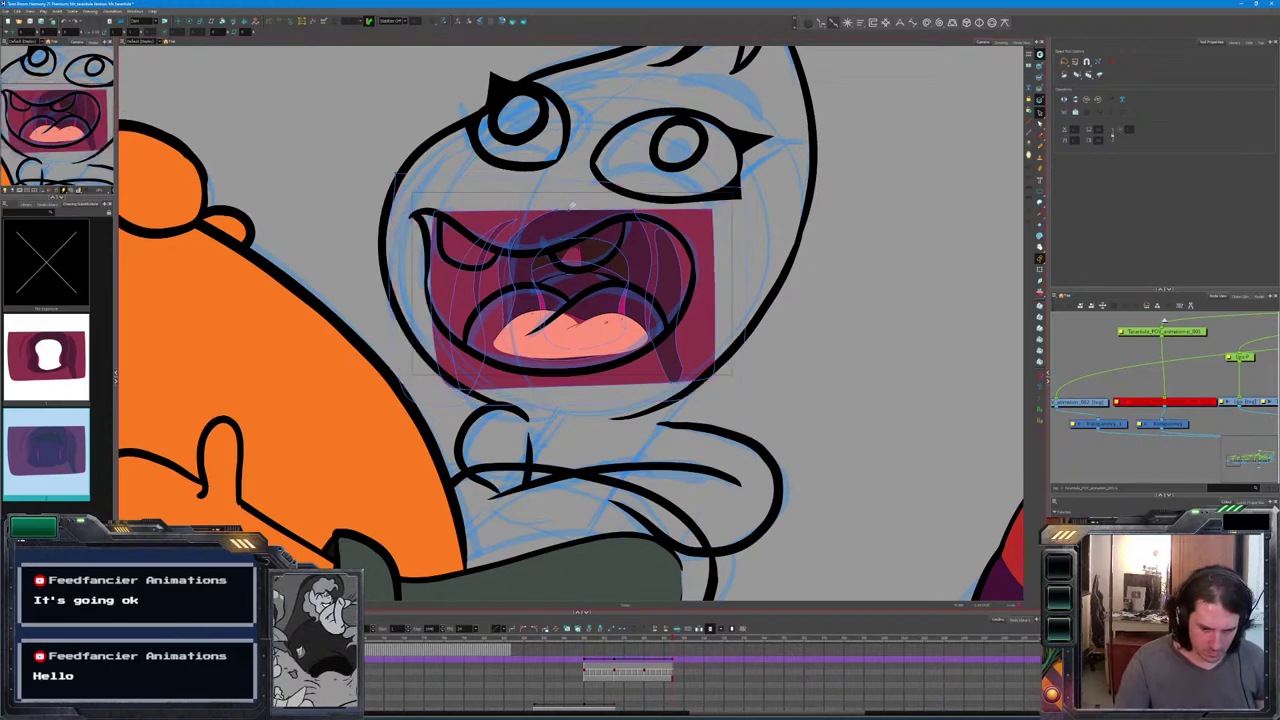
{"action": "key", "text": "ctrl+z"}
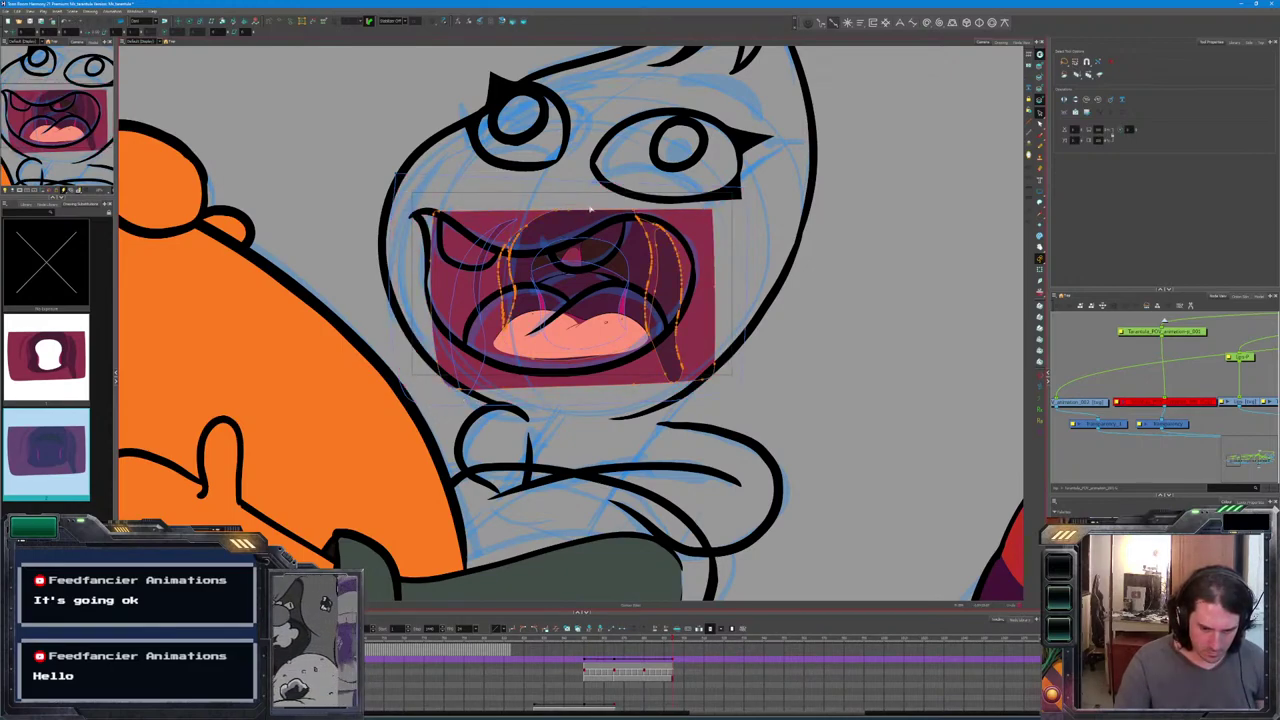
{"action": "left_click_drag", "start_coordinate": [604, 208], "coordinate": [562, 206]}
{"action": "key", "text": "ctrl+z"}
{"action": "key", "text": "ctrl+z"}
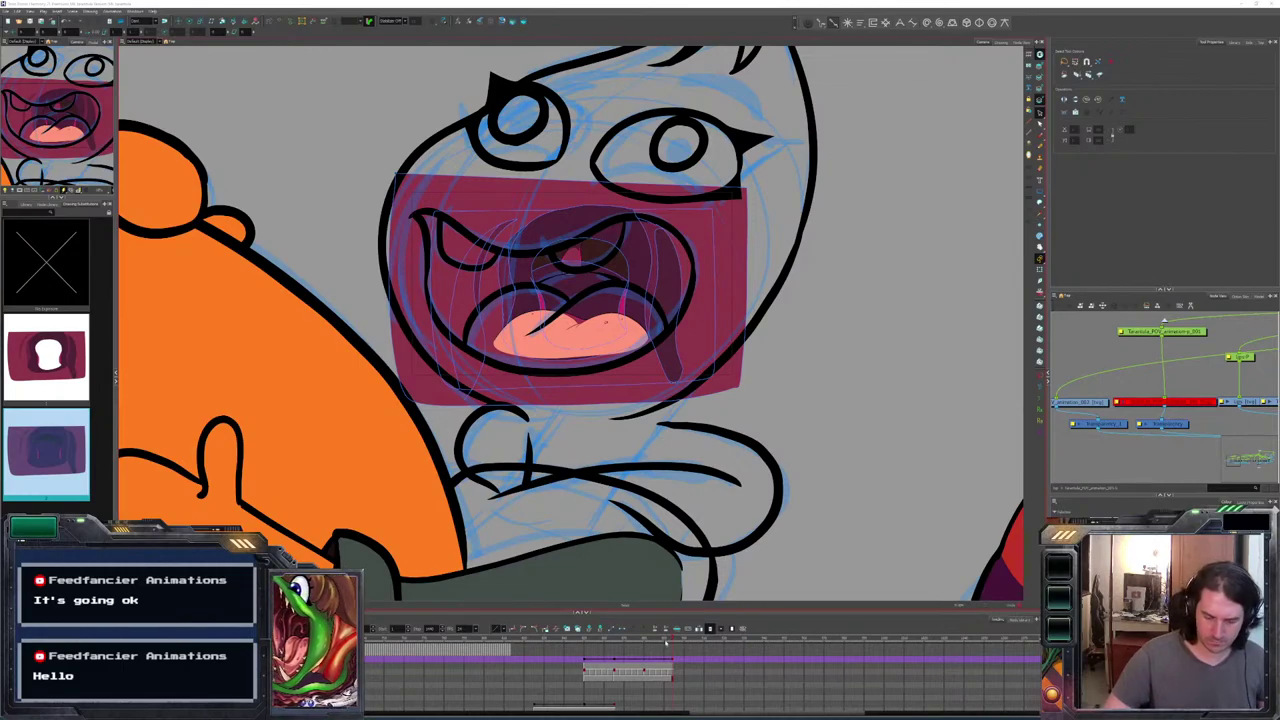
Extend the salmon tongue downward into a large rounded shape past the bottom of the mouth backdrop and fill it.
{"action": "left_click_drag", "start_coordinate": [660, 642], "coordinate": [652, 652]}
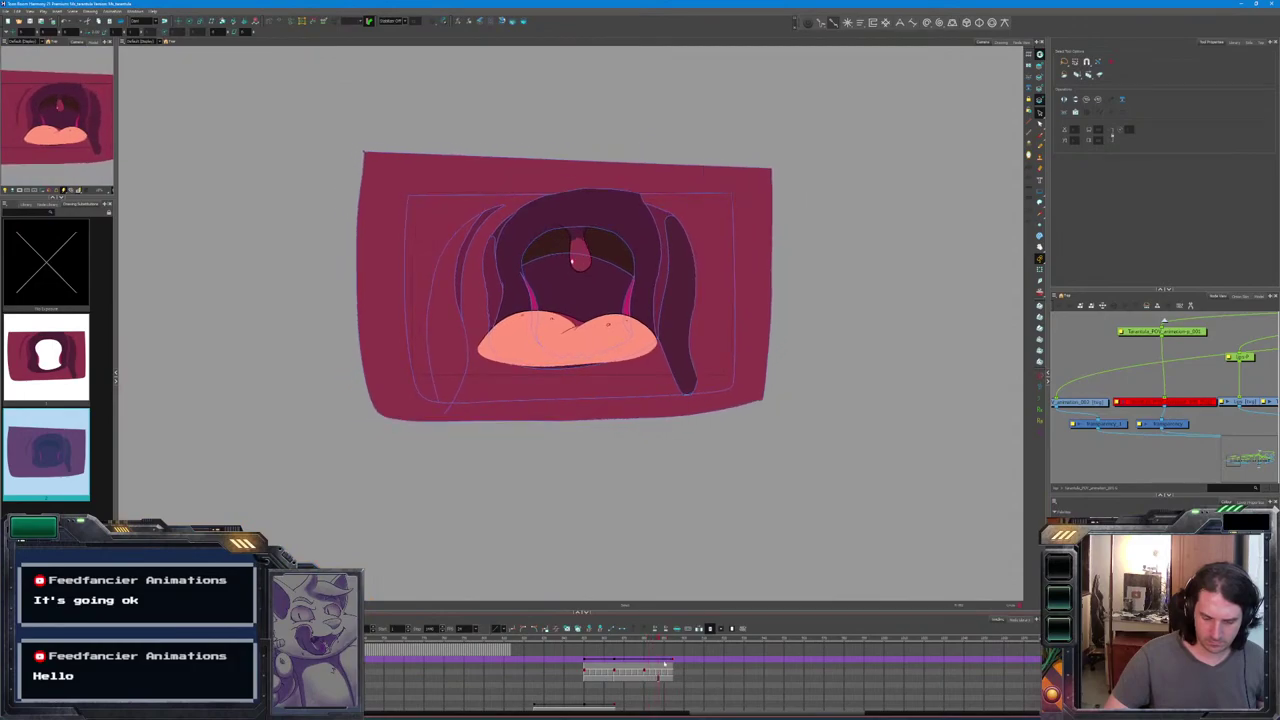
{"action": "left_click", "coordinate": [662, 666]}
{"action": "scroll", "coordinate": [658, 372], "scroll_direction": "up", "scroll_amount": 4}
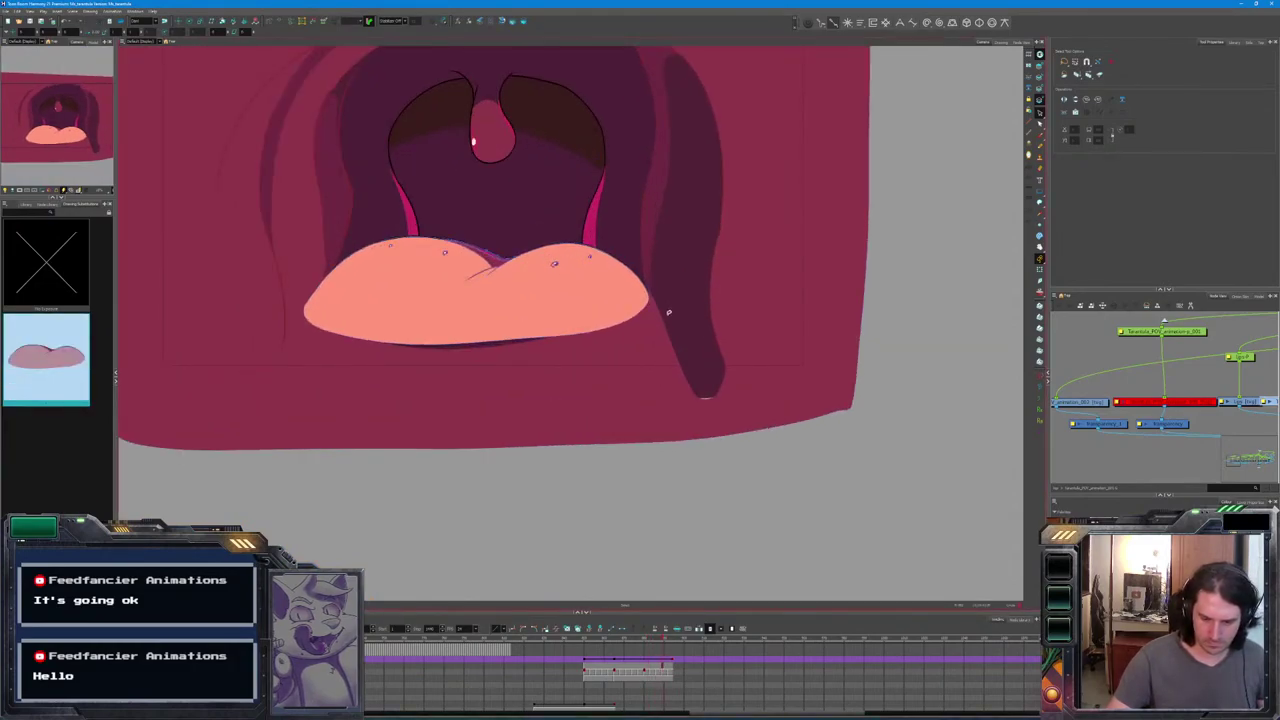
{"action": "mouse_move", "coordinate": [650, 300]}
{"action": "left_mouse_down"}
{"action": "mouse_move", "coordinate": [620, 405]}
{"action": "mouse_move", "coordinate": [585, 440]}
{"action": "mouse_move", "coordinate": [285, 428]}
{"action": "mouse_move", "coordinate": [249, 347]}
{"action": "mouse_move", "coordinate": [305, 300]}
{"action": "left_mouse_up"}
{"action": "left_click", "coordinate": [520, 405]}
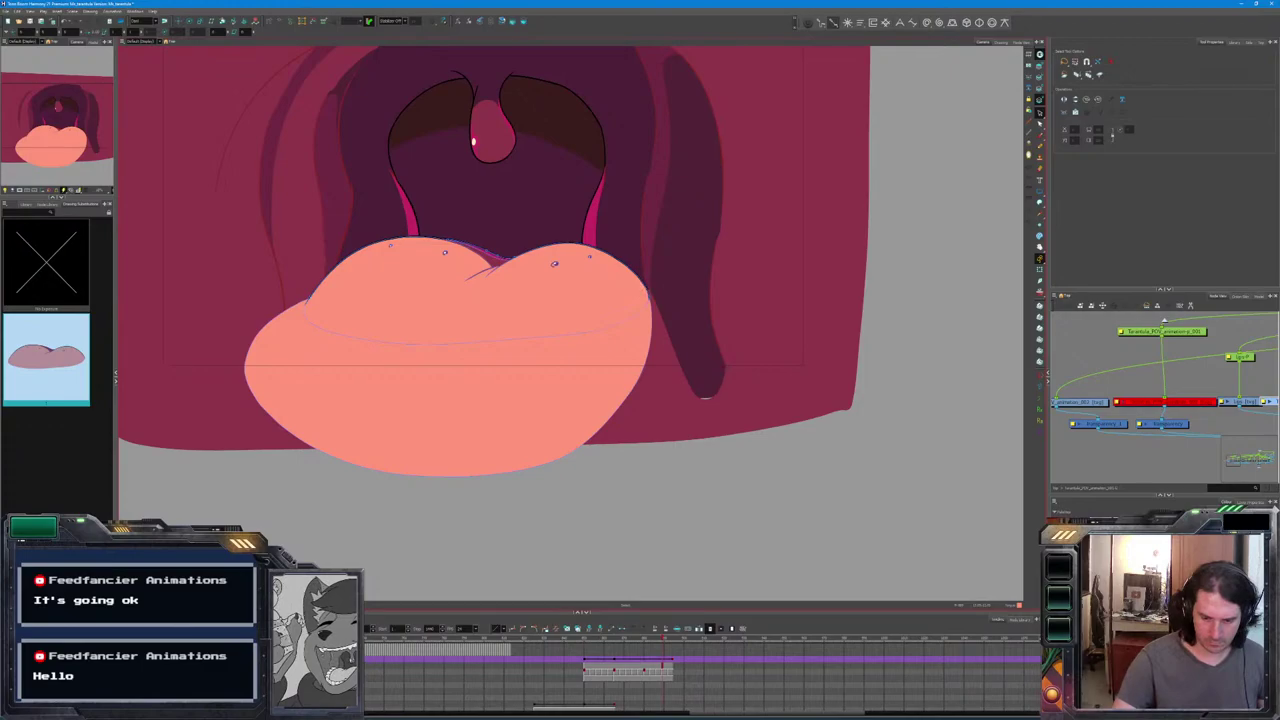
Add a magenta shadow along the tongue's right side and trim it to the tongue's outer contour.
{"action": "mouse_move", "coordinate": [563, 455]}
{"action": "left_mouse_down"}
{"action": "mouse_move", "coordinate": [651, 293]}
{"action": "mouse_move", "coordinate": [671, 394]}
{"action": "mouse_move", "coordinate": [652, 451]}
{"action": "left_mouse_up"}
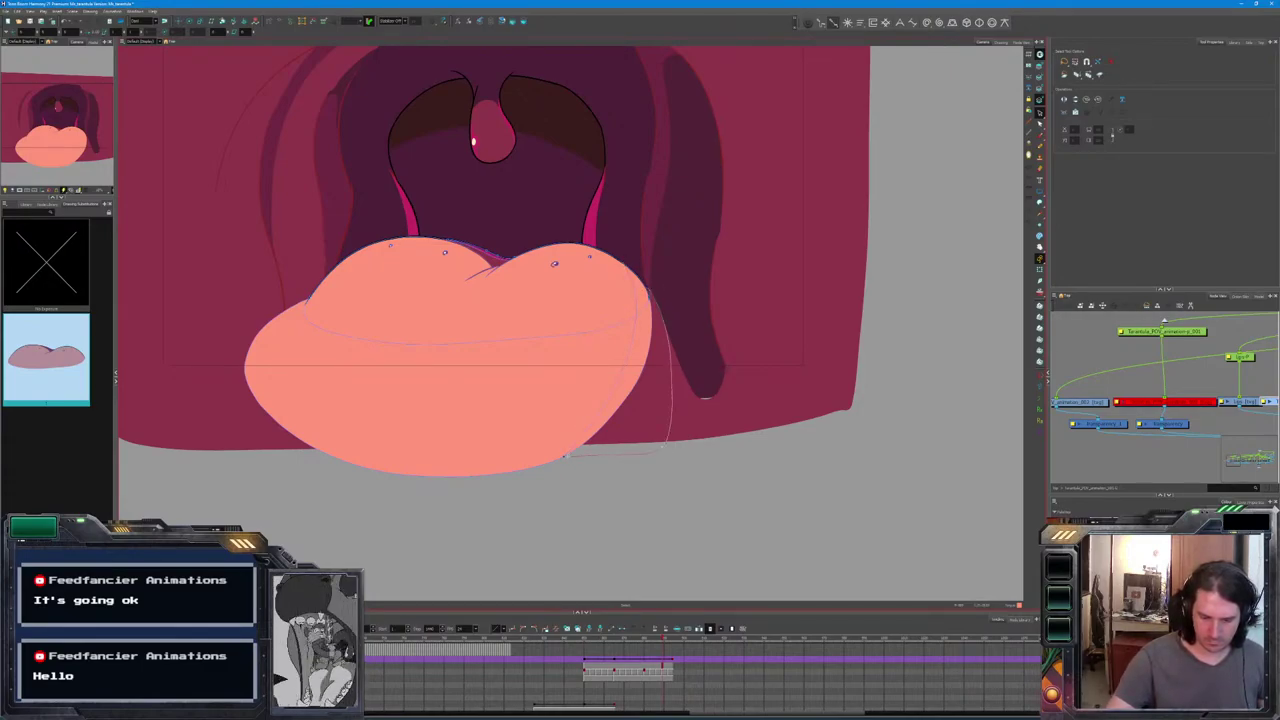
{"action": "mouse_move", "coordinate": [667, 353]}
{"action": "left_mouse_down"}
{"action": "mouse_move", "coordinate": [620, 445]}
{"action": "mouse_move", "coordinate": [663, 271]}
{"action": "left_mouse_up"}
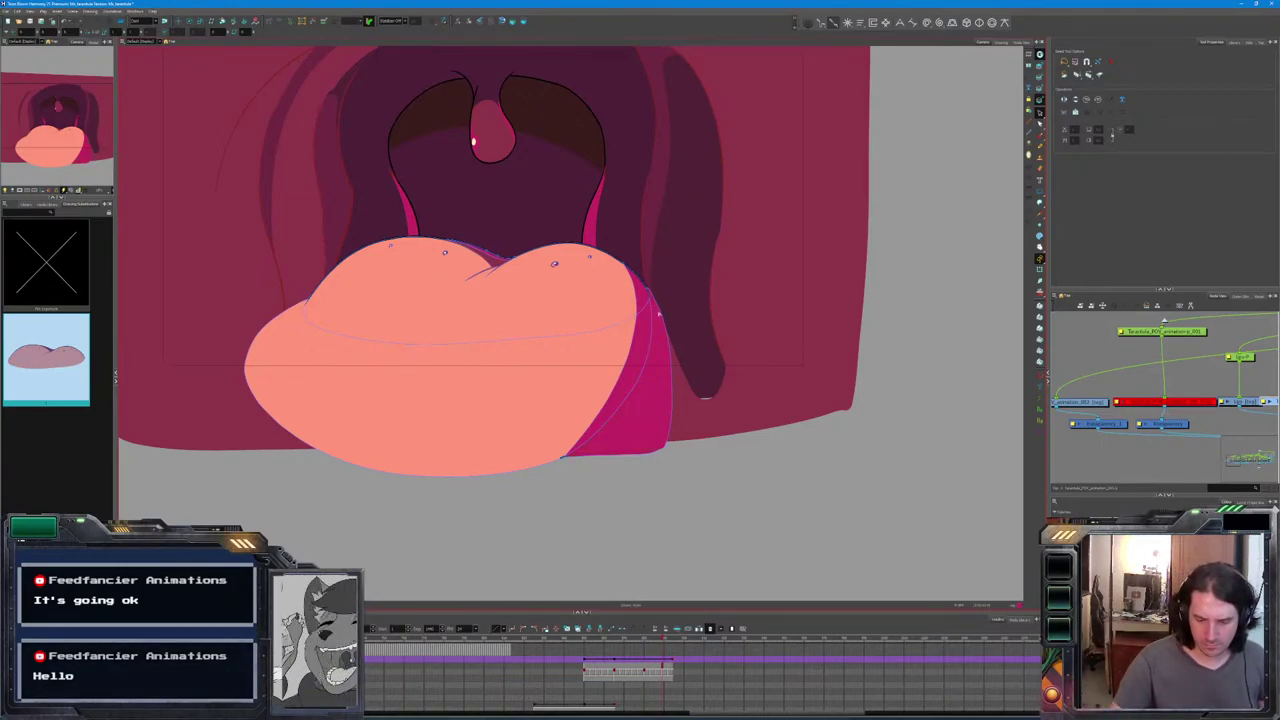
{"action": "left_click_drag", "start_coordinate": [675, 313], "coordinate": [655, 390]}
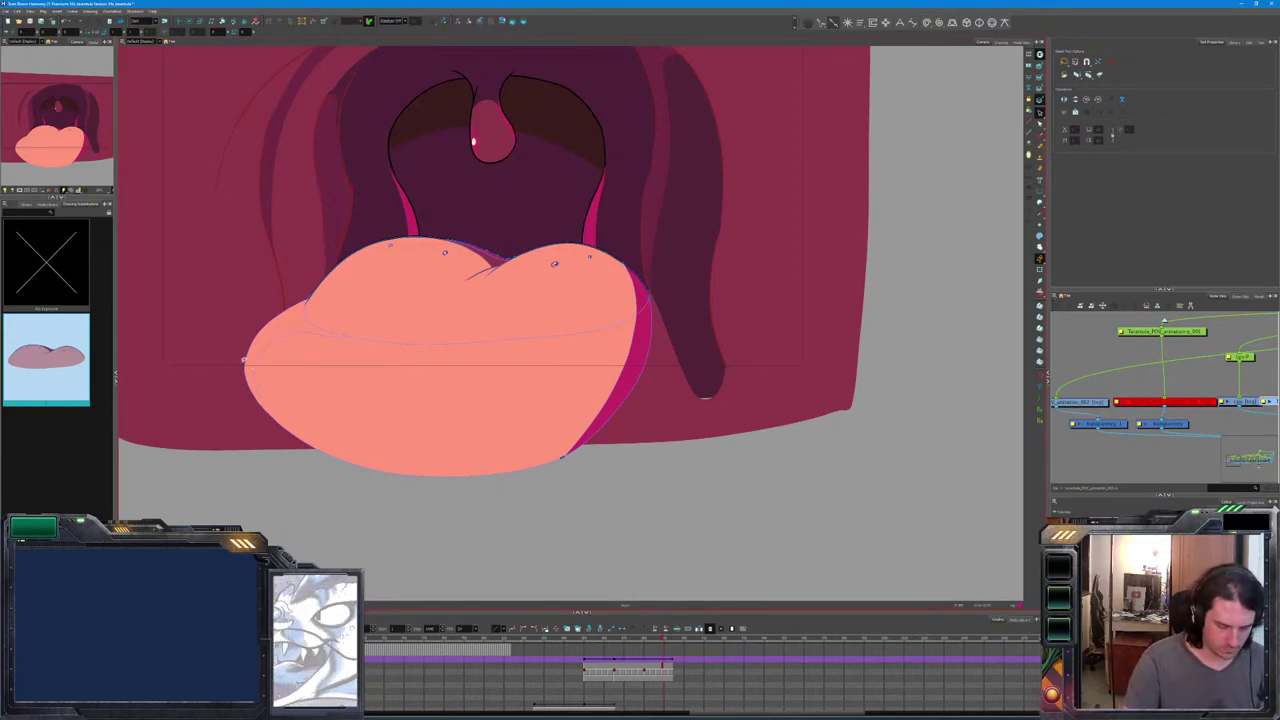
Try adding magenta shading along the tongue's left edge and undo it.
{"action": "left_click", "coordinate": [273, 335]}
{"action": "key", "text": "ctrl+z"}
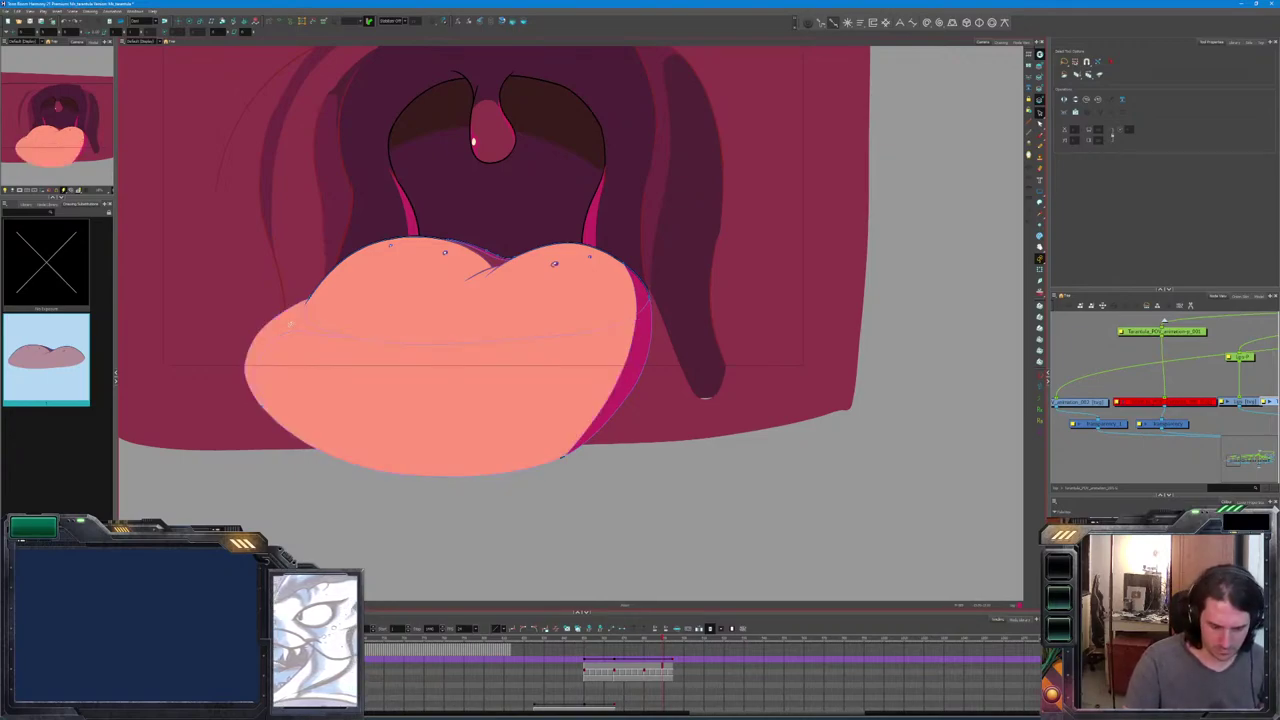
{"action": "left_click", "coordinate": [295, 320]}
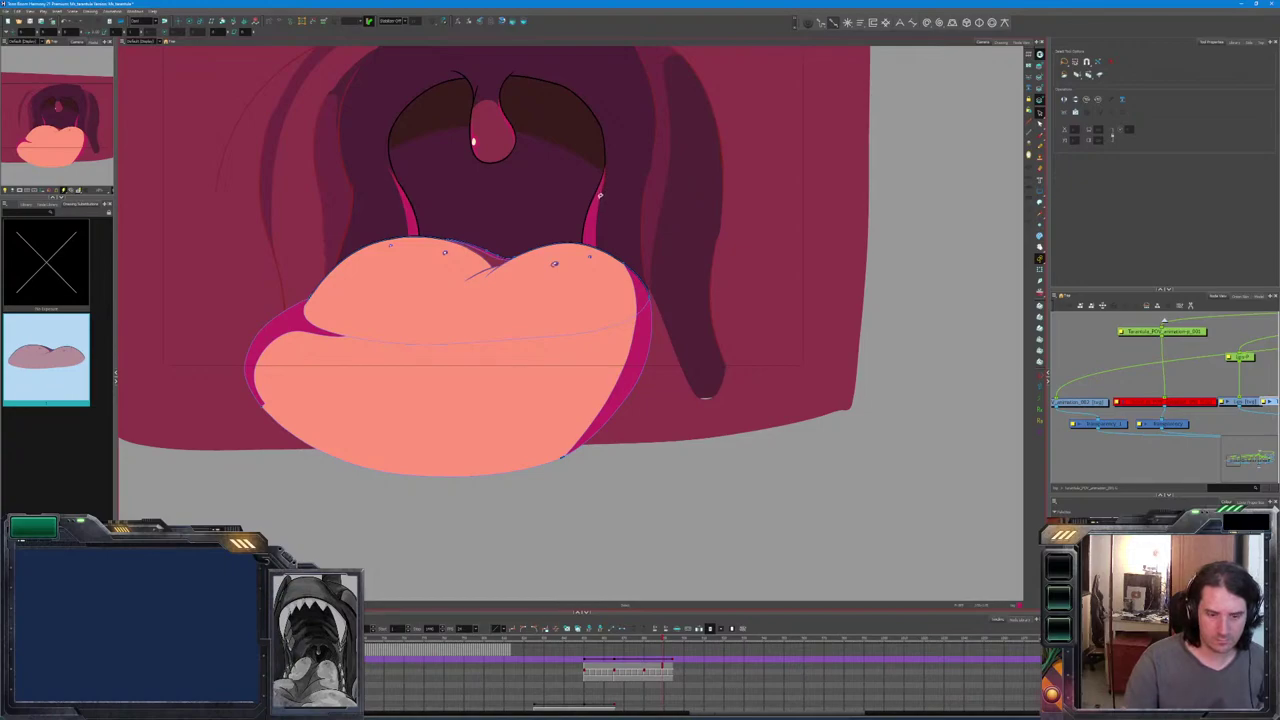
{"action": "key", "text": "ctrl+z"}
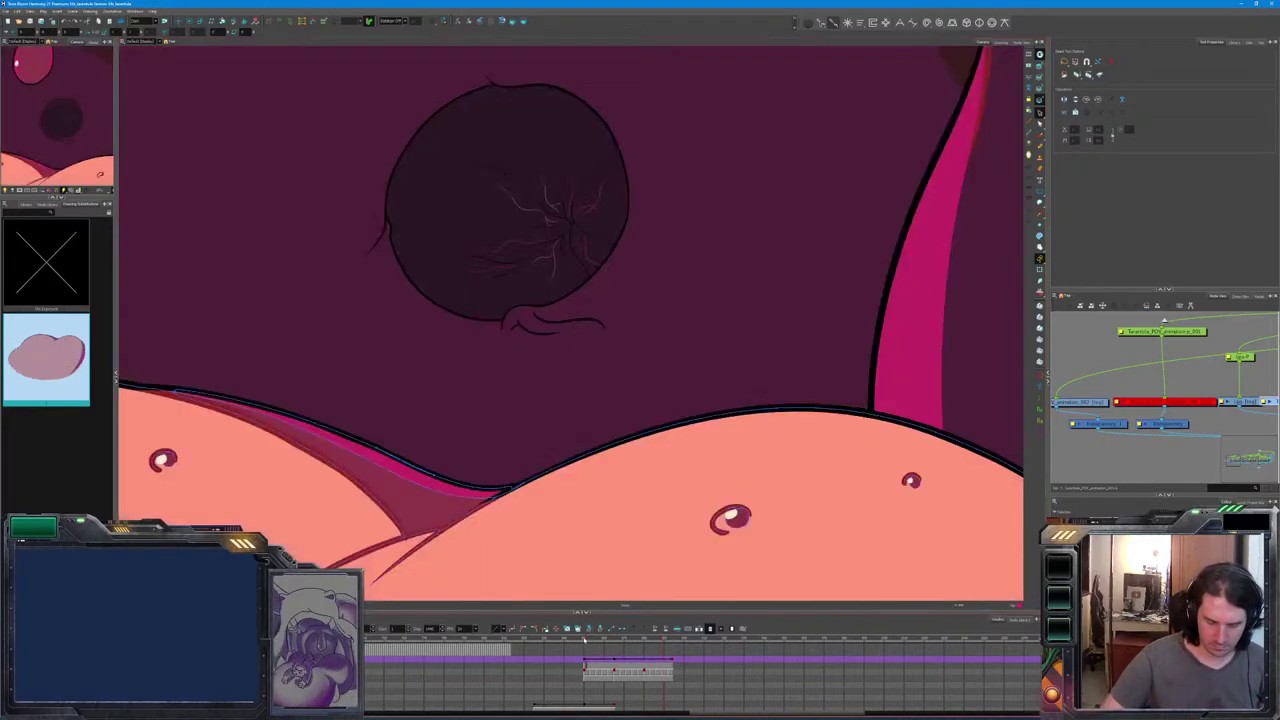
Review the earlier throat frames back to the shot of the white mouse character sitting in the opening.
{"action": "left_click", "coordinate": [489, 687]}
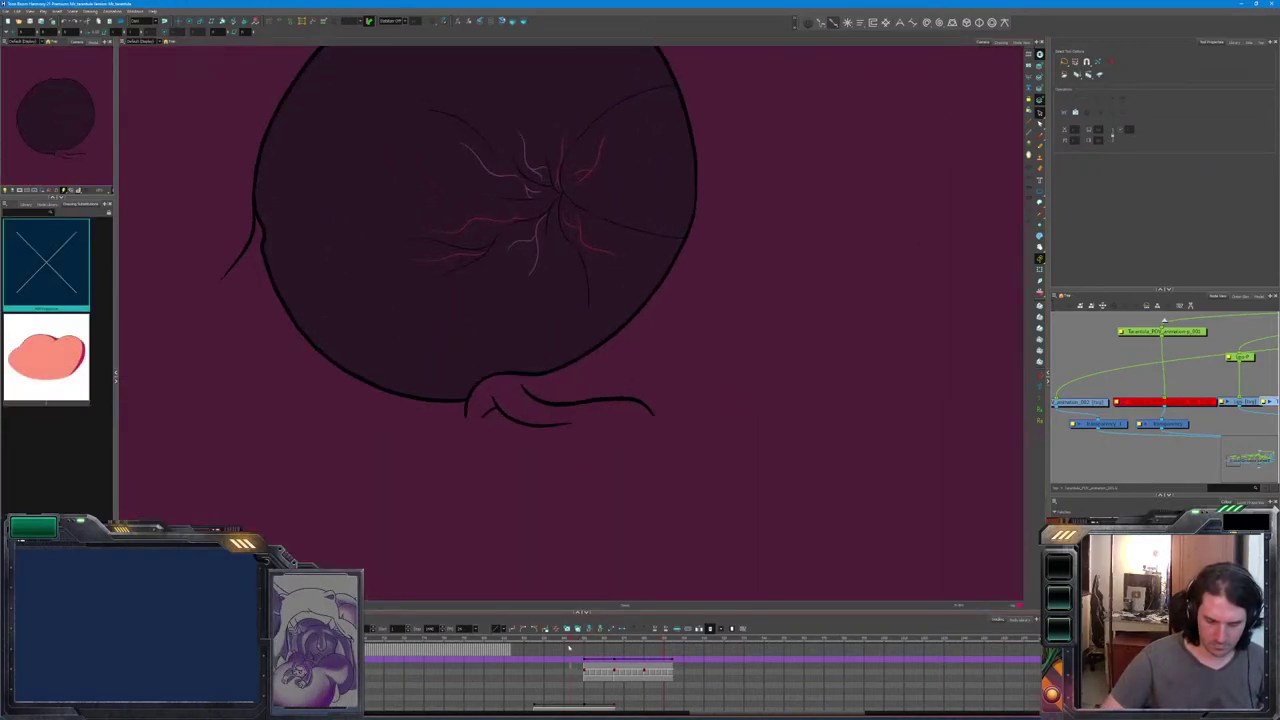
{"action": "left_click_drag", "start_coordinate": [489, 687], "coordinate": [416, 678]}
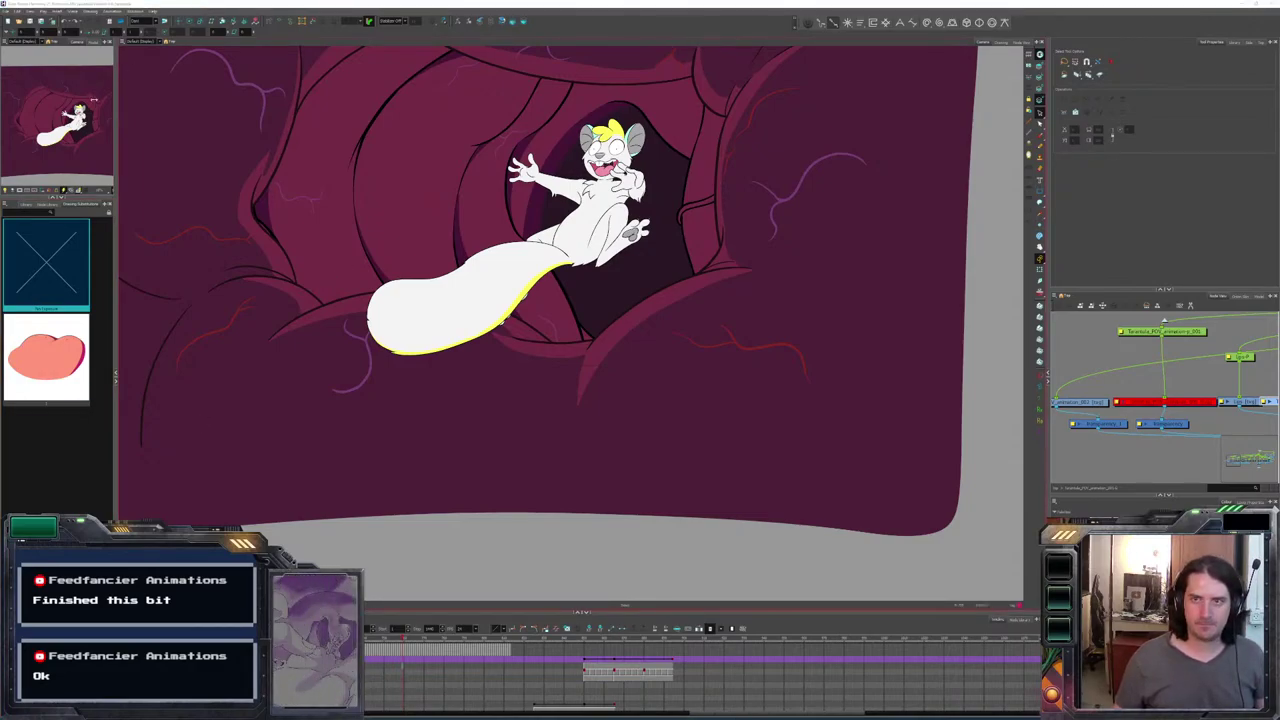
Switch to Adobe Animate and draw the right edge of the open mouth from its upper corner down to the rounded chin.
{"action": "key", "text": "alt+Tab"}
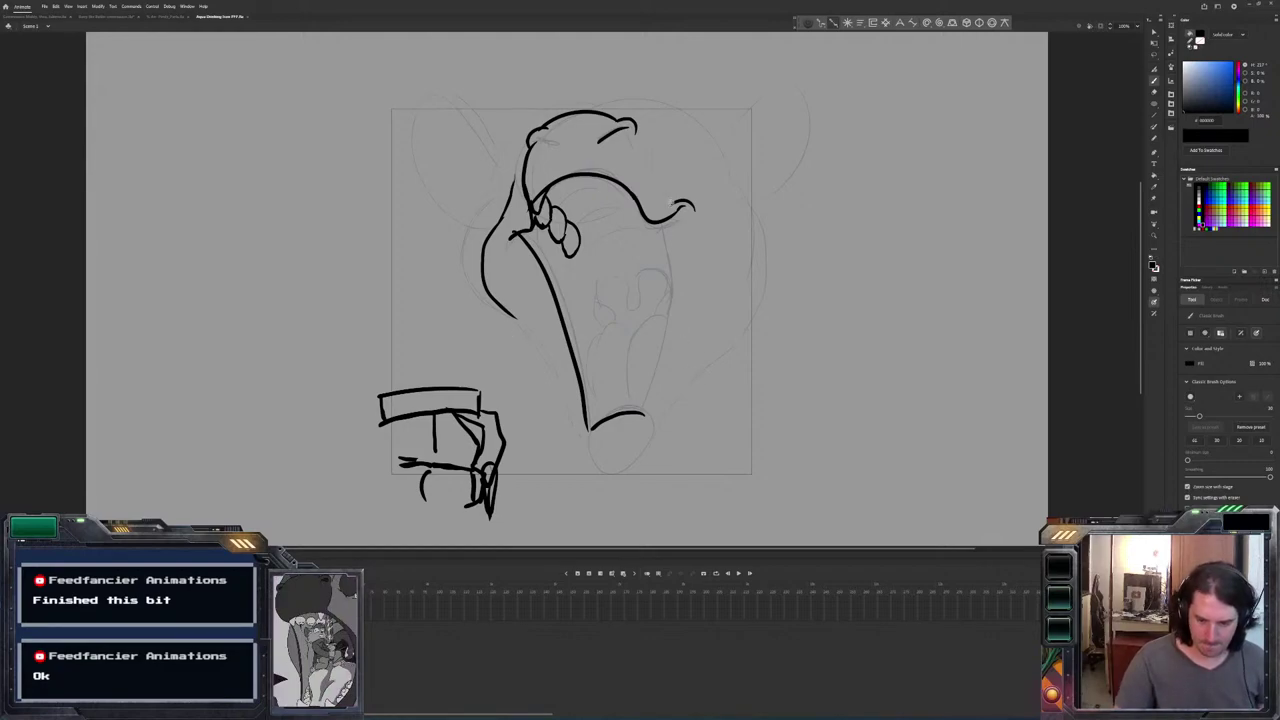
{"action": "key", "text": "."}
{"action": "mouse_move", "coordinate": [683, 204]}
{"action": "left_mouse_down"}
{"action": "mouse_move", "coordinate": [636, 463]}
{"action": "mouse_move", "coordinate": [604, 470]}
{"action": "mouse_move", "coordinate": [589, 430]}
{"action": "left_mouse_up"}
{"action": "key", "text": "."}
{"action": "key", "text": "."}
{"action": "key", "text": "."}
Draw the two-lobed tongue inside the lower mouth, checking it against the other frame's drawing.
{"action": "mouse_move", "coordinate": [667, 315]}
{"action": "left_mouse_down"}
{"action": "mouse_move", "coordinate": [644, 326]}
{"action": "mouse_move", "coordinate": [632, 378]}
{"action": "left_mouse_up"}
{"action": "key", "text": "."}
{"action": "key", "text": "."}
{"action": "mouse_move", "coordinate": [600, 334]}
{"action": "left_mouse_down"}
{"action": "mouse_move", "coordinate": [597, 384]}
{"action": "mouse_move", "coordinate": [642, 388]}
{"action": "left_mouse_up"}
{"action": "key", "text": "."}
{"action": "key", "text": "."}
{"action": "key", "text": "."}
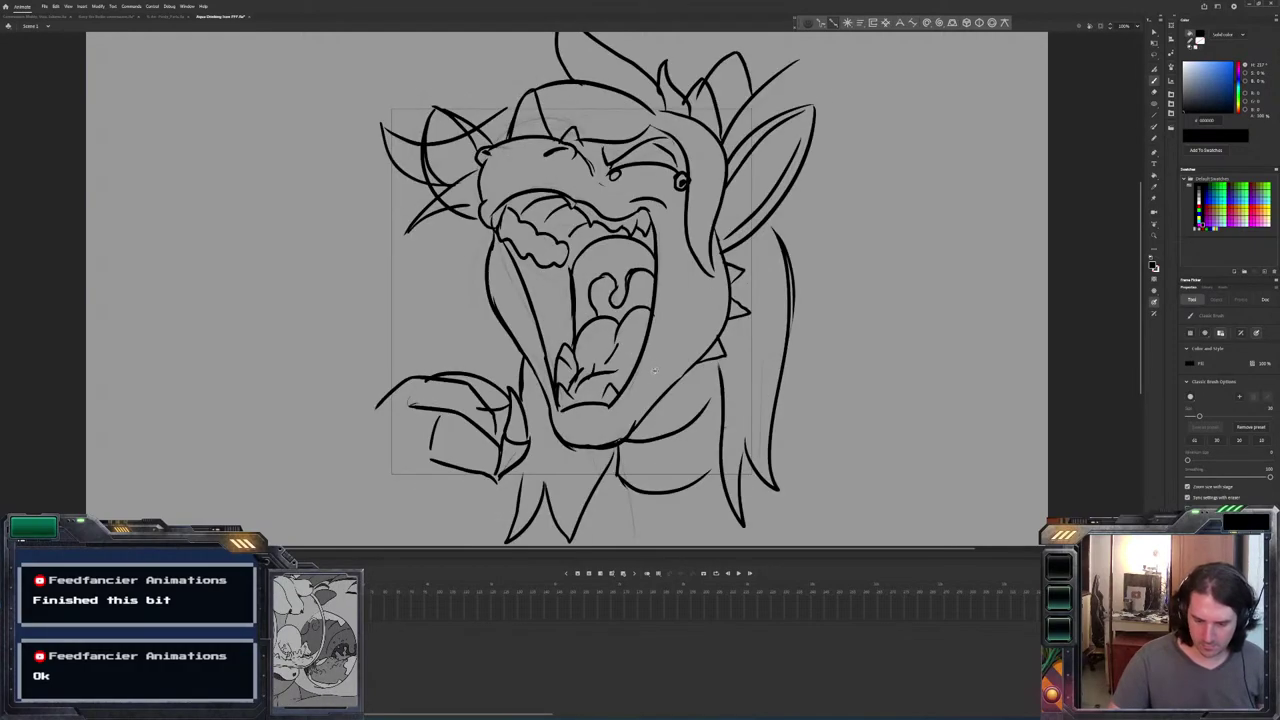
Draw the small lower teeth around the base of the tongue, comparing their placement with the other frame.
{"action": "left_click_drag", "start_coordinate": [630, 404], "coordinate": [646, 414]}
{"action": "key", "text": "."}
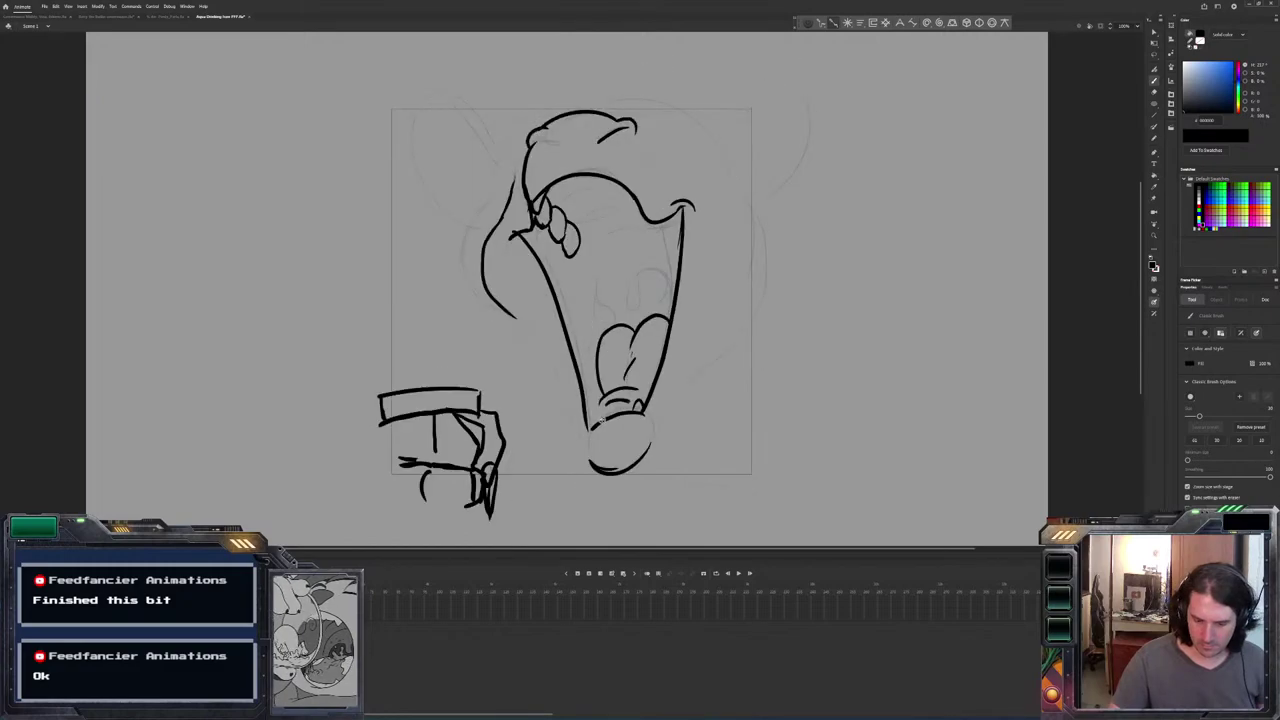
{"action": "key", "text": "."}
{"action": "key", "text": "."}
{"action": "key", "text": "."}
{"action": "key", "text": "."}
{"action": "key", "text": "."}
Draw the rounded throat arch above the tongue, joining it to the mouth's right side and comparing it between frames.
{"action": "left_click_drag", "start_coordinate": [595, 350], "coordinate": [590, 258]}
{"action": "key", "text": "."}
{"action": "key", "text": "."}
{"action": "mouse_move", "coordinate": [673, 318]}
{"action": "left_mouse_down"}
{"action": "mouse_move", "coordinate": [663, 232]}
{"action": "mouse_move", "coordinate": [604, 240]}
{"action": "left_mouse_up"}
{"action": "key", "text": "period"}
{"action": "key", "text": "comma"}
{"action": "key", "text": "period"}
{"action": "key", "text": "comma"}
{"action": "key", "text": "period"}
{"action": "key", "text": "comma"}
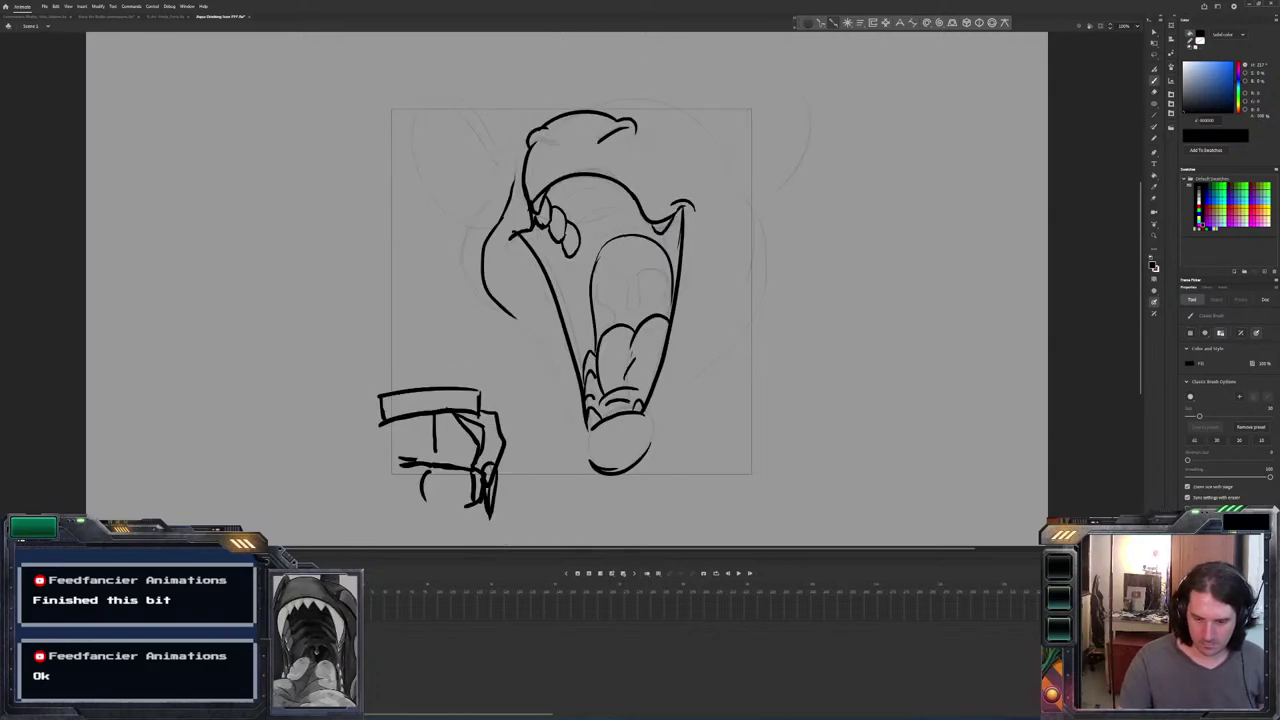
Draw the curved palate ridges between the upper lip and the throat arch, comparing each with the other frame's drawing.
{"action": "key", "text": "period"}
{"action": "key", "text": "comma"}
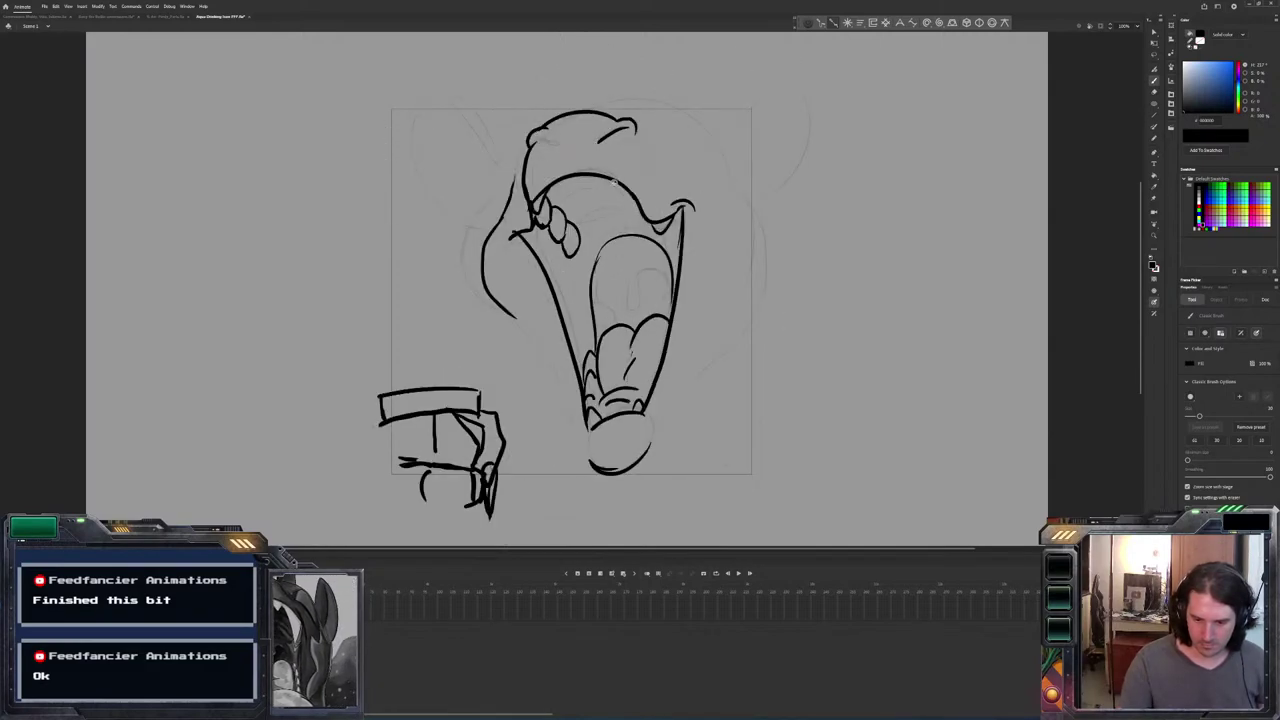
{"action": "key", "text": "period"}
{"action": "key", "text": "comma"}
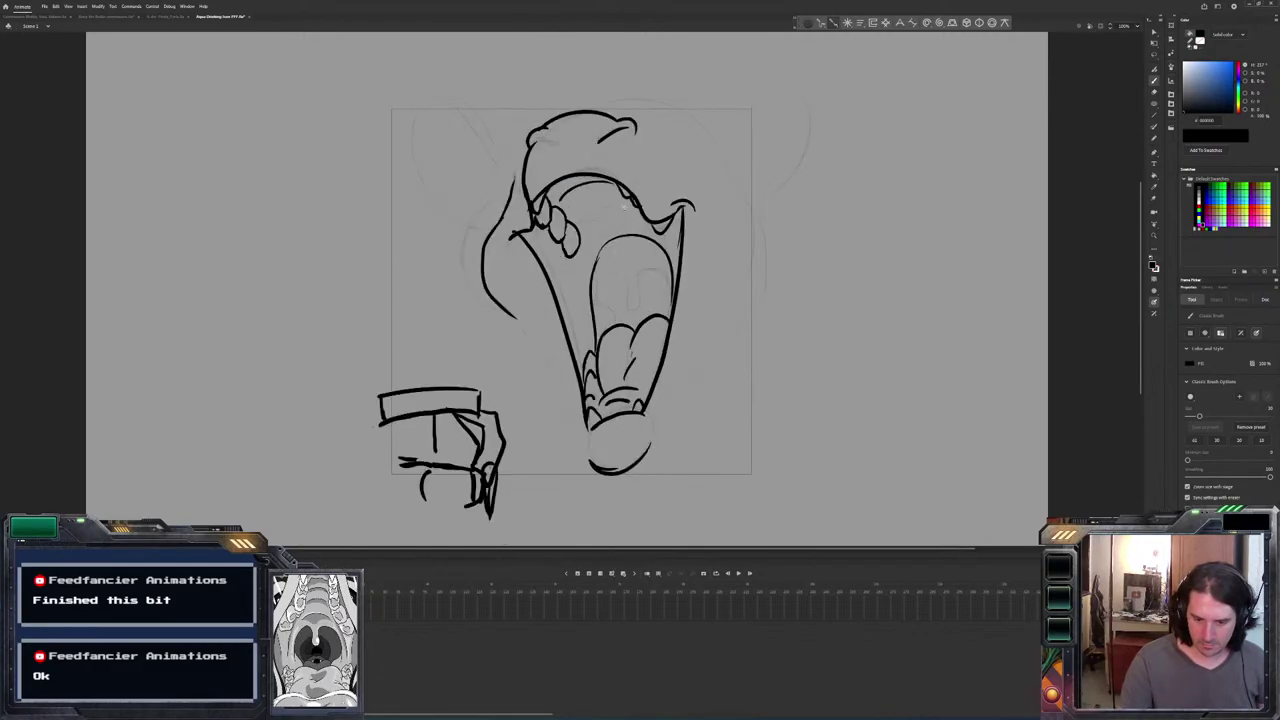
{"action": "key", "text": "period"}
{"action": "key", "text": "comma"}
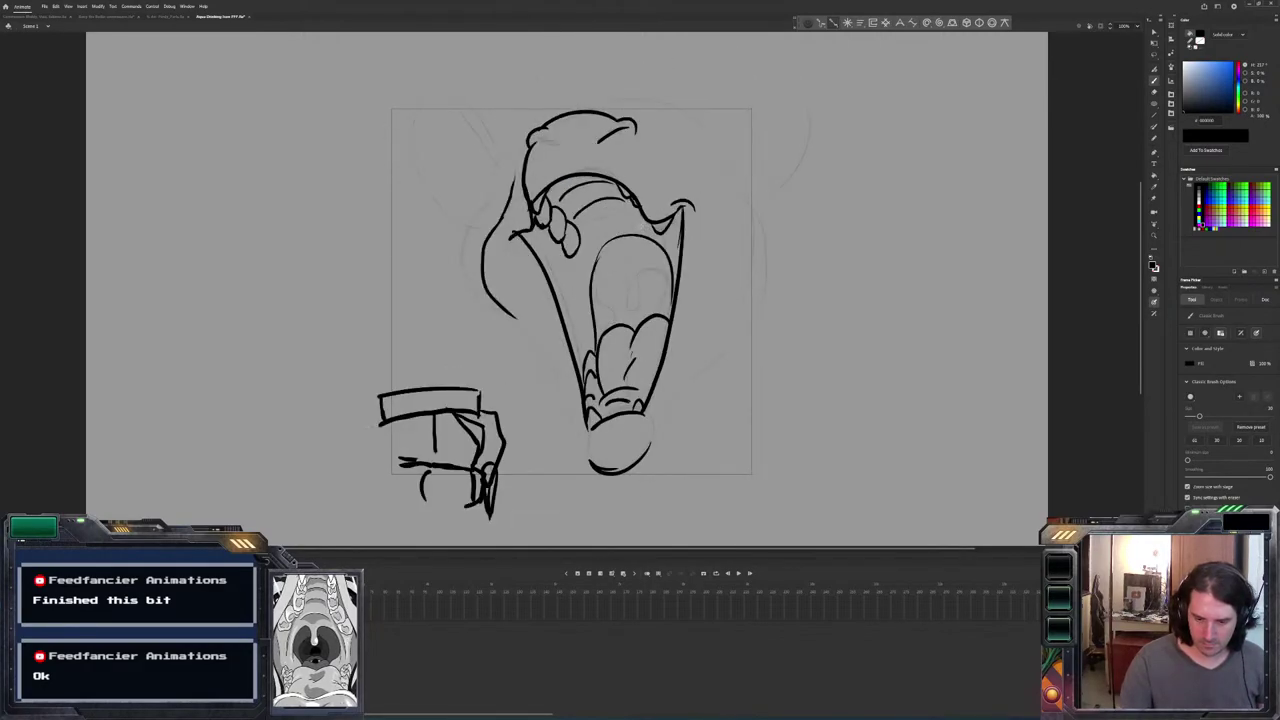
{"action": "key", "text": "period"}
{"action": "key", "text": "comma"}
{"action": "key", "text": "period"}
{"action": "key", "text": "comma"}
{"action": "key", "text": "period"}
{"action": "key", "text": "comma"}
{"action": "key", "text": "period"}
{"action": "key", "text": "comma"}
{"action": "key", "text": "period"}
{"action": "key", "text": "comma"}
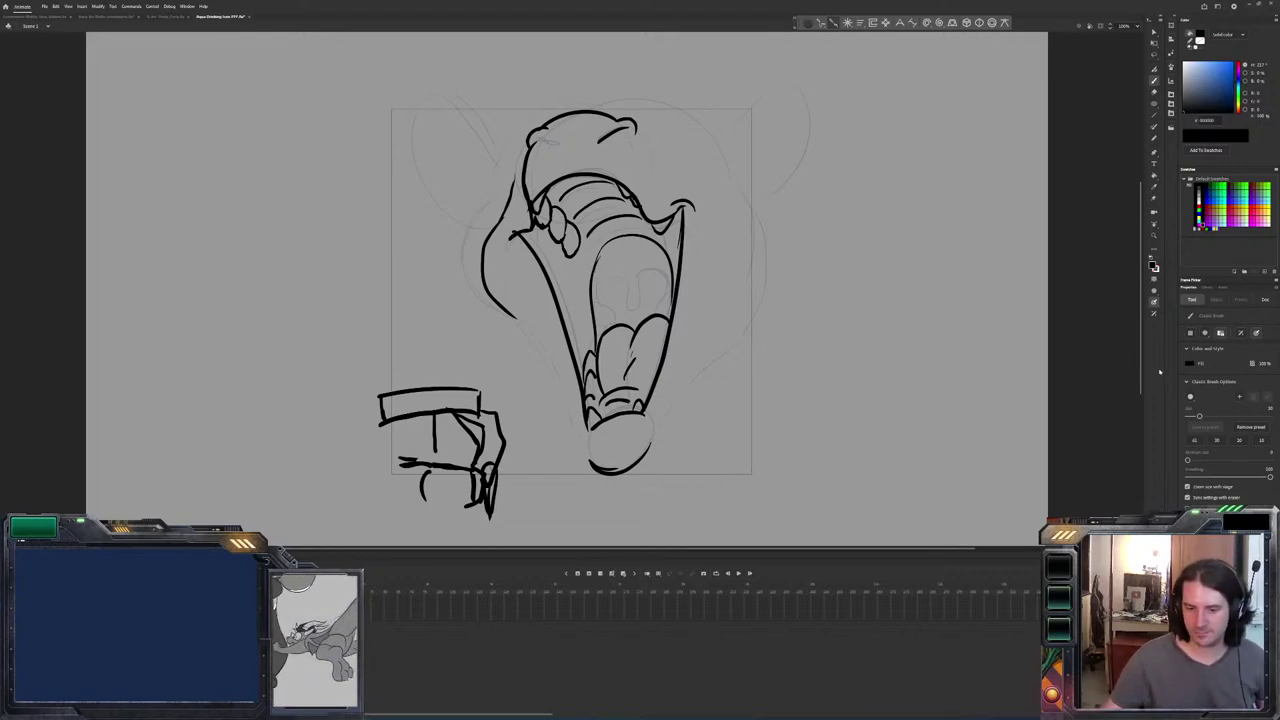
Draw the left cheek and jaw outline down to the chin and erase the older cheek line outside it.
{"action": "left_click_drag", "start_coordinate": [602, 471], "coordinate": [490, 242]}
{"action": "mouse_move", "coordinate": [522, 176]}
{"action": "left_mouse_down"}
{"action": "mouse_move", "coordinate": [506, 226]}
{"action": "mouse_move", "coordinate": [516, 184]}
{"action": "left_mouse_up"}
{"action": "key", "text": "comma"}
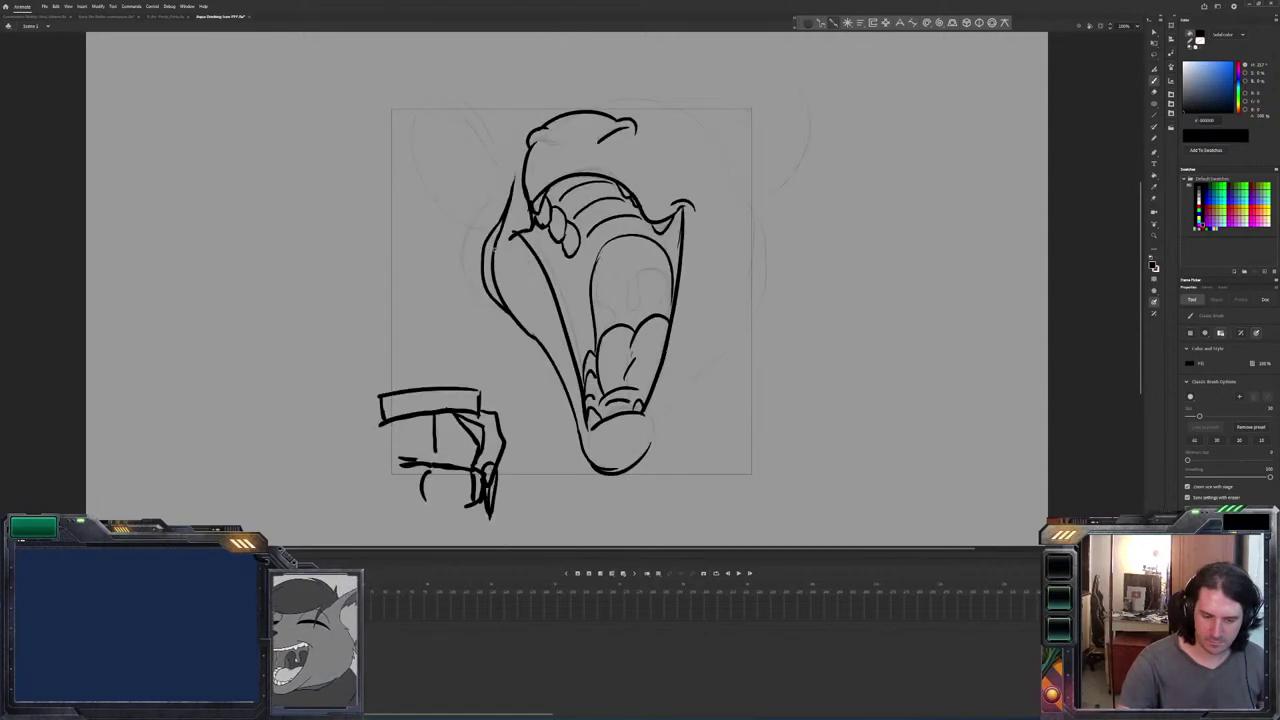
{"action": "key", "text": "period"}
{"action": "key", "text": "comma"}
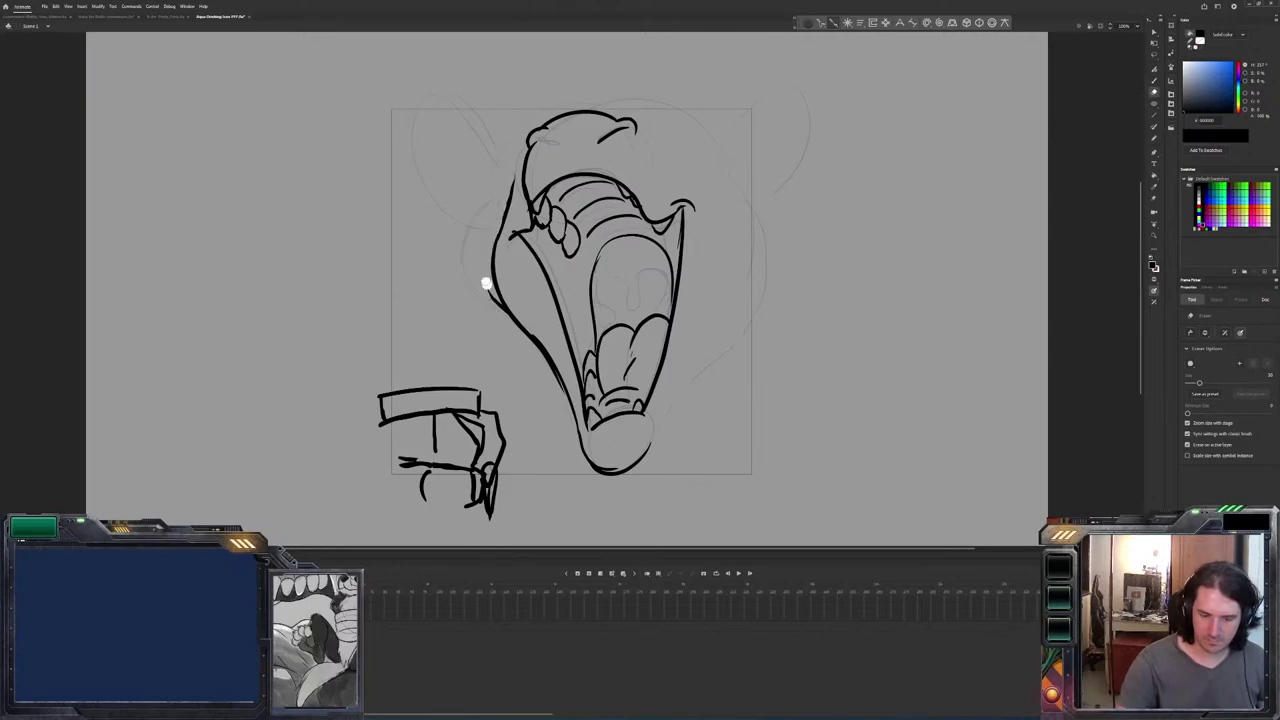
{"action": "key", "text": "period"}
{"action": "key", "text": "comma"}
Draw the pointed left ear beside the snout, using the neighboring frames' drawings to judge its position.
{"action": "key", "text": "period"}
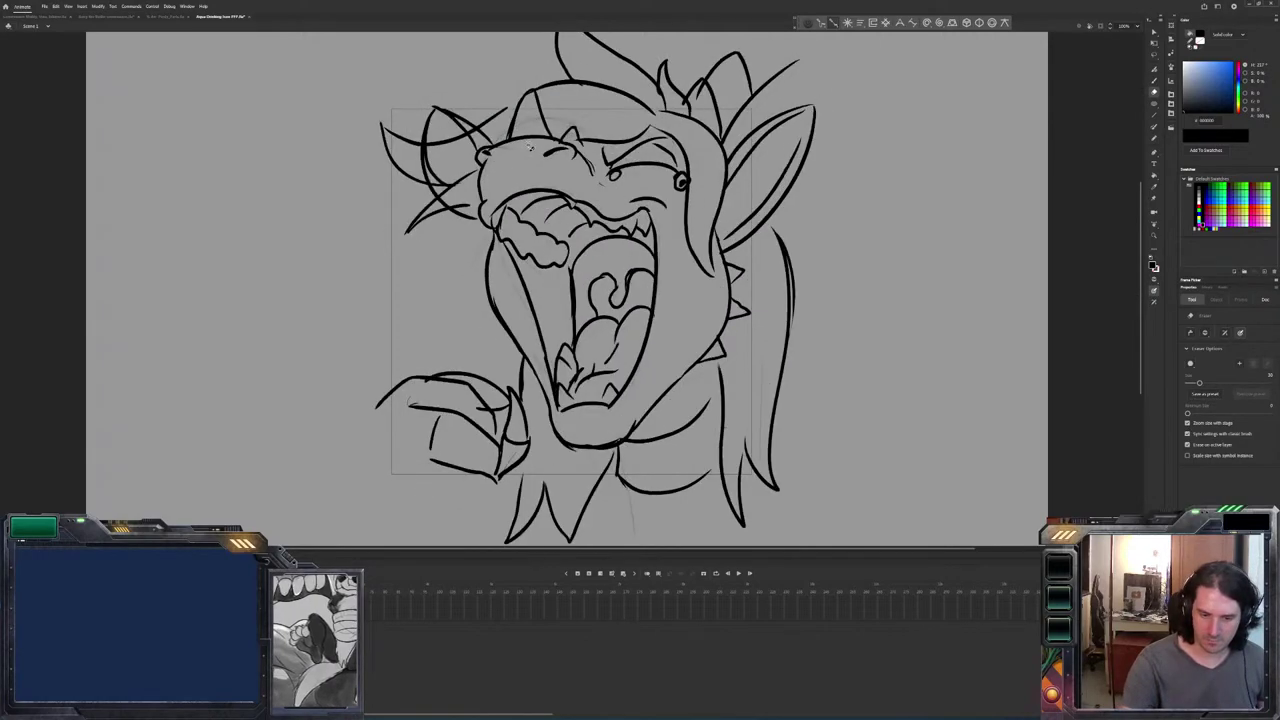
{"action": "key", "text": "comma"}
{"action": "key", "text": "period"}
{"action": "key", "text": "comma"}
{"action": "key", "text": "period"}
{"action": "key", "text": "period"}
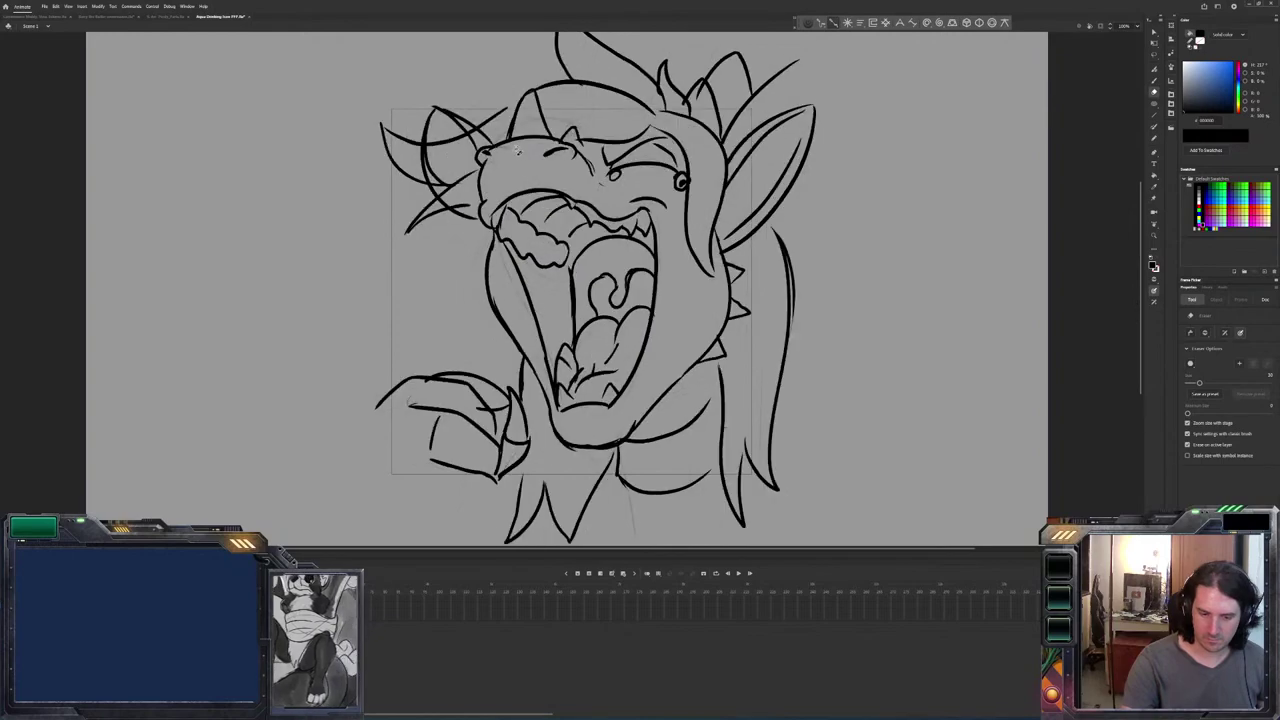
{"action": "key", "text": "comma"}
{"action": "key", "text": "comma"}
{"action": "key", "text": "period"}
{"action": "key", "text": "comma"}
{"action": "mouse_move", "coordinate": [512, 137]}
{"action": "left_mouse_down"}
{"action": "mouse_move", "coordinate": [446, 98]}
{"action": "mouse_move", "coordinate": [440, 148]}
{"action": "left_mouse_up"}
{"action": "key", "text": "period"}
{"action": "key", "text": "comma"}
{"action": "key", "text": "period"}
{"action": "key", "text": "comma"}
{"action": "key", "text": "period"}
{"action": "key", "text": "comma"}
{"action": "key", "text": "period"}
{"action": "key", "text": "comma"}
{"action": "key", "text": "period"}
{"action": "key", "text": "comma"}
Draw the line running from the snout toward the eye and the arc of the squinting eye.
{"action": "left_click_drag", "start_coordinate": [637, 140], "coordinate": [670, 183]}
{"action": "key", "text": "period"}
{"action": "key", "text": "comma"}
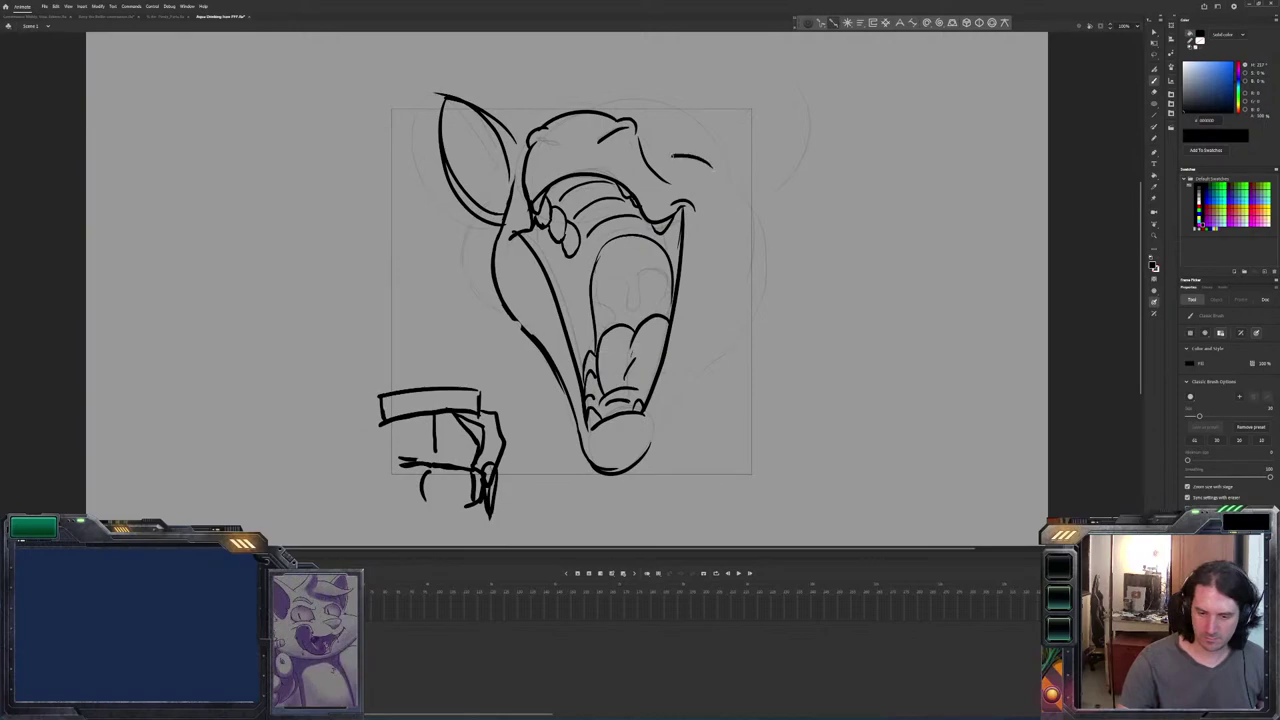
{"action": "key", "text": "period"}
{"action": "key", "text": "comma"}
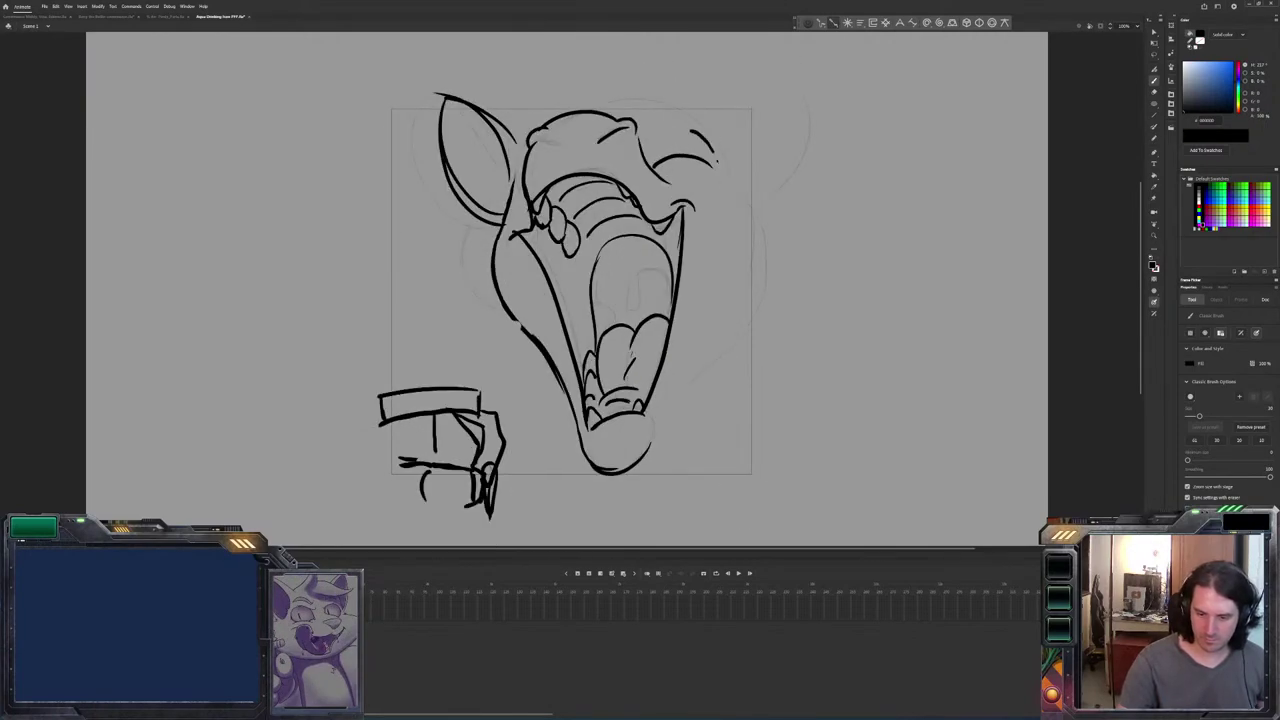
Draw the slanted eyebrow and the small dark shapes at both ends of the squinting eye.
{"action": "key", "text": "period"}
{"action": "mouse_move", "coordinate": [648, 138]}
{"action": "left_mouse_down"}
{"action": "mouse_move", "coordinate": [673, 174]}
{"action": "mouse_move", "coordinate": [719, 178]}
{"action": "left_mouse_up"}
{"action": "key", "text": "comma"}
{"action": "key", "text": "period"}
{"action": "key", "text": "comma"}
{"action": "key", "text": "period"}
{"action": "key", "text": "comma"}
{"action": "key", "text": "period"}
Draw the right cheek outline curving from below the eye toward the jaw.
{"action": "mouse_move", "coordinate": [733, 236]}
{"action": "left_mouse_down"}
{"action": "mouse_move", "coordinate": [755, 283]}
{"action": "mouse_move", "coordinate": [728, 355]}
{"action": "mouse_move", "coordinate": [714, 368]}
{"action": "left_mouse_up"}
{"action": "key", "text": "comma"}
{"action": "key", "text": "period"}
{"action": "key", "text": "comma"}
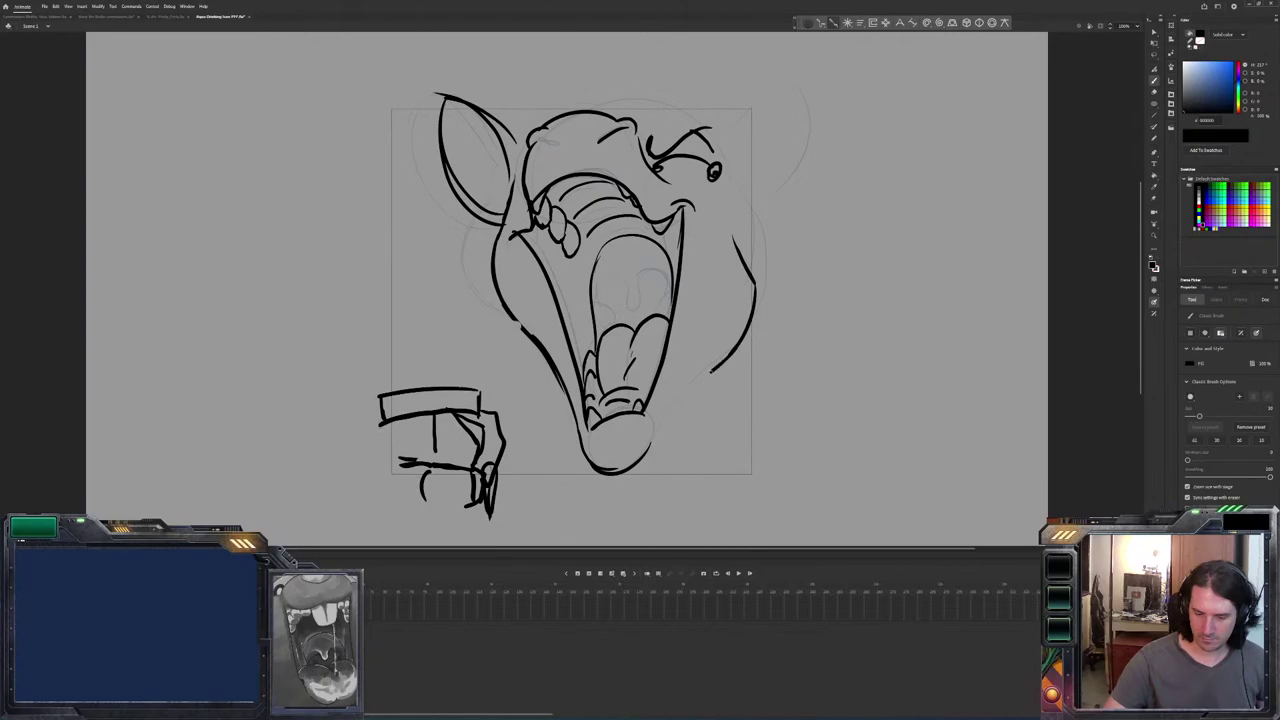
{"action": "key", "text": "period"}
{"action": "key", "text": "comma"}
Add three triangular spikes along the right cheek and continue the jaw line down to the chin.
{"action": "mouse_move", "coordinate": [745, 262]}
{"action": "left_mouse_down"}
{"action": "mouse_move", "coordinate": [768, 300]}
{"action": "mouse_move", "coordinate": [722, 362]}
{"action": "left_mouse_up"}
{"action": "key", "text": "period"}
{"action": "key", "text": "comma"}
{"action": "key", "text": "period"}
{"action": "key", "text": "comma"}
{"action": "key", "text": "period"}
{"action": "key", "text": "comma"}
Draw the long hair lock with pointed tips behind the right jaw, comparing it with the neighboring frames.
{"action": "left_click_drag", "start_coordinate": [727, 516], "coordinate": [742, 446]}
{"action": "key", "text": "period"}
{"action": "key", "text": "comma"}
{"action": "key", "text": "period"}
{"action": "key", "text": "comma"}
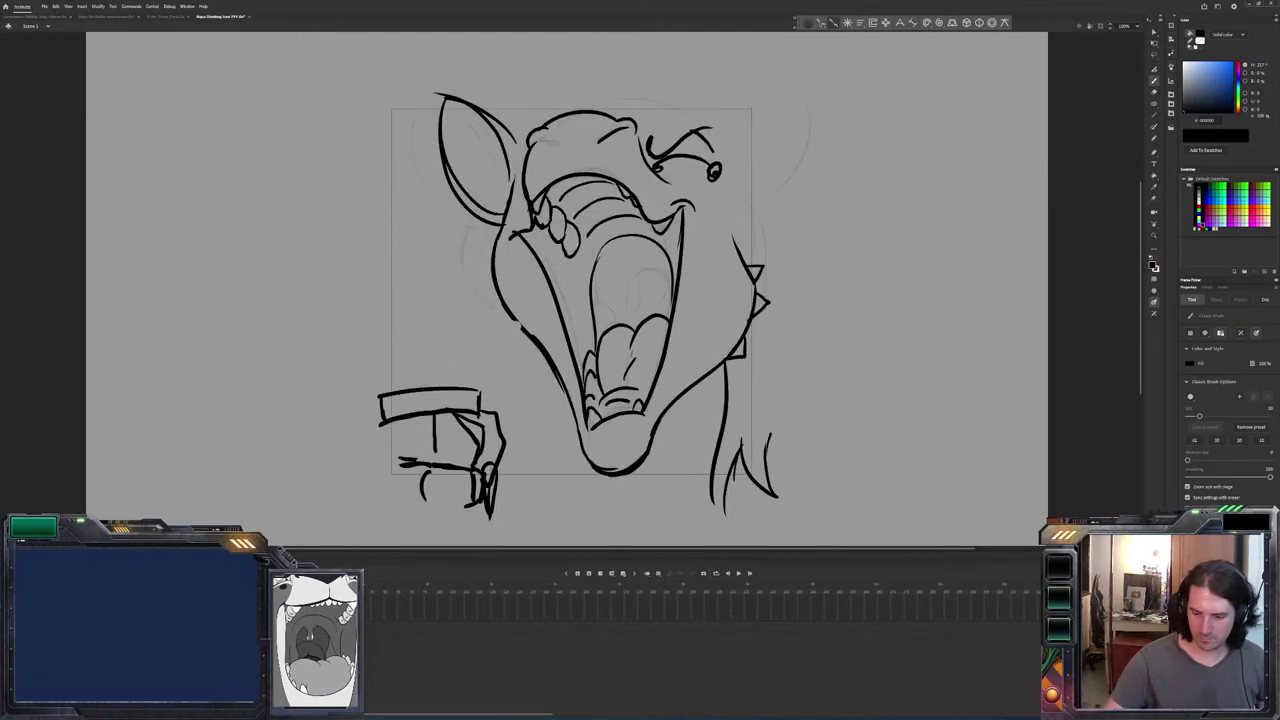
{"action": "key", "text": "period"}
{"action": "key", "text": "comma"}
{"action": "key", "text": "period"}
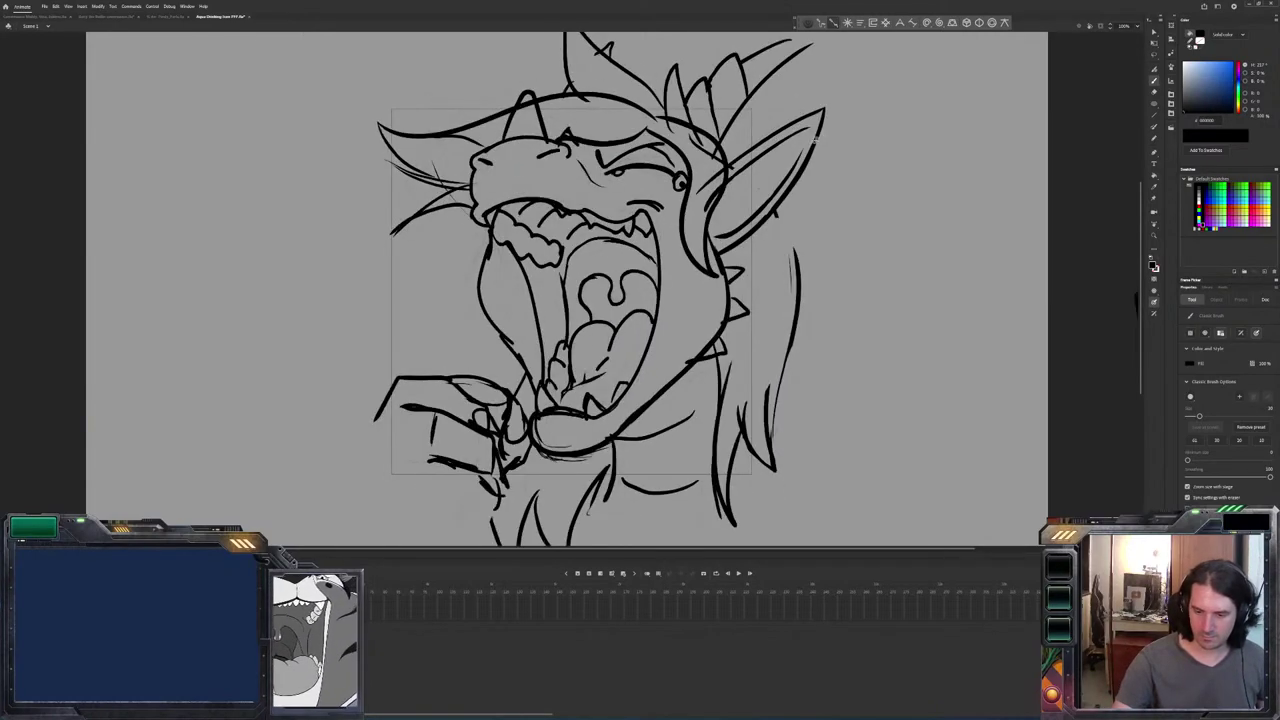
{"action": "key", "text": "comma"}
{"action": "key", "text": "period"}
{"action": "key", "text": "comma"}
Draw the upper and lower edges of the pointed right ear, checking its shape against the other frame.
{"action": "left_click_drag", "start_coordinate": [730, 160], "coordinate": [812, 100]}
{"action": "key", "text": "period"}
{"action": "key", "text": "comma"}
{"action": "left_click_drag", "start_coordinate": [792, 182], "coordinate": [740, 244]}
{"action": "key", "text": "period"}
{"action": "key", "text": "comma"}
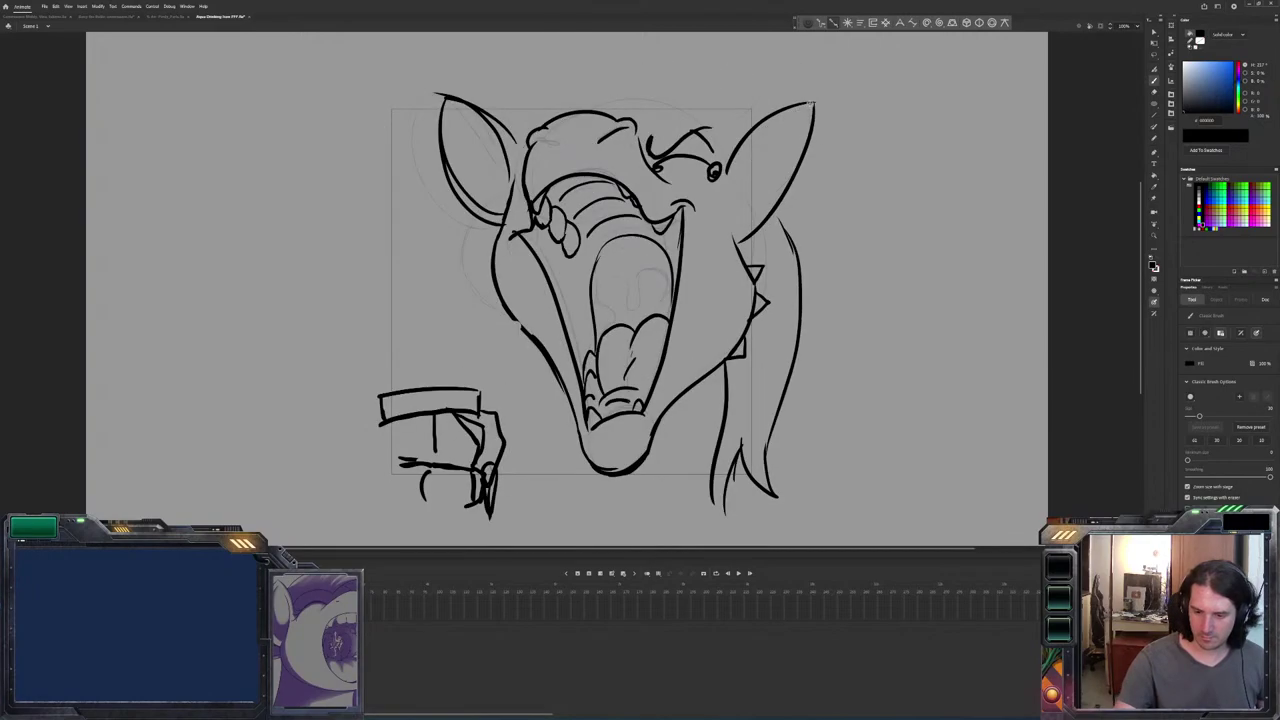
Draw the hair lock hanging past the right side of the eye and erase the ear lines it overlaps.
{"action": "key", "text": "period"}
{"action": "key", "text": "comma"}
{"action": "key", "text": "period"}
{"action": "key", "text": "comma"}
{"action": "key", "text": "period"}
{"action": "key", "text": "comma"}
{"action": "left_click_drag", "start_coordinate": [689, 104], "coordinate": [748, 268]}
{"action": "key", "text": "period"}
{"action": "key", "text": "comma"}
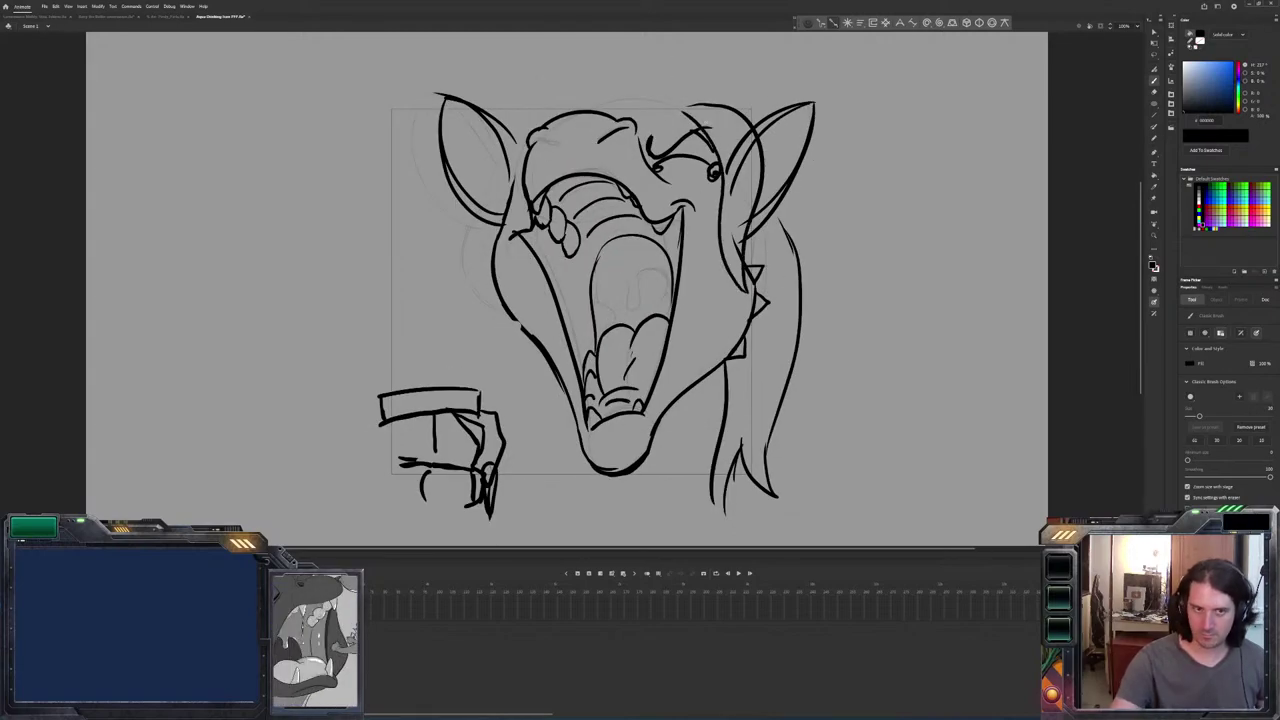
{"action": "key", "text": "e"}
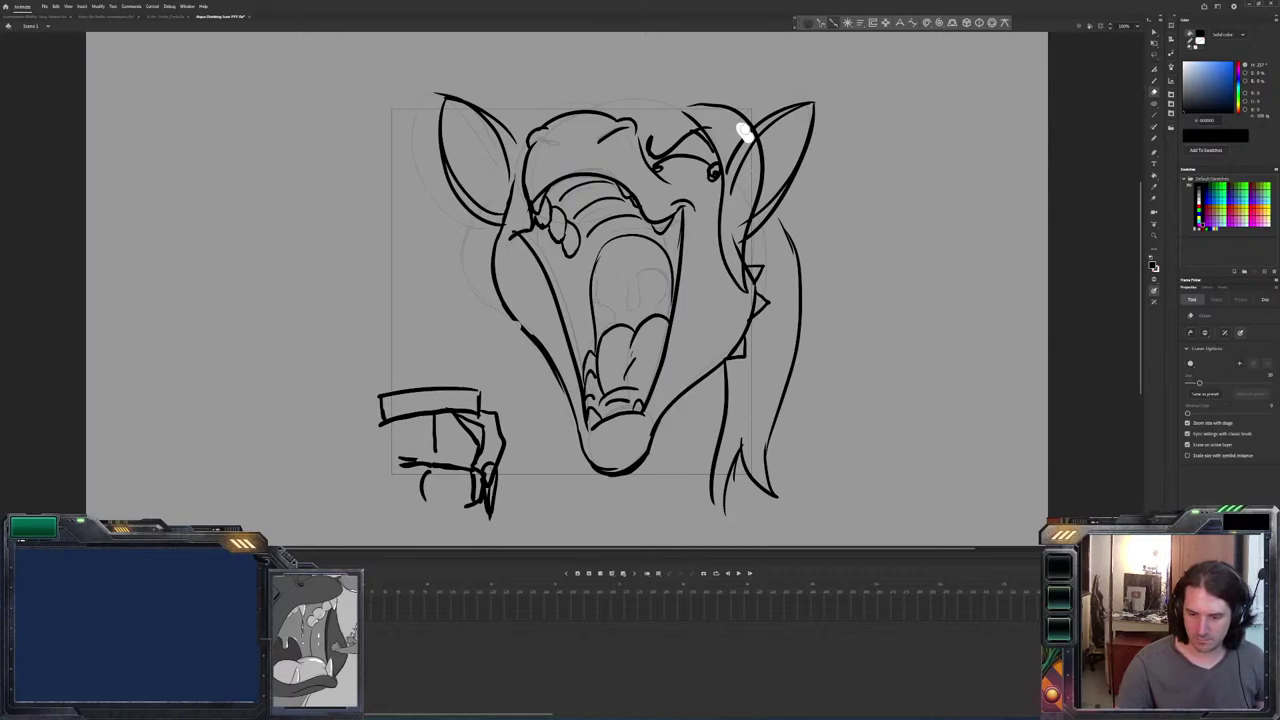
{"action": "mouse_move", "coordinate": [739, 226]}
{"action": "left_mouse_down"}
{"action": "mouse_move", "coordinate": [737, 272]}
{"action": "mouse_move", "coordinate": [729, 148]}
{"action": "mouse_move", "coordinate": [738, 172]}
{"action": "left_mouse_up"}
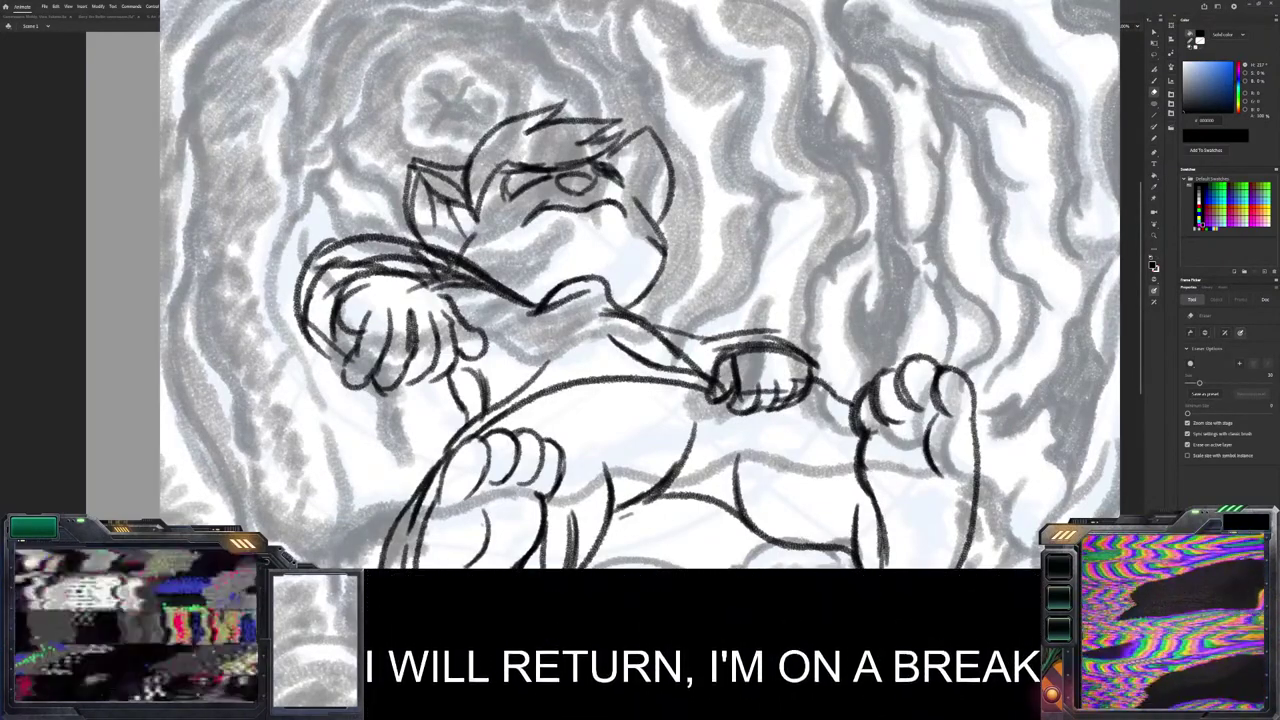
{"action": "scroll", "coordinate": [640, 280], "scroll_direction": "right", "scroll_amount": 3}
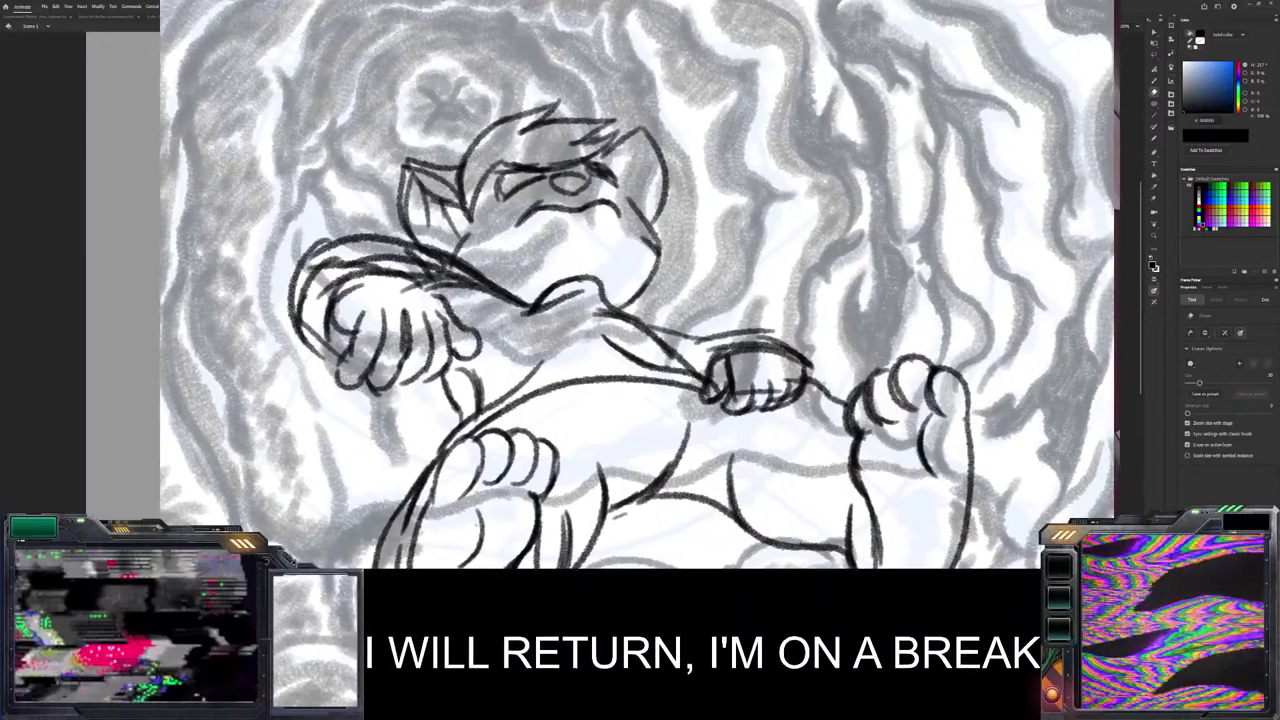
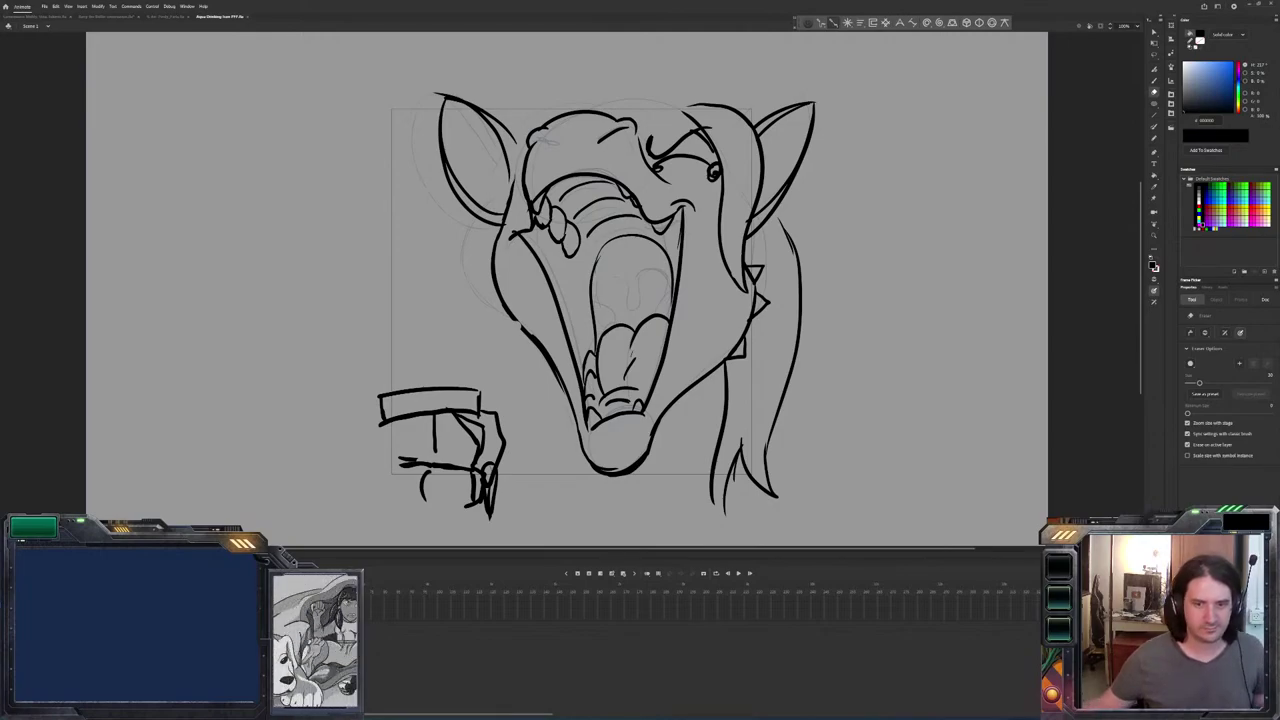
Draw the rounded top of the head above the snout, checking its height against the other frames.
{"action": "key", "text": "period"}
{"action": "key", "text": "comma"}
{"action": "key", "text": "b"}
{"action": "key", "text": "period"}
{"action": "key", "text": "comma"}
{"action": "key", "text": "period"}
{"action": "key", "text": "period"}
{"action": "key", "text": "comma"}
{"action": "key", "text": "period"}
{"action": "key", "text": "period"}
{"action": "key", "text": "comma"}
{"action": "left_click_drag", "start_coordinate": [530, 92], "coordinate": [498, 126]}
Draw the pointed tufts extending outward across the left ear, comparing them with the other frame's drawing.
{"action": "left_click_drag", "start_coordinate": [502, 124], "coordinate": [418, 136]}
{"action": "mouse_move", "coordinate": [440, 122]}
{"action": "left_mouse_down"}
{"action": "mouse_move", "coordinate": [416, 166]}
{"action": "mouse_move", "coordinate": [508, 160]}
{"action": "left_mouse_up"}
{"action": "key", "text": "period"}
{"action": "key", "text": "comma"}
{"action": "key", "text": "period"}
{"action": "key", "text": "comma"}
{"action": "left_click_drag", "start_coordinate": [432, 230], "coordinate": [482, 172]}
{"action": "left_click_drag", "start_coordinate": [420, 236], "coordinate": [482, 196]}
{"action": "key", "text": "period"}
{"action": "key", "text": "comma"}
{"action": "key", "text": "period"}
{"action": "key", "text": "comma"}
{"action": "key", "text": "period"}
{"action": "key", "text": "comma"}
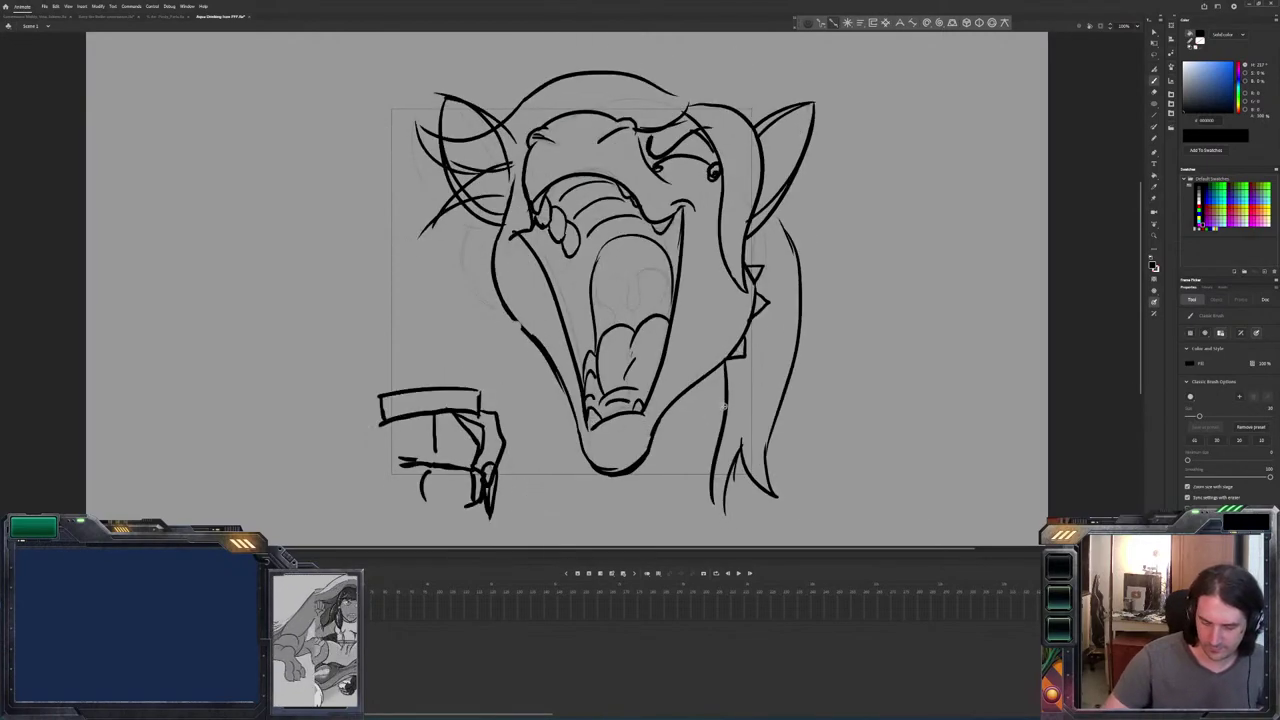
Draw the curved neck line beneath the jaw and the chest line below it, checking both against the other frame.
{"action": "left_click_drag", "start_coordinate": [708, 420], "coordinate": [655, 437]}
{"action": "key", "text": "period"}
{"action": "key", "text": "comma"}
{"action": "mouse_move", "coordinate": [696, 485]}
{"action": "left_mouse_down"}
{"action": "mouse_move", "coordinate": [627, 473]}
{"action": "mouse_move", "coordinate": [632, 506]}
{"action": "left_mouse_up"}
{"action": "key", "text": "period"}
{"action": "key", "text": "comma"}
{"action": "key", "text": "period"}
{"action": "key", "text": "comma"}
Draw the pointed hair tips below the chin and the long hair strand down the left side of the jaw.
{"action": "mouse_move", "coordinate": [614, 463]}
{"action": "left_mouse_down"}
{"action": "mouse_move", "coordinate": [580, 532]}
{"action": "mouse_move", "coordinate": [568, 530]}
{"action": "left_mouse_up"}
{"action": "mouse_move", "coordinate": [549, 456]}
{"action": "left_mouse_down"}
{"action": "mouse_move", "coordinate": [568, 495]}
{"action": "mouse_move", "coordinate": [506, 350]}
{"action": "mouse_move", "coordinate": [508, 312]}
{"action": "left_mouse_up"}
{"action": "key", "text": "period"}
{"action": "key", "text": "comma"}
{"action": "key", "text": "period"}
{"action": "key", "text": "comma"}
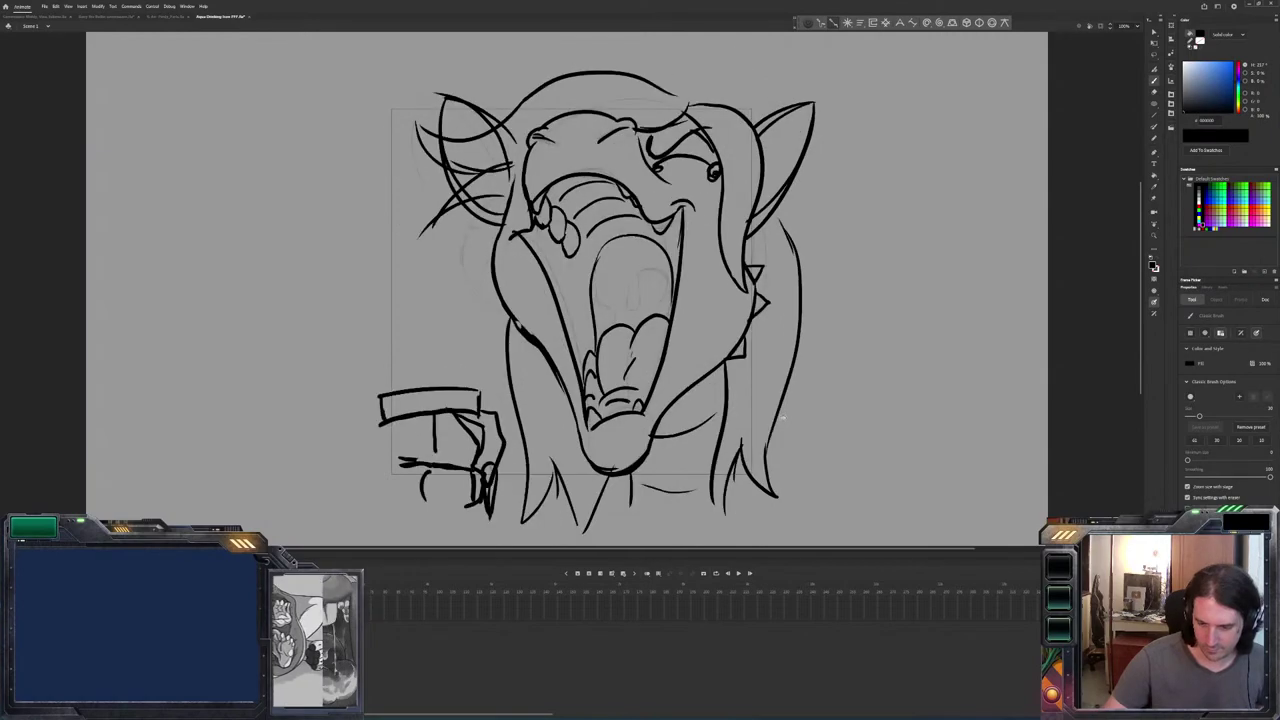
Add small triangular spikes along the left cheek outline, mirroring those on the right cheek.
{"action": "key", "text": "period"}
{"action": "key", "text": "comma"}
{"action": "key", "text": "period"}
{"action": "key", "text": "comma"}
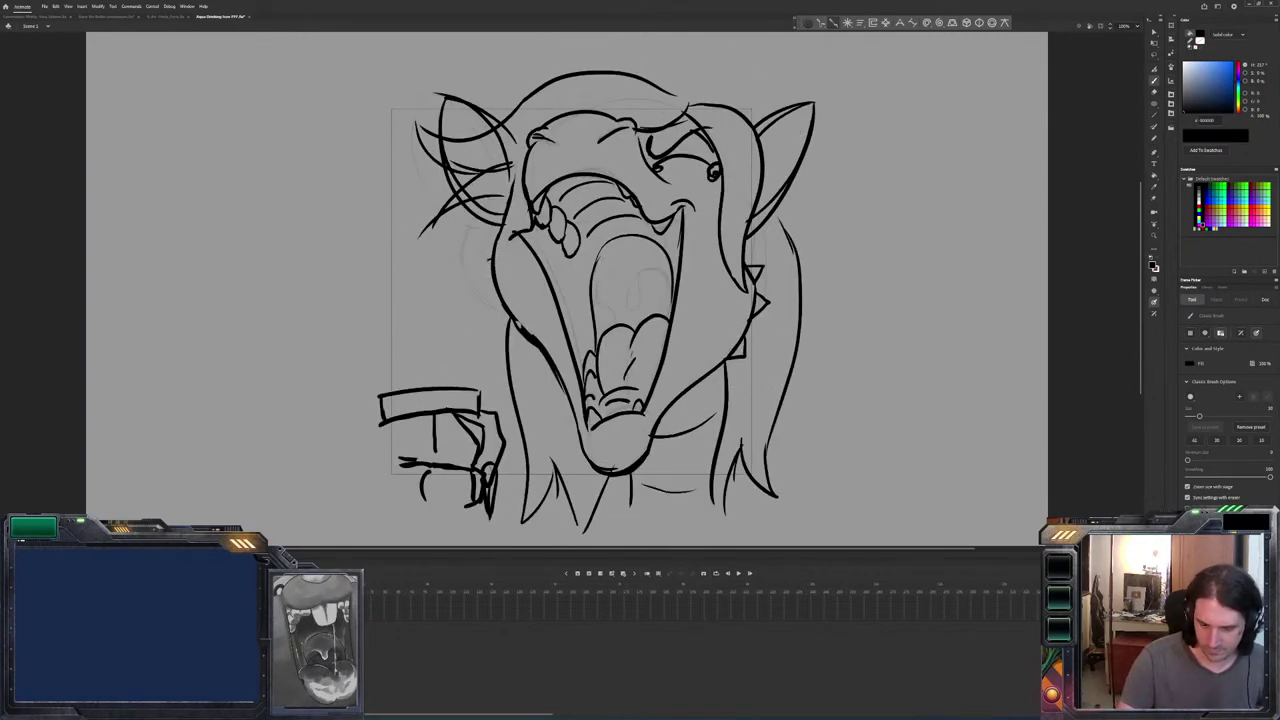
{"action": "left_click_drag", "start_coordinate": [497, 284], "coordinate": [498, 298]}
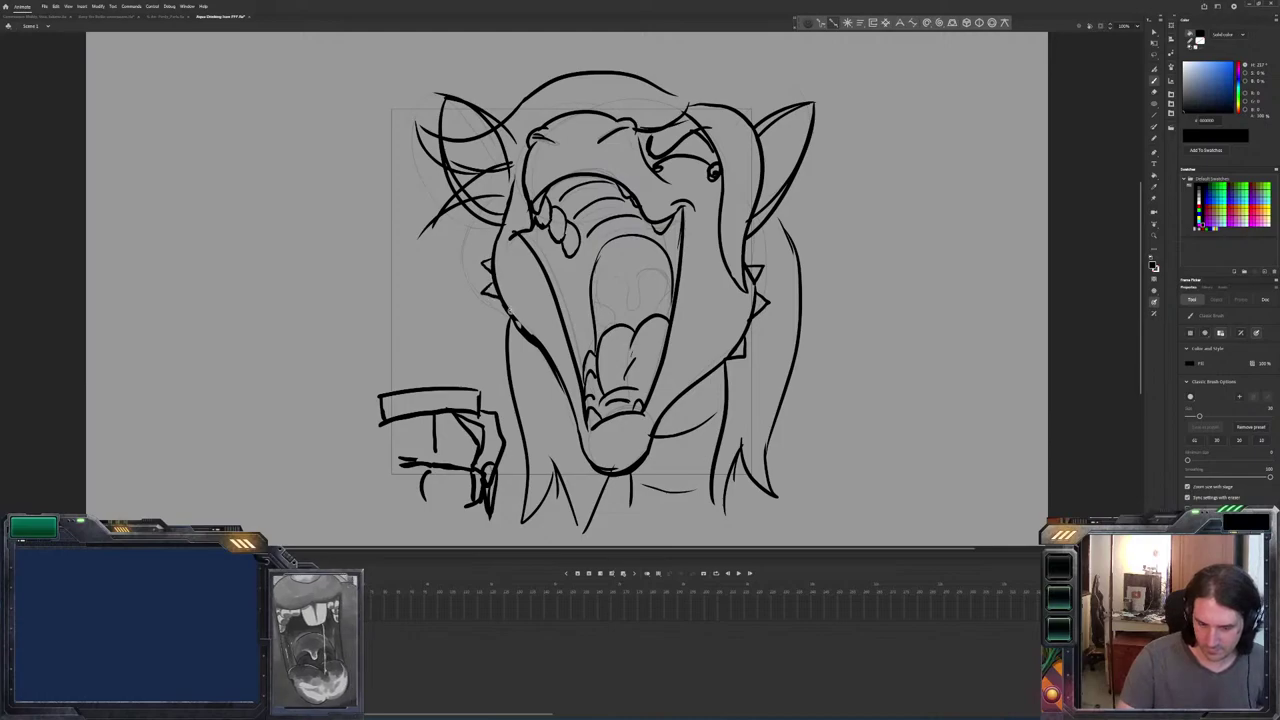
Add small spike marks along the left cheek outline of the adjacent open-mouth frame, comparing it with the neighboring drawing.
{"action": "key", "text": "period"}
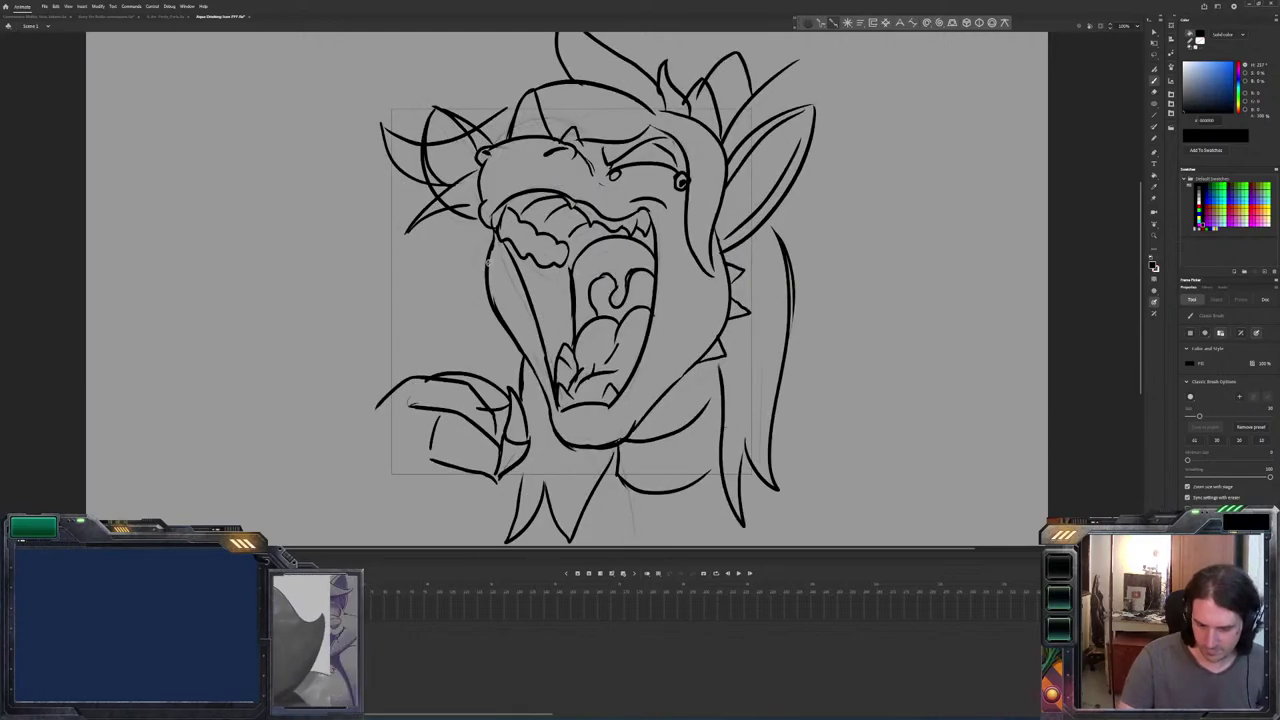
{"action": "key", "text": "comma"}
{"action": "key", "text": "period"}
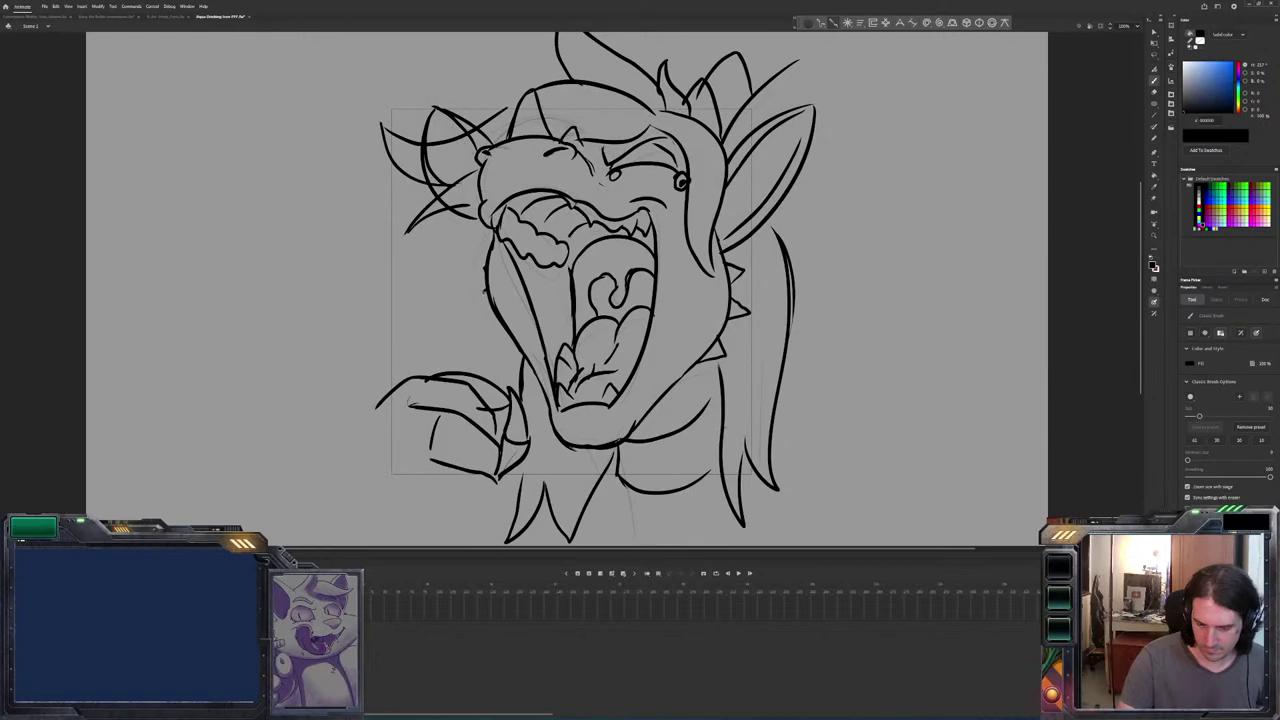
{"action": "key", "text": "comma"}
{"action": "key", "text": "period"}
{"action": "key", "text": "period"}
{"action": "key", "text": "period"}
{"action": "key", "text": "period"}
{"action": "key", "text": "period"}
{"action": "key", "text": "period"}
{"action": "key", "text": "period"}
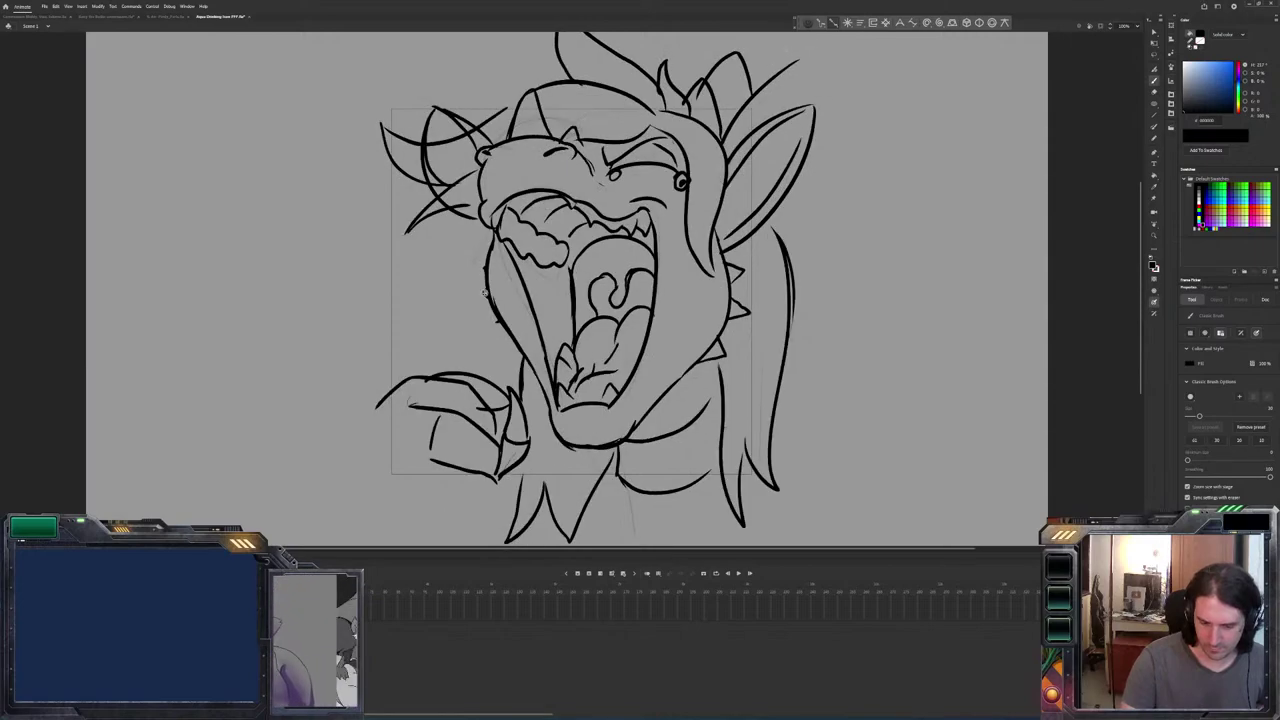
Add a third small spike low on the left cheek outline, checking its position against the neighboring frames.
{"action": "key", "text": "period"}
{"action": "key", "text": "period"}
{"action": "key", "text": "period"}
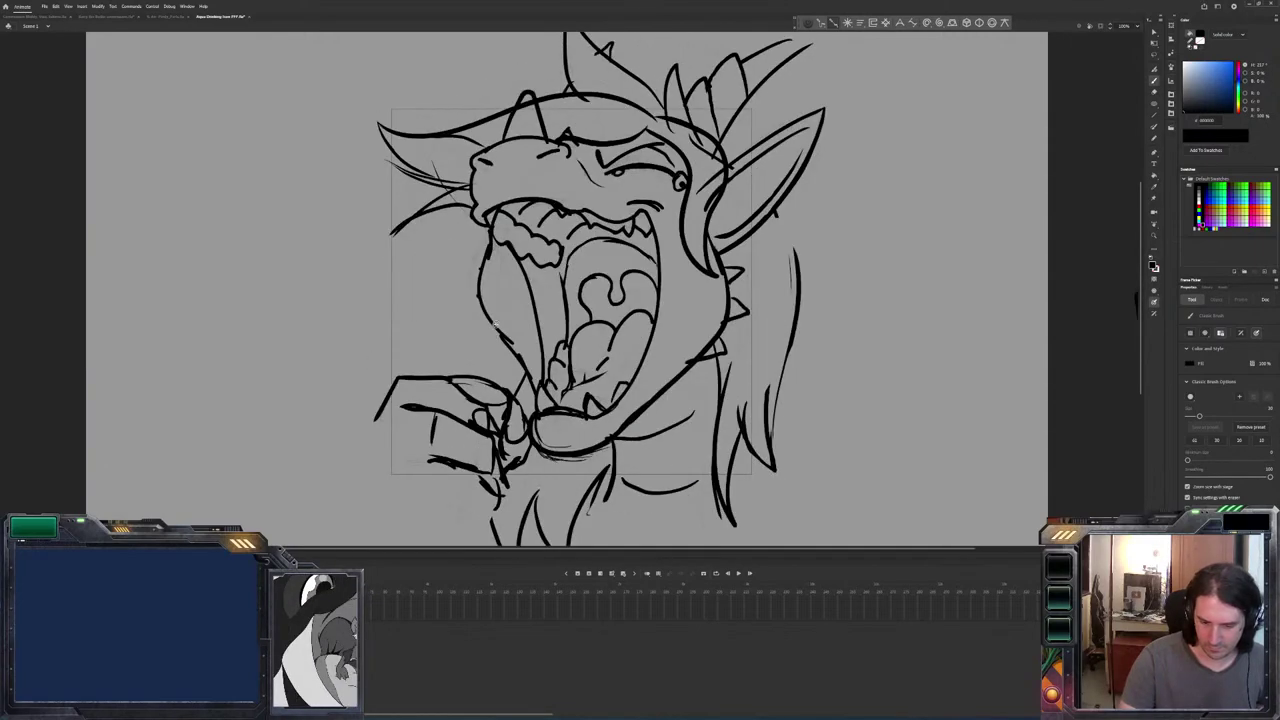
{"action": "key", "text": "period"}
{"action": "key", "text": "period"}
{"action": "key", "text": "period"}
{"action": "key", "text": "comma"}
{"action": "key", "text": "period"}
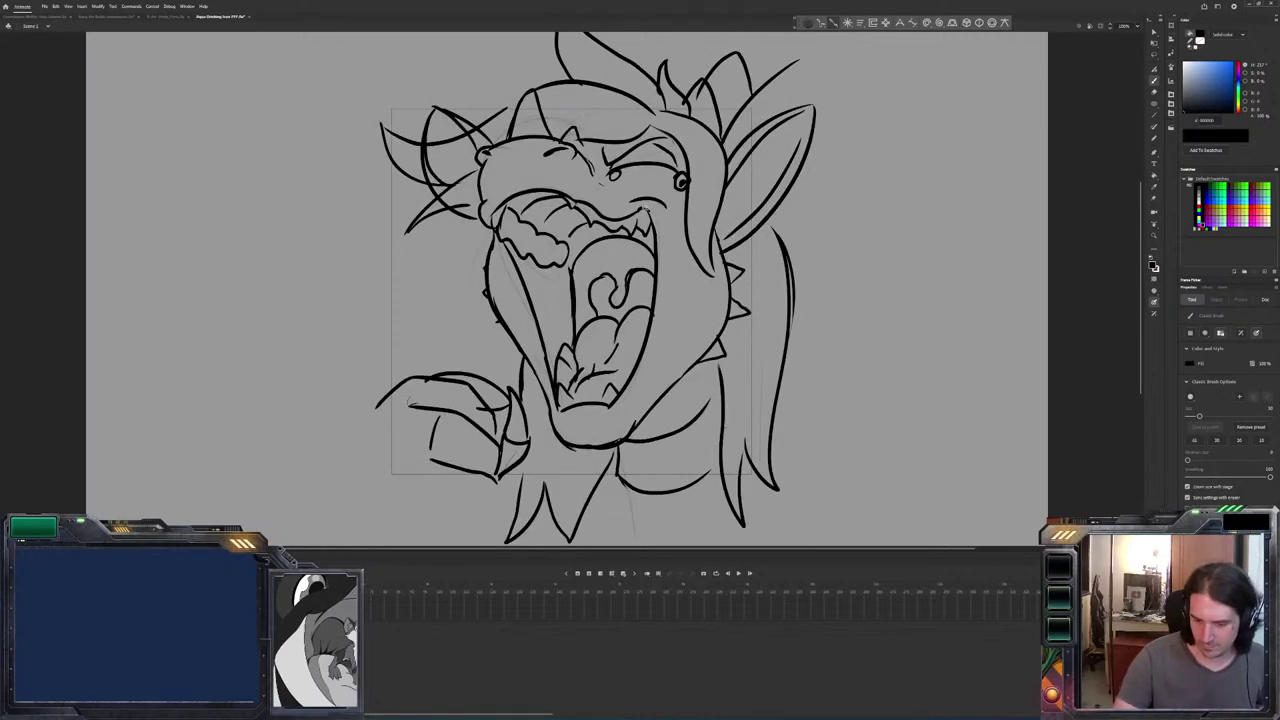
{"action": "key", "text": "period"}
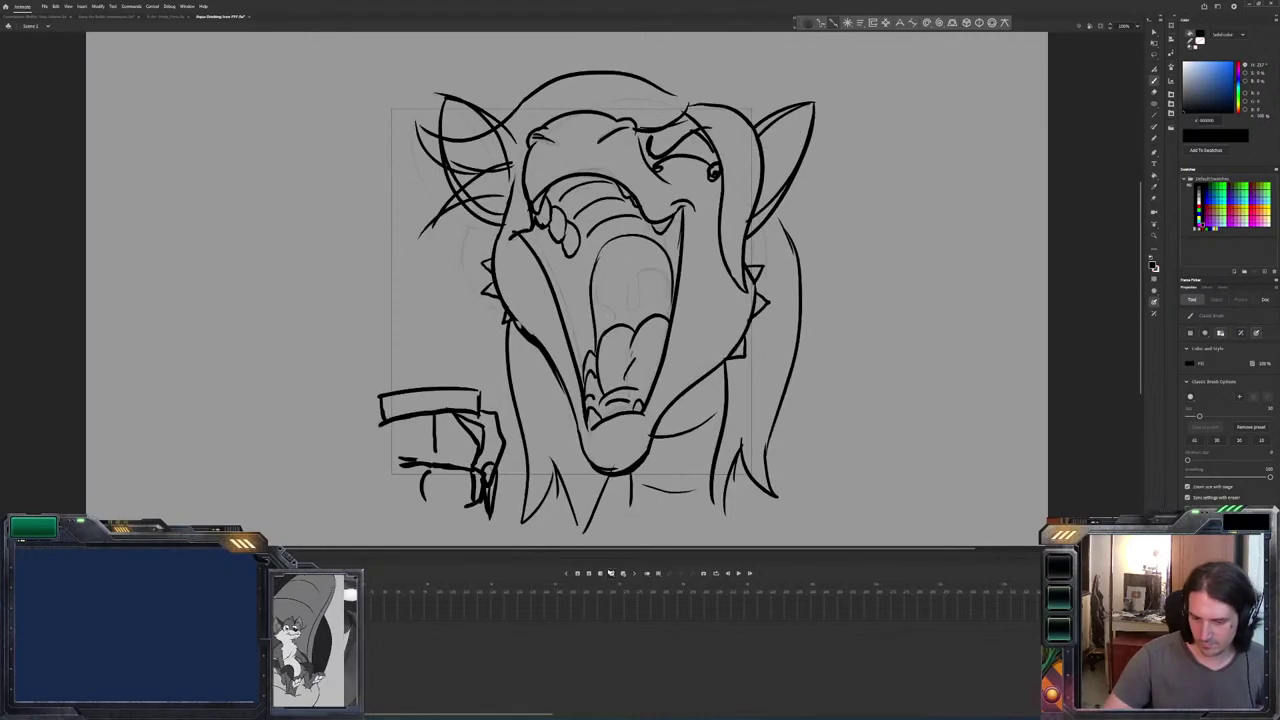
{"action": "key", "text": "period"}
{"action": "key", "text": "period"}
Draw a curved banded horn above the right ear, matching its placement to the other frame.
{"action": "key", "text": "comma"}
{"action": "key", "text": "period"}
{"action": "mouse_move", "coordinate": [752, 122]}
{"action": "left_mouse_down"}
{"action": "mouse_move", "coordinate": [728, 70]}
{"action": "mouse_move", "coordinate": [702, 103]}
{"action": "mouse_move", "coordinate": [762, 56]}
{"action": "mouse_move", "coordinate": [779, 76]}
{"action": "mouse_move", "coordinate": [781, 108]}
{"action": "left_mouse_up"}
{"action": "key", "text": "comma"}
{"action": "key", "text": "period"}
{"action": "key", "text": "comma"}
{"action": "key", "text": "period"}
Draw the curved uvula lines inside the throat opening, comparing them with the other frame's drawing.
{"action": "left_click_drag", "start_coordinate": [650, 264], "coordinate": [668, 302]}
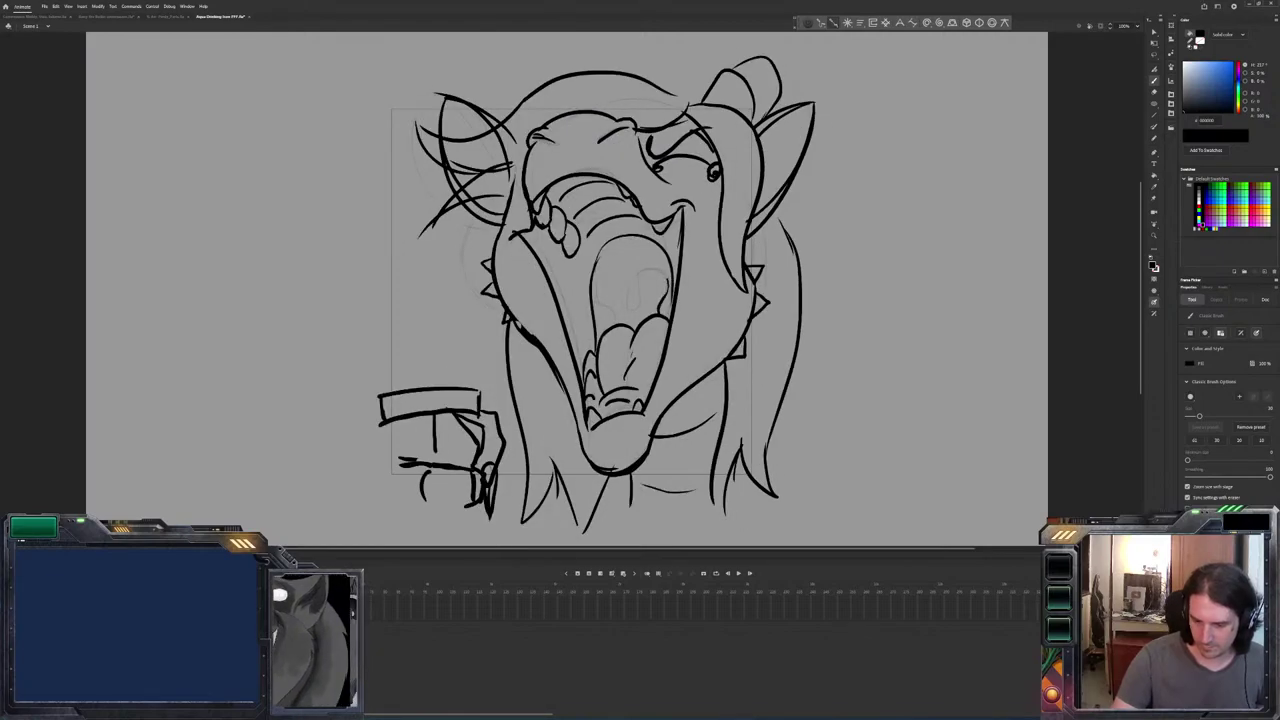
{"action": "key", "text": "comma"}
{"action": "key", "text": "period"}
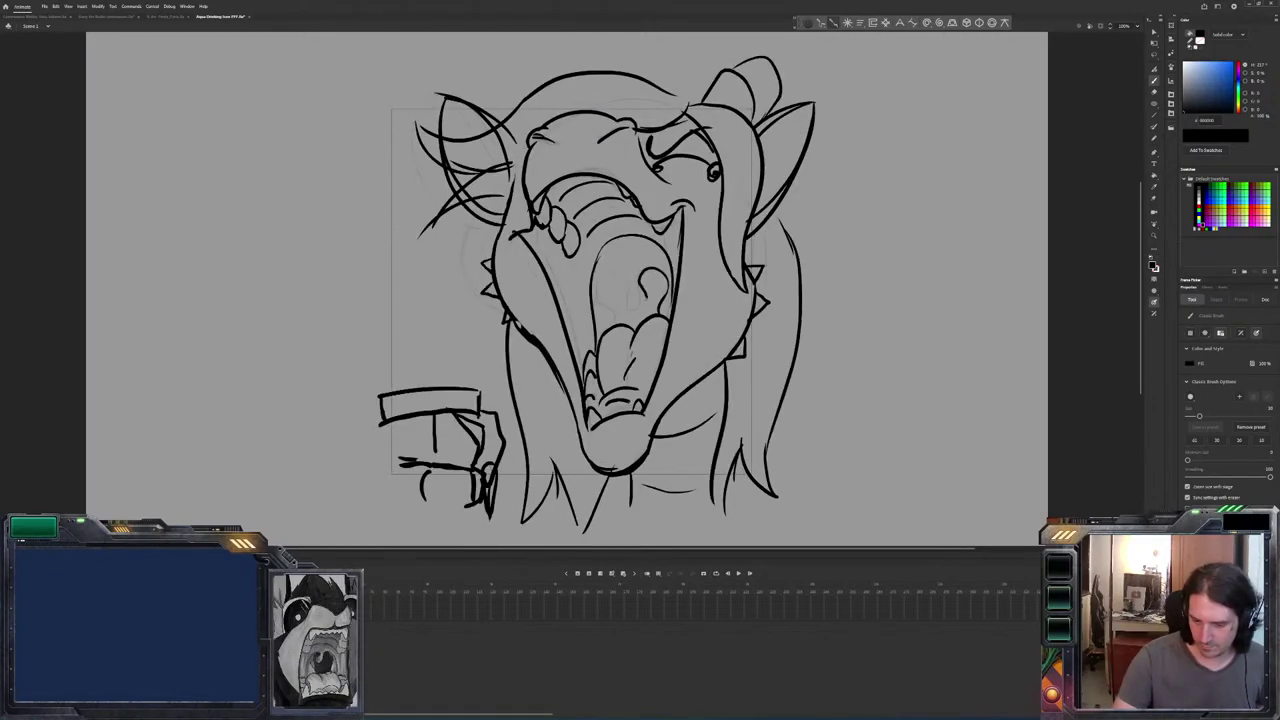
{"action": "key", "text": "comma"}
{"action": "key", "text": "period"}
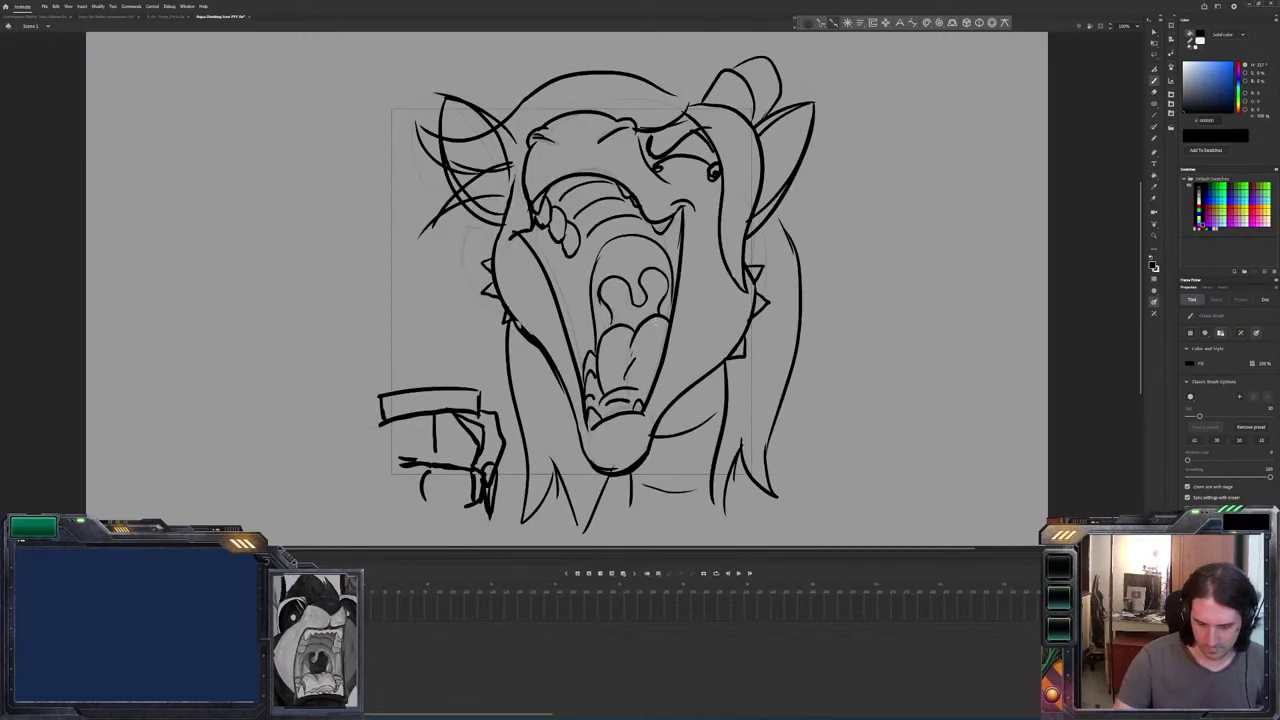
Strengthen the right edge of the open mouth on the adjacent frame, comparing it with its neighbors.
{"action": "key", "text": "comma"}
{"action": "key", "text": "comma"}
{"action": "key", "text": "comma"}
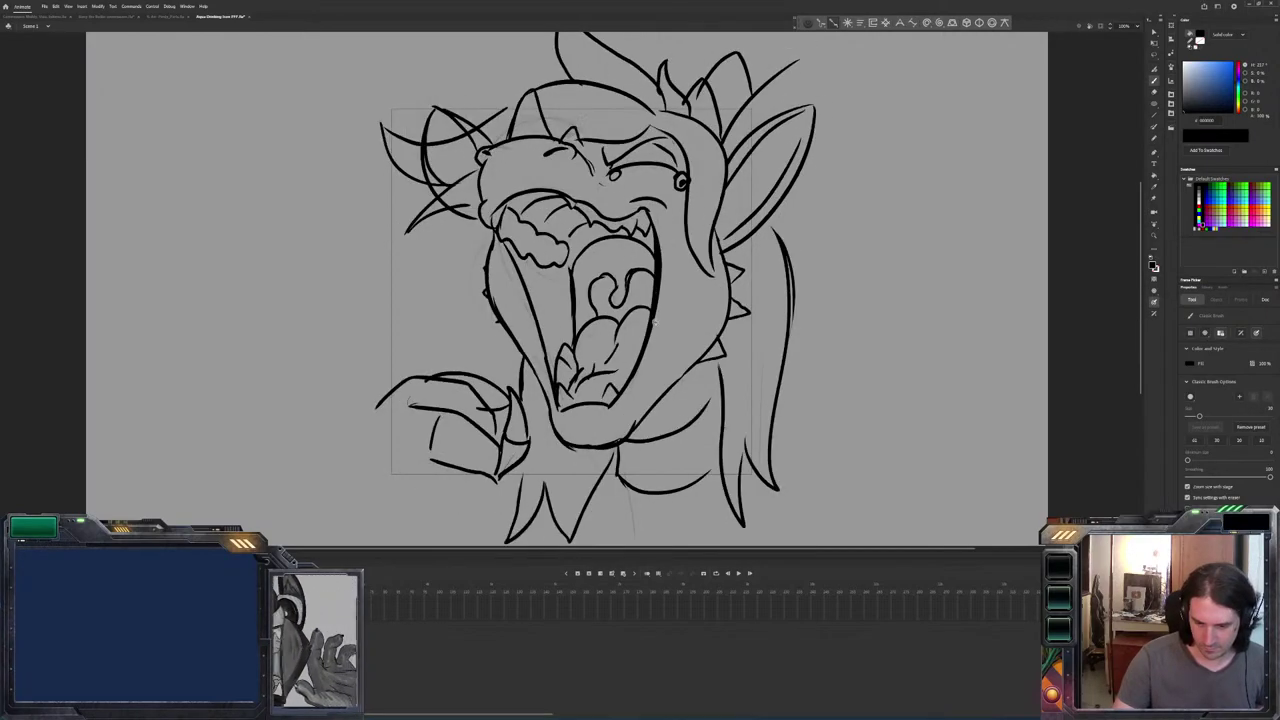
{"action": "key", "text": "period"}
{"action": "key", "text": "period"}
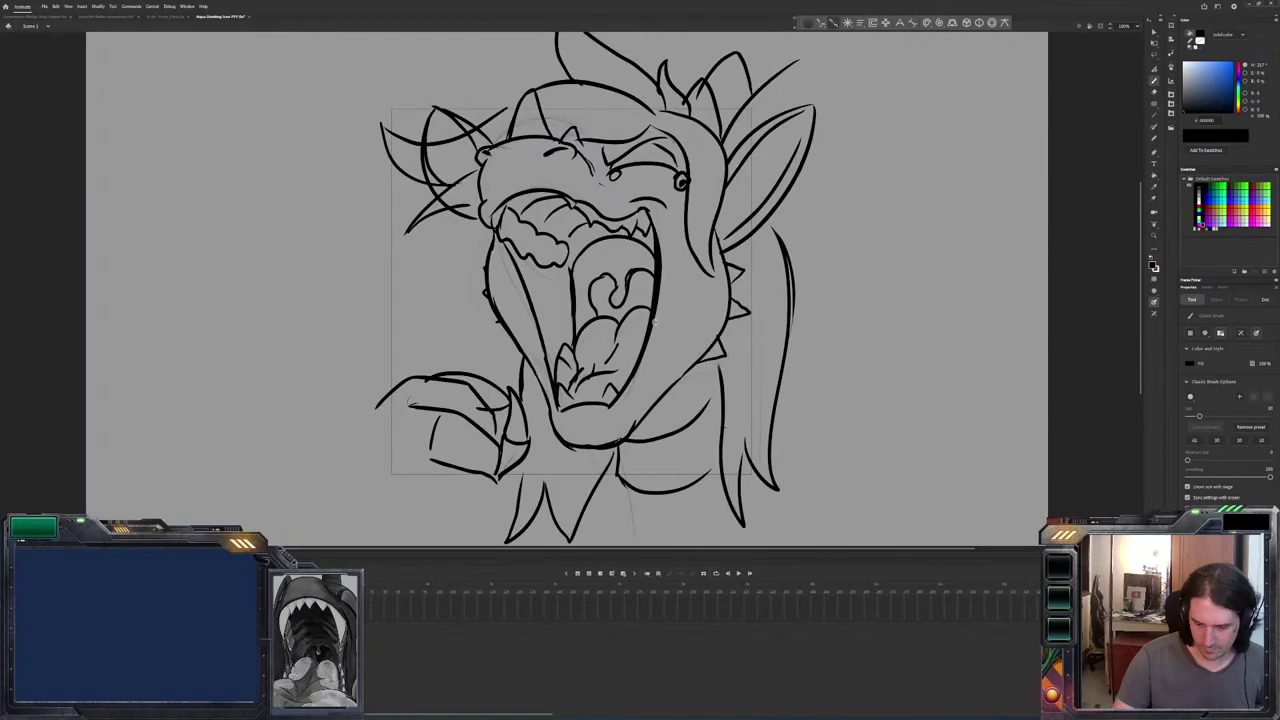
{"action": "key", "text": "comma"}
{"action": "key", "text": "comma"}
{"action": "key", "text": "period"}
{"action": "key", "text": "comma"}
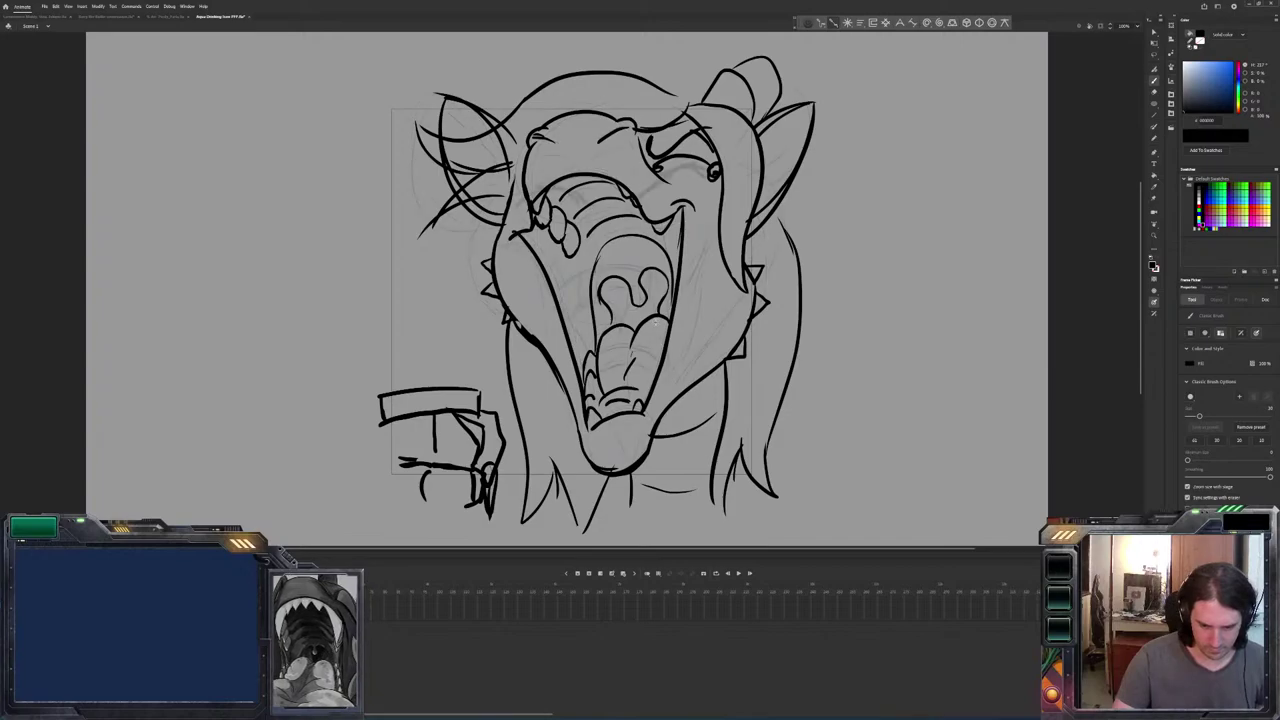
Draw the arched upper edge of the mouth on the nearly blank frame, using the grinning and open-mouth frames as references.
{"action": "key", "text": "period"}
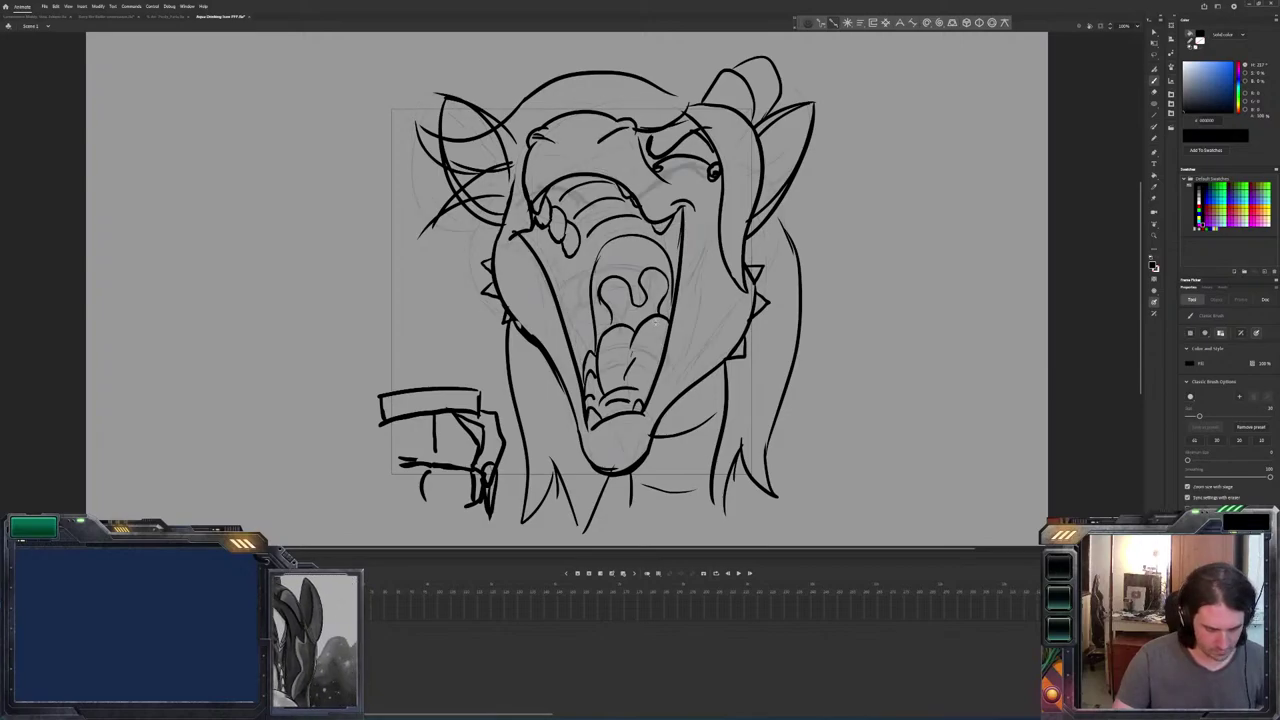
{"action": "key", "text": "period"}
{"action": "key", "text": "comma"}
{"action": "key", "text": "period"}
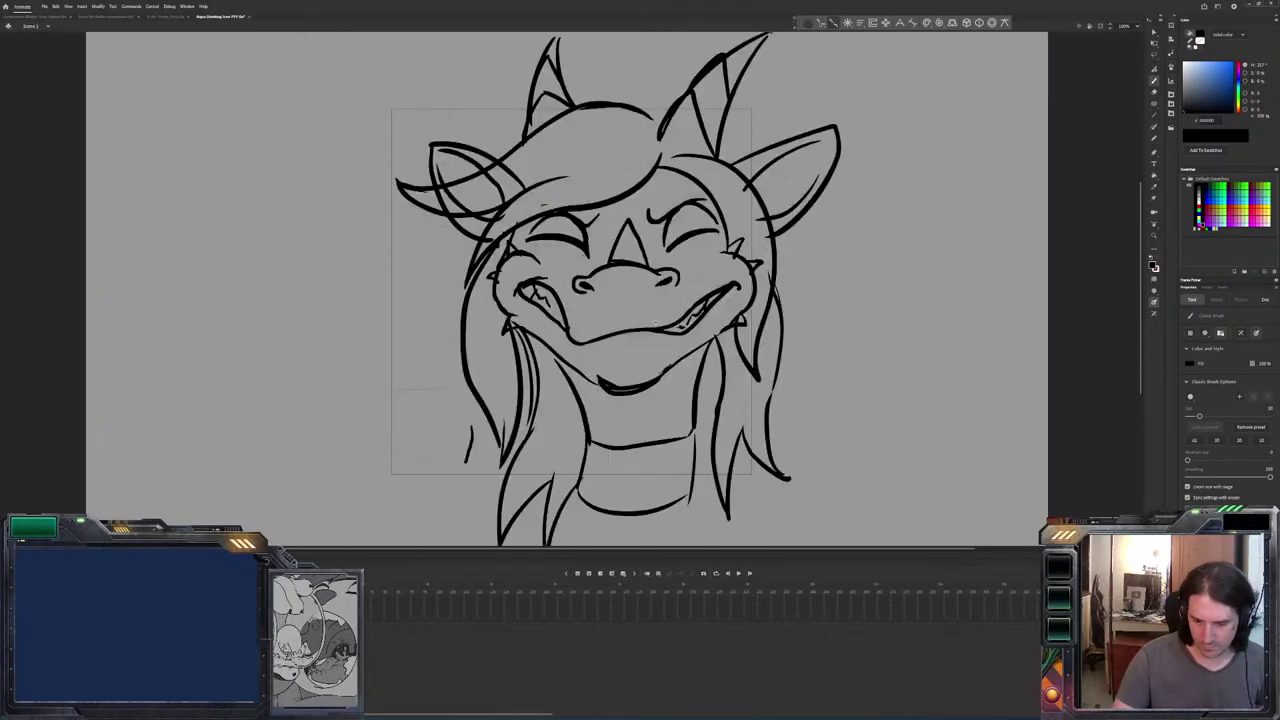
{"action": "key", "text": "comma"}
{"action": "key", "text": "period"}
{"action": "key", "text": "comma"}
{"action": "key", "text": "period"}
{"action": "mouse_move", "coordinate": [596, 215]}
{"action": "left_mouse_down"}
{"action": "mouse_move", "coordinate": [571, 237]}
{"action": "mouse_move", "coordinate": [670, 234]}
{"action": "left_mouse_up"}
{"action": "key", "text": "comma"}
{"action": "key", "text": "period"}
Draw the rounded top of the snout above the mouth arch, checking it against the adjacent frame.
{"action": "mouse_move", "coordinate": [632, 147]}
{"action": "left_mouse_down"}
{"action": "mouse_move", "coordinate": [570, 186]}
{"action": "mouse_move", "coordinate": [556, 229]}
{"action": "left_mouse_up"}
{"action": "key", "text": "comma"}
{"action": "key", "text": "period"}
{"action": "key", "text": "comma"}
{"action": "key", "text": "period"}
Draw the curved lower lip and the left side of the open mouth, undoing the first lip stroke.
{"action": "mouse_move", "coordinate": [584, 404]}
{"action": "left_mouse_down"}
{"action": "mouse_move", "coordinate": [654, 414]}
{"action": "mouse_move", "coordinate": [652, 427]}
{"action": "mouse_move", "coordinate": [717, 234]}
{"action": "mouse_move", "coordinate": [662, 394]}
{"action": "left_mouse_up"}
{"action": "key", "text": "ctrl+z"}
{"action": "mouse_move", "coordinate": [583, 392]}
{"action": "left_mouse_down"}
{"action": "mouse_move", "coordinate": [574, 340]}
{"action": "mouse_move", "coordinate": [509, 260]}
{"action": "mouse_move", "coordinate": [566, 284]}
{"action": "left_mouse_up"}
{"action": "key", "text": "comma"}
{"action": "key", "text": "period"}
Draw the right side of the mouth and its upturned corner, comparing them with the adjacent frame.
{"action": "mouse_move", "coordinate": [668, 228]}
{"action": "left_mouse_down"}
{"action": "mouse_move", "coordinate": [681, 270]}
{"action": "mouse_move", "coordinate": [700, 276]}
{"action": "left_mouse_up"}
{"action": "key", "text": "comma"}
{"action": "key", "text": "period"}
{"action": "left_click_drag", "start_coordinate": [668, 220], "coordinate": [735, 226]}
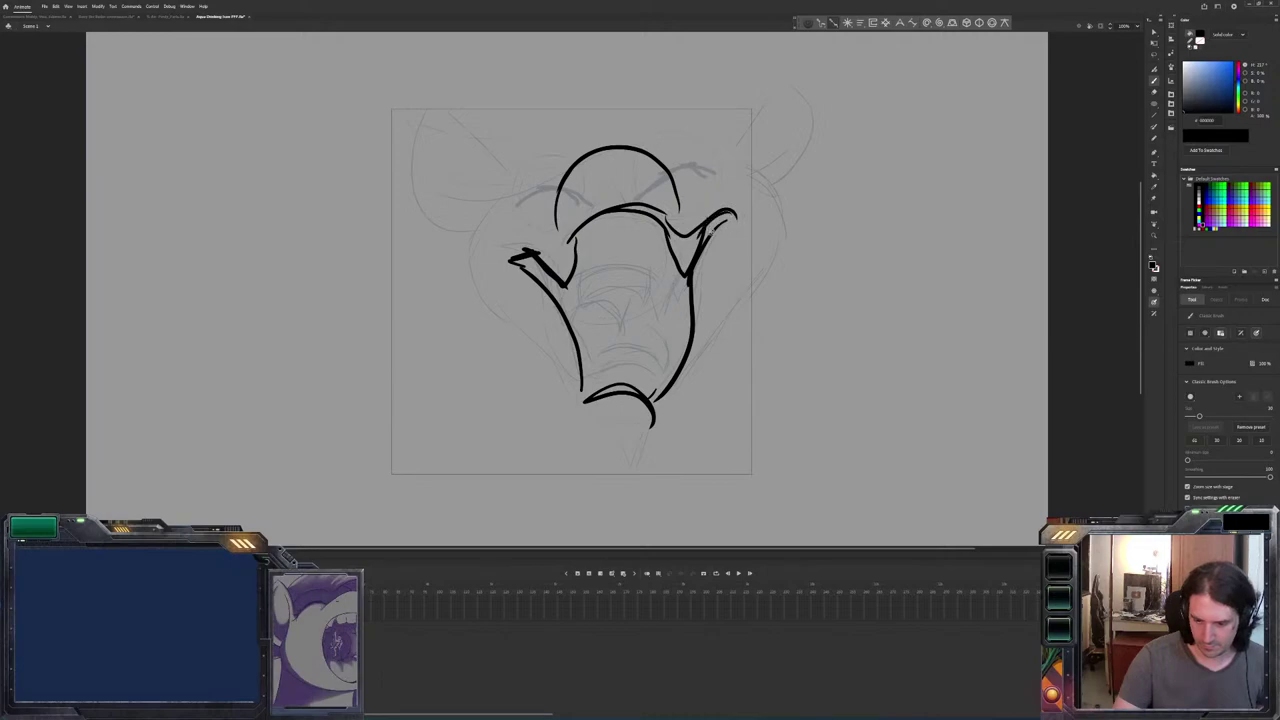
{"action": "key", "text": "comma"}
{"action": "key", "text": "period"}
{"action": "key", "text": "period"}
Draw the upturned left lip line from the snout out to the mouth corner, matching the right side.
{"action": "key", "text": "comma"}
{"action": "mouse_move", "coordinate": [560, 262]}
{"action": "left_mouse_down"}
{"action": "mouse_move", "coordinate": [523, 242]}
{"action": "mouse_move", "coordinate": [490, 272]}
{"action": "left_mouse_up"}
{"action": "key", "text": "comma"}
{"action": "key", "text": "period"}
{"action": "key", "text": "comma"}
{"action": "key", "text": "period"}
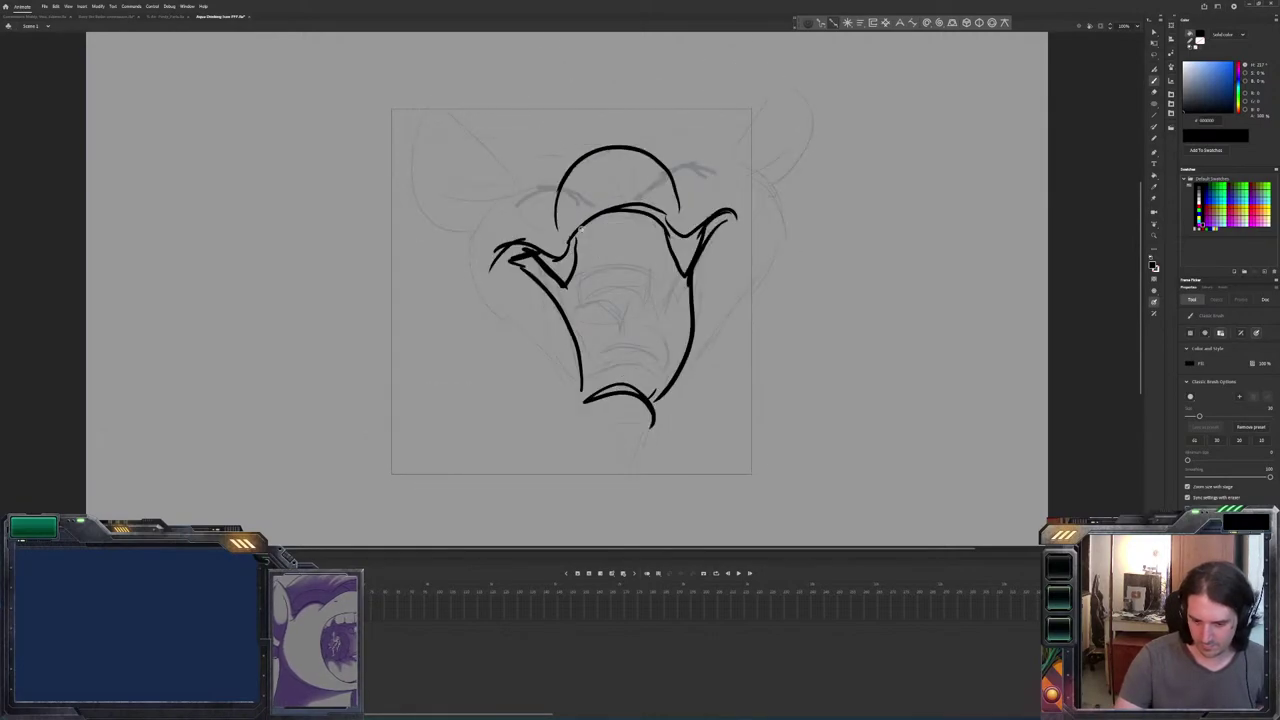
Draw small pointed fangs at both ends of the upper mouth arch, checking the next frame.
{"action": "key", "text": "period"}
{"action": "key", "text": "comma"}
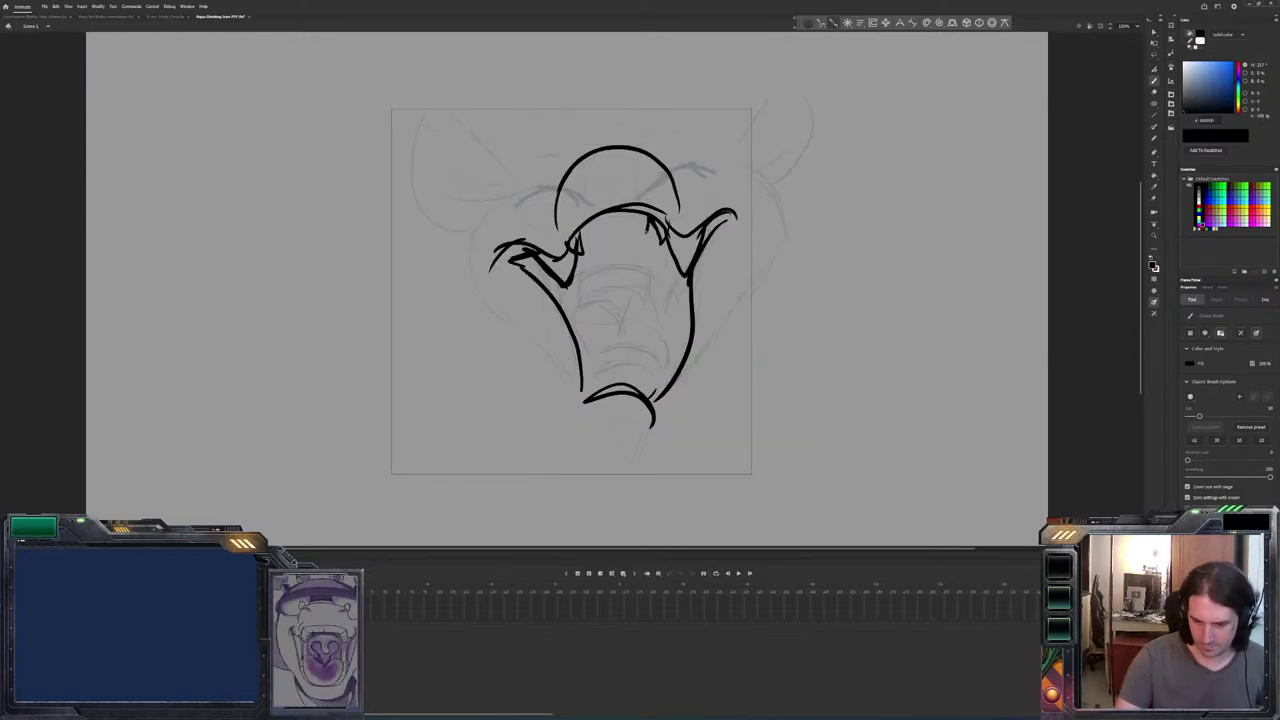
{"action": "key", "text": "period"}
{"action": "key", "text": "comma"}
Redraw the upper lip arch higher on the snout, erase the old arch line, and add front teeth beneath it.
{"action": "mouse_move", "coordinate": [654, 195]}
{"action": "left_mouse_down"}
{"action": "mouse_move", "coordinate": [592, 204]}
{"action": "mouse_move", "coordinate": [578, 226]}
{"action": "left_mouse_up"}
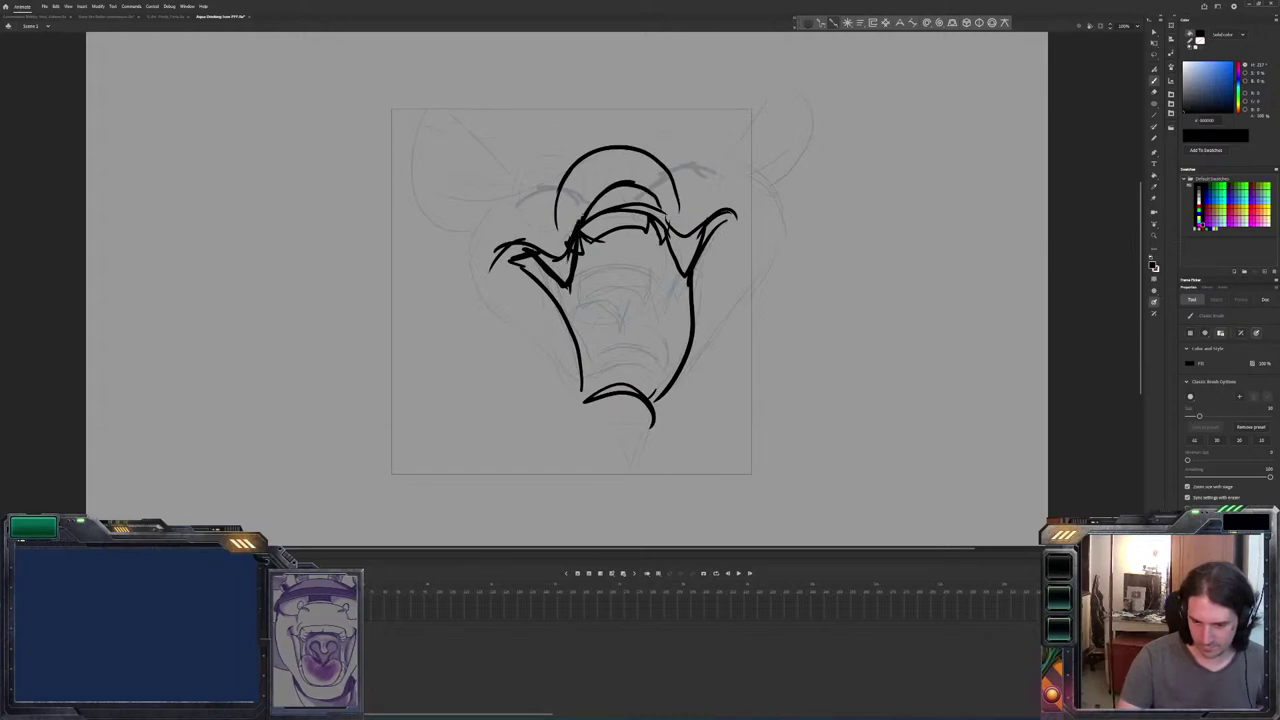
{"action": "key", "text": "e"}
{"action": "left_click_drag", "start_coordinate": [652, 211], "coordinate": [592, 232]}
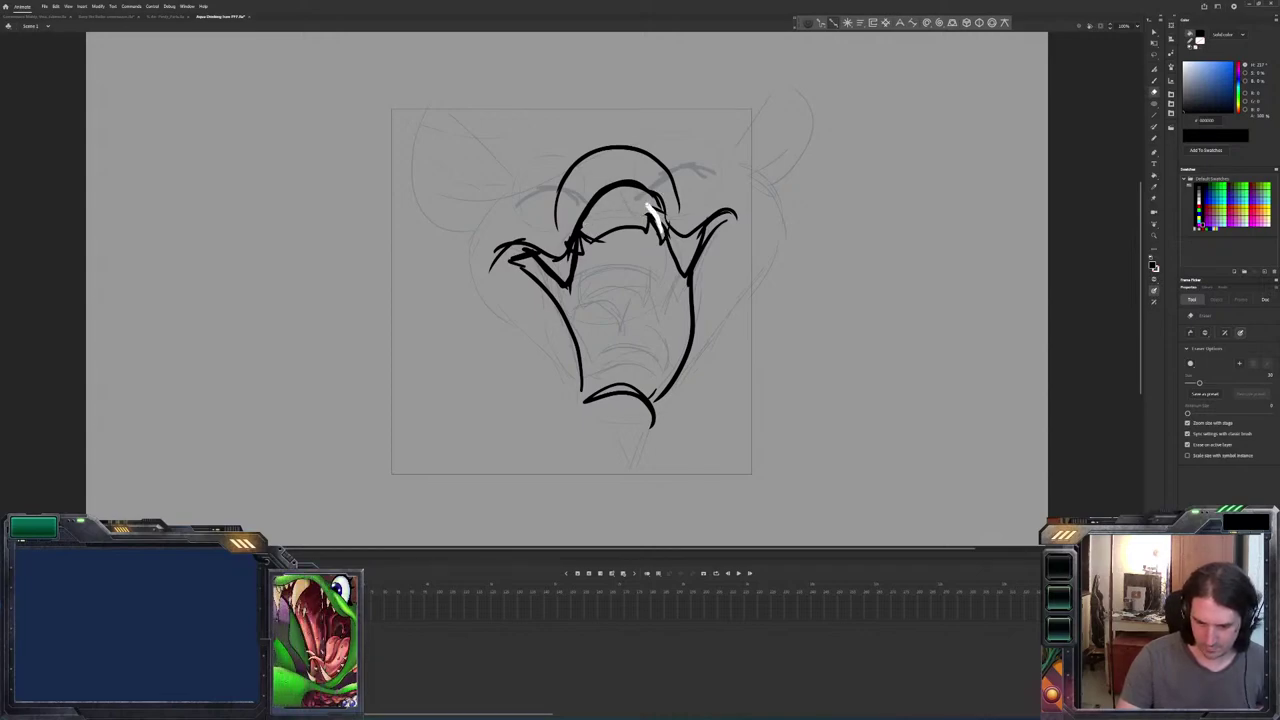
{"action": "key", "text": "b"}
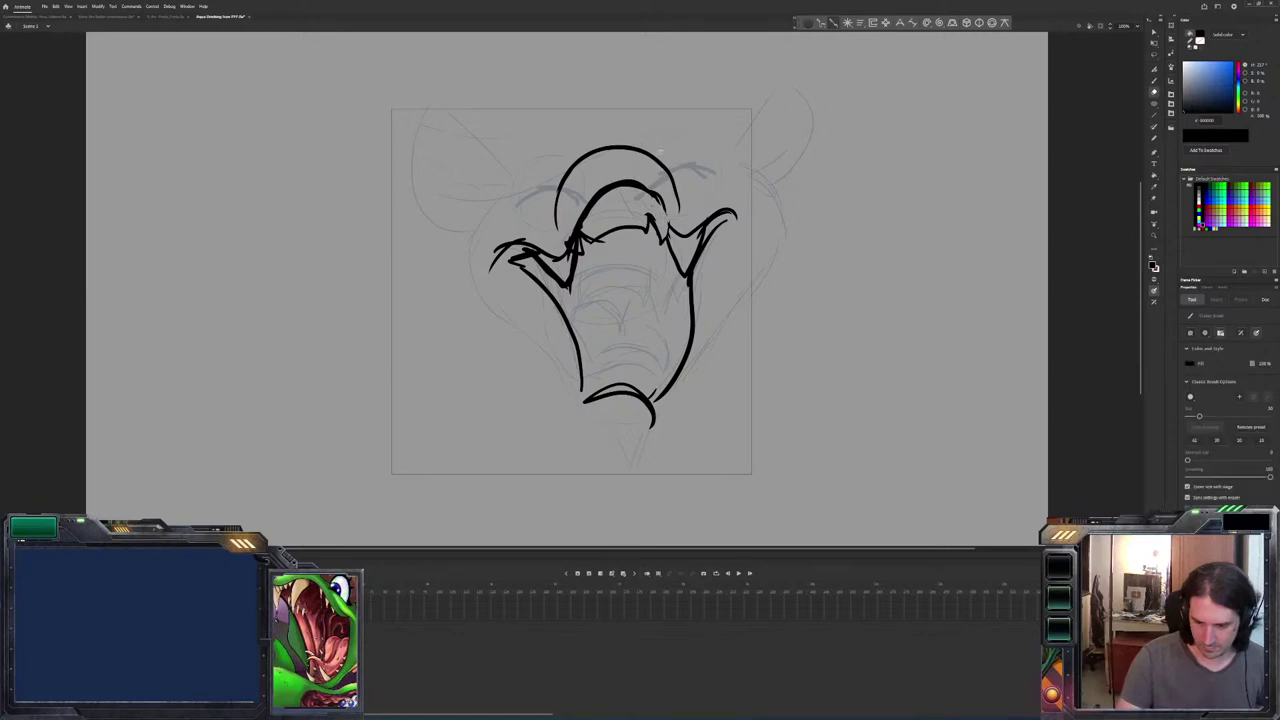
{"action": "left_click_drag", "start_coordinate": [648, 199], "coordinate": [596, 208]}
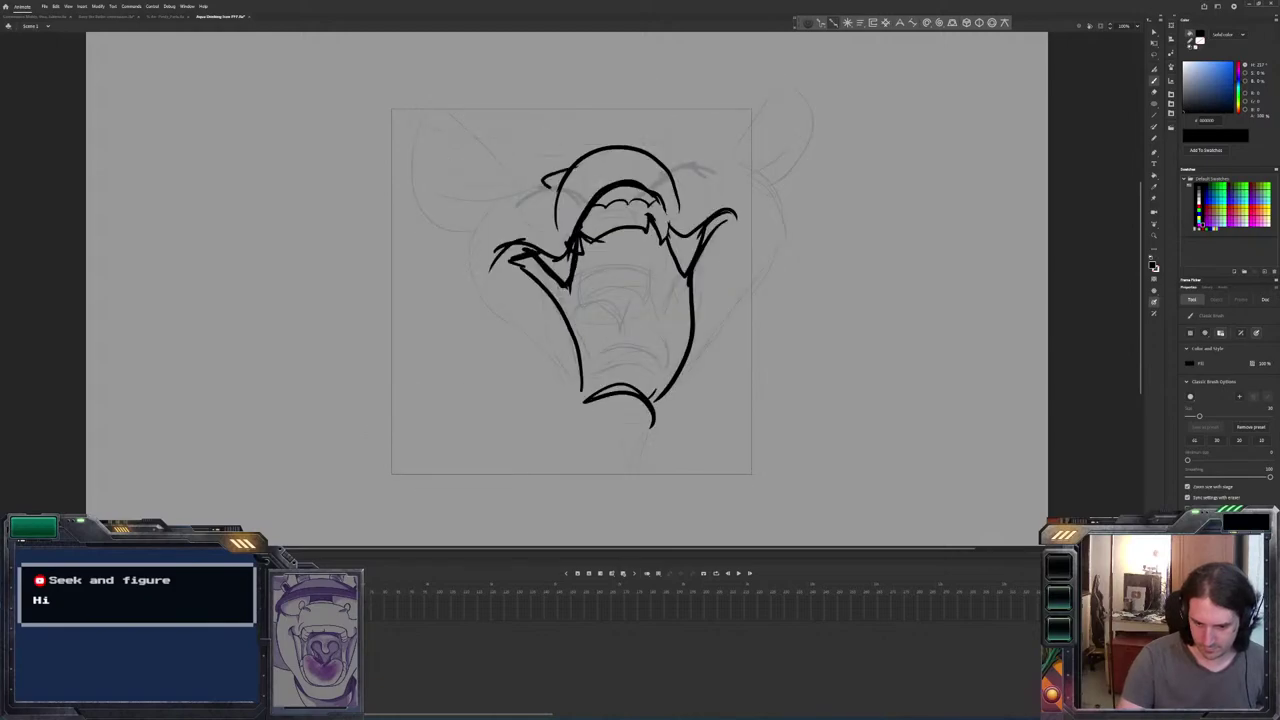
Draw the nostrils on both sides of the snout and erase the snout line overlapping them.
{"action": "left_click_drag", "start_coordinate": [653, 162], "coordinate": [677, 171]}
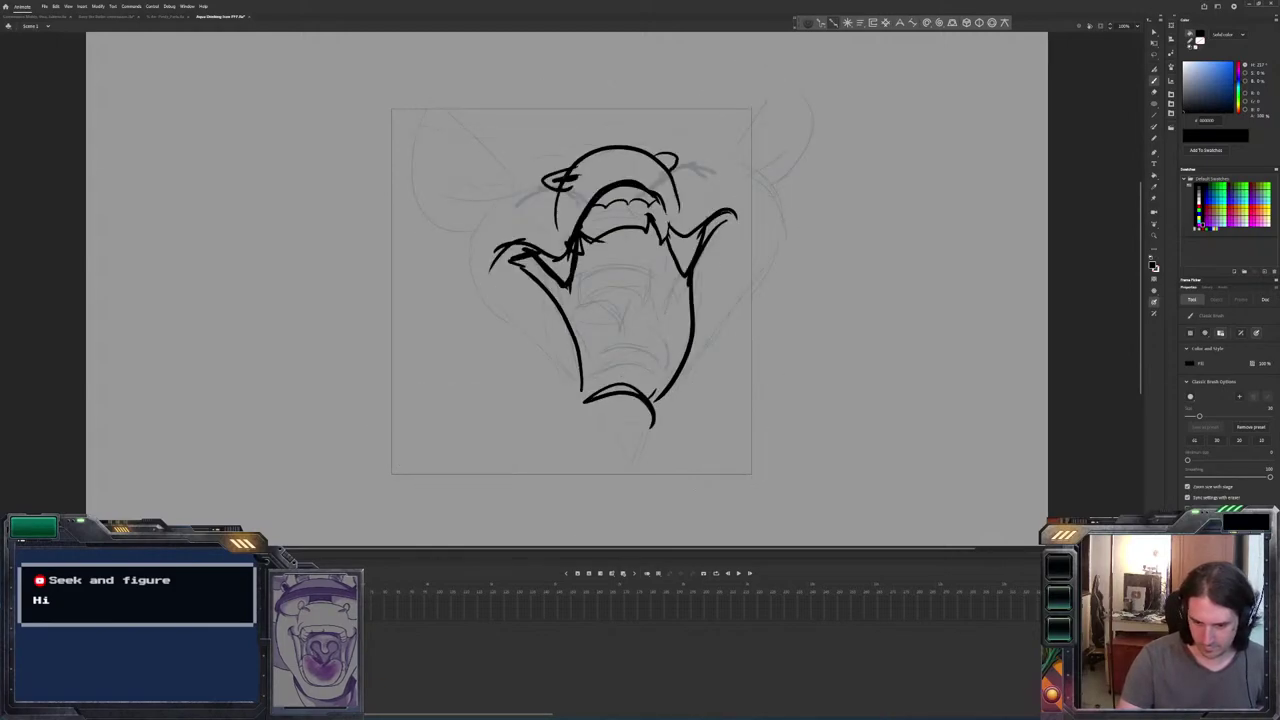
{"action": "key", "text": "e"}
{"action": "left_click_drag", "start_coordinate": [572, 172], "coordinate": [580, 186]}
{"action": "key", "text": "b"}
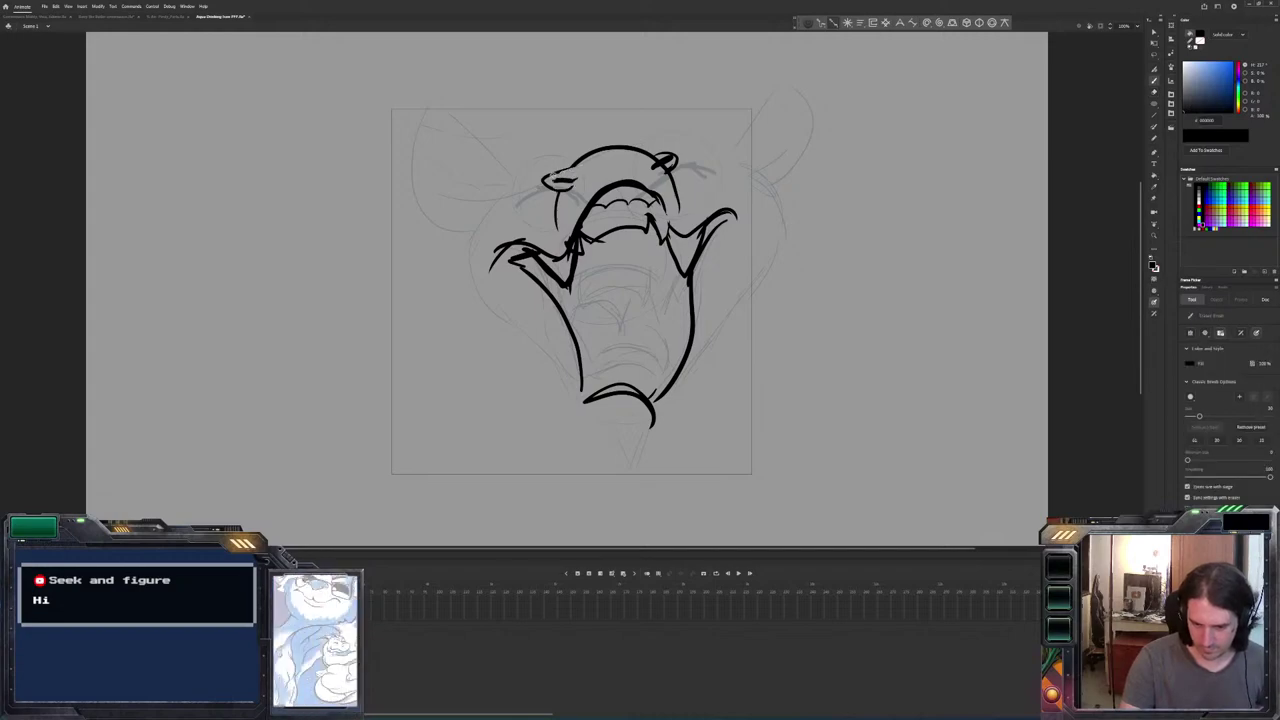
{"action": "key", "text": "e"}
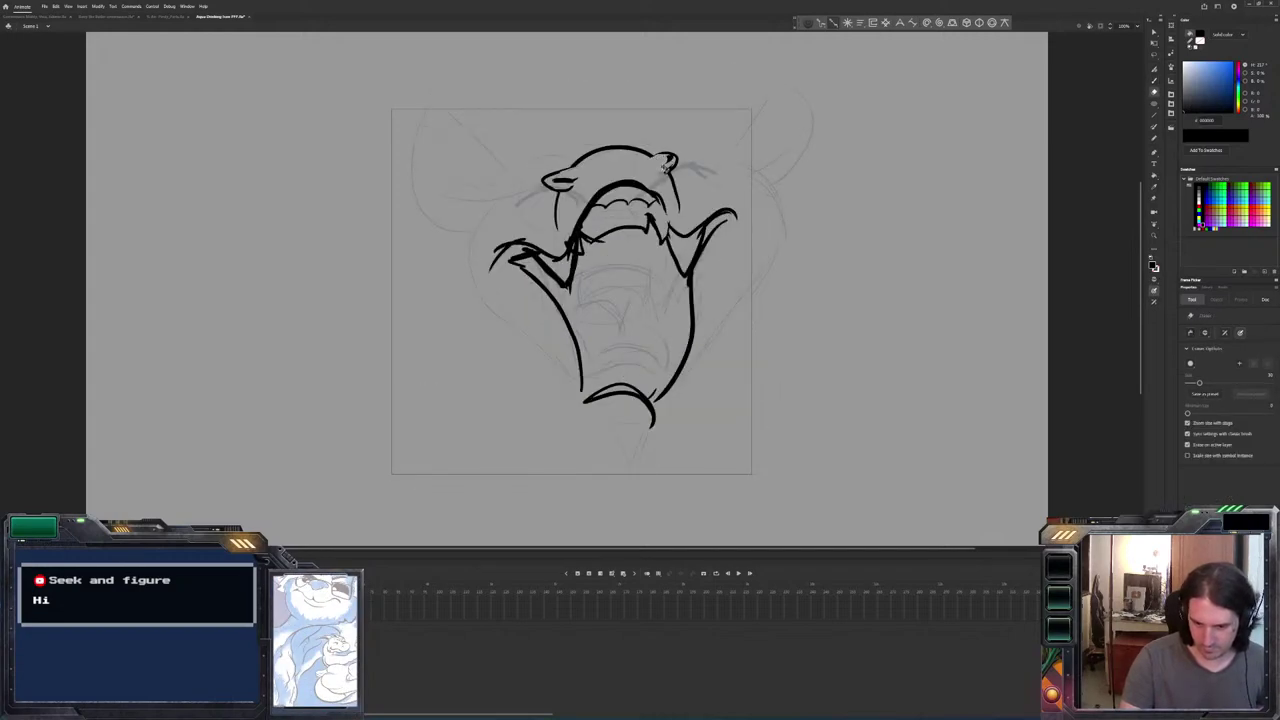
{"action": "key", "text": "b"}
{"action": "left_click_drag", "start_coordinate": [668, 158], "coordinate": [656, 172]}
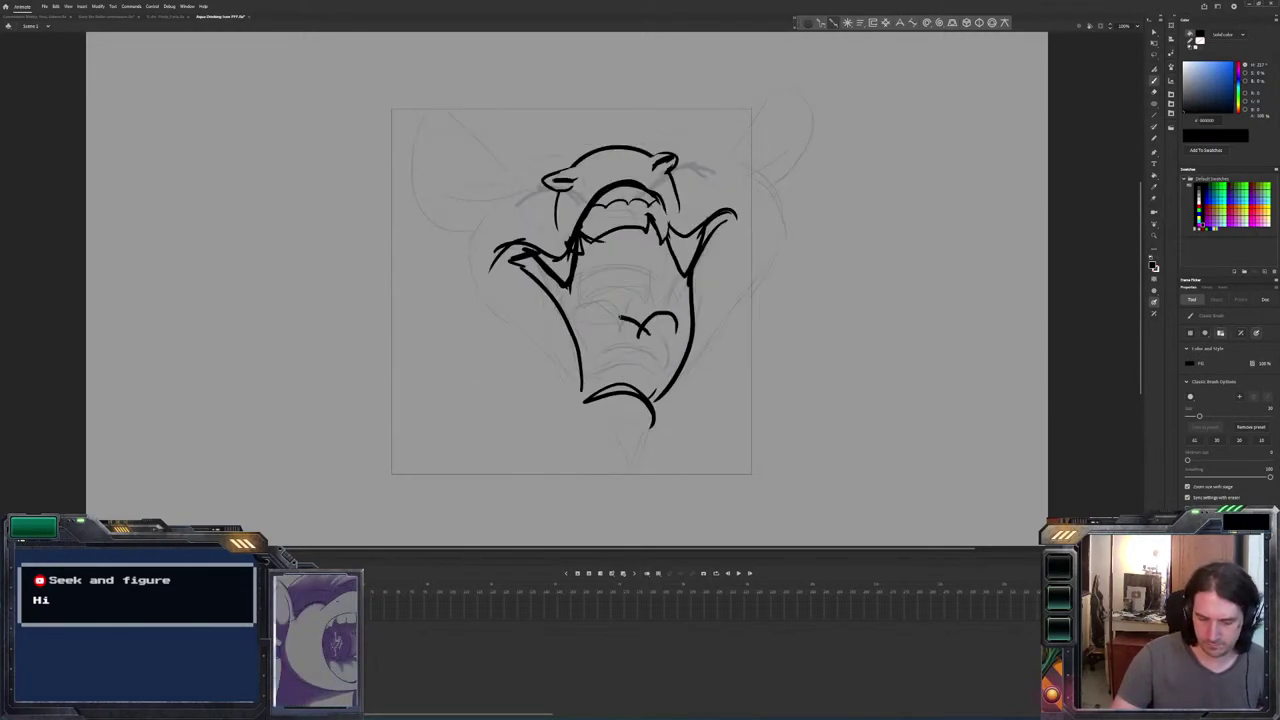
Clean up the overlapping tongue lines and complete the tongue's two-lobed upper contour.
{"action": "key", "text": "e"}
{"action": "mouse_move", "coordinate": [650, 336]}
{"action": "left_mouse_down"}
{"action": "mouse_move", "coordinate": [628, 332]}
{"action": "mouse_move", "coordinate": [657, 340]}
{"action": "left_mouse_up"}
{"action": "key", "text": "b"}
{"action": "key", "text": "."}
{"action": "key", "text": "."}
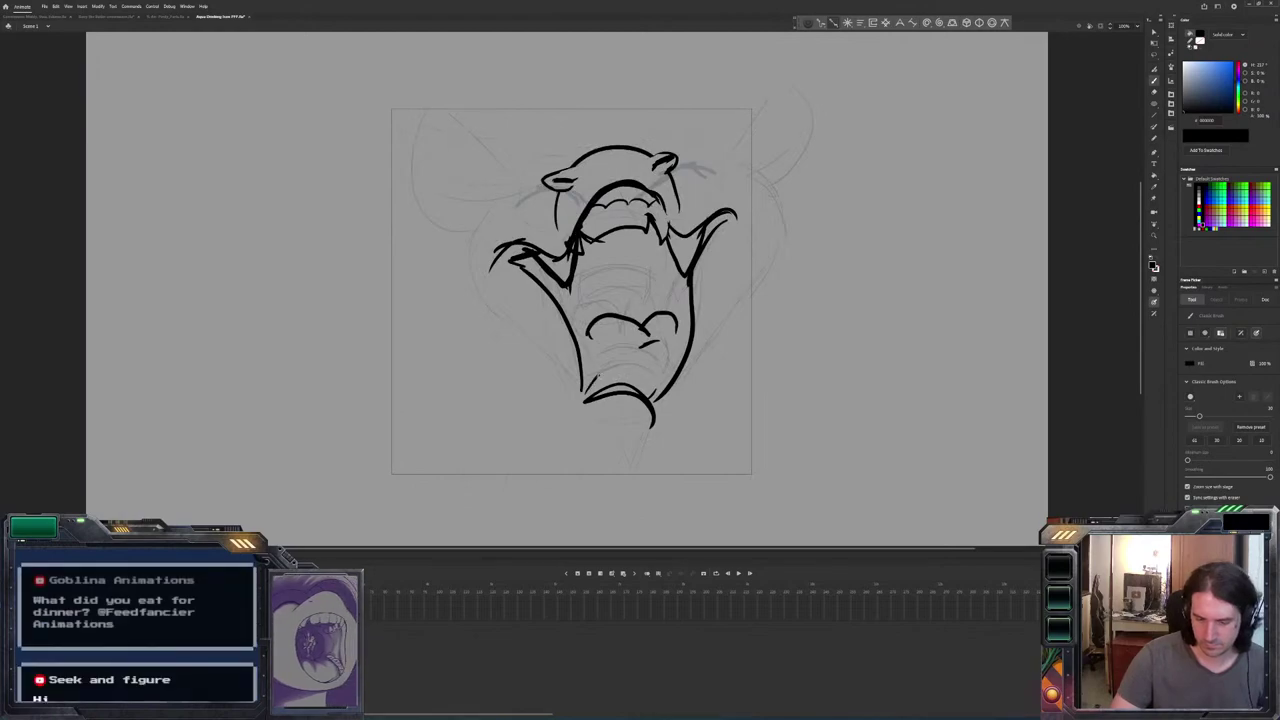
Draw the pointed lower front teeth and the side teeth along the right inner edge of the lower jaw.
{"action": "left_click_drag", "start_coordinate": [603, 377], "coordinate": [613, 389]}
{"action": "left_click_drag", "start_coordinate": [650, 343], "coordinate": [671, 346]}
{"action": "key", "text": "."}
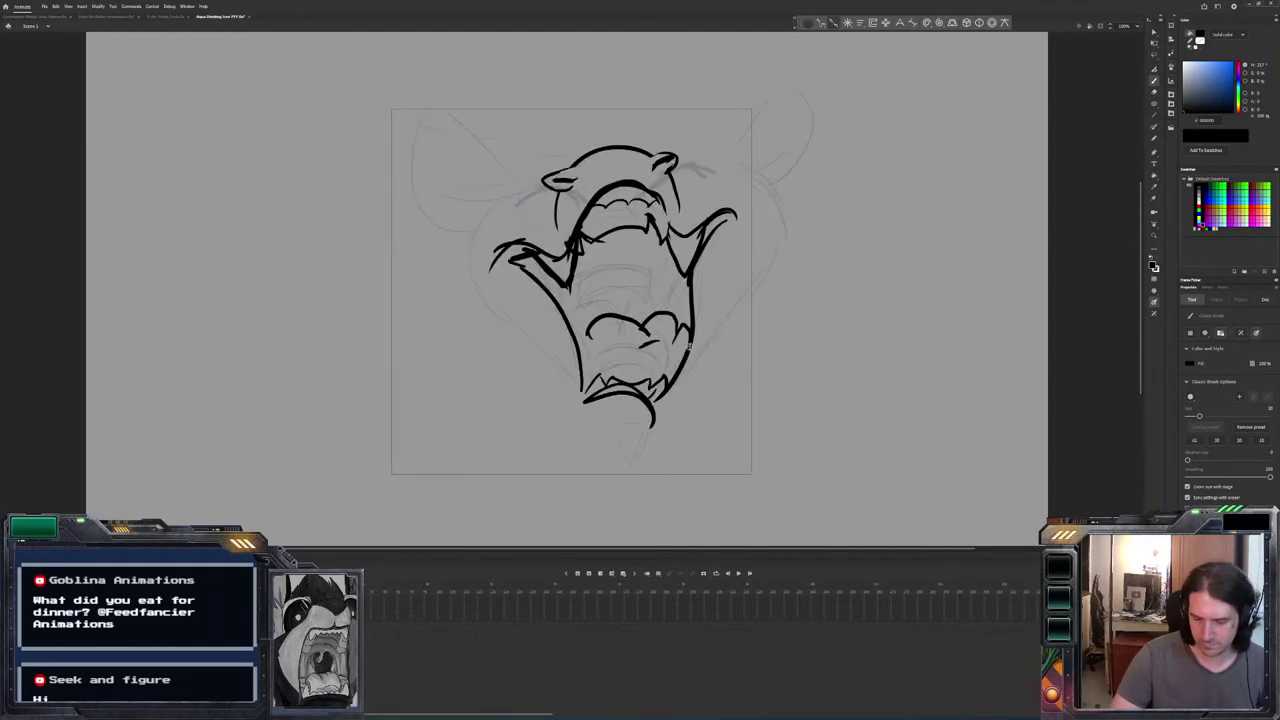
{"action": "key", "text": "."}
{"action": "key", "text": "."}
Draw the arched throat opening above the tongue, comparing it with the other open-mouth frame.
{"action": "mouse_move", "coordinate": [584, 277]}
{"action": "left_mouse_down"}
{"action": "mouse_move", "coordinate": [586, 327]}
{"action": "mouse_move", "coordinate": [640, 250]}
{"action": "mouse_move", "coordinate": [674, 264]}
{"action": "left_mouse_up"}
{"action": "mouse_move", "coordinate": [678, 326]}
{"action": "left_mouse_down"}
{"action": "mouse_move", "coordinate": [612, 258]}
{"action": "mouse_move", "coordinate": [580, 288]}
{"action": "left_mouse_up"}
{"action": "key", "text": "comma"}
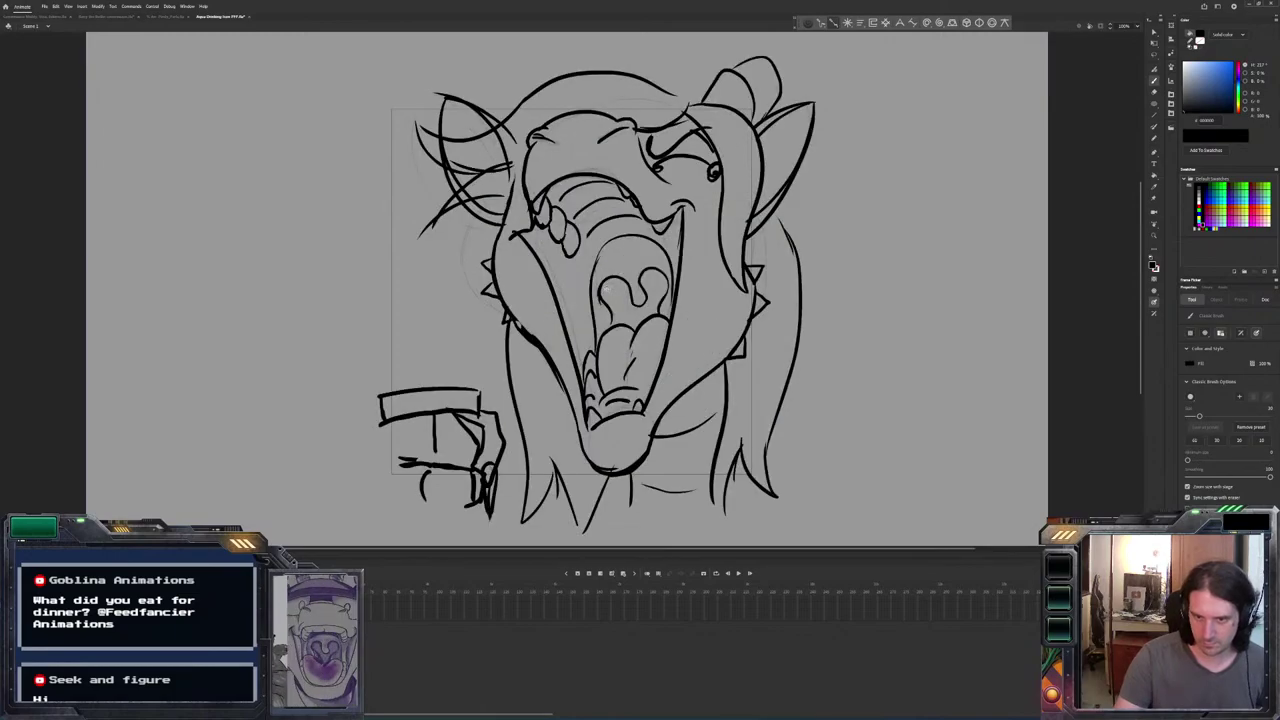
{"action": "key", "text": "period"}
{"action": "key", "text": "comma"}
{"action": "key", "text": "period"}
{"action": "key", "text": "comma"}
{"action": "key", "text": "period"}
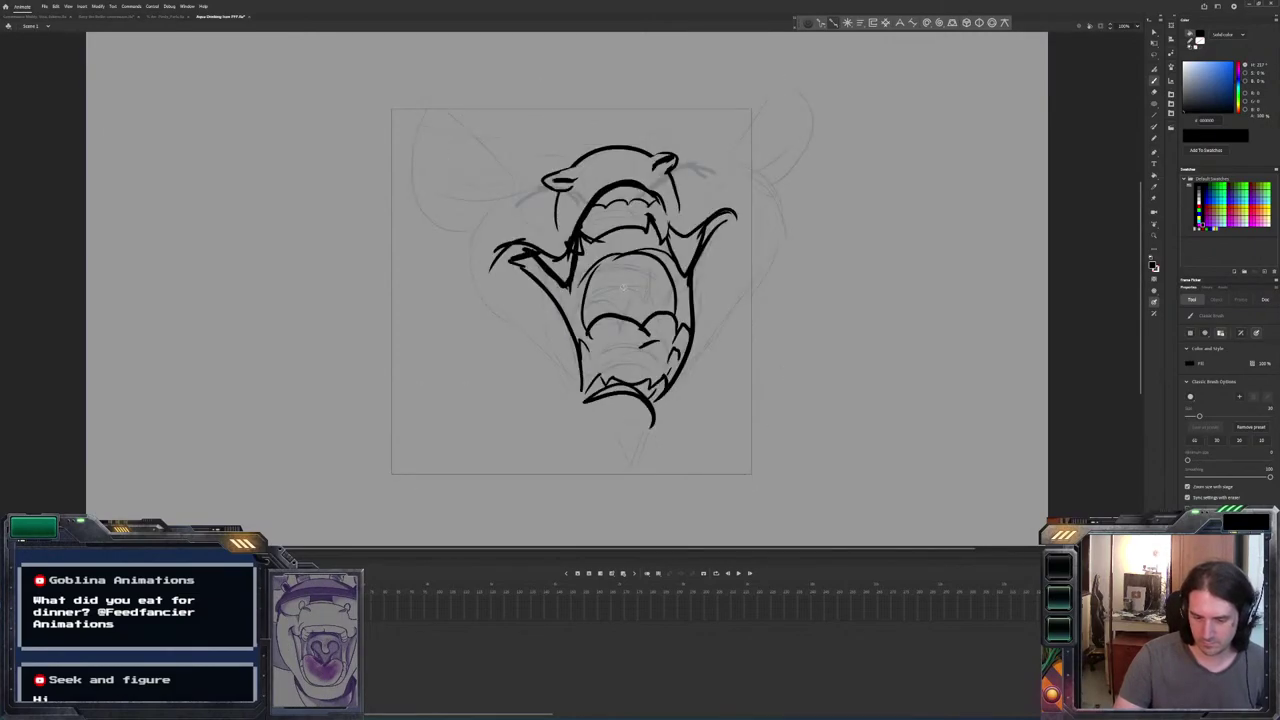
Draw the curled uvula inside the throat arch, matching the shape in the other open-mouth frame.
{"action": "key", "text": "comma"}
{"action": "mouse_move", "coordinate": [608, 288]}
{"action": "left_mouse_down"}
{"action": "mouse_move", "coordinate": [622, 282]}
{"action": "mouse_move", "coordinate": [671, 311]}
{"action": "left_mouse_up"}
{"action": "key", "text": "period"}
{"action": "key", "text": "comma"}
{"action": "key", "text": "period"}
{"action": "key", "text": "comma"}
{"action": "key", "text": "period"}
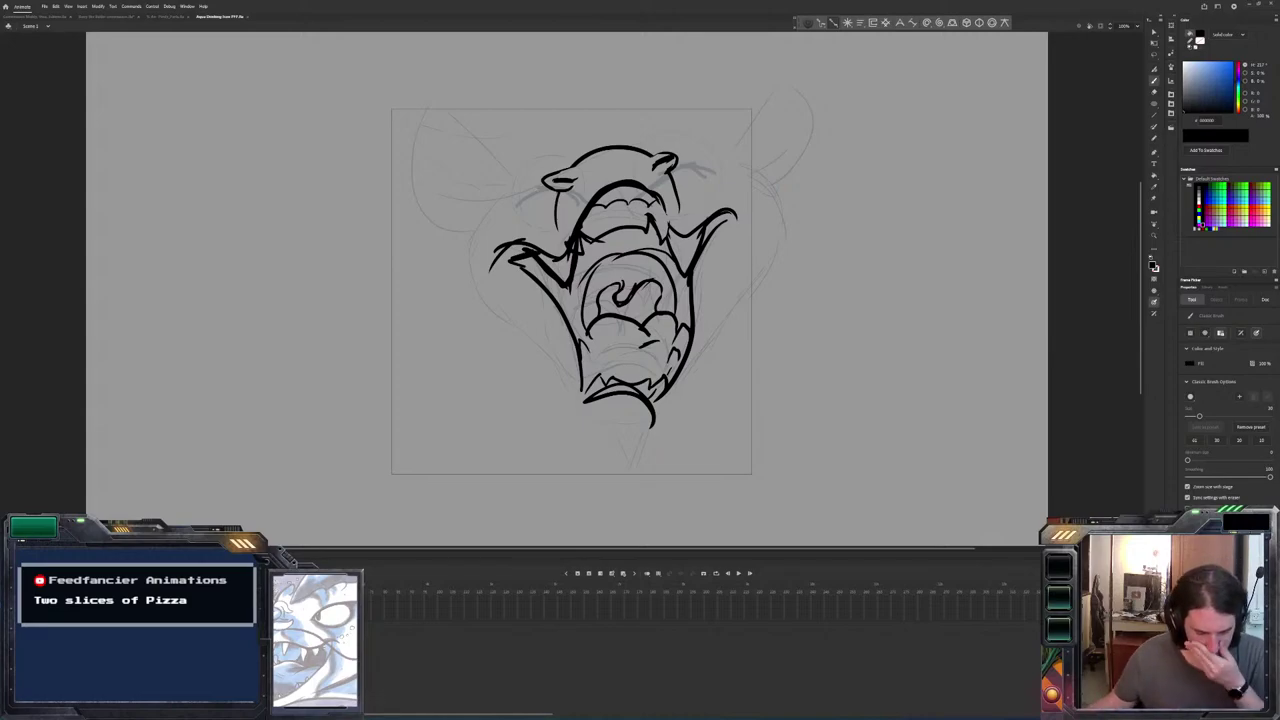
Draw the hair fringe sweeping from above the snout to pointed tips on the left, following the neighboring frames.
{"action": "key", "text": "."}
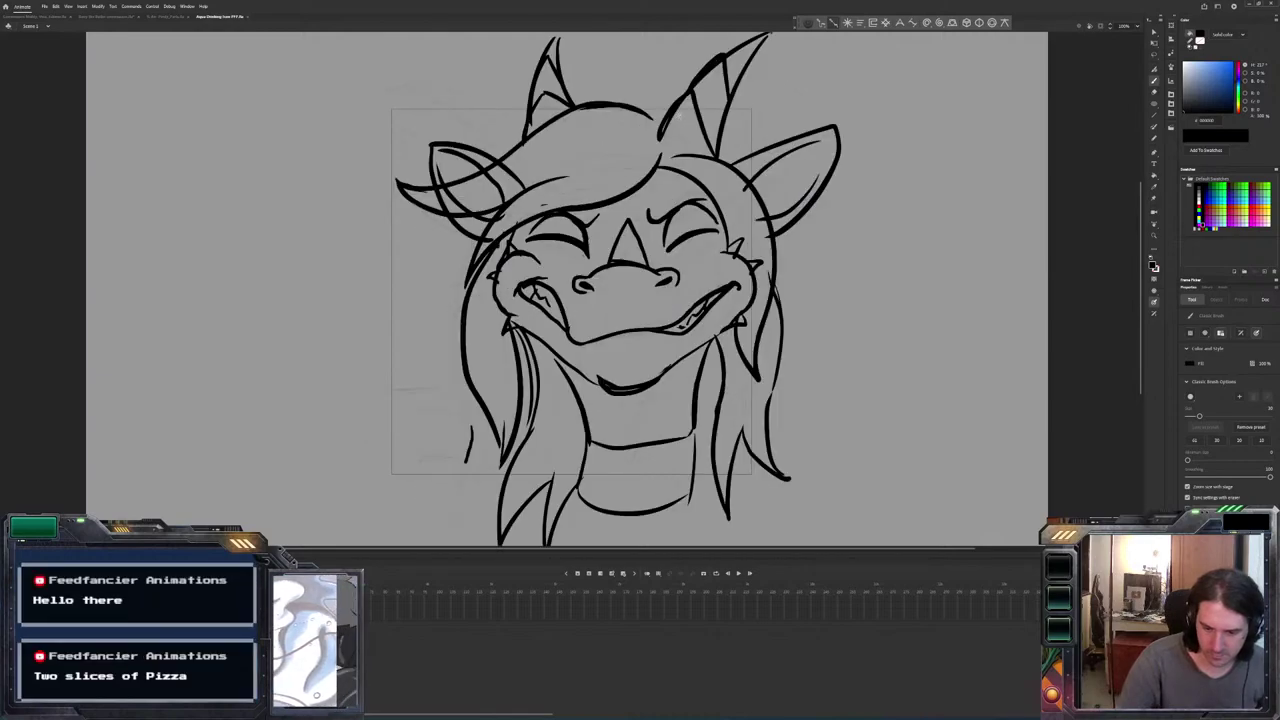
{"action": "key", "text": "."}
{"action": "key", "text": "."}
{"action": "mouse_move", "coordinate": [666, 123]}
{"action": "left_mouse_down"}
{"action": "mouse_move", "coordinate": [442, 212]}
{"action": "mouse_move", "coordinate": [515, 142]}
{"action": "left_mouse_up"}
{"action": "key", "text": "."}
{"action": "key", "text": "."}
{"action": "mouse_move", "coordinate": [640, 75]}
{"action": "left_mouse_down"}
{"action": "mouse_move", "coordinate": [500, 86]}
{"action": "mouse_move", "coordinate": [360, 128]}
{"action": "mouse_move", "coordinate": [448, 180]}
{"action": "left_mouse_up"}
{"action": "key", "text": "."}
{"action": "left_click_drag", "start_coordinate": [716, 34], "coordinate": [672, 112]}
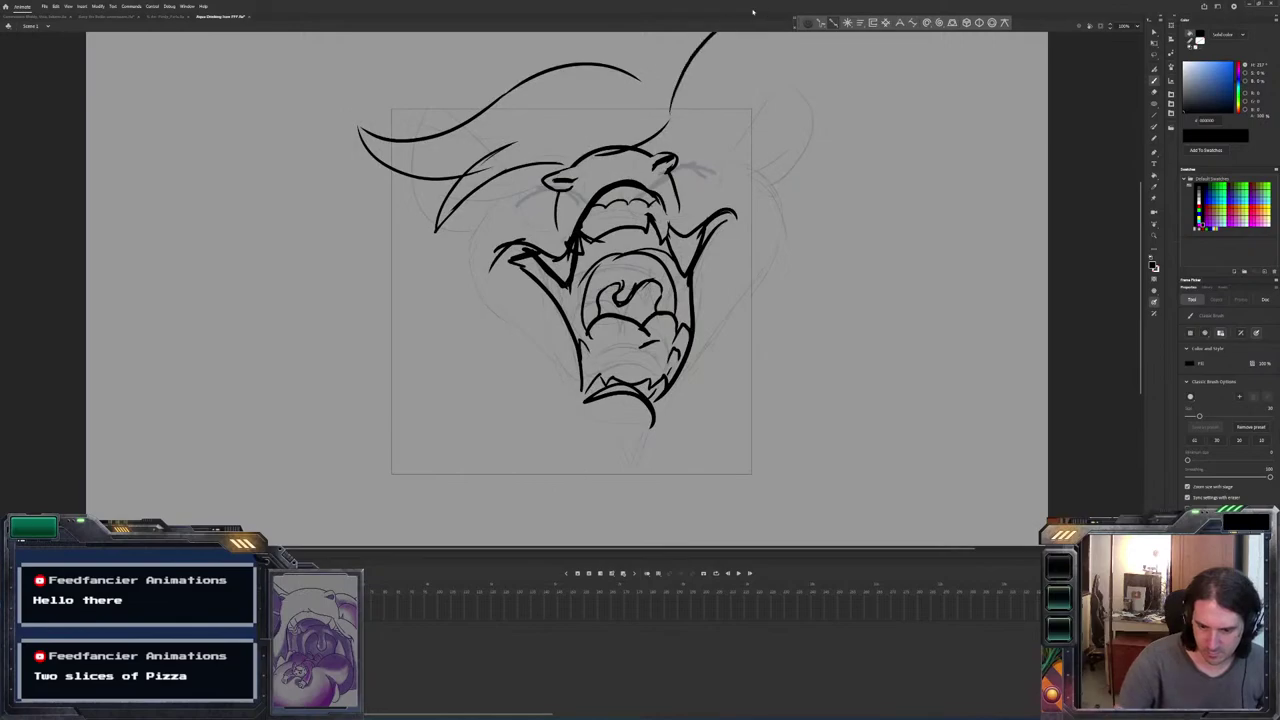
{"action": "key", "text": "."}
{"action": "left_click_drag", "start_coordinate": [727, 146], "coordinate": [740, 33]}
{"action": "key", "text": "."}
{"action": "key", "text": "."}
{"action": "key", "text": "ctrl+z"}
{"action": "key", "text": "ctrl+z"}
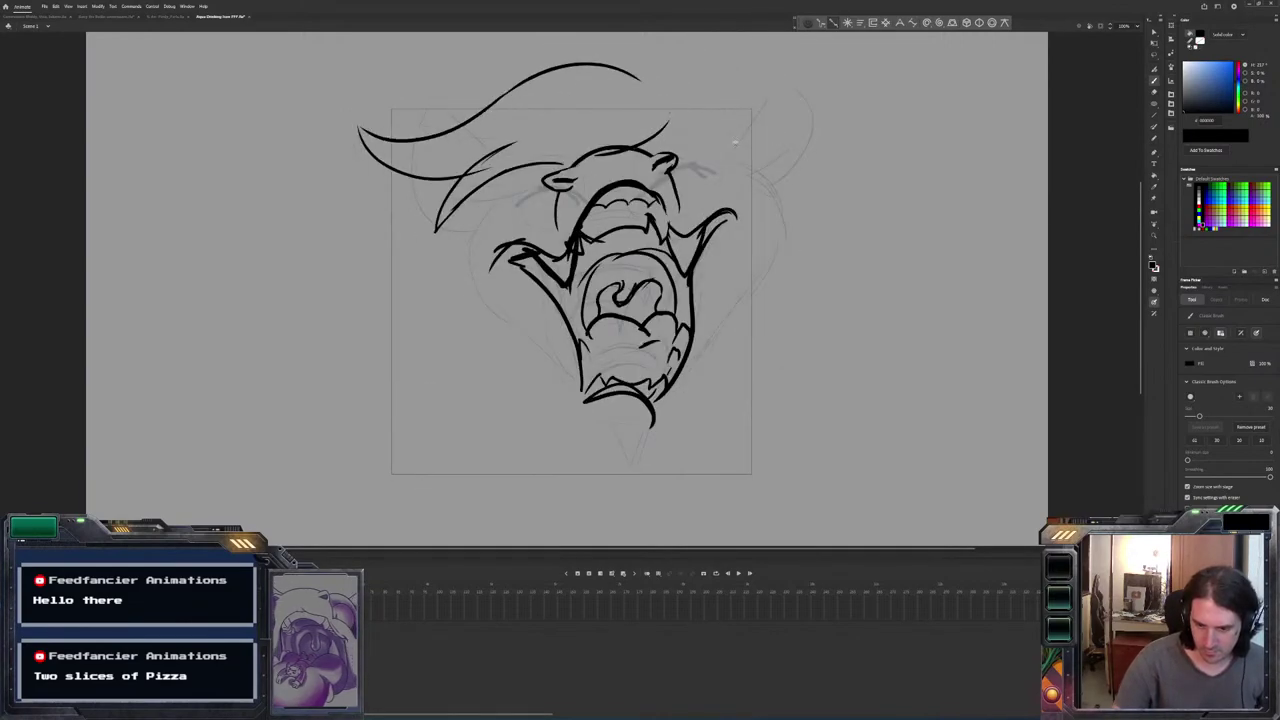
Draw the curved, pointed right horn and the sides of the left horn above the hair.
{"action": "mouse_move", "coordinate": [738, 102]}
{"action": "left_mouse_down"}
{"action": "mouse_move", "coordinate": [765, 50]}
{"action": "mouse_move", "coordinate": [695, 72]}
{"action": "mouse_move", "coordinate": [670, 120]}
{"action": "left_mouse_up"}
{"action": "key", "text": "."}
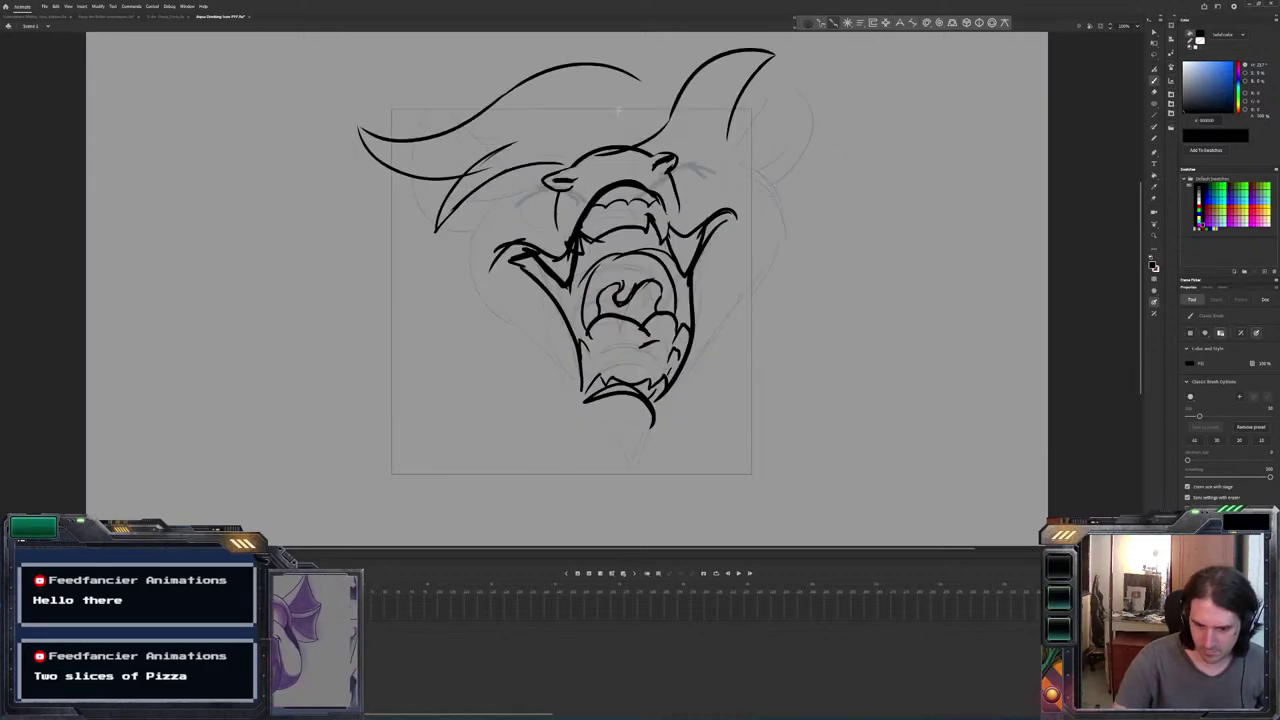
{"action": "key", "text": "."}
{"action": "mouse_move", "coordinate": [563, 34]}
{"action": "left_mouse_down"}
{"action": "mouse_move", "coordinate": [556, 78]}
{"action": "mouse_move", "coordinate": [556, 34]}
{"action": "left_mouse_up"}
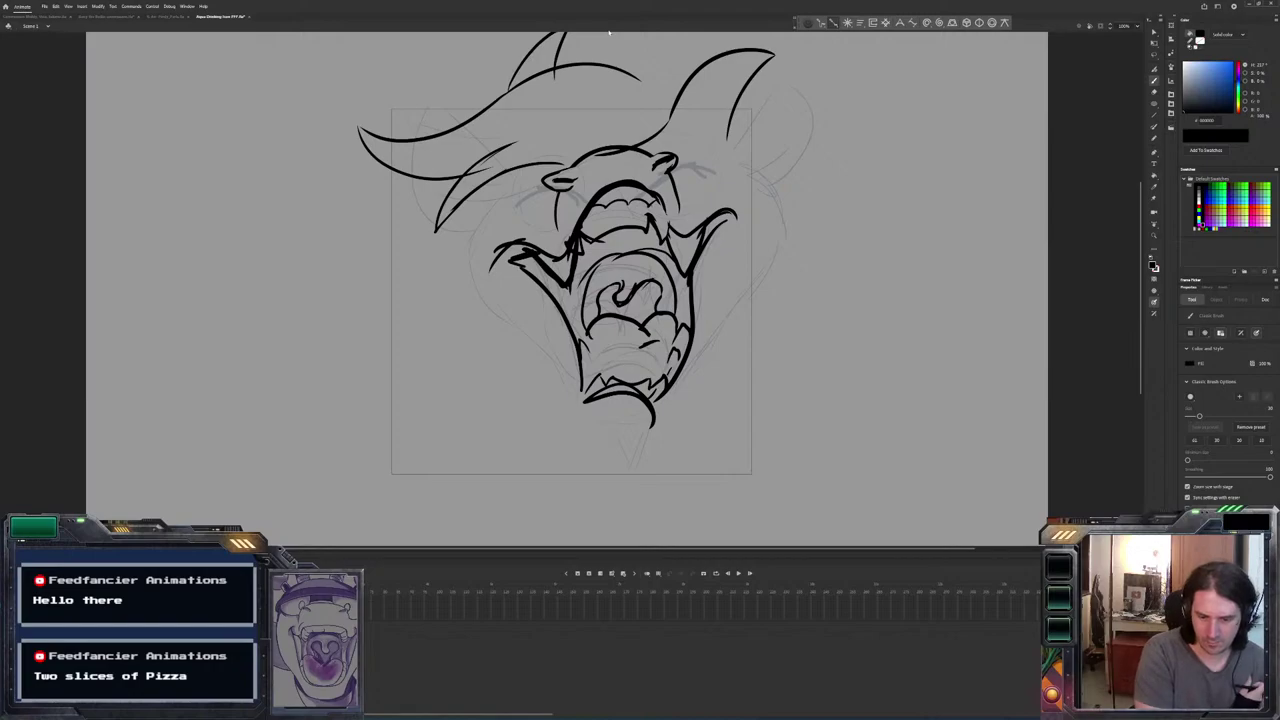
Draw the arched lines of the two closed eyes on either side of the snout, following the neighboring frames.
{"action": "key", "text": "."}
{"action": "key", "text": "."}
{"action": "key", "text": "."}
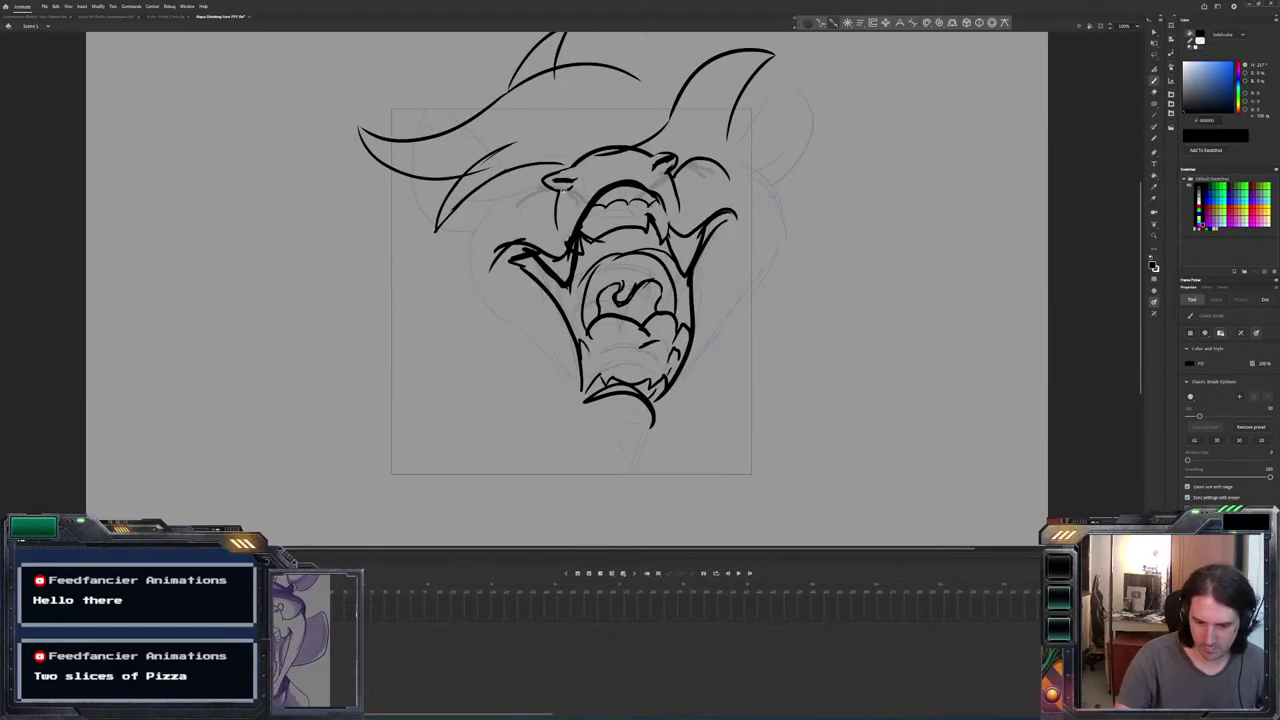
{"action": "key", "text": "."}
{"action": "left_click_drag", "start_coordinate": [564, 158], "coordinate": [522, 186]}
{"action": "key", "text": "."}
{"action": "mouse_move", "coordinate": [670, 155]}
{"action": "left_mouse_down"}
{"action": "mouse_move", "coordinate": [711, 148]}
{"action": "mouse_move", "coordinate": [735, 178]}
{"action": "mouse_move", "coordinate": [692, 178]}
{"action": "left_mouse_up"}
Add the small round details at the outer and inner ends of both closed eyes, comparing them with the neighboring frame.
{"action": "key", "text": "comma"}
{"action": "key", "text": "period"}
{"action": "key", "text": "comma"}
{"action": "key", "text": "period"}
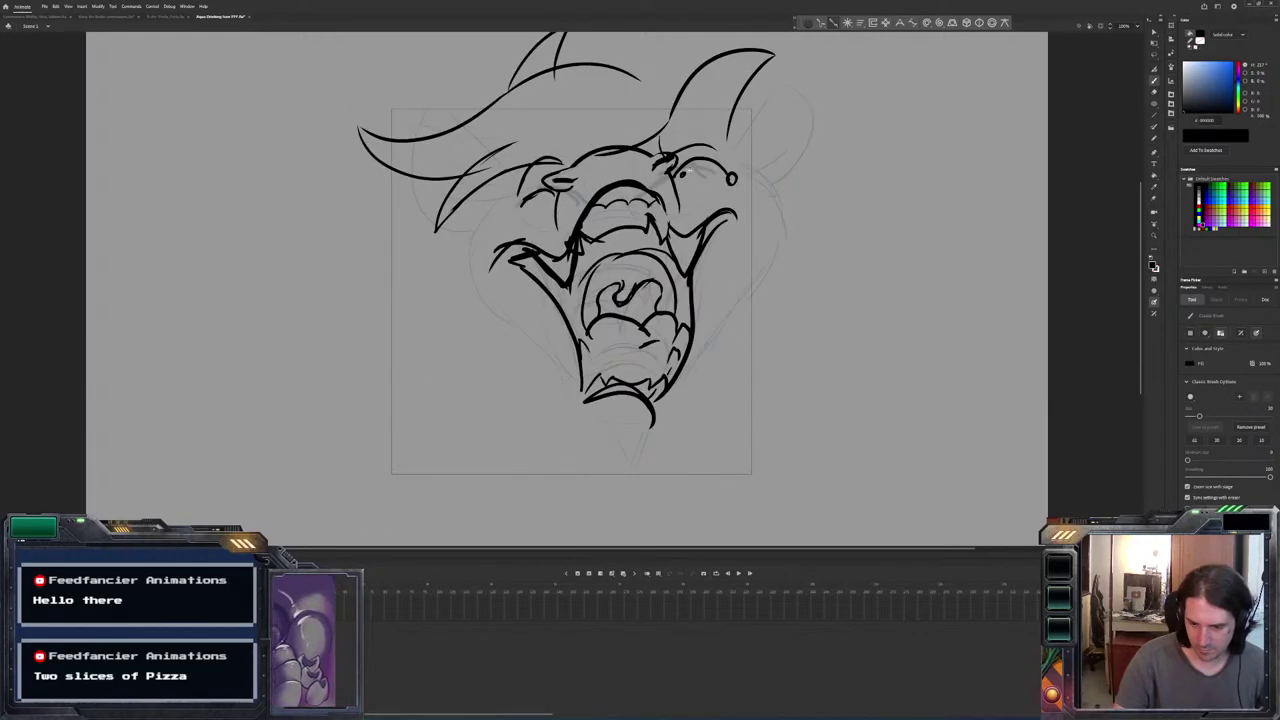
{"action": "key", "text": "comma"}
{"action": "key", "text": "period"}
{"action": "left_click_drag", "start_coordinate": [530, 197], "coordinate": [517, 212]}
{"action": "key", "text": "comma"}
{"action": "key", "text": "period"}
{"action": "key", "text": "comma"}
{"action": "key", "text": "period"}
Draw the right hair lock arching from beneath the right horn down to a pointed tip beside the cheek.
{"action": "mouse_move", "coordinate": [664, 122]}
{"action": "left_mouse_down"}
{"action": "mouse_move", "coordinate": [742, 146]}
{"action": "mouse_move", "coordinate": [750, 207]}
{"action": "mouse_move", "coordinate": [786, 260]}
{"action": "mouse_move", "coordinate": [745, 96]}
{"action": "left_mouse_up"}
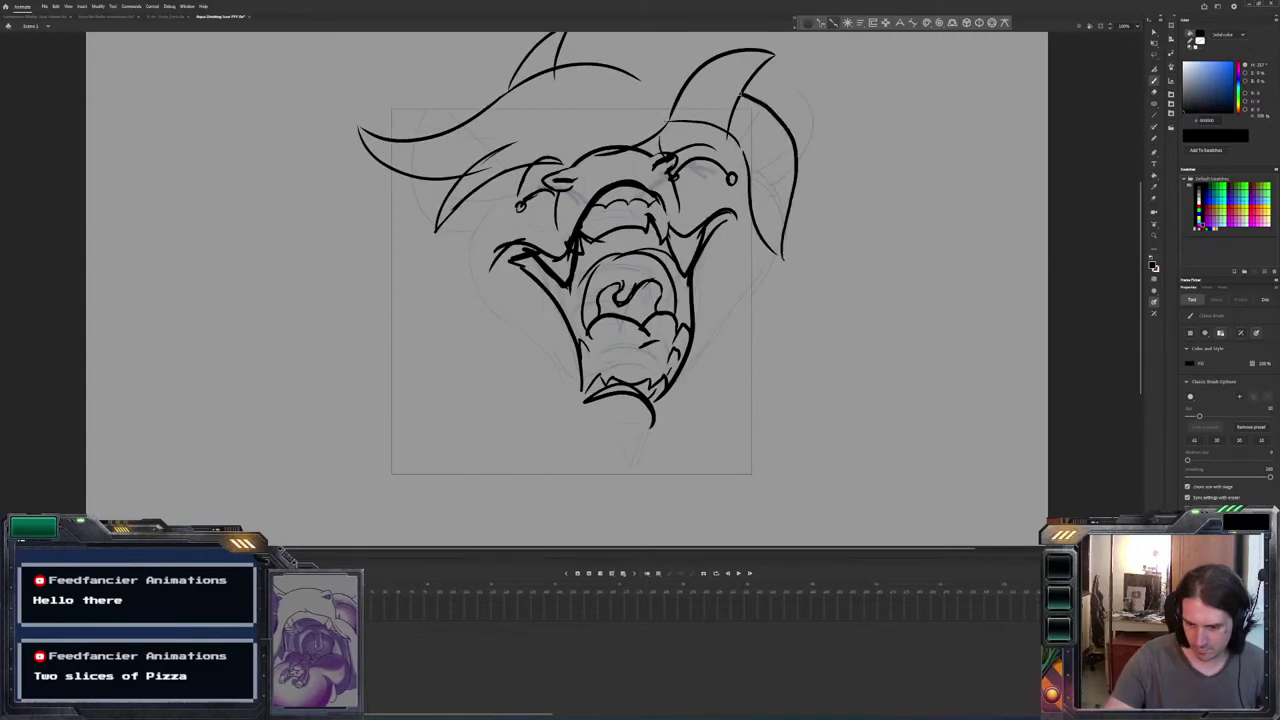
{"action": "key", "text": "comma"}
{"action": "key", "text": "Return"}
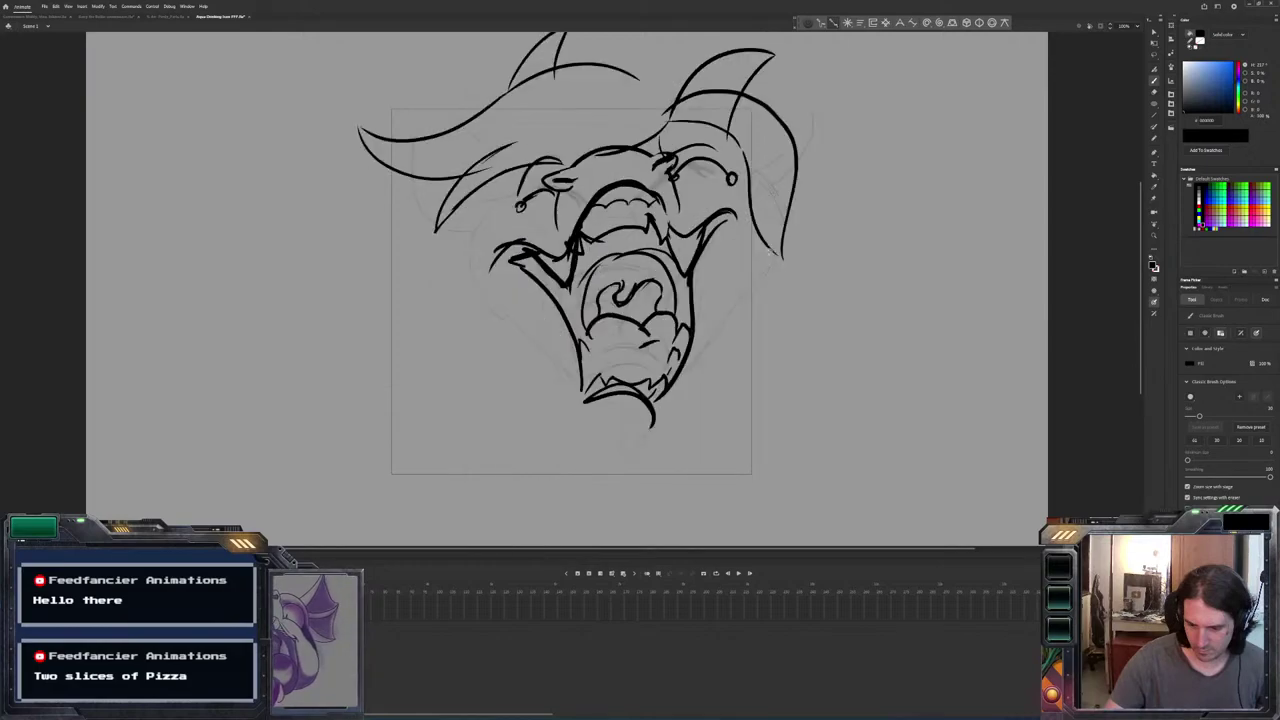
Draw the right jaw contour and the rounded chin, and erase the stray strokes beneath the chin.
{"action": "mouse_move", "coordinate": [766, 284]}
{"action": "left_mouse_down"}
{"action": "mouse_move", "coordinate": [645, 455]}
{"action": "mouse_move", "coordinate": [610, 464]}
{"action": "mouse_move", "coordinate": [655, 414]}
{"action": "mouse_move", "coordinate": [640, 446]}
{"action": "mouse_move", "coordinate": [612, 446]}
{"action": "mouse_move", "coordinate": [584, 404]}
{"action": "left_mouse_up"}
{"action": "key", "text": "e"}
{"action": "left_click_drag", "start_coordinate": [695, 403], "coordinate": [645, 455]}
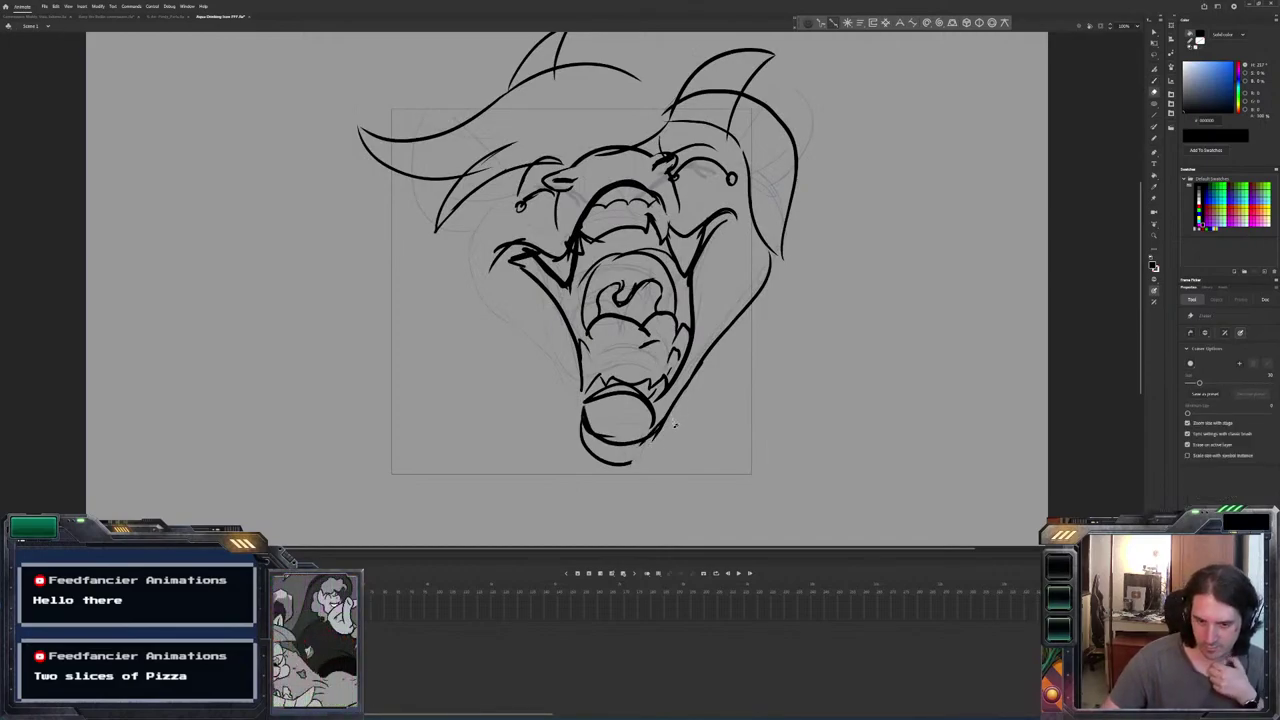
{"action": "mouse_move", "coordinate": [676, 418]}
{"action": "left_mouse_down"}
{"action": "mouse_move", "coordinate": [630, 460]}
{"action": "mouse_move", "coordinate": [590, 465]}
{"action": "mouse_move", "coordinate": [577, 430]}
{"action": "left_mouse_up"}
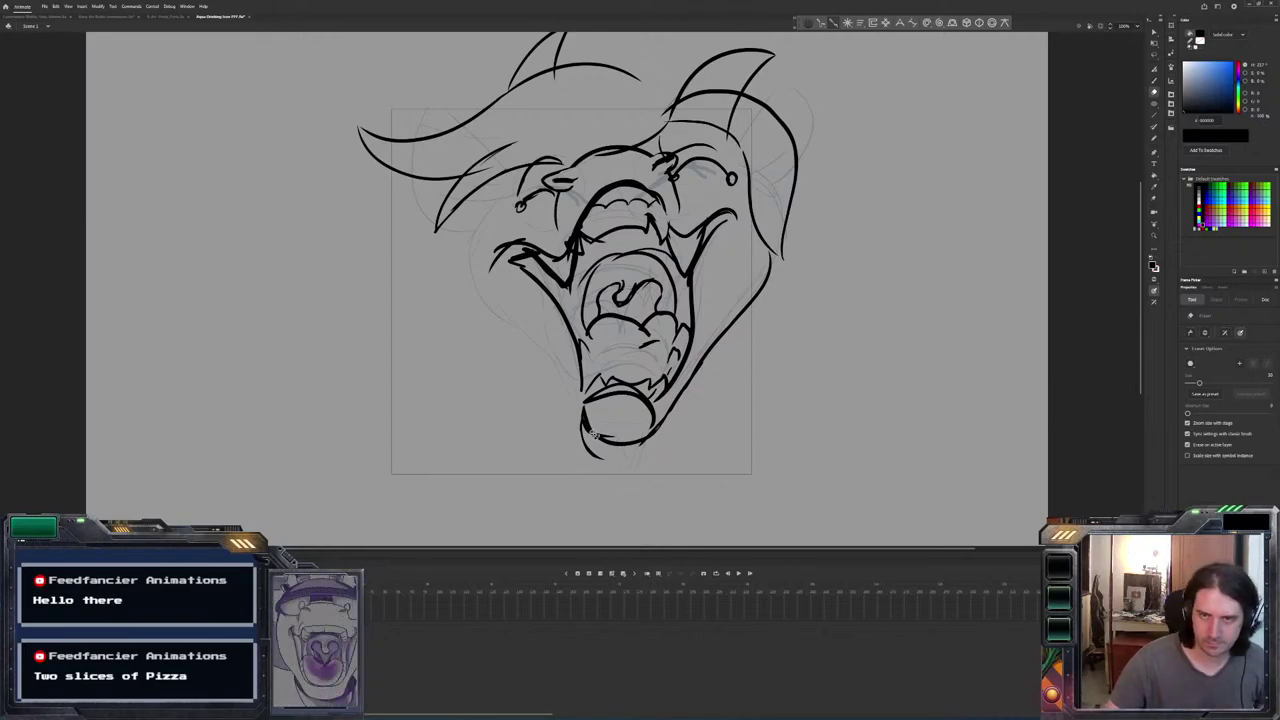
{"action": "left_click_drag", "start_coordinate": [594, 451], "coordinate": [585, 425]}
Draw the left jaw contour curving from the chin up around the left cheek, matching the neighboring frame.
{"action": "key", "text": "b"}
{"action": "key", "text": "period"}
{"action": "key", "text": "comma"}
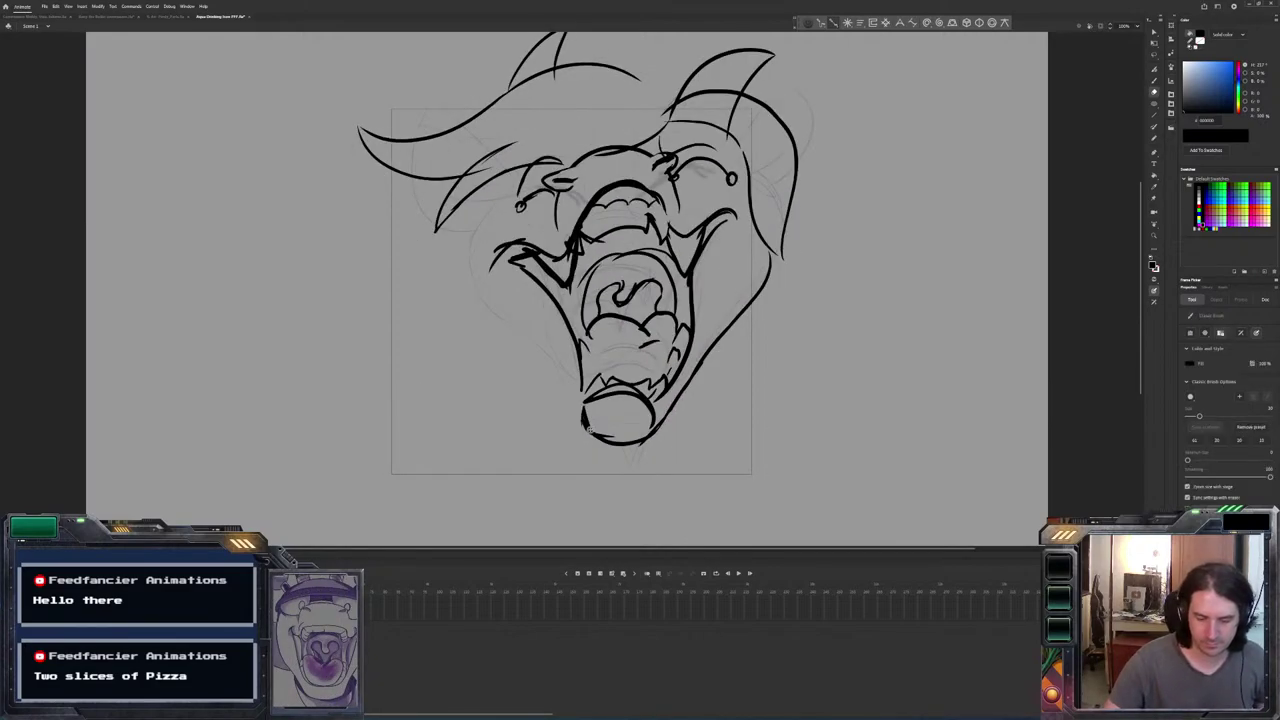
{"action": "mouse_move", "coordinate": [572, 382]}
{"action": "left_mouse_down"}
{"action": "mouse_move", "coordinate": [470, 258]}
{"action": "mouse_move", "coordinate": [486, 210]}
{"action": "left_mouse_up"}
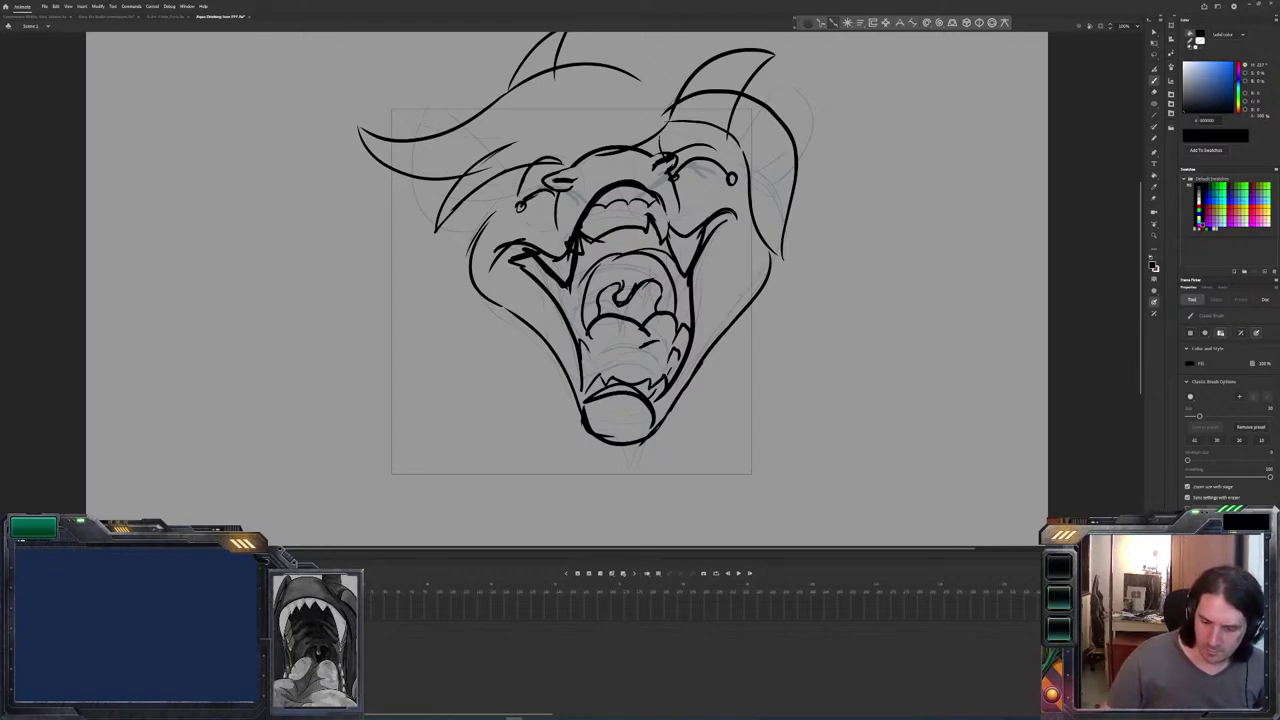
Draw the rounded, overlapping curves of the foreshortened shape around the right horn, following the neighboring frames.
{"action": "key", "text": "period"}
{"action": "key", "text": "comma"}
{"action": "key", "text": "period"}
{"action": "key", "text": "comma"}
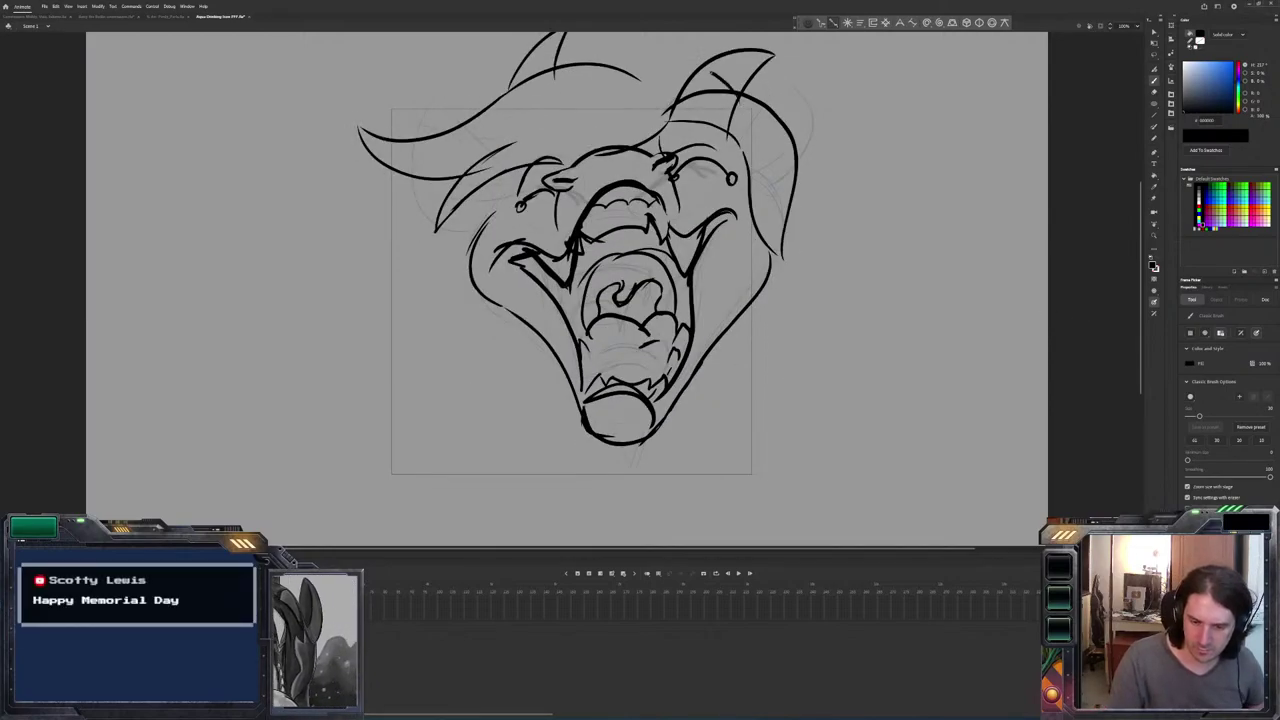
{"action": "key", "text": "period"}
{"action": "key", "text": "comma"}
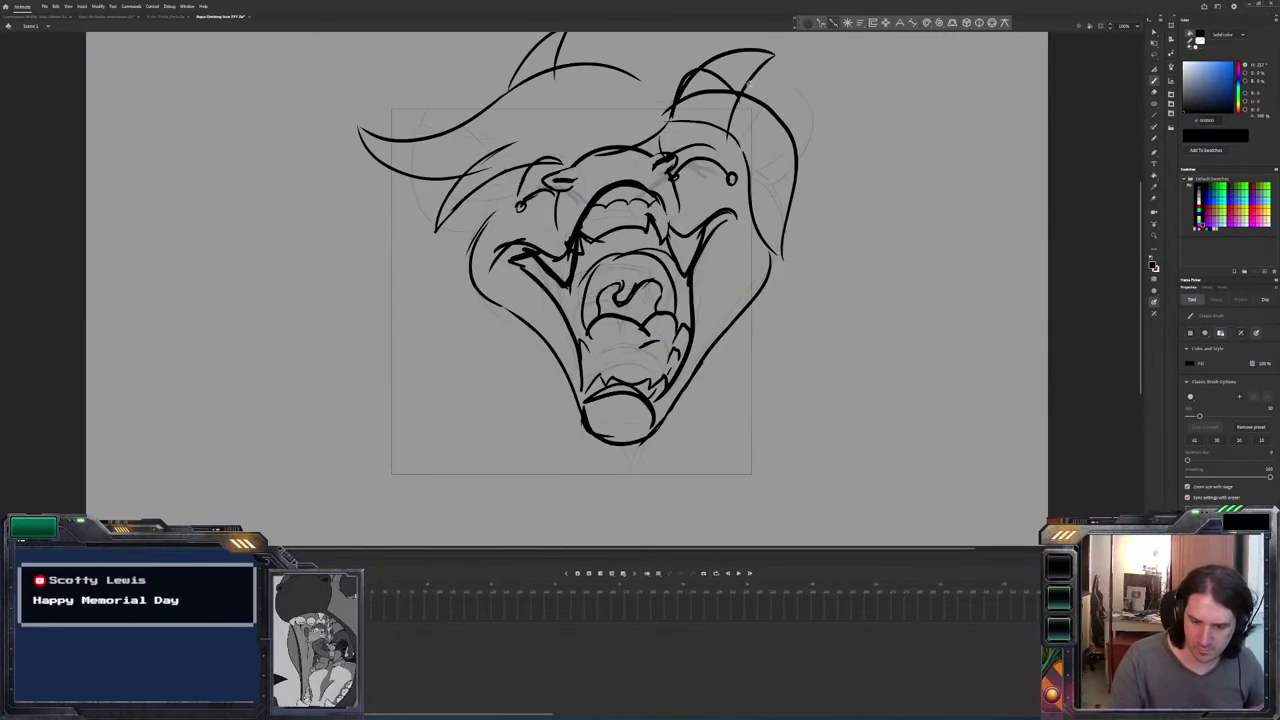
{"action": "key", "text": "period"}
{"action": "key", "text": "comma"}
{"action": "key", "text": "period"}
{"action": "key", "text": "comma"}
{"action": "key", "text": "period"}
{"action": "key", "text": "comma"}
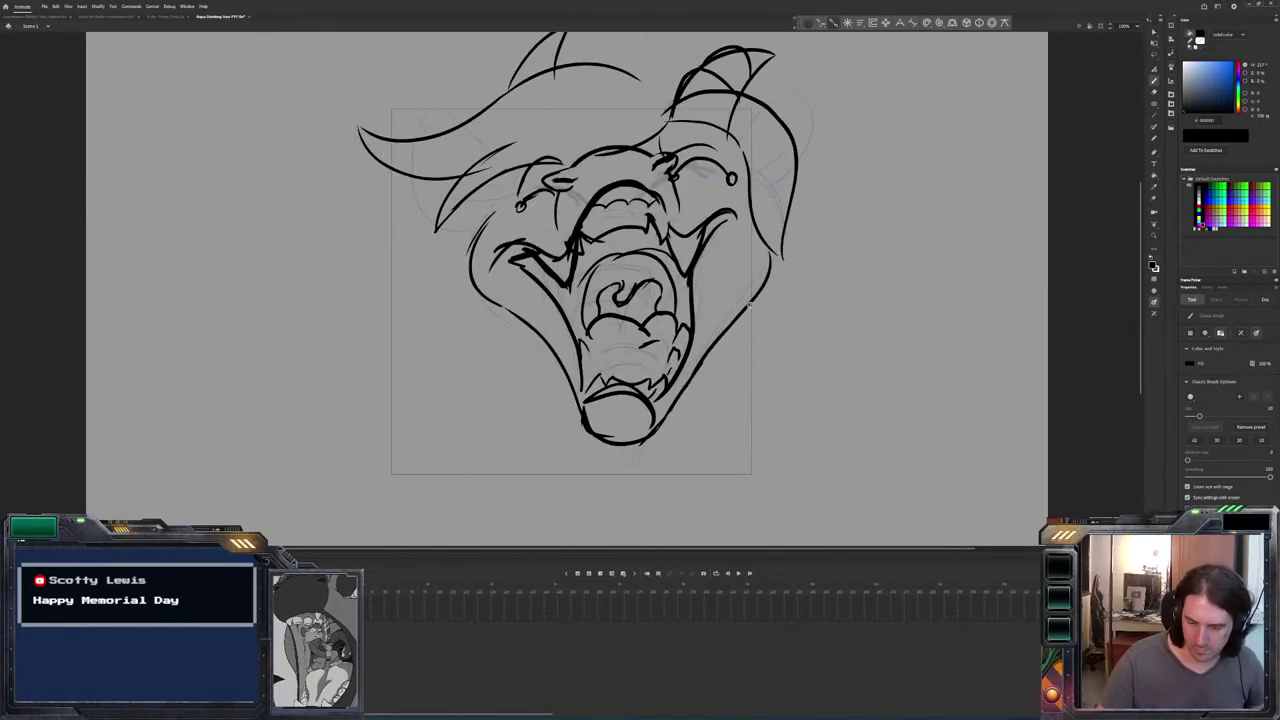
Add small triangular spikes along the left and right edges of the jaw and cheeks.
{"action": "key", "text": "period"}
{"action": "key", "text": "comma"}
{"action": "key", "text": "period"}
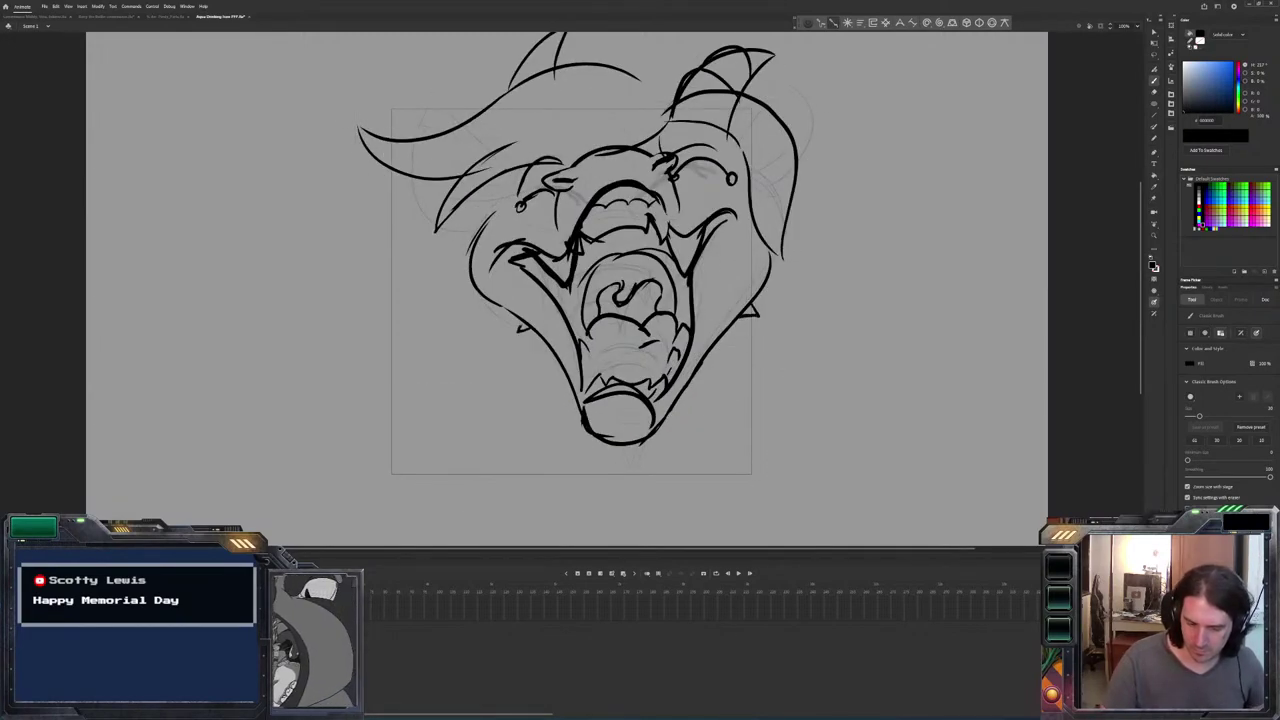
{"action": "mouse_move", "coordinate": [486, 296]}
{"action": "left_mouse_down"}
{"action": "mouse_move", "coordinate": [458, 280]}
{"action": "mouse_move", "coordinate": [484, 220]}
{"action": "left_mouse_up"}
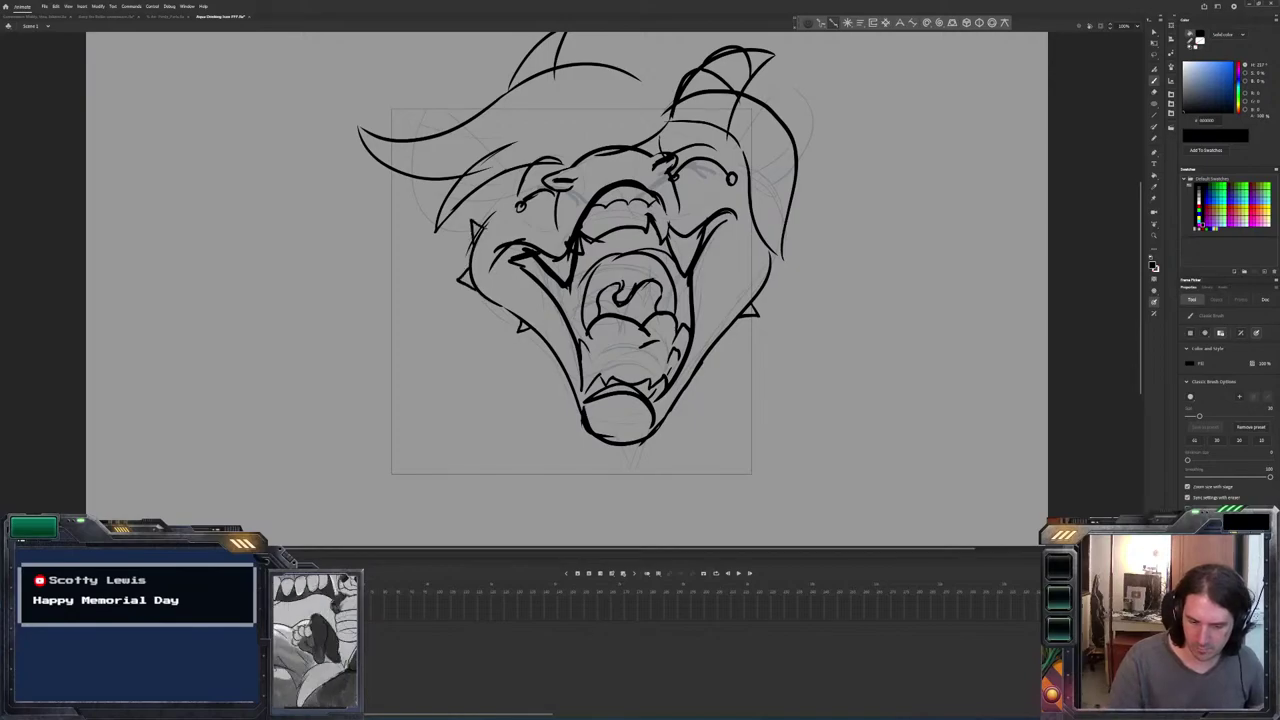
{"action": "mouse_move", "coordinate": [770, 266]}
{"action": "left_mouse_down"}
{"action": "mouse_move", "coordinate": [782, 218]}
{"action": "mouse_move", "coordinate": [758, 224]}
{"action": "left_mouse_up"}
{"action": "key", "text": "period"}
{"action": "key", "text": "comma"}
Draw the inner crease lines beneath the arched closed eyes, matching the neighboring frame.
{"action": "left_click_drag", "start_coordinate": [712, 174], "coordinate": [668, 175]}
{"action": "key", "text": "period"}
{"action": "key", "text": "comma"}
{"action": "key", "text": "period"}
{"action": "key", "text": "comma"}
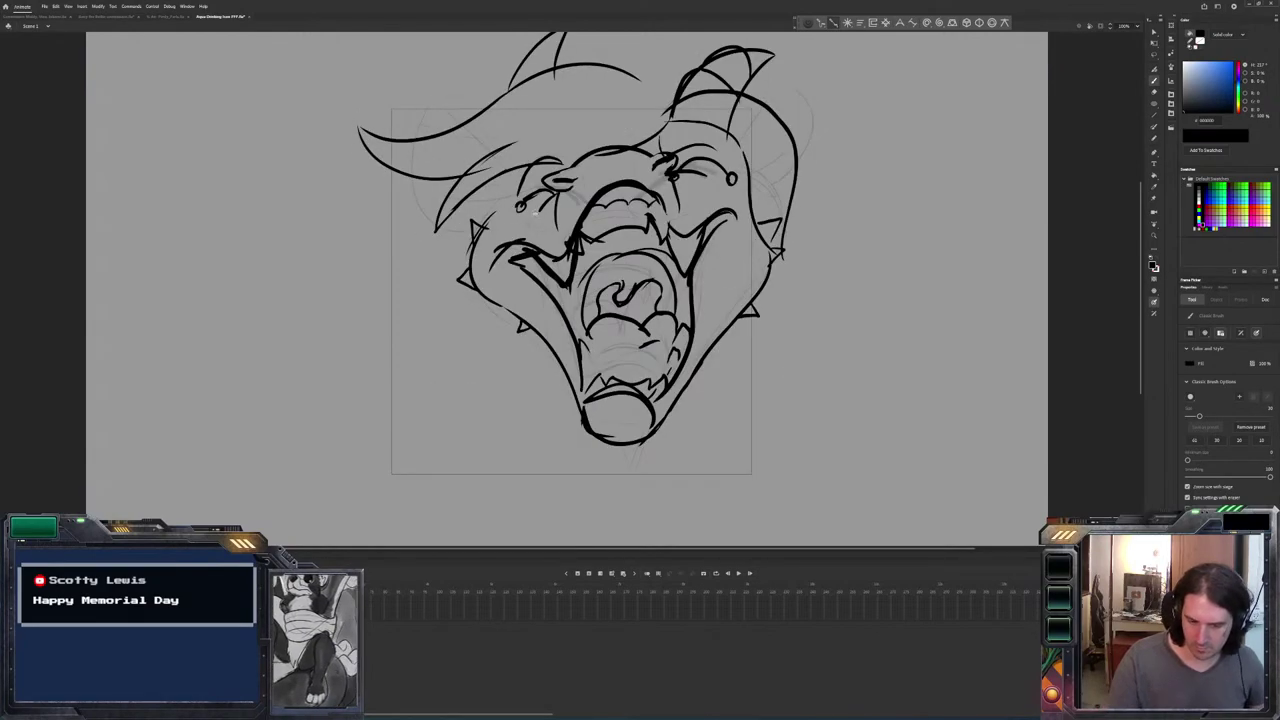
Draw the large pointed left ear overlapping the swept hair fringe.
{"action": "mouse_move", "coordinate": [516, 170]}
{"action": "left_mouse_down"}
{"action": "mouse_move", "coordinate": [510, 192]}
{"action": "mouse_move", "coordinate": [437, 92]}
{"action": "mouse_move", "coordinate": [412, 184]}
{"action": "mouse_move", "coordinate": [498, 232]}
{"action": "left_mouse_up"}
{"action": "key", "text": "period"}
{"action": "key", "text": "comma"}
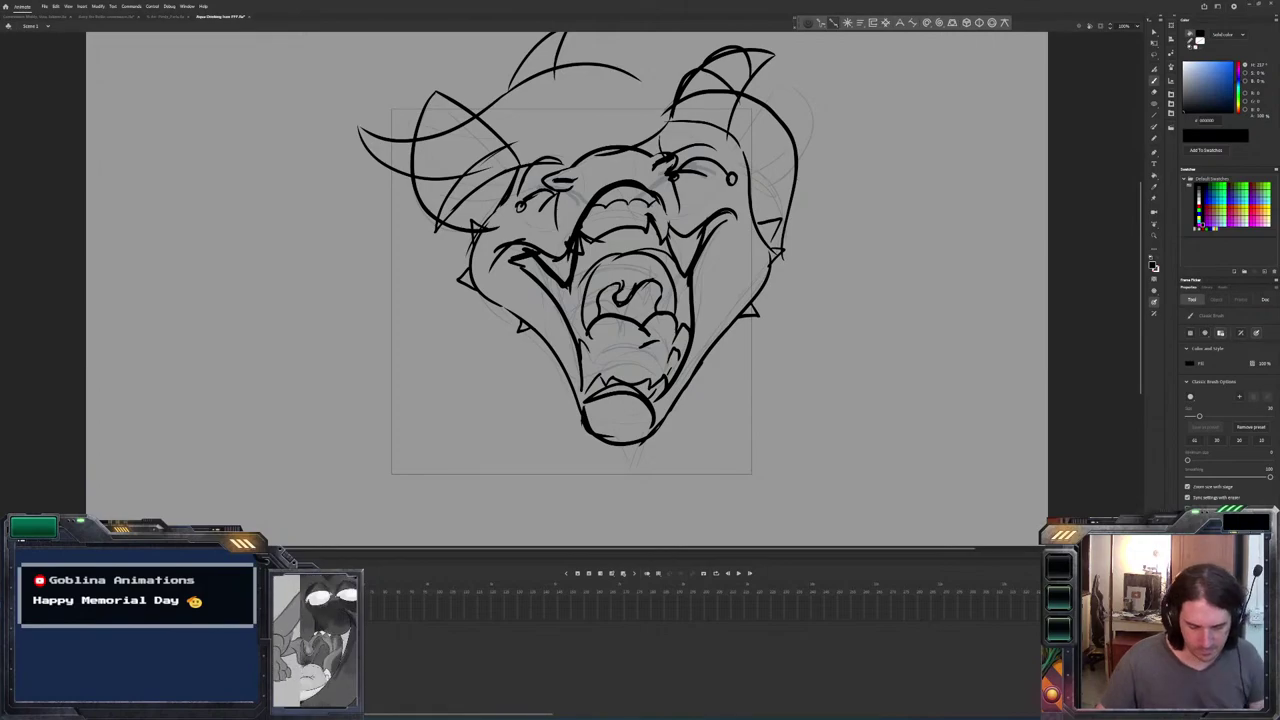
In the grinning closed-mouth frame, draw the hand-held cup left of the hair with its rim, finger lines and side contour.
{"action": "key", "text": "."}
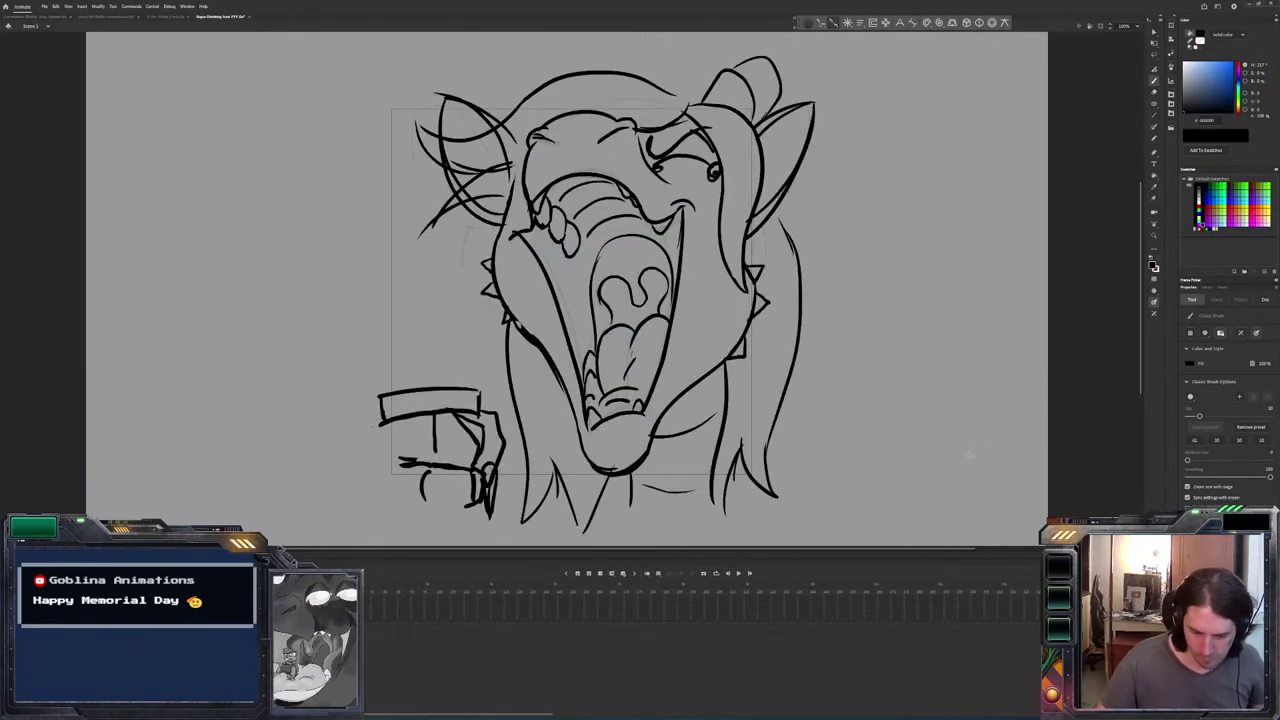
{"action": "key", "text": "."}
{"action": "key", "text": "."}
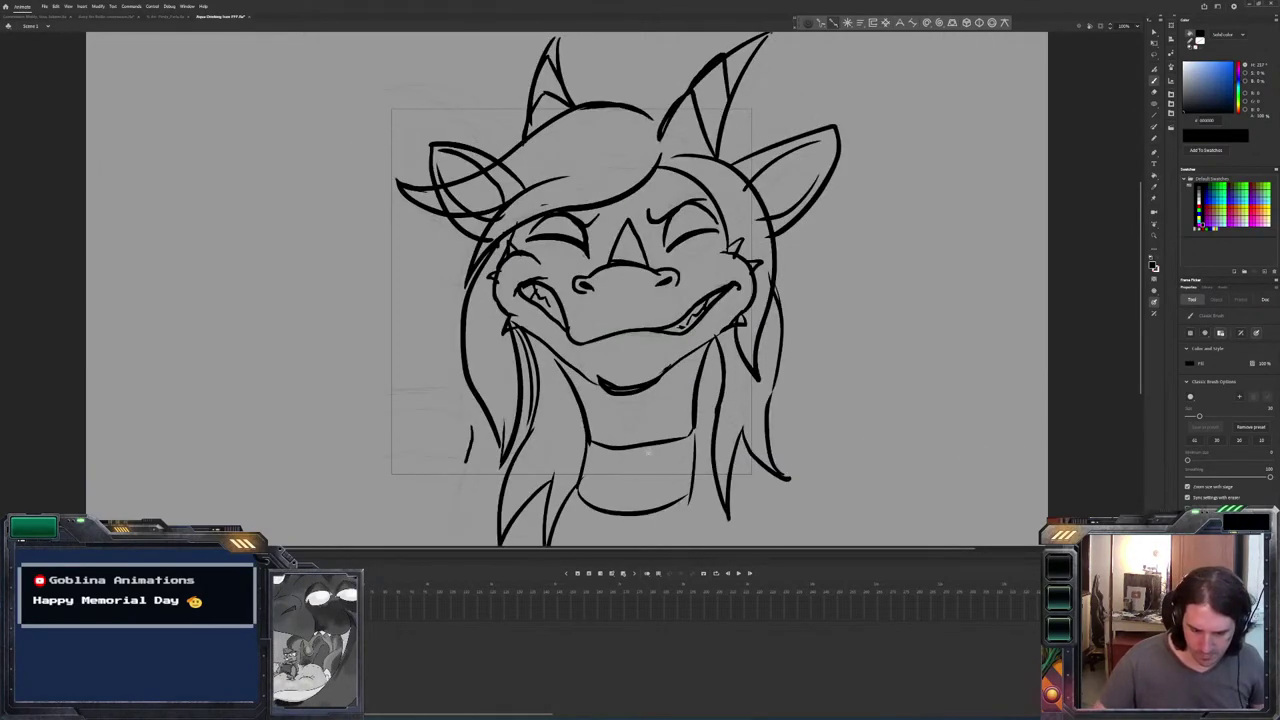
{"action": "left_click_drag", "start_coordinate": [470, 432], "coordinate": [376, 408]}
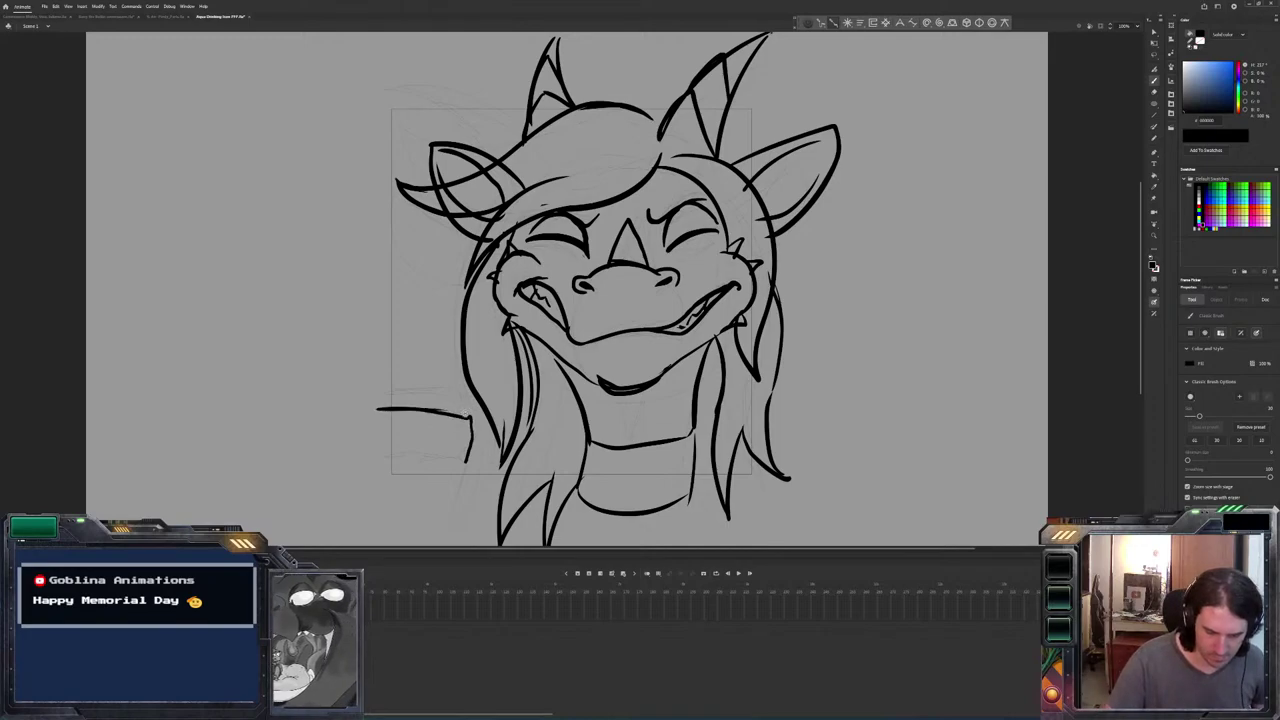
{"action": "key", "text": "."}
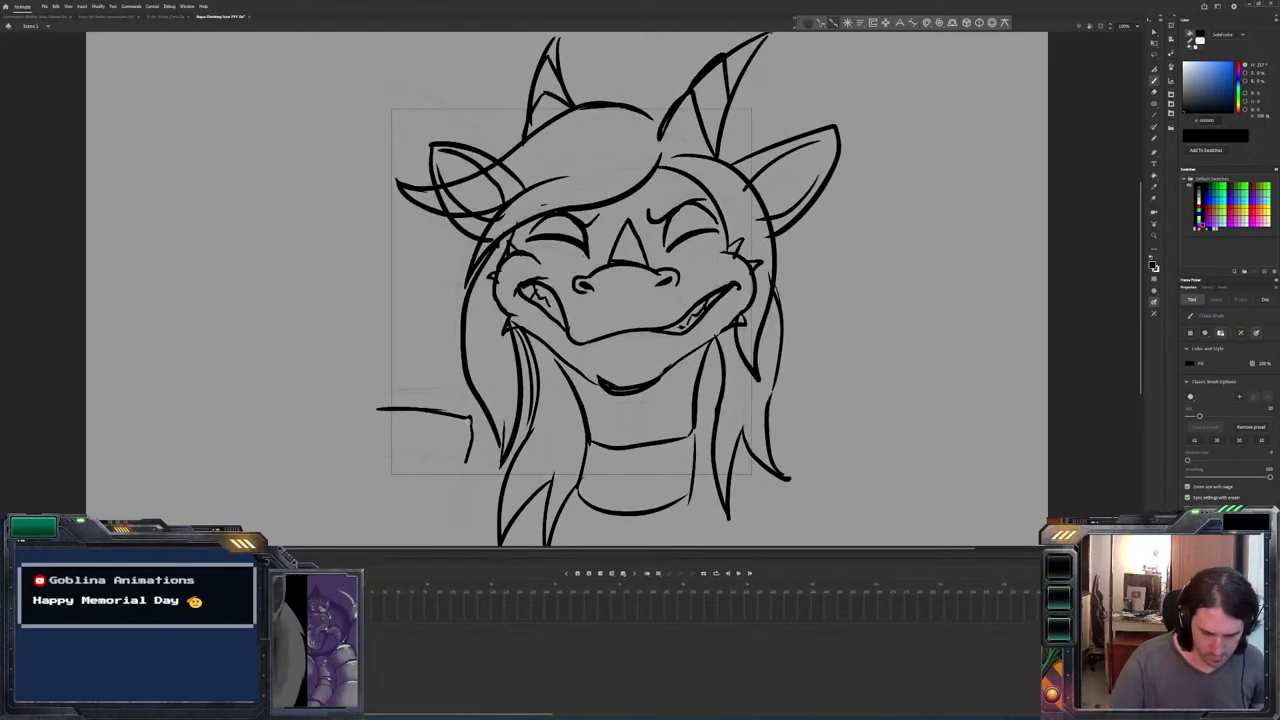
{"action": "left_click_drag", "start_coordinate": [463, 392], "coordinate": [370, 390]}
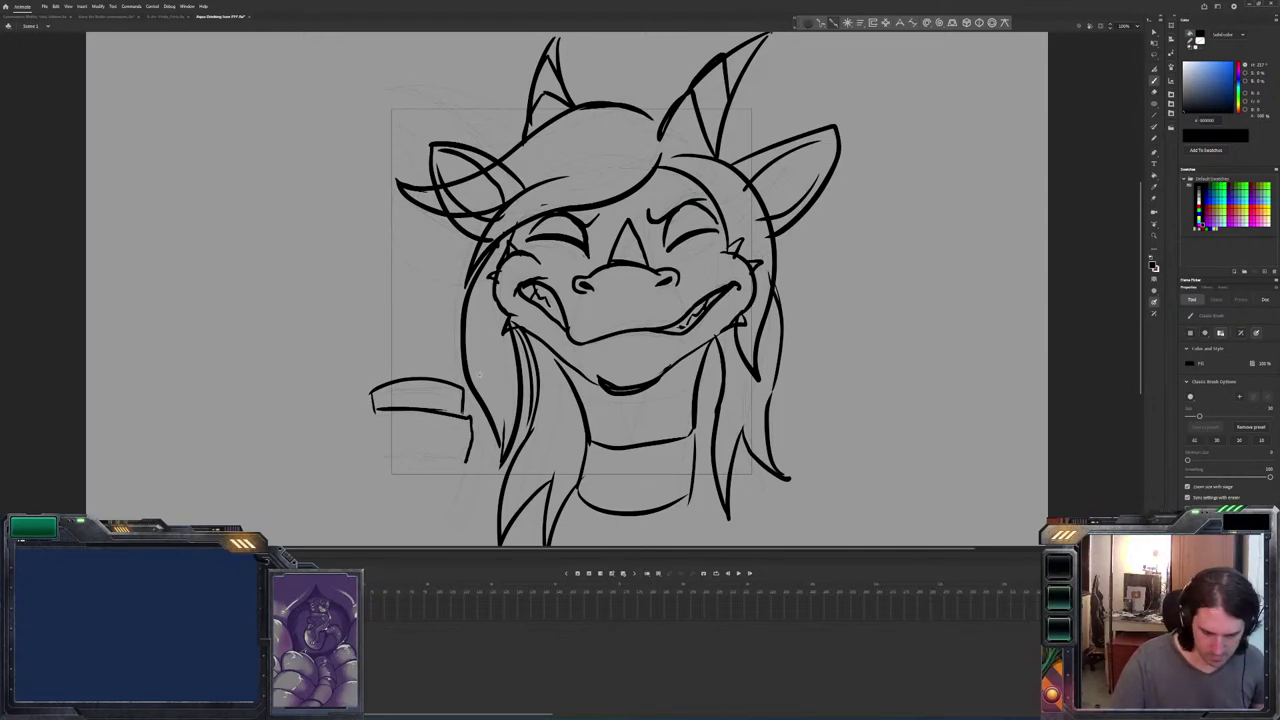
{"action": "key", "text": "."}
{"action": "left_click_drag", "start_coordinate": [468, 448], "coordinate": [382, 458]}
{"action": "mouse_move", "coordinate": [468, 474]}
{"action": "left_mouse_down"}
{"action": "mouse_move", "coordinate": [449, 500]}
{"action": "mouse_move", "coordinate": [380, 495]}
{"action": "left_mouse_up"}
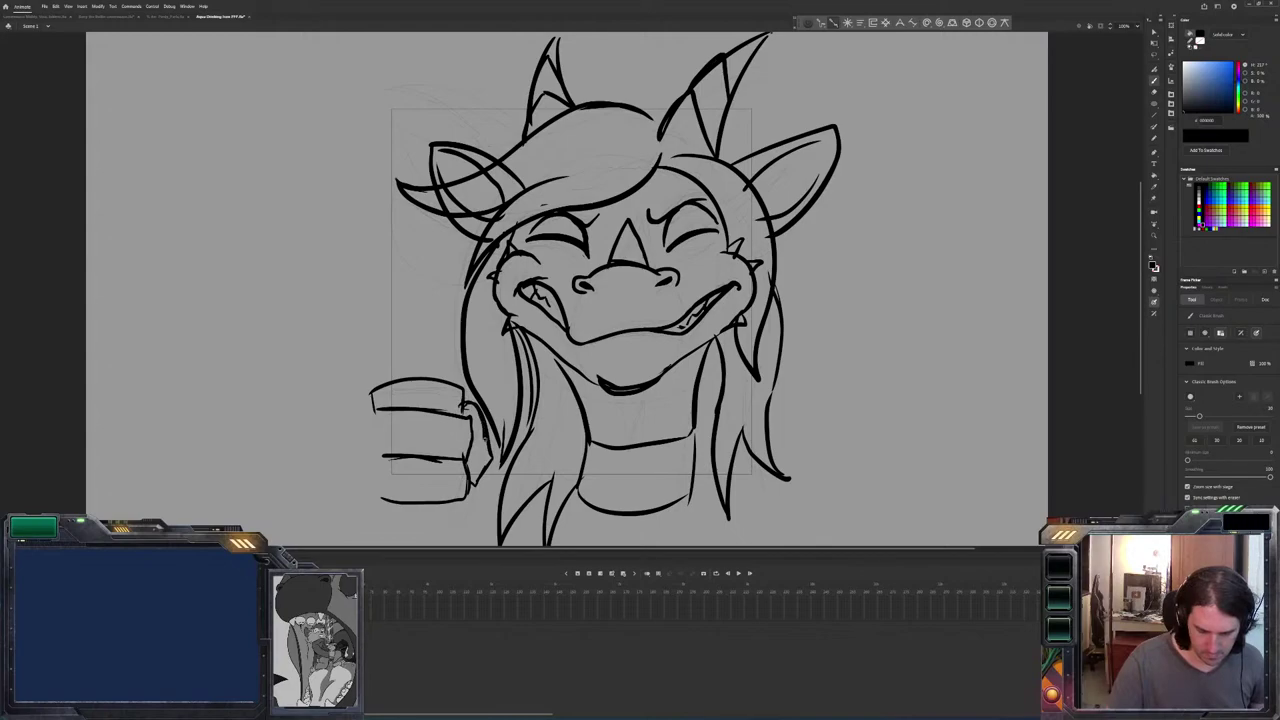
{"action": "left_click_drag", "start_coordinate": [461, 390], "coordinate": [408, 398]}
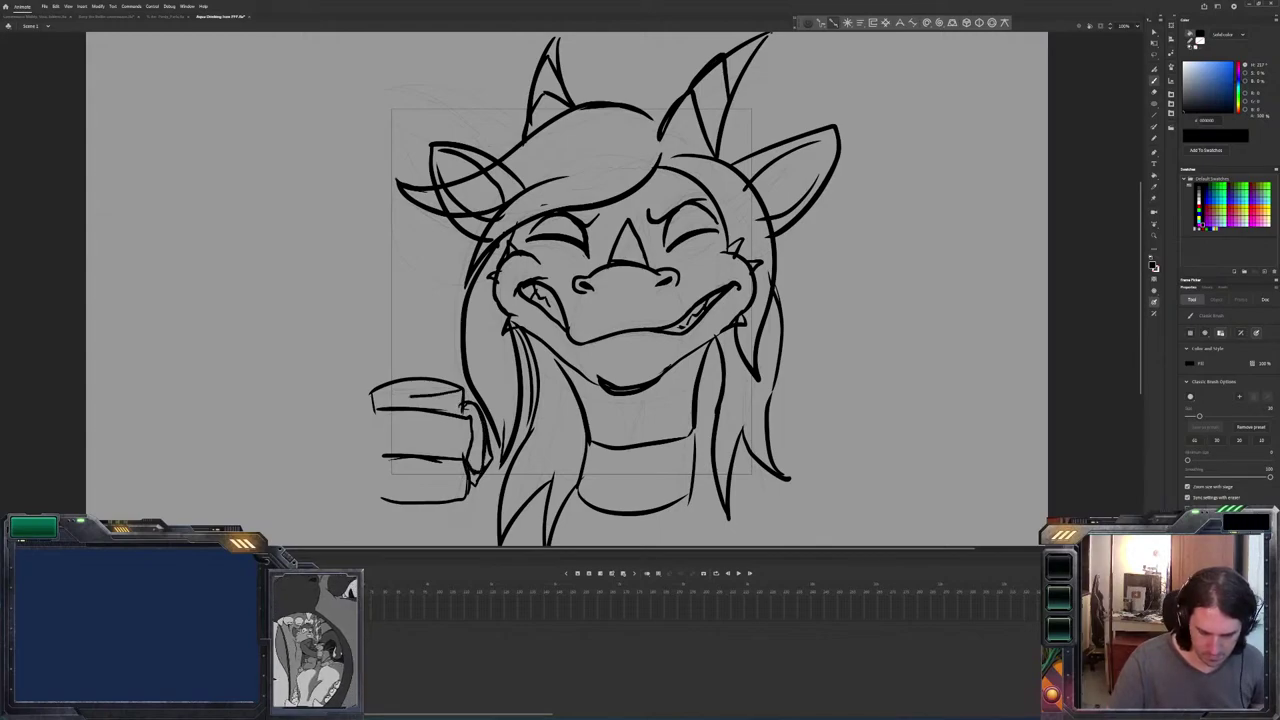
In the open-mouth frame, trace the hand-held cup from the onion skin, including its top band, fingers and pointed claw.
{"action": "key", "text": "space"}
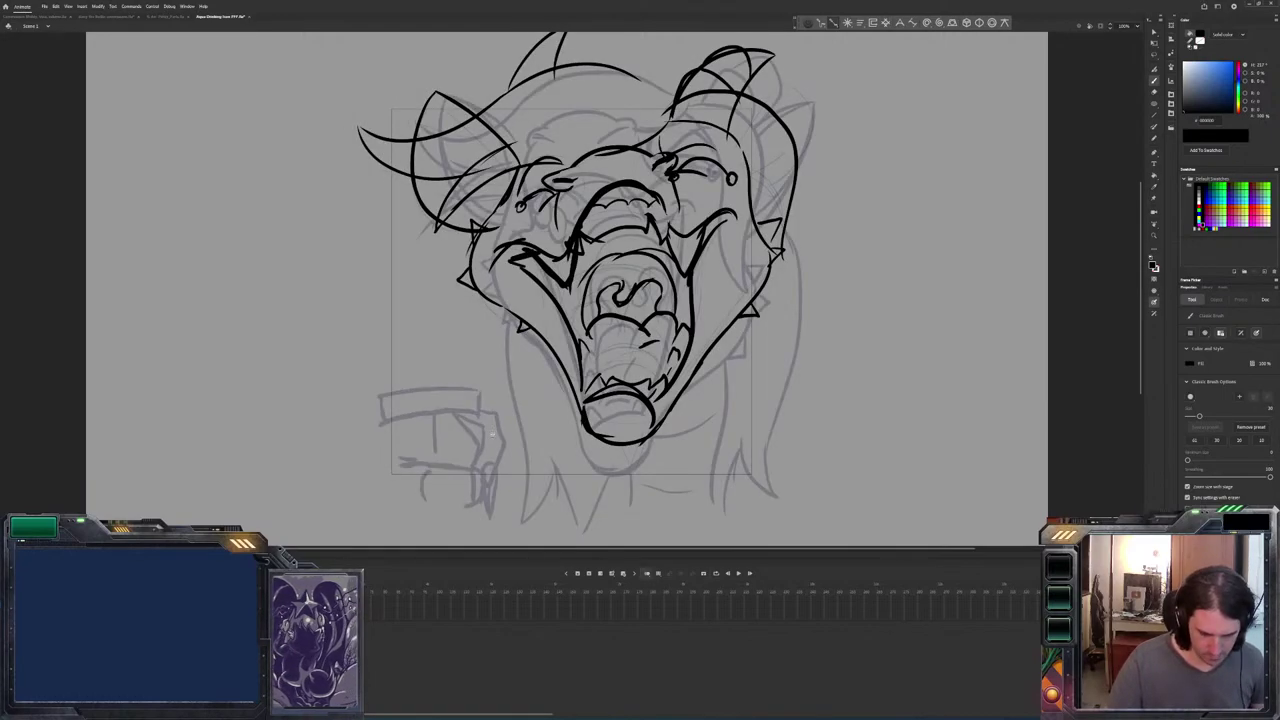
{"action": "left_click_drag", "start_coordinate": [379, 414], "coordinate": [484, 425]}
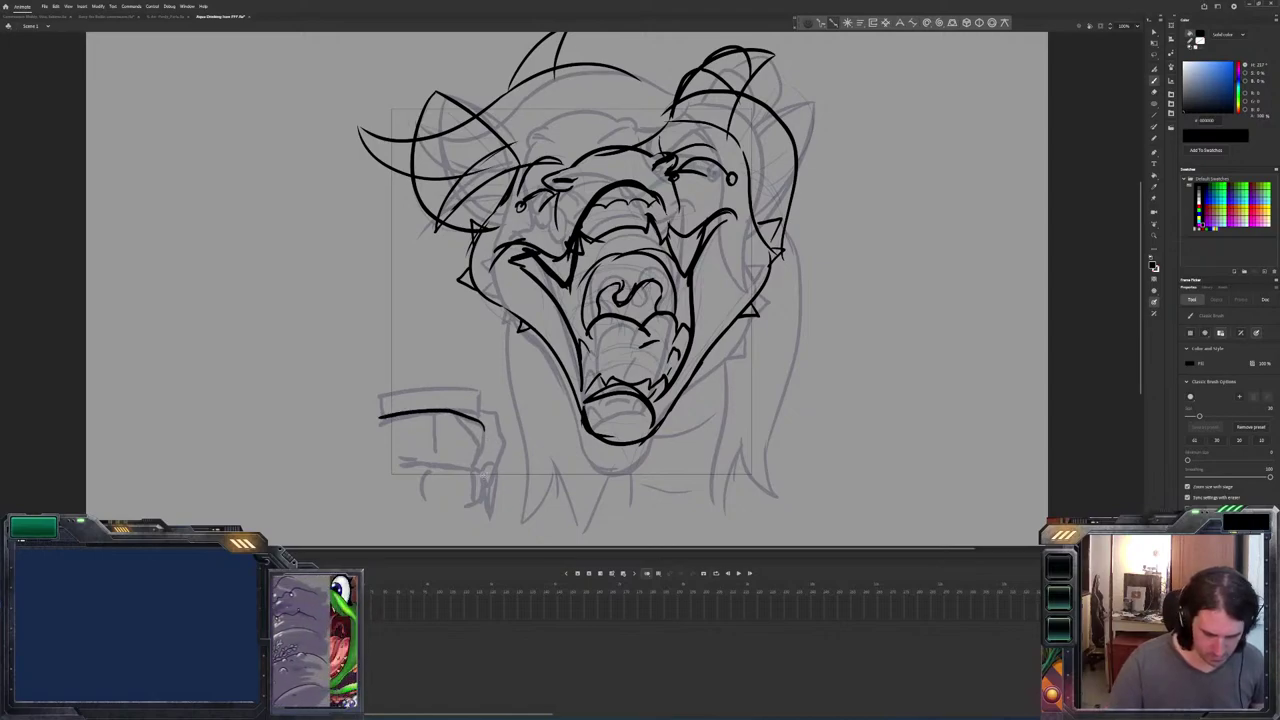
{"action": "left_click_drag", "start_coordinate": [480, 478], "coordinate": [394, 460]}
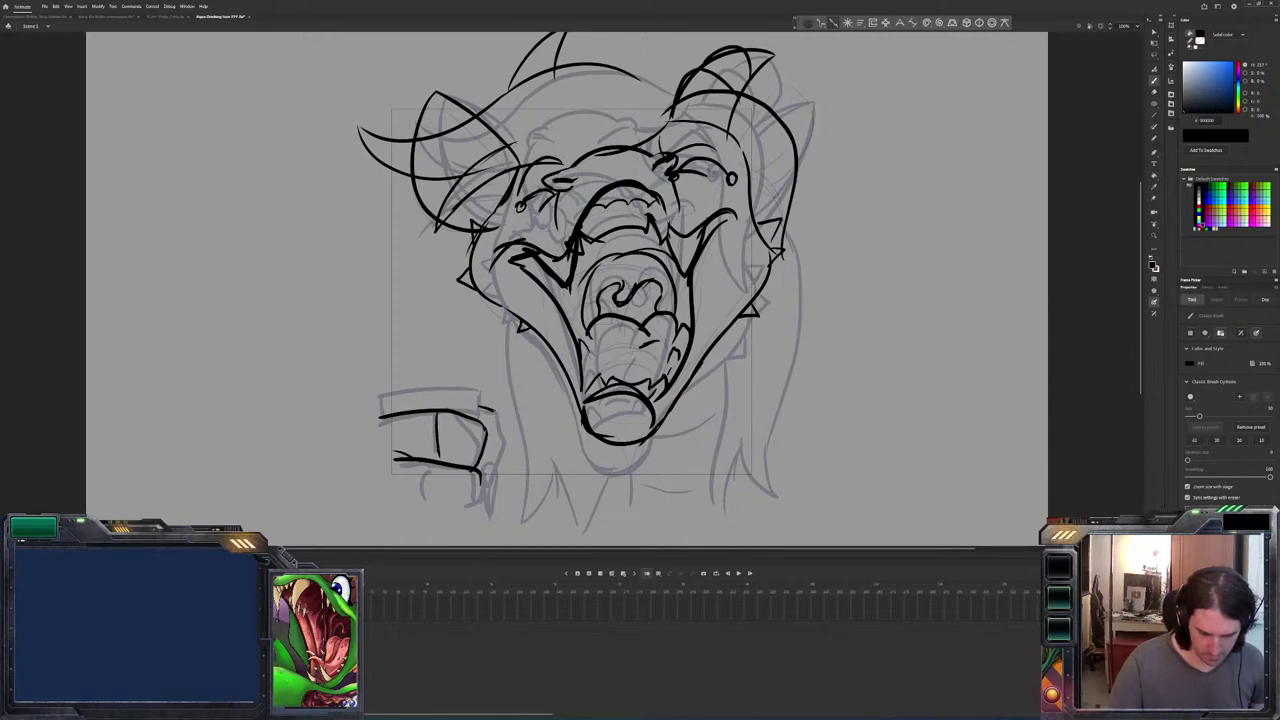
{"action": "left_click_drag", "start_coordinate": [498, 488], "coordinate": [490, 514]}
{"action": "mouse_move", "coordinate": [492, 466]}
{"action": "left_mouse_down"}
{"action": "mouse_move", "coordinate": [484, 512]}
{"action": "mouse_move", "coordinate": [472, 506]}
{"action": "left_mouse_up"}
{"action": "left_click_drag", "start_coordinate": [448, 504], "coordinate": [480, 496]}
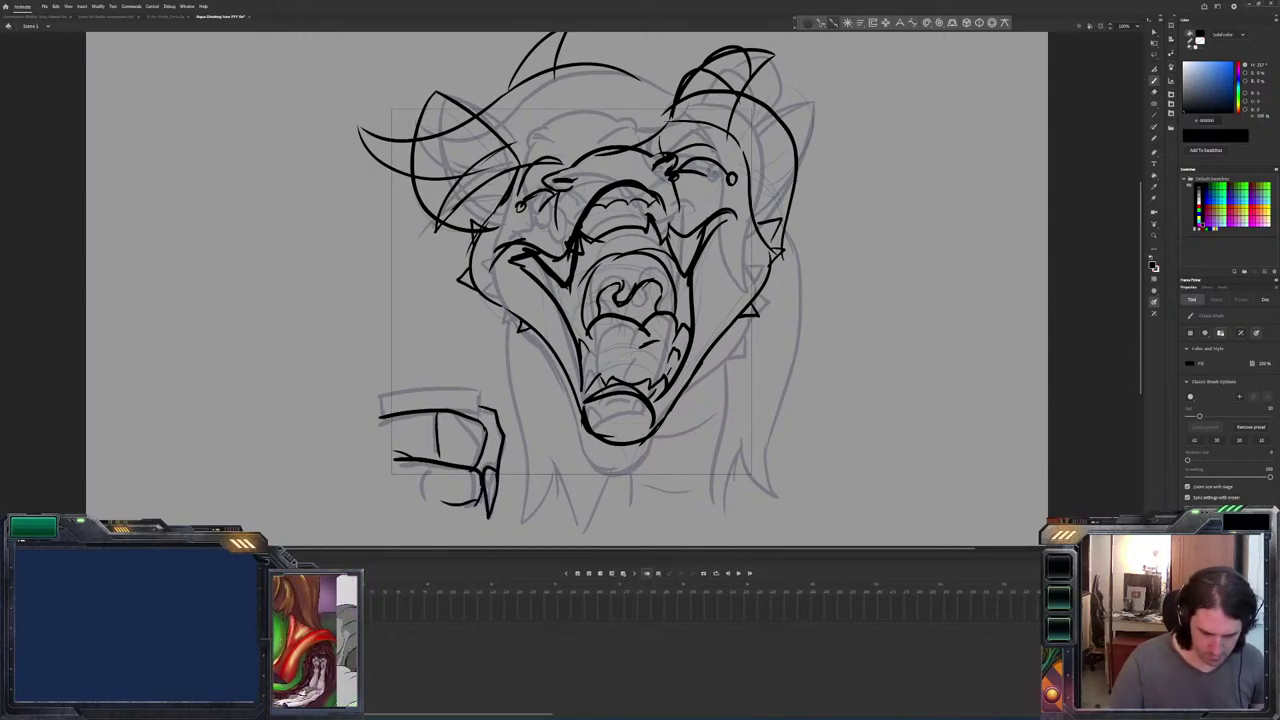
{"action": "left_click_drag", "start_coordinate": [478, 390], "coordinate": [382, 398]}
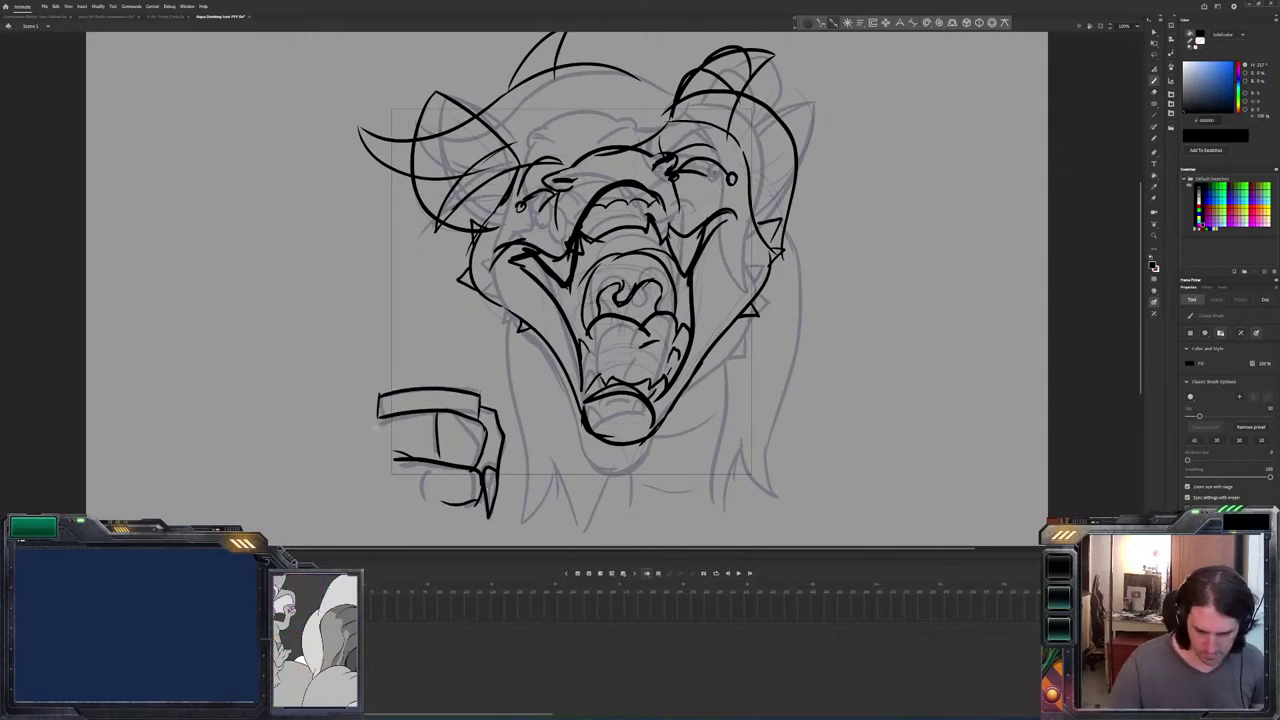
{"action": "key", "text": "Return"}
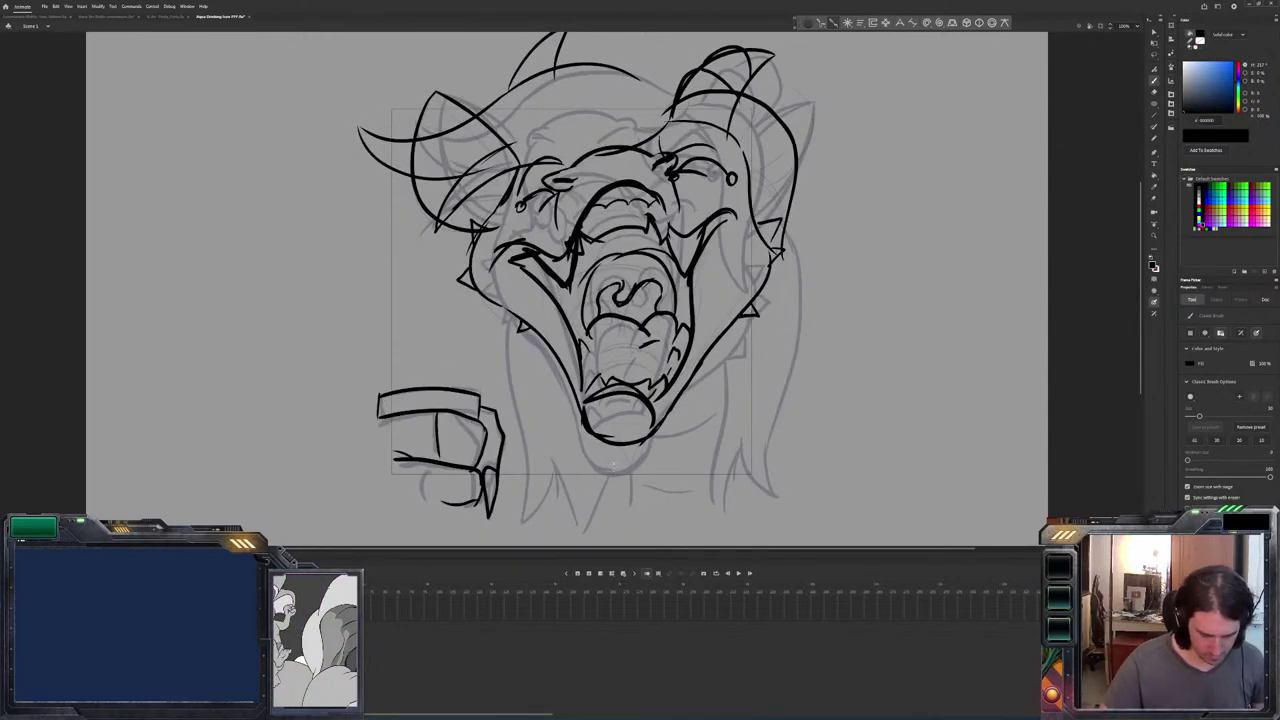
Show both neighboring frames as onion skin and draw the left hair lock falling to jagged pointed tips beside the chin.
{"action": "key", "text": "alt+o"}
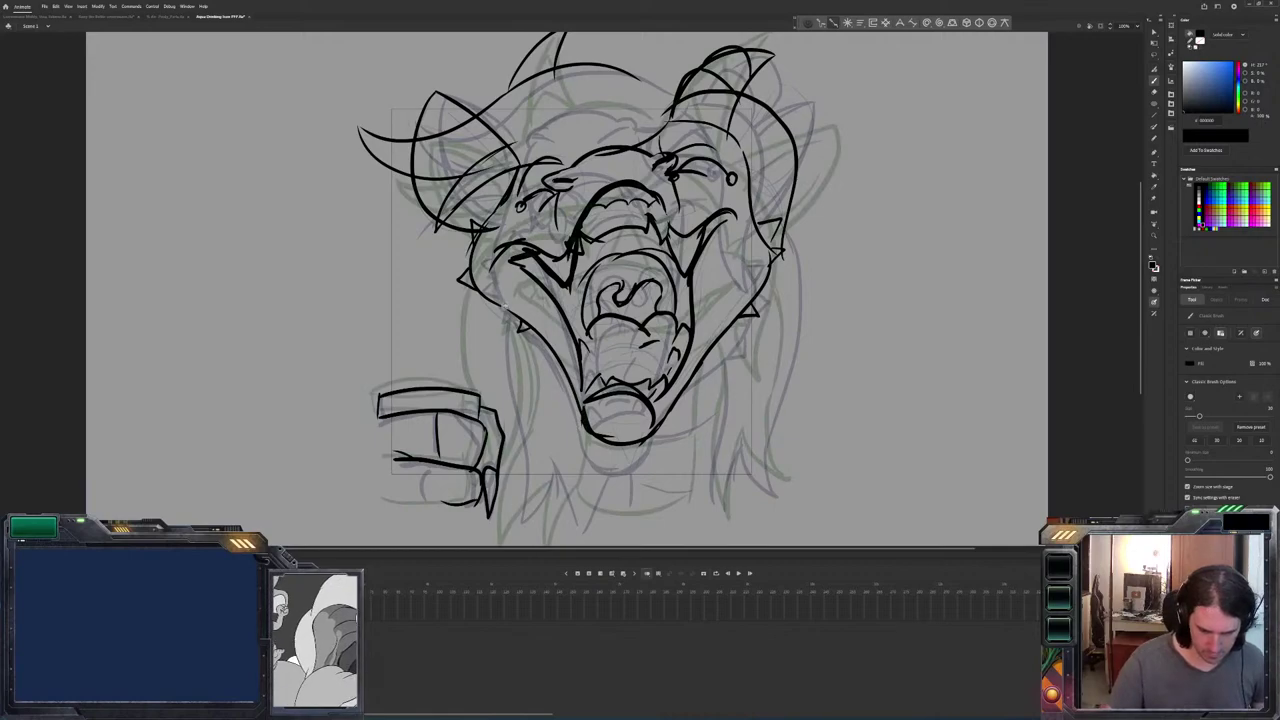
{"action": "left_click_drag", "start_coordinate": [497, 330], "coordinate": [551, 544]}
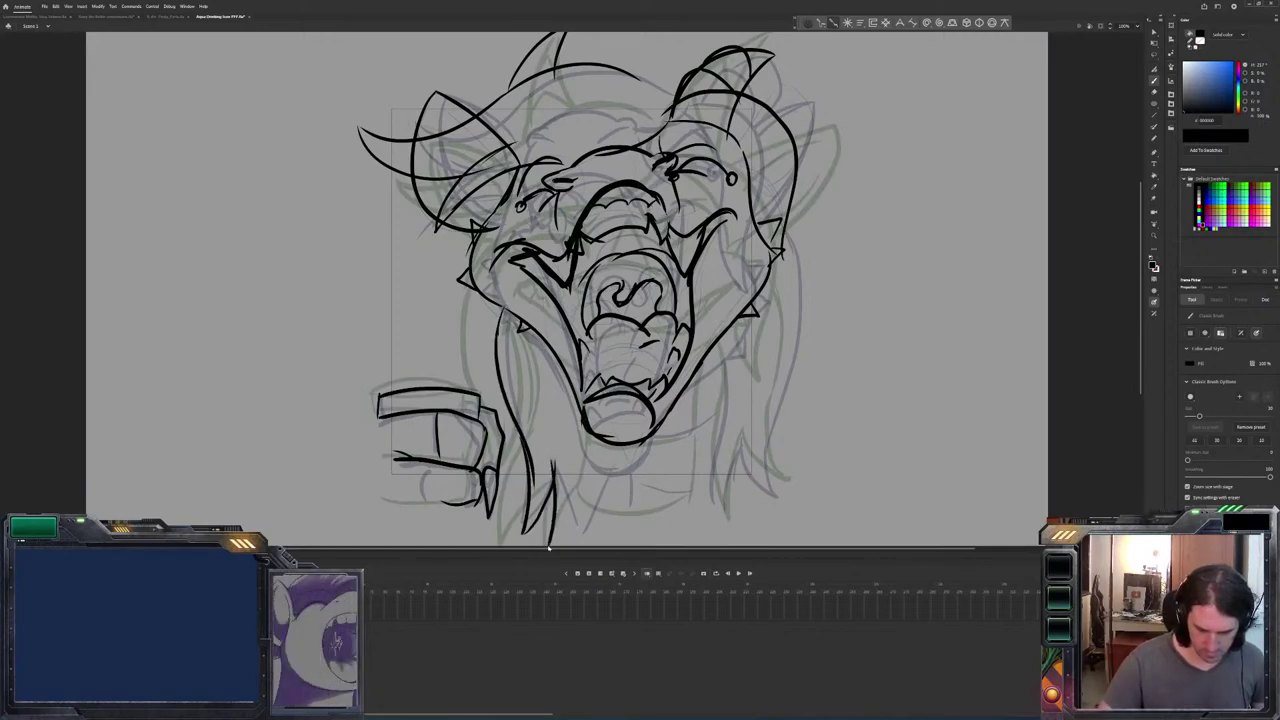
{"action": "scroll", "coordinate": [587, 502], "scroll_direction": "left", "scroll_amount": 3}
{"action": "left_click_drag", "start_coordinate": [865, 417], "coordinate": [585, 377]}
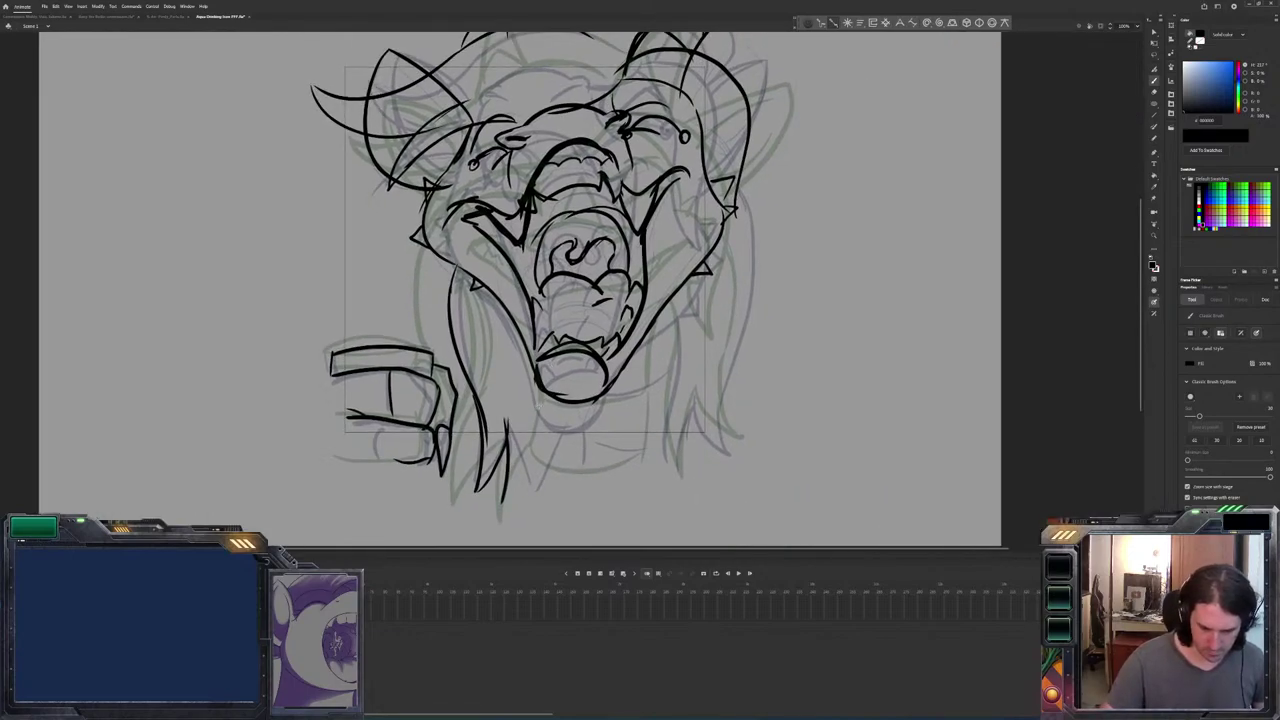
{"action": "left_click_drag", "start_coordinate": [535, 420], "coordinate": [507, 489]}
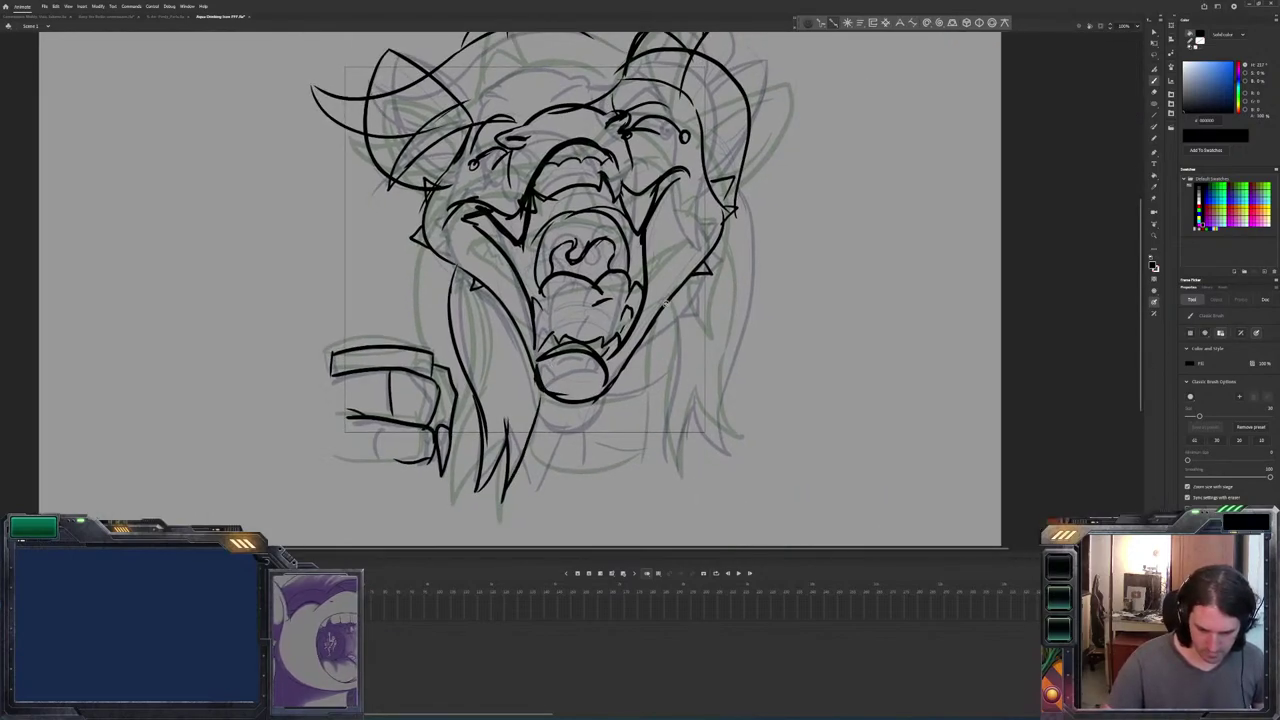
Draw the long right hair lock with its split pointed tips, plus the neck's right side and the curve beneath the chin.
{"action": "key", "text": "period"}
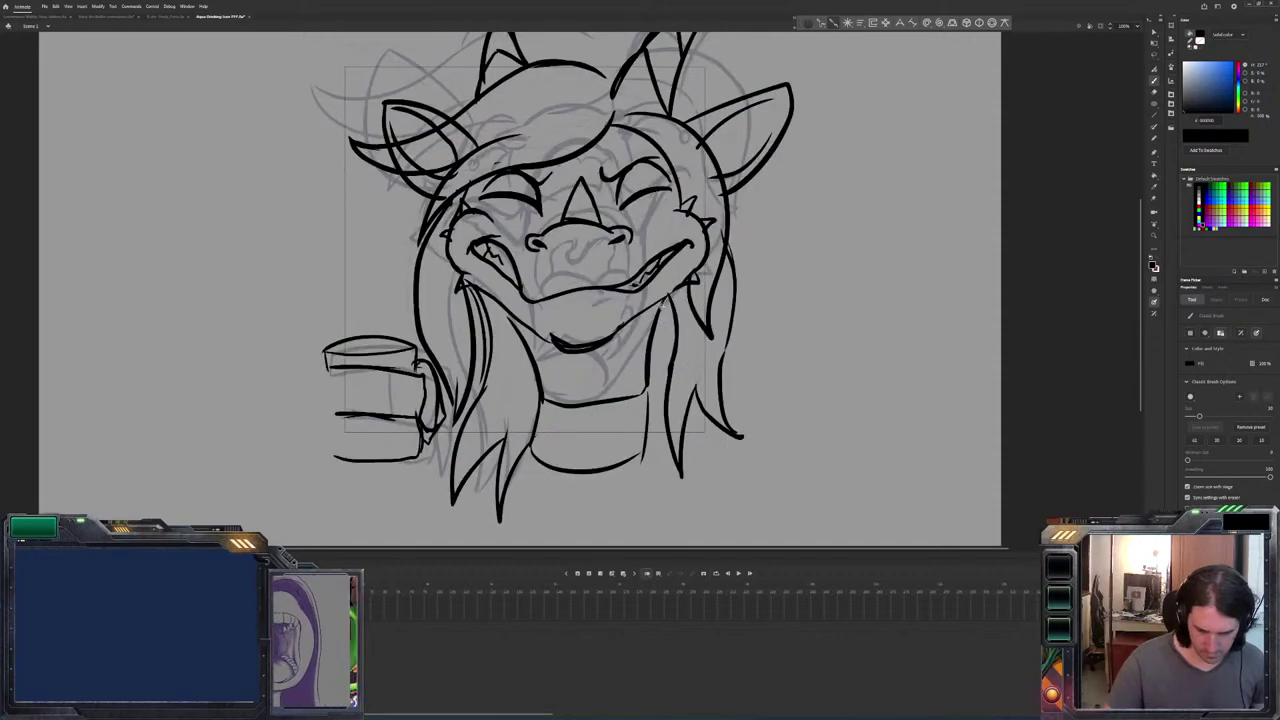
{"action": "key", "text": "comma"}
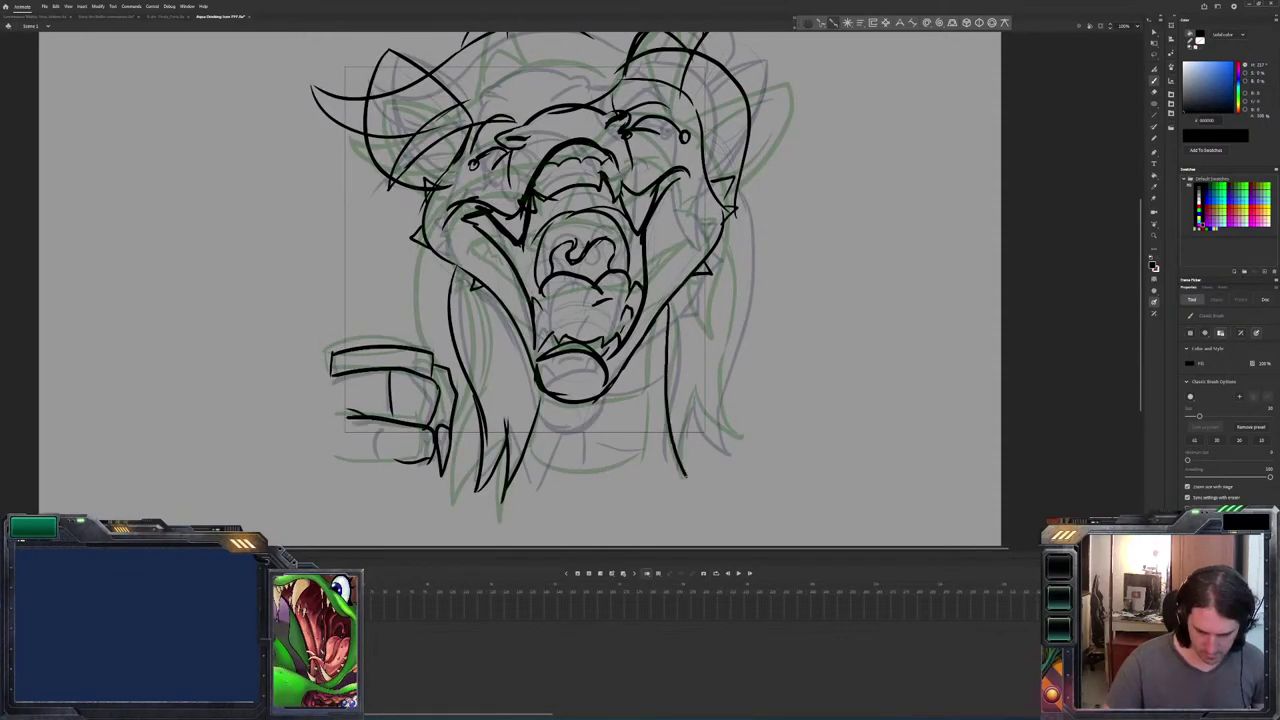
{"action": "mouse_move", "coordinate": [725, 440]}
{"action": "left_mouse_down"}
{"action": "mouse_move", "coordinate": [743, 328]}
{"action": "mouse_move", "coordinate": [736, 212]}
{"action": "left_mouse_up"}
{"action": "mouse_move", "coordinate": [664, 302]}
{"action": "left_mouse_down"}
{"action": "mouse_move", "coordinate": [658, 378]}
{"action": "mouse_move", "coordinate": [612, 404]}
{"action": "left_mouse_up"}
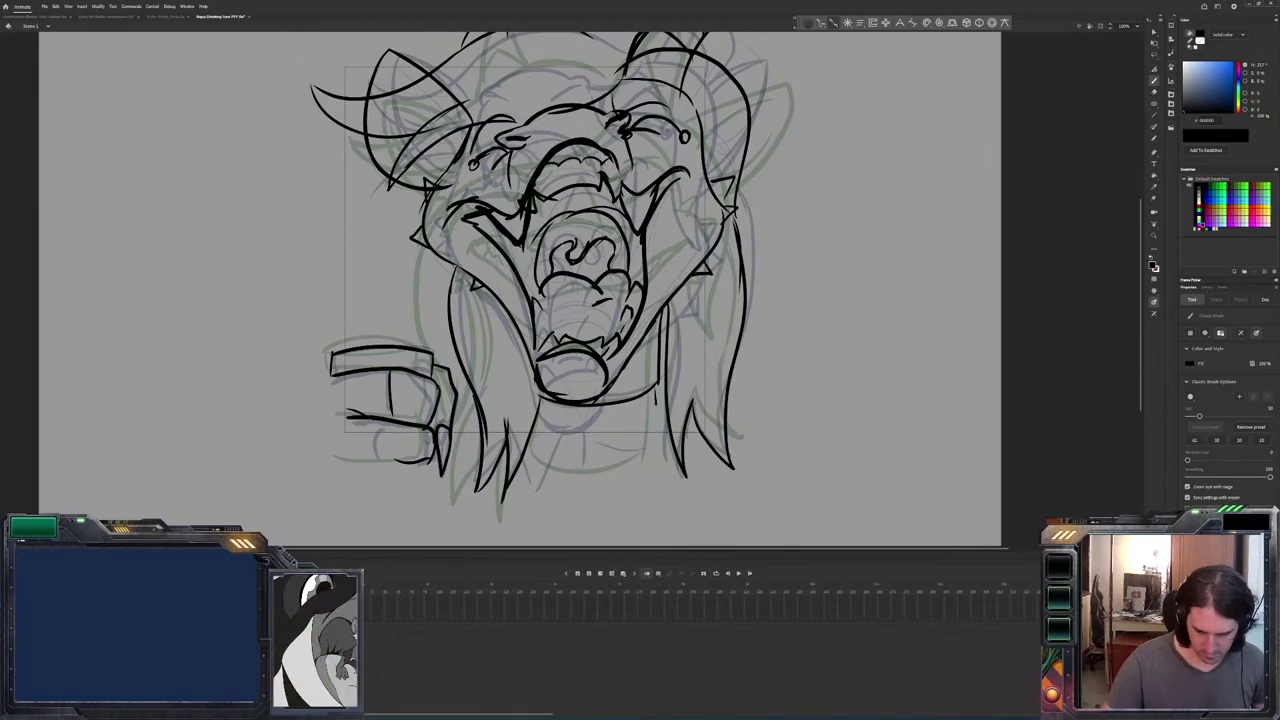
Try a rounded base curve for the neck between the two hair locks in the open-mouth frame.
{"action": "left_click_drag", "start_coordinate": [656, 452], "coordinate": [538, 442]}
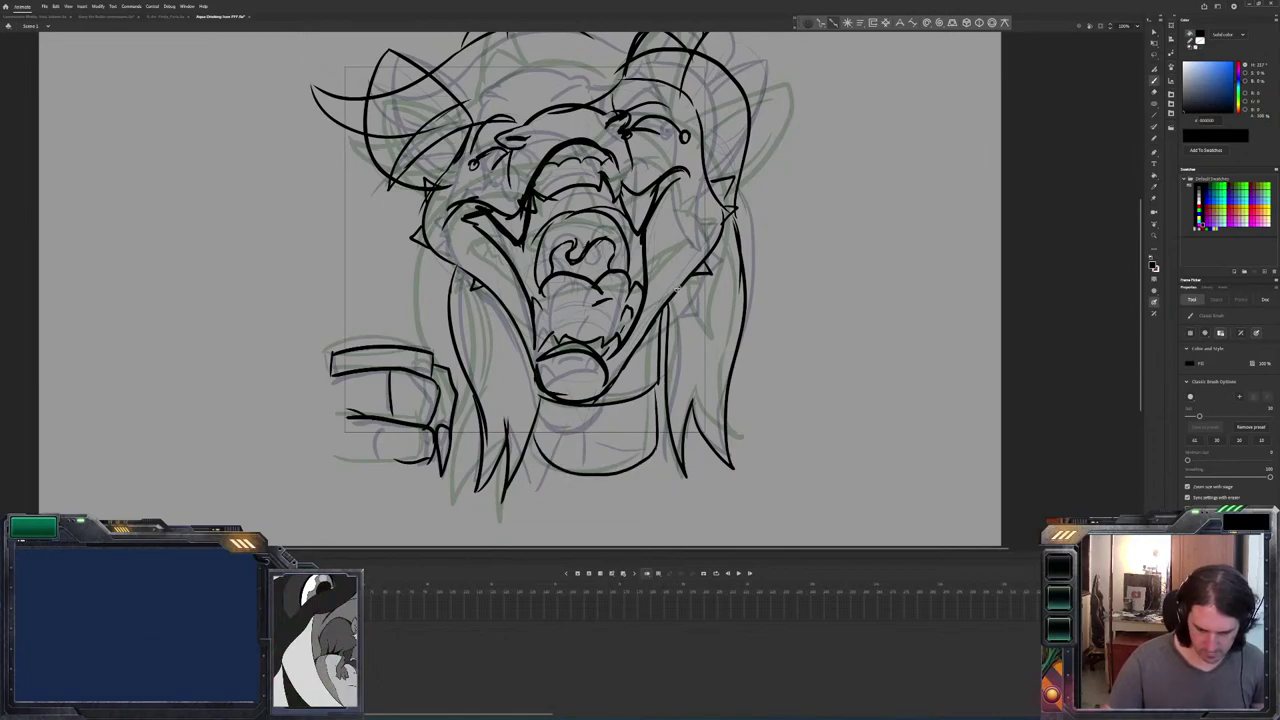
{"action": "key", "text": "comma"}
{"action": "key", "text": "comma"}
{"action": "key", "text": "period"}
{"action": "key", "text": "comma"}
{"action": "key", "text": "comma"}
{"action": "key", "text": "period"}
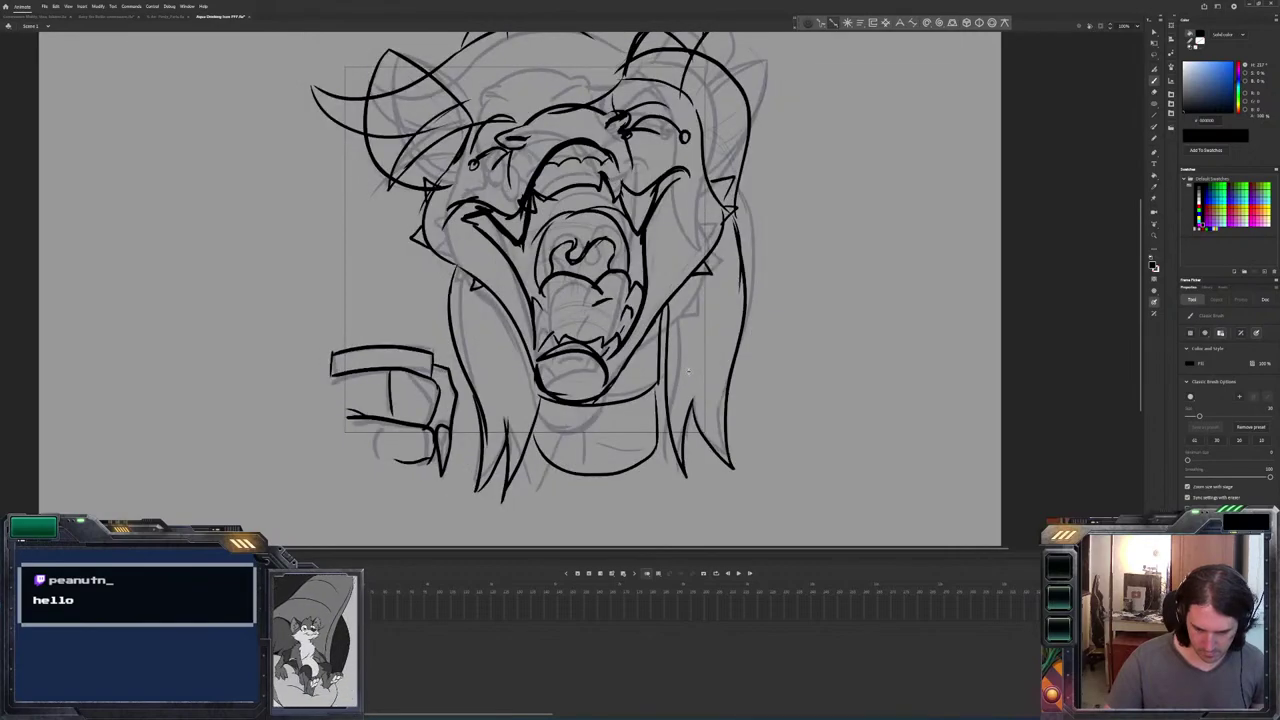
{"action": "key", "text": "comma"}
{"action": "key", "text": "comma"}
Erase the neck lines beneath the chin and redraw the short throat curve rising toward the right hair lock.
{"action": "key", "text": "e"}
{"action": "key", "text": "period"}
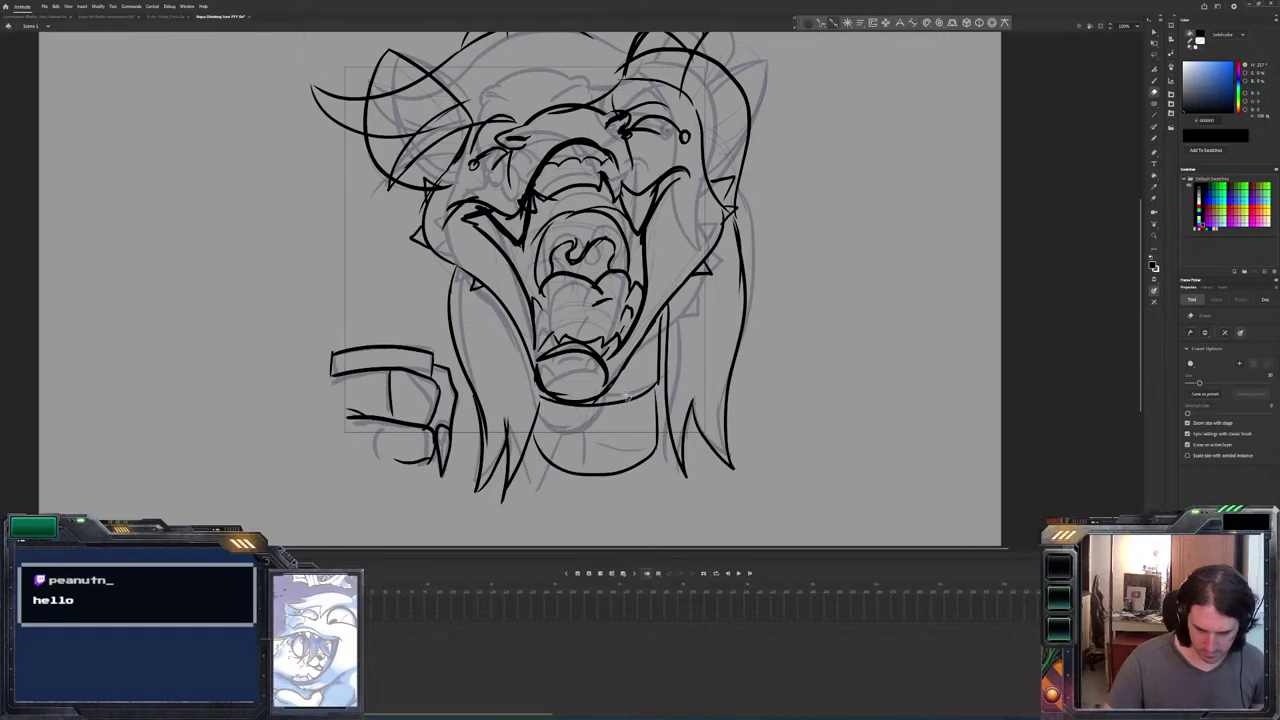
{"action": "left_click_drag", "start_coordinate": [627, 402], "coordinate": [660, 370]}
{"action": "key", "text": "b"}
{"action": "key", "text": "comma"}
{"action": "key", "text": "period"}
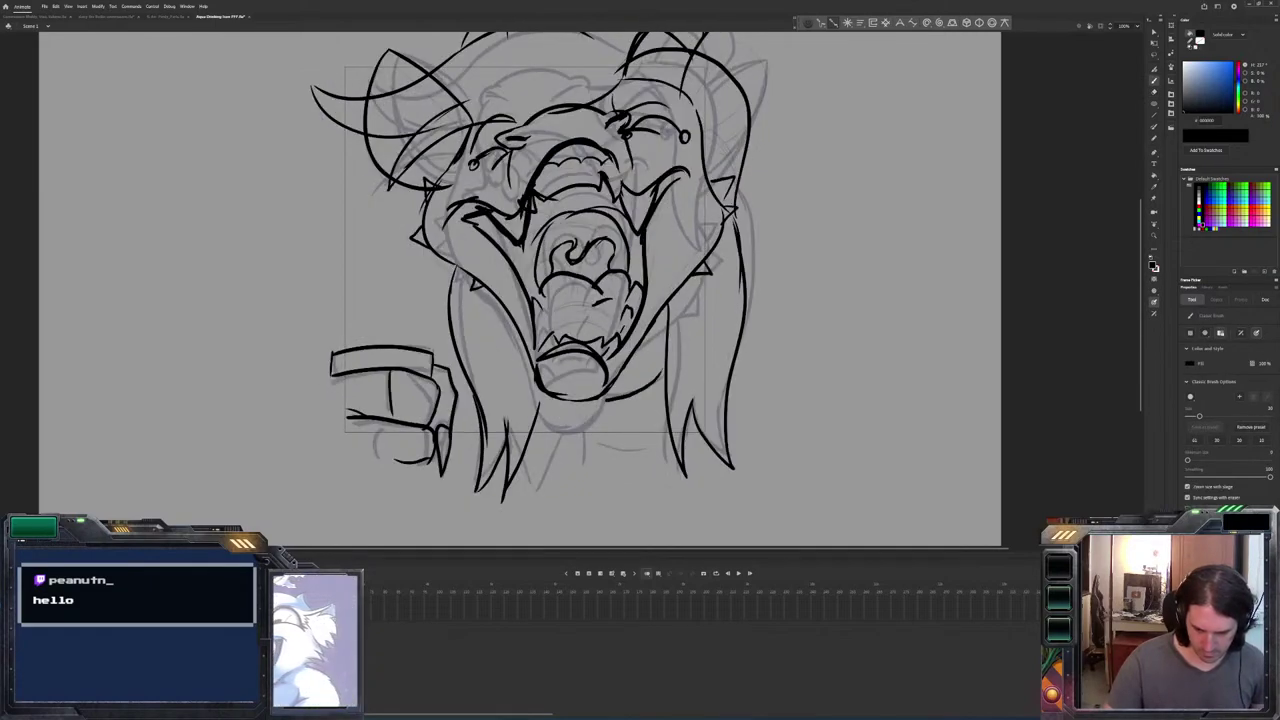
Draw the neck's short vertical center line and the shallow curved fold beside it, following the onion skin.
{"action": "key", "text": "comma"}
{"action": "key", "text": "period"}
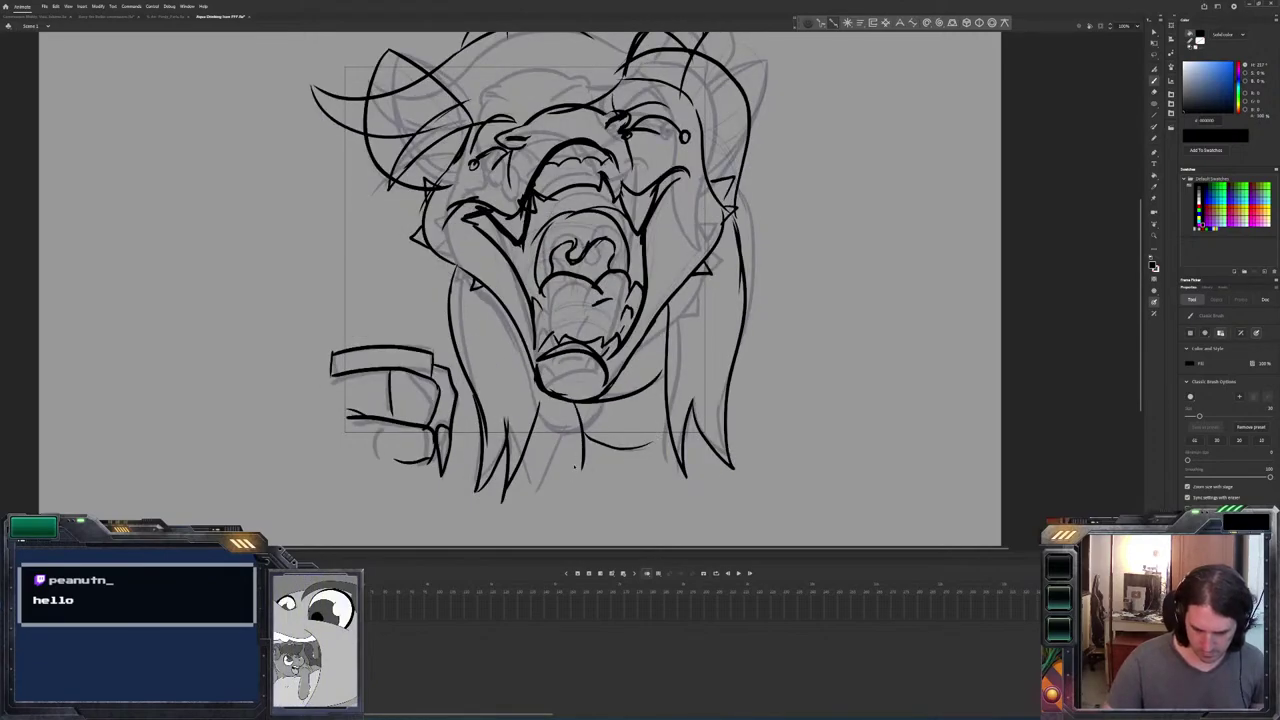
{"action": "key", "text": "comma"}
{"action": "key", "text": "period"}
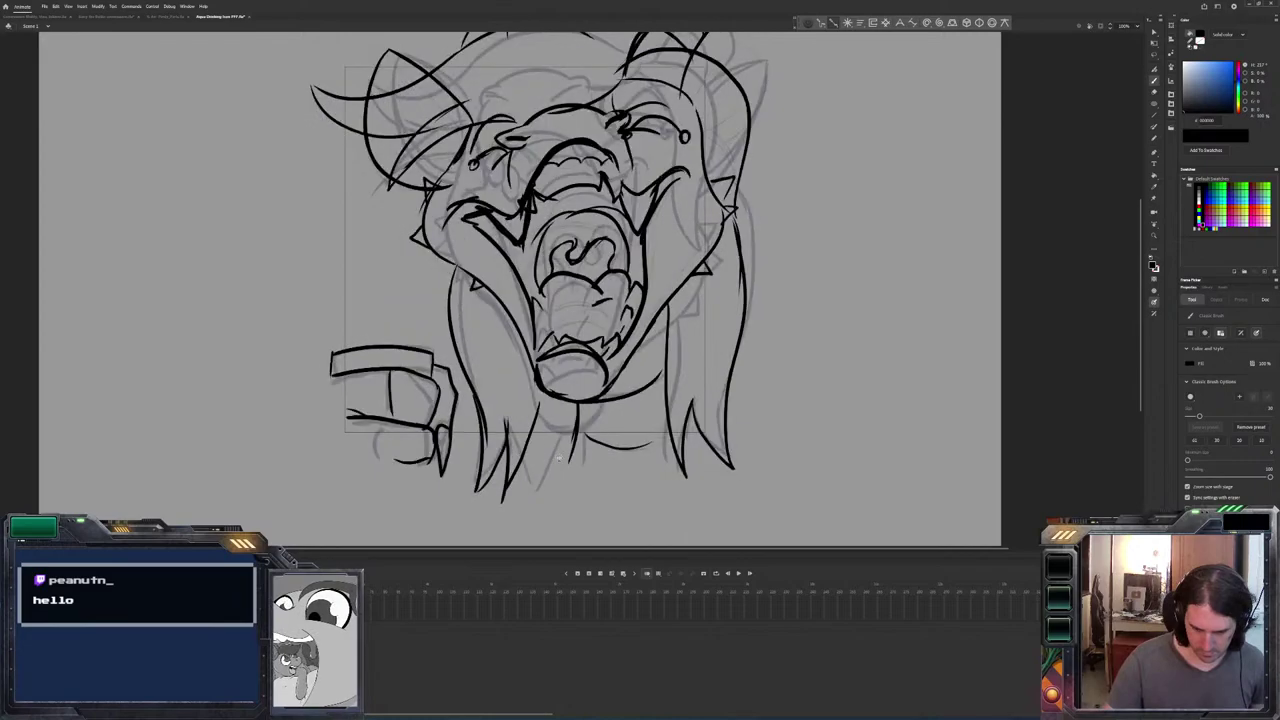
{"action": "key", "text": "comma"}
{"action": "key", "text": "period"}
Compare the open-mouth, grinning and side-glance frames, ending on the empty frame between the grin and the side glance.
{"action": "key", "text": "comma"}
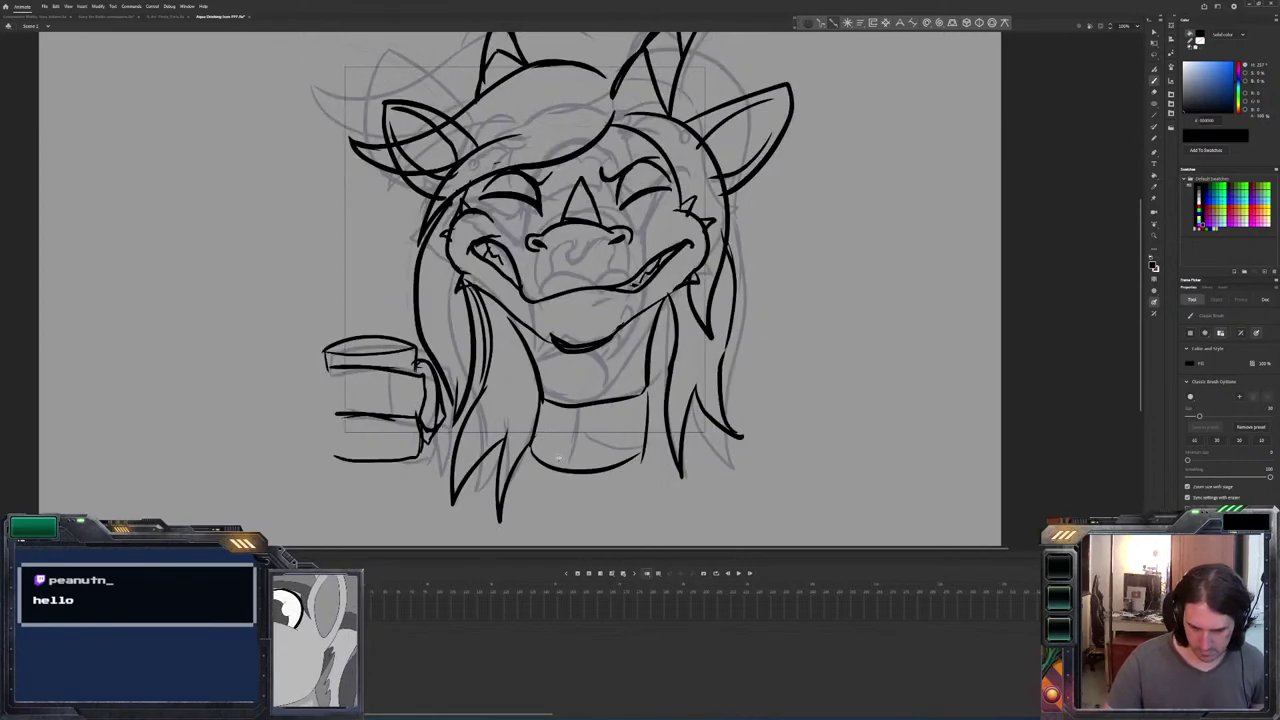
{"action": "key", "text": "comma"}
{"action": "key", "text": "period"}
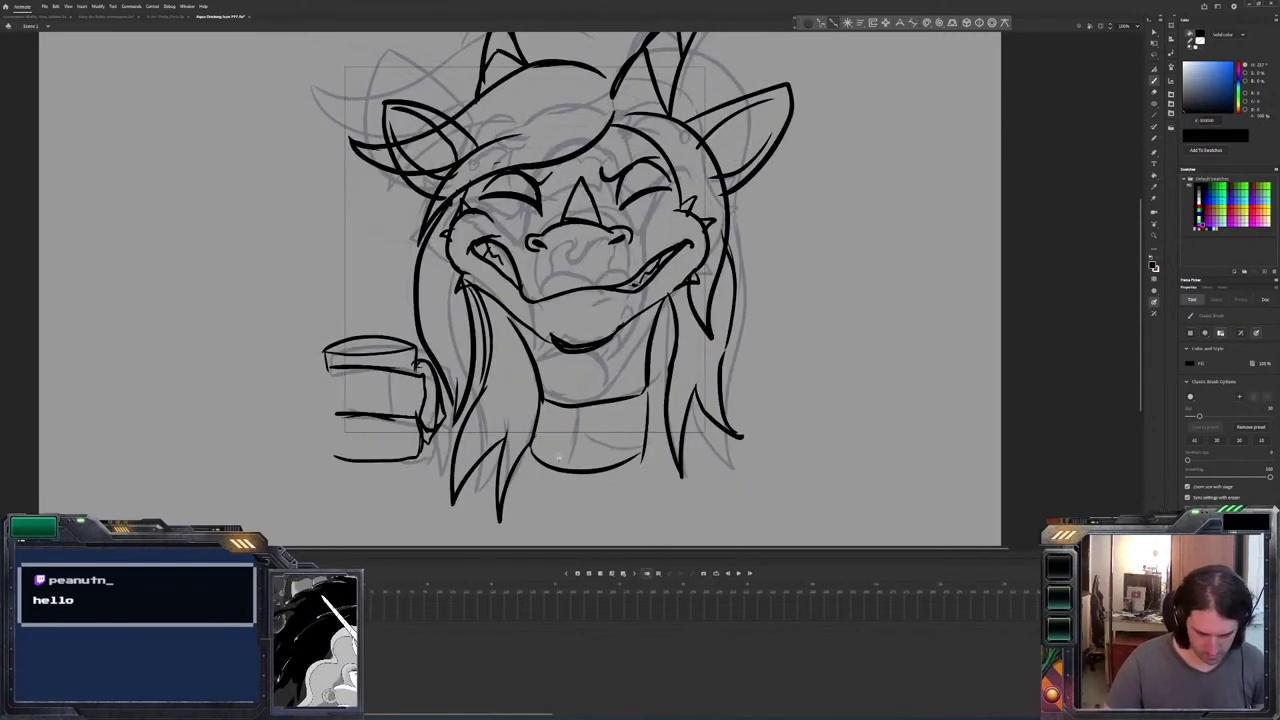
{"action": "key", "text": "period"}
{"action": "key", "text": "period"}
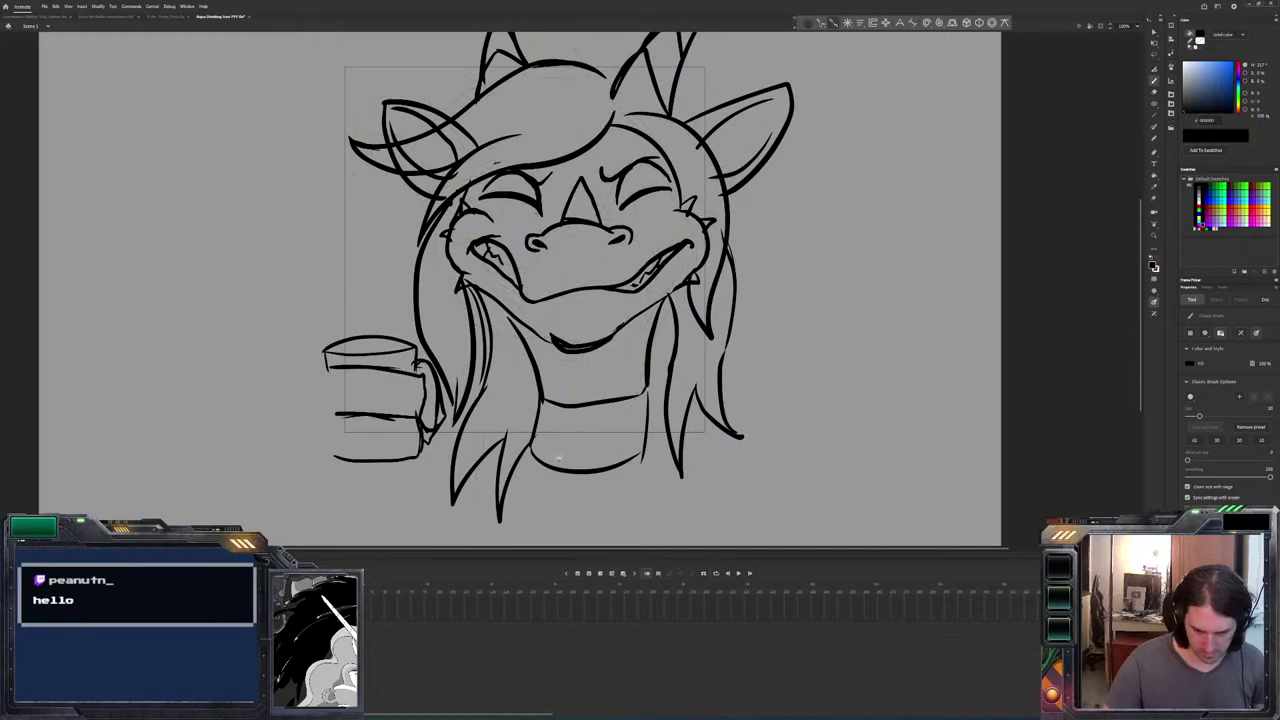
{"action": "key", "text": "period"}
{"action": "key", "text": "period"}
{"action": "key", "text": "comma"}
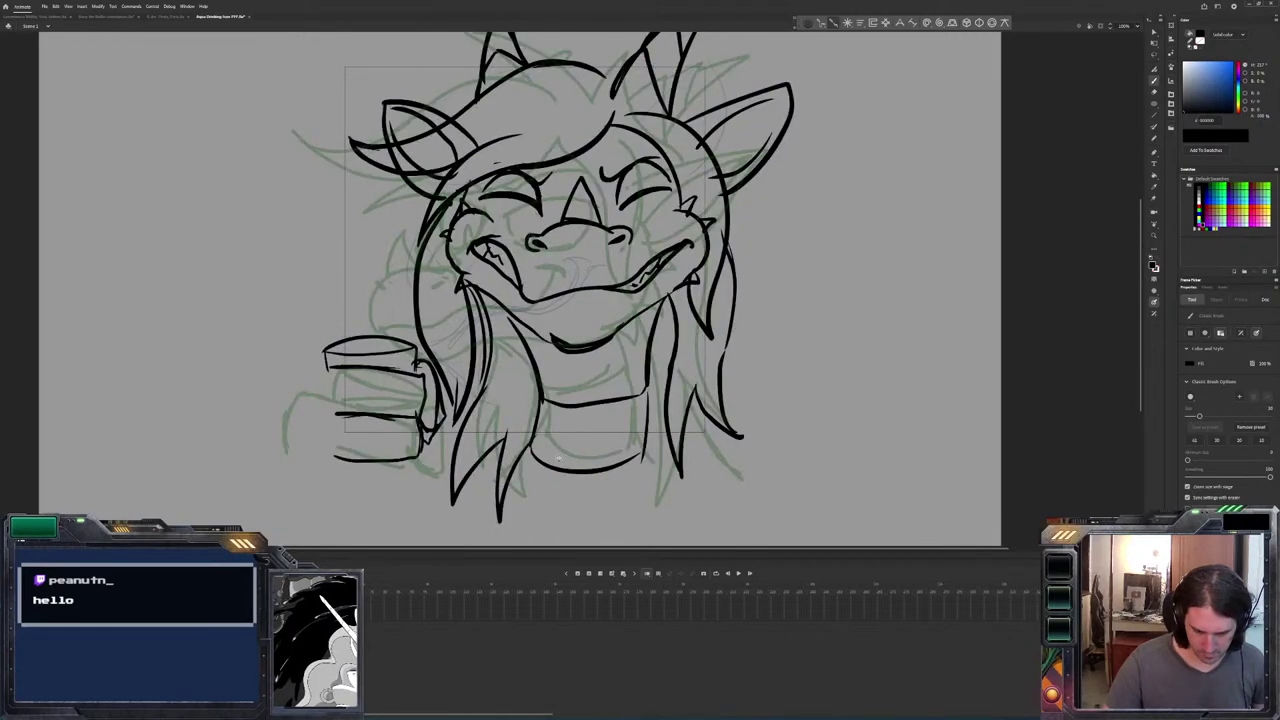
{"action": "key", "text": "period"}
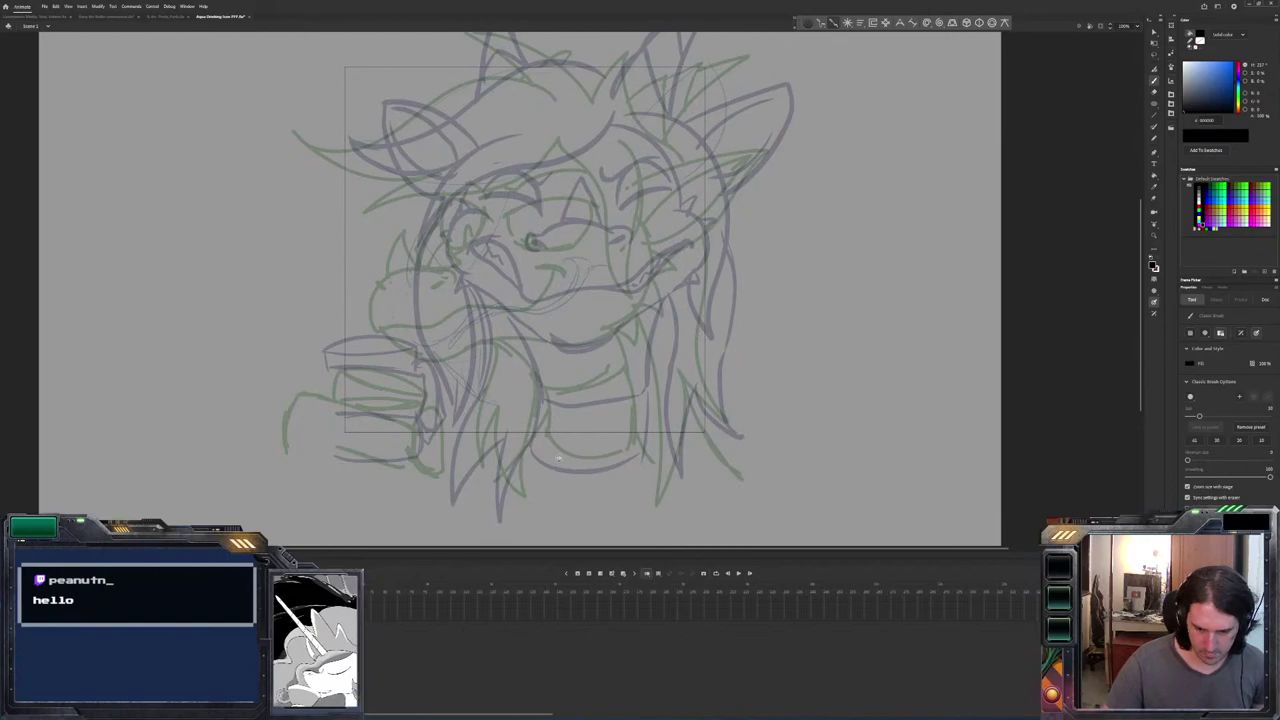
{"action": "key", "text": "comma"}
{"action": "key", "text": "period"}
{"action": "key", "text": "comma"}
{"action": "key", "text": "period"}
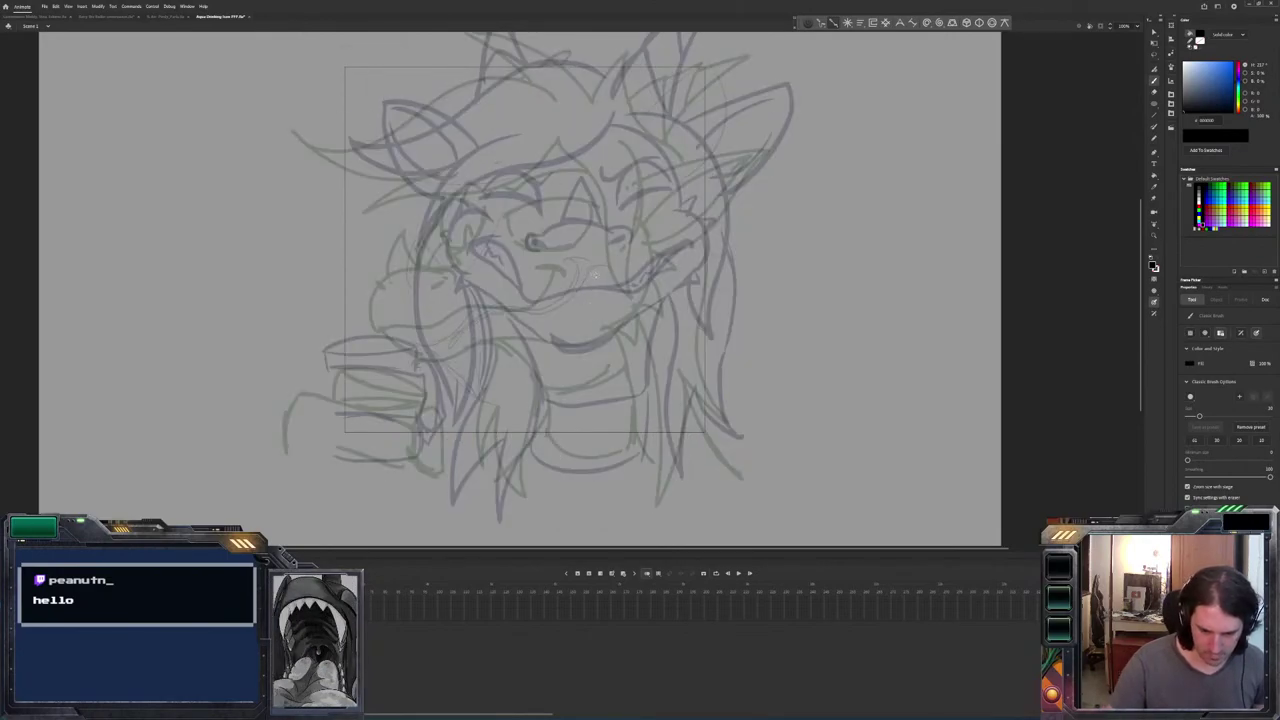
In the empty in-between frame, draw the curved smile line and the rounded snout with nostrils and a small nose horn.
{"action": "mouse_move", "coordinate": [575, 270]}
{"action": "left_mouse_down"}
{"action": "mouse_move", "coordinate": [393, 340]}
{"action": "mouse_move", "coordinate": [382, 338]}
{"action": "mouse_move", "coordinate": [388, 285]}
{"action": "left_mouse_up"}
{"action": "key", "text": "ctrl+z"}
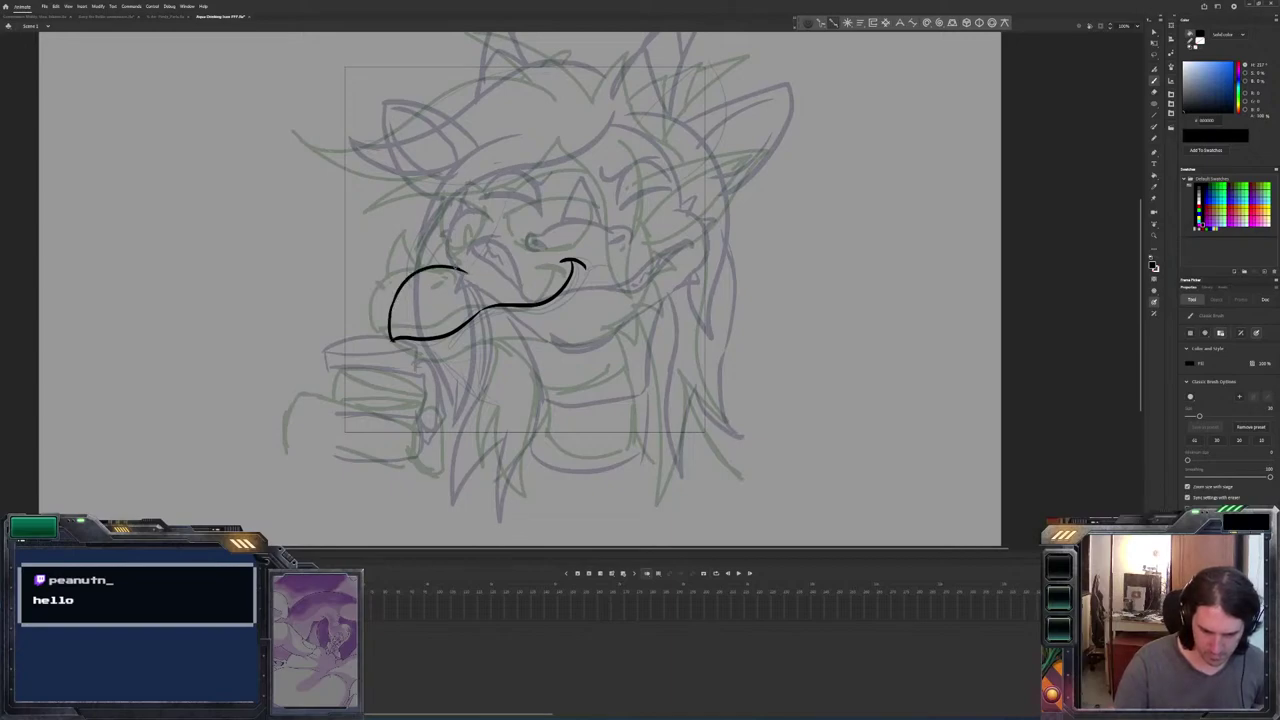
{"action": "left_click_drag", "start_coordinate": [395, 290], "coordinate": [470, 278]}
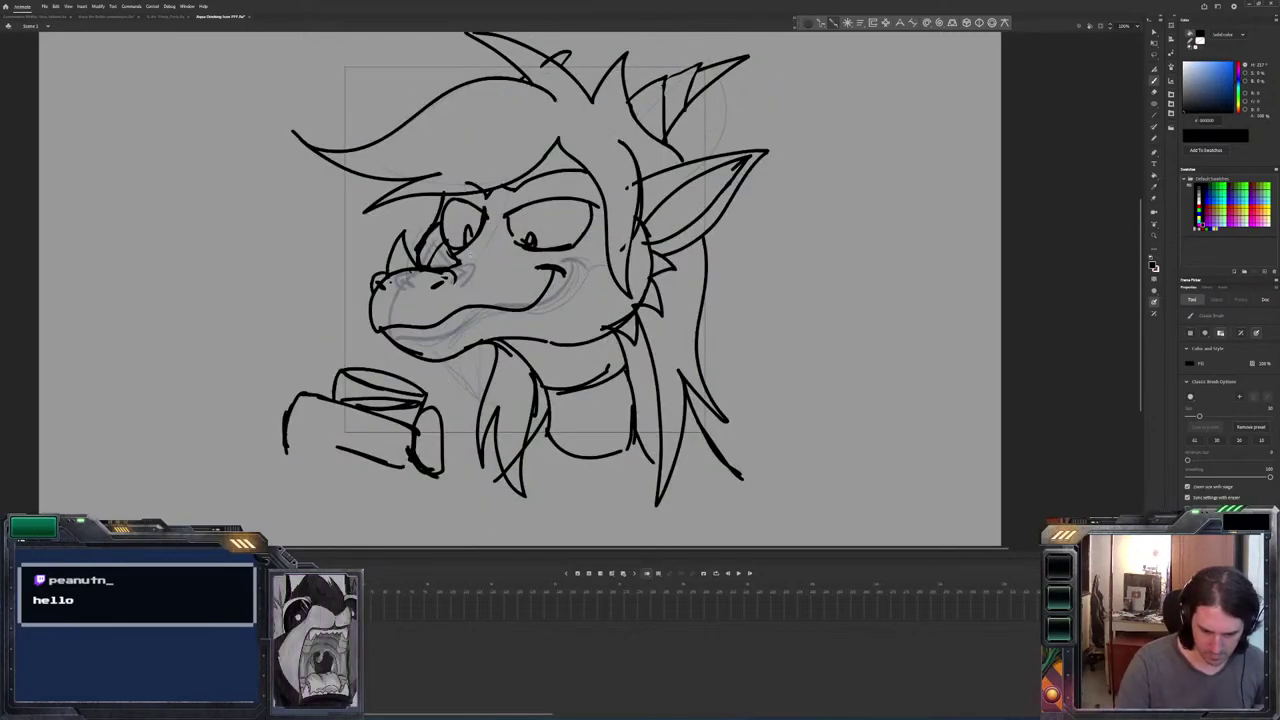
Clean up the nostrils and the upper snout contour by erasing stray overlapping lines.
{"action": "key", "text": "e"}
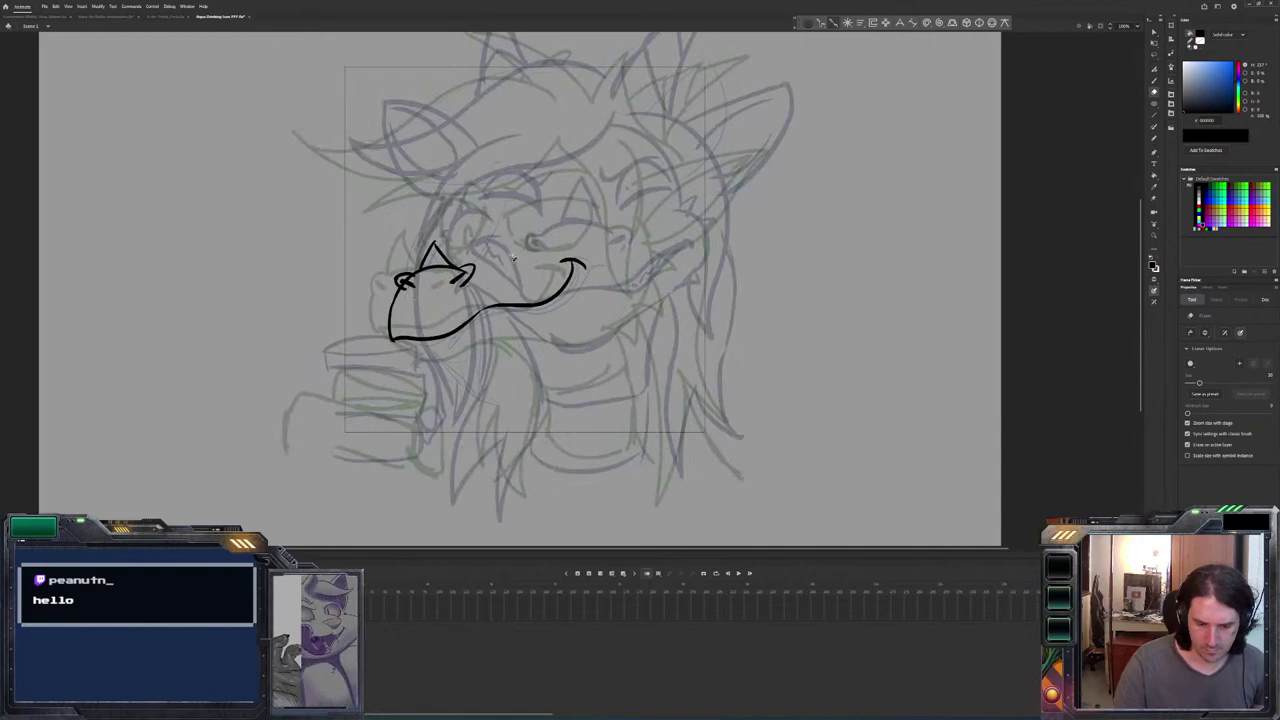
{"action": "key", "text": "b"}
{"action": "key", "text": "e"}
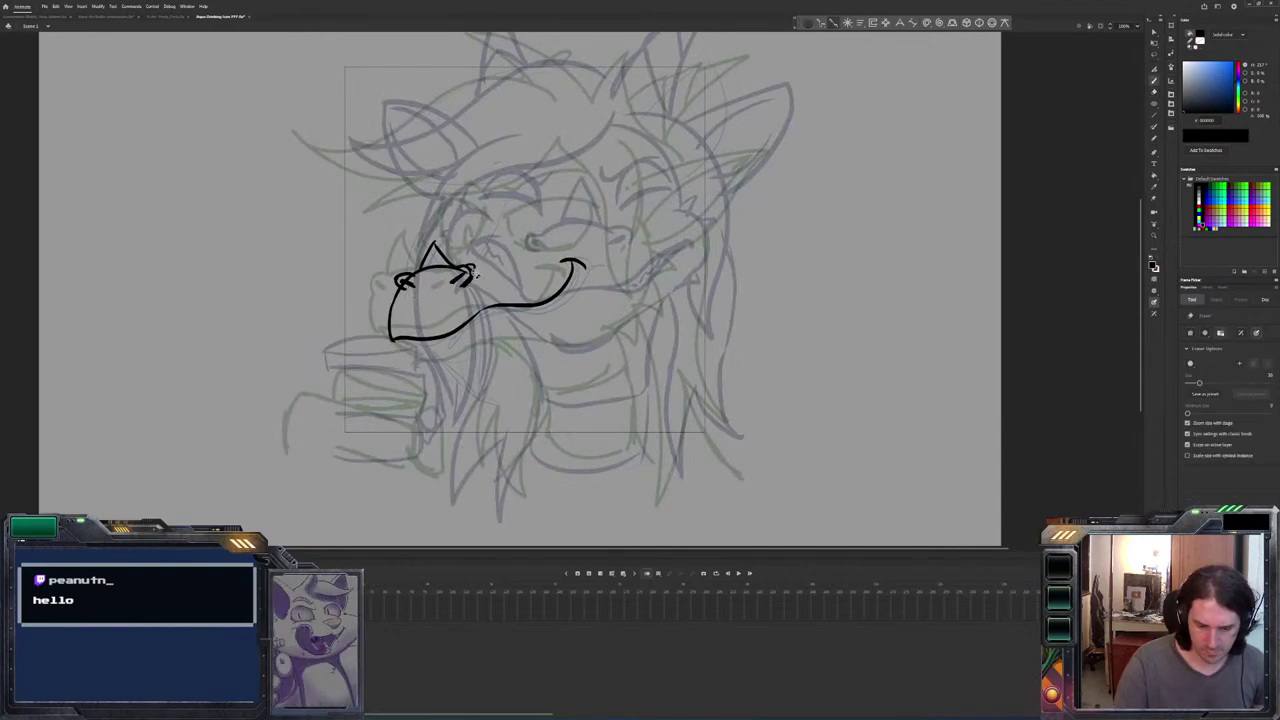
{"action": "mouse_move", "coordinate": [448, 282]}
{"action": "left_mouse_down"}
{"action": "mouse_move", "coordinate": [468, 270]}
{"action": "mouse_move", "coordinate": [420, 276]}
{"action": "left_mouse_up"}
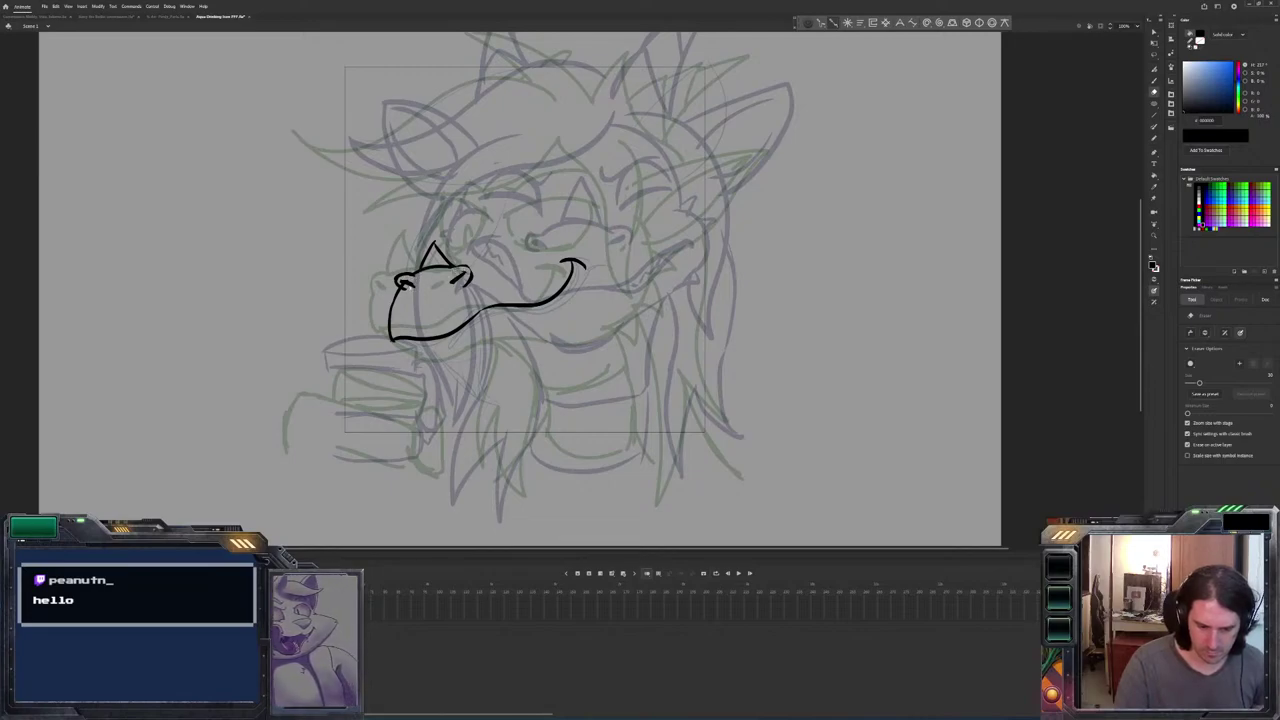
{"action": "key", "text": "b"}
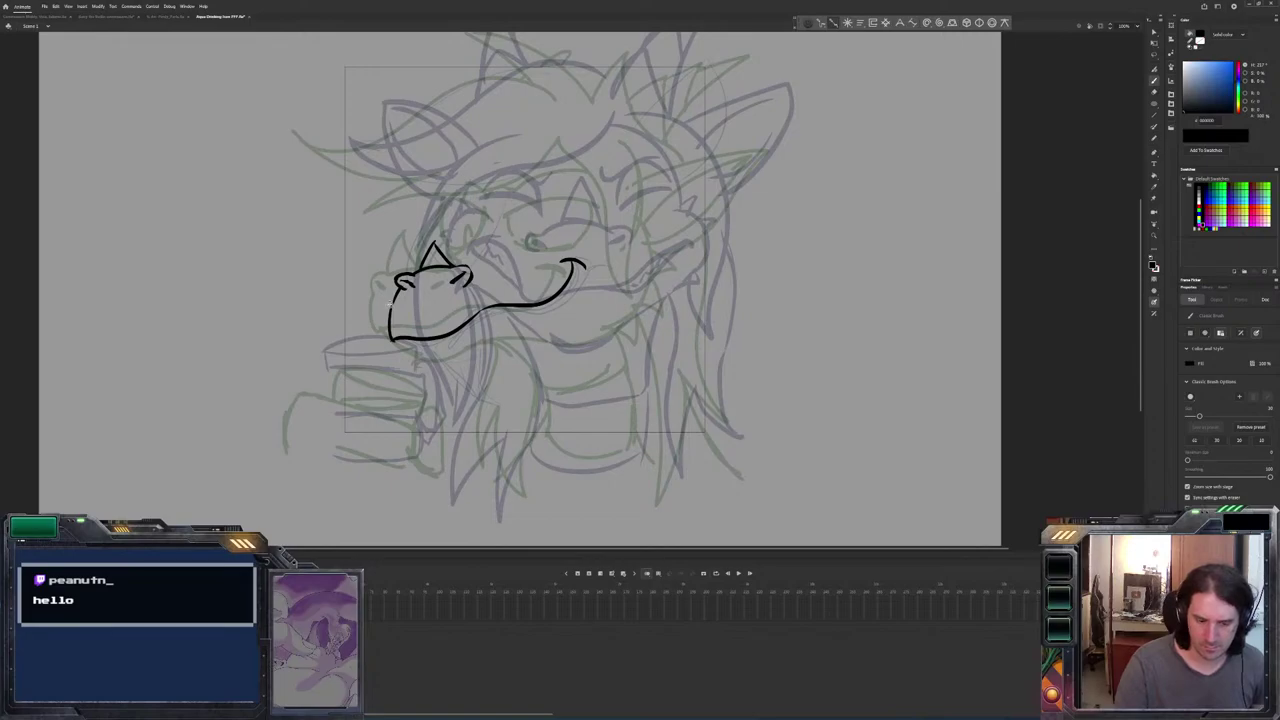
Compare the new snout drawing with the neighboring side-glance frame, with the onion skin hidden.
{"action": "key", "text": "comma"}
{"action": "key", "text": "period"}
{"action": "key", "text": "period"}
{"action": "key", "text": "comma"}
{"action": "key", "text": "period"}
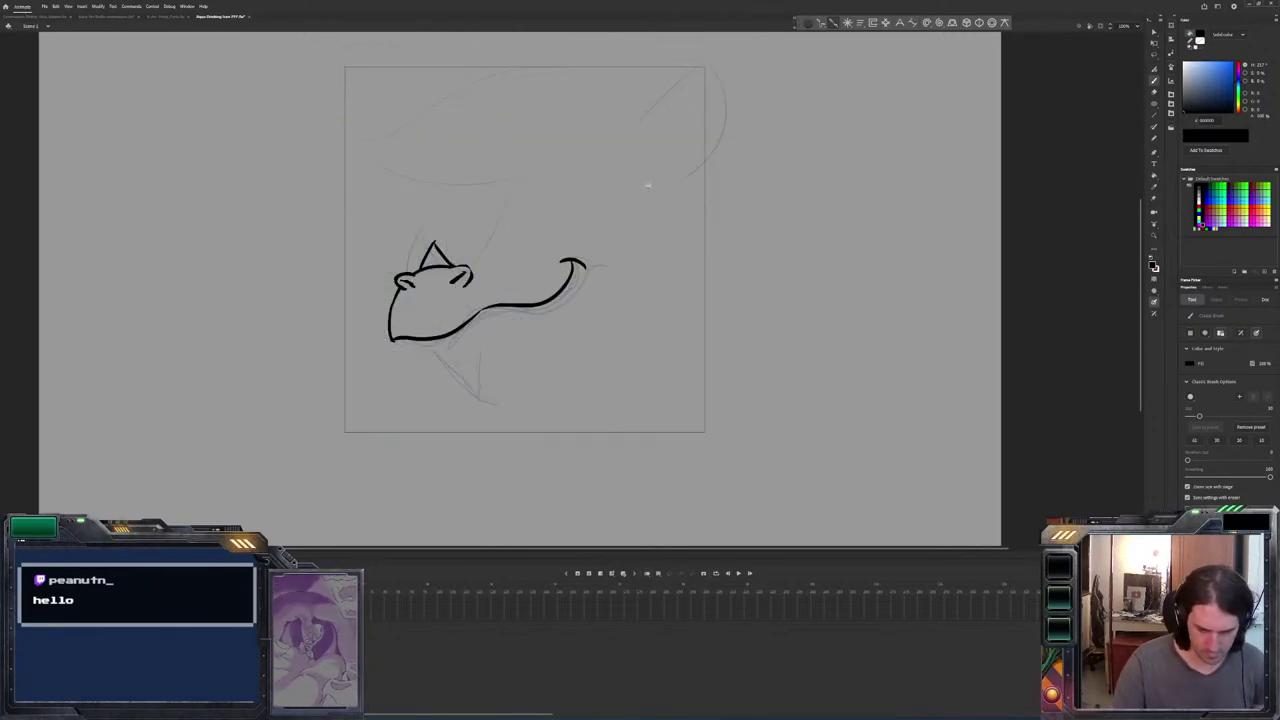
{"action": "key", "text": "comma"}
{"action": "key", "text": "period"}
{"action": "key", "text": "period"}
{"action": "key", "text": "comma"}
{"action": "key", "text": "period"}
{"action": "key", "text": "comma"}
{"action": "key", "text": "period"}
{"action": "key", "text": "comma"}
{"action": "key", "text": "period"}
Draw the lower jaw line curving beneath the smile and thin it with the eraser.
{"action": "key", "text": "comma"}
{"action": "left_click_drag", "start_coordinate": [570, 340], "coordinate": [448, 370]}
{"action": "key", "text": "period"}
{"action": "key", "text": "comma"}
{"action": "key", "text": "period"}
{"action": "key", "text": "comma"}
{"action": "key", "text": "e"}
{"action": "left_click_drag", "start_coordinate": [587, 339], "coordinate": [412, 362]}
{"action": "key", "text": "period"}
{"action": "key", "text": "comma"}
{"action": "key", "text": "b"}
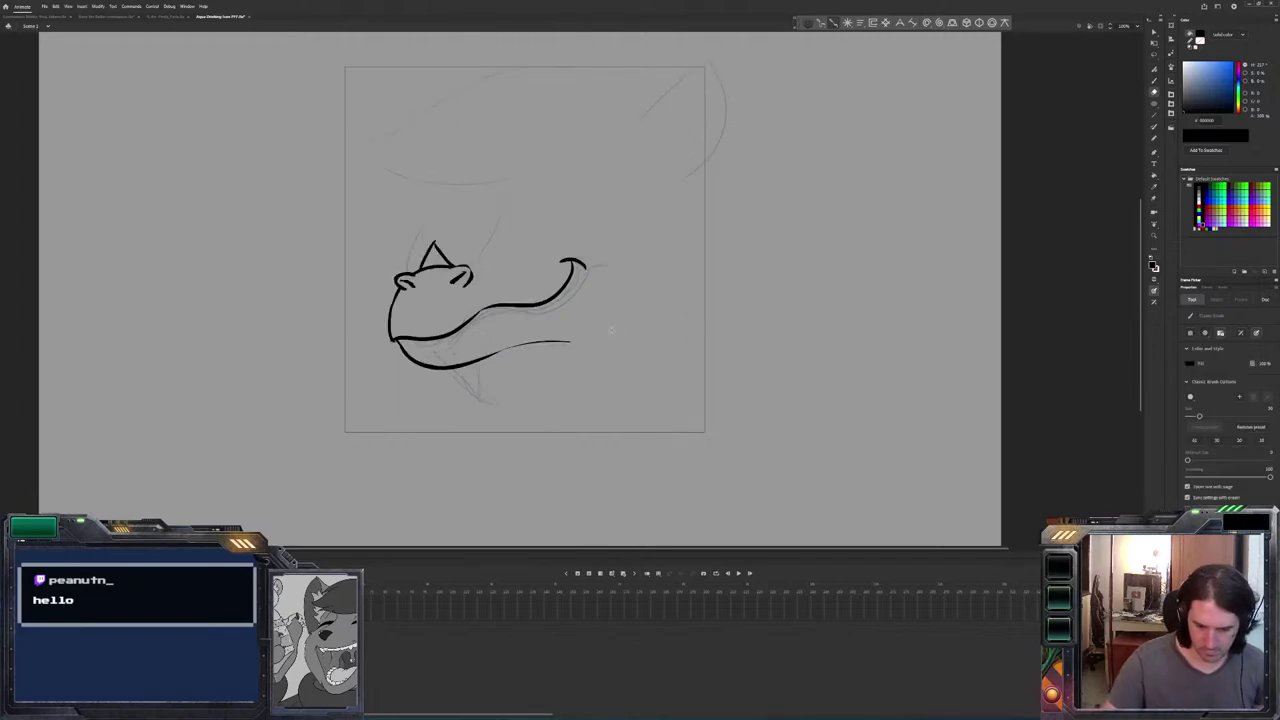
Draw the rounded back of the cheek down to the jaw line and a short brow arc above the snout.
{"action": "key", "text": "period"}
{"action": "key", "text": "comma"}
{"action": "key", "text": "period"}
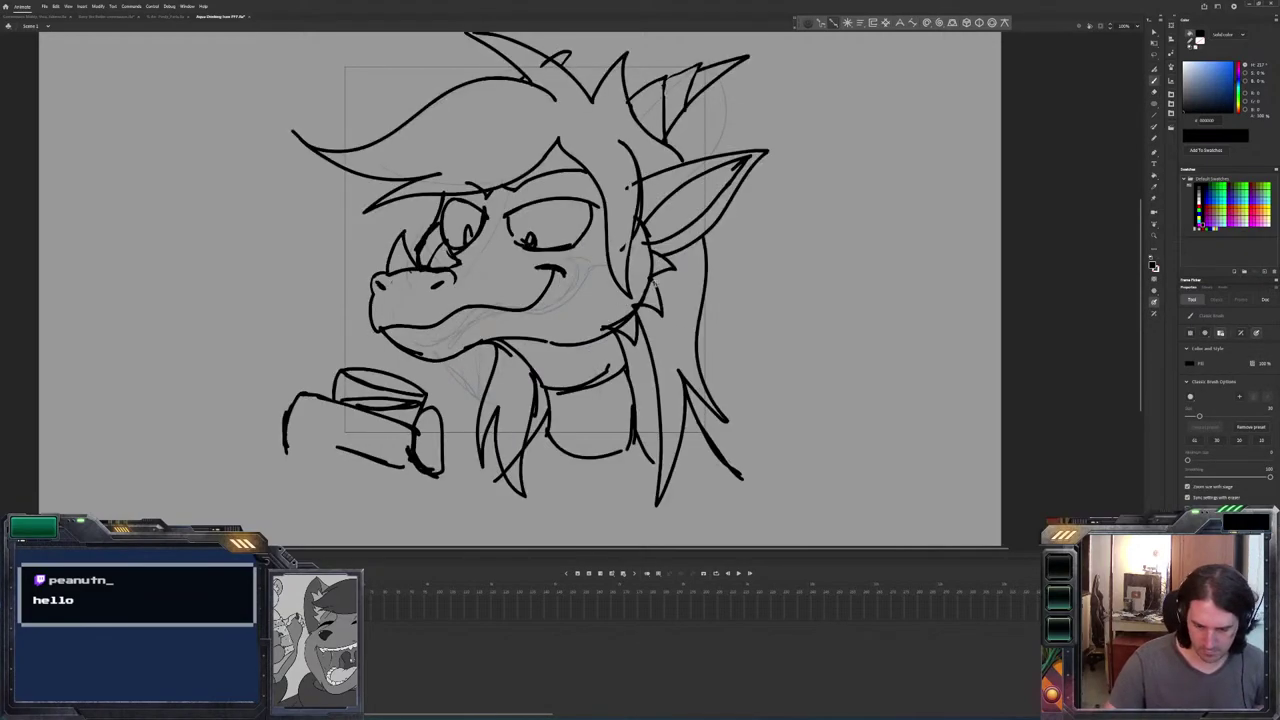
{"action": "key", "text": "comma"}
{"action": "mouse_move", "coordinate": [642, 219]}
{"action": "left_mouse_down"}
{"action": "mouse_move", "coordinate": [634, 330]}
{"action": "mouse_move", "coordinate": [570, 342]}
{"action": "left_mouse_up"}
{"action": "key", "text": "period"}
{"action": "key", "text": "comma"}
{"action": "key", "text": "period"}
{"action": "key", "text": "comma"}
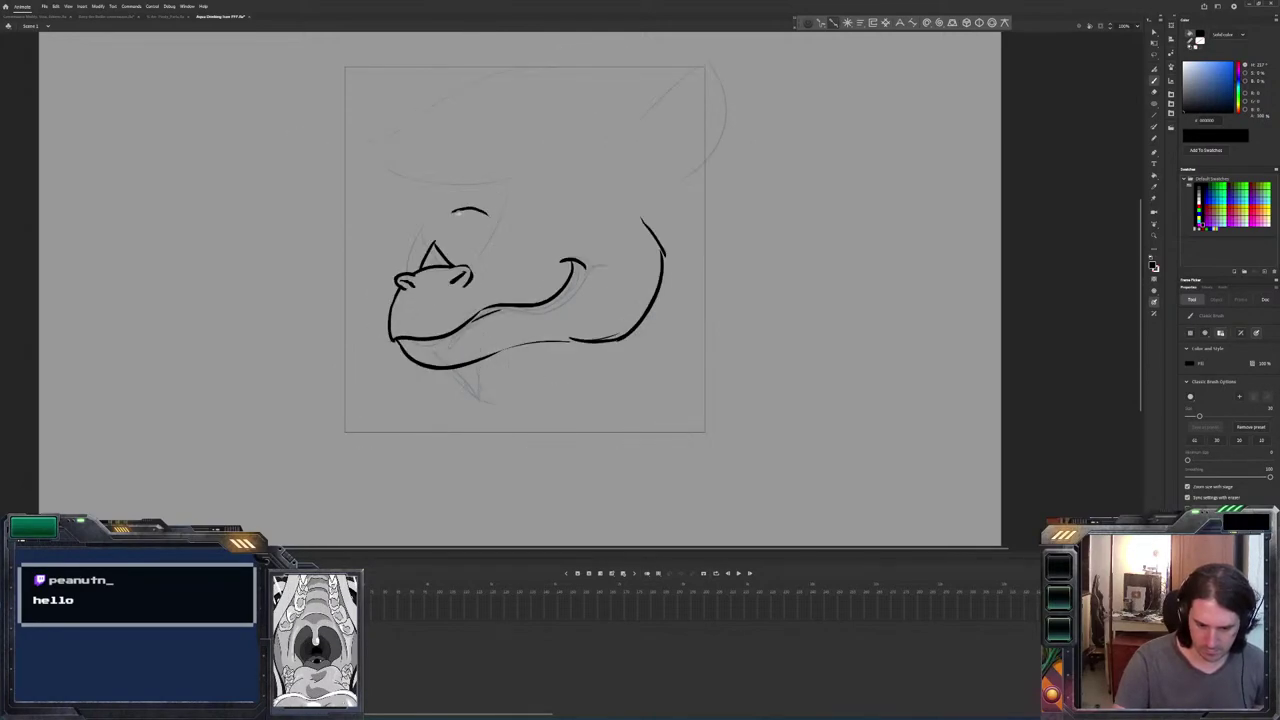
Draw the near eye as a half-lidded outline with a slanted upper lid, checking it against the side-glance frame.
{"action": "key", "text": "period"}
{"action": "key", "text": "comma"}
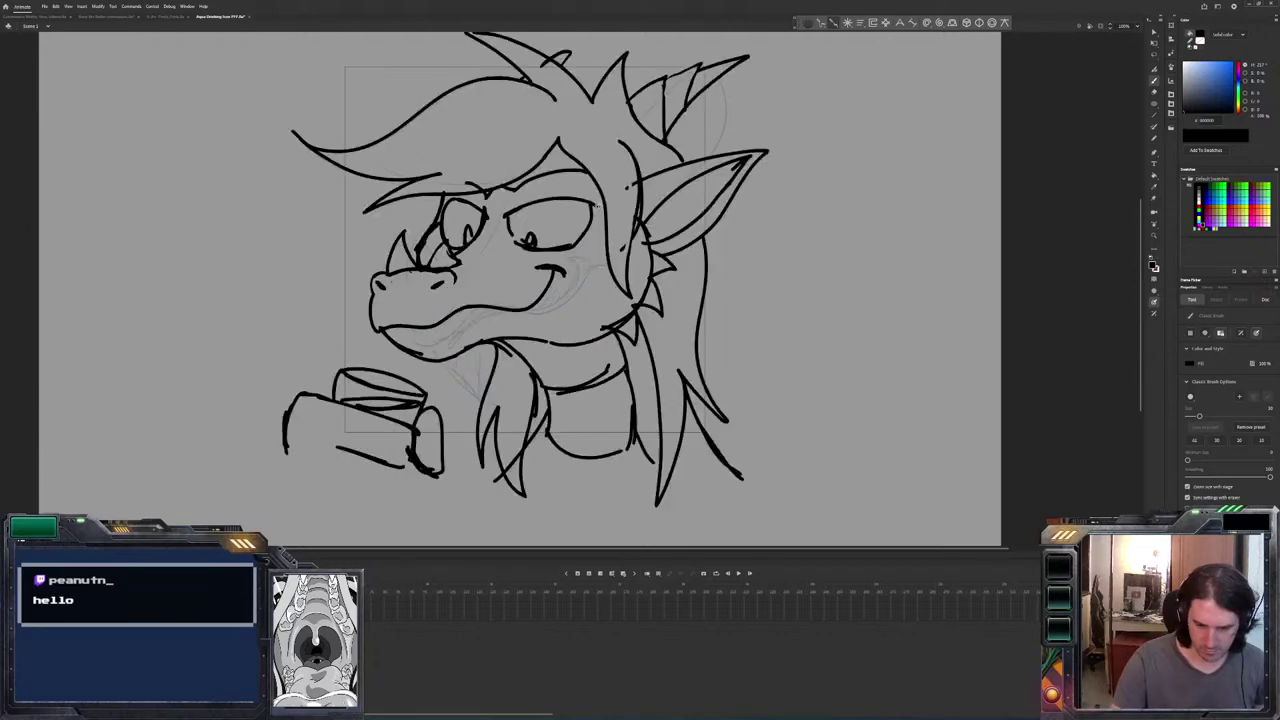
{"action": "mouse_move", "coordinate": [508, 216]}
{"action": "left_mouse_down"}
{"action": "mouse_move", "coordinate": [570, 211]}
{"action": "mouse_move", "coordinate": [590, 242]}
{"action": "left_mouse_up"}
{"action": "key", "text": "period"}
{"action": "key", "text": "comma"}
{"action": "key", "text": "period"}
{"action": "key", "text": "comma"}
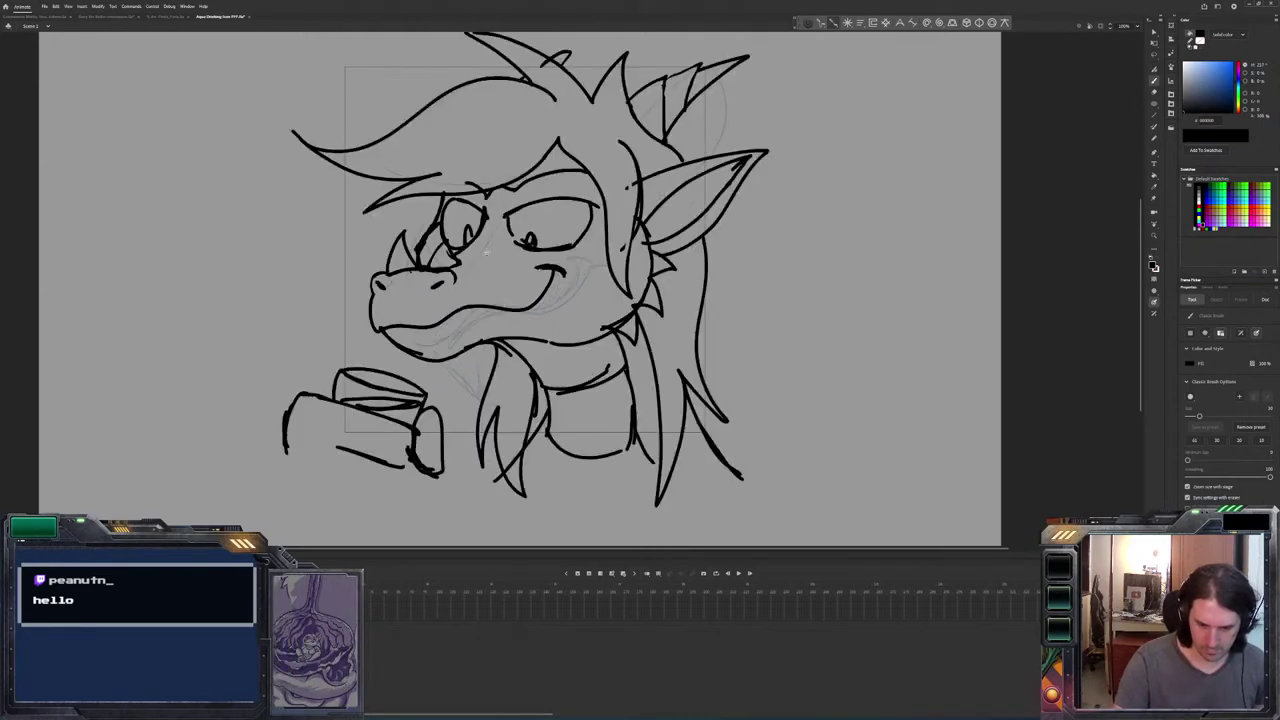
Draw the far eye beneath the brow arc and the small pointed spike lines between it and the snout.
{"action": "key", "text": "period"}
{"action": "key", "text": "comma"}
{"action": "key", "text": "period"}
{"action": "key", "text": "comma"}
{"action": "left_click_drag", "start_coordinate": [449, 224], "coordinate": [455, 247]}
{"action": "key", "text": "period"}
{"action": "key", "text": "comma"}
{"action": "key", "text": "comma"}
{"action": "key", "text": "period"}
{"action": "key", "text": "period"}
{"action": "key", "text": "comma"}
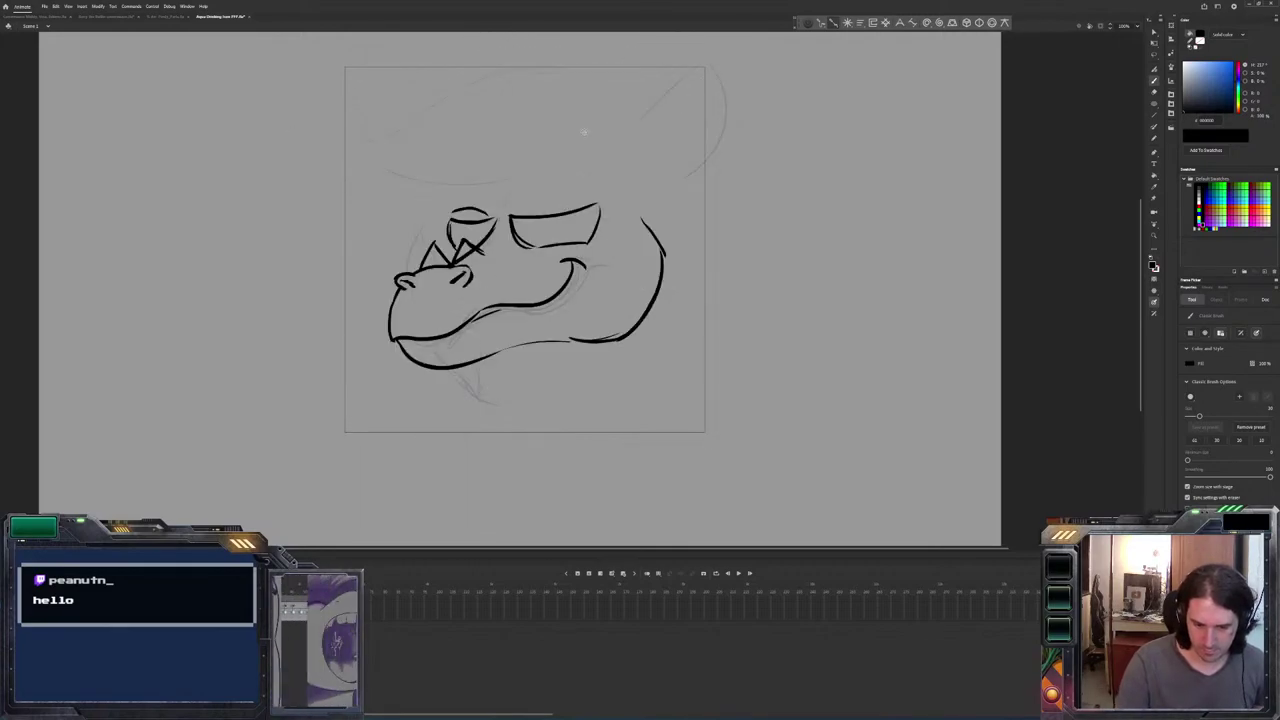
Draw the lower edge of the swept fringe above the eyes, with its split pointed strands.
{"action": "key", "text": "comma"}
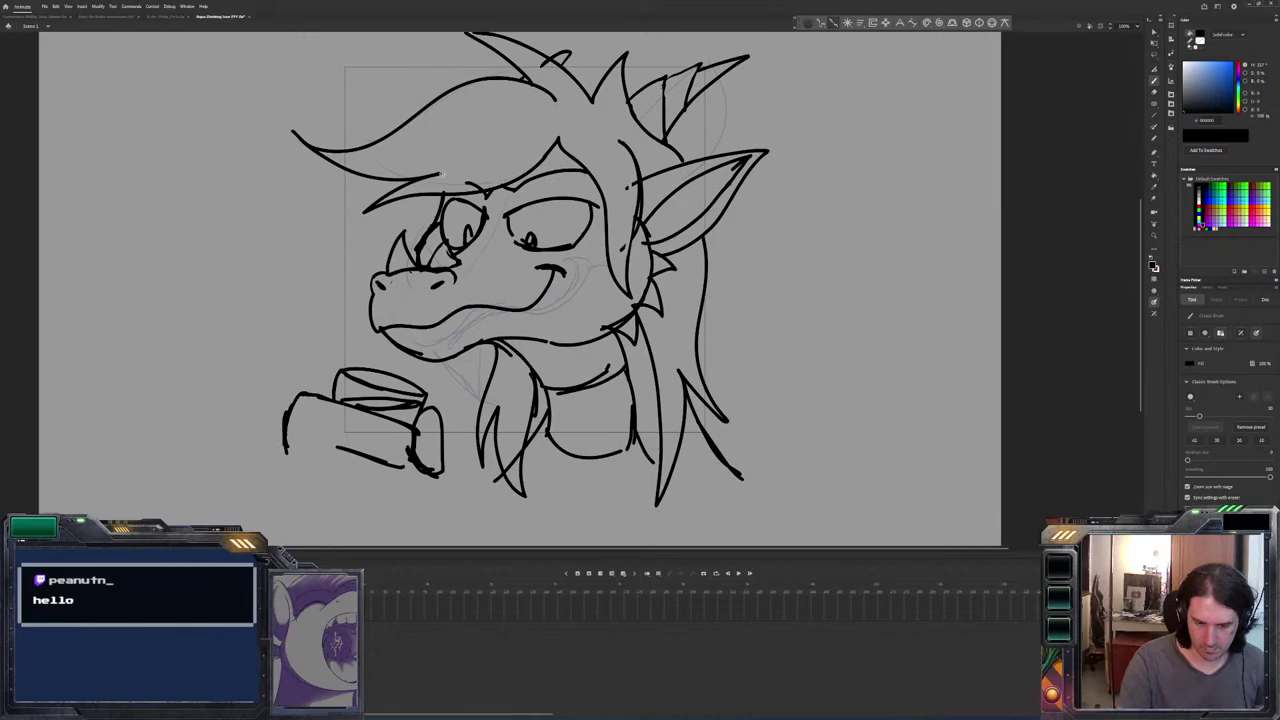
{"action": "key", "text": "period"}
{"action": "key", "text": "comma"}
{"action": "key", "text": "period"}
{"action": "key", "text": "comma"}
{"action": "key", "text": "period"}
{"action": "left_click_drag", "start_coordinate": [462, 191], "coordinate": [372, 223]}
{"action": "mouse_move", "coordinate": [569, 137]}
{"action": "left_mouse_down"}
{"action": "mouse_move", "coordinate": [528, 180]}
{"action": "mouse_move", "coordinate": [473, 192]}
{"action": "mouse_move", "coordinate": [318, 170]}
{"action": "mouse_move", "coordinate": [295, 148]}
{"action": "left_mouse_up"}
{"action": "key", "text": "comma"}
{"action": "key", "text": "period"}
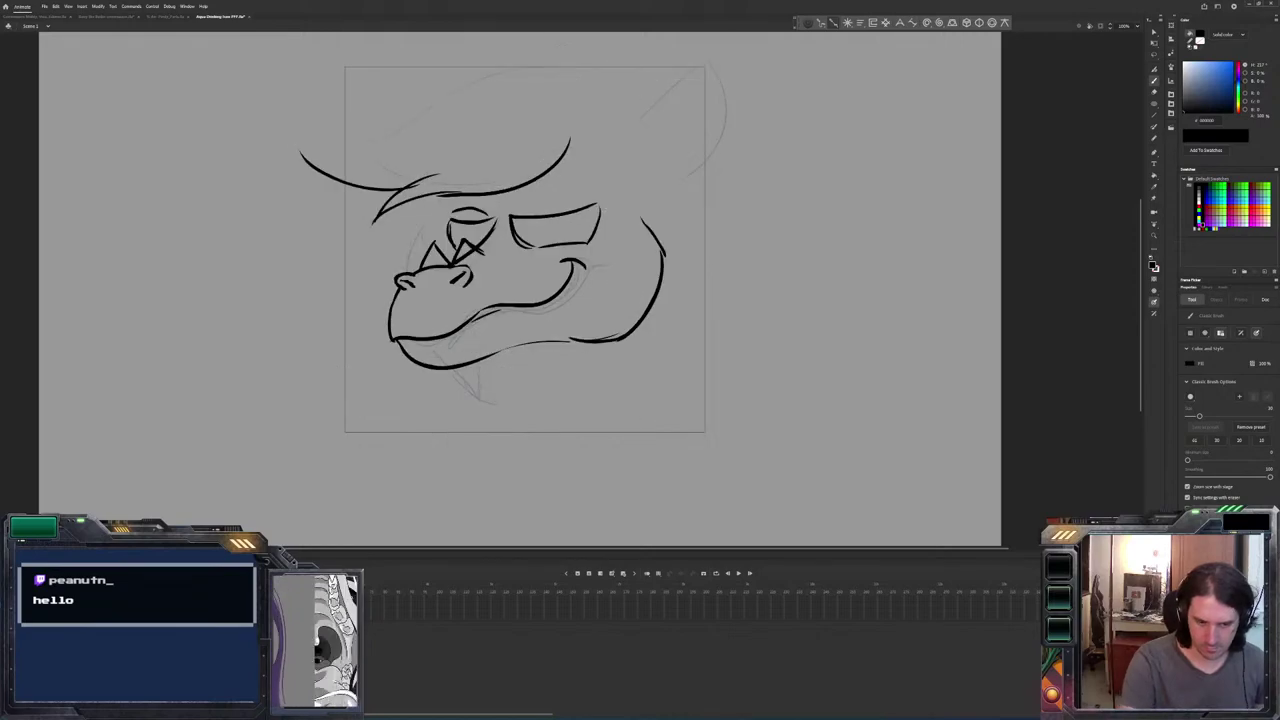
Draw the fringe's upper edge sweeping from the crown to the long pointed tip.
{"action": "key", "text": "comma"}
{"action": "key", "text": "period"}
{"action": "mouse_move", "coordinate": [561, 93]}
{"action": "left_mouse_down"}
{"action": "mouse_move", "coordinate": [510, 78]}
{"action": "mouse_move", "coordinate": [390, 135]}
{"action": "mouse_move", "coordinate": [300, 158]}
{"action": "left_mouse_up"}
{"action": "key", "text": "comma"}
{"action": "key", "text": "period"}
{"action": "key", "text": "comma"}
{"action": "key", "text": "period"}
Draw the pointed hair tufts on top of the head and the line falling behind the crown.
{"action": "left_click_drag", "start_coordinate": [500, 250], "coordinate": [492, 322]}
{"action": "key", "text": "comma"}
{"action": "key", "text": "period"}
{"action": "mouse_move", "coordinate": [585, 170]}
{"action": "left_mouse_down"}
{"action": "mouse_move", "coordinate": [511, 121]}
{"action": "mouse_move", "coordinate": [549, 163]}
{"action": "mouse_move", "coordinate": [655, 214]}
{"action": "left_mouse_up"}
{"action": "key", "text": "comma"}
{"action": "key", "text": "period"}
{"action": "left_click_drag", "start_coordinate": [617, 115], "coordinate": [616, 160]}
{"action": "key", "text": "comma"}
{"action": "key", "text": "period"}
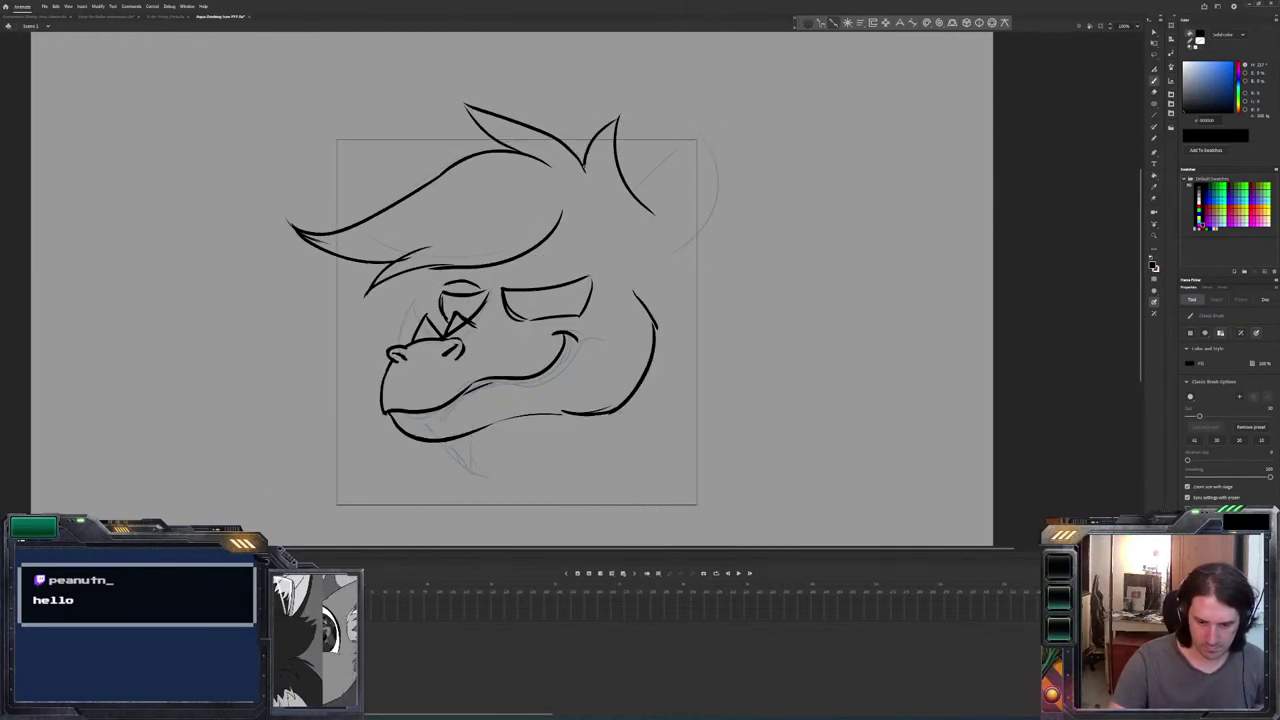
Undo the rear crown tuft line and redraw it narrower, extending it down the back of the head.
{"action": "key", "text": "ctrl+z"}
{"action": "key", "text": "ctrl+z"}
{"action": "key", "text": "comma"}
{"action": "key", "text": "period"}
{"action": "key", "text": "comma"}
{"action": "mouse_move", "coordinate": [626, 178]}
{"action": "left_mouse_down"}
{"action": "mouse_move", "coordinate": [676, 236]}
{"action": "mouse_move", "coordinate": [656, 218]}
{"action": "left_mouse_up"}
{"action": "key", "text": "period"}
{"action": "key", "text": "comma"}
{"action": "key", "text": "period"}
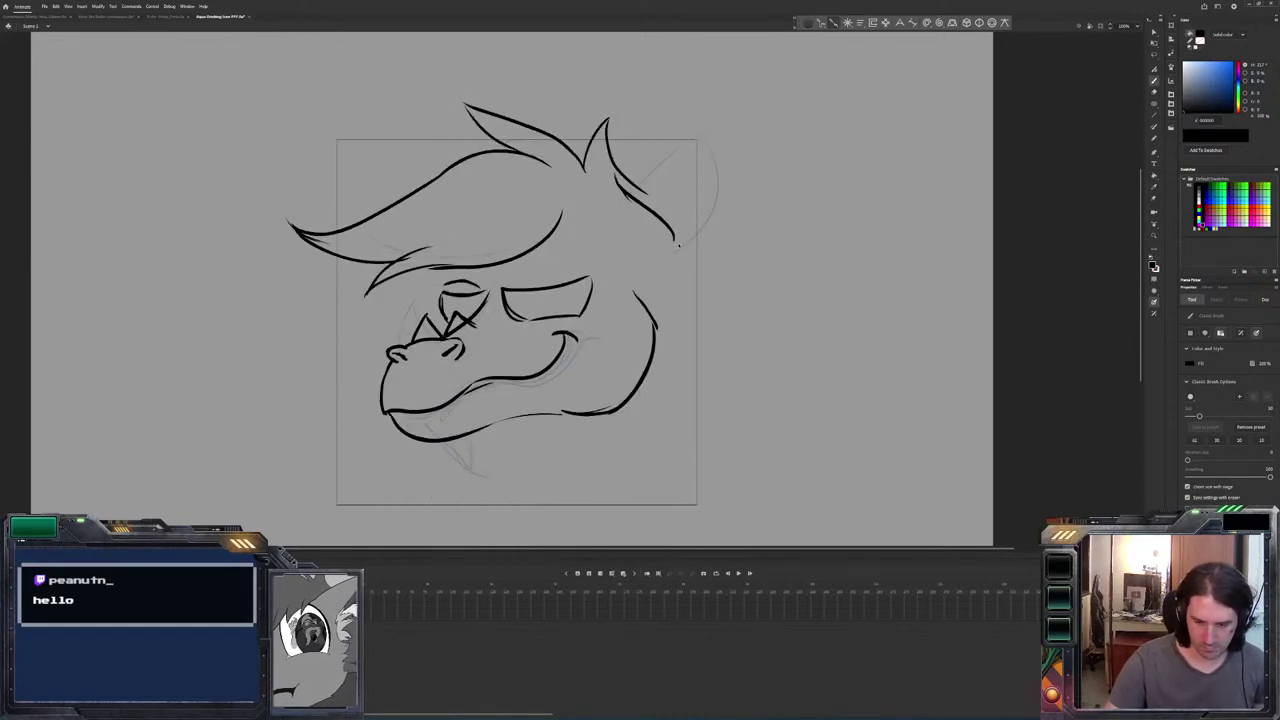
{"action": "key", "text": "ctrl+z"}
{"action": "mouse_move", "coordinate": [677, 238]}
{"action": "left_mouse_down"}
{"action": "mouse_move", "coordinate": [630, 184]}
{"action": "mouse_move", "coordinate": [650, 205]}
{"action": "left_mouse_up"}
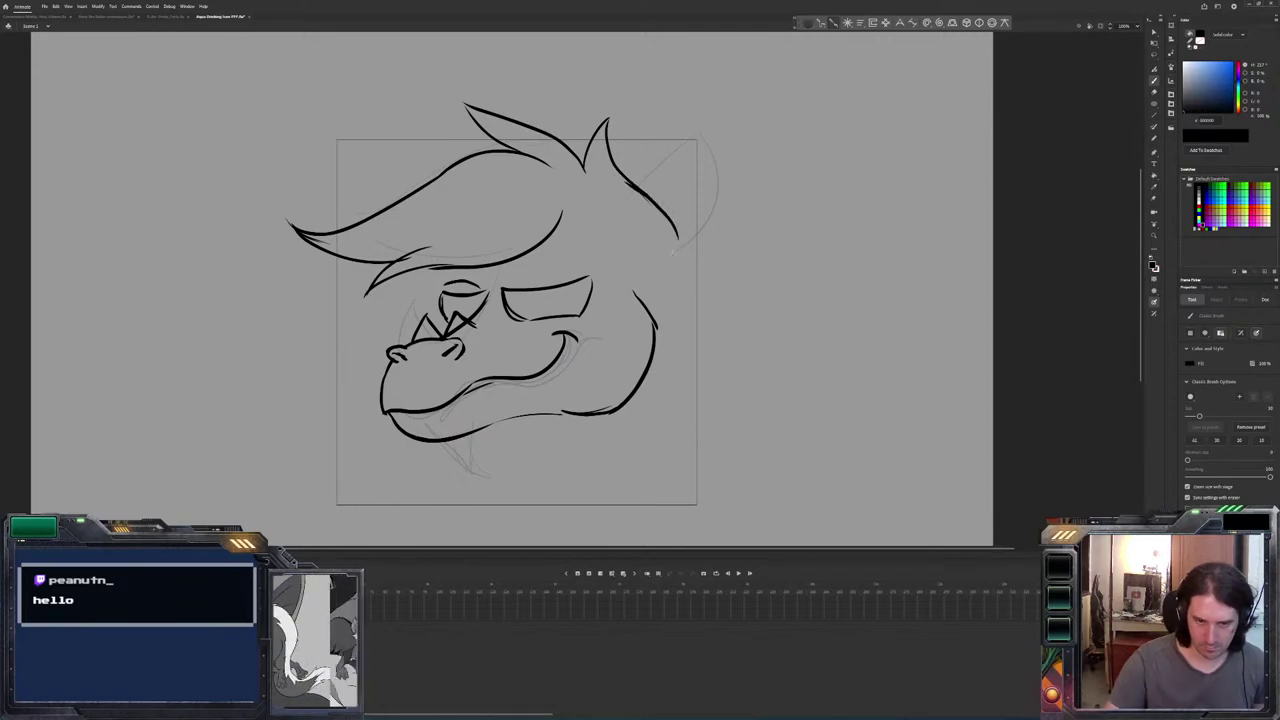
Draw the pointed side lock falling from the fringe over the cheek and add a small pupil to the near eye.
{"action": "key", "text": "."}
{"action": "key", "text": "."}
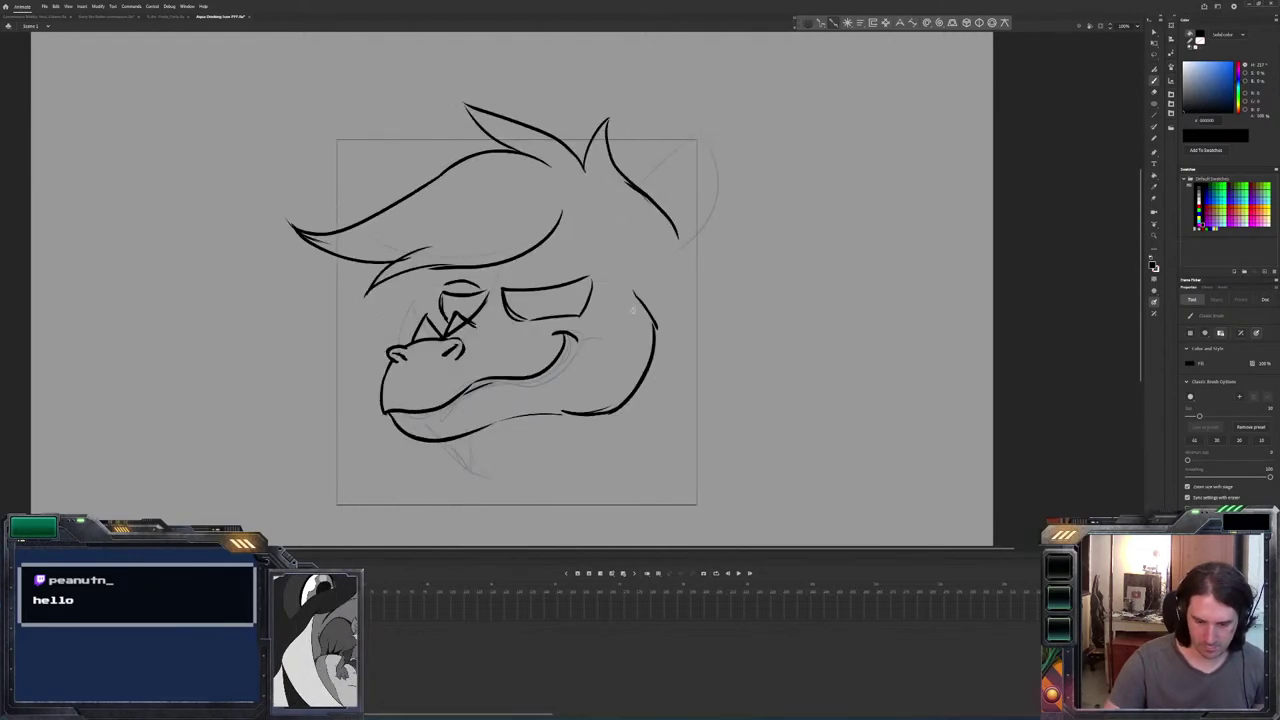
{"action": "key", "text": "."}
{"action": "left_click_drag", "start_coordinate": [634, 321], "coordinate": [637, 355]}
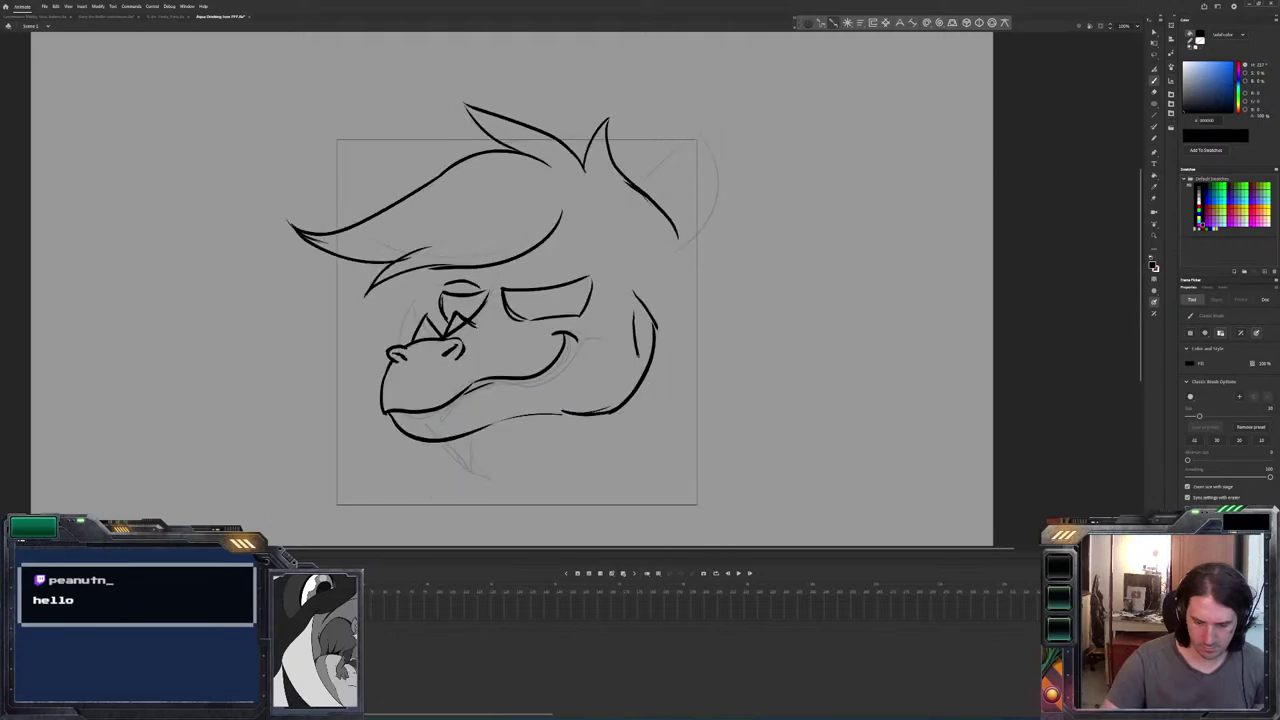
{"action": "mouse_move", "coordinate": [558, 213]}
{"action": "left_mouse_down"}
{"action": "mouse_move", "coordinate": [637, 355]}
{"action": "mouse_move", "coordinate": [638, 236]}
{"action": "mouse_move", "coordinate": [634, 282]}
{"action": "left_mouse_up"}
{"action": "key", "text": "."}
{"action": "key", "text": "."}
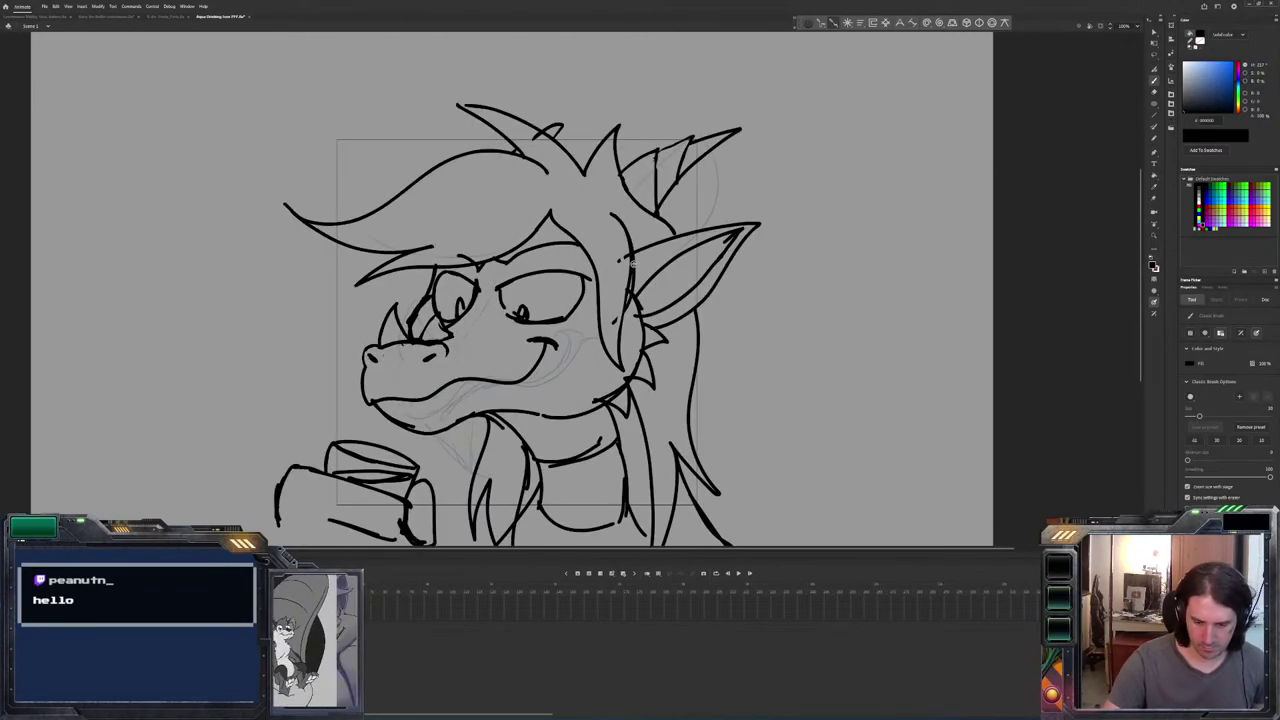
{"action": "key", "text": "."}
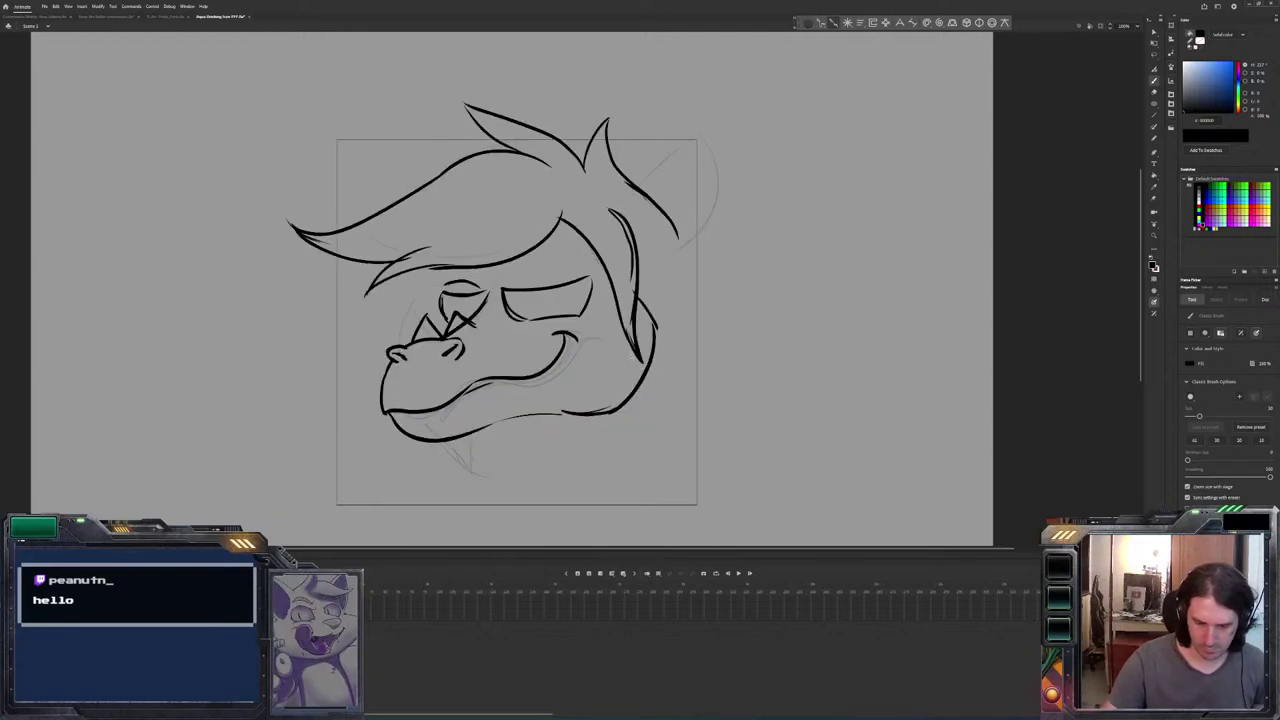
{"action": "key", "text": "."}
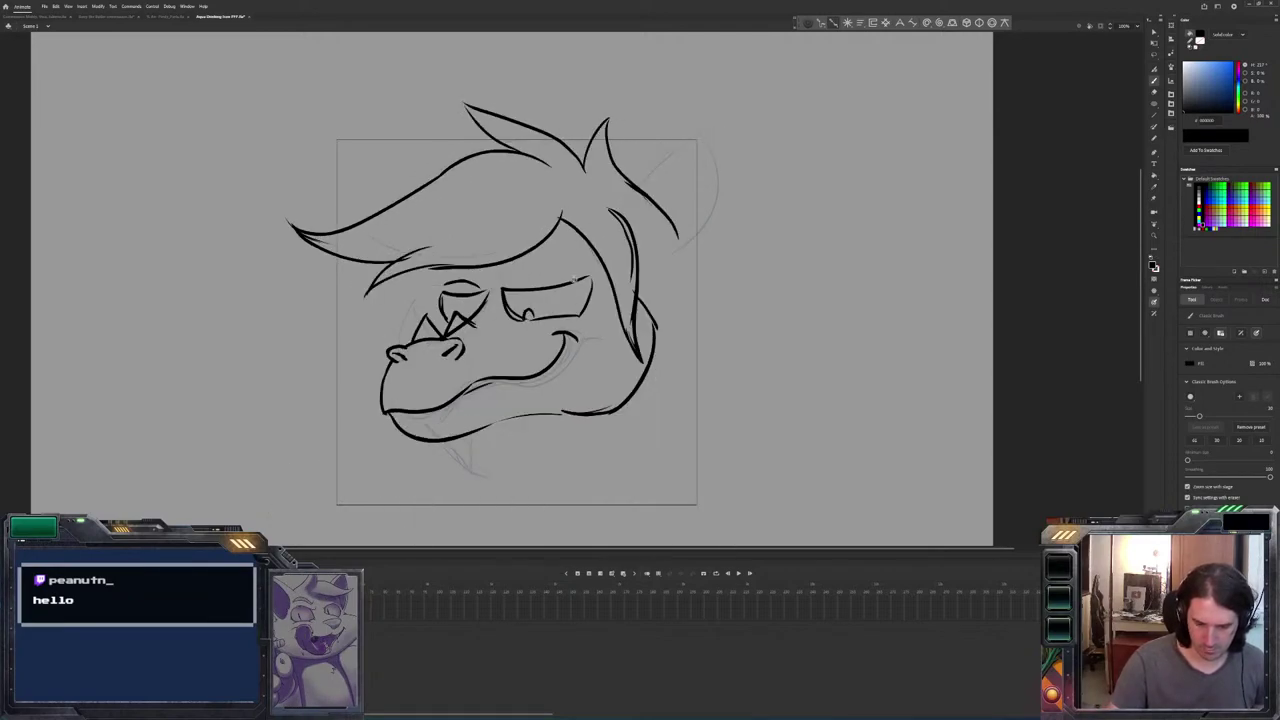
Draw the frowning brow line above both eyes and the far side of the face, comparing with the neighbouring side-glance frame.
{"action": "key", "text": "."}
{"action": "key", "text": "."}
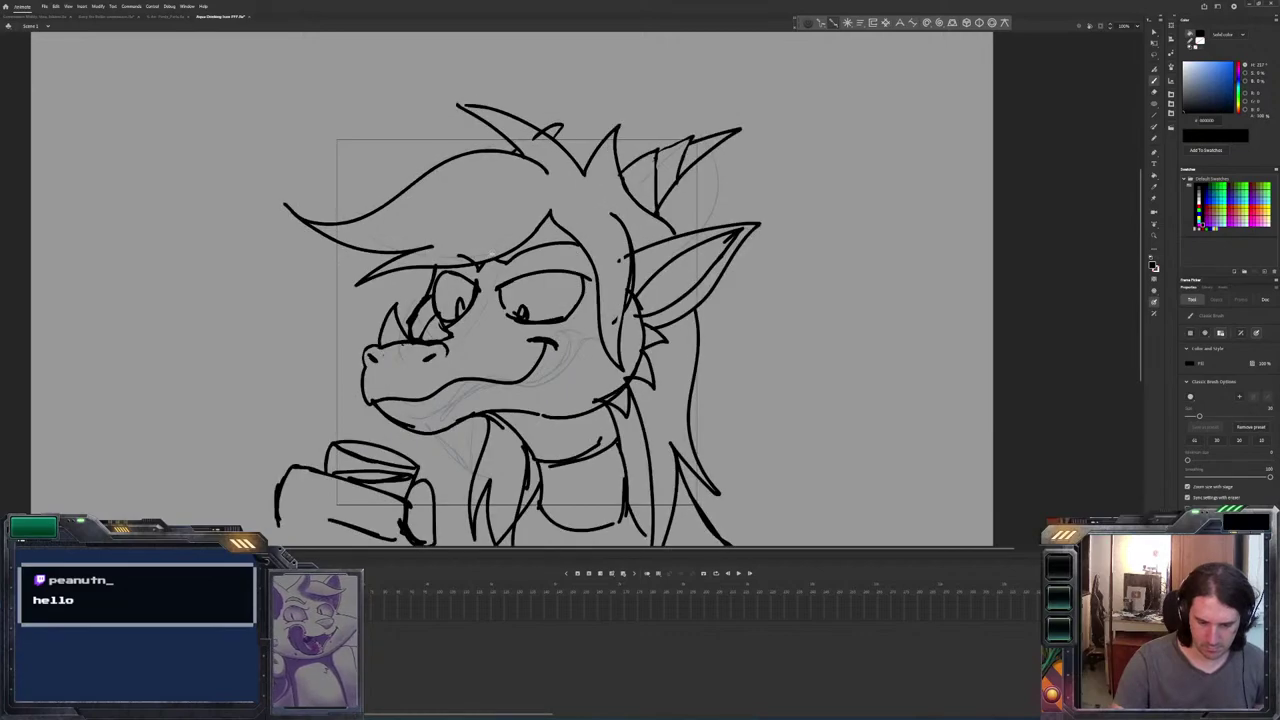
{"action": "key", "text": "."}
{"action": "key", "text": "."}
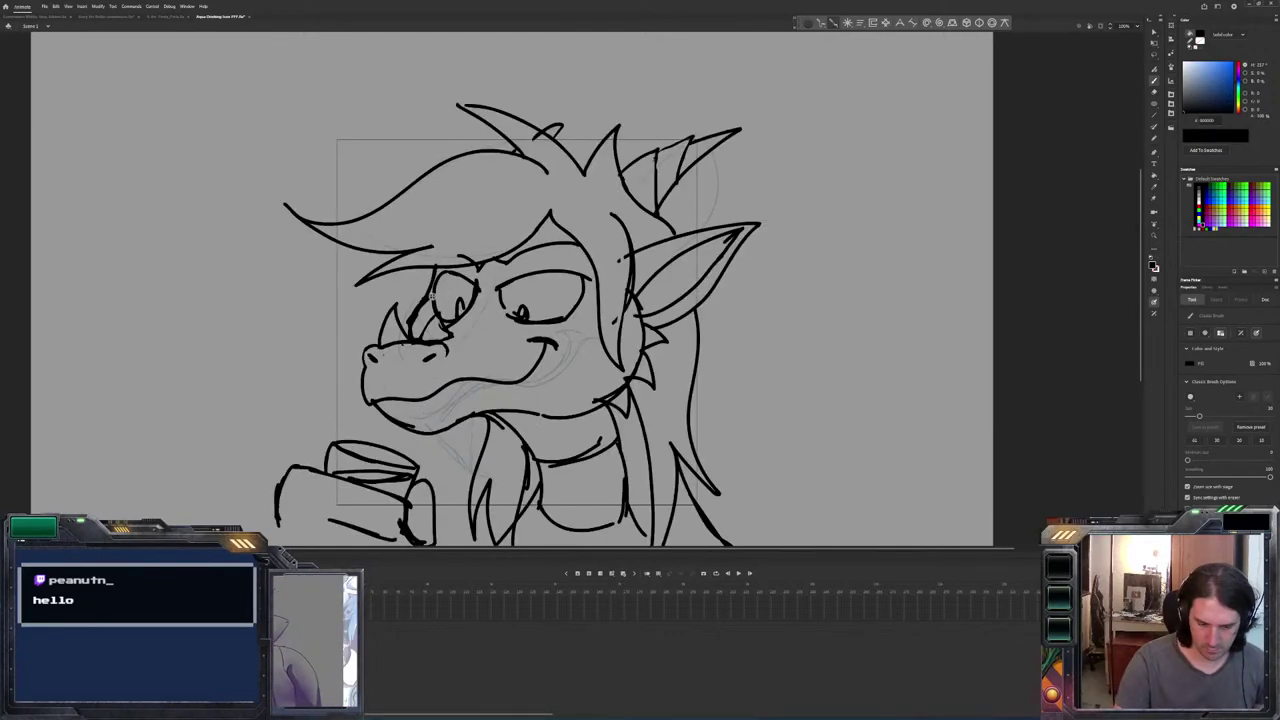
{"action": "key", "text": "."}
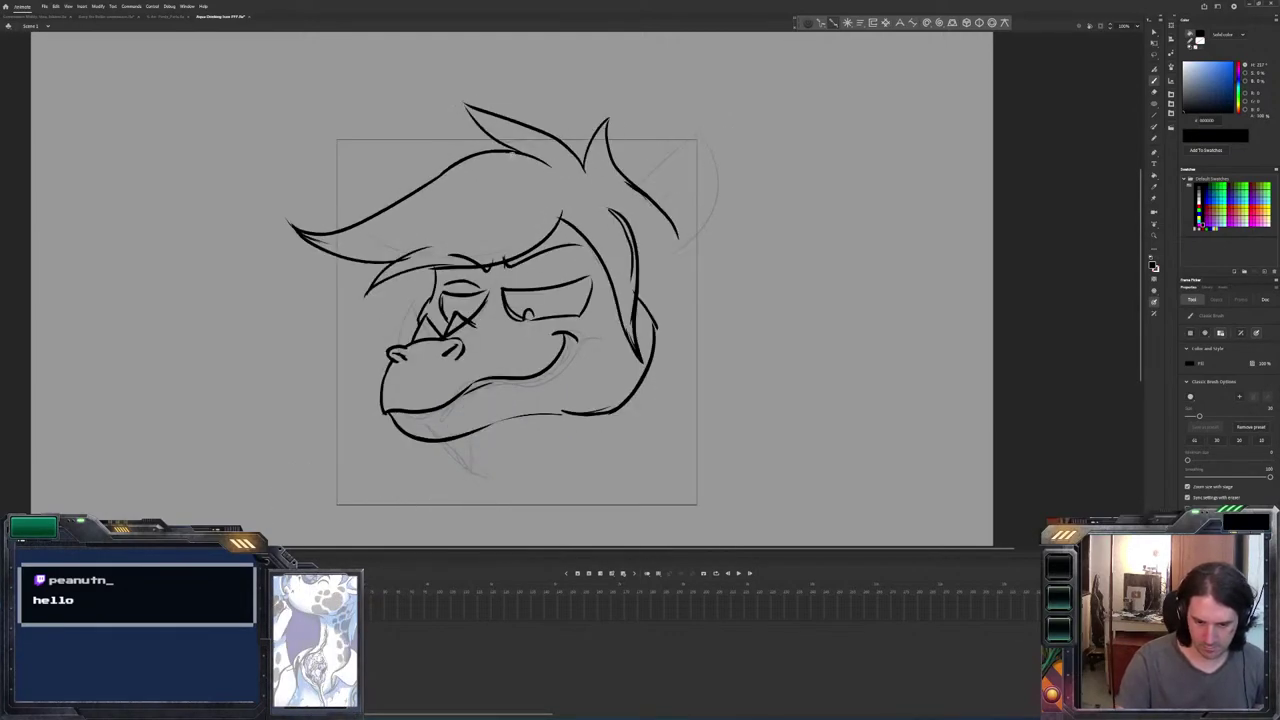
{"action": "key", "text": "."}
{"action": "key", "text": "."}
Complete the underside of the jaw and draw the small pointed spikes along the back of the cheek and jaw.
{"action": "left_click_drag", "start_coordinate": [594, 411], "coordinate": [476, 416]}
{"action": "key", "text": "."}
{"action": "left_click_drag", "start_coordinate": [645, 305], "coordinate": [680, 341]}
{"action": "key", "text": "."}
{"action": "key", "text": "."}
{"action": "left_click_drag", "start_coordinate": [636, 391], "coordinate": [634, 414]}
{"action": "key", "text": "."}
{"action": "key", "text": "."}
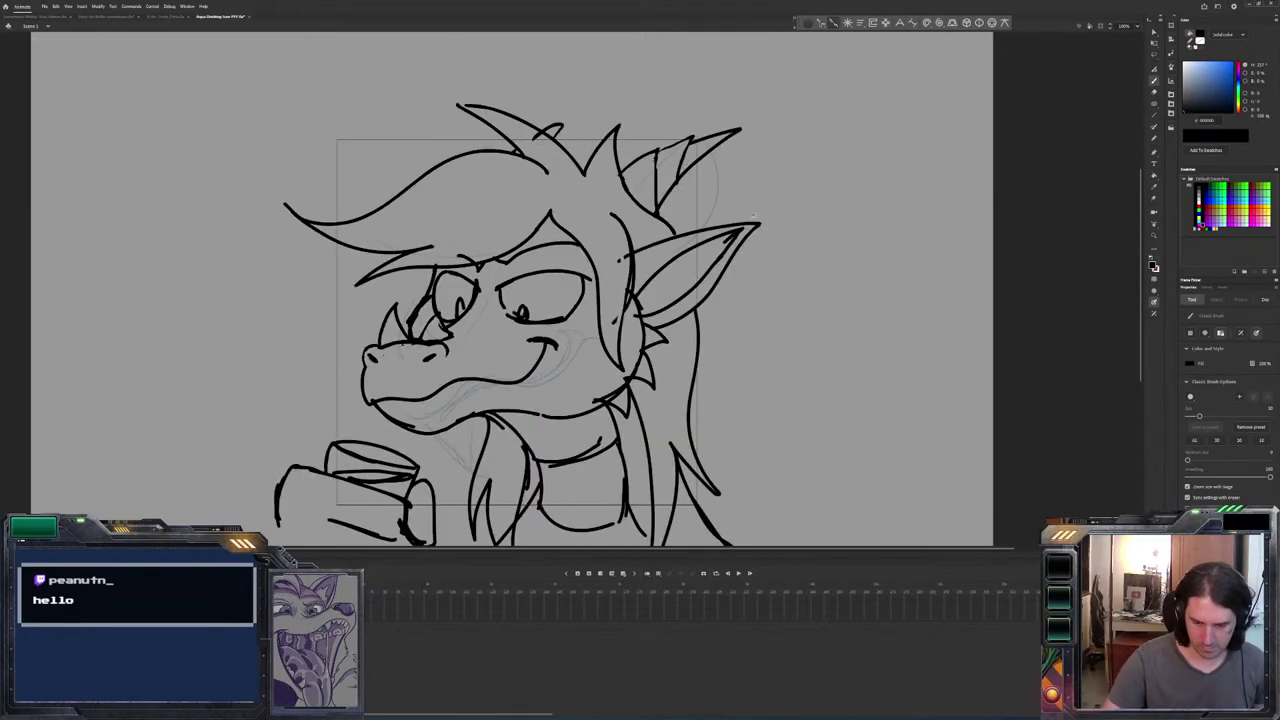
Draw the long pointed ear behind the side lock with its inner contour, undoing and redrawing strokes against the neighbouring frames.
{"action": "left_click_drag", "start_coordinate": [730, 214], "coordinate": [636, 249]}
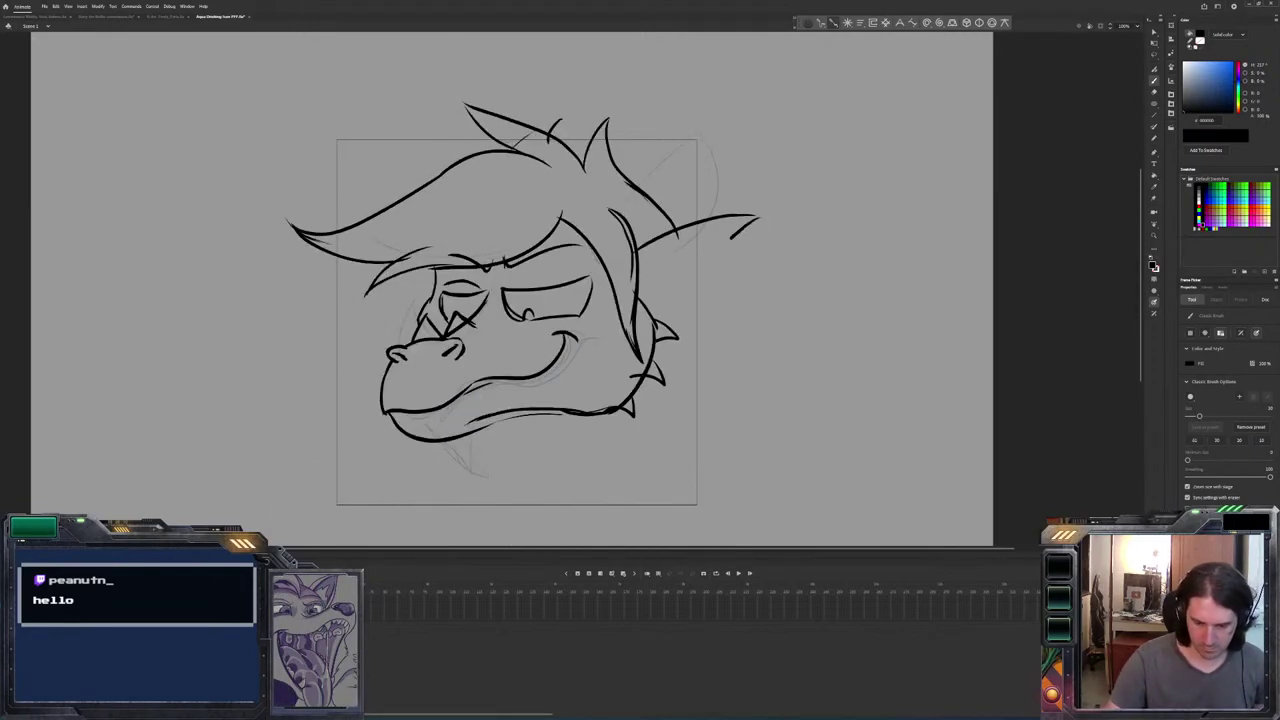
{"action": "key", "text": "."}
{"action": "key", "text": "ctrl+z"}
{"action": "mouse_move", "coordinate": [753, 218]}
{"action": "left_mouse_down"}
{"action": "mouse_move", "coordinate": [672, 322]}
{"action": "mouse_move", "coordinate": [714, 236]}
{"action": "mouse_move", "coordinate": [638, 288]}
{"action": "left_mouse_up"}
{"action": "key", "text": "."}
{"action": "key", "text": "ctrl+z"}
{"action": "left_click_drag", "start_coordinate": [702, 234], "coordinate": [688, 242]}
{"action": "key", "text": "."}
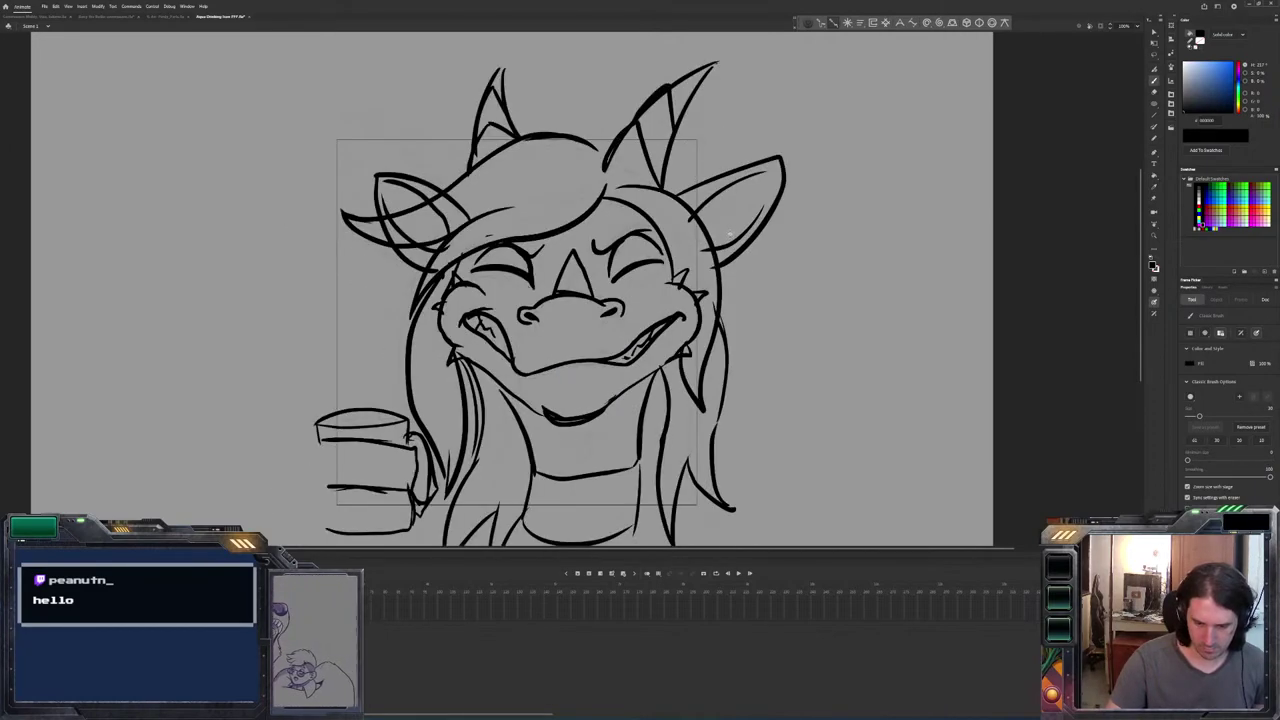
{"action": "key", "text": "."}
{"action": "key", "text": "."}
{"action": "key", "text": "."}
{"action": "scroll", "coordinate": [741, 228], "scroll_direction": "down", "scroll_amount": 3}
{"action": "key", "text": "."}
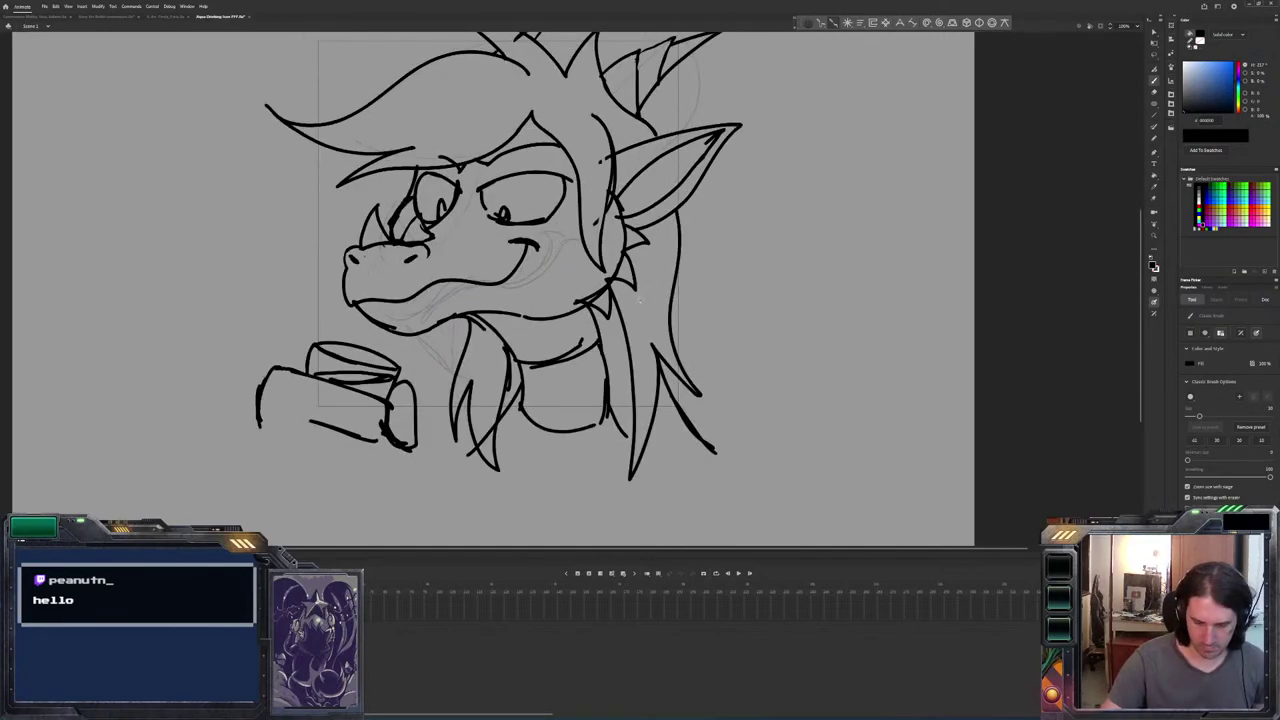
{"action": "key", "text": "."}
{"action": "mouse_move", "coordinate": [615, 282]}
{"action": "left_mouse_down"}
{"action": "mouse_move", "coordinate": [634, 340]}
{"action": "mouse_move", "coordinate": [623, 474]}
{"action": "left_mouse_up"}
{"action": "key", "text": "."}
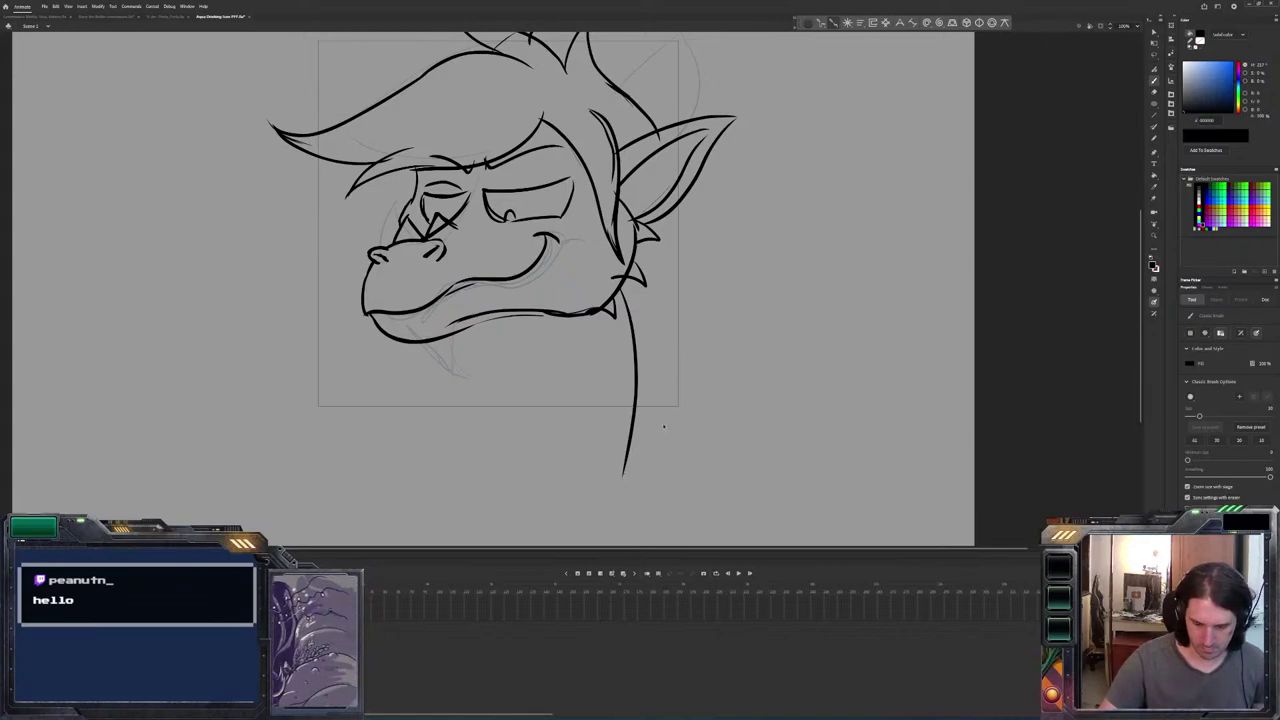
{"action": "key", "text": "ctrl+z"}
Draw the long back hair falling from behind the ear and jaw, ending in two pointed locks.
{"action": "key", "text": "."}
{"action": "key", "text": "."}
{"action": "left_click_drag", "start_coordinate": [658, 460], "coordinate": [613, 296]}
{"action": "key", "text": "."}
{"action": "mouse_move", "coordinate": [664, 354]}
{"action": "left_mouse_down"}
{"action": "mouse_move", "coordinate": [691, 391]}
{"action": "mouse_move", "coordinate": [740, 406]}
{"action": "left_mouse_up"}
{"action": "left_click_drag", "start_coordinate": [685, 322], "coordinate": [664, 210]}
{"action": "key", "text": "."}
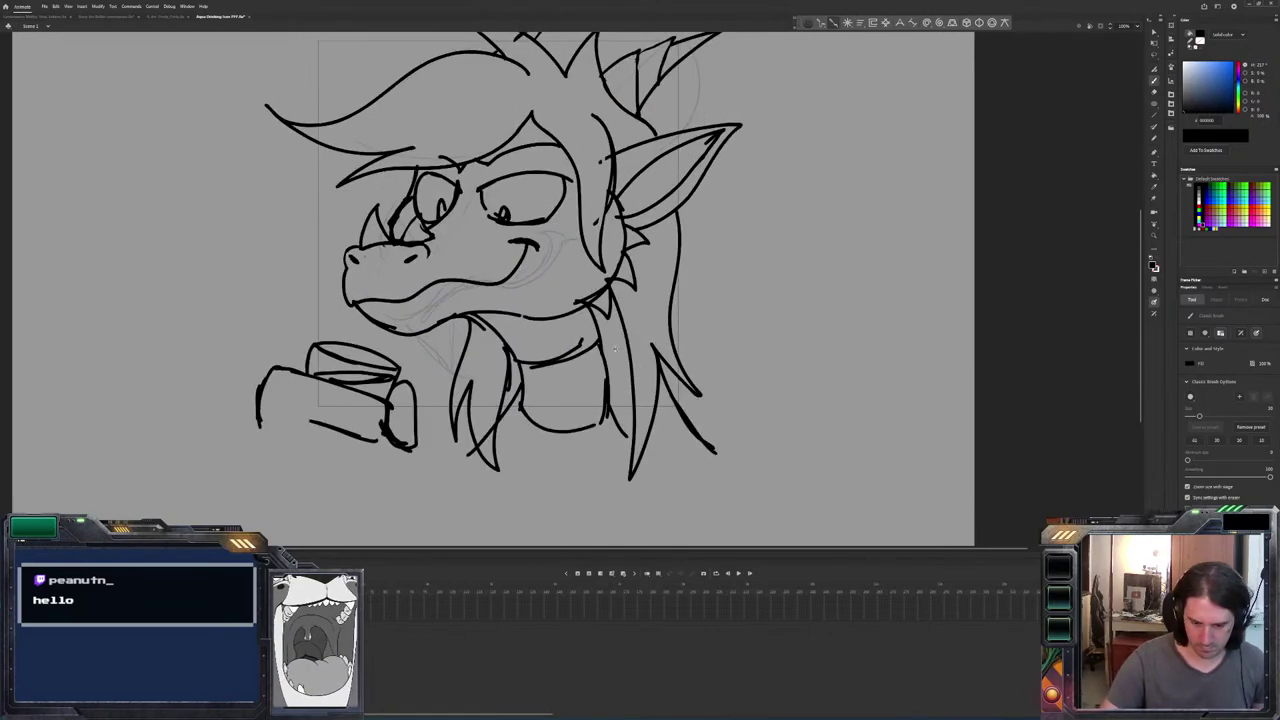
Draw the curved throat line under the jaw and both sides of the neck.
{"action": "key", "text": "."}
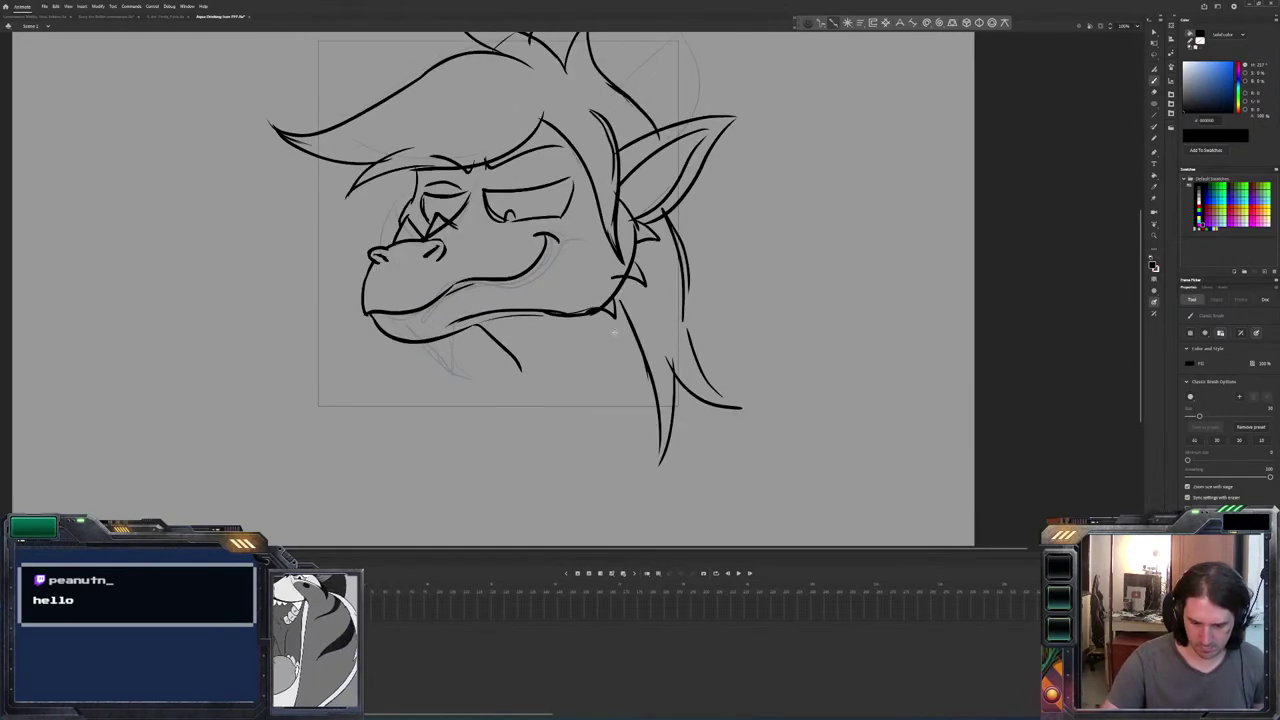
{"action": "key", "text": "."}
{"action": "mouse_move", "coordinate": [602, 349]}
{"action": "left_mouse_down"}
{"action": "mouse_move", "coordinate": [539, 360]}
{"action": "mouse_move", "coordinate": [532, 418]}
{"action": "left_mouse_up"}
{"action": "key", "text": "."}
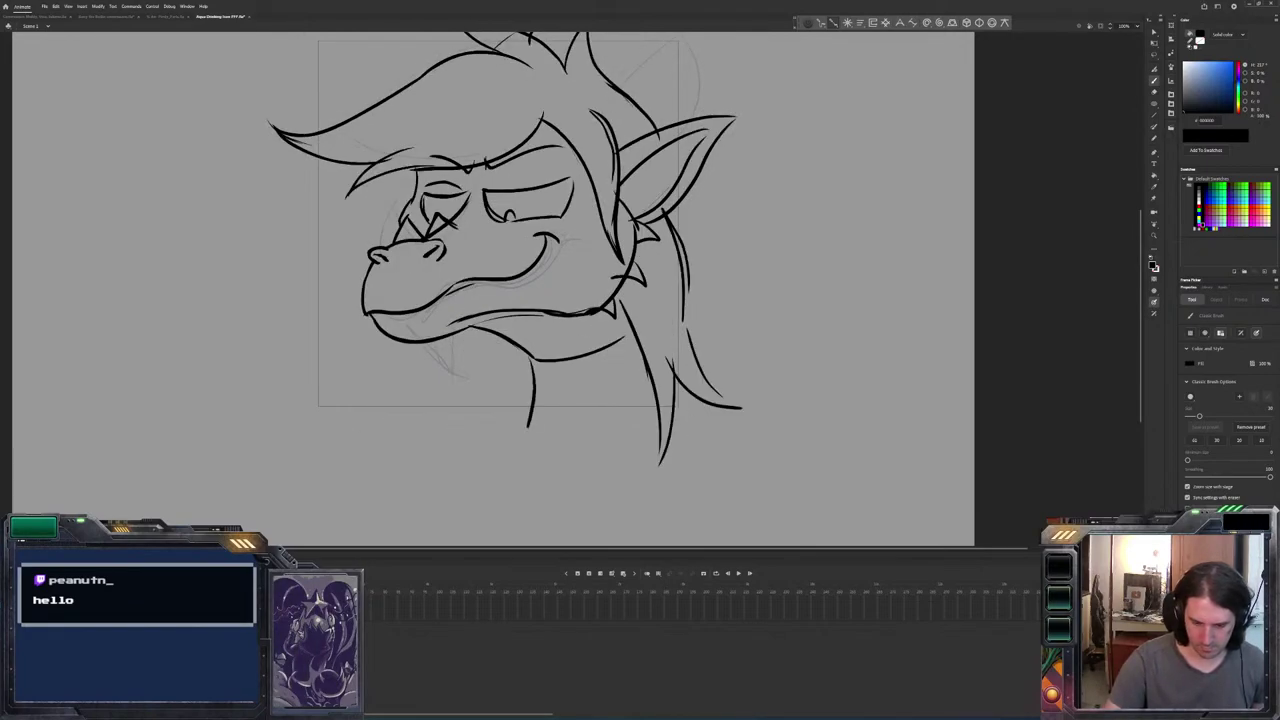
{"action": "mouse_move", "coordinate": [640, 345]}
{"action": "left_mouse_down"}
{"action": "mouse_move", "coordinate": [619, 418]}
{"action": "mouse_move", "coordinate": [495, 430]}
{"action": "mouse_move", "coordinate": [509, 379]}
{"action": "mouse_move", "coordinate": [470, 456]}
{"action": "left_mouse_up"}
Draw the pointed hair locks hanging in front of the neck below the chin.
{"action": "key", "text": "."}
{"action": "key", "text": "."}
{"action": "left_click_drag", "start_coordinate": [488, 394], "coordinate": [480, 428]}
{"action": "key", "text": "."}
{"action": "left_click_drag", "start_coordinate": [480, 368], "coordinate": [470, 430]}
{"action": "left_click_drag", "start_coordinate": [488, 428], "coordinate": [478, 464]}
{"action": "left_click_drag", "start_coordinate": [514, 388], "coordinate": [492, 430]}
{"action": "left_click_drag", "start_coordinate": [490, 438], "coordinate": [480, 460]}
{"action": "key", "text": "."}
{"action": "key", "text": "."}
{"action": "key", "text": "."}
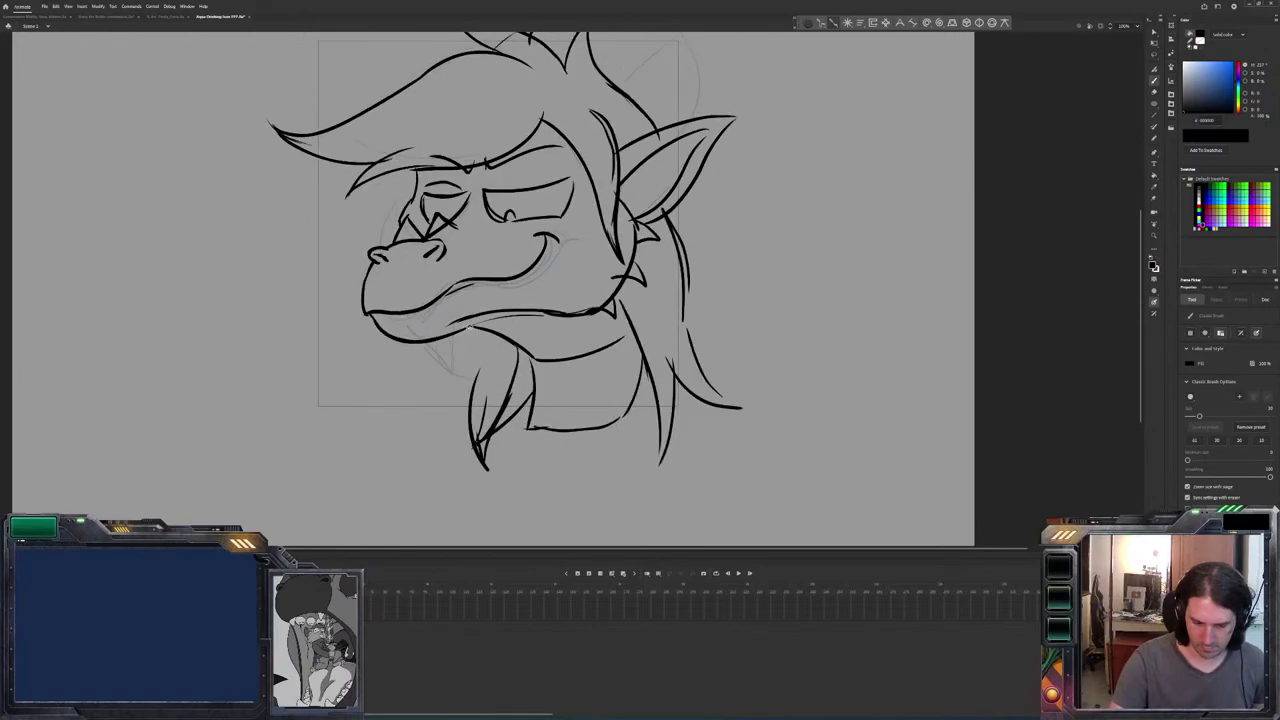
Move to the grin drawing and clear its line art over the rough head-turn sketch.
{"action": "key", "text": "."}
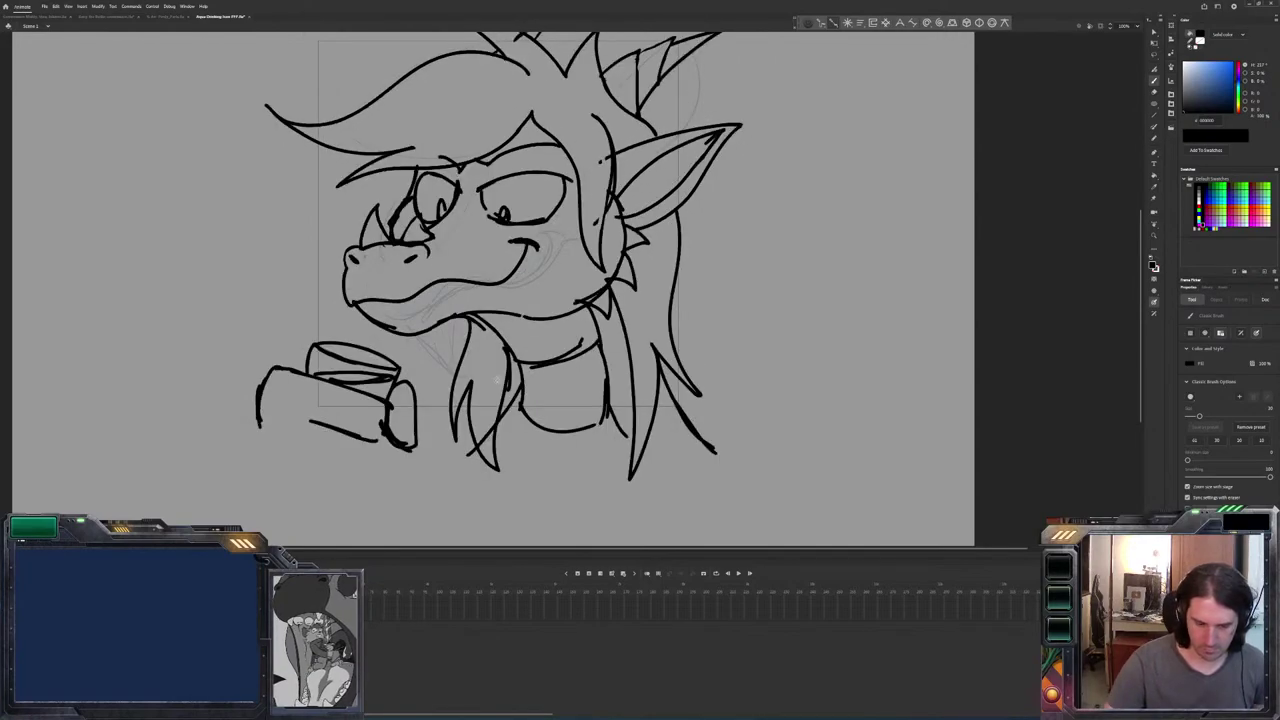
{"action": "key", "text": "."}
{"action": "key", "text": "."}
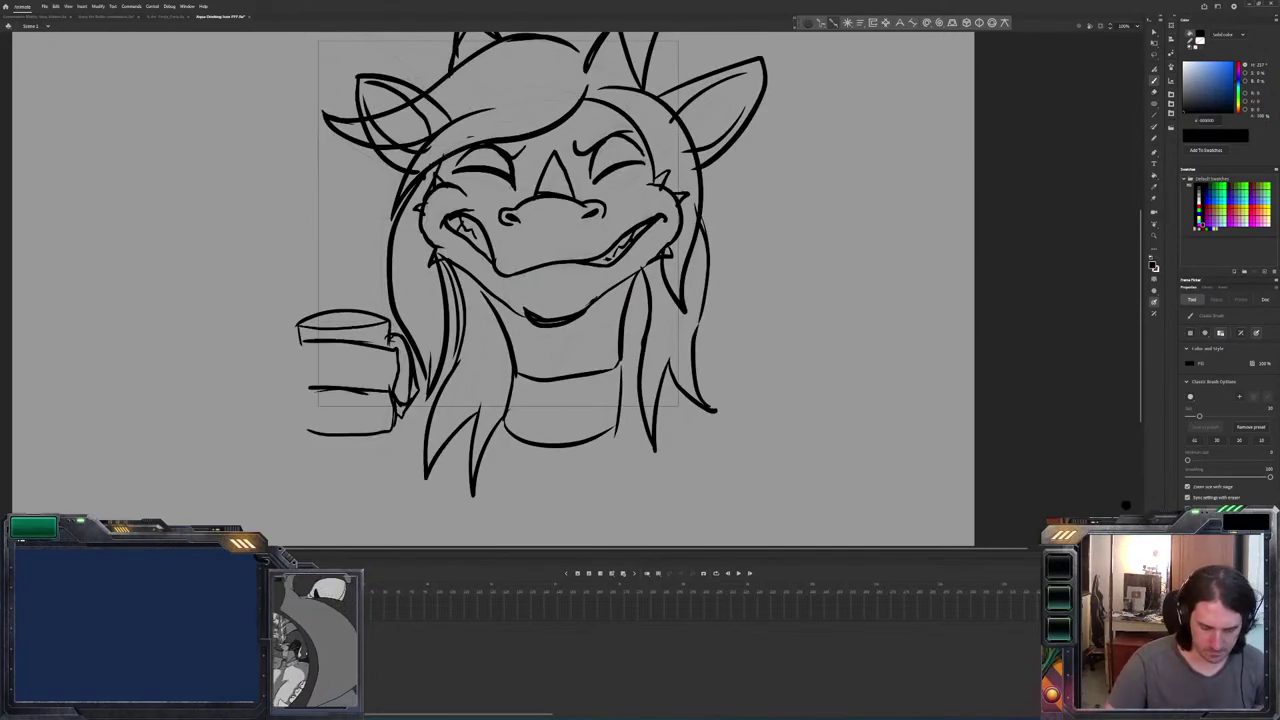
{"action": "key", "text": "ctrl+alt+a"}
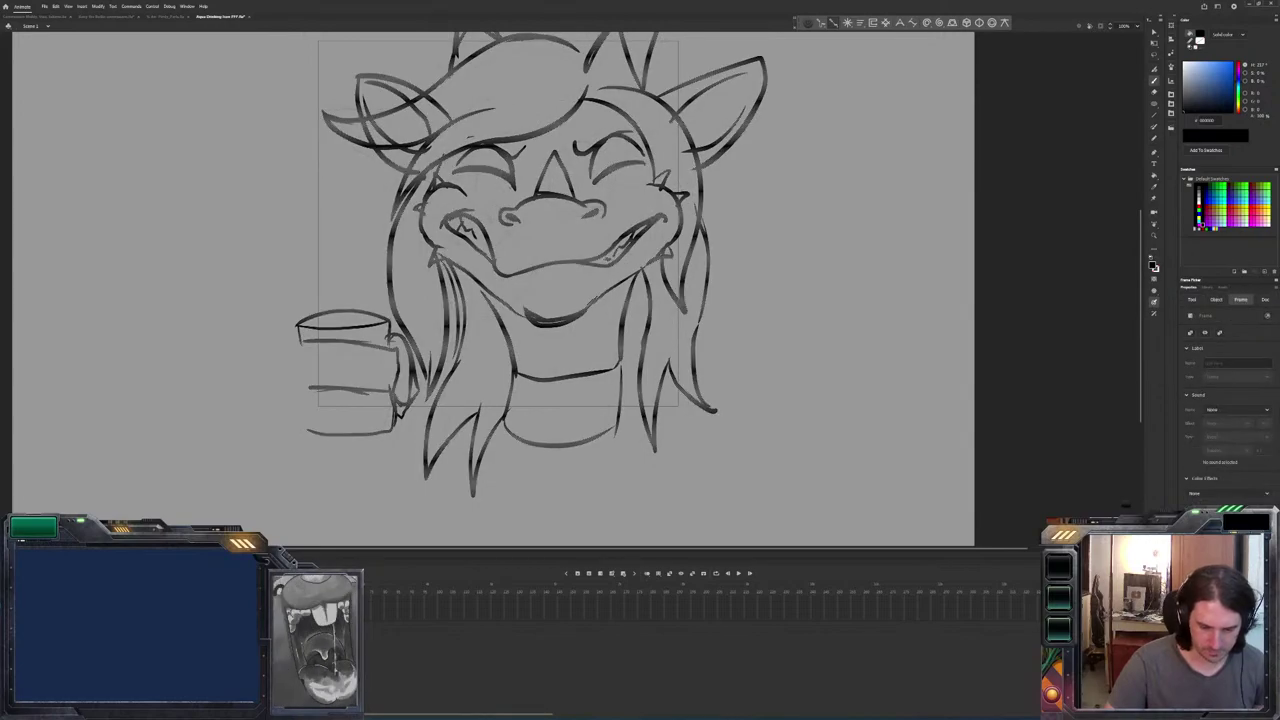
{"action": "key", "text": "alt+shift+o"}
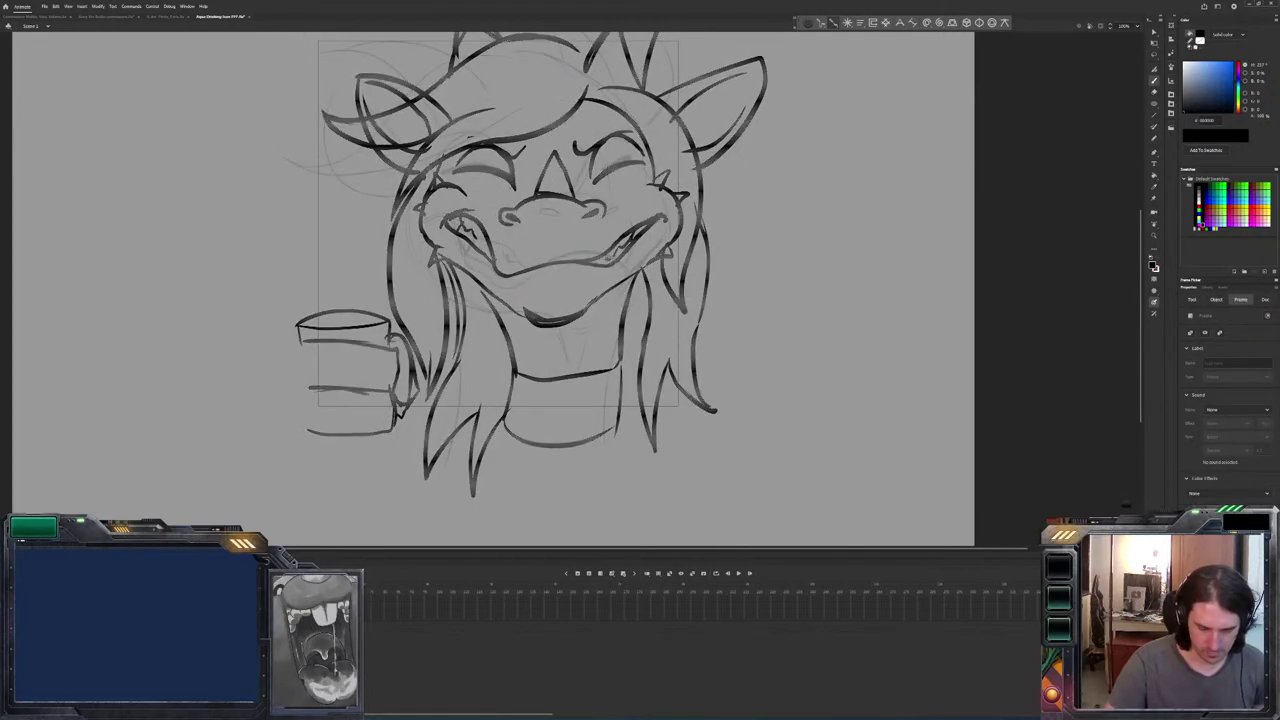
{"action": "key", "text": "alt+shift+o"}
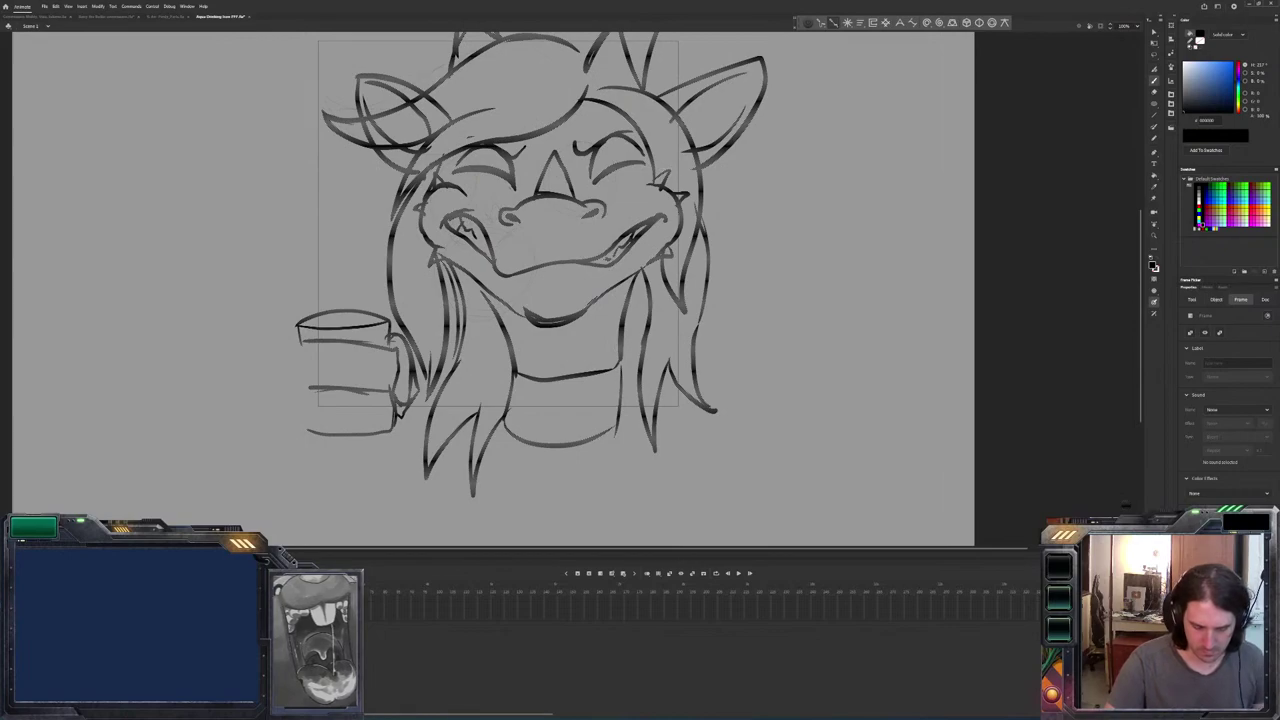
{"action": "key", "text": "Delete"}
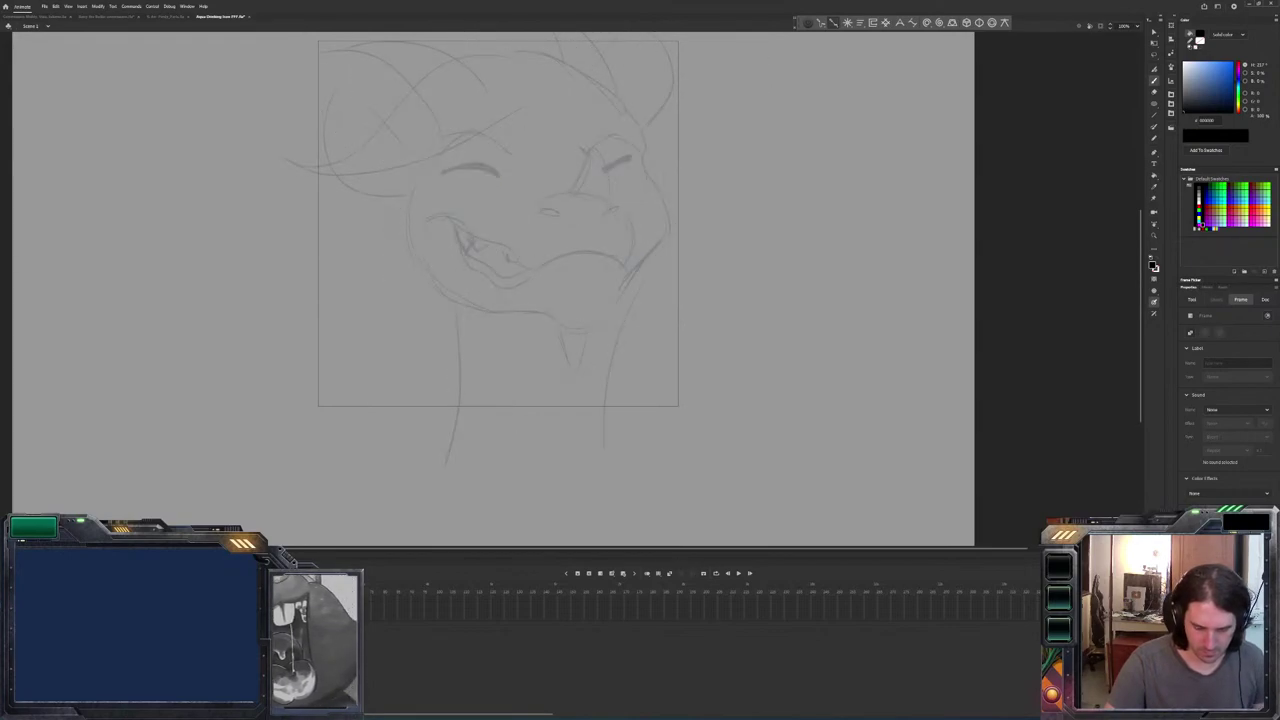
{"action": "key", "text": "ctrl+z"}
{"action": "key", "text": "Return"}
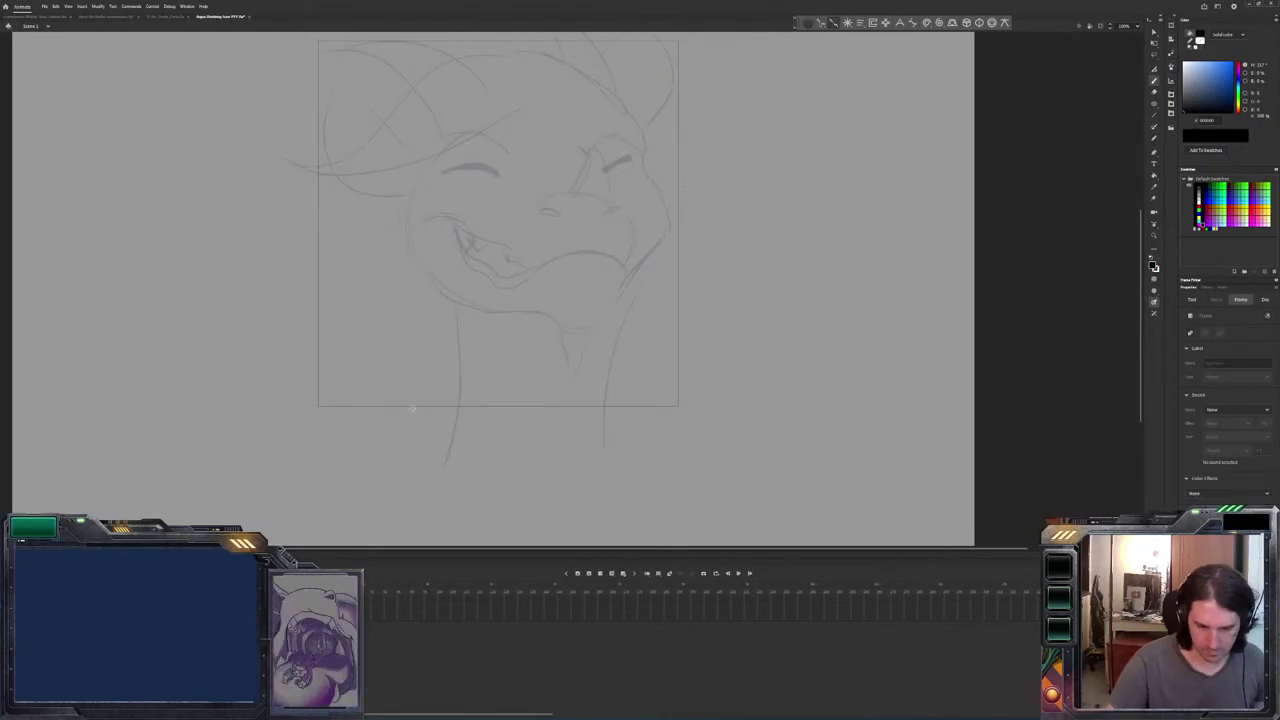
Ink the top of the snout with its nostrils and the small pointed nose horn over the rough sketch.
{"action": "left_click", "coordinate": [648, 200]}
{"action": "mouse_move", "coordinate": [628, 212]}
{"action": "left_mouse_down"}
{"action": "mouse_move", "coordinate": [592, 189]}
{"action": "mouse_move", "coordinate": [527, 219]}
{"action": "left_mouse_up"}
{"action": "mouse_move", "coordinate": [621, 197]}
{"action": "left_mouse_down"}
{"action": "mouse_move", "coordinate": [629, 216]}
{"action": "mouse_move", "coordinate": [623, 205]}
{"action": "left_mouse_up"}
{"action": "key", "text": "e"}
{"action": "key", "text": "b"}
{"action": "key", "text": "period"}
{"action": "key", "text": "period"}
{"action": "key", "text": "period"}
{"action": "key", "text": "period"}
{"action": "key", "text": "period"}
{"action": "left_click_drag", "start_coordinate": [577, 186], "coordinate": [589, 149]}
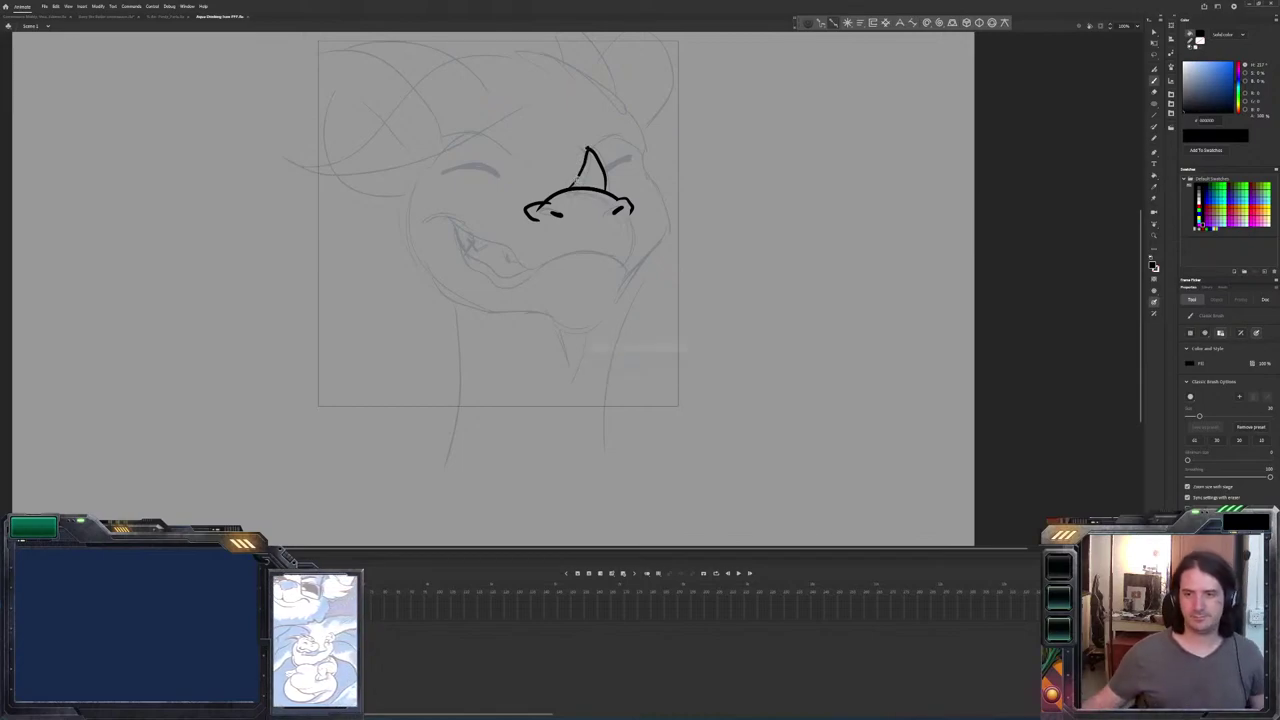
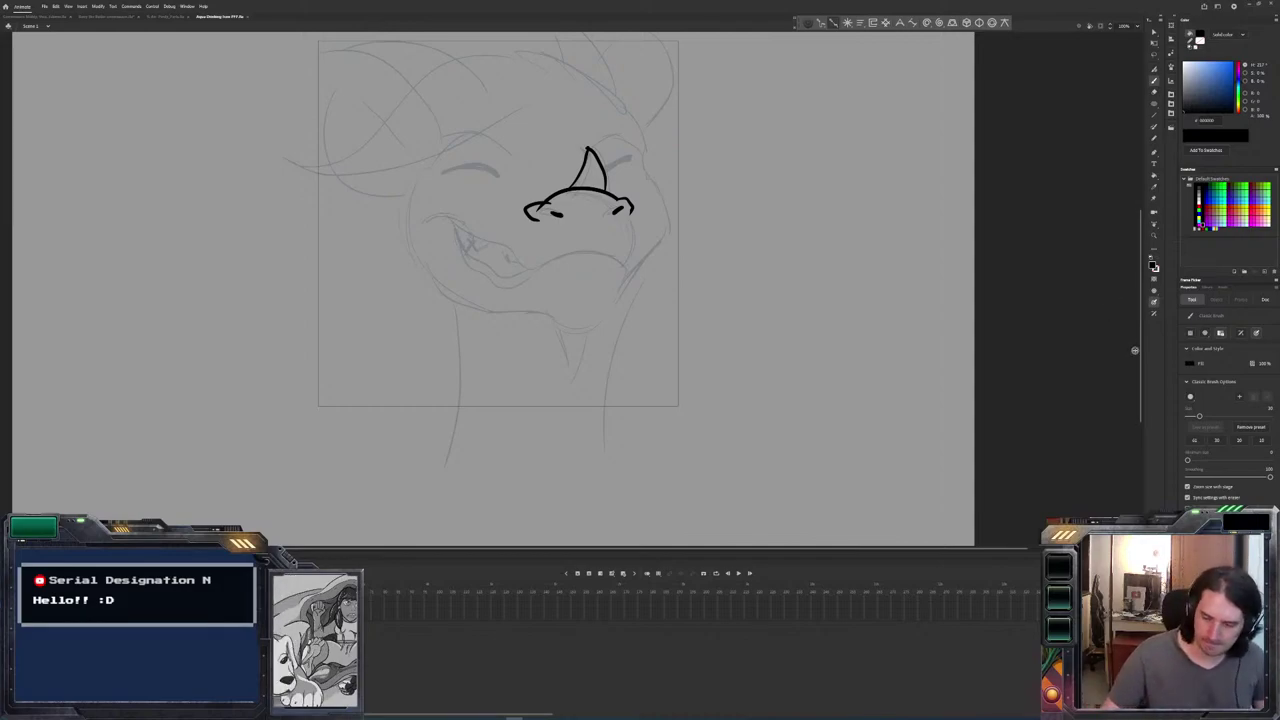
Ink the upper lip line and the open, toothy near corner of the grin, comparing with the neighbouring frames.
{"action": "key", "text": "period"}
{"action": "key", "text": "comma"}
{"action": "key", "text": "period"}
{"action": "key", "text": "comma"}
{"action": "mouse_move", "coordinate": [540, 265]}
{"action": "left_mouse_down"}
{"action": "mouse_move", "coordinate": [473, 227]}
{"action": "mouse_move", "coordinate": [425, 220]}
{"action": "left_mouse_up"}
{"action": "key", "text": "period"}
{"action": "key", "text": "comma"}
{"action": "key", "text": "period"}
{"action": "key", "text": "comma"}
{"action": "mouse_move", "coordinate": [526, 268]}
{"action": "left_mouse_down"}
{"action": "mouse_move", "coordinate": [488, 268]}
{"action": "mouse_move", "coordinate": [456, 248]}
{"action": "mouse_move", "coordinate": [446, 218]}
{"action": "left_mouse_up"}
{"action": "key", "text": "period"}
{"action": "key", "text": "comma"}
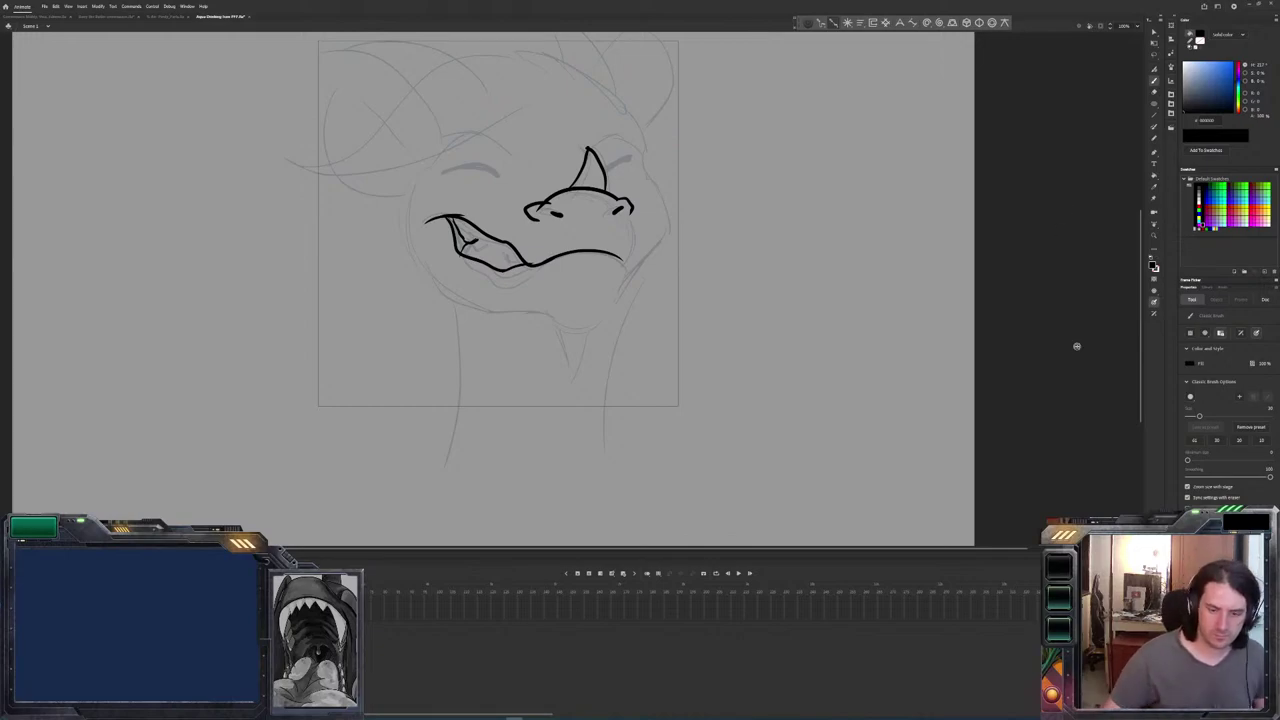
Draw the rounded contours of both cheeks and the small open far corner of the mouth.
{"action": "mouse_move", "coordinate": [428, 185]}
{"action": "left_mouse_down"}
{"action": "mouse_move", "coordinate": [438, 180]}
{"action": "mouse_move", "coordinate": [412, 212]}
{"action": "mouse_move", "coordinate": [430, 272]}
{"action": "left_mouse_up"}
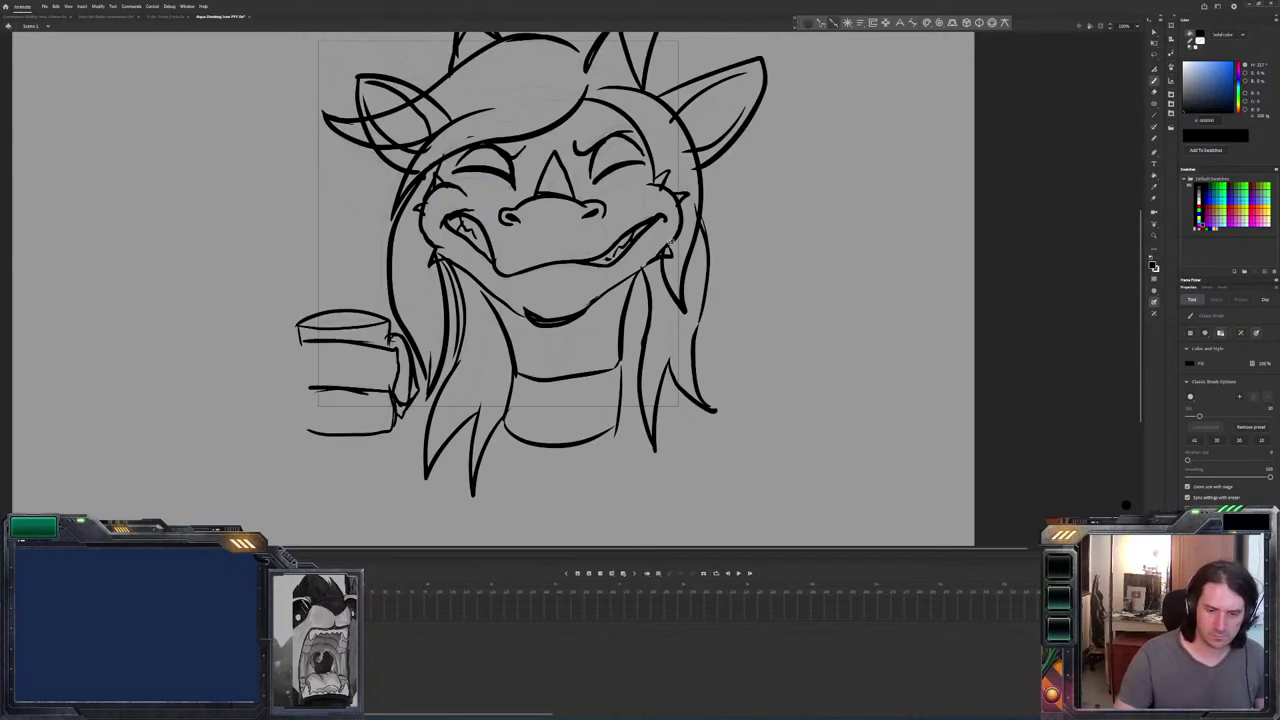
{"action": "left_click_drag", "start_coordinate": [670, 222], "coordinate": [651, 258]}
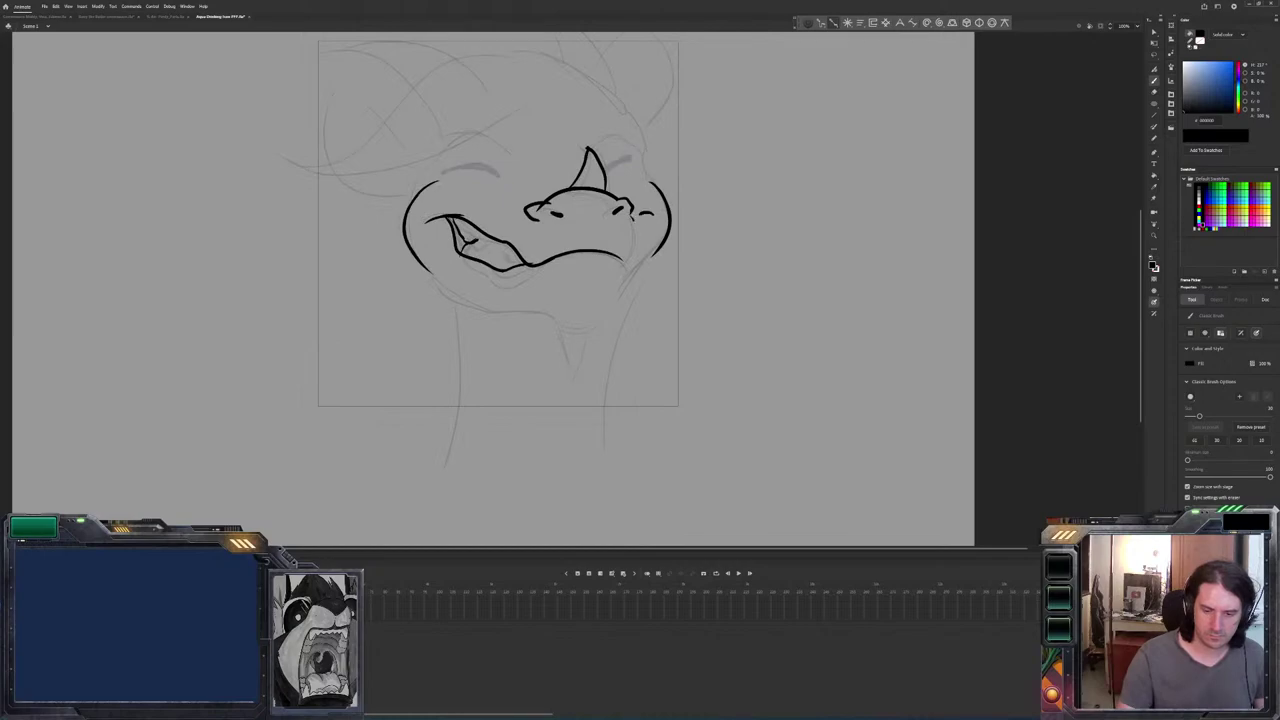
{"action": "left_click_drag", "start_coordinate": [638, 228], "coordinate": [633, 252]}
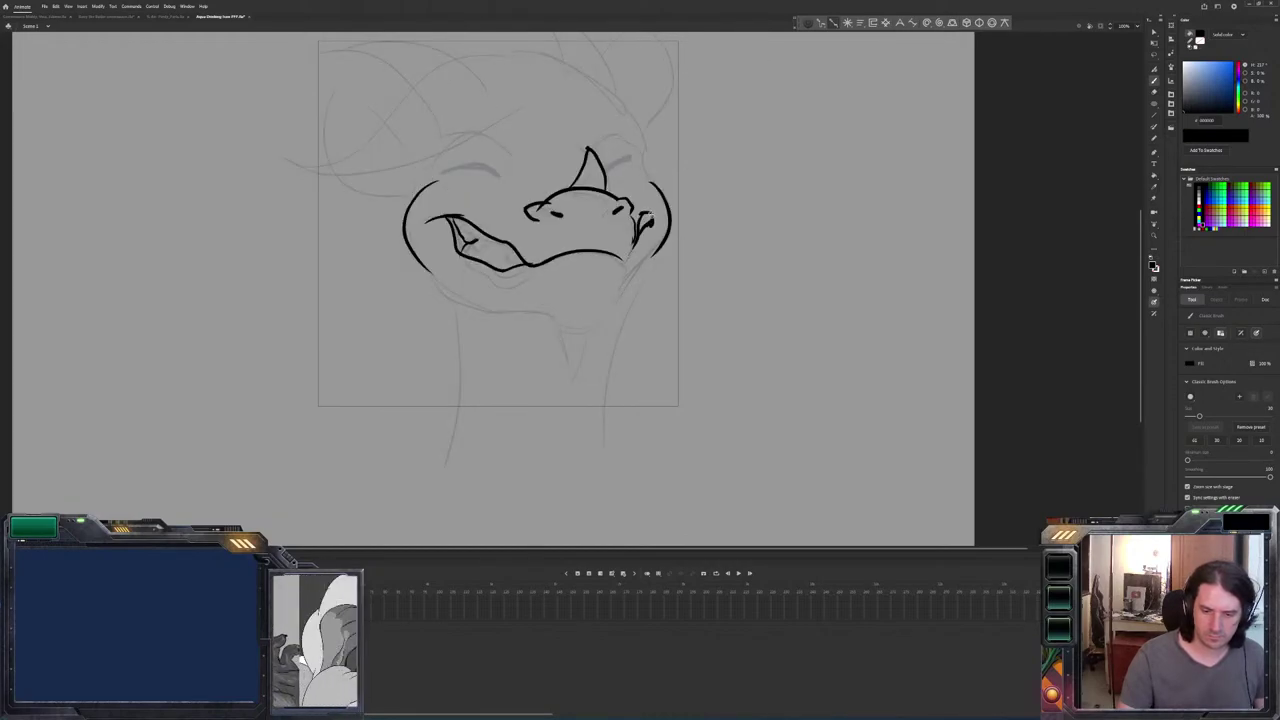
Draw both closed, arched eyes with their brows and the large rounded near ear with its inner contour.
{"action": "mouse_move", "coordinate": [605, 145]}
{"action": "left_mouse_down"}
{"action": "mouse_move", "coordinate": [637, 158]}
{"action": "mouse_move", "coordinate": [640, 146]}
{"action": "left_mouse_up"}
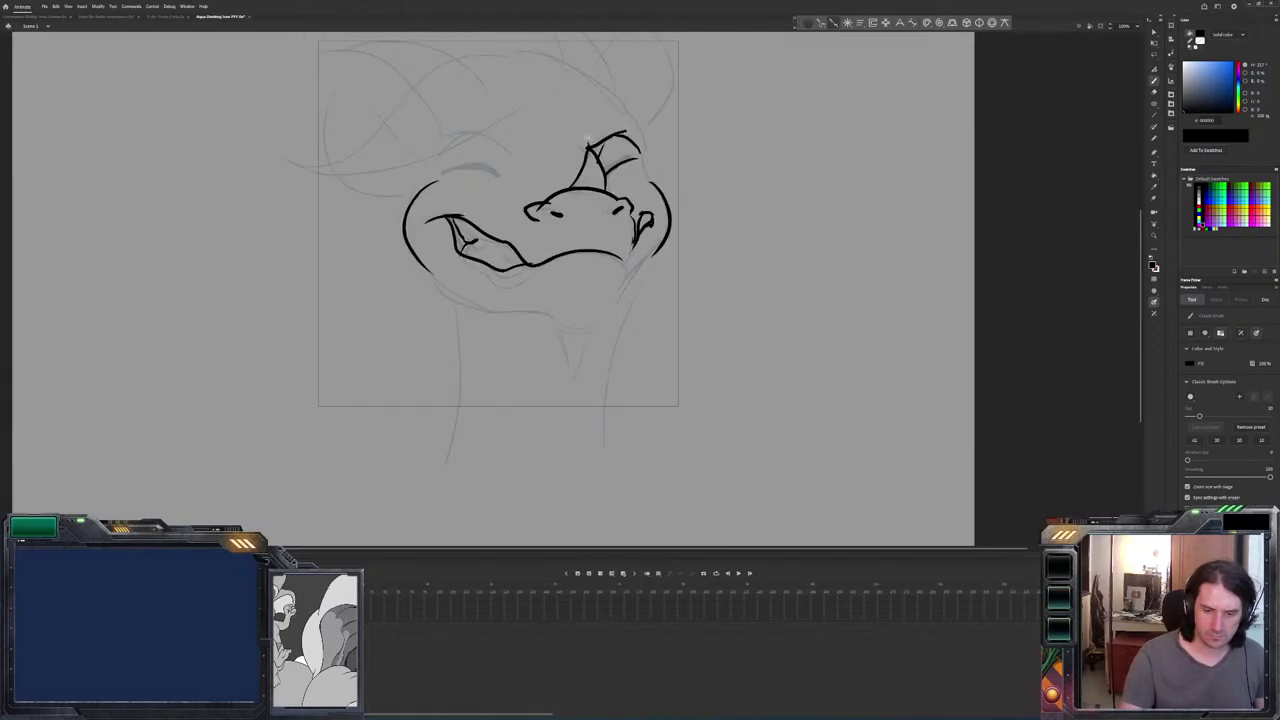
{"action": "mouse_move", "coordinate": [520, 150]}
{"action": "left_mouse_down"}
{"action": "mouse_move", "coordinate": [450, 146]}
{"action": "mouse_move", "coordinate": [490, 143]}
{"action": "left_mouse_up"}
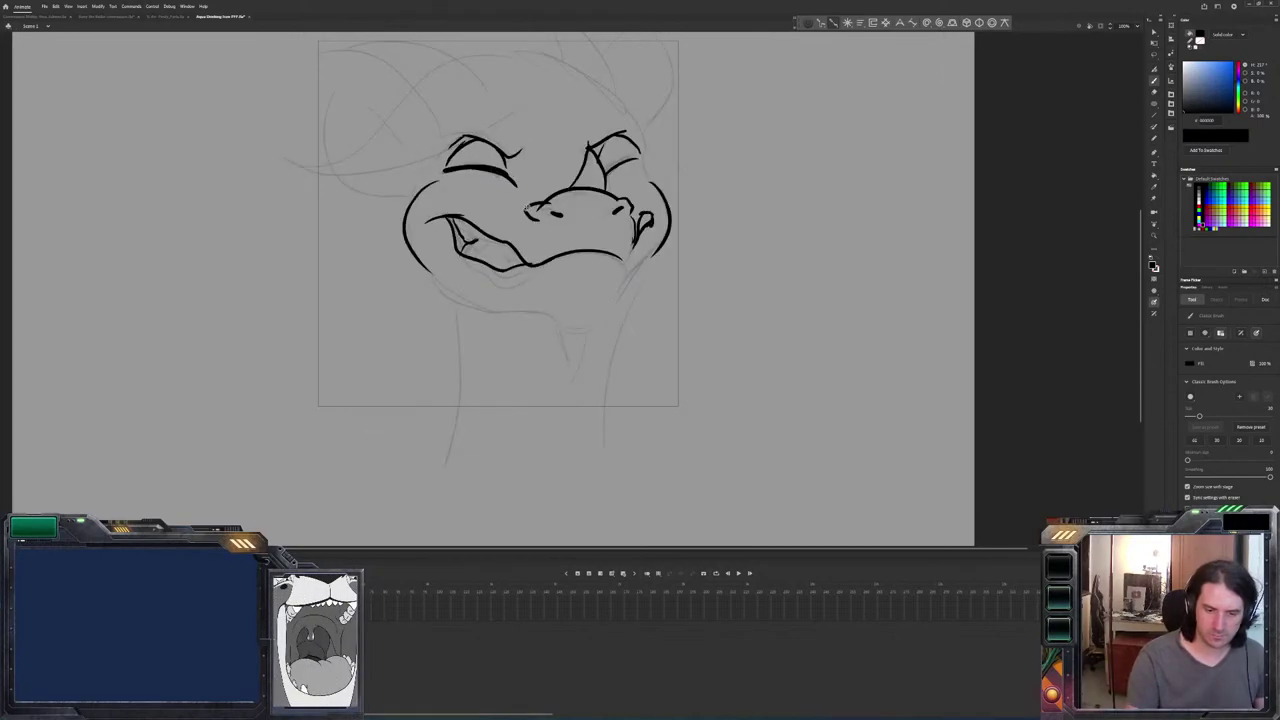
{"action": "mouse_move", "coordinate": [443, 150]}
{"action": "left_mouse_down"}
{"action": "mouse_move", "coordinate": [356, 84]}
{"action": "mouse_move", "coordinate": [378, 193]}
{"action": "mouse_move", "coordinate": [410, 203]}
{"action": "mouse_move", "coordinate": [404, 114]}
{"action": "mouse_move", "coordinate": [345, 88]}
{"action": "mouse_move", "coordinate": [406, 180]}
{"action": "left_mouse_up"}
{"action": "left_click_drag", "start_coordinate": [349, 141], "coordinate": [407, 183]}
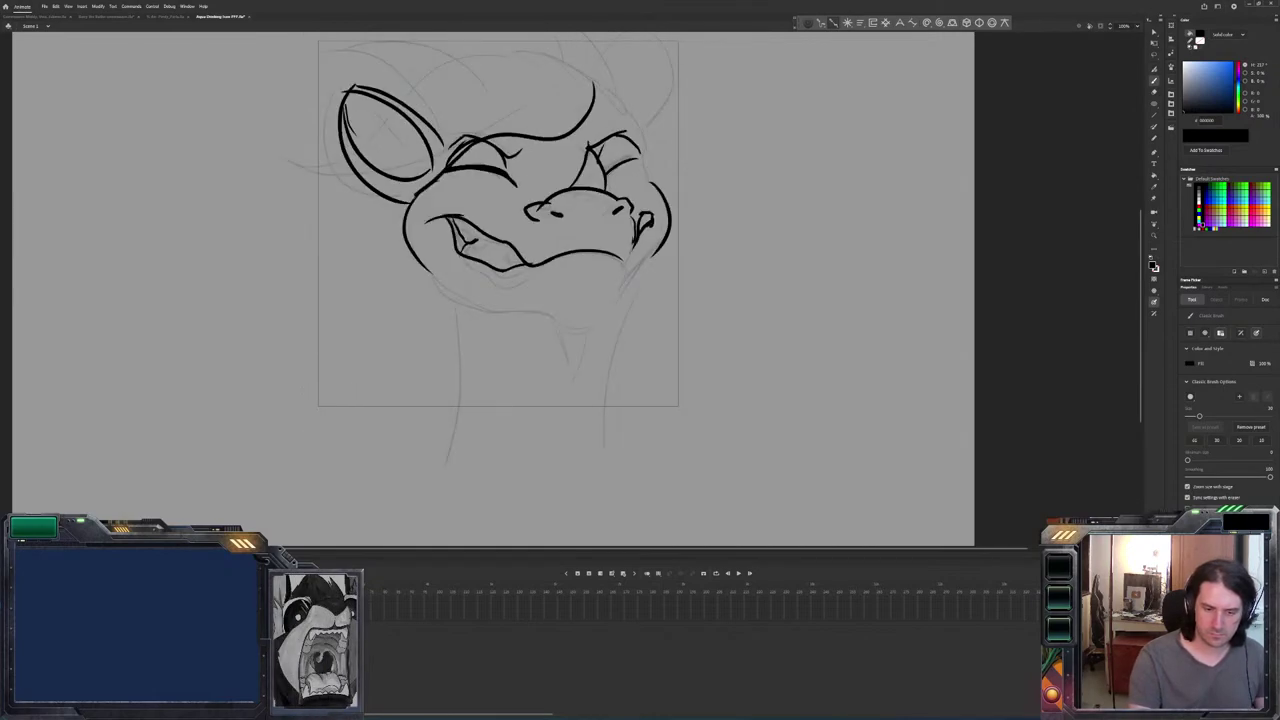
Draw the fringe sweeping from the crown across the near ear to a pointed tip, plus the hair edge over the far brow.
{"action": "left_click_drag", "start_coordinate": [368, 213], "coordinate": [486, 96]}
{"action": "mouse_move", "coordinate": [568, 40]}
{"action": "left_mouse_down"}
{"action": "mouse_move", "coordinate": [433, 58]}
{"action": "mouse_move", "coordinate": [403, 92]}
{"action": "left_mouse_up"}
{"action": "left_click_drag", "start_coordinate": [318, 150], "coordinate": [358, 178]}
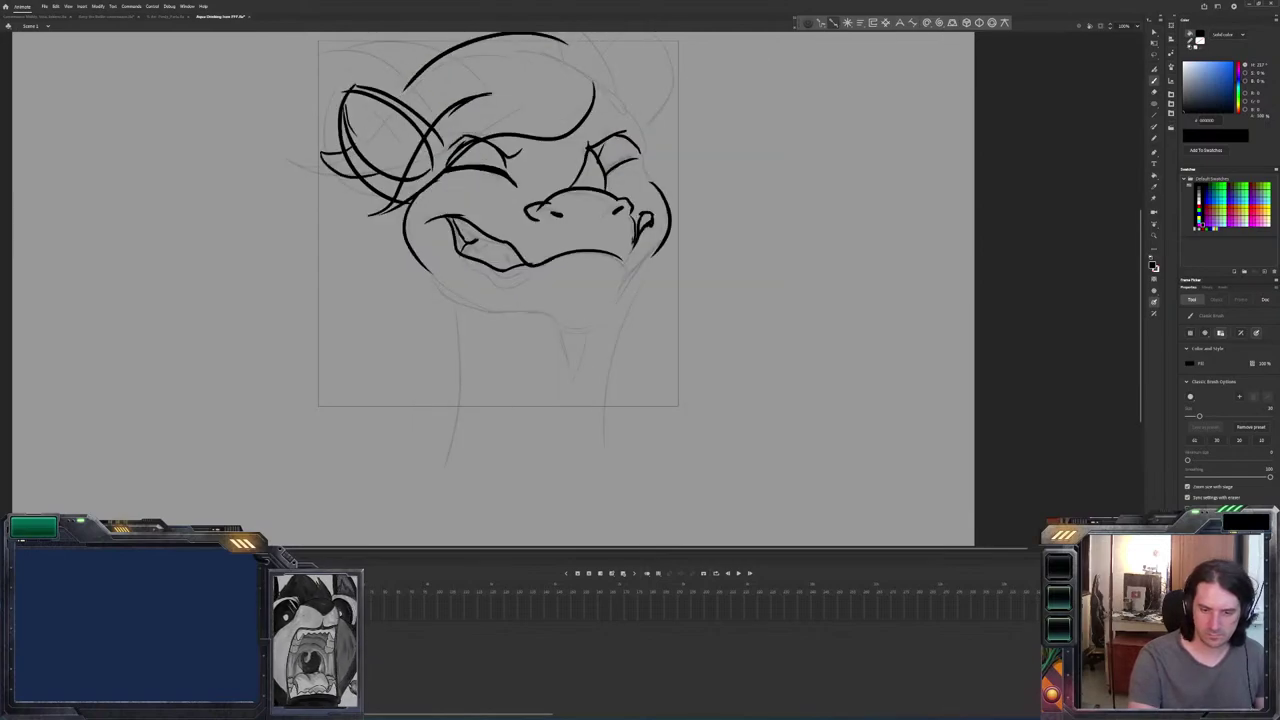
{"action": "mouse_move", "coordinate": [510, 90]}
{"action": "left_mouse_down"}
{"action": "mouse_move", "coordinate": [356, 166]}
{"action": "mouse_move", "coordinate": [484, 42]}
{"action": "left_mouse_up"}
{"action": "mouse_move", "coordinate": [594, 100]}
{"action": "left_mouse_down"}
{"action": "mouse_move", "coordinate": [632, 108]}
{"action": "mouse_move", "coordinate": [664, 152]}
{"action": "left_mouse_up"}
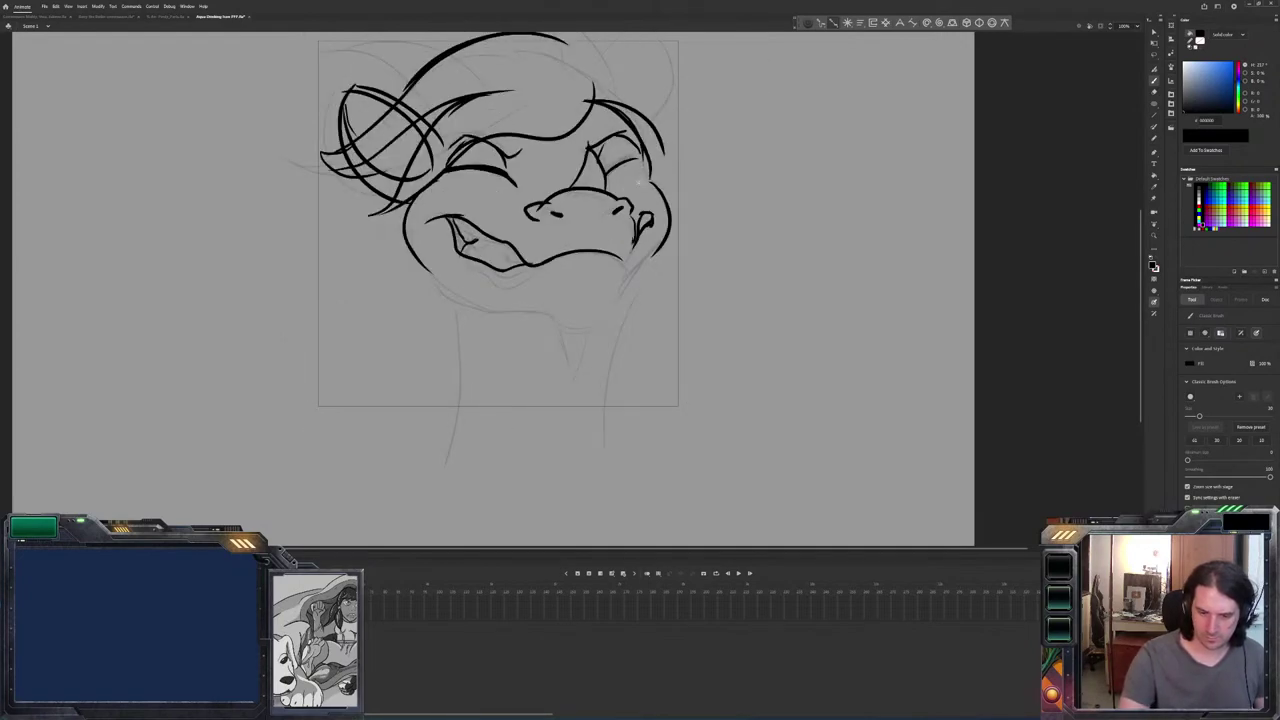
Draw the long pointed side lock beside the near cheek and the jaw line meeting at the chin.
{"action": "mouse_move", "coordinate": [452, 290]}
{"action": "left_mouse_down"}
{"action": "mouse_move", "coordinate": [425, 387]}
{"action": "mouse_move", "coordinate": [386, 258]}
{"action": "mouse_move", "coordinate": [400, 178]}
{"action": "left_mouse_up"}
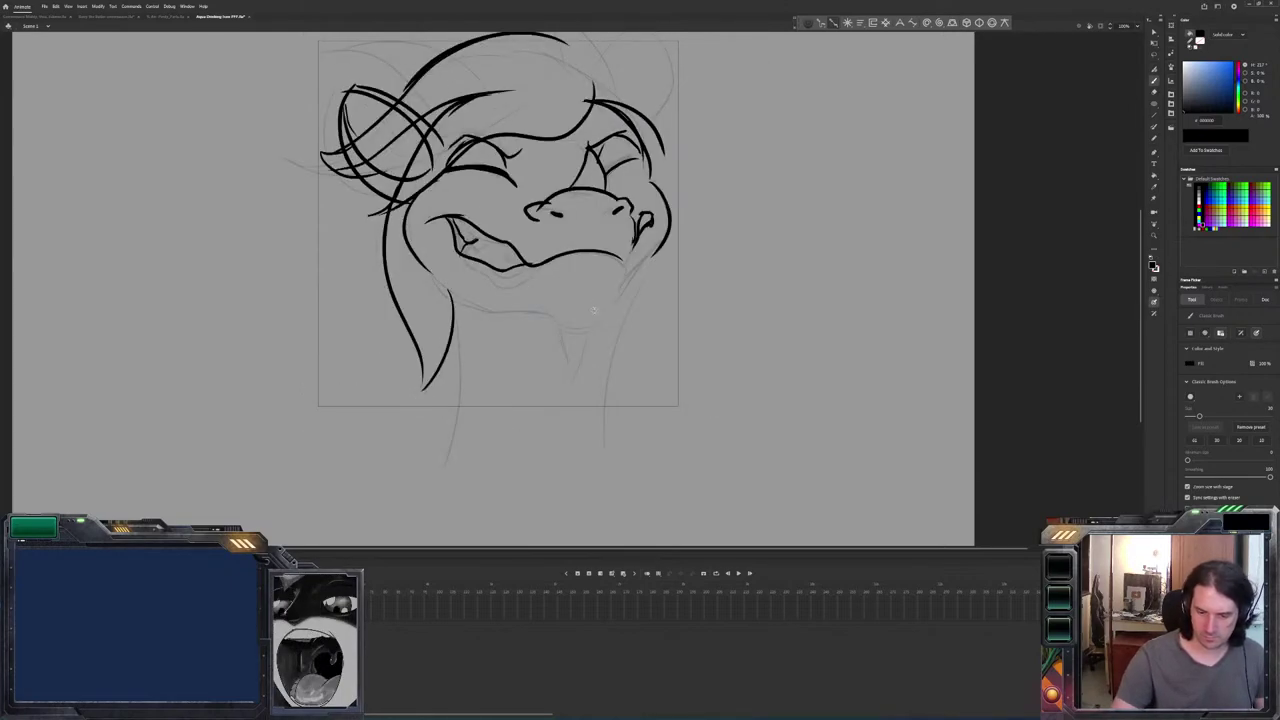
{"action": "left_click_drag", "start_coordinate": [598, 314], "coordinate": [645, 263]}
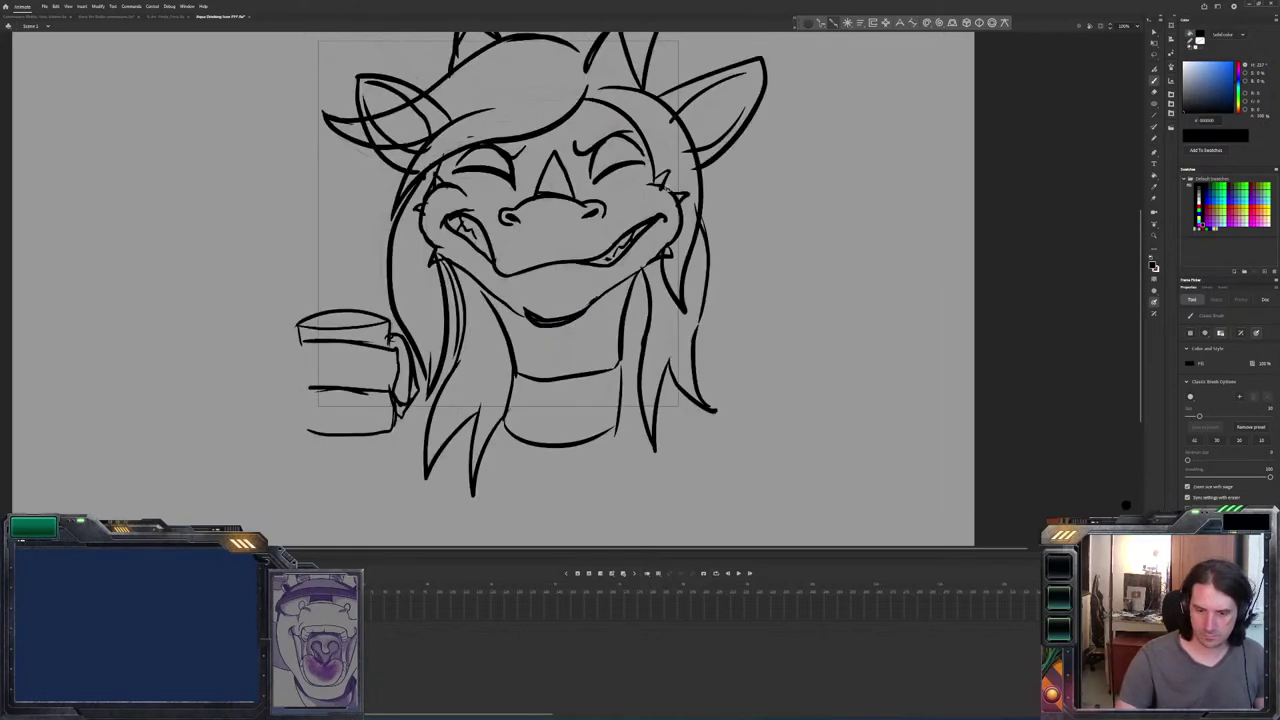
Draw the two pointed horns on top of the head and add ring bands to the upright far one.
{"action": "scroll", "coordinate": [630, 240], "scroll_direction": "up", "scroll_amount": 3}
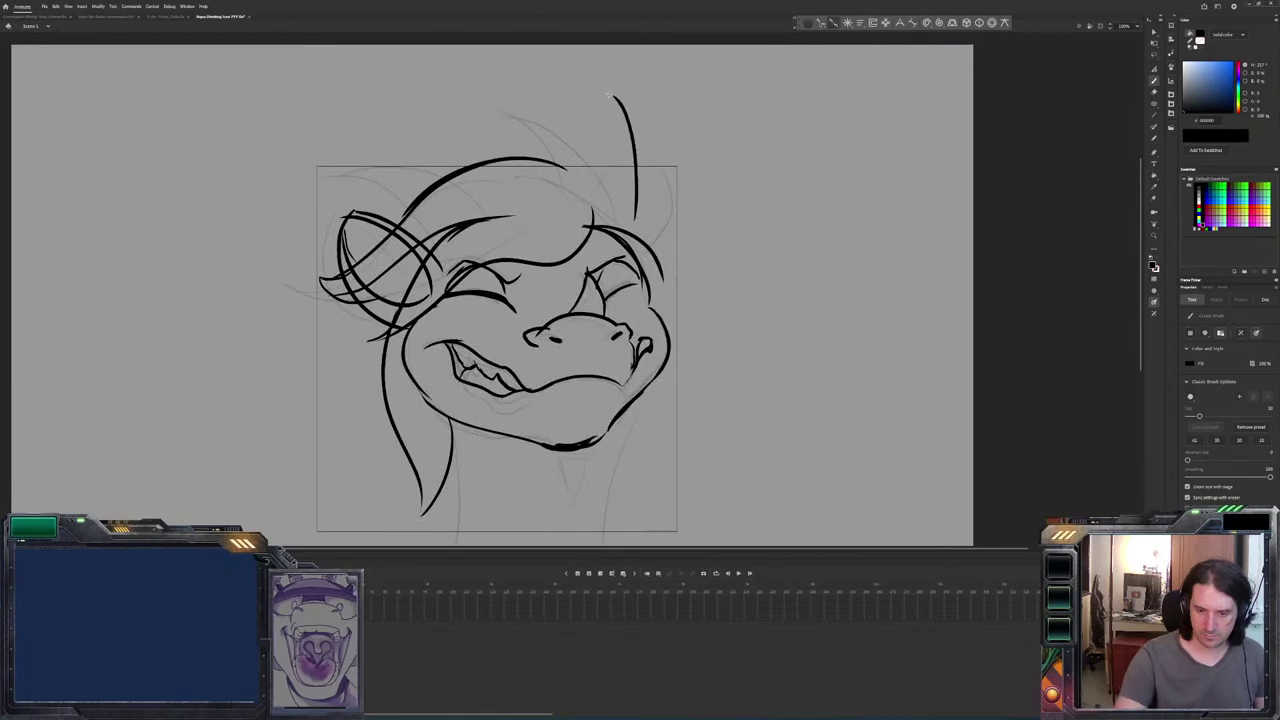
{"action": "mouse_move", "coordinate": [624, 232]}
{"action": "left_mouse_down"}
{"action": "mouse_move", "coordinate": [625, 170]}
{"action": "mouse_move", "coordinate": [586, 100]}
{"action": "left_mouse_up"}
{"action": "mouse_move", "coordinate": [510, 190]}
{"action": "left_mouse_down"}
{"action": "mouse_move", "coordinate": [463, 152]}
{"action": "mouse_move", "coordinate": [377, 124]}
{"action": "left_mouse_up"}
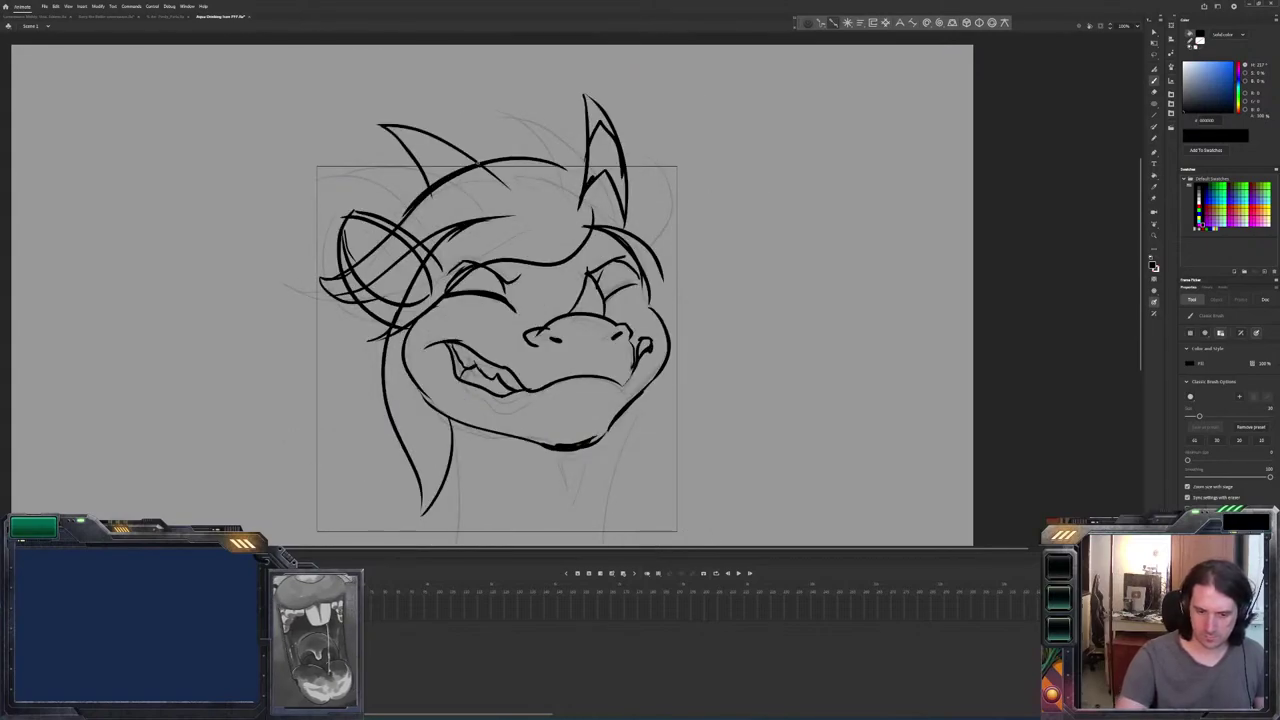
{"action": "mouse_move", "coordinate": [438, 180]}
{"action": "left_mouse_down"}
{"action": "mouse_move", "coordinate": [462, 150]}
{"action": "mouse_move", "coordinate": [410, 132]}
{"action": "left_mouse_up"}
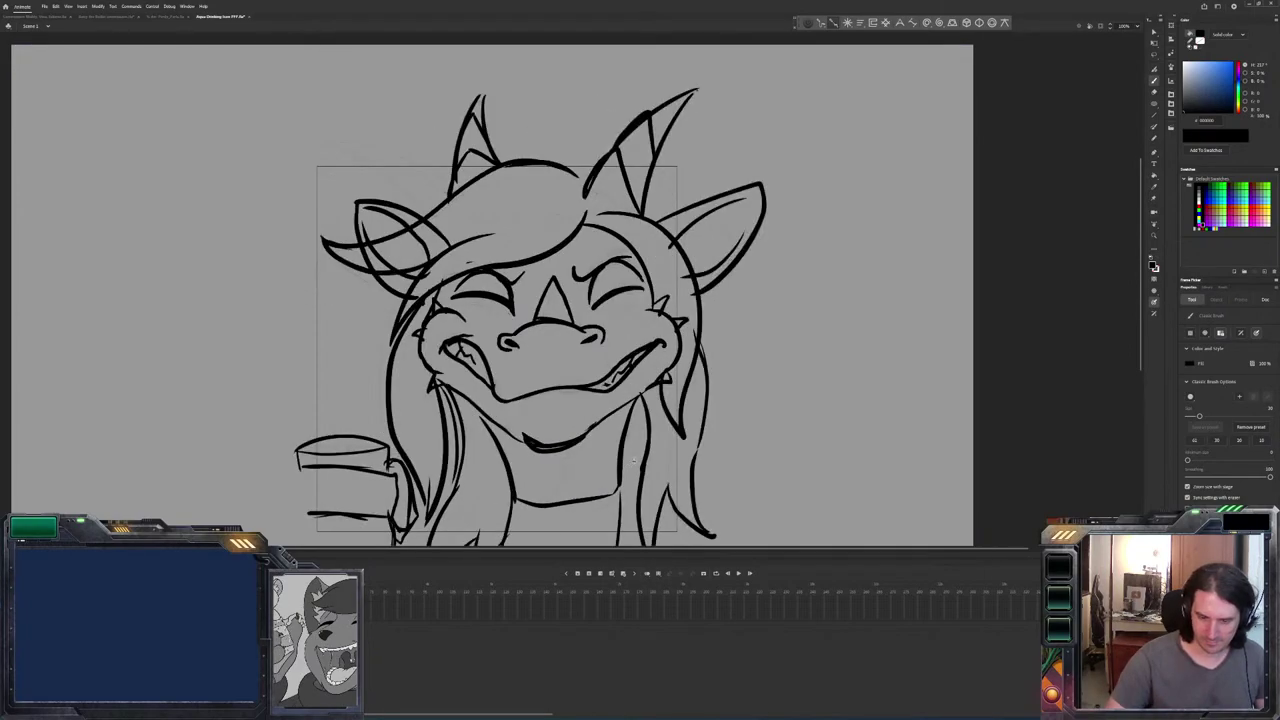
Draw the neck sides below the collar and the jagged, pointed hair locks hanging beside the near side of the neck.
{"action": "left_click_drag", "start_coordinate": [616, 442], "coordinate": [604, 510]}
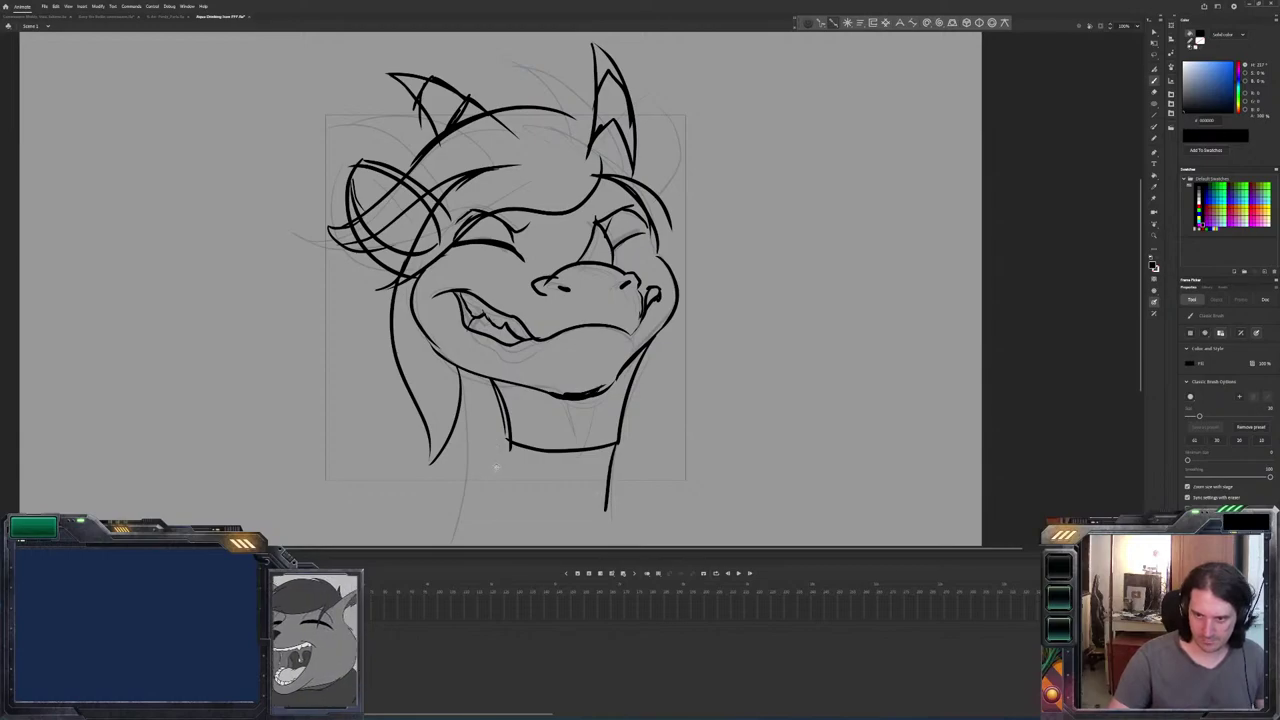
{"action": "left_click_drag", "start_coordinate": [503, 482], "coordinate": [502, 498]}
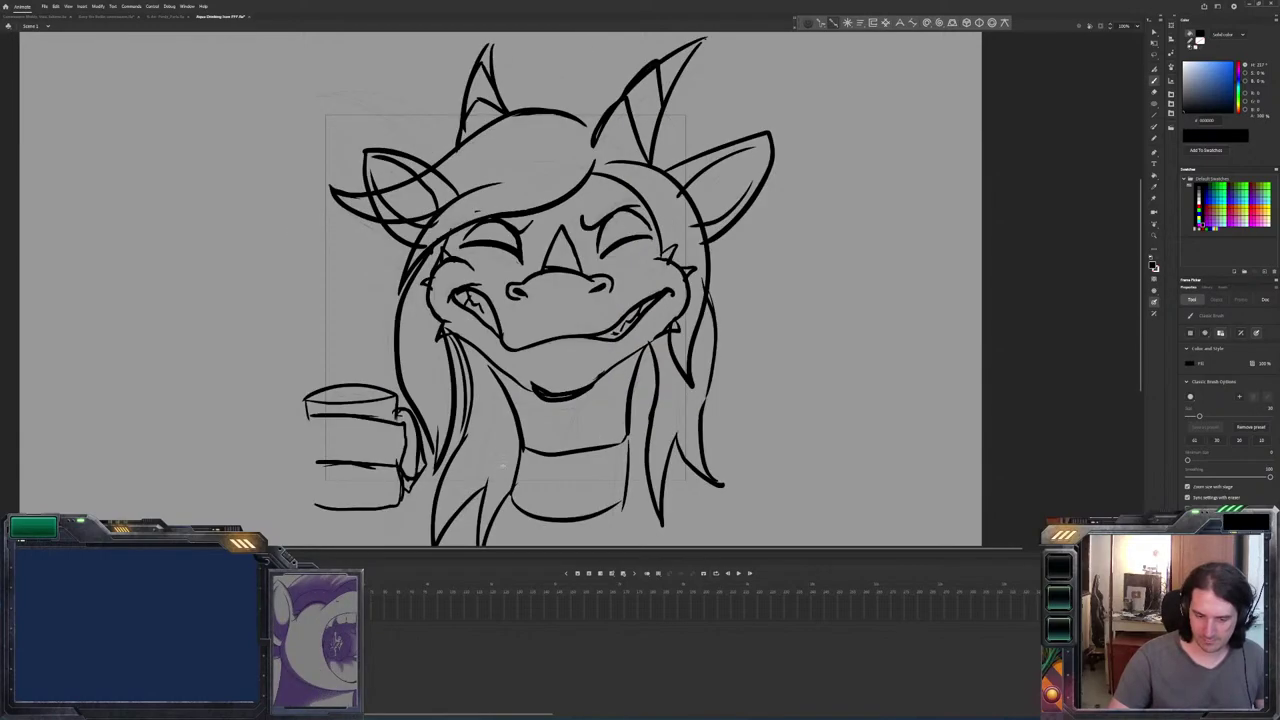
{"action": "left_click_drag", "start_coordinate": [465, 370], "coordinate": [468, 405]}
{"action": "left_click_drag", "start_coordinate": [478, 468], "coordinate": [455, 526]}
{"action": "left_click_drag", "start_coordinate": [486, 460], "coordinate": [450, 508]}
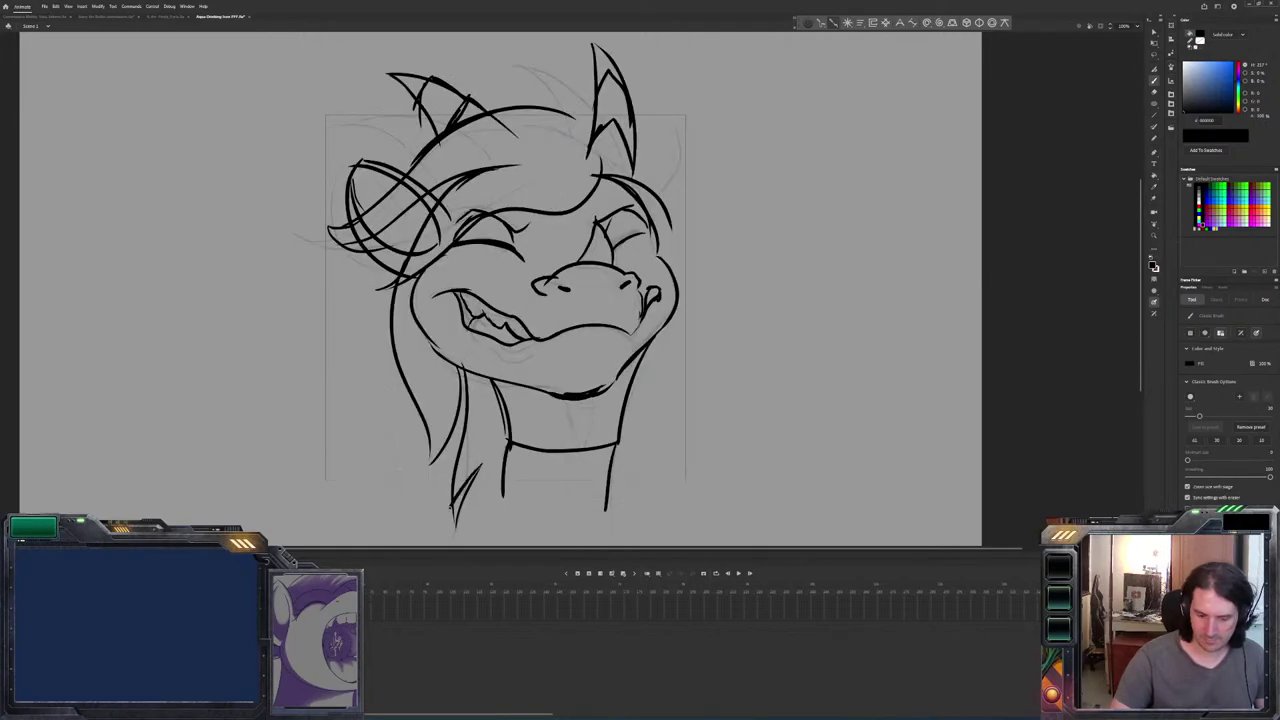
{"action": "left_click_drag", "start_coordinate": [462, 428], "coordinate": [440, 520]}
{"action": "left_click_drag", "start_coordinate": [466, 380], "coordinate": [458, 430]}
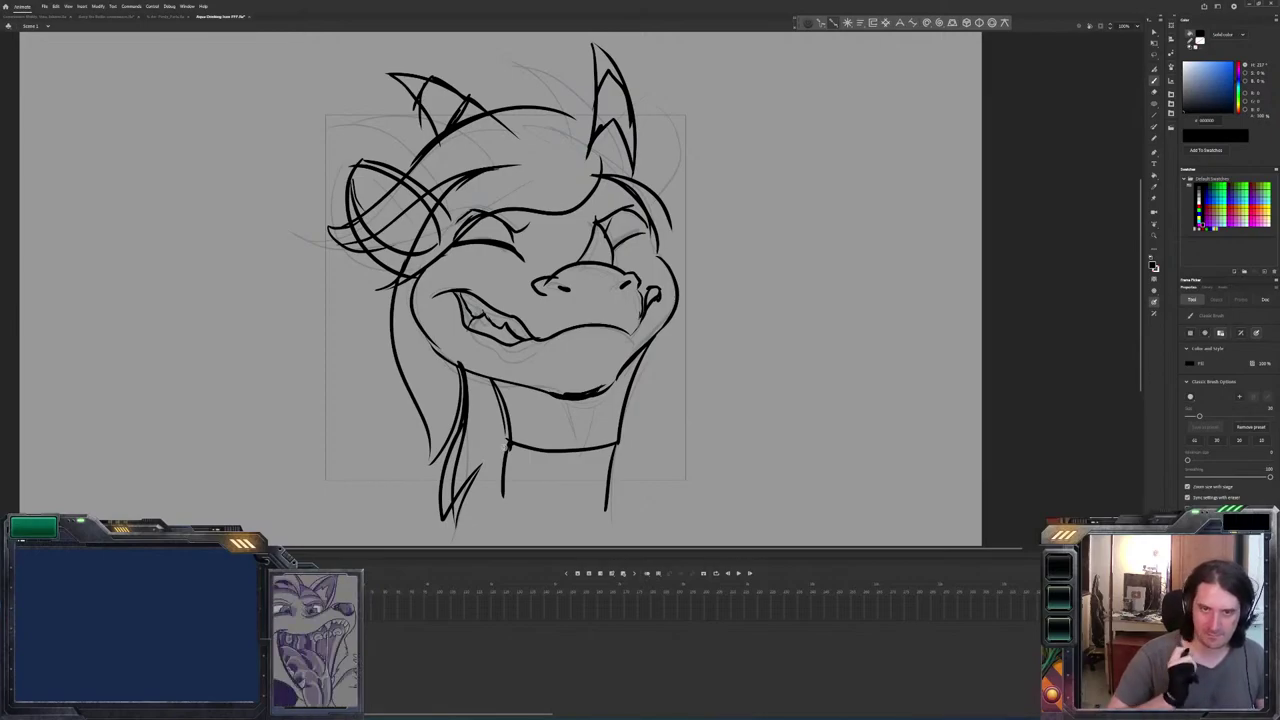
{"action": "left_click_drag", "start_coordinate": [500, 488], "coordinate": [490, 532]}
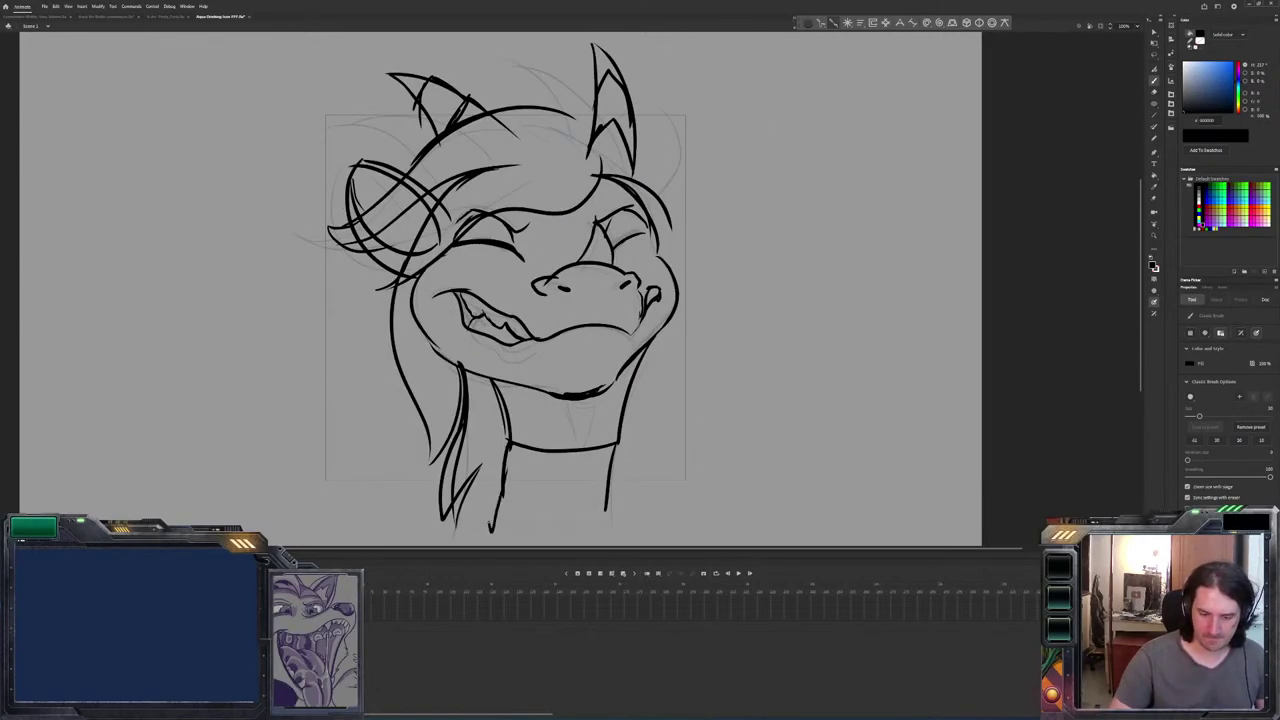
{"action": "left_click_drag", "start_coordinate": [480, 468], "coordinate": [488, 526]}
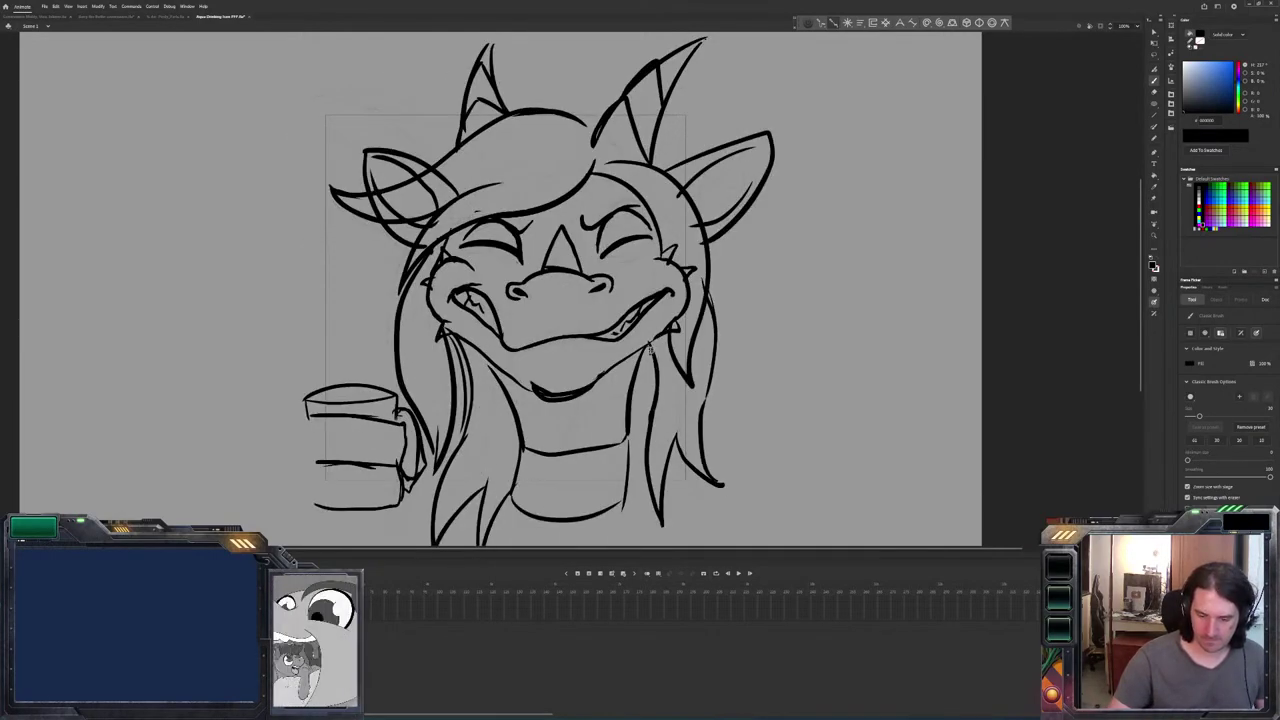
Draw the far-side hair with its outer contour, the pointed tips beside the neck and the lock behind the far cheek.
{"action": "mouse_move", "coordinate": [650, 434]}
{"action": "left_mouse_down"}
{"action": "mouse_move", "coordinate": [643, 506]}
{"action": "mouse_move", "coordinate": [724, 501]}
{"action": "left_mouse_up"}
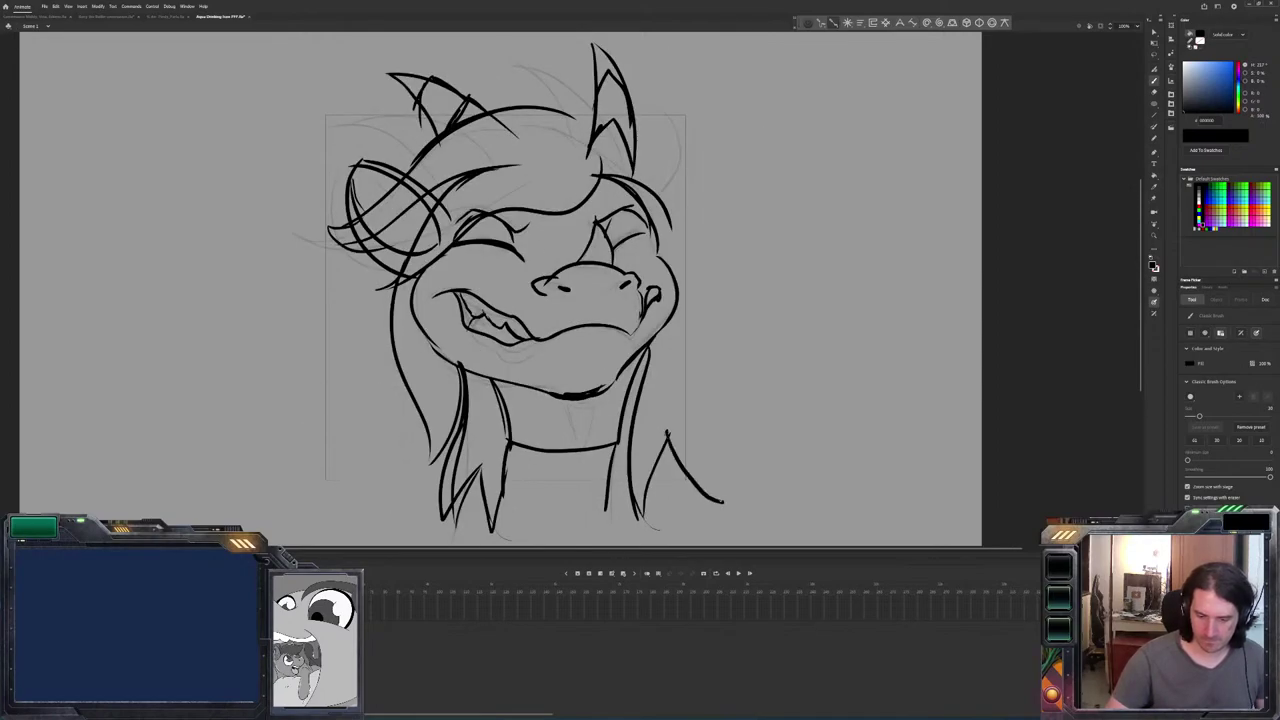
{"action": "left_click_drag", "start_coordinate": [711, 382], "coordinate": [722, 500]}
{"action": "left_click_drag", "start_coordinate": [684, 276], "coordinate": [710, 376]}
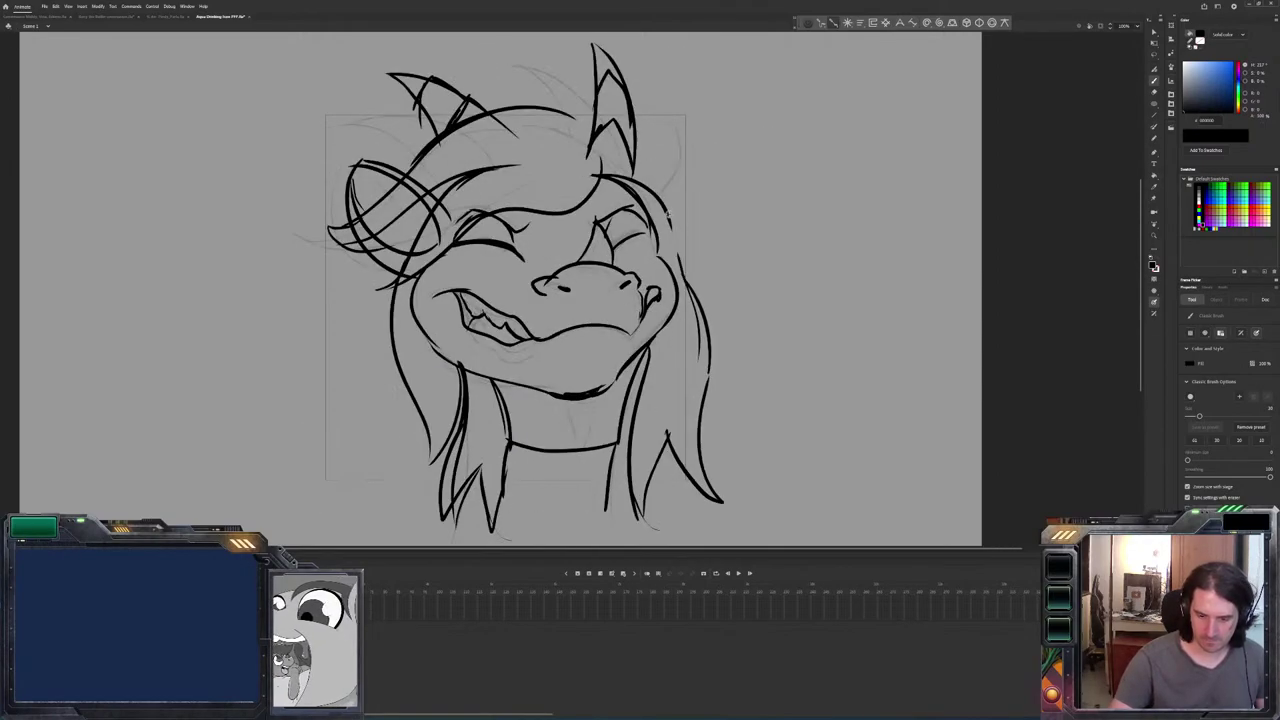
{"action": "left_click_drag", "start_coordinate": [648, 346], "coordinate": [687, 391]}
{"action": "left_click_drag", "start_coordinate": [684, 274], "coordinate": [680, 336]}
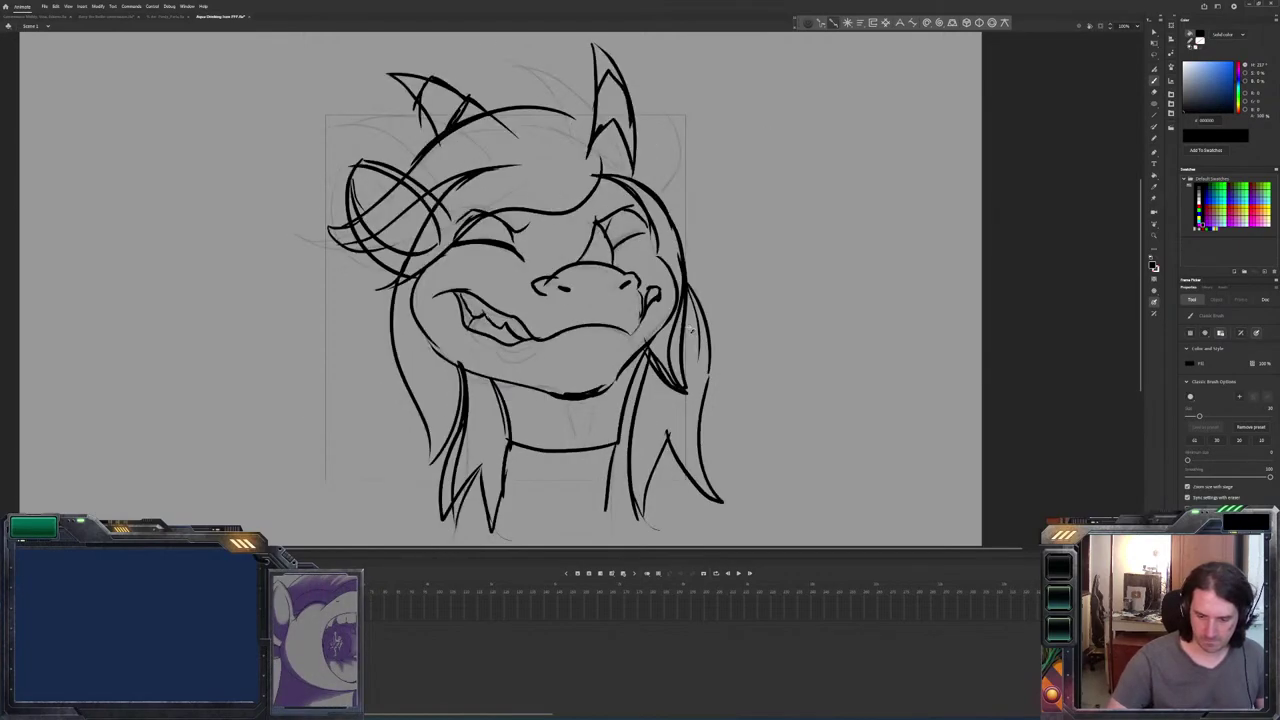
{"action": "left_click_drag", "start_coordinate": [686, 298], "coordinate": [687, 404]}
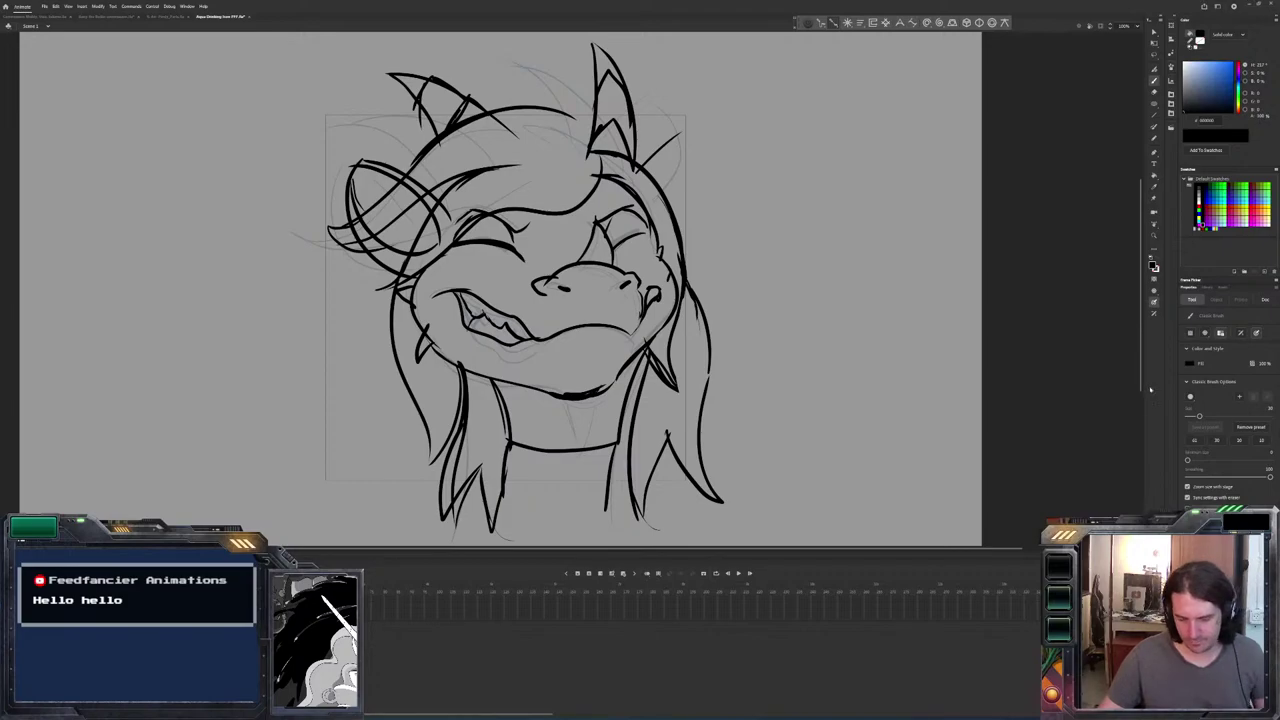
Step back and forth through the neighbouring frames to compare the cup's position and shape.
{"action": "key", "text": "period"}
{"action": "key", "text": "period"}
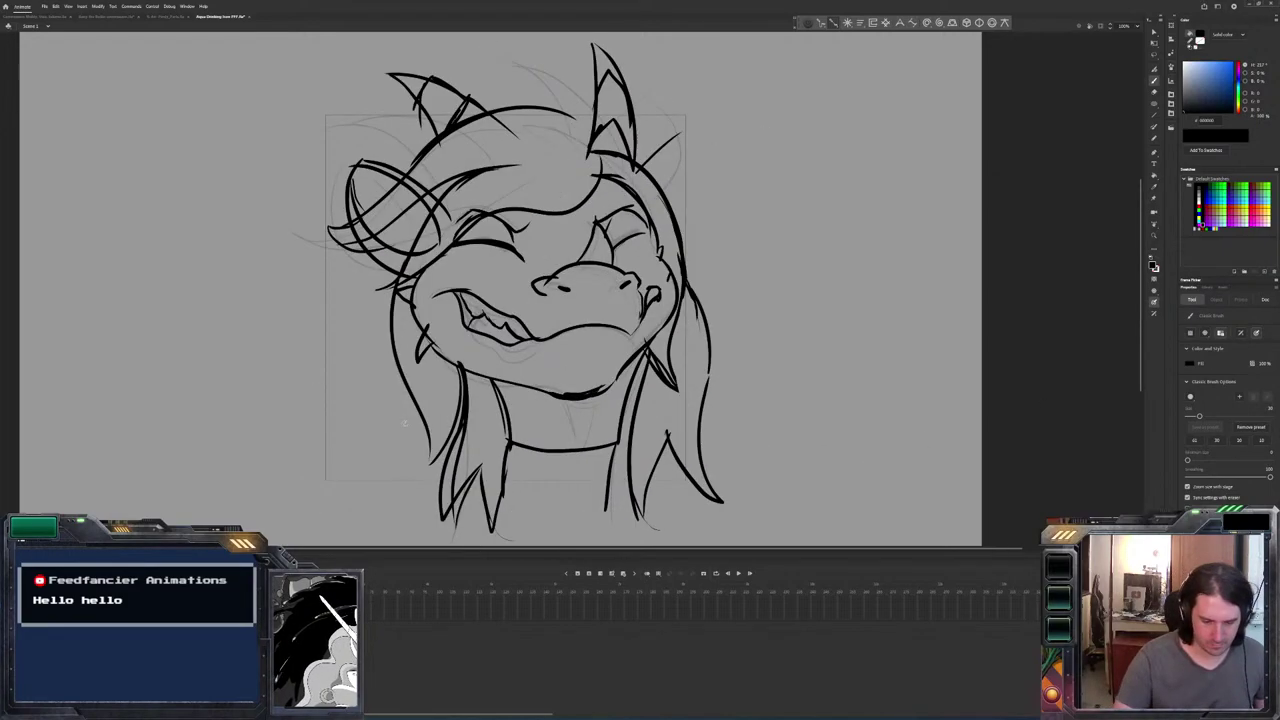
{"action": "key", "text": "period"}
{"action": "key", "text": "period"}
{"action": "key", "text": "period"}
{"action": "key", "text": "comma"}
{"action": "key", "text": "period"}
{"action": "key", "text": "period"}
{"action": "key", "text": "period"}
{"action": "key", "text": "period"}
{"action": "key", "text": "period"}
{"action": "key", "text": "comma"}
{"action": "key", "text": "comma"}
{"action": "key", "text": "period"}
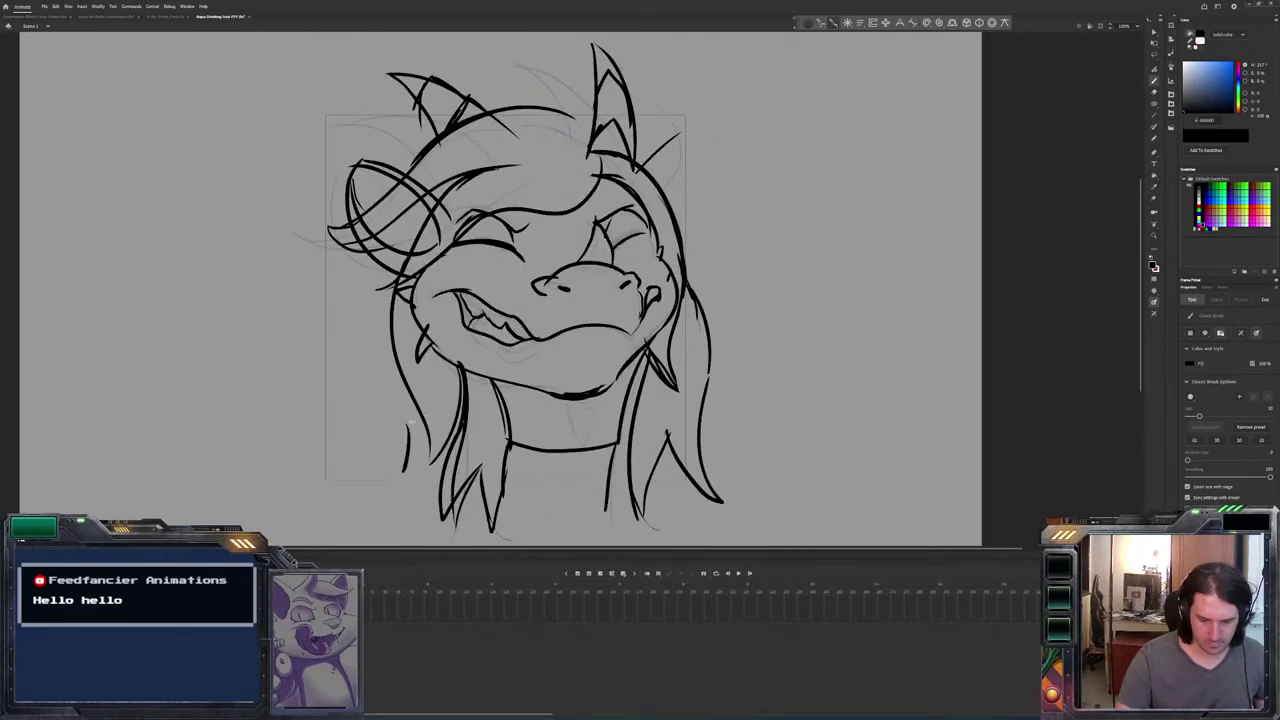
Draw the cup's elliptical rim and the upper band line beside the near hair, checking it against the adjacent frame.
{"action": "key", "text": "comma"}
{"action": "key", "text": "period"}
{"action": "key", "text": "comma"}
{"action": "key", "text": "period"}
{"action": "key", "text": "comma"}
{"action": "key", "text": "period"}
{"action": "left_click_drag", "start_coordinate": [394, 413], "coordinate": [302, 408]}
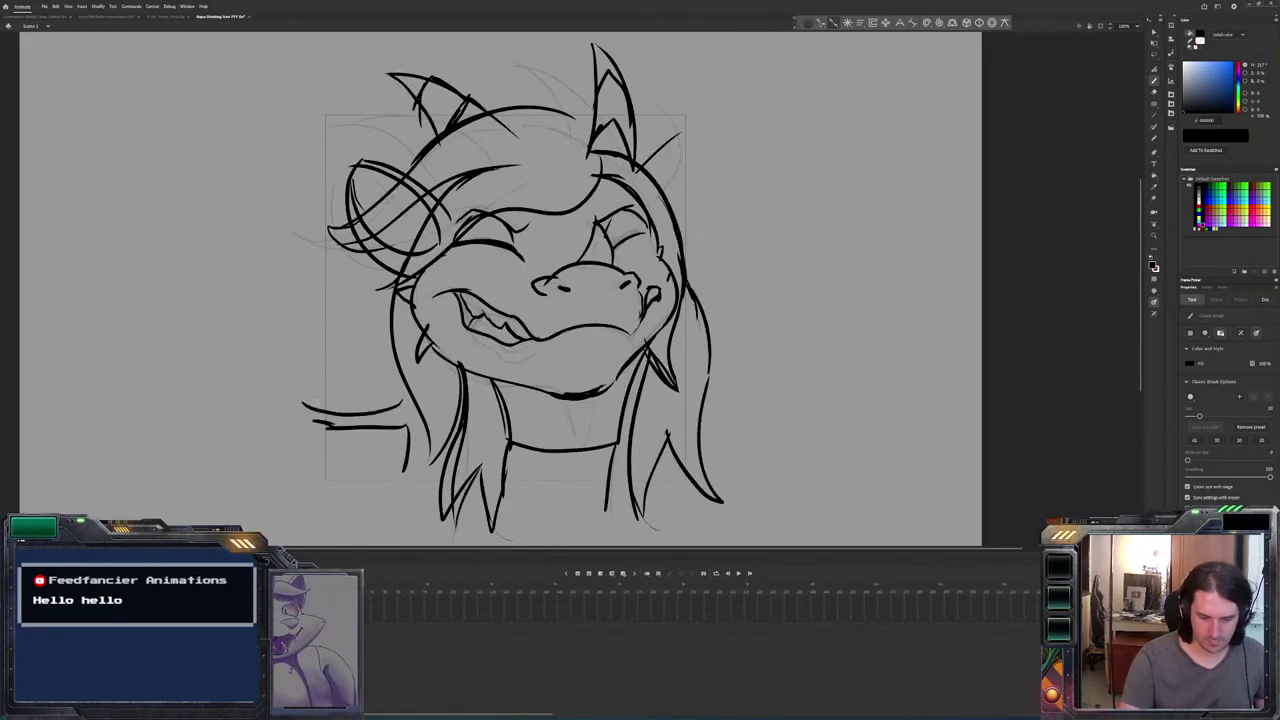
{"action": "left_click_drag", "start_coordinate": [398, 394], "coordinate": [298, 400]}
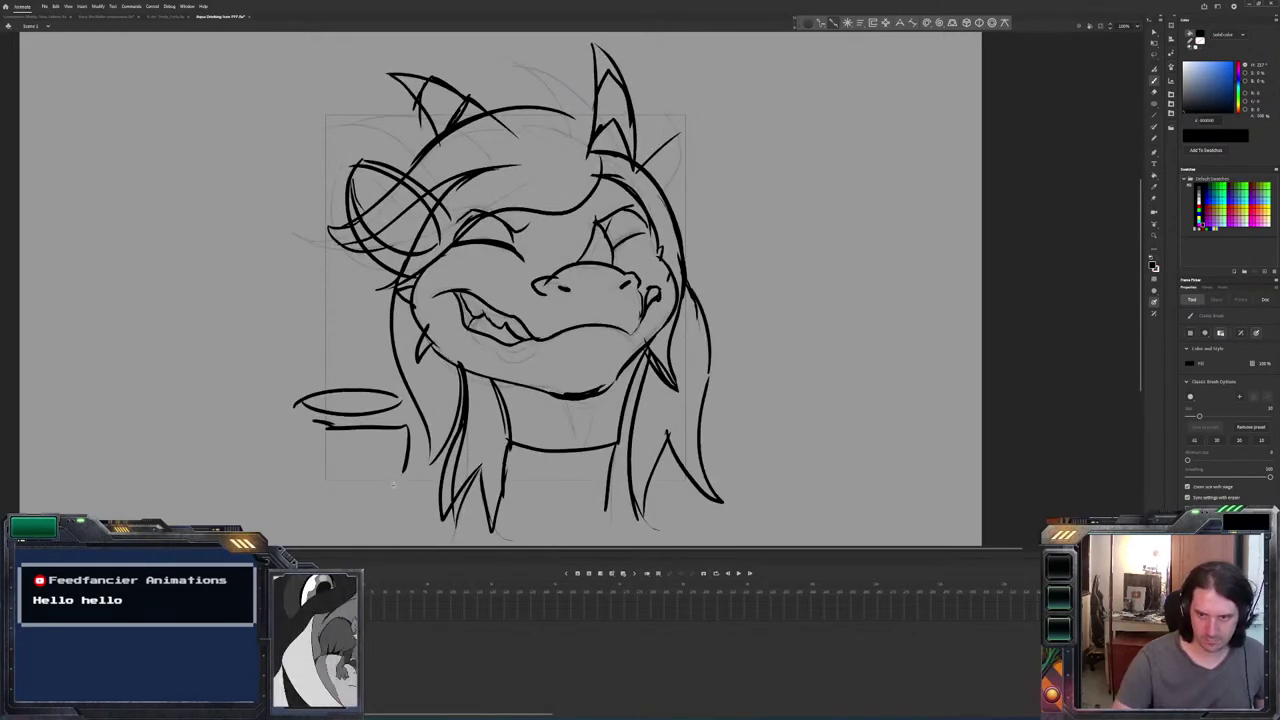
Draw the cup's side walls, lower band line and curved base, comparing with the adjacent frame.
{"action": "key", "text": "comma"}
{"action": "key", "text": "period"}
{"action": "left_click_drag", "start_coordinate": [298, 402], "coordinate": [398, 410]}
{"action": "key", "text": "comma"}
{"action": "key", "text": "period"}
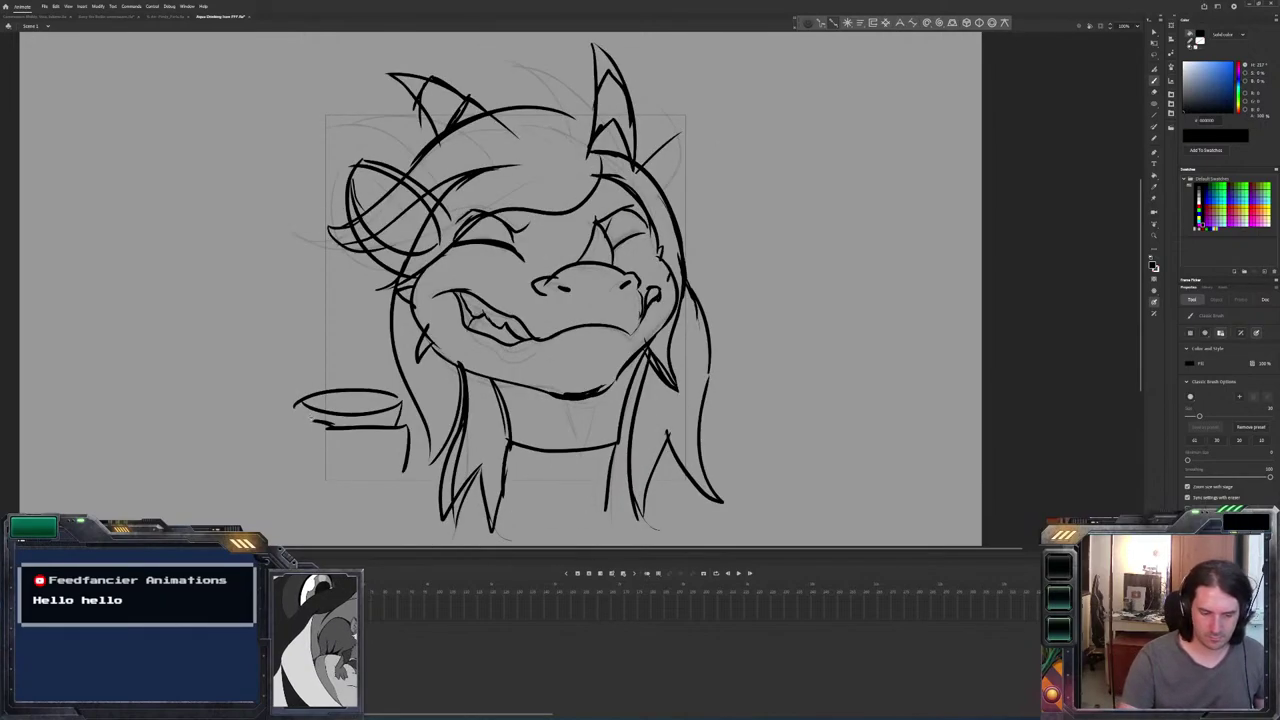
{"action": "key", "text": "comma"}
{"action": "key", "text": "period"}
{"action": "key", "text": "comma"}
{"action": "key", "text": "period"}
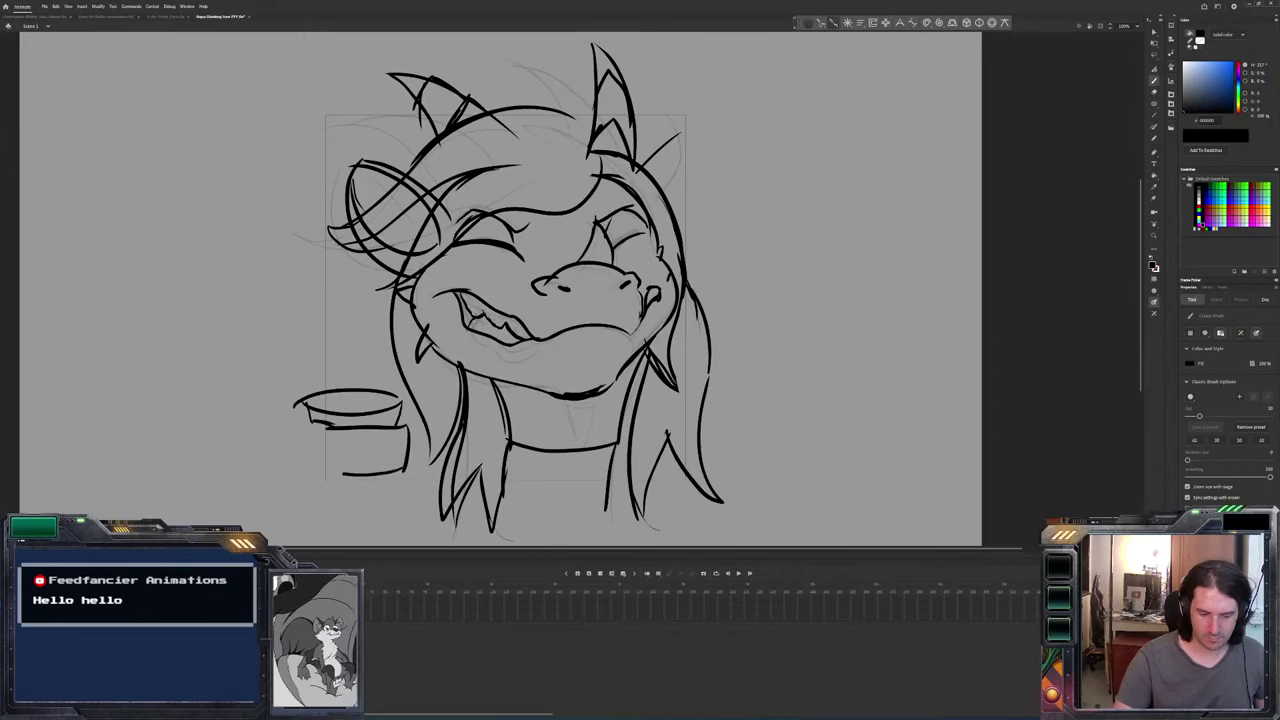
{"action": "key", "text": "comma"}
{"action": "key", "text": "period"}
{"action": "left_click_drag", "start_coordinate": [406, 499], "coordinate": [328, 512]}
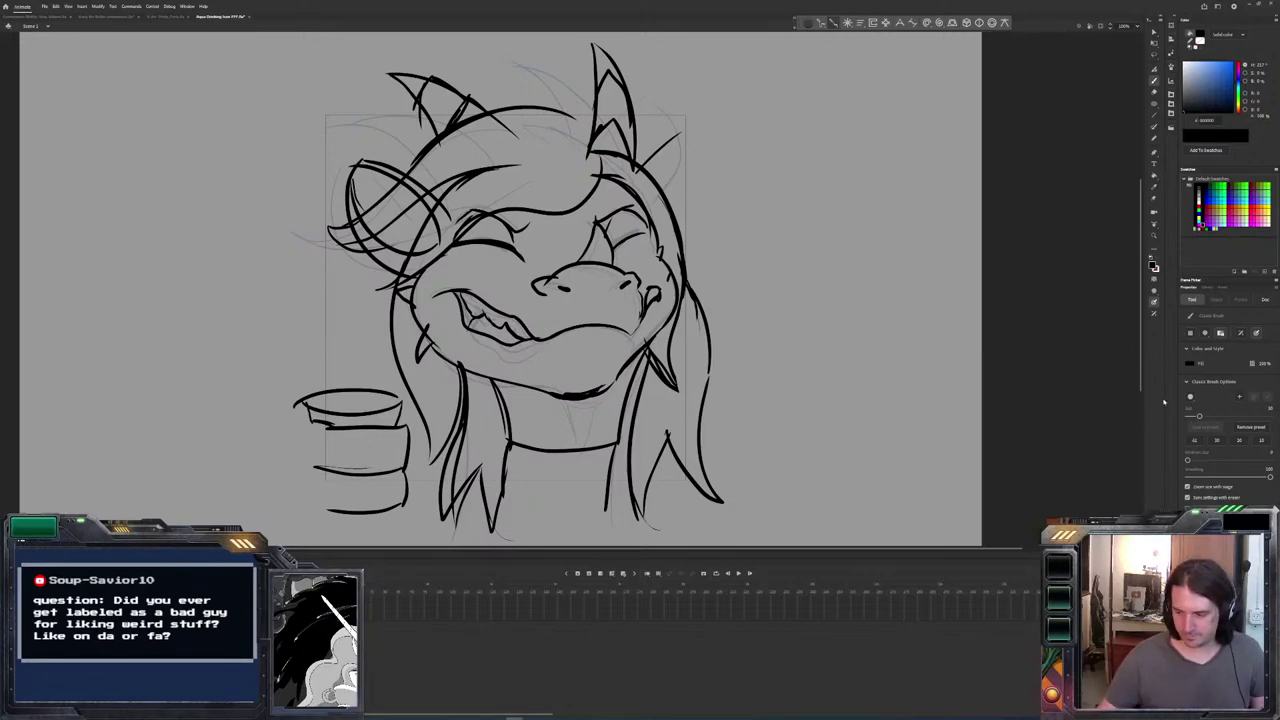
Add the curved handle to the cup beside the near hair lock, matching it against the neighbouring frame.
{"action": "key", "text": "period"}
{"action": "key", "text": "comma"}
{"action": "key", "text": "period"}
{"action": "key", "text": "comma"}
{"action": "key", "text": "period"}
{"action": "key", "text": "comma"}
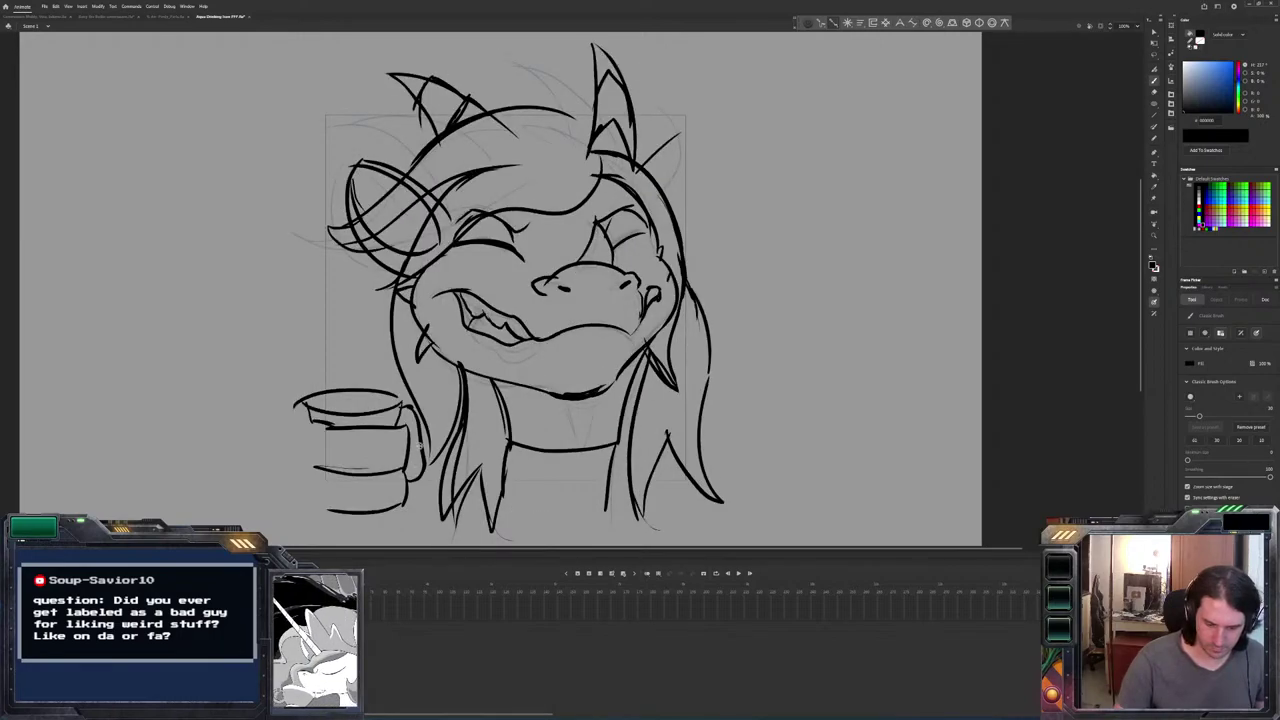
{"action": "key", "text": "period"}
{"action": "key", "text": "comma"}
{"action": "key", "text": "period"}
{"action": "key", "text": "comma"}
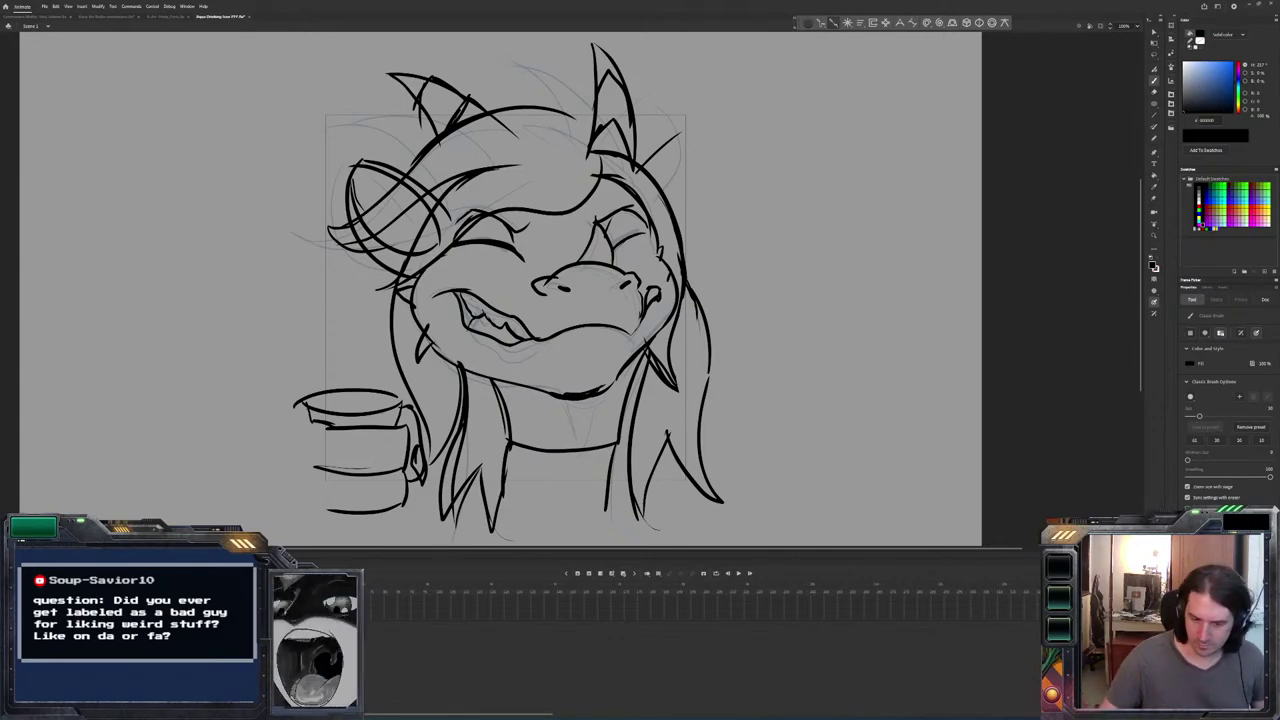
Flip through the grin and side-glance frames to check how the cup moves between them.
{"action": "key", "text": "period"}
{"action": "key", "text": "period"}
{"action": "key", "text": "comma"}
{"action": "key", "text": "period"}
{"action": "key", "text": "period"}
{"action": "key", "text": "period"}
{"action": "key", "text": "comma"}
{"action": "key", "text": "period"}
{"action": "key", "text": "period"}
{"action": "key", "text": "comma"}
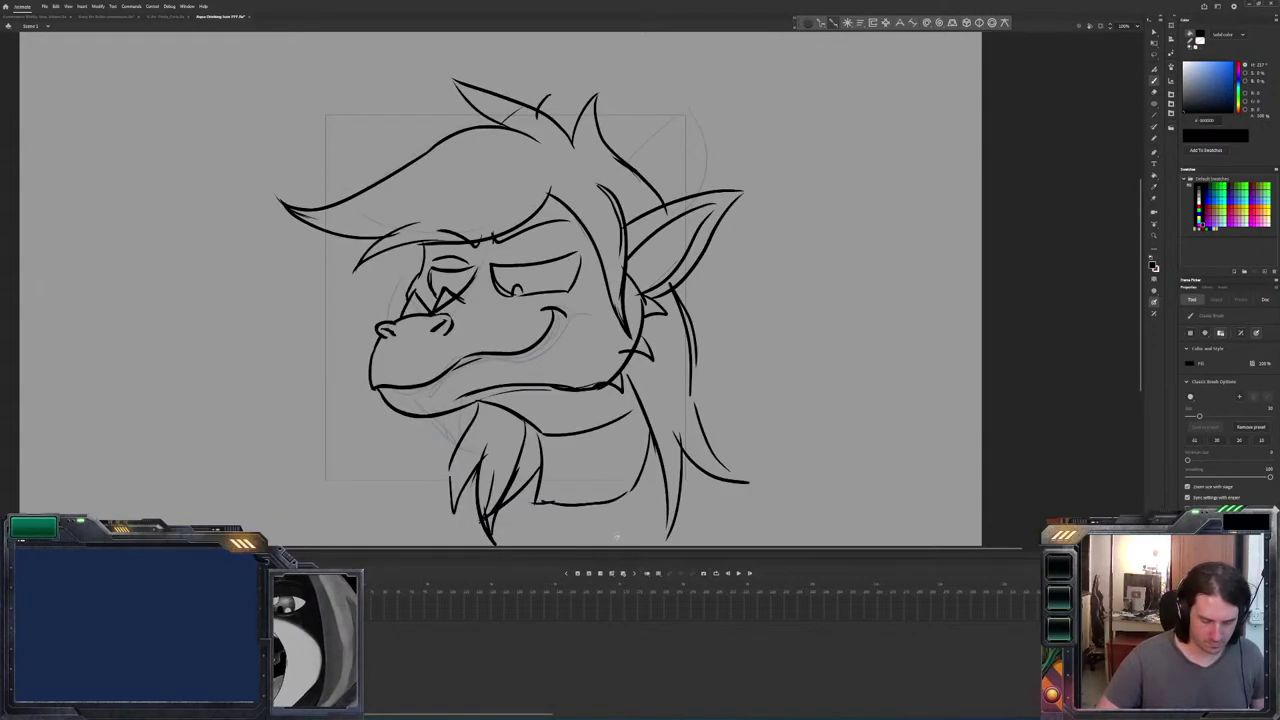
Draw the tilted cup with its rim, body and handle in front of the chest in the side-glance frame.
{"action": "key", "text": "period"}
{"action": "key", "text": "period"}
{"action": "key", "text": "comma"}
{"action": "mouse_move", "coordinate": [396, 490]}
{"action": "left_mouse_down"}
{"action": "mouse_move", "coordinate": [380, 519]}
{"action": "mouse_move", "coordinate": [386, 484]}
{"action": "mouse_move", "coordinate": [296, 431]}
{"action": "mouse_move", "coordinate": [264, 478]}
{"action": "left_mouse_up"}
{"action": "mouse_move", "coordinate": [417, 461]}
{"action": "left_mouse_down"}
{"action": "mouse_move", "coordinate": [398, 468]}
{"action": "mouse_move", "coordinate": [396, 498]}
{"action": "mouse_move", "coordinate": [434, 506]}
{"action": "mouse_move", "coordinate": [418, 458]}
{"action": "mouse_move", "coordinate": [326, 410]}
{"action": "left_mouse_up"}
{"action": "mouse_move", "coordinate": [326, 410]}
{"action": "left_mouse_down"}
{"action": "mouse_move", "coordinate": [382, 428]}
{"action": "mouse_move", "coordinate": [404, 452]}
{"action": "left_mouse_up"}
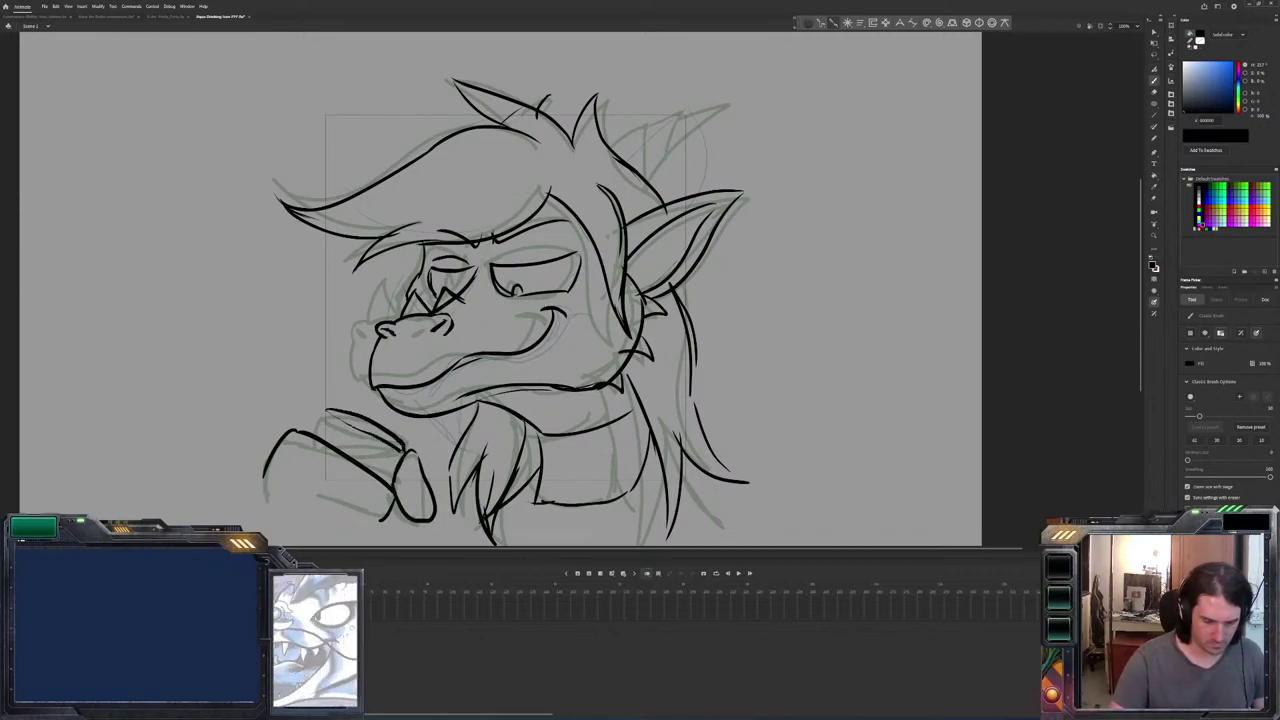
{"action": "mouse_move", "coordinate": [326, 410]}
{"action": "left_mouse_down"}
{"action": "mouse_move", "coordinate": [318, 436]}
{"action": "mouse_move", "coordinate": [326, 424]}
{"action": "left_mouse_up"}
{"action": "mouse_move", "coordinate": [406, 444]}
{"action": "left_mouse_down"}
{"action": "mouse_move", "coordinate": [386, 480]}
{"action": "mouse_move", "coordinate": [338, 498]}
{"action": "mouse_move", "coordinate": [372, 510]}
{"action": "left_mouse_up"}
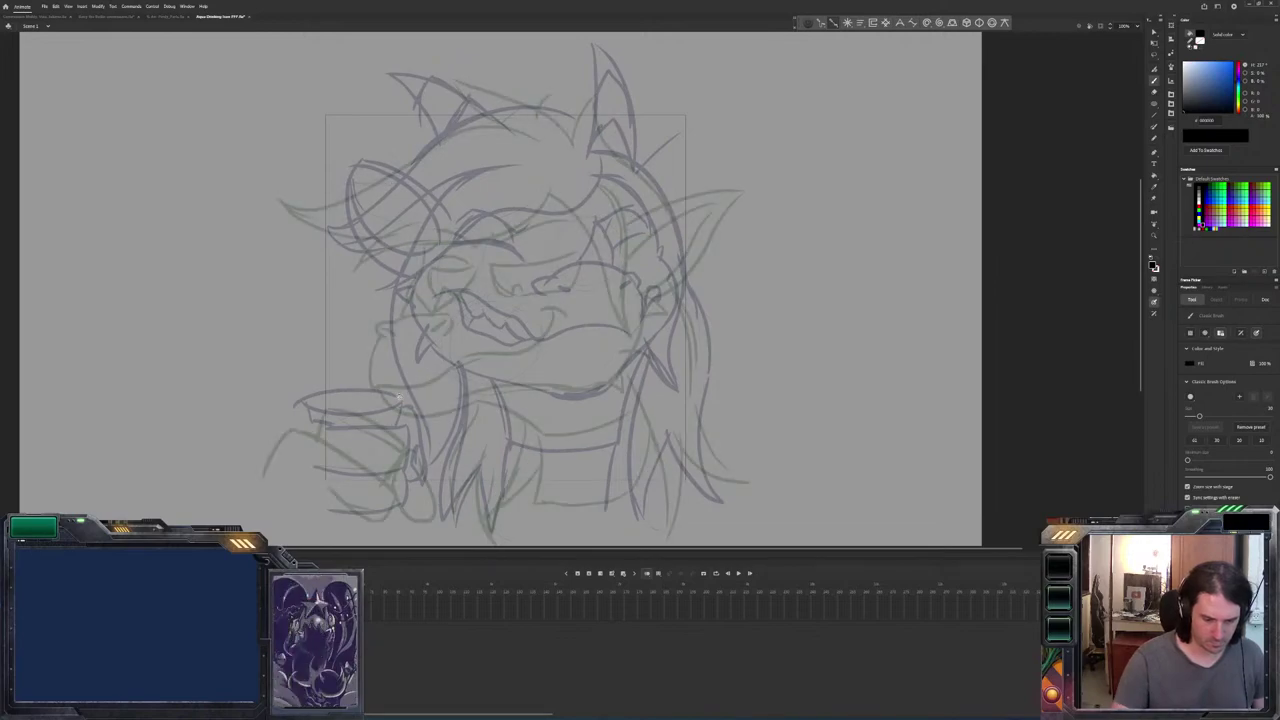
Draw the cup with its elliptical rim, band lines, base and handle in the in-between frame, following the onion skin.
{"action": "mouse_move", "coordinate": [398, 395]}
{"action": "left_mouse_down"}
{"action": "mouse_move", "coordinate": [300, 410]}
{"action": "mouse_move", "coordinate": [400, 402]}
{"action": "mouse_move", "coordinate": [372, 422]}
{"action": "mouse_move", "coordinate": [308, 420]}
{"action": "left_mouse_up"}
{"action": "left_click_drag", "start_coordinate": [308, 420], "coordinate": [304, 412]}
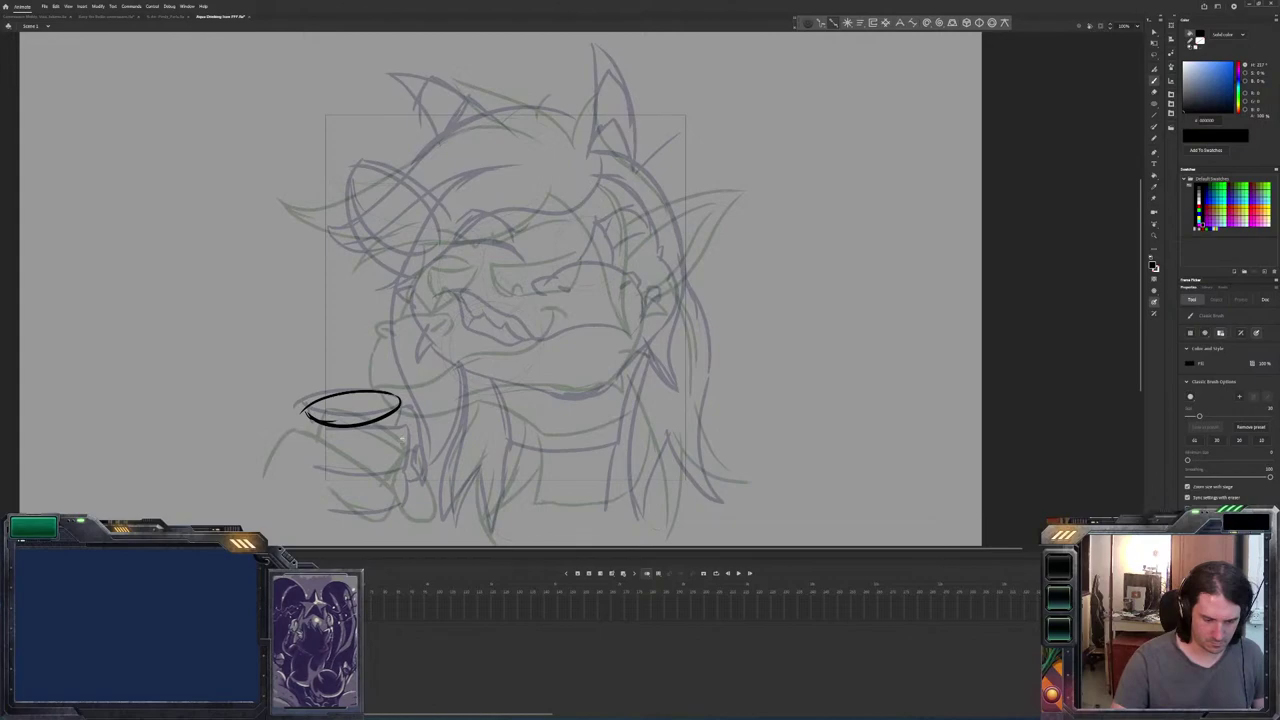
{"action": "mouse_move", "coordinate": [408, 438]}
{"action": "left_mouse_down"}
{"action": "mouse_move", "coordinate": [309, 417]}
{"action": "mouse_move", "coordinate": [407, 464]}
{"action": "mouse_move", "coordinate": [306, 466]}
{"action": "left_mouse_up"}
{"action": "mouse_move", "coordinate": [403, 475]}
{"action": "left_mouse_down"}
{"action": "mouse_move", "coordinate": [392, 505]}
{"action": "mouse_move", "coordinate": [318, 500]}
{"action": "left_mouse_up"}
{"action": "mouse_move", "coordinate": [398, 408]}
{"action": "left_mouse_down"}
{"action": "mouse_move", "coordinate": [406, 436]}
{"action": "mouse_move", "coordinate": [414, 416]}
{"action": "mouse_move", "coordinate": [426, 478]}
{"action": "mouse_move", "coordinate": [402, 488]}
{"action": "mouse_move", "coordinate": [421, 502]}
{"action": "left_mouse_up"}
{"action": "key", "text": "Return"}
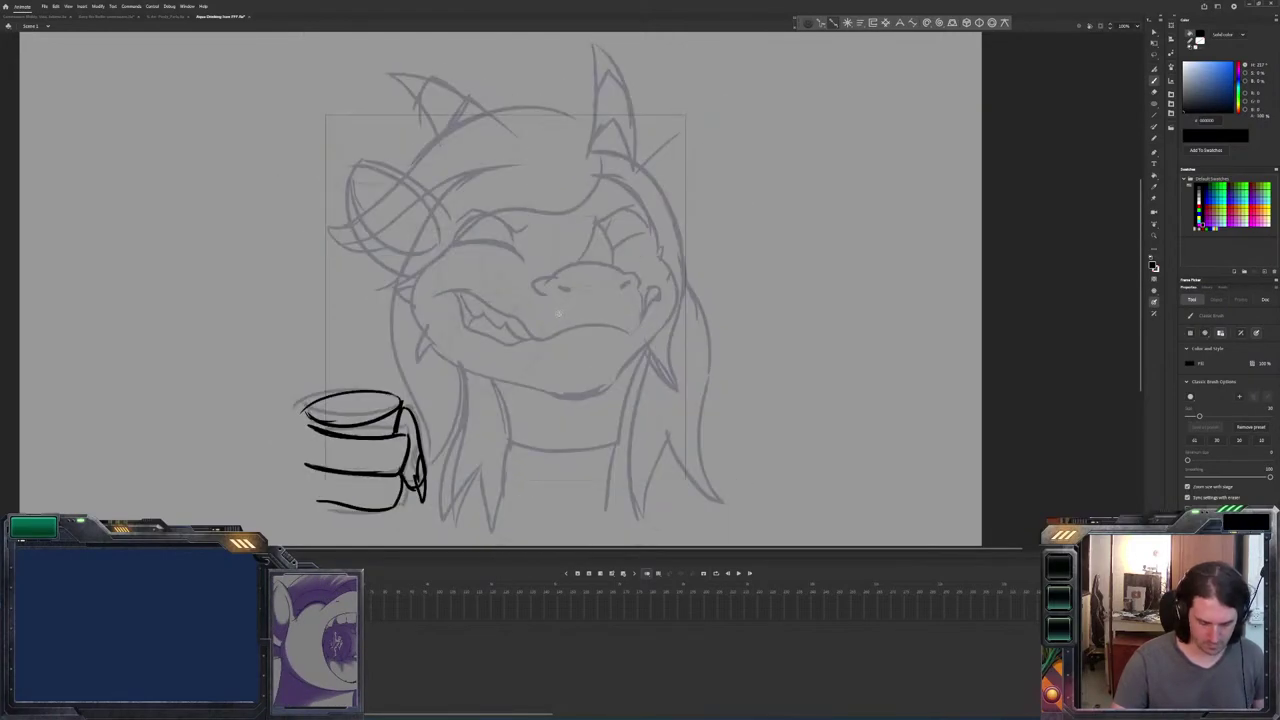
Draw the in-between head's snout top with both nostrils and the curved mouth line rising to the far cheek.
{"action": "left_click_drag", "start_coordinate": [508, 290], "coordinate": [450, 323]}
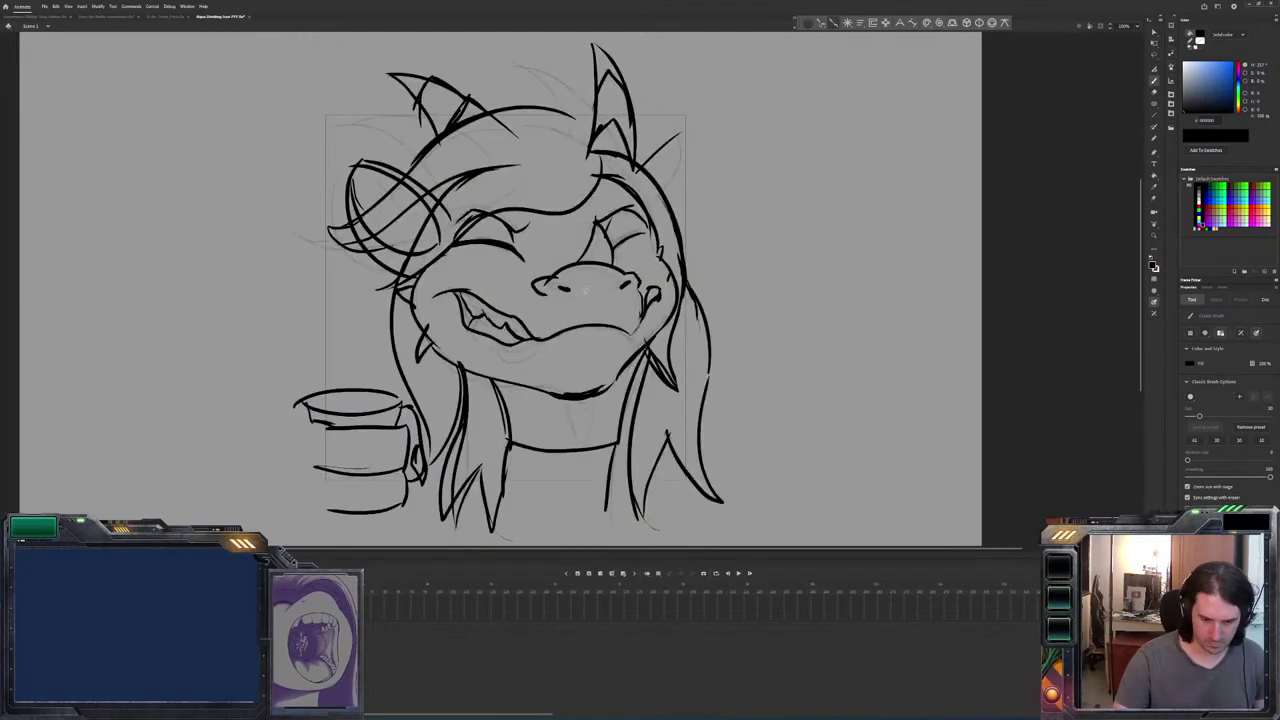
{"action": "left_click_drag", "start_coordinate": [530, 298], "coordinate": [533, 322]}
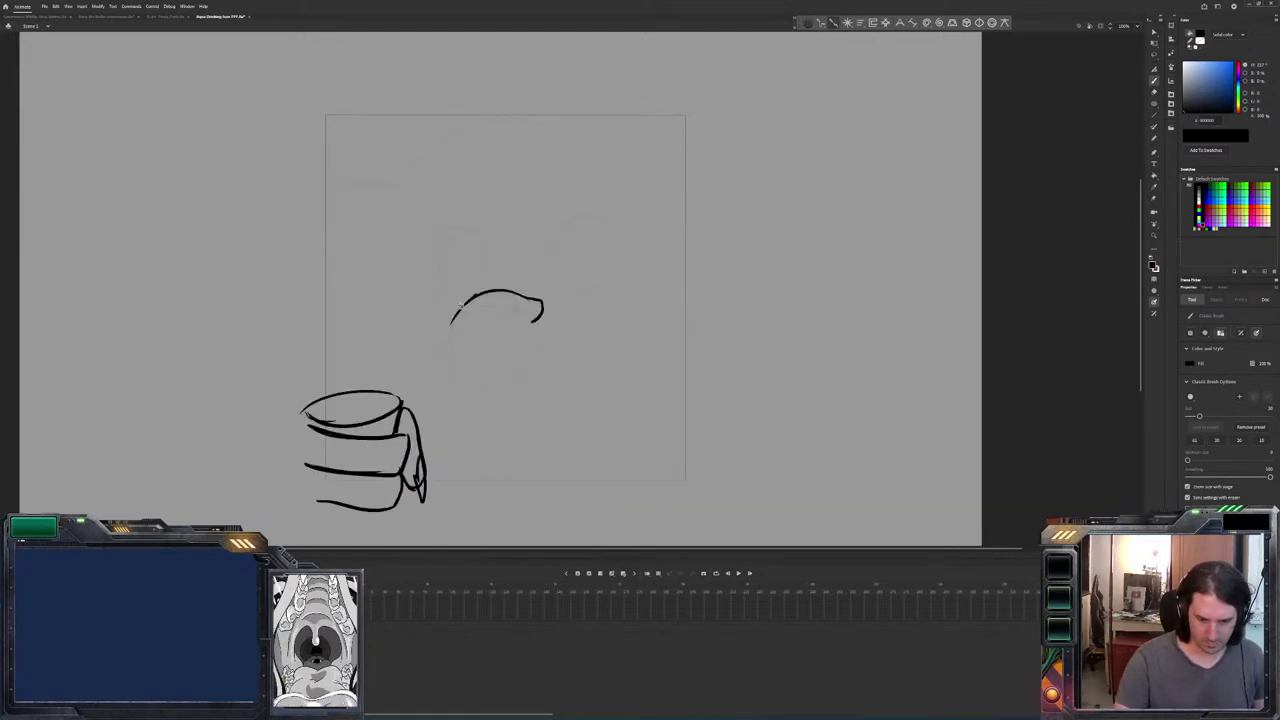
{"action": "mouse_move", "coordinate": [443, 313]}
{"action": "left_mouse_down"}
{"action": "mouse_move", "coordinate": [448, 334]}
{"action": "mouse_move", "coordinate": [452, 322]}
{"action": "mouse_move", "coordinate": [533, 316]}
{"action": "left_mouse_up"}
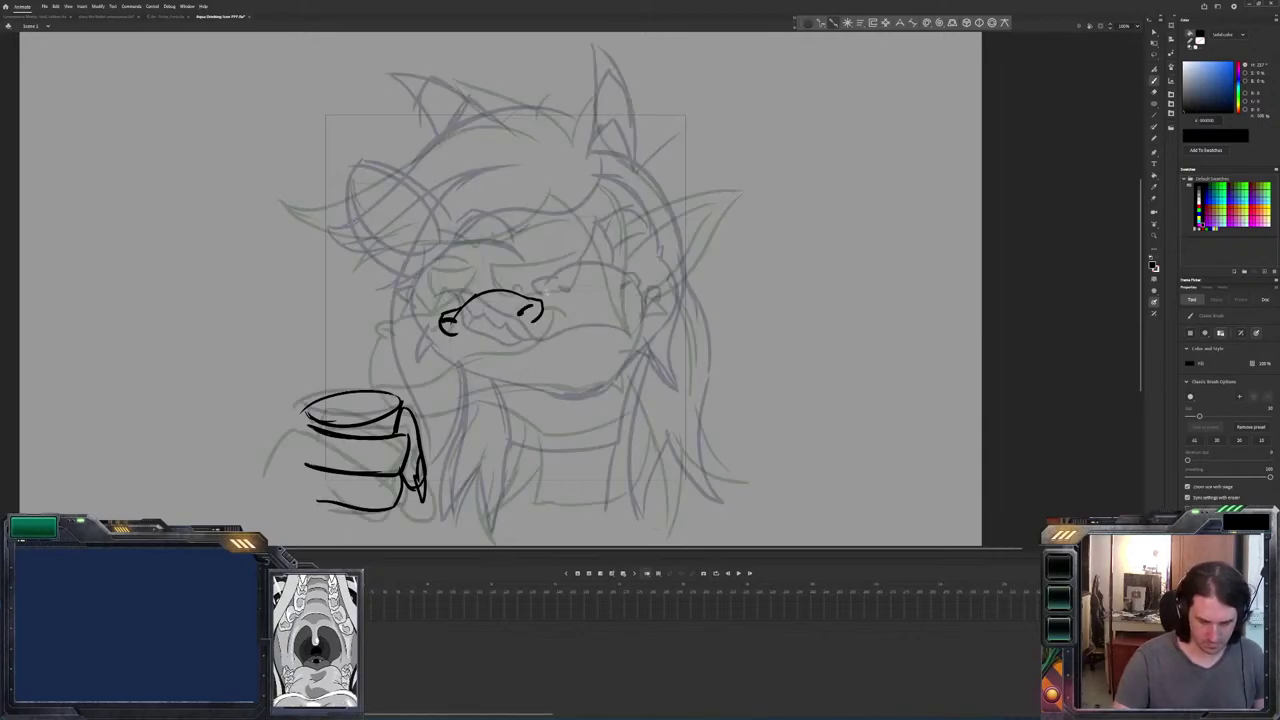
{"action": "mouse_move", "coordinate": [540, 344]}
{"action": "left_mouse_down"}
{"action": "mouse_move", "coordinate": [509, 365]}
{"action": "mouse_move", "coordinate": [452, 356]}
{"action": "left_mouse_up"}
{"action": "key", "text": "ctrl+z"}
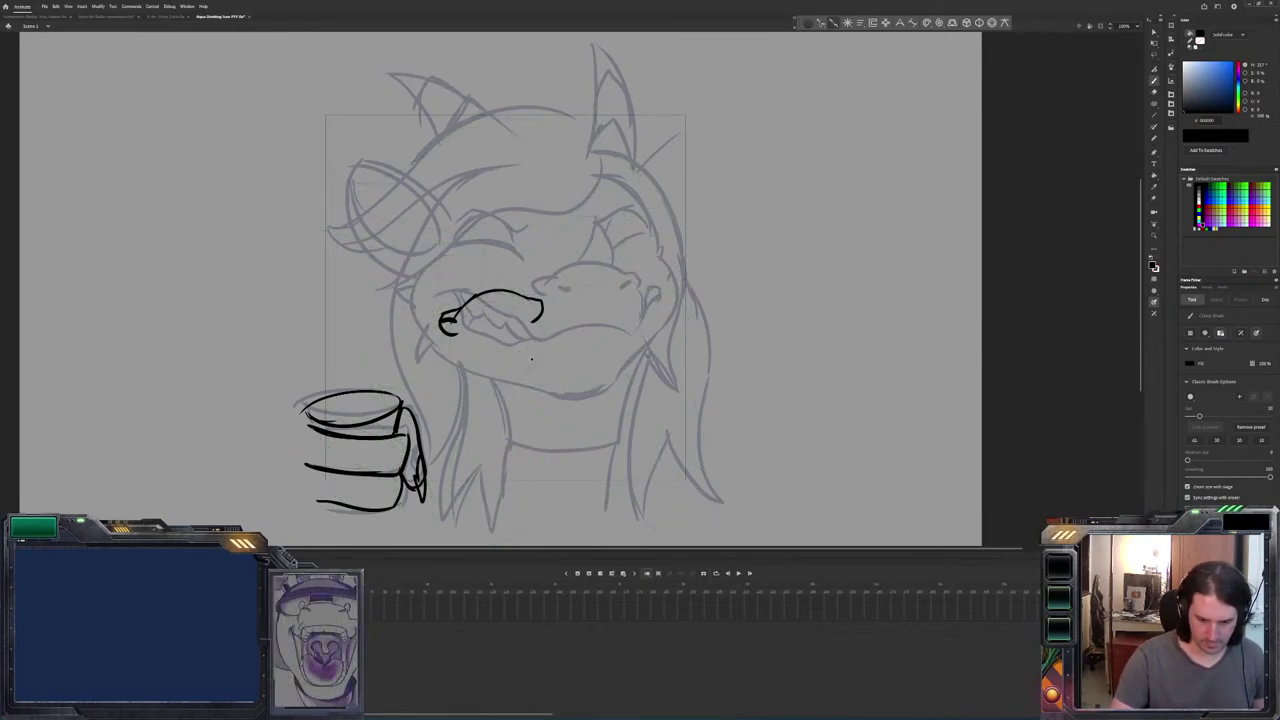
{"action": "mouse_move", "coordinate": [532, 352]}
{"action": "left_mouse_down"}
{"action": "mouse_move", "coordinate": [455, 363]}
{"action": "mouse_move", "coordinate": [568, 341]}
{"action": "mouse_move", "coordinate": [574, 324]}
{"action": "mouse_move", "coordinate": [558, 351]}
{"action": "left_mouse_up"}
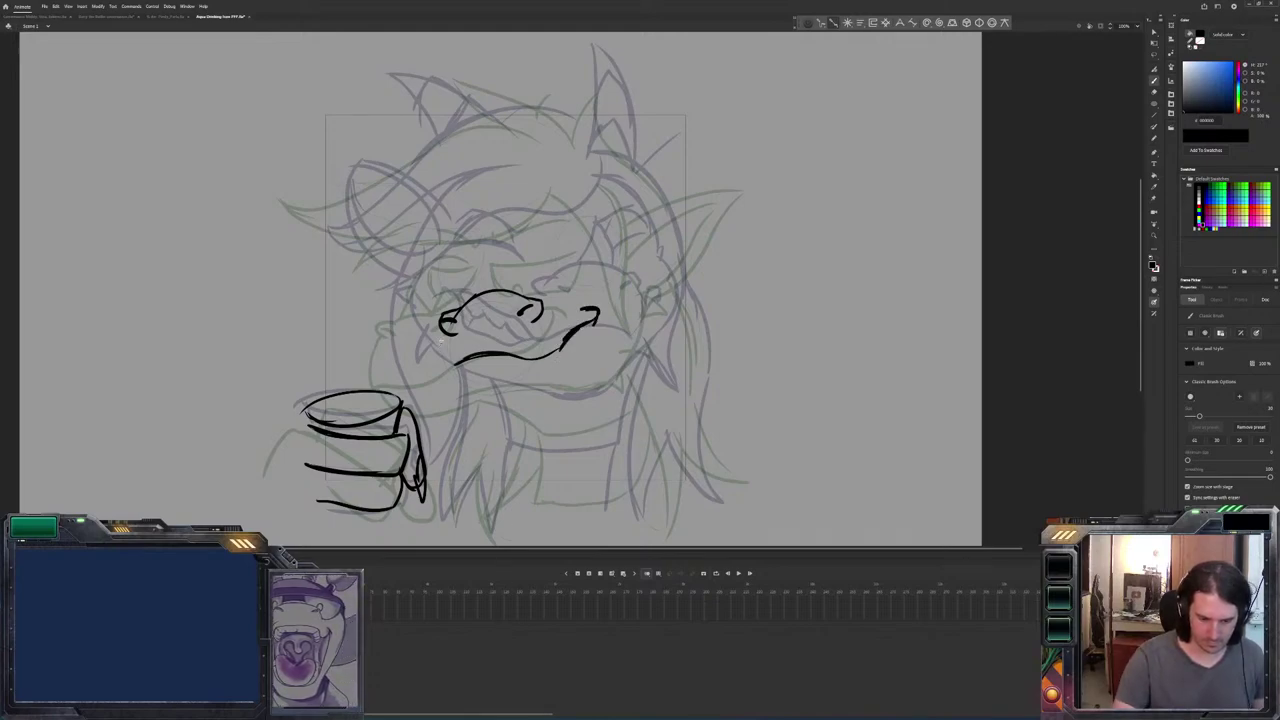
{"action": "left_click_drag", "start_coordinate": [438, 324], "coordinate": [428, 333]}
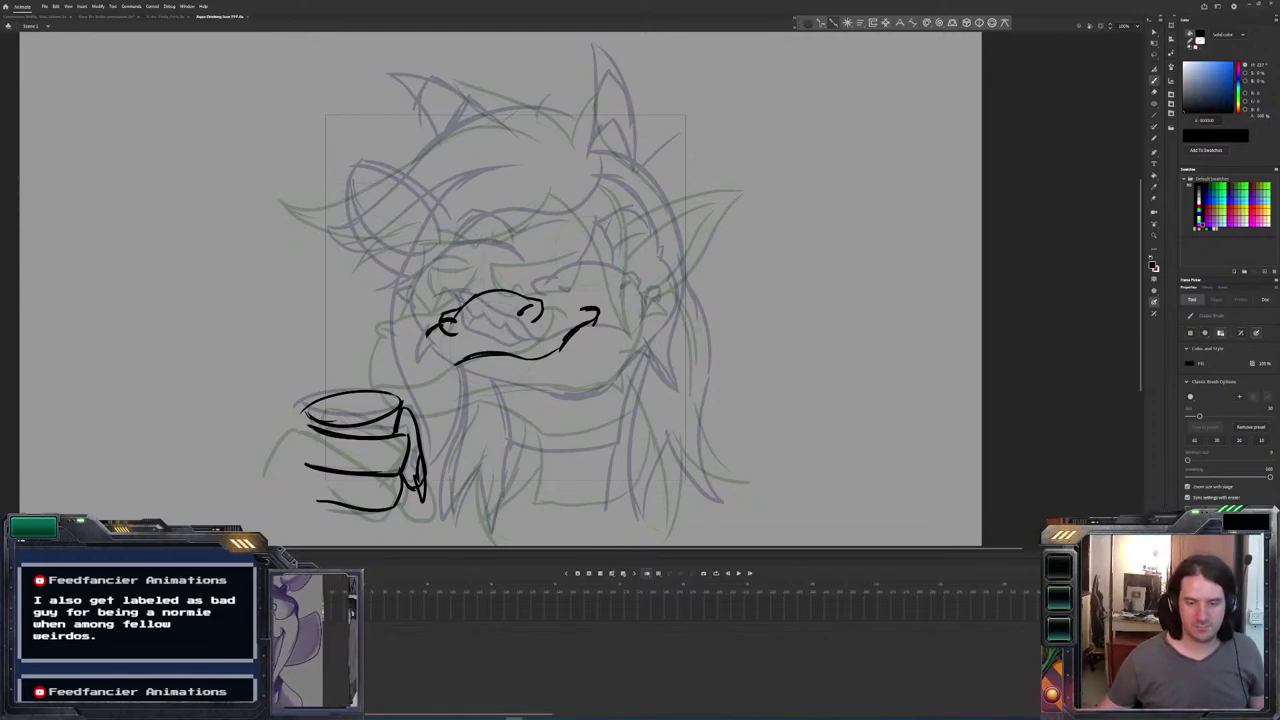
Add the lower lip line beneath the smile and the rounded front of the muzzle, checking against the neighbouring frames.
{"action": "key", "text": "period"}
{"action": "key", "text": "period"}
{"action": "key", "text": "period"}
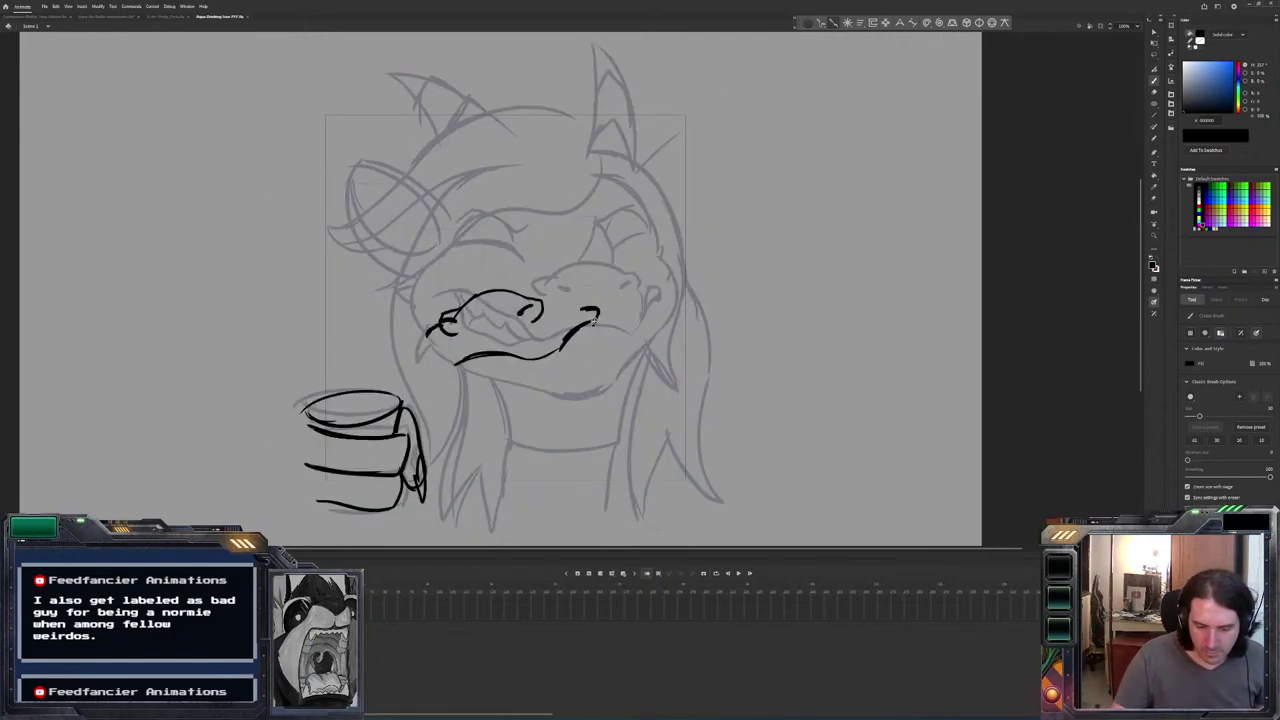
{"action": "mouse_move", "coordinate": [598, 322]}
{"action": "left_mouse_down"}
{"action": "mouse_move", "coordinate": [584, 332]}
{"action": "mouse_move", "coordinate": [541, 367]}
{"action": "mouse_move", "coordinate": [455, 372]}
{"action": "left_mouse_up"}
{"action": "key", "text": "ctrl+z"}
{"action": "key", "text": "period"}
{"action": "key", "text": "comma"}
{"action": "key", "text": "ctrl+z"}
{"action": "mouse_move", "coordinate": [528, 360]}
{"action": "left_mouse_down"}
{"action": "mouse_move", "coordinate": [432, 368]}
{"action": "mouse_move", "coordinate": [440, 376]}
{"action": "left_mouse_up"}
{"action": "key", "text": "period"}
{"action": "key", "text": "comma"}
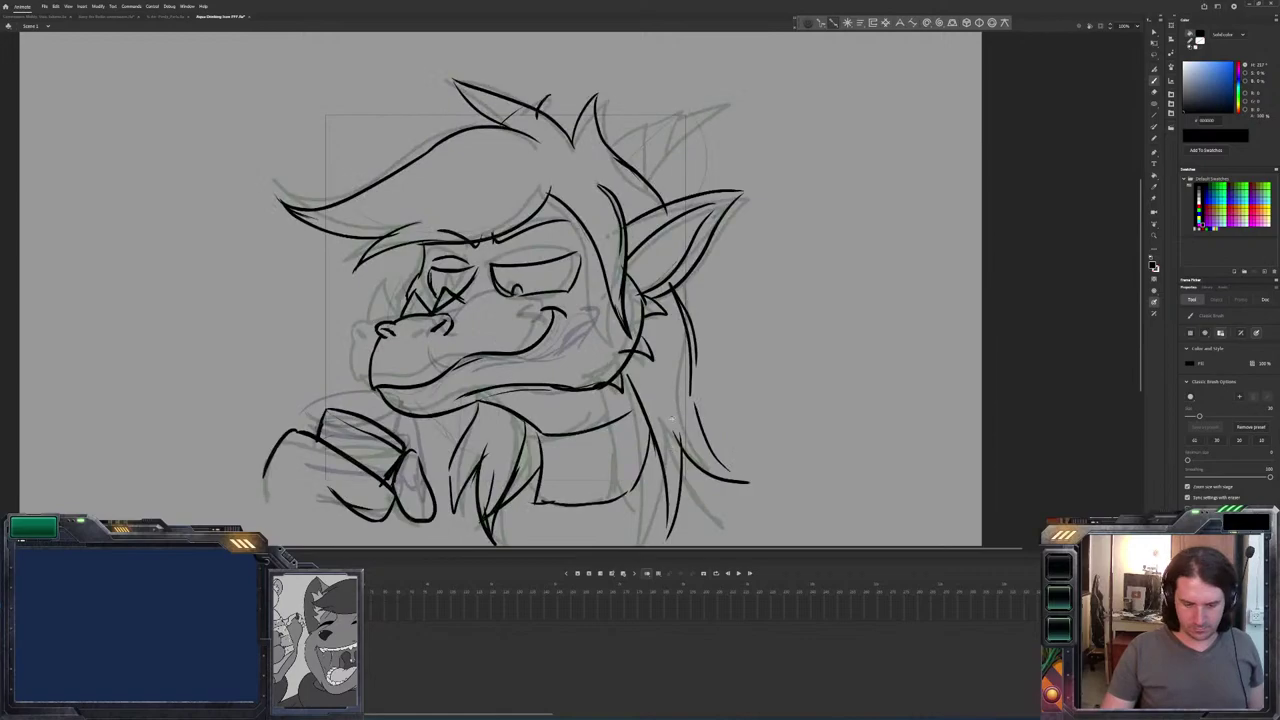
Draw both nearly closed eyes with their brows and the fringe's lower edge sweeping above the near eye.
{"action": "left_click_drag", "start_coordinate": [608, 269], "coordinate": [543, 283]}
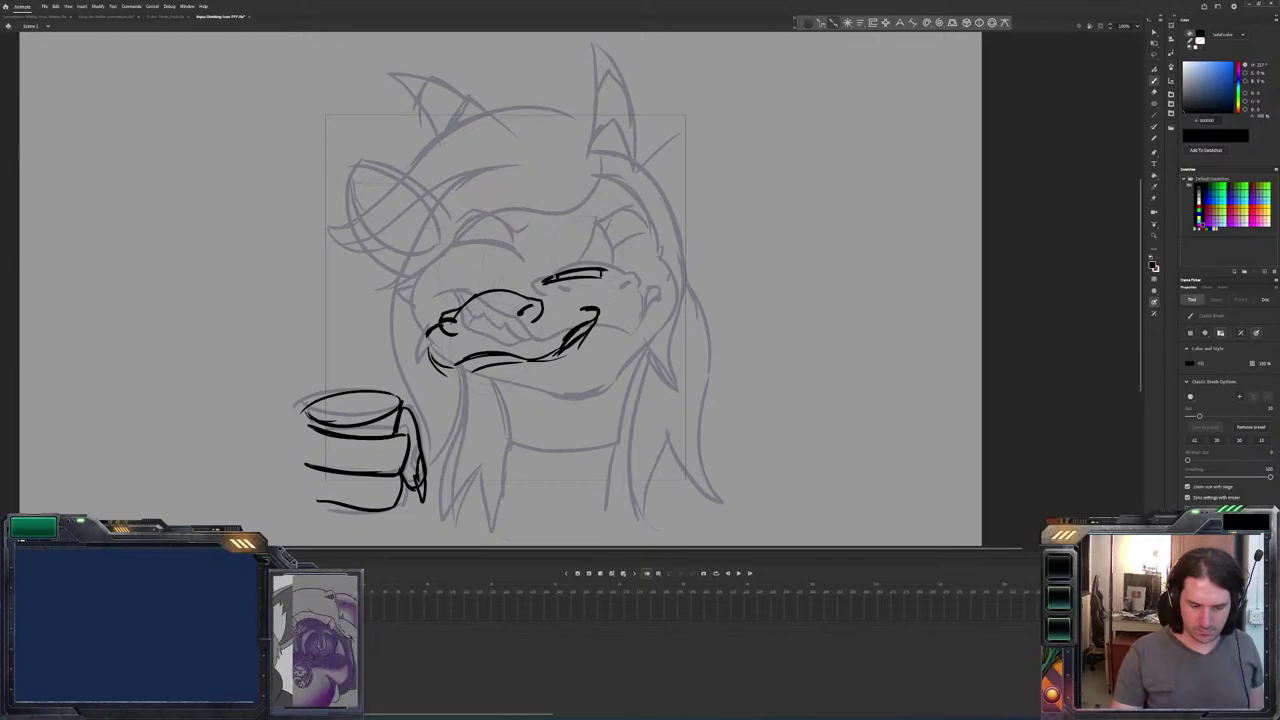
{"action": "mouse_move", "coordinate": [602, 258]}
{"action": "left_mouse_down"}
{"action": "mouse_move", "coordinate": [583, 232]}
{"action": "mouse_move", "coordinate": [545, 264]}
{"action": "left_mouse_up"}
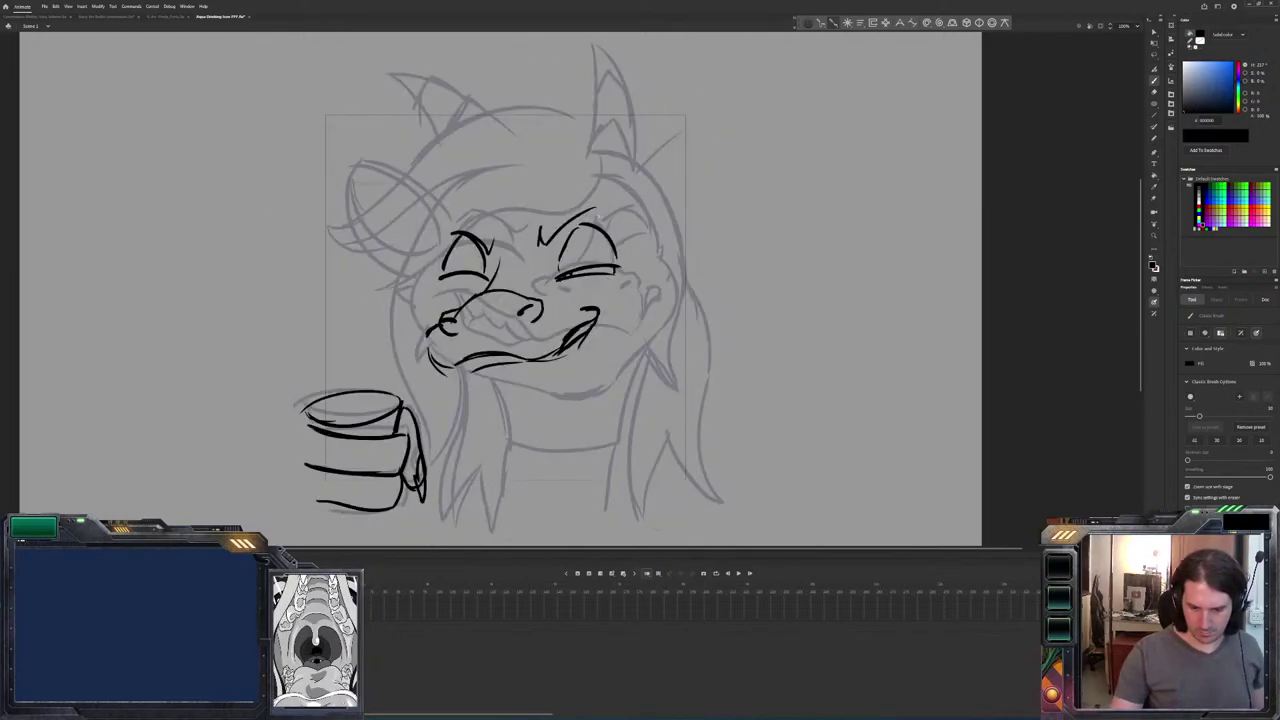
{"action": "left_click_drag", "start_coordinate": [552, 182], "coordinate": [538, 238]}
{"action": "mouse_move", "coordinate": [438, 232]}
{"action": "left_mouse_down"}
{"action": "mouse_move", "coordinate": [506, 220]}
{"action": "mouse_move", "coordinate": [406, 296]}
{"action": "left_mouse_up"}
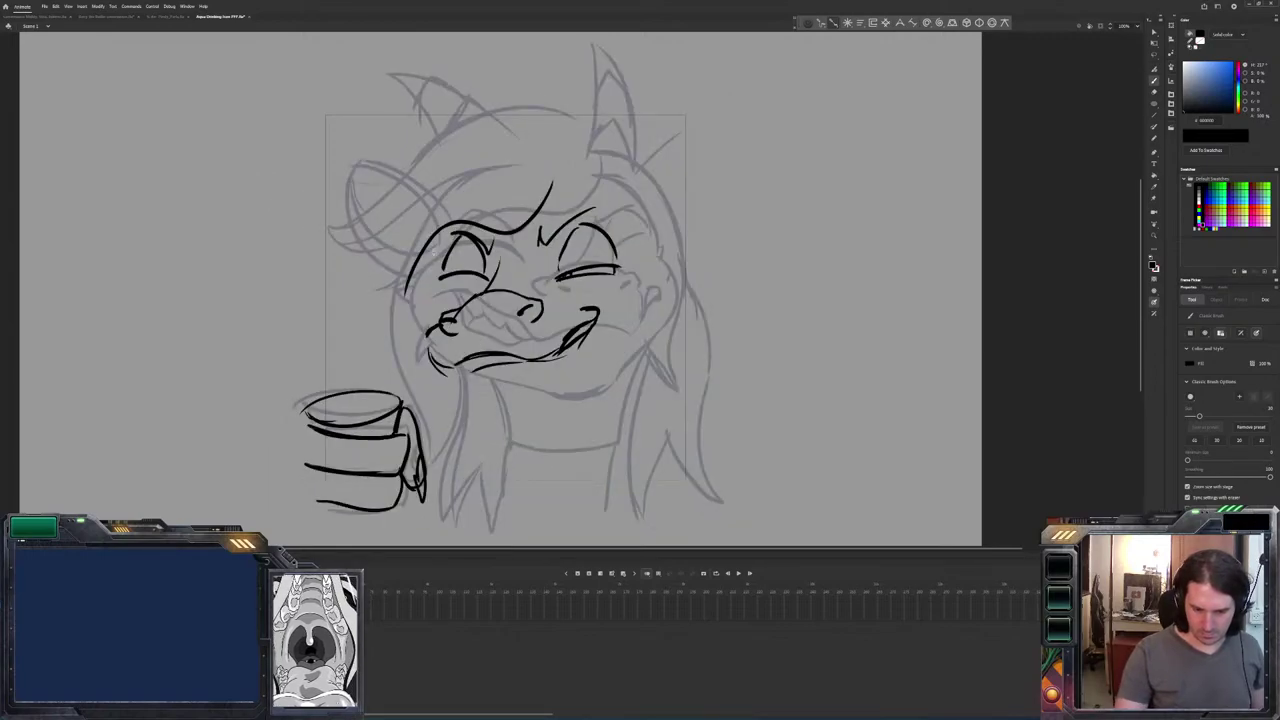
Draw the in-between head's far cheek contour and the near cheek curving down into the jaw and chin.
{"action": "mouse_move", "coordinate": [434, 246]}
{"action": "left_mouse_down"}
{"action": "mouse_move", "coordinate": [405, 305]}
{"action": "mouse_move", "coordinate": [418, 352]}
{"action": "left_mouse_up"}
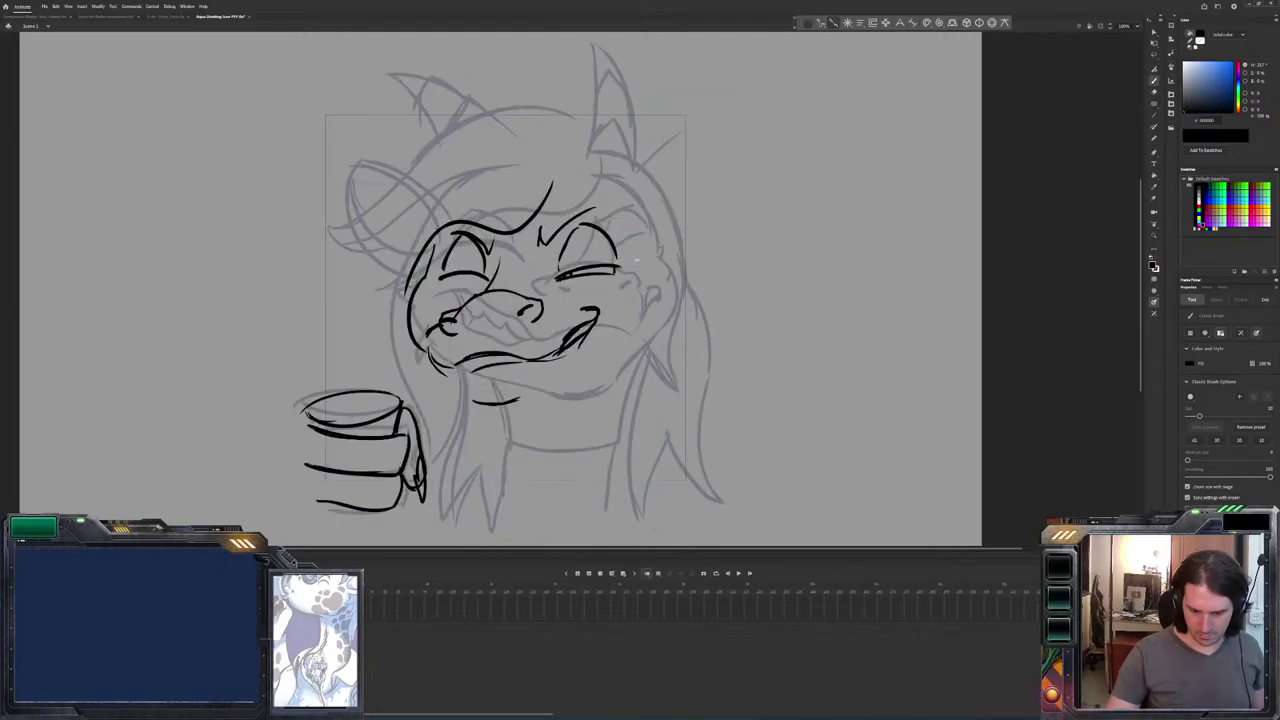
{"action": "mouse_move", "coordinate": [640, 262]}
{"action": "left_mouse_down"}
{"action": "mouse_move", "coordinate": [663, 292]}
{"action": "mouse_move", "coordinate": [636, 366]}
{"action": "mouse_move", "coordinate": [532, 401]}
{"action": "mouse_move", "coordinate": [458, 404]}
{"action": "left_mouse_up"}
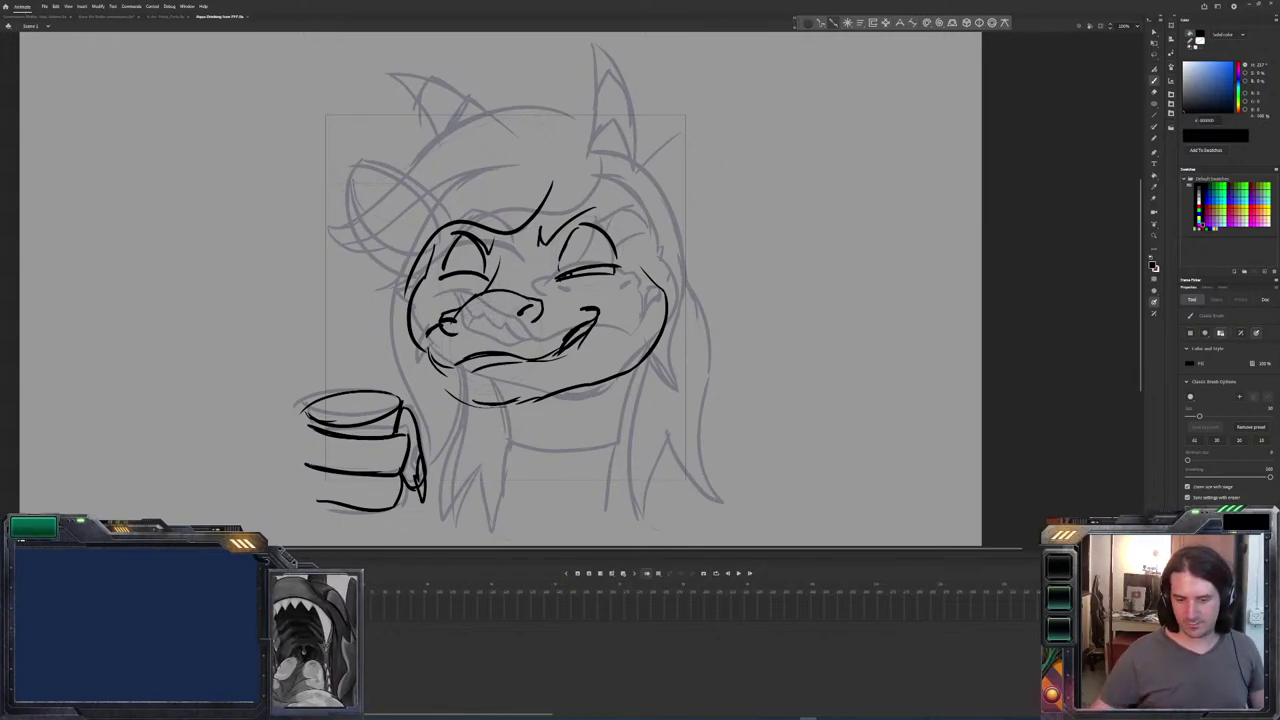
{"action": "key", "text": "Return"}
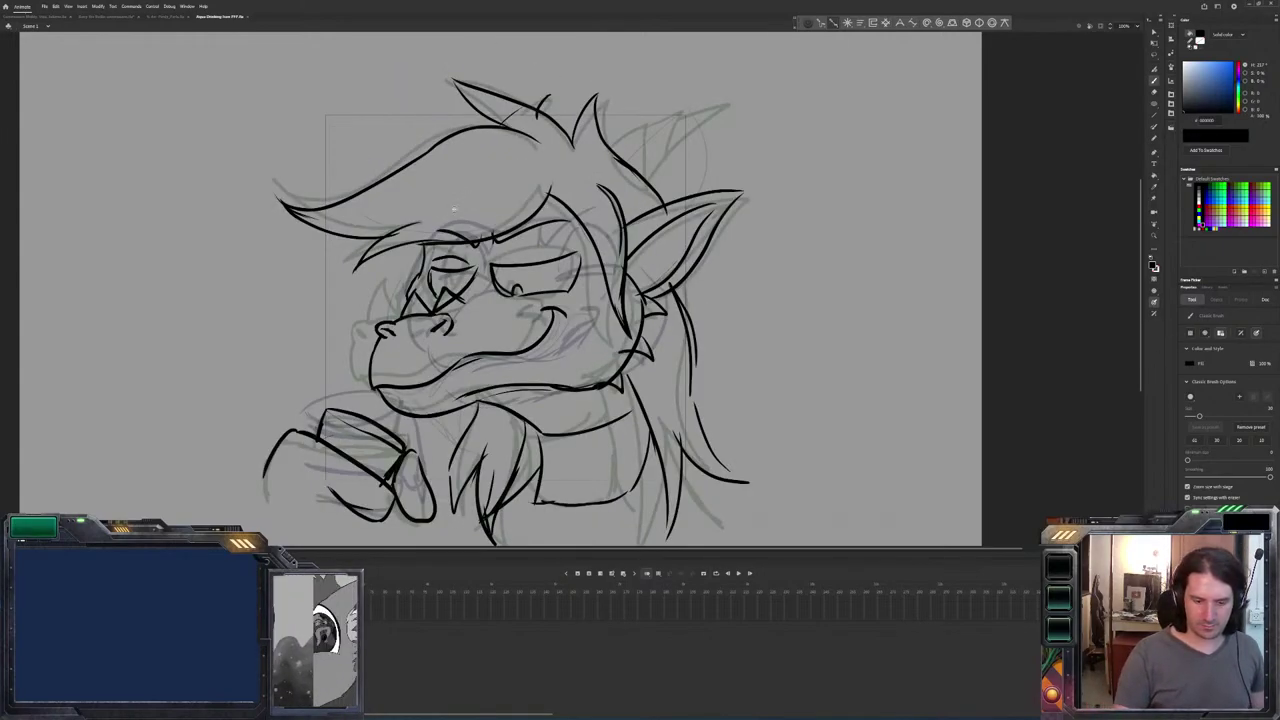
{"action": "key", "text": "Return"}
Draw the swept fringe from the crown down to its pointed tip, with the inner hair lock ending beside the far eye.
{"action": "mouse_move", "coordinate": [573, 126]}
{"action": "left_mouse_down"}
{"action": "mouse_move", "coordinate": [445, 116]}
{"action": "mouse_move", "coordinate": [340, 212]}
{"action": "mouse_move", "coordinate": [390, 236]}
{"action": "left_mouse_up"}
{"action": "key", "text": "Return"}
{"action": "mouse_move", "coordinate": [548, 143]}
{"action": "left_mouse_down"}
{"action": "mouse_move", "coordinate": [435, 182]}
{"action": "mouse_move", "coordinate": [368, 316]}
{"action": "mouse_move", "coordinate": [392, 255]}
{"action": "left_mouse_up"}
{"action": "key", "text": "Return"}
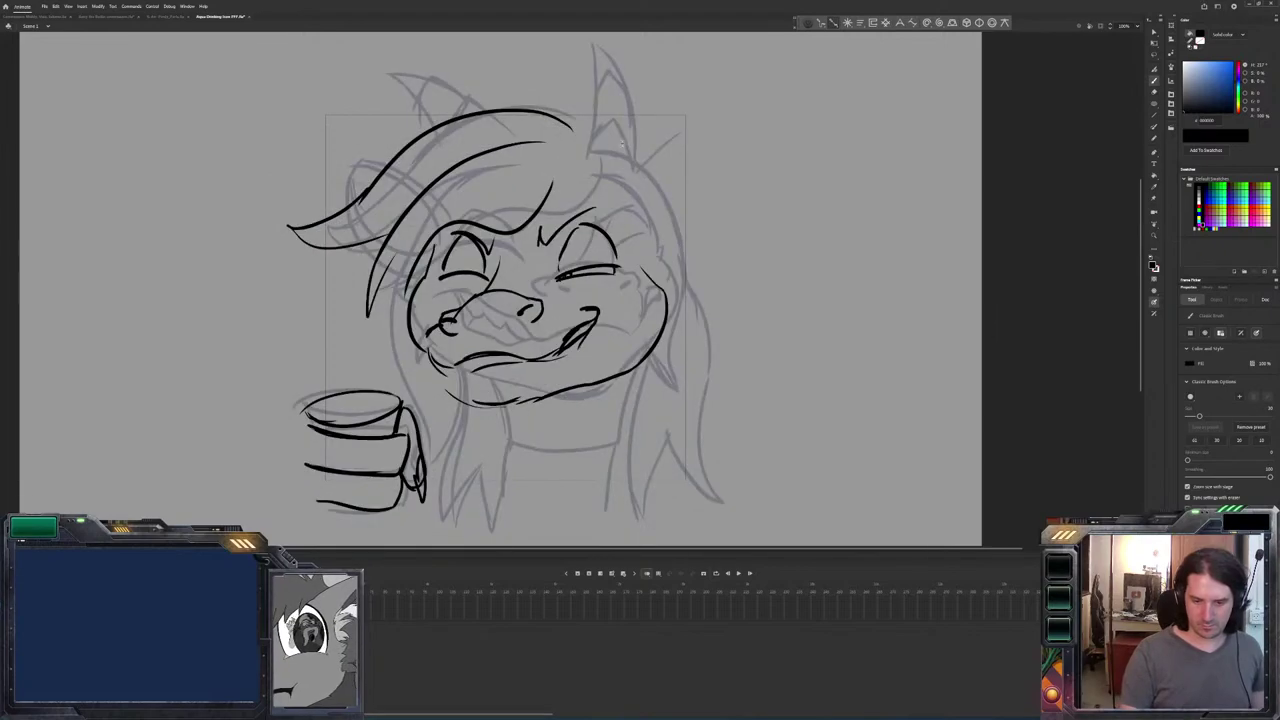
Add the far horn rising from the hair at the crown of the in-between head.
{"action": "mouse_move", "coordinate": [574, 125]}
{"action": "left_mouse_down"}
{"action": "mouse_move", "coordinate": [460, 70]}
{"action": "mouse_move", "coordinate": [440, 118]}
{"action": "mouse_move", "coordinate": [436, 72]}
{"action": "mouse_move", "coordinate": [450, 164]}
{"action": "left_mouse_up"}
{"action": "key", "text": "Return"}
{"action": "key", "text": "Return"}
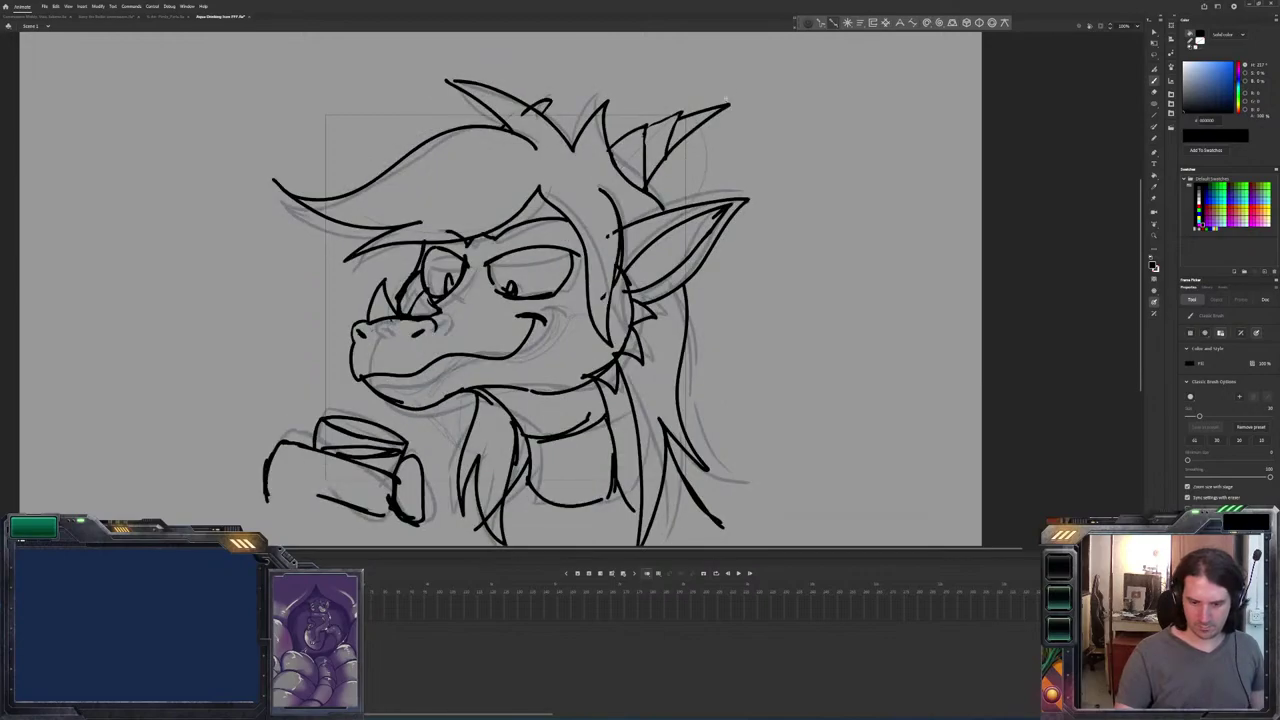
Draw the near horn with its band lines in the adjacent side-glance frame, following the onion skin.
{"action": "mouse_move", "coordinate": [656, 192]}
{"action": "left_mouse_down"}
{"action": "mouse_move", "coordinate": [639, 117]}
{"action": "mouse_move", "coordinate": [602, 150]}
{"action": "mouse_move", "coordinate": [674, 140]}
{"action": "mouse_move", "coordinate": [672, 106]}
{"action": "left_mouse_up"}
{"action": "mouse_move", "coordinate": [652, 102]}
{"action": "left_mouse_down"}
{"action": "mouse_move", "coordinate": [674, 112]}
{"action": "mouse_move", "coordinate": [716, 98]}
{"action": "mouse_move", "coordinate": [662, 110]}
{"action": "left_mouse_up"}
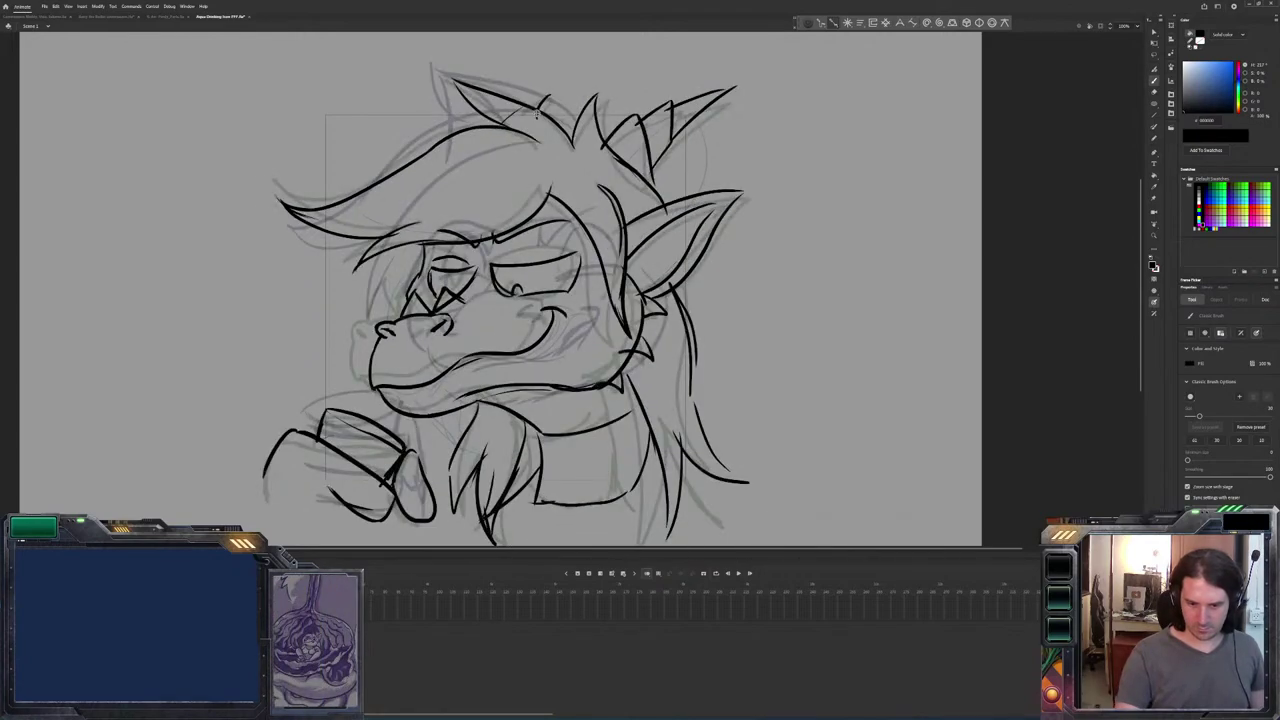
{"action": "key", "text": "period"}
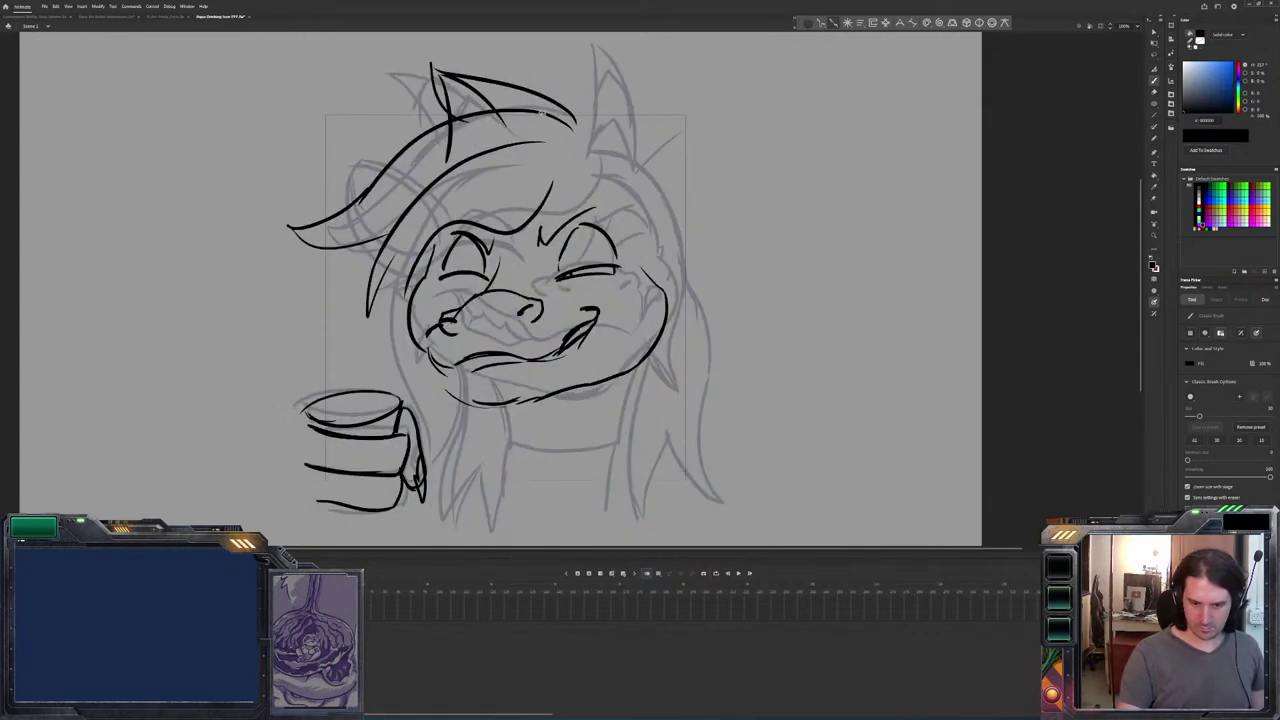
Draw the in-between frame's near horn with its band lines and the hair contour beneath it, checking against the neighbouring frames.
{"action": "key", "text": "comma"}
{"action": "key", "text": "period"}
{"action": "key", "text": "period"}
{"action": "key", "text": "period"}
{"action": "mouse_move", "coordinate": [664, 112]}
{"action": "left_mouse_down"}
{"action": "mouse_move", "coordinate": [658, 66]}
{"action": "mouse_move", "coordinate": [592, 172]}
{"action": "left_mouse_up"}
{"action": "key", "text": "period"}
{"action": "key", "text": "comma"}
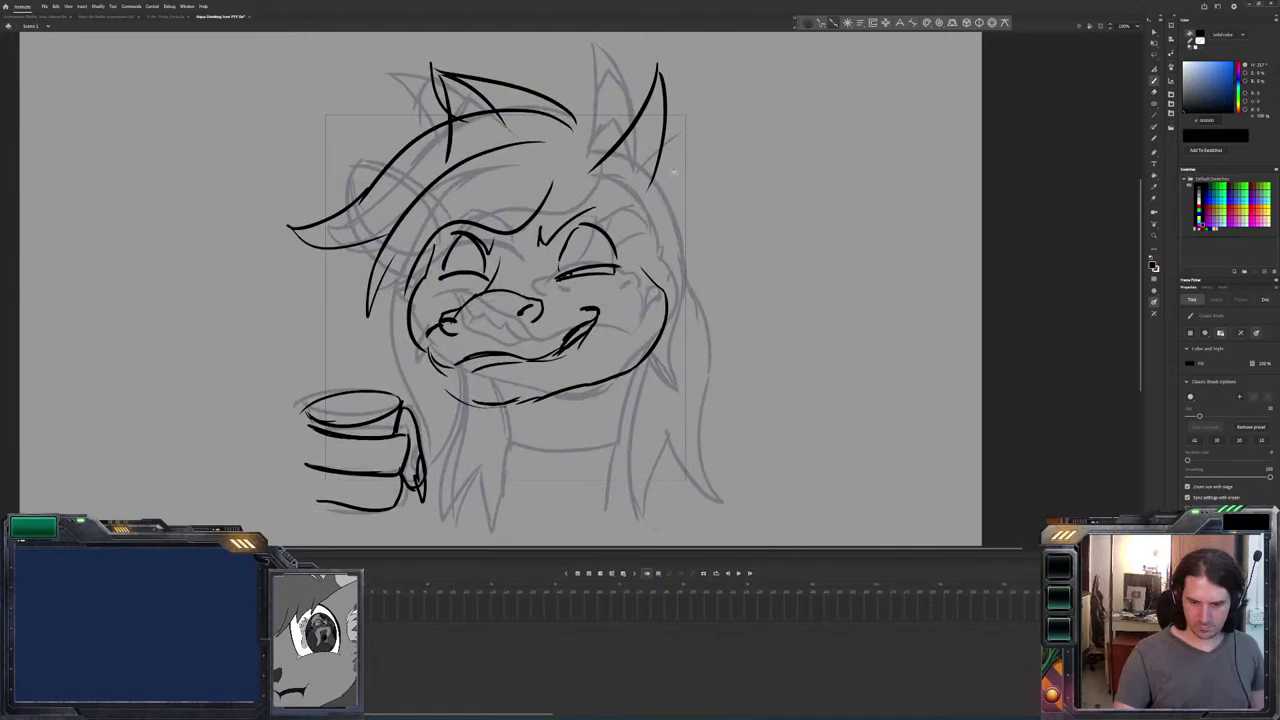
{"action": "mouse_move", "coordinate": [650, 130]}
{"action": "left_mouse_down"}
{"action": "mouse_move", "coordinate": [632, 188]}
{"action": "mouse_move", "coordinate": [592, 178]}
{"action": "left_mouse_up"}
{"action": "key", "text": "period"}
{"action": "key", "text": "comma"}
{"action": "mouse_move", "coordinate": [660, 100]}
{"action": "left_mouse_down"}
{"action": "mouse_move", "coordinate": [652, 176]}
{"action": "mouse_move", "coordinate": [621, 133]}
{"action": "mouse_move", "coordinate": [578, 153]}
{"action": "left_mouse_up"}
{"action": "key", "text": "period"}
{"action": "key", "text": "comma"}
{"action": "key", "text": "period"}
{"action": "key", "text": "comma"}
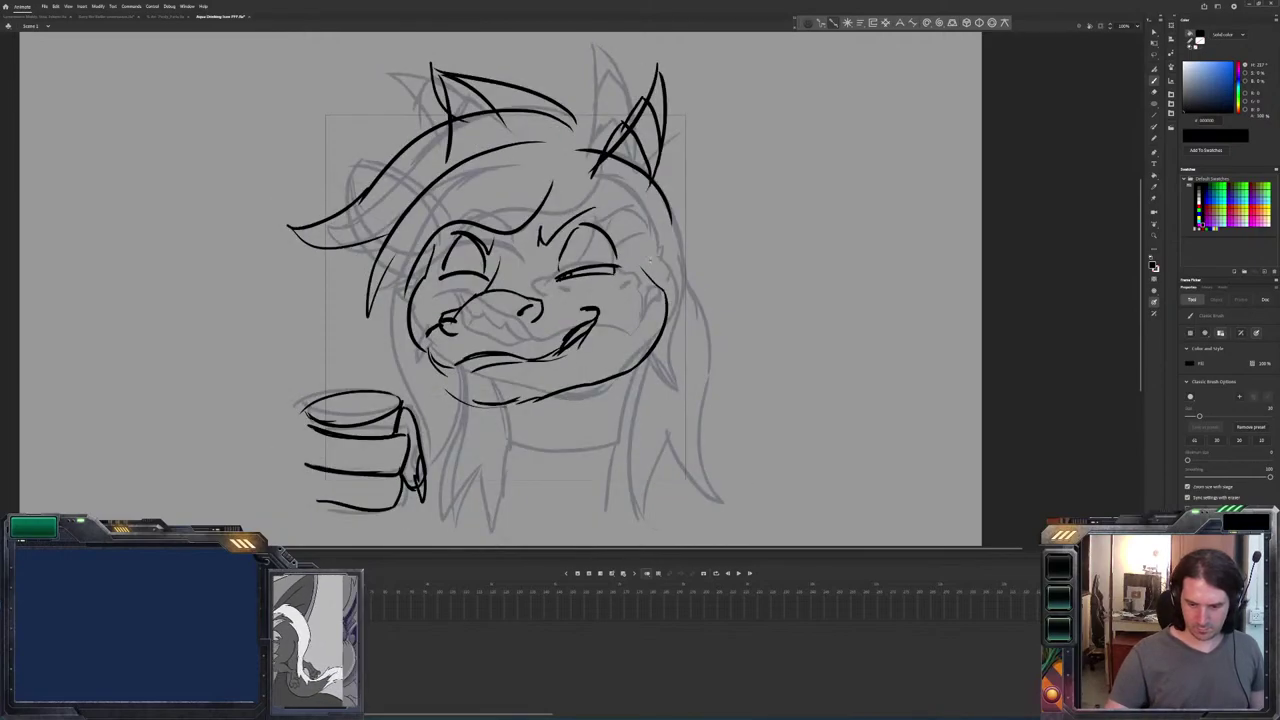
Draw the hair lock framing the near side of the face and the pointed near ear behind it.
{"action": "key", "text": "period"}
{"action": "key", "text": "comma"}
{"action": "key", "text": "period"}
{"action": "key", "text": "comma"}
{"action": "mouse_move", "coordinate": [618, 234]}
{"action": "left_mouse_down"}
{"action": "mouse_move", "coordinate": [652, 284]}
{"action": "mouse_move", "coordinate": [662, 276]}
{"action": "mouse_move", "coordinate": [610, 158]}
{"action": "mouse_move", "coordinate": [580, 148]}
{"action": "left_mouse_up"}
{"action": "key", "text": "period"}
{"action": "key", "text": "comma"}
{"action": "key", "text": "period"}
{"action": "key", "text": "comma"}
{"action": "mouse_move", "coordinate": [722, 166]}
{"action": "left_mouse_down"}
{"action": "mouse_move", "coordinate": [634, 210]}
{"action": "mouse_move", "coordinate": [658, 284]}
{"action": "left_mouse_up"}
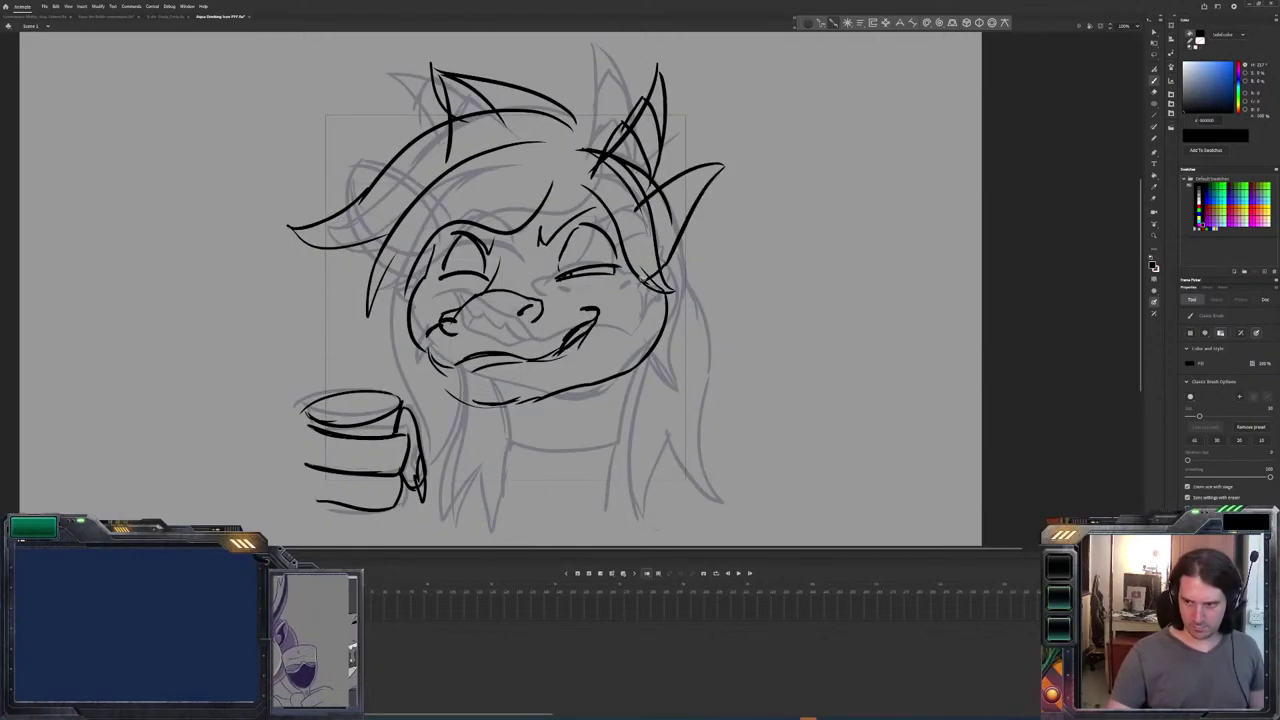
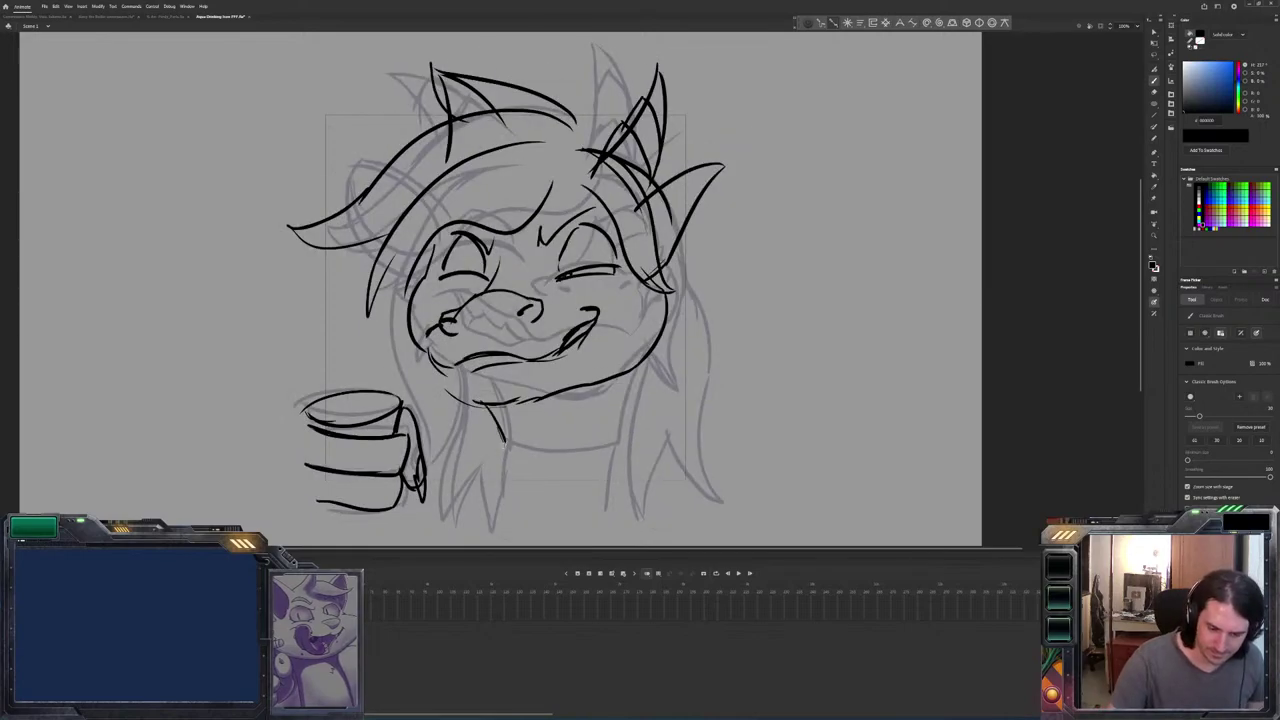
Draw the front edge of the neck and the curved collar line below the jaw, checking against the neighbouring frames.
{"action": "key", "text": "Right"}
{"action": "key", "text": "Right"}
{"action": "key", "text": "Right"}
{"action": "key", "text": "Left"}
{"action": "key", "text": "Right"}
{"action": "key", "text": "Left"}
{"action": "key", "text": "Right"}
{"action": "key", "text": "Left"}
{"action": "key", "text": "e"}
{"action": "key", "text": "b"}
{"action": "key", "text": "Right"}
{"action": "key", "text": "Right"}
{"action": "key", "text": "Right"}
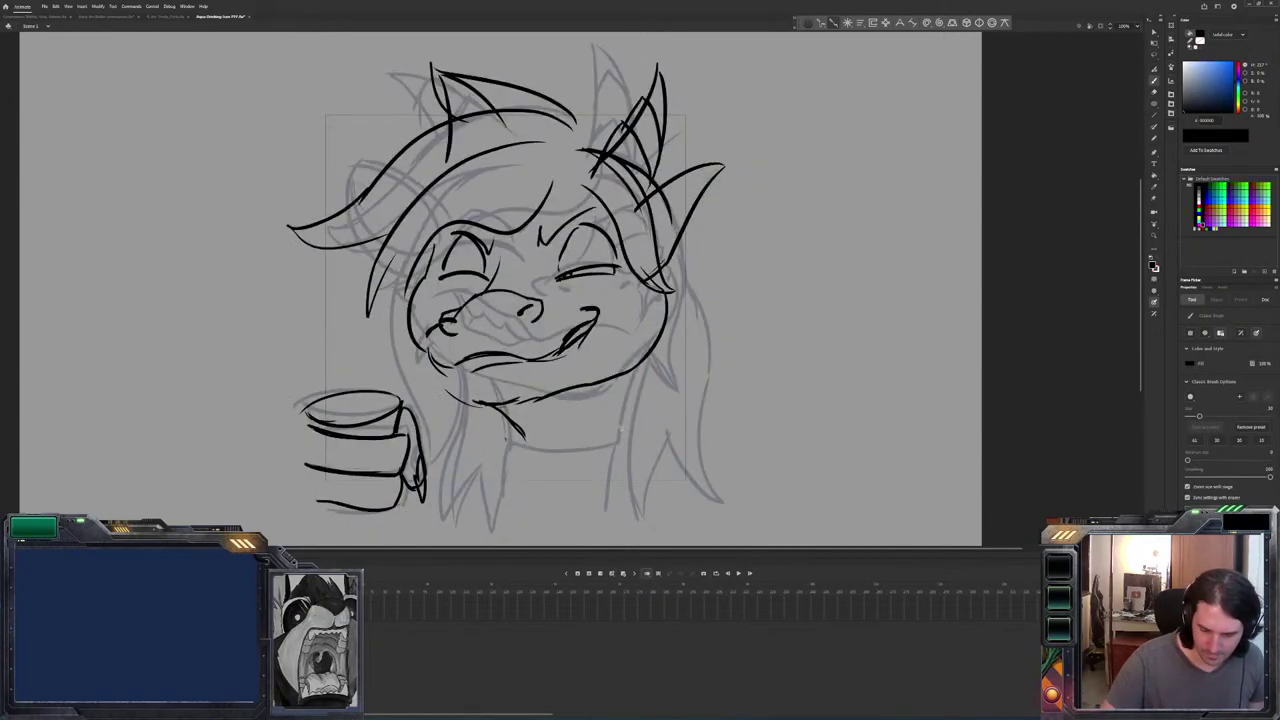
{"action": "key", "text": "Right"}
{"action": "key", "text": "Left"}
{"action": "key", "text": "Right"}
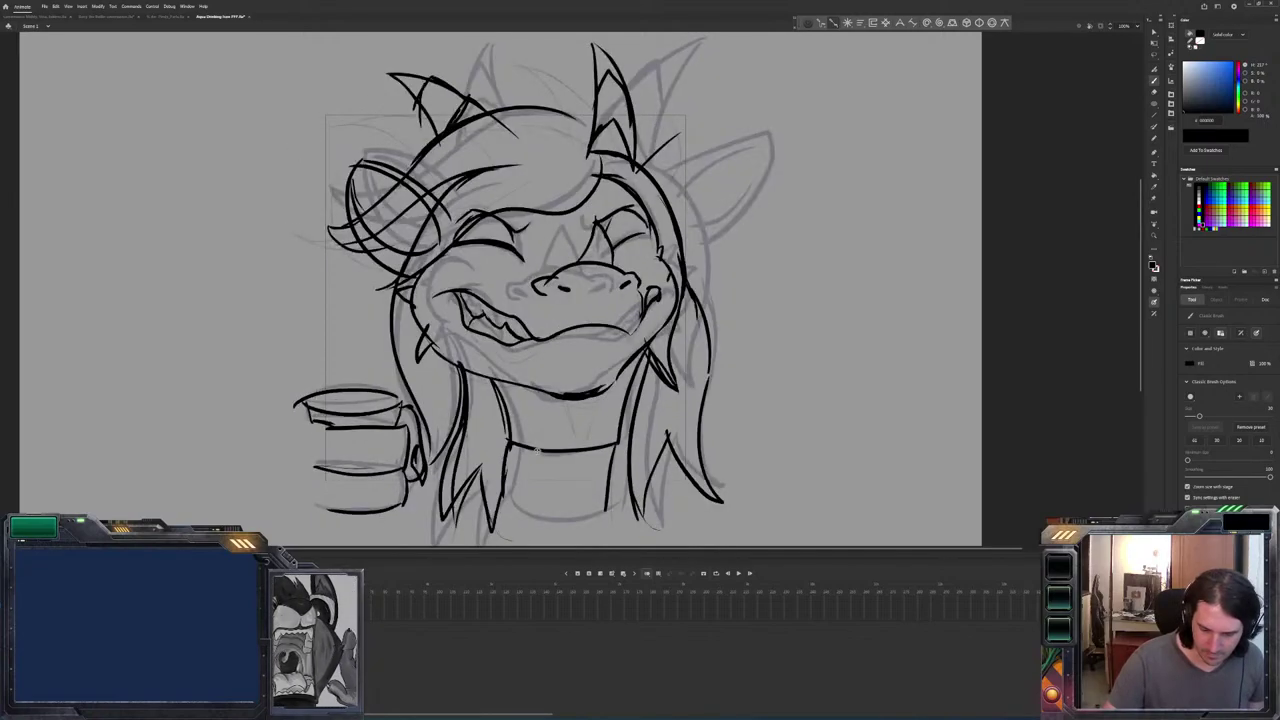
{"action": "key", "text": "Right"}
{"action": "key", "text": "Right"}
{"action": "key", "text": "Right"}
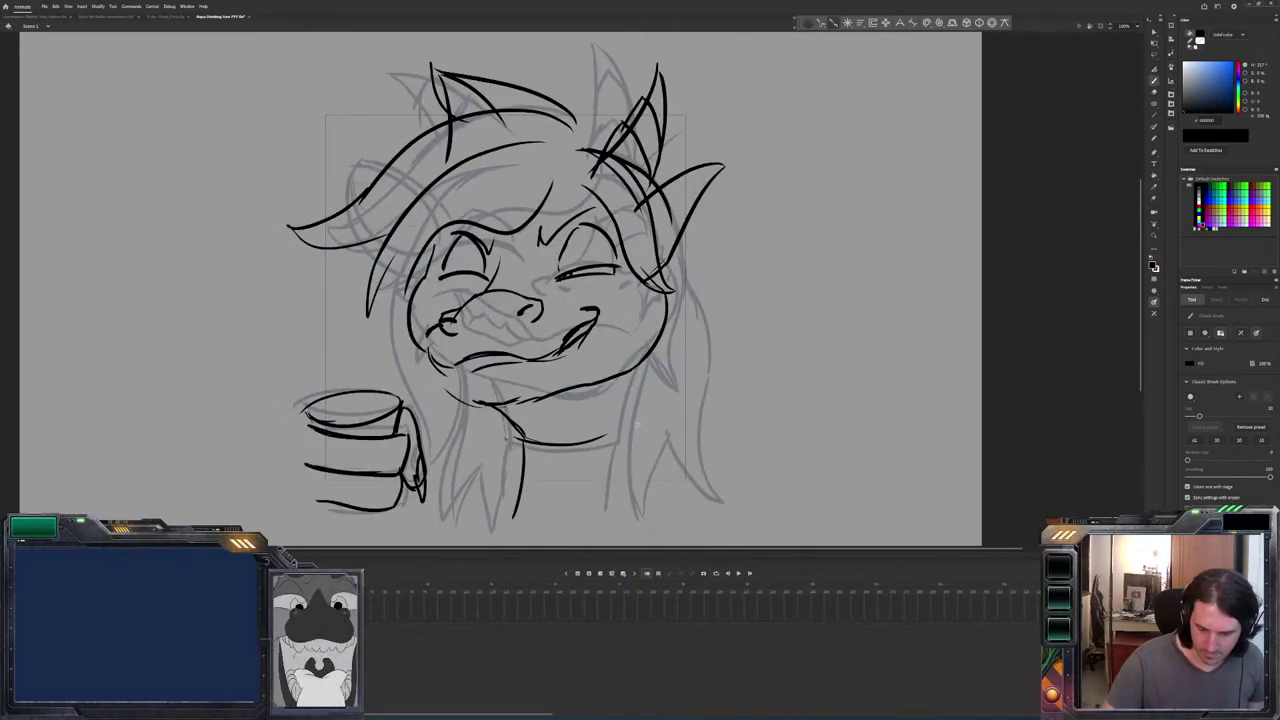
Draw the near-side hair hanging behind the neck, with pointed inner locks and a long outer edge.
{"action": "key", "text": "Right"}
{"action": "key", "text": "Left"}
{"action": "key", "text": "Right"}
{"action": "key", "text": "Left"}
{"action": "key", "text": "Right"}
{"action": "key", "text": "Left"}
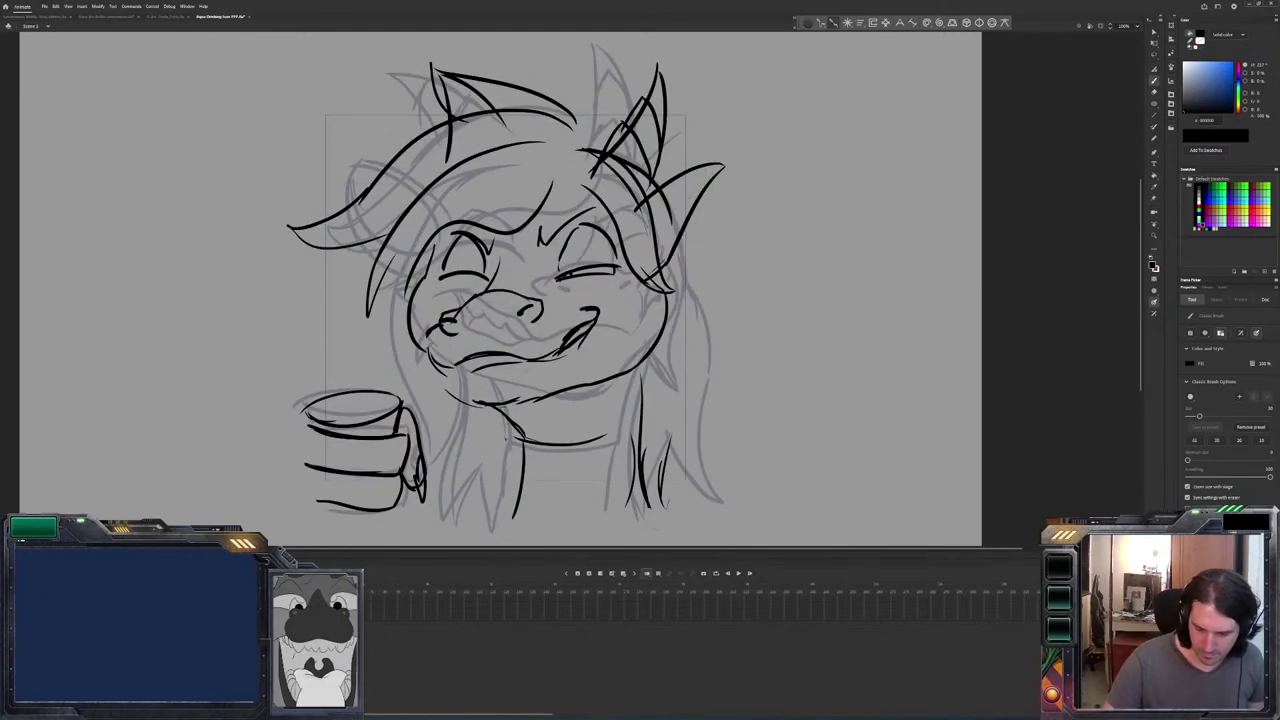
{"action": "key", "text": "Right"}
{"action": "key", "text": "Left"}
{"action": "left_click_drag", "start_coordinate": [686, 270], "coordinate": [735, 505]}
{"action": "key", "text": "Right"}
{"action": "key", "text": "Left"}
Erase the hair line crossing the near ear and add the inner ear line, comparing with the neighbouring frames.
{"action": "key", "text": "e"}
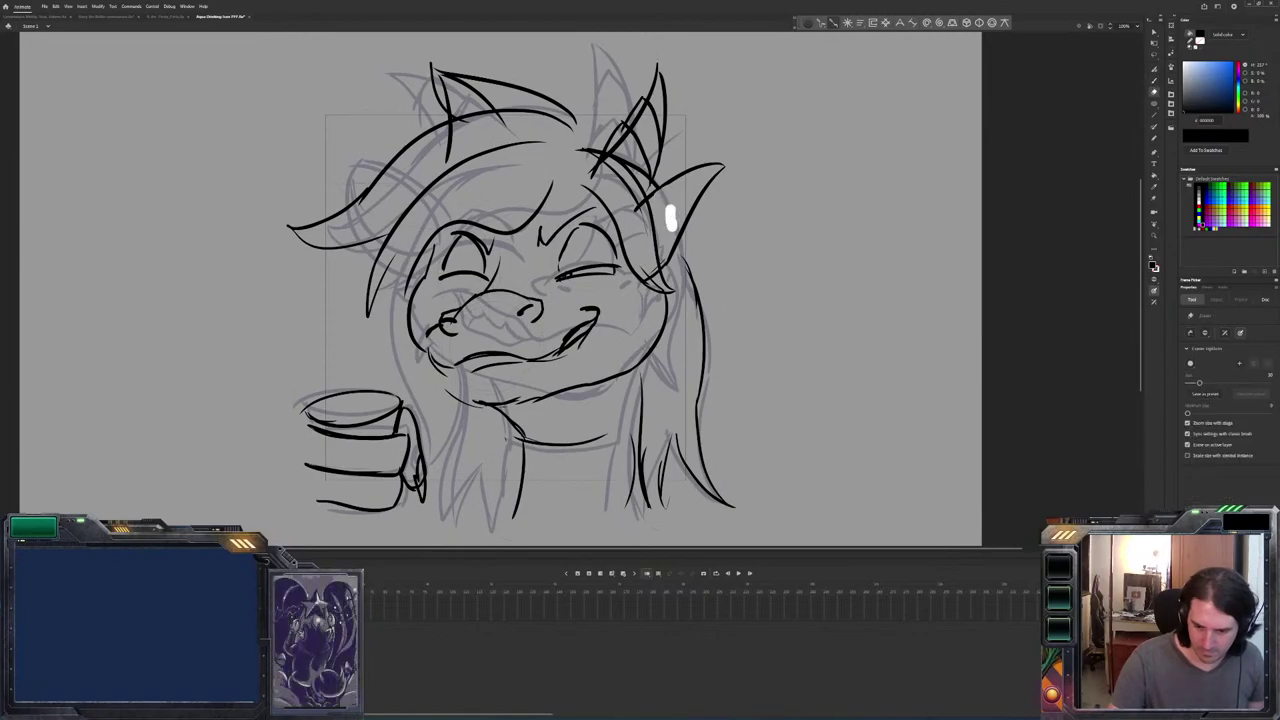
{"action": "key", "text": "b"}
{"action": "key", "text": "Right"}
{"action": "key", "text": "Left"}
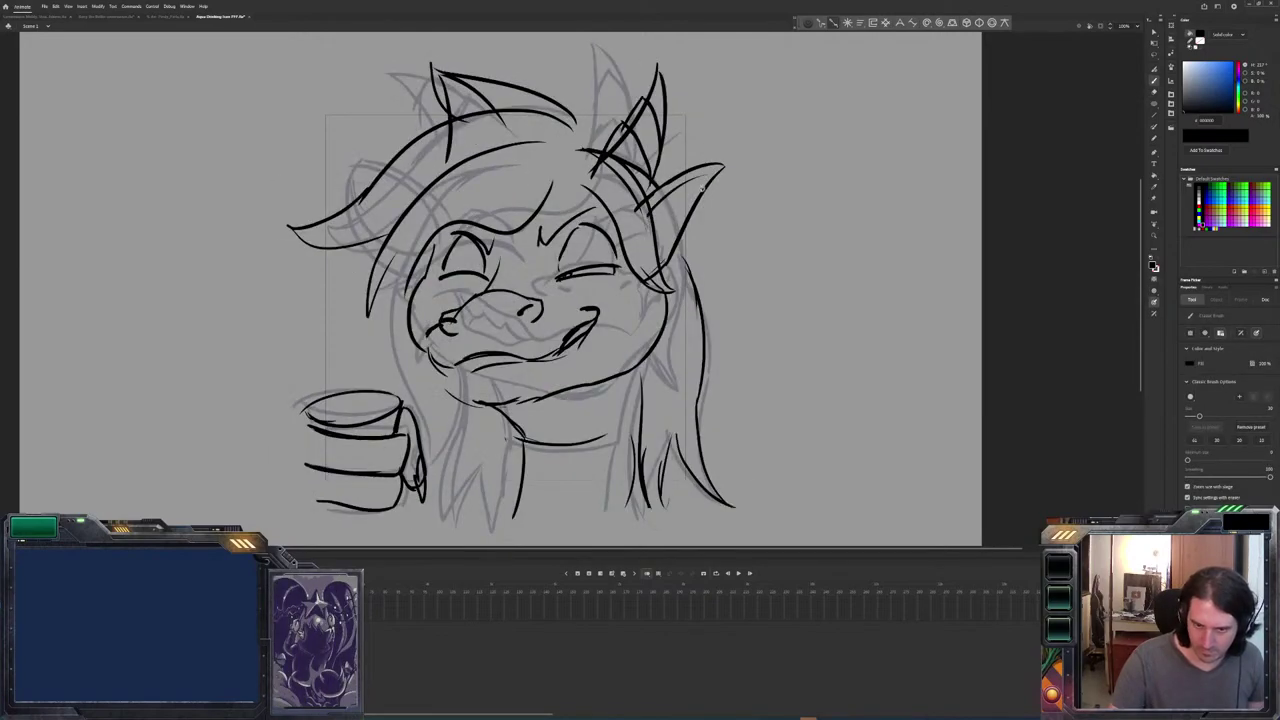
{"action": "key", "text": "Right"}
{"action": "key", "text": "Right"}
{"action": "key", "text": "Right"}
{"action": "key", "text": "Right"}
{"action": "key", "text": "Left"}
{"action": "key", "text": "Left"}
{"action": "key", "text": "Left"}
{"action": "key", "text": "Left"}
{"action": "key", "text": "Right"}
{"action": "key", "text": "Left"}
Draw the far ear's outline and inner fold beside the fringe, checking its position against the neighbouring frames.
{"action": "mouse_move", "coordinate": [438, 148]}
{"action": "left_mouse_down"}
{"action": "mouse_move", "coordinate": [408, 176]}
{"action": "mouse_move", "coordinate": [382, 265]}
{"action": "left_mouse_up"}
{"action": "key", "text": "Right"}
{"action": "key", "text": "Left"}
{"action": "left_click_drag", "start_coordinate": [432, 190], "coordinate": [440, 238]}
{"action": "left_click_drag", "start_coordinate": [428, 152], "coordinate": [404, 188]}
{"action": "key", "text": "Right"}
{"action": "key", "text": "Left"}
{"action": "left_click_drag", "start_coordinate": [416, 232], "coordinate": [396, 256]}
{"action": "left_click_drag", "start_coordinate": [390, 176], "coordinate": [384, 218]}
{"action": "key", "text": "Right"}
{"action": "key", "text": "Left"}
{"action": "key", "text": "Right"}
{"action": "key", "text": "Left"}
{"action": "key", "text": "Right"}
{"action": "key", "text": "Left"}
{"action": "key", "text": "Left"}
{"action": "key", "text": "Right"}
Draw the pointed hair locks hanging below the far side of the jaw beside the cup.
{"action": "left_click_drag", "start_coordinate": [474, 405], "coordinate": [443, 512]}
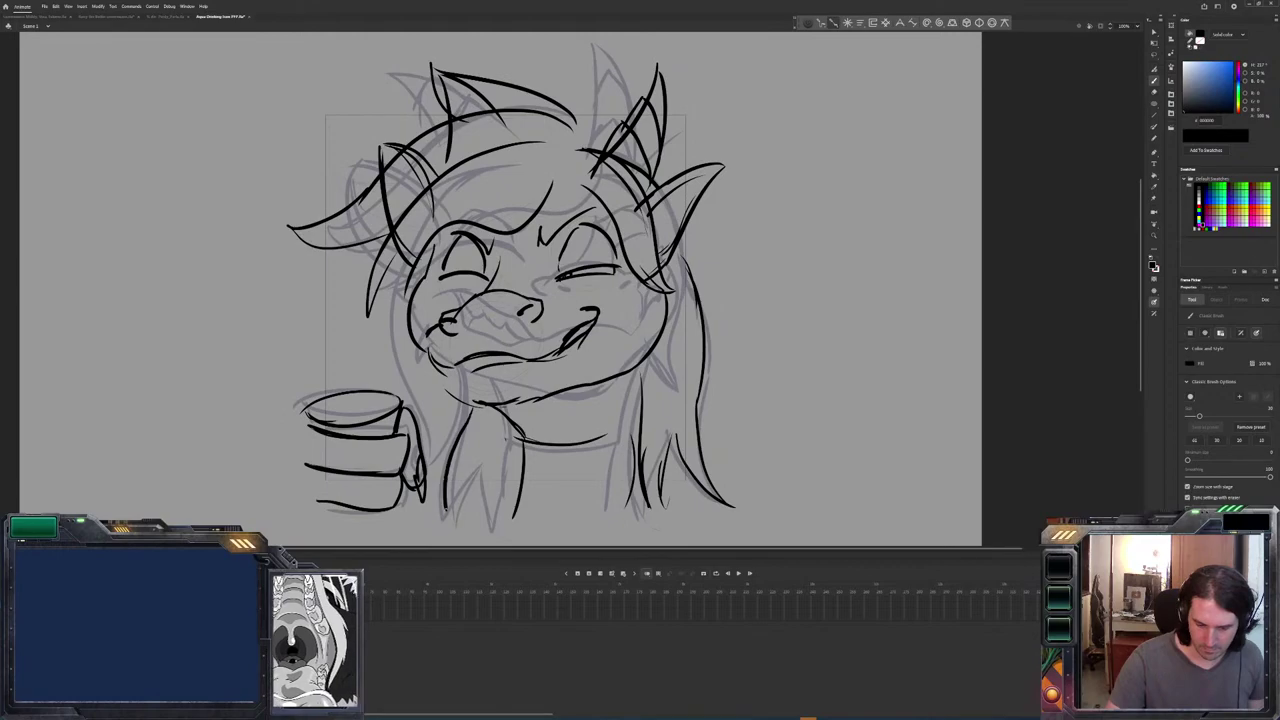
{"action": "key", "text": "Right"}
{"action": "key", "text": "Right"}
{"action": "key", "text": "Right"}
{"action": "key", "text": "Right"}
{"action": "key", "text": "Left"}
{"action": "key", "text": "Left"}
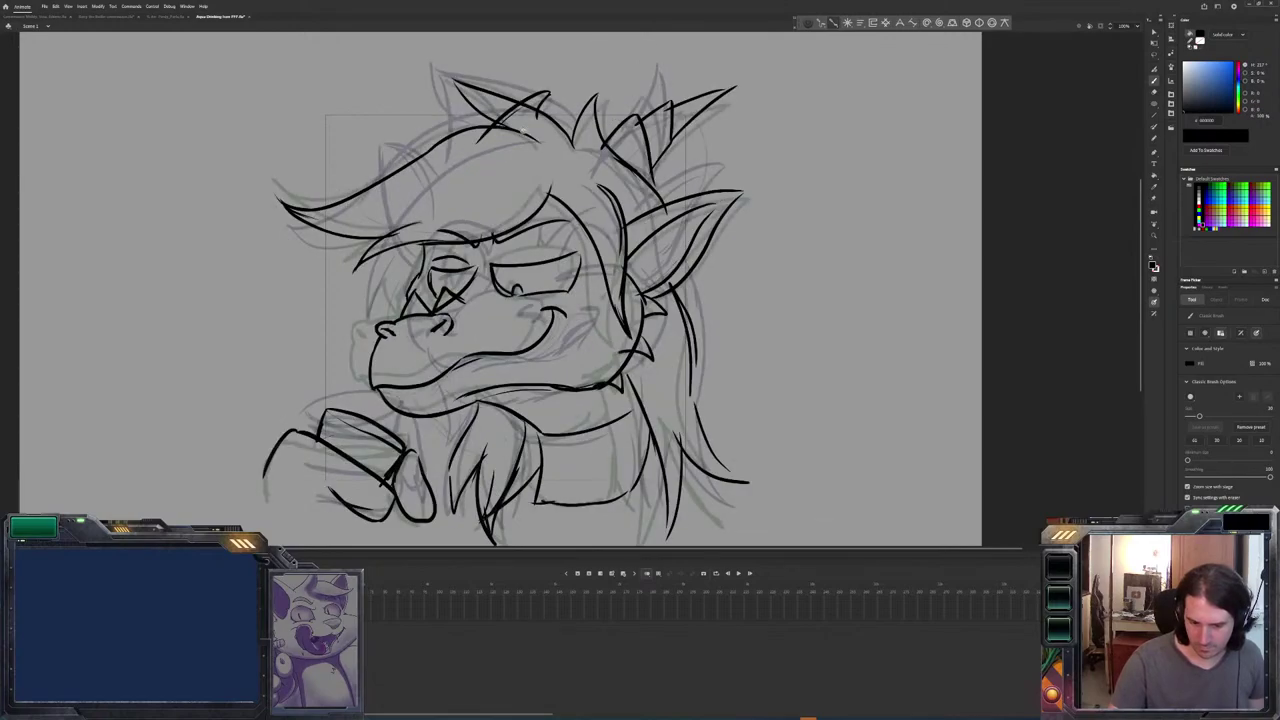
Add small spikes along the far cheek in both side-glance frames, redoing the misplaced first stroke.
{"action": "key", "text": "Left"}
{"action": "key", "text": "Right"}
{"action": "key", "text": "Left"}
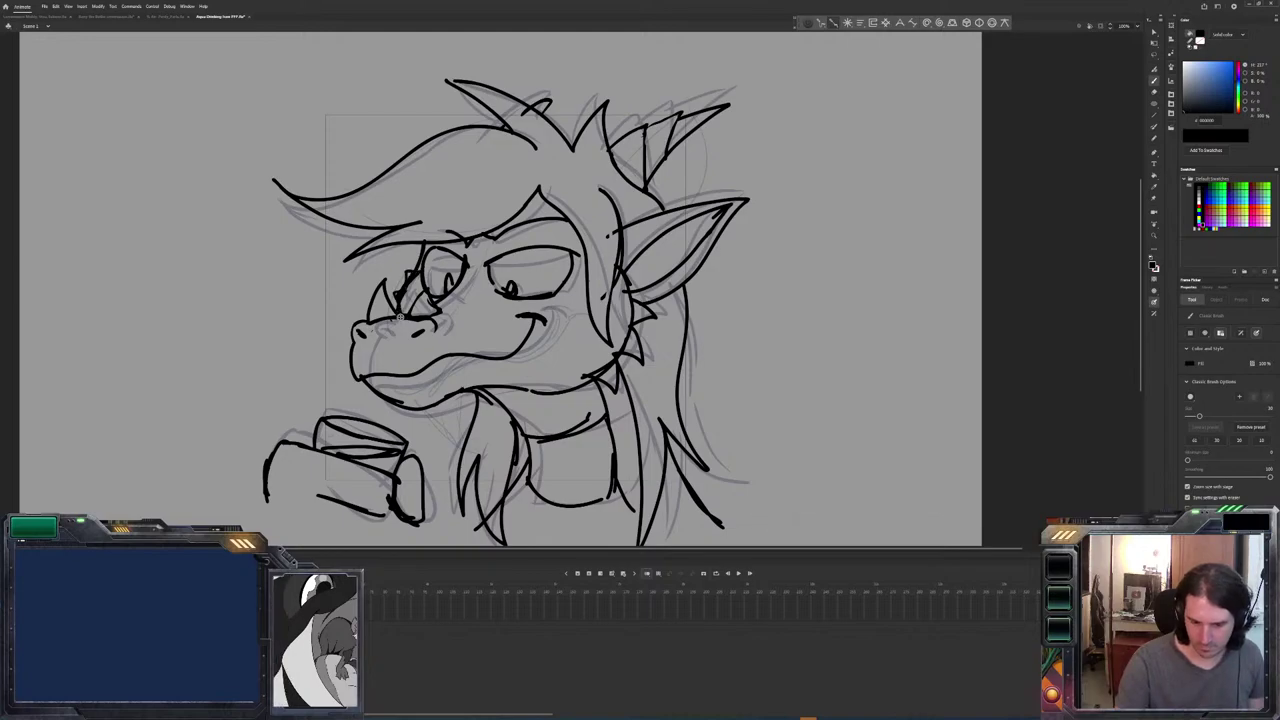
{"action": "key", "text": "Right"}
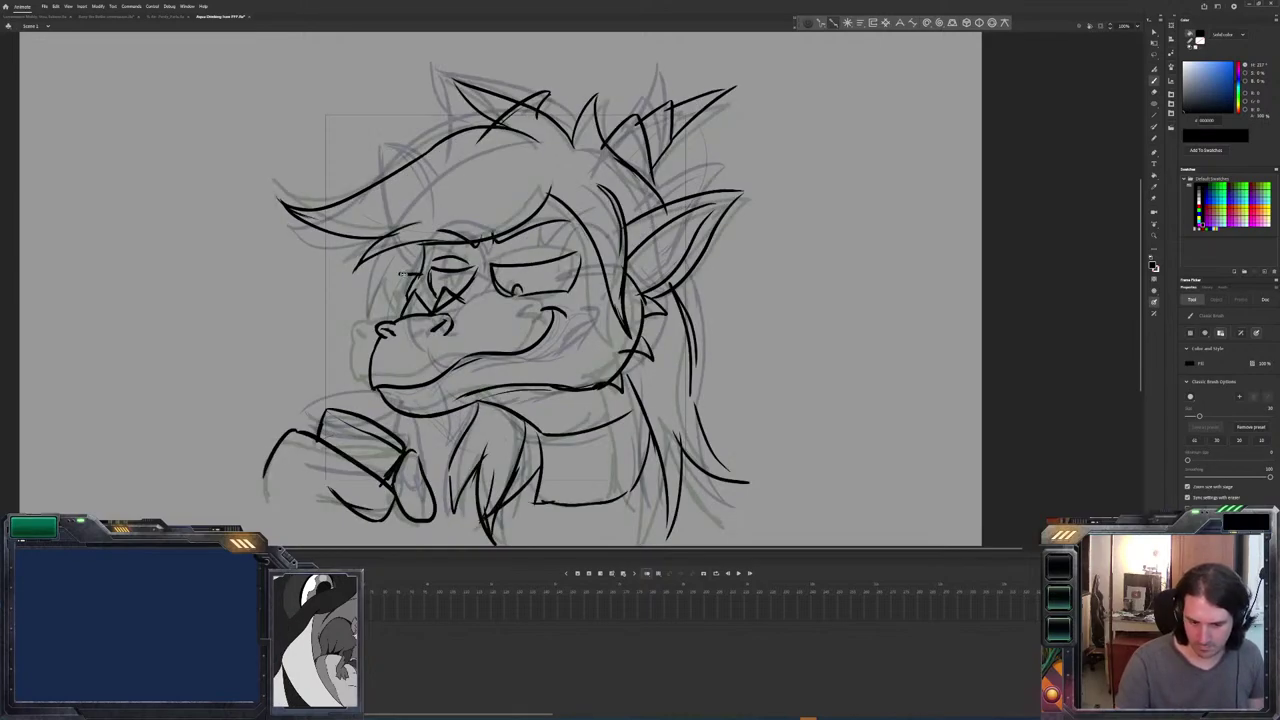
{"action": "key", "text": "ctrl+z"}
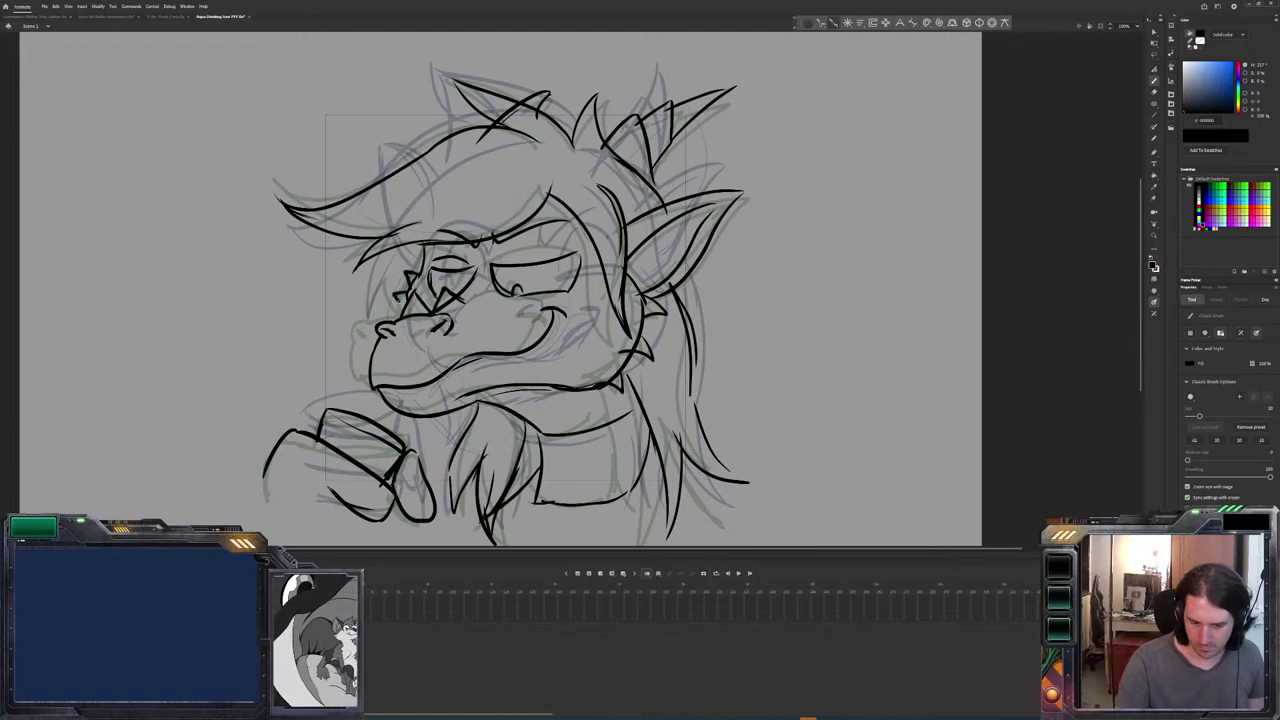
{"action": "key", "text": "Left"}
{"action": "key", "text": "Right"}
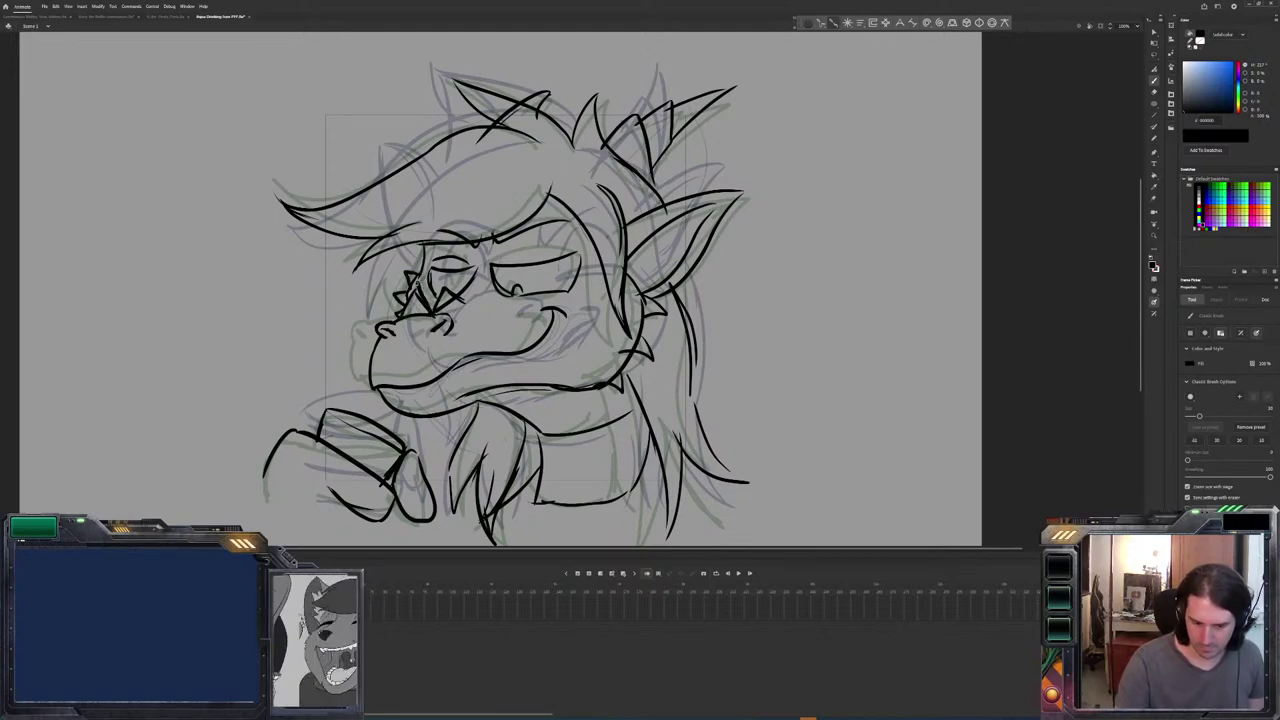
{"action": "key", "text": "e"}
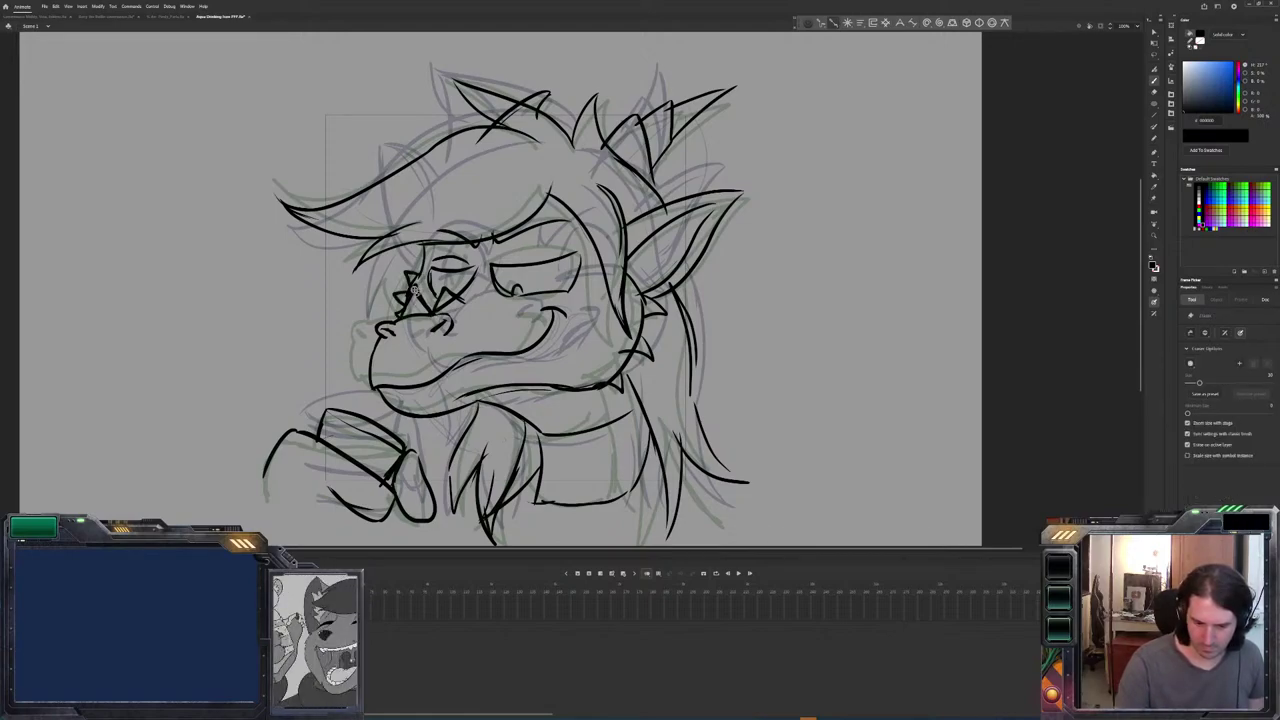
Add small cheek spikes on both sides of the in-between frame's face.
{"action": "key", "text": "Left"}
{"action": "key", "text": "b"}
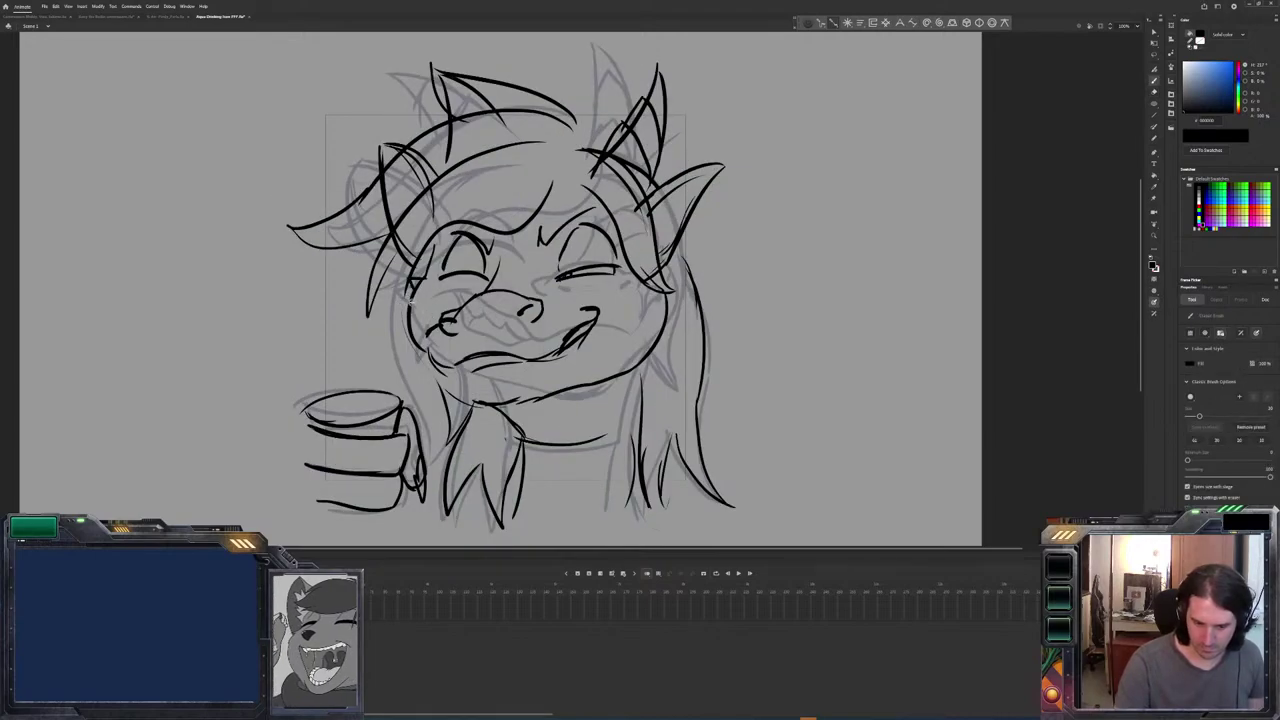
{"action": "key", "text": "Right"}
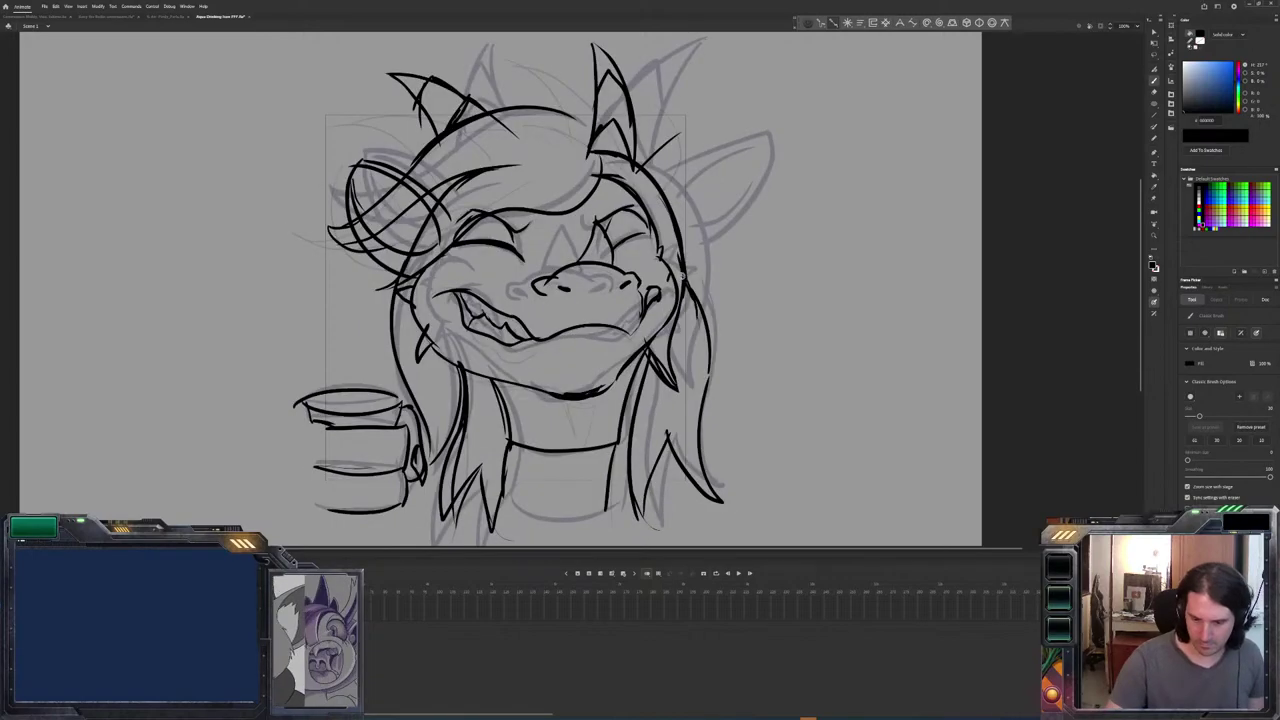
{"action": "key", "text": "Left"}
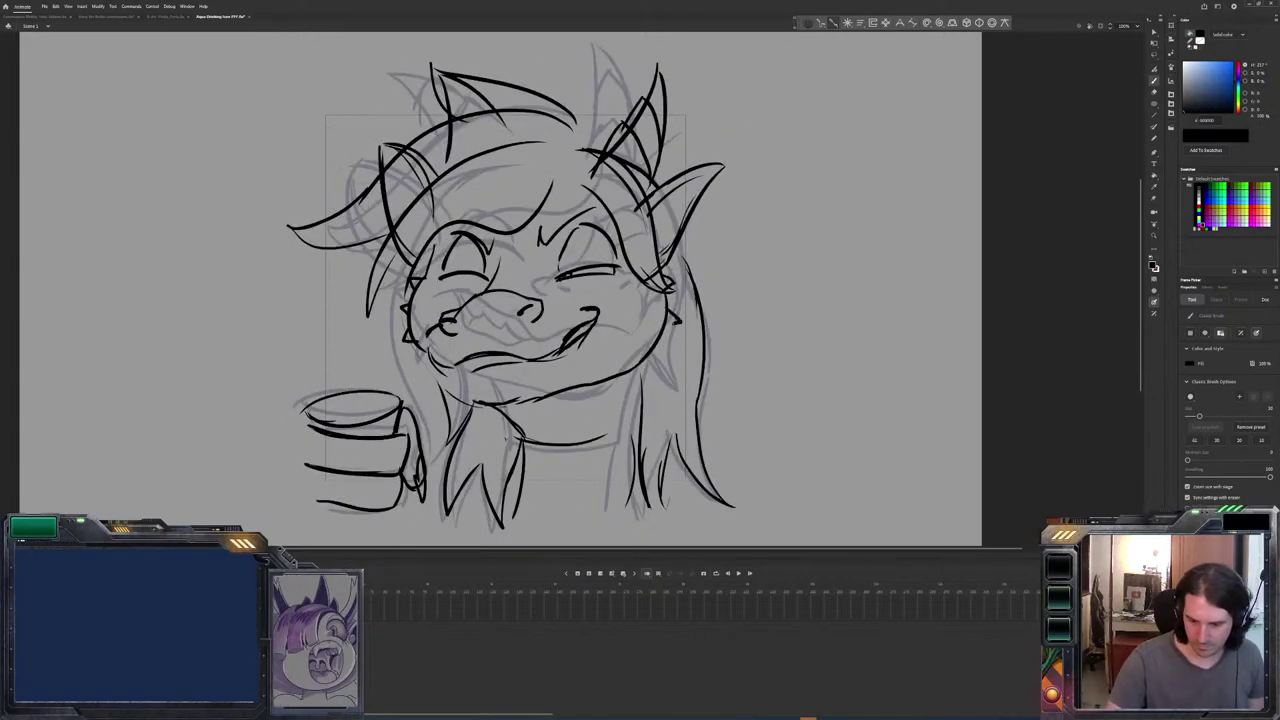
{"action": "key", "text": "Right"}
{"action": "key", "text": "Left"}
{"action": "key", "text": "Right"}
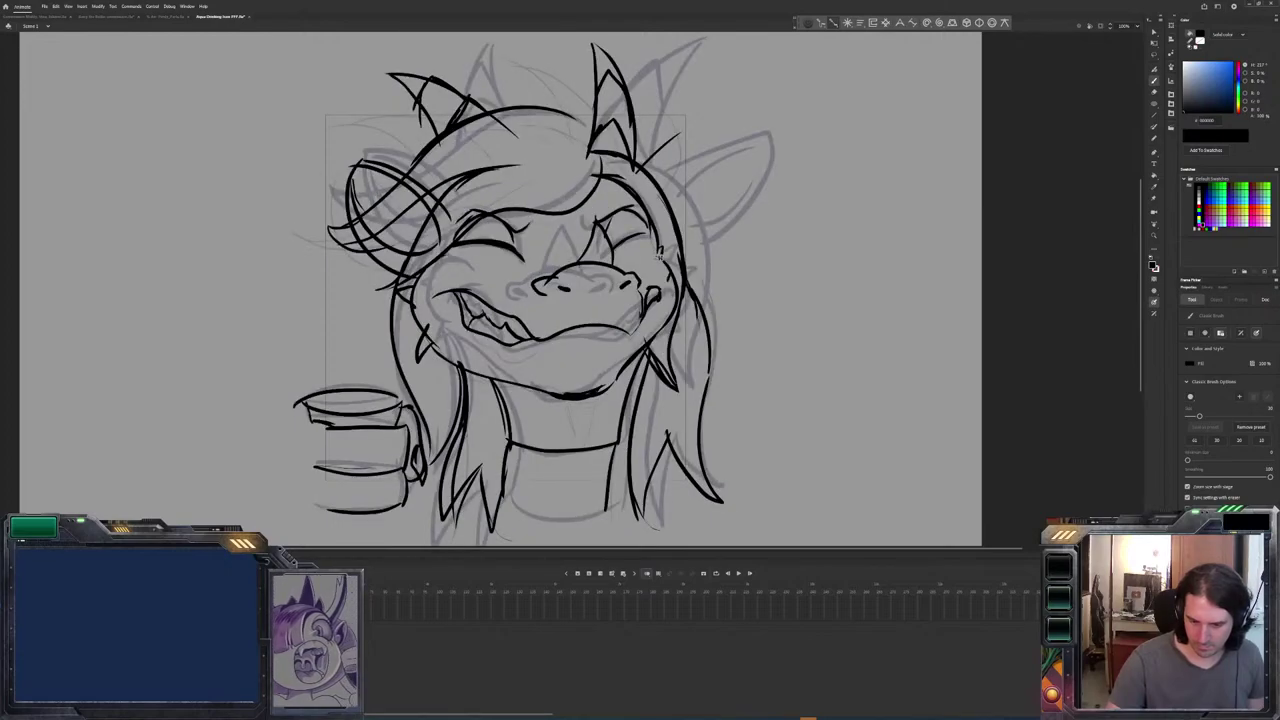
Draw small spikes on the near cheek in the adjacent grin frame, matching them to the neighbouring frames.
{"action": "left_click_drag", "start_coordinate": [658, 248], "coordinate": [684, 282]}
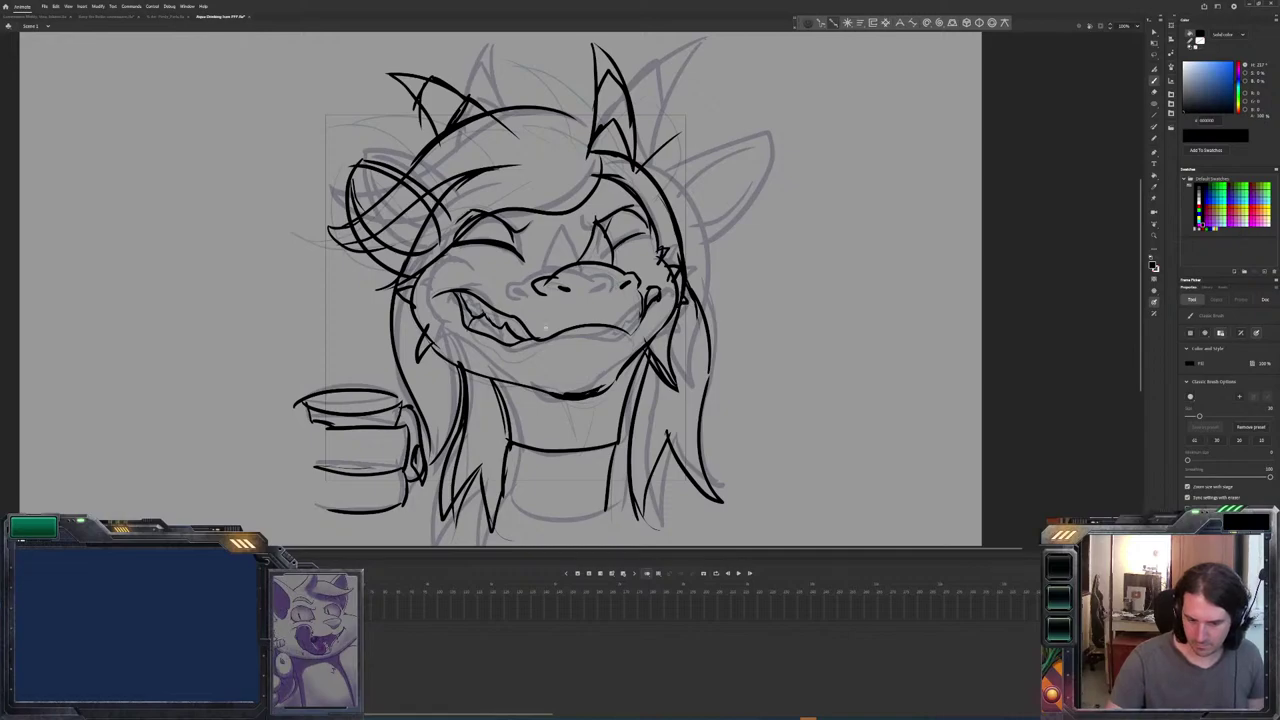
{"action": "key", "text": "Left"}
{"action": "key", "text": "Right"}
{"action": "key", "text": "Right"}
{"action": "key", "text": "Left"}
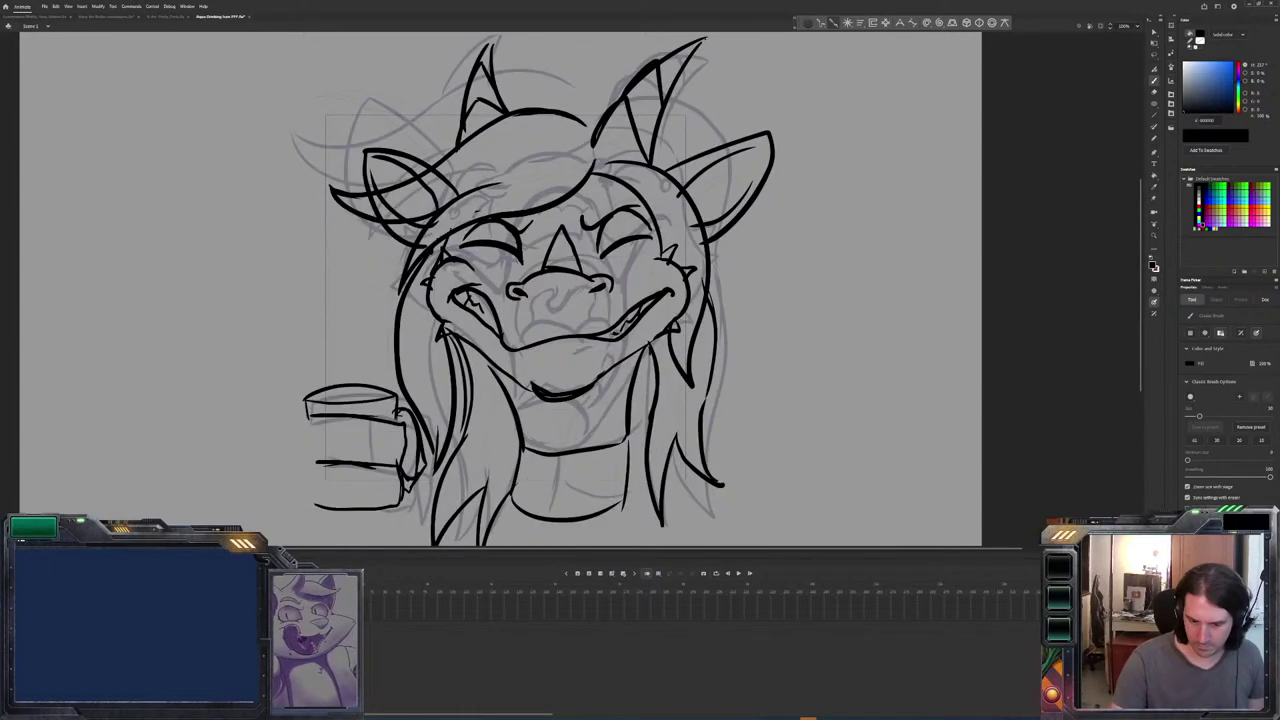
Review the animation by flipping through frames, running the test movie, closing its preview window and playing the timeline.
{"action": "key", "text": "Right"}
{"action": "key", "text": "Right"}
{"action": "key", "text": "Left"}
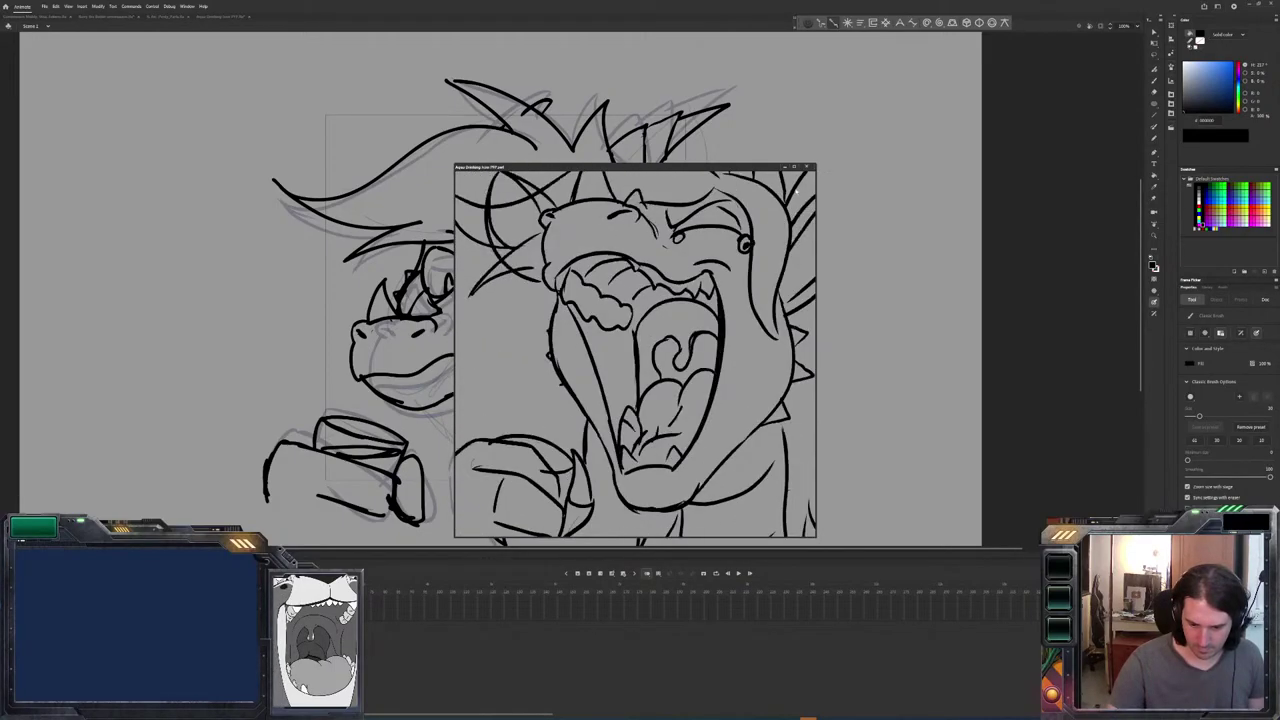
{"action": "key", "text": "ctrl+w"}
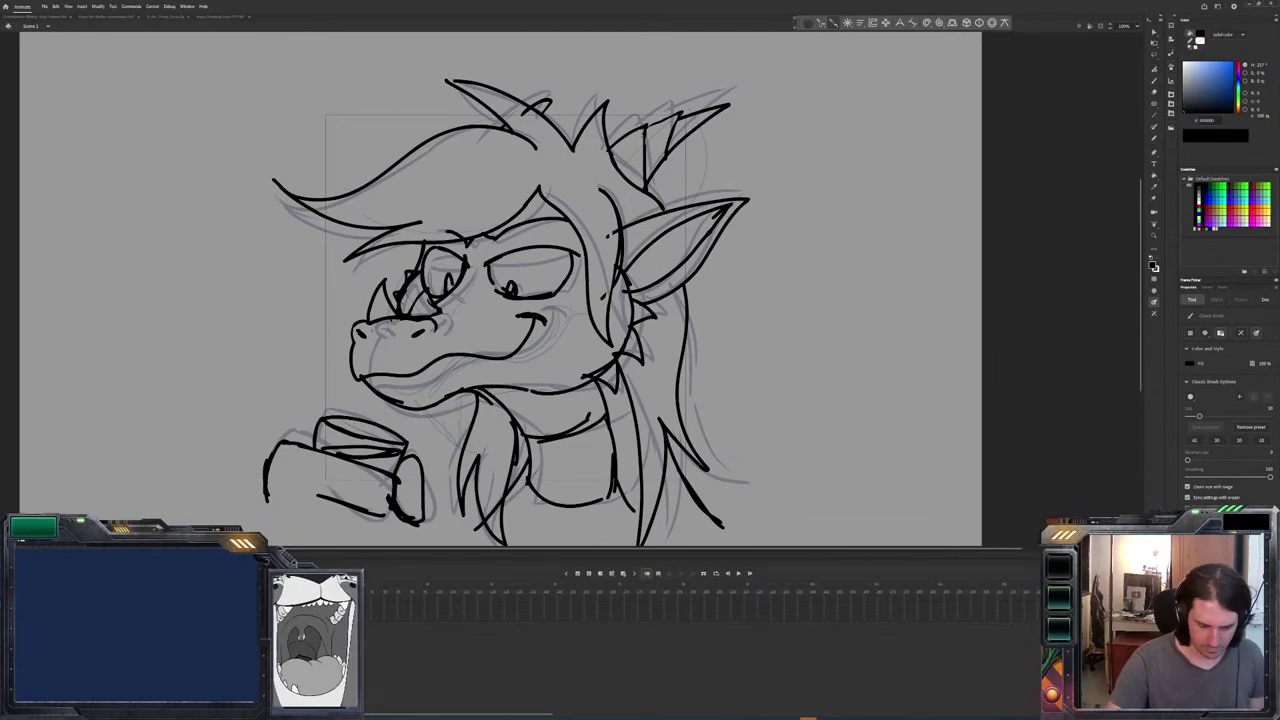
{"action": "key", "text": "ctrl+Return"}
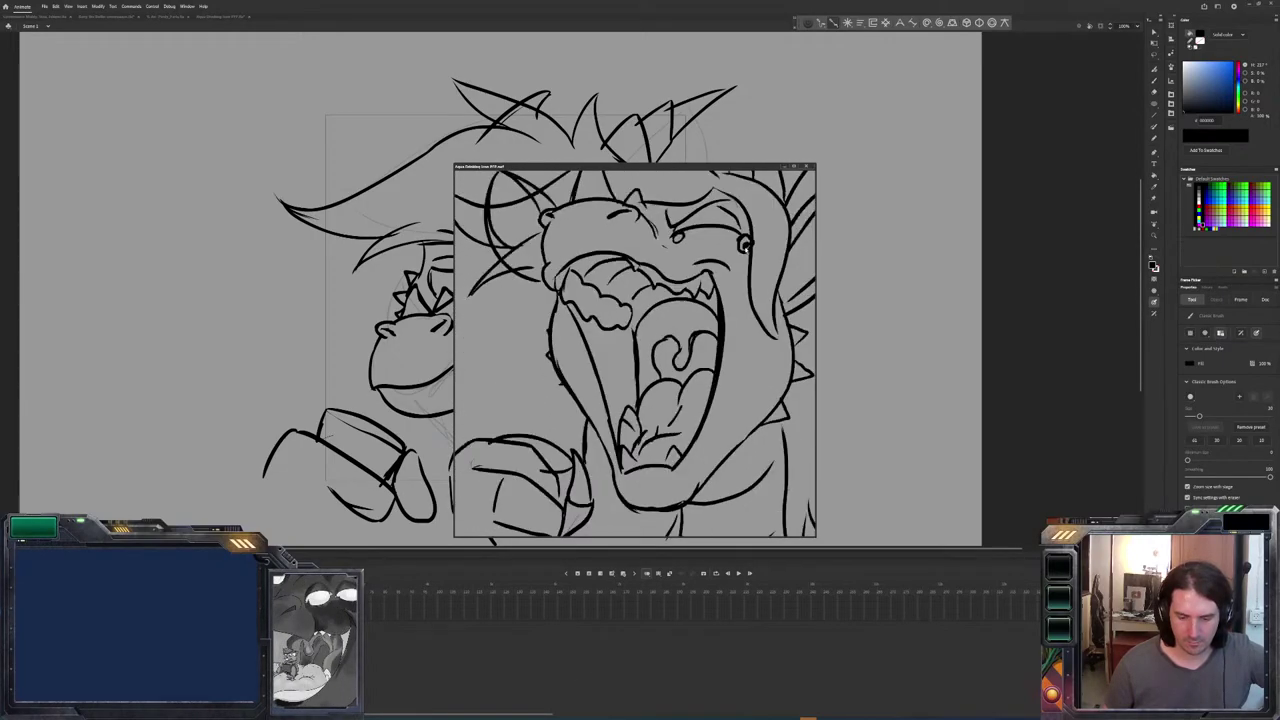
{"action": "left_click", "coordinate": [811, 167]}
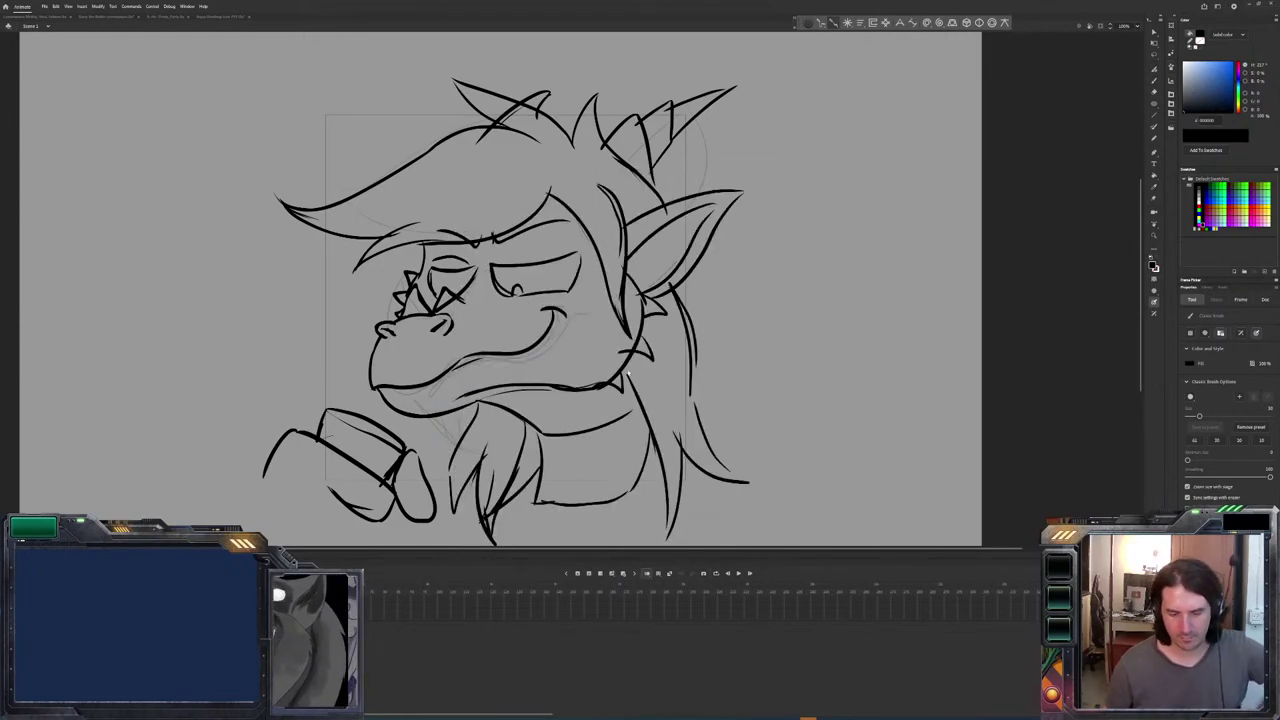
{"action": "key", "text": "Return"}
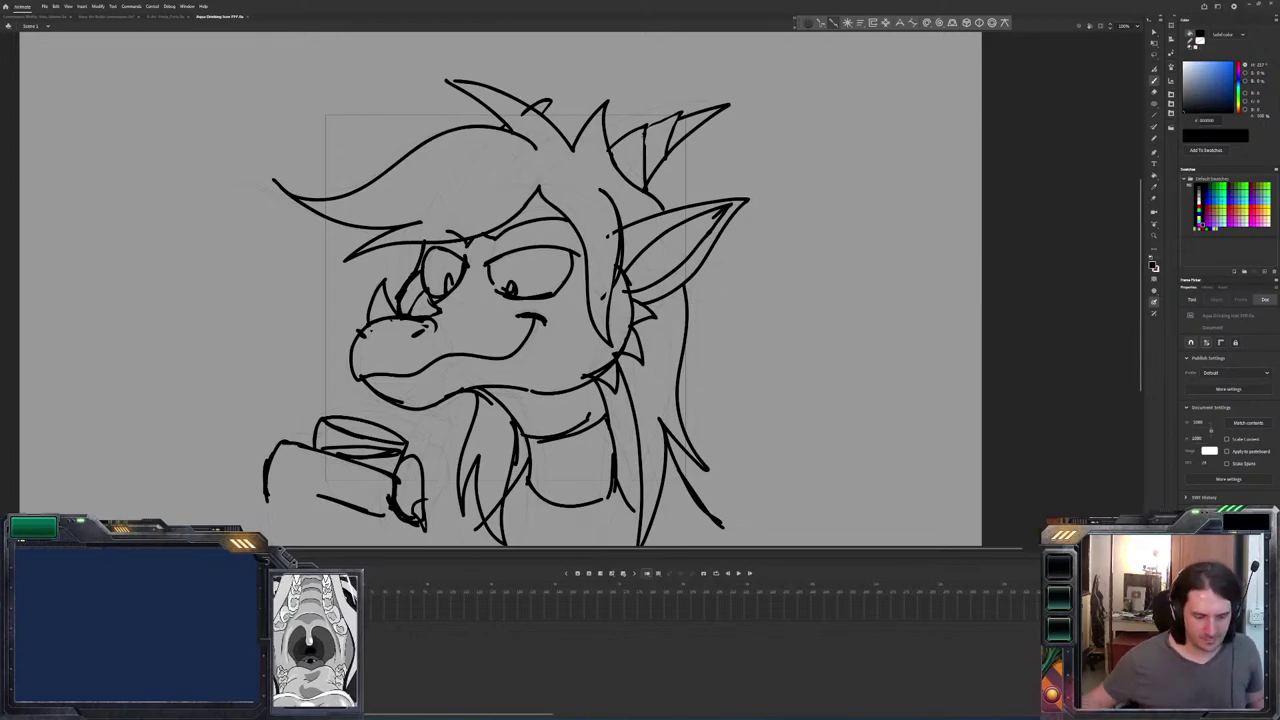
Review the sketched frames in order, from the grin with the cup through drinking to the wide-open mouth.
{"action": "key", "text": "."}
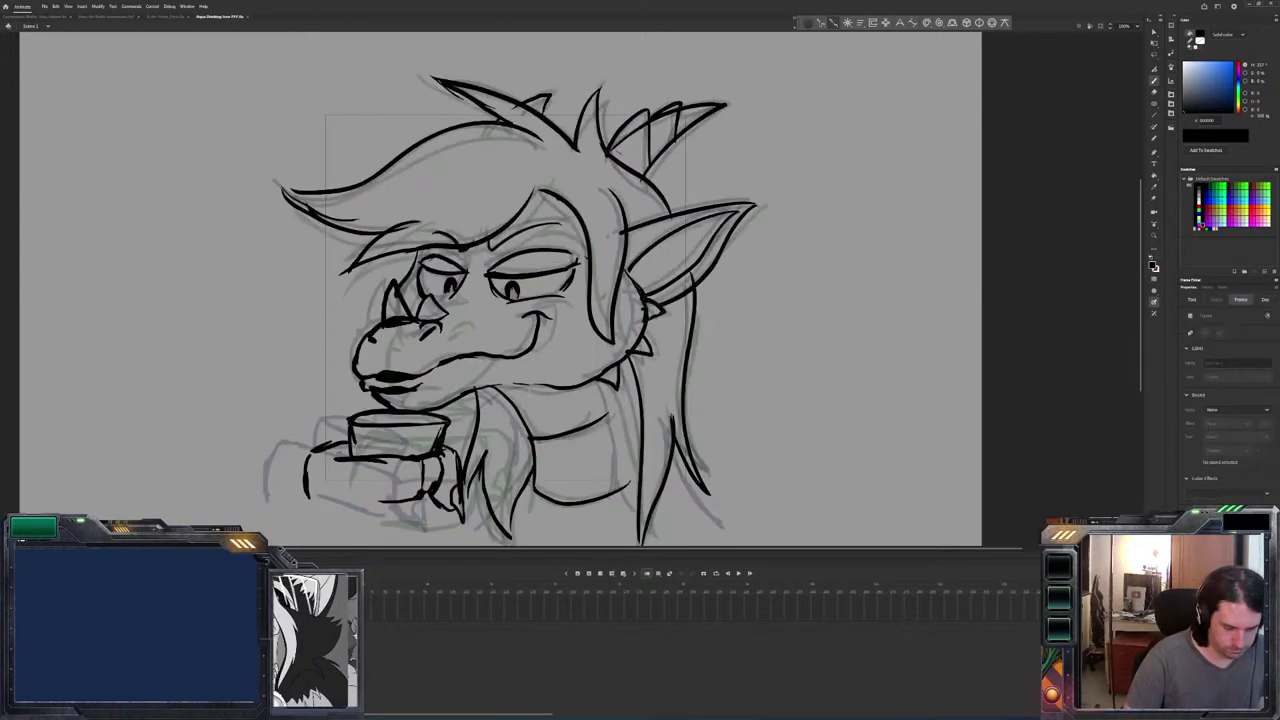
{"action": "key", "text": "period"}
{"action": "key", "text": "period"}
{"action": "key", "text": "period"}
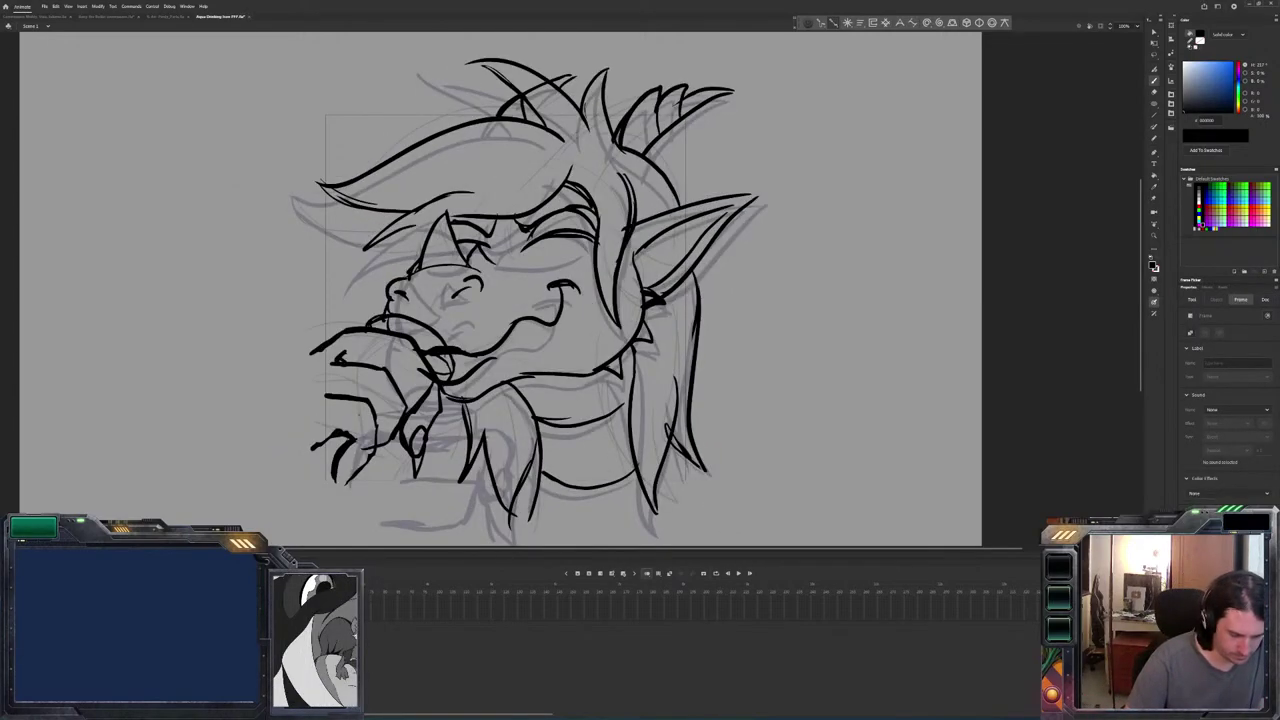
{"action": "key", "text": "period"}
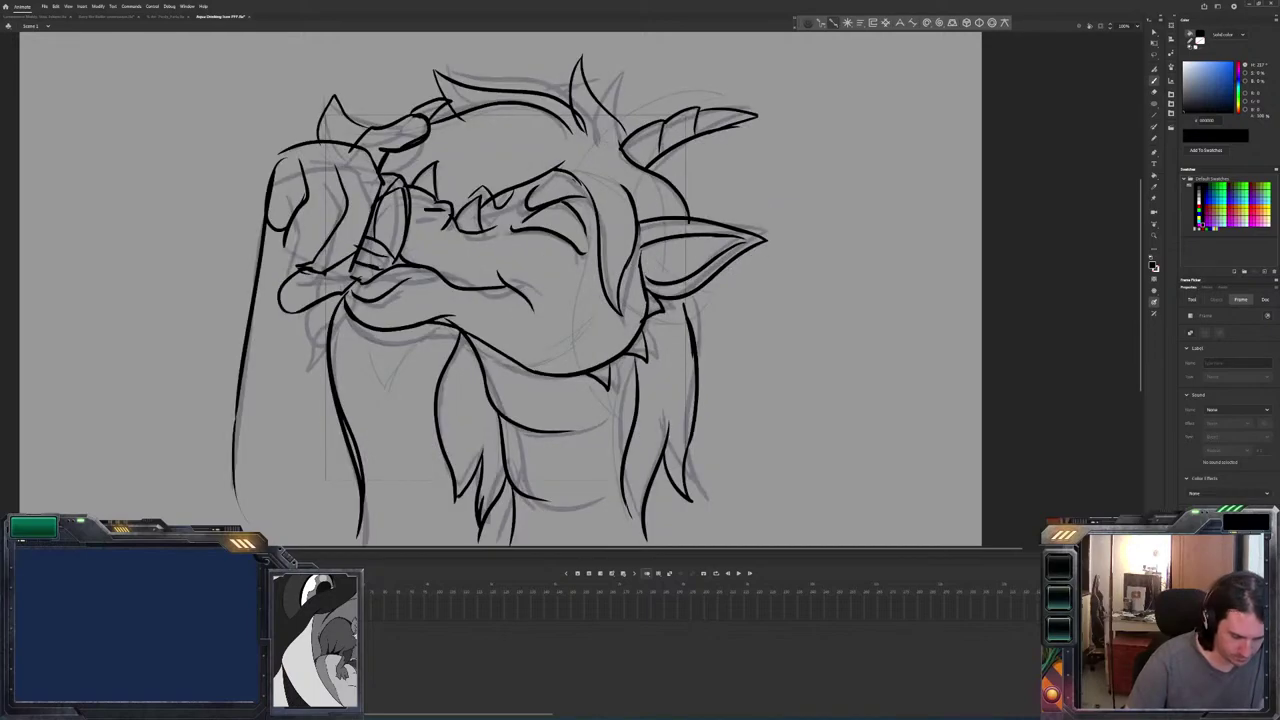
{"action": "key", "text": "period"}
{"action": "key", "text": "period"}
{"action": "key", "text": "period"}
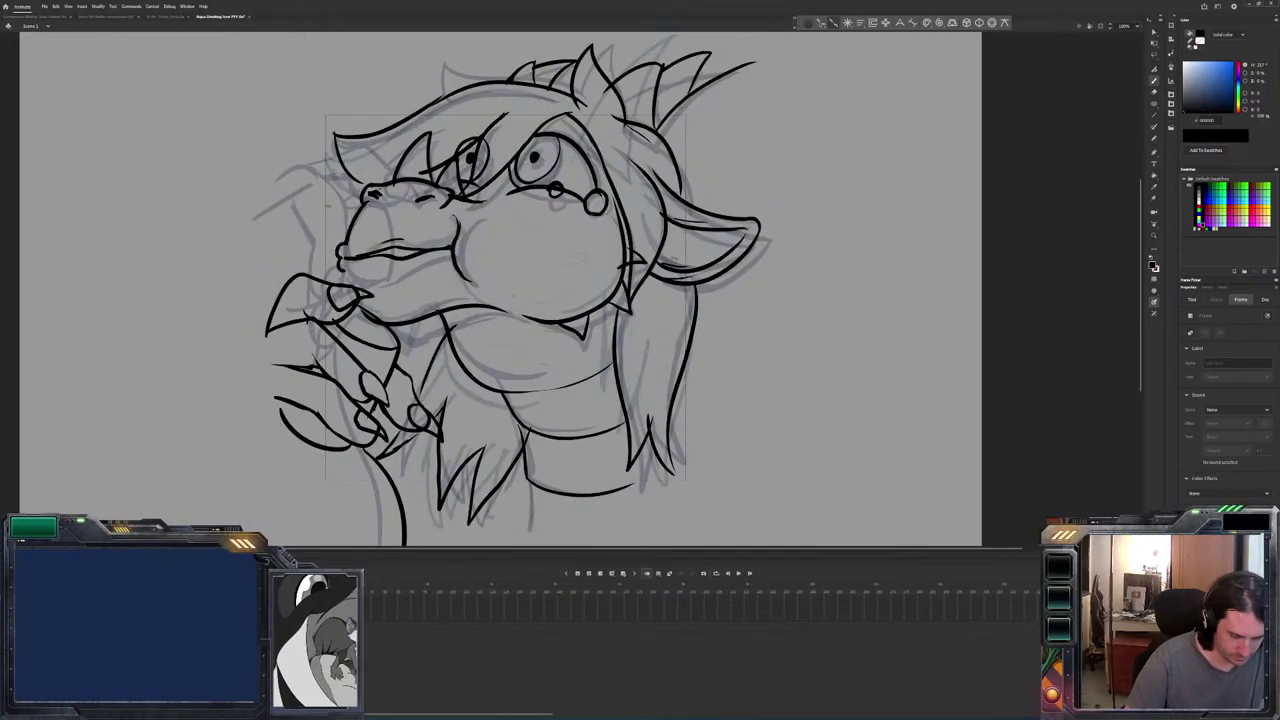
{"action": "key", "text": "period"}
{"action": "key", "text": "period"}
{"action": "key", "text": "period"}
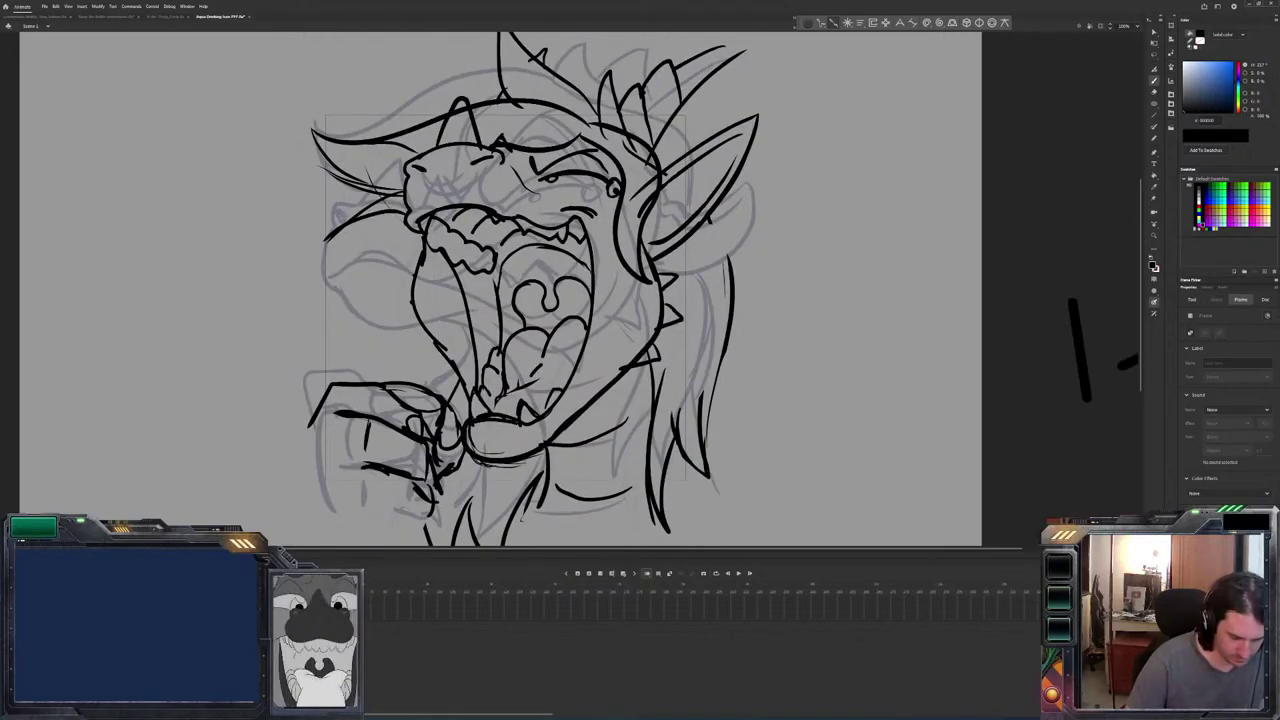
Convert the selected timeline frames to frame-by-frame animation with a keyframe every third frame.
{"action": "right_click", "coordinate": [263, 598]}
{"action": "mouse_move", "coordinate": [320, 424]}
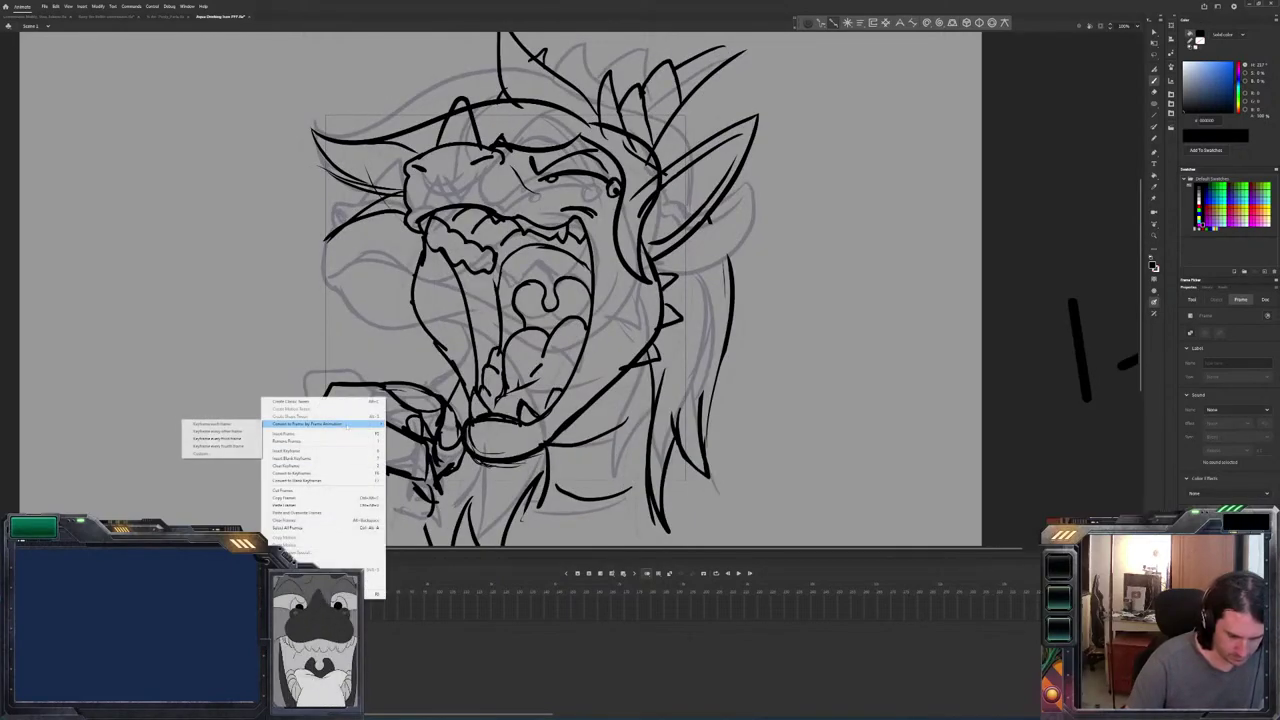
{"action": "left_click", "coordinate": [218, 438]}
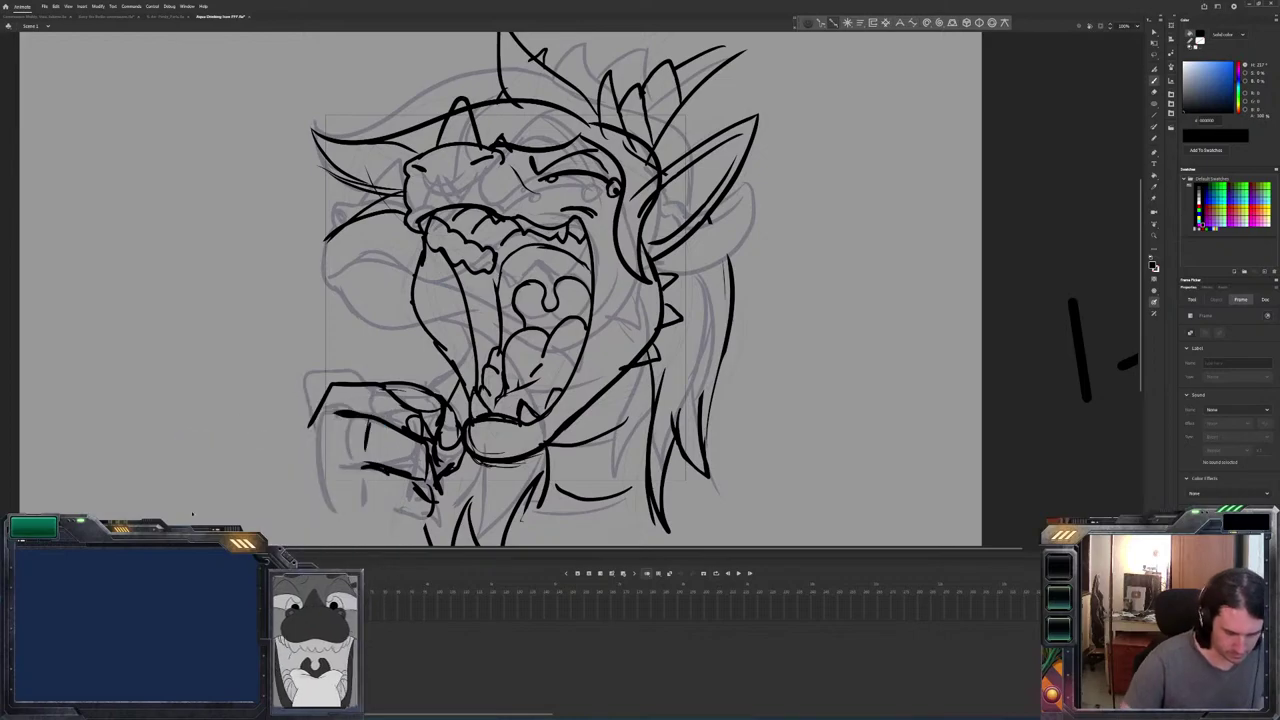
{"action": "right_click", "coordinate": [174, 598]}
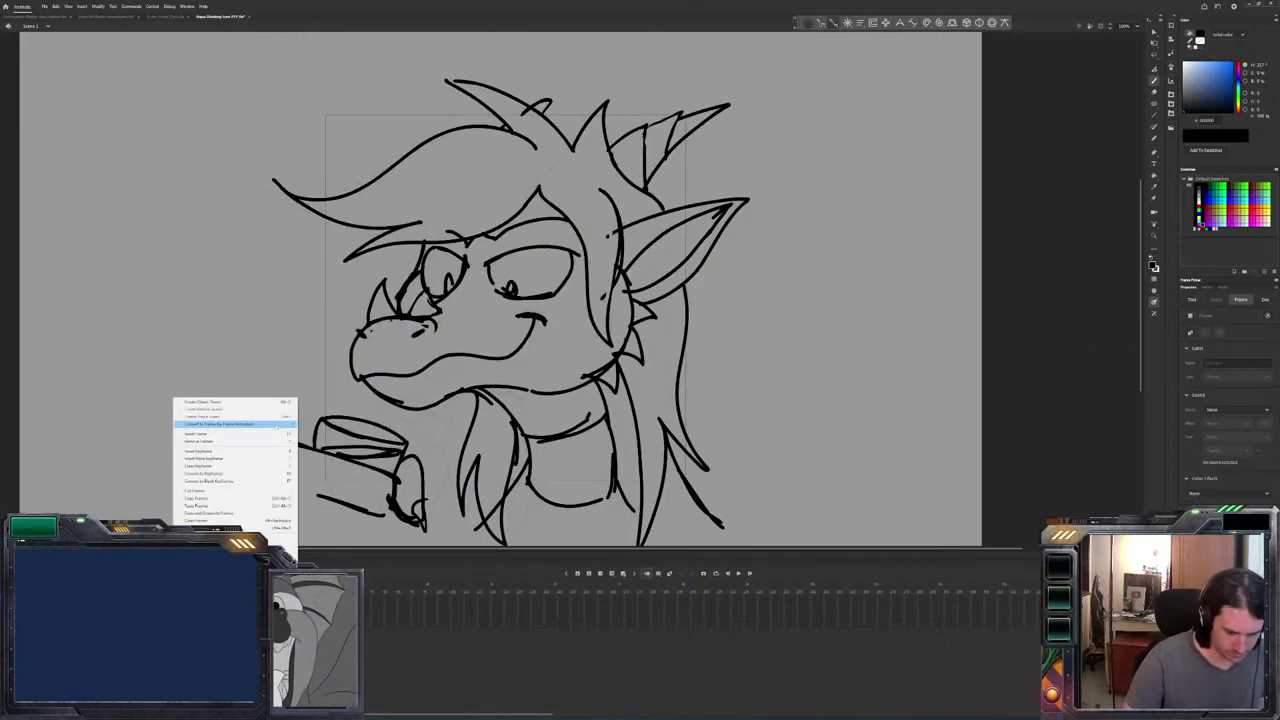
{"action": "mouse_move", "coordinate": [210, 424]}
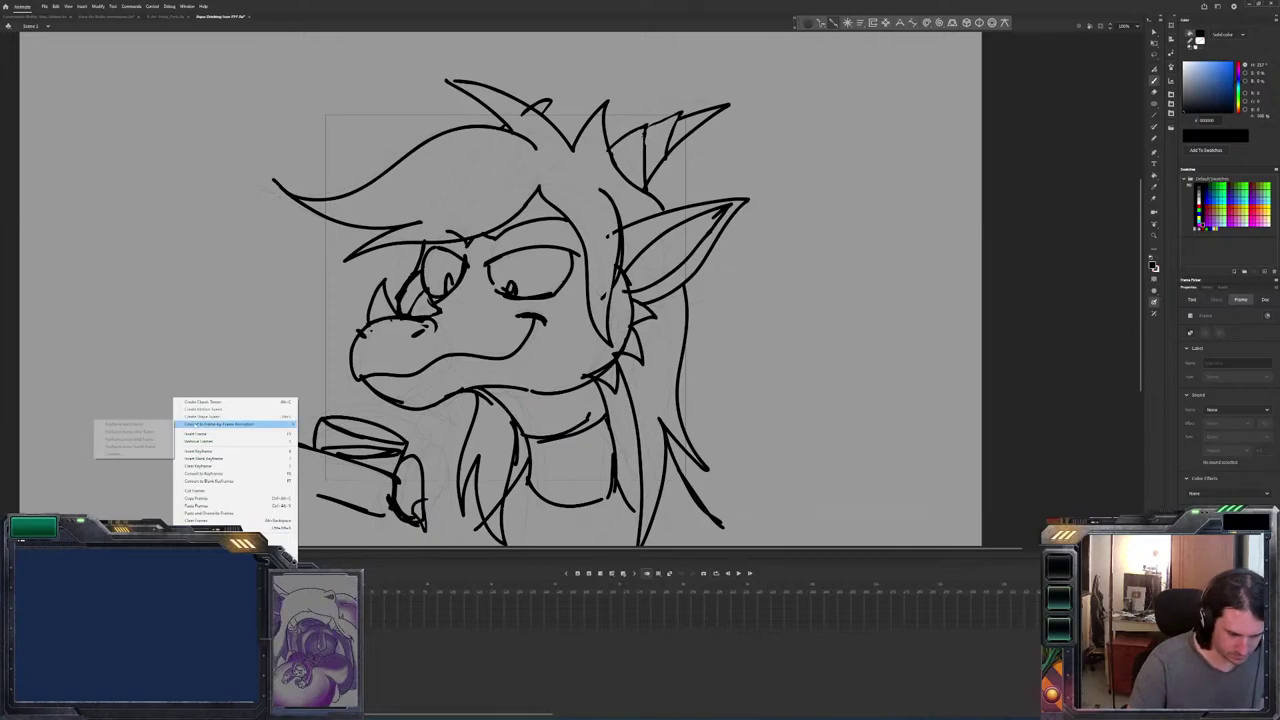
{"action": "left_click", "coordinate": [156, 440]}
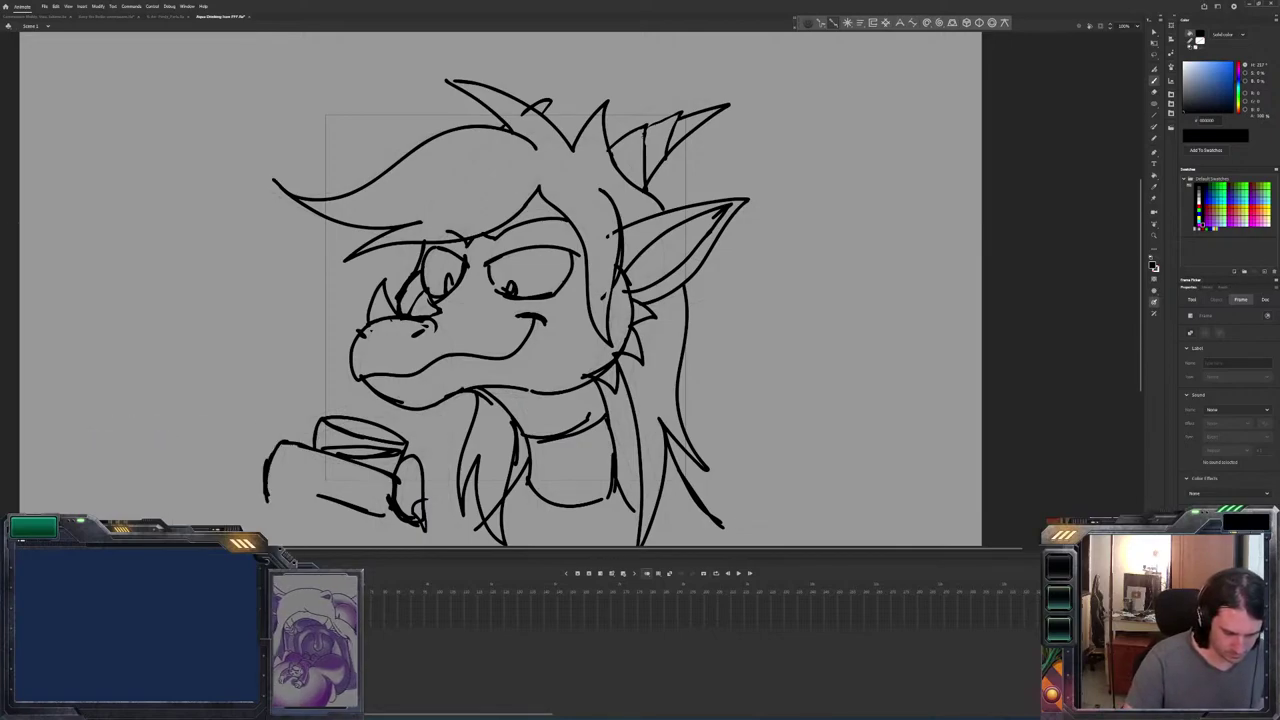
Apply a violet-blue Tint color effect to all of the sketch frames.
{"action": "key", "text": "ctrl+a"}
{"action": "left_click", "coordinate": [1245, 490]}
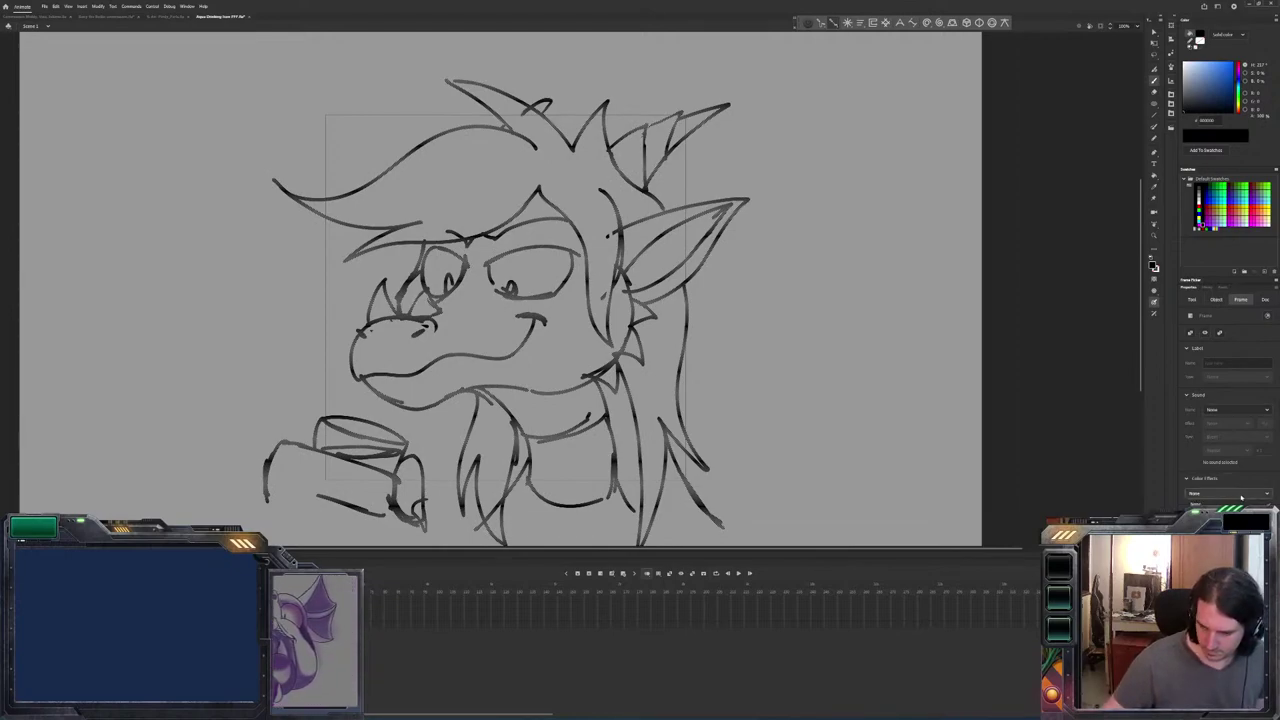
{"action": "left_click", "coordinate": [1220, 532]}
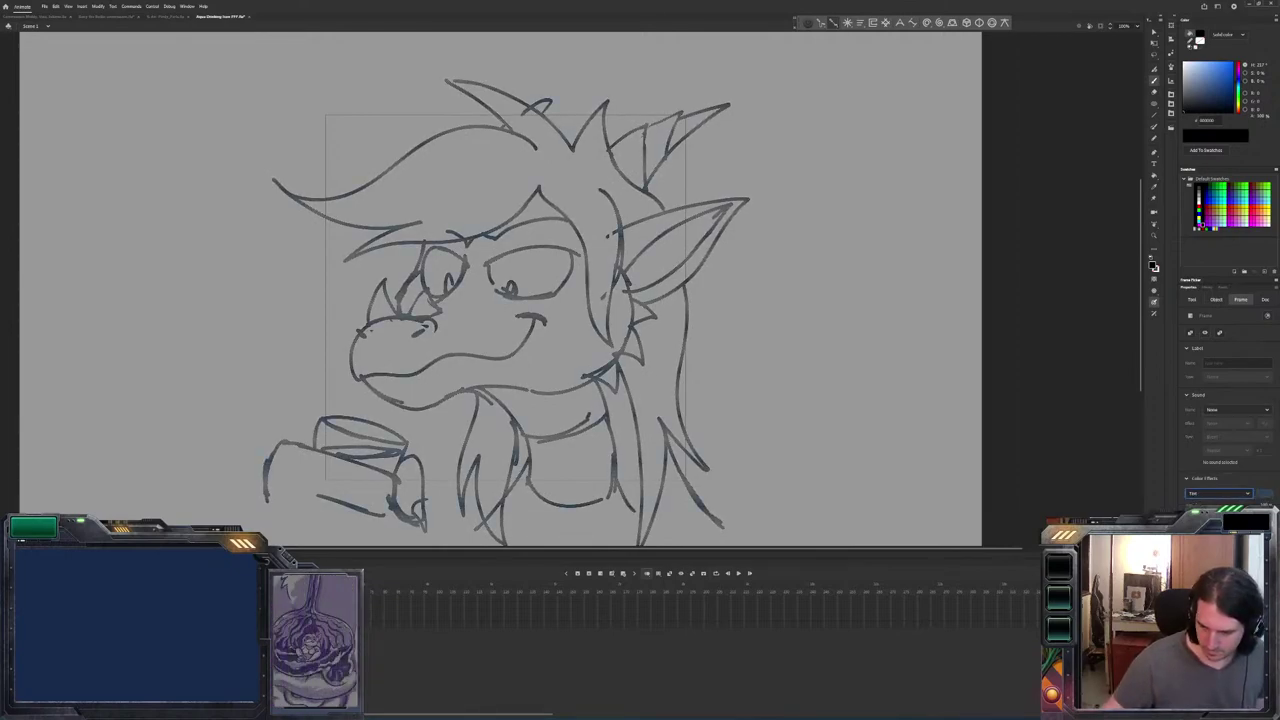
{"action": "left_click", "coordinate": [1266, 496]}
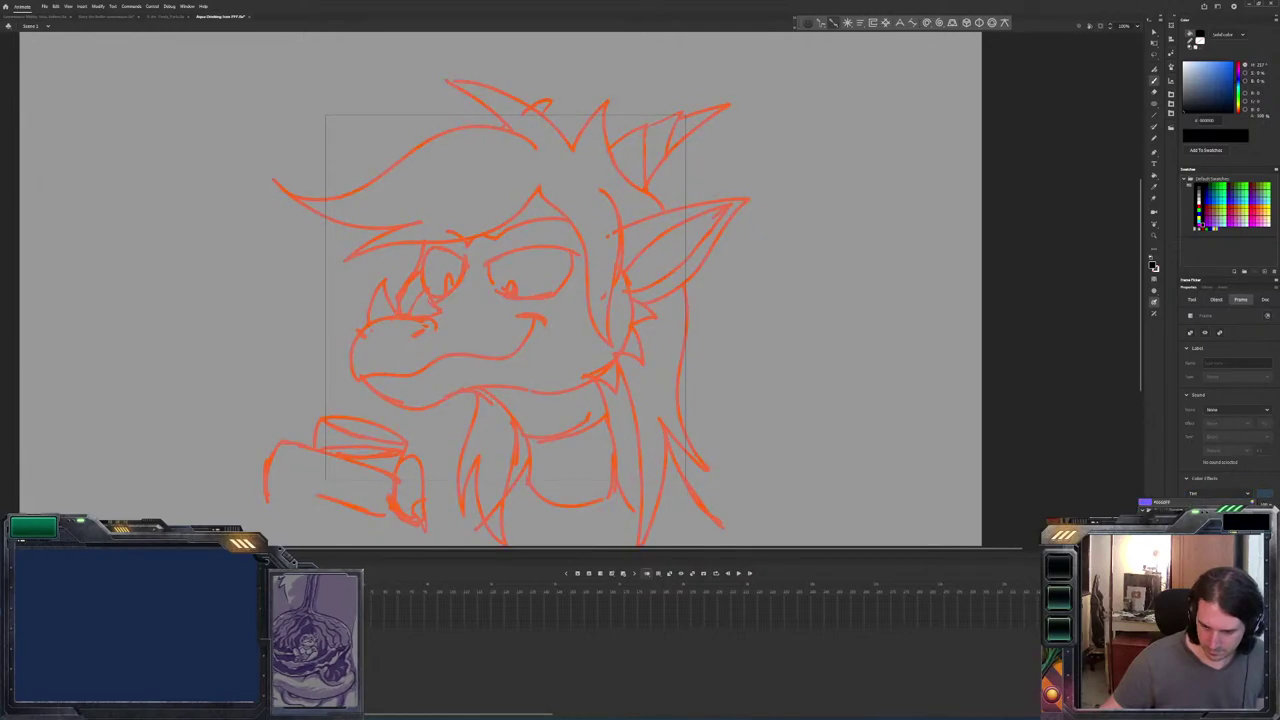
{"action": "left_click", "coordinate": [743, 465]}
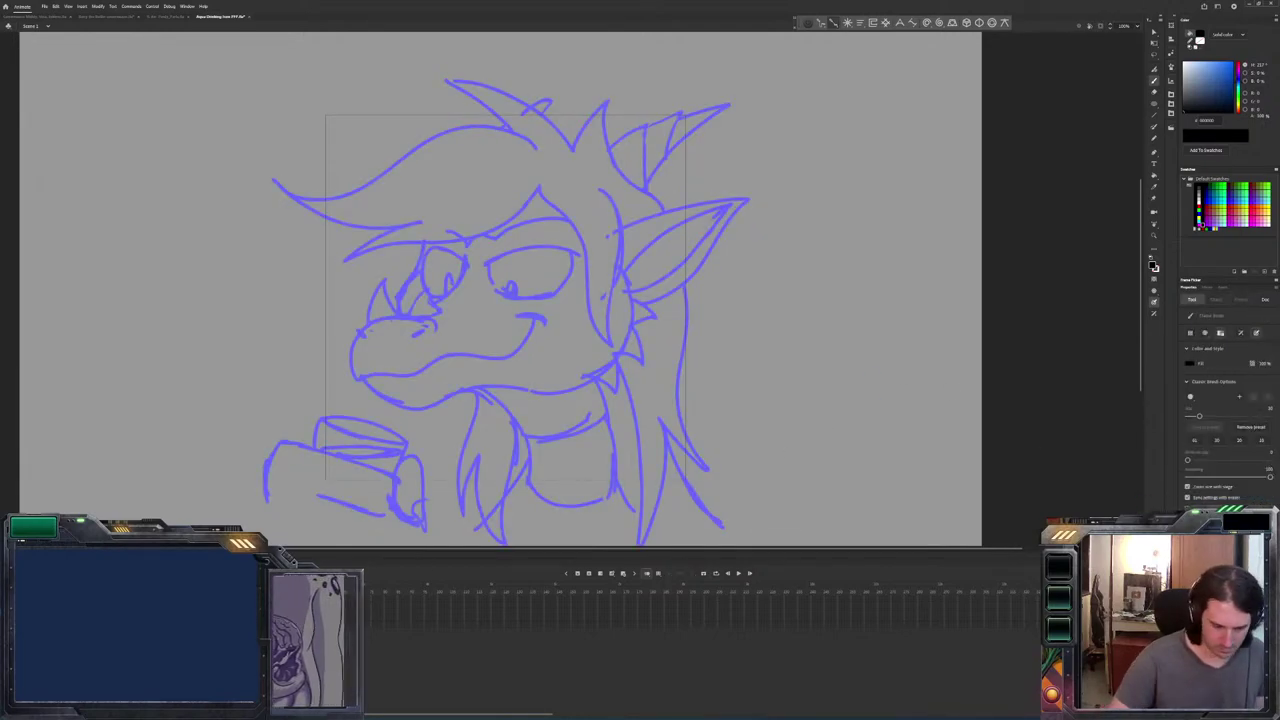
{"action": "left_click", "coordinate": [743, 465]}
Set up a thinner black brush for the line art, testing it with strokes beside the mouth and undoing them.
{"action": "key", "text": "b"}
{"action": "scroll", "coordinate": [504, 407], "scroll_direction": "up", "scroll_amount": 5}
{"action": "mouse_move", "coordinate": [503, 405]}
{"action": "left_mouse_down"}
{"action": "mouse_move", "coordinate": [575, 455]}
{"action": "mouse_move", "coordinate": [610, 440]}
{"action": "left_mouse_up"}
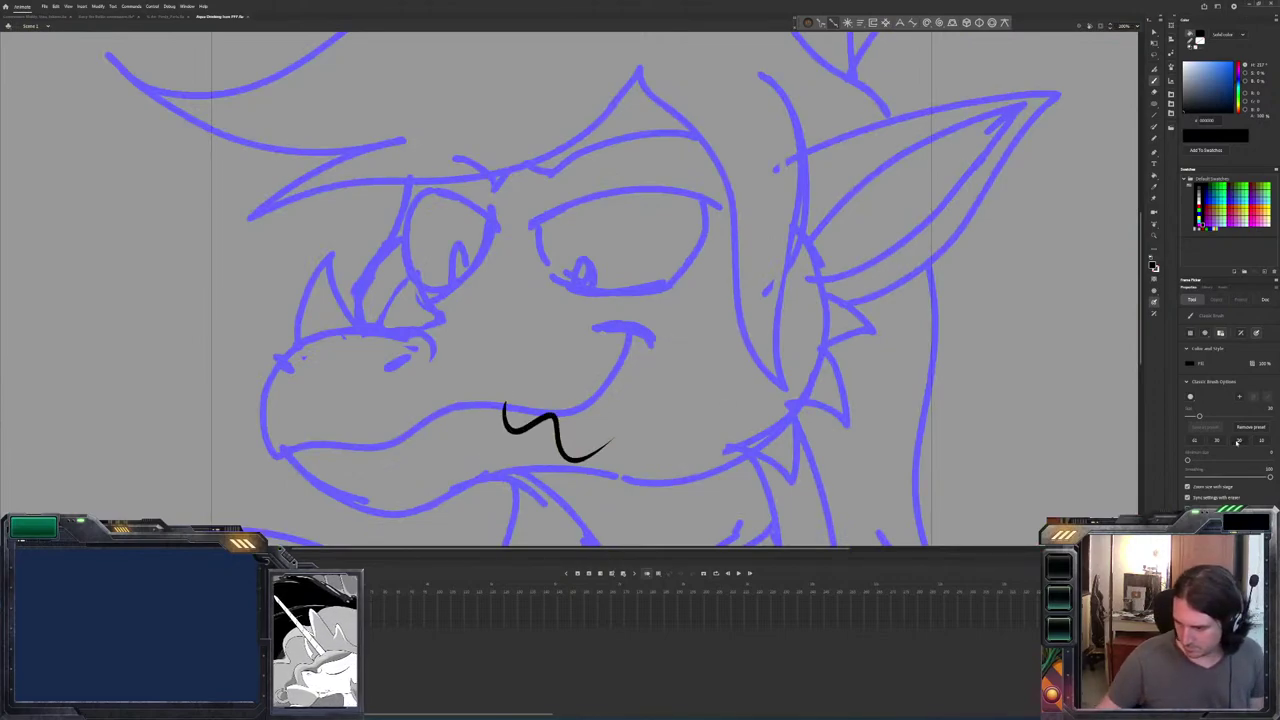
{"action": "key", "text": "ctrl+z"}
{"action": "mouse_move", "coordinate": [700, 410]}
{"action": "left_mouse_down"}
{"action": "mouse_move", "coordinate": [665, 478]}
{"action": "mouse_move", "coordinate": [790, 497]}
{"action": "left_mouse_up"}
{"action": "key", "text": "ctrl+z"}
{"action": "mouse_move", "coordinate": [710, 484]}
{"action": "left_mouse_down"}
{"action": "mouse_move", "coordinate": [849, 400]}
{"action": "mouse_move", "coordinate": [857, 470]}
{"action": "left_mouse_up"}
{"action": "key", "text": "ctrl+z"}
Ink the thumb, its claw and the hand's upper and lower outline around the cup in the first frame.
{"action": "mouse_move", "coordinate": [562, 497]}
{"action": "left_mouse_down"}
{"action": "mouse_move", "coordinate": [739, 341]}
{"action": "mouse_move", "coordinate": [772, 342]}
{"action": "mouse_move", "coordinate": [732, 192]}
{"action": "mouse_move", "coordinate": [717, 262]}
{"action": "left_mouse_up"}
{"action": "mouse_move", "coordinate": [515, 384]}
{"action": "left_mouse_down"}
{"action": "mouse_move", "coordinate": [563, 396]}
{"action": "mouse_move", "coordinate": [563, 456]}
{"action": "mouse_move", "coordinate": [539, 483]}
{"action": "mouse_move", "coordinate": [567, 522]}
{"action": "left_mouse_up"}
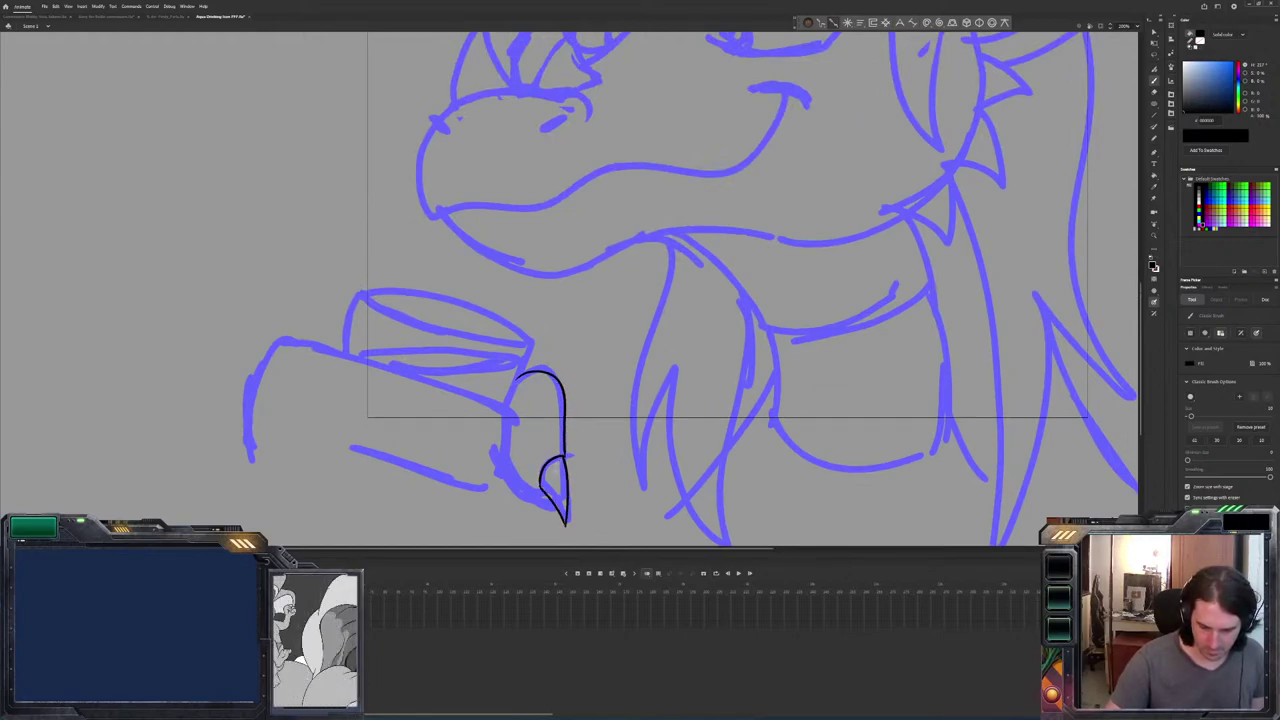
{"action": "left_click_drag", "start_coordinate": [506, 452], "coordinate": [510, 486]}
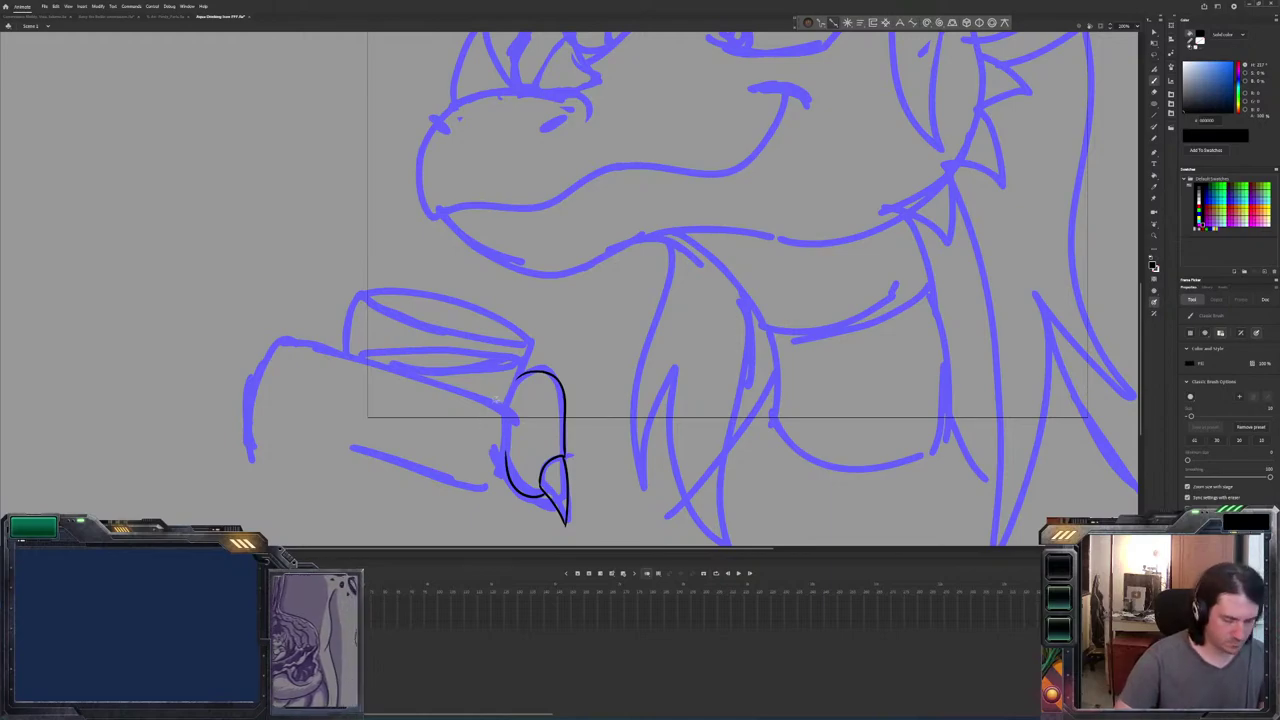
{"action": "mouse_move", "coordinate": [293, 342]}
{"action": "left_mouse_down"}
{"action": "mouse_move", "coordinate": [476, 400]}
{"action": "mouse_move", "coordinate": [510, 472]}
{"action": "mouse_move", "coordinate": [460, 477]}
{"action": "mouse_move", "coordinate": [342, 452]}
{"action": "left_mouse_up"}
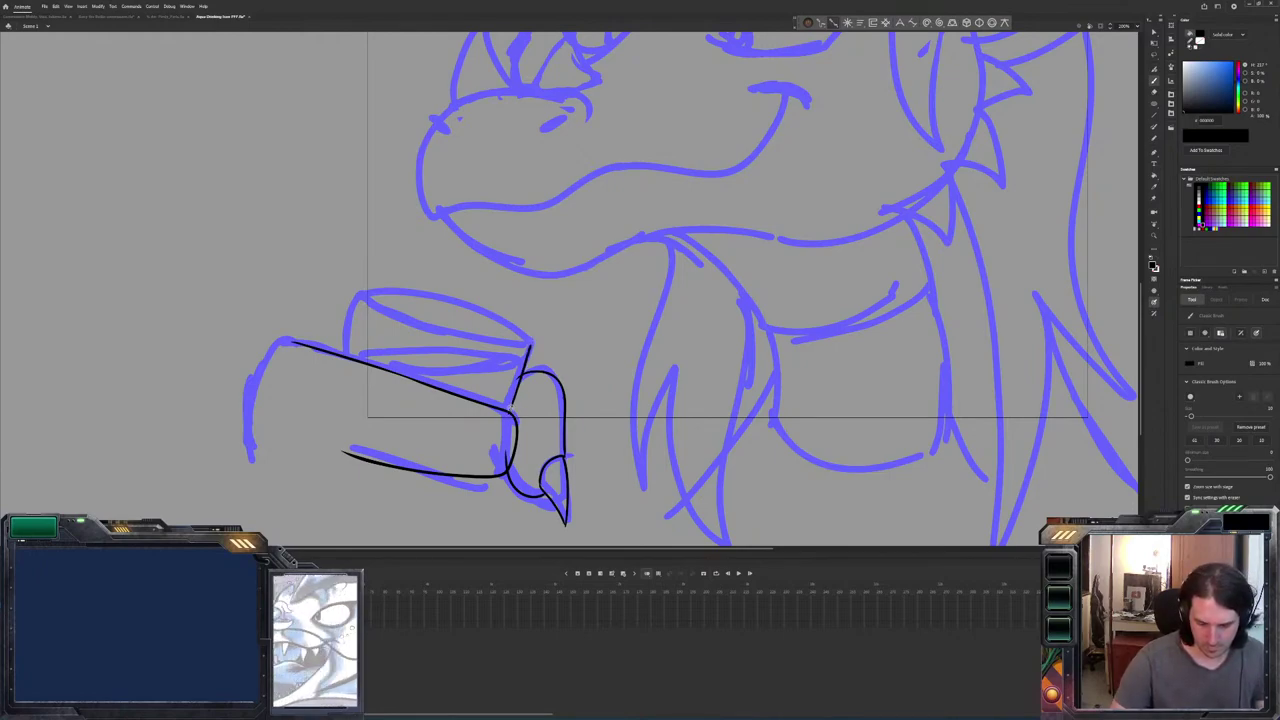
Ink the cup's sides and double rim over the sketch, redoing the misplaced strokes.
{"action": "key", "text": "ctrl+z"}
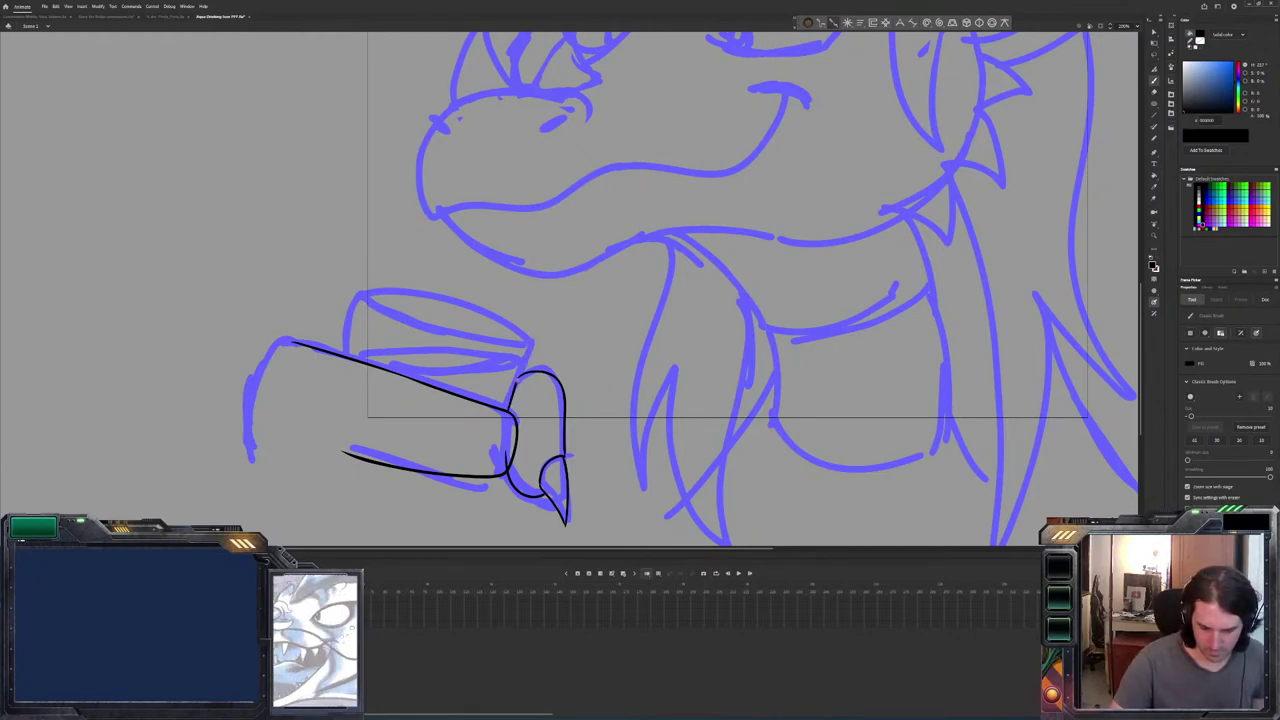
{"action": "left_click_drag", "start_coordinate": [532, 343], "coordinate": [509, 393]}
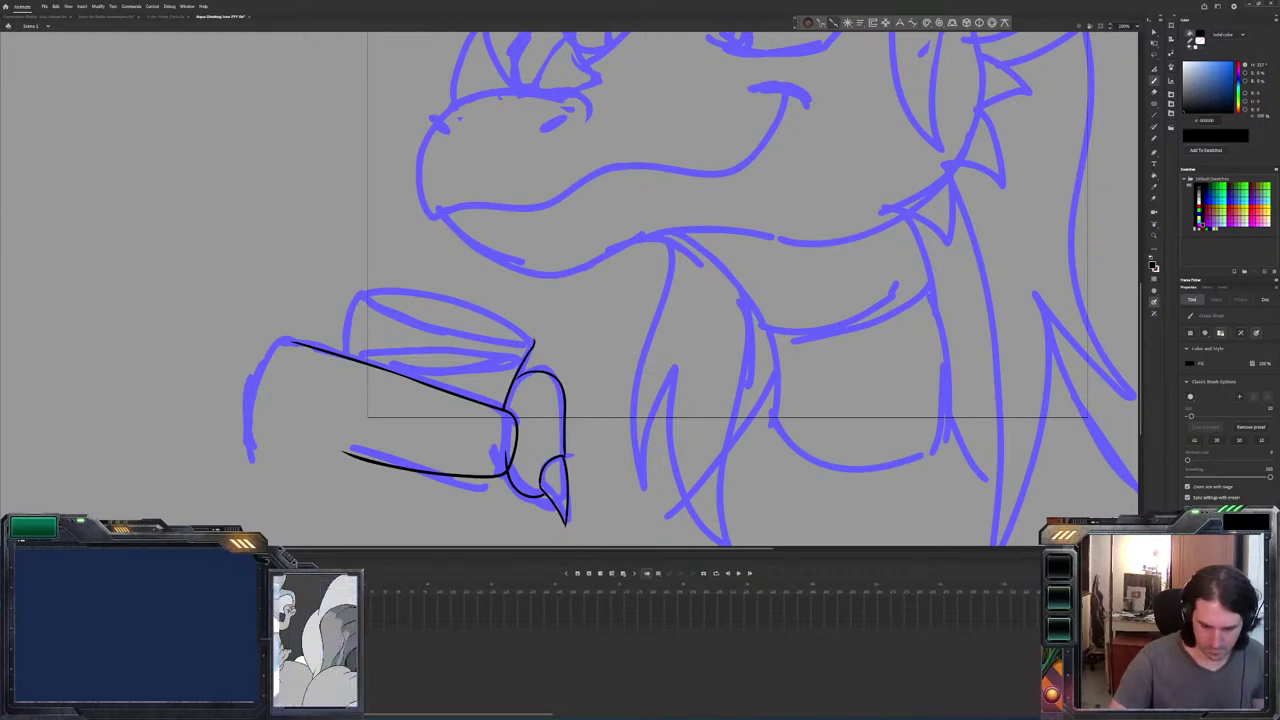
{"action": "key", "text": "ctrl+z"}
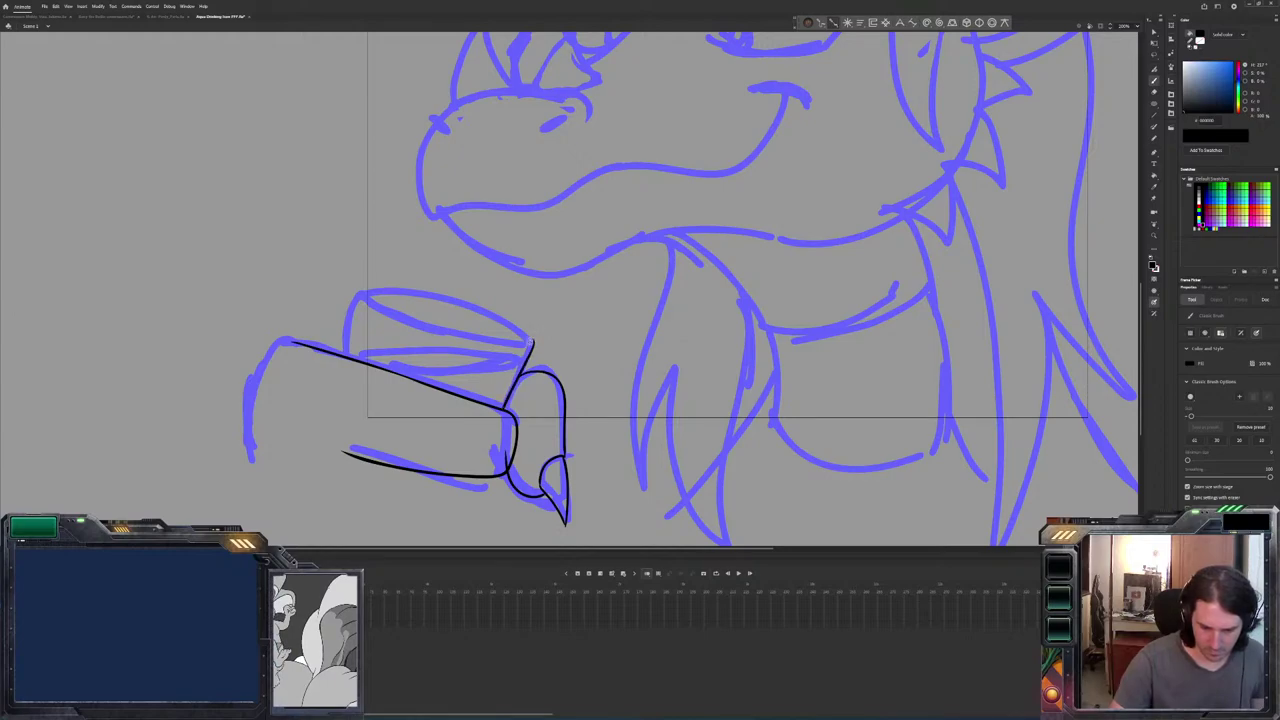
{"action": "mouse_move", "coordinate": [514, 320]}
{"action": "left_mouse_down"}
{"action": "mouse_move", "coordinate": [420, 289]}
{"action": "mouse_move", "coordinate": [364, 286]}
{"action": "mouse_move", "coordinate": [344, 358]}
{"action": "left_mouse_up"}
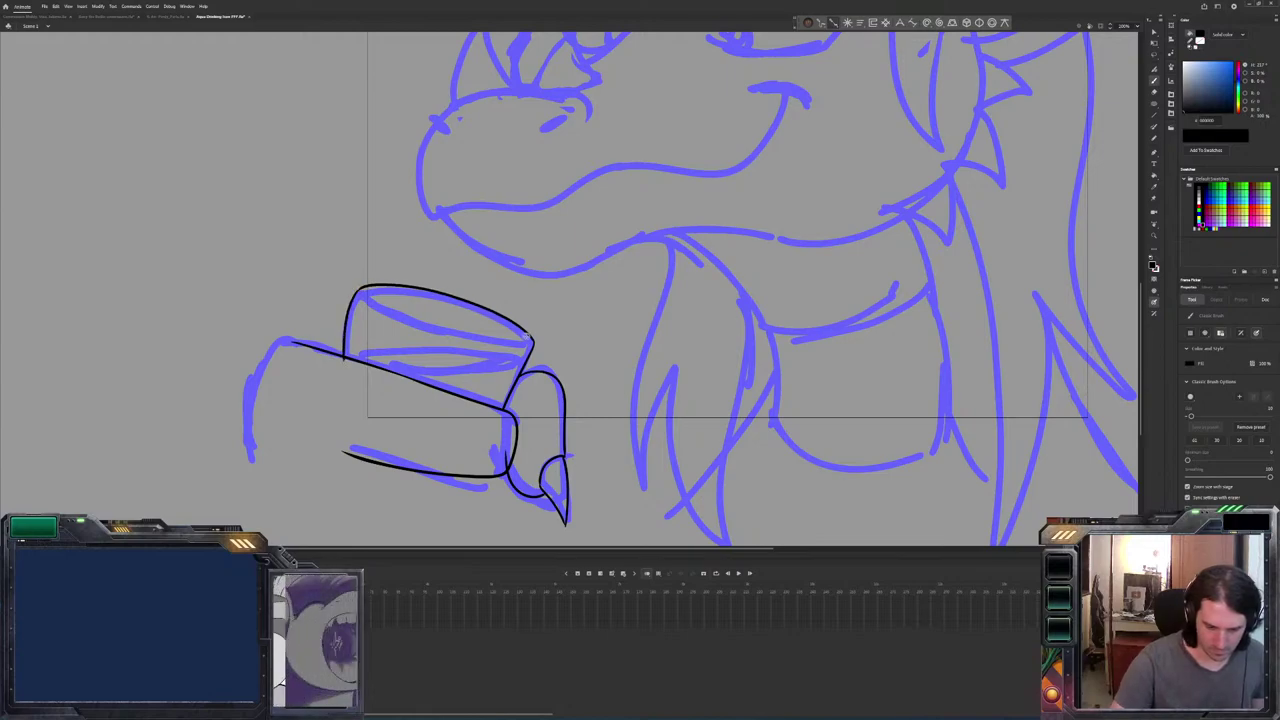
{"action": "left_click_drag", "start_coordinate": [496, 340], "coordinate": [368, 299]}
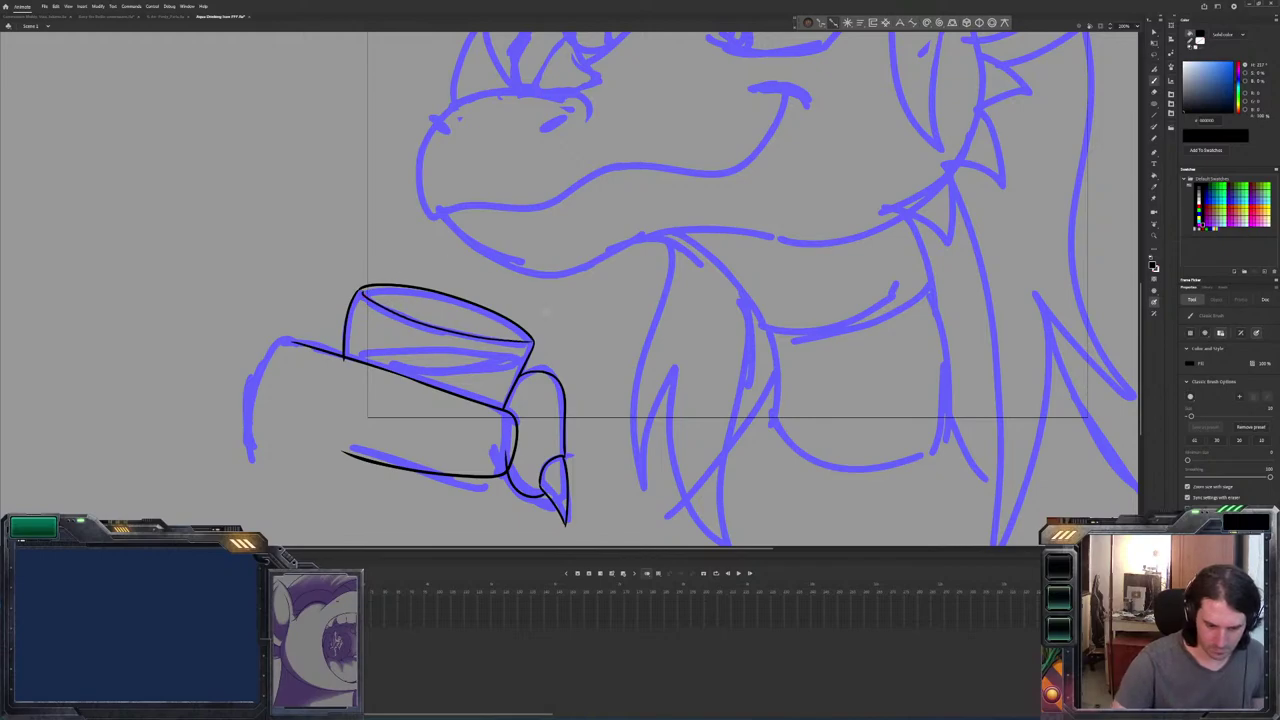
{"action": "key", "text": "ctrl+z"}
{"action": "left_click_drag", "start_coordinate": [527, 342], "coordinate": [380, 308]}
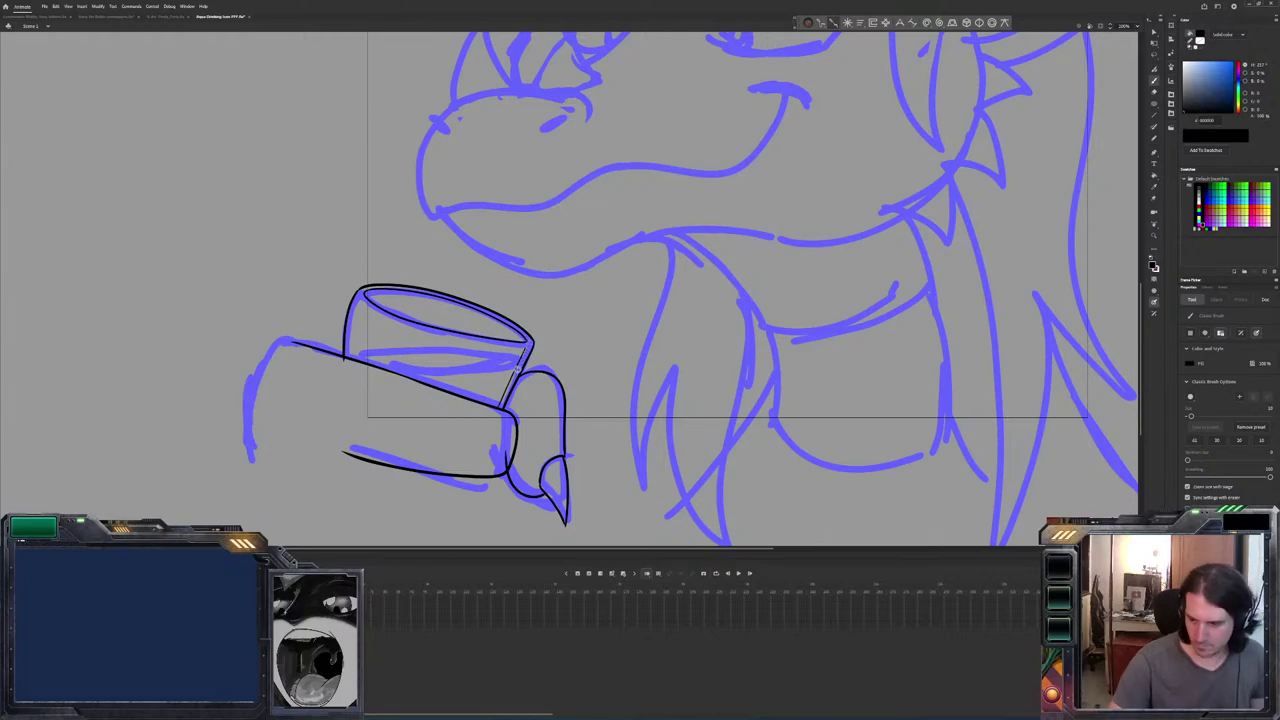
Try a dark red curve for the liquid's surface inside the cup.
{"action": "key", "text": "x"}
{"action": "left_click", "coordinate": [1213, 207]}
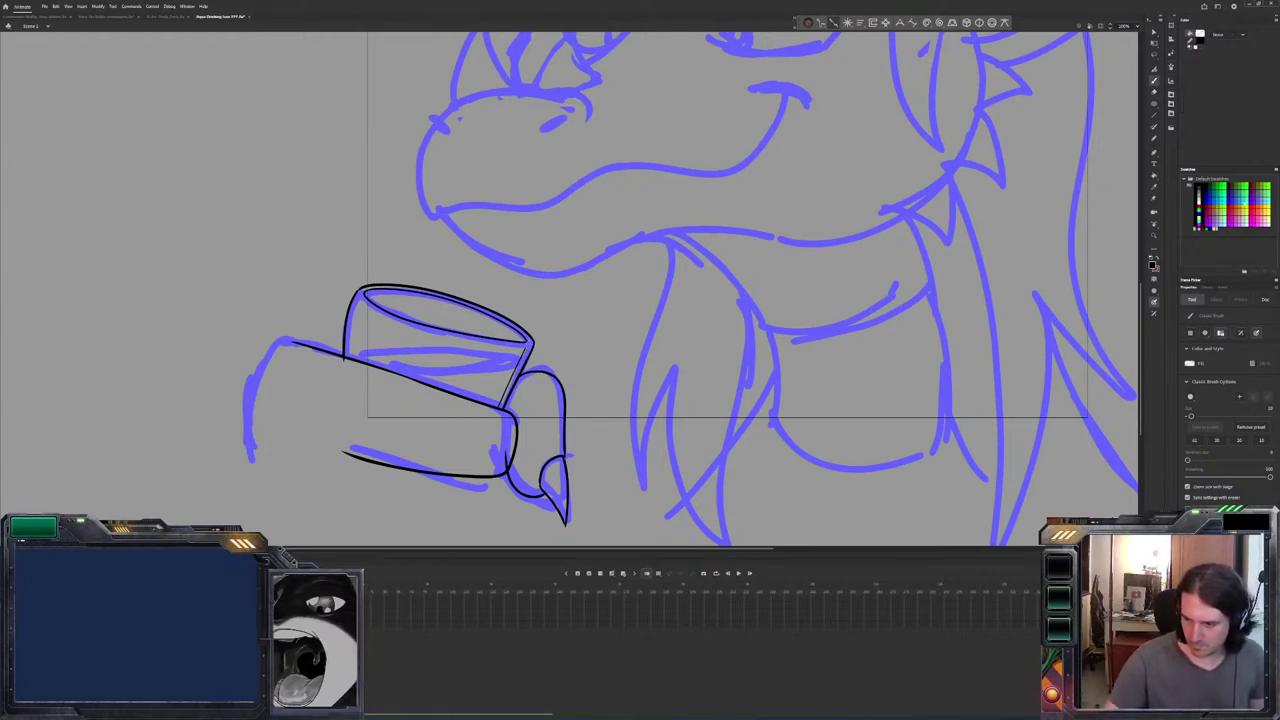
{"action": "left_click", "coordinate": [1210, 209]}
{"action": "left_click", "coordinate": [1205, 206]}
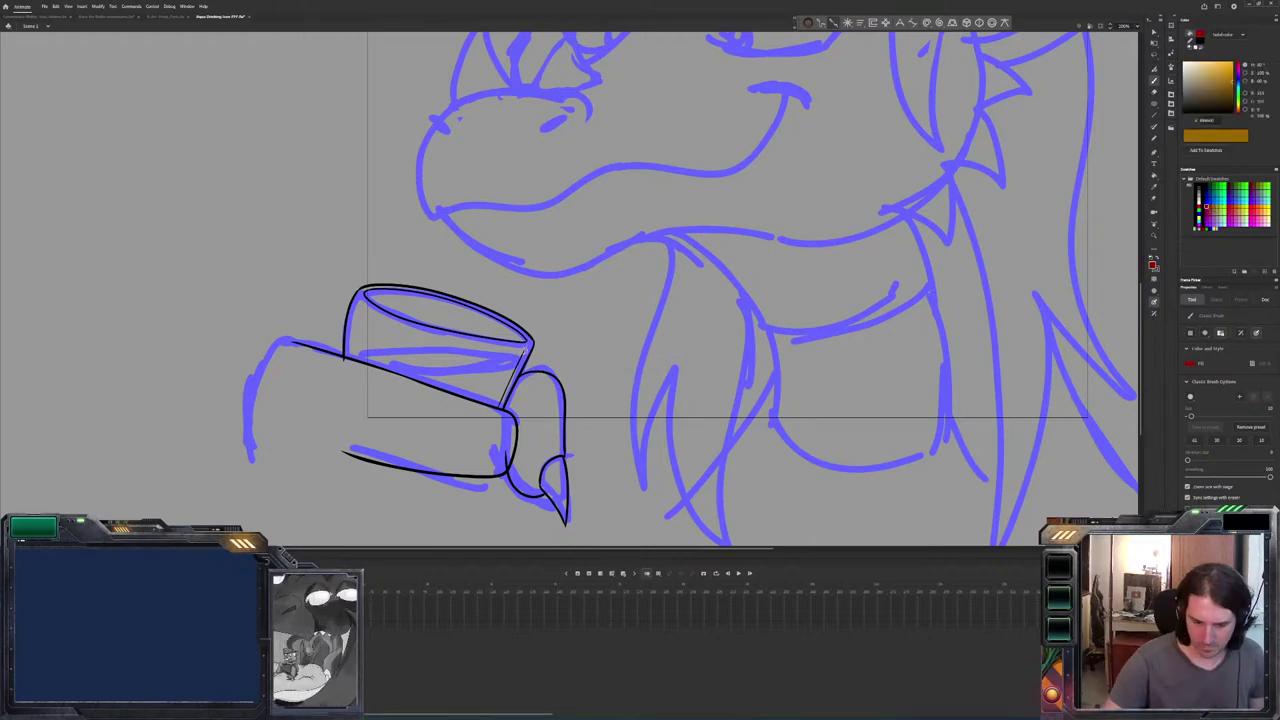
{"action": "left_click_drag", "start_coordinate": [496, 354], "coordinate": [362, 351]}
{"action": "key", "text": "ctrl+z"}
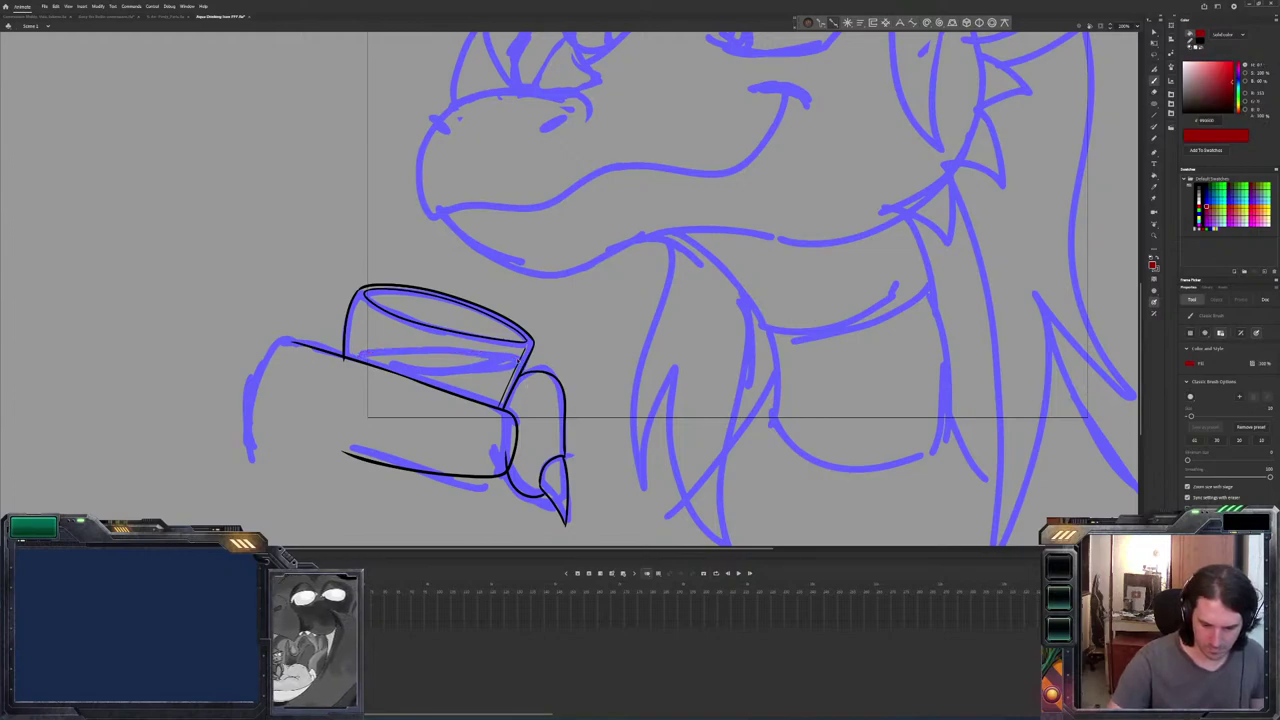
{"action": "left_click_drag", "start_coordinate": [519, 354], "coordinate": [378, 345]}
Ink the cup's inner wall in black and draw the liquid's elliptical surface in dark red.
{"action": "left_click", "coordinate": [352, 352], "text": "alt"}
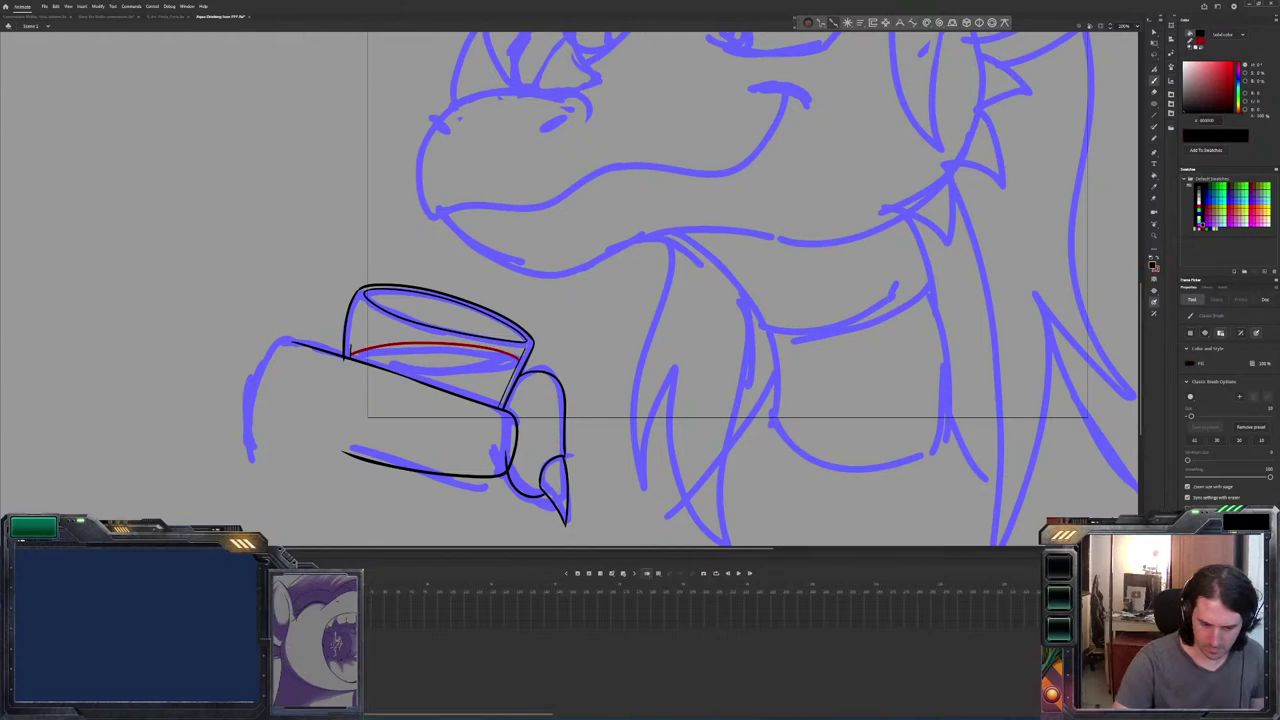
{"action": "key", "text": "ctrl+z"}
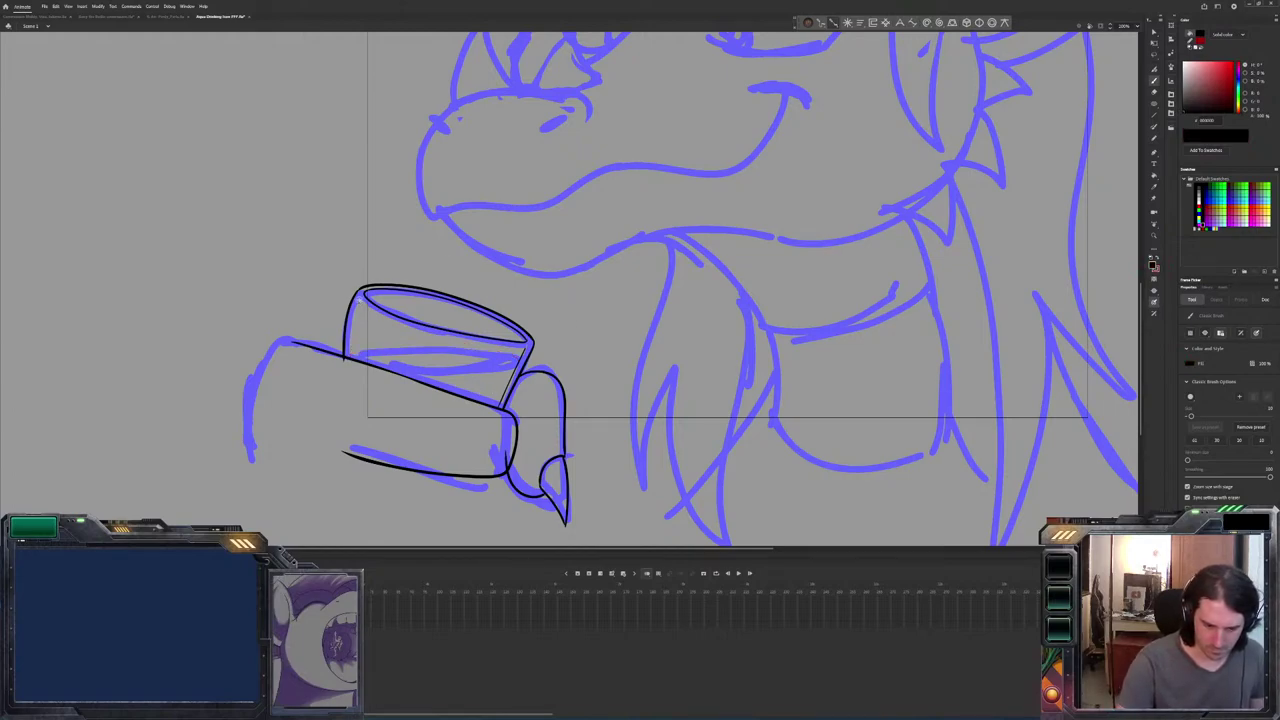
{"action": "left_click", "coordinate": [1206, 205]}
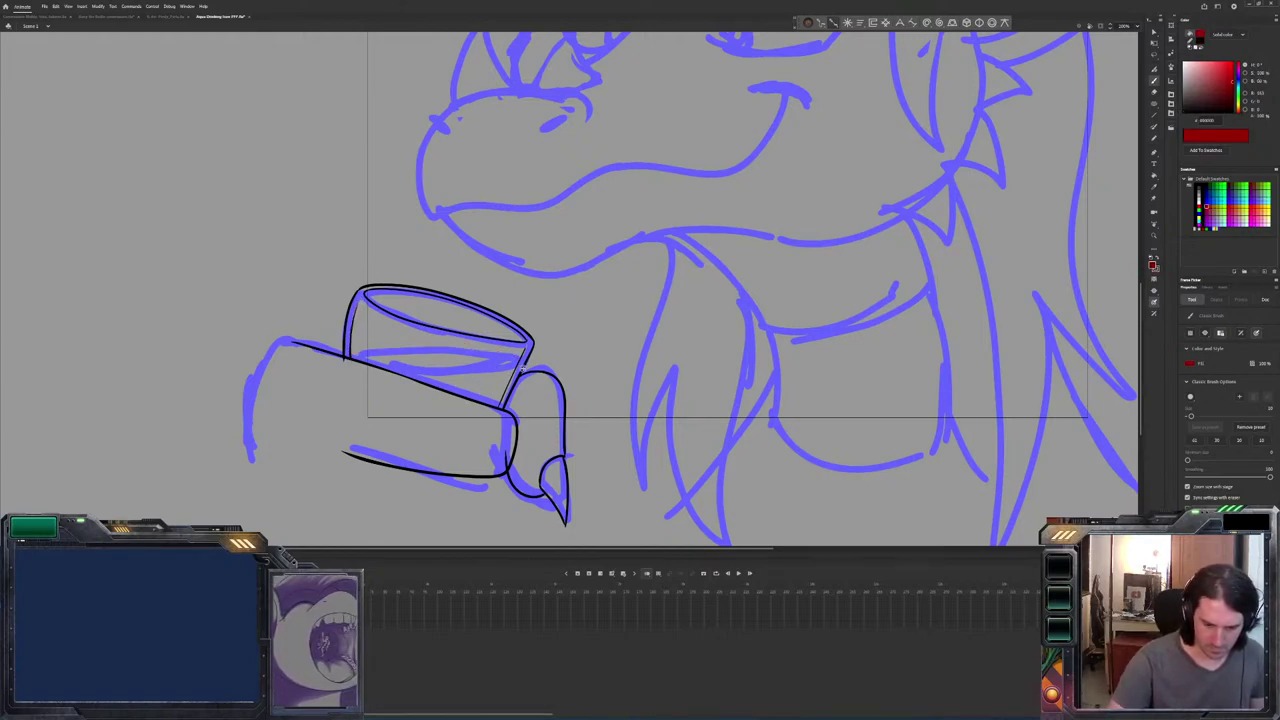
{"action": "left_click_drag", "start_coordinate": [516, 360], "coordinate": [349, 352]}
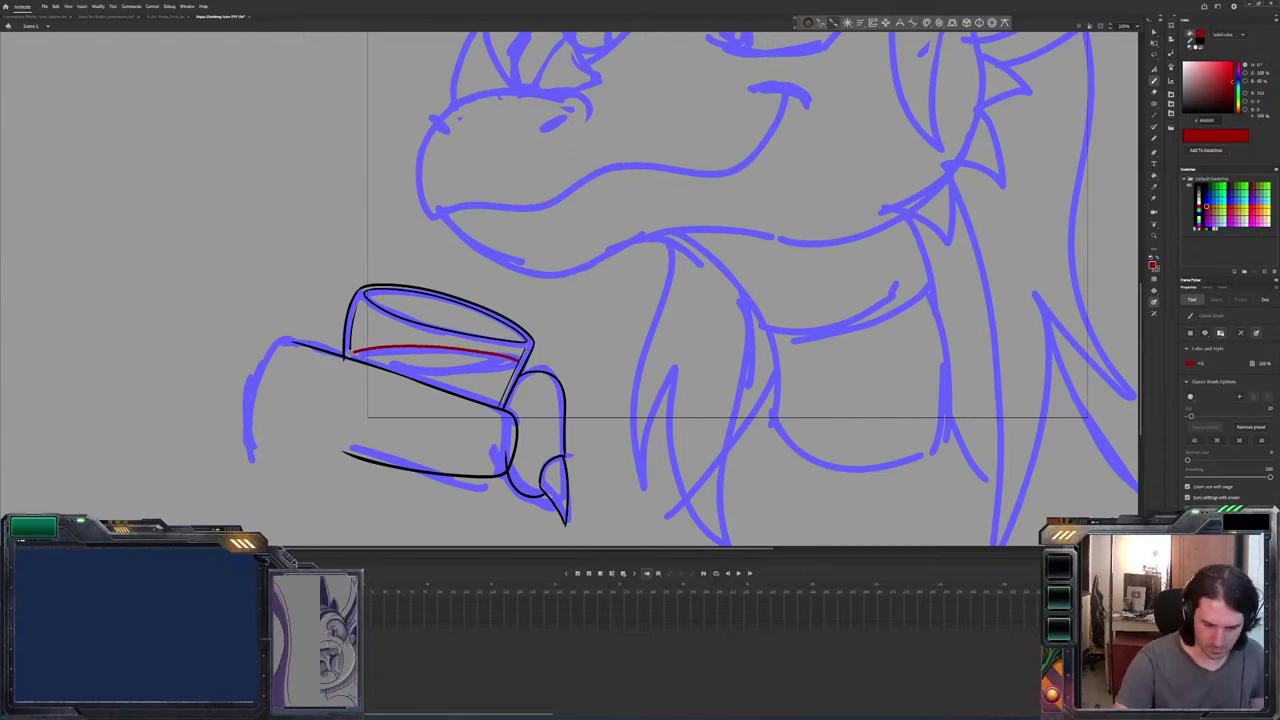
{"action": "left_click_drag", "start_coordinate": [490, 368], "coordinate": [395, 372]}
In the second frame, ink the hand's upper contour in black along the cup's base and around the knuckles over the sketch.
{"action": "key", "text": "e"}
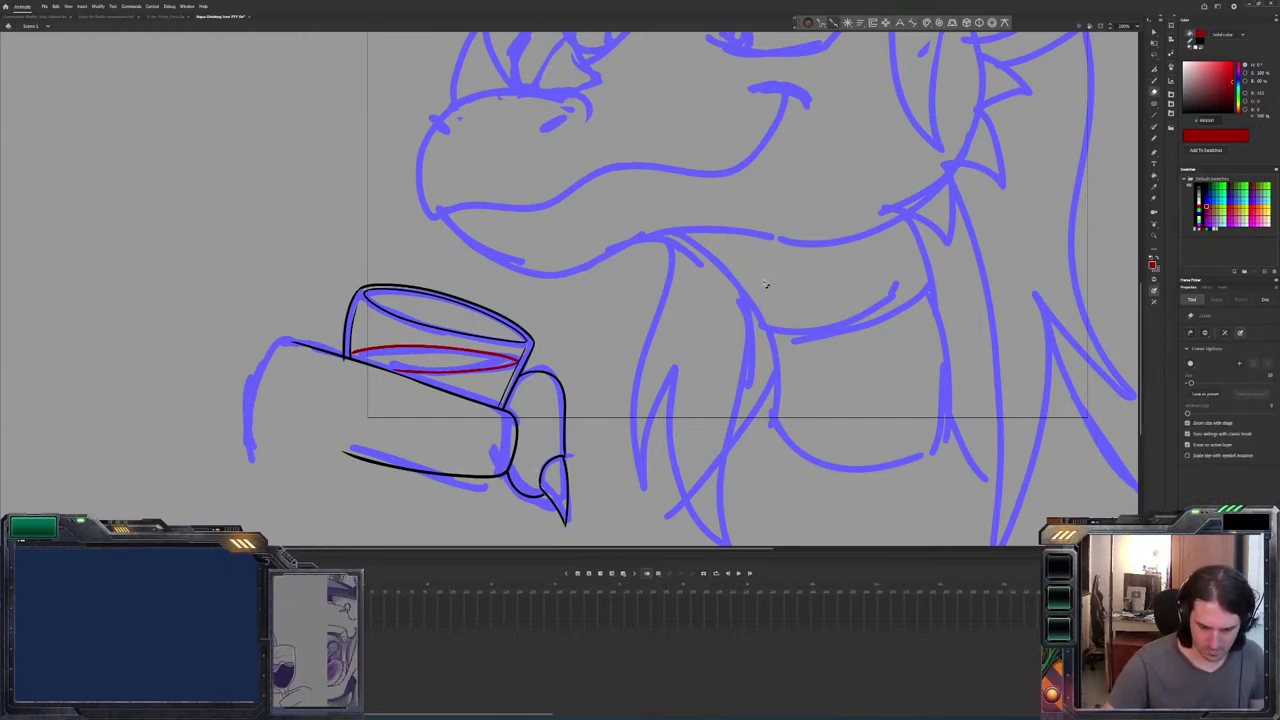
{"action": "key", "text": "period"}
{"action": "key", "text": "b"}
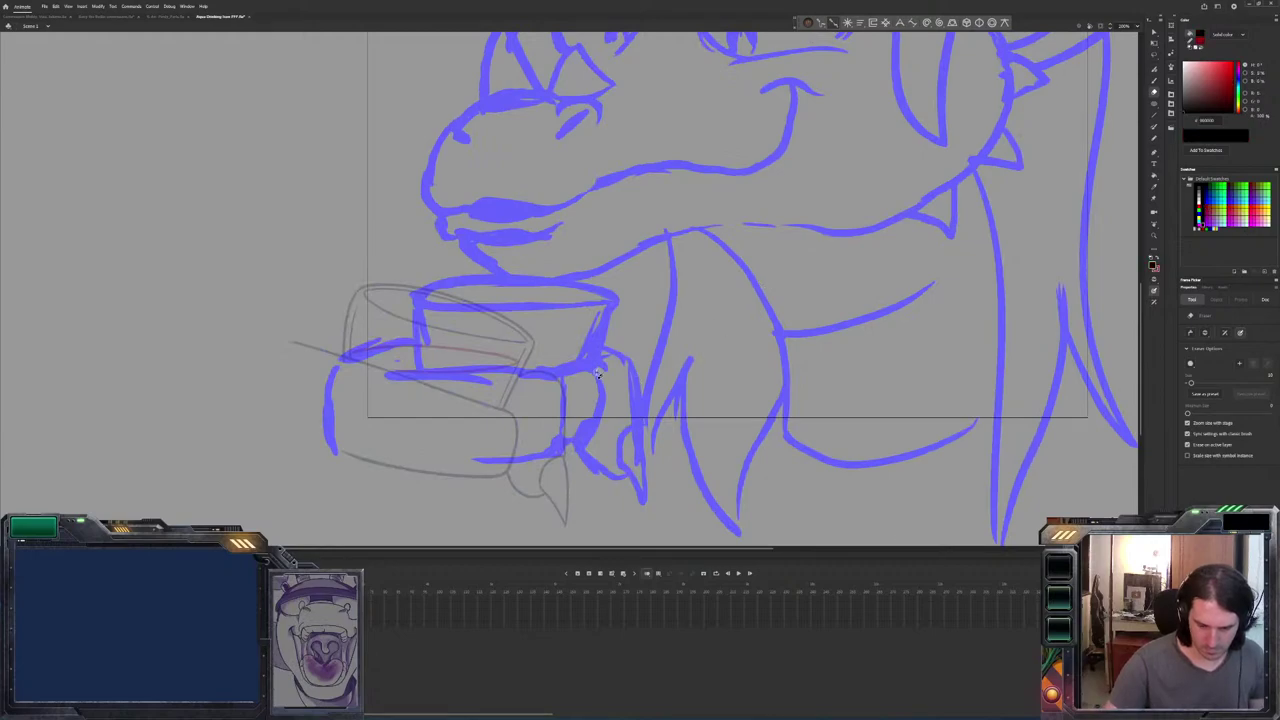
{"action": "key", "text": "comma"}
{"action": "key", "text": "period"}
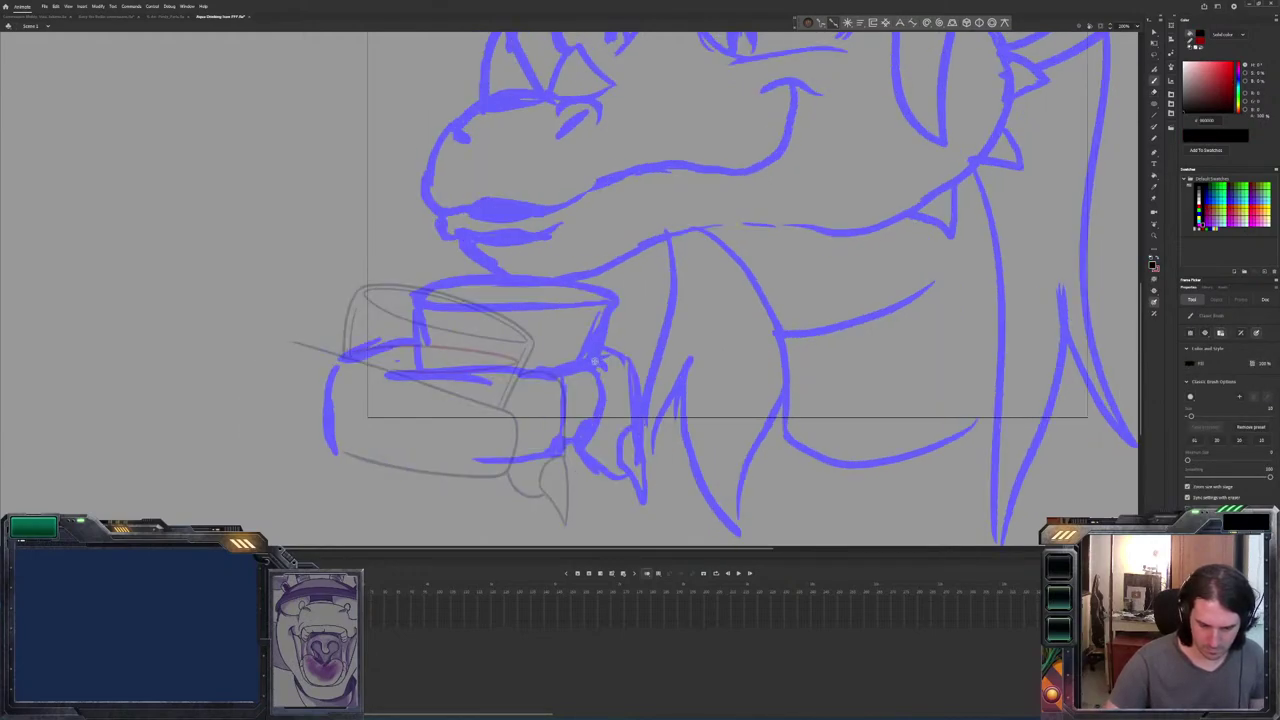
{"action": "mouse_move", "coordinate": [552, 367]}
{"action": "left_mouse_down"}
{"action": "mouse_move", "coordinate": [399, 369]}
{"action": "mouse_move", "coordinate": [412, 337]}
{"action": "mouse_move", "coordinate": [368, 349]}
{"action": "mouse_move", "coordinate": [323, 396]}
{"action": "left_mouse_up"}
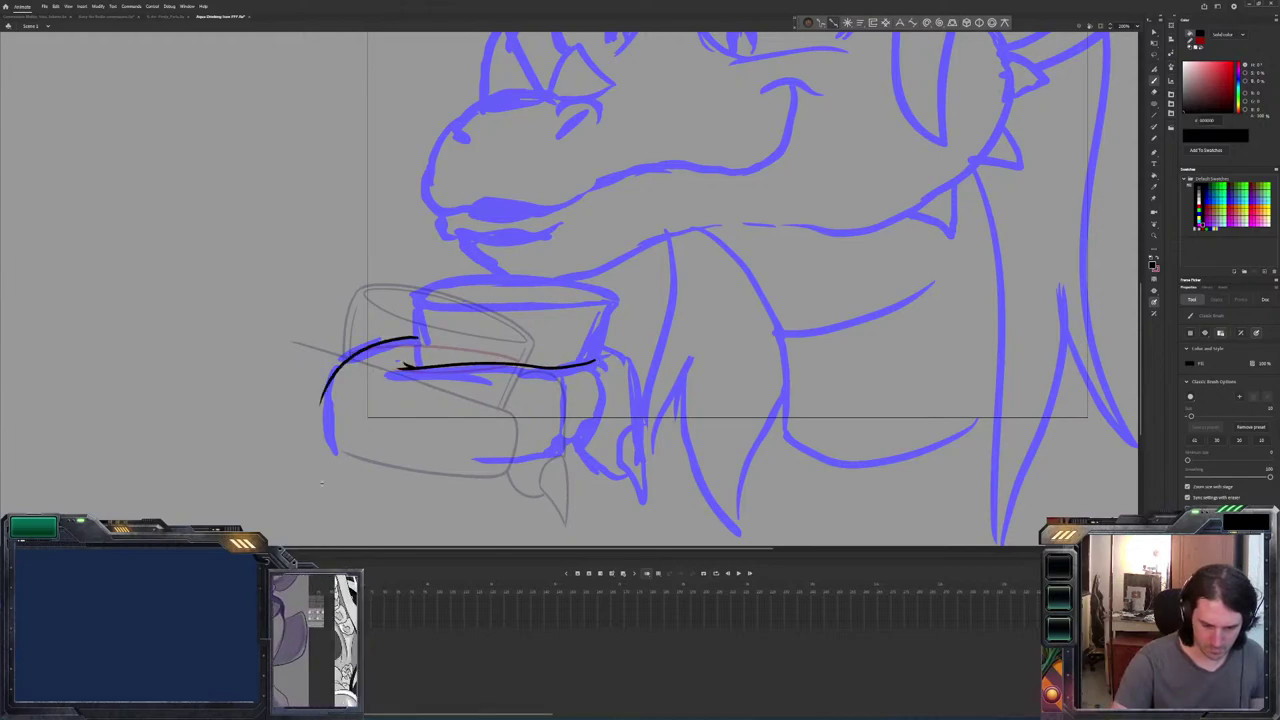
{"action": "key", "text": "comma"}
{"action": "key", "text": "period"}
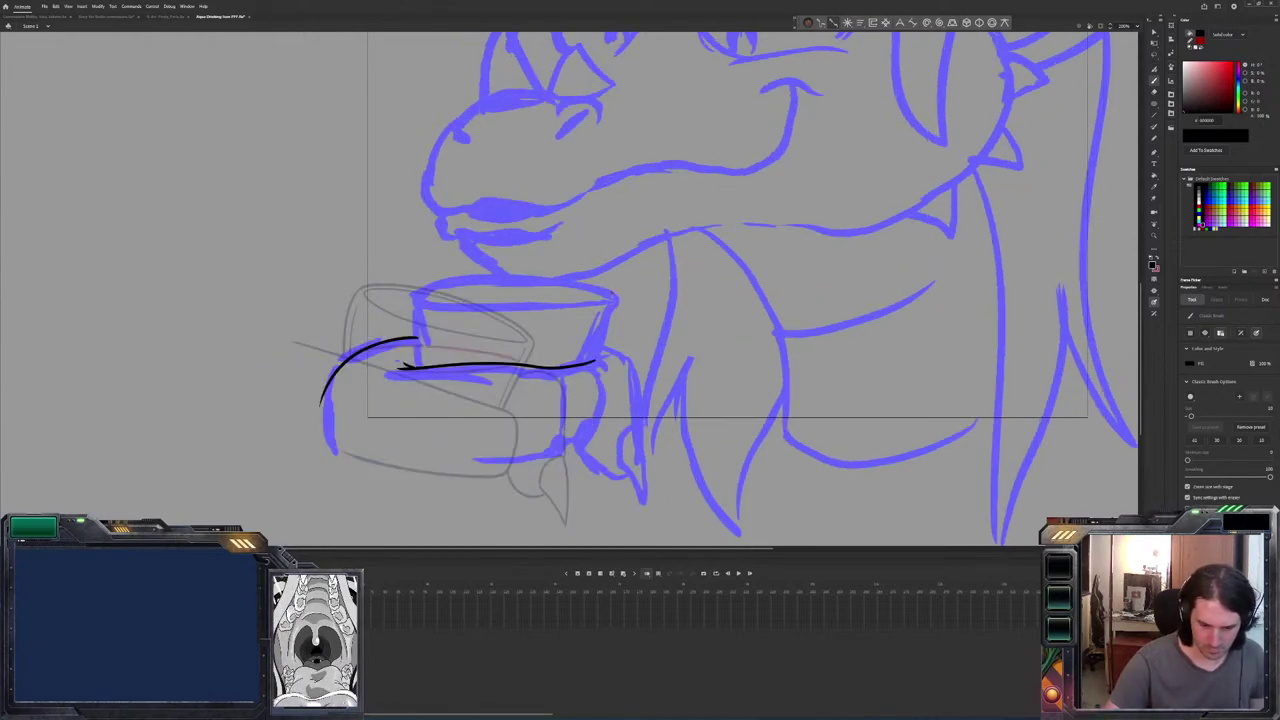
Ink the cup's outer side walls and the curved far edge of its rim in black over the sketch.
{"action": "key", "text": "comma"}
{"action": "key", "text": "period"}
{"action": "mouse_move", "coordinate": [610, 292]}
{"action": "left_mouse_down"}
{"action": "mouse_move", "coordinate": [556, 278]}
{"action": "mouse_move", "coordinate": [438, 281]}
{"action": "mouse_move", "coordinate": [413, 330]}
{"action": "left_mouse_up"}
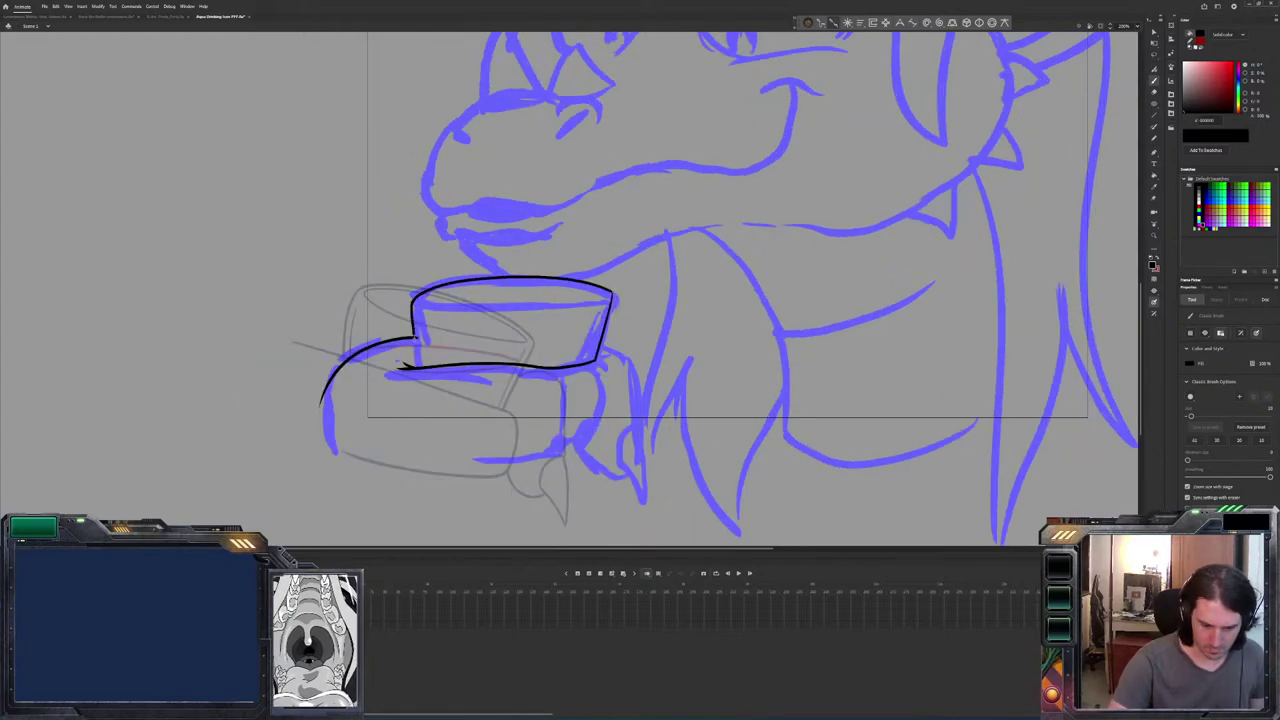
{"action": "key", "text": "e"}
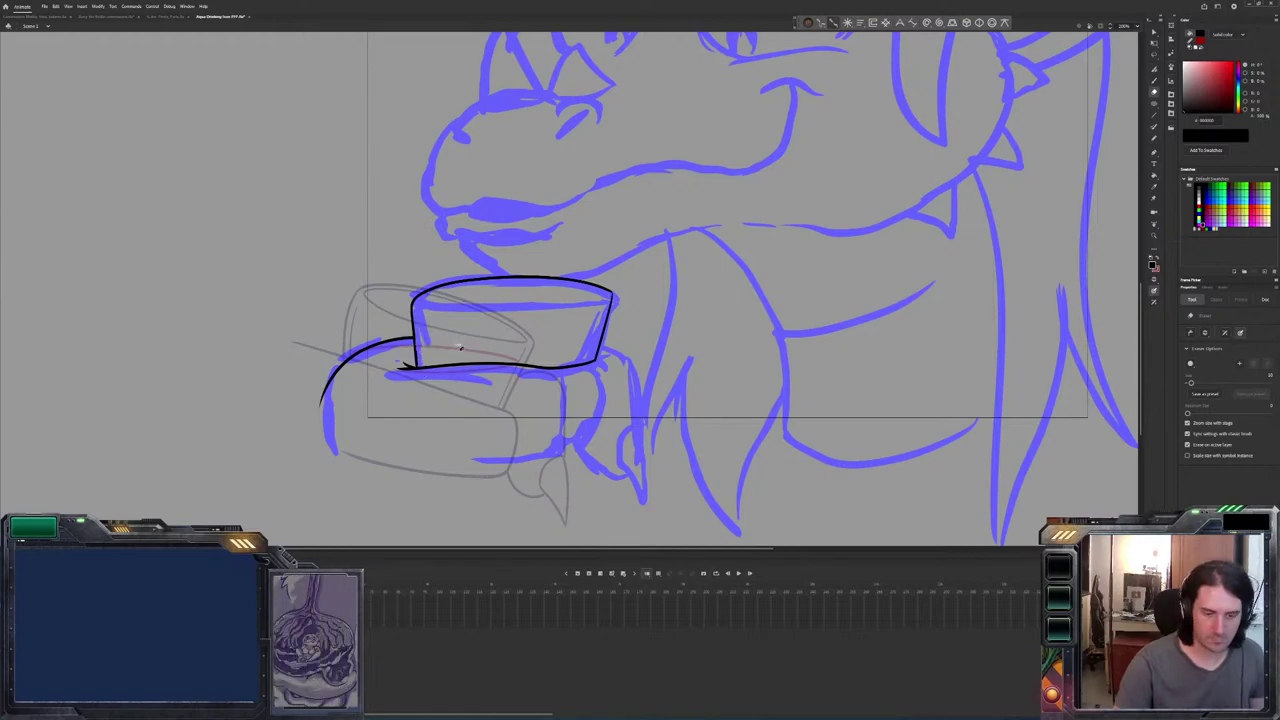
{"action": "key", "text": "b"}
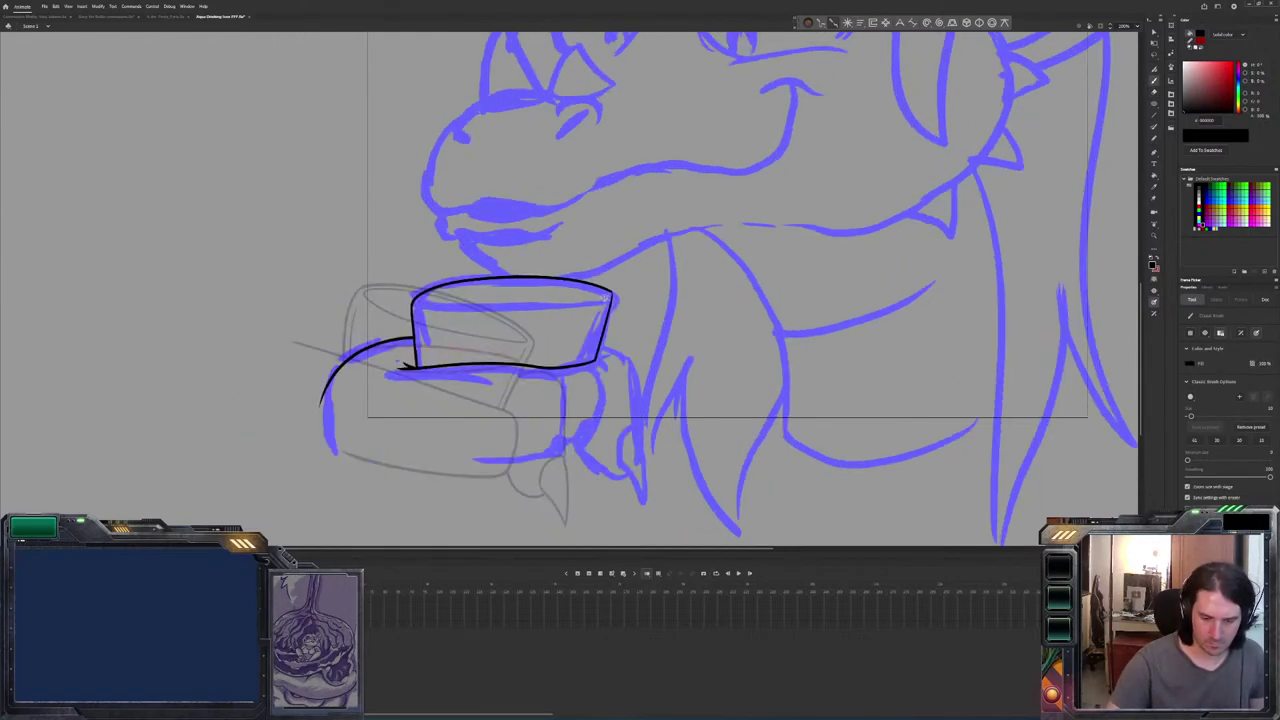
Ink the inner ellipse of the cup's rim and the inner lines of both side walls in black.
{"action": "mouse_move", "coordinate": [594, 286]}
{"action": "left_mouse_down"}
{"action": "mouse_move", "coordinate": [518, 280]}
{"action": "mouse_move", "coordinate": [417, 300]}
{"action": "mouse_move", "coordinate": [604, 294]}
{"action": "left_mouse_up"}
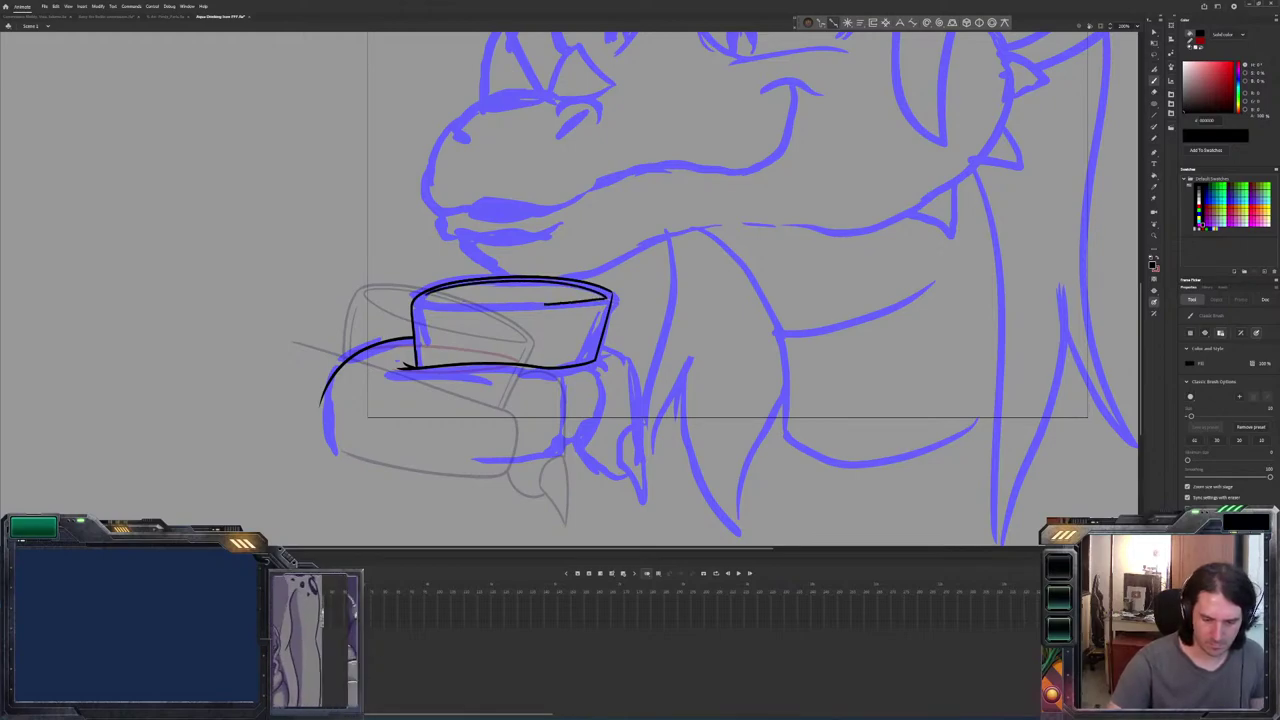
{"action": "left_click_drag", "start_coordinate": [458, 310], "coordinate": [422, 300]}
{"action": "key", "text": "Return"}
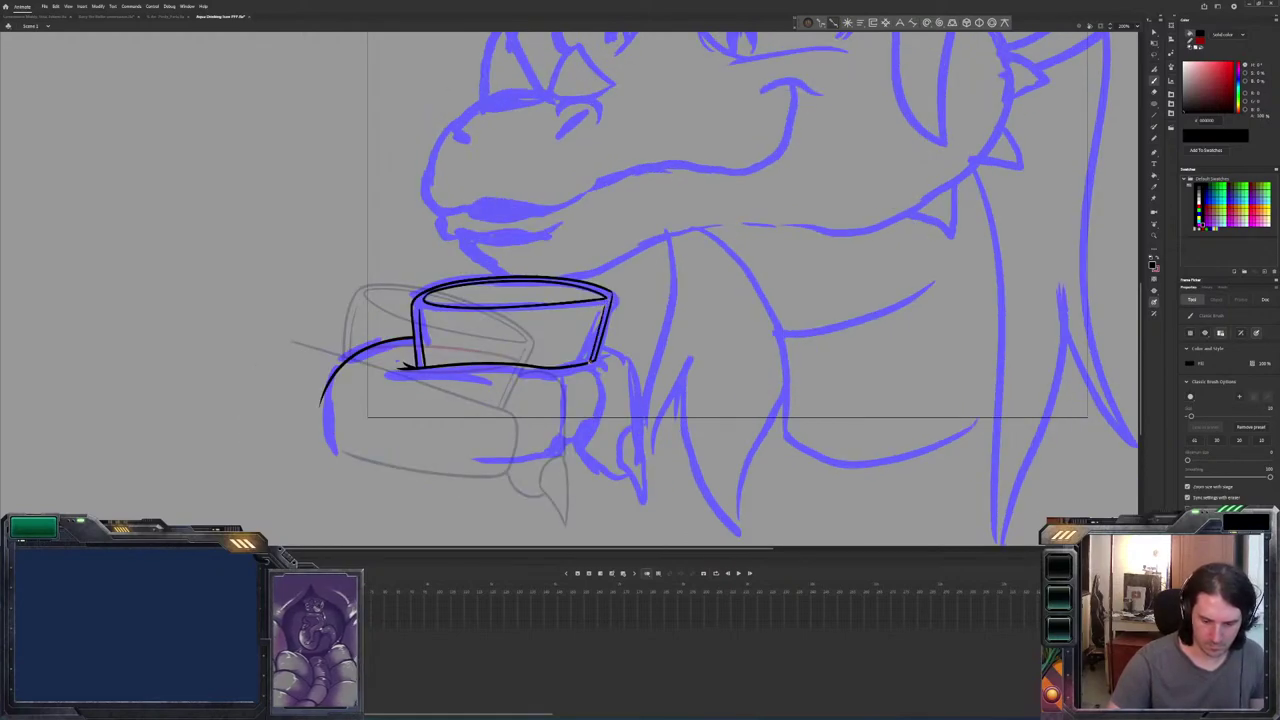
Draw the liquid's elliptical surface in dark red near the cup's base, redoing the misplaced first curve.
{"action": "left_click_drag", "start_coordinate": [598, 340], "coordinate": [428, 356]}
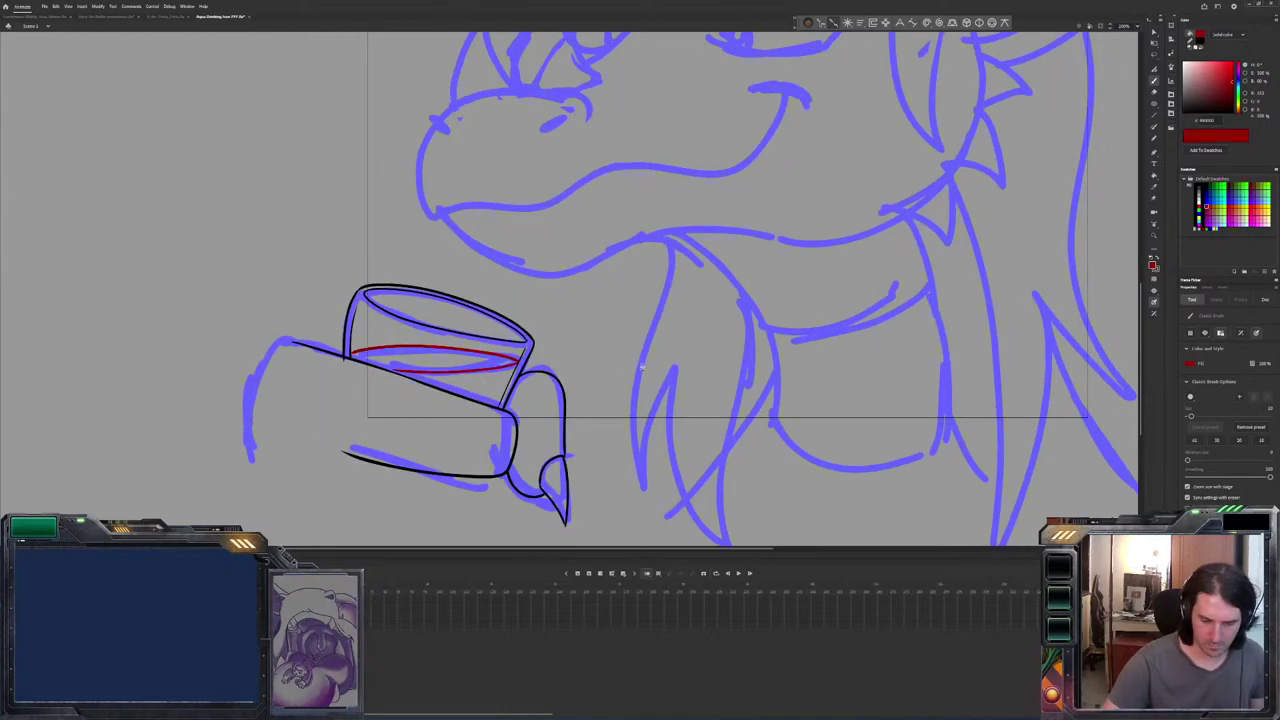
{"action": "key", "text": "ctrl+z"}
{"action": "left_click_drag", "start_coordinate": [588, 350], "coordinate": [430, 354]}
{"action": "left_click_drag", "start_coordinate": [588, 354], "coordinate": [428, 360]}
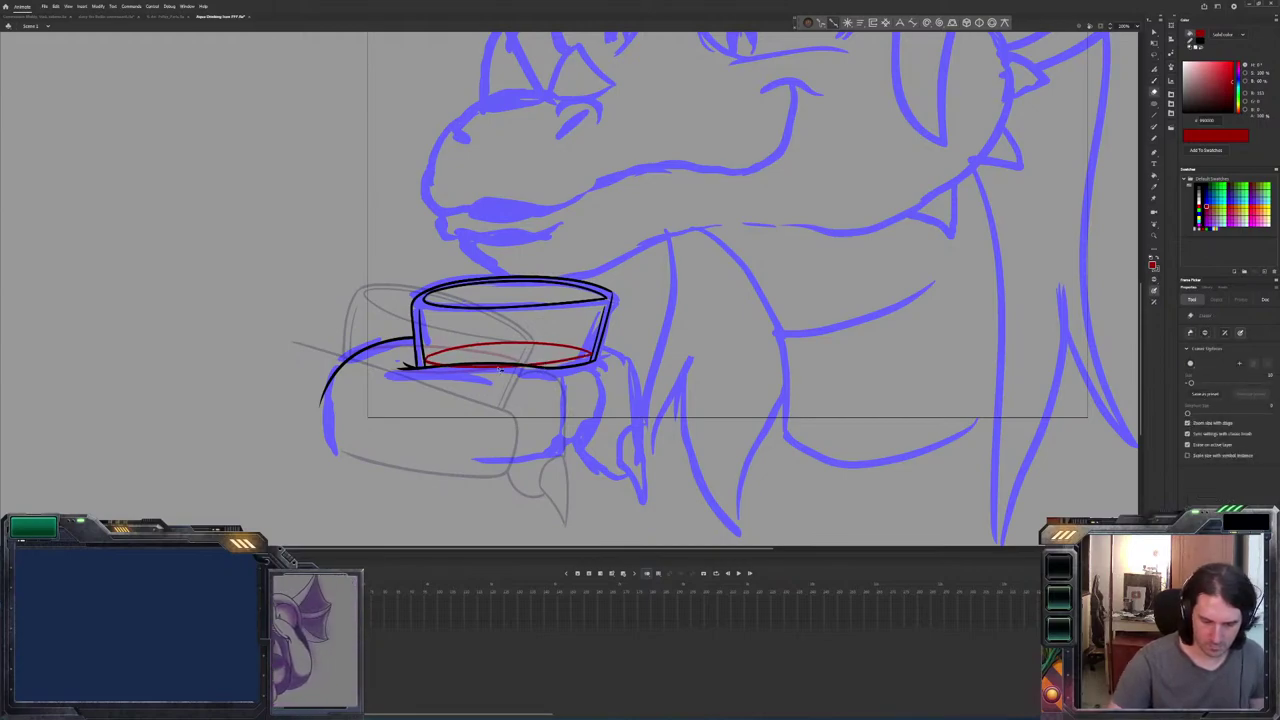
Ink the curved end of the fingers beside the cup's base in black and trim the excess line there.
{"action": "key", "text": "."}
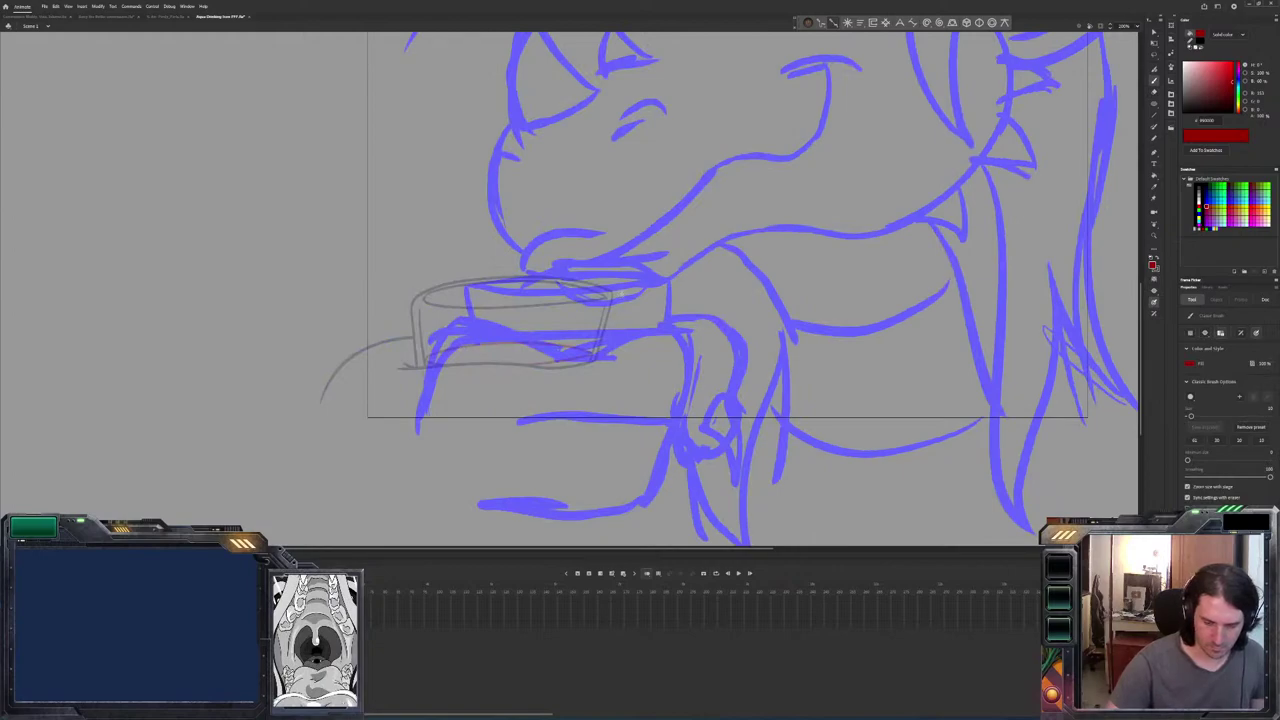
{"action": "key", "text": "."}
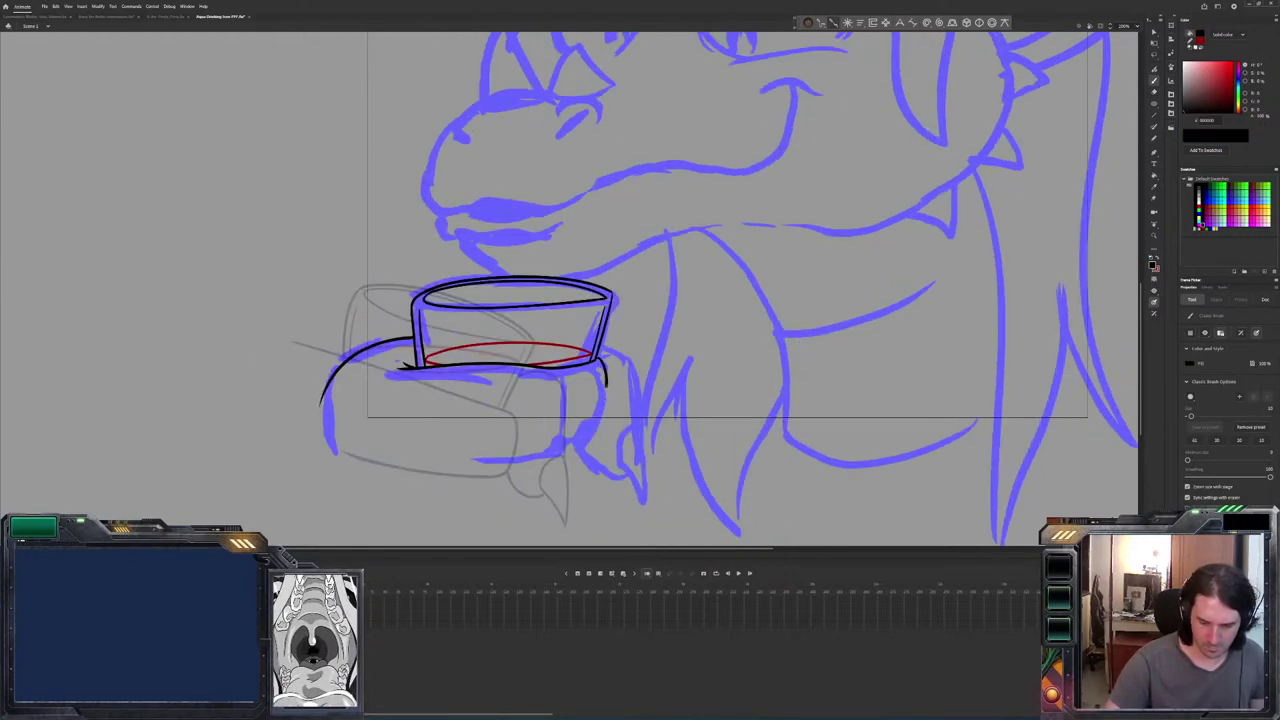
{"action": "mouse_move", "coordinate": [604, 372]}
{"action": "left_mouse_down"}
{"action": "mouse_move", "coordinate": [578, 440]}
{"action": "mouse_move", "coordinate": [602, 348]}
{"action": "left_mouse_up"}
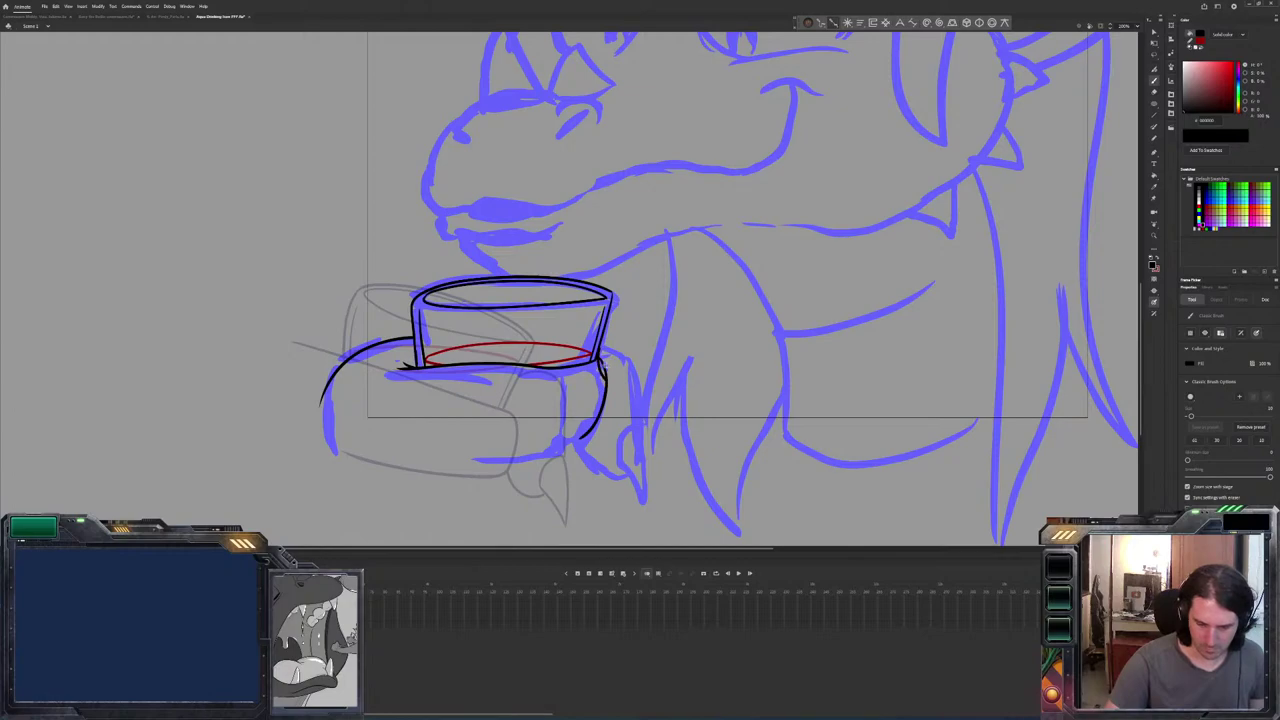
{"action": "key", "text": "e"}
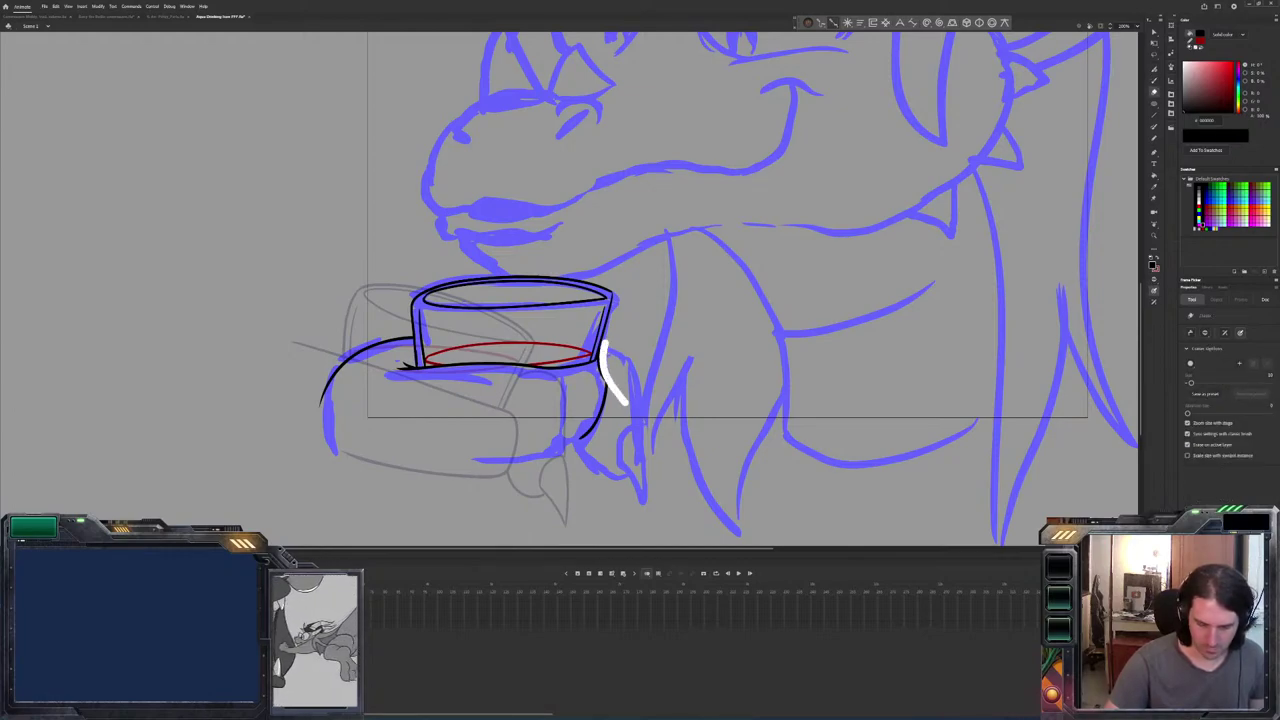
{"action": "key", "text": "alt+b"}
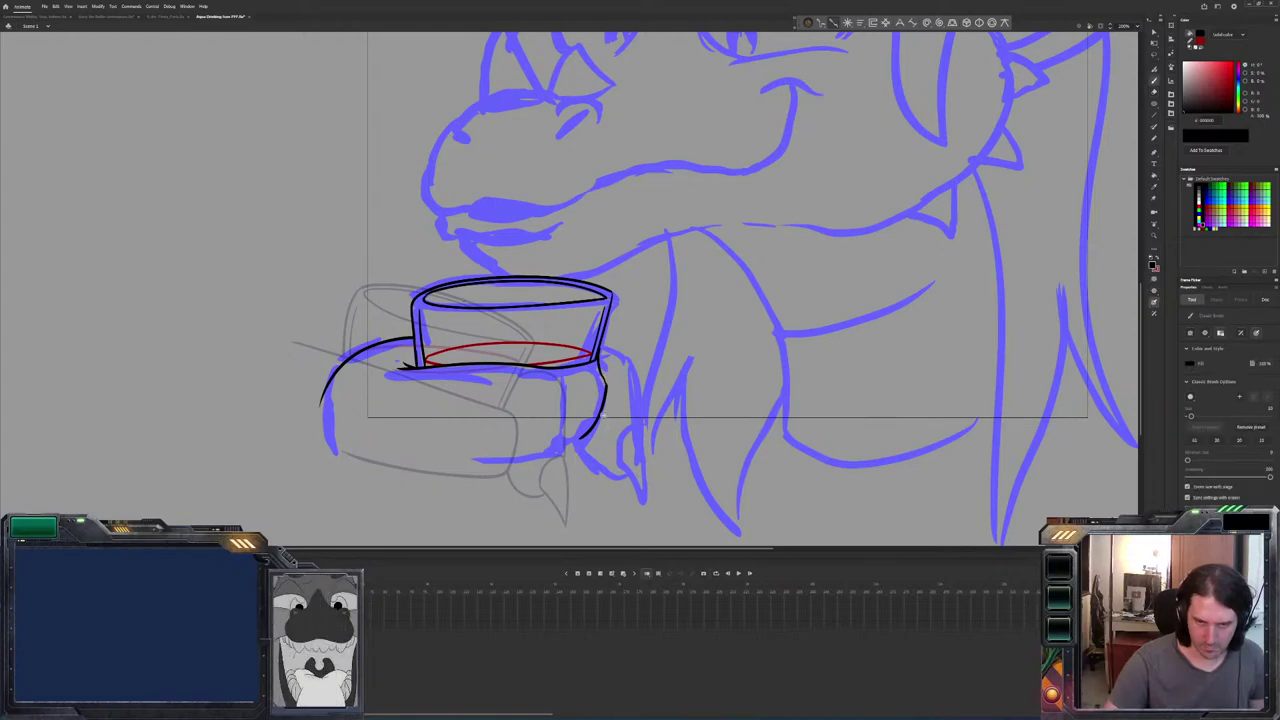